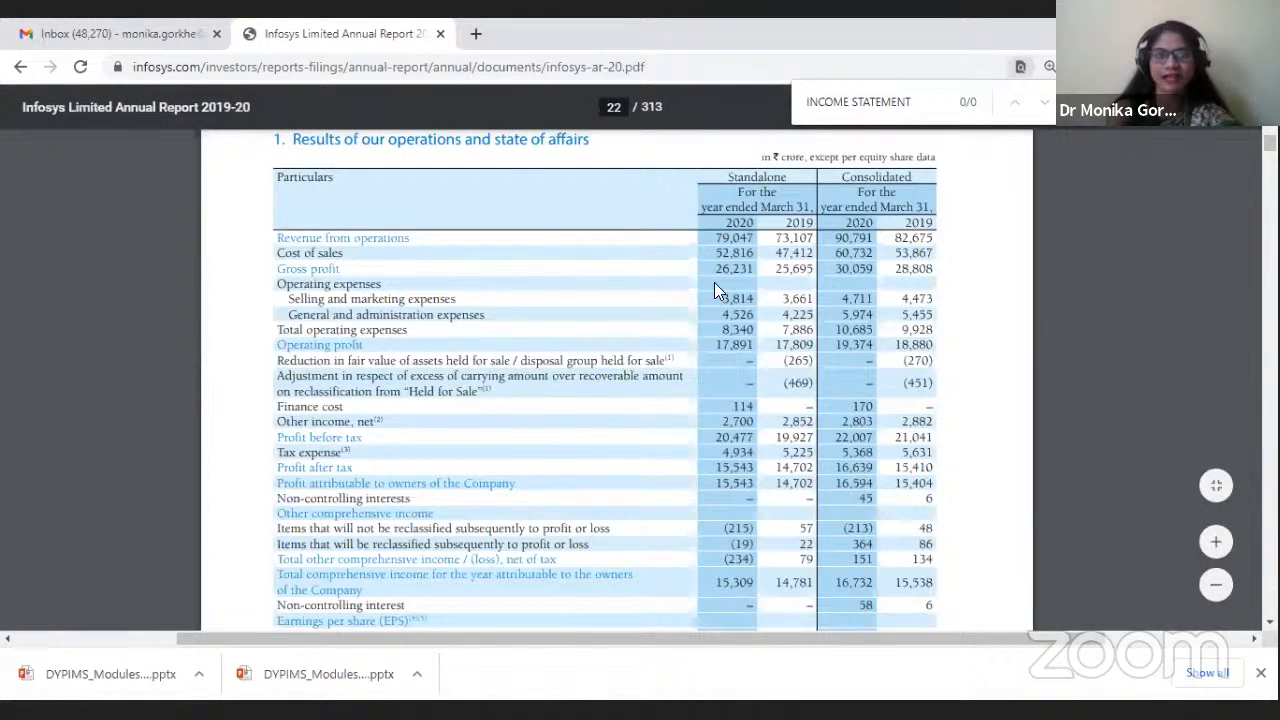
# Step: Highlight the cost of sales, gross profit and operating expenses lines in the results of operations table
pyautogui.scroll(1, 500, 248)
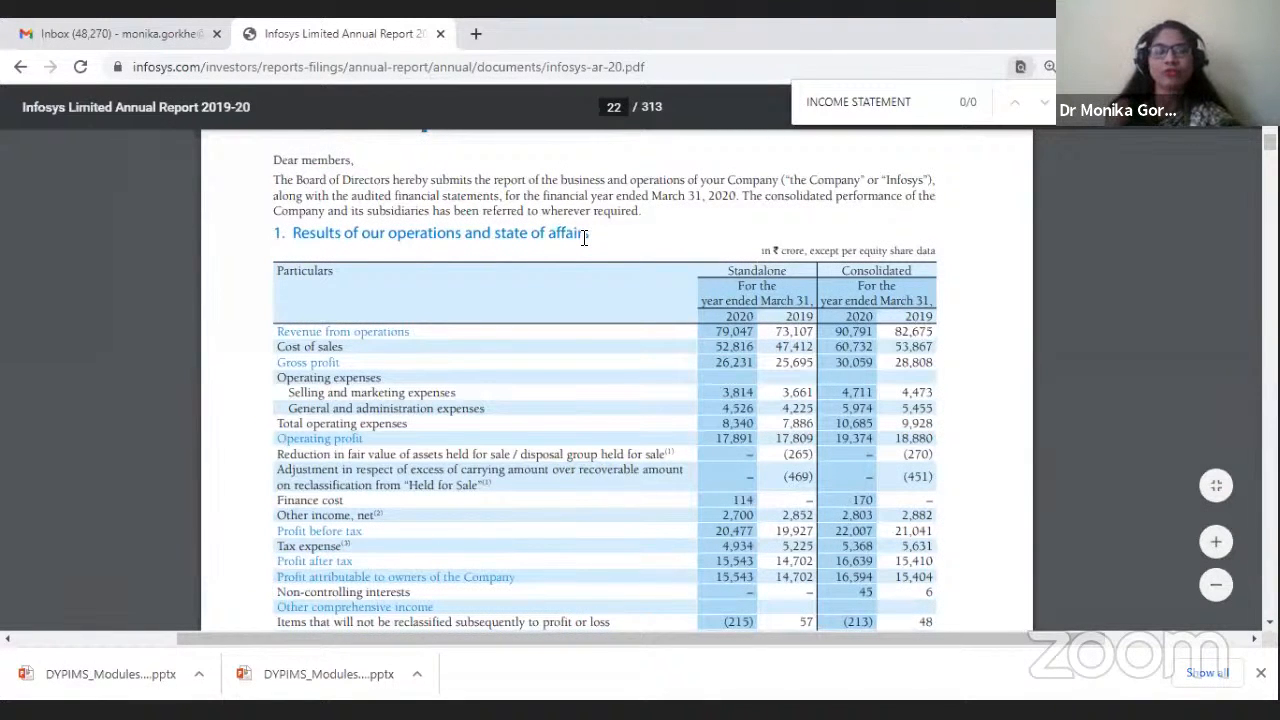
pyautogui.scroll(-1, 585, 236)
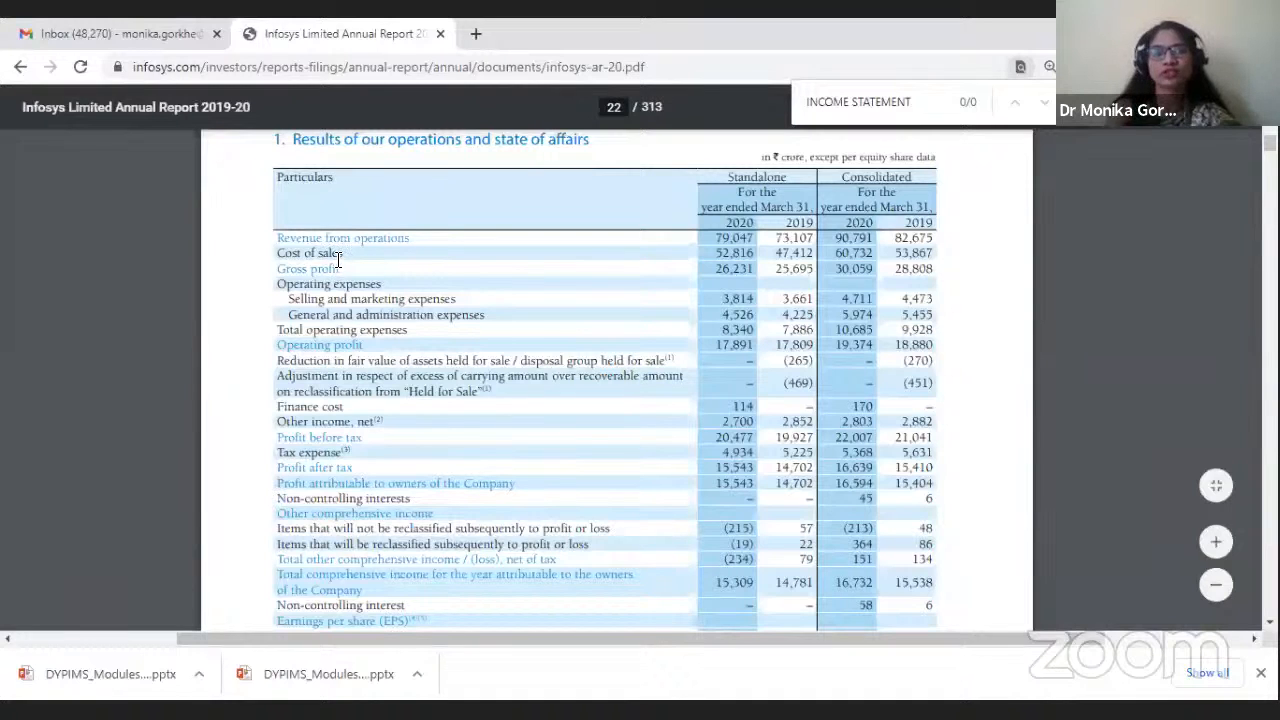
pyautogui.moveTo(350, 260); pyautogui.dragTo(256, 276)
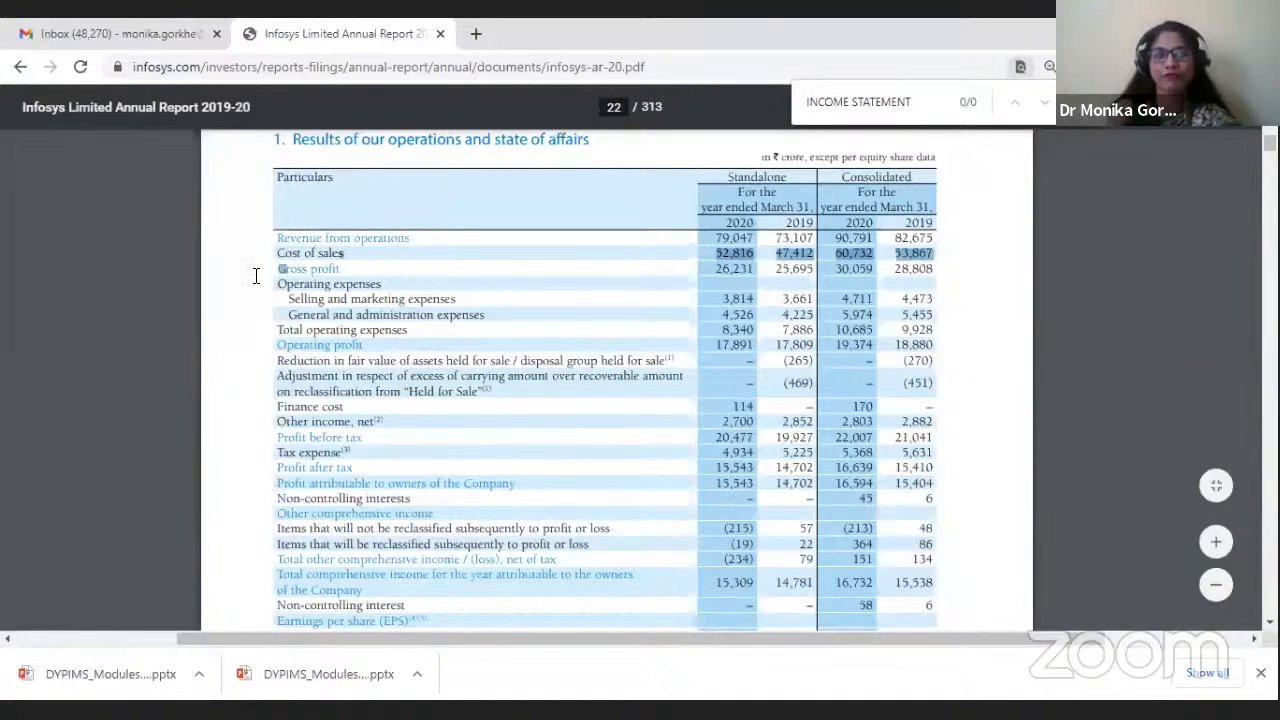
pyautogui.moveTo(347, 270); pyautogui.dragTo(248, 276)
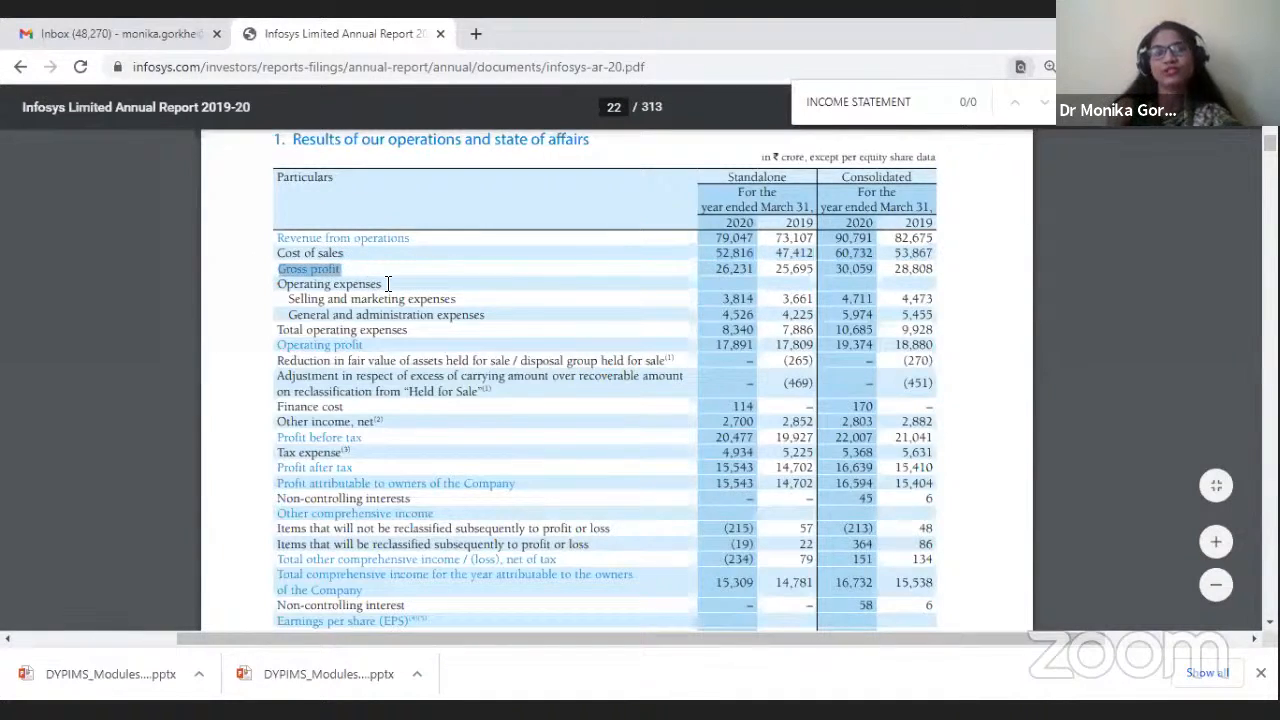
pyautogui.moveTo(388, 284); pyautogui.dragTo(256, 288)
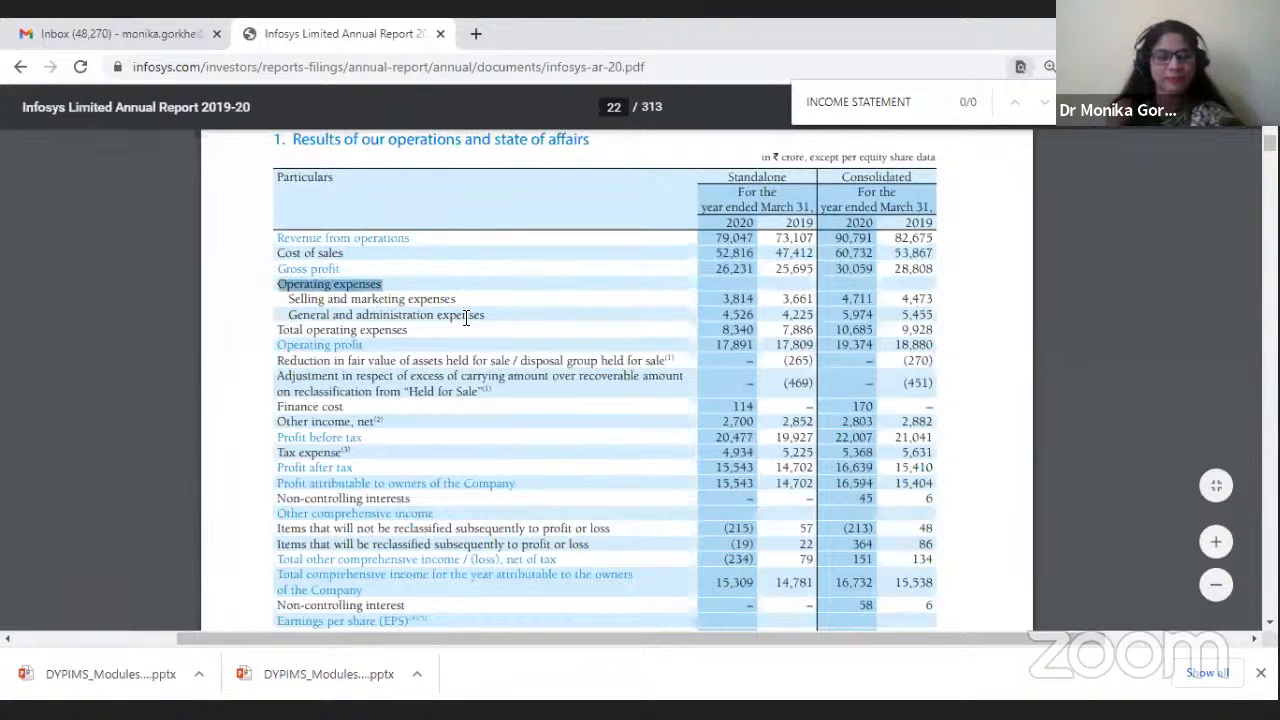
# Step: Enlarge the results table and highlight the standalone revenue from operations figures for 2019 and 2020
pyautogui.scroll(2, 466, 318)
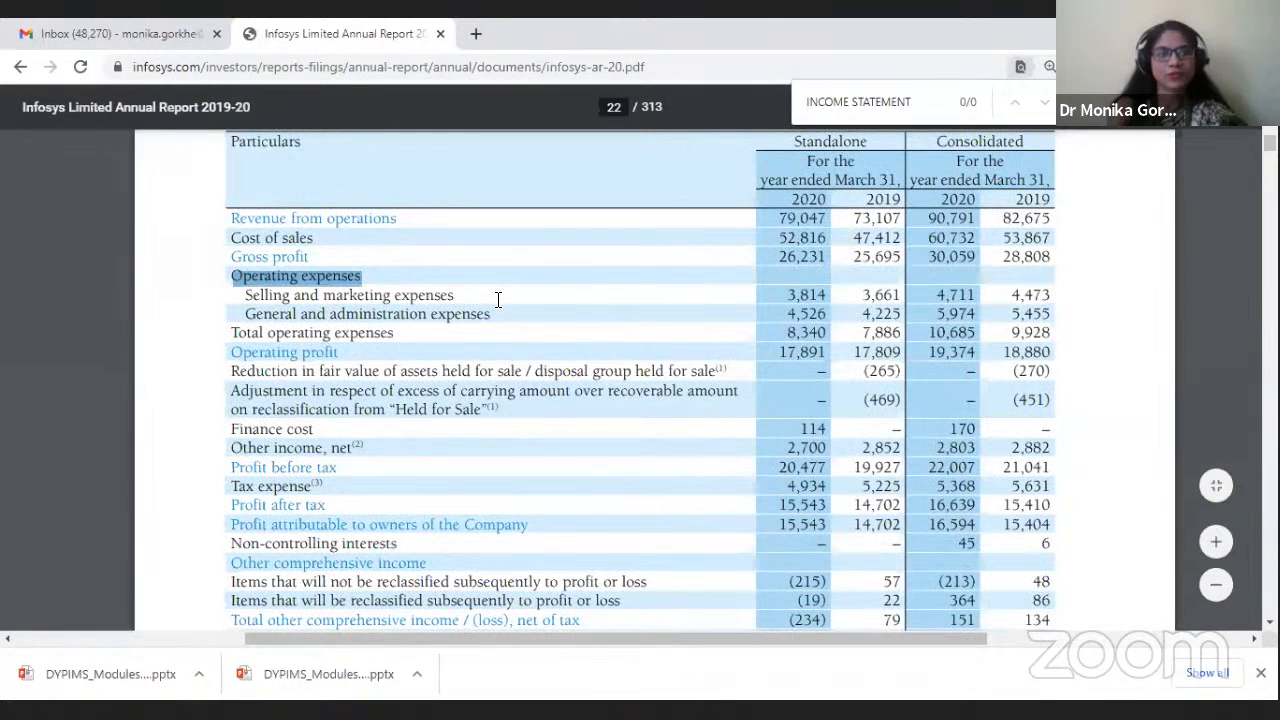
pyautogui.scroll(1, 498, 300)
pyautogui.scroll(1, 500, 300)
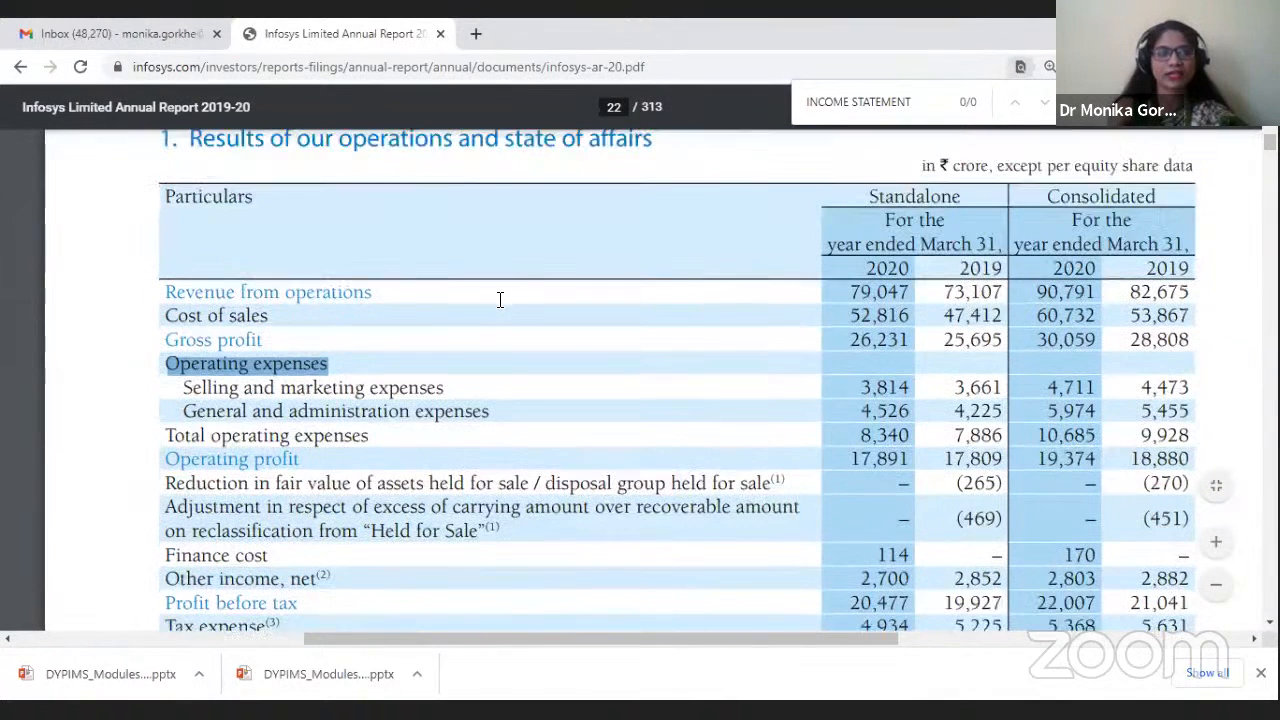
pyautogui.click(418, 292)
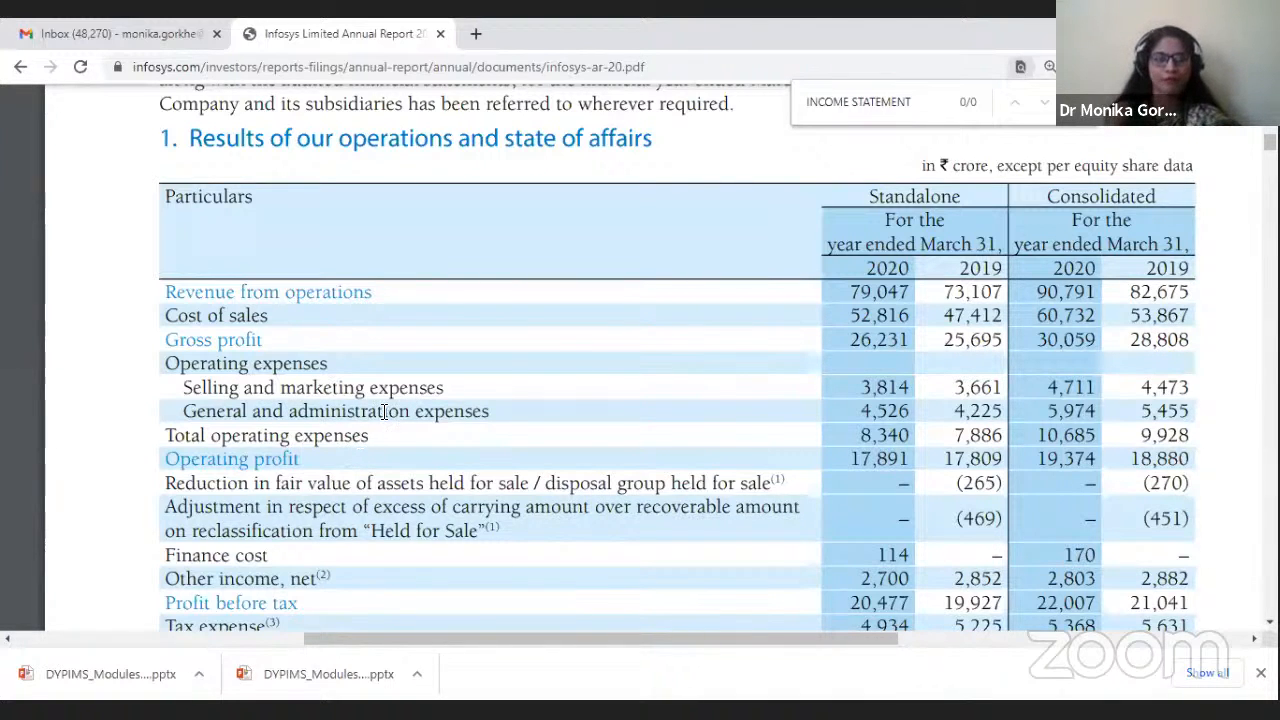
pyautogui.scroll(-1, 607, 339)
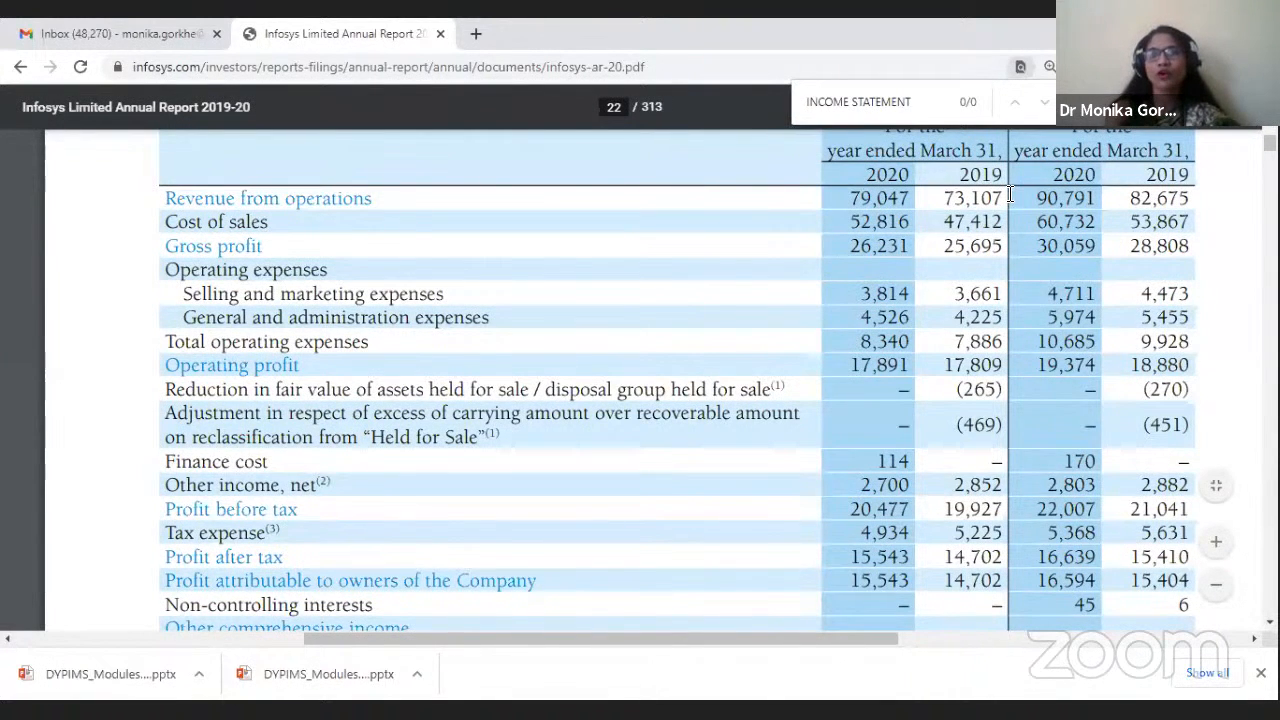
pyautogui.moveTo(1007, 195); pyautogui.dragTo(944, 196)
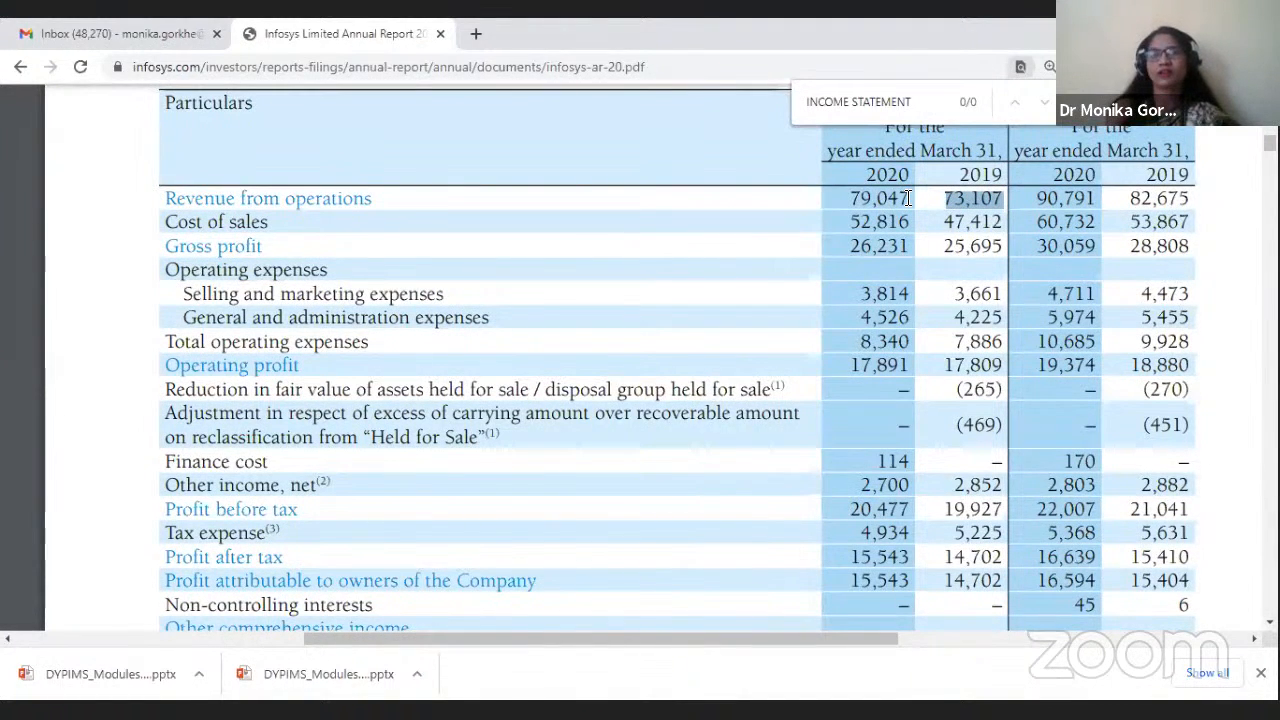
pyautogui.moveTo(907, 197); pyautogui.dragTo(848, 198)
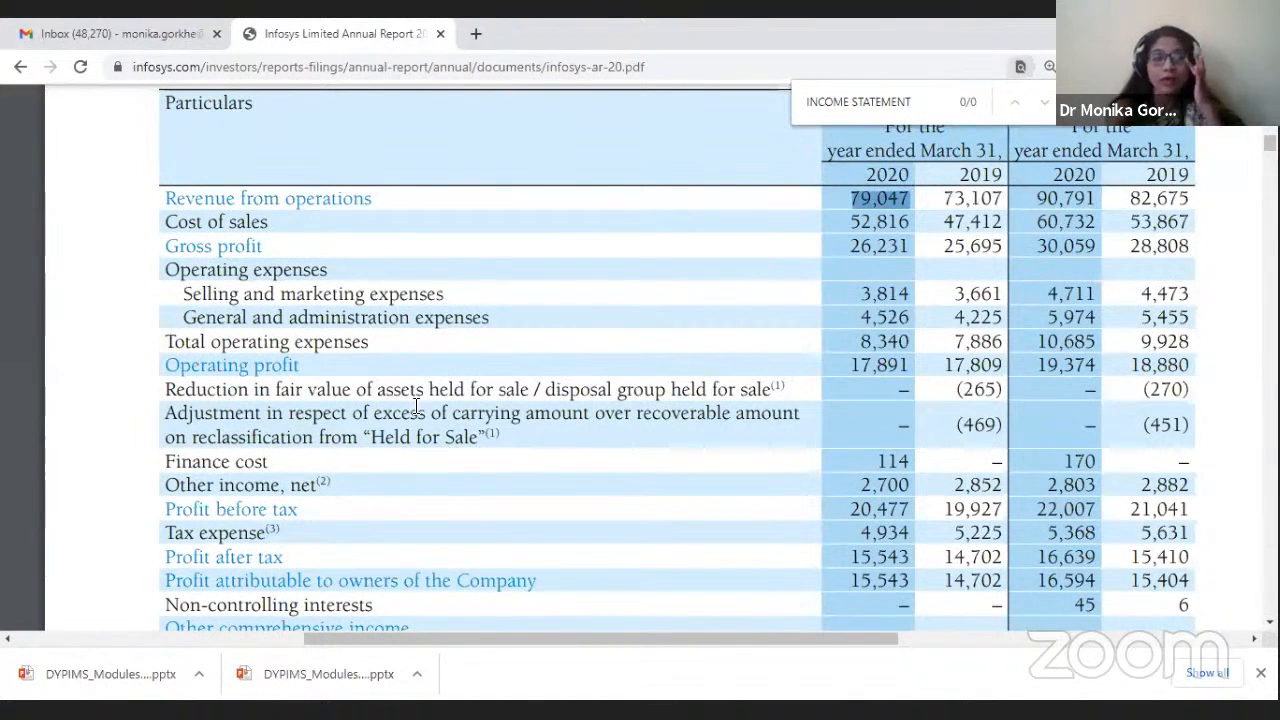
# Step: Highlight the finance cost line and the standalone profit after tax figures for 2020 and 2019
pyautogui.scroll(-2, 330, 362)
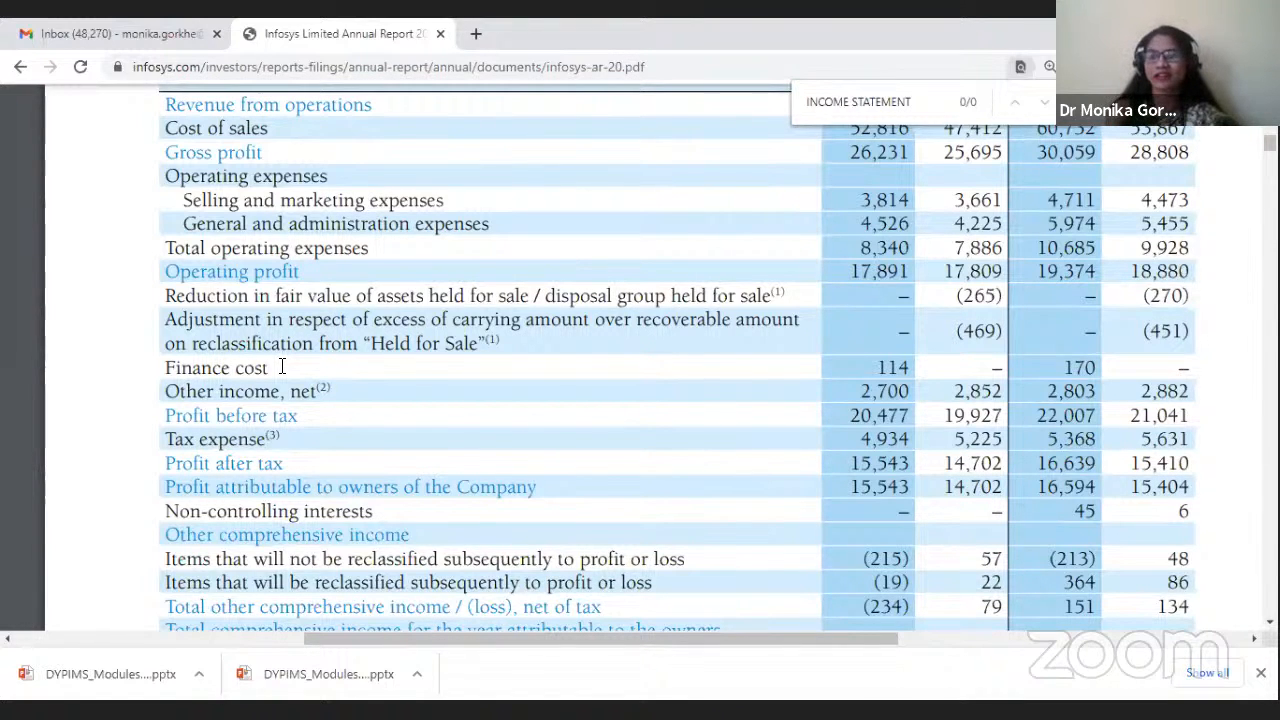
pyautogui.moveTo(282, 367); pyautogui.dragTo(165, 368)
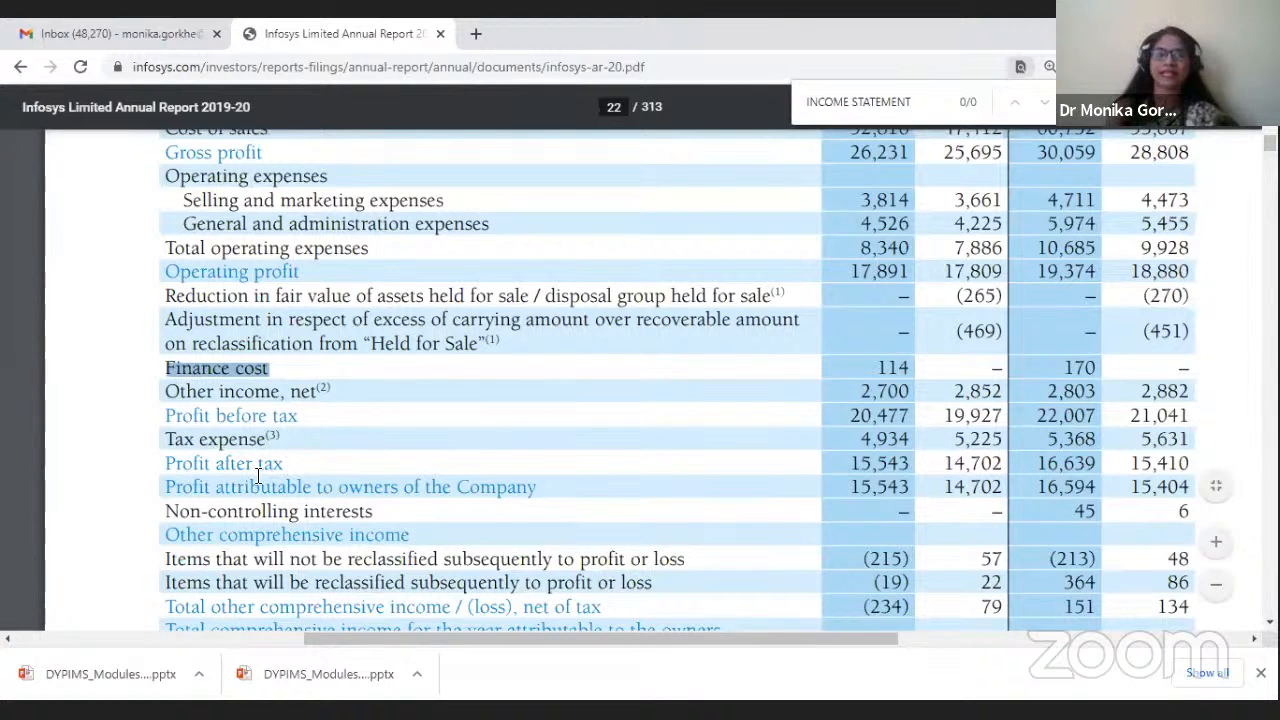
pyautogui.moveTo(167, 463); pyautogui.dragTo(754, 475)
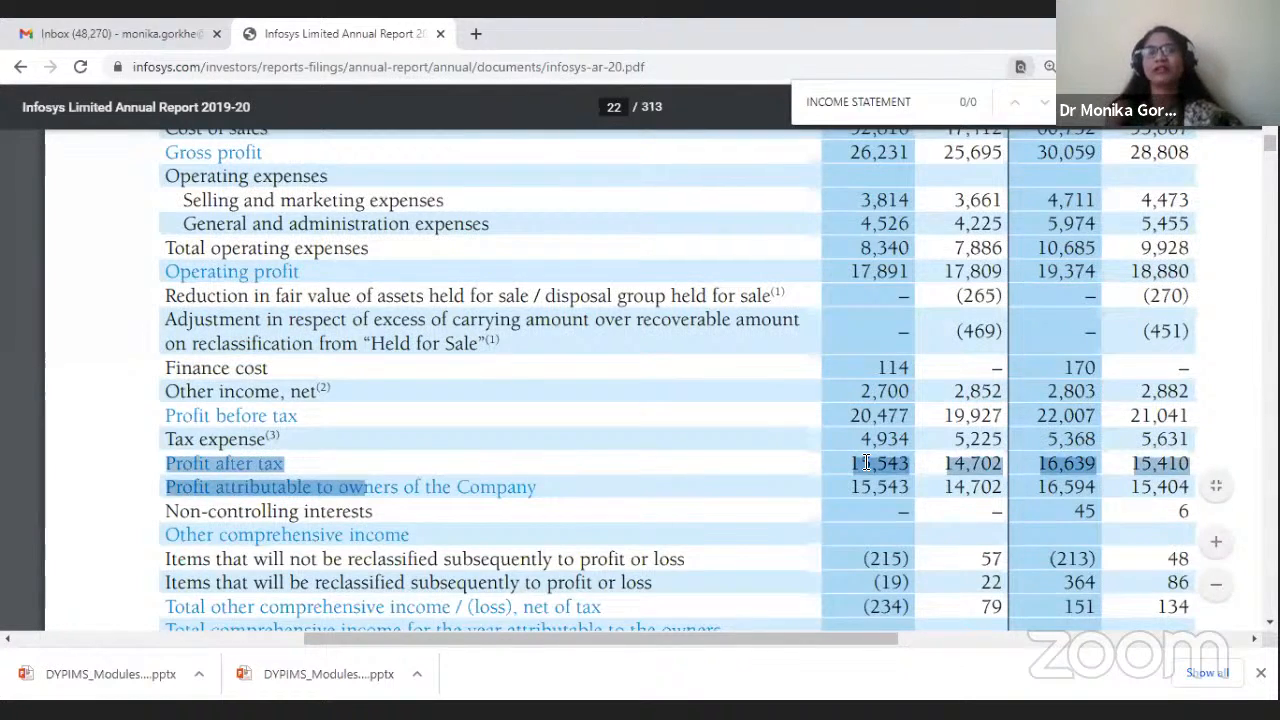
pyautogui.click(856, 506)
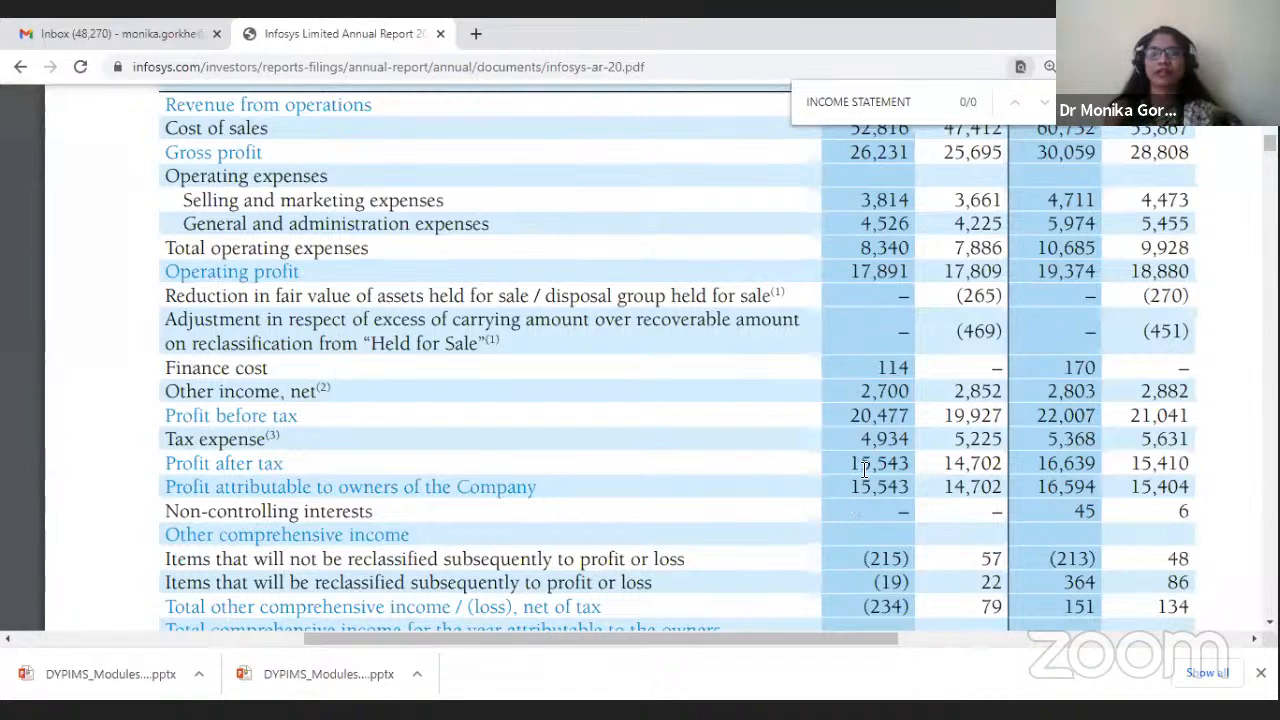
pyautogui.moveTo(852, 463); pyautogui.dragTo(1002, 467)
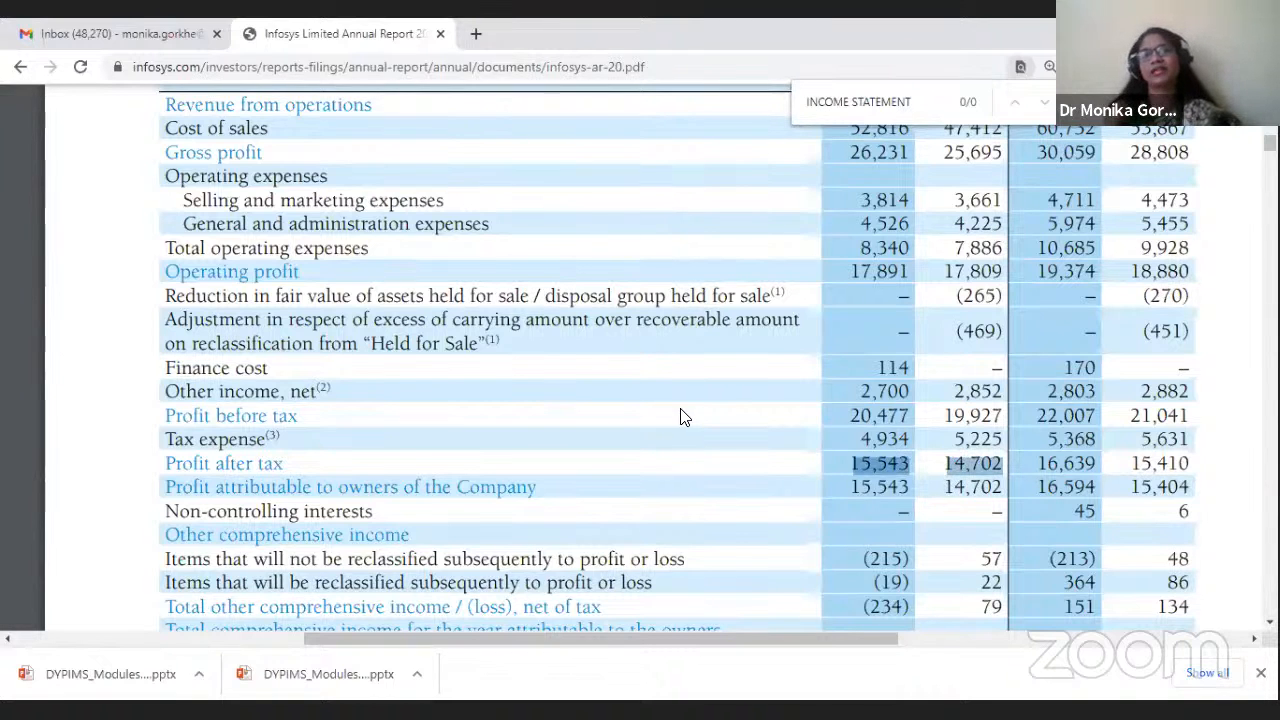
# Step: Review the results table down to earnings per share and highlight its operating profit label
pyautogui.scroll(-1, 680, 417)
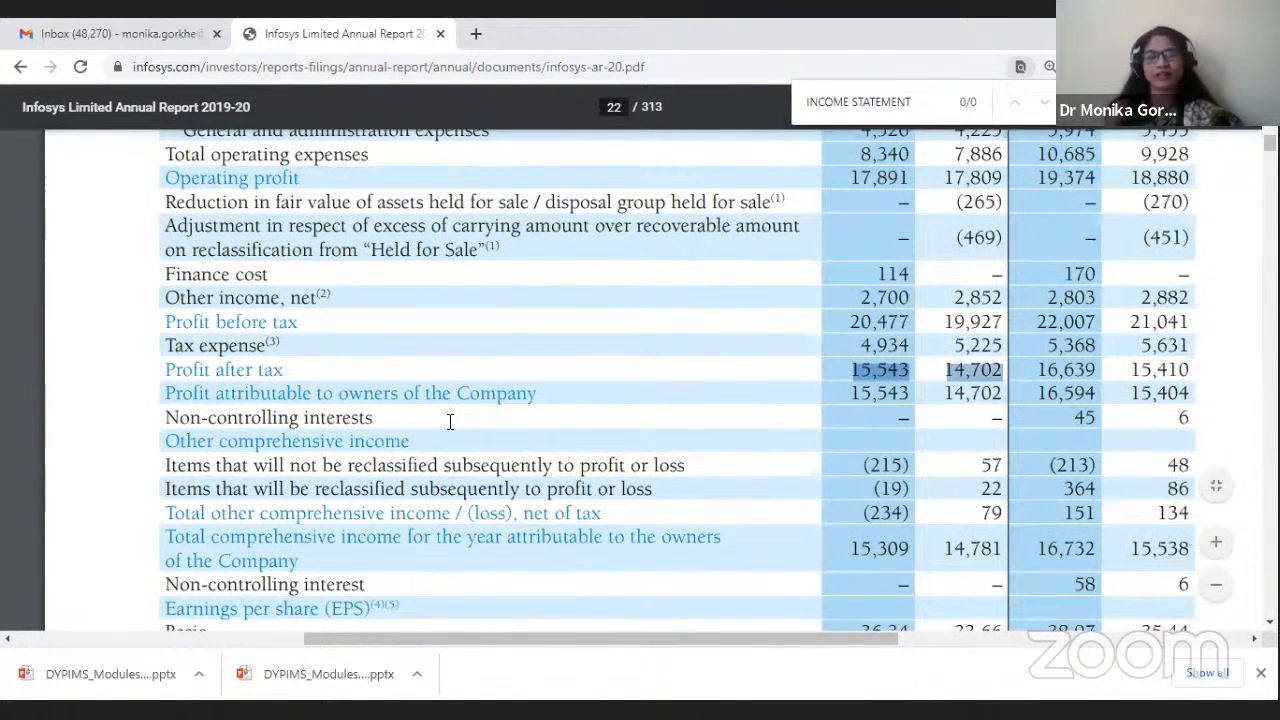
pyautogui.scroll(-1, 450, 421)
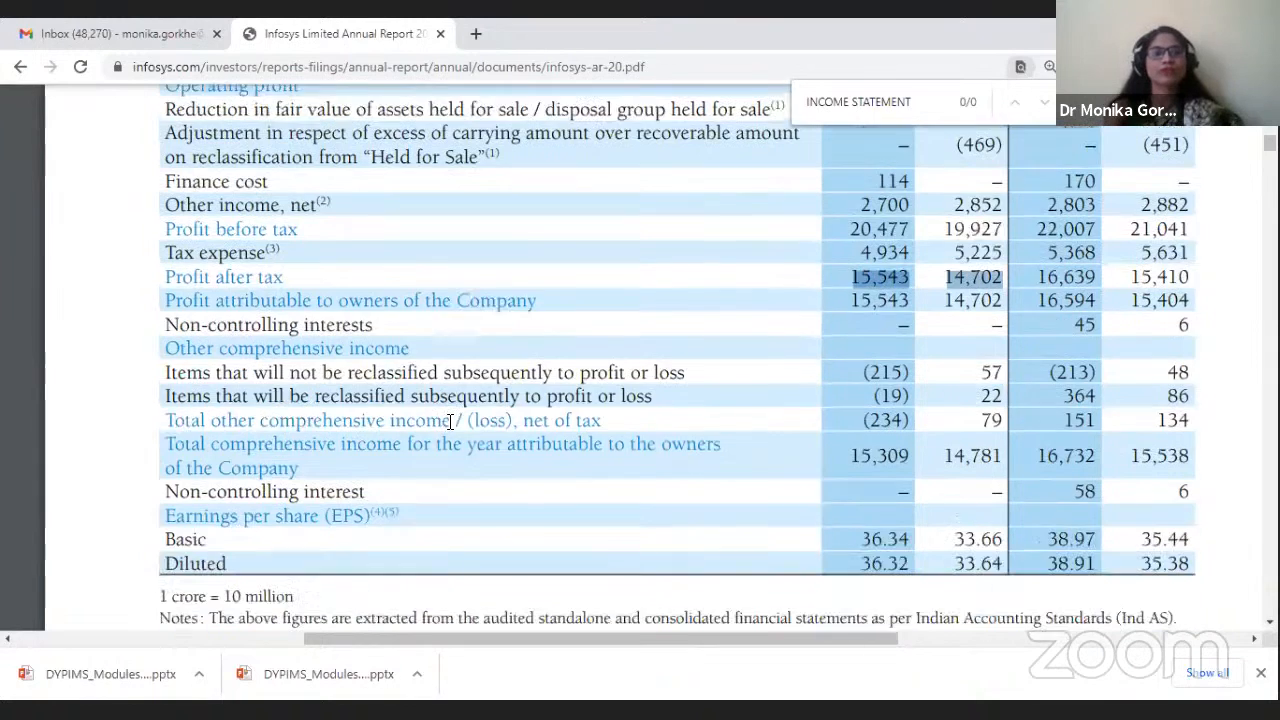
pyautogui.scroll(1, 300, 315)
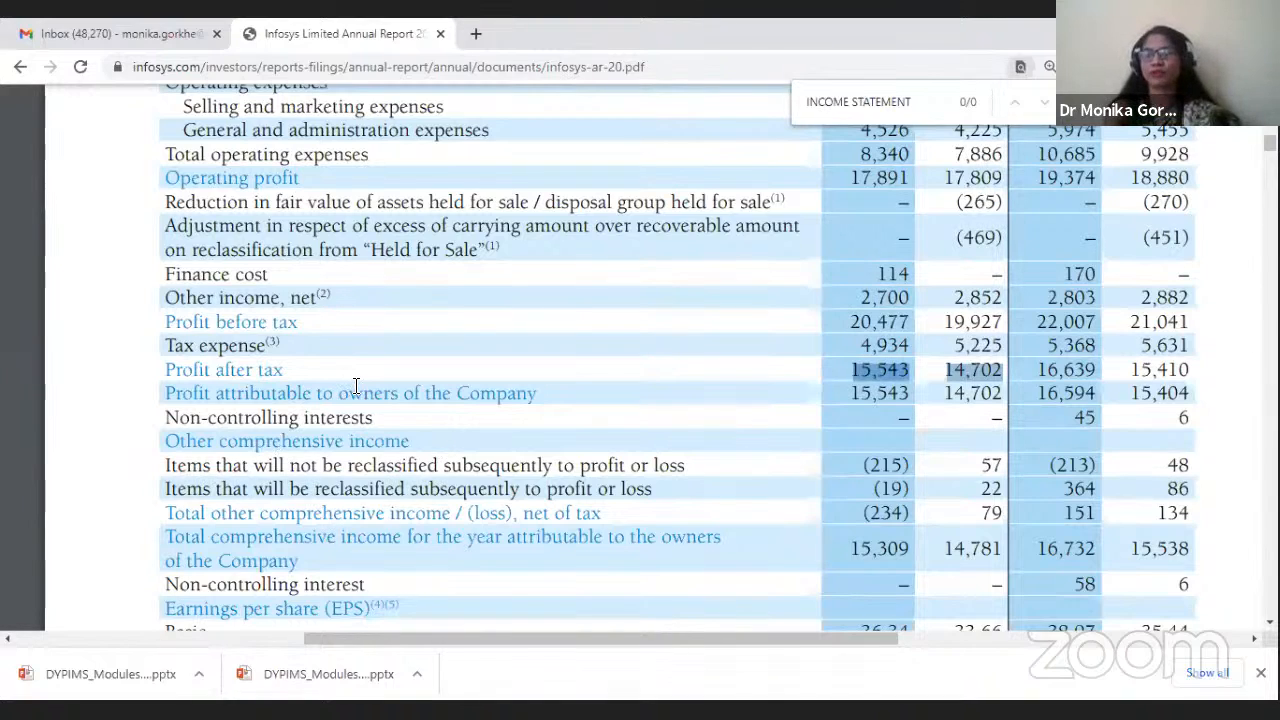
pyautogui.scroll(3, 358, 386)
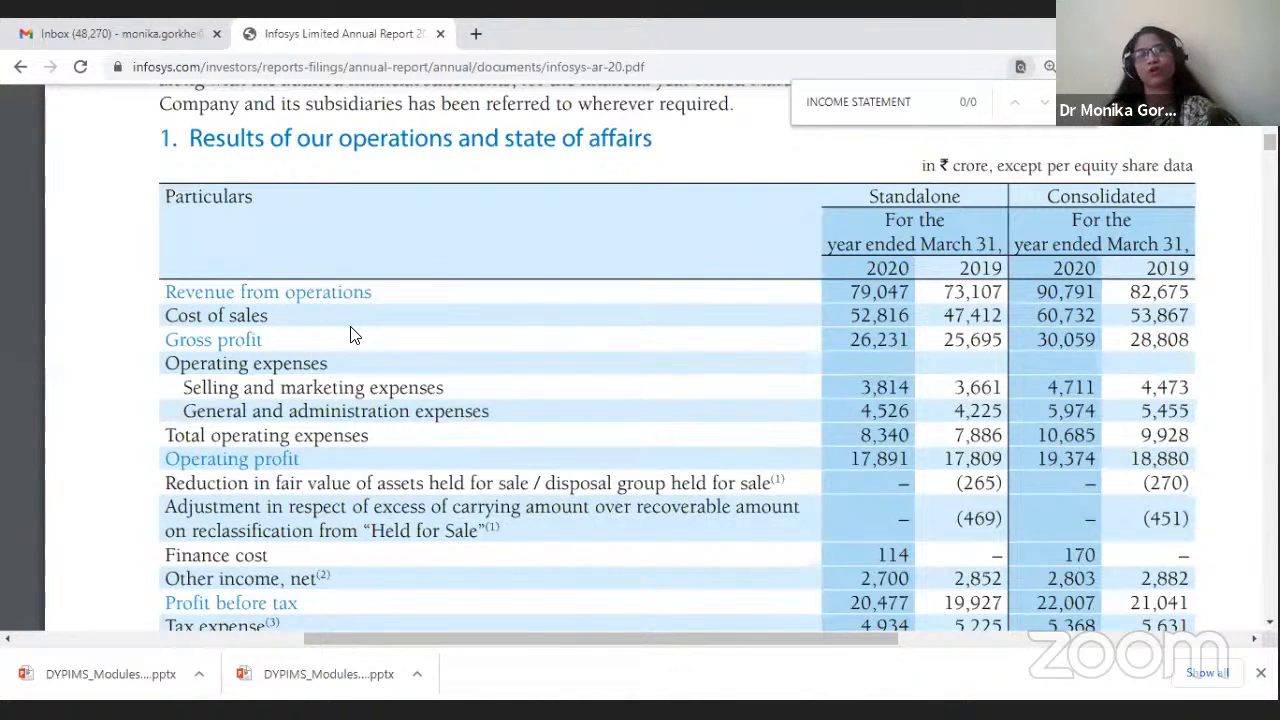
pyautogui.moveTo(297, 457); pyautogui.dragTo(165, 458)
# Step: Examine the lines from profit after tax to basic and diluted earnings per share, and the notes below the results table
pyautogui.scroll(-2, 492, 368)
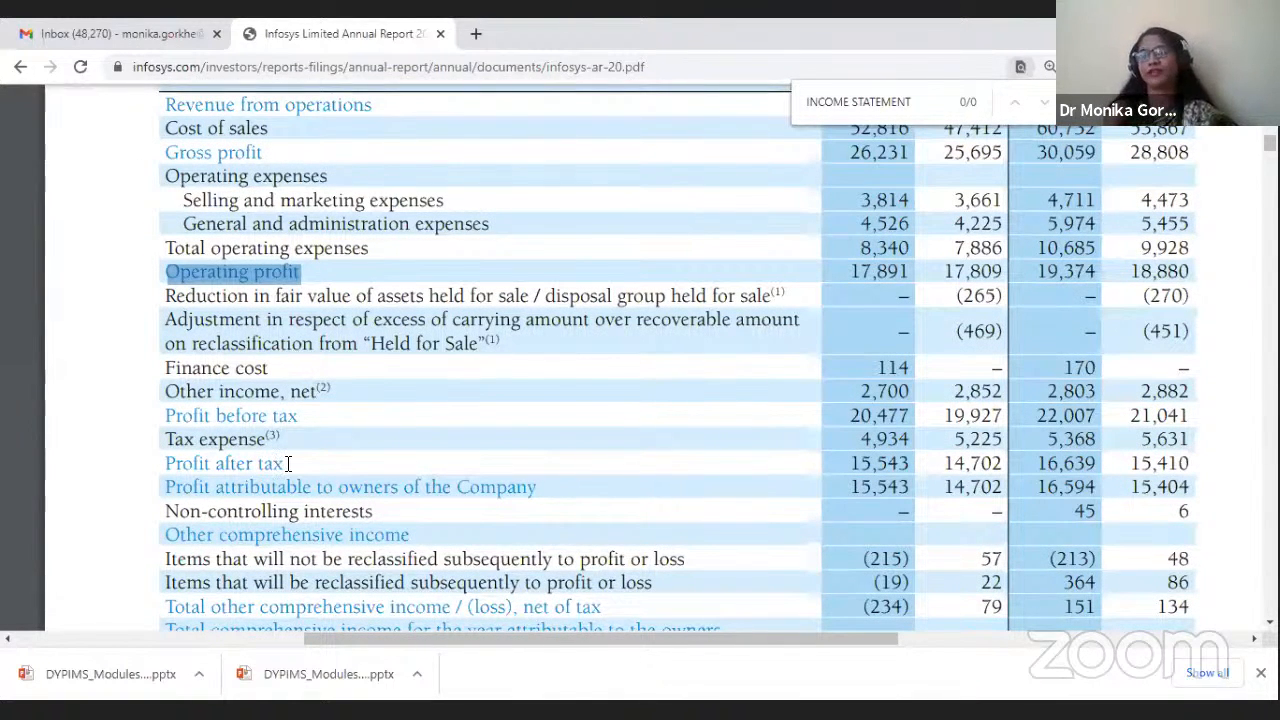
pyautogui.scroll(-2, 362, 421)
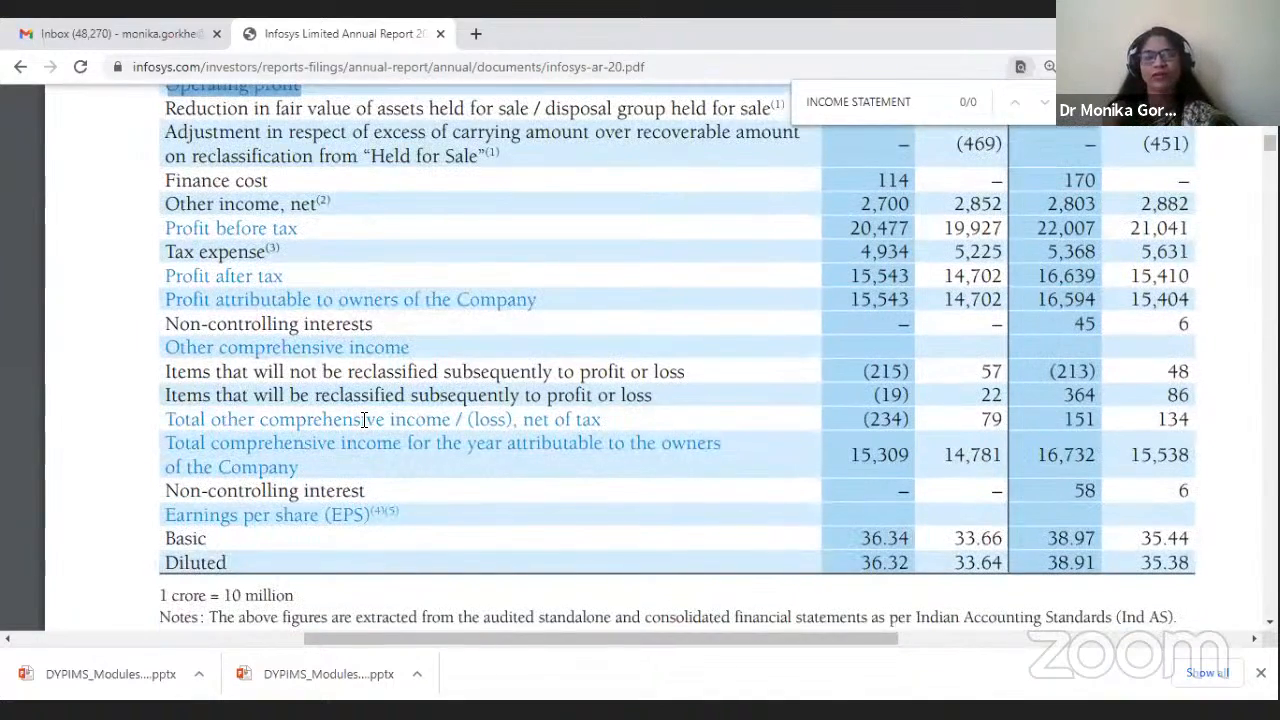
pyautogui.scroll(-1, 362, 421)
pyautogui.scroll(-1, 364, 421)
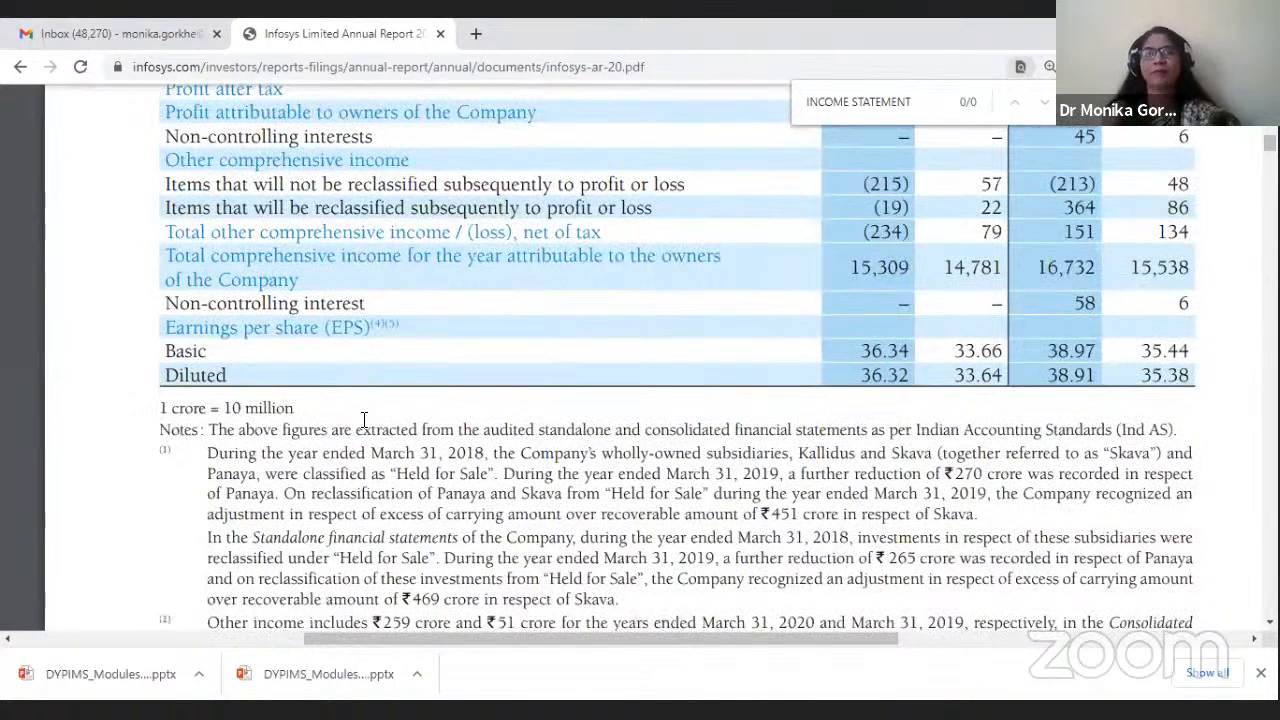
pyautogui.scroll(-1, 364, 421)
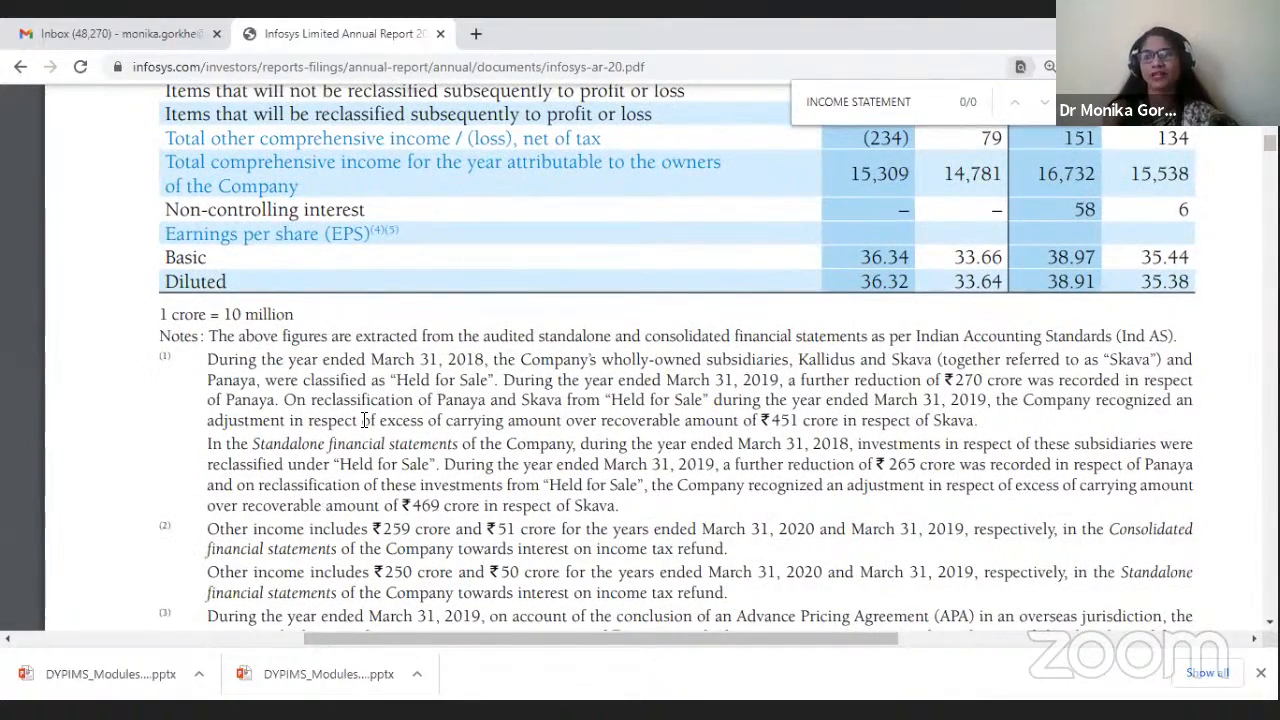
pyautogui.scroll(-1, 364, 421)
pyautogui.scroll(-8, 364, 421)
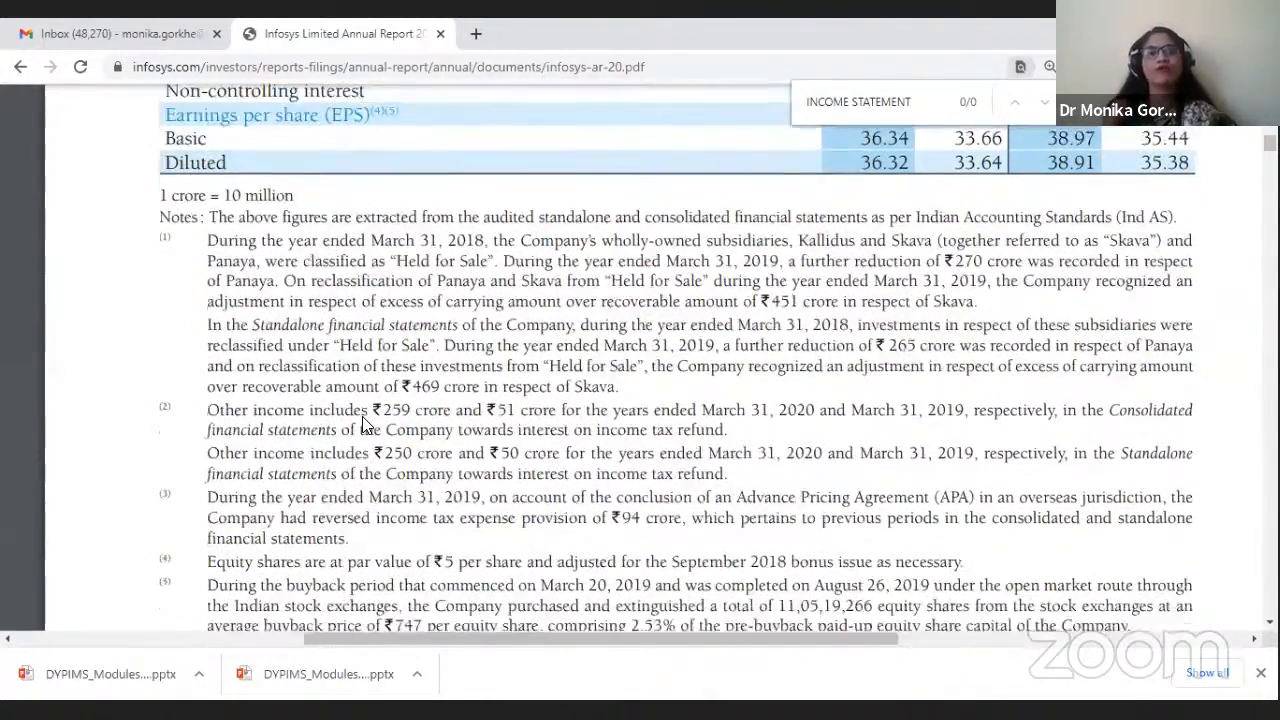
# Step: Look through the financial position table, the consolidated Summary Profit and Loss and the revenue distribution charts in the Board's report
pyautogui.scroll(-2, 362, 416)
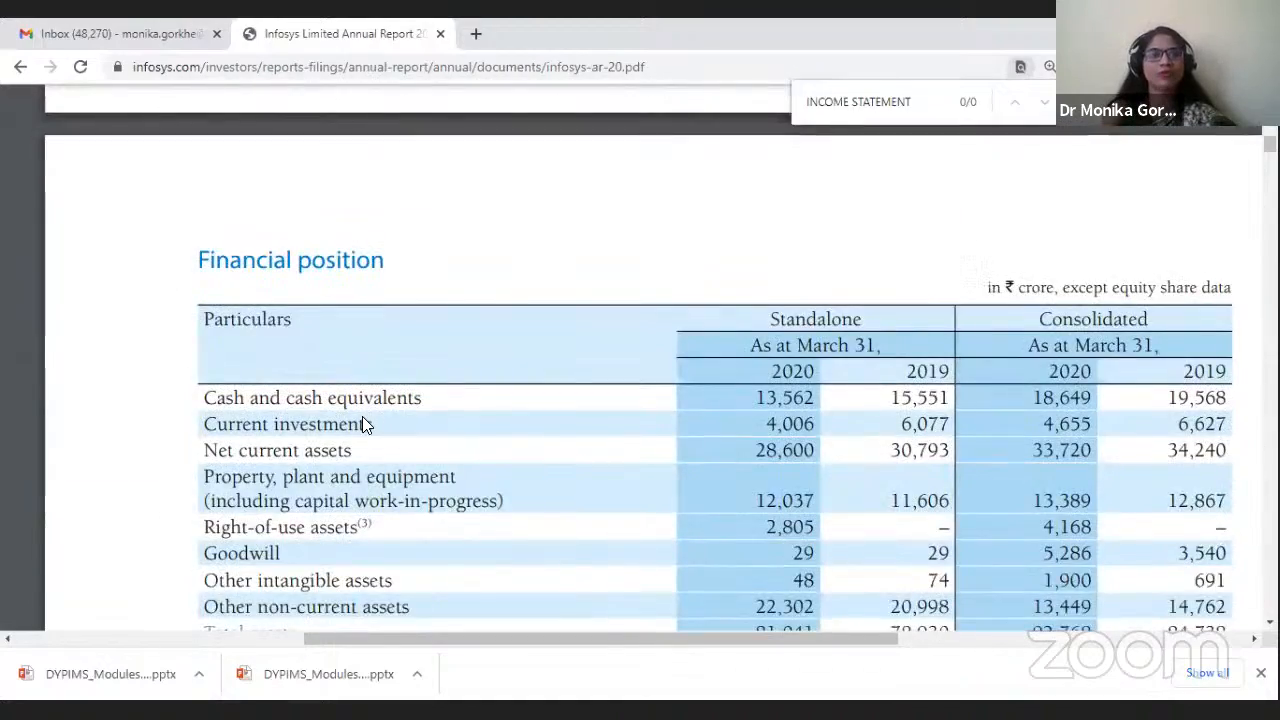
pyautogui.scroll(-10, 367, 416)
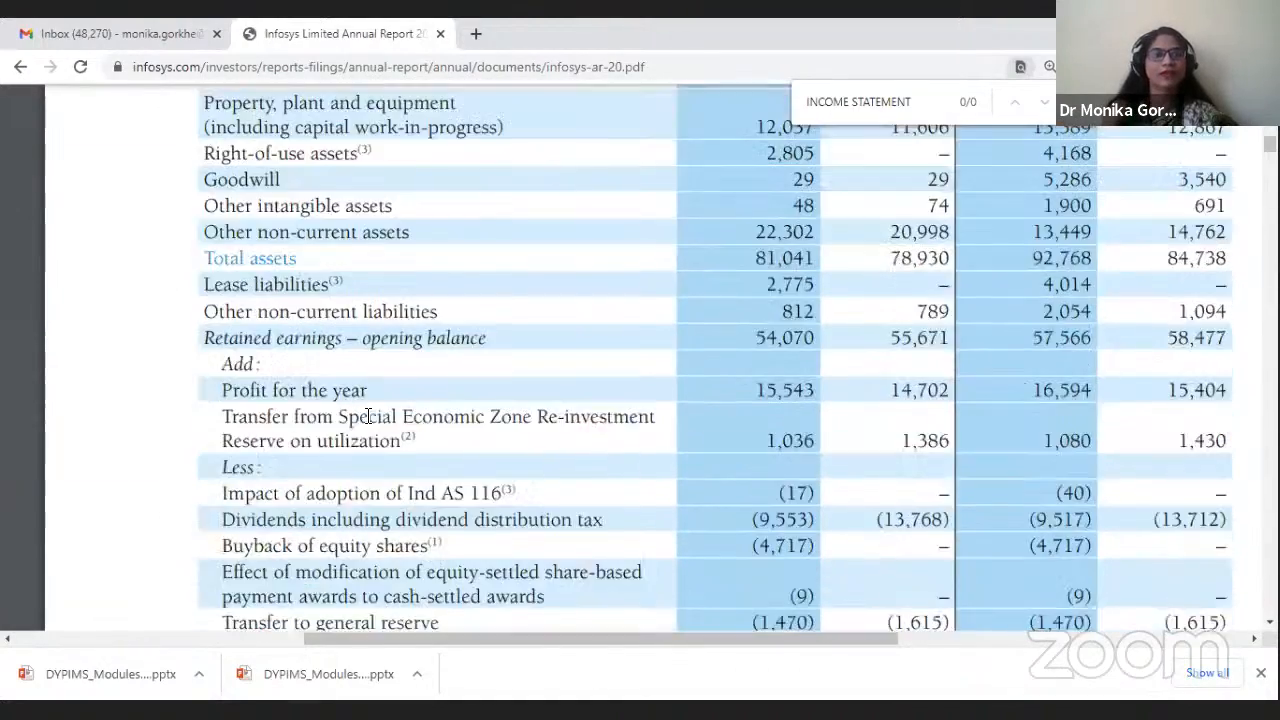
pyautogui.scroll(-15, 368, 416)
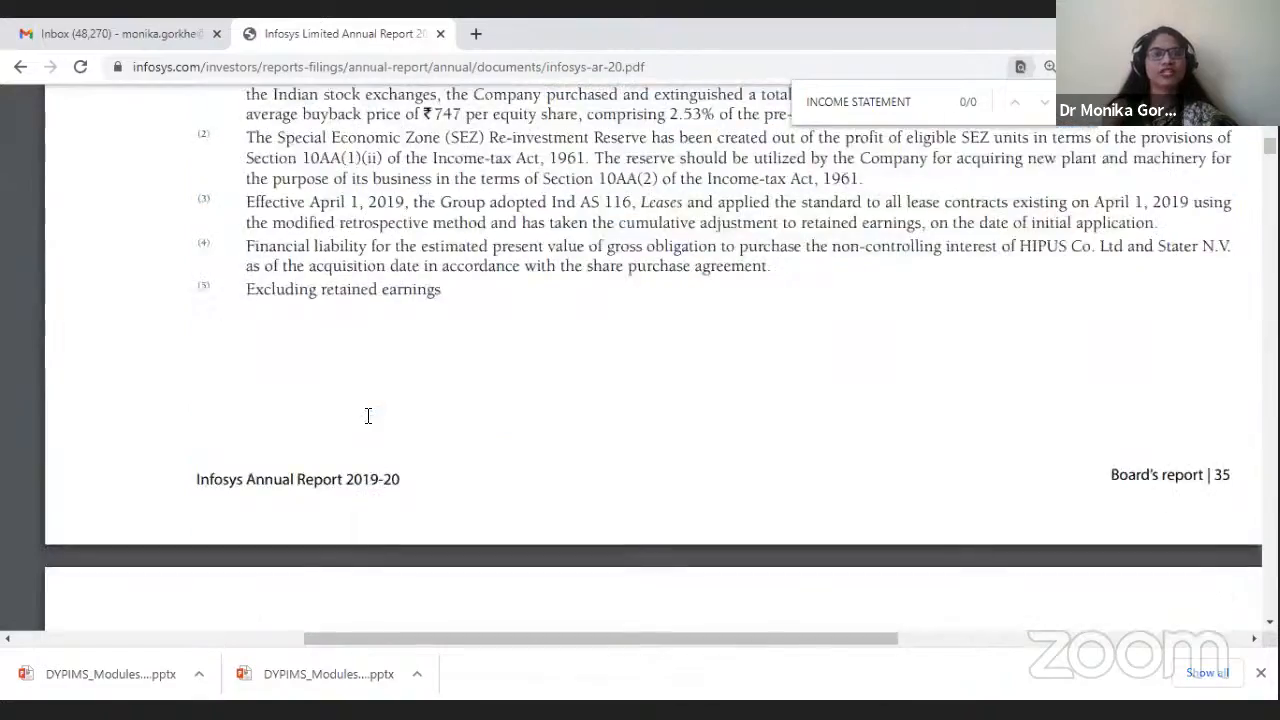
pyautogui.scroll(-12, 368, 416)
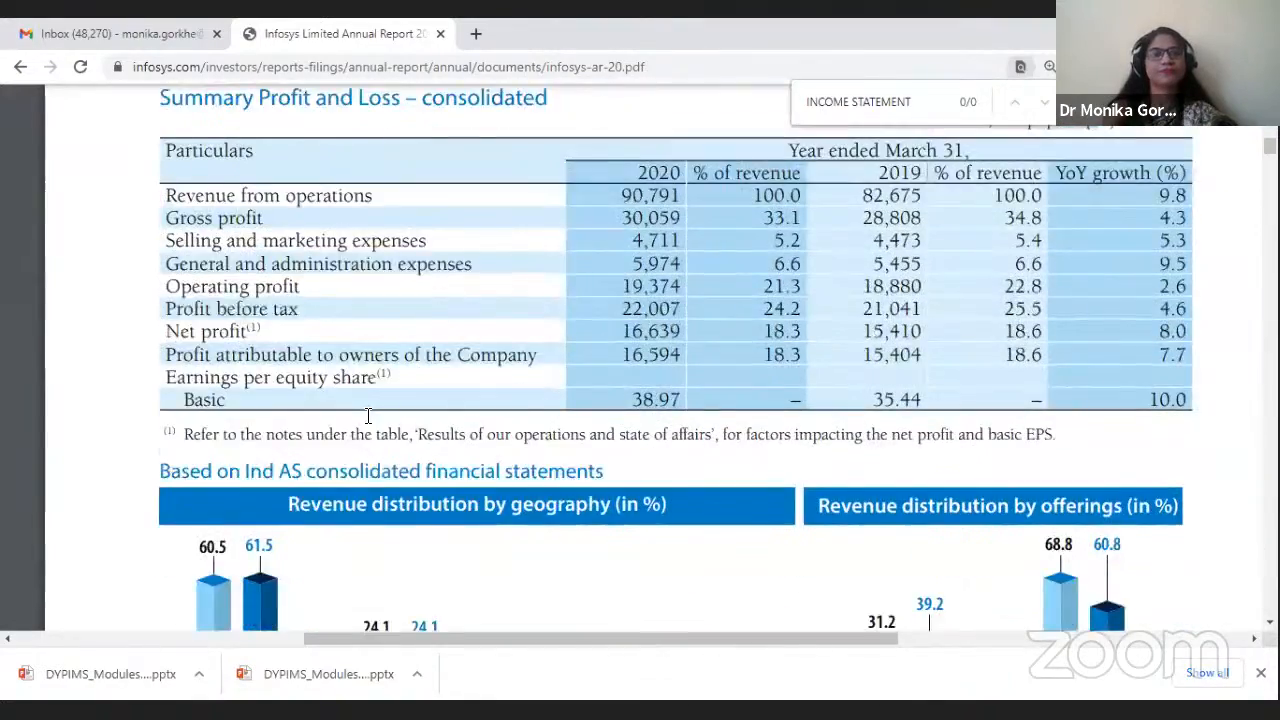
pyautogui.scroll(-12, 368, 416)
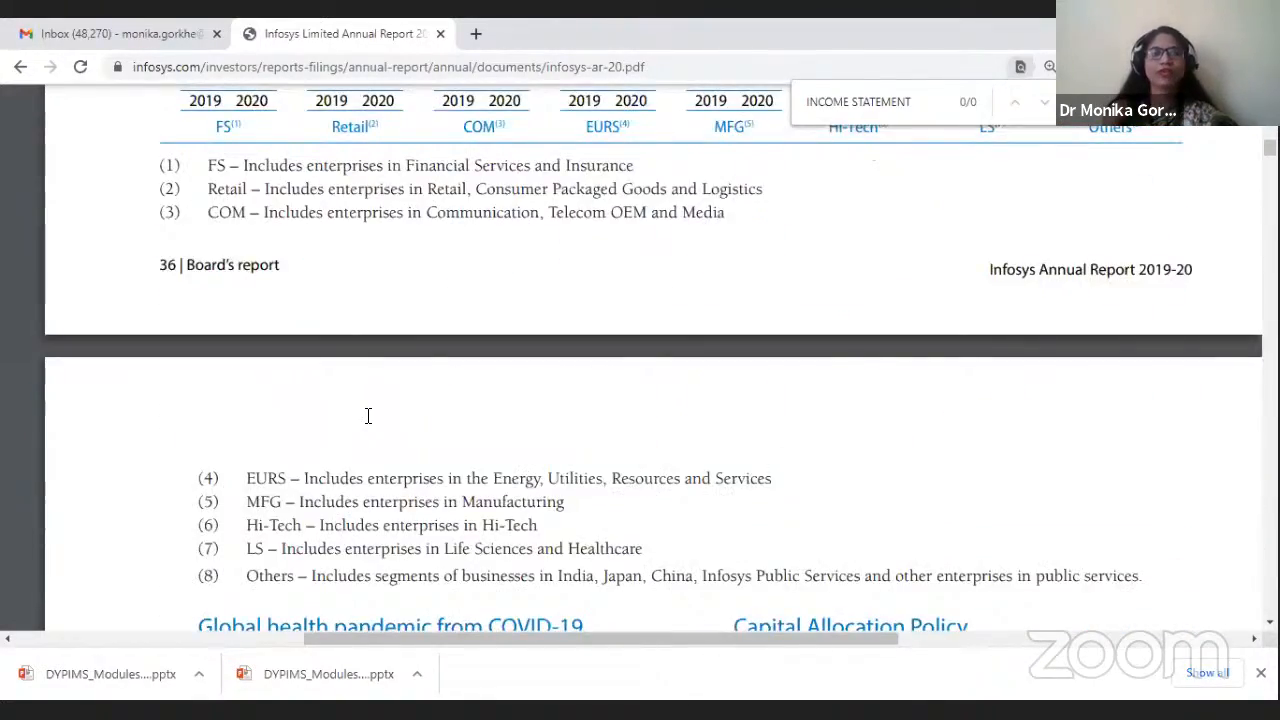
pyautogui.scroll(-10, 368, 416)
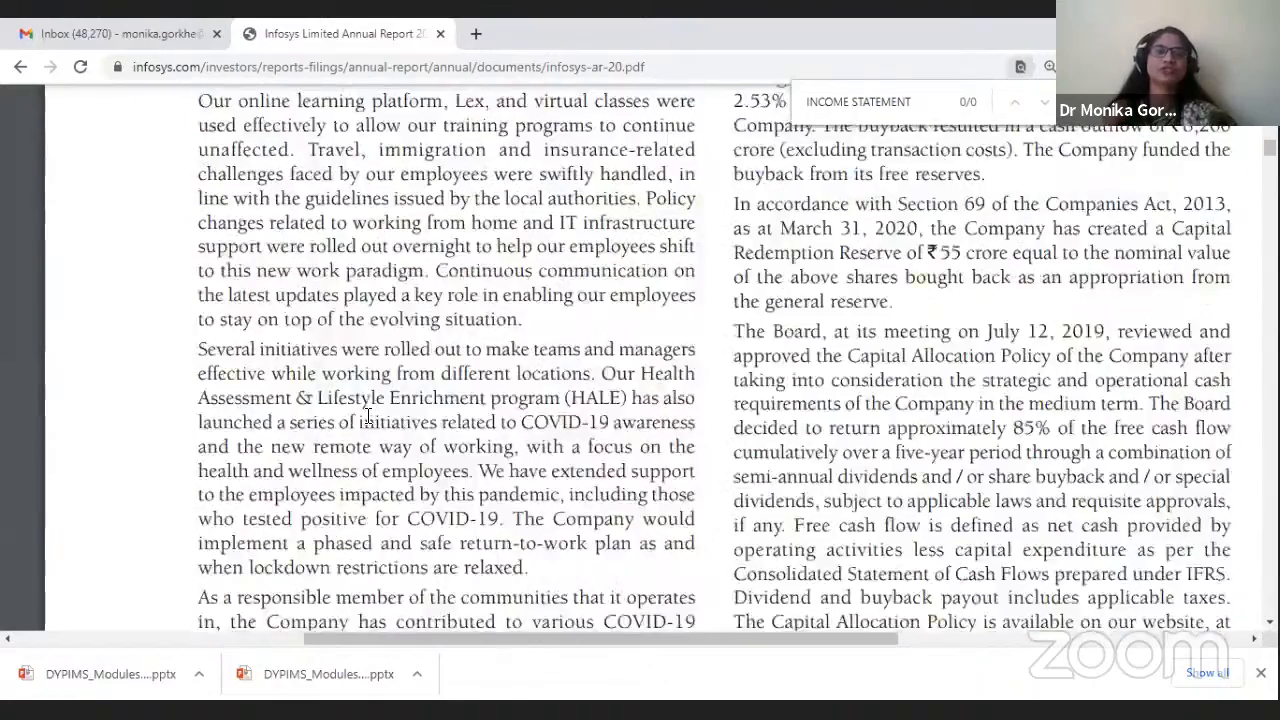
# Step: Skim the rest of the Board's report, from liquidity and capital expenditure through business description and stock options to the directors' responsibility statement
pyautogui.scroll(-3, 368, 415)
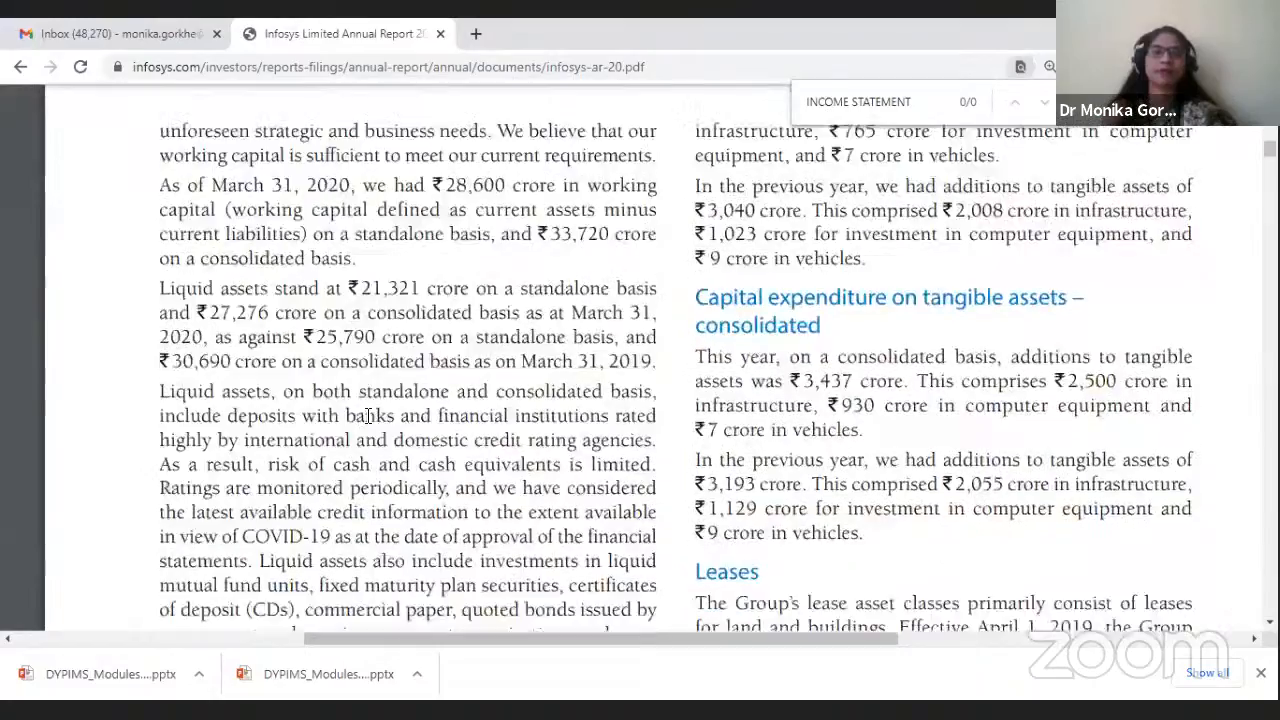
pyautogui.scroll(-1, 368, 415)
pyautogui.scroll(-9, 368, 415)
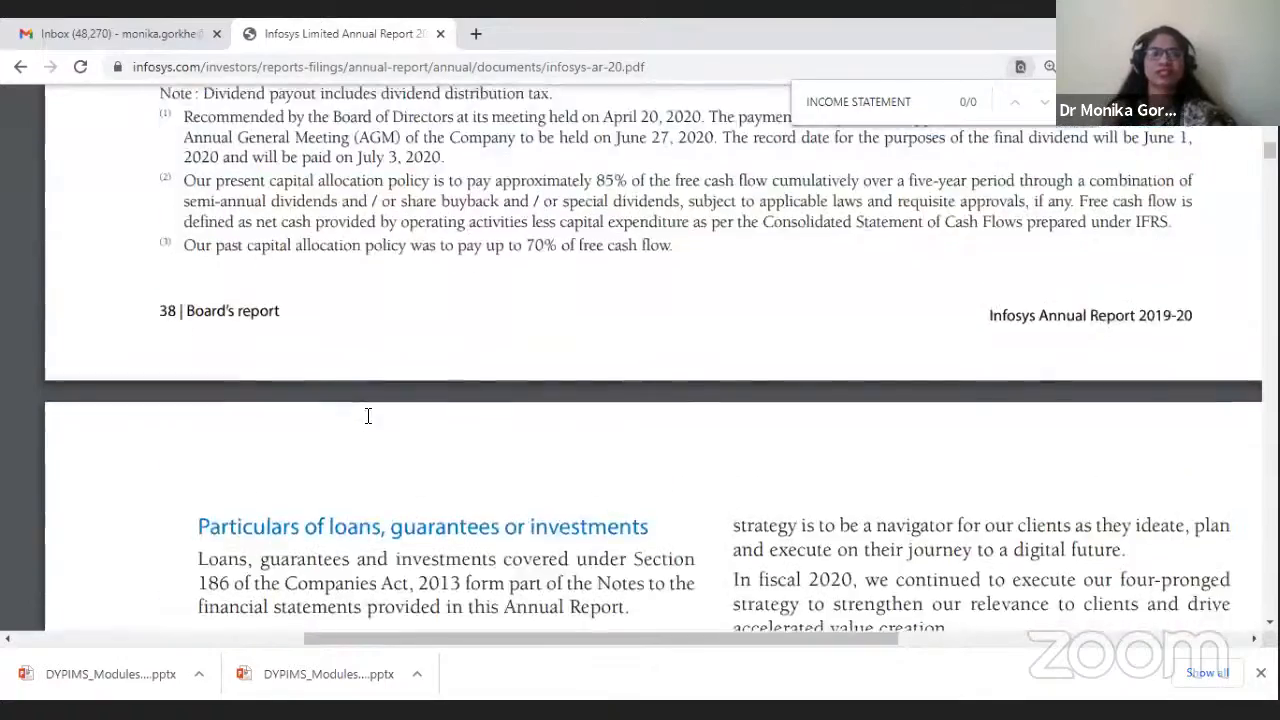
pyautogui.scroll(-3, 370, 407)
pyautogui.scroll(-3, 370, 407)
pyautogui.scroll(-10, 370, 407)
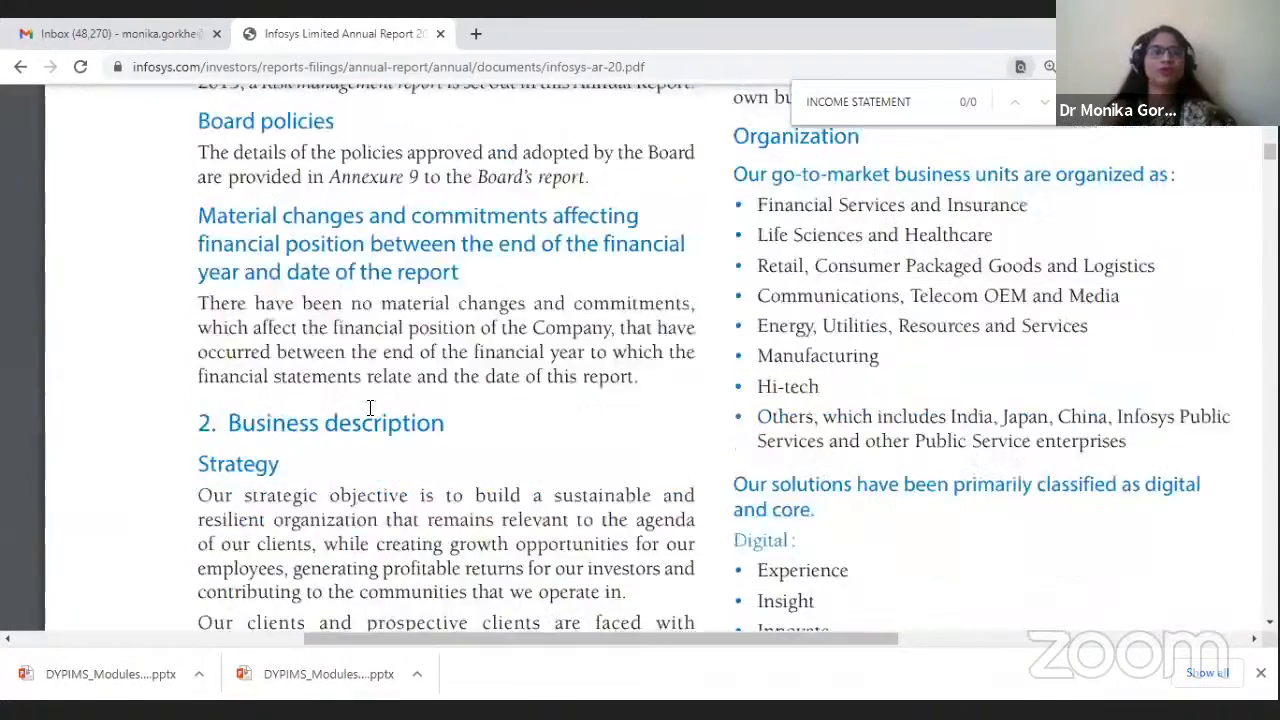
pyautogui.scroll(-19, 370, 407)
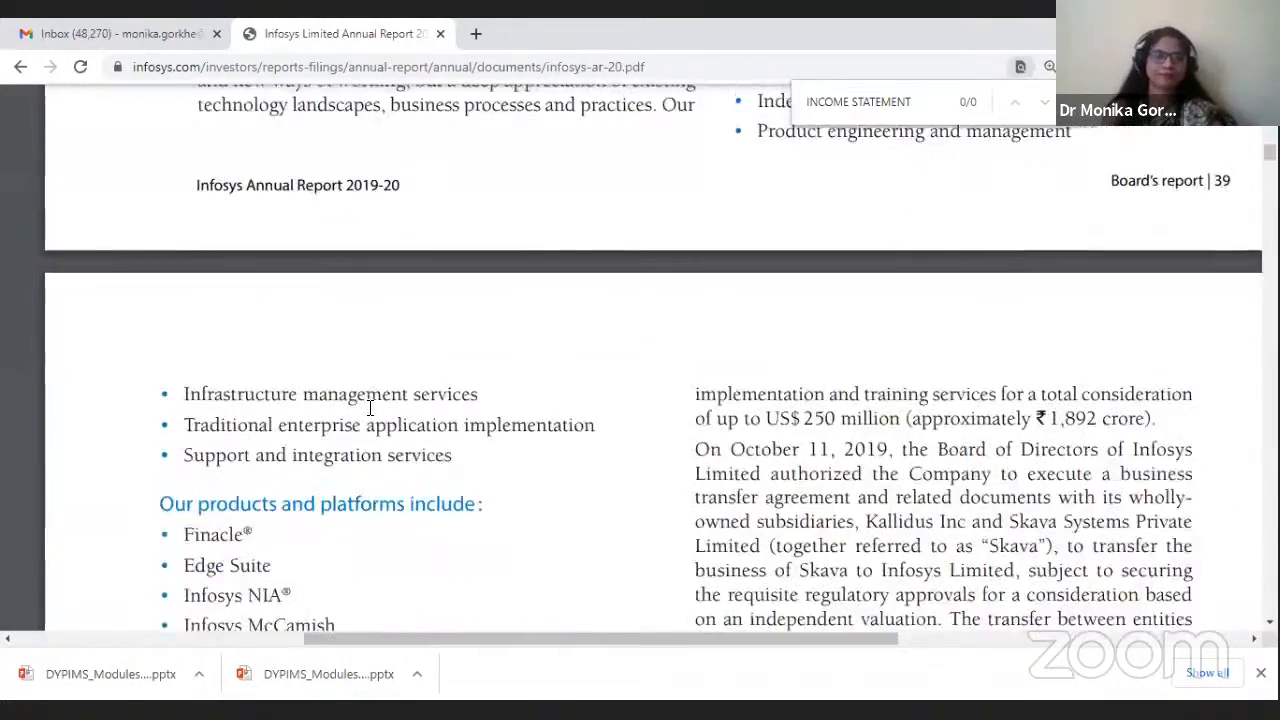
pyautogui.scroll(-20, 372, 400)
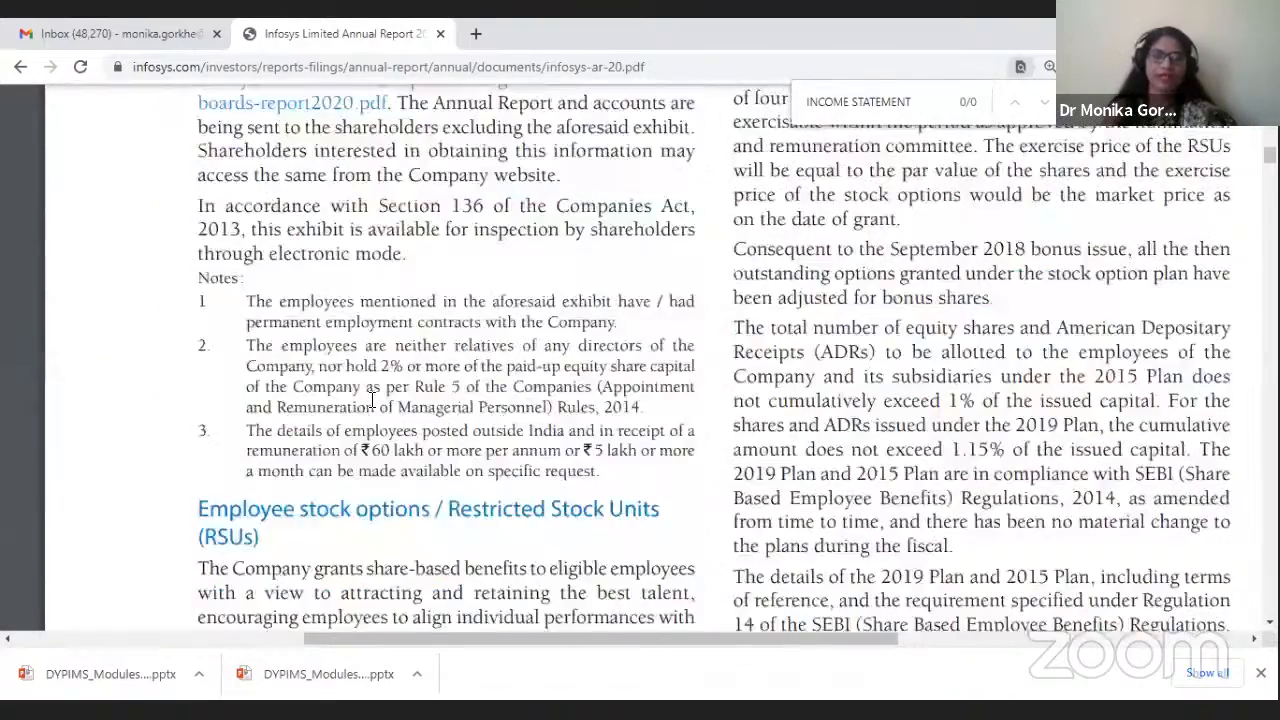
pyautogui.scroll(-20, 372, 400)
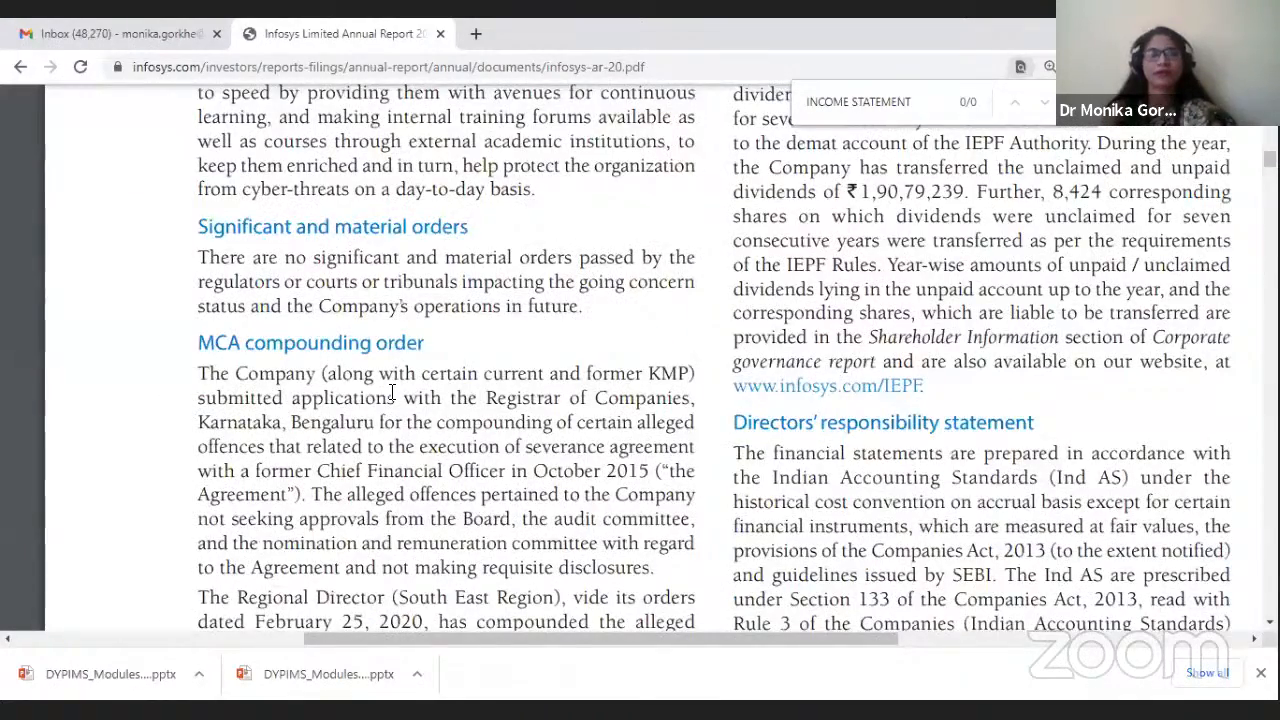
pyautogui.scroll(-15, 391, 393)
pyautogui.scroll(-10, 391, 393)
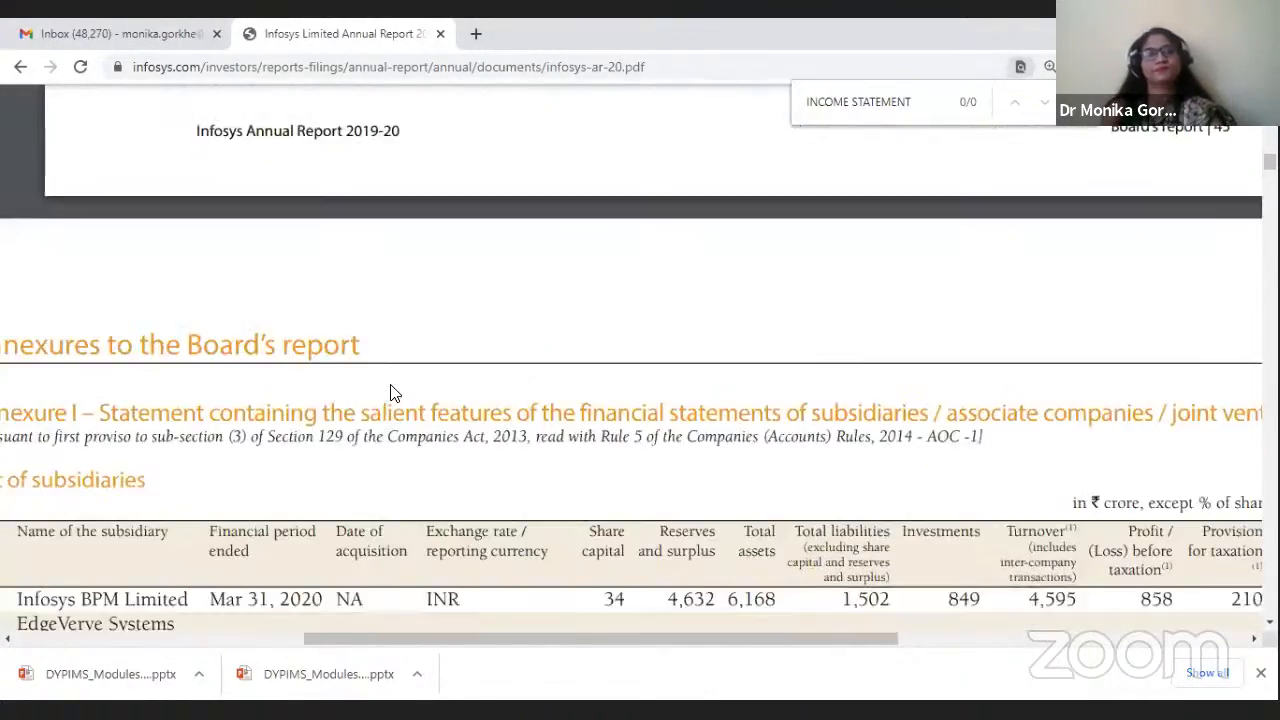
# Step: Skim the annexures to the Board's report, from the list of subsidiaries to the Annexure 5 secretarial audit report
pyautogui.scroll(-12, 390, 393)
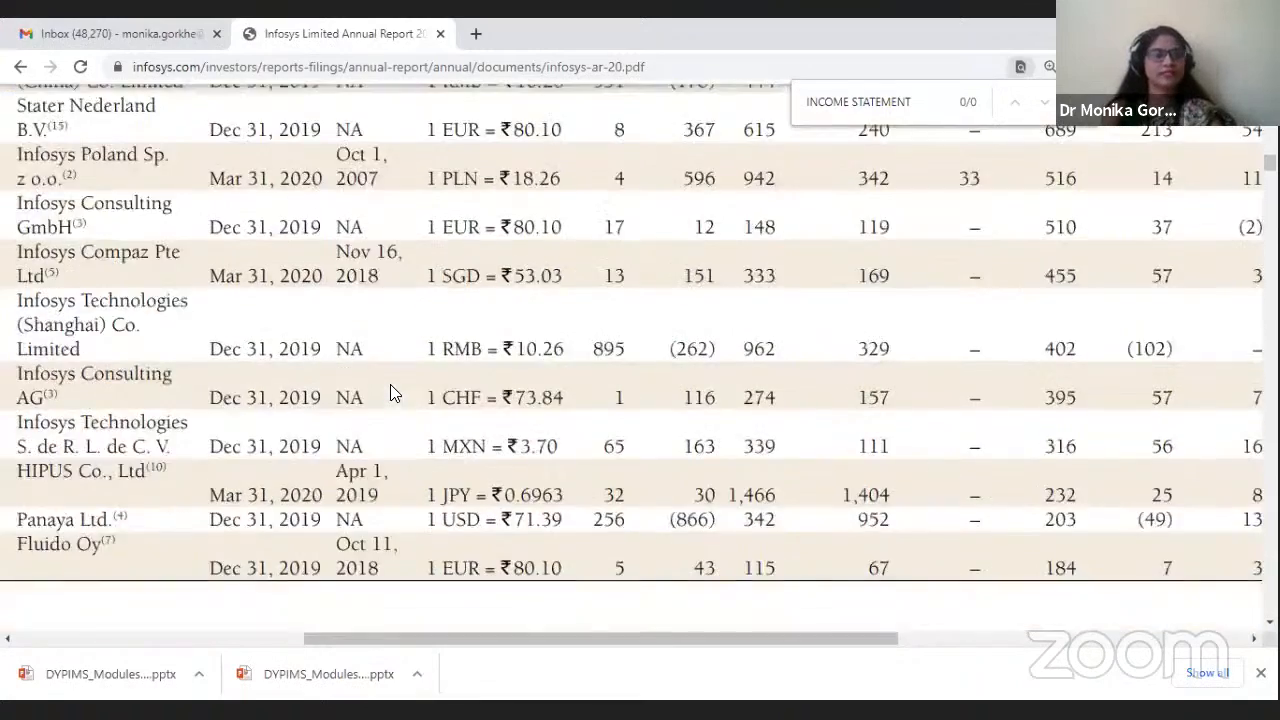
pyautogui.scroll(-15, 392, 393)
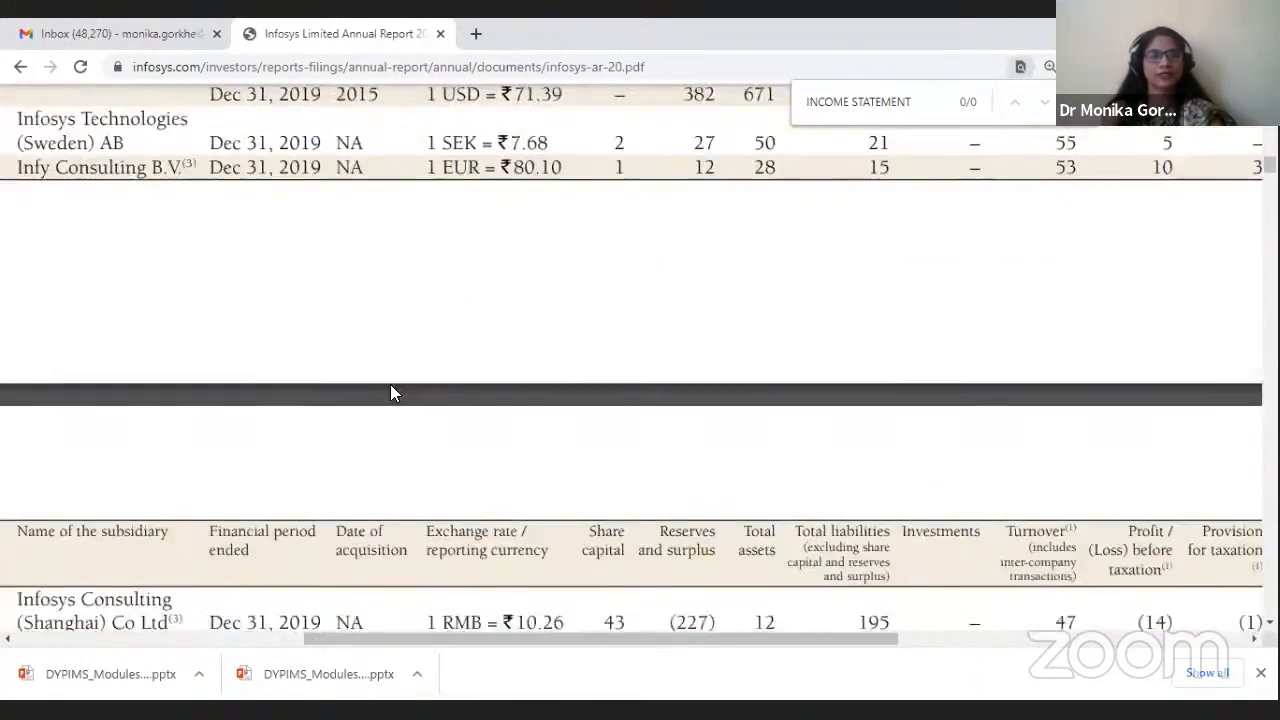
pyautogui.scroll(-5, 391, 388)
pyautogui.scroll(-15, 391, 388)
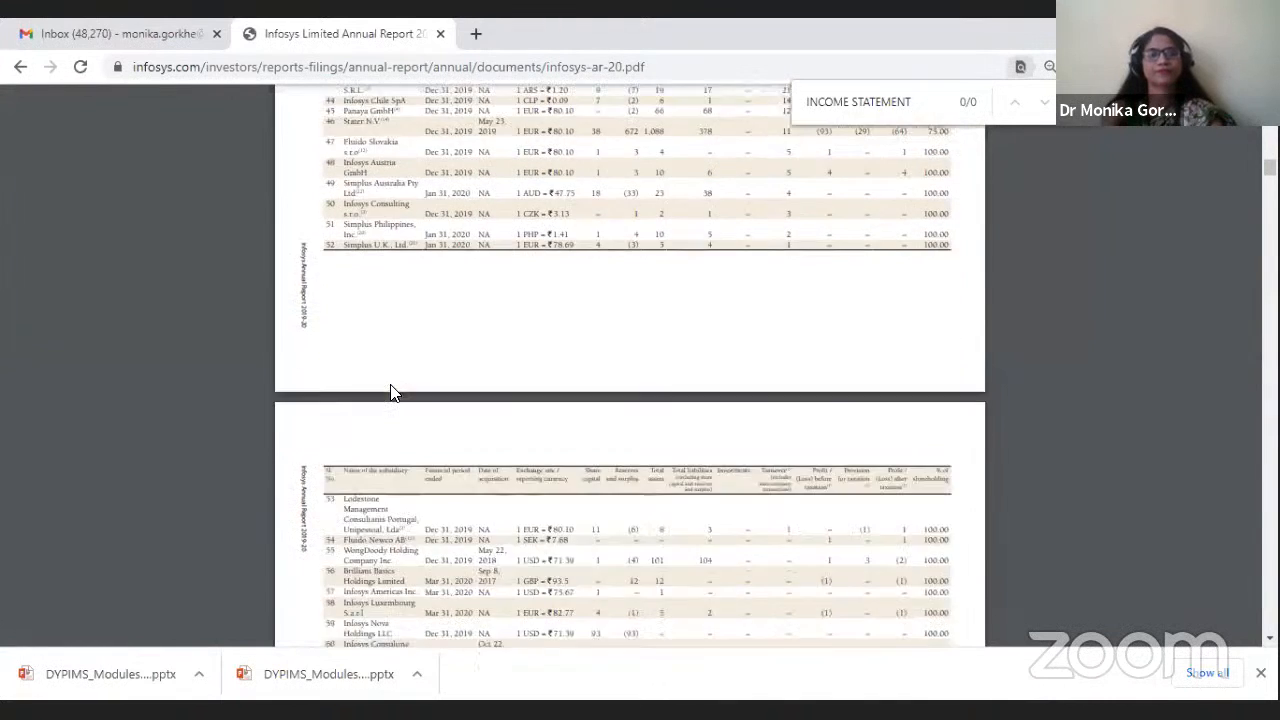
pyautogui.scroll(-5, 390, 393)
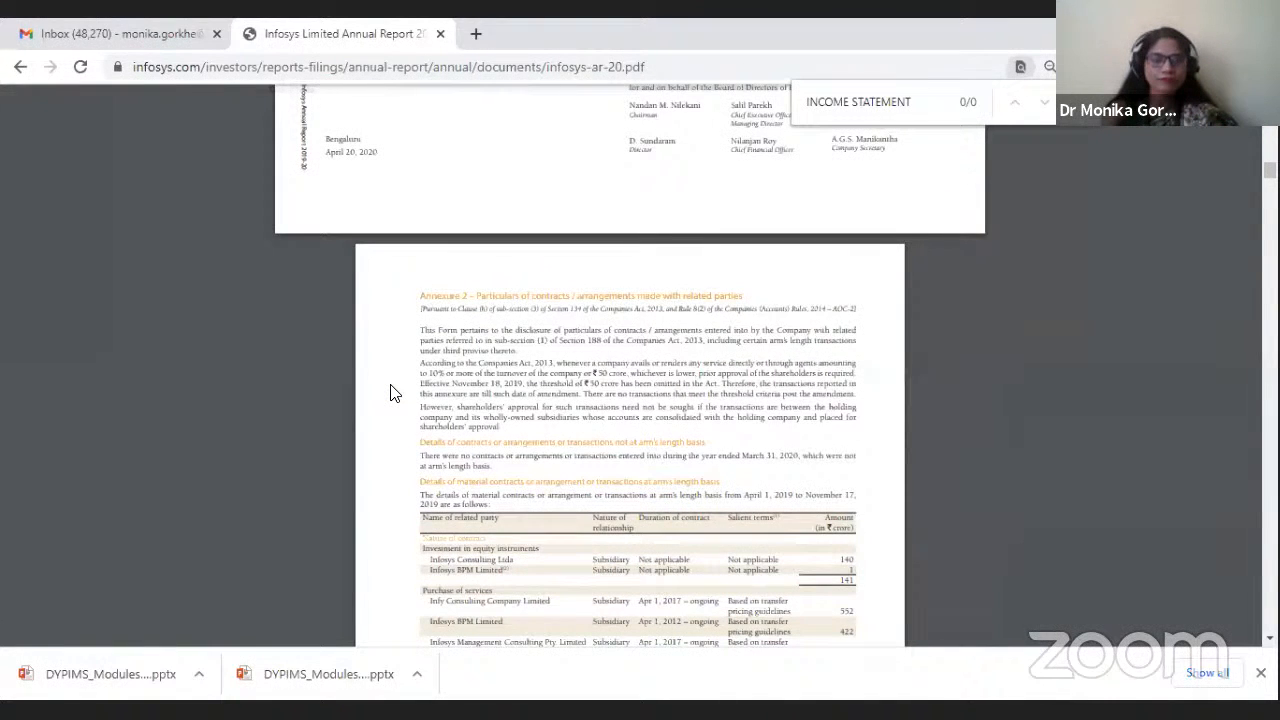
pyautogui.scroll(-5, 392, 393)
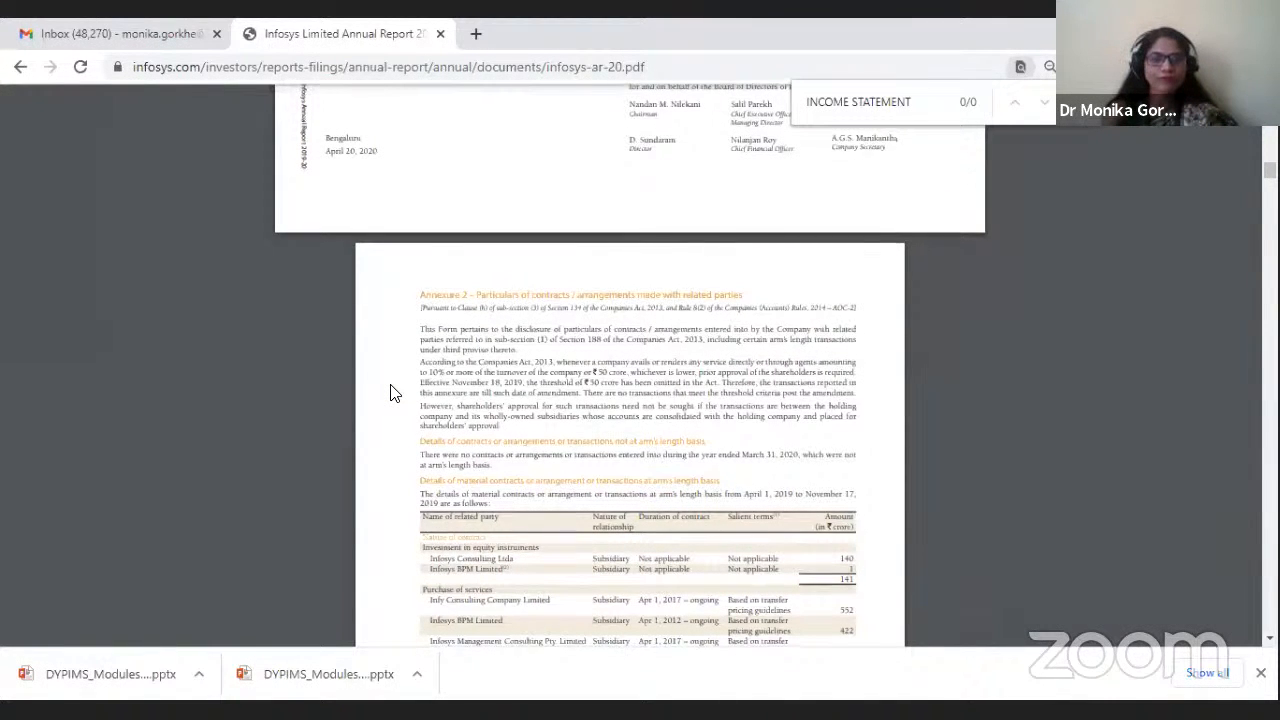
pyautogui.scroll(-12, 390, 393)
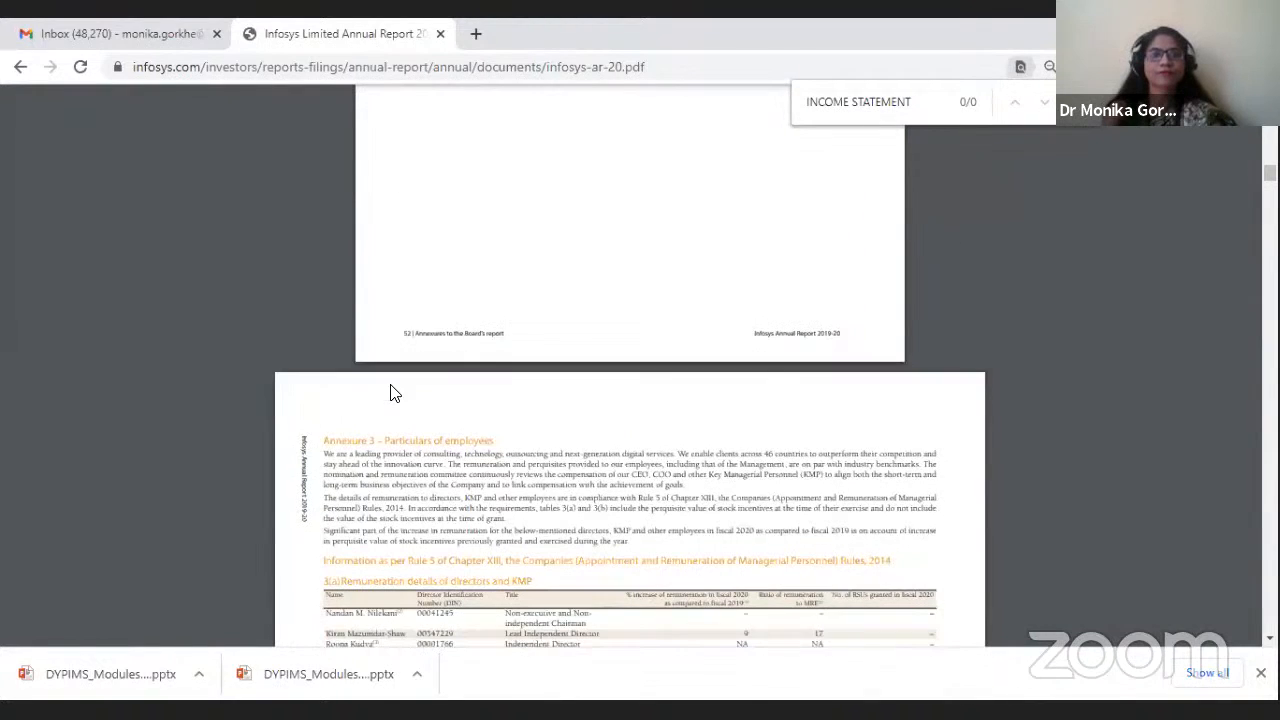
pyautogui.scroll(-13, 390, 386)
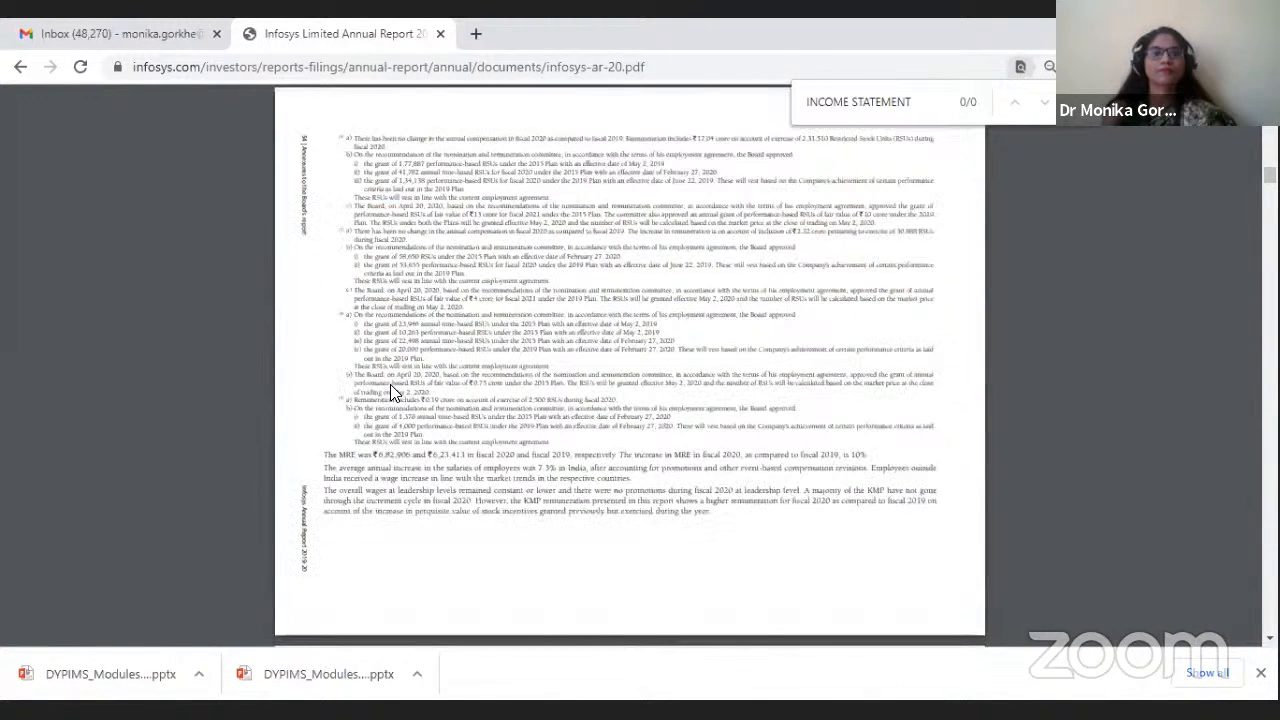
pyautogui.scroll(-10, 390, 393)
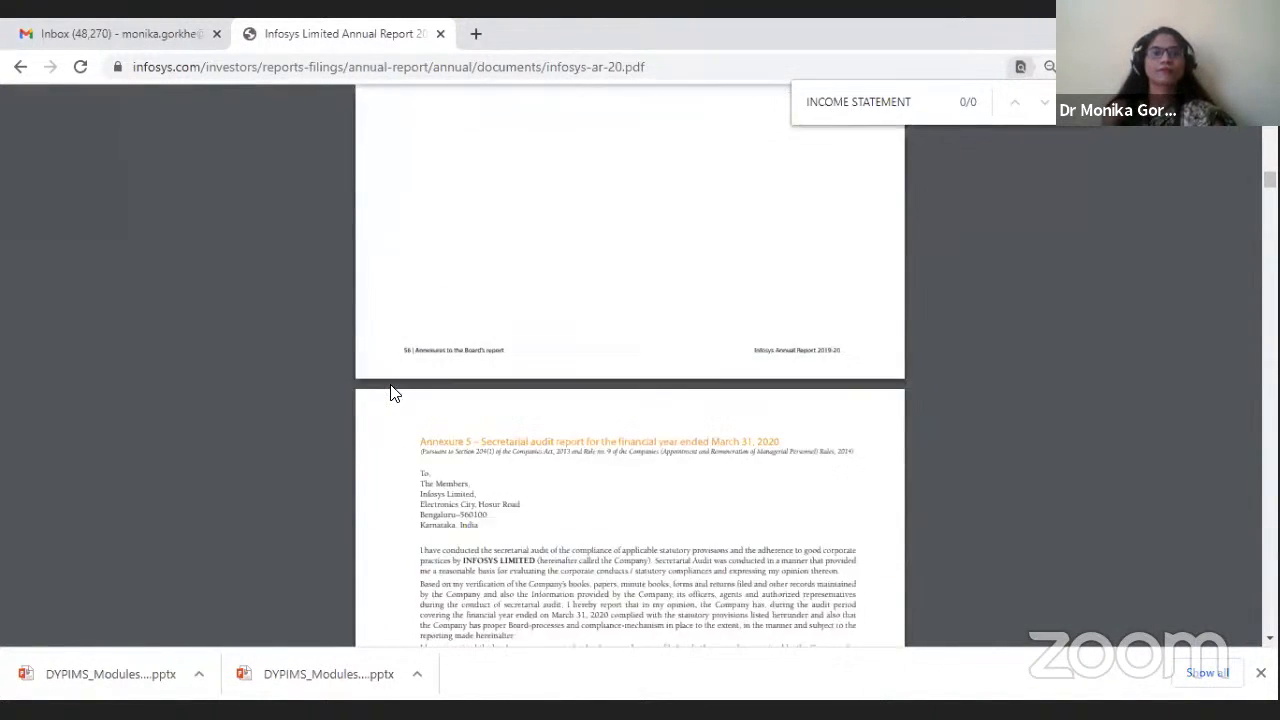
# Step: Replace the search text and search the annual report for "balance sheet"
pyautogui.hotkey('ctrl', 'a')
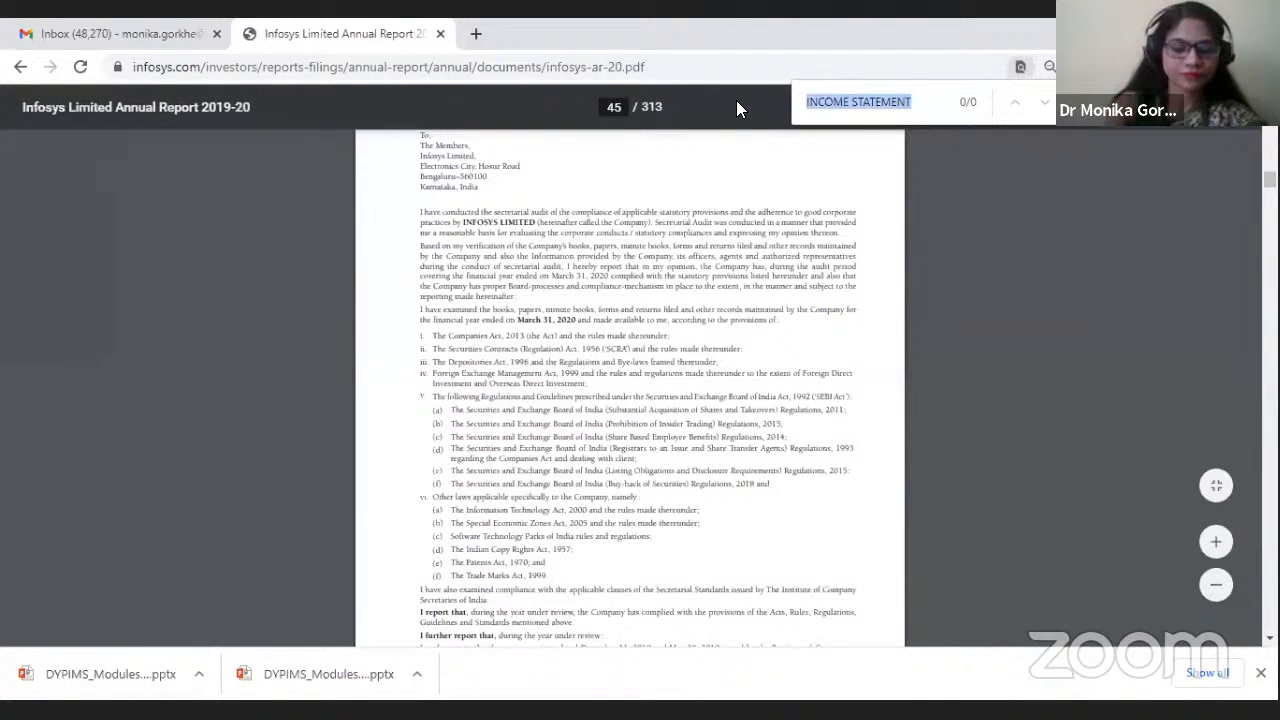
pyautogui.write('bALANCE')
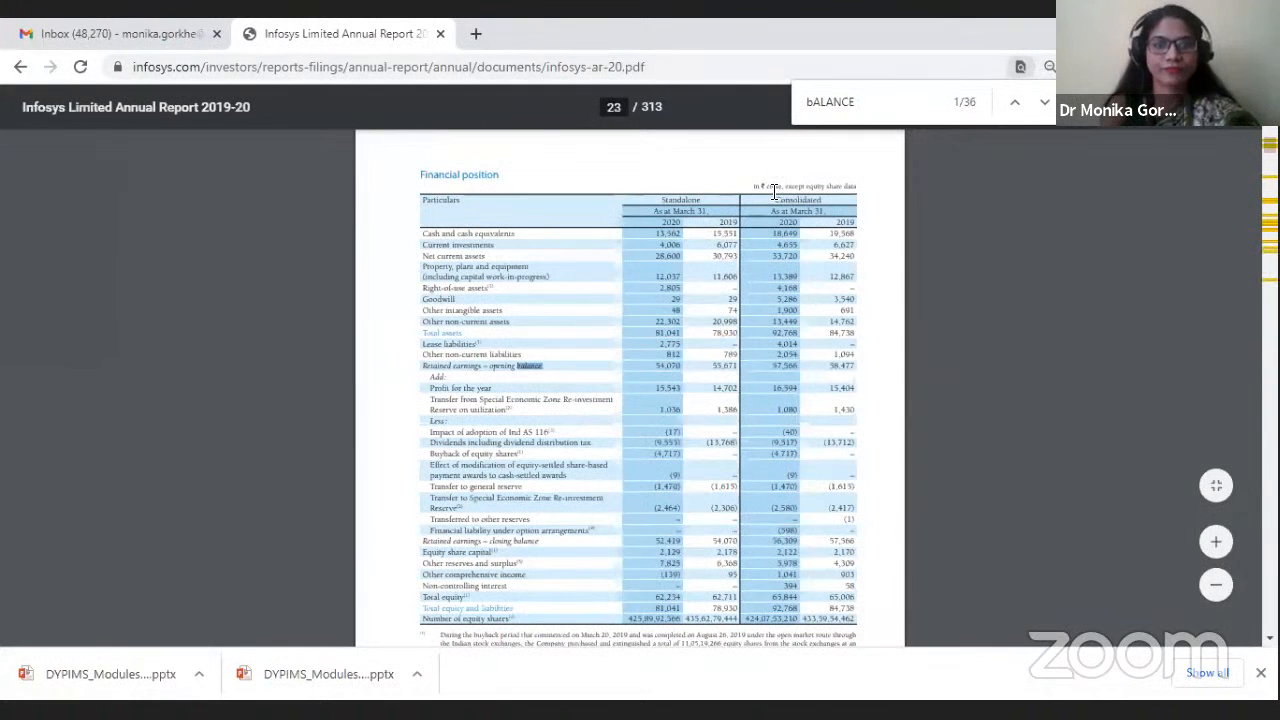
pyautogui.write(' SH')
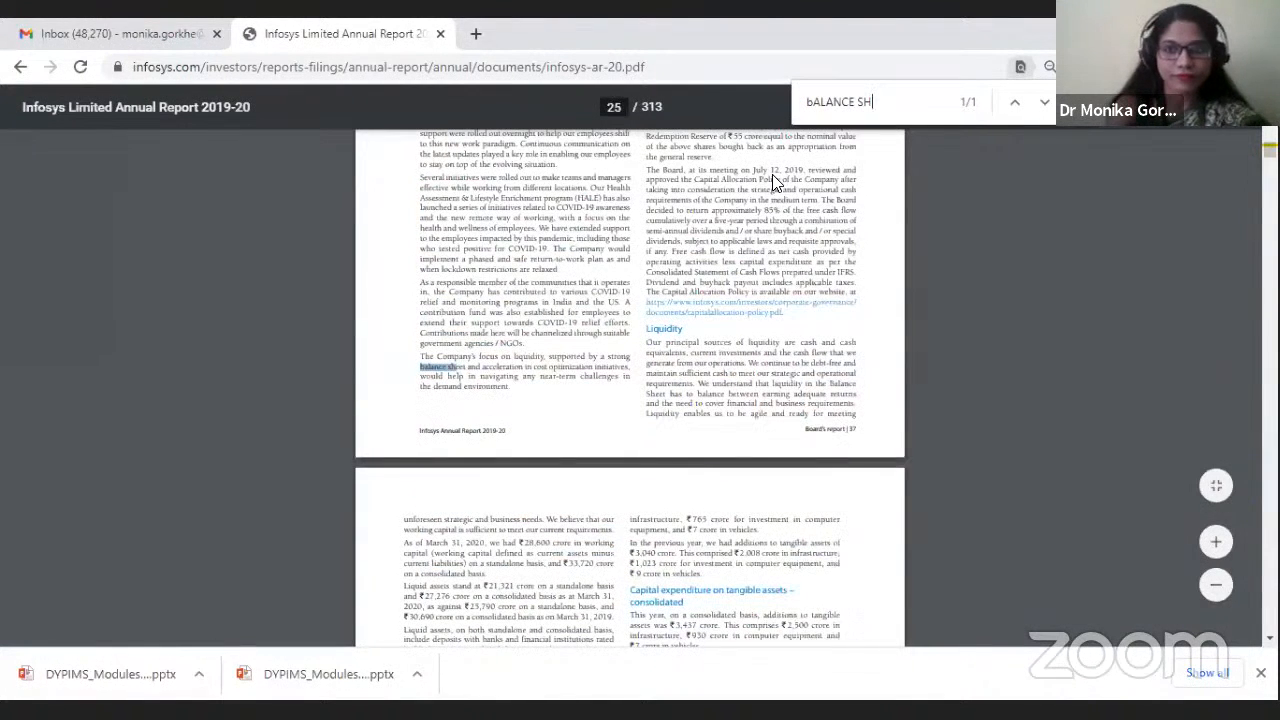
pyautogui.write('EET')
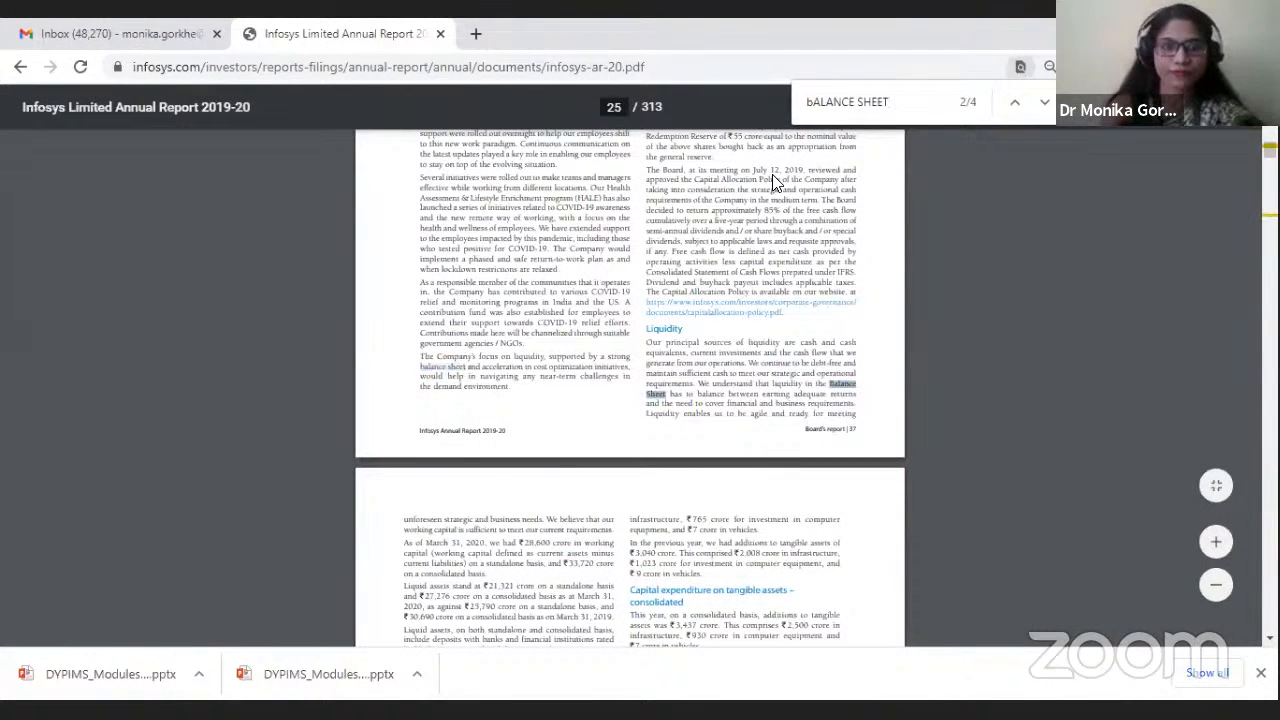
# Step: Go through the search matches to the "Balance Sheet (contd.)" heading in the standalone financial statements
pyautogui.press('Return')
pyautogui.press('Return')
pyautogui.press('Return')
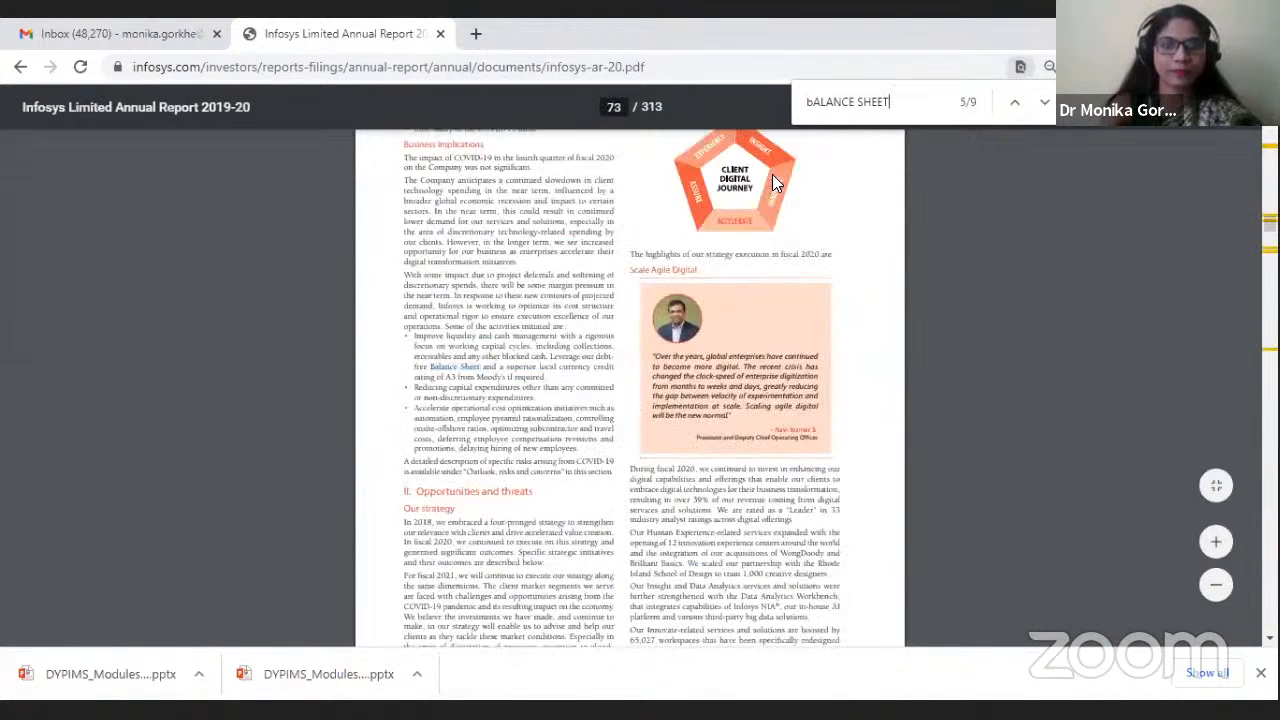
pyautogui.press('Return')
pyautogui.press('Return')
pyautogui.press('Return')
pyautogui.press('Return')
pyautogui.press('Return')
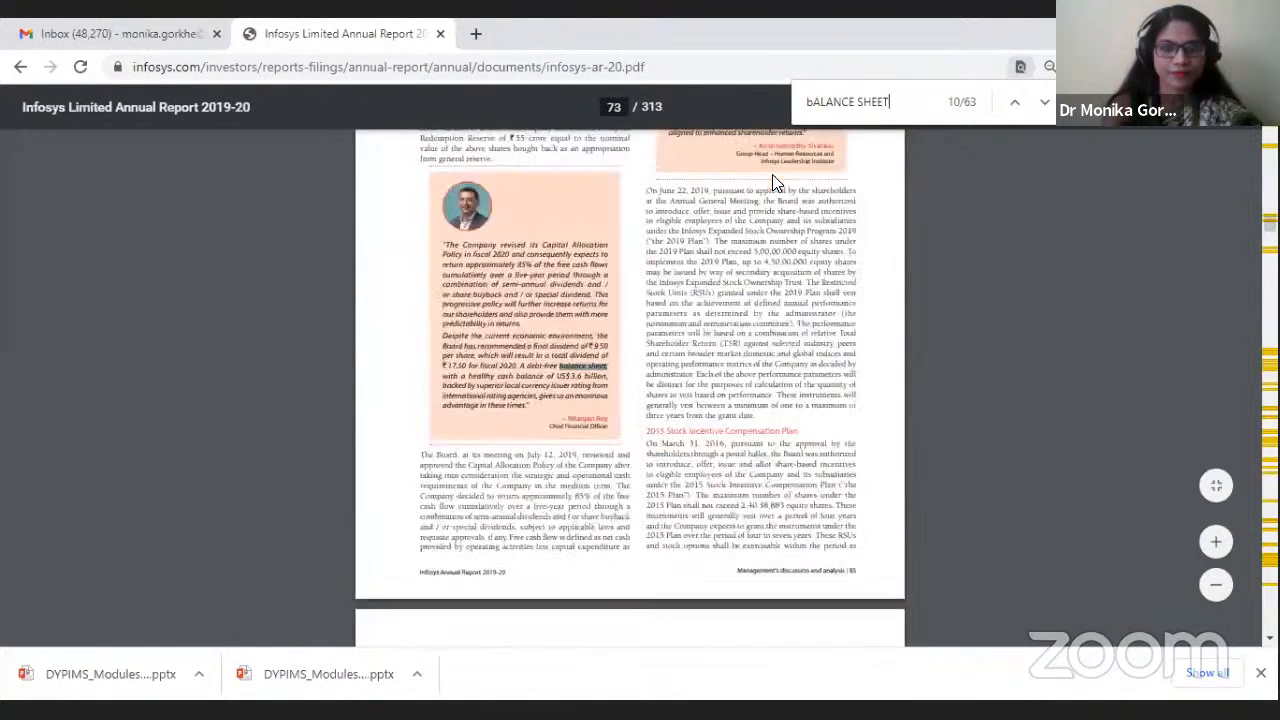
pyautogui.press('Return')
pyautogui.press('Return')
pyautogui.press('Return')
pyautogui.press('Return')
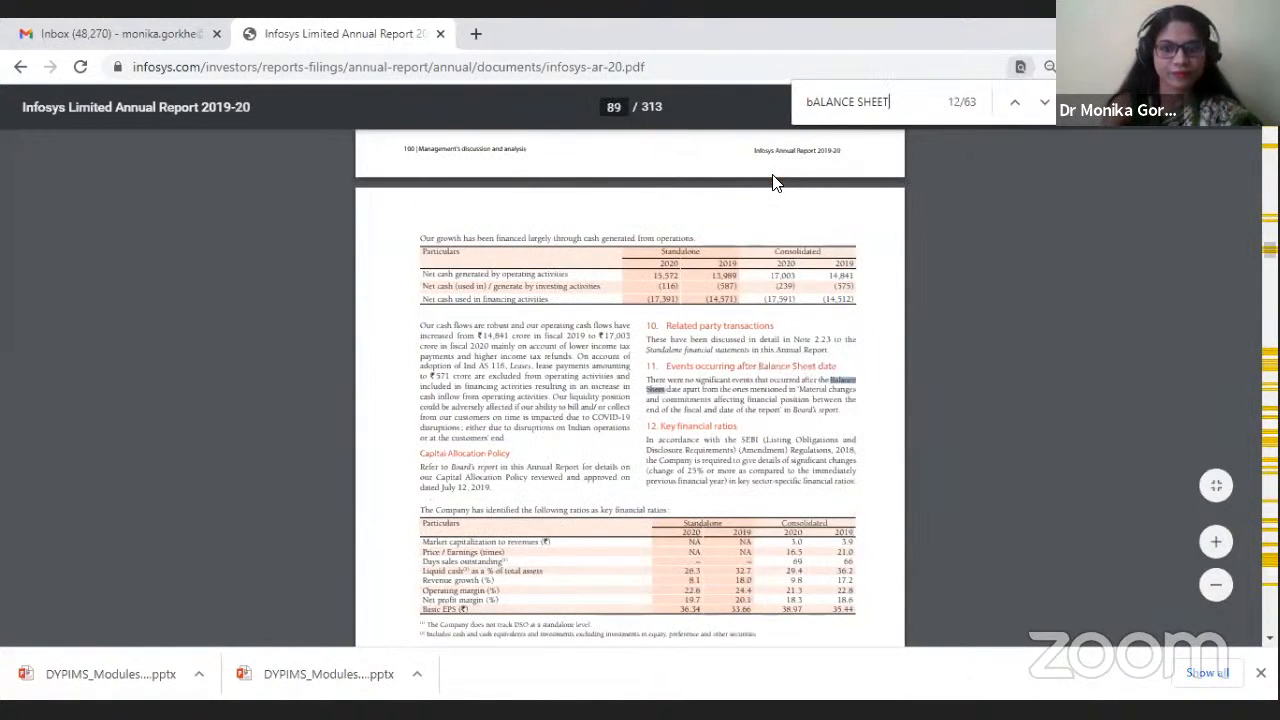
pyautogui.press('Return')
pyautogui.press('Return')
pyautogui.press('Return')
pyautogui.press('Return')
pyautogui.press('Return')
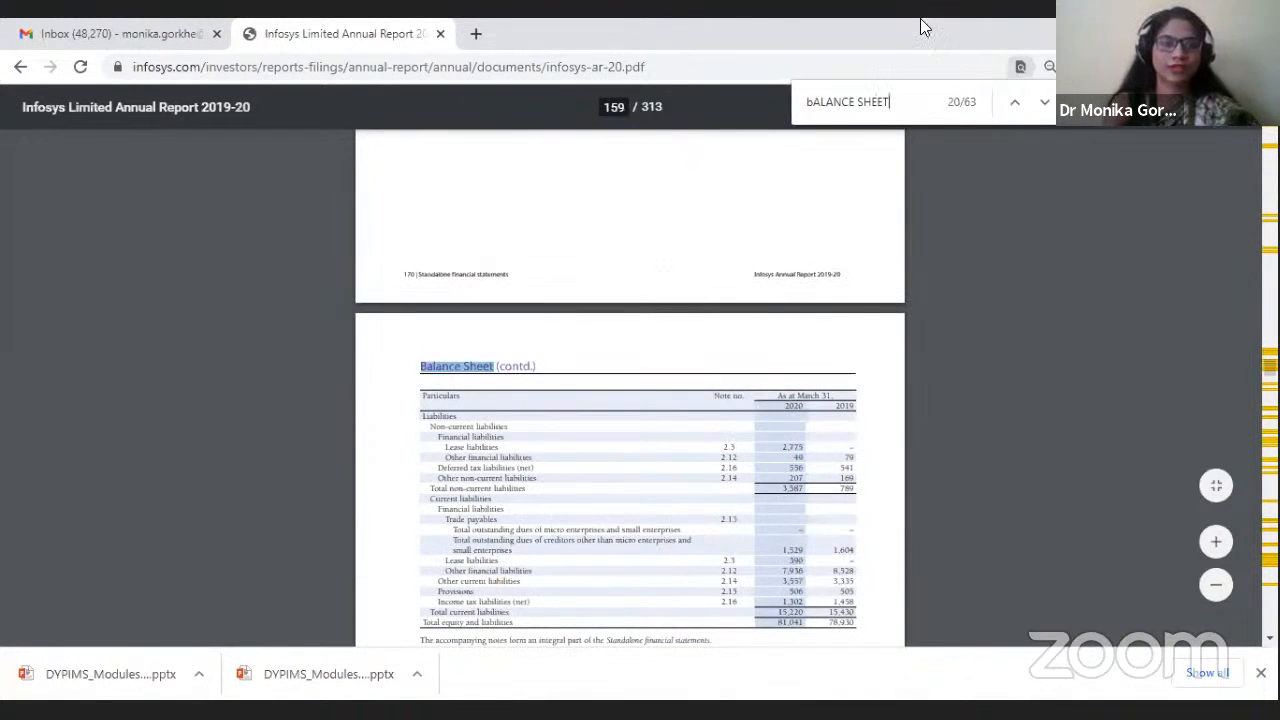
# Step: Enlarge the continued Balance Sheet page to a readable size and go back to the Balance Sheet's opening page with the assets
pyautogui.scroll(4, 447, 457)
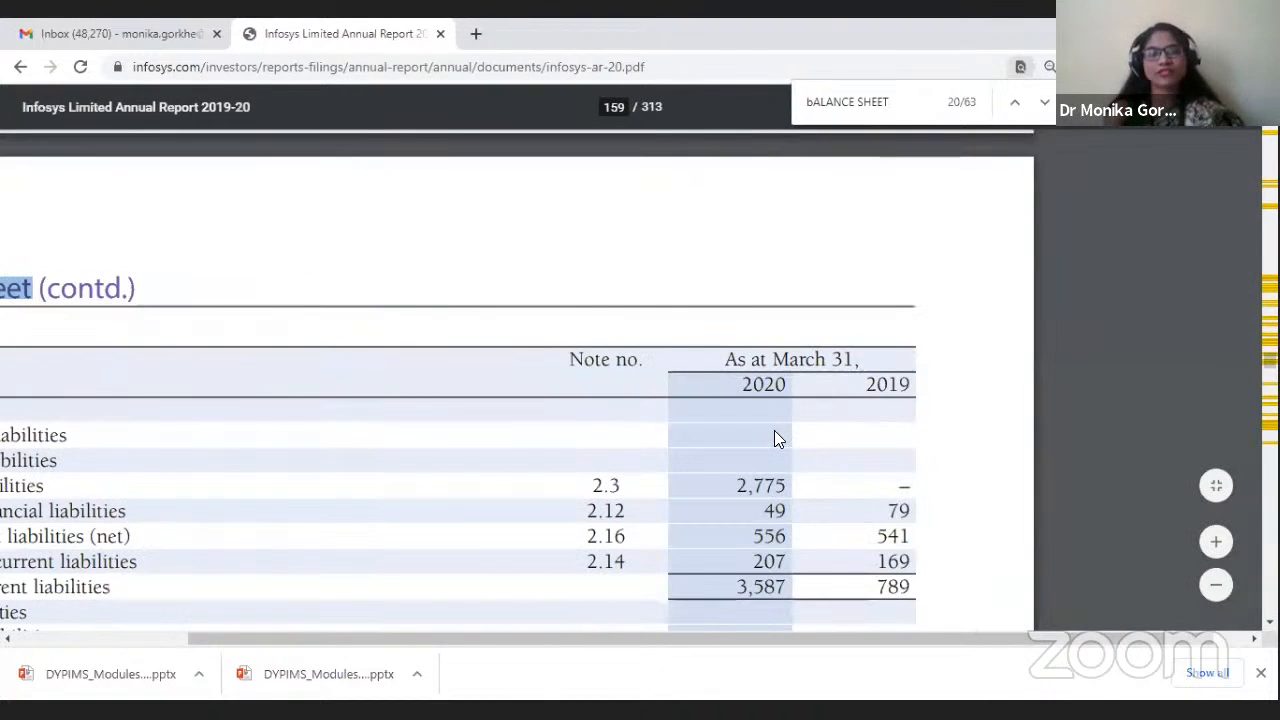
pyautogui.scroll(-4, 774, 438)
pyautogui.hscroll(-2, 584, 596)
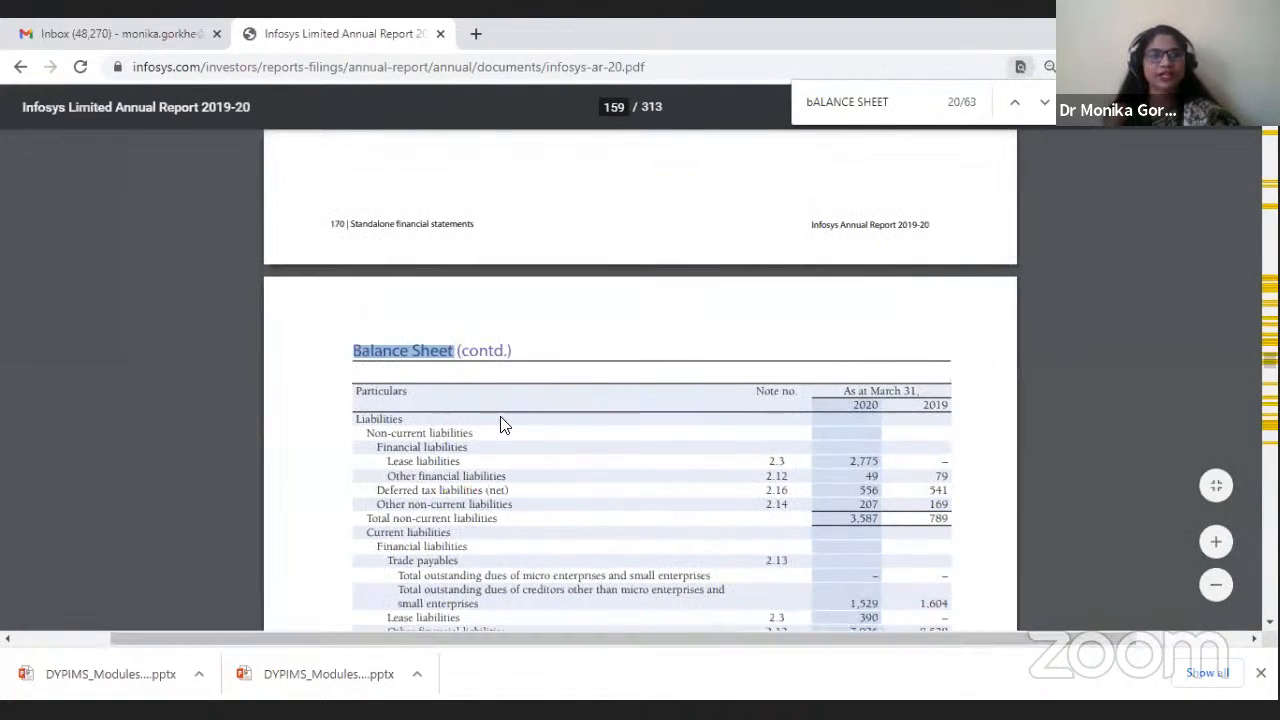
pyautogui.scroll(10, 537, 434)
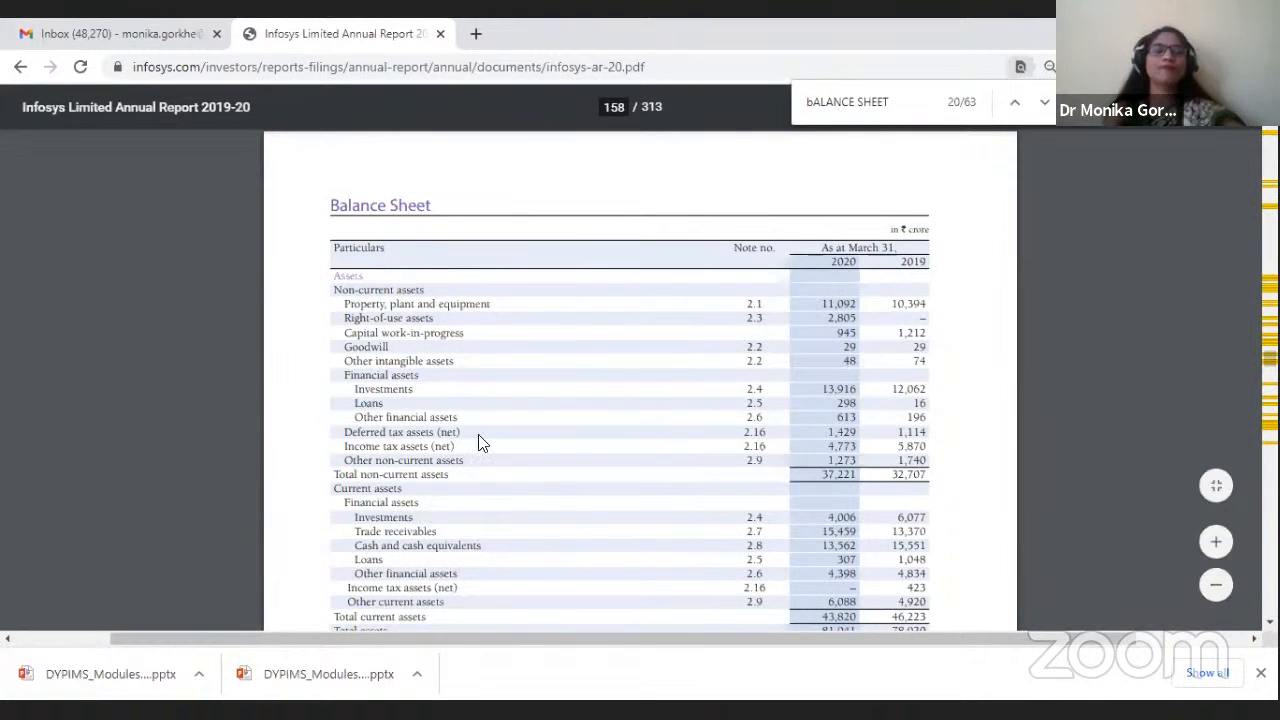
# Step: Examine the Balance Sheet from non-current assets to total equity, highlighting the goodwill and other intangible assets lines and clearing the highlight
pyautogui.scroll(-2, 488, 430)
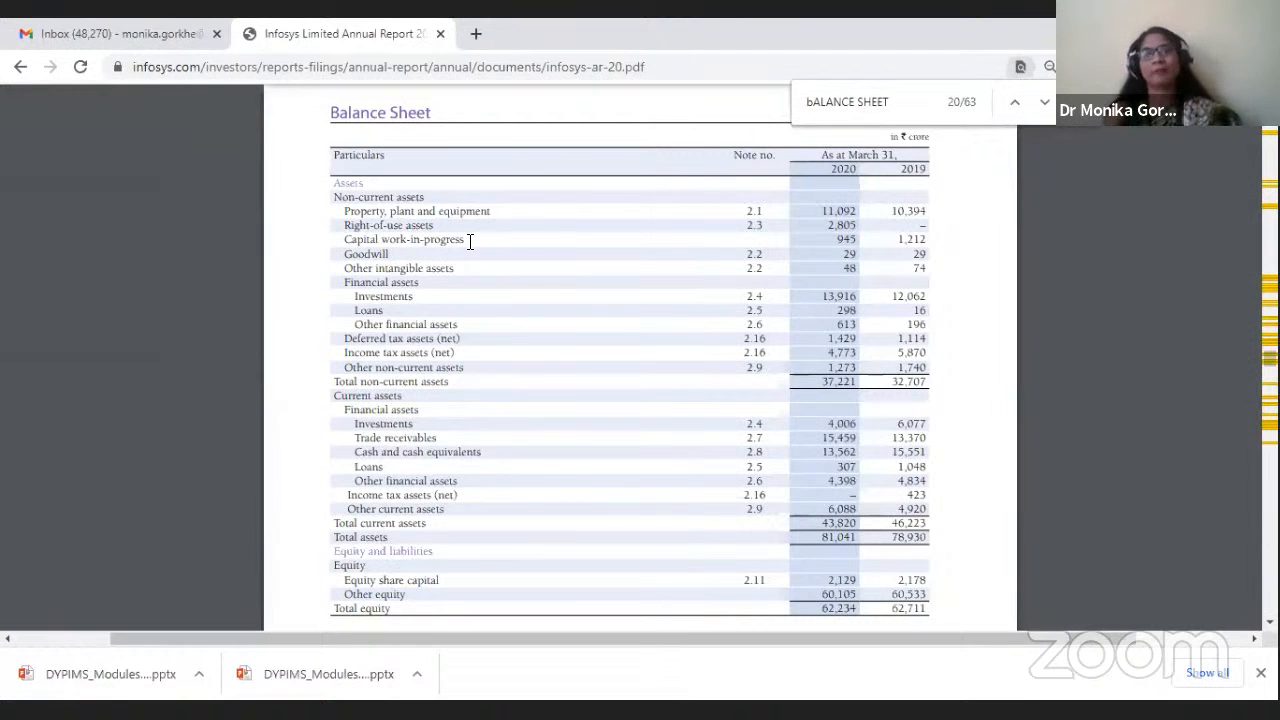
pyautogui.moveTo(469, 241); pyautogui.dragTo(306, 249)
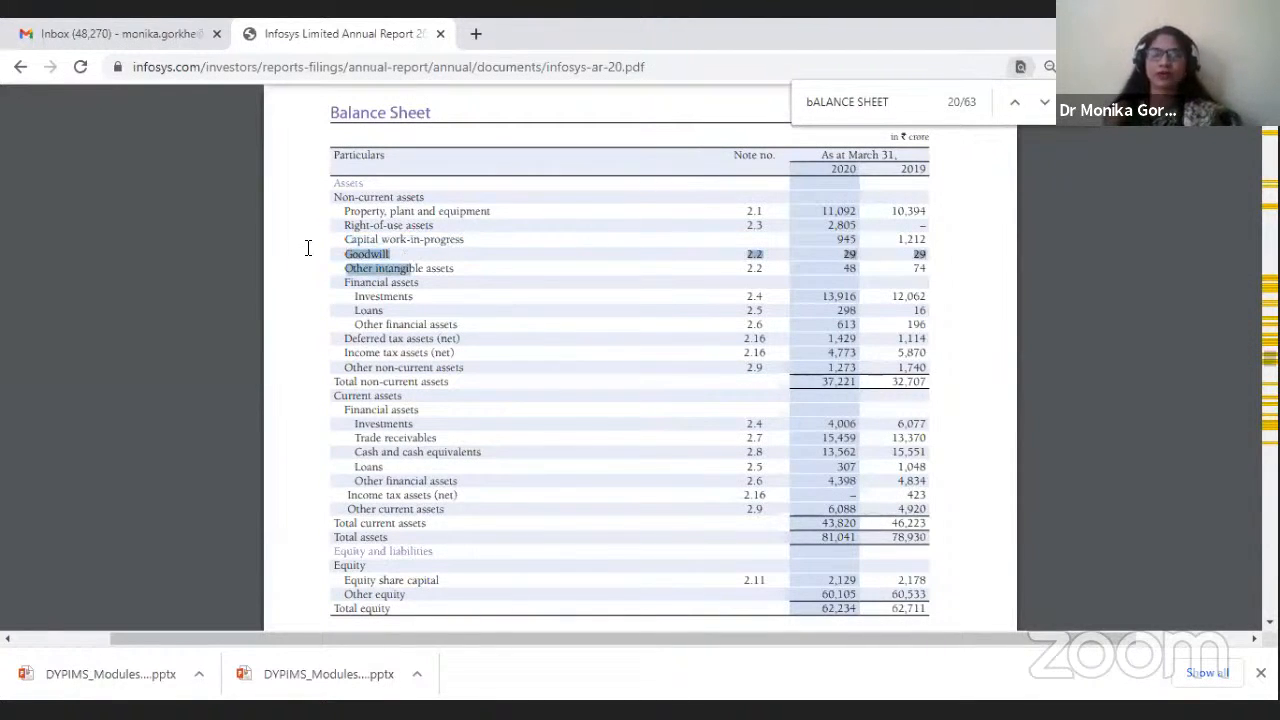
pyautogui.click(415, 262)
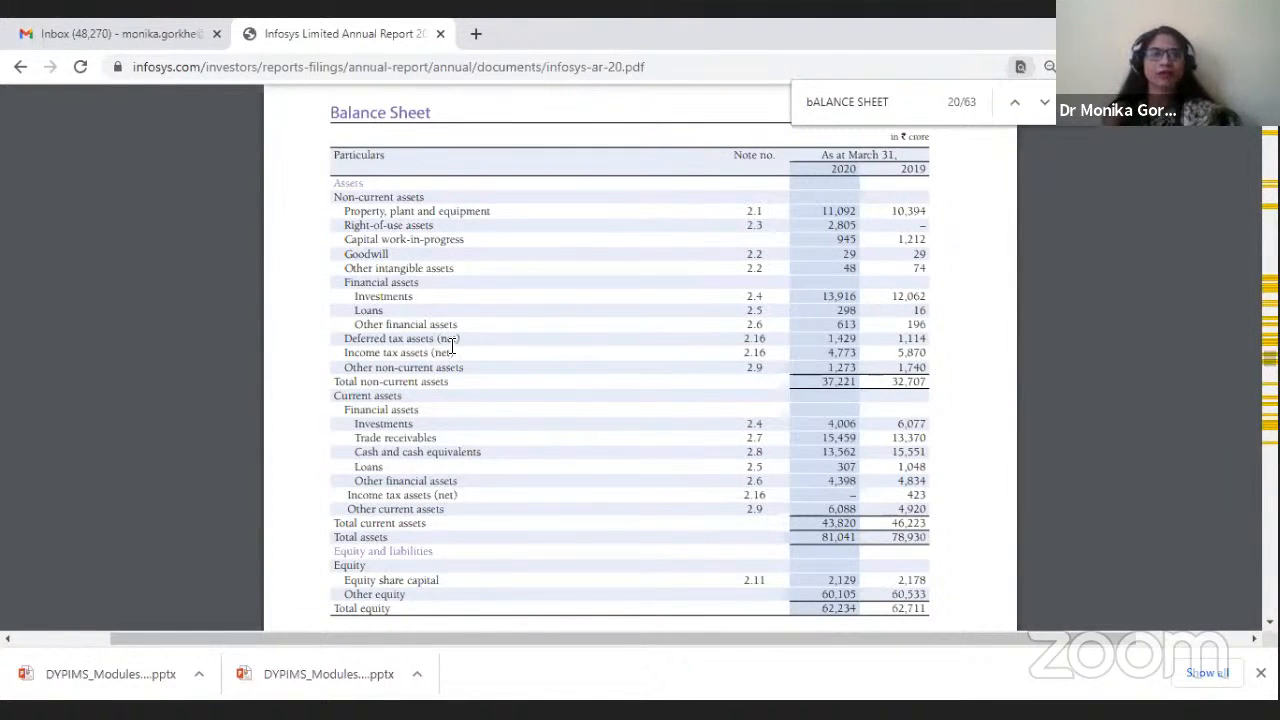
# Step: Highlight the deferred tax assets (net) line and review the Balance Sheet's current assets and equity sections
pyautogui.moveTo(464, 338); pyautogui.dragTo(332, 335)
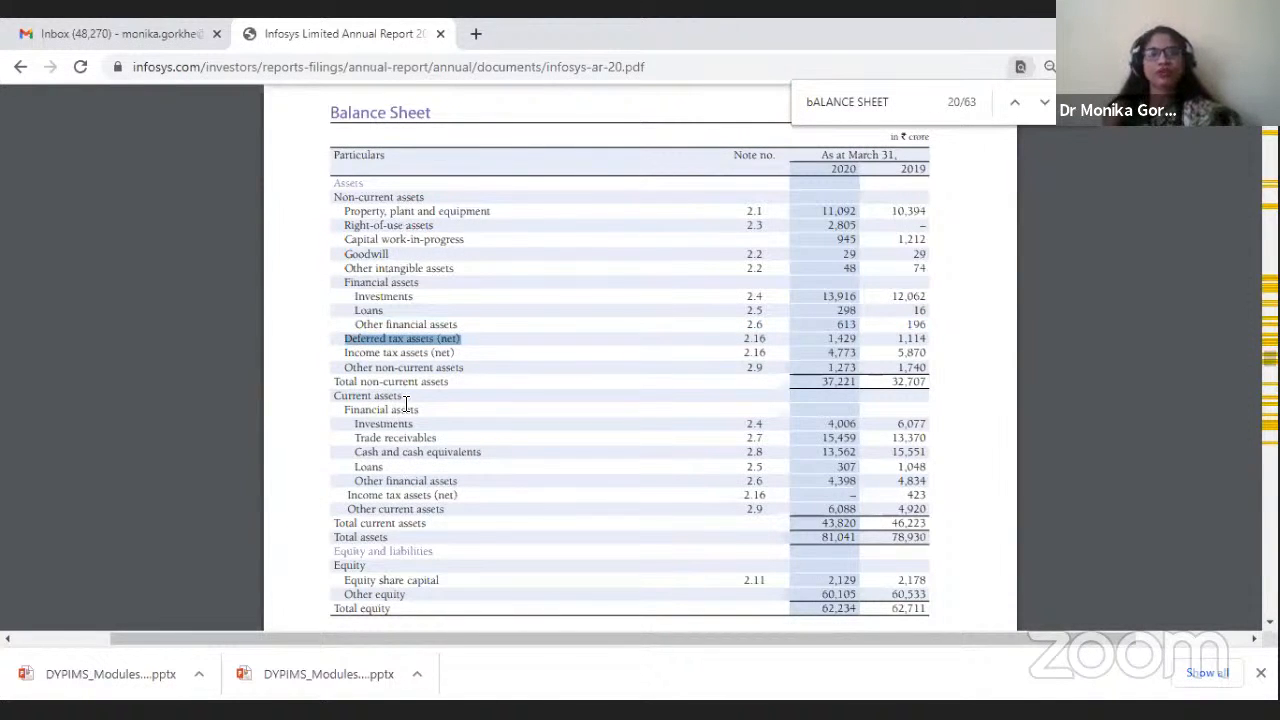
pyautogui.scroll(-1, 420, 380)
pyautogui.scroll(-1, 420, 380)
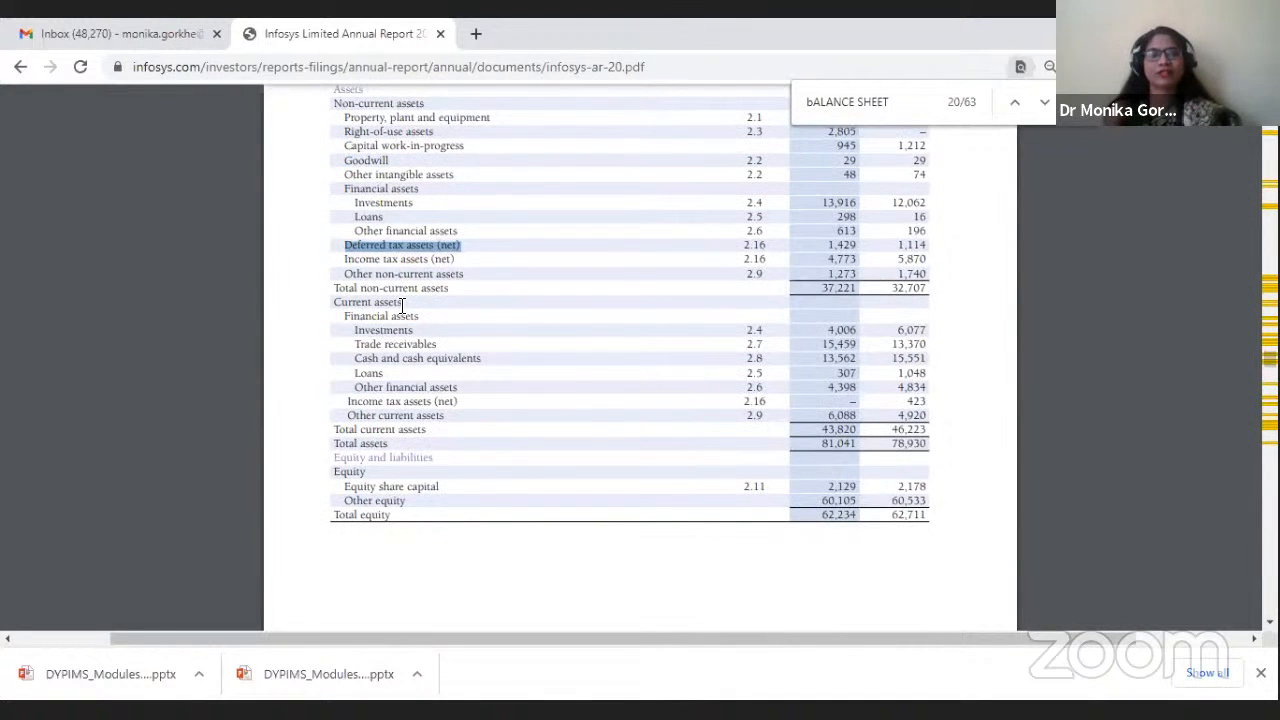
pyautogui.scroll(-5, 400, 444)
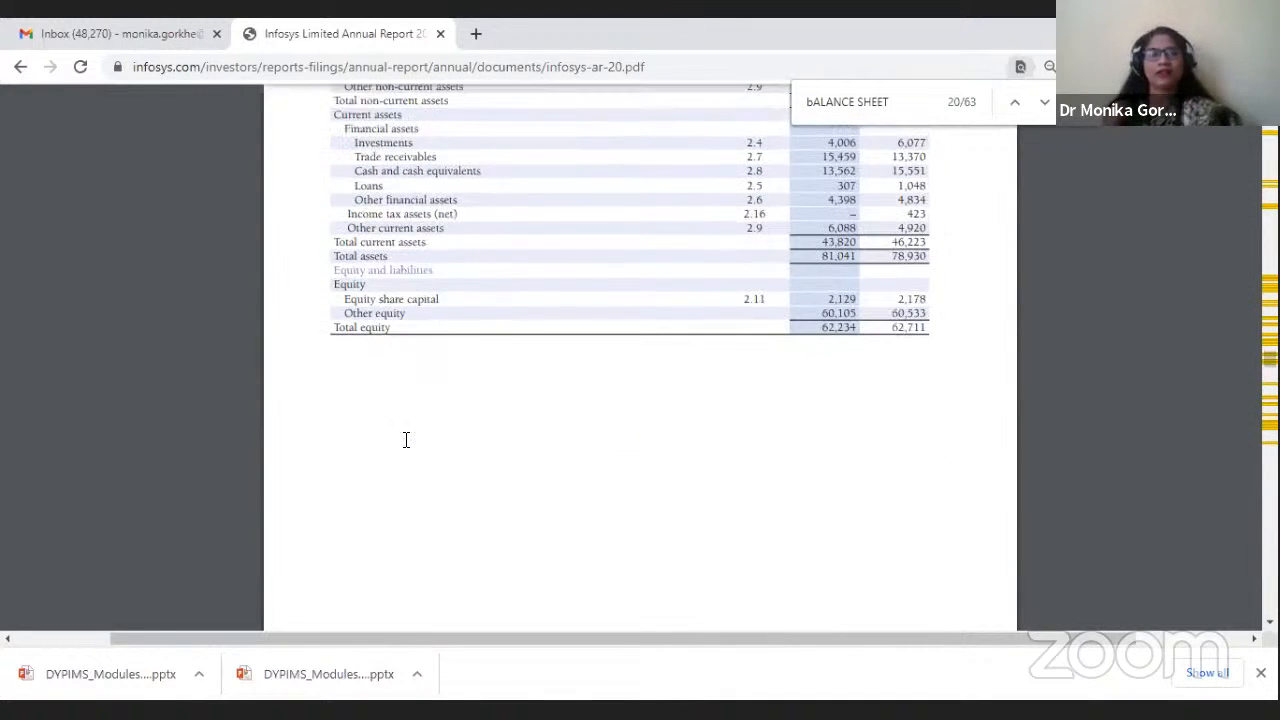
pyautogui.scroll(-2, 406, 440)
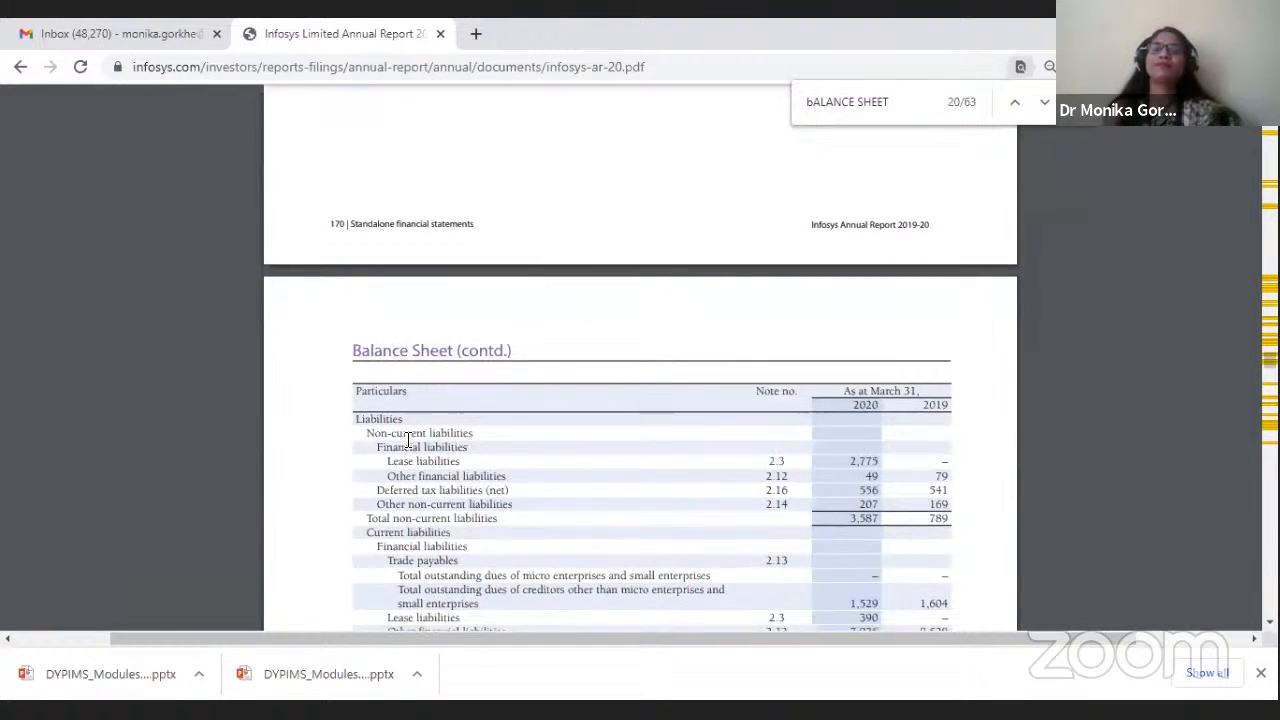
pyautogui.scroll(6, 406, 436)
pyautogui.scroll(3, 512, 364)
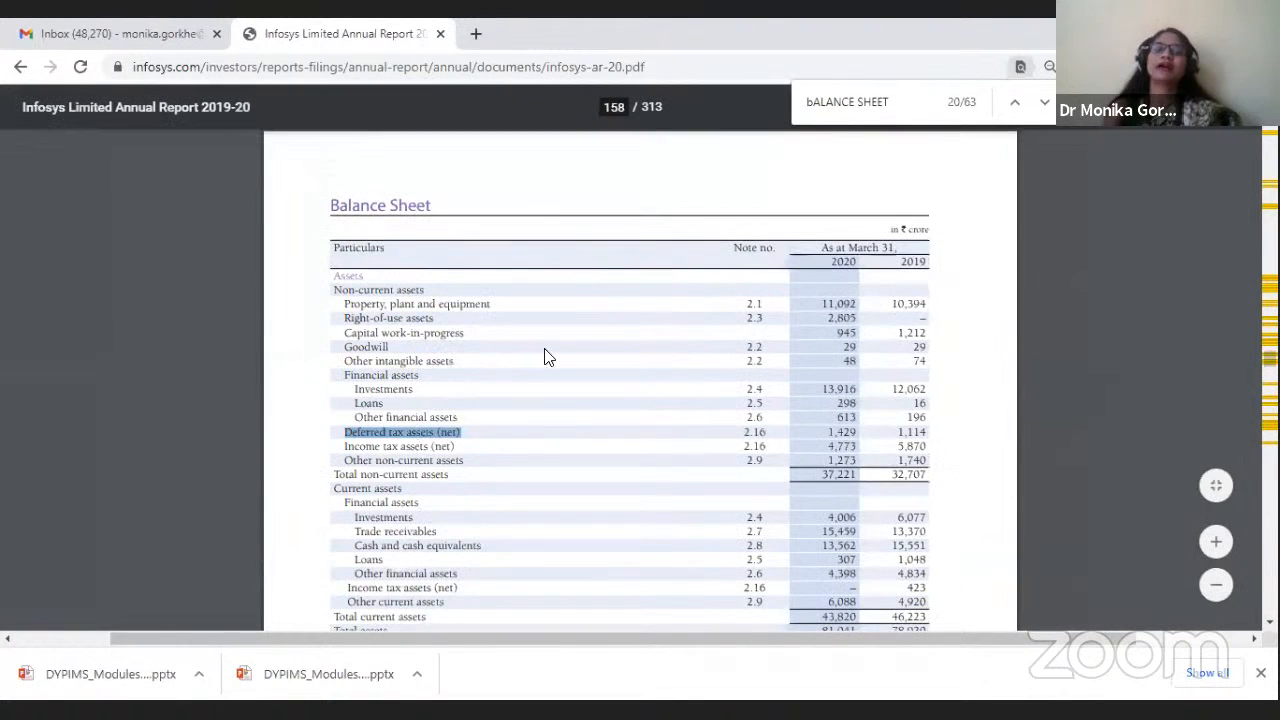
# Step: Examine the liabilities on the continued Balance Sheet page, from non-current liabilities through total equity and liabilities to the signatures
pyautogui.scroll(-3, 603, 516)
pyautogui.scroll(-6, 603, 516)
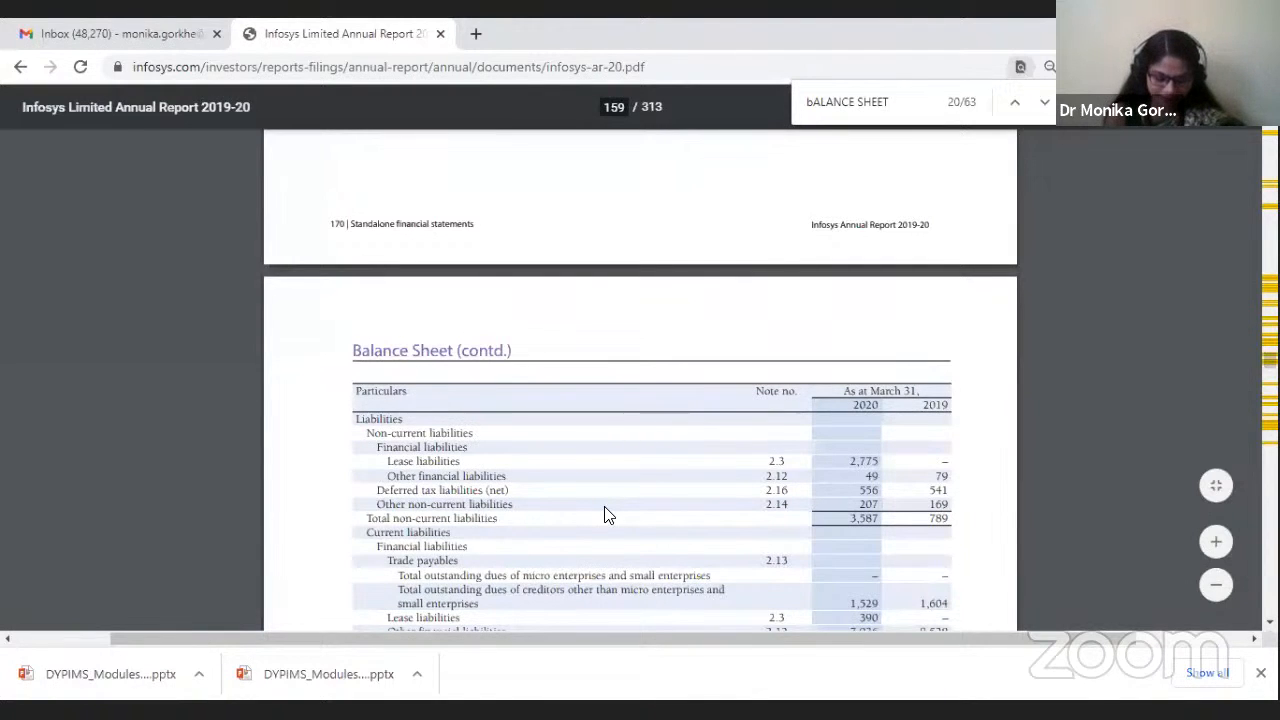
pyautogui.scroll(-2, 604, 516)
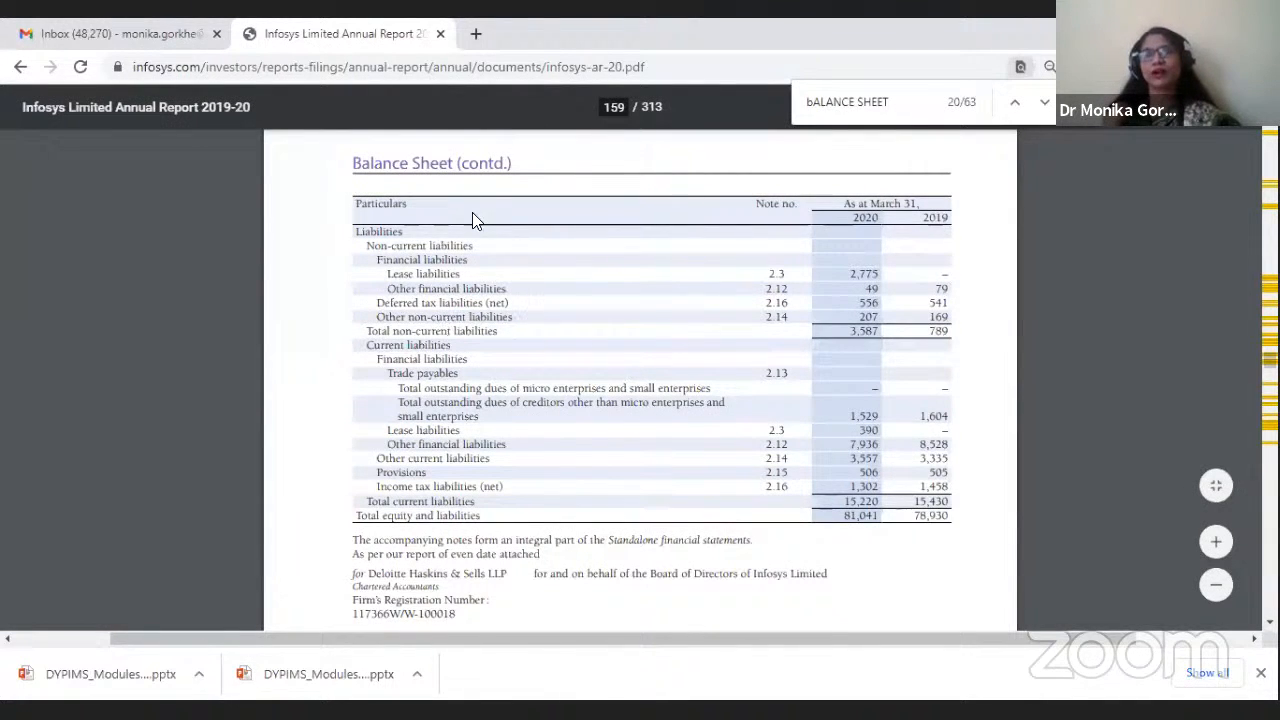
pyautogui.scroll(6, 520, 314)
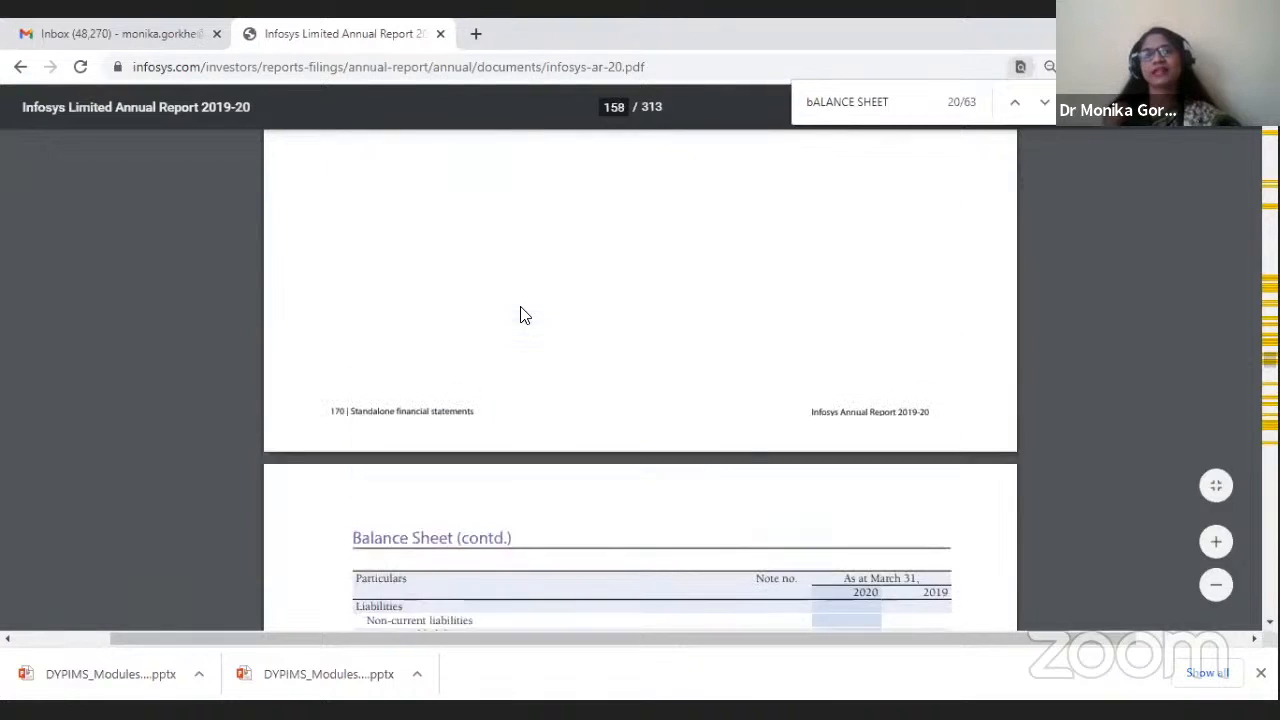
pyautogui.scroll(-8, 470, 378)
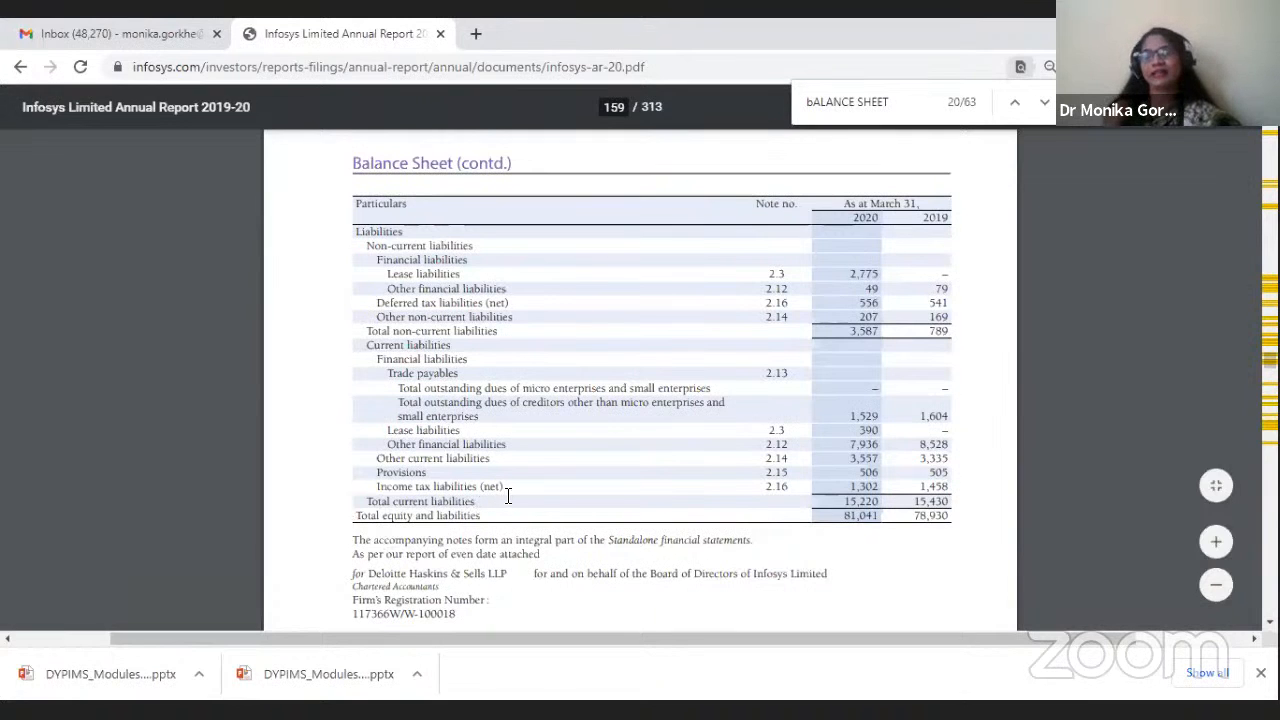
pyautogui.scroll(-2, 508, 496)
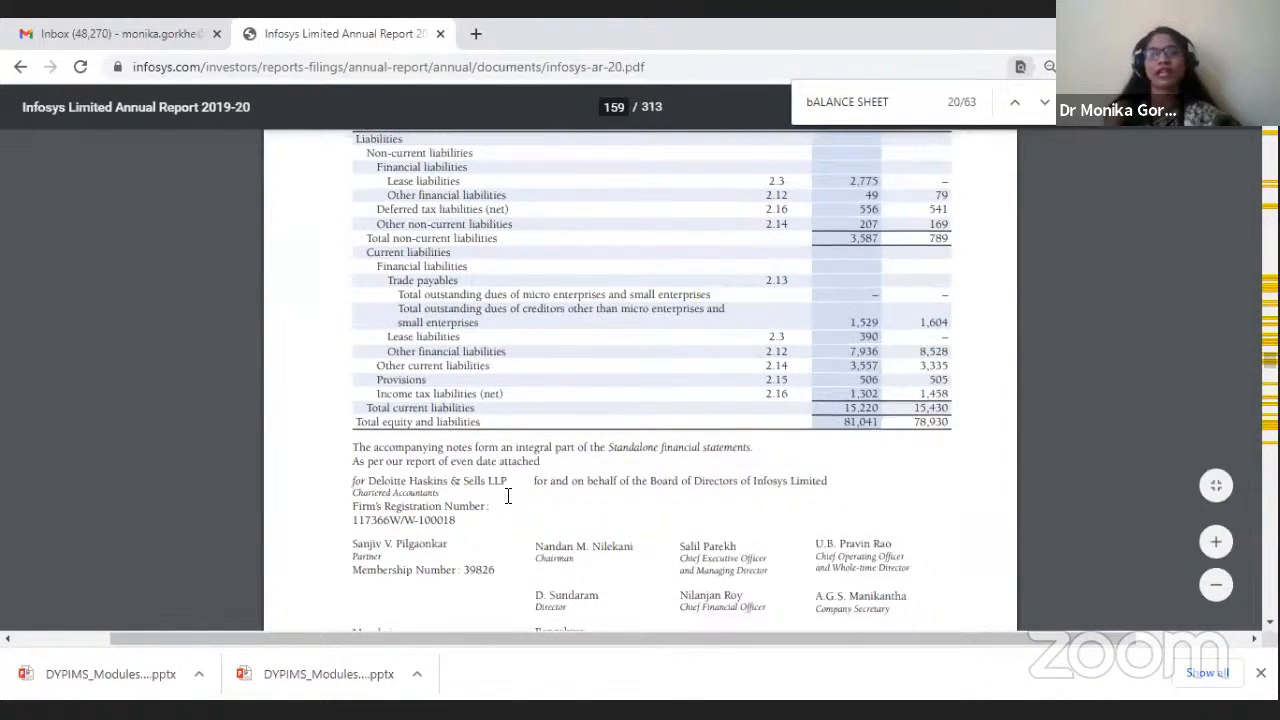
pyautogui.scroll(-5, 508, 496)
pyautogui.tripleClick(904, 106)
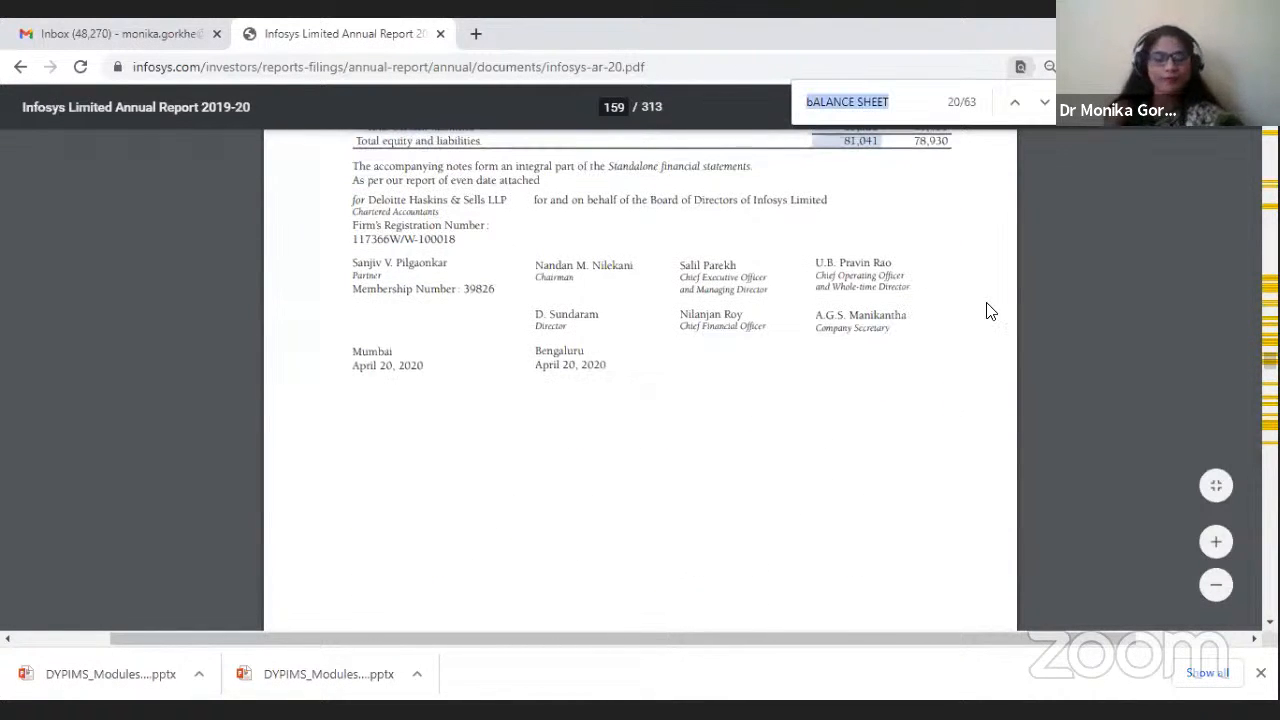
pyautogui.write('ASH')
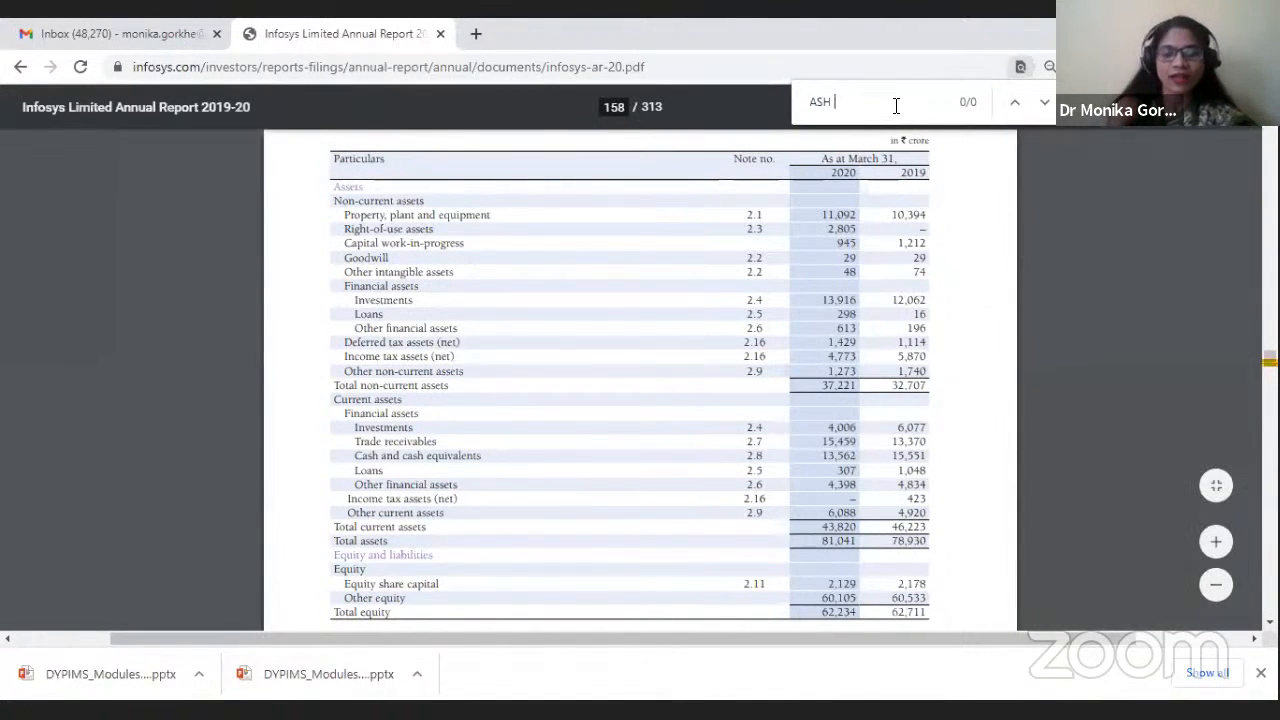
pyautogui.write(' FLOW')
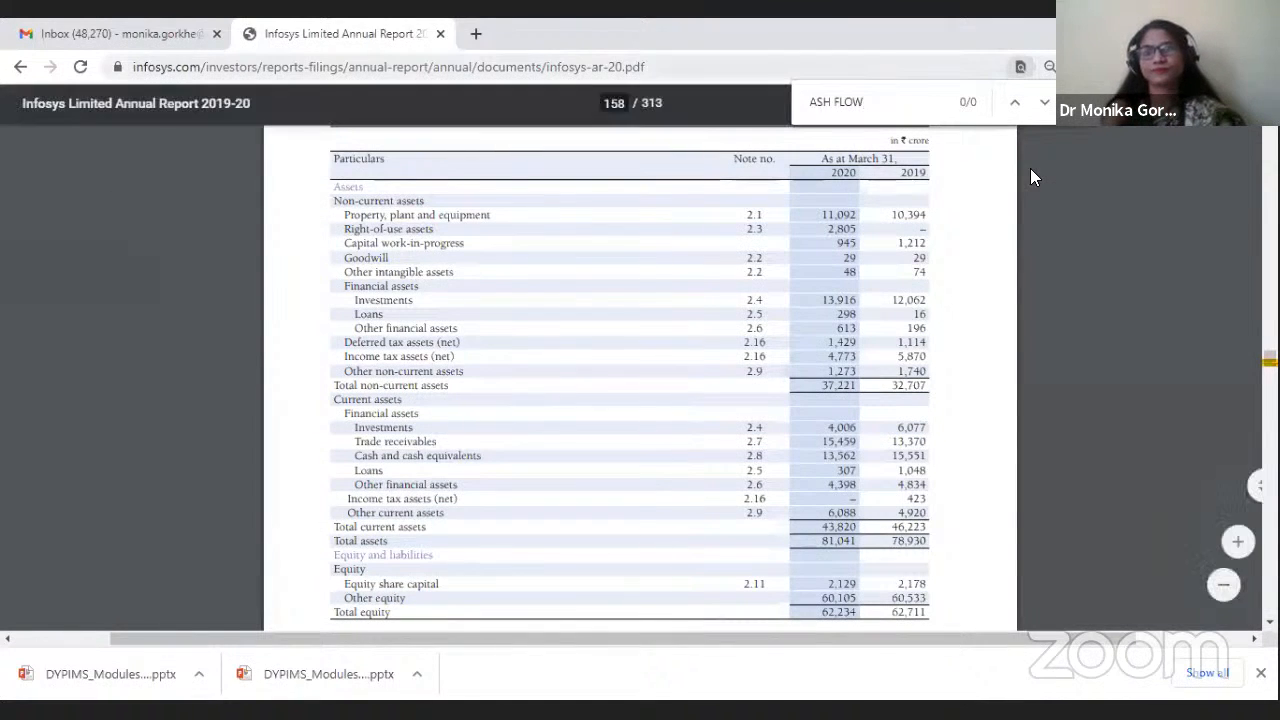
# Step: Search the annual report for "CASH FLOW STATEMENT" and for the spelling "CASHFLOW STATEMENT"
pyautogui.hotkey('ctrl', 'a')
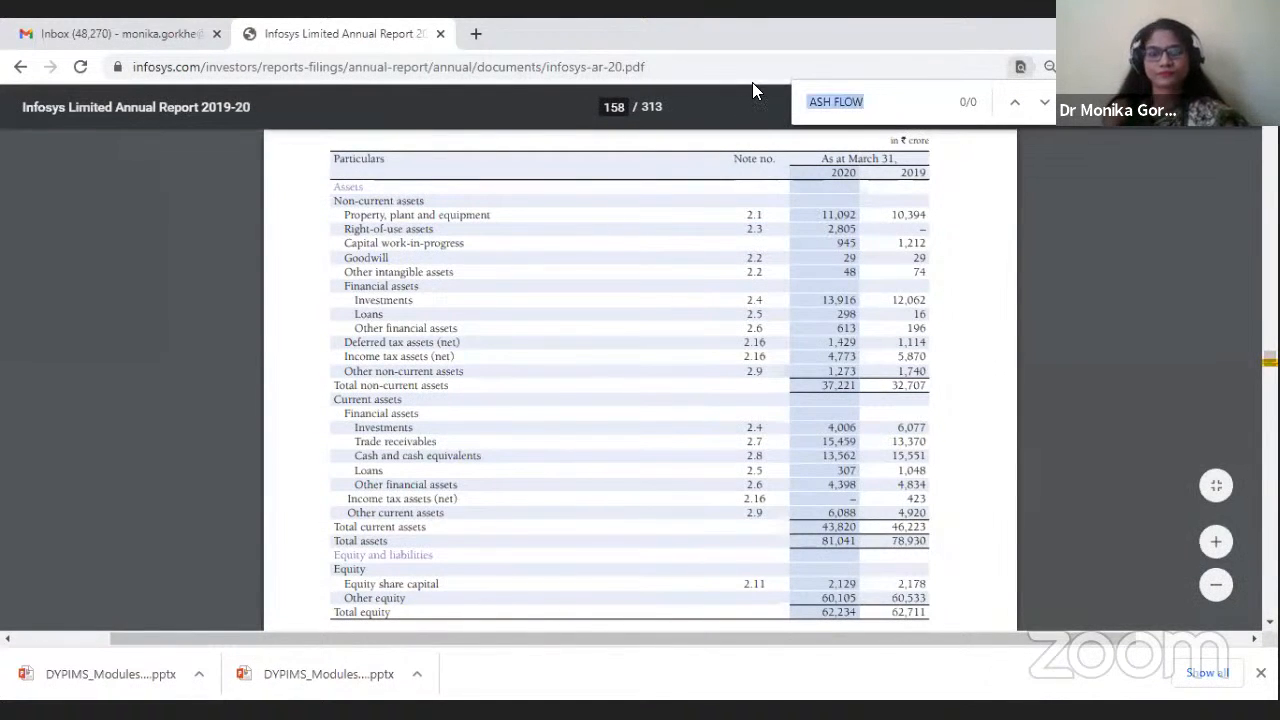
pyautogui.write('CASH F')
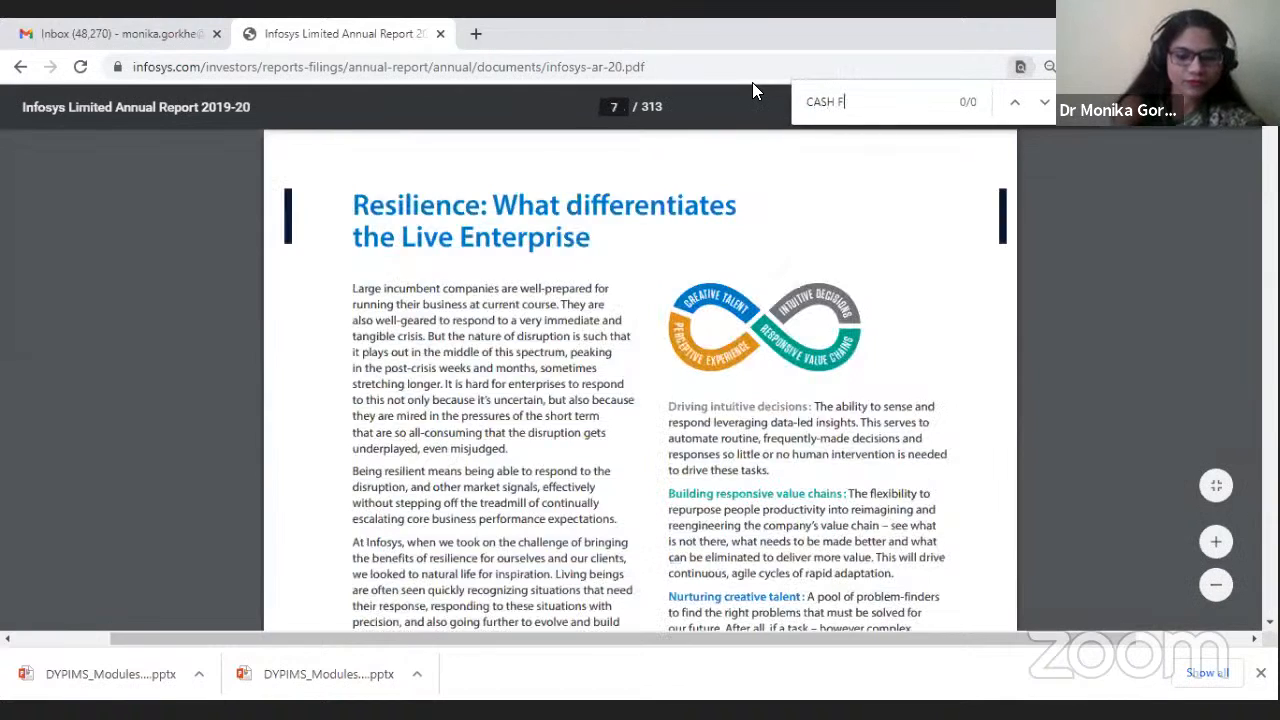
pyautogui.write('LOW STATEMNET')
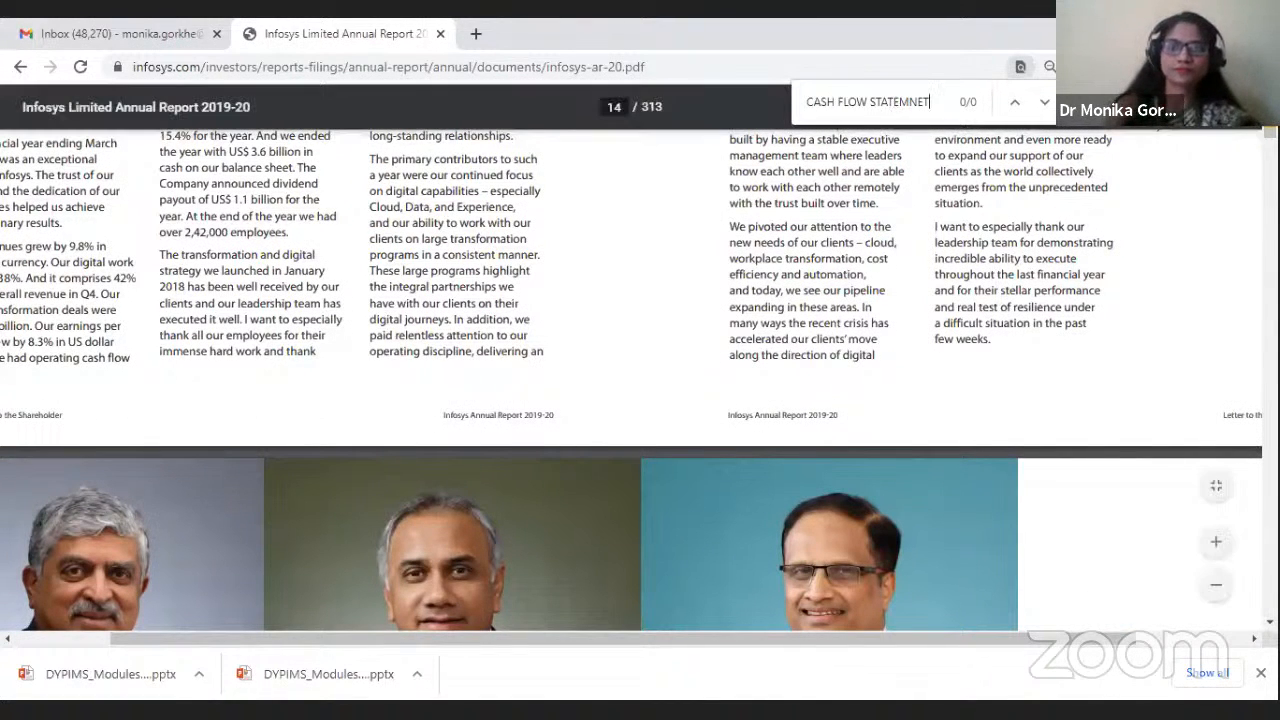
pyautogui.press('BackSpace')
pyautogui.press('BackSpace')
pyautogui.press('BackSpace')
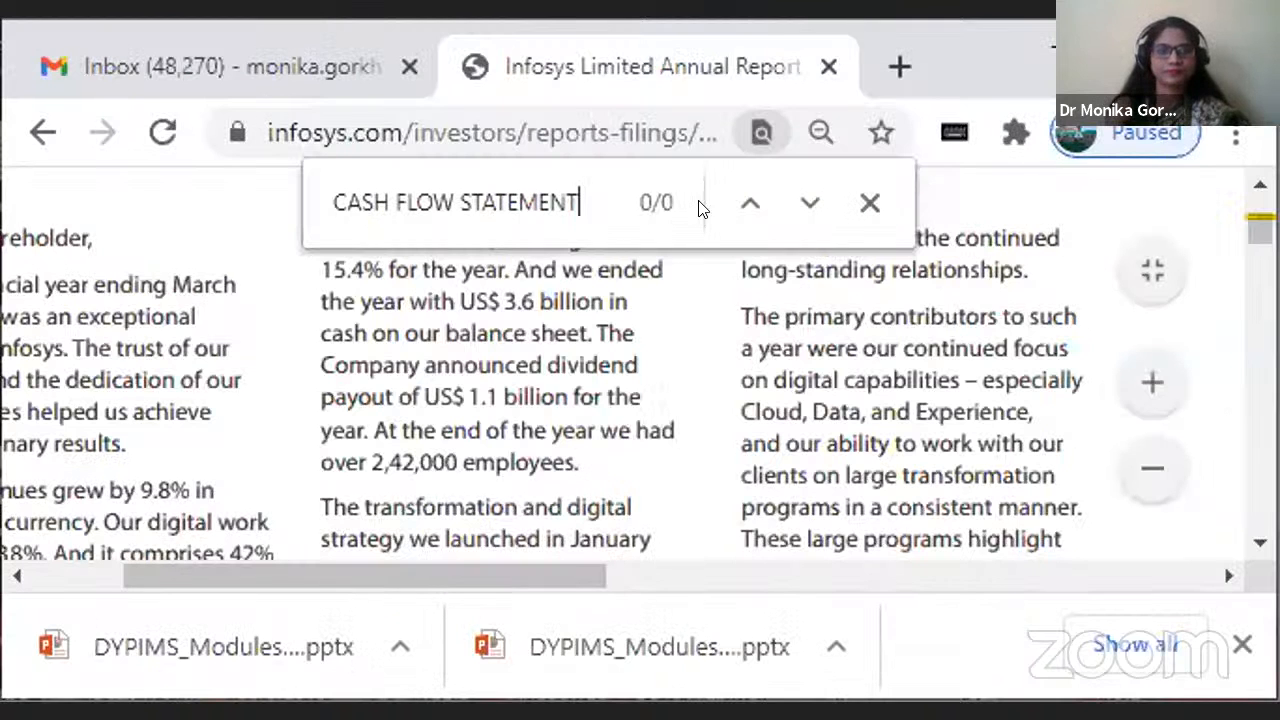
pyautogui.click(391, 202)
pyautogui.press('Delete')
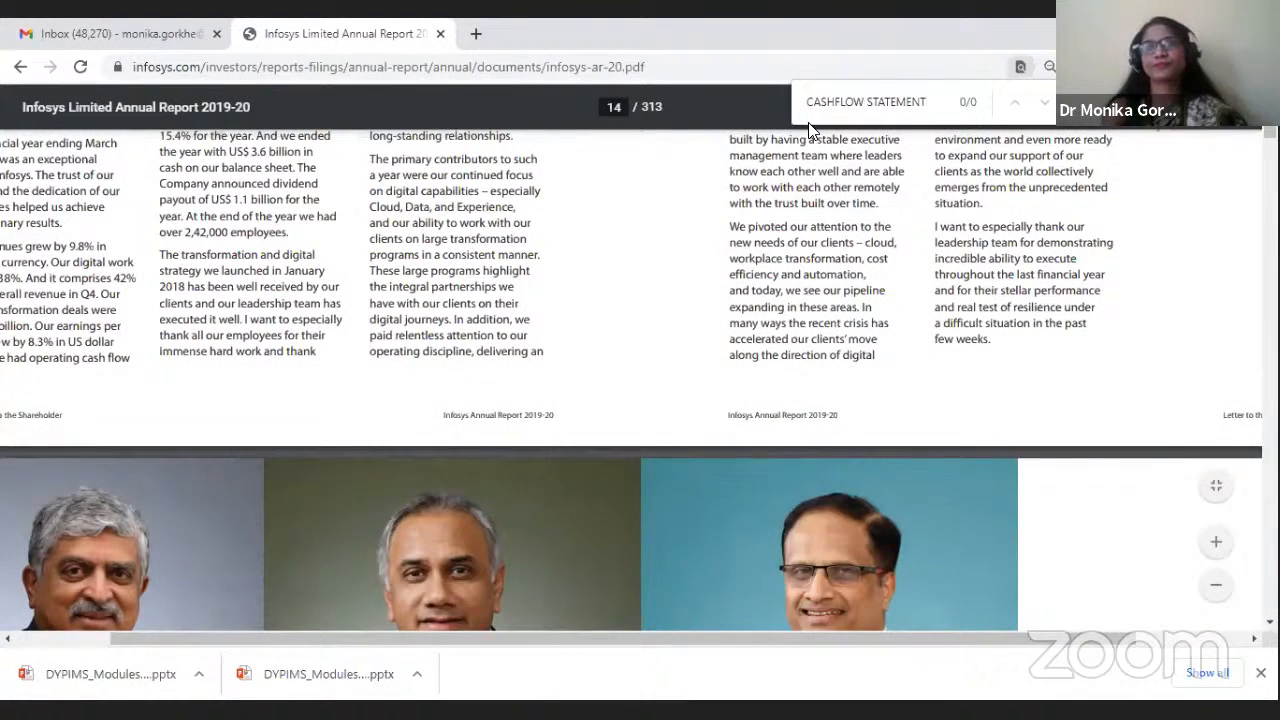
# Step: Try to replace the search text with "CASH FLOW STATEMENT"
pyautogui.press('BackSpace')
pyautogui.press('BackSpace')
pyautogui.press('BackSpace')
pyautogui.press('BackSpace')
pyautogui.press('BackSpace')
pyautogui.press('BackSpace')
pyautogui.press('BackSpace')
pyautogui.press('BackSpace')
pyautogui.press('BackSpace')
pyautogui.press('BackSpace')
pyautogui.press('BackSpace')
pyautogui.press('BackSpace')
pyautogui.press('BackSpace')
pyautogui.press('BackSpace')
pyautogui.press('BackSpace')
pyautogui.write('CASH FLOW STATEMENT')
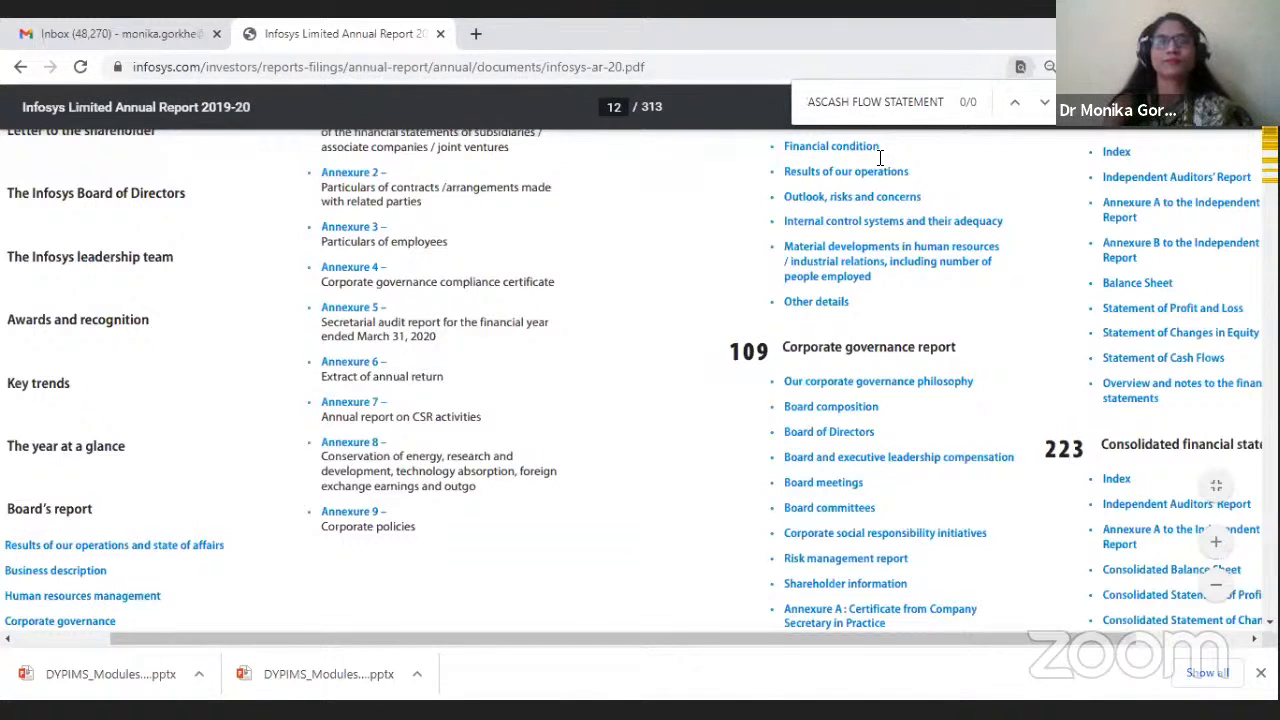
pyautogui.scroll(-1, 880, 158)
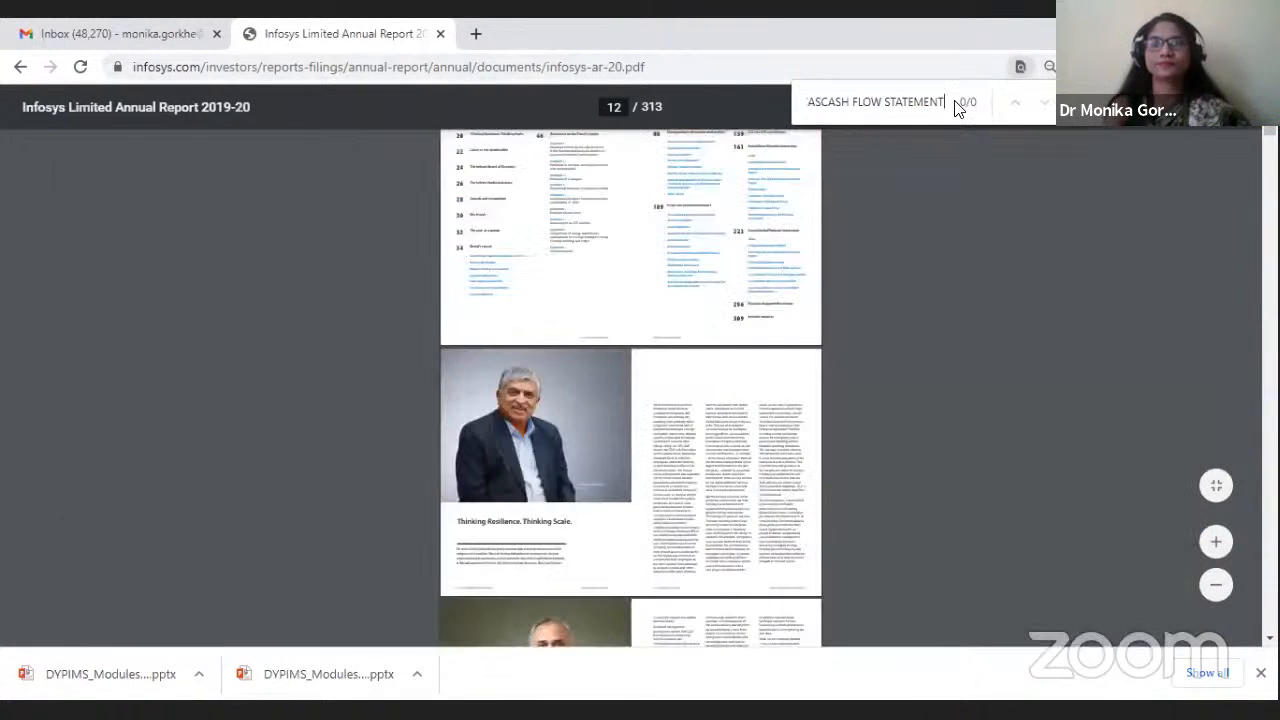
pyautogui.click(932, 95)
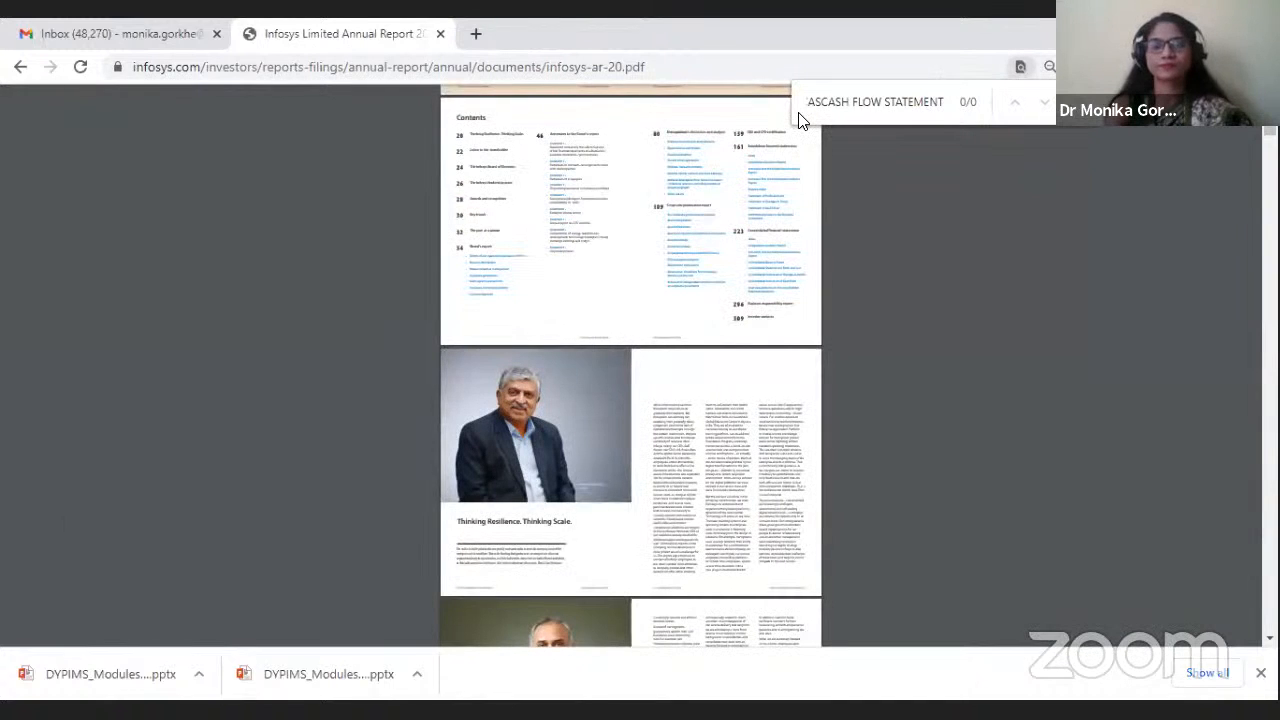
pyautogui.scroll(5, 749, 275)
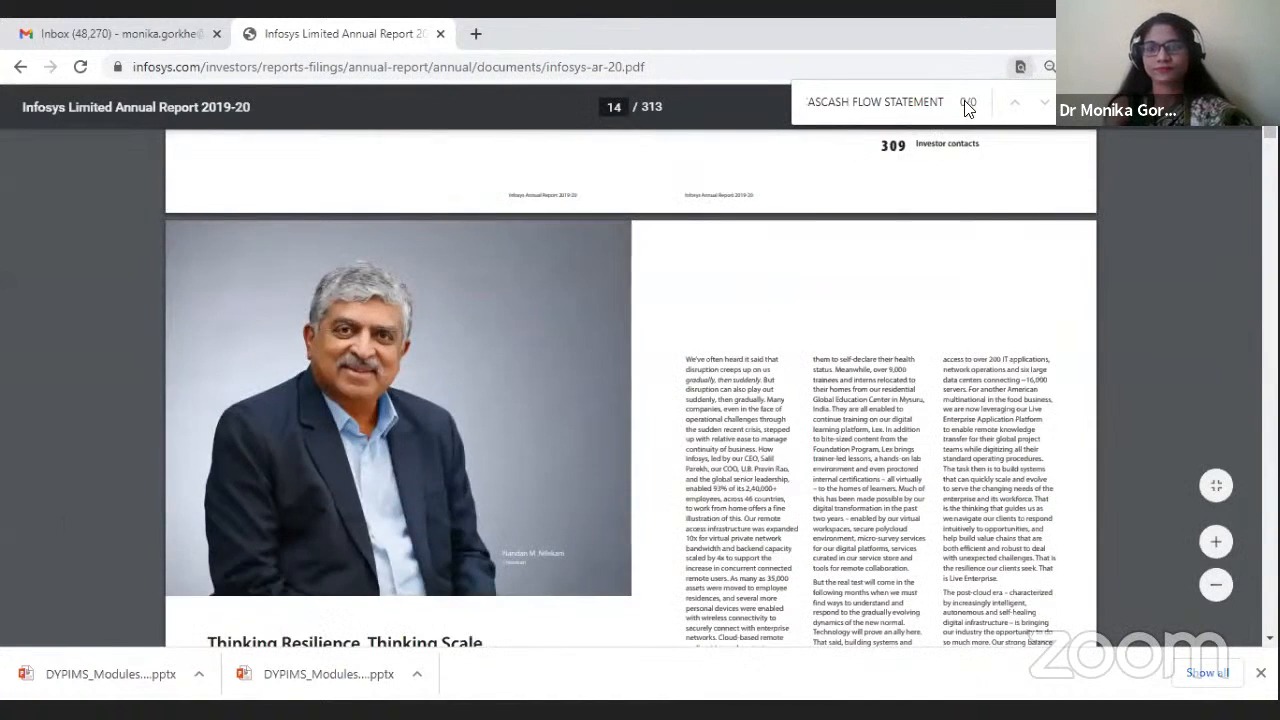
pyautogui.scroll(-6, 749, 275)
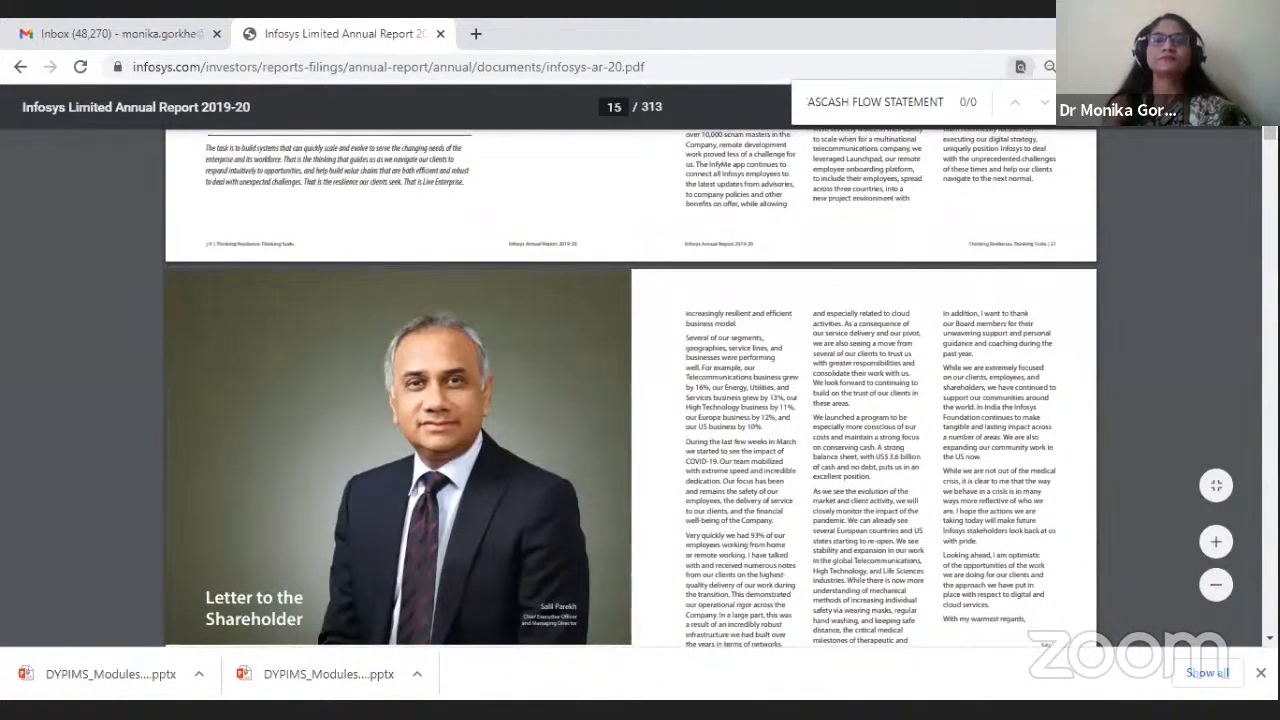
pyautogui.scroll(-5, 416, 122)
pyautogui.press('super+Down')
pyautogui.scroll(-8, 736, 376)
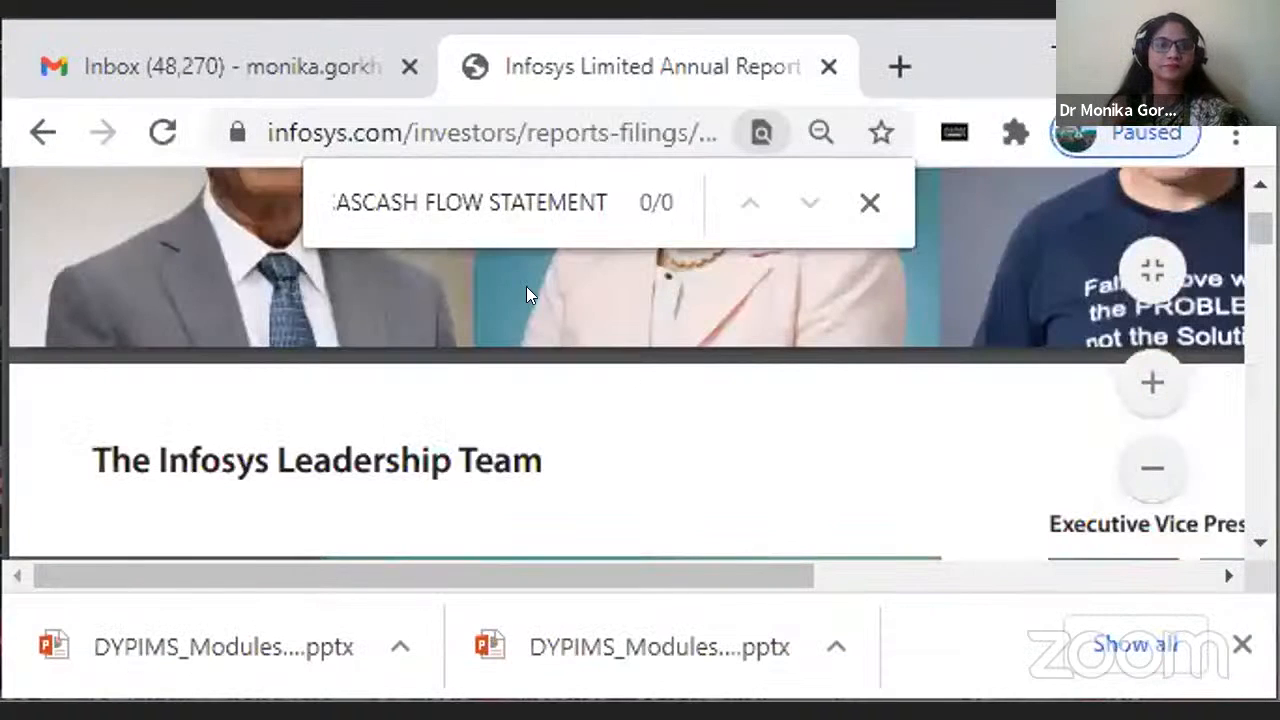
# Step: Remove the stray "CAS" from the start of the search text and change the phrase to "CASHFLOW STATEMENT"
pyautogui.moveTo(362, 206); pyautogui.dragTo(257, 206)
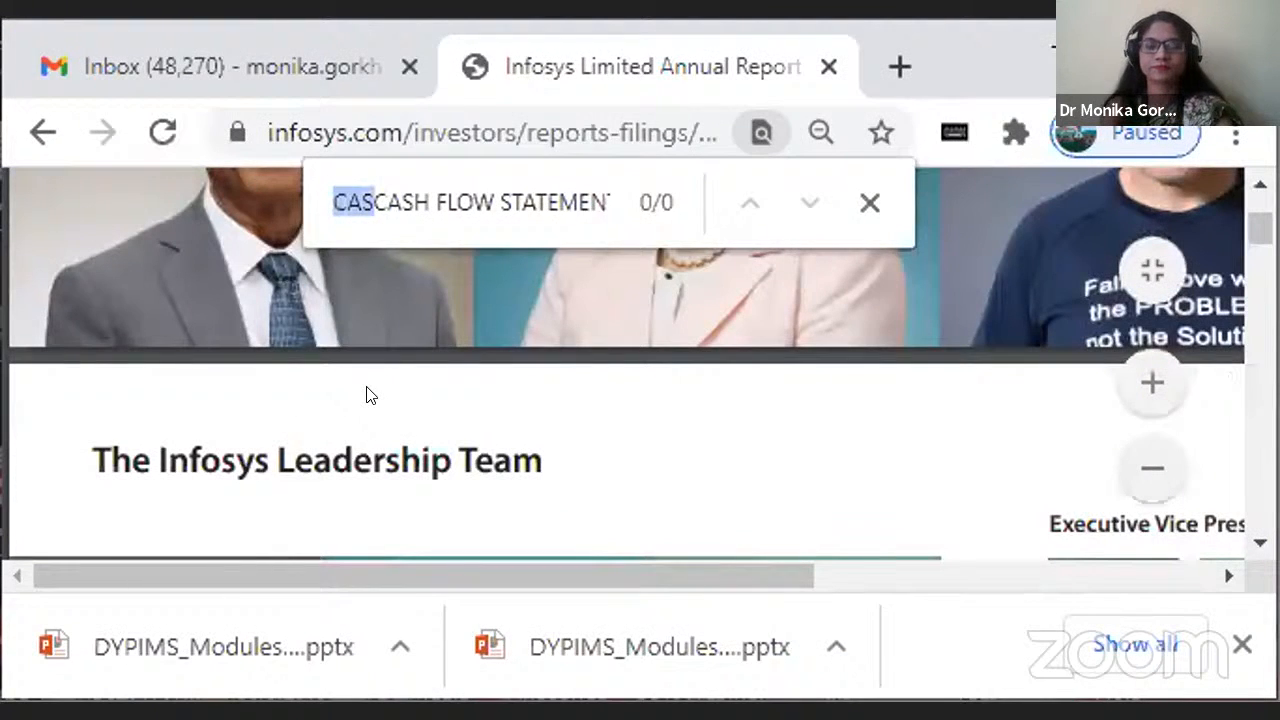
pyautogui.press('BackSpace')
pyautogui.press('End')
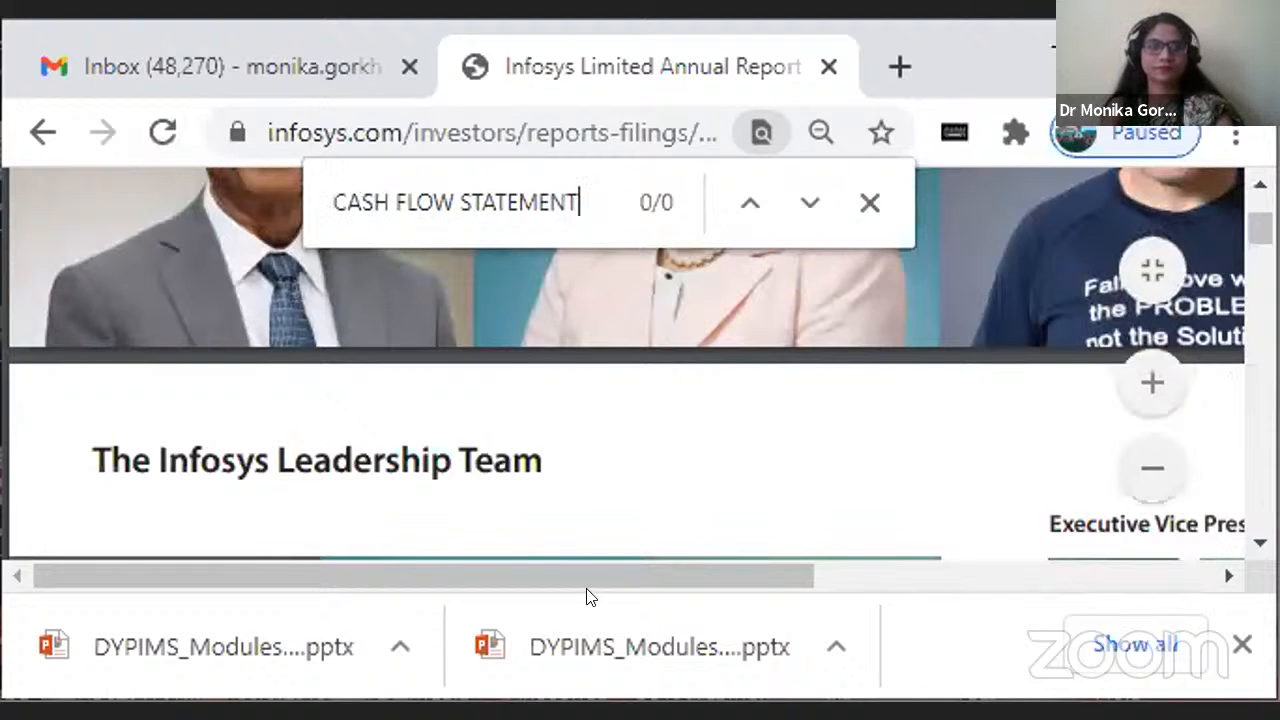
pyautogui.click(398, 206)
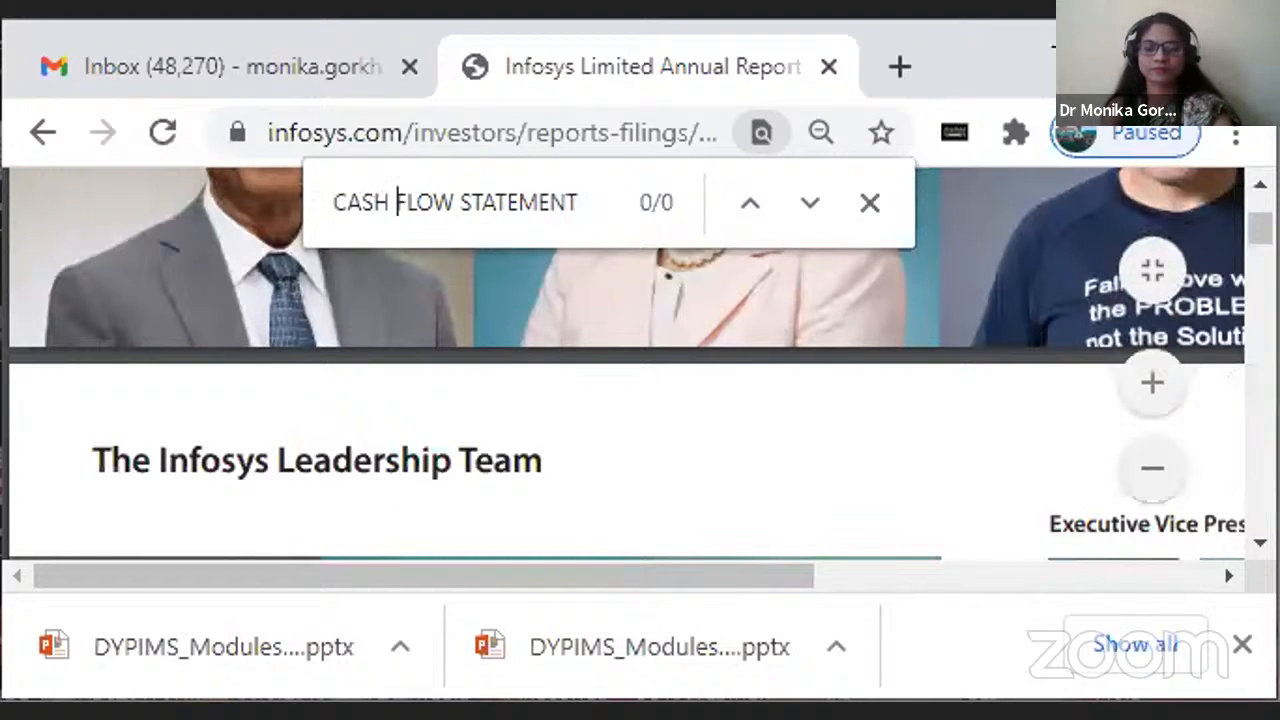
pyautogui.press('BackSpace')
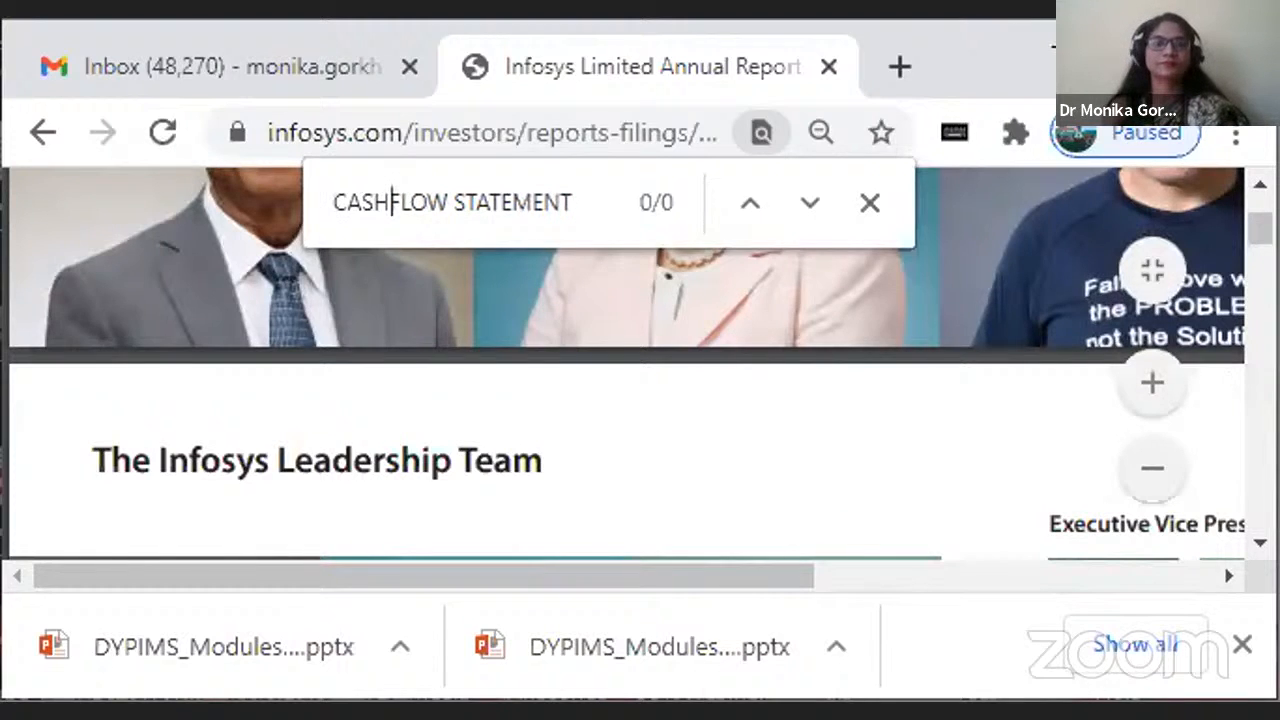
pyautogui.click(1147, 47)
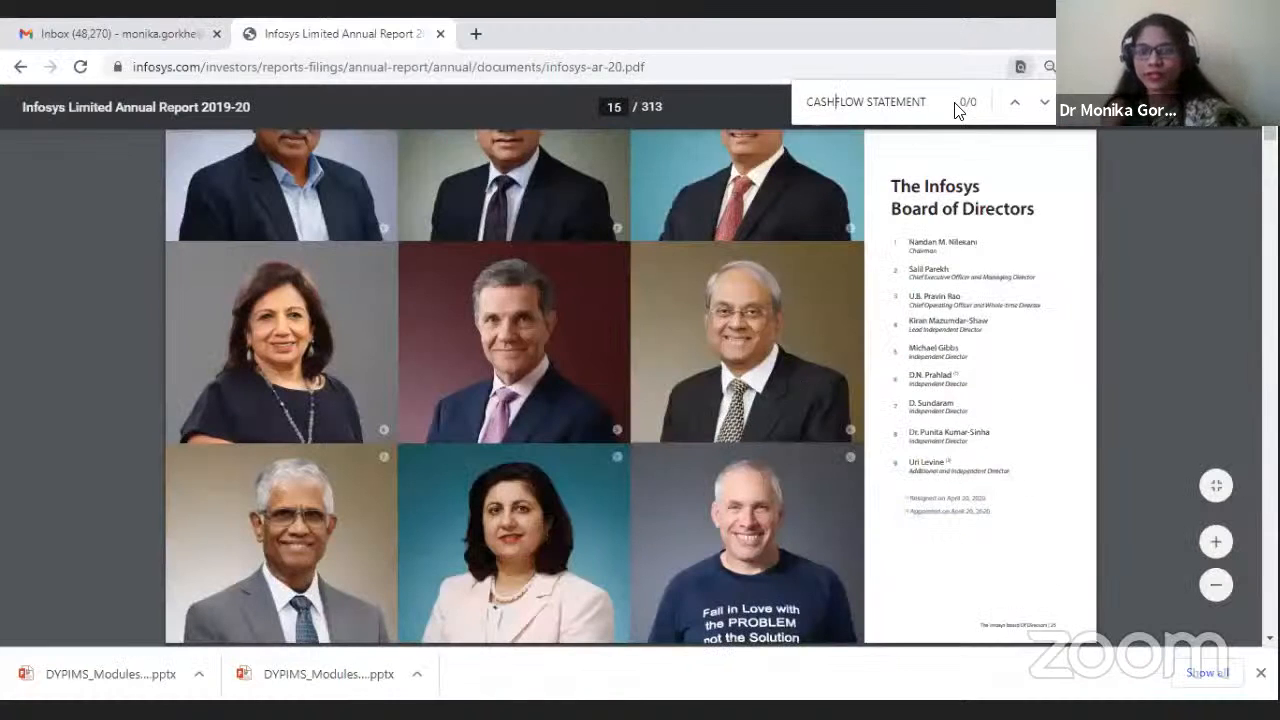
# Step: Look through the annual report from the letter to the shareholder to the subsidiaries table for the cash flow statement
pyautogui.scroll(4, 790, 378)
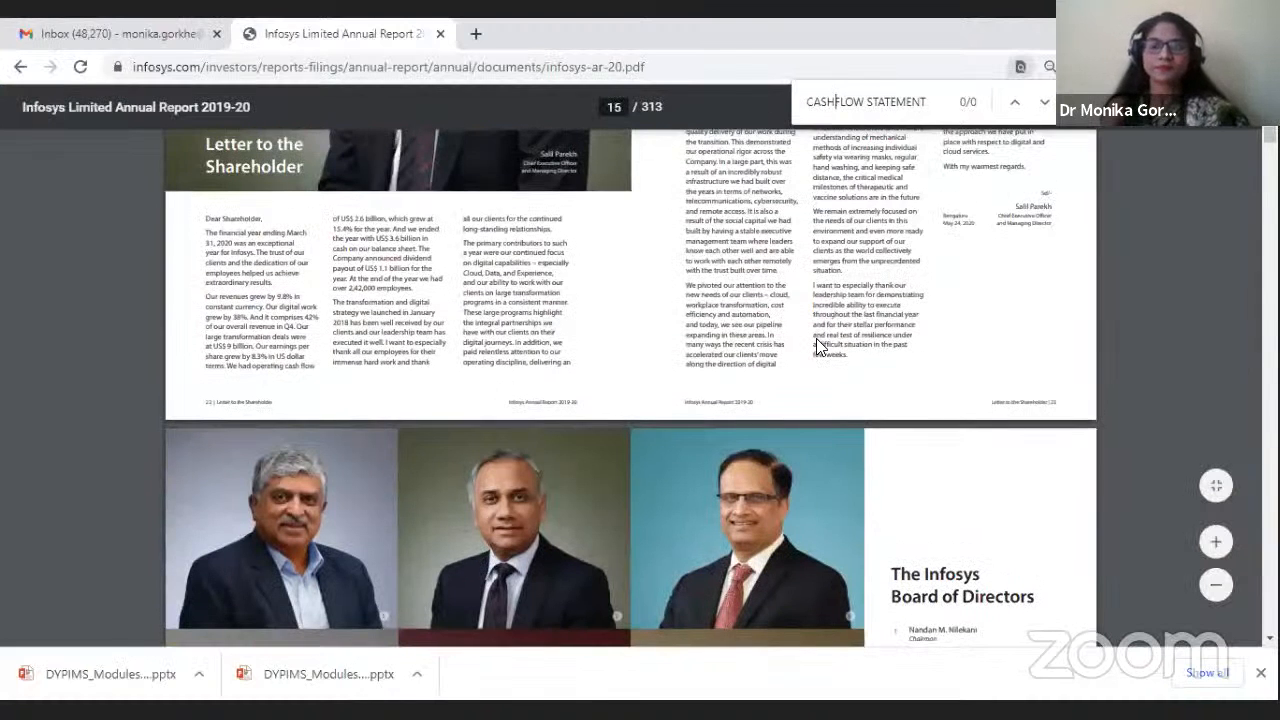
pyautogui.scroll(-15, 815, 345)
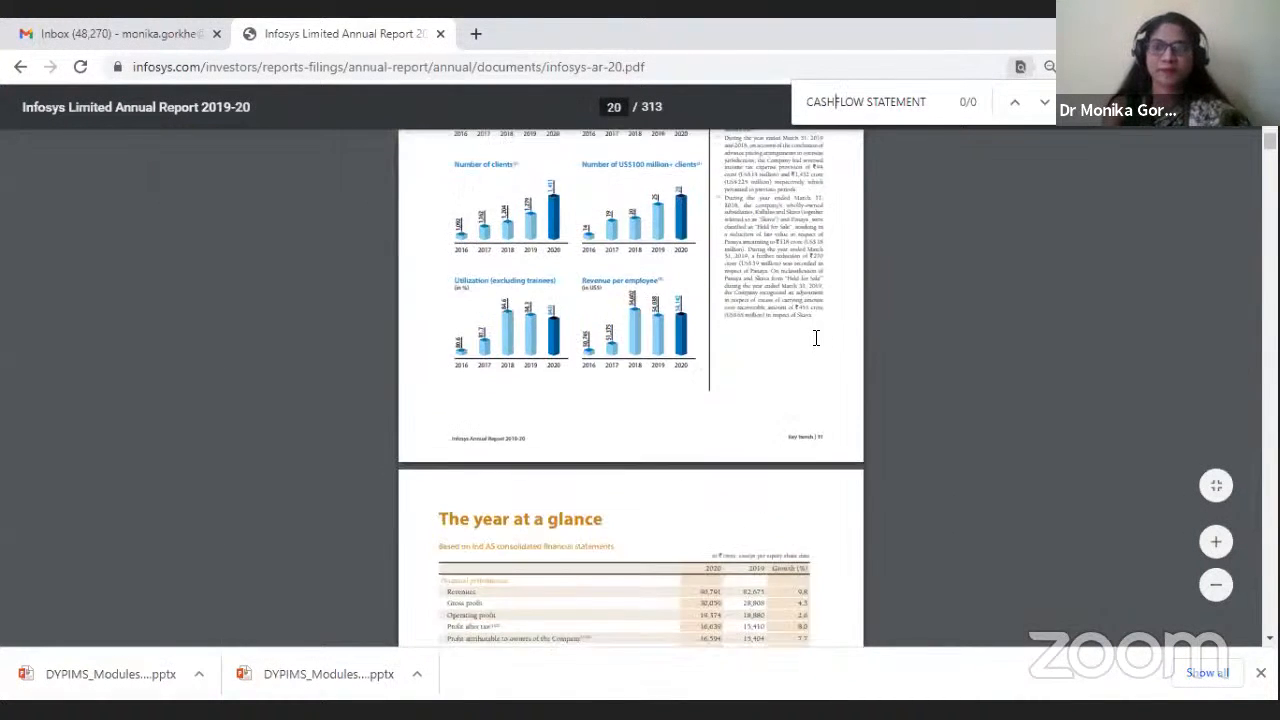
pyautogui.scroll(-9, 812, 347)
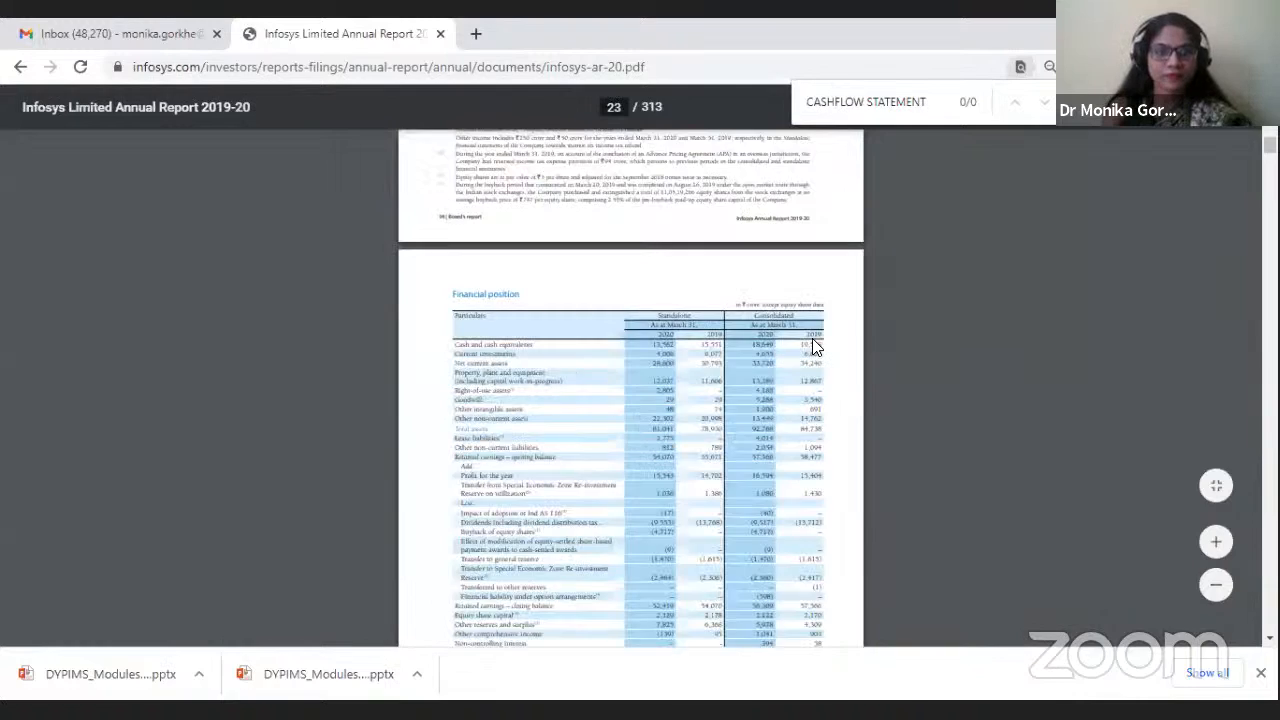
pyautogui.keyDown('ctrl'); pyautogui.scroll(5, 812, 345); pyautogui.keyUp('ctrl')
pyautogui.scroll(-10, 812, 347)
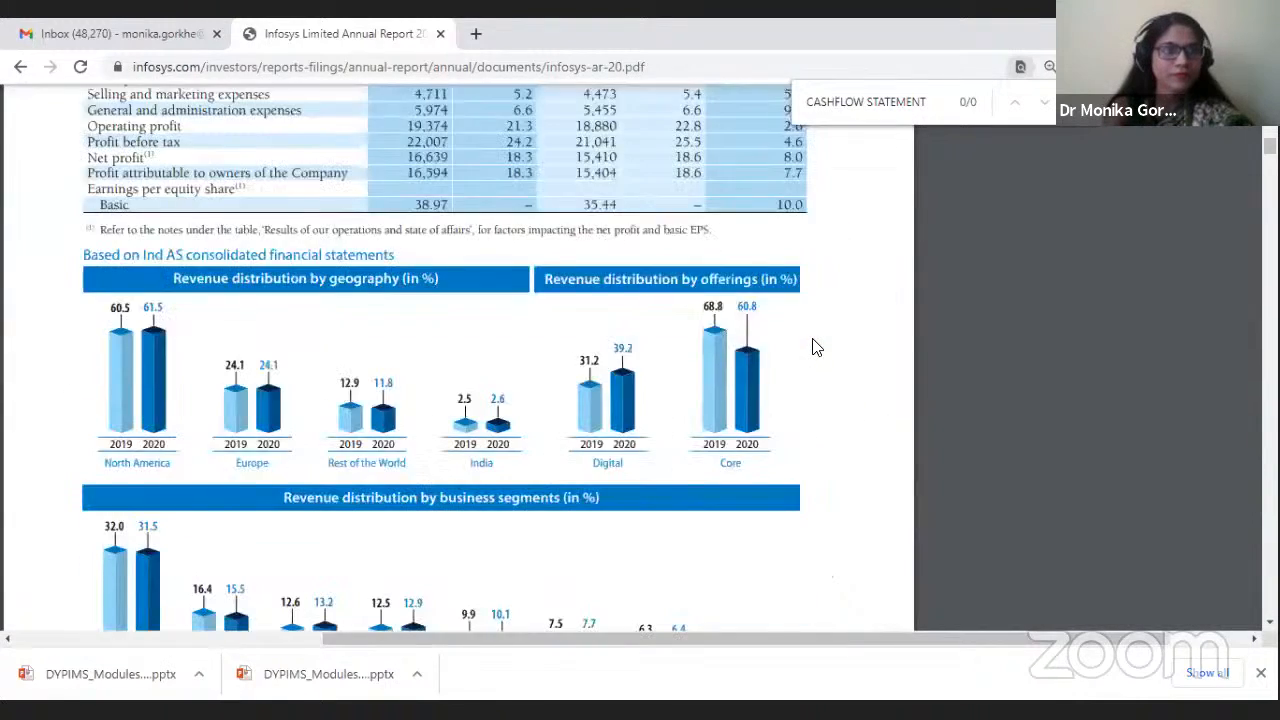
pyautogui.scroll(2, 815, 346)
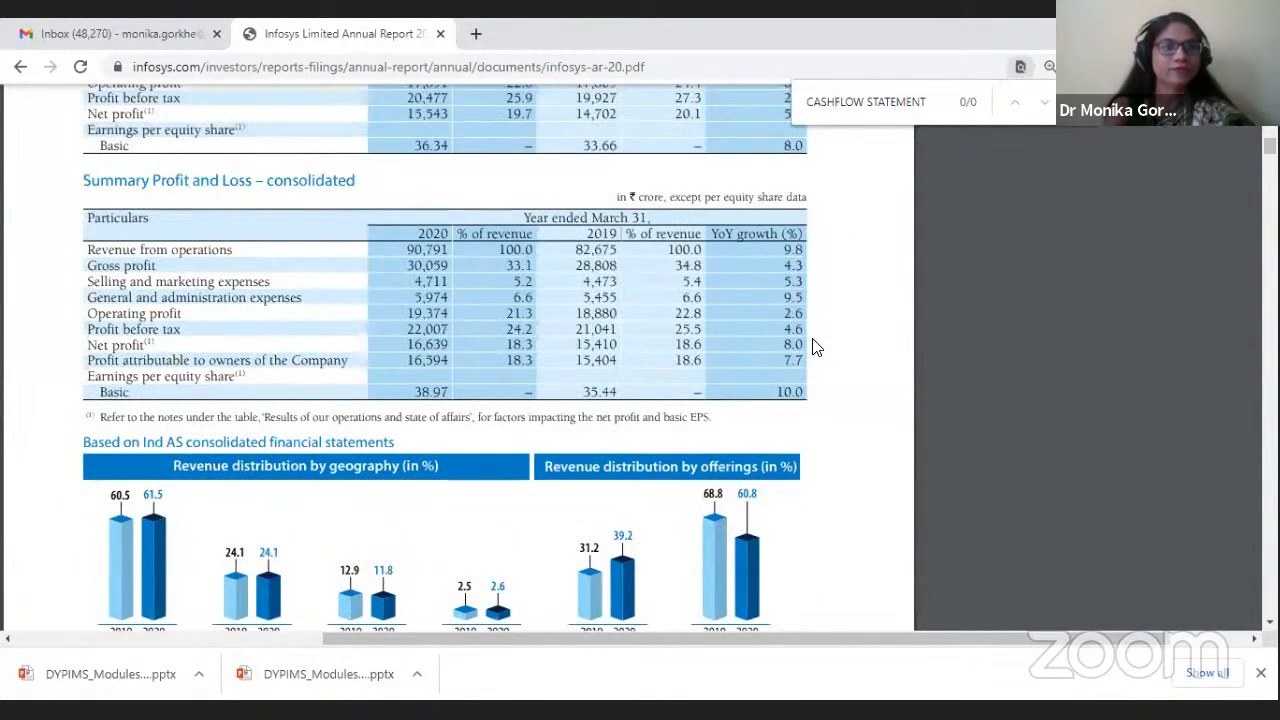
pyautogui.scroll(-10, 812, 347)
pyautogui.scroll(-12, 812, 347)
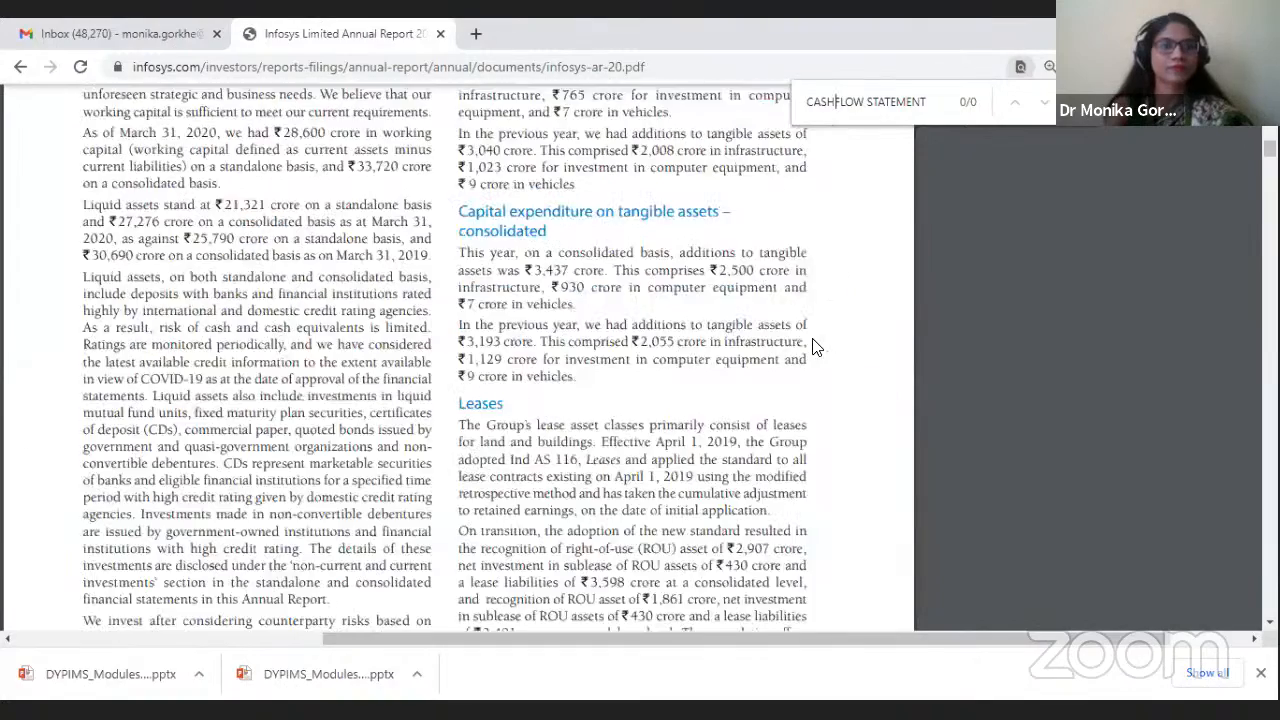
pyautogui.scroll(-15, 812, 347)
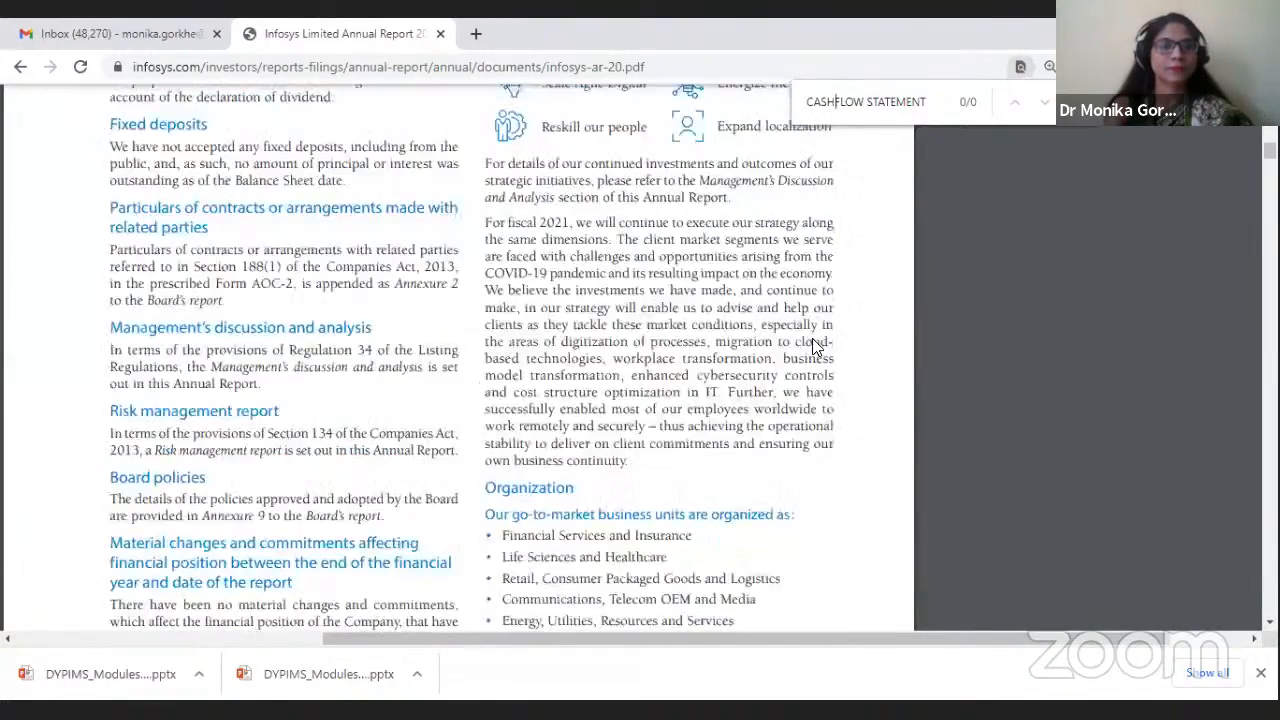
pyautogui.scroll(-20, 812, 347)
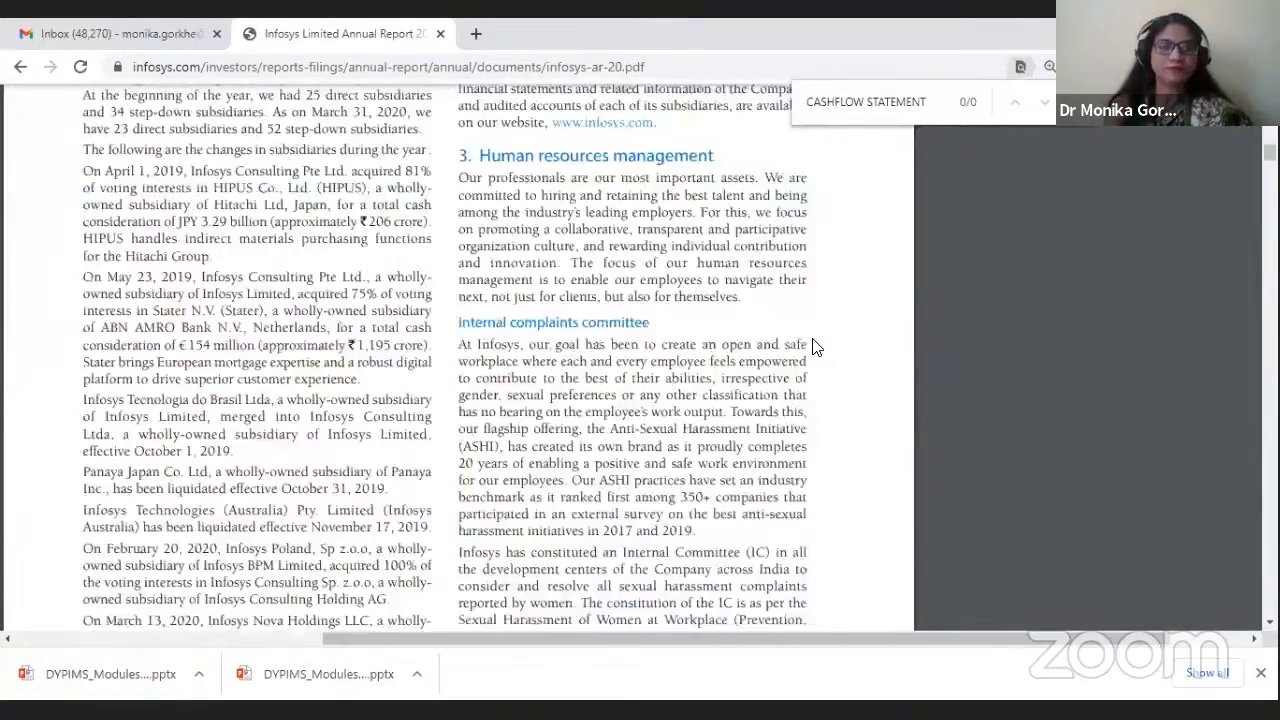
pyautogui.scroll(-20, 812, 347)
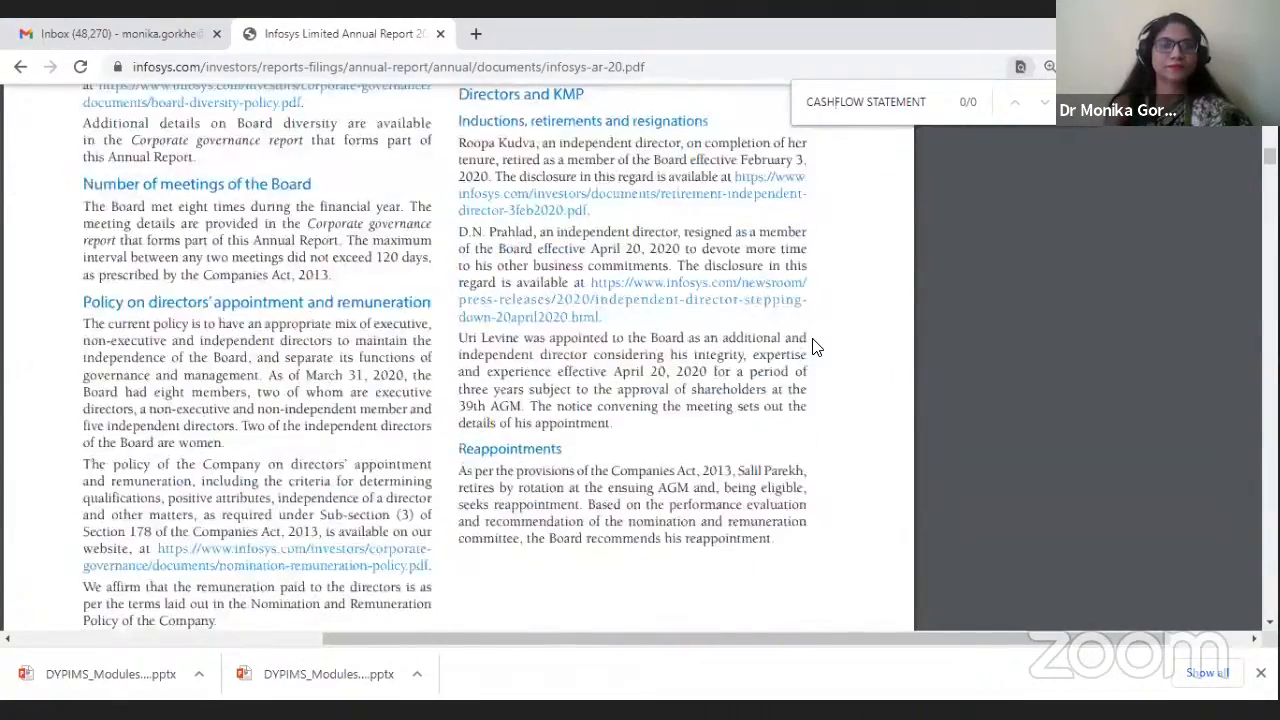
pyautogui.scroll(-10, 812, 347)
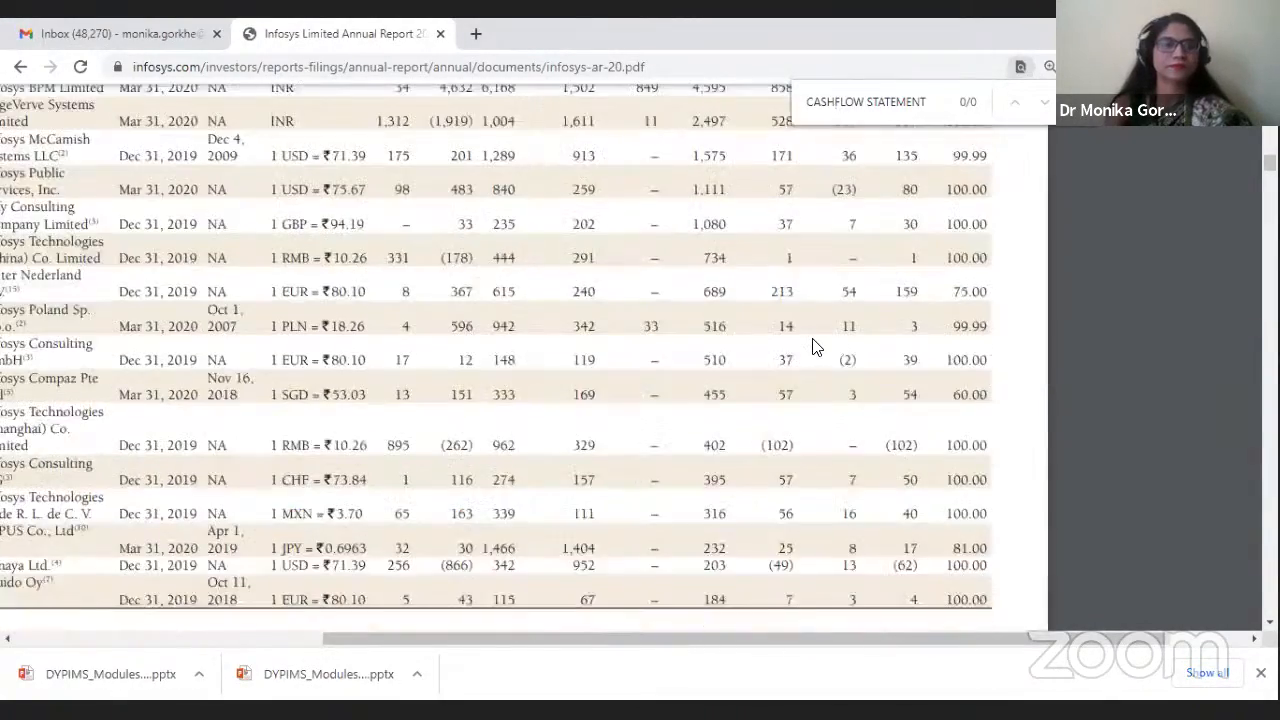
pyautogui.scroll(-5, 812, 347)
# Step: Search the annual report for "OPERATING ACTI" in place of the cash flow statement phrase
pyautogui.moveTo(937, 103); pyautogui.dragTo(710, 102)
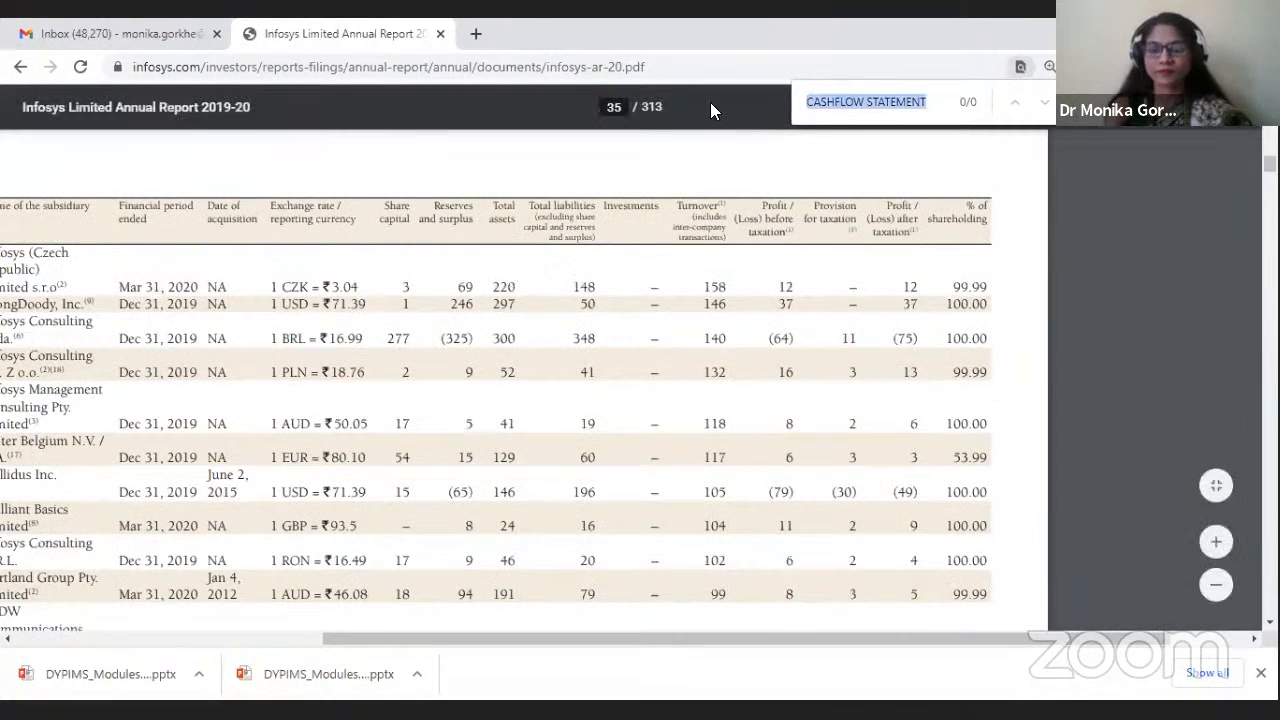
pyautogui.write('OPERATIN')
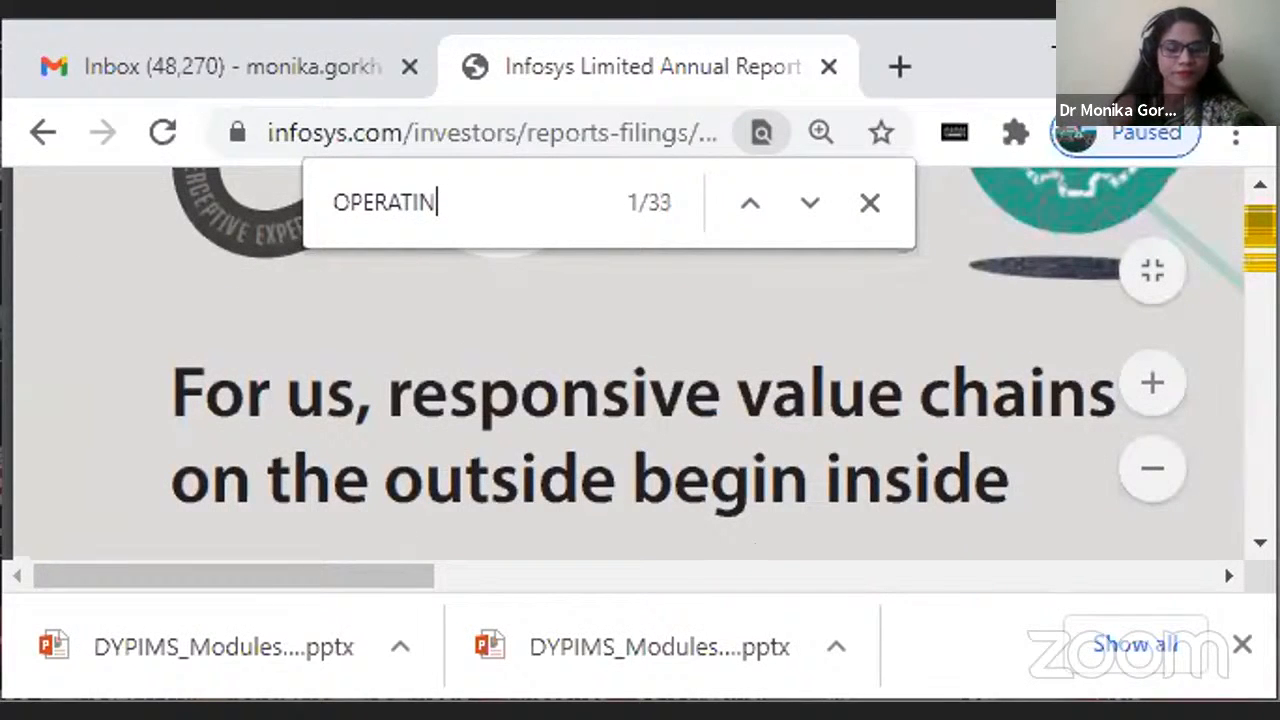
pyautogui.press('BackSpace')
pyautogui.press('BackSpace')
pyautogui.press('BackSpace')
pyautogui.press('BackSpace')
pyautogui.press('BackSpace')
pyautogui.press('BackSpace')
pyautogui.press('BackSpace')
pyautogui.press('BackSpace')
pyautogui.write('OPERATIN')
pyautogui.press('BackSpace')
pyautogui.write('ING ')
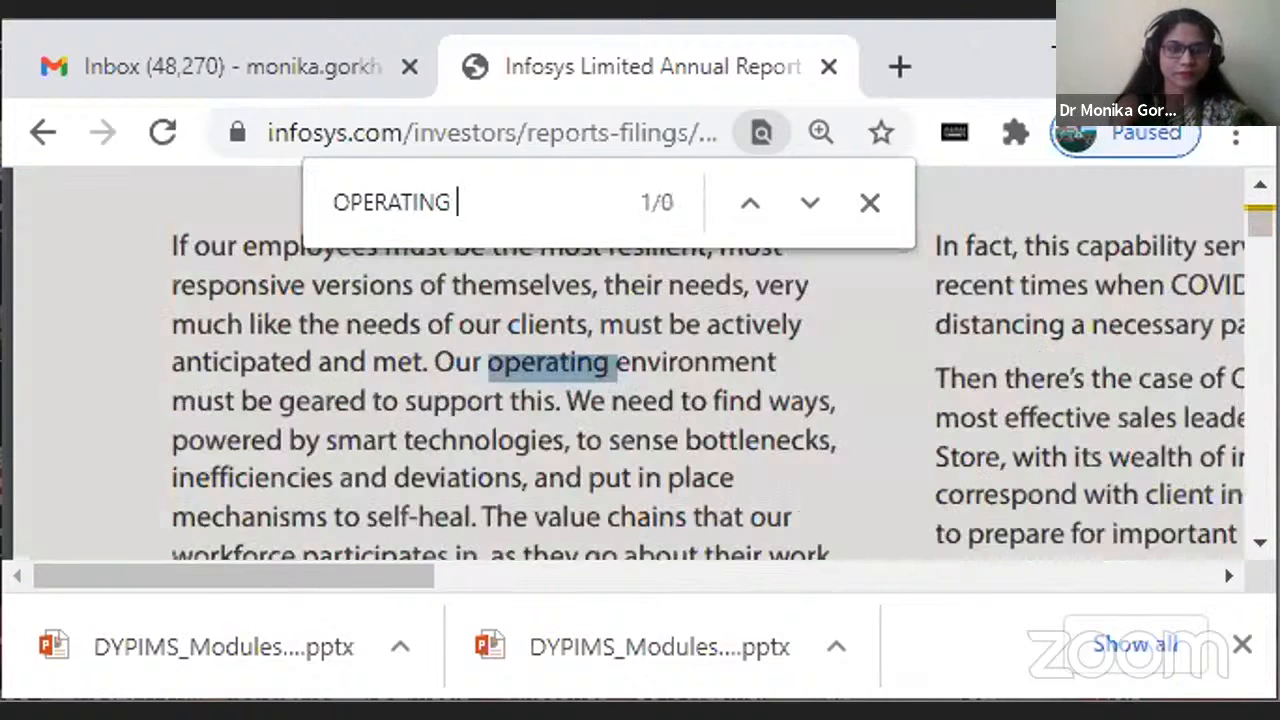
pyautogui.write('ACTI')
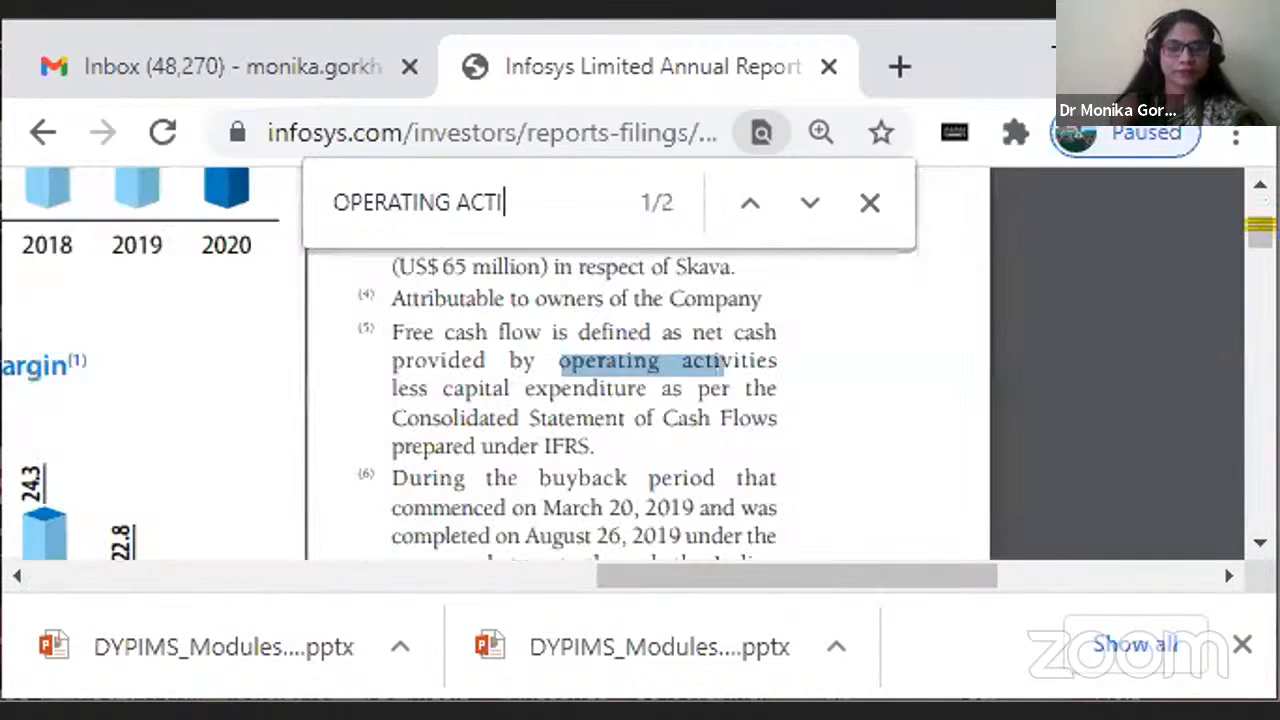
# Step: Go through the search matches to the table of net cash from operating, investing and financing activities on page 89
pyautogui.press('Return')
pyautogui.press('Return')
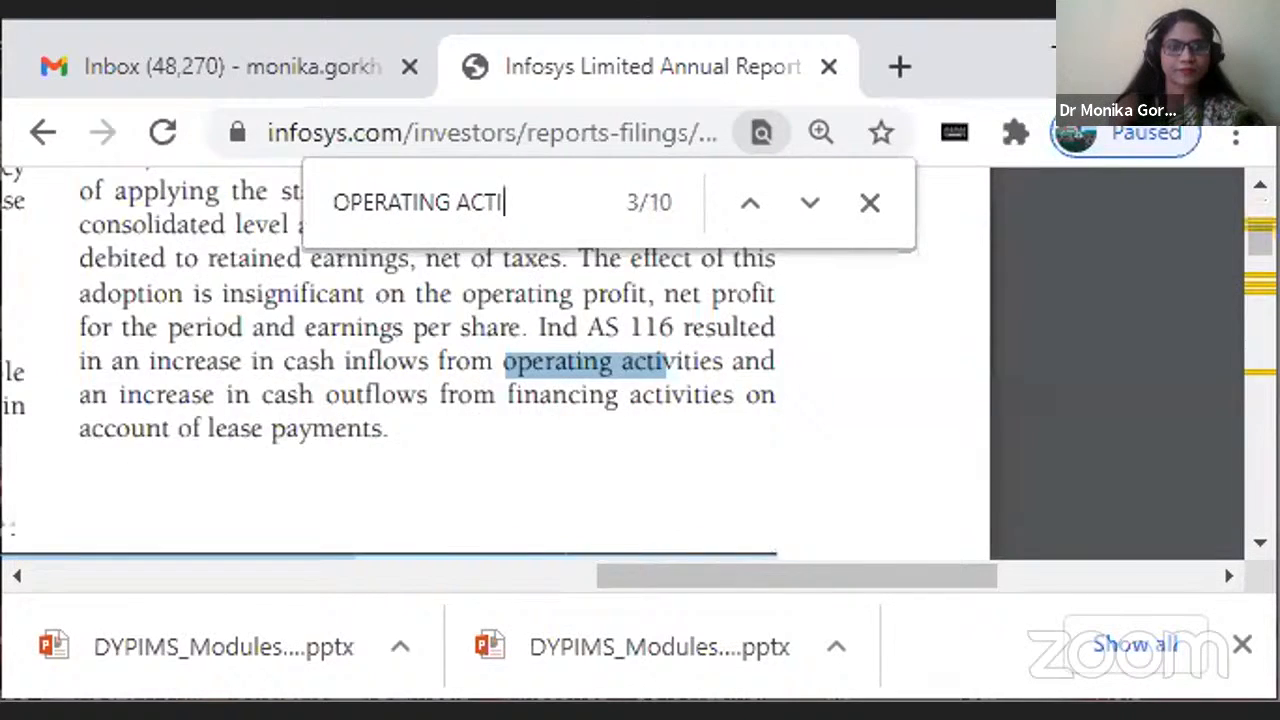
pyautogui.press('Return')
pyautogui.press('Return')
pyautogui.press('Return')
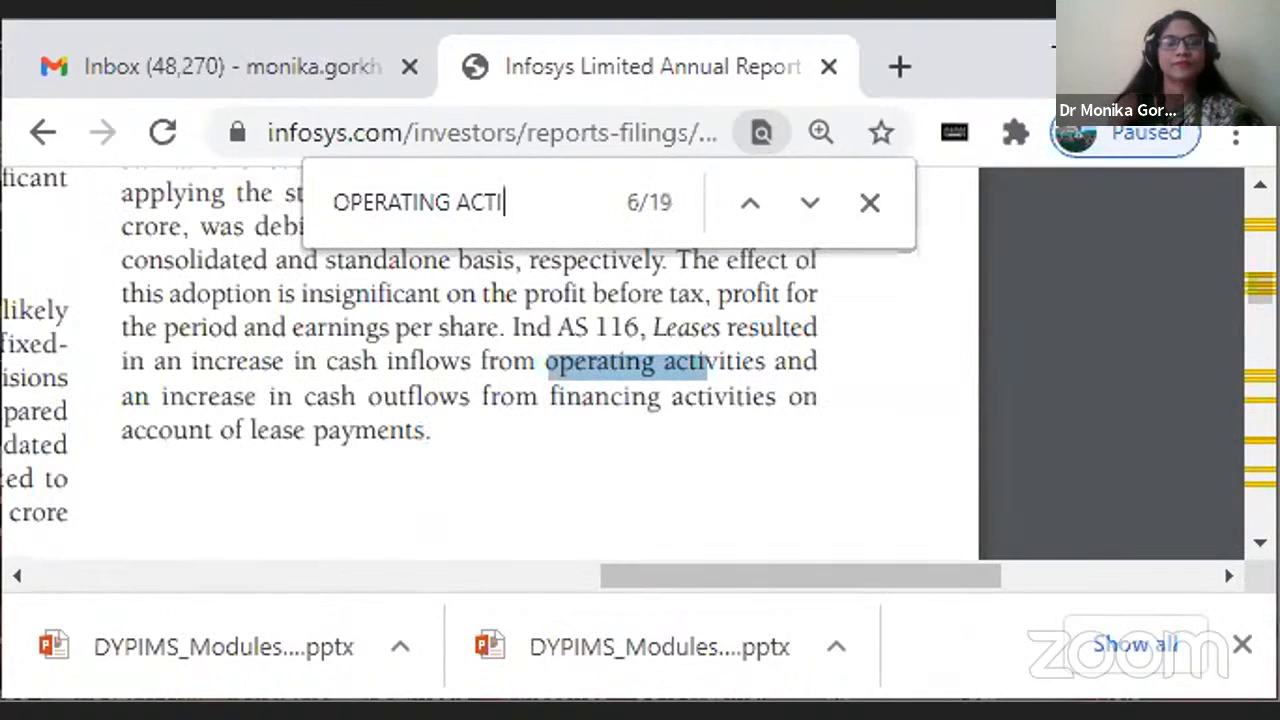
pyautogui.press('Return')
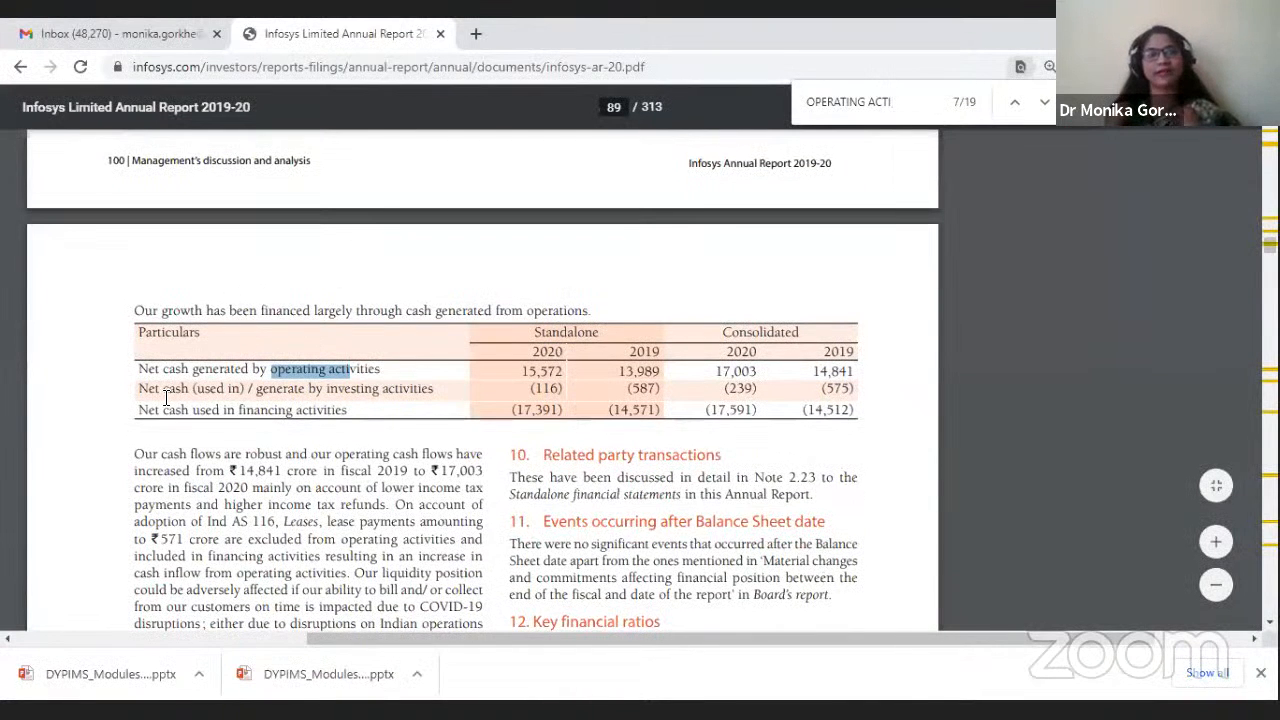
# Step: Examine the standalone and consolidated 2020 and 2019 figures in the net cash table by marking them, then clear the selection
pyautogui.click(383, 370)
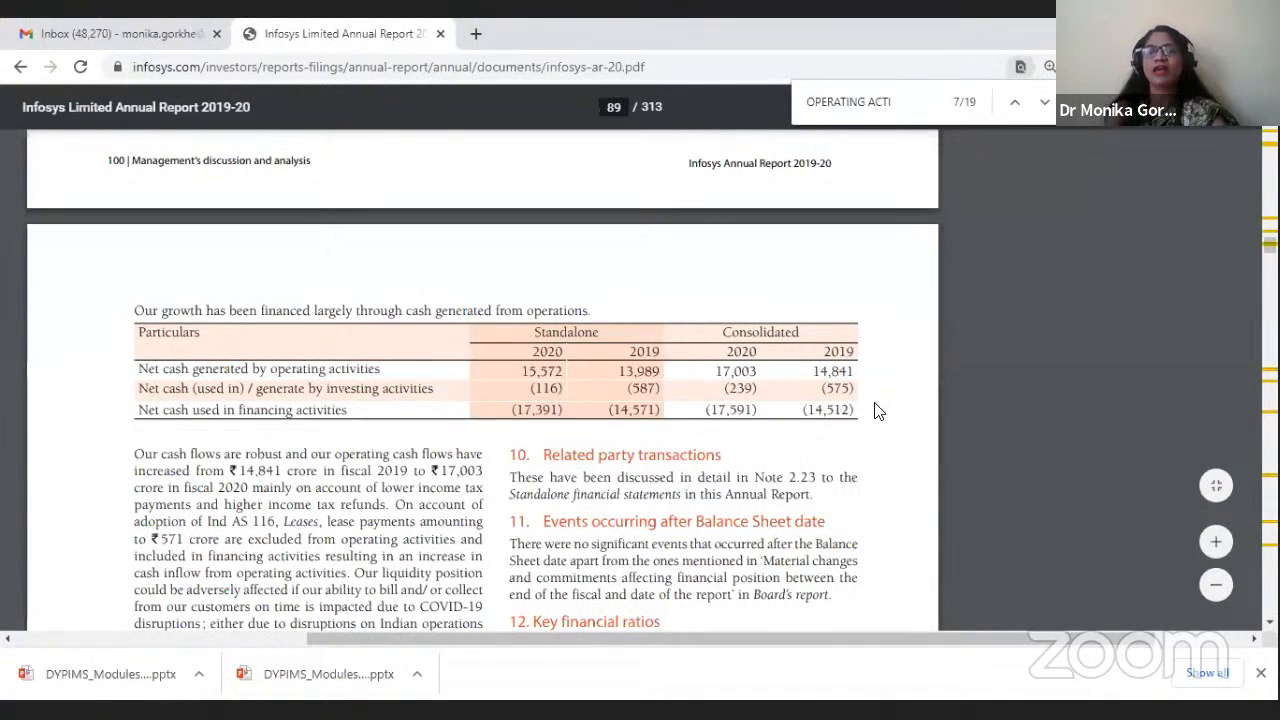
pyautogui.moveTo(866, 403); pyautogui.dragTo(480, 366)
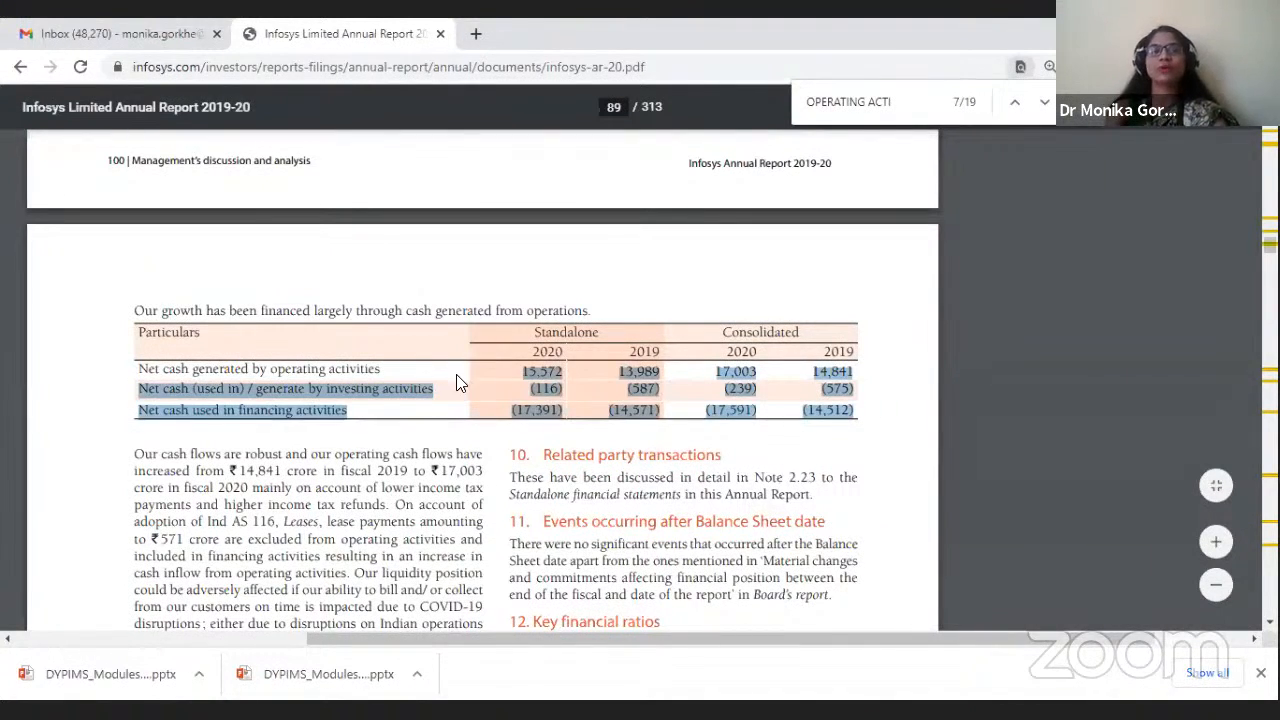
pyautogui.click(457, 383)
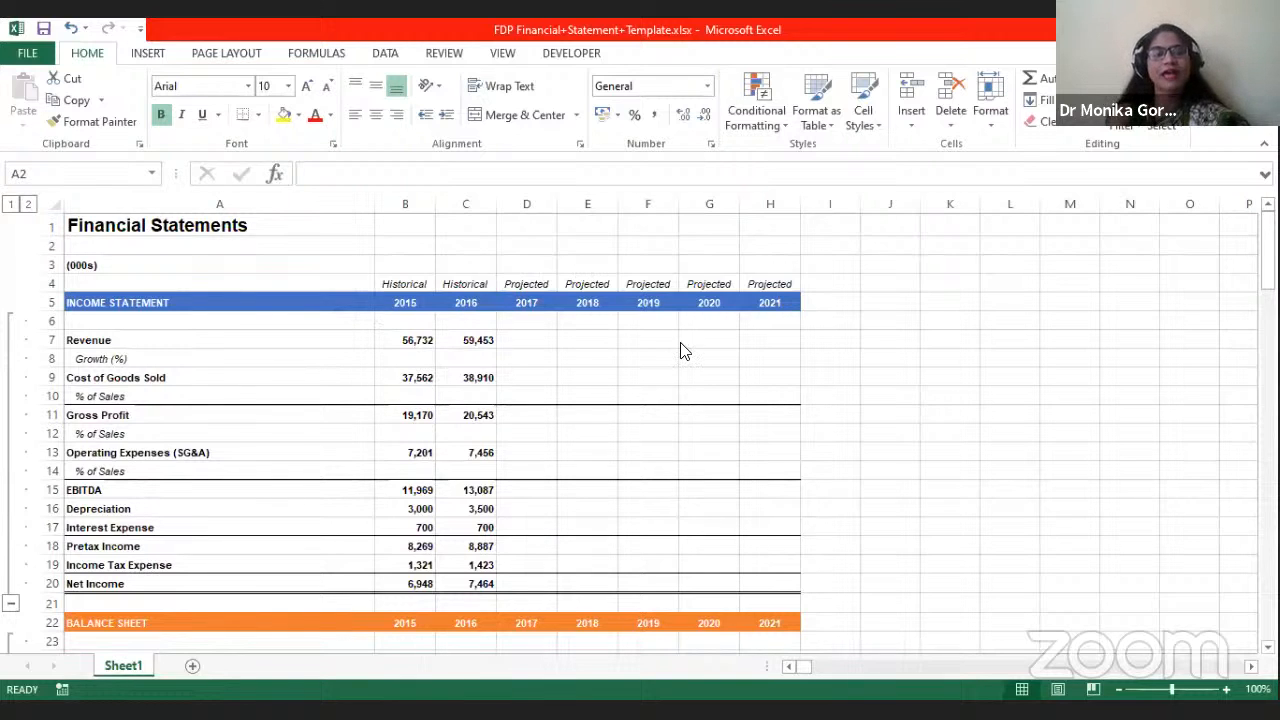
# Step: In the Excel financial statement template, examine the historical revenue and the 2015 cost of goods sold and gross profit
pyautogui.scroll(-1, 680, 350)
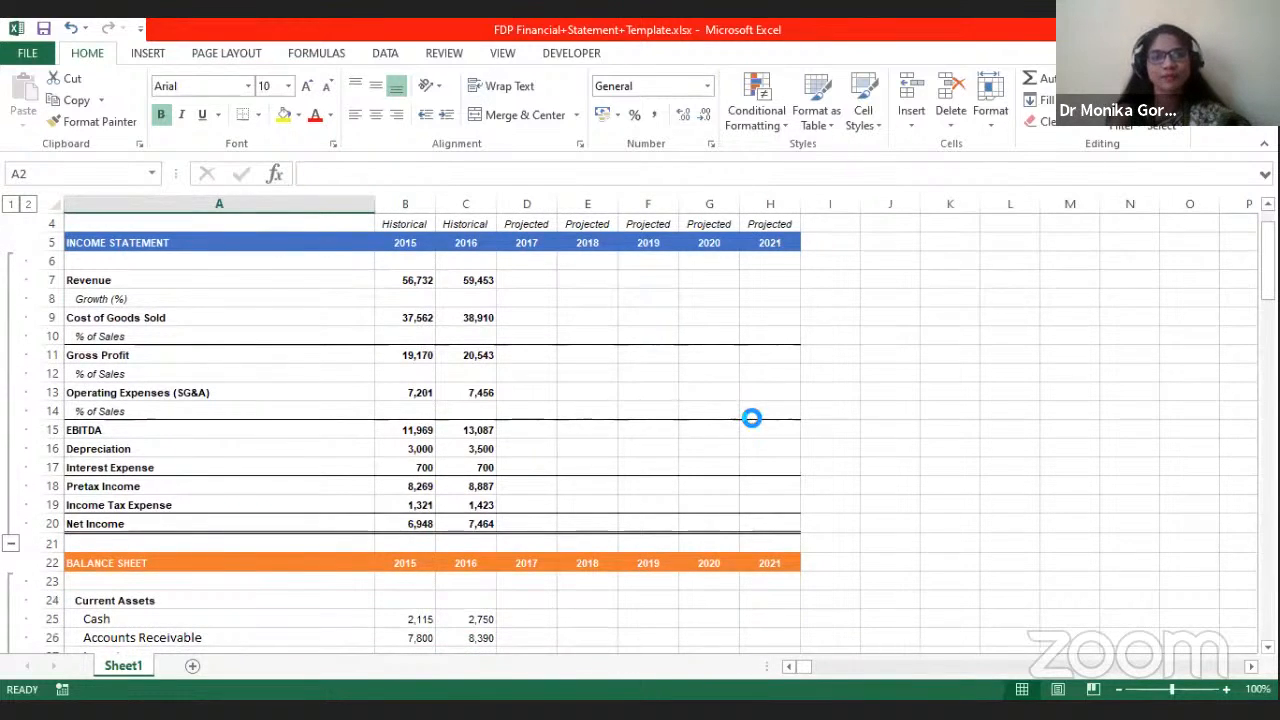
pyautogui.keyDown('ctrl'); pyautogui.scroll(2, 751, 418); pyautogui.keyUp('ctrl')
pyautogui.hscroll(-2, 857, 560)
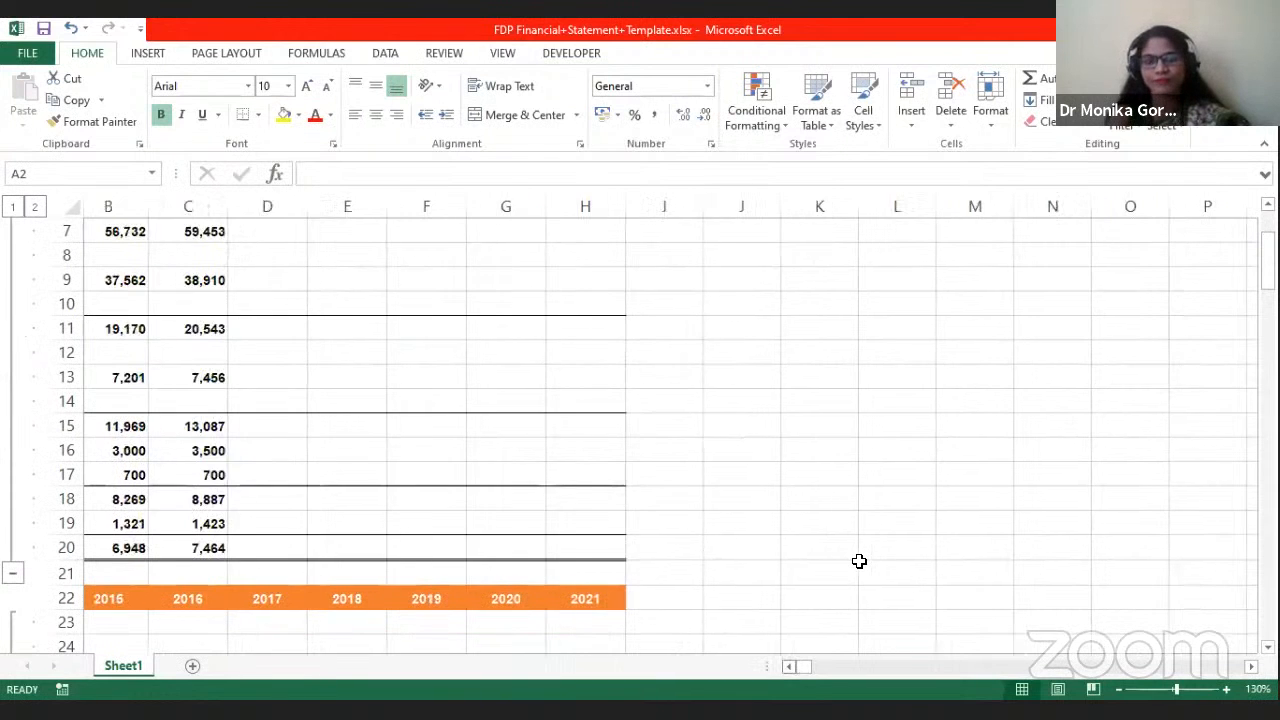
pyautogui.scroll(2, 830, 545)
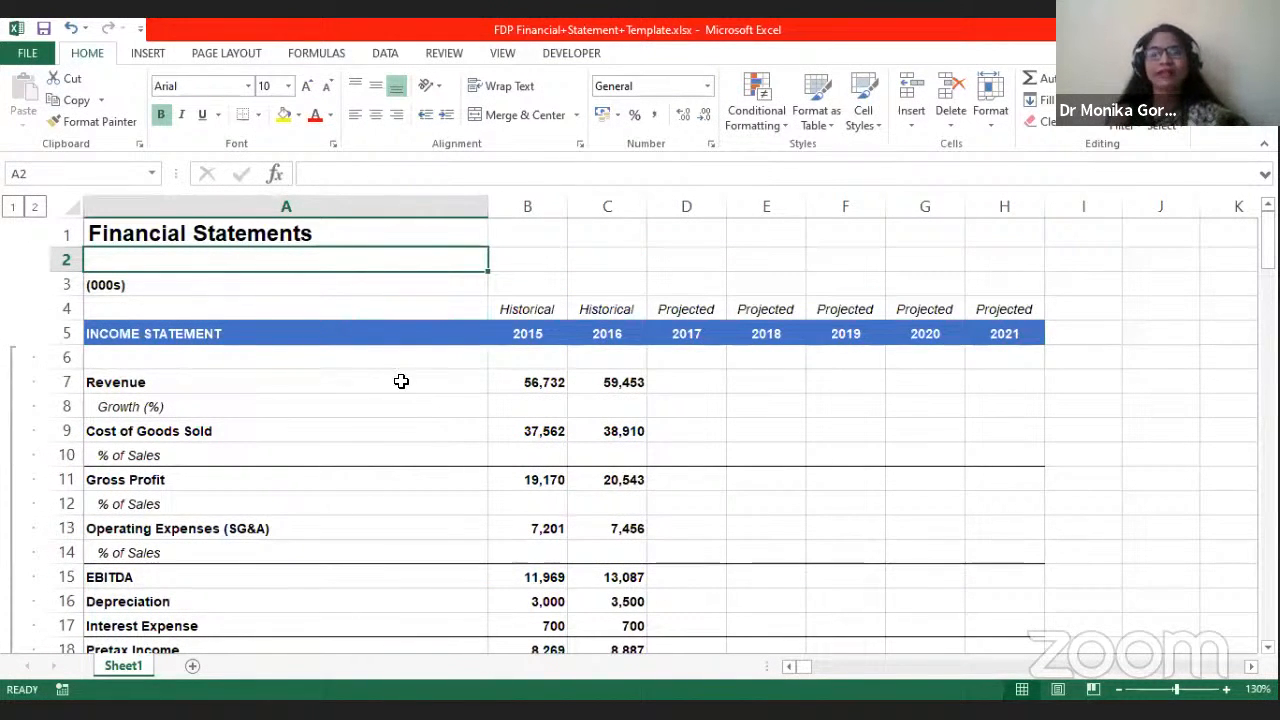
pyautogui.click(513, 383)
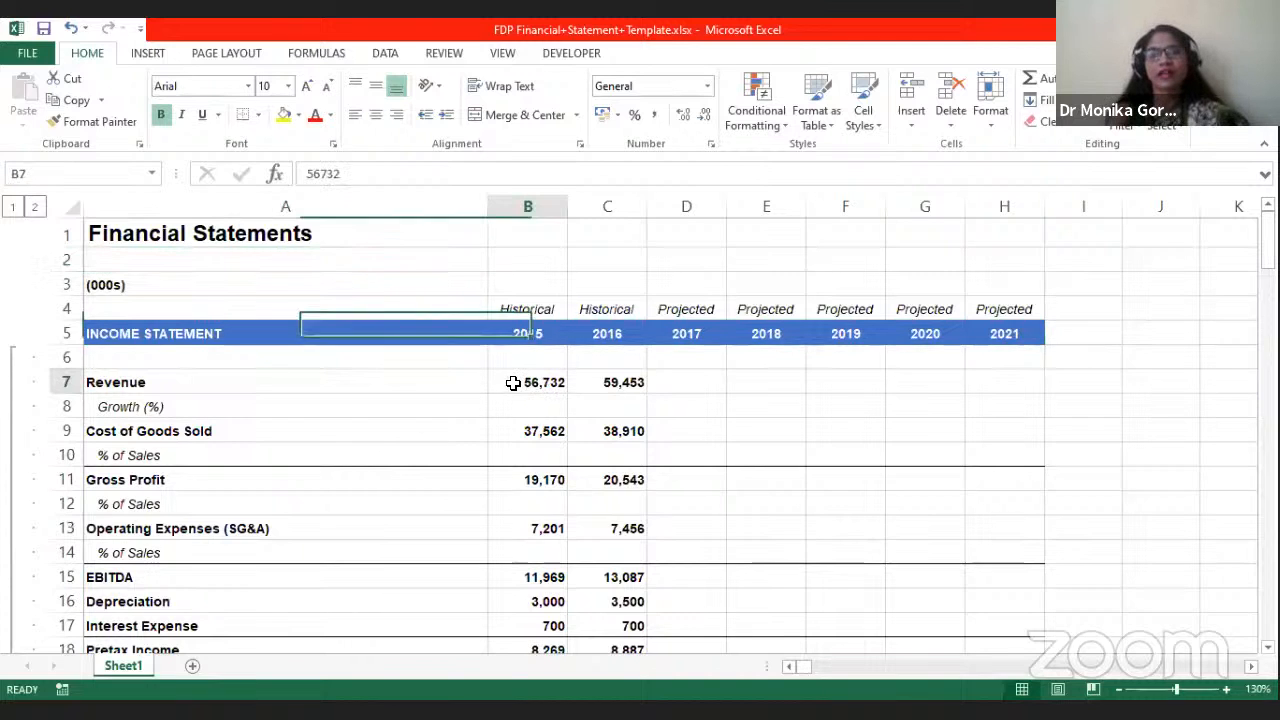
pyautogui.click(531, 430)
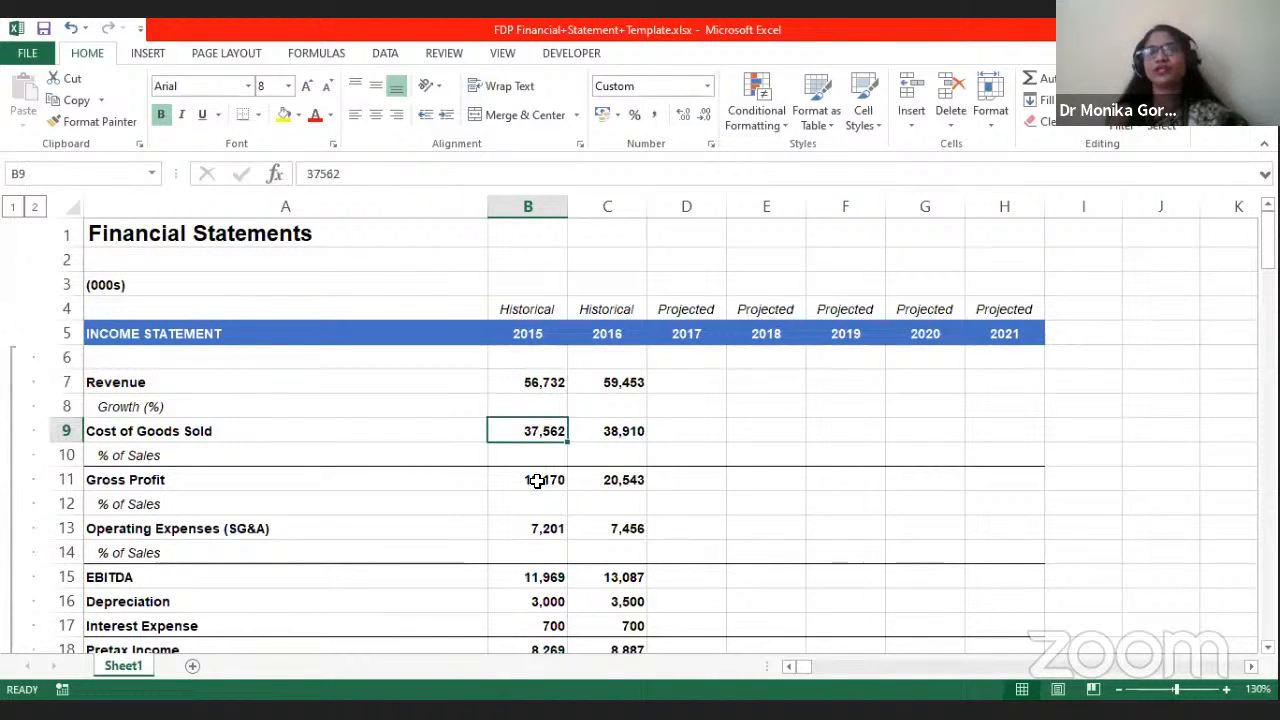
pyautogui.click(537, 481)
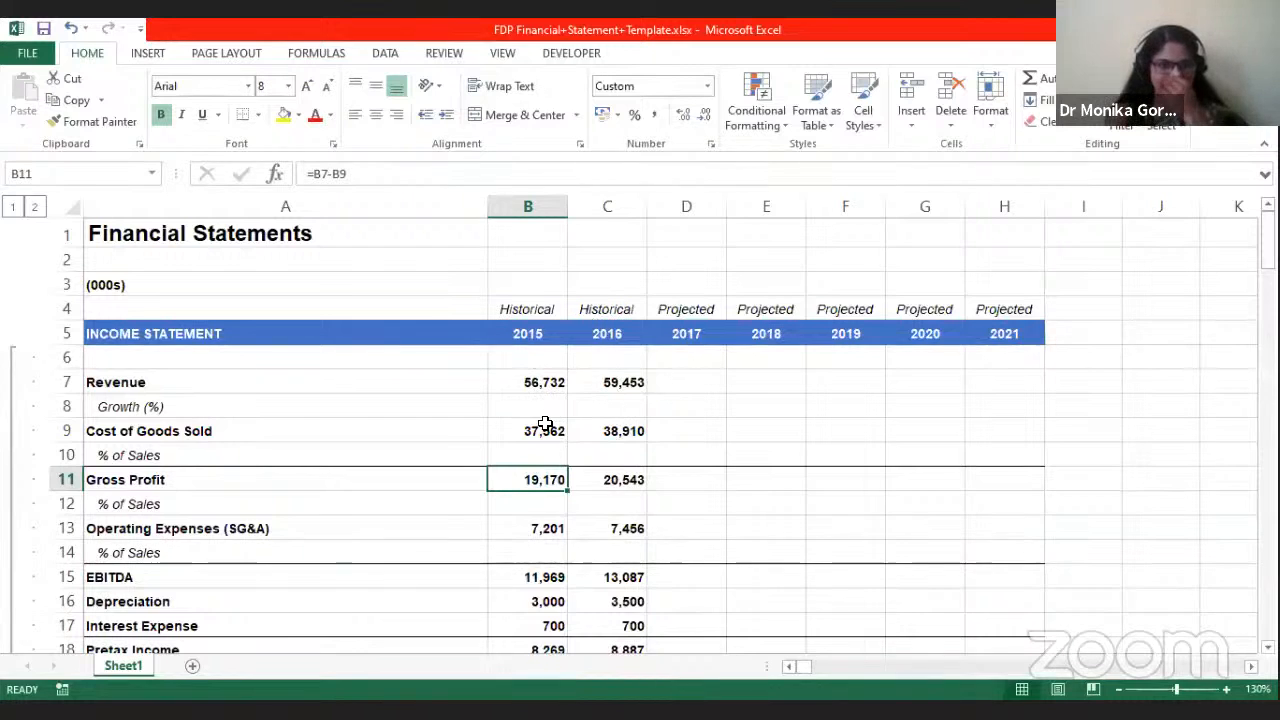
pyautogui.click(553, 383)
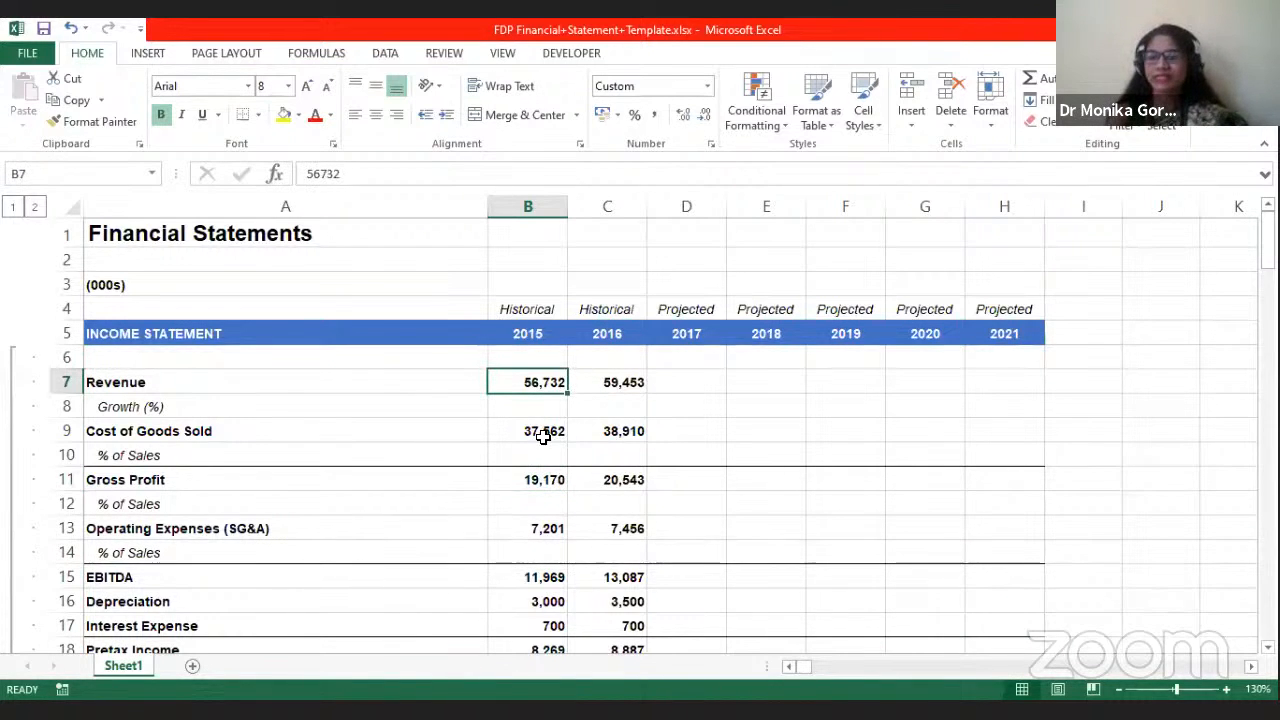
pyautogui.click(608, 383)
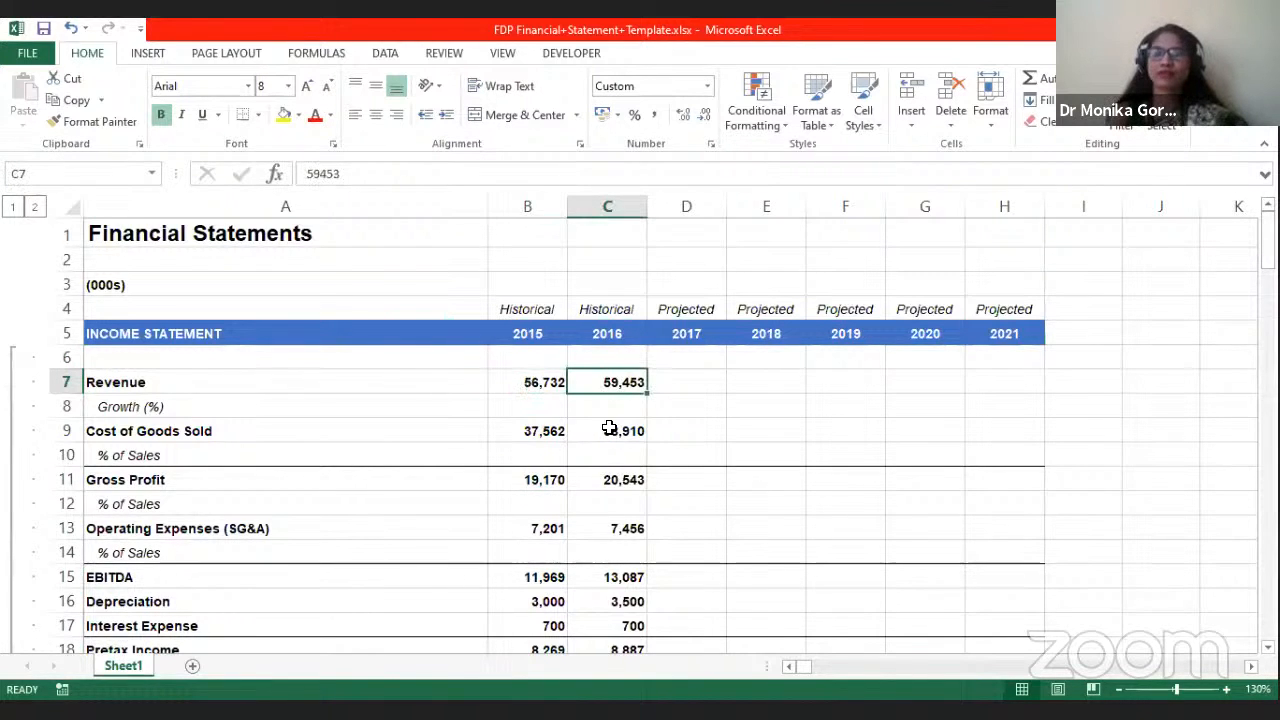
# Step: Enter "Nil" as the 2015 revenue growth in cell B8
pyautogui.click(551, 405)
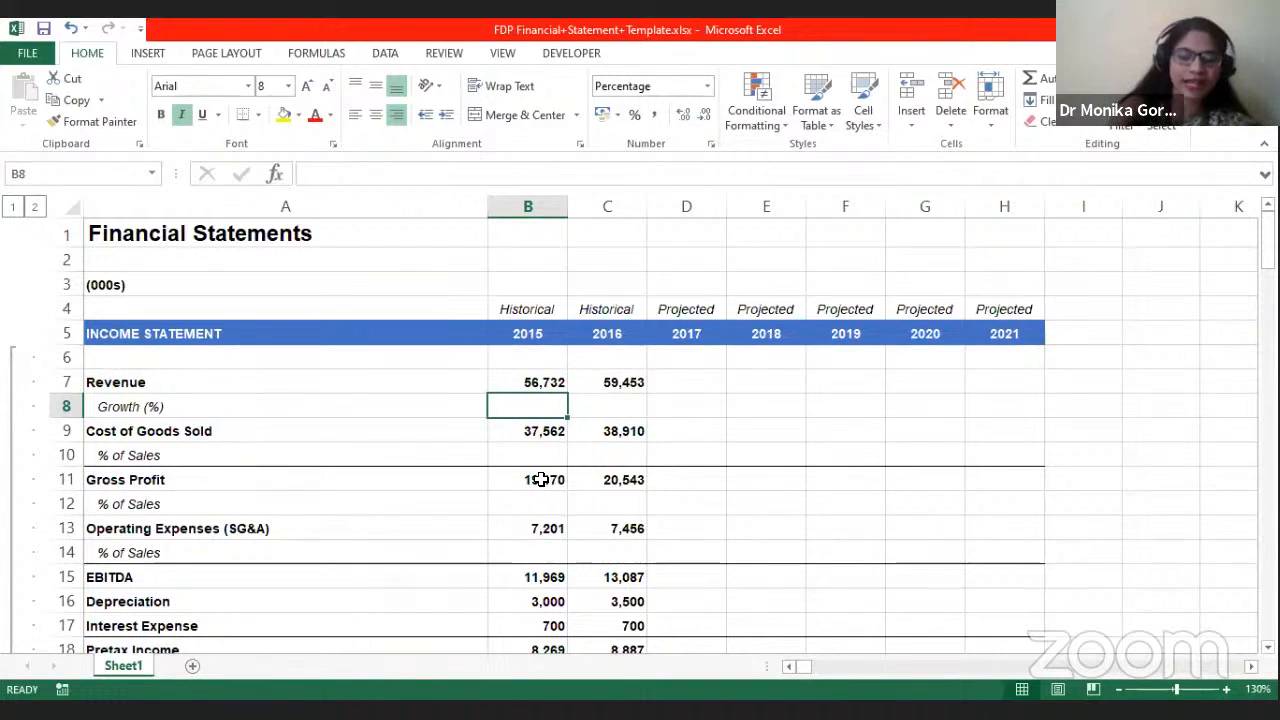
pyautogui.write('nIL')
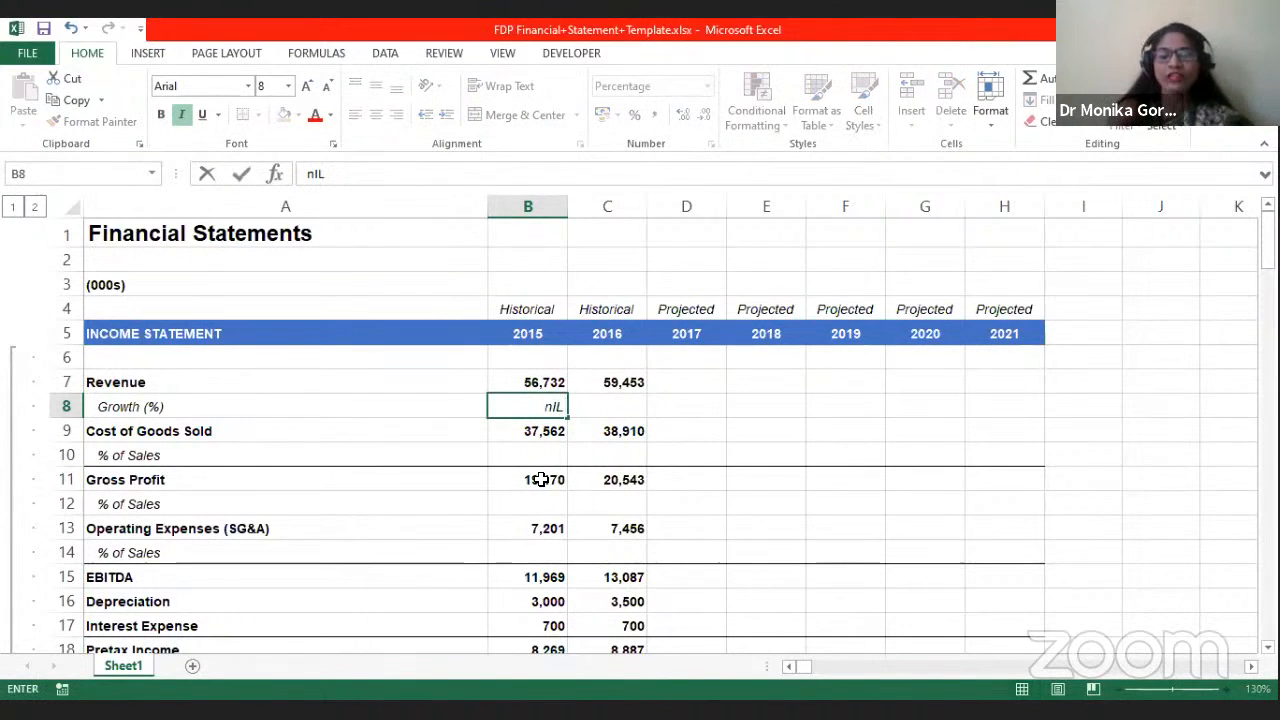
pyautogui.press('Tab')
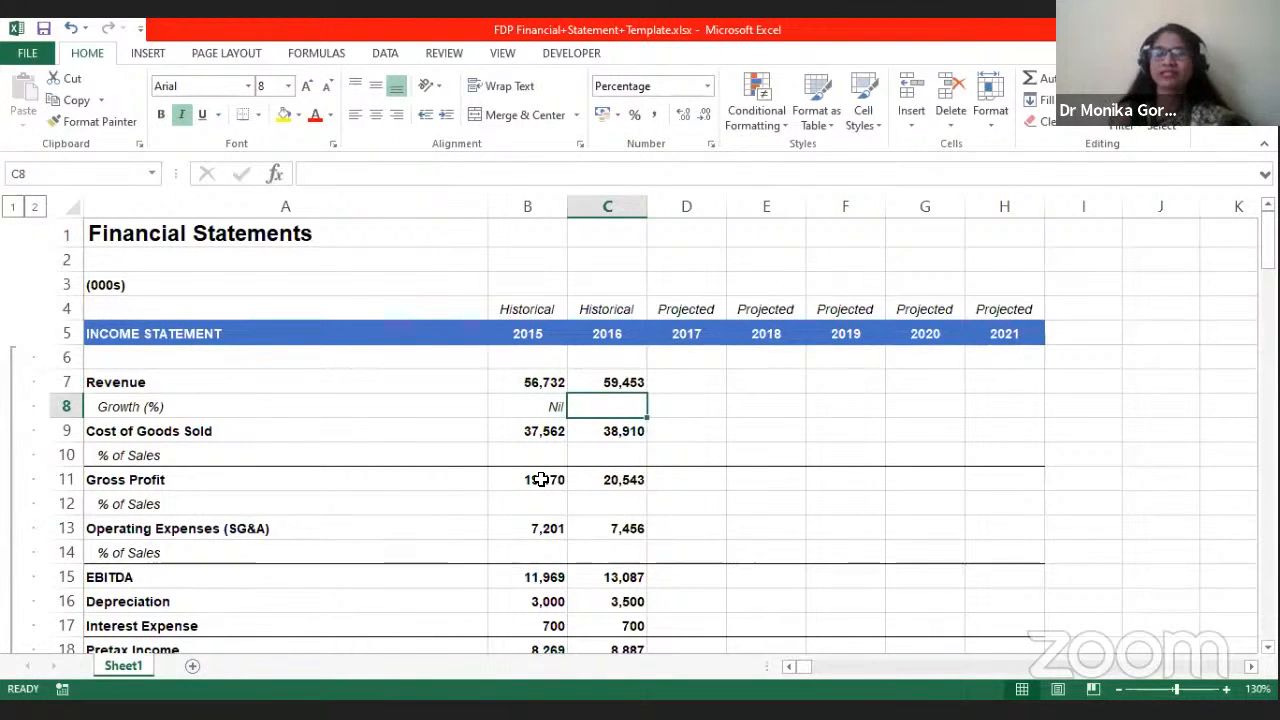
# Step: Calculate the 2016 revenue growth in cell C8 with the formula =C7/B7-1
pyautogui.click(545, 381)
pyautogui.click(608, 382)
pyautogui.click(551, 381)
pyautogui.click(607, 379)
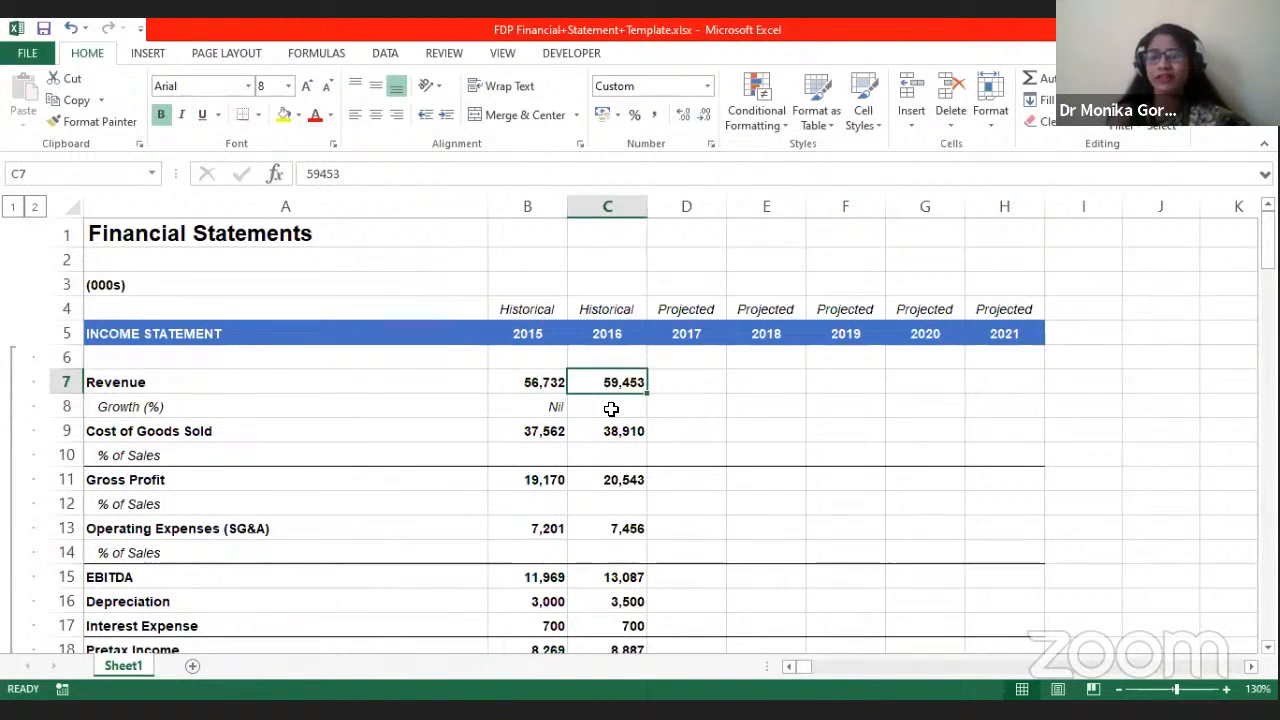
pyautogui.click(611, 409)
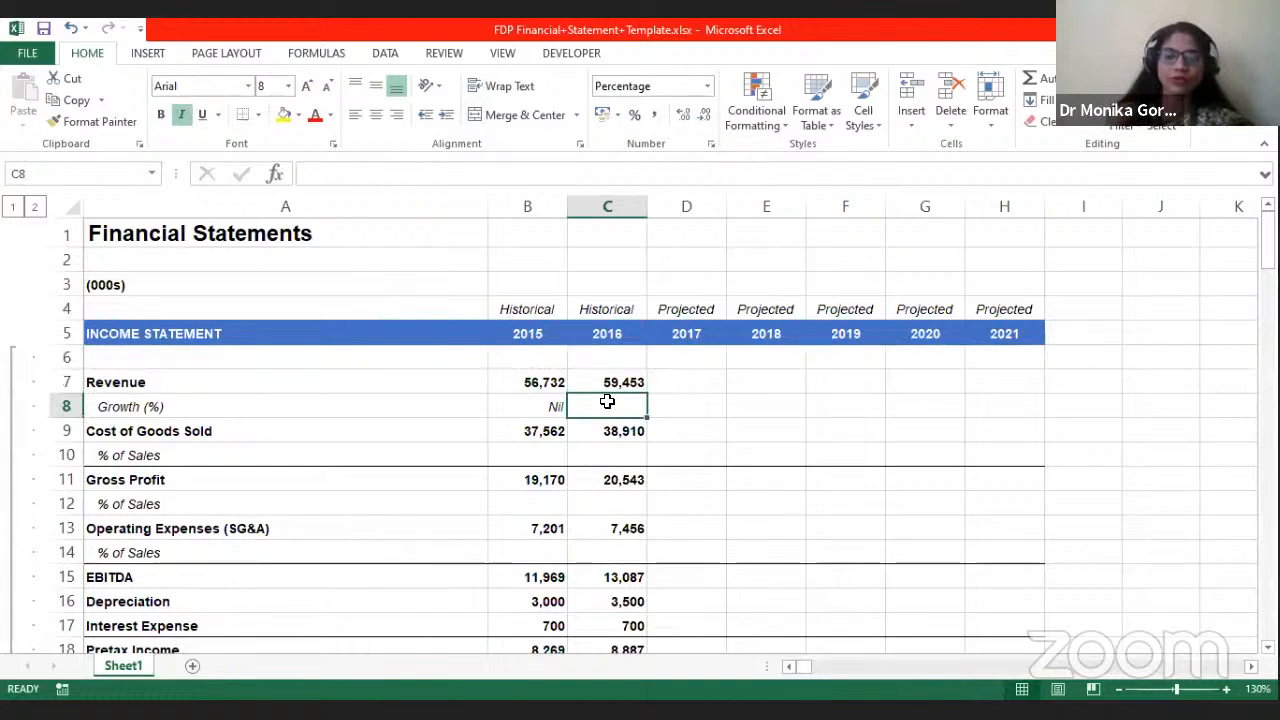
pyautogui.write('=')
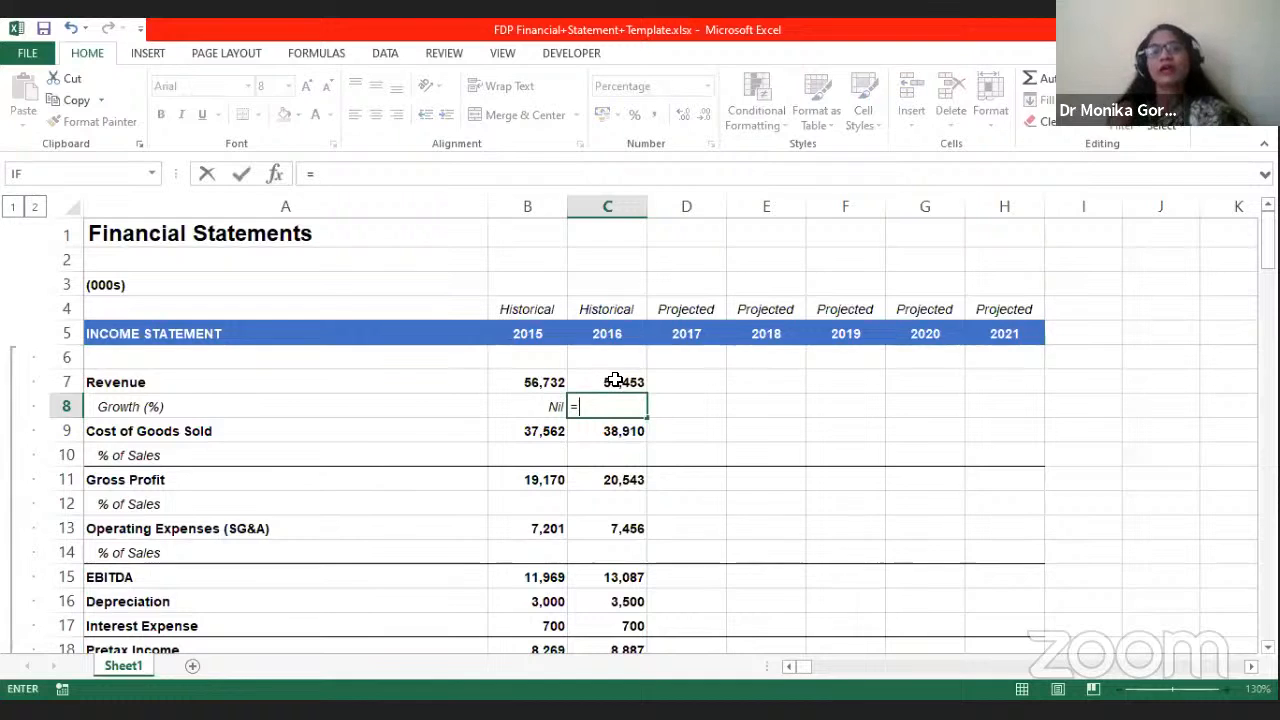
pyautogui.click(615, 380)
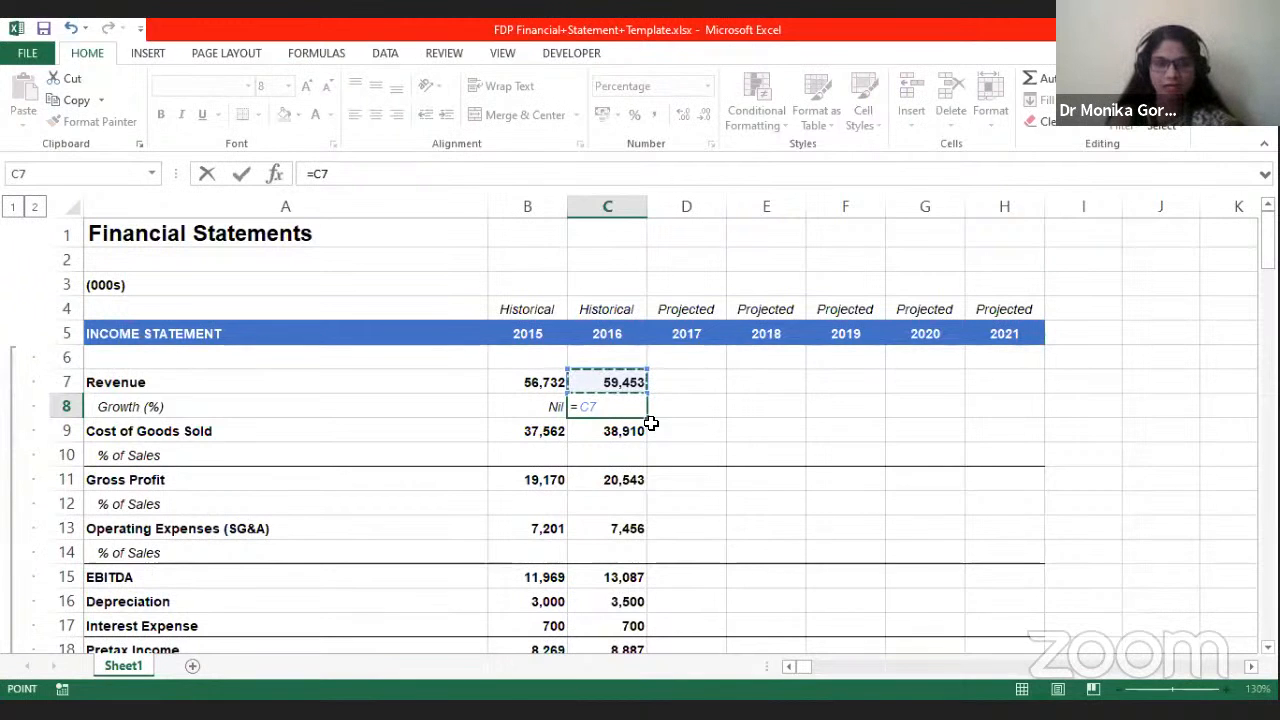
pyautogui.write('/')
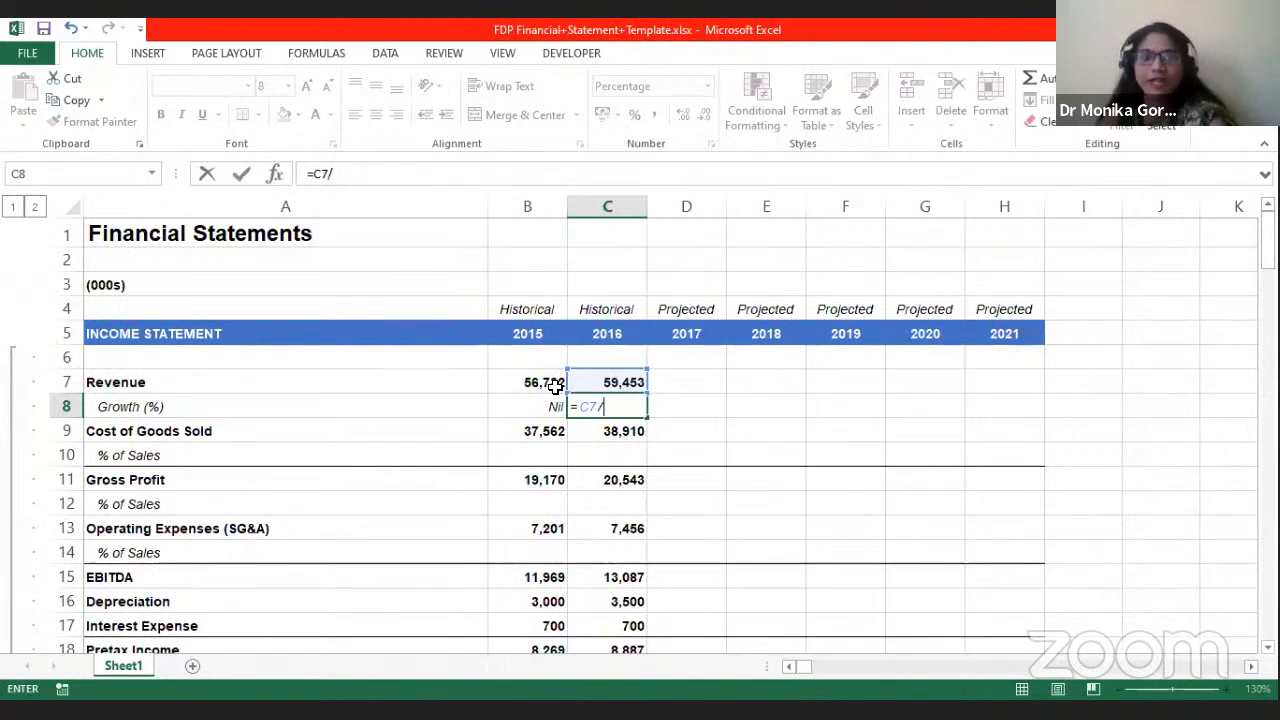
pyautogui.click(556, 386)
pyautogui.write('-1')
pyautogui.press('Return')
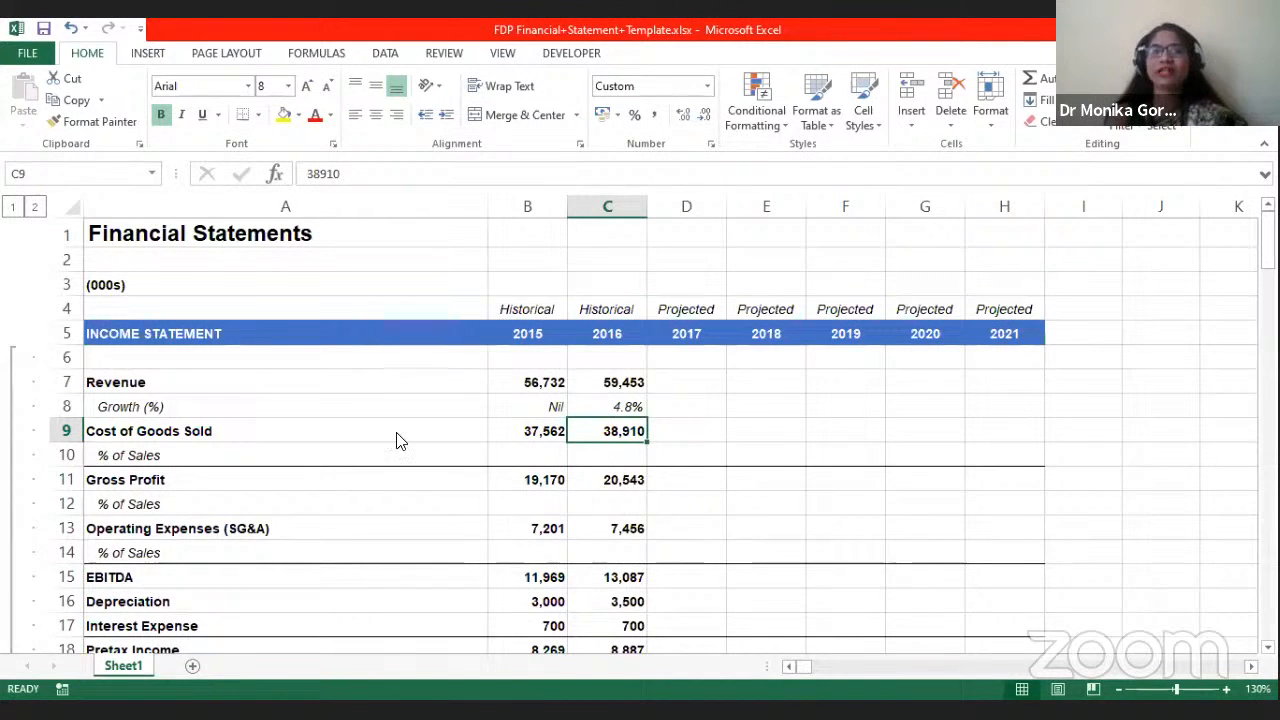
# Step: Calculate the 2015 cost of goods sold as a percentage of sales in cell B10 with =B9/B7
pyautogui.click(529, 433)
pyautogui.click(527, 453)
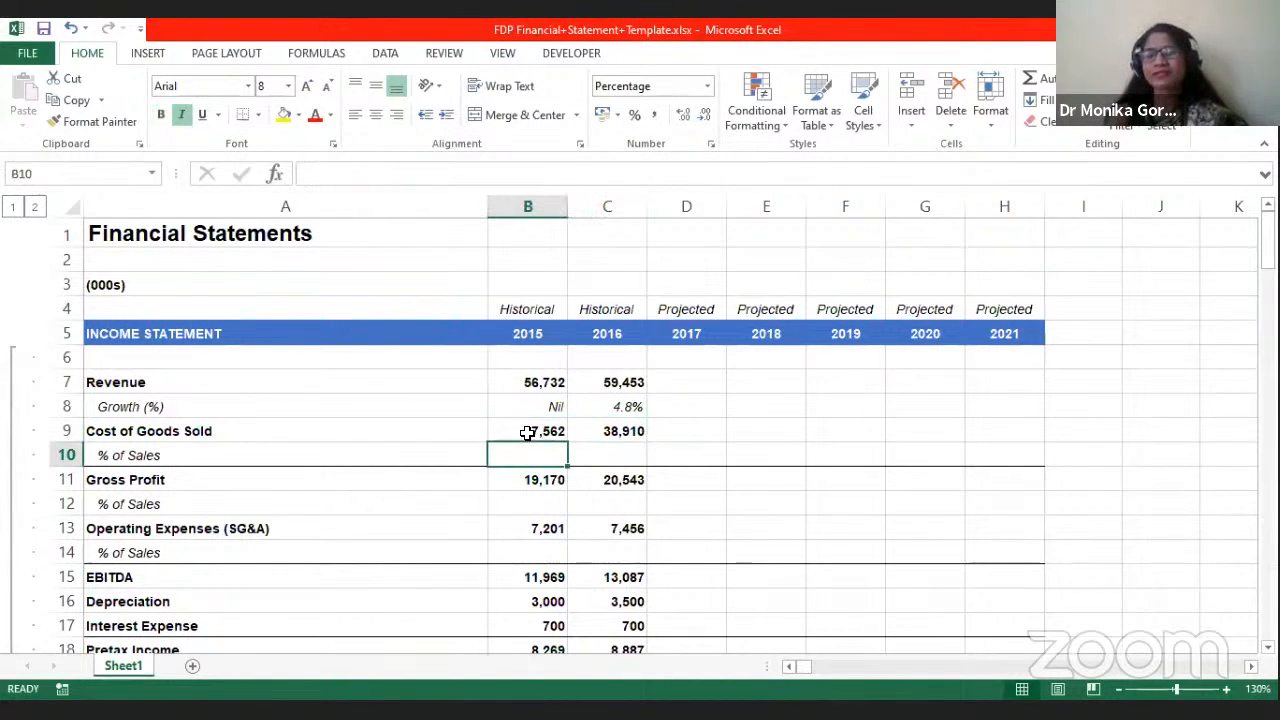
pyautogui.click(529, 431)
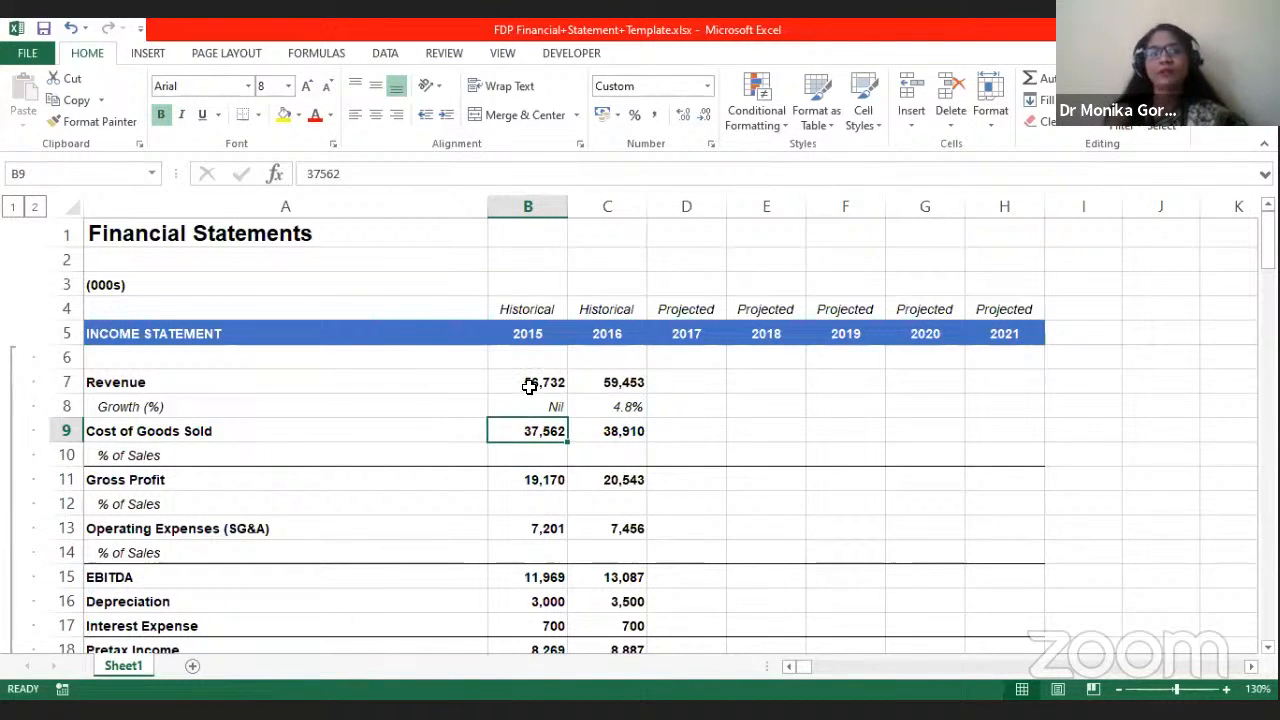
pyautogui.click(529, 386)
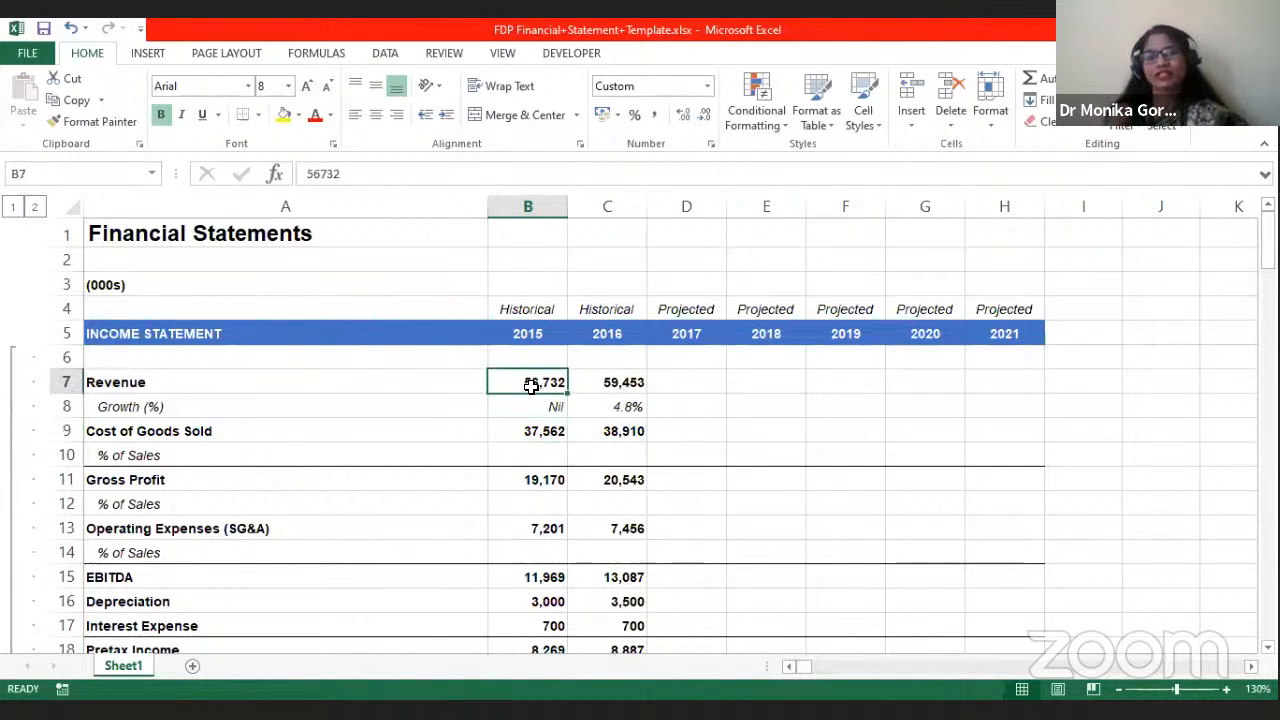
pyautogui.click(541, 455)
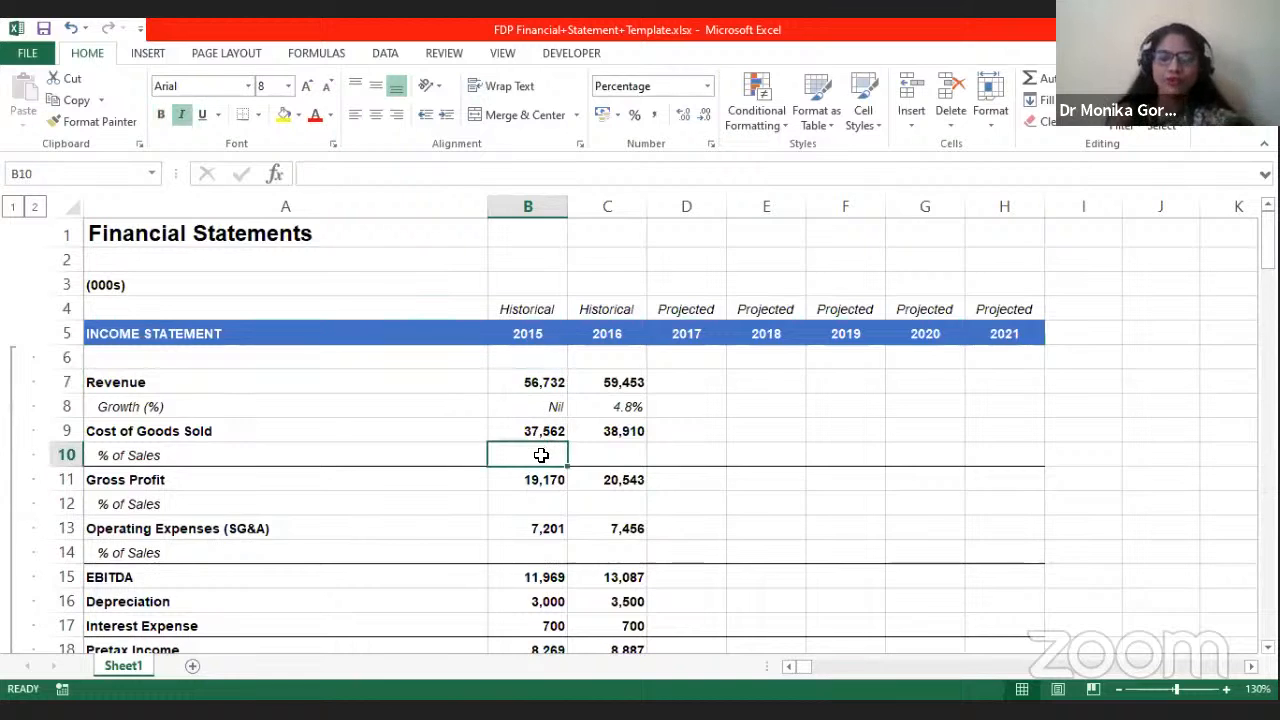
pyautogui.write('=')
pyautogui.click(523, 427)
pyautogui.write('/')
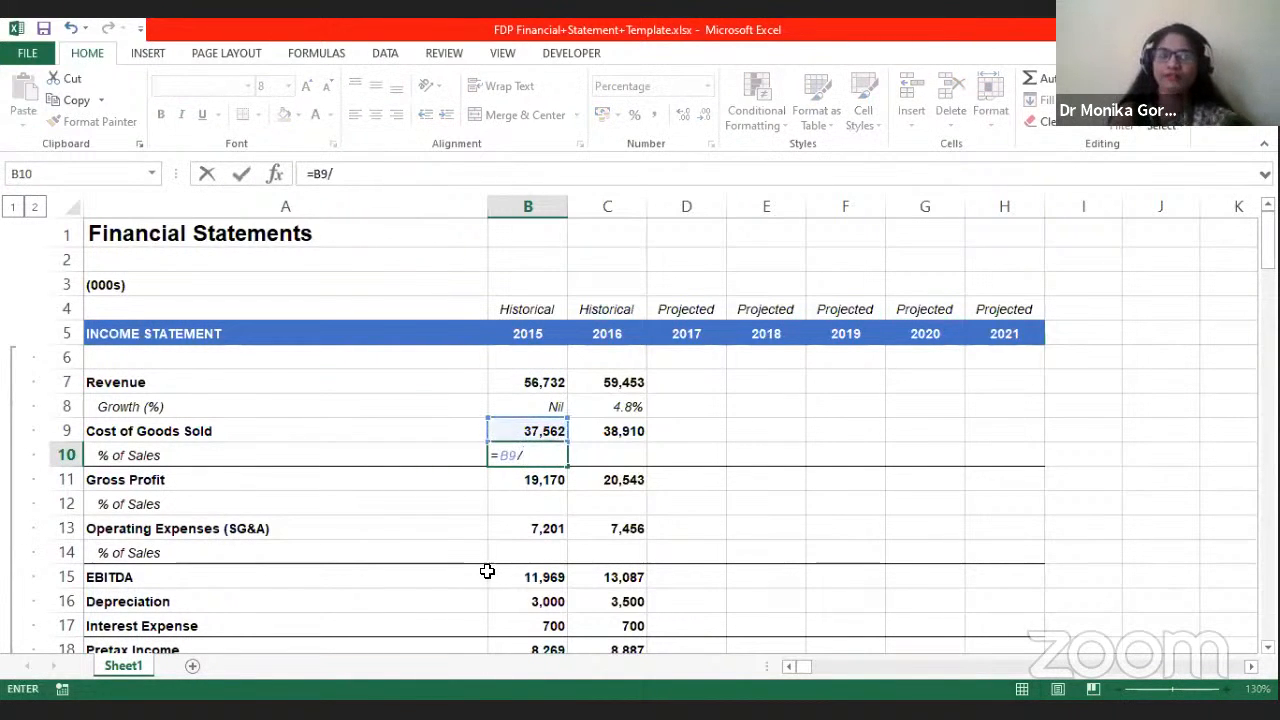
pyautogui.click(525, 382)
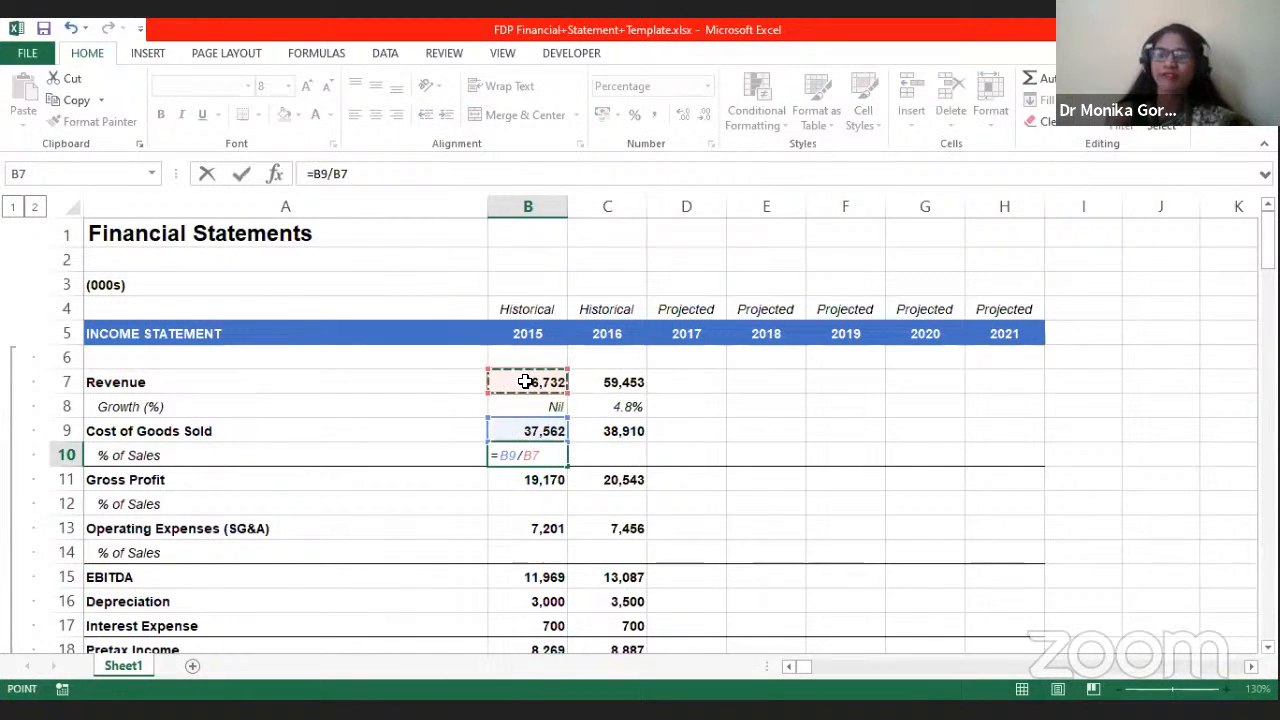
pyautogui.press('Return')
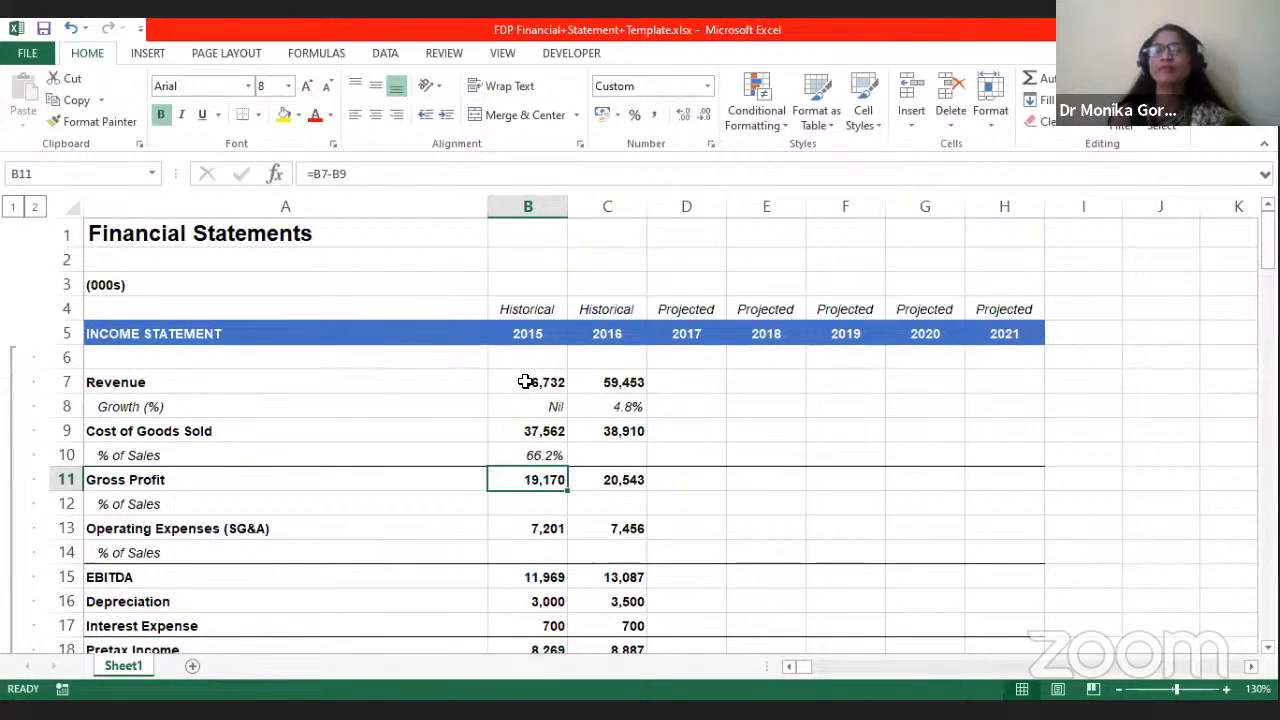
# Step: Calculate the 2016 cost of goods sold as a percentage of sales in cell C10 with =C9/C7
pyautogui.click(530, 379)
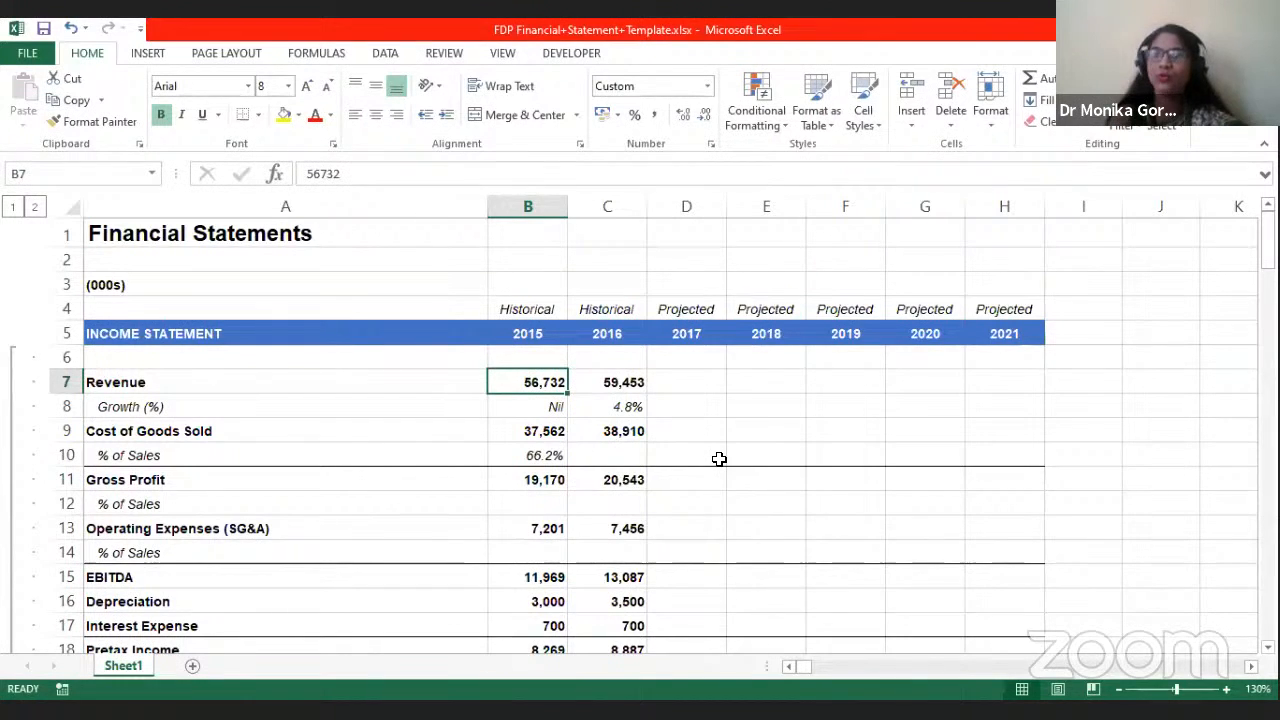
pyautogui.click(543, 455)
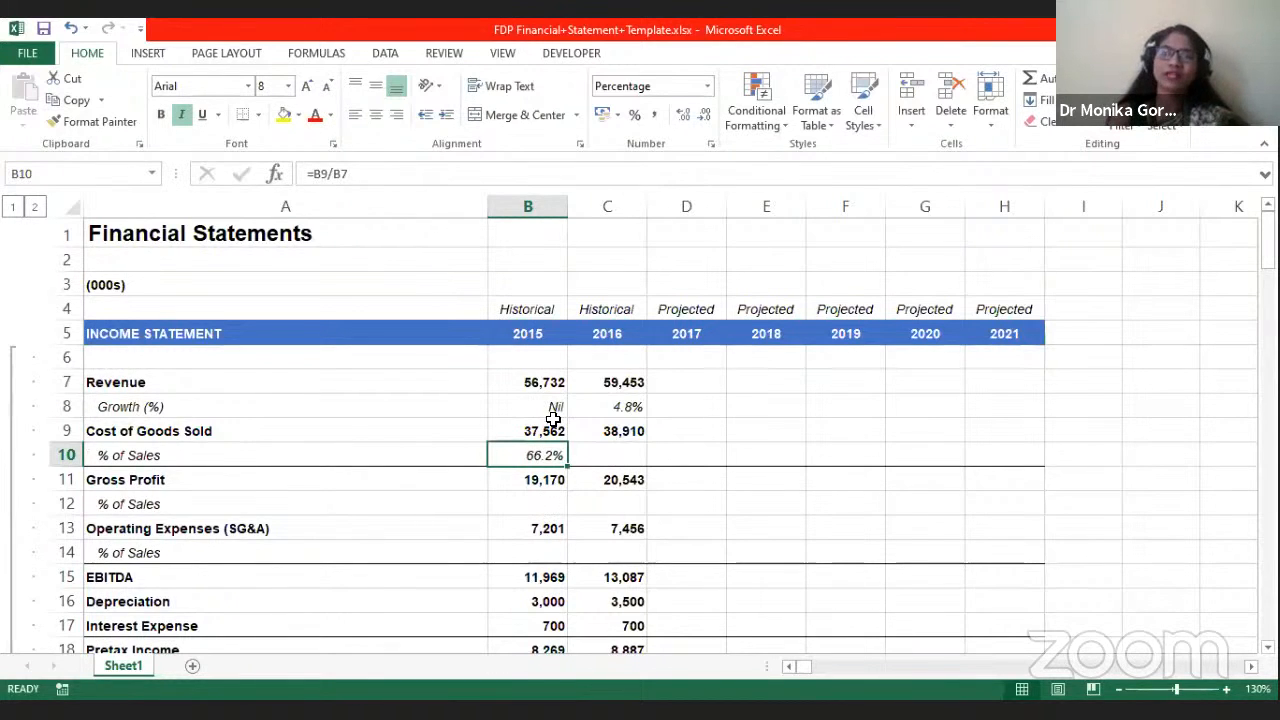
pyautogui.click(548, 388)
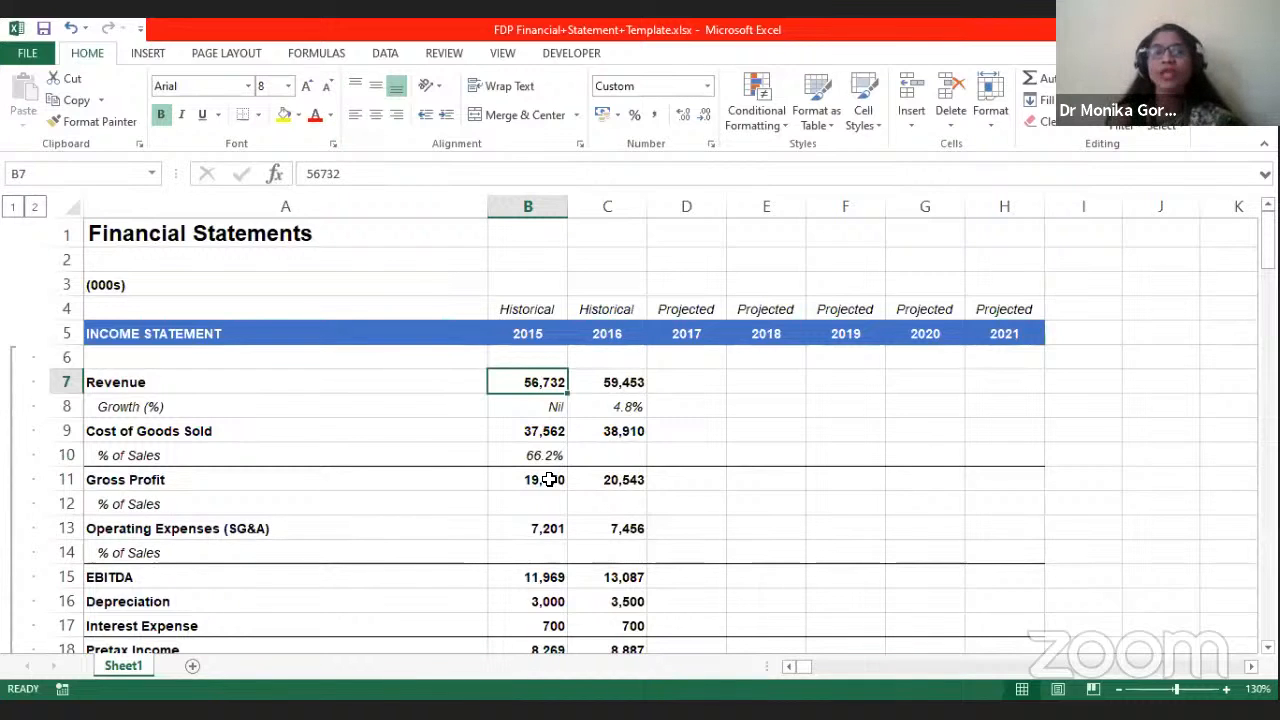
pyautogui.click(531, 456)
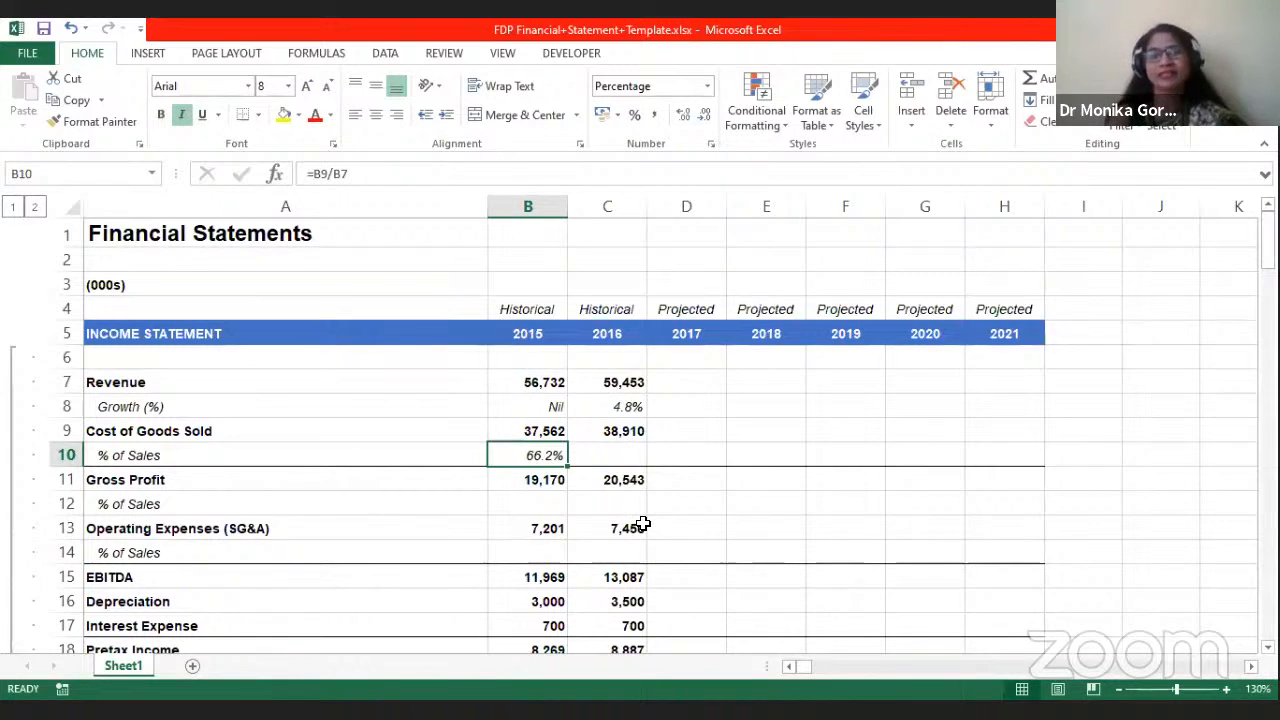
pyautogui.click(608, 458)
pyautogui.write('=')
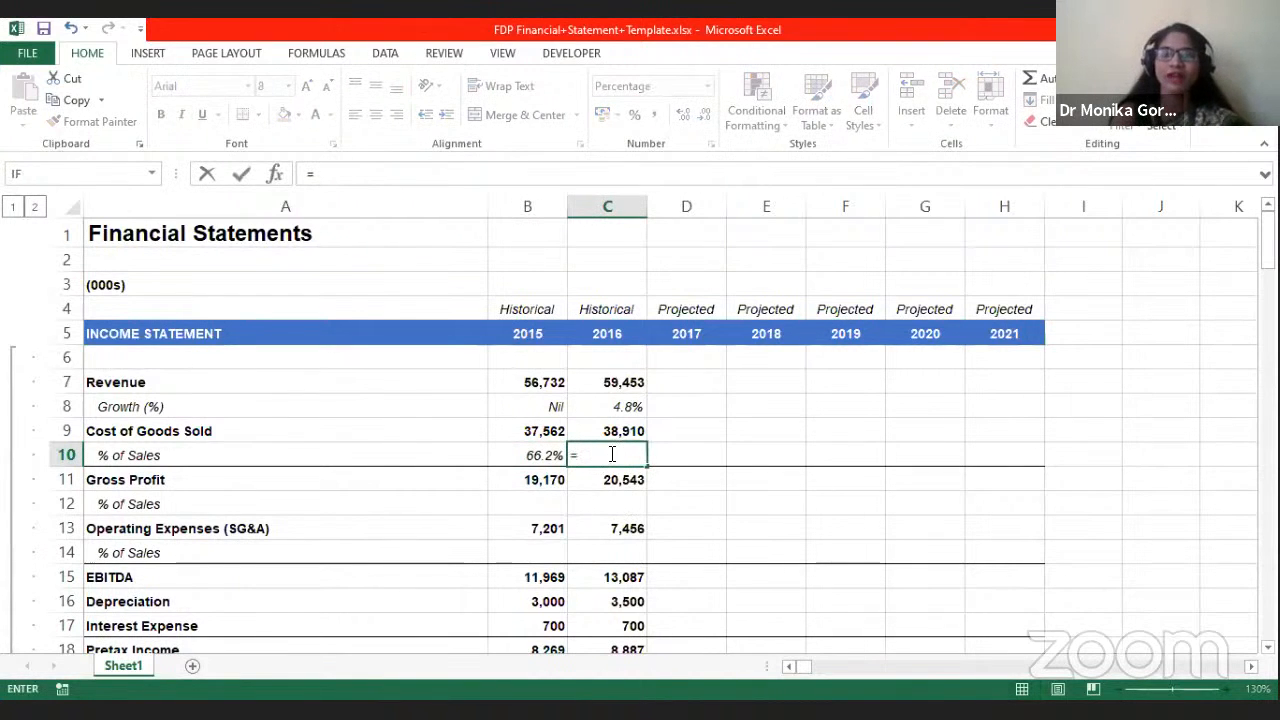
pyautogui.click(606, 431)
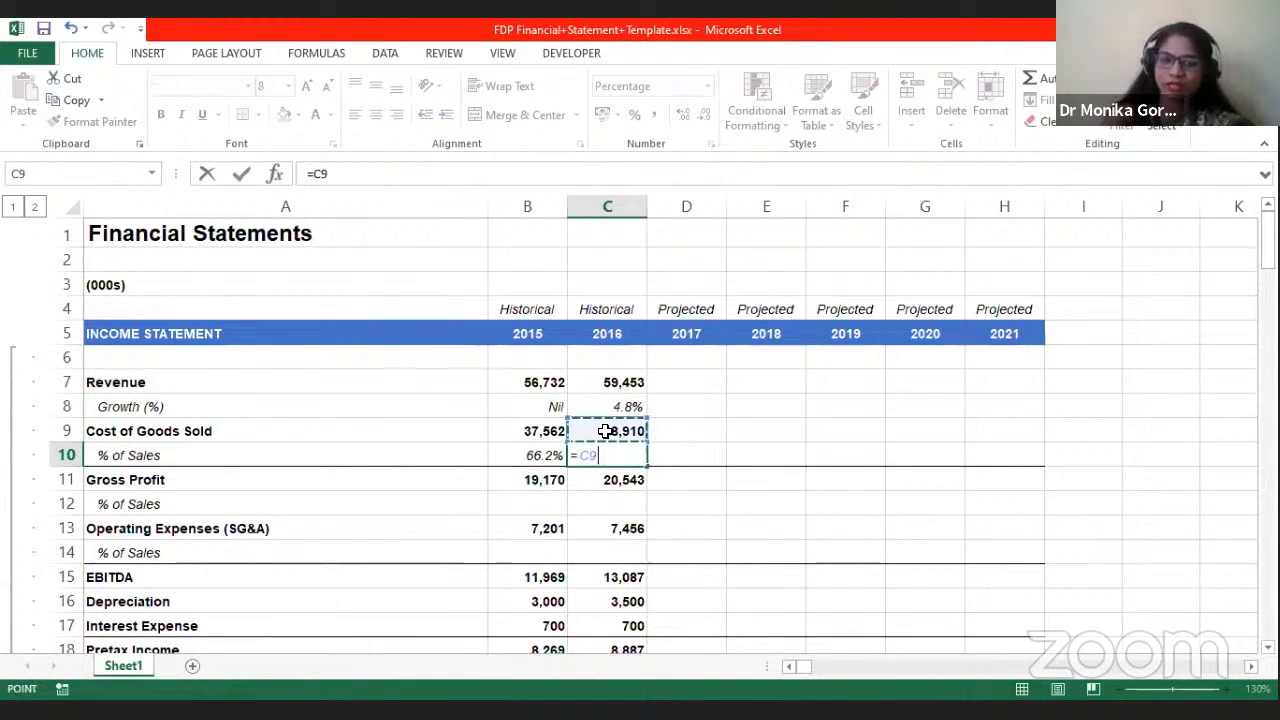
pyautogui.write('/')
pyautogui.click(611, 385)
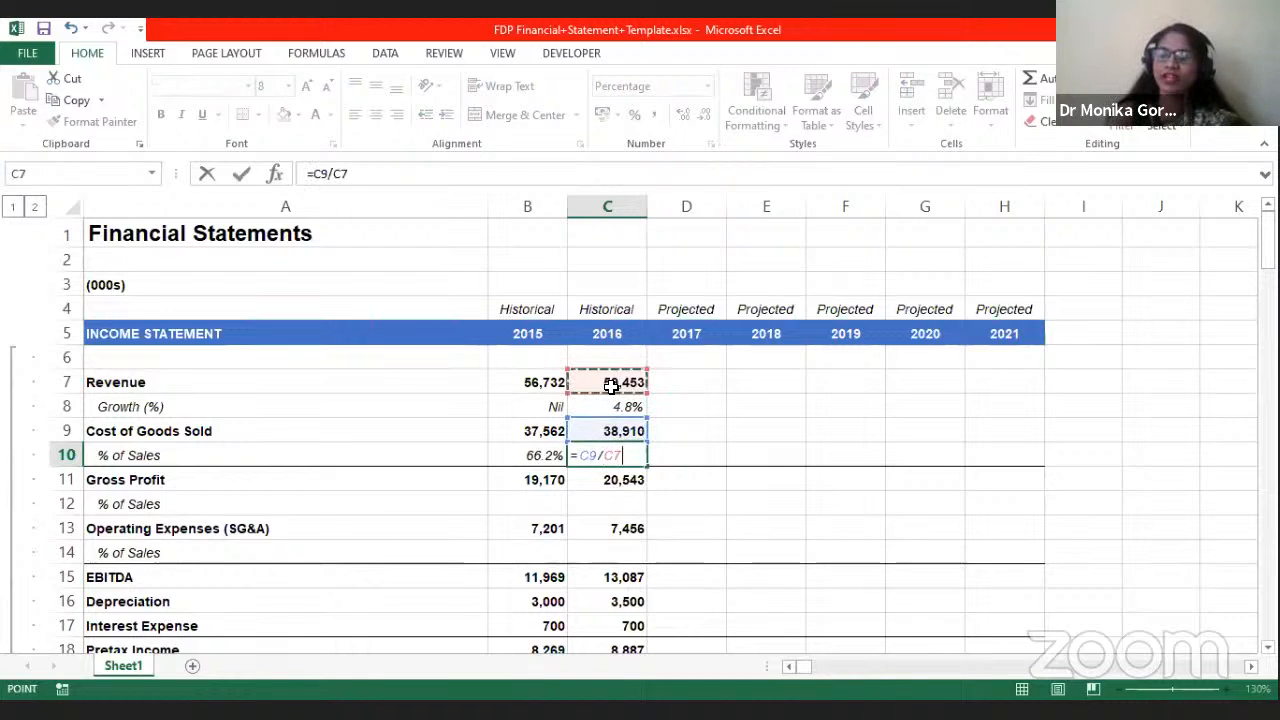
pyautogui.press('Return')
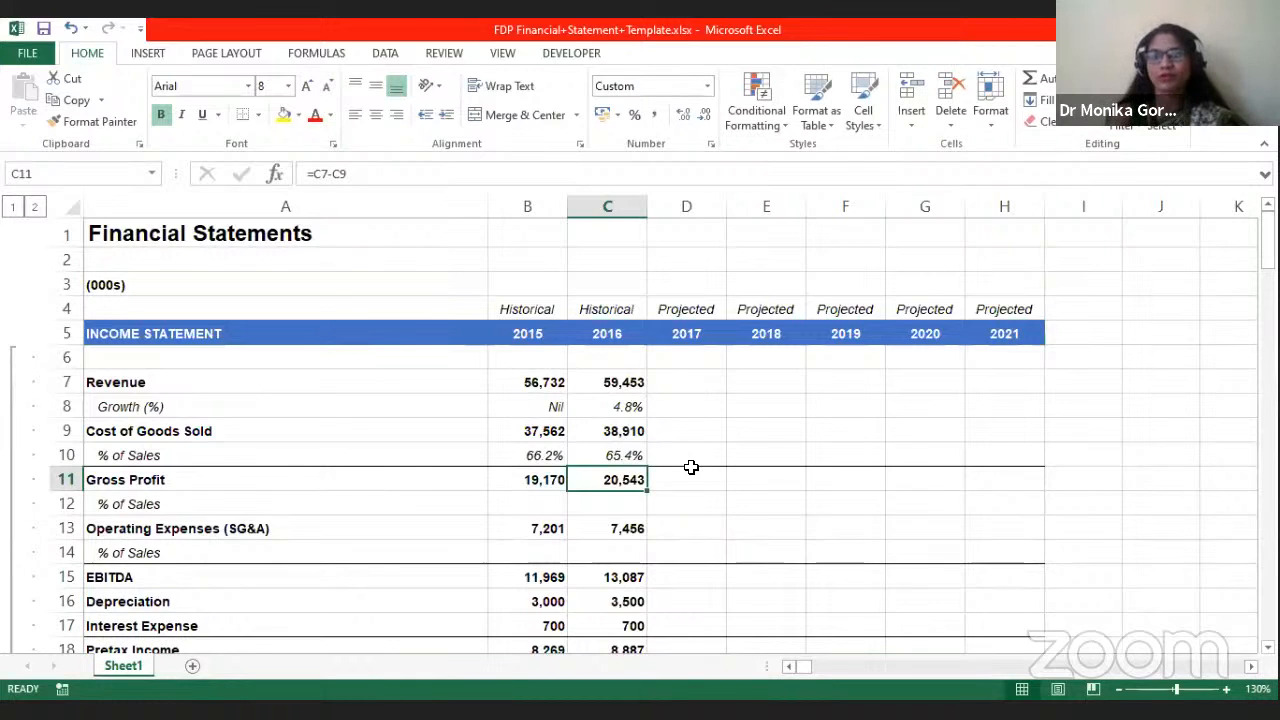
# Step: Try multiplying 2016 revenue by the 2016 cost percentage in cell D8 with =C7*C10, then clear the cell
pyautogui.click(657, 405)
pyautogui.write('=')
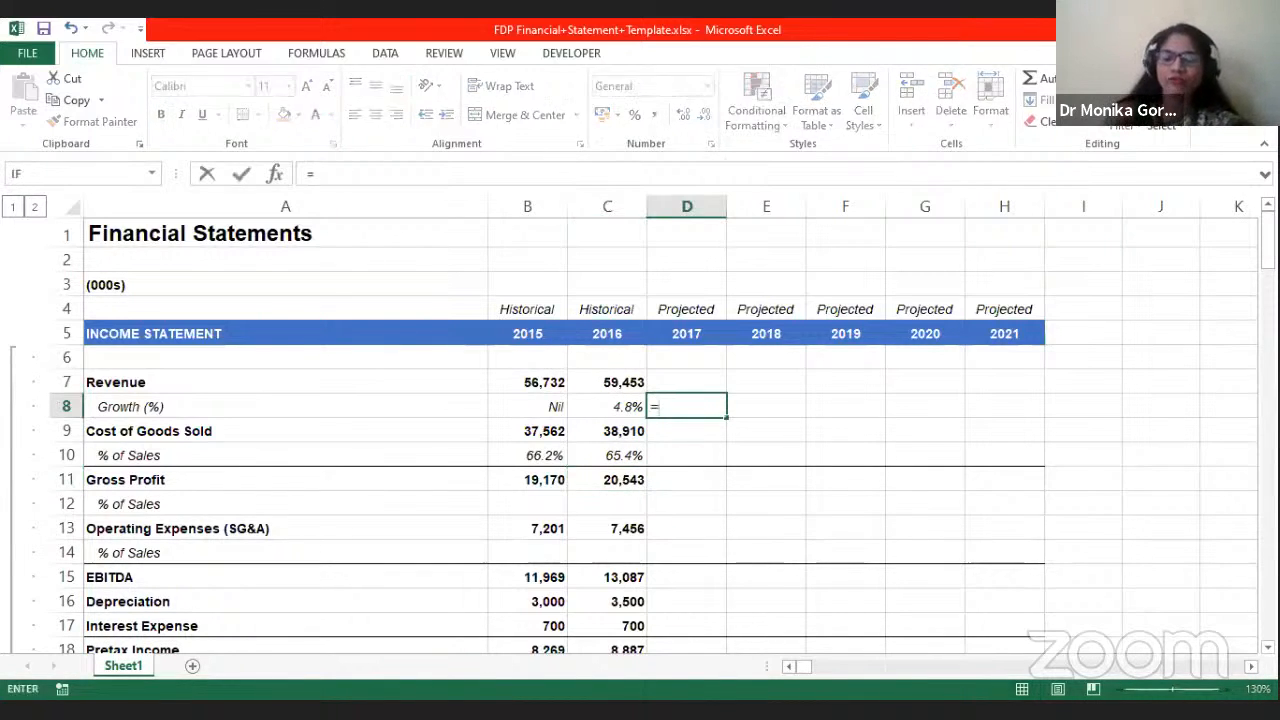
pyautogui.press('Up')
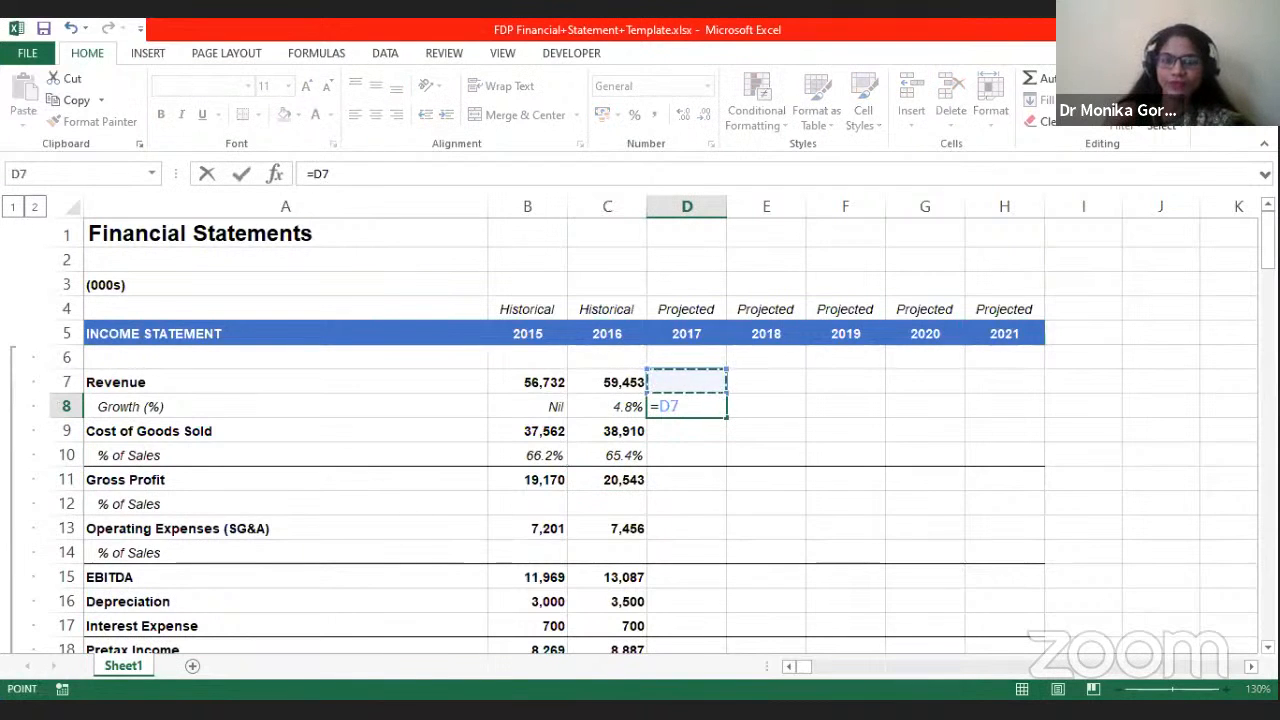
pyautogui.press('Left')
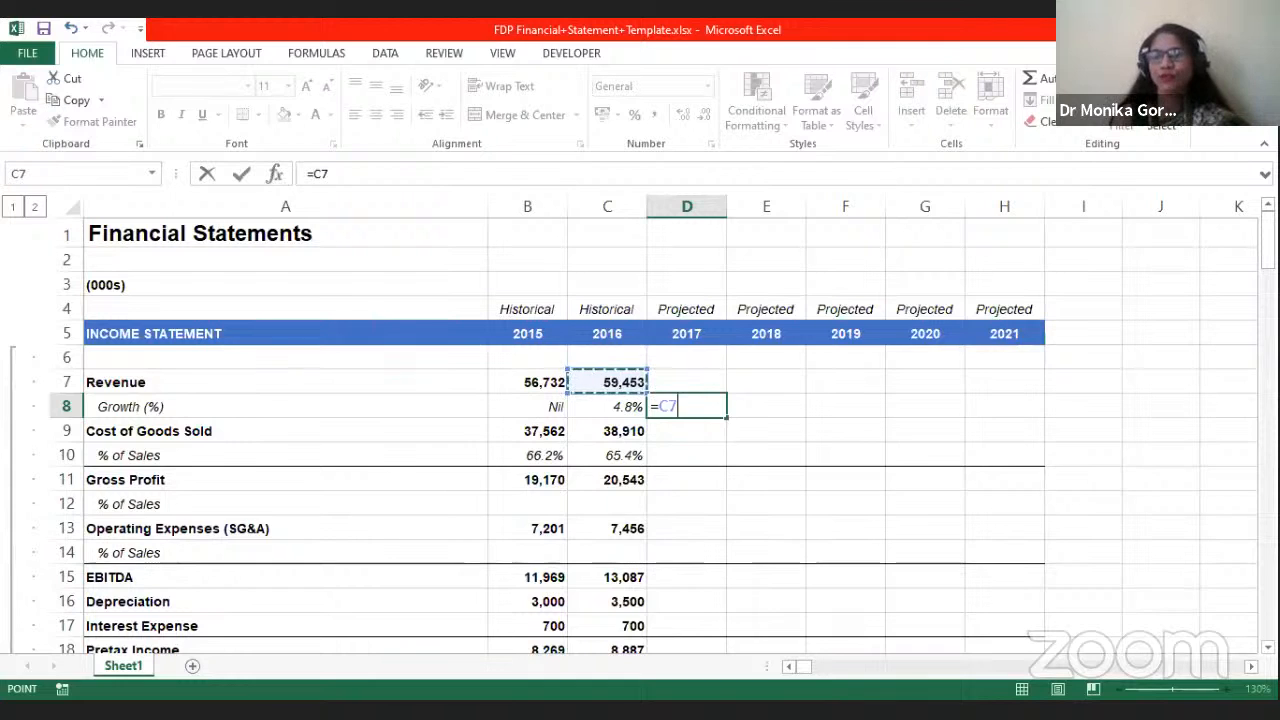
pyautogui.write('*')
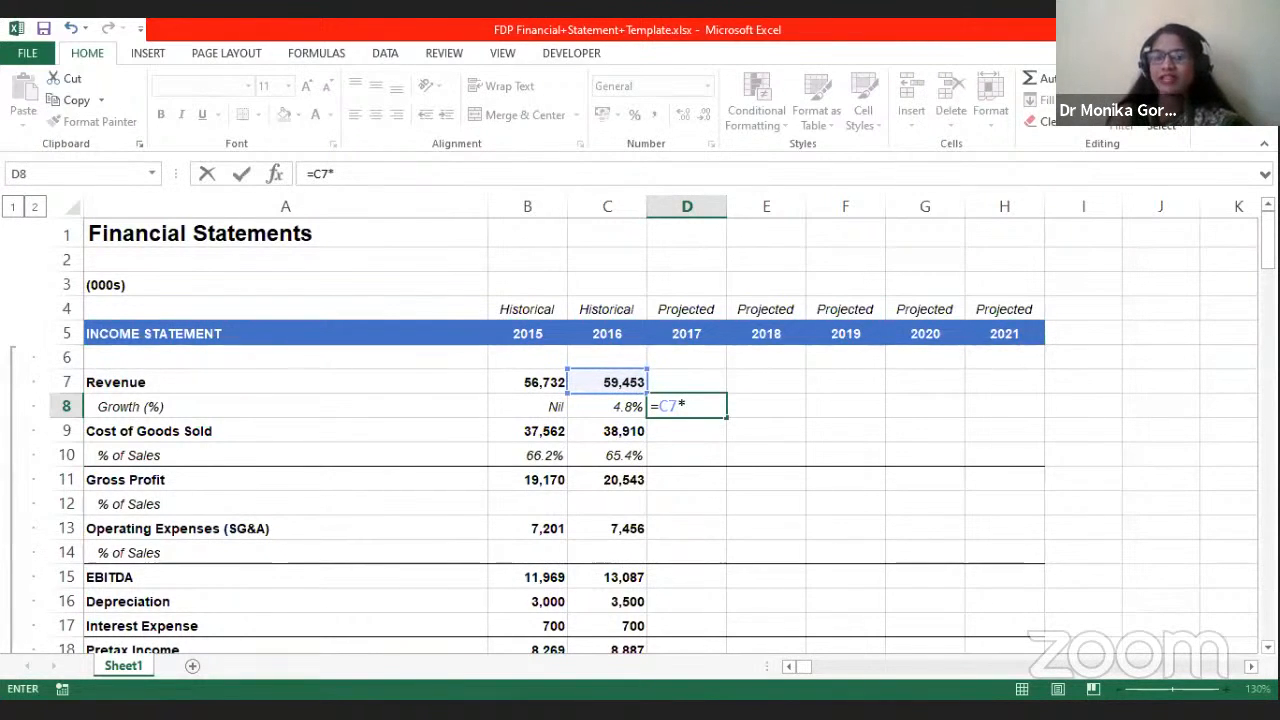
pyautogui.click(603, 457)
pyautogui.press('Return')
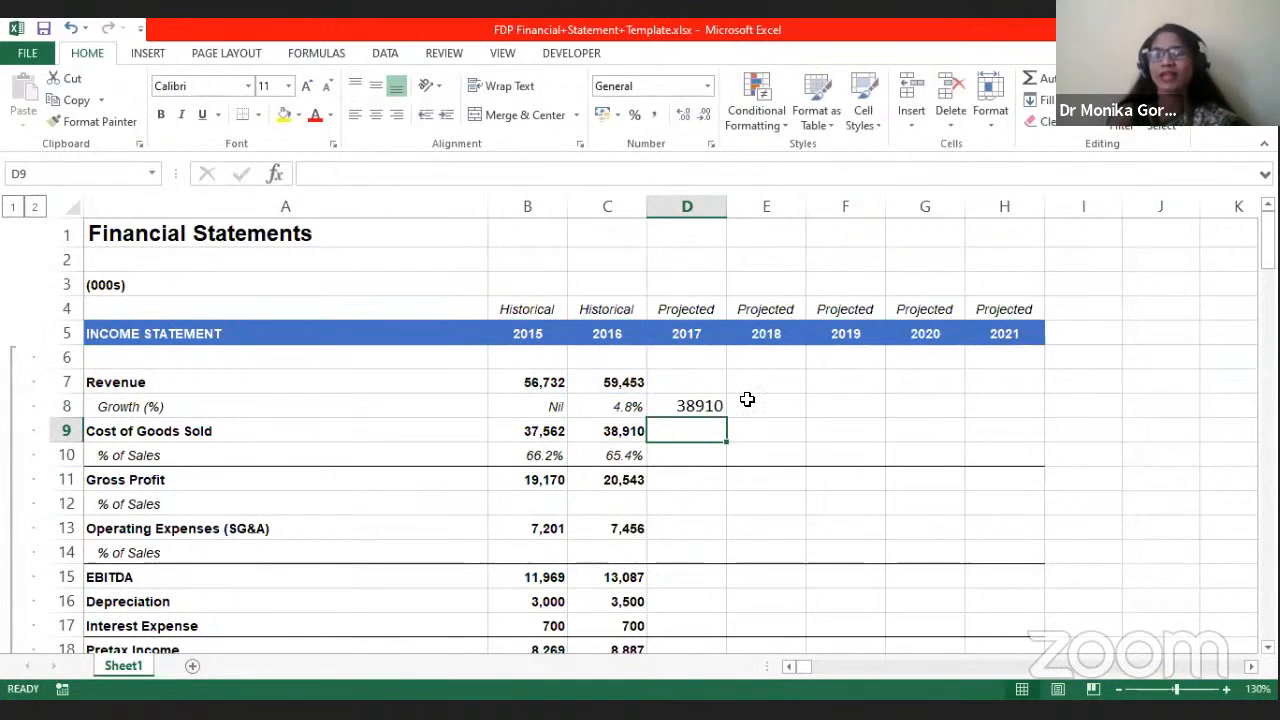
pyautogui.click(680, 407)
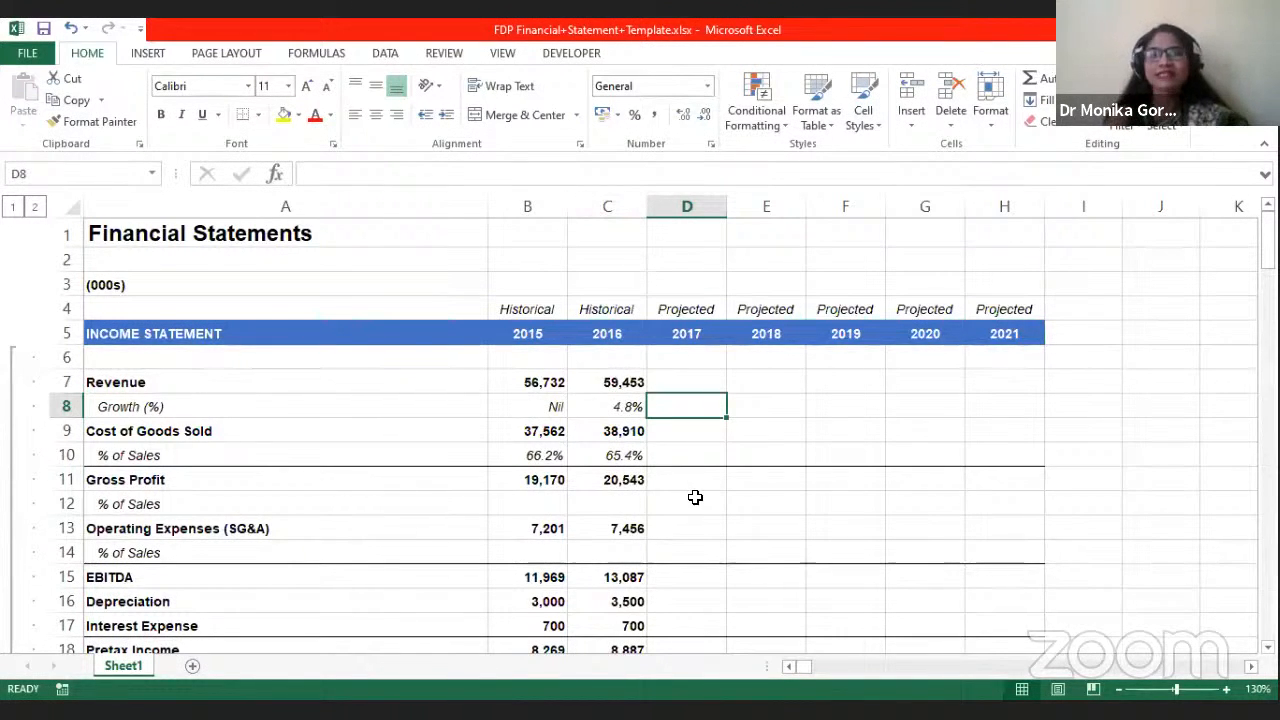
# Step: Re-enter the 2015 gross profit in cell B11 as revenue minus cost of goods sold, =B7-B9
pyautogui.click(525, 479)
pyautogui.press('F2')
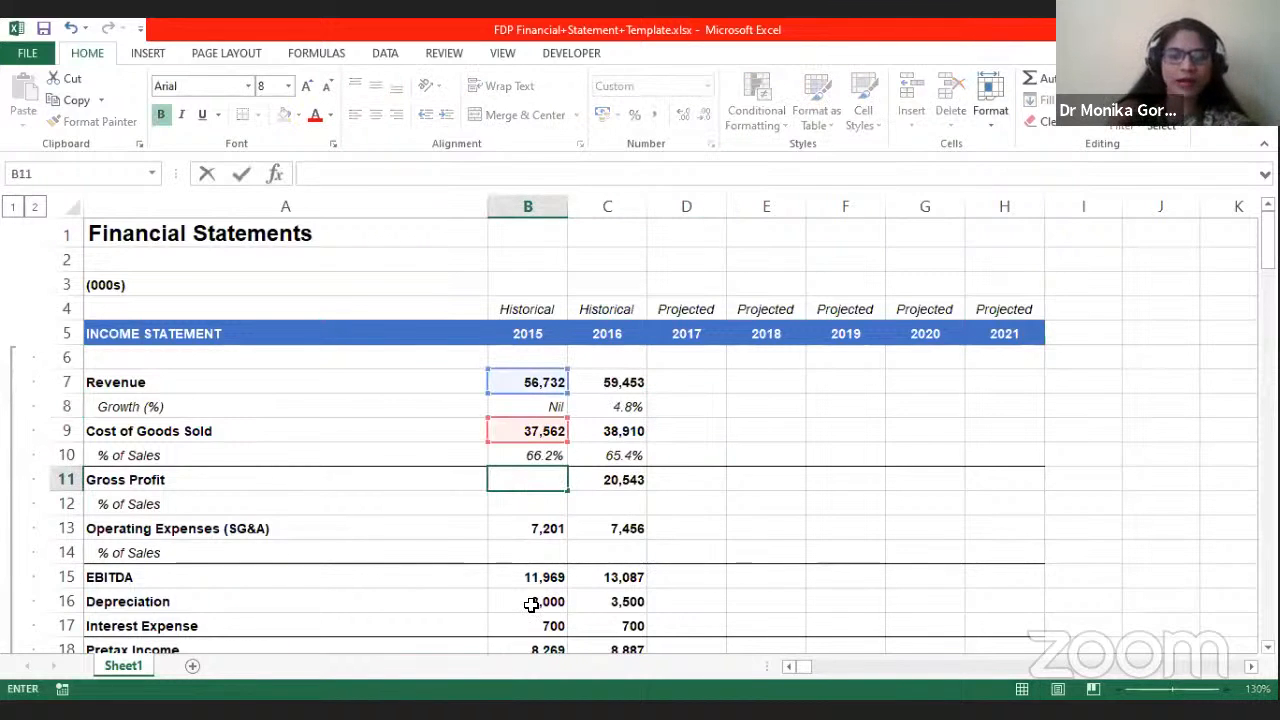
pyautogui.write('=')
pyautogui.click(518, 381)
pyautogui.write('-')
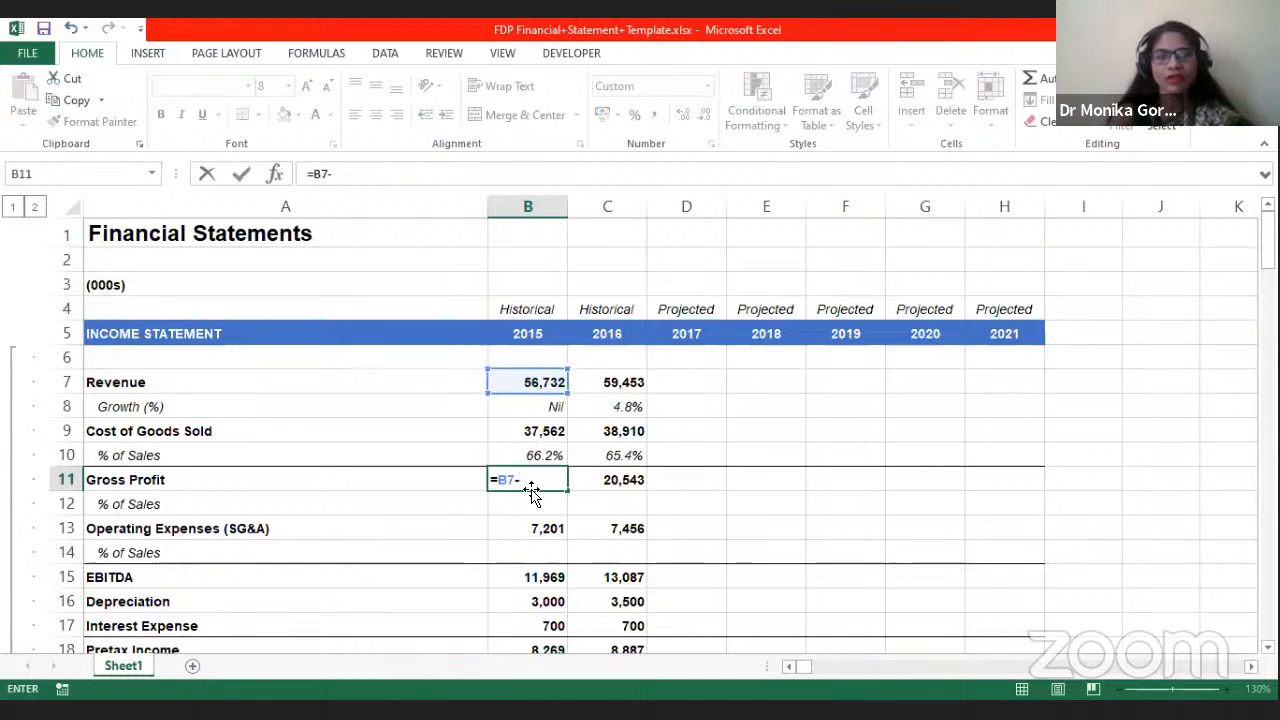
pyautogui.click(520, 430)
pyautogui.press('Return')
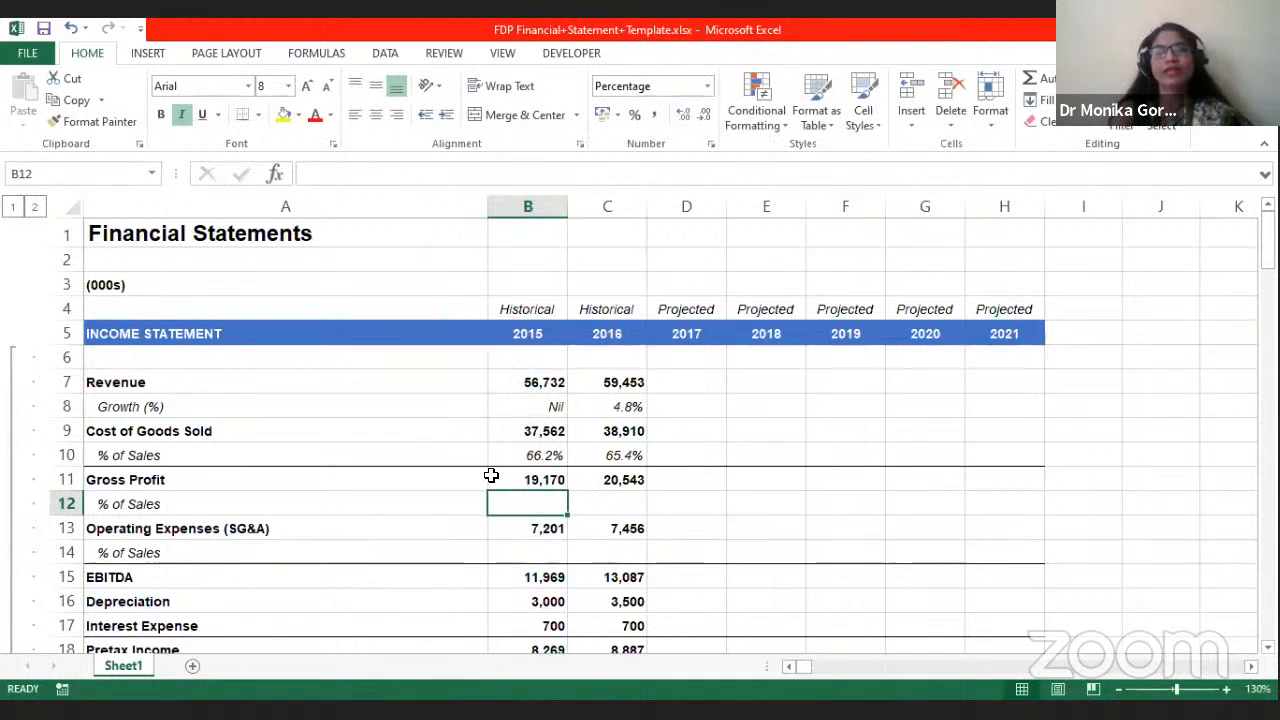
# Step: Fill the 2015 gross profit formula from cell B11 across to the 2016 column in C11
pyautogui.click(531, 486)
pyautogui.moveTo(567, 491)
pyautogui.mouseDown()
pyautogui.moveTo(600, 517)
pyautogui.moveTo(585, 480)
pyautogui.mouseUp()
pyautogui.scroll(-1, 491, 470)
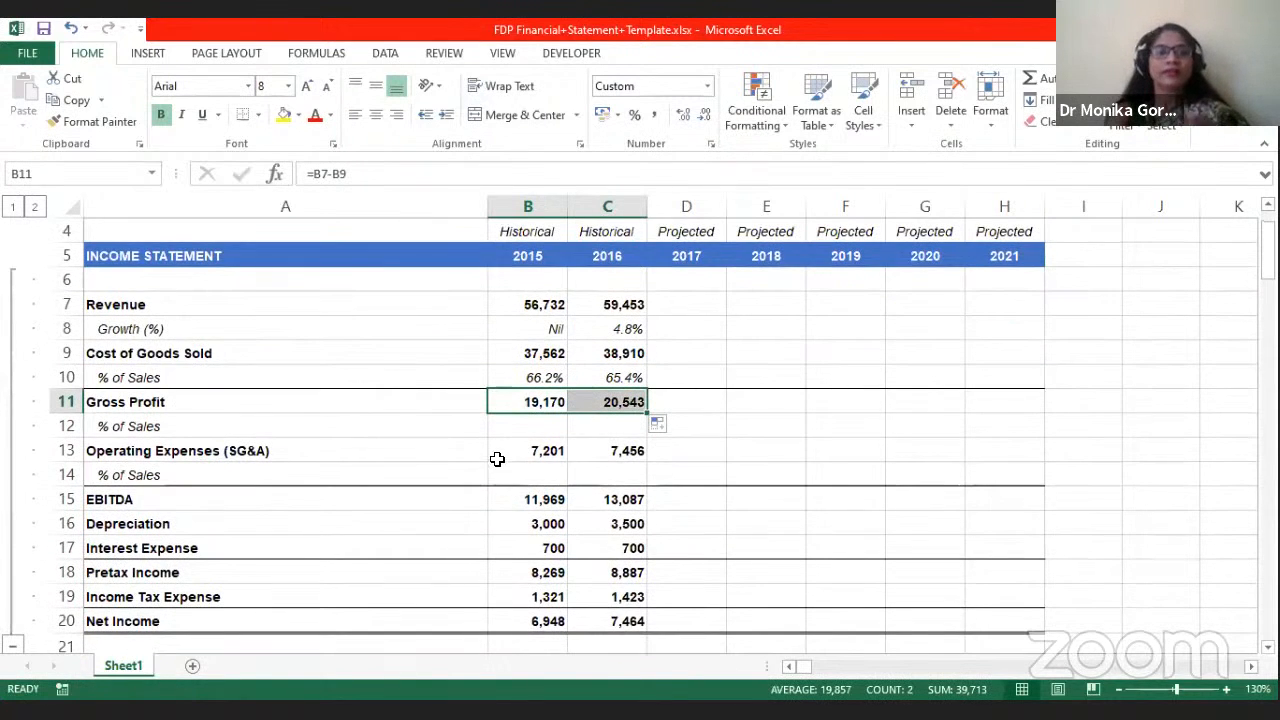
pyautogui.scroll(1, 497, 458)
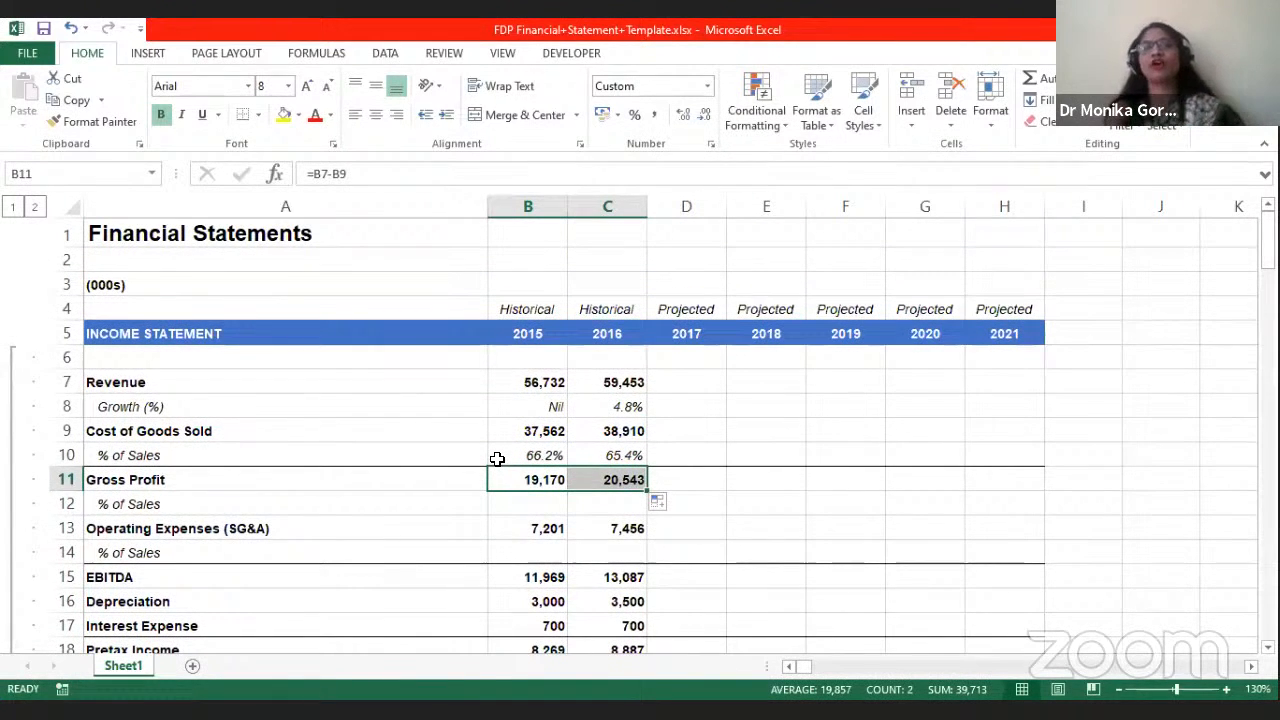
# Step: Calculate the 2015 gross profit as a percentage of sales in cell B12 with =B11/B7
pyautogui.click(549, 505)
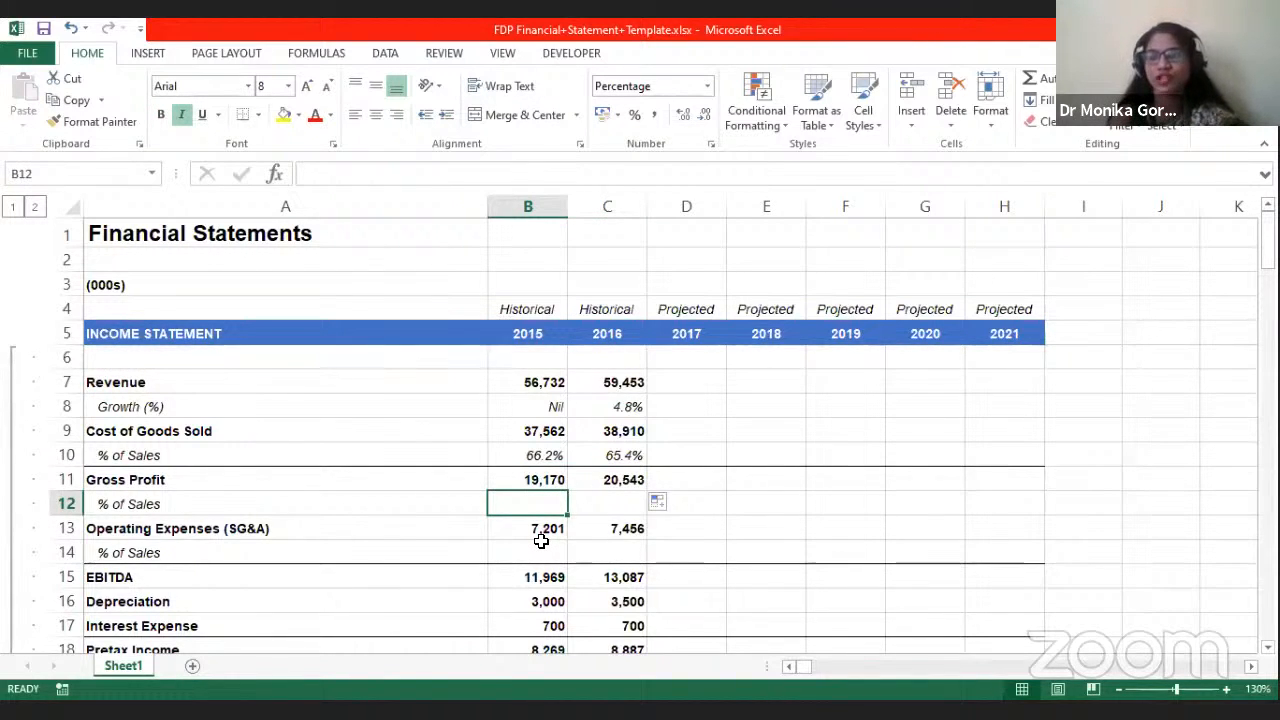
pyautogui.write('=')
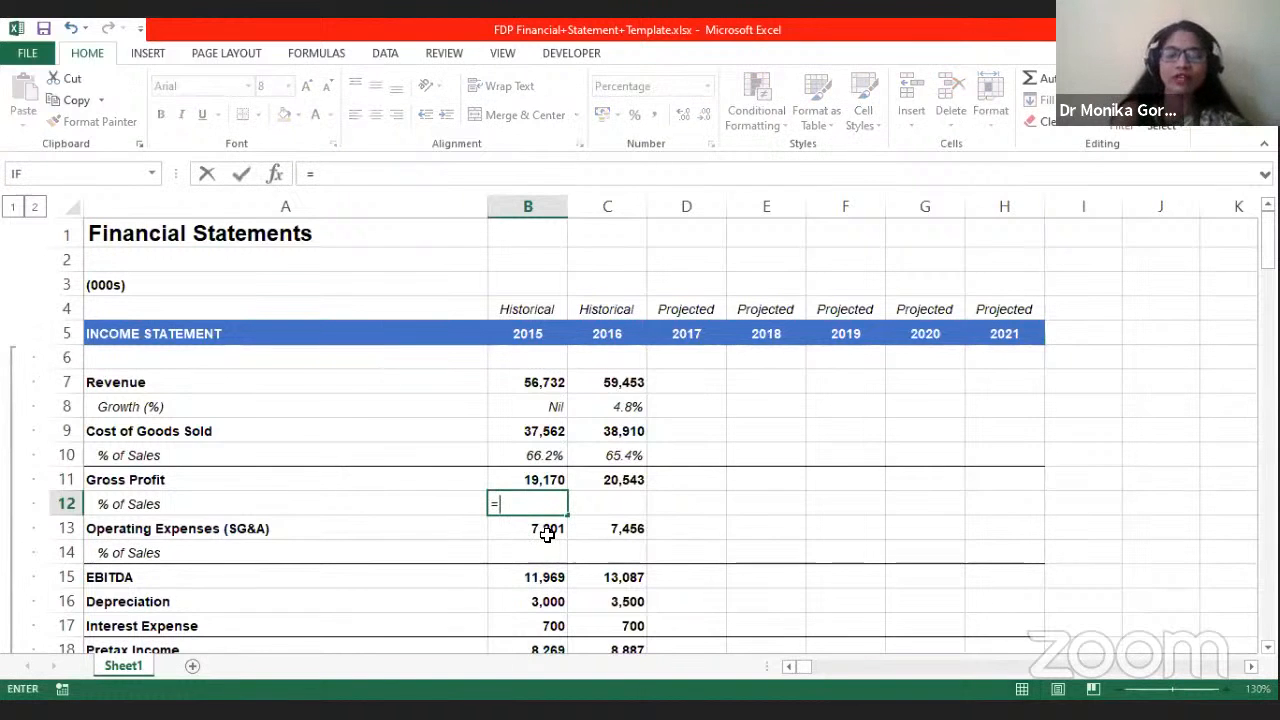
pyautogui.click(514, 480)
pyautogui.write('/')
pyautogui.click(535, 384)
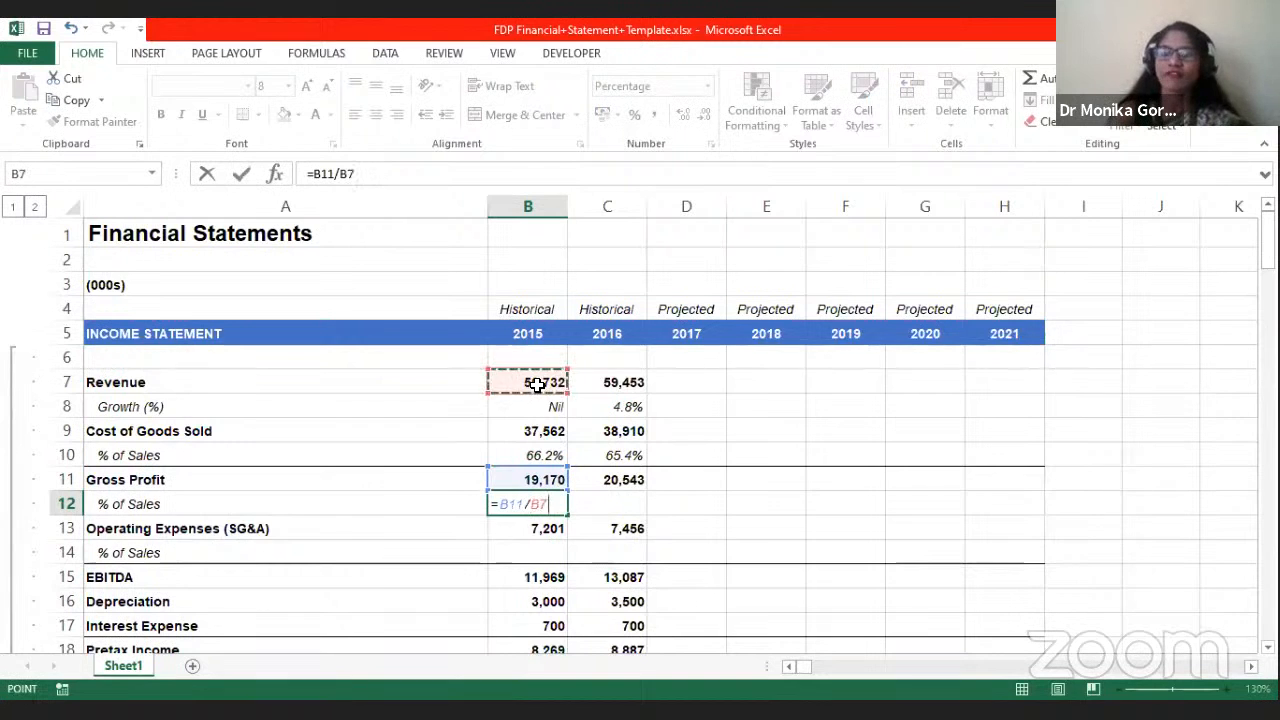
pyautogui.press('Return')
# Step: Fill the gross profit percentage formula from B12 across to the 2016 column in C12
pyautogui.click(528, 505)
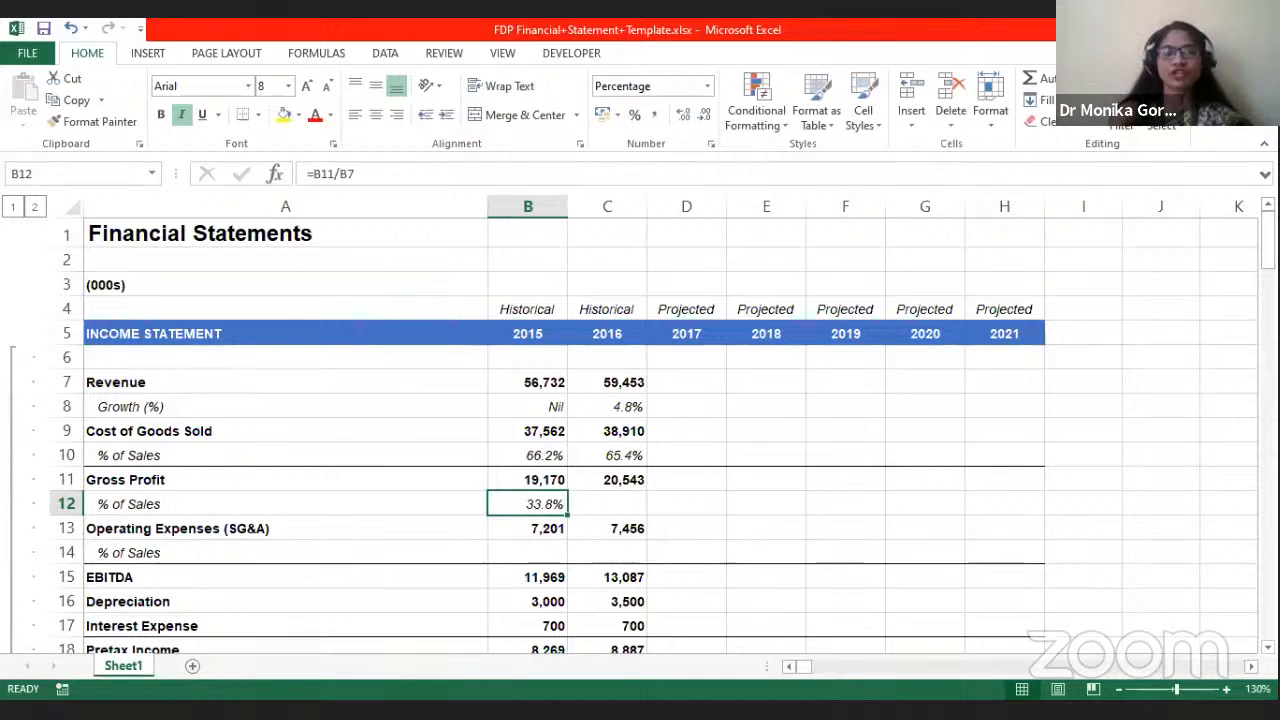
pyautogui.moveTo(528, 504); pyautogui.dragTo(607, 504)
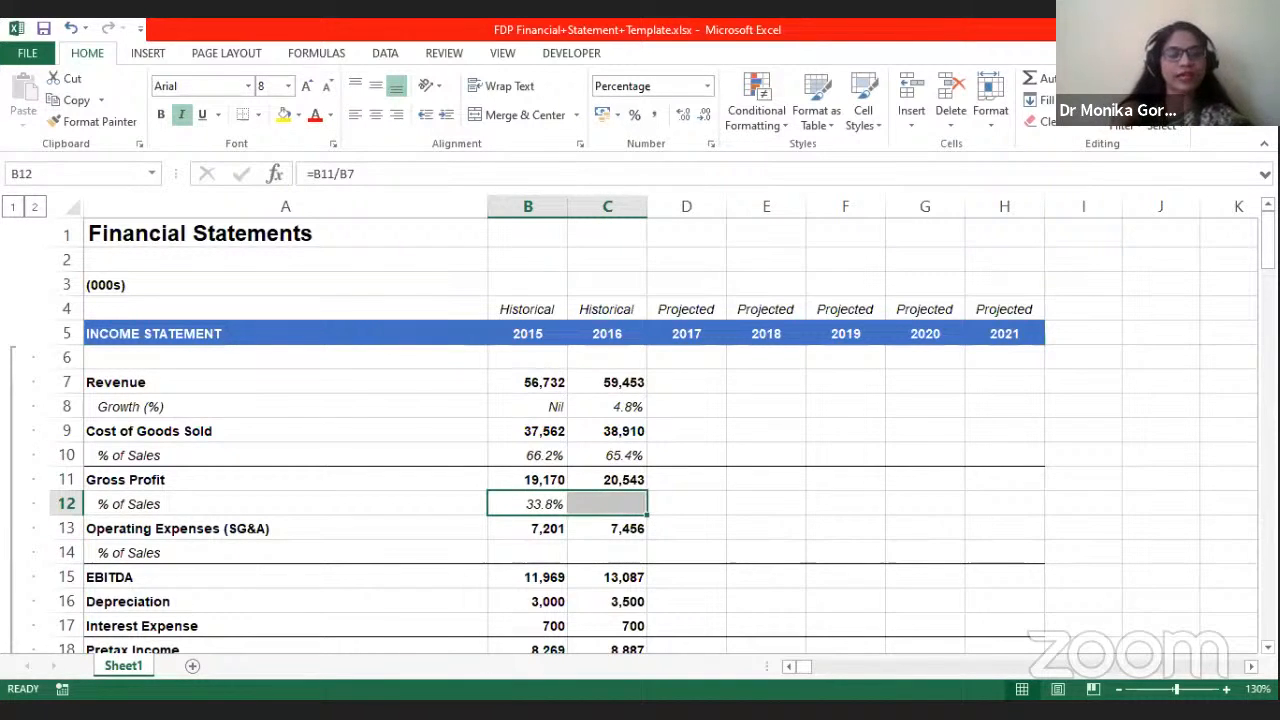
pyautogui.hotkey('ctrl', 'r')
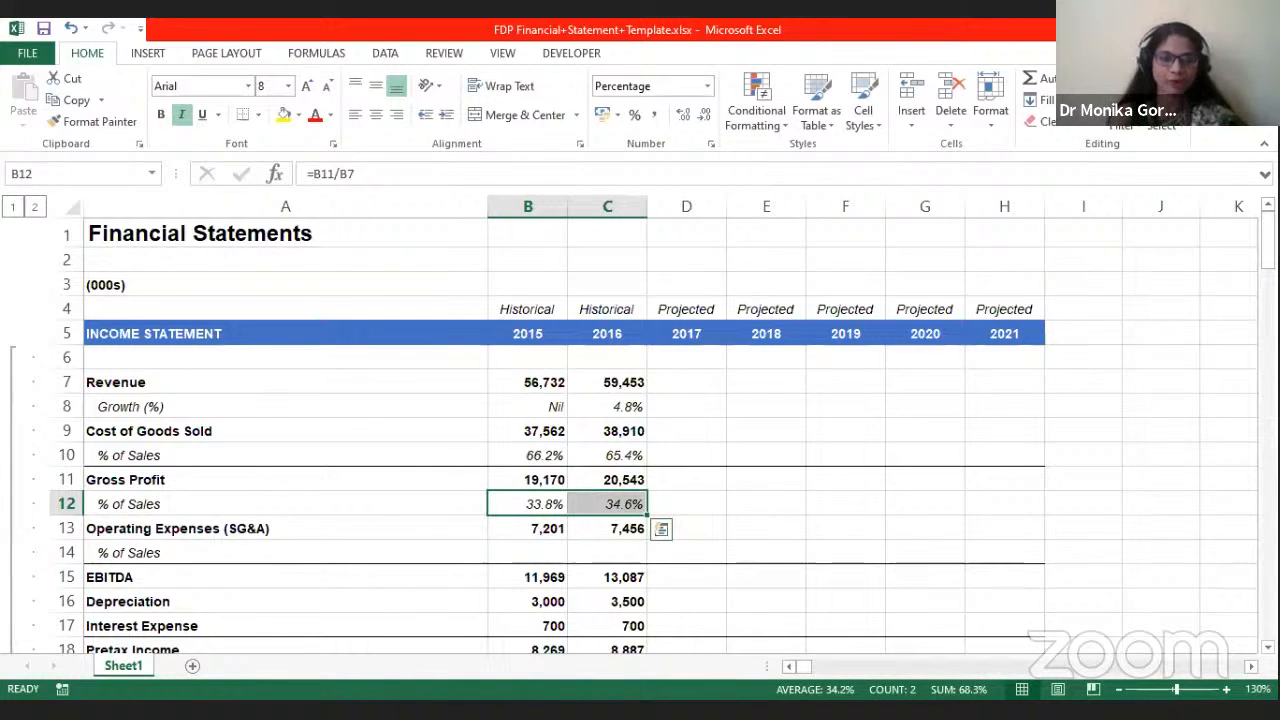
# Step: Calculate the 2015 operating expenses as a percentage of sales in cell B14 with =B13/B7
pyautogui.click(548, 556)
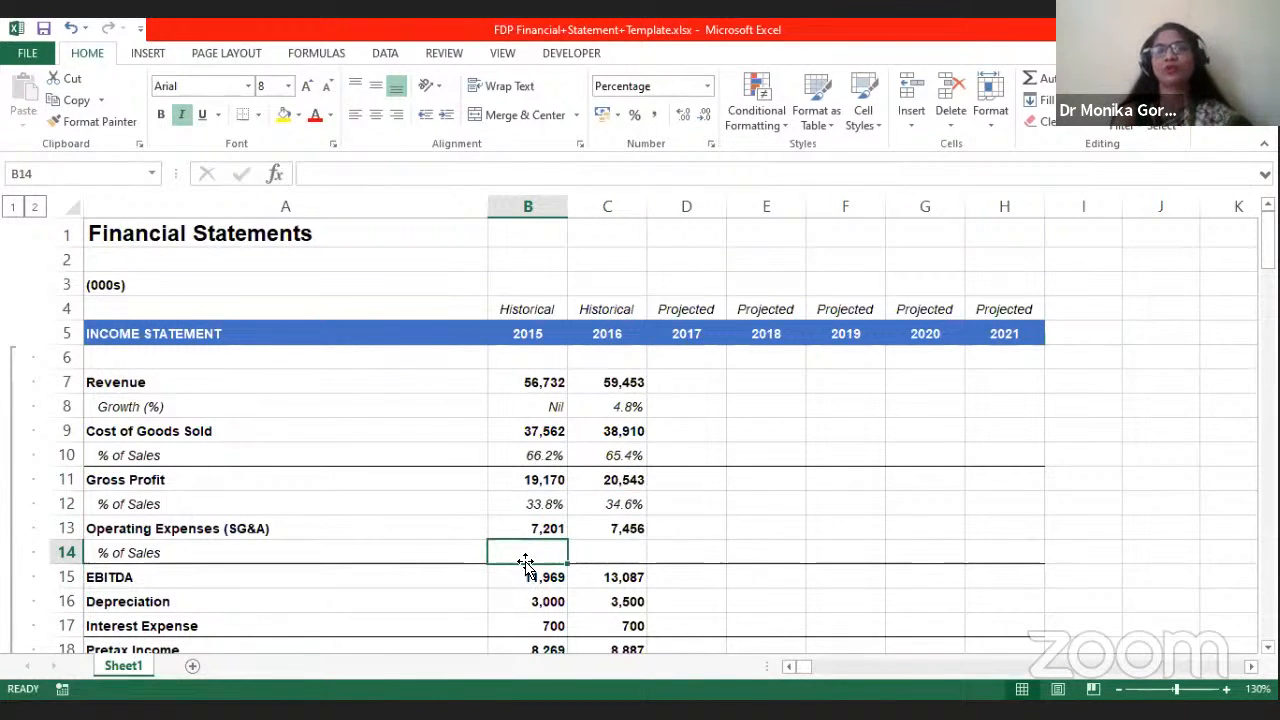
pyautogui.click(529, 373)
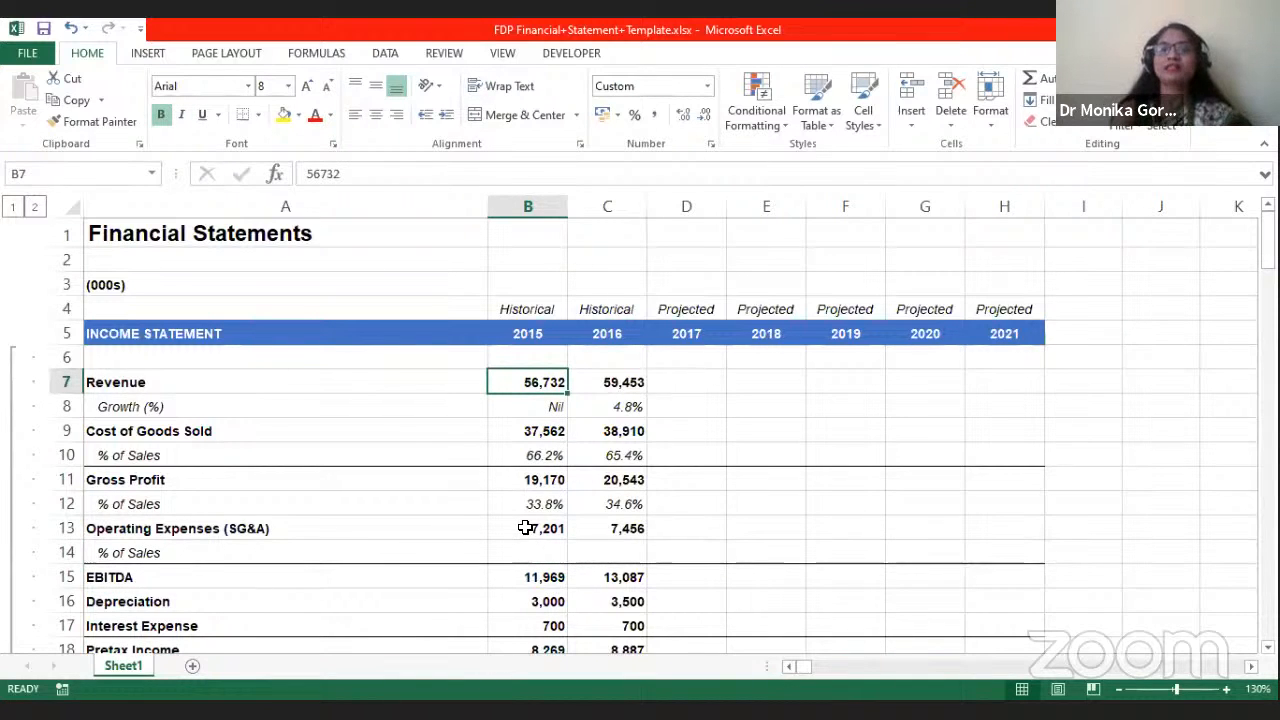
pyautogui.click(525, 528)
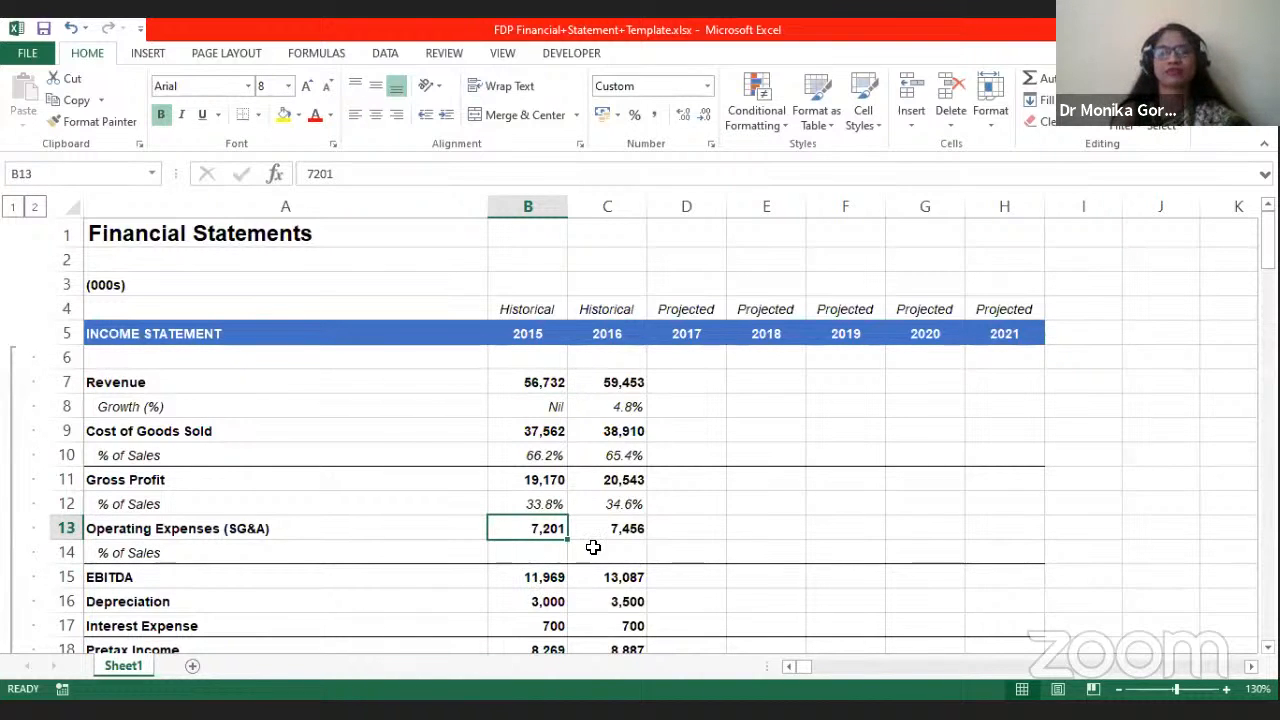
pyautogui.click(530, 553)
pyautogui.write('=')
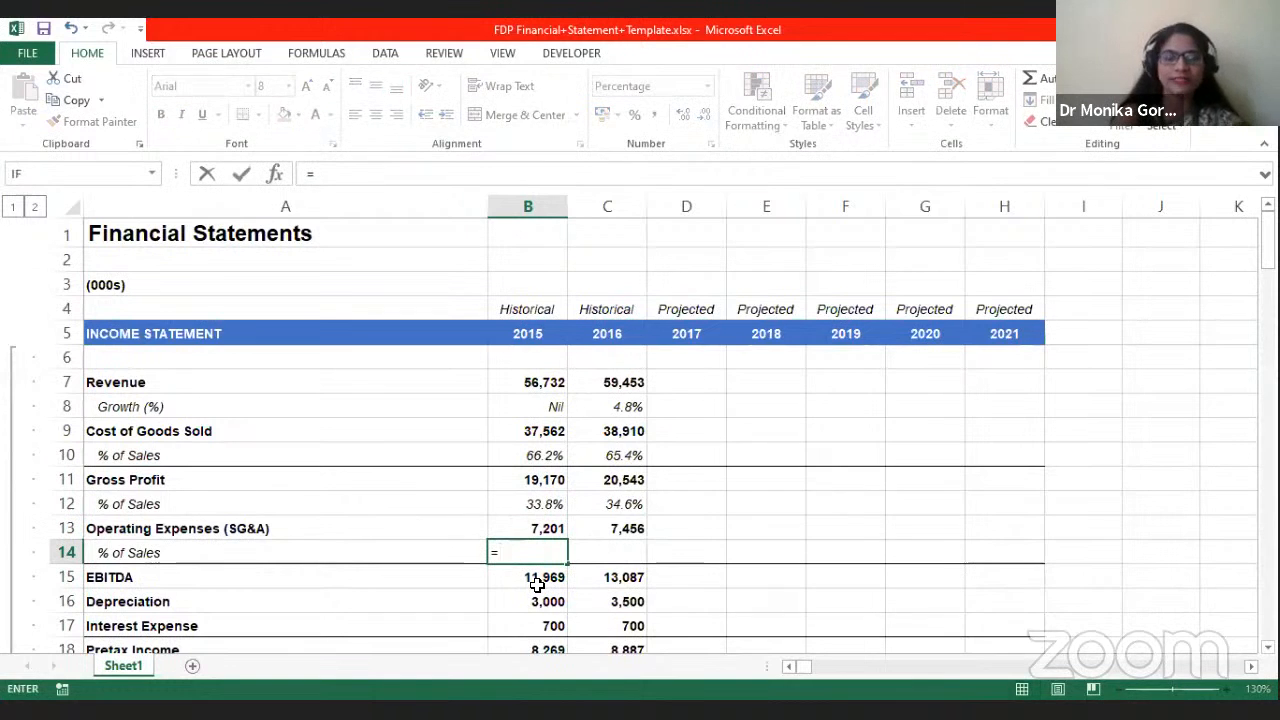
pyautogui.click(514, 529)
pyautogui.write('/')
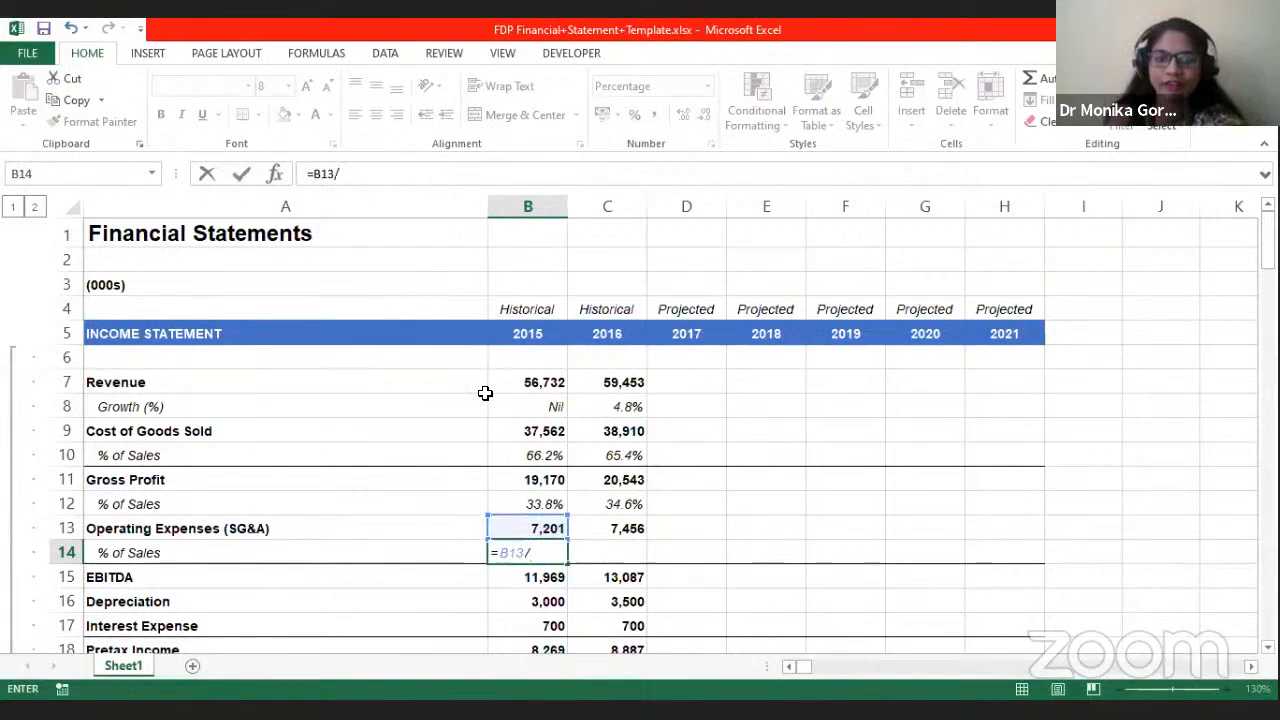
pyautogui.click(551, 383)
pyautogui.press('Return')
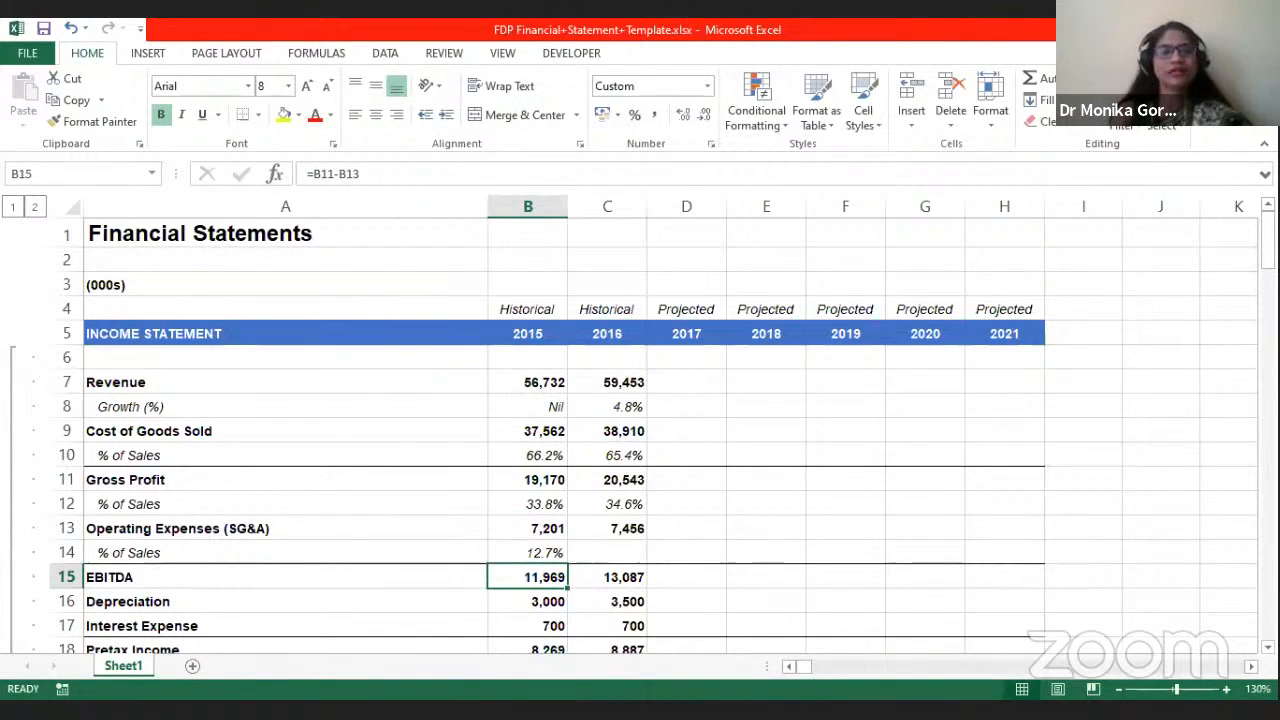
# Step: Fill the operating expenses percentage formula from B14 across to the 2016 column in C14
pyautogui.click(553, 552)
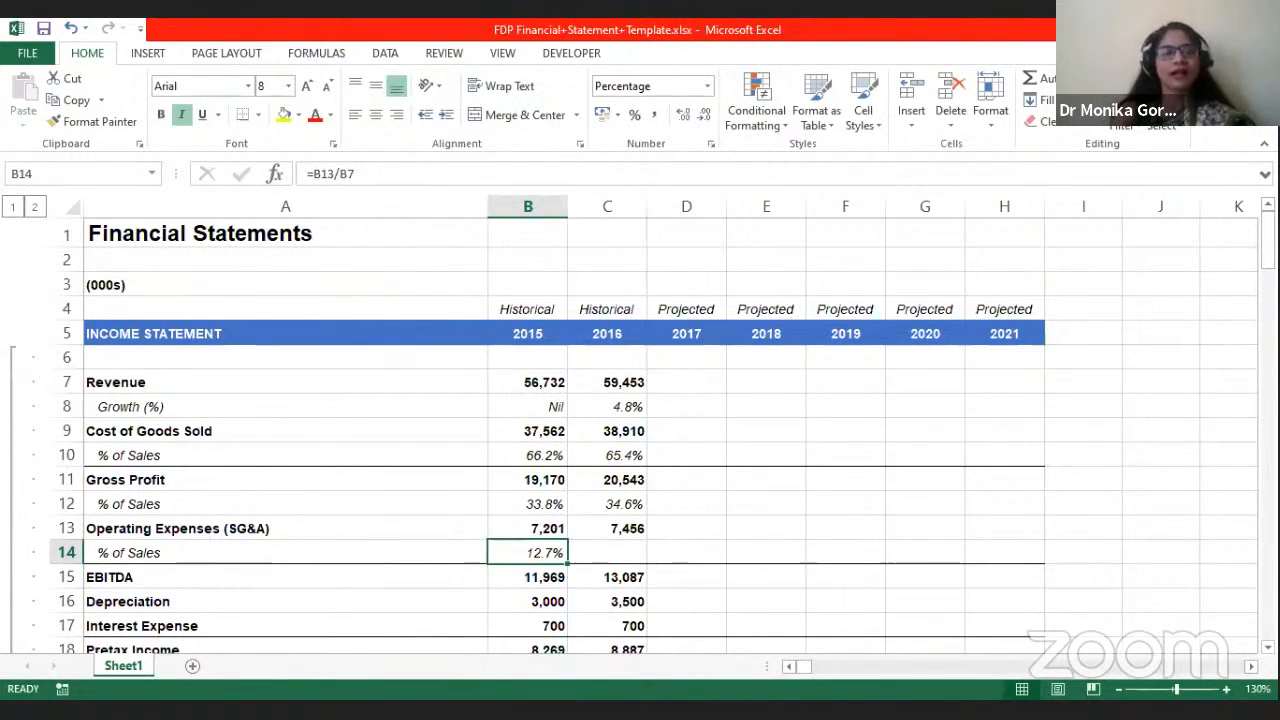
pyautogui.hotkey('shift', 'Right')
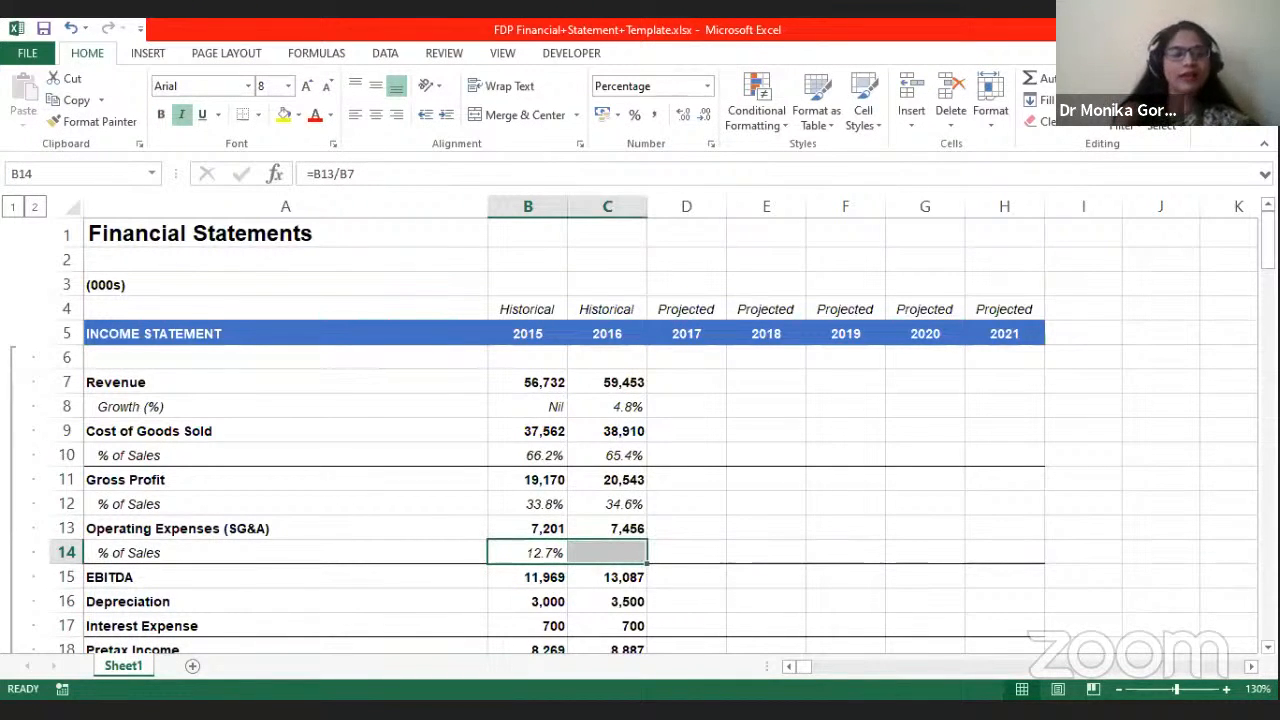
pyautogui.hotkey('ctrl', 'r')
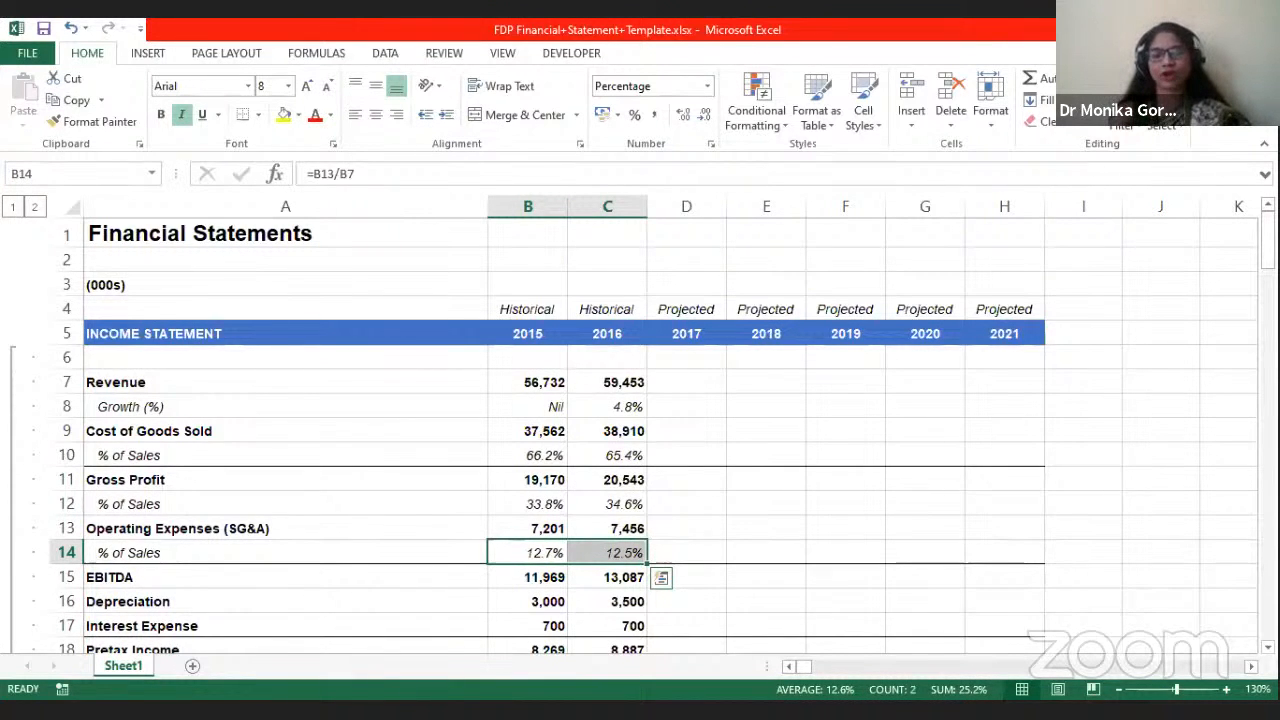
# Step: Review the 2015 cells for gross profit, operating expenses, EBITDA, depreciation and interest expense
pyautogui.scroll(-2, 826, 434)
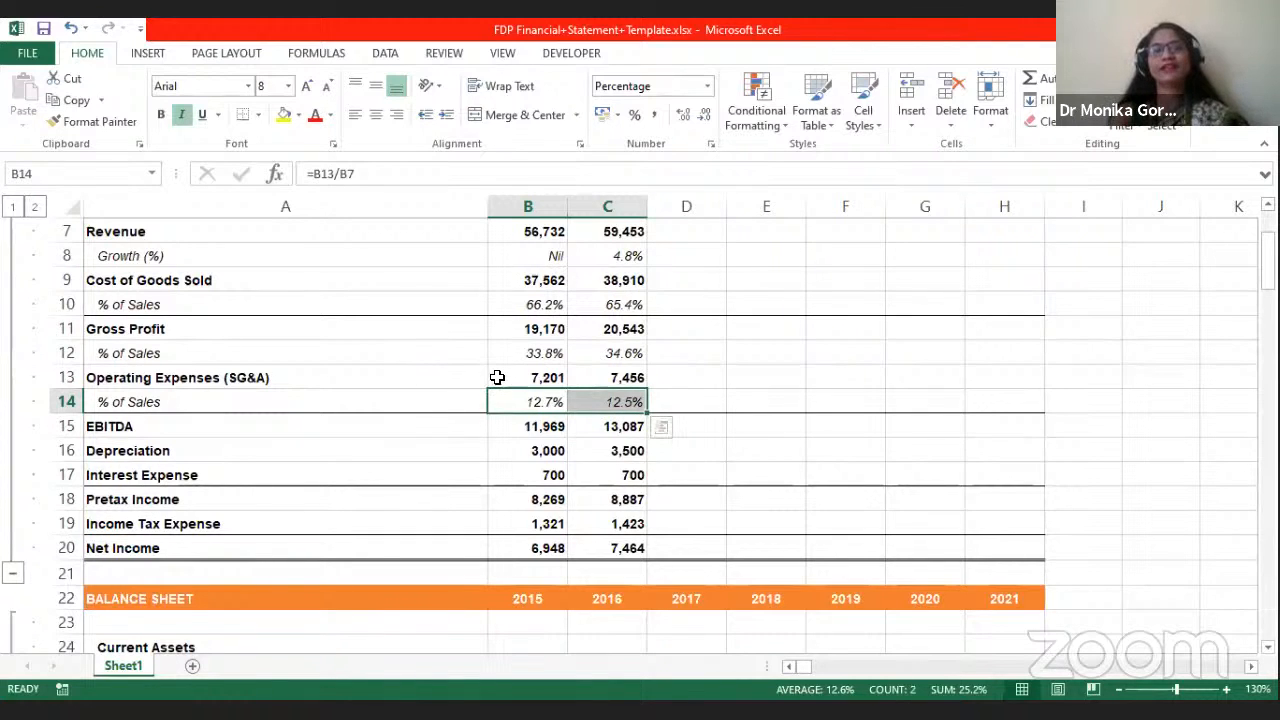
pyautogui.click(543, 327)
pyautogui.click(538, 380)
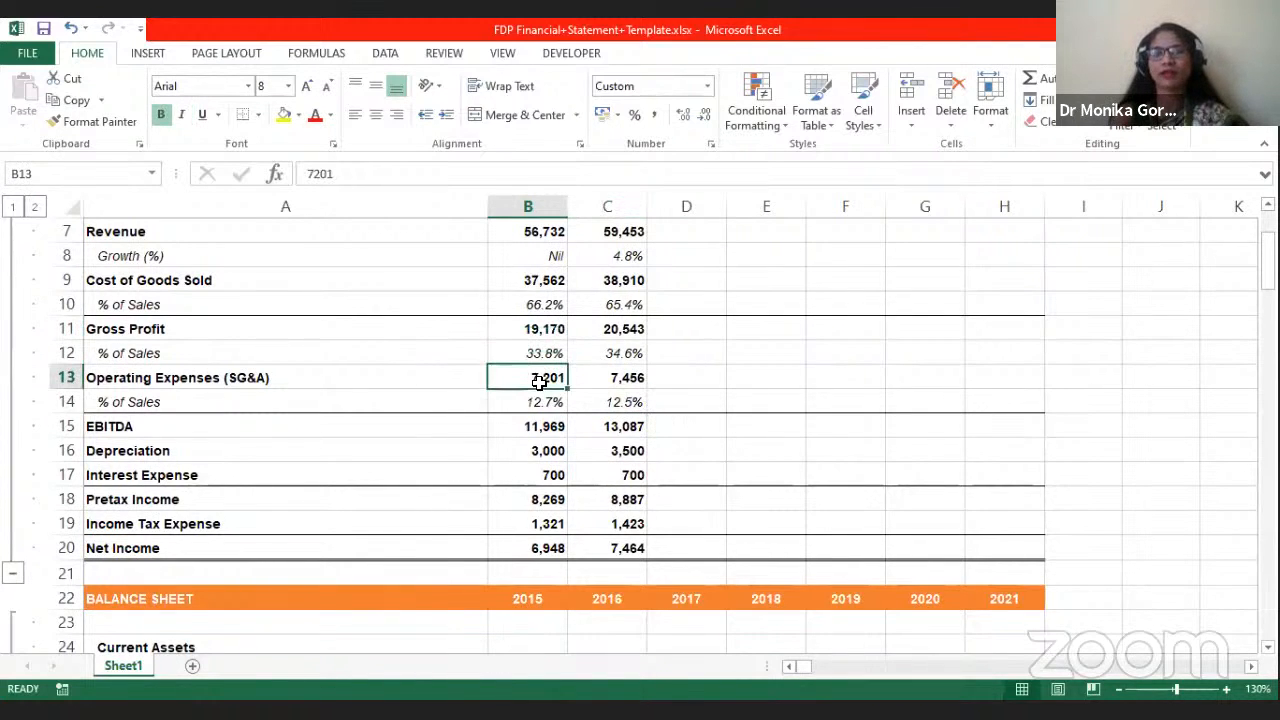
pyautogui.click(538, 428)
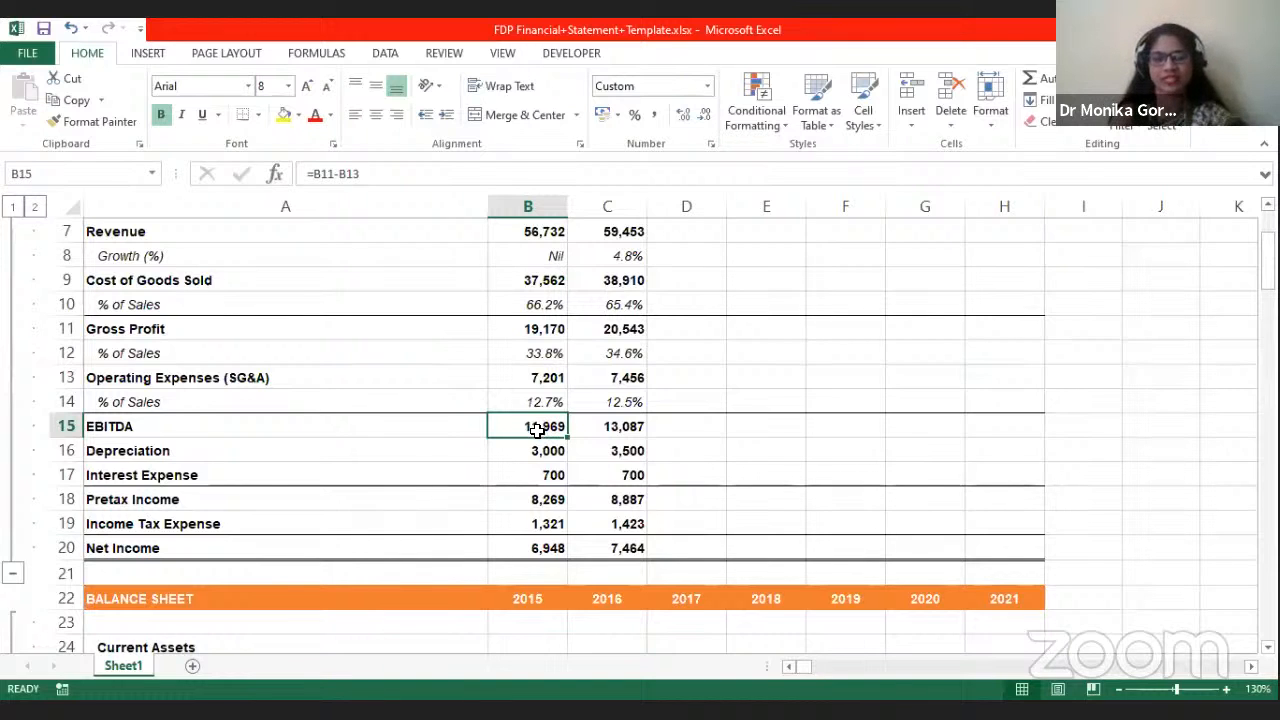
pyautogui.click(529, 455)
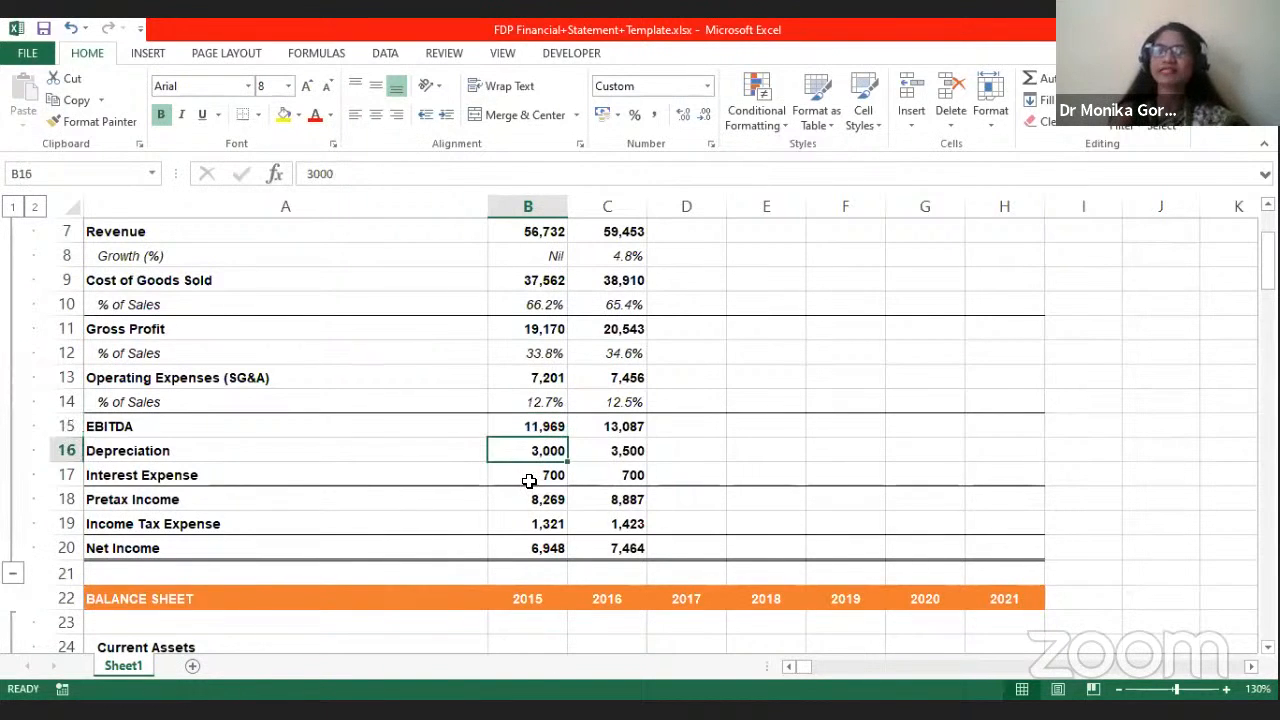
pyautogui.click(529, 479)
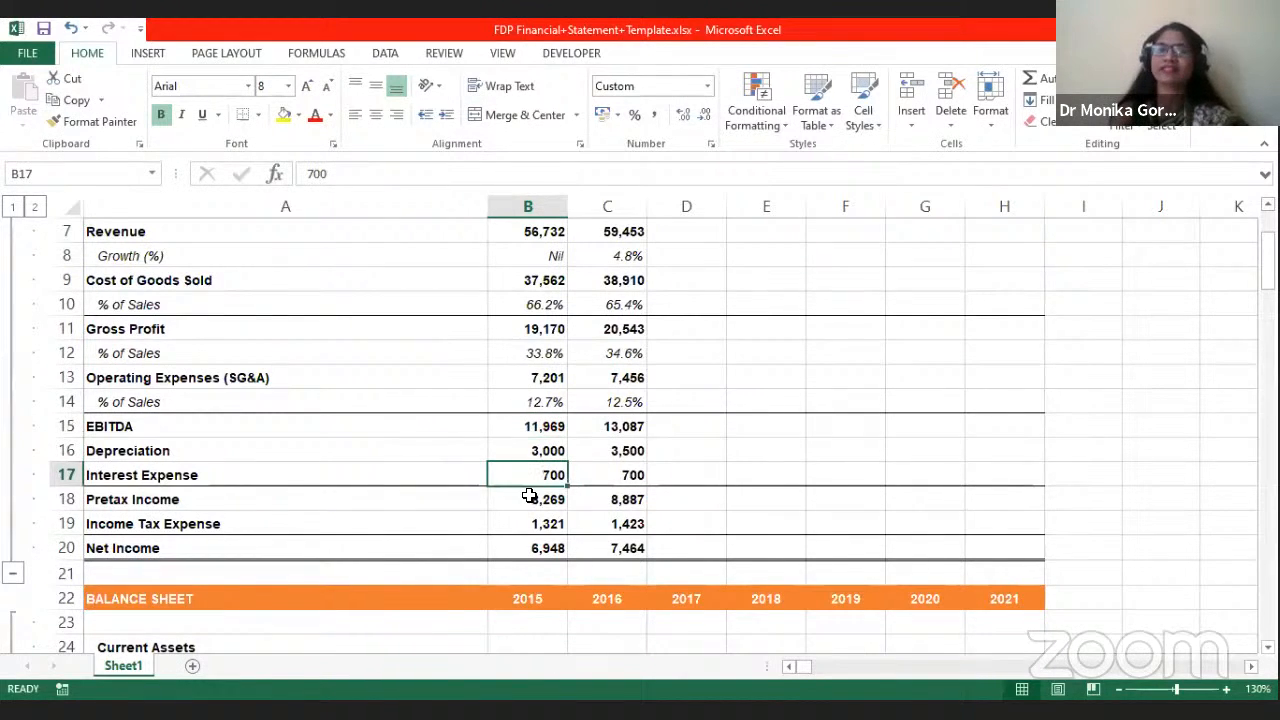
# Step: Extend the row label in cell A18 to read "Pretax Income/ EBT"
pyautogui.doubleClick(199, 499)
pyautogui.write('/')
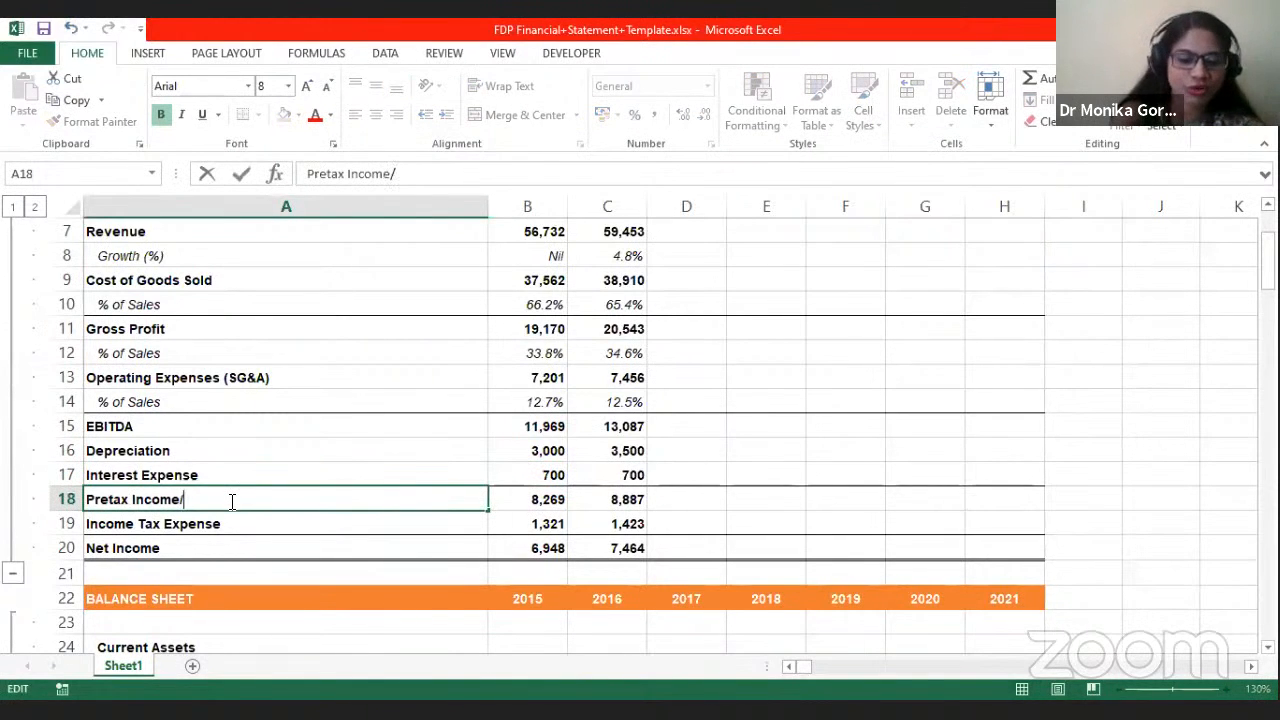
pyautogui.write(' EBT')
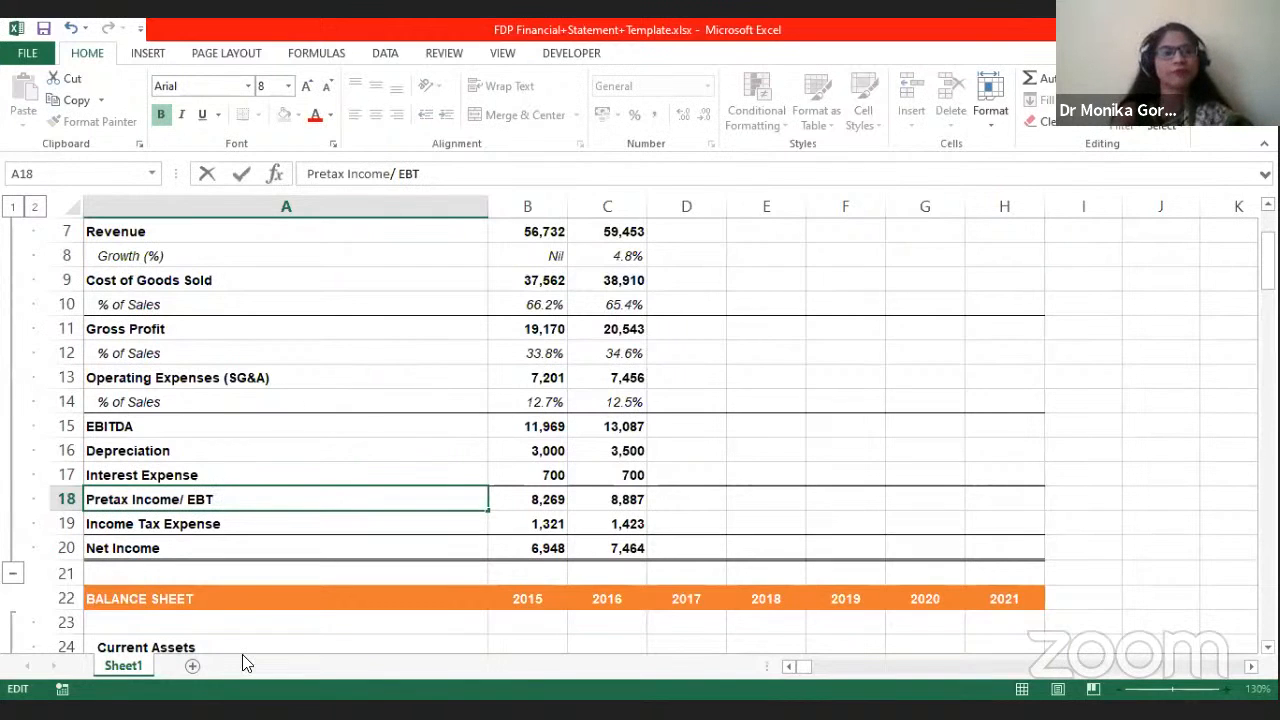
pyautogui.click(533, 527)
# Step: Re-enter the 2015 net income in cell B20 as pretax income minus income tax expense, =B18-B19
pyautogui.click(541, 540)
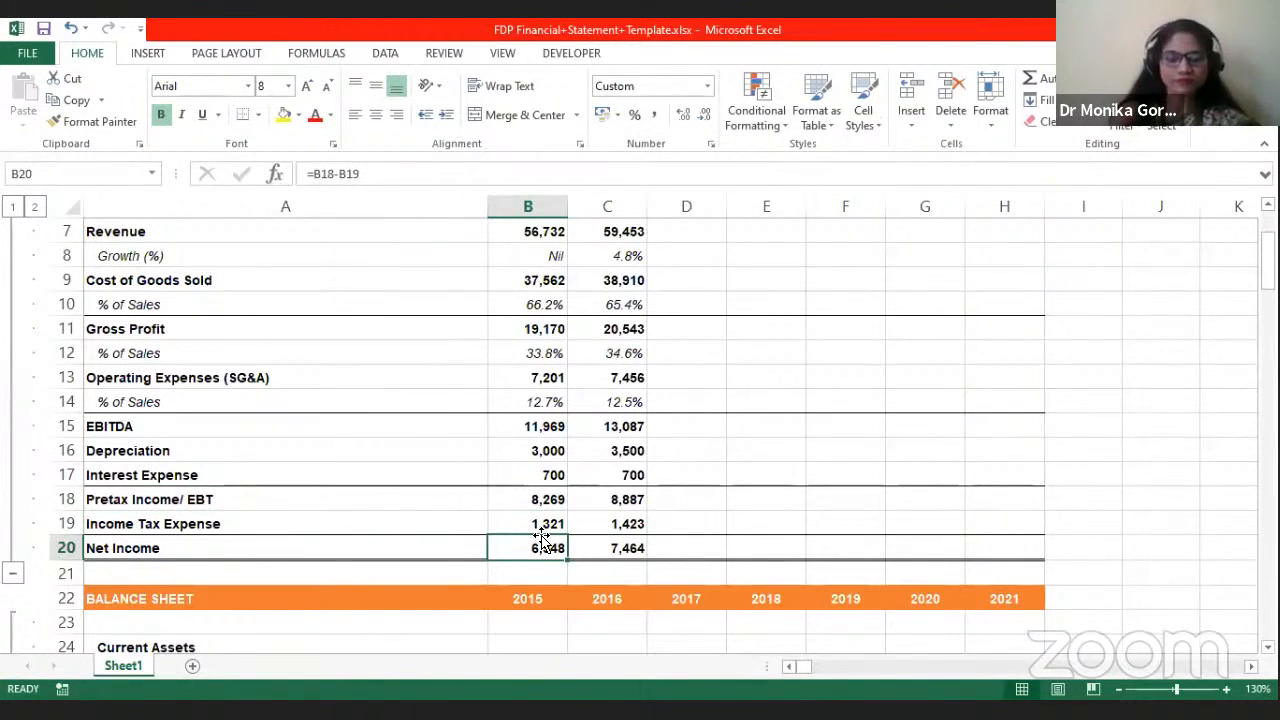
pyautogui.press('BackSpace')
pyautogui.write('=')
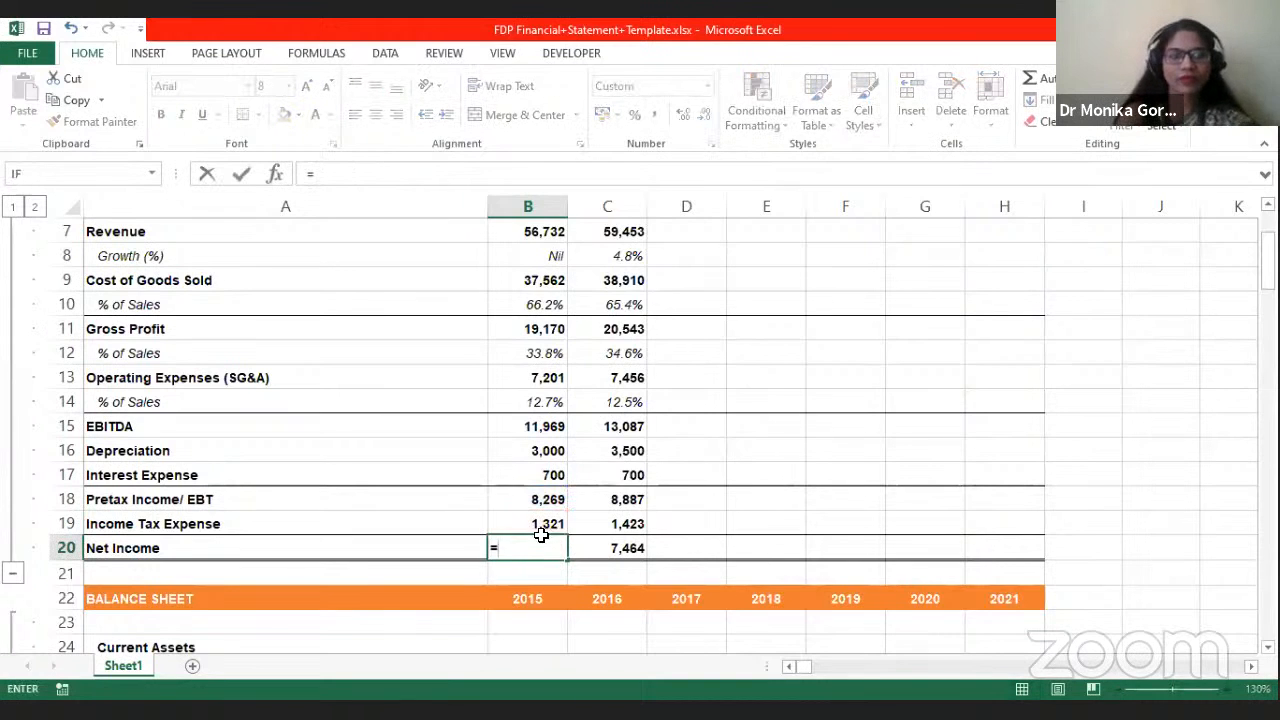
pyautogui.click(521, 498)
pyautogui.write('-')
pyautogui.click(521, 524)
pyautogui.press('Return')
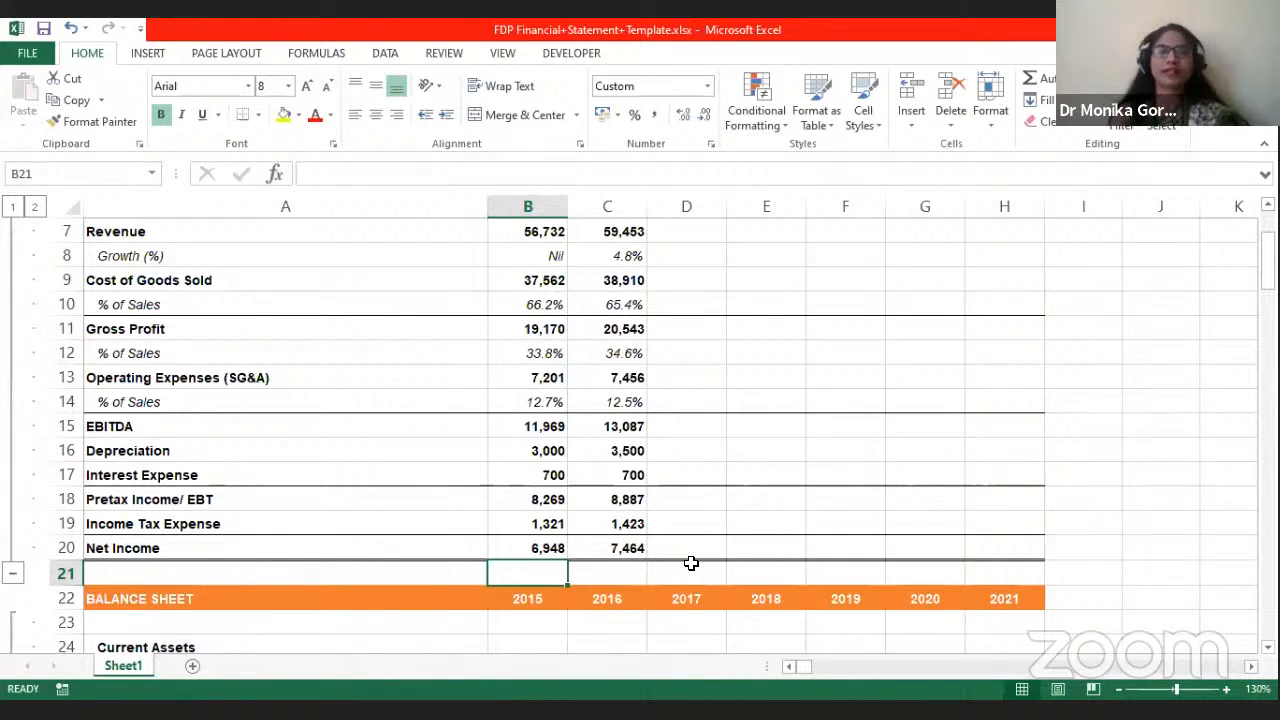
# Step: Enter 8% as the projected 2017 revenue growth in cell D8 and apply the formatting of the 2016 growth cell C8 to it
pyautogui.scroll(2, 819, 492)
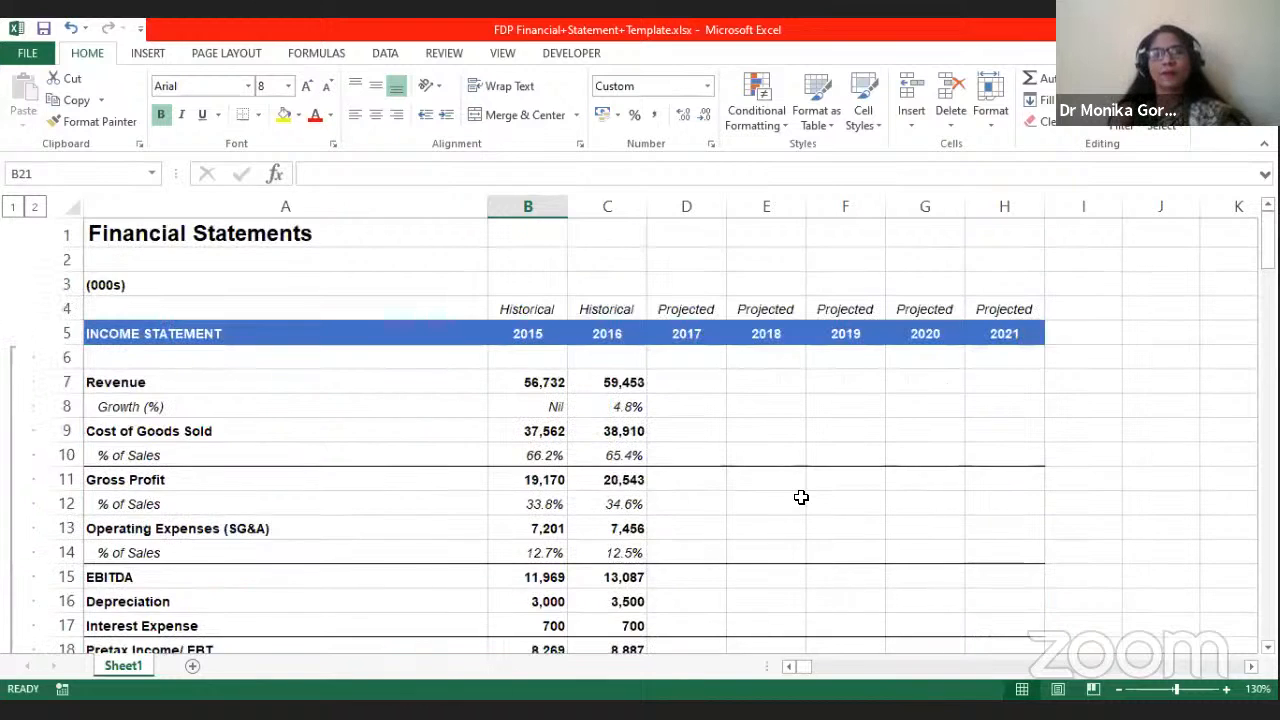
pyautogui.scroll(-2, 650, 482)
pyautogui.scroll(2, 626, 446)
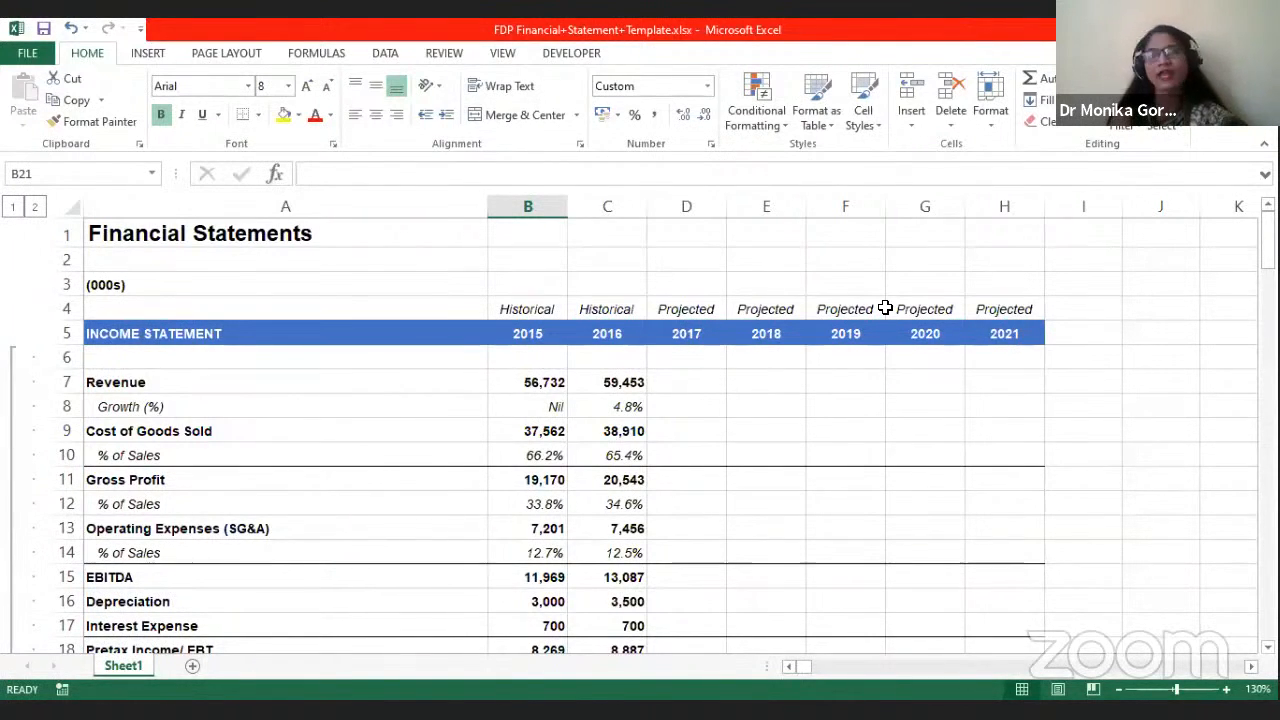
pyautogui.click(687, 411)
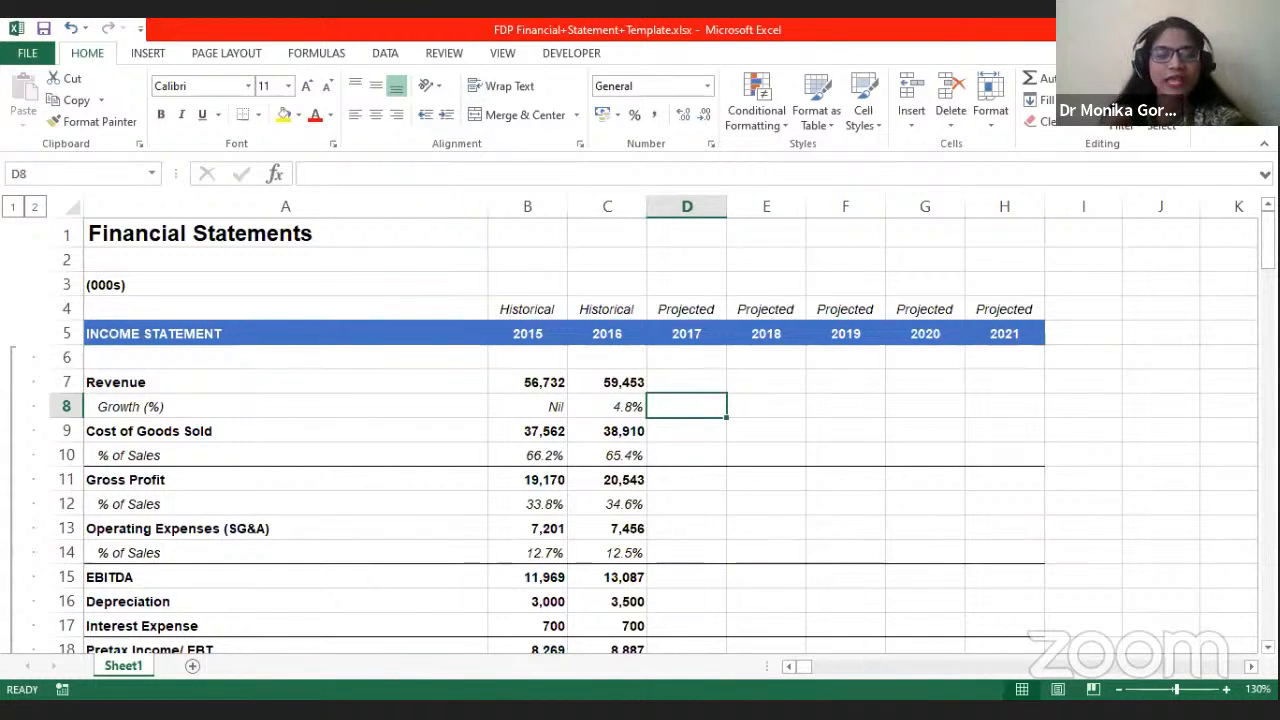
pyautogui.write('8%')
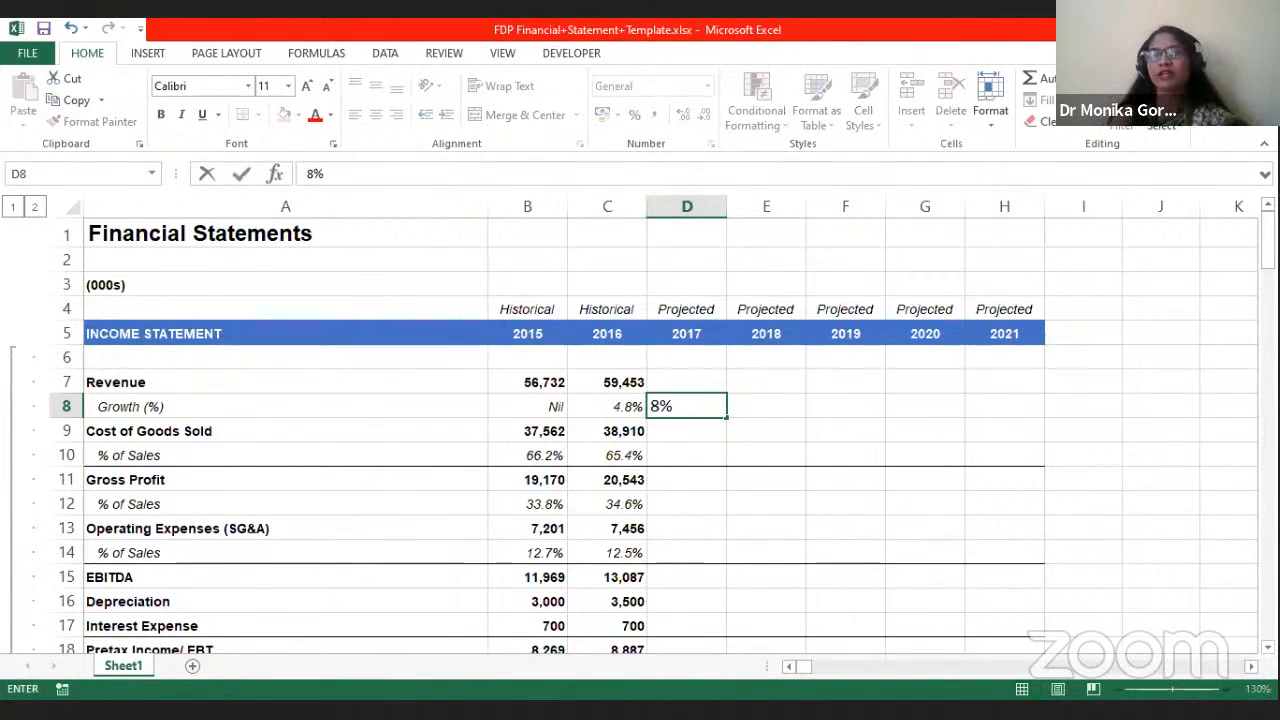
pyautogui.click(607, 406)
pyautogui.click(65, 121)
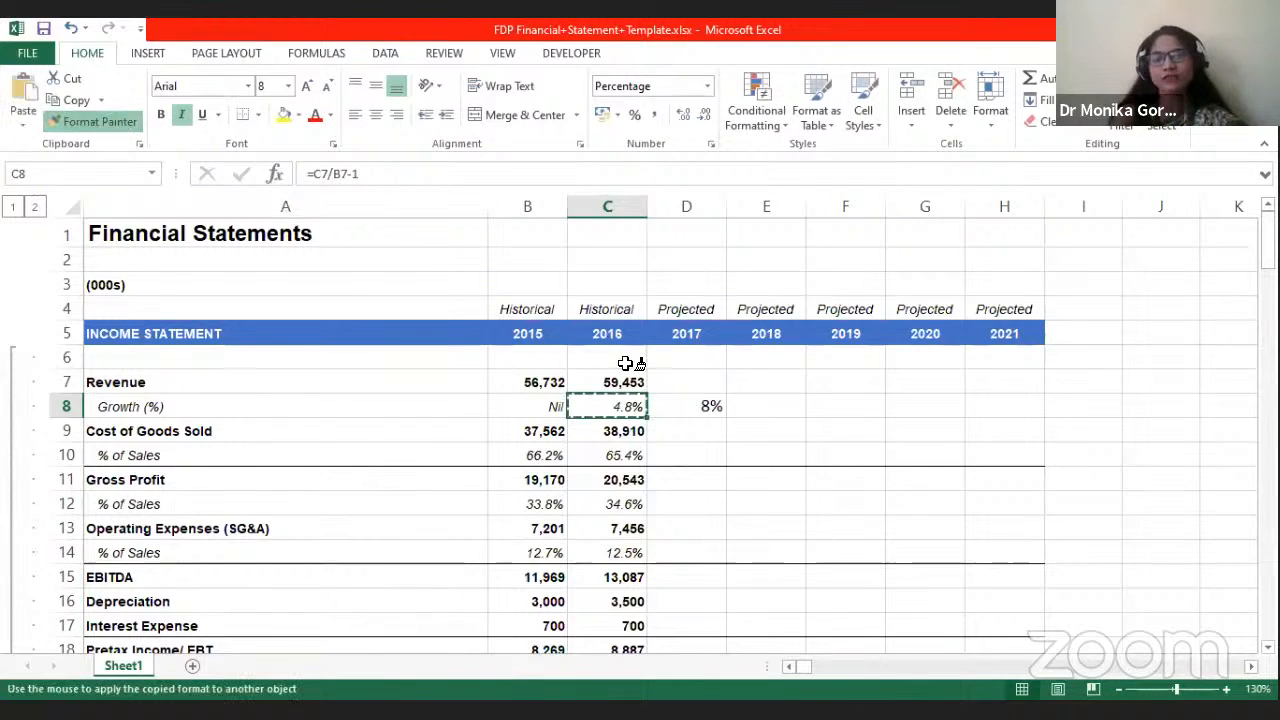
pyautogui.click(698, 406)
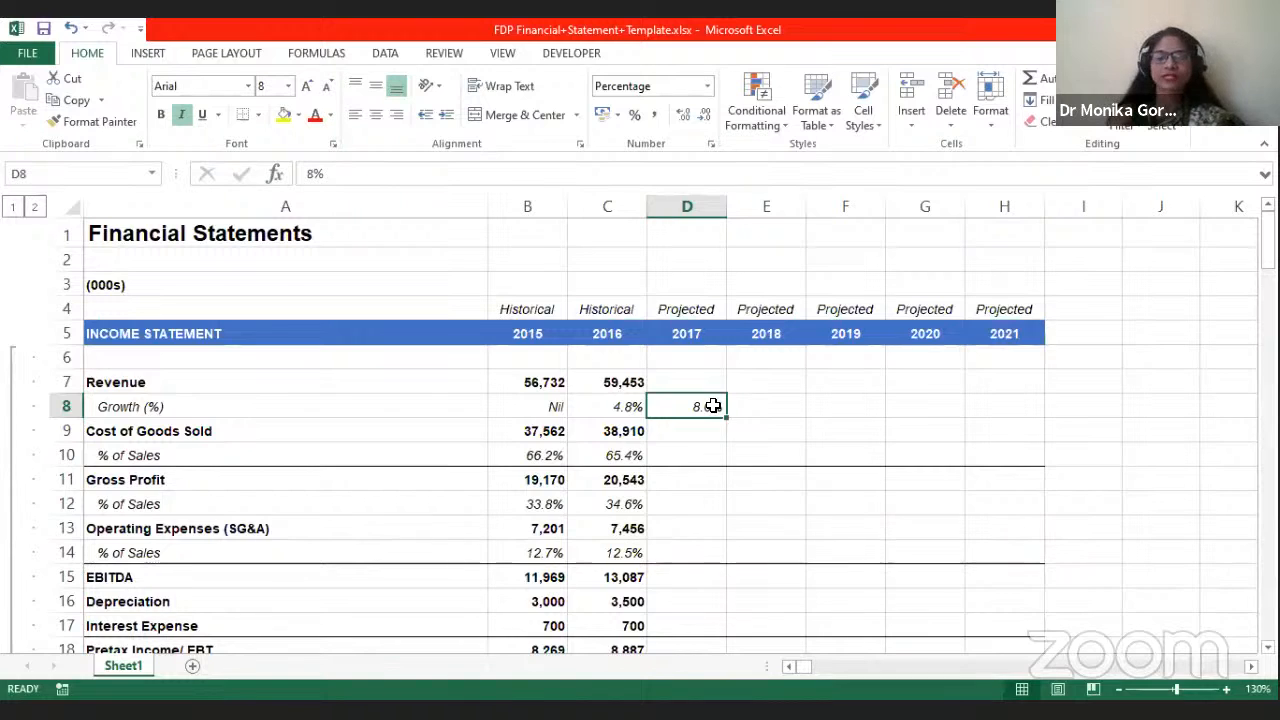
# Step: Fill the 8% growth rate from D8 across the projected years 2018 to 2021, through H8
pyautogui.hotkey('shift', 'Right')
pyautogui.hotkey('shift', 'Right')
pyautogui.hotkey('shift', 'Right')
pyautogui.hotkey('shift', 'Right')
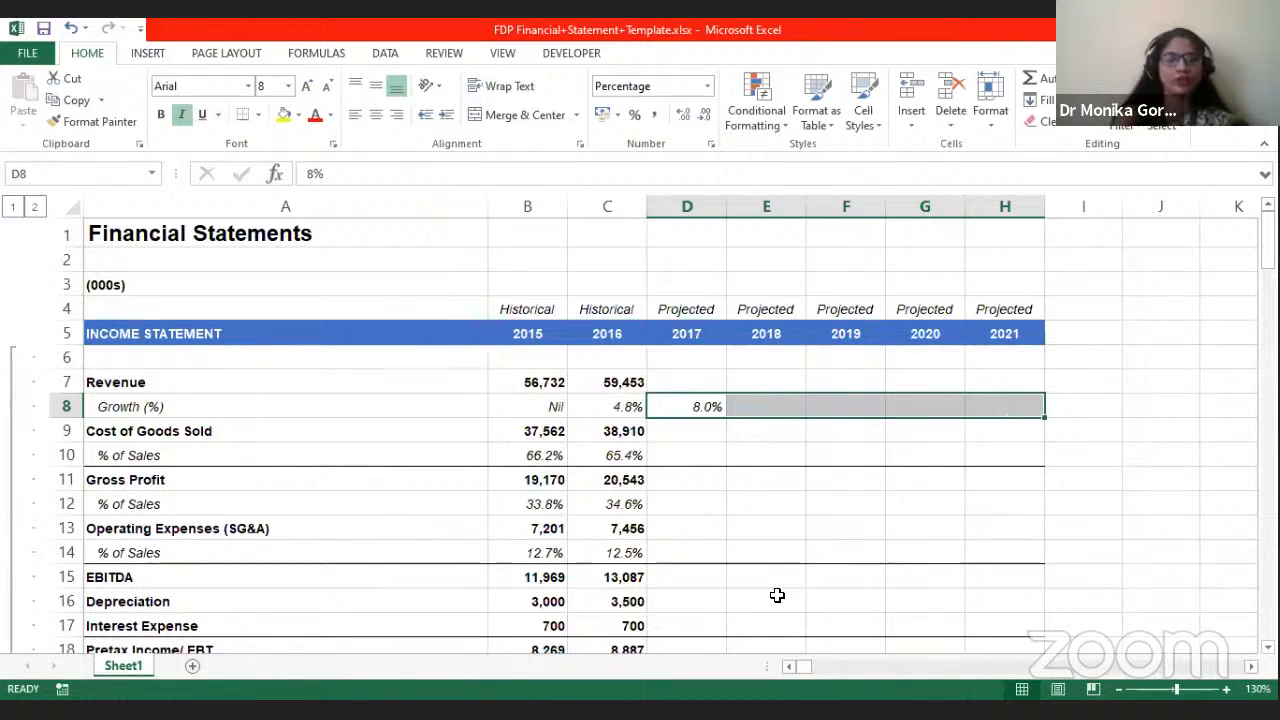
pyautogui.hotkey('ctrl', 'r')
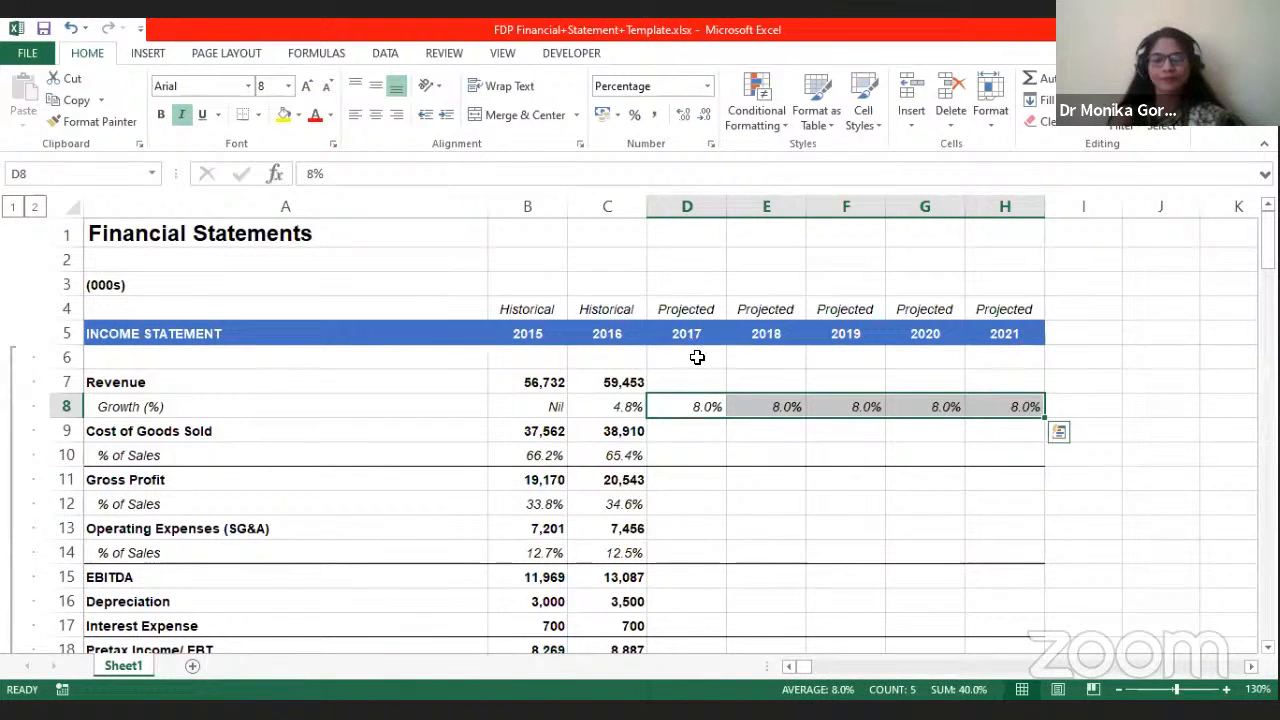
# Step: Check the projected 2017 growth rate in D8 and the 2016 revenue in C7
pyautogui.click(690, 410)
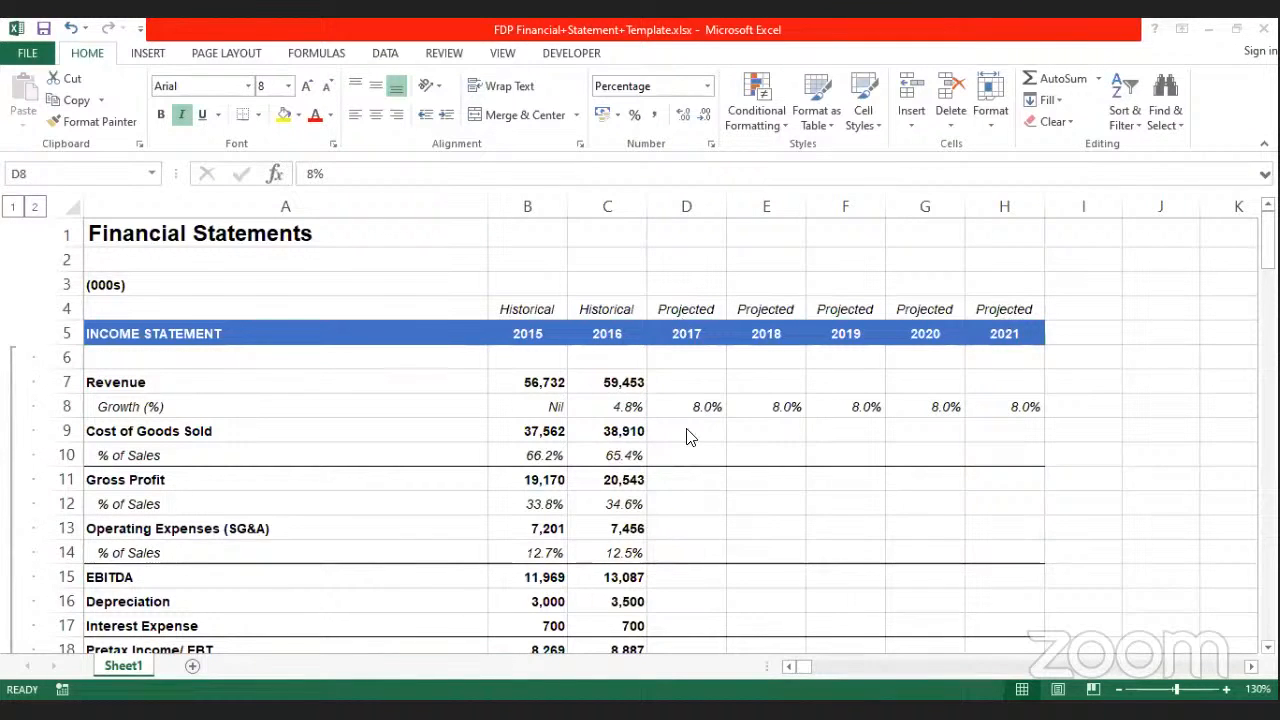
pyautogui.click(619, 382)
pyautogui.click(619, 382)
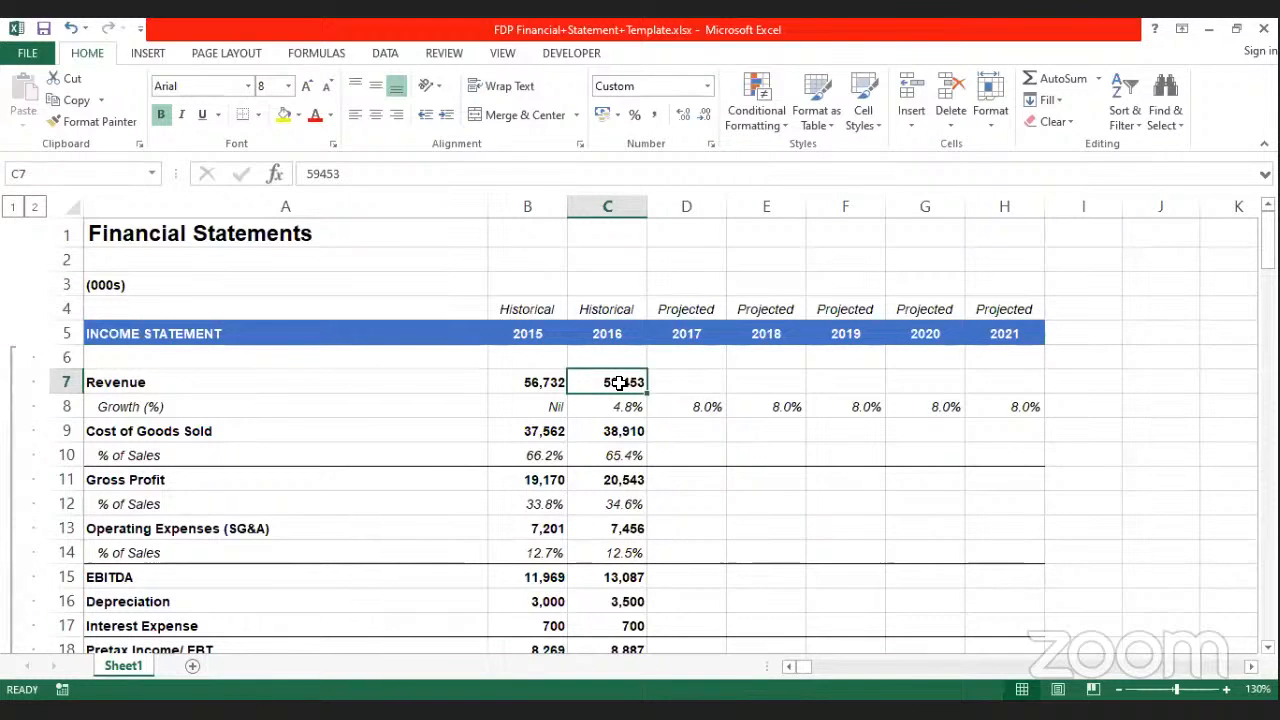
# Step: Project the 2017 revenue in D7 from the 2016 revenue and the growth rate, =C7*(D8+1)
pyautogui.click(682, 379)
pyautogui.write('=')
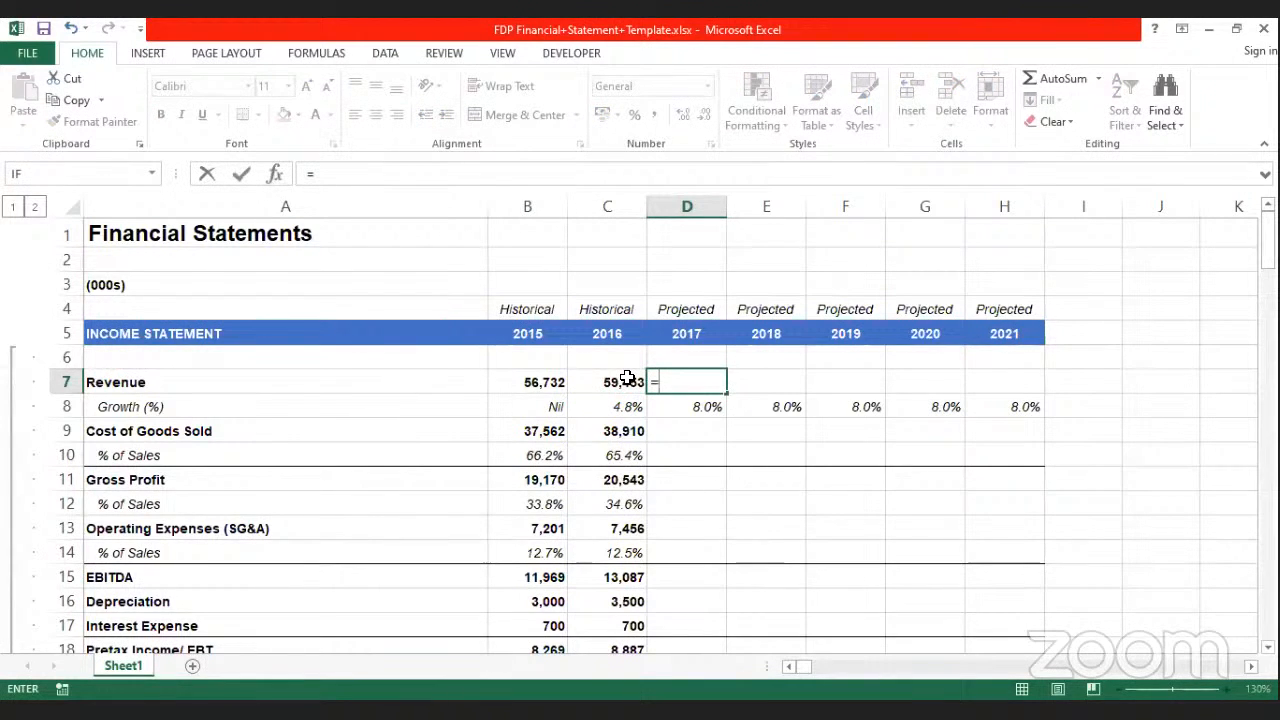
pyautogui.click(627, 377)
pyautogui.write('(')
pyautogui.press('BackSpace')
pyautogui.write('*(')
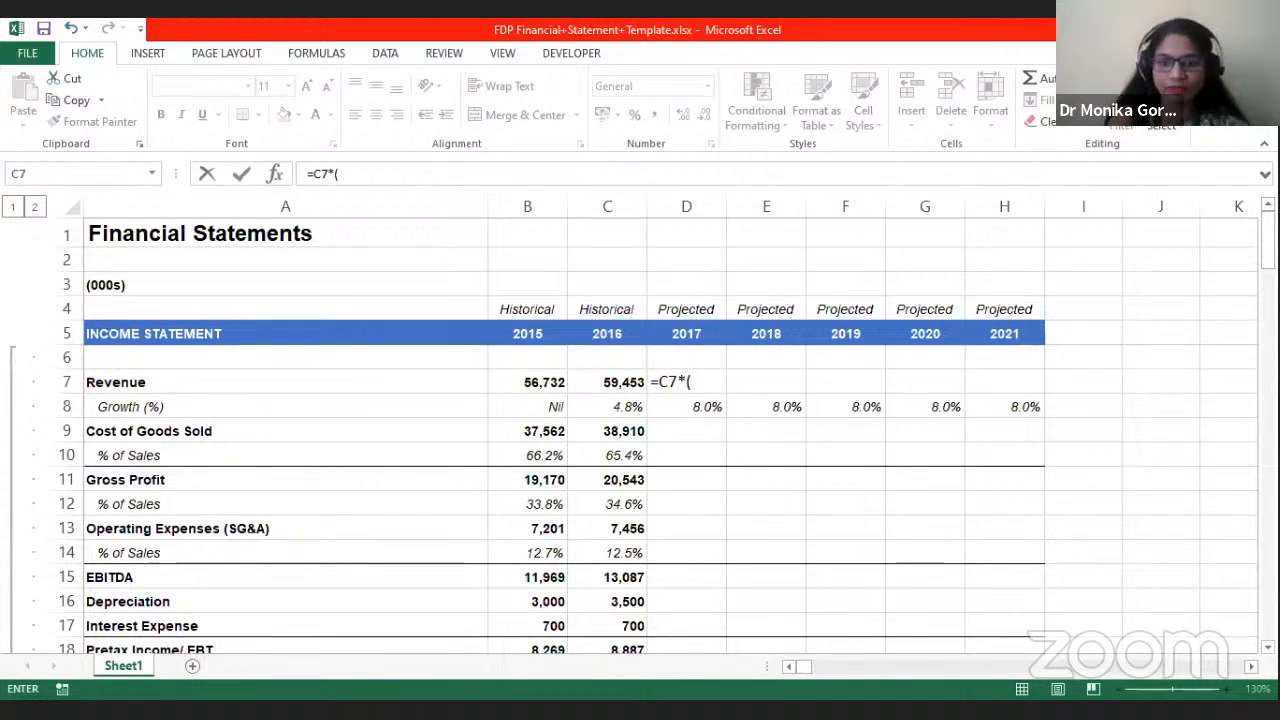
pyautogui.click(708, 408)
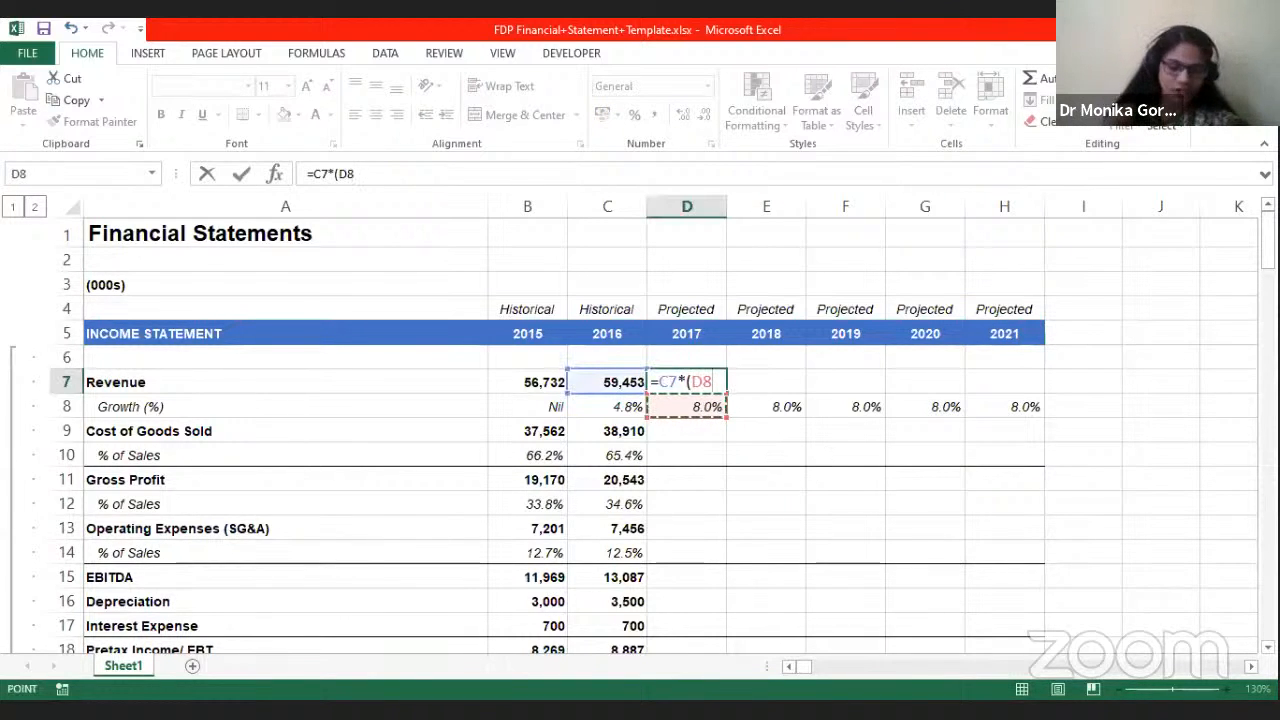
pyautogui.write('+1)')
pyautogui.press('Return')
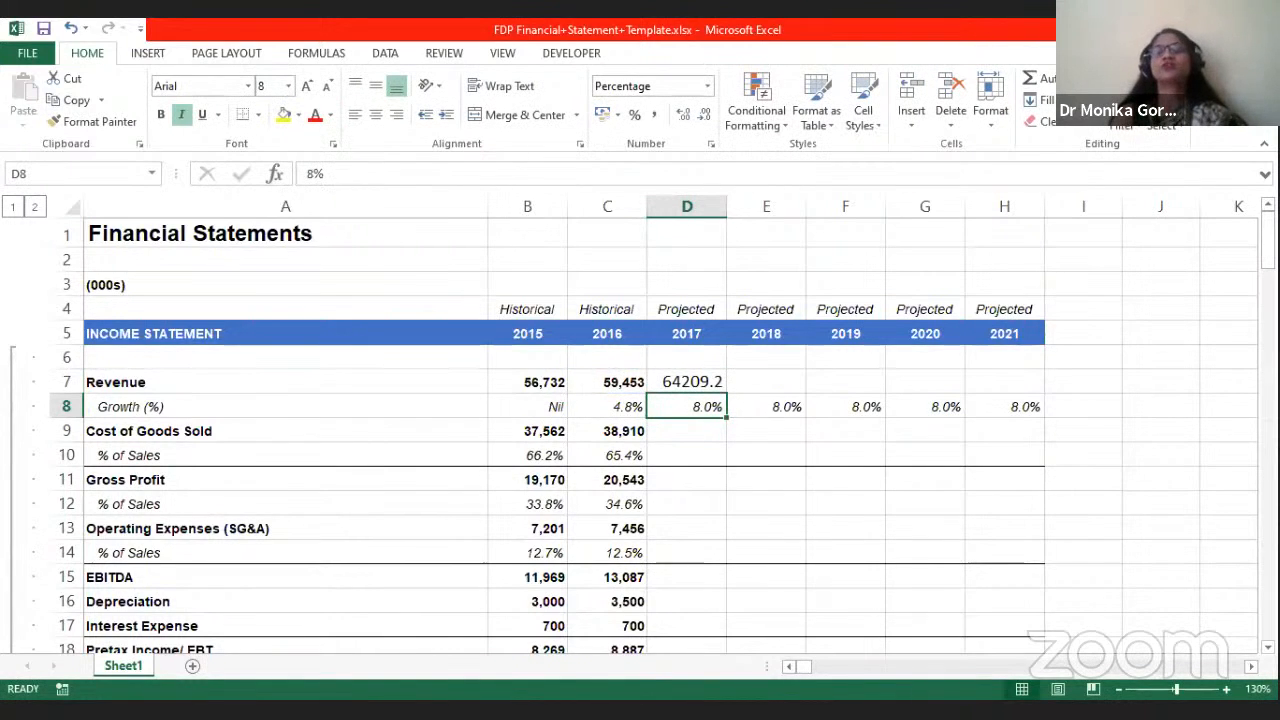
# Step: Review the projected growth rates in D8:H8 and the 2016 revenue in C7 behind the projection
pyautogui.moveTo(694, 406); pyautogui.dragTo(1034, 410)
pyautogui.click(607, 385)
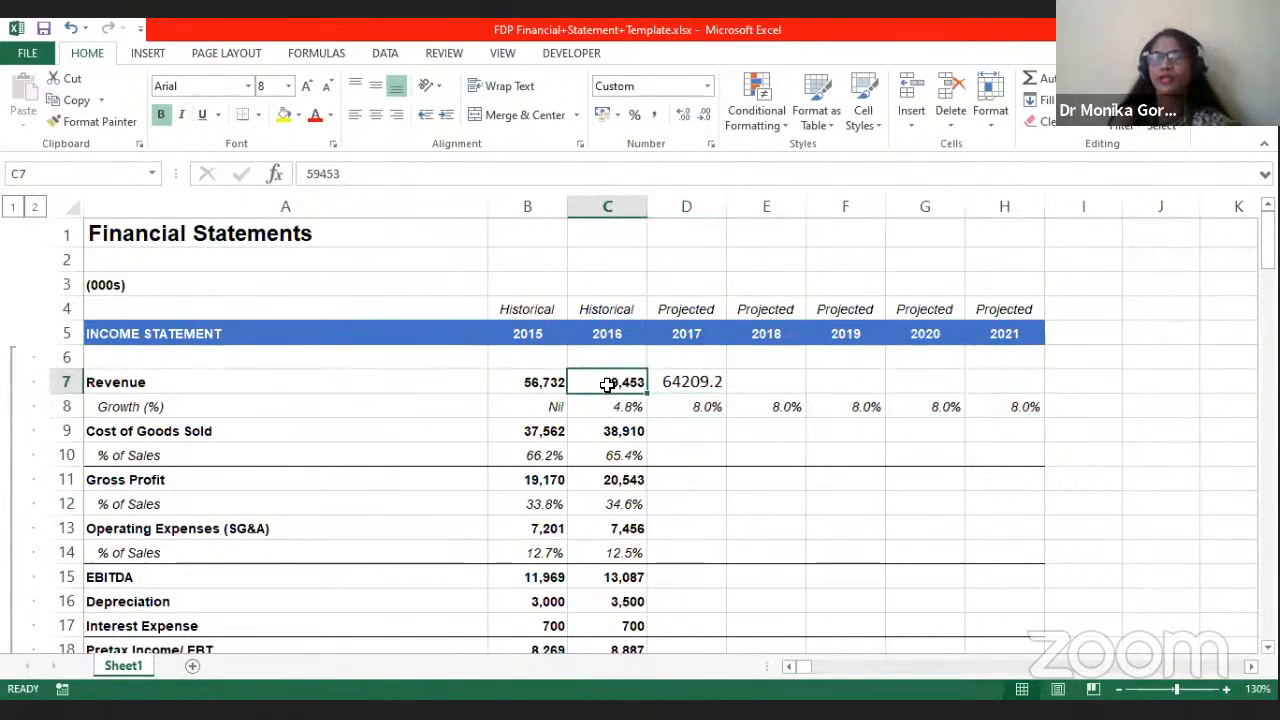
pyautogui.click(691, 407)
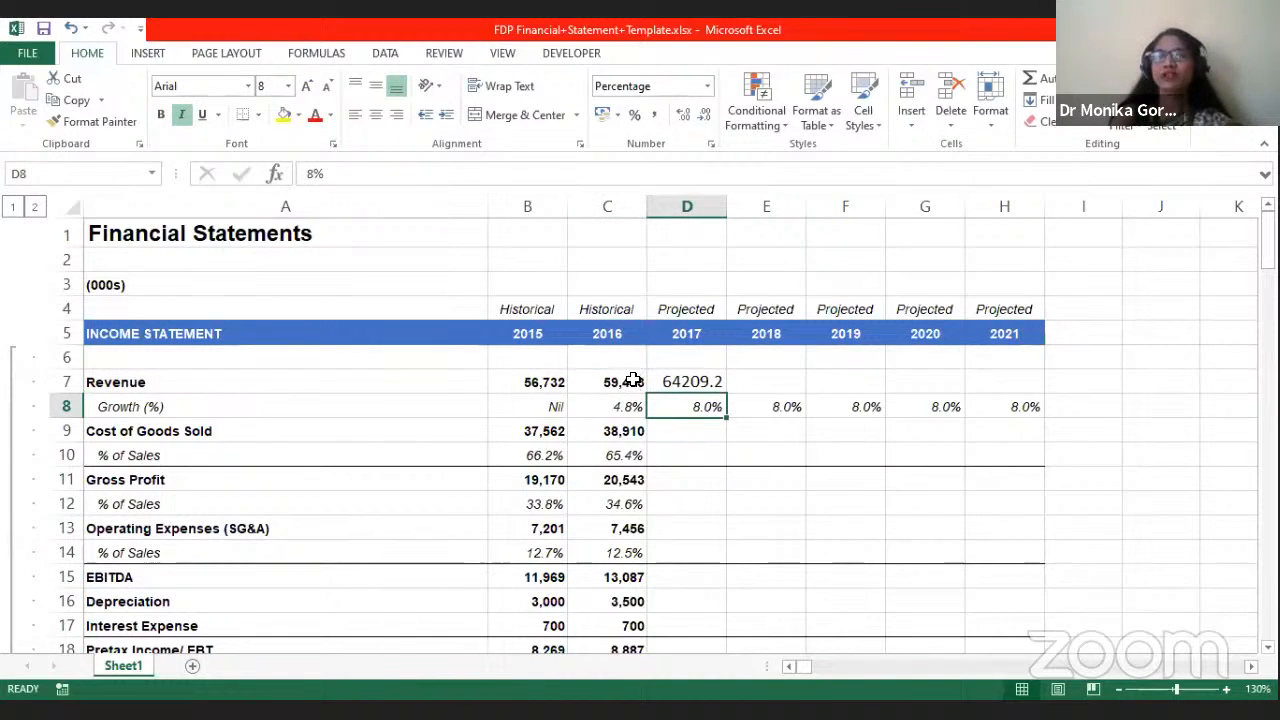
# Step: Clear the projected 2017 revenue in D7 and re-enter it as =C7*(D8+1)
pyautogui.click(707, 381)
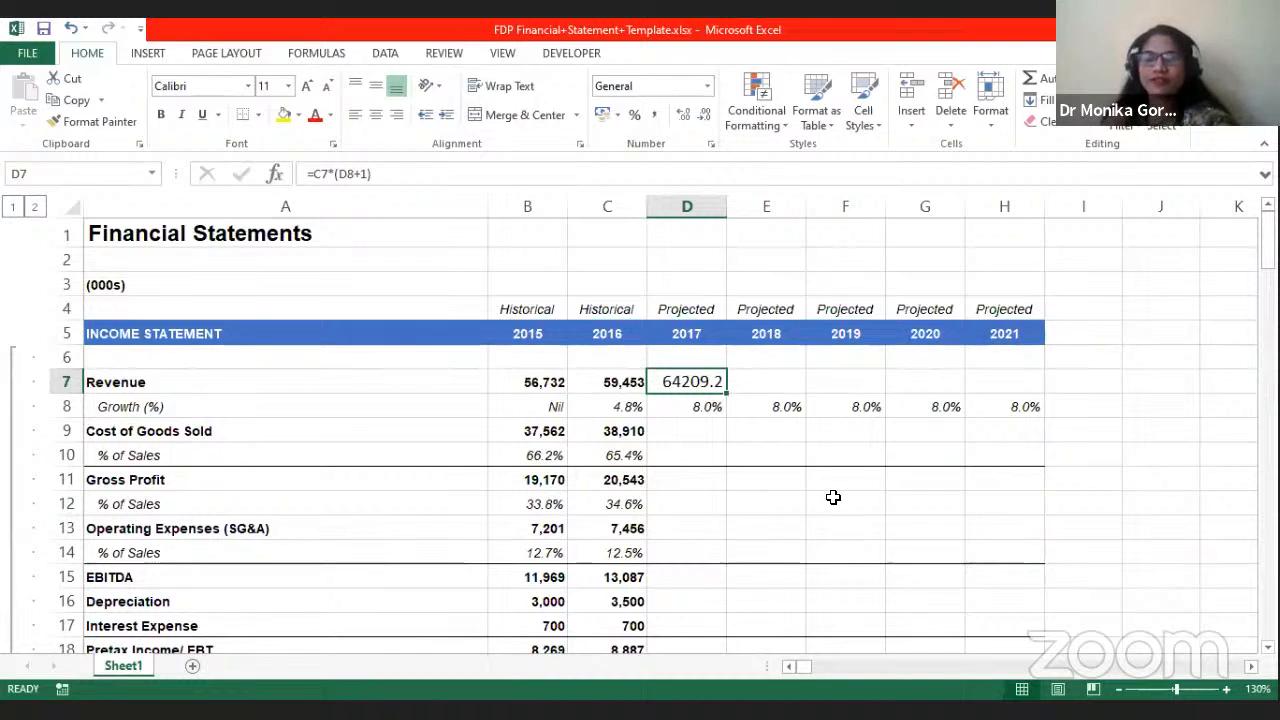
pyautogui.press('Delete')
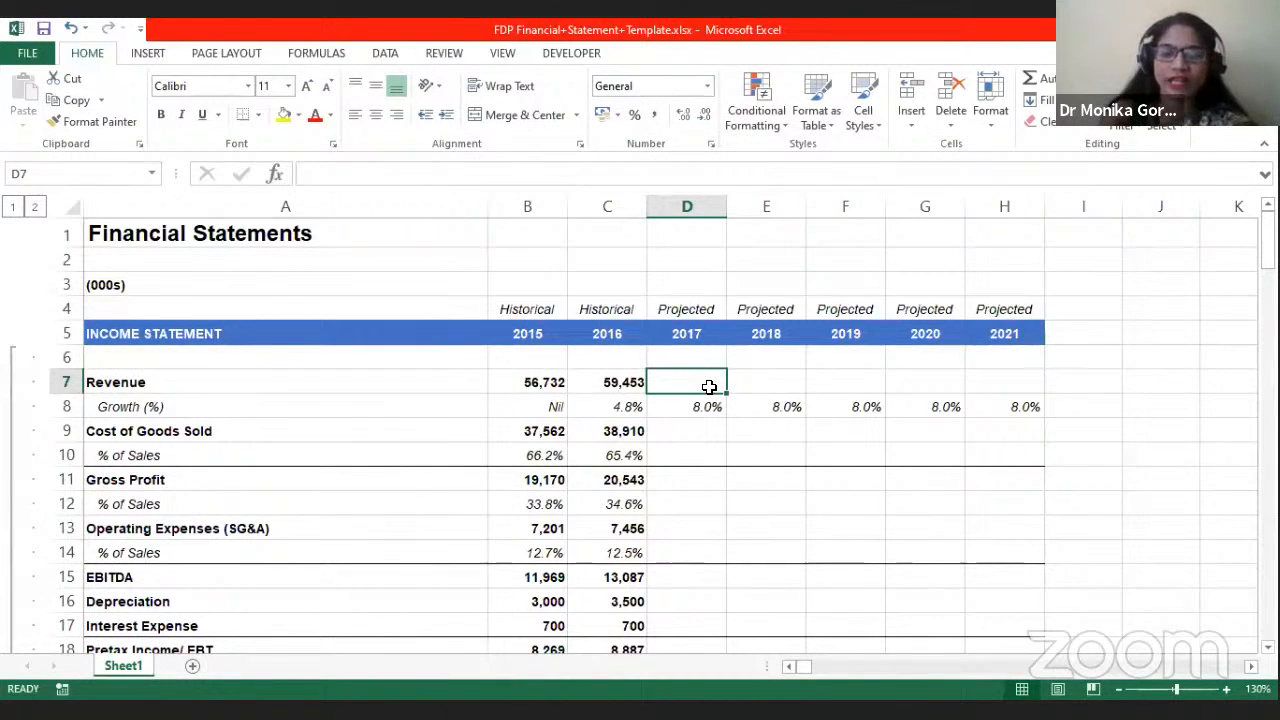
pyautogui.write('=')
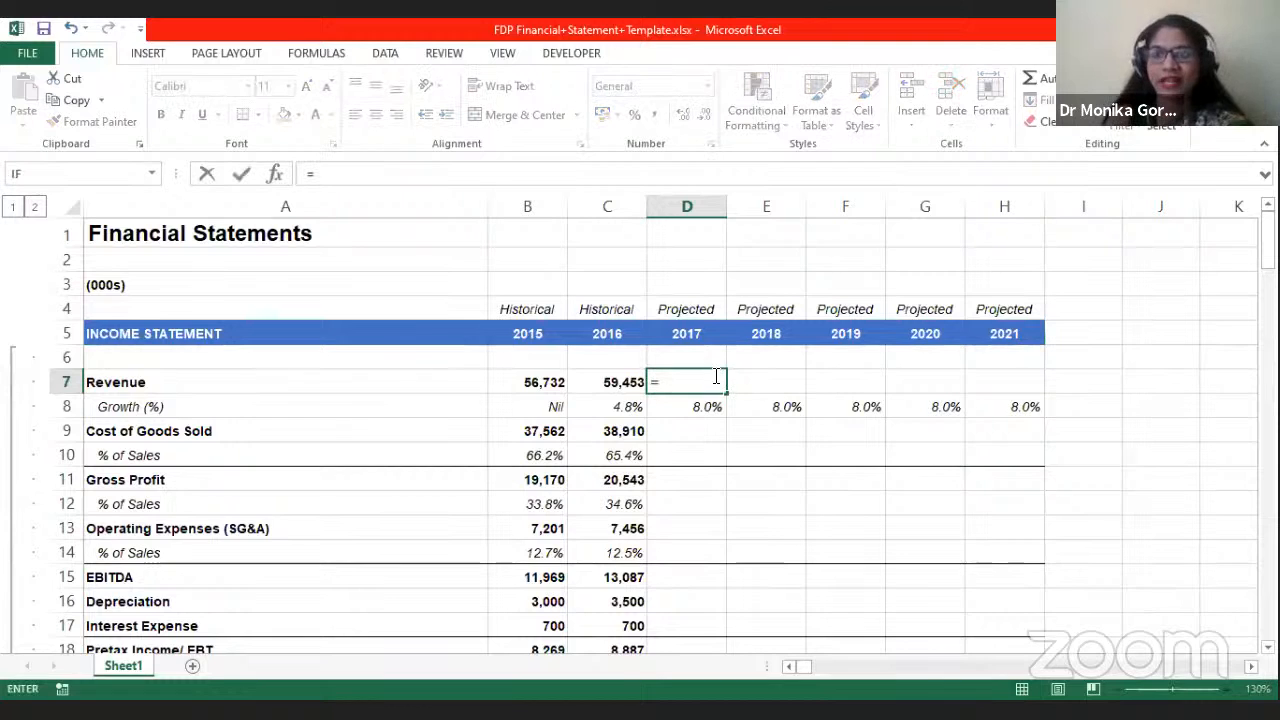
pyautogui.click(632, 383)
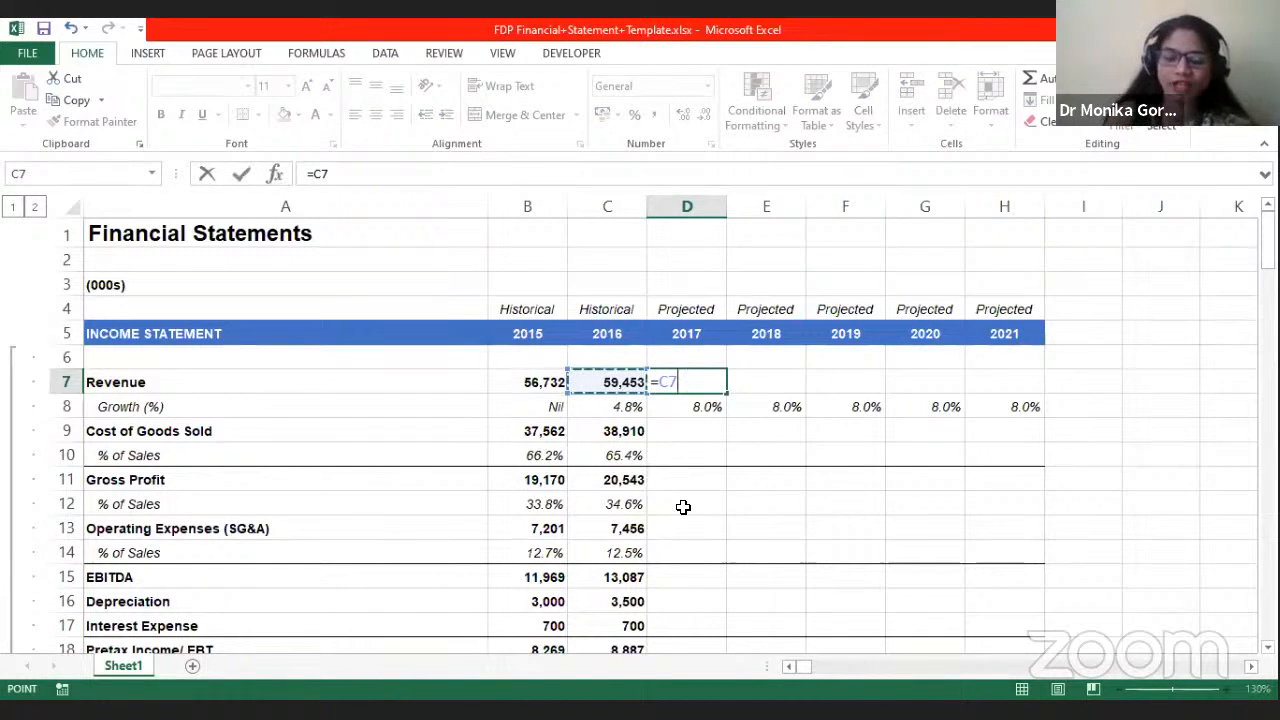
pyautogui.write('*')
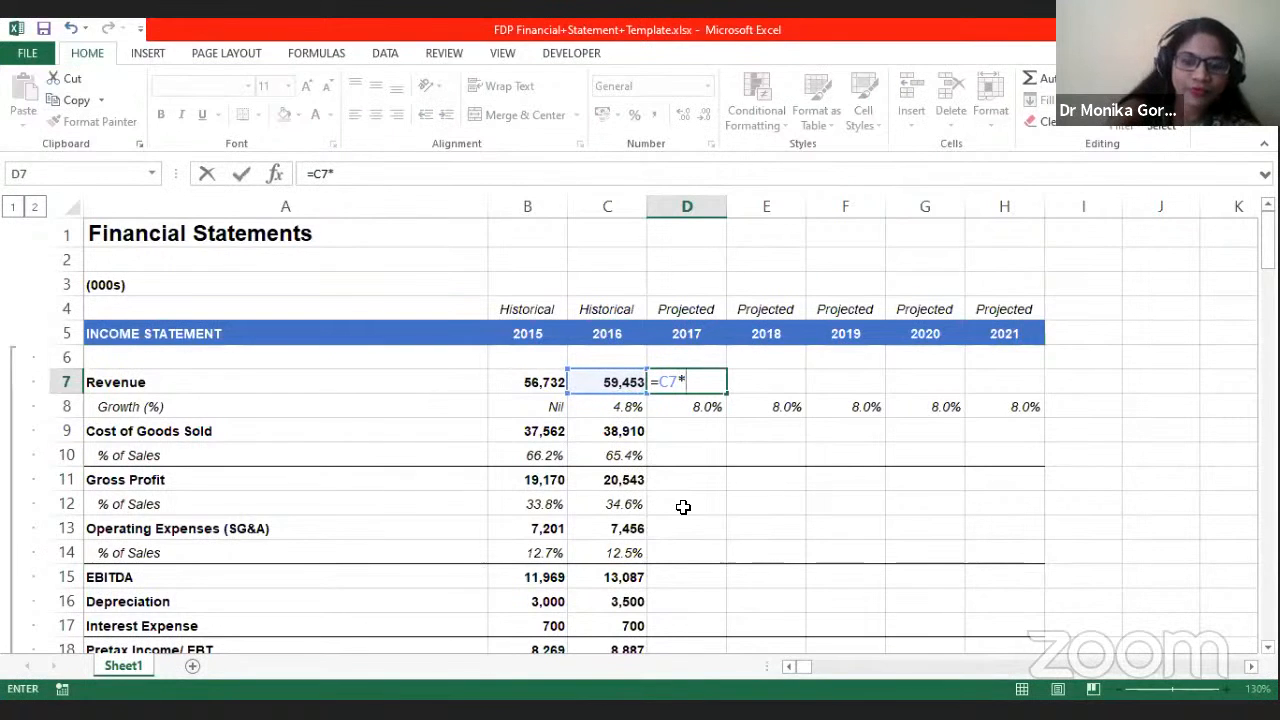
pyautogui.click(705, 406)
pyautogui.write('+')
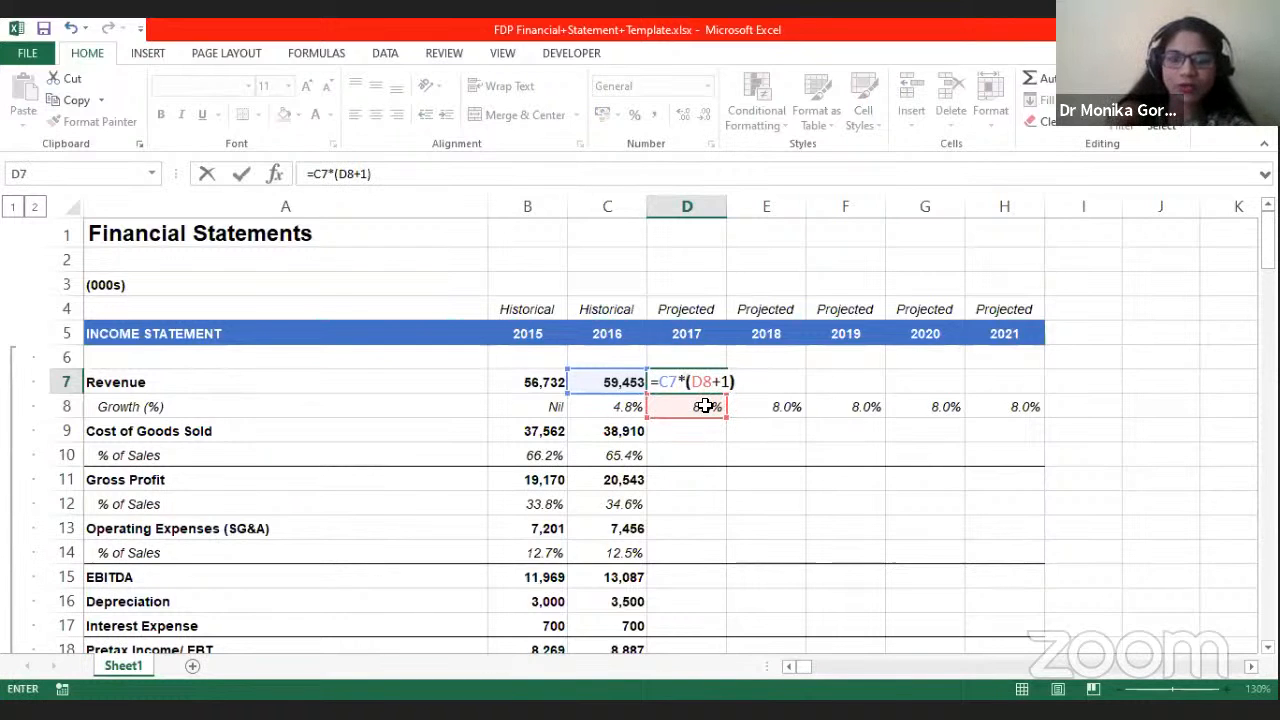
pyautogui.write('1)')
pyautogui.press('Return')
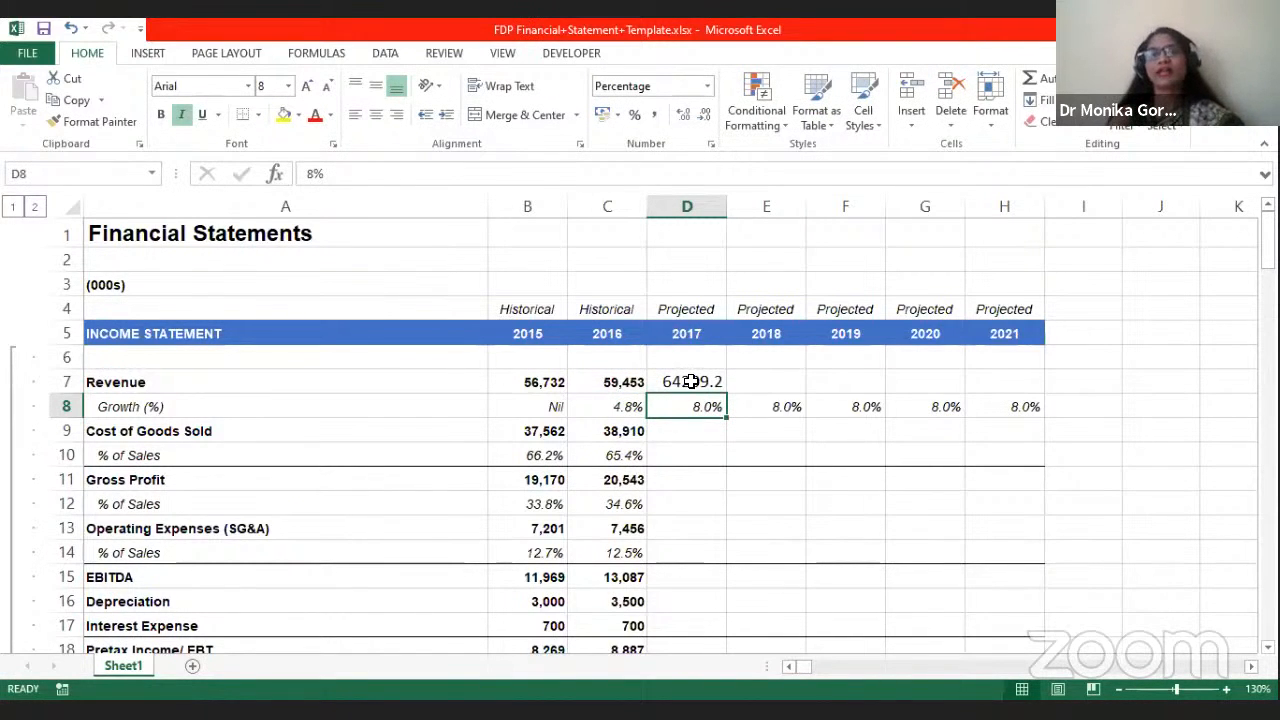
# Step: Fill the projected revenue formula from D7 across 2018 to 2021, through H7
pyautogui.click(690, 381)
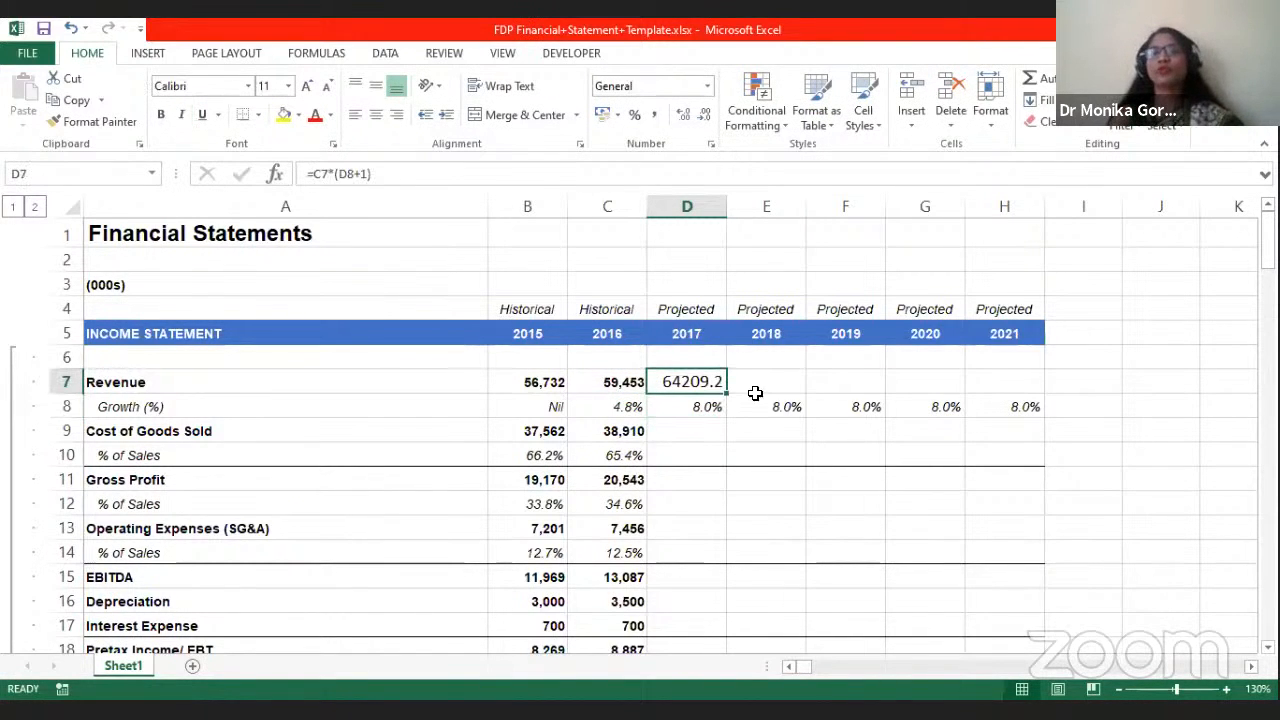
pyautogui.click(683, 407)
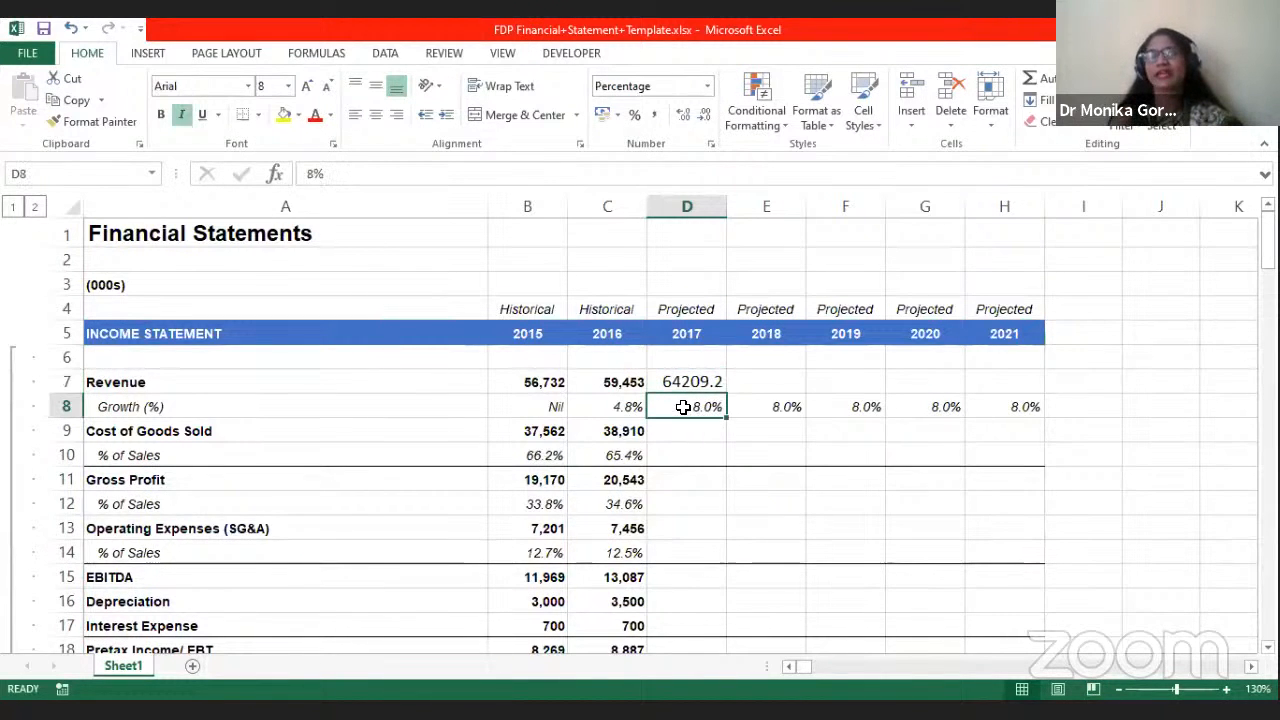
pyautogui.click(681, 385)
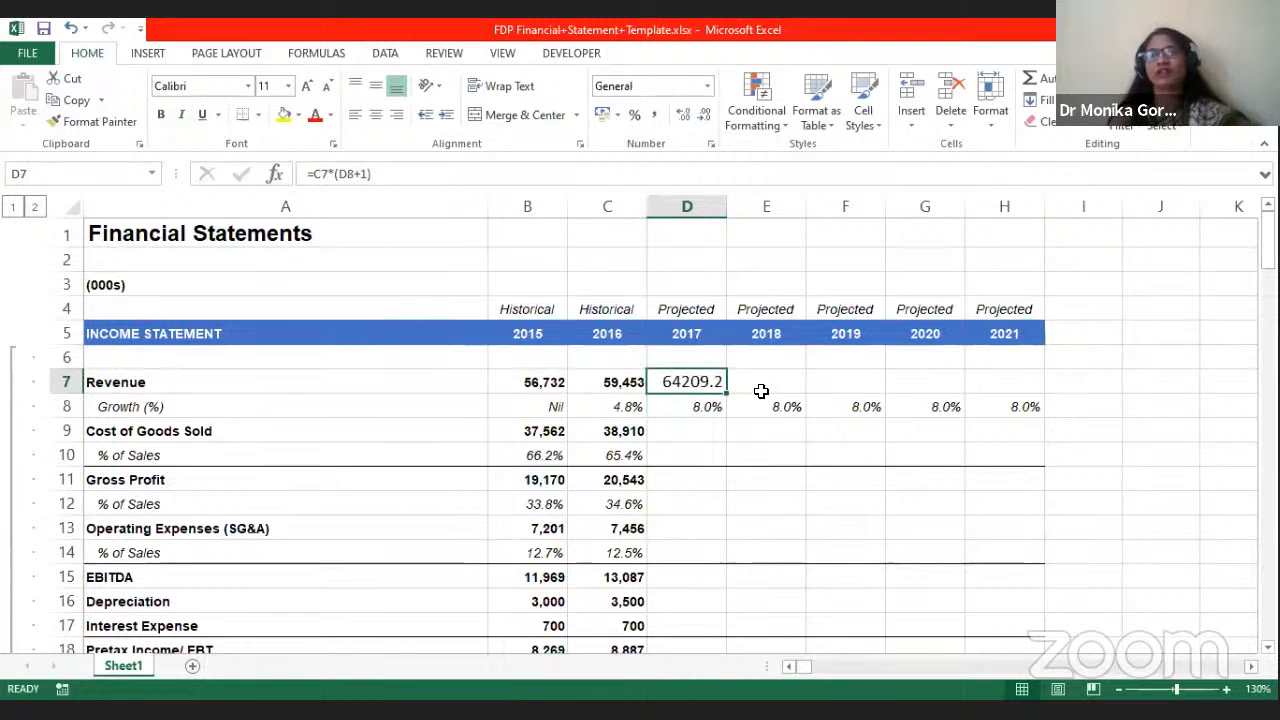
pyautogui.moveTo(690, 382); pyautogui.dragTo(1005, 382)
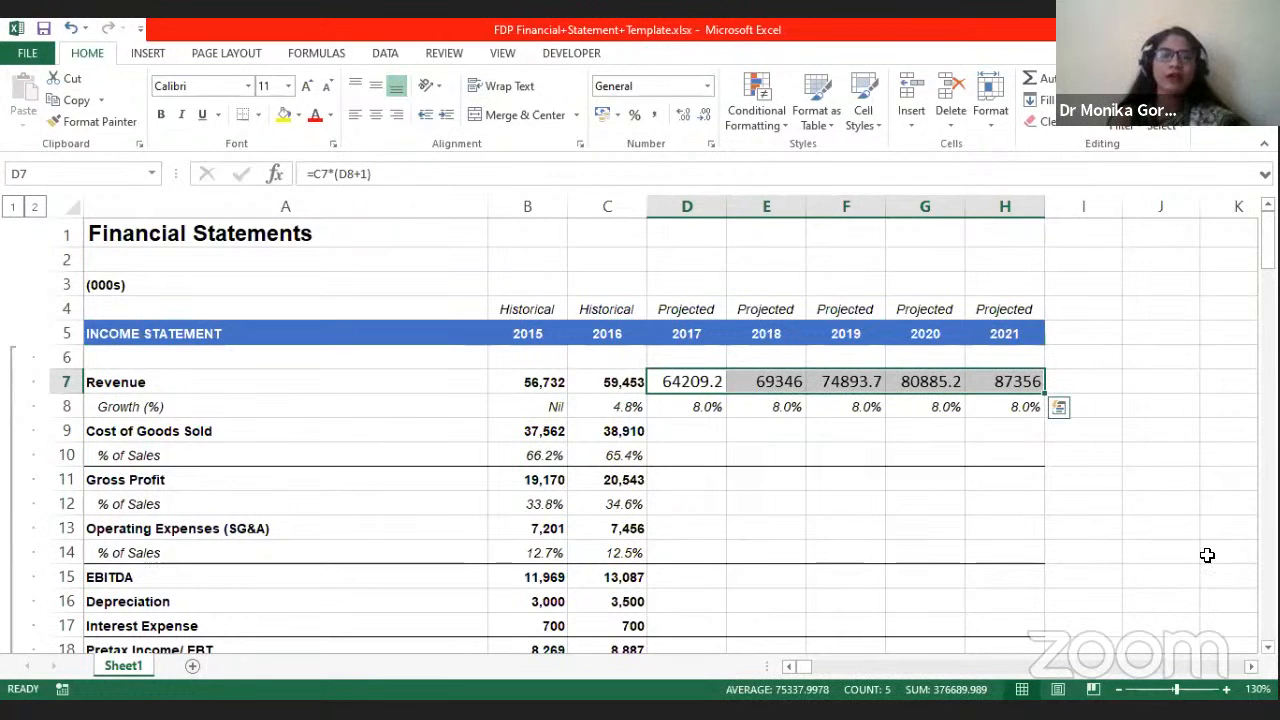
# Step: Enter the 2017 cost of goods sold percentage of sales in D10 as the historical average, =AVERAGE($B$10:$C$10)
pyautogui.click(677, 428)
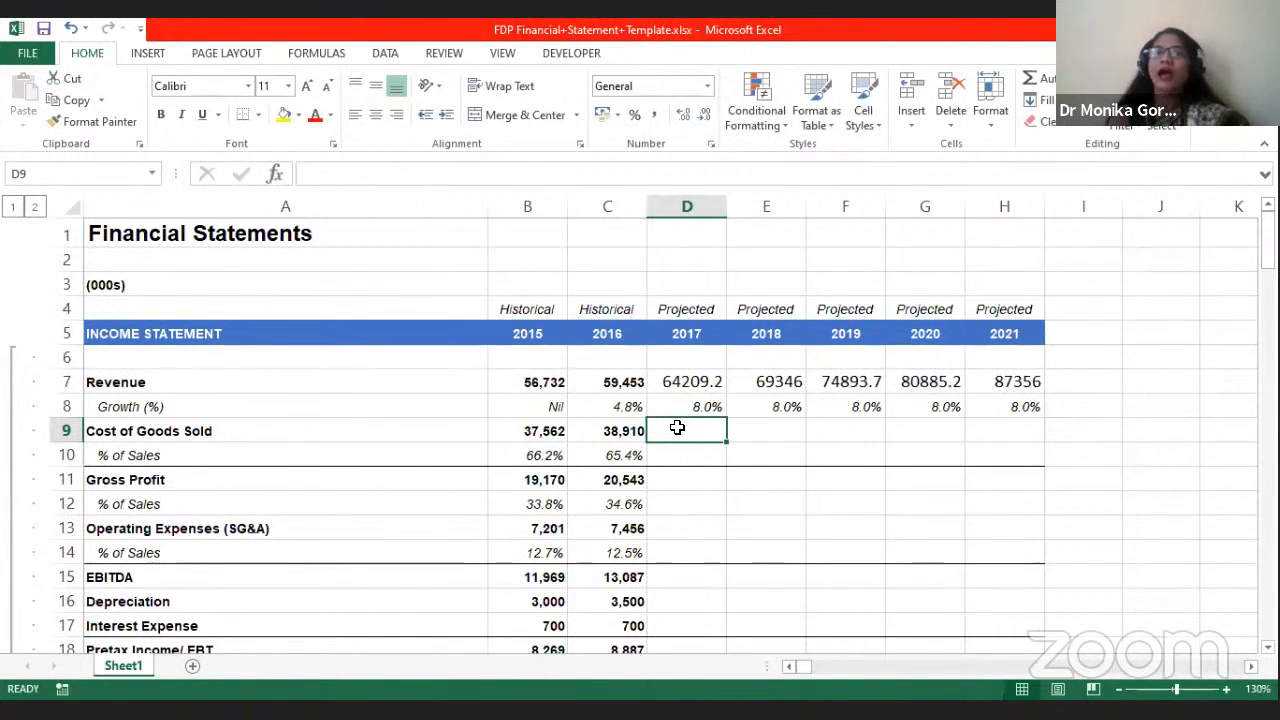
pyautogui.moveTo(562, 455); pyautogui.dragTo(588, 454)
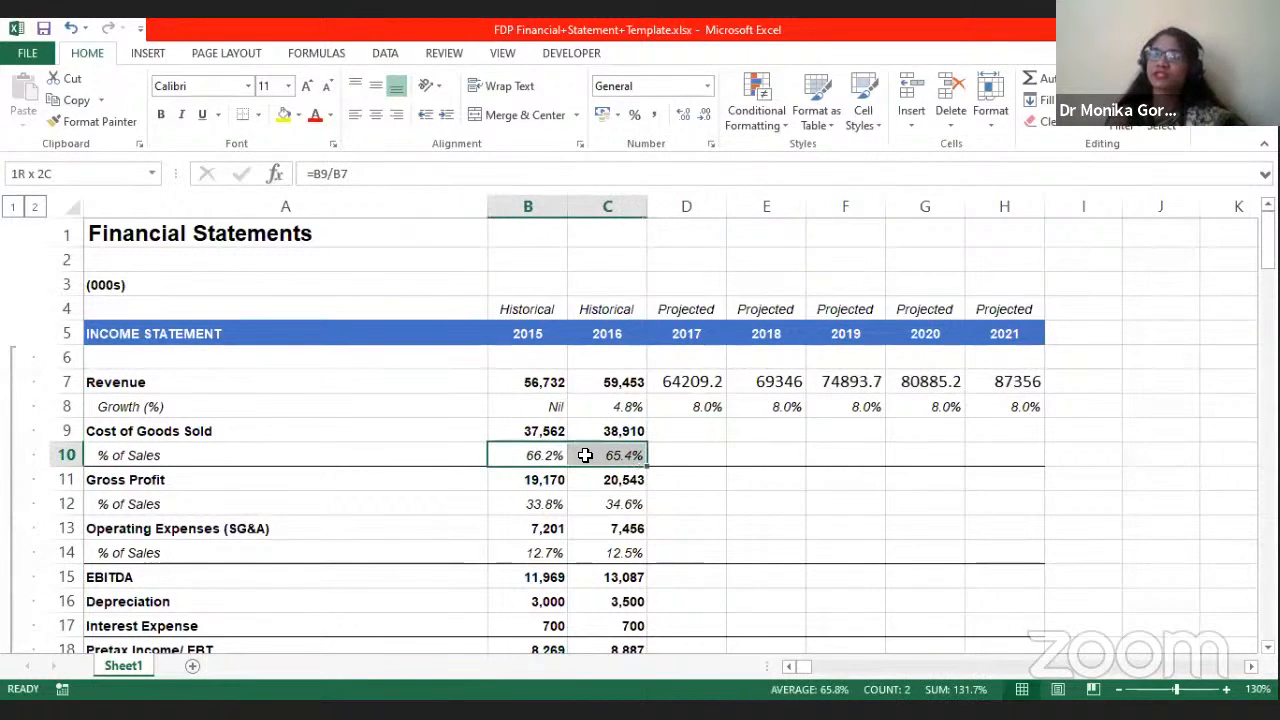
pyautogui.click(693, 460)
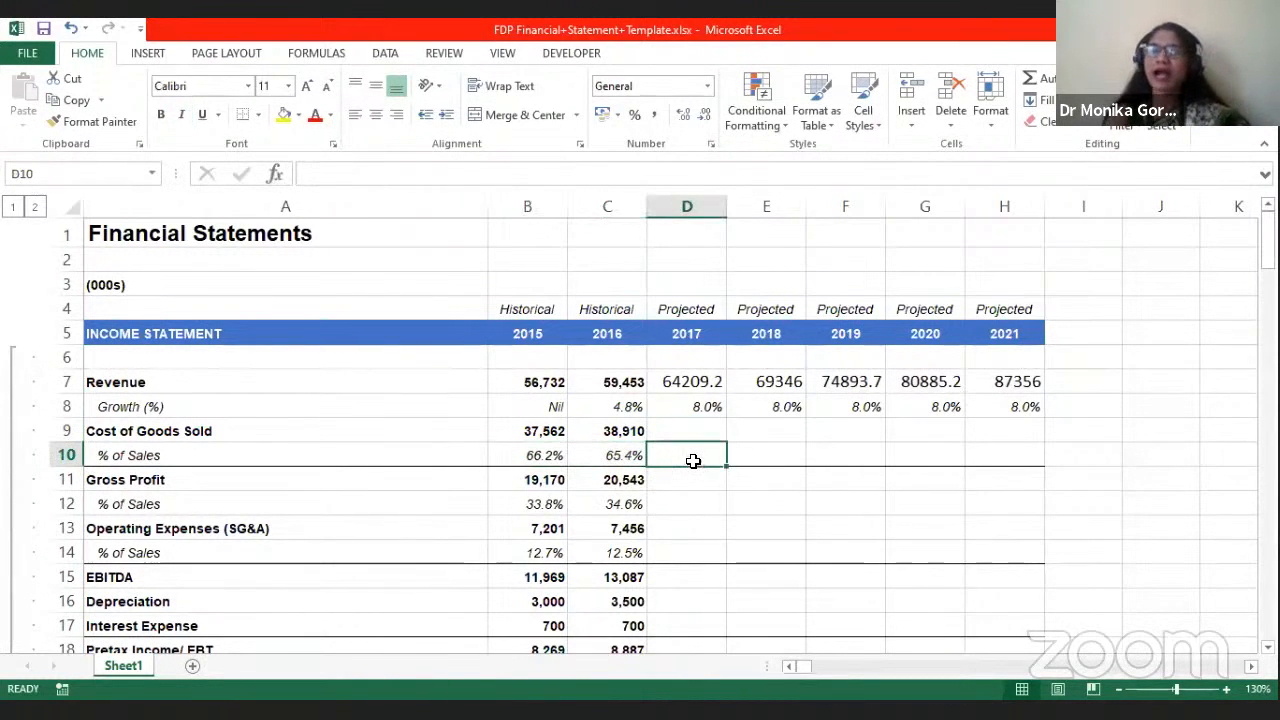
pyautogui.write('=a')
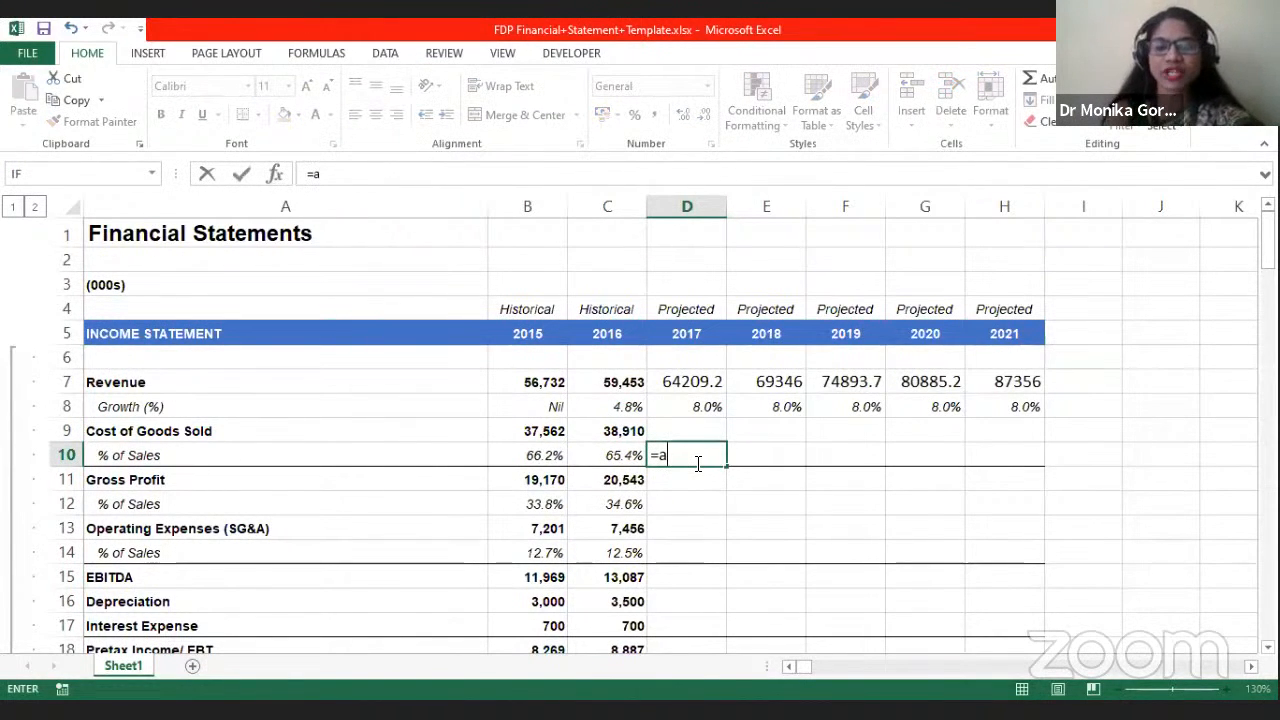
pyautogui.write('vera')
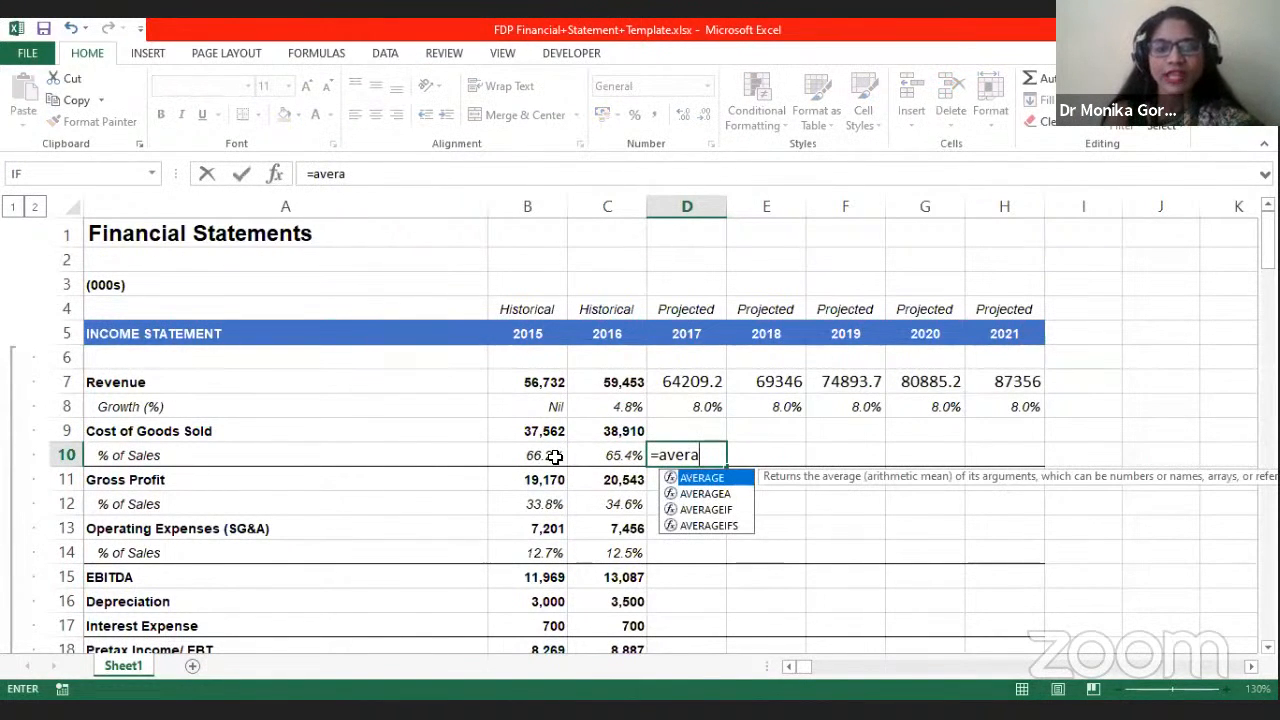
pyautogui.press('Tab')
pyautogui.click(555, 456)
pyautogui.hotkey('shift', 'Right')
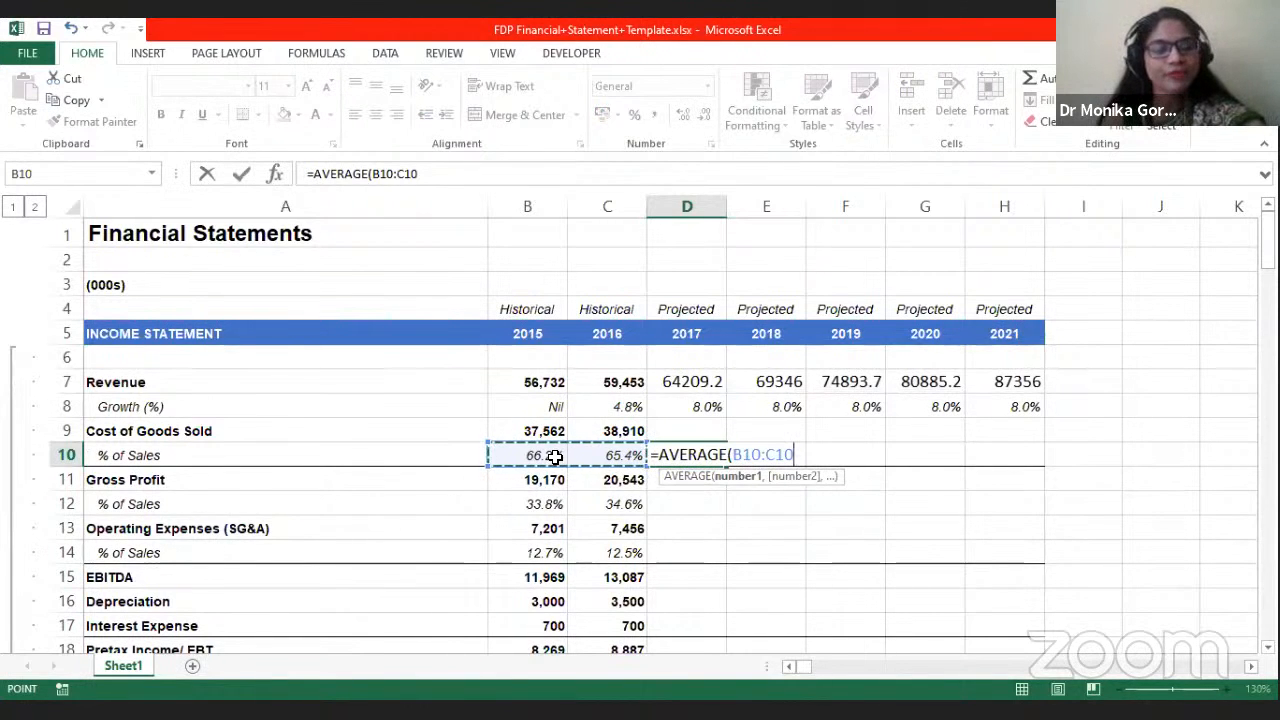
pyautogui.press('F4')
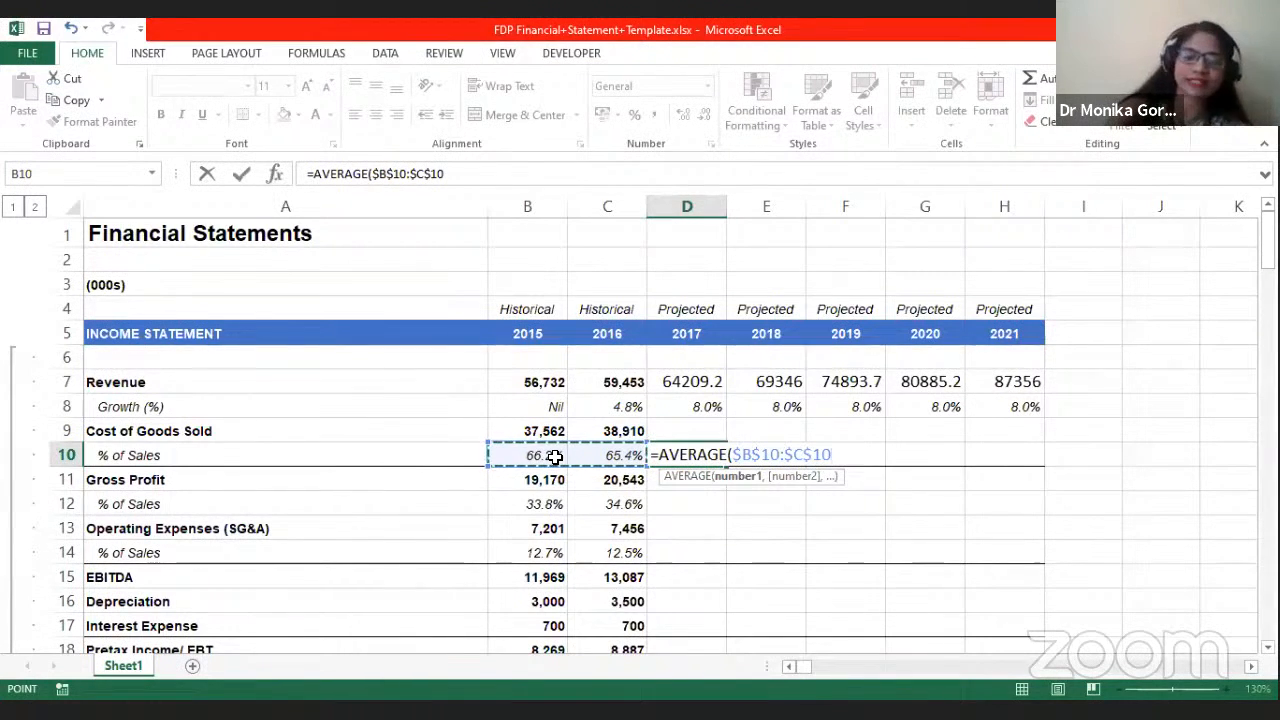
pyautogui.write(')')
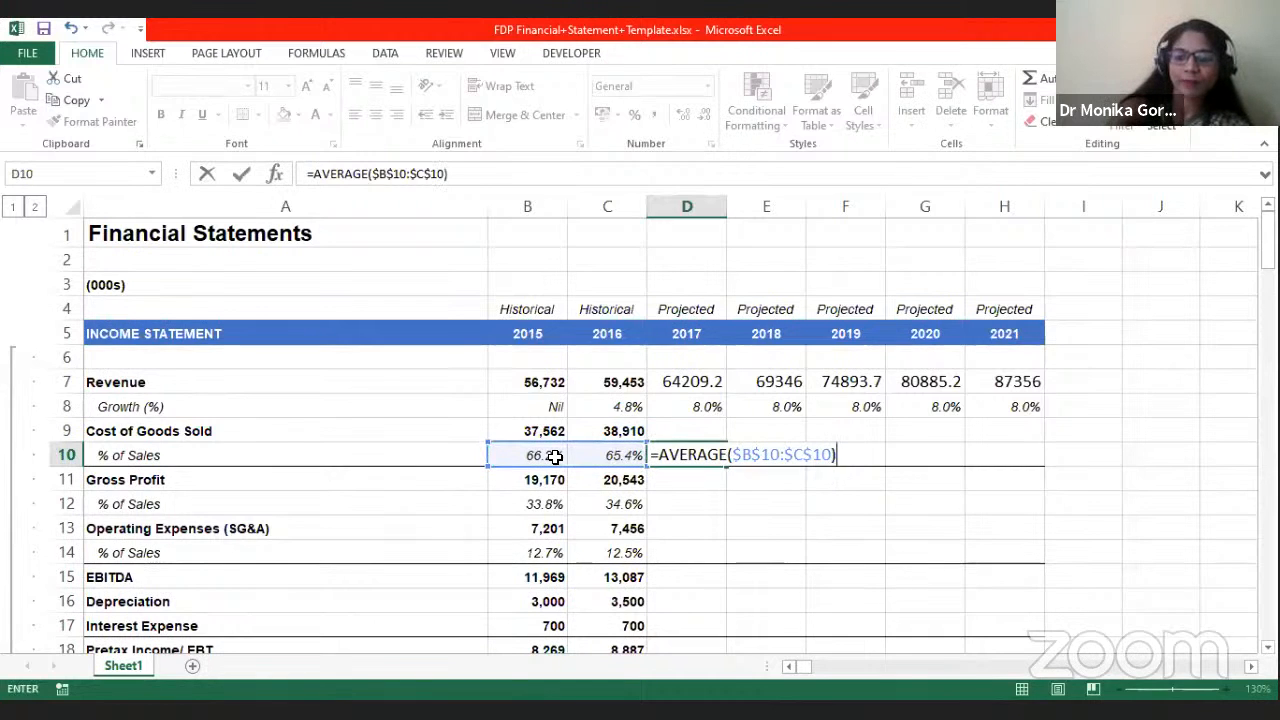
pyautogui.press('Return')
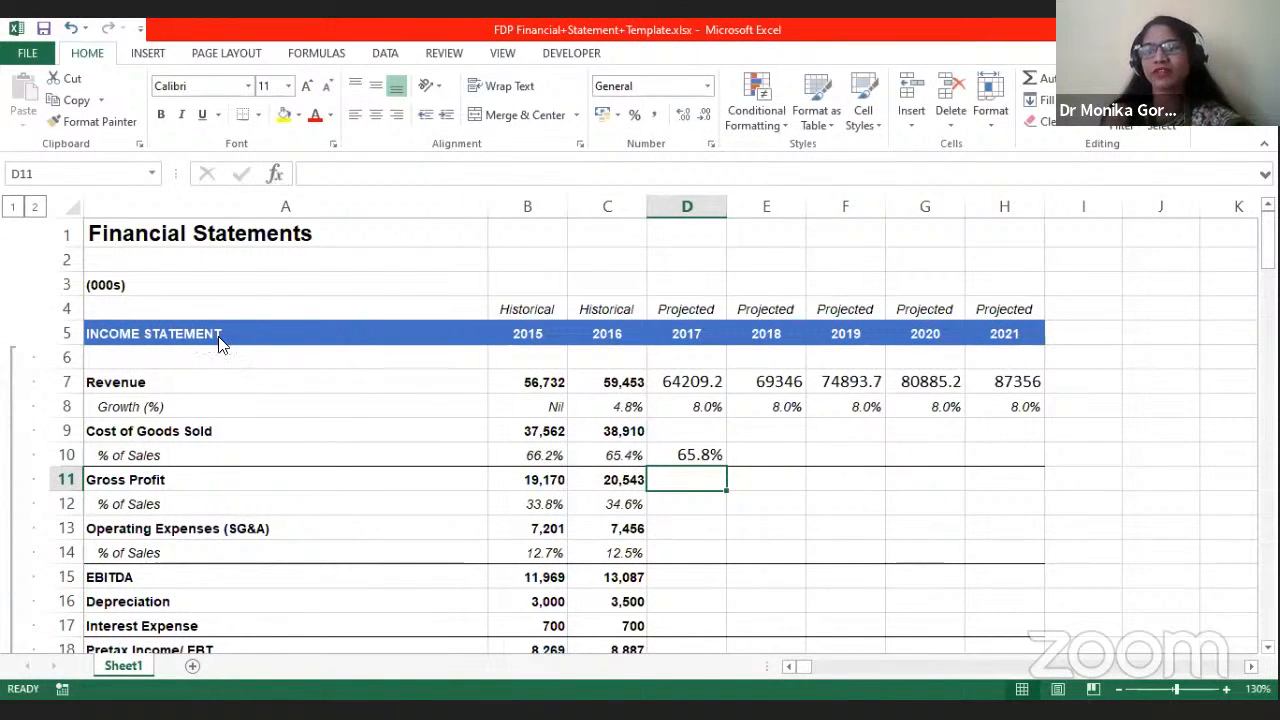
# Step: Fill the average cost of goods sold percentage from D10 across 2018 to 2021, through H10
pyautogui.click(699, 455)
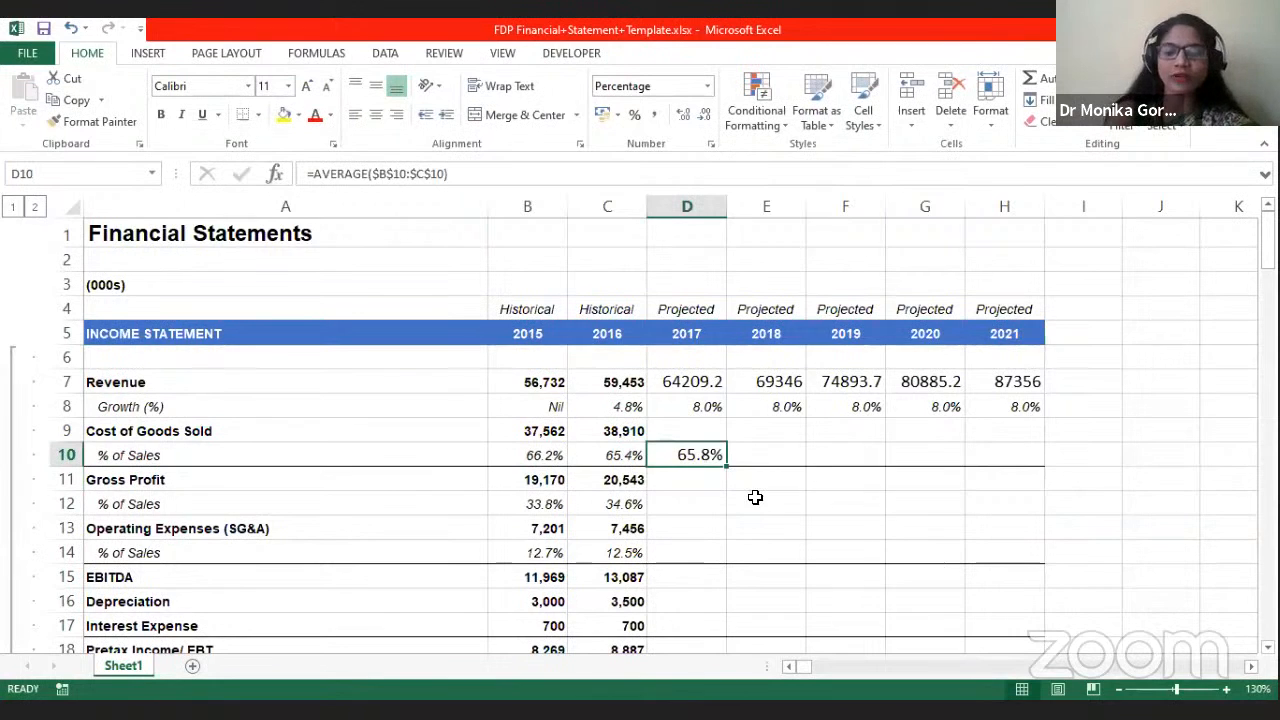
pyautogui.hotkey('shift', 'Right')
pyautogui.hotkey('shift', 'Right')
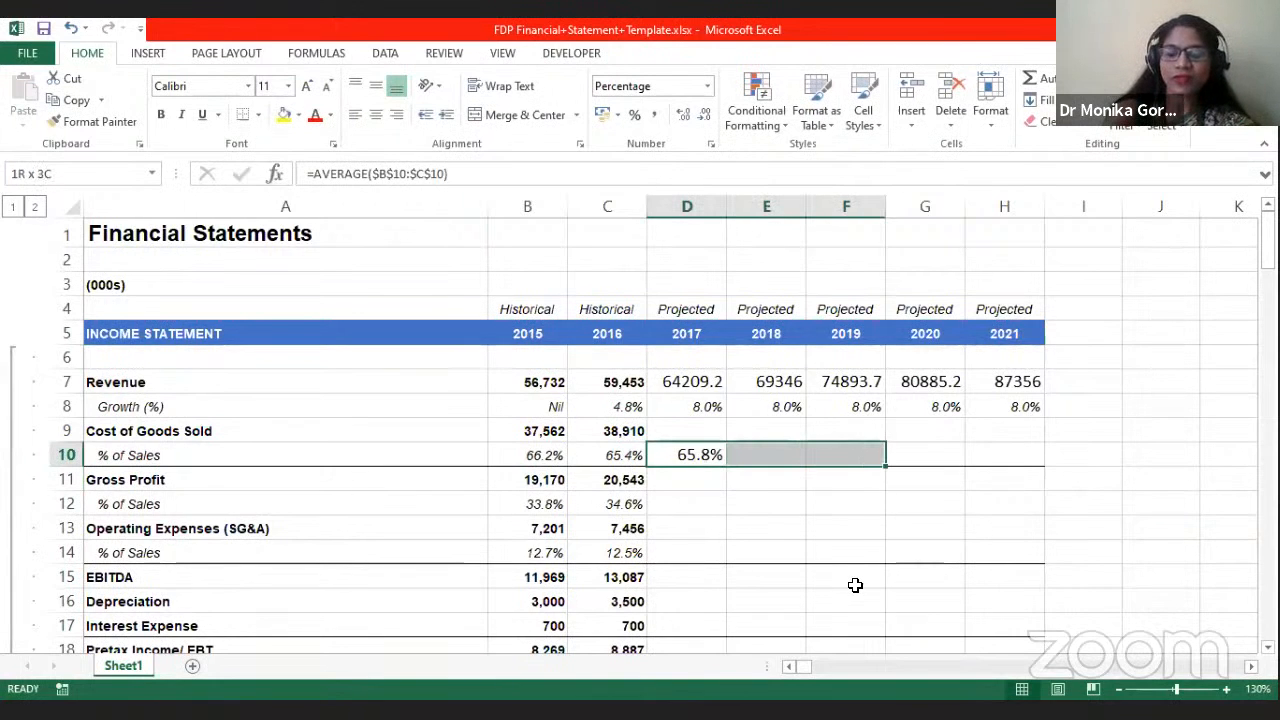
pyautogui.hotkey('shift', 'Right')
pyautogui.hotkey('shift', 'Right')
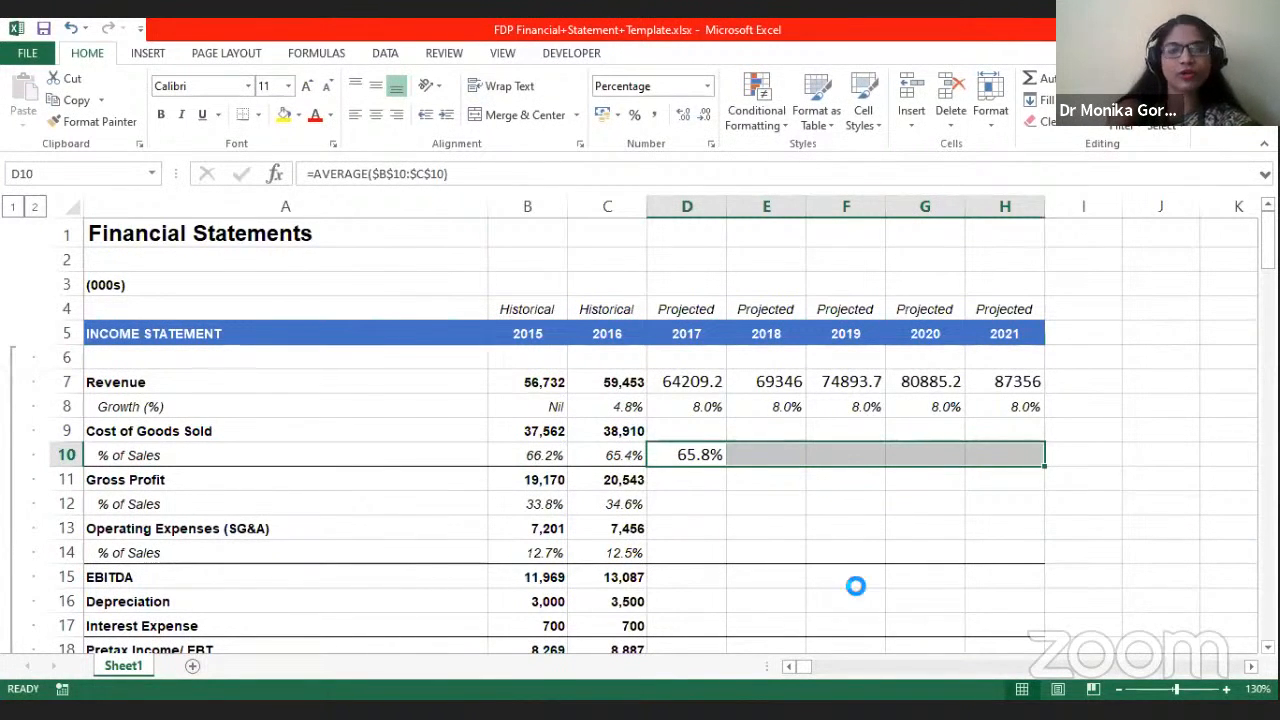
pyautogui.hotkey('ctrl', 'r')
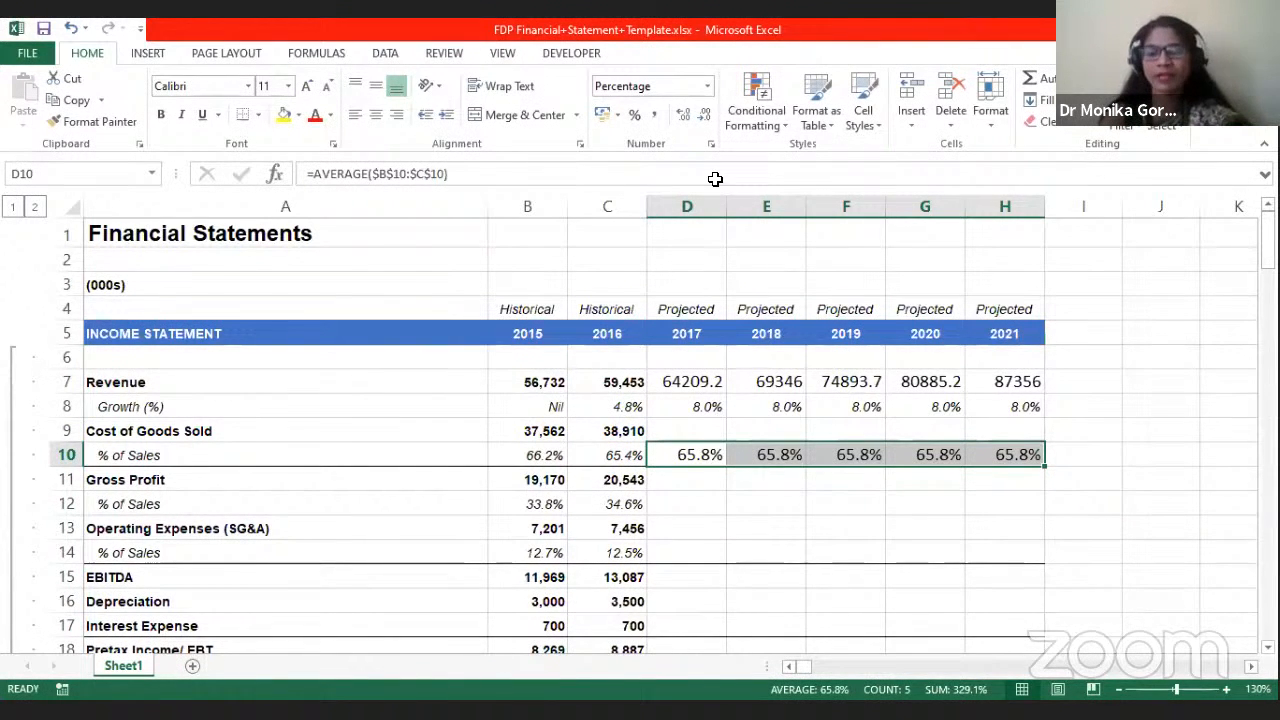
pyautogui.click(684, 428)
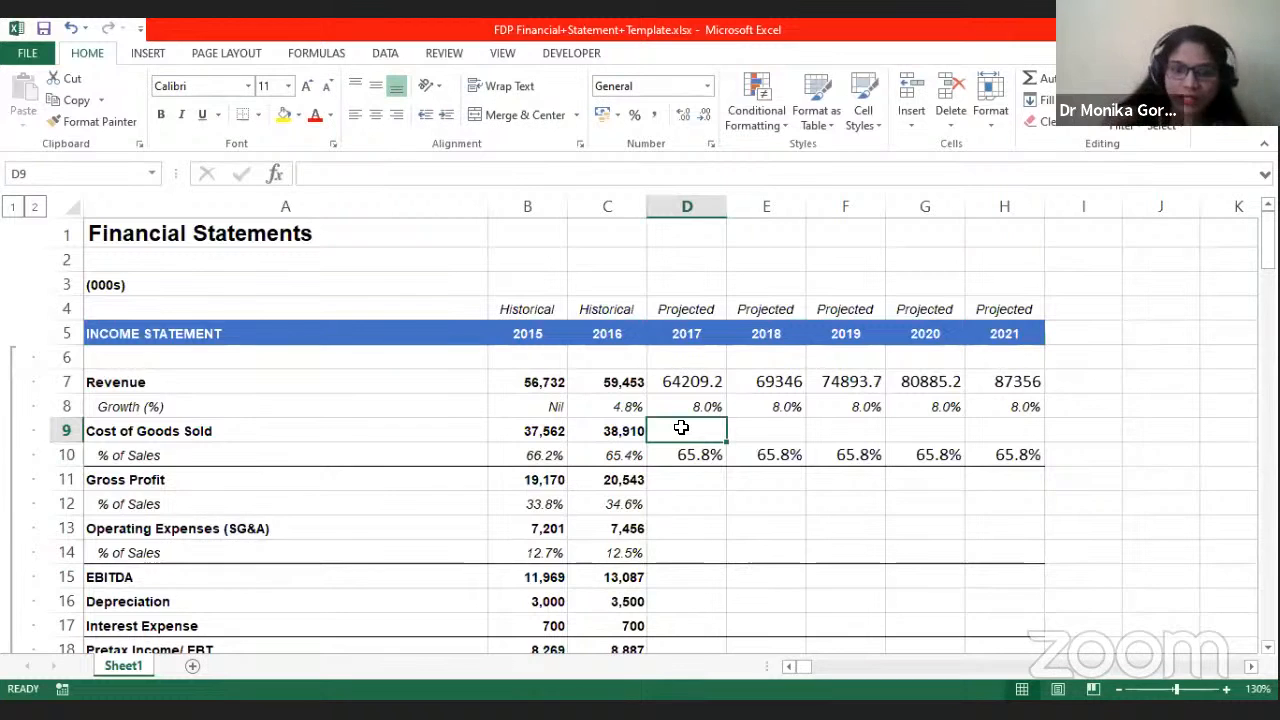
pyautogui.write('=')
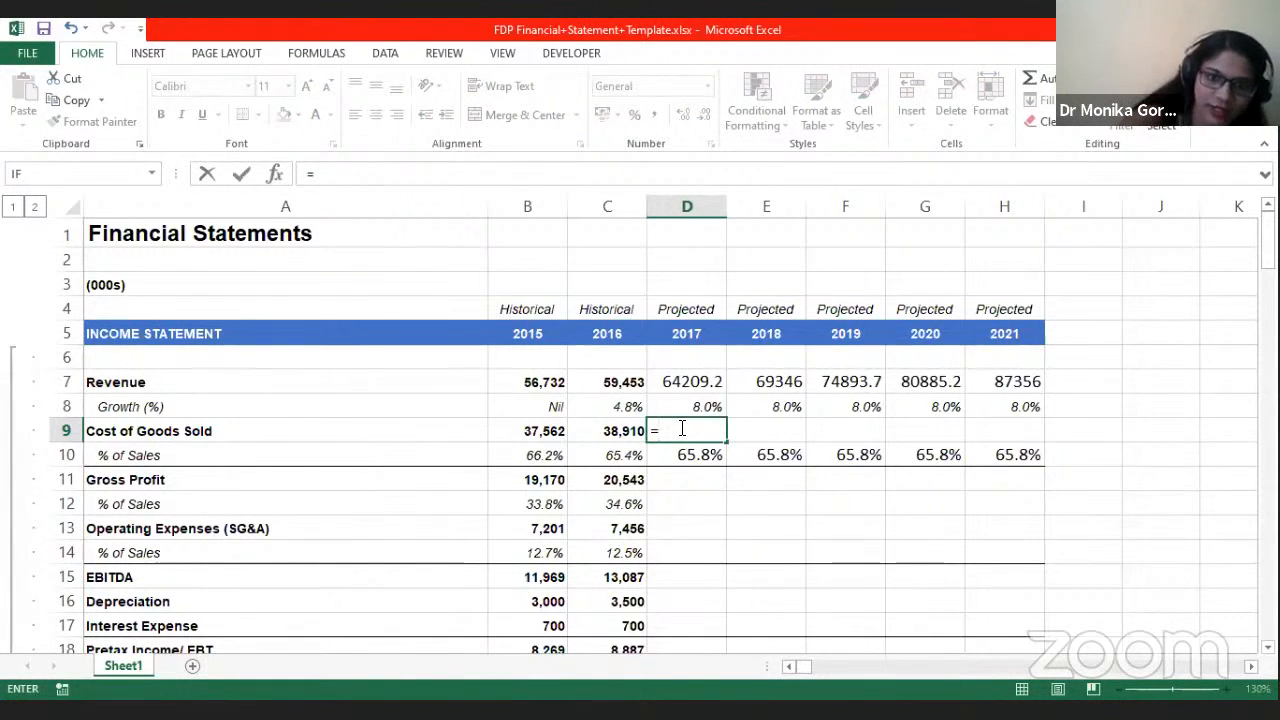
pyautogui.click(681, 382)
pyautogui.press('Escape')
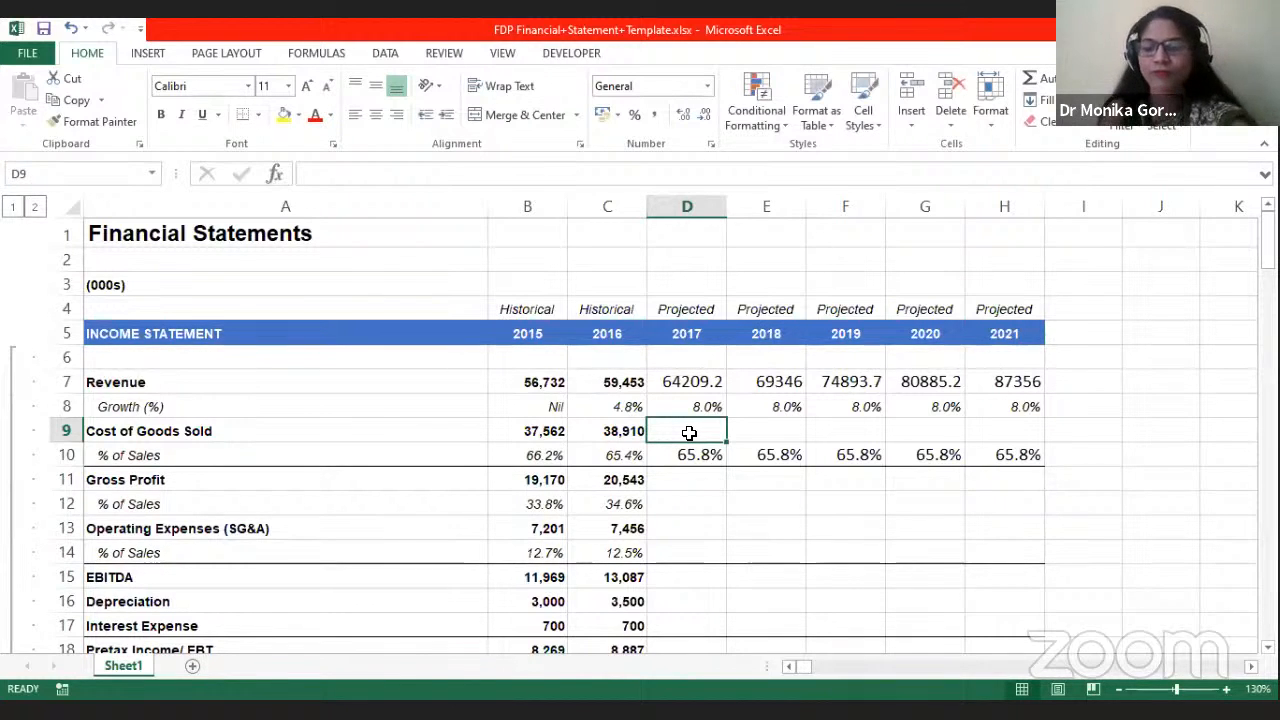
# Step: Copy the formatting of the 2016 cost of goods sold percentage in C10 onto the projected percentages in D10:H10
pyautogui.click(676, 454)
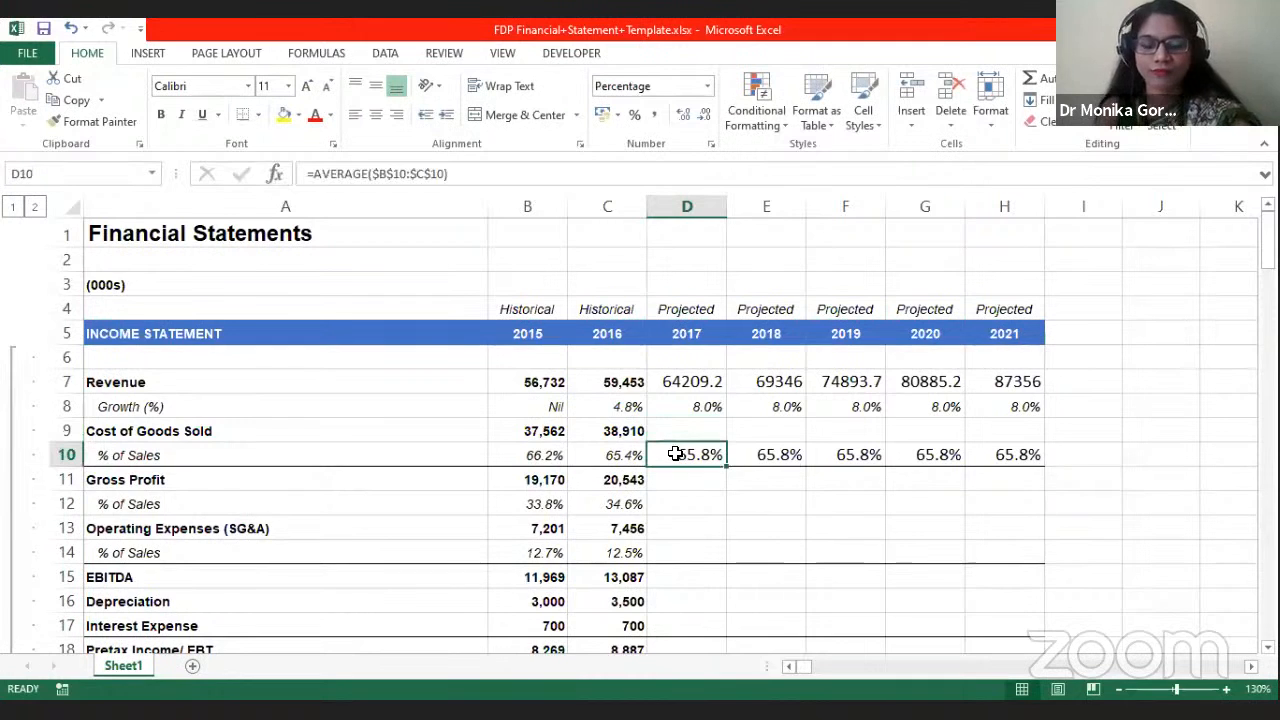
pyautogui.click(634, 459)
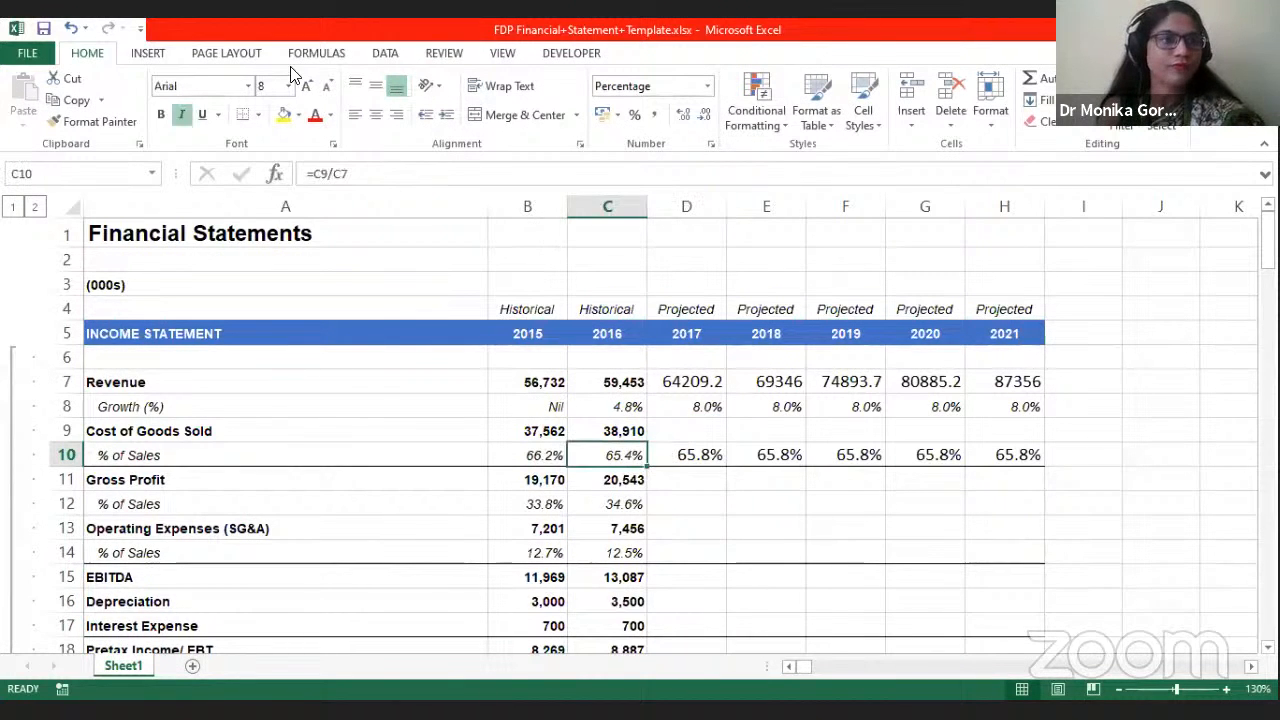
pyautogui.click(97, 121)
pyautogui.moveTo(690, 447); pyautogui.dragTo(1014, 451)
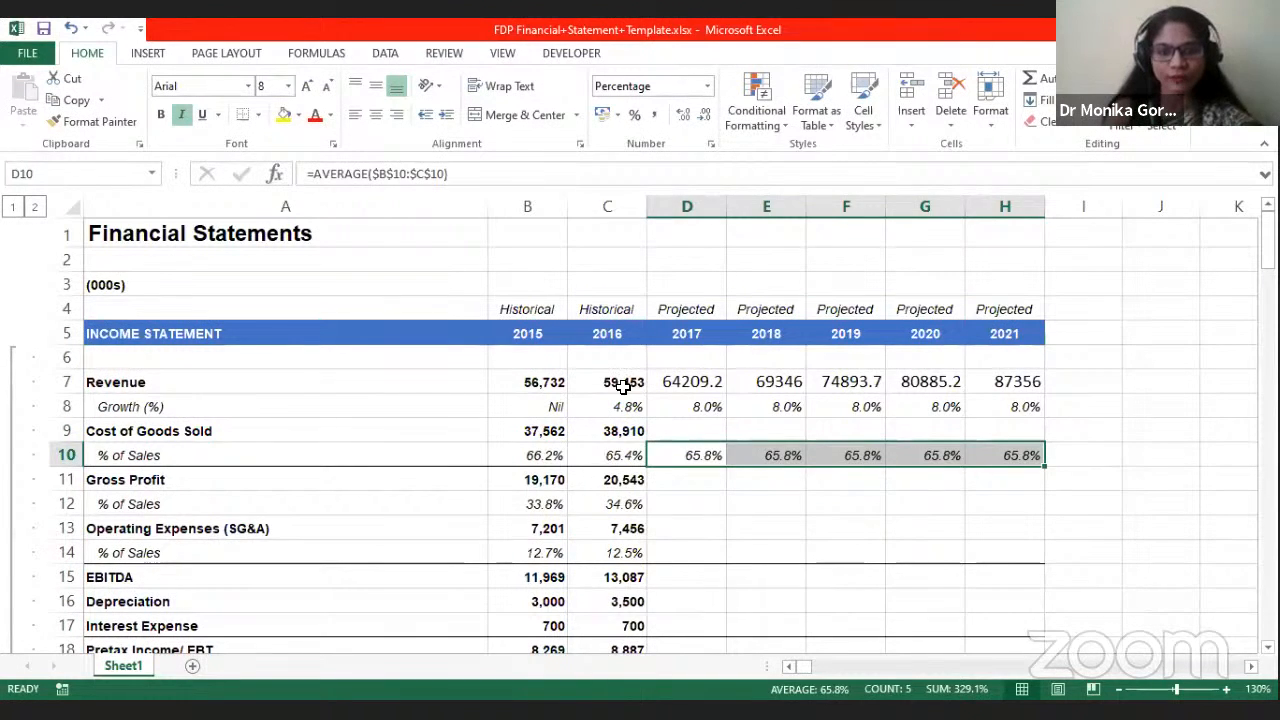
# Step: Enter the 2017 cost of goods sold in D9 as =D7*D10 and fill the formula across 2018 to 2021, through H9
pyautogui.click(607, 459)
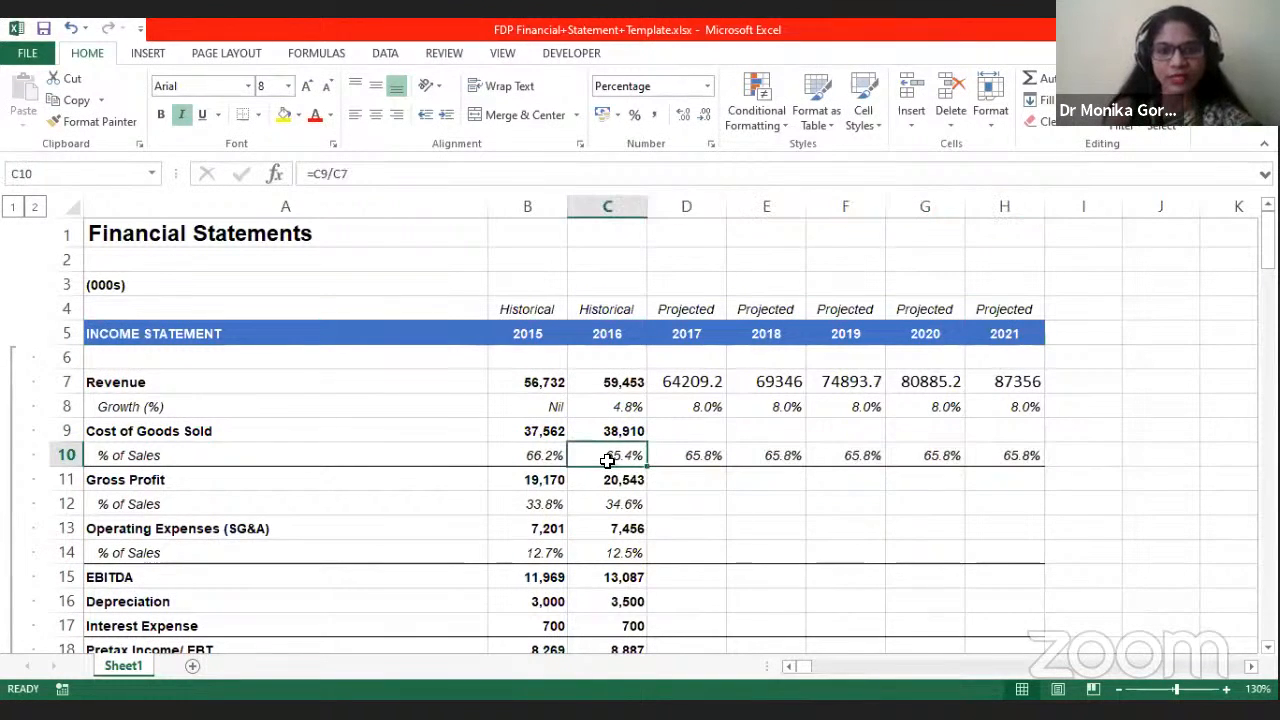
pyautogui.click(617, 382)
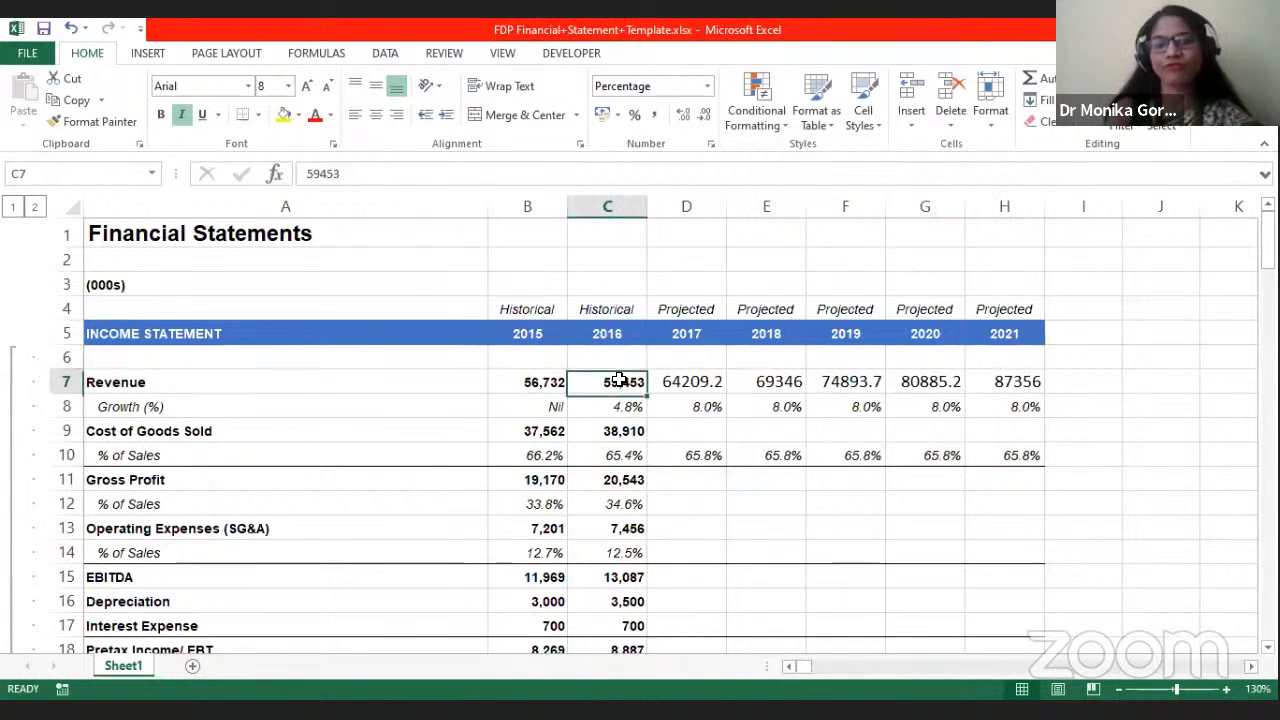
pyautogui.click(692, 435)
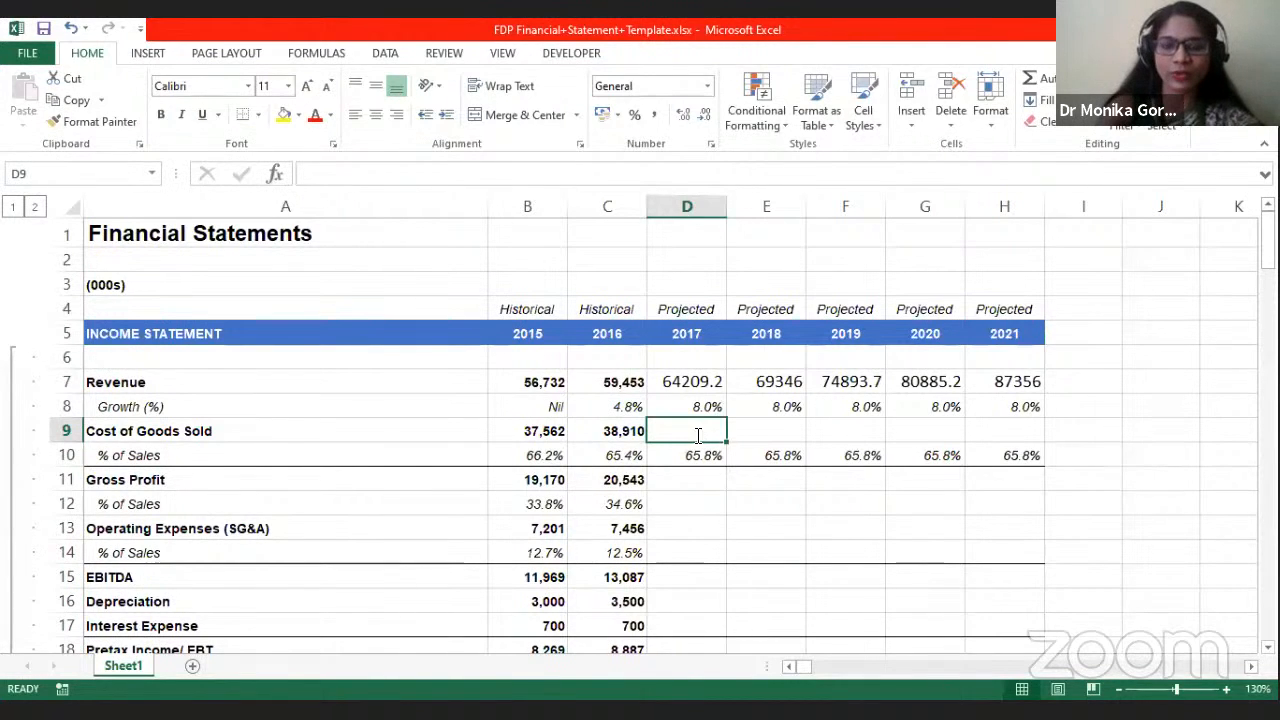
pyautogui.write('=')
pyautogui.click(679, 384)
pyautogui.write('*')
pyautogui.click(691, 457)
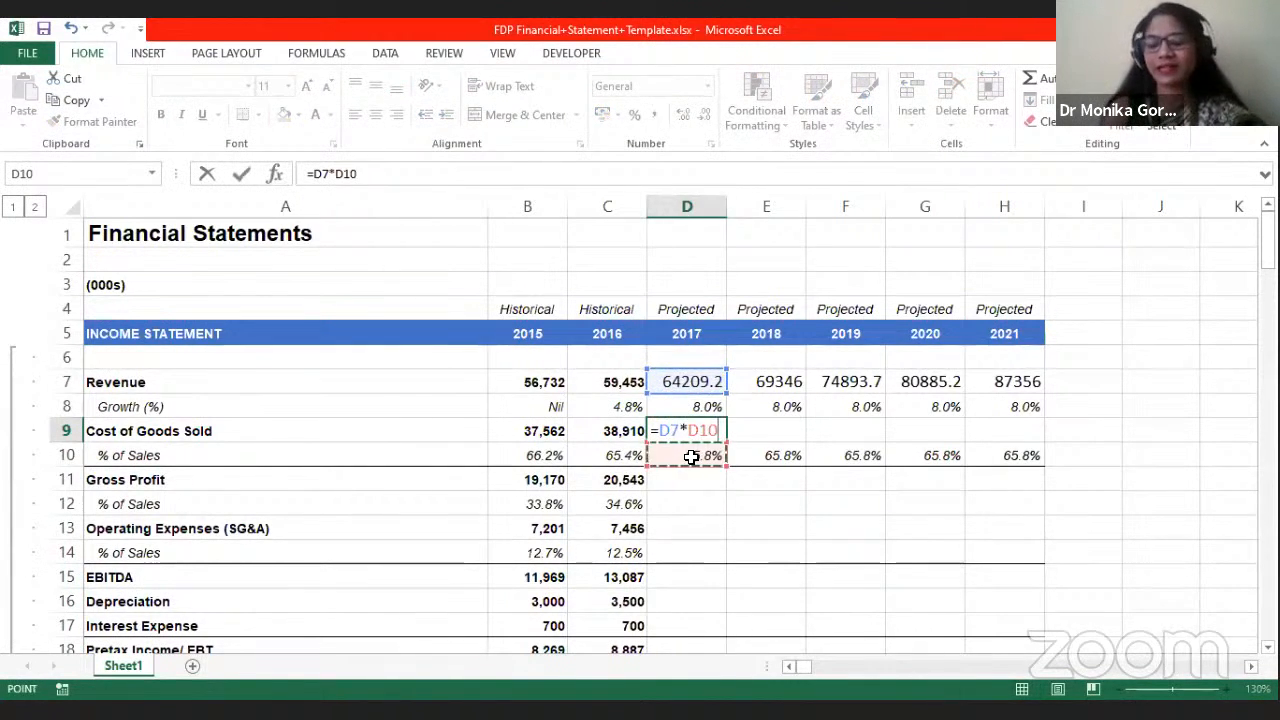
pyautogui.press('Return')
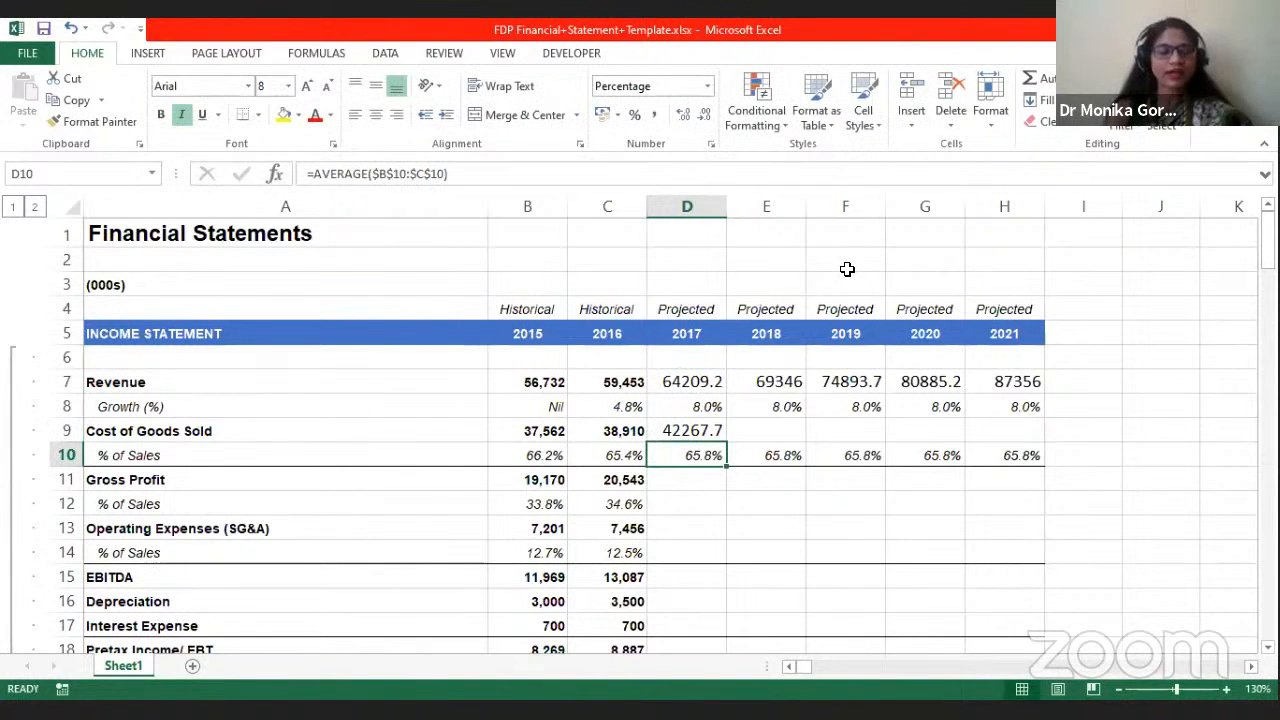
pyautogui.click(722, 431)
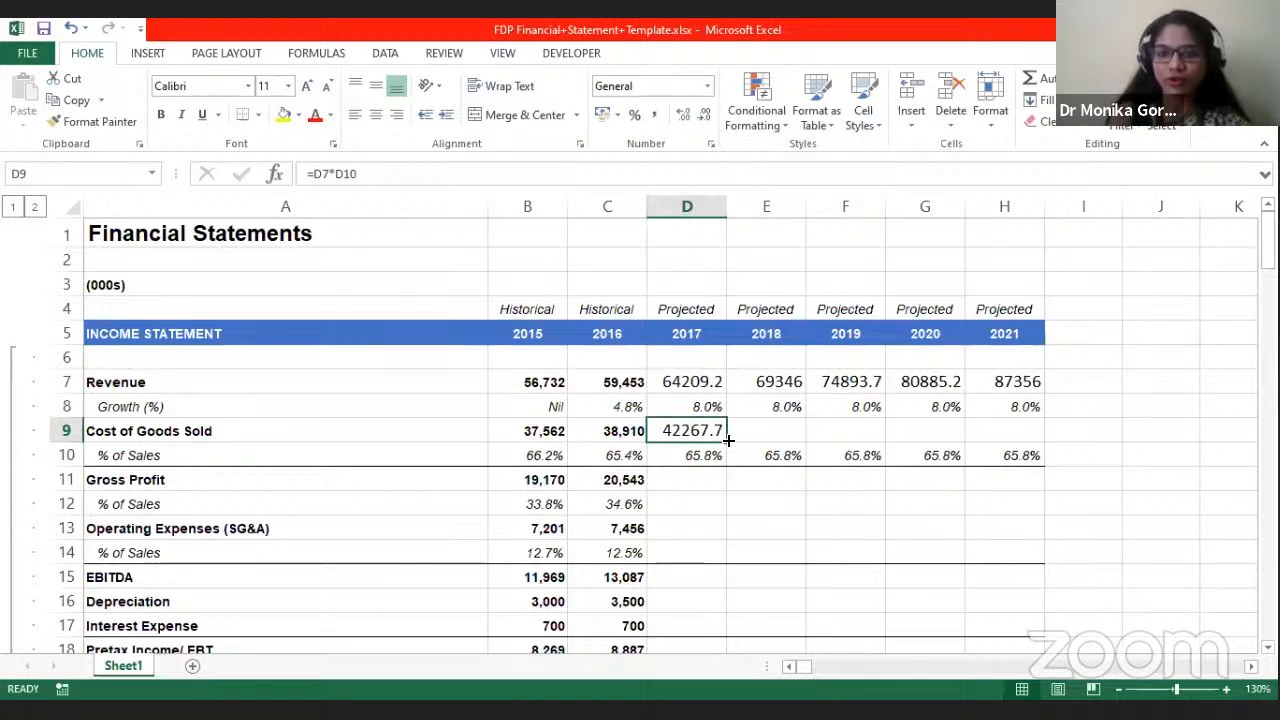
pyautogui.moveTo(731, 440); pyautogui.dragTo(1010, 429)
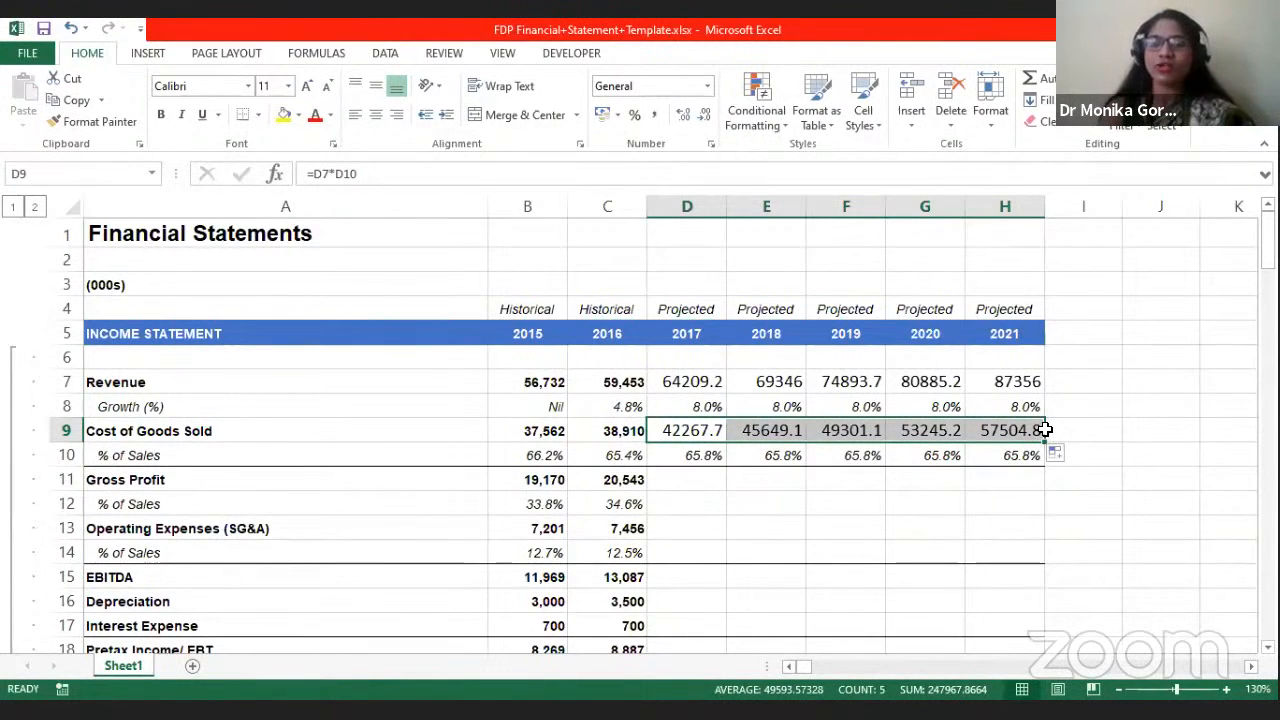
# Step: Enter the 2017 gross profit in D11 as revenue minus cost of goods sold, =D7-D9
pyautogui.click(705, 481)
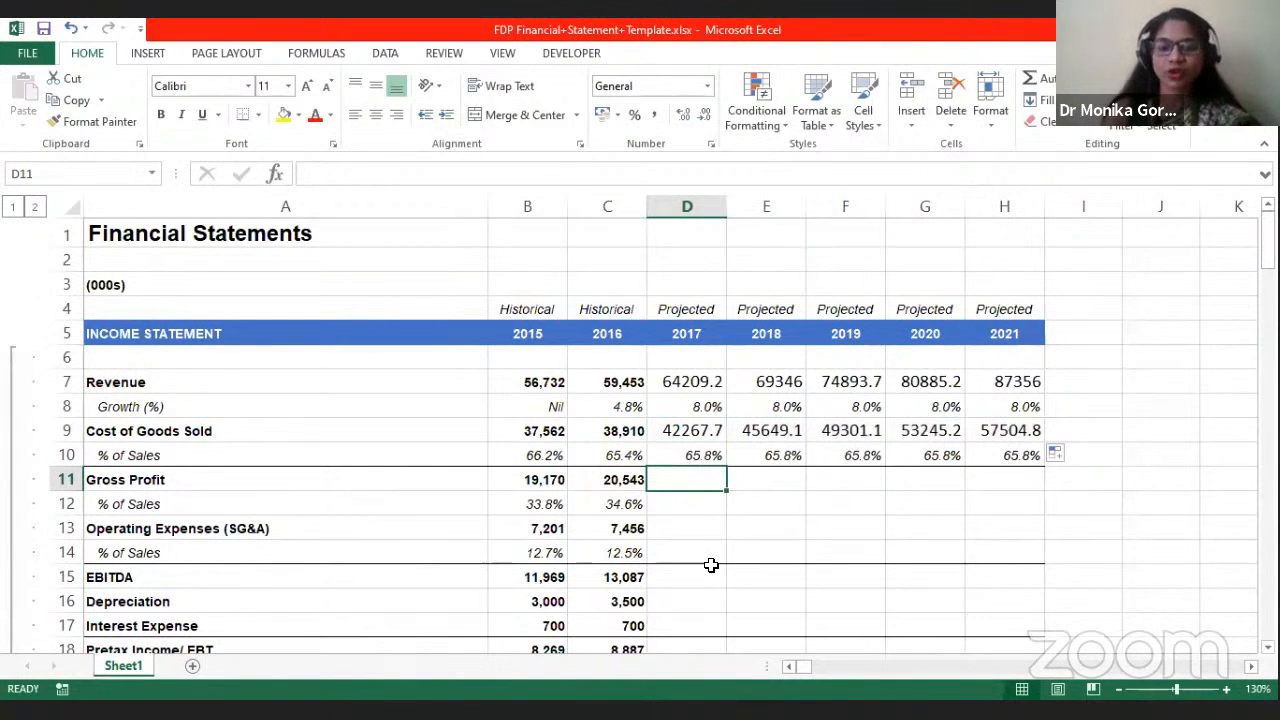
pyautogui.write('=')
pyautogui.press('Up')
pyautogui.press('Up')
pyautogui.press('Up')
pyautogui.press('Up')
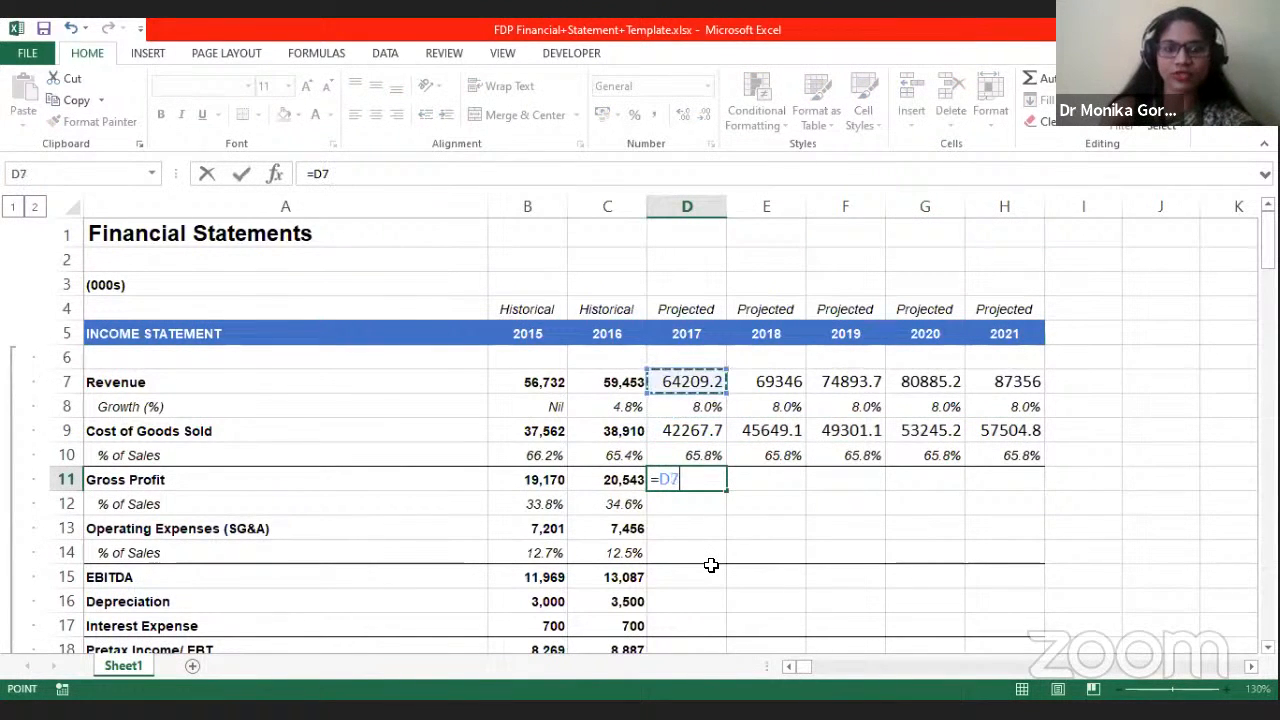
pyautogui.write('-')
pyautogui.press('Up')
pyautogui.press('Up')
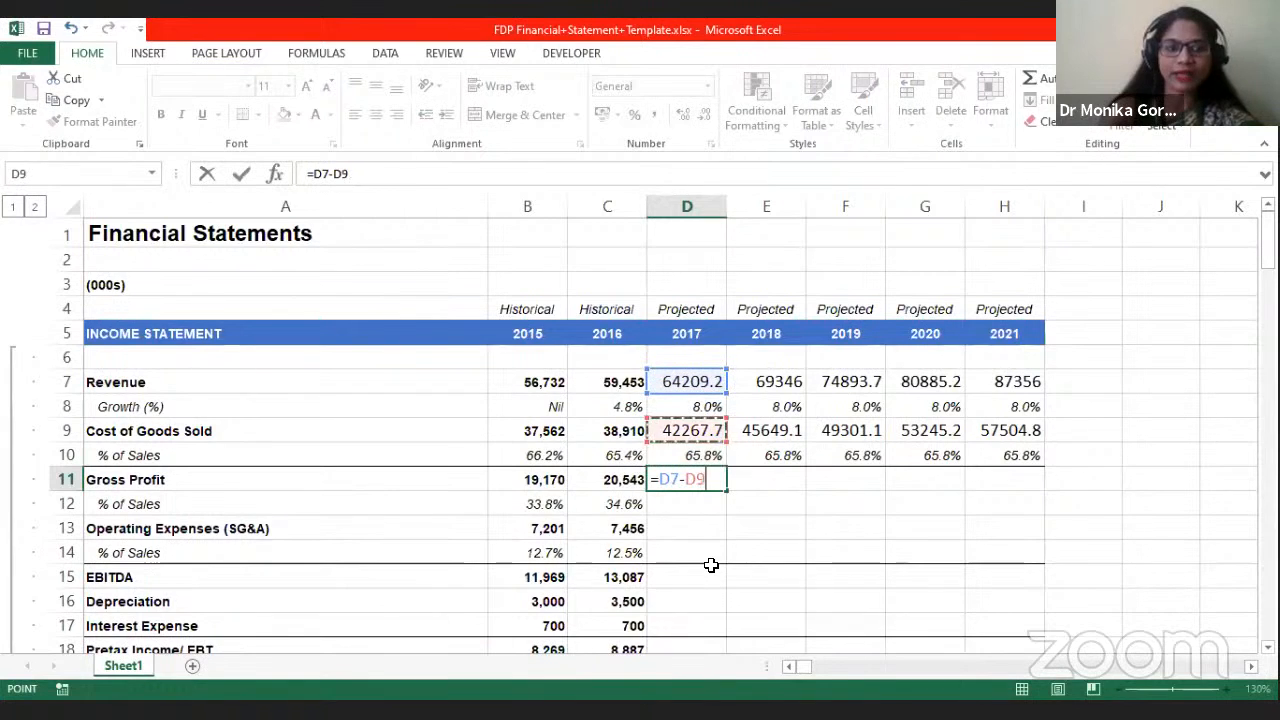
pyautogui.press('Return')
# Step: Review the projected growth rates and the 2017 revenue, cost of goods sold and percentage of sales formulas
pyautogui.moveTo(706, 406); pyautogui.dragTo(1034, 406)
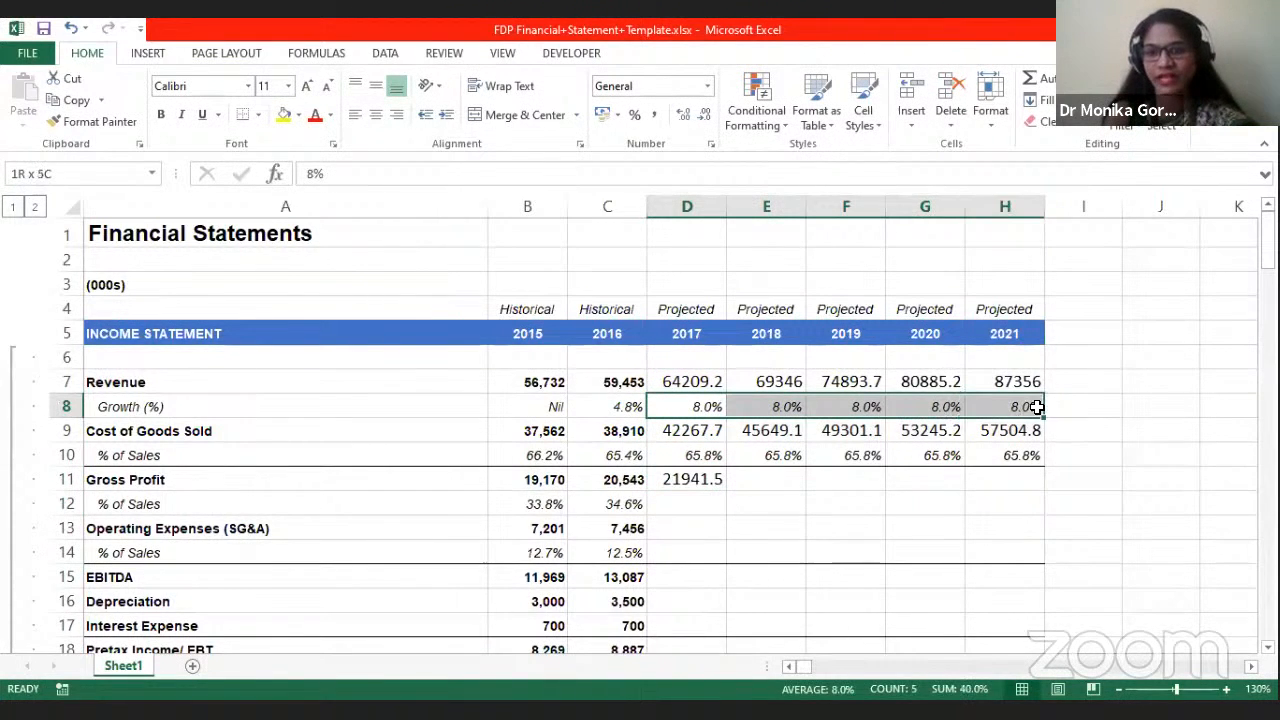
pyautogui.click(692, 455)
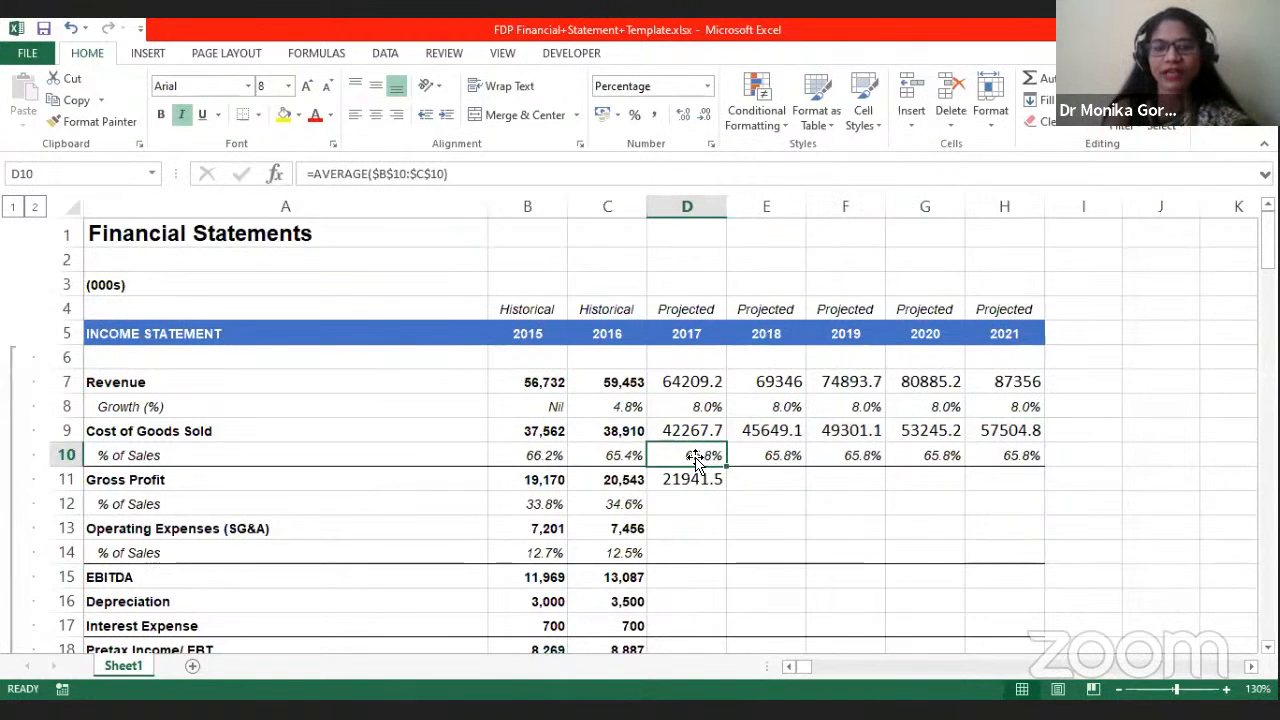
pyautogui.click(687, 380)
pyautogui.click(688, 453)
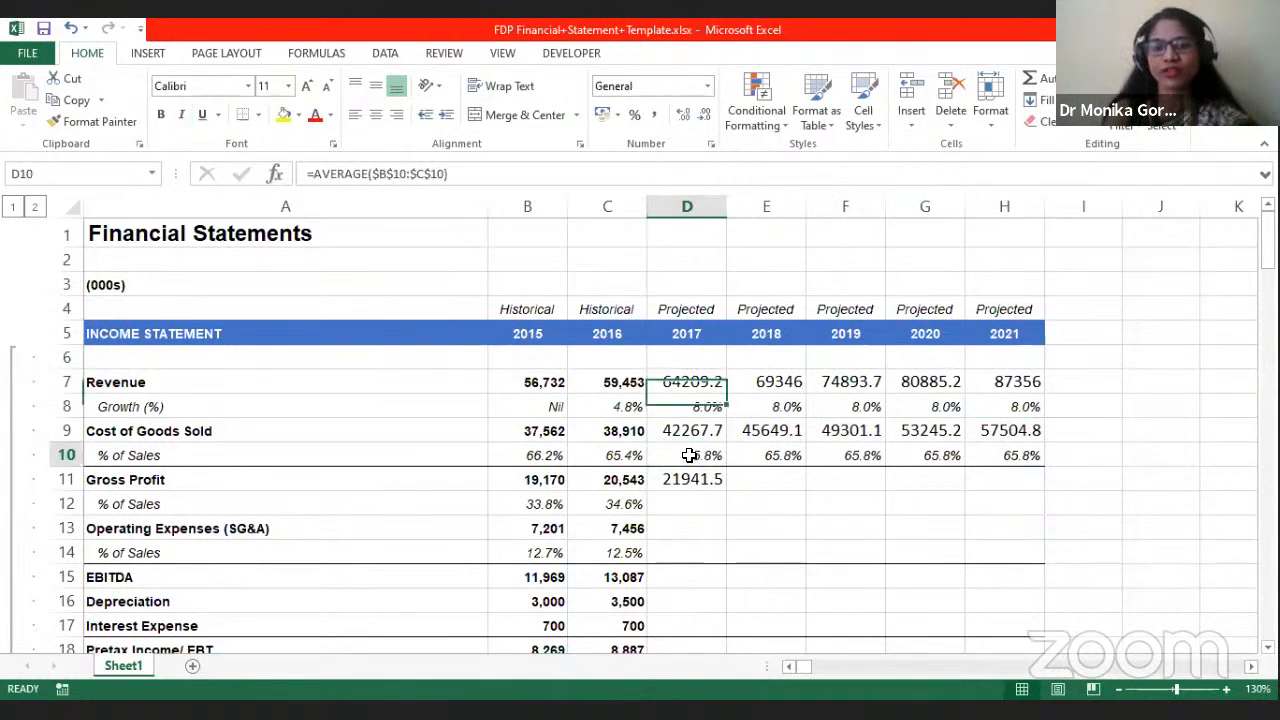
pyautogui.click(690, 380)
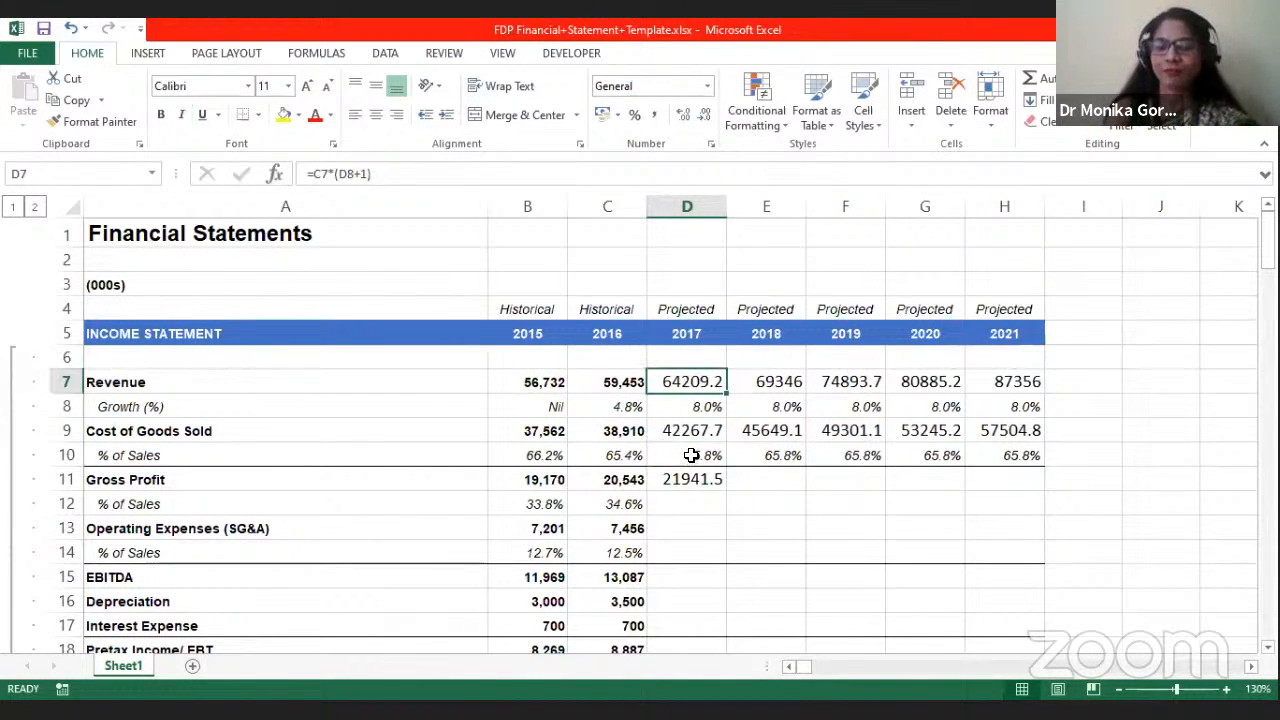
pyautogui.click(691, 455)
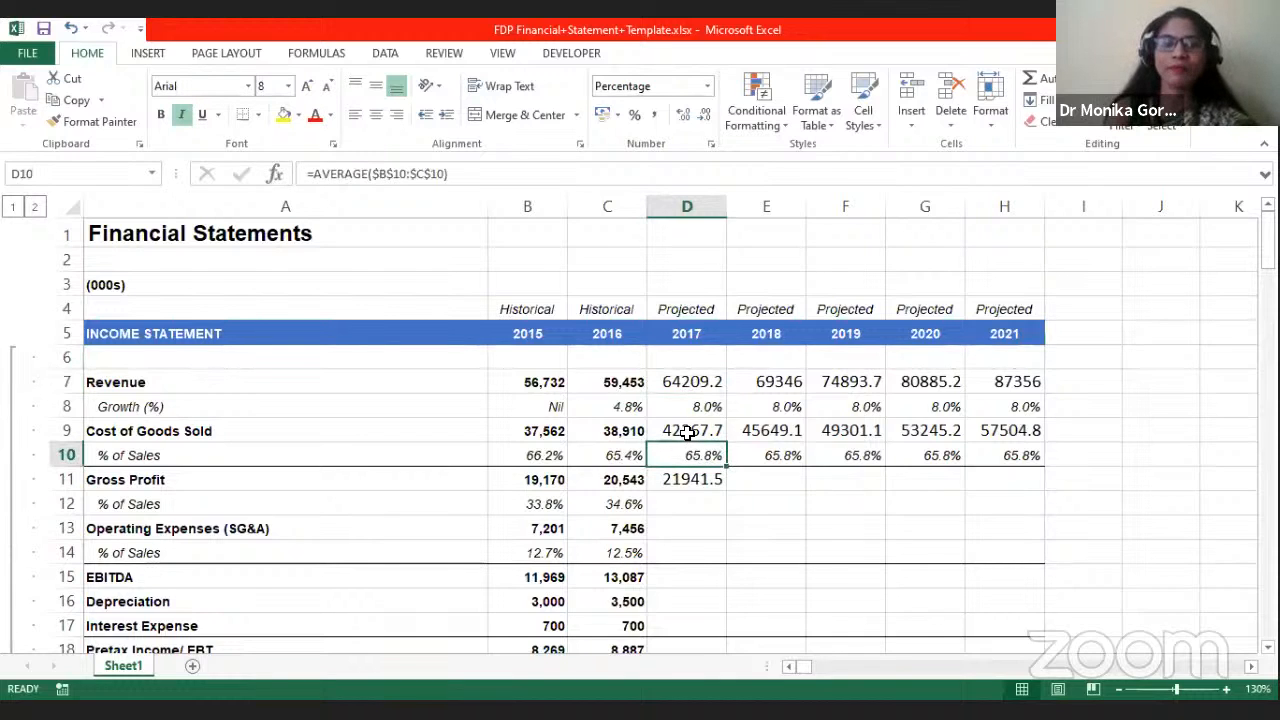
pyautogui.click(688, 432)
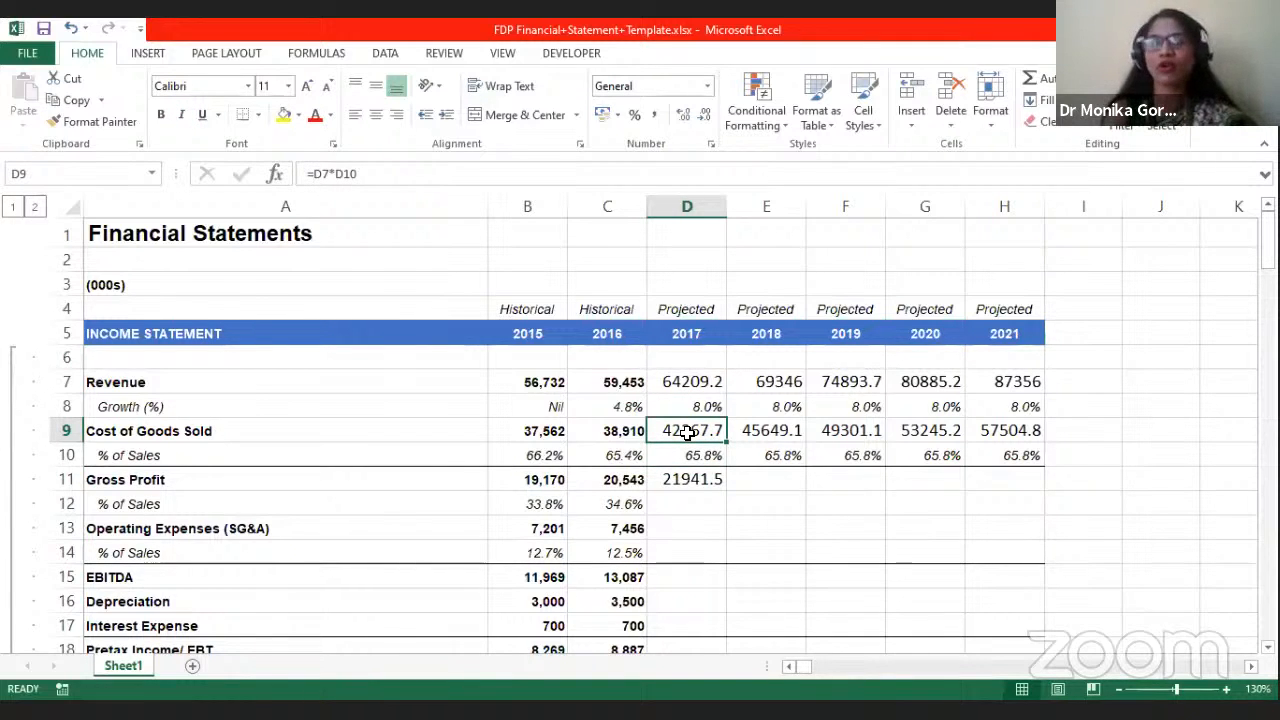
# Step: Fill the gross profit formula from D11 across 2018 to 2021, through H11
pyautogui.click(688, 480)
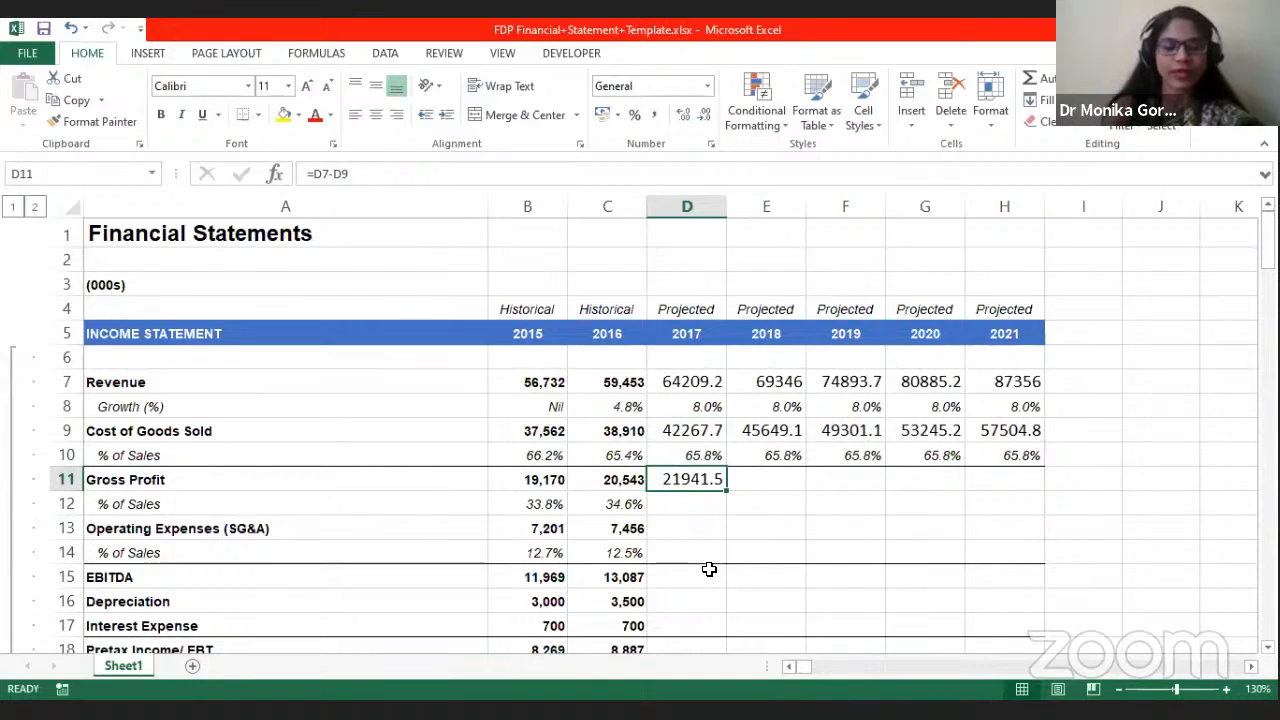
pyautogui.hotkey('shift', 'Right')
pyautogui.hotkey('shift', 'Right')
pyautogui.hotkey('shift', 'Right')
pyautogui.hotkey('shift', 'Right')
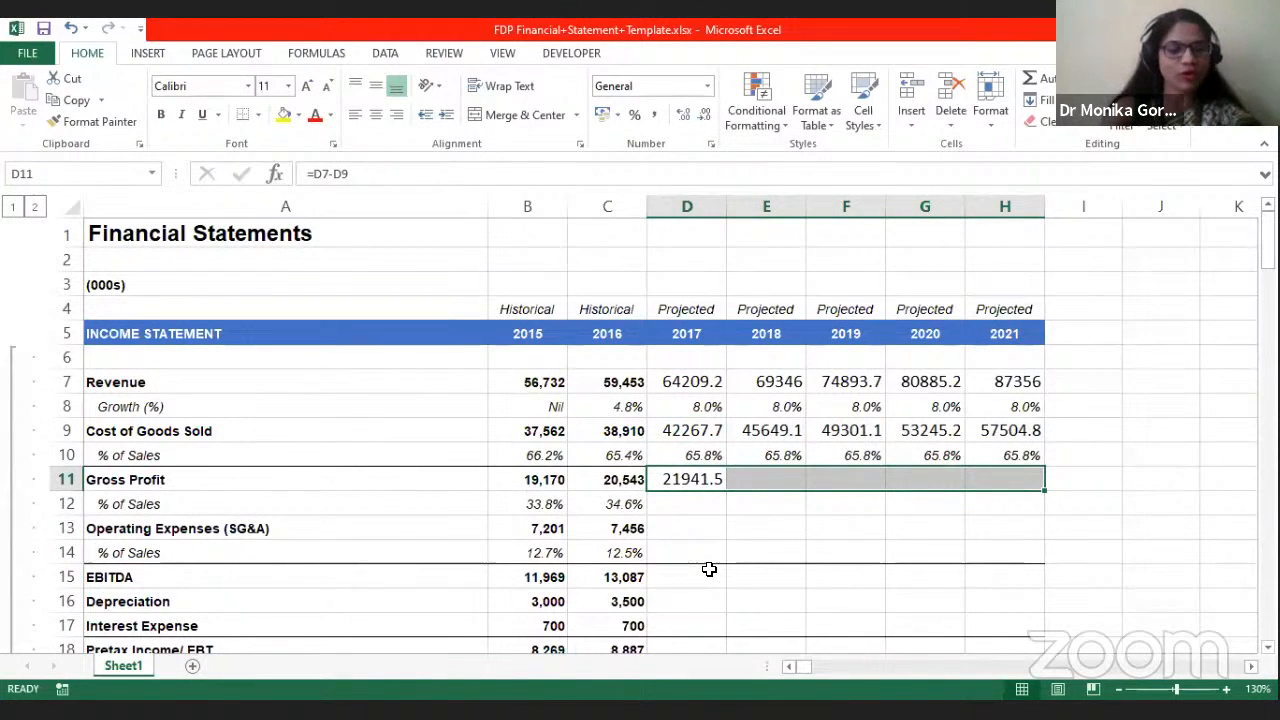
pyautogui.hotkey('ctrl', 'r')
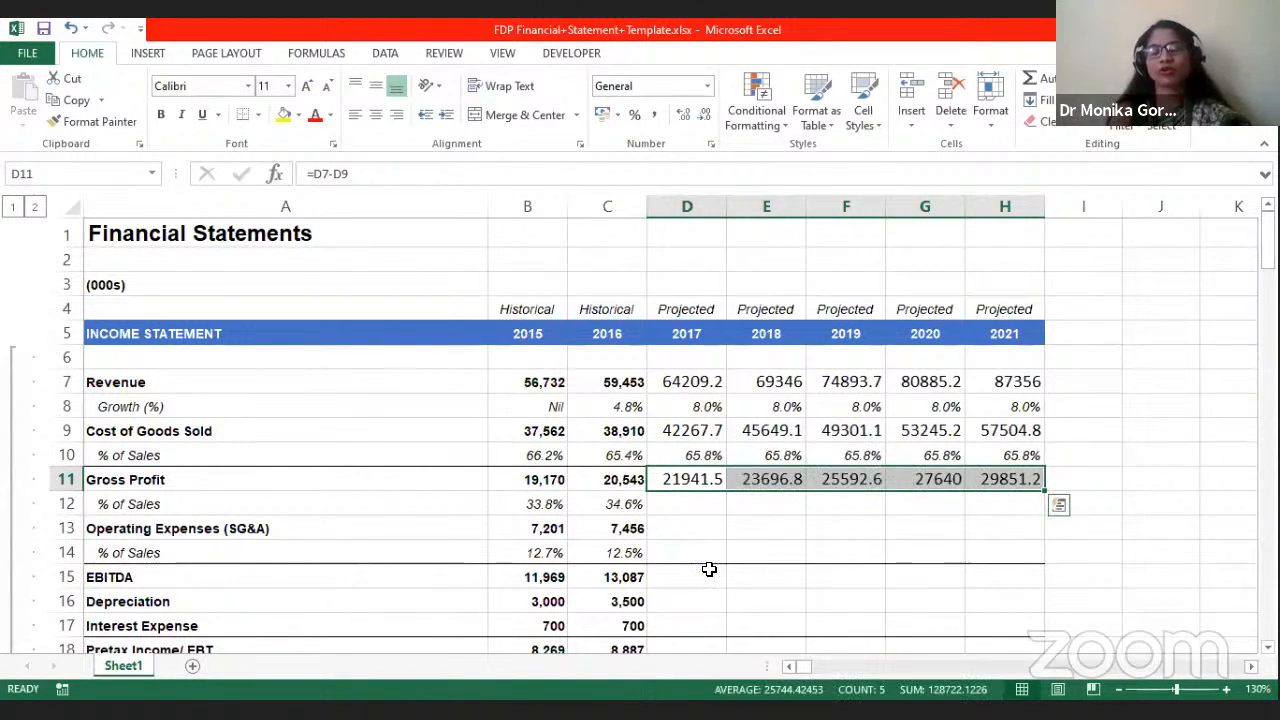
# Step: Enter the 2017 gross profit percentage of sales in D12 as =D11/D7
pyautogui.click(689, 503)
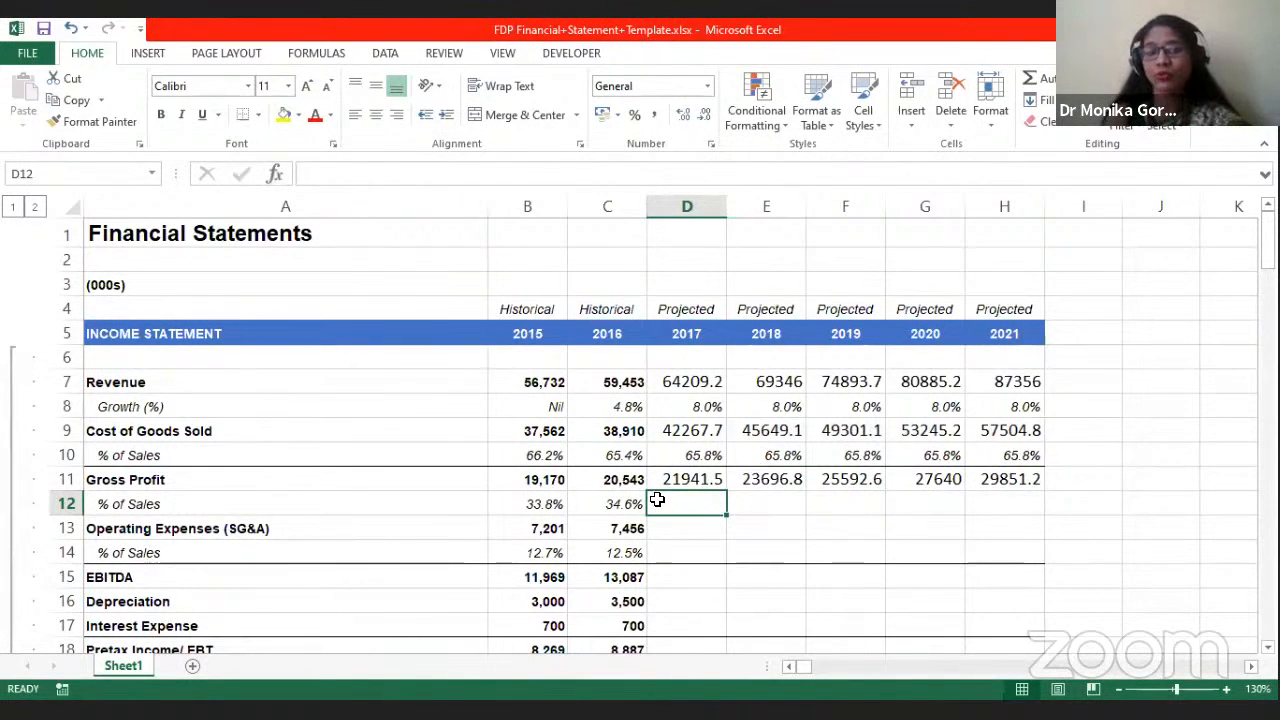
pyautogui.click(673, 480)
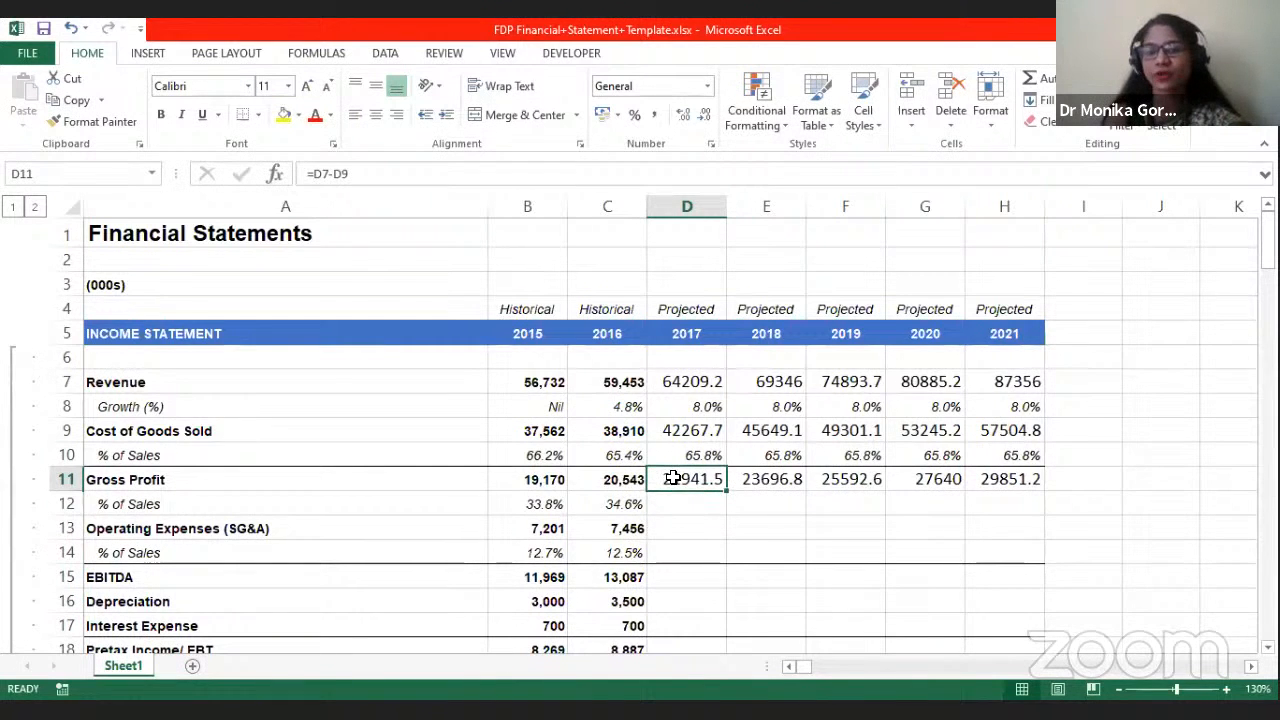
pyautogui.click(690, 384)
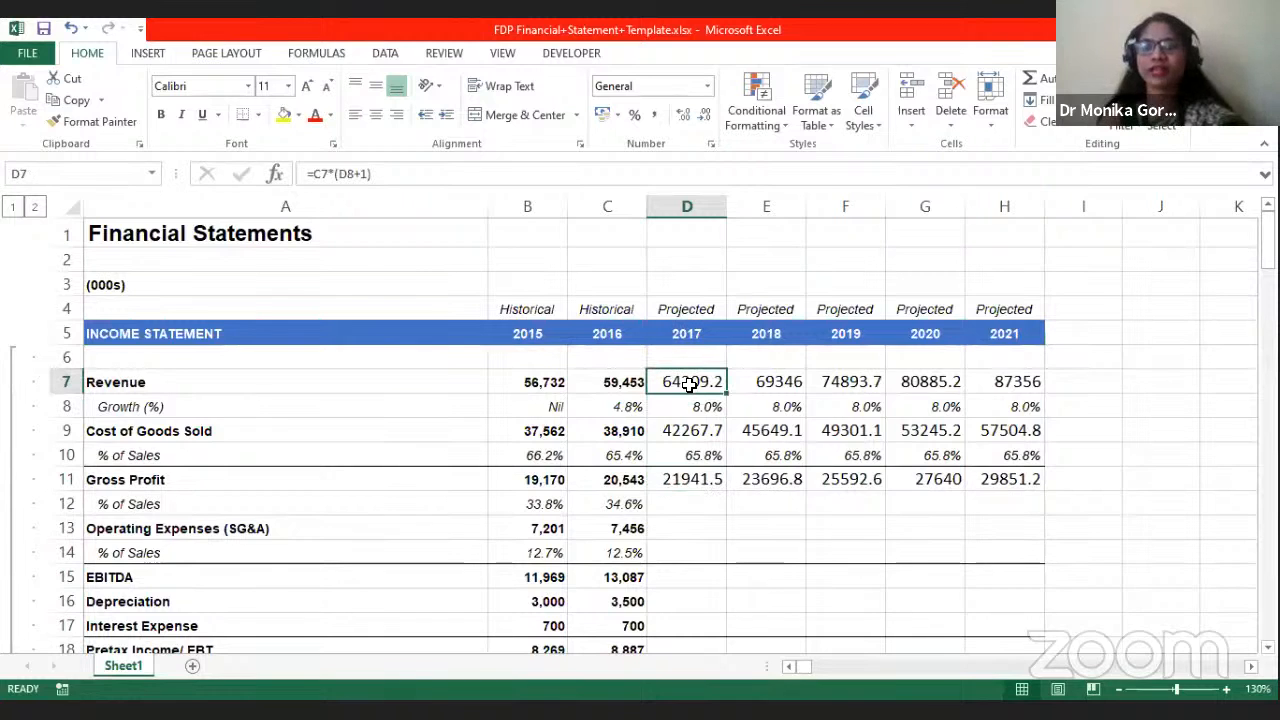
pyautogui.click(680, 502)
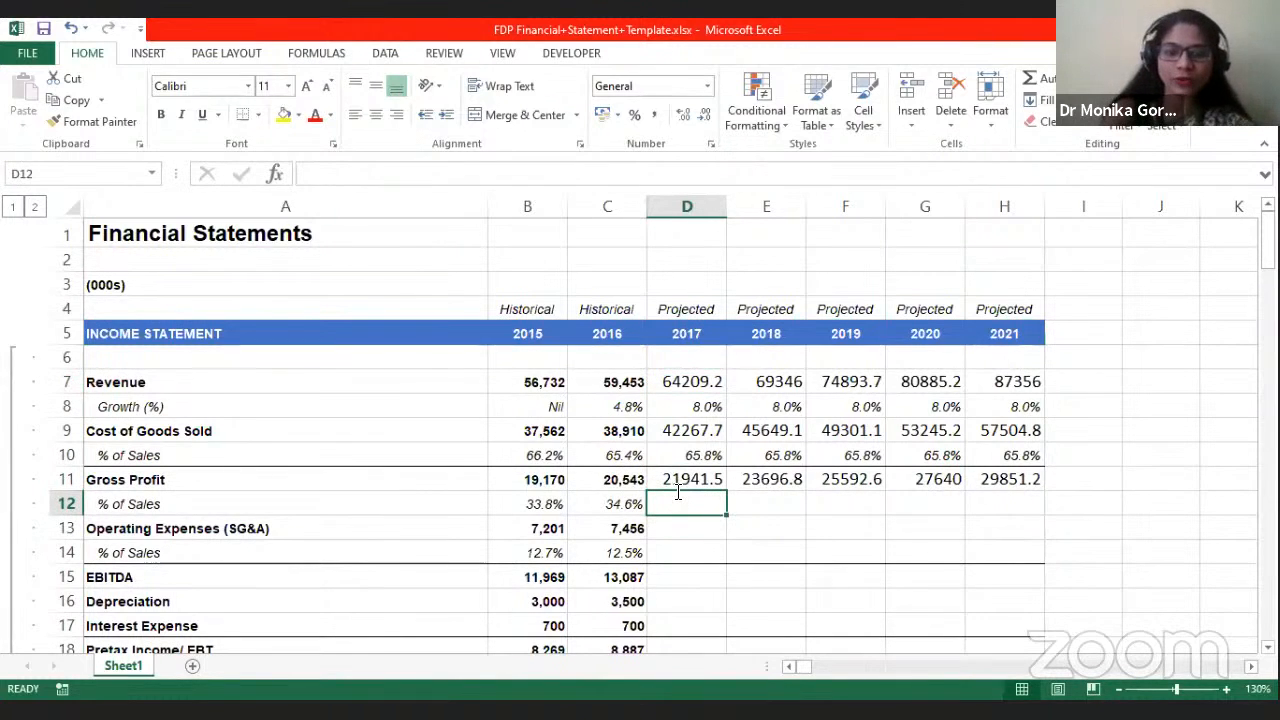
pyautogui.write('=')
pyautogui.click(683, 483)
pyautogui.write('/')
pyautogui.click(692, 381)
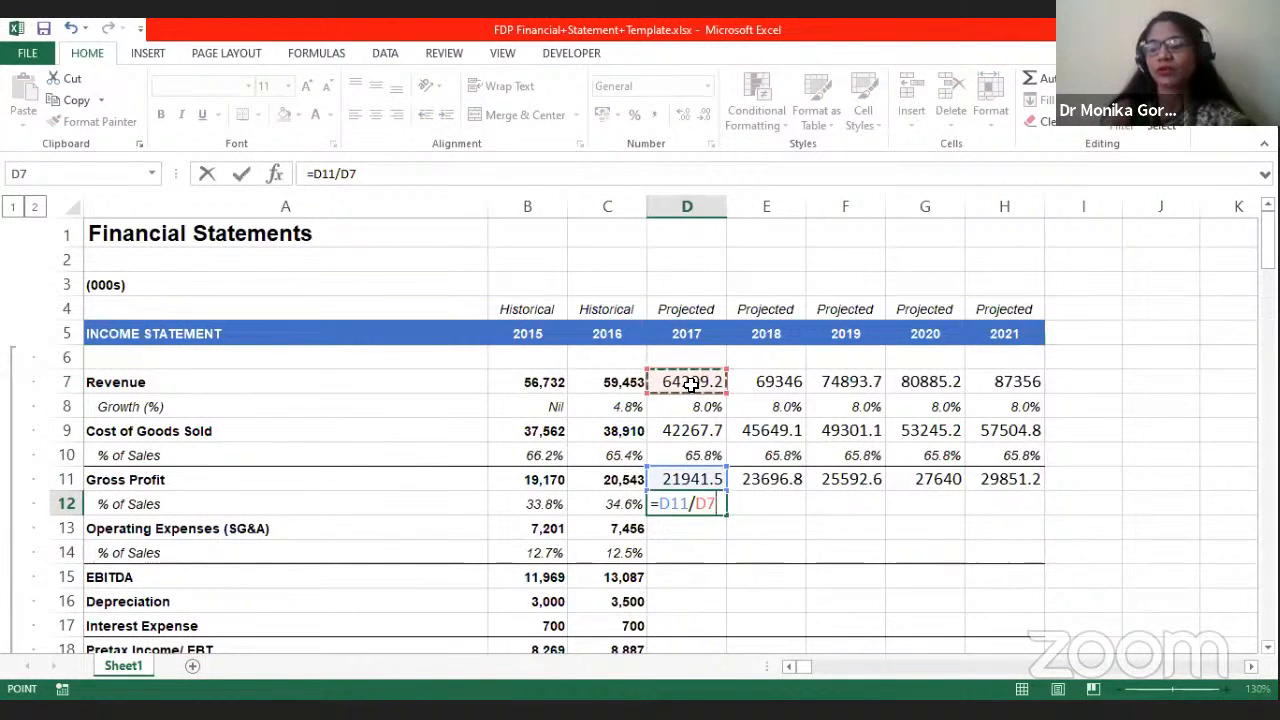
pyautogui.press('Return')
# Step: Copy the formatting of the 2016 gross profit percentage in C12 onto D12
pyautogui.click(675, 508)
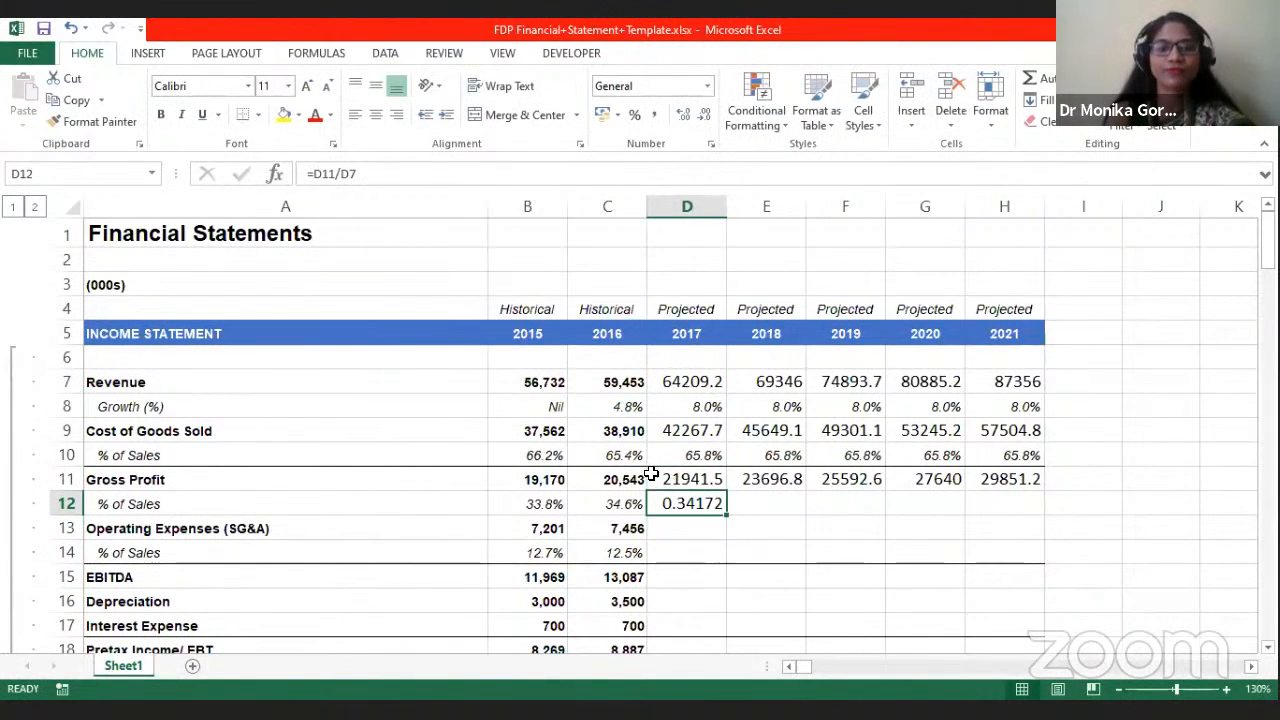
pyautogui.click(632, 508)
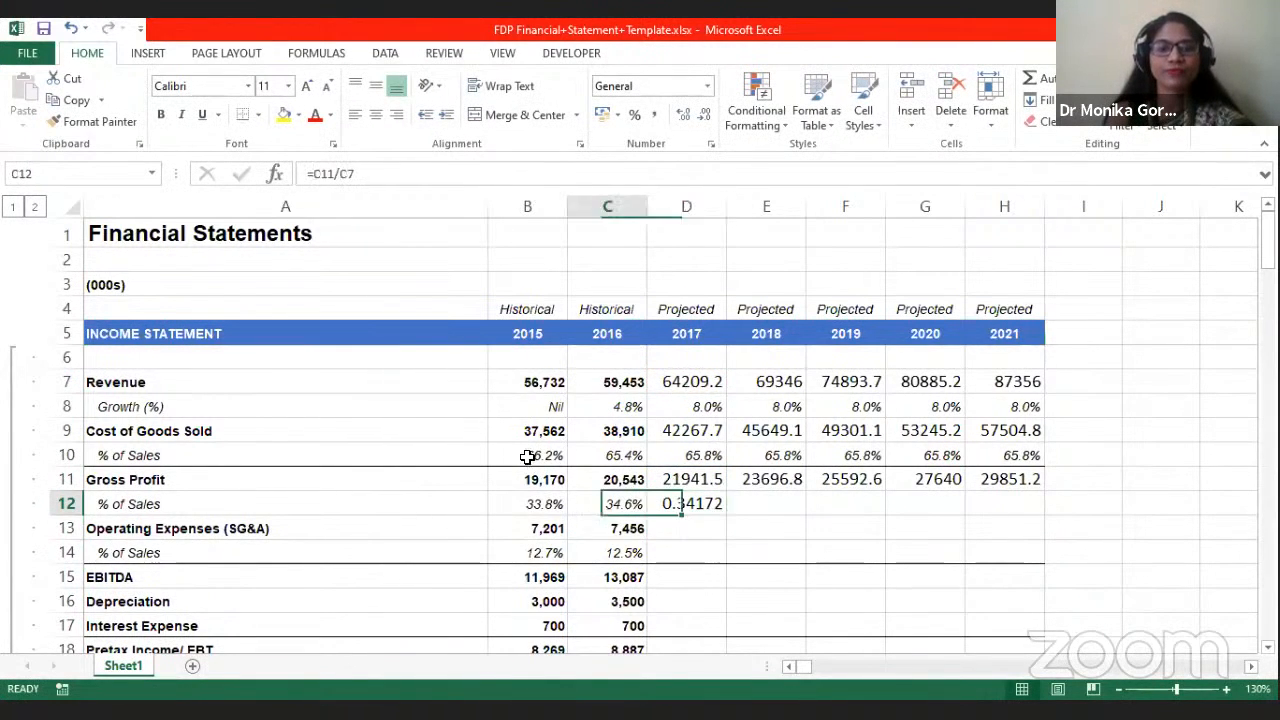
pyautogui.click(84, 122)
pyautogui.click(692, 503)
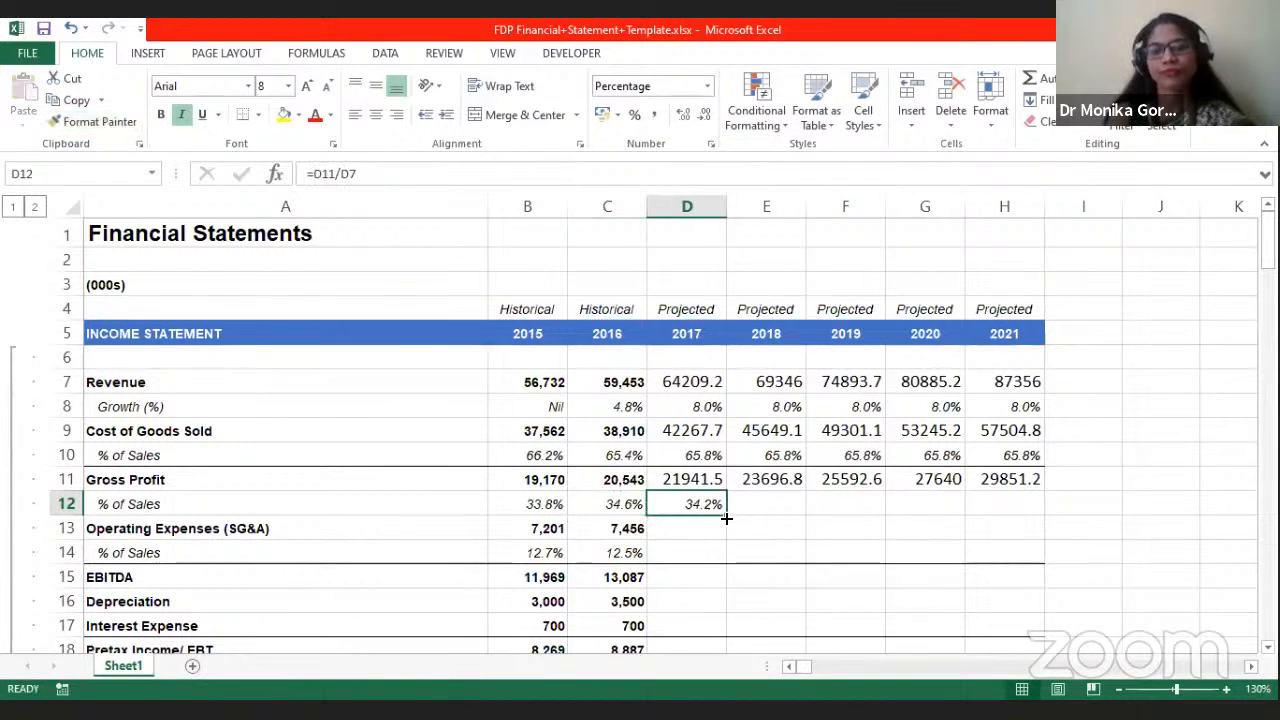
pyautogui.moveTo(728, 516); pyautogui.dragTo(1030, 508)
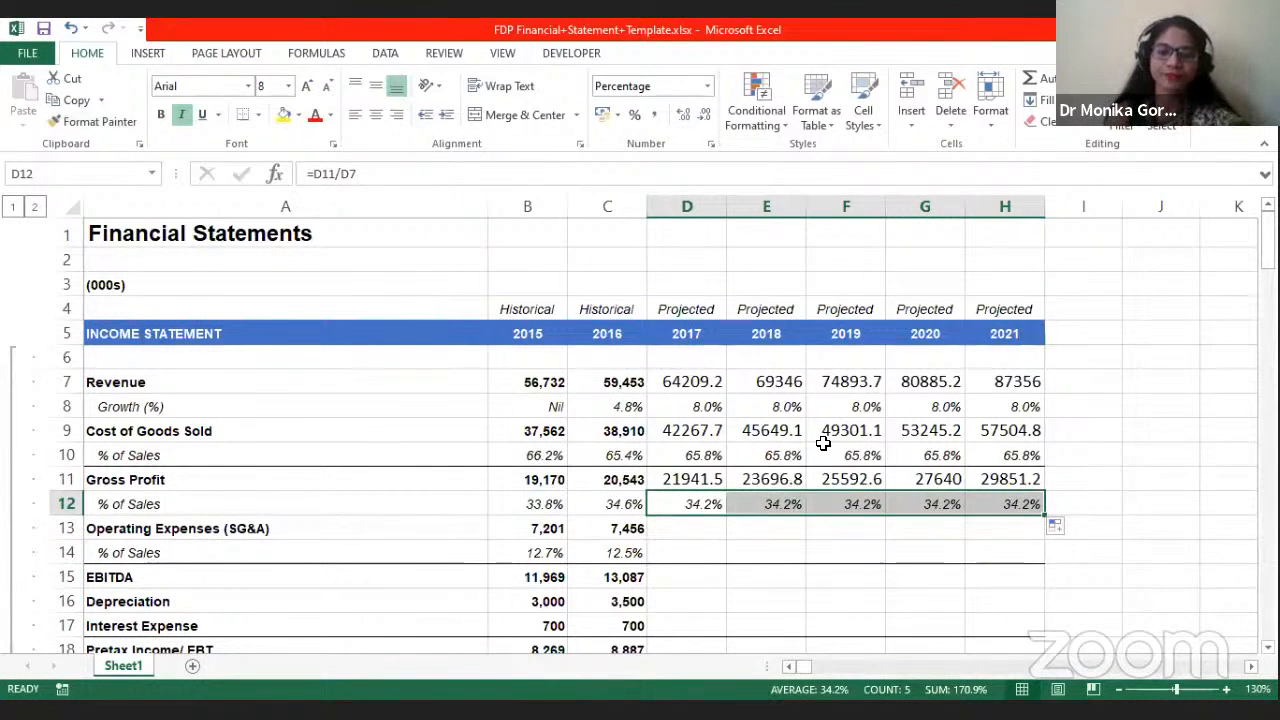
pyautogui.moveTo(783, 508); pyautogui.dragTo(996, 502)
pyautogui.press('Delete')
pyautogui.click(837, 569)
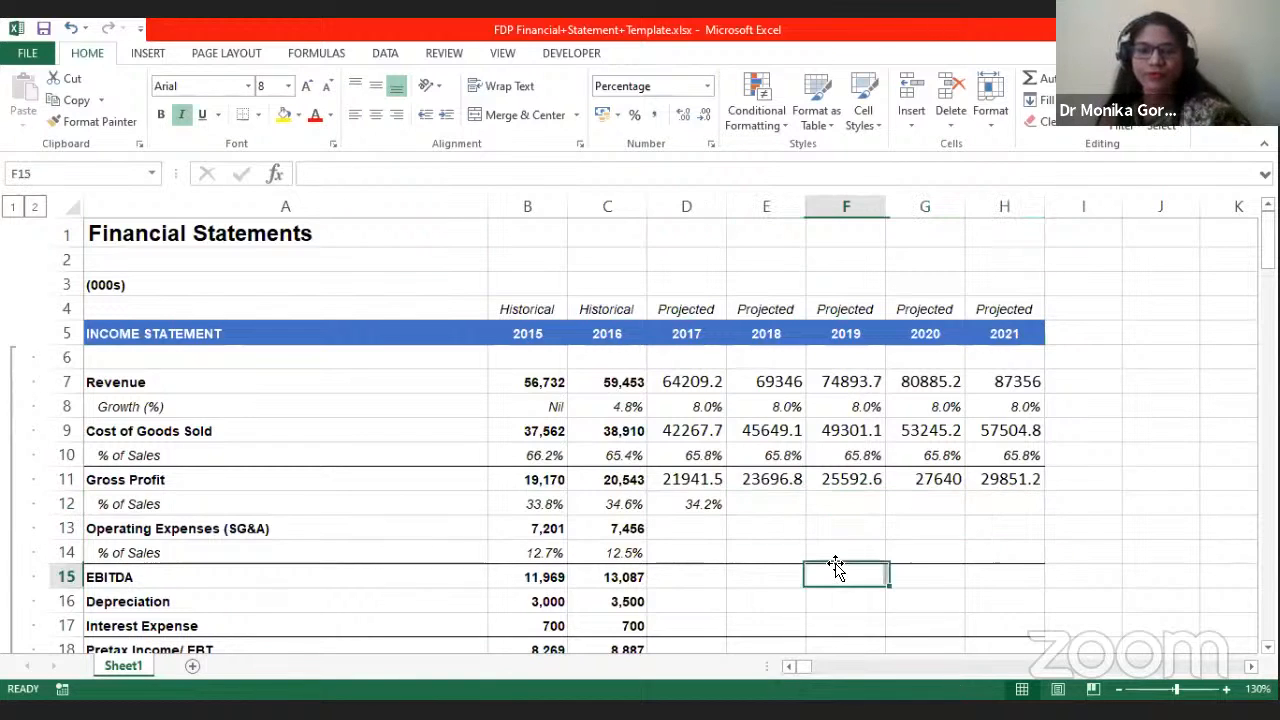
# Step: Fill the gross profit percentage formula from D12 across 2018 to 2021, through H12
pyautogui.click(694, 506)
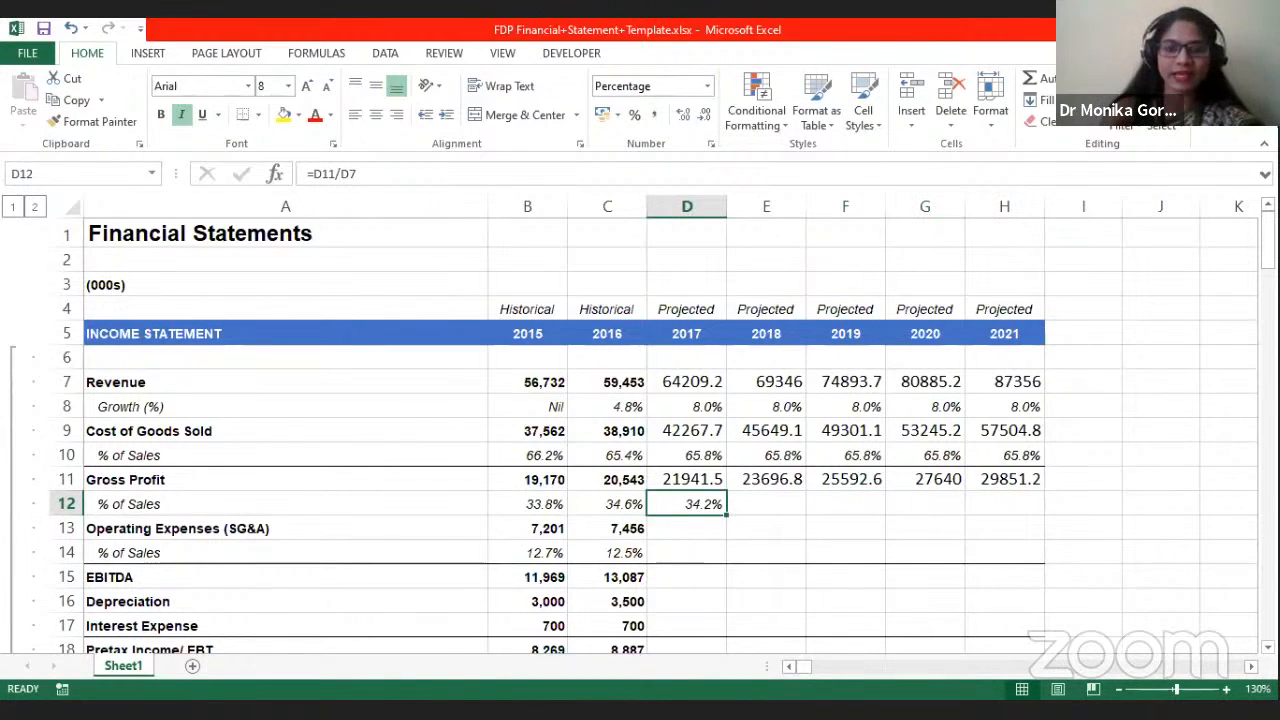
pyautogui.hotkey('shift', 'Right')
pyautogui.hotkey('shift', 'Right')
pyautogui.hotkey('shift', 'Right')
pyautogui.hotkey('shift', 'Right')
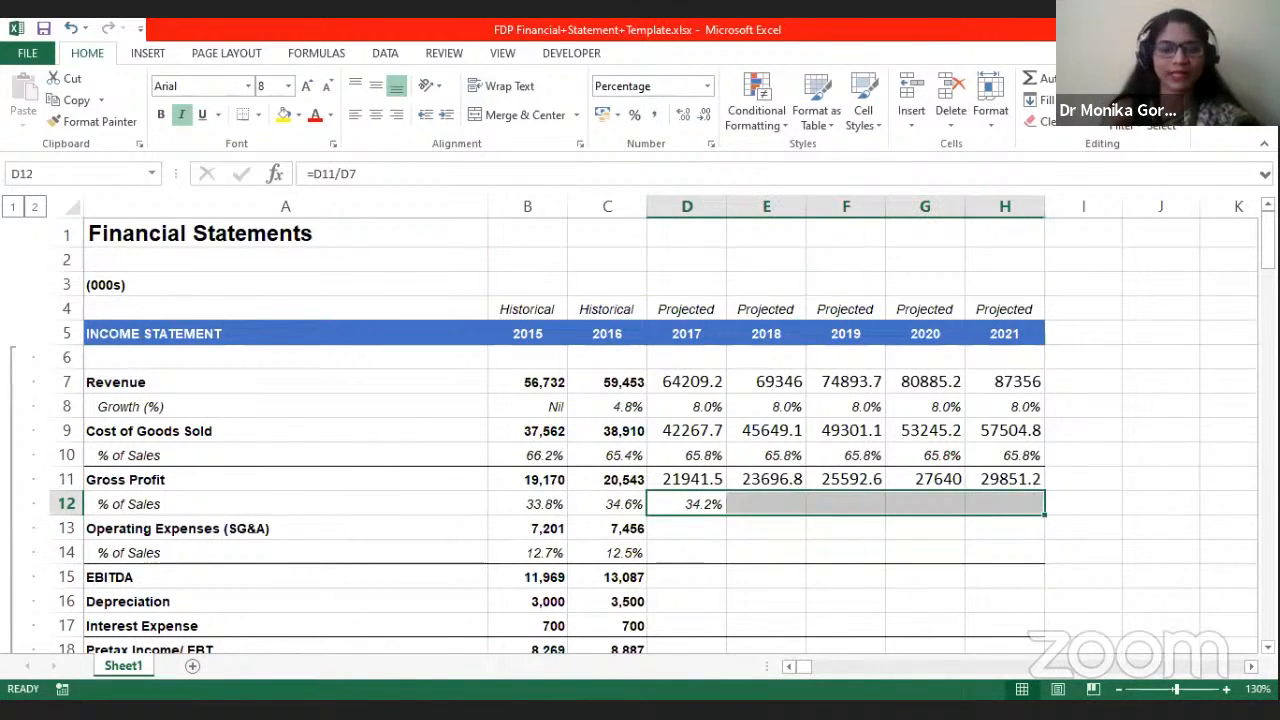
pyautogui.hotkey('ctrl', 'r')
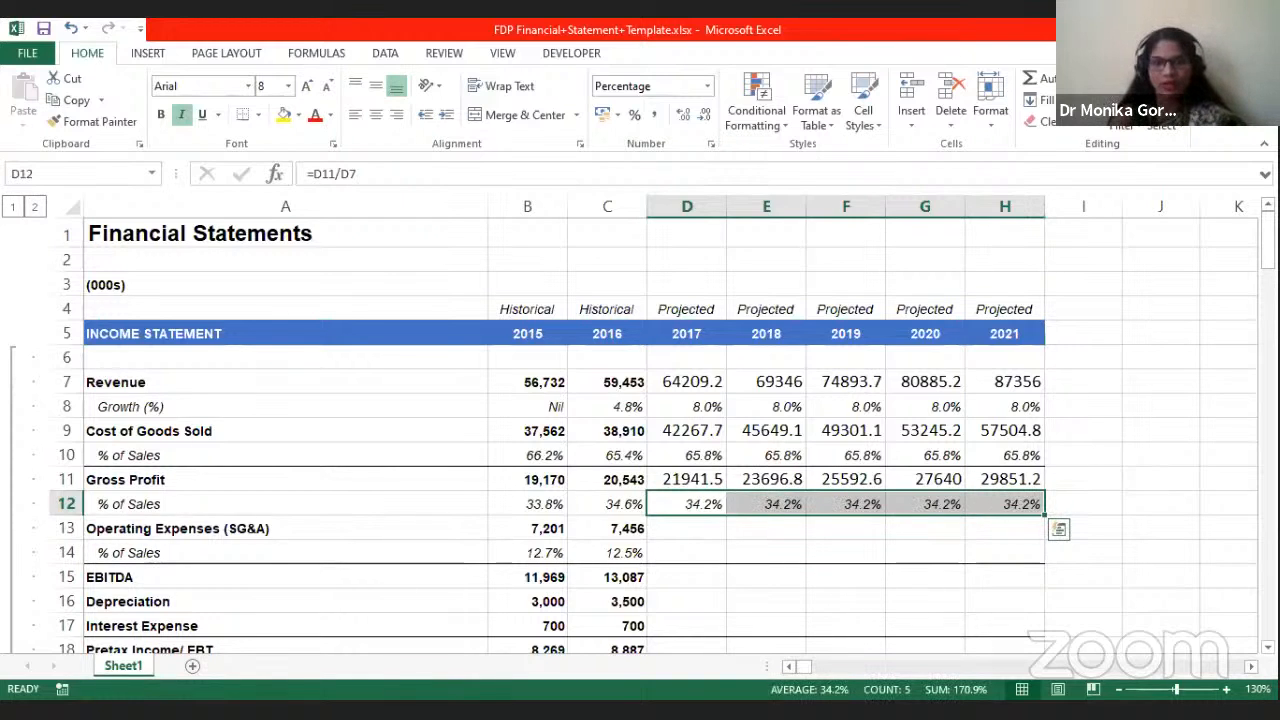
# Step: Highlight the 2017 operating expenses cell D13 with yellow fill
pyautogui.click(679, 536)
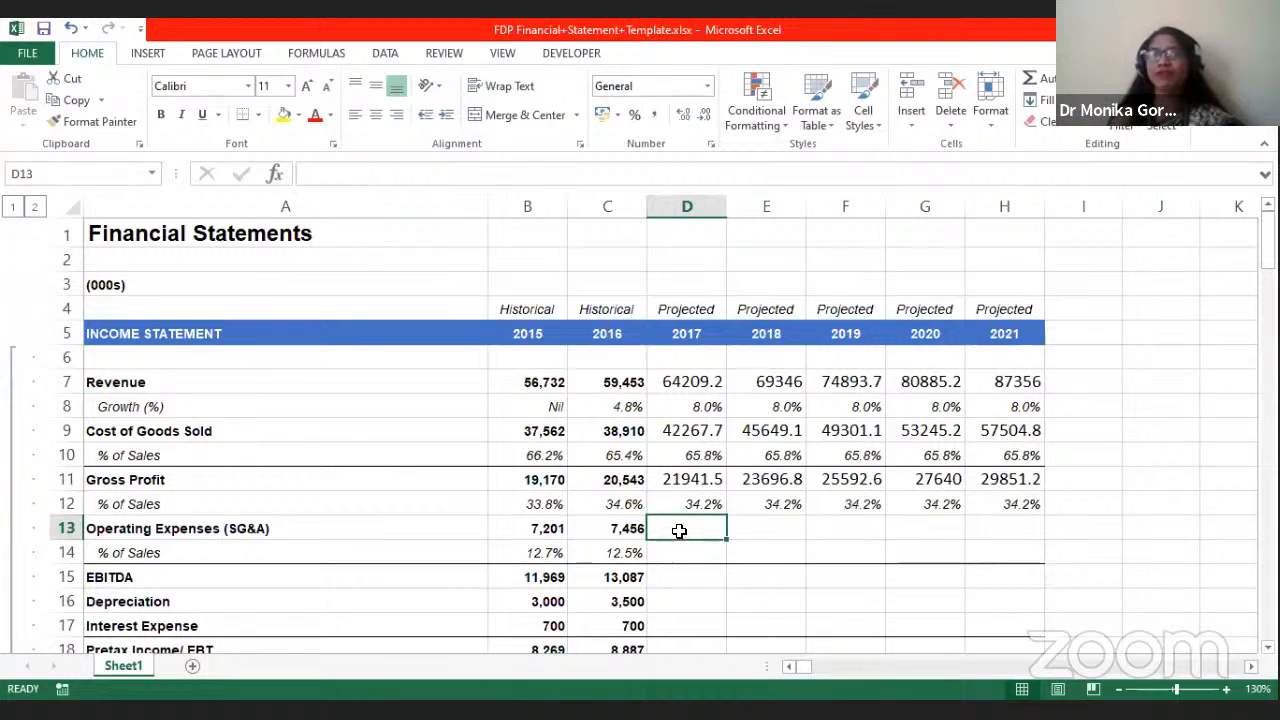
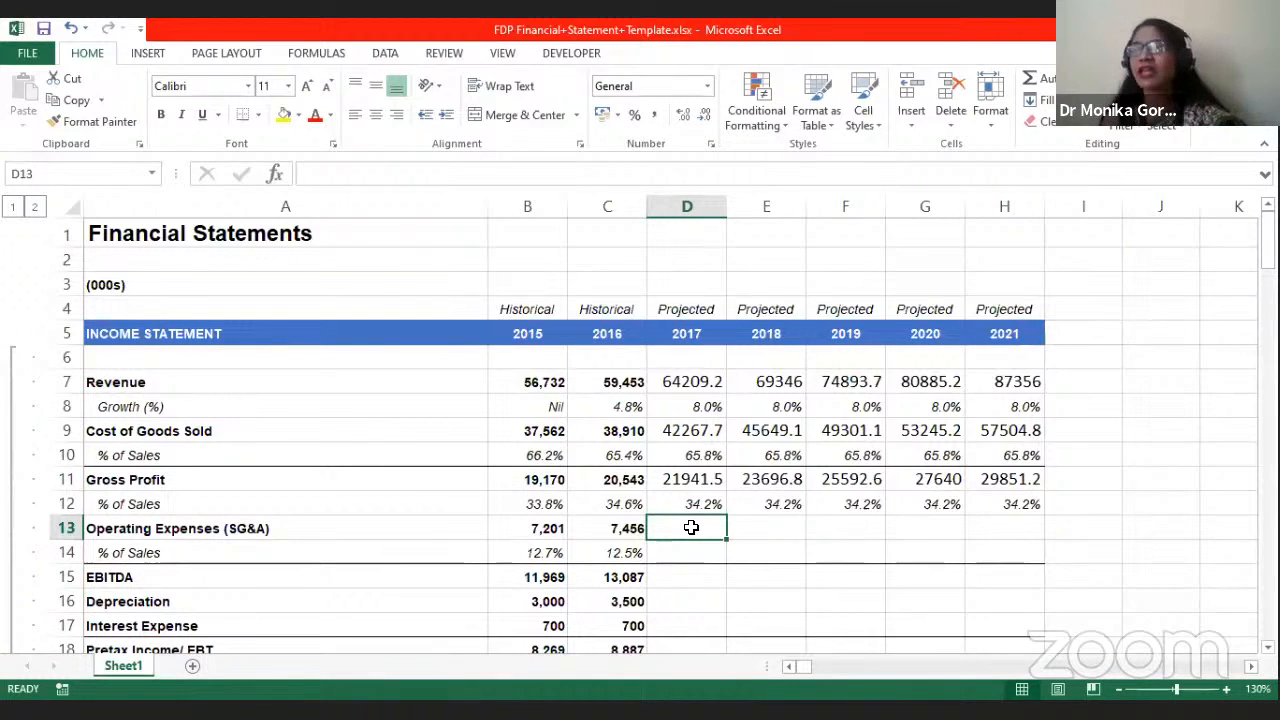
pyautogui.click(686, 550)
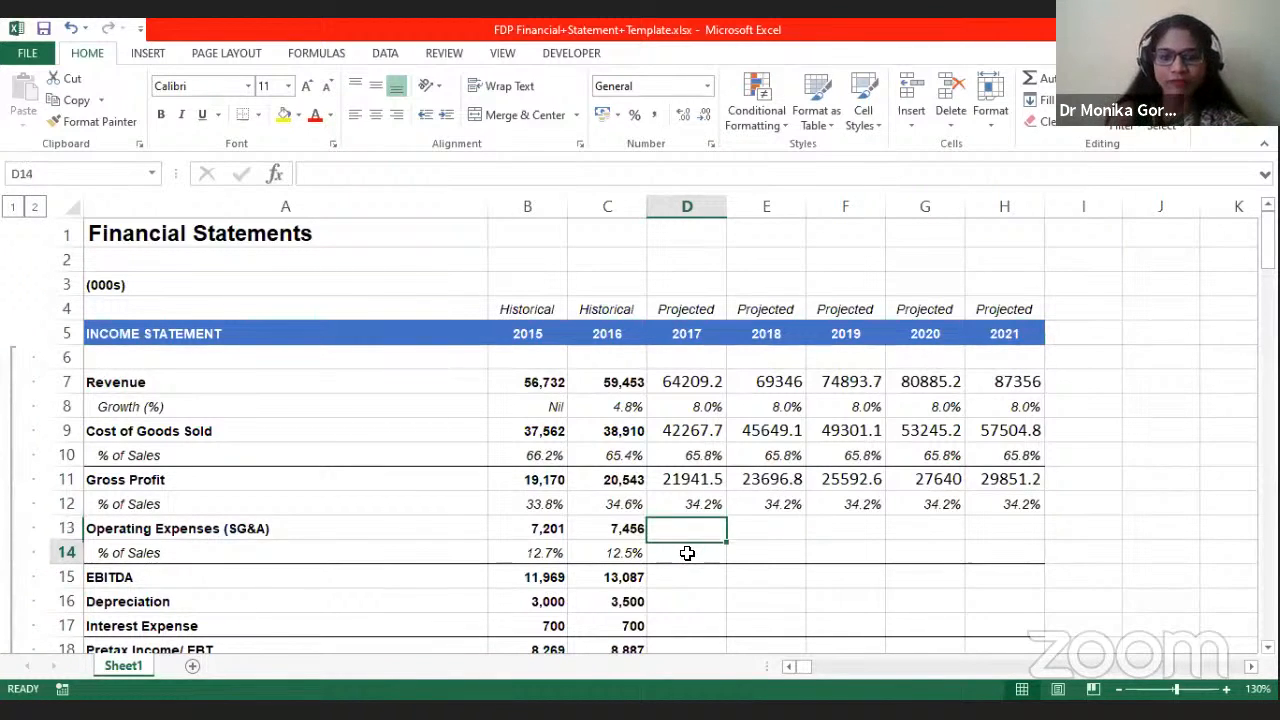
pyautogui.click(679, 527)
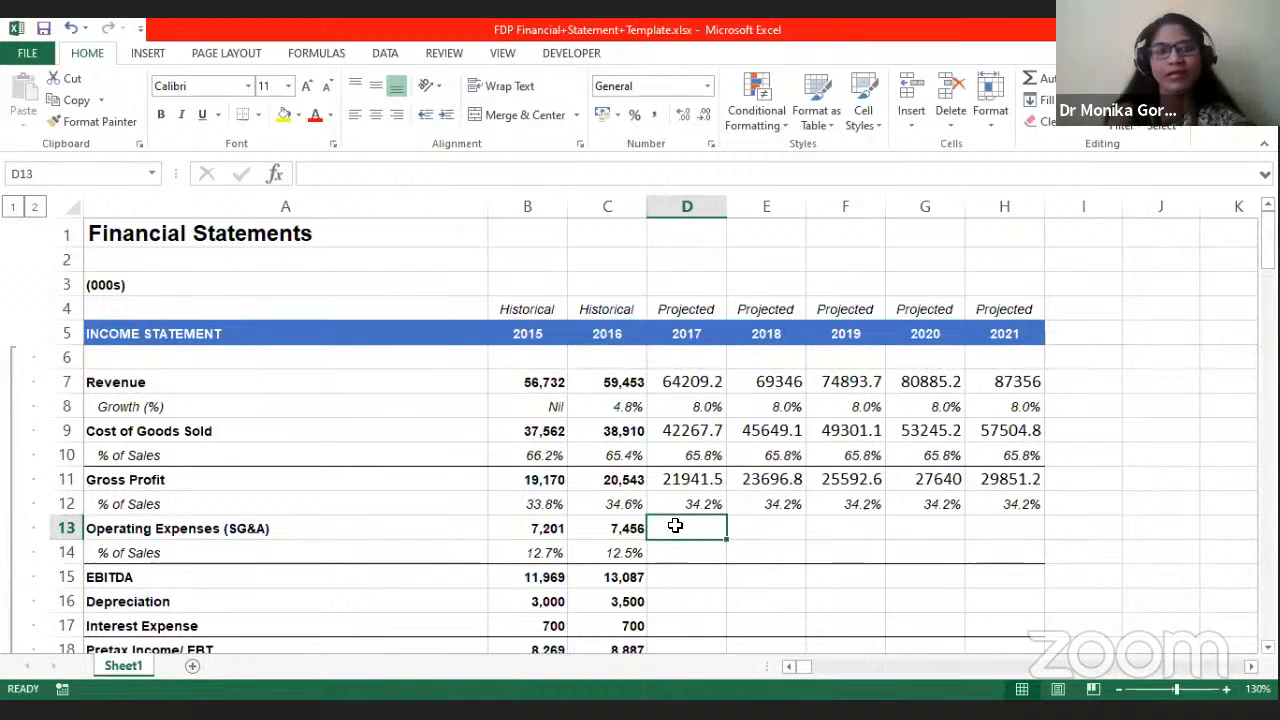
pyautogui.click(281, 117)
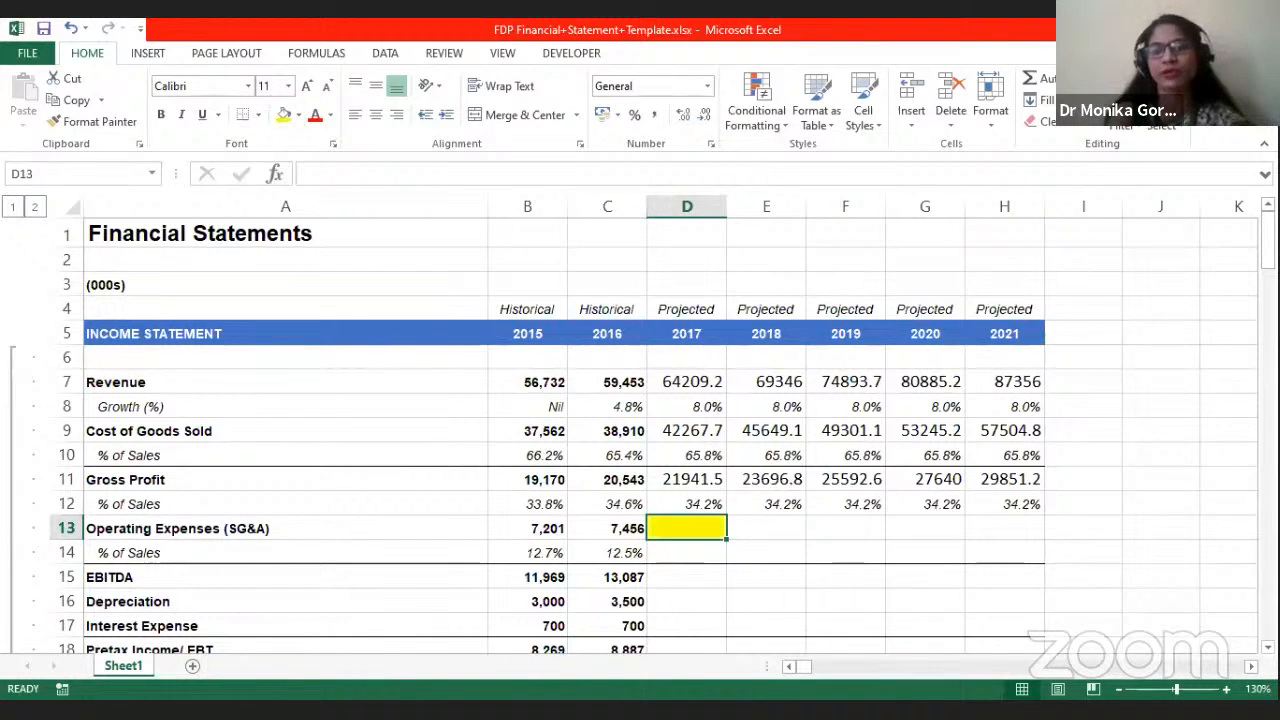
# Step: Enter the 2017 operating expenses percentage of sales in D14 as =AVERAGE($B$14:$C$14)
pyautogui.click(686, 560)
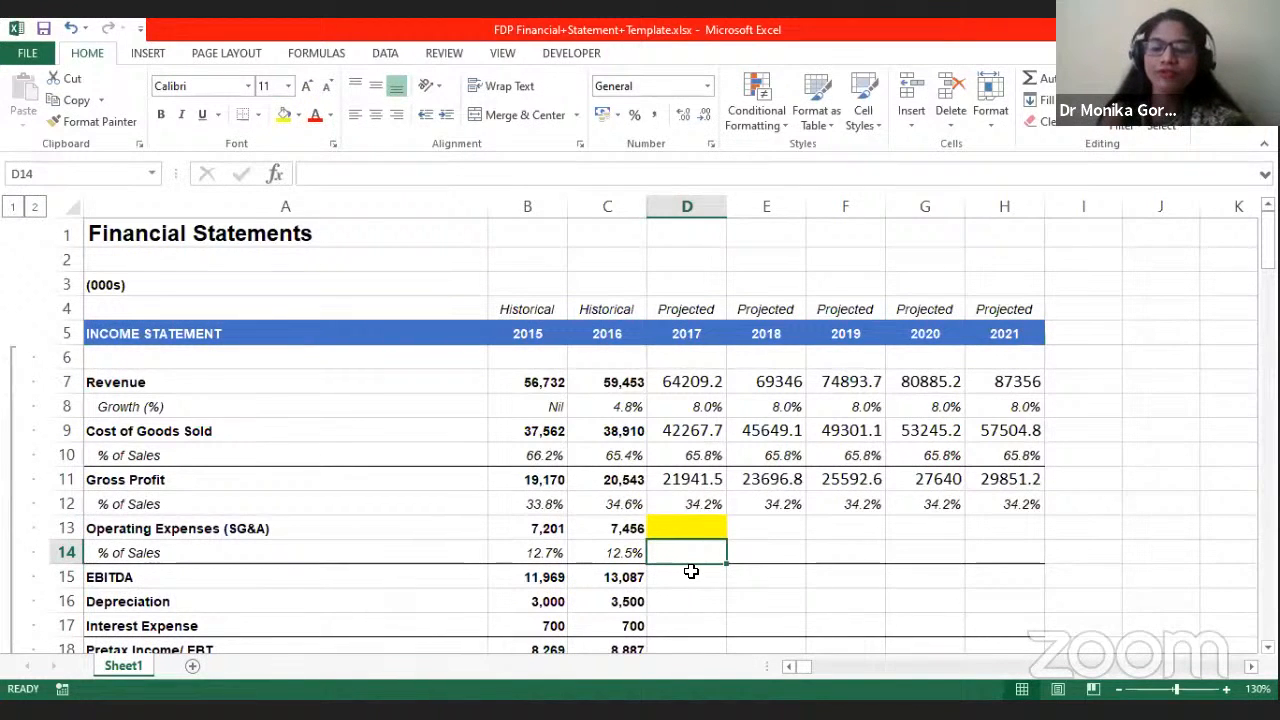
pyautogui.write('=')
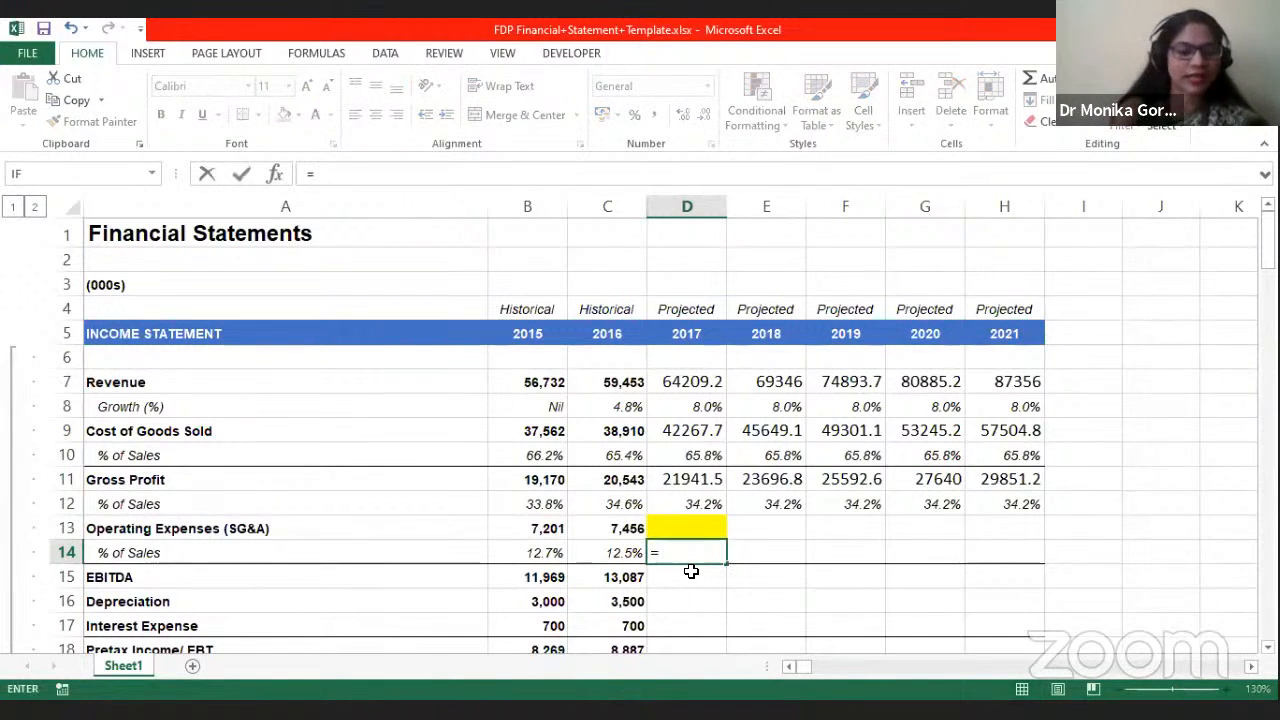
pyautogui.write('ave')
pyautogui.press('Down')
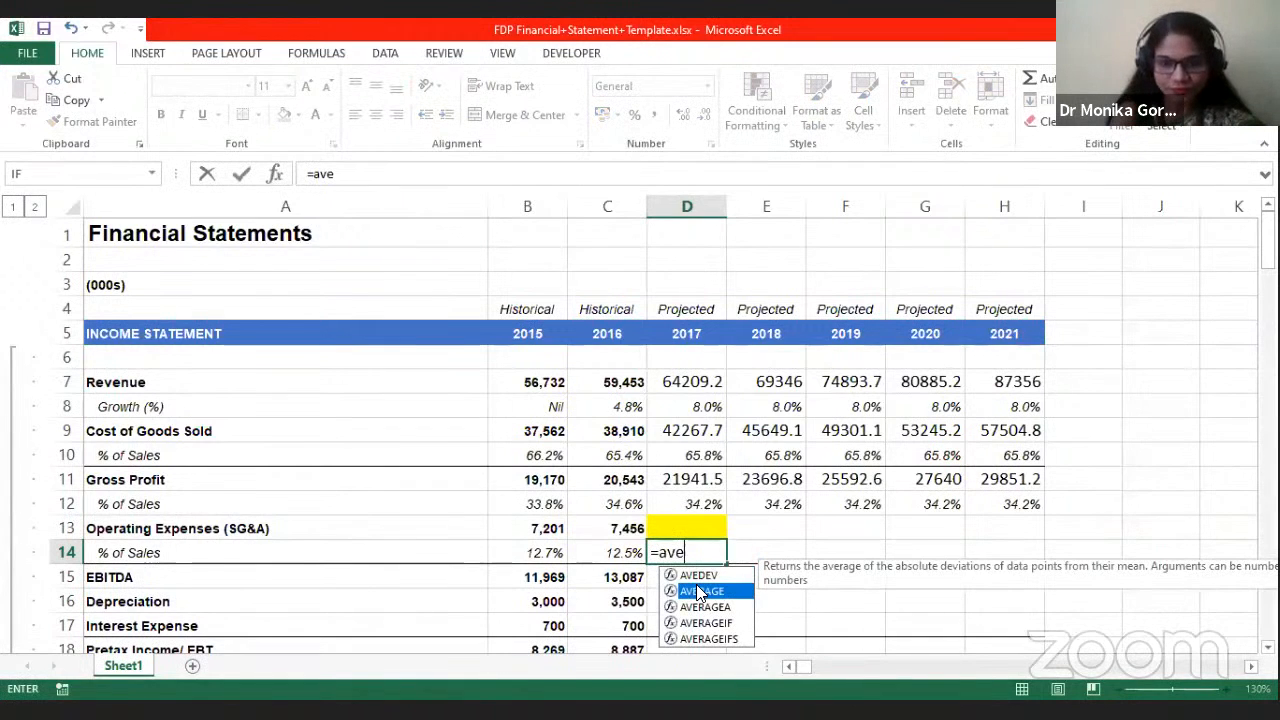
pyautogui.press('Tab')
pyautogui.click(533, 550)
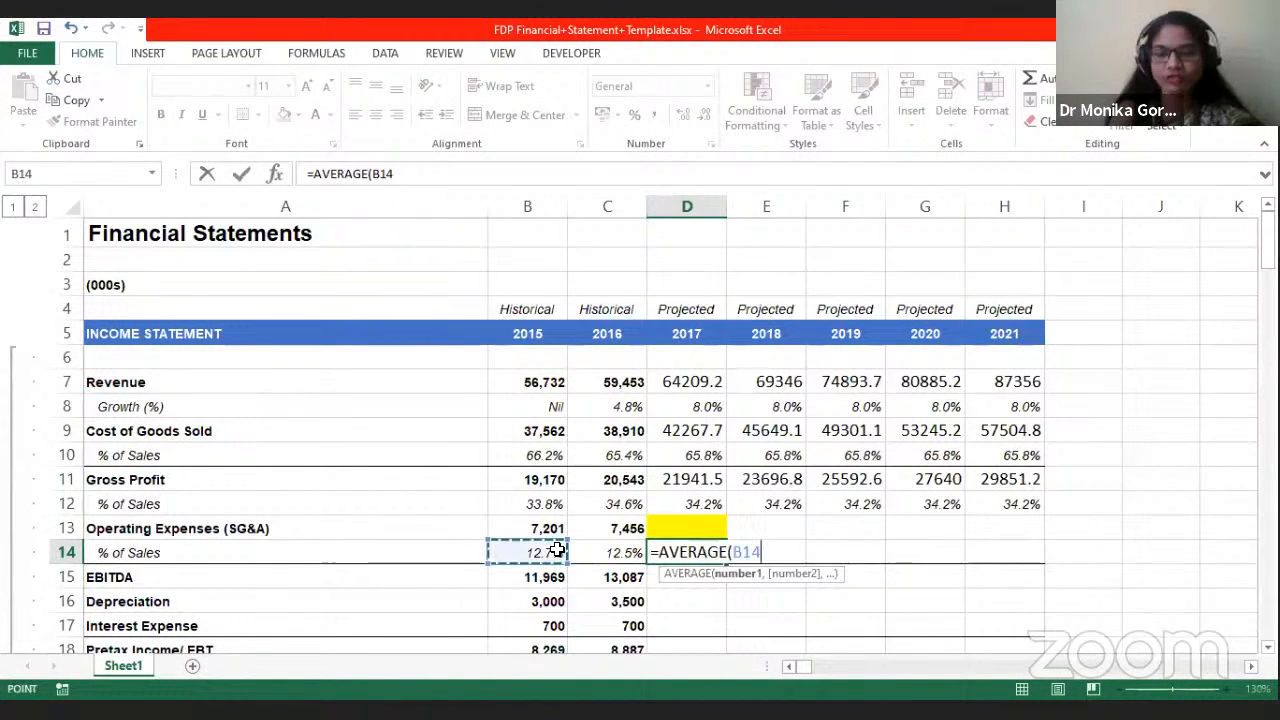
pyautogui.hotkey('shift', 'Right')
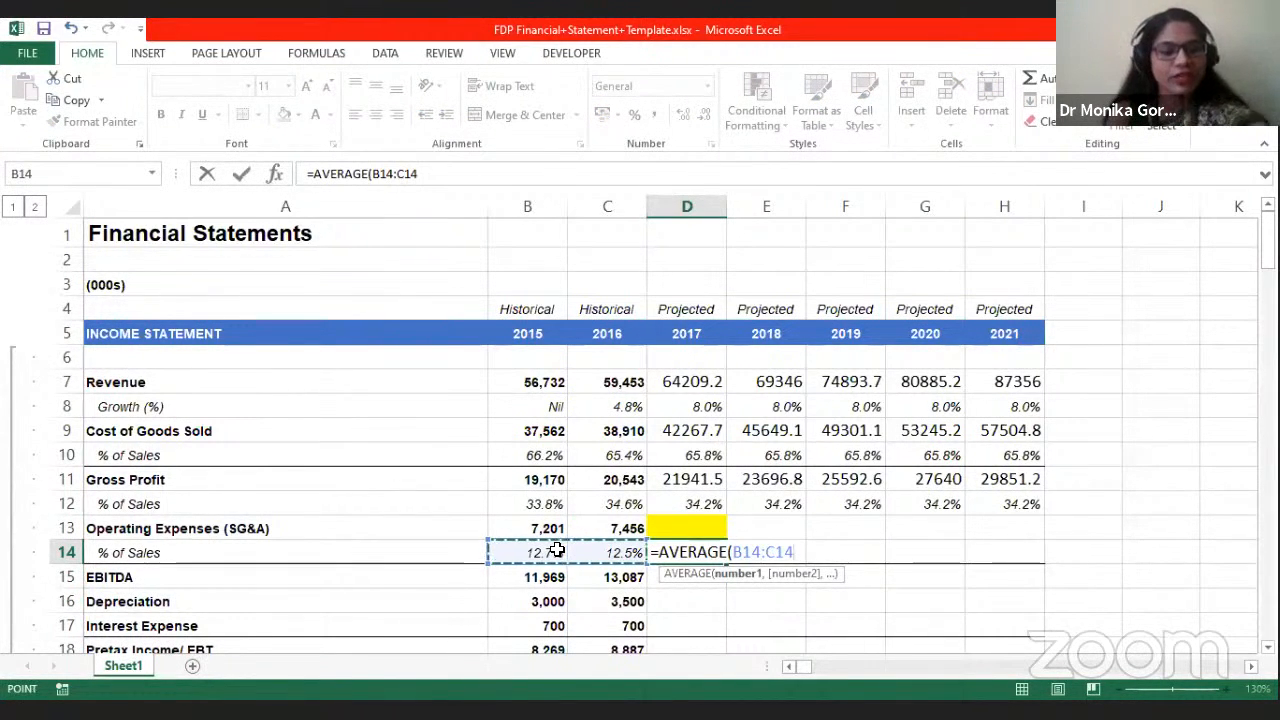
pyautogui.press('F4')
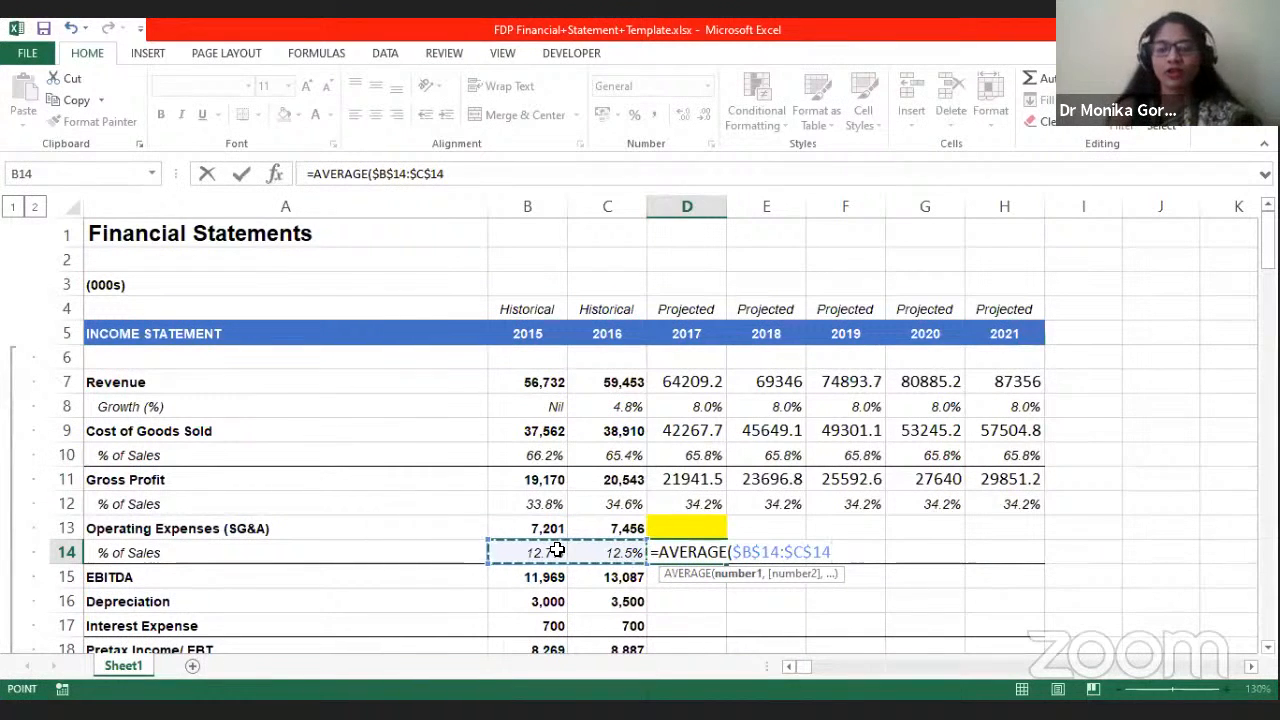
pyautogui.write(')')
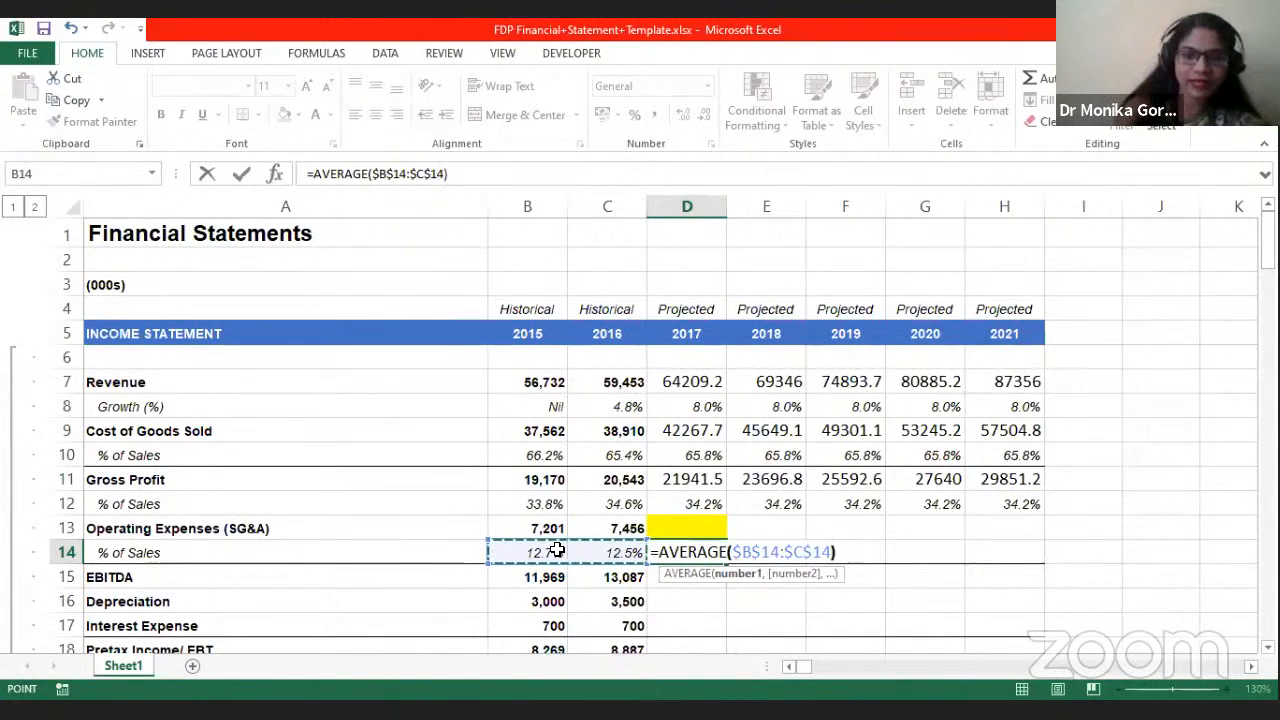
pyautogui.press('Return')
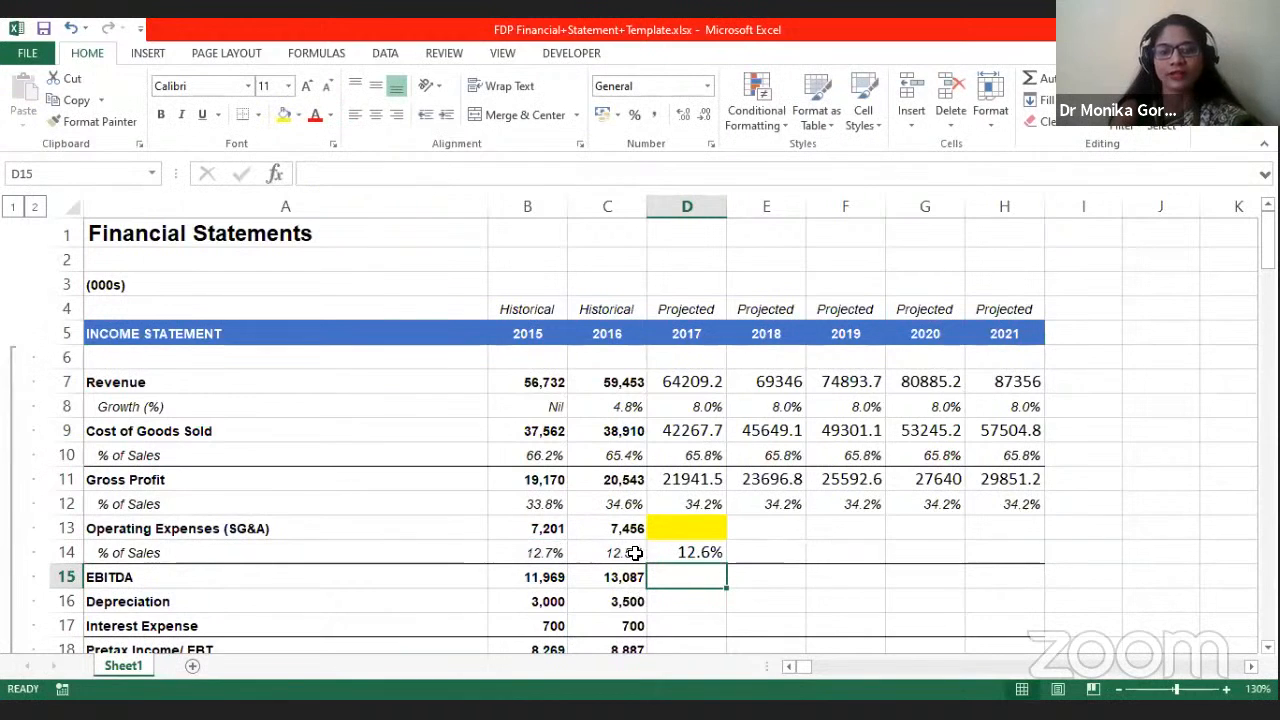
# Step: Fill the operating expenses percentage formula from D14 across 2018 to 2021, through H14
pyautogui.click(665, 552)
pyautogui.moveTo(726, 562); pyautogui.dragTo(1038, 573)
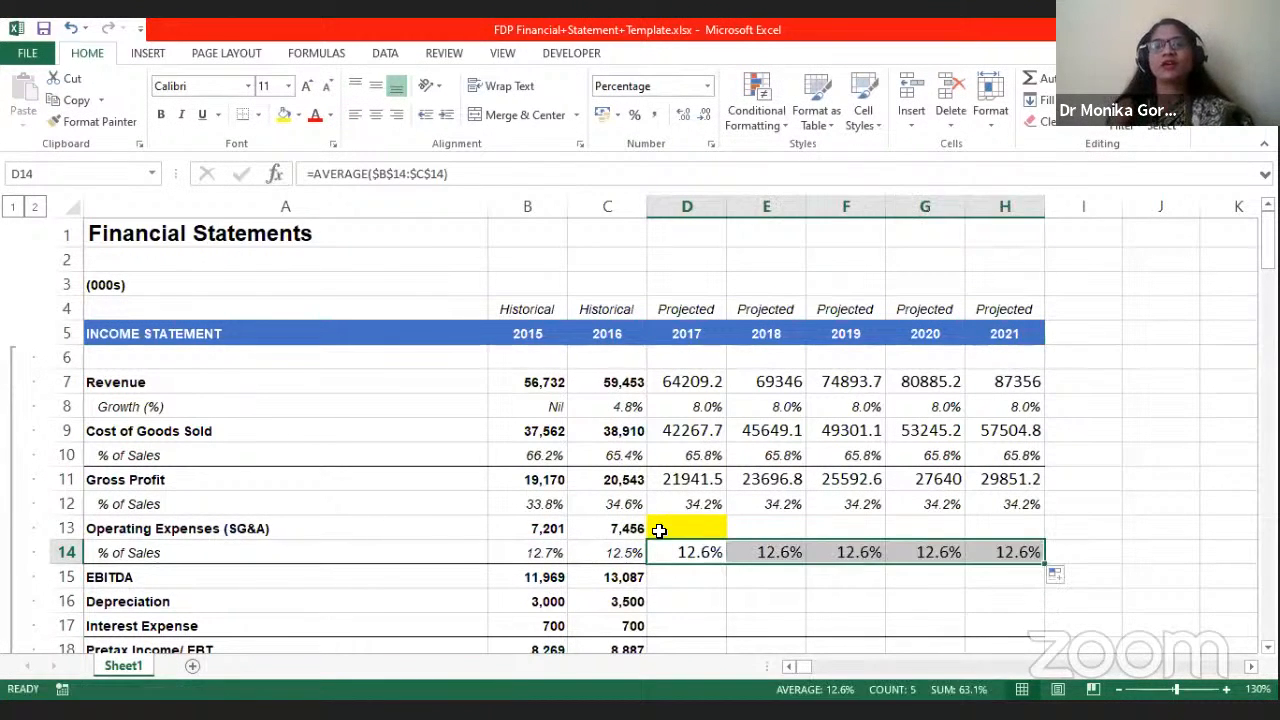
pyautogui.click(663, 528)
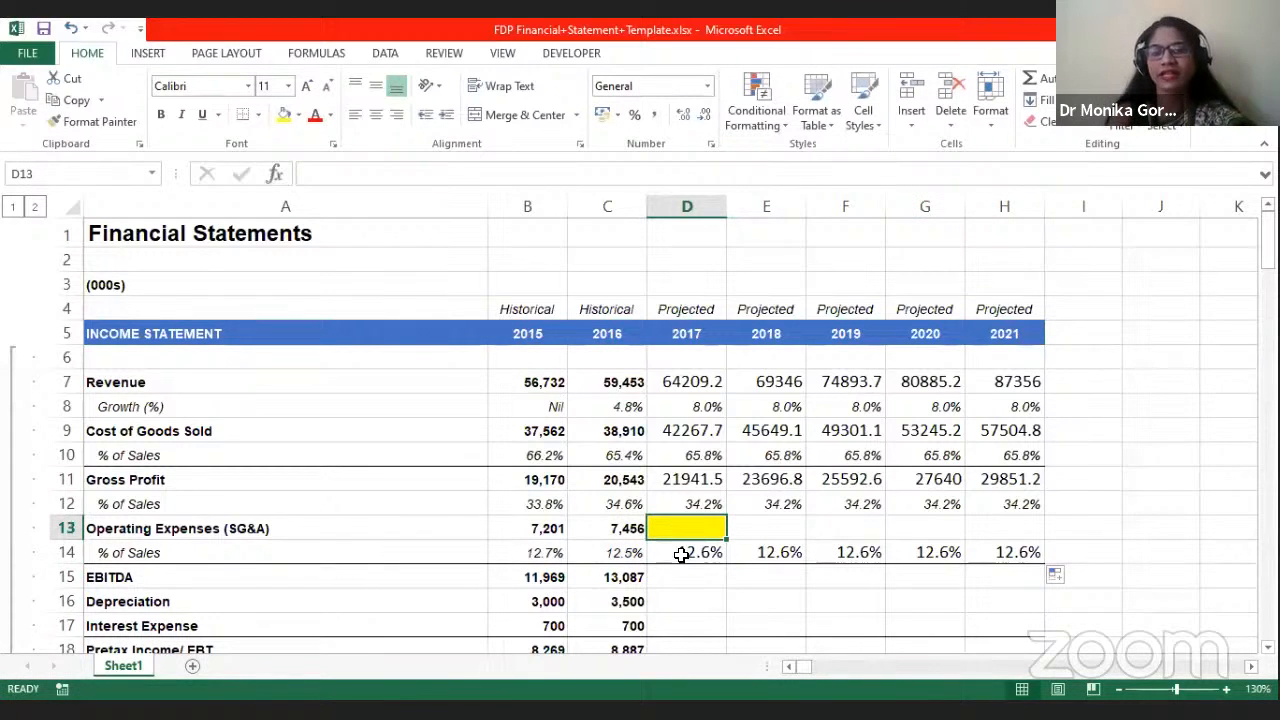
pyautogui.click(685, 556)
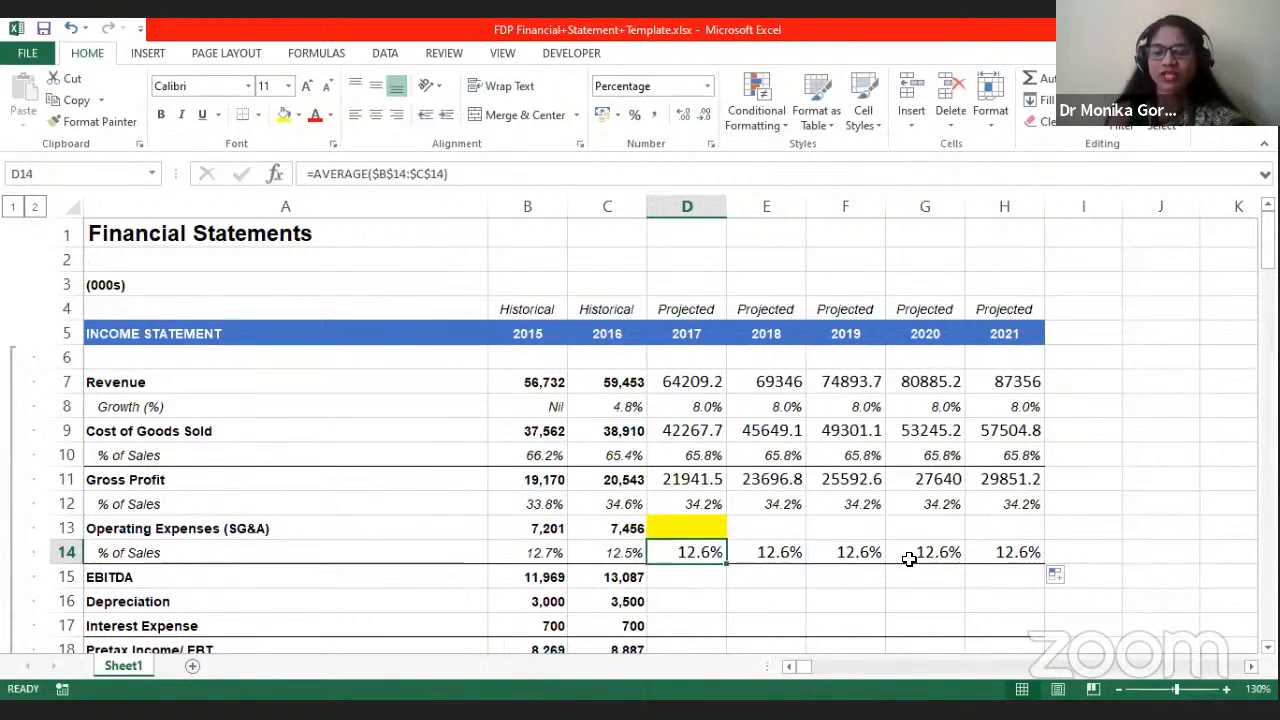
# Step: Enter the 2017 operating expenses in D13 as revenue times the percentage of sales, =D7*D14
pyautogui.click(694, 524)
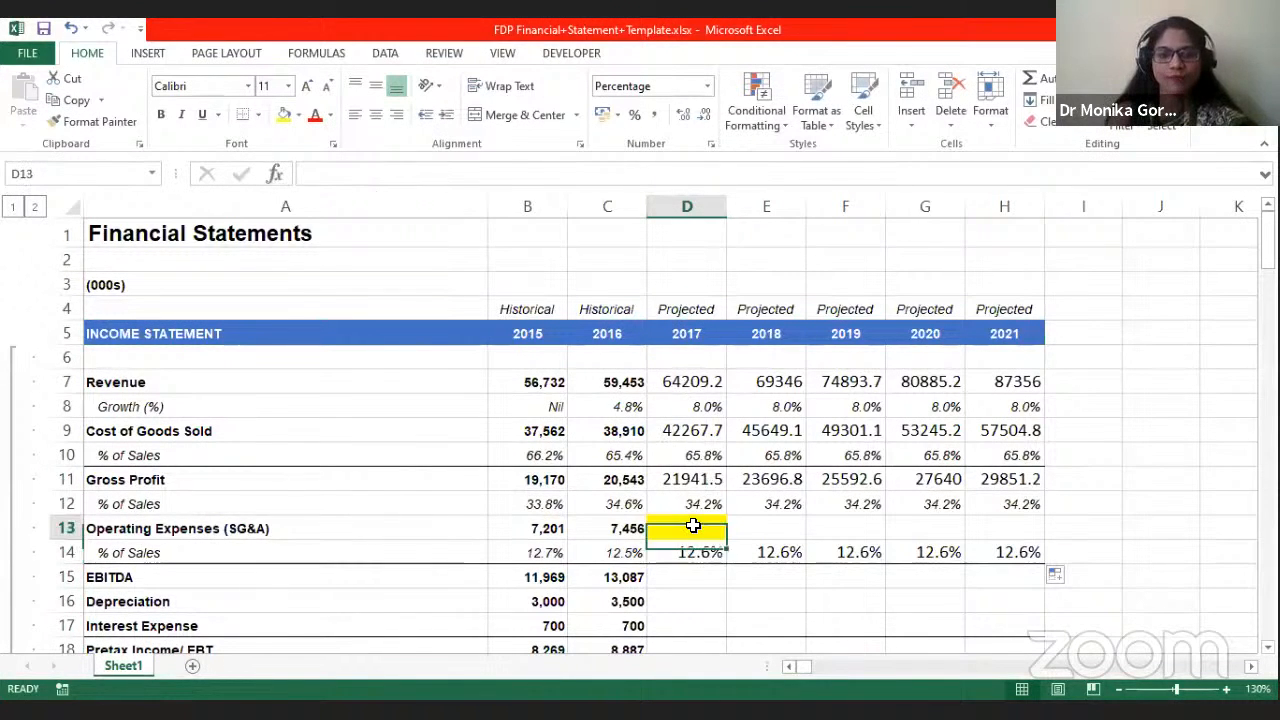
pyautogui.write('=')
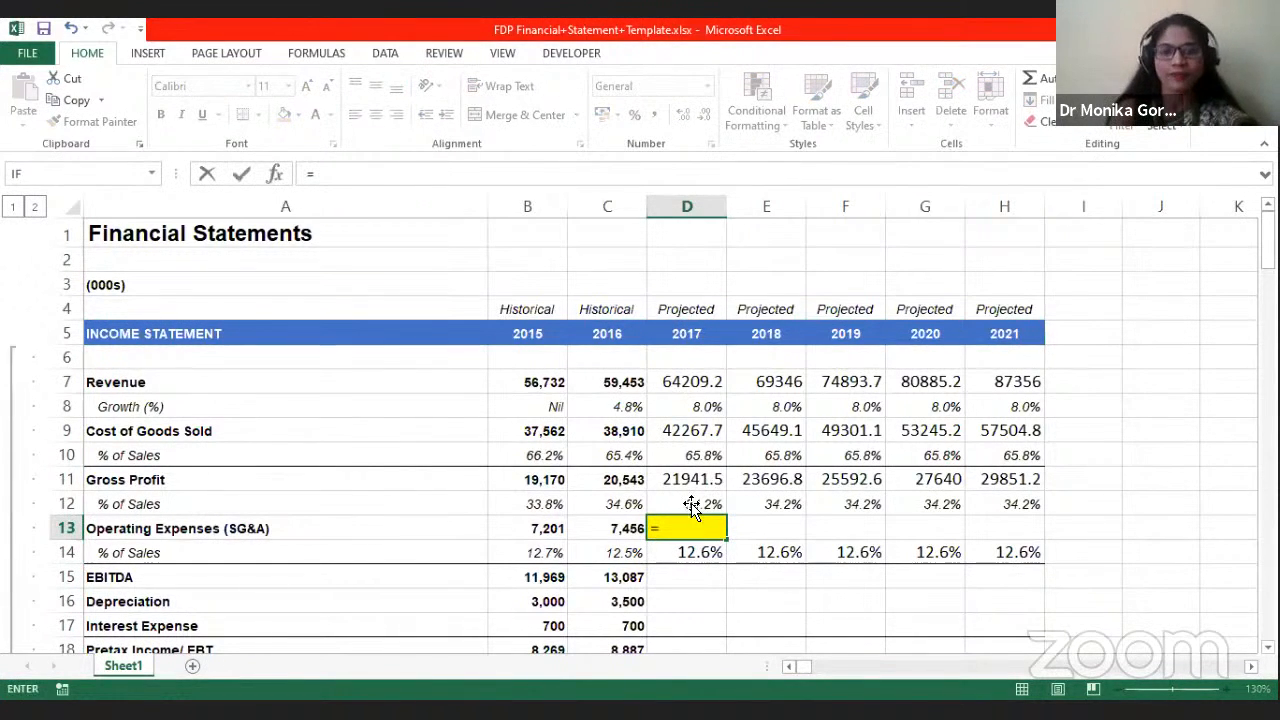
pyautogui.click(690, 382)
pyautogui.write('*')
pyautogui.click(698, 551)
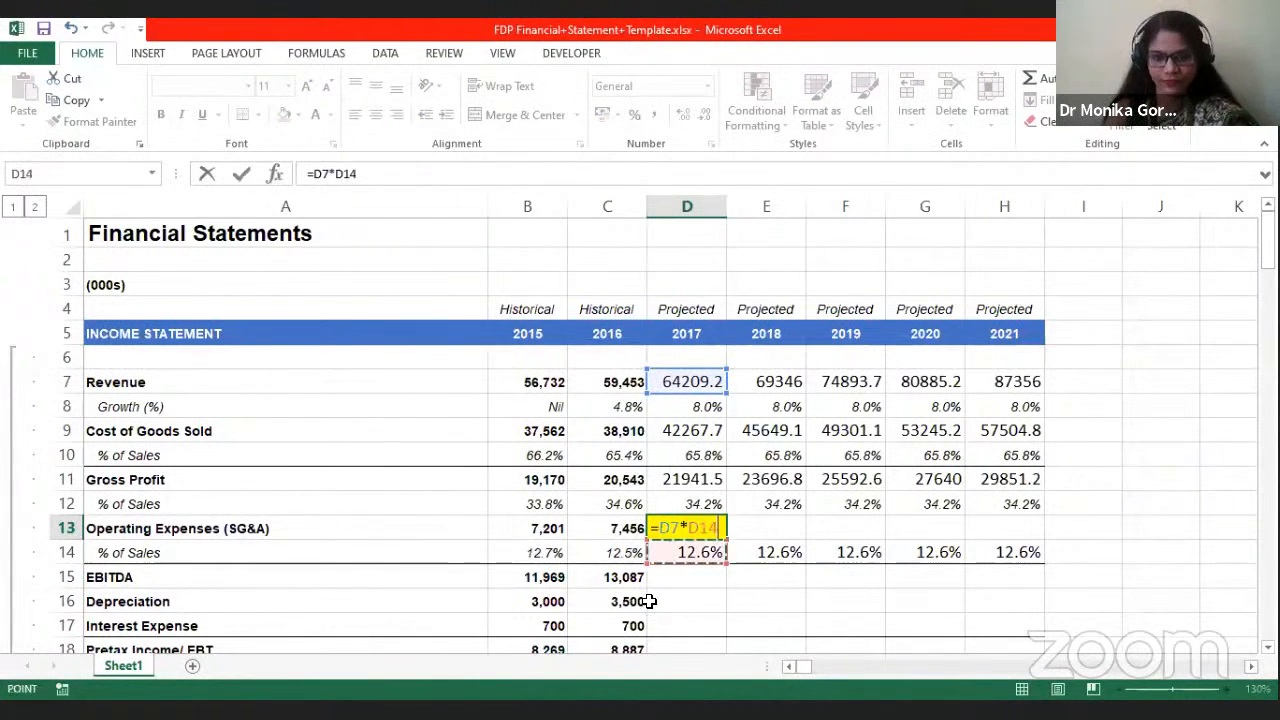
pyautogui.press('Return')
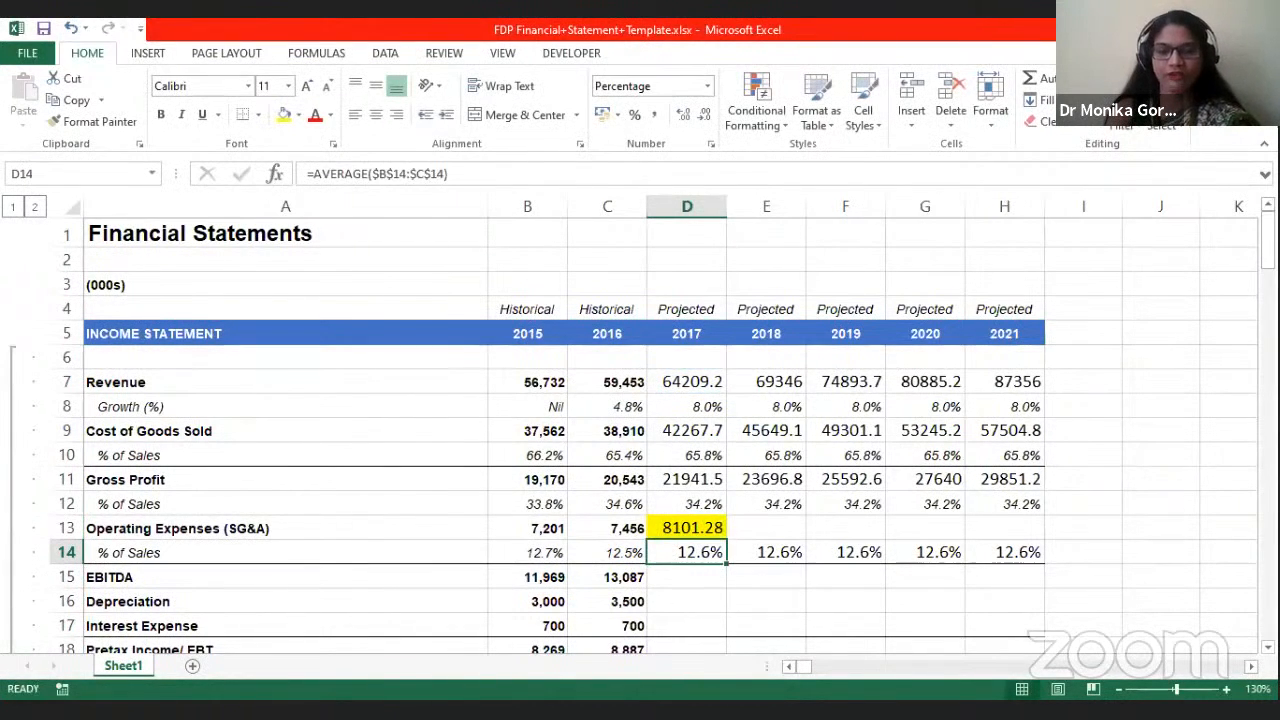
# Step: Fill the operating expenses formula from D13 through H13 and remove the yellow fill from these cells
pyautogui.click(718, 532)
pyautogui.moveTo(722, 538); pyautogui.dragTo(1030, 525)
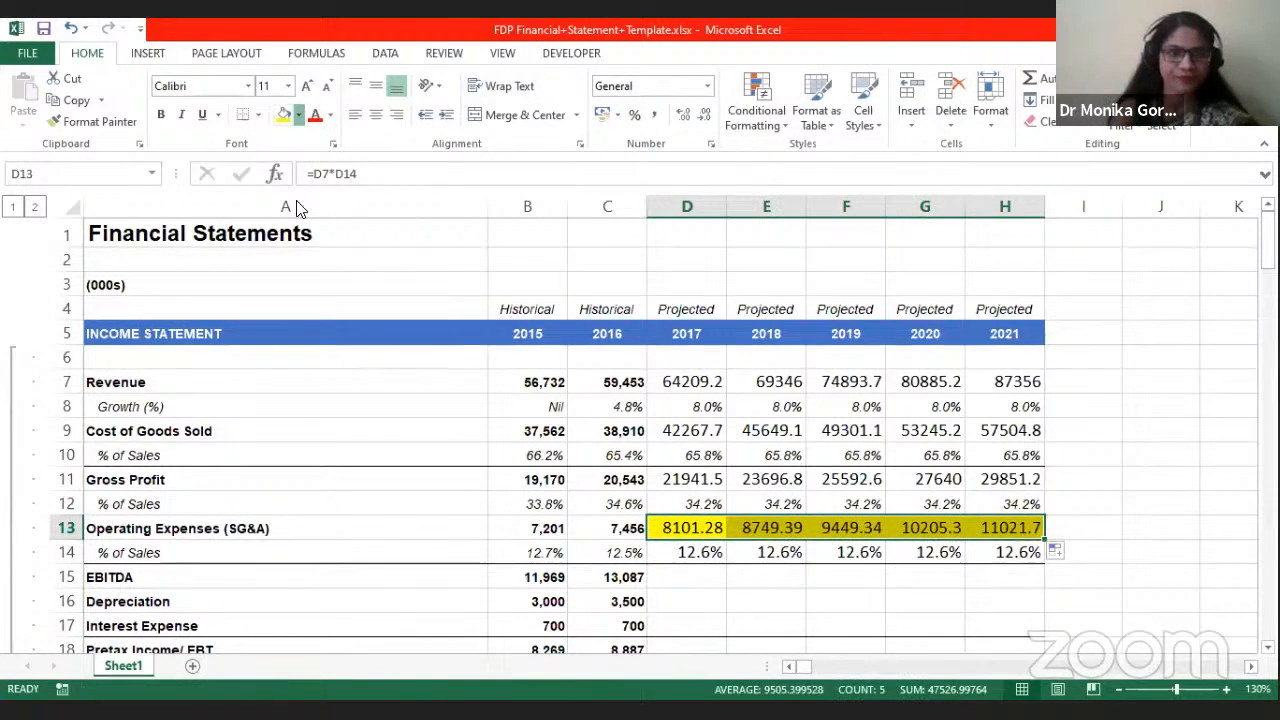
pyautogui.click(298, 115)
# Step: Enter the 2017 EBITDA in D15 as gross profit minus operating expenses, =D11-D13
pyautogui.click(682, 578)
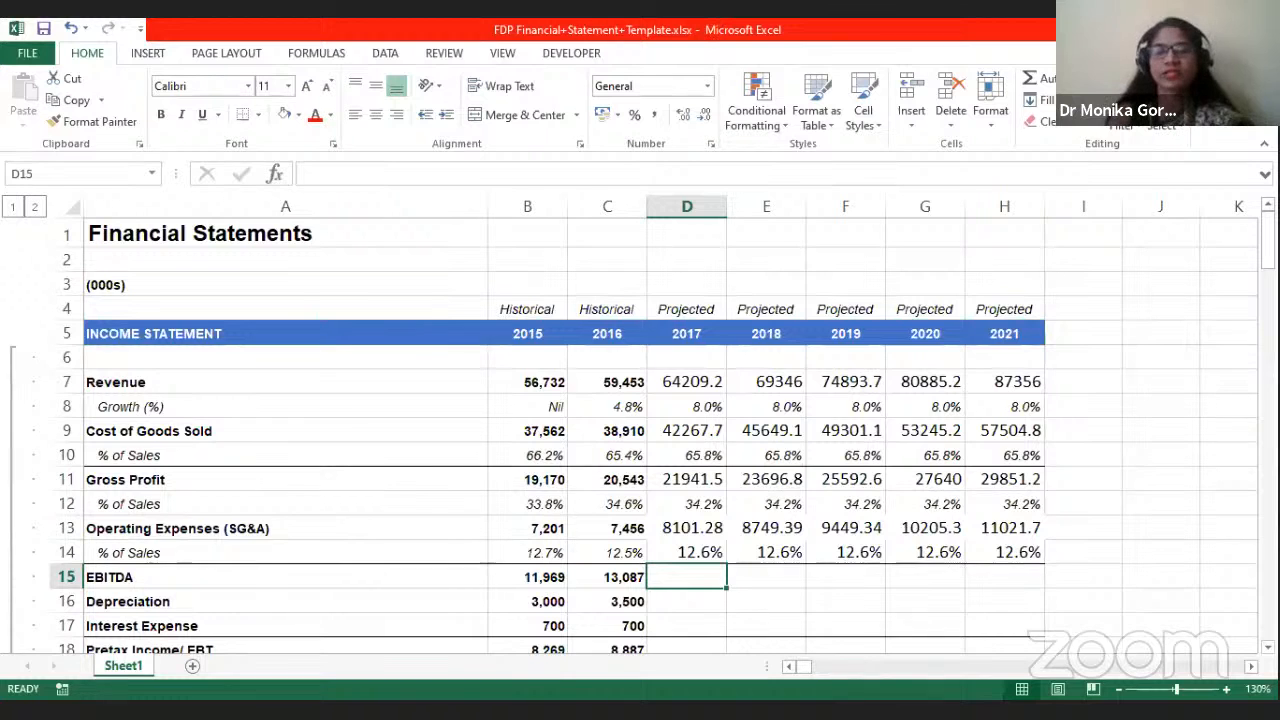
pyautogui.scroll(-1, 667, 570)
pyautogui.scroll(-1, 667, 570)
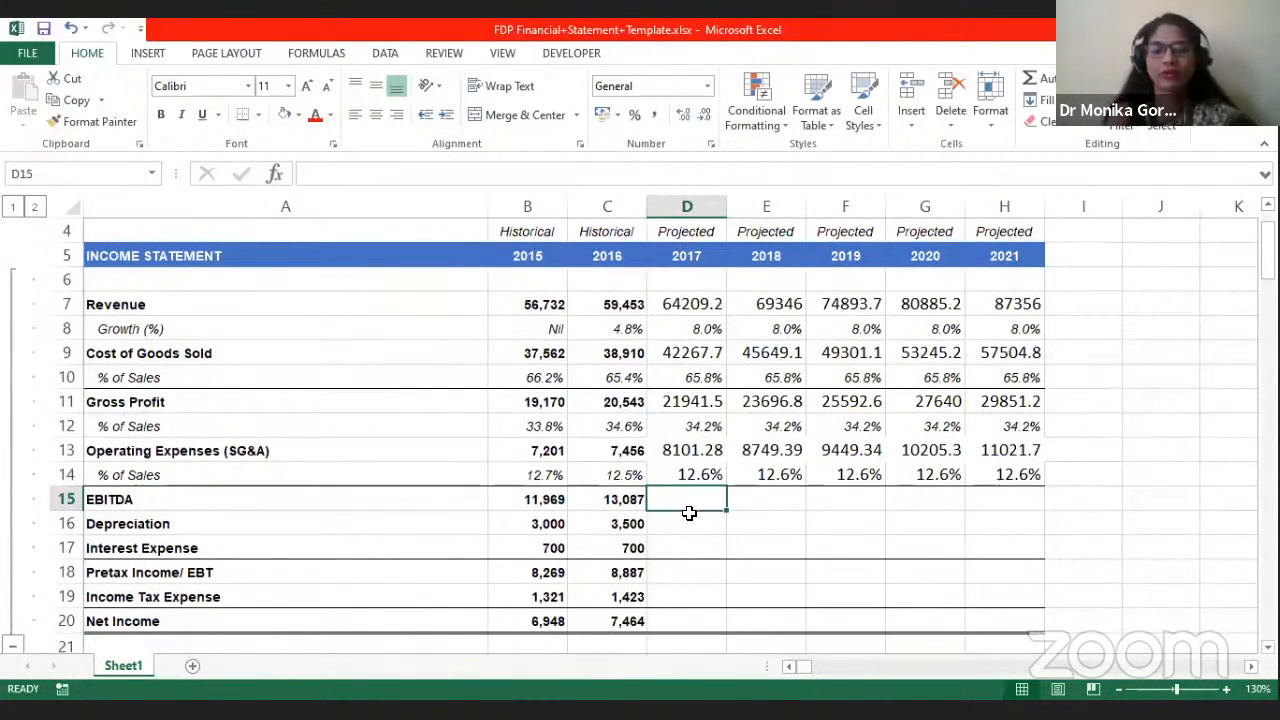
pyautogui.write('=')
pyautogui.click(699, 401)
pyautogui.click(699, 458)
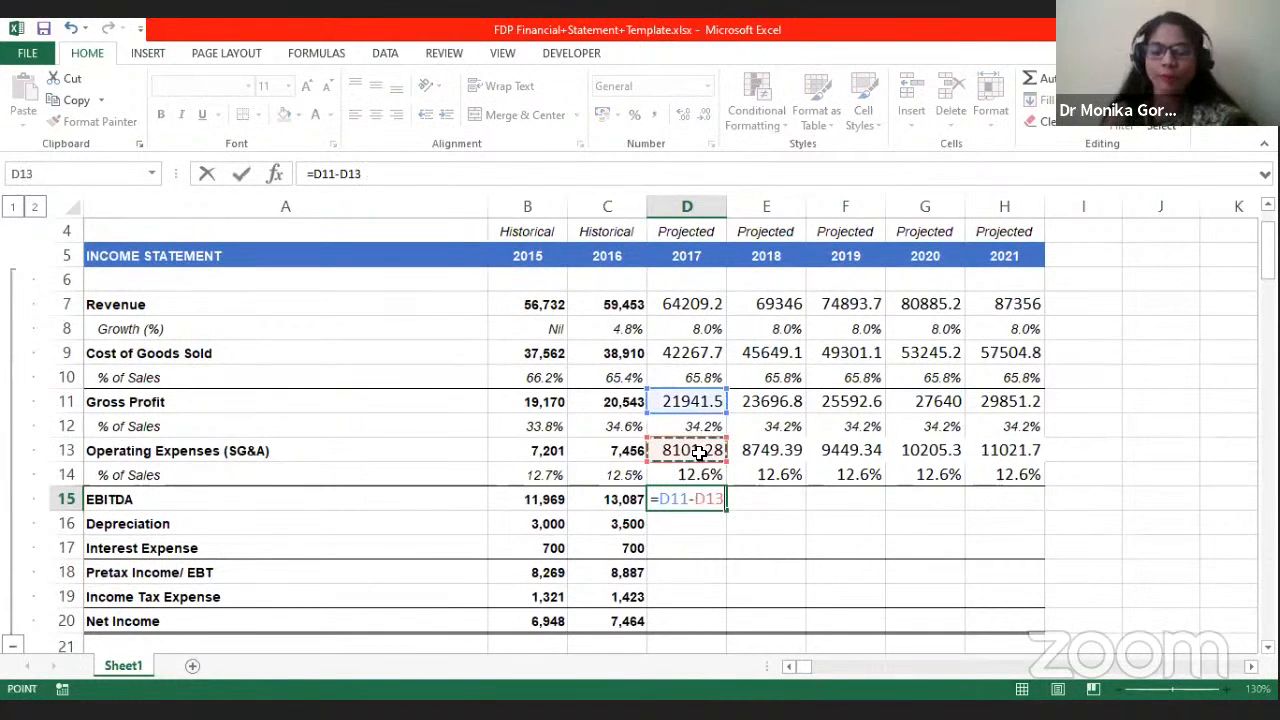
pyautogui.press('Return')
# Step: Fill the EBITDA formula from D15 across 2018 to 2021, through H15
pyautogui.scroll(-3, 705, 487)
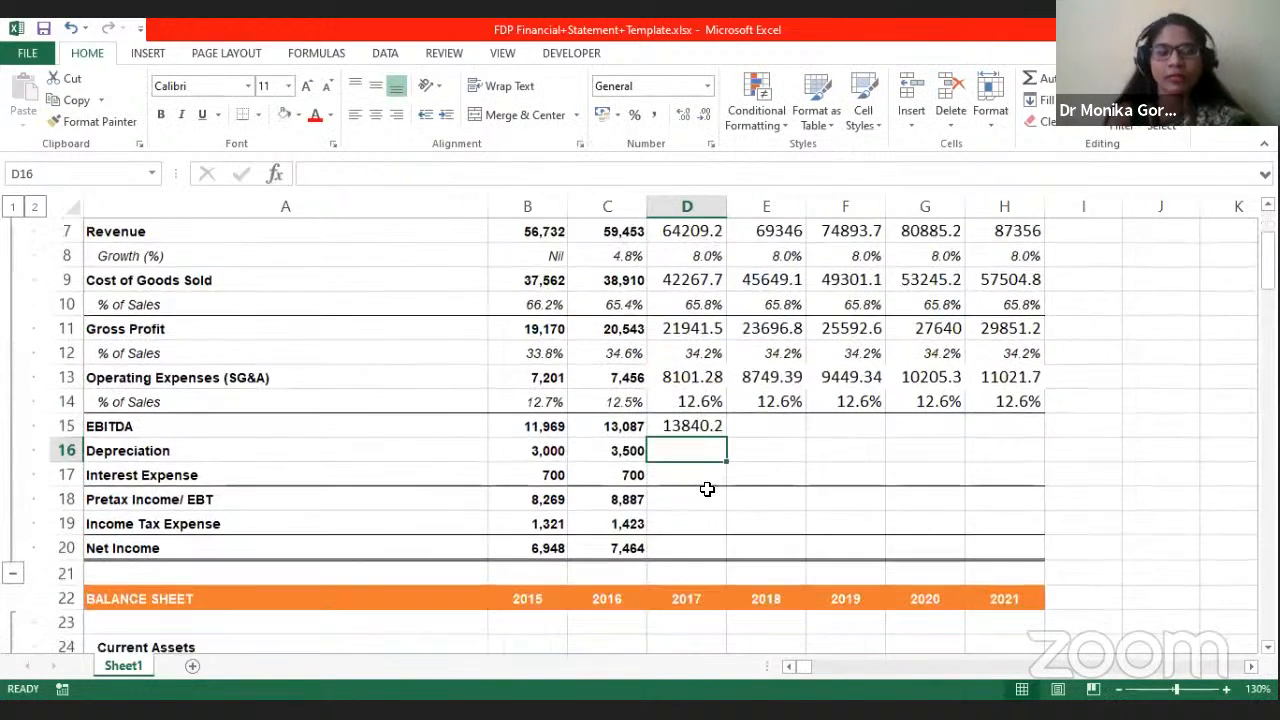
pyautogui.click(704, 428)
pyautogui.moveTo(724, 437); pyautogui.dragTo(974, 449)
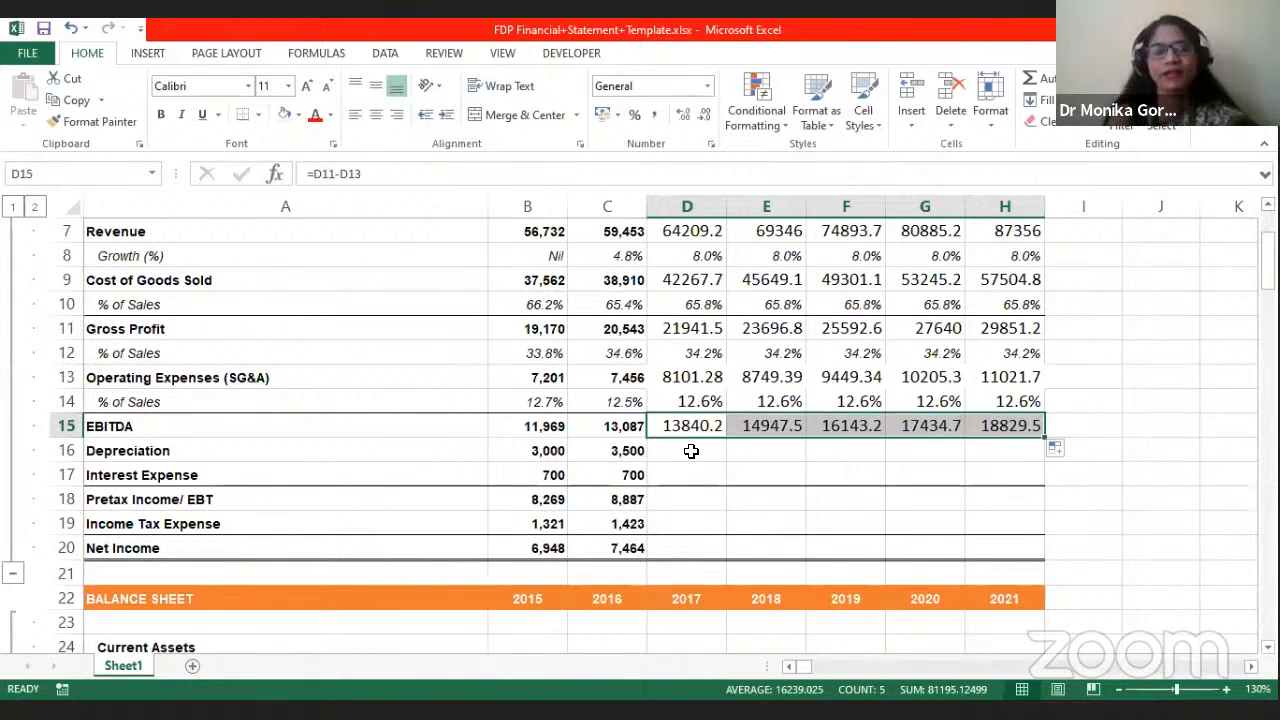
# Step: Highlight the projected depreciation and interest expense cells D16:H17 with the standard orange fill
pyautogui.moveTo(691, 451); pyautogui.dragTo(983, 480)
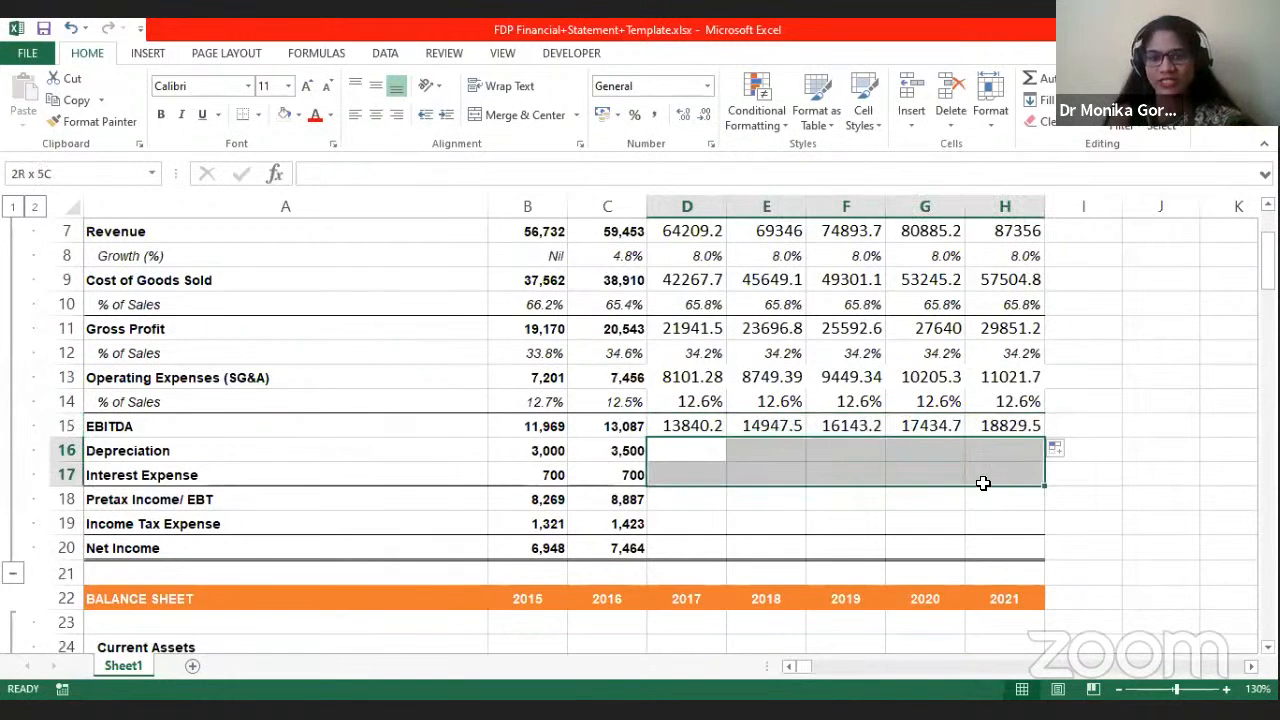
pyautogui.click(298, 115)
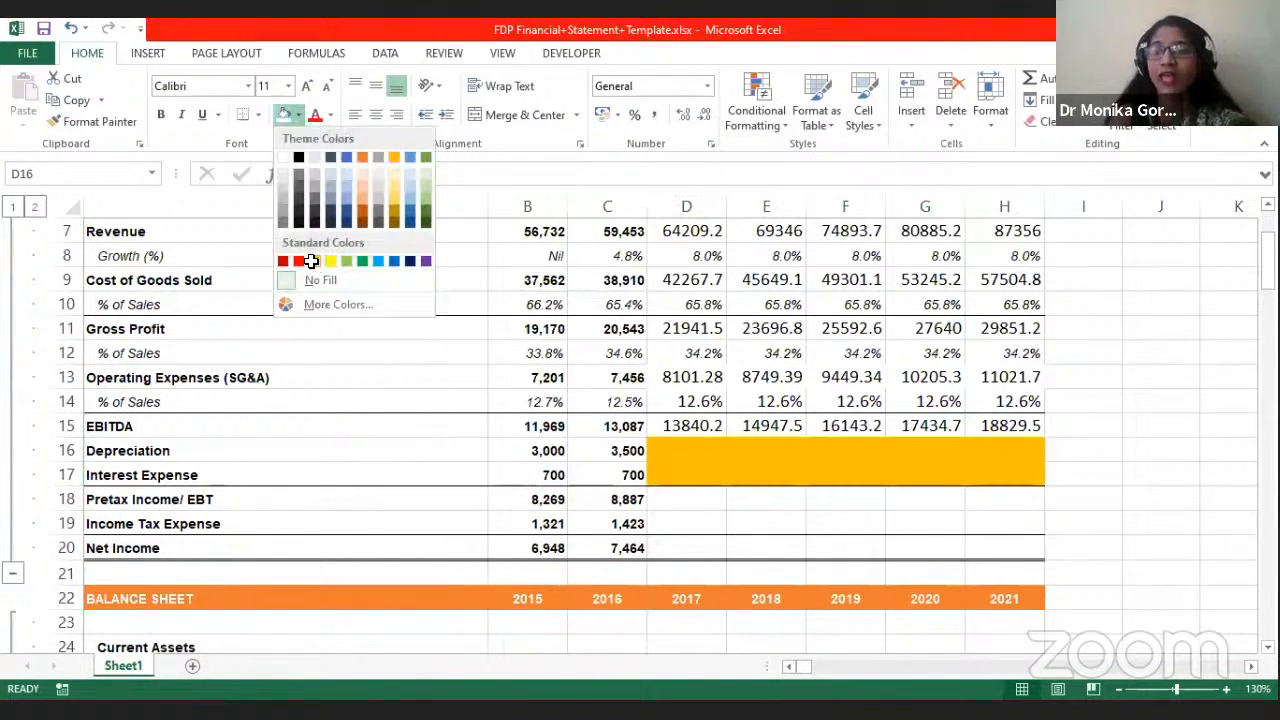
pyautogui.click(314, 261)
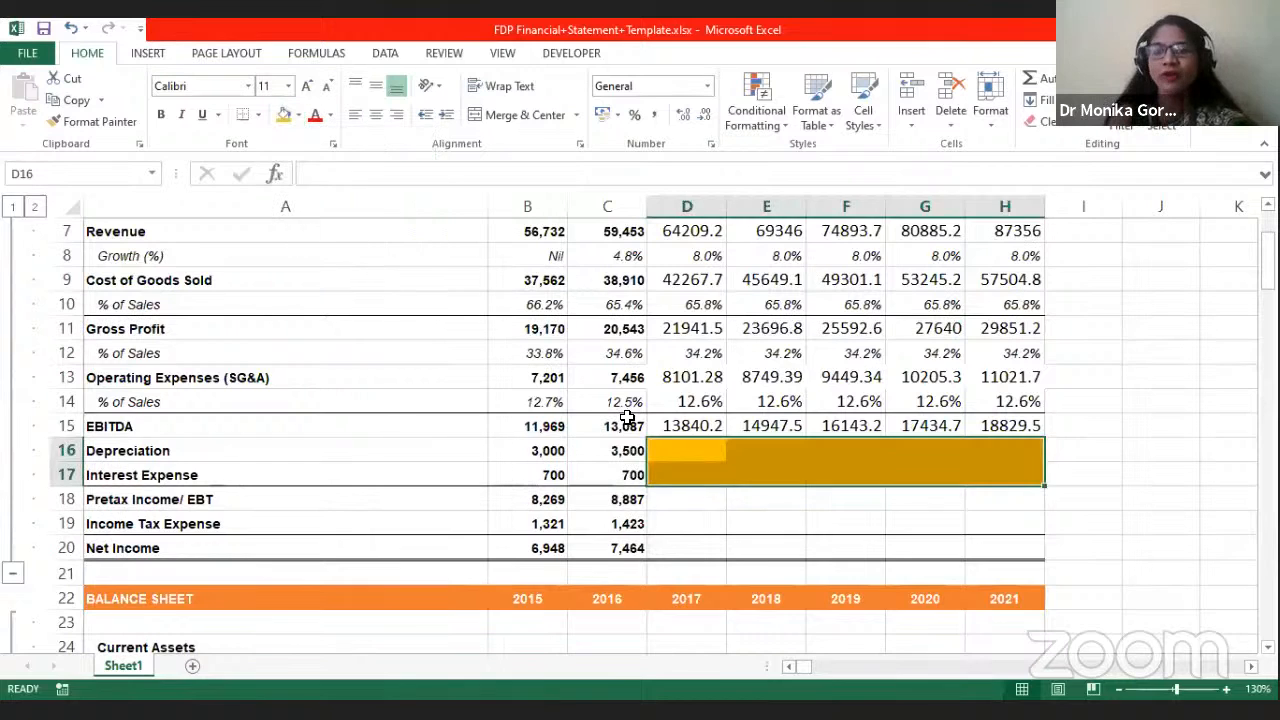
pyautogui.click(689, 499)
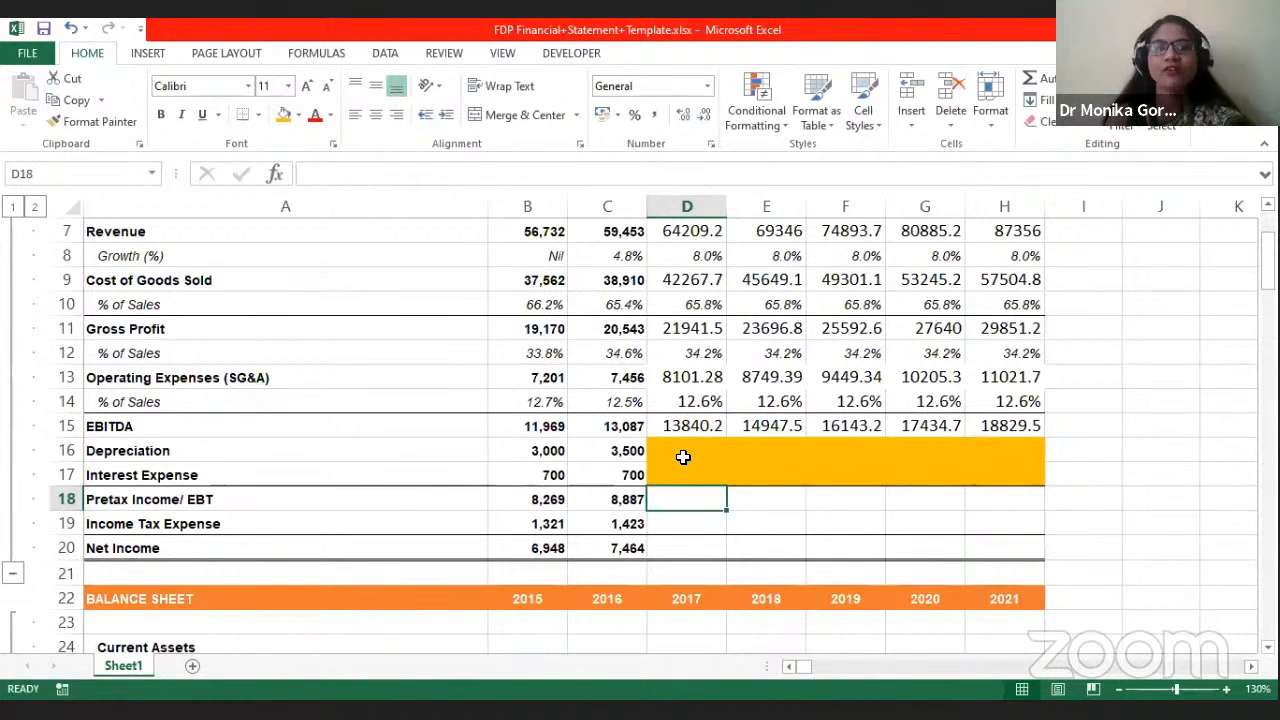
pyautogui.click(681, 451)
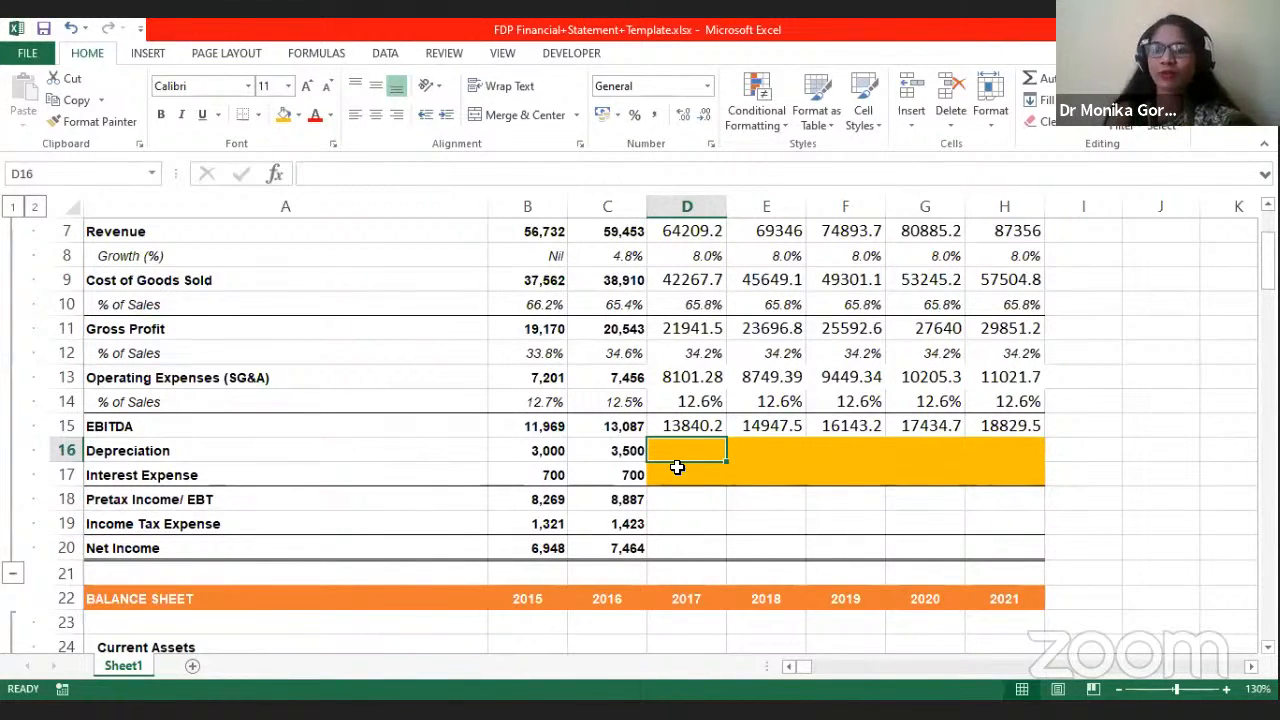
pyautogui.click(669, 471)
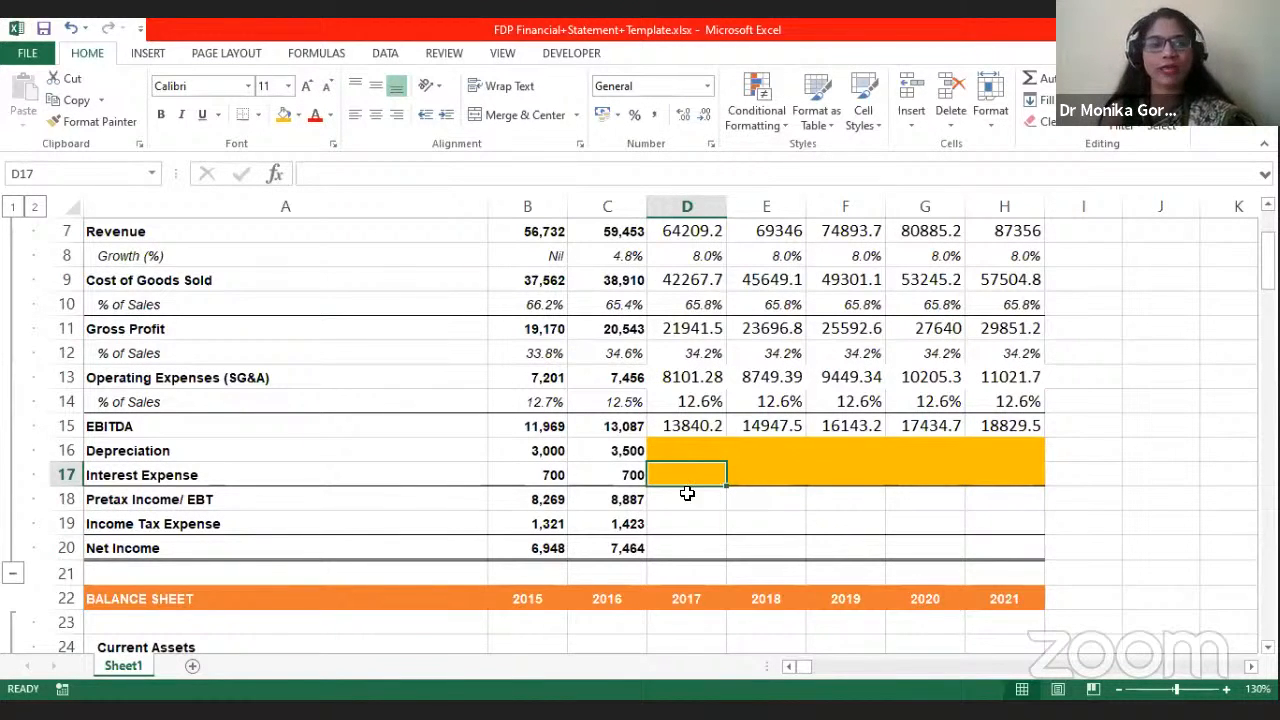
pyautogui.moveTo(677, 449); pyautogui.dragTo(980, 480)
# Step: Enter the 2017 pretax income in D18 as EBITDA minus depreciation and interest expense, =D15-D16-D17
pyautogui.click(673, 512)
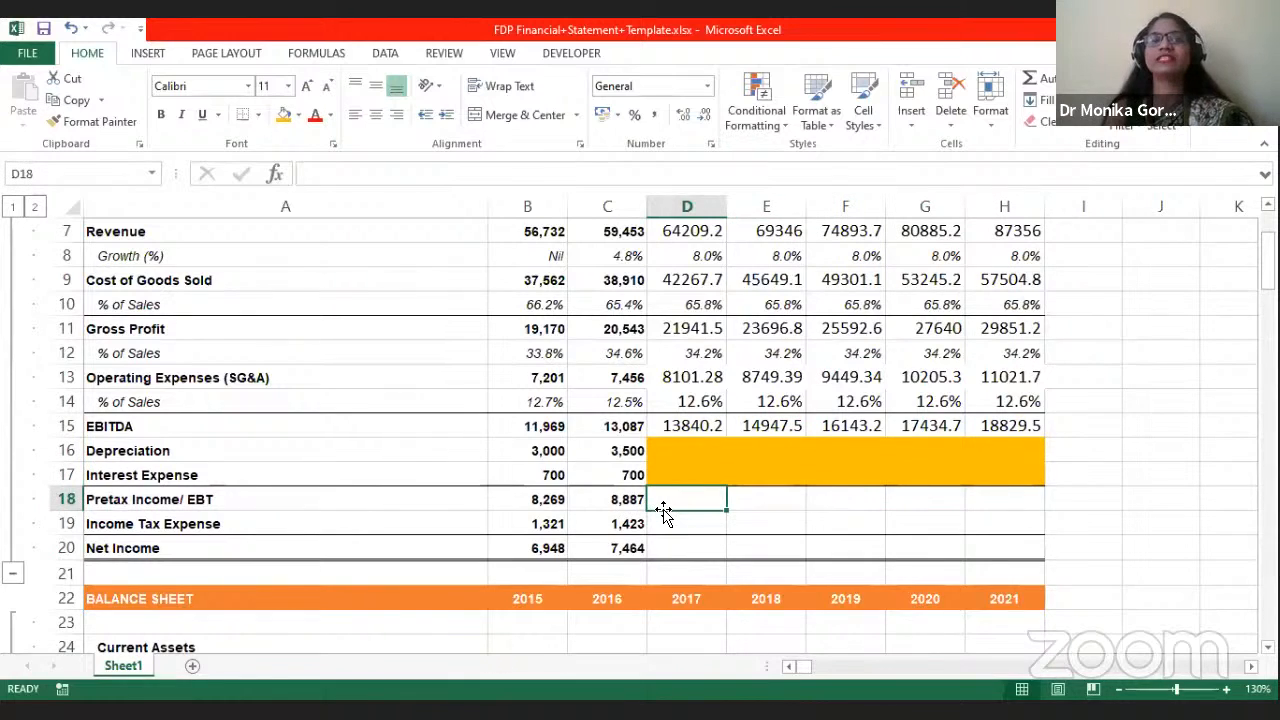
pyautogui.write('=')
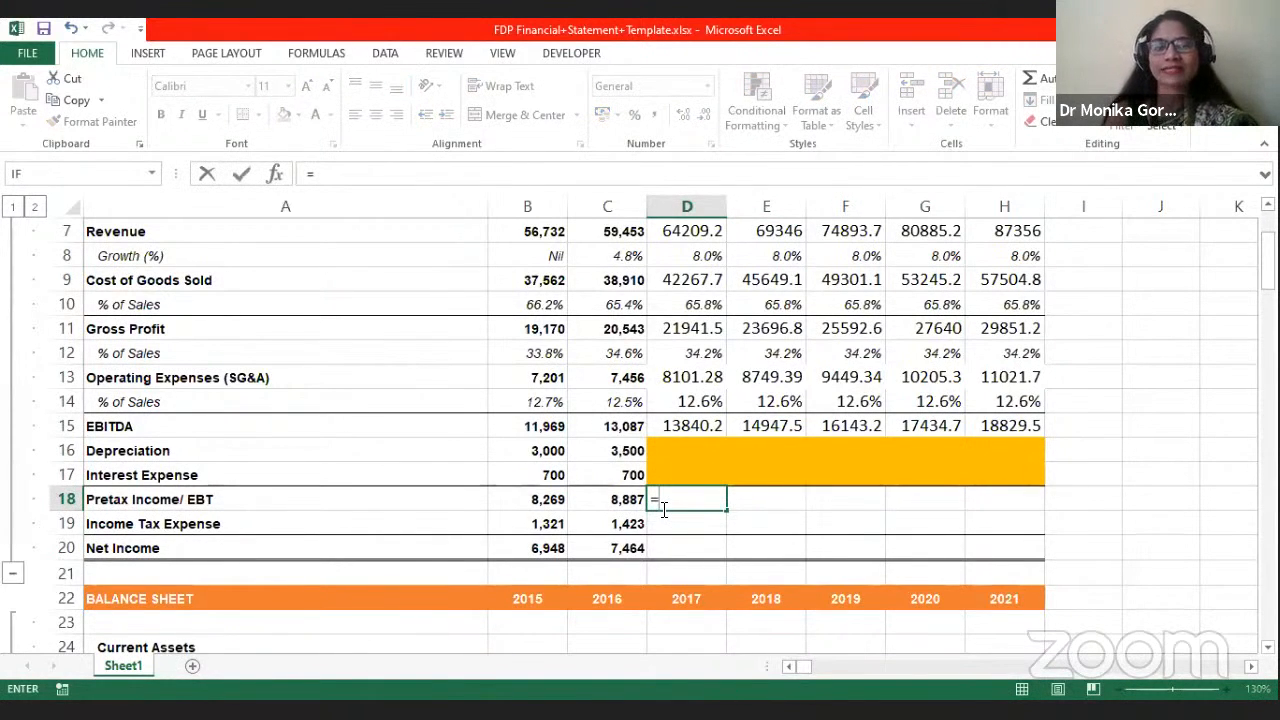
pyautogui.click(692, 420)
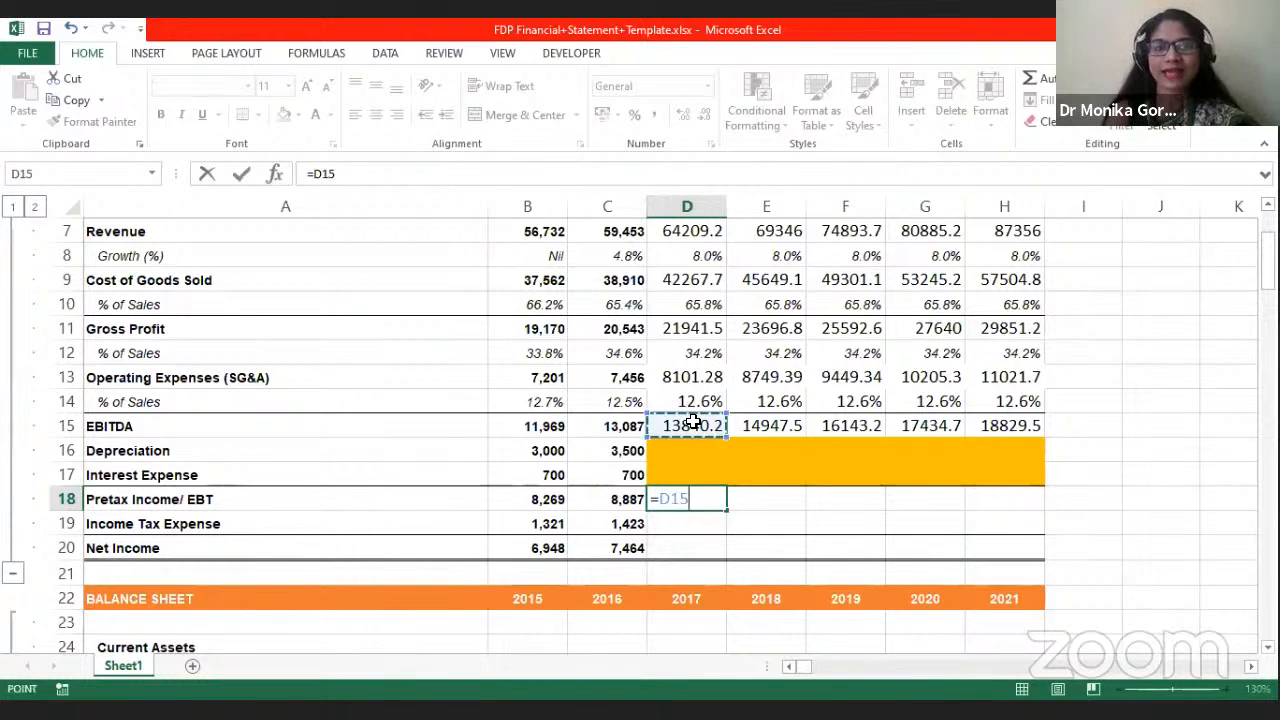
pyautogui.write('-')
pyautogui.click(691, 457)
pyautogui.write('-')
pyautogui.click(693, 475)
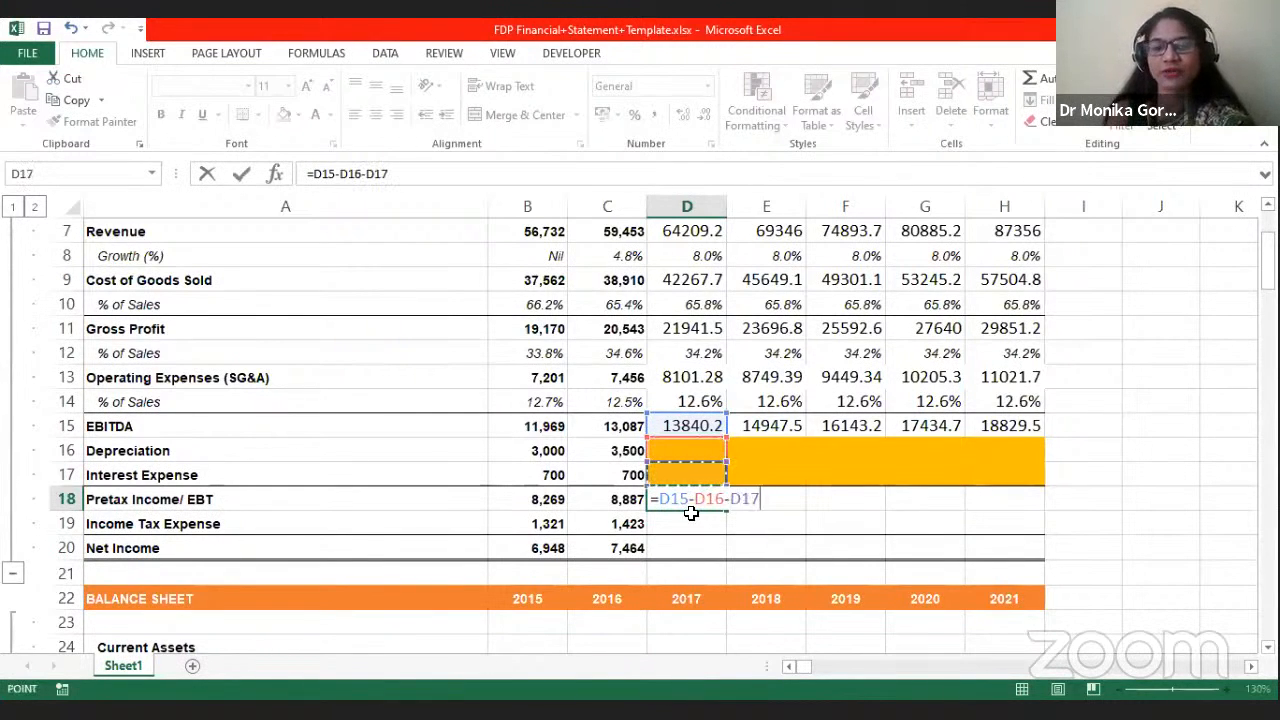
pyautogui.press('Return')
# Step: Fill the pretax income formula from D18 across 2018 to 2021, through H18
pyautogui.click(690, 505)
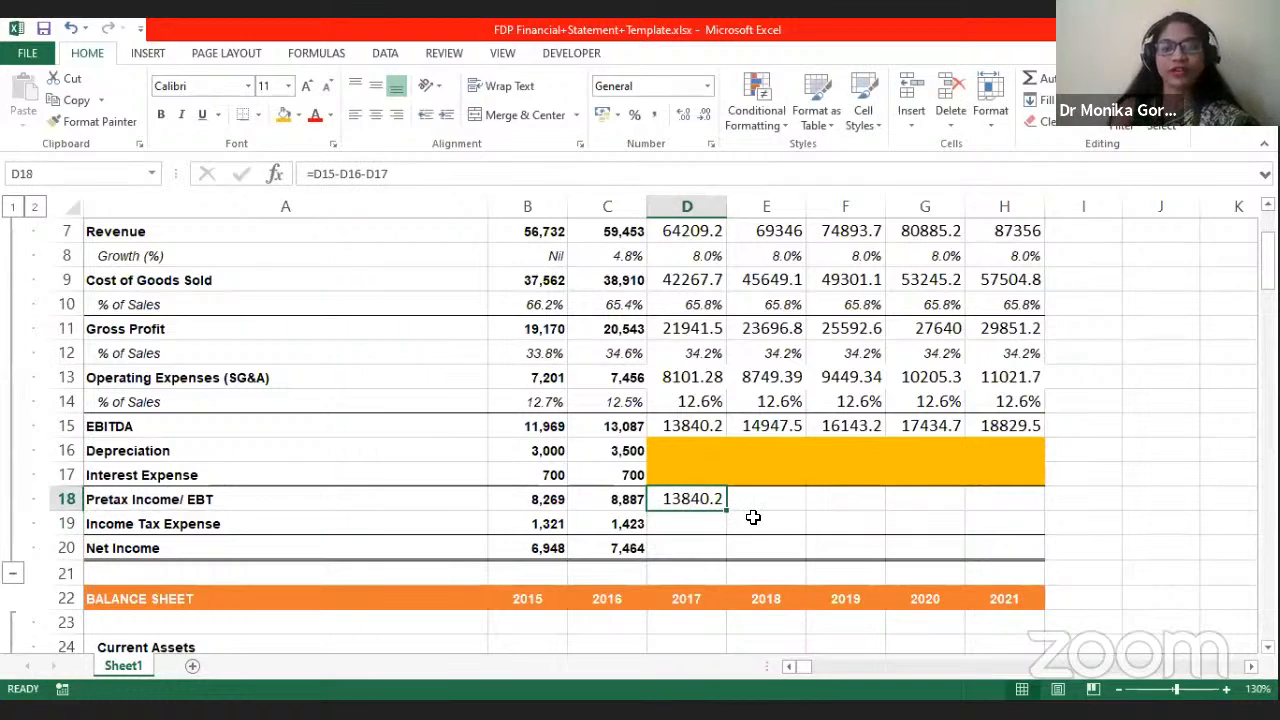
pyautogui.hotkey('shift', 'Right')
pyautogui.hotkey('shift', 'Right')
pyautogui.hotkey('shift', 'Right')
pyautogui.hotkey('shift', 'Right')
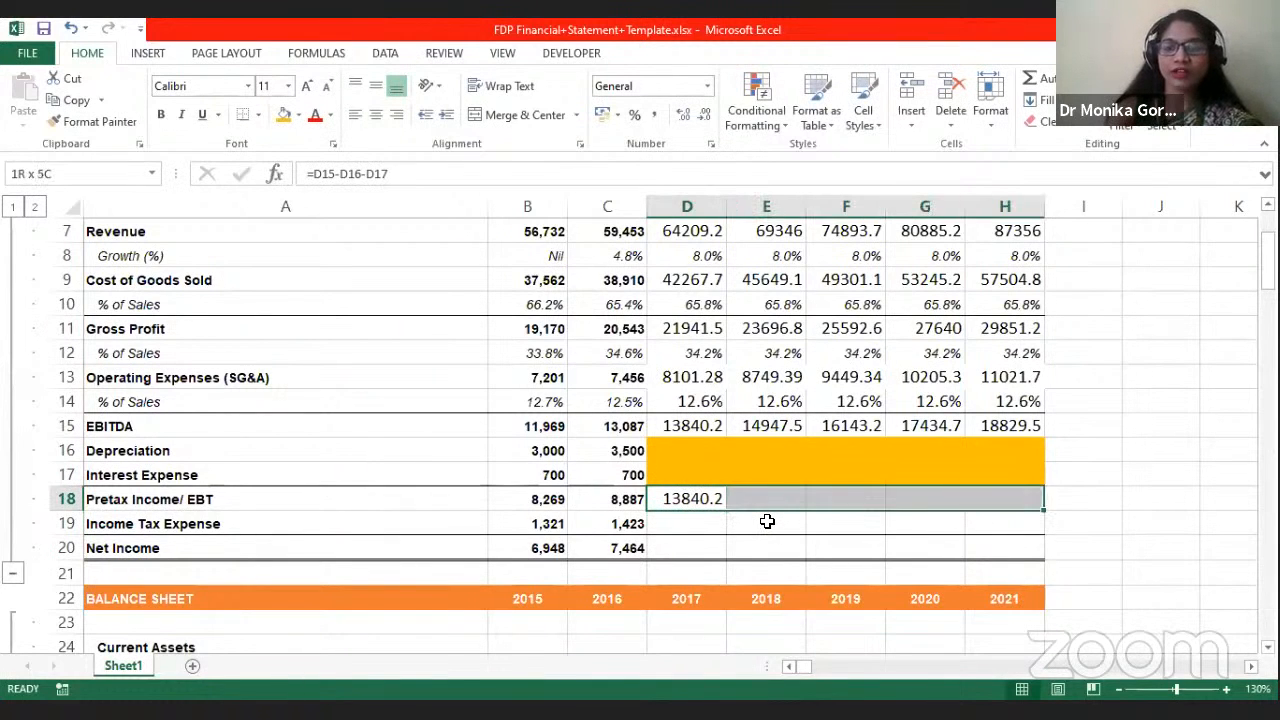
pyautogui.hotkey('ctrl', 'r')
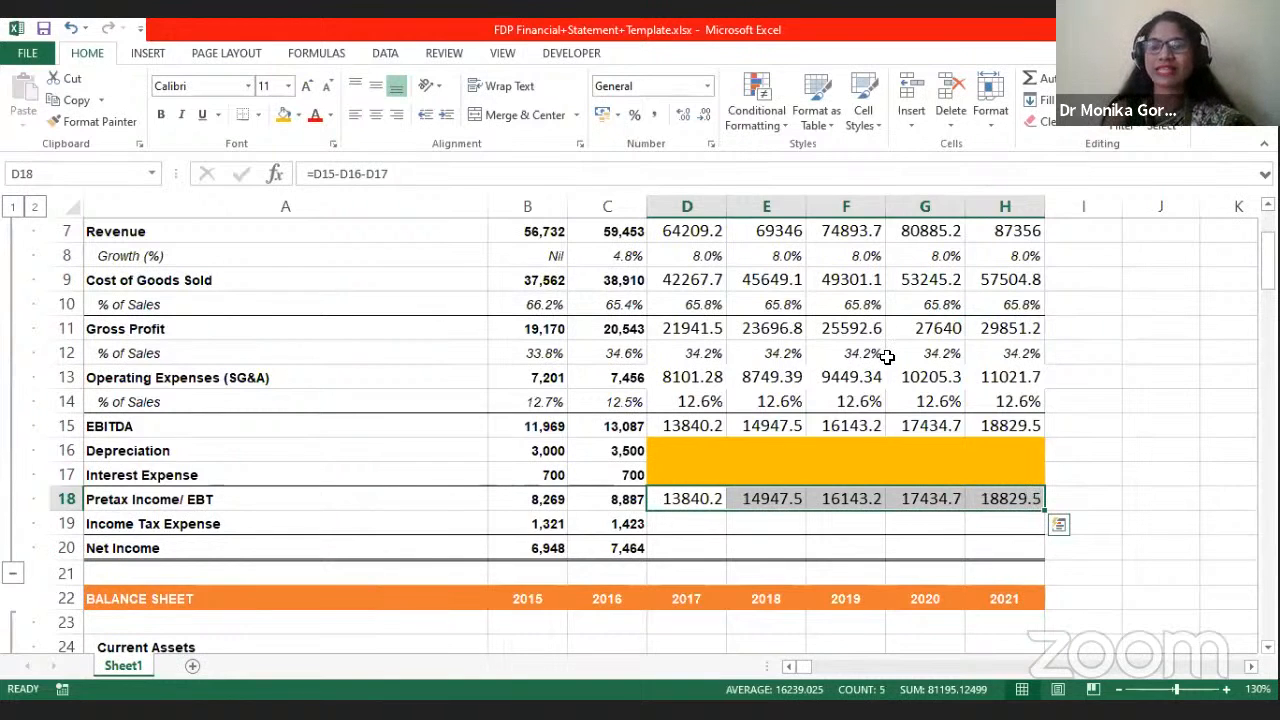
pyautogui.click(690, 452)
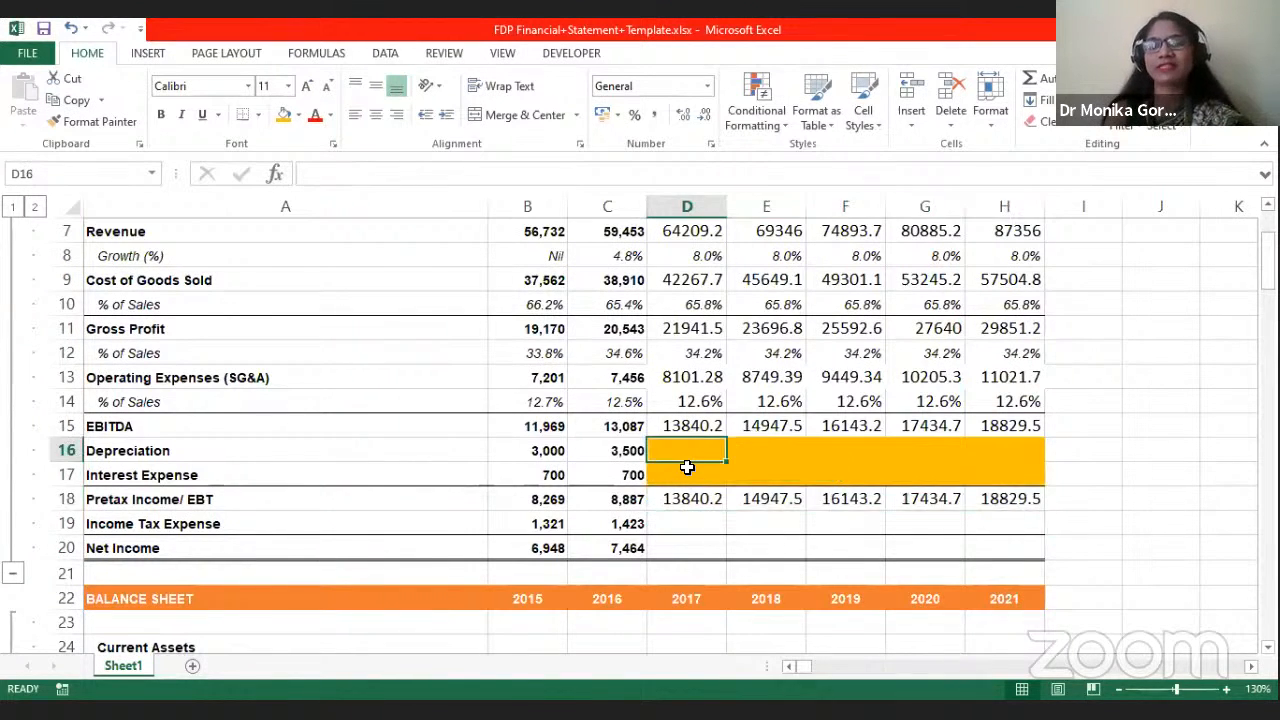
pyautogui.click(687, 467)
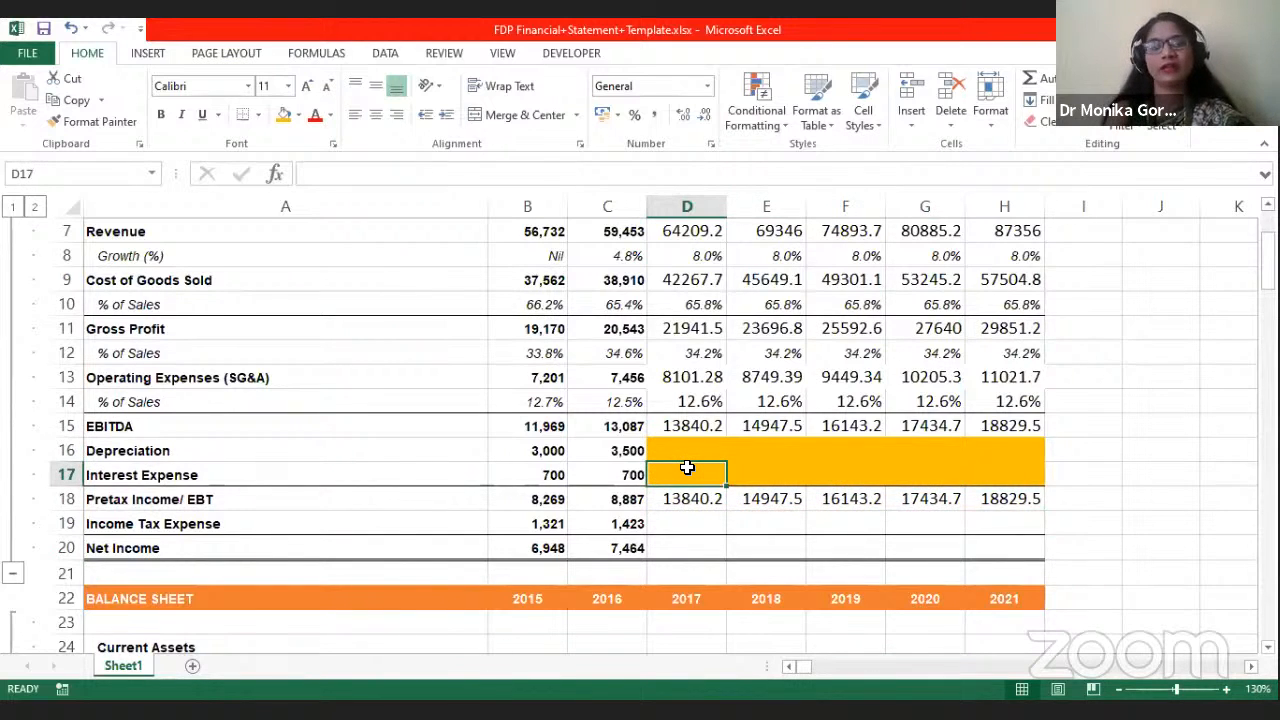
pyautogui.scroll(-2, 687, 467)
pyautogui.scroll(2, 710, 480)
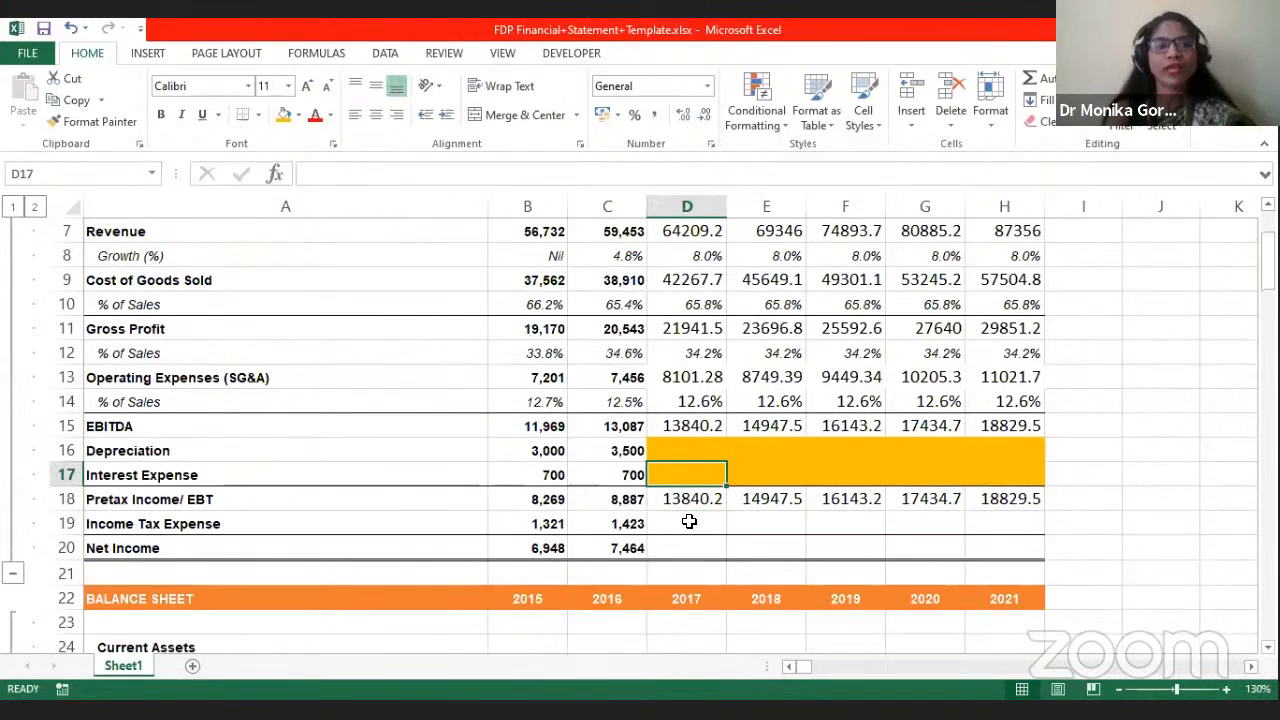
# Step: Enter an income tax expense of 1500 for 2017 in D19 and copy it across through H19
pyautogui.click(693, 519)
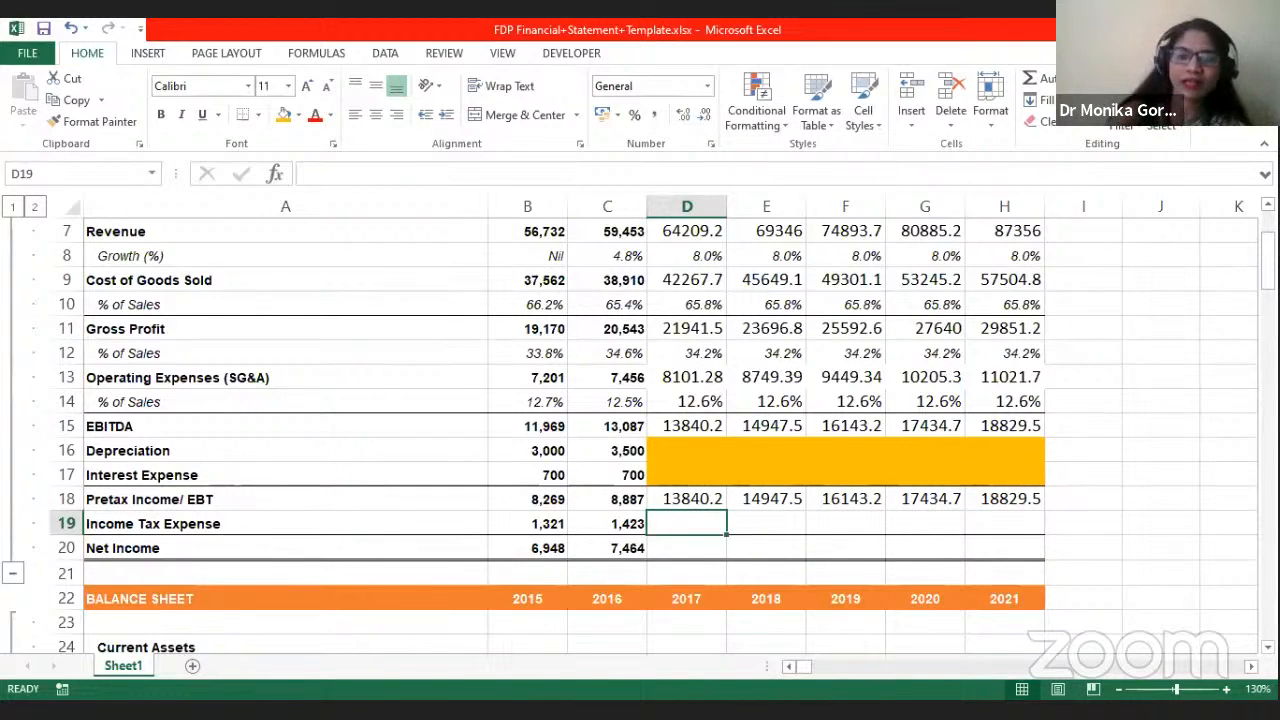
pyautogui.write('1500')
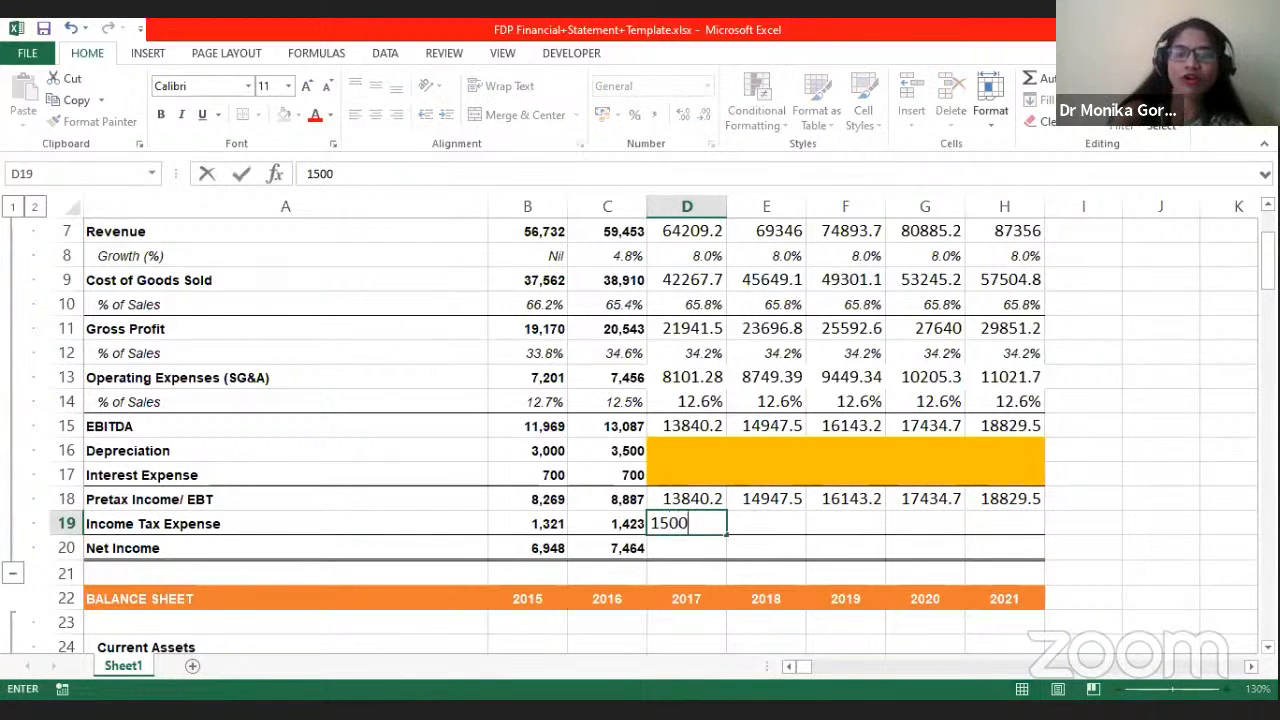
pyautogui.press('Return')
pyautogui.click(691, 518)
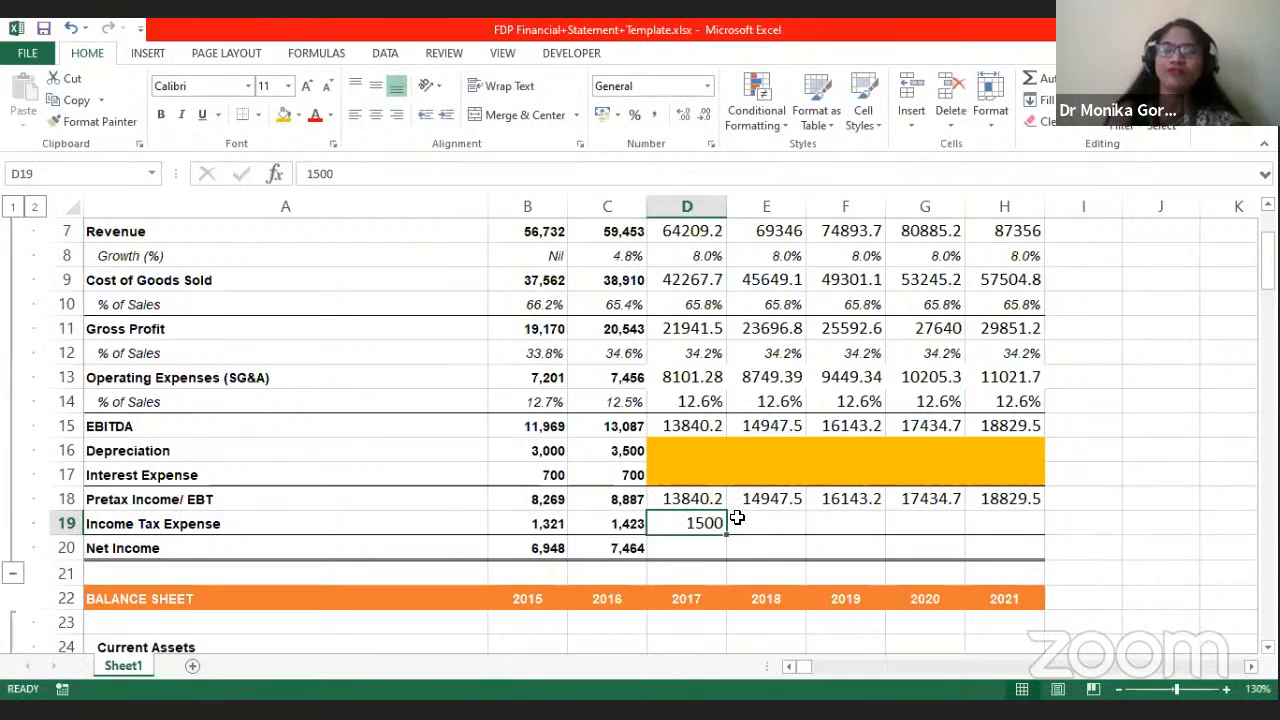
pyautogui.moveTo(729, 533); pyautogui.dragTo(1010, 523)
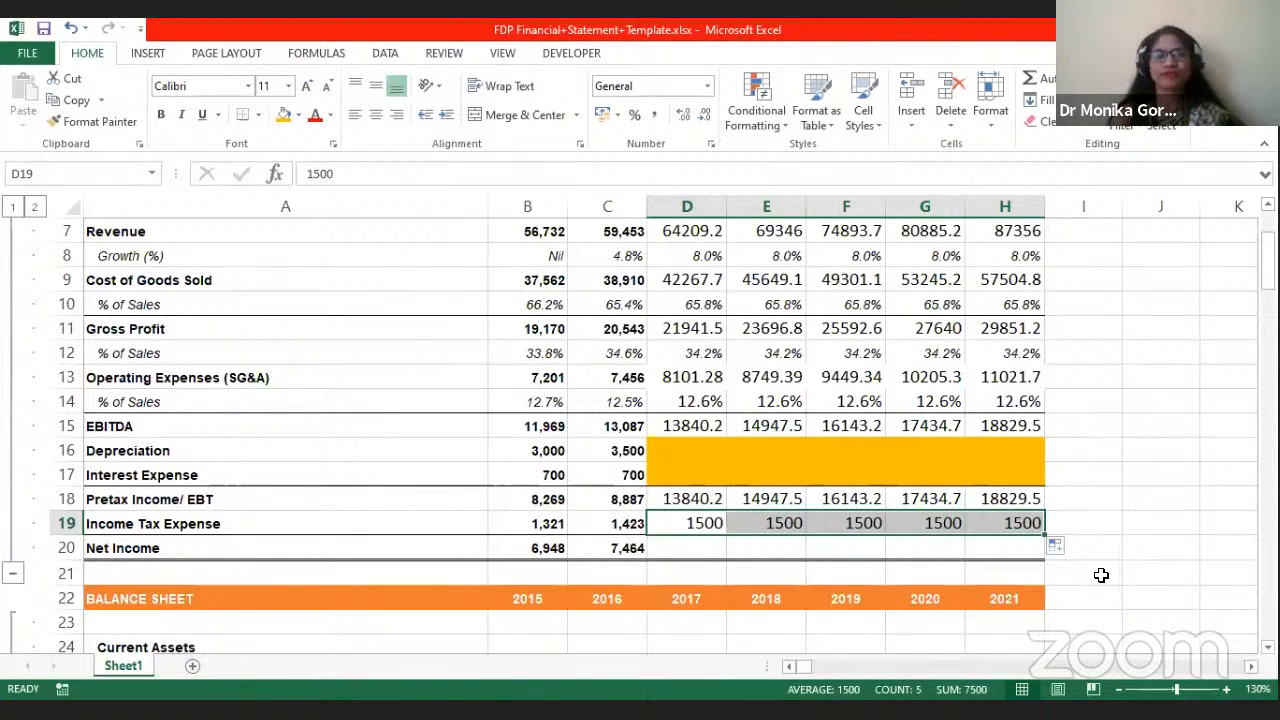
# Step: Enter the 2017 net income in D20 as =D18-D19 and fill the formula across through H20
pyautogui.click(679, 544)
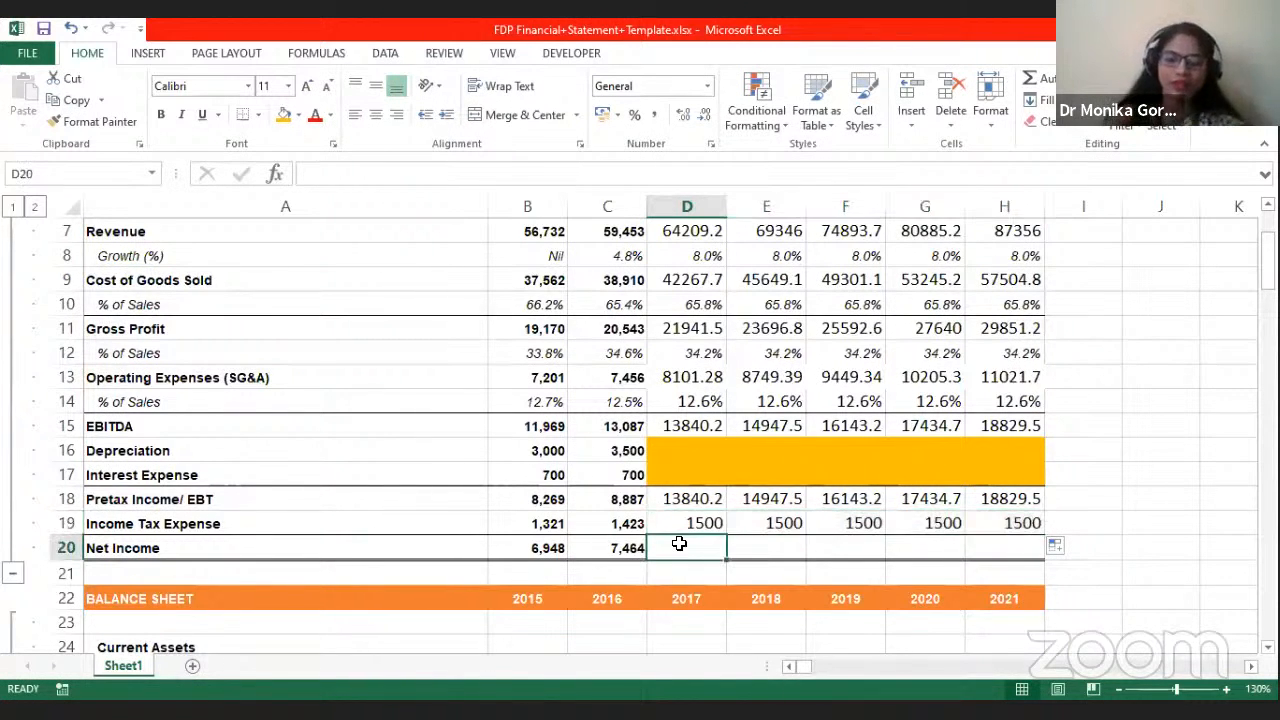
pyautogui.write('=')
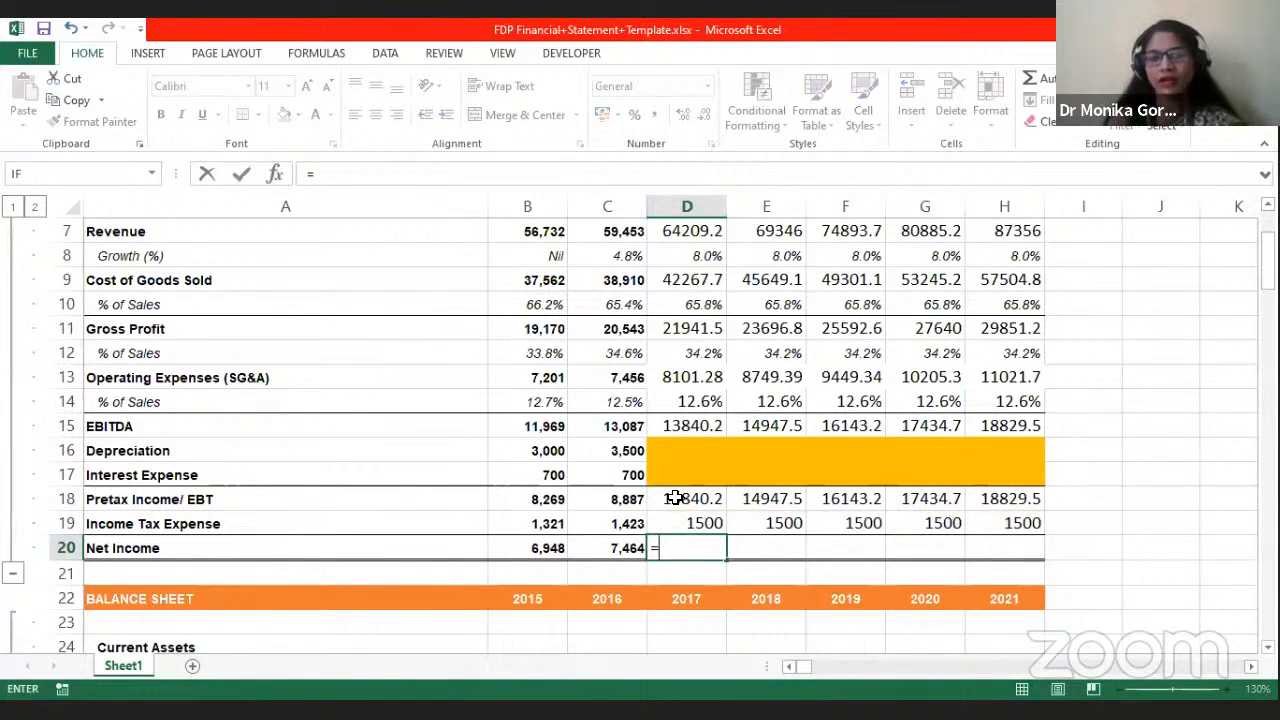
pyautogui.click(676, 497)
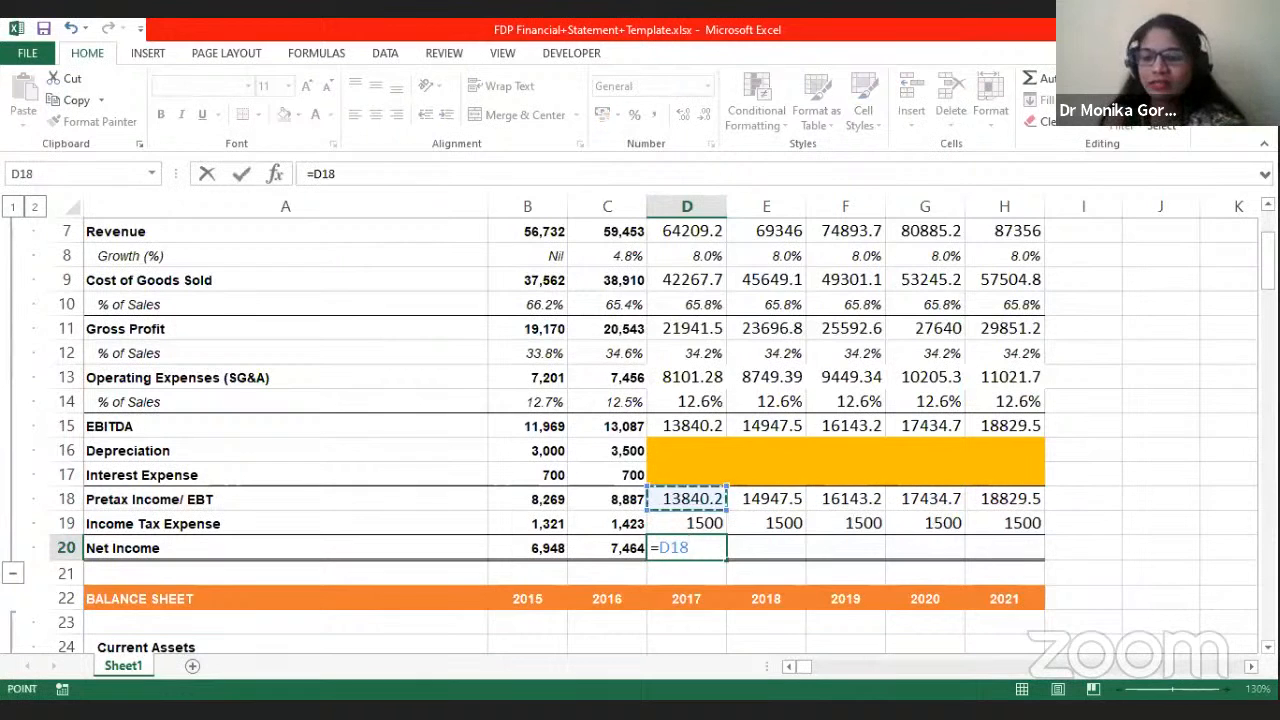
pyautogui.write('-')
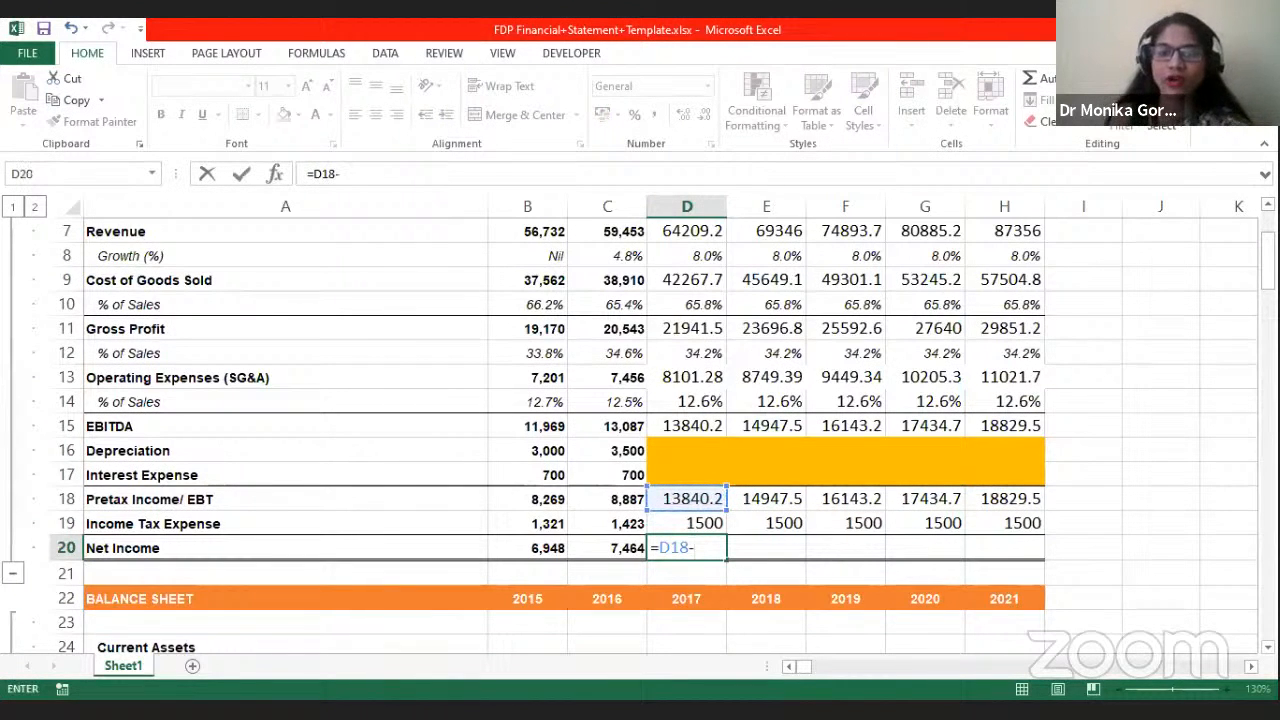
pyautogui.click(697, 523)
pyautogui.press('Return')
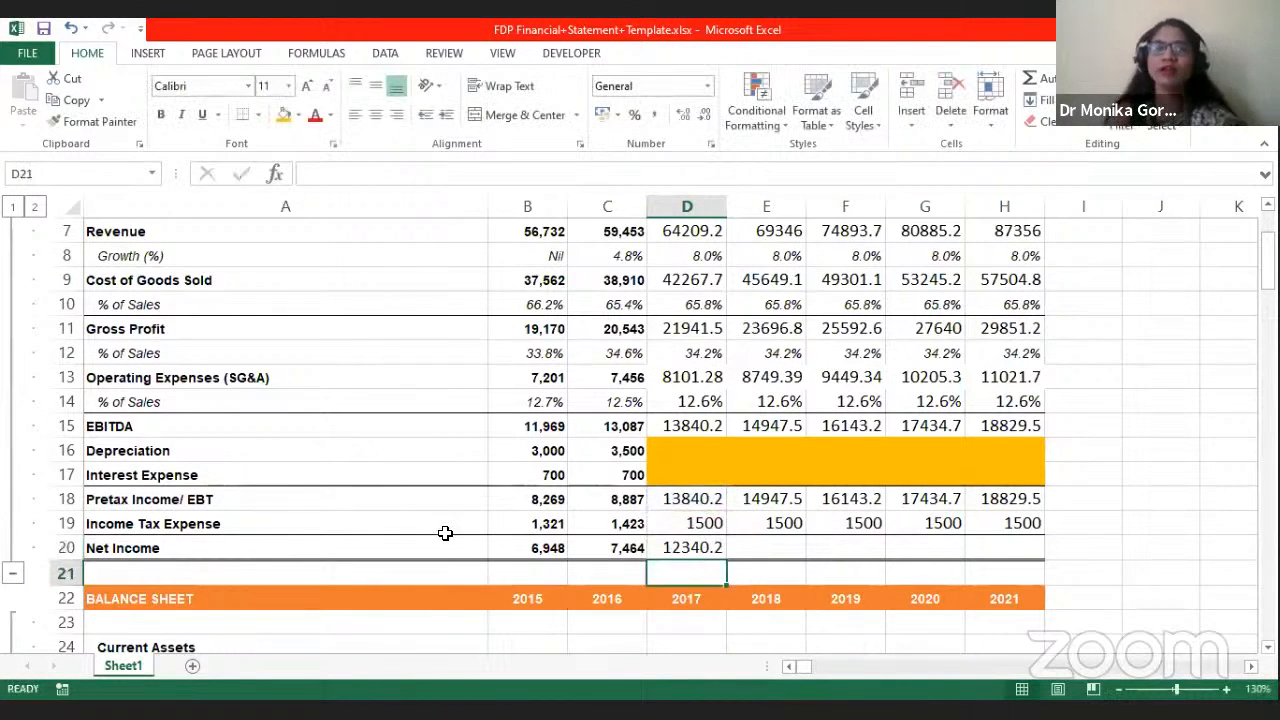
pyautogui.click(697, 545)
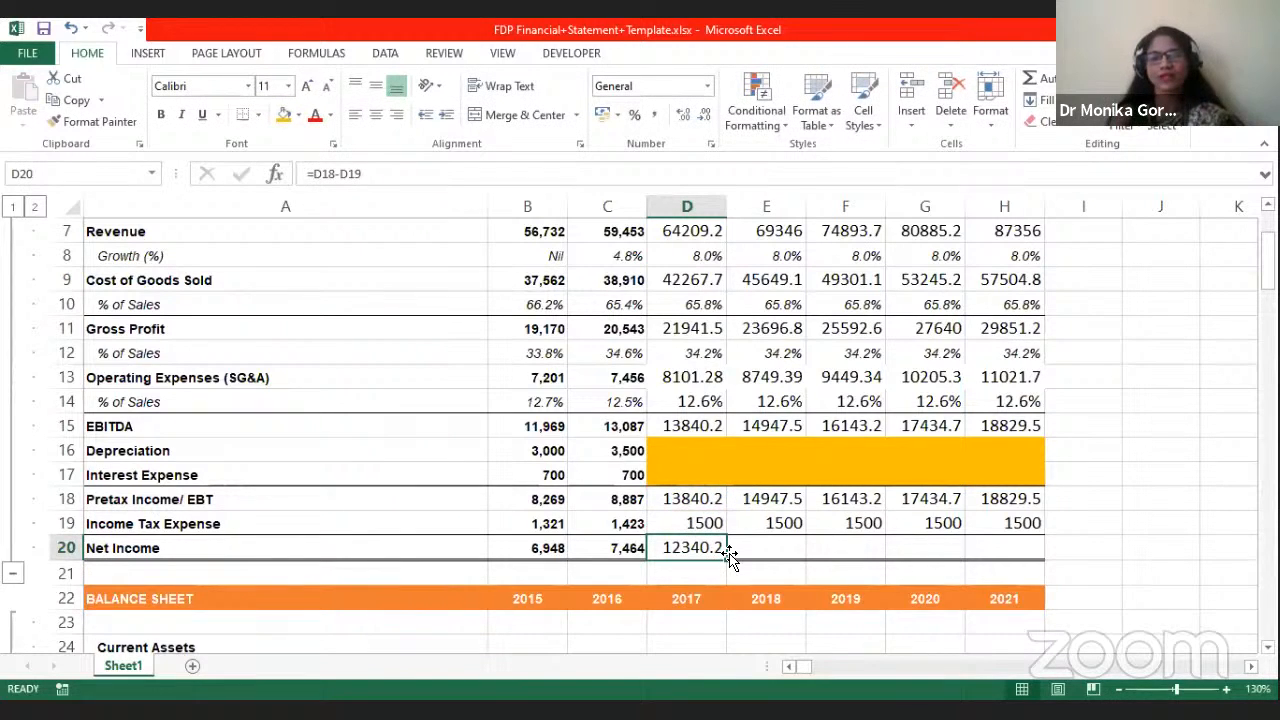
pyautogui.moveTo(730, 558); pyautogui.dragTo(965, 629)
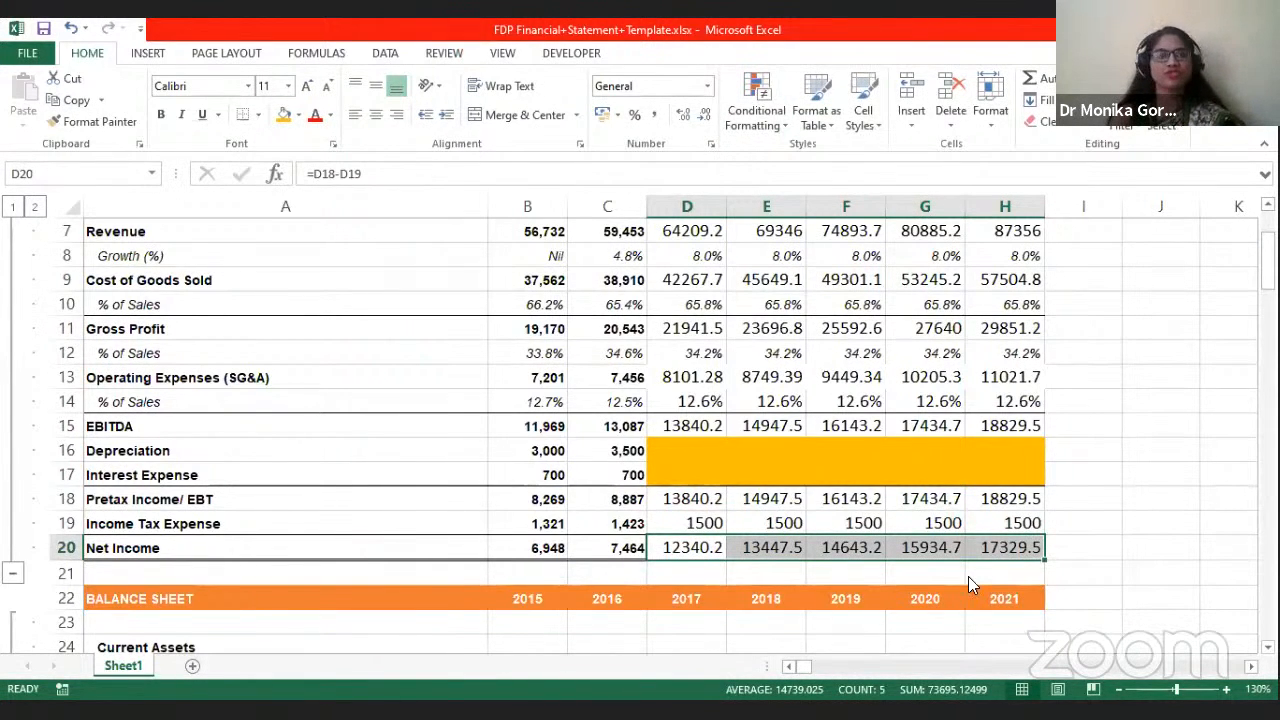
# Step: Review the income statement line items from revenue through cost of goods sold, expenses, depreciation and interest down to net income
pyautogui.scroll(-2, 709, 503)
pyautogui.scroll(4, 426, 289)
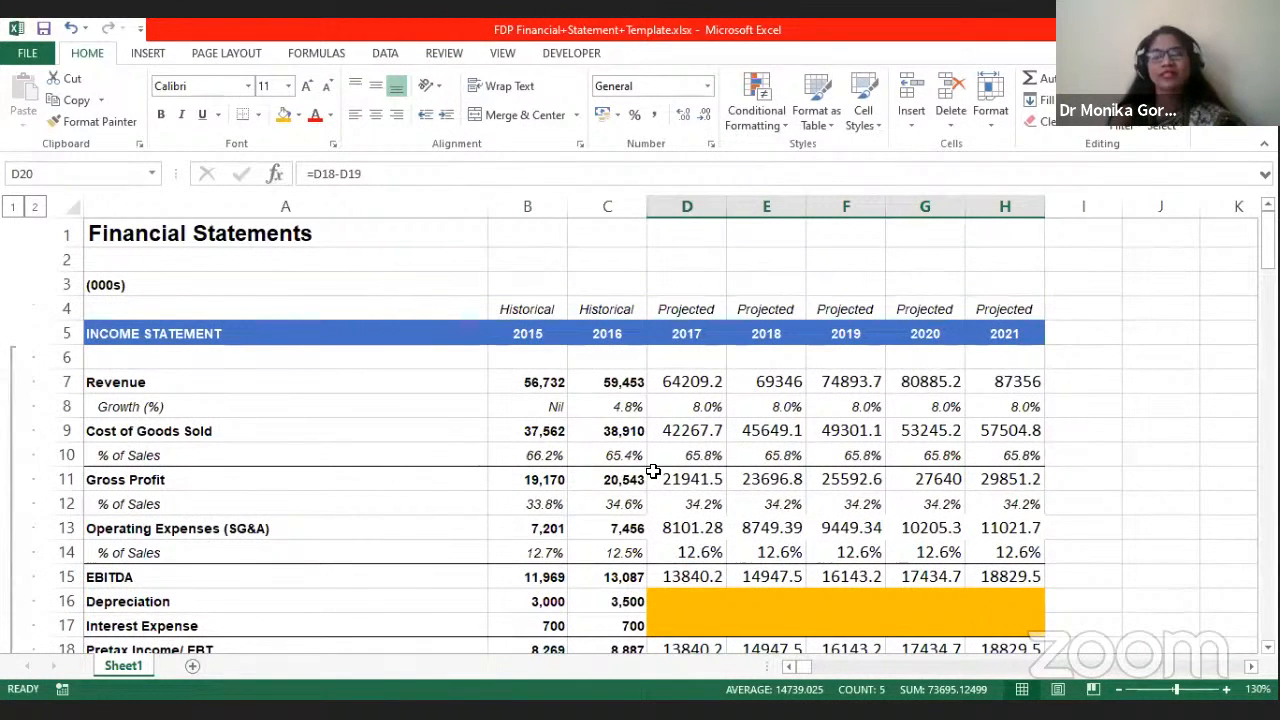
pyautogui.click(166, 385)
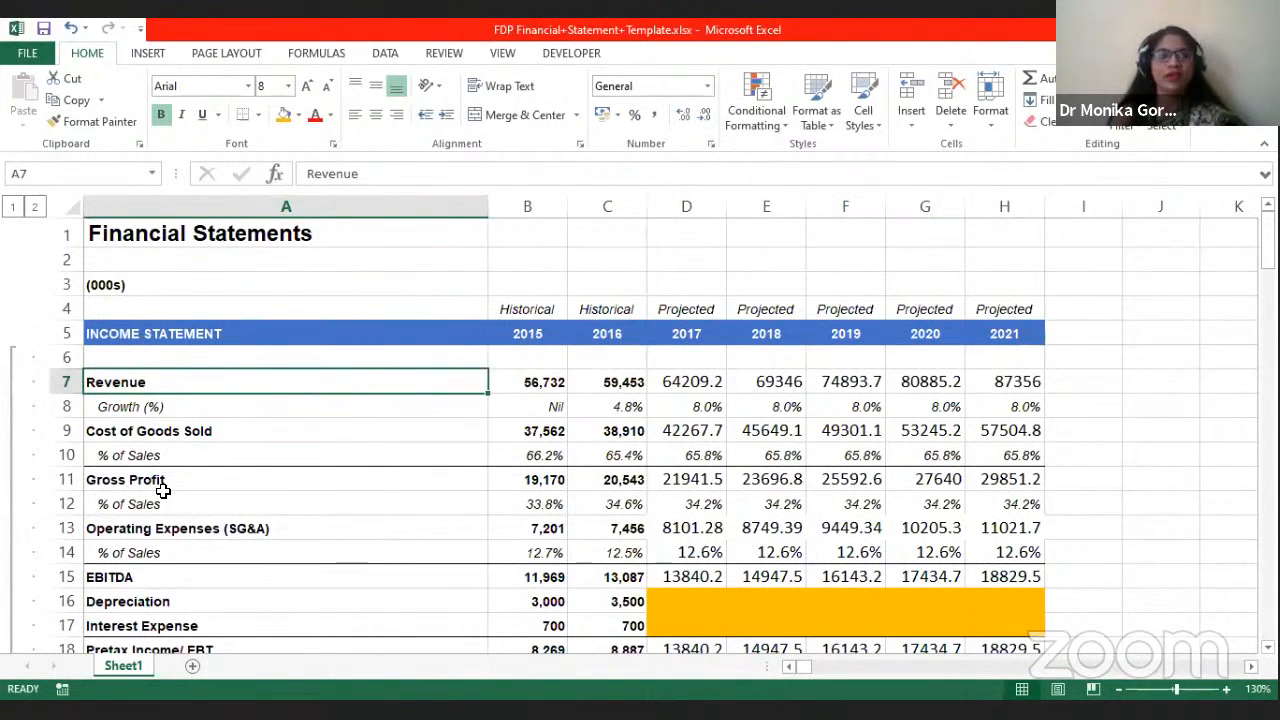
pyautogui.scroll(-5, 165, 478)
pyautogui.scroll(2, 165, 478)
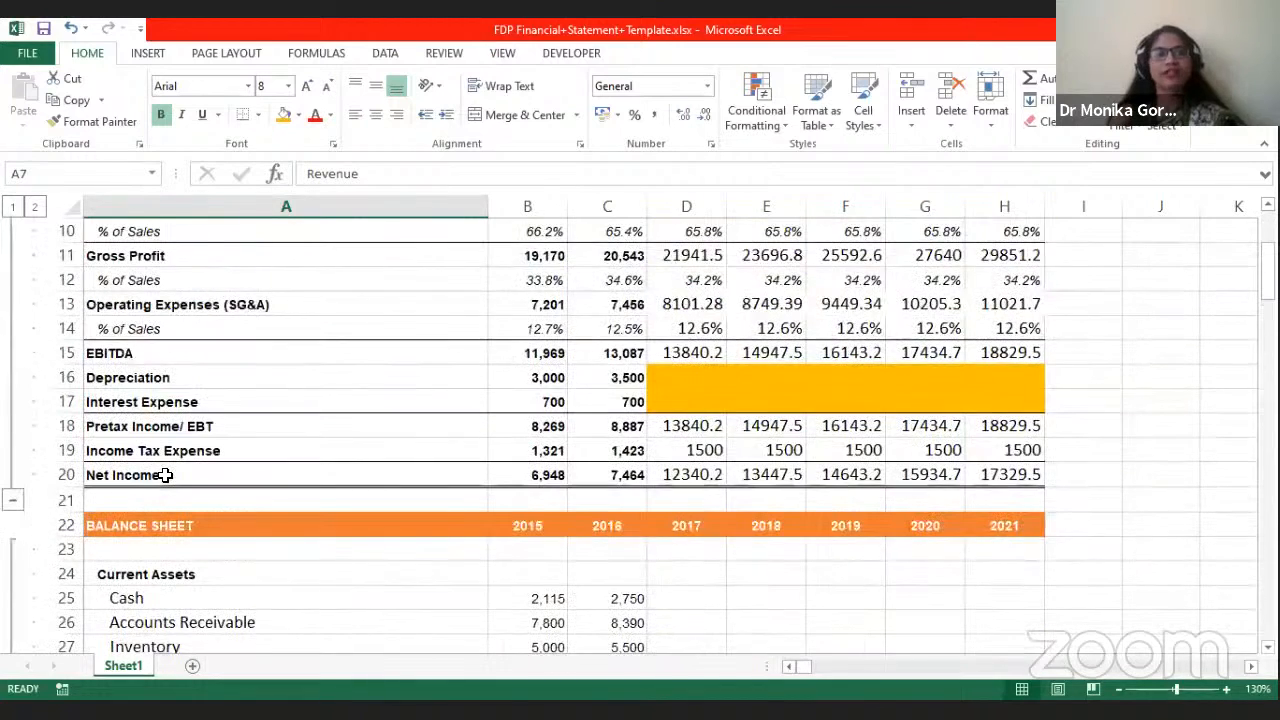
pyautogui.click(163, 474)
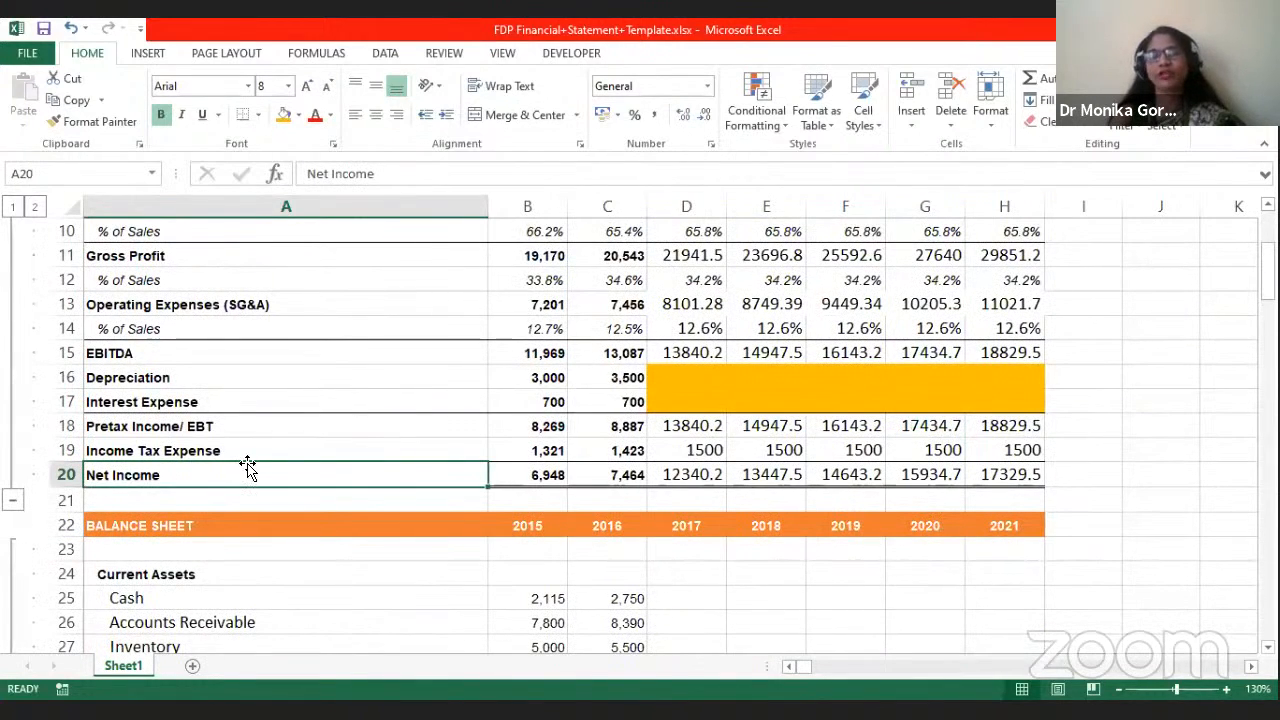
pyautogui.scroll(3, 248, 470)
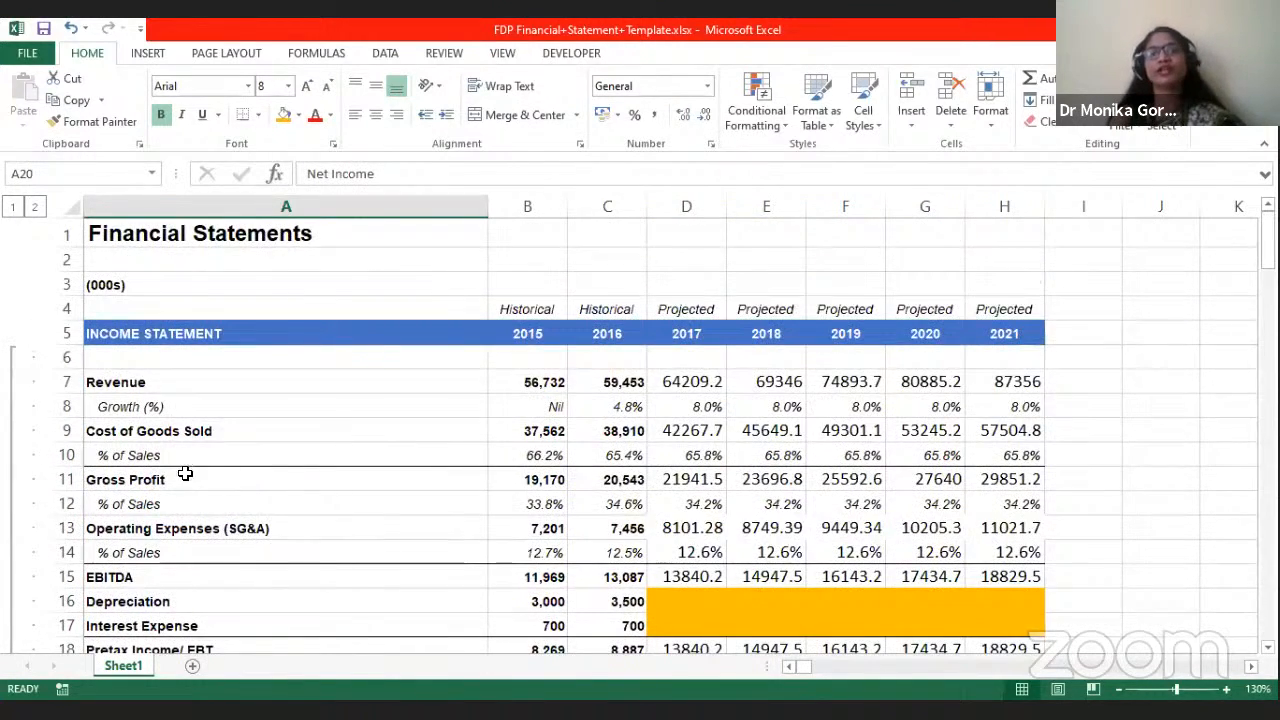
pyautogui.click(188, 433)
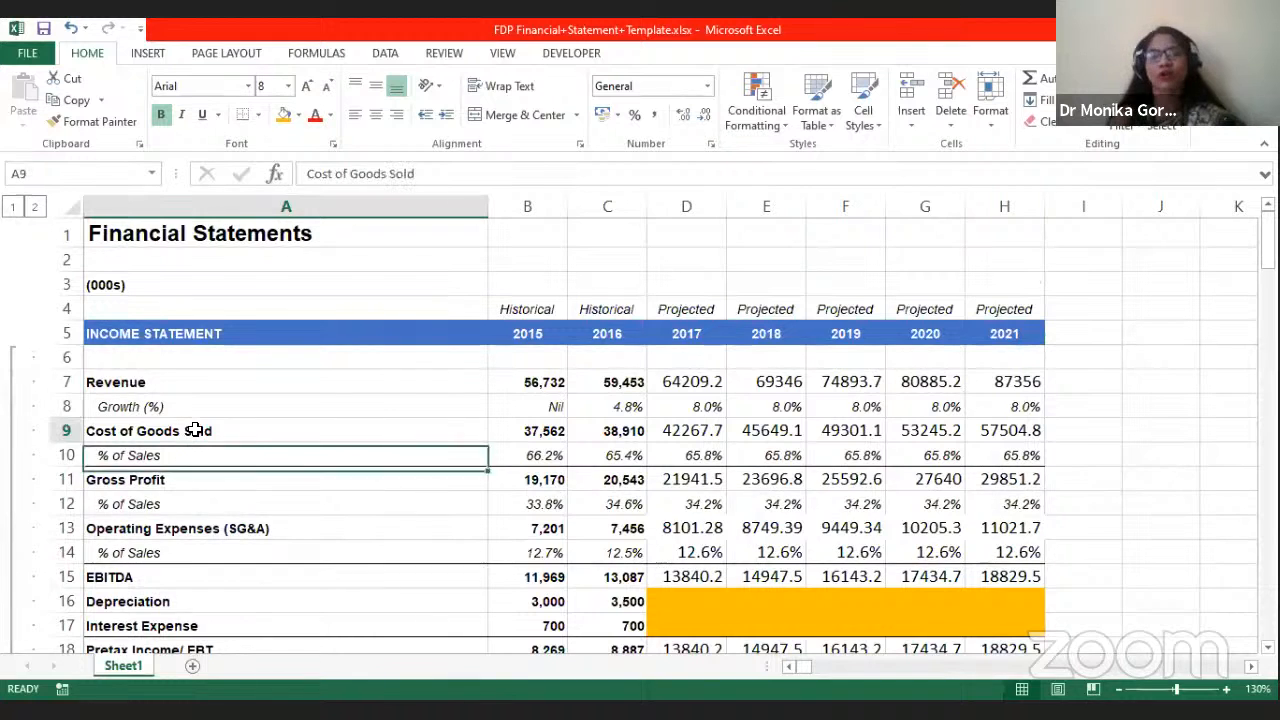
pyautogui.click(200, 526)
pyautogui.scroll(-1, 200, 523)
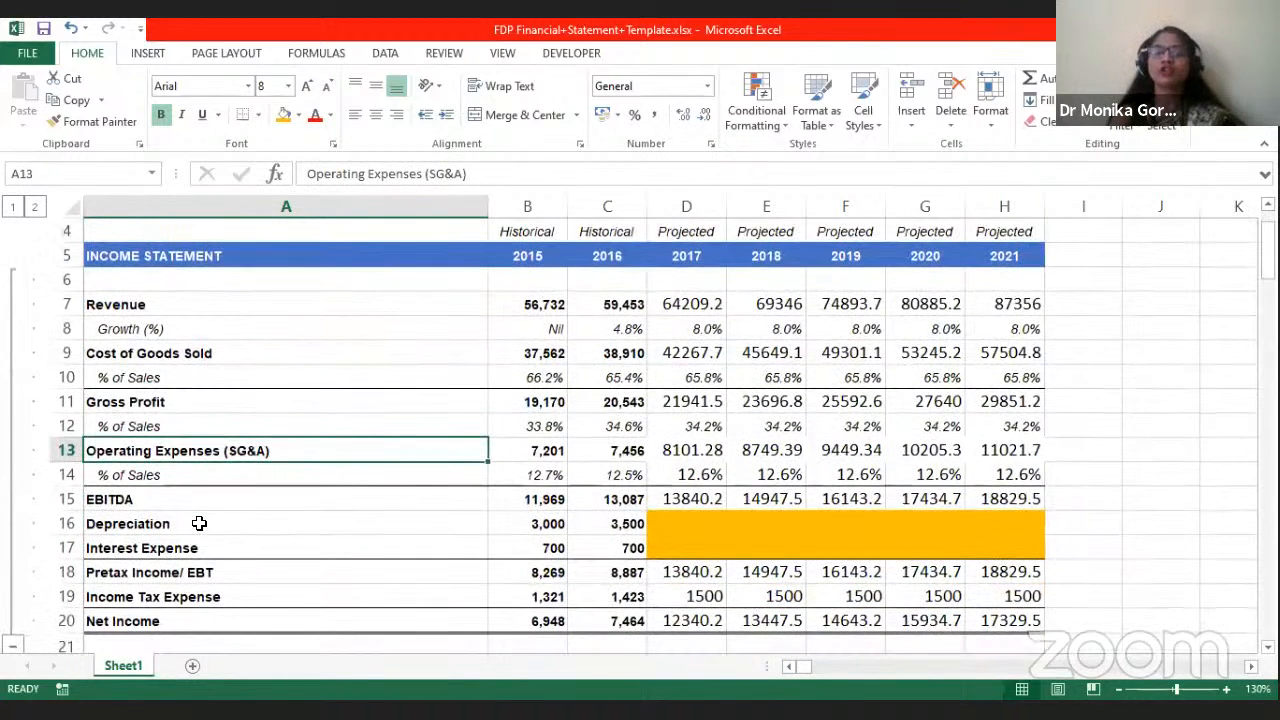
pyautogui.click(199, 523)
pyautogui.click(211, 543)
pyautogui.scroll(-1, 211, 543)
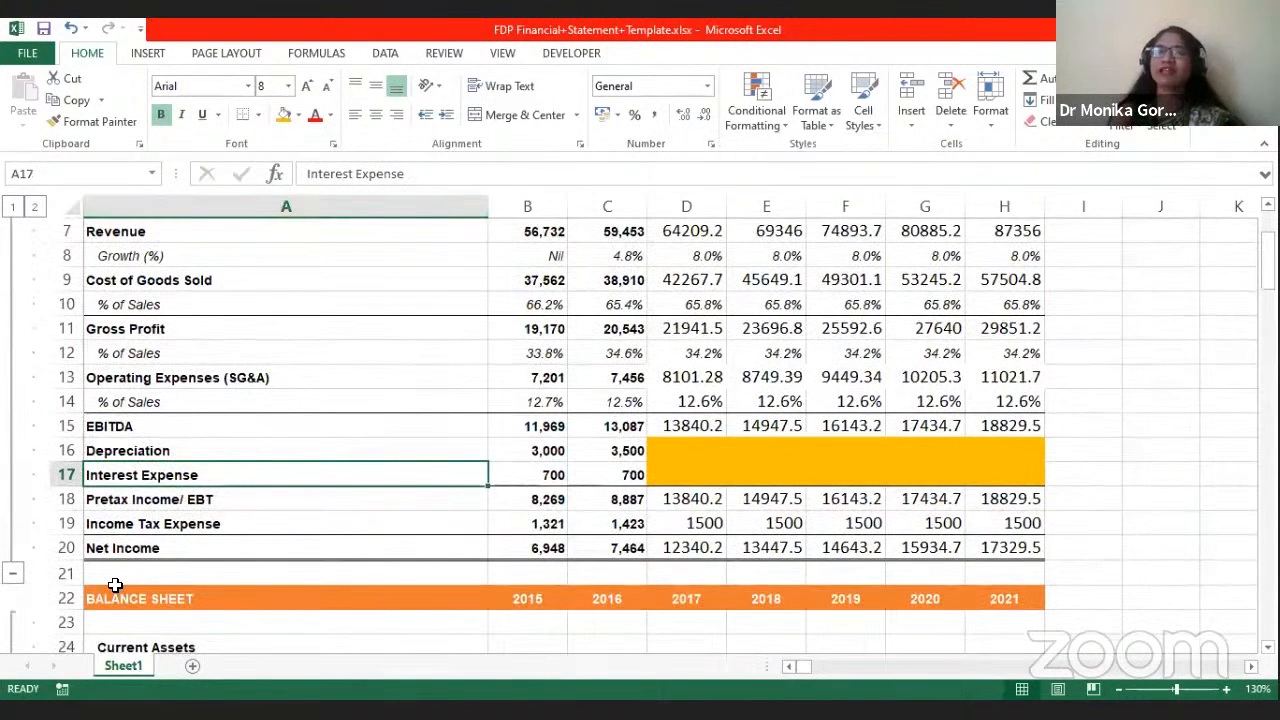
pyautogui.click(105, 549)
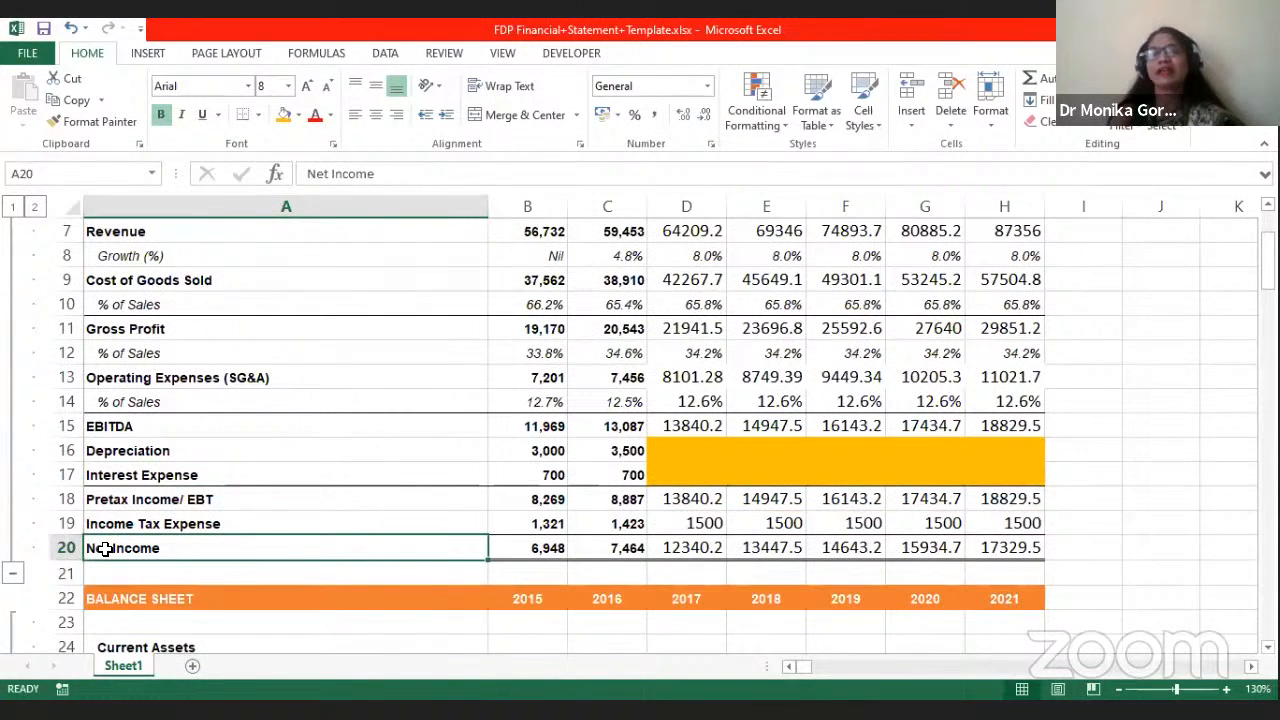
# Step: Review the balance sheet's current assets, from cash and accounts receivable through inventory and prepaid expenses, for 2015
pyautogui.scroll(-2, 693, 563)
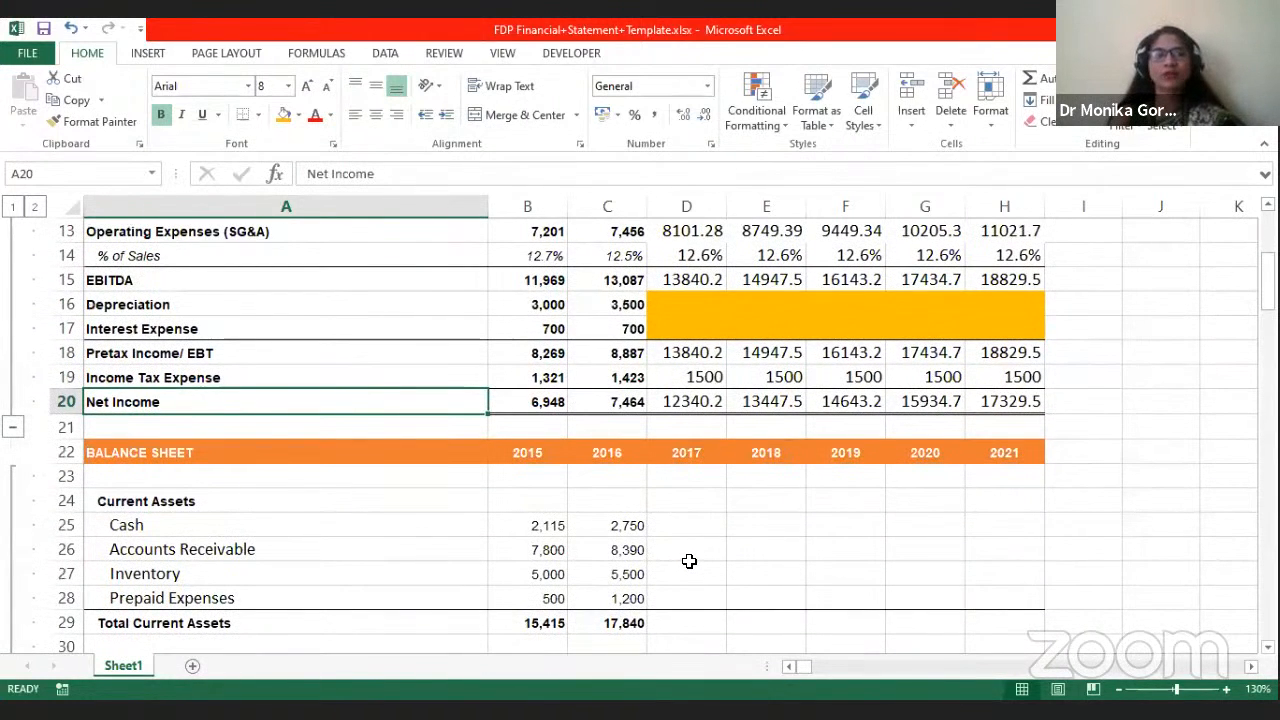
pyautogui.scroll(-1, 689, 561)
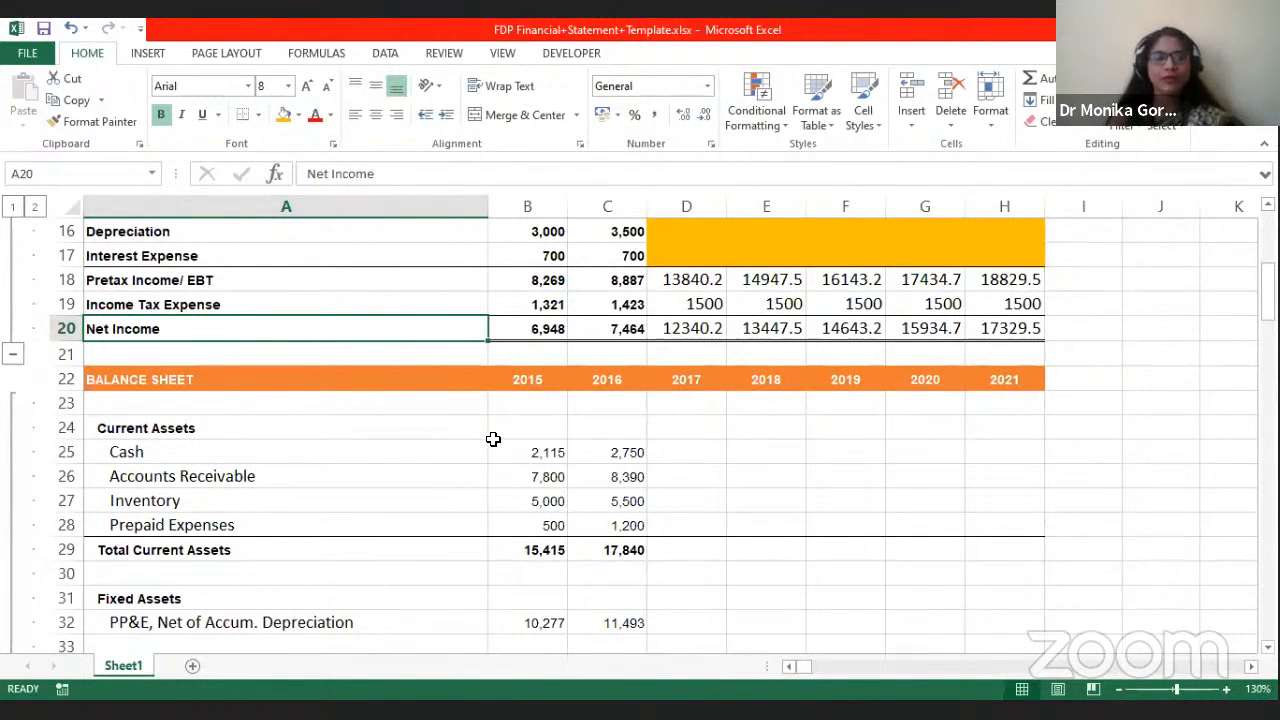
pyautogui.scroll(-1, 493, 439)
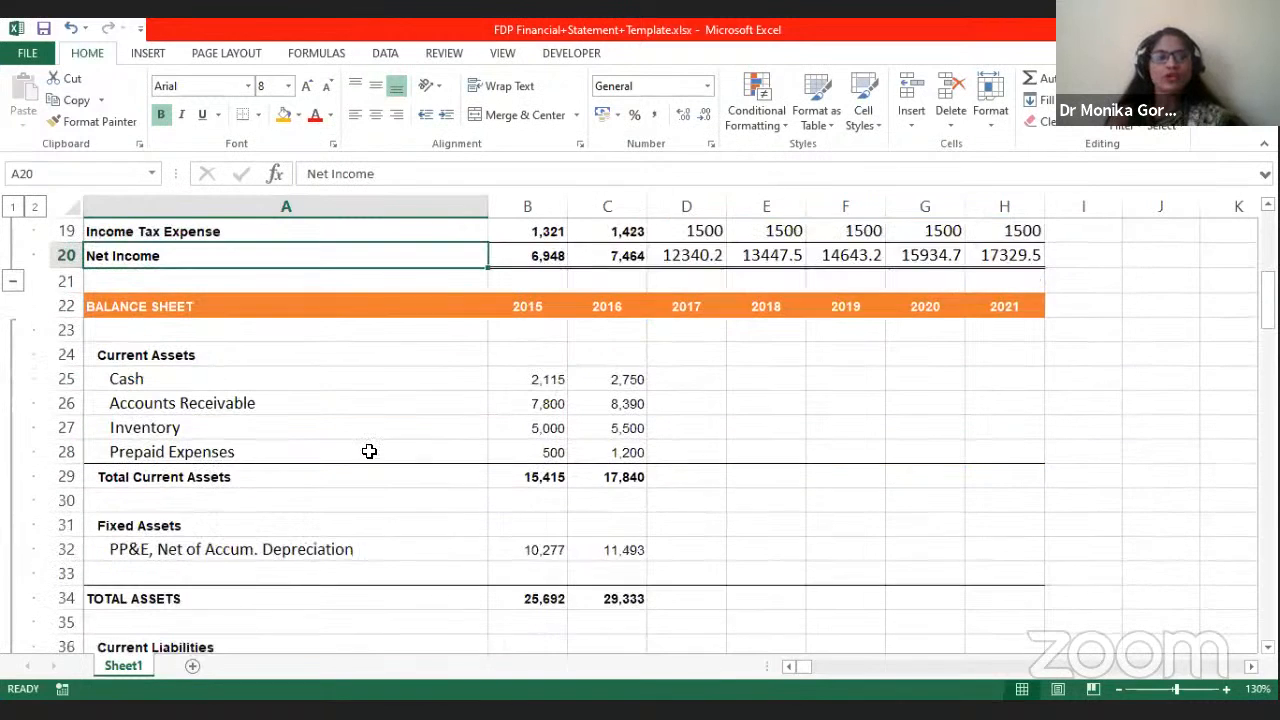
pyautogui.click(211, 360)
pyautogui.click(203, 376)
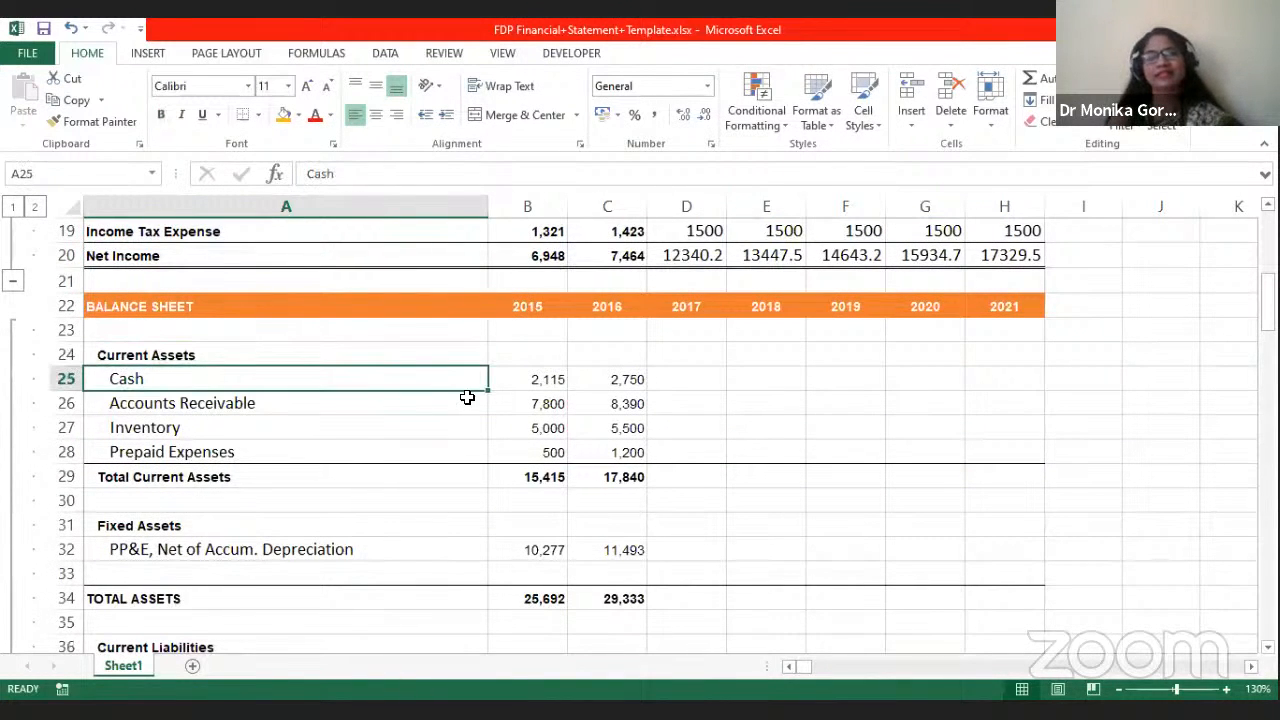
pyautogui.click(532, 384)
pyautogui.click(541, 405)
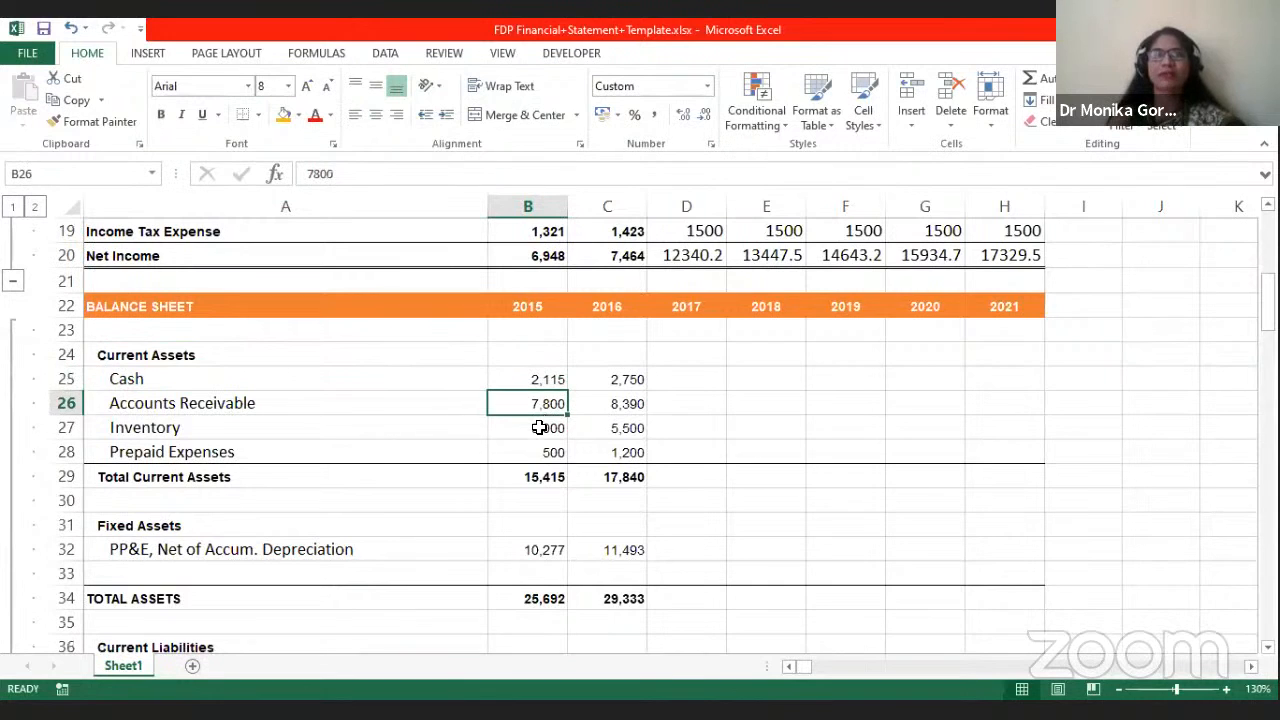
pyautogui.click(538, 432)
pyautogui.click(540, 450)
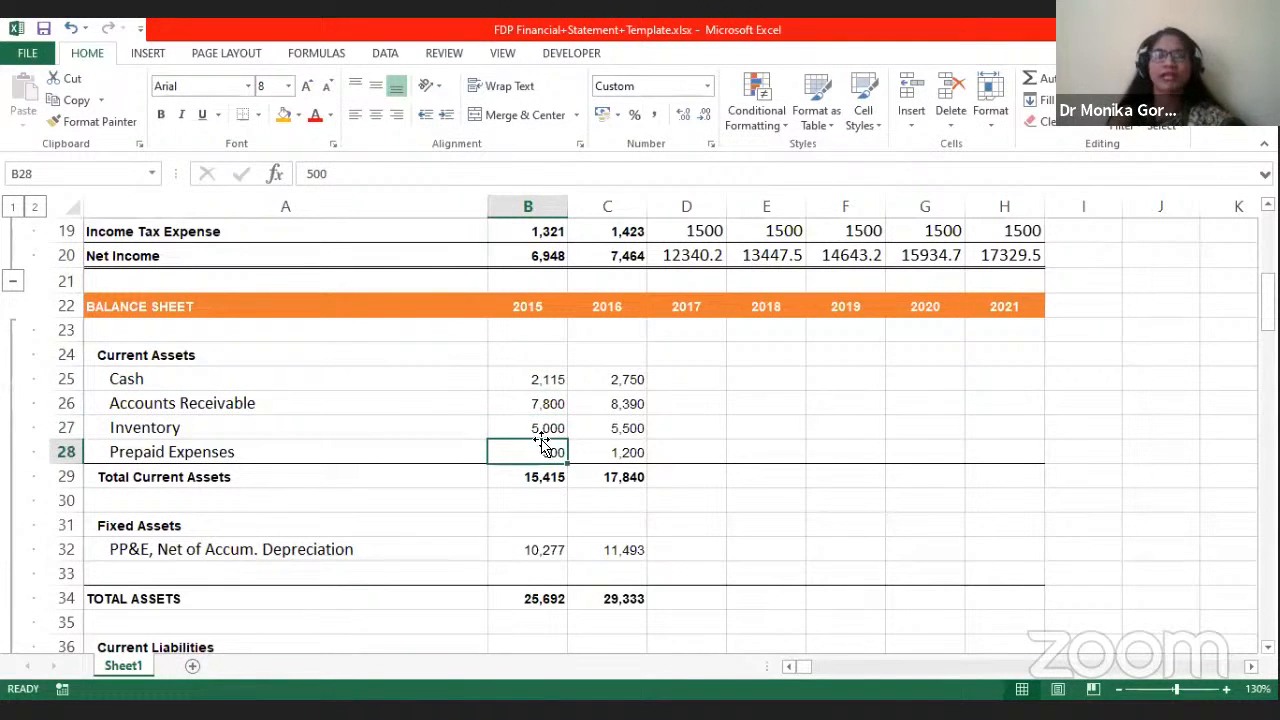
pyautogui.click(527, 385)
pyautogui.moveTo(529, 396); pyautogui.dragTo(529, 448)
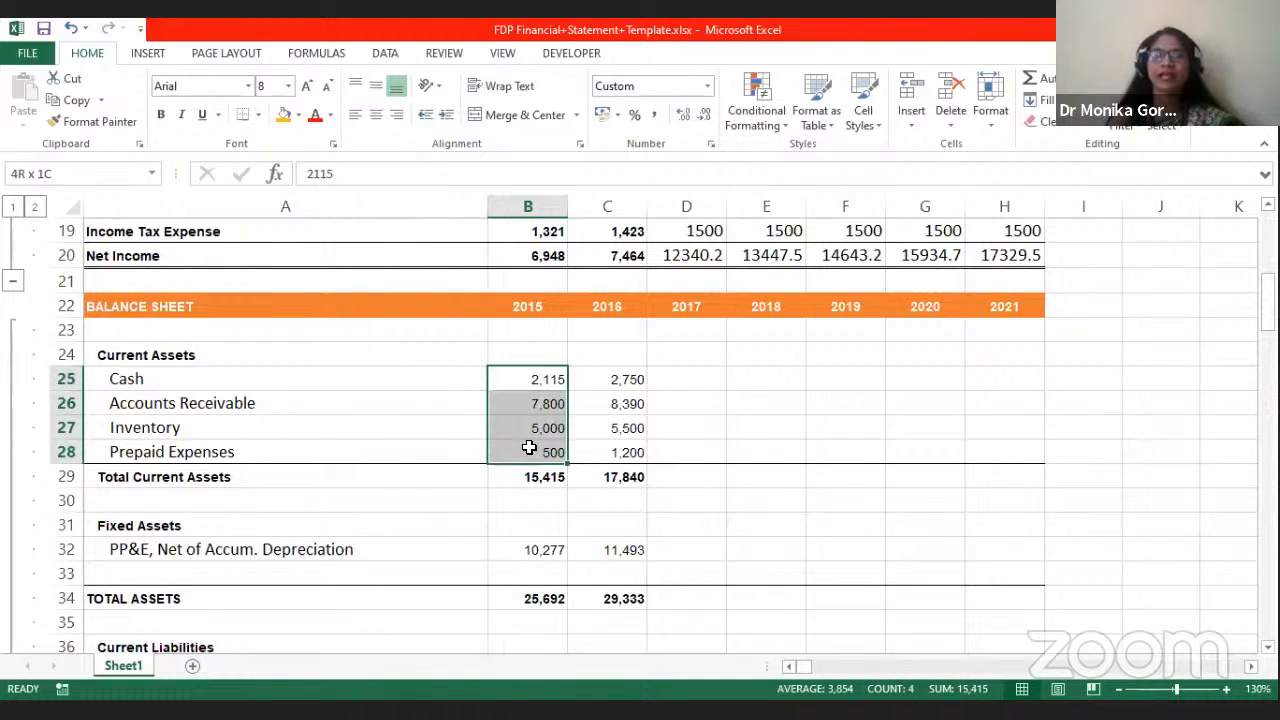
# Step: Enter the 2015 total current assets in B29 as =SUM(B25:B28)
pyautogui.click(532, 475)
pyautogui.write('=')
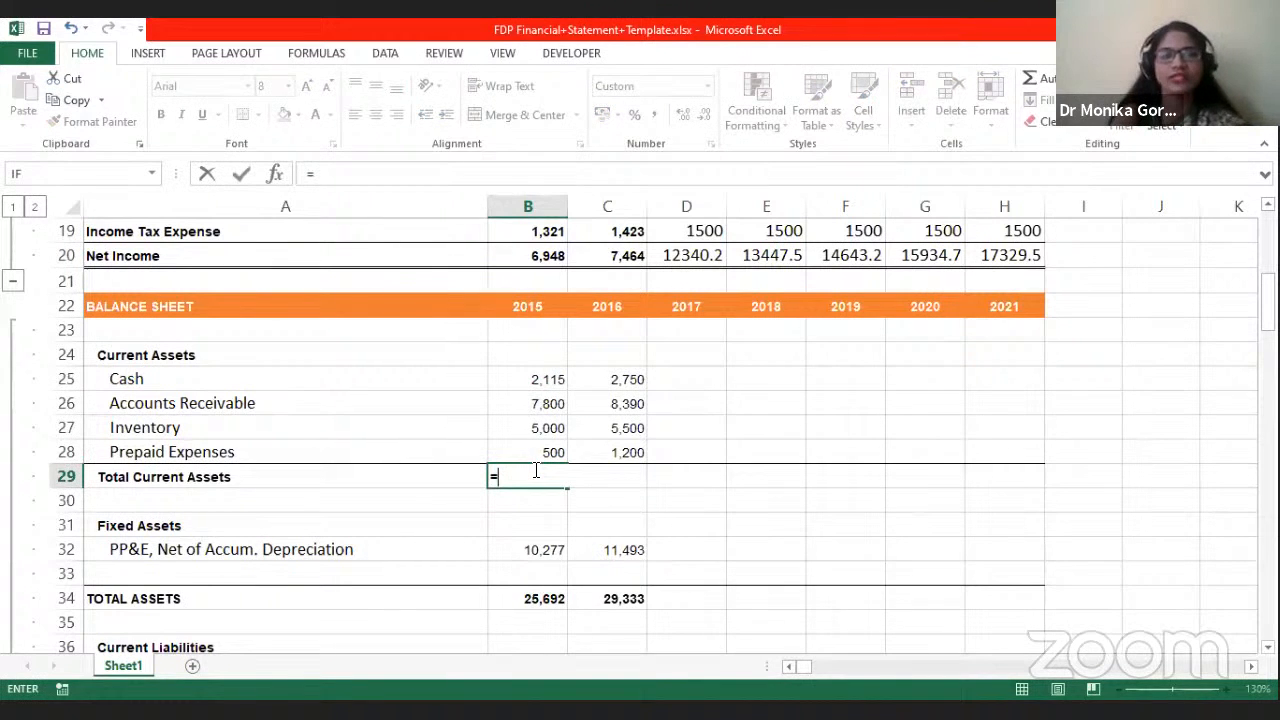
pyautogui.write('sum(')
pyautogui.moveTo(539, 382); pyautogui.dragTo(553, 452)
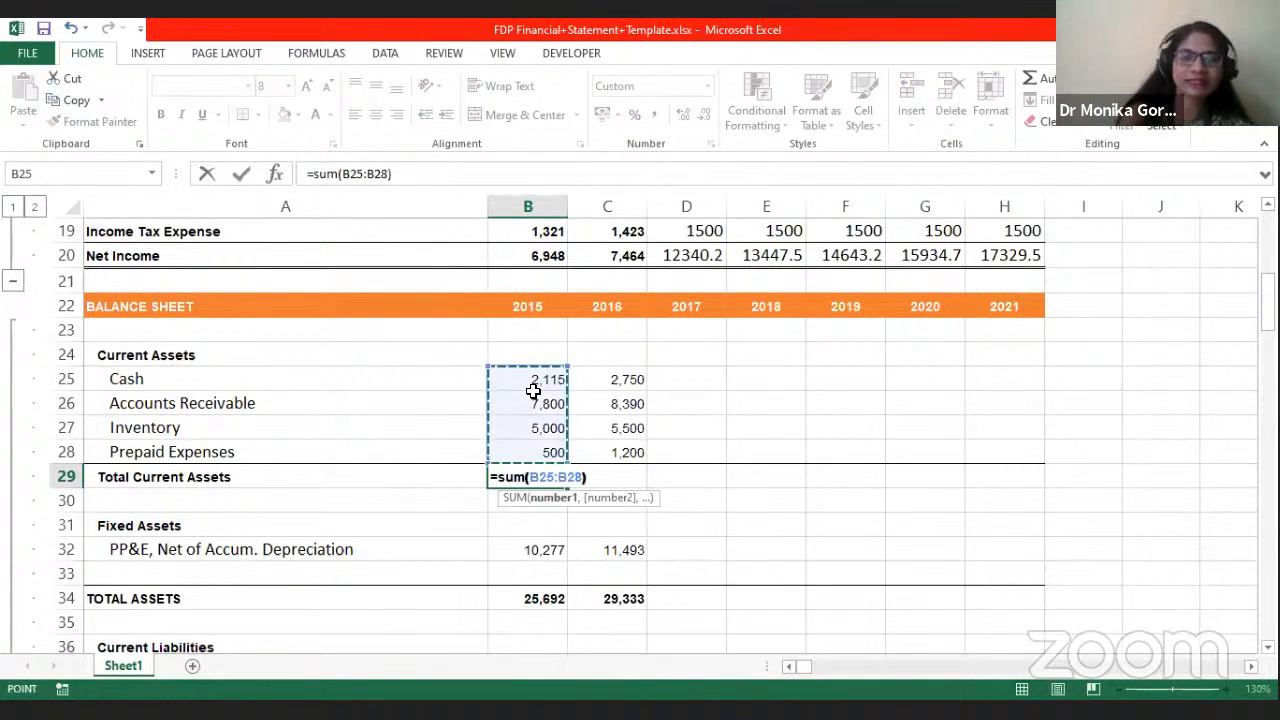
pyautogui.press('Return')
# Step: Fill the total current assets formula from B29 across 2016 to 2021, through H29
pyautogui.click(551, 470)
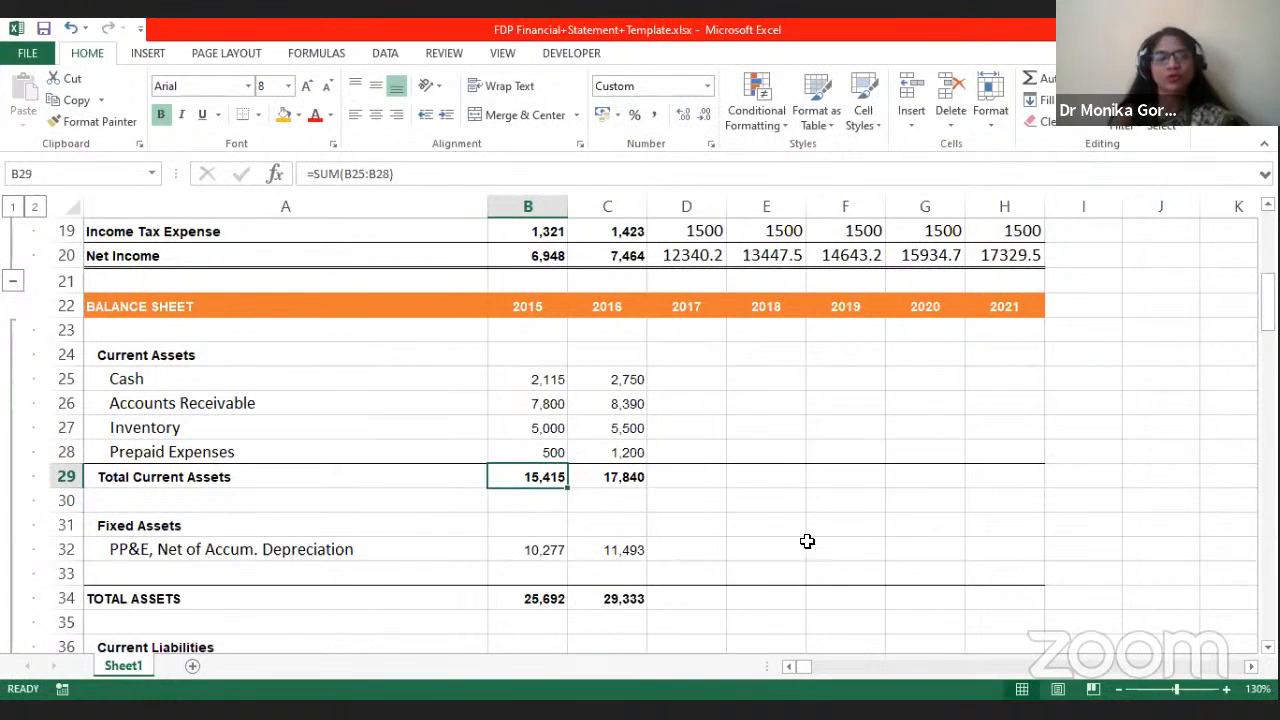
pyautogui.hotkey('shift', 'Right')
pyautogui.hotkey('shift', 'Right')
pyautogui.hotkey('shift', 'Right')
pyautogui.hotkey('shift', 'Right')
pyautogui.hotkey('shift', 'Right')
pyautogui.hotkey('shift', 'Right')
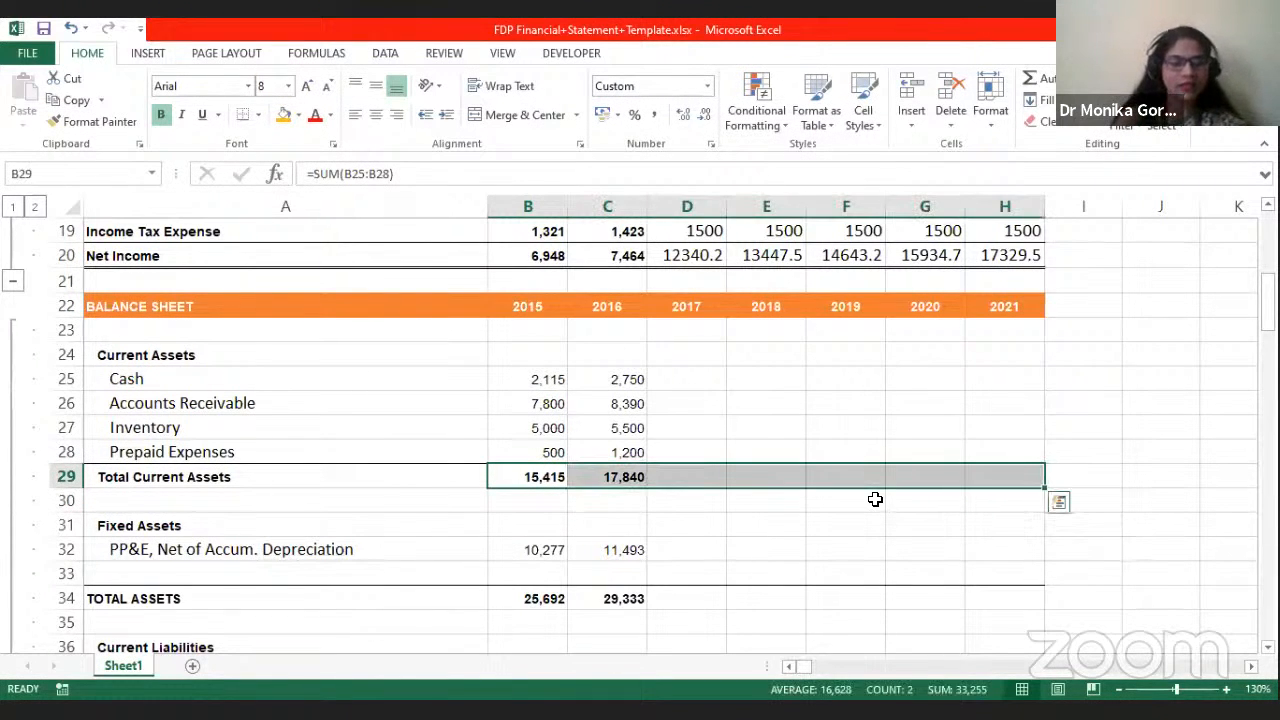
pyautogui.hotkey('ctrl', 'r')
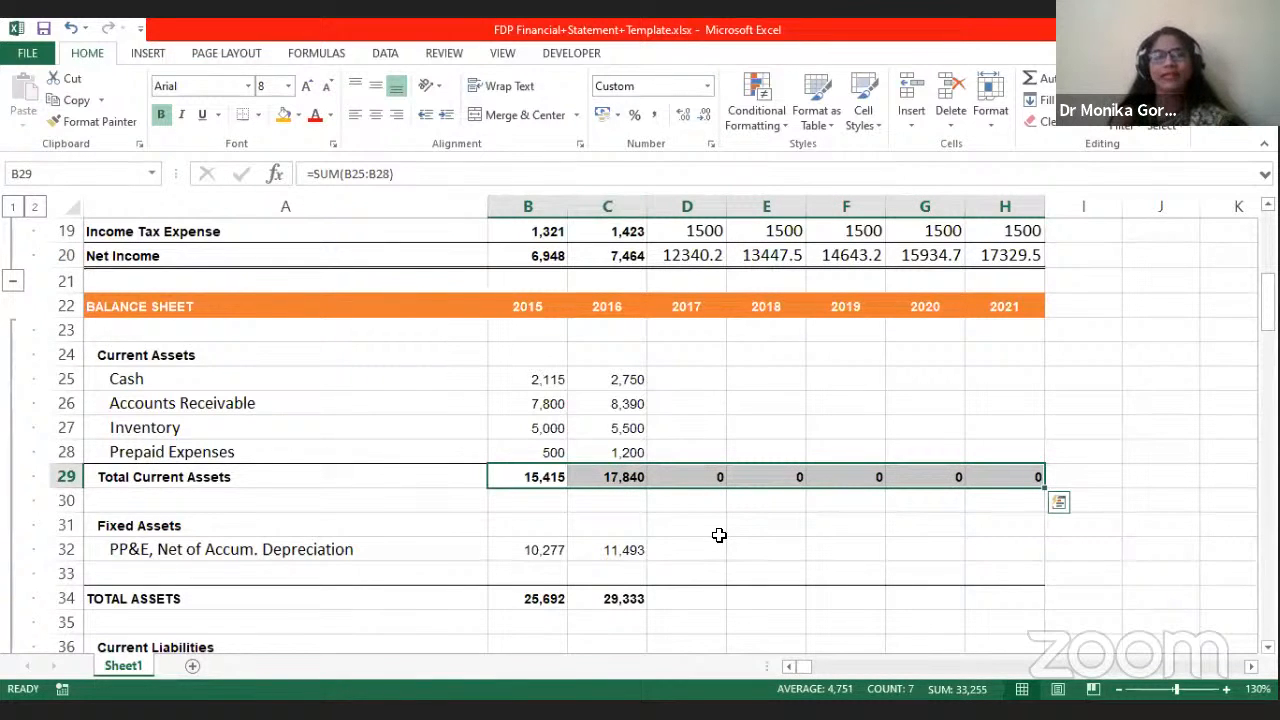
# Step: Check the PP&E values under fixed assets and clear the existing 2015 and 2016 total assets in B34 and C34
pyautogui.scroll(-1, 719, 535)
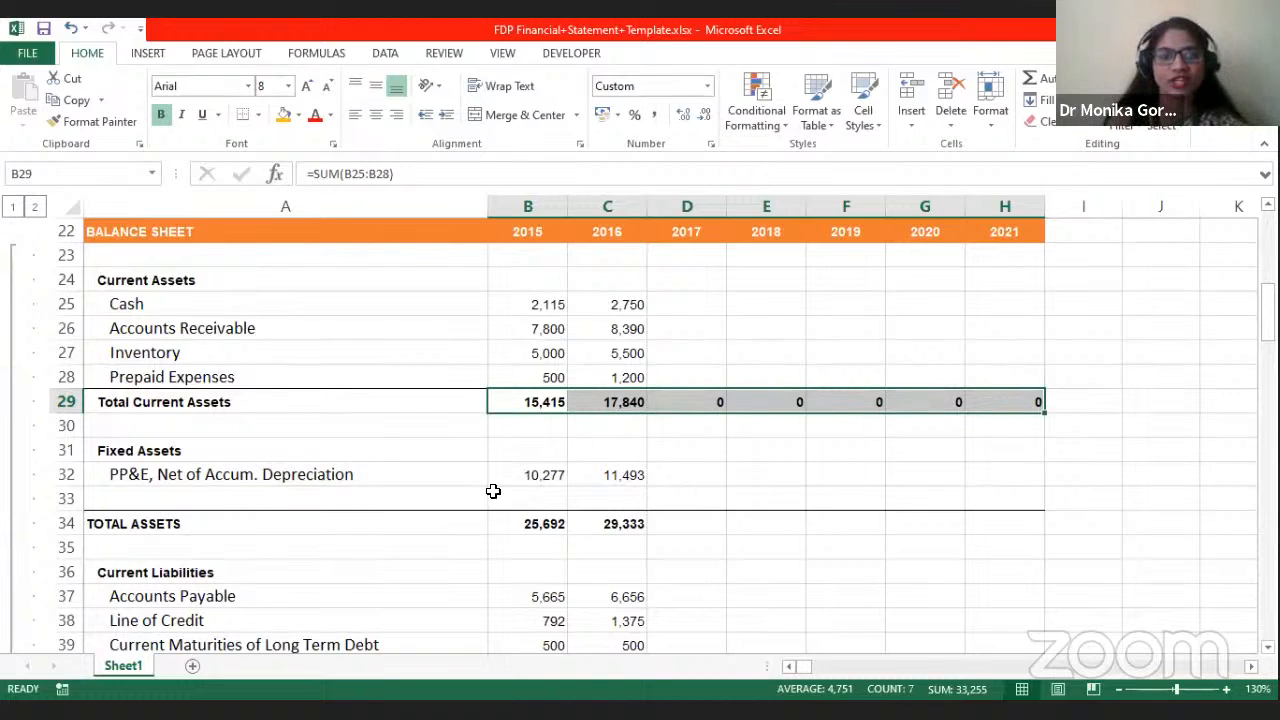
pyautogui.click(529, 471)
pyautogui.click(603, 479)
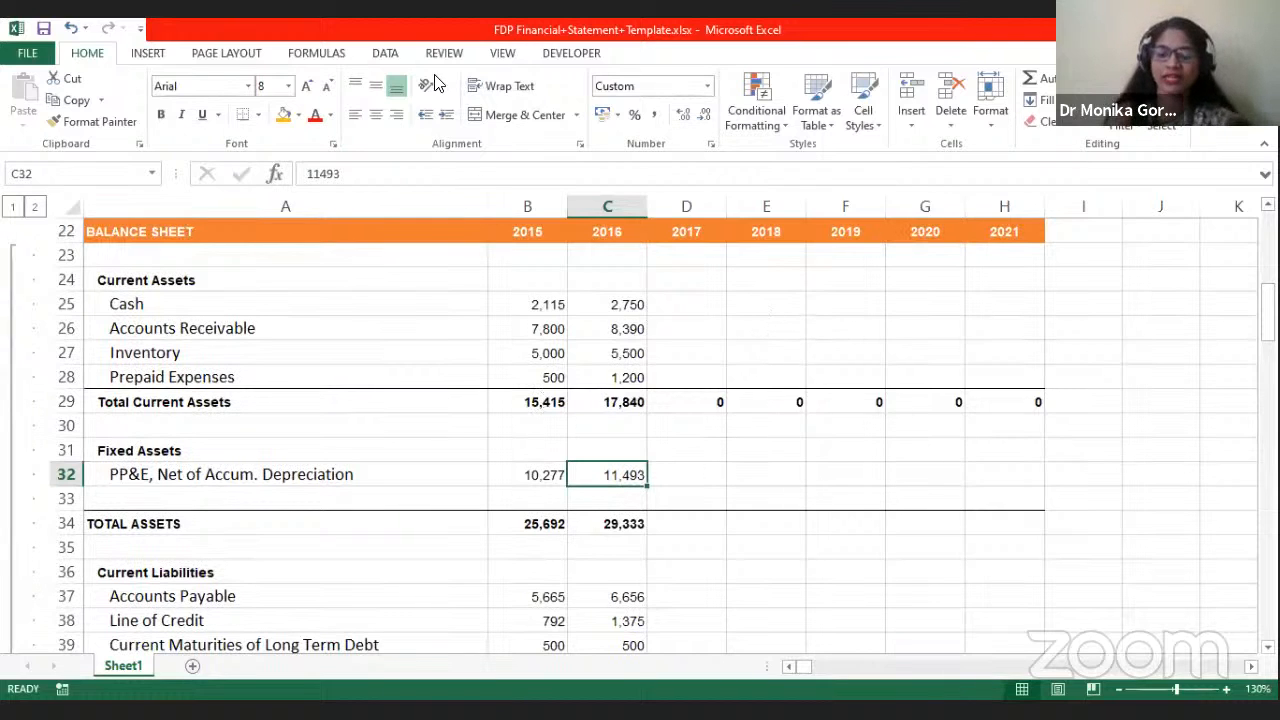
pyautogui.moveTo(543, 523)
pyautogui.mouseDown()
pyautogui.moveTo(608, 523)
pyautogui.moveTo(545, 523)
pyautogui.mouseUp()
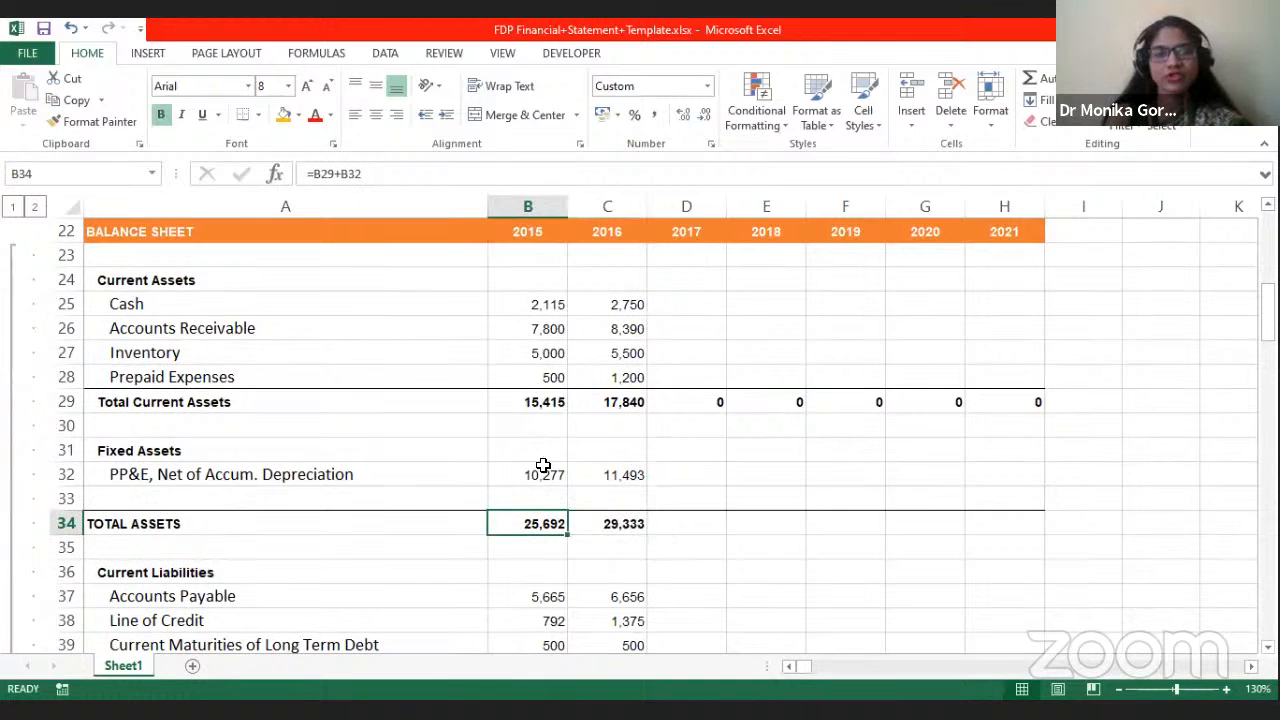
pyautogui.press('BackSpace')
pyautogui.press('Escape')
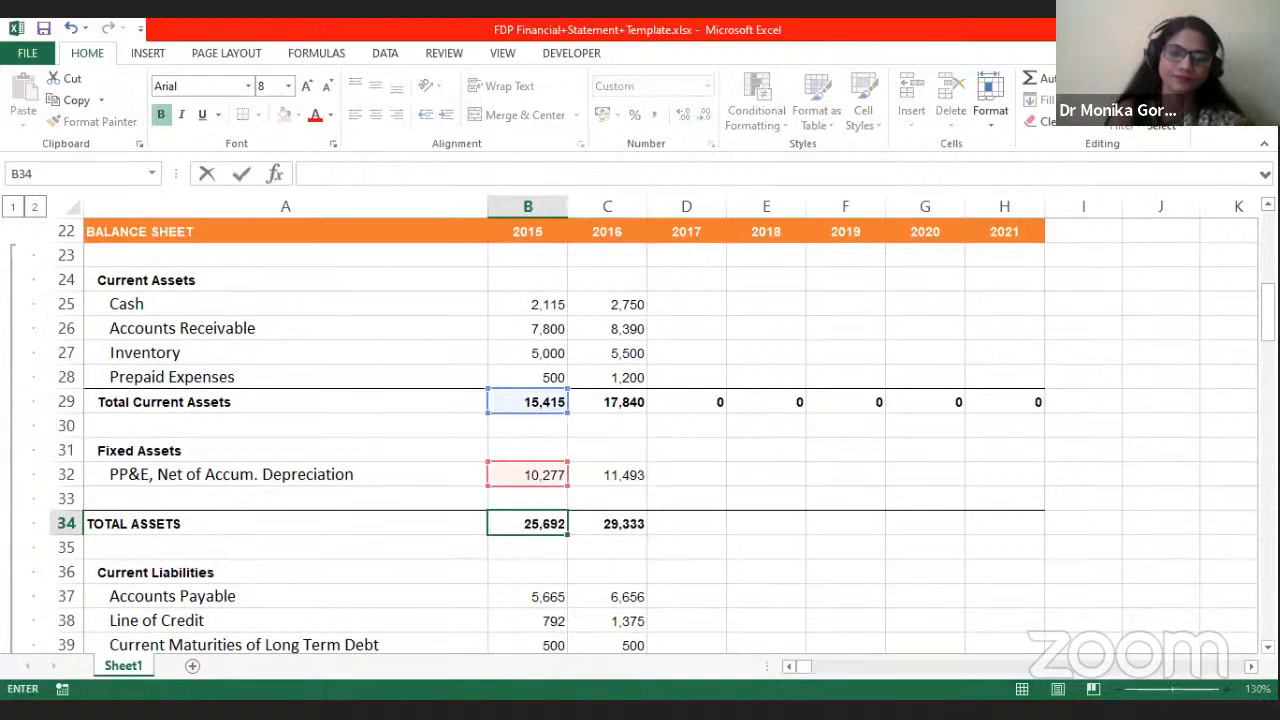
pyautogui.scroll(-1, 632, 450)
pyautogui.click(632, 450)
pyautogui.press('Delete')
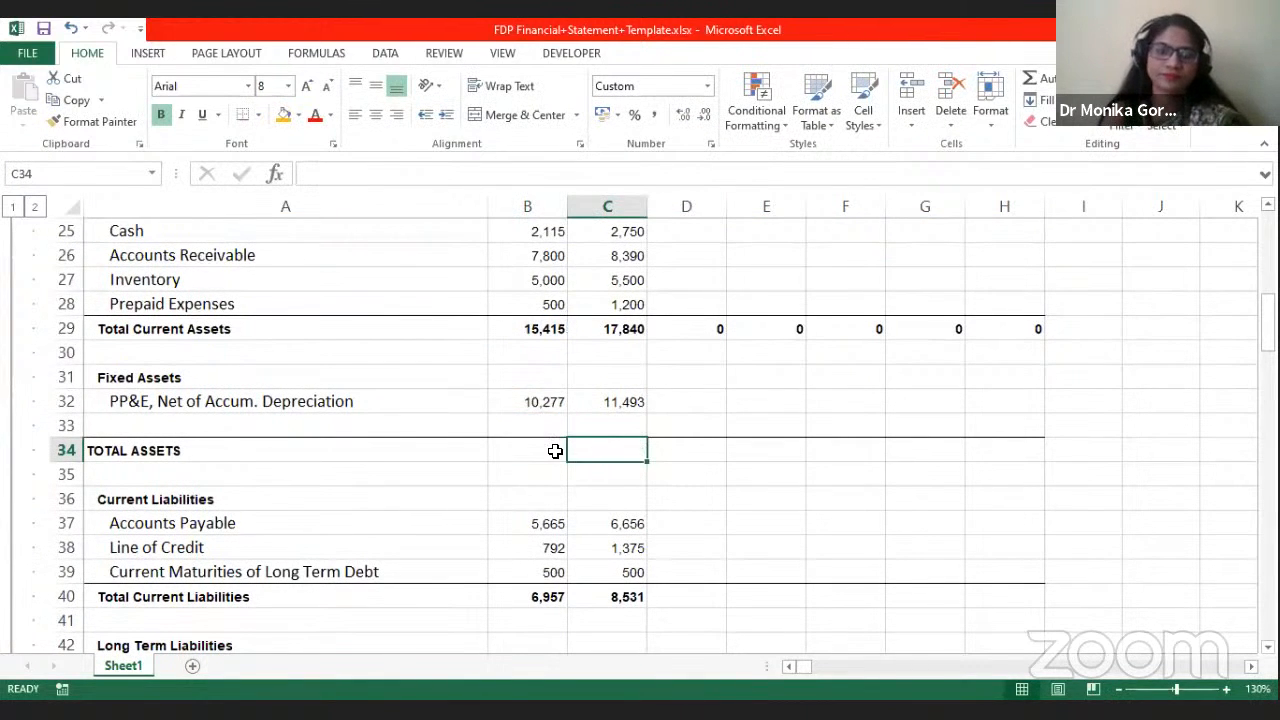
# Step: Enter the 2015 total assets in B34 as =B29+B32, adding total current assets and PP&E
pyautogui.click(543, 451)
pyautogui.write('=')
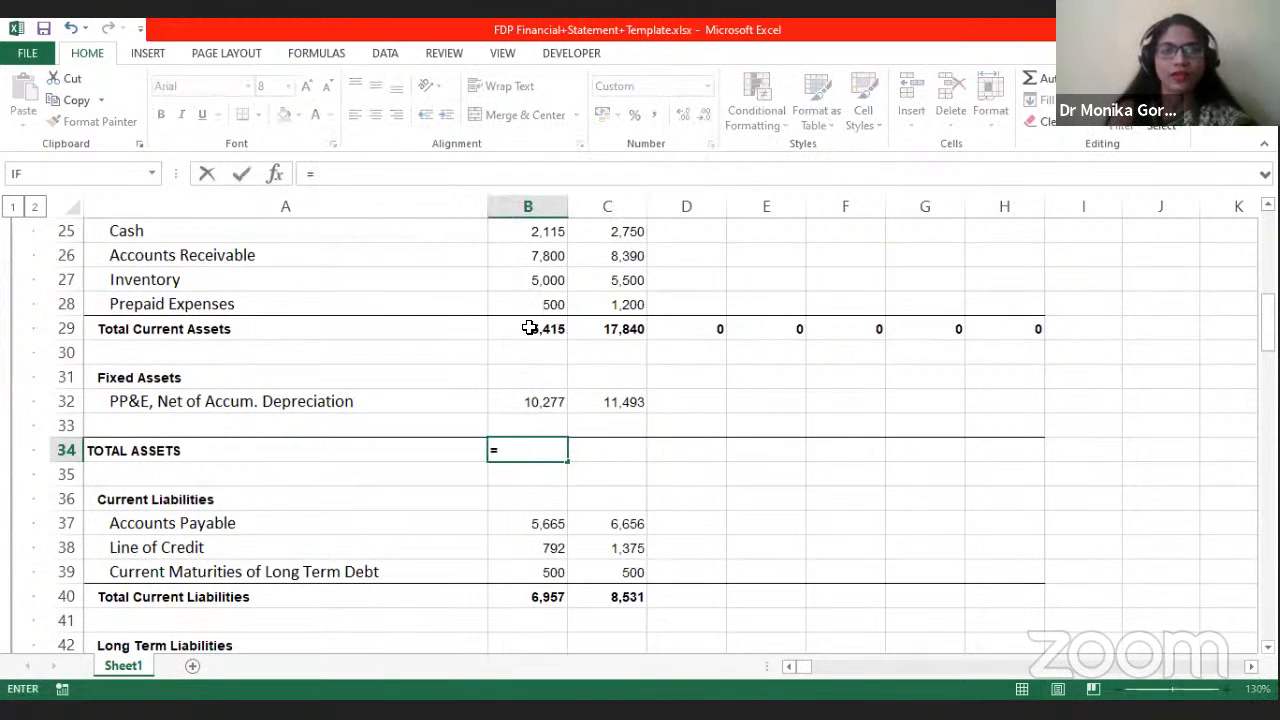
pyautogui.click(531, 329)
pyautogui.write('+')
pyautogui.click(525, 402)
pyautogui.press('Return')
# Step: Fill the total assets formula from B34 across 2016 to 2021, through H34
pyautogui.click(525, 450)
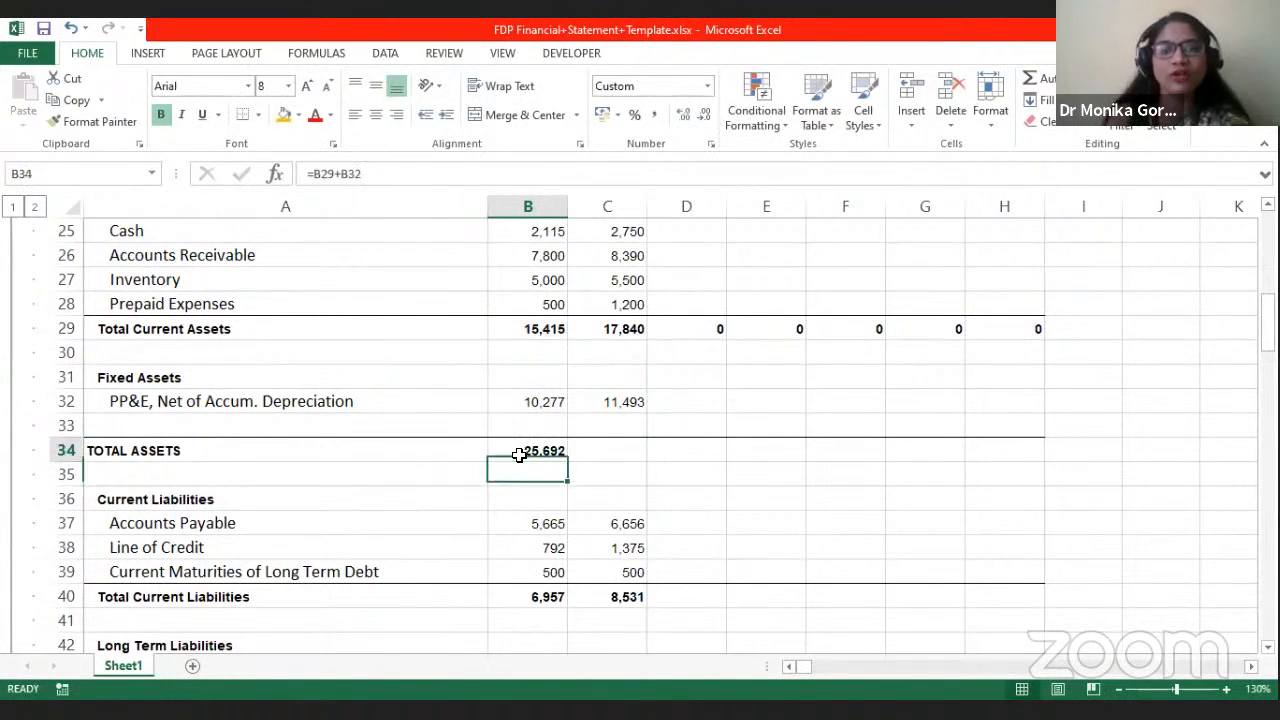
pyautogui.moveTo(528, 450); pyautogui.dragTo(1005, 450)
pyautogui.hotkey('ctrl', 'r')
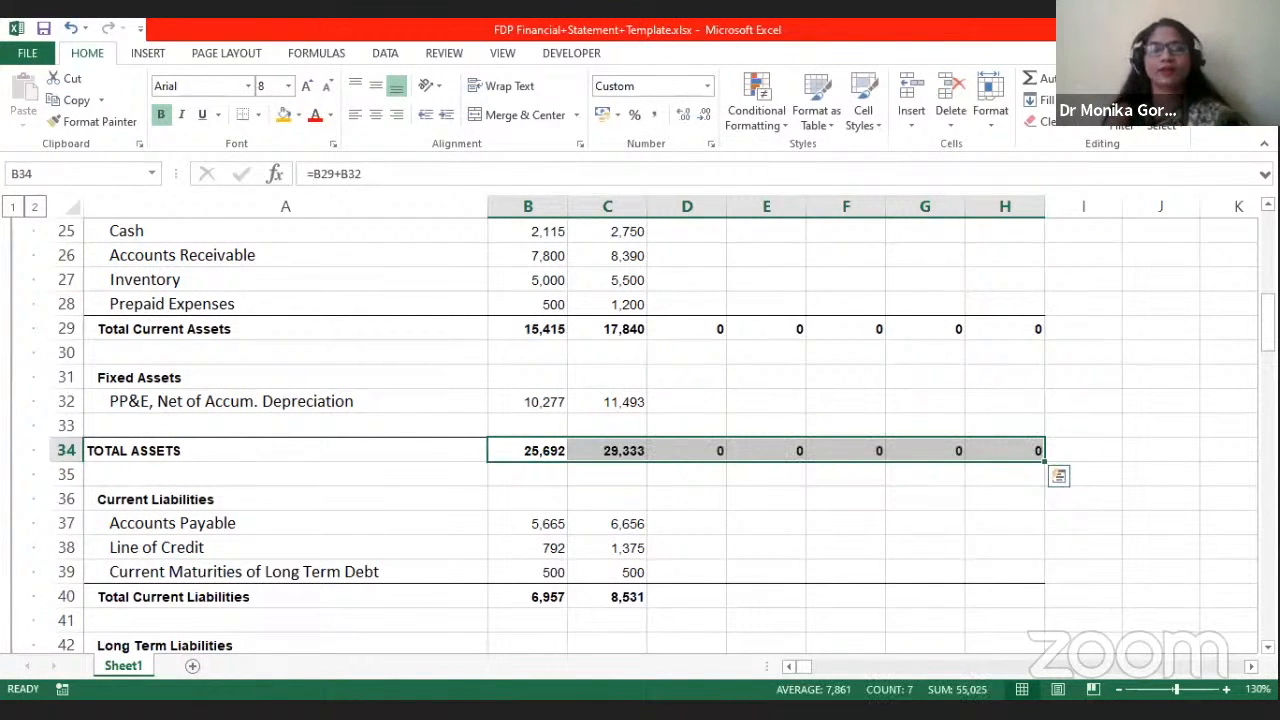
# Step: Review the current liabilities line items and inspect the formula behind the 2015 total current liabilities in B40
pyautogui.click(760, 545)
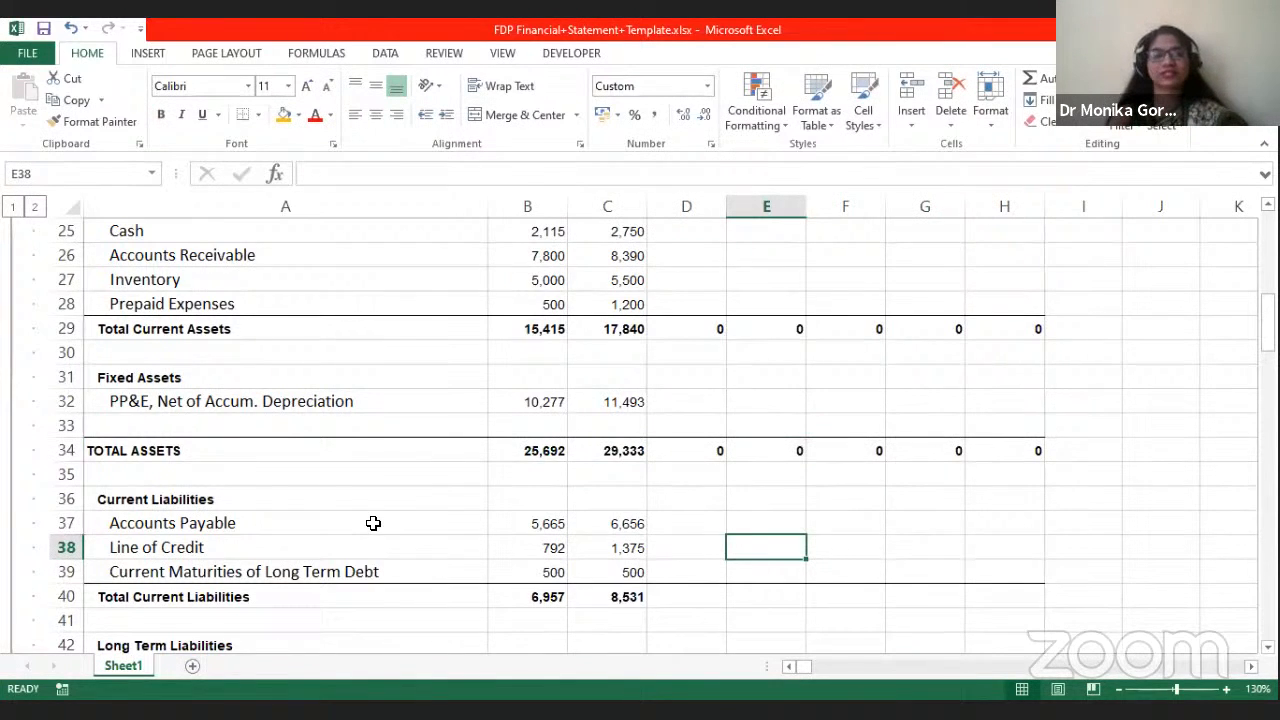
pyautogui.scroll(-1, 371, 523)
pyautogui.click(281, 450)
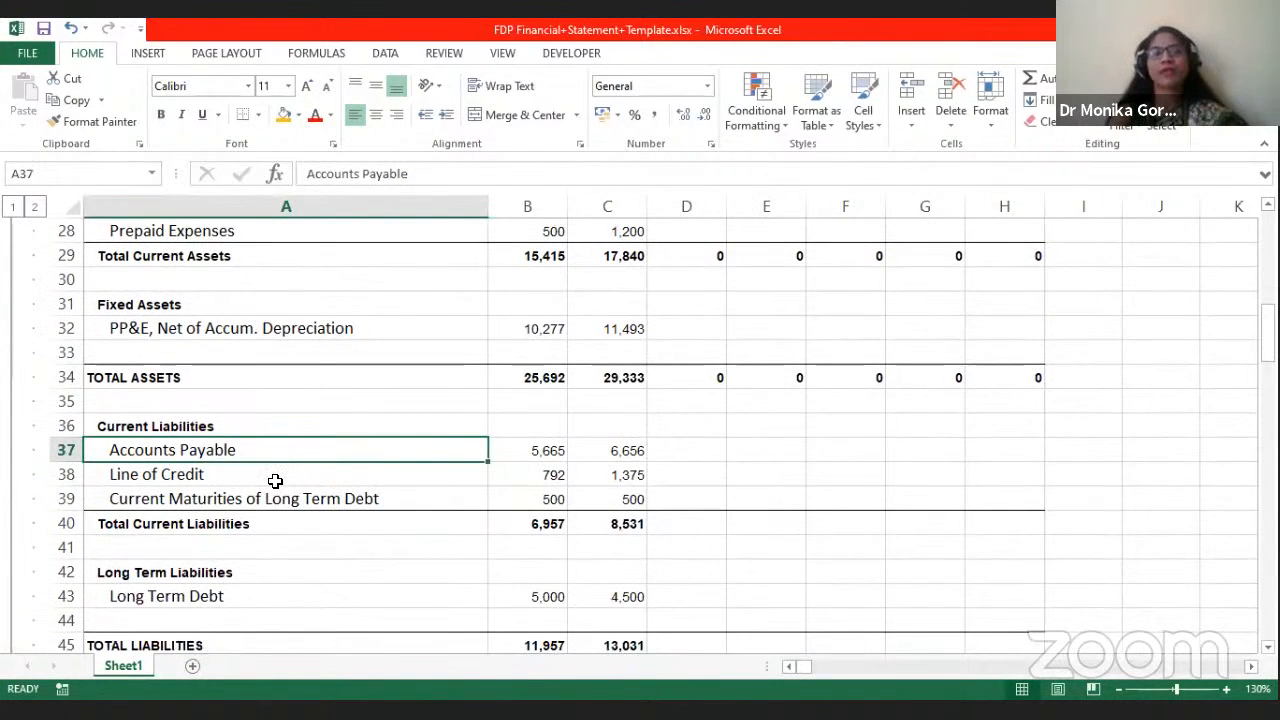
pyautogui.click(280, 482)
pyautogui.click(284, 499)
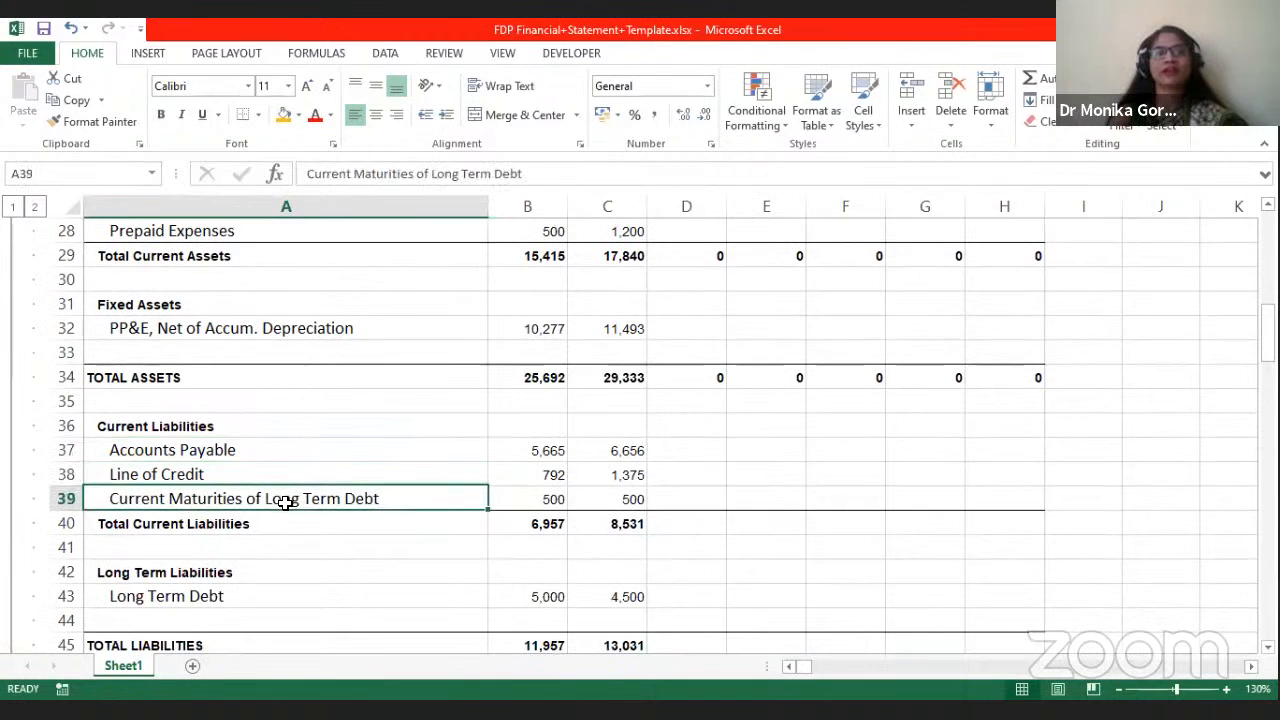
pyautogui.moveTo(540, 452); pyautogui.dragTo(533, 494)
pyautogui.click(525, 524)
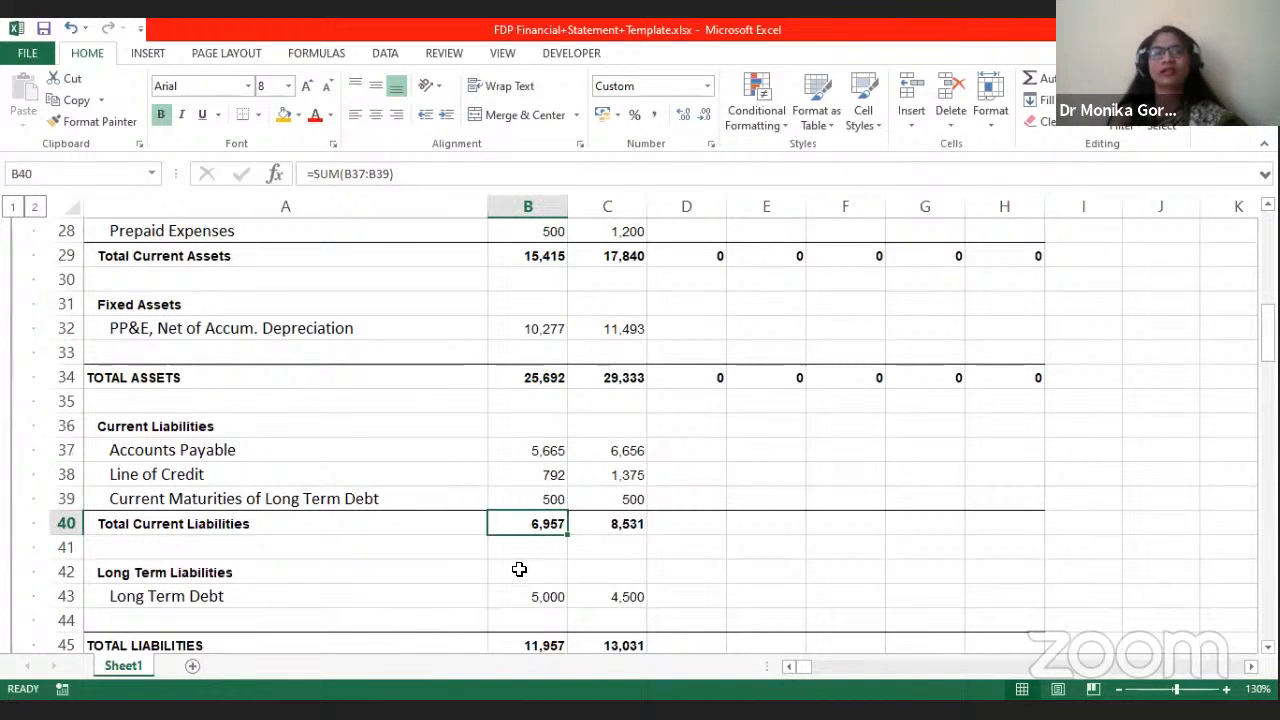
pyautogui.doubleClick(517, 524)
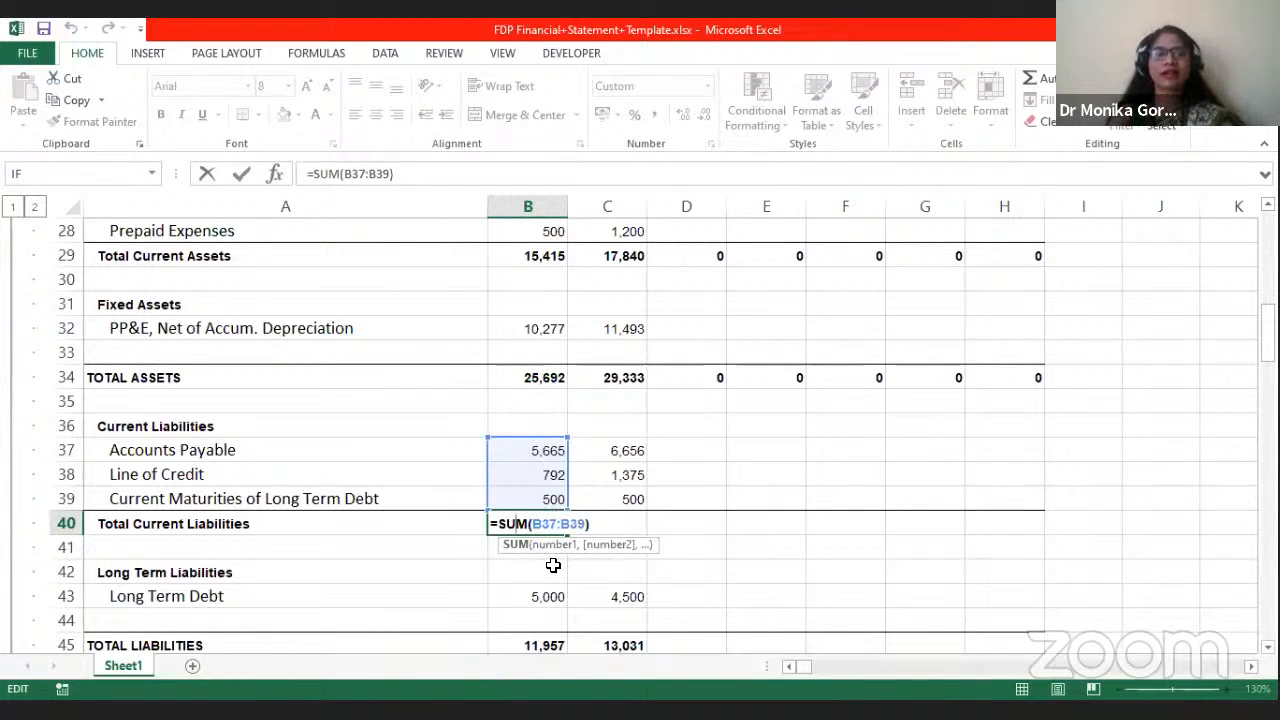
pyautogui.press('Escape')
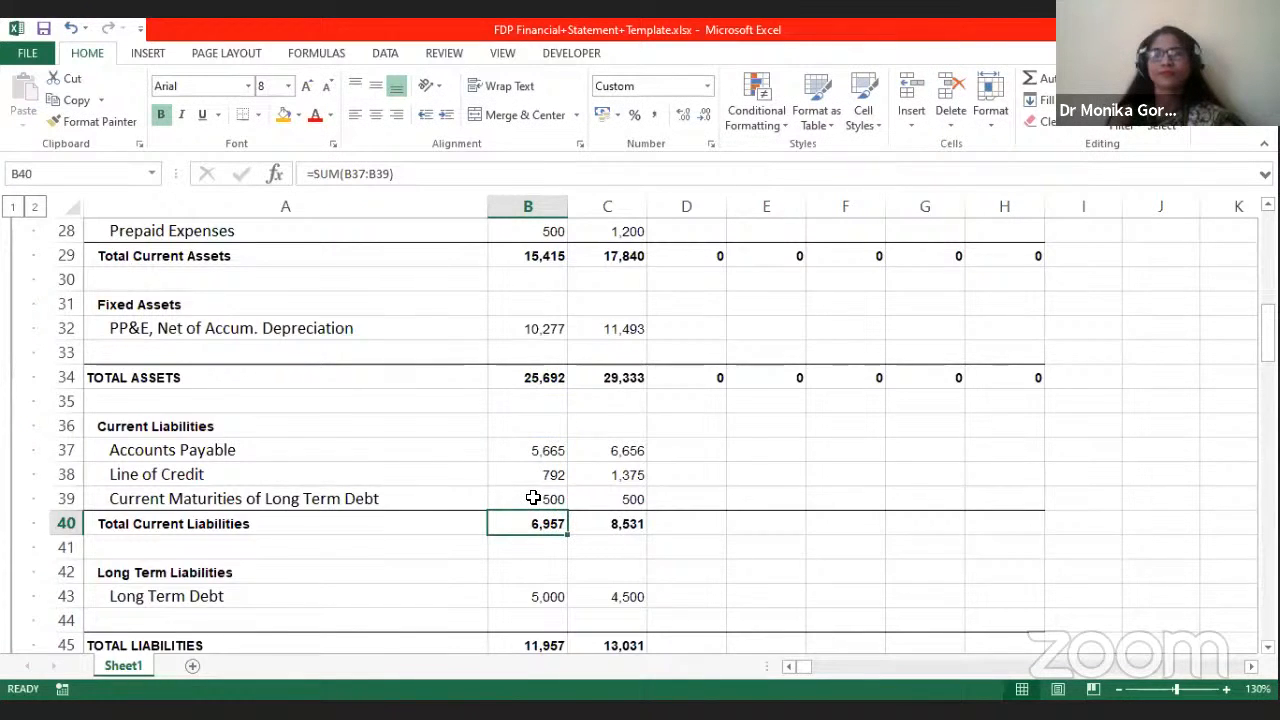
# Step: Examine the long term liabilities section and the 2015 and 2016 long term debt alongside the current liabilities
pyautogui.scroll(-1, 533, 497)
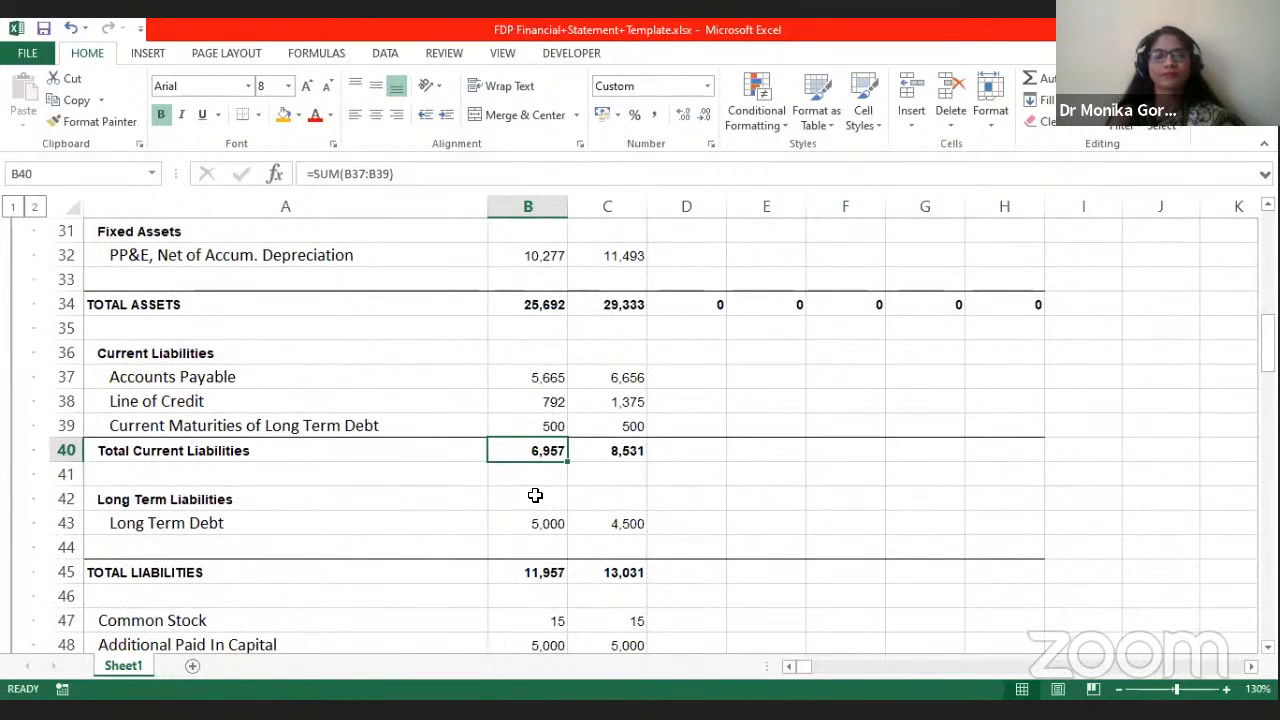
pyautogui.scroll(-1, 535, 495)
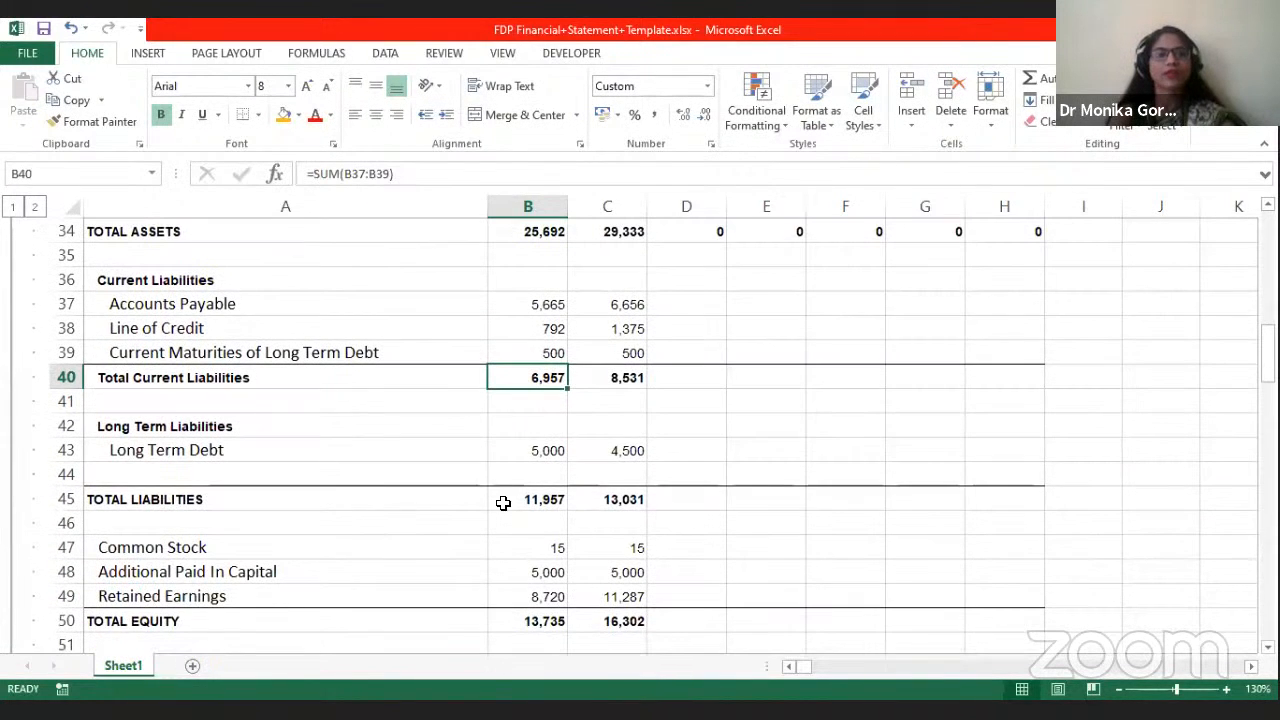
pyautogui.click(289, 429)
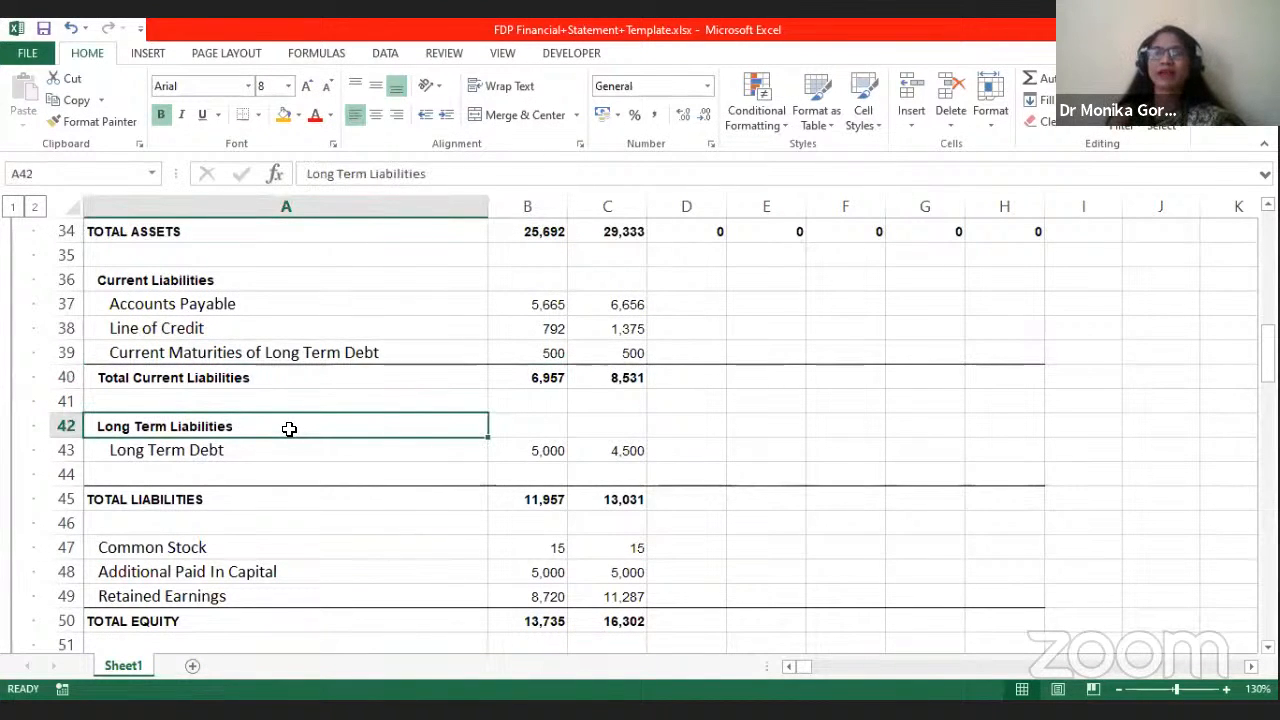
pyautogui.click(286, 451)
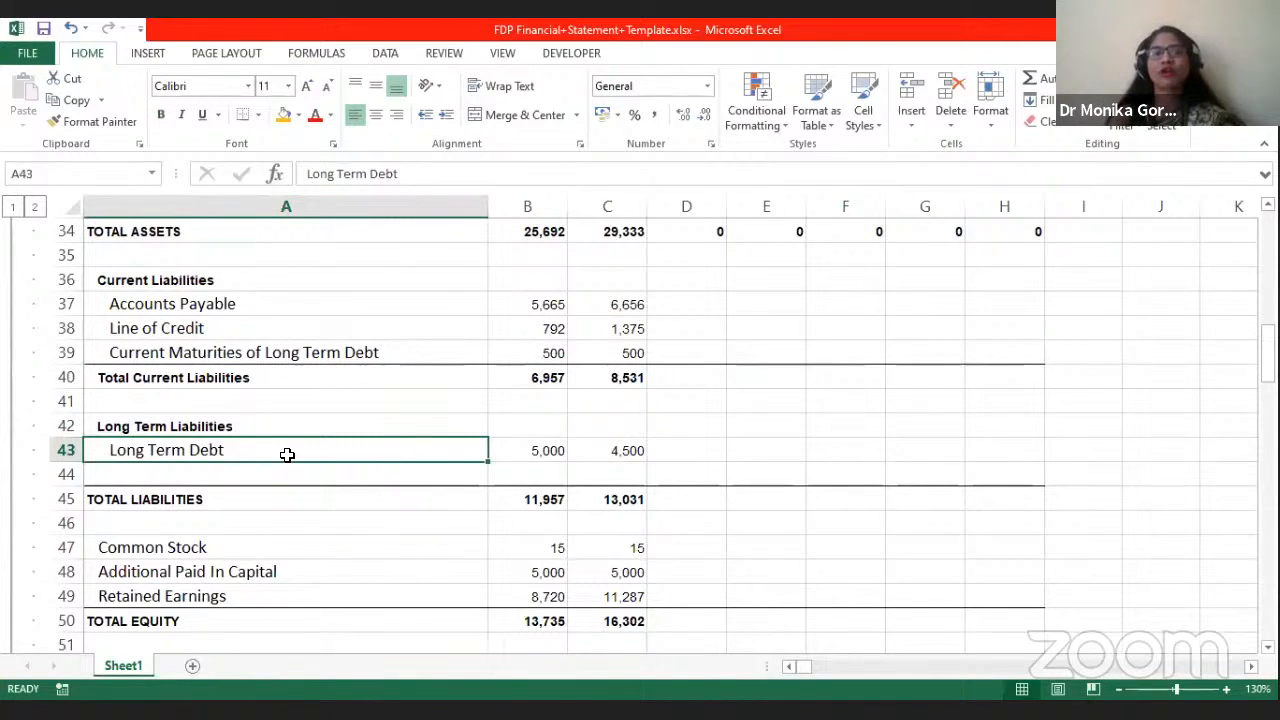
pyautogui.click(531, 451)
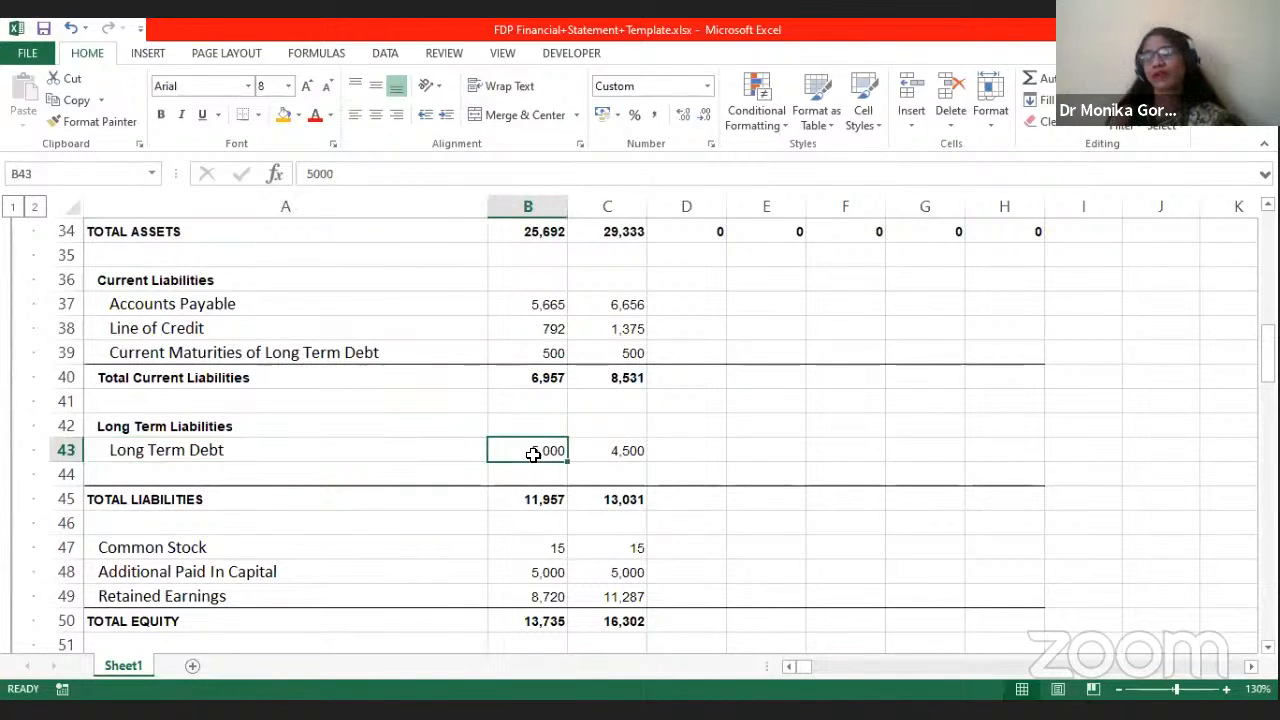
pyautogui.click(611, 455)
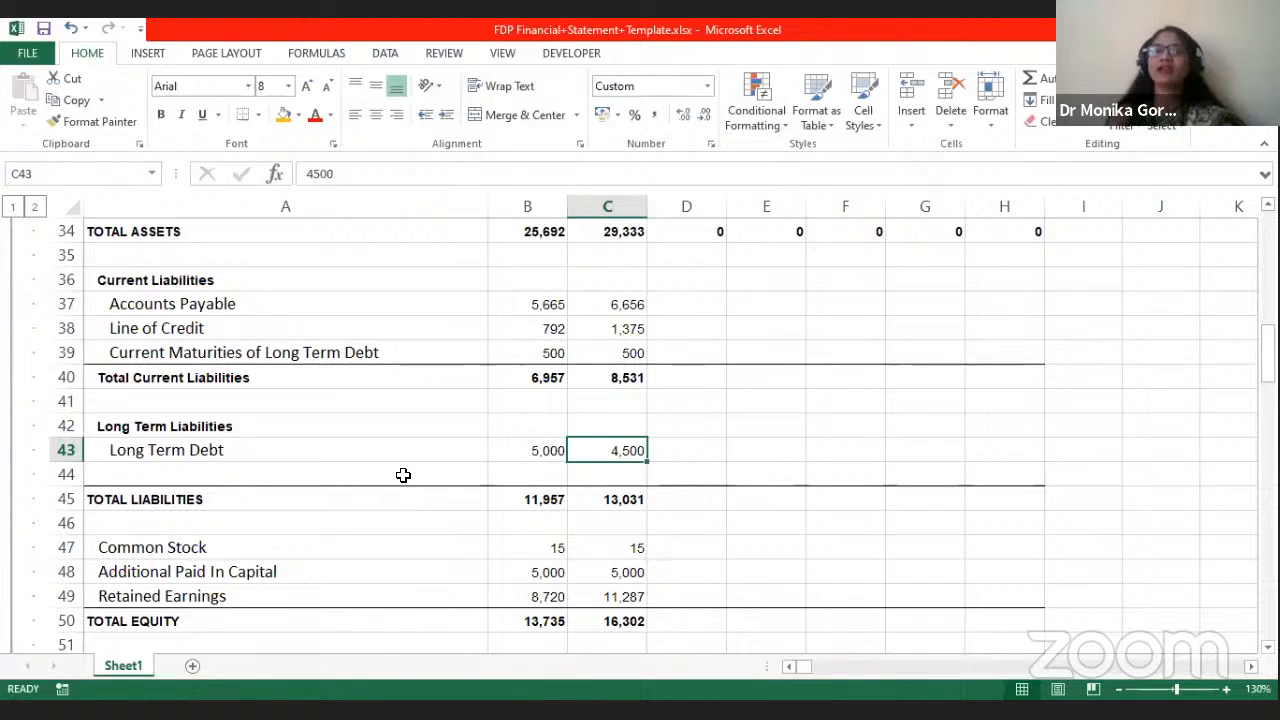
pyautogui.click(170, 284)
pyautogui.click(163, 426)
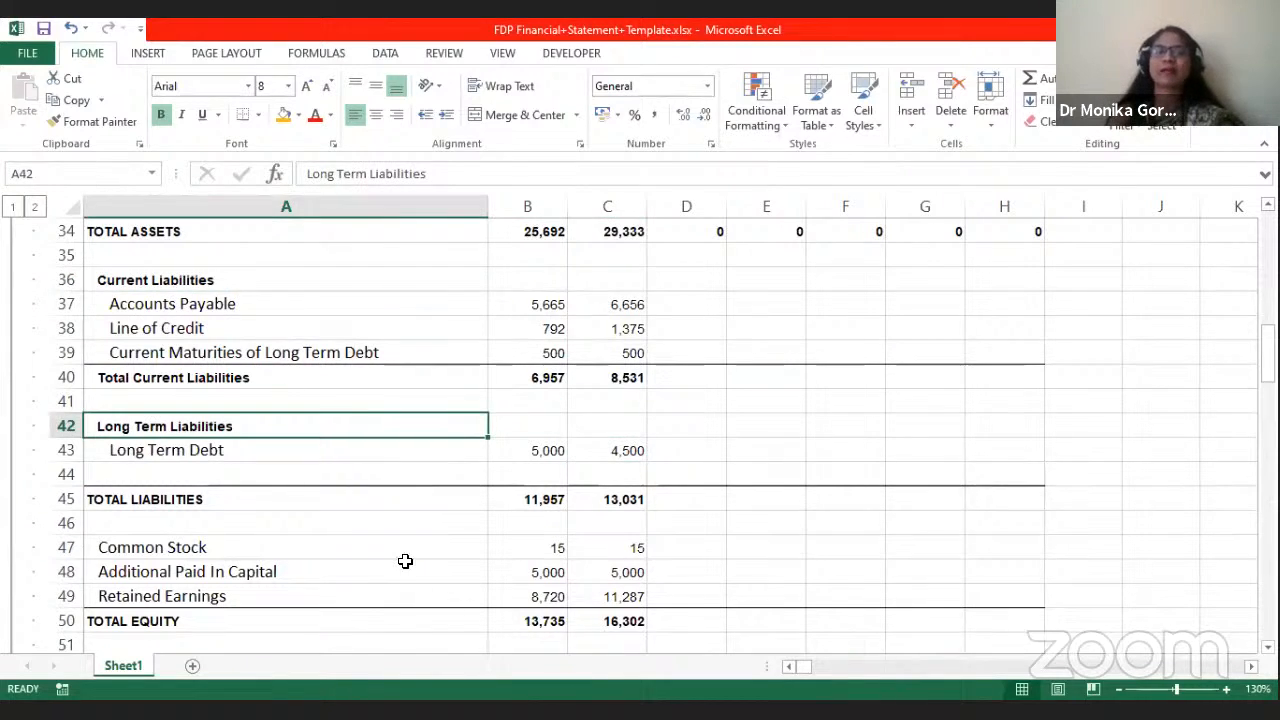
# Step: Enter the 2015 total liabilities in B45 as =SUM(B40,B43) and fill the formula across to 2016 in C45
pyautogui.click(540, 499)
pyautogui.doubleClick(544, 496)
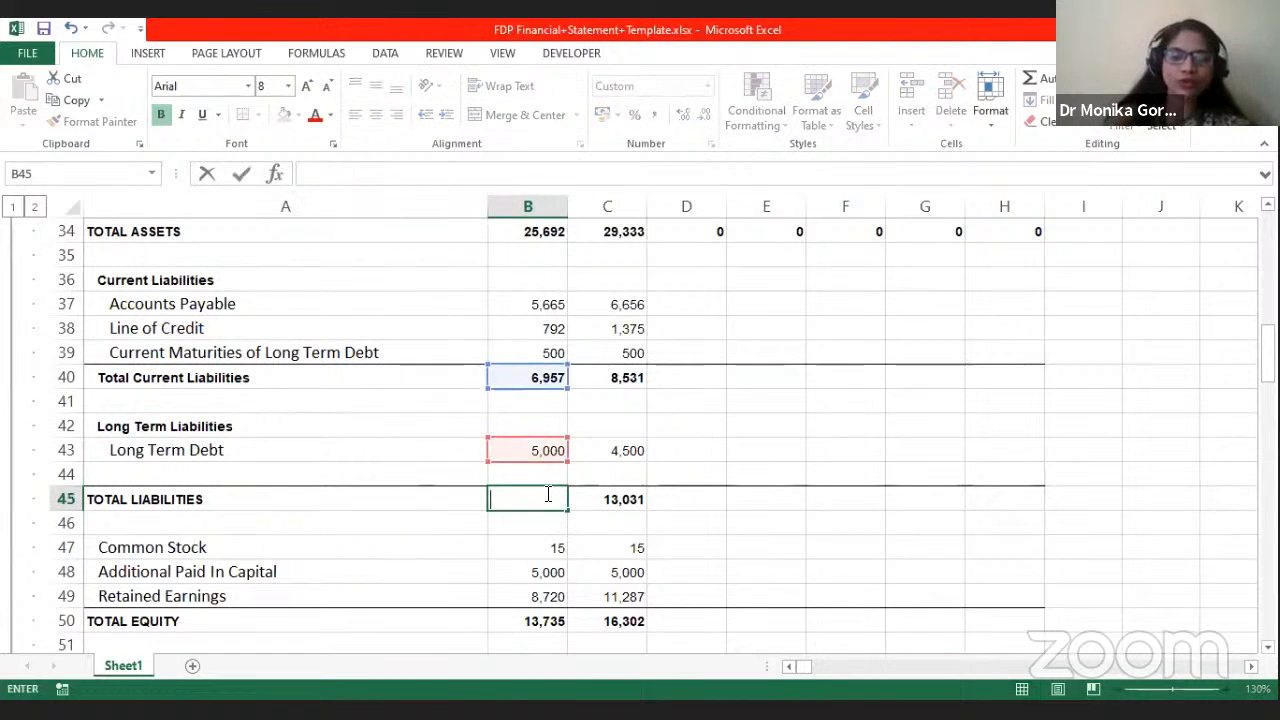
pyautogui.write('=')
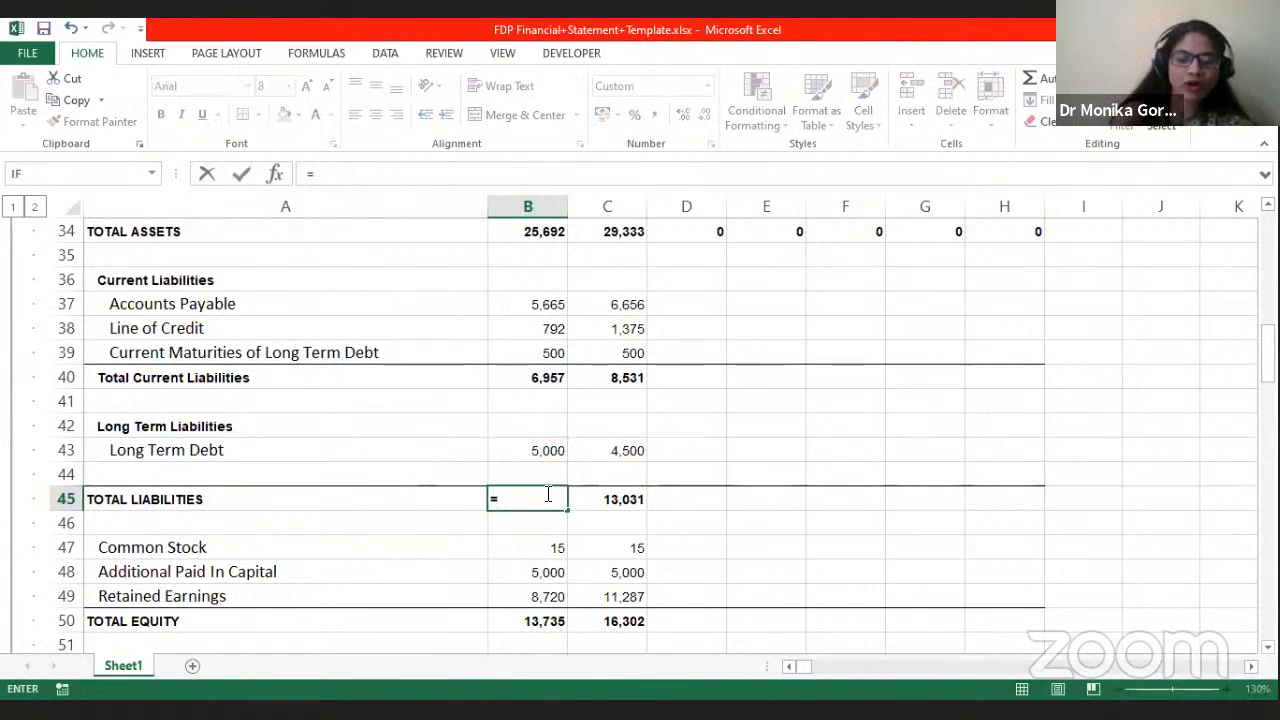
pyautogui.write('sum(')
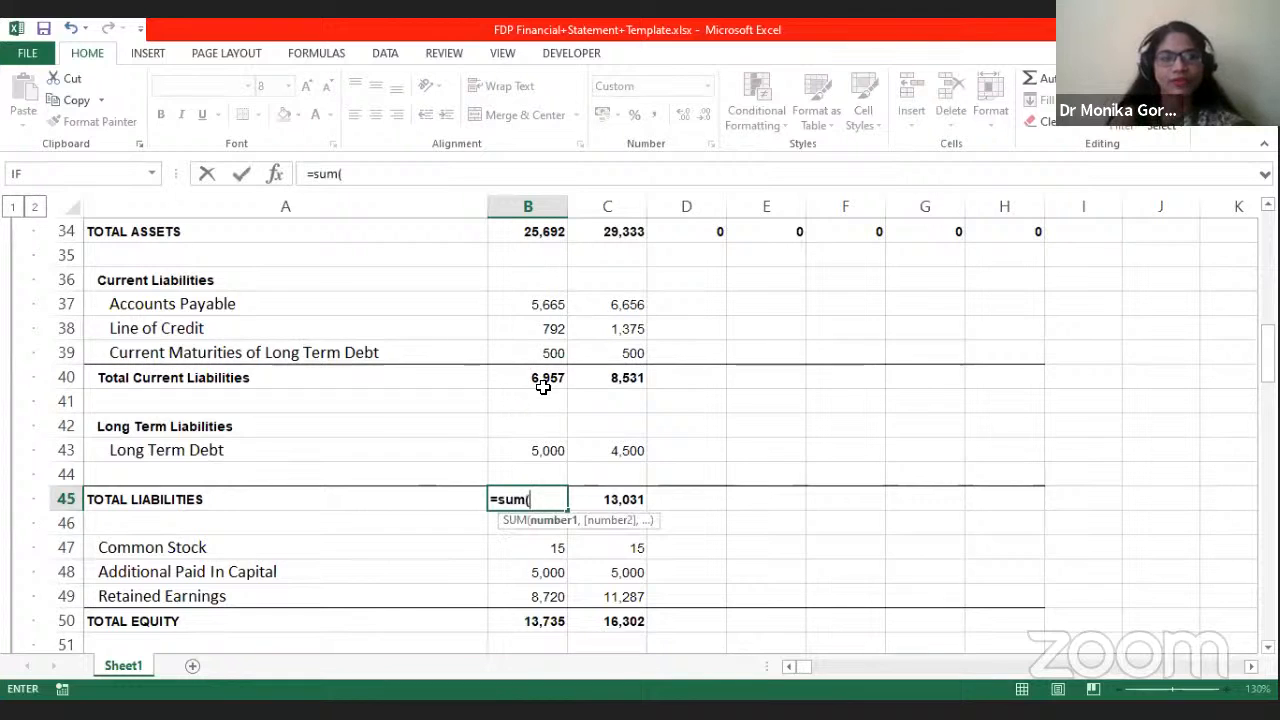
pyautogui.click(538, 382)
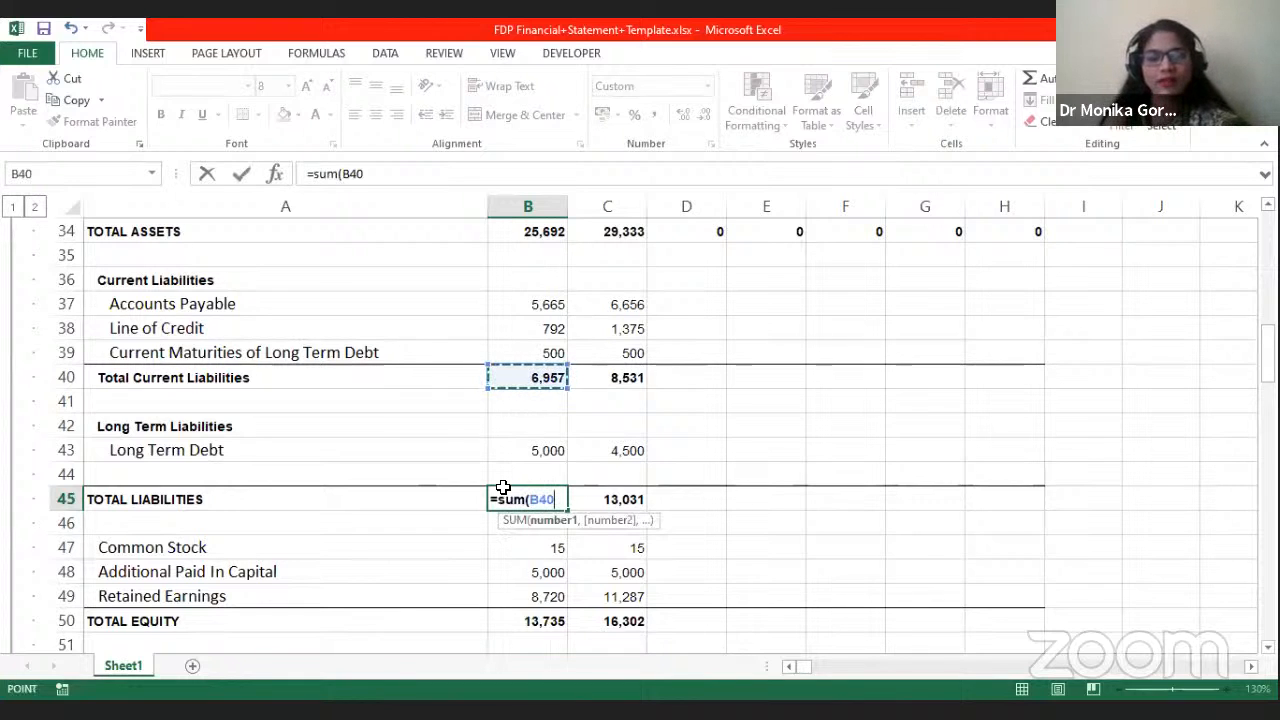
pyautogui.write(',')
pyautogui.click(540, 451)
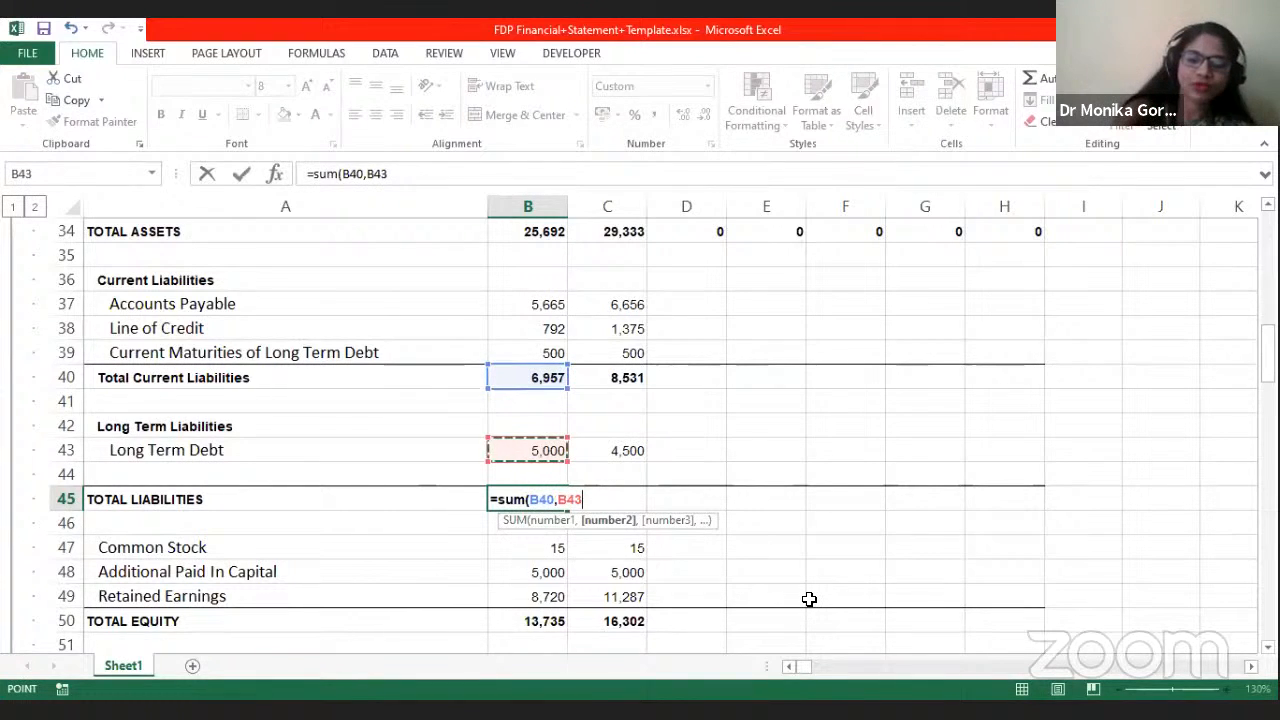
pyautogui.write(')')
pyautogui.press('Return')
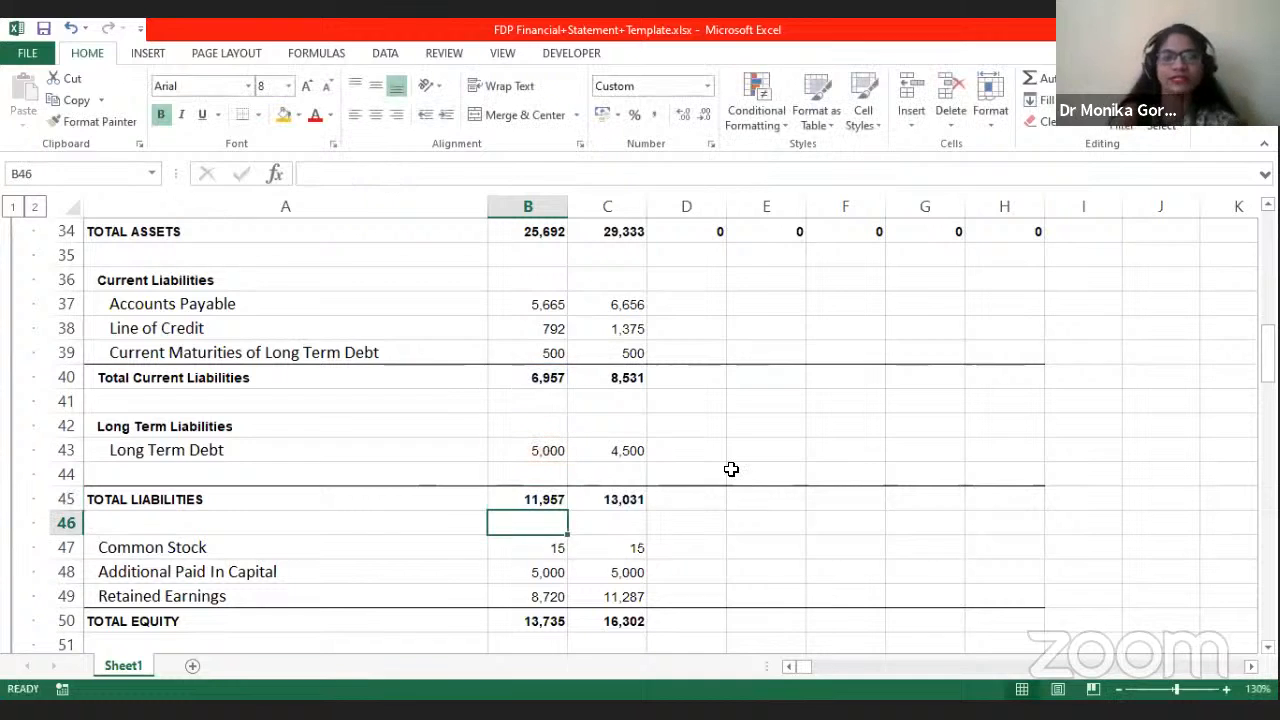
pyautogui.click(520, 498)
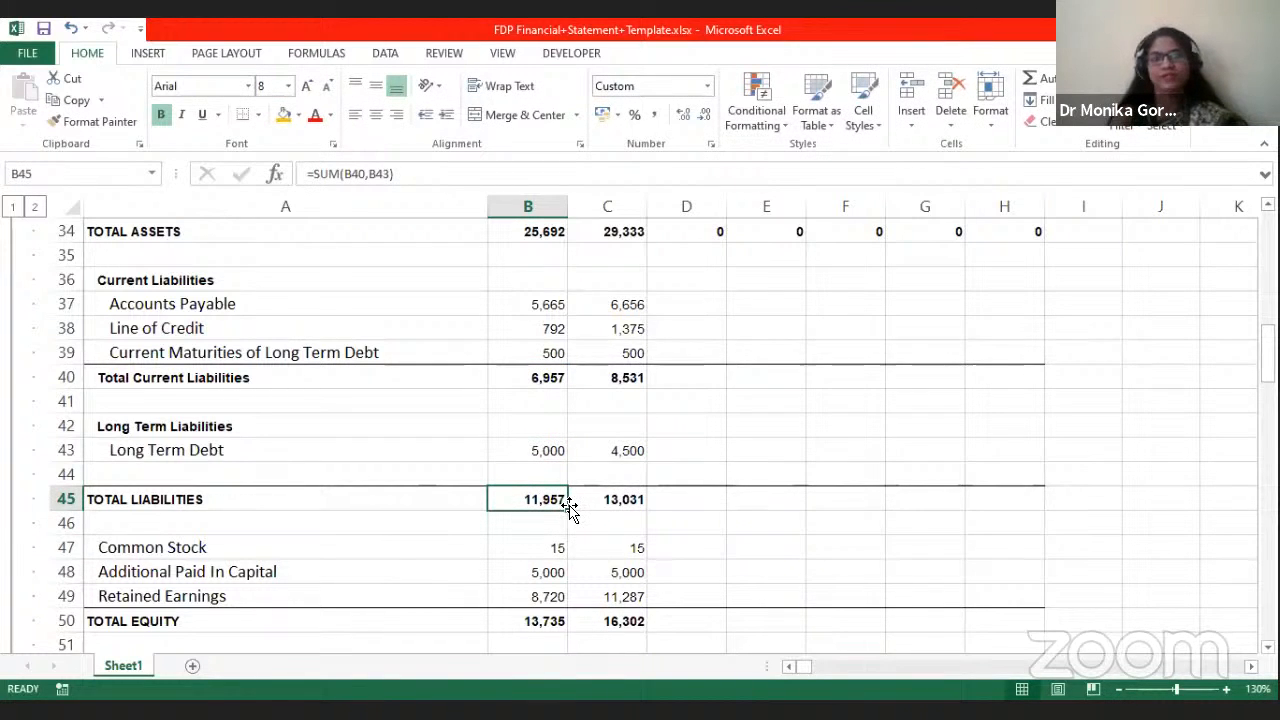
pyautogui.moveTo(568, 509); pyautogui.dragTo(640, 509)
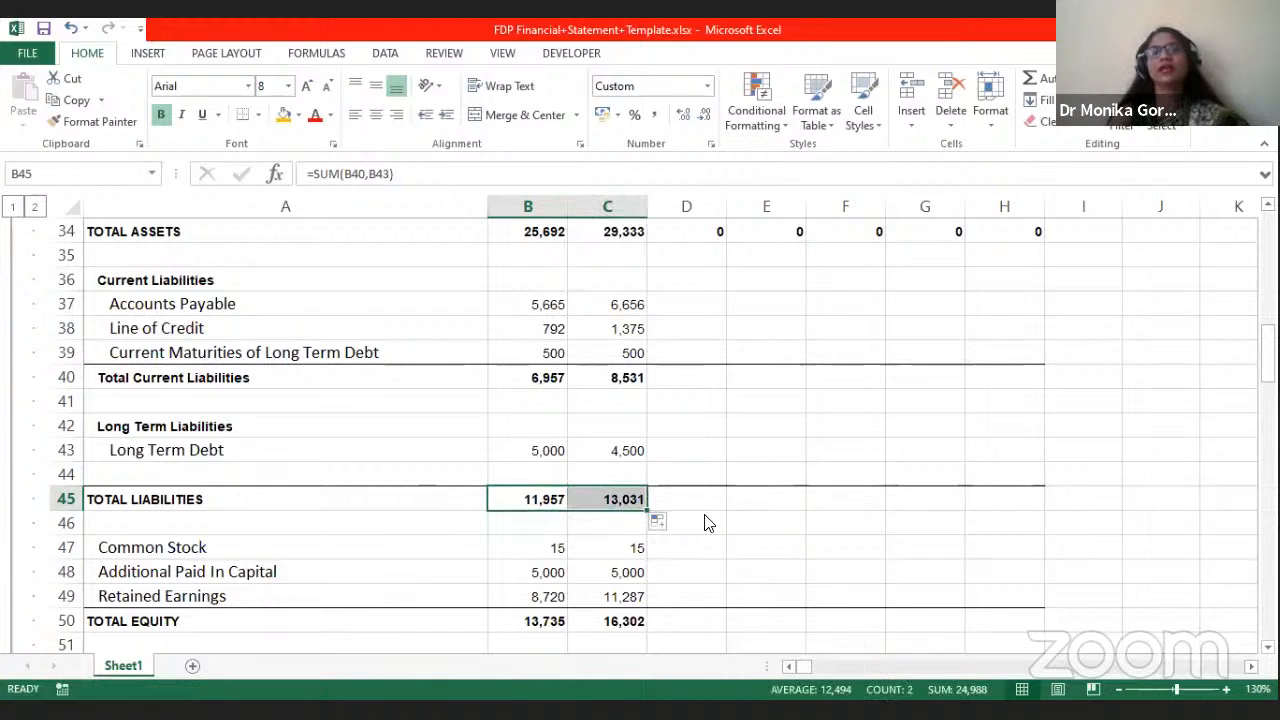
# Step: Examine the 2015 equity entries for common stock, additional paid in capital and retained earnings in B47 to B49
pyautogui.scroll(-1, 600, 490)
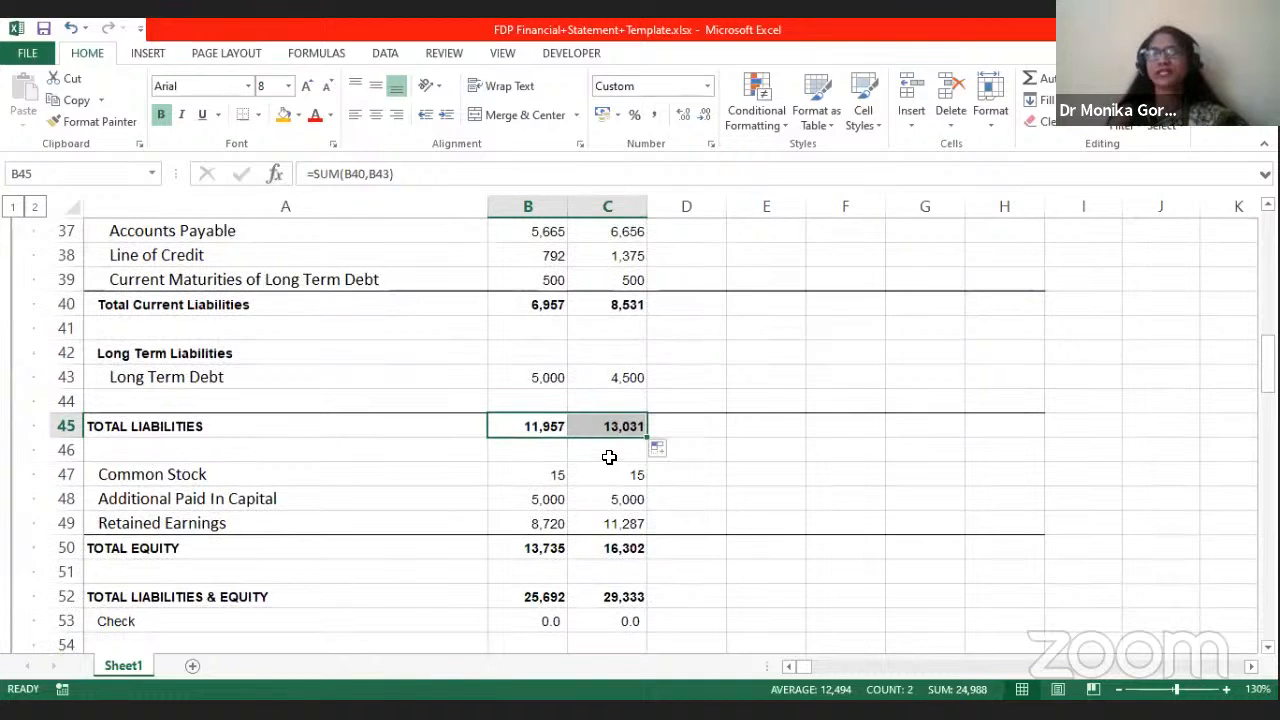
pyautogui.click(543, 474)
pyautogui.click(531, 498)
pyautogui.click(531, 518)
pyautogui.click(535, 478)
pyautogui.click(536, 497)
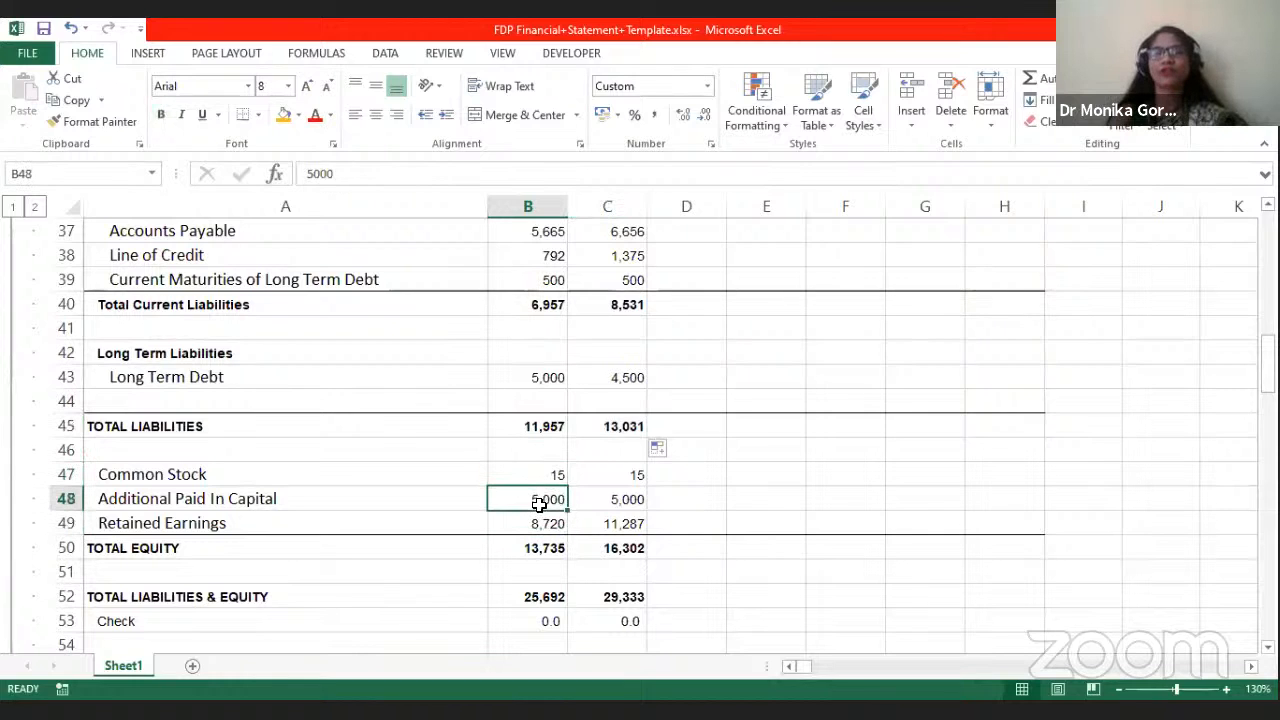
pyautogui.click(543, 474)
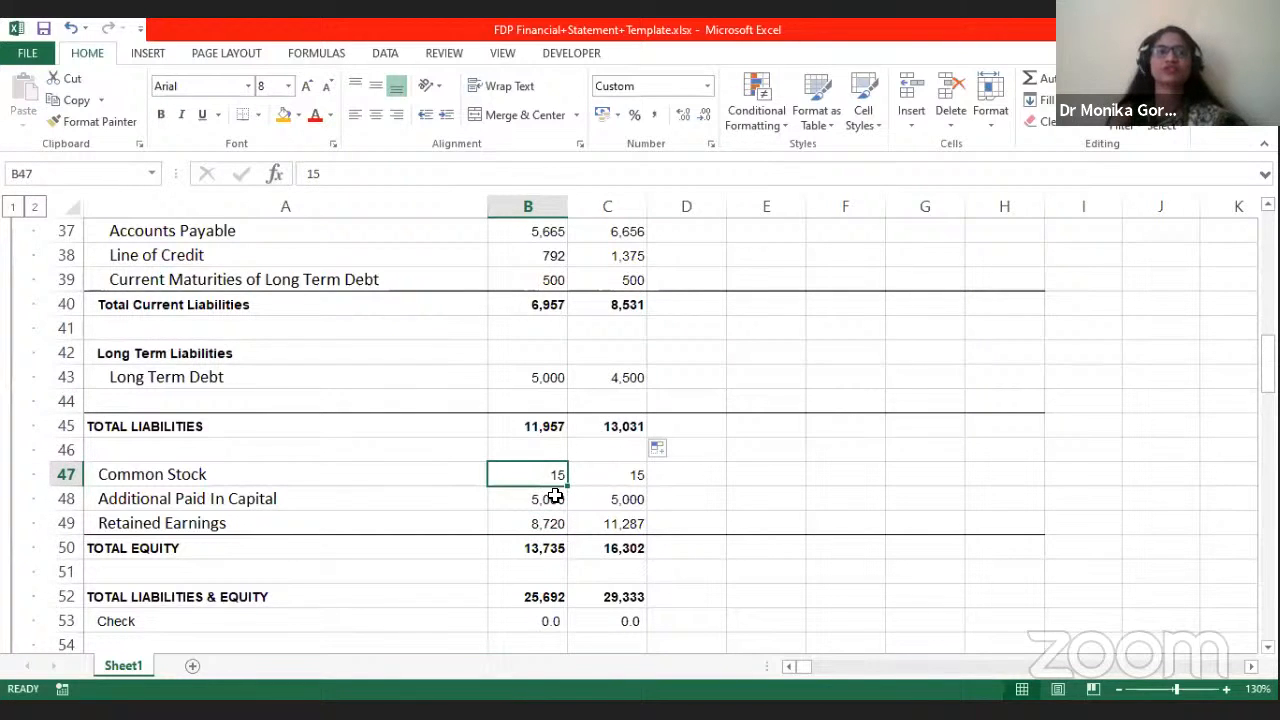
pyautogui.click(549, 498)
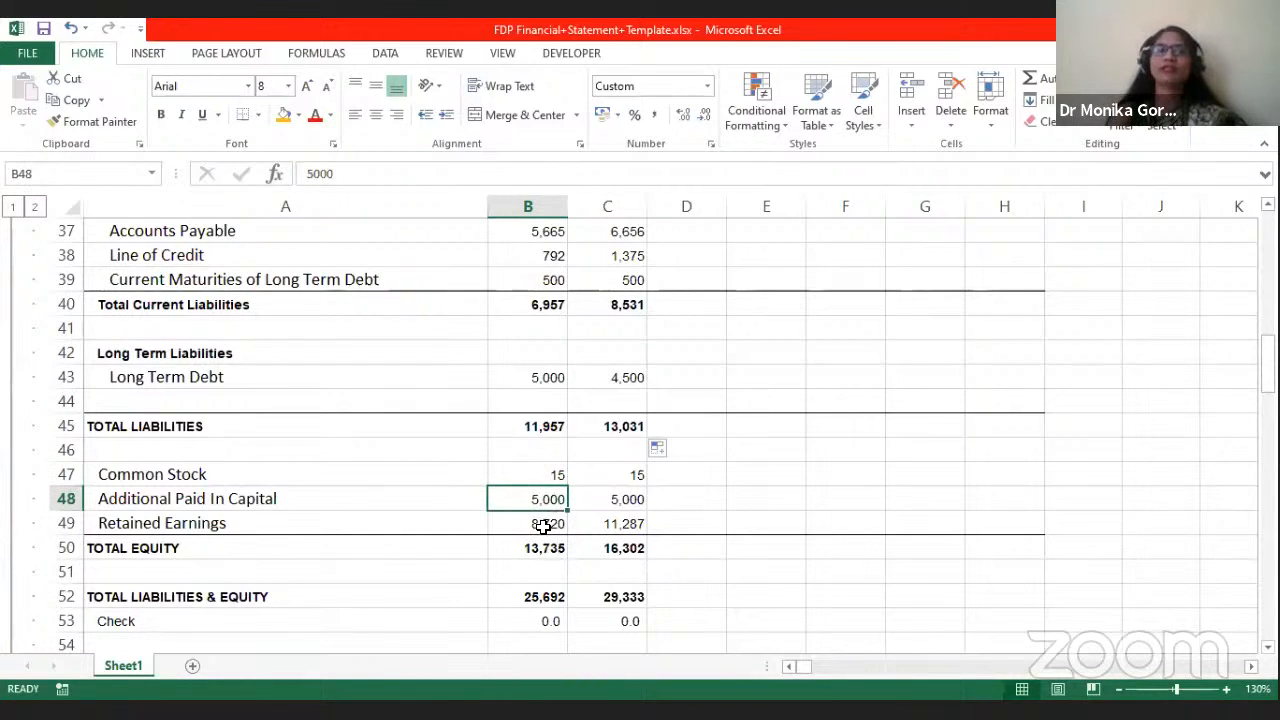
# Step: Examine the 2015 retained earnings, total liabilities, total equity and check-row formulas in the balance sheet
pyautogui.click(543, 524)
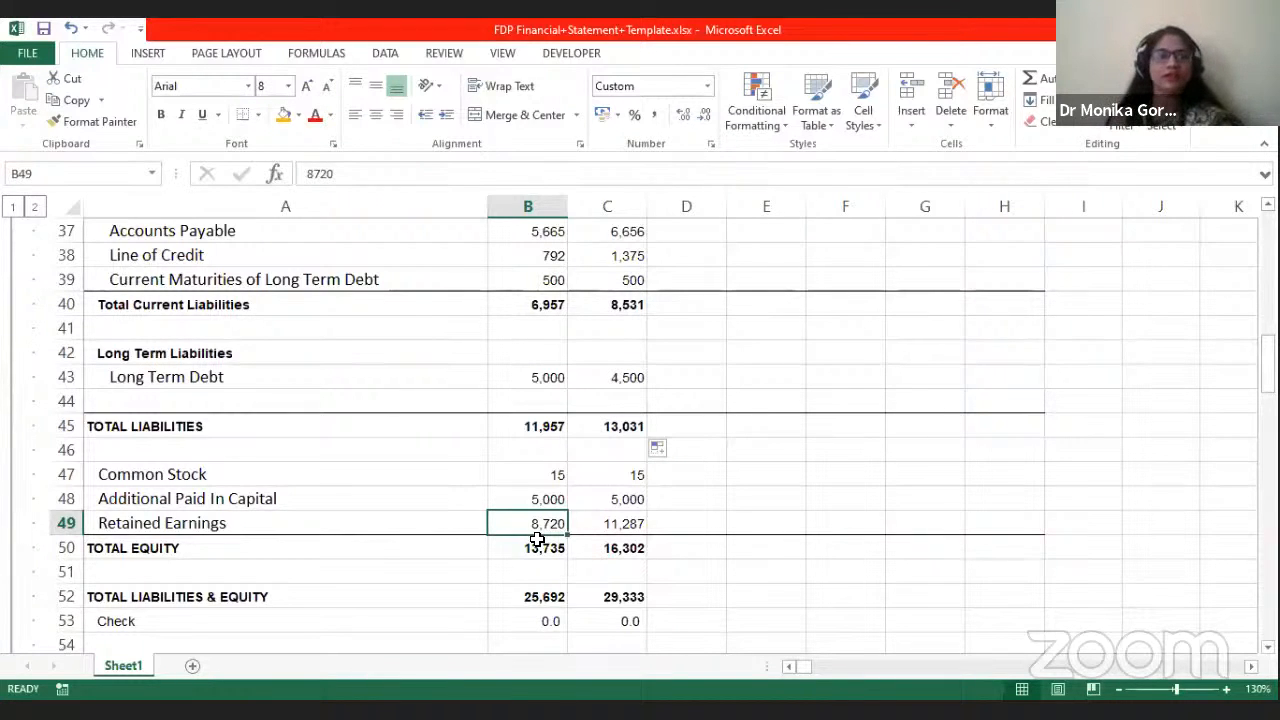
pyautogui.scroll(-1, 540, 545)
pyautogui.click(555, 475)
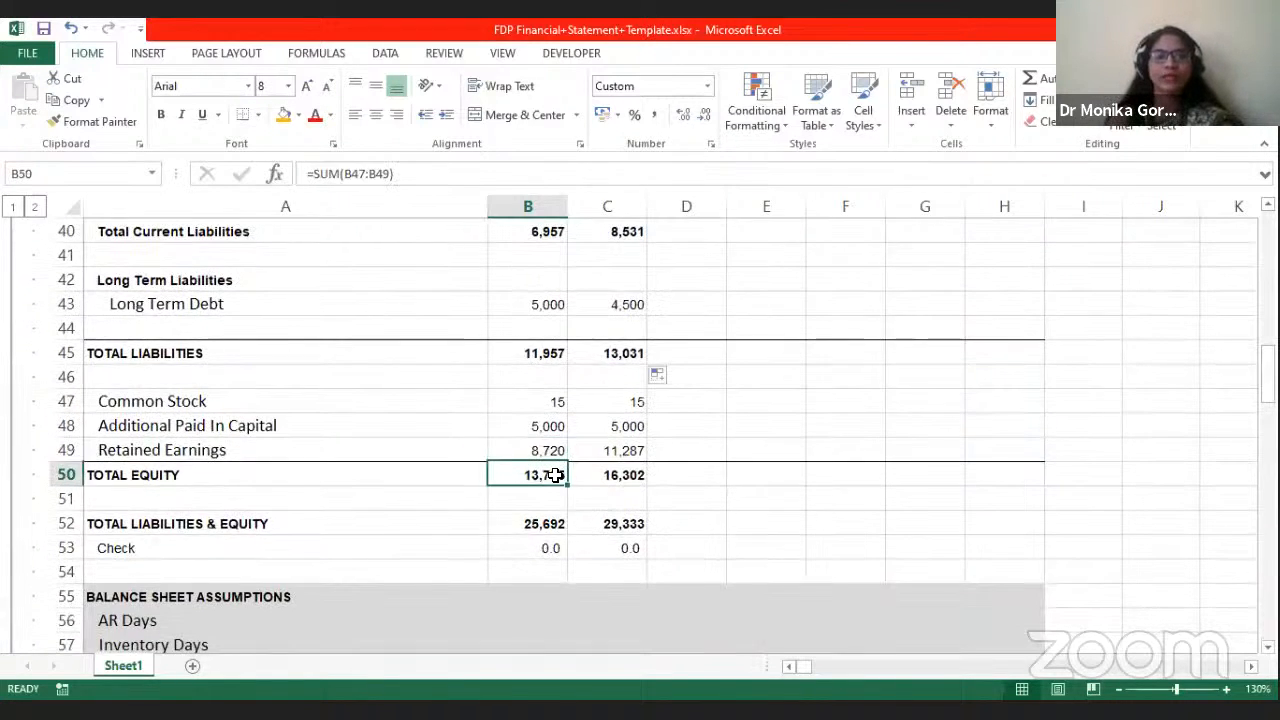
pyautogui.scroll(-1, 555, 475)
pyautogui.click(551, 474)
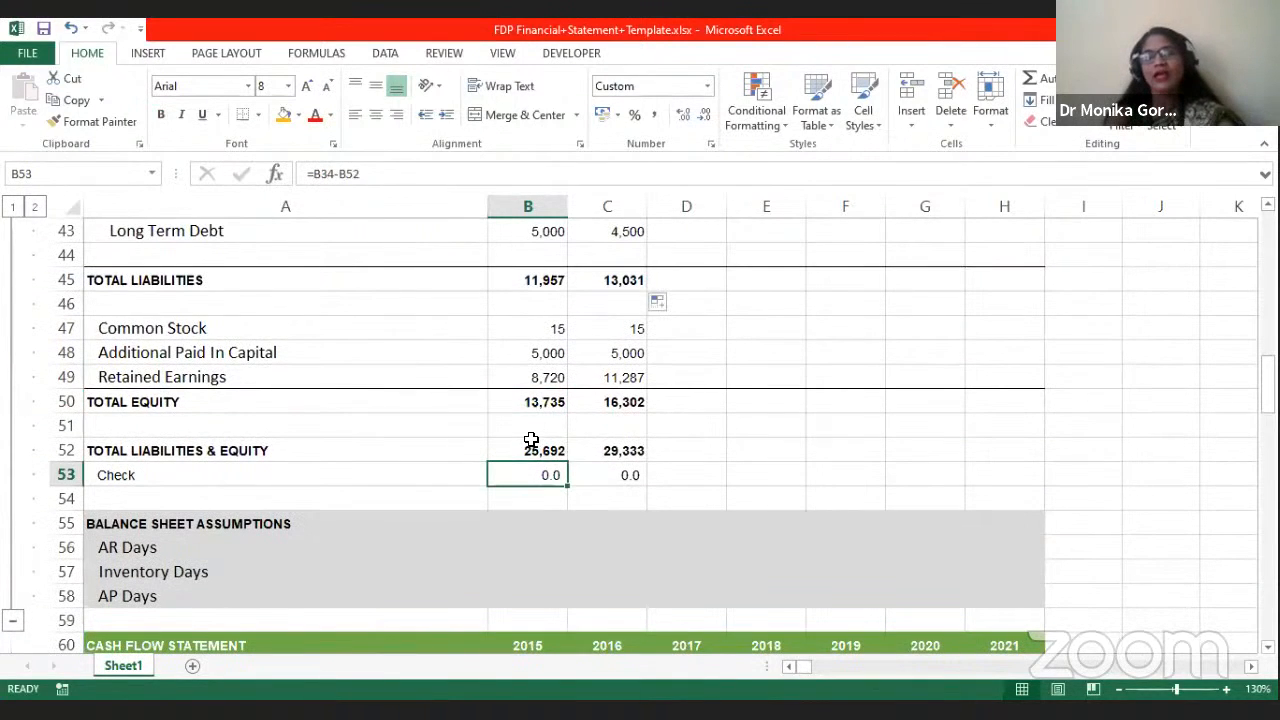
pyautogui.click(531, 441)
pyautogui.scroll(1, 266, 531)
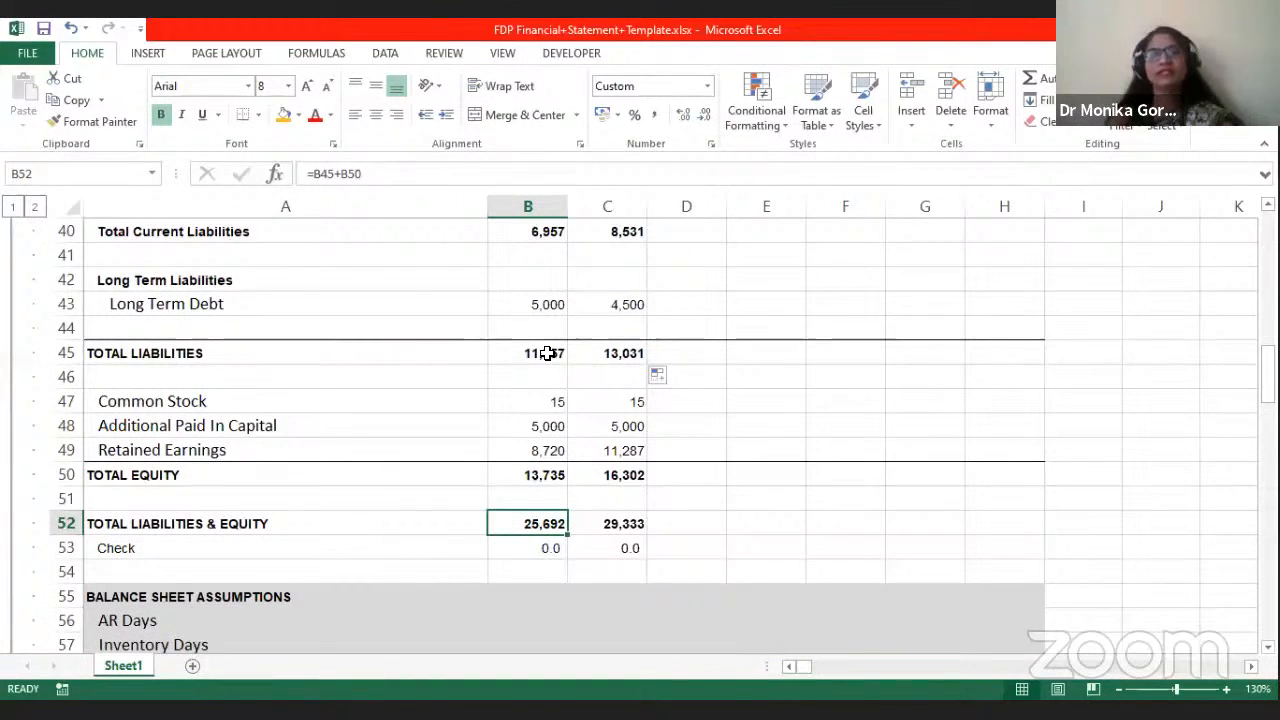
pyautogui.click(547, 353)
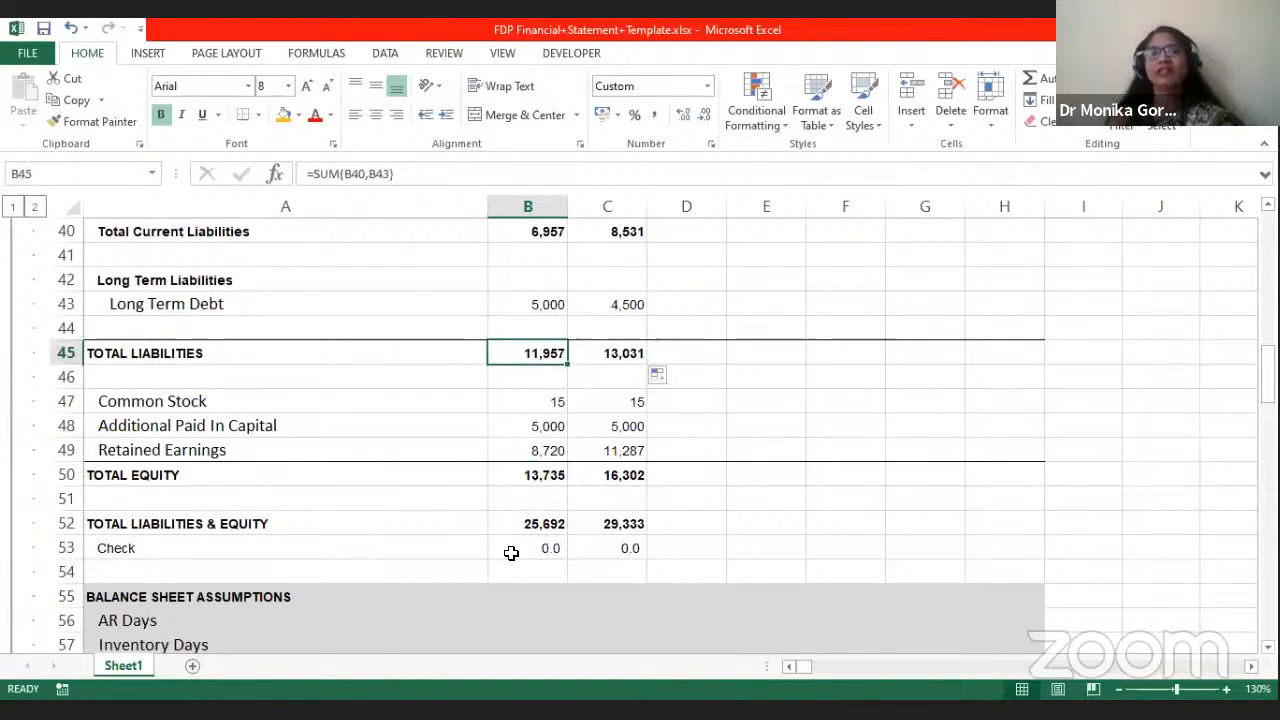
pyautogui.click(537, 474)
pyautogui.press('Down')
pyautogui.press('Down')
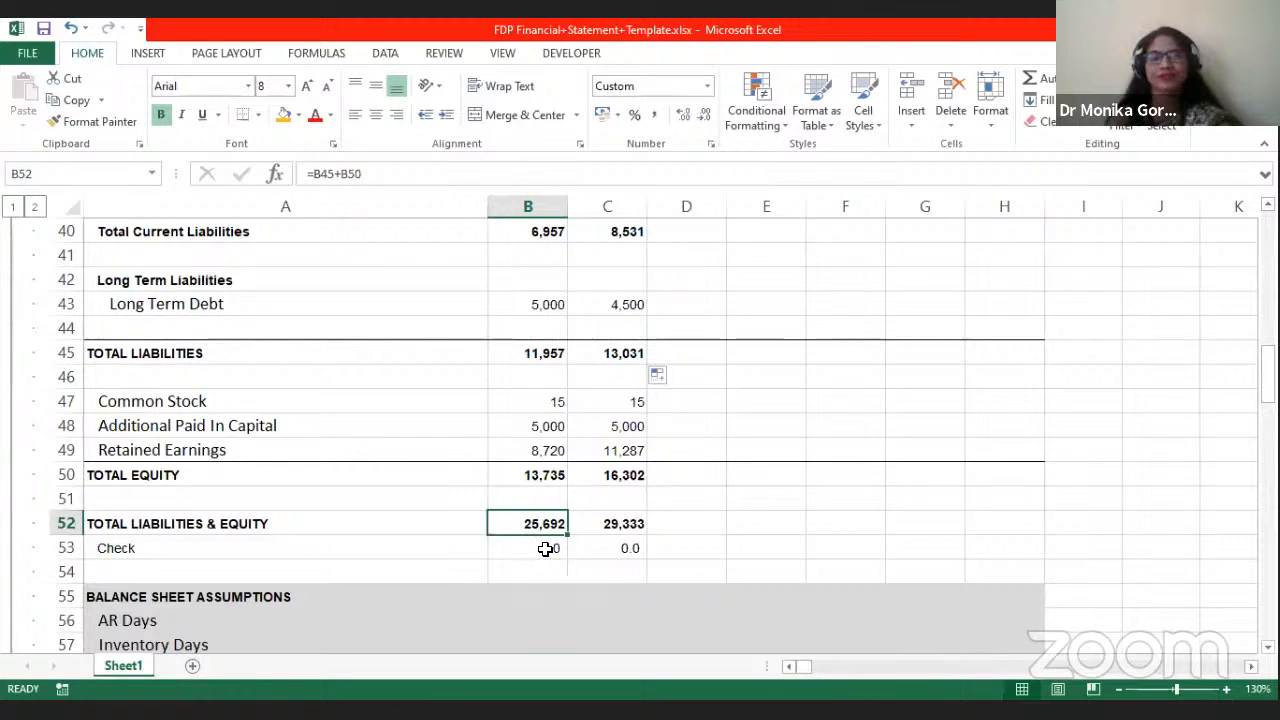
pyautogui.click(546, 549)
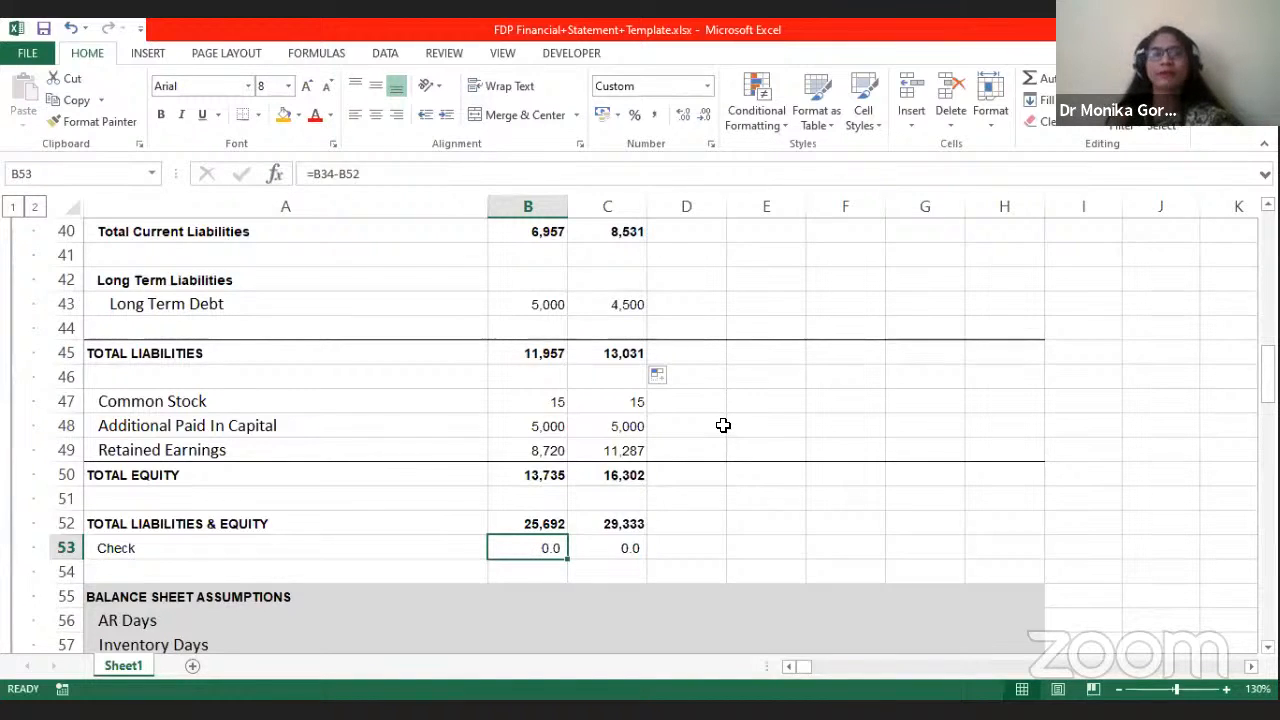
pyautogui.scroll(-1, 723, 425)
pyautogui.scroll(5, 723, 425)
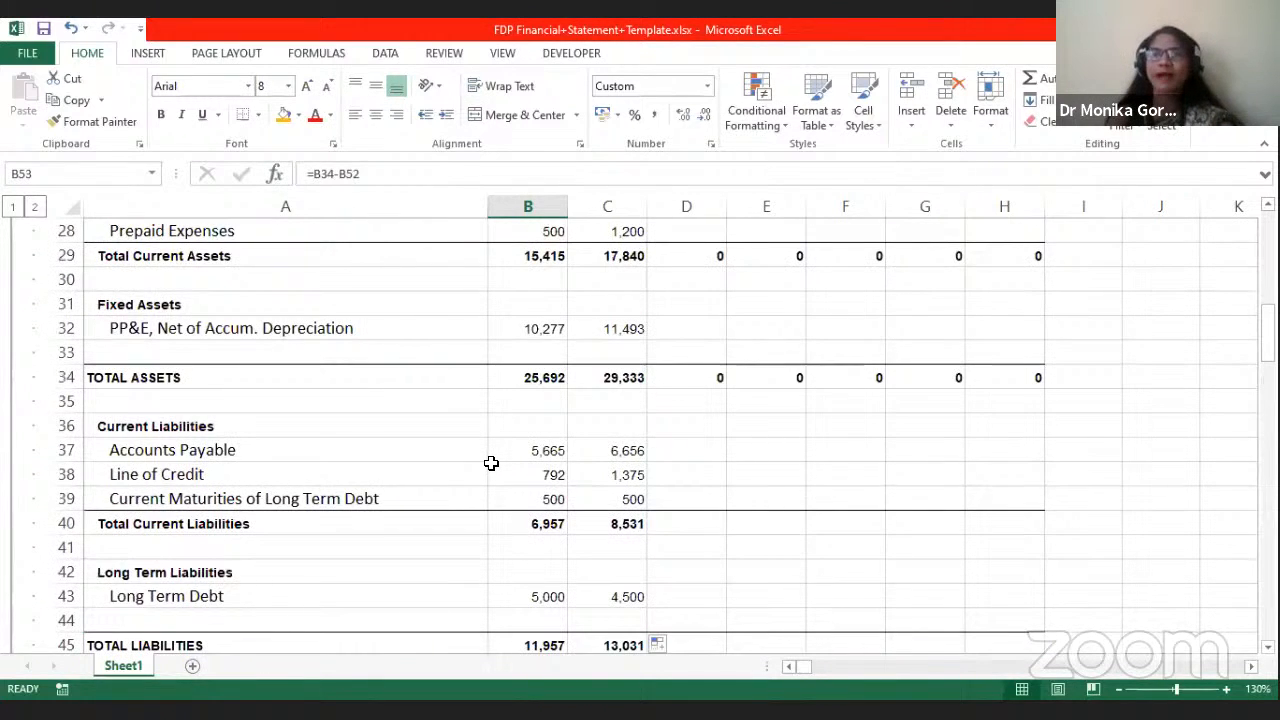
pyautogui.scroll(-2, 491, 463)
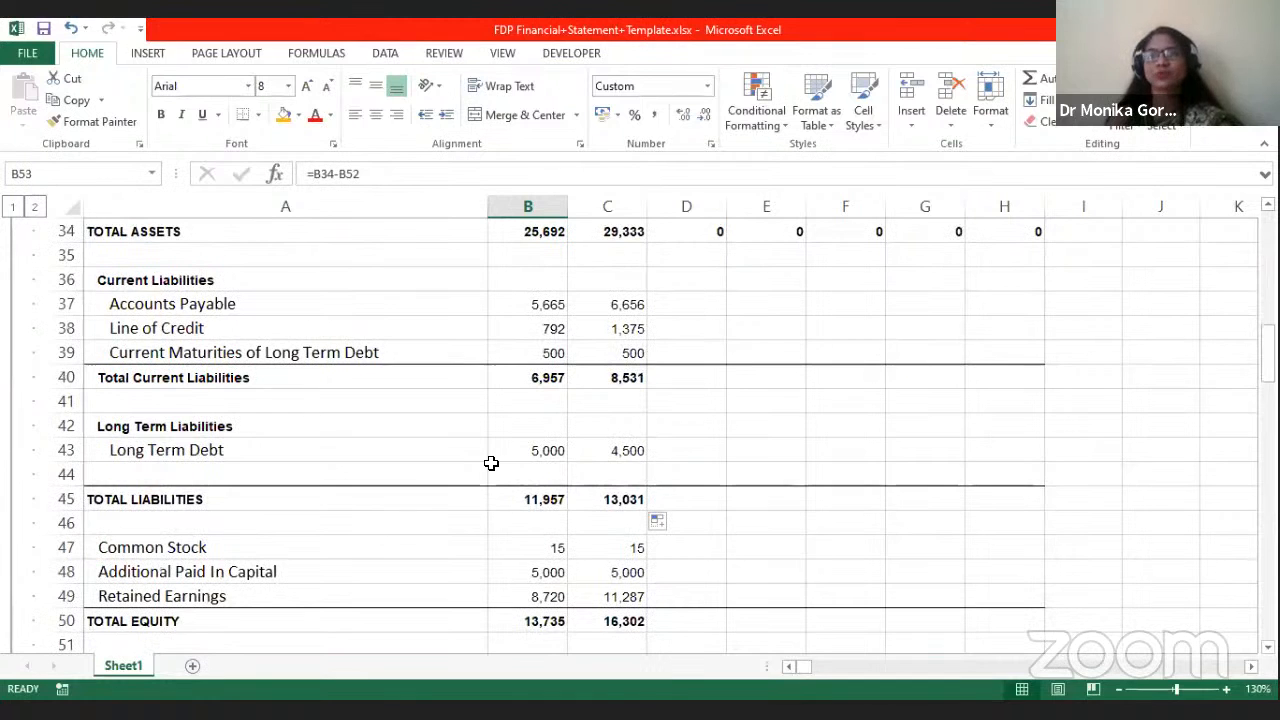
pyautogui.scroll(-3, 491, 463)
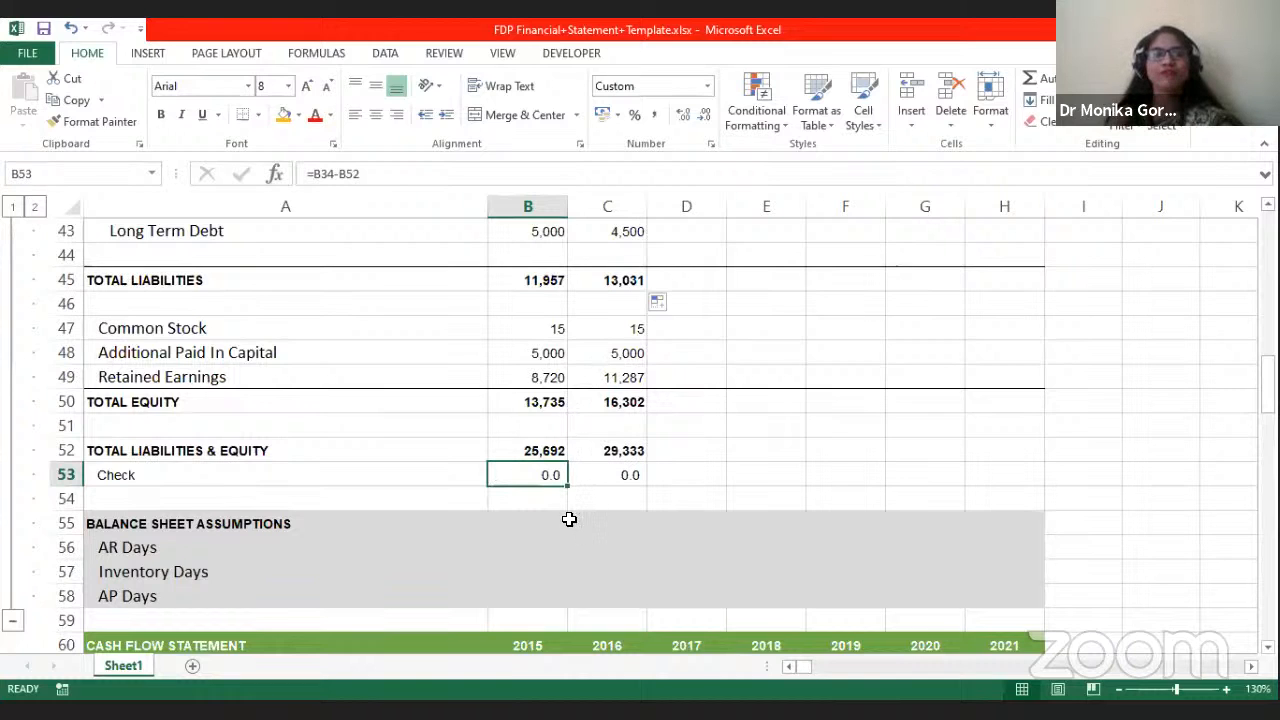
# Step: Compare the AR Days, Inventory Days and AP Days assumption rows with the balance sheet lines and their projected columns
pyautogui.click(225, 550)
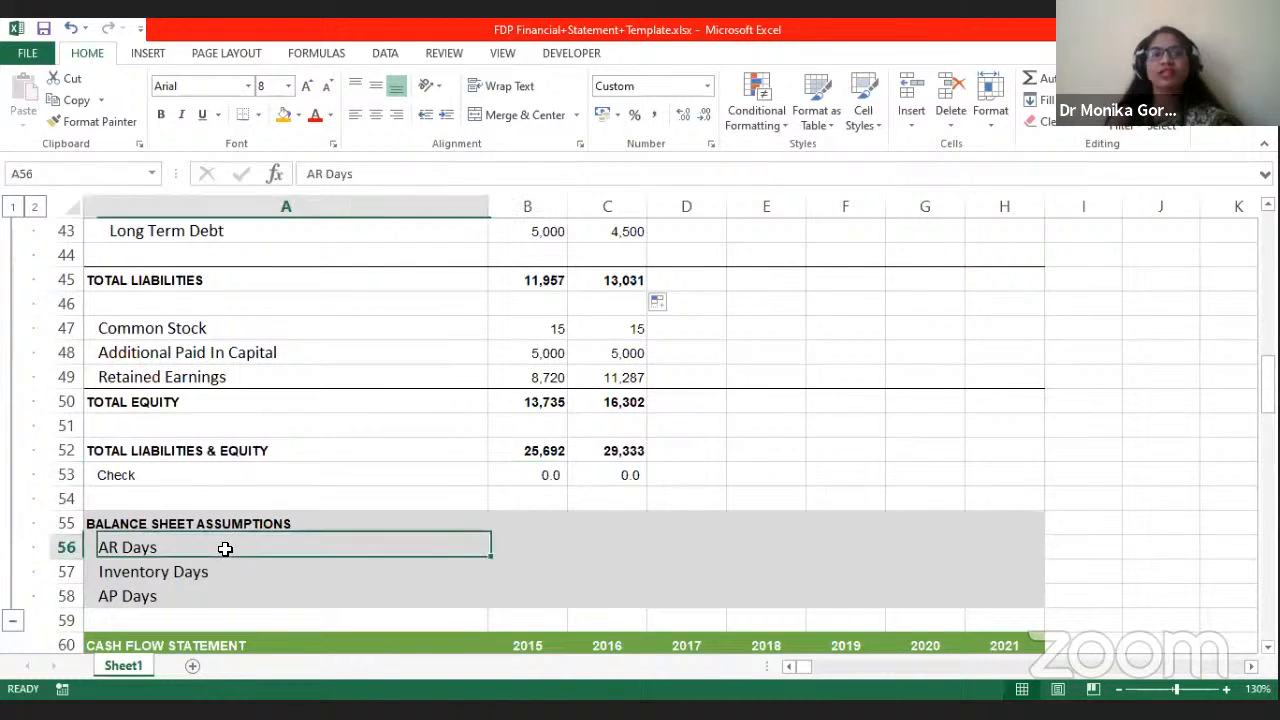
pyautogui.click(513, 541)
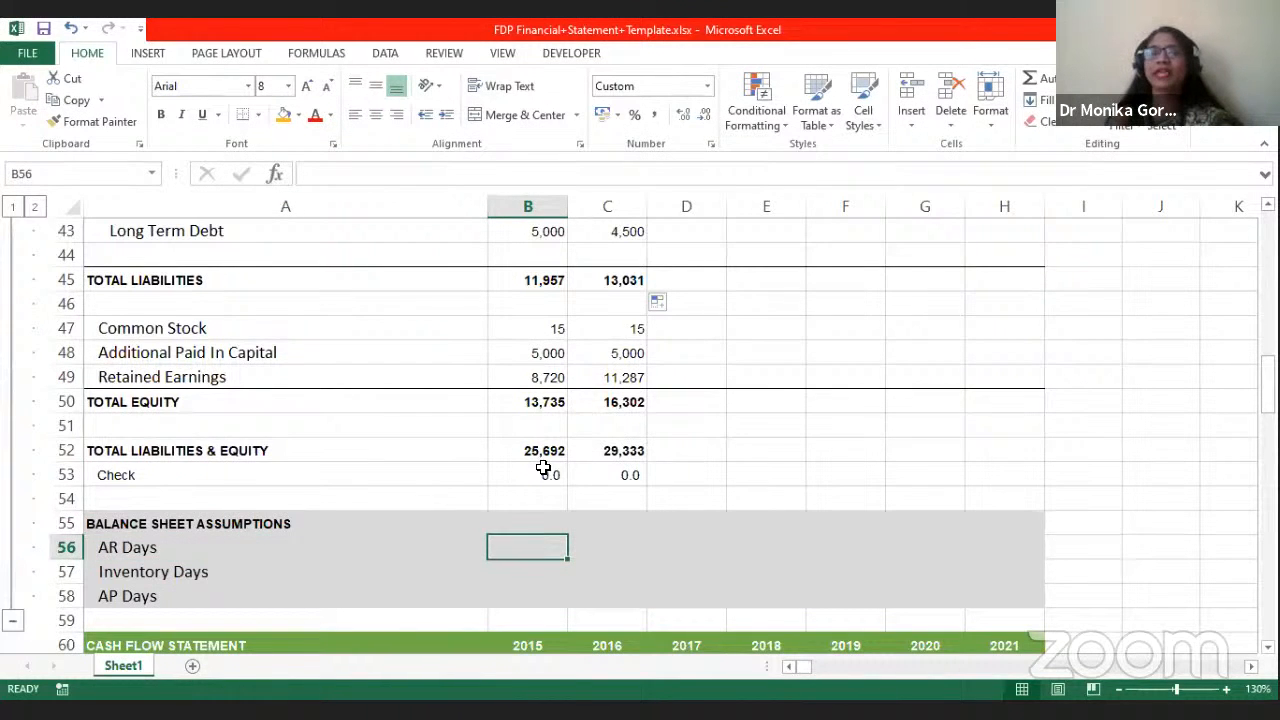
pyautogui.scroll(7, 543, 462)
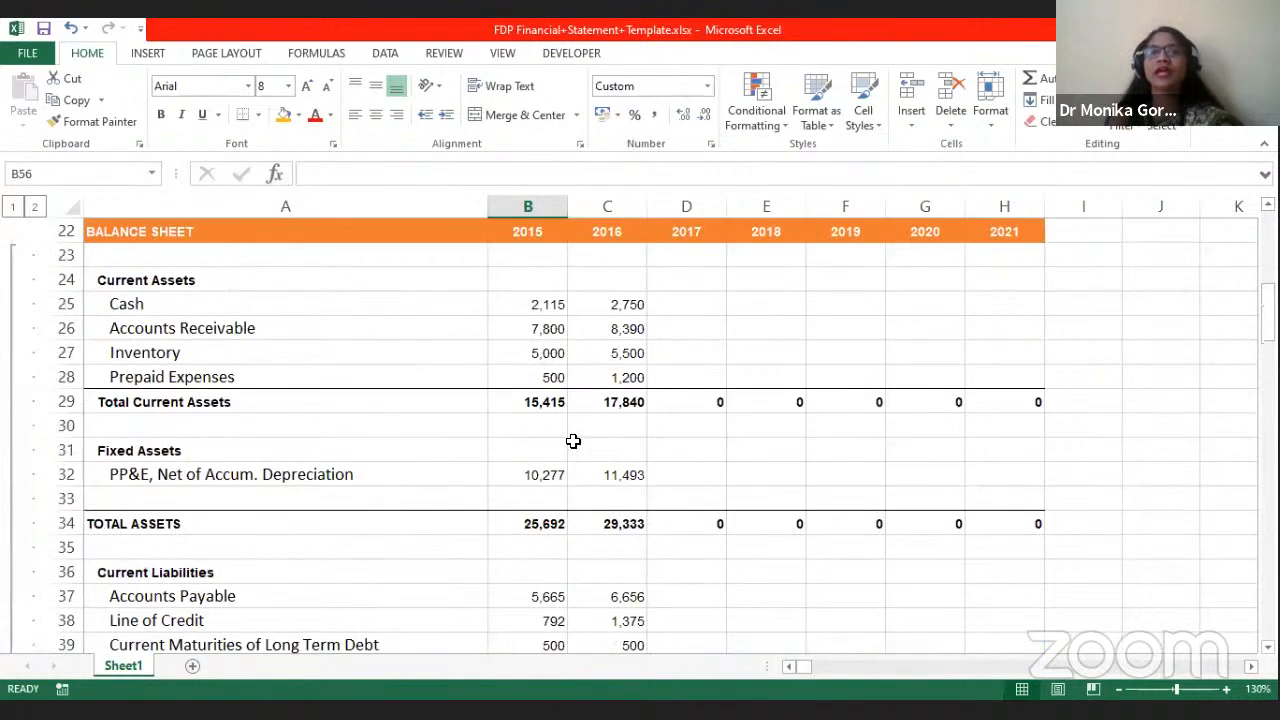
pyautogui.click(676, 334)
pyautogui.click(676, 309)
pyautogui.scroll(-9, 663, 354)
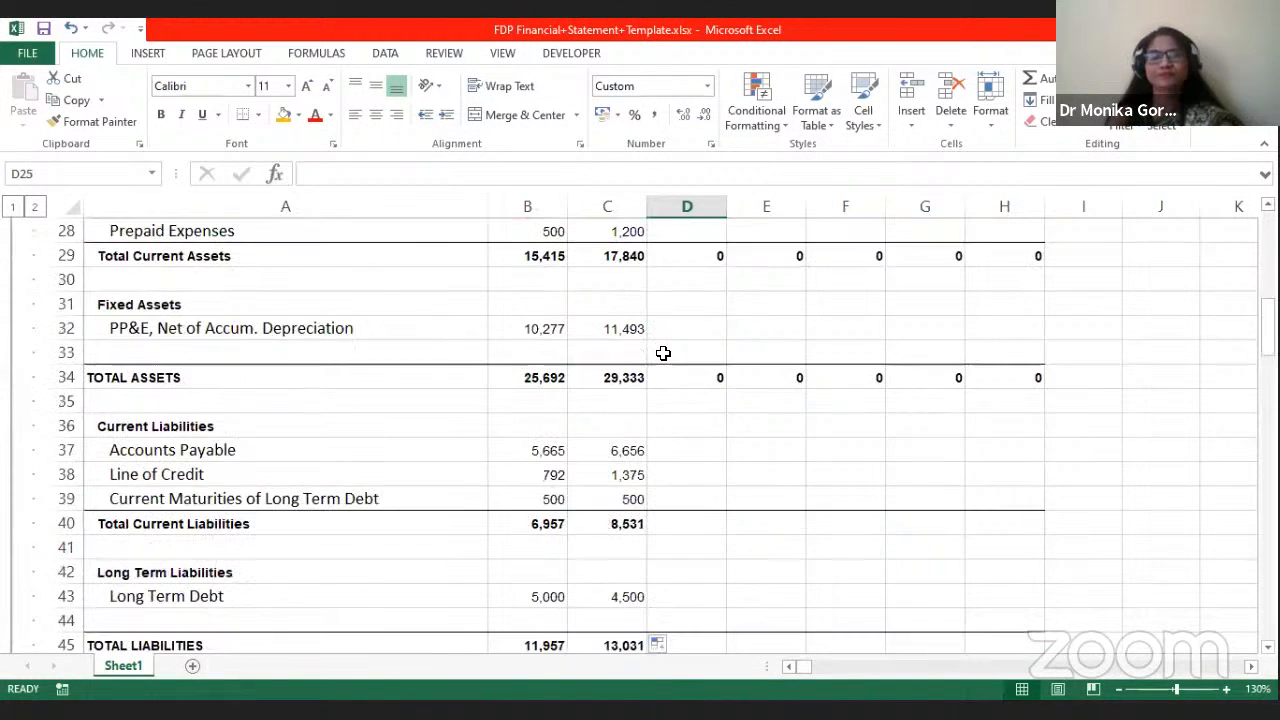
pyautogui.click(181, 428)
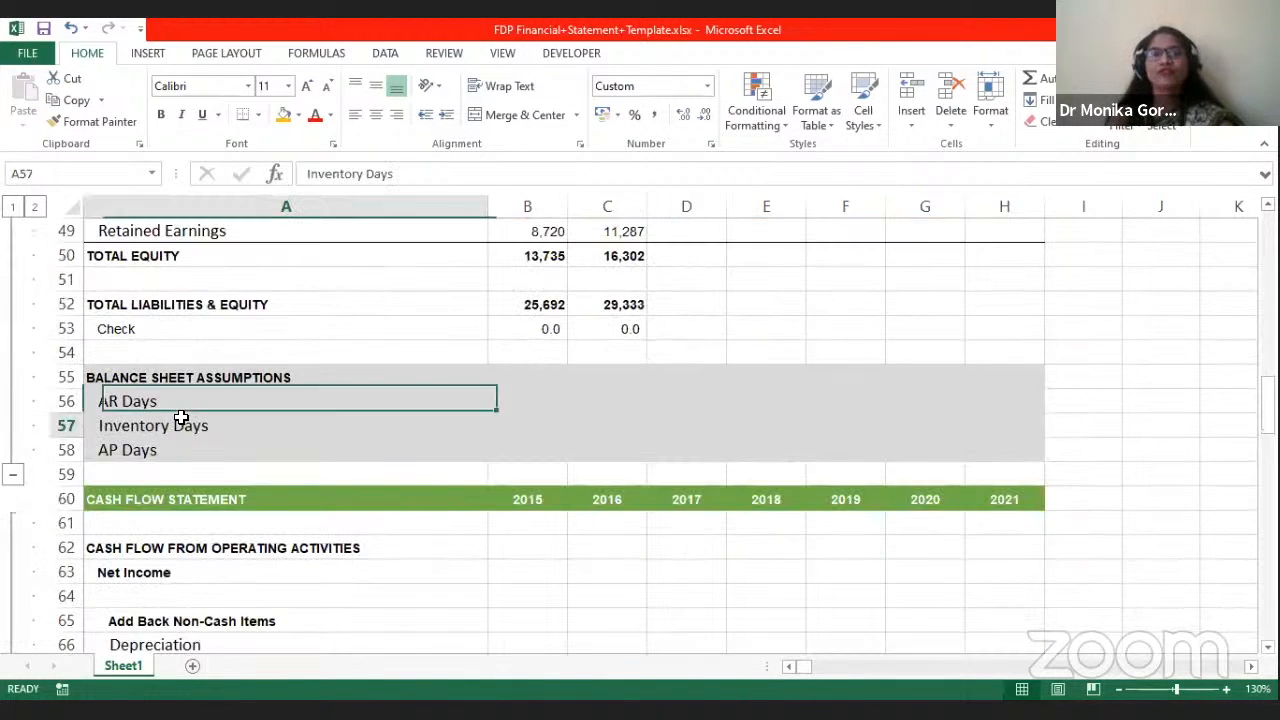
pyautogui.scroll(5, 414, 366)
pyautogui.scroll(4, 413, 367)
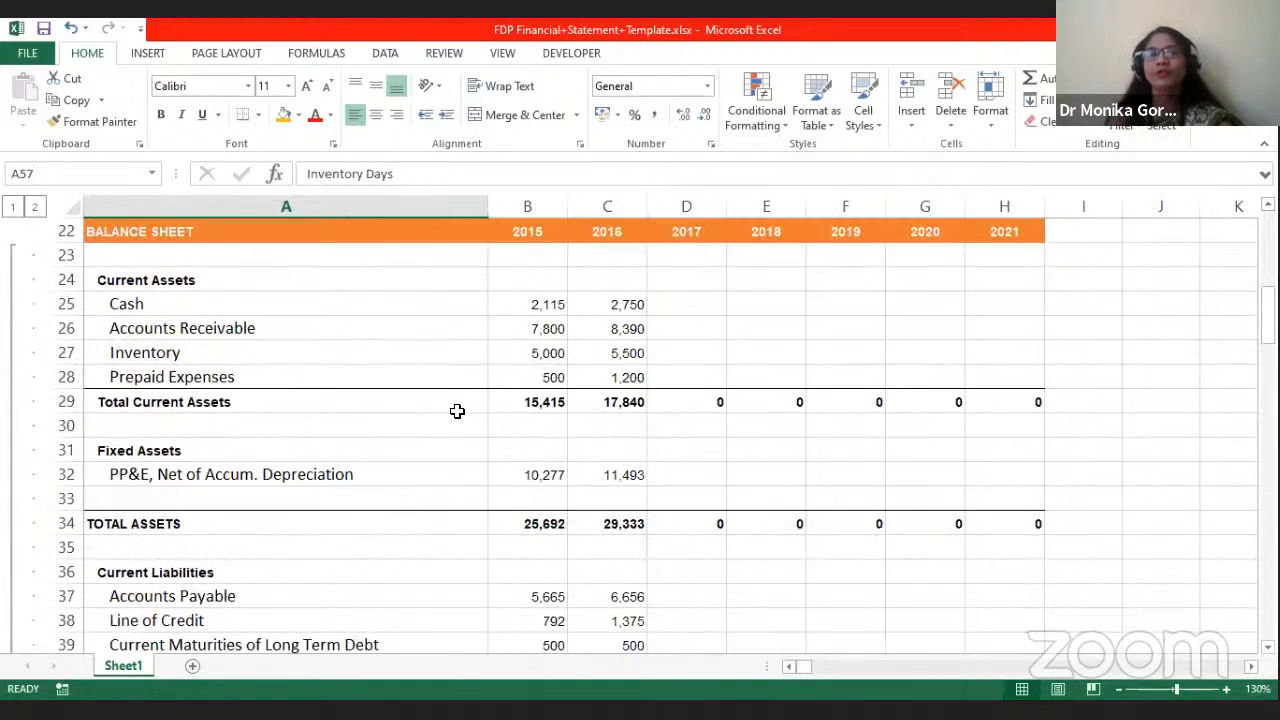
pyautogui.scroll(2, 457, 411)
pyautogui.click(673, 490)
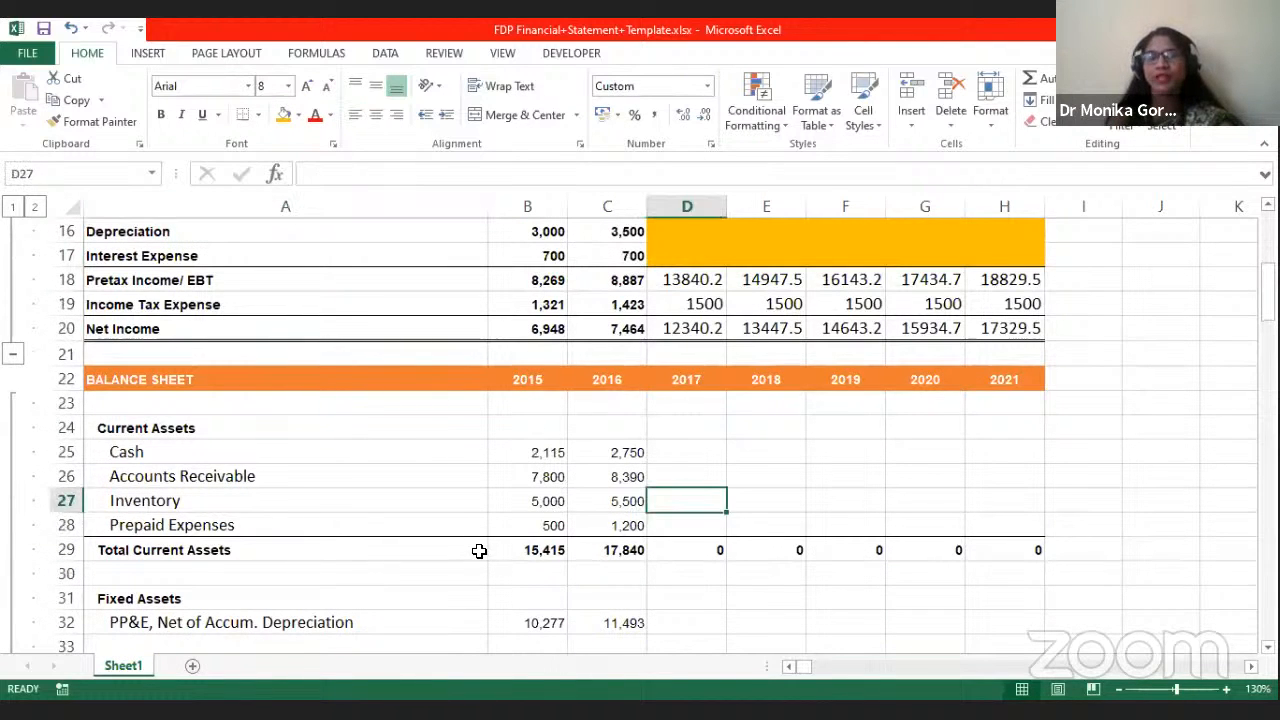
pyautogui.scroll(-1, 469, 535)
pyautogui.scroll(-10, 469, 535)
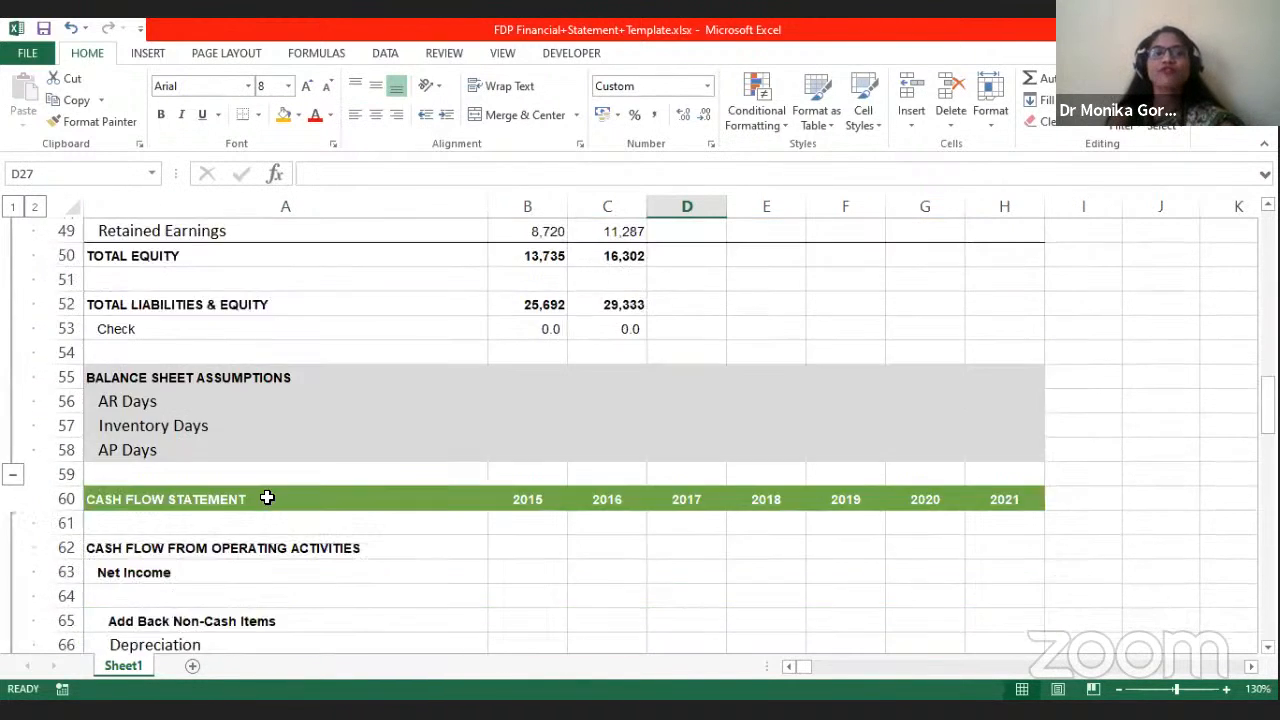
pyautogui.click(195, 453)
pyautogui.scroll(5, 640, 446)
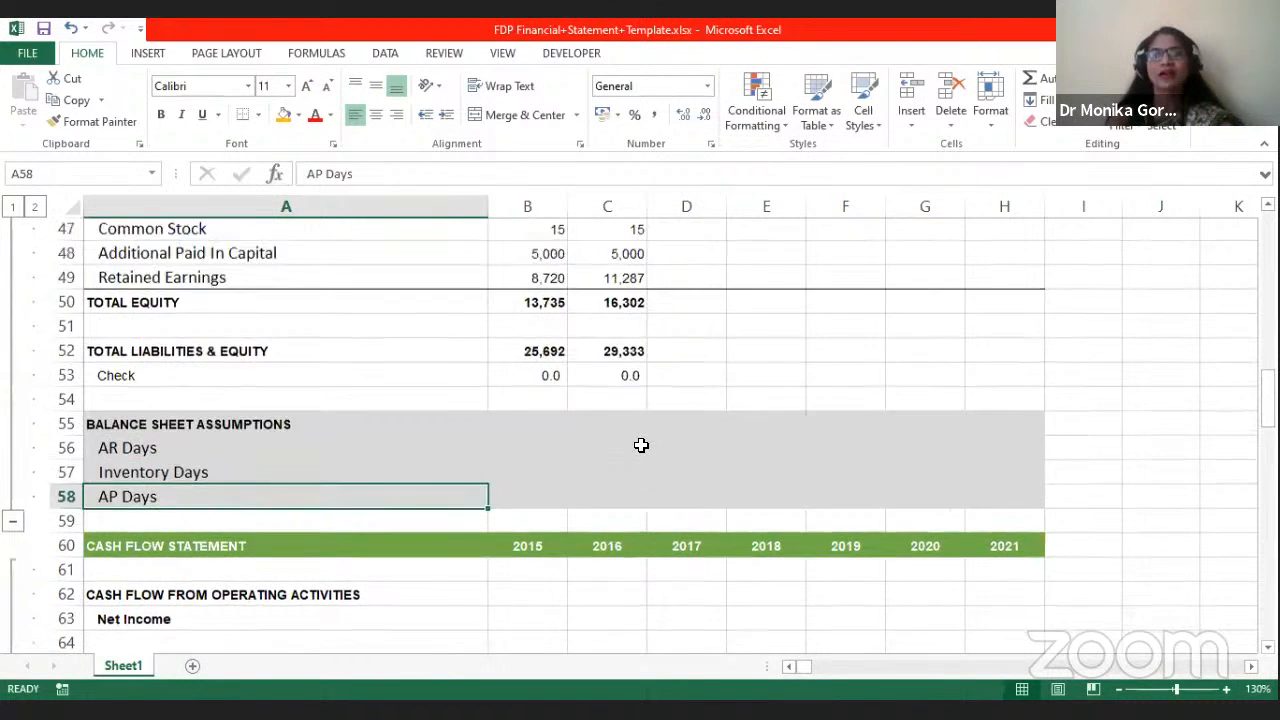
pyautogui.scroll(6, 641, 443)
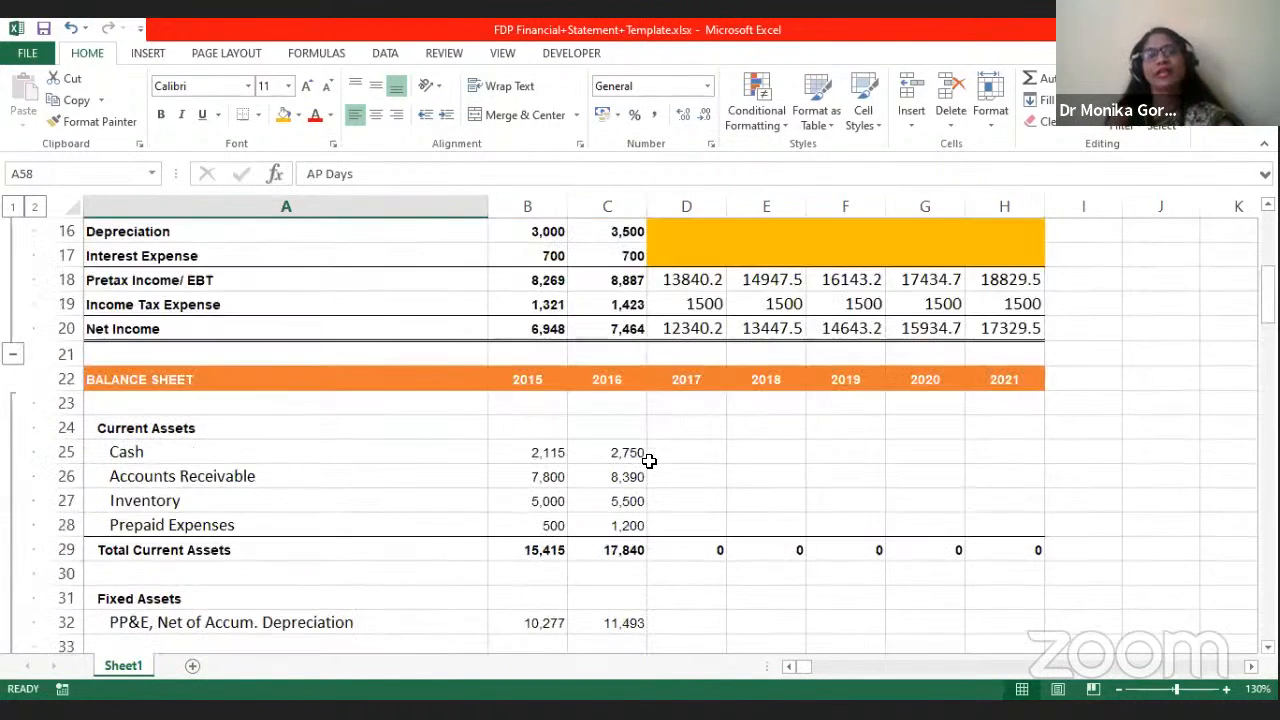
pyautogui.scroll(-4, 652, 465)
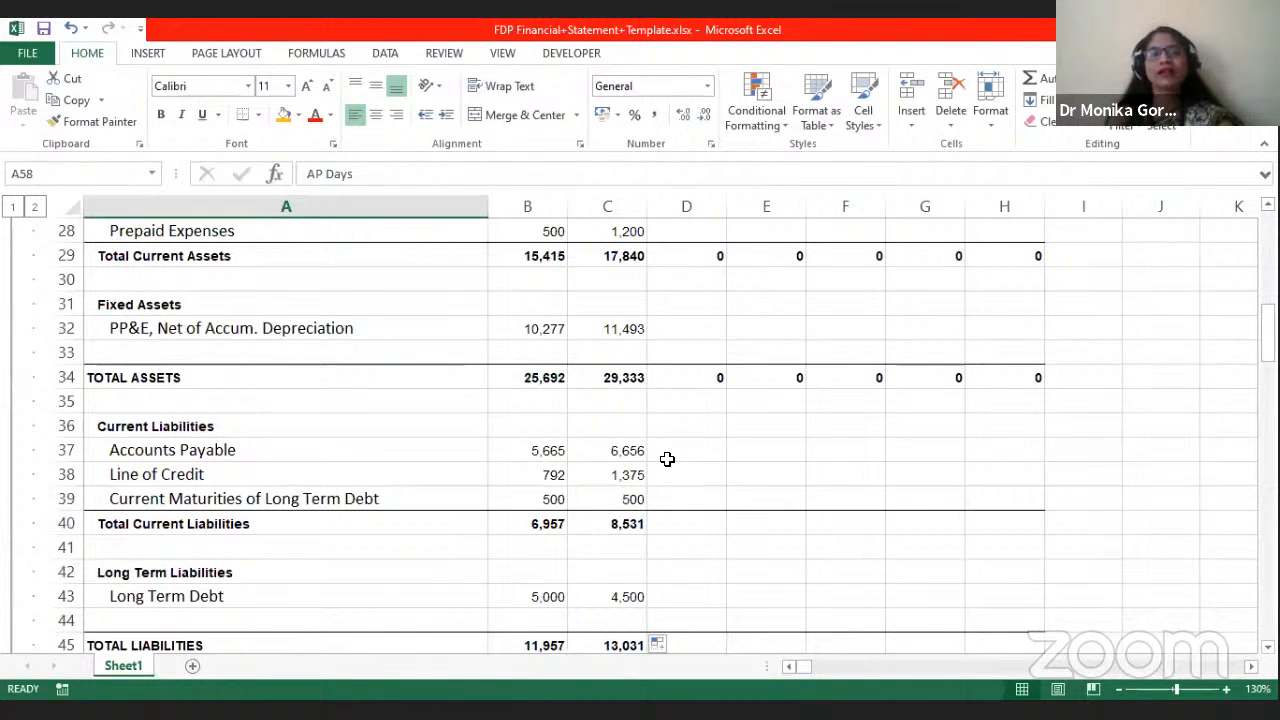
pyautogui.scroll(-6, 667, 459)
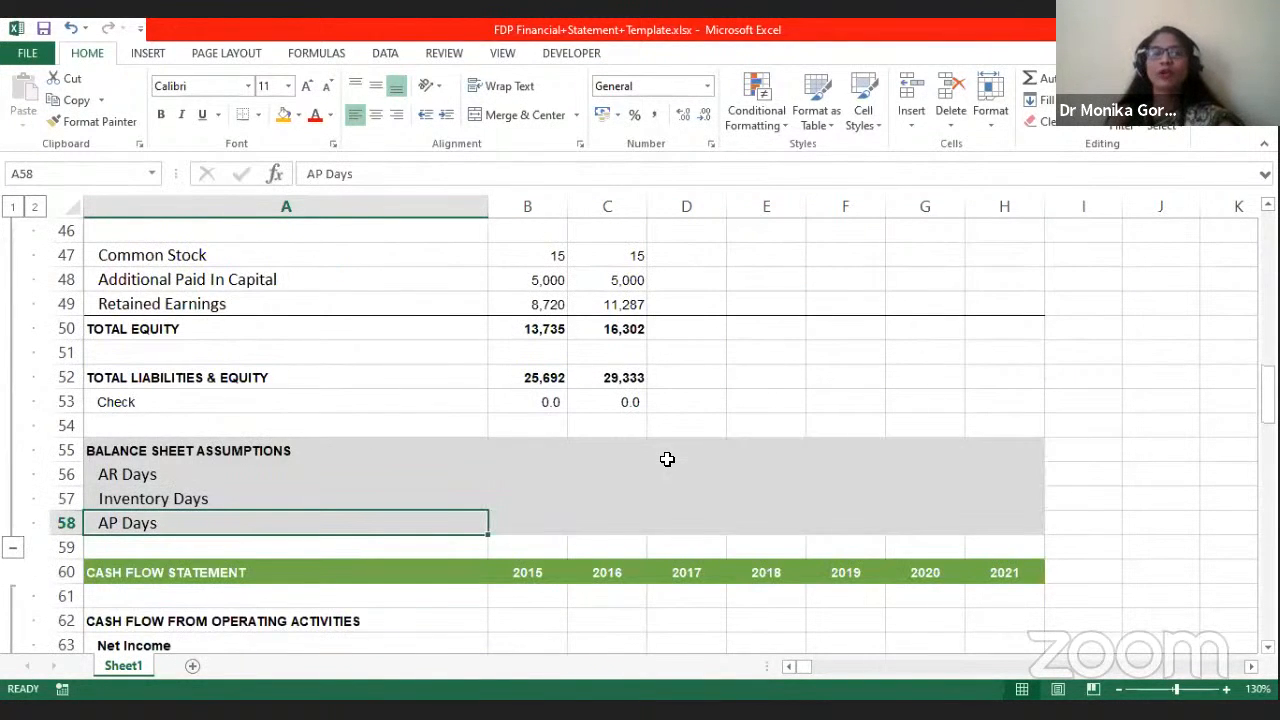
# Step: Fill the projected 2017–2021 Cash cells (D25:H25) with the same orange-yellow used for projected depreciation and interest
pyautogui.scroll(10, 667, 459)
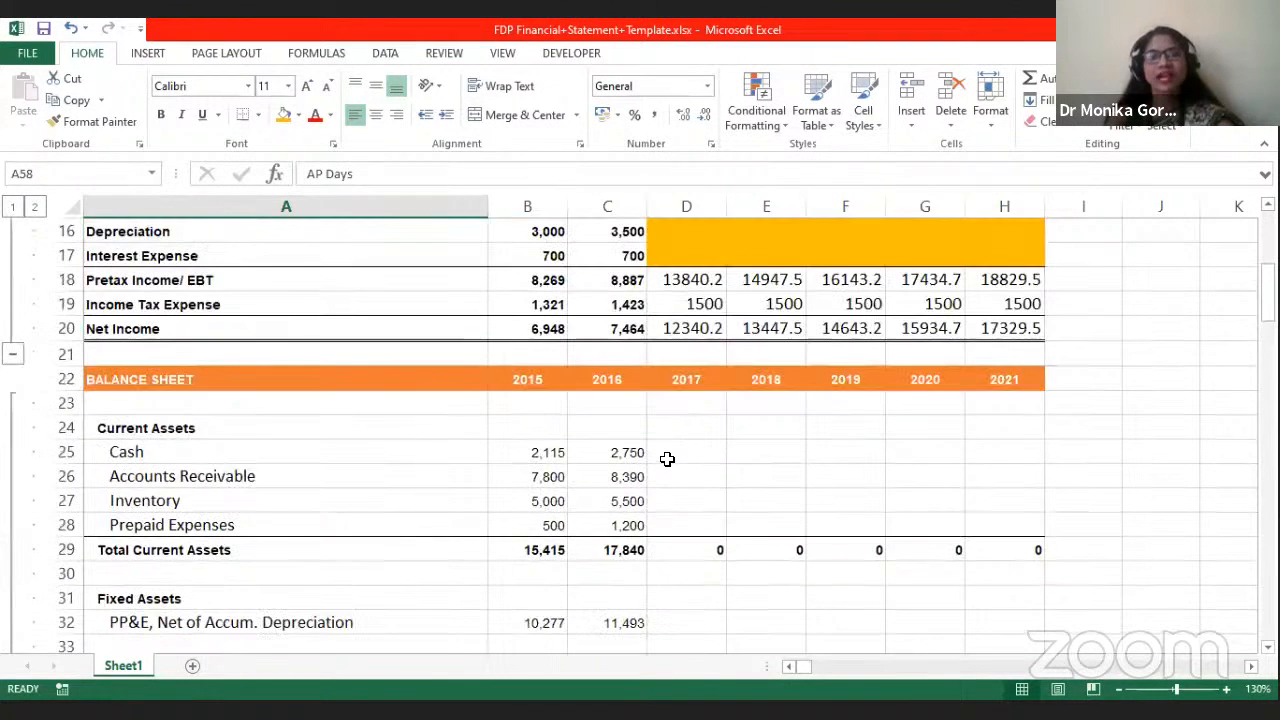
pyautogui.moveTo(667, 459); pyautogui.dragTo(1011, 456)
pyautogui.click(284, 114)
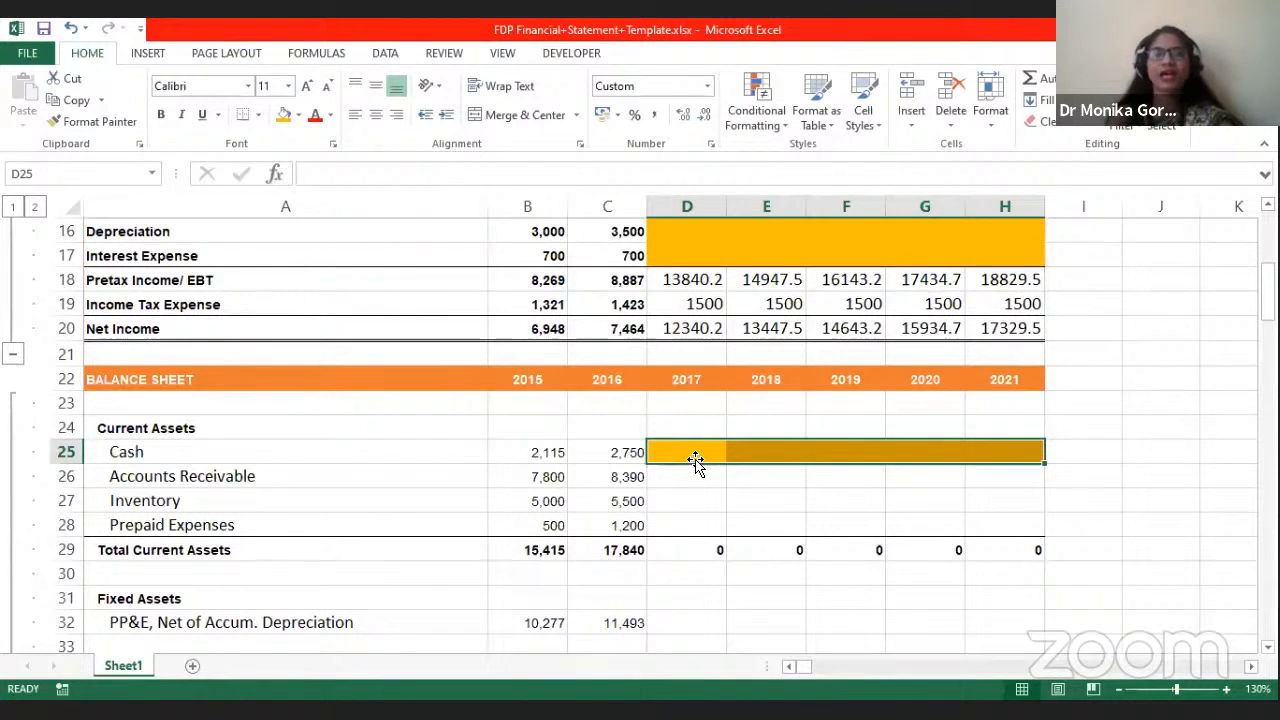
# Step: Calculate 2015 AR Days in B56 as accounts receivable divided by revenue (=B26/B7) and format the cell in comma style
pyautogui.scroll(-2, 694, 455)
pyautogui.scroll(-7, 693, 451)
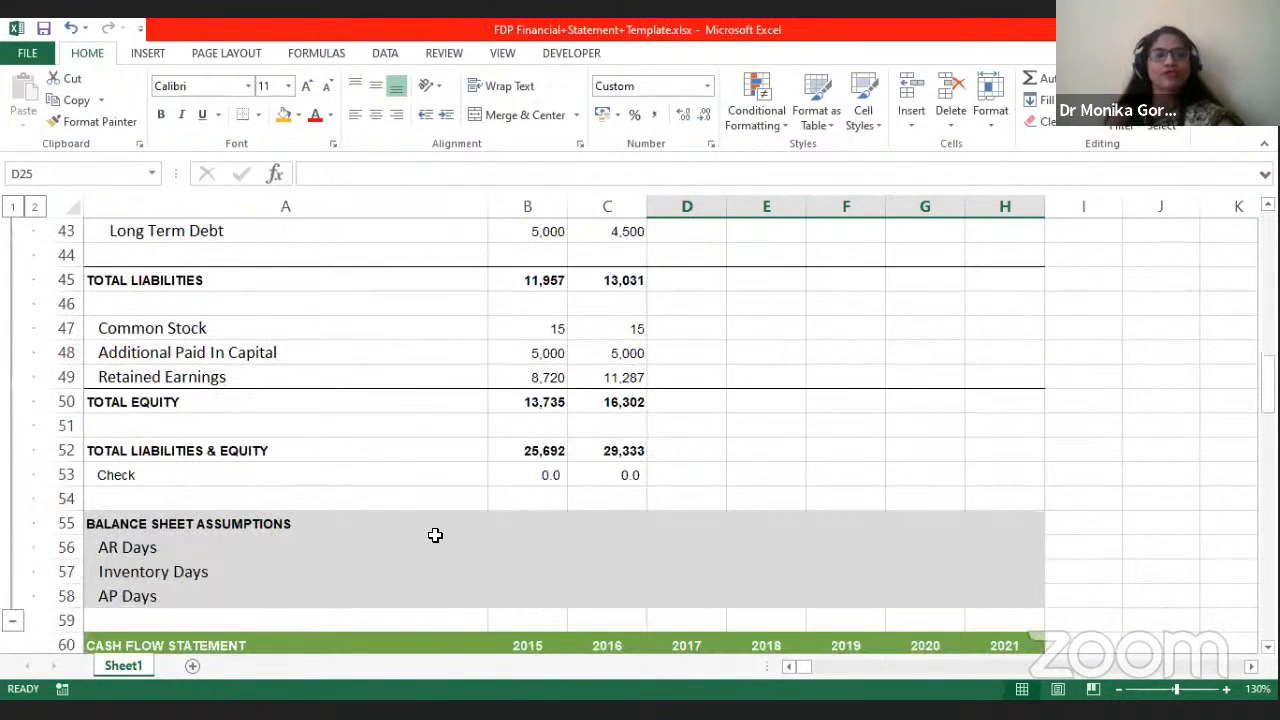
pyautogui.click(510, 542)
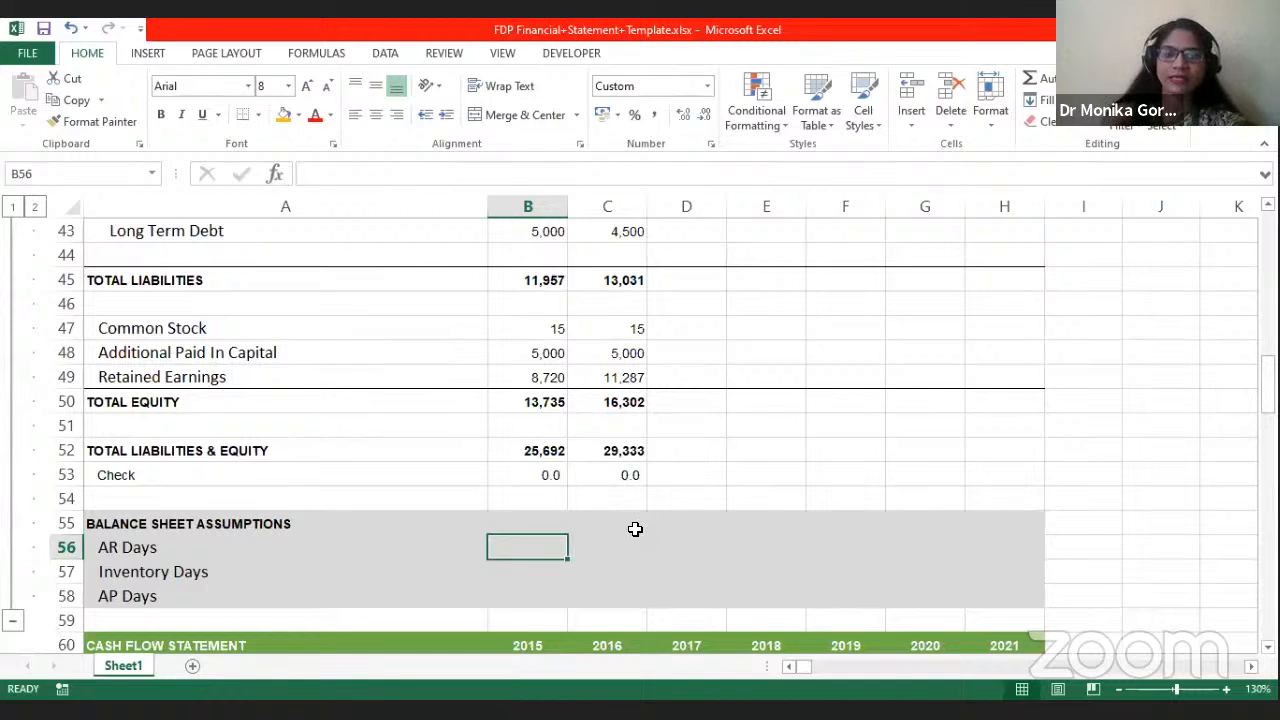
pyautogui.write('=')
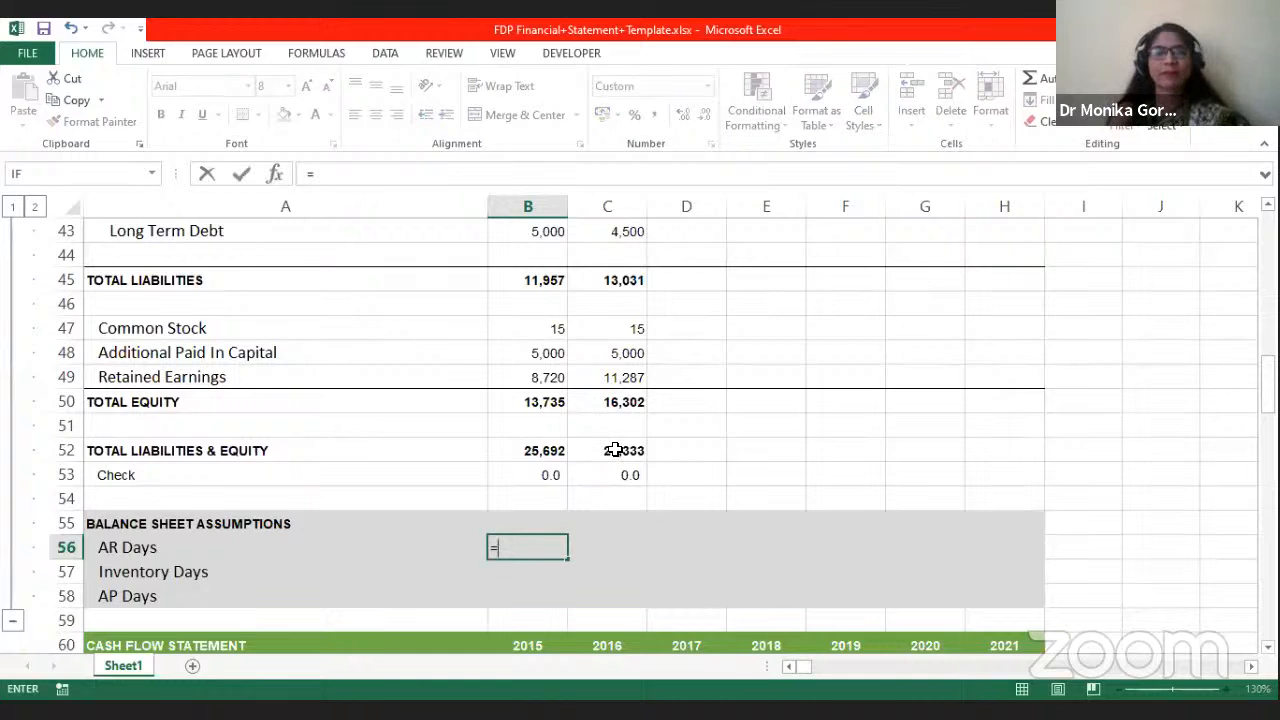
pyautogui.scroll(7, 615, 450)
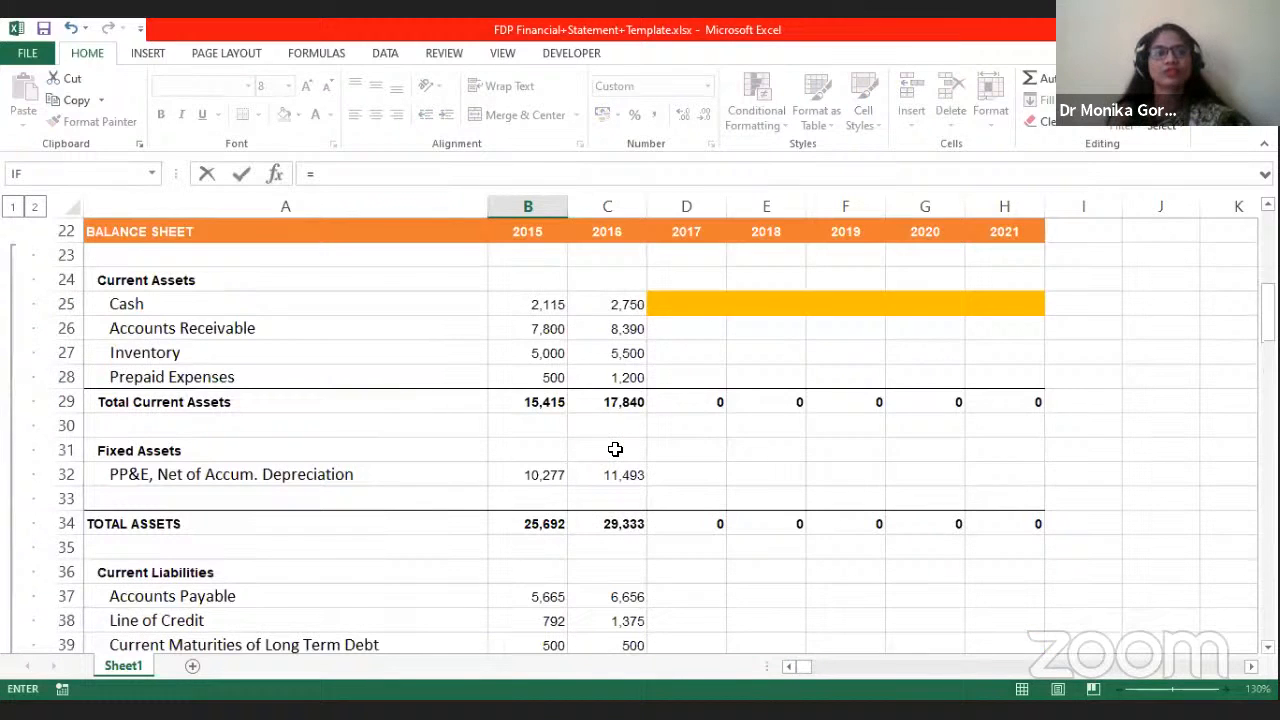
pyautogui.scroll(2, 615, 450)
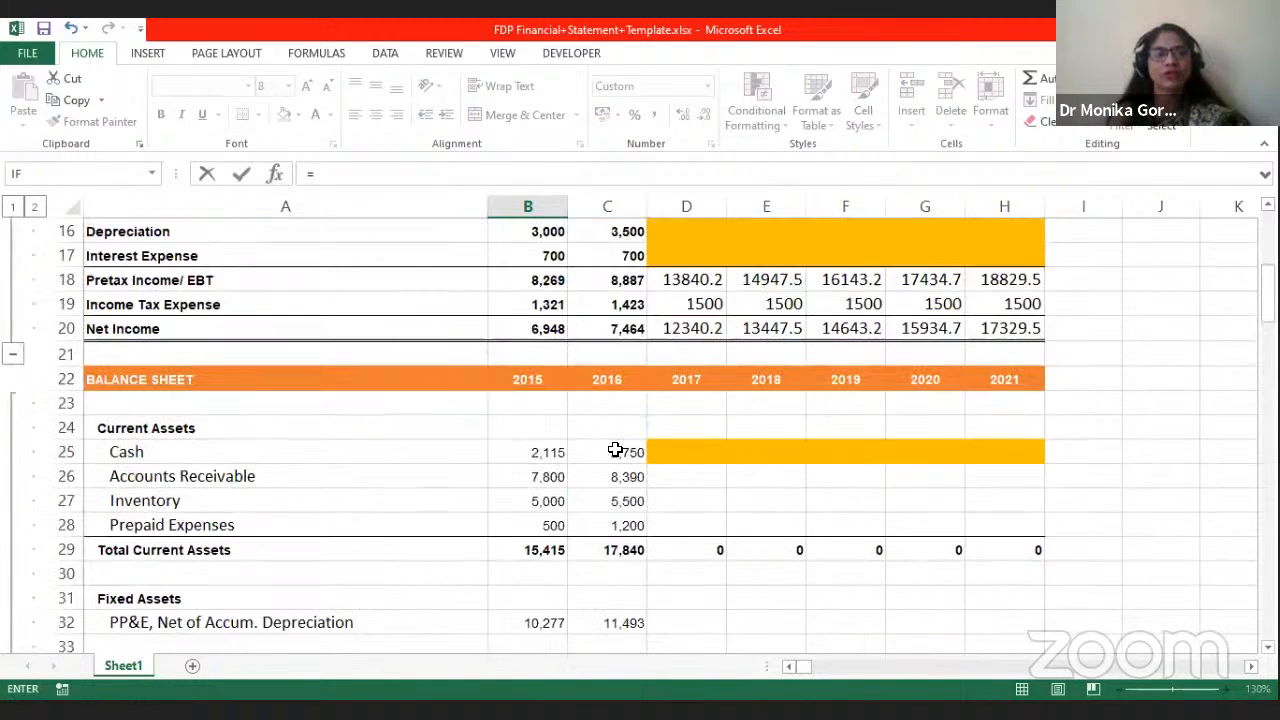
pyautogui.click(515, 476)
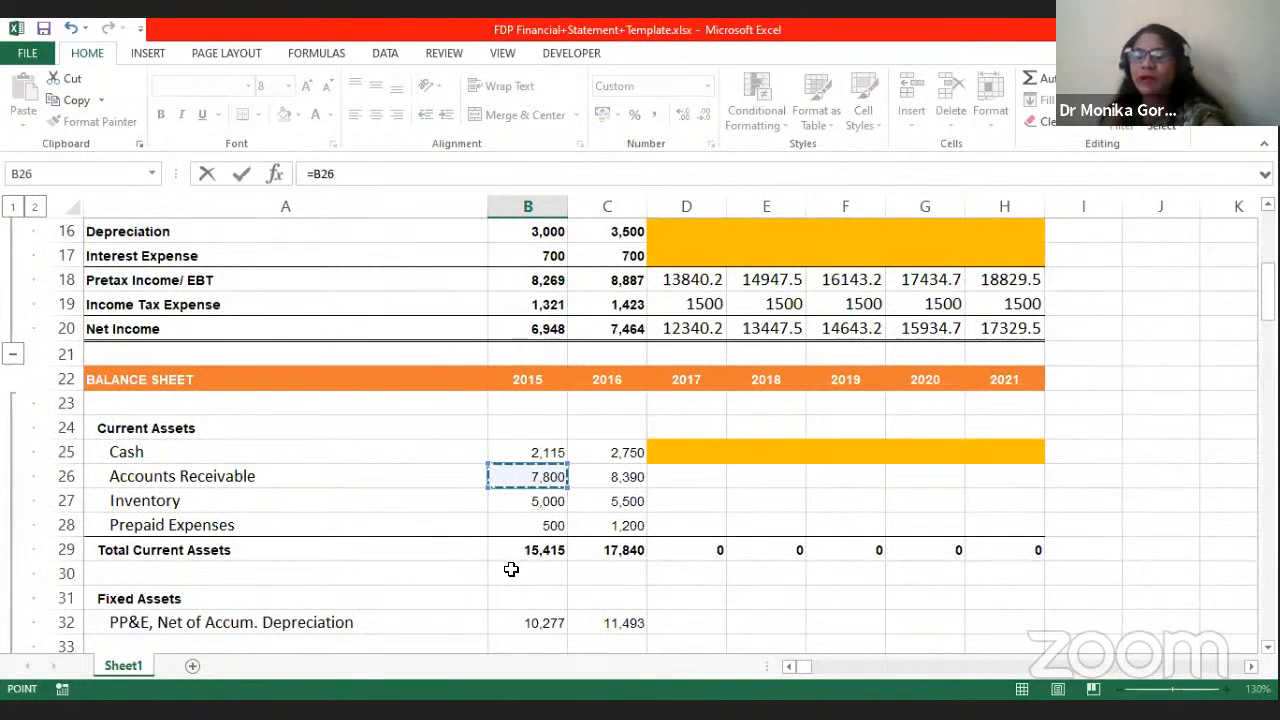
pyautogui.write('/')
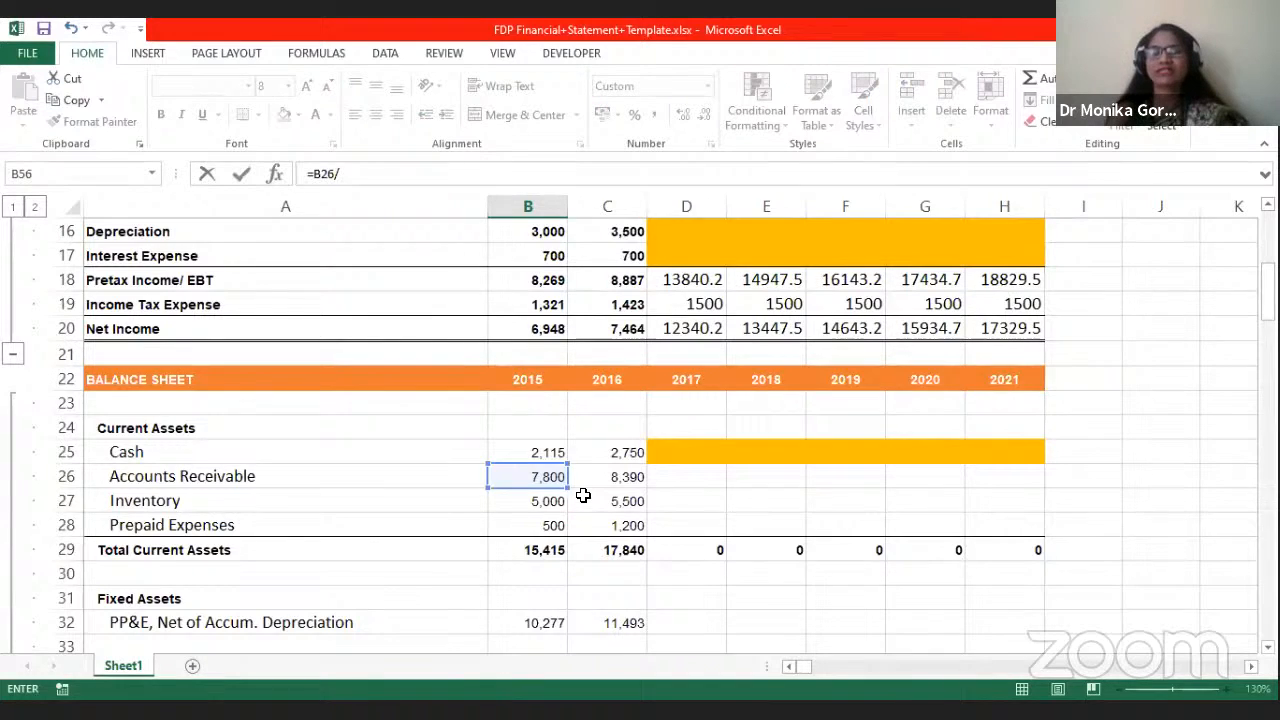
pyautogui.scroll(4, 583, 495)
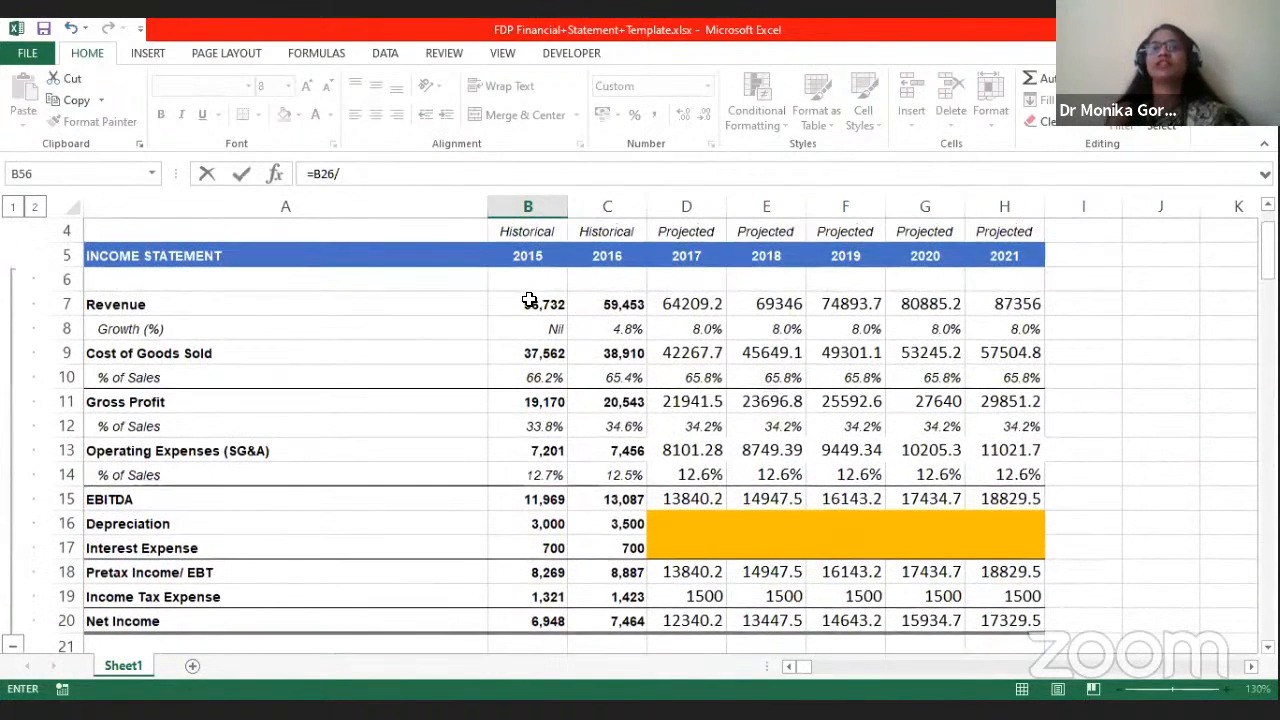
pyautogui.click(529, 302)
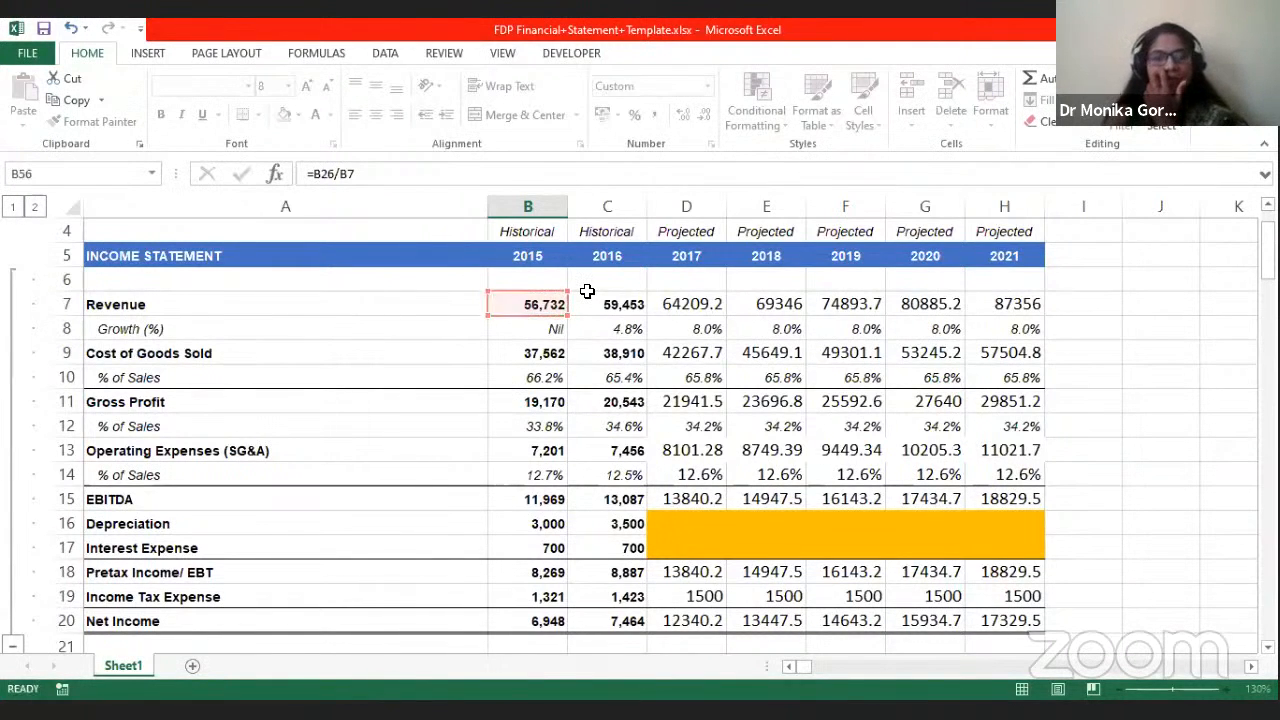
pyautogui.press('Return')
pyautogui.click(520, 592)
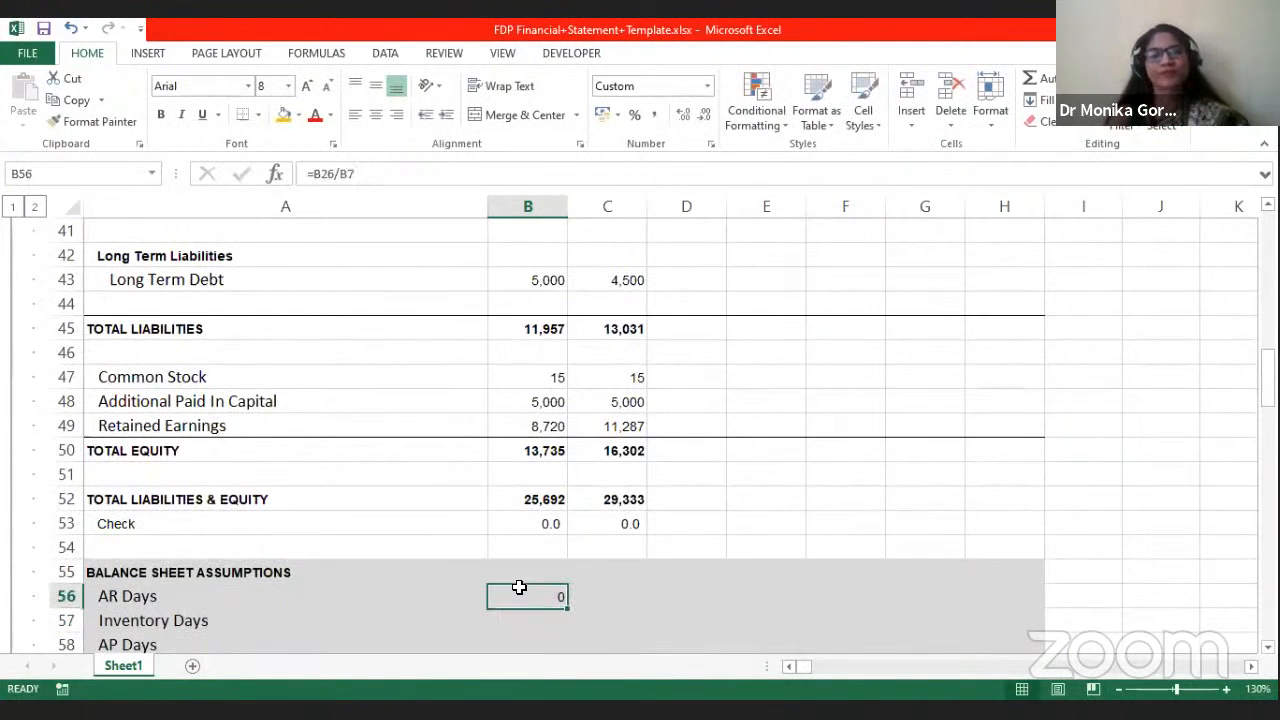
pyautogui.click(655, 117)
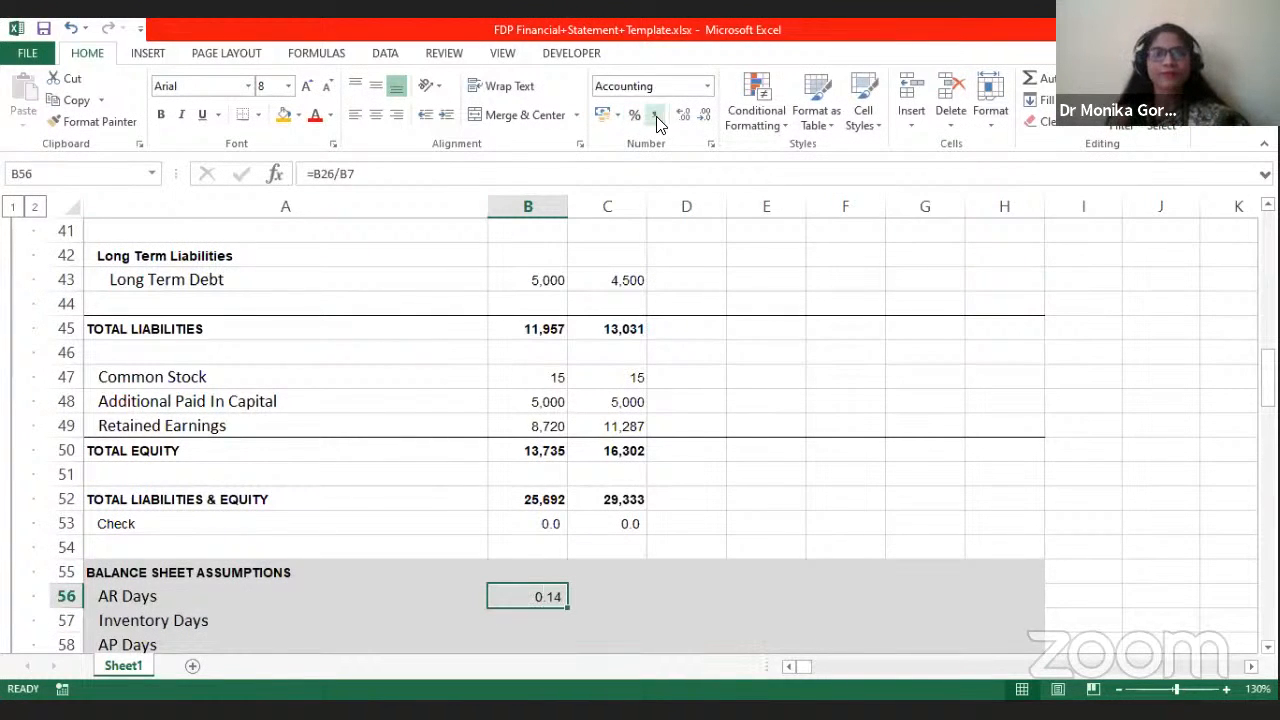
# Step: Try to copy the 2015 Total Equity cell's formatting onto the AR Days cells B56:C56, and undo the attempt
pyautogui.click(538, 451)
pyautogui.click(92, 121)
pyautogui.moveTo(531, 594); pyautogui.dragTo(600, 594)
pyautogui.click(551, 602)
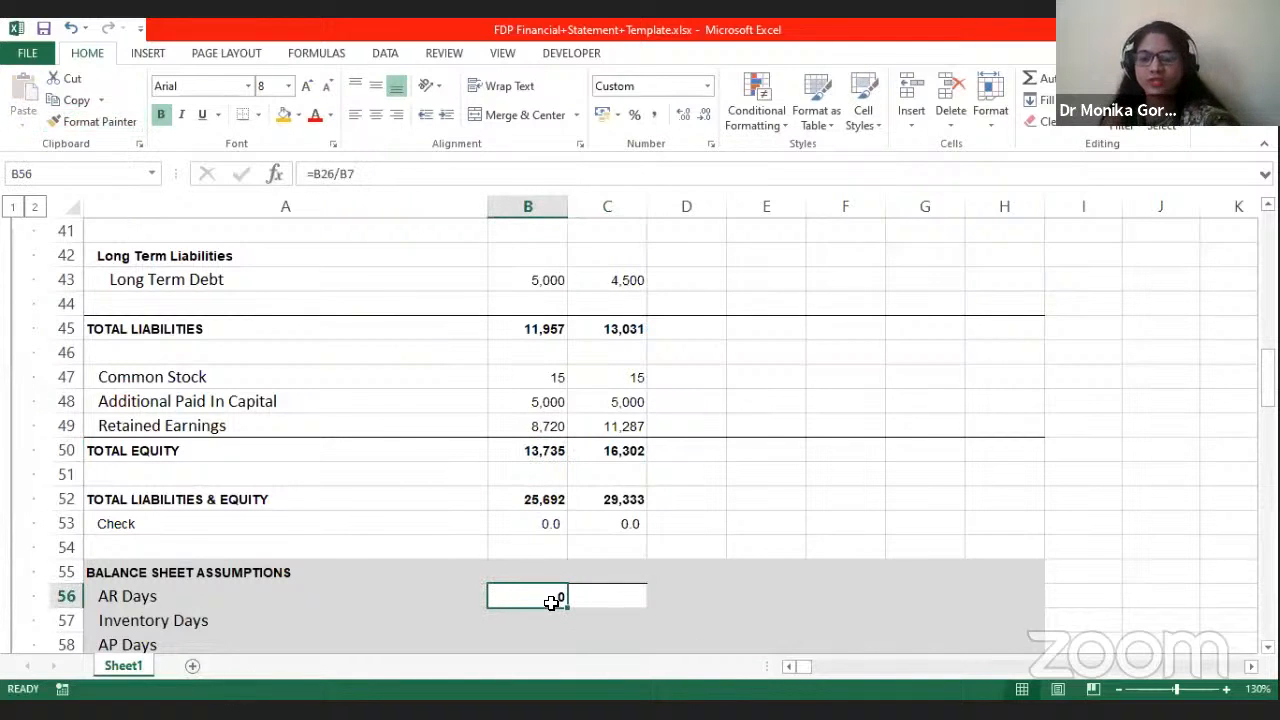
pyautogui.press('Delete')
pyautogui.click(690, 595)
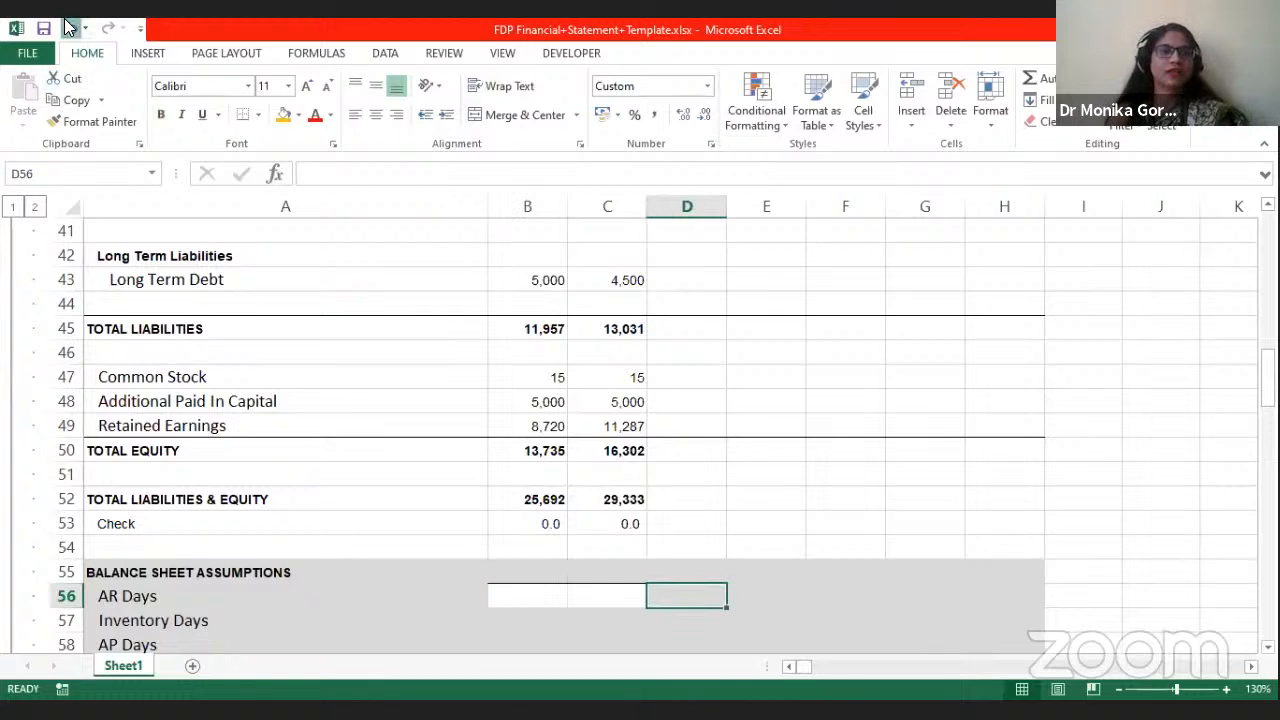
pyautogui.click(70, 28)
pyautogui.click(70, 28)
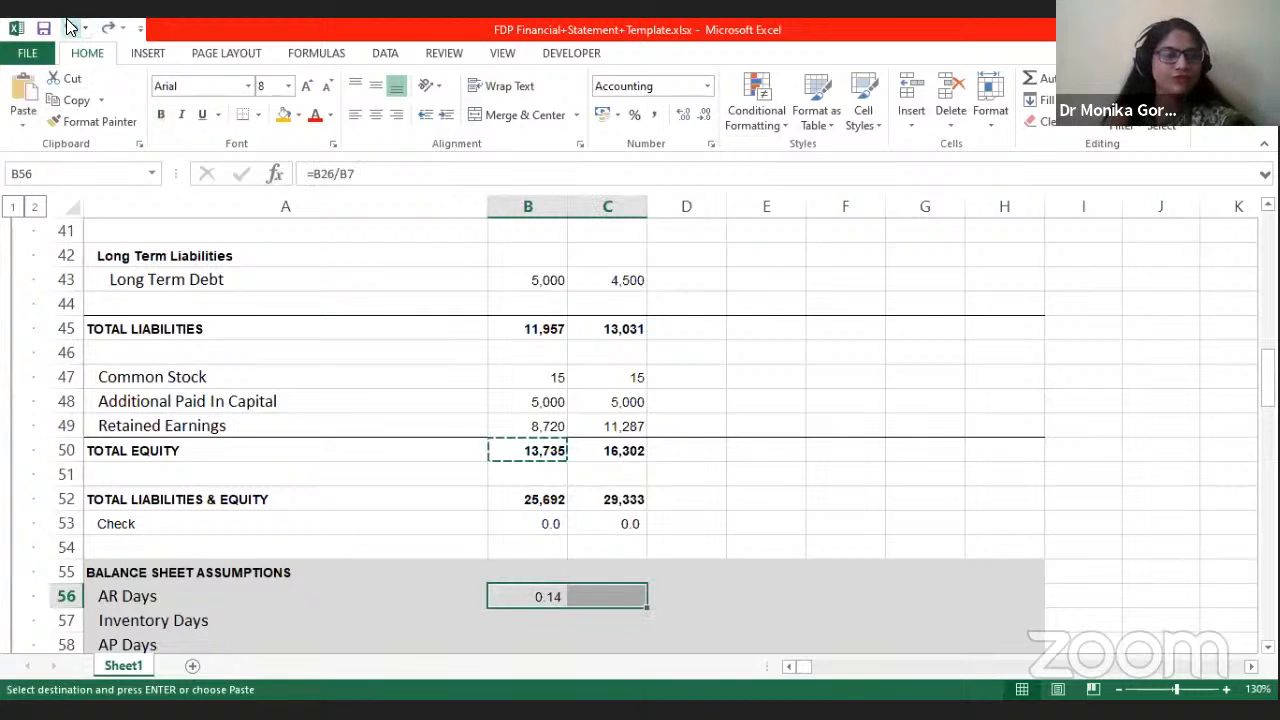
pyautogui.press('Escape')
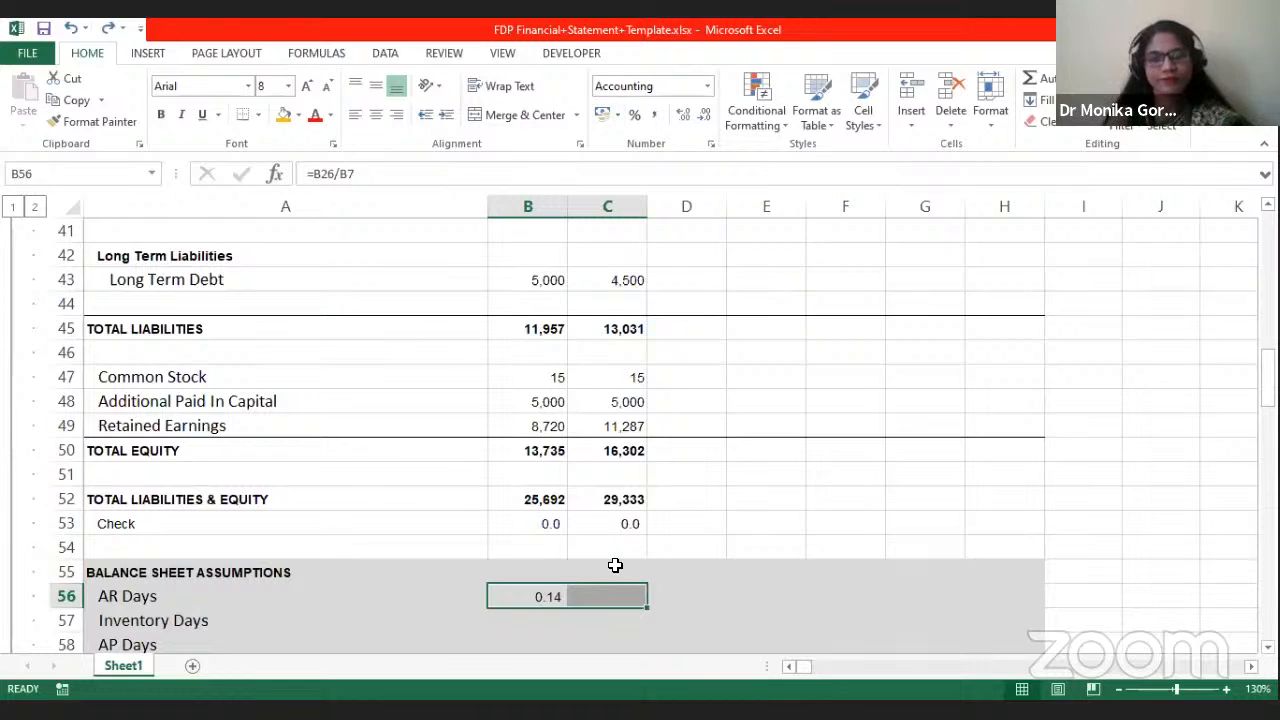
# Step: Clear the contents of the 2015 and 2016 AR Days cells B56:C56
pyautogui.click(989, 214)
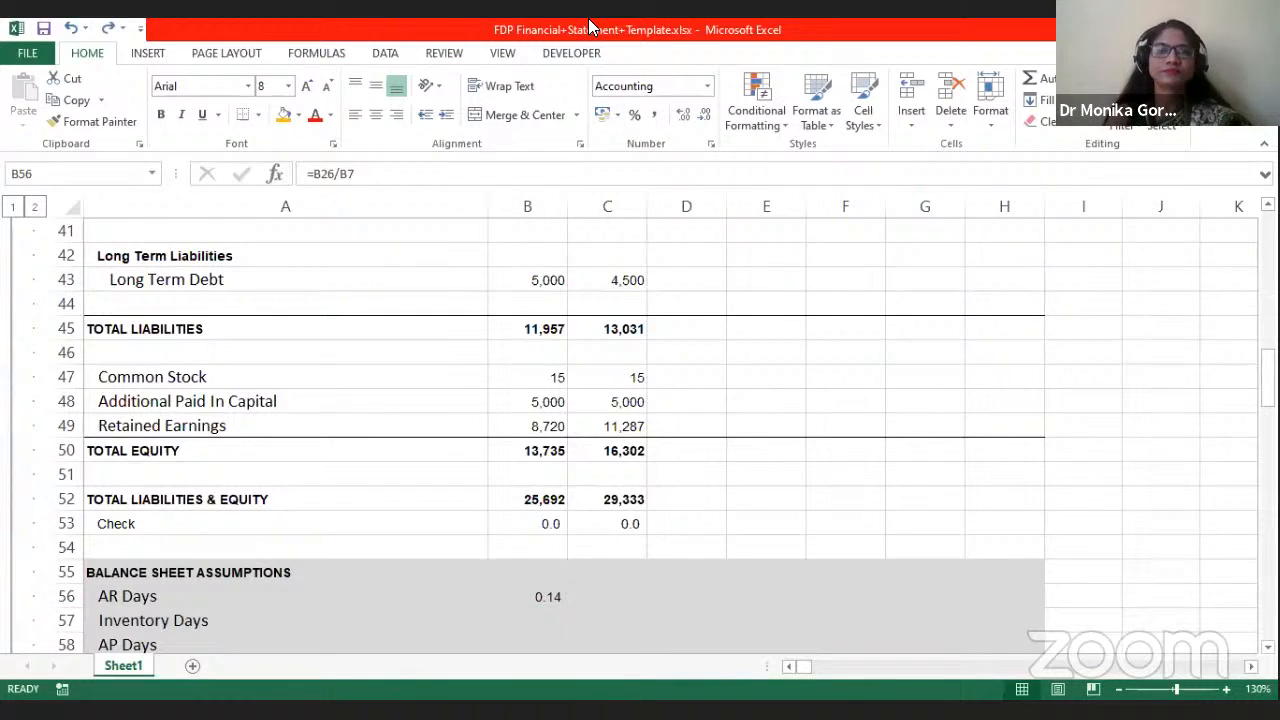
pyautogui.click(686, 572)
pyautogui.moveTo(534, 596); pyautogui.dragTo(589, 600)
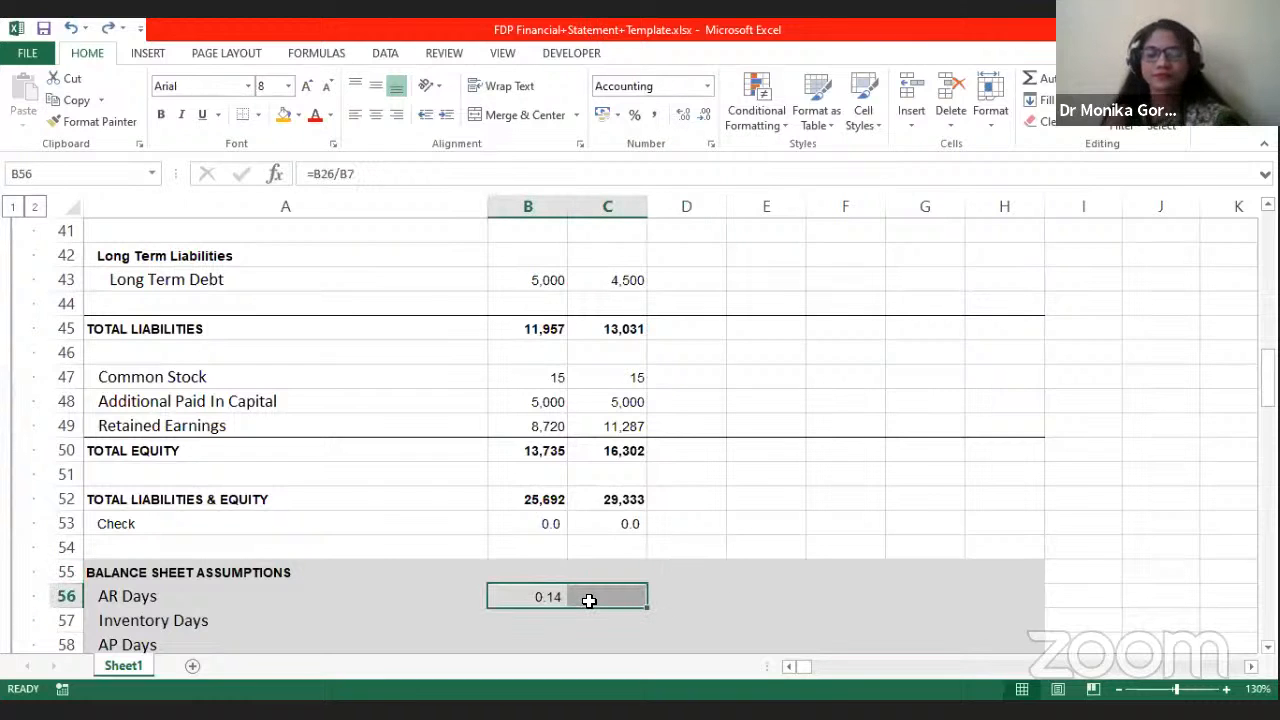
pyautogui.press('Delete')
pyautogui.click(549, 603)
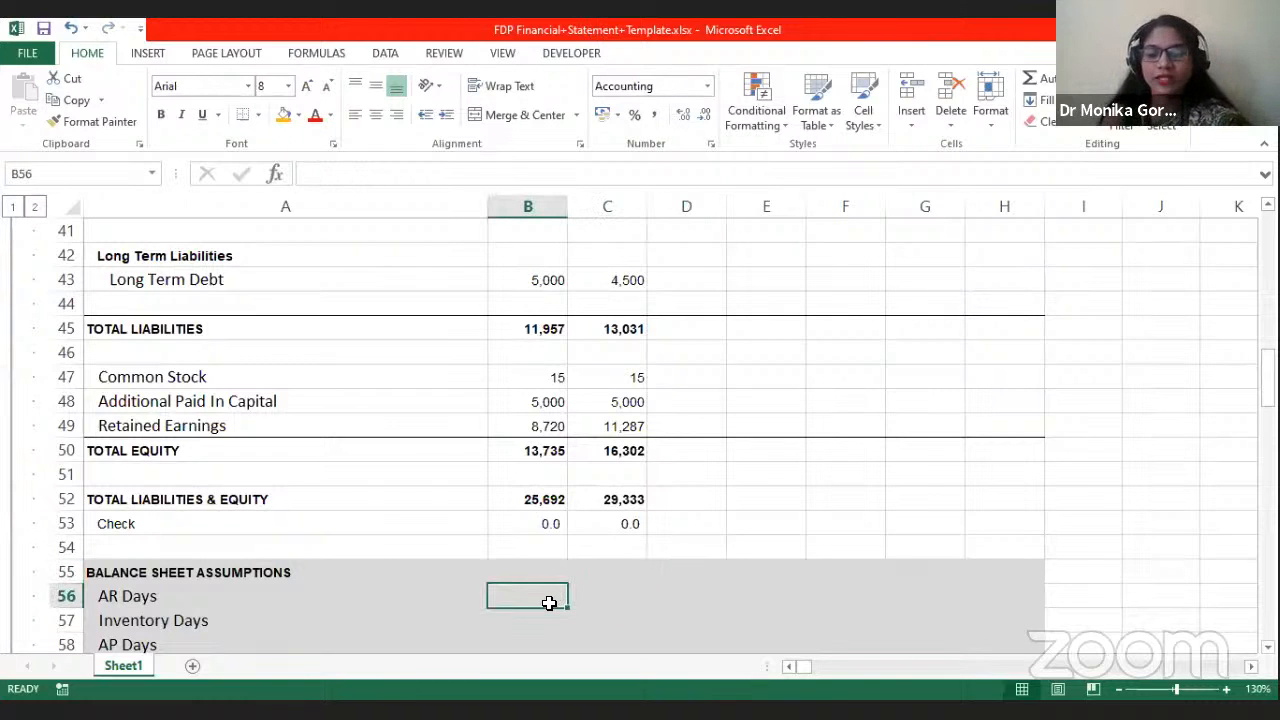
# Step: Calculate 2015 AR Days in B56 as accounts receivable divided by revenue (=B26/B7)
pyautogui.write('=')
pyautogui.scroll(7, 557, 545)
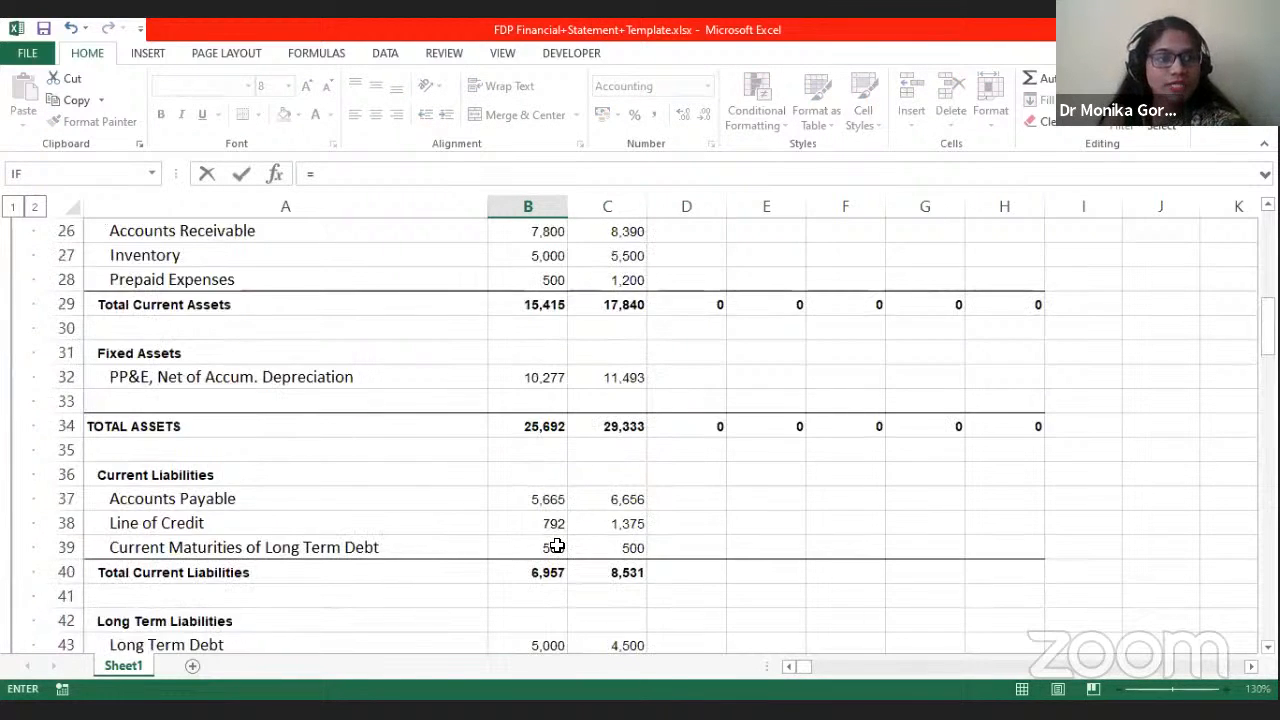
pyautogui.click(542, 378)
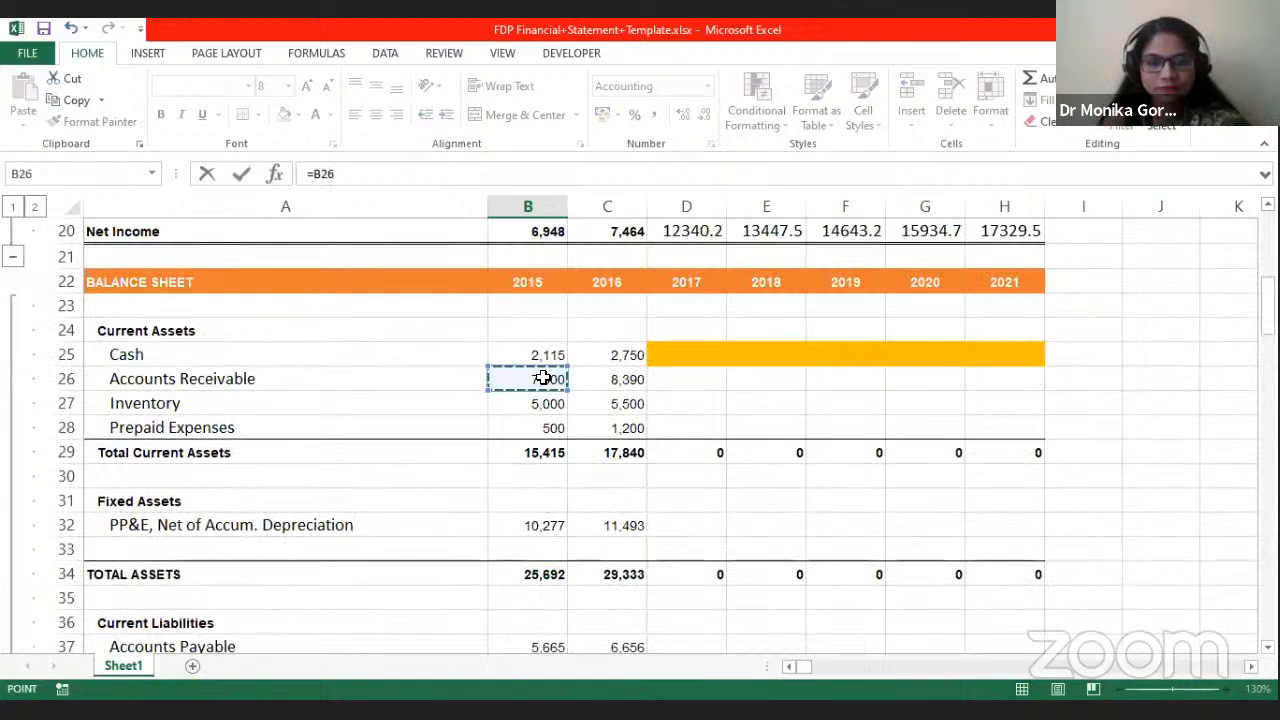
pyautogui.write('/')
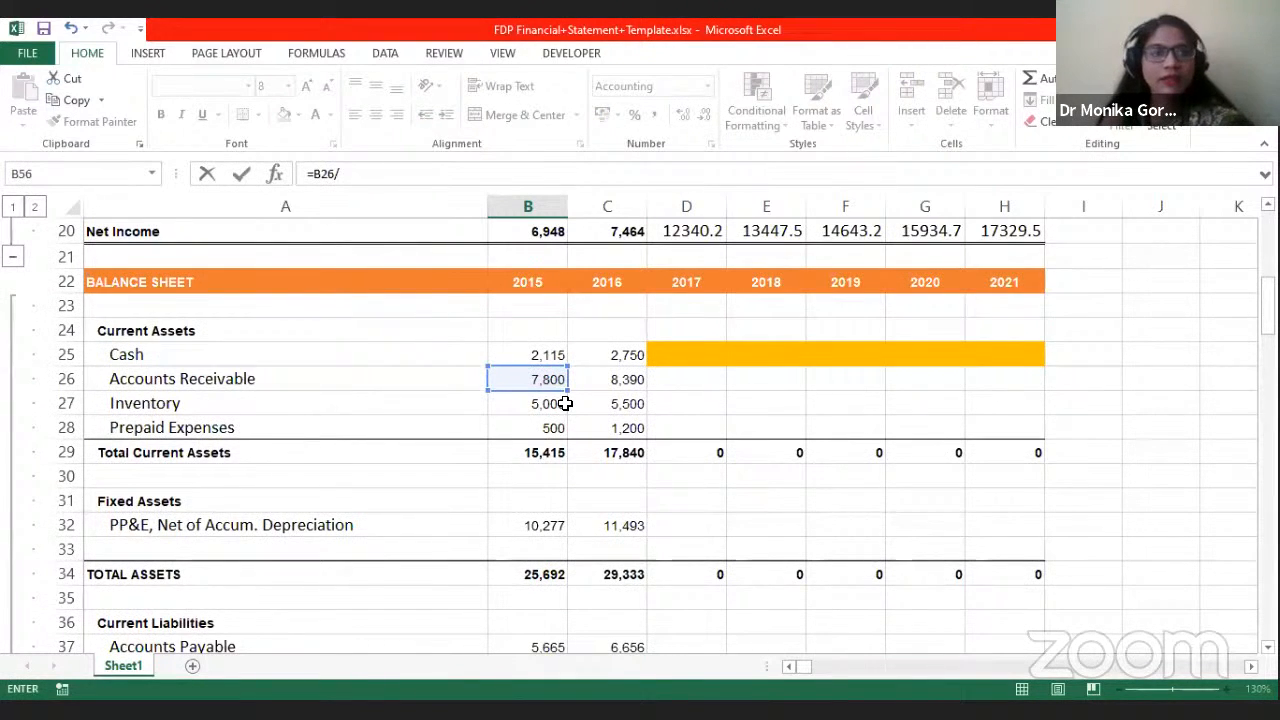
pyautogui.scroll(4, 566, 402)
pyautogui.scroll(3, 566, 402)
pyautogui.click(539, 381)
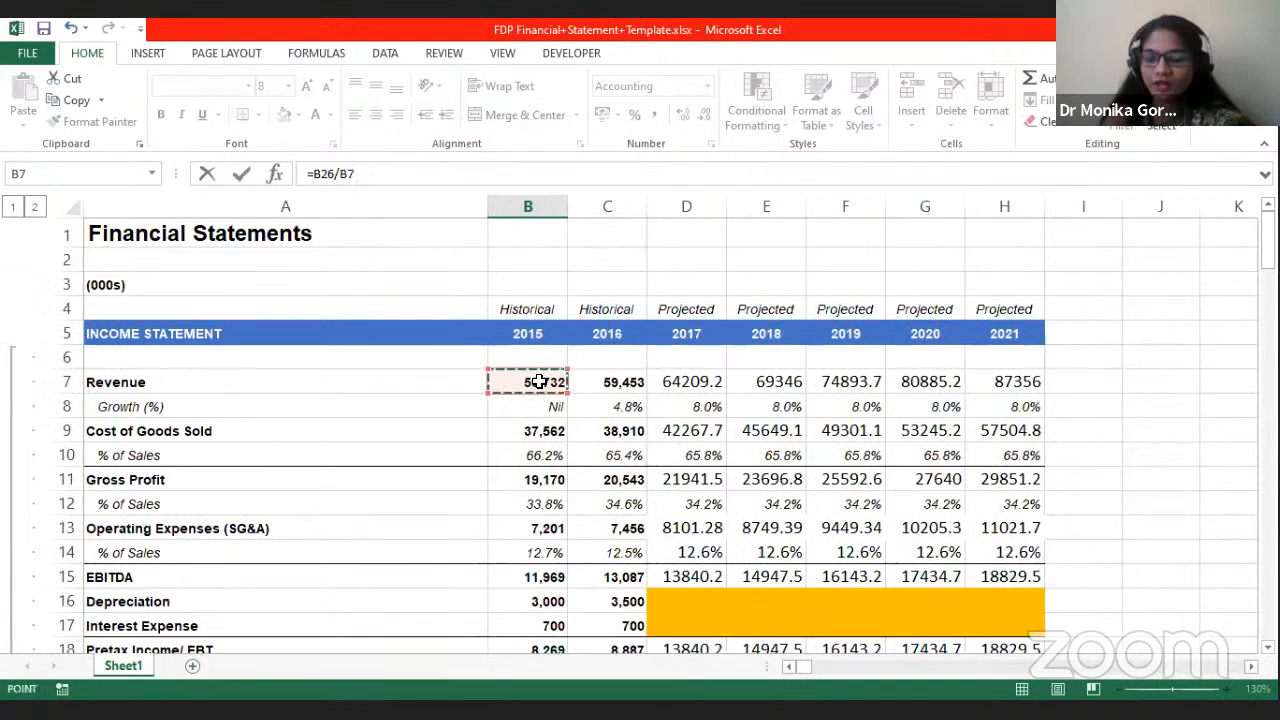
pyautogui.press('Return')
# Step: Remove one decimal place from the 2015 AR Days value in B56 and add it back
pyautogui.scroll(-1, 560, 420)
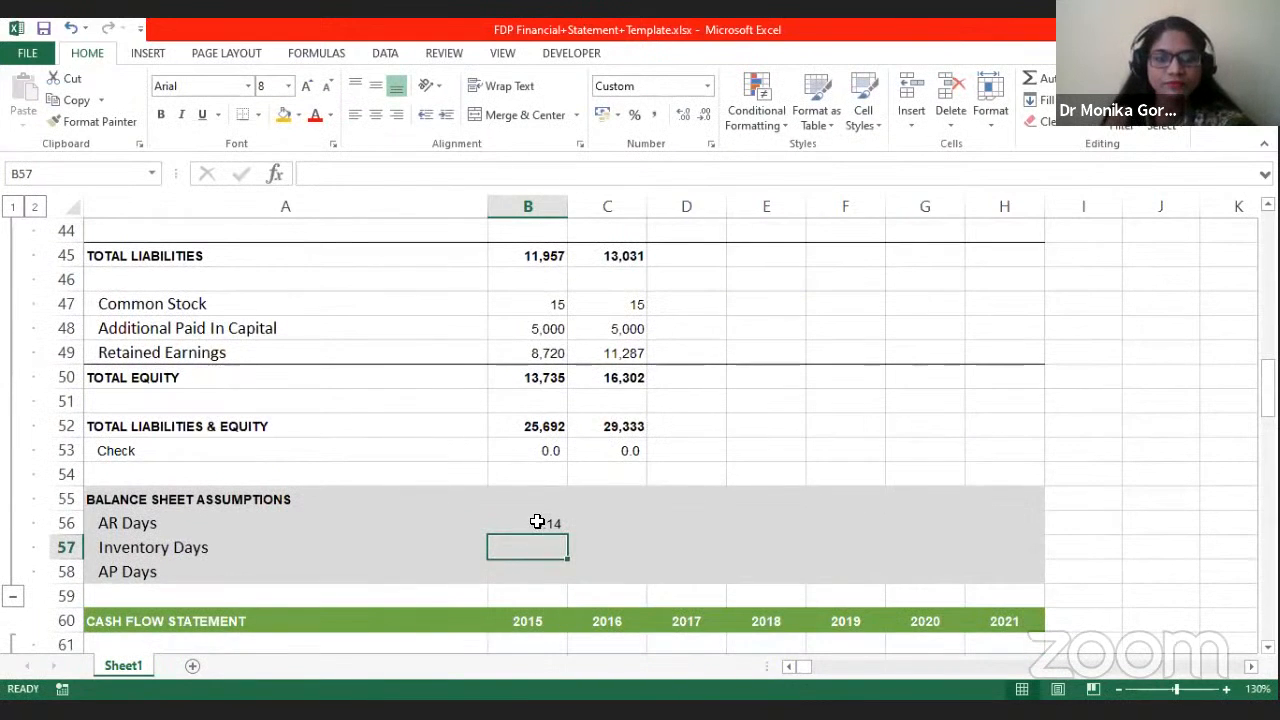
pyautogui.click(530, 522)
pyautogui.click(703, 116)
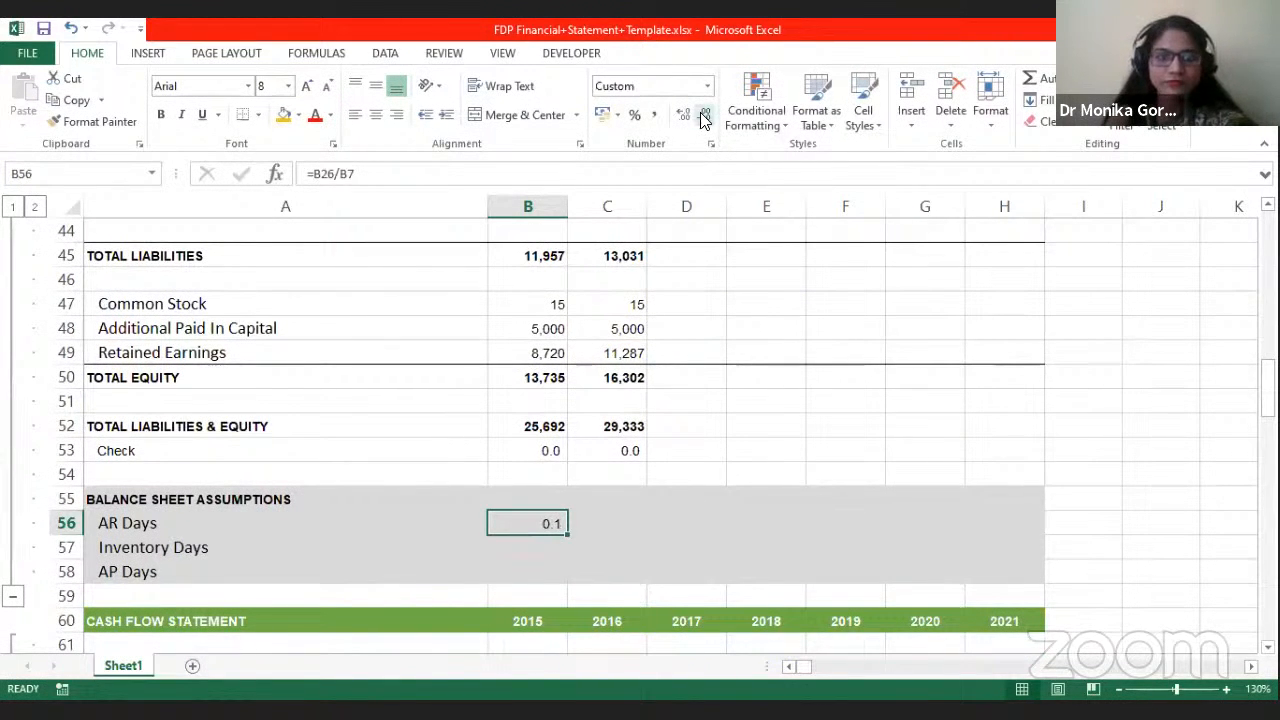
pyautogui.click(683, 116)
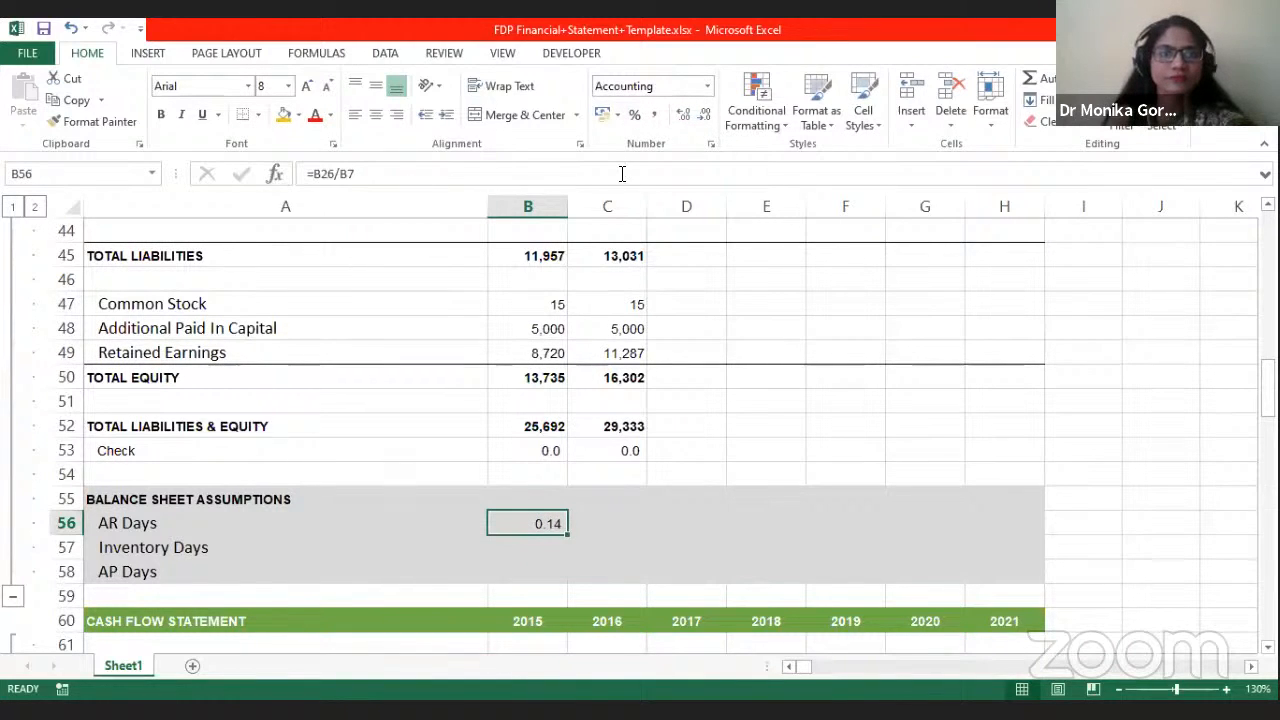
# Step: Set the 2015 AR Days cell B56 to the Number format
pyautogui.click(706, 88)
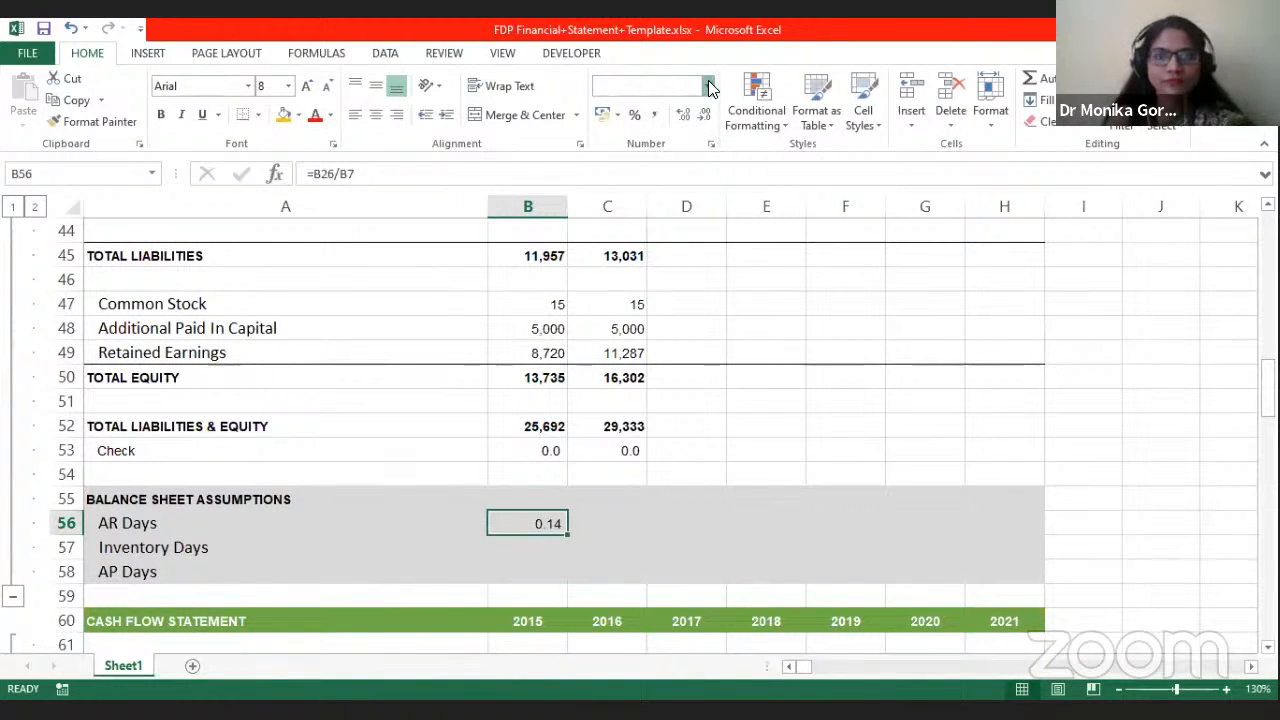
pyautogui.click(627, 219)
pyautogui.click(657, 522)
pyautogui.click(709, 87)
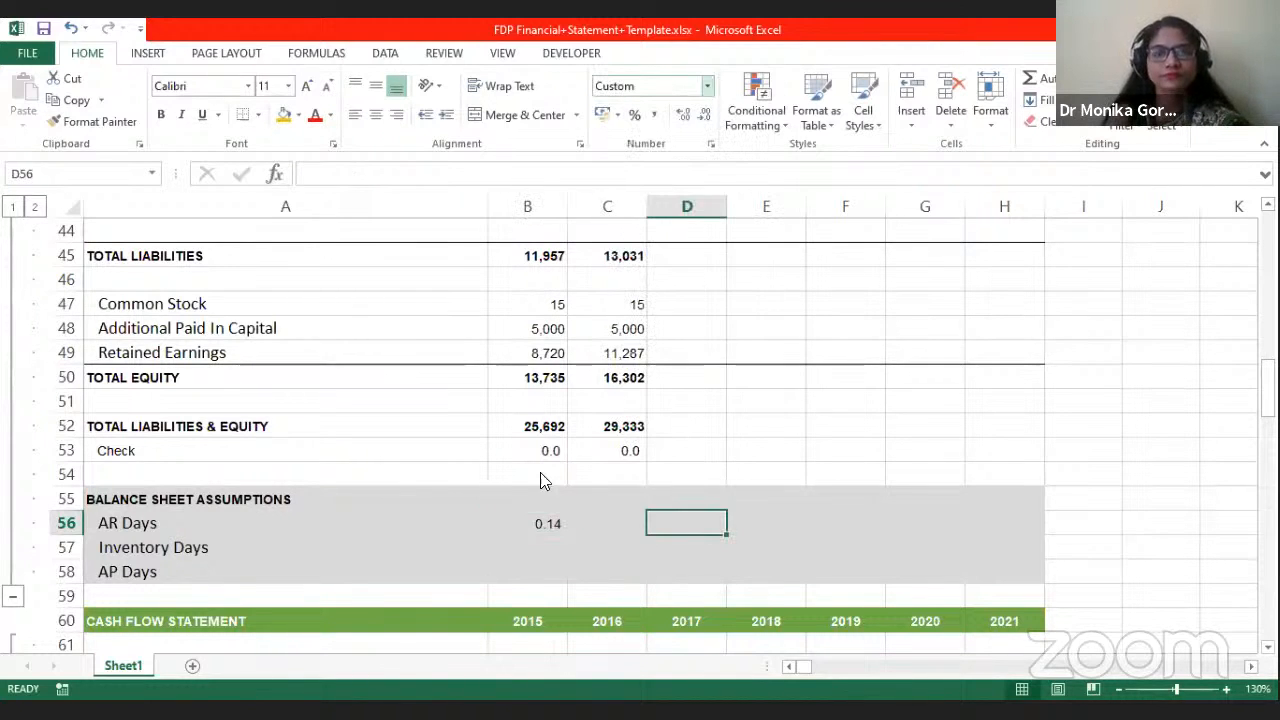
pyautogui.click(539, 525)
pyautogui.click(709, 87)
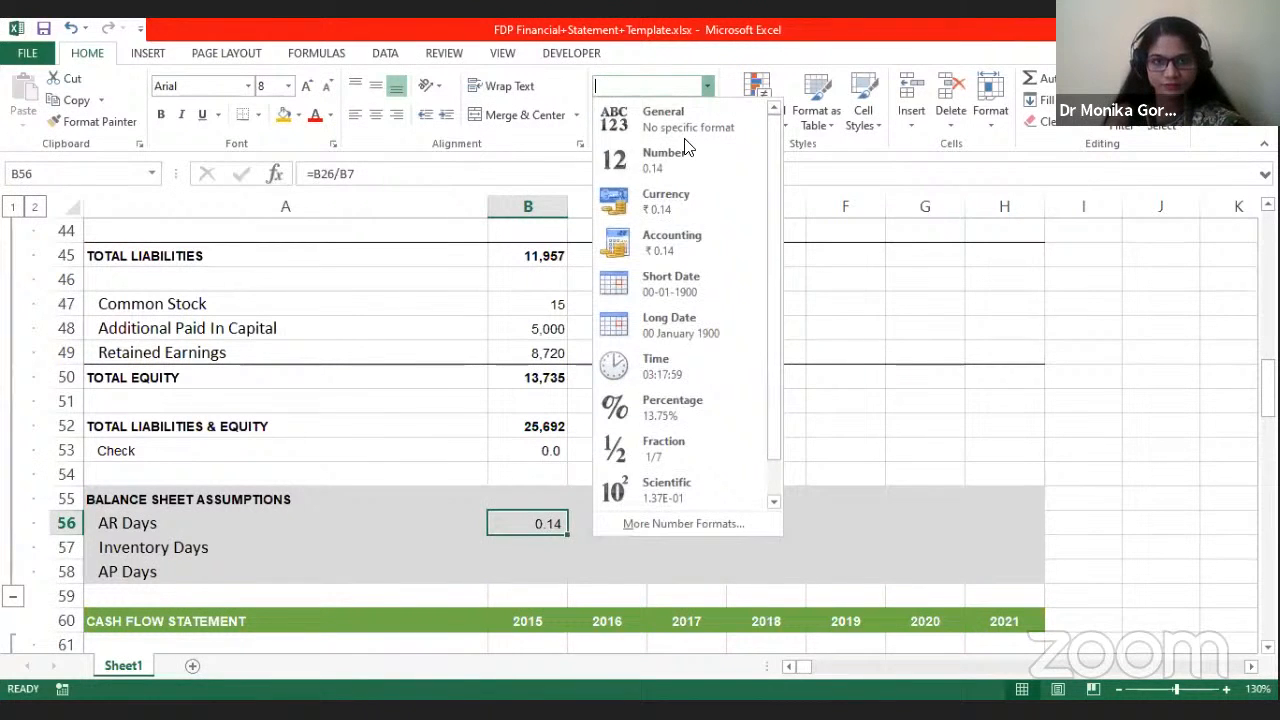
pyautogui.click(676, 162)
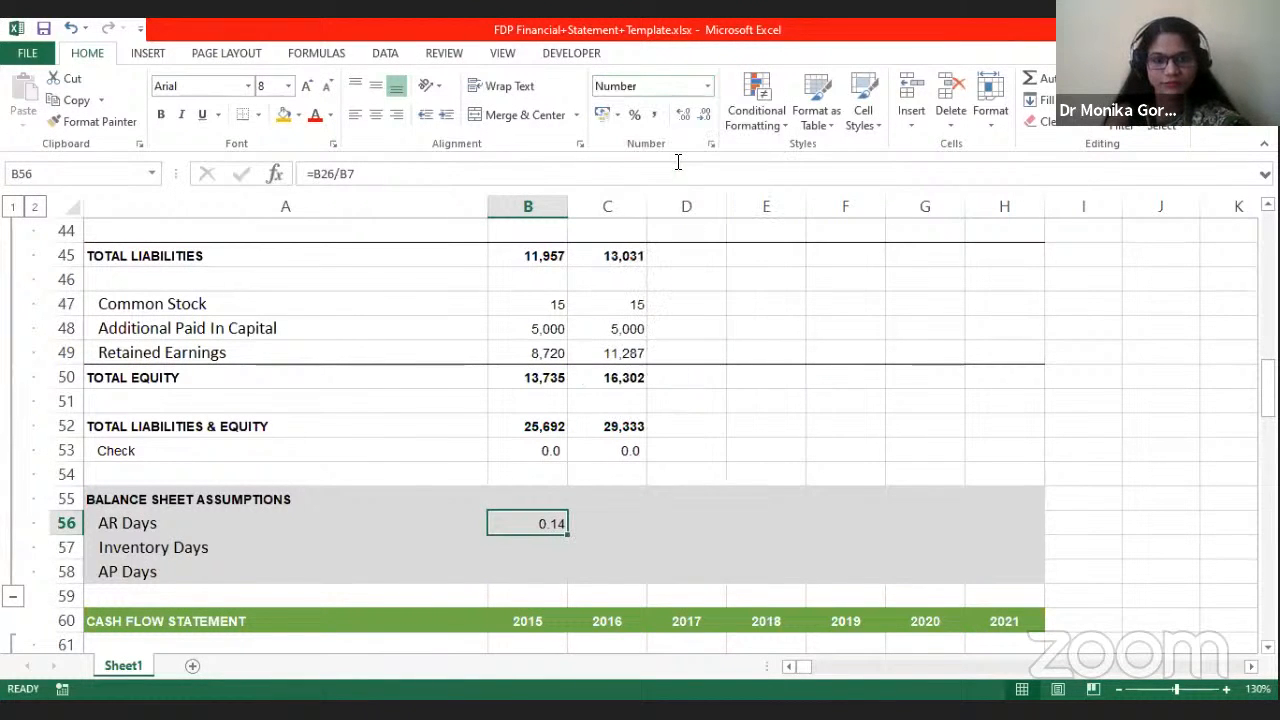
# Step: Switch the 2015 AR Days cell B56 to the General format and back to Number
pyautogui.click(709, 87)
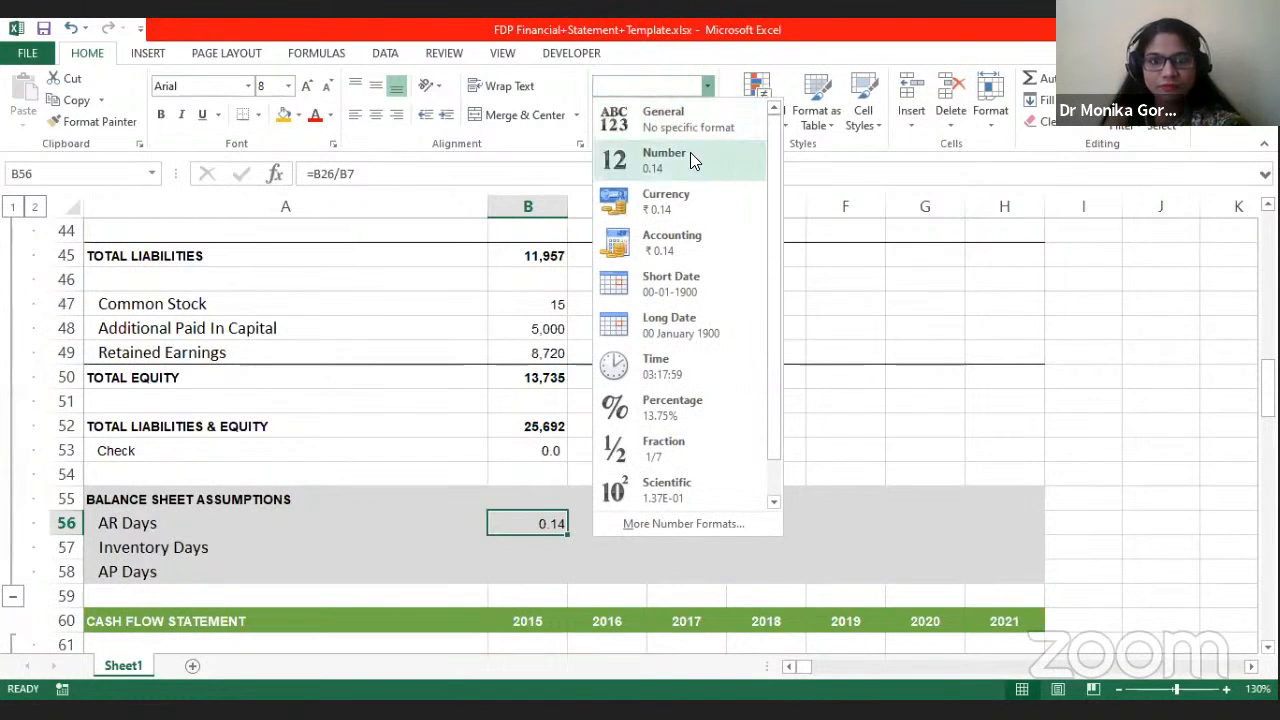
pyautogui.click(687, 140)
pyautogui.click(657, 532)
pyautogui.click(557, 523)
pyautogui.click(709, 87)
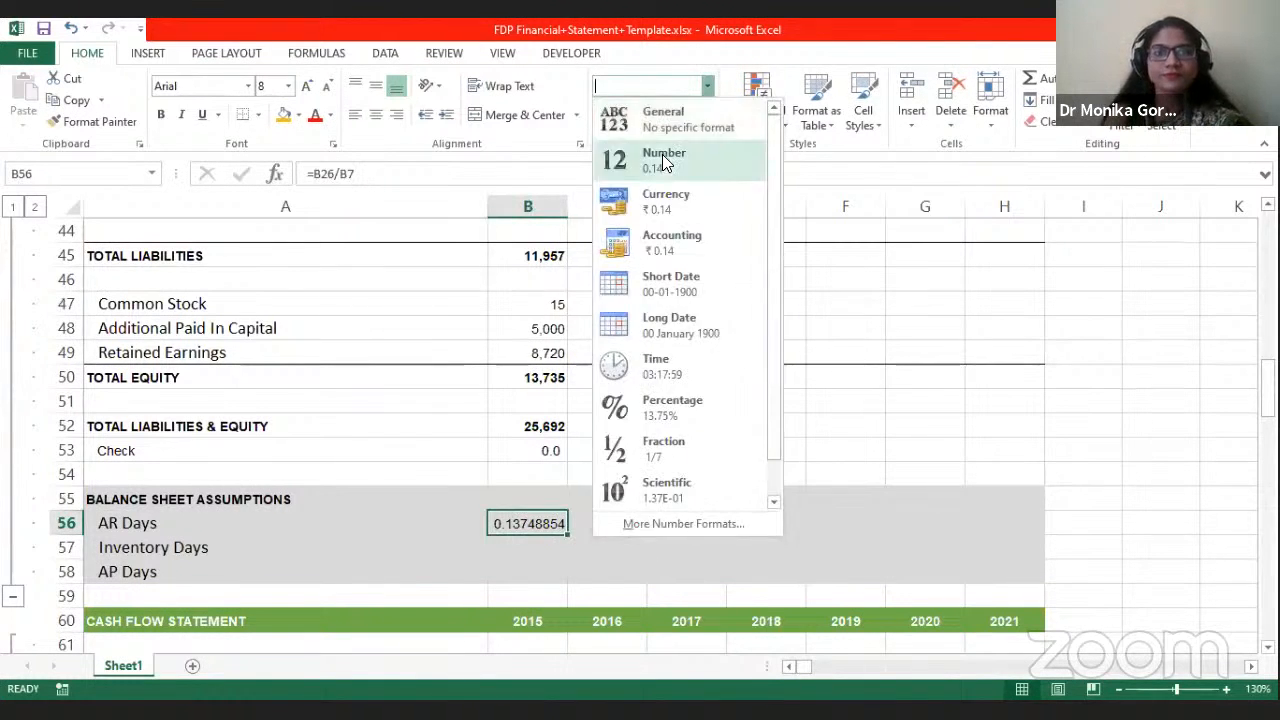
pyautogui.click(663, 165)
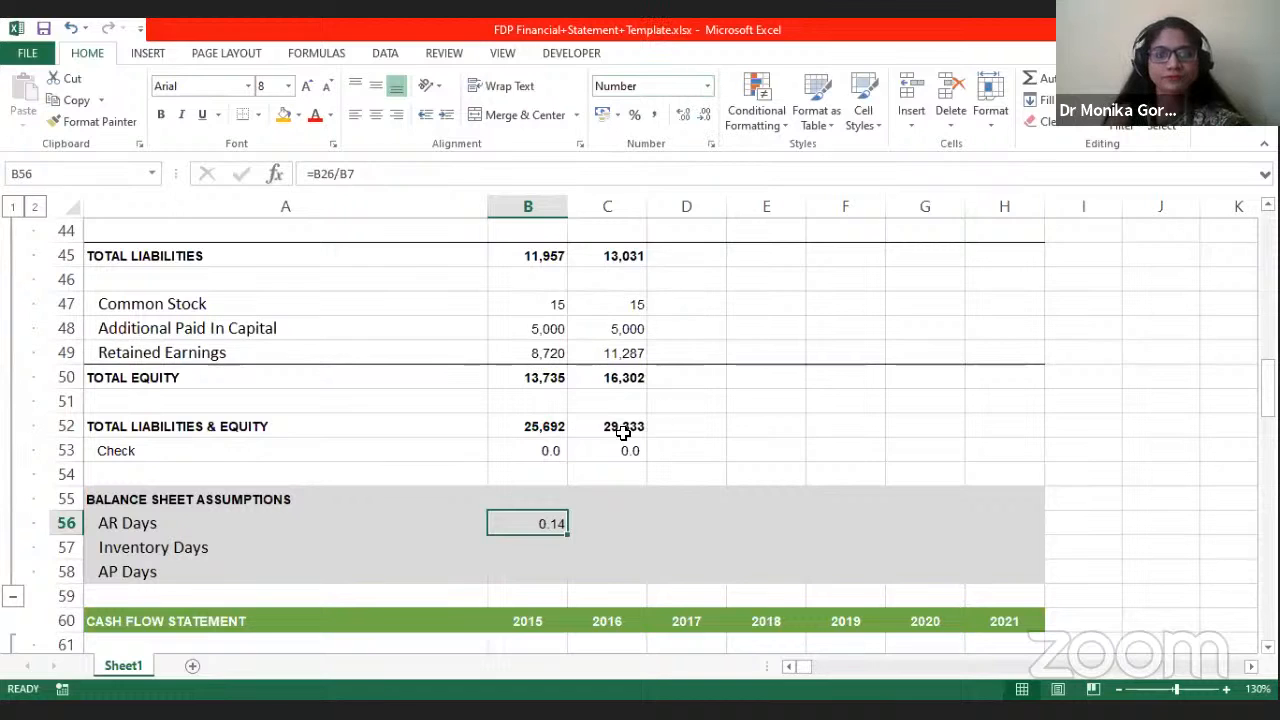
# Step: Try to copy the 2015 Total Liabilities & Equity cell's formatting onto B56, and undo the attempt
pyautogui.click(514, 434)
pyautogui.click(93, 121)
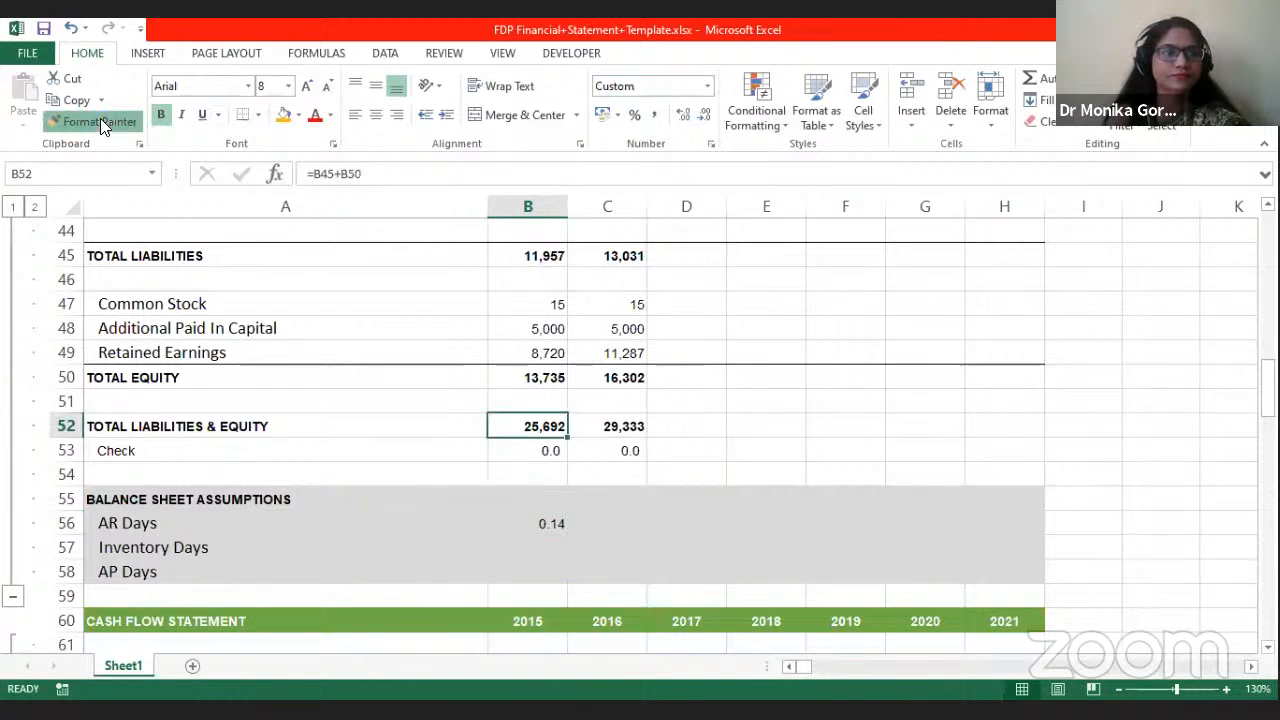
pyautogui.click(527, 523)
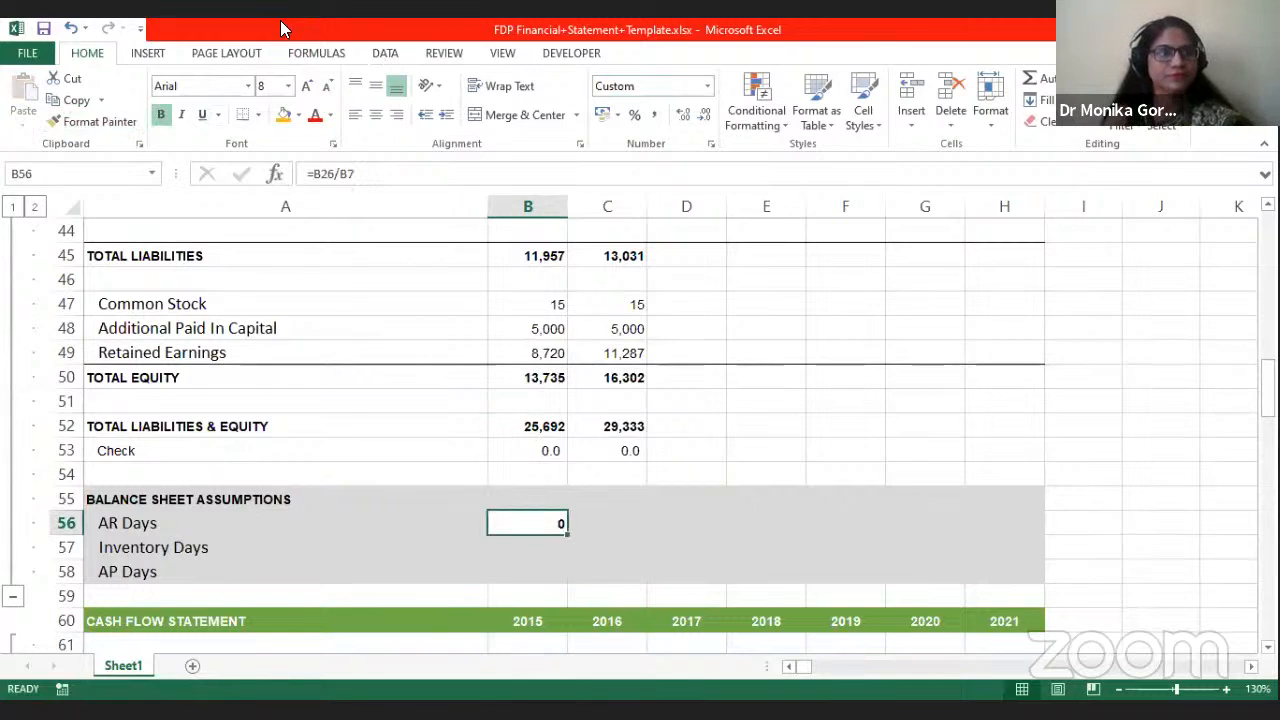
pyautogui.click(71, 28)
pyautogui.press('Escape')
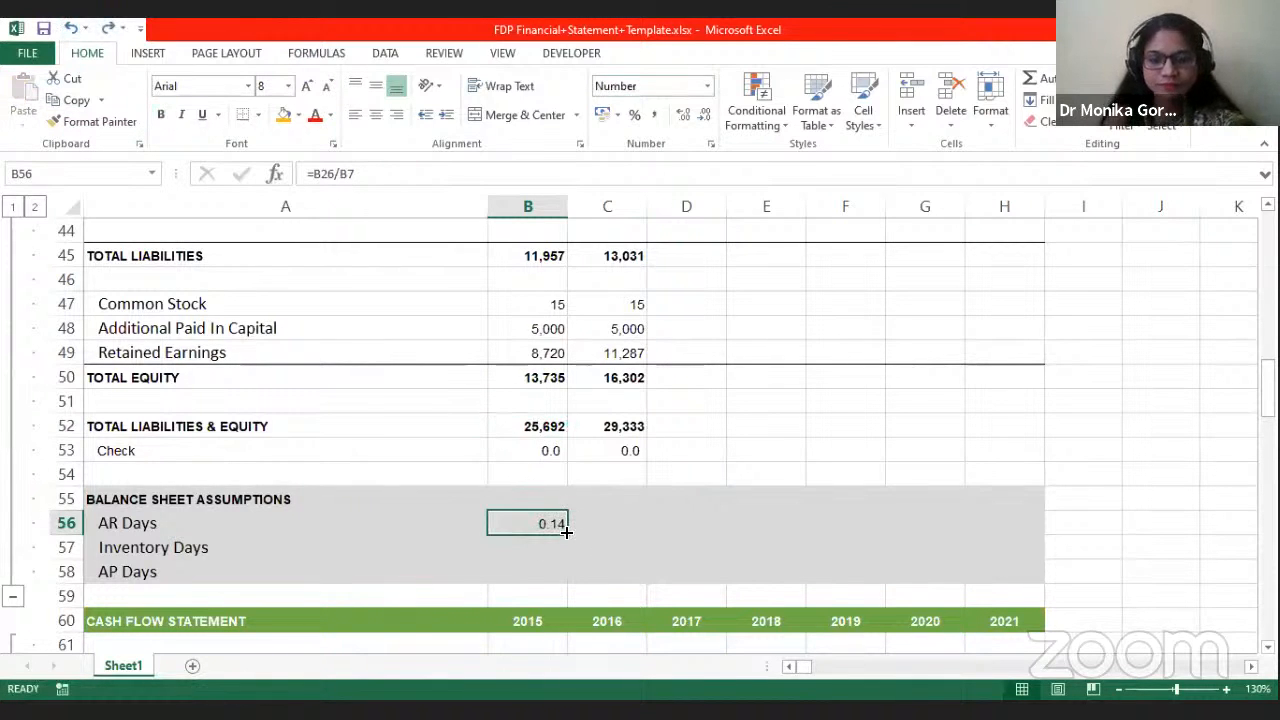
# Step: Clear B56 and calculate 2016 AR Days in C56 as accounts receivable divided by revenue (=C26/C7)
pyautogui.press('Delete')
pyautogui.click(587, 528)
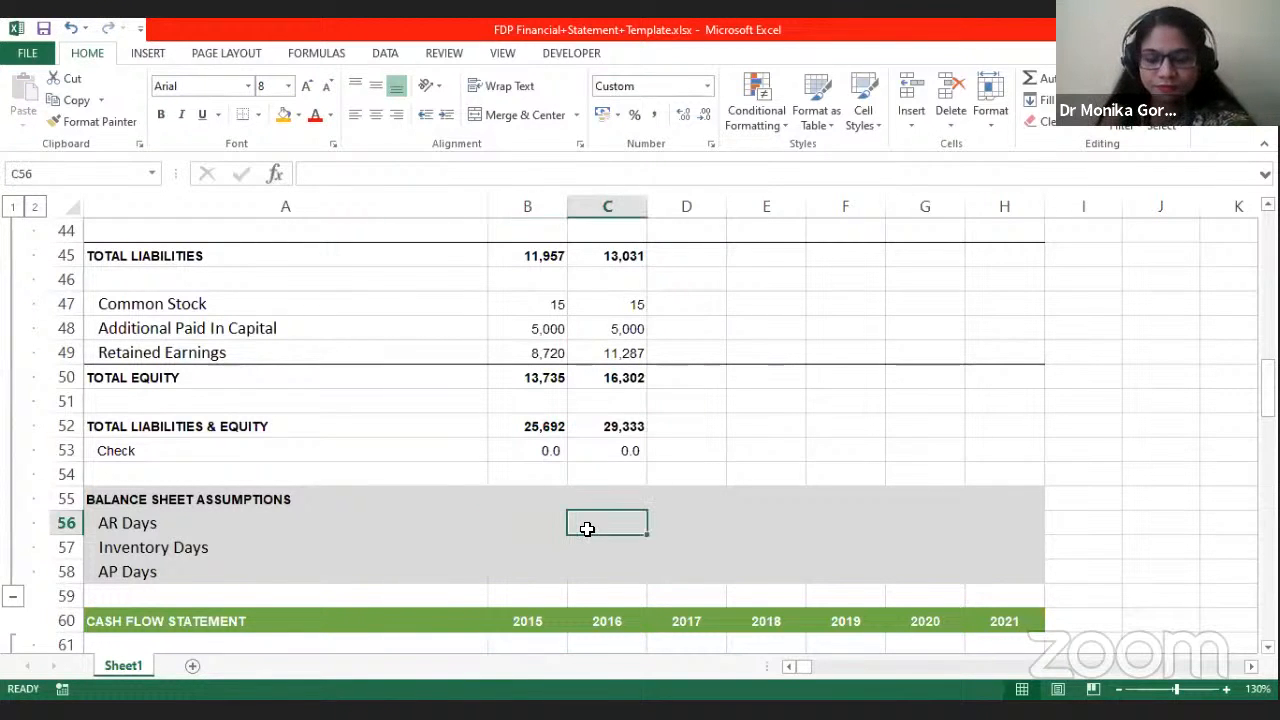
pyautogui.write('=')
pyautogui.scroll(8, 600, 460)
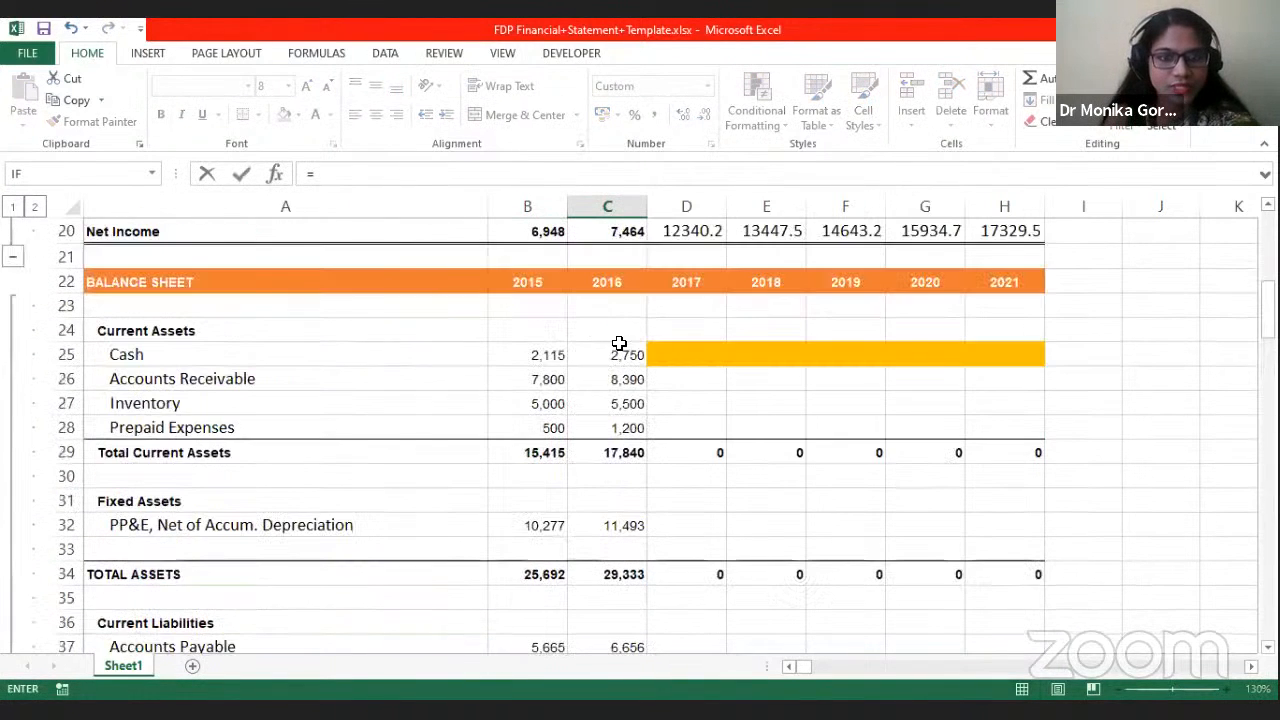
pyautogui.click(627, 384)
pyautogui.write('/')
pyautogui.scroll(3, 617, 500)
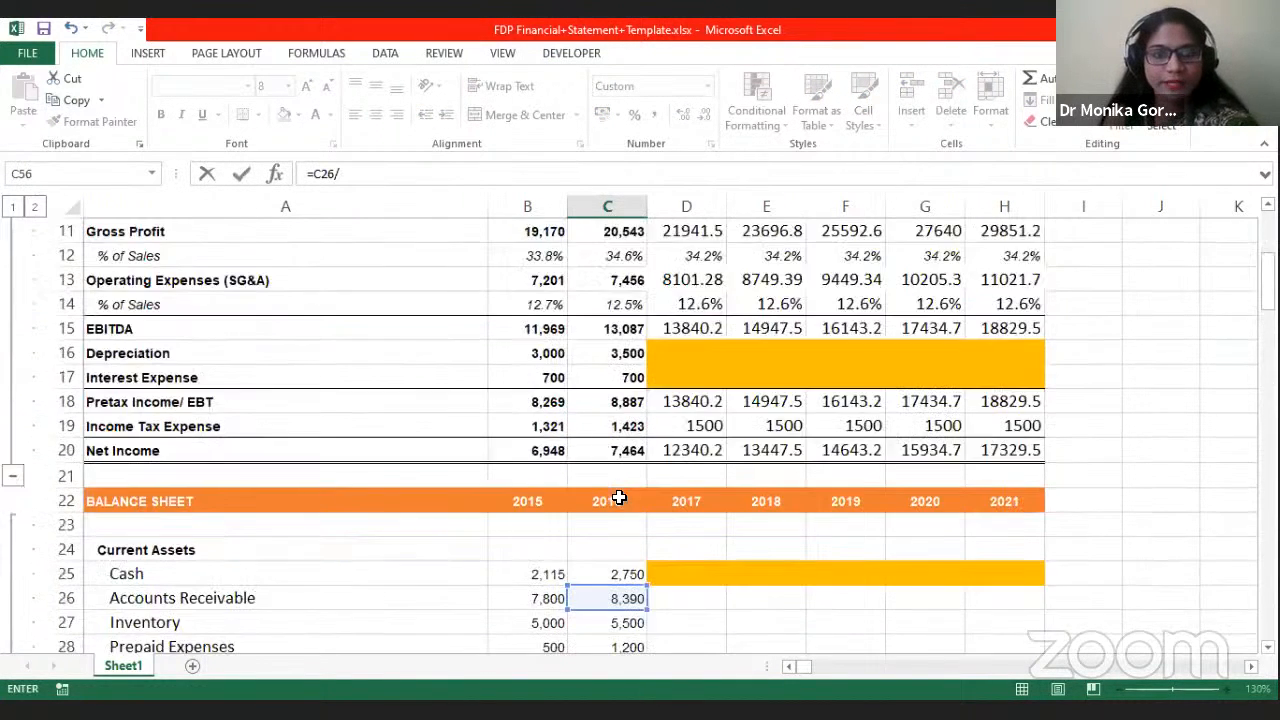
pyautogui.scroll(4, 619, 497)
pyautogui.click(608, 377)
pyautogui.press('Return')
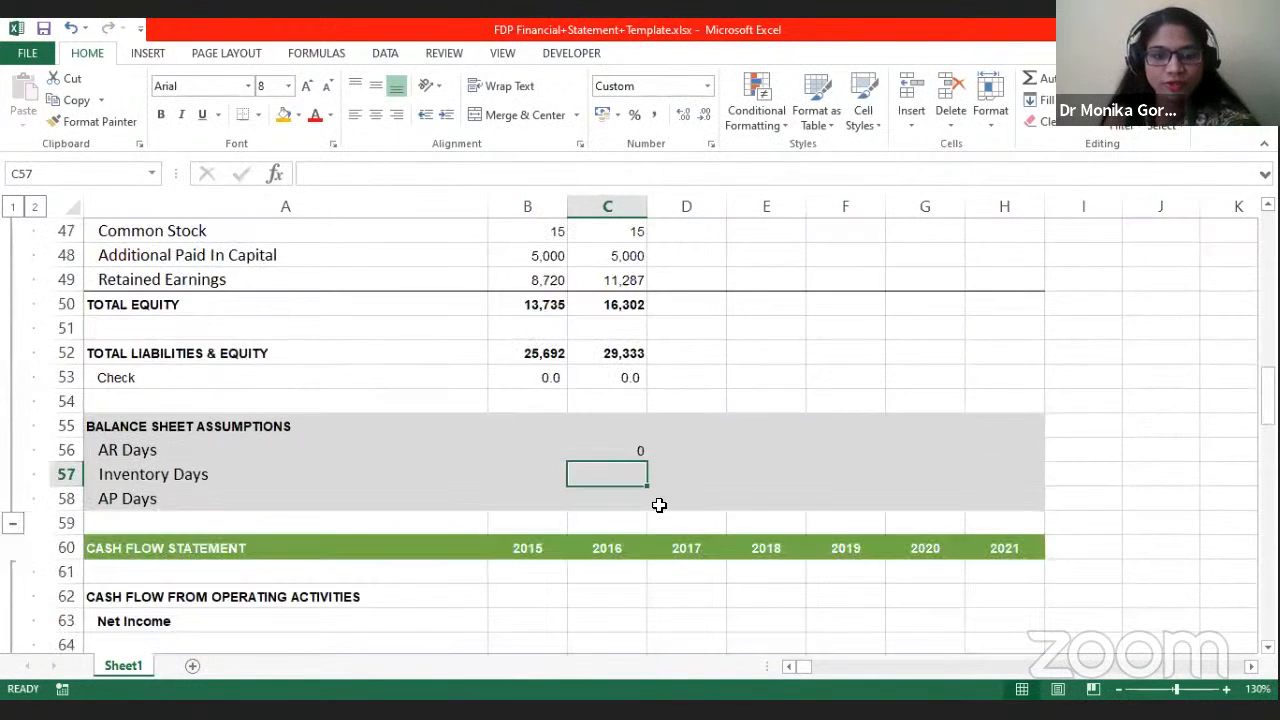
# Step: Set the 2016 AR Days cell C56 to the Number format
pyautogui.click(604, 450)
pyautogui.click(659, 89)
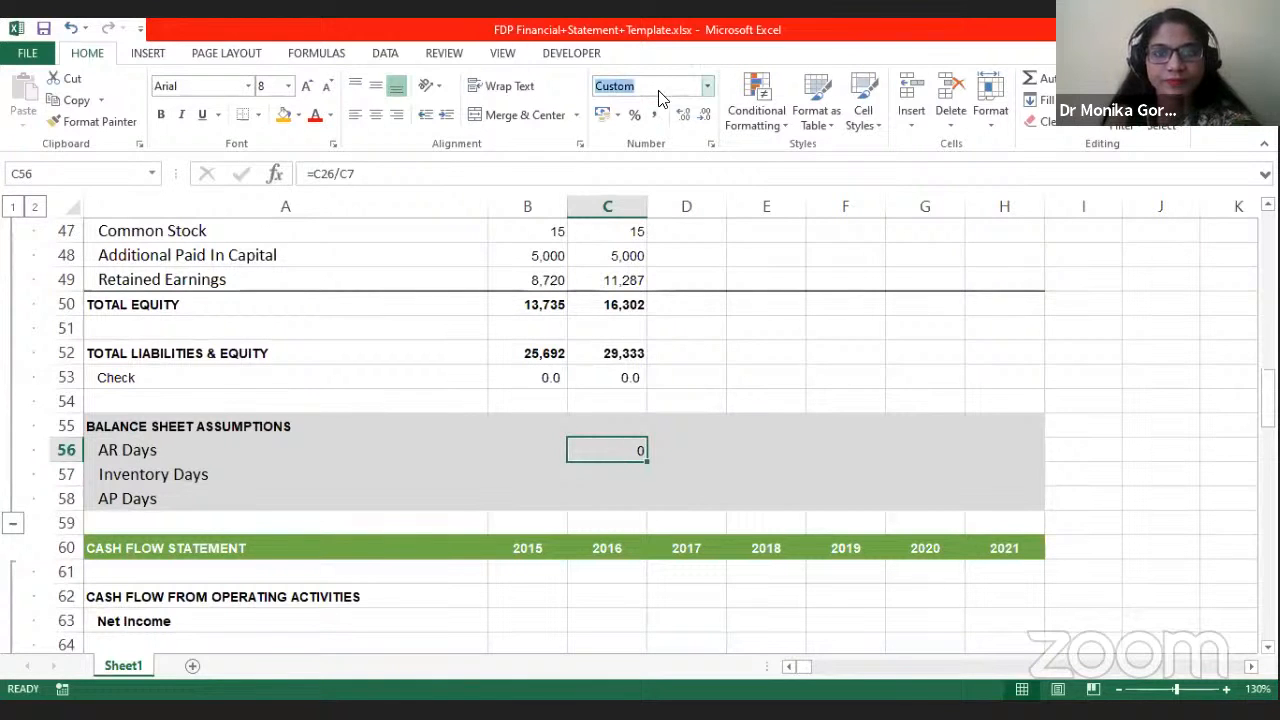
pyautogui.click(708, 87)
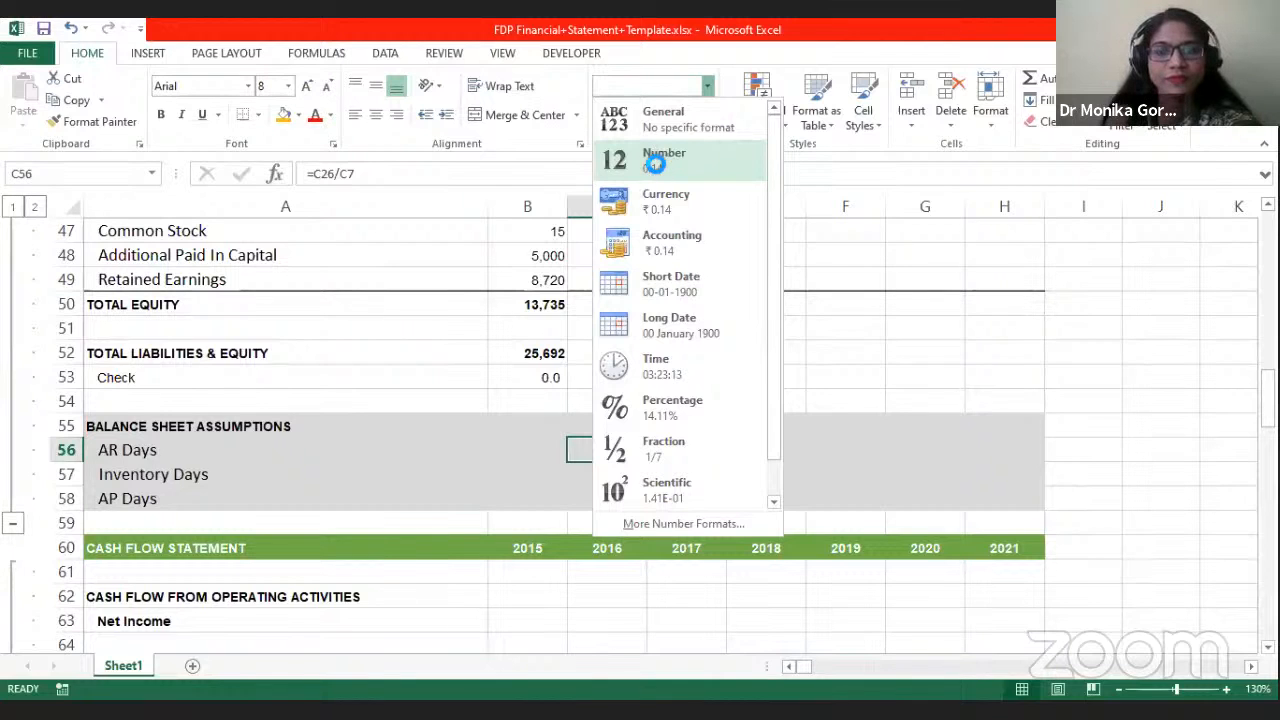
pyautogui.click(656, 161)
# Step: Apply the $ English (United States) accounting format to the 2015 AR Days cell B56
pyautogui.click(551, 453)
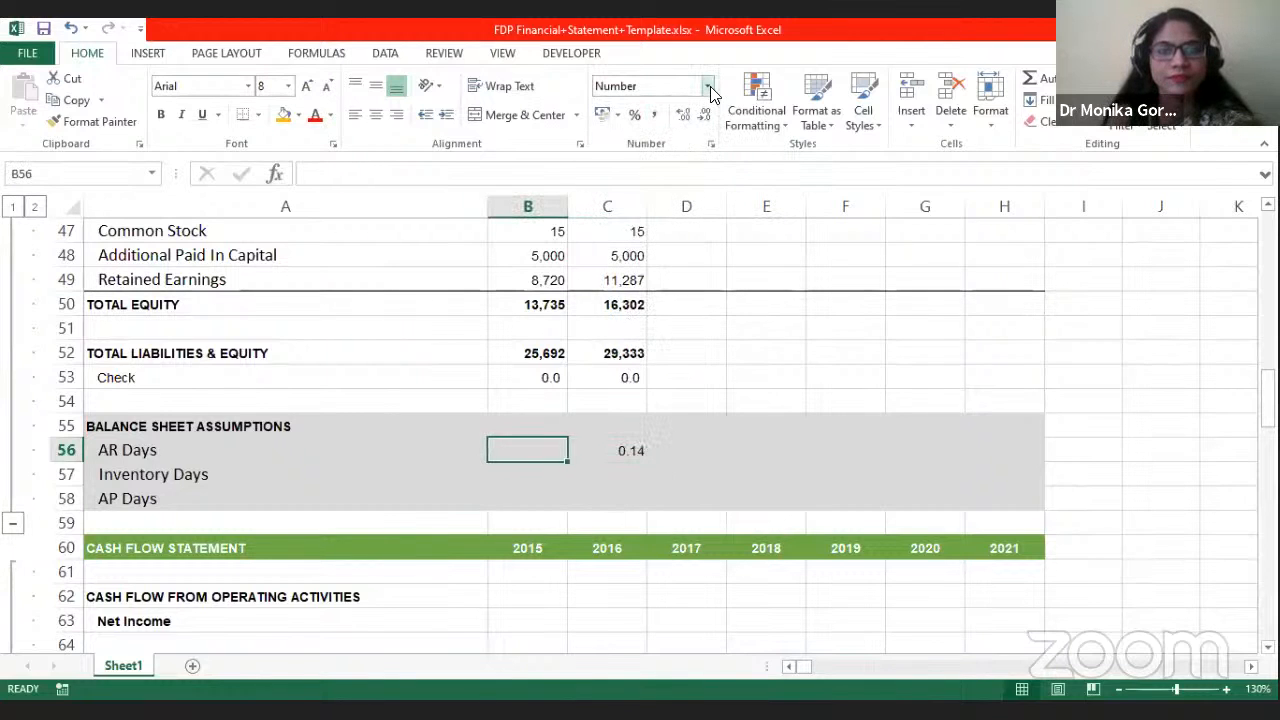
pyautogui.click(614, 118)
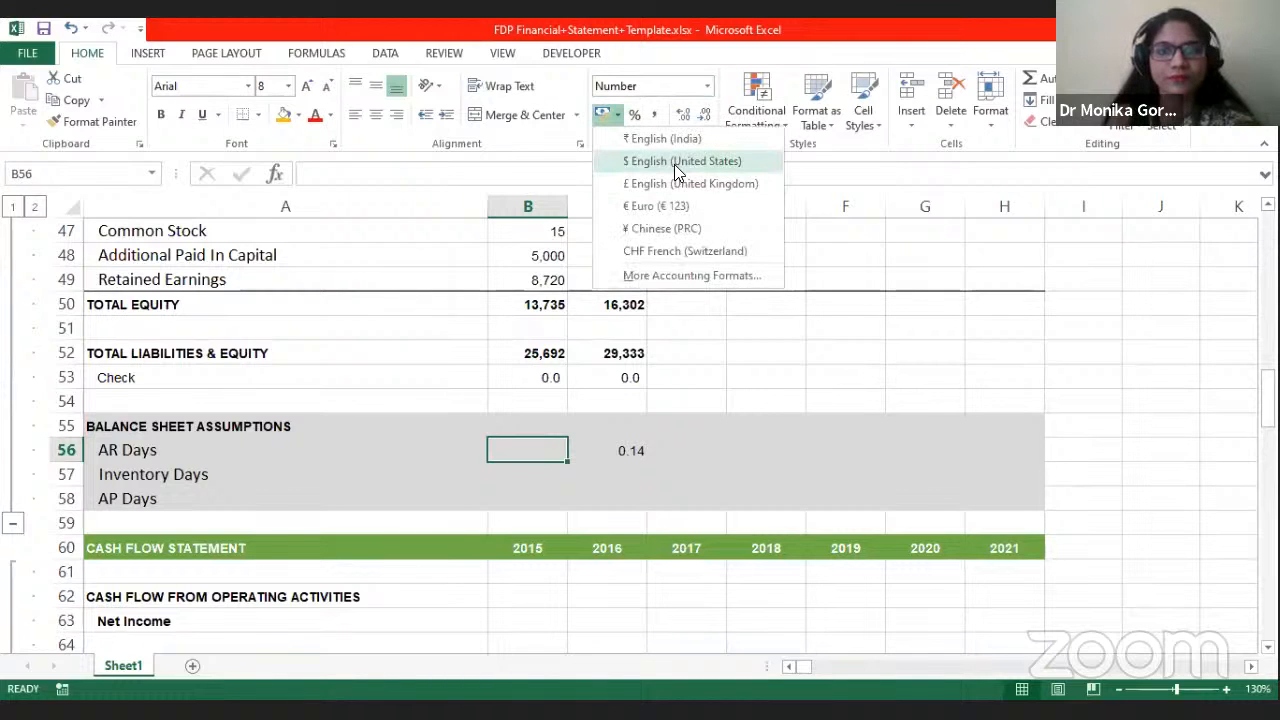
pyautogui.click(675, 162)
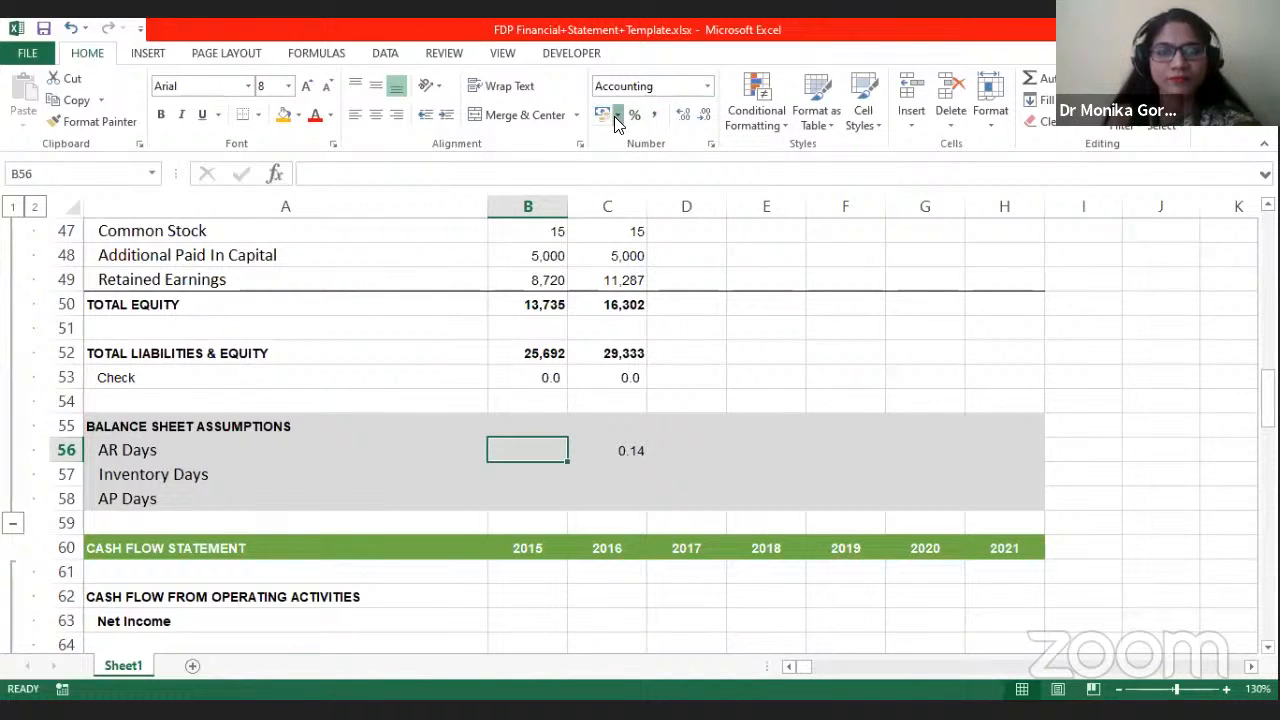
# Step: Clear the 2016 AR Days formula from C56 and return to the 2015 AR Days cell B56
pyautogui.click(629, 452)
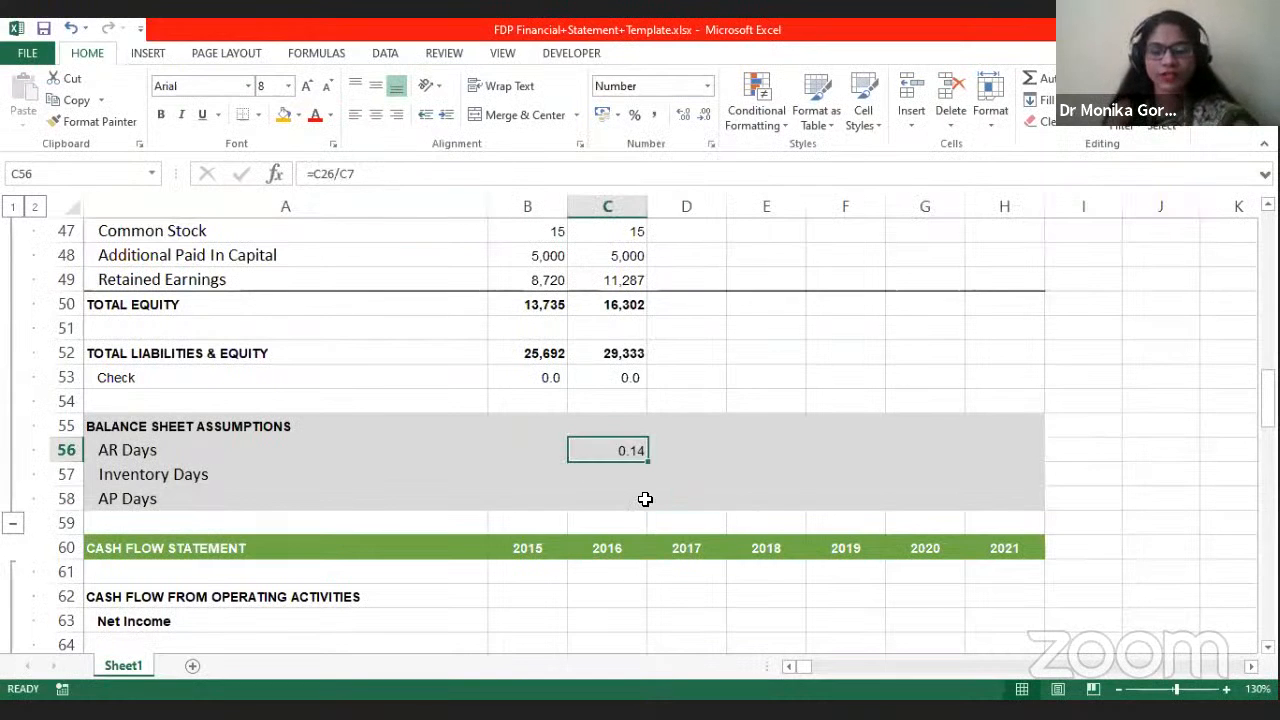
pyautogui.press('Delete')
pyautogui.click(545, 453)
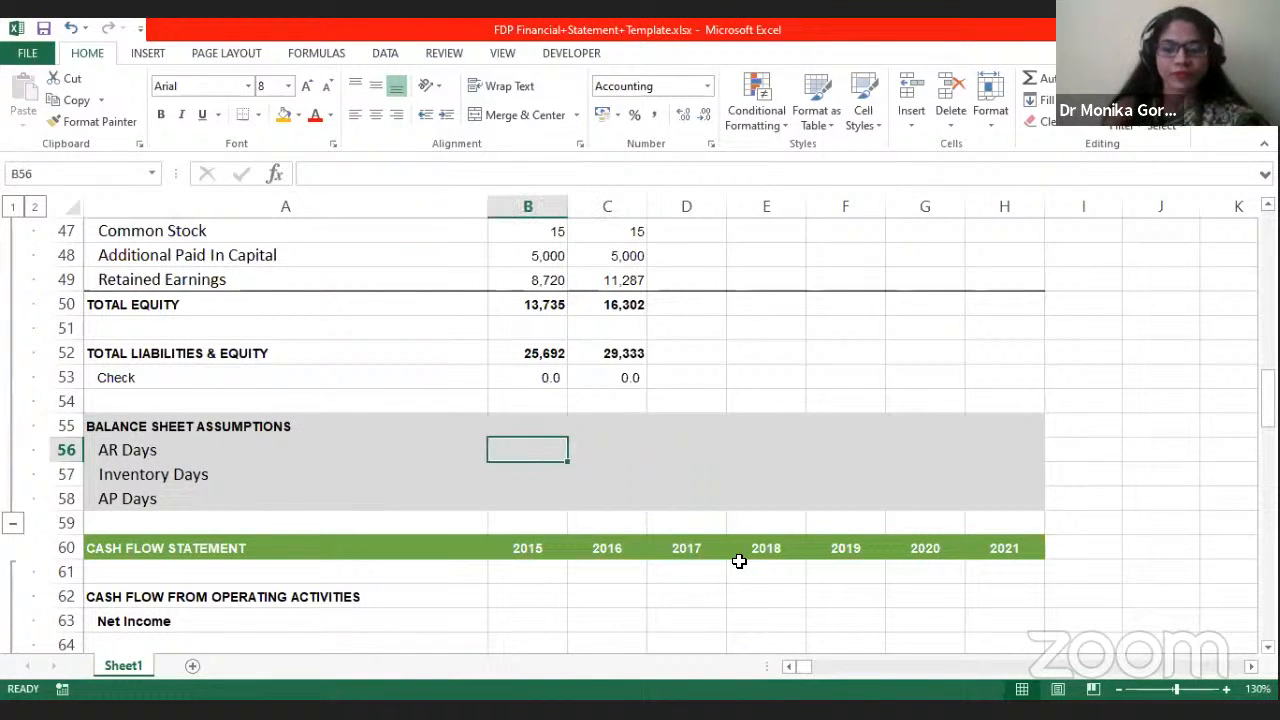
# Step: Calculate 2015 AR Days in B56 as accounts receivable divided by daily revenue, using =B26/(B7/365)
pyautogui.write('=')
pyautogui.scroll(8, 460, 420)
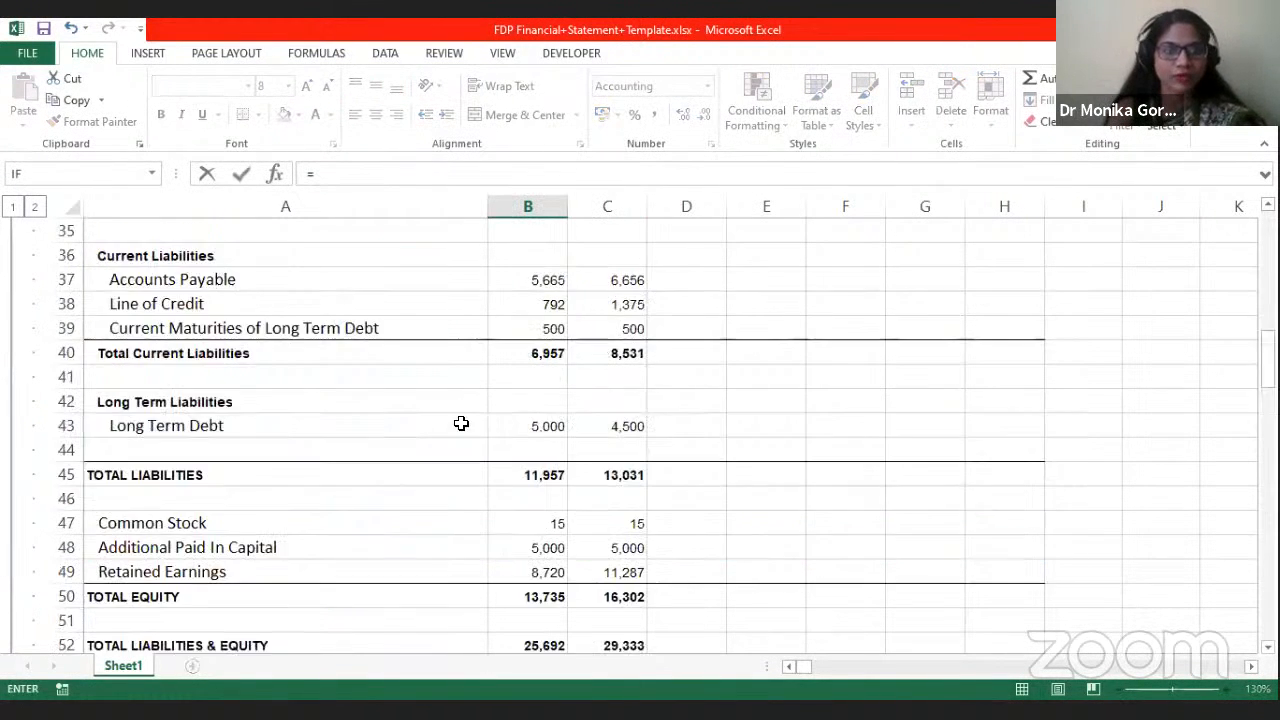
pyautogui.scroll(3, 473, 415)
pyautogui.scroll(-1, 534, 449)
pyautogui.click(550, 455)
pyautogui.write('/(')
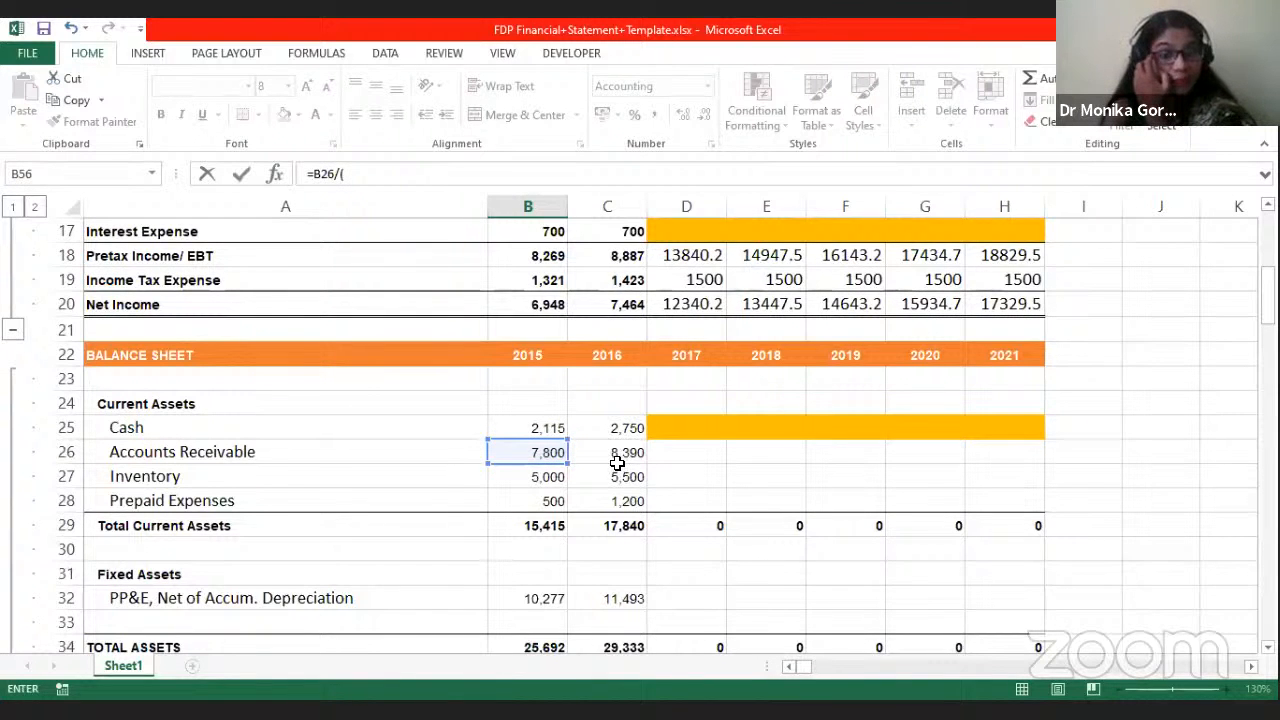
pyautogui.scroll(5, 615, 450)
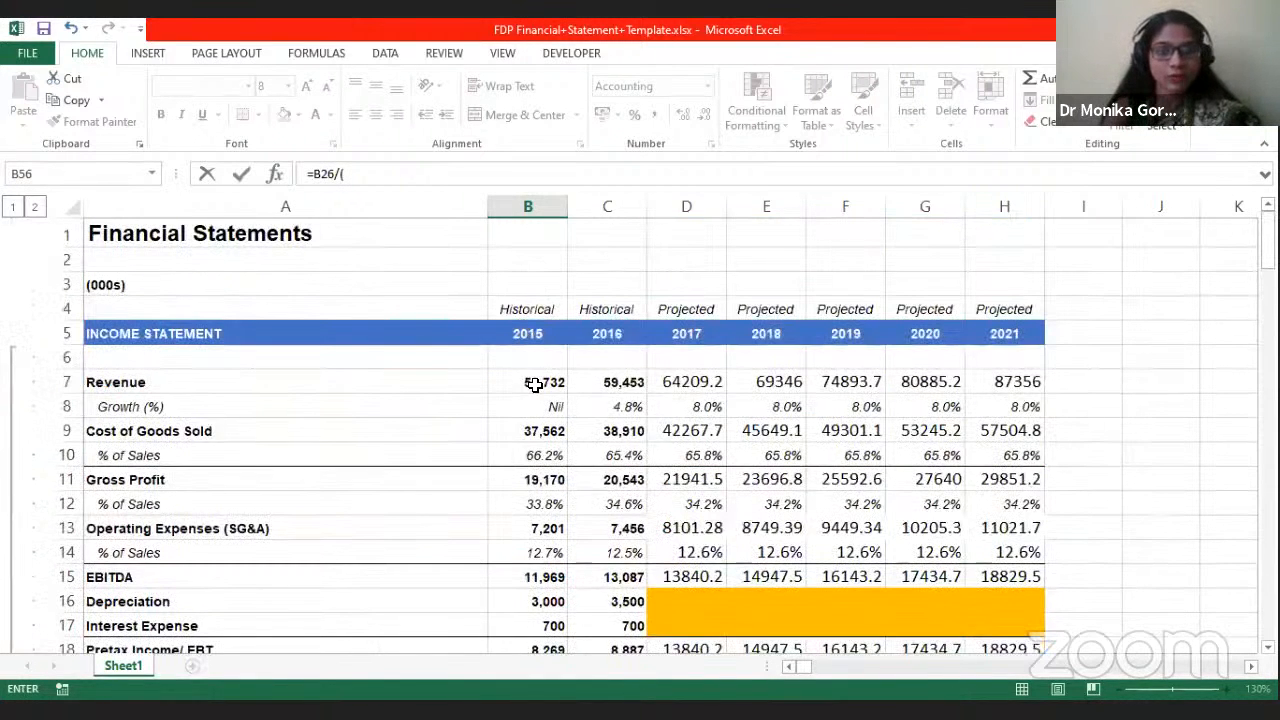
pyautogui.click(531, 382)
pyautogui.write('/365')
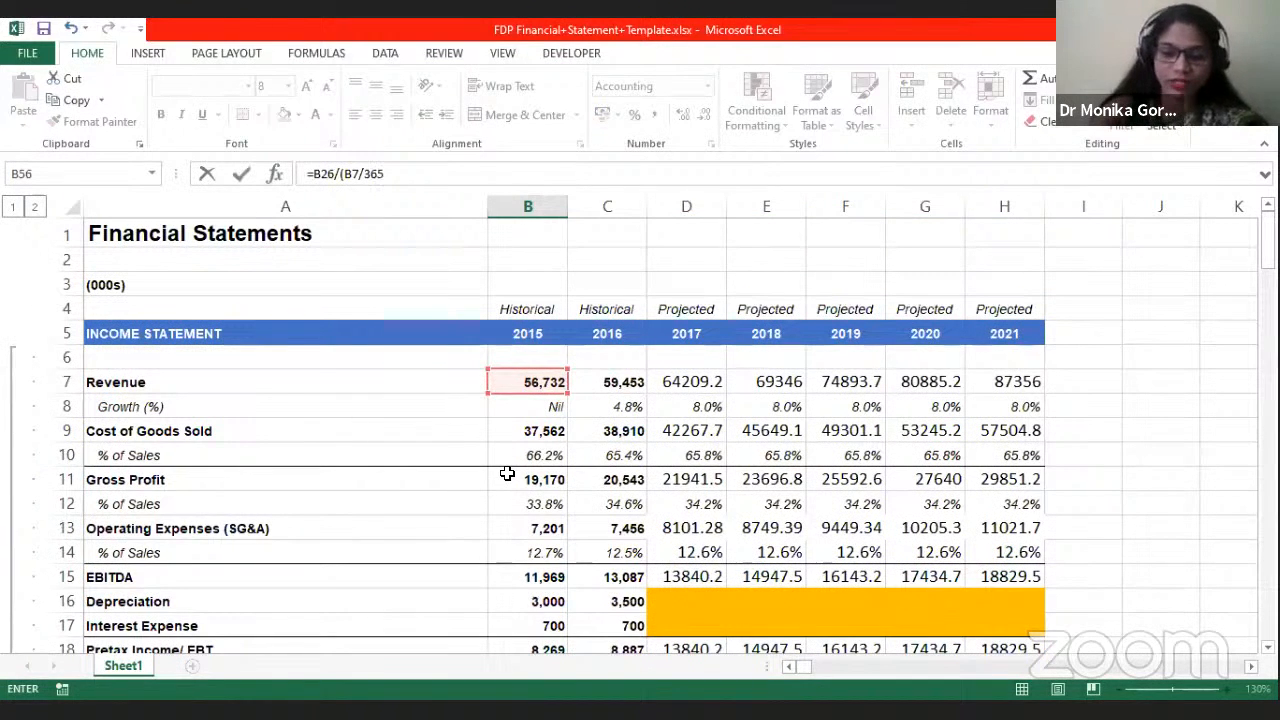
pyautogui.press('Return')
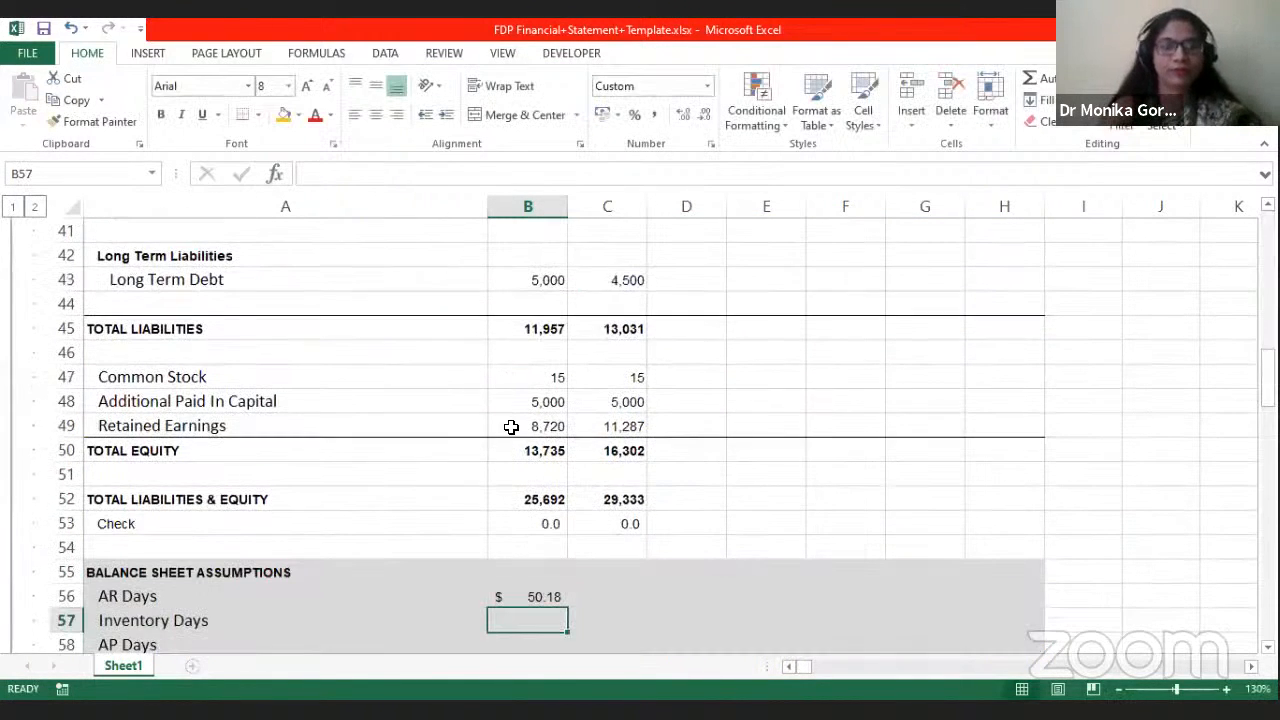
# Step: Remove the dollar sign from the 2015 AR Days cell B56 by applying the Comma Style
pyautogui.click(523, 605)
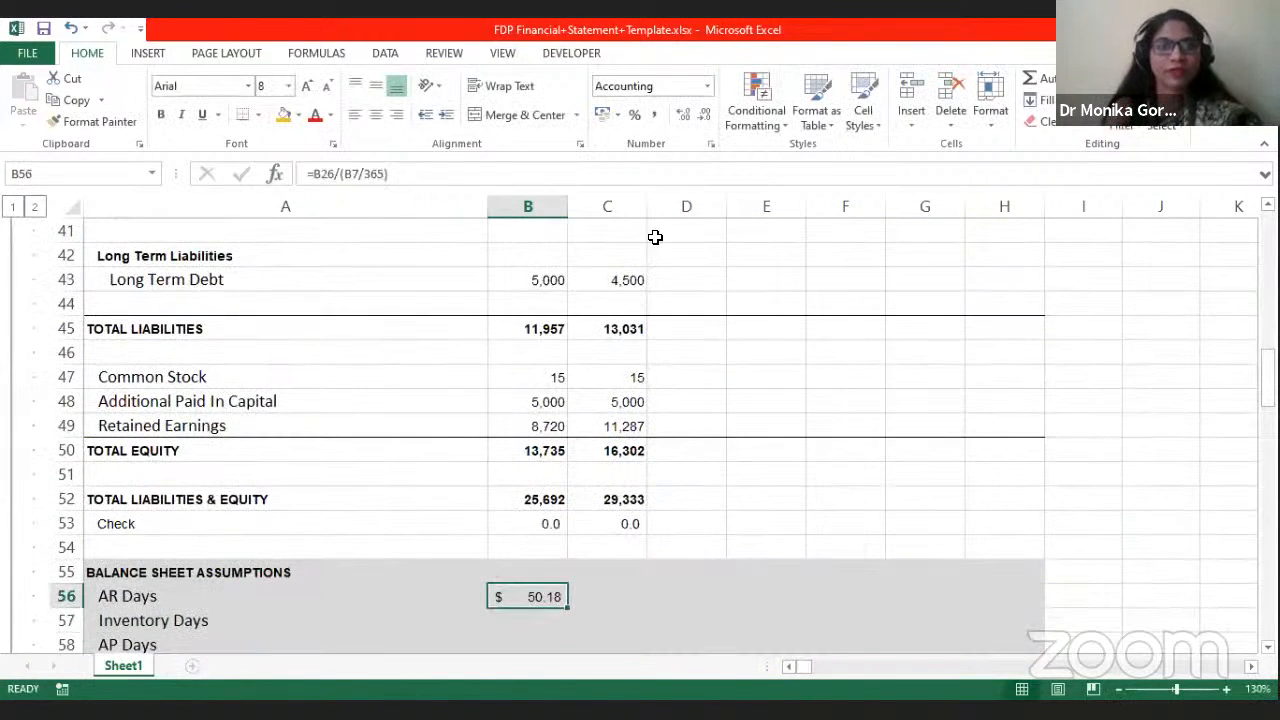
pyautogui.click(614, 116)
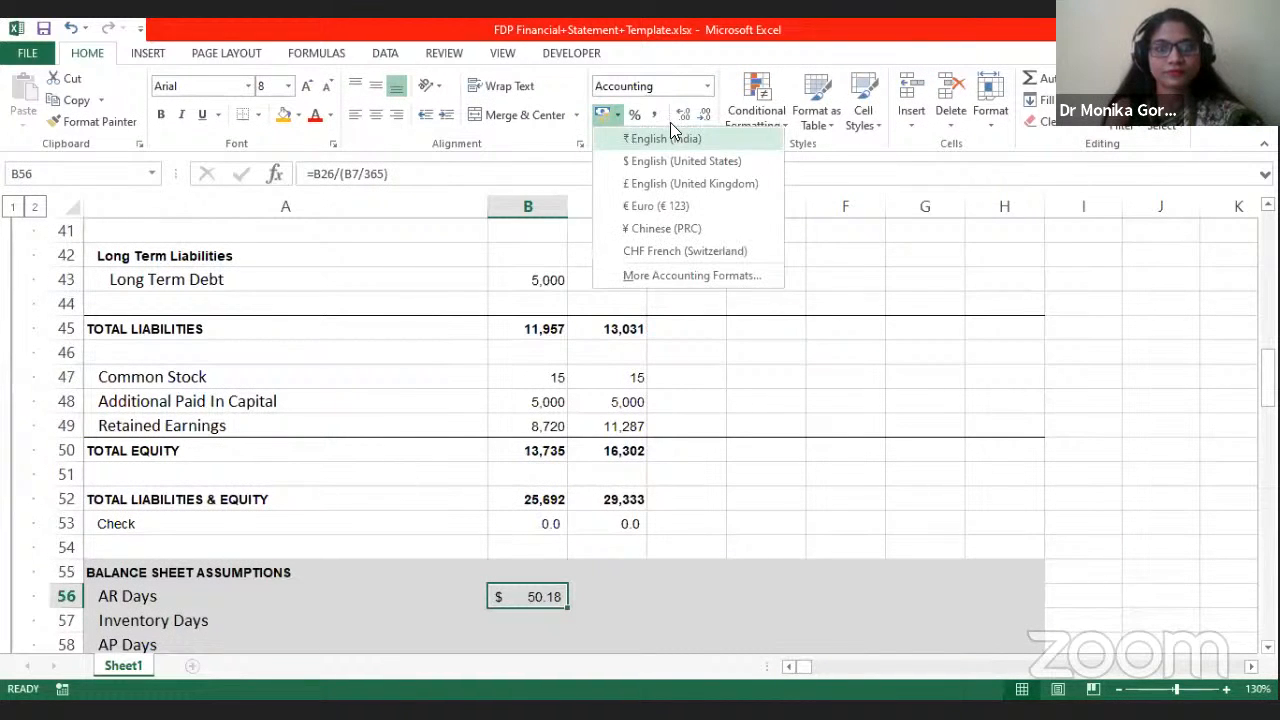
pyautogui.click(656, 116)
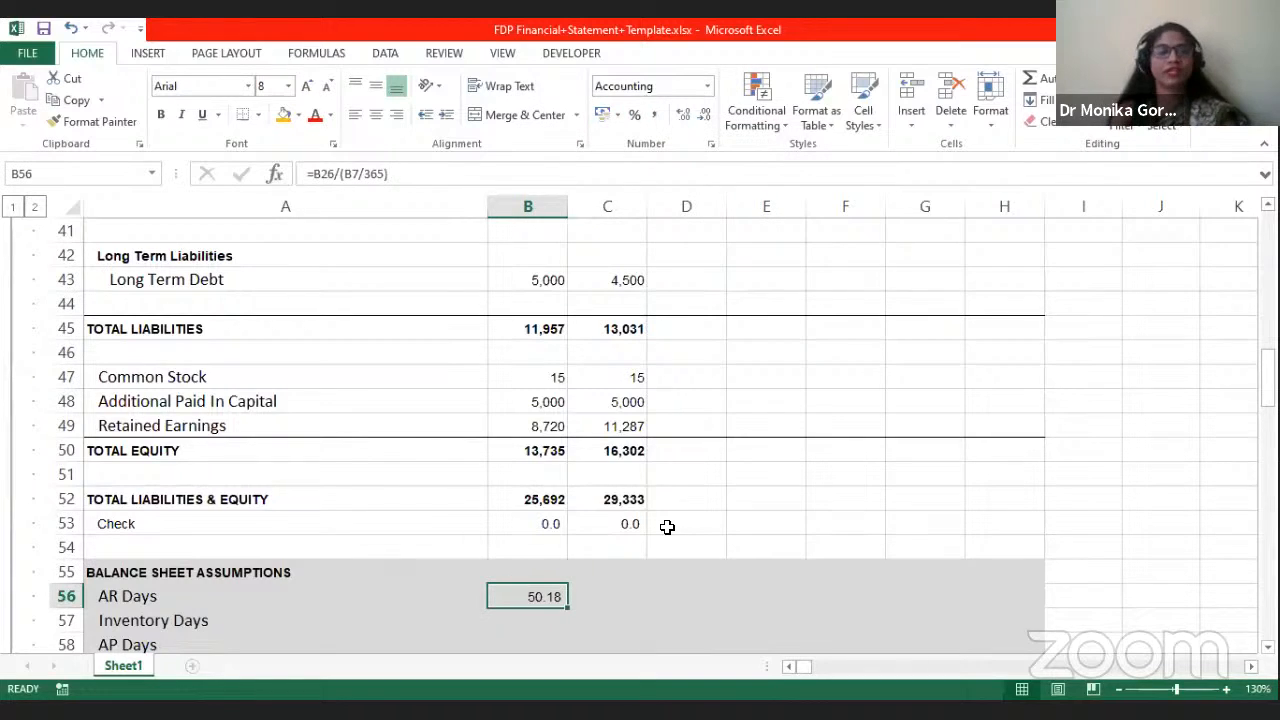
# Step: Copy the AR Days formula from B56 across to the 2016 cell C56
pyautogui.click(627, 588)
pyautogui.click(551, 598)
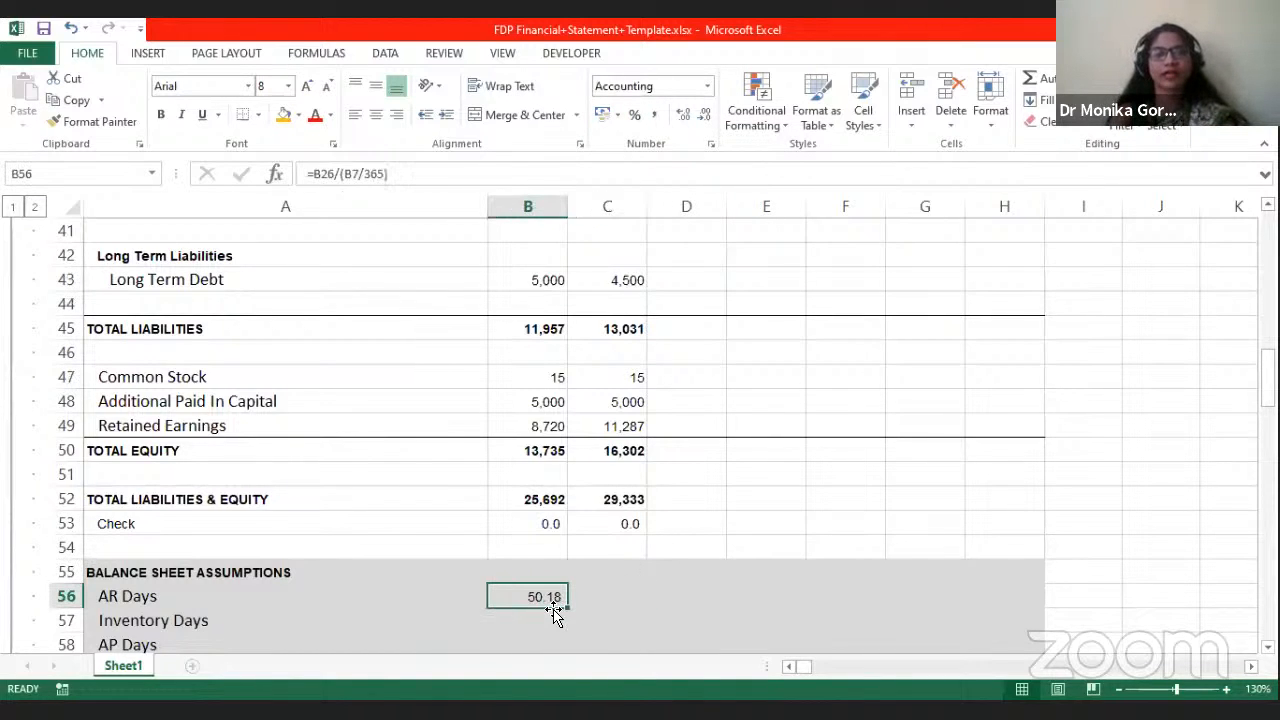
pyautogui.moveTo(567, 607); pyautogui.dragTo(654, 611)
pyautogui.click(721, 607)
# Step: Reduce the AR Days values in B56:C56 to zero decimal places
pyautogui.moveTo(562, 596); pyautogui.dragTo(633, 597)
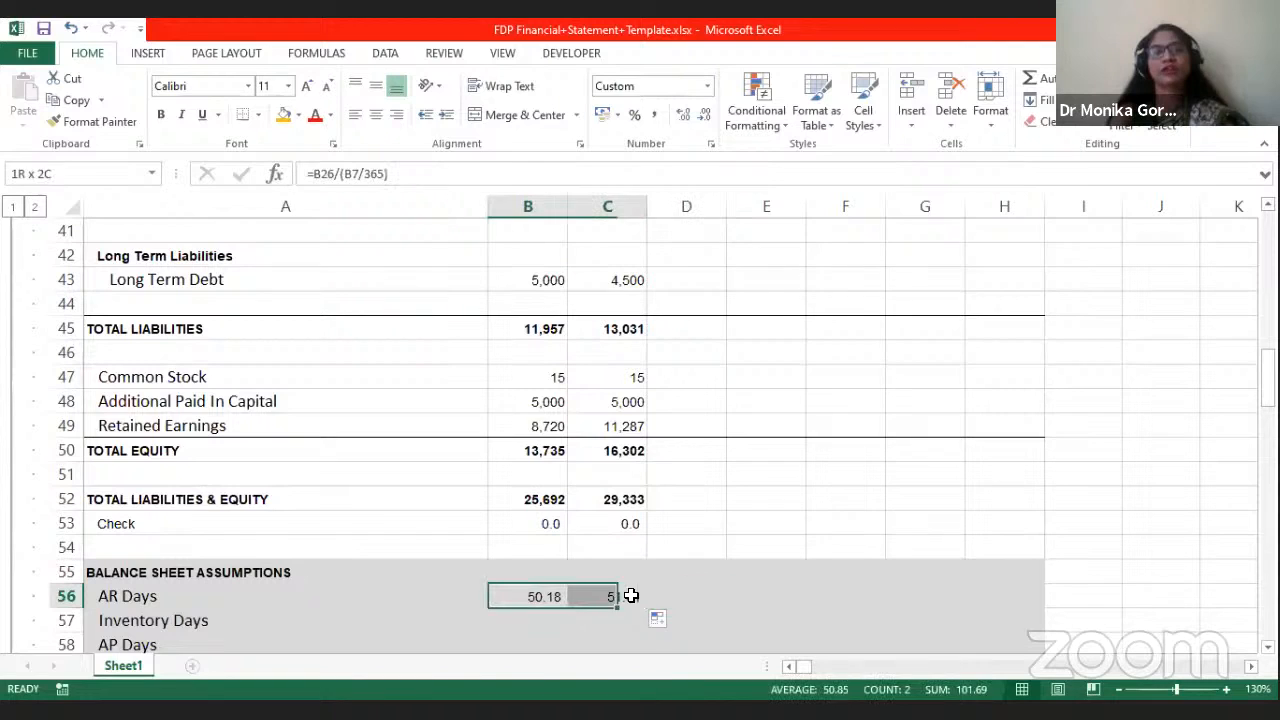
pyautogui.click(703, 113)
pyautogui.click(703, 113)
pyautogui.click(762, 620)
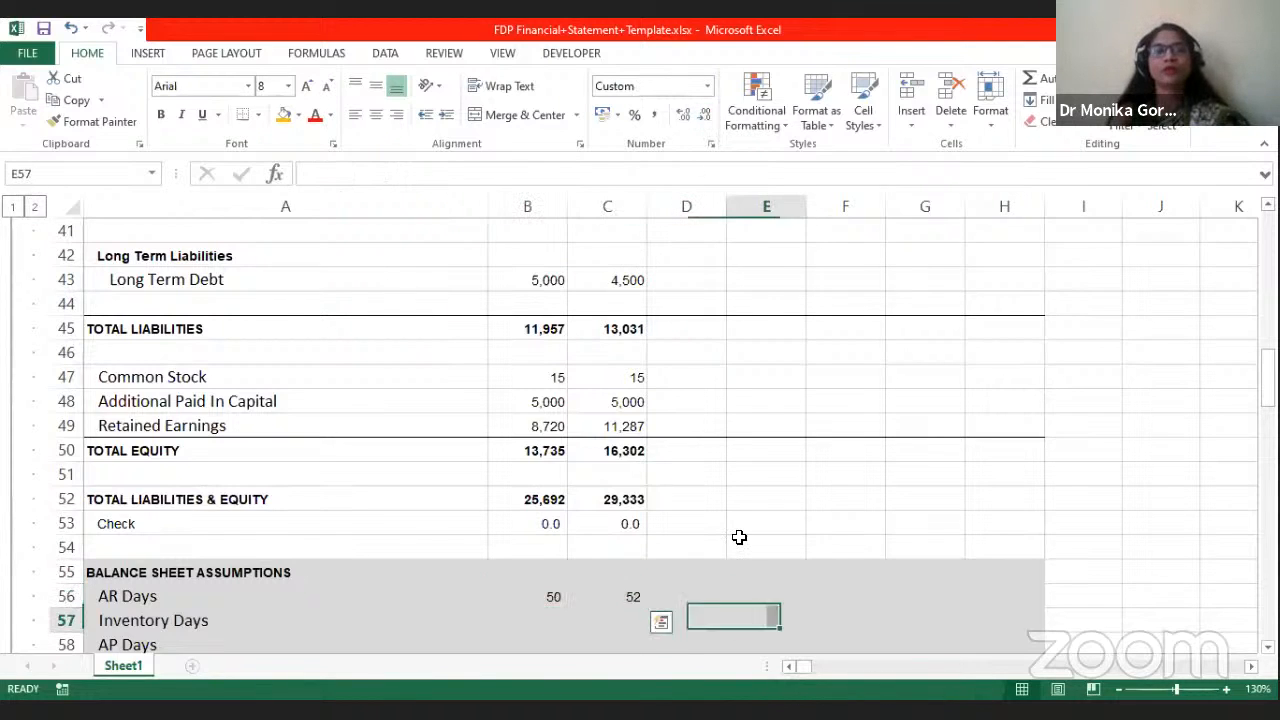
# Step: Calculate 2015 Inventory Days in B57 as inventory over daily cost of goods sold, =B27/(B9/365), and copy the formula to C57
pyautogui.click(499, 596)
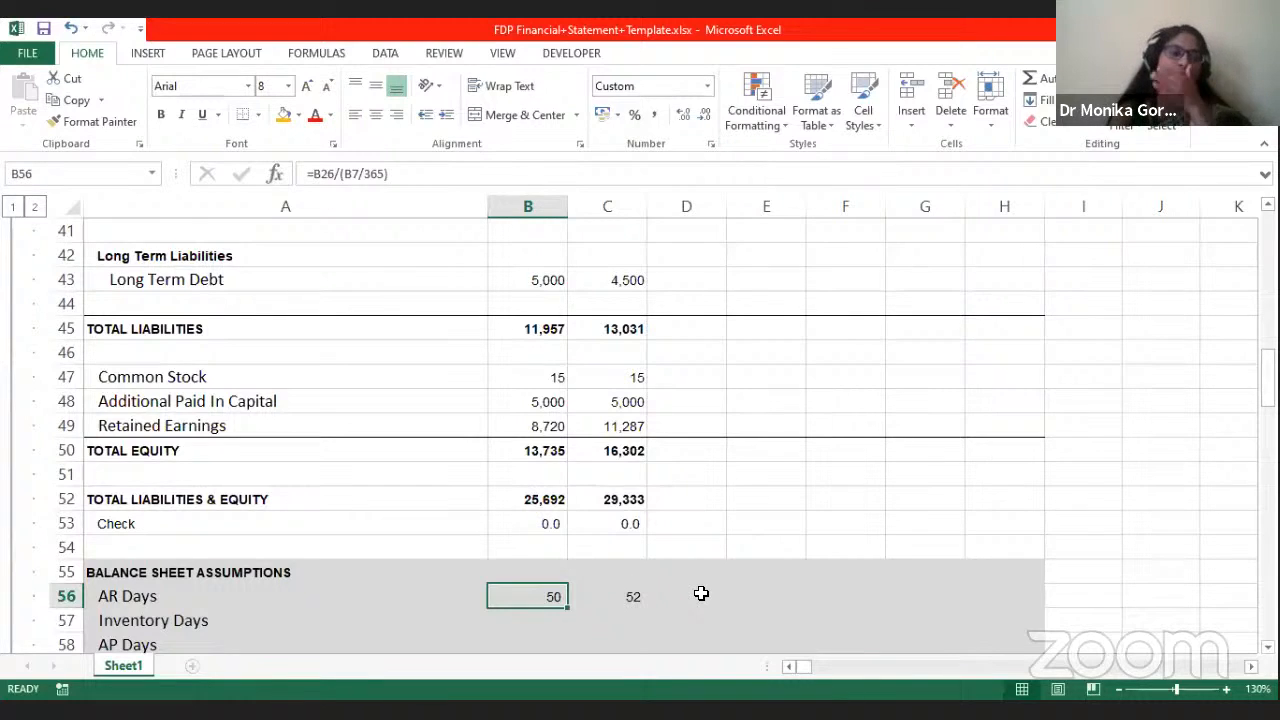
pyautogui.press('Down')
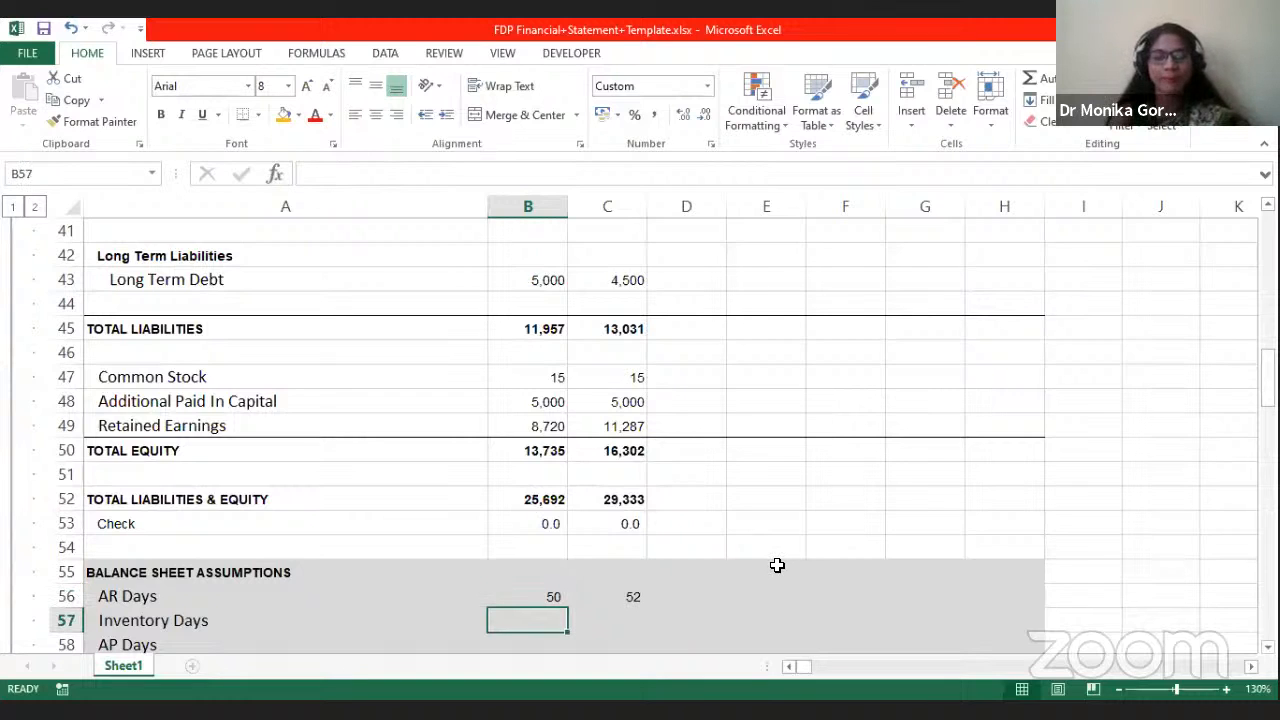
pyautogui.write('=')
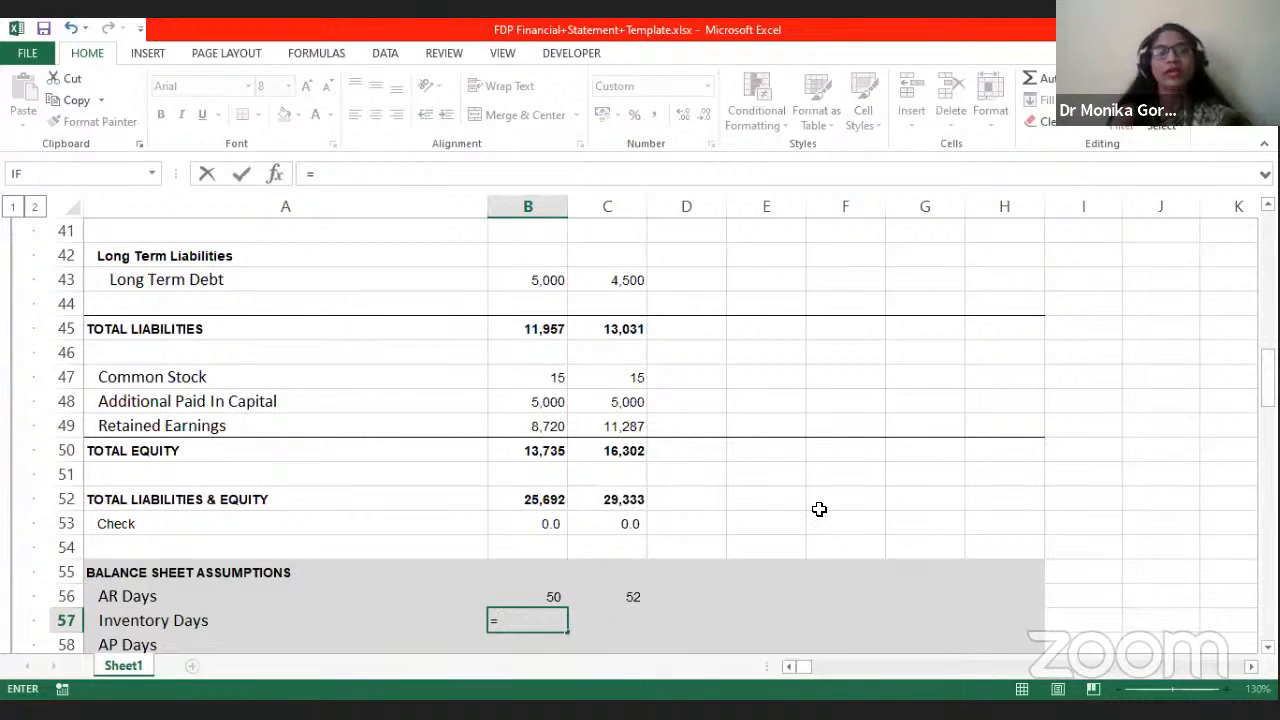
pyautogui.scroll(4, 569, 434)
pyautogui.scroll(4, 569, 434)
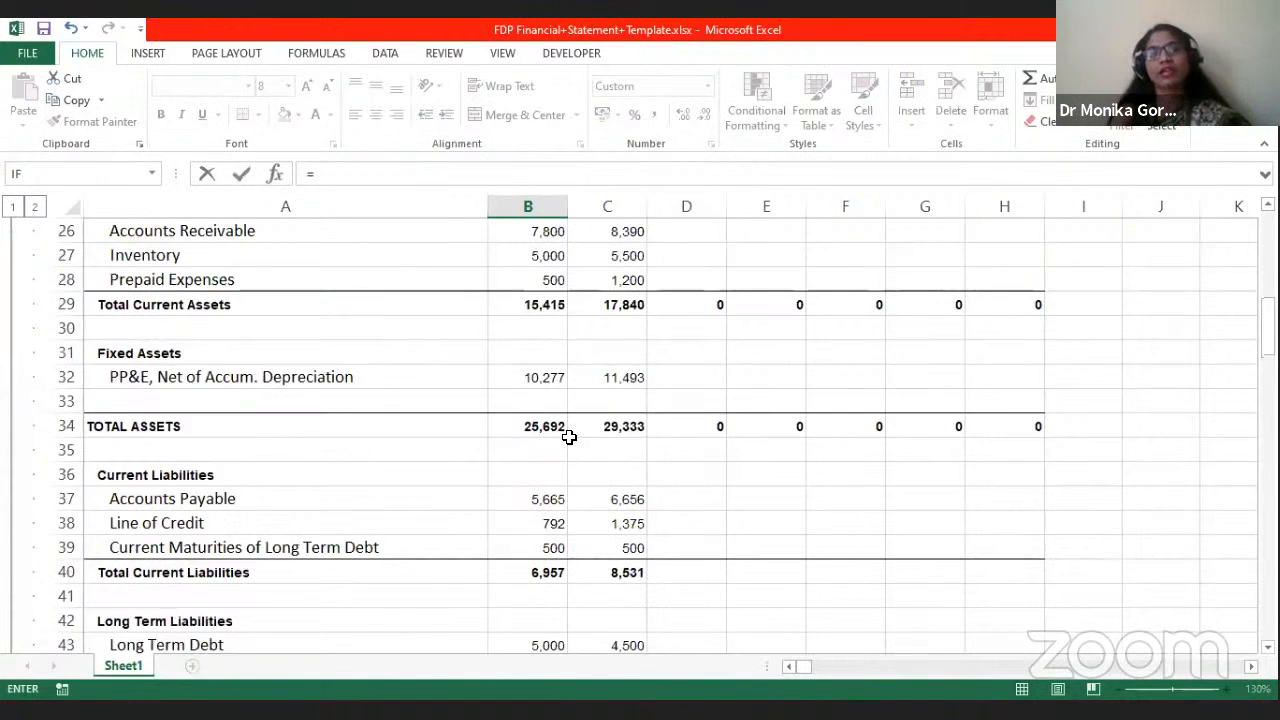
pyautogui.click(532, 472)
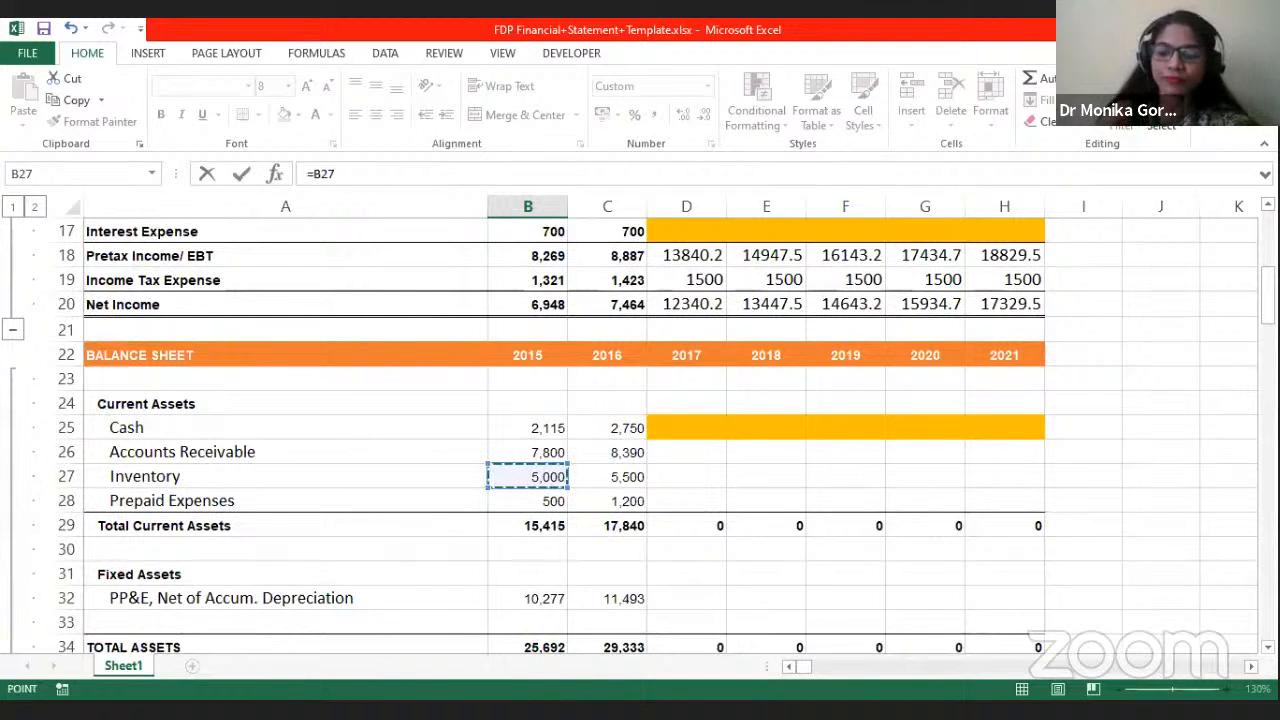
pyautogui.write('/')
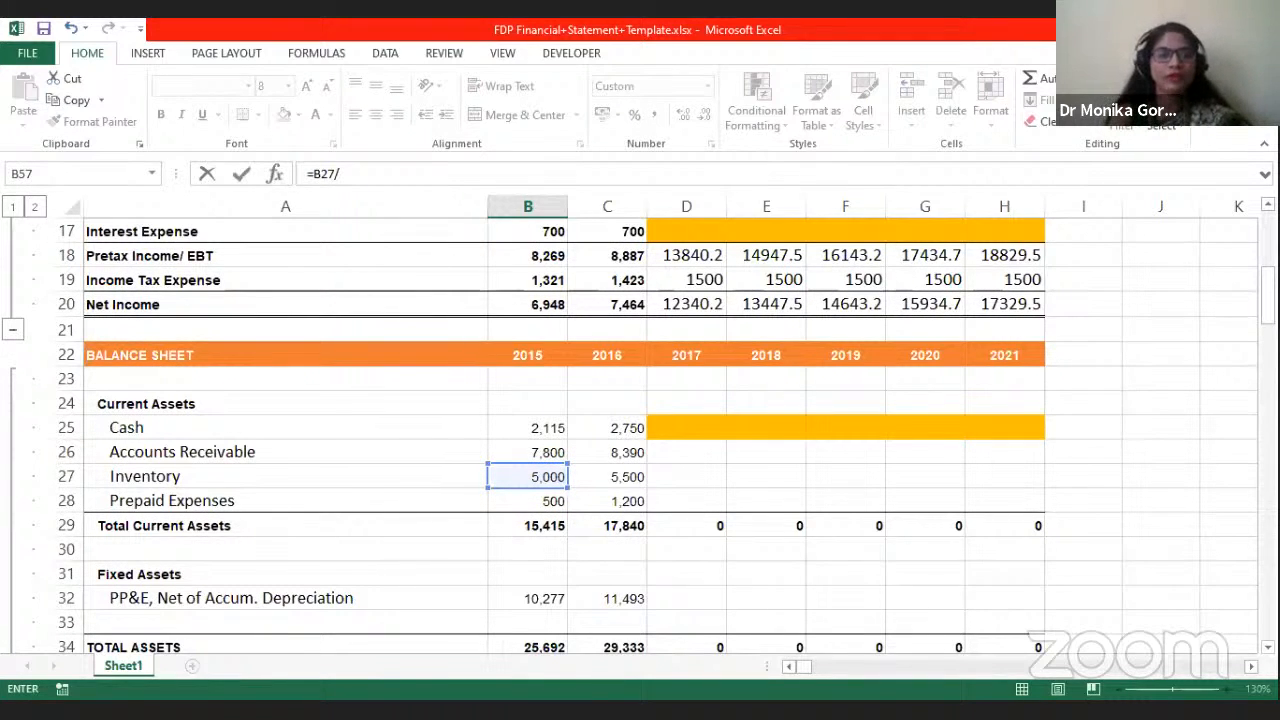
pyautogui.scroll(6, 527, 463)
pyautogui.click(541, 431)
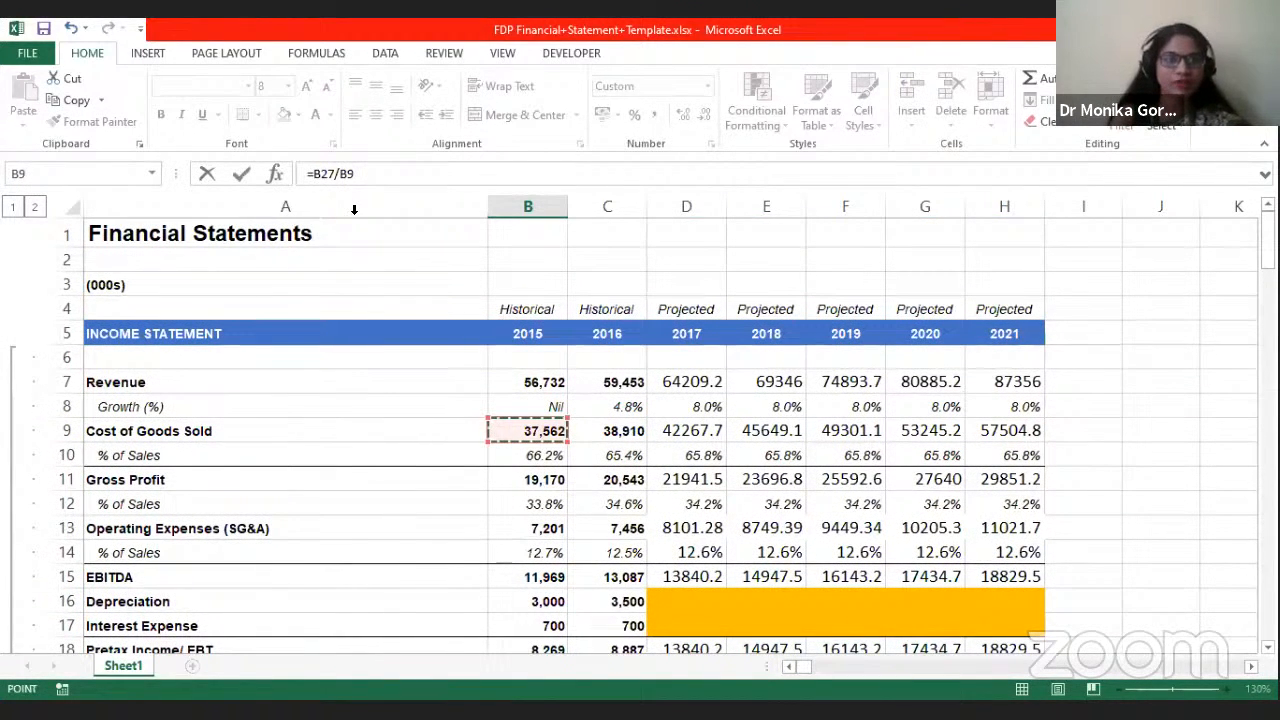
pyautogui.press('F2')
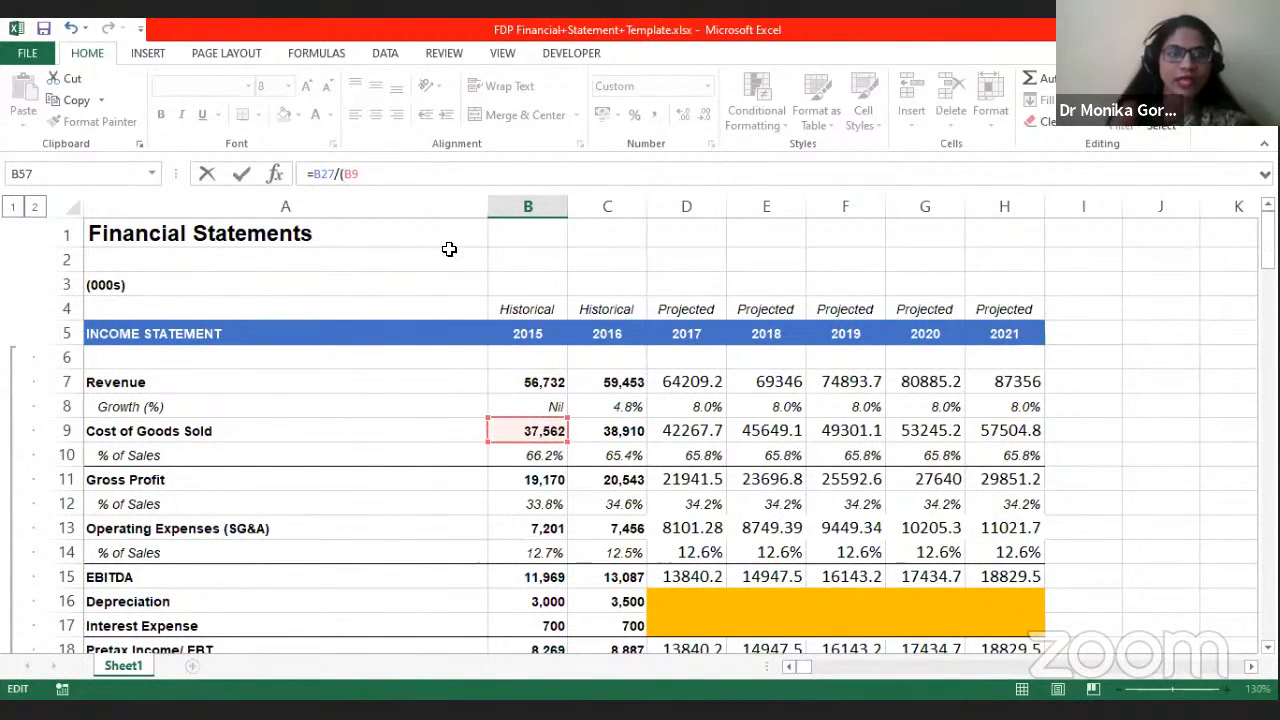
pyautogui.write('/365')
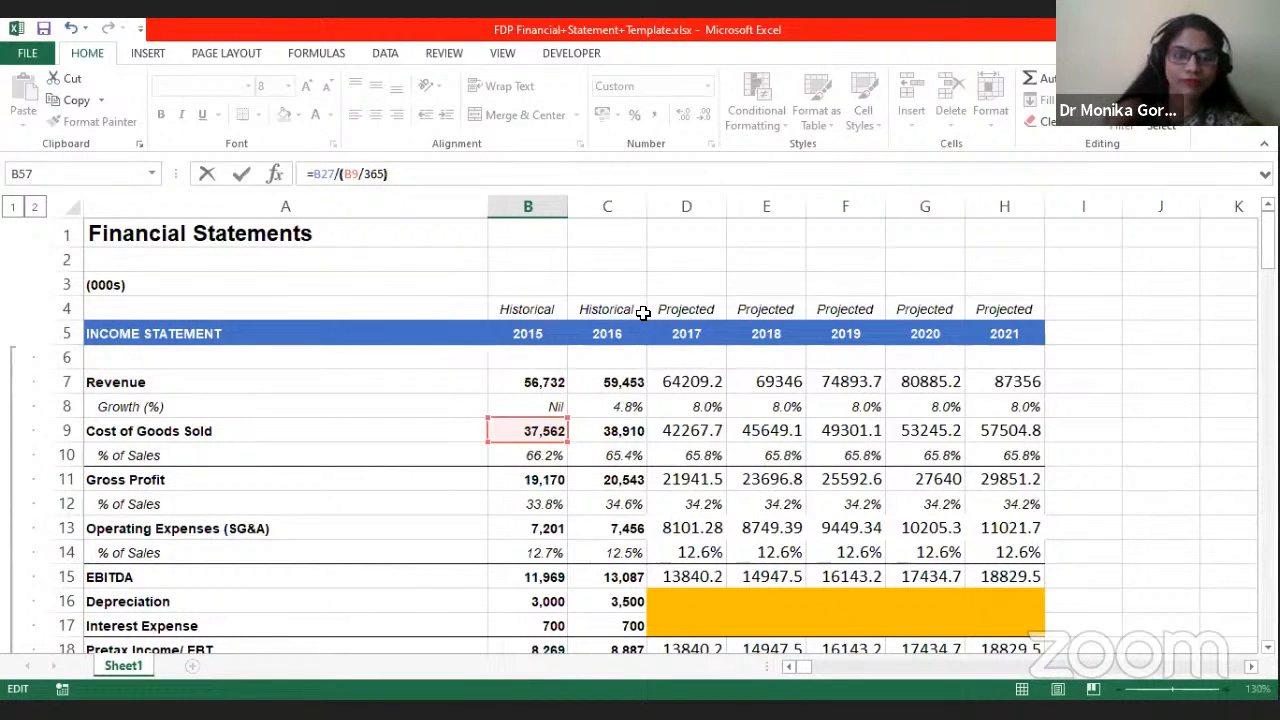
pyautogui.scroll(-11, 634, 309)
pyautogui.press('Return')
pyautogui.click(559, 596)
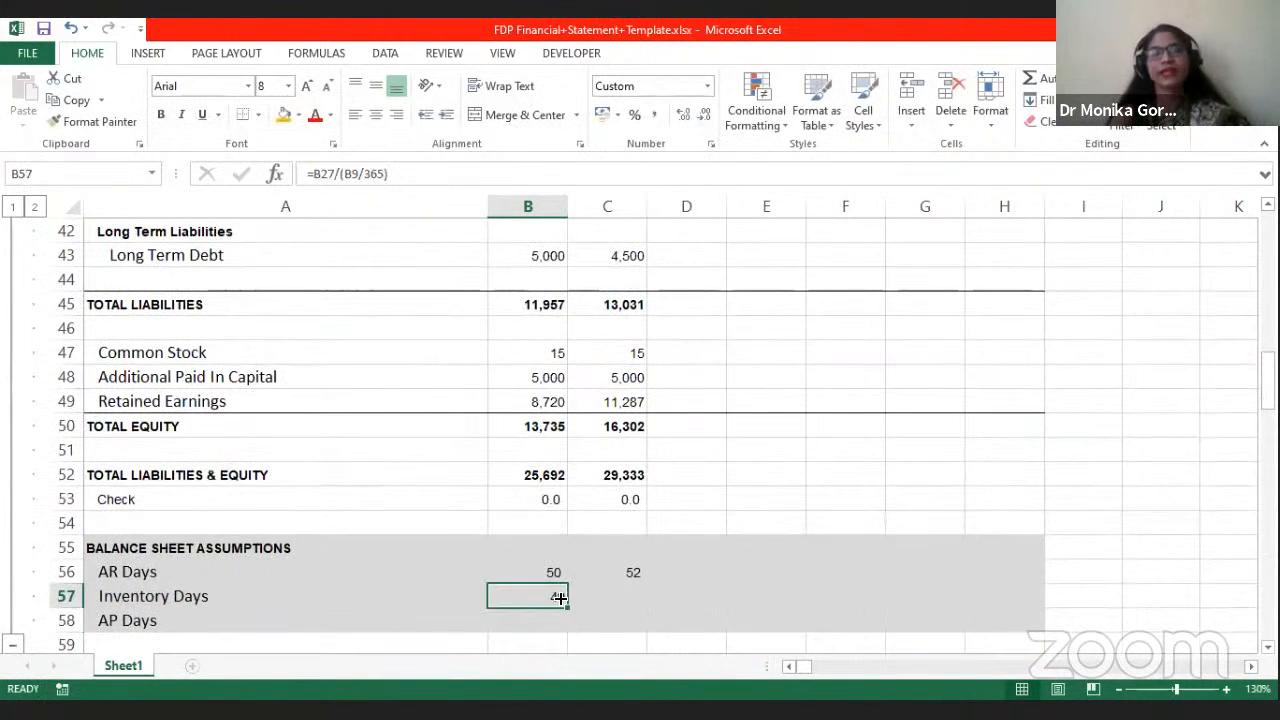
pyautogui.moveTo(566, 606); pyautogui.dragTo(709, 575)
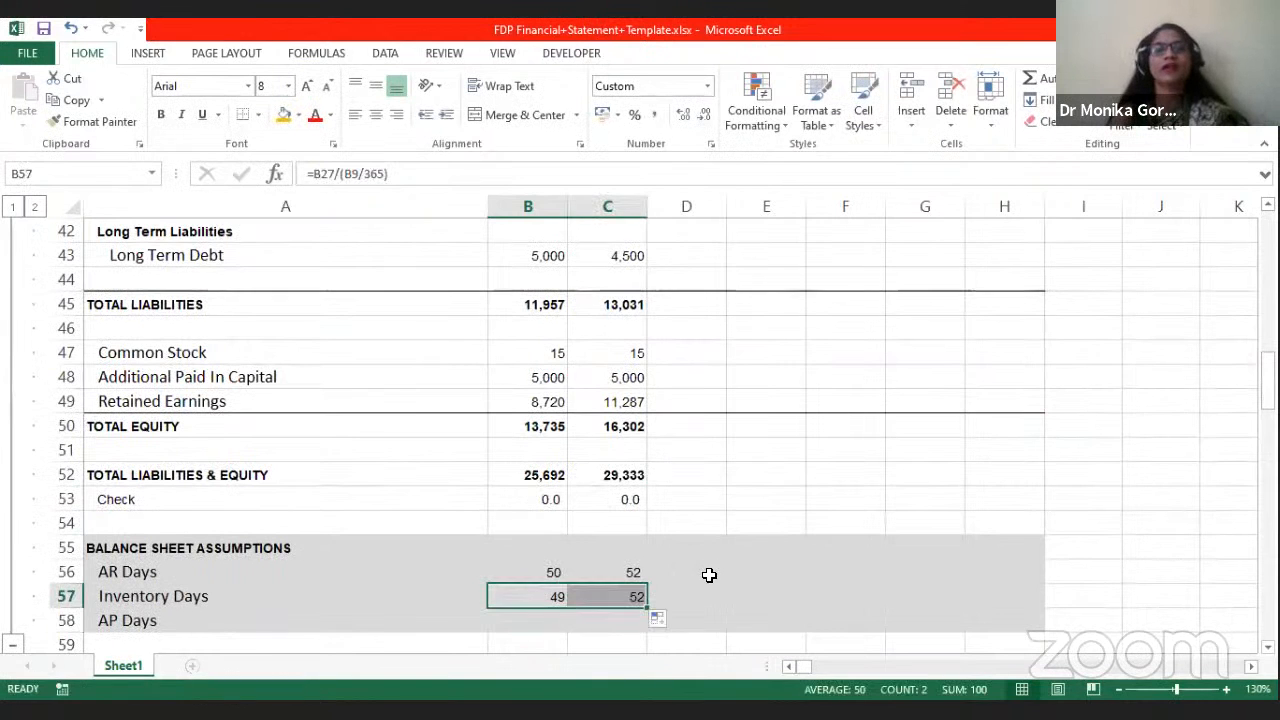
# Step: Calculate 2015 AP Days in B58 as accounts payable over daily cost of goods sold, =B37/(B9/365), and copy the formula to C58
pyautogui.scroll(-2, 709, 575)
pyautogui.click(549, 477)
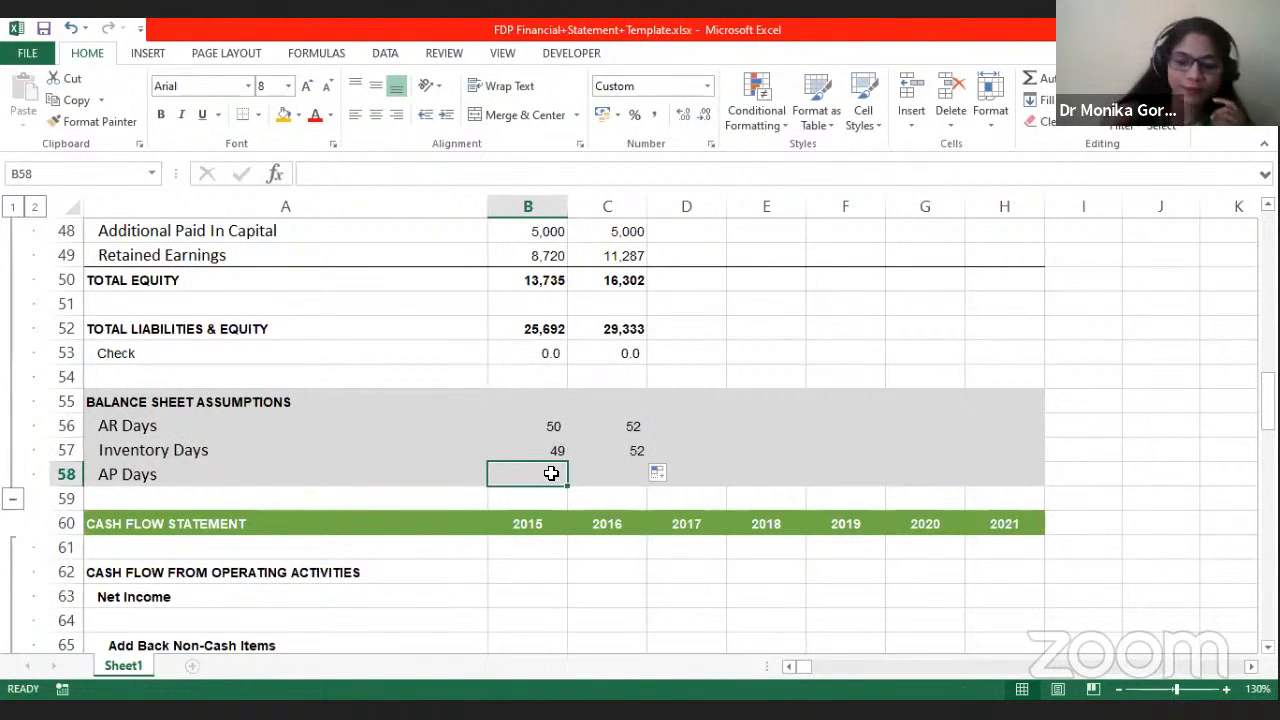
pyautogui.write('=')
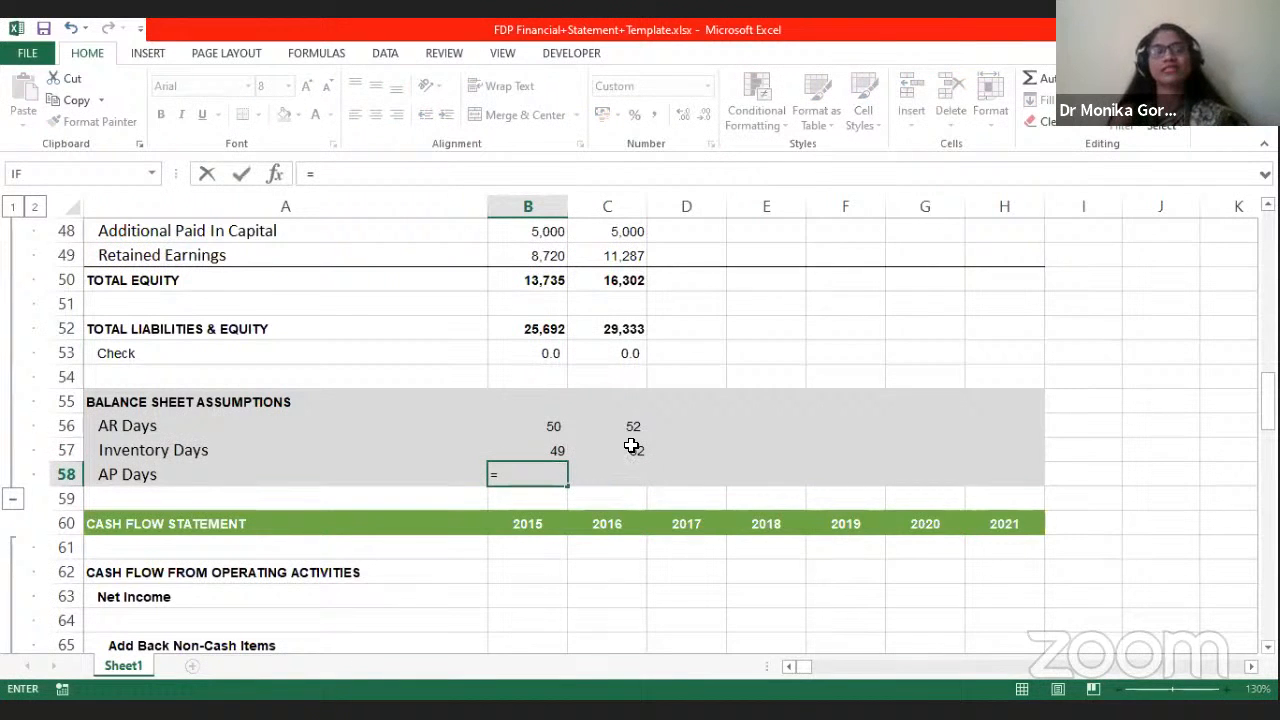
pyautogui.scroll(4, 631, 446)
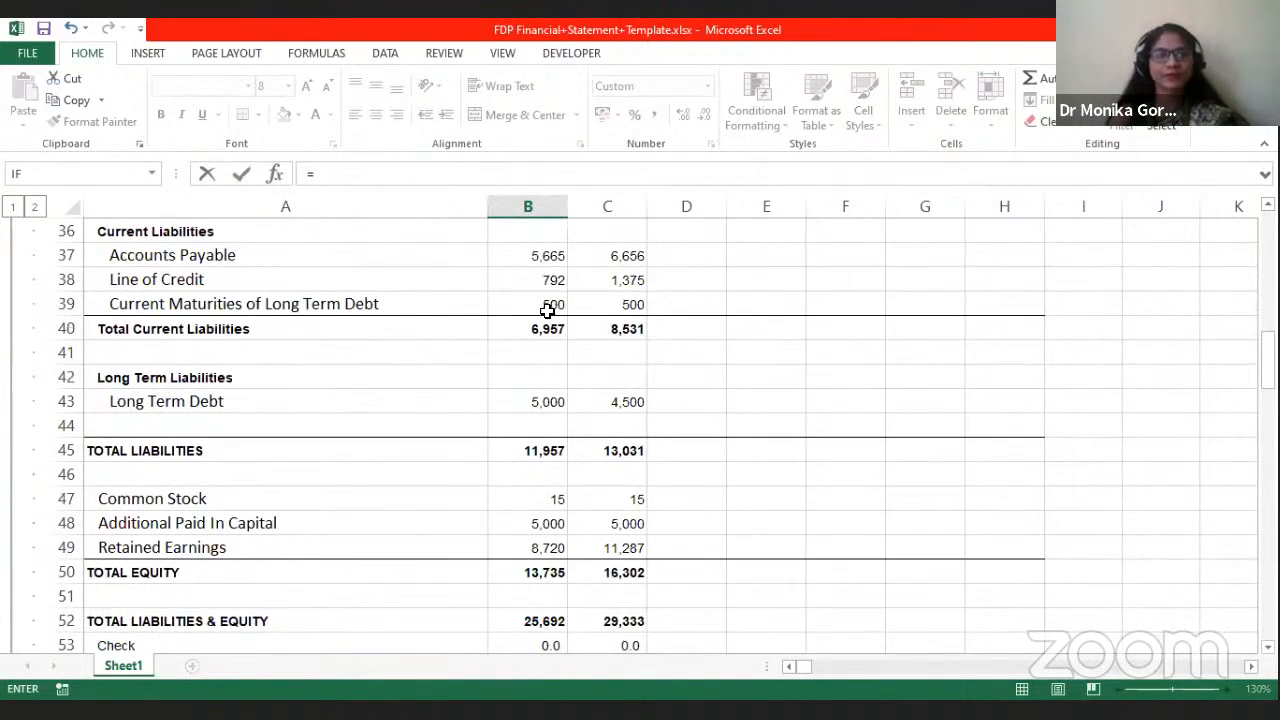
pyautogui.click(545, 256)
pyautogui.write('/')
pyautogui.scroll(7, 591, 560)
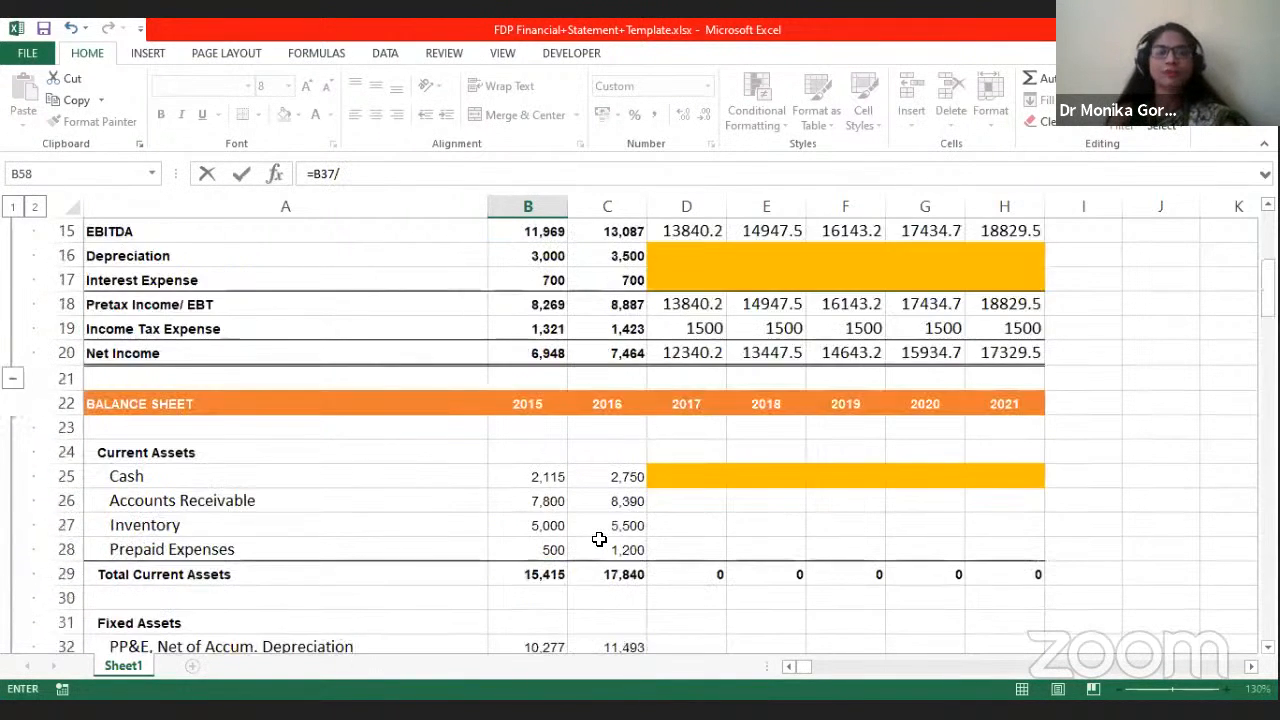
pyautogui.scroll(2, 599, 539)
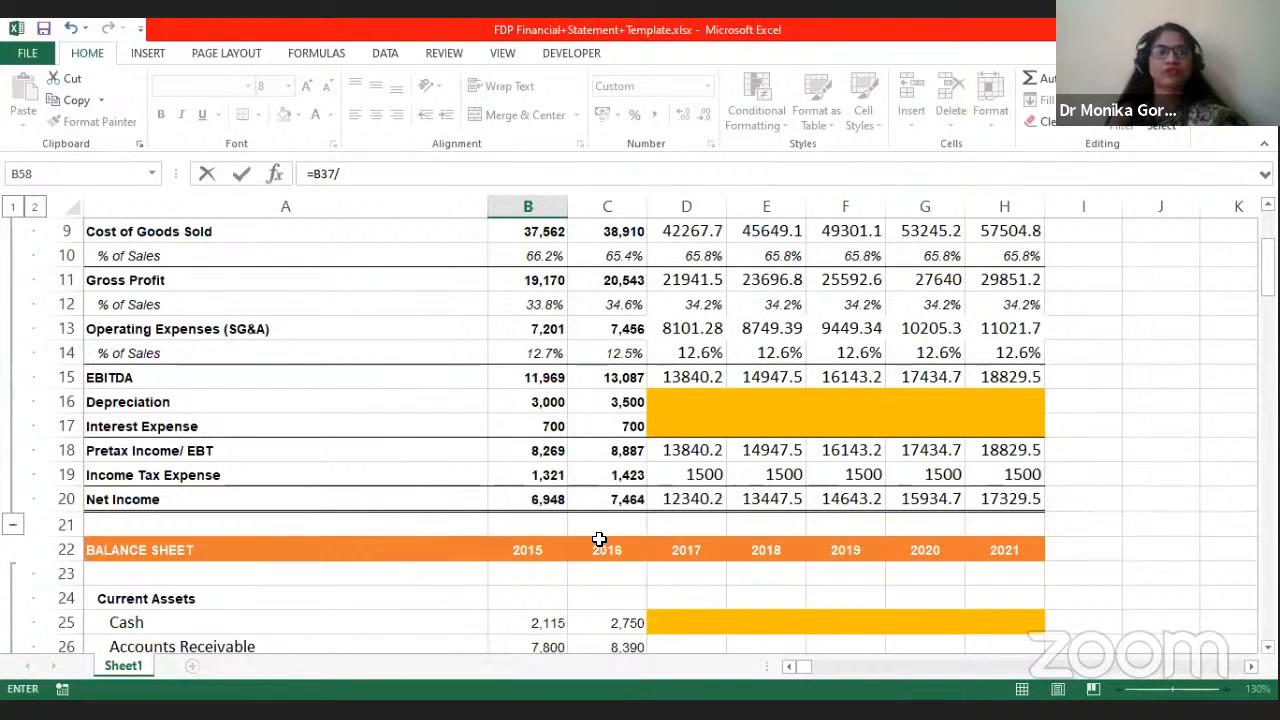
pyautogui.scroll(1, 576, 452)
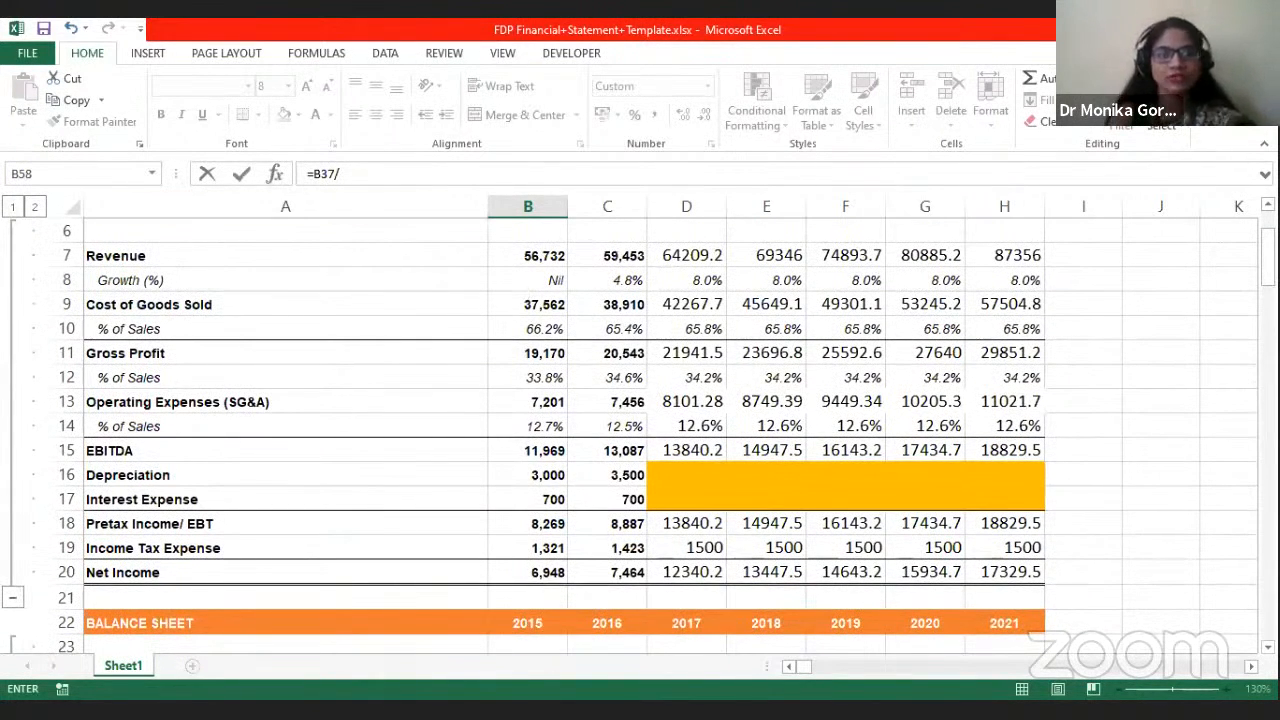
pyautogui.write('(')
pyautogui.click(513, 312)
pyautogui.write('/365')
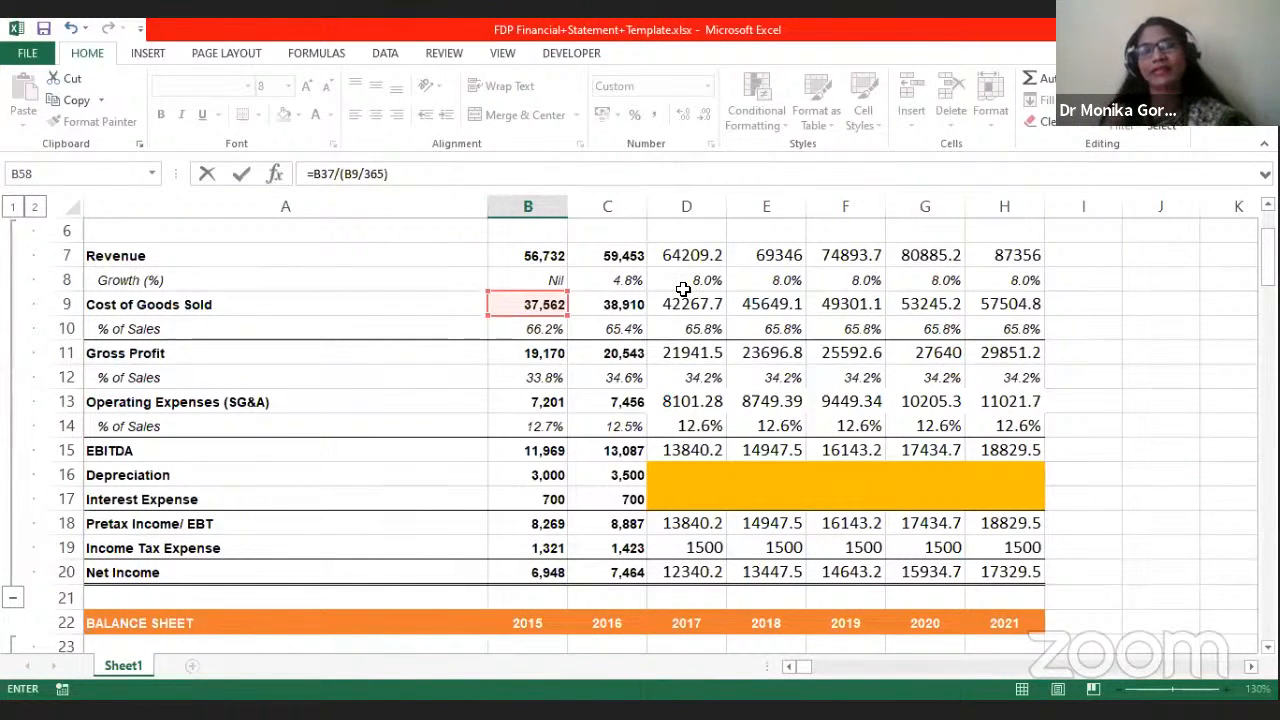
pyautogui.scroll(-11, 704, 280)
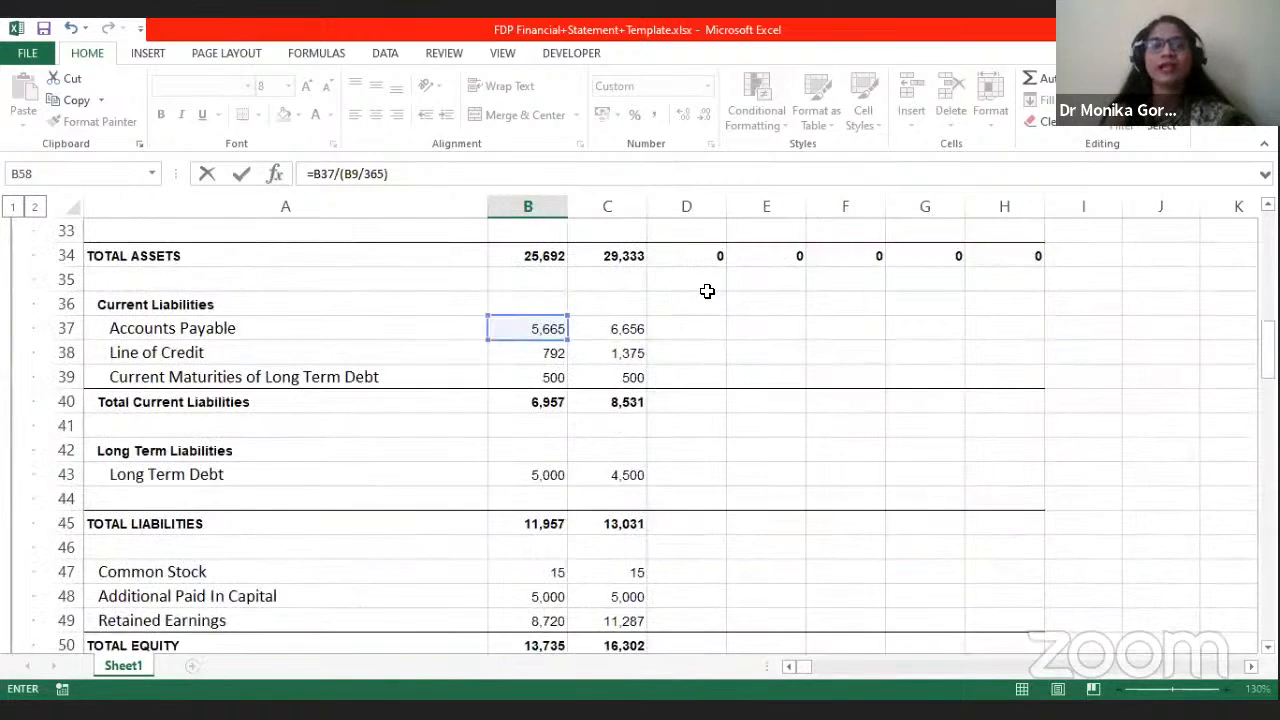
pyautogui.scroll(-1, 706, 290)
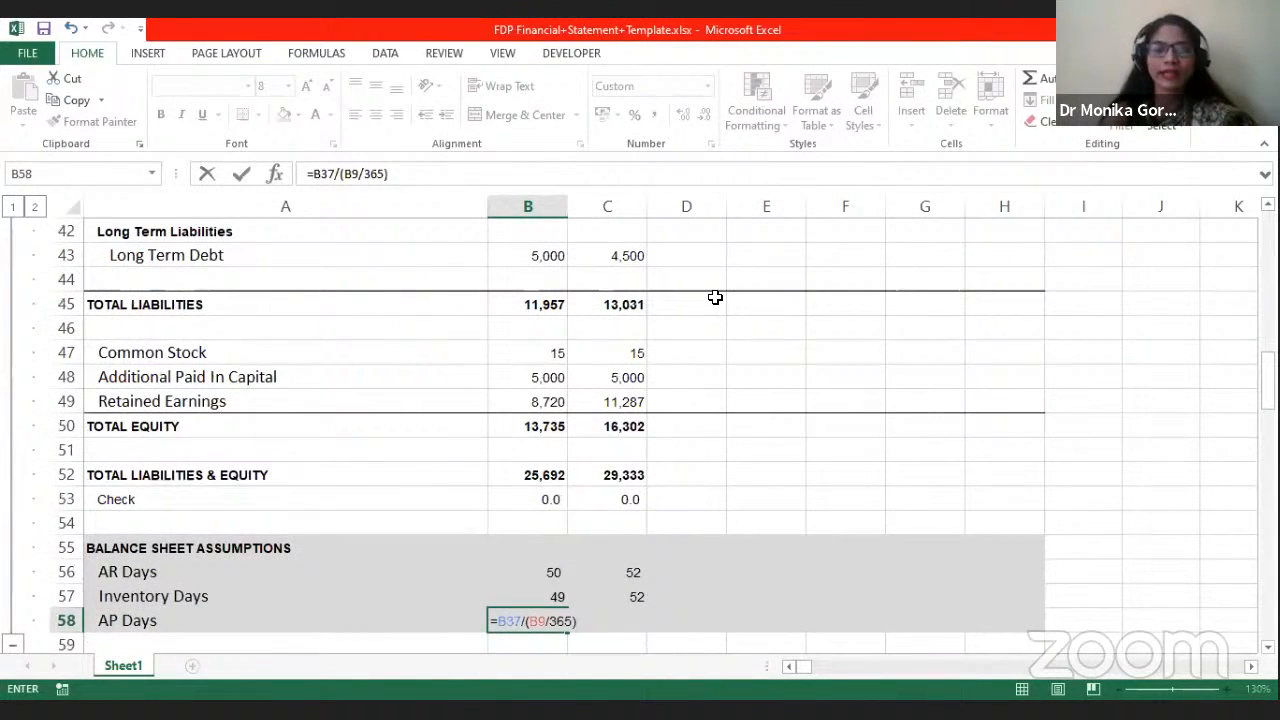
pyautogui.press('Return')
pyautogui.click(547, 600)
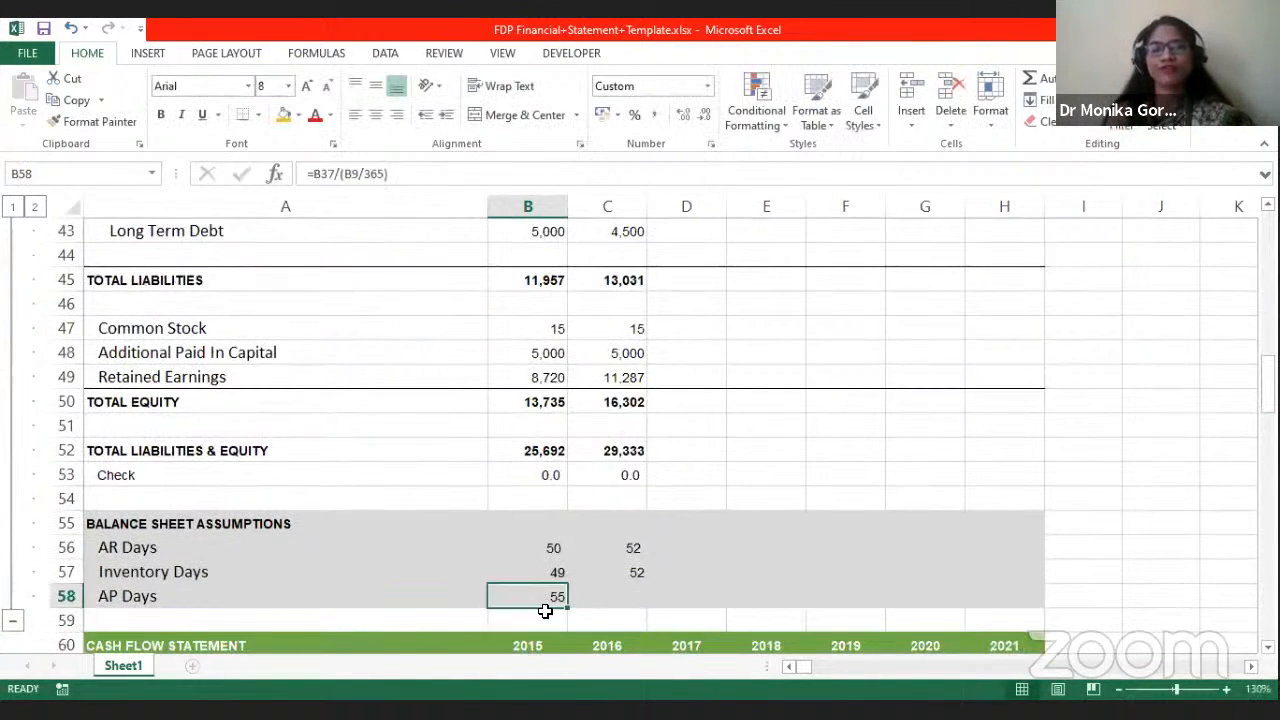
pyautogui.moveTo(570, 607); pyautogui.dragTo(636, 600)
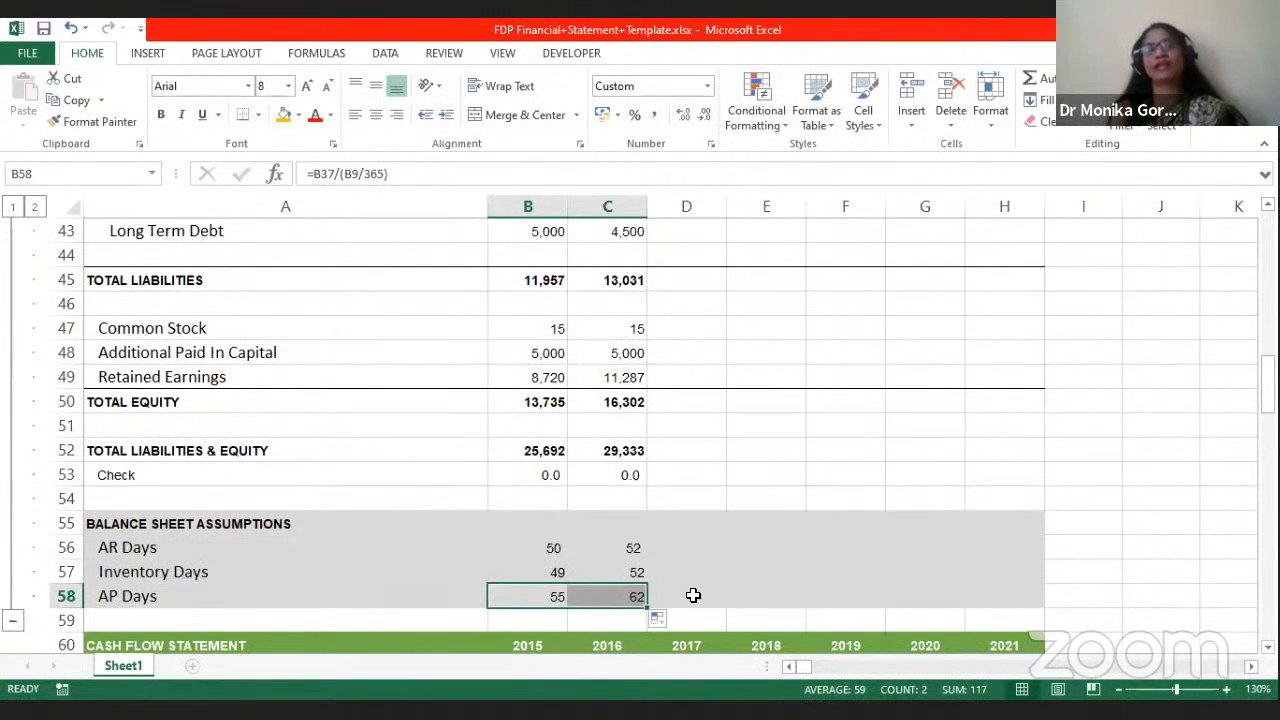
# Step: Review the 2015 AR, Inventory and AP Days assumptions against the 2015 accounts receivable and revenue figures
pyautogui.click(512, 545)
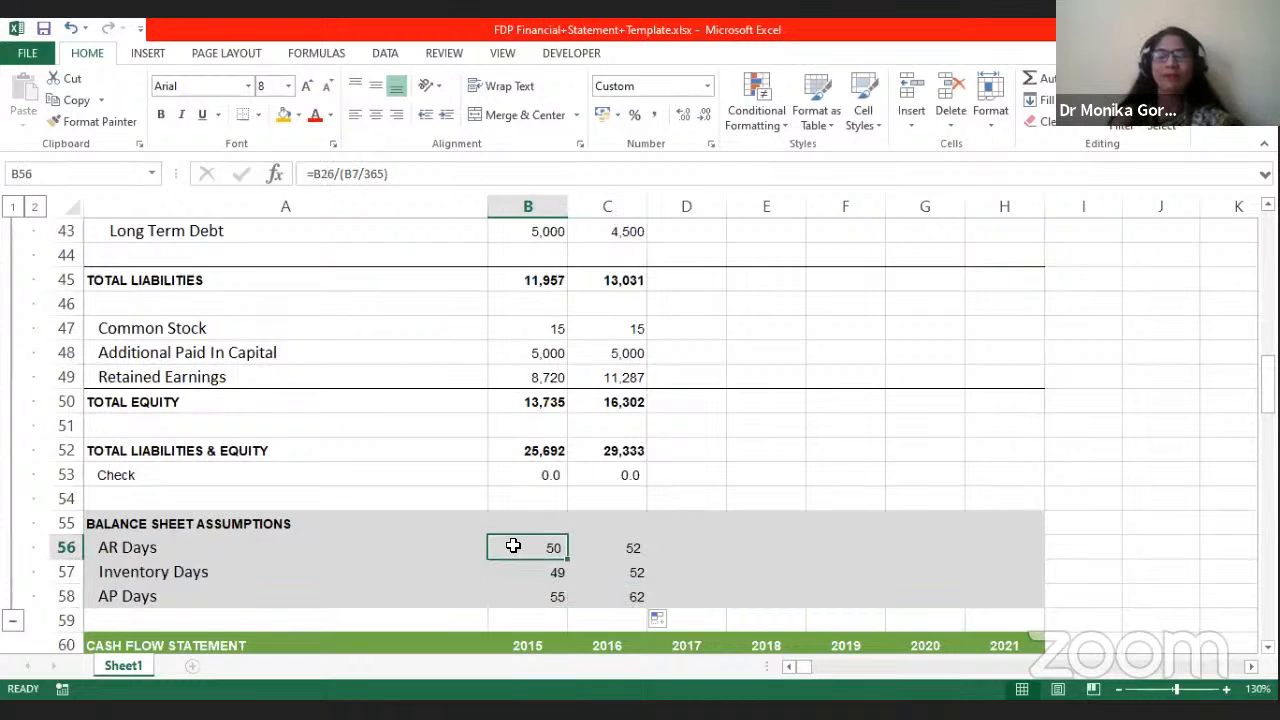
pyautogui.scroll(7, 520, 445)
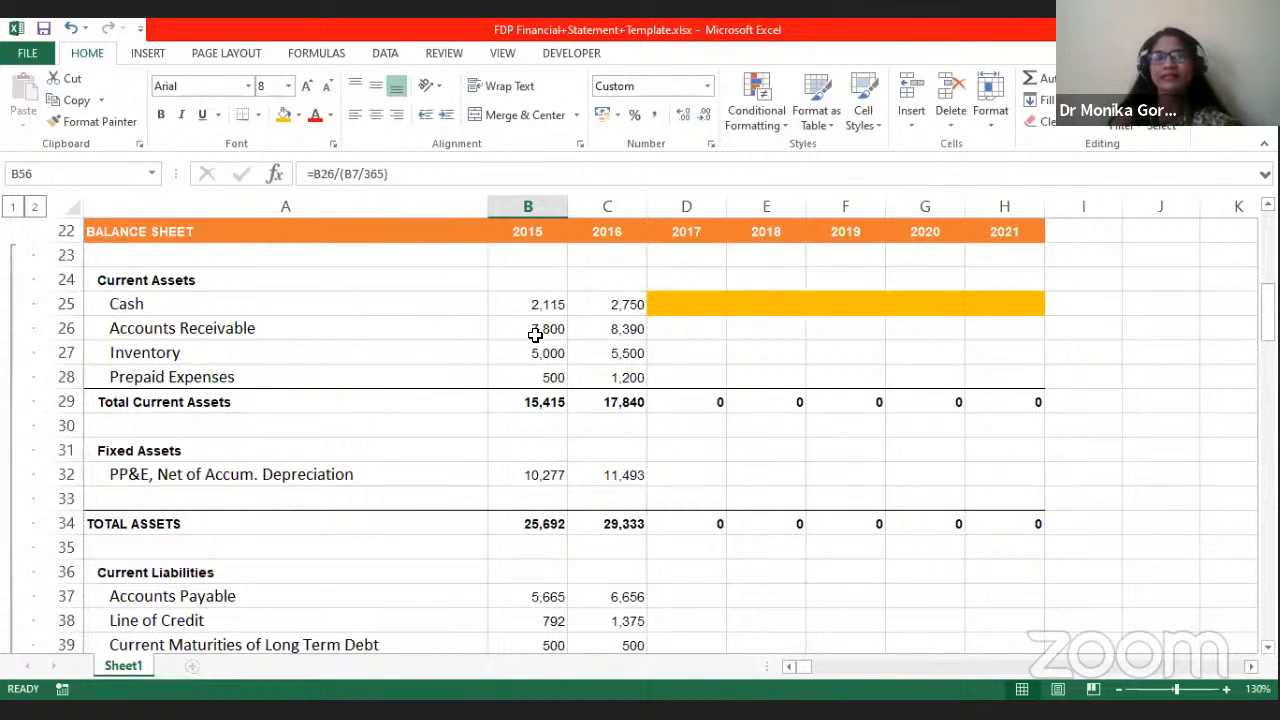
pyautogui.click(528, 350)
pyautogui.click(531, 332)
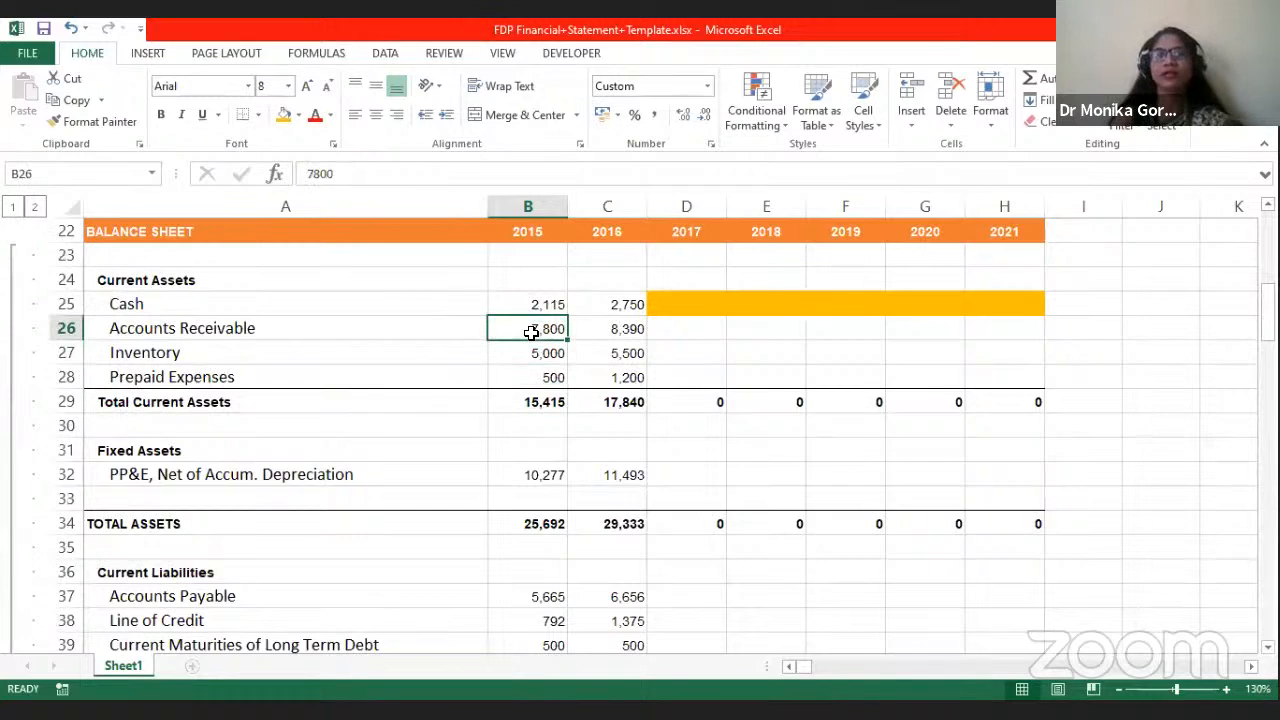
pyautogui.scroll(6, 531, 332)
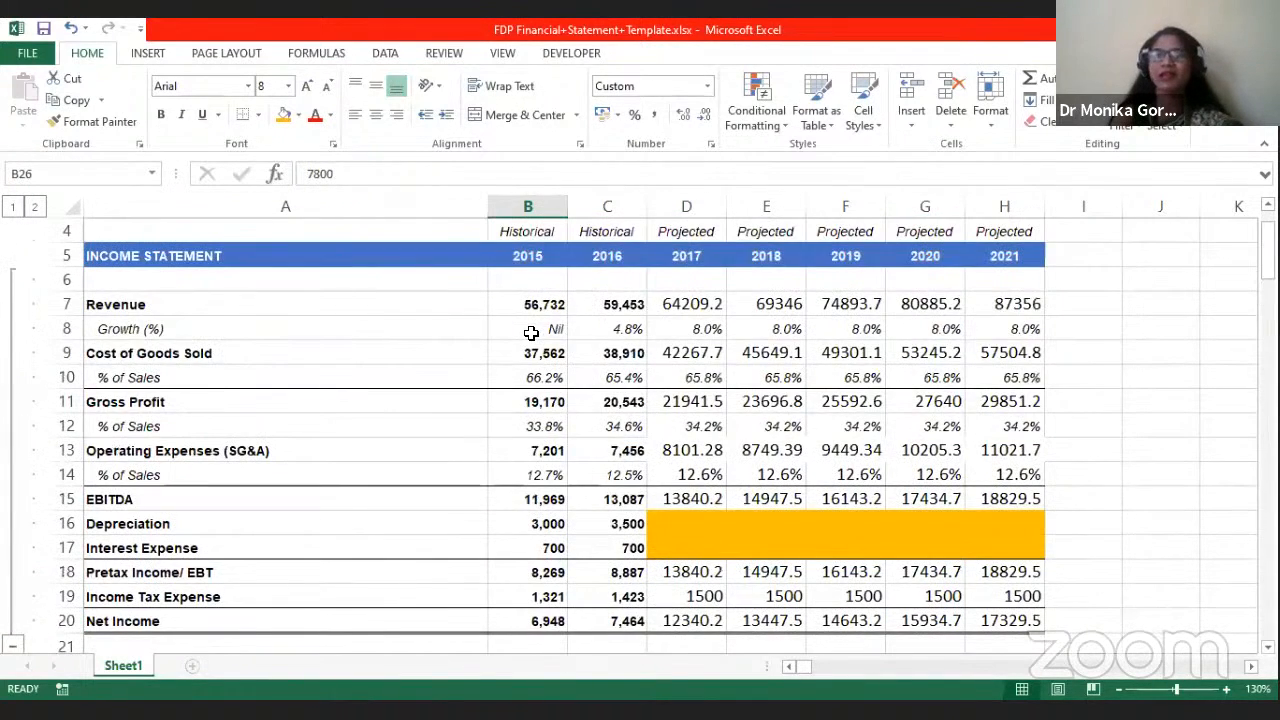
pyautogui.scroll(1, 531, 332)
pyautogui.click(533, 380)
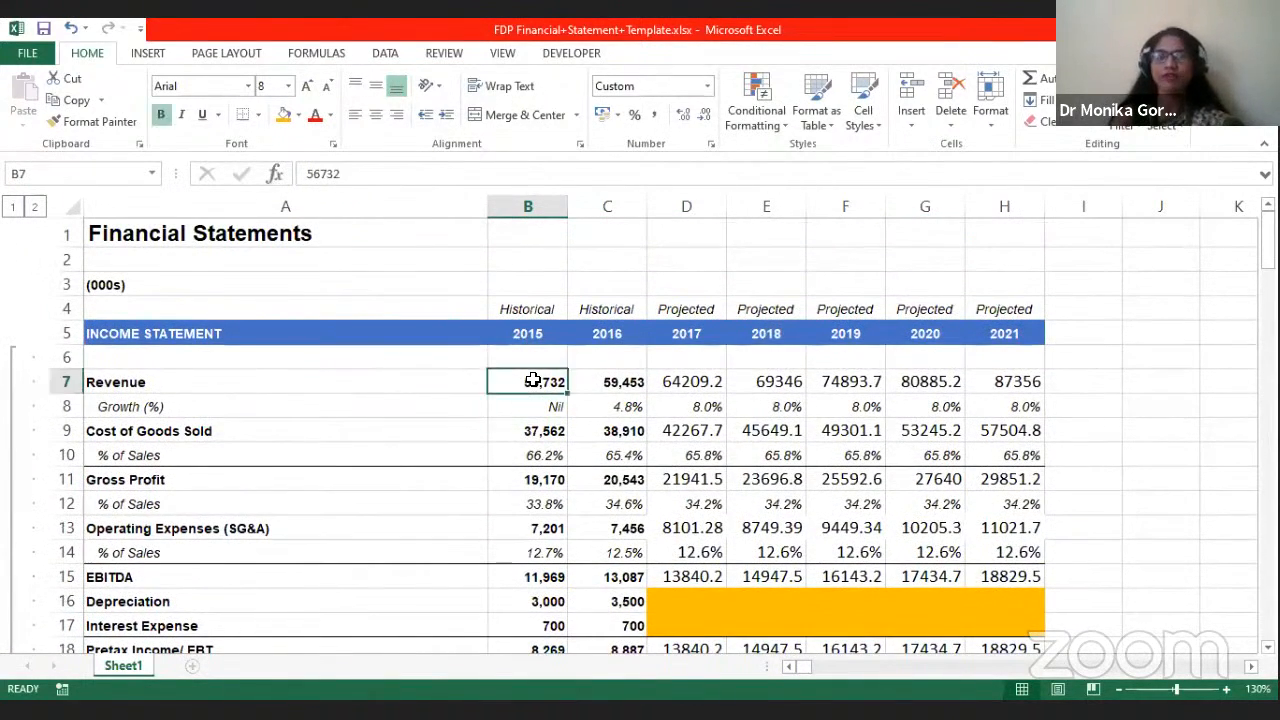
pyautogui.scroll(-10, 533, 380)
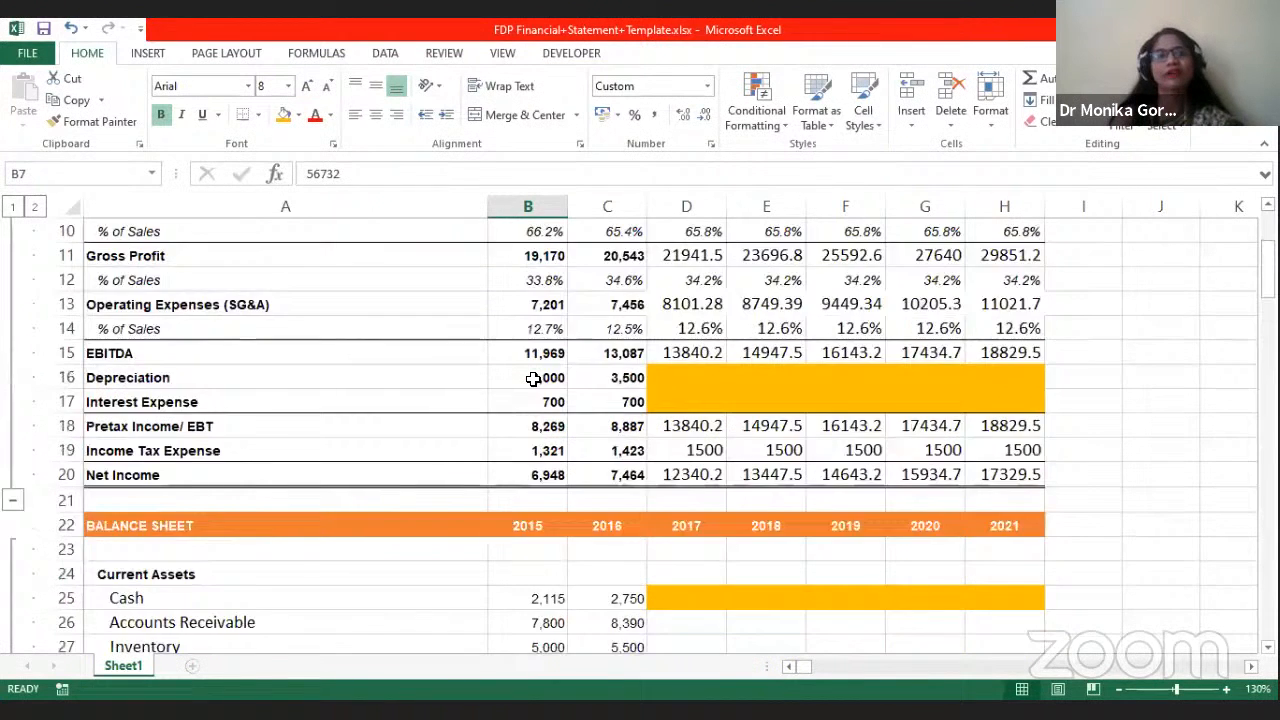
pyautogui.scroll(-7, 533, 380)
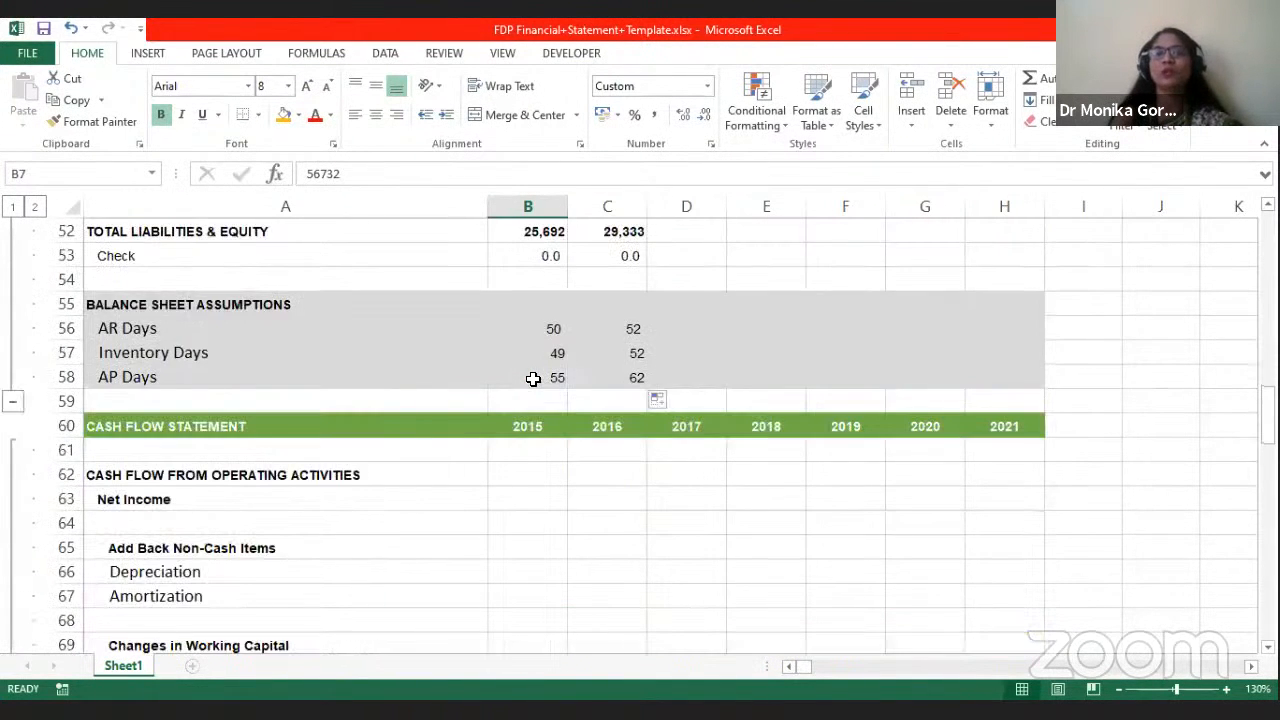
pyautogui.scroll(1, 529, 404)
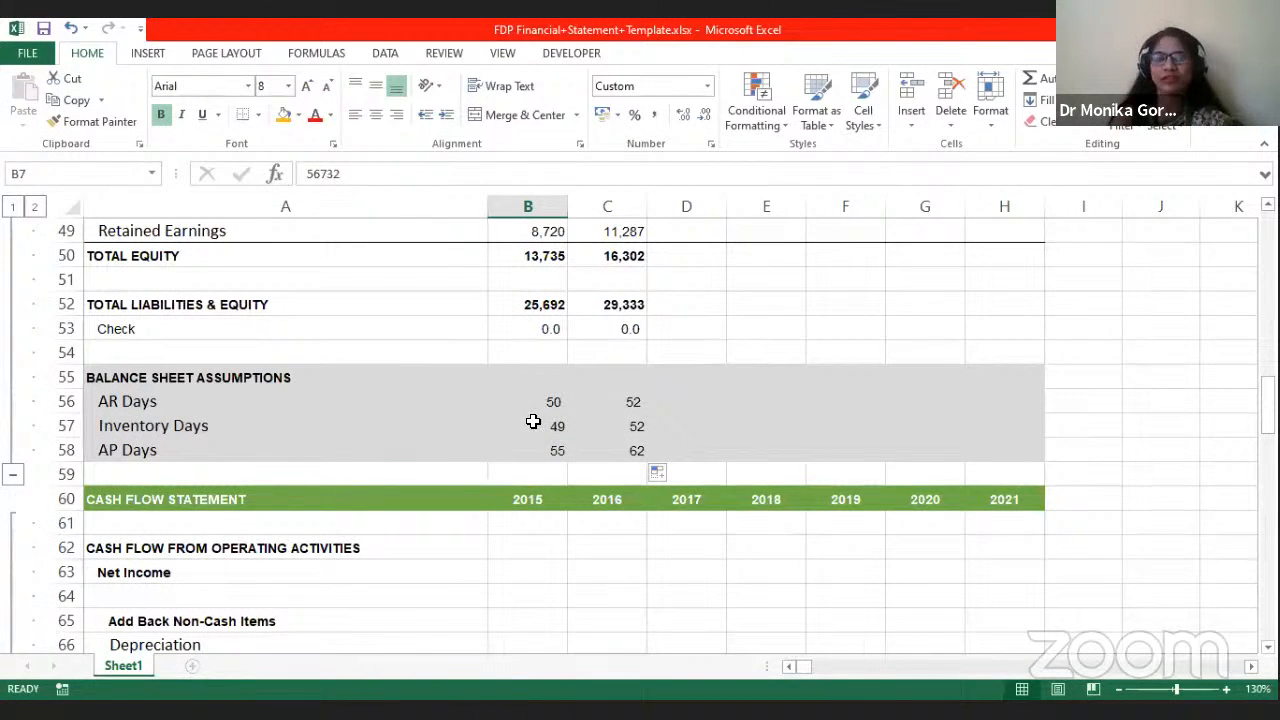
pyautogui.click(533, 422)
pyautogui.click(533, 451)
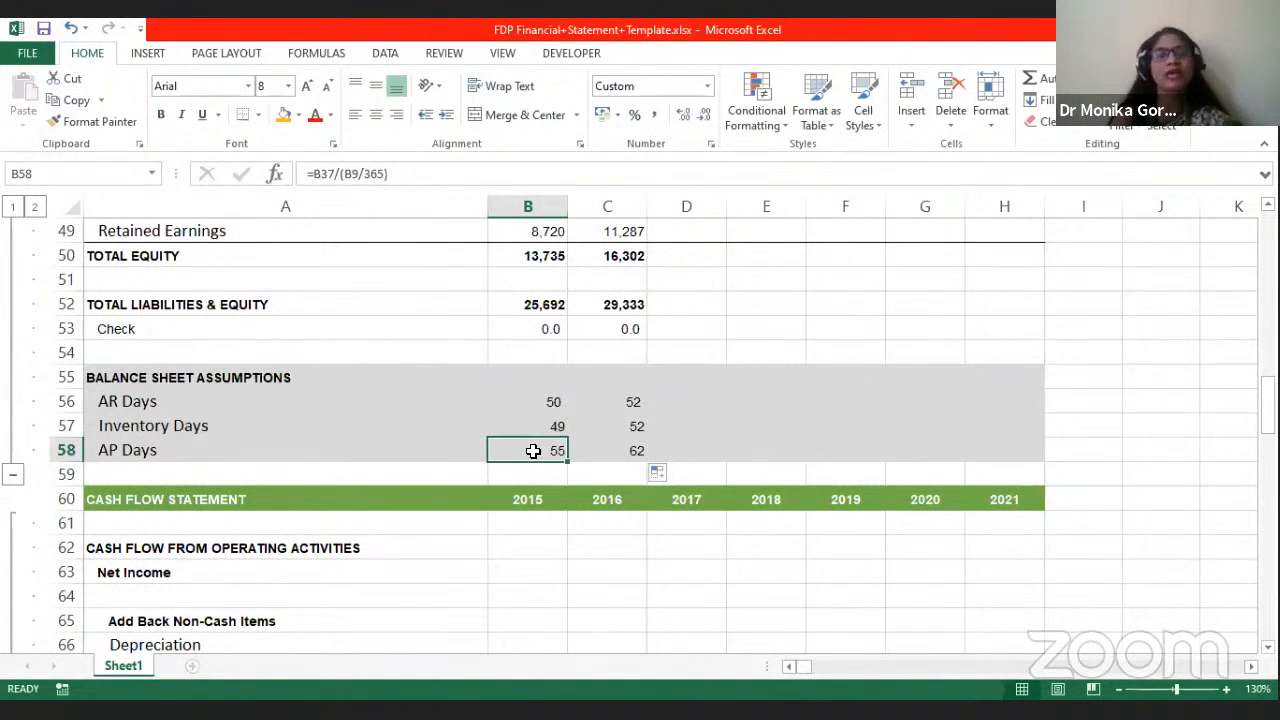
# Step: Project 2017 AR Days in D56 as the historical average, =AVERAGE($B$56:$C$56), and copy the formula across to 2021 in H56
pyautogui.click(677, 401)
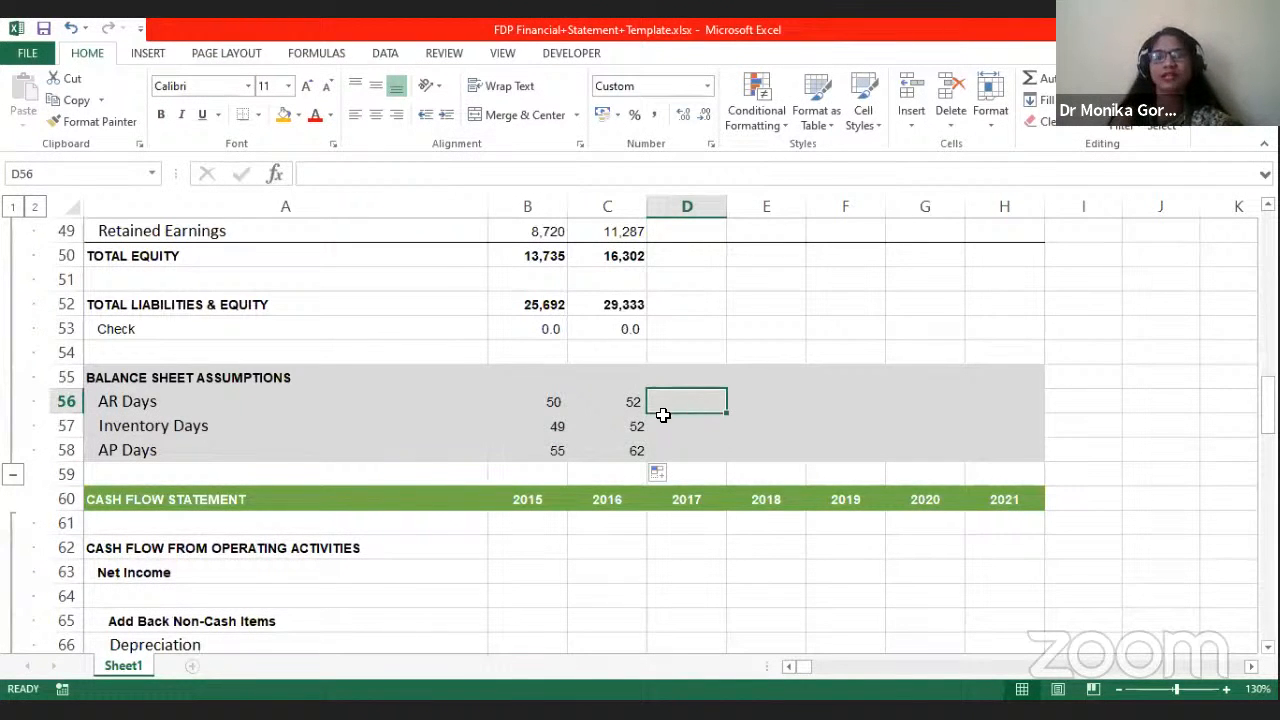
pyautogui.write('=')
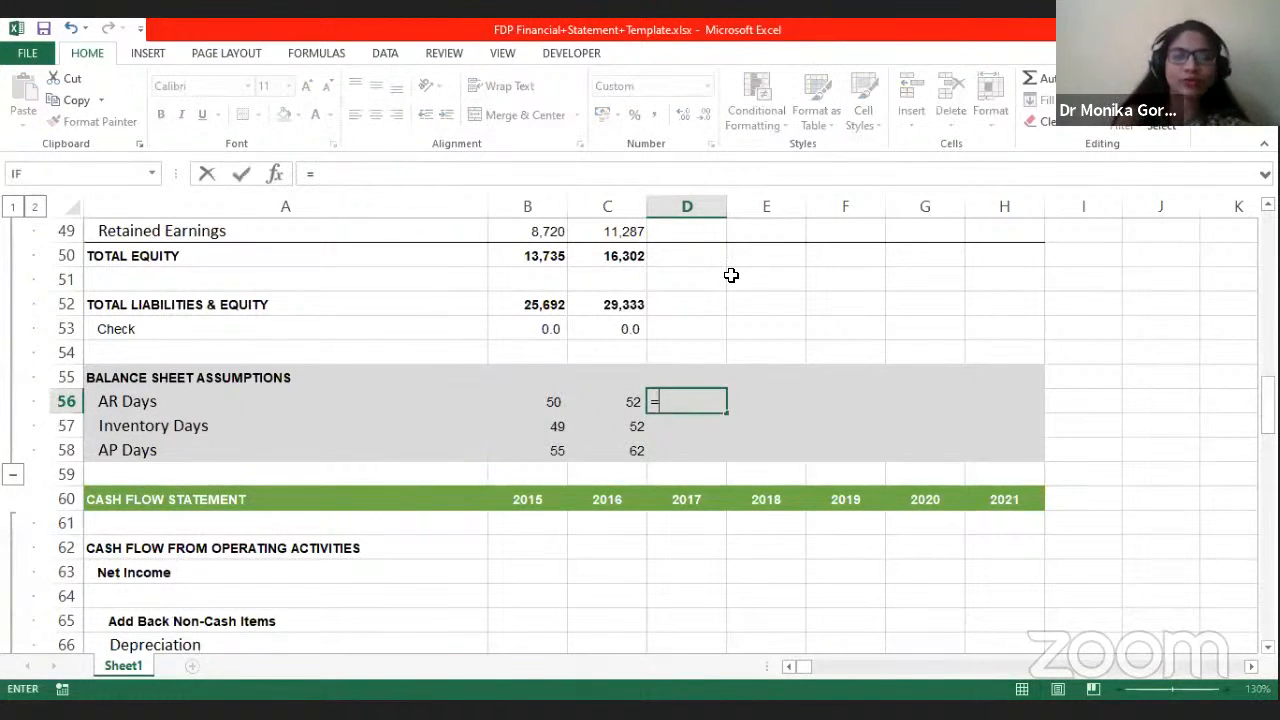
pyautogui.write('aver')
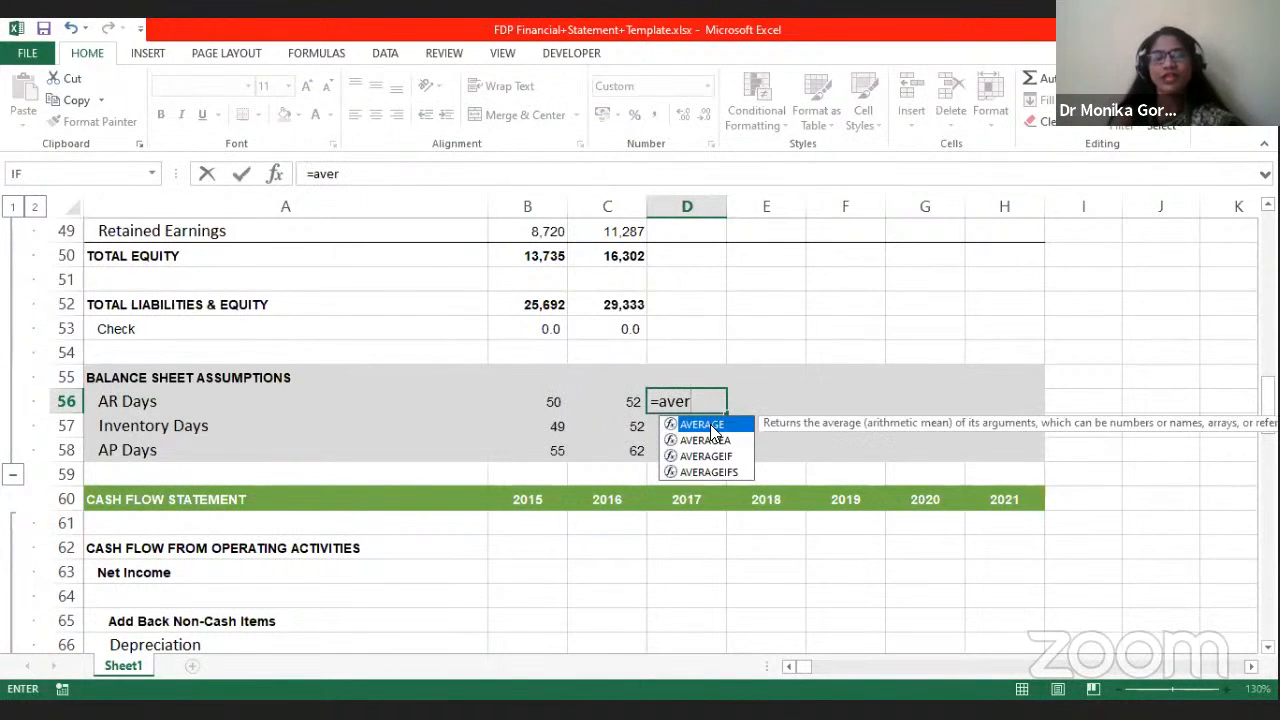
pyautogui.press('Tab')
pyautogui.click(557, 402)
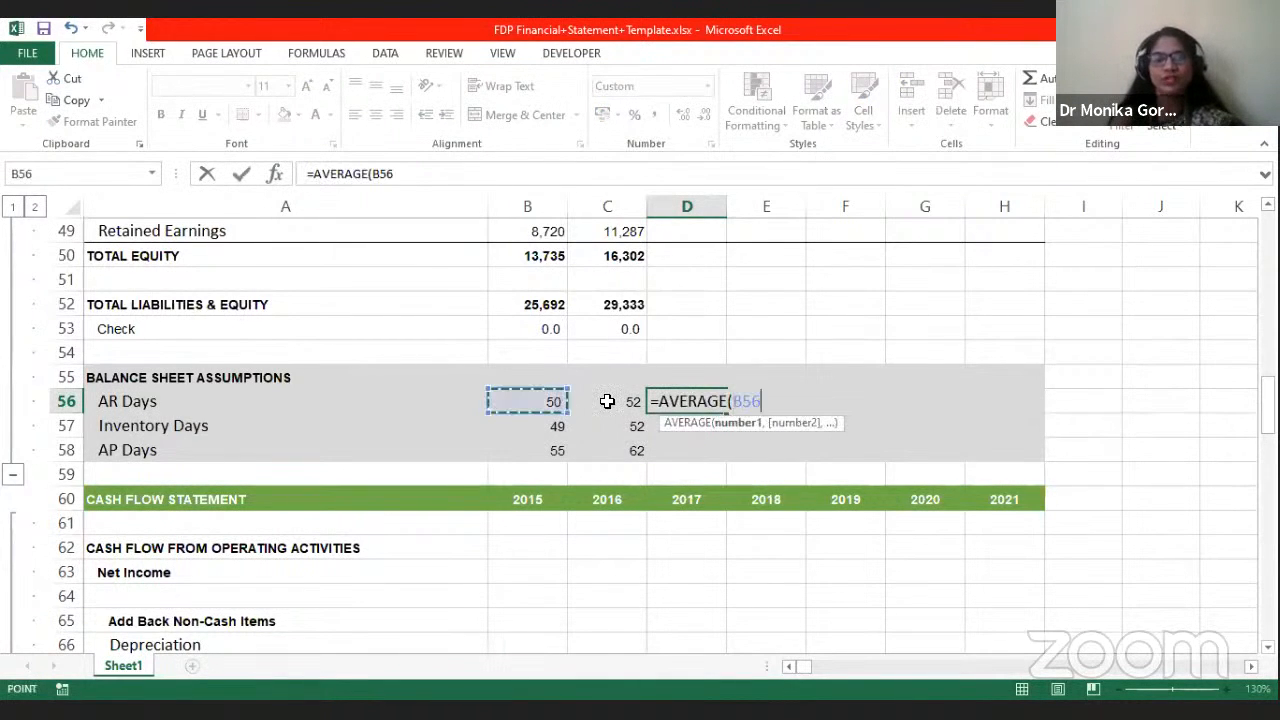
pyautogui.moveTo(607, 401); pyautogui.dragTo(609, 401)
pyautogui.press('F4')
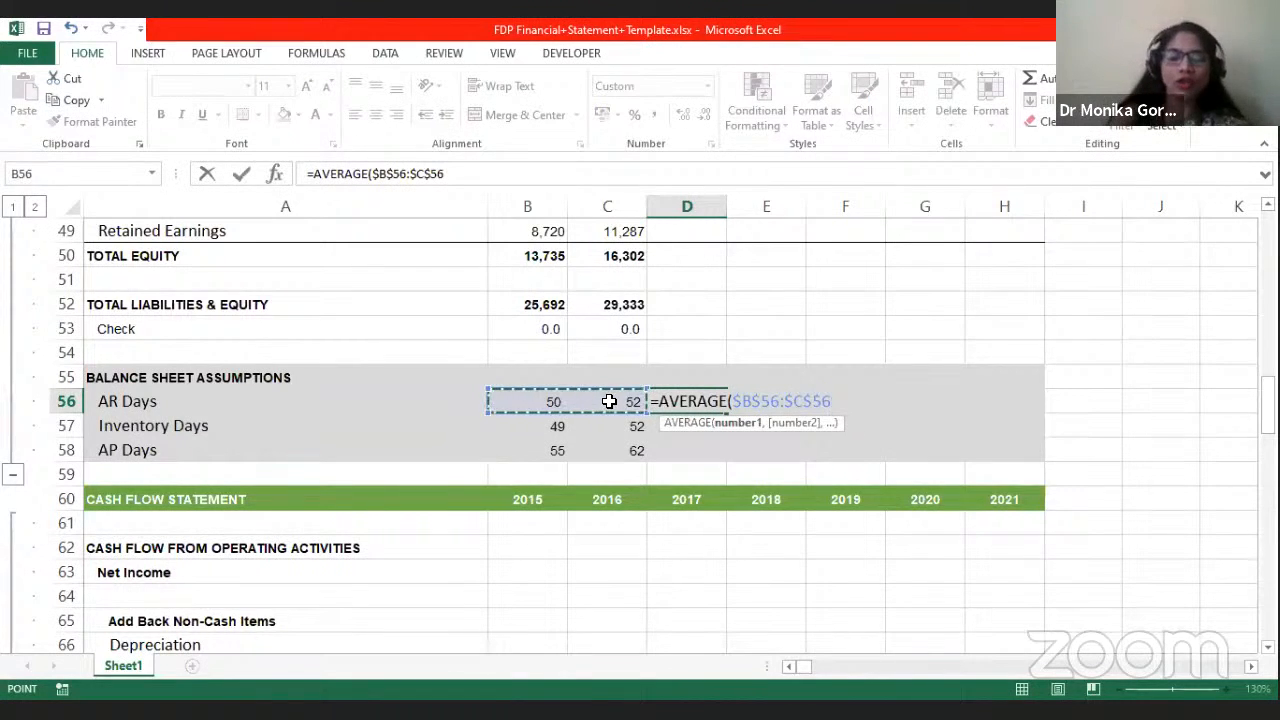
pyautogui.write(')')
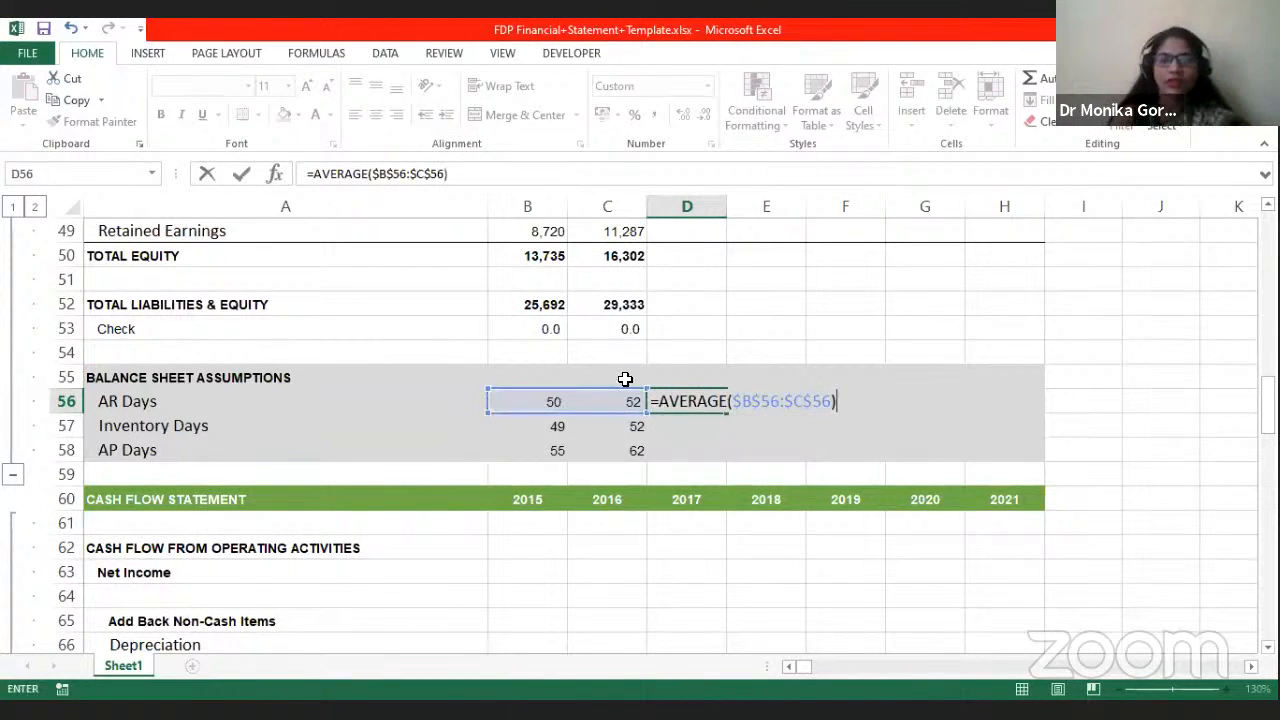
pyautogui.press('Return')
pyautogui.click(675, 403)
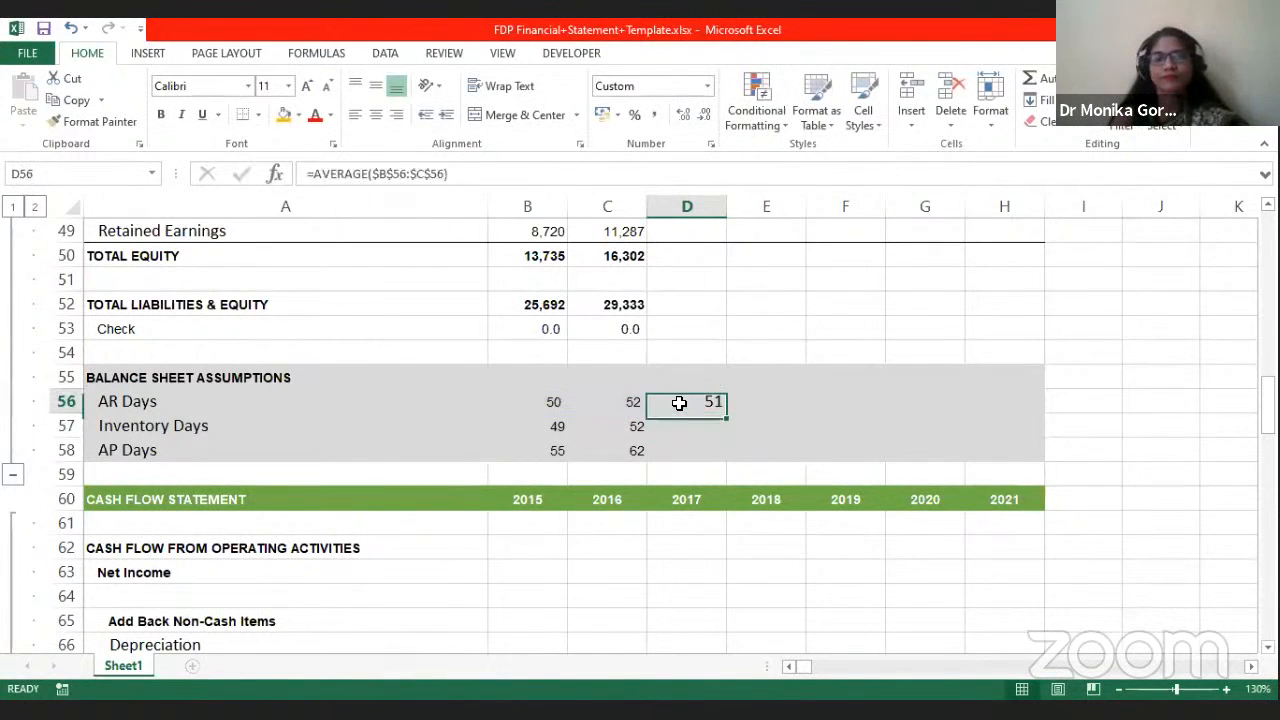
pyautogui.moveTo(726, 411); pyautogui.dragTo(1011, 426)
# Step: Project 2017 Inventory Days in D57 with =AVERAGE($B$57:$C$57) and copy the formula across to 2021 in H57
pyautogui.click(673, 427)
pyautogui.write('=')
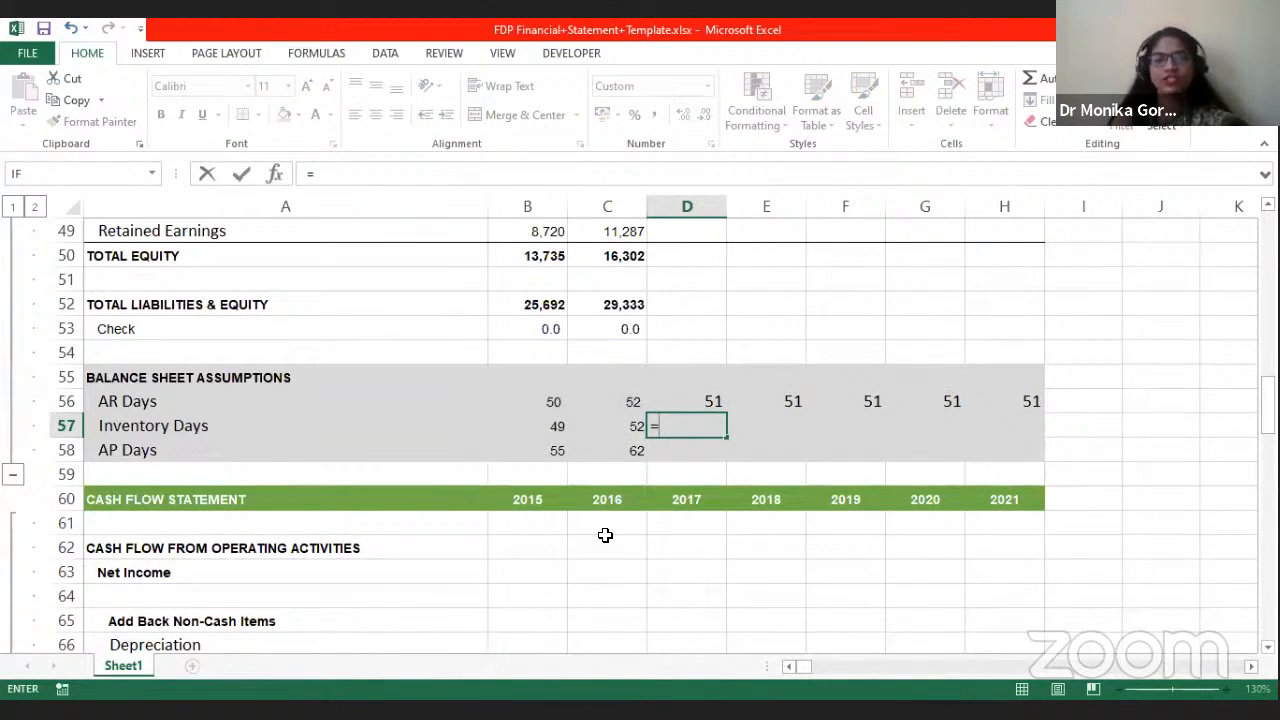
pyautogui.write('av')
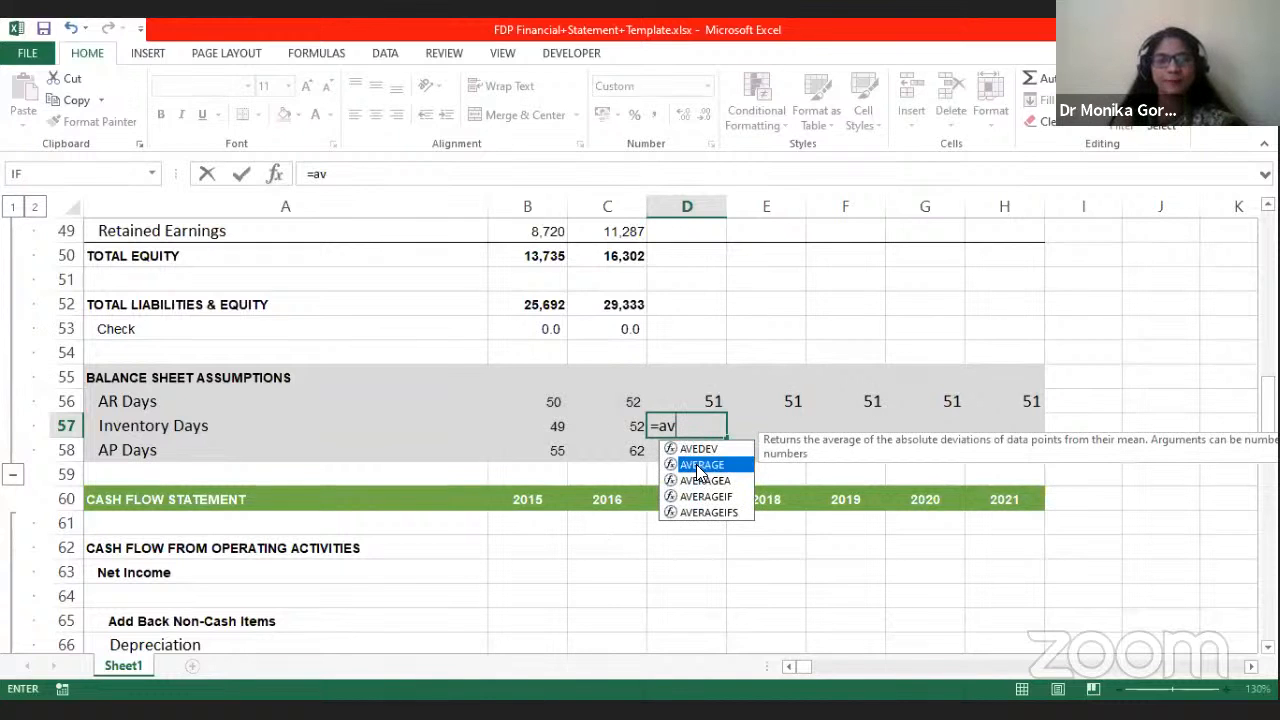
pyautogui.press('Tab')
pyautogui.press('Left')
pyautogui.press('Left')
pyautogui.hotkey('shift', 'Right')
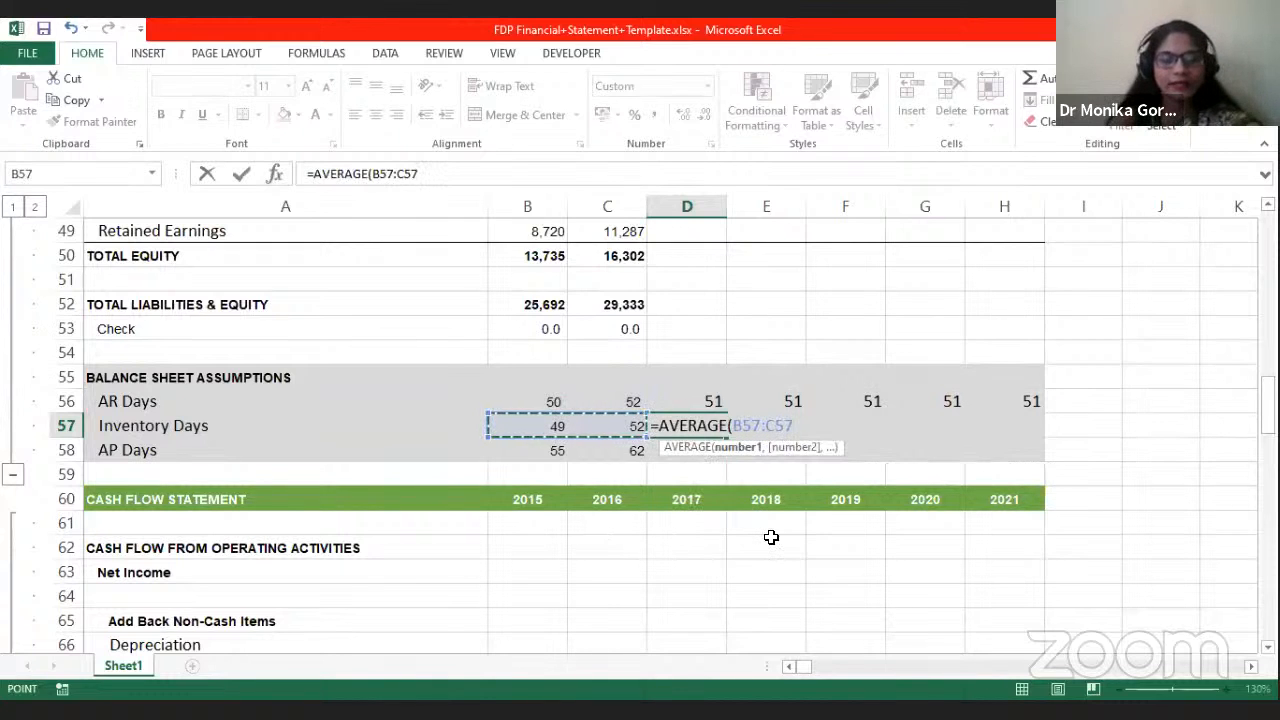
pyautogui.press('F4')
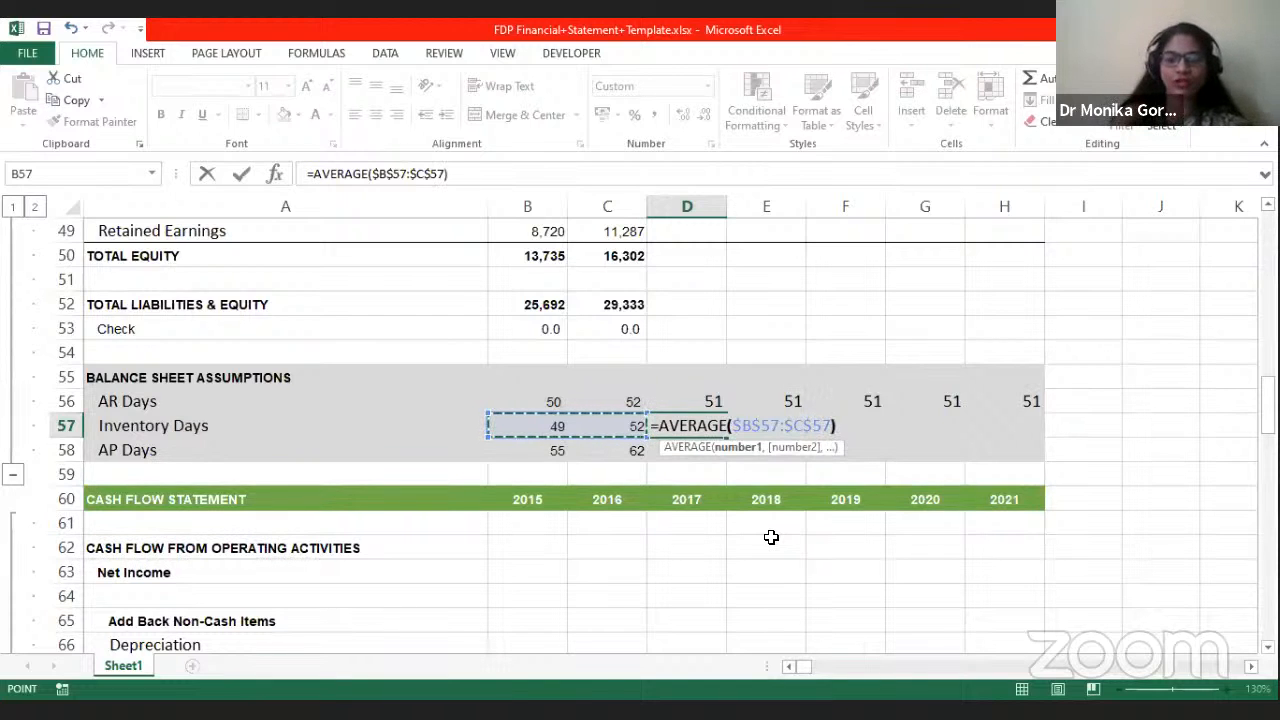
pyautogui.press('Return')
pyautogui.click(670, 426)
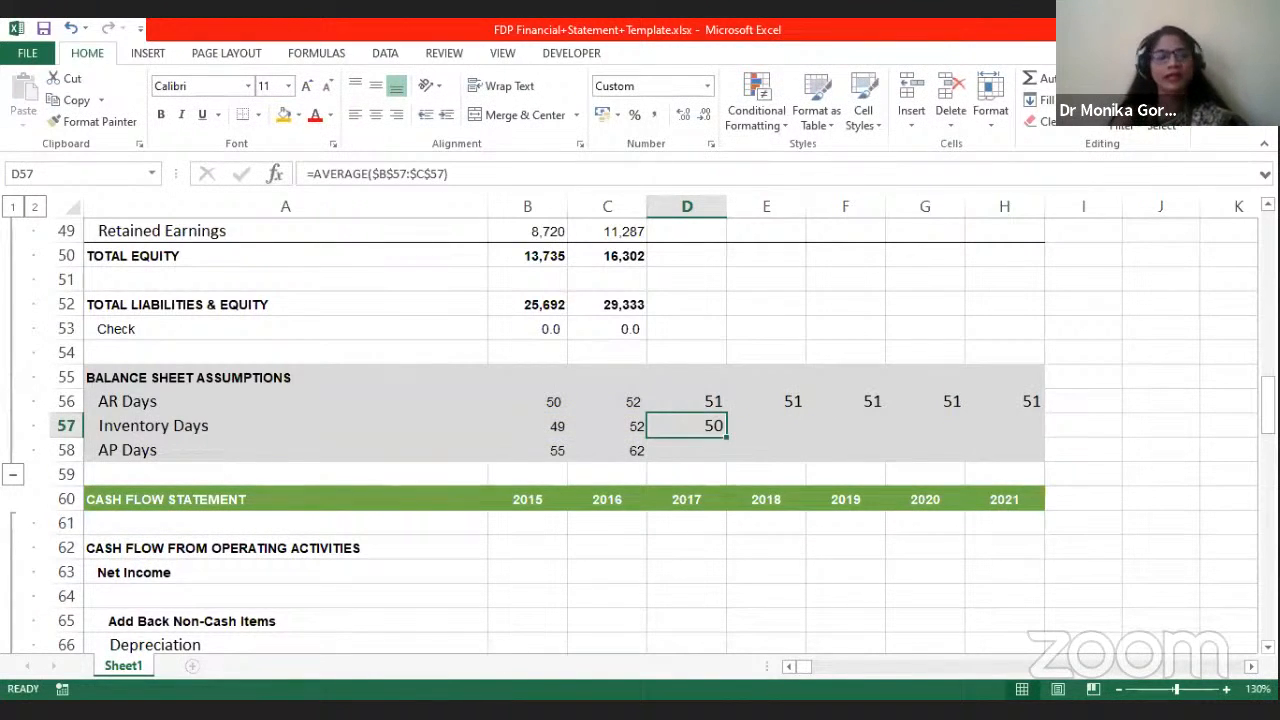
pyautogui.moveTo(727, 437); pyautogui.dragTo(1035, 430)
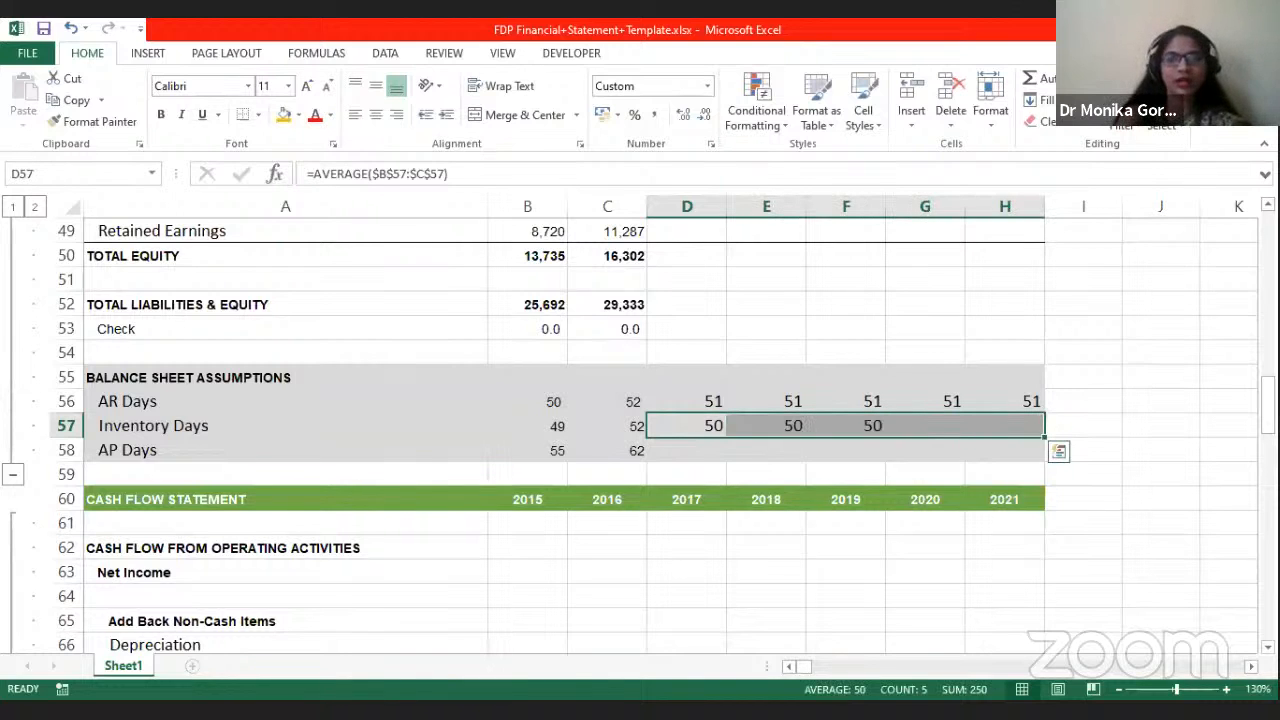
# Step: Project 2017 AP Days in D58 with =AVERAGE($B$58:$C$58) and copy the formula across to 2021 in H58
pyautogui.click(691, 450)
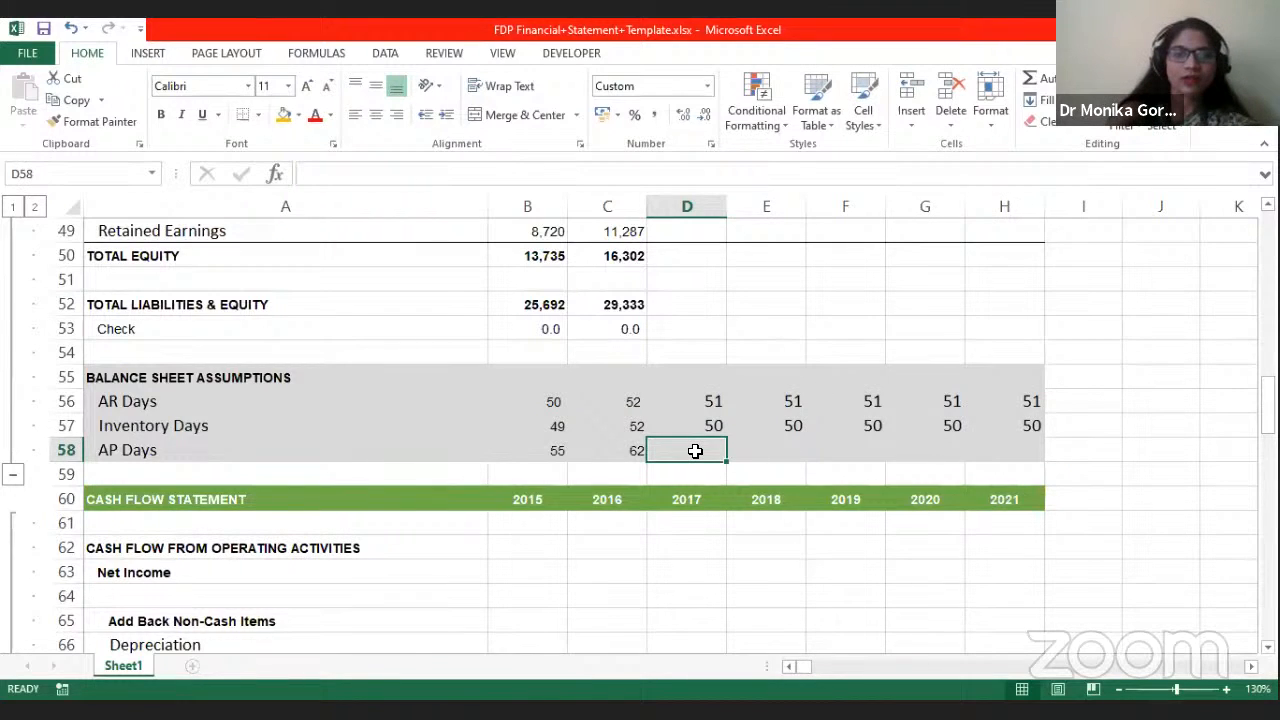
pyautogui.write('=av')
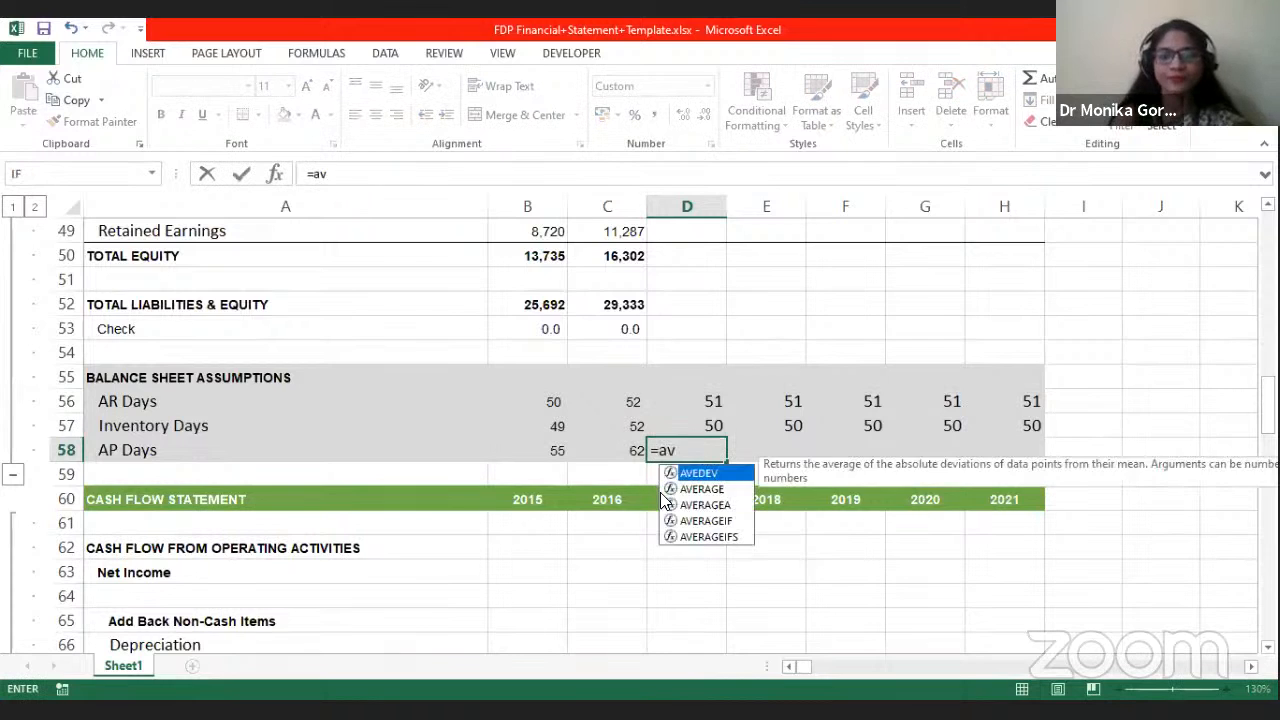
pyautogui.press('Tab')
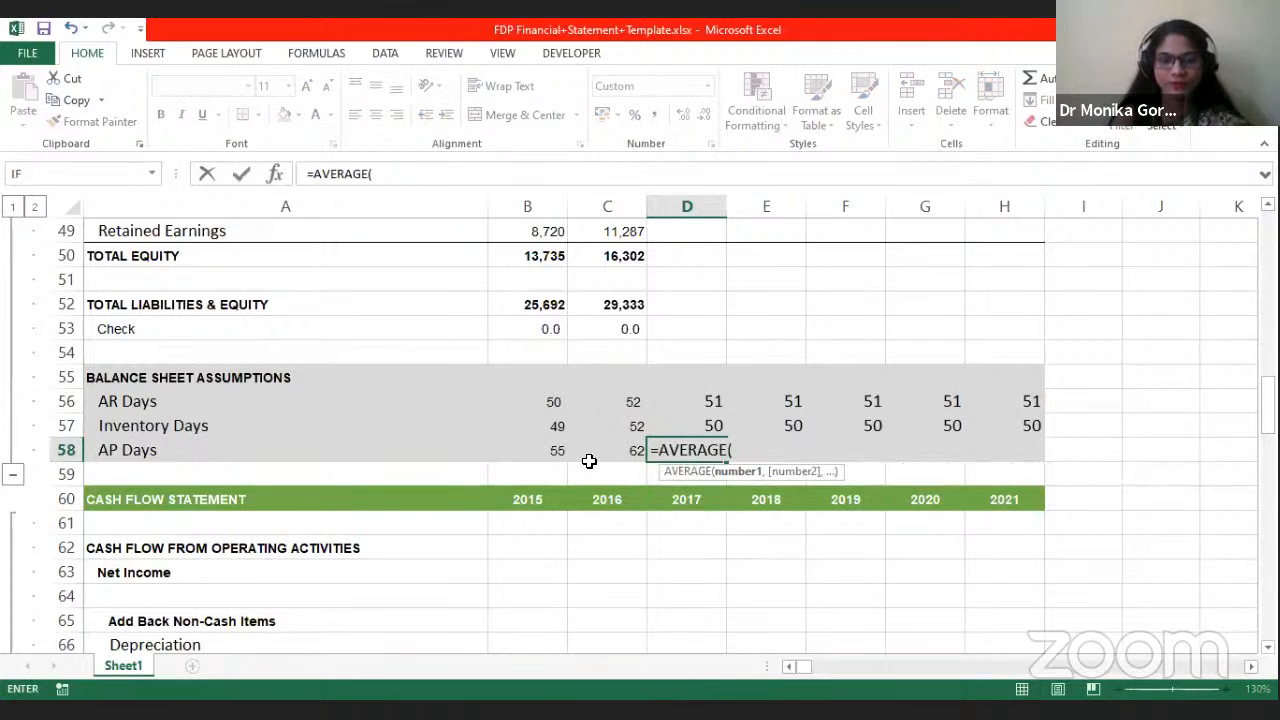
pyautogui.moveTo(562, 453); pyautogui.dragTo(620, 451)
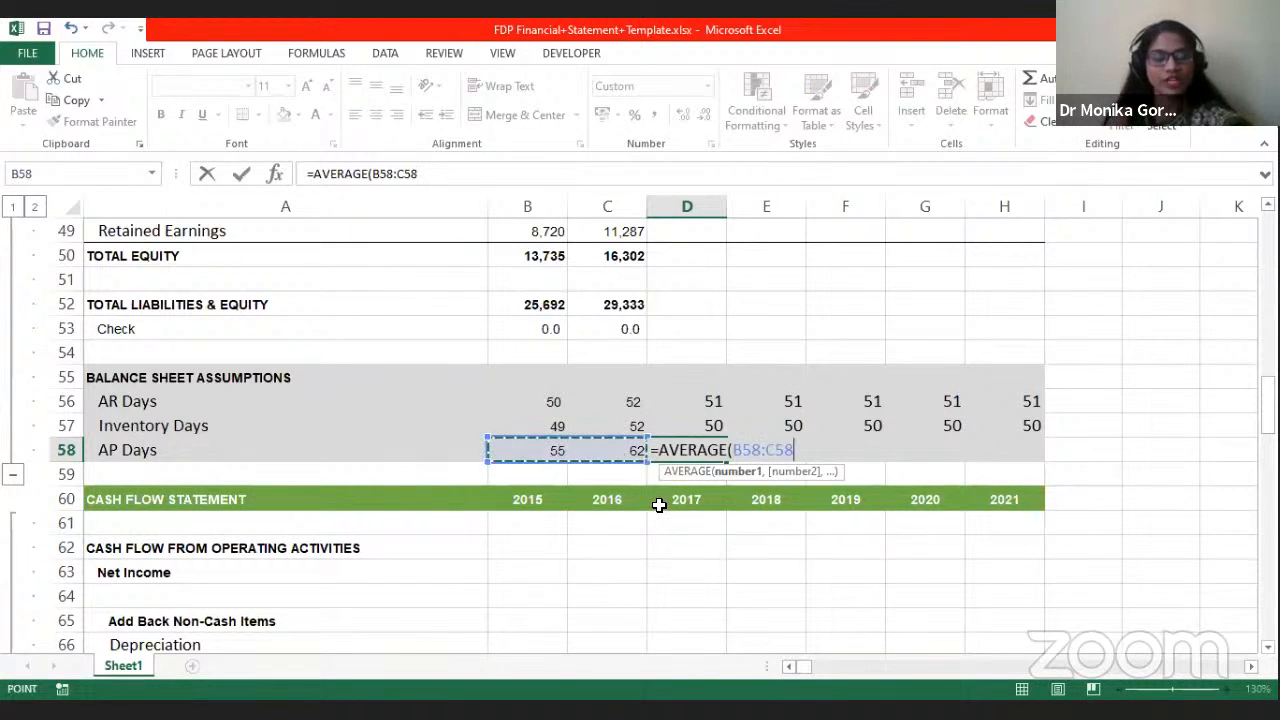
pyautogui.press('F4')
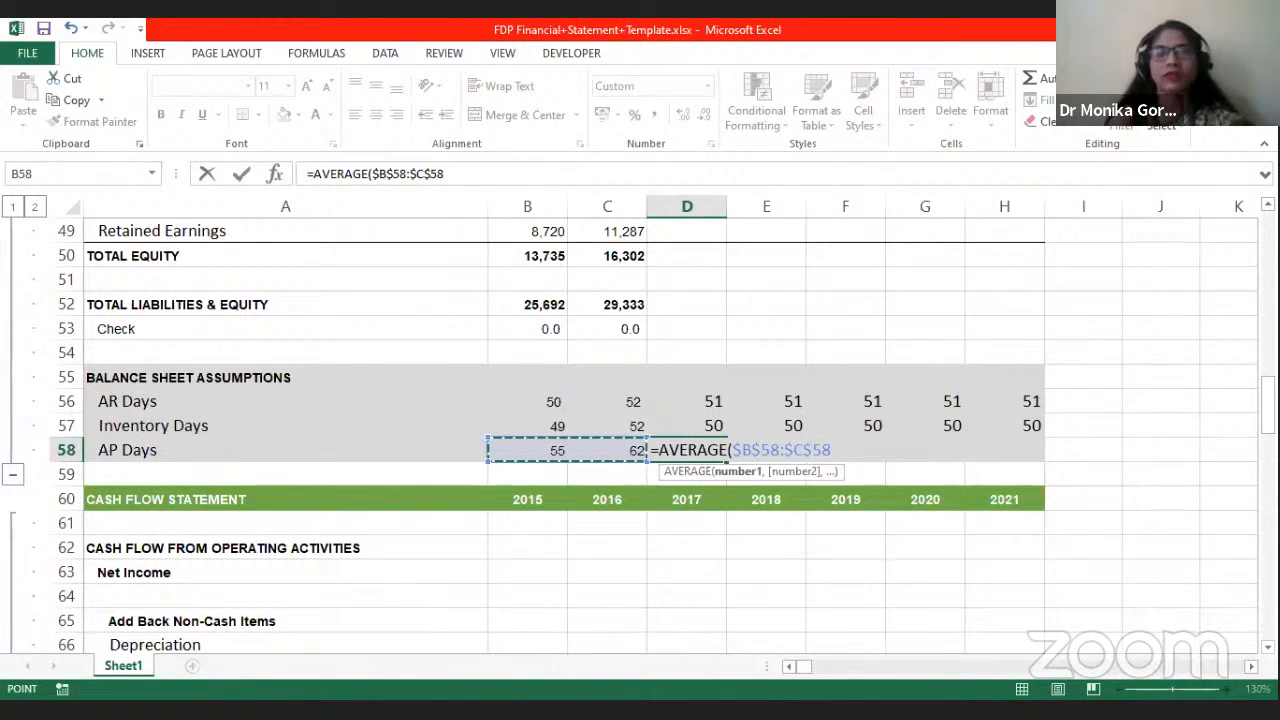
pyautogui.hotkey('ctrl', 'Return')
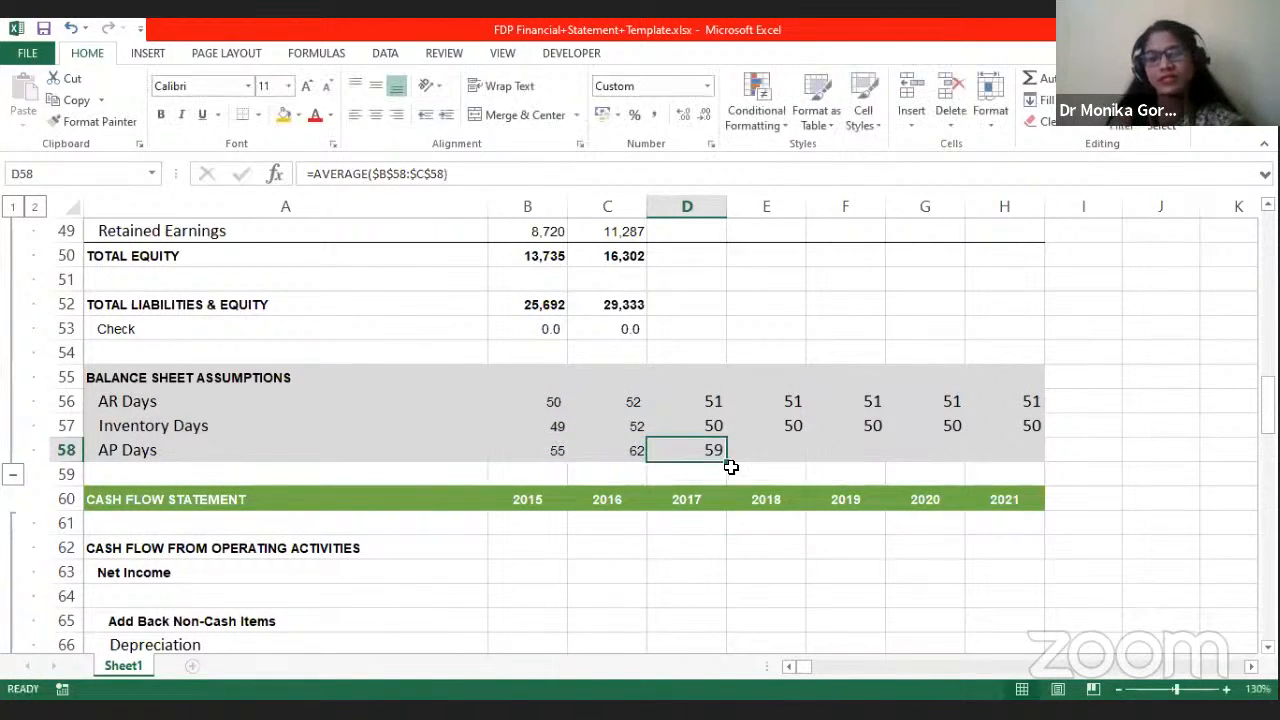
pyautogui.moveTo(727, 462); pyautogui.dragTo(1038, 452)
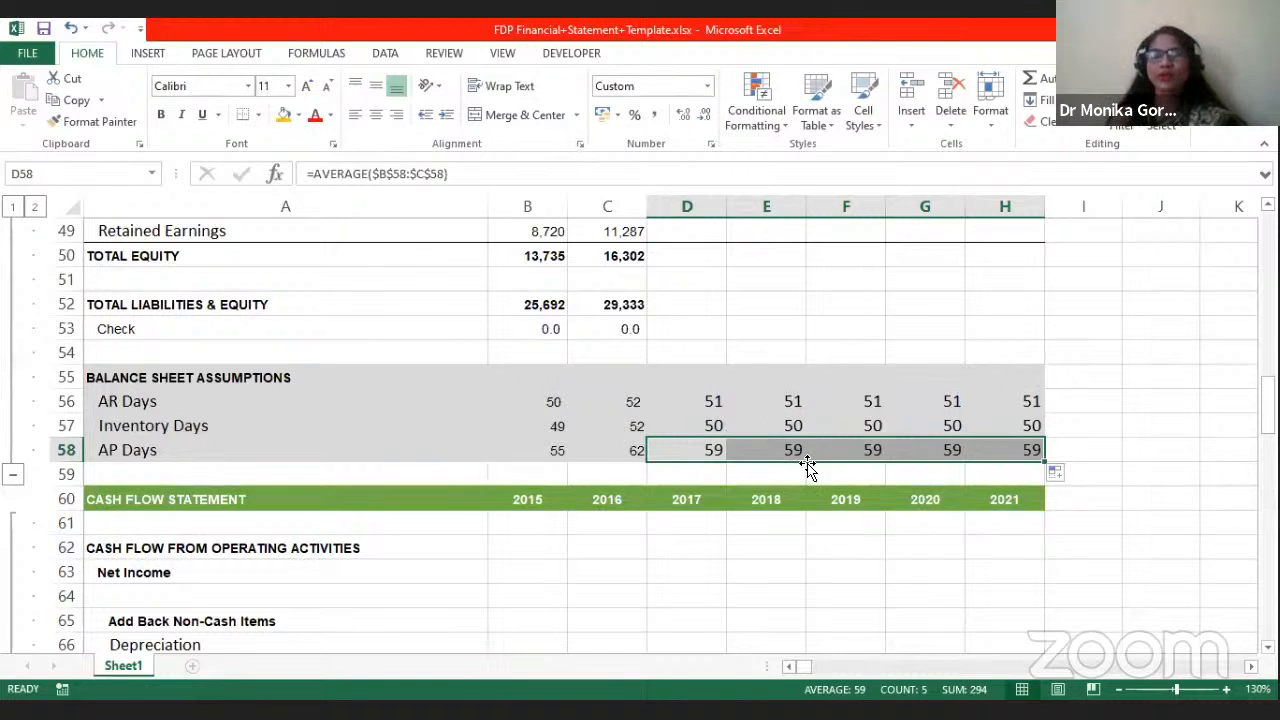
# Step: Compare the projected days assumptions with the empty 2017 accounts receivable, inventory and prepaid expenses cells on the balance sheet
pyautogui.scroll(3, 808, 466)
pyautogui.scroll(3, 787, 287)
pyautogui.scroll(2, 751, 506)
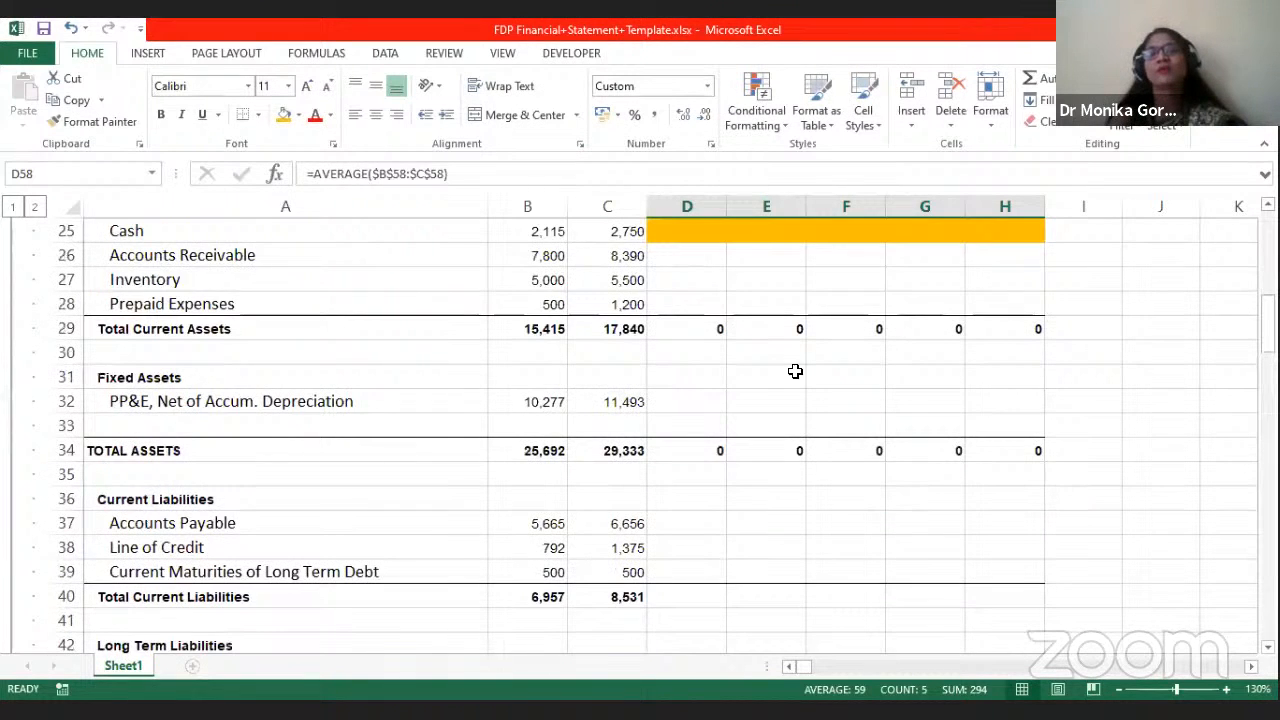
pyautogui.scroll(1, 773, 387)
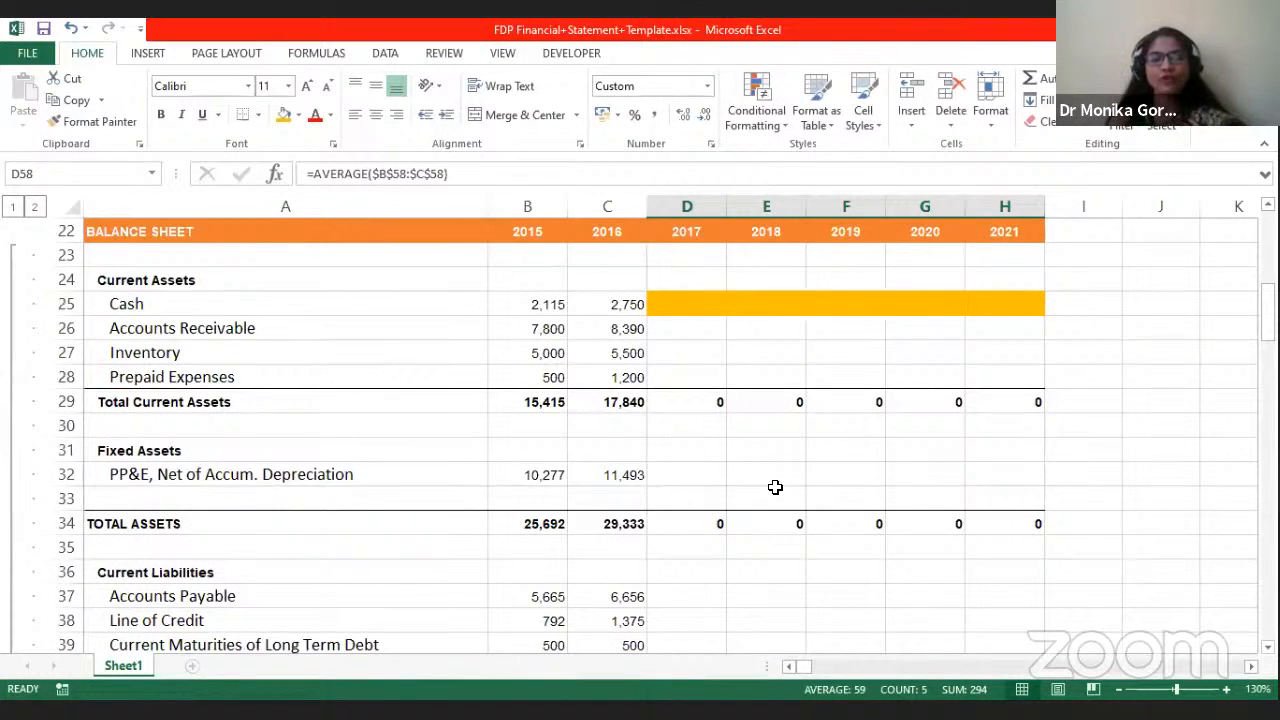
pyautogui.scroll(-2, 774, 489)
pyautogui.scroll(-6, 775, 491)
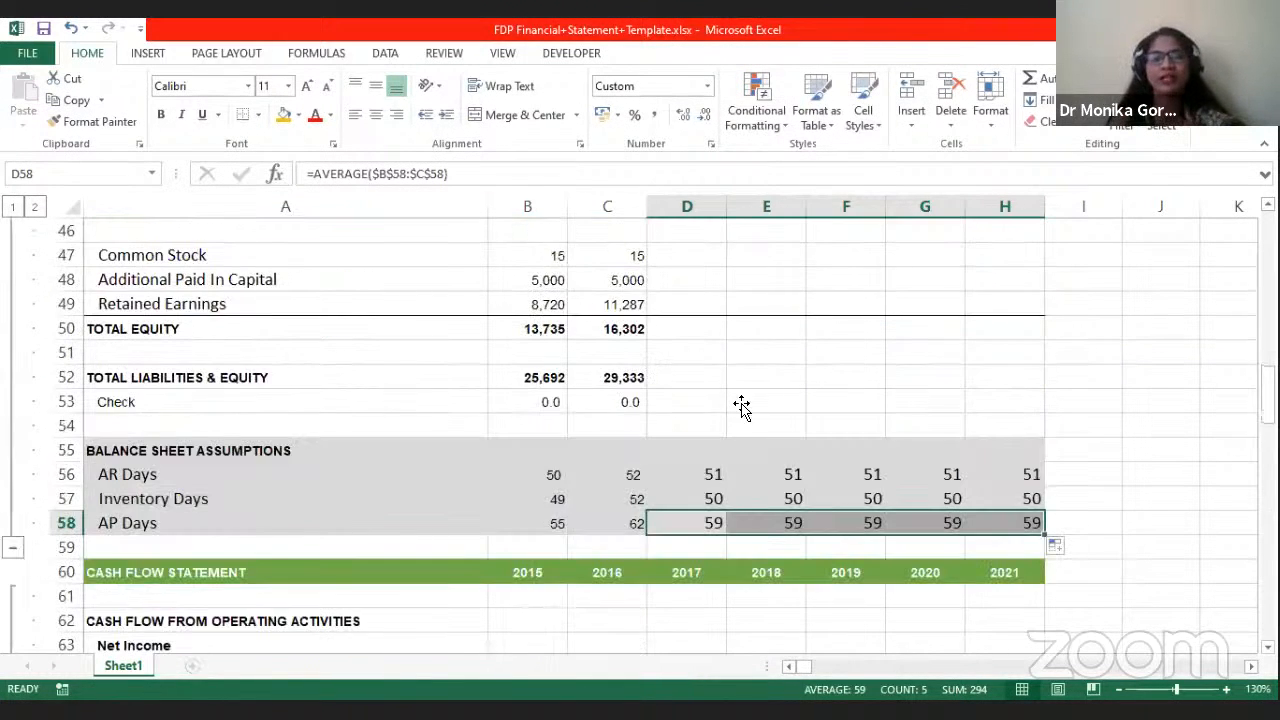
pyautogui.scroll(2, 726, 467)
pyautogui.scroll(6, 726, 469)
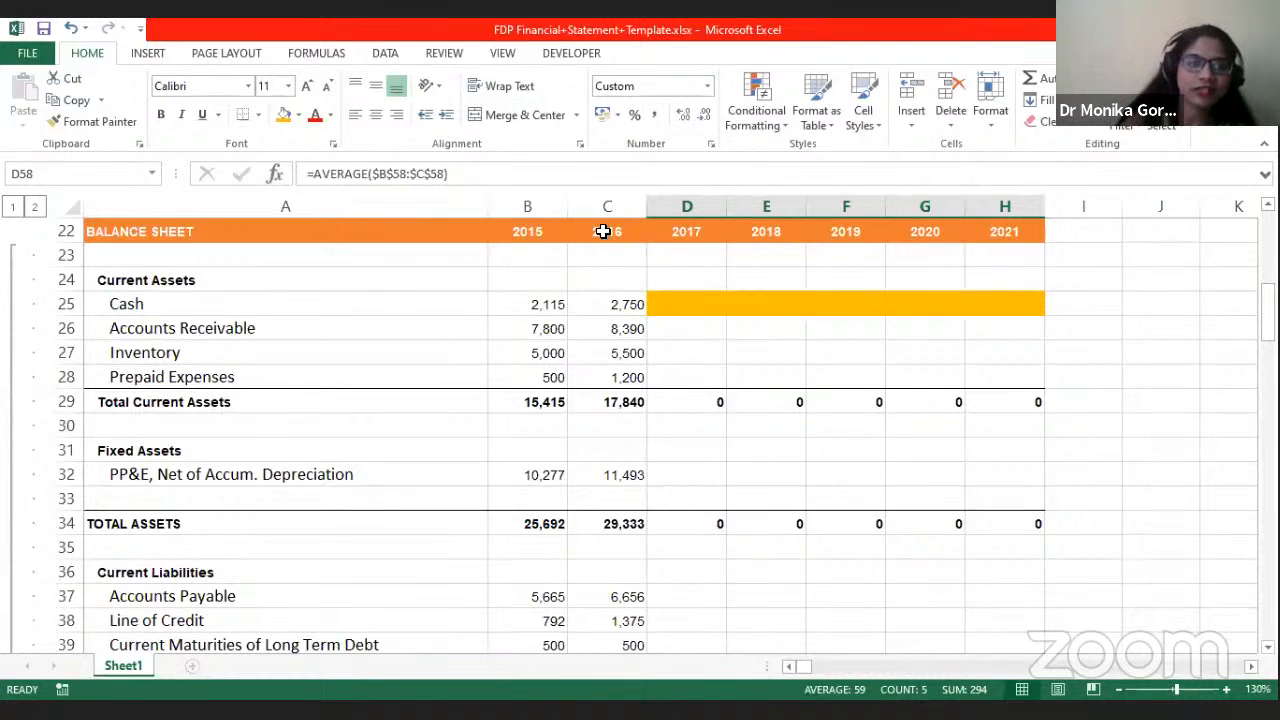
pyautogui.click(671, 330)
pyautogui.click(673, 350)
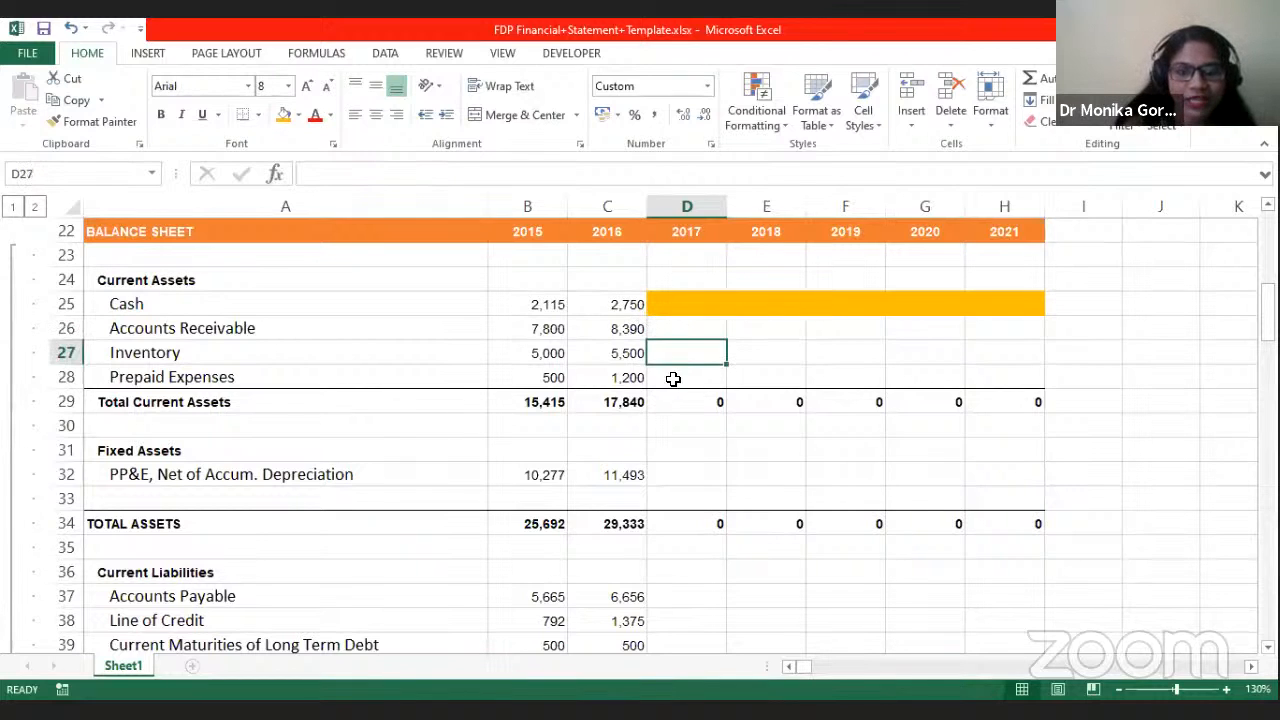
pyautogui.click(673, 378)
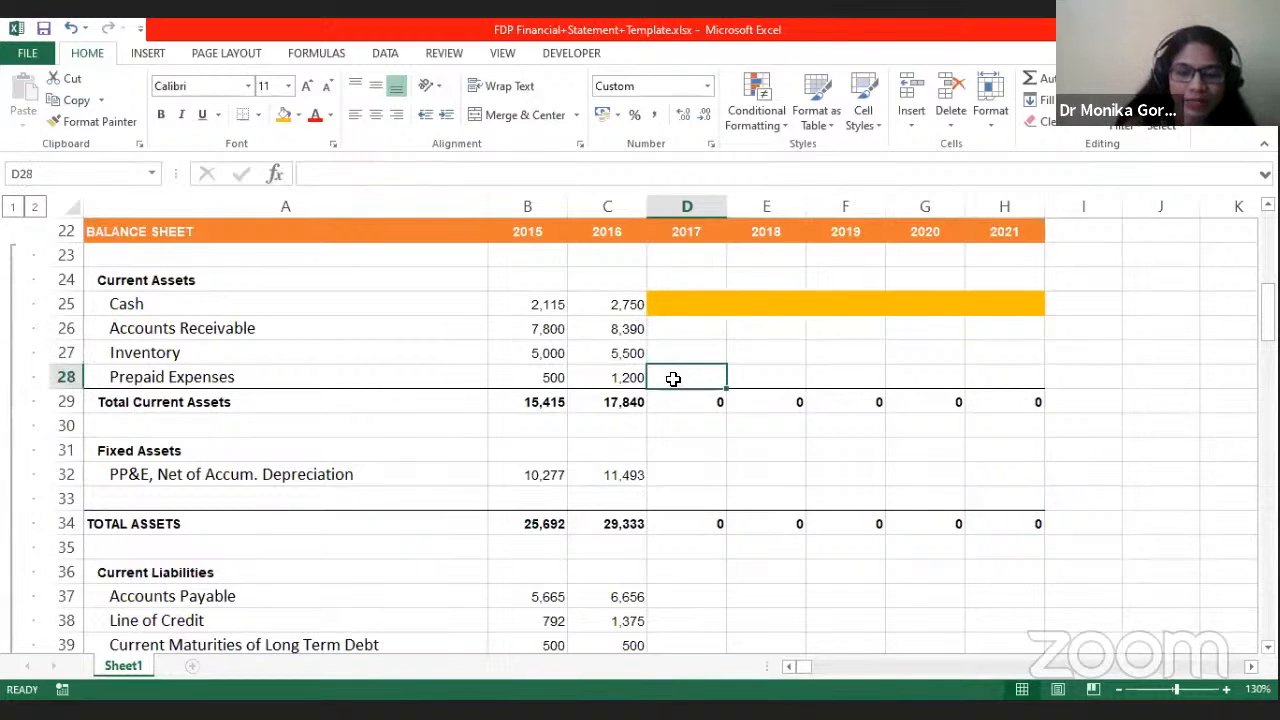
pyautogui.click(703, 330)
pyautogui.scroll(-9, 703, 333)
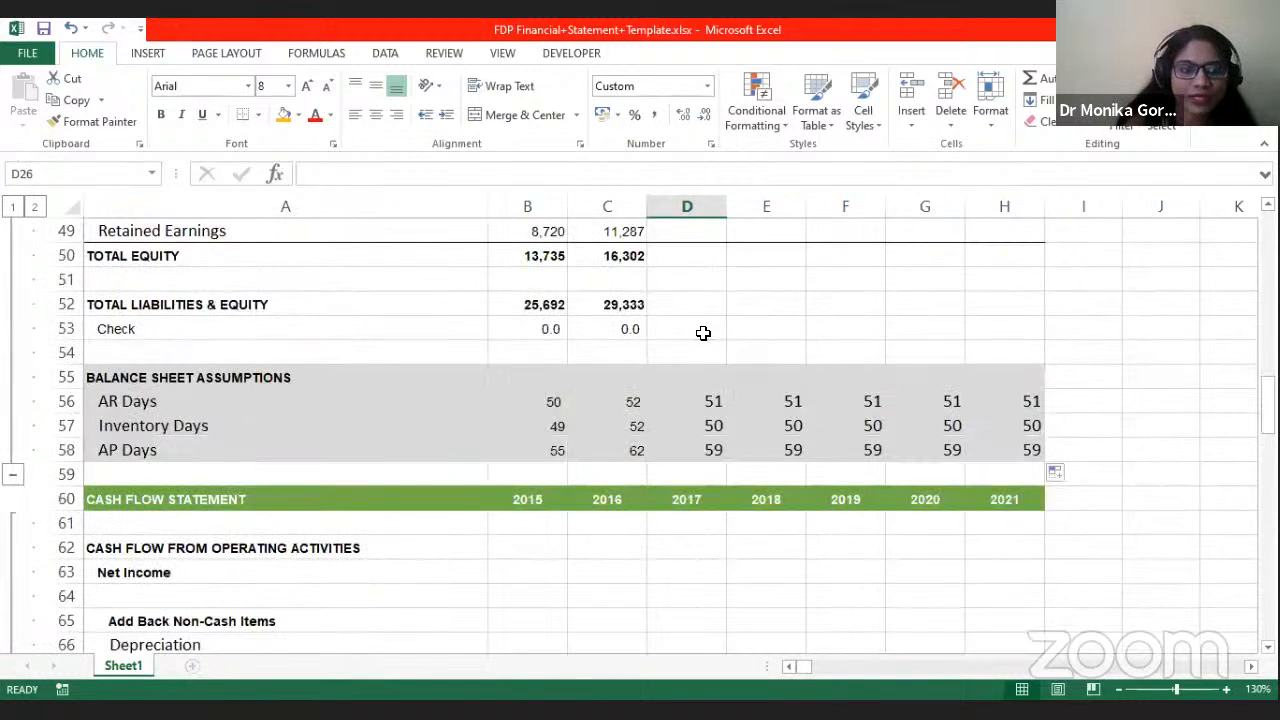
pyautogui.click(716, 403)
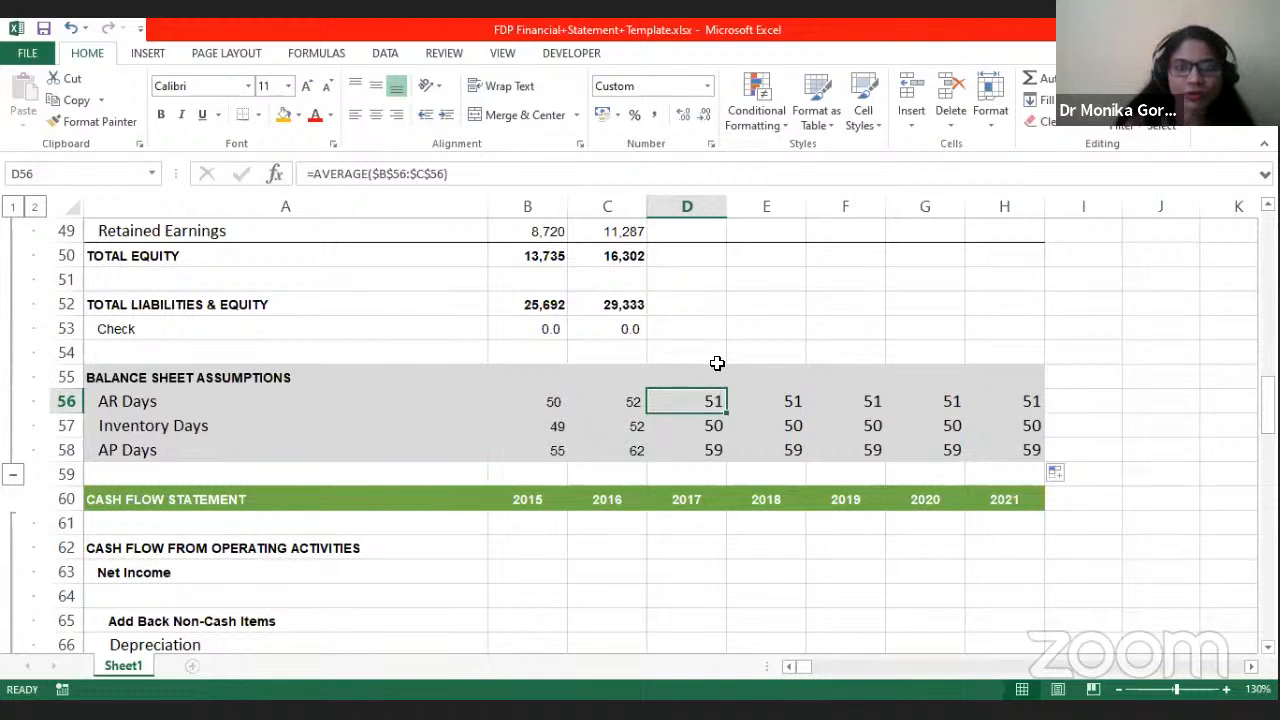
pyautogui.scroll(5, 717, 362)
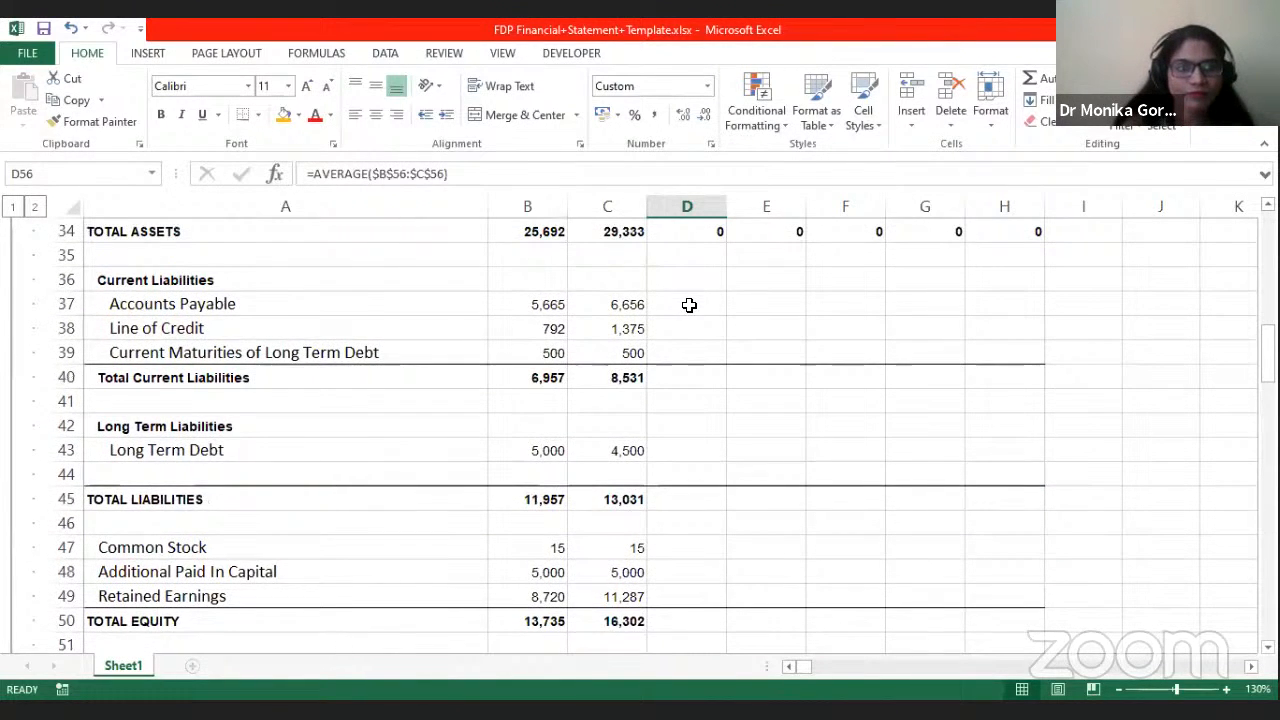
pyautogui.scroll(4, 700, 337)
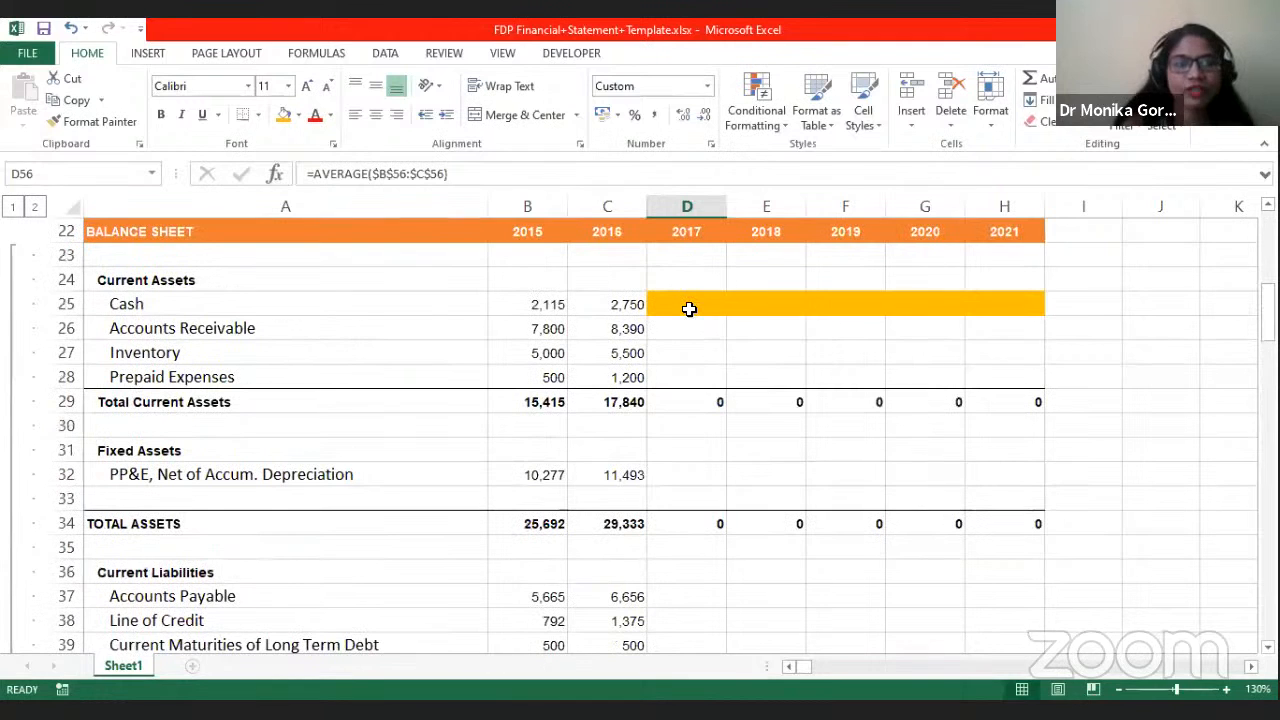
pyautogui.click(690, 326)
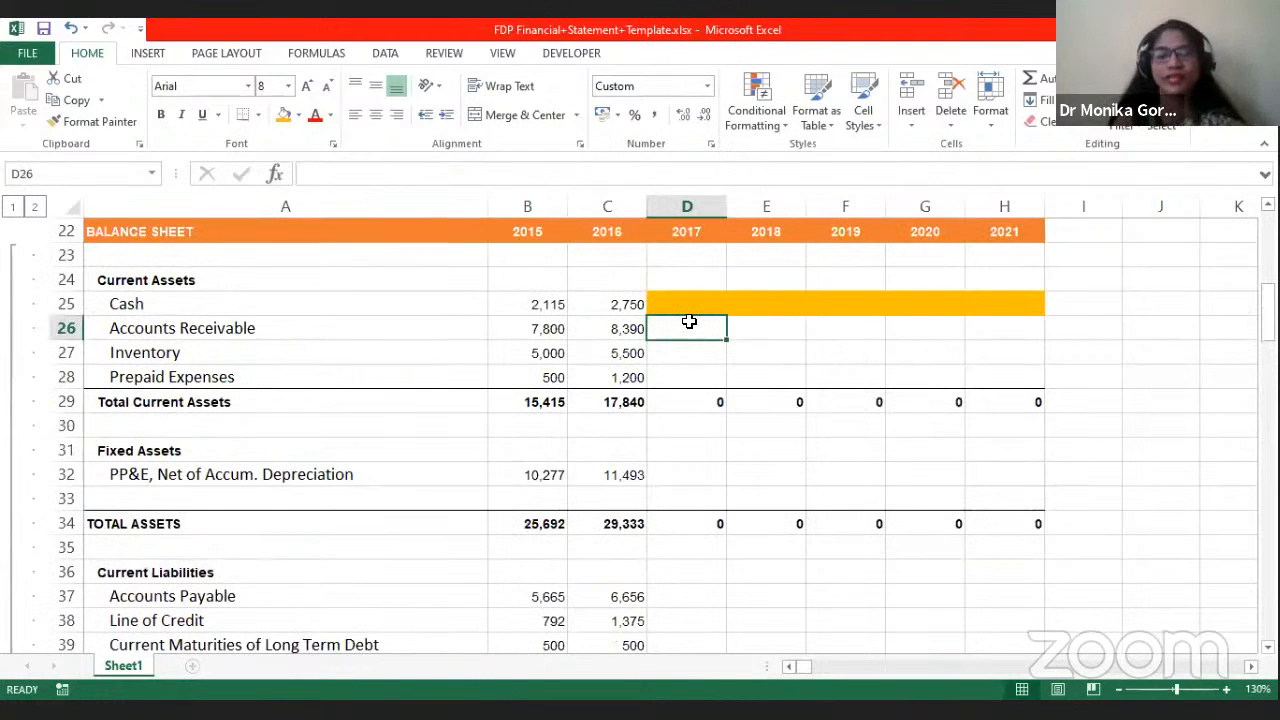
pyautogui.write('=')
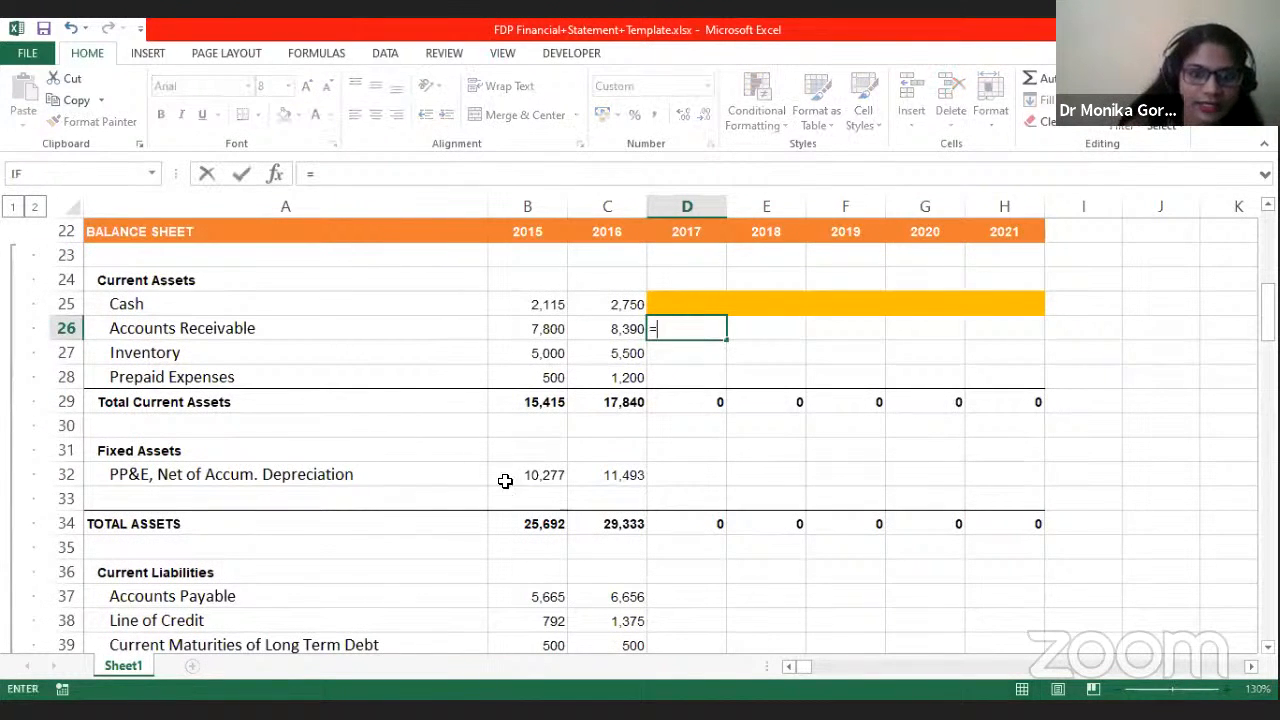
pyautogui.scroll(-7, 547, 511)
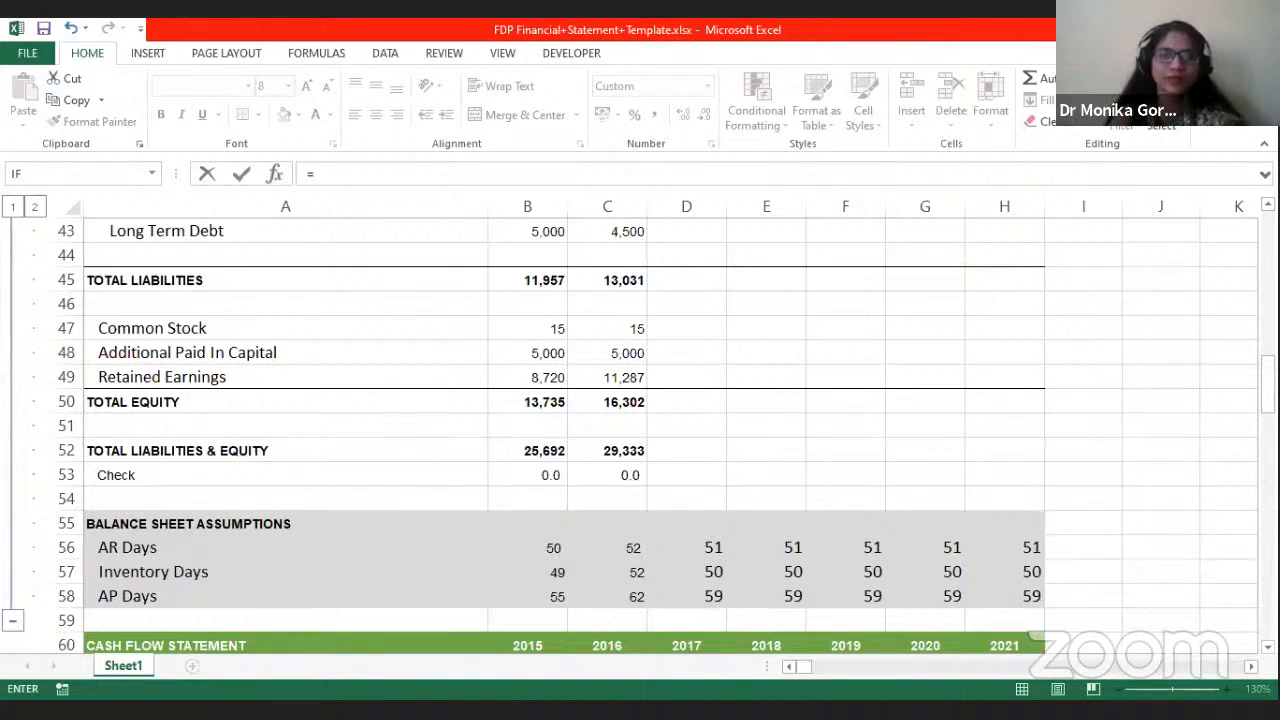
pyautogui.scroll(8, 689, 363)
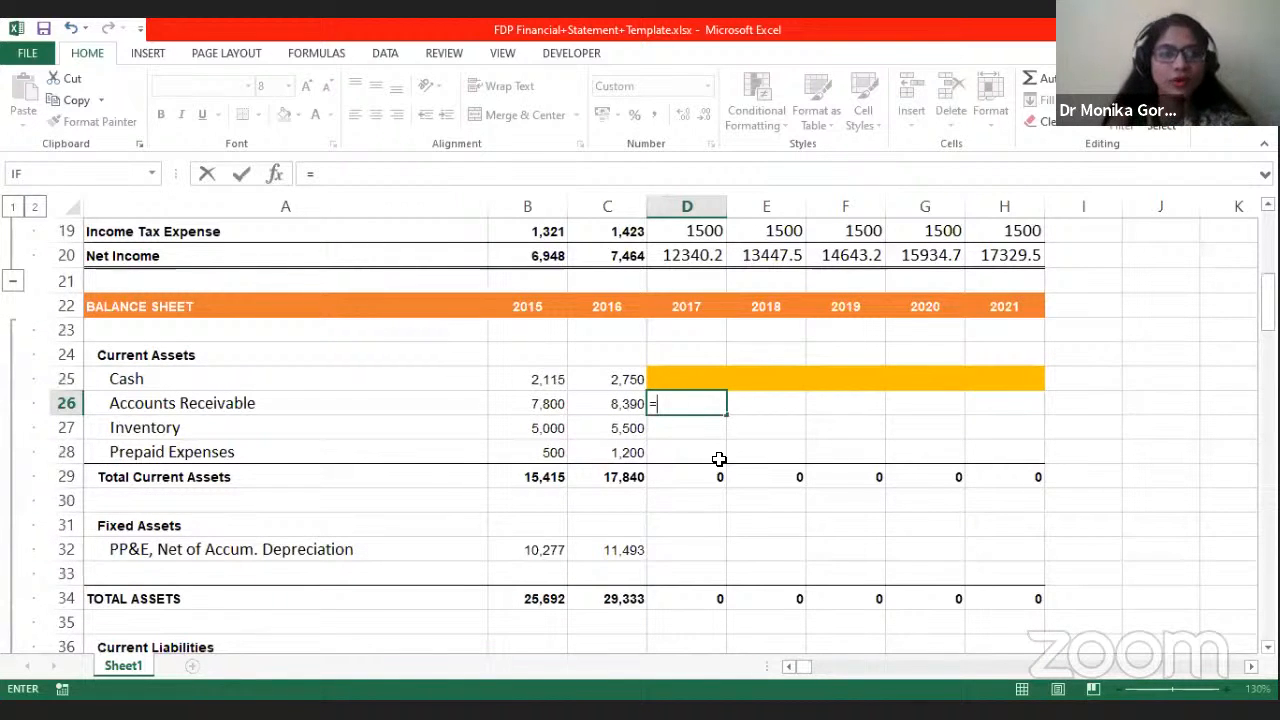
pyautogui.scroll(-9, 719, 455)
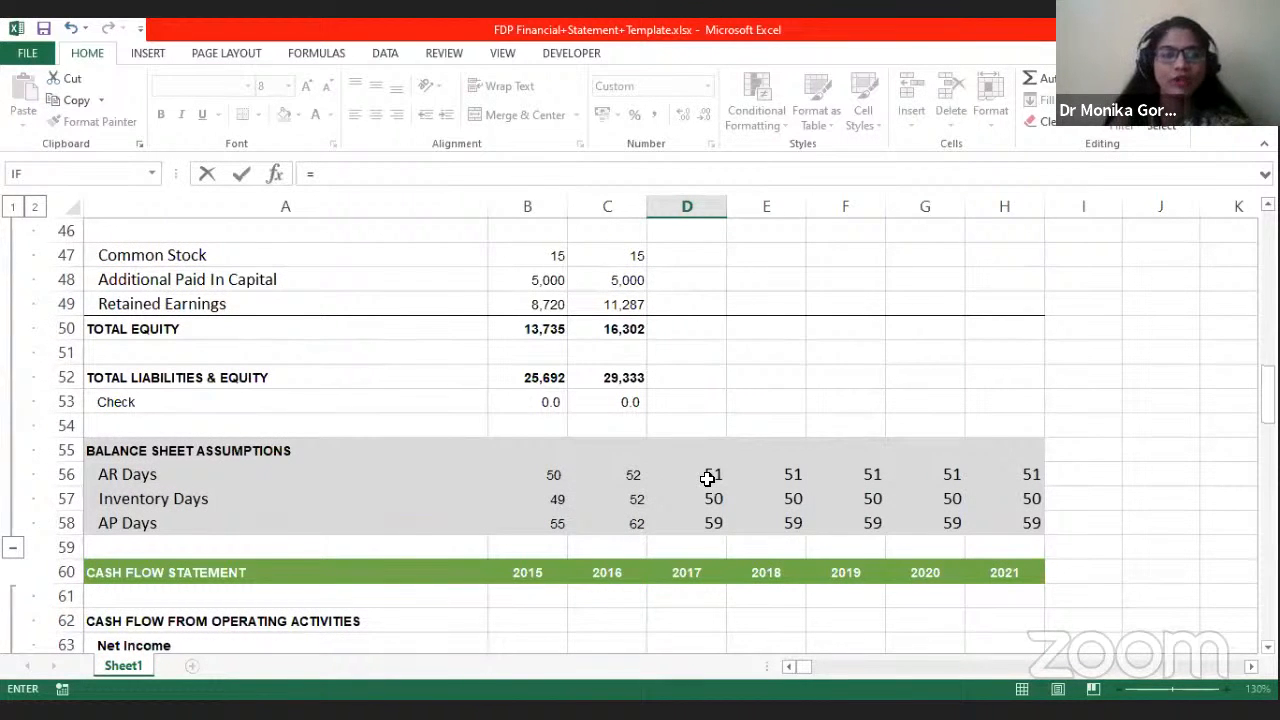
pyautogui.scroll(4, 707, 478)
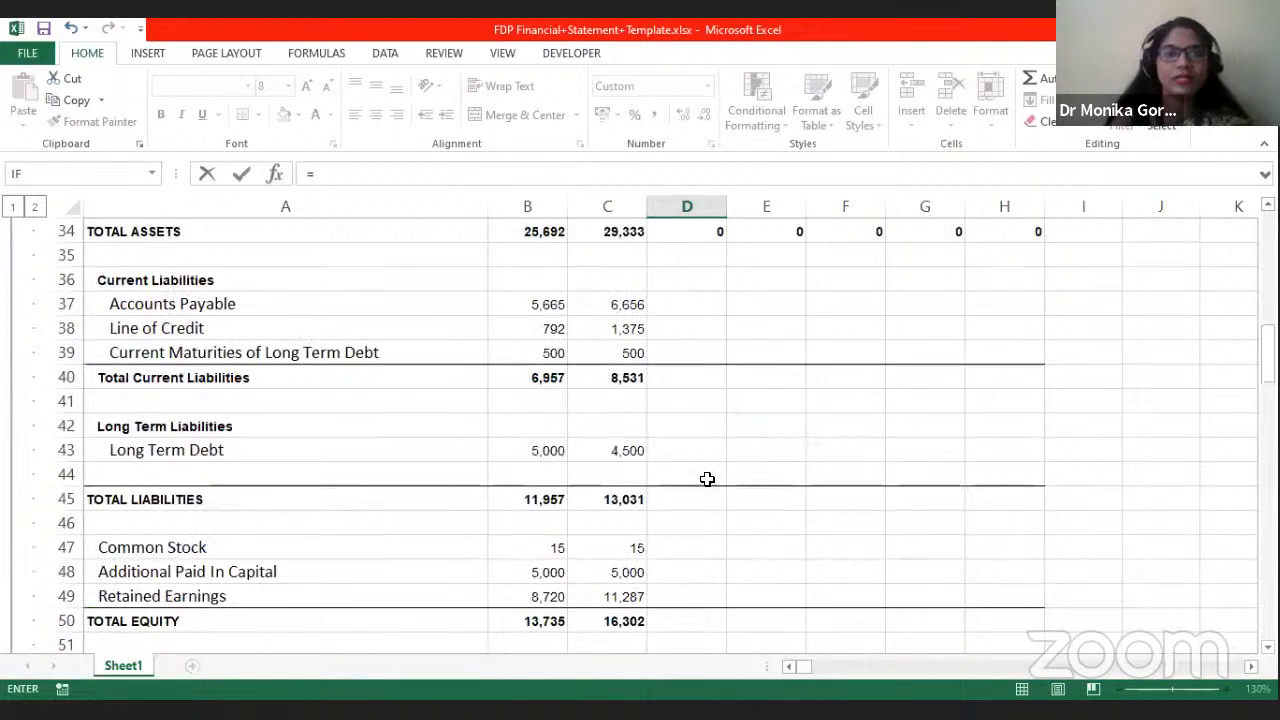
pyautogui.scroll(3, 707, 478)
pyautogui.scroll(-8, 707, 479)
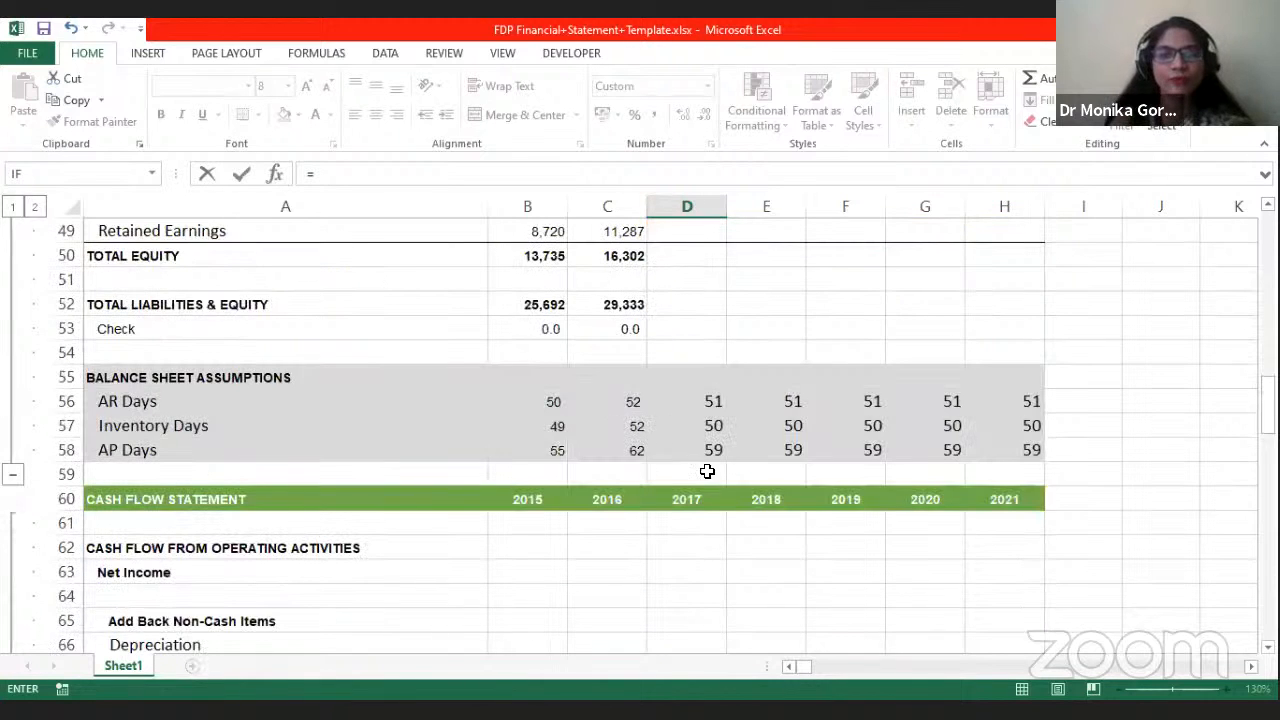
pyautogui.click(697, 402)
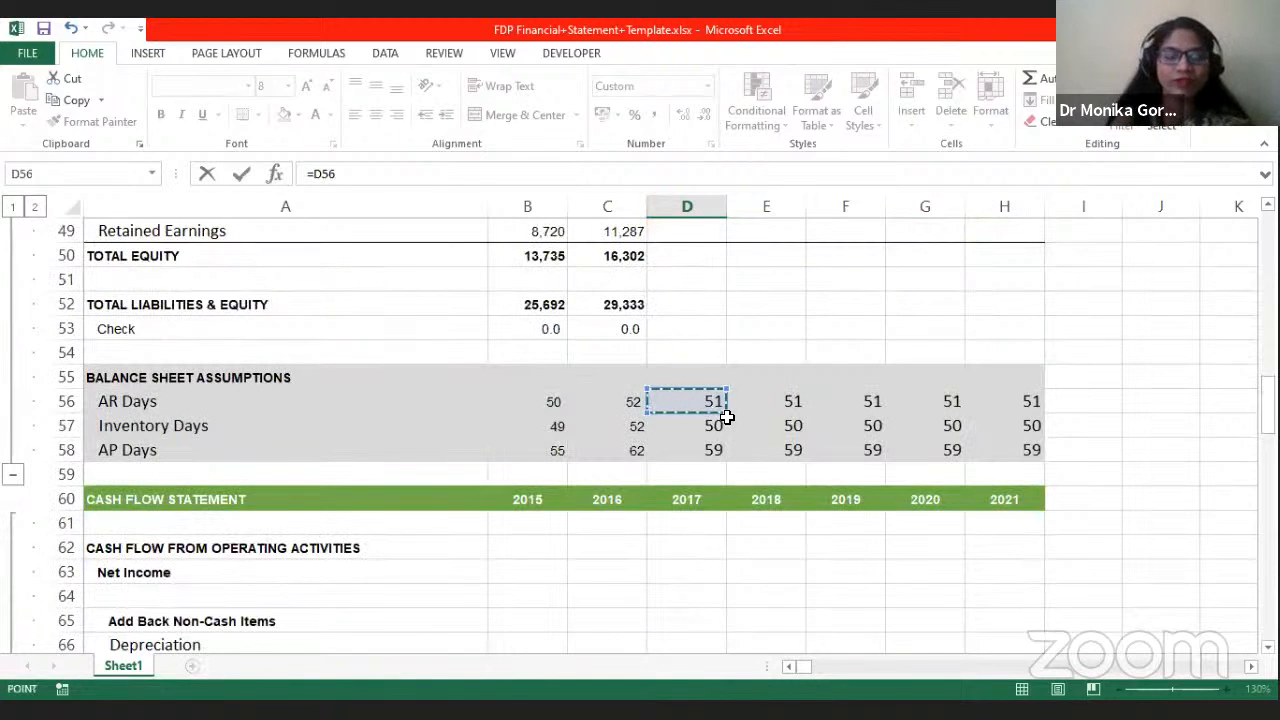
pyautogui.write('*')
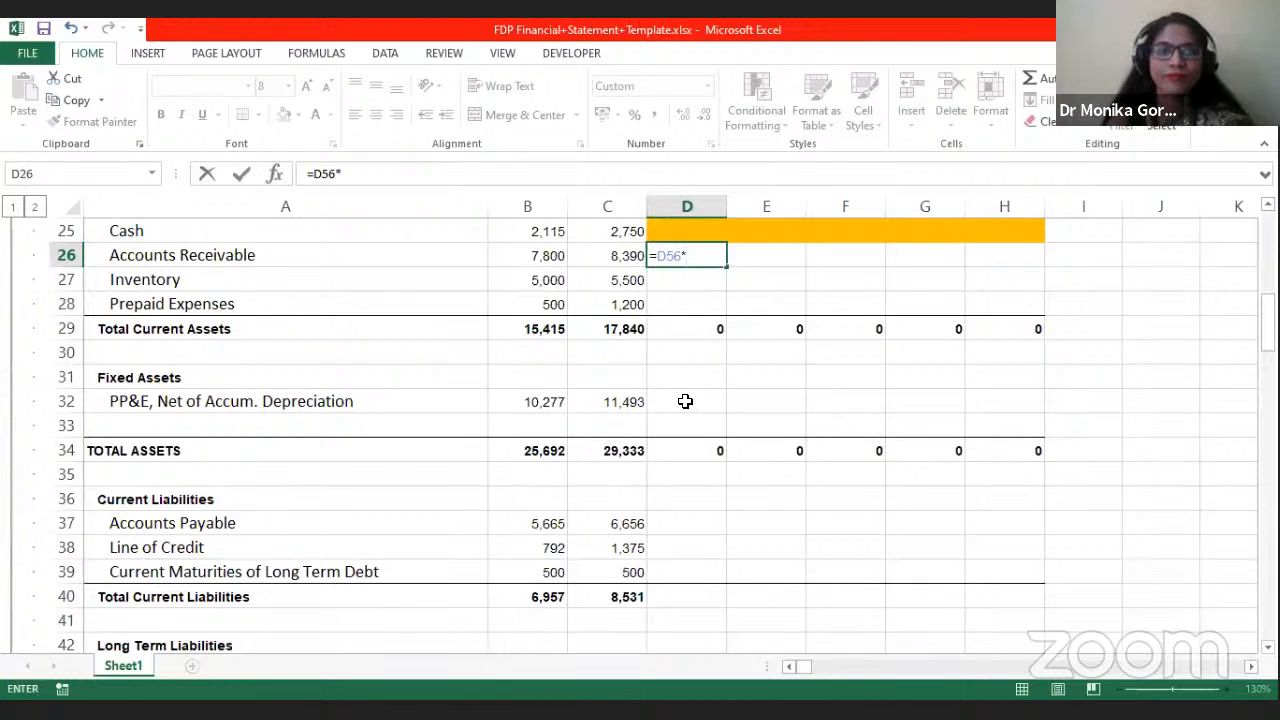
pyautogui.scroll(4, 686, 400)
pyautogui.scroll(4, 679, 439)
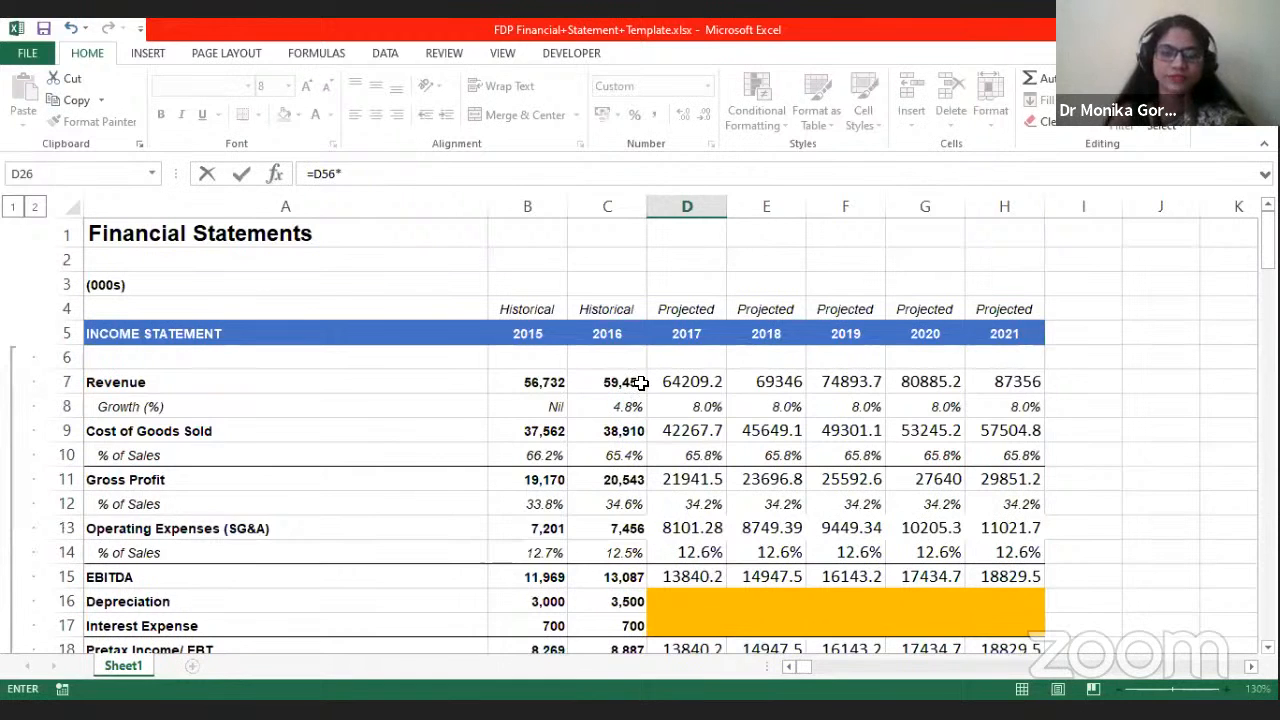
pyautogui.scroll(-2, 834, 283)
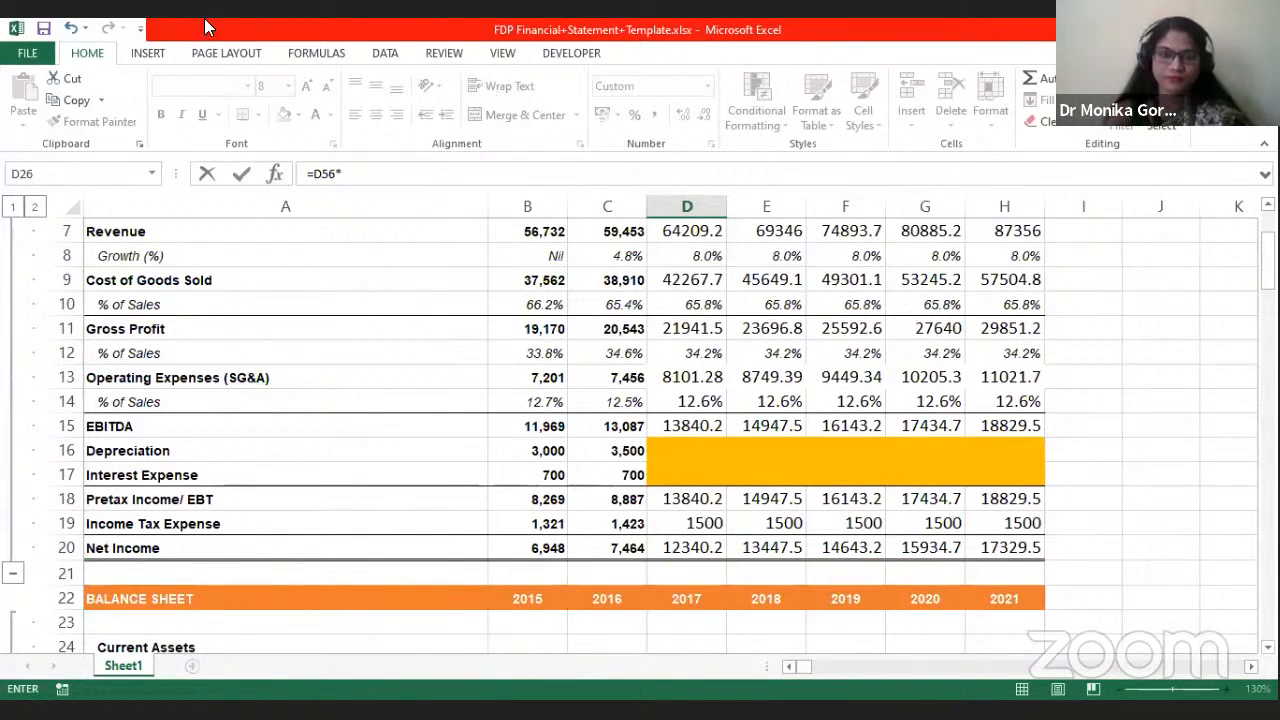
pyautogui.scroll(-3, 700, 300)
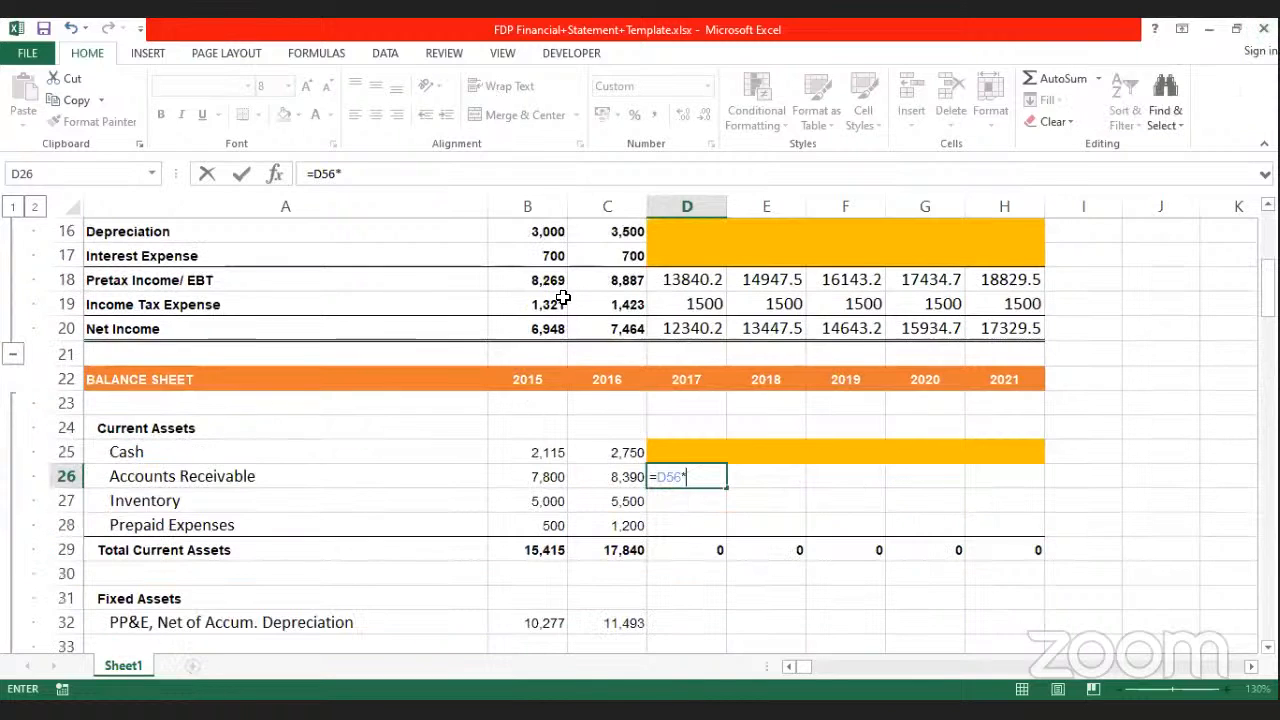
pyautogui.press('Escape')
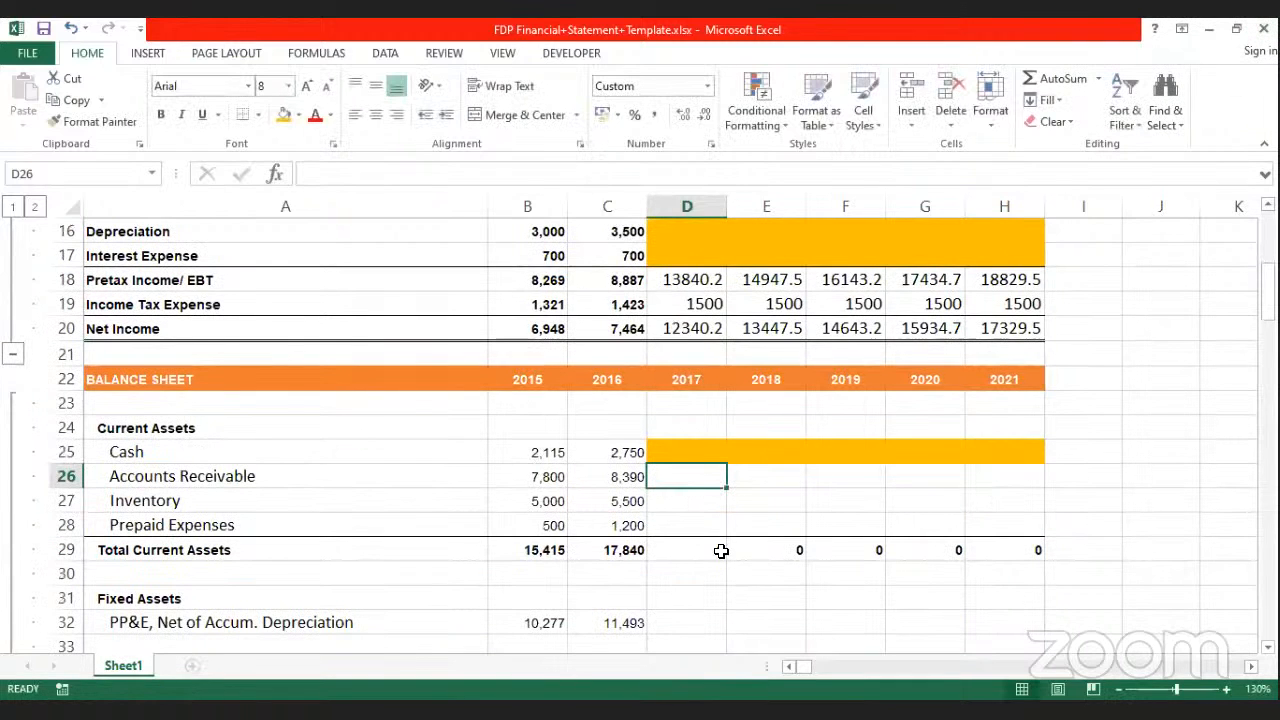
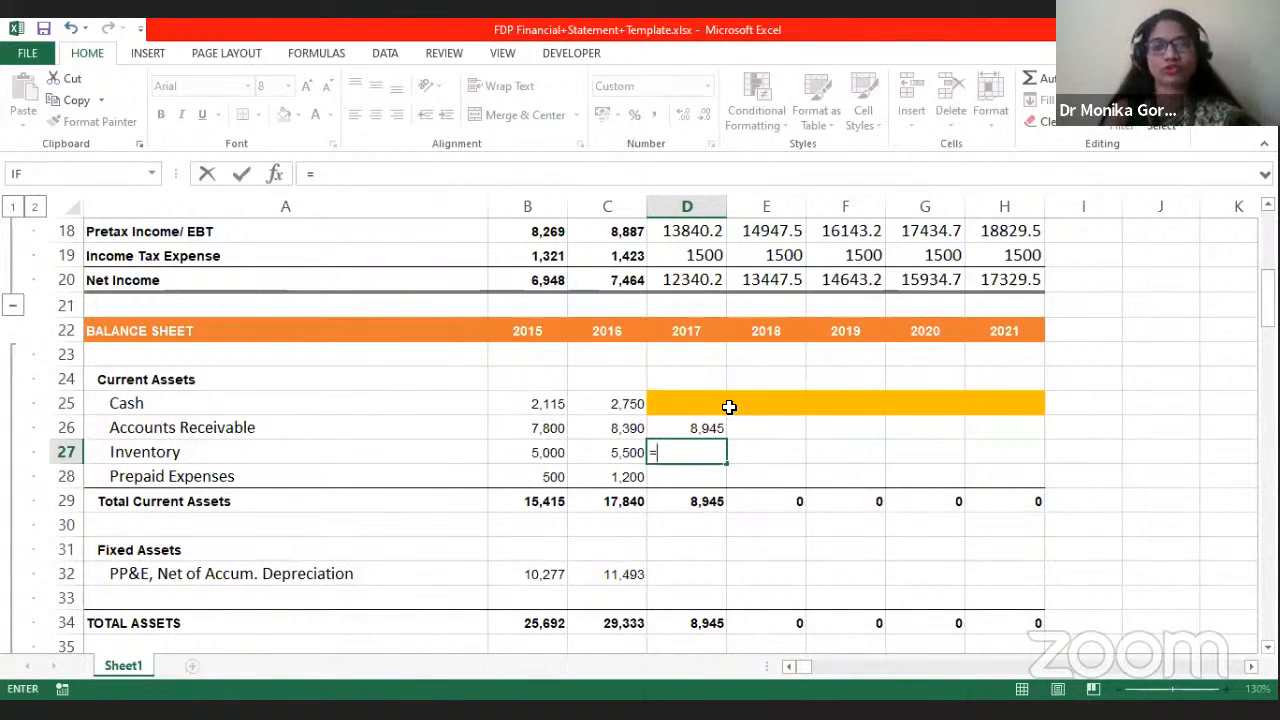
# Step: Project 2017 Inventory in D27 from cost of goods sold and inventory days with the formula =D9/365*D57
pyautogui.scroll(6, 729, 407)
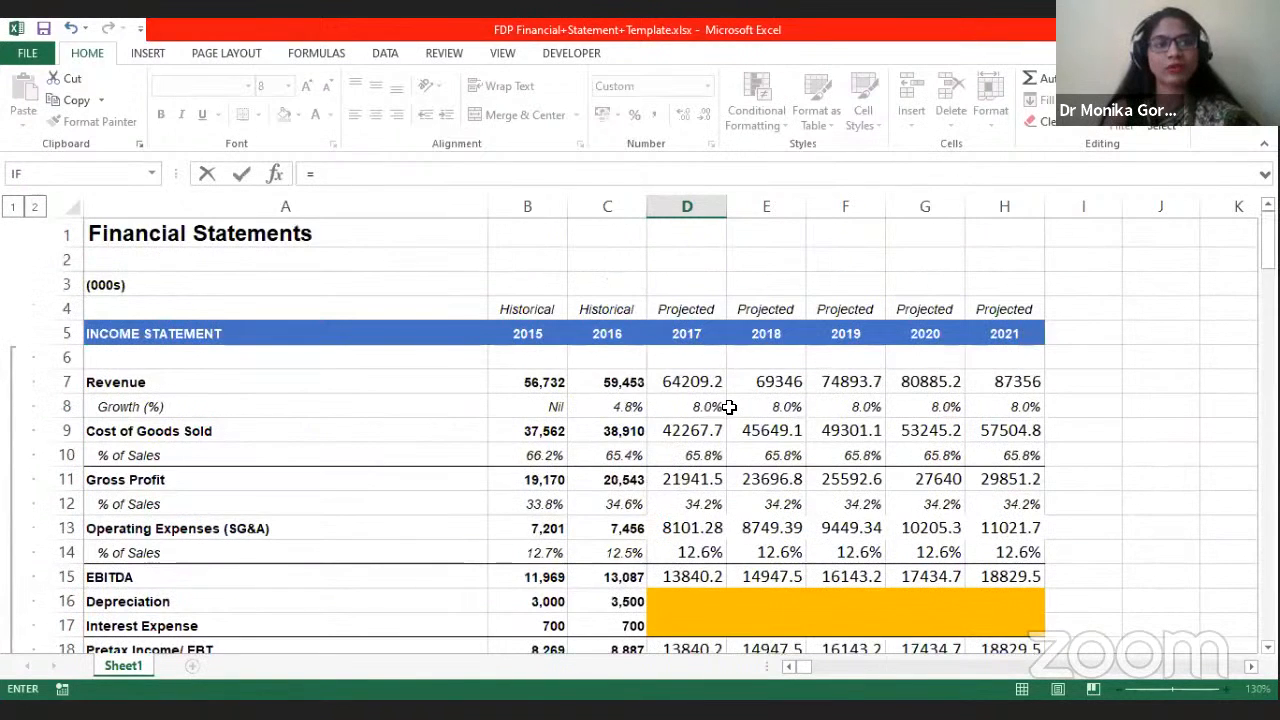
pyautogui.click(679, 431)
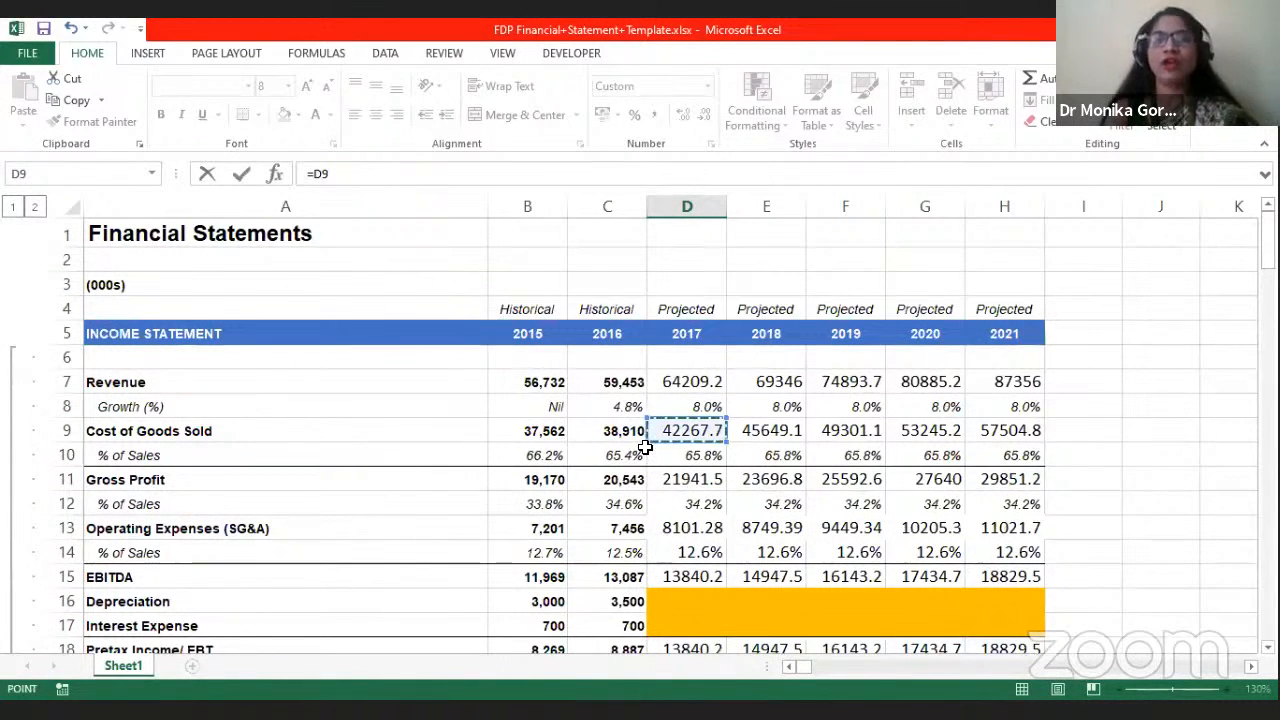
pyautogui.write('/')
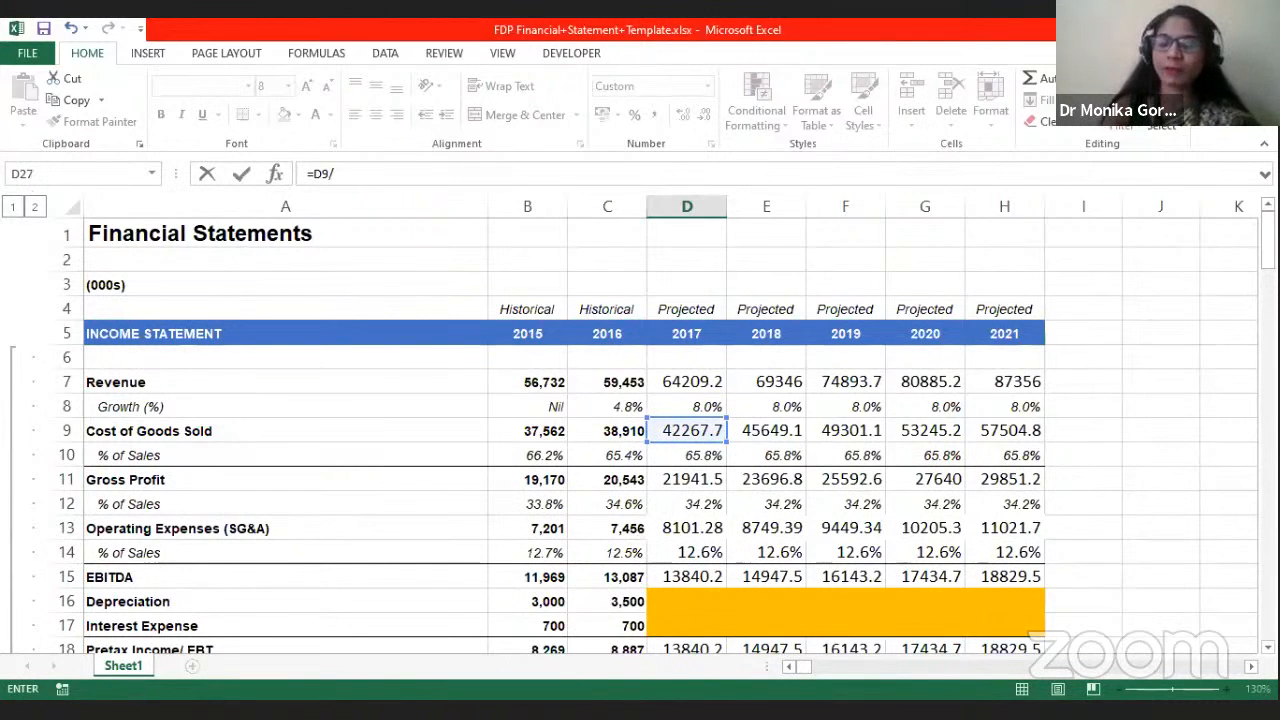
pyautogui.write('365')
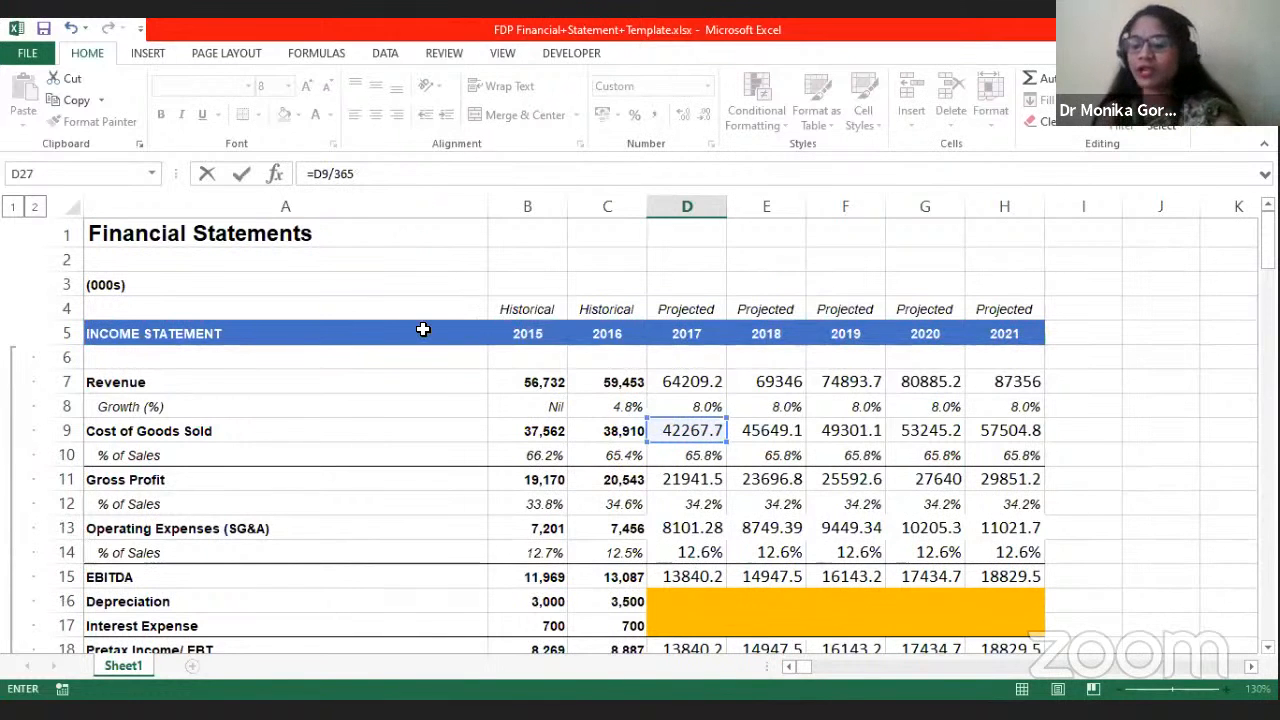
pyautogui.write('*')
pyautogui.scroll(-15, 684, 340)
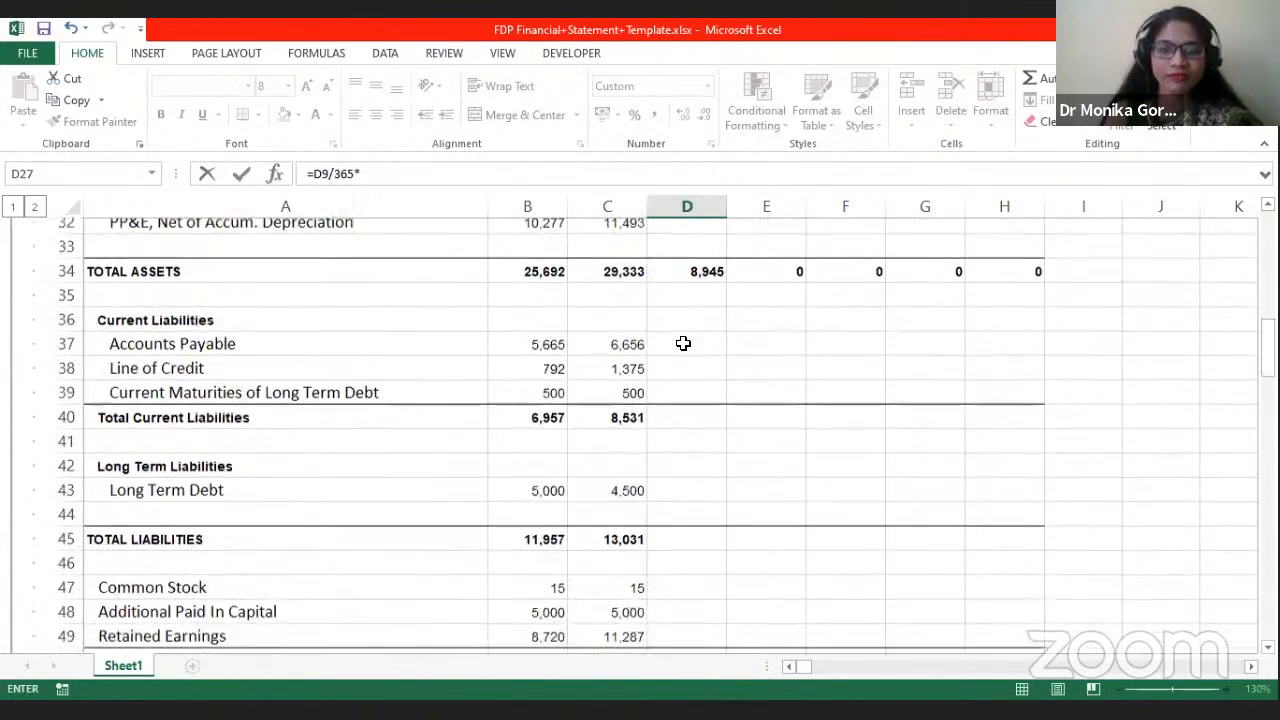
pyautogui.scroll(-1, 685, 343)
pyautogui.click(711, 425)
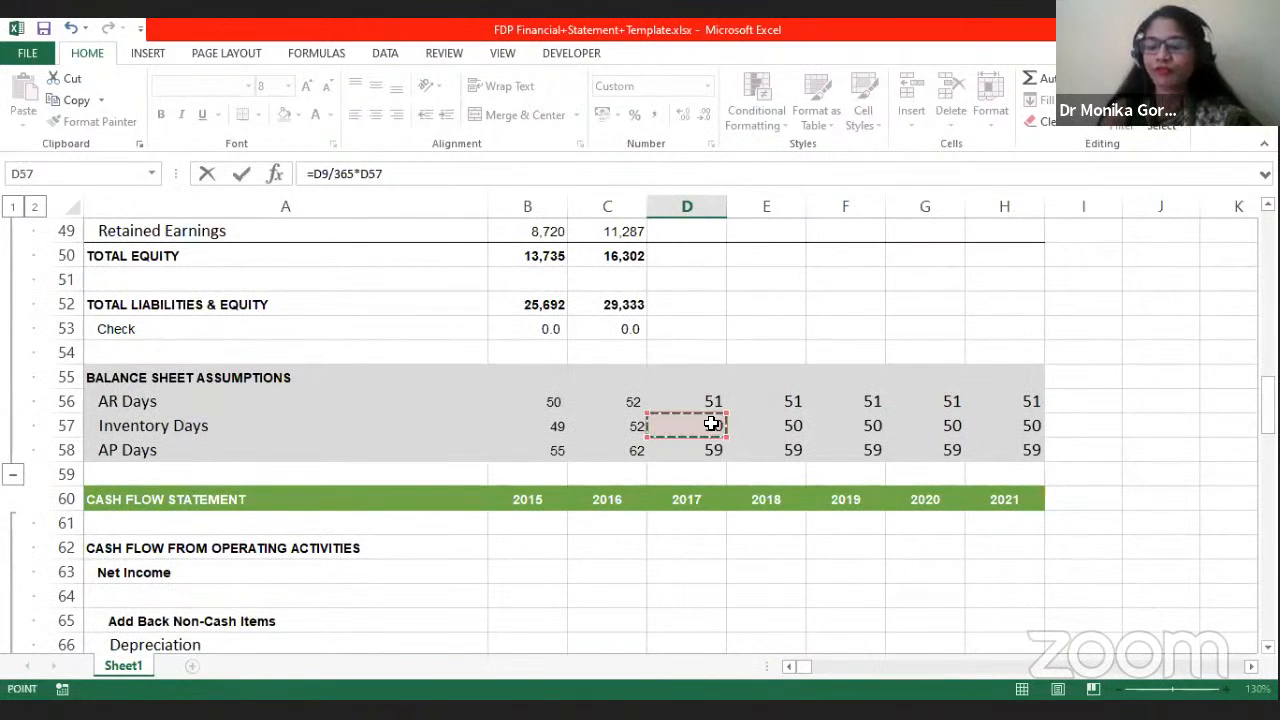
pyautogui.press('Return')
# Step: Copy the 2017 Accounts Receivable and Inventory formulas in D26 and D27 across to 2021 in column H
pyautogui.scroll(2, 754, 337)
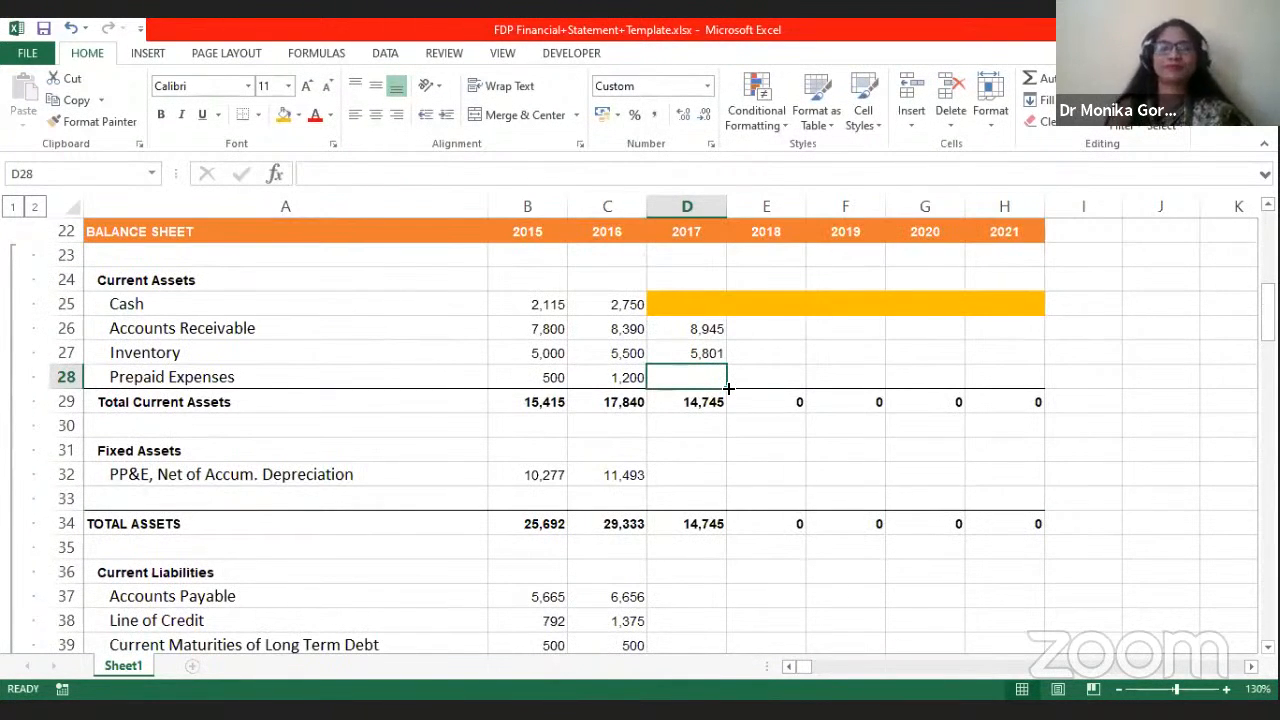
pyautogui.click(674, 331)
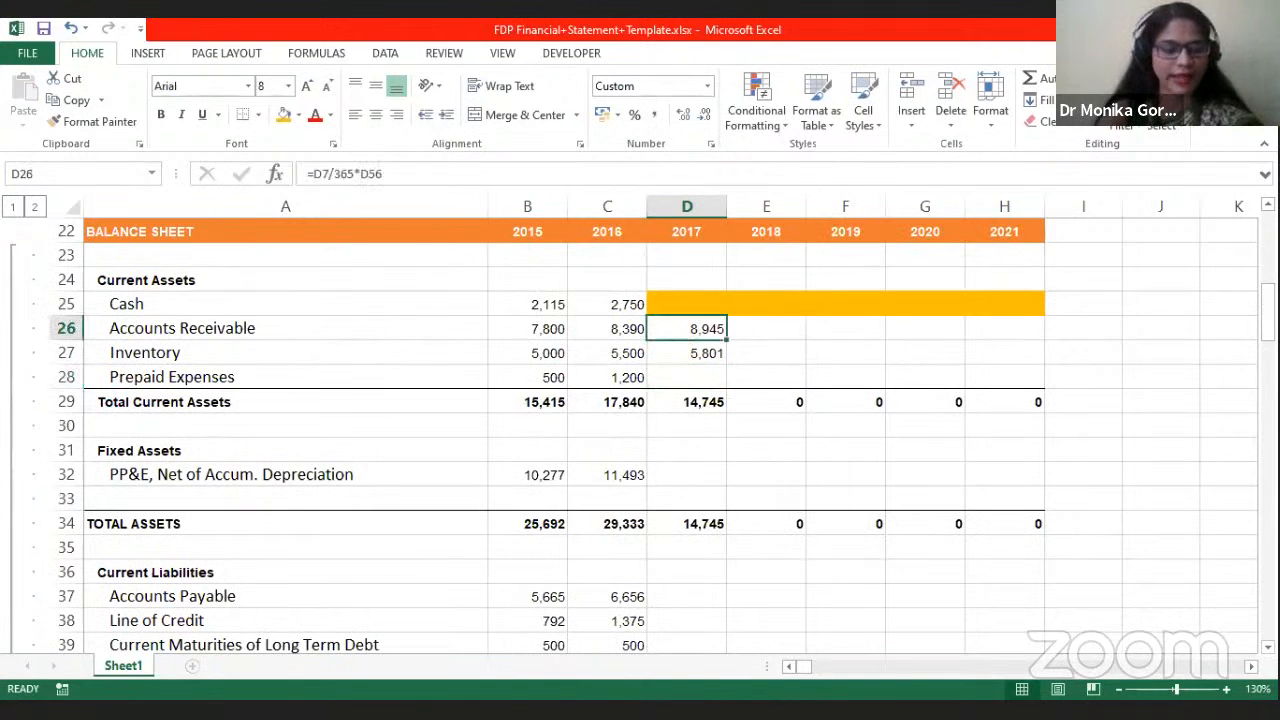
pyautogui.moveTo(727, 340); pyautogui.dragTo(1044, 340)
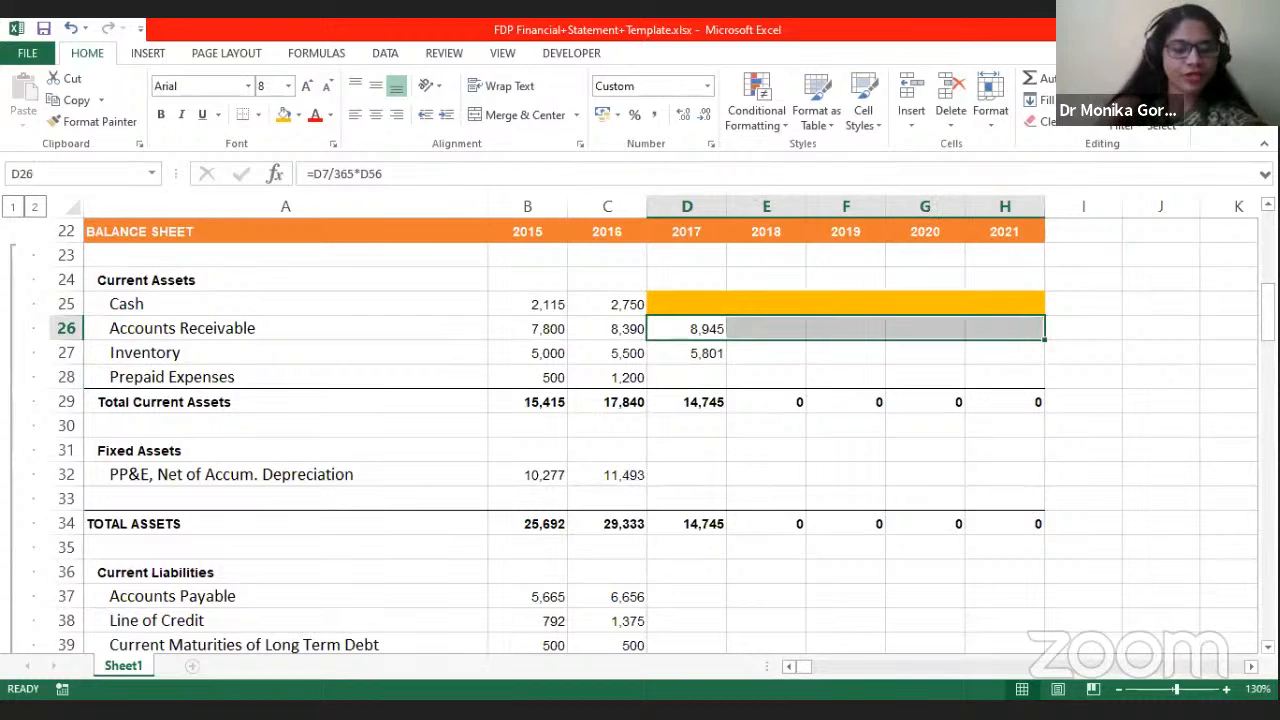
pyautogui.moveTo(1044, 340); pyautogui.dragTo(1044, 340)
pyautogui.moveTo(687, 353); pyautogui.dragTo(1004, 353)
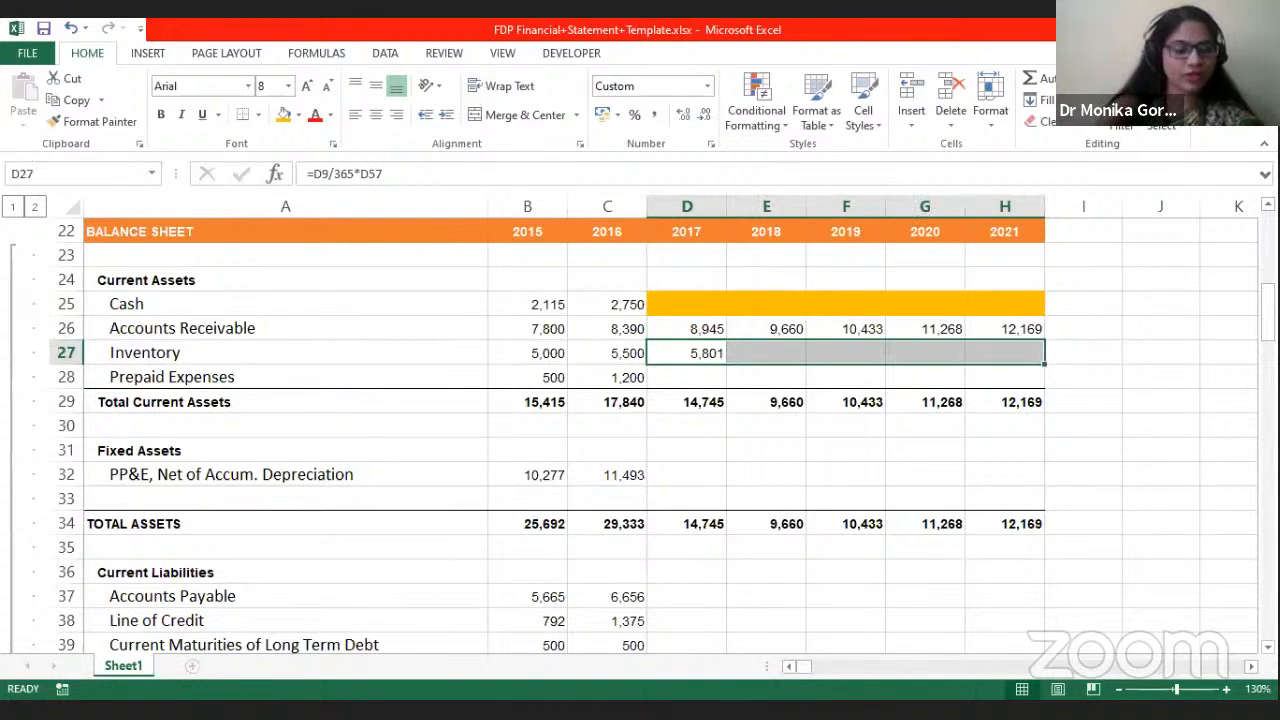
pyautogui.hotkey('ctrl', 'r')
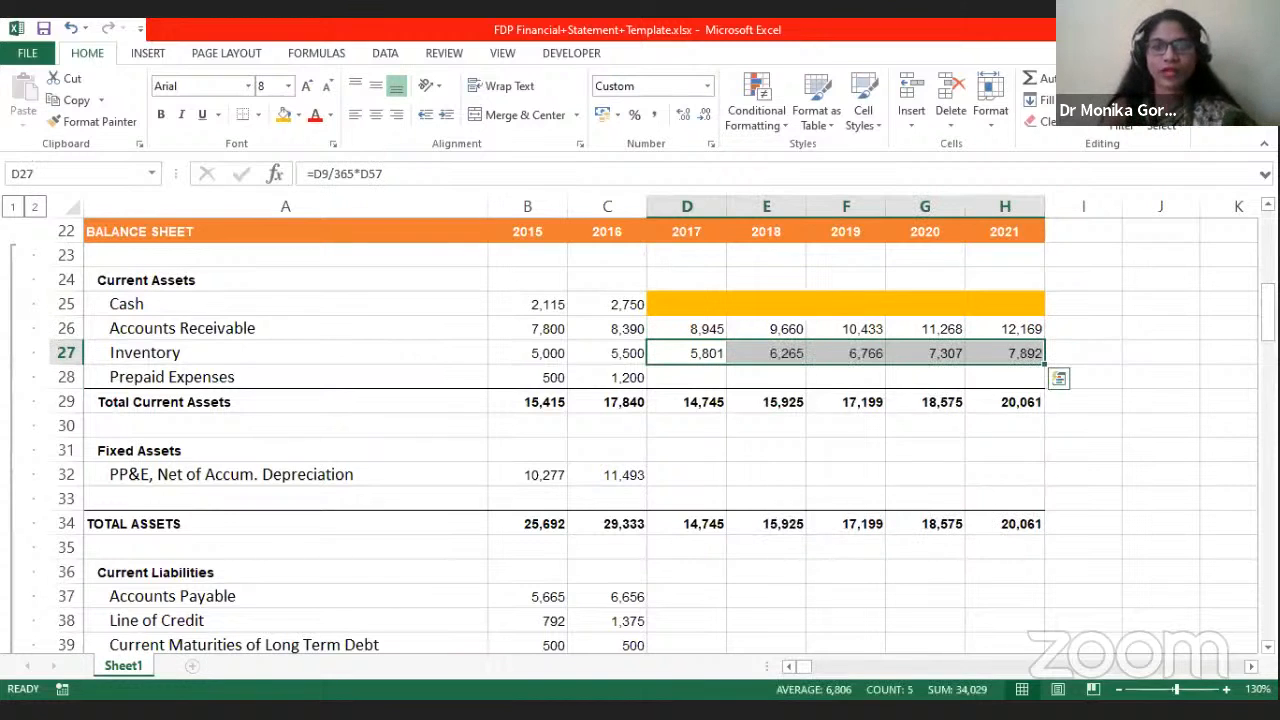
# Step: Enter Prepaid Expenses of 1500 for each year from 2017 to 2020 in cells D28 to G28
pyautogui.click(697, 378)
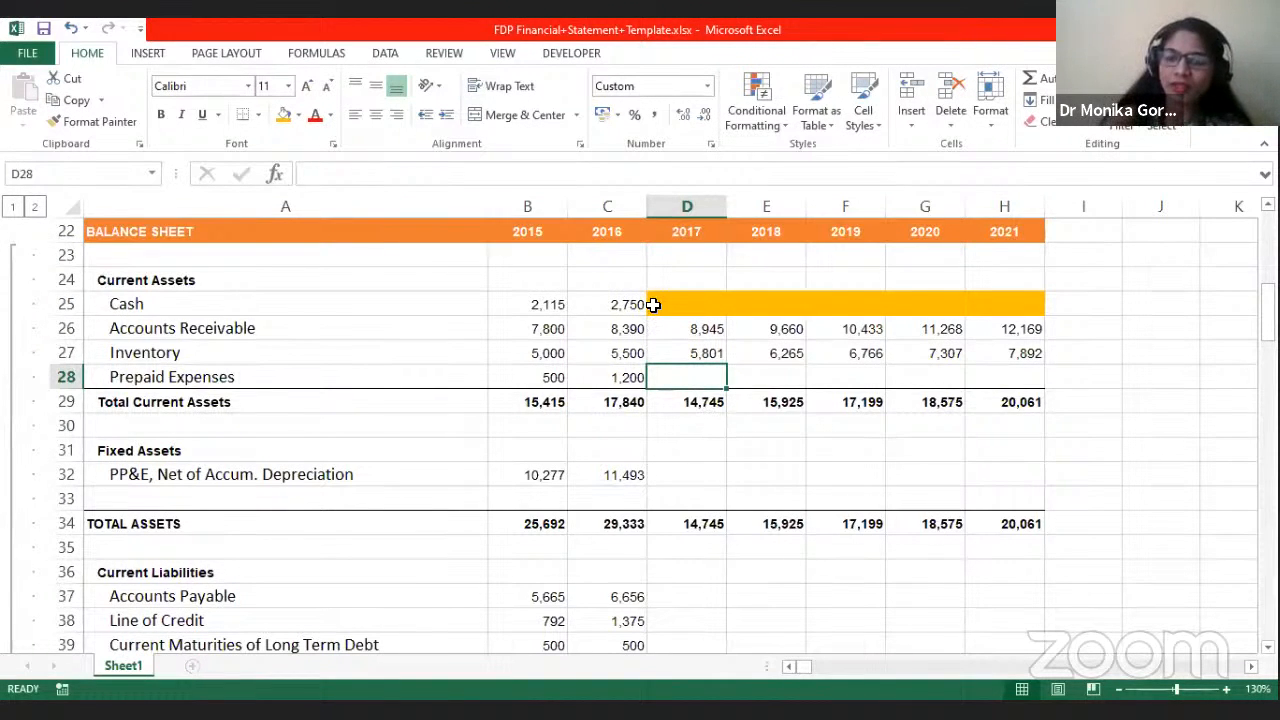
pyautogui.write('1500')
pyautogui.press('Tab')
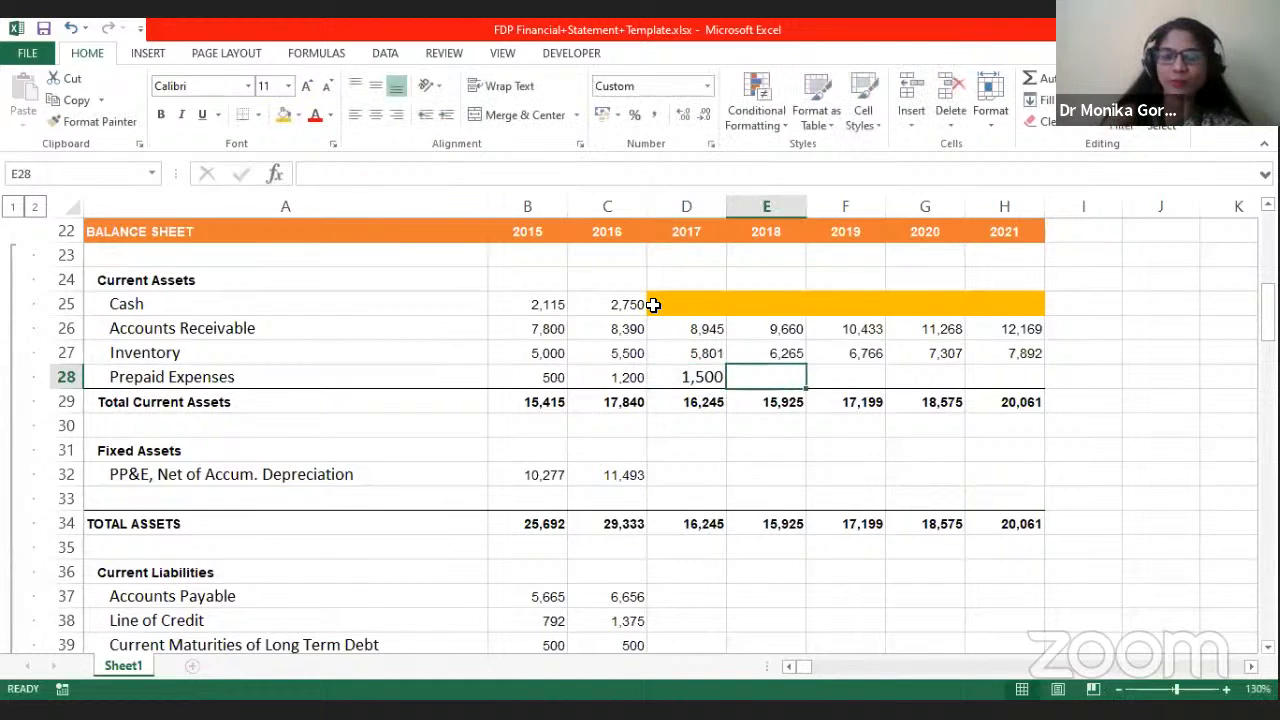
pyautogui.write('1500')
pyautogui.press('Tab')
pyautogui.write('1500')
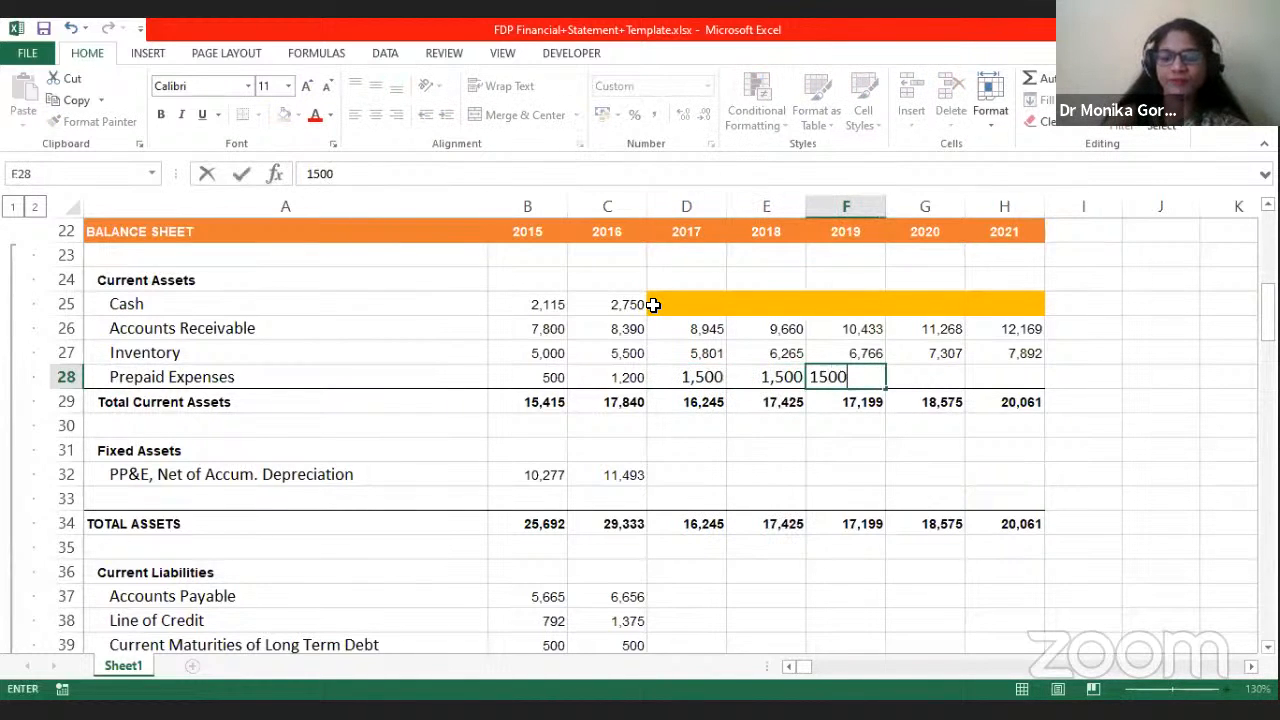
pyautogui.press('Tab')
pyautogui.write('1500')
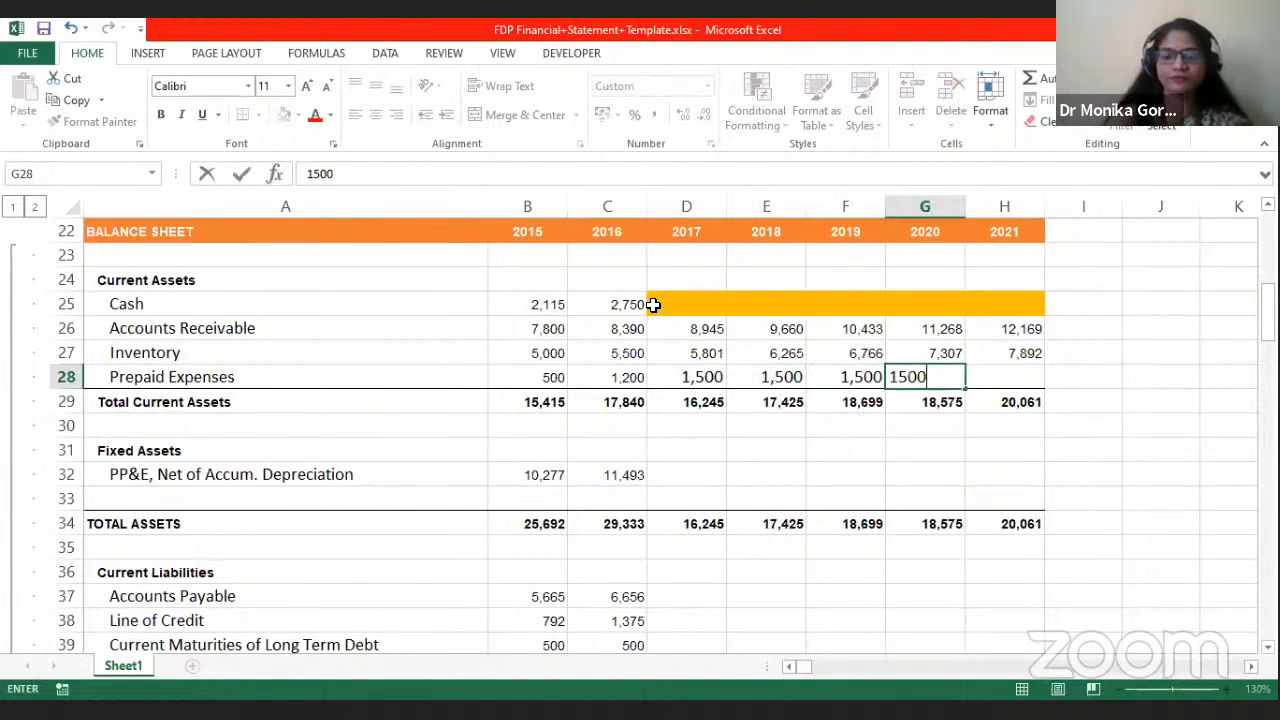
pyautogui.press('Left')
pyautogui.press('Left')
pyautogui.press('Left')
pyautogui.press('Left')
pyautogui.press('Right')
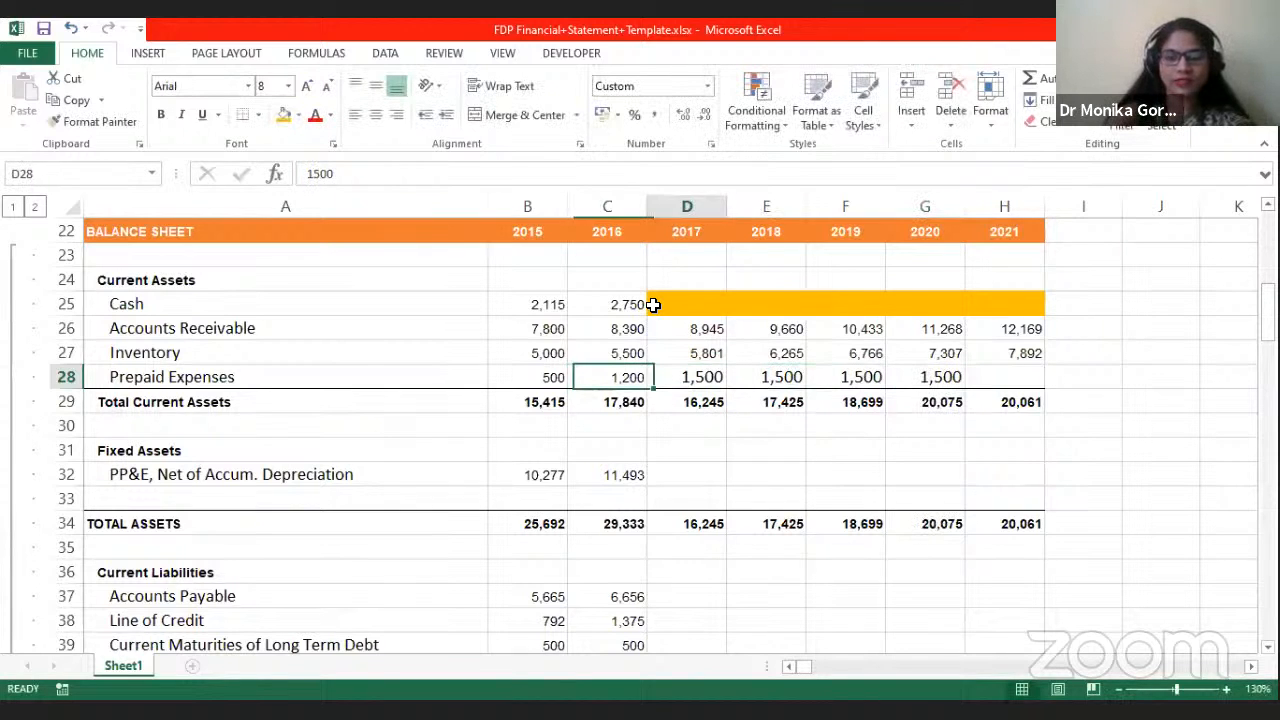
pyautogui.press('Left')
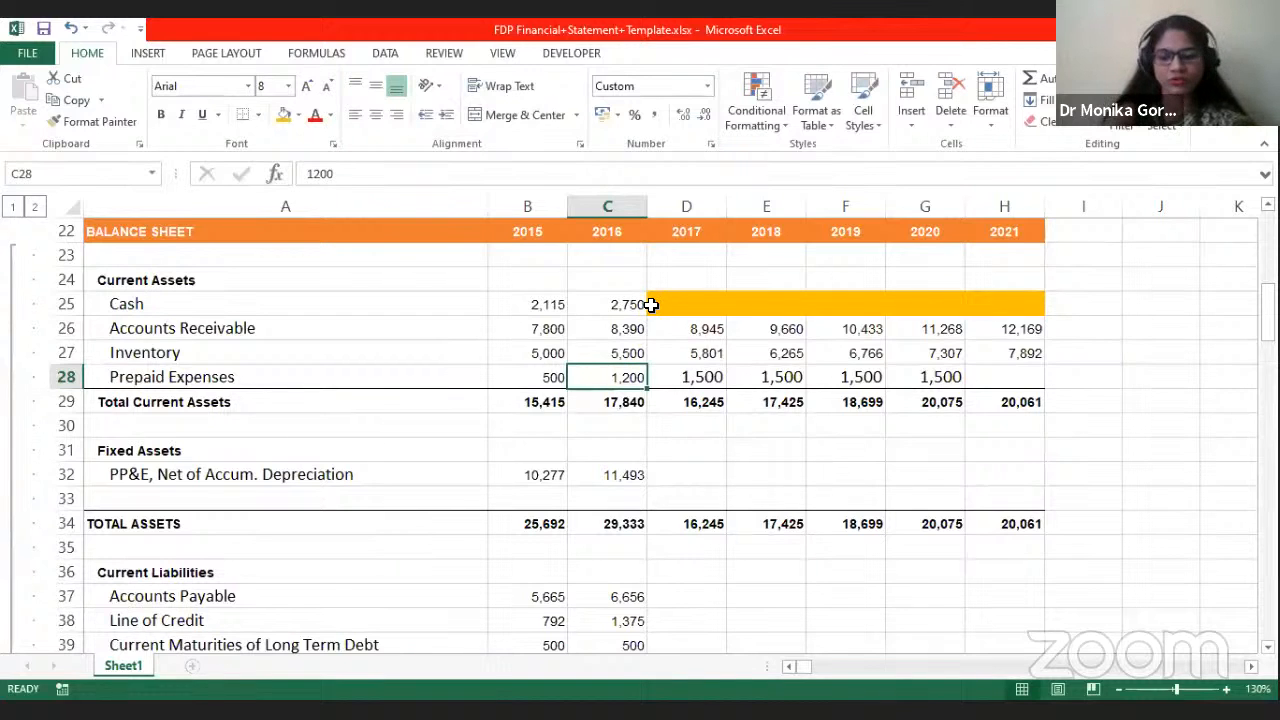
# Step: Copy the 2016 Prepaid Expenses value in C28 across to 2021 in column H, overwriting the projected entries
pyautogui.hotkey('shift', 'Right')
pyautogui.hotkey('shift', 'Right')
pyautogui.hotkey('shift', 'Right')
pyautogui.hotkey('shift', 'Right')
pyautogui.hotkey('shift', 'Right')
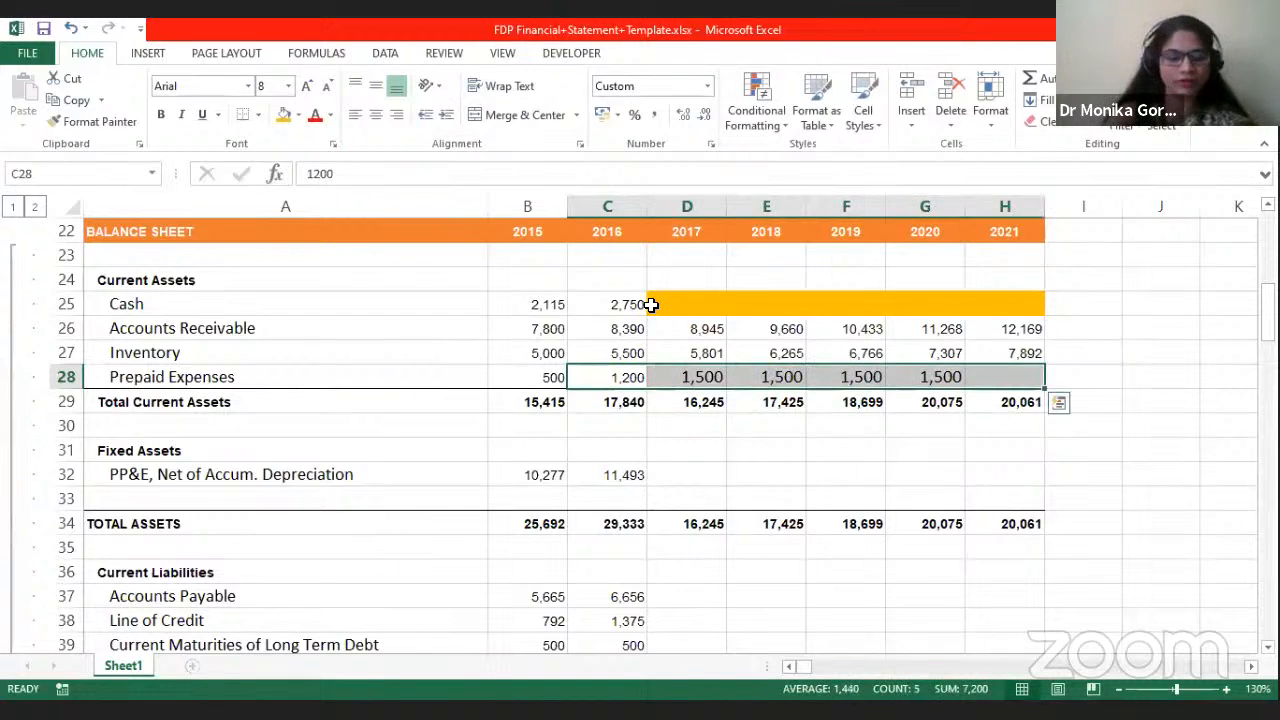
pyautogui.hotkey('ctrl', 'r')
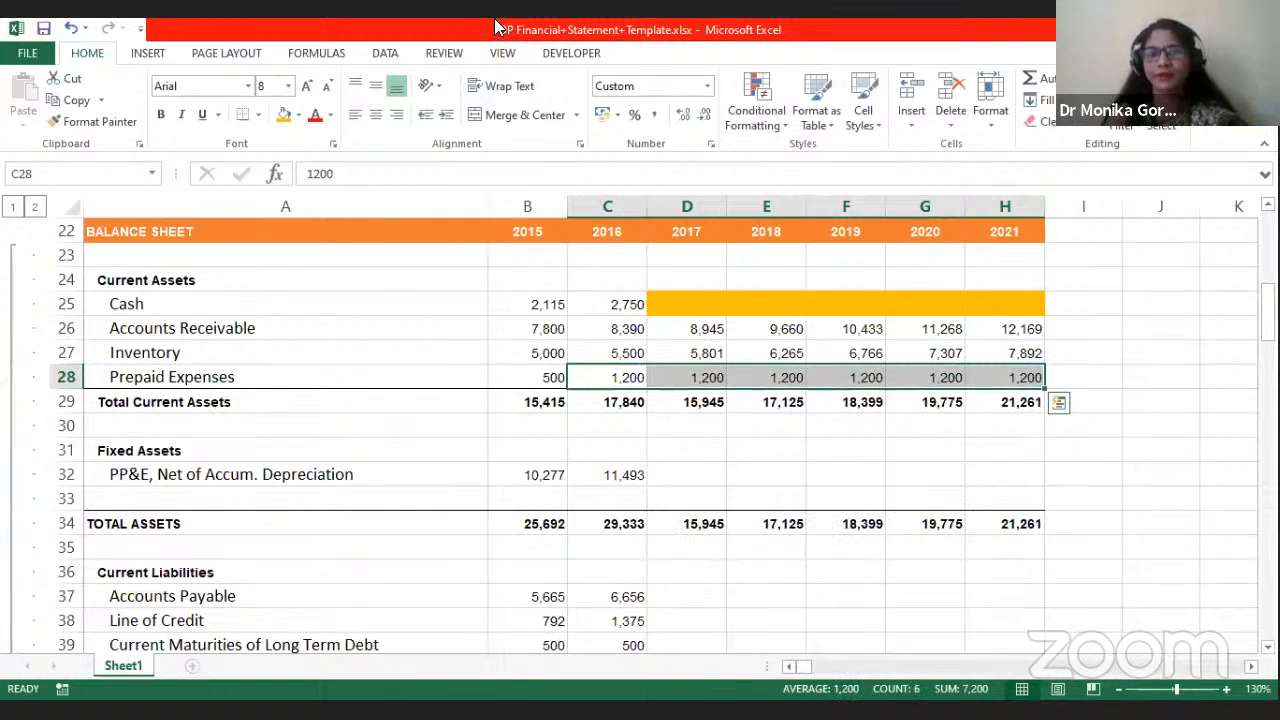
pyautogui.click(679, 424)
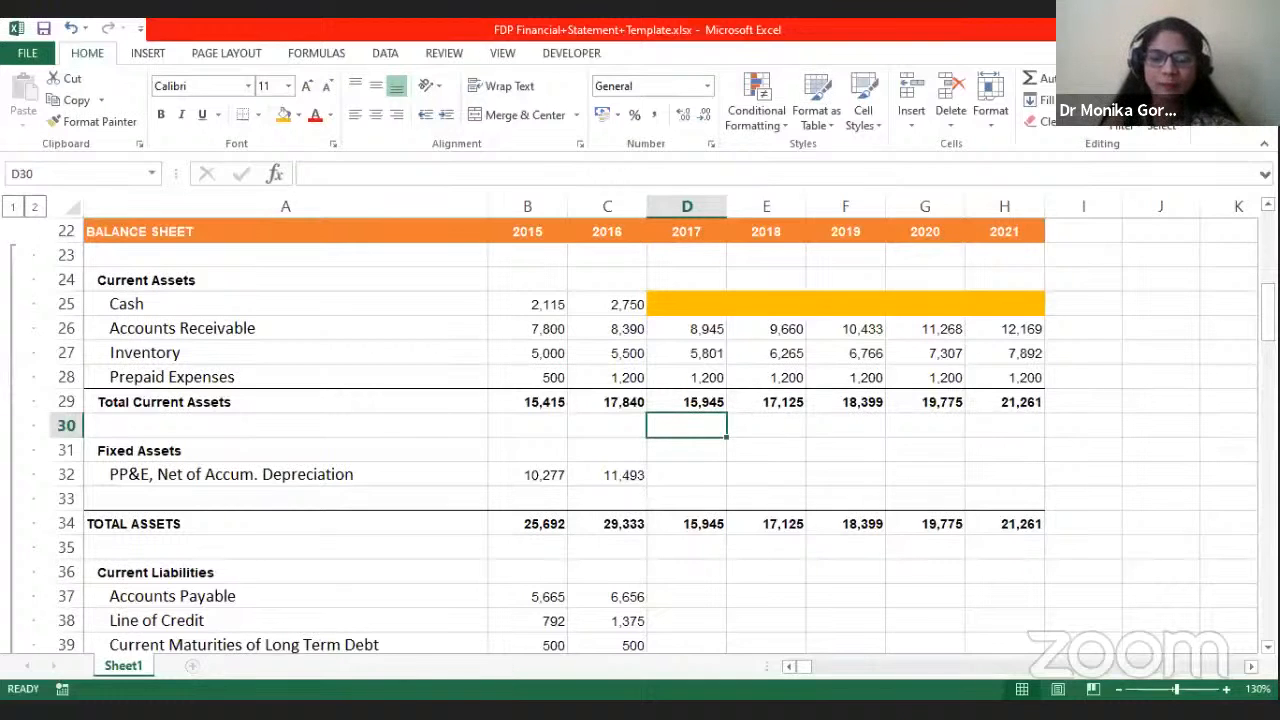
# Step: Shade the projected PP&E cells D32 to H32 with the same orange fill as the Cash cells
pyautogui.moveTo(666, 474); pyautogui.dragTo(997, 486)
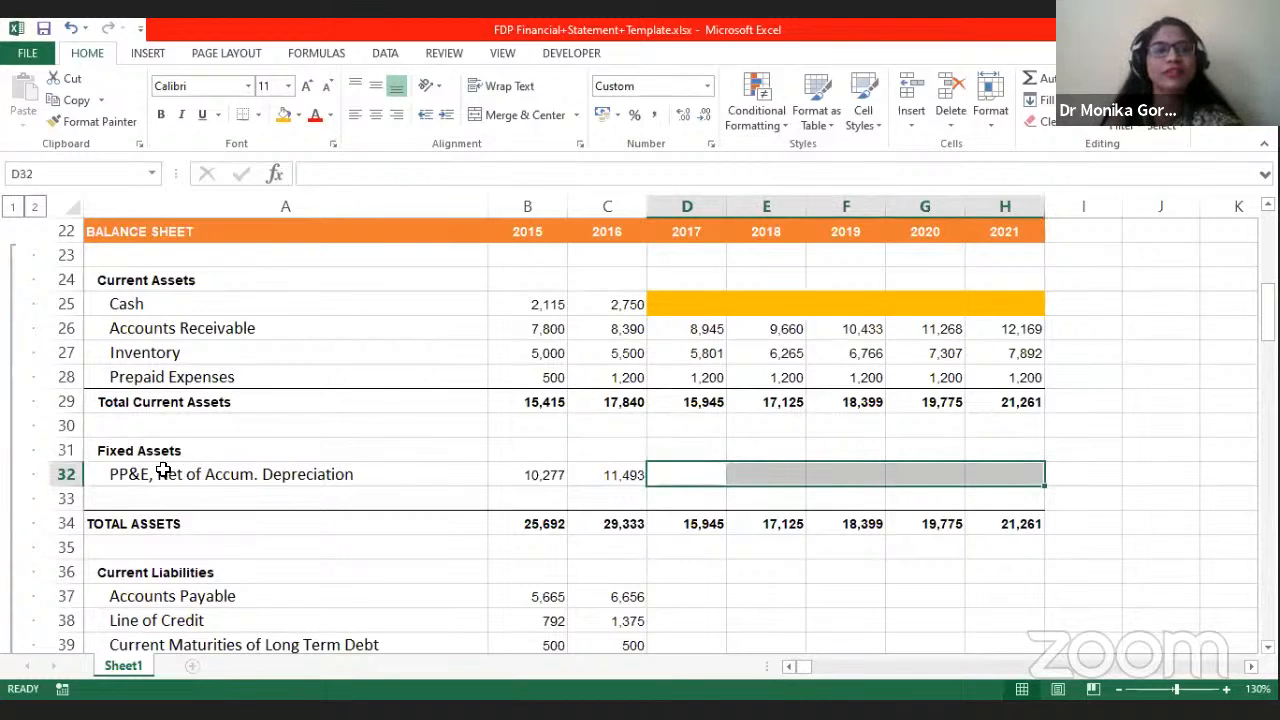
pyautogui.click(284, 116)
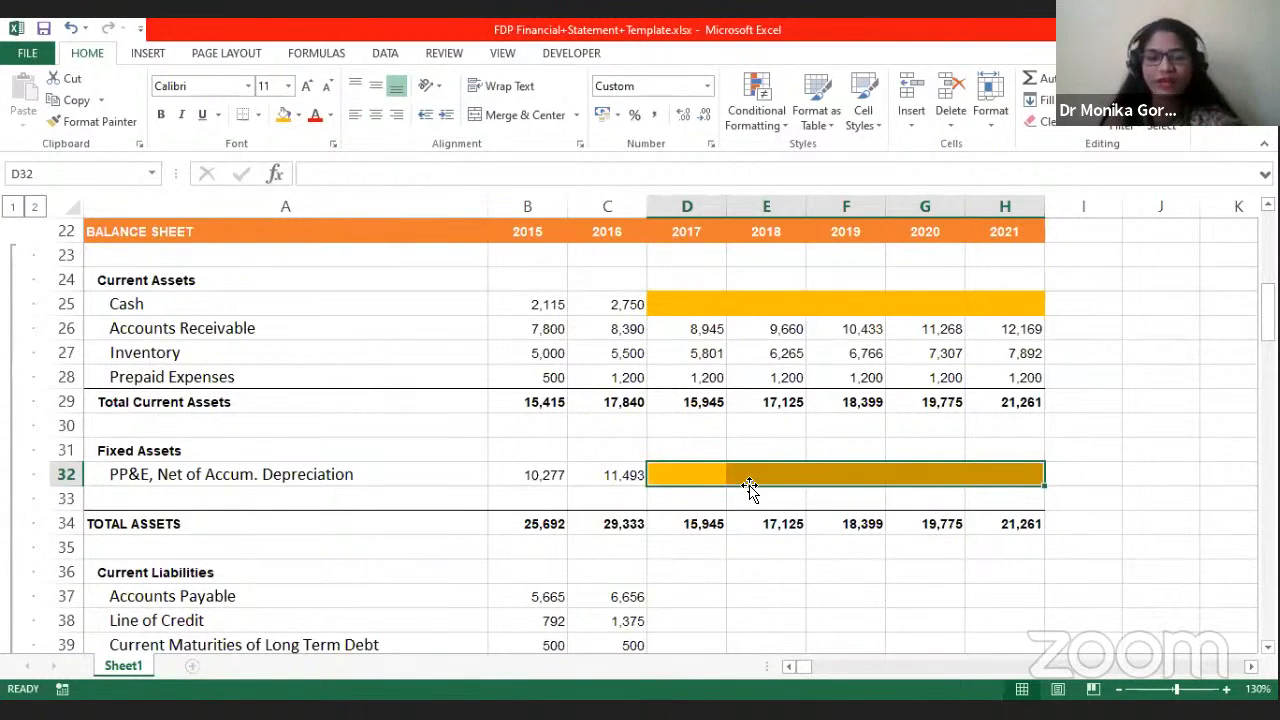
pyautogui.click(689, 468)
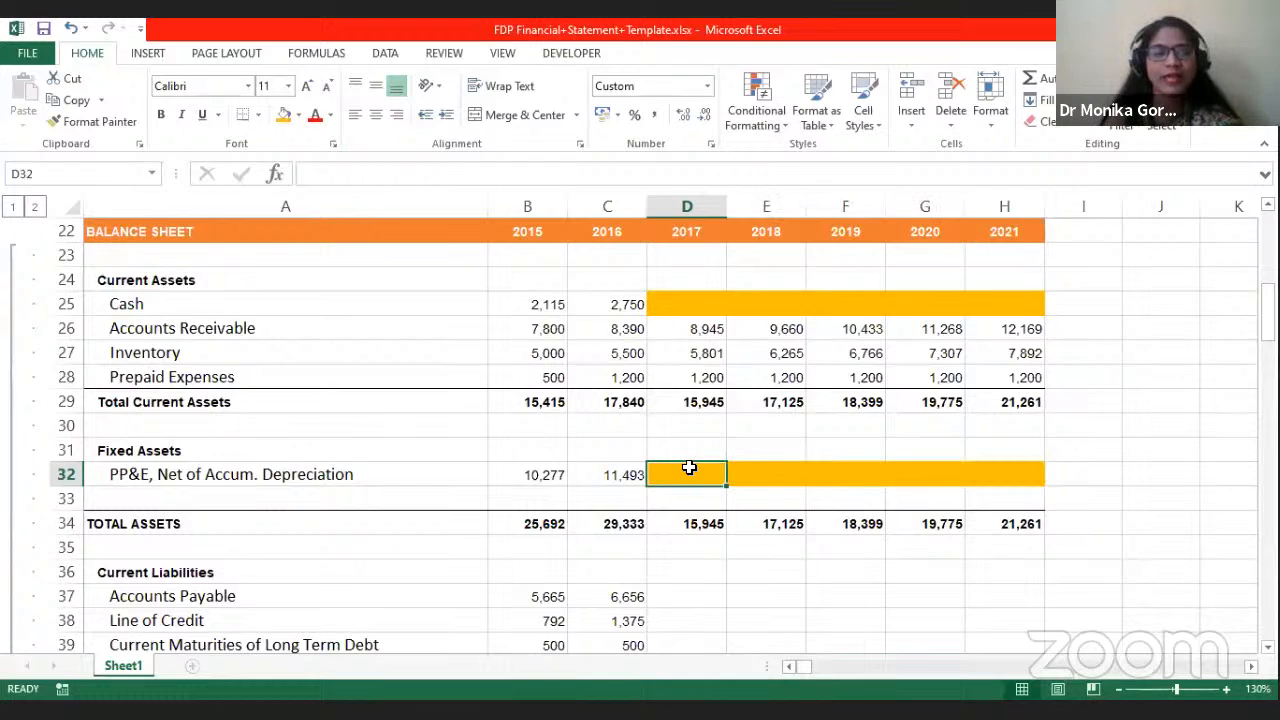
# Step: Try to project 2017 Accounts Payable in D37 from cost of goods sold, 365 days and AP days
pyautogui.scroll(-3, 689, 468)
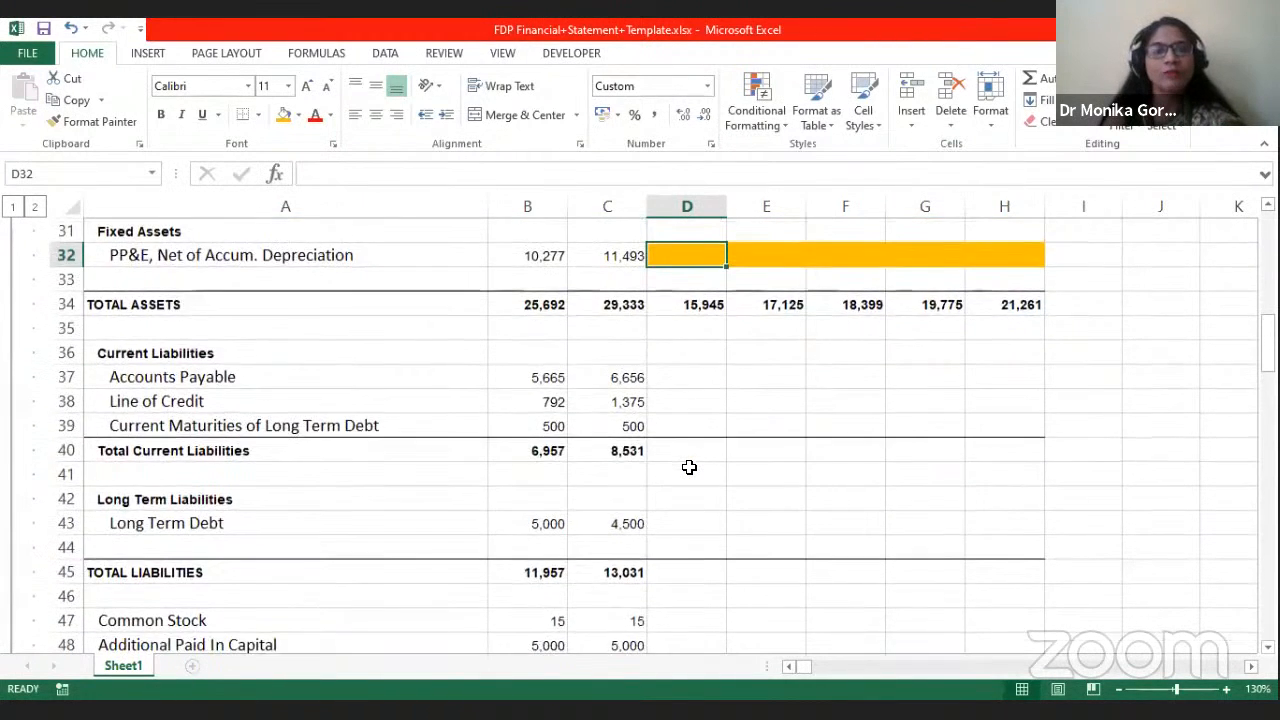
pyautogui.scroll(1, 689, 468)
pyautogui.click(686, 449)
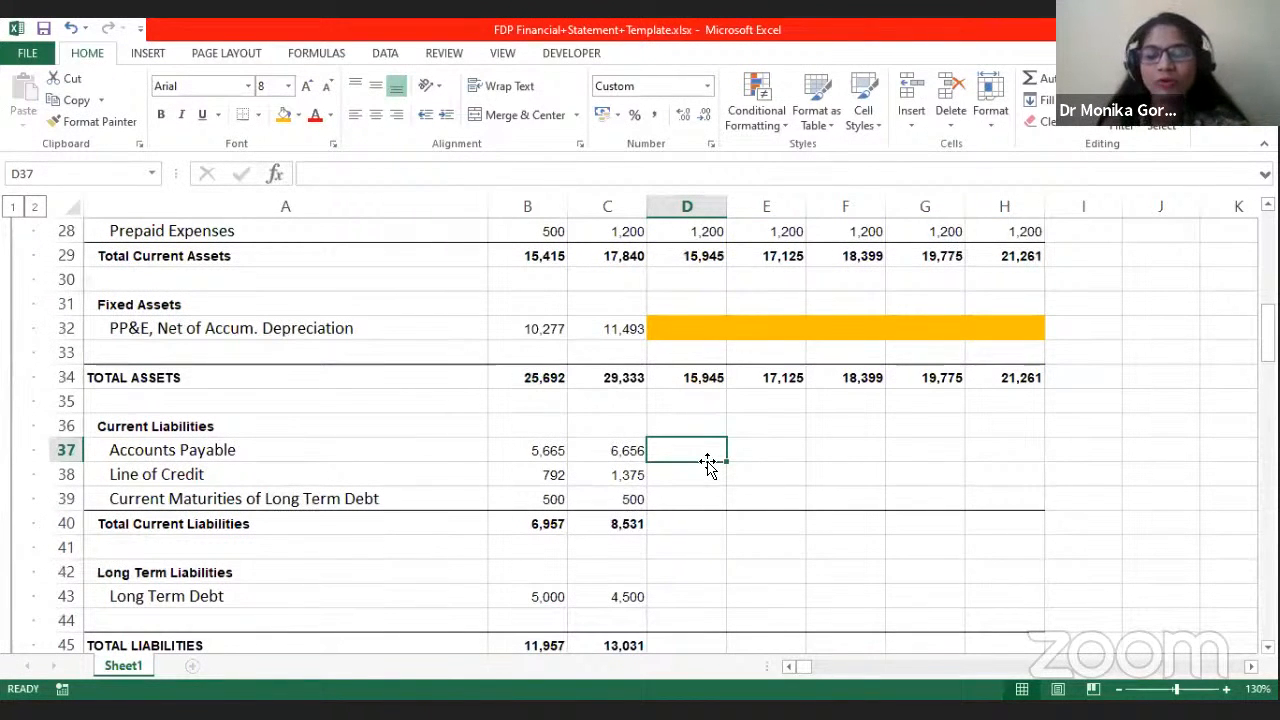
pyautogui.write('=')
pyautogui.scroll(-1, 694, 427)
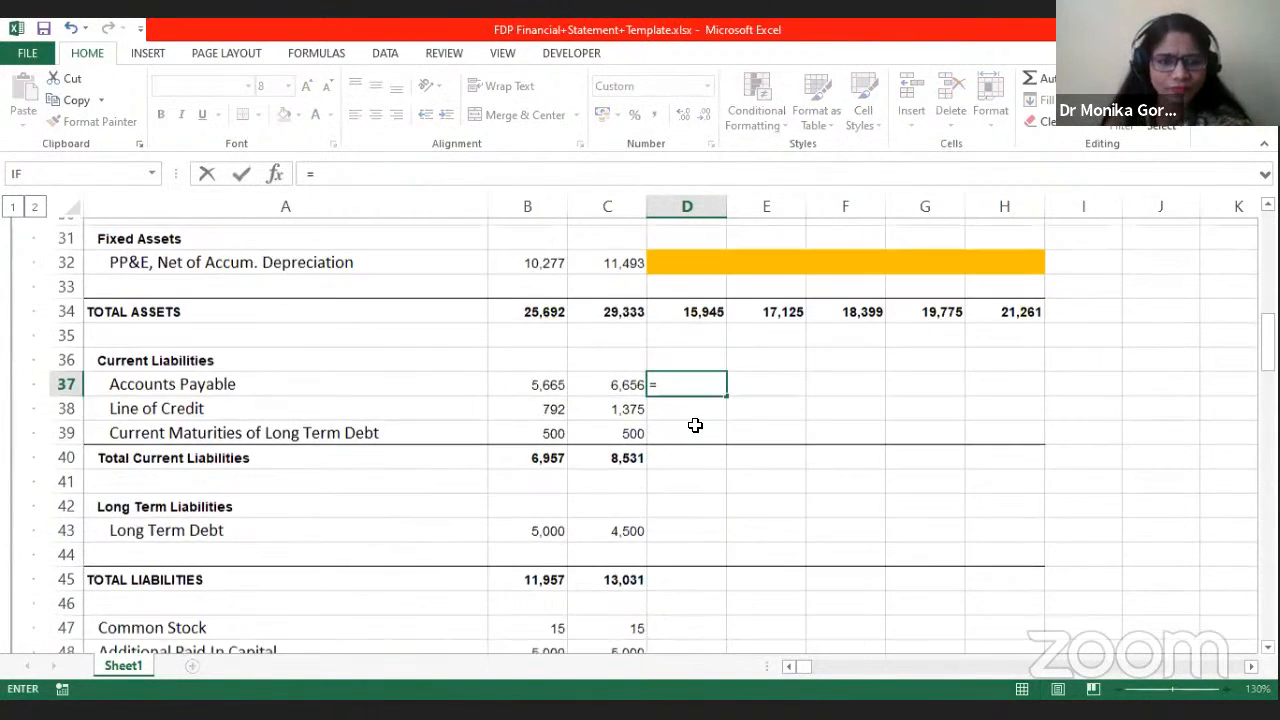
pyautogui.scroll(2, 695, 425)
pyautogui.scroll(8, 694, 425)
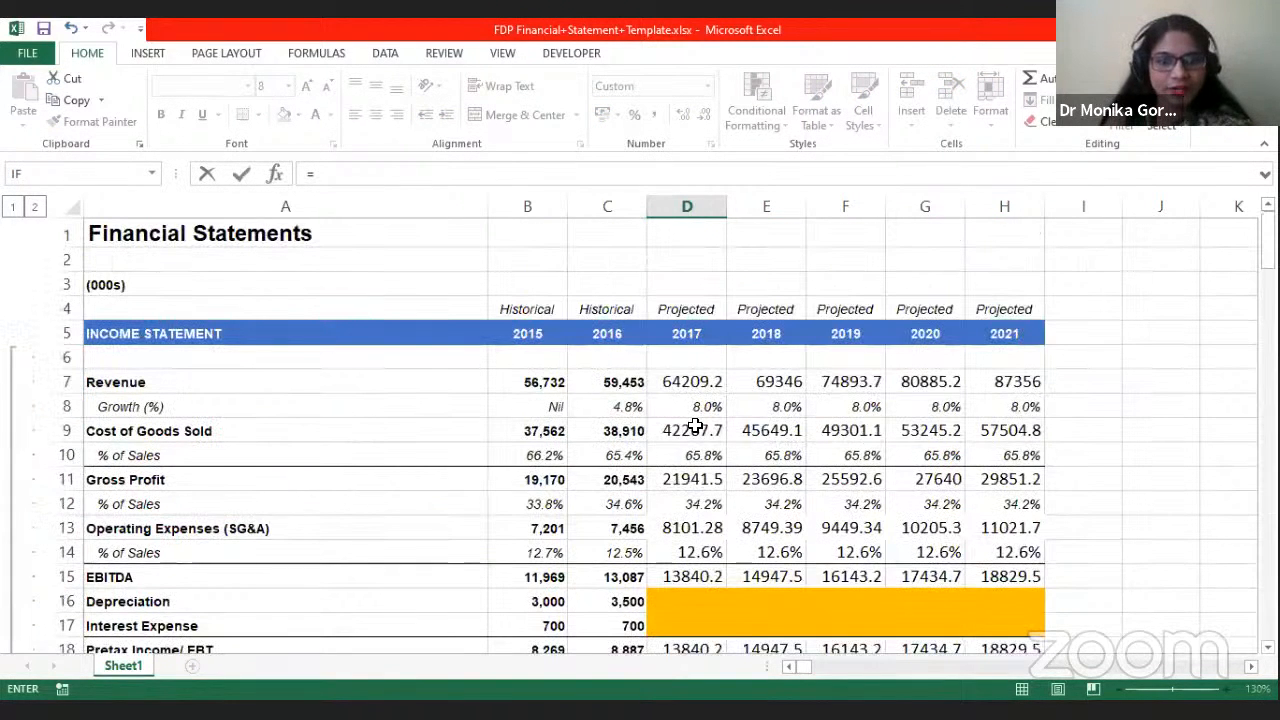
pyautogui.click(687, 430)
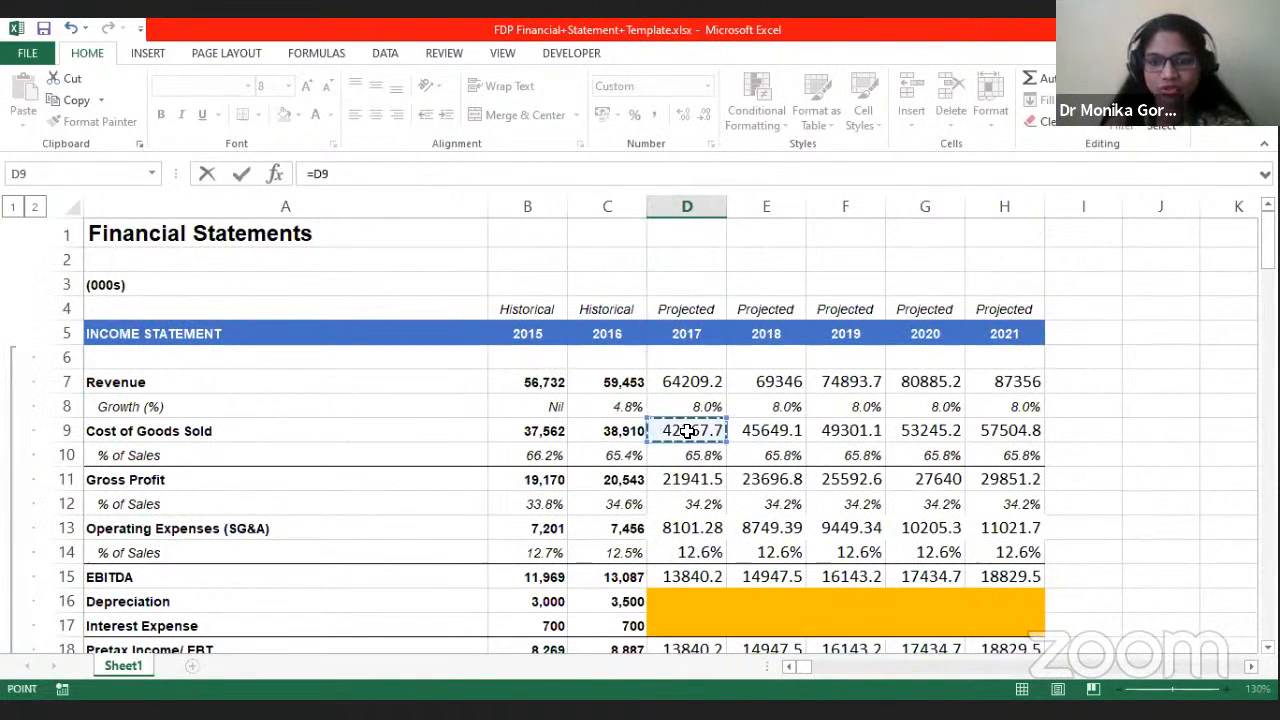
pyautogui.write('/')
pyautogui.scroll(-8, 687, 430)
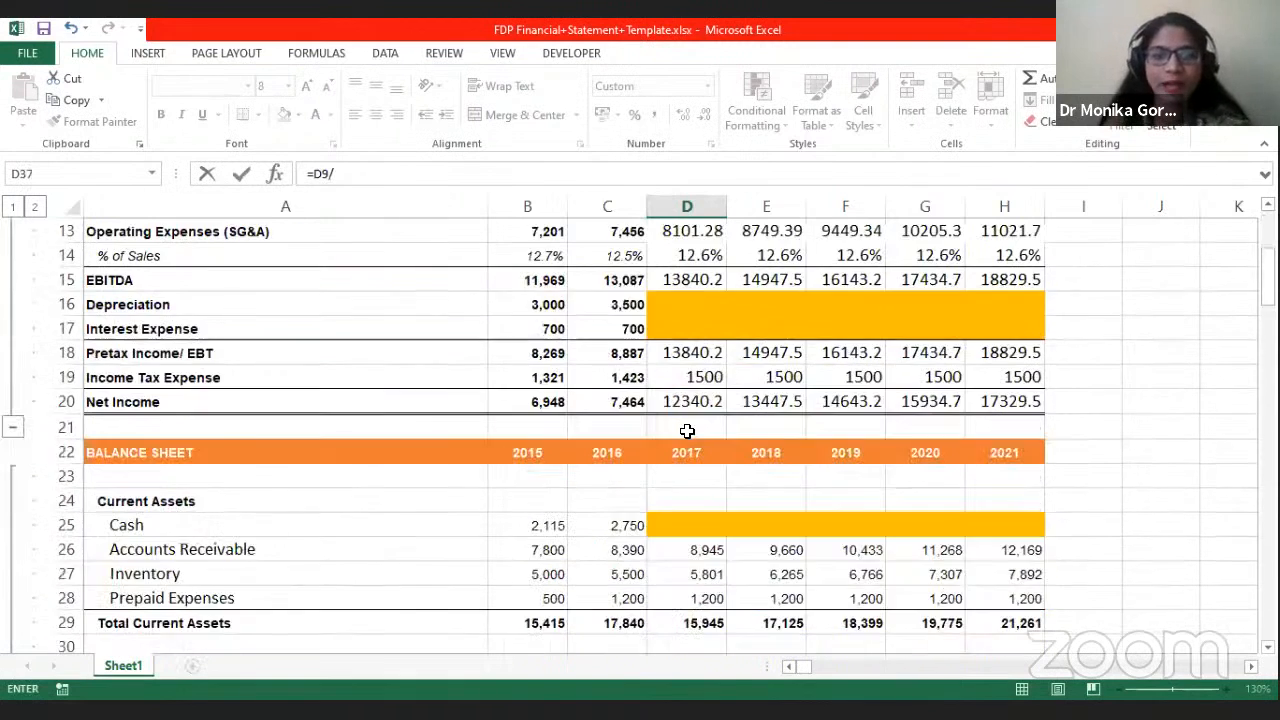
pyautogui.scroll(-3, 687, 430)
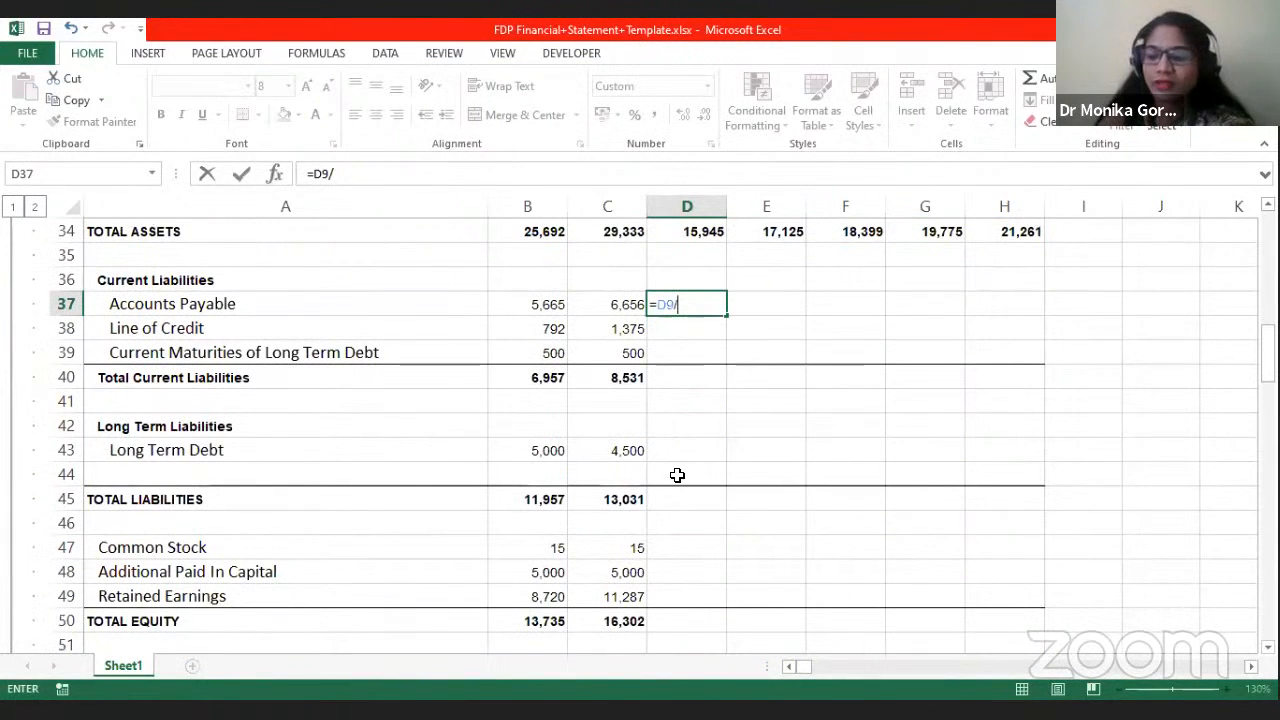
pyautogui.write('365')
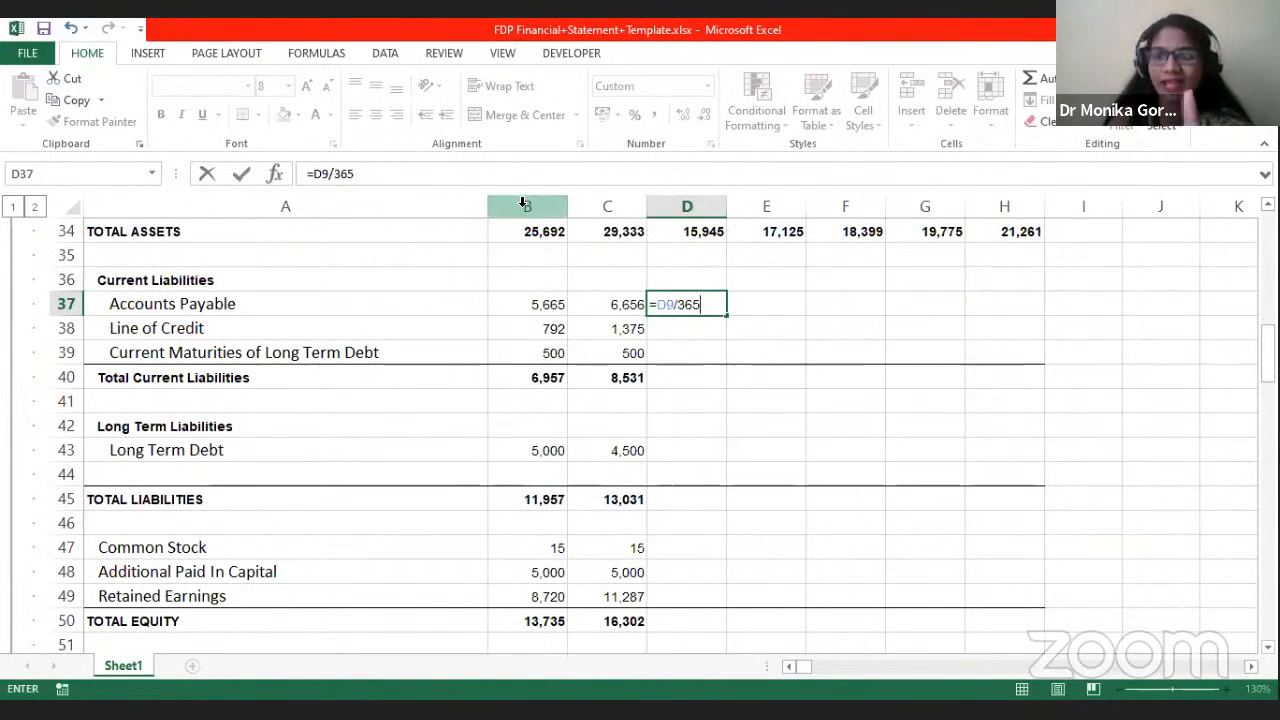
pyautogui.scroll(-1, 522, 203)
pyautogui.scroll(-5, 522, 203)
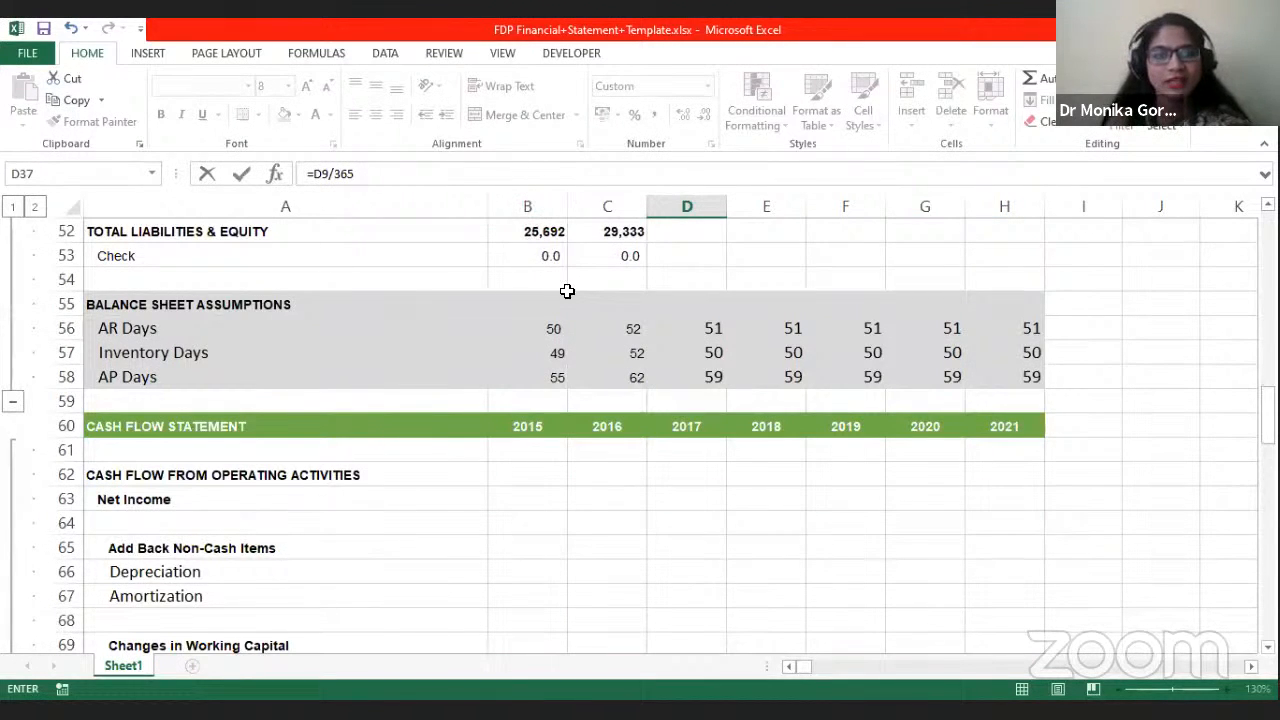
pyautogui.scroll(1, 630, 332)
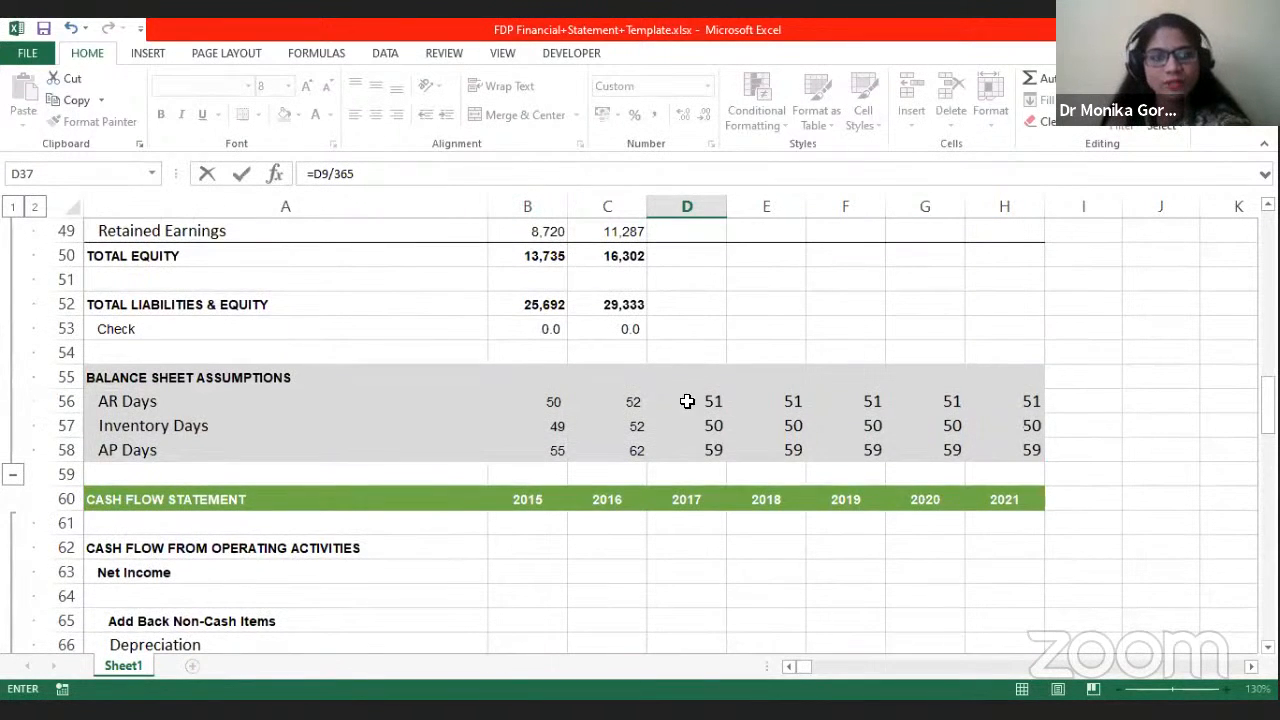
pyautogui.click(706, 449)
pyautogui.press('Down')
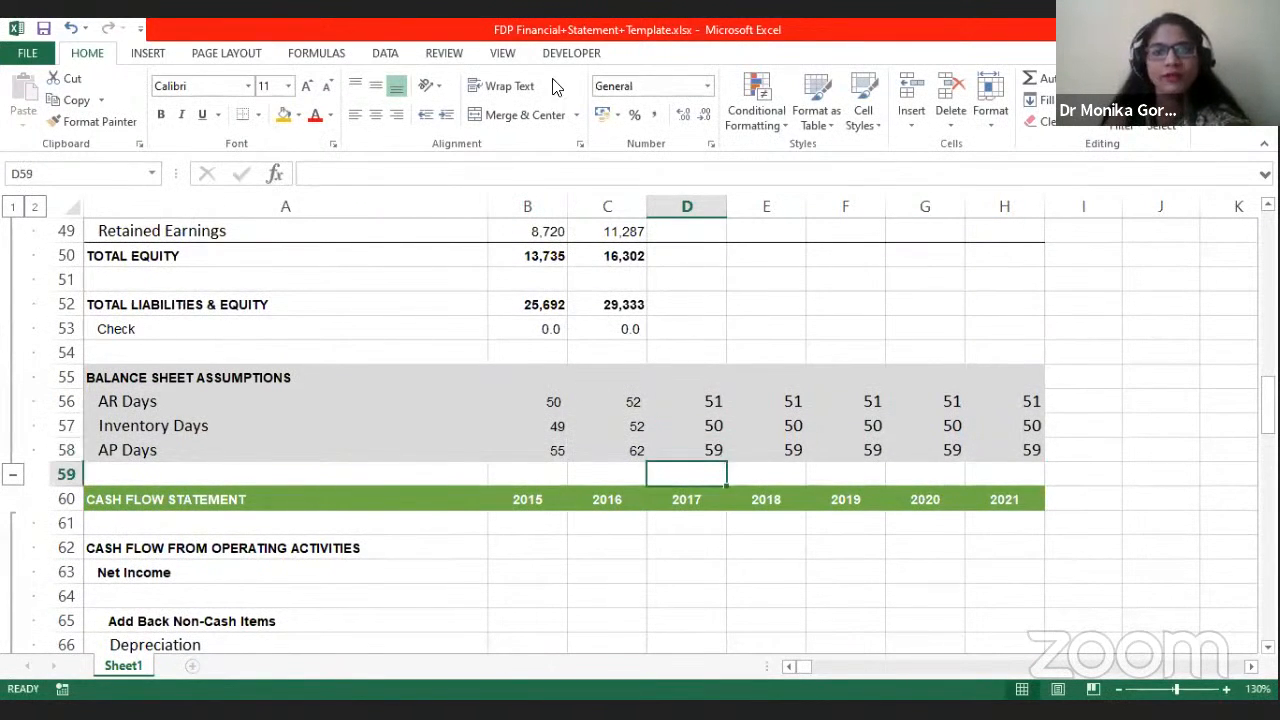
# Step: Clear the incomplete 2017 Accounts Payable formula from D37
pyautogui.scroll(7, 694, 426)
pyautogui.click(705, 466)
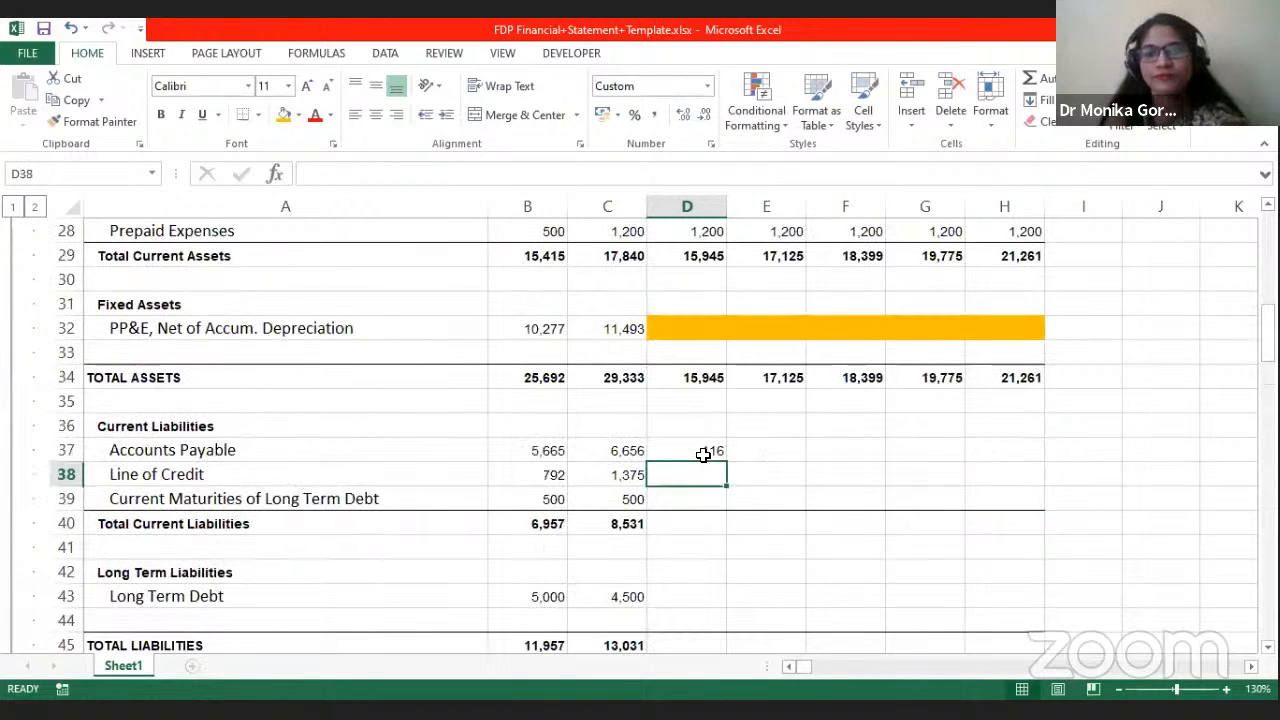
pyautogui.click(701, 453)
pyautogui.press('Delete')
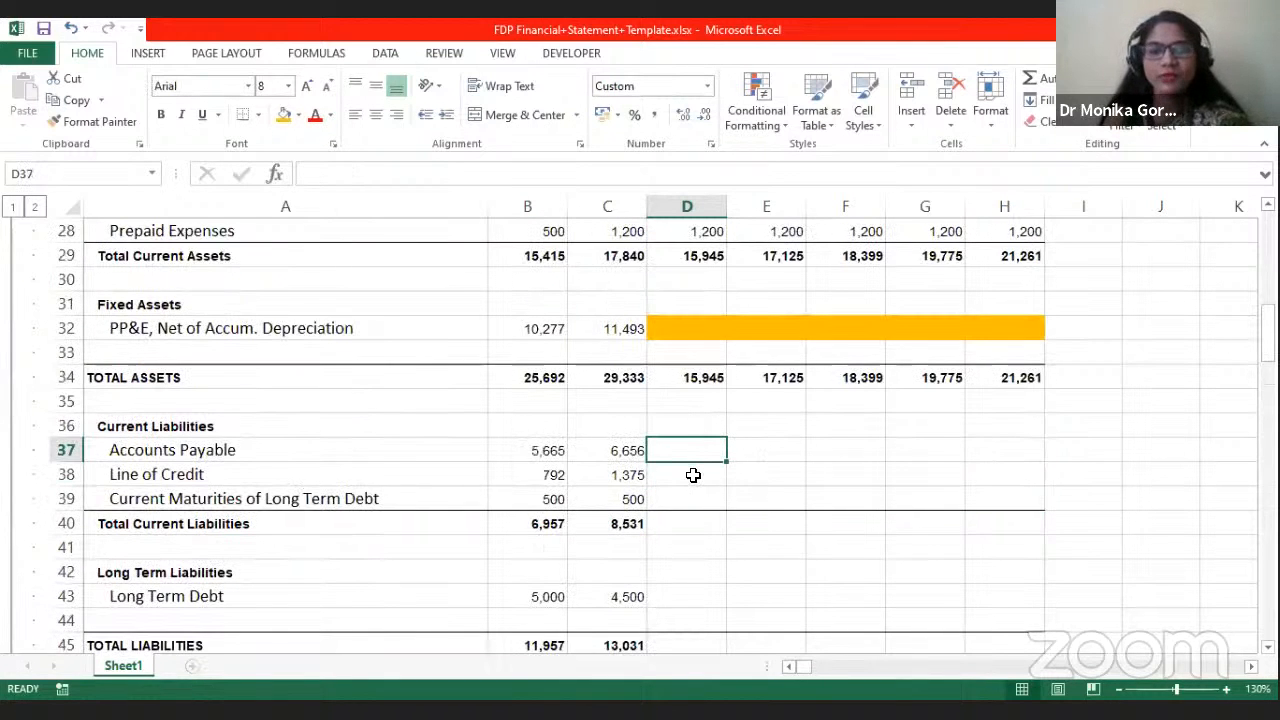
# Step: Project 2017 Accounts Payable in D37 from cost of goods sold and AP days with the formula =D9/365*D58
pyautogui.write('=')
pyautogui.scroll(4, 674, 434)
pyautogui.scroll(5, 675, 423)
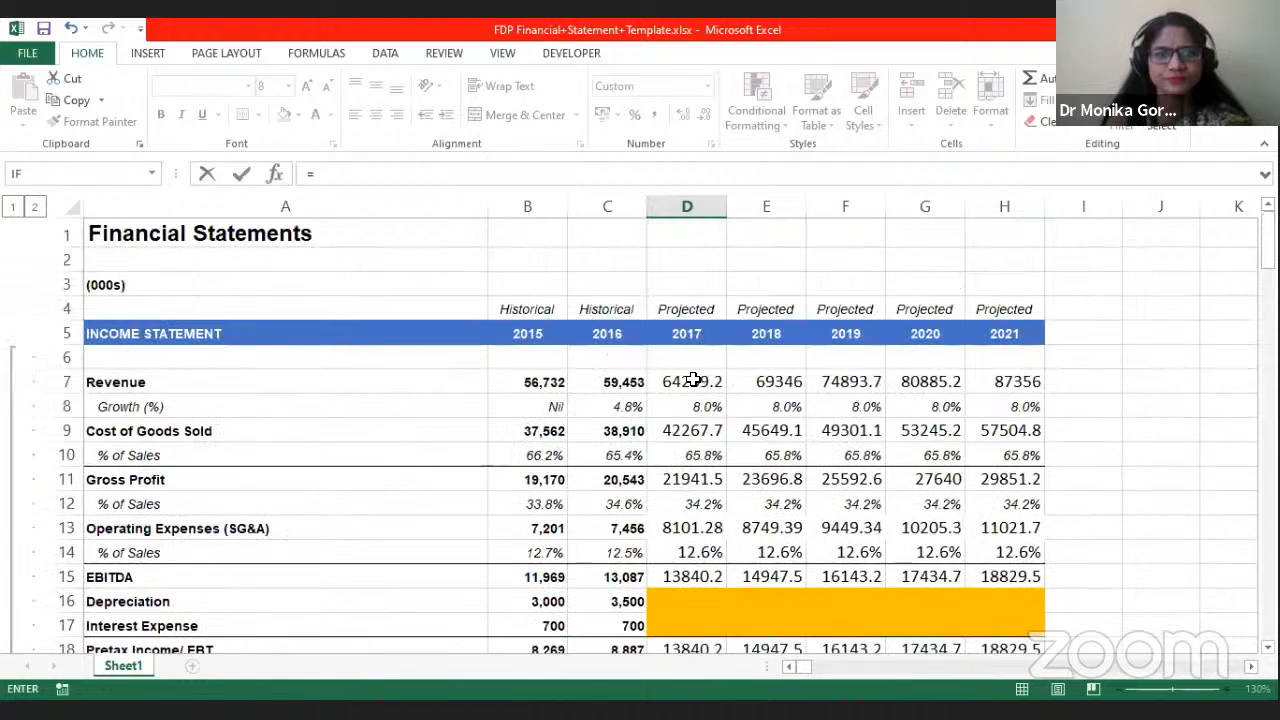
pyautogui.click(689, 432)
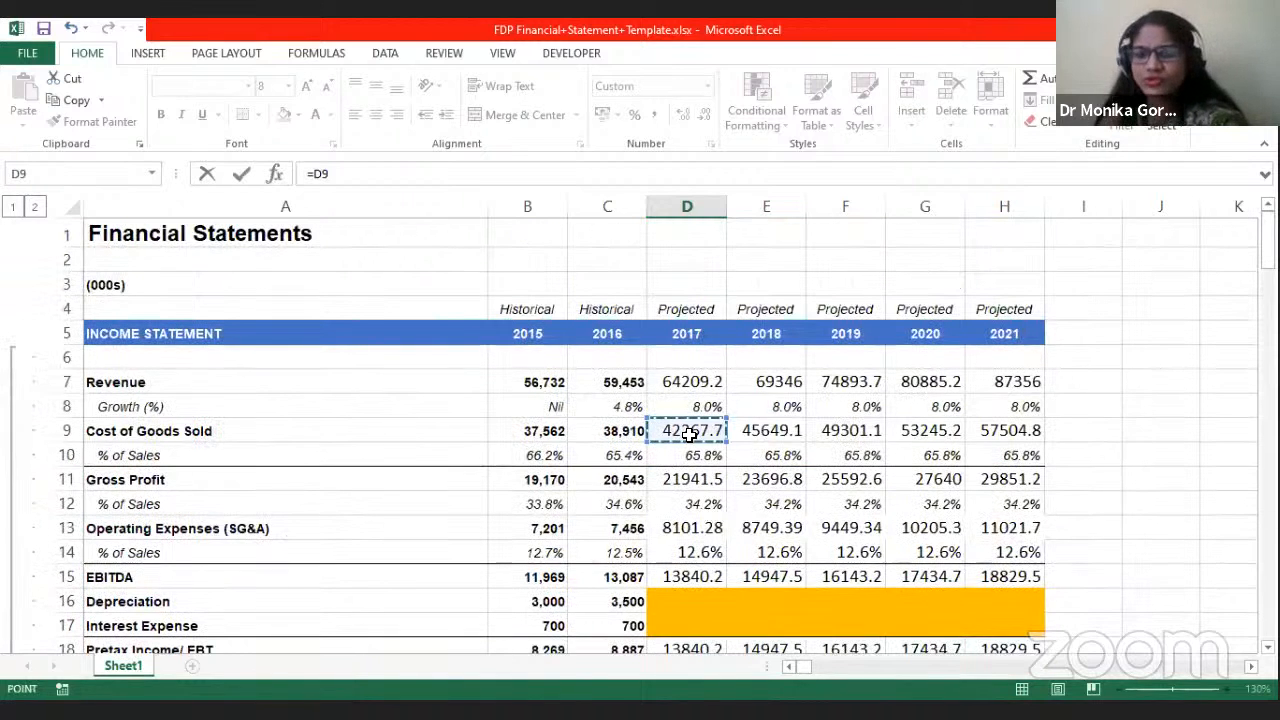
pyautogui.write('/365*')
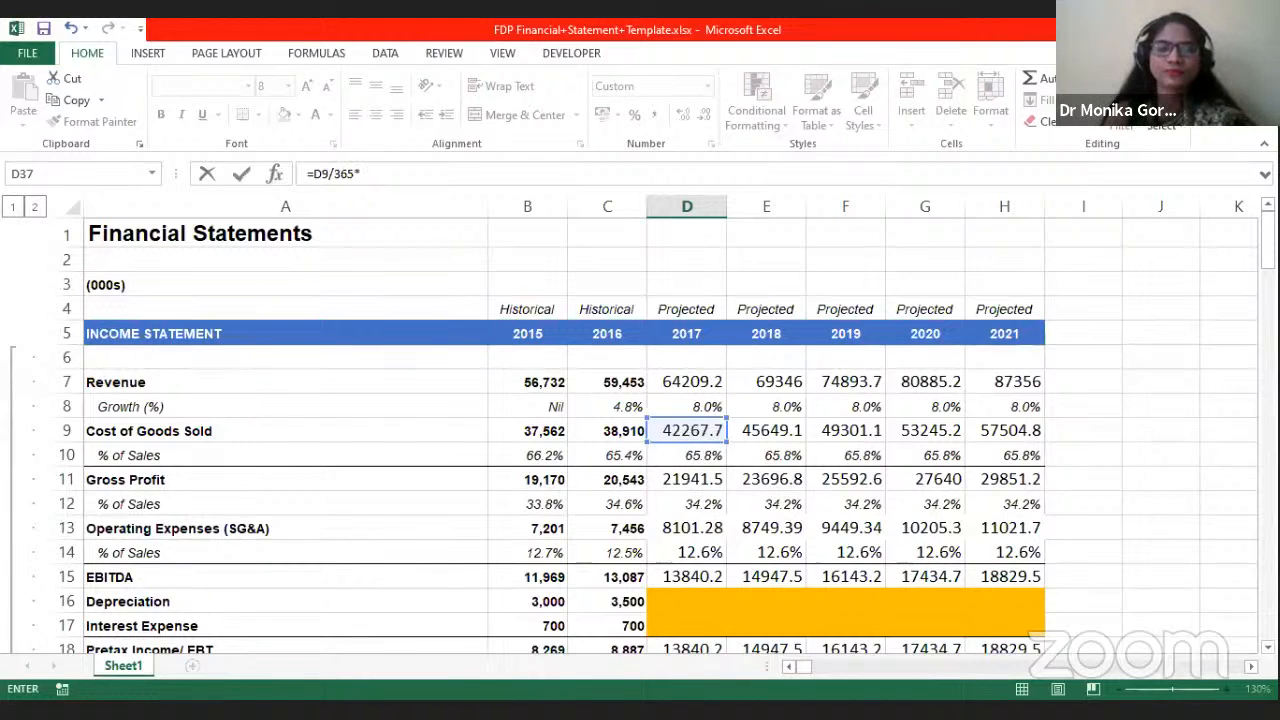
pyautogui.scroll(-5, 760, 474)
pyautogui.scroll(-9, 757, 474)
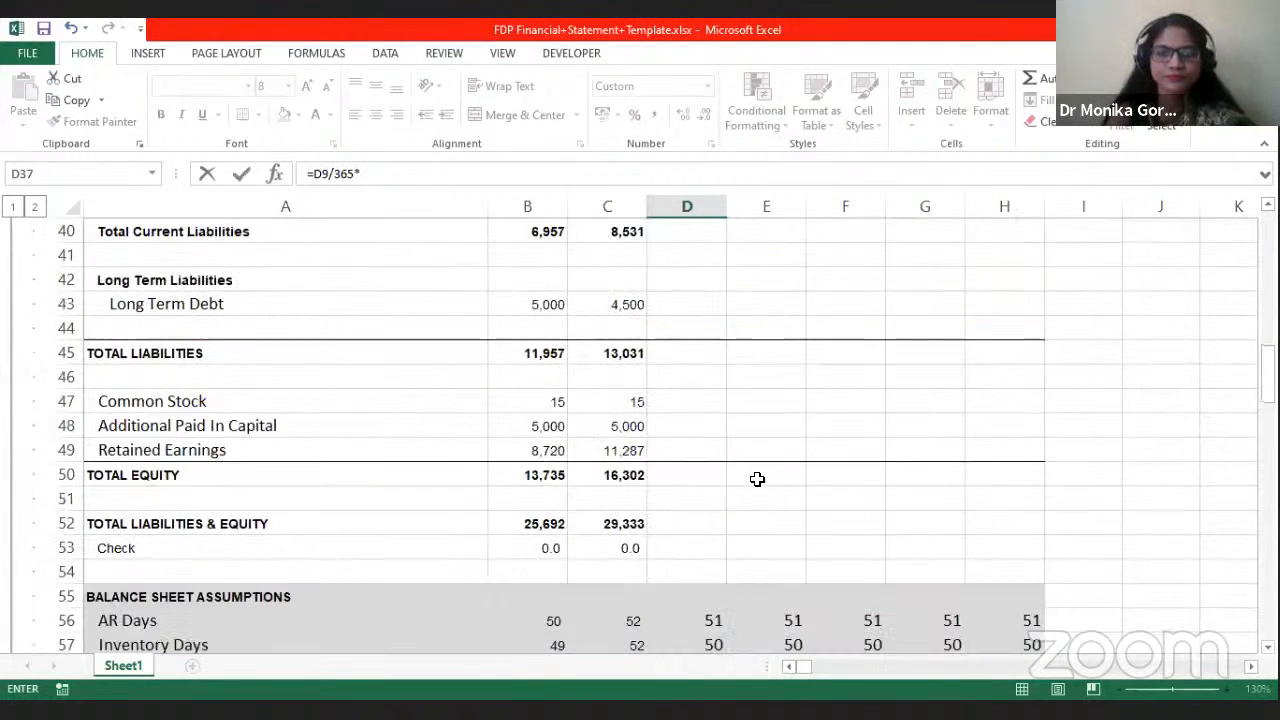
pyautogui.click(697, 594)
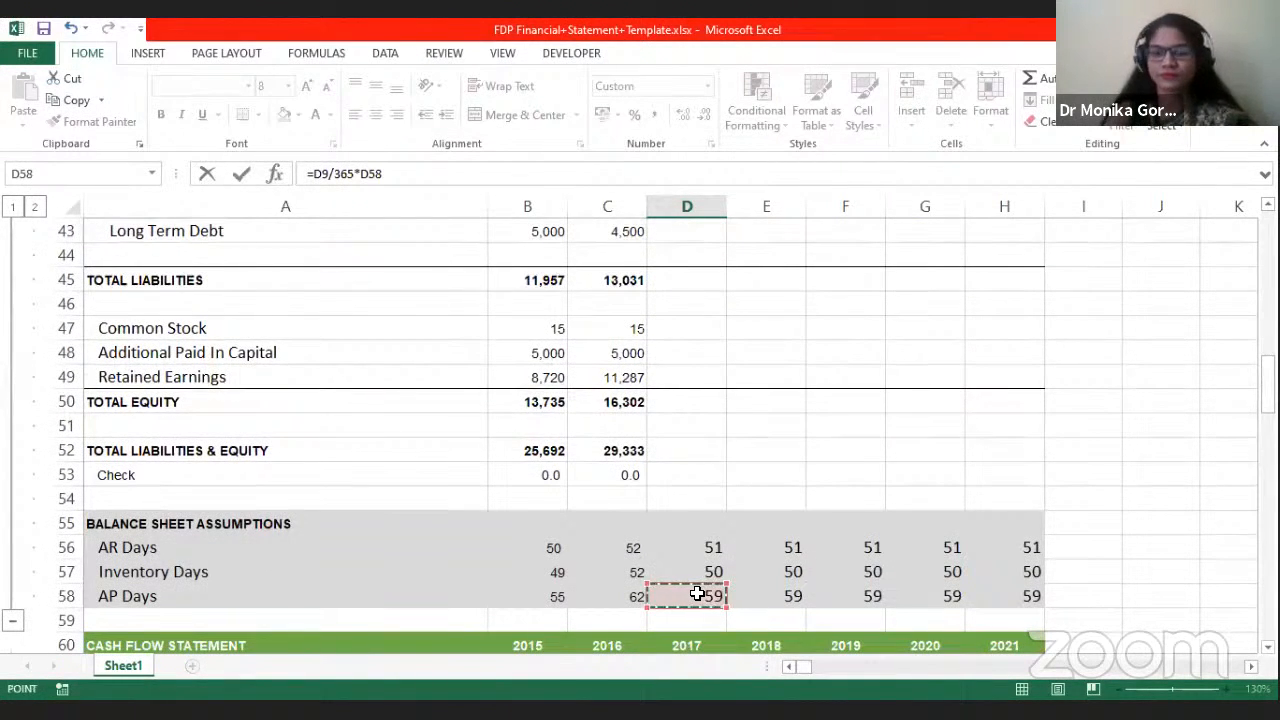
pyautogui.press('Return')
pyautogui.scroll(2, 690, 570)
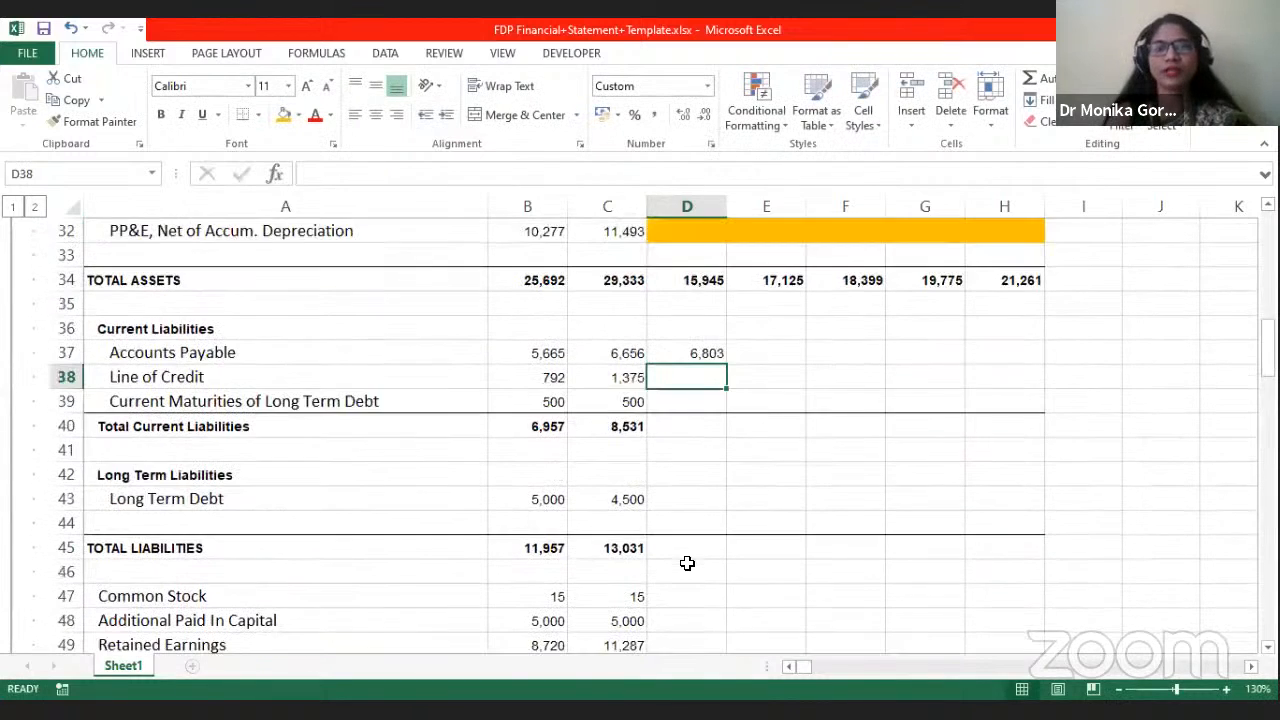
# Step: Copy the 2017 Accounts Payable formula in D37 across to 2021 in column H
pyautogui.click(689, 354)
pyautogui.moveTo(689, 354); pyautogui.dragTo(1005, 354)
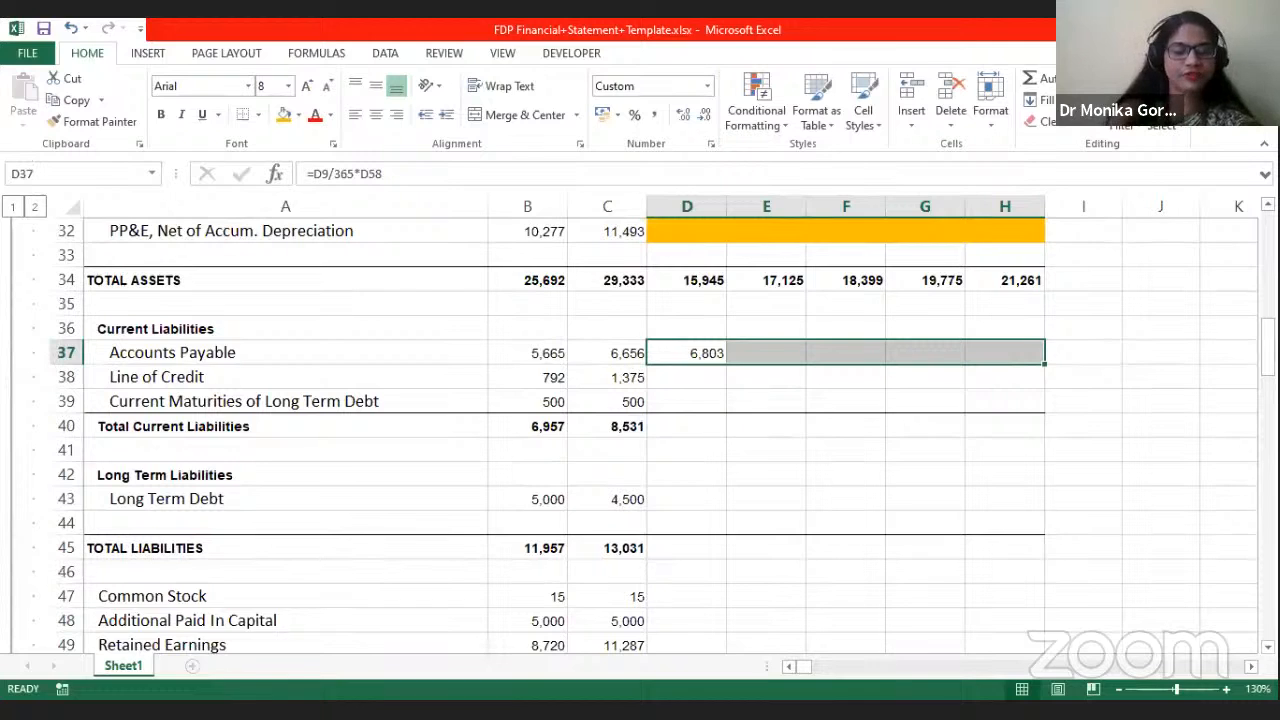
pyautogui.hotkey('ctrl', 'r')
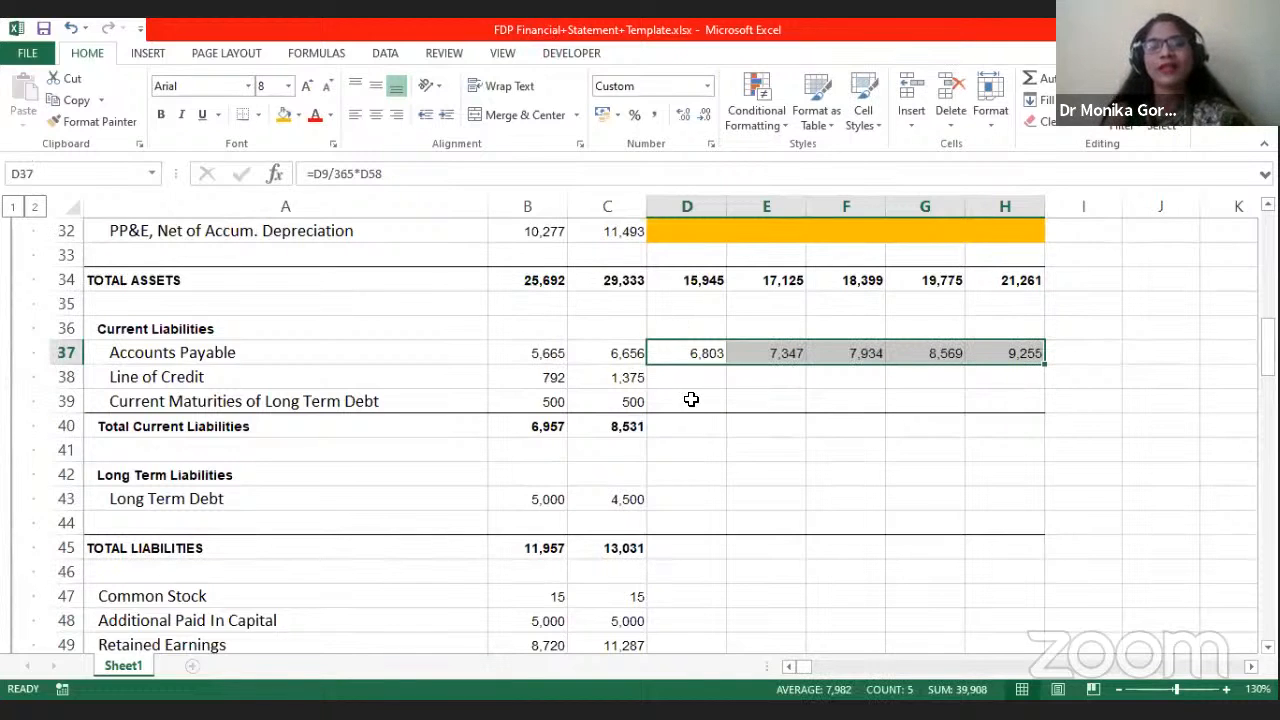
# Step: Shade the projected Line of Credit and Current Maturities of Long Term Debt cells D38 to H39 orange
pyautogui.click(689, 381)
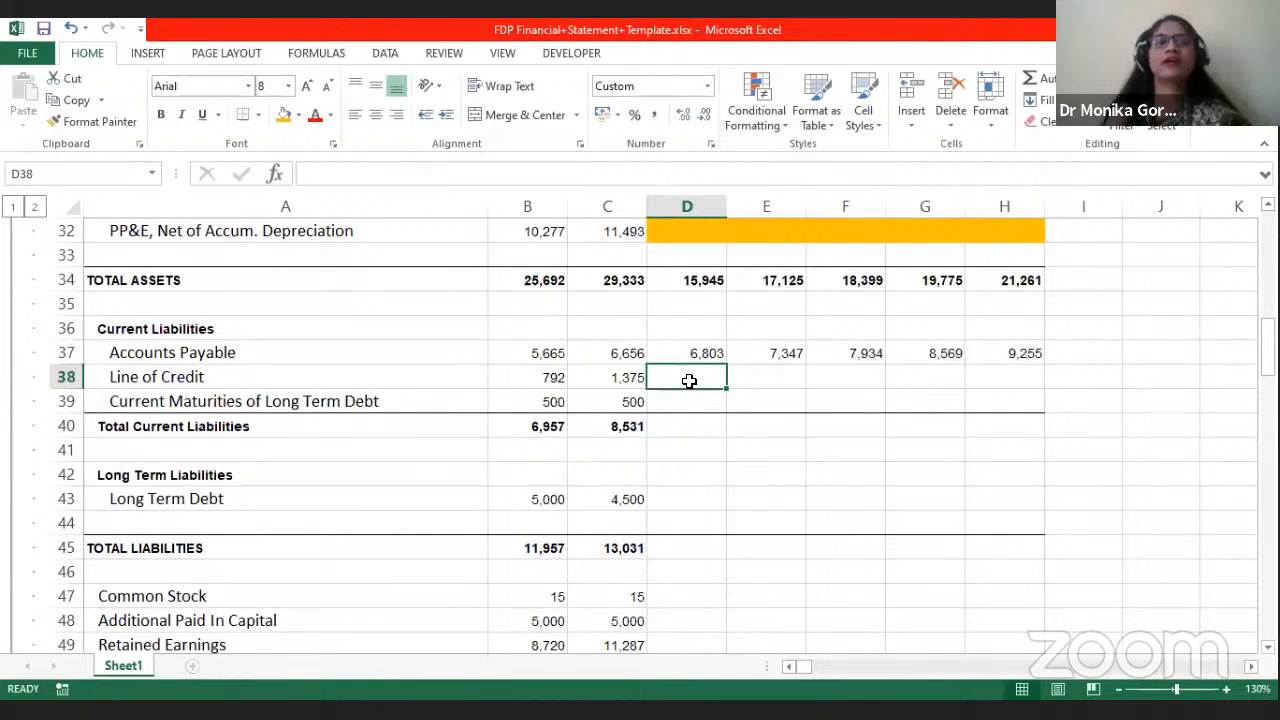
pyautogui.moveTo(689, 381); pyautogui.dragTo(1022, 396)
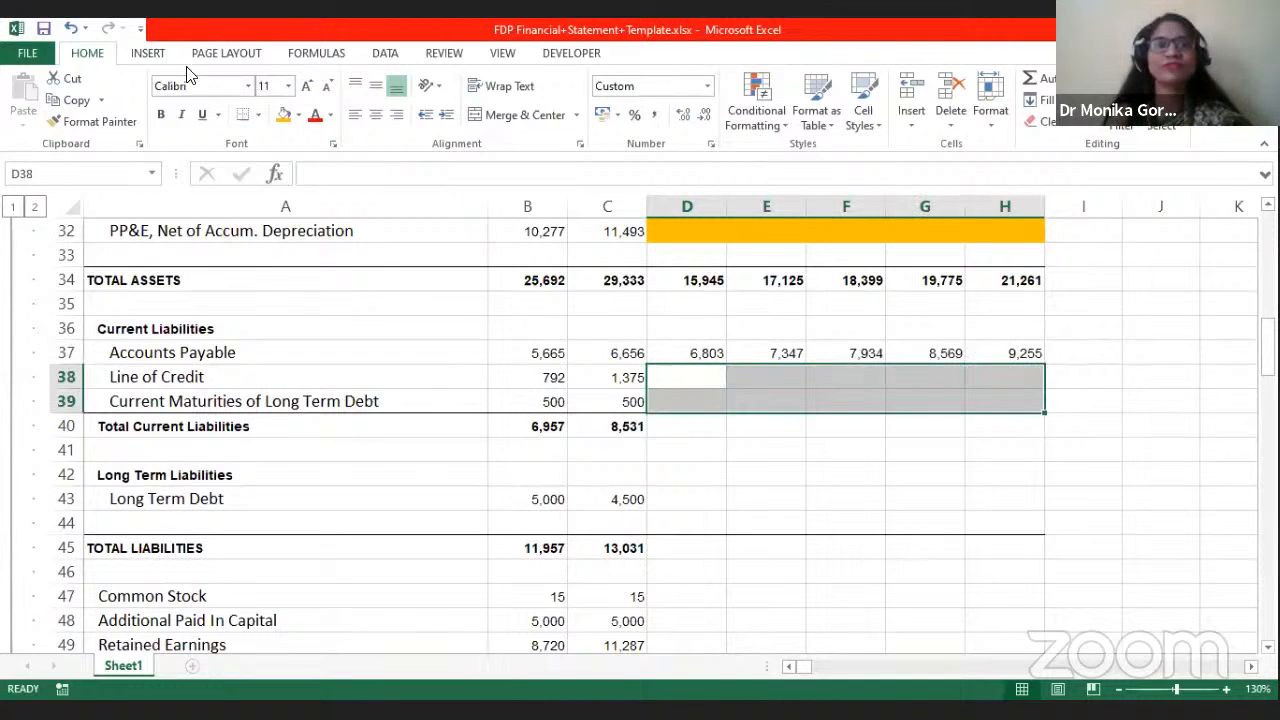
pyautogui.click(285, 115)
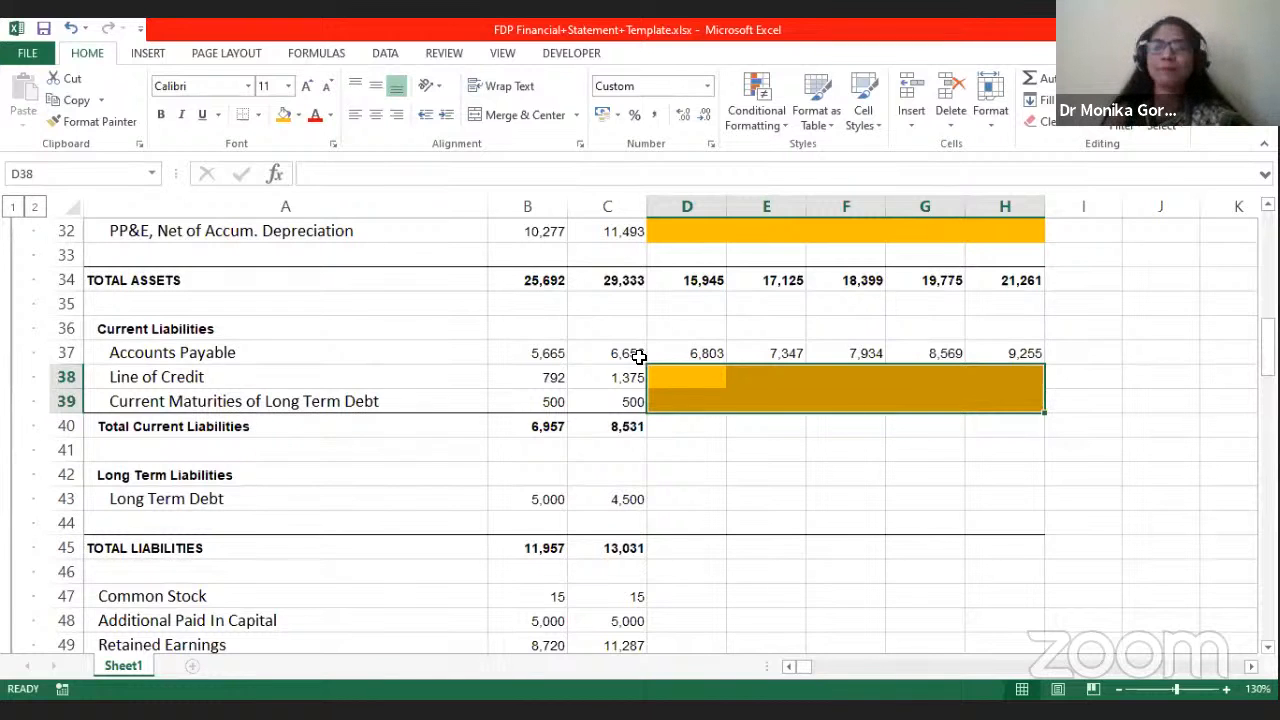
# Step: Total the 2017 current liabilities in D40 with the formula =SUM(D37:D39)
pyautogui.scroll(1, 714, 371)
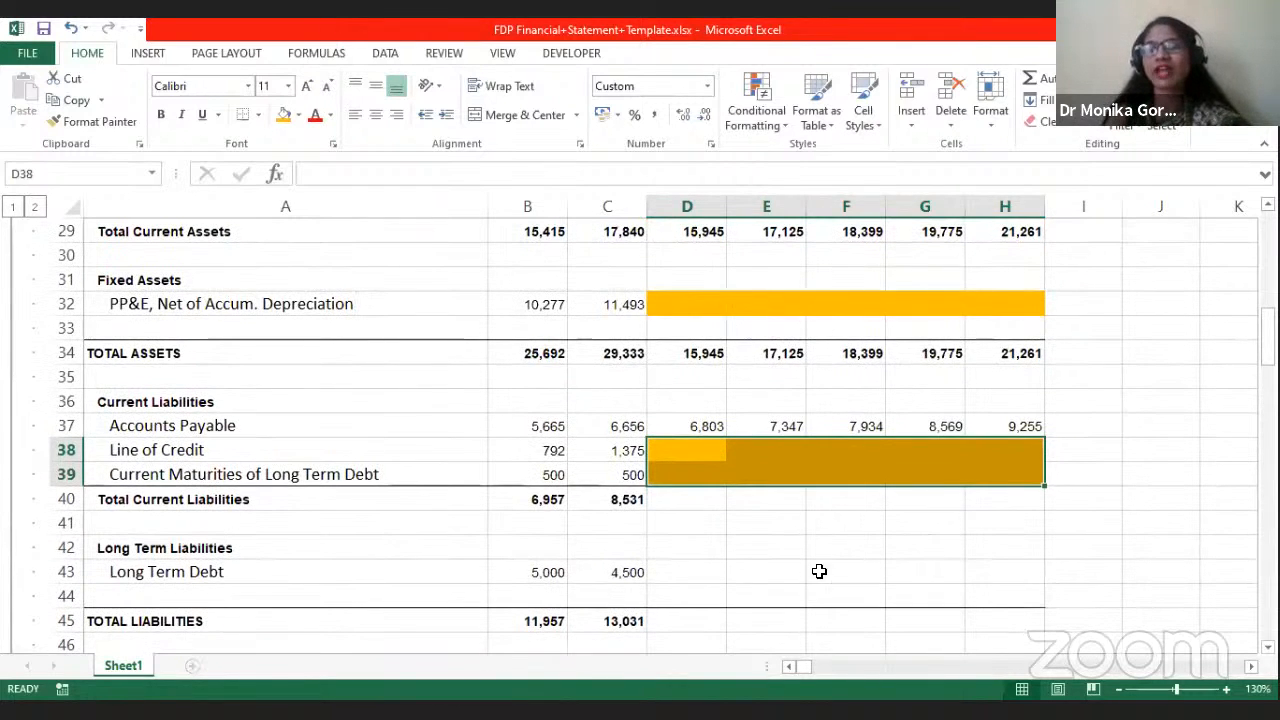
pyautogui.click(704, 497)
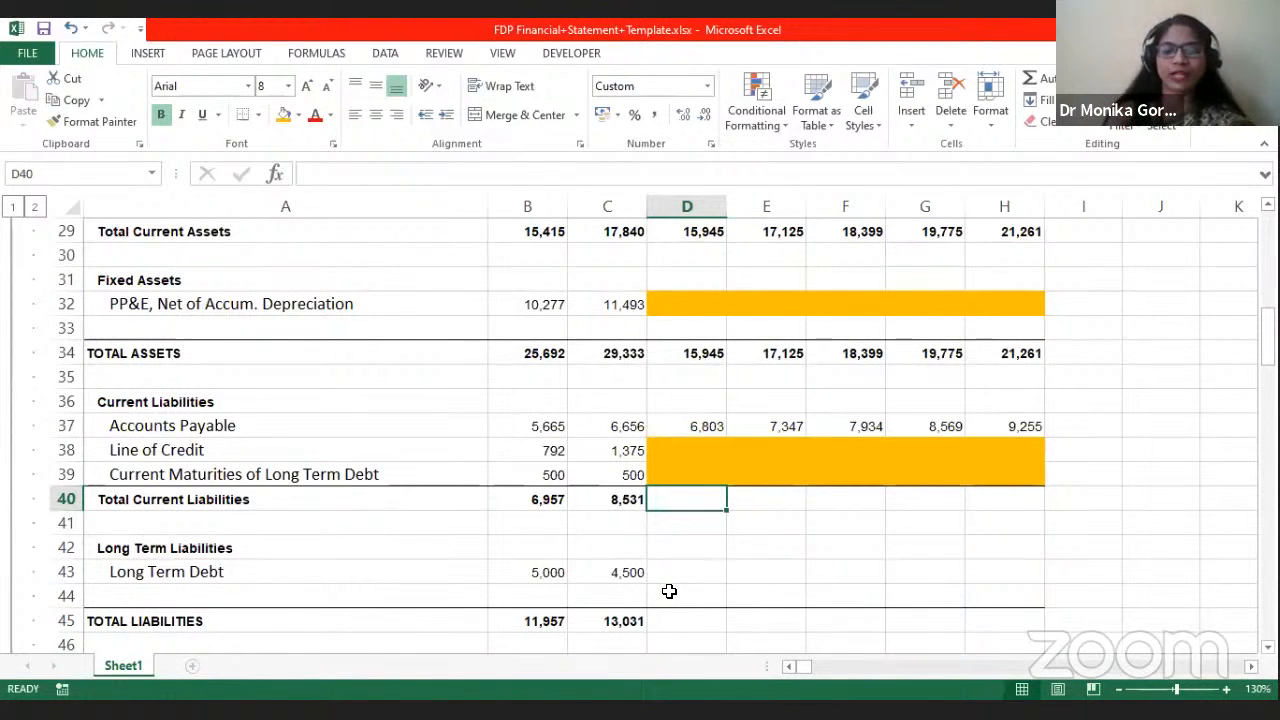
pyautogui.write('=')
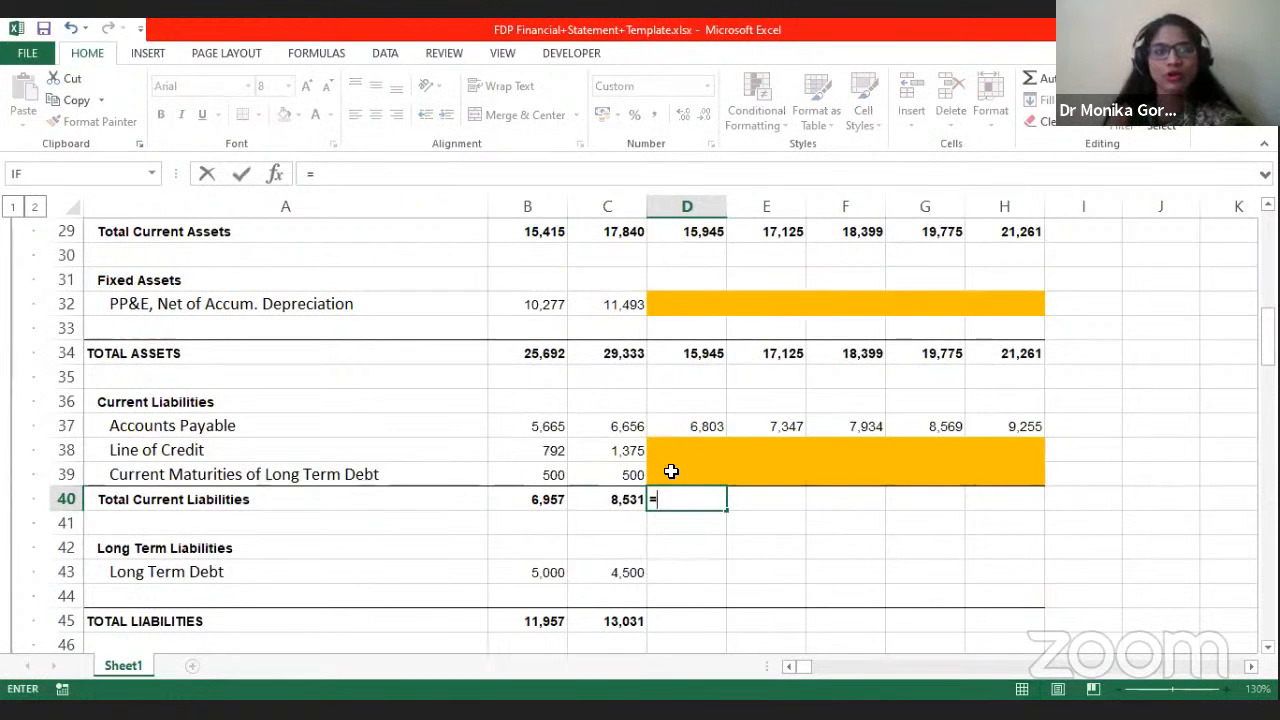
pyautogui.scroll(1, 676, 471)
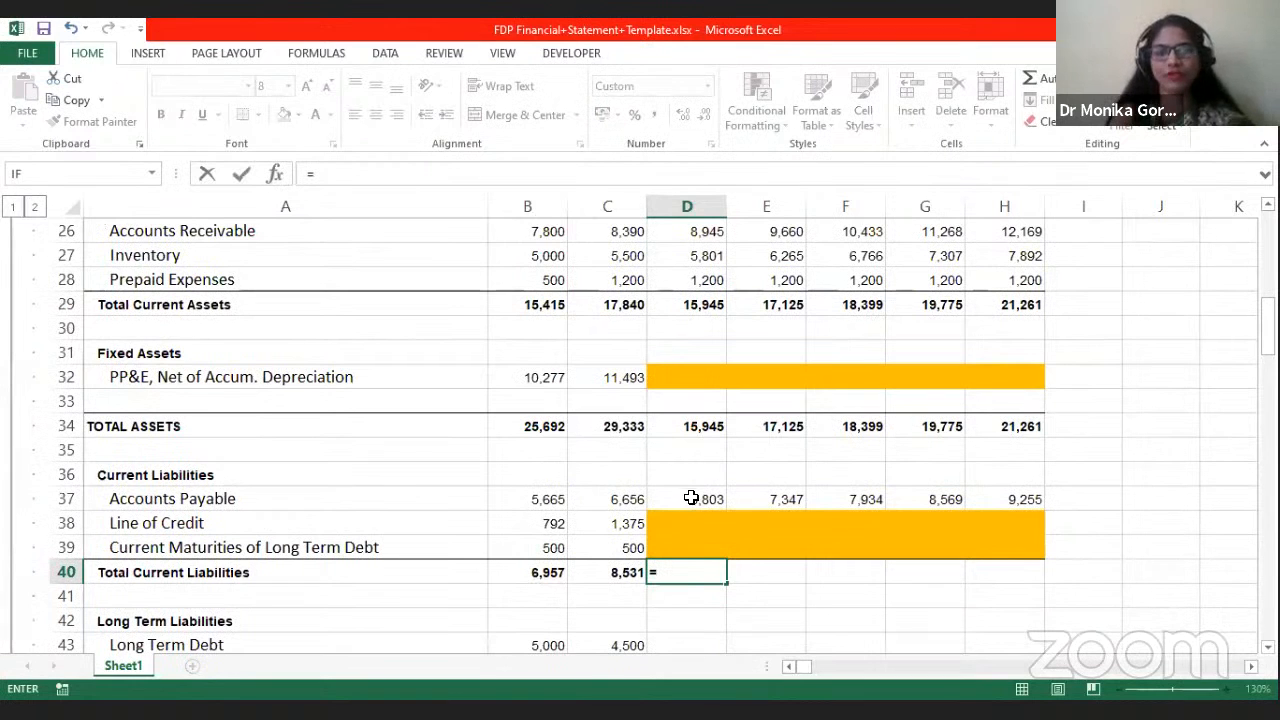
pyautogui.write('sum(')
pyautogui.click(689, 499)
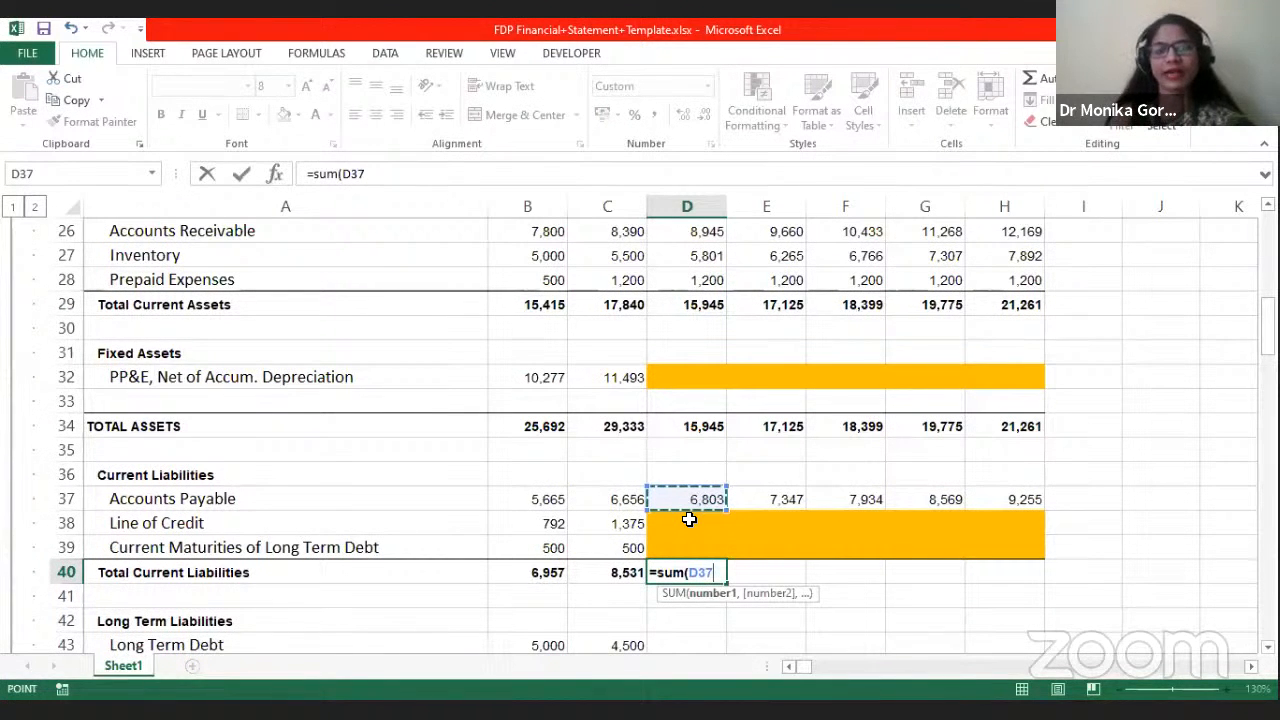
pyautogui.moveTo(689, 519); pyautogui.dragTo(686, 547)
pyautogui.press('Return')
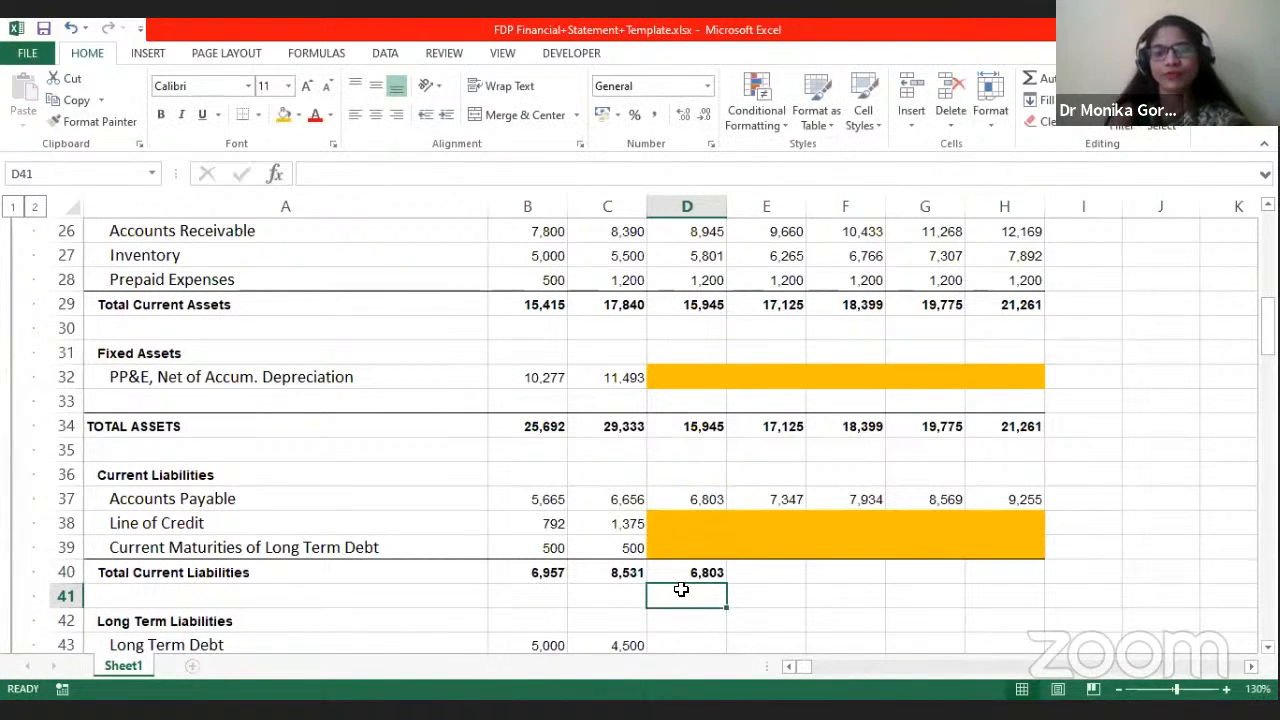
# Step: Copy the 2017 Total Current Liabilities formula in D40 across to 2021 in column H
pyautogui.press('Up')
pyautogui.hotkey('shift', 'Right')
pyautogui.hotkey('shift', 'Right')
pyautogui.hotkey('shift', 'Right')
pyautogui.hotkey('shift', 'Right')
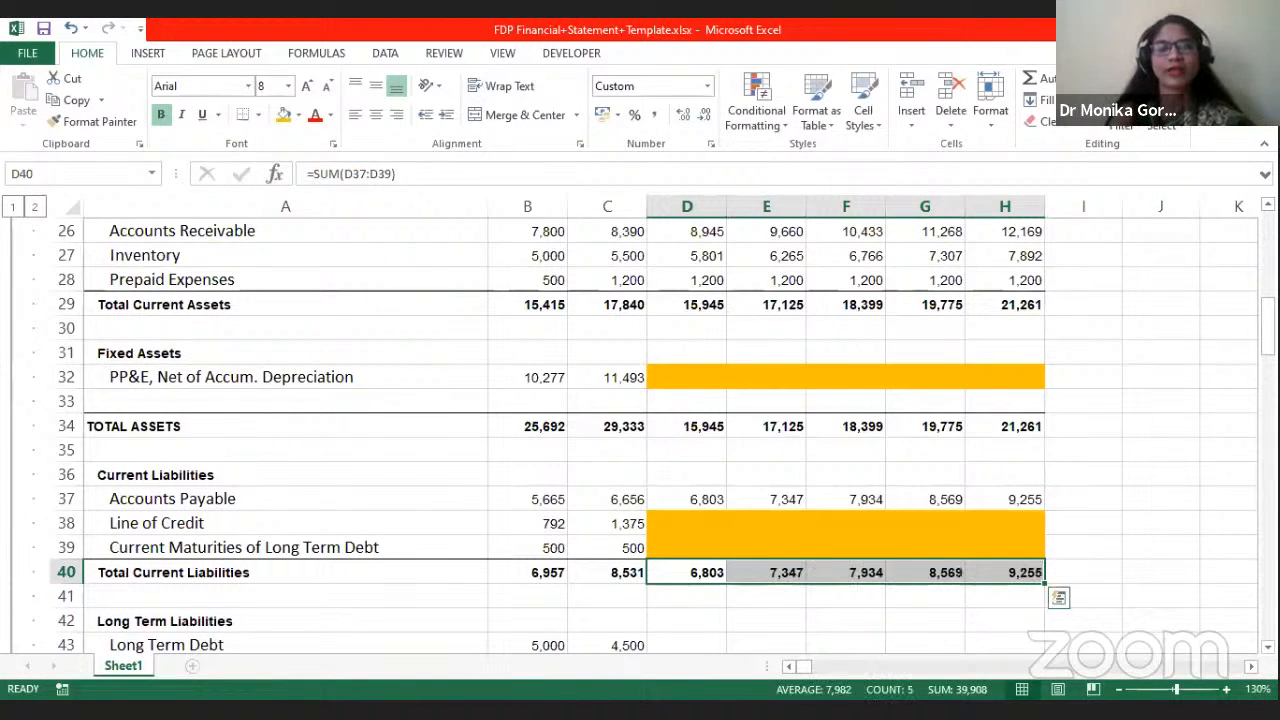
# Step: Shade the projected Long Term Debt cells D43 to H43 orange
pyautogui.scroll(-2, 931, 590)
pyautogui.moveTo(665, 499); pyautogui.dragTo(1011, 503)
pyautogui.click(283, 116)
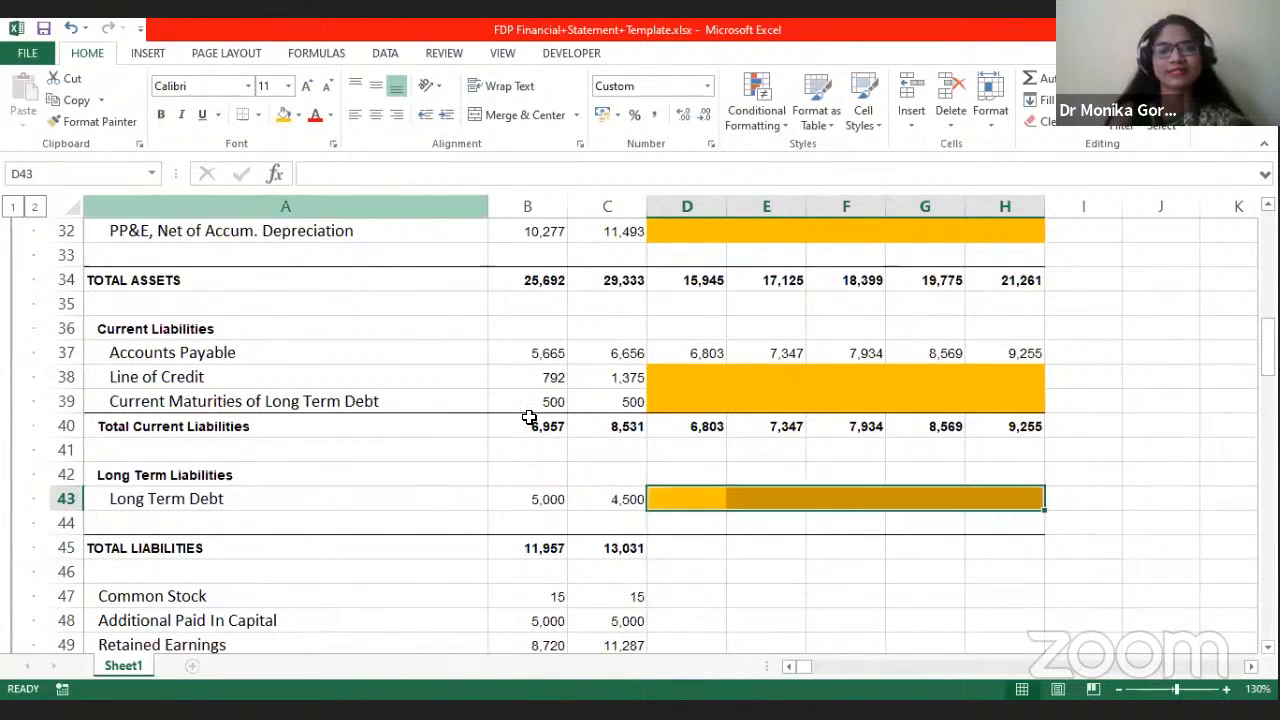
# Step: Calculate 2017 Total Liabilities in D45 from current liabilities and long term debt with the formula =D40+D43
pyautogui.click(687, 568)
pyautogui.click(687, 551)
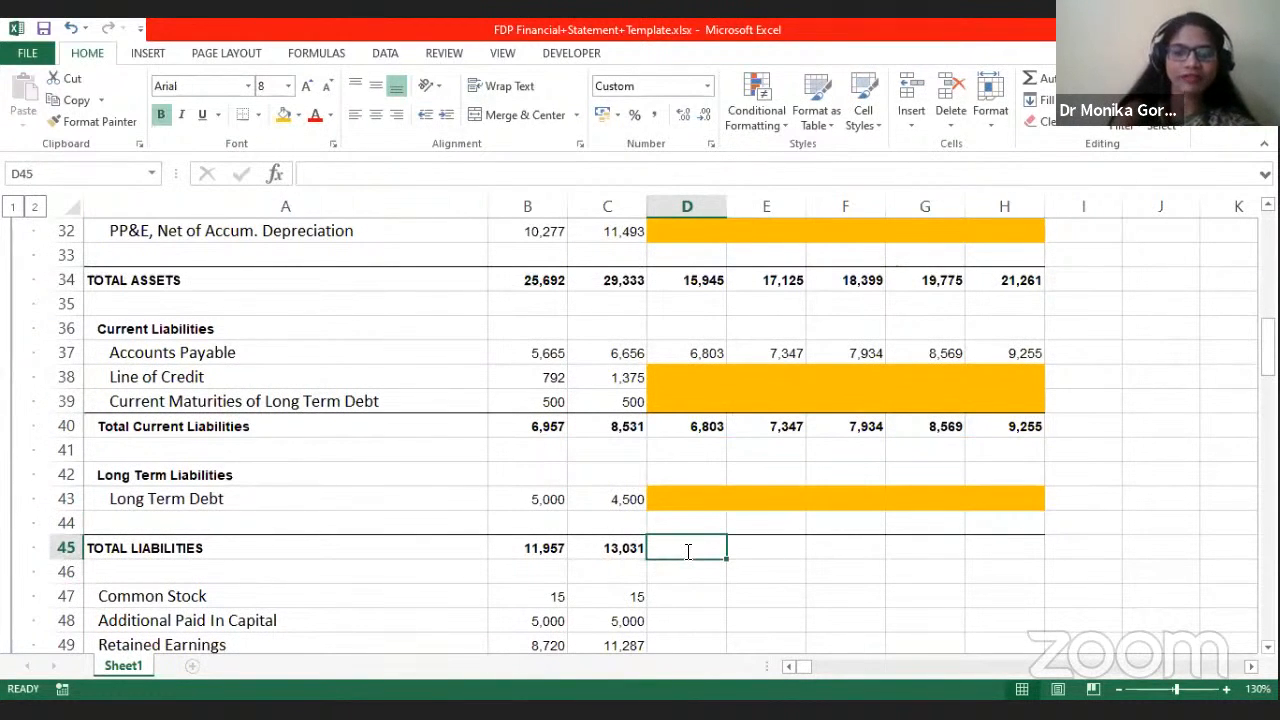
pyautogui.write('=')
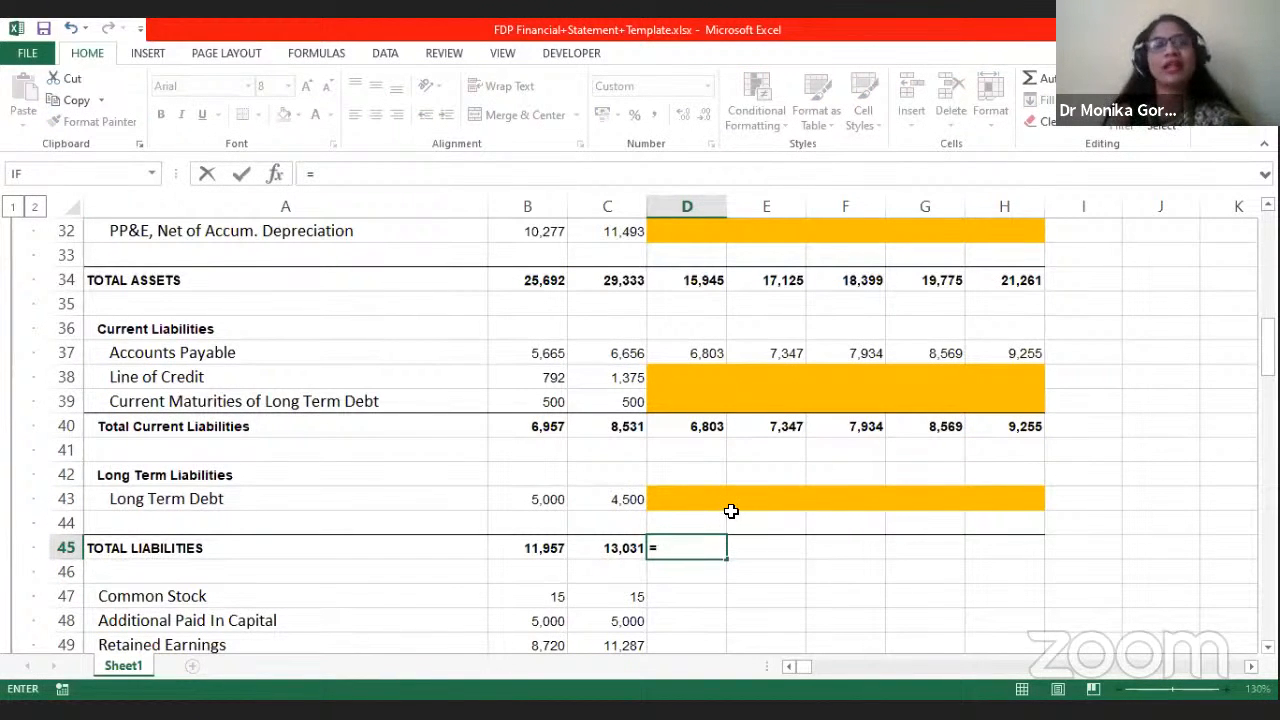
pyautogui.click(694, 428)
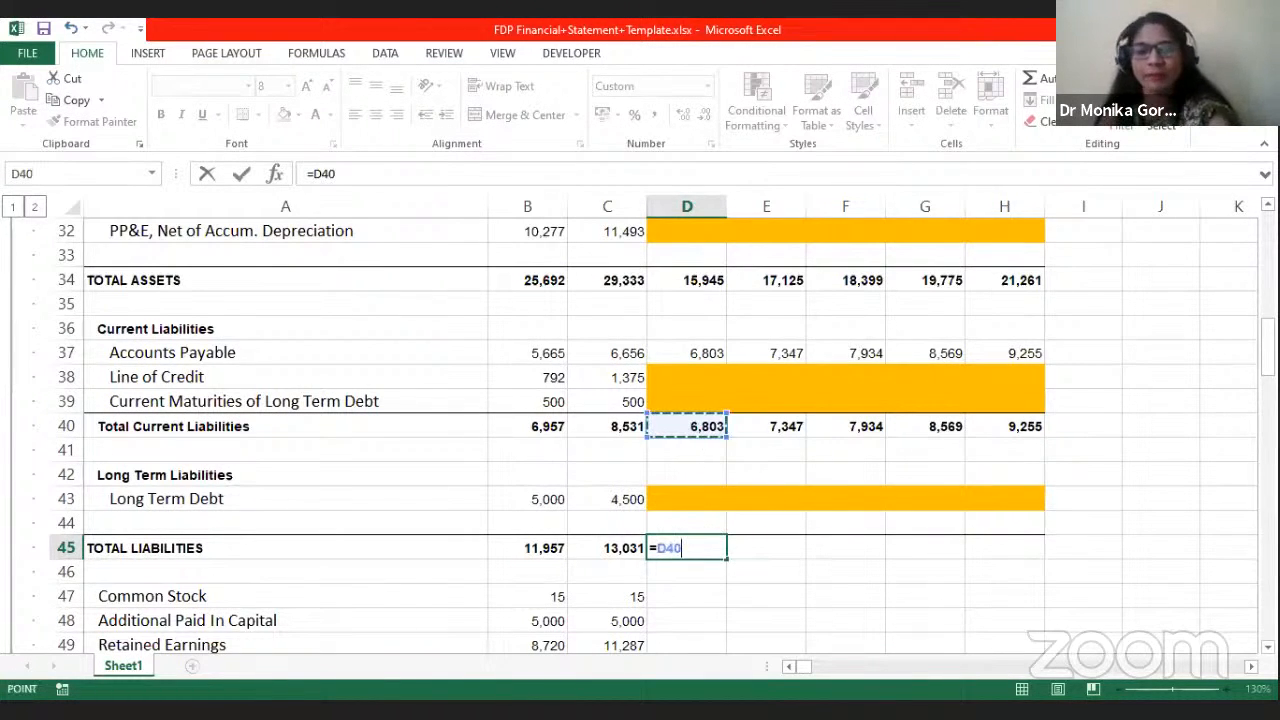
pyautogui.write('+')
pyautogui.click(666, 497)
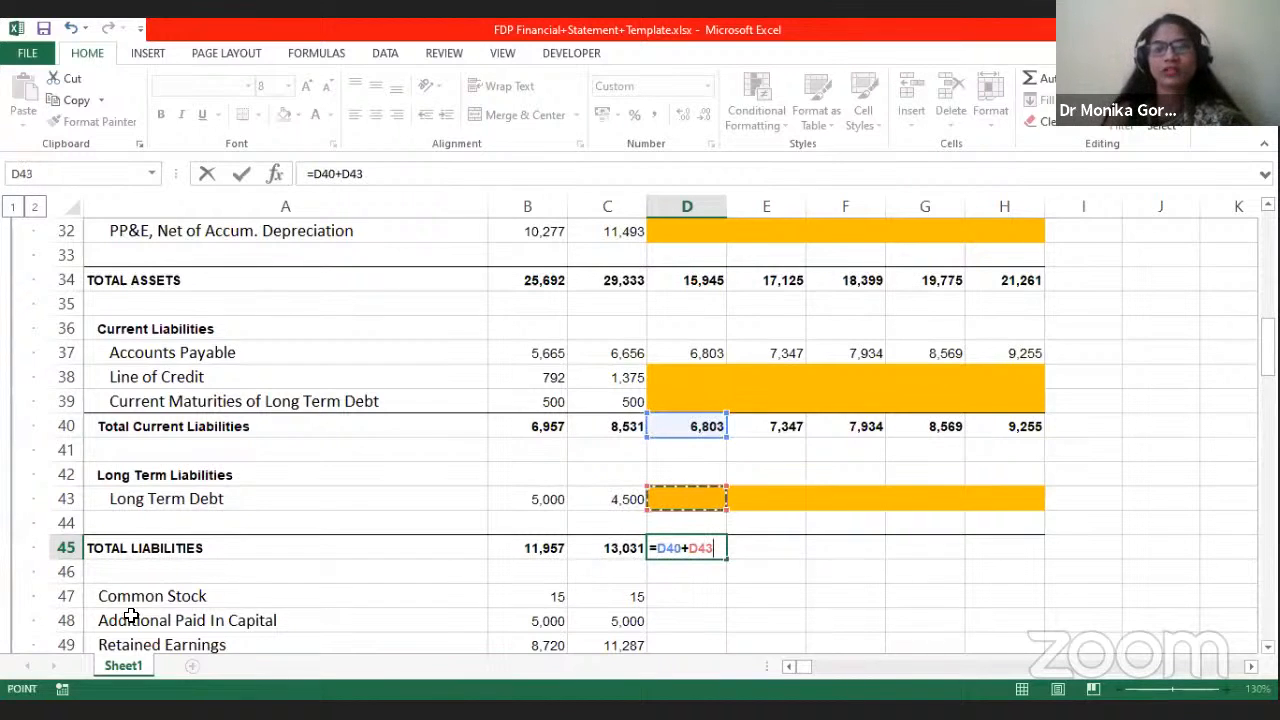
pyautogui.press('Return')
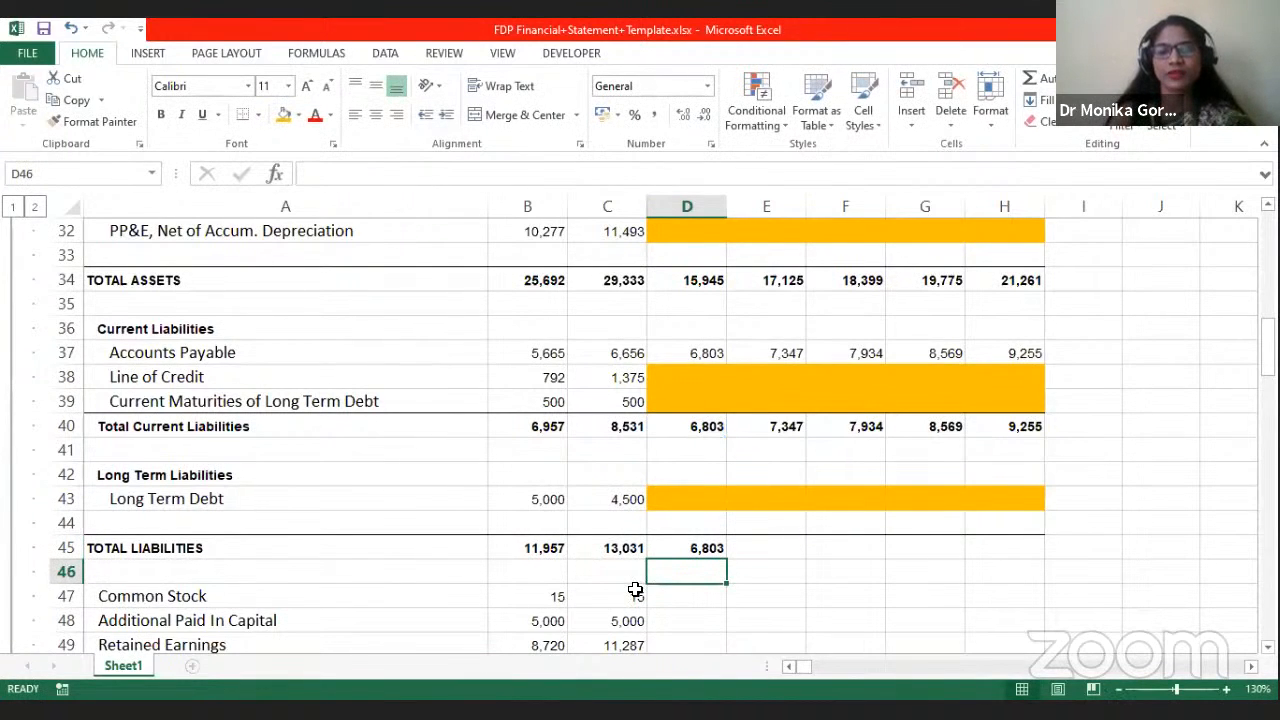
# Step: Copy the 2017 Total Liabilities formula in D45 across to 2021 in column H
pyautogui.click(666, 546)
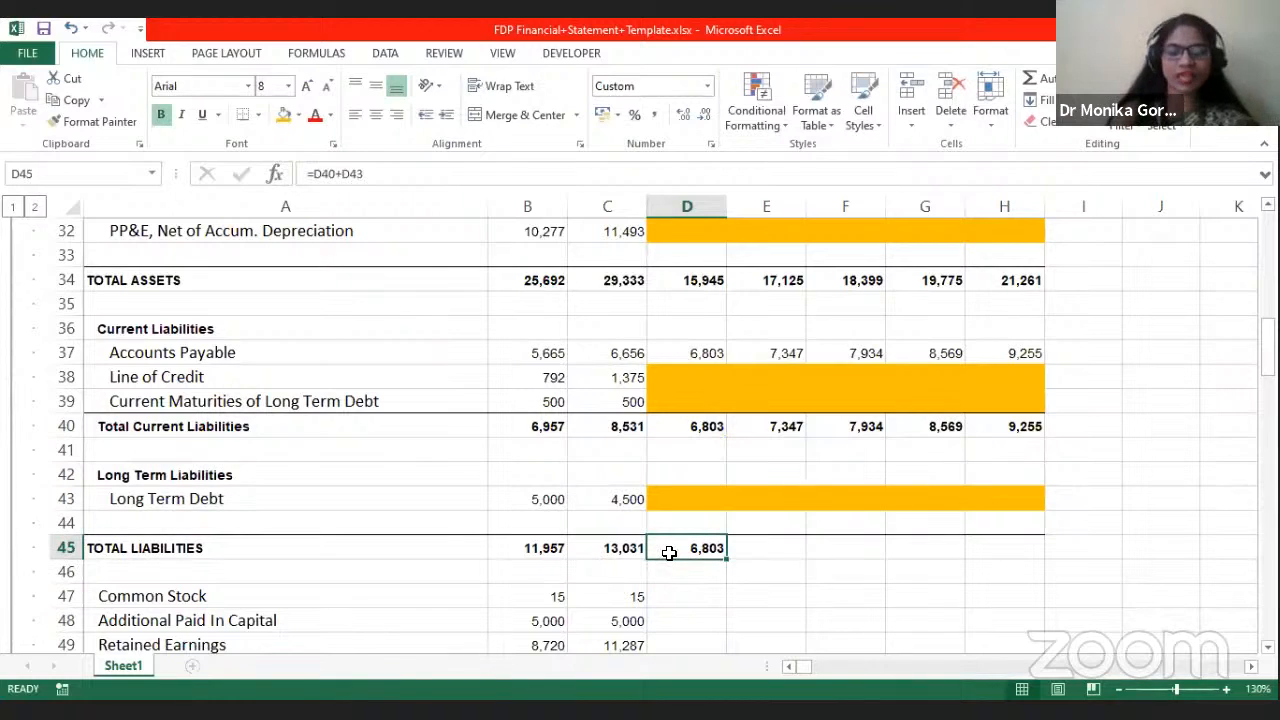
pyautogui.hotkey('shift', 'Right')
pyautogui.hotkey('shift', 'Right')
pyautogui.hotkey('shift', 'Right')
pyautogui.hotkey('shift', 'Right')
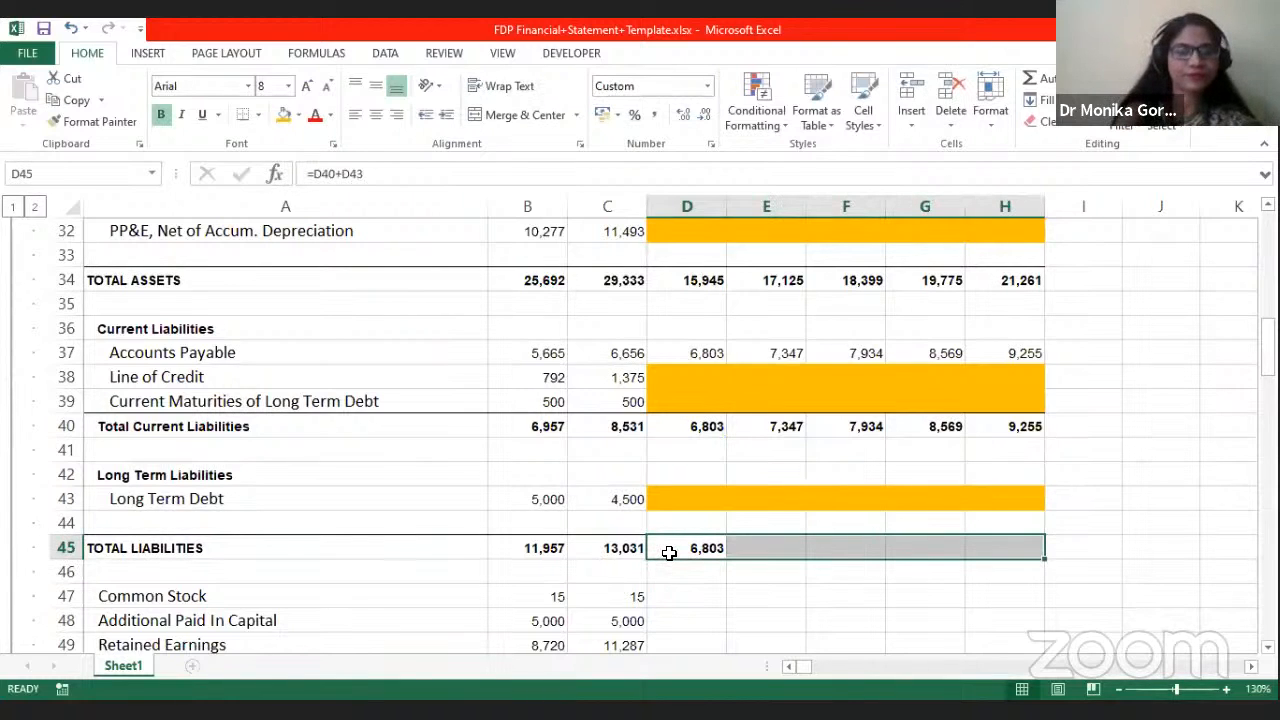
pyautogui.hotkey('ctrl', 'r')
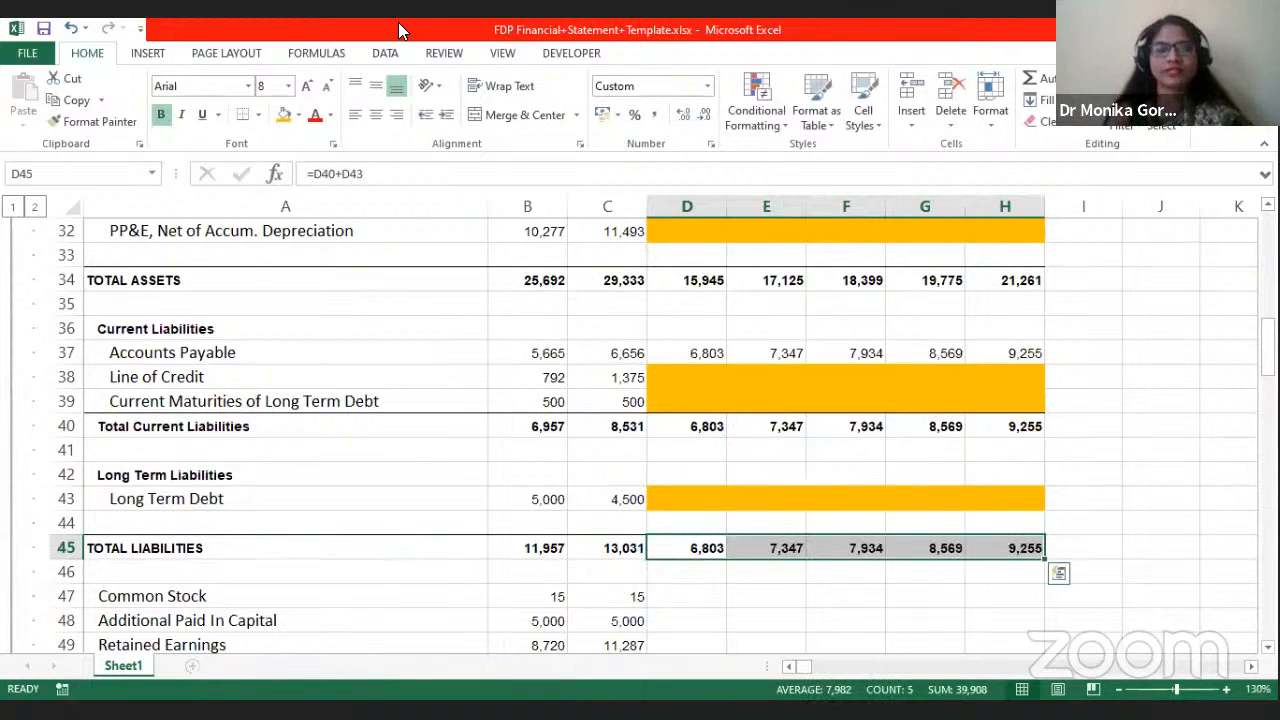
# Step: Hold Common Stock constant by filling the 2016 value of 15 in C47 across to 2021 in column H
pyautogui.scroll(-2, 791, 531)
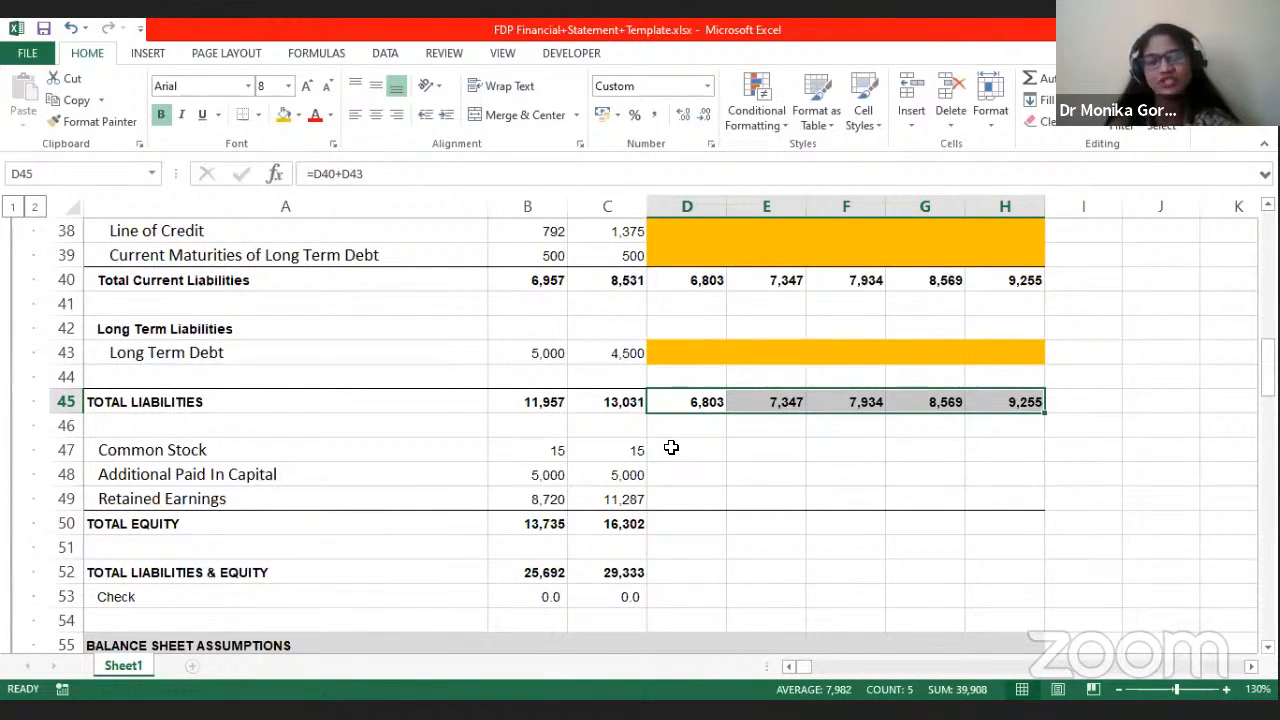
pyautogui.moveTo(680, 451); pyautogui.dragTo(998, 511)
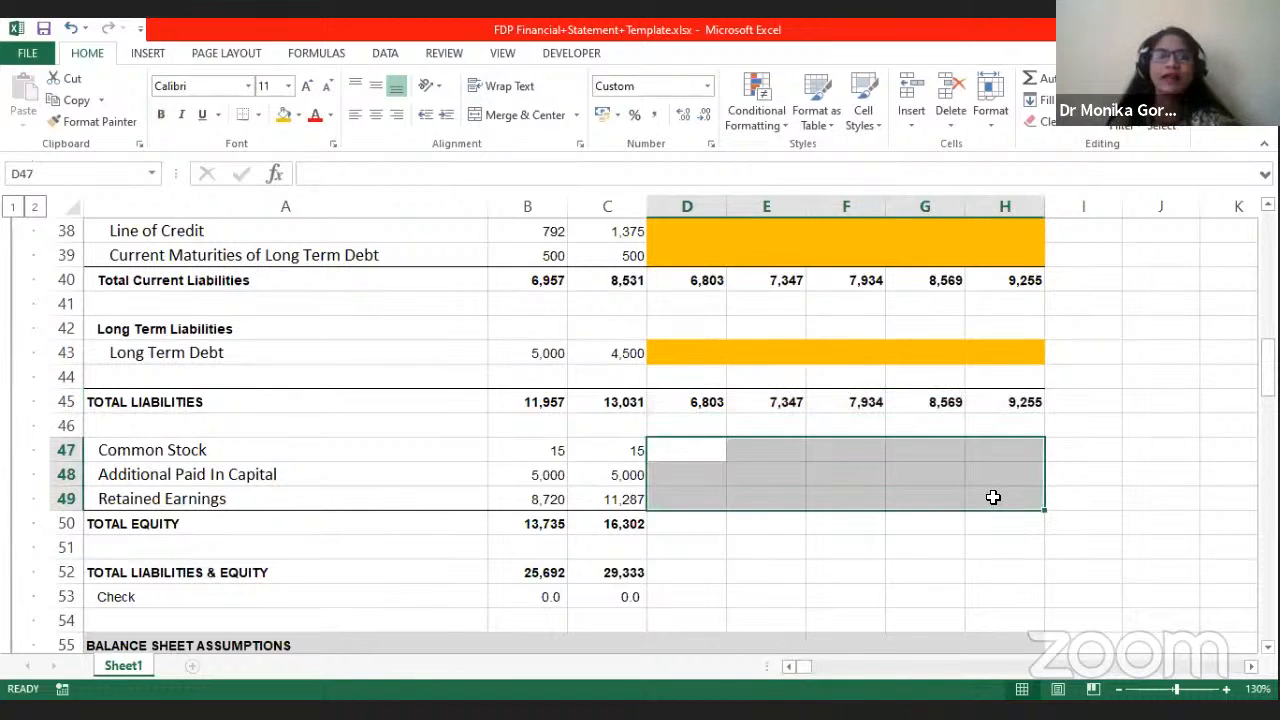
pyautogui.click(556, 454)
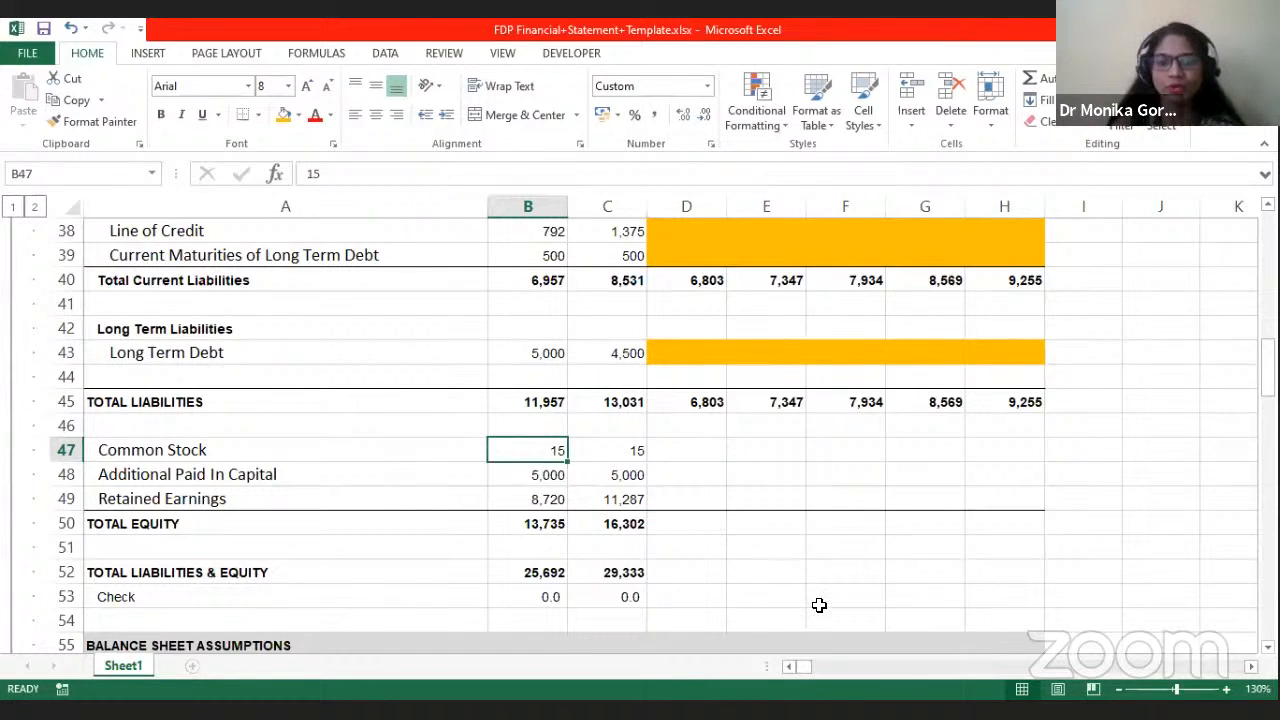
pyautogui.click(638, 450)
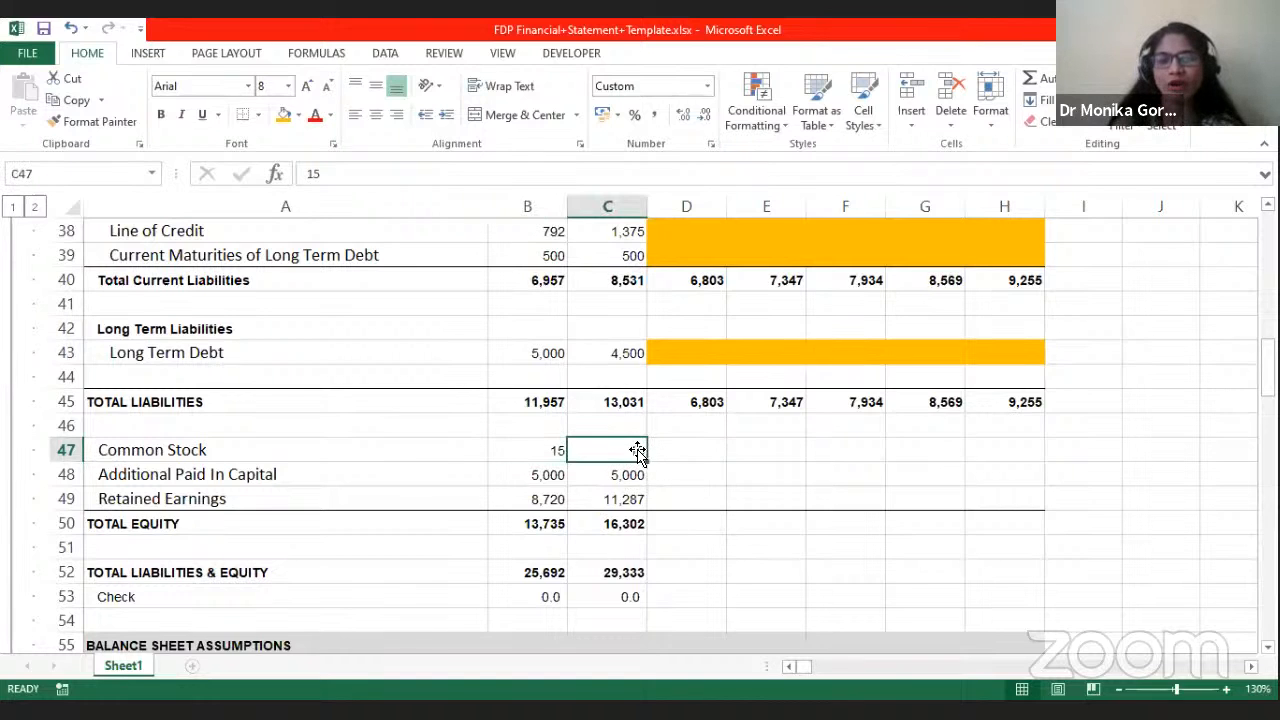
pyautogui.click(655, 450)
pyautogui.click(616, 448)
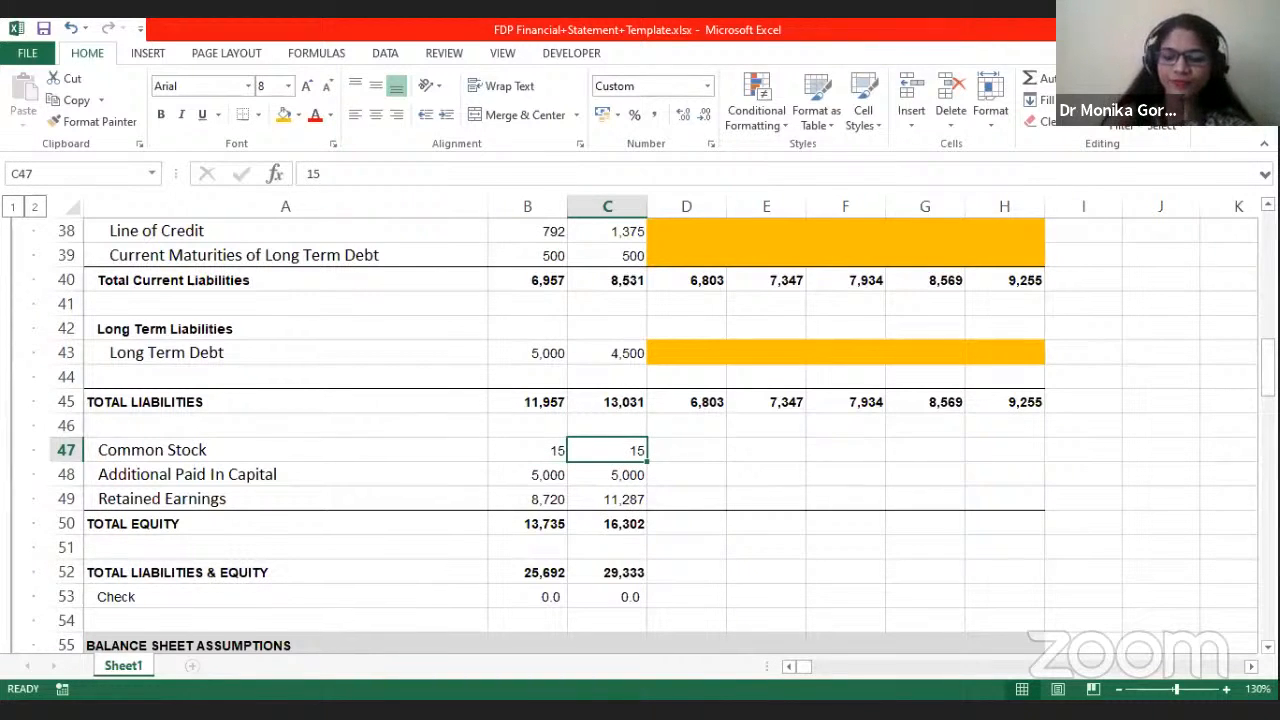
pyautogui.moveTo(620, 450); pyautogui.dragTo(1020, 450)
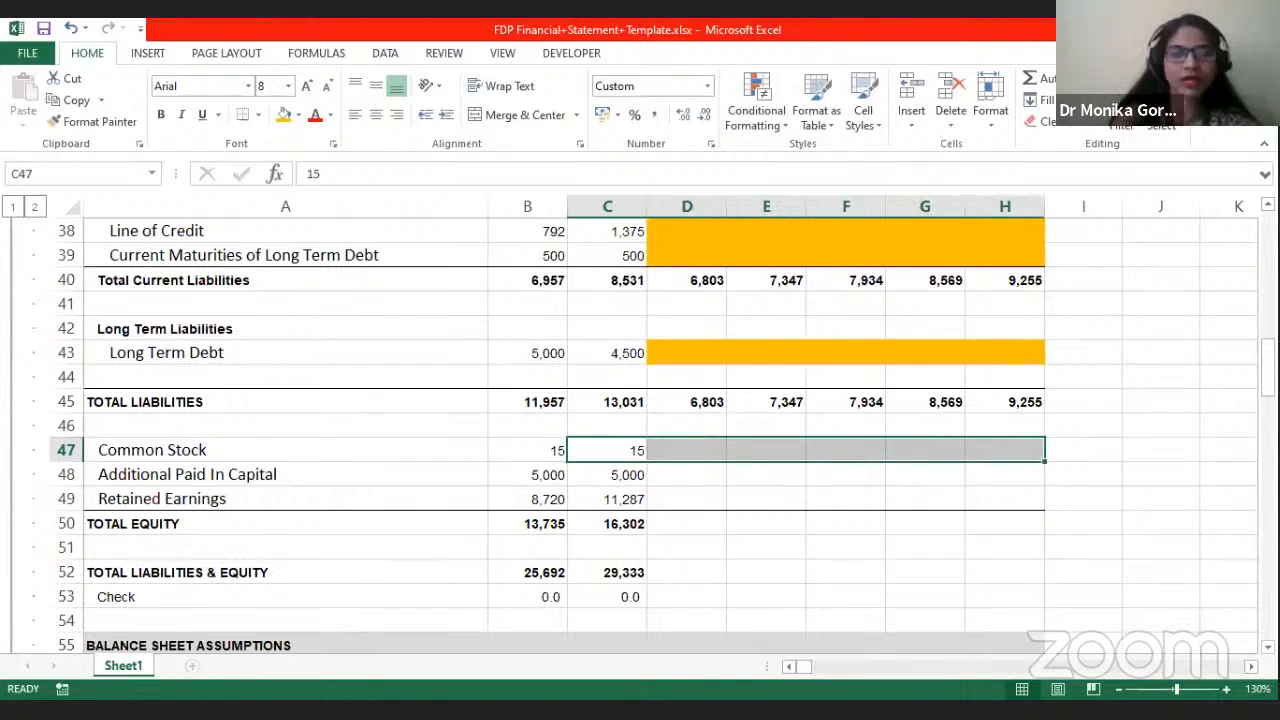
pyautogui.hotkey('ctrl', 'r')
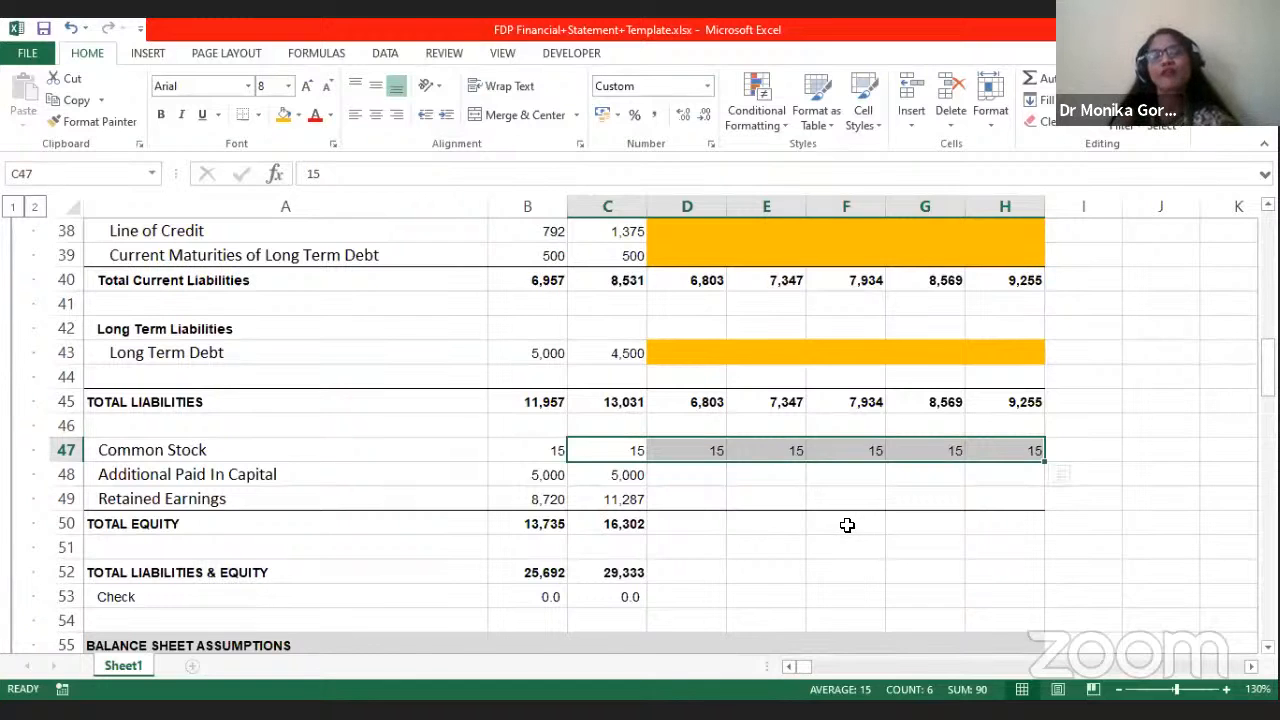
pyautogui.click(700, 480)
pyautogui.write('=')
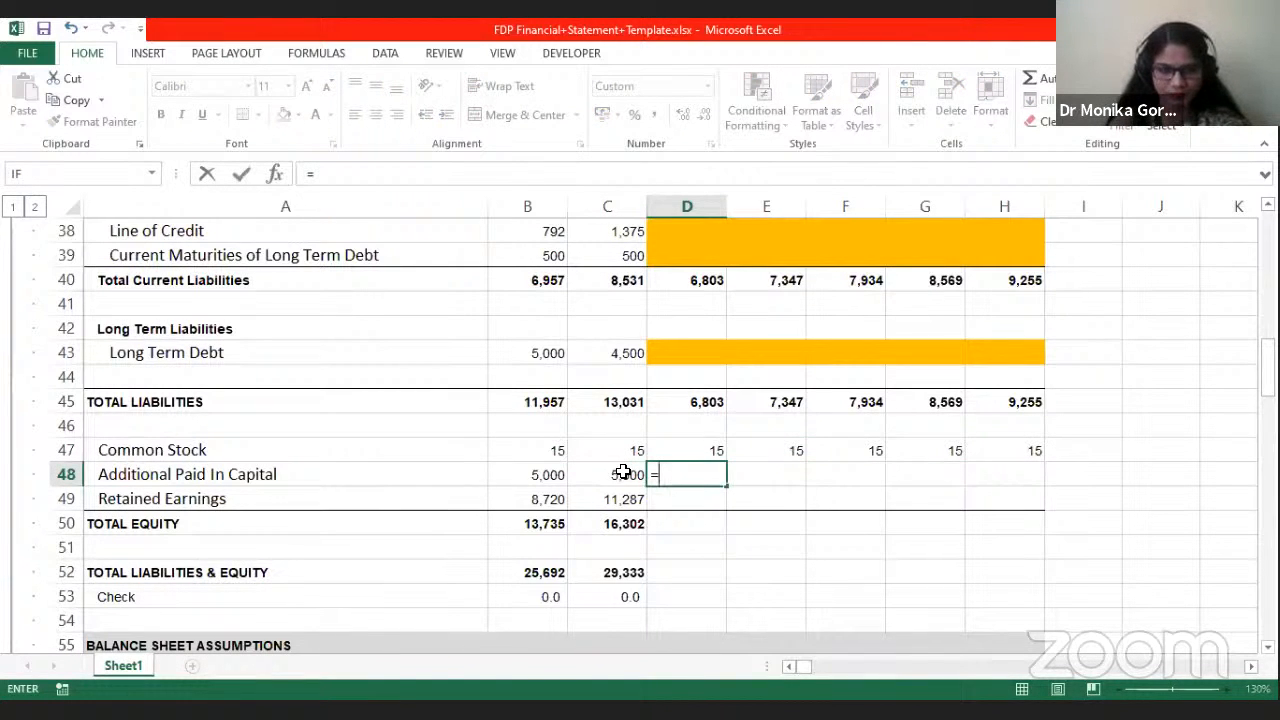
pyautogui.press('Escape')
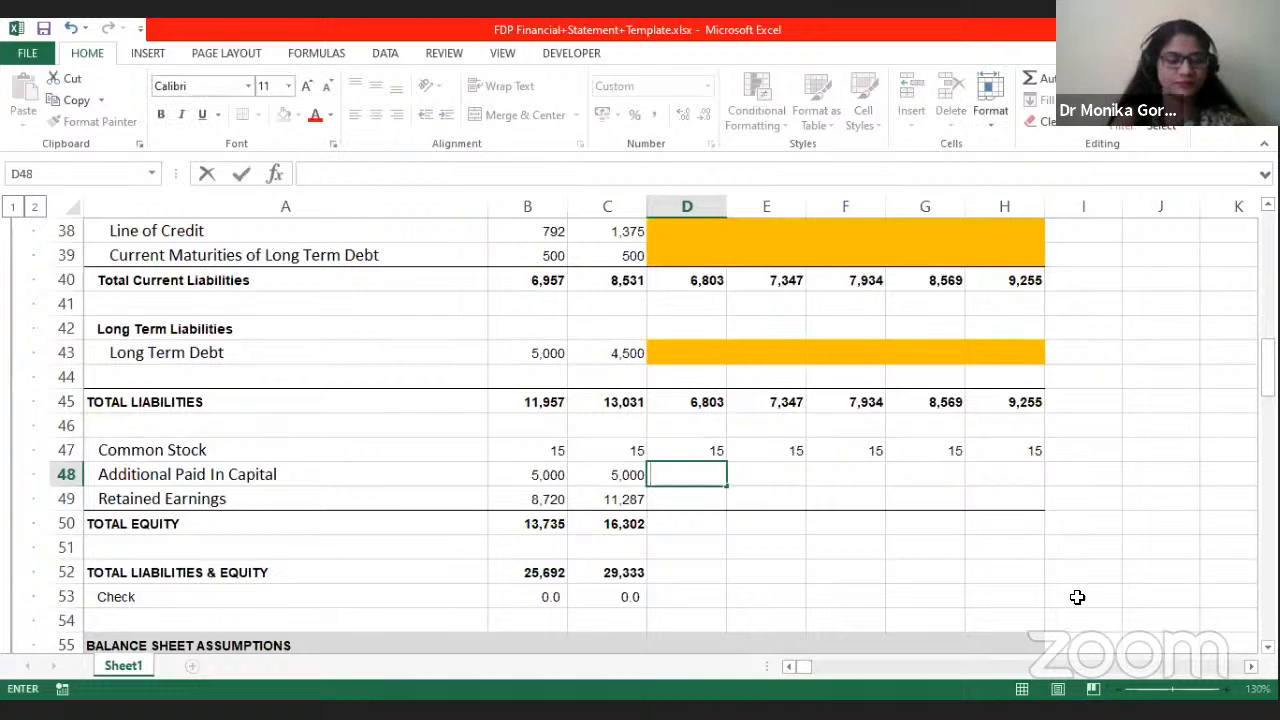
# Step: Hold Additional Paid In Capital constant by filling the 2016 value of 5,000 in C48 across to 2021 in column H
pyautogui.click(605, 480)
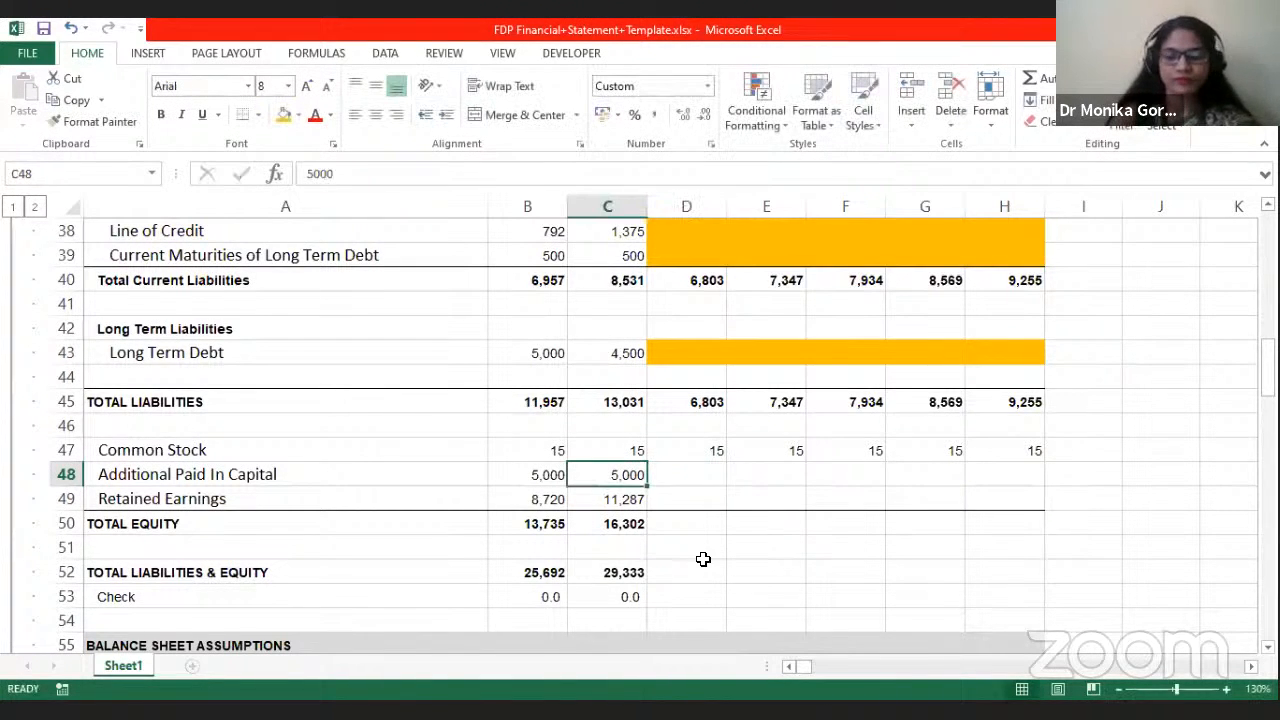
pyautogui.hotkey('shift', 'Right')
pyautogui.hotkey('shift', 'Right')
pyautogui.hotkey('shift', 'Right')
pyautogui.hotkey('shift', 'Right')
pyautogui.hotkey('shift', 'Right')
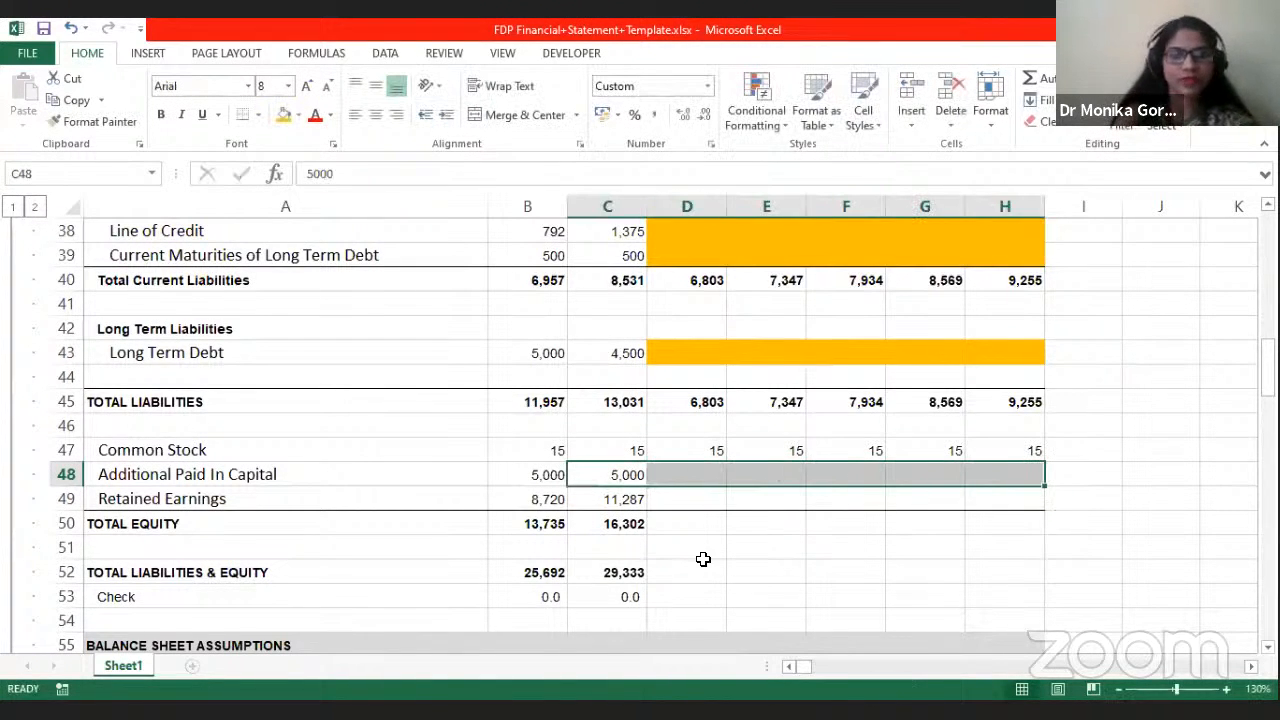
pyautogui.hotkey('ctrl', 'r')
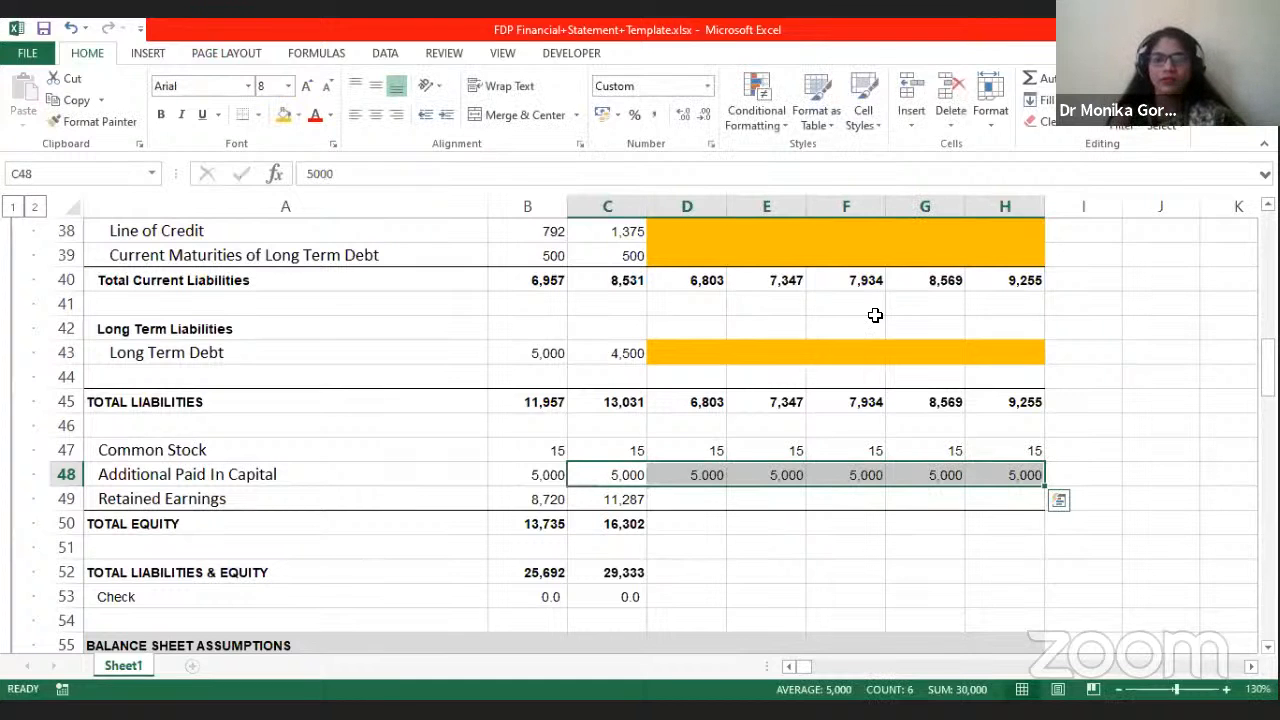
# Step: Project 2017 Retained Earnings in D49 from the prior-year balance and 2017 net income with the formula =C49+D20
pyautogui.click(679, 500)
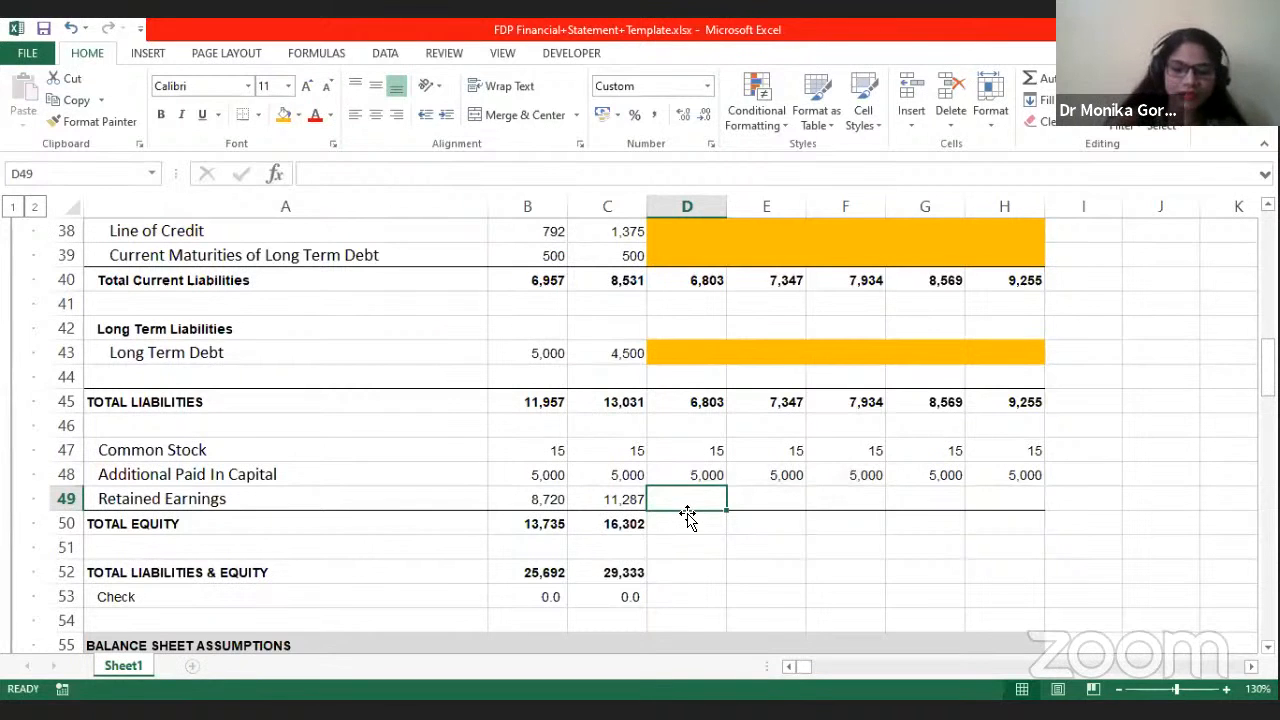
pyautogui.write('=')
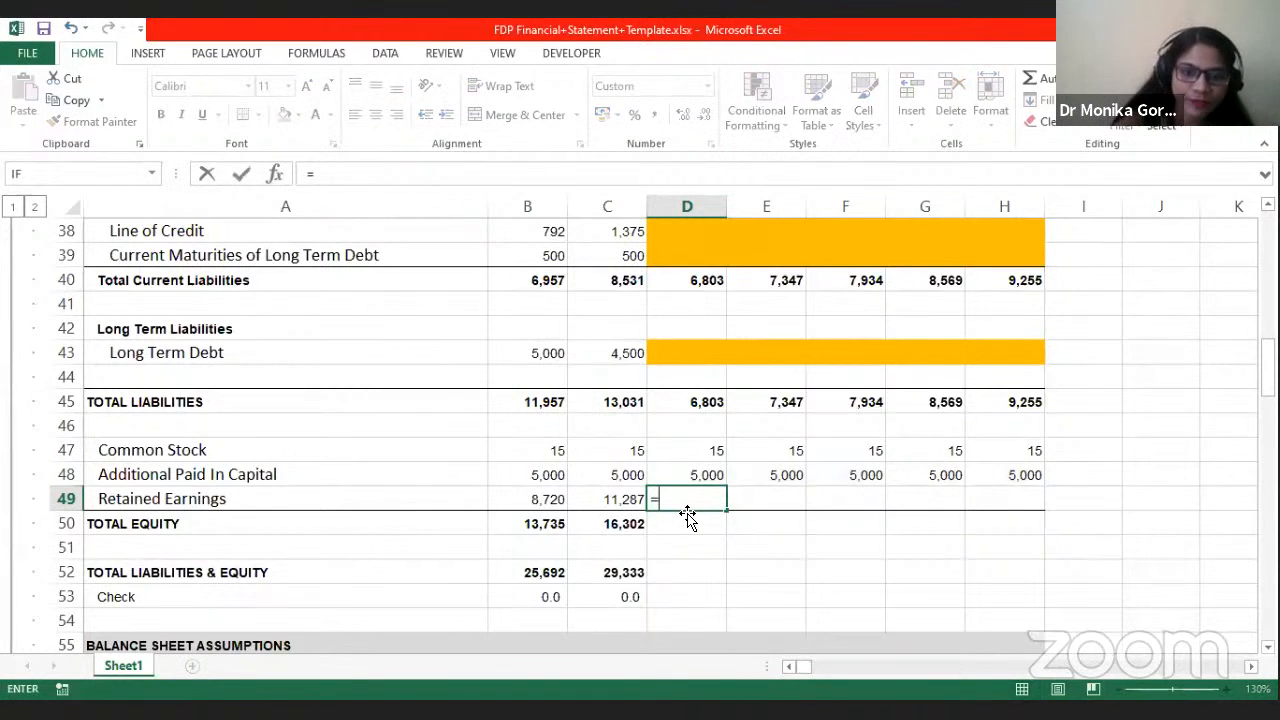
pyautogui.click(629, 501)
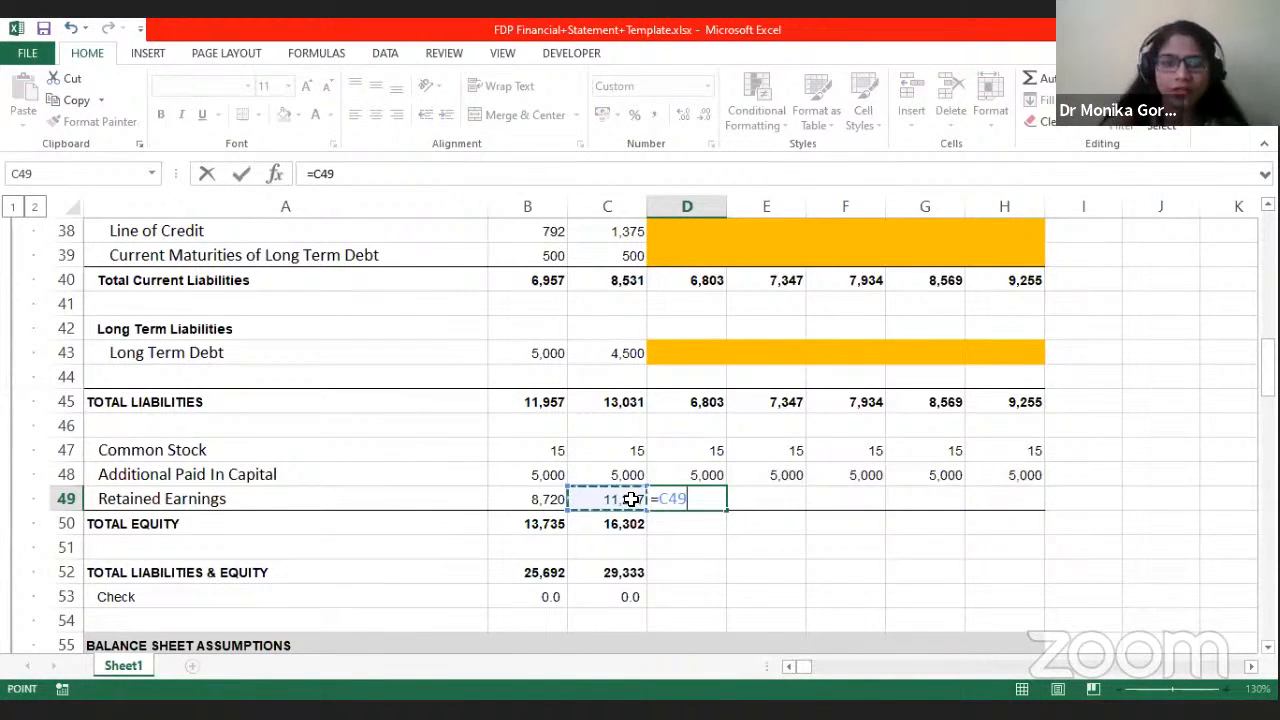
pyautogui.write('+')
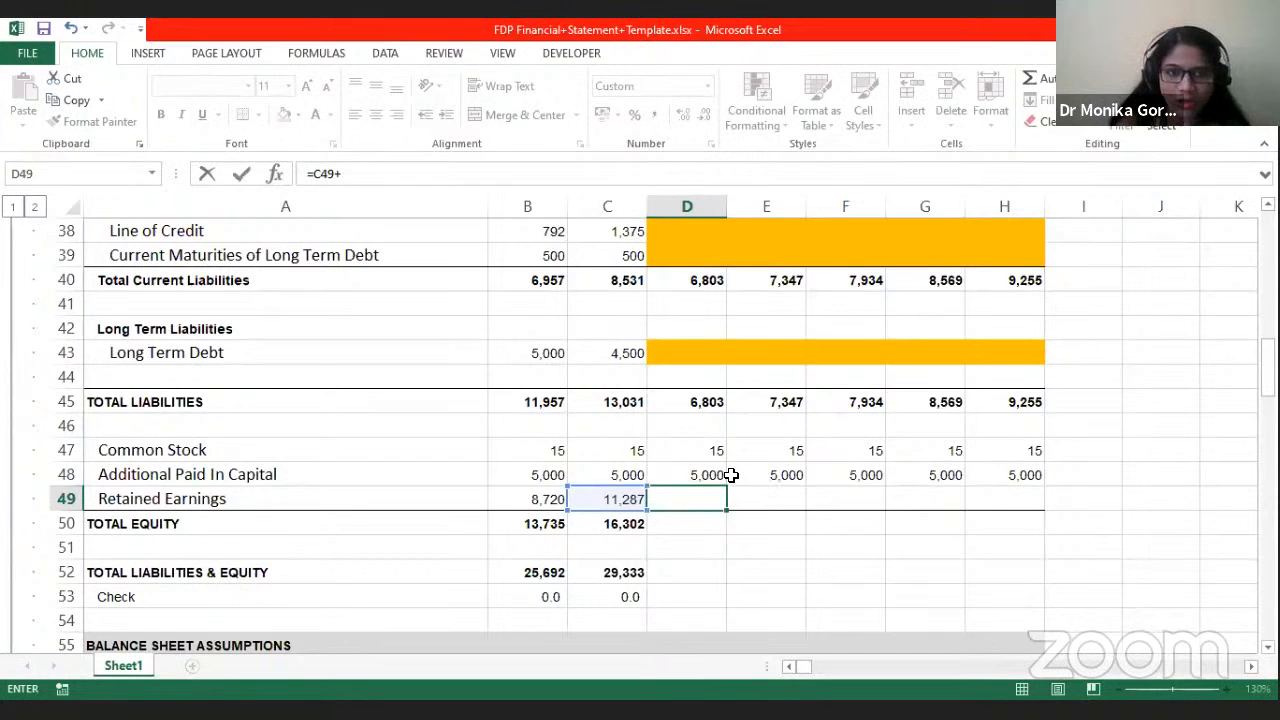
pyautogui.scroll(4, 731, 470)
pyautogui.scroll(3, 731, 467)
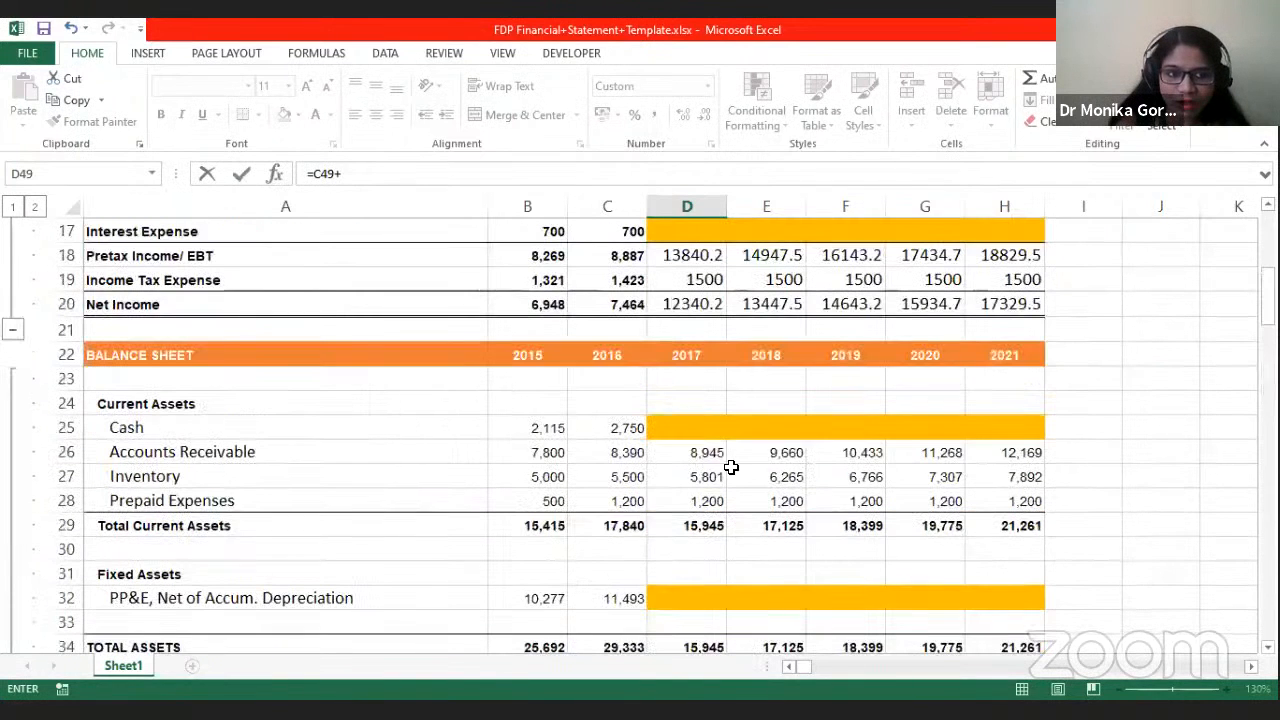
pyautogui.click(687, 311)
pyautogui.press('Return')
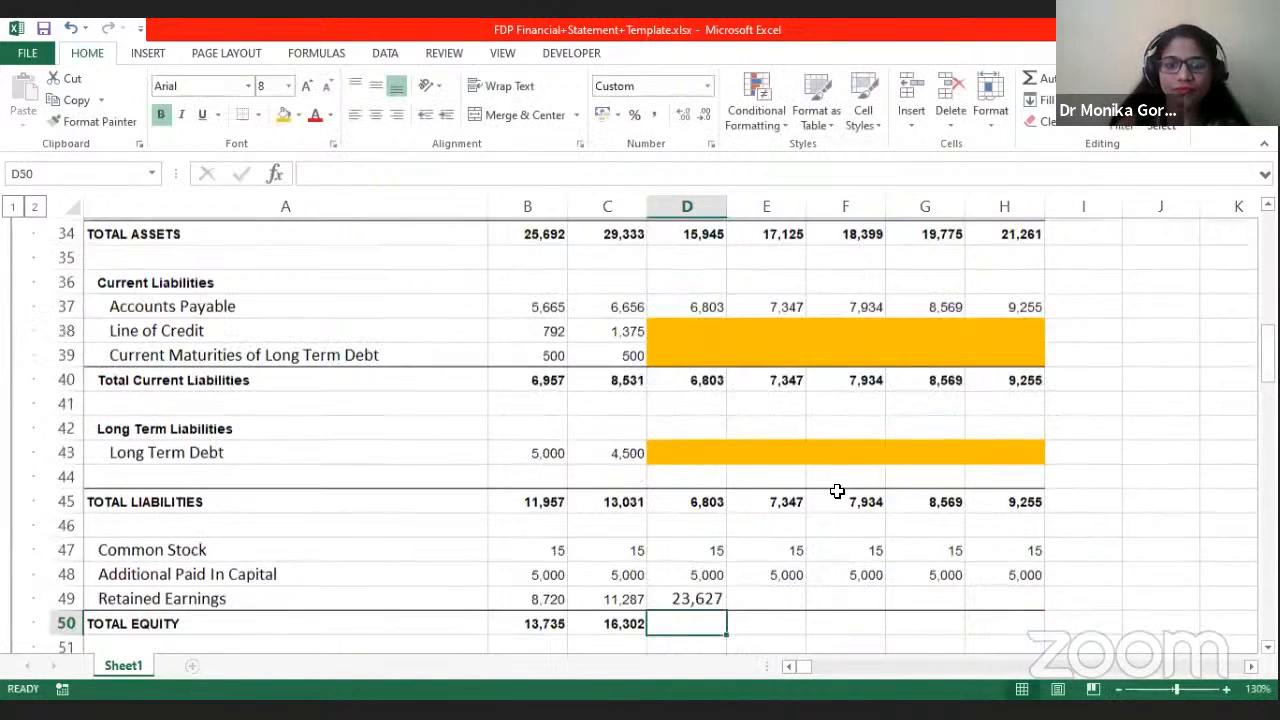
pyautogui.click(700, 596)
pyautogui.scroll(-1, 726, 605)
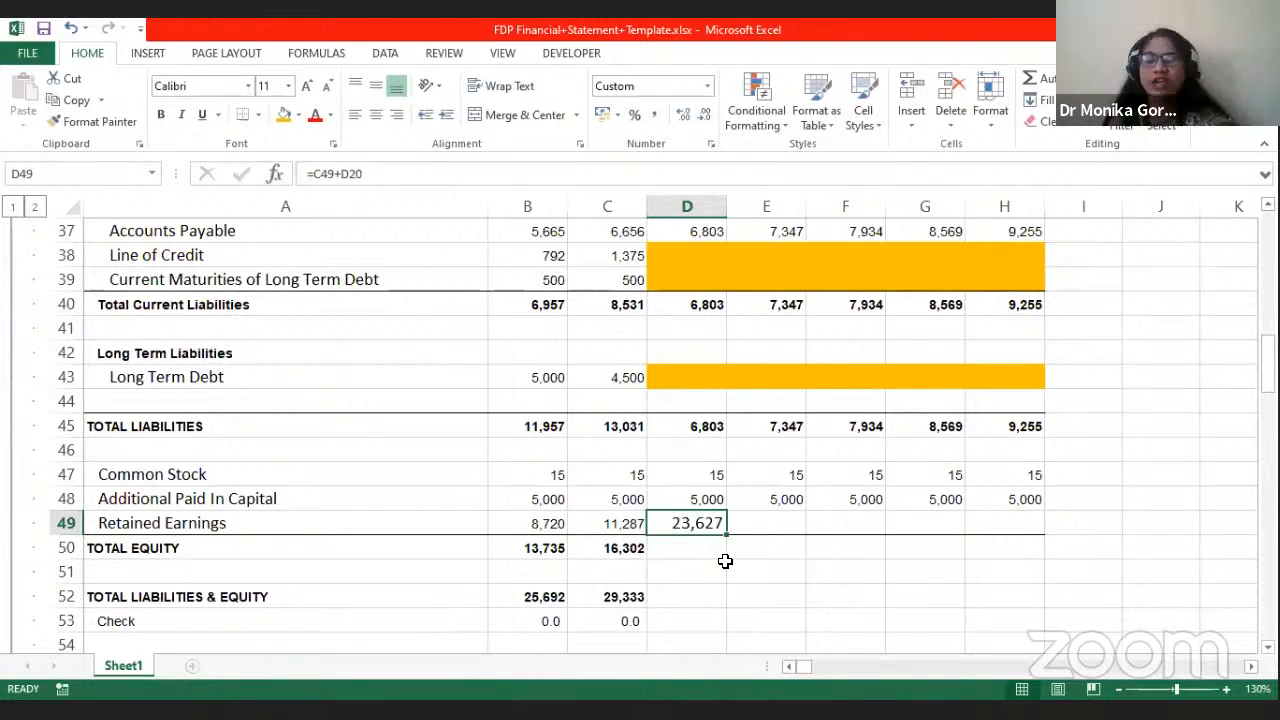
# Step: Clear D49 and re-enter the 2017 Retained Earnings formula =C49+D20, adding 2017 net income to the prior-year balance
pyautogui.press('BackSpace')
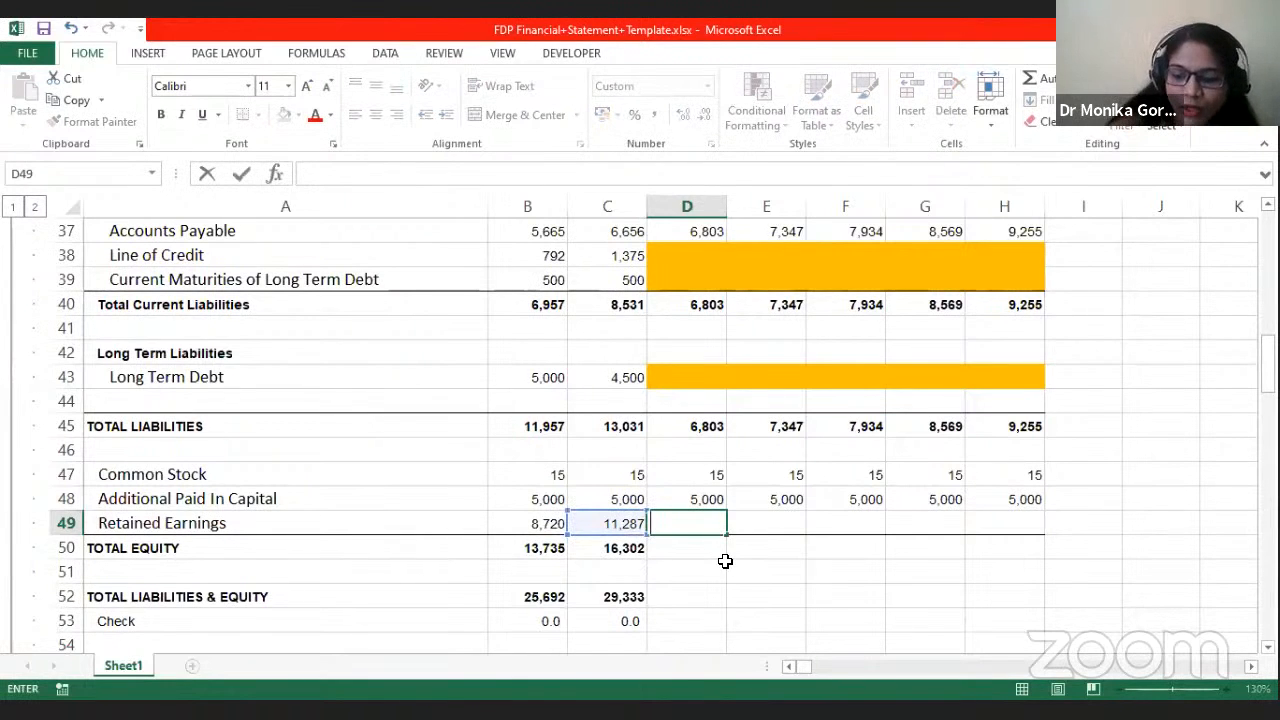
pyautogui.press('Escape')
pyautogui.press('Right')
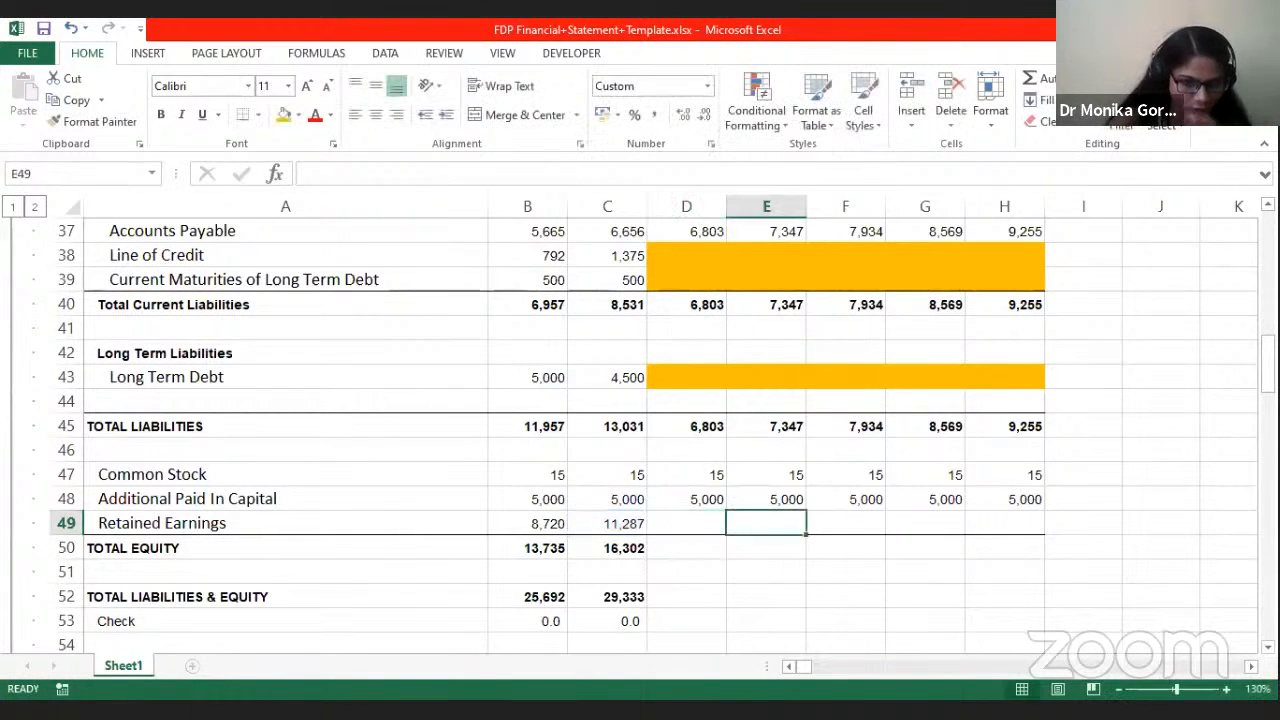
pyautogui.press('Left')
pyautogui.write('=')
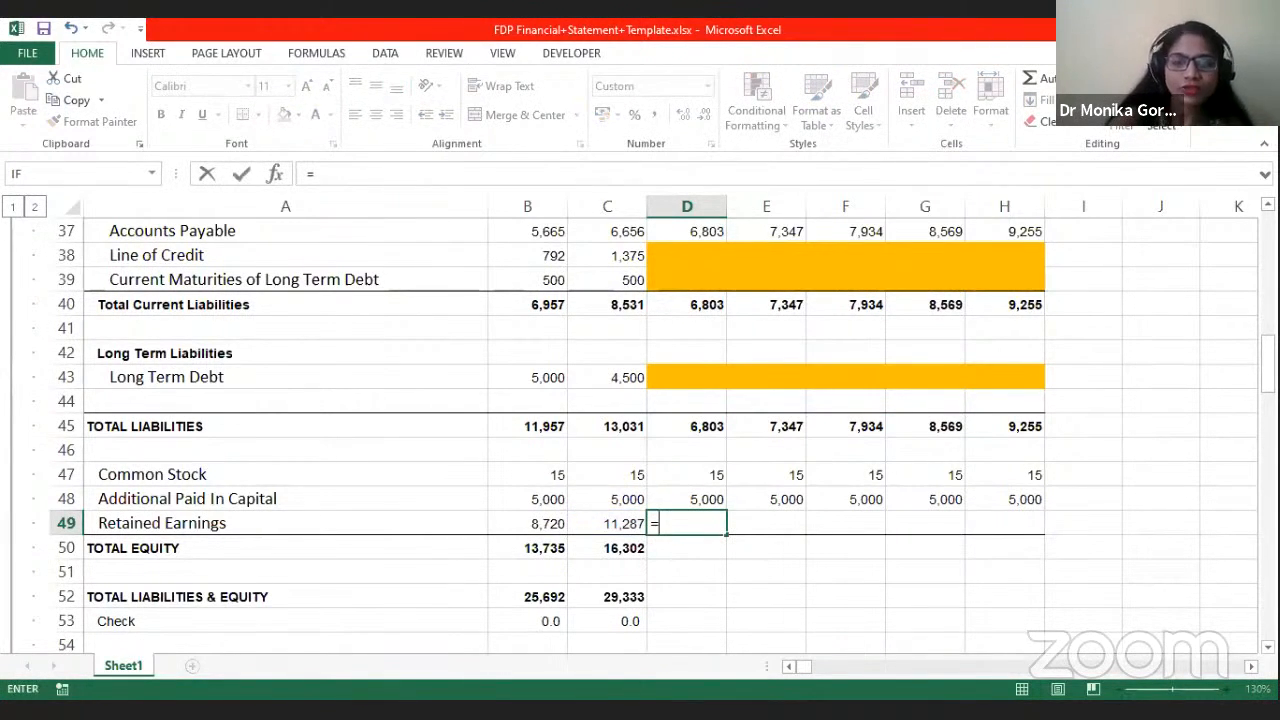
pyautogui.press('Left')
pyautogui.write('+')
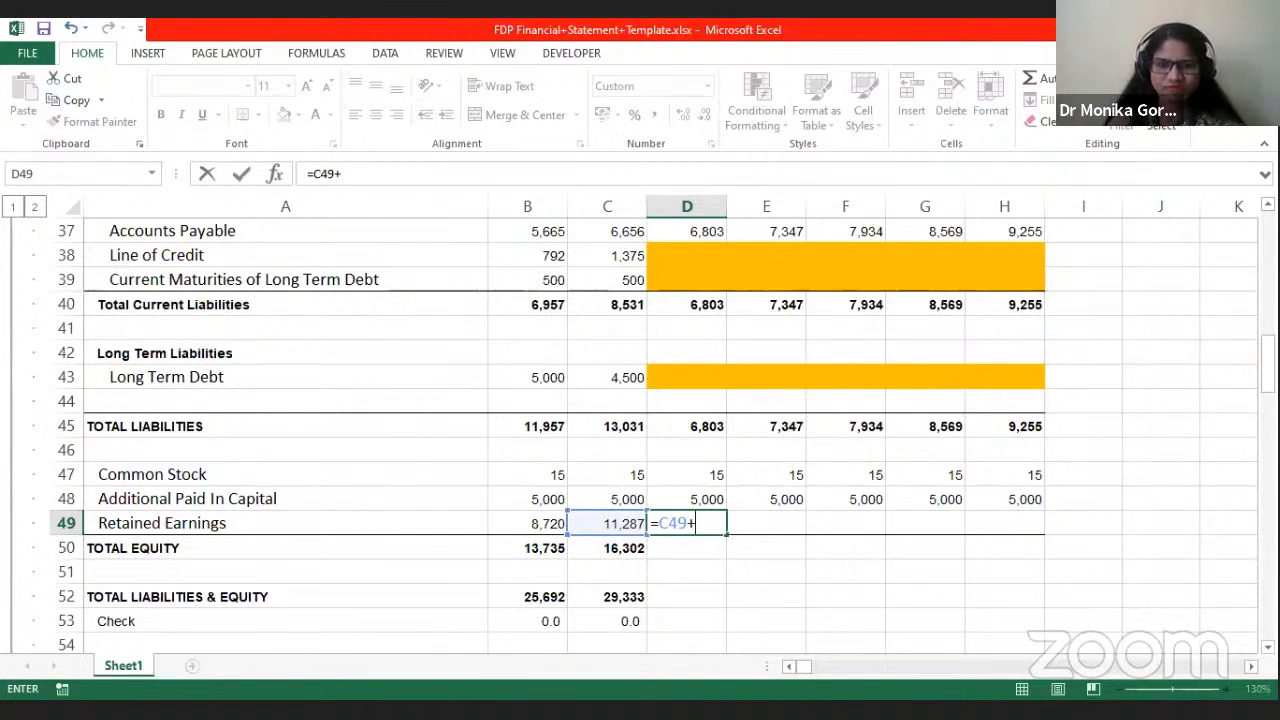
pyautogui.scroll(3, 1005, 523)
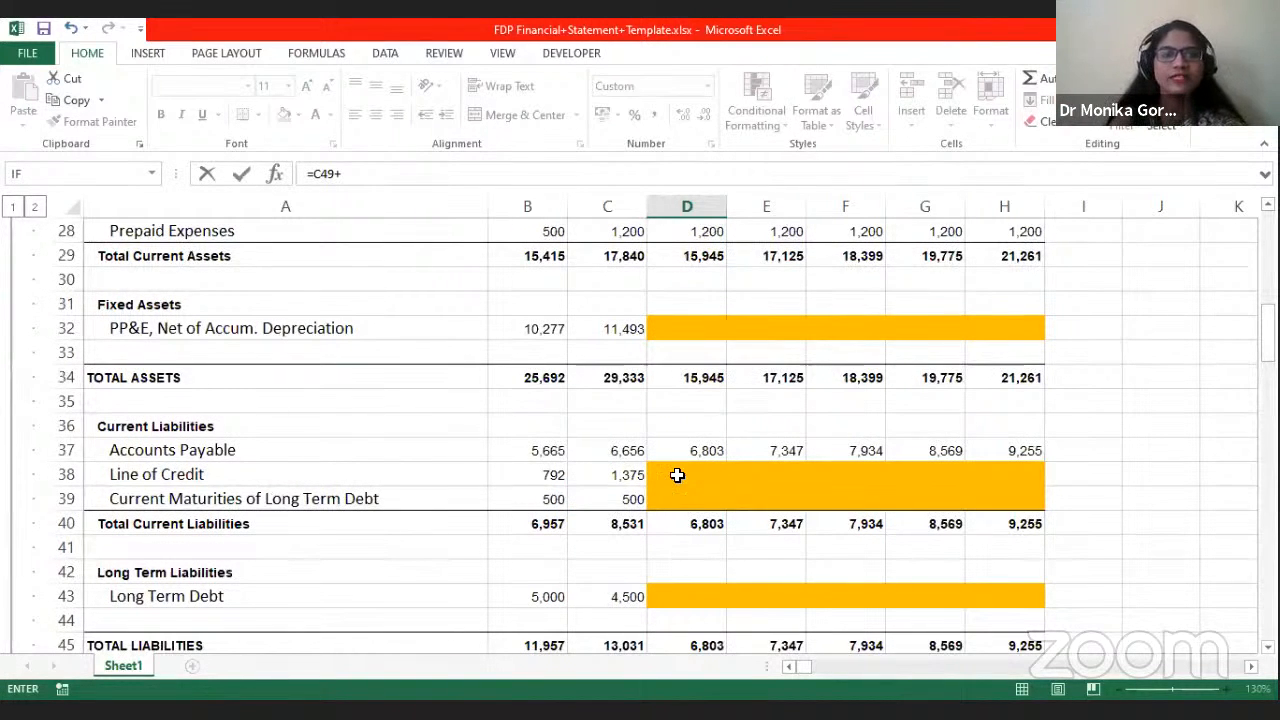
pyautogui.scroll(3, 677, 474)
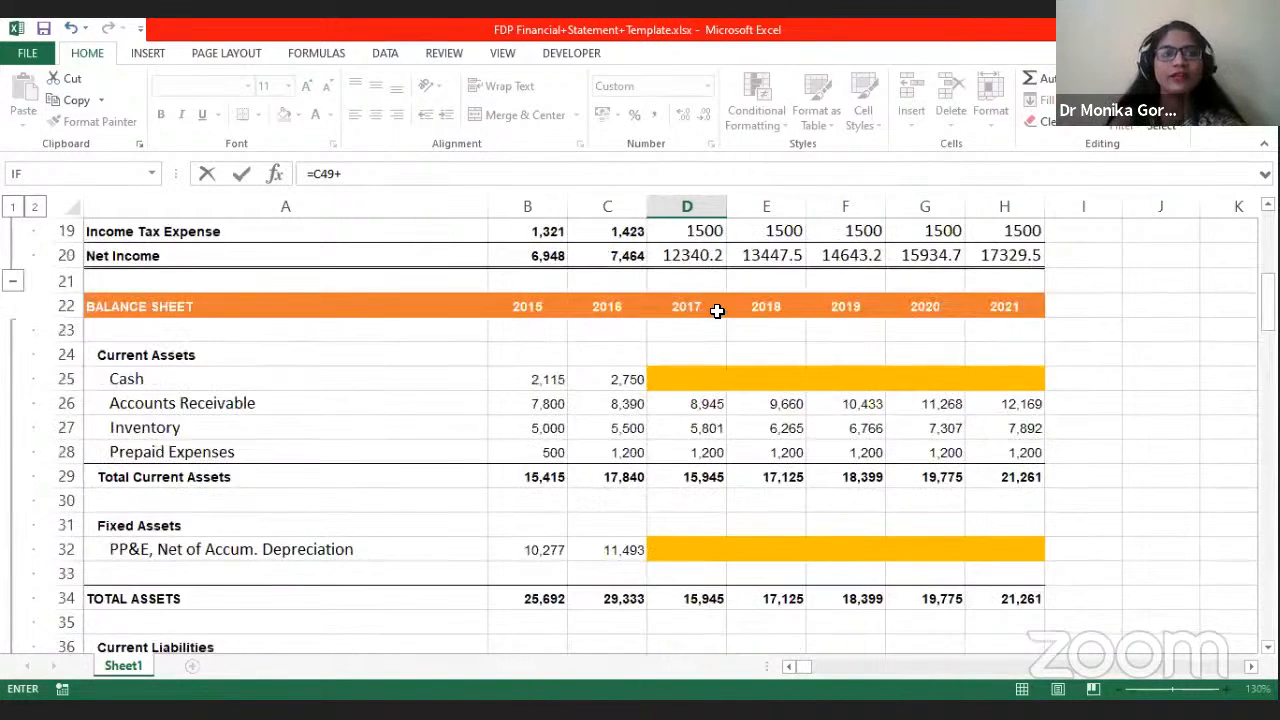
pyautogui.click(699, 261)
pyautogui.press('Return')
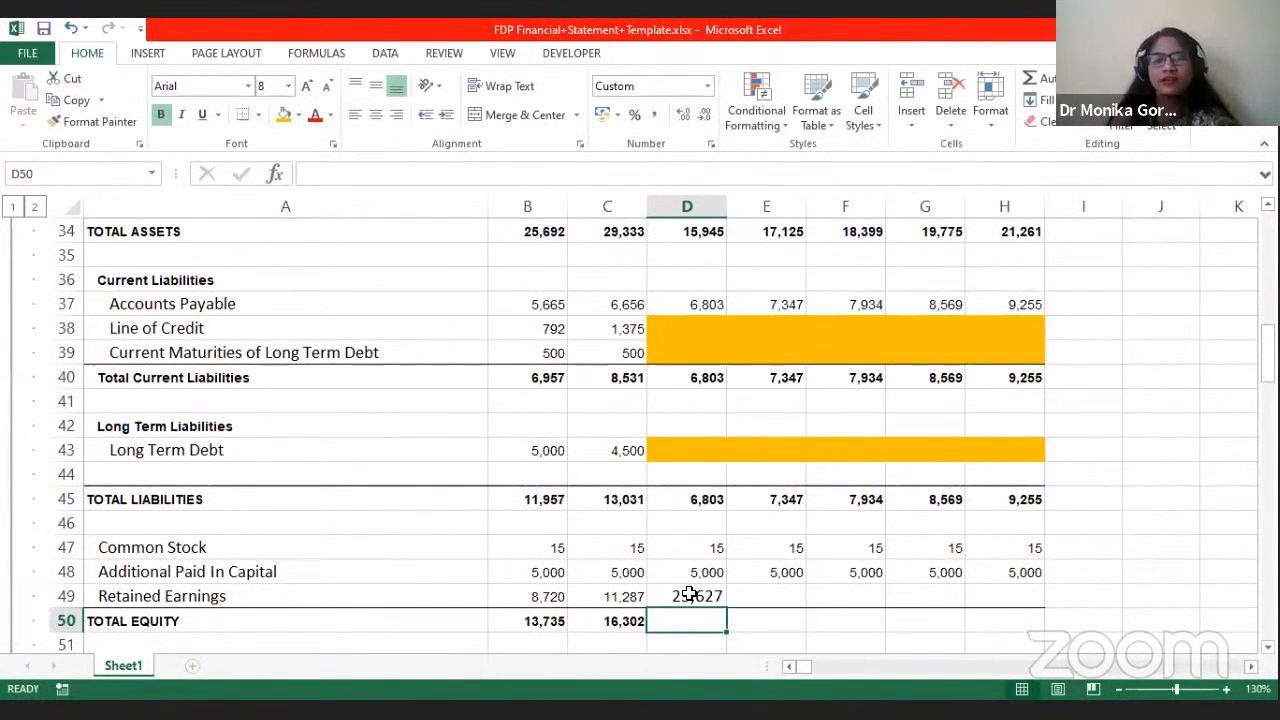
# Step: Fill the 2017 Retained Earnings formula in D49 across to 2021 in column H
pyautogui.press('Up')
pyautogui.hotkey('shift', 'Right')
pyautogui.hotkey('shift', 'Right')
pyautogui.hotkey('shift', 'Right')
pyautogui.hotkey('shift', 'Right')
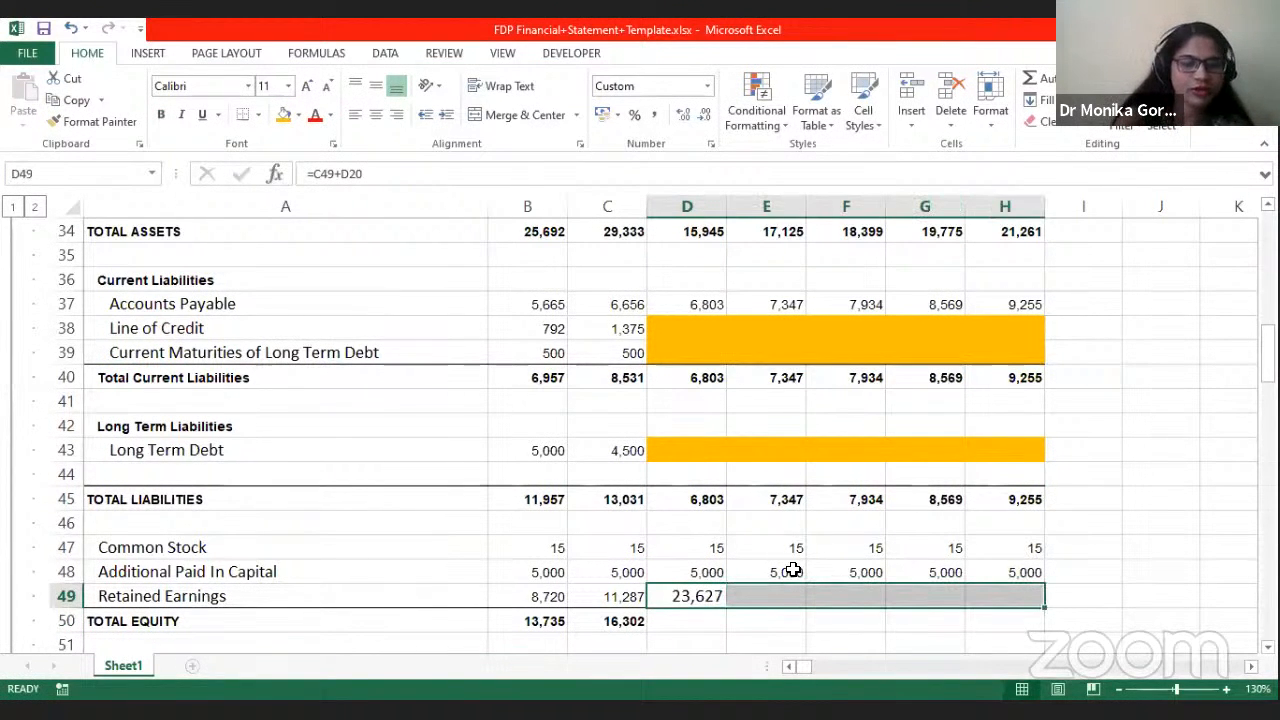
pyautogui.hotkey('ctrl', 'r')
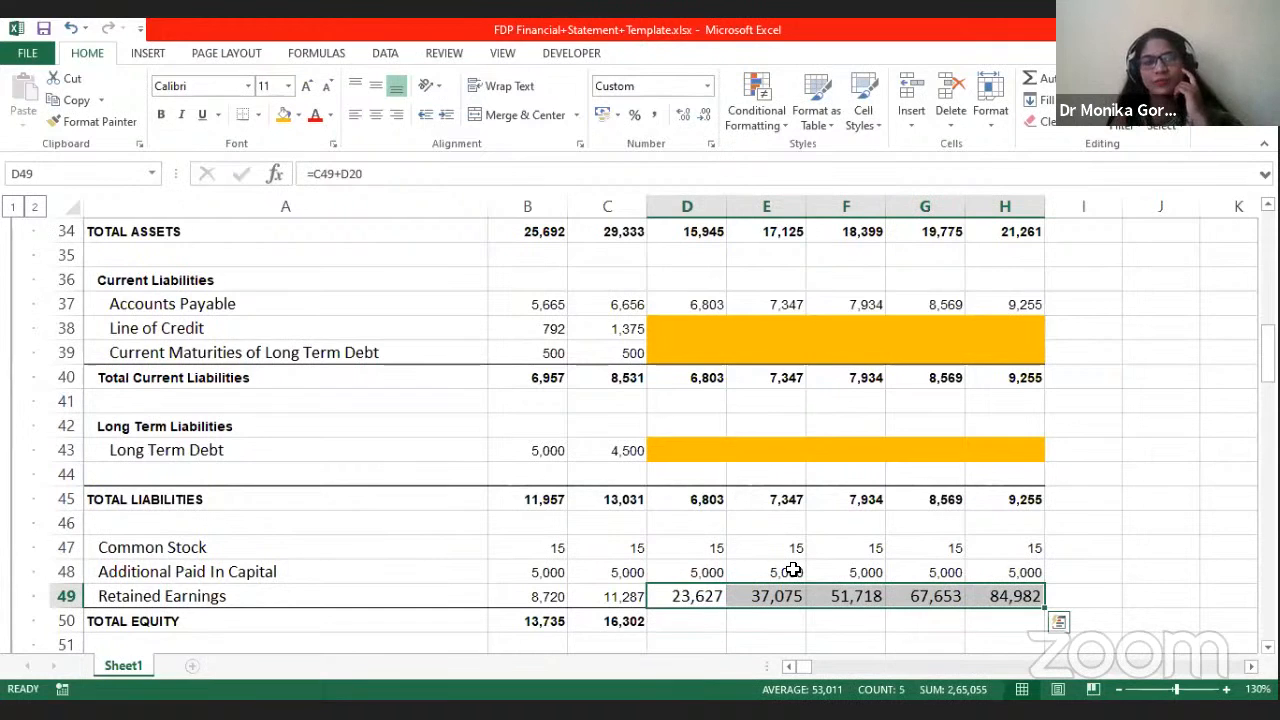
# Step: Total 2017 equity in D50 with =SUM(D47:D49) and copy the formula across to 2021 in column H
pyautogui.press('Down')
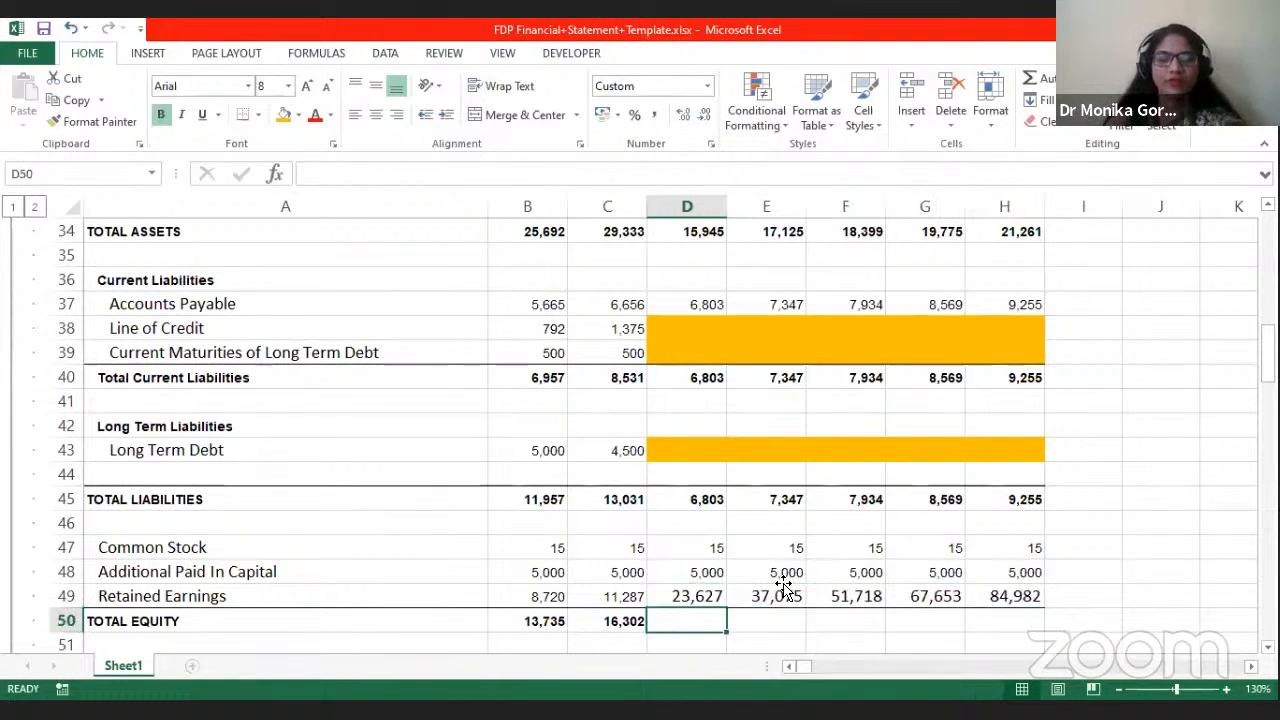
pyautogui.write('=')
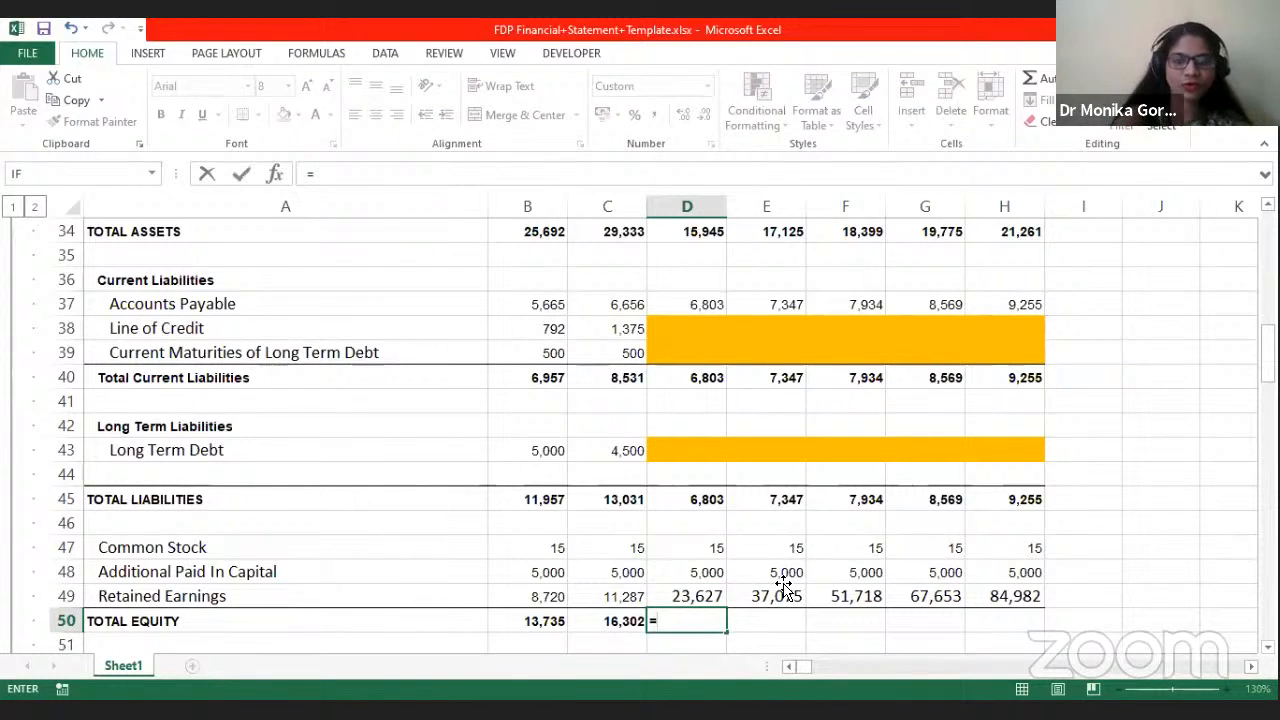
pyautogui.write('sum(')
pyautogui.click(716, 553)
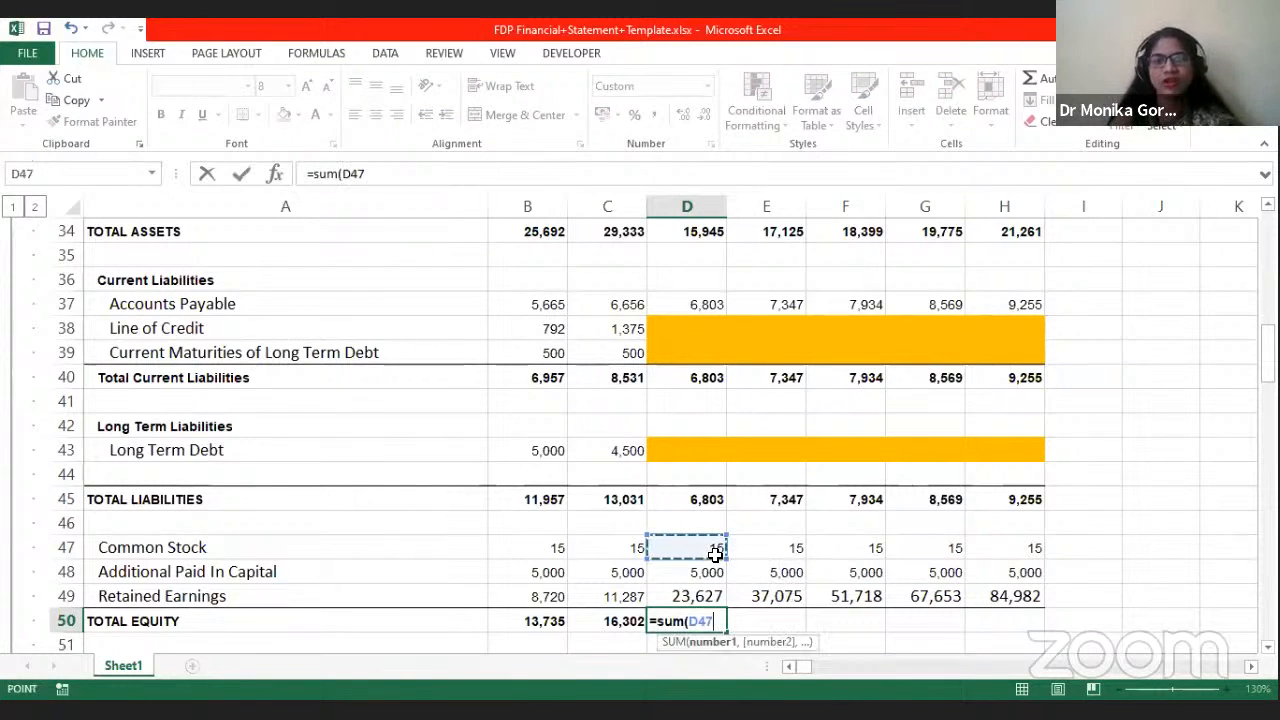
pyautogui.hotkey('shift', 'Down')
pyautogui.hotkey('shift', 'Down')
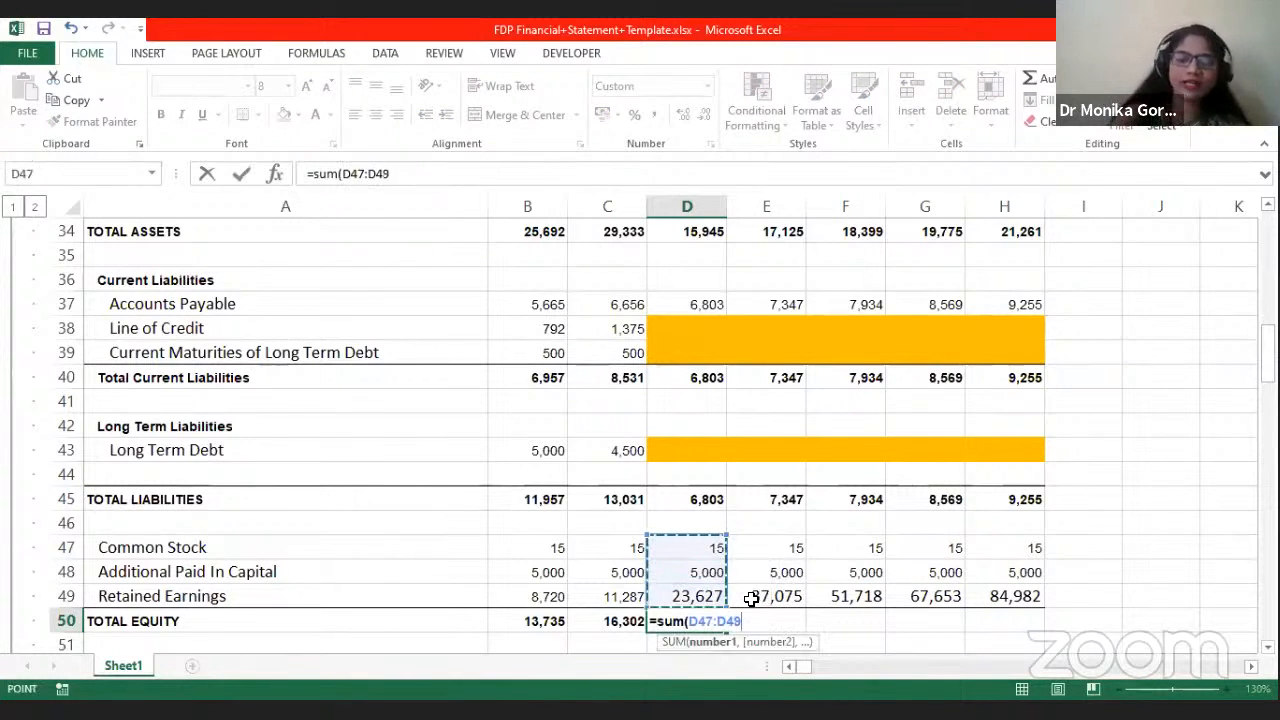
pyautogui.write(')')
pyautogui.press('Return')
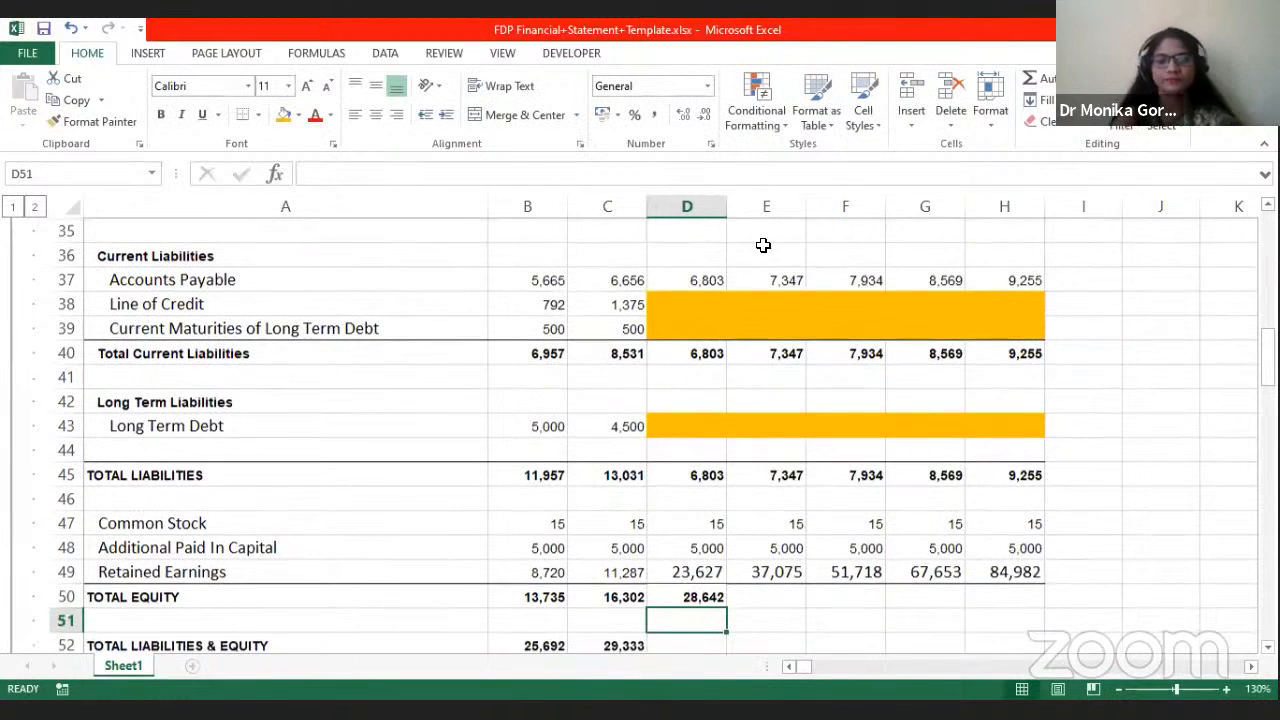
pyautogui.click(716, 598)
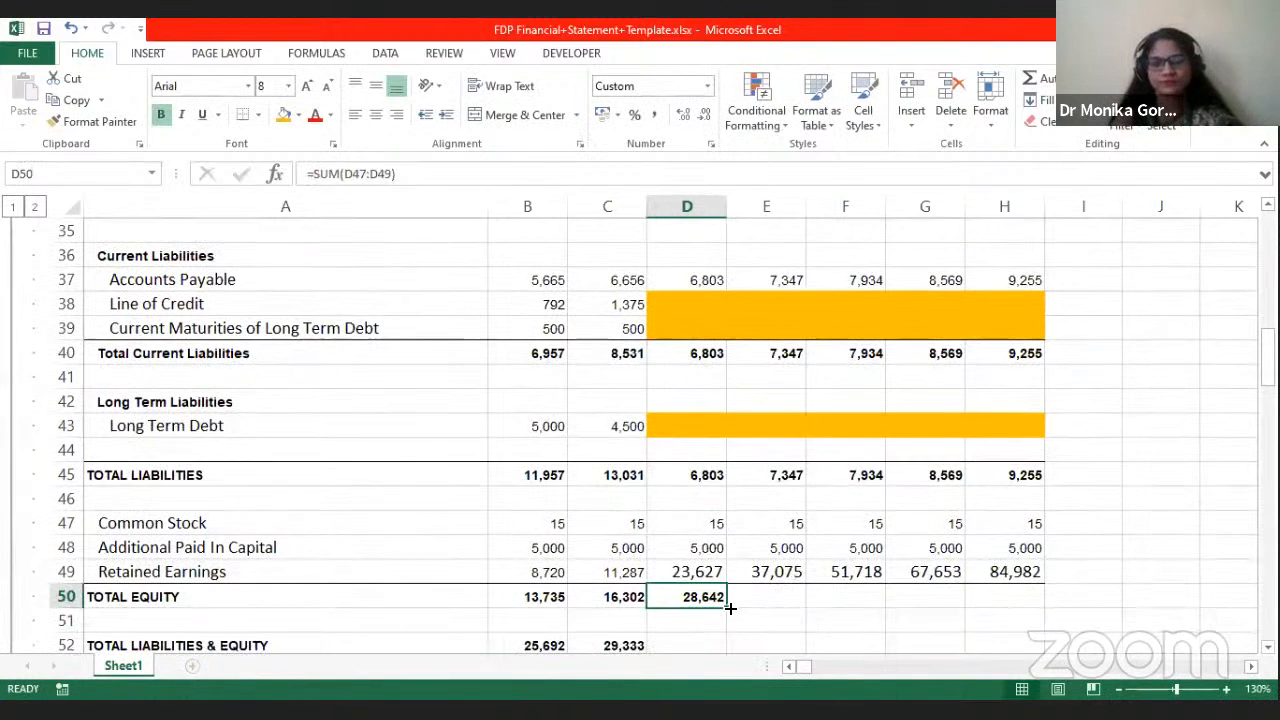
pyautogui.moveTo(731, 603); pyautogui.dragTo(1018, 594)
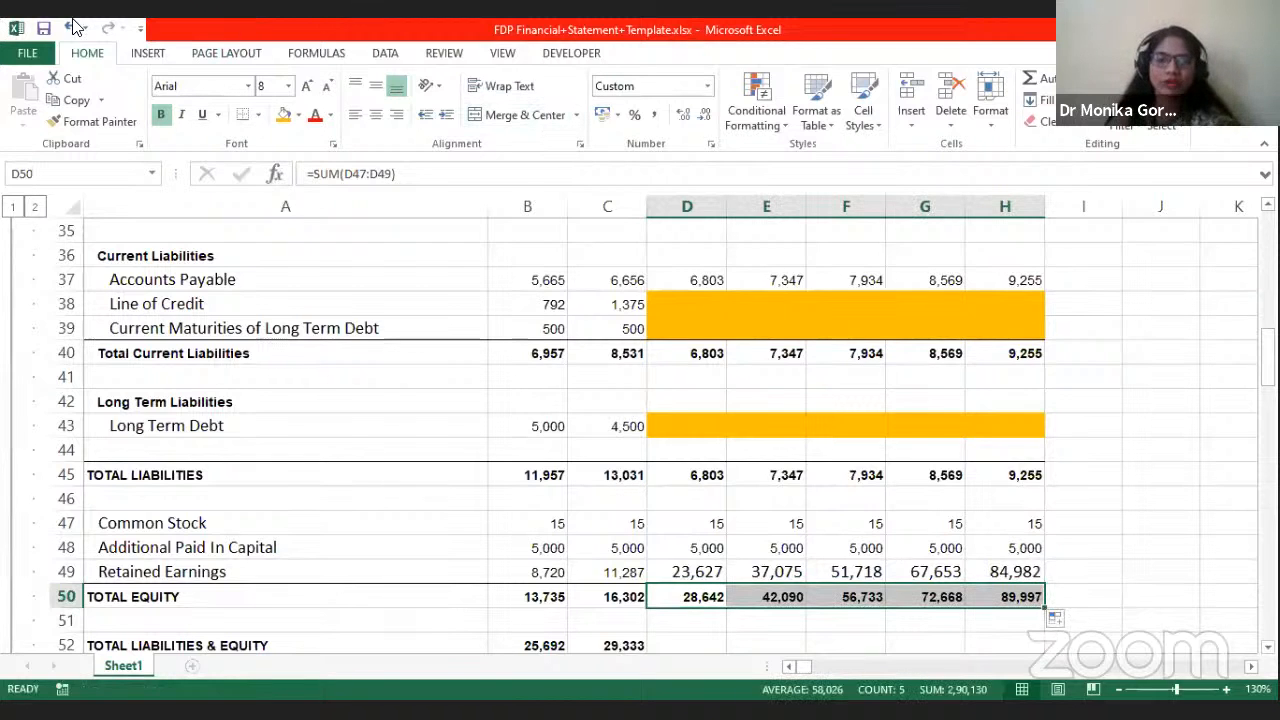
# Step: Calculate 2017 Total Liabilities & Equity in D52 with =D45+D50 and copy it across to 2021 in column H
pyautogui.scroll(-2, 640, 503)
pyautogui.click(666, 499)
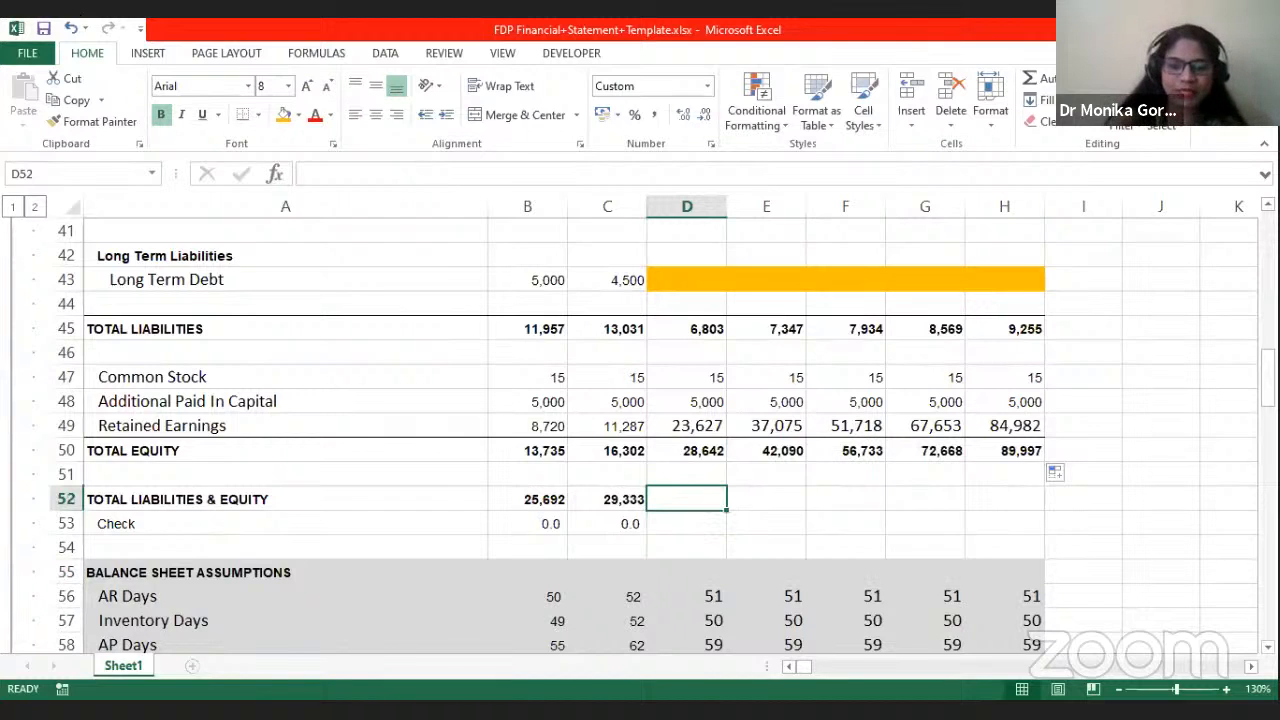
pyautogui.write('=')
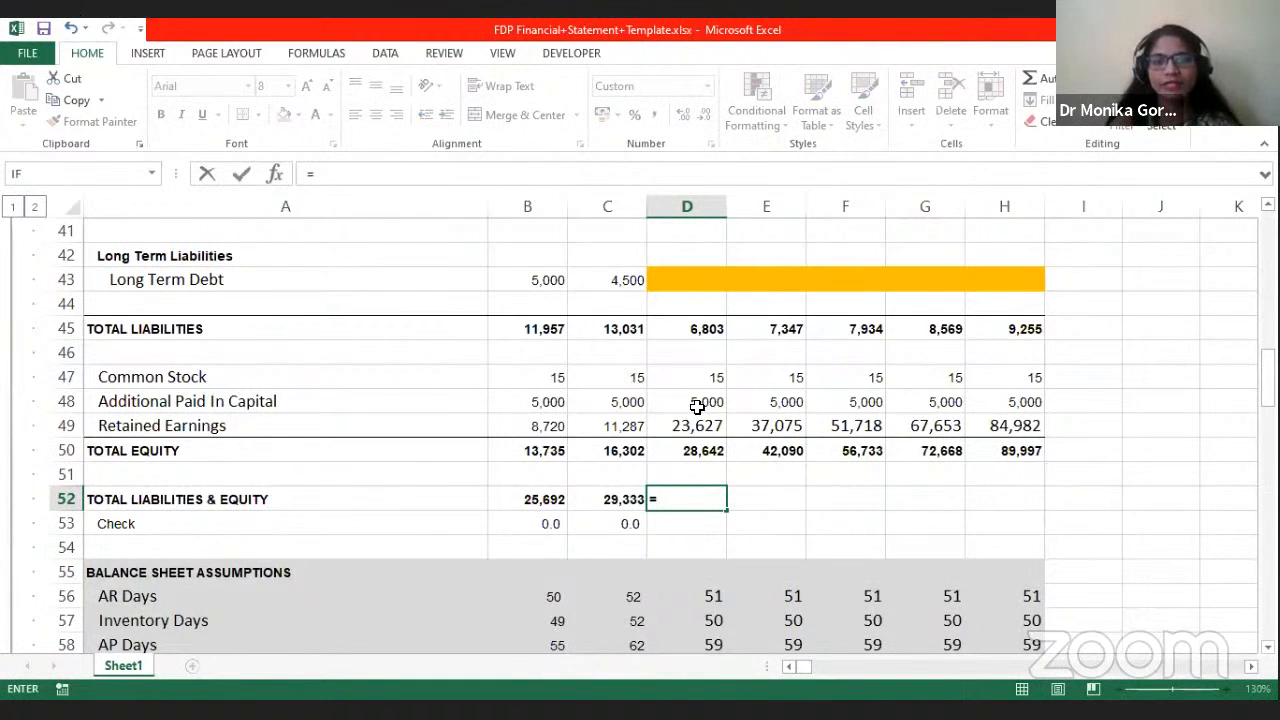
pyautogui.click(696, 326)
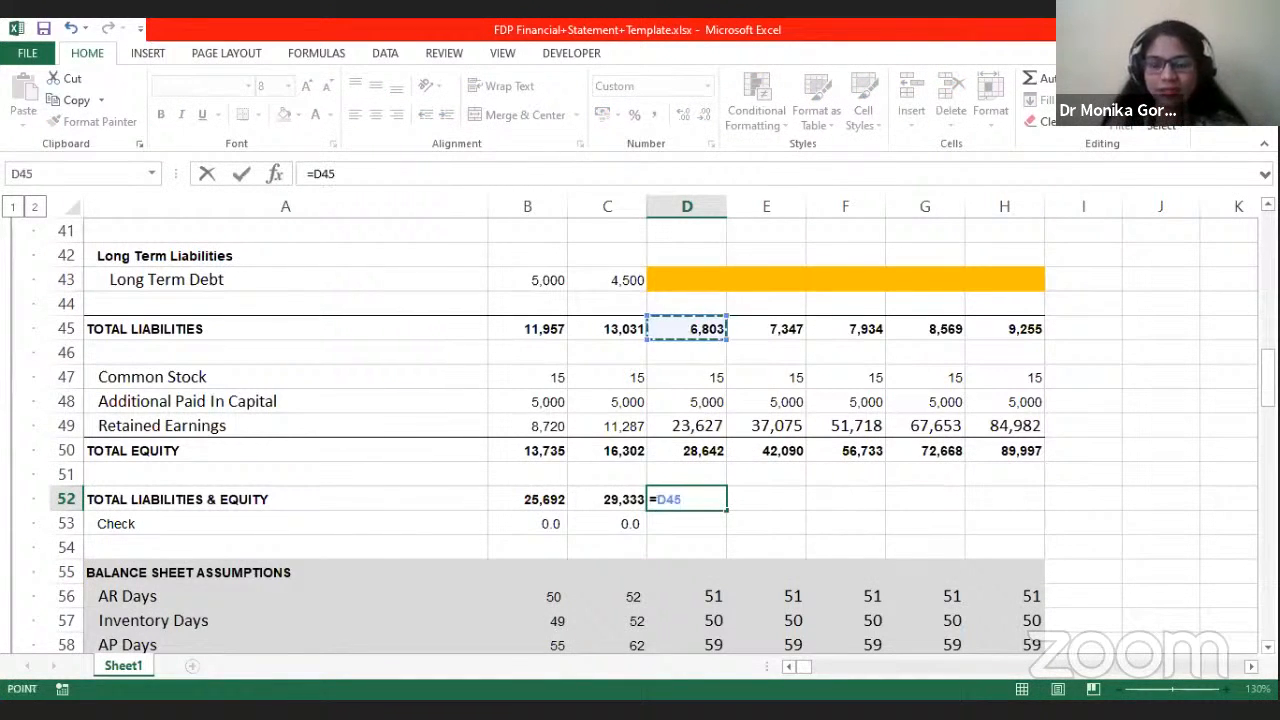
pyautogui.write('+')
pyautogui.click(686, 451)
pyautogui.press('Return')
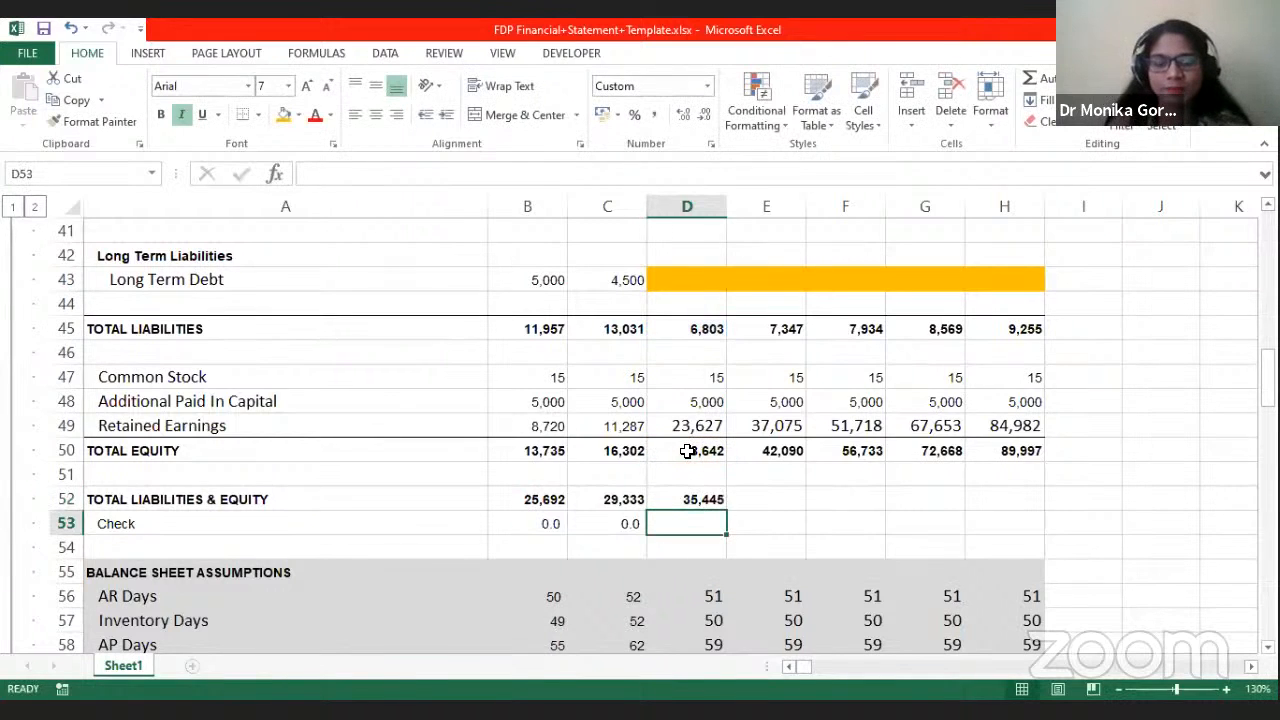
pyautogui.click(700, 497)
pyautogui.moveTo(731, 509); pyautogui.dragTo(1040, 506)
# Step: Extend the 2016 balance check formula =C34-C52 in C53 across to 2021 in column H
pyautogui.click(607, 499)
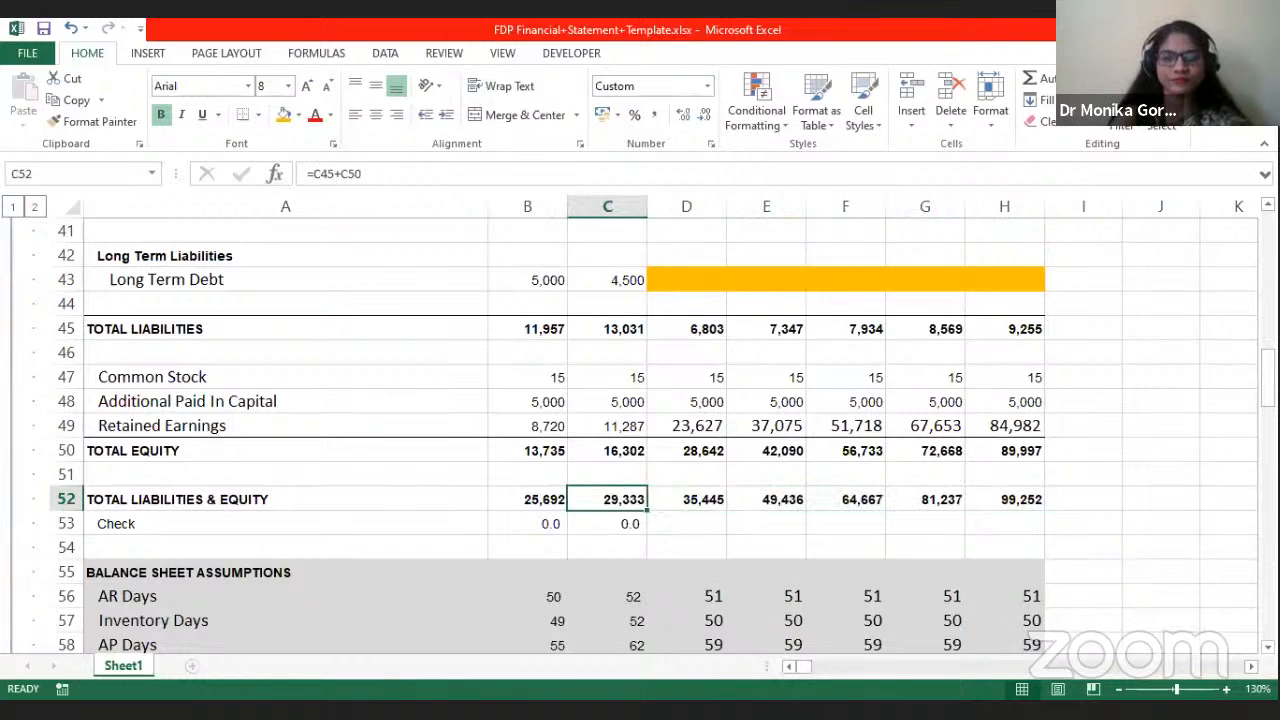
pyautogui.click(607, 523)
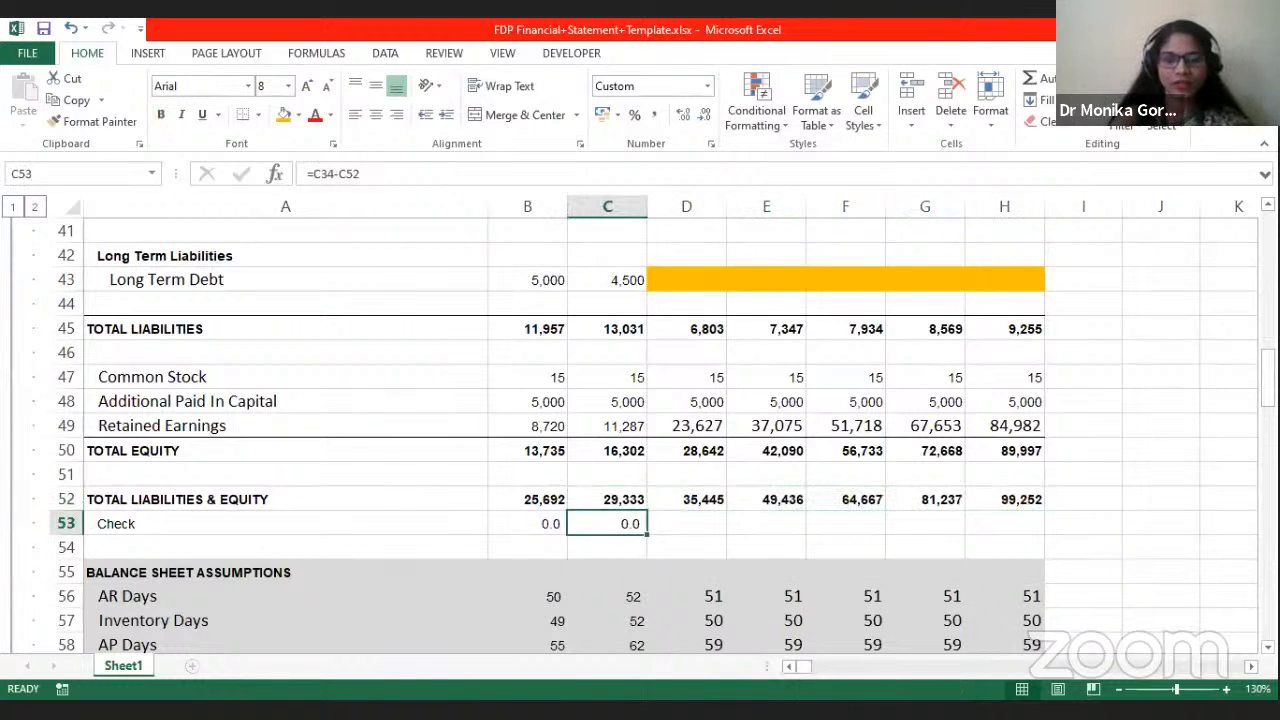
pyautogui.moveTo(647, 534); pyautogui.dragTo(1040, 530)
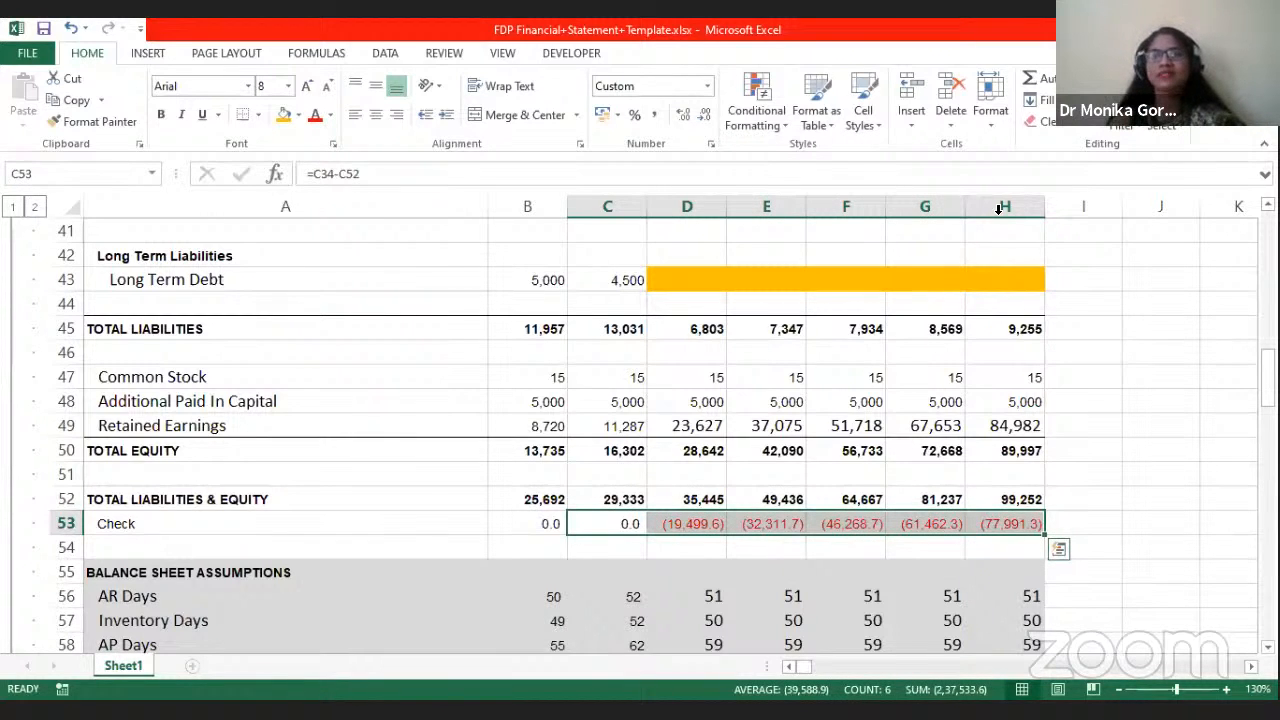
# Step: Review the shaded open items in the income statement and balance sheet, from Depreciation and Interest Expense down to Long Term Debt
pyautogui.scroll(13, 816, 370)
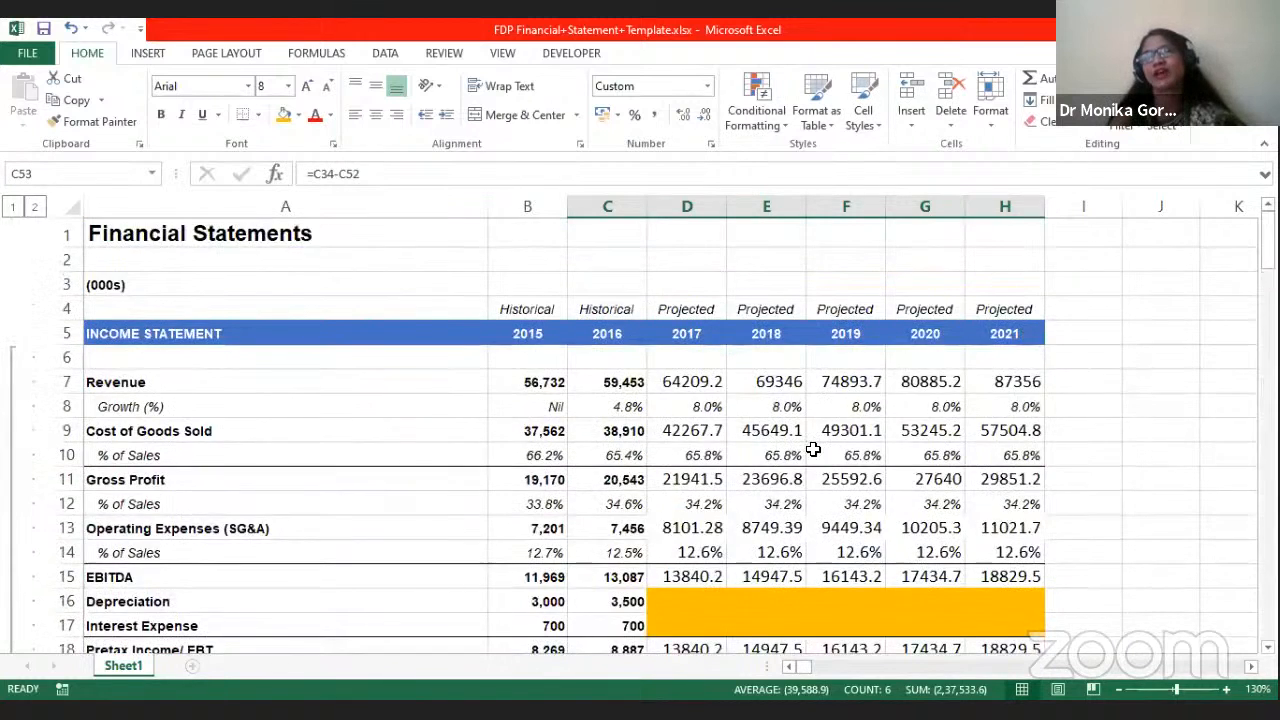
pyautogui.scroll(-3, 775, 368)
pyautogui.click(684, 382)
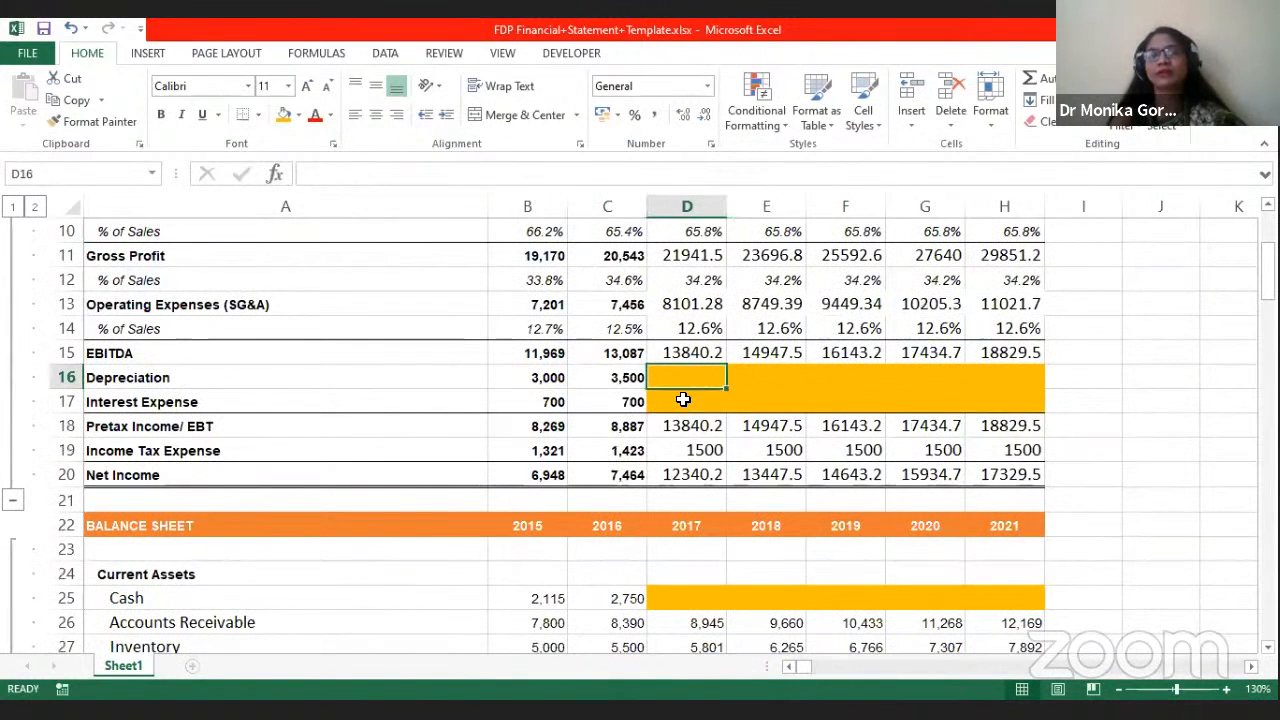
pyautogui.click(682, 400)
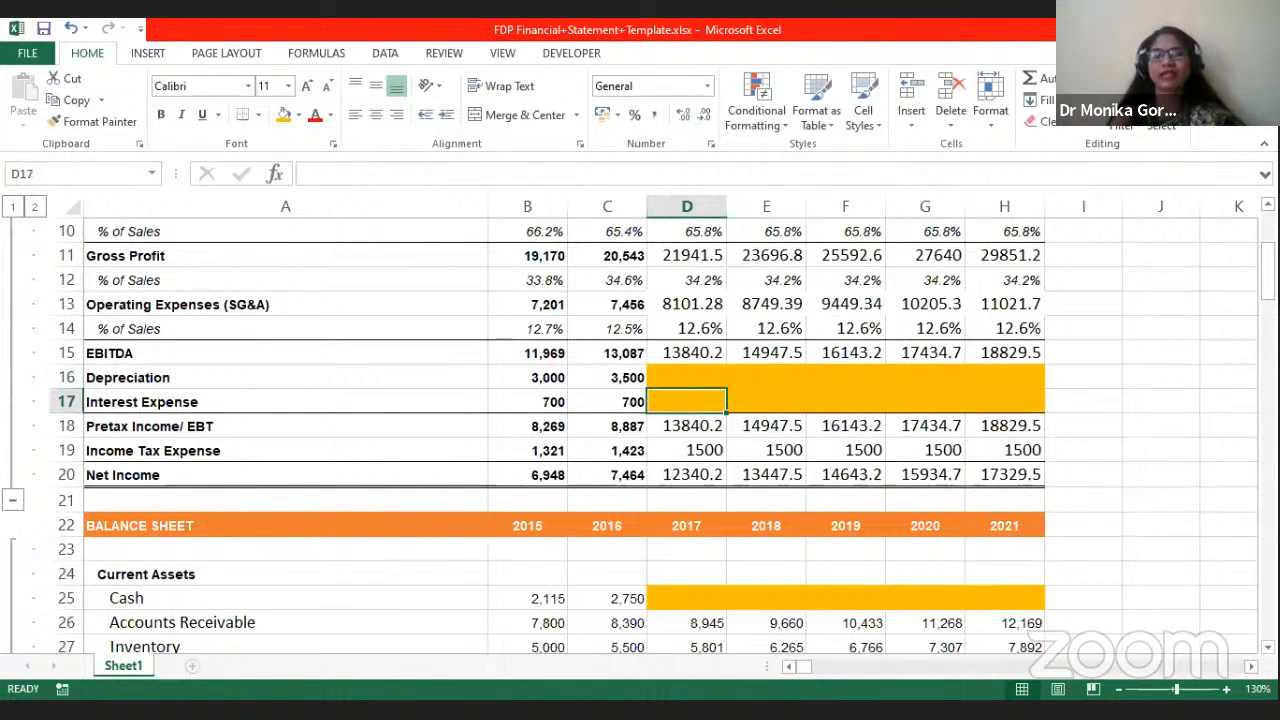
pyautogui.click(667, 598)
pyautogui.scroll(-3, 667, 597)
pyautogui.click(669, 549)
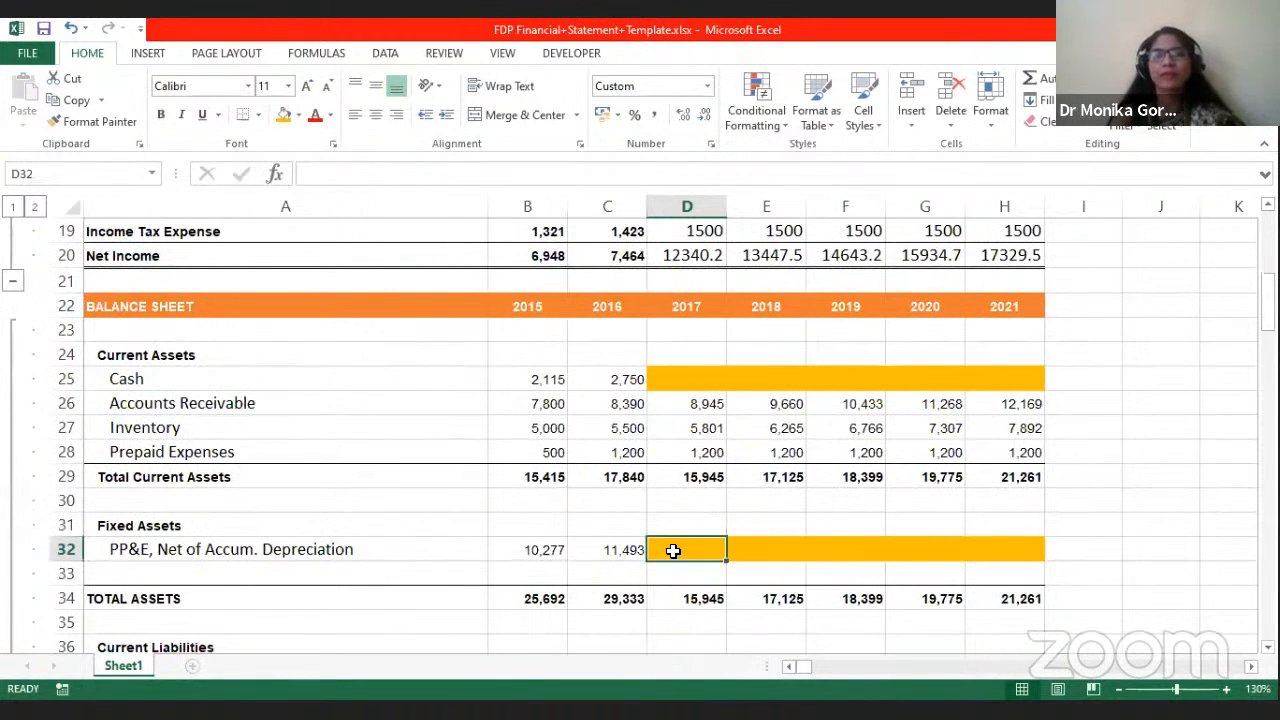
pyautogui.scroll(-4, 669, 550)
pyautogui.click(675, 543)
pyautogui.scroll(-3, 677, 543)
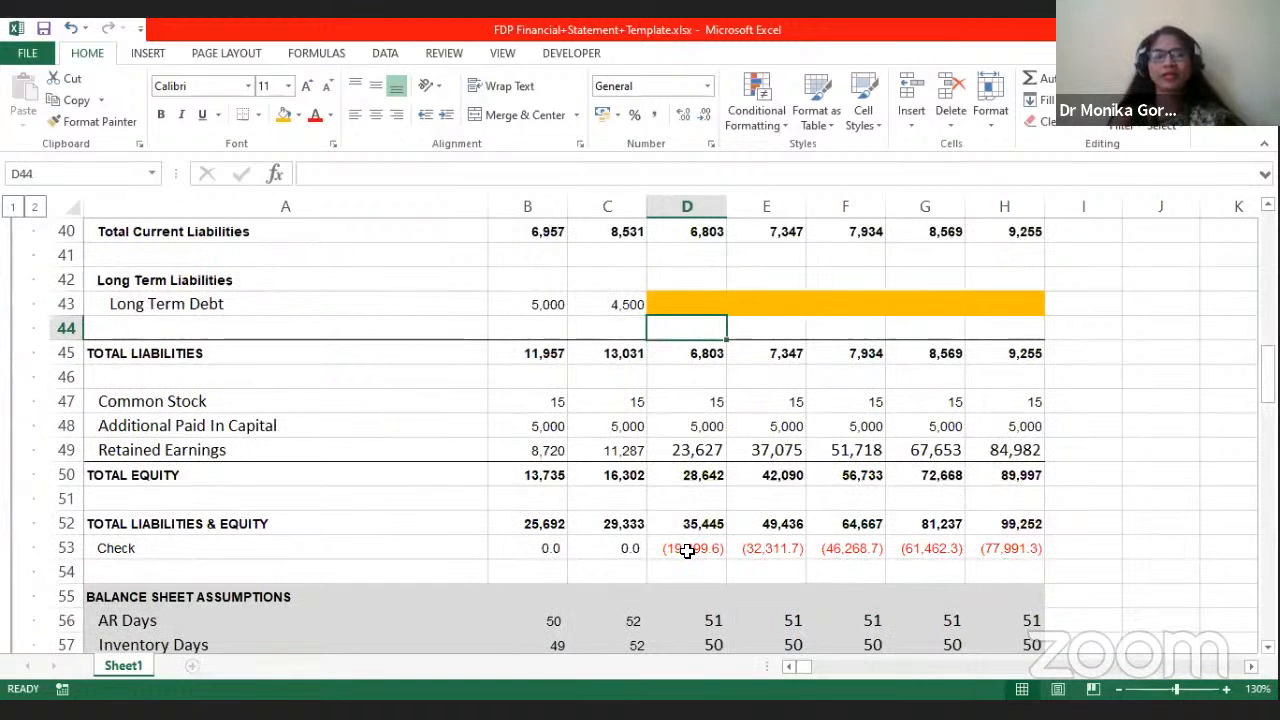
# Step: Look over the balance check, the balance sheet items and the empty operating section of the cash flow statement
pyautogui.scroll(-2, 687, 550)
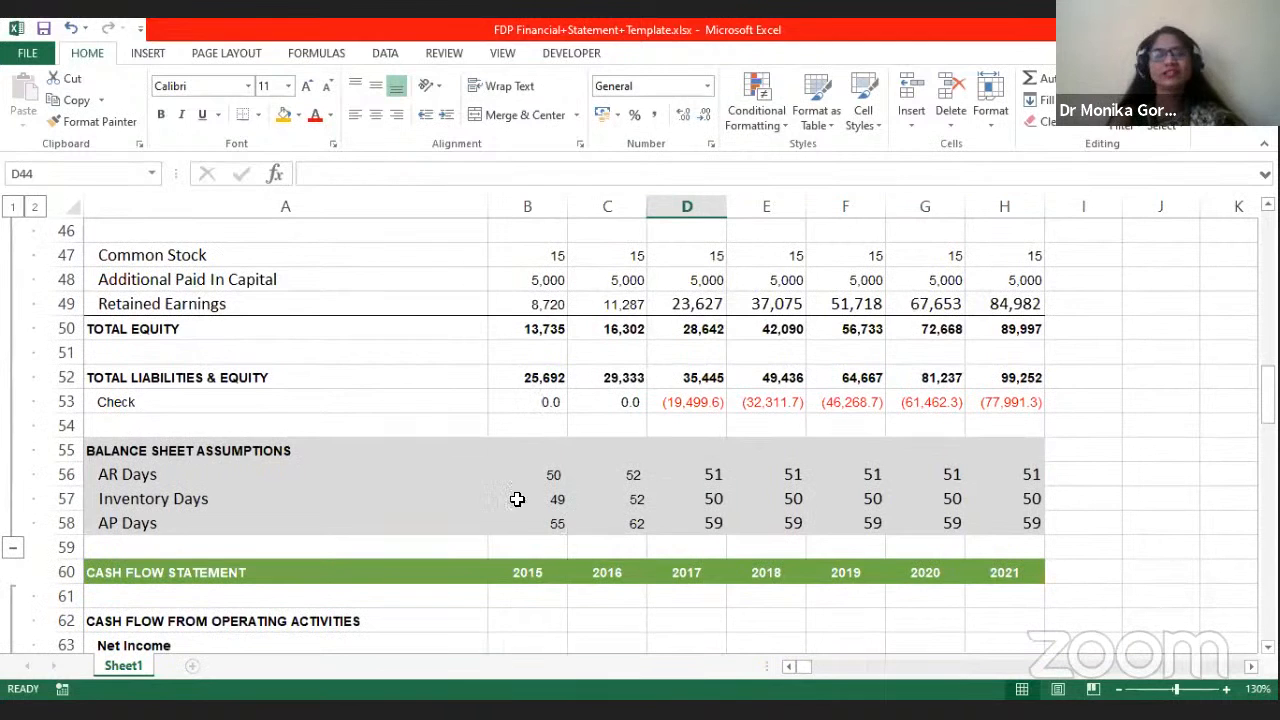
pyautogui.scroll(-2, 517, 499)
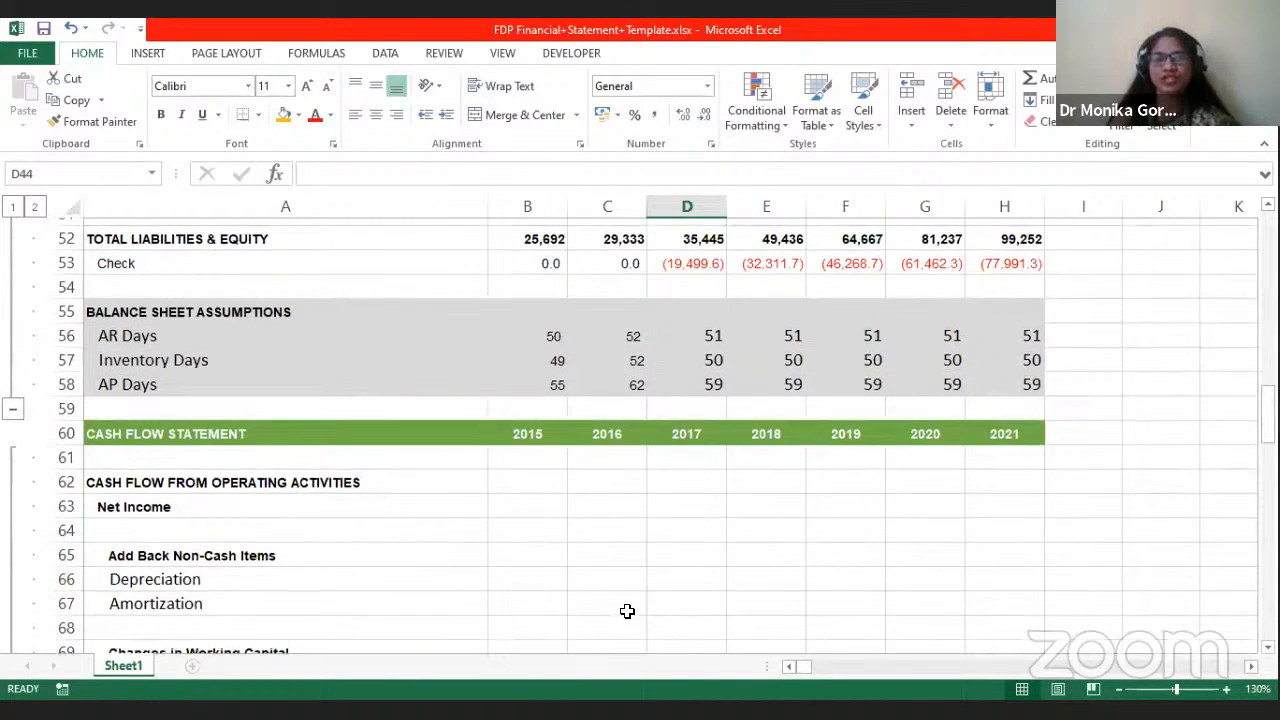
pyautogui.scroll(2, 660, 320)
pyautogui.scroll(-3, 725, 545)
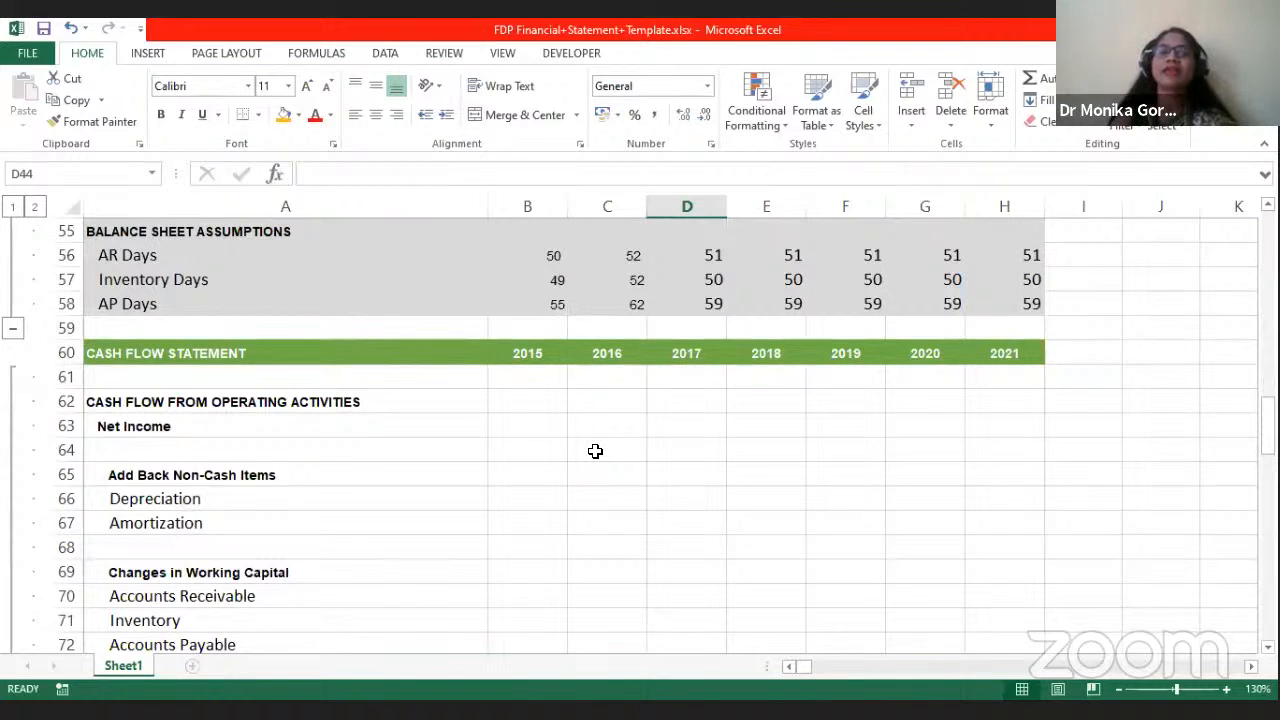
pyautogui.scroll(11, 595, 451)
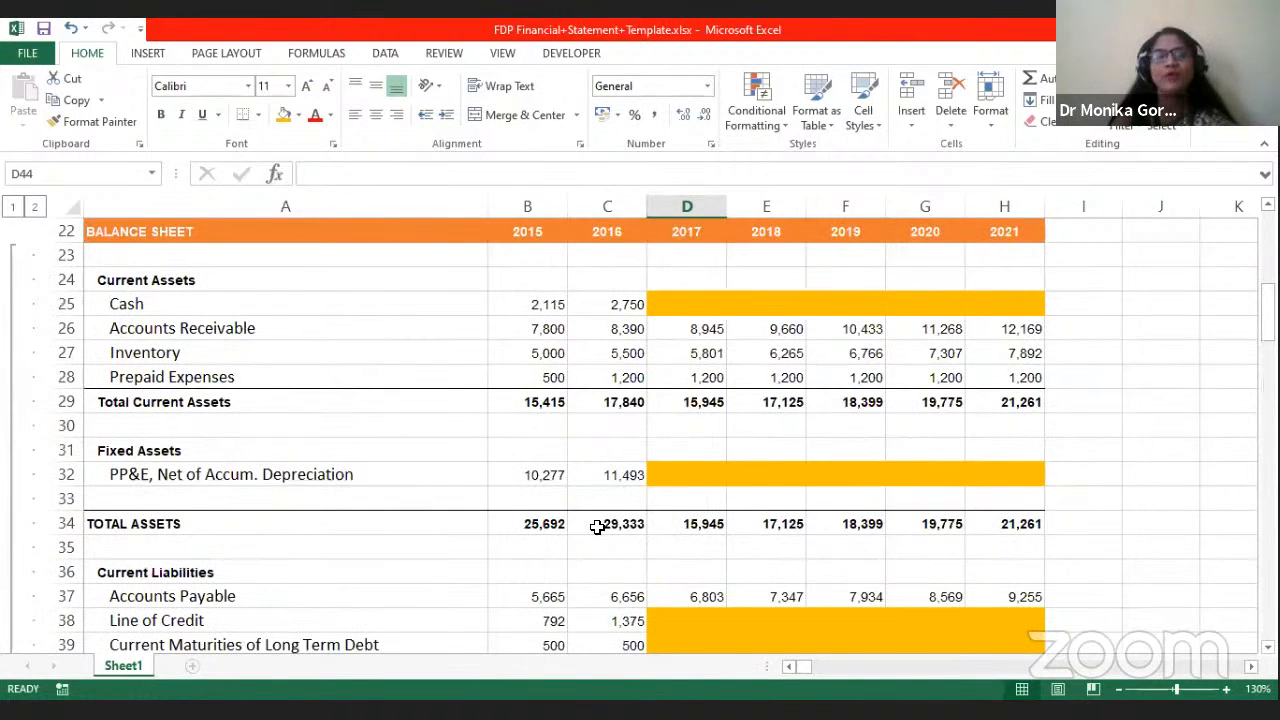
pyautogui.scroll(-3, 597, 525)
pyautogui.scroll(-11, 597, 525)
pyautogui.scroll(3, 610, 460)
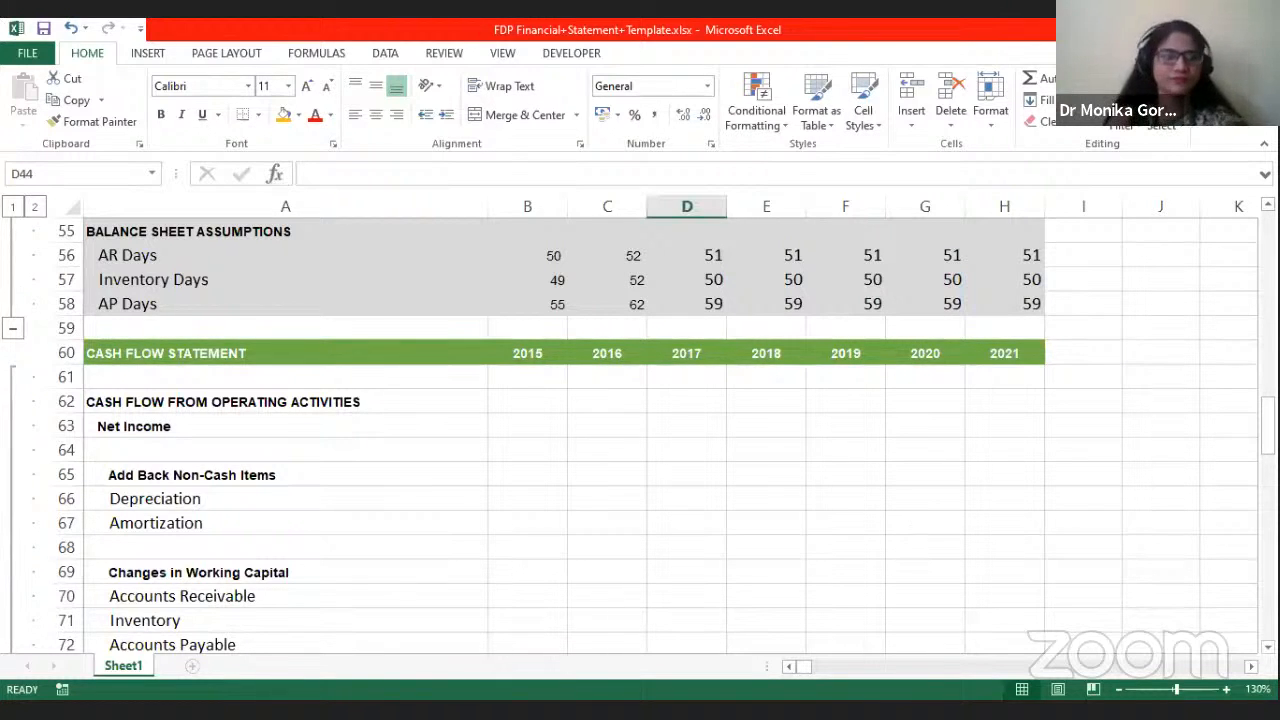
# Step: Link 2015 Net Income in B63 of the cash flow statement to the income statement with =B20
pyautogui.click(518, 422)
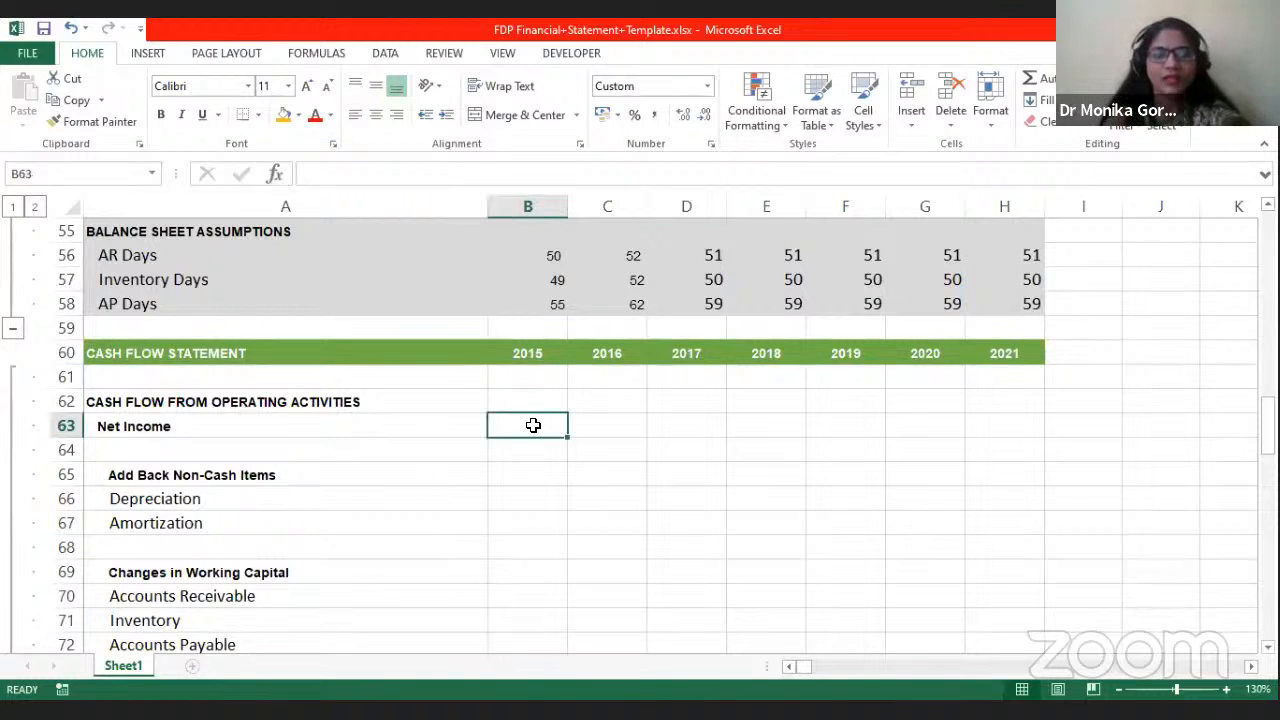
pyautogui.write('=')
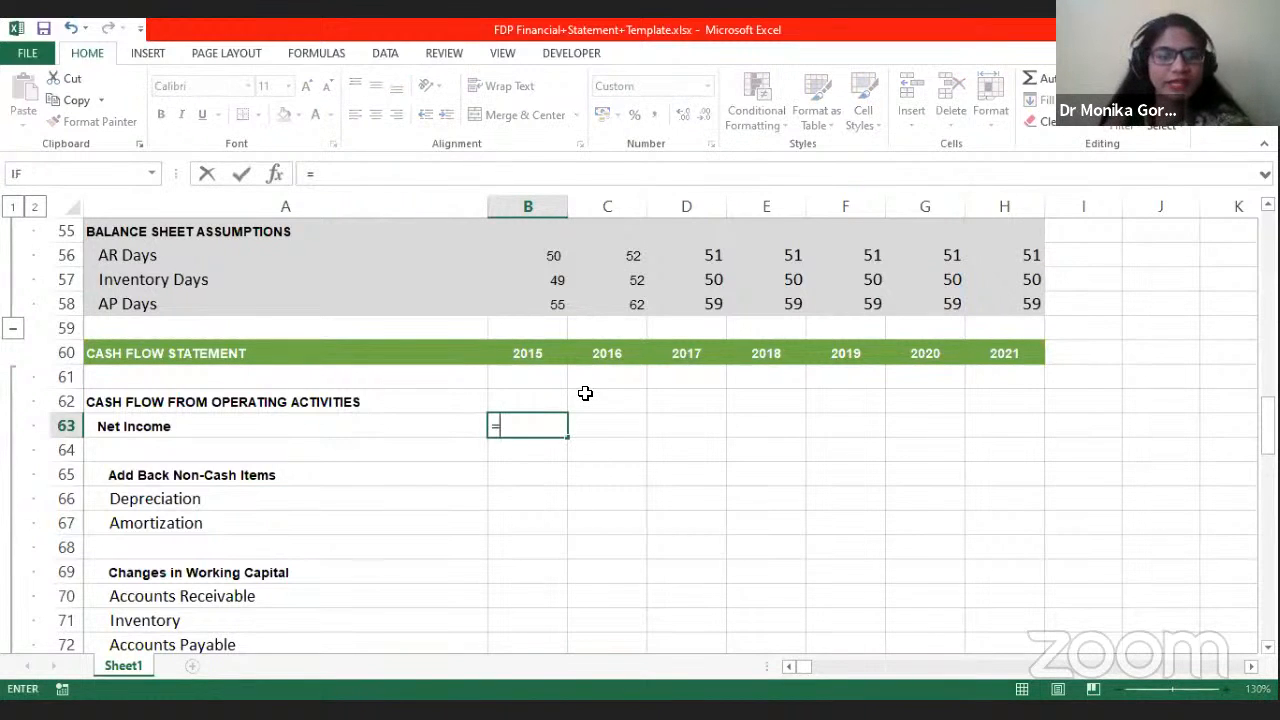
pyautogui.scroll(8, 585, 393)
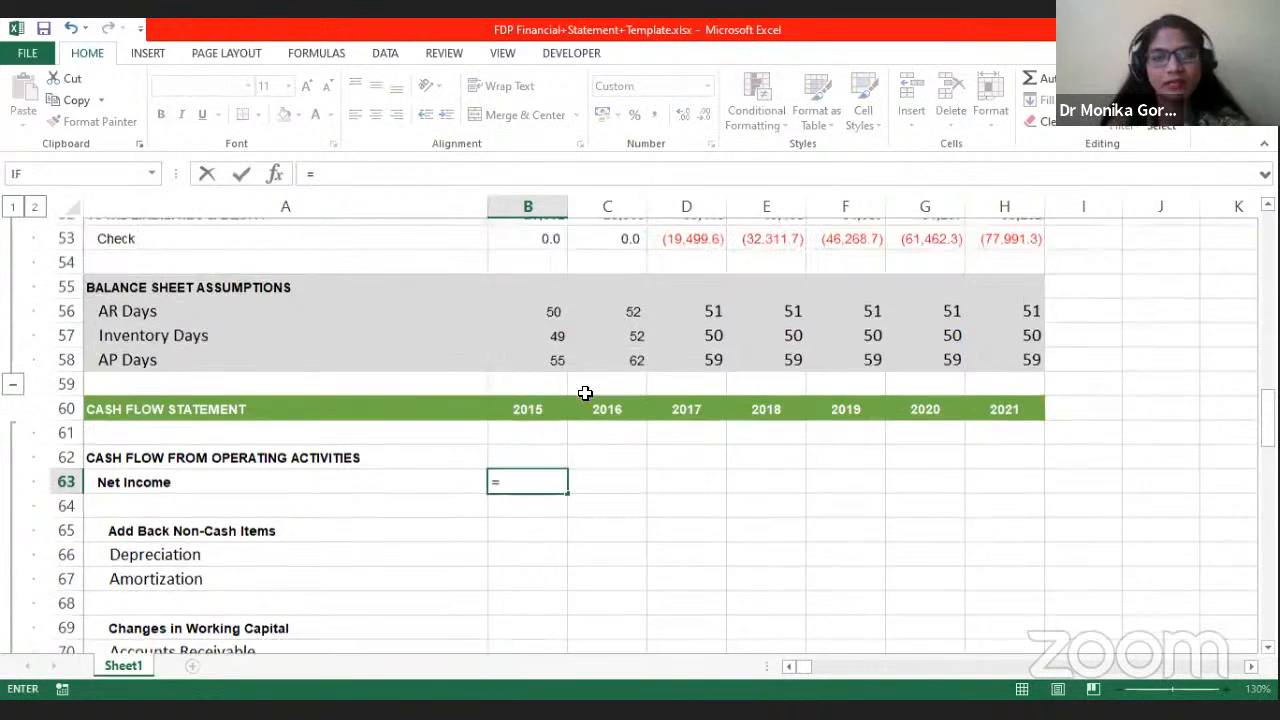
pyautogui.scroll(6, 585, 393)
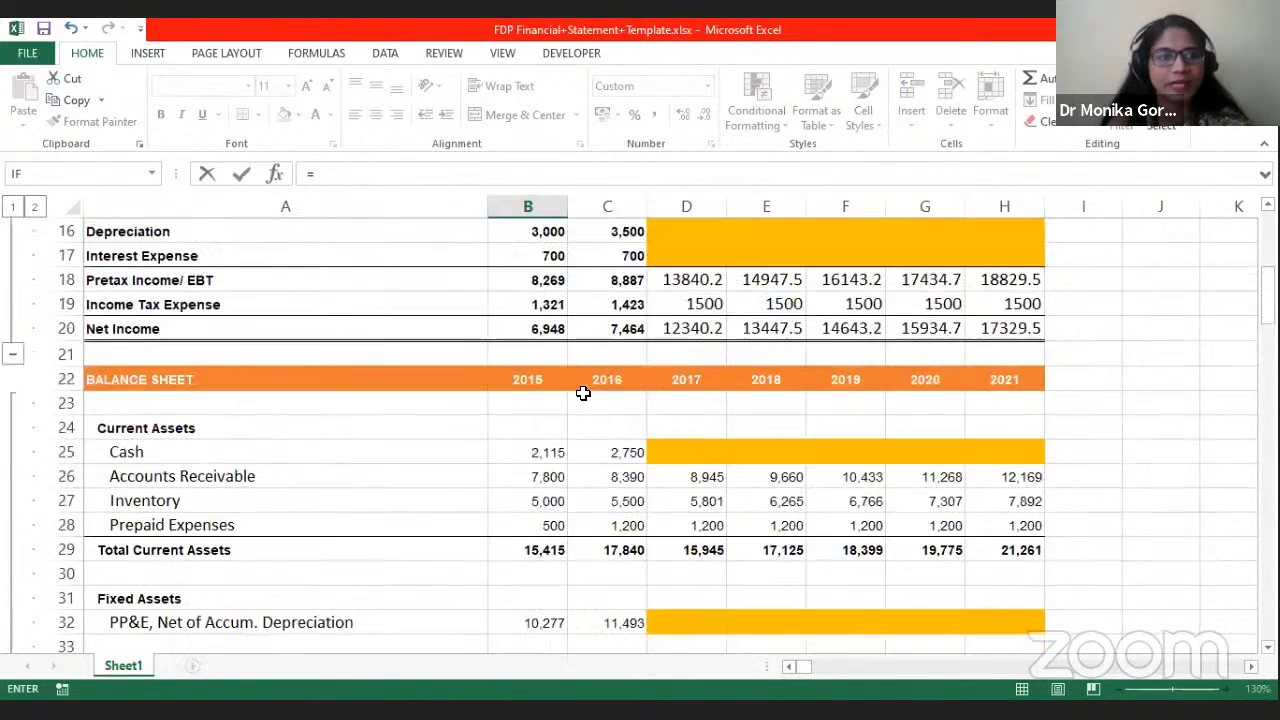
pyautogui.click(540, 420)
pyautogui.click(535, 402)
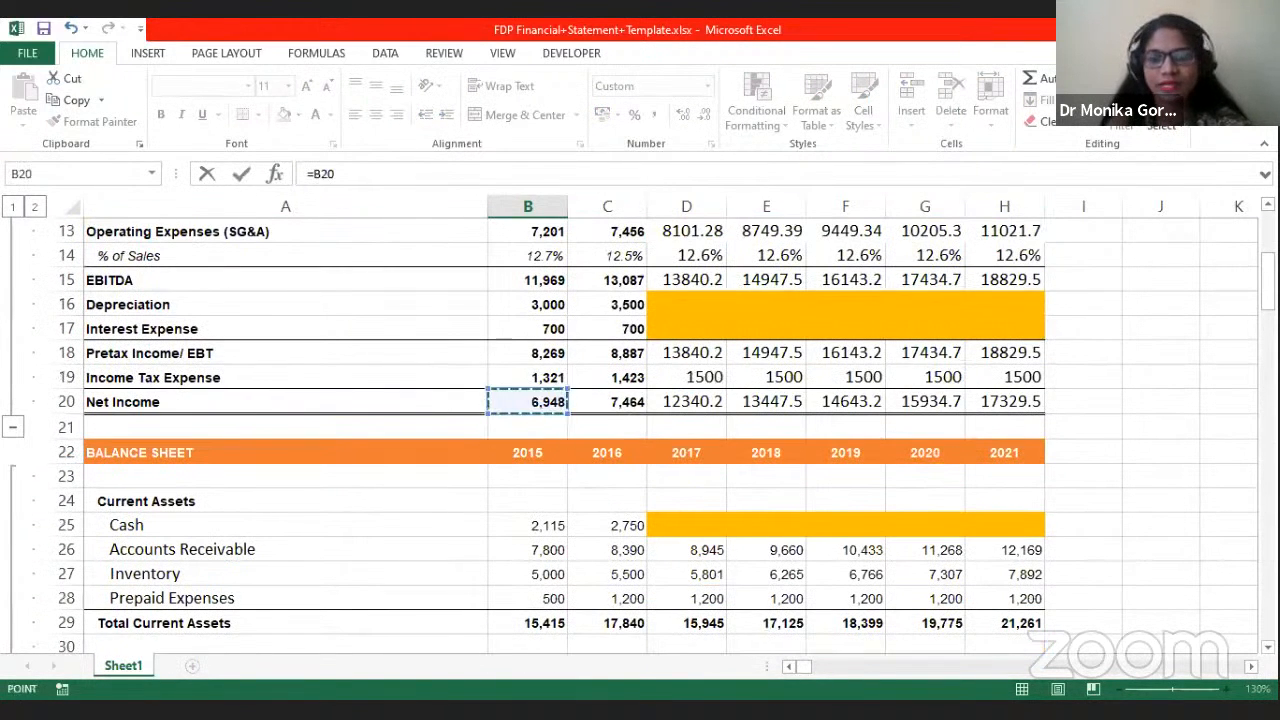
pyautogui.press('Return')
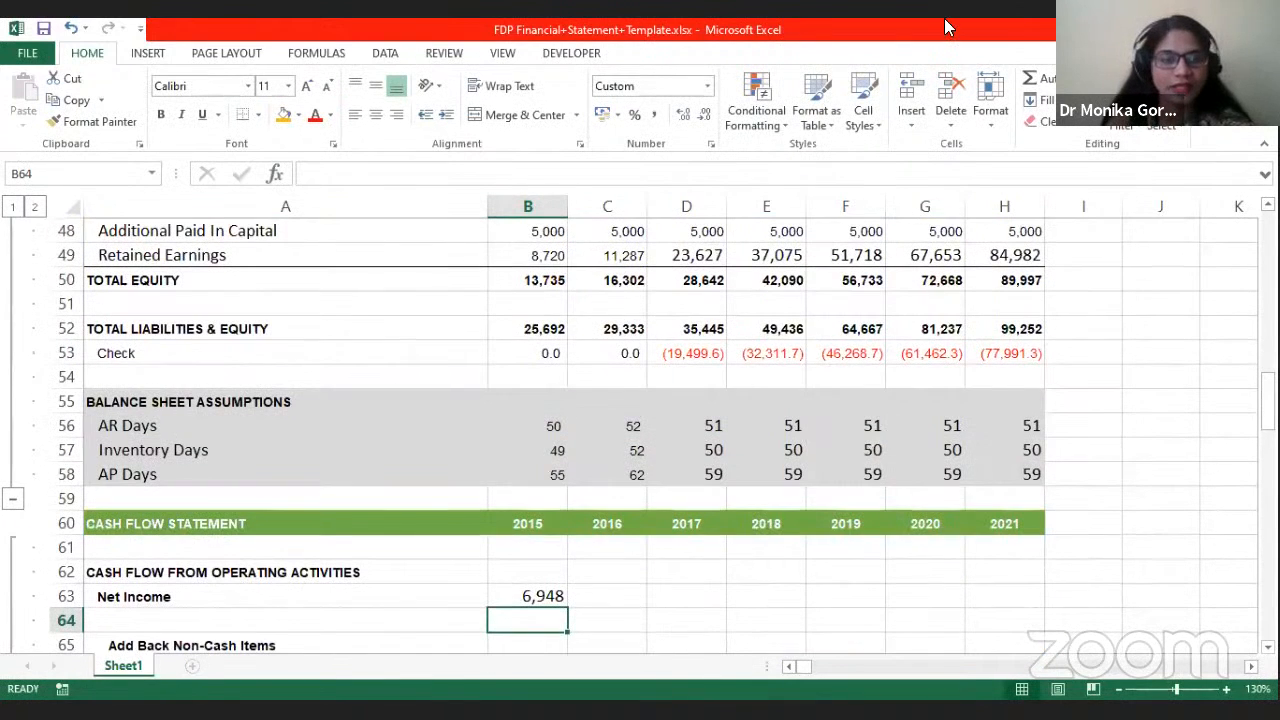
# Step: Copy the Net Income formula in B63 across to 2021 in column H
pyautogui.press('Up')
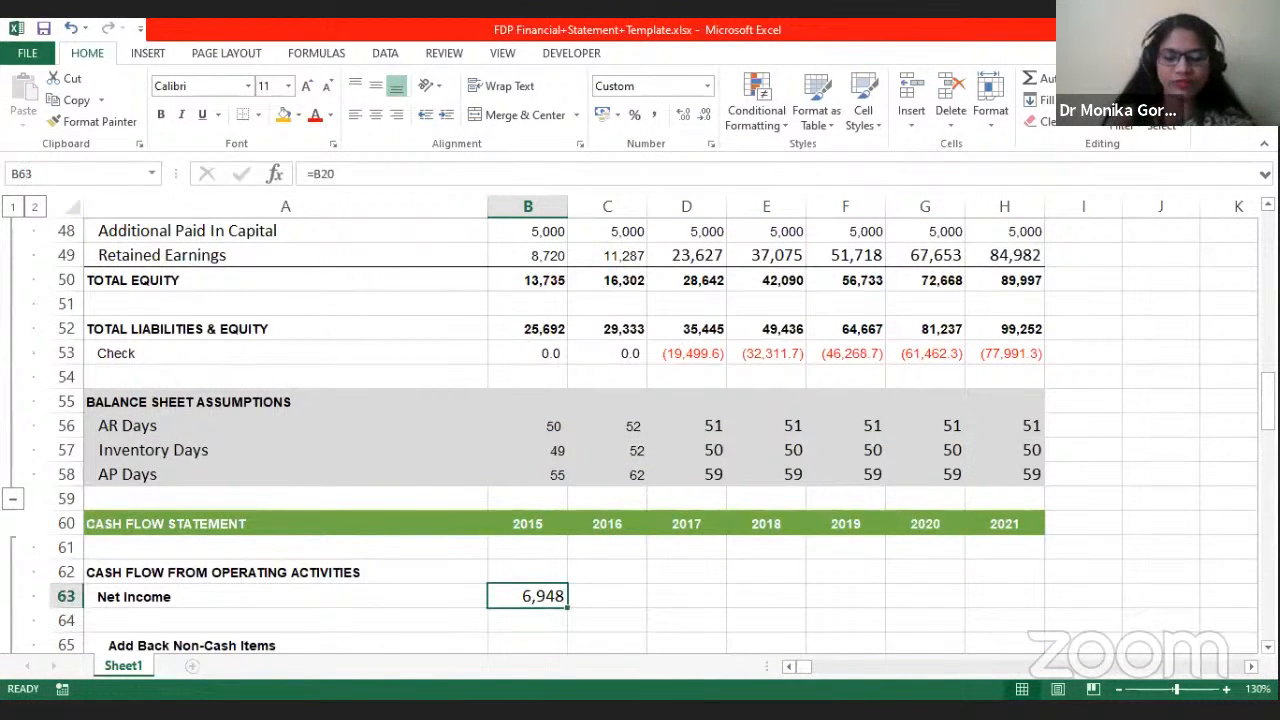
pyautogui.hotkey('shift', 'Right')
pyautogui.hotkey('shift', 'Right')
pyautogui.hotkey('shift', 'Right')
pyautogui.hotkey('shift', 'Right')
pyautogui.hotkey('shift', 'Right')
pyautogui.hotkey('shift', 'Right')
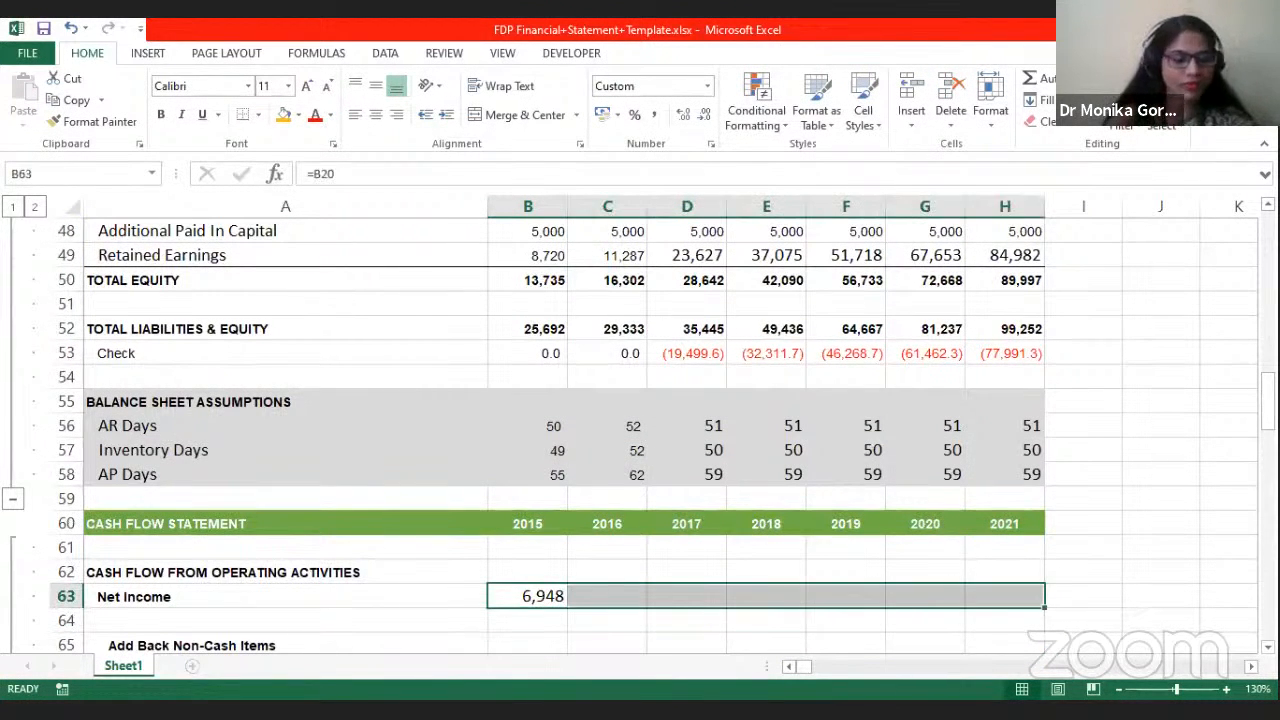
pyautogui.hotkey('ctrl', 'r')
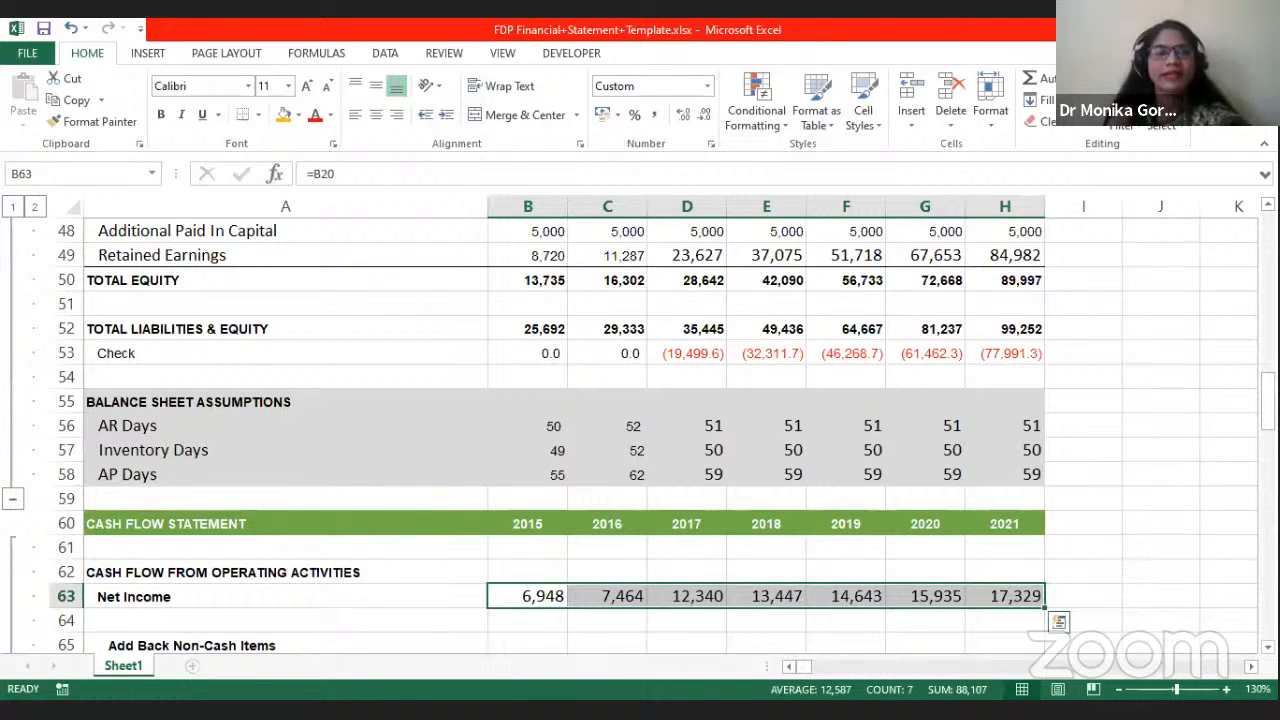
# Step: Check the 2015 Net Income formula in B20 of the income statement against the Net Income row of the cash flow statement
pyautogui.scroll(10, 663, 406)
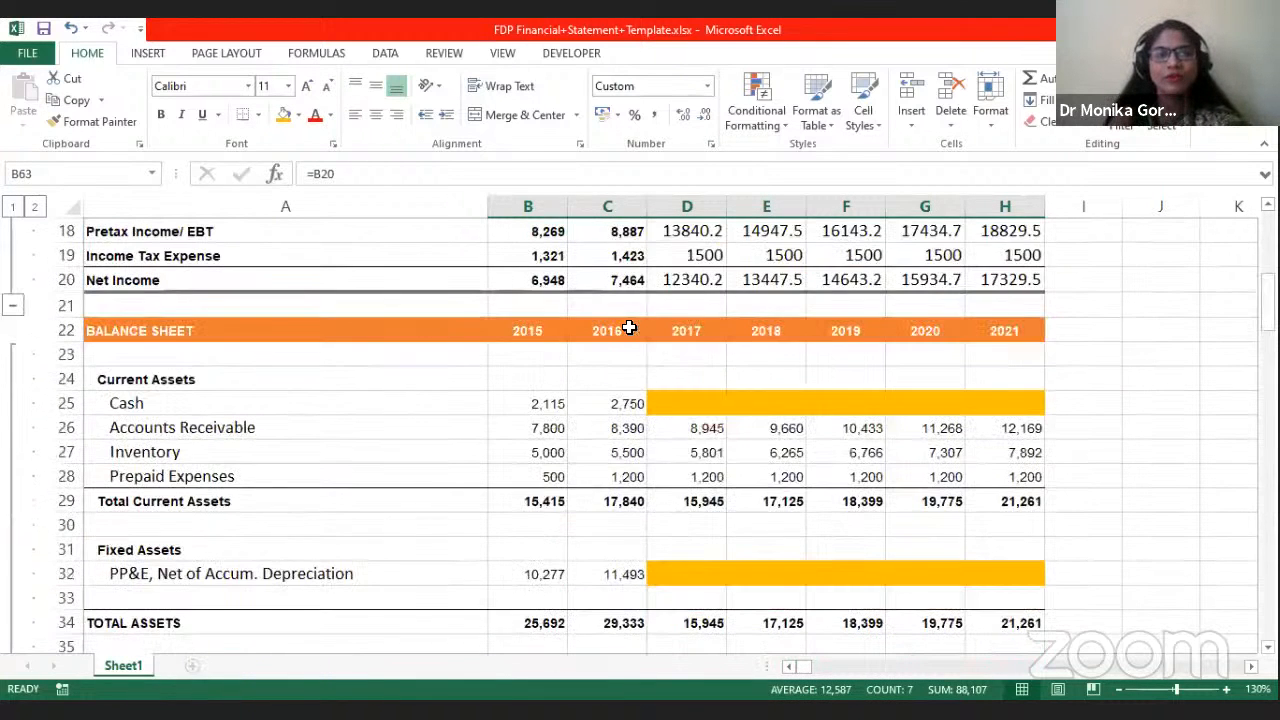
pyautogui.scroll(4, 671, 414)
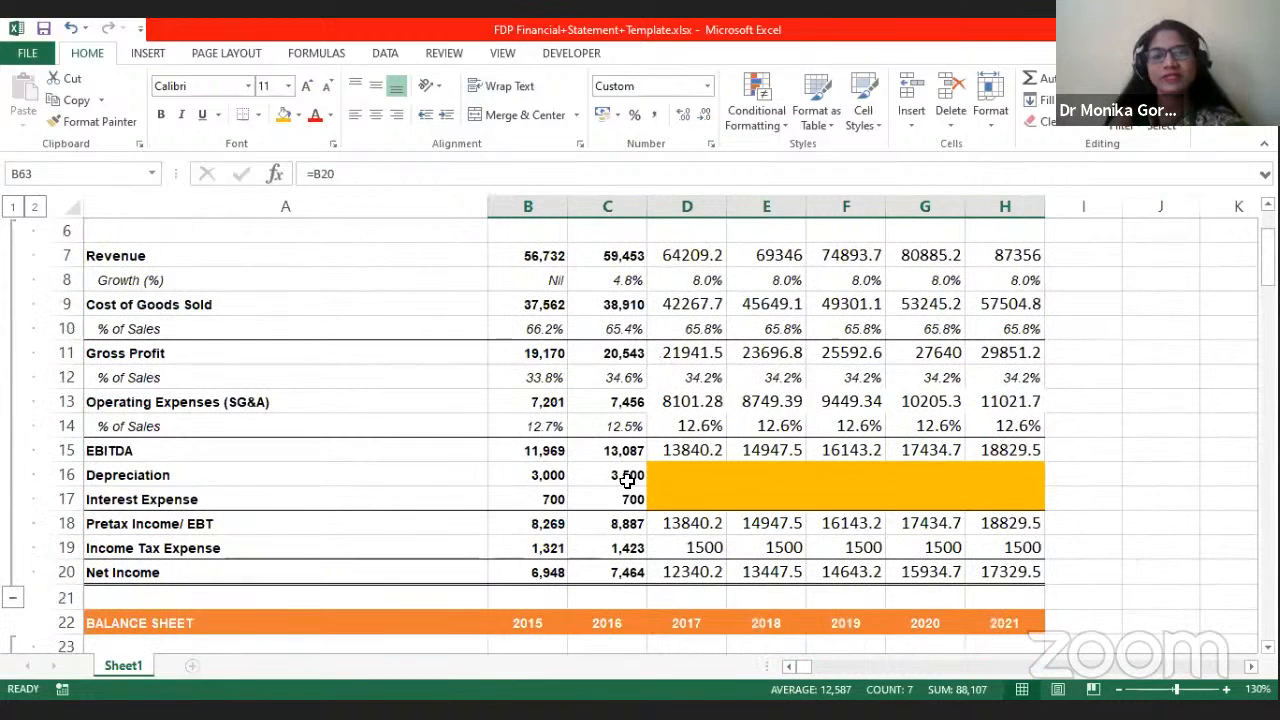
pyautogui.click(550, 573)
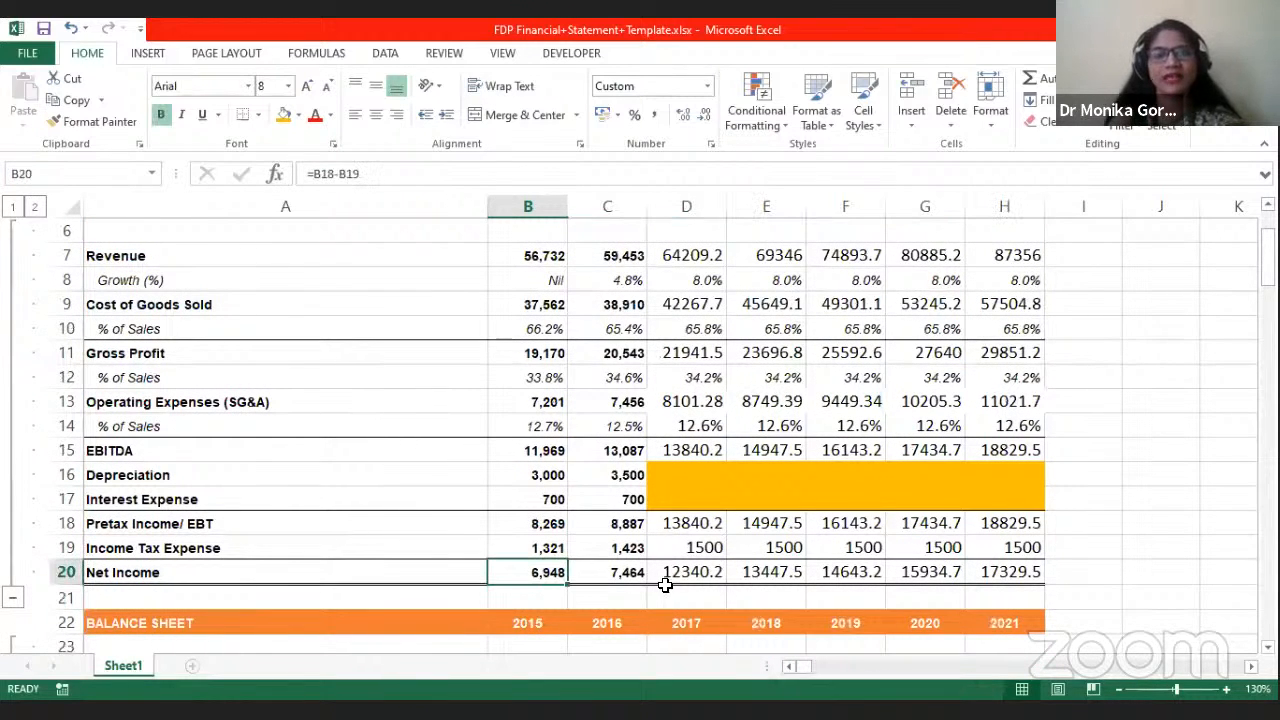
pyautogui.scroll(-17, 665, 585)
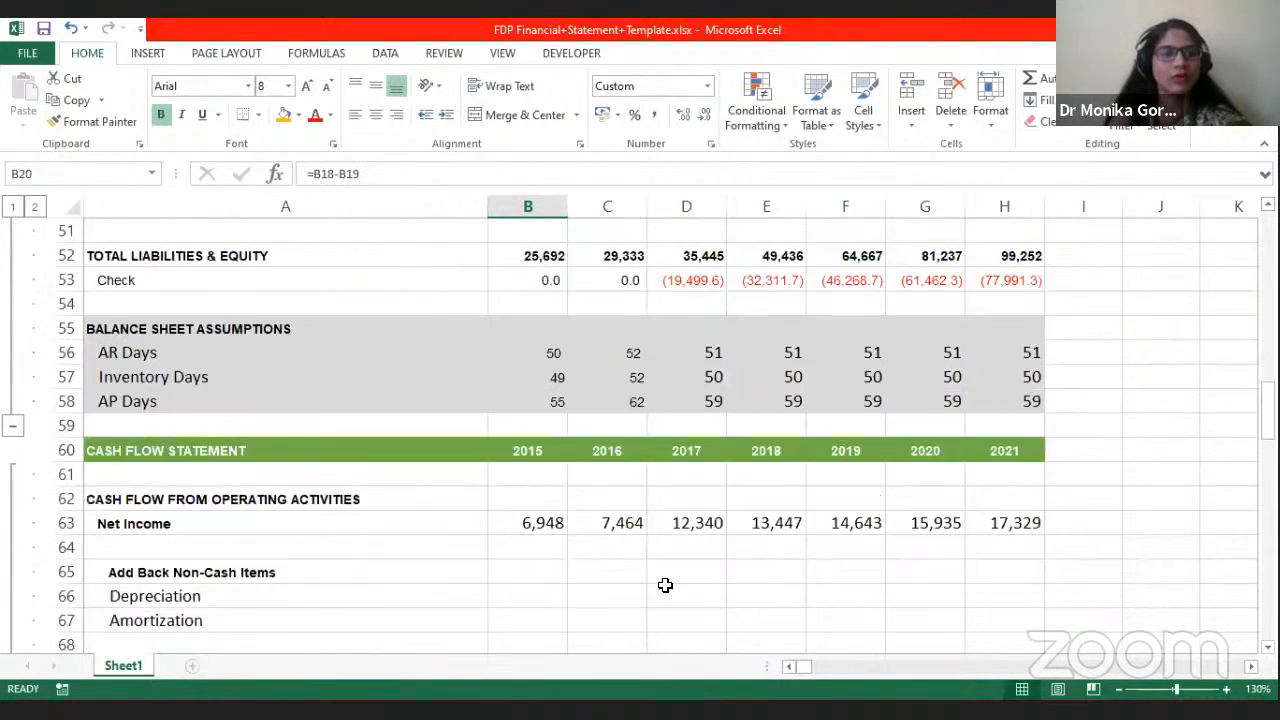
pyautogui.scroll(1, 417, 503)
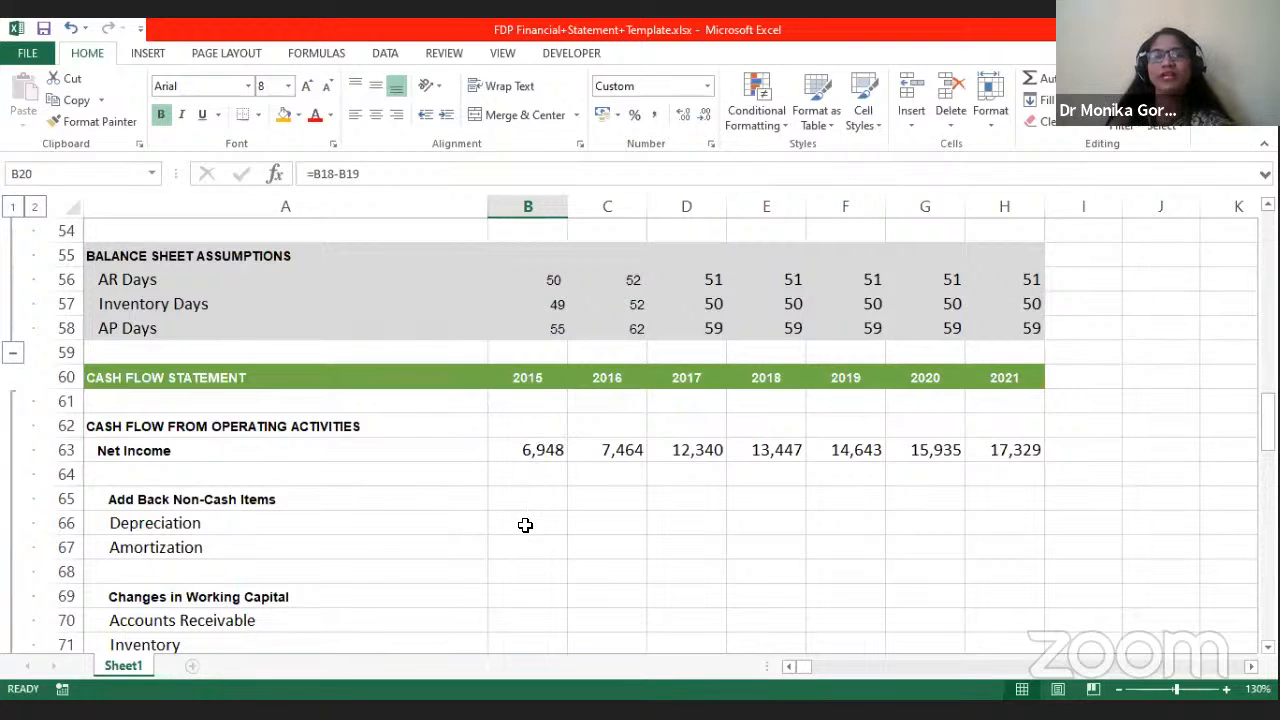
# Step: Shade the cash flow Depreciation cells B66:H66 orange to mark them as an open item
pyautogui.click(277, 500)
pyautogui.click(277, 523)
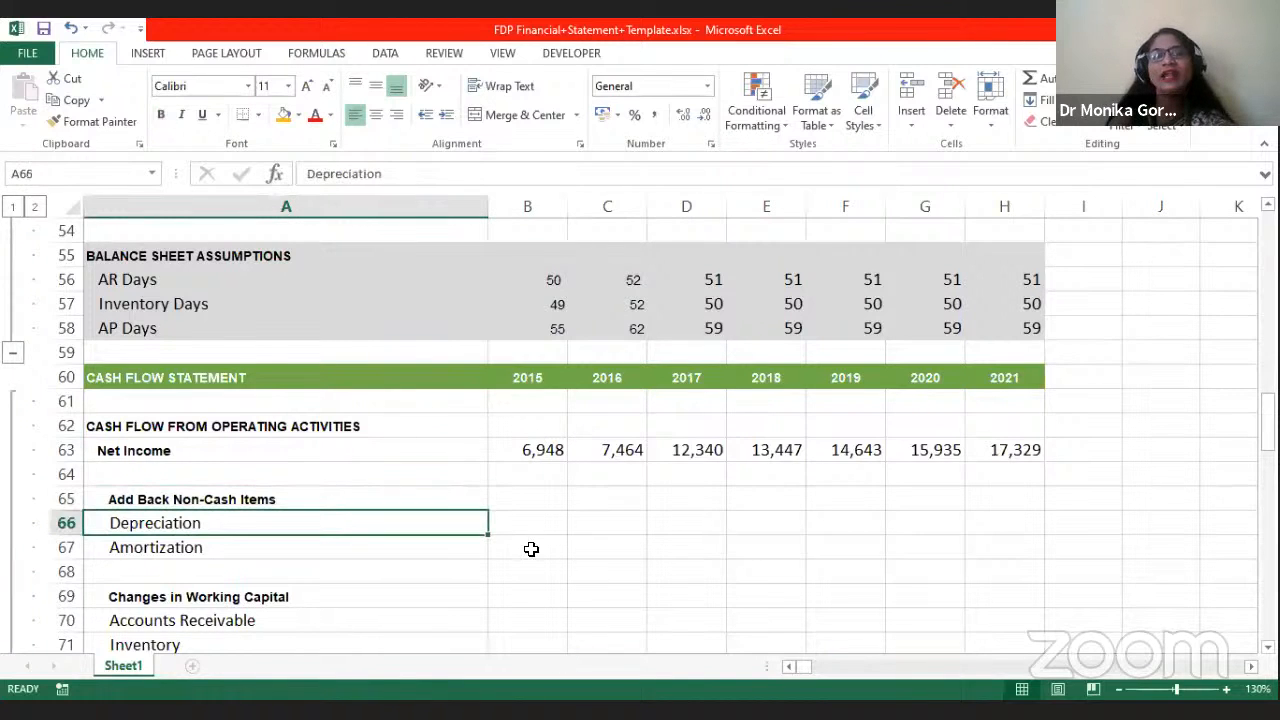
pyautogui.moveTo(543, 519); pyautogui.dragTo(1003, 520)
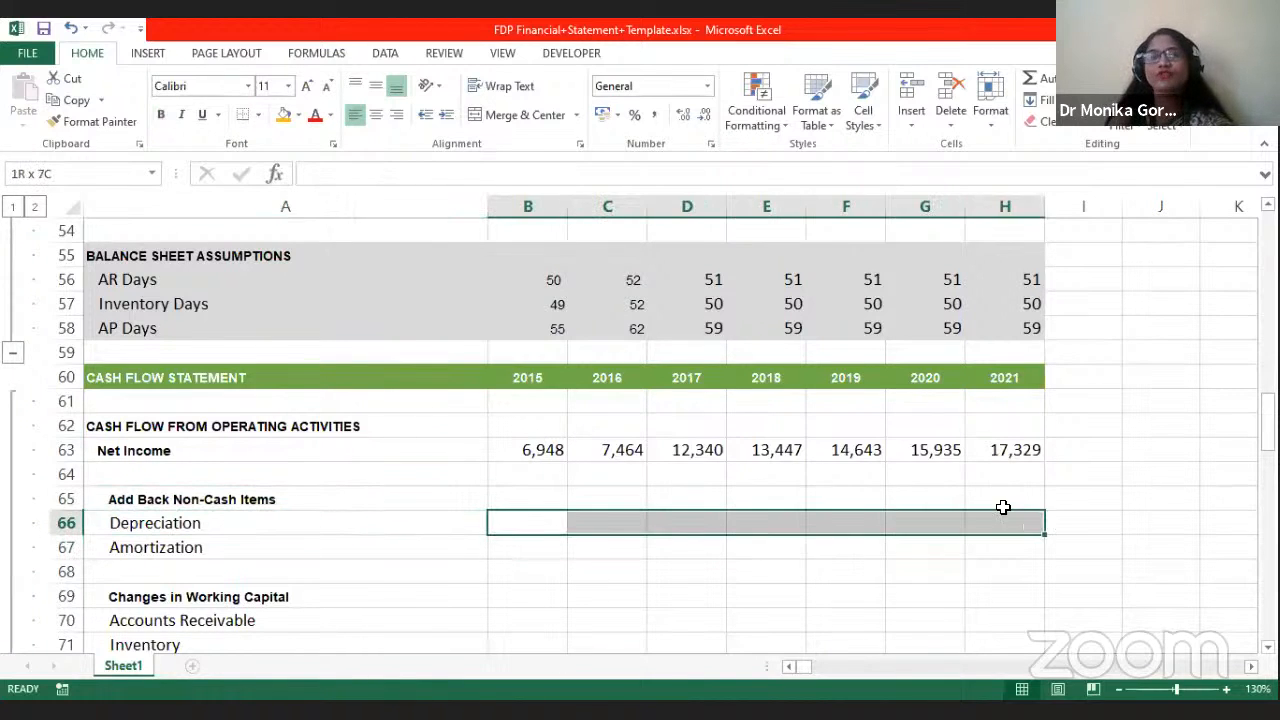
pyautogui.click(280, 114)
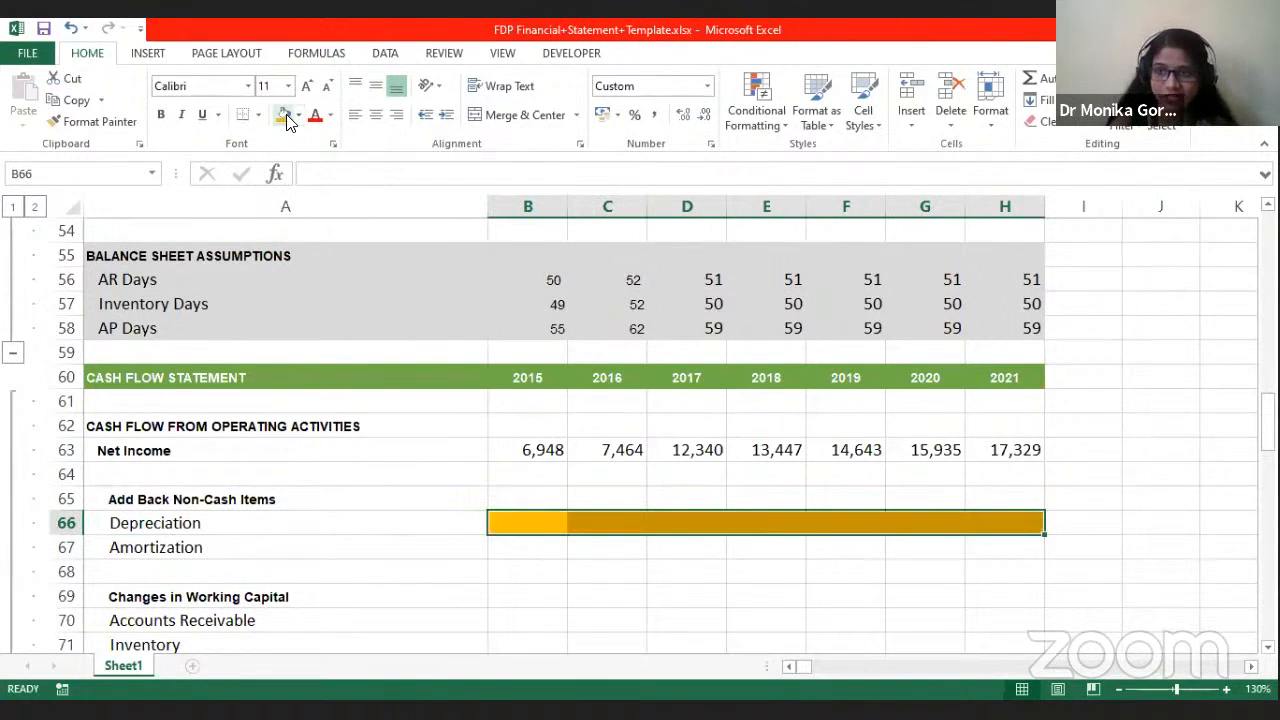
# Step: Review the income statement Depreciation row and the shaded open items in the balance sheet
pyautogui.scroll(16, 571, 323)
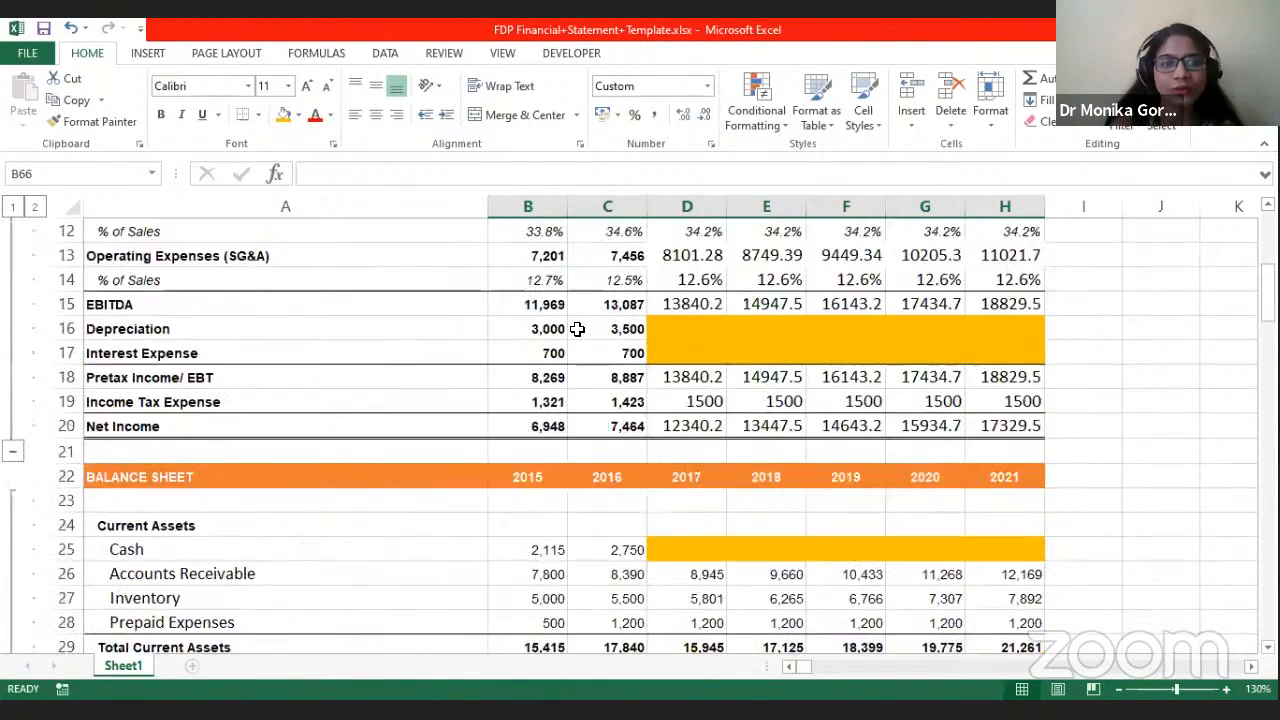
pyautogui.scroll(2, 587, 351)
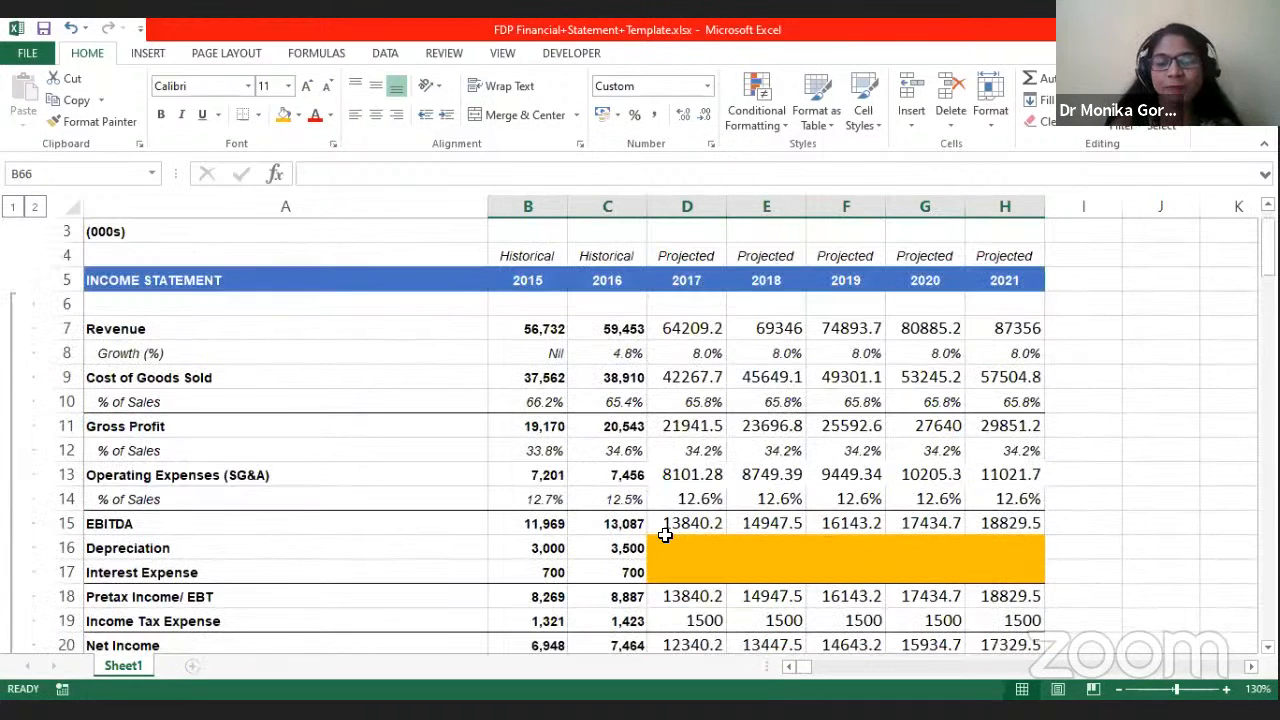
pyautogui.scroll(-5, 663, 529)
pyautogui.scroll(-4, 695, 485)
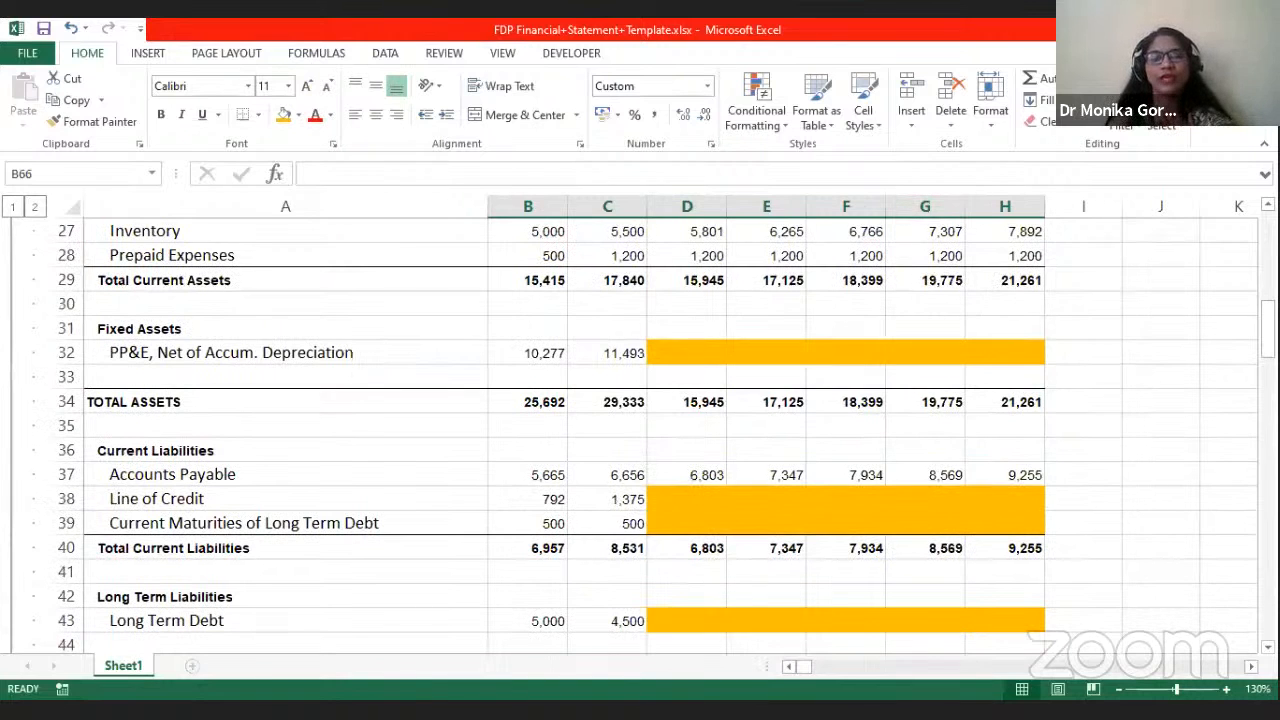
pyautogui.scroll(-4, 925, 545)
pyautogui.scroll(-3, 805, 540)
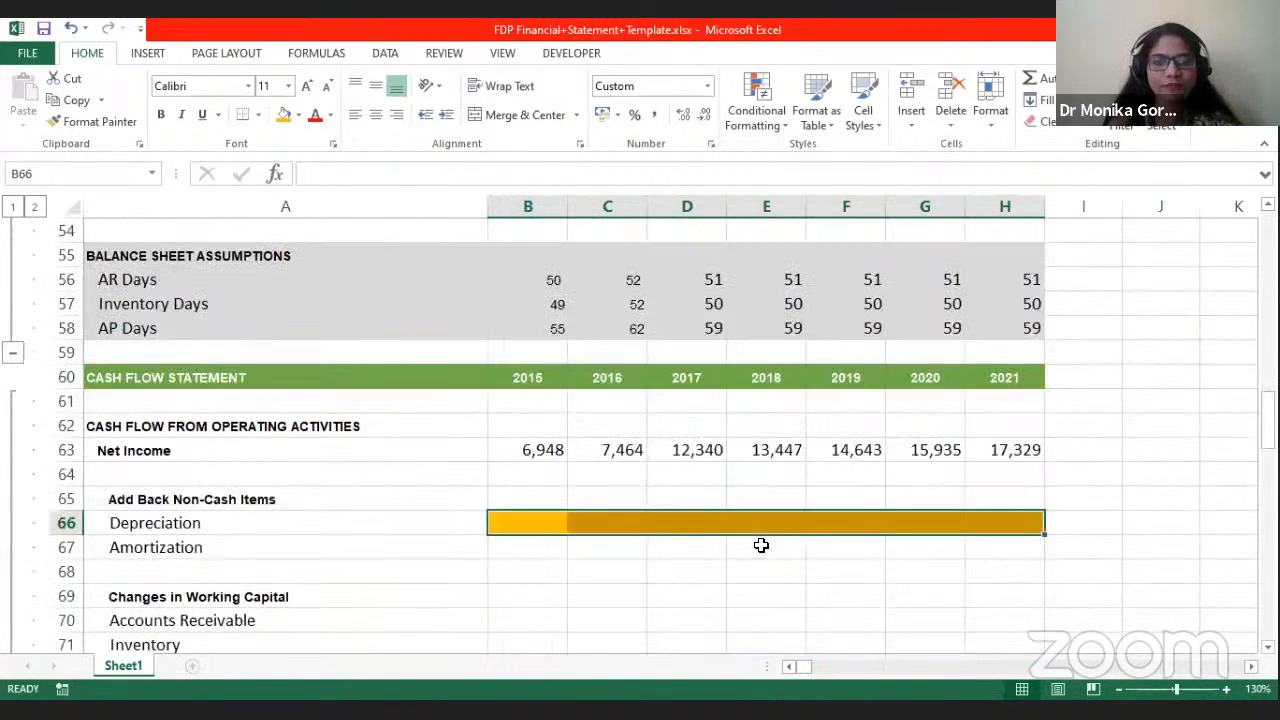
# Step: Enter 0 for Amortization in B67 and fill it across to 2021 in column H
pyautogui.click(503, 547)
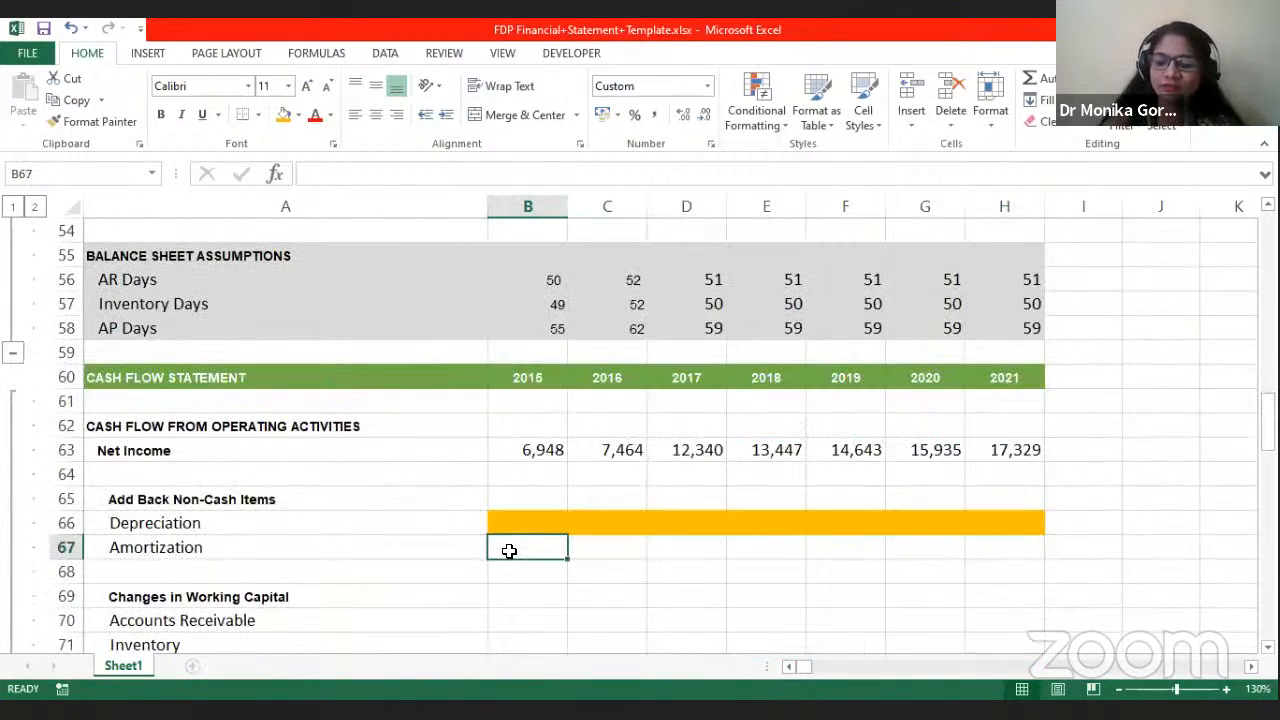
pyautogui.write('0')
pyautogui.press('Tab')
pyautogui.write('0')
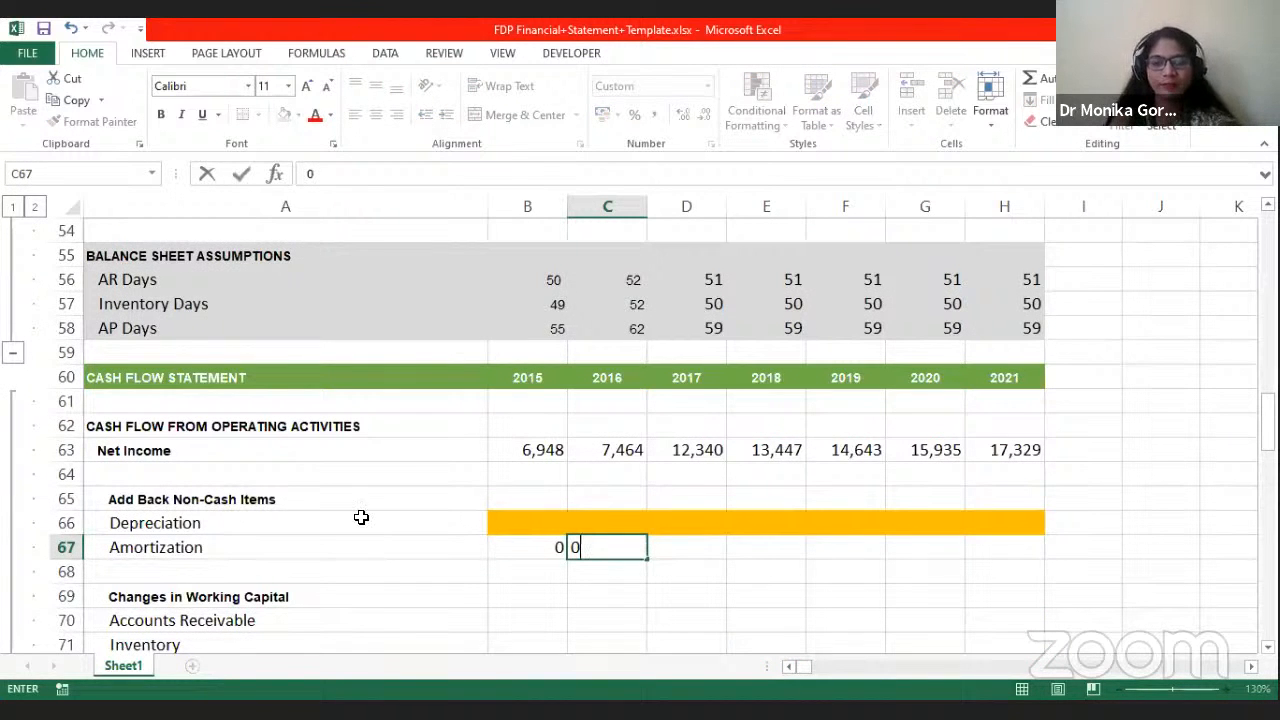
pyautogui.click(498, 552)
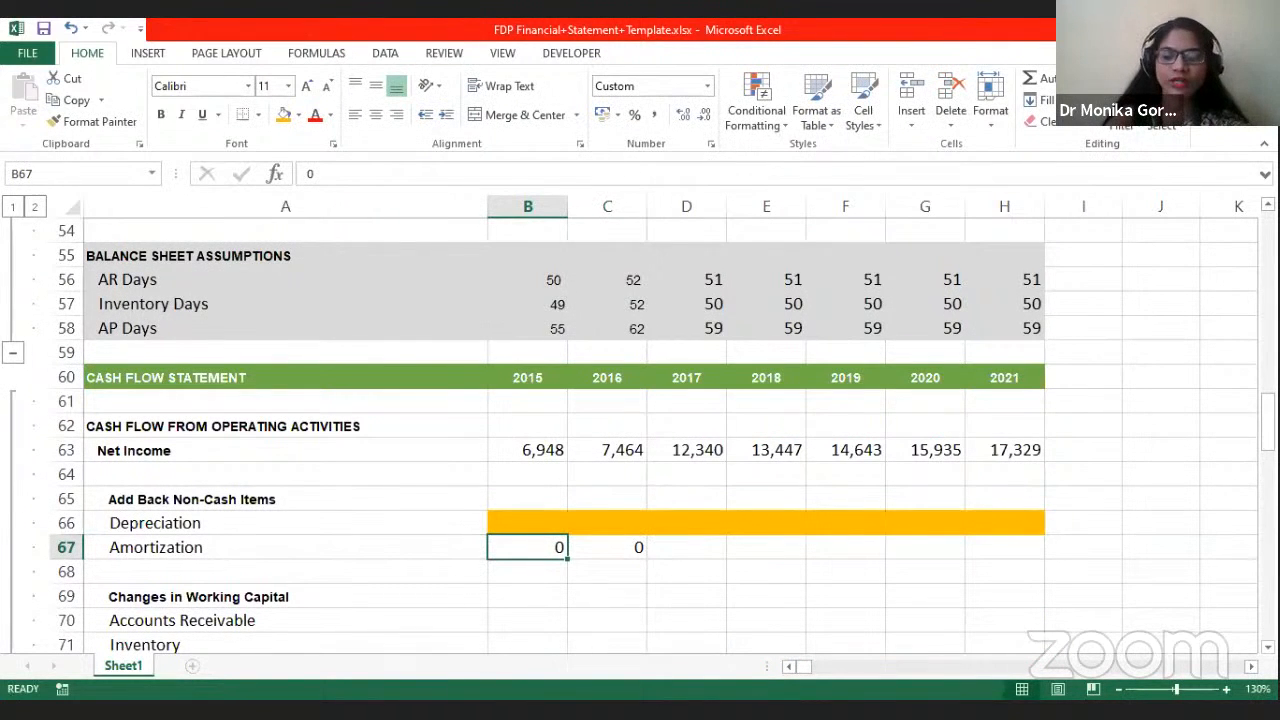
pyautogui.moveTo(527, 547); pyautogui.dragTo(1004, 547)
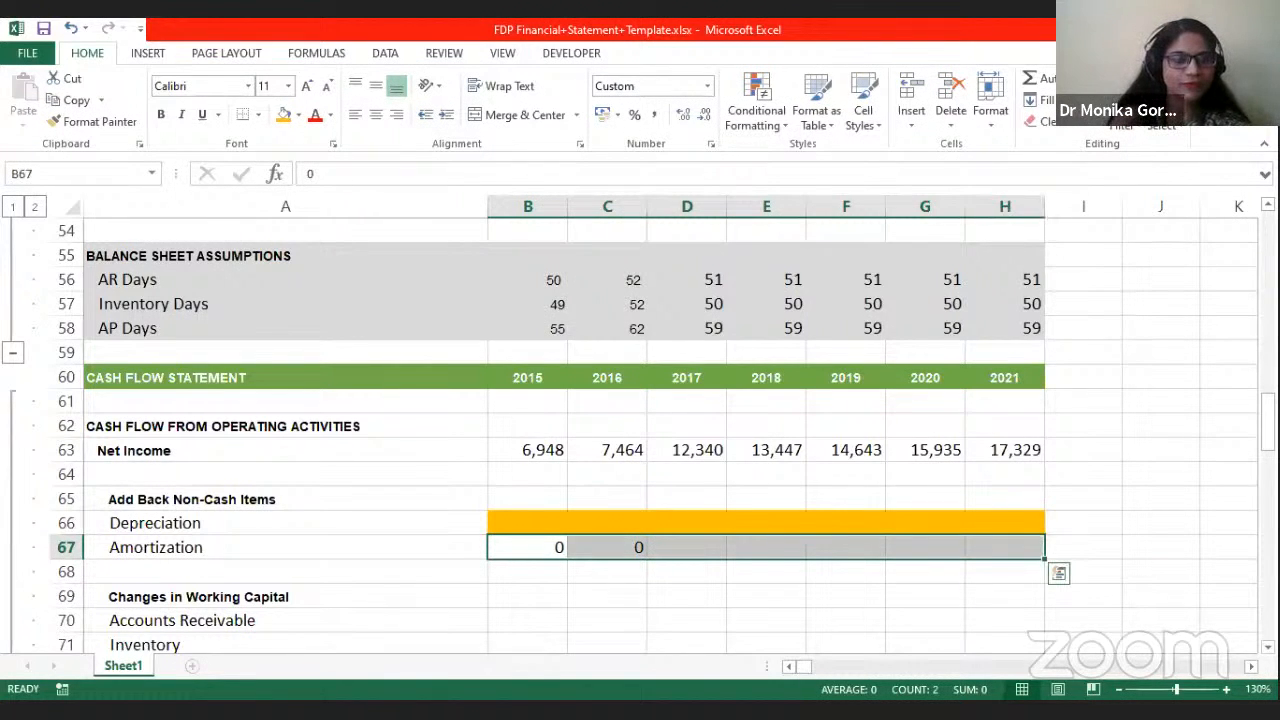
pyautogui.hotkey('ctrl', 'r')
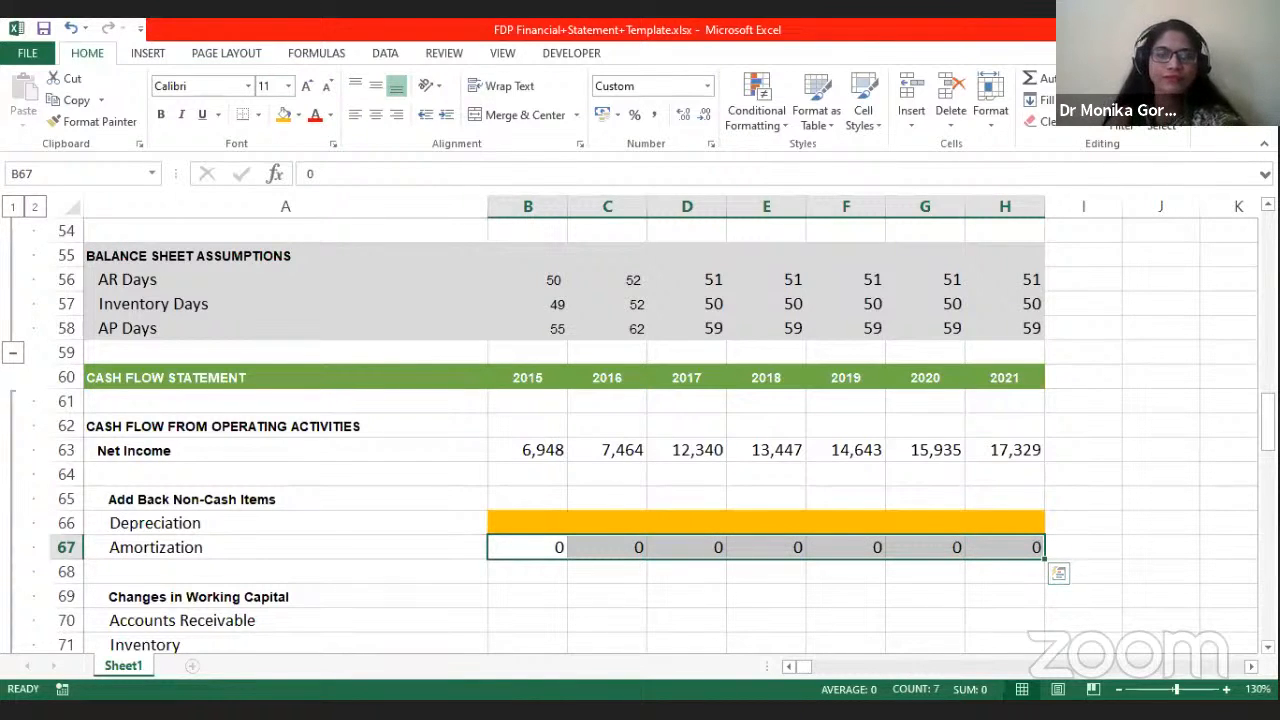
# Step: Examine Net Income in B63, 2015 Revenue in the income statement, and the Accounts Receivable, Inventory and Accounts Payable rows under Changes in Working Capital
pyautogui.scroll(-1, 607, 545)
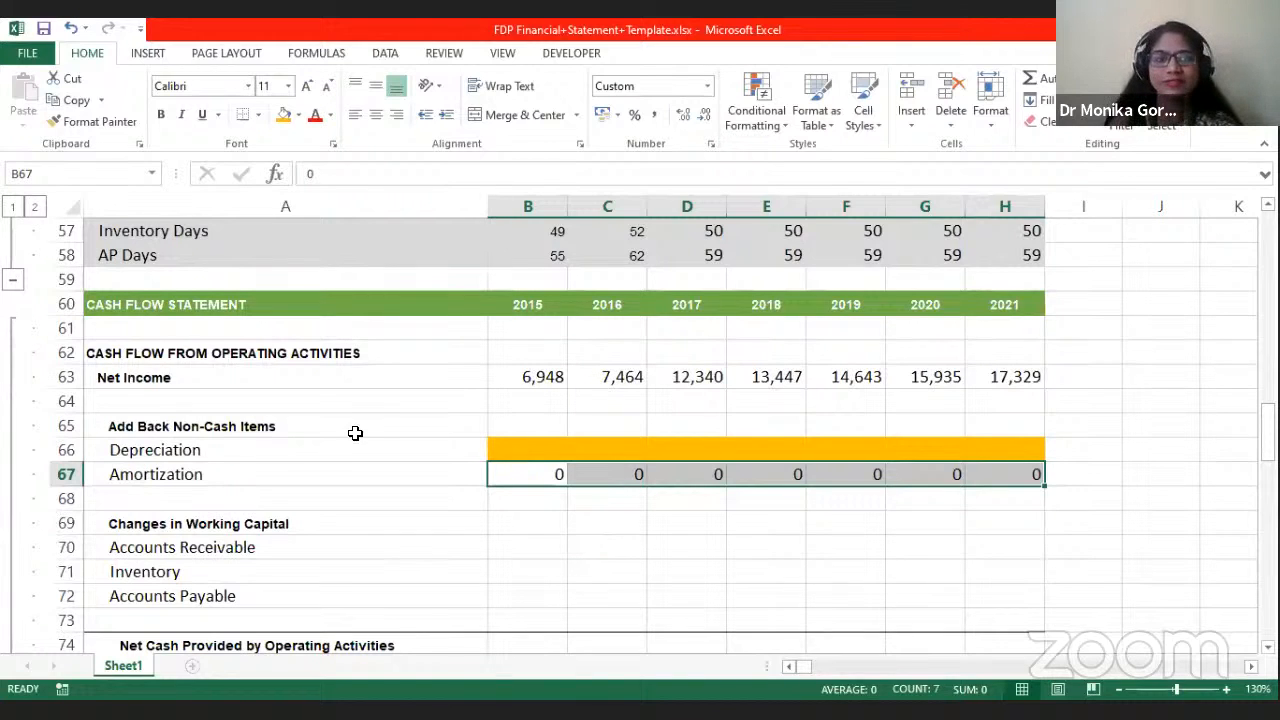
pyautogui.click(156, 370)
pyautogui.click(530, 377)
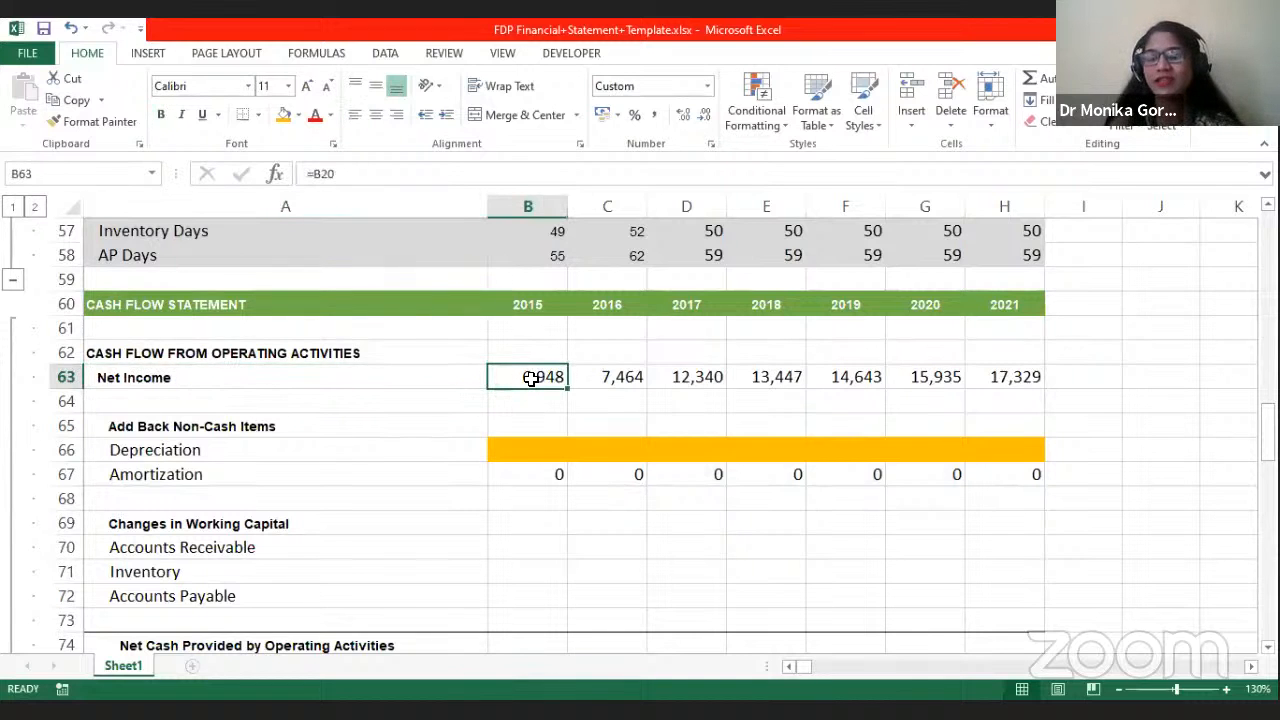
pyautogui.scroll(19, 540, 375)
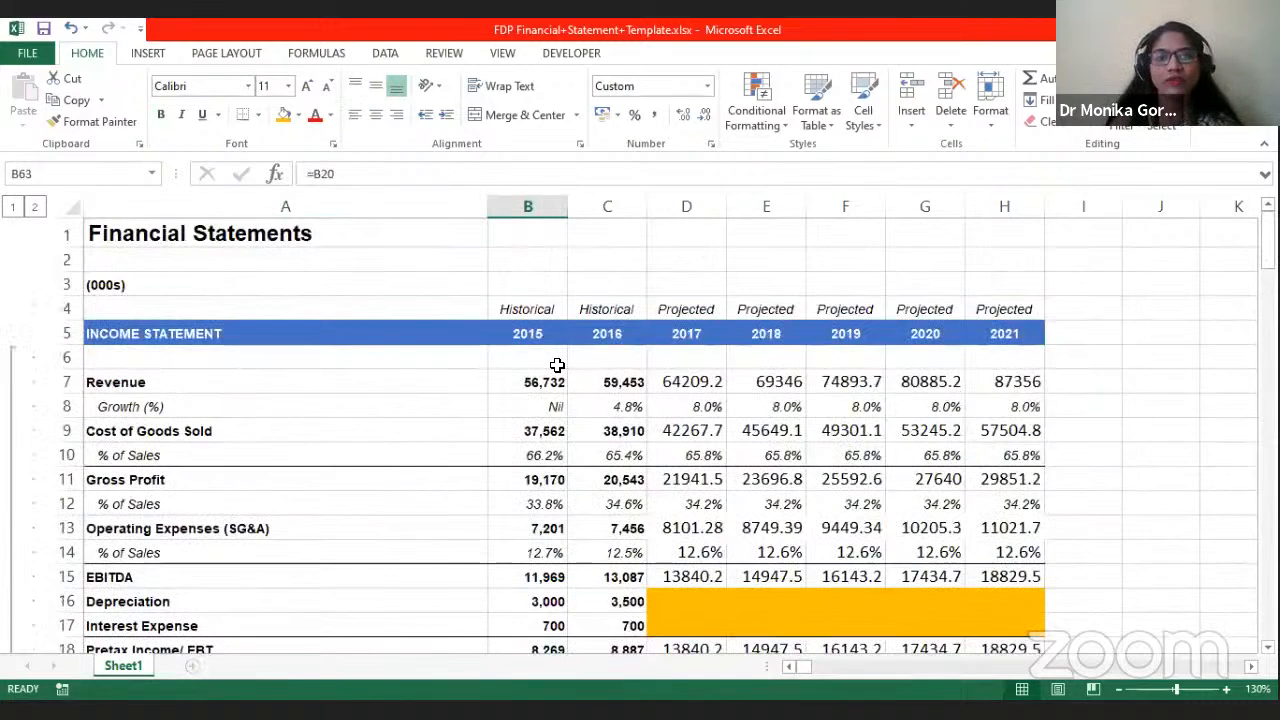
pyautogui.click(555, 381)
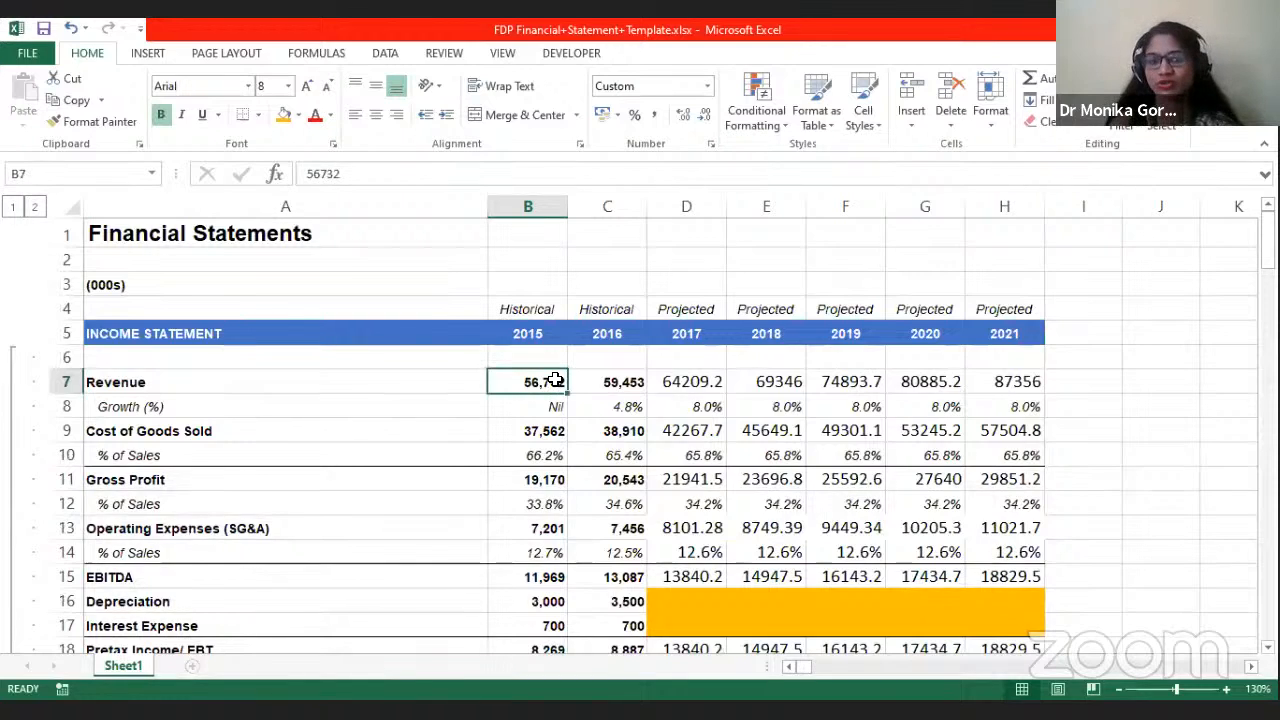
pyautogui.scroll(-20, 555, 381)
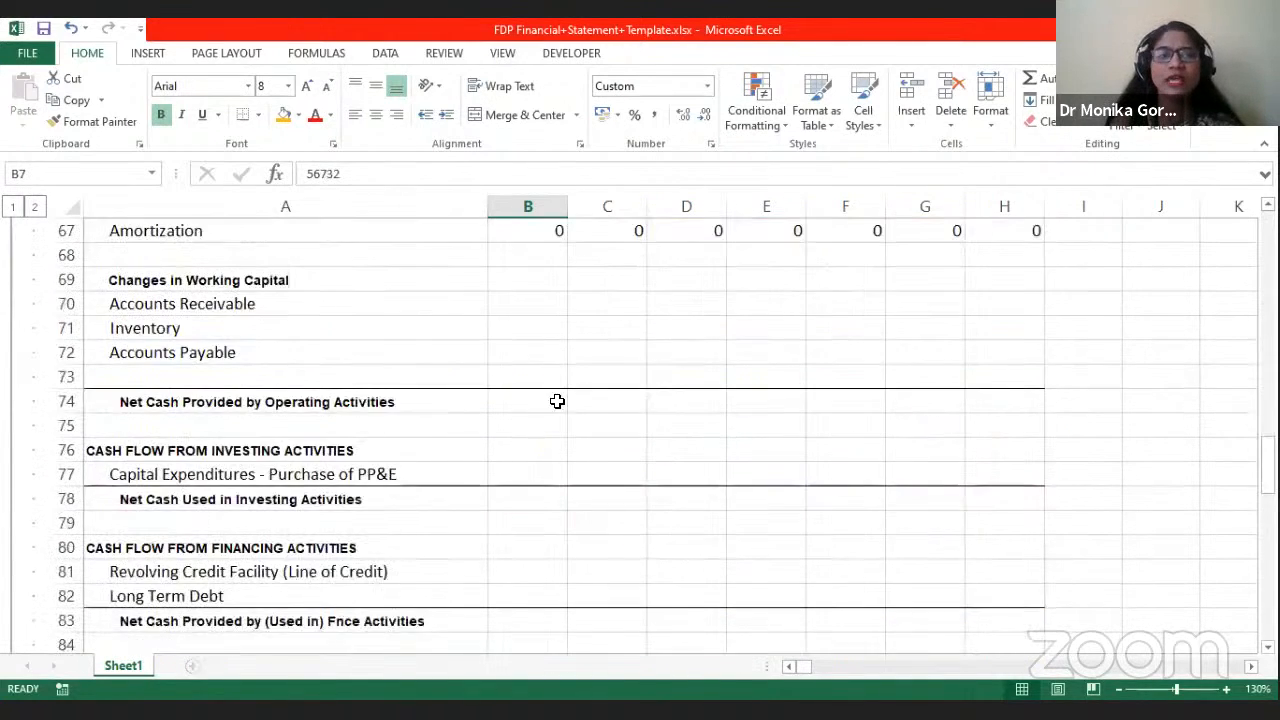
pyautogui.scroll(-1, 557, 405)
pyautogui.scroll(3, 557, 410)
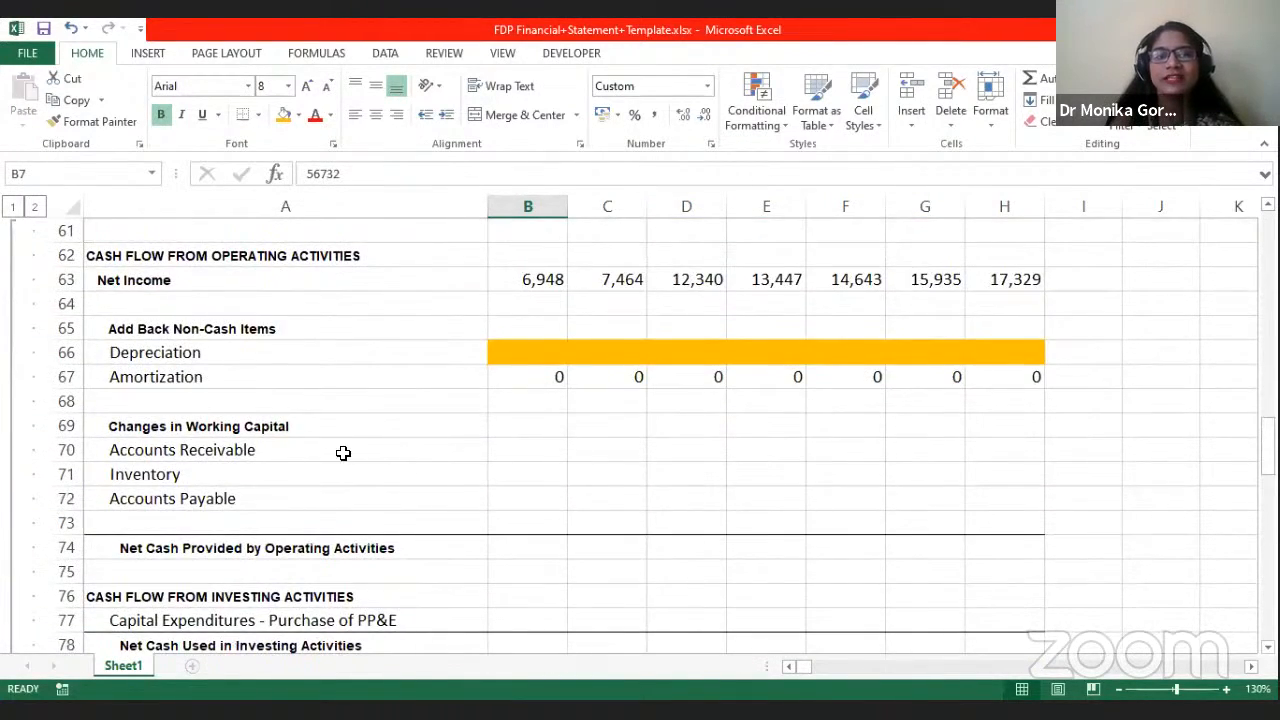
pyautogui.click(287, 449)
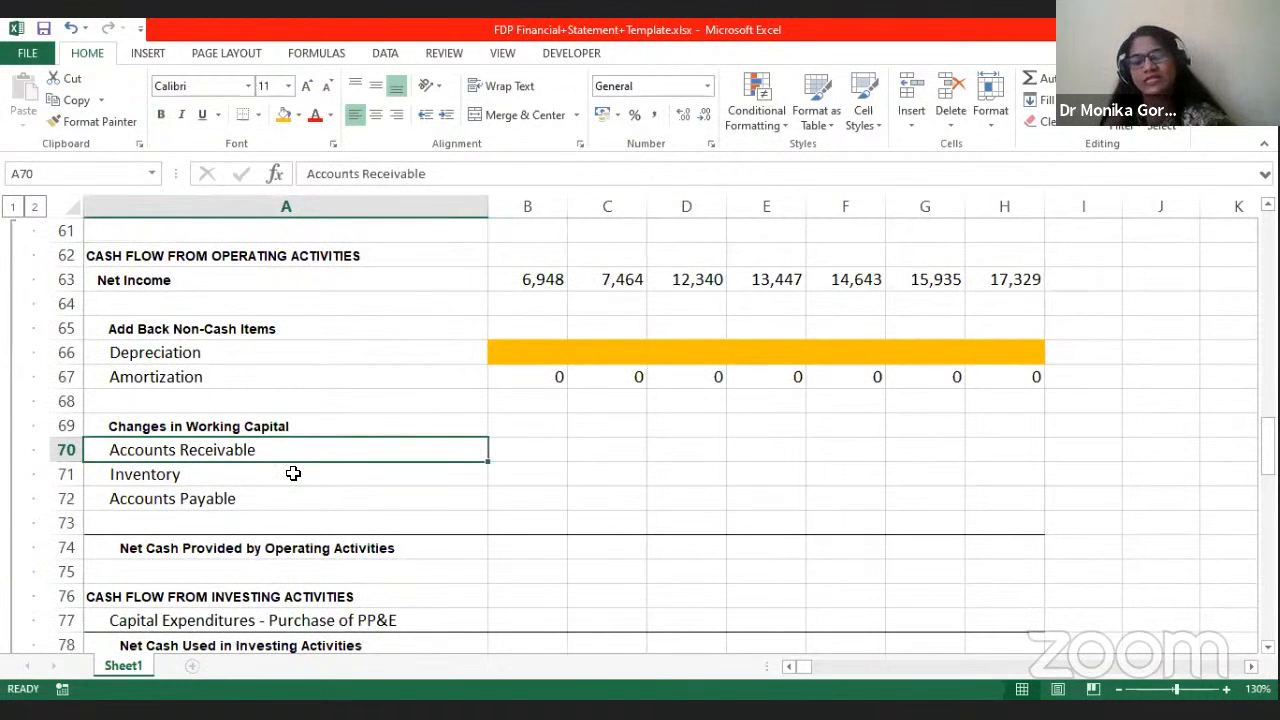
pyautogui.click(297, 473)
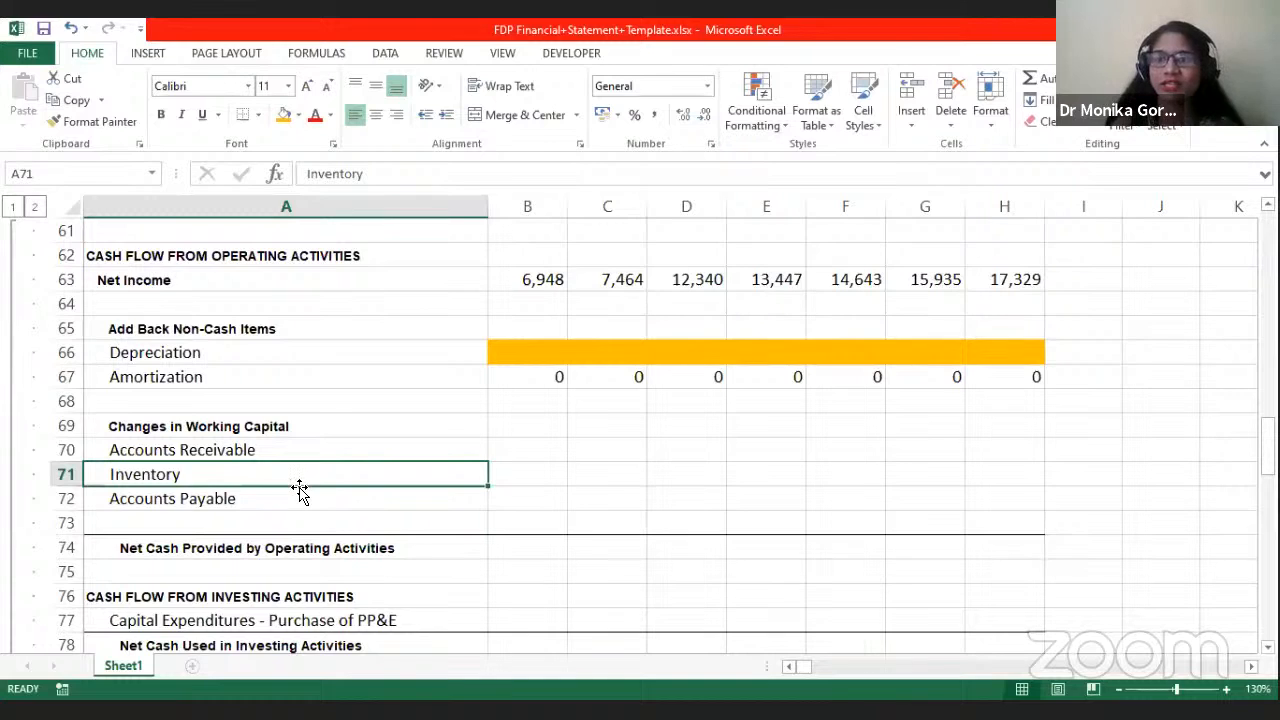
pyautogui.click(297, 497)
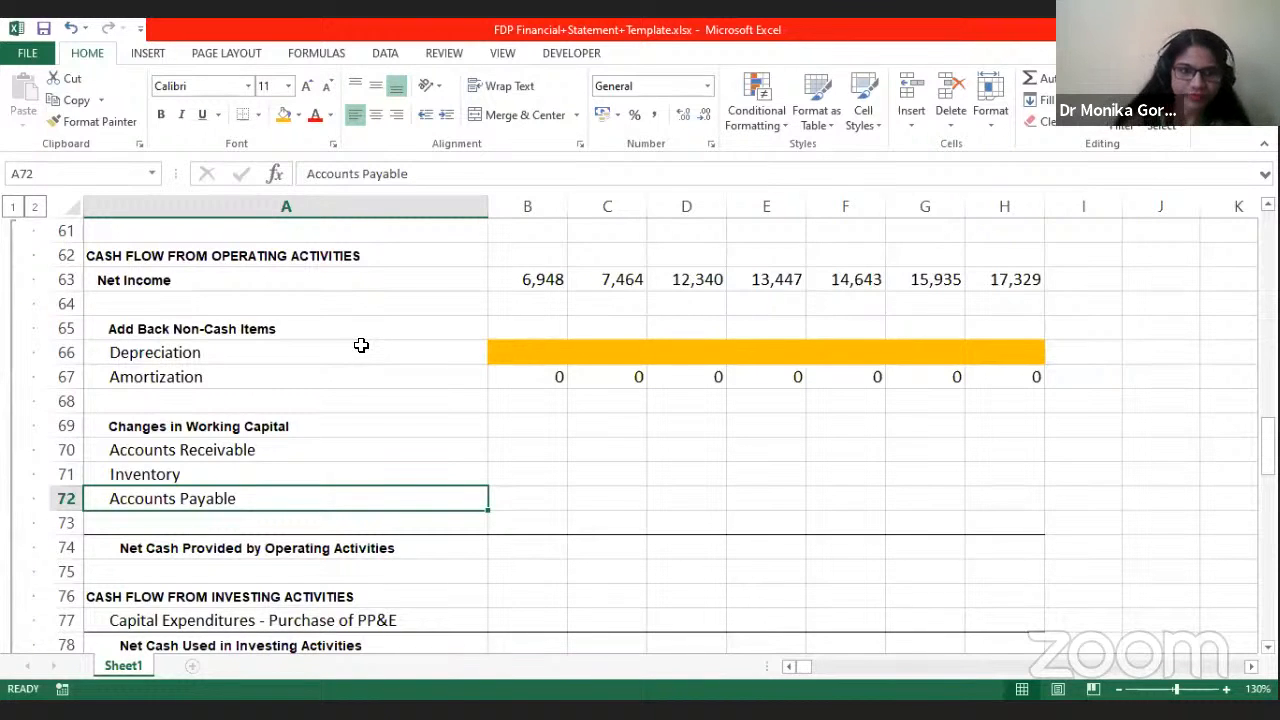
# Step: Examine the 2015 and 2016 Accounts Receivable balances in balance sheet cells B26 and C26 for the working capital change
pyautogui.click(507, 451)
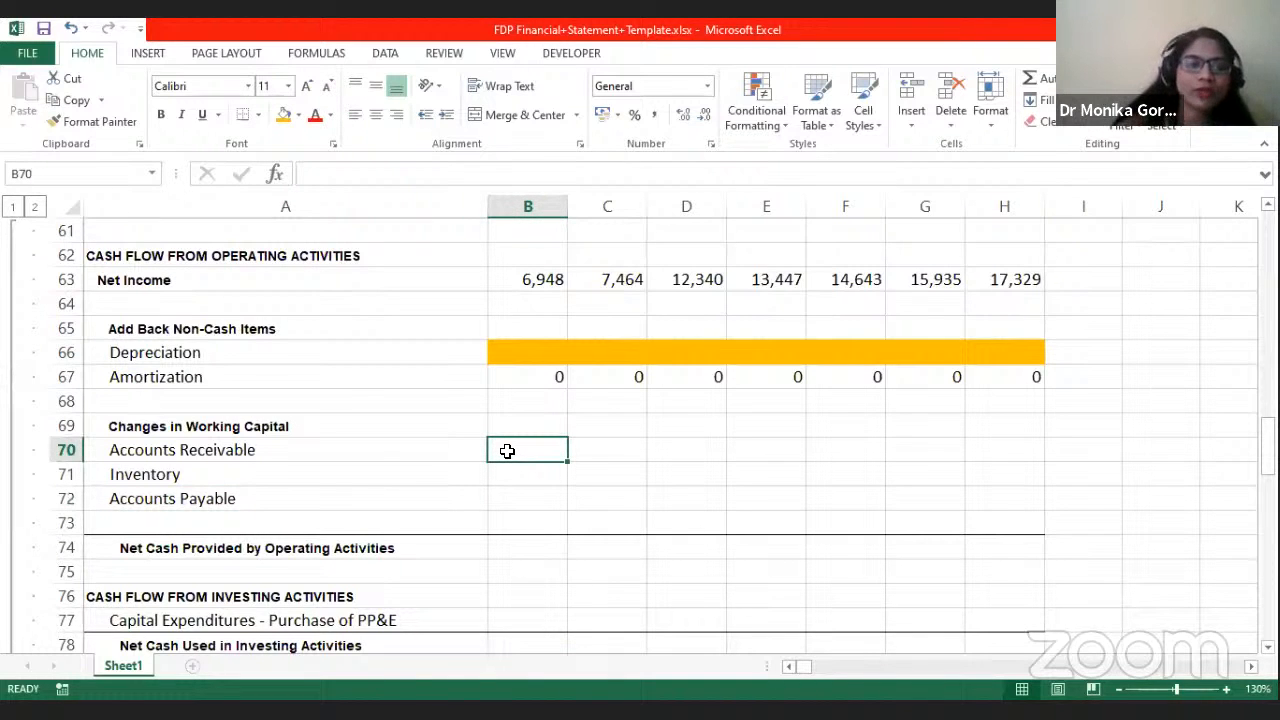
pyautogui.scroll(7, 567, 436)
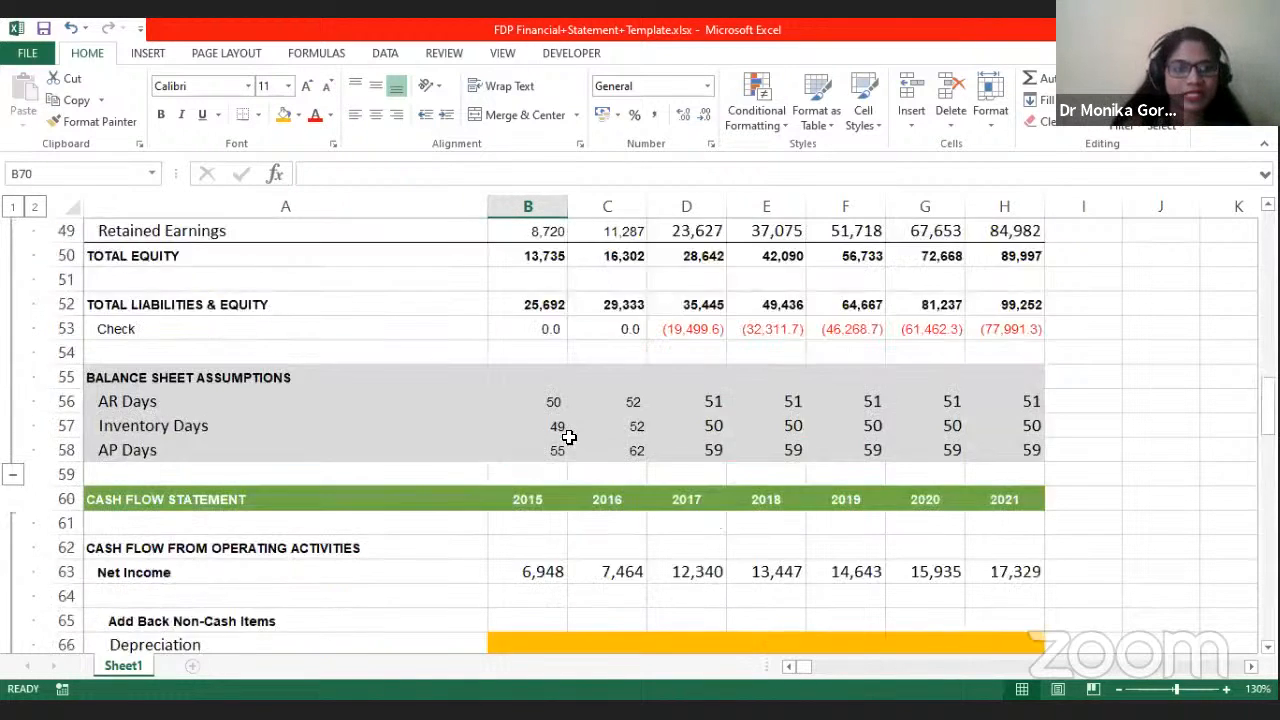
pyautogui.scroll(6, 567, 436)
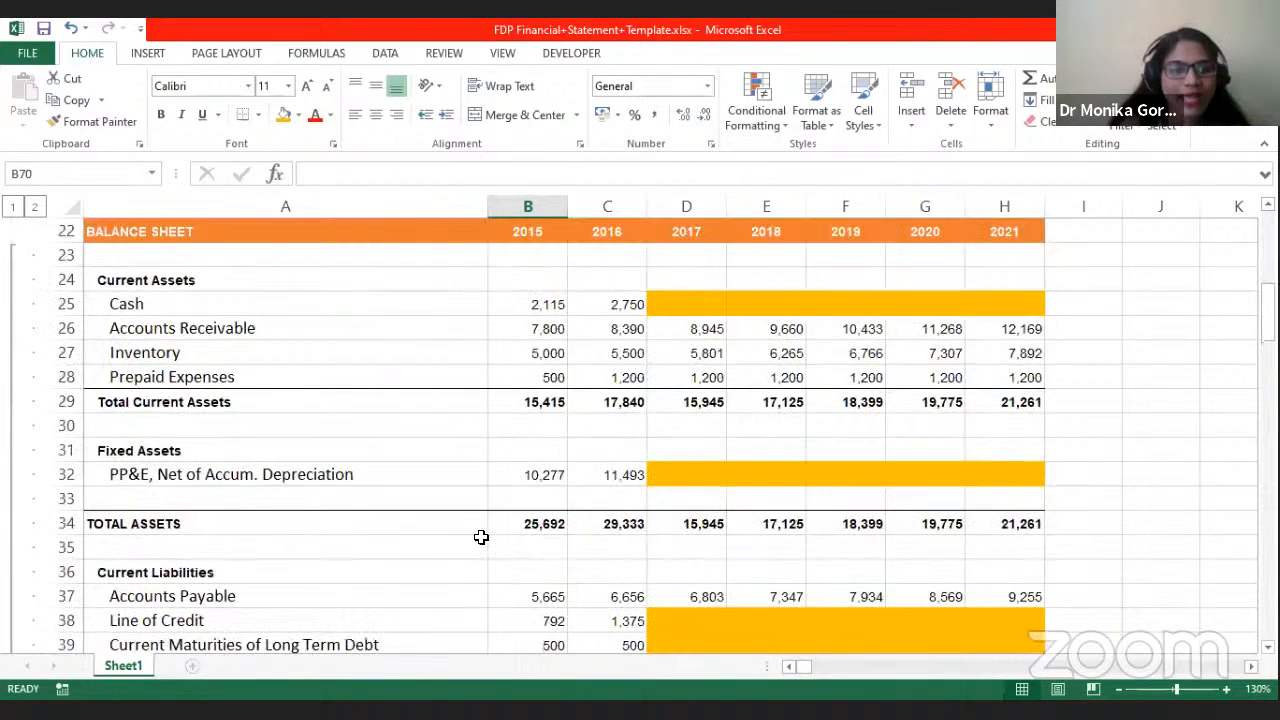
pyautogui.scroll(3, 485, 529)
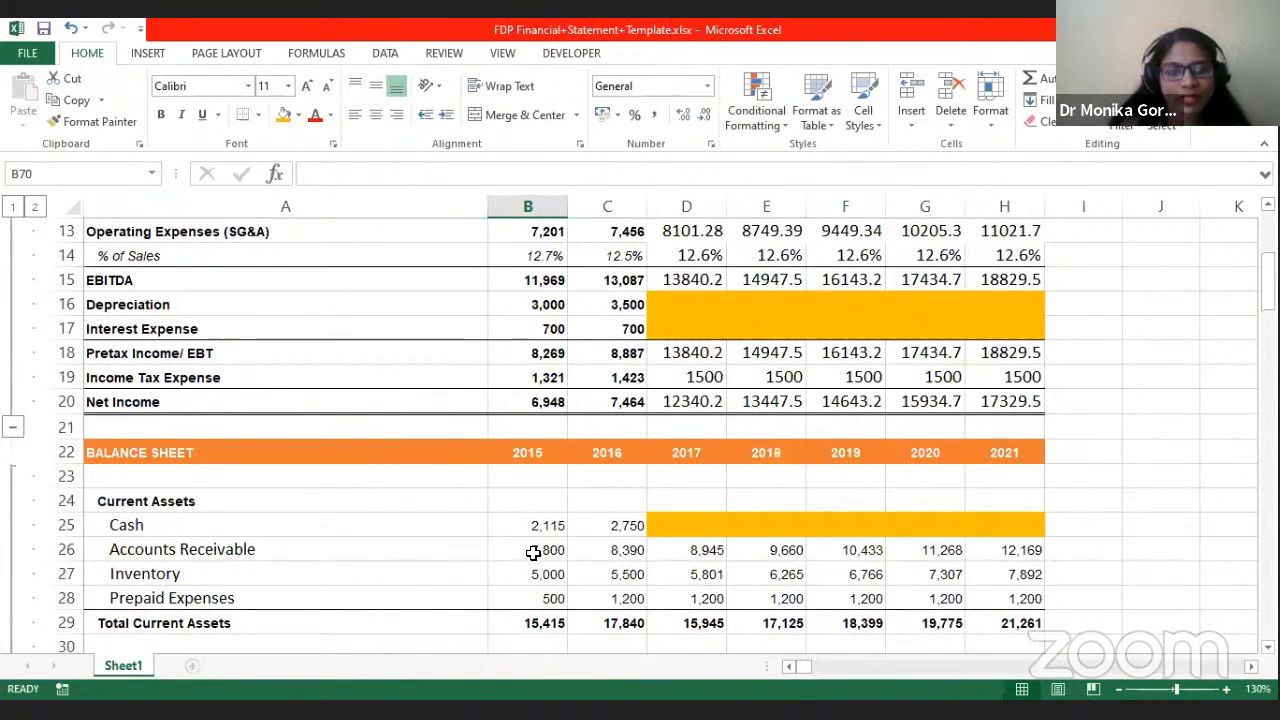
pyautogui.click(533, 552)
pyautogui.click(588, 549)
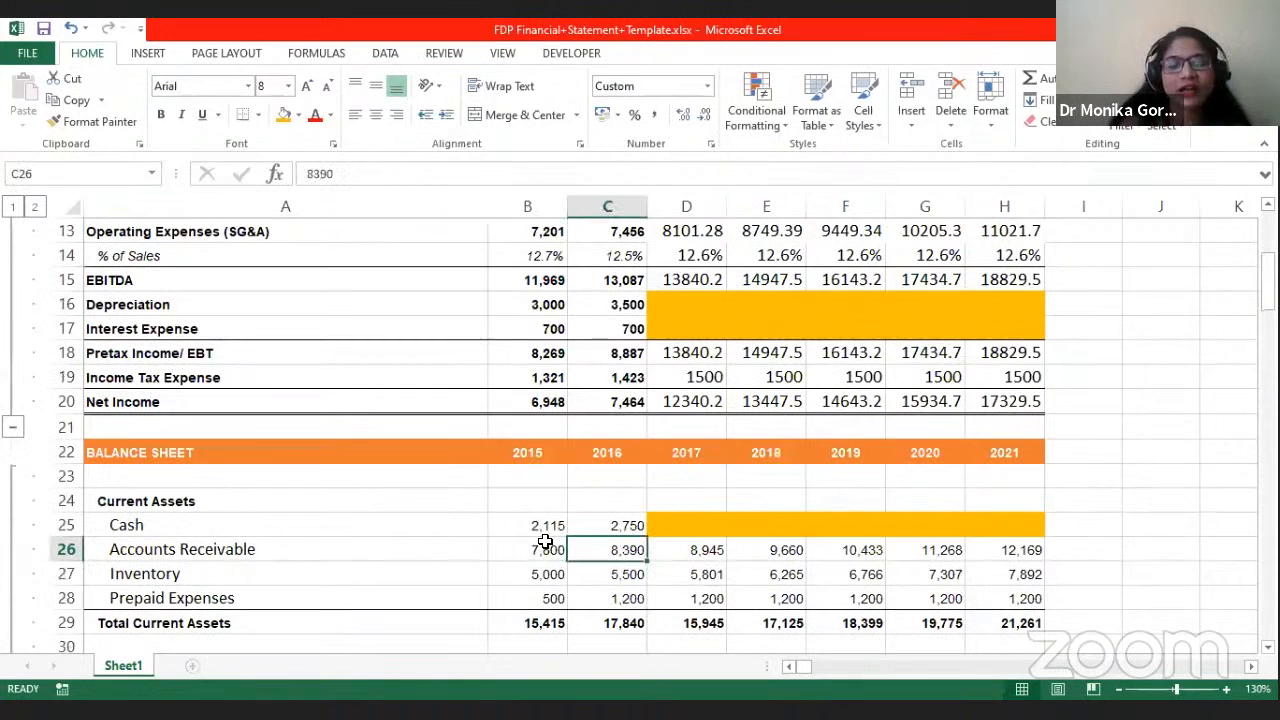
pyautogui.scroll(-11, 599, 548)
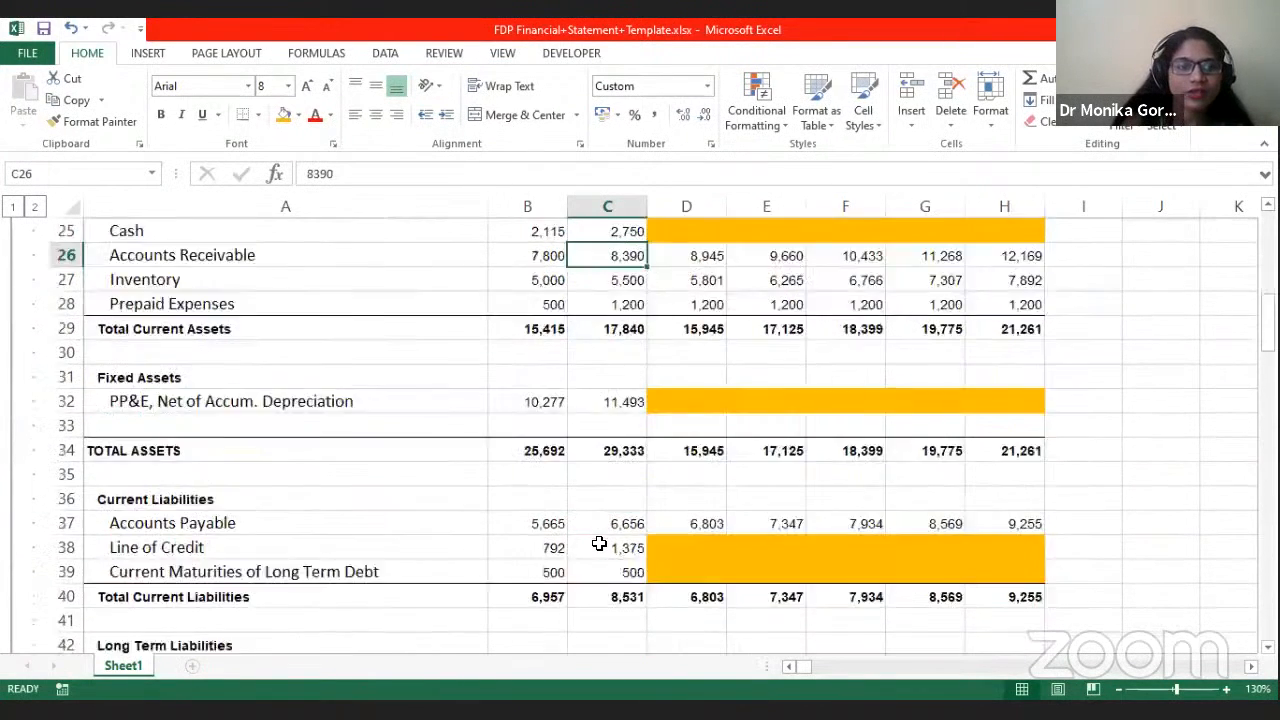
pyautogui.scroll(-6, 599, 543)
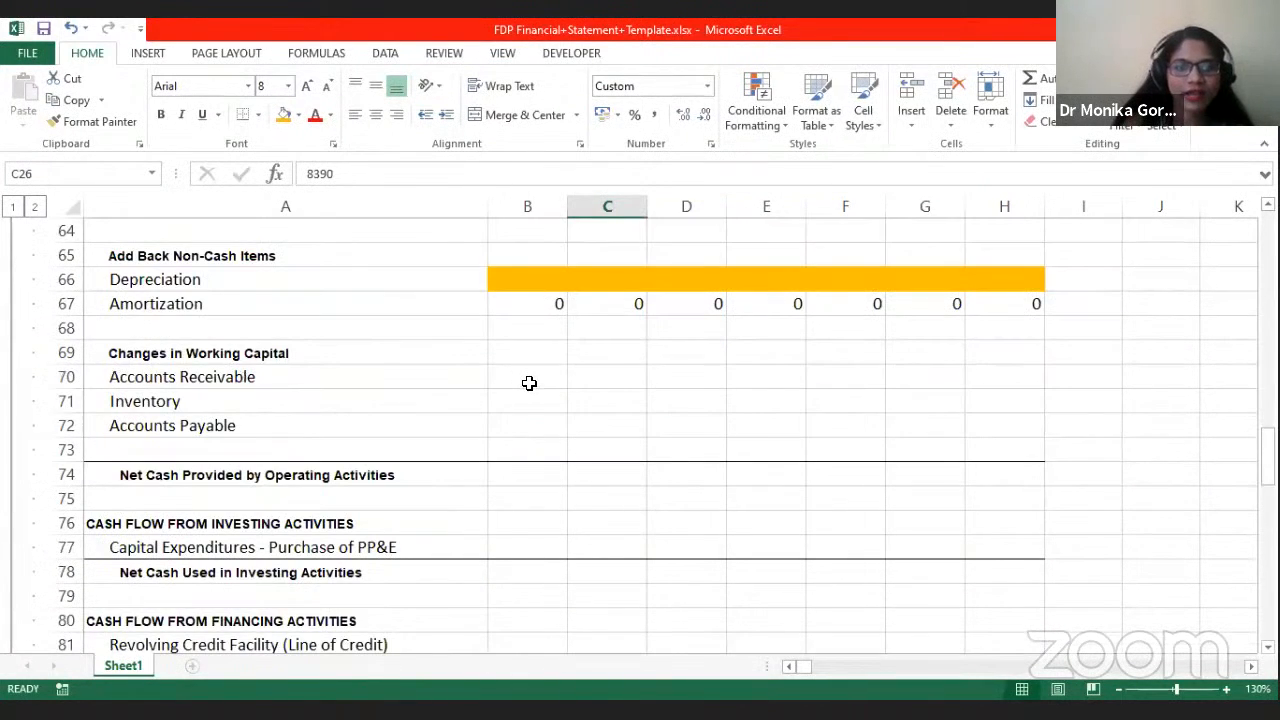
pyautogui.click(548, 388)
pyautogui.write('=')
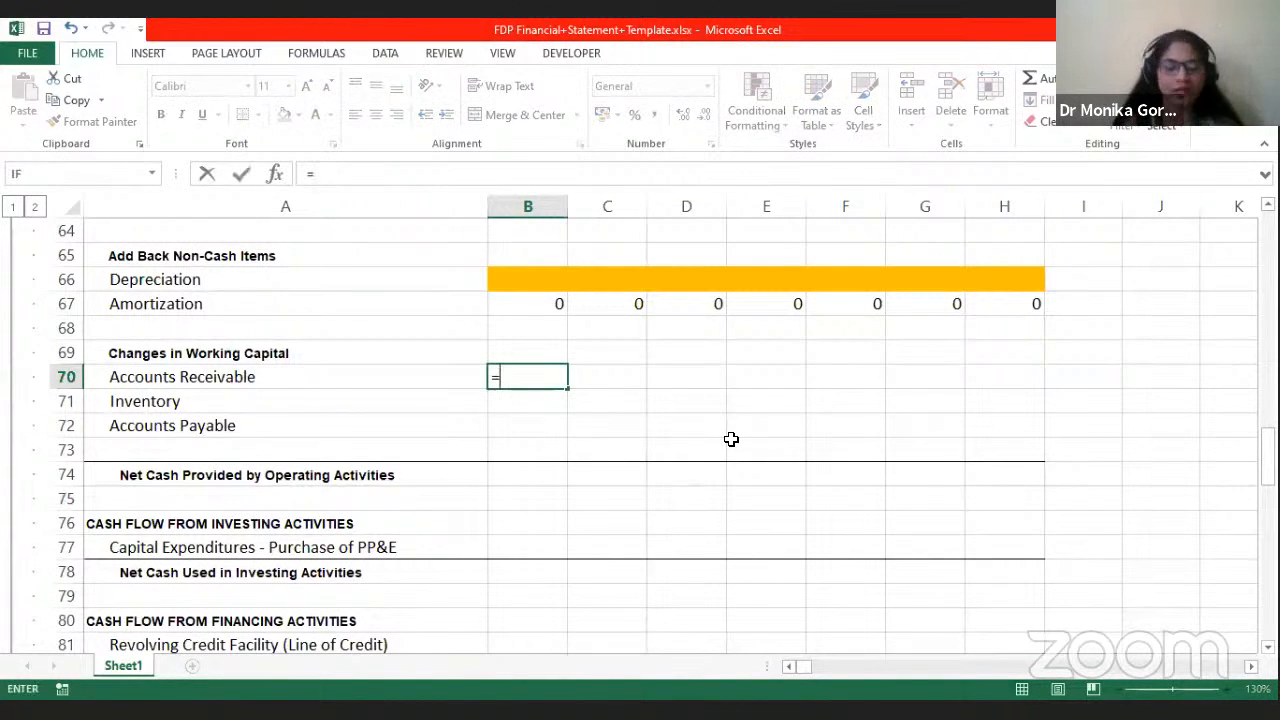
pyautogui.scroll(4, 587, 575)
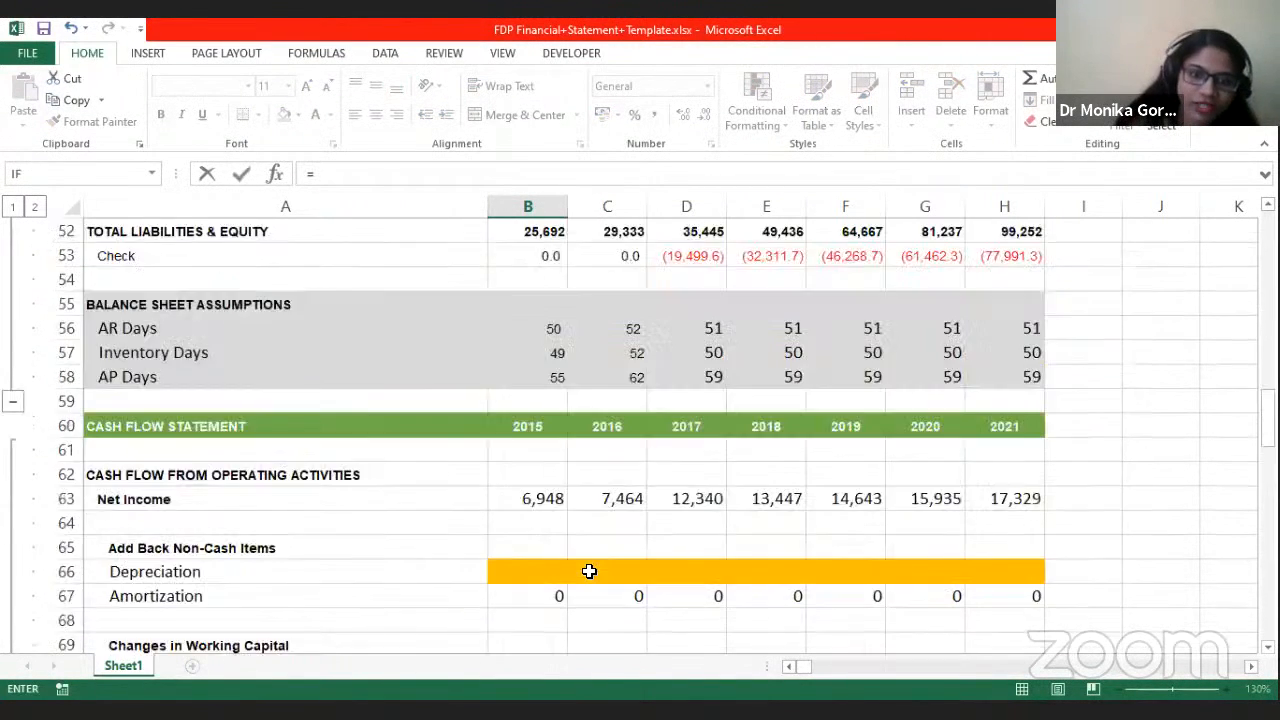
pyautogui.scroll(-4, 580, 580)
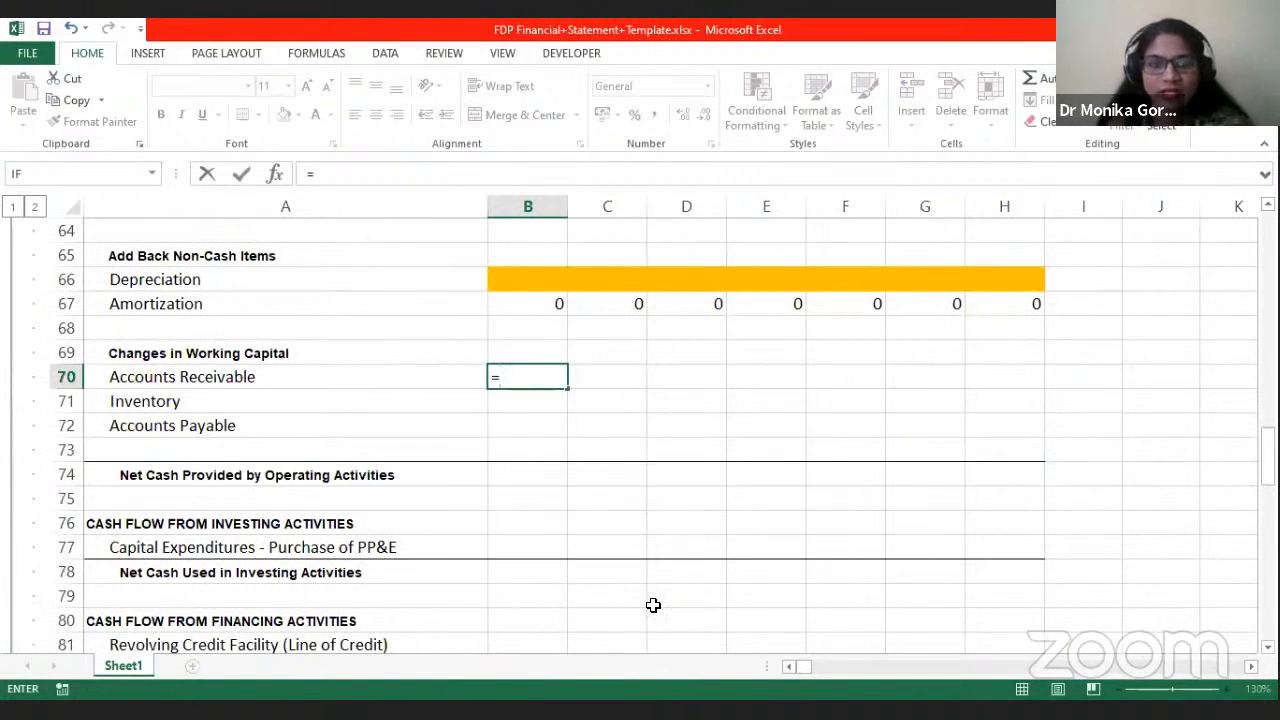
pyautogui.press('BackSpace')
pyautogui.click(615, 373)
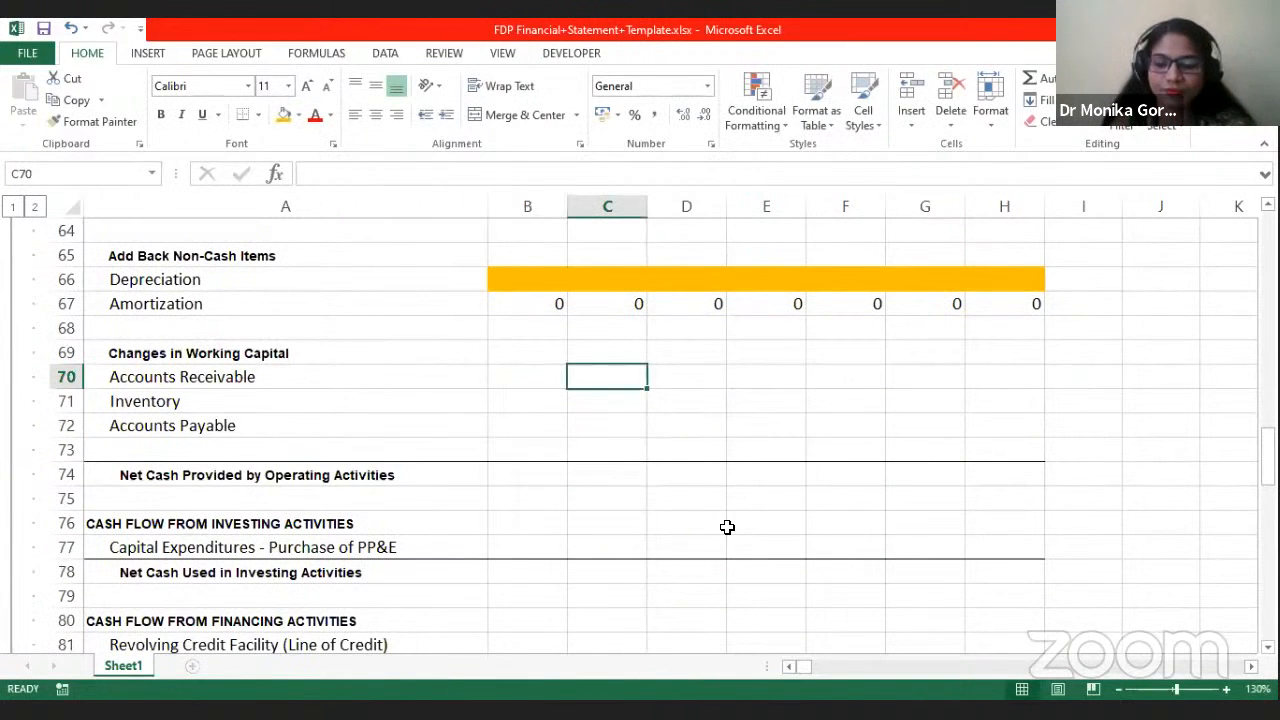
# Step: Enter the 2017 Accounts Receivable change in D70 as =B26-C26, using the balance sheet's Accounts Receivable row
pyautogui.scroll(2, 728, 526)
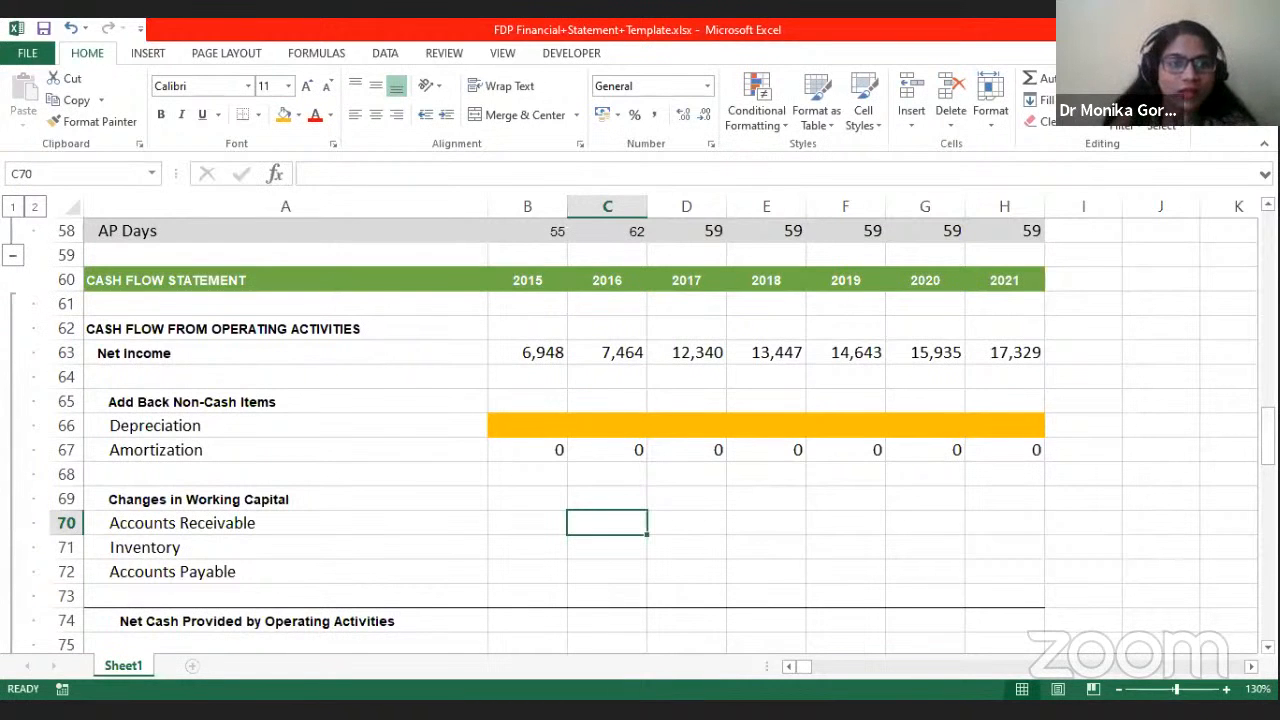
pyautogui.scroll(13, 420, 517)
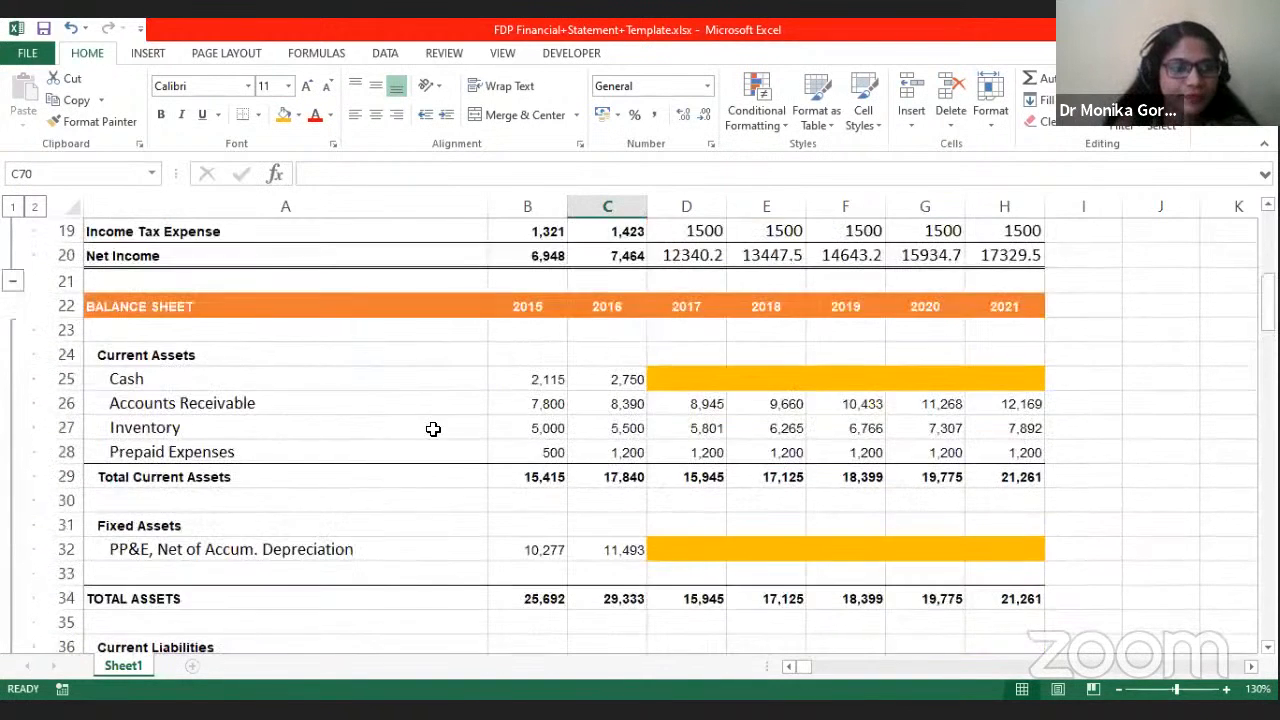
pyautogui.click(551, 404)
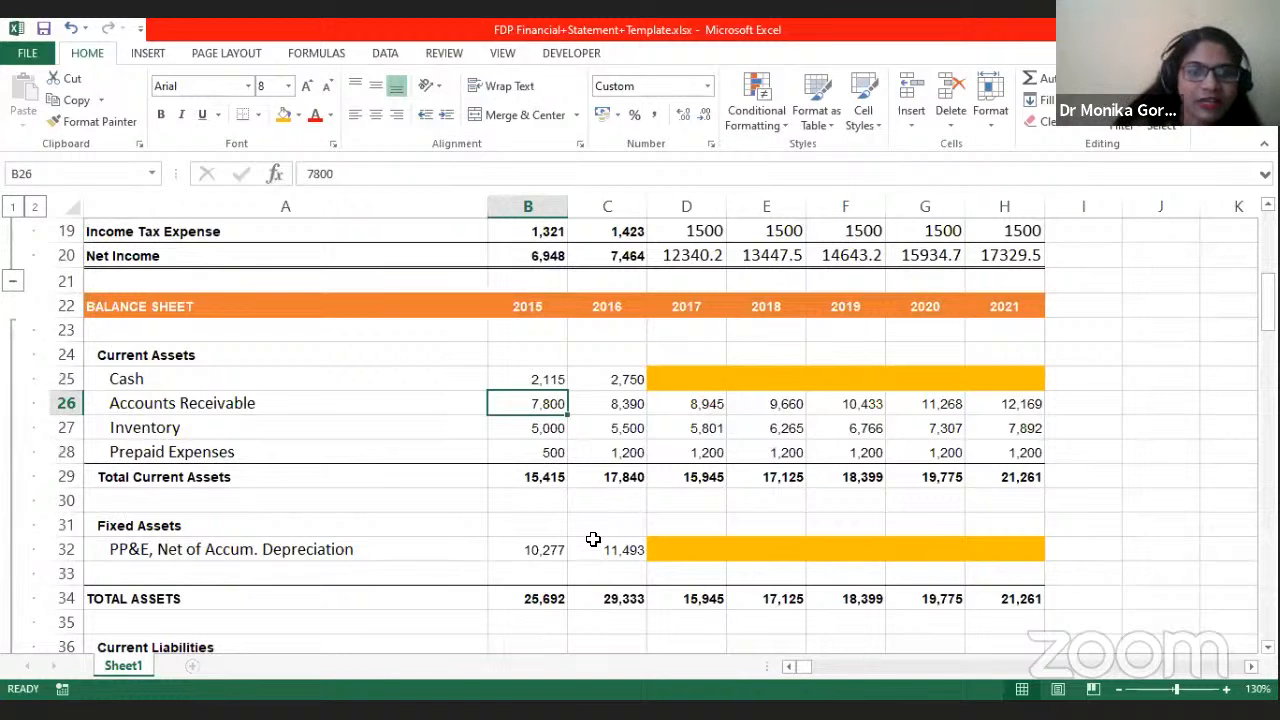
pyautogui.scroll(-15, 593, 539)
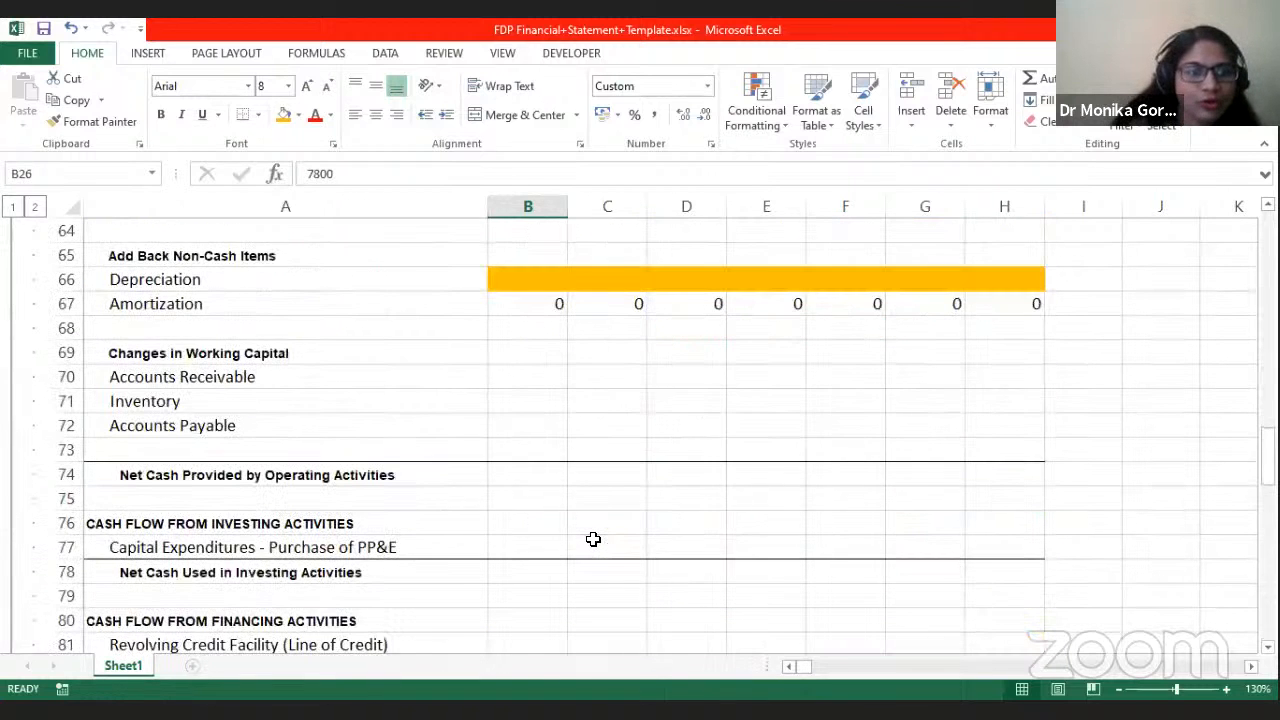
pyautogui.click(675, 383)
pyautogui.write('=')
pyautogui.scroll(8, 686, 506)
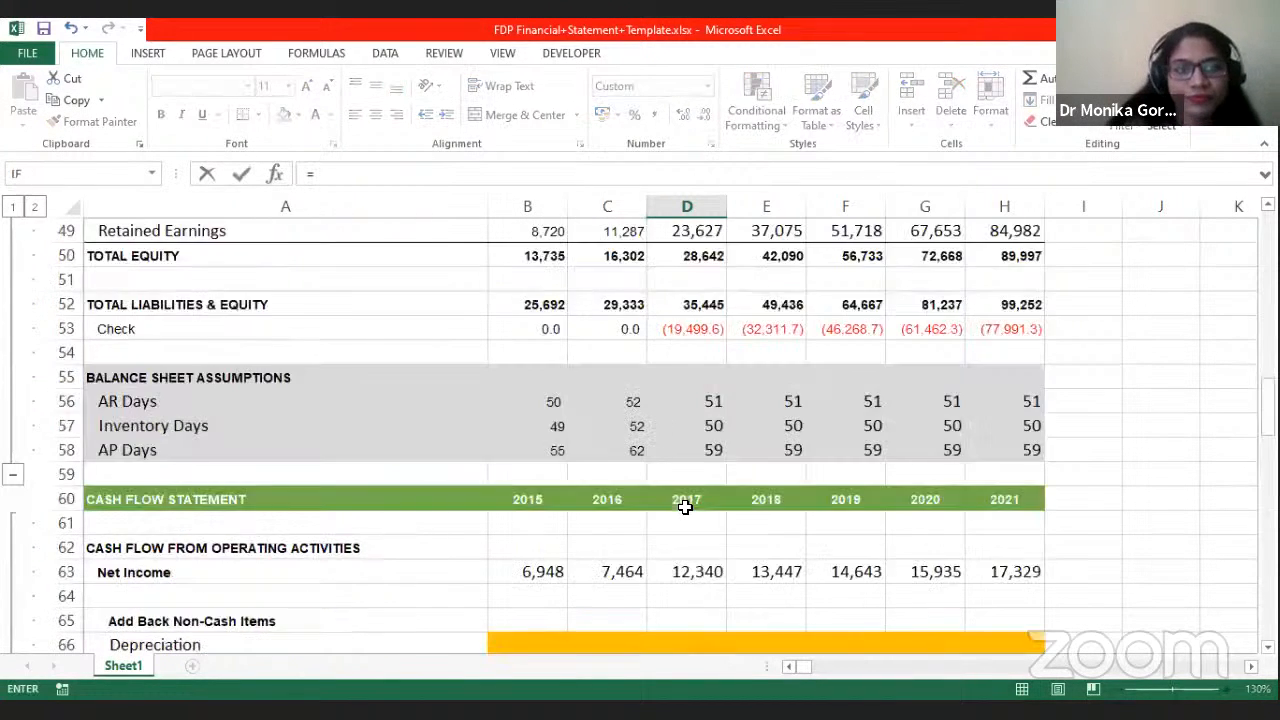
pyautogui.scroll(12, 474, 429)
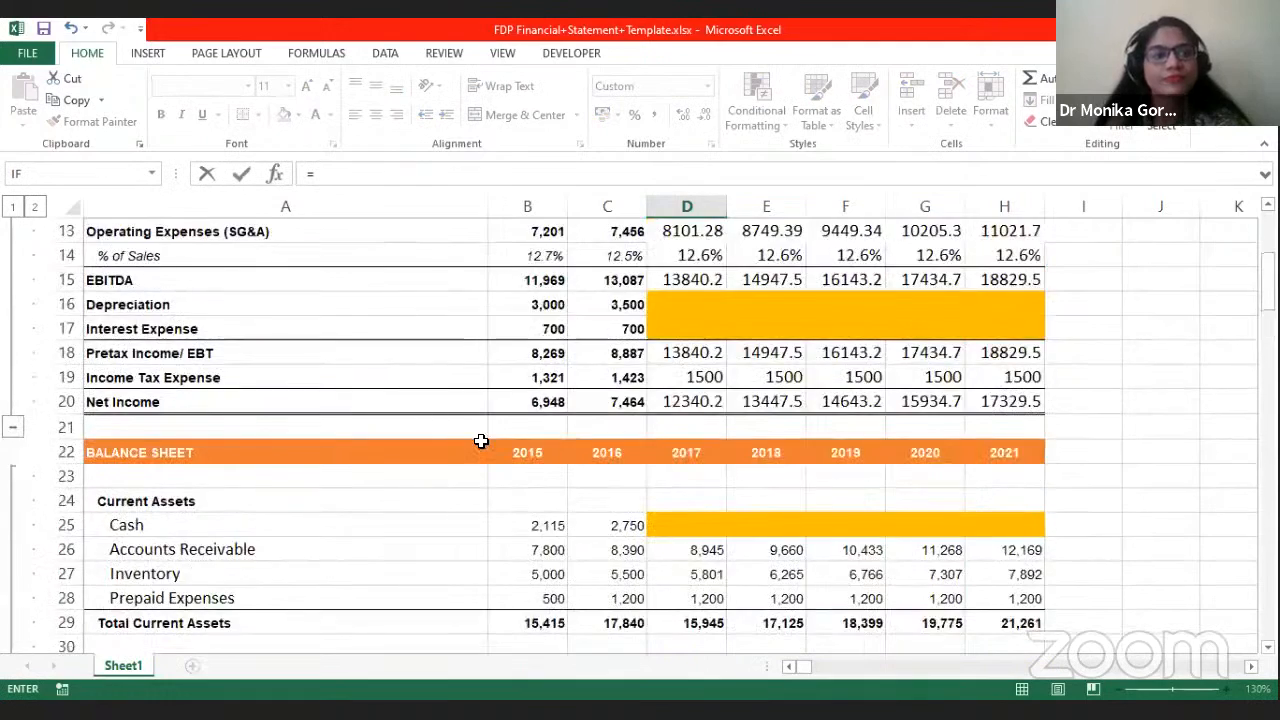
pyautogui.scroll(-7, 525, 537)
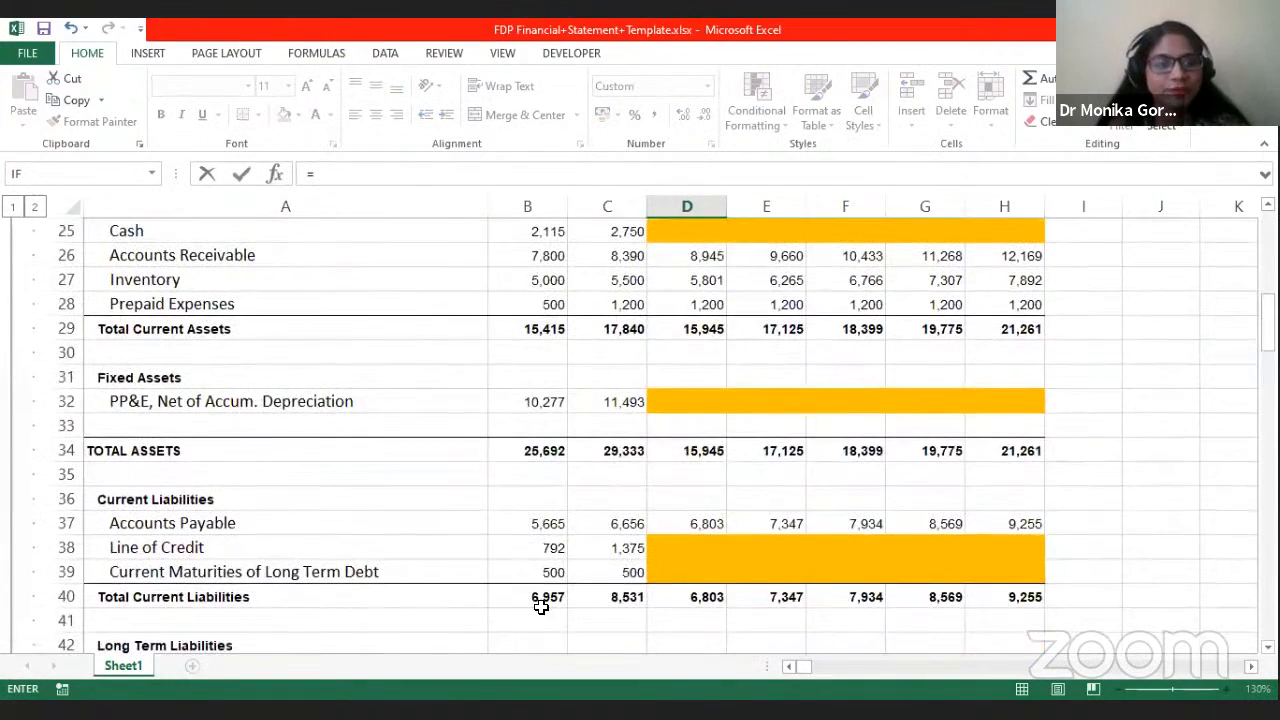
pyautogui.scroll(1, 566, 463)
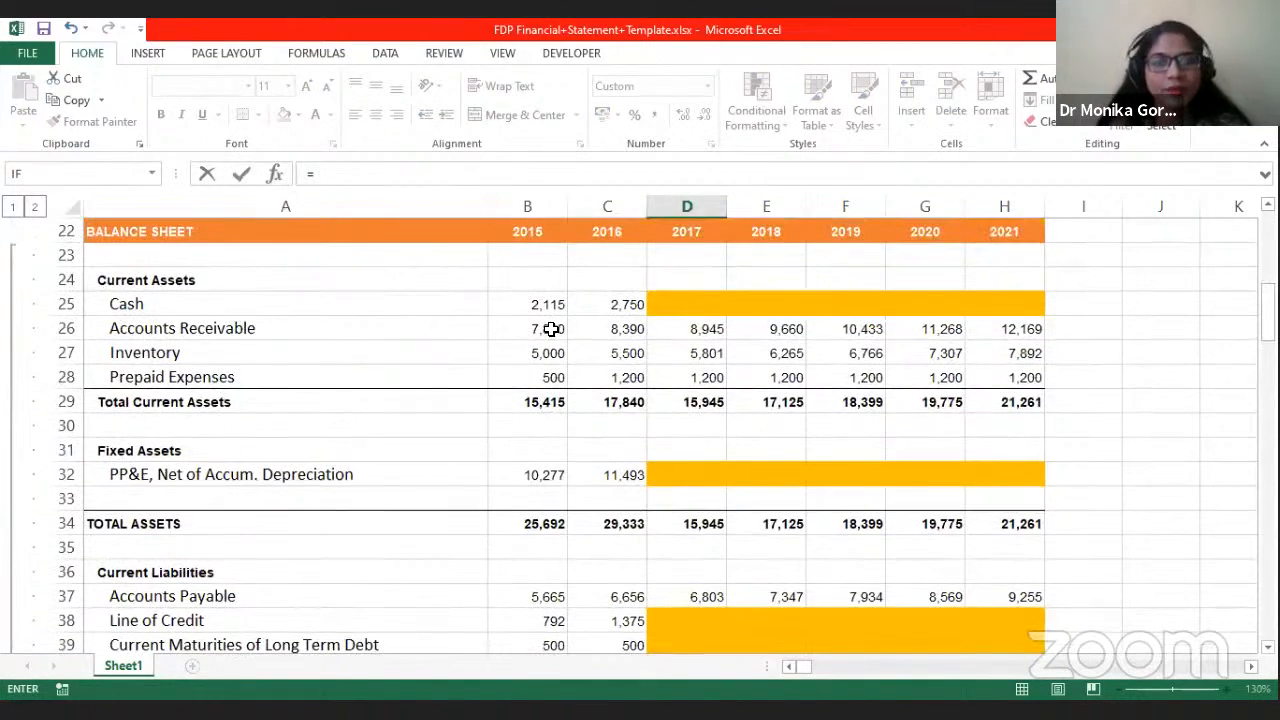
pyautogui.click(557, 329)
pyautogui.write('-')
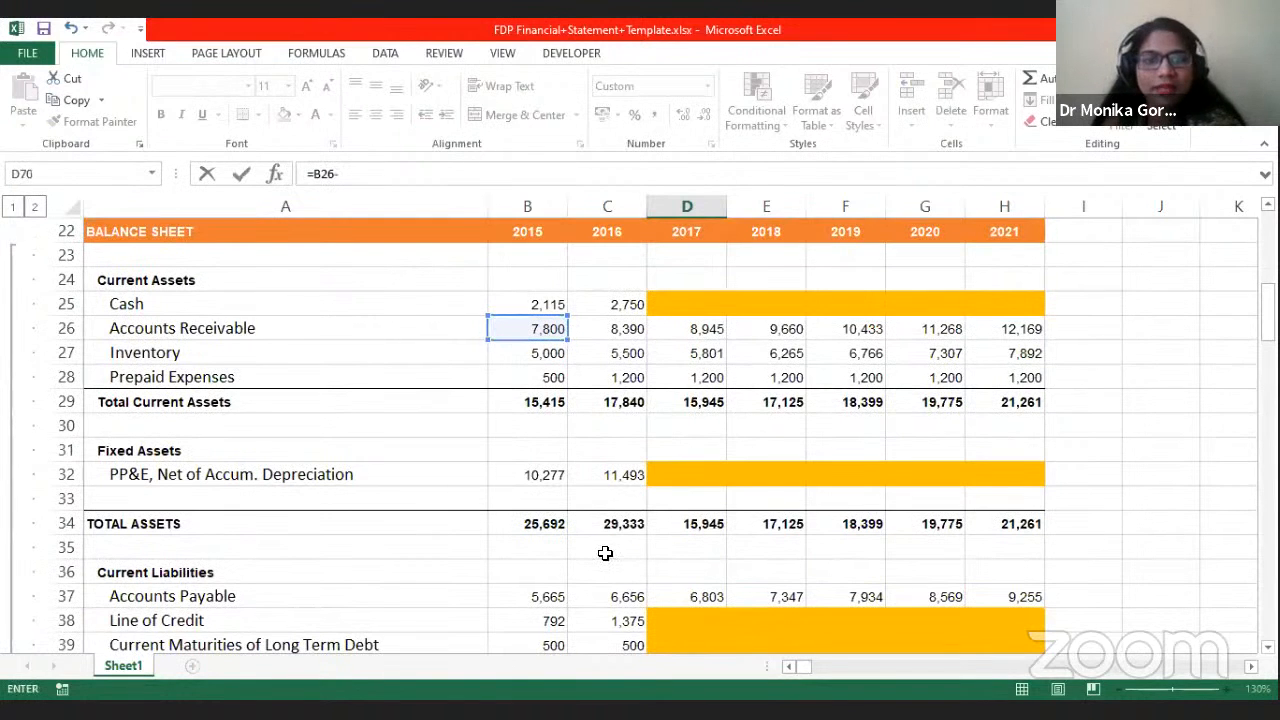
pyautogui.click(606, 332)
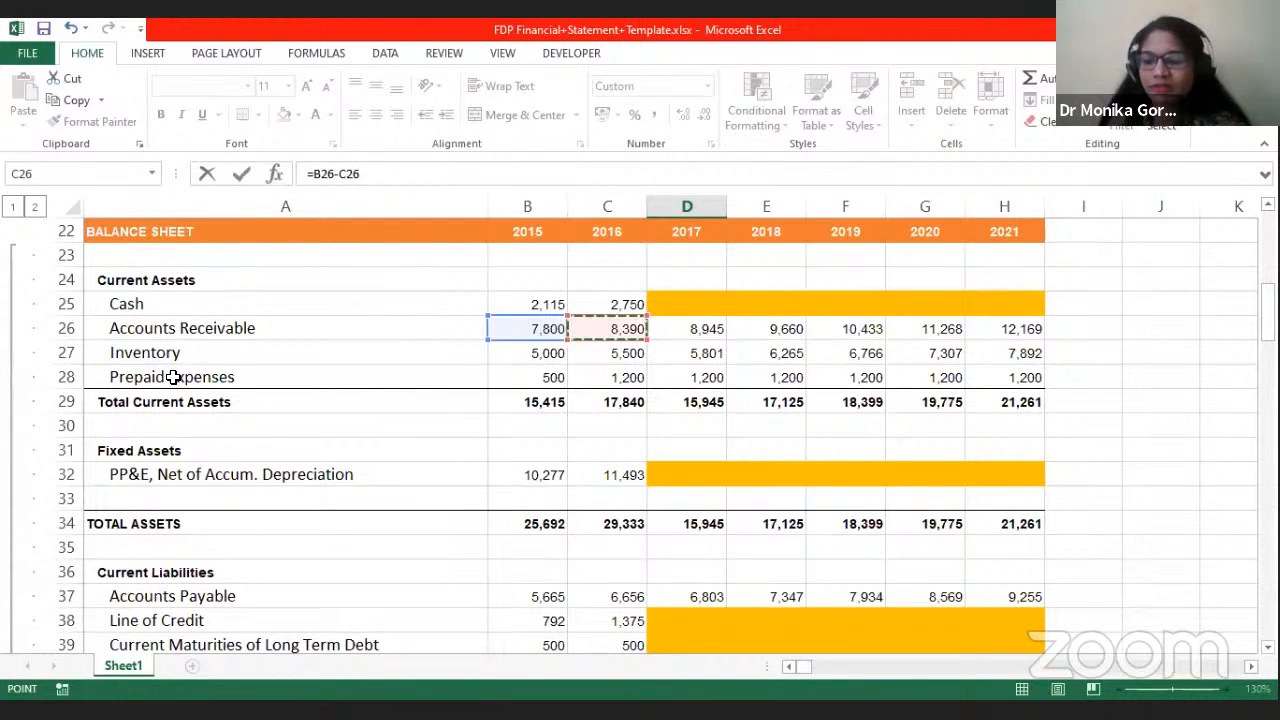
pyautogui.press('Return')
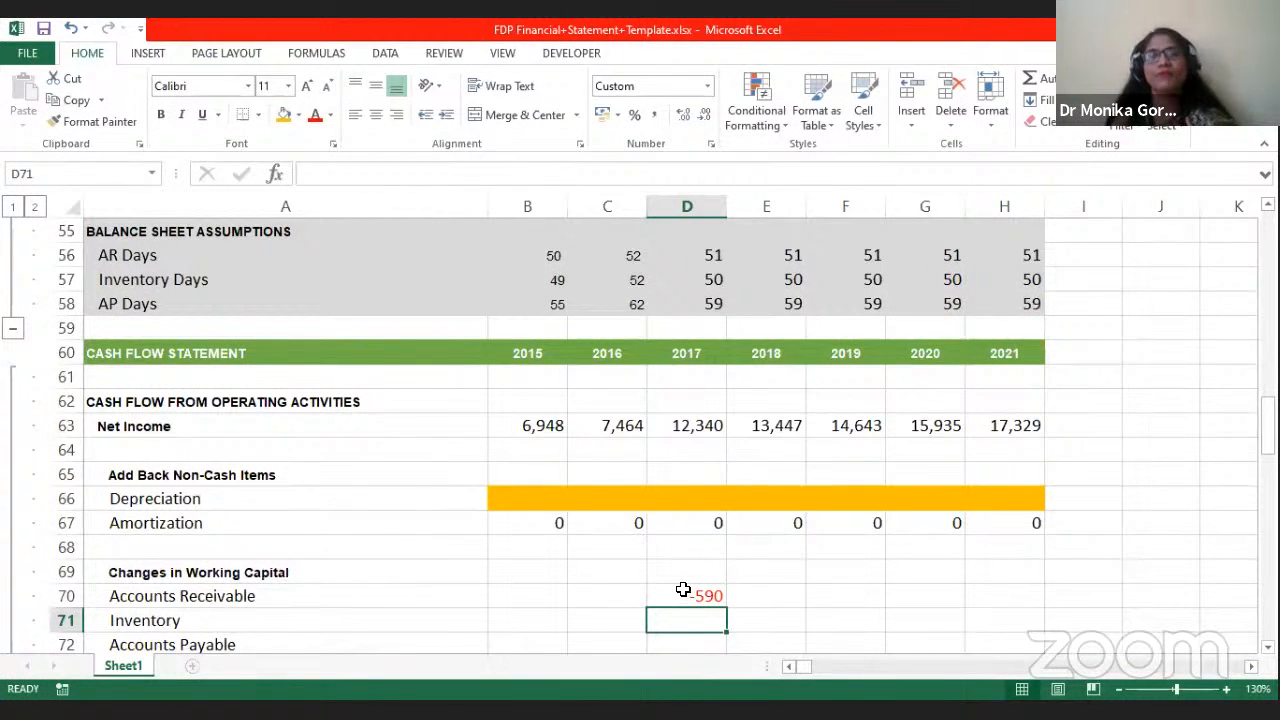
# Step: Fill the Accounts Receivable change formula from D70 across to 2021 in H70
pyautogui.scroll(9, 683, 590)
pyautogui.scroll(3, 680, 590)
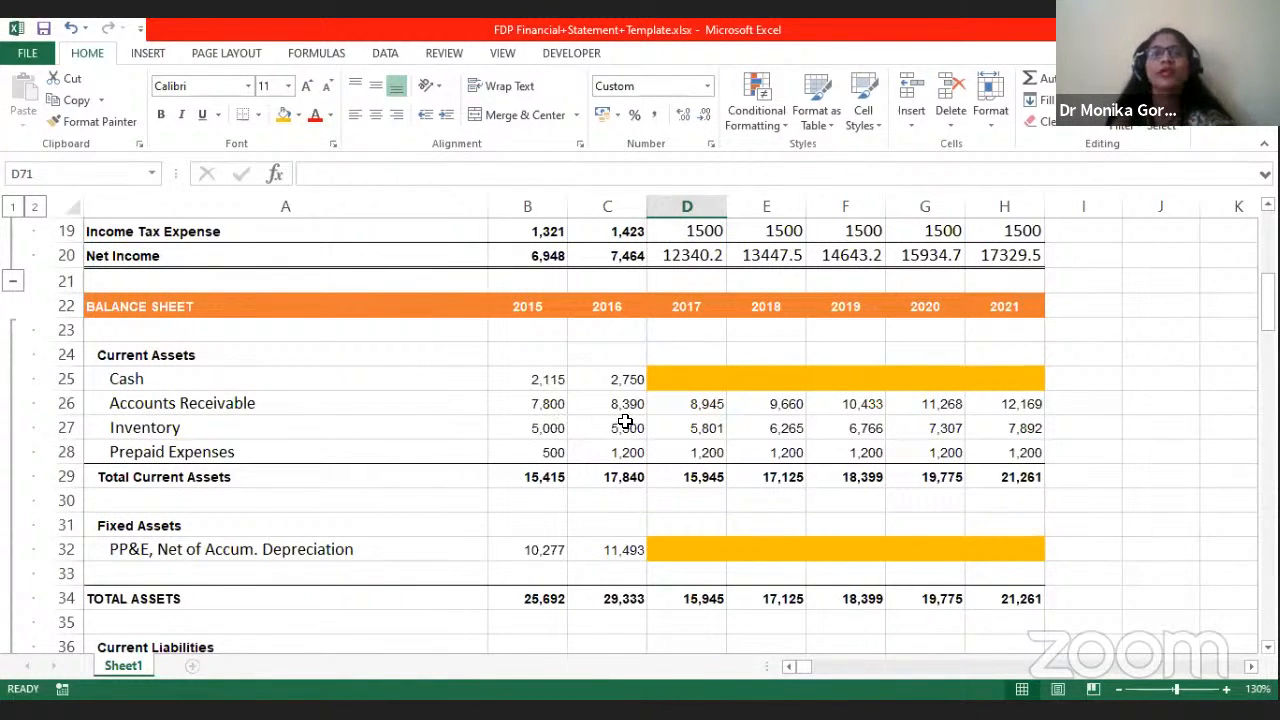
pyautogui.scroll(-11, 659, 507)
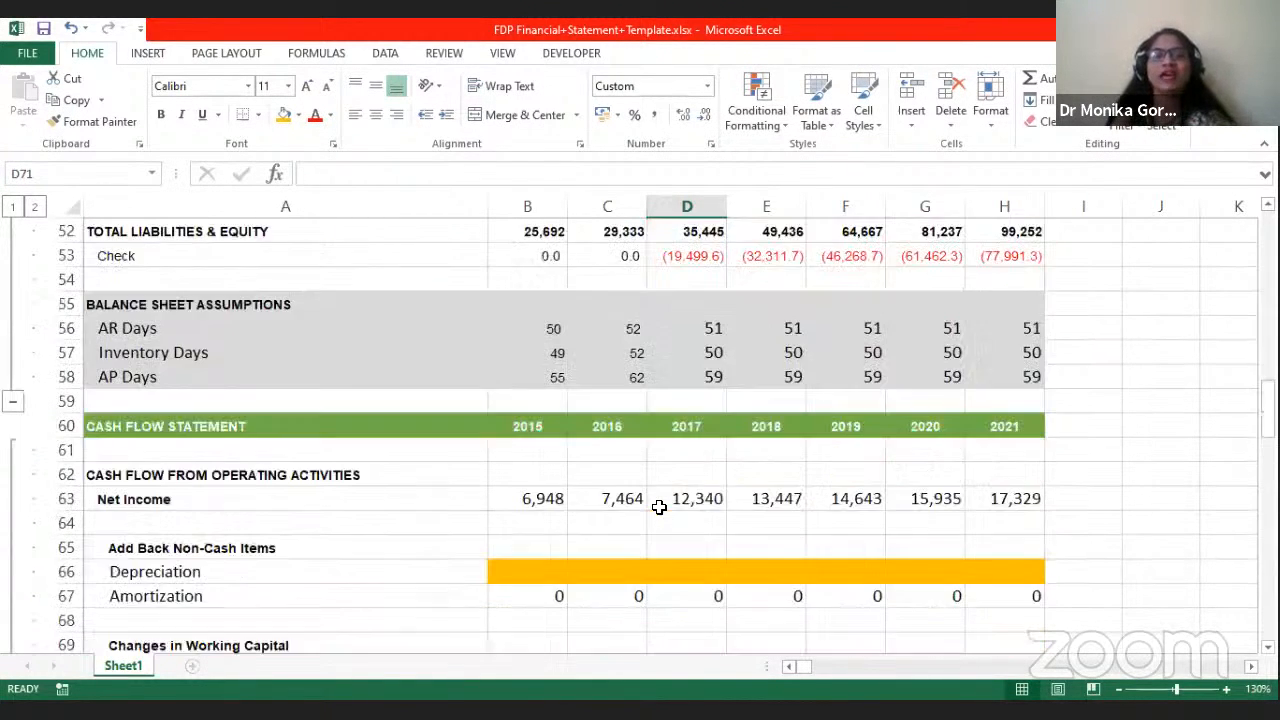
pyautogui.scroll(-2, 659, 507)
pyautogui.click(700, 522)
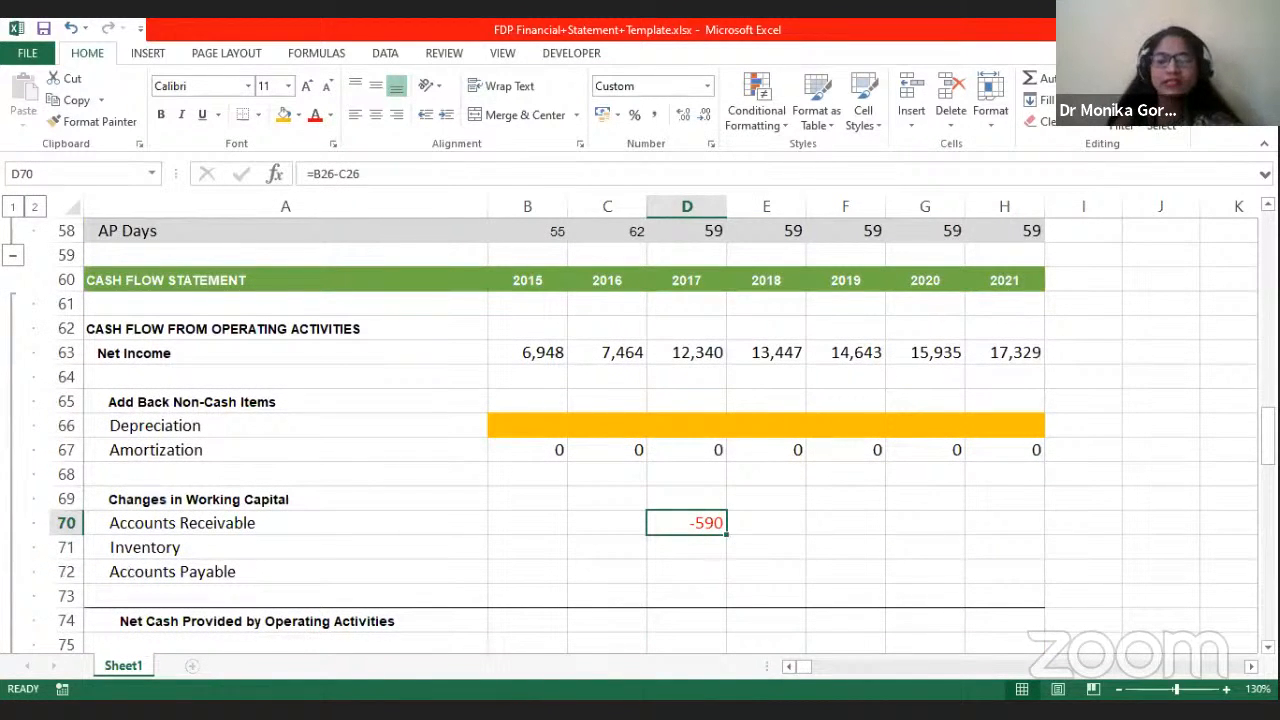
pyautogui.hotkey('shift', 'Right')
pyautogui.hotkey('shift', 'Right')
pyautogui.hotkey('shift', 'Right')
pyautogui.hotkey('shift', 'Right')
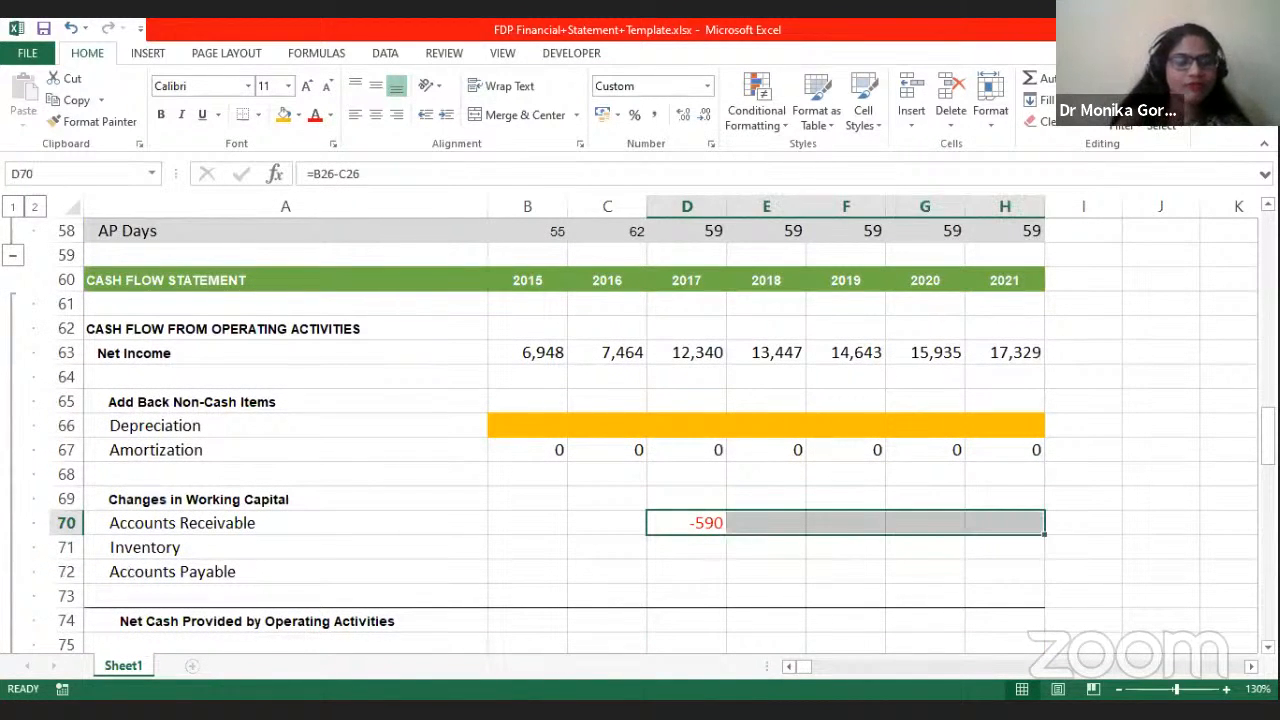
pyautogui.hotkey('ctrl', 'r')
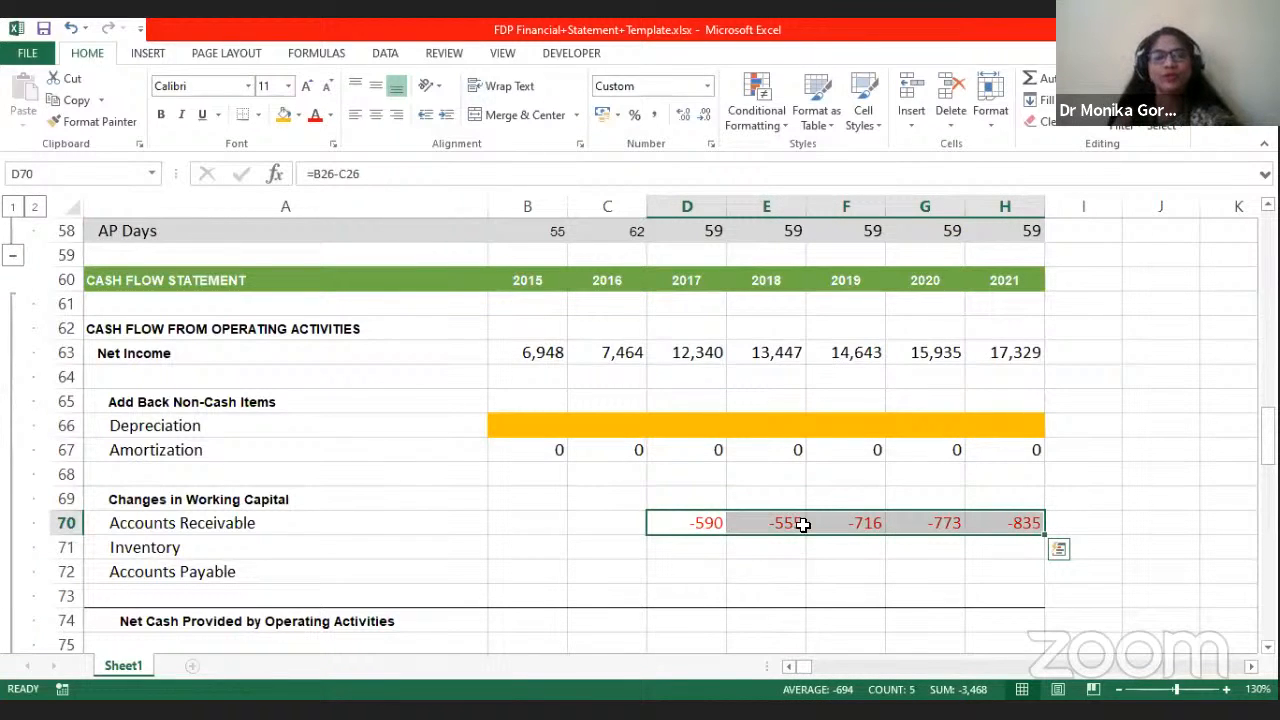
# Step: Examine the 2015 and 2016 Inventory balances in balance sheet cells B27 and C27 for the working capital change
pyautogui.click(699, 545)
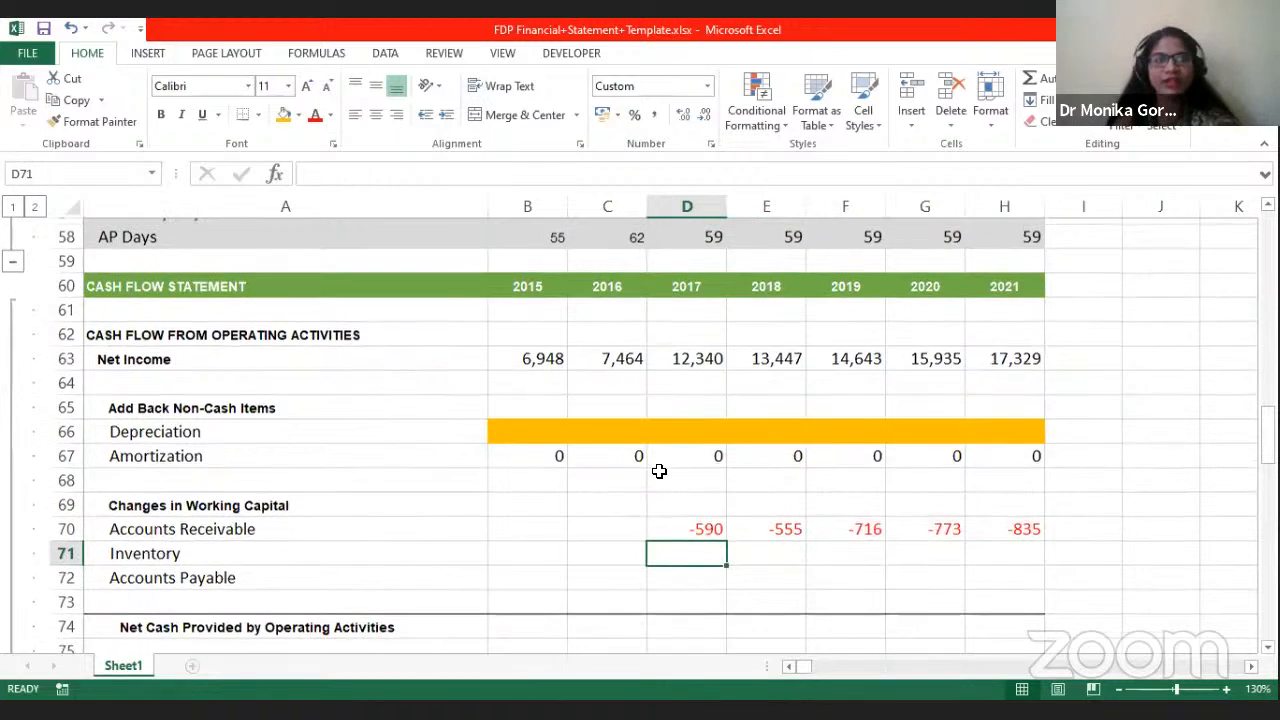
pyautogui.scroll(8, 660, 457)
pyautogui.scroll(6, 663, 458)
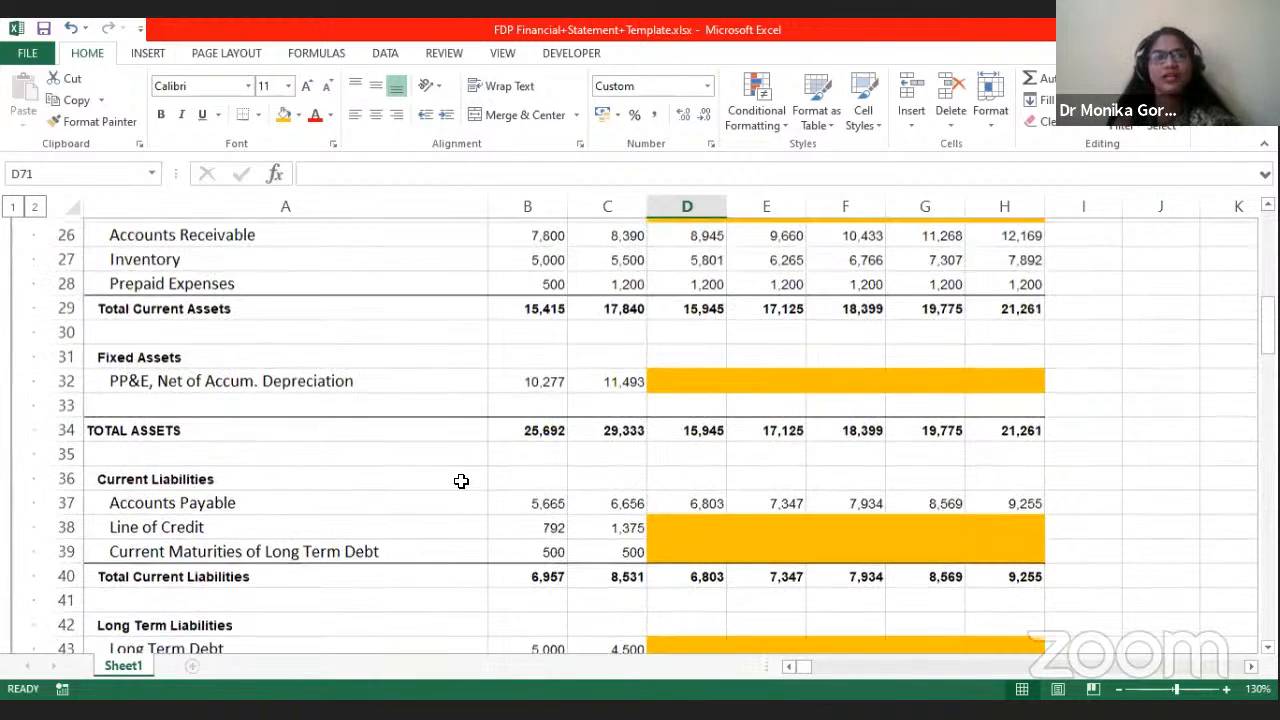
pyautogui.click(538, 500)
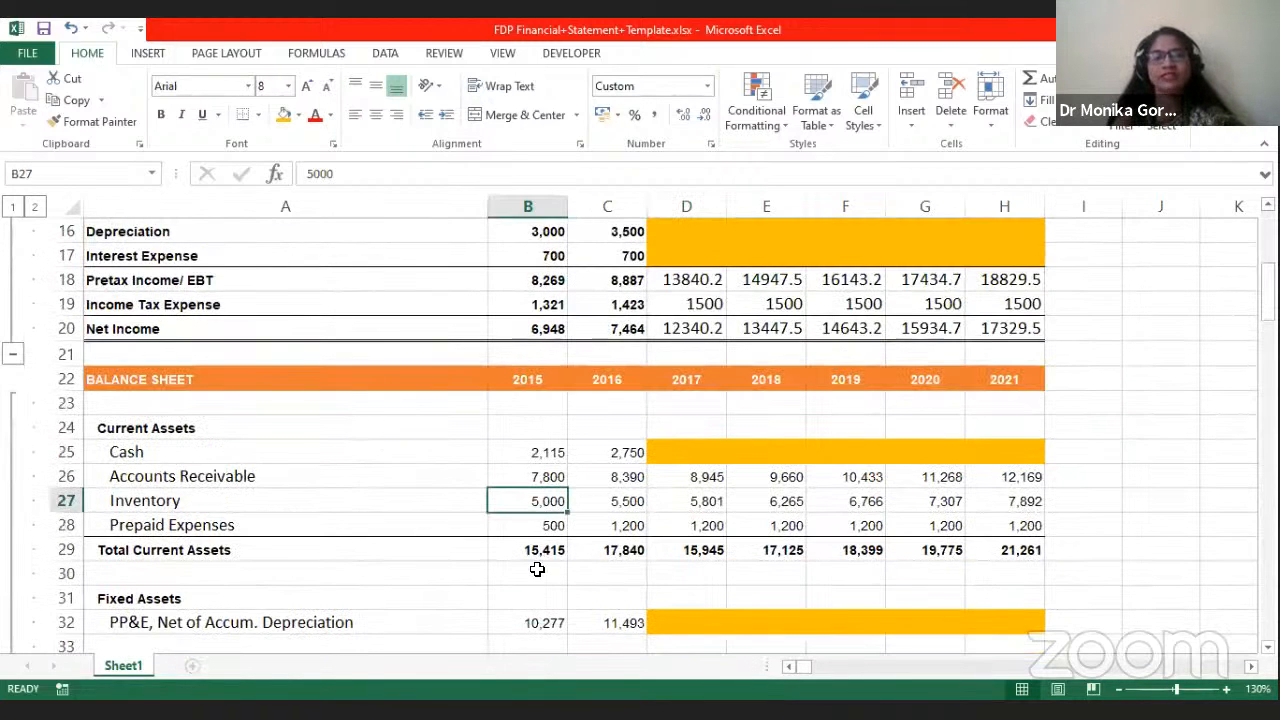
pyautogui.click(619, 496)
# Step: Enter the 2017 Inventory change in D71 as =B27-C27, using the balance sheet's Inventory row
pyautogui.scroll(-5, 636, 474)
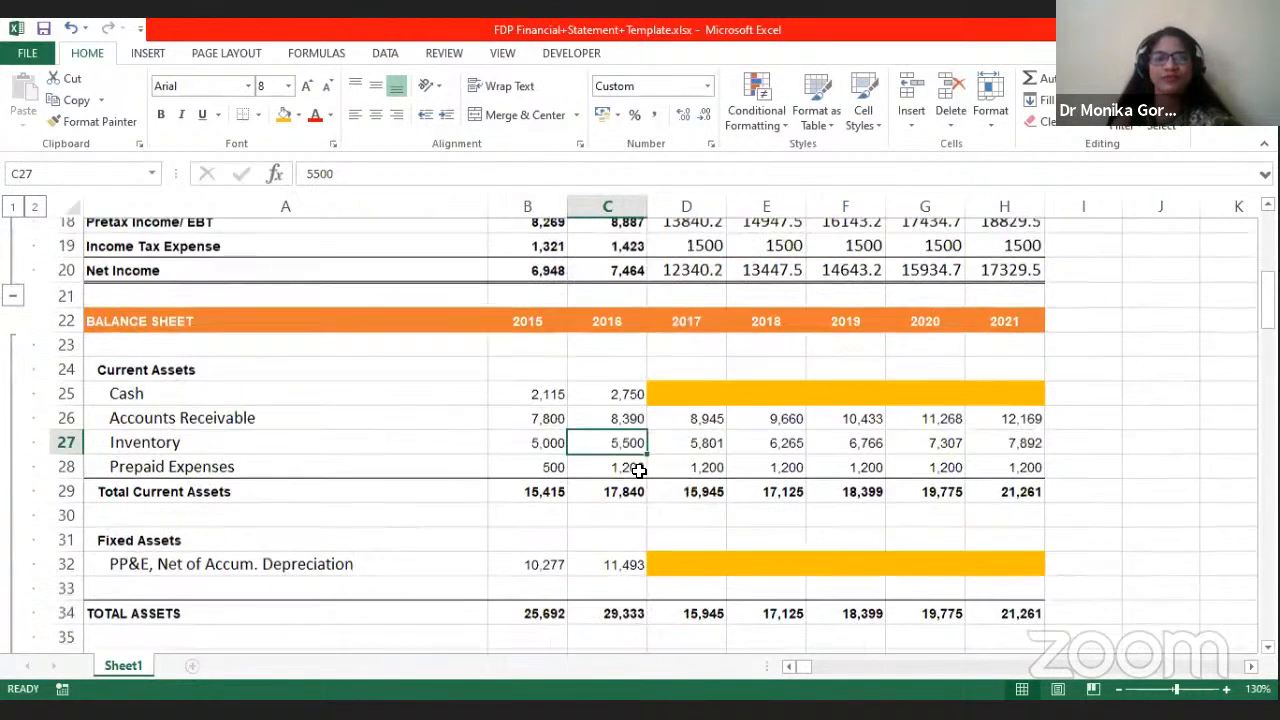
pyautogui.scroll(-13, 639, 471)
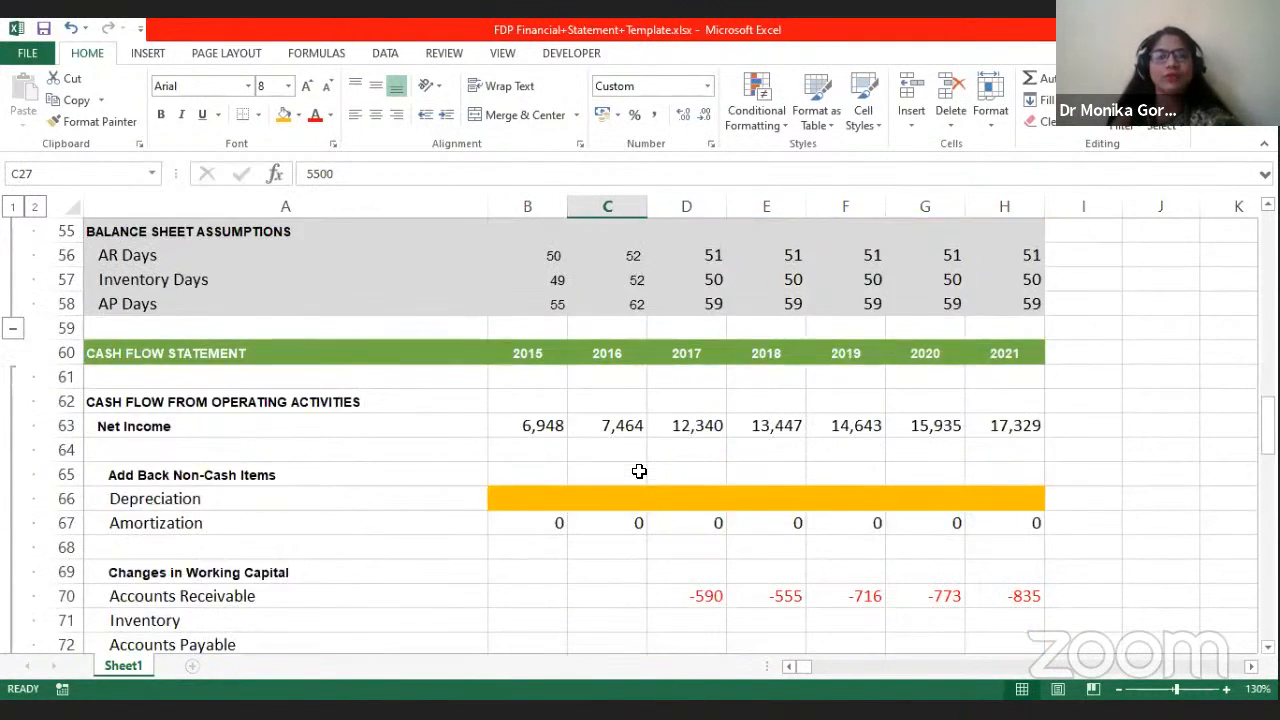
pyautogui.scroll(2, 639, 471)
pyautogui.click(681, 407)
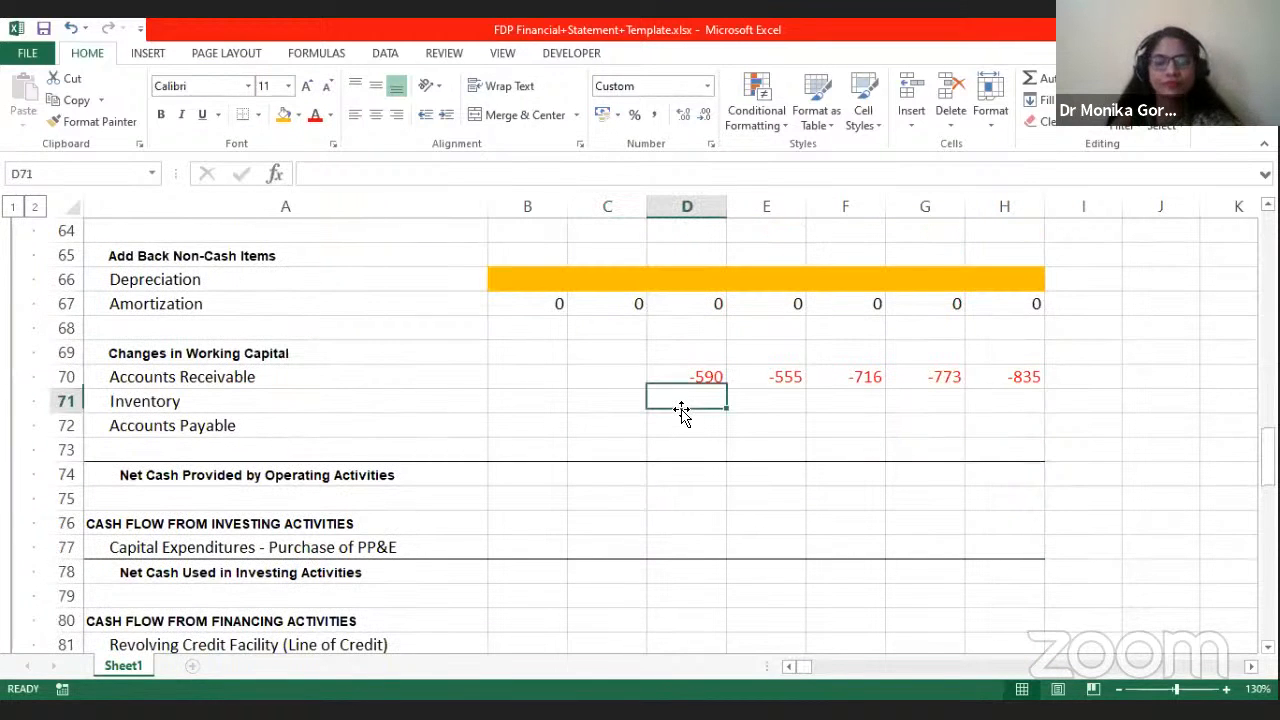
pyautogui.write('=')
pyautogui.scroll(12, 683, 409)
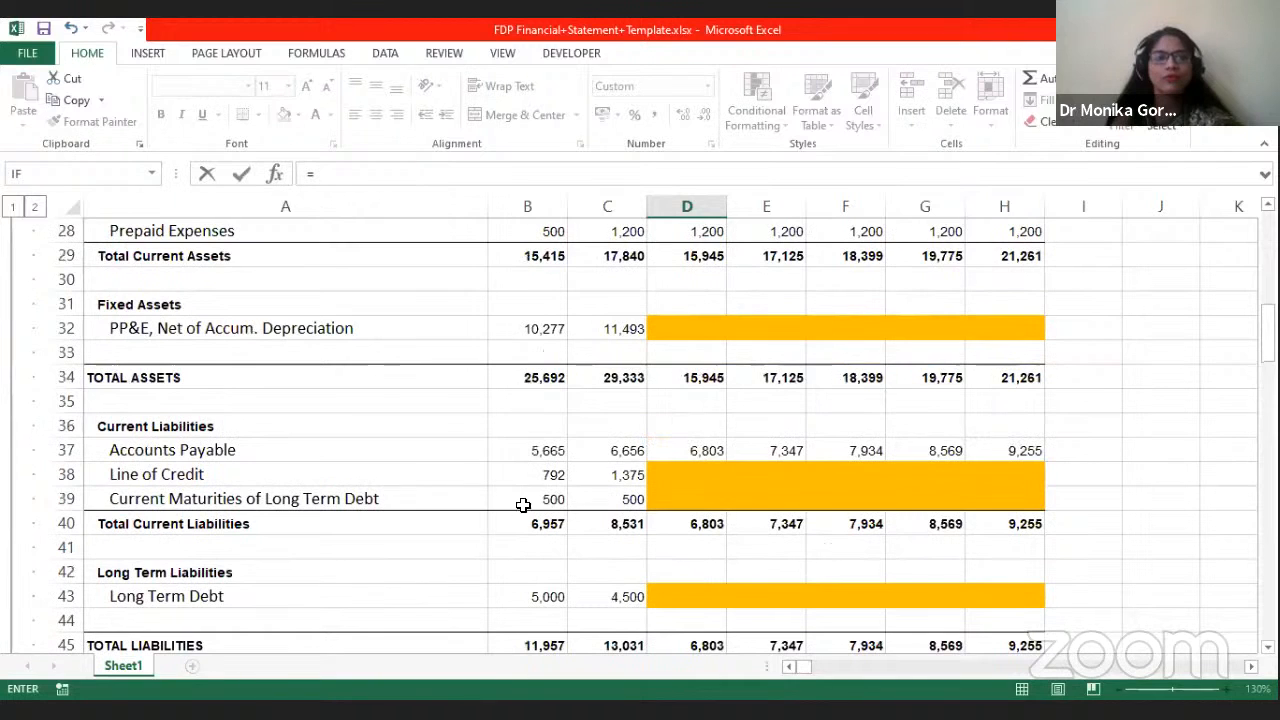
pyautogui.scroll(3, 600, 407)
pyautogui.scroll(1, 600, 407)
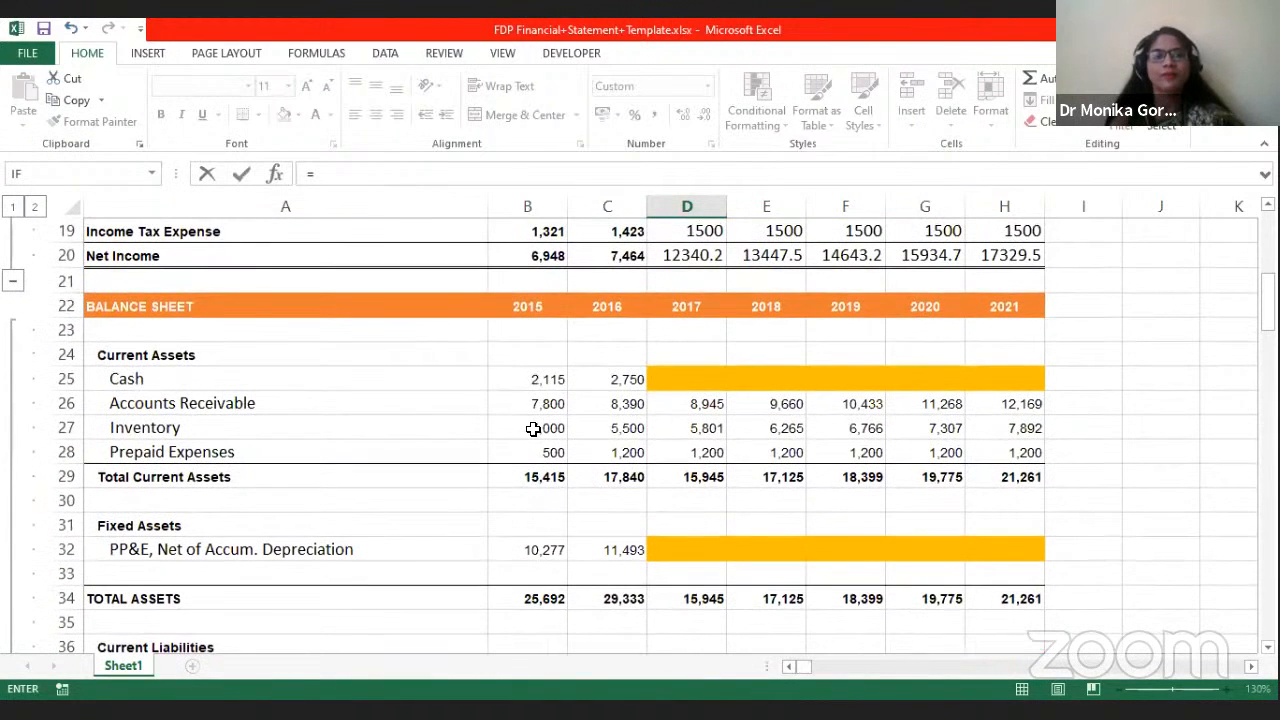
pyautogui.click(533, 428)
pyautogui.write('-')
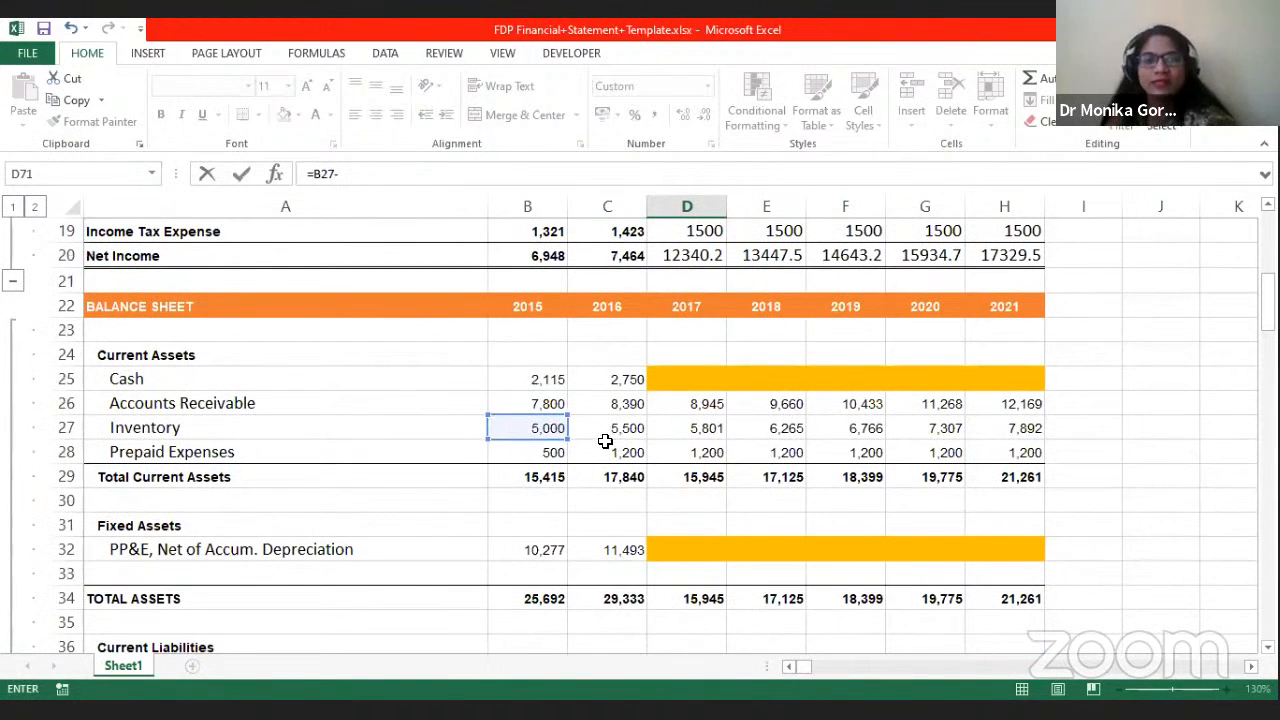
pyautogui.click(617, 430)
pyautogui.press('Return')
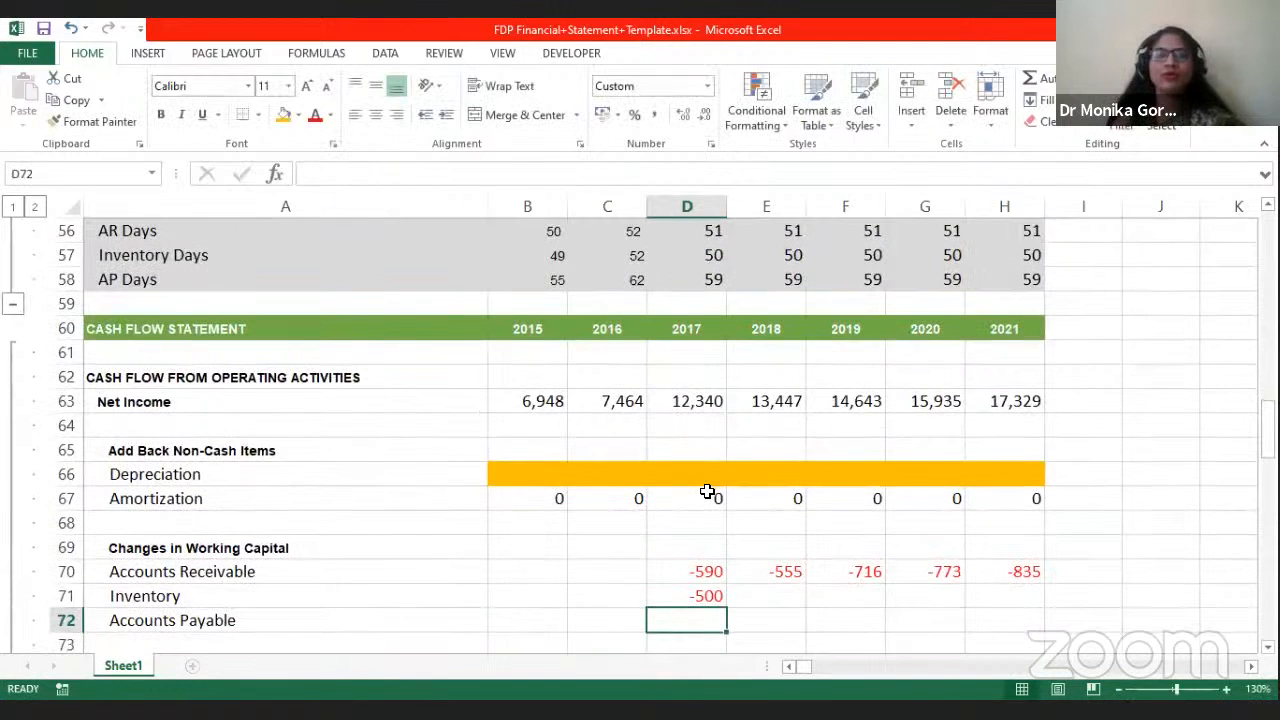
pyautogui.click(702, 594)
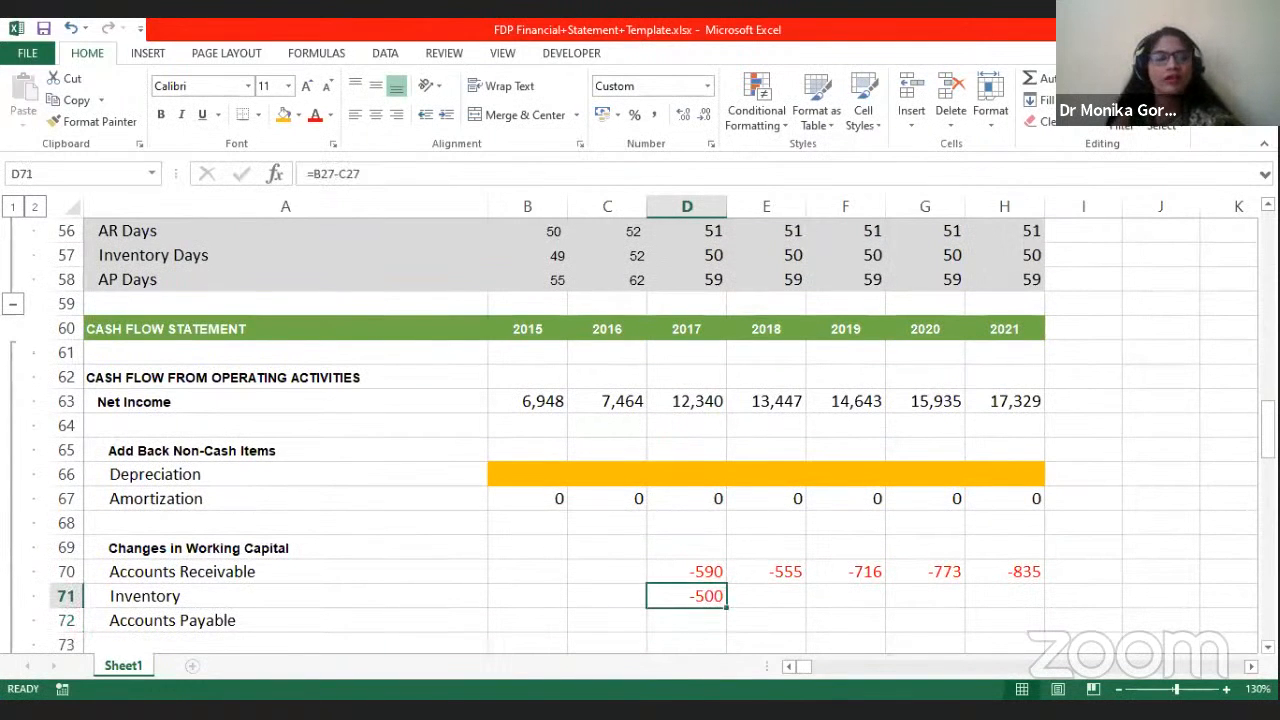
pyautogui.hotkey('shift', 'Right')
pyautogui.hotkey('shift', 'Right')
pyautogui.hotkey('shift', 'Right')
pyautogui.hotkey('shift', 'Right')
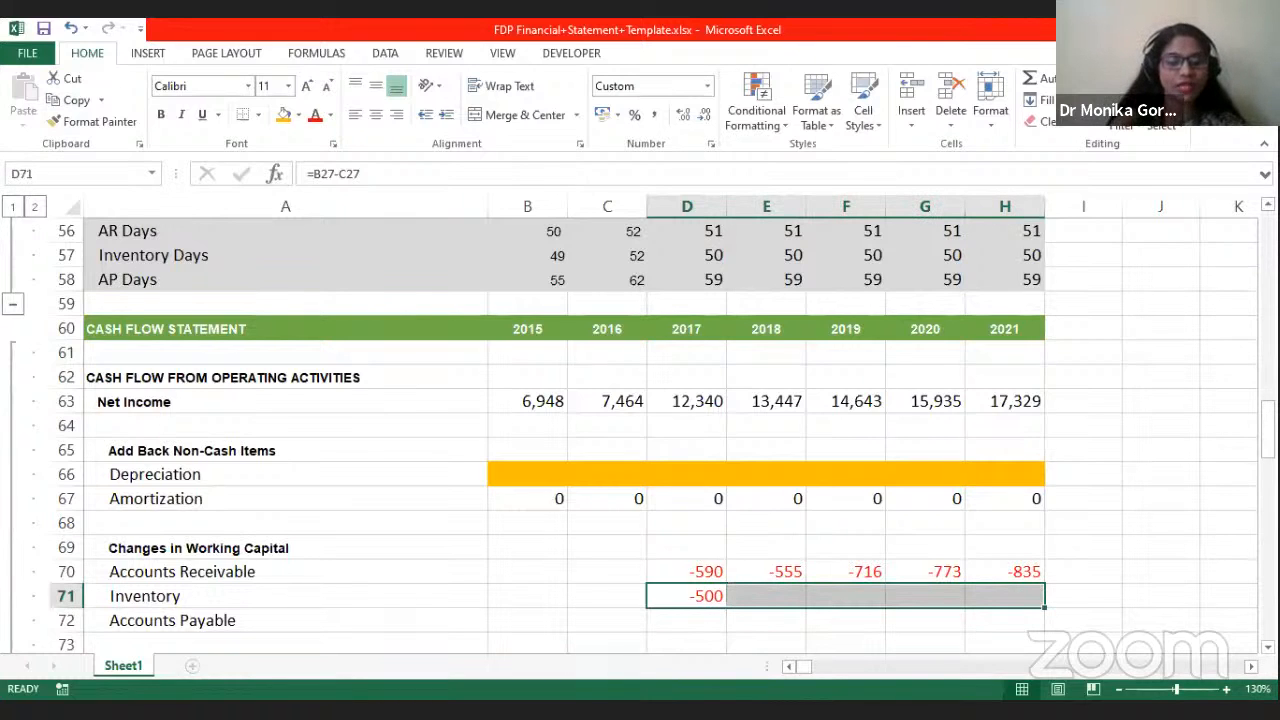
pyautogui.write('r')
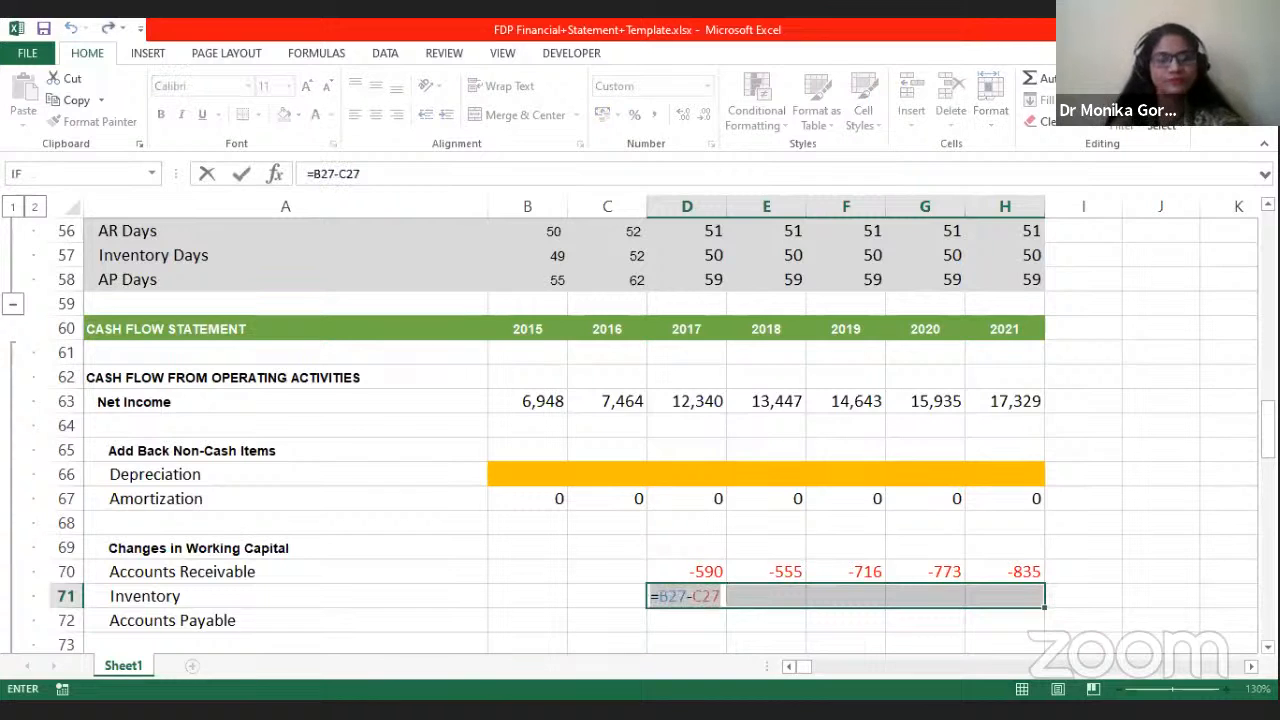
pyautogui.click(1162, 597)
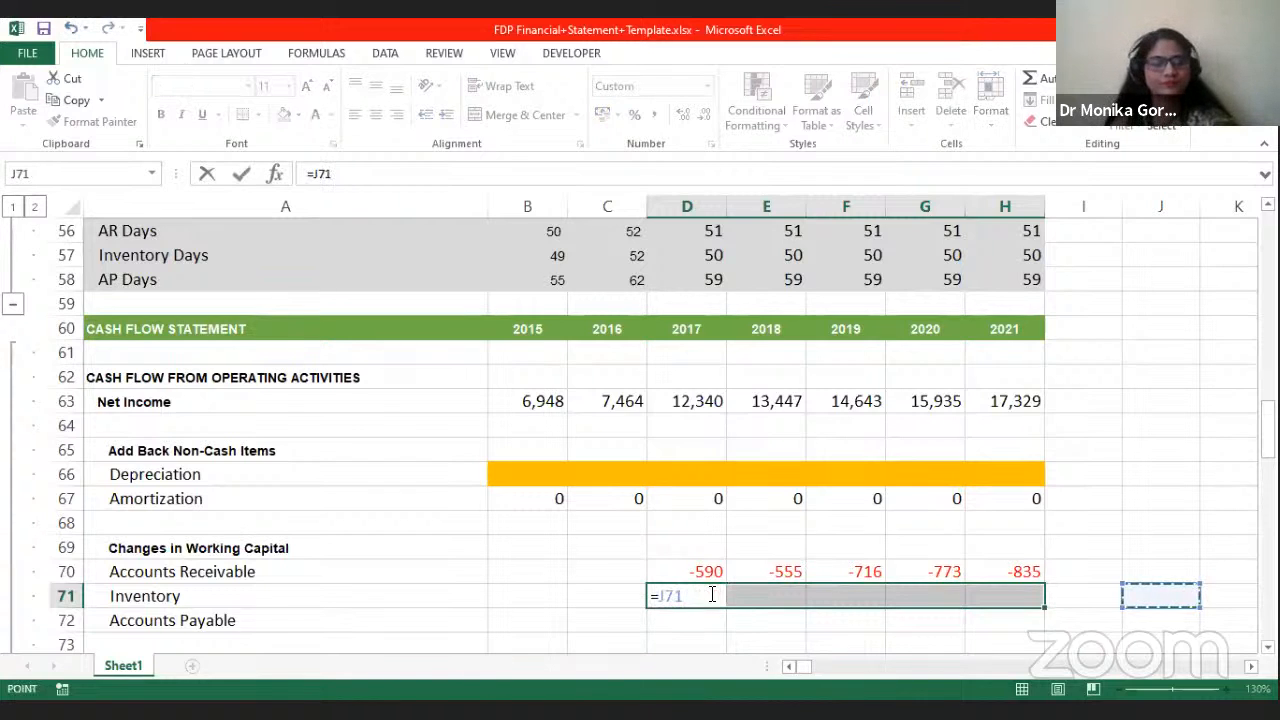
pyautogui.press('Escape')
# Step: Fill the Inventory change formula from D71 across to 2021 in H71
pyautogui.click(713, 597)
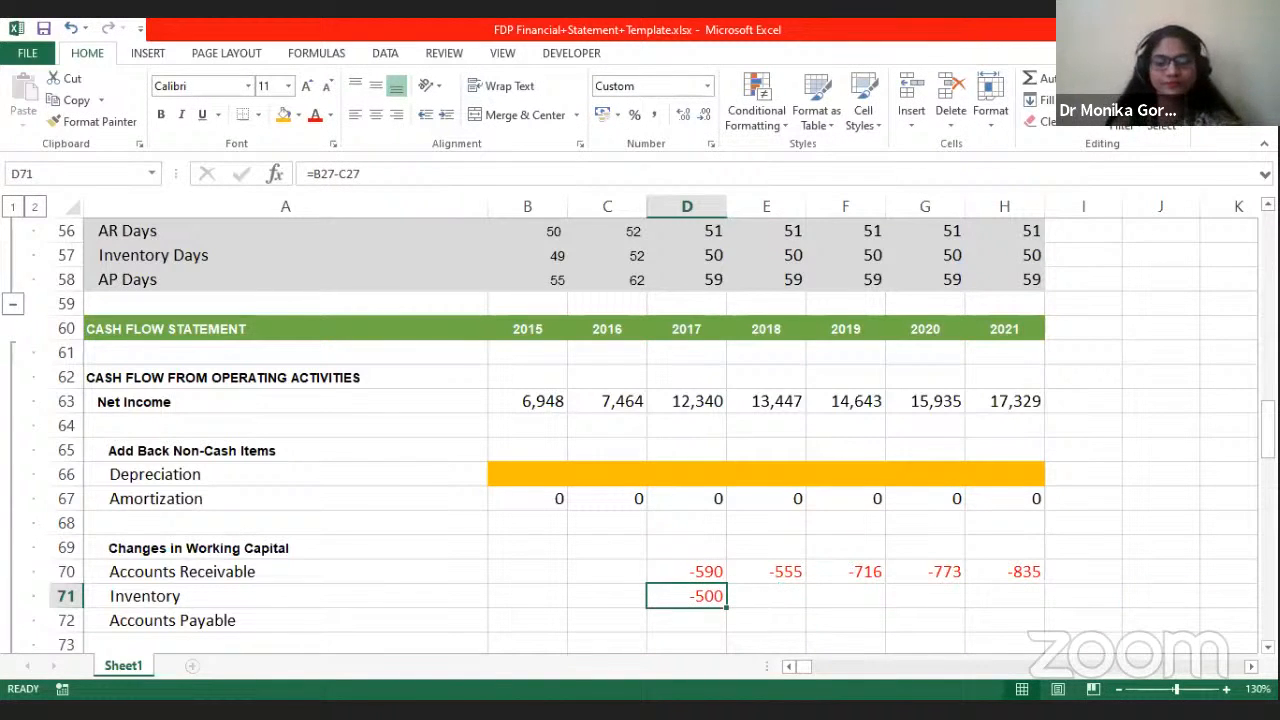
pyautogui.moveTo(686, 596); pyautogui.dragTo(1005, 596)
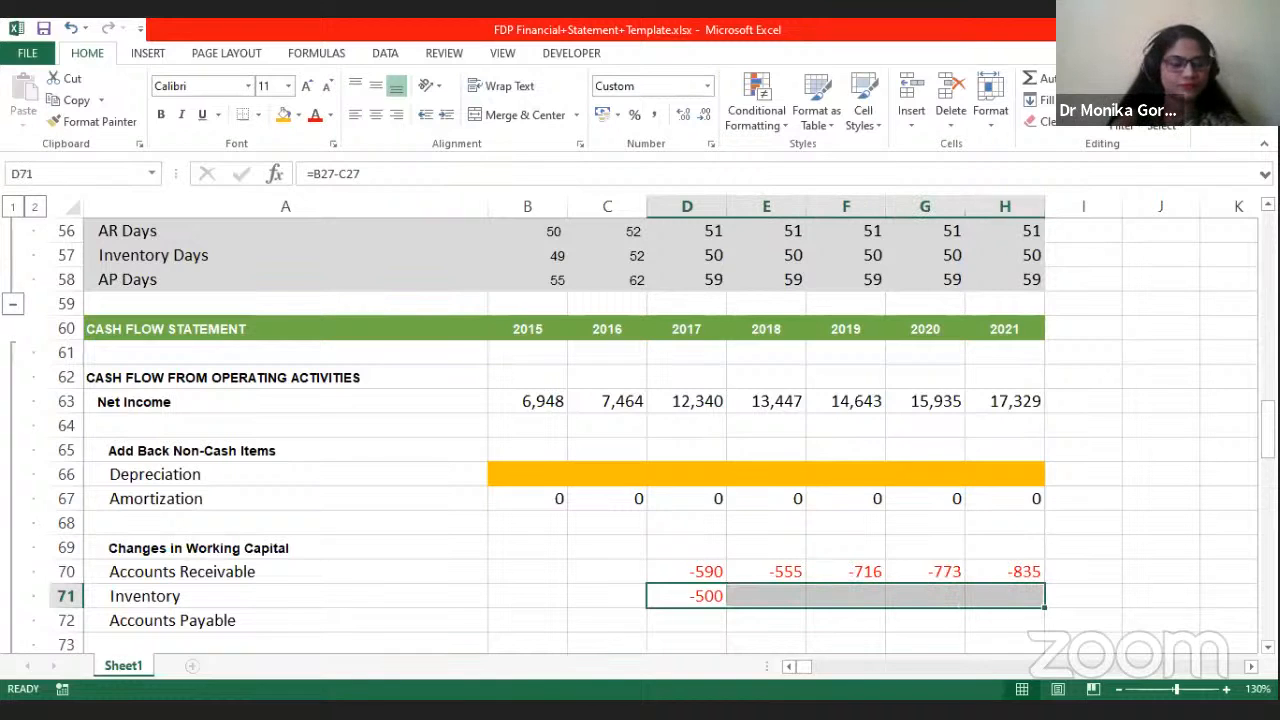
pyautogui.hotkey('ctrl', 'r')
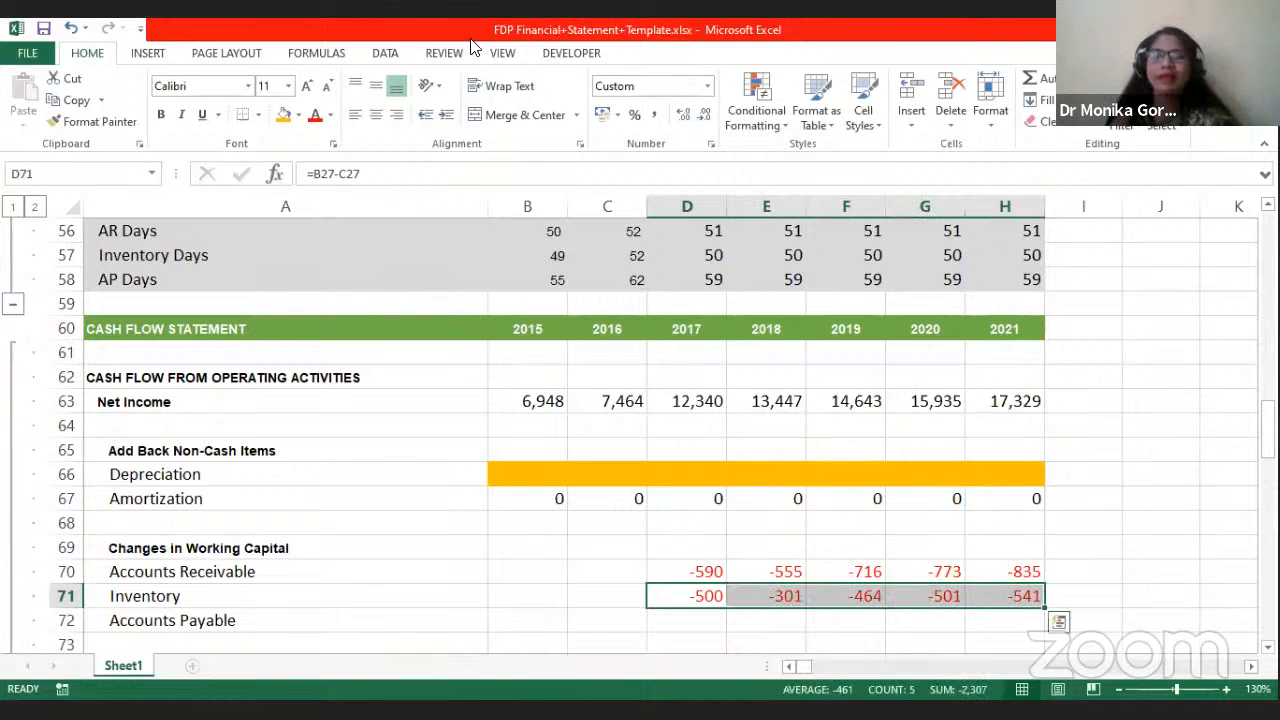
pyautogui.click(1117, 600)
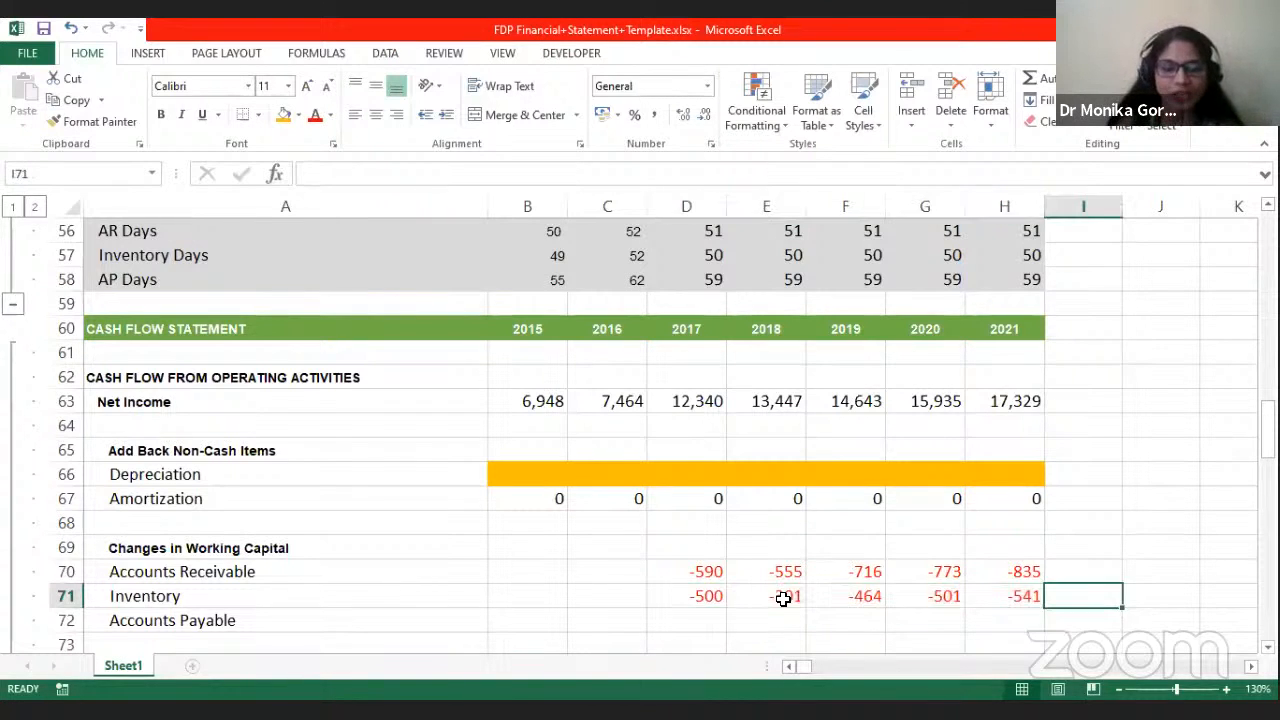
# Step: Examine the balance sheet's Accounts Payable row, comparing the 2015 and 2016 balances in B37 and C37
pyautogui.click(688, 620)
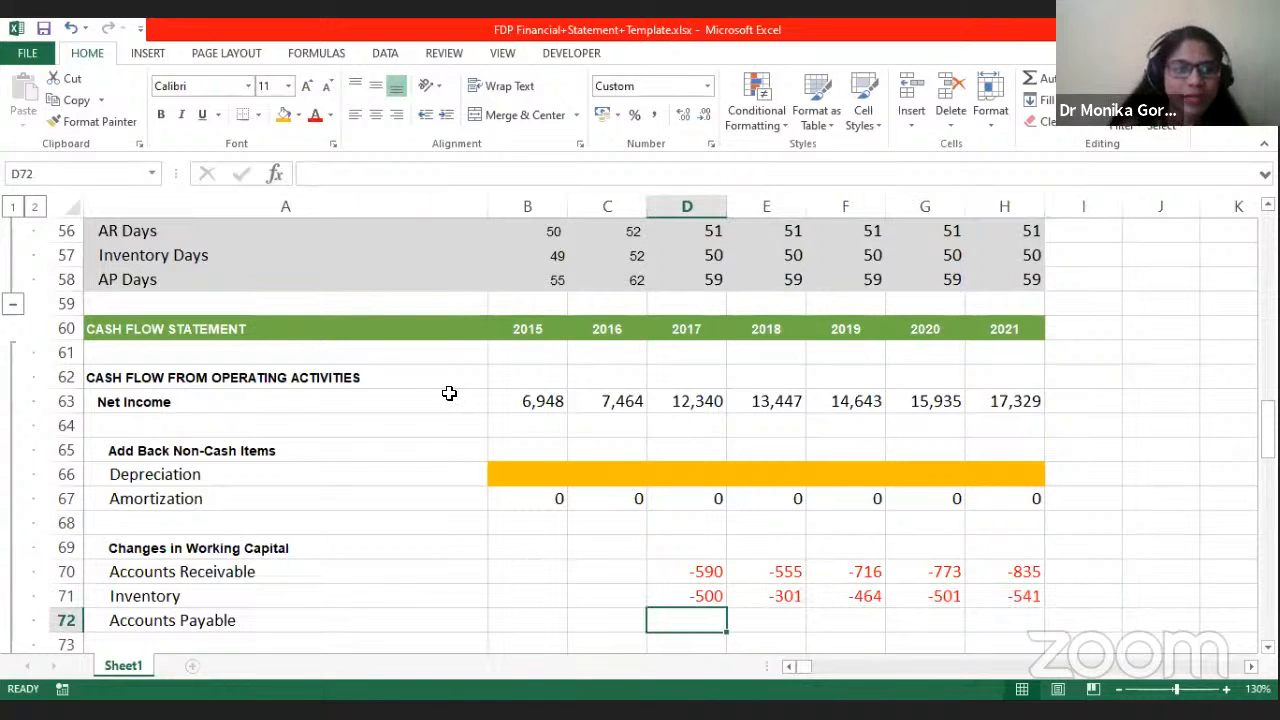
pyautogui.scroll(2, 449, 383)
pyautogui.scroll(8, 449, 383)
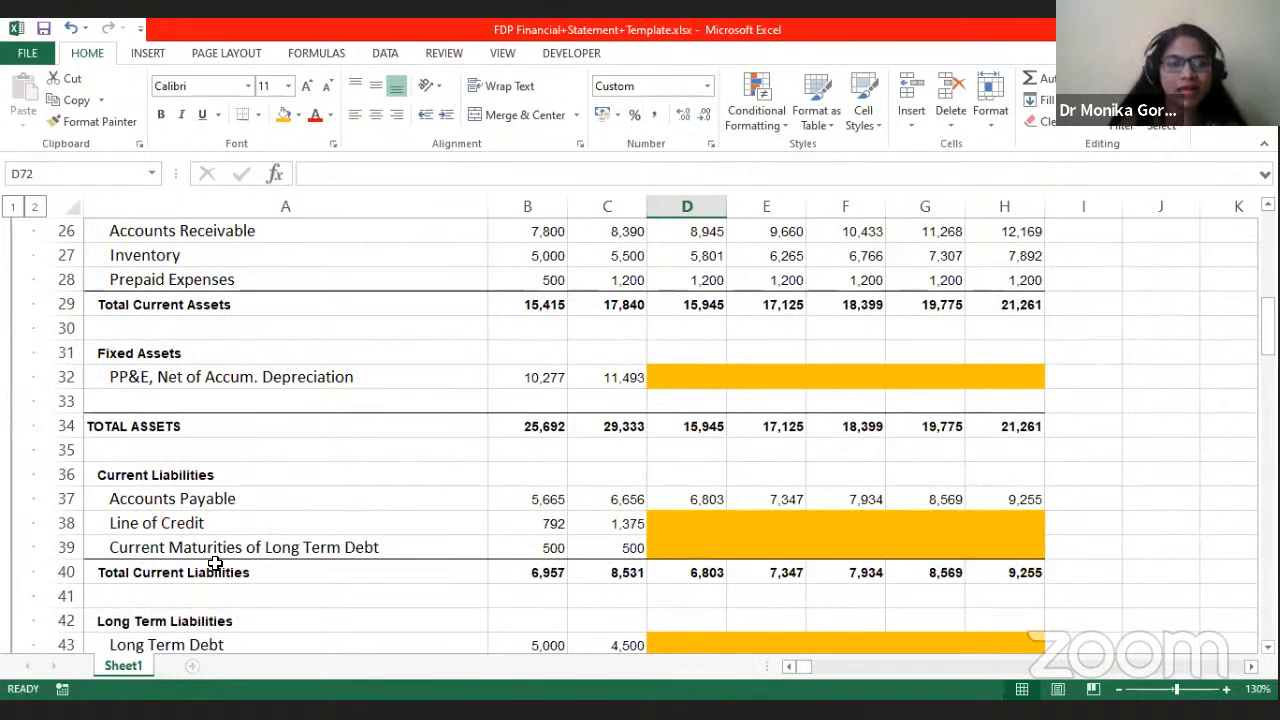
pyautogui.click(205, 500)
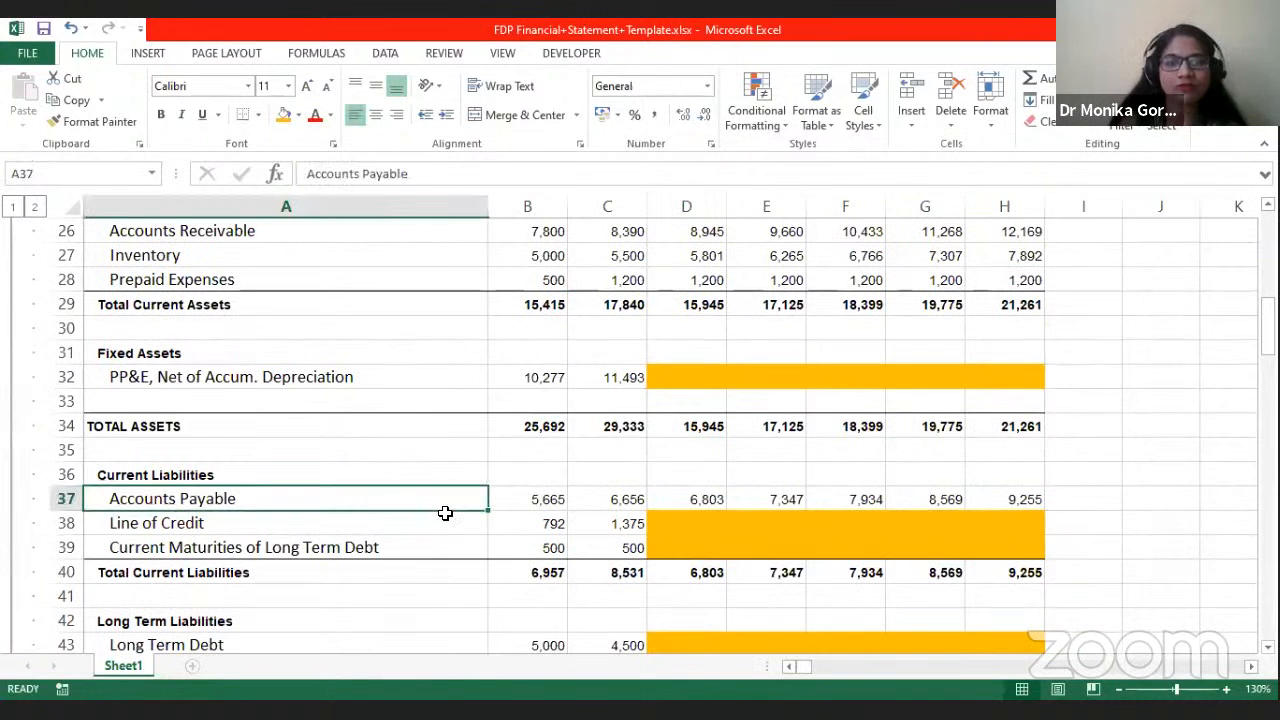
pyautogui.click(507, 505)
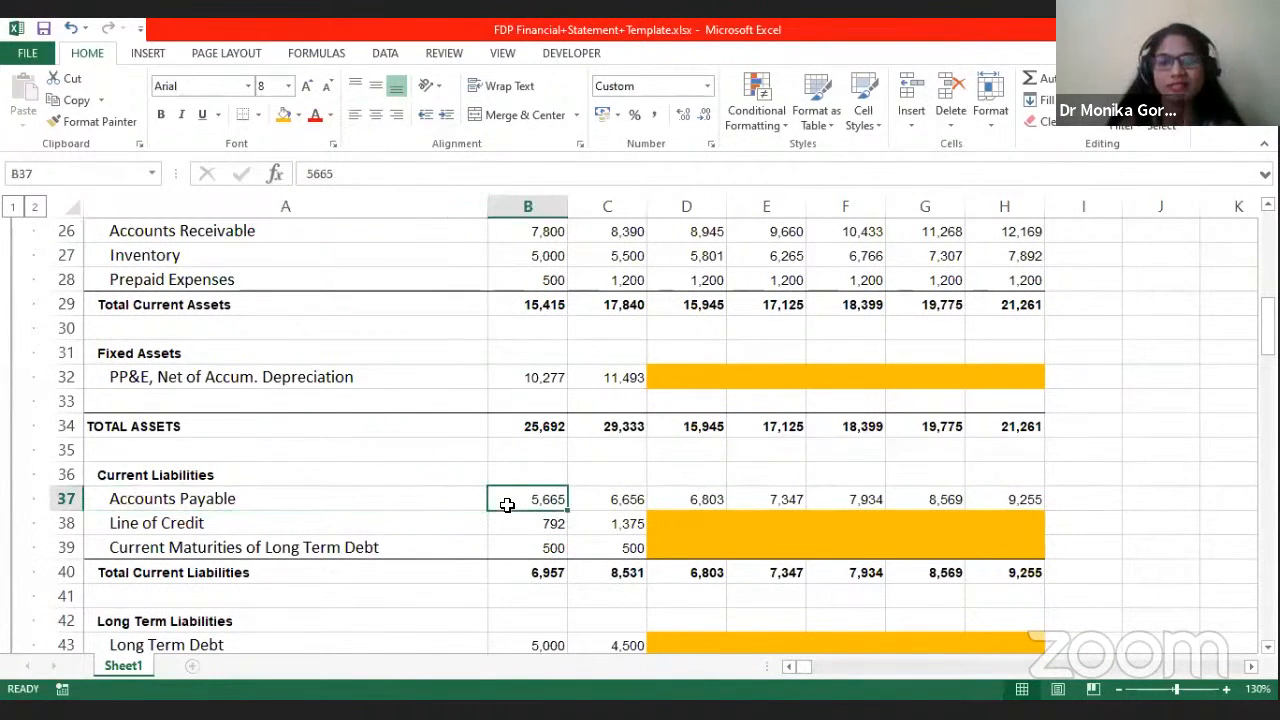
pyautogui.click(600, 507)
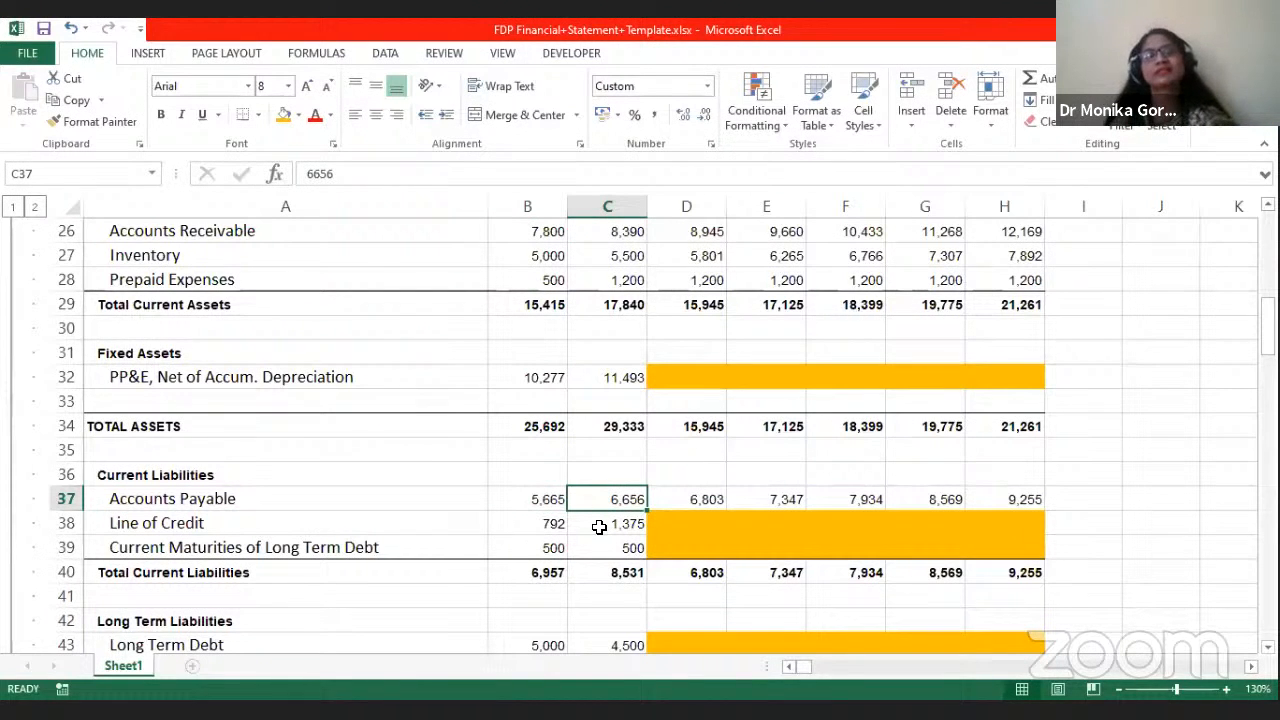
# Step: Begin the 2017 Accounts Payable change formula in D72 with =C37, the balance sheet's 2016 Accounts Payable
pyautogui.scroll(-12, 605, 522)
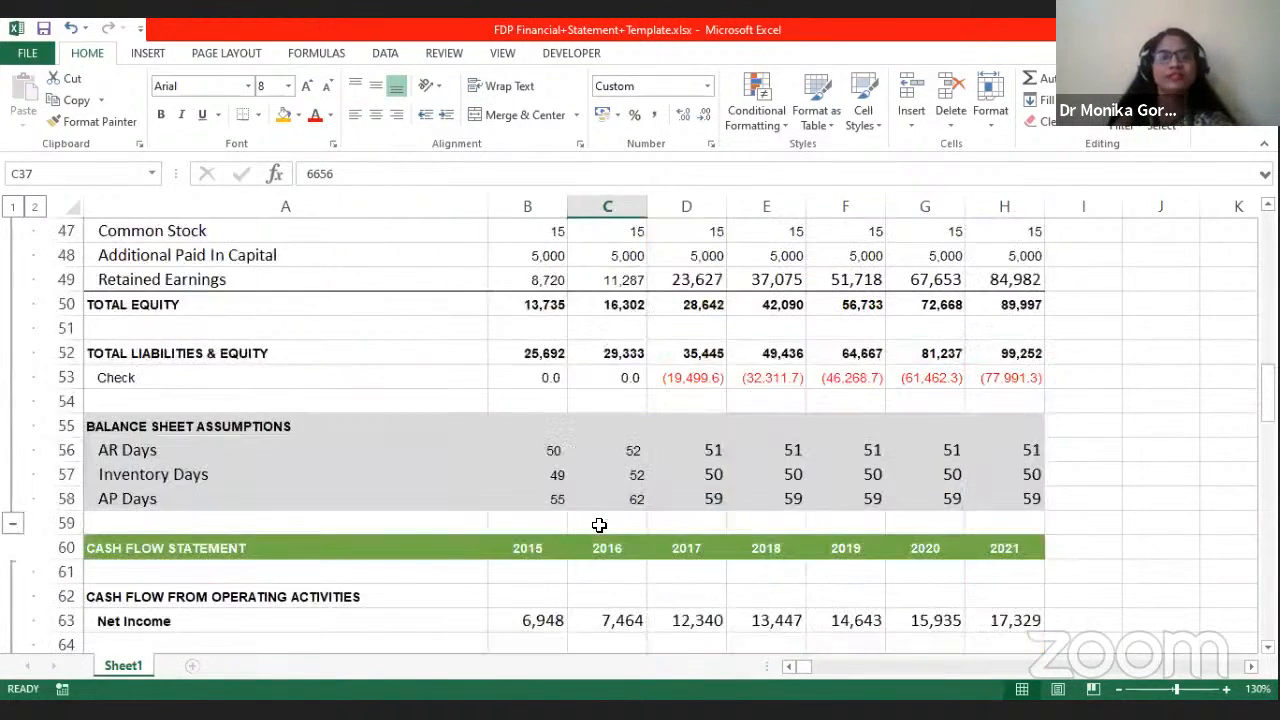
pyautogui.click(677, 476)
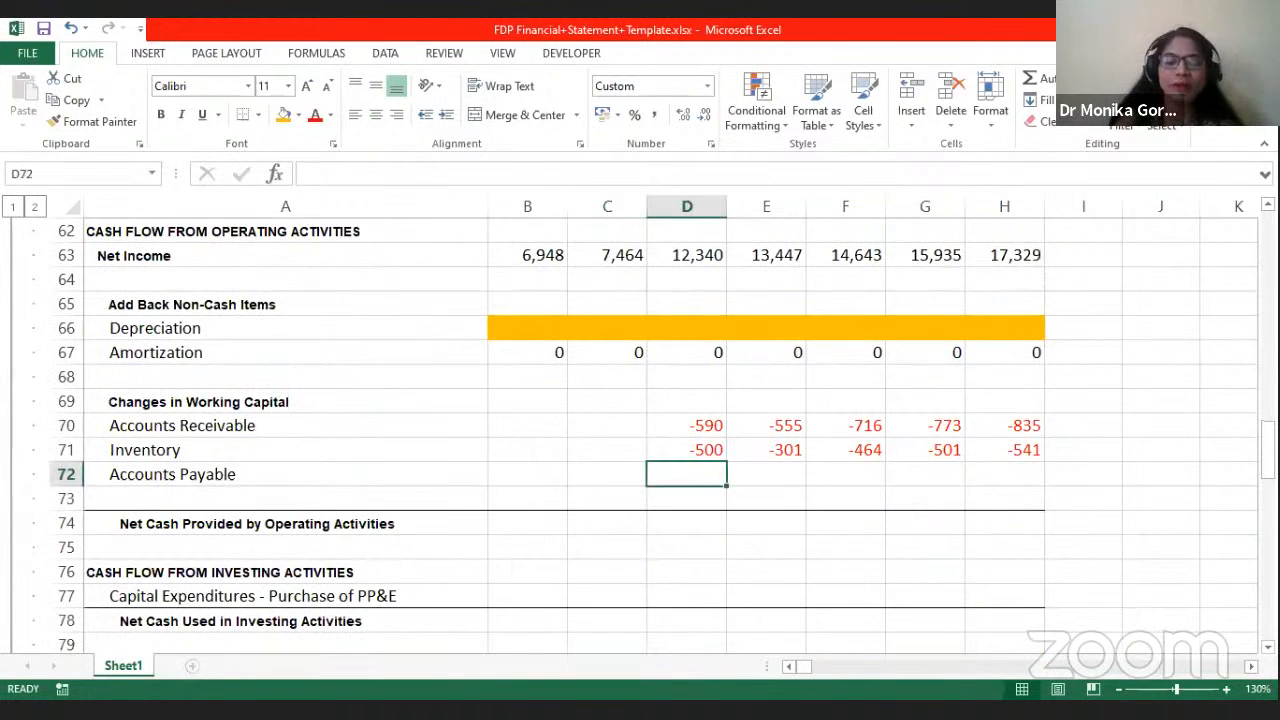
pyautogui.write('=')
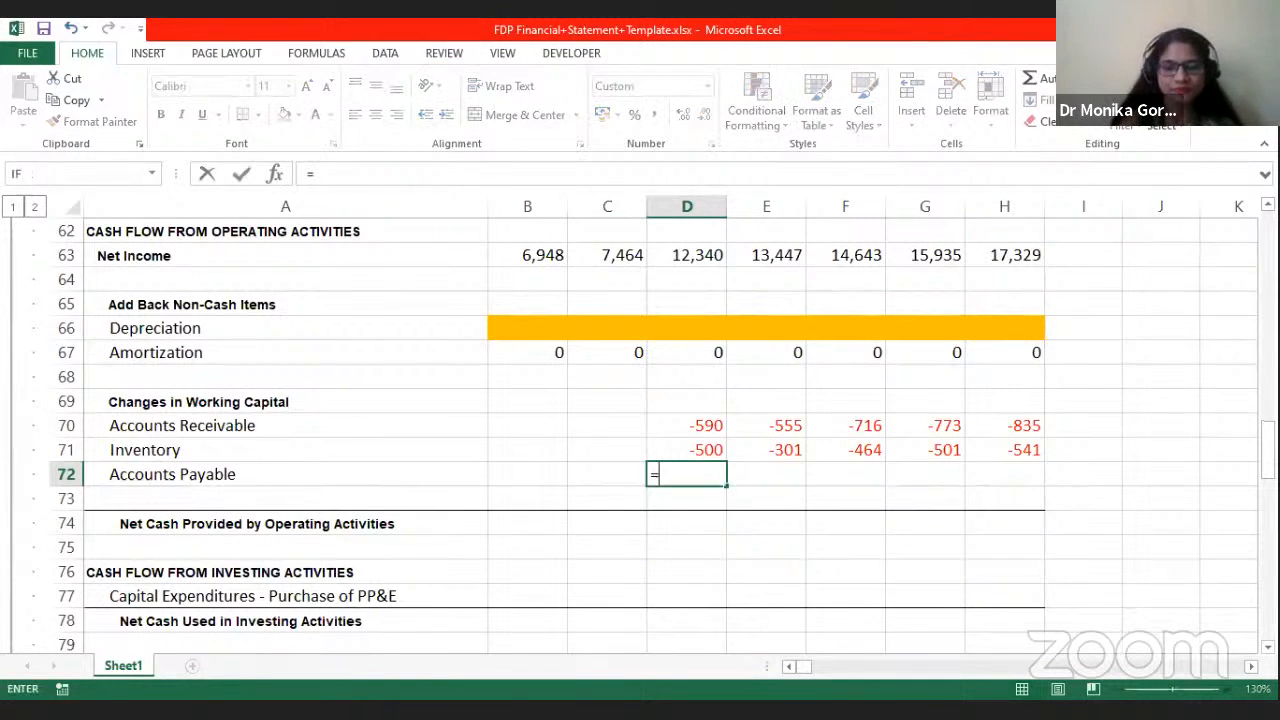
pyautogui.scroll(8, 659, 425)
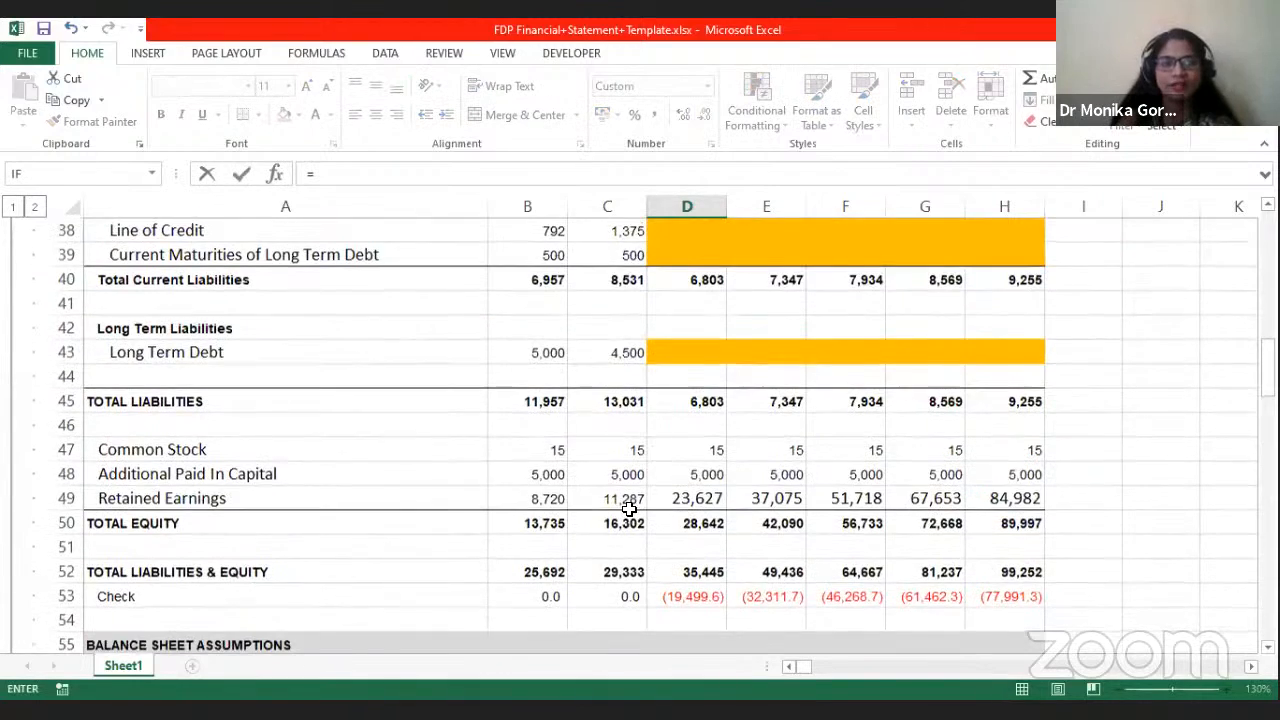
pyautogui.scroll(1, 627, 510)
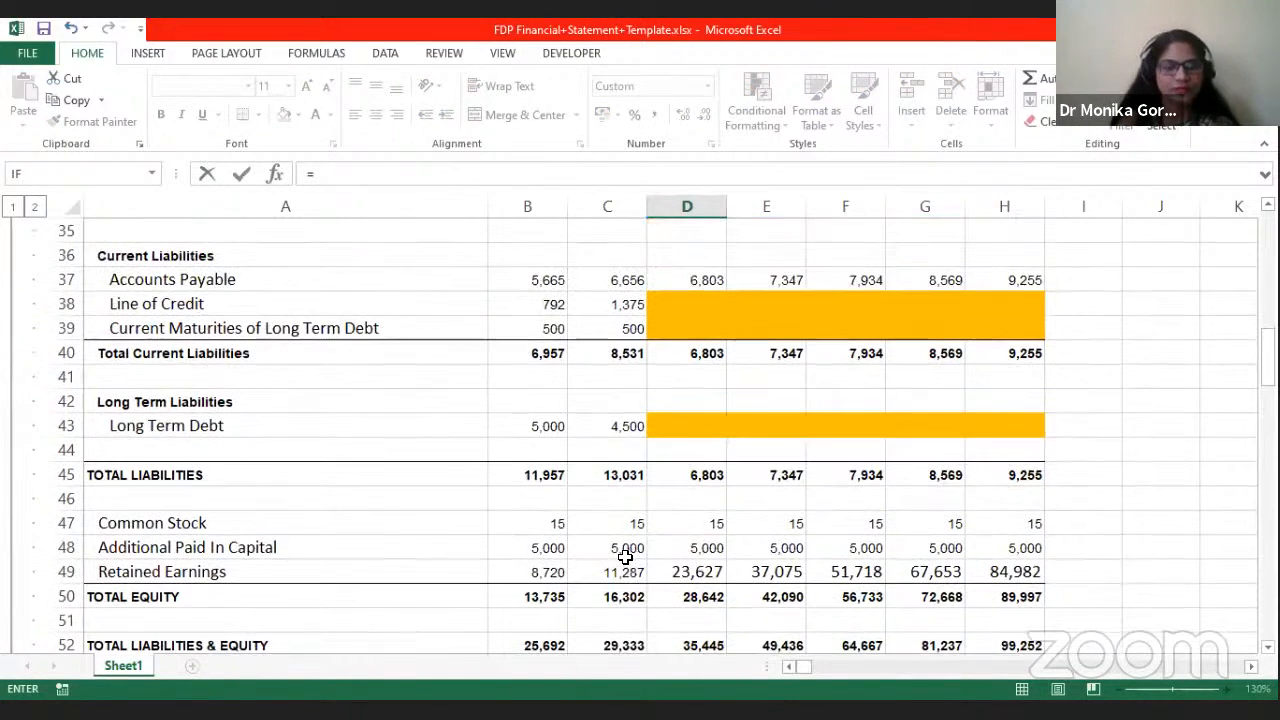
pyautogui.scroll(1, 627, 533)
pyautogui.scroll(2, 627, 533)
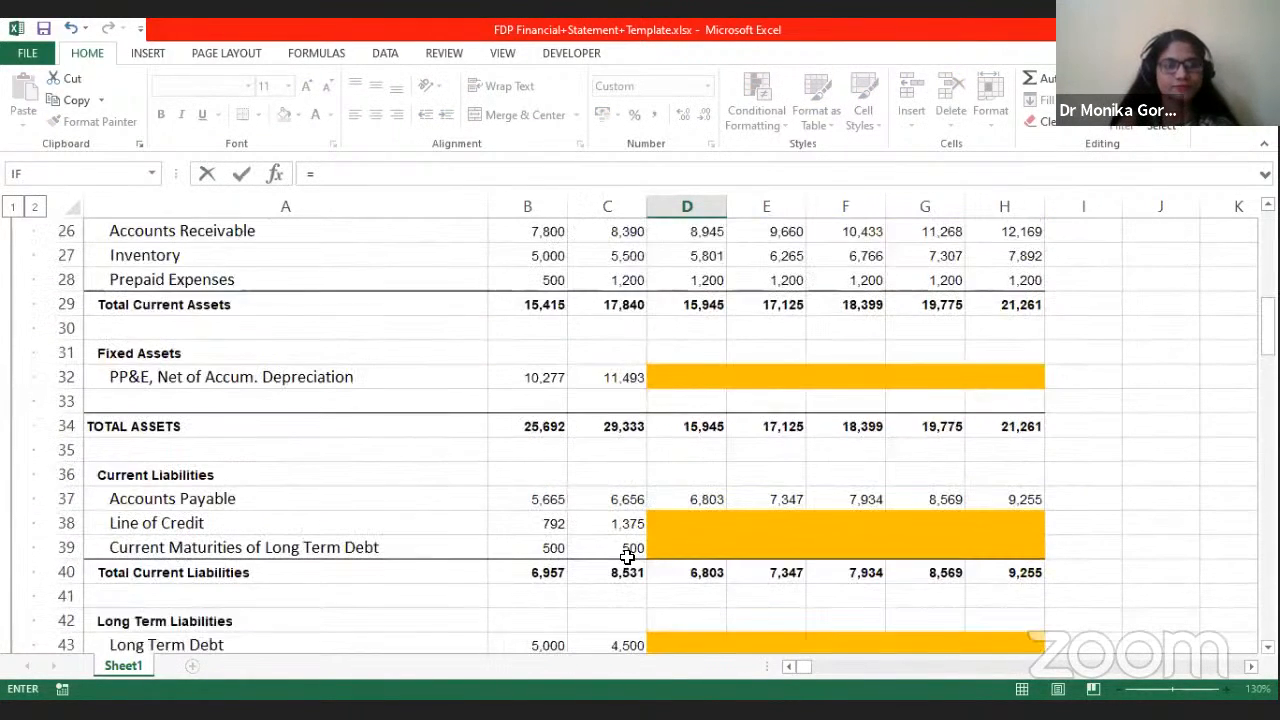
pyautogui.click(628, 500)
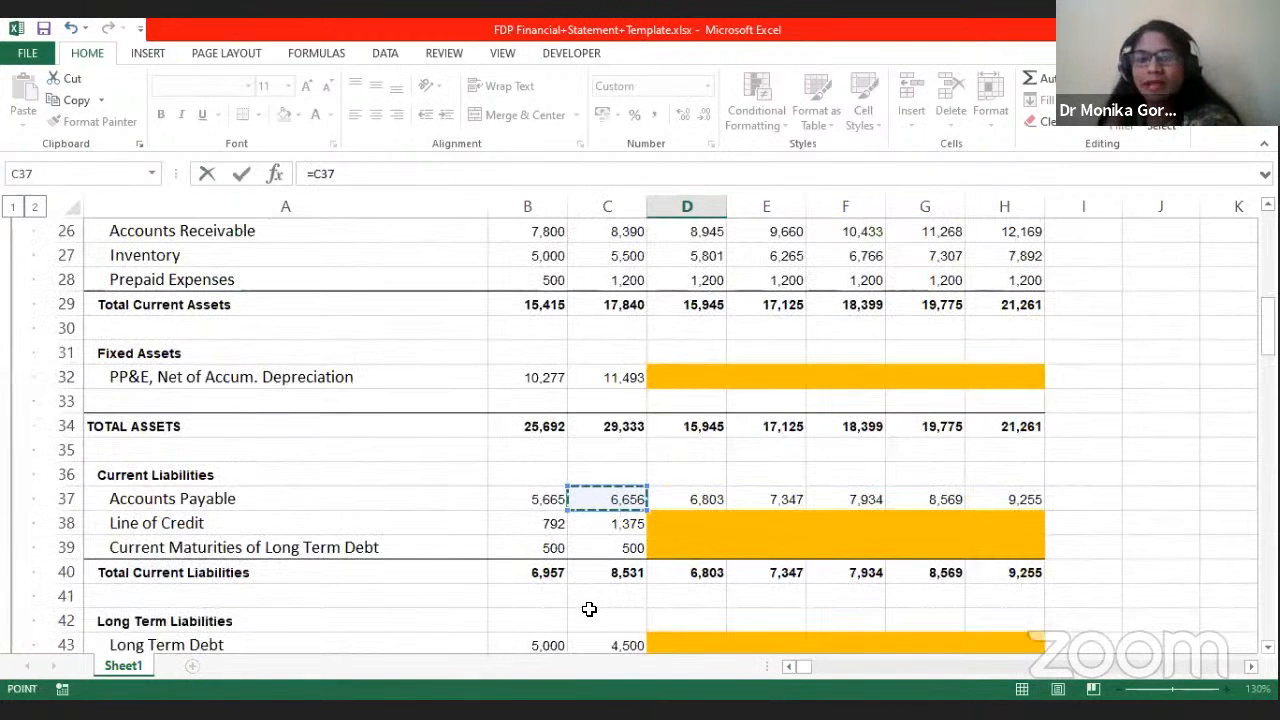
# Step: Complete the 2017 Accounts Payable change formula in D72 of the cash flow statement as =C37-B37
pyautogui.write('-')
pyautogui.click(524, 498)
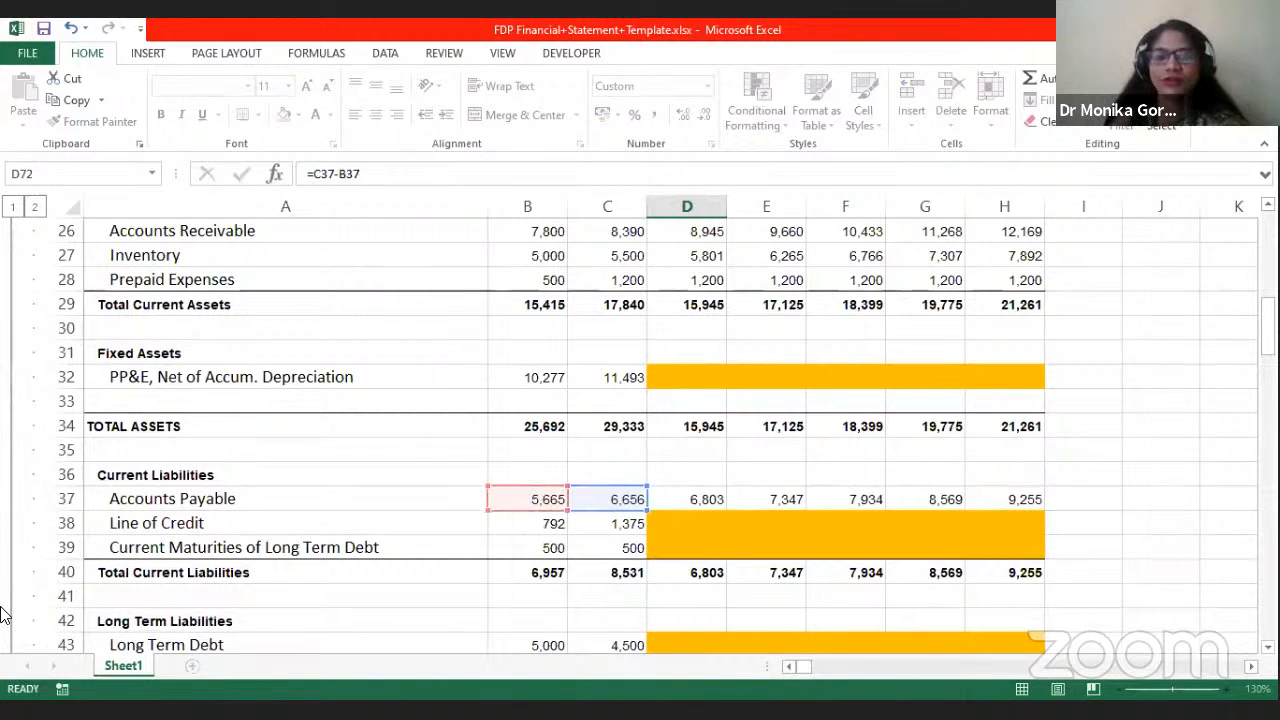
pyautogui.press('Return')
pyautogui.scroll(-1, 234, 640)
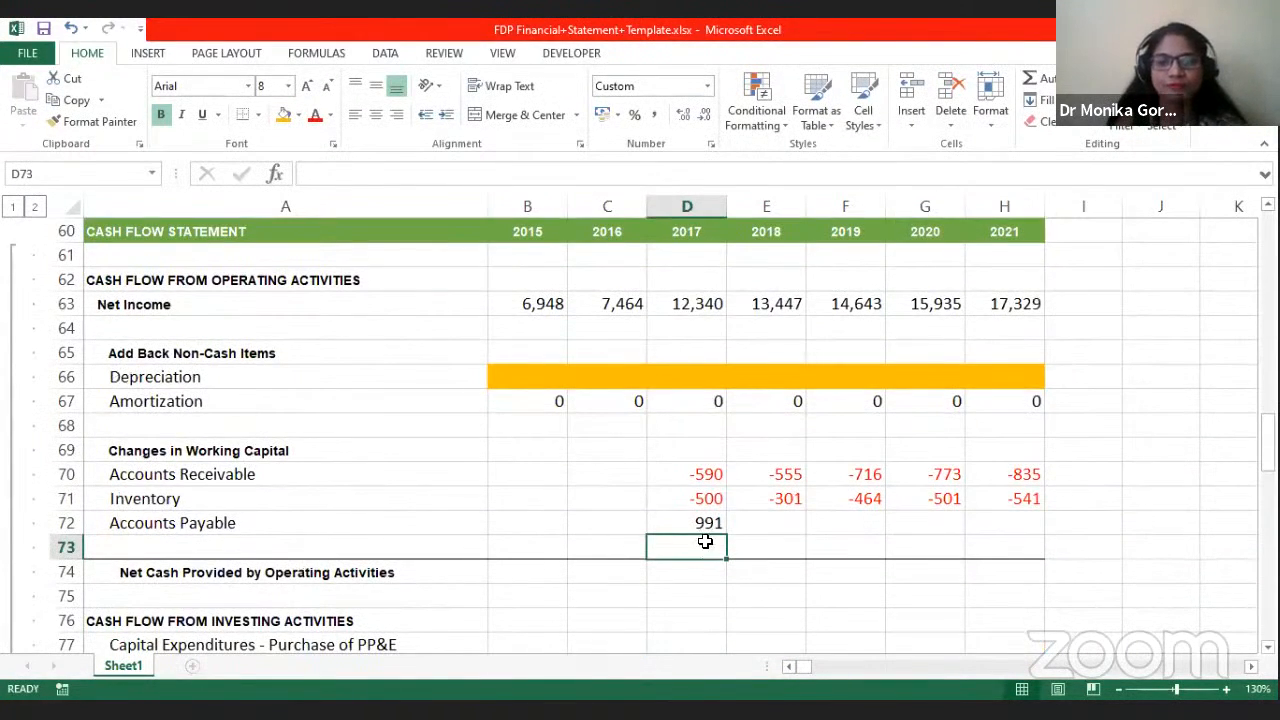
# Step: Fill the Accounts Payable change formula from D72 across to H72, covering 2018 through 2021
pyautogui.click(708, 523)
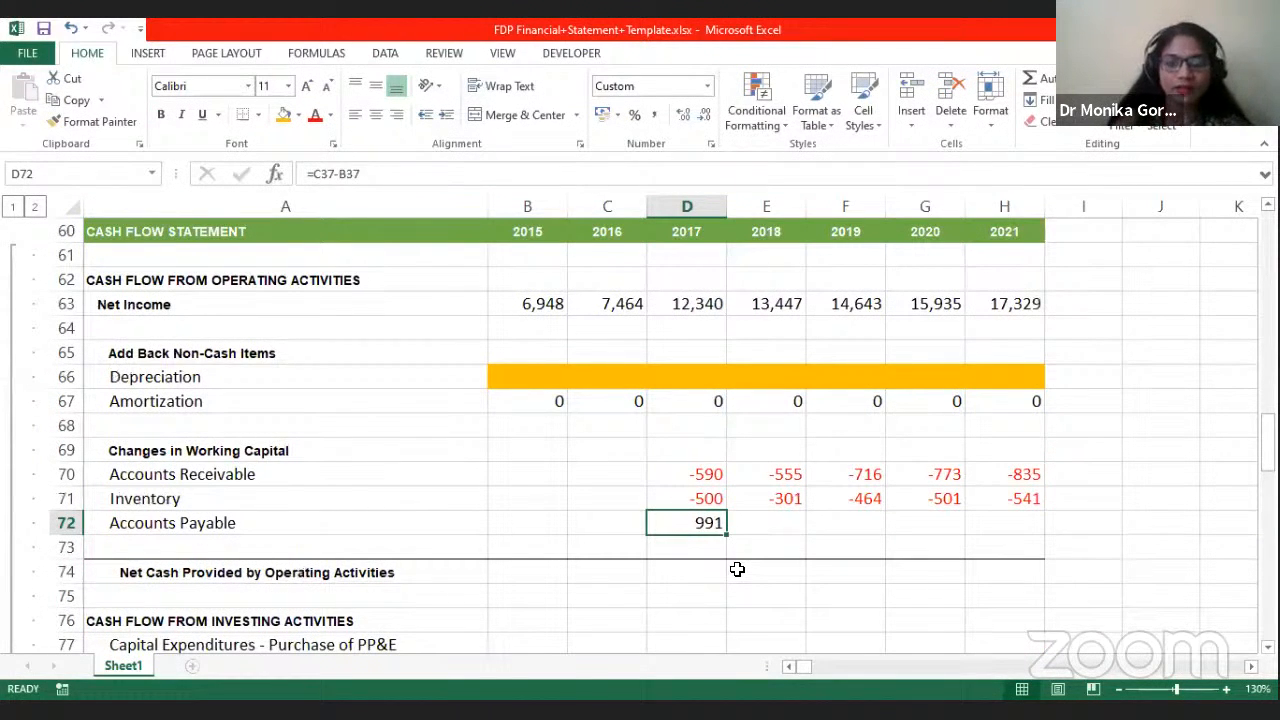
pyautogui.hotkey('shift', 'Right')
pyautogui.hotkey('shift', 'Right')
pyautogui.hotkey('shift', 'Right')
pyautogui.hotkey('shift', 'Right')
pyautogui.hotkey('ctrl', 'r')
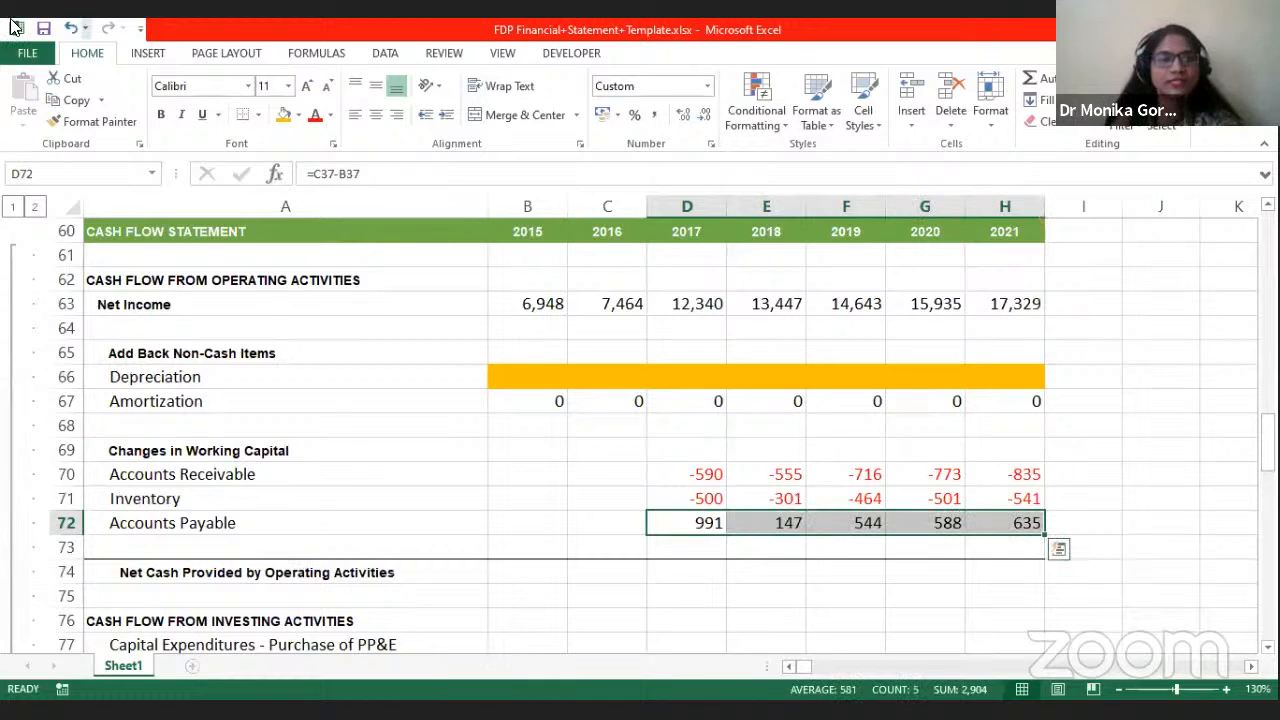
# Step: Examine the 2015 and 2016 Accounts Payable balances in the balance sheet behind the 2017 cash flow change
pyautogui.scroll(10, 600, 484)
pyautogui.scroll(2, 483, 503)
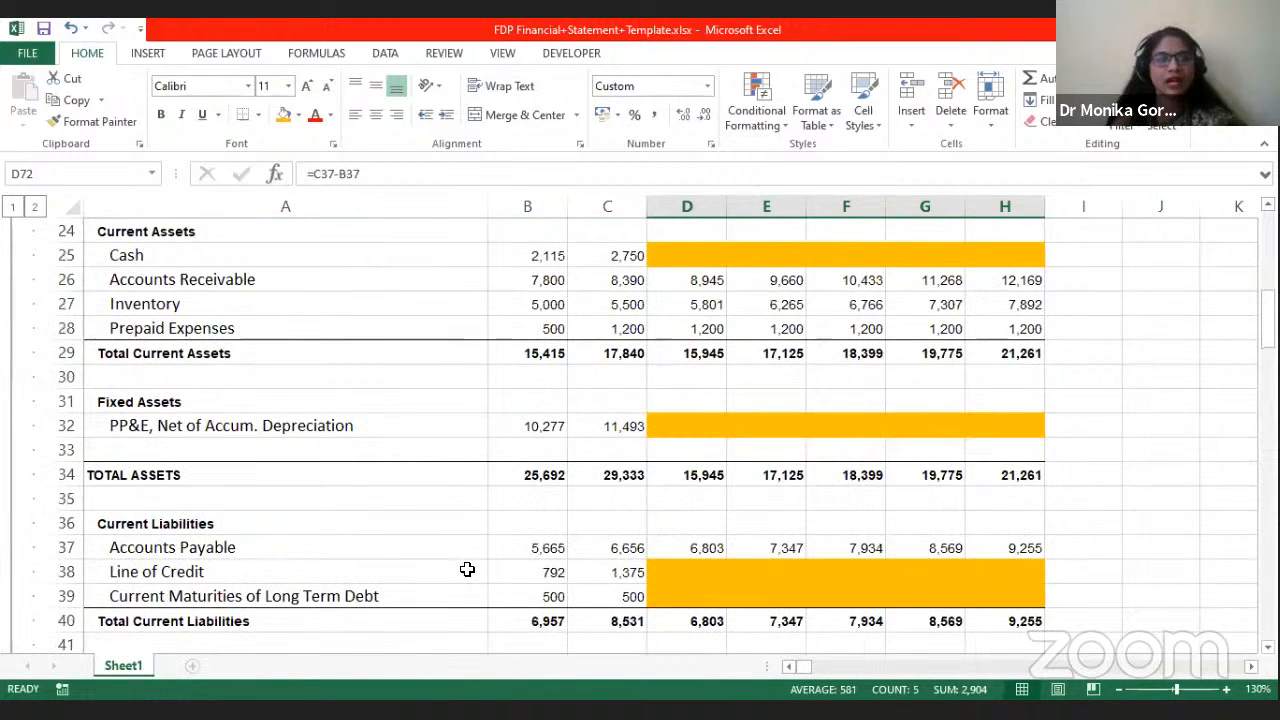
pyautogui.click(537, 550)
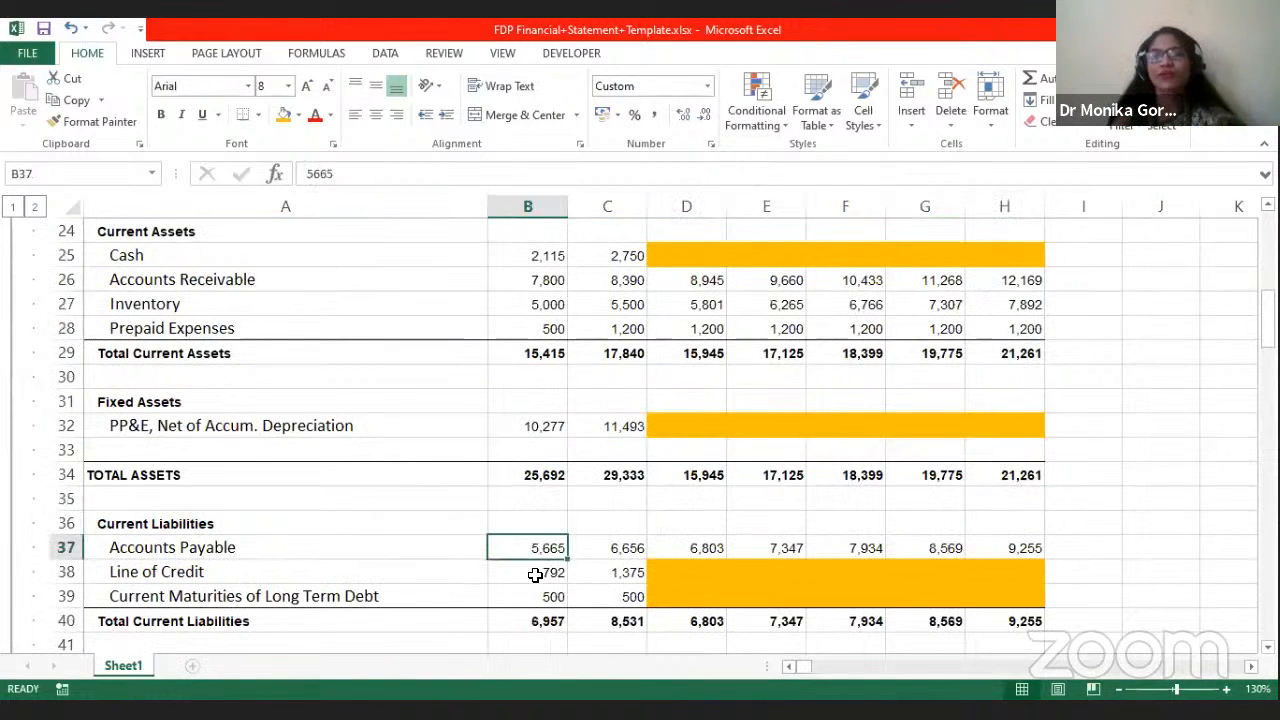
pyautogui.click(591, 546)
pyautogui.scroll(-9, 609, 561)
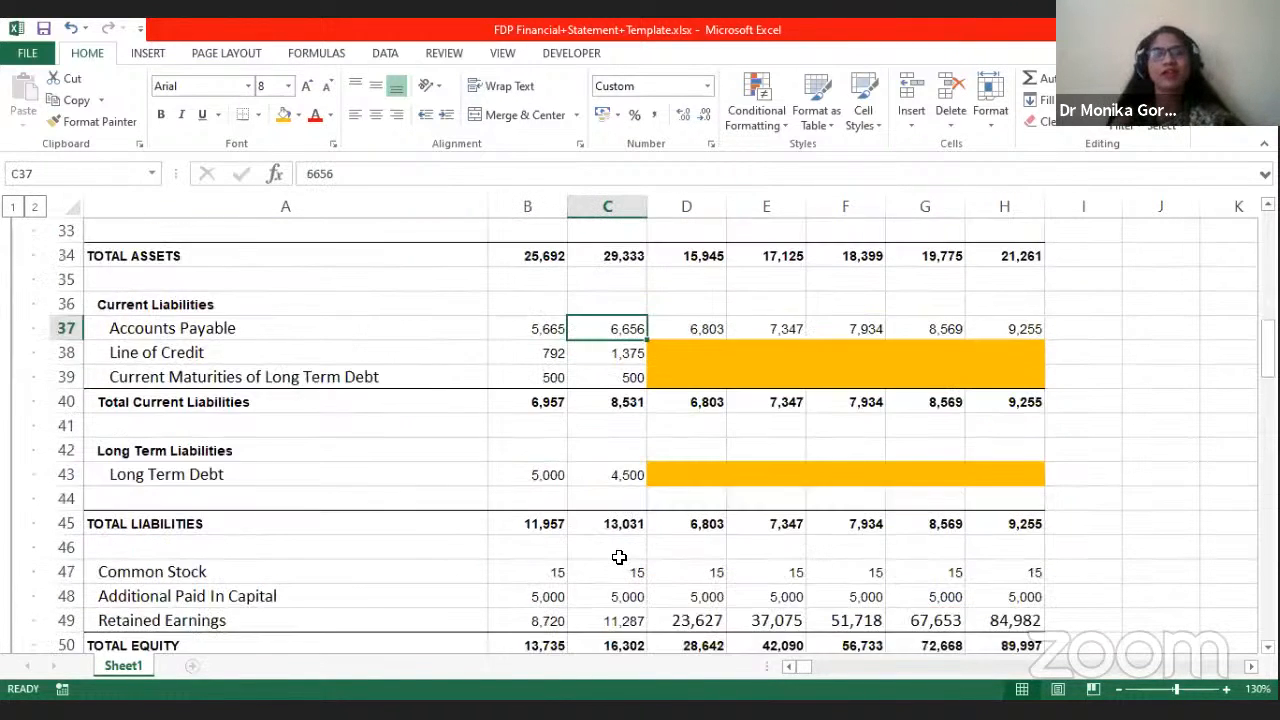
pyautogui.scroll(-4, 761, 579)
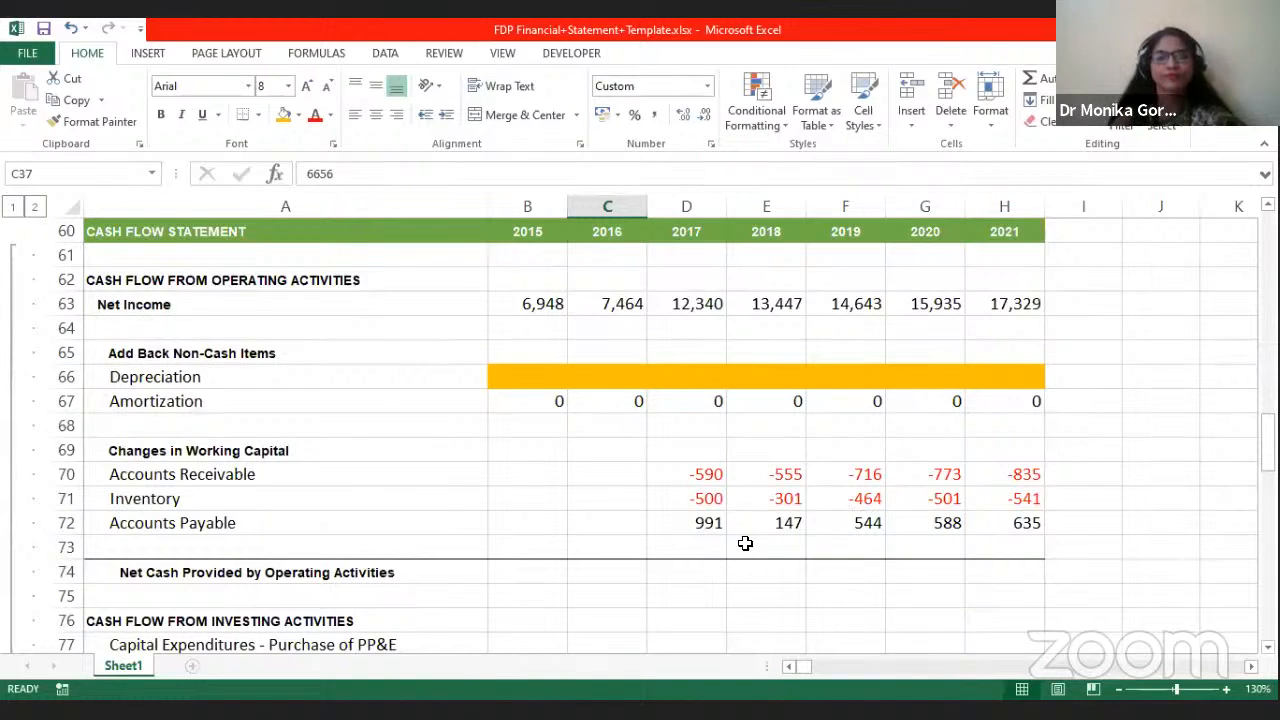
# Step: Review the 2017 net income, depreciation and working capital cells that feed Net Cash Provided by Operating Activities
pyautogui.click(688, 497)
pyautogui.click(130, 122)
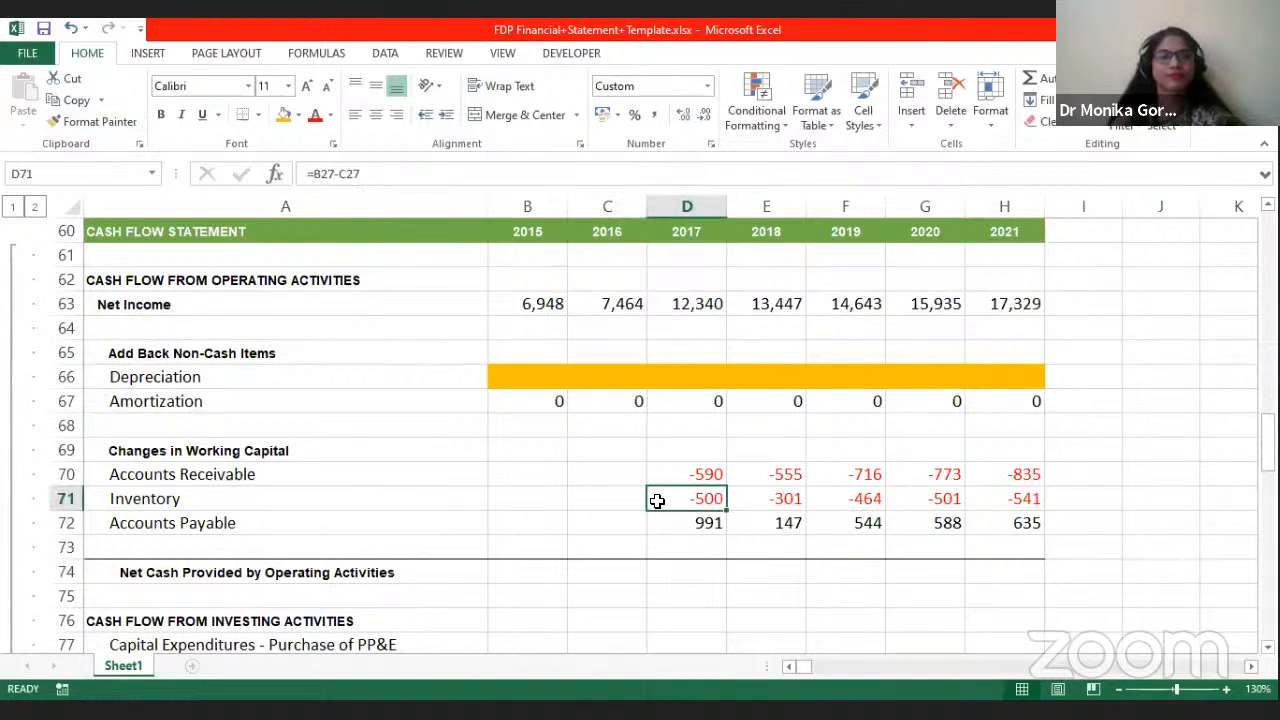
pyautogui.click(737, 571)
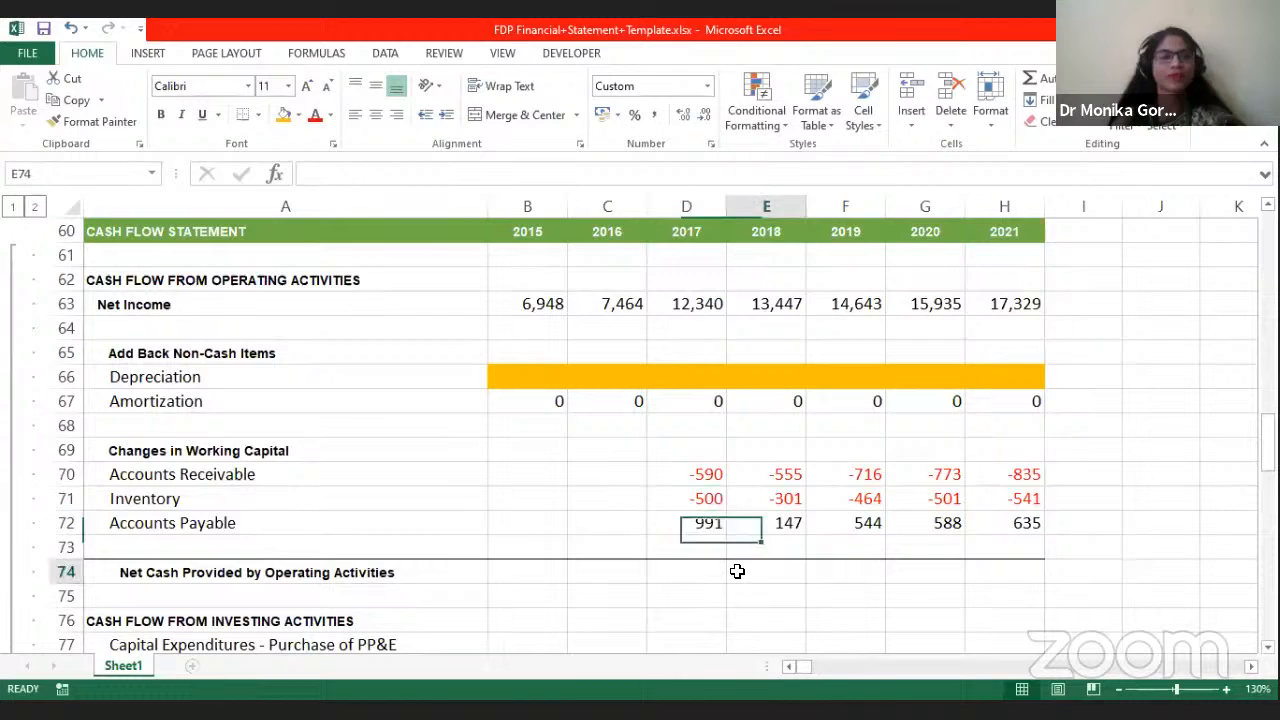
pyautogui.click(658, 571)
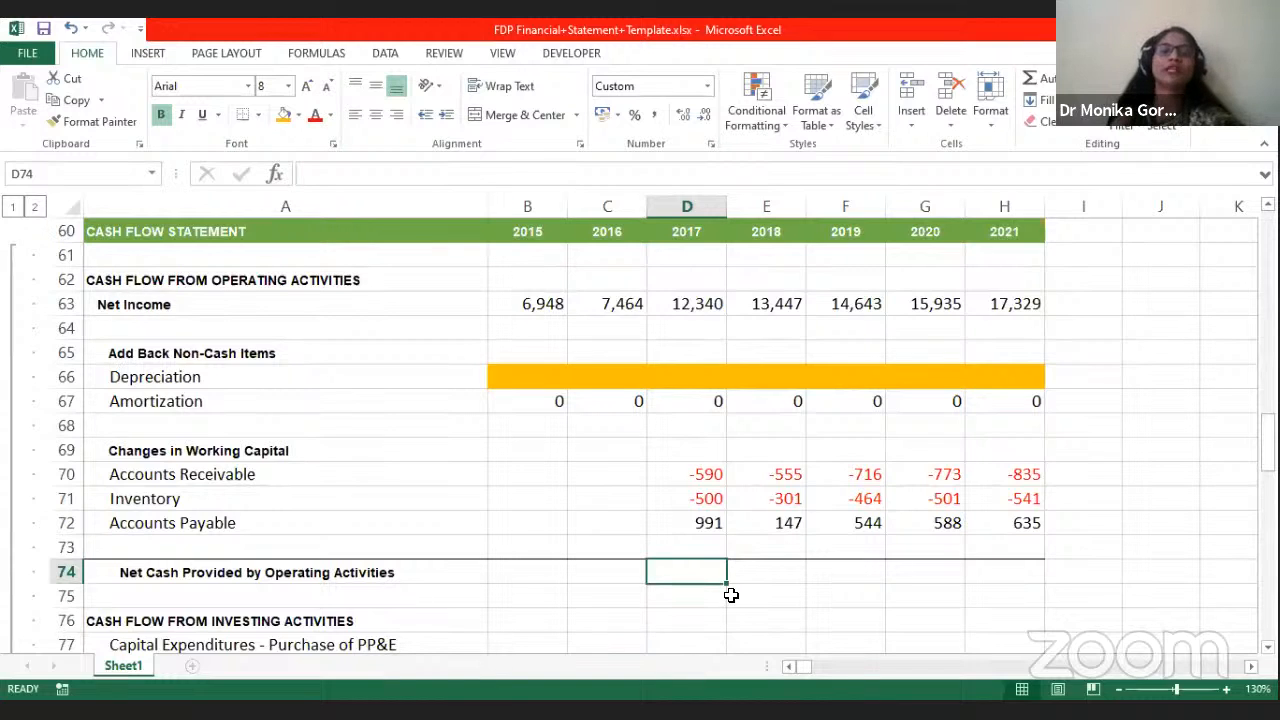
pyautogui.click(690, 306)
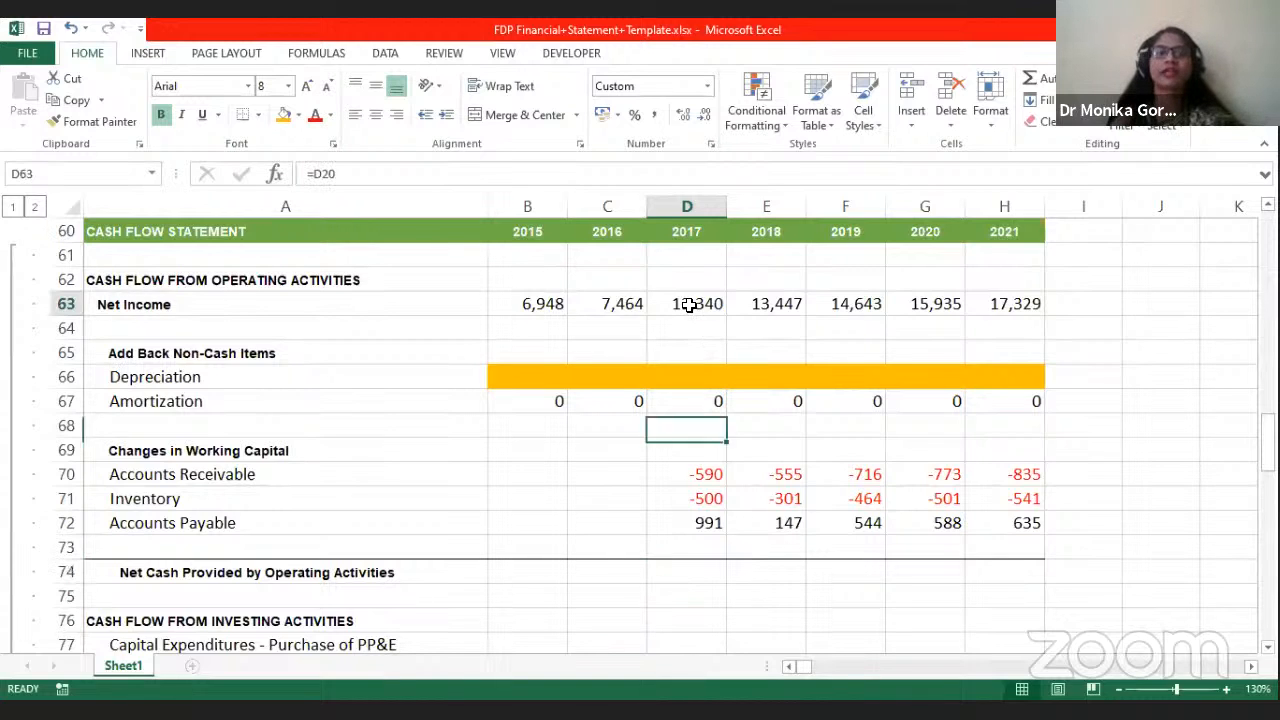
pyautogui.click(691, 373)
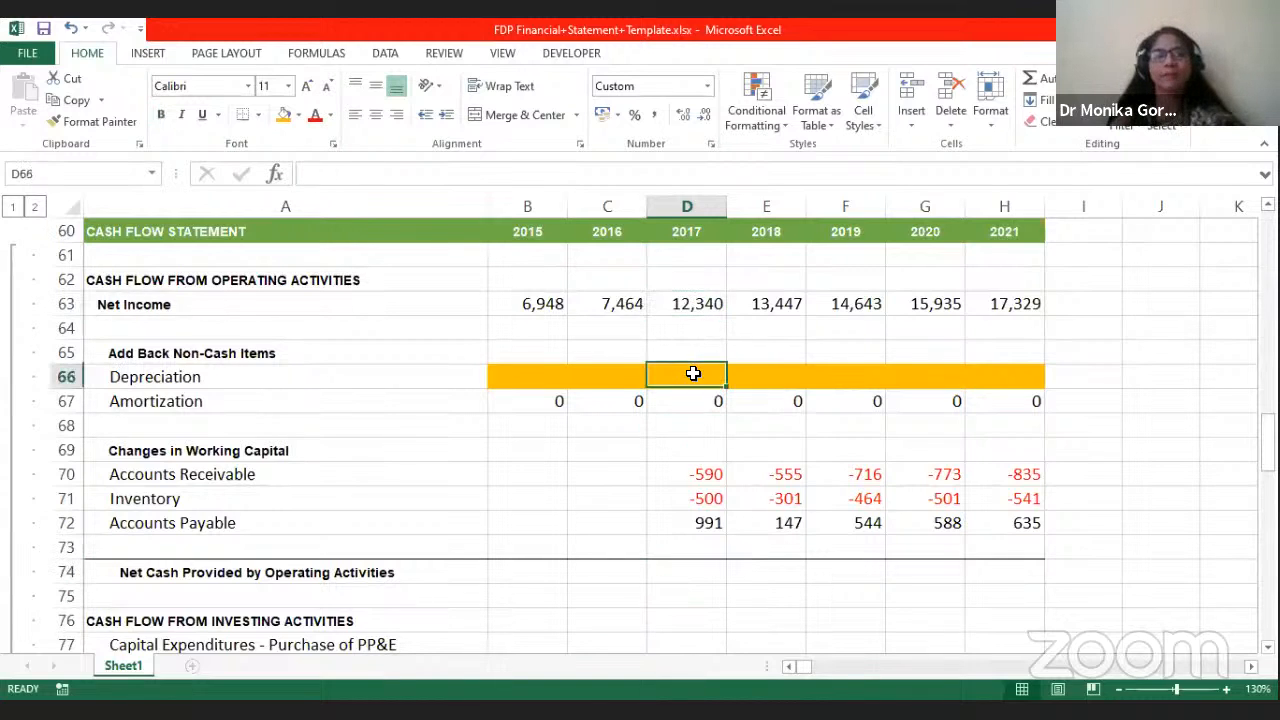
pyautogui.click(693, 479)
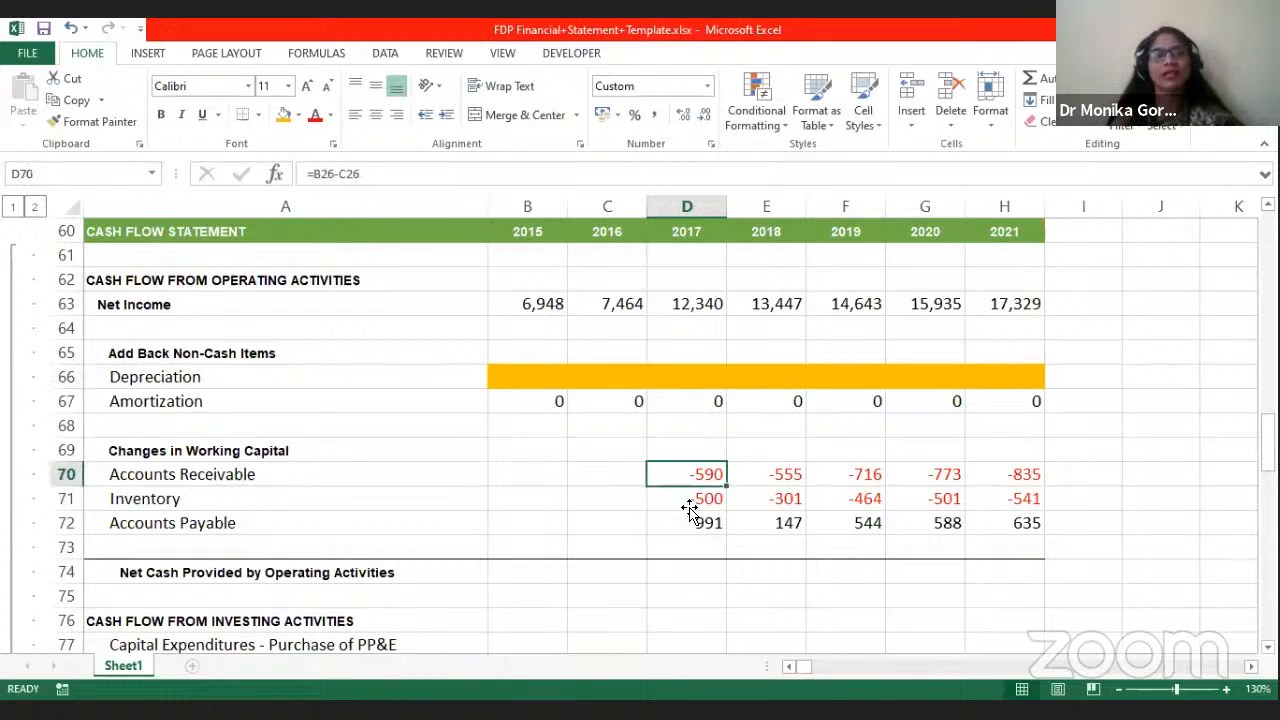
pyautogui.click(688, 508)
pyautogui.click(685, 523)
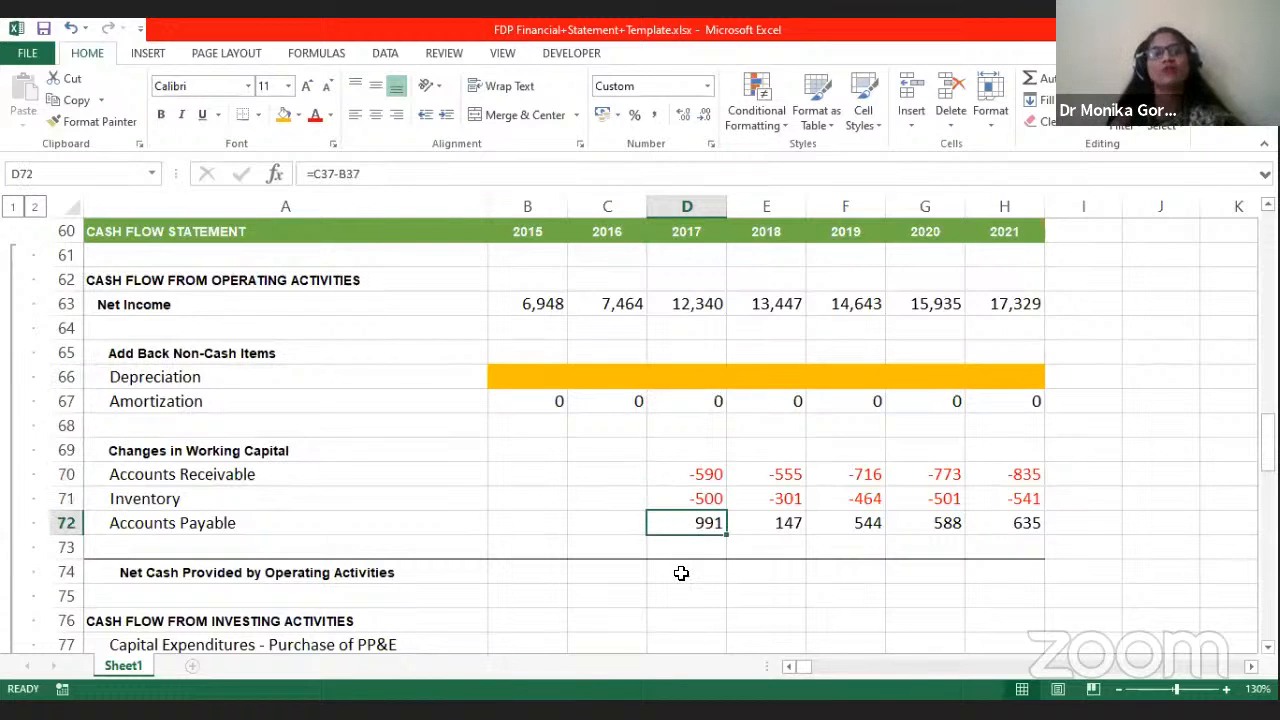
# Step: Calculate 2017 Net Cash Provided by Operating Activities in D74 with =SUM(D63,D66,D70,D71,D72)
pyautogui.click(683, 572)
pyautogui.write('=')
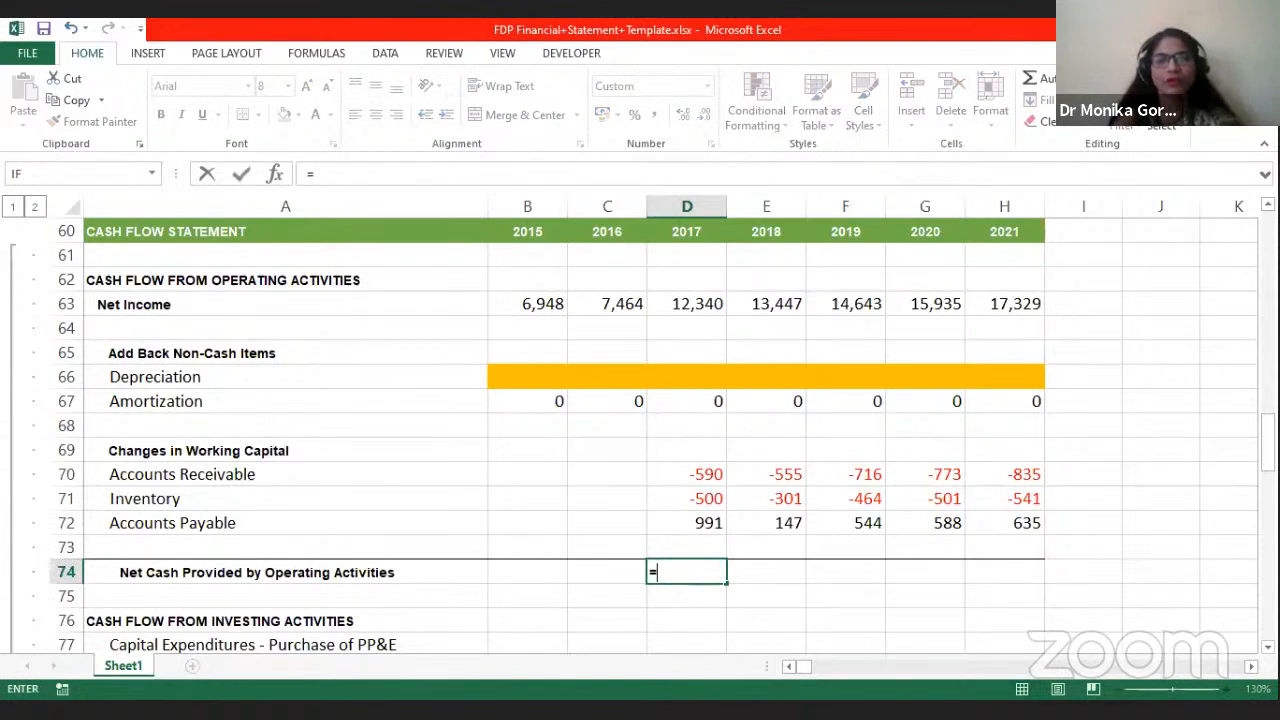
pyautogui.write('sum(')
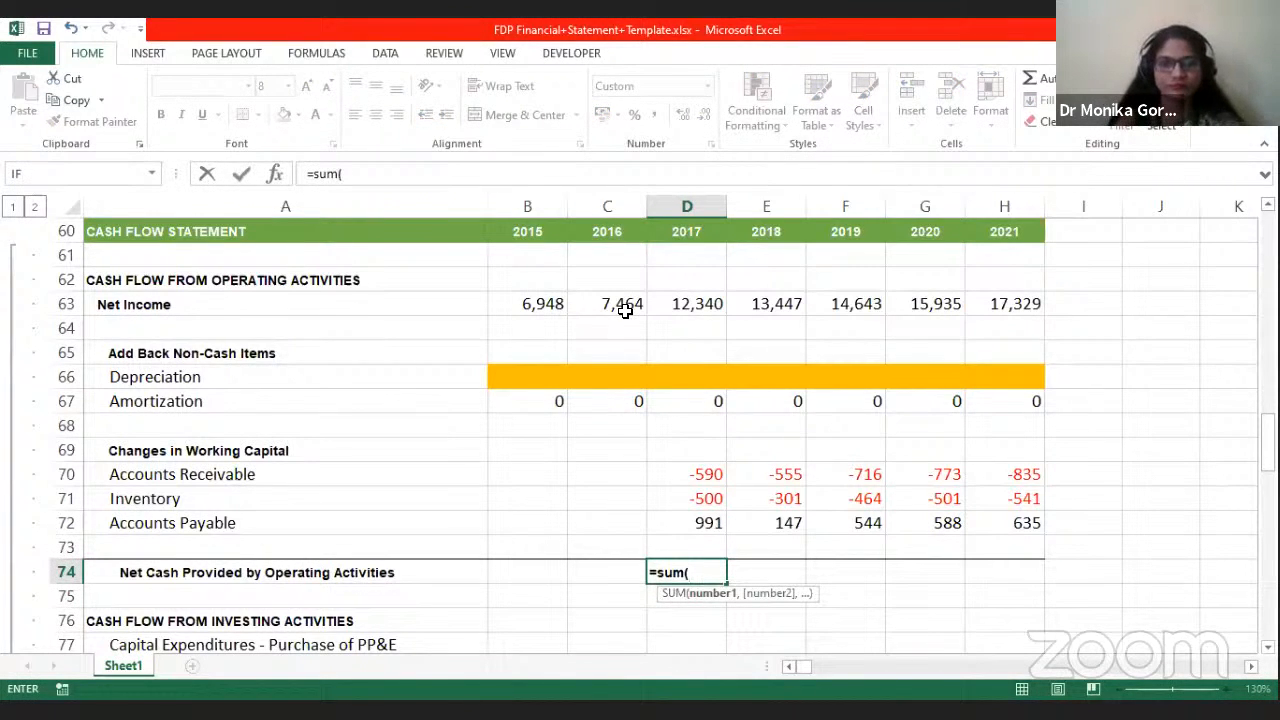
pyautogui.click(694, 300)
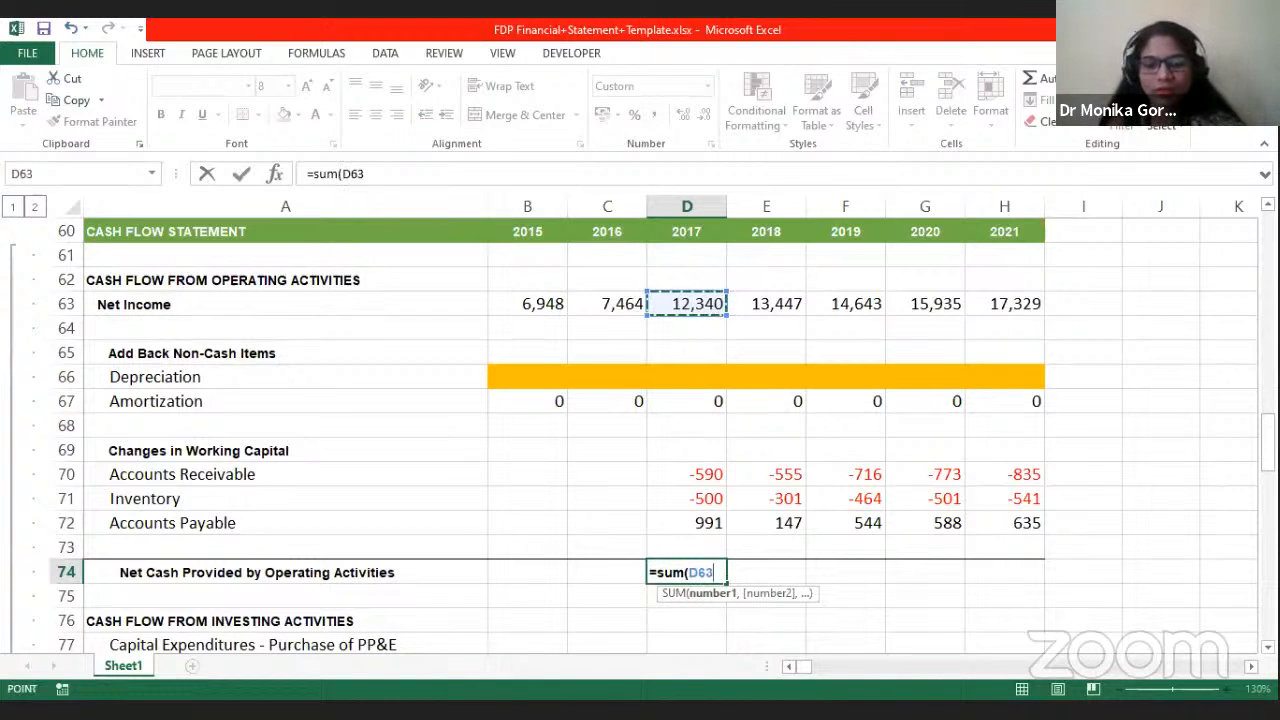
pyautogui.write(',')
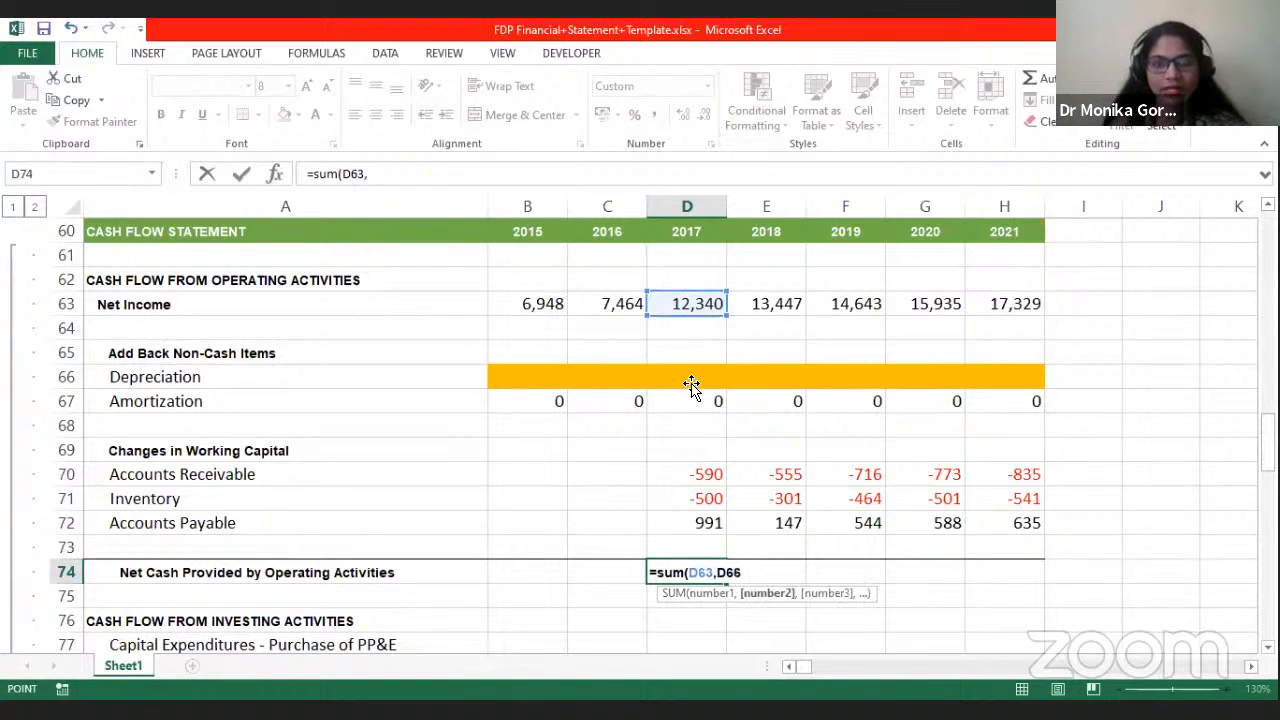
pyautogui.click(692, 382)
pyautogui.write(',')
pyautogui.click(687, 475)
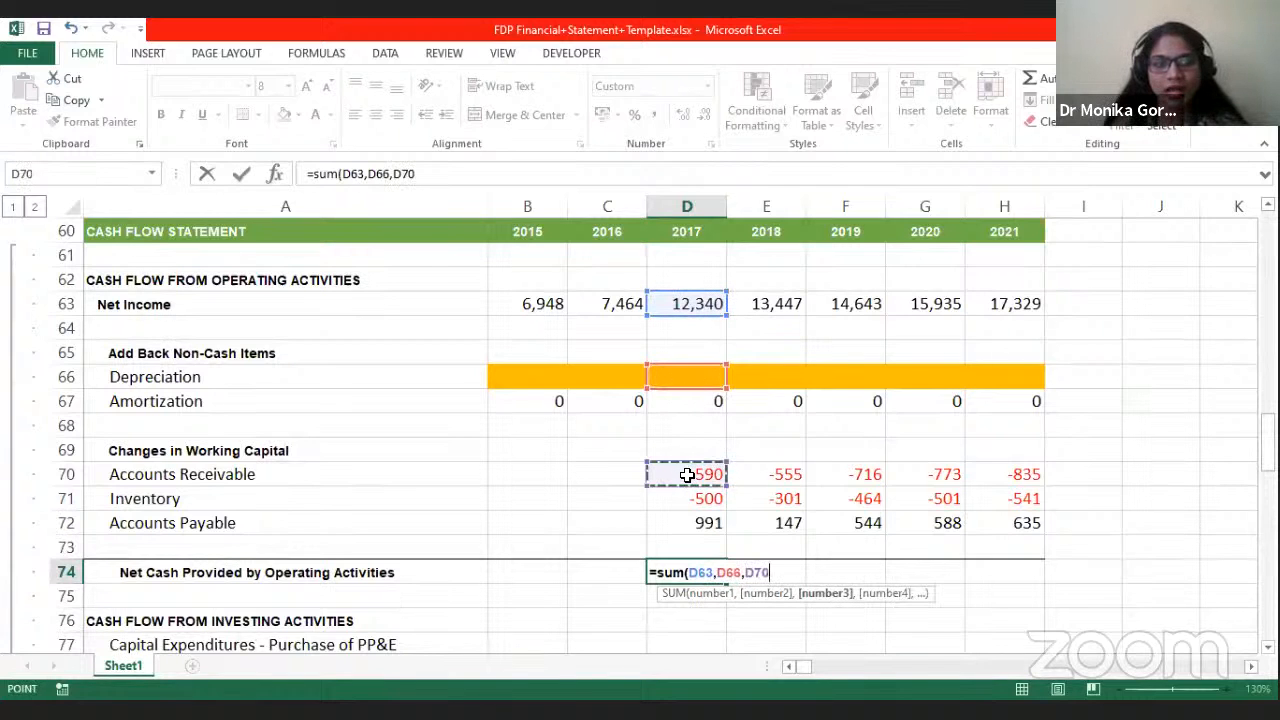
pyautogui.write(',')
pyautogui.click(686, 494)
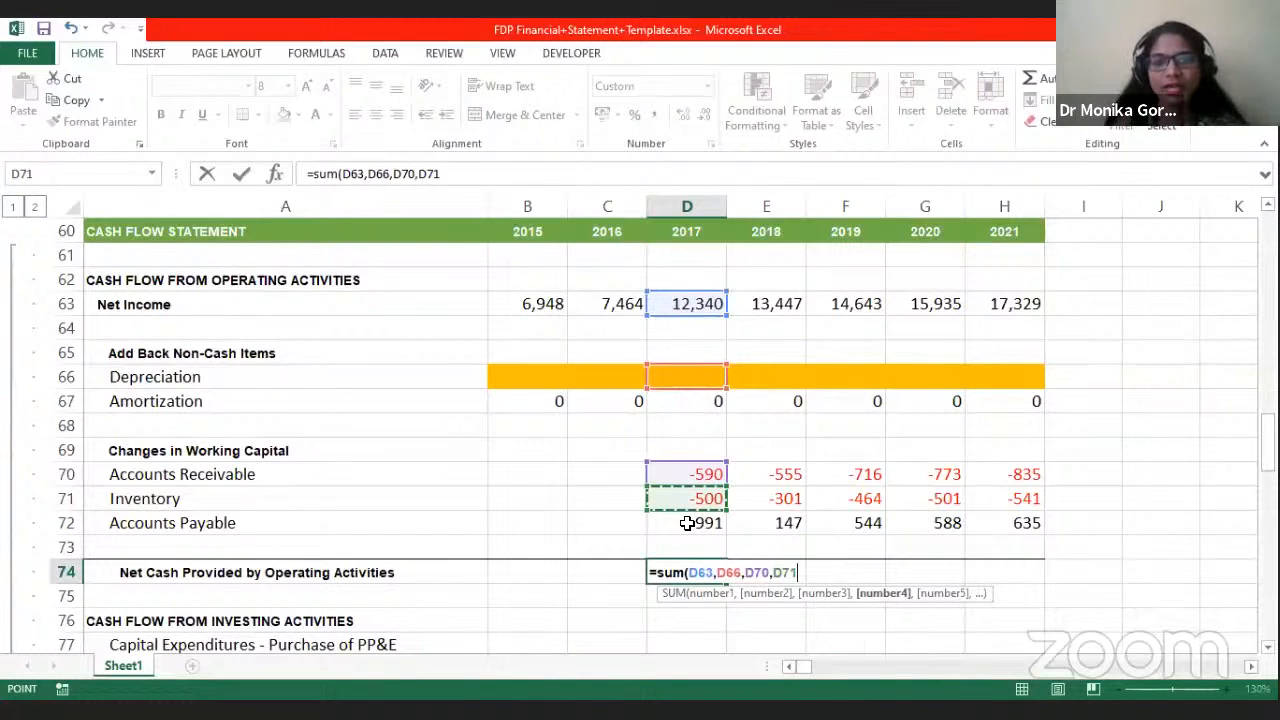
pyautogui.write(',')
pyautogui.click(687, 521)
pyautogui.press('Return')
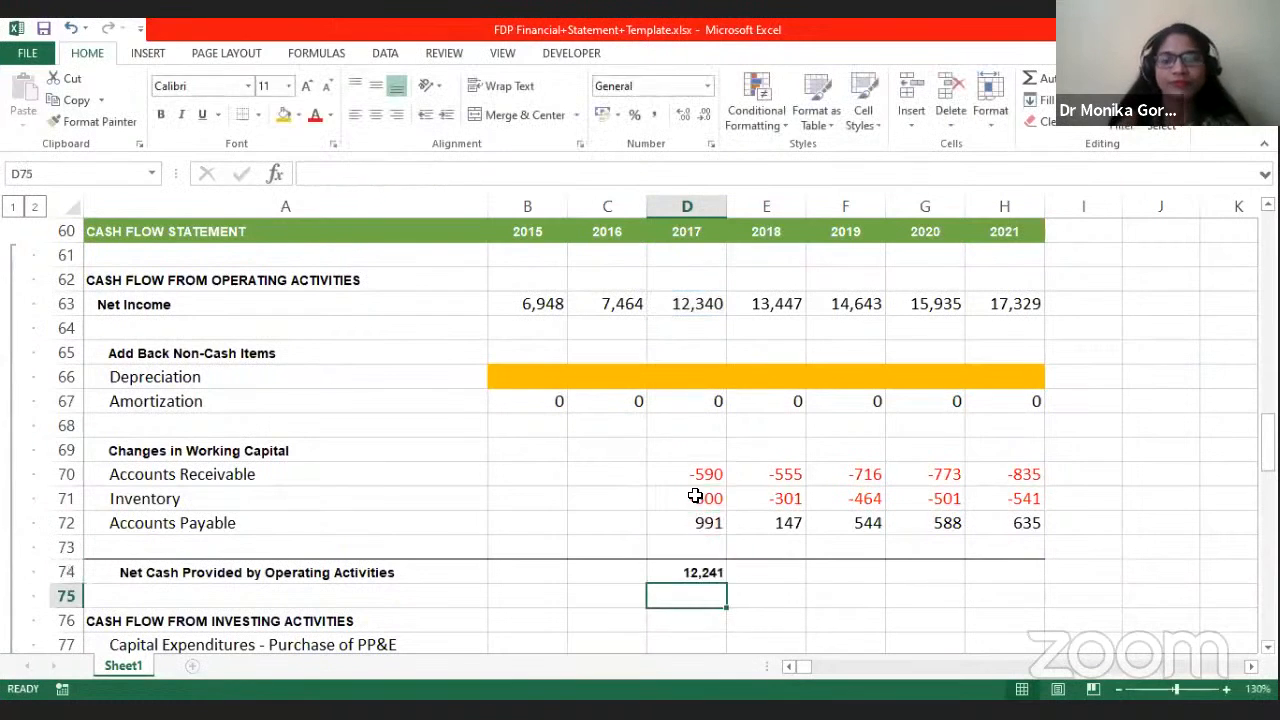
# Step: Fill the Net Cash Provided by Operating Activities formula from D74 across to H74
pyautogui.click(711, 572)
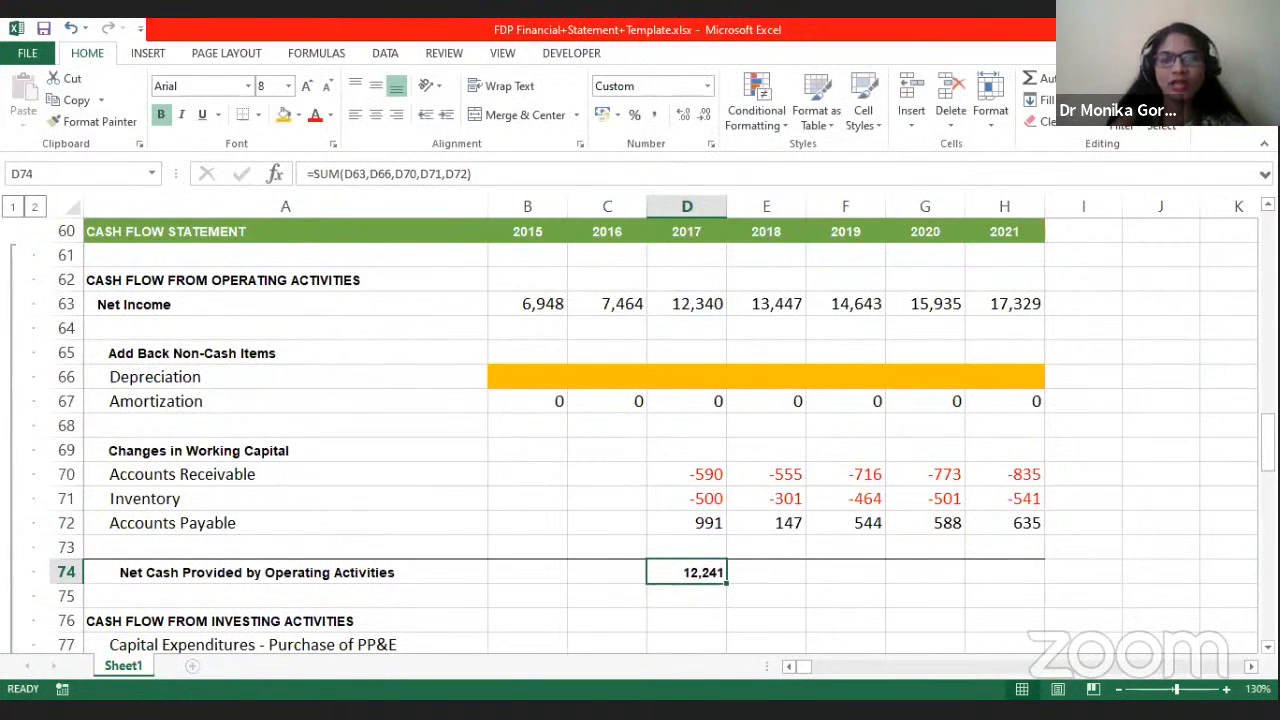
pyautogui.hotkey('shift', 'Right')
pyautogui.hotkey('shift', 'Right')
pyautogui.hotkey('shift', 'Right')
pyautogui.hotkey('shift', 'Right')
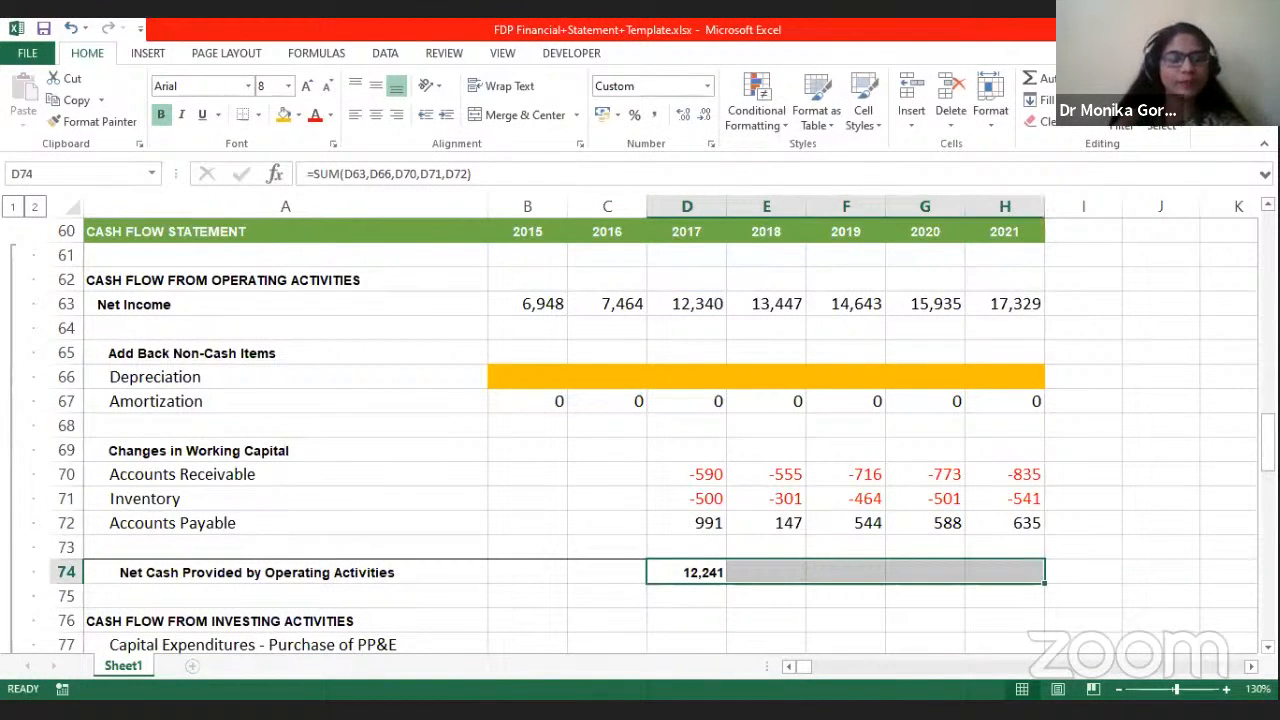
pyautogui.hotkey('ctrl', 'r')
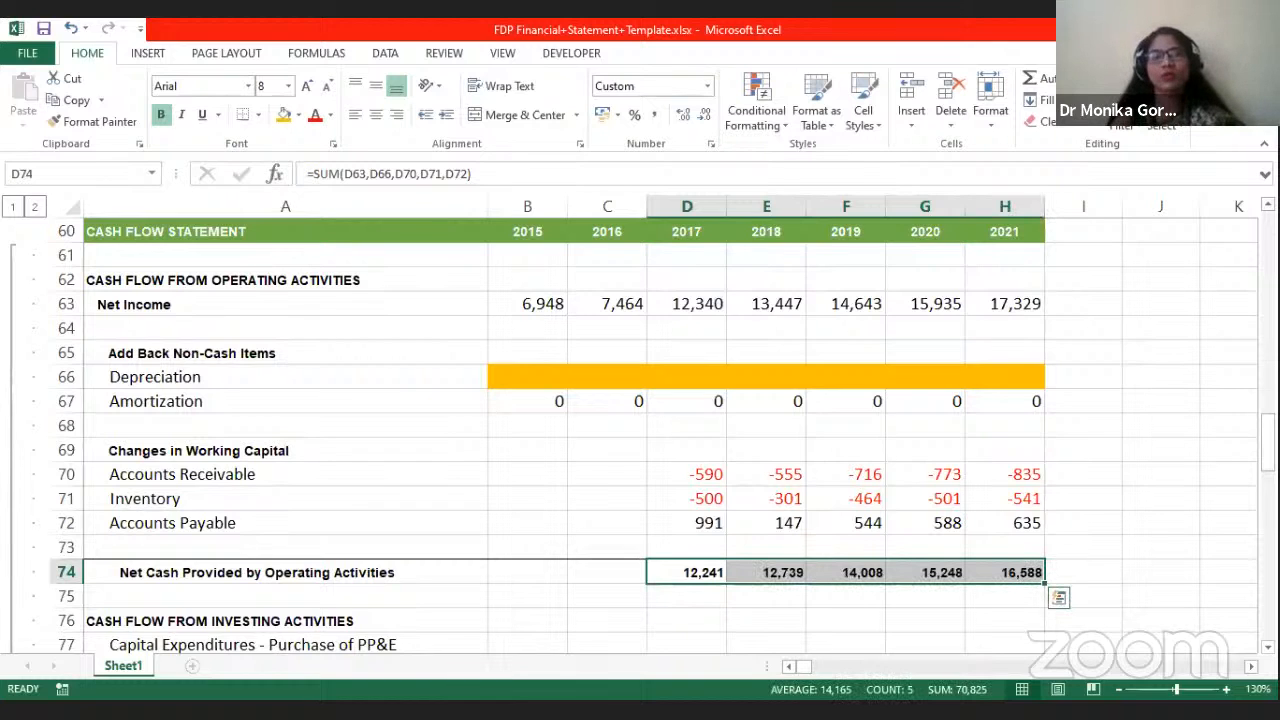
# Step: Review the 2017 net income, non-cash and working capital cells against the Net Cash Provided by Operating Activities formula in D74
pyautogui.click(689, 302)
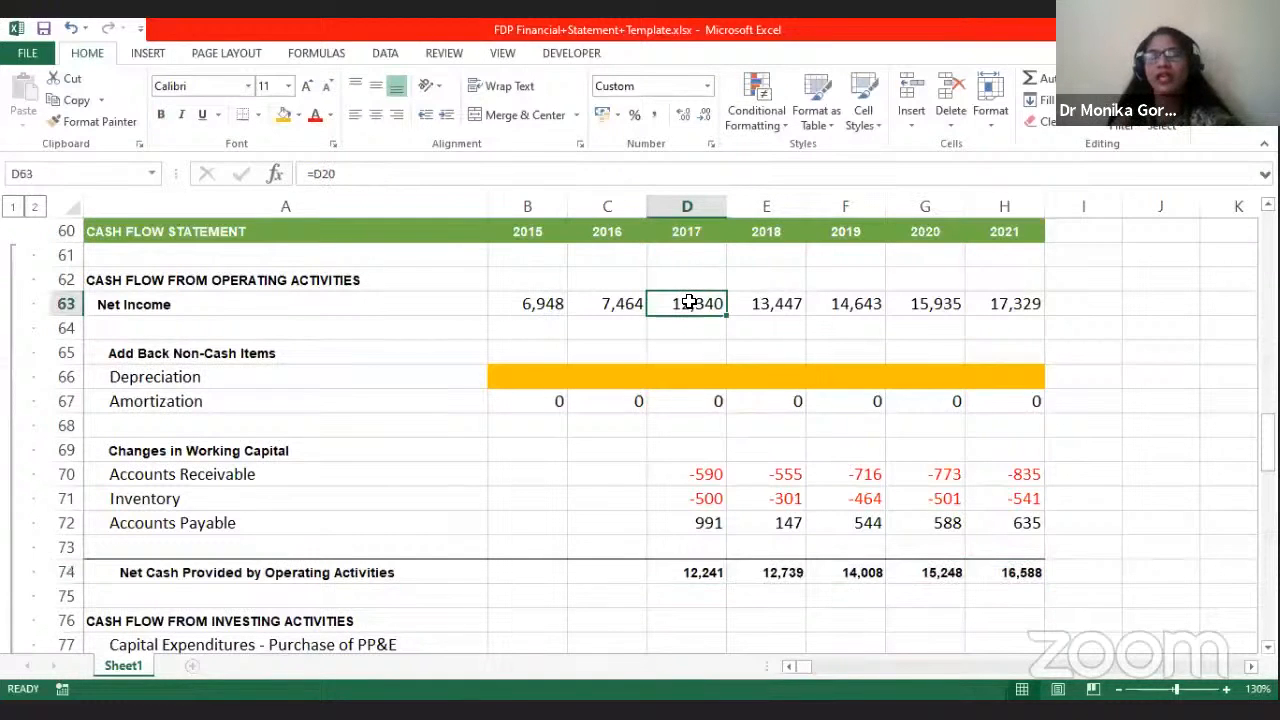
pyautogui.click(699, 378)
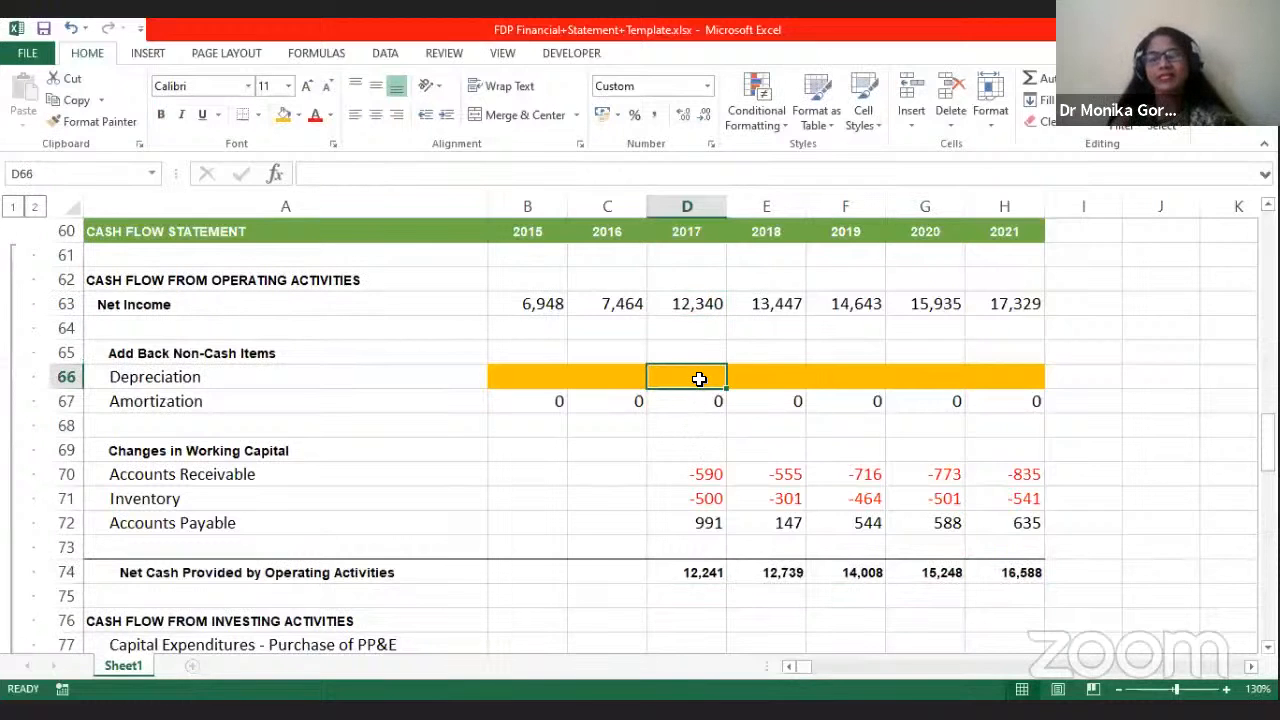
pyautogui.click(700, 402)
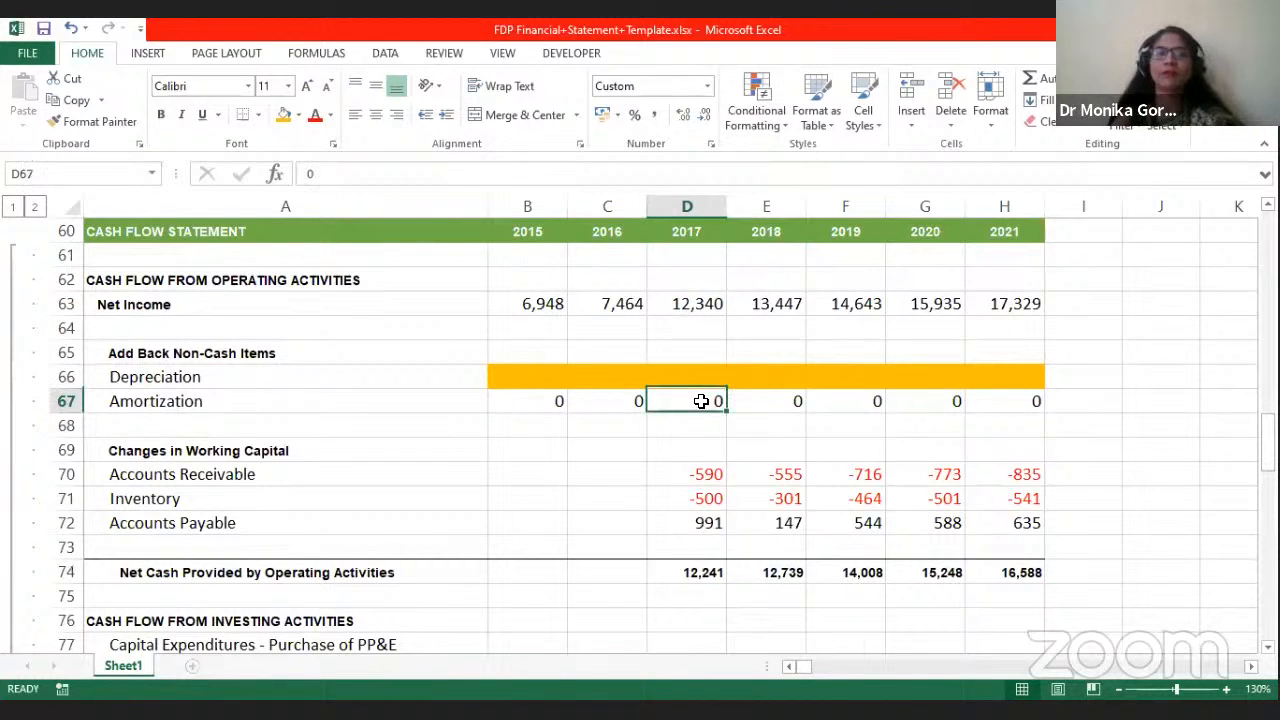
pyautogui.click(708, 476)
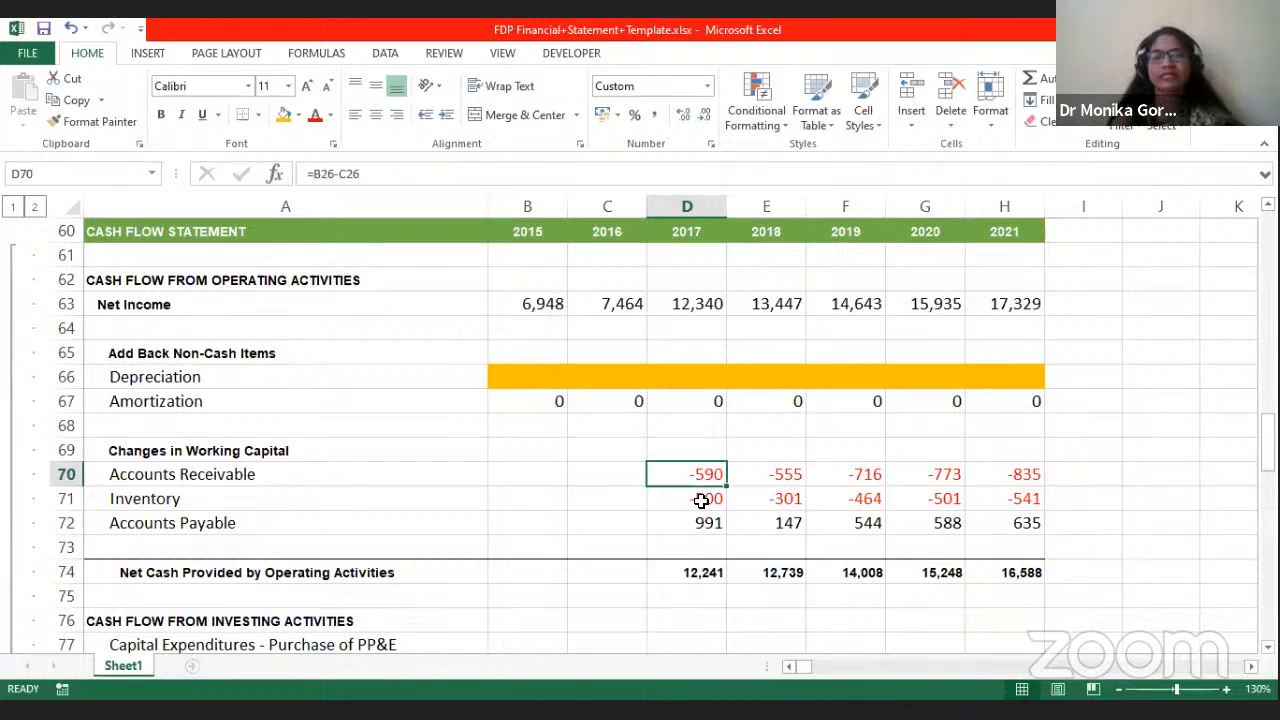
pyautogui.click(704, 499)
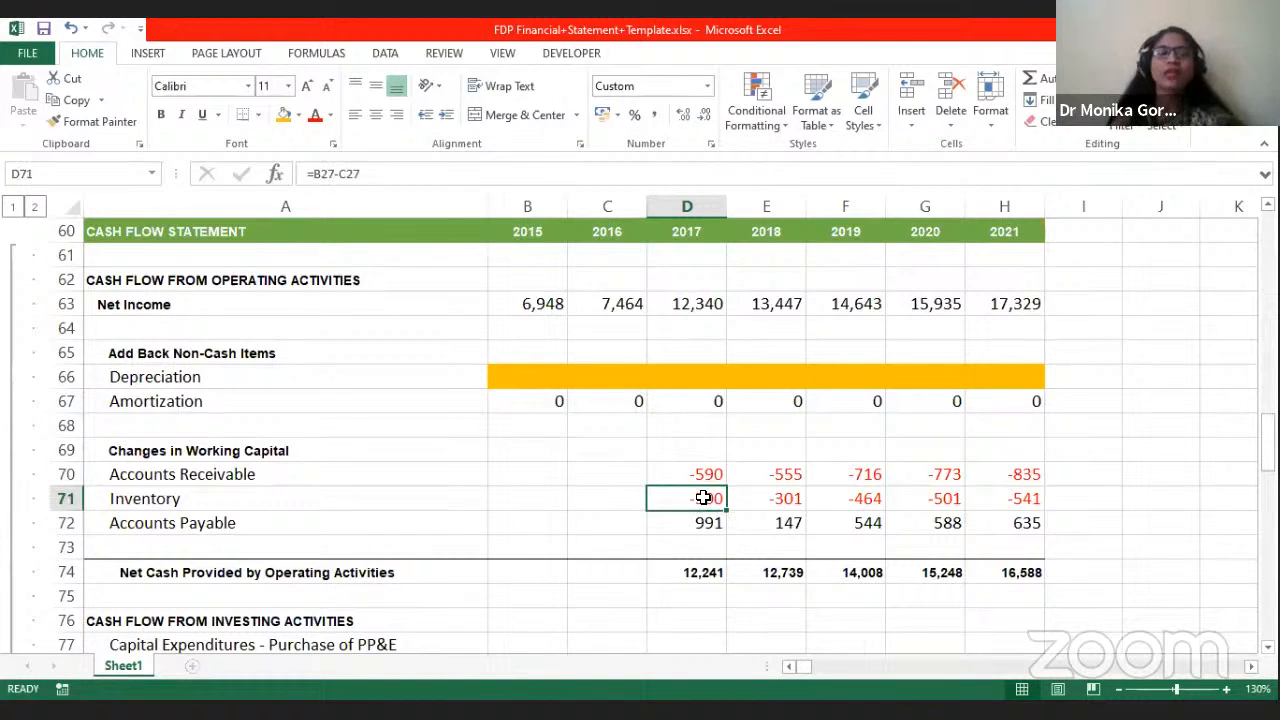
pyautogui.click(700, 524)
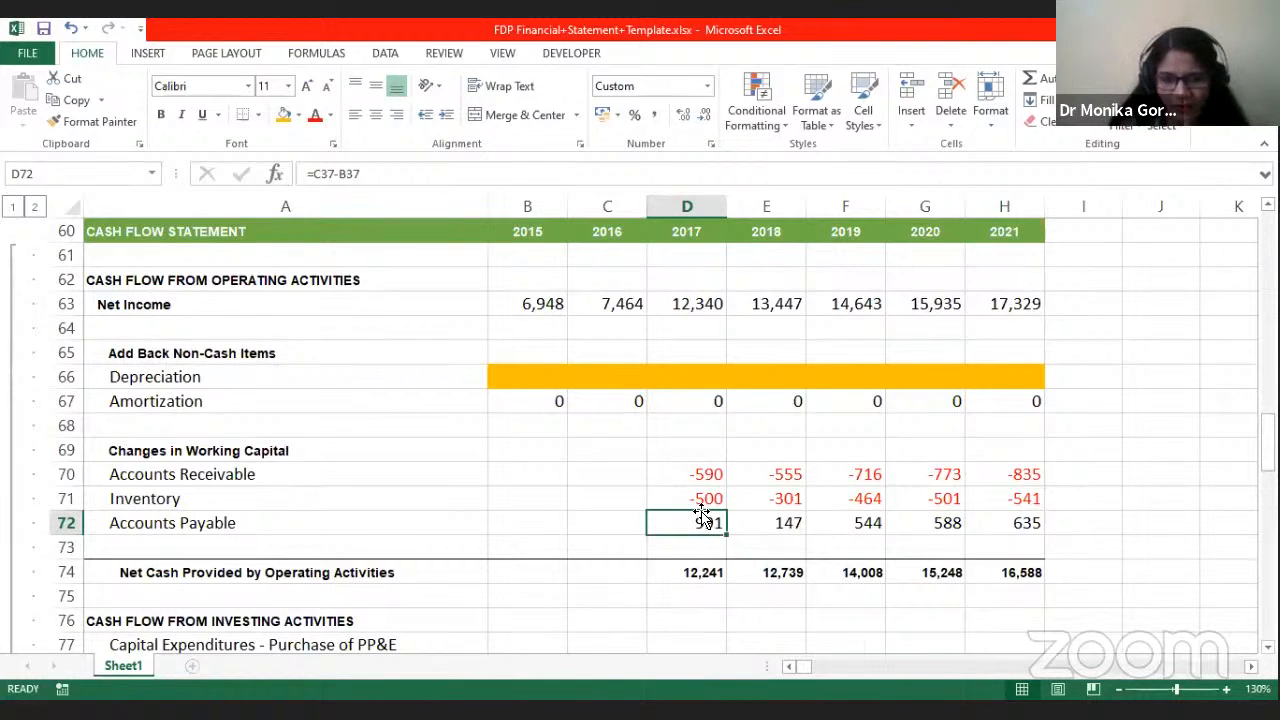
pyautogui.scroll(-1, 703, 513)
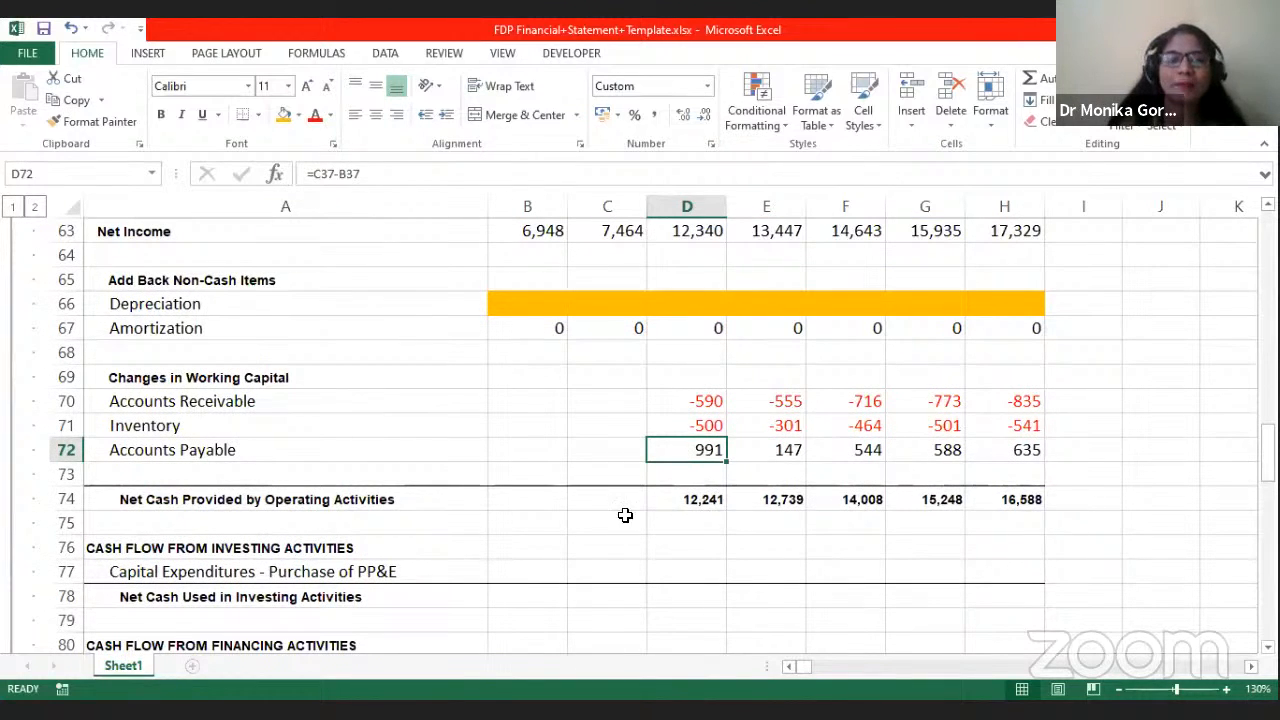
pyautogui.click(695, 498)
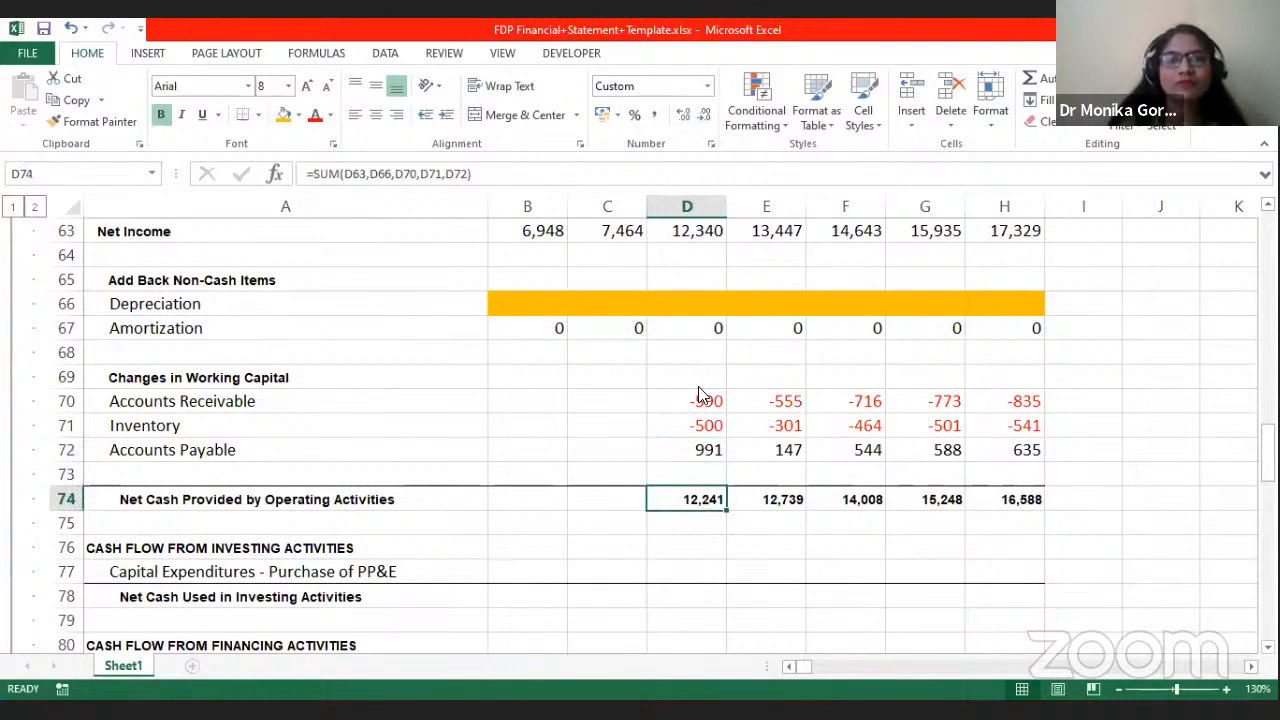
pyautogui.click(686, 232)
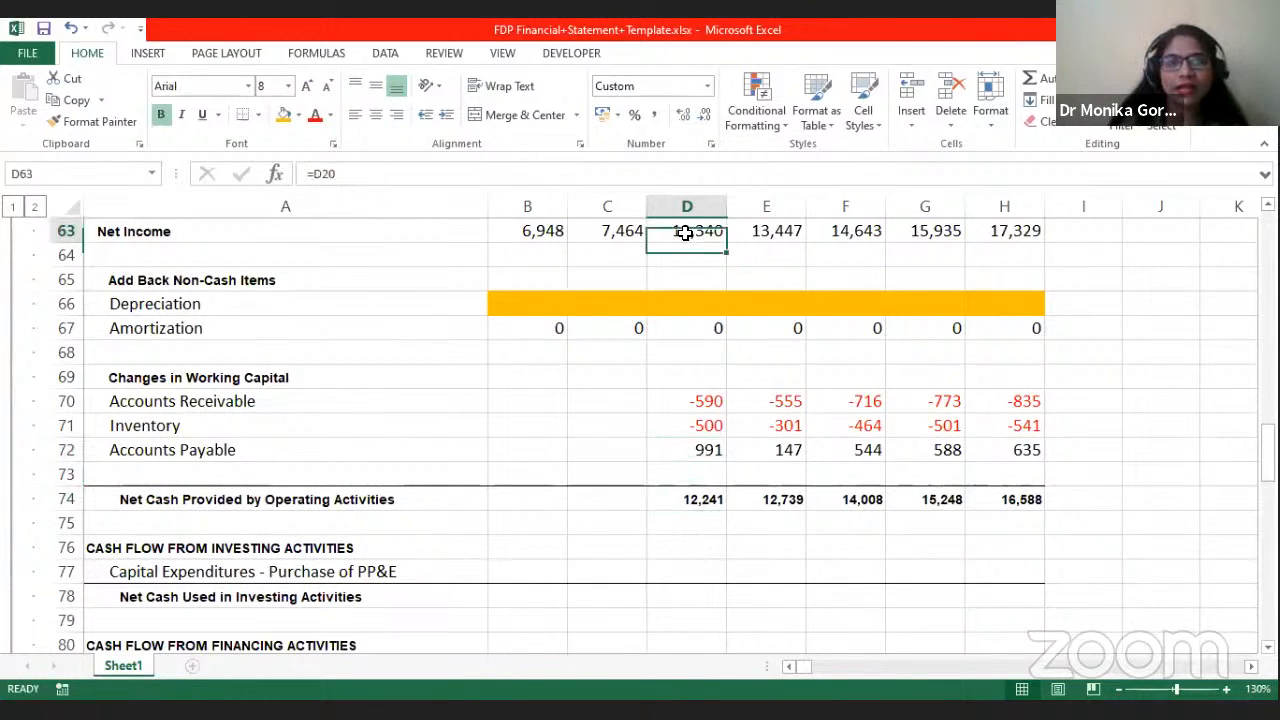
pyautogui.click(689, 299)
pyautogui.click(690, 401)
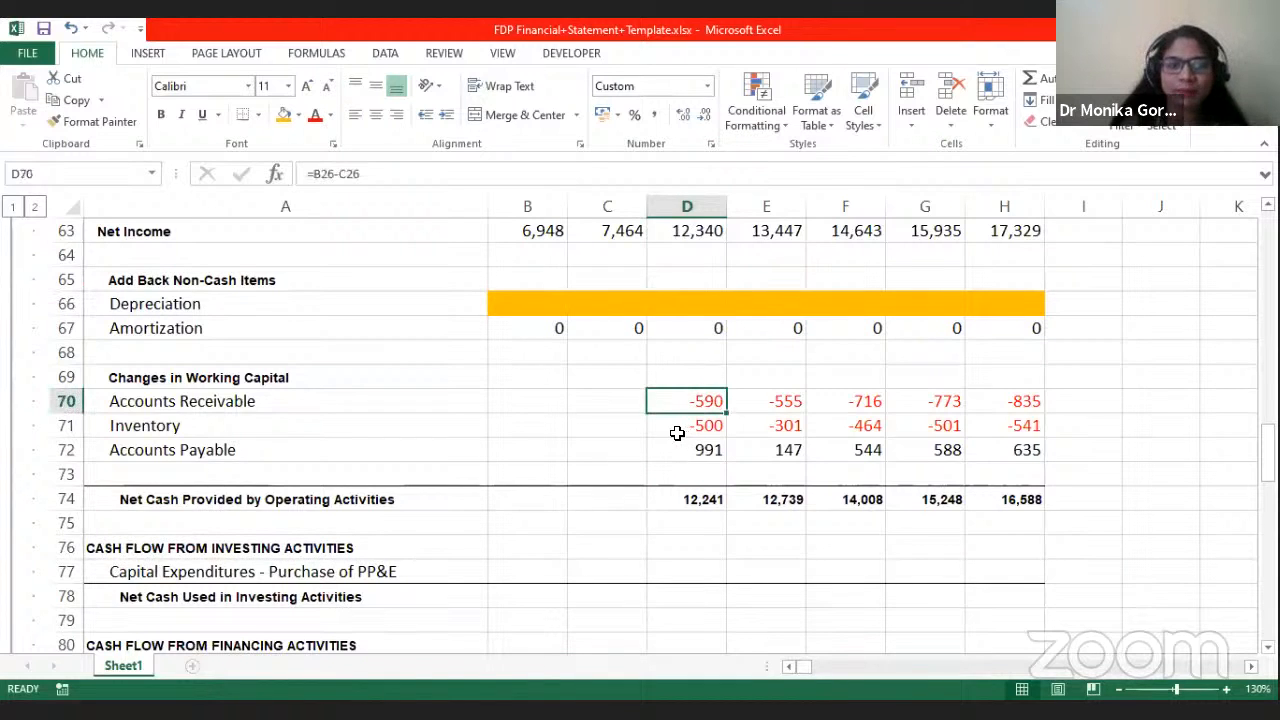
pyautogui.click(677, 427)
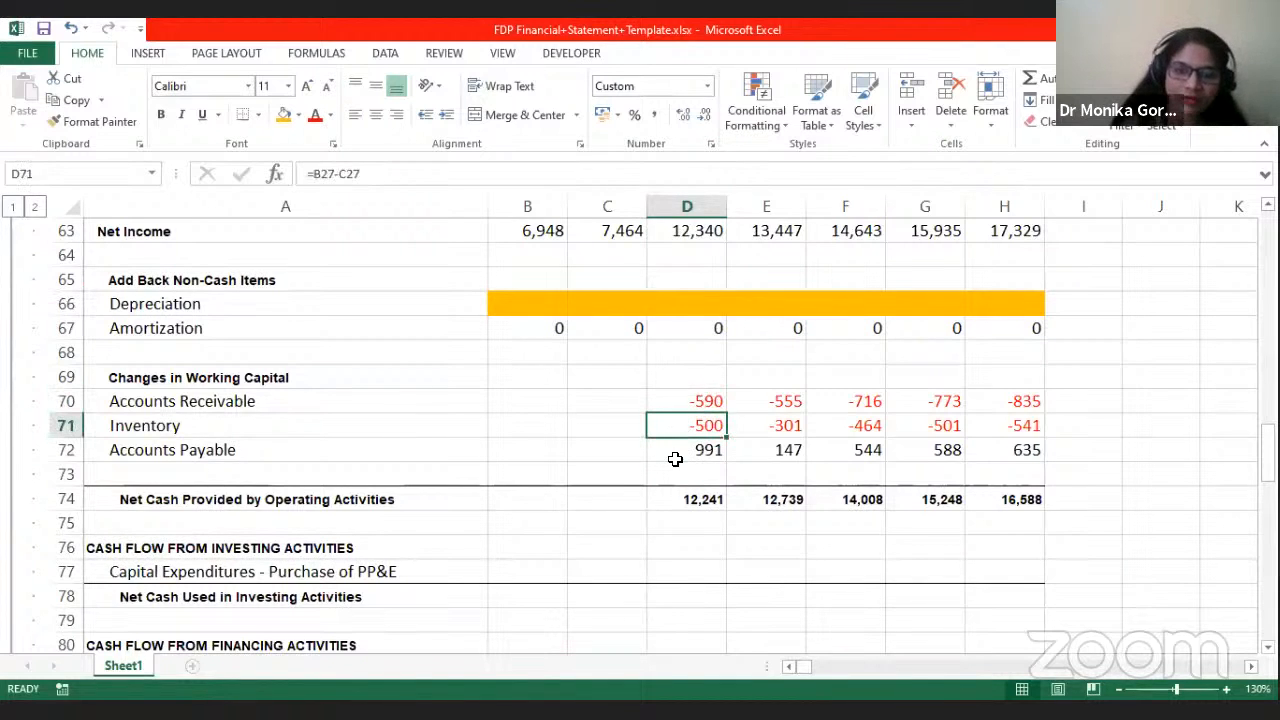
pyautogui.click(719, 496)
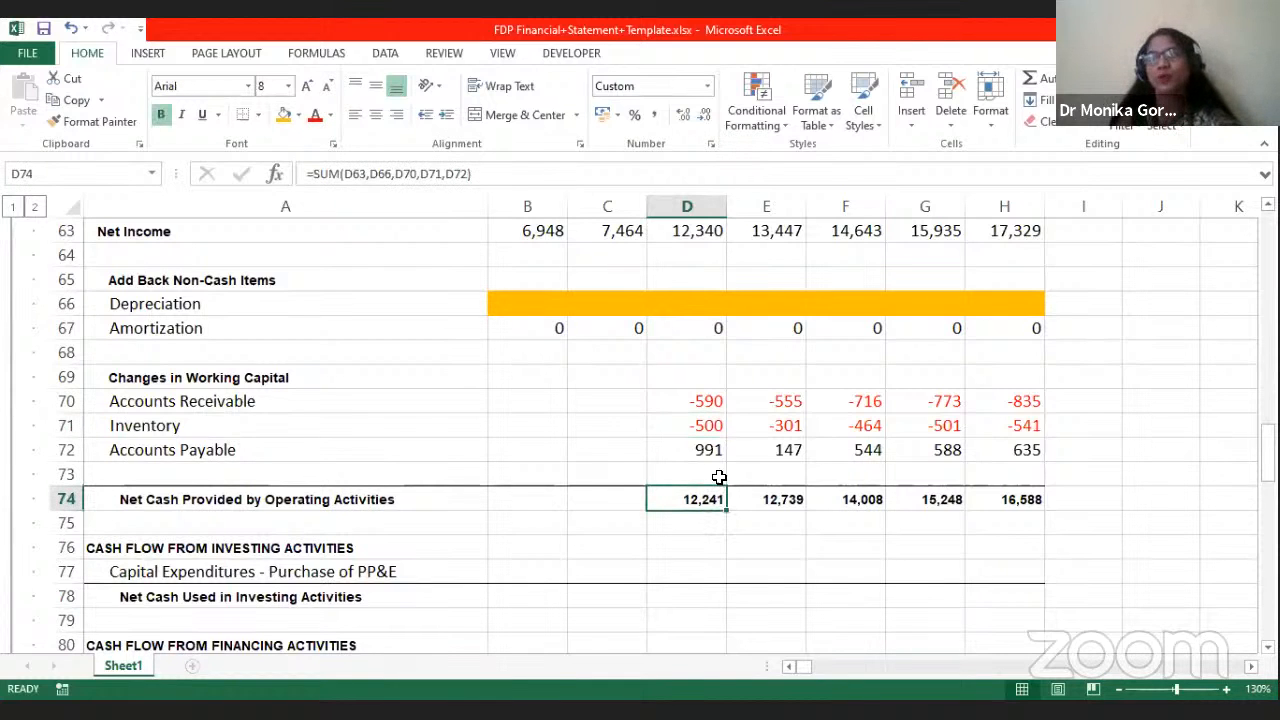
# Step: Highlight the empty Capital Expenditures - Purchase of PP&E cells B77:H77 with an orange fill
pyautogui.scroll(-1, 611, 567)
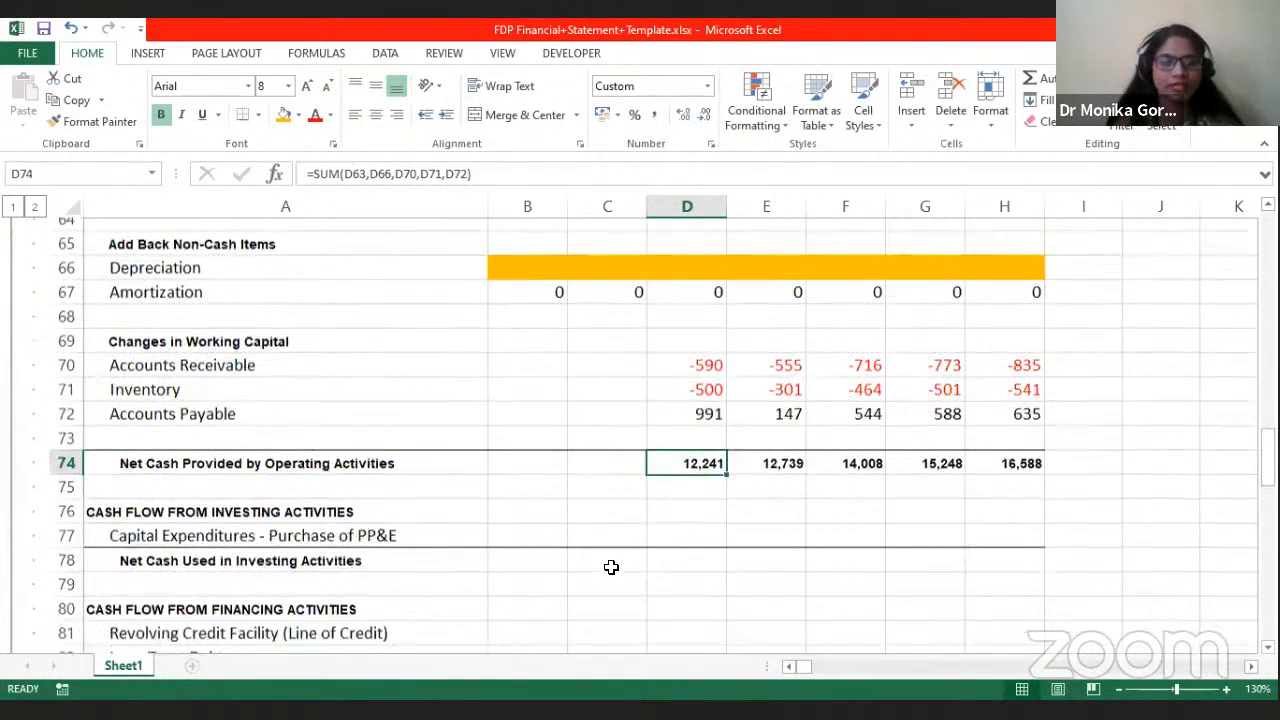
pyautogui.scroll(-1, 611, 567)
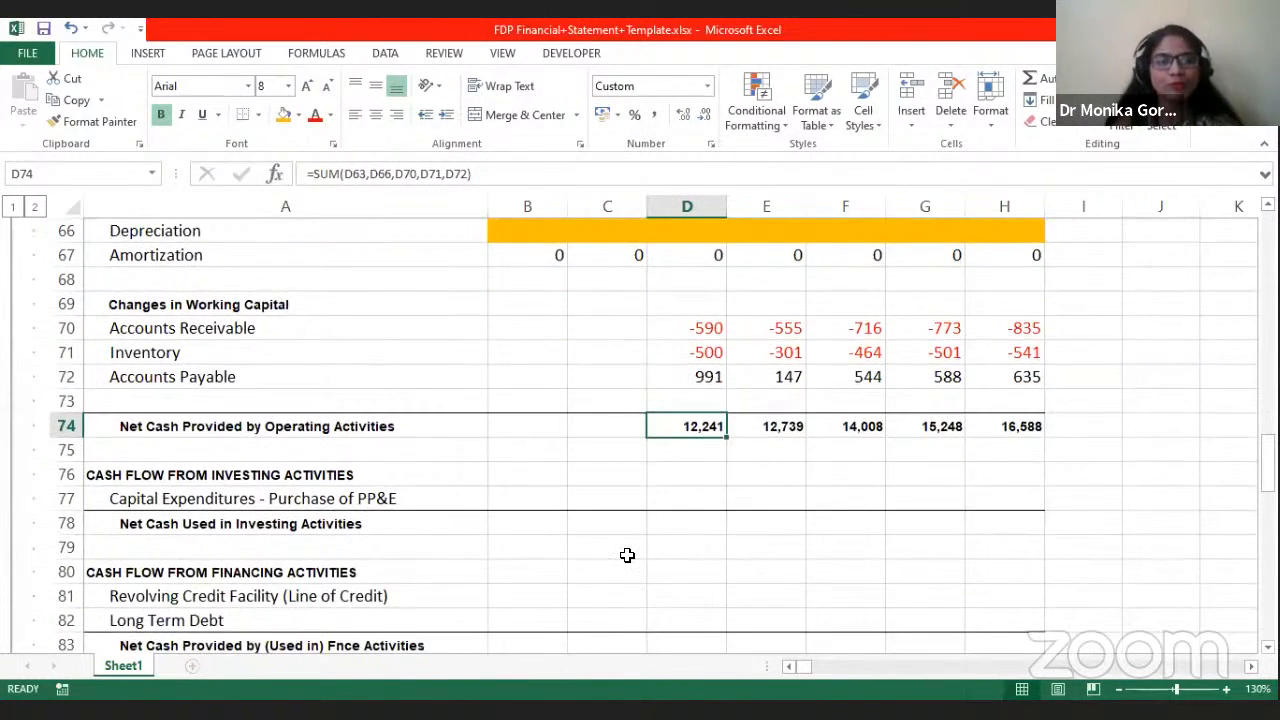
pyautogui.click(108, 477)
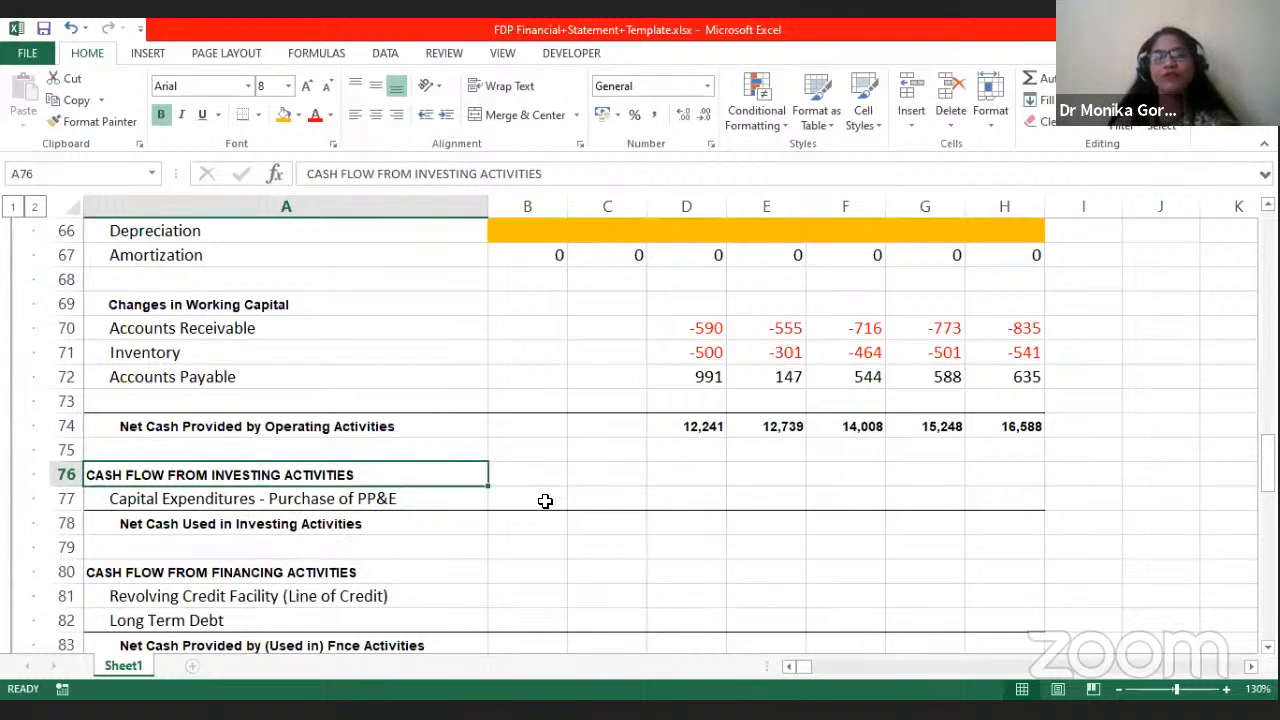
pyautogui.moveTo(543, 503); pyautogui.dragTo(1017, 509)
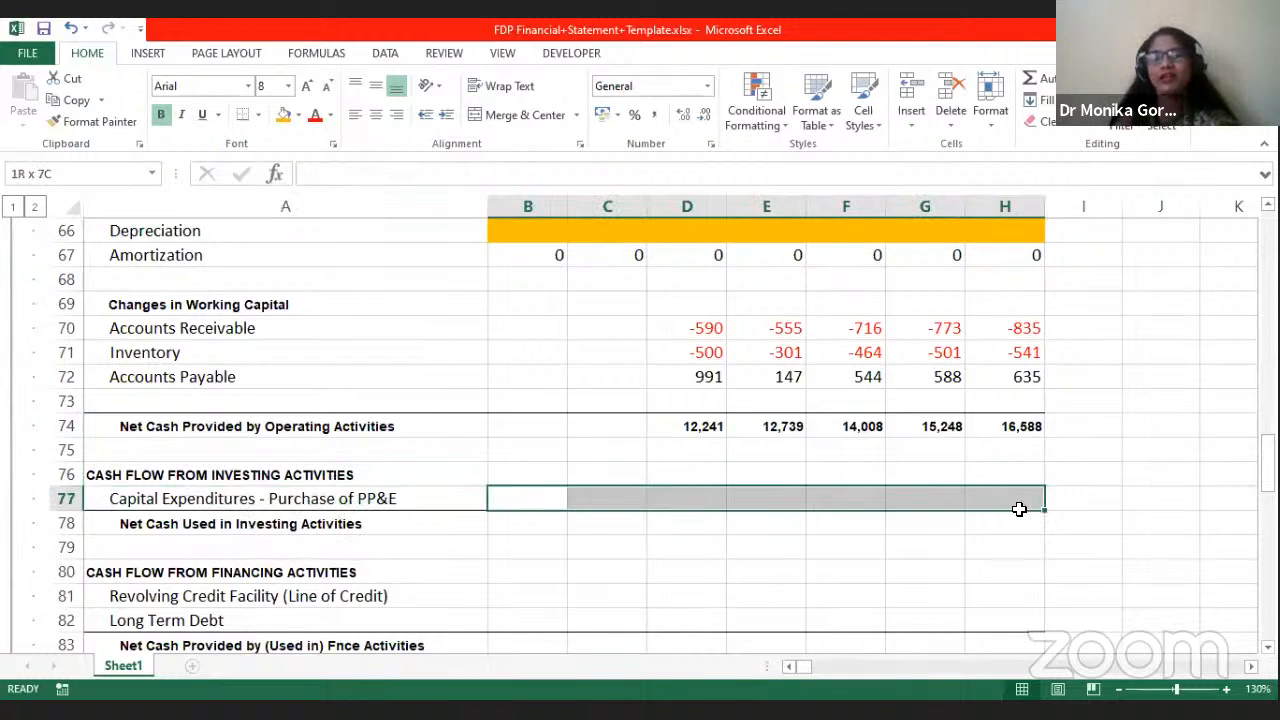
pyautogui.click(283, 117)
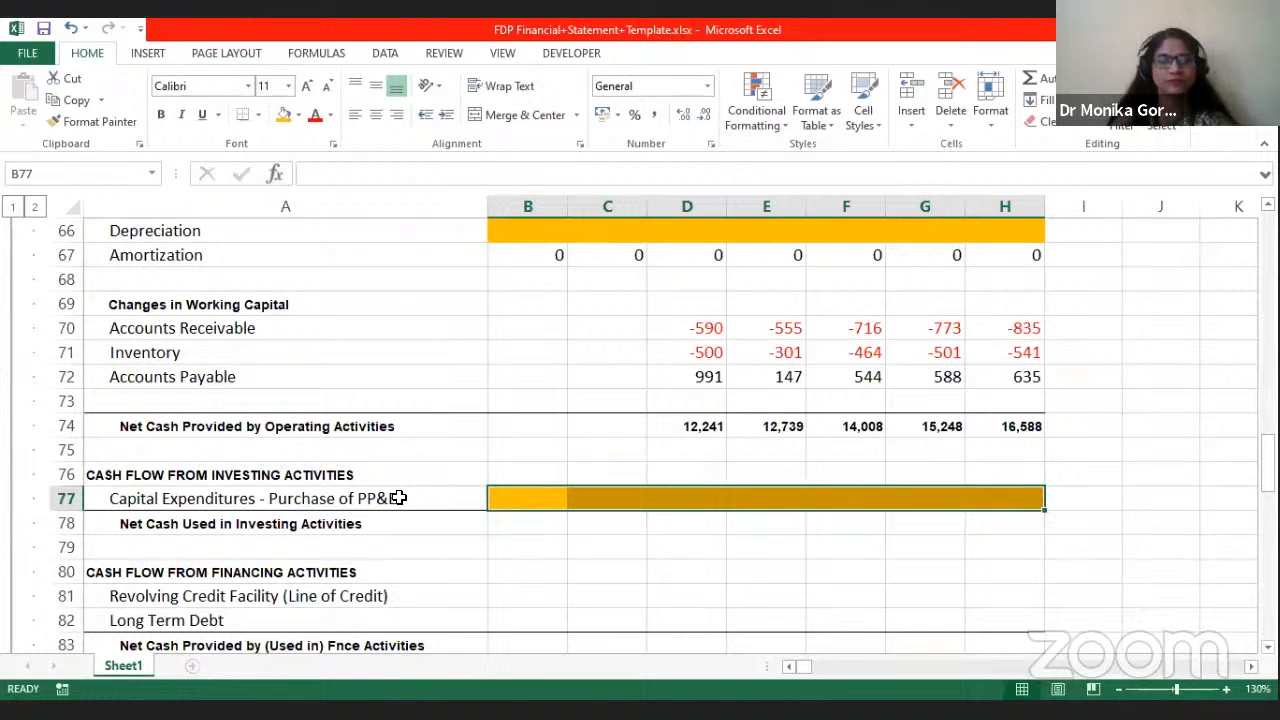
# Step: Calculate 2017 Net Cash Used in Investing Activities in D78 with =D77
pyautogui.click(695, 527)
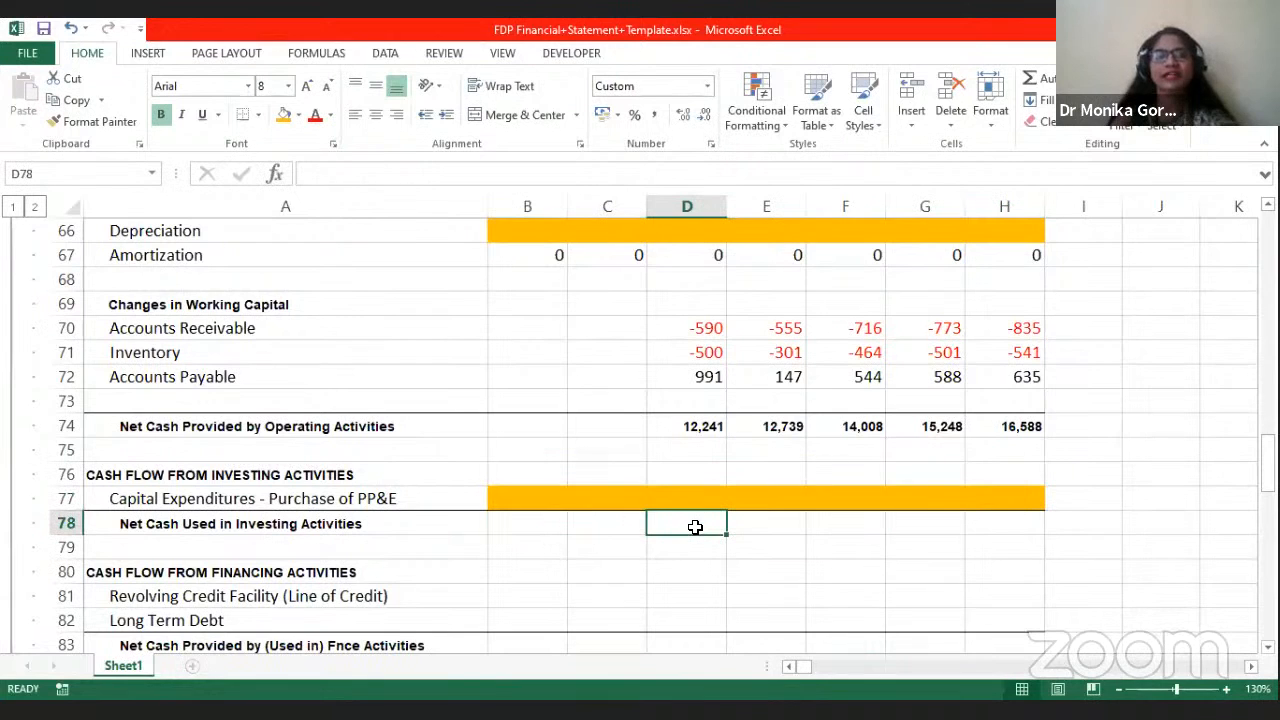
pyautogui.write('=')
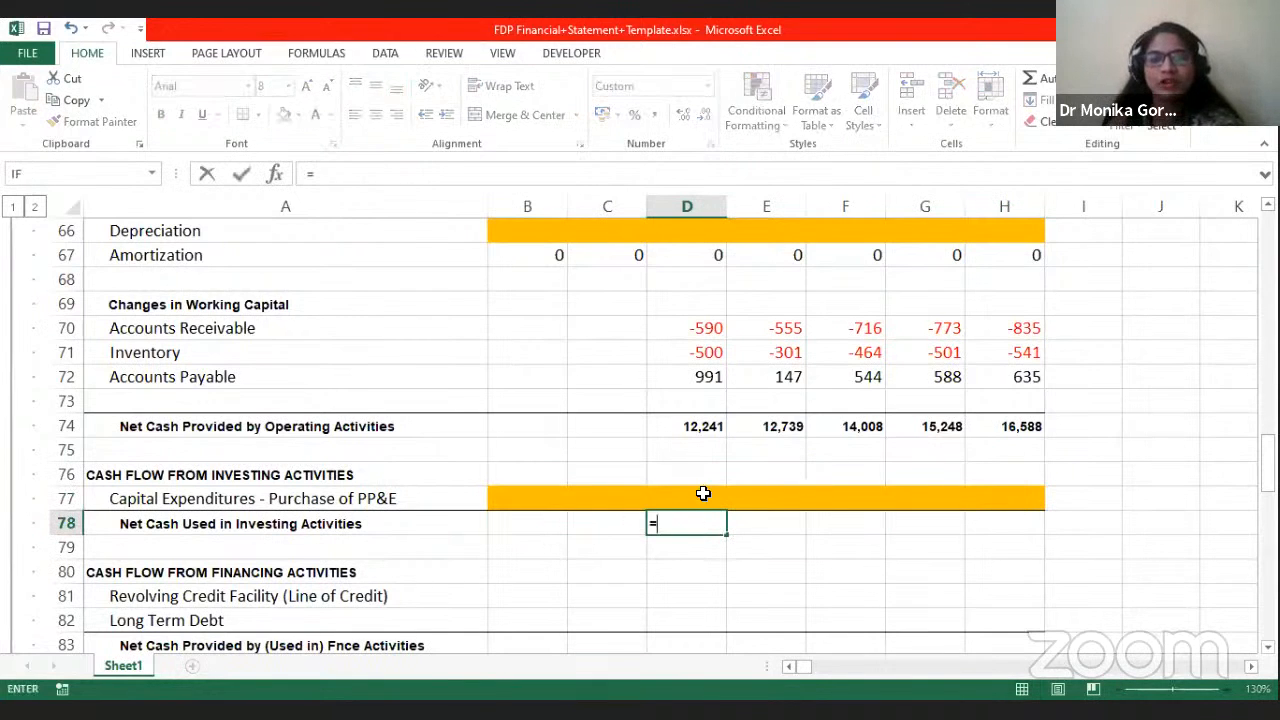
pyautogui.click(703, 493)
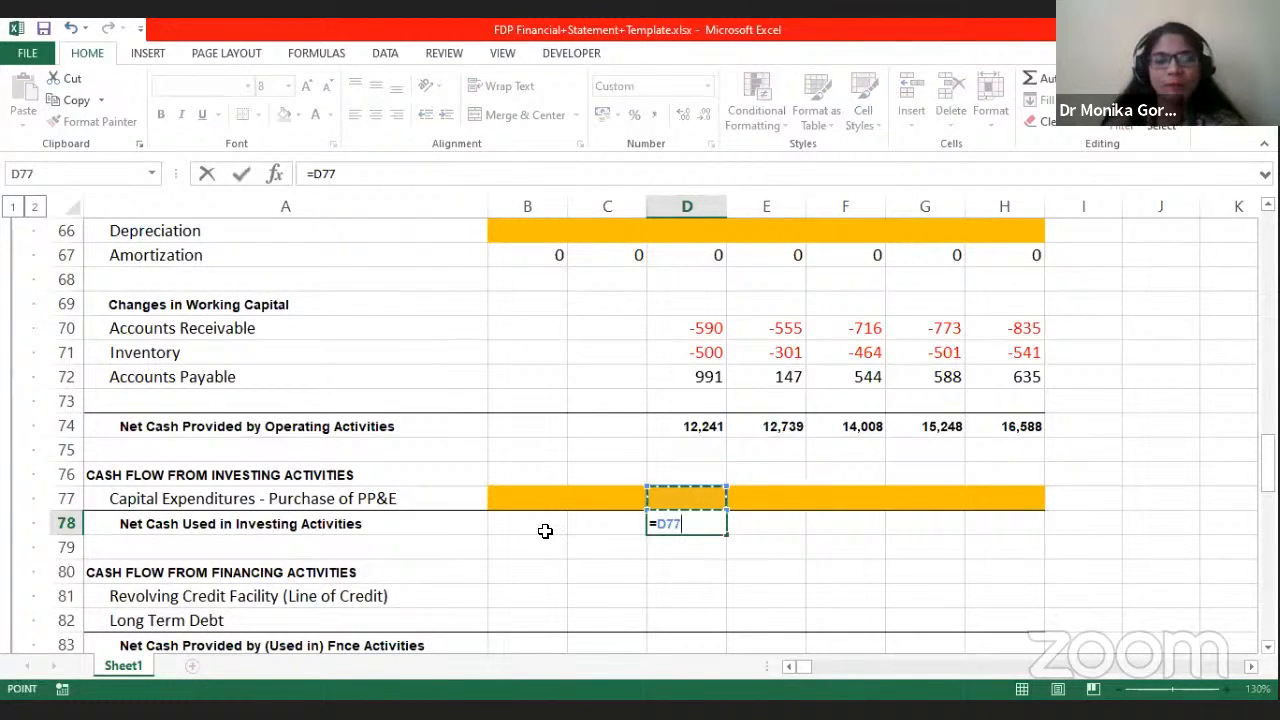
pyautogui.press('Return')
# Step: Fill the Net Cash Used in Investing Activities formula from D78 across to H78
pyautogui.click(690, 516)
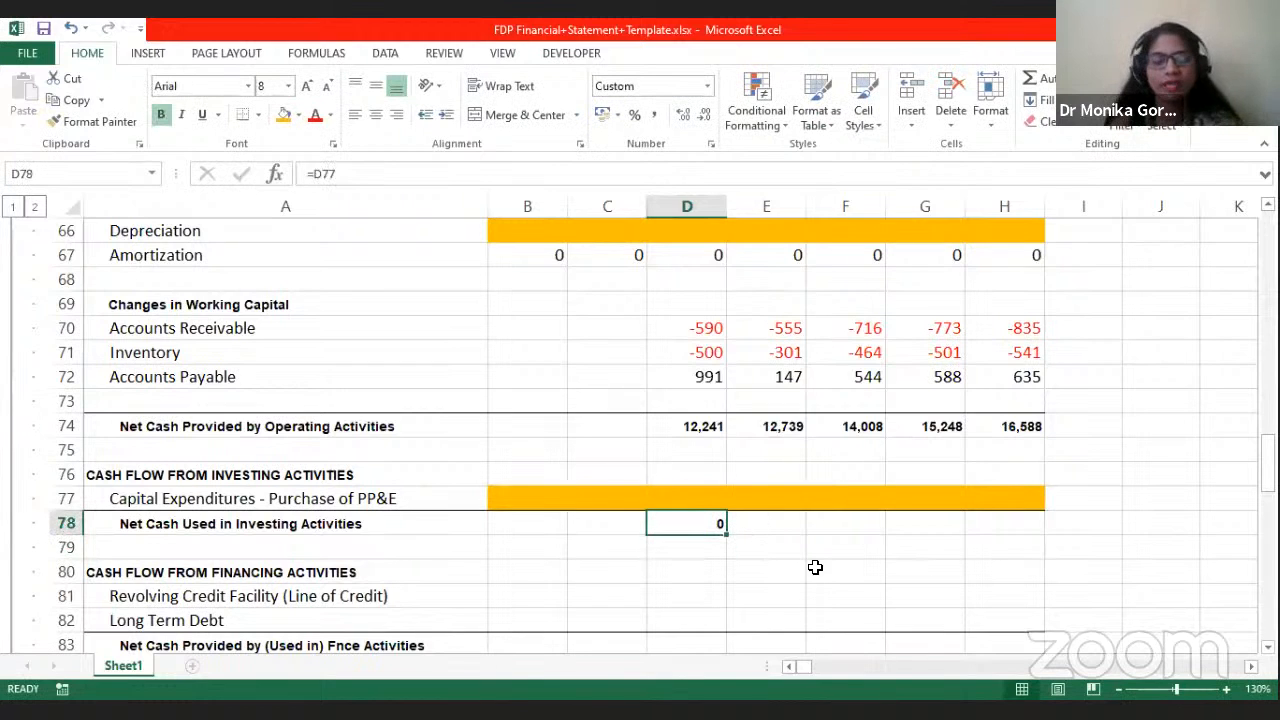
pyautogui.hotkey('shift', 'Right')
pyautogui.hotkey('shift', 'Right')
pyautogui.hotkey('shift', 'Right')
pyautogui.hotkey('shift', 'Right')
pyautogui.hotkey('shift', 'Right')
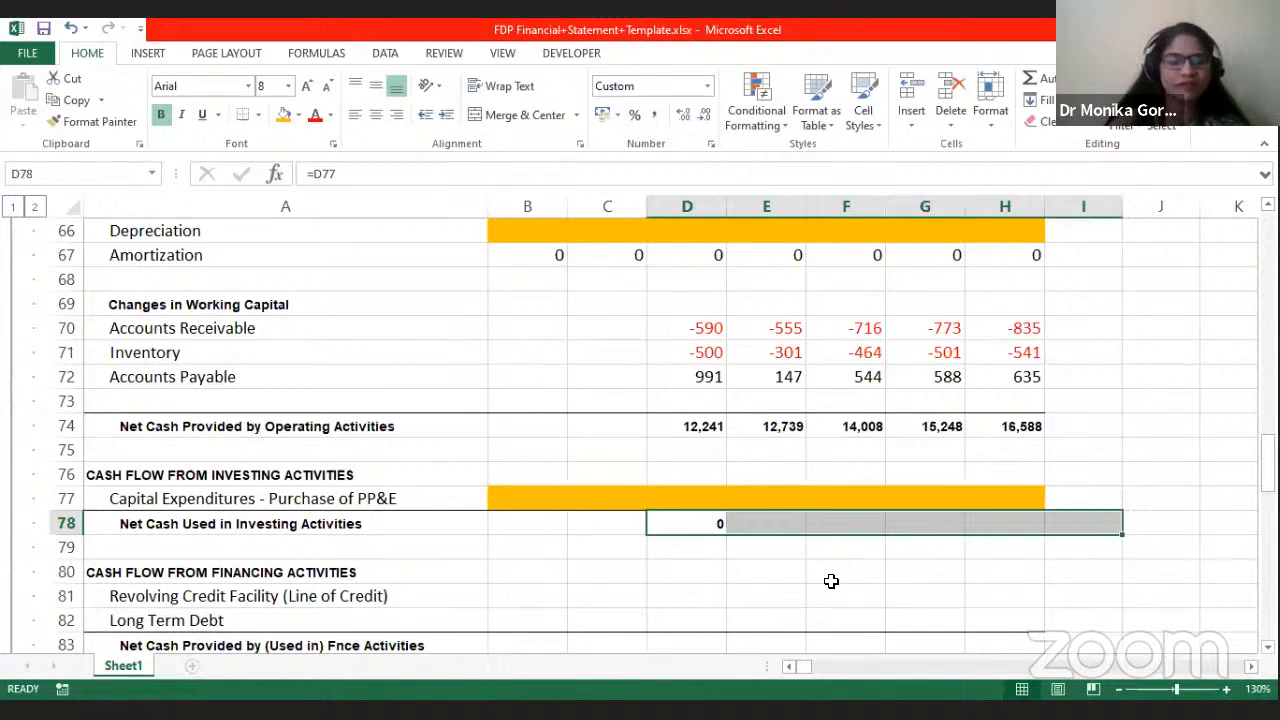
pyautogui.hotkey('shift', 'Left')
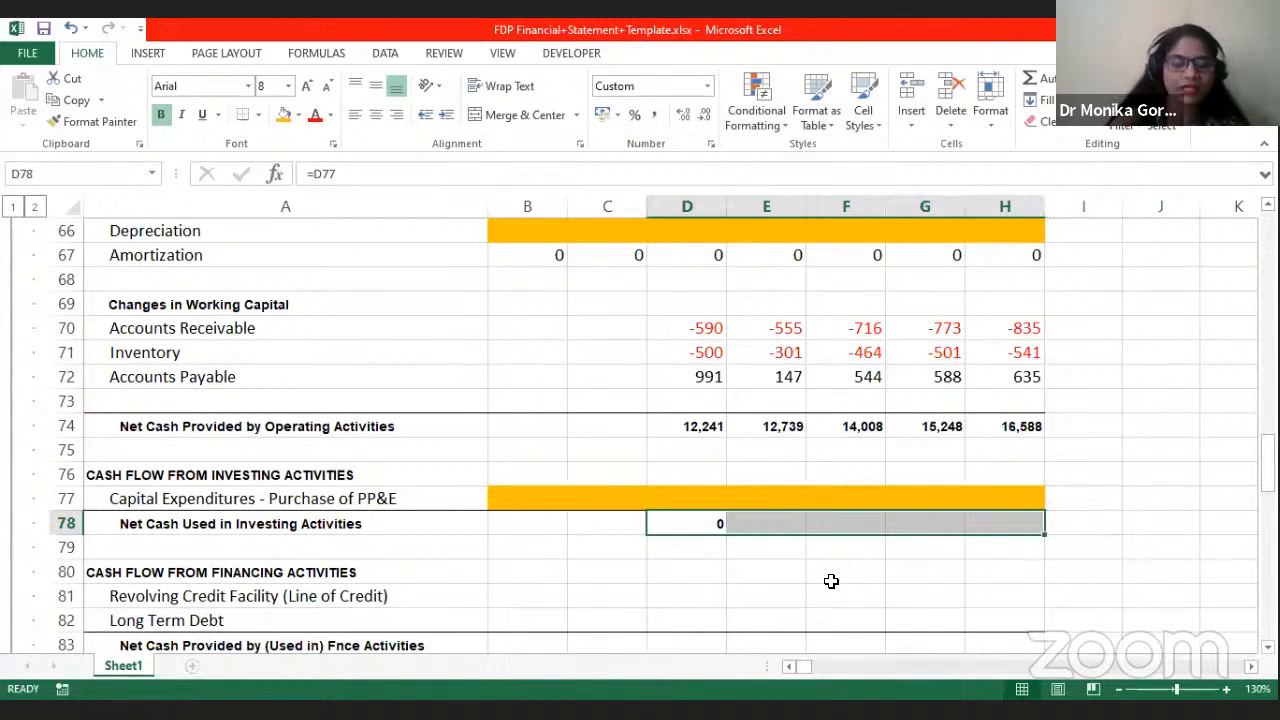
pyautogui.hotkey('ctrl', 'r')
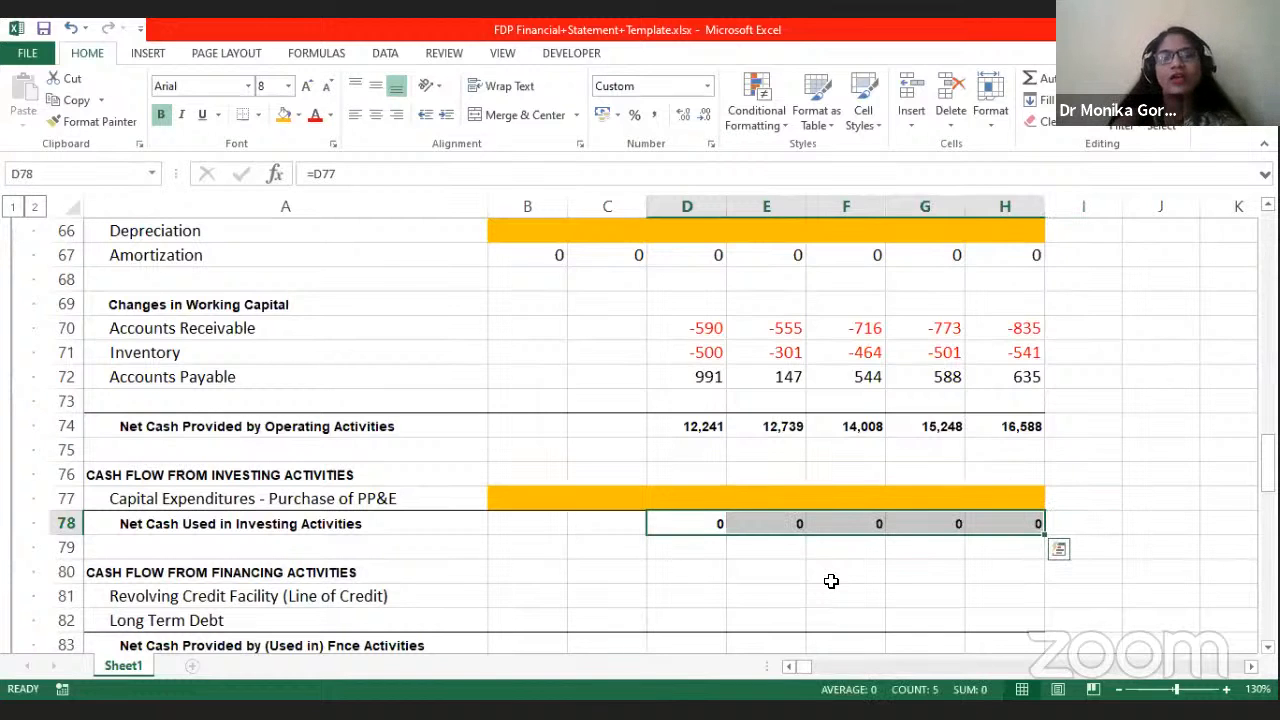
# Step: Highlight the Revolving Credit Facility and Long Term Debt cells B81:H82 with an orange fill
pyautogui.scroll(-2, 745, 441)
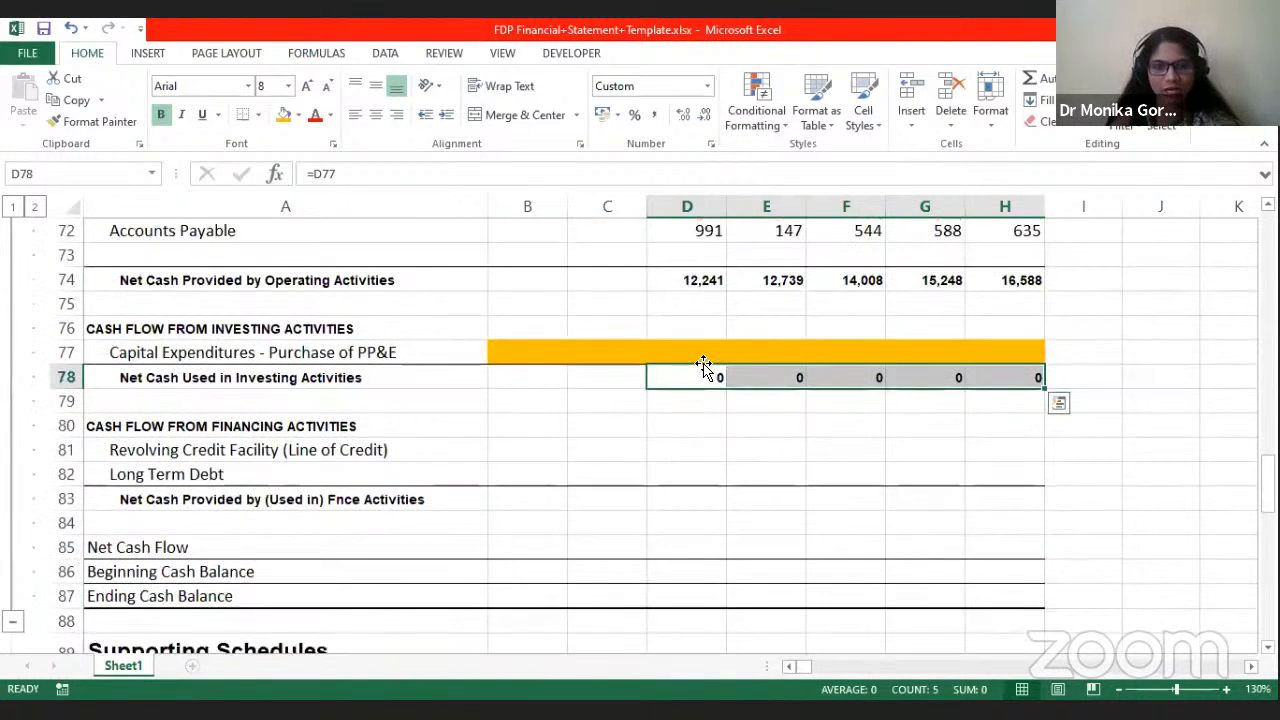
pyautogui.click(703, 351)
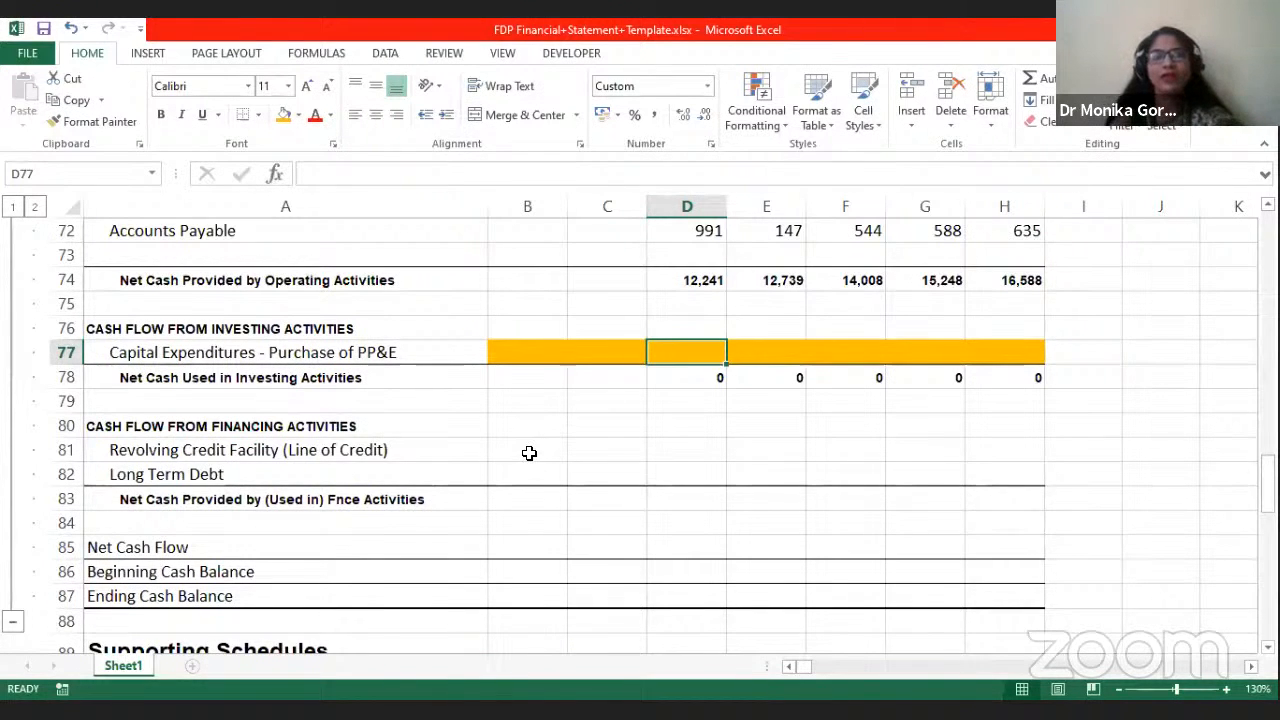
pyautogui.moveTo(526, 451); pyautogui.dragTo(988, 484)
pyautogui.click(283, 115)
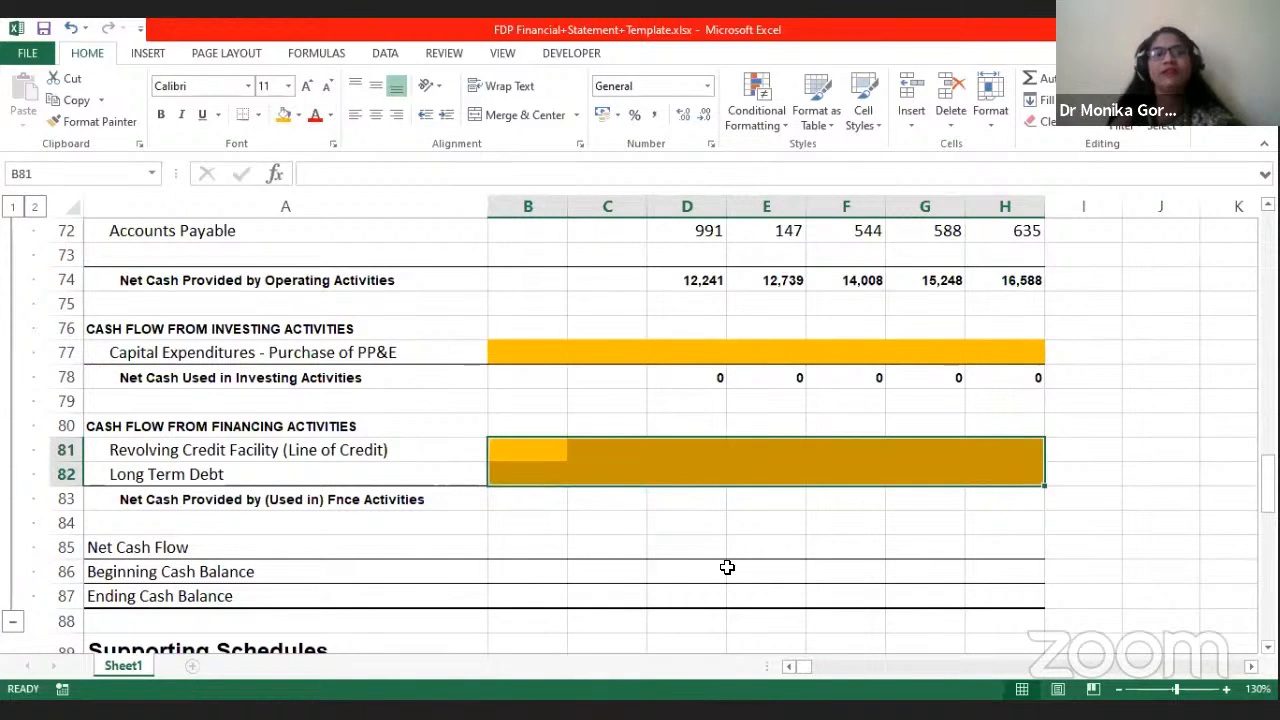
# Step: Check the debt schedule and remove the fill from the 2015 and 2016 financing cells B81:C82
pyautogui.scroll(-7, 726, 563)
pyautogui.scroll(4, 427, 459)
pyautogui.scroll(-10, 427, 459)
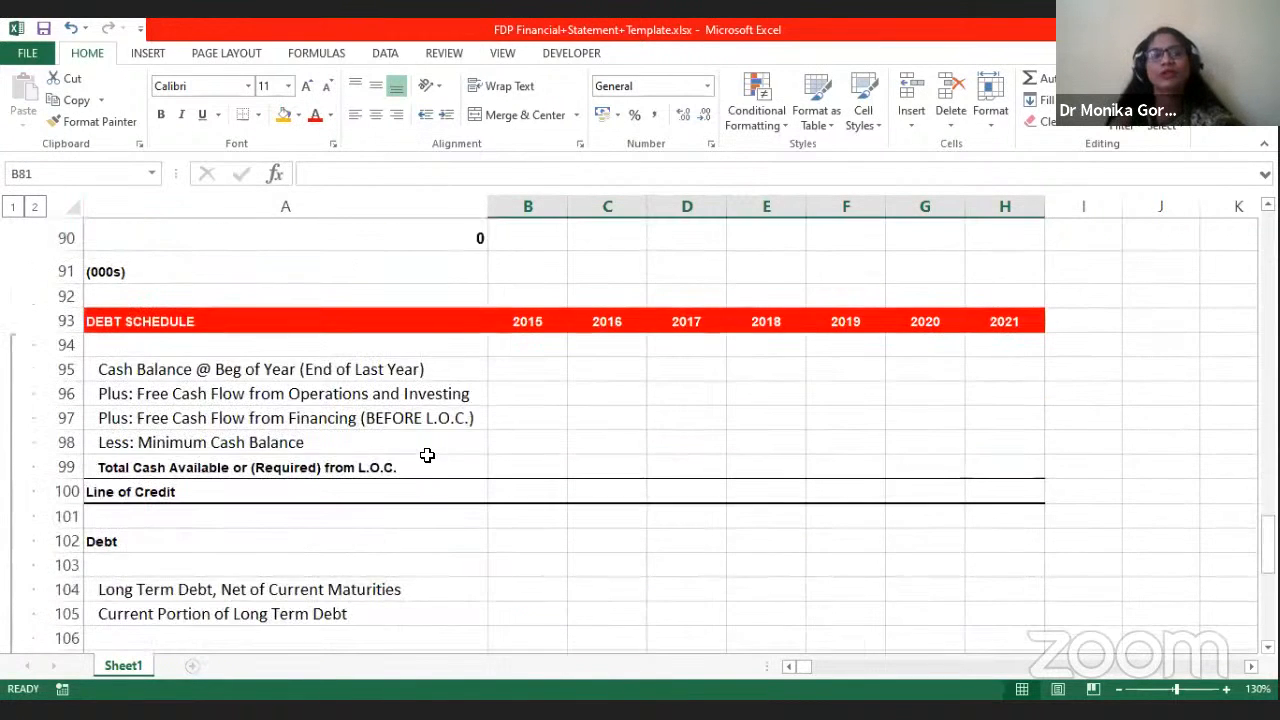
pyautogui.scroll(13, 429, 425)
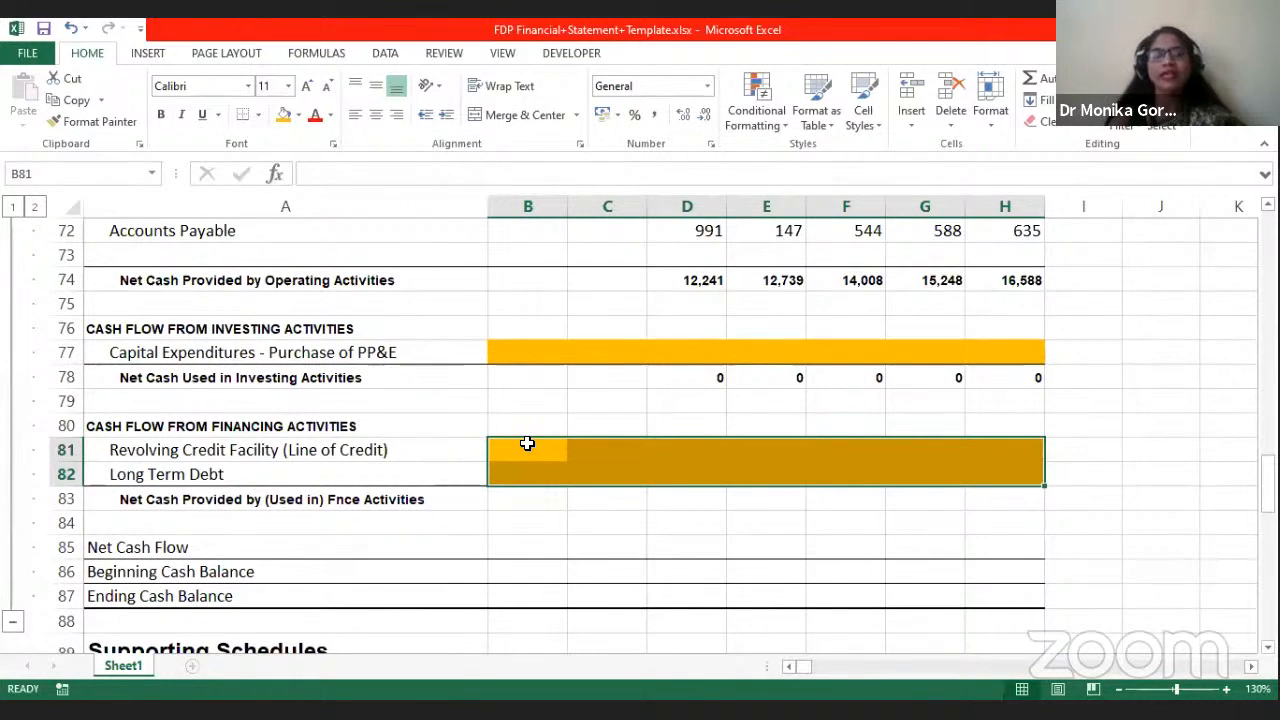
pyautogui.moveTo(527, 443); pyautogui.dragTo(586, 480)
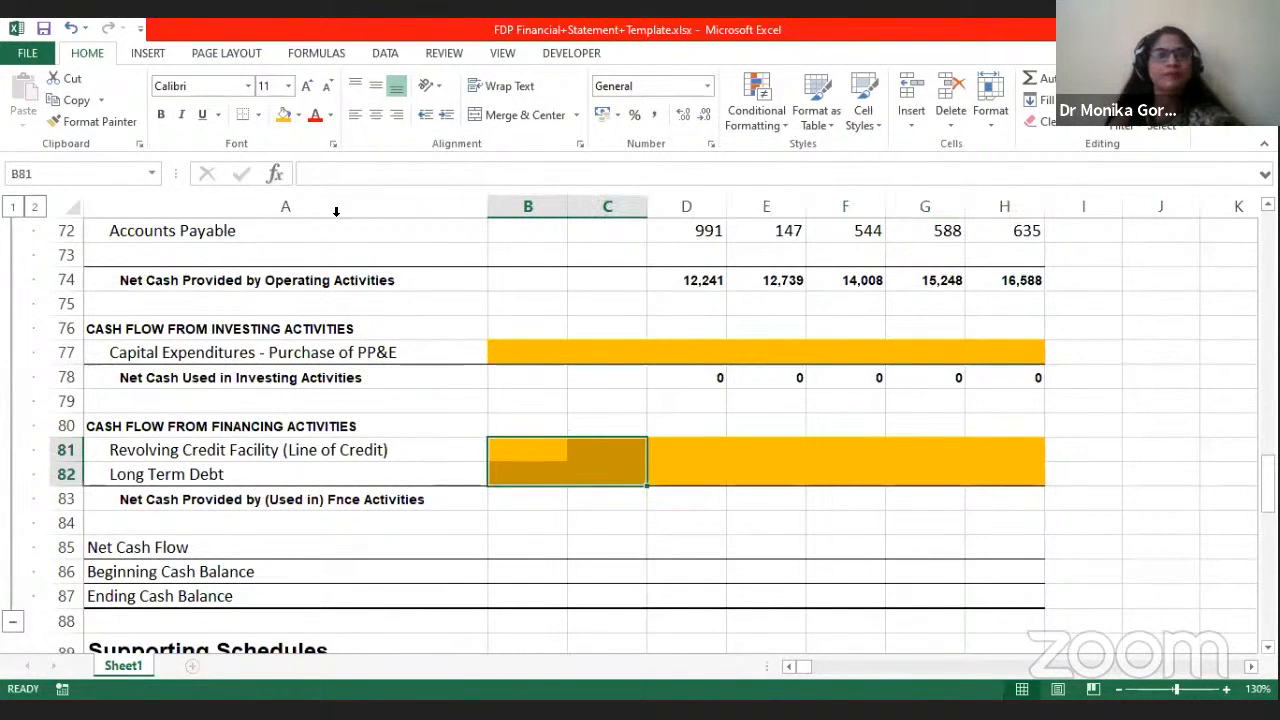
pyautogui.click(298, 115)
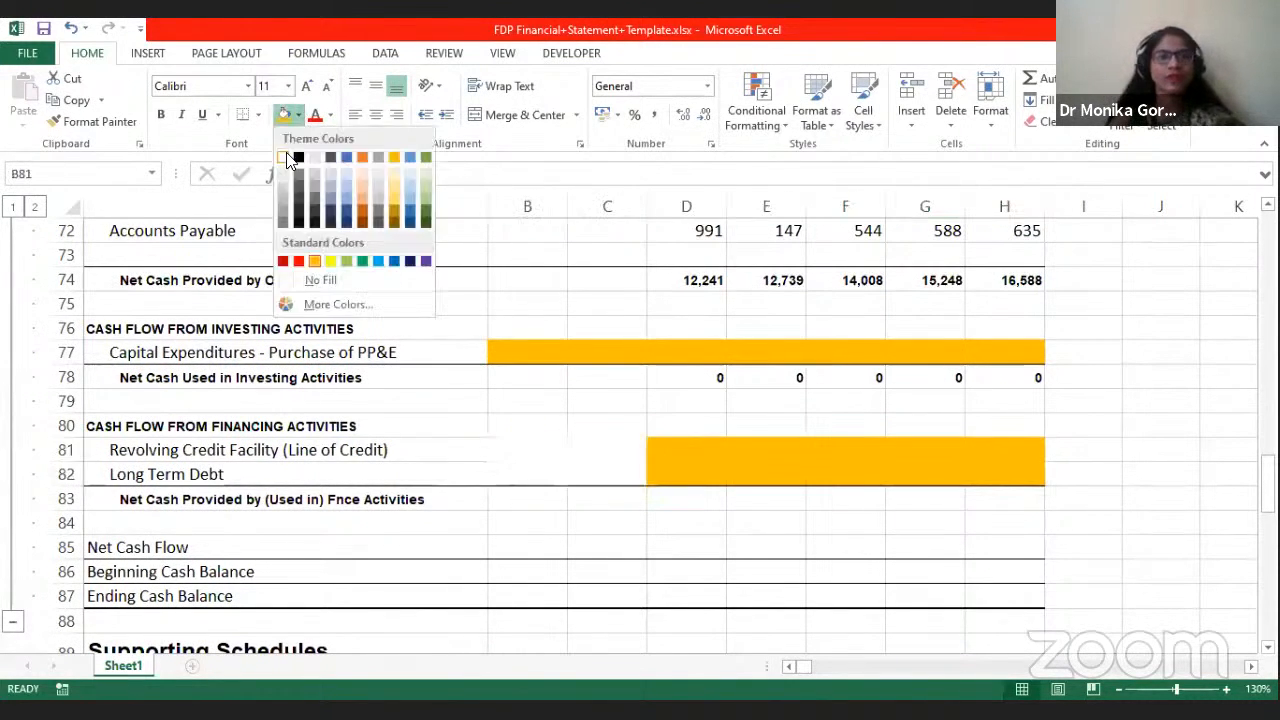
pyautogui.click(318, 277)
# Step: Link the 2015 Revolving Credit Facility in B81 to the balance sheet Line of Credit with =B38 and fill it to C81
pyautogui.click(529, 475)
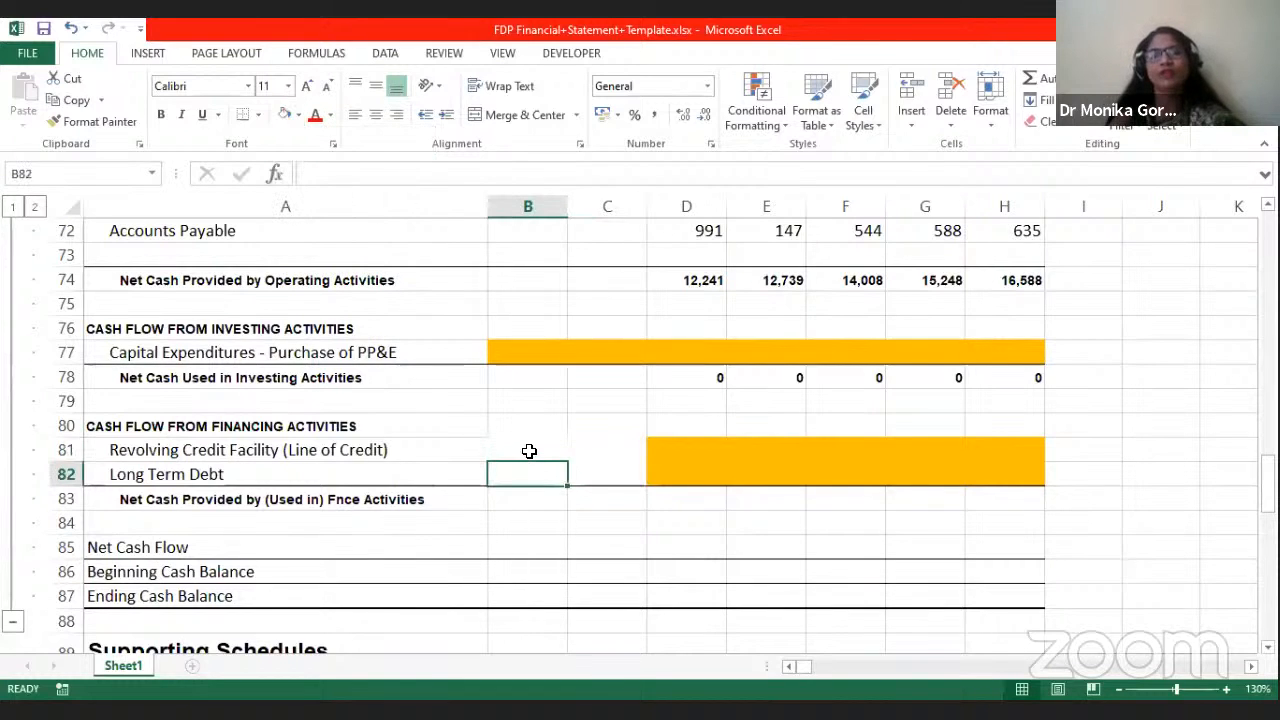
pyautogui.click(529, 451)
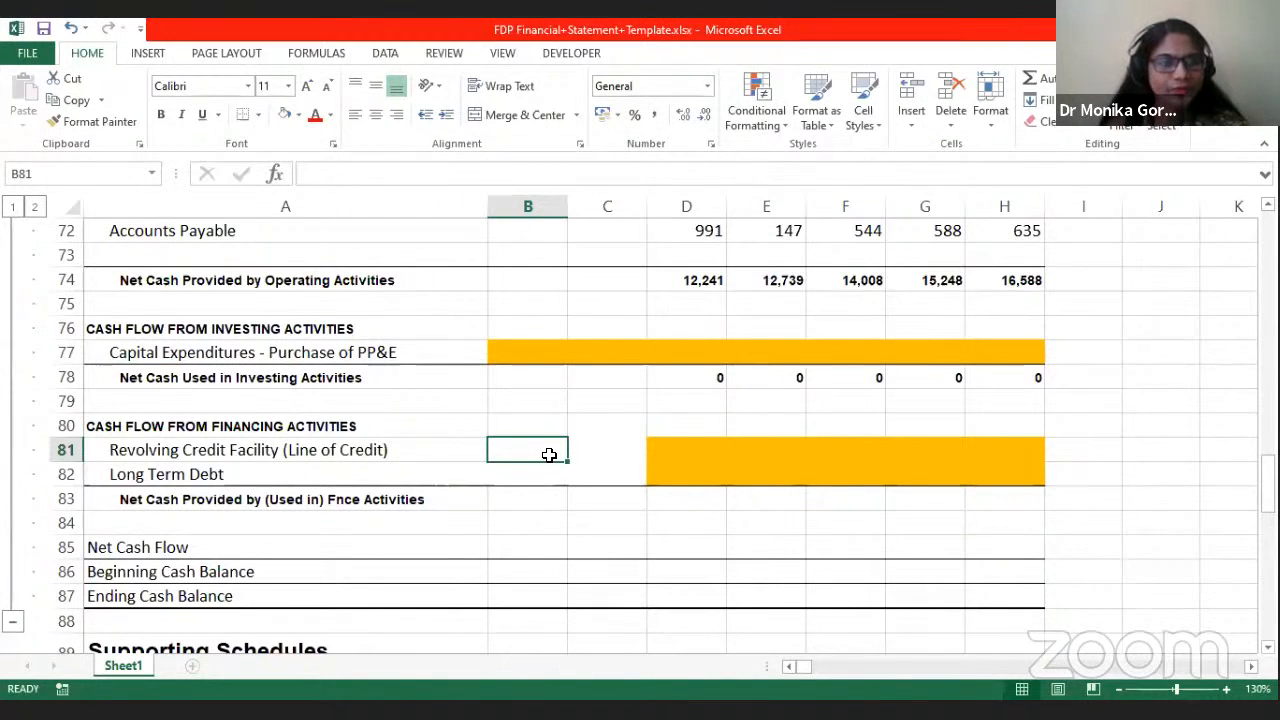
pyautogui.write('=')
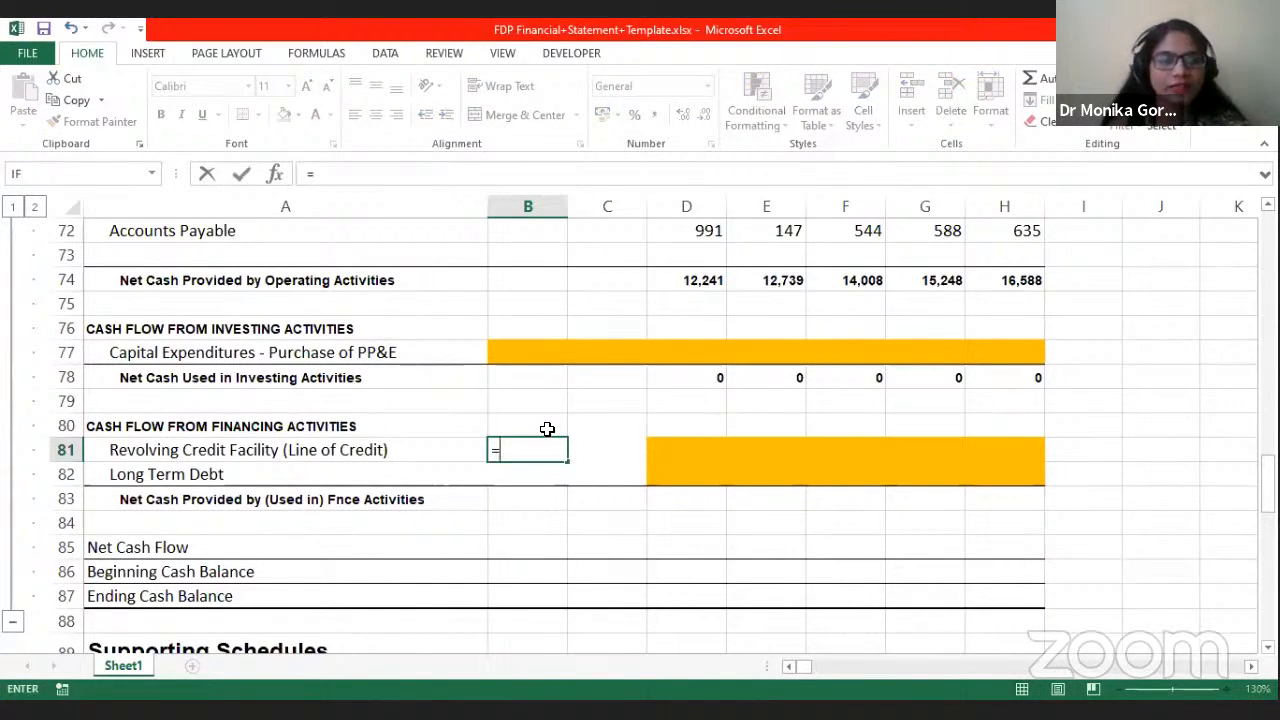
pyautogui.scroll(9, 551, 427)
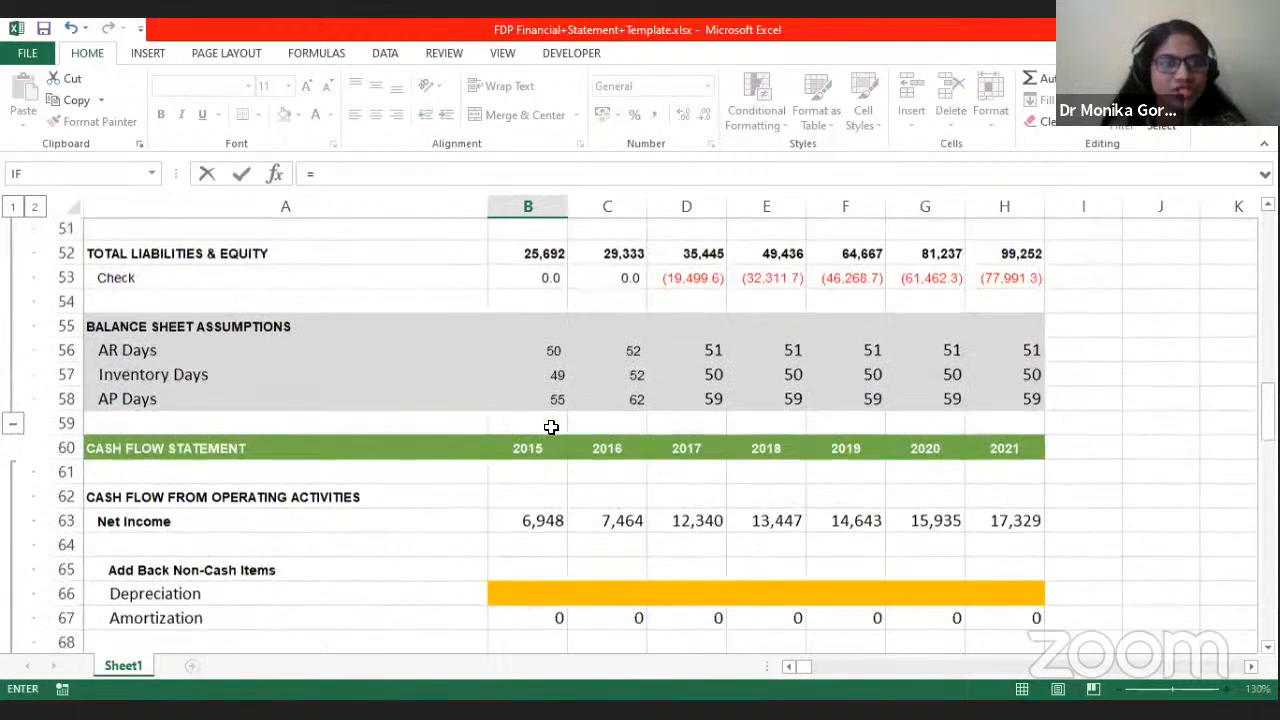
pyautogui.scroll(3, 551, 427)
pyautogui.scroll(2, 551, 427)
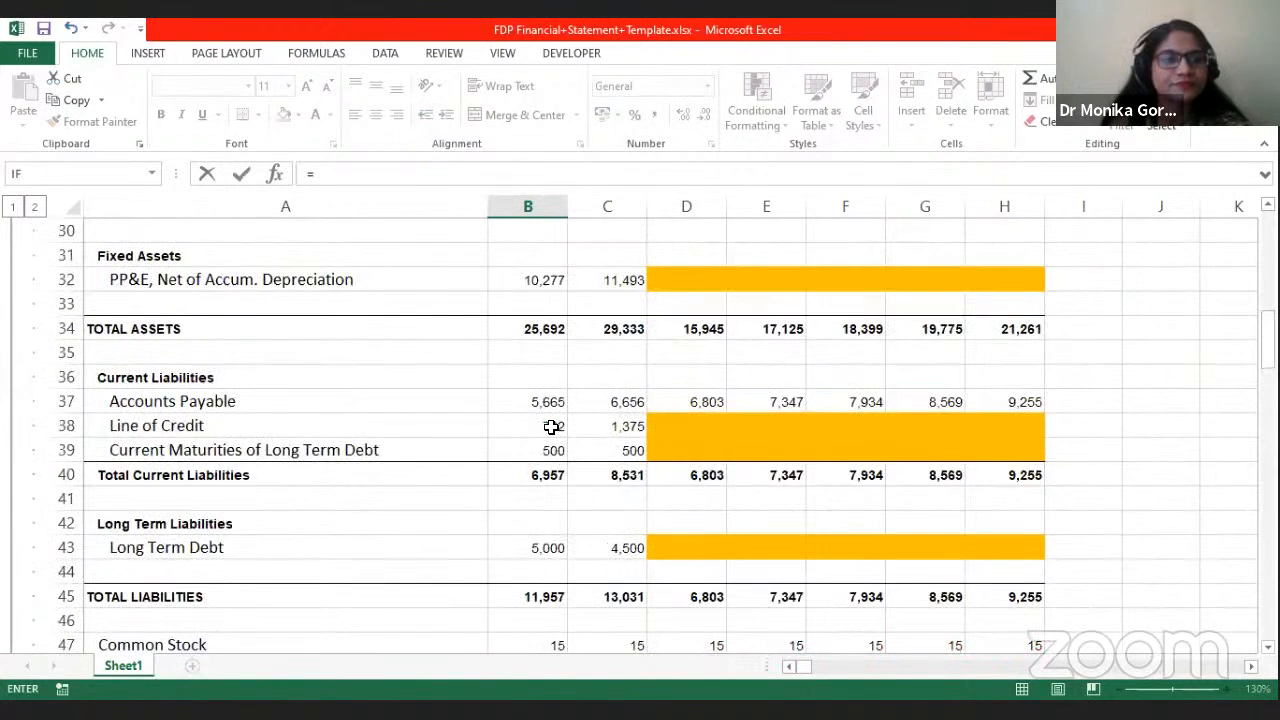
pyautogui.click(550, 426)
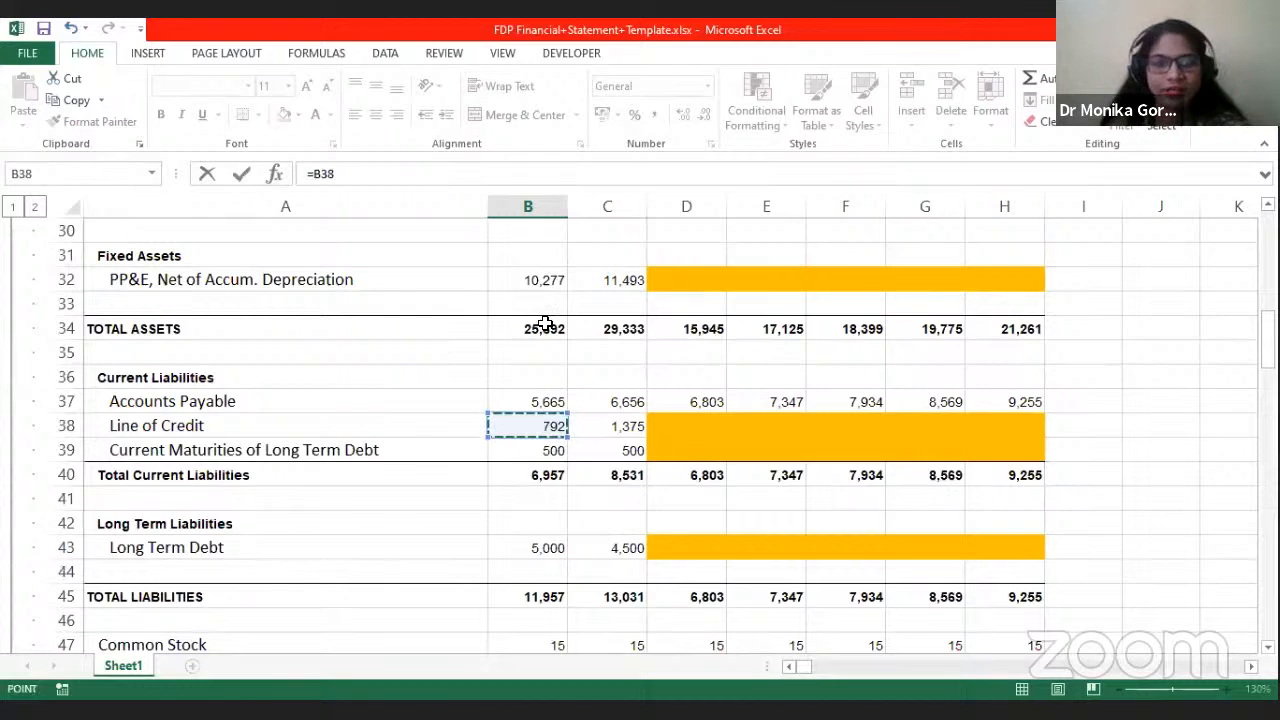
pyautogui.press('Return')
pyautogui.scroll(-1, 602, 470)
pyautogui.click(552, 525)
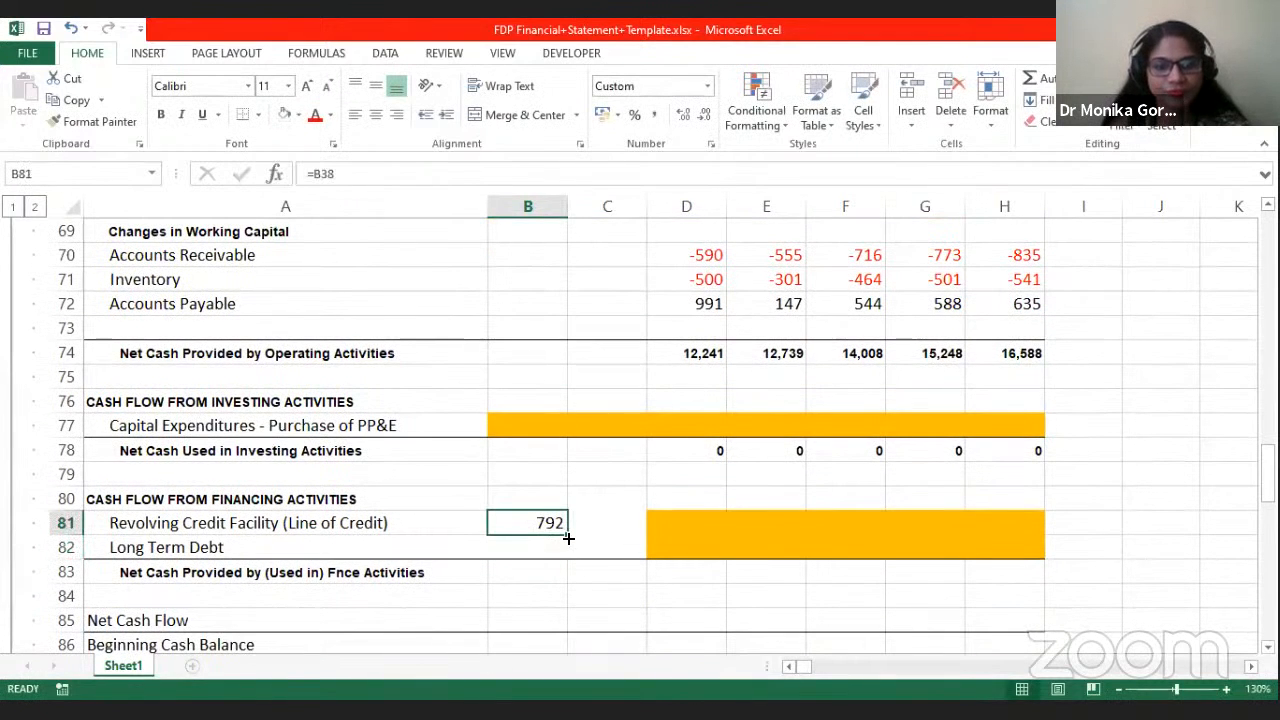
pyautogui.moveTo(567, 538); pyautogui.dragTo(606, 530)
# Step: Link the 2015 Long Term Debt in B82 to the balance sheet Long Term Debt with =B43 and fill it to C82
pyautogui.click(547, 547)
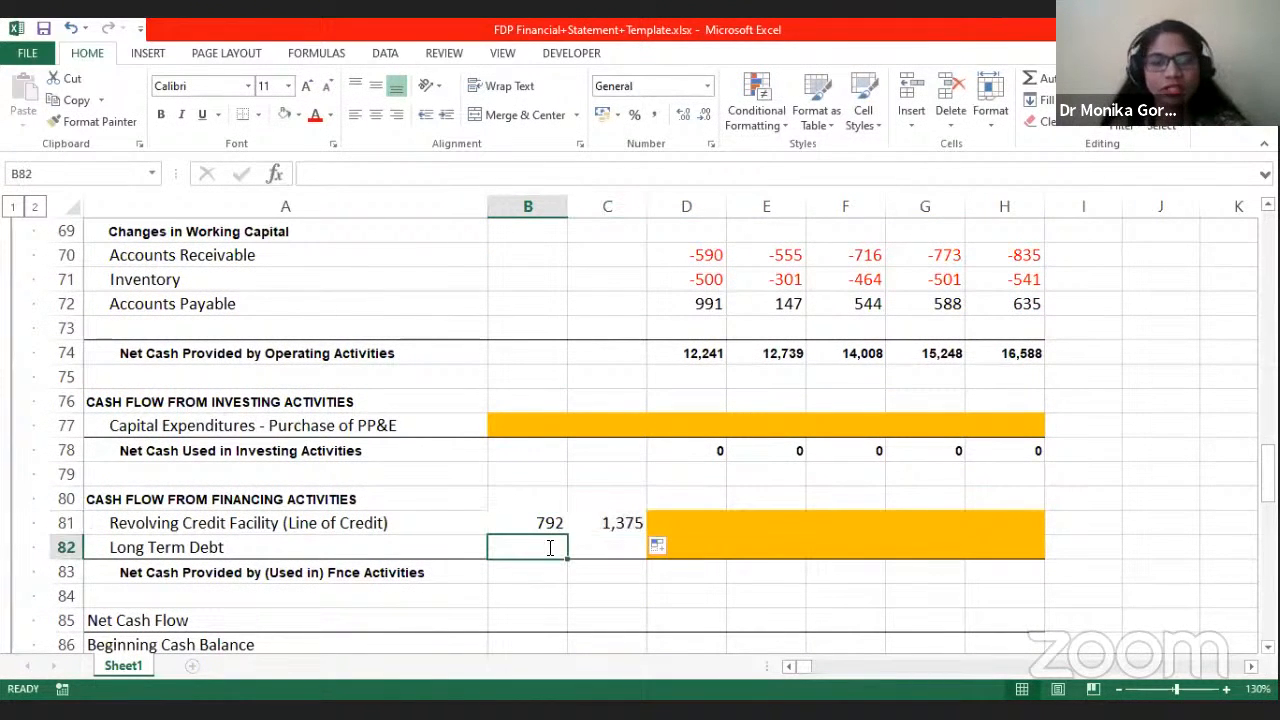
pyautogui.write('=')
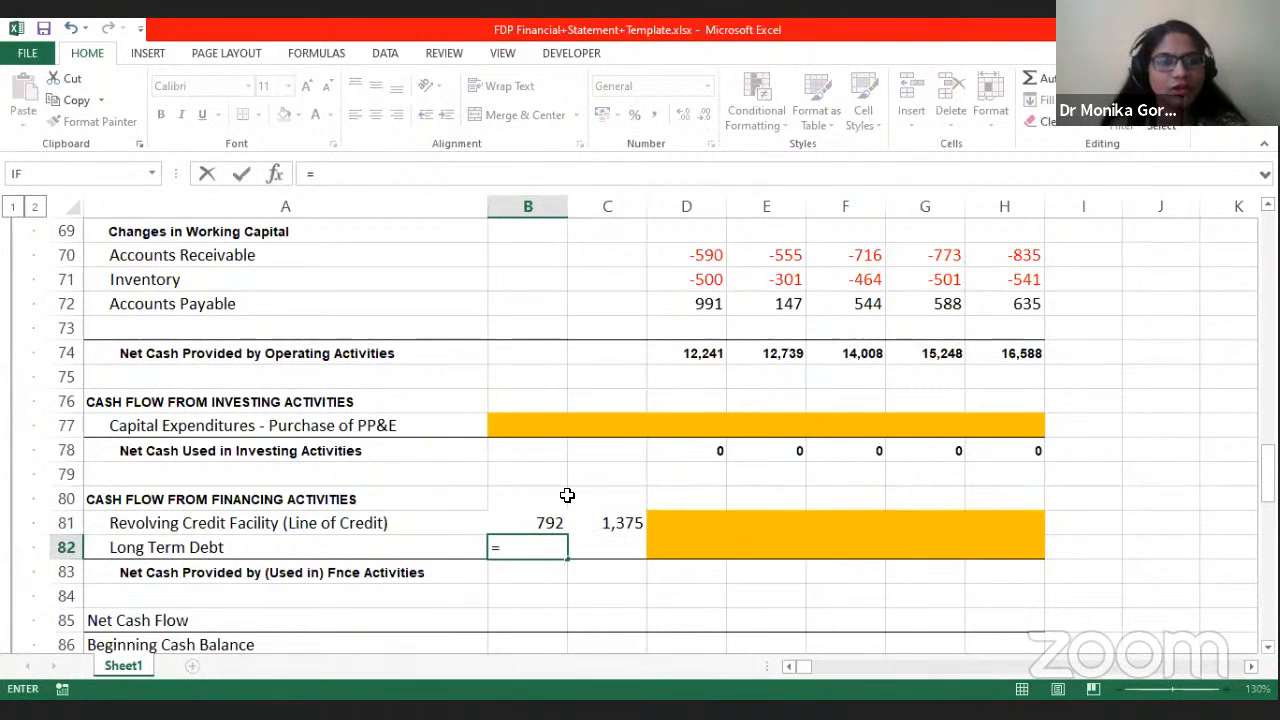
pyautogui.scroll(3, 567, 495)
pyautogui.scroll(8, 567, 495)
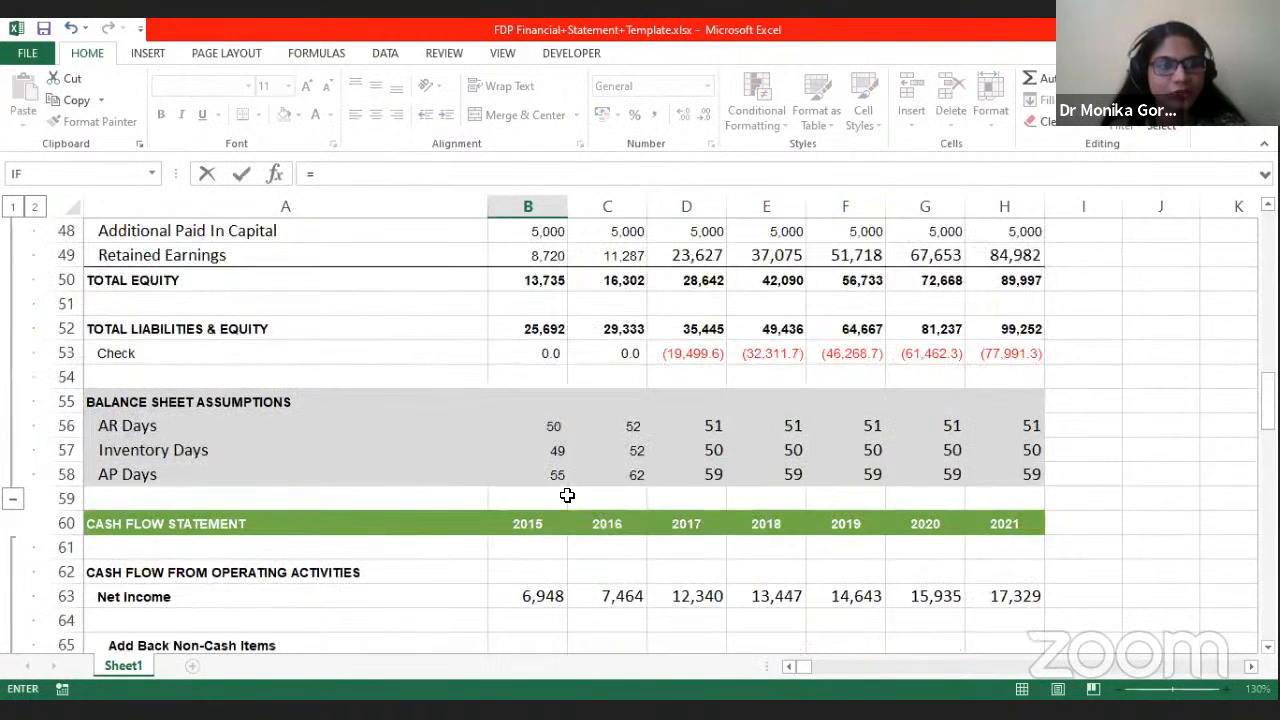
pyautogui.scroll(1, 567, 495)
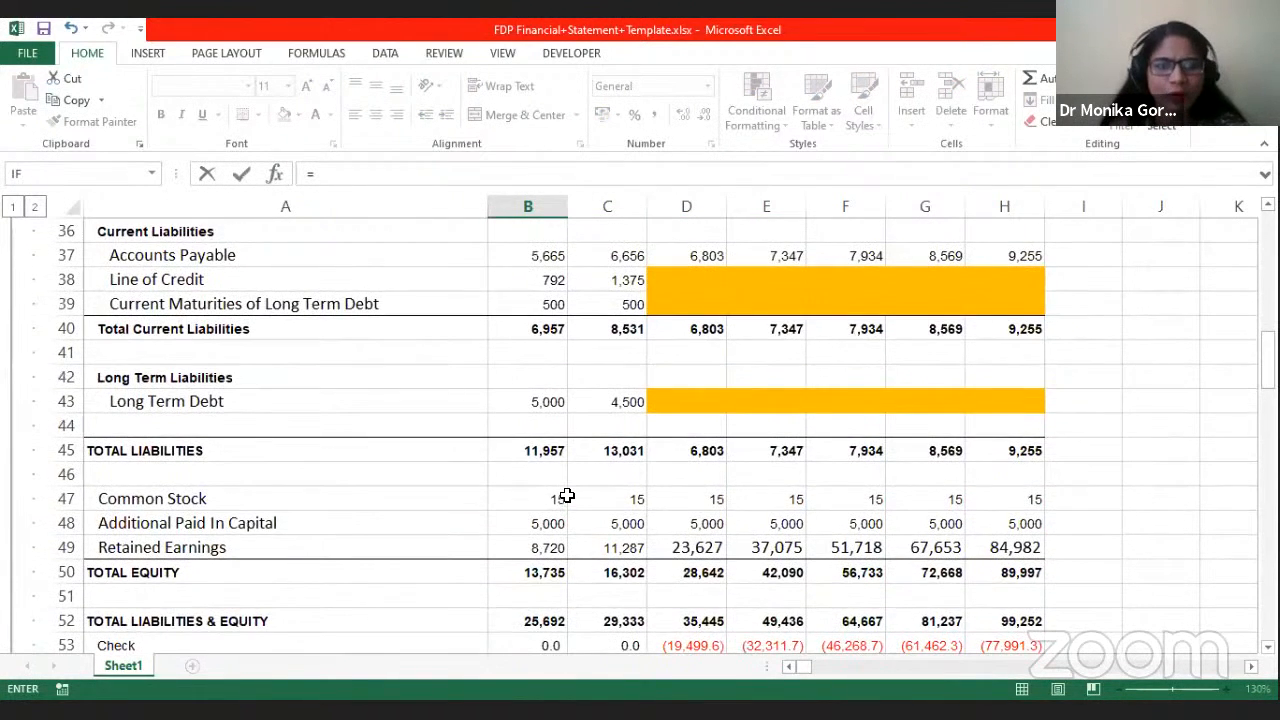
pyautogui.click(549, 405)
pyautogui.press('Return')
pyautogui.scroll(-2, 603, 457)
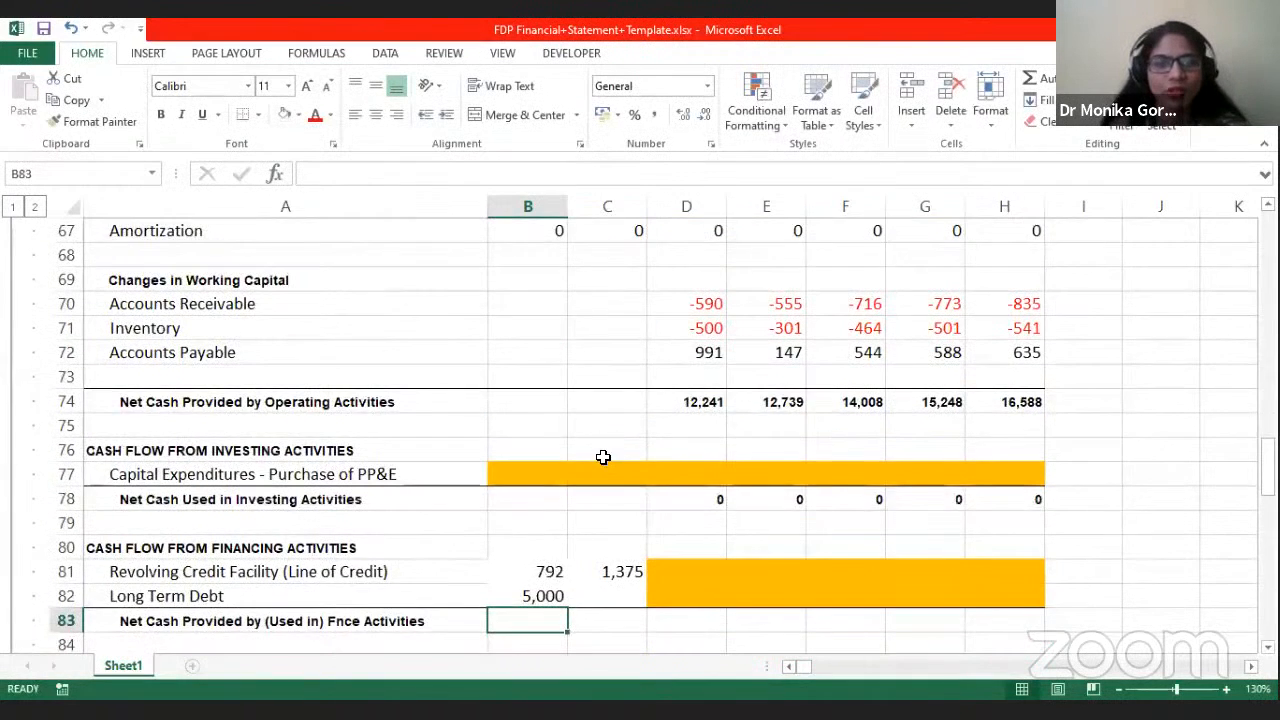
pyautogui.click(557, 533)
pyautogui.moveTo(566, 537); pyautogui.dragTo(640, 530)
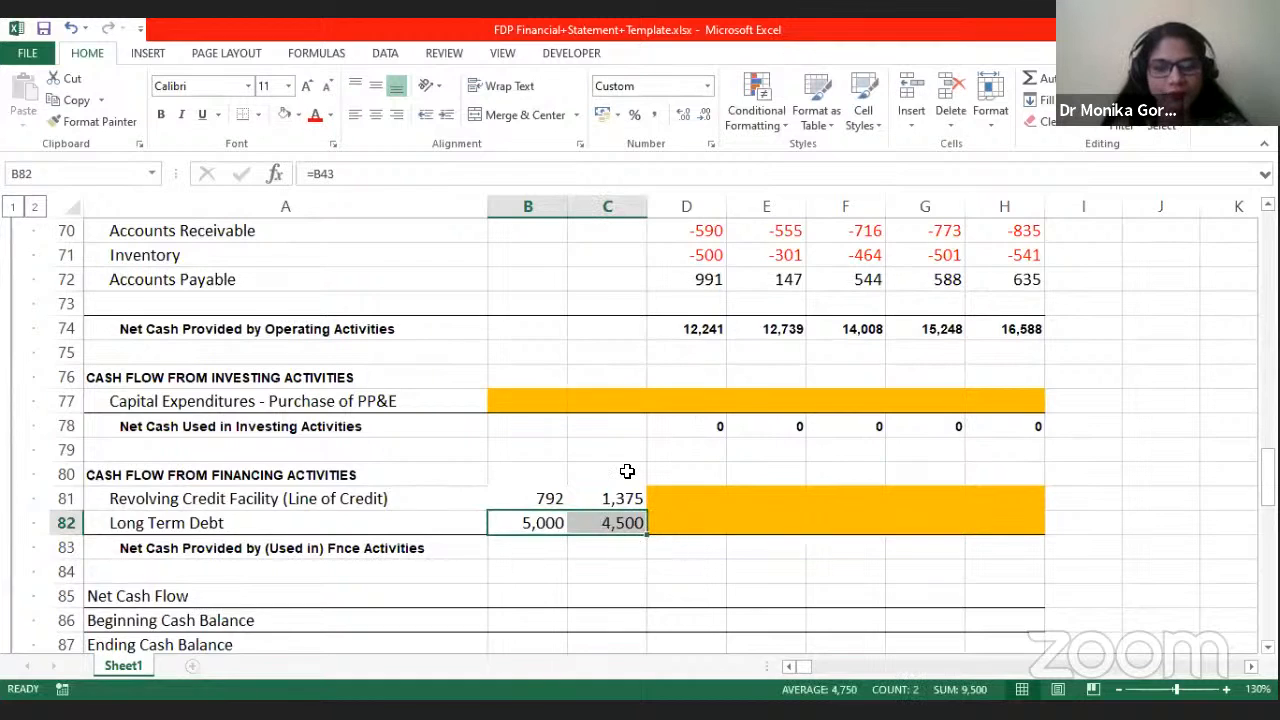
# Step: Calculate 2015 Net Cash Provided by (Used in) Financing Activities in B83 with =B81+B82
pyautogui.scroll(-1, 626, 471)
pyautogui.click(560, 474)
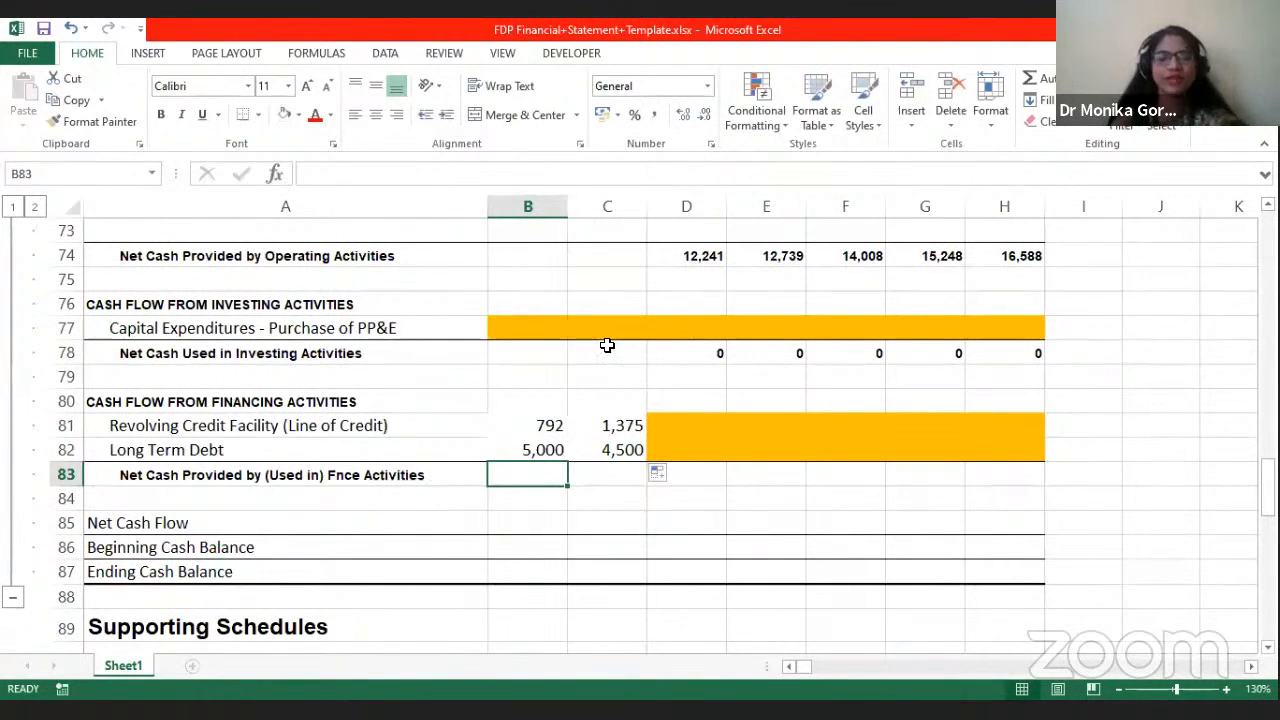
pyautogui.write('=')
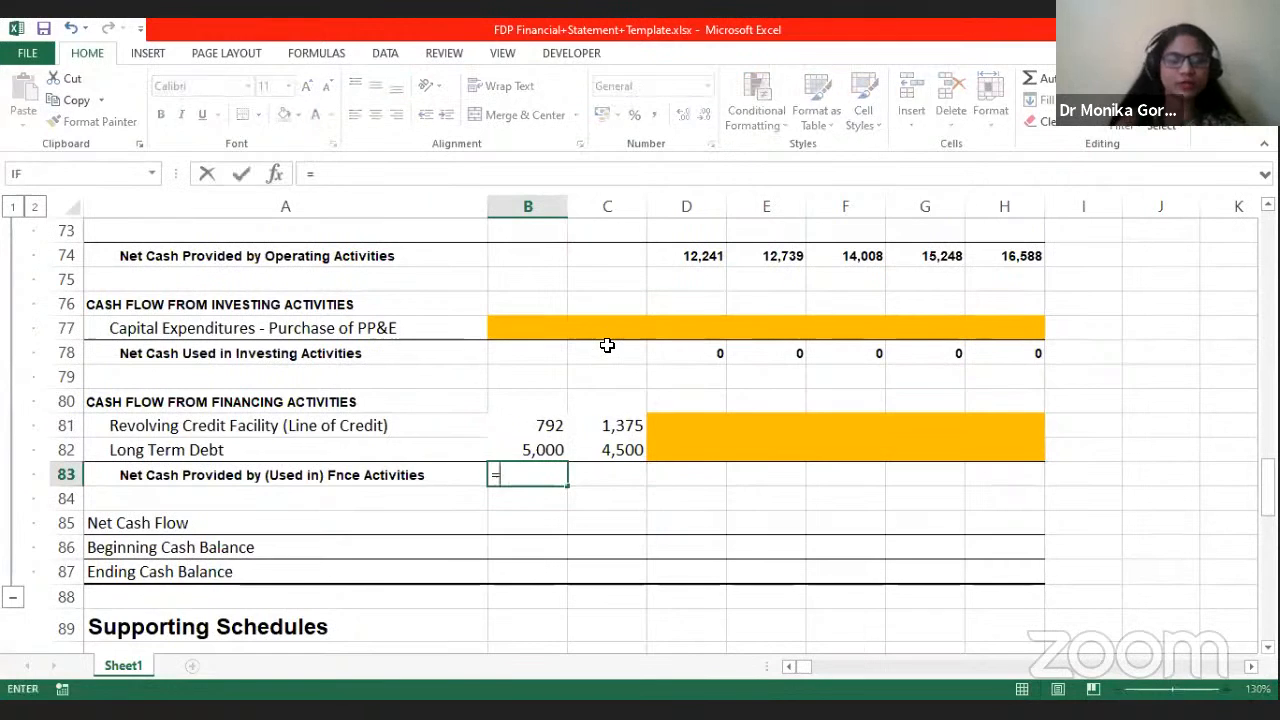
pyautogui.click(529, 427)
pyautogui.write('+')
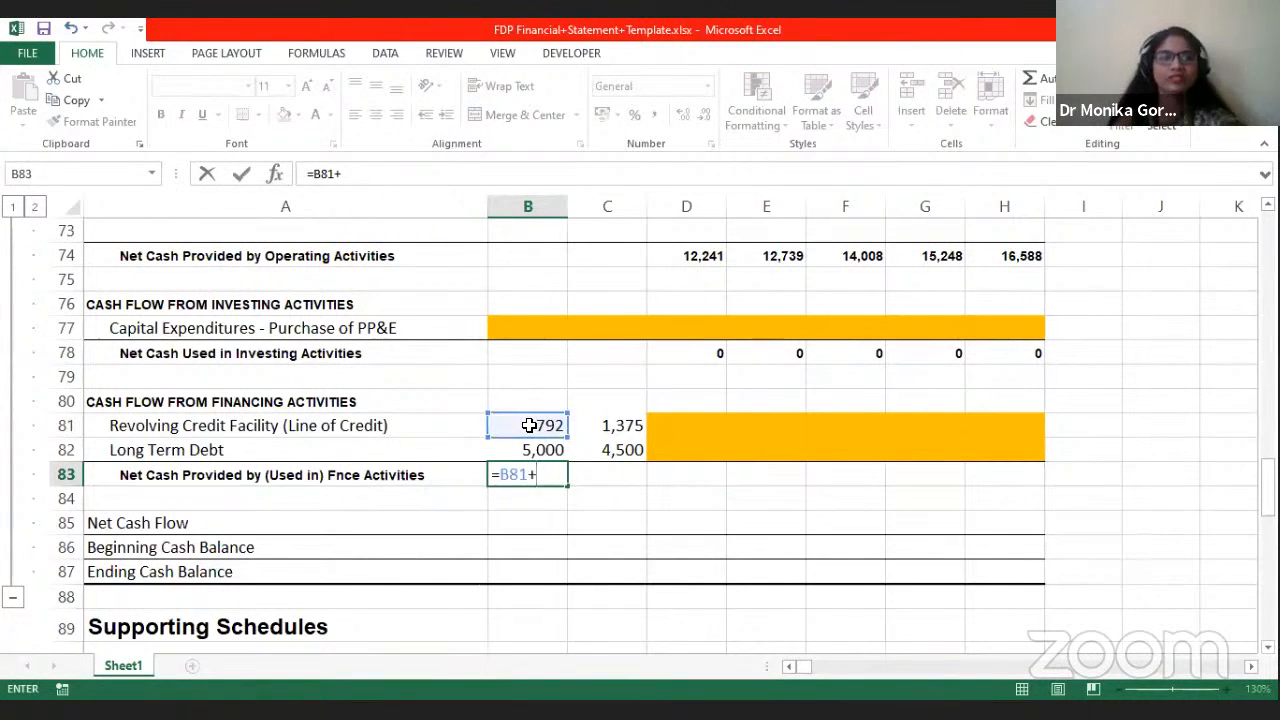
pyautogui.click(521, 446)
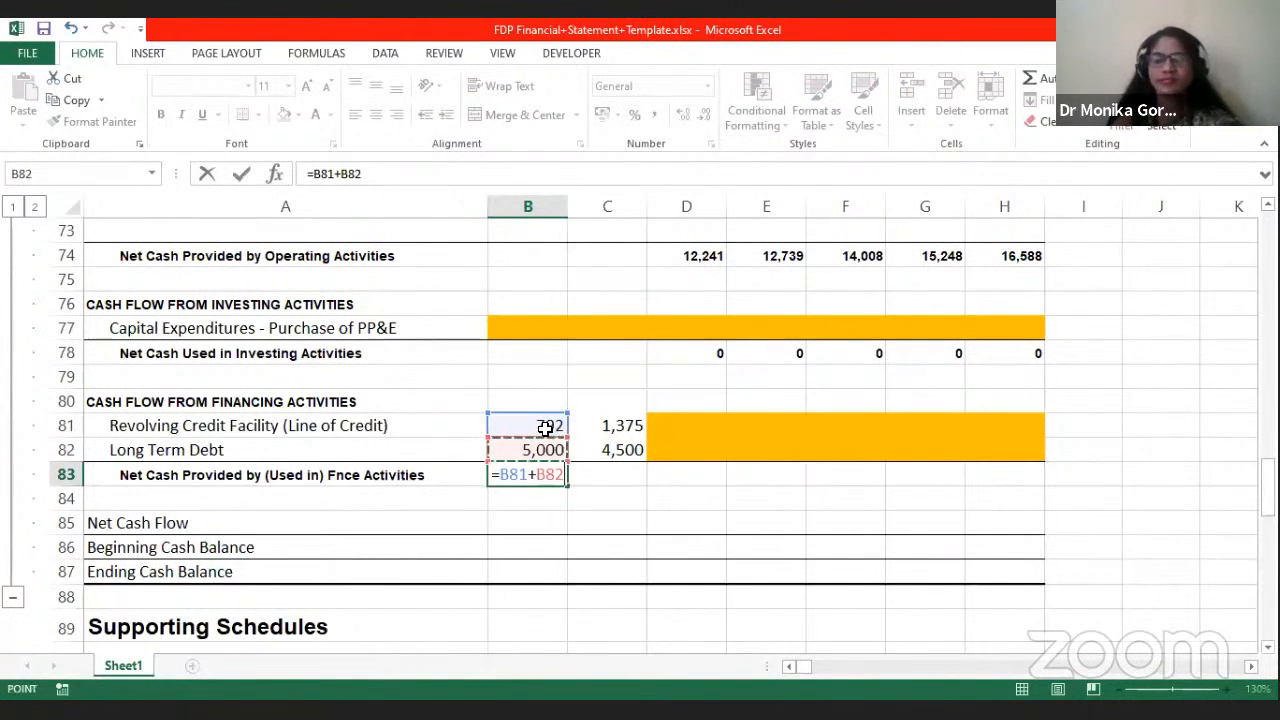
pyautogui.press('Return')
# Step: Fill the net financing cash formula from B83 across to H83
pyautogui.press('Up')
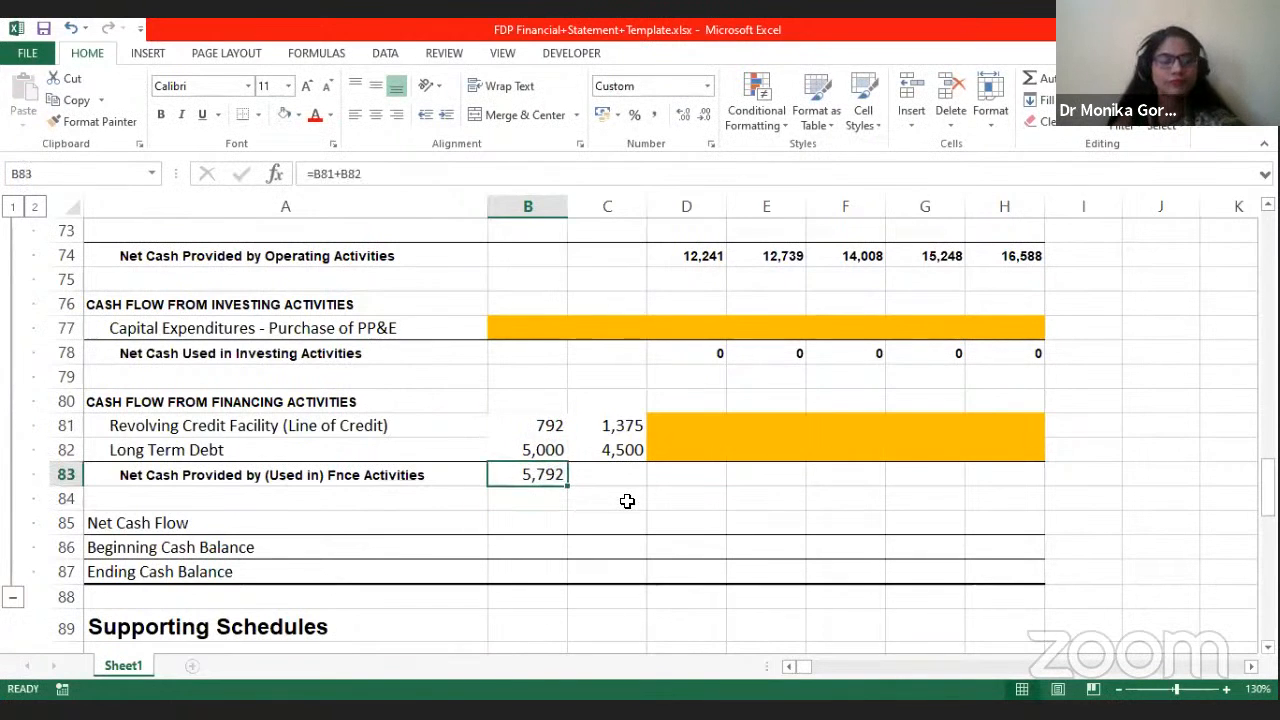
pyautogui.hotkey('shift', 'Right')
pyautogui.hotkey('shift', 'Right')
pyautogui.hotkey('shift', 'Right')
pyautogui.hotkey('shift', 'Right')
pyautogui.hotkey('shift', 'Right')
pyautogui.hotkey('shift', 'Right')
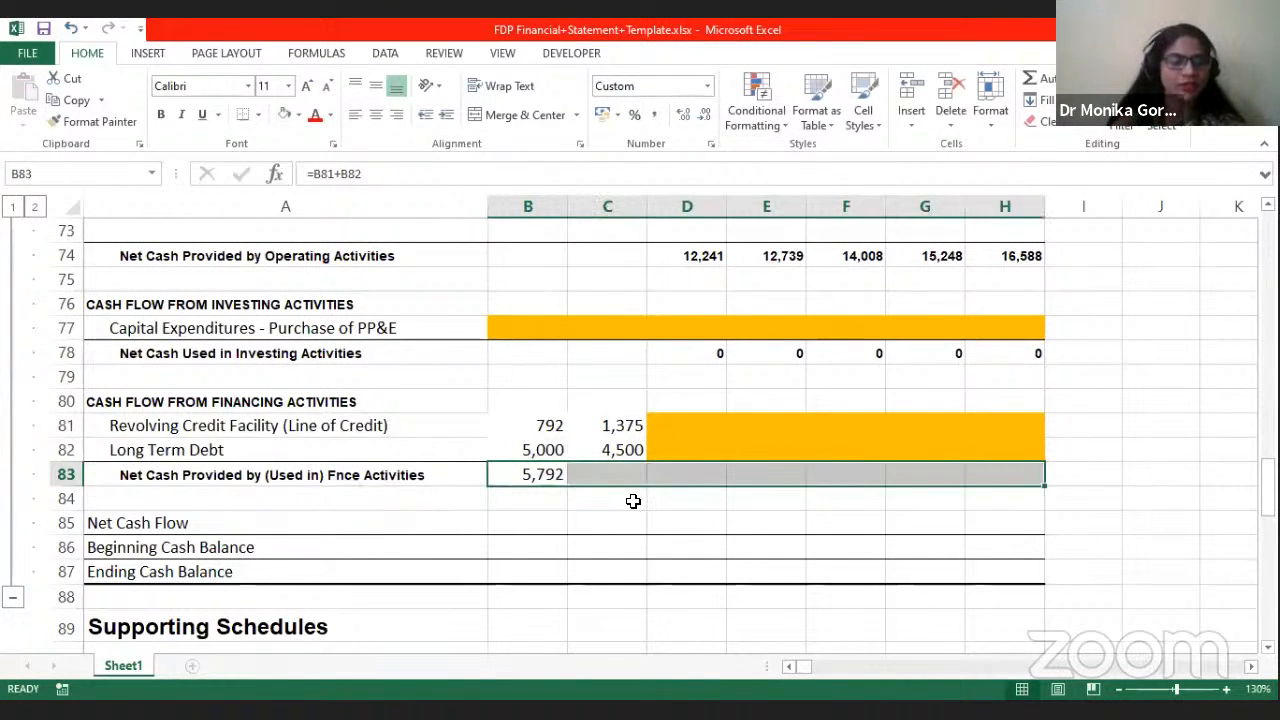
pyautogui.hotkey('ctrl', 'r')
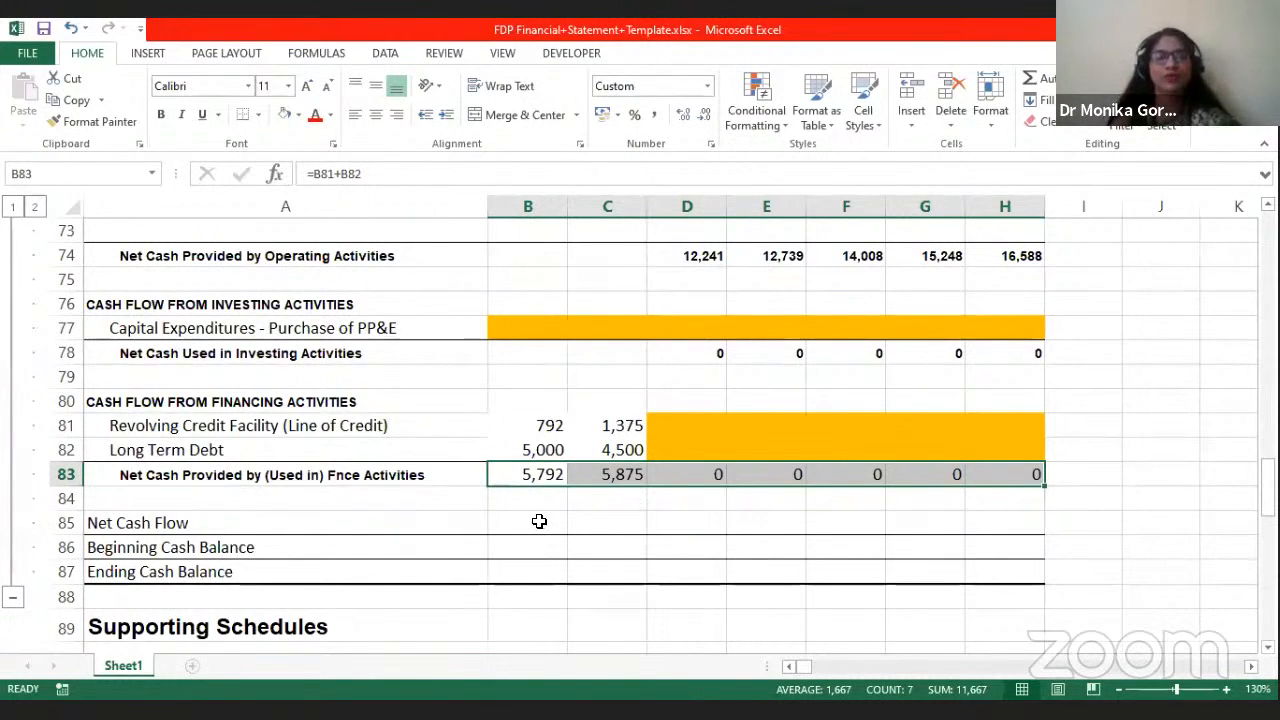
# Step: Review the cash flow statement from Net Income through operating, investing and financing activities to the Net Cash Flow and cash balance rows
pyautogui.scroll(5, 486, 505)
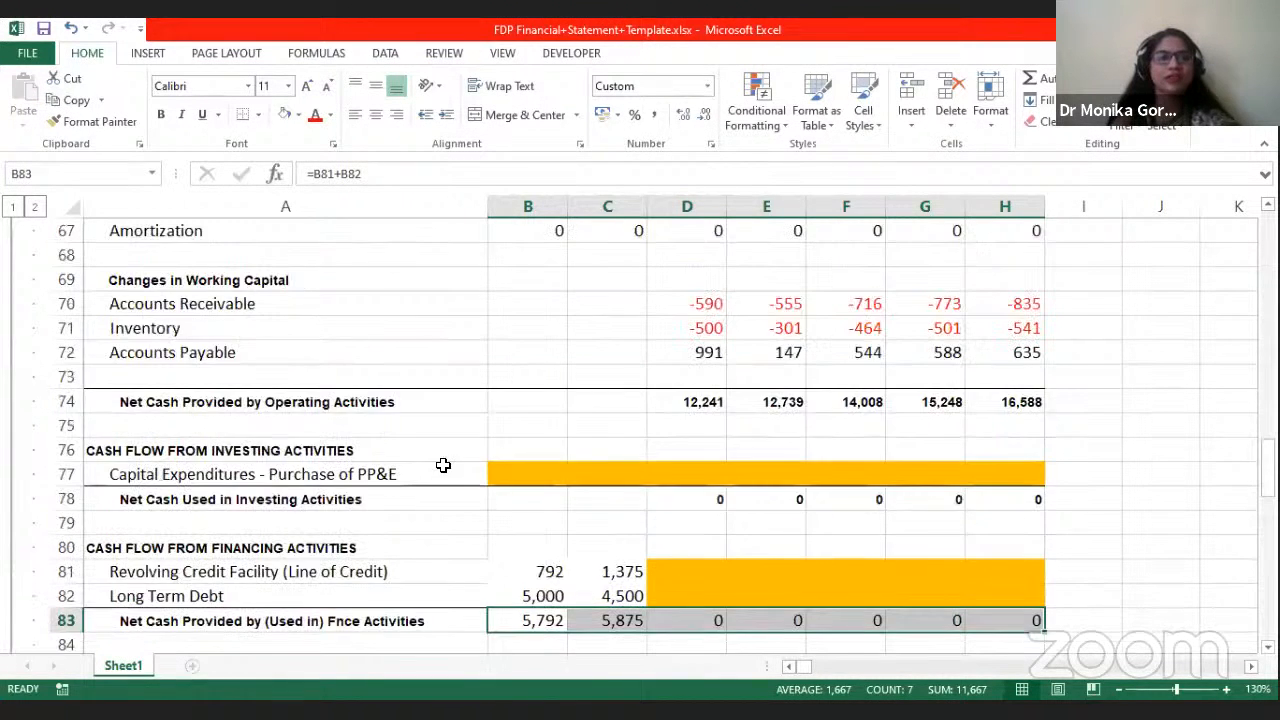
pyautogui.click(533, 354)
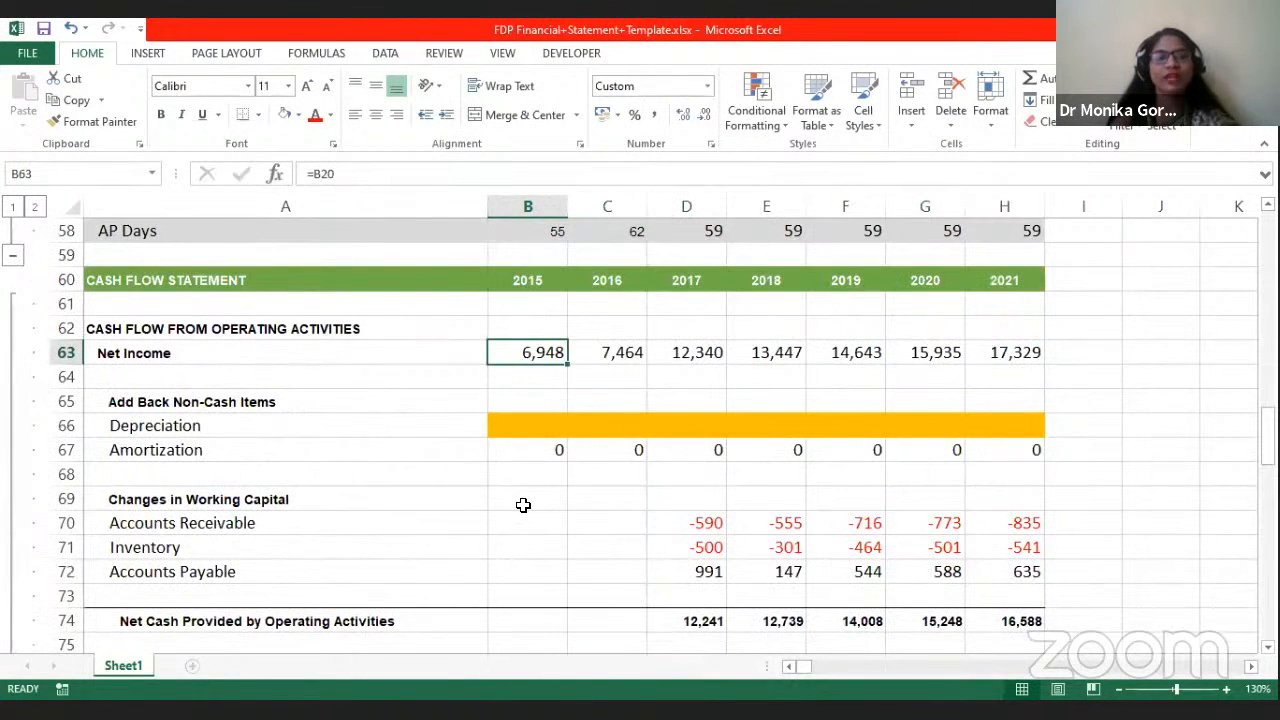
pyautogui.scroll(-1, 523, 505)
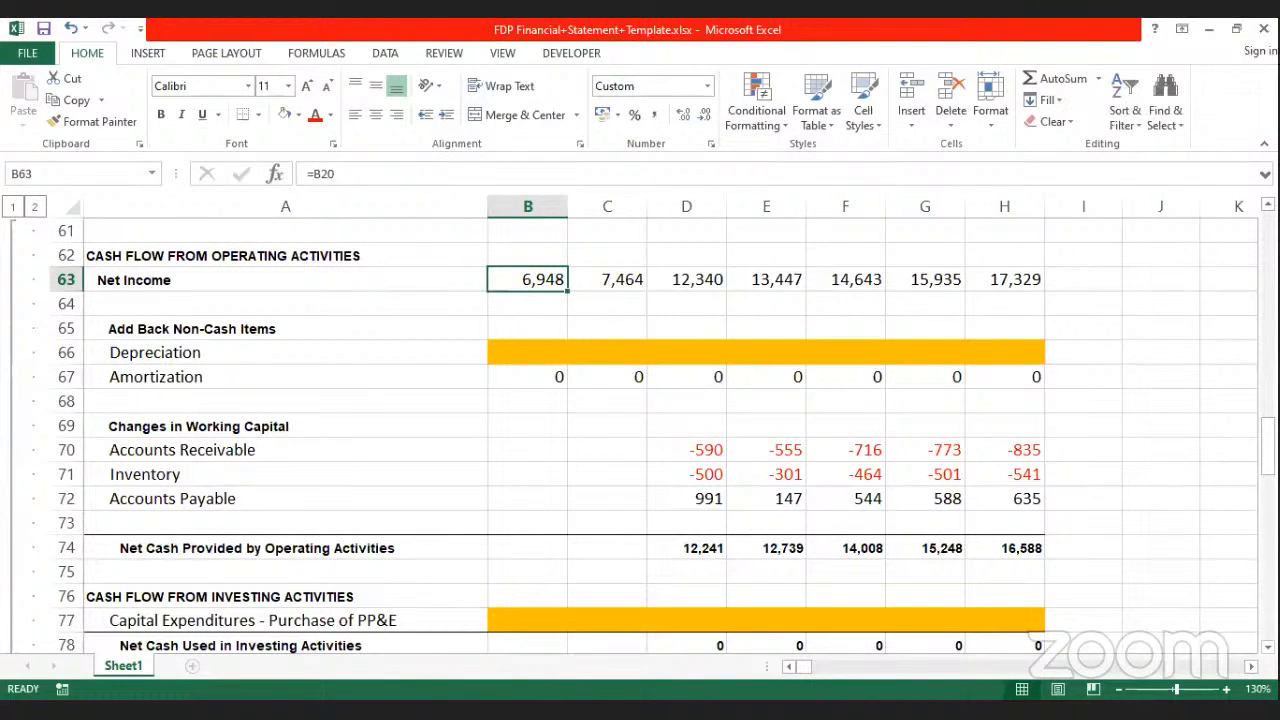
pyautogui.scroll(-3, 718, 525)
pyautogui.scroll(-2, 665, 520)
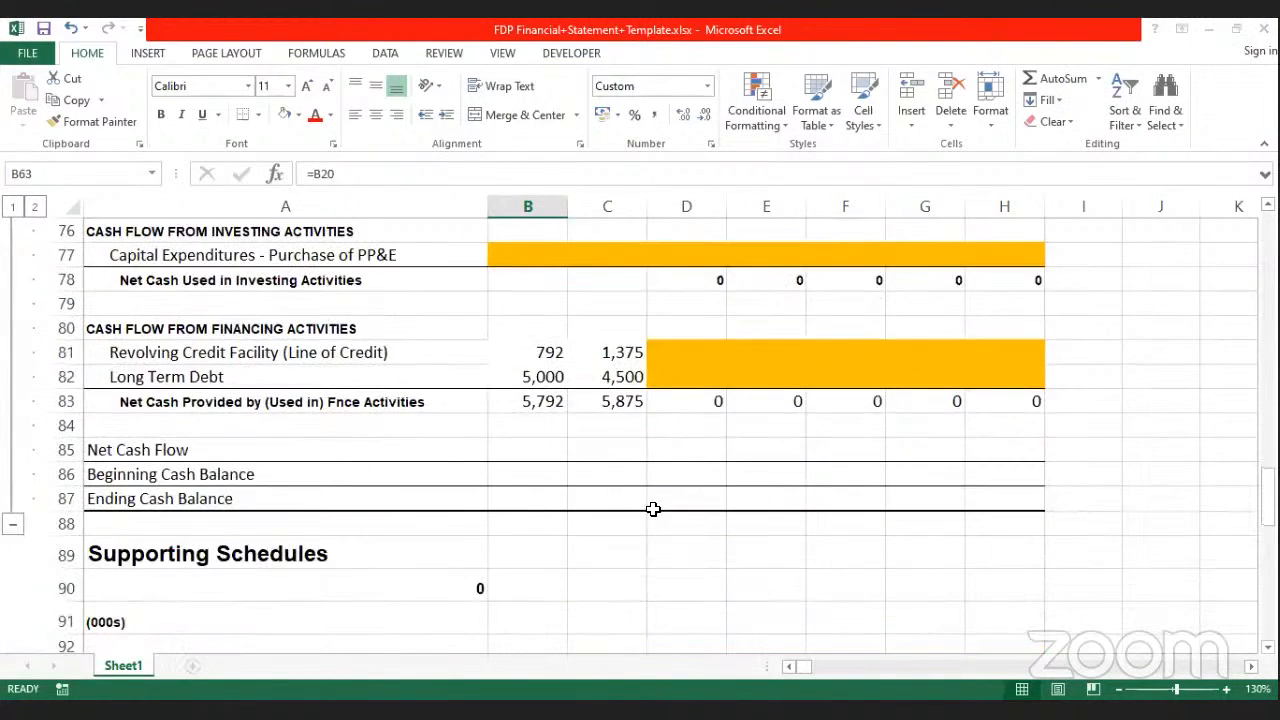
pyautogui.scroll(1, 686, 306)
pyautogui.click(675, 351)
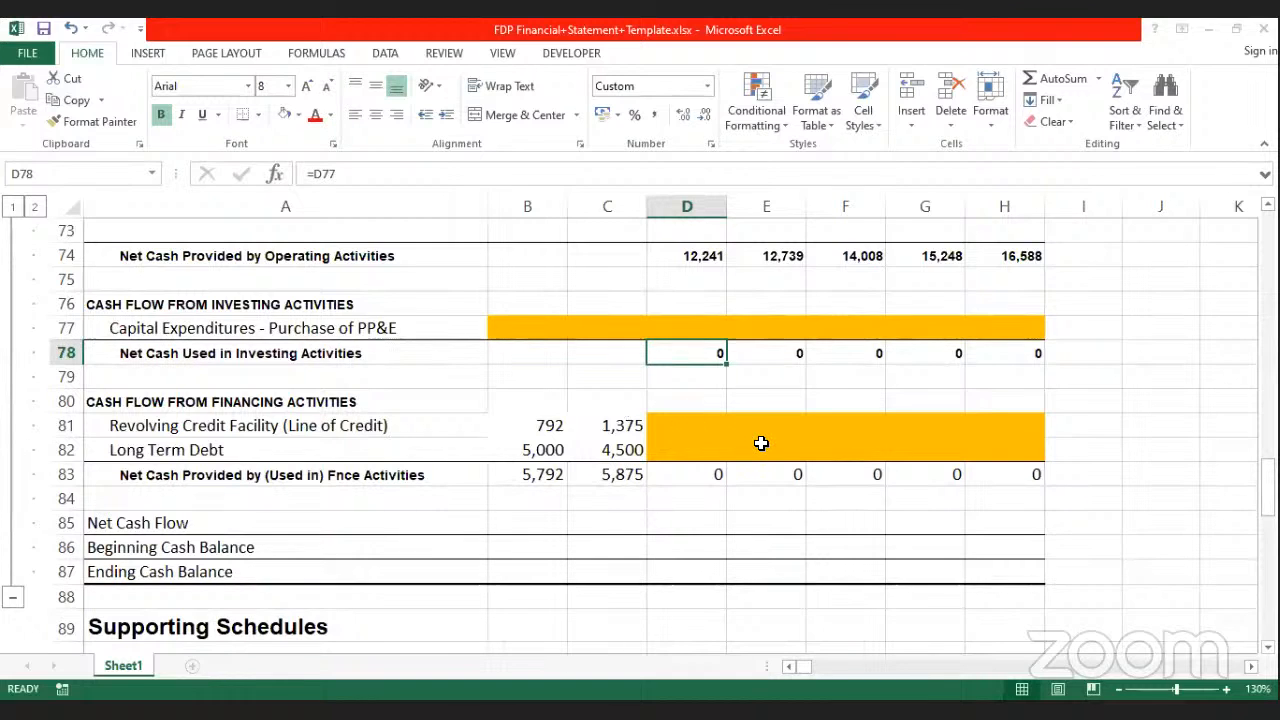
pyautogui.scroll(-2, 753, 483)
pyautogui.scroll(-1, 753, 483)
pyautogui.scroll(1, 753, 483)
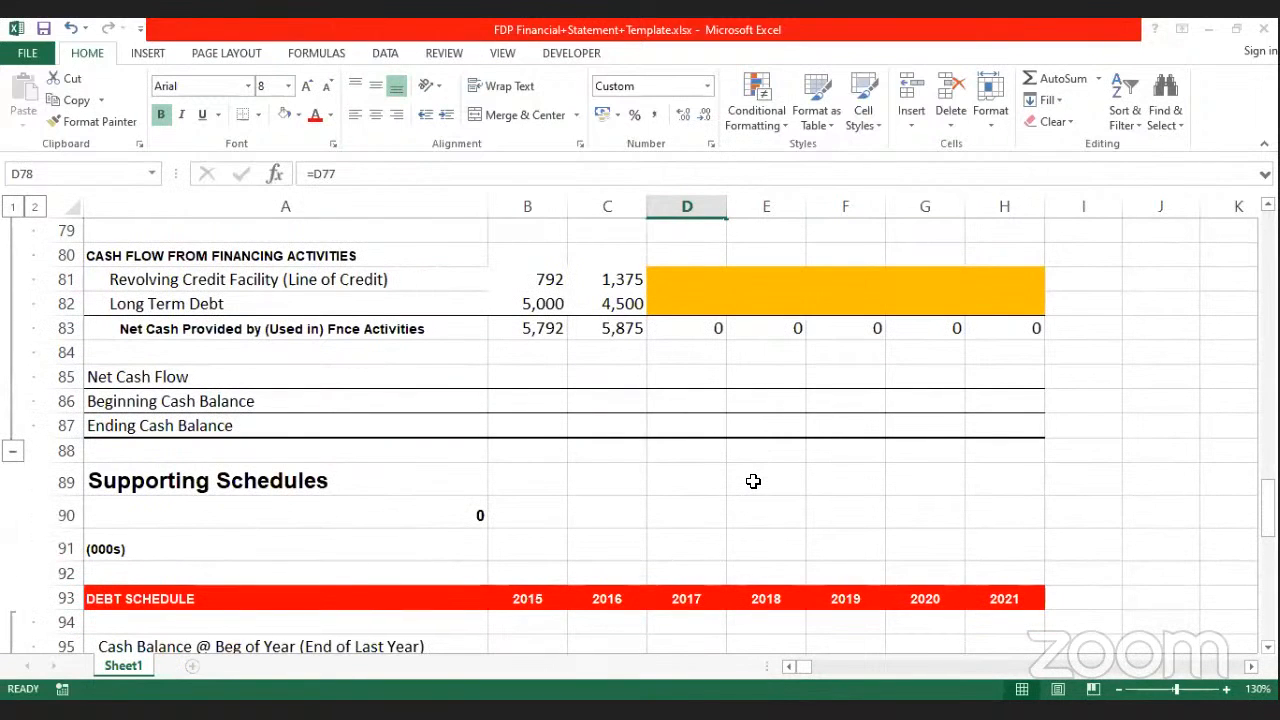
pyautogui.scroll(2, 753, 481)
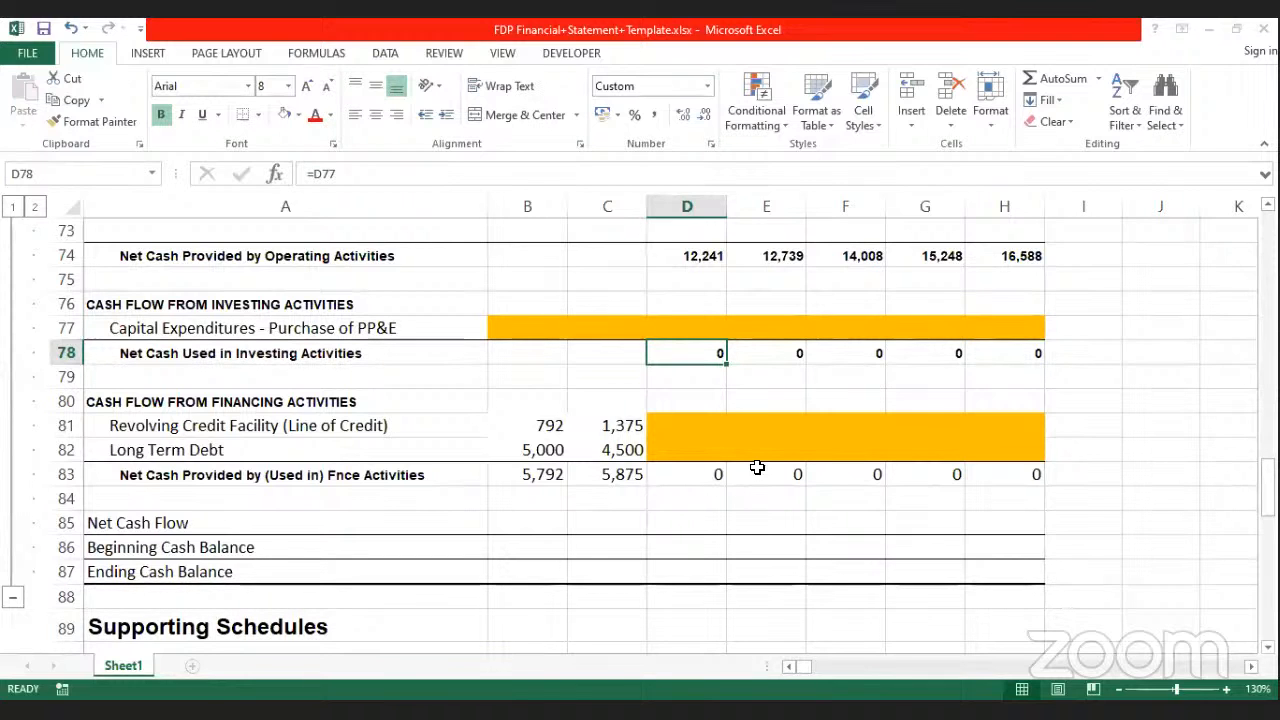
pyautogui.scroll(5, 754, 463)
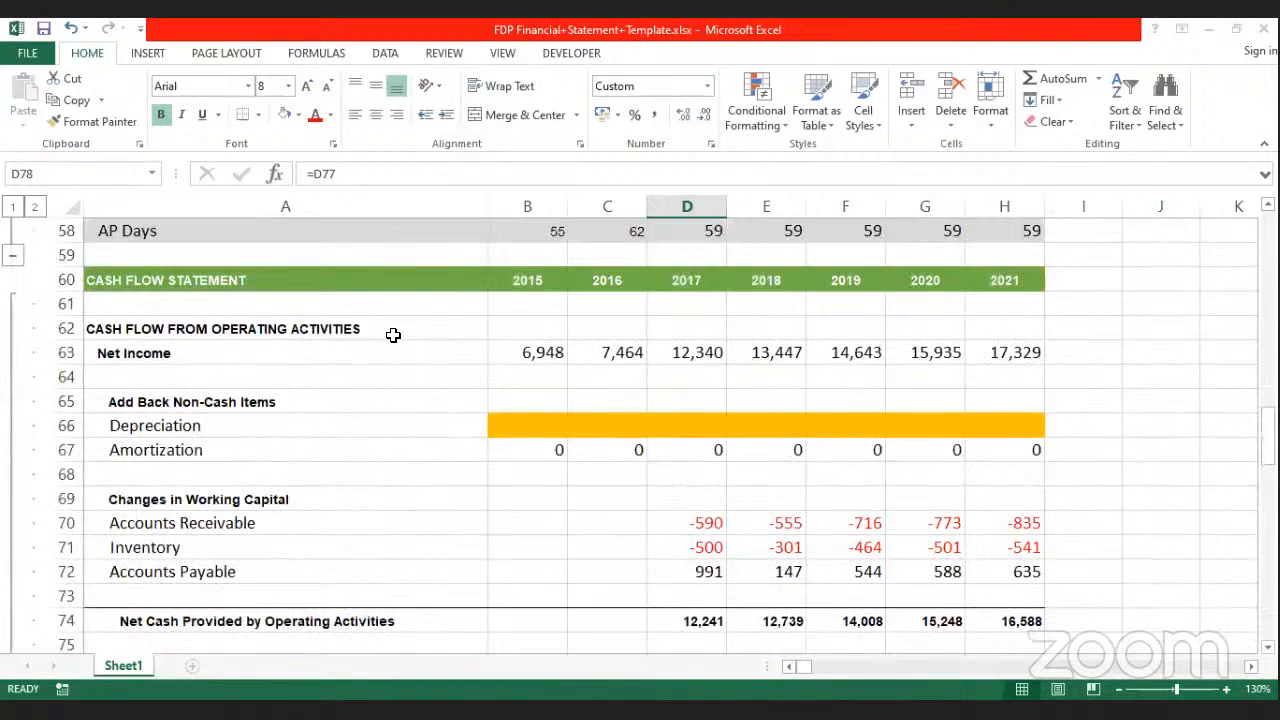
pyautogui.scroll(-1, 397, 333)
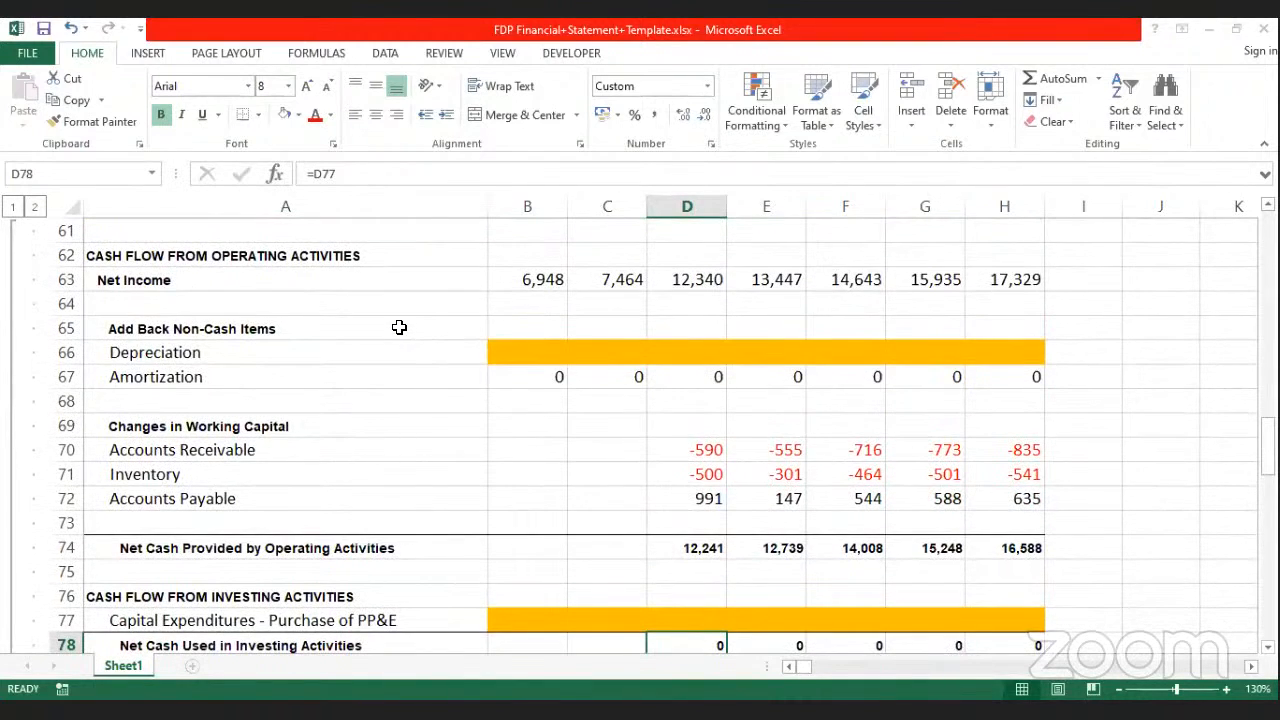
pyautogui.scroll(-1, 399, 327)
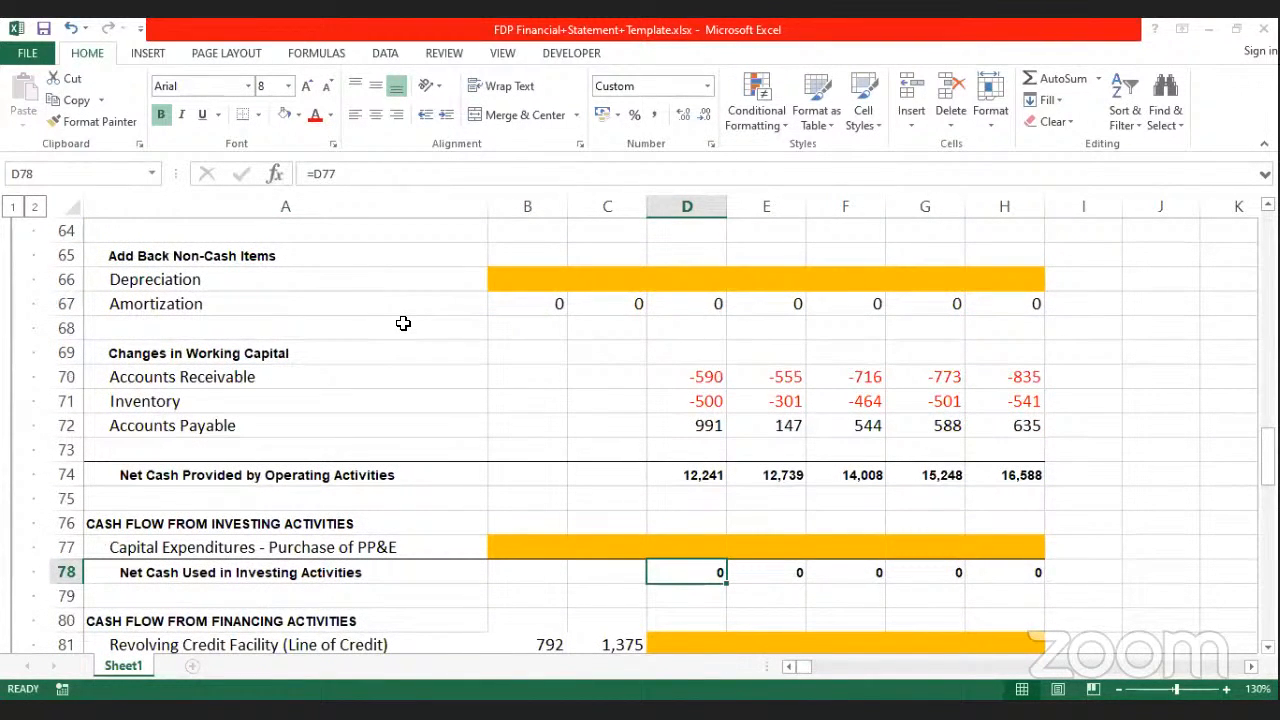
pyautogui.scroll(-3, 405, 323)
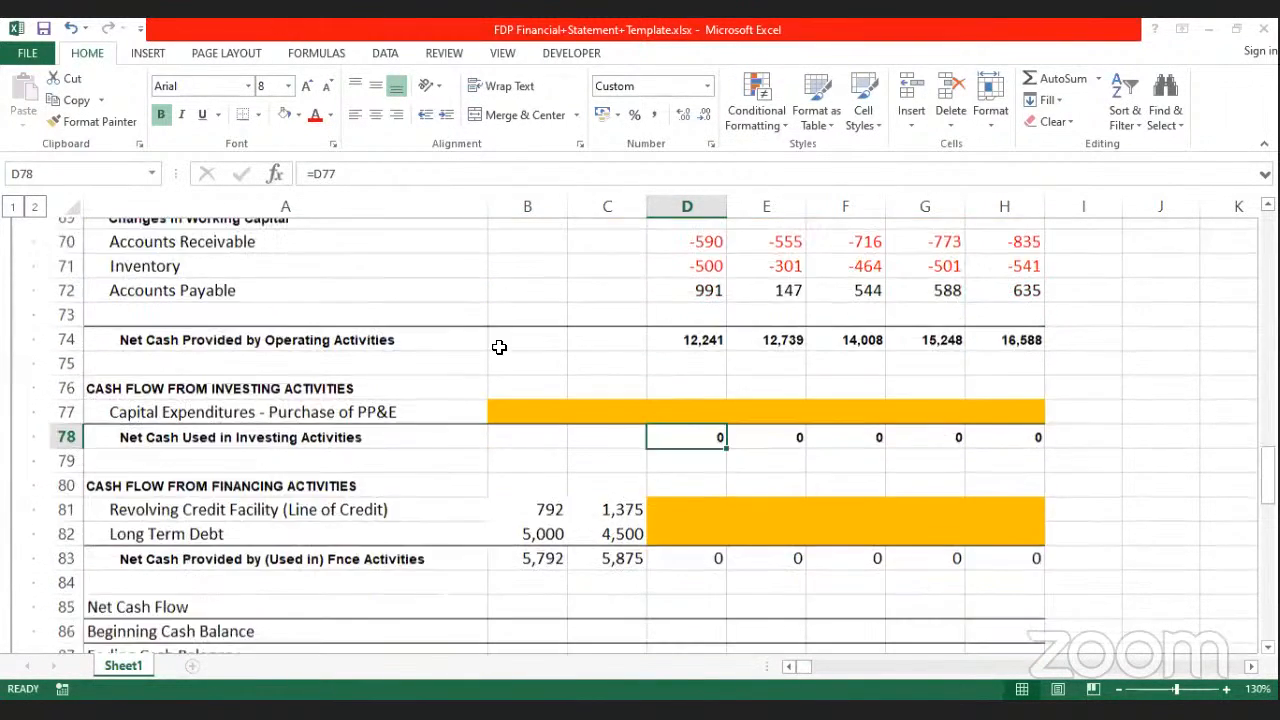
pyautogui.scroll(-1, 711, 507)
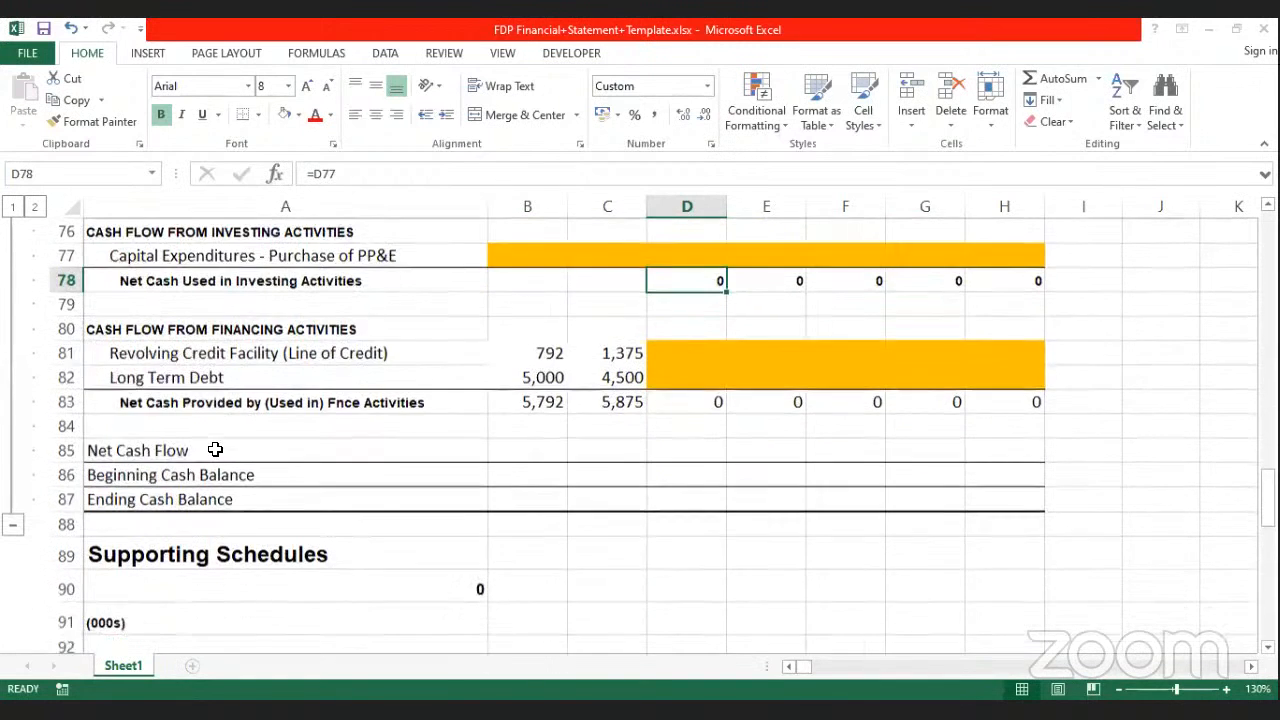
pyautogui.moveTo(177, 450); pyautogui.dragTo(215, 492)
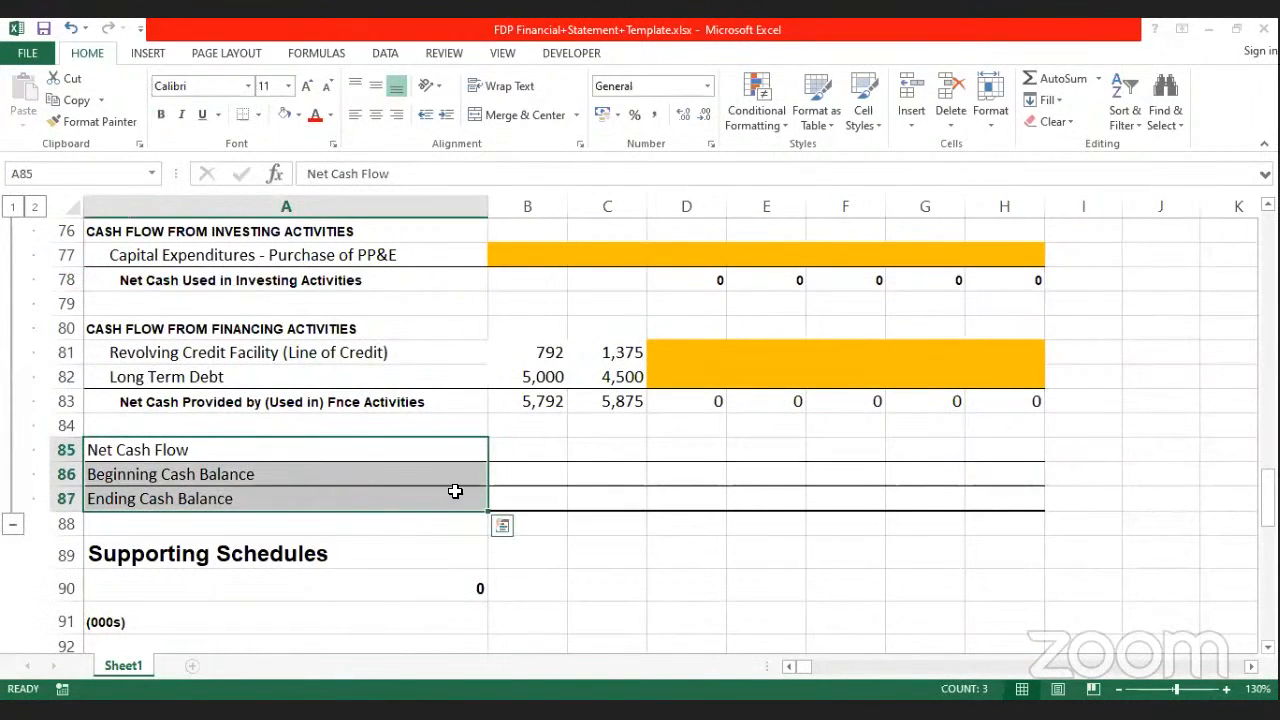
# Step: Compare the Ending Cash Balance row of the cash flow statement with the 2017–2021 Cash cells in the balance sheet
pyautogui.click(523, 481)
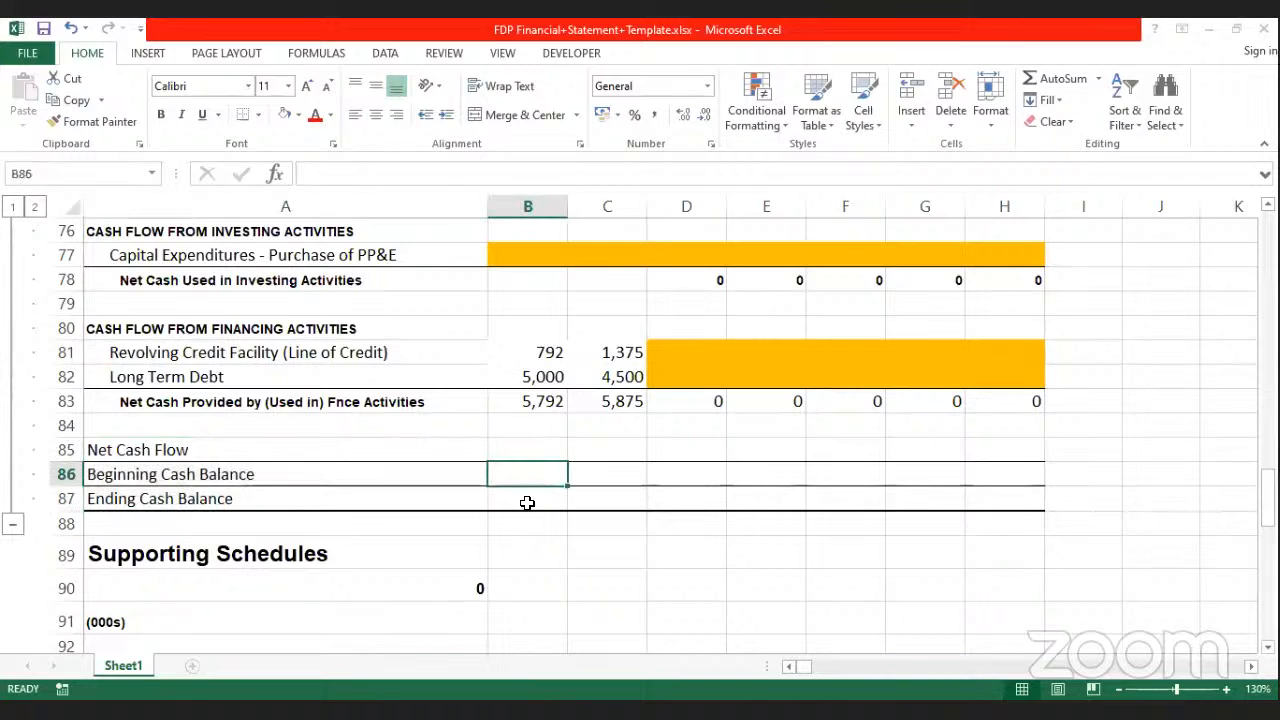
pyautogui.click(528, 503)
pyautogui.moveTo(533, 503)
pyautogui.mouseDown()
pyautogui.moveTo(871, 514)
pyautogui.moveTo(986, 491)
pyautogui.mouseUp()
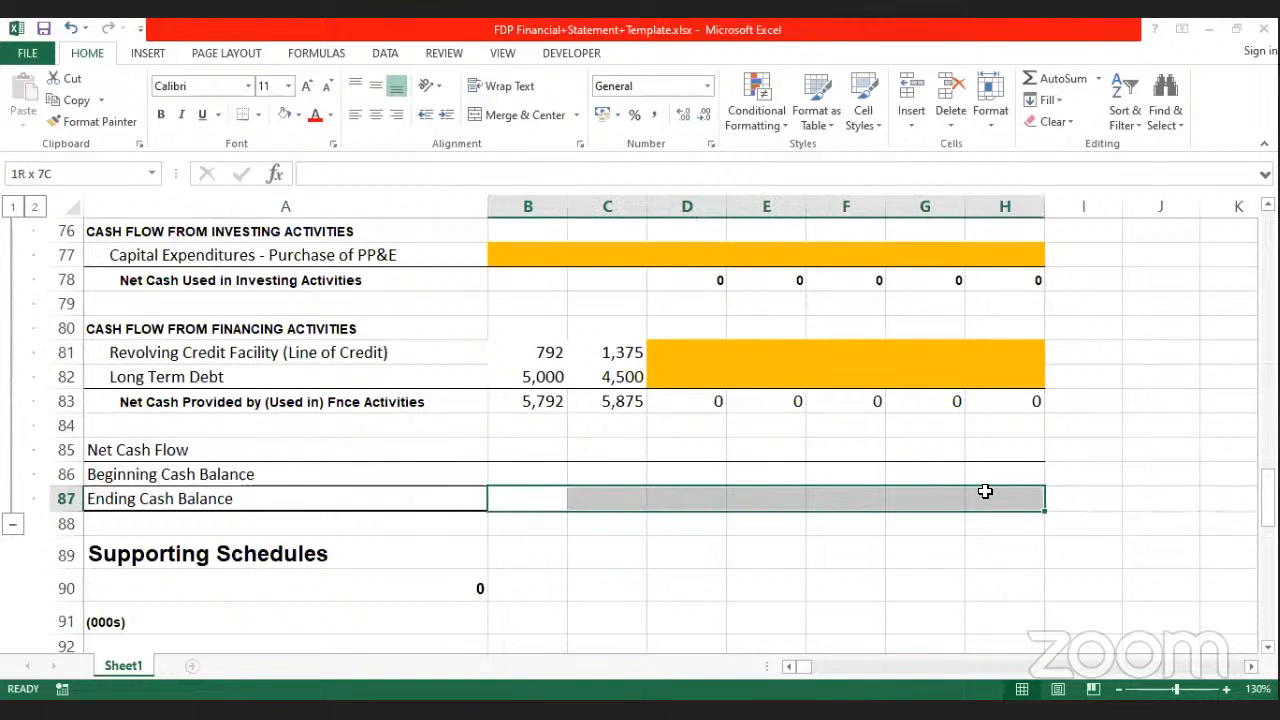
pyautogui.scroll(9, 883, 489)
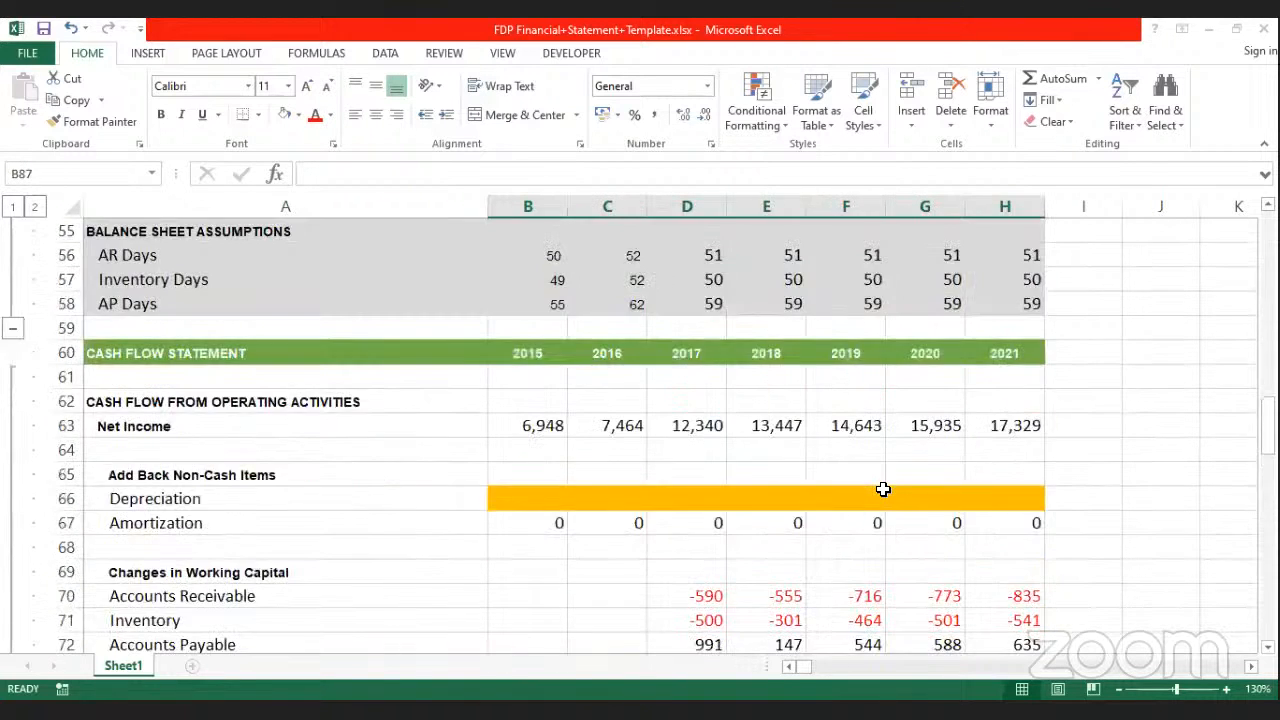
pyautogui.scroll(5, 881, 487)
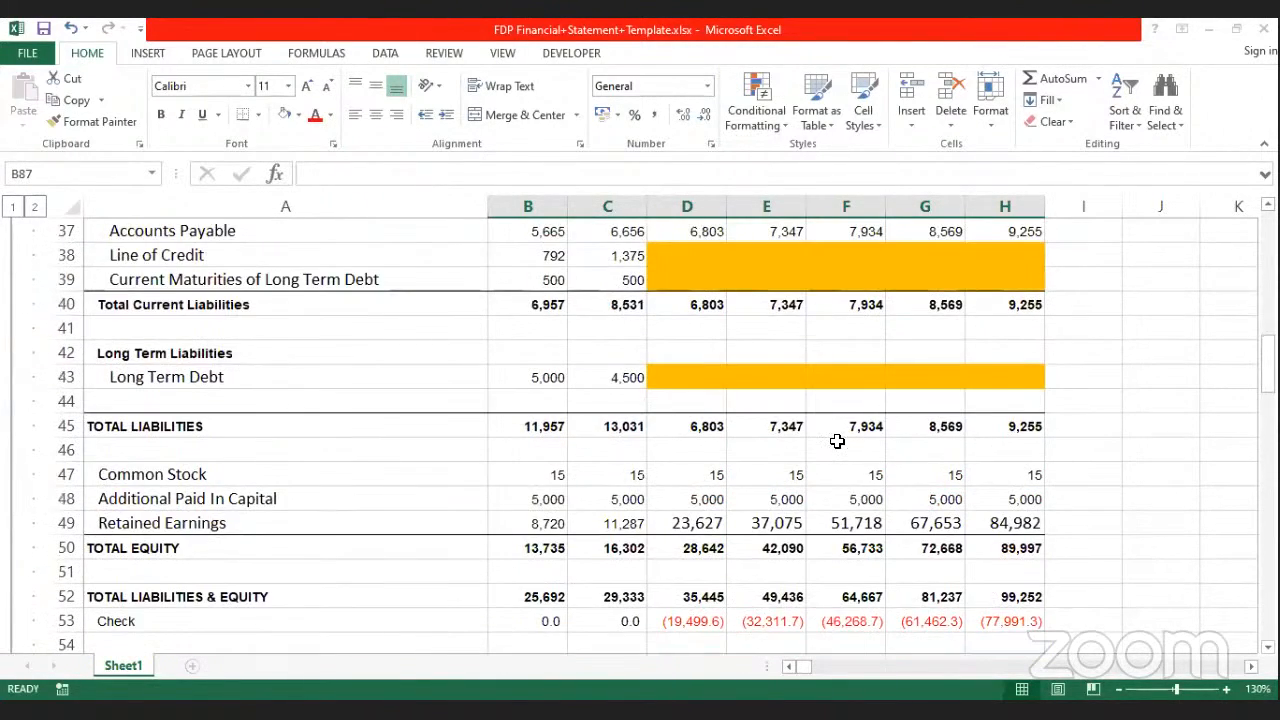
pyautogui.scroll(5, 837, 425)
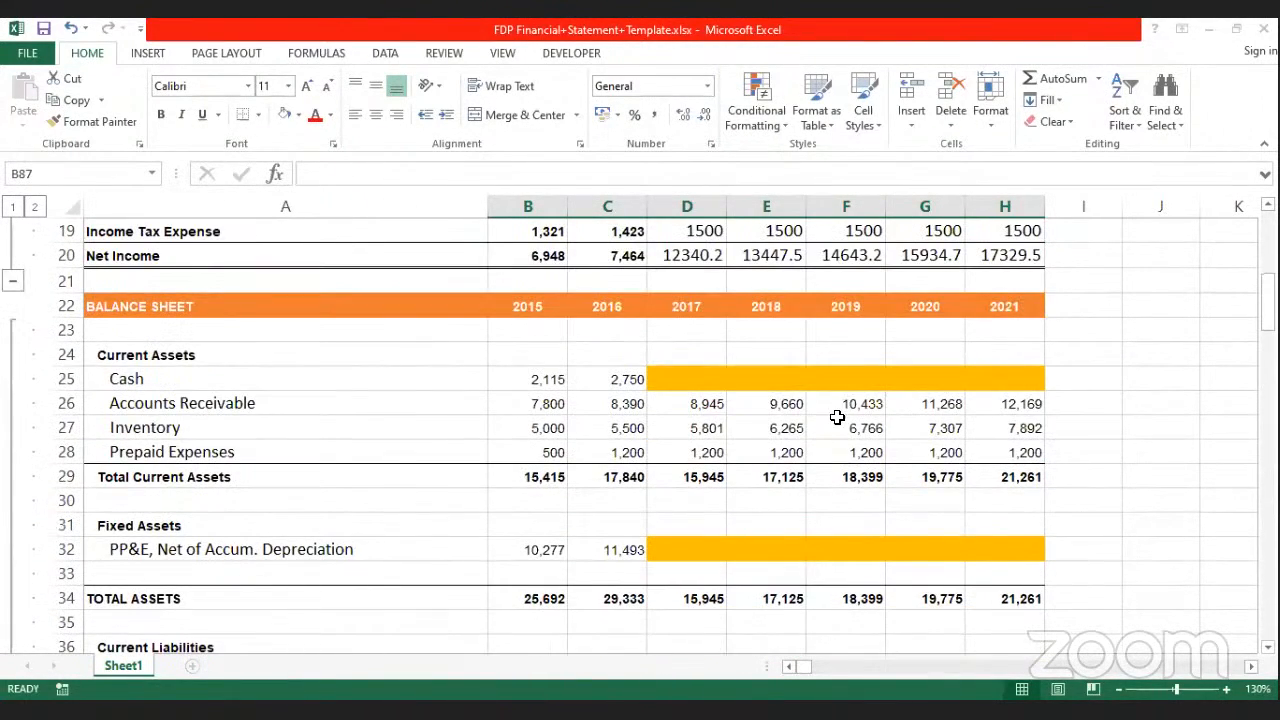
pyautogui.click(700, 379)
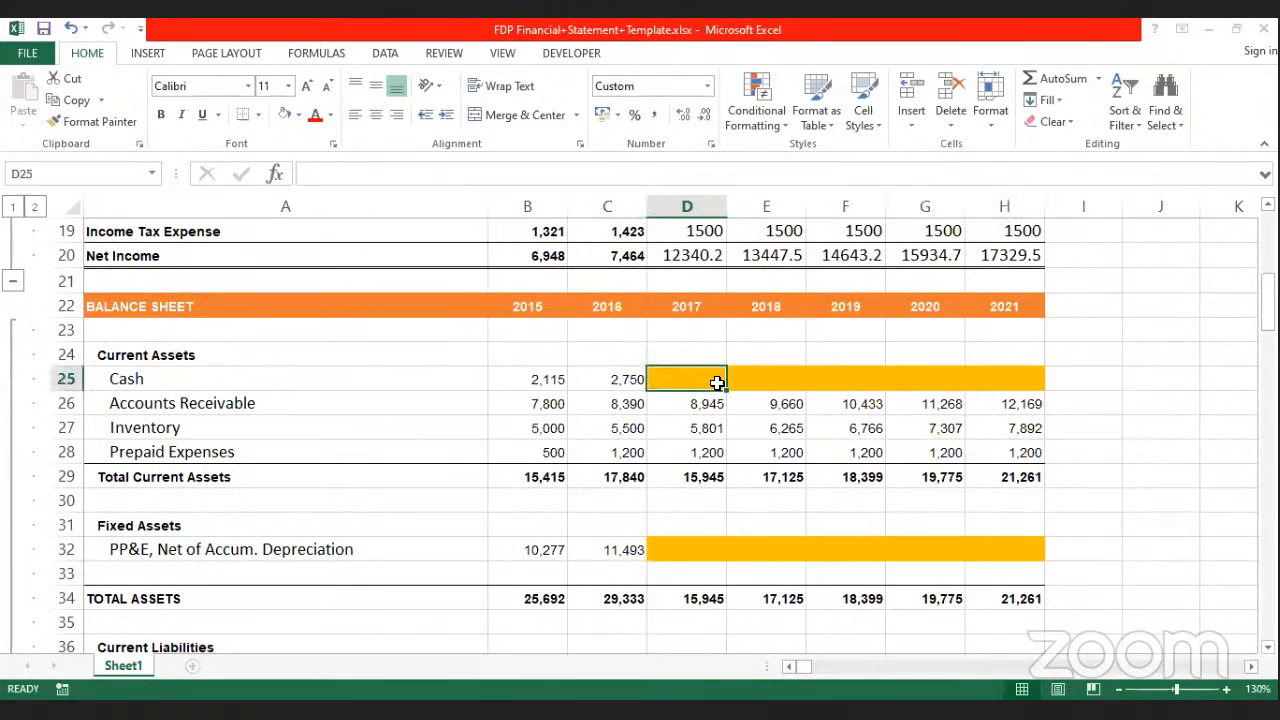
pyautogui.click(766, 379)
pyautogui.scroll(-15, 790, 456)
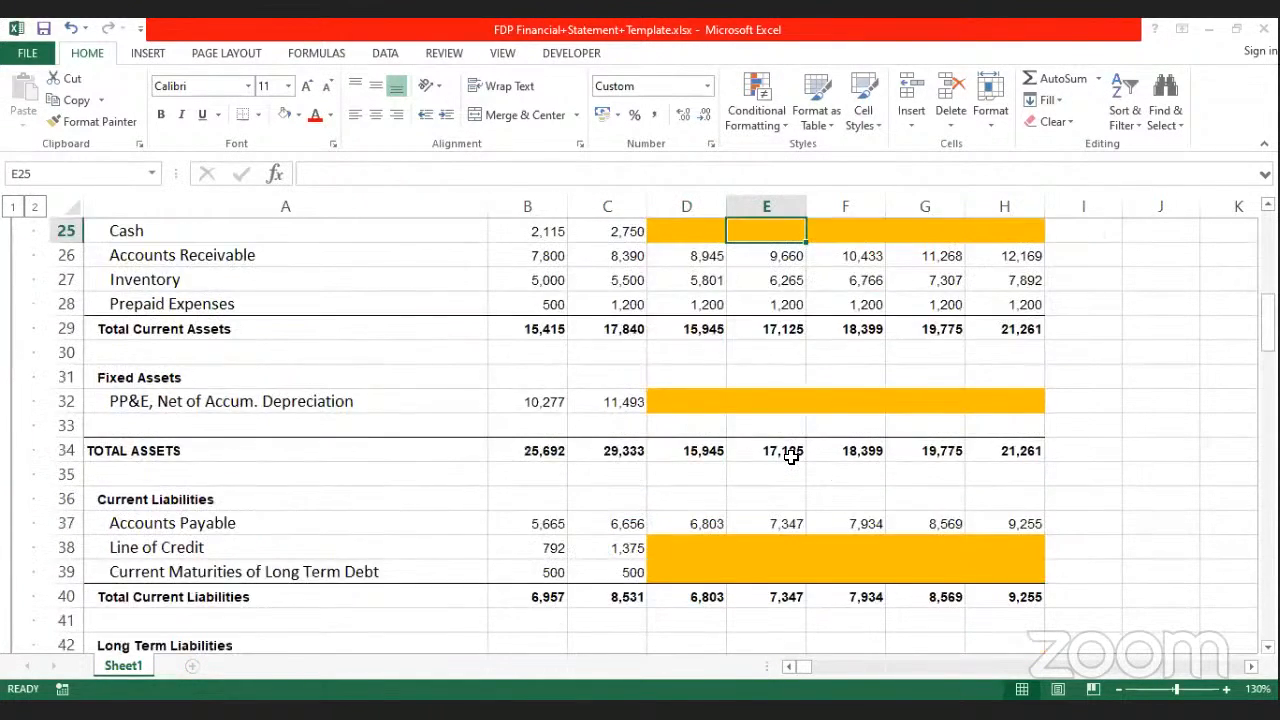
pyautogui.scroll(-6, 789, 455)
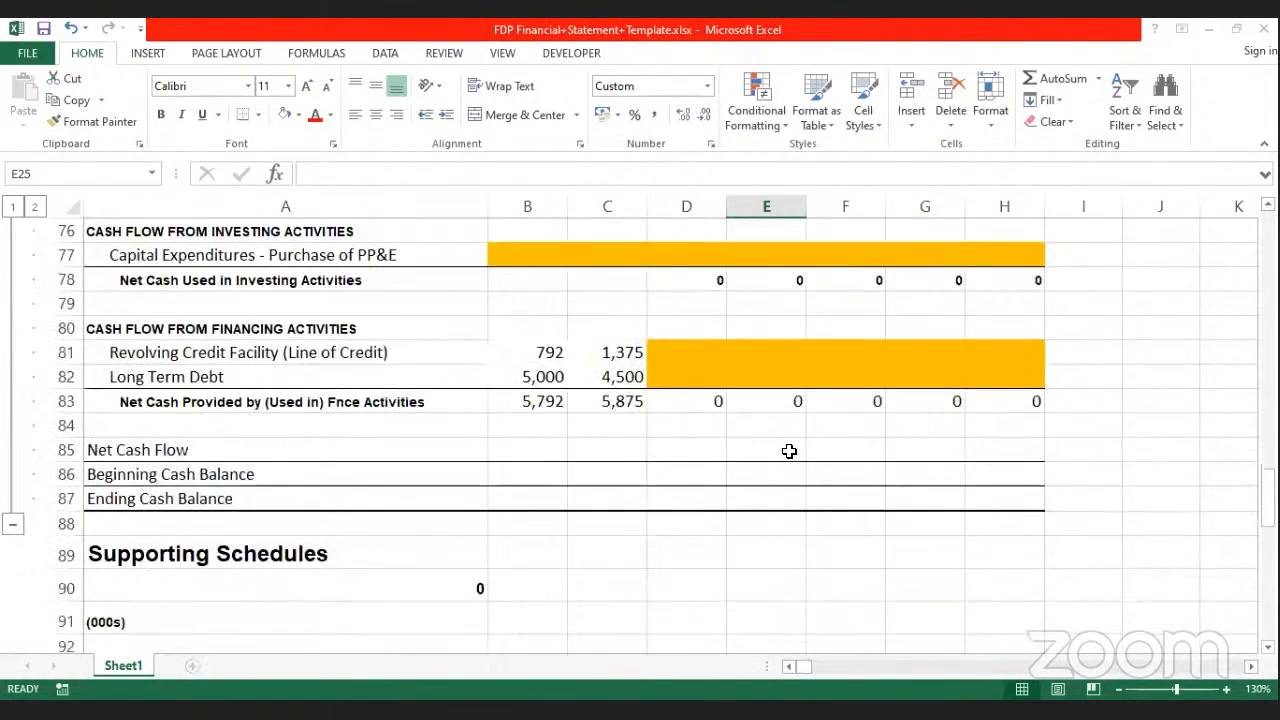
pyautogui.scroll(2, 787, 451)
pyautogui.click(541, 452)
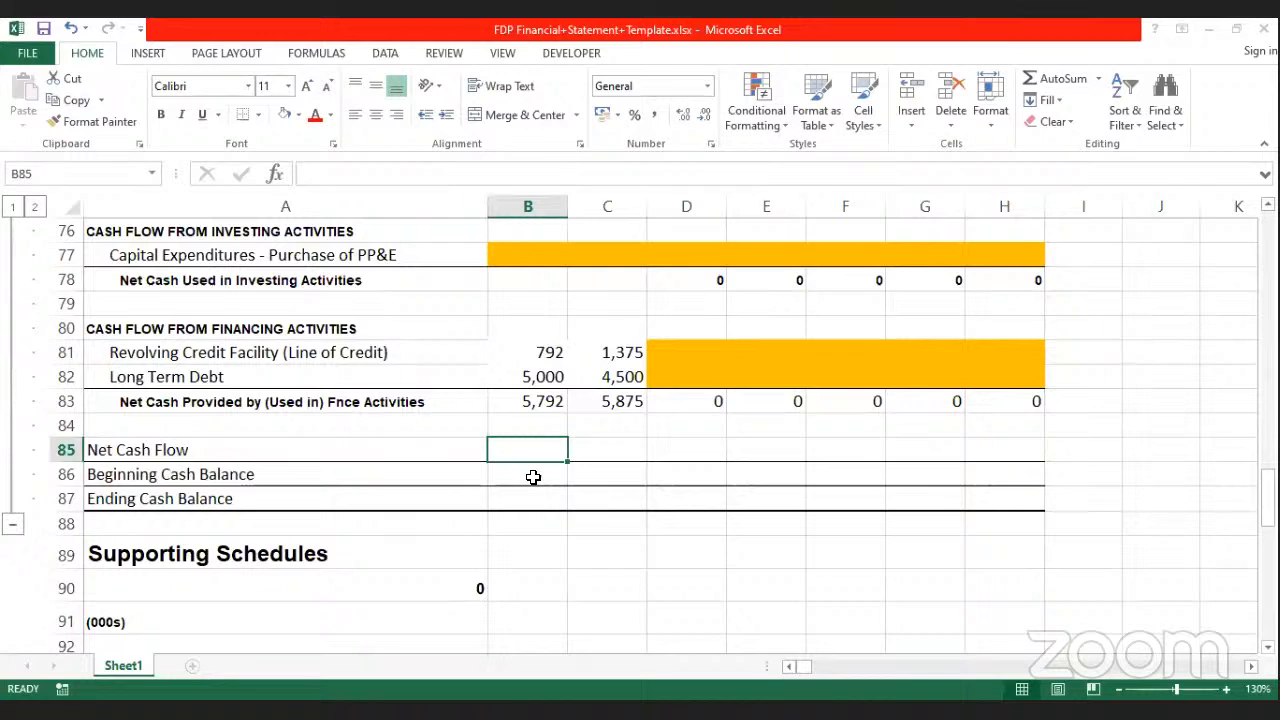
pyautogui.write('=')
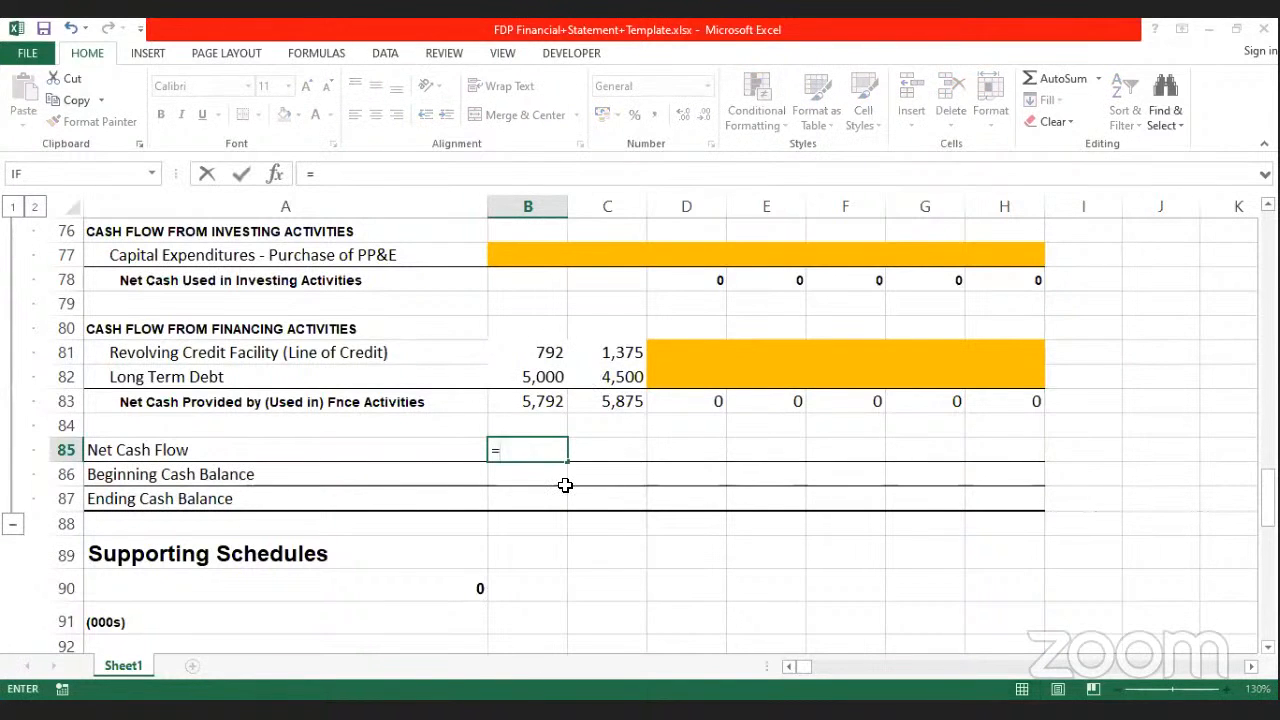
pyautogui.scroll(5, 565, 482)
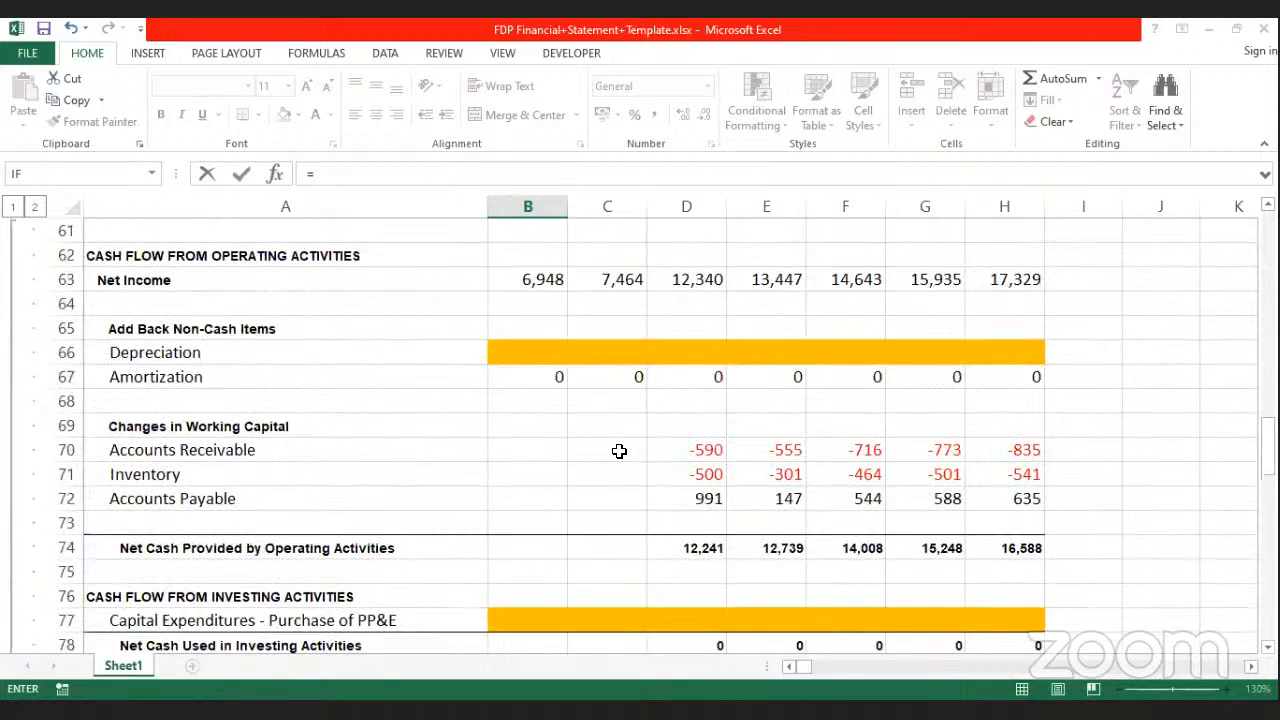
pyautogui.press('Escape')
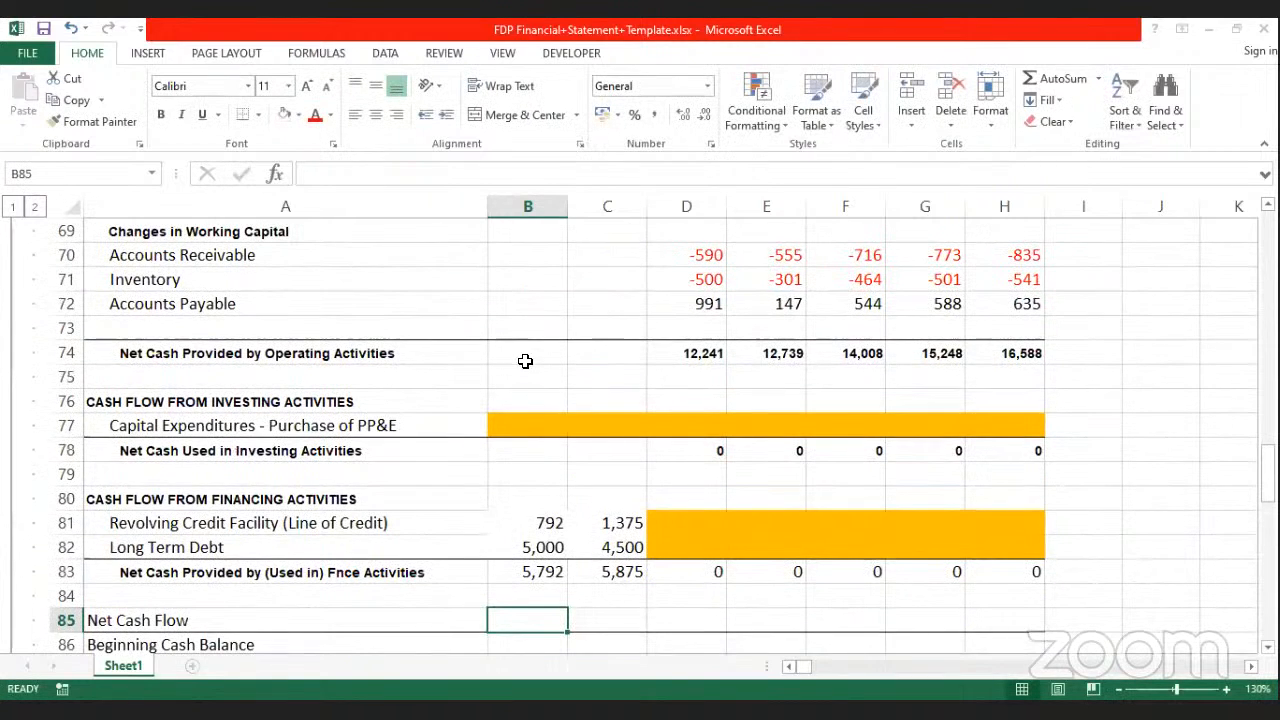
pyautogui.scroll(2, 526, 362)
pyautogui.scroll(2, 820, 445)
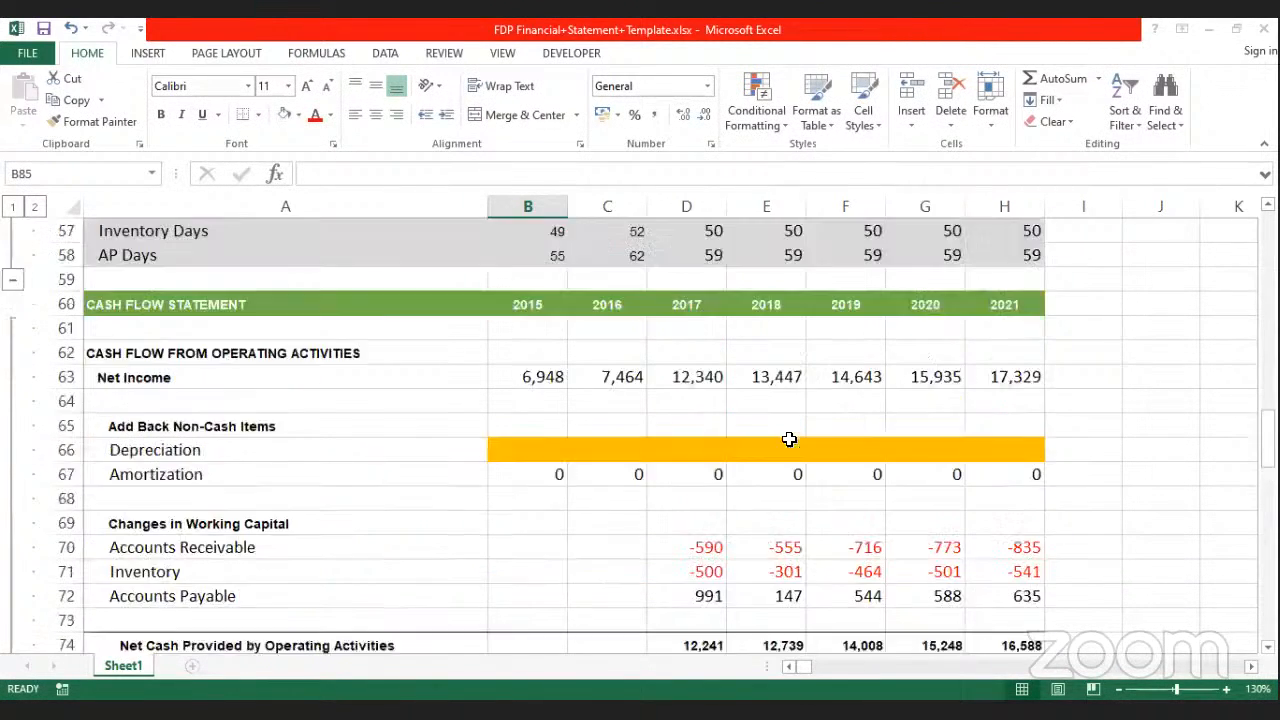
pyautogui.scroll(-6, 789, 457)
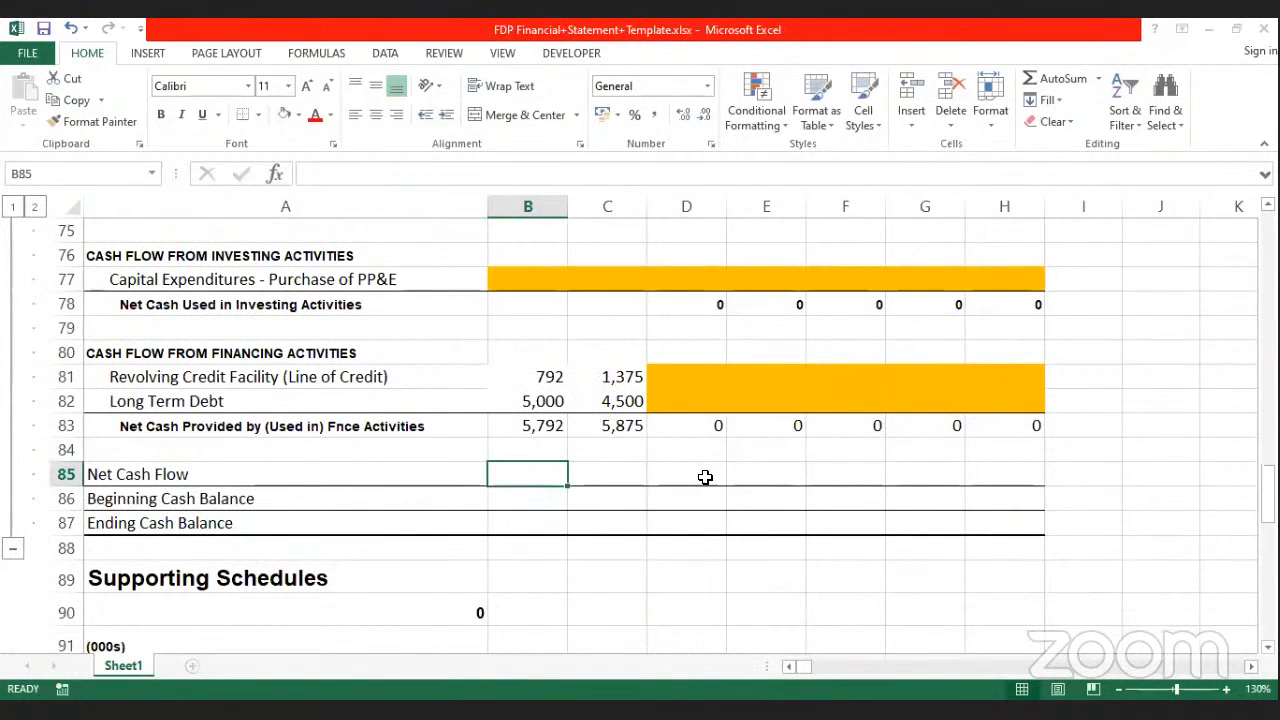
# Step: Calculate 2017 Net Cash Flow in D85 by adding the operating, investing and financing totals with =D74+D78+D83
pyautogui.click(705, 477)
pyautogui.write('=')
pyautogui.scroll(5, 757, 443)
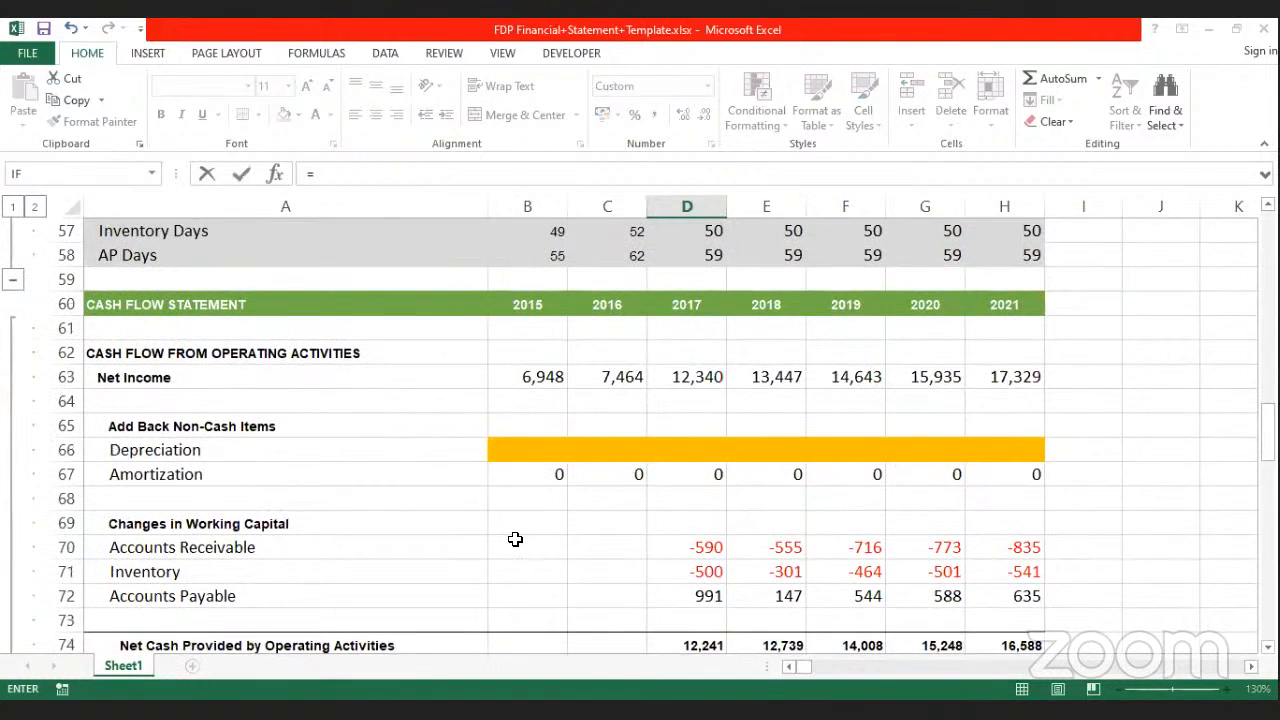
pyautogui.scroll(1, 494, 531)
pyautogui.scroll(-2, 603, 526)
pyautogui.scroll(-1, 639, 553)
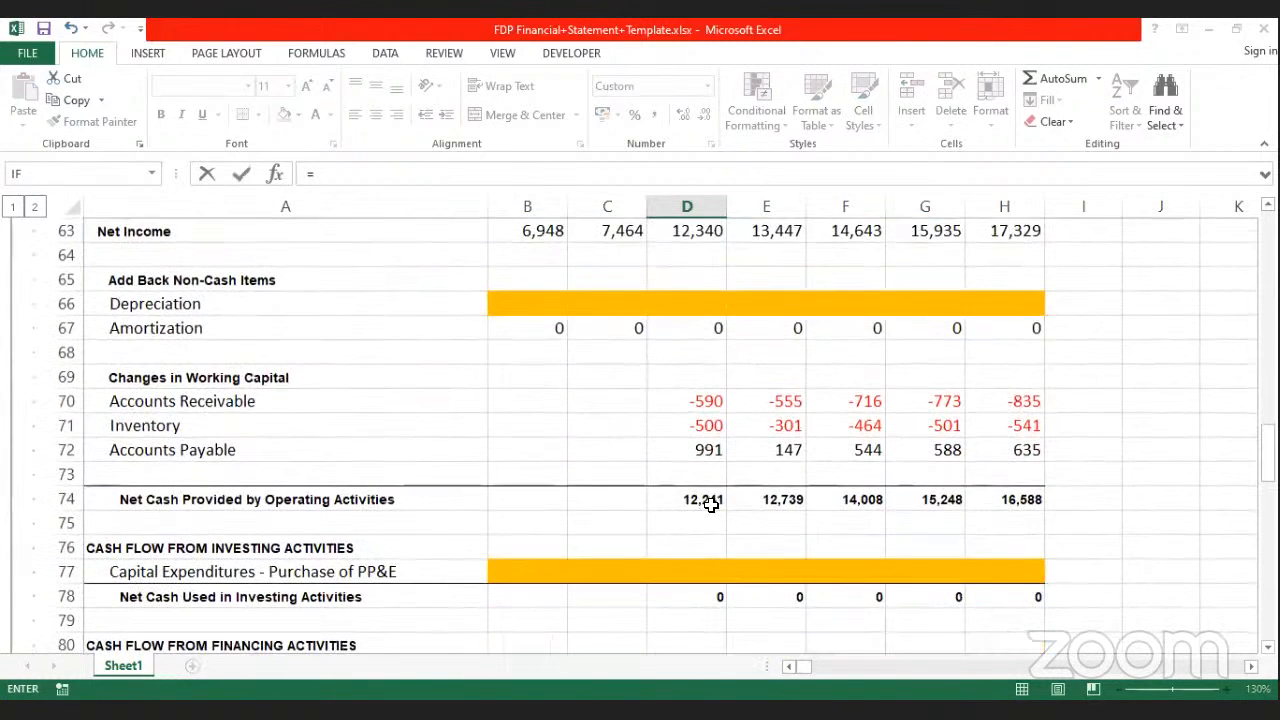
pyautogui.click(700, 499)
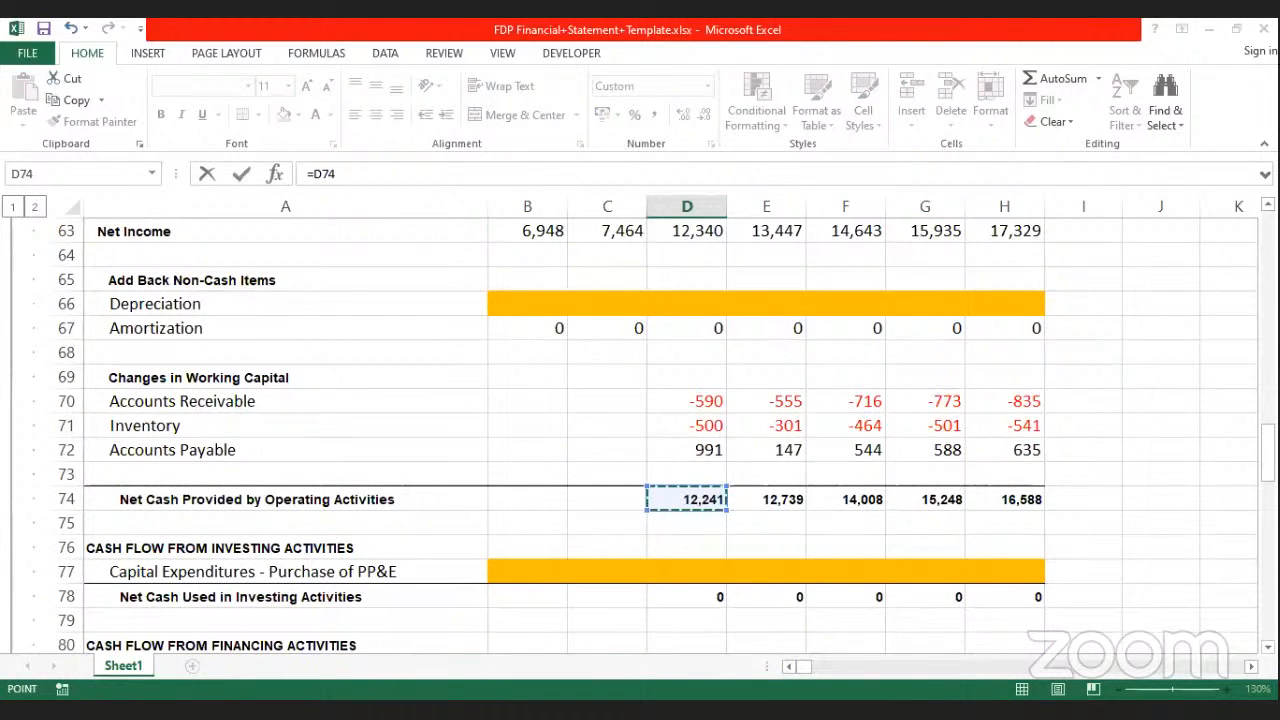
pyautogui.write('+')
pyautogui.click(686, 596)
pyautogui.write('+')
pyautogui.scroll(-3, 666, 526)
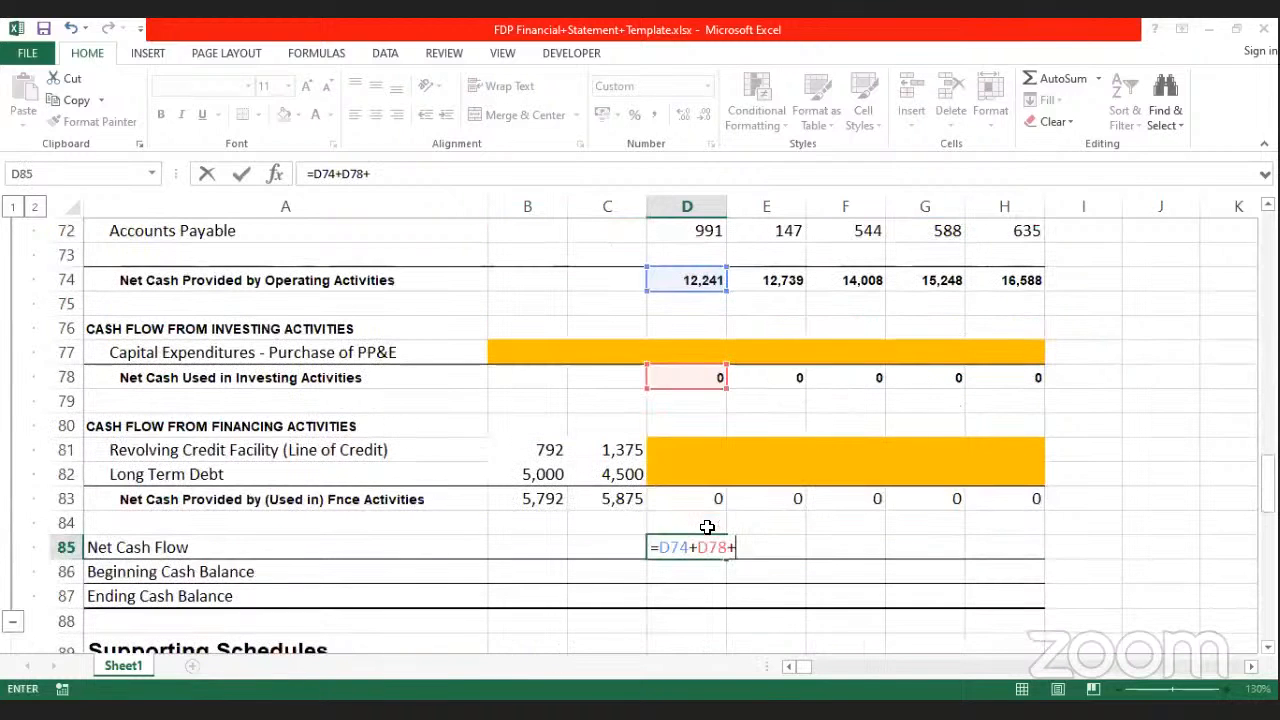
pyautogui.click(705, 499)
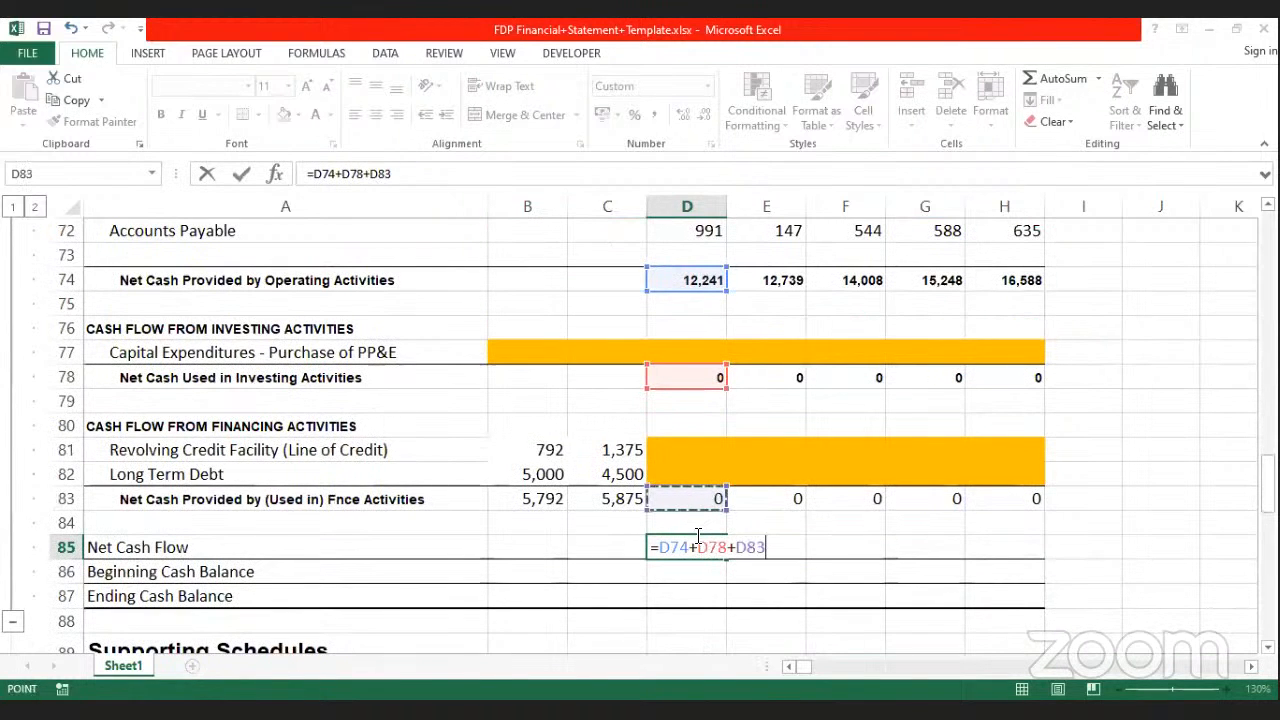
pyautogui.press('Return')
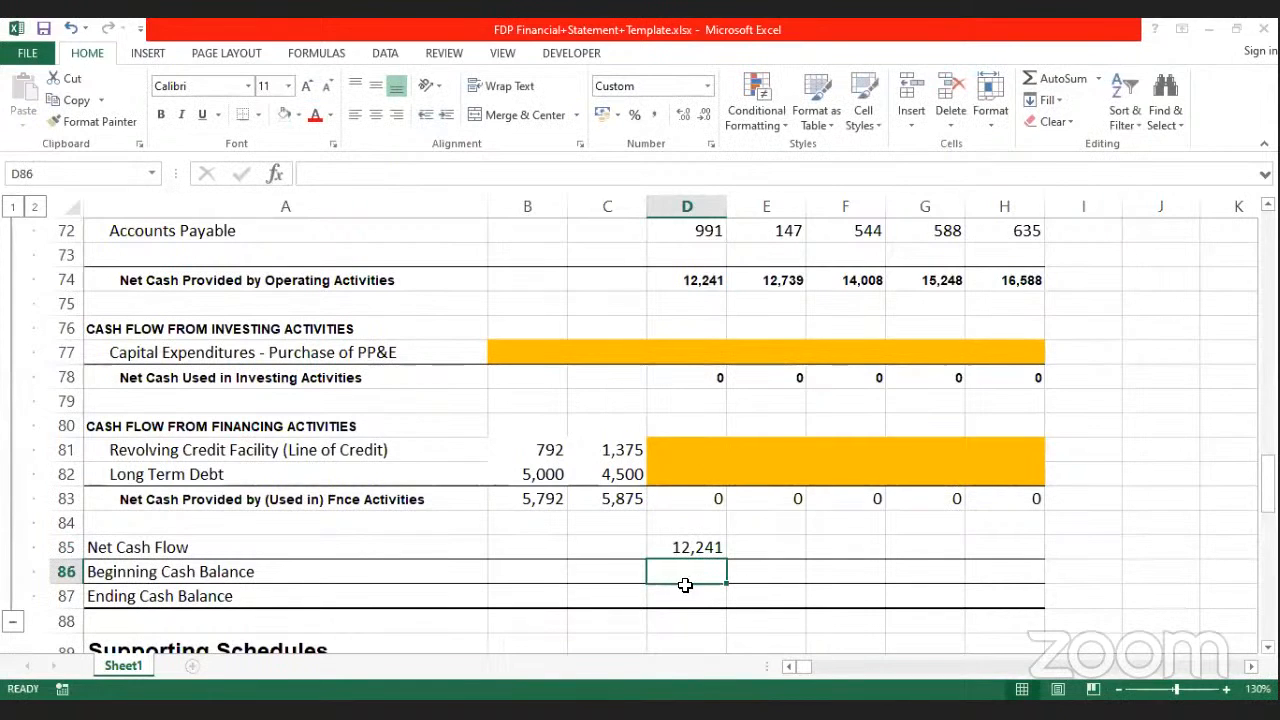
# Step: Fill the Net Cash Flow formula from D85 across to H85
pyautogui.click(675, 540)
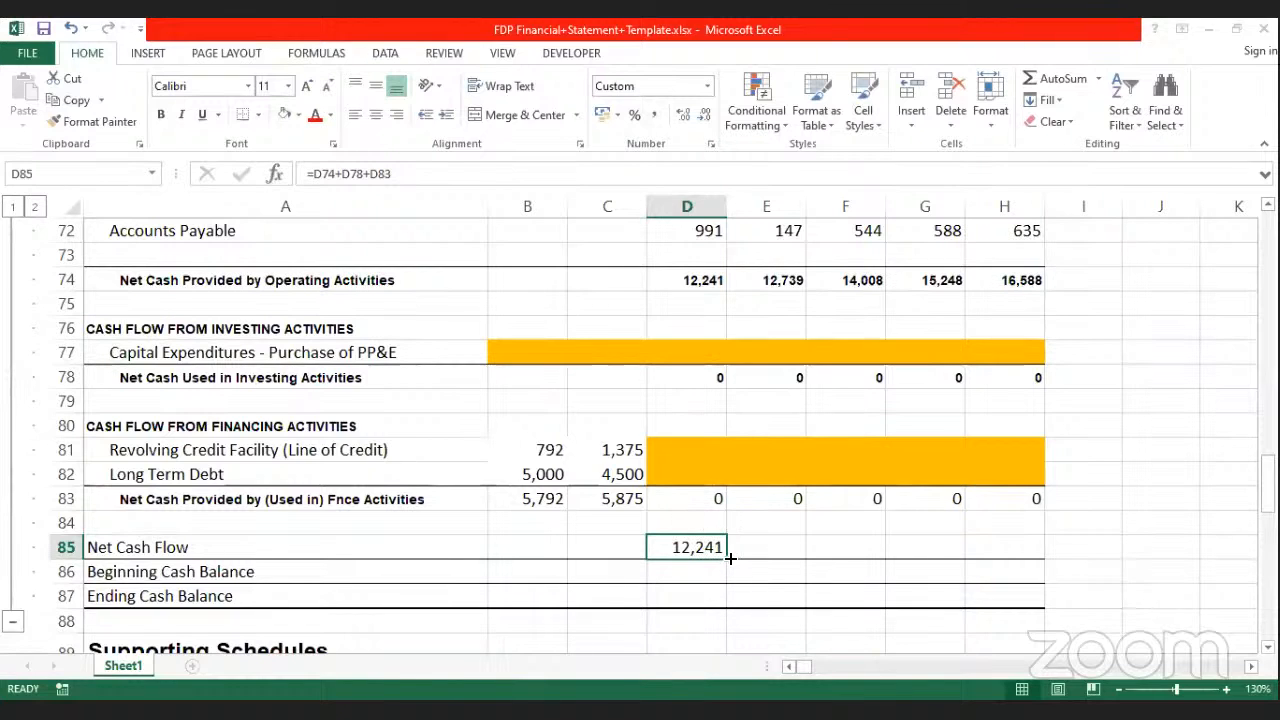
pyautogui.moveTo(733, 559); pyautogui.dragTo(1031, 563)
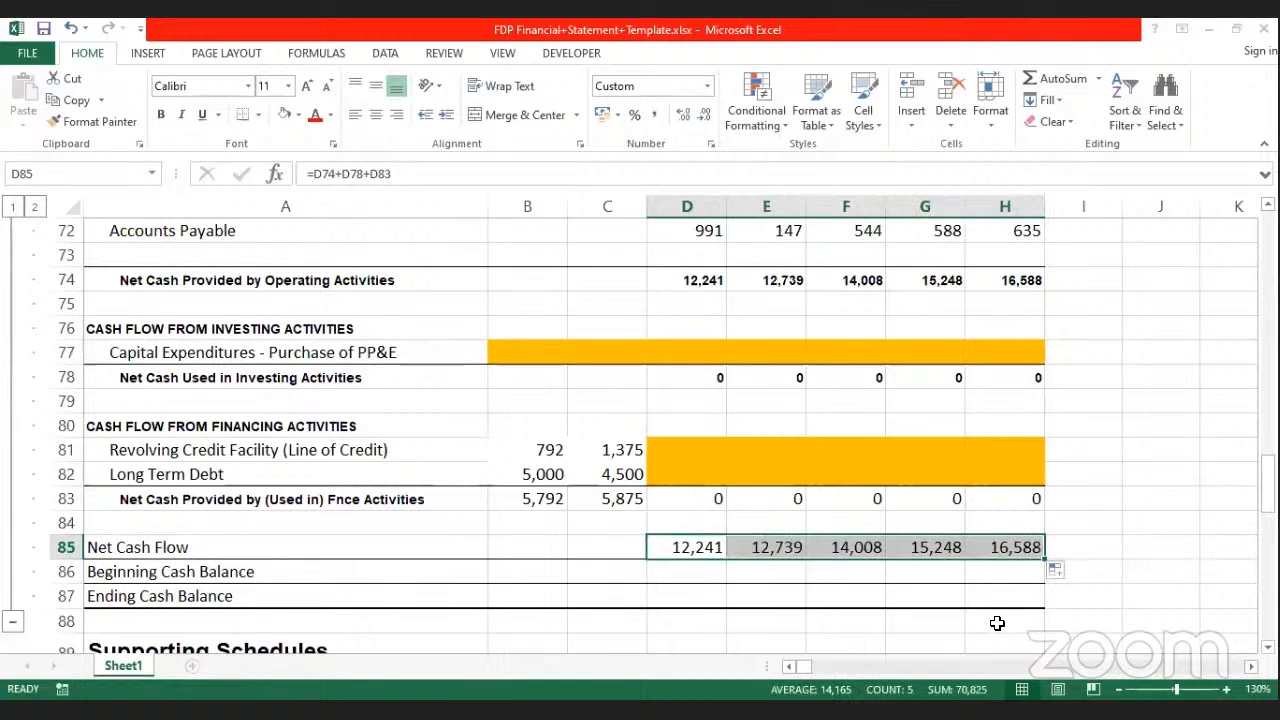
pyautogui.click(683, 546)
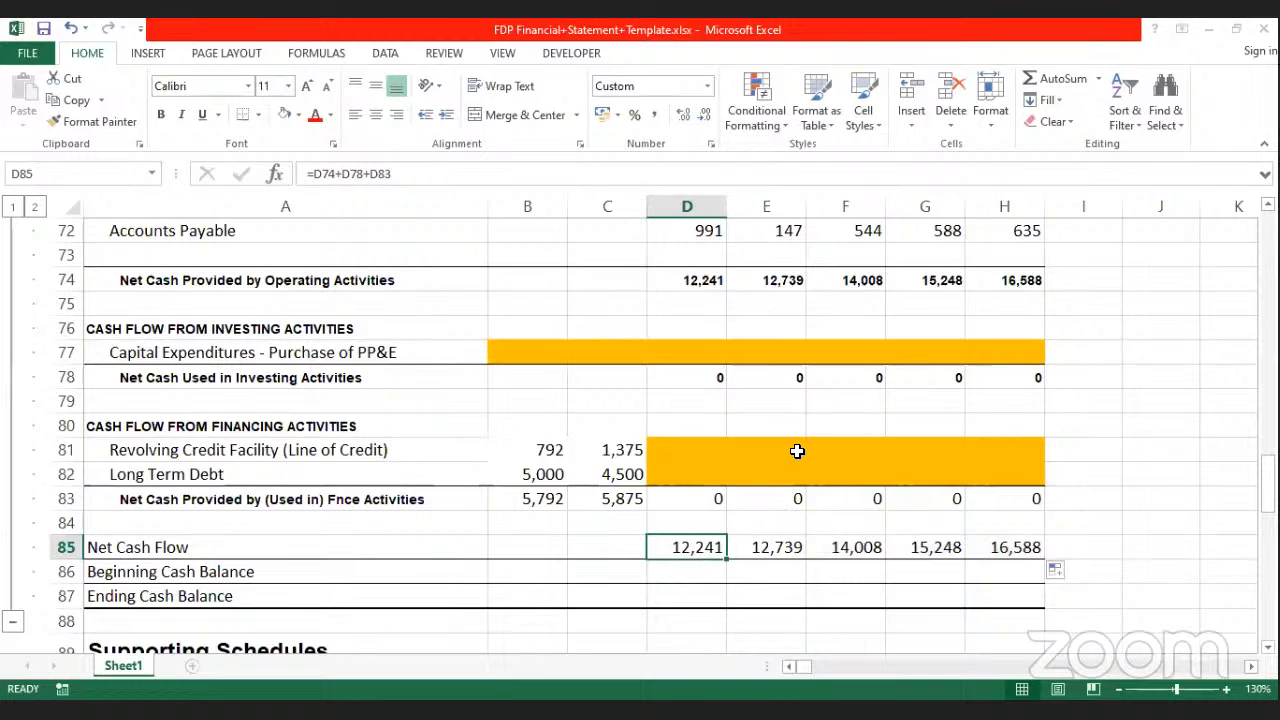
# Step: Link the 2017 Beginning Cash Balance in D86 to the 2016 balance sheet Cash with =C25
pyautogui.click(686, 569)
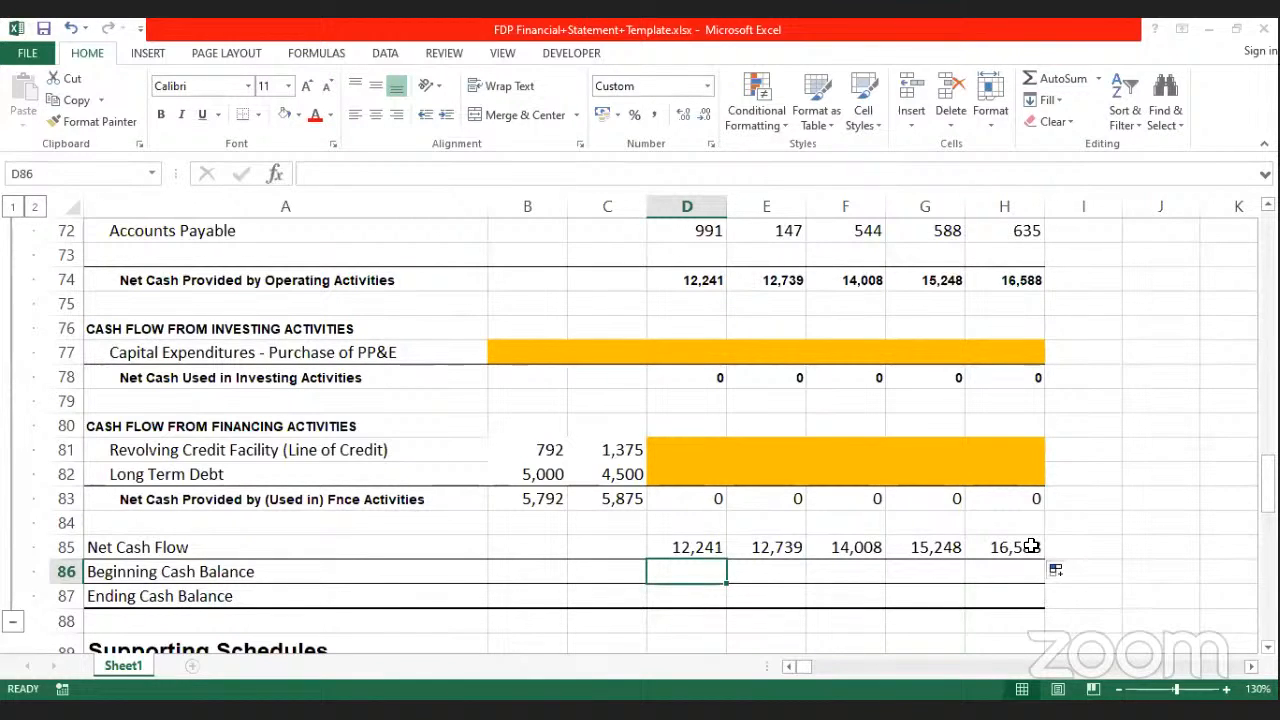
pyautogui.write('=')
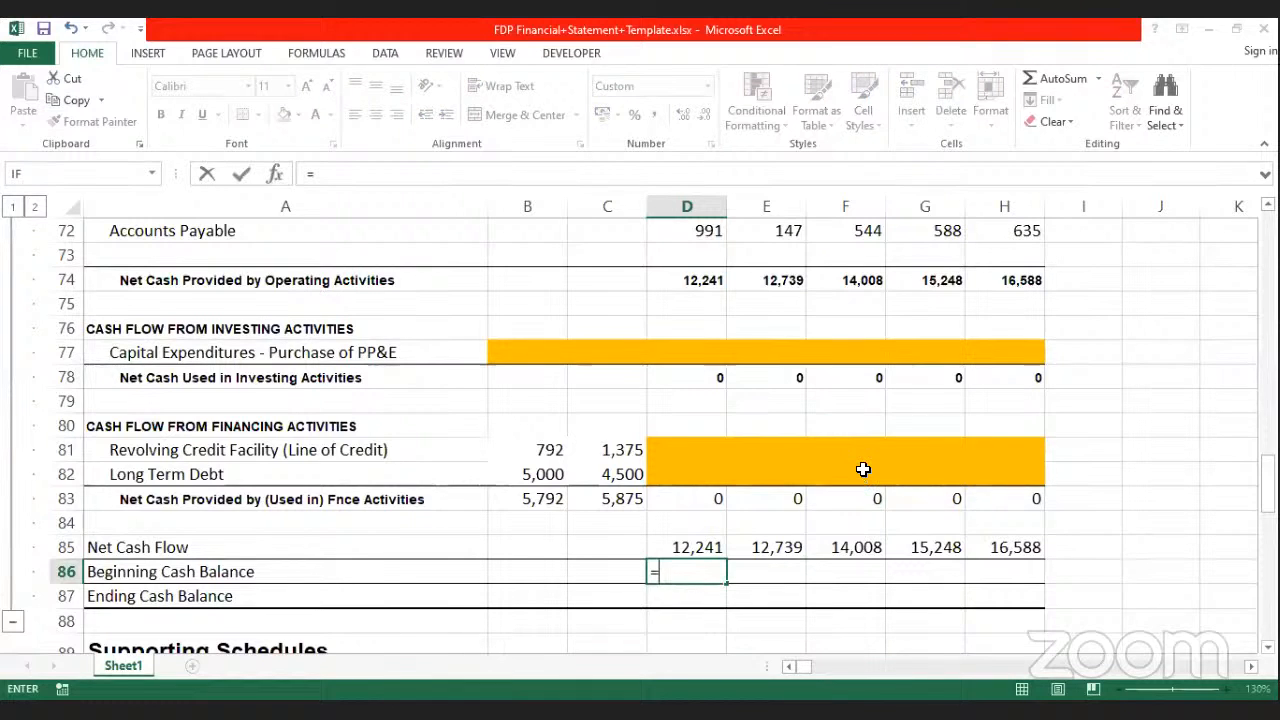
pyautogui.scroll(1, 862, 472)
pyautogui.scroll(8, 862, 469)
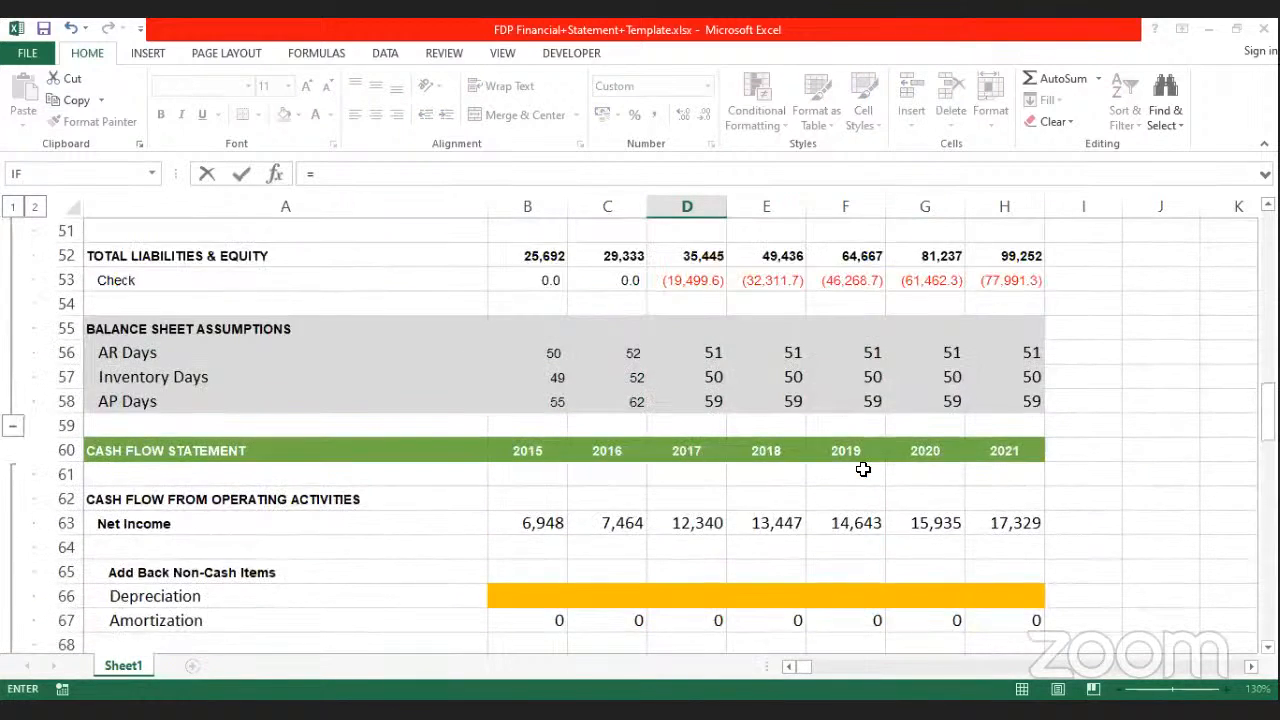
pyautogui.scroll(3, 862, 469)
pyautogui.scroll(2, 862, 469)
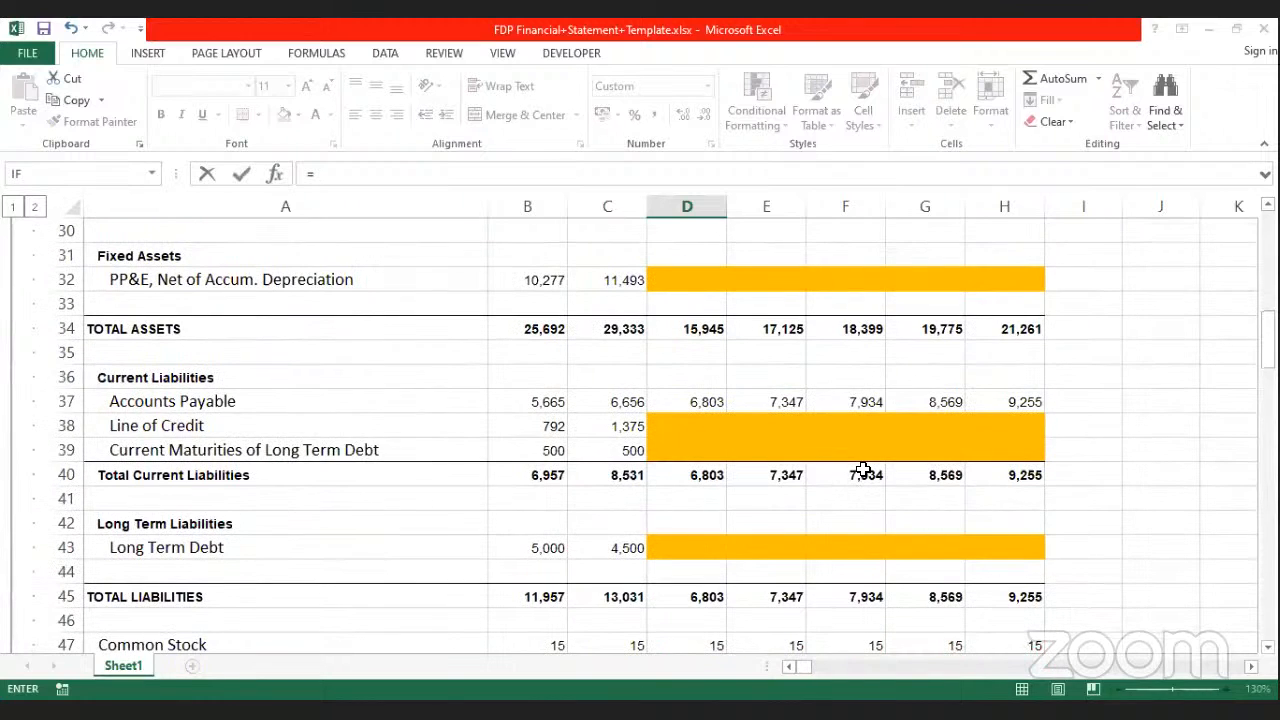
pyautogui.scroll(4, 873, 474)
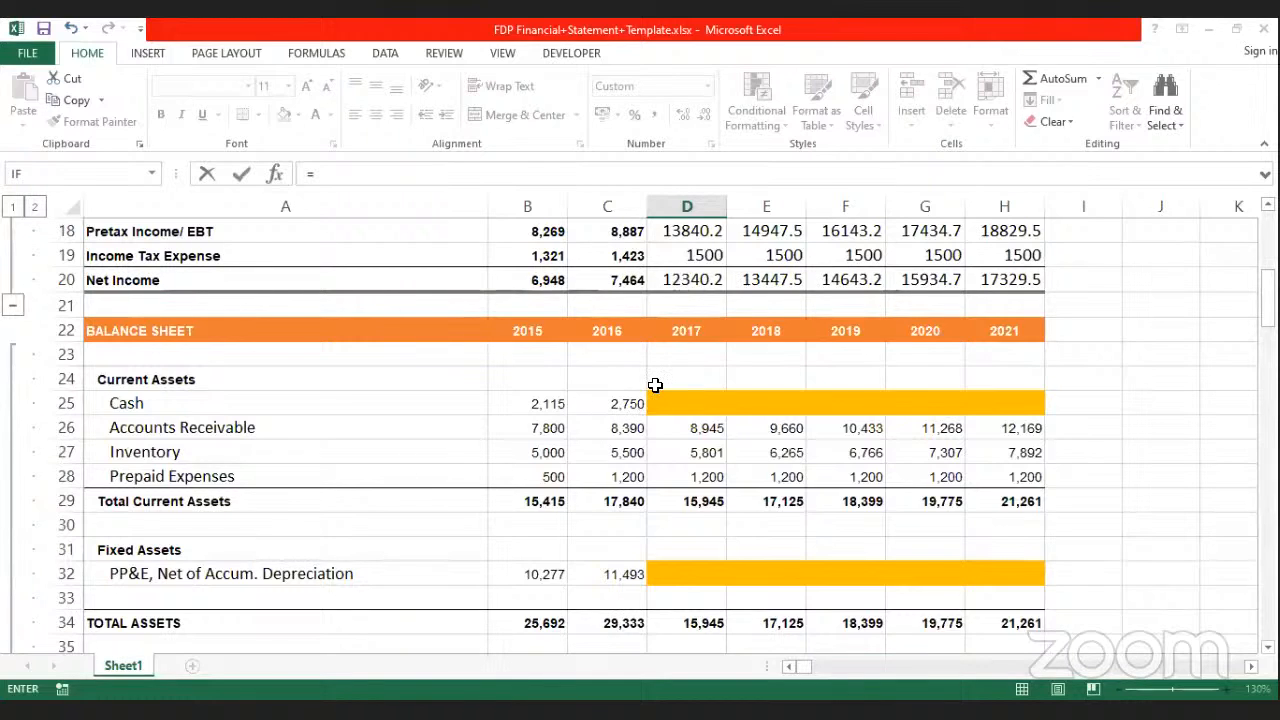
pyautogui.click(607, 401)
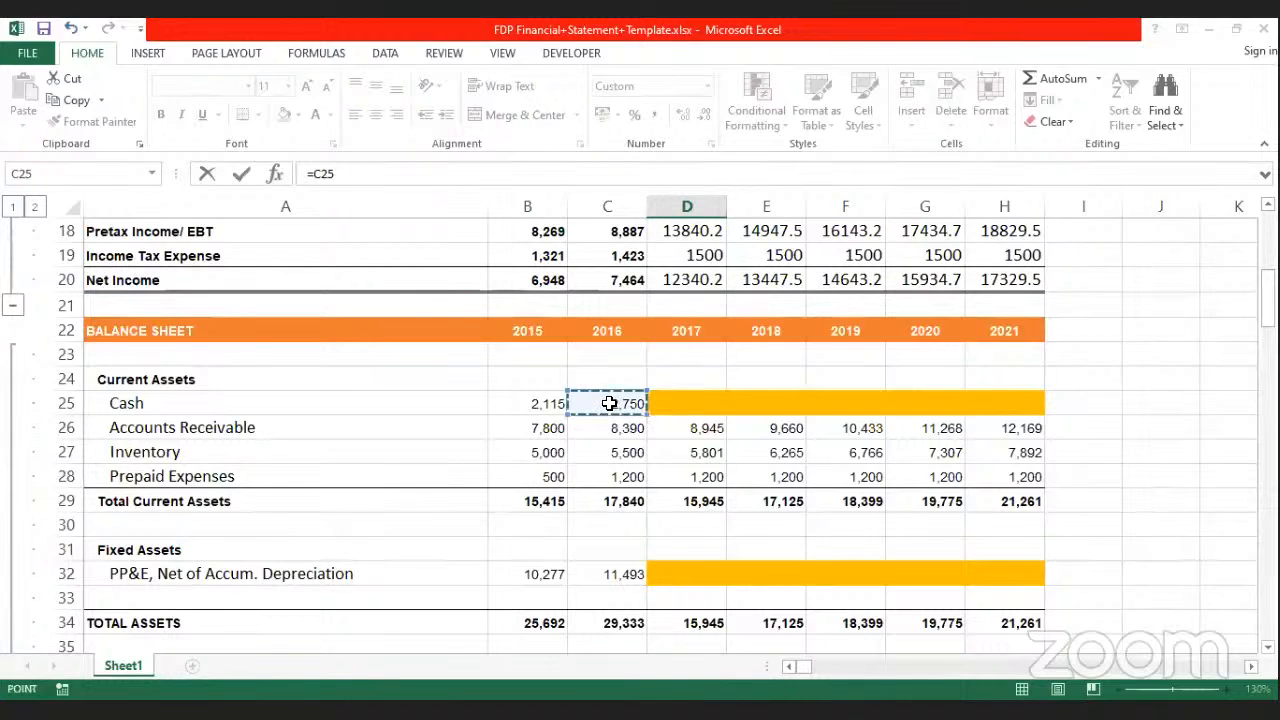
pyautogui.scroll(-2, 673, 474)
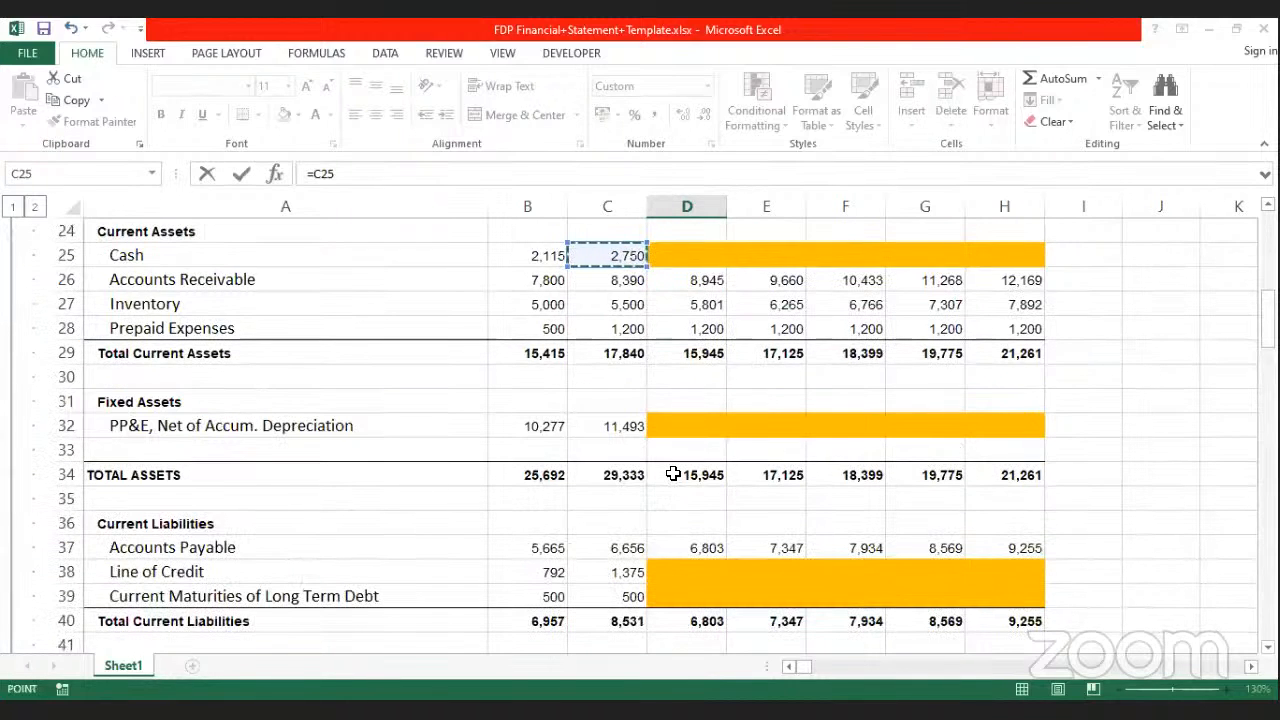
pyautogui.scroll(3, 673, 474)
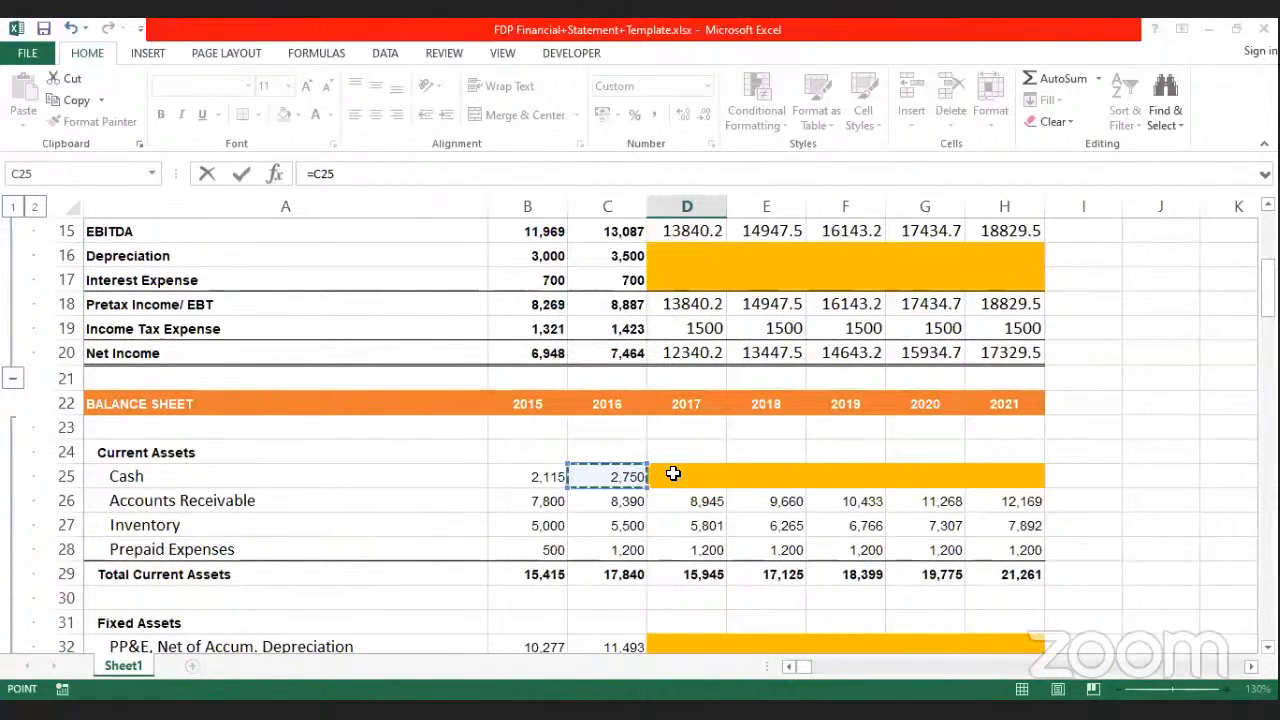
pyautogui.scroll(-11, 673, 473)
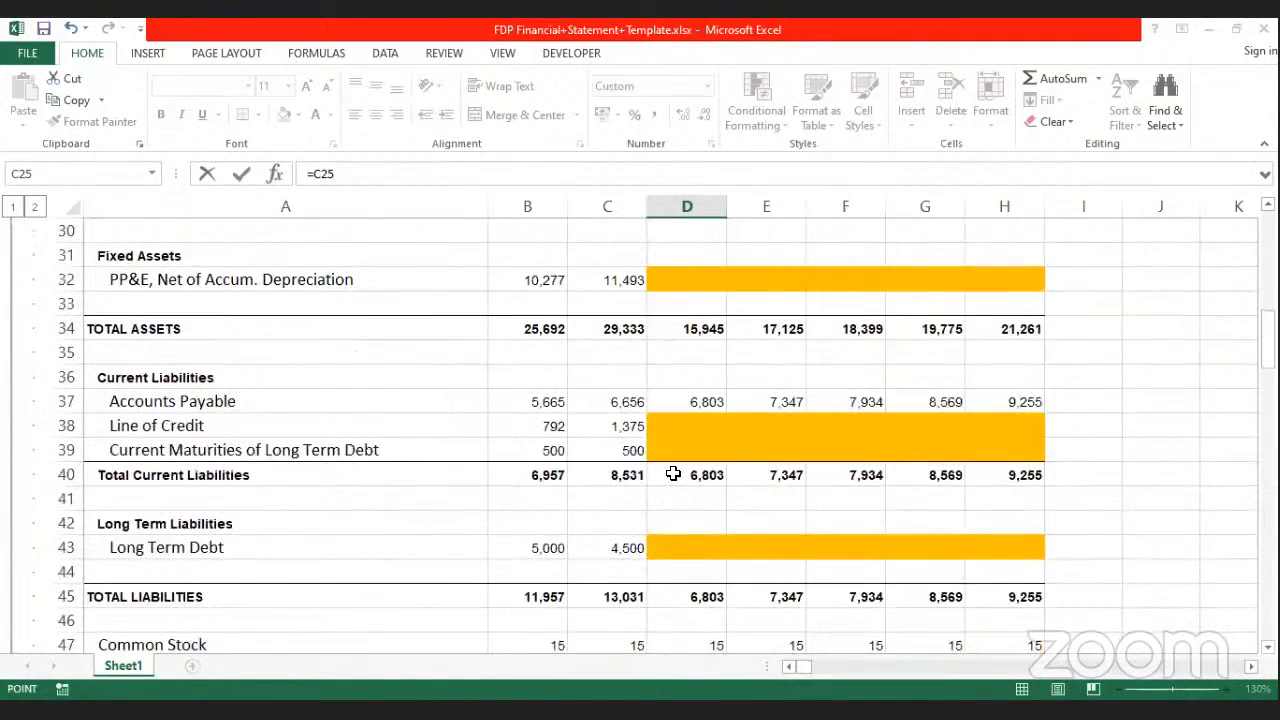
pyautogui.scroll(-9, 671, 473)
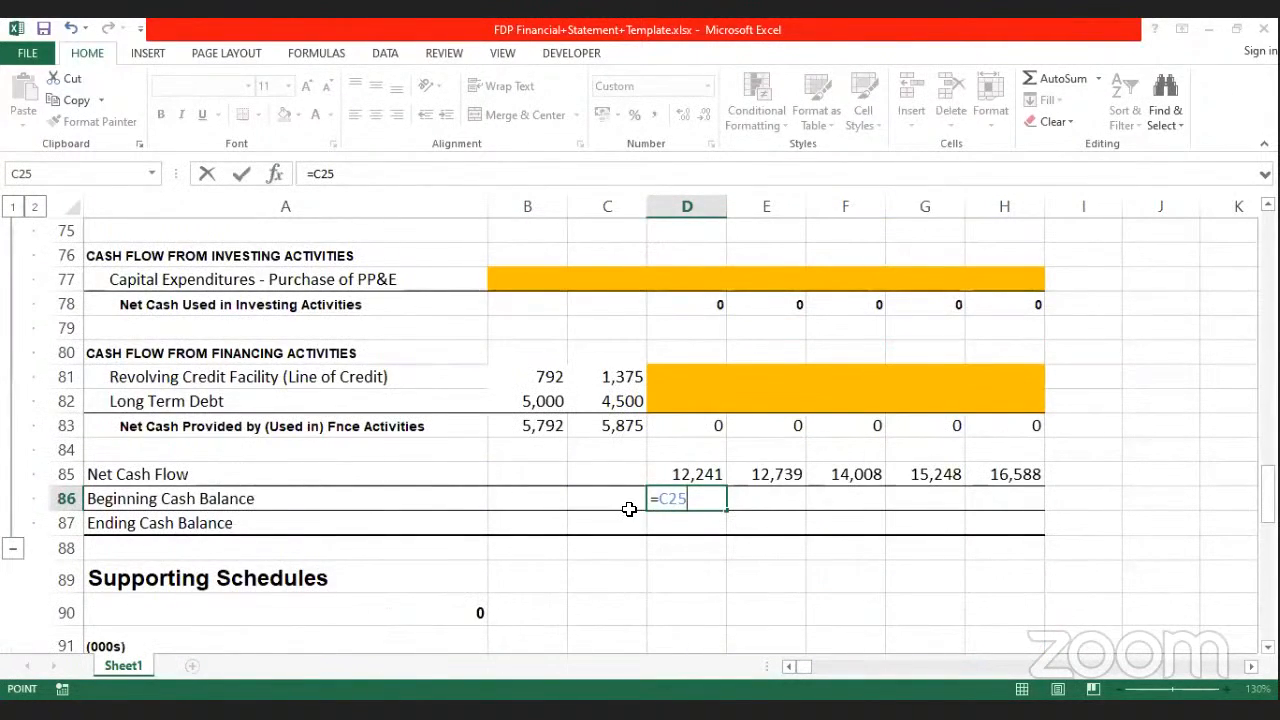
pyautogui.press('Return')
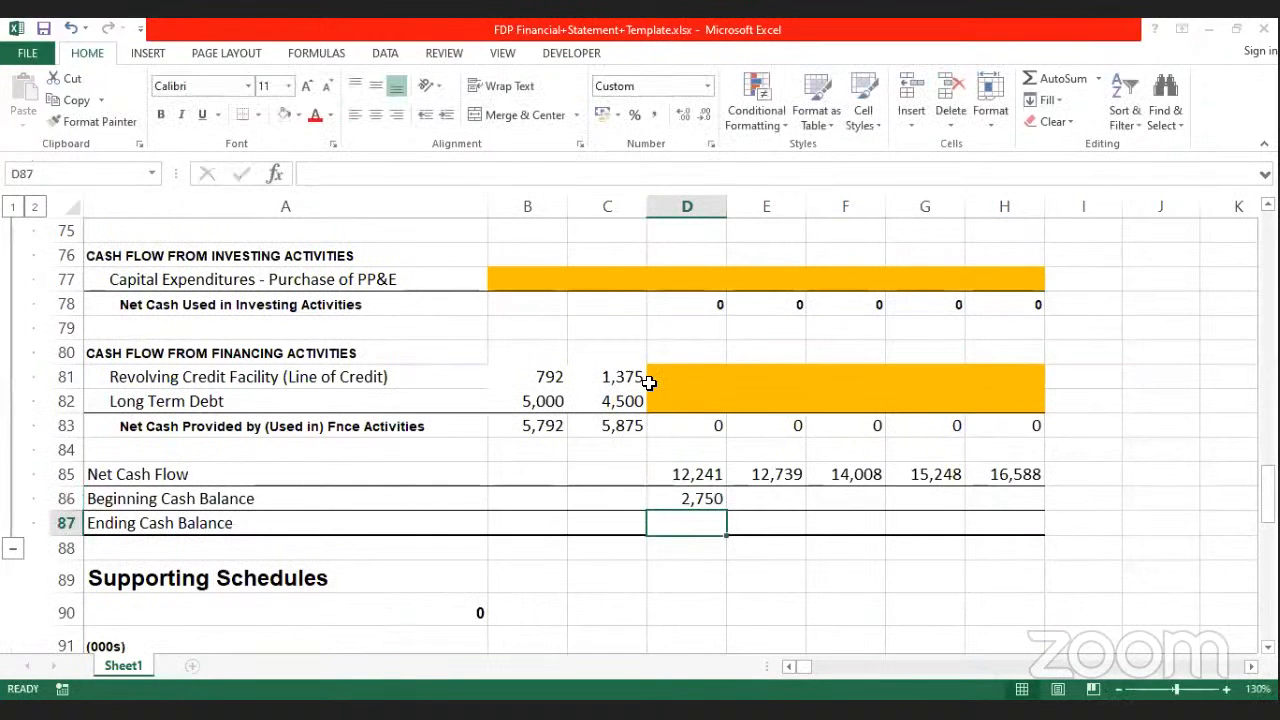
pyautogui.click(691, 500)
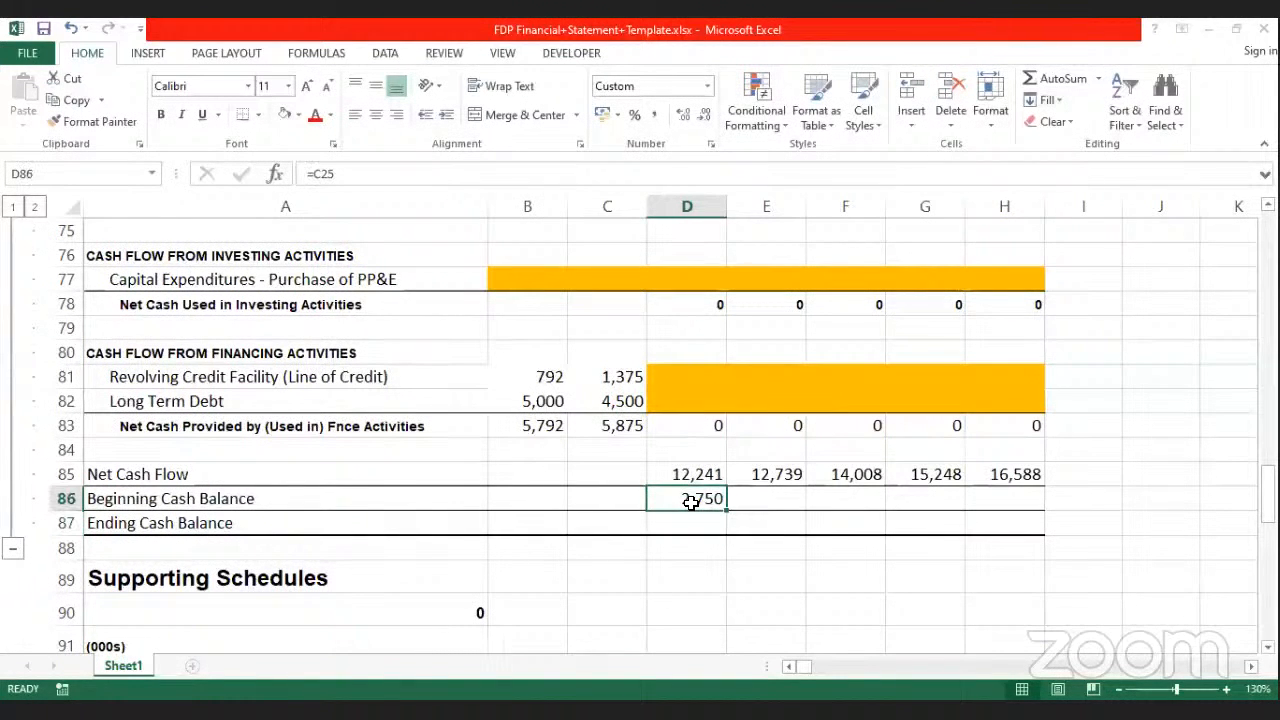
# Step: Check the 2016 Cash cell C25 in the balance sheet that feeds the 2017 Beginning Cash Balance
pyautogui.scroll(20, 710, 390)
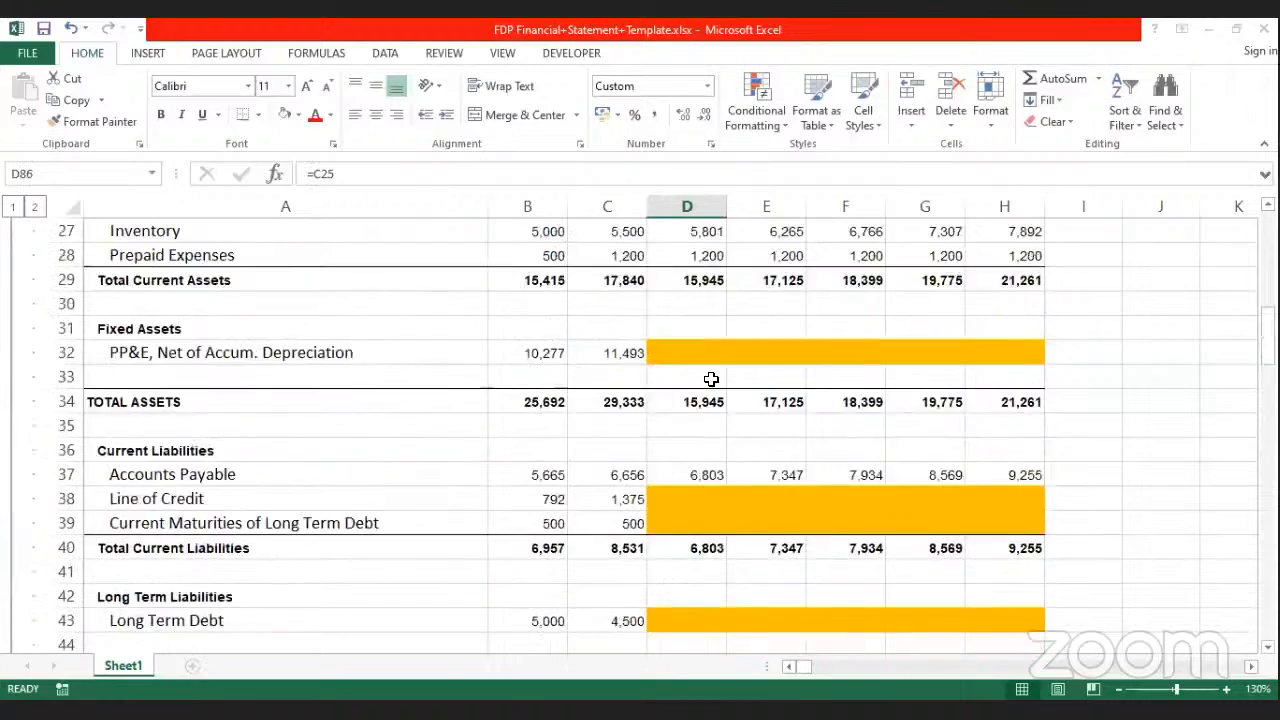
pyautogui.scroll(4, 623, 374)
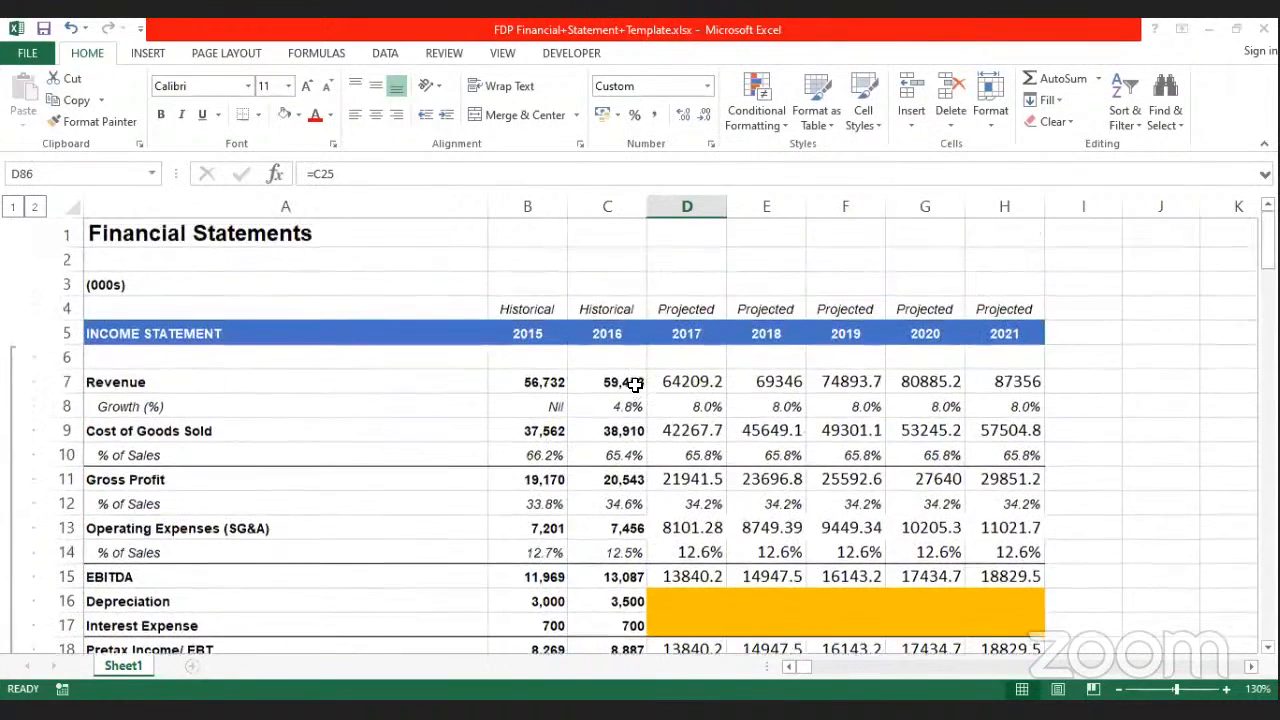
pyautogui.scroll(-7, 631, 374)
pyautogui.click(614, 308)
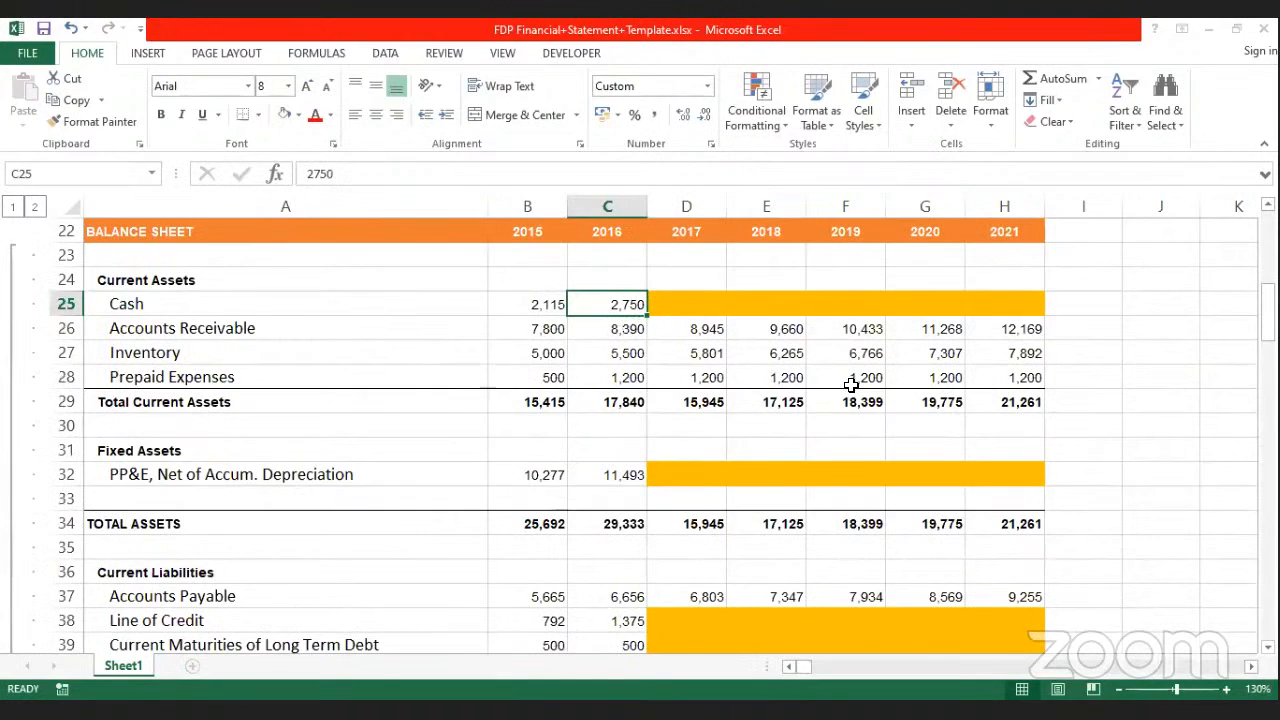
# Step: Fill the Beginning Cash Balance formula from D86 across to H86 in the cash flow statement
pyautogui.scroll(-11, 840, 390)
pyautogui.scroll(-10, 833, 395)
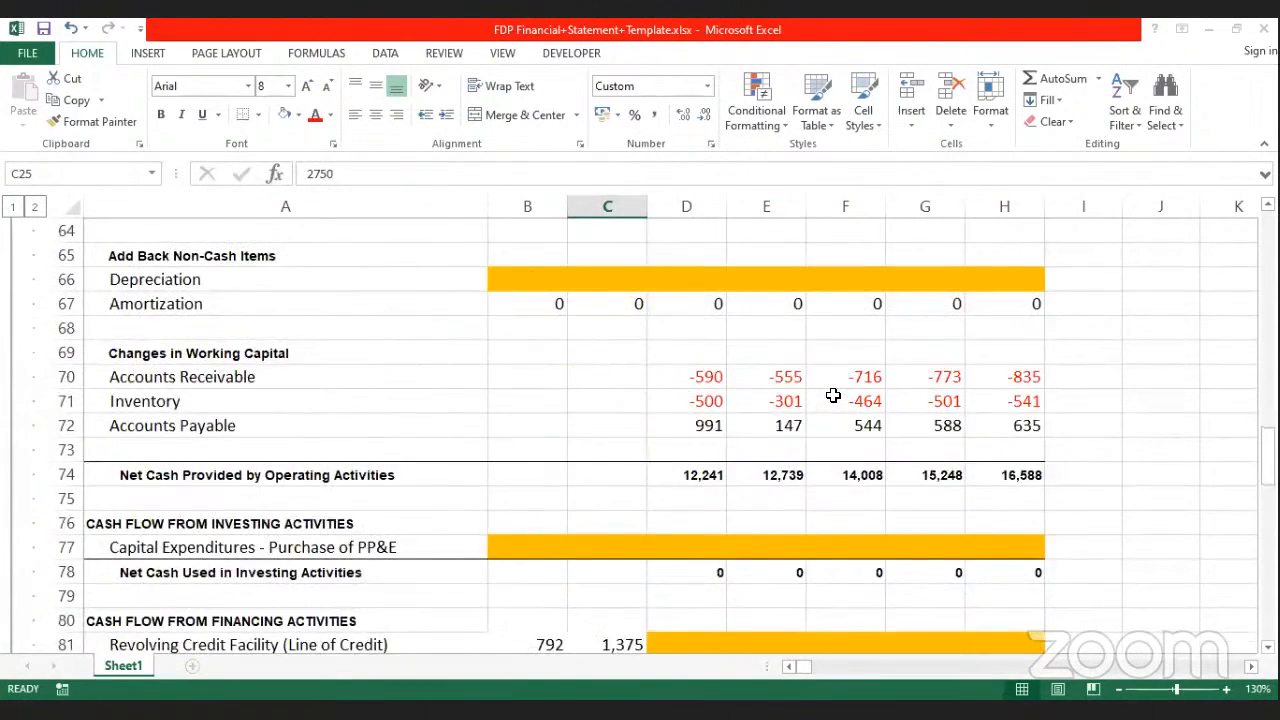
pyautogui.scroll(1, 731, 375)
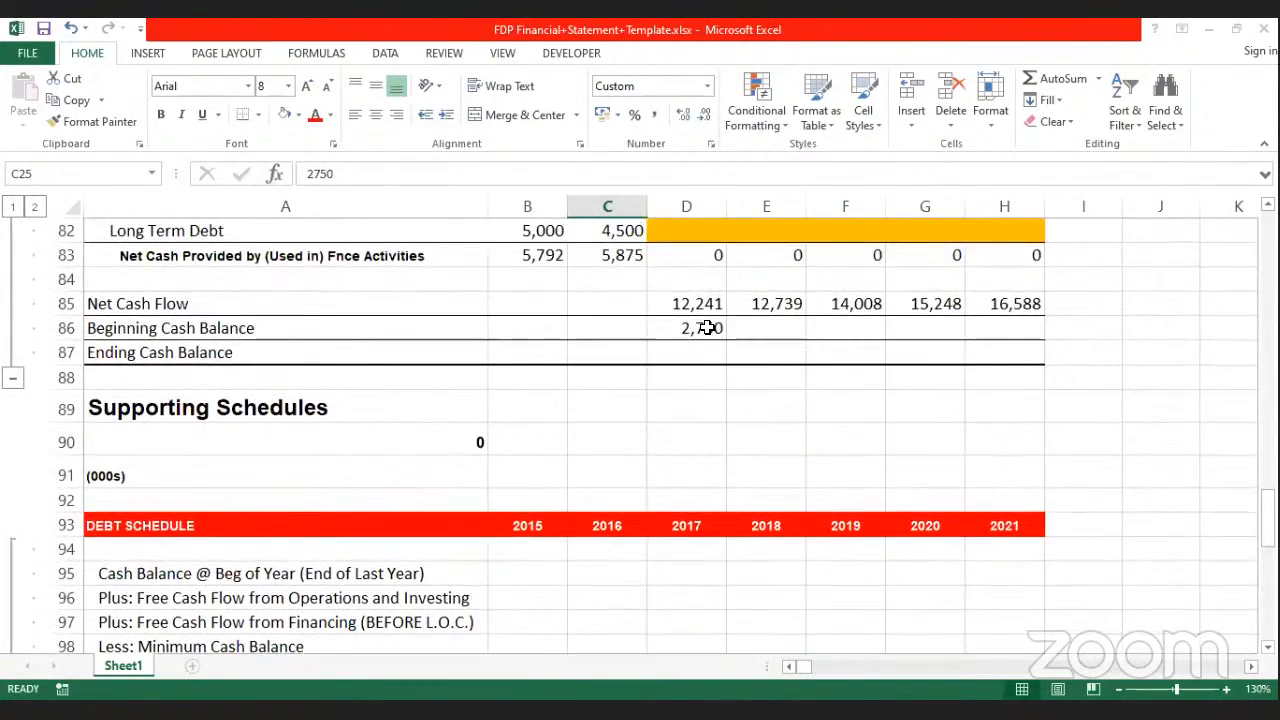
pyautogui.click(706, 327)
pyautogui.hotkey('shift', 'Right')
pyautogui.hotkey('shift', 'Right')
pyautogui.hotkey('shift', 'Right')
pyautogui.hotkey('shift', 'Right')
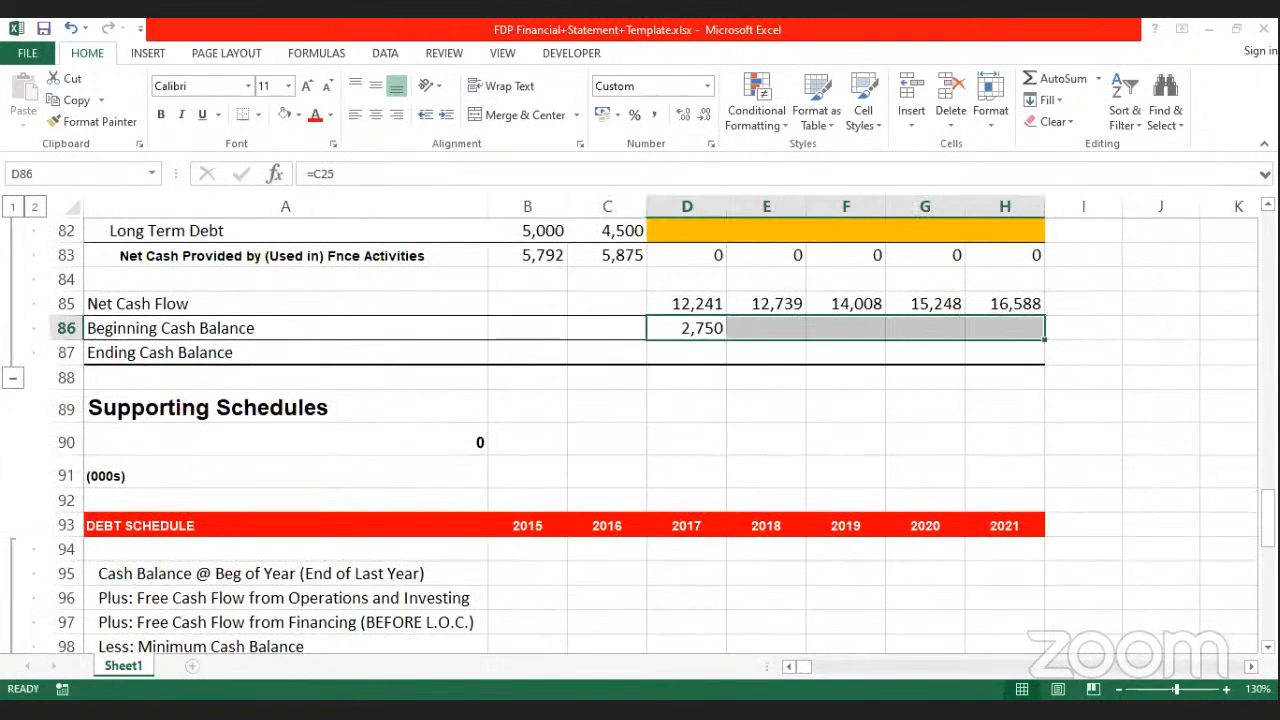
pyautogui.hotkey('ctrl', 'r')
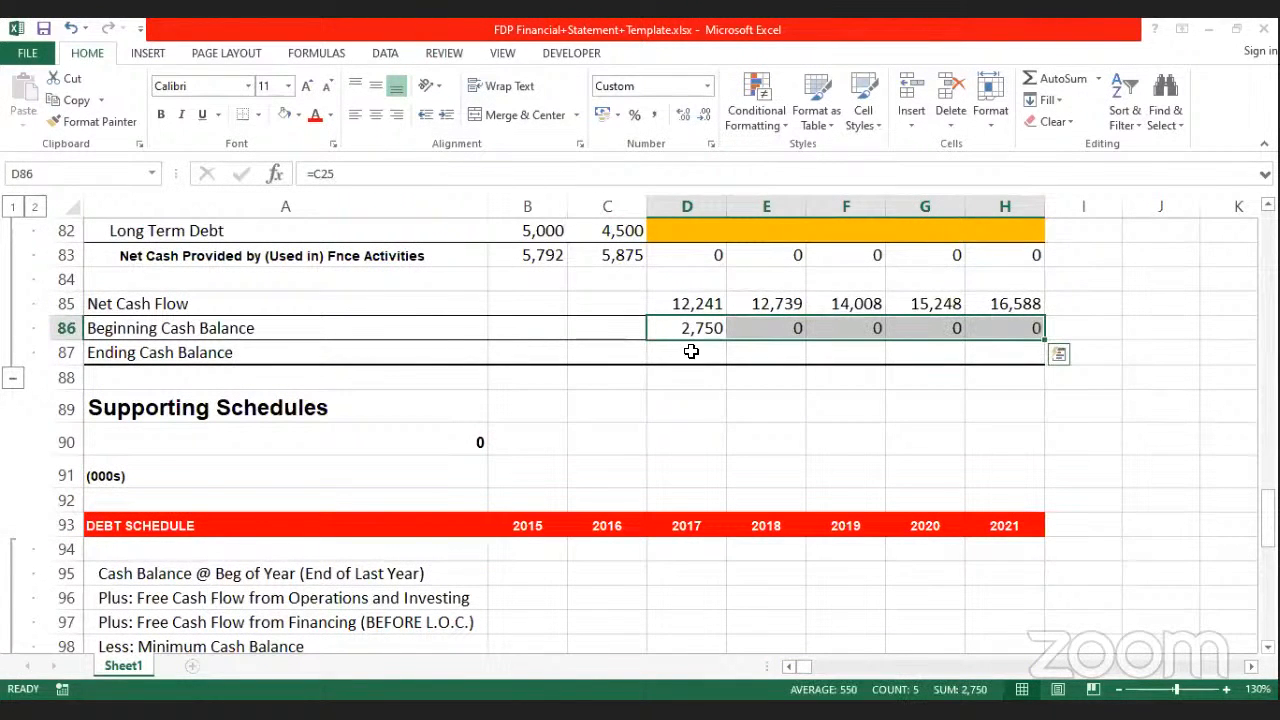
# Step: Calculate the 2017 Ending Cash Balance in D87 with =SUM(D85+D86) and fill it across to H87
pyautogui.scroll(1, 683, 400)
pyautogui.click(667, 424)
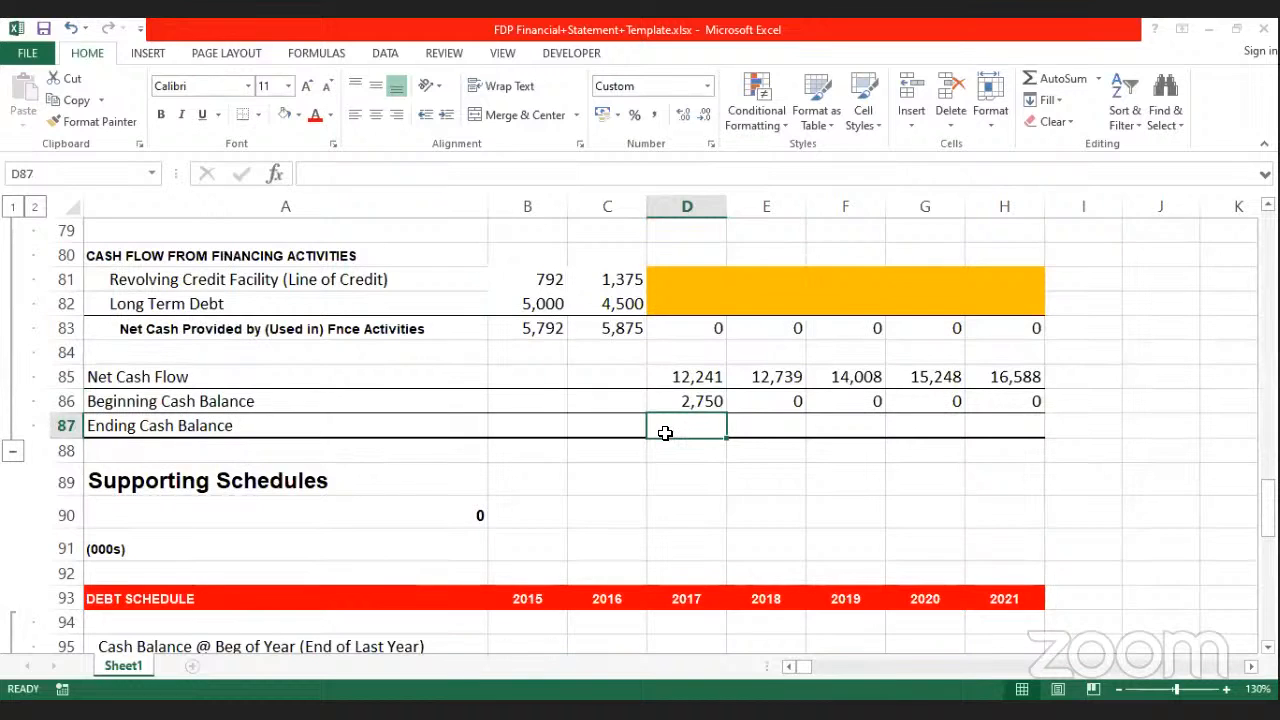
pyautogui.write('=')
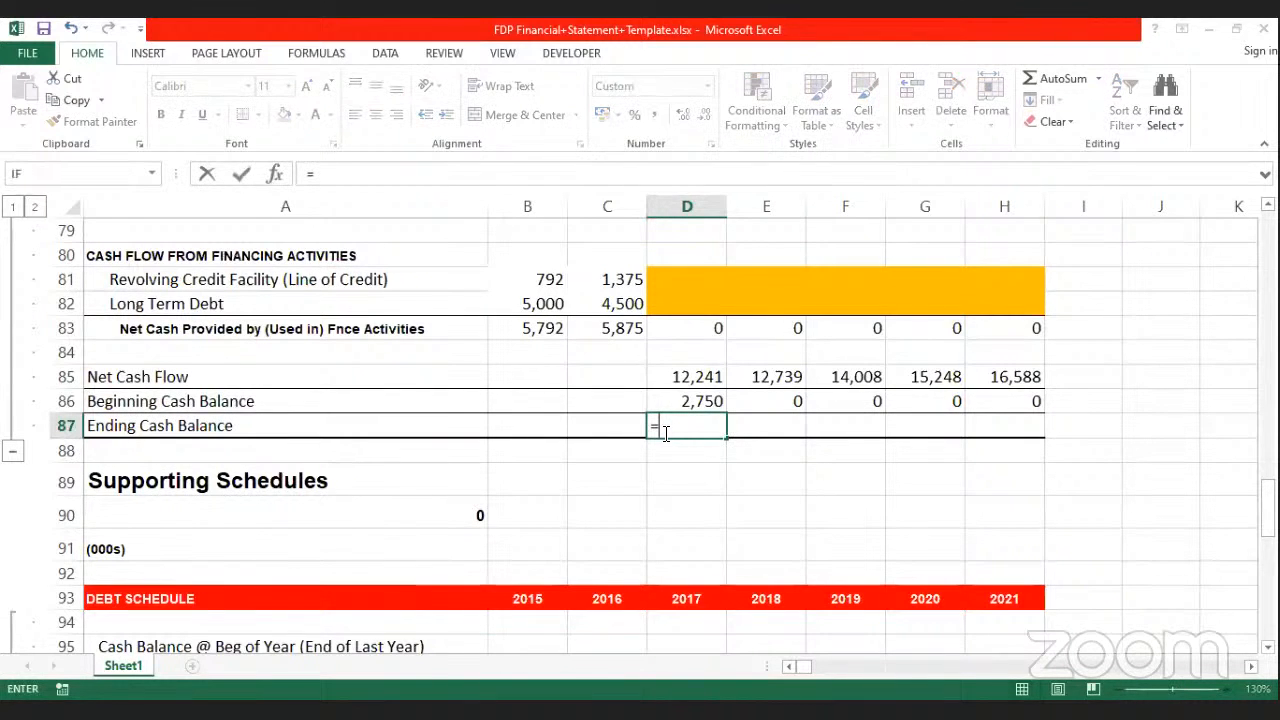
pyautogui.write('sum(')
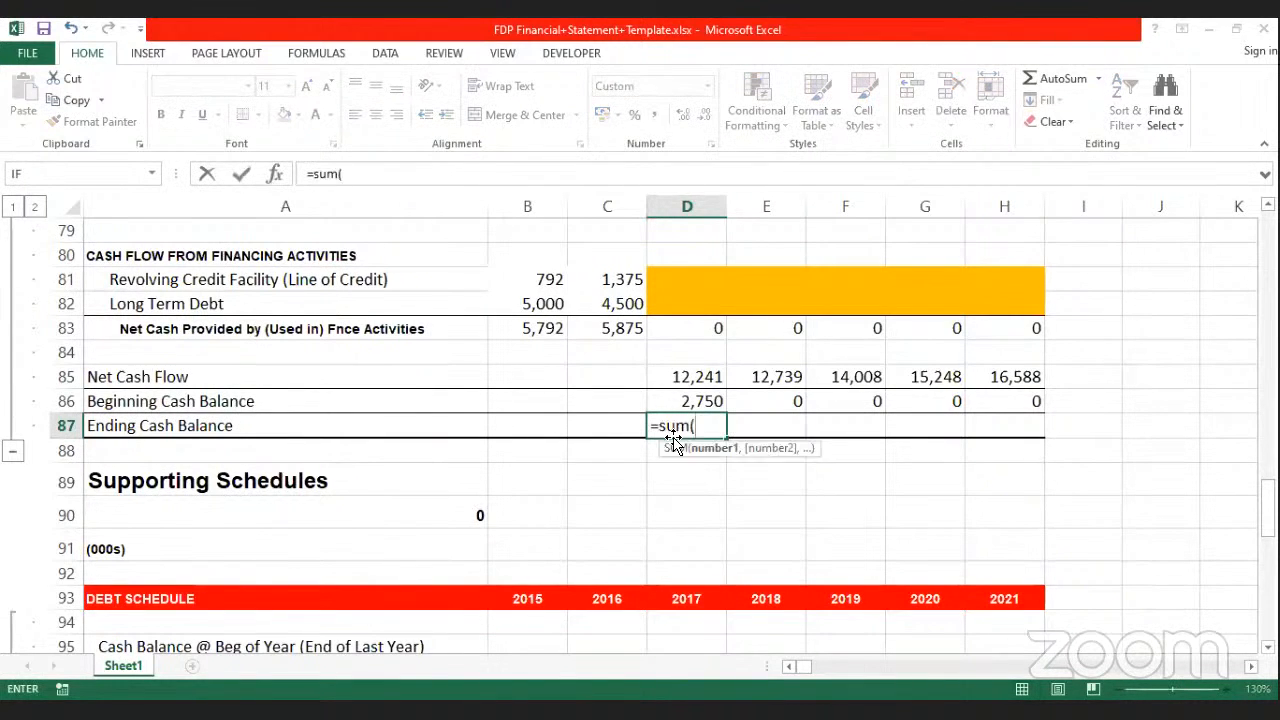
pyautogui.click(689, 378)
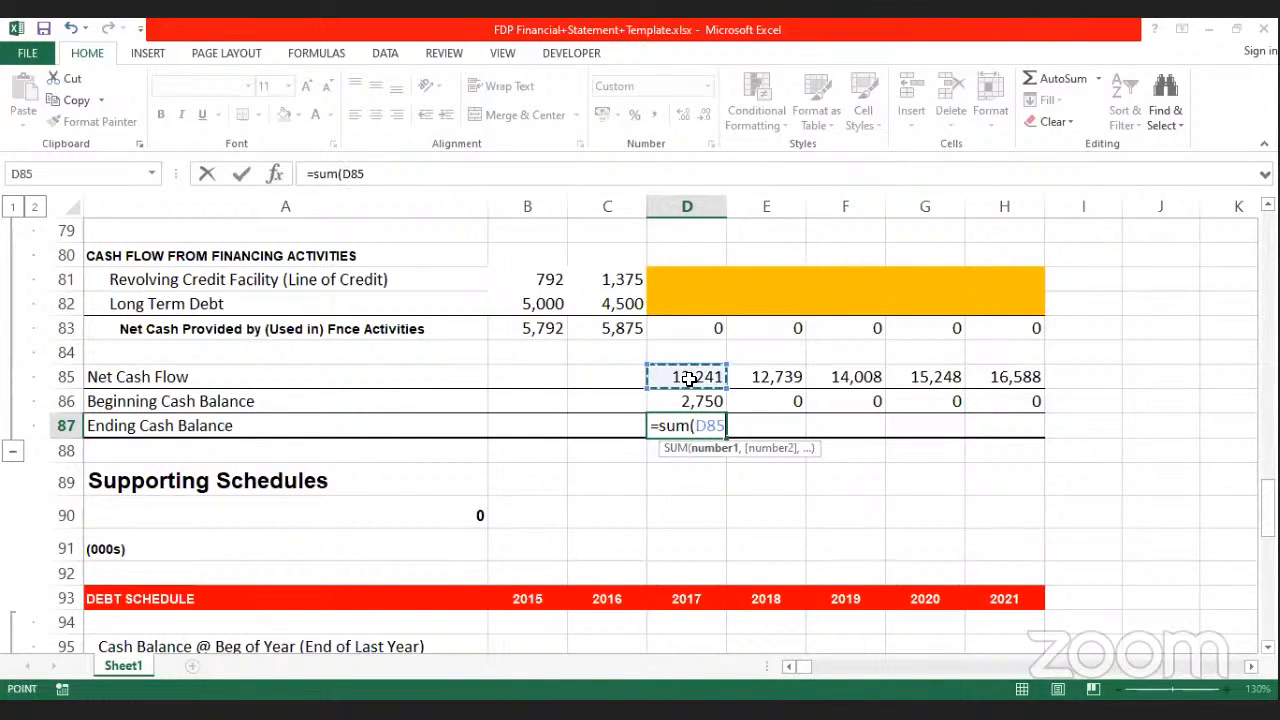
pyautogui.write('+')
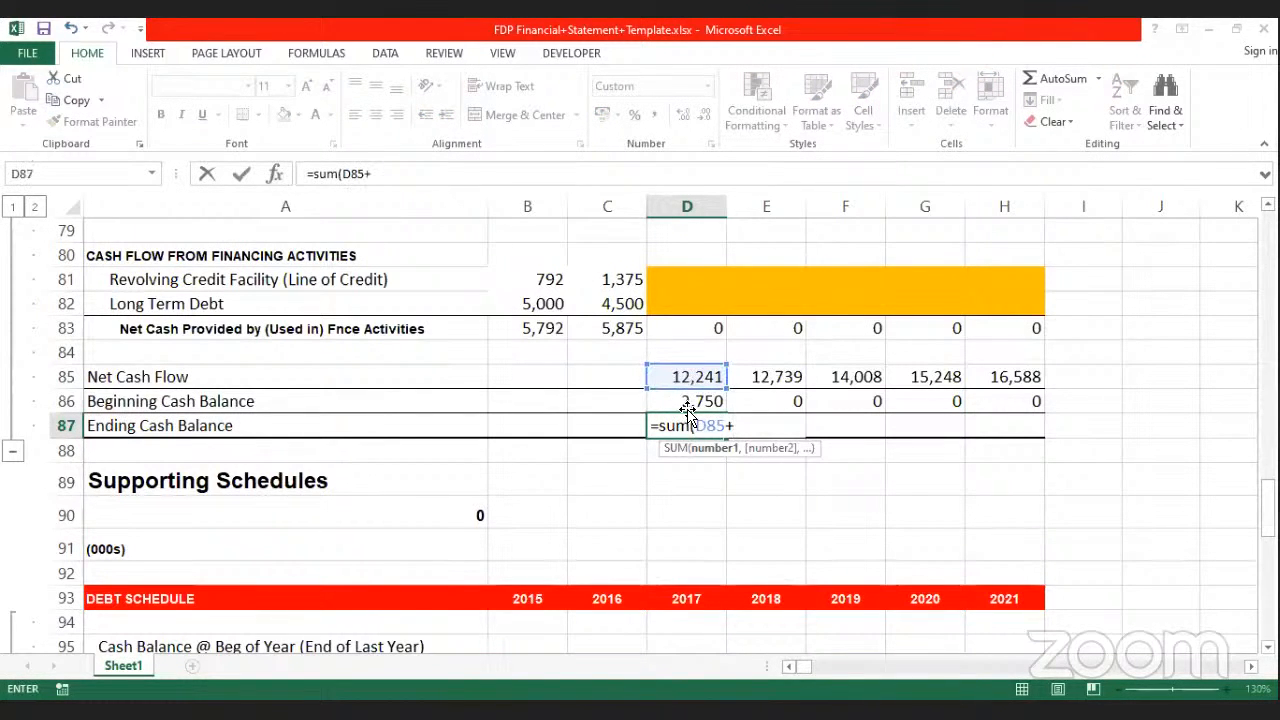
pyautogui.click(688, 402)
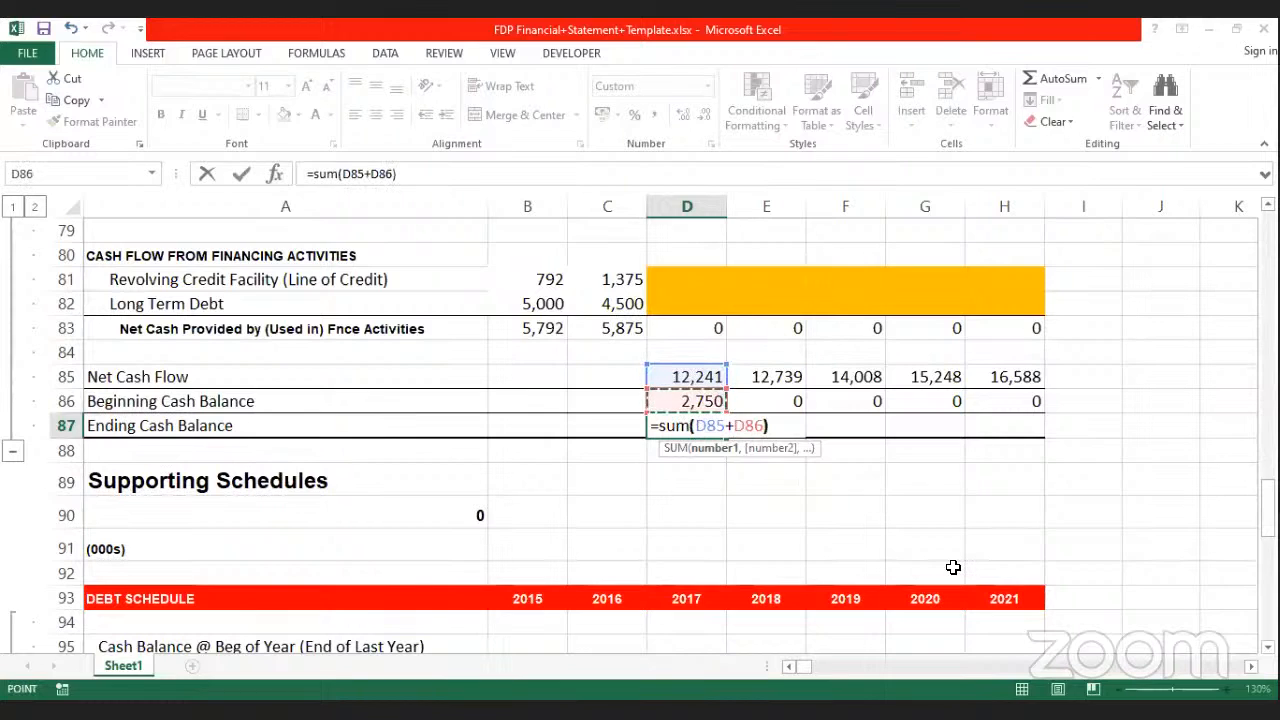
pyautogui.press('Return')
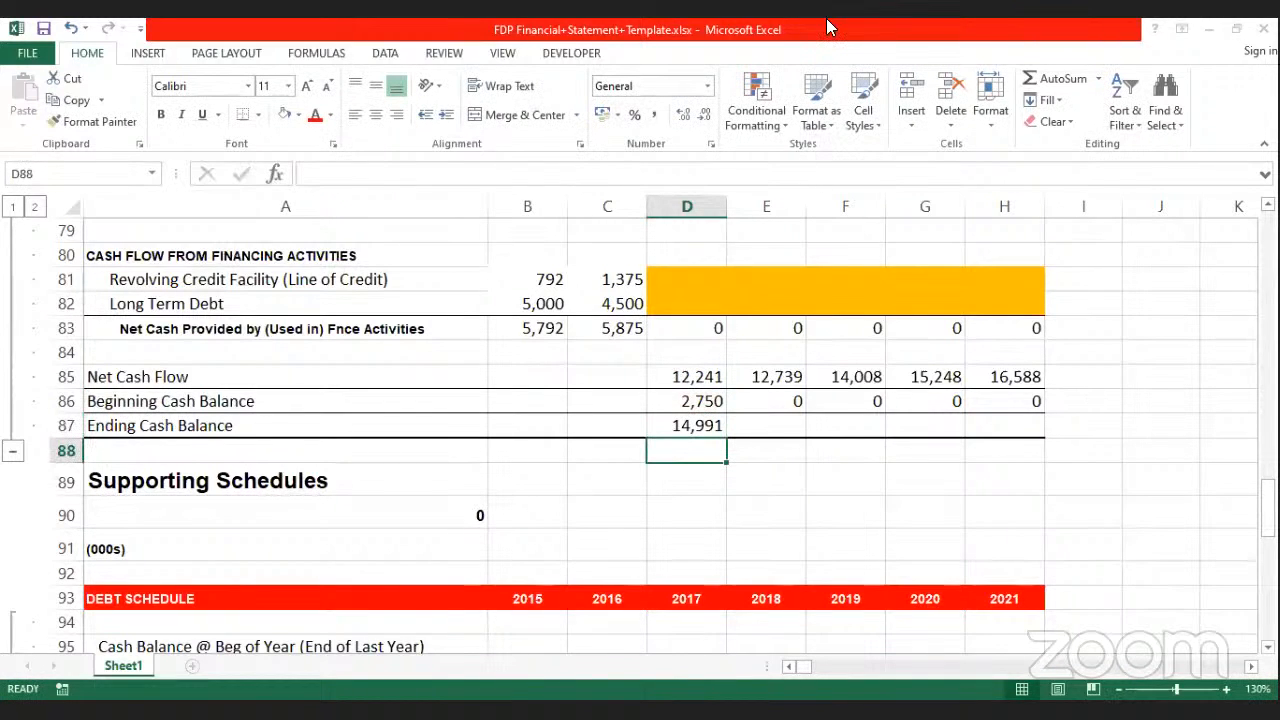
pyautogui.moveTo(683, 428); pyautogui.dragTo(1005, 426)
pyautogui.hotkey('ctrl', 'r')
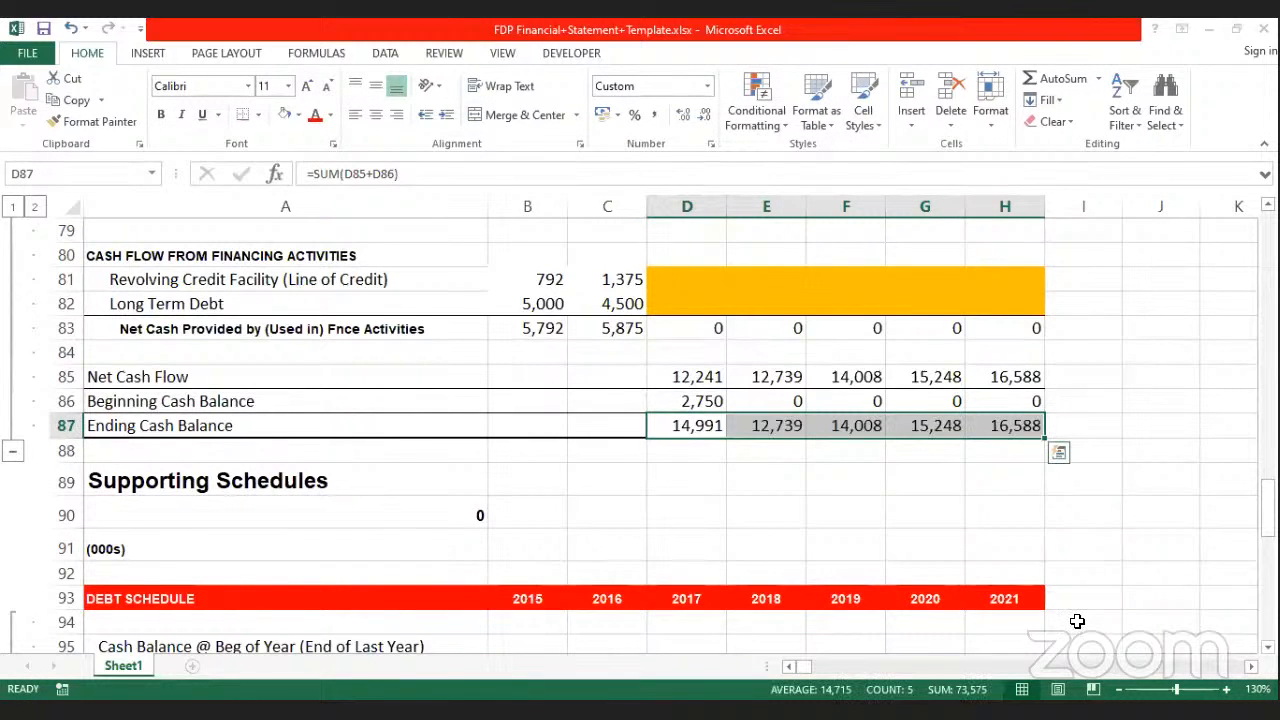
# Step: Review the 2017 formulas for Net Cash Flow, Beginning Cash Balance and Ending Cash Balance in D85 to D87
pyautogui.scroll(2, 690, 420)
pyautogui.scroll(1, 300, 490)
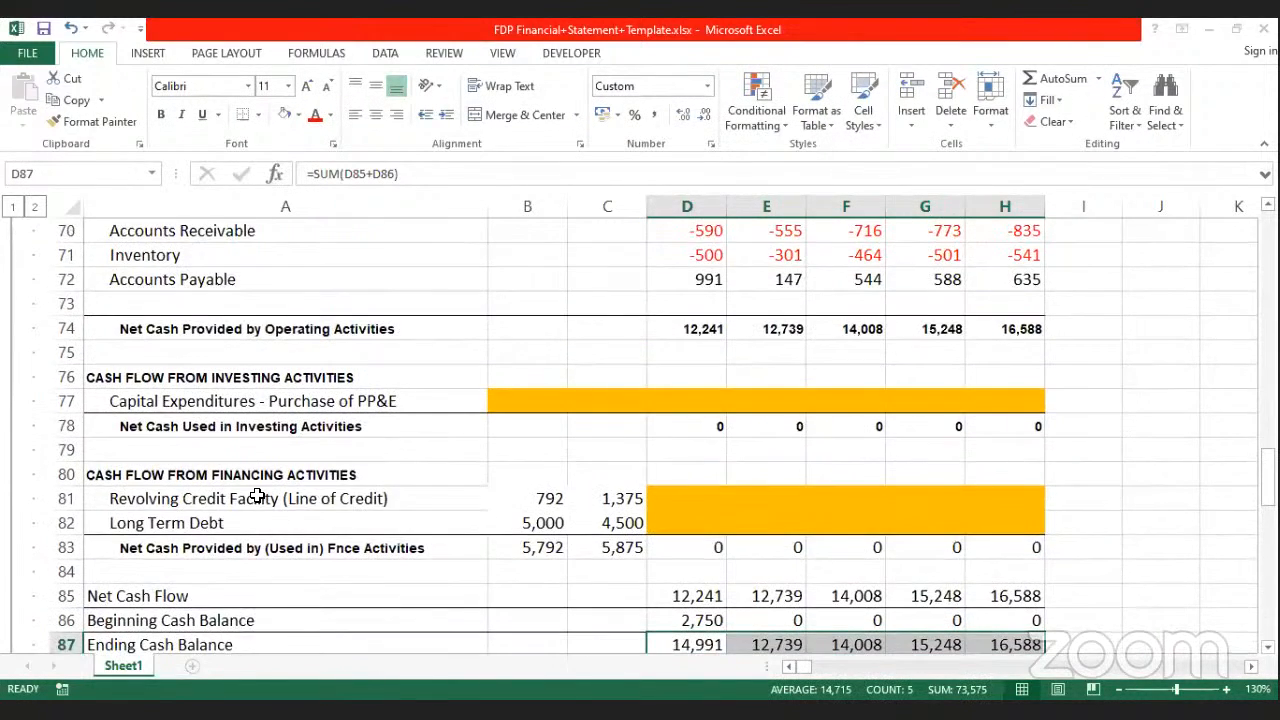
pyautogui.scroll(2, 257, 496)
pyautogui.scroll(-3, 250, 555)
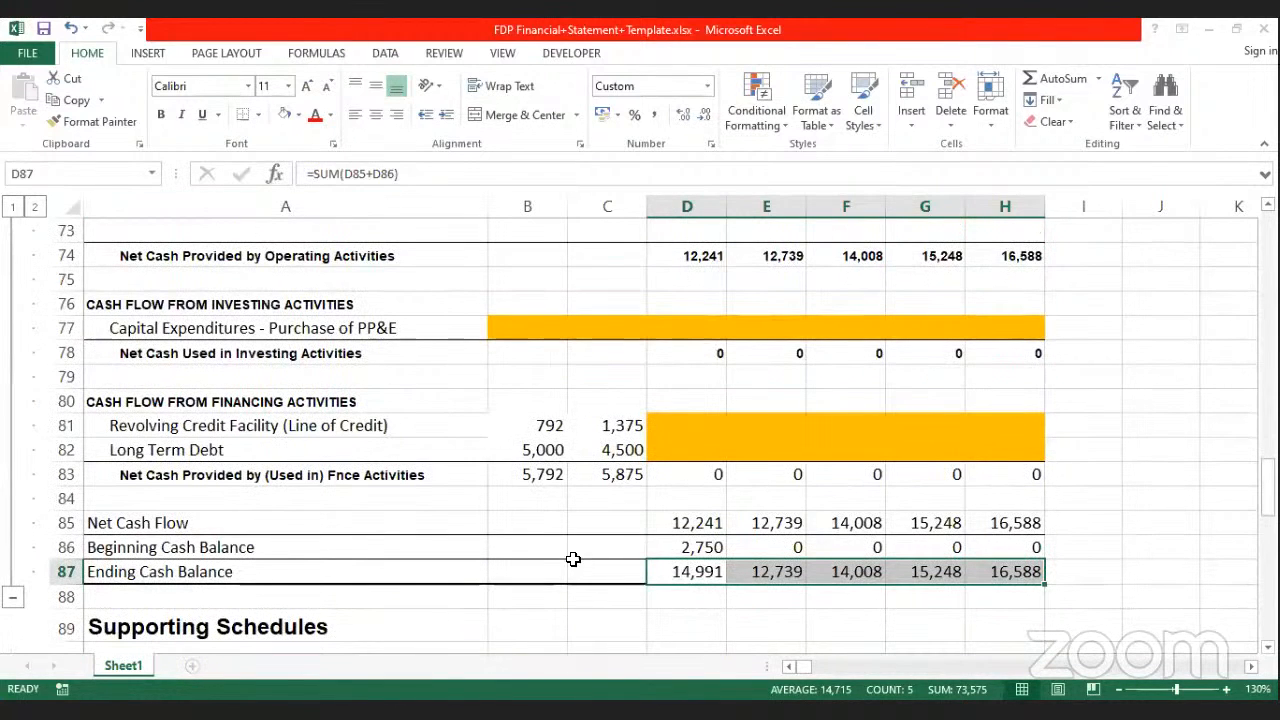
pyautogui.click(674, 523)
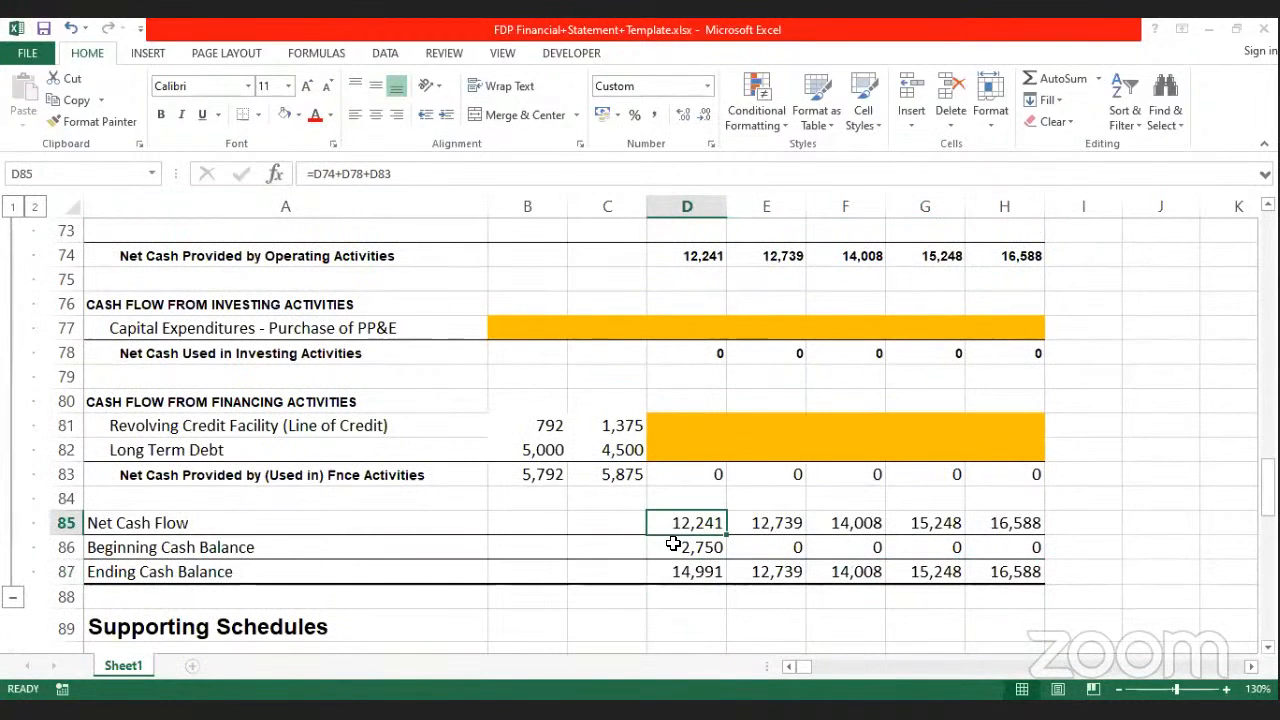
pyautogui.click(674, 543)
pyautogui.click(678, 522)
pyautogui.click(668, 547)
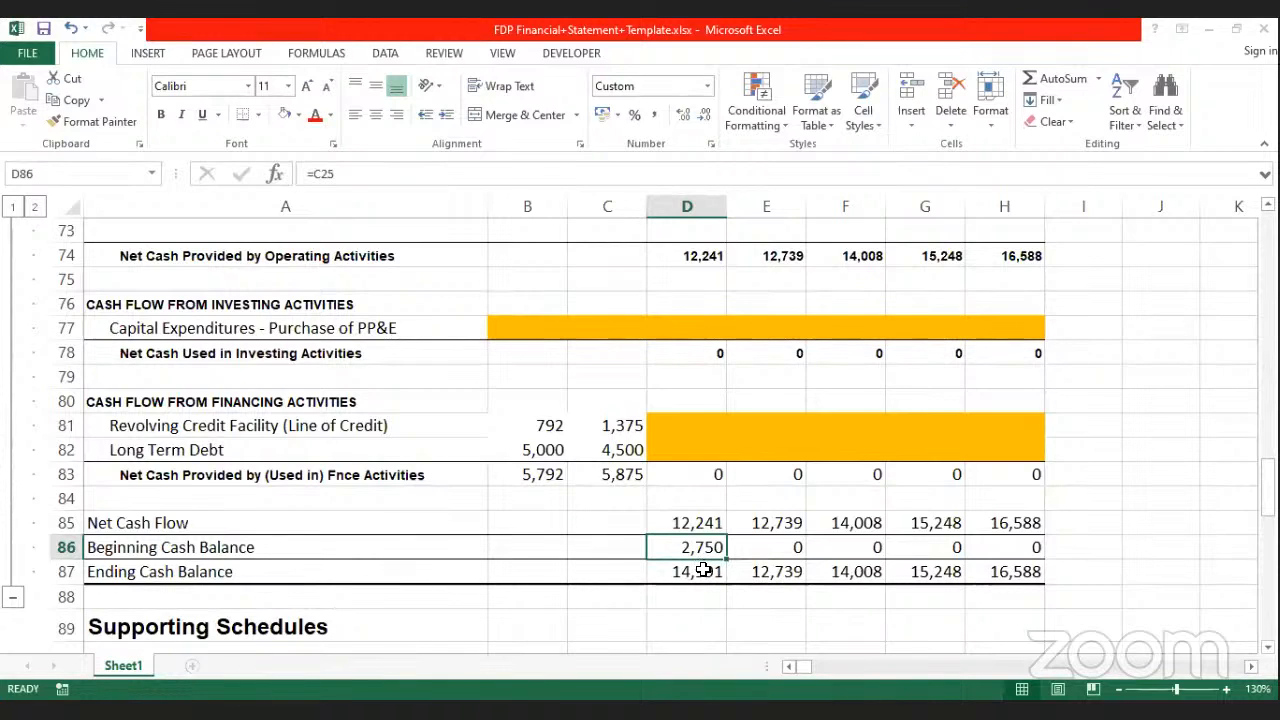
pyautogui.click(702, 573)
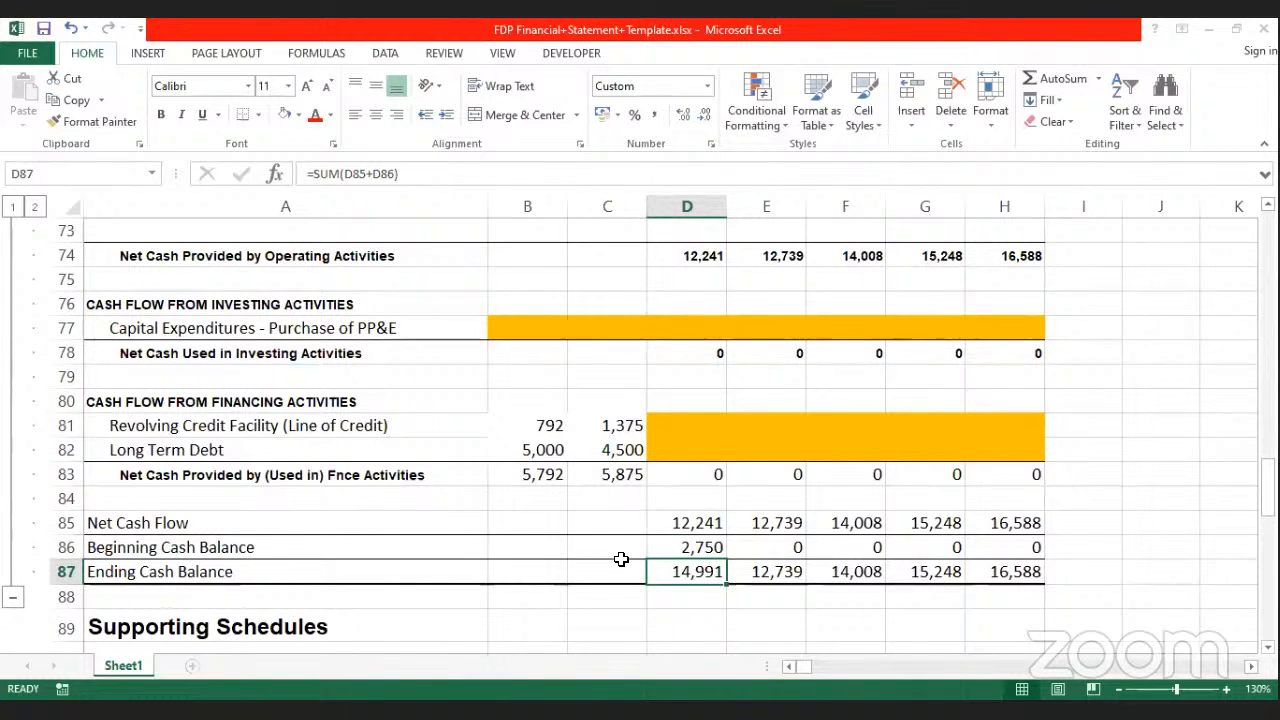
# Step: Review the income statement, balance sheet and cash flow statement, including the highlighted cells still awaiting projected values
pyautogui.scroll(-3, 625, 560)
pyautogui.scroll(5, 650, 510)
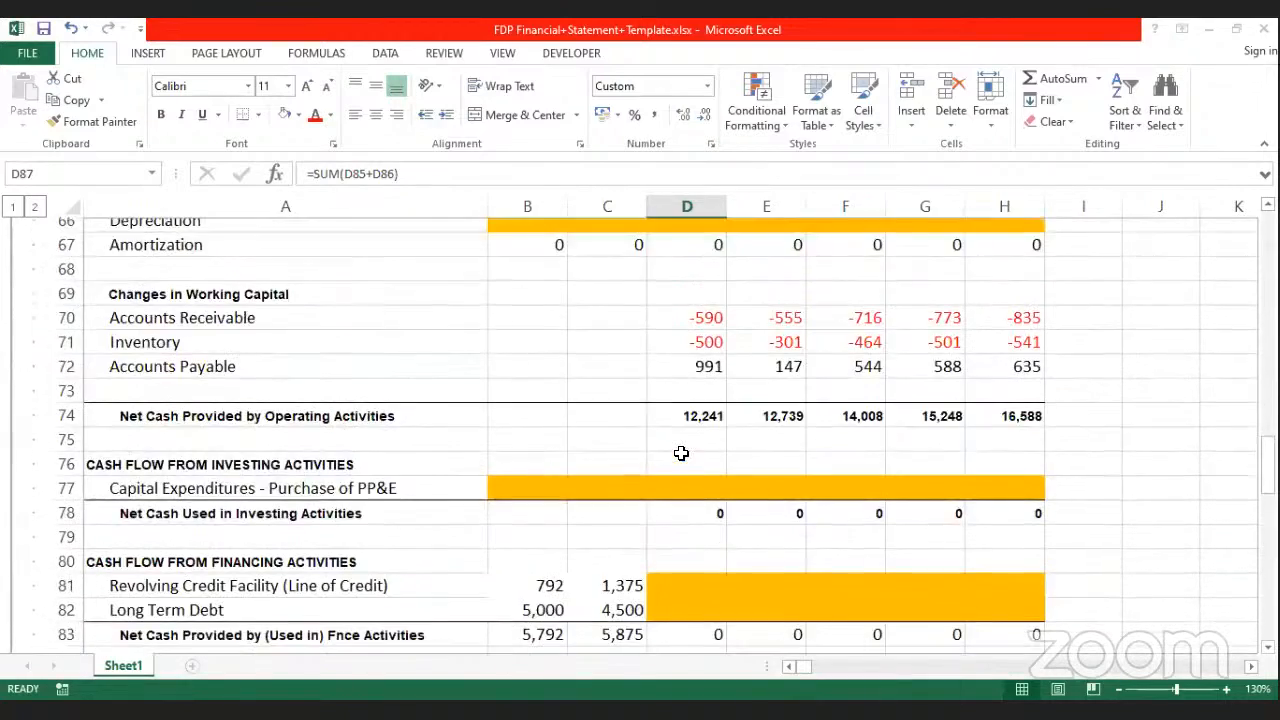
pyautogui.scroll(18, 681, 453)
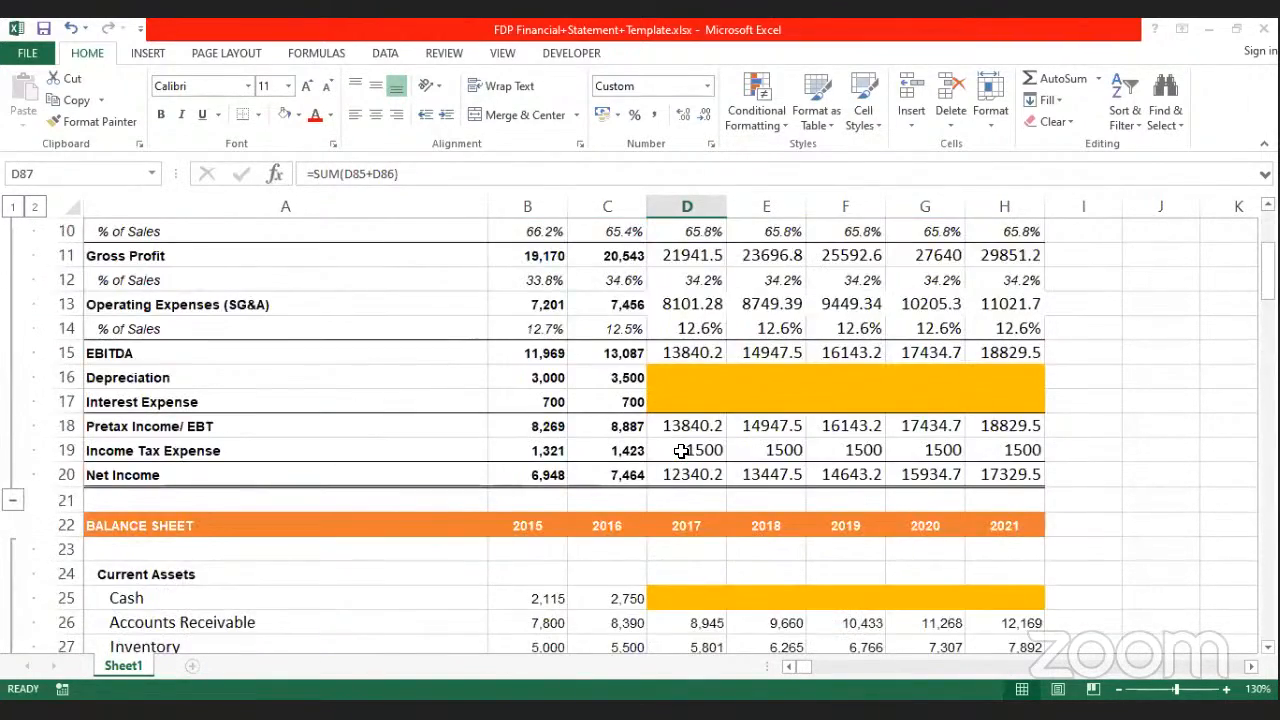
pyautogui.scroll(3, 681, 452)
pyautogui.scroll(-1, 686, 491)
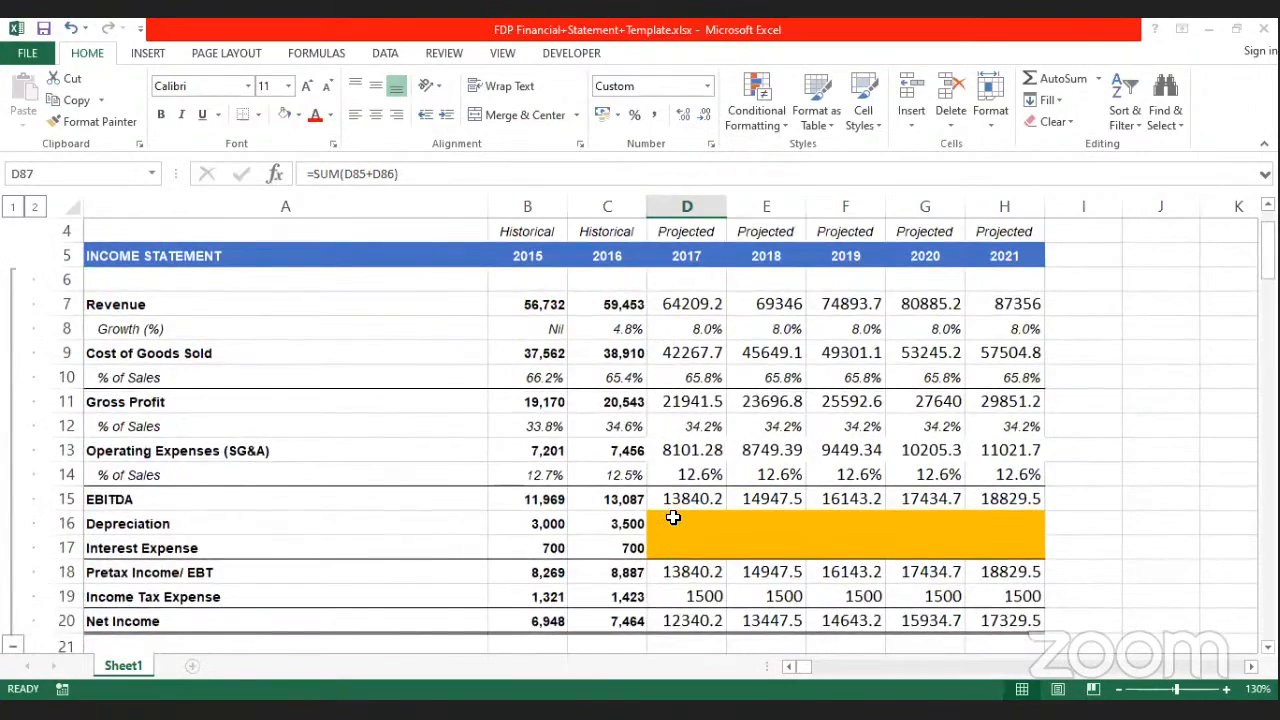
pyautogui.scroll(-4, 673, 517)
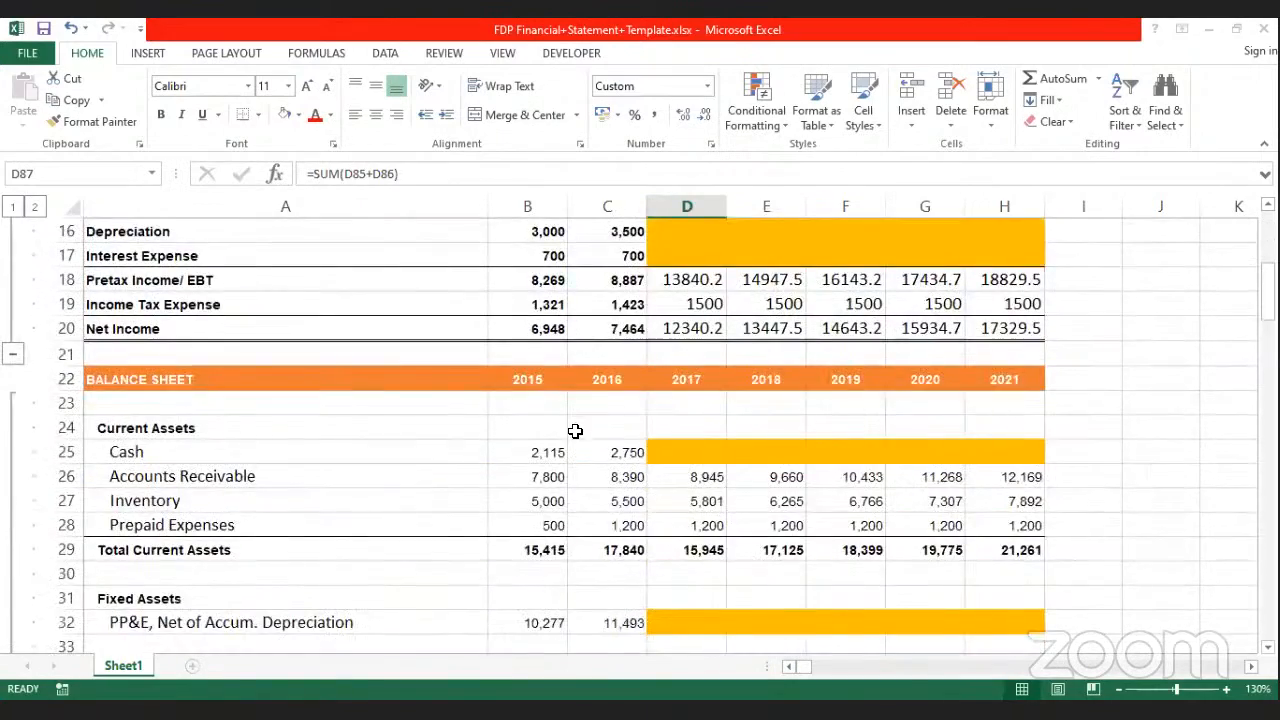
pyautogui.scroll(2, 223, 418)
pyautogui.scroll(-1, 223, 468)
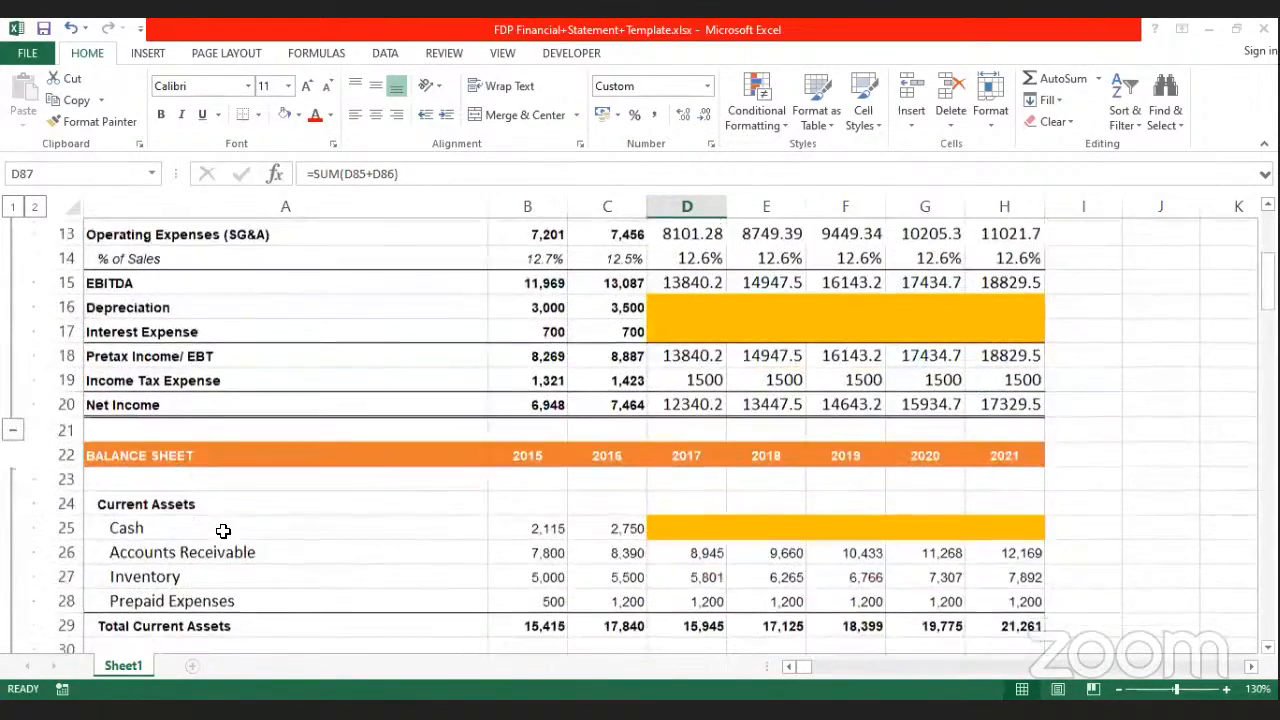
pyautogui.scroll(-3, 223, 531)
pyautogui.scroll(-3, 223, 531)
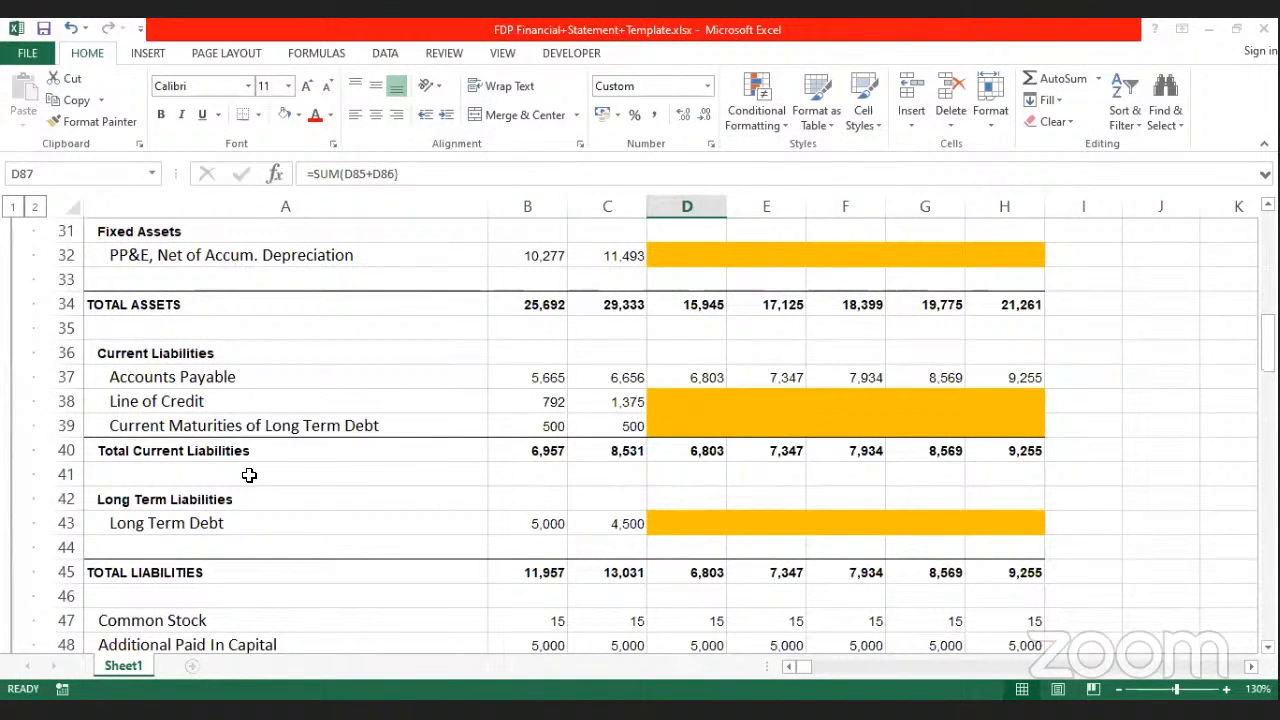
pyautogui.scroll(-6, 247, 524)
pyautogui.scroll(-5, 247, 524)
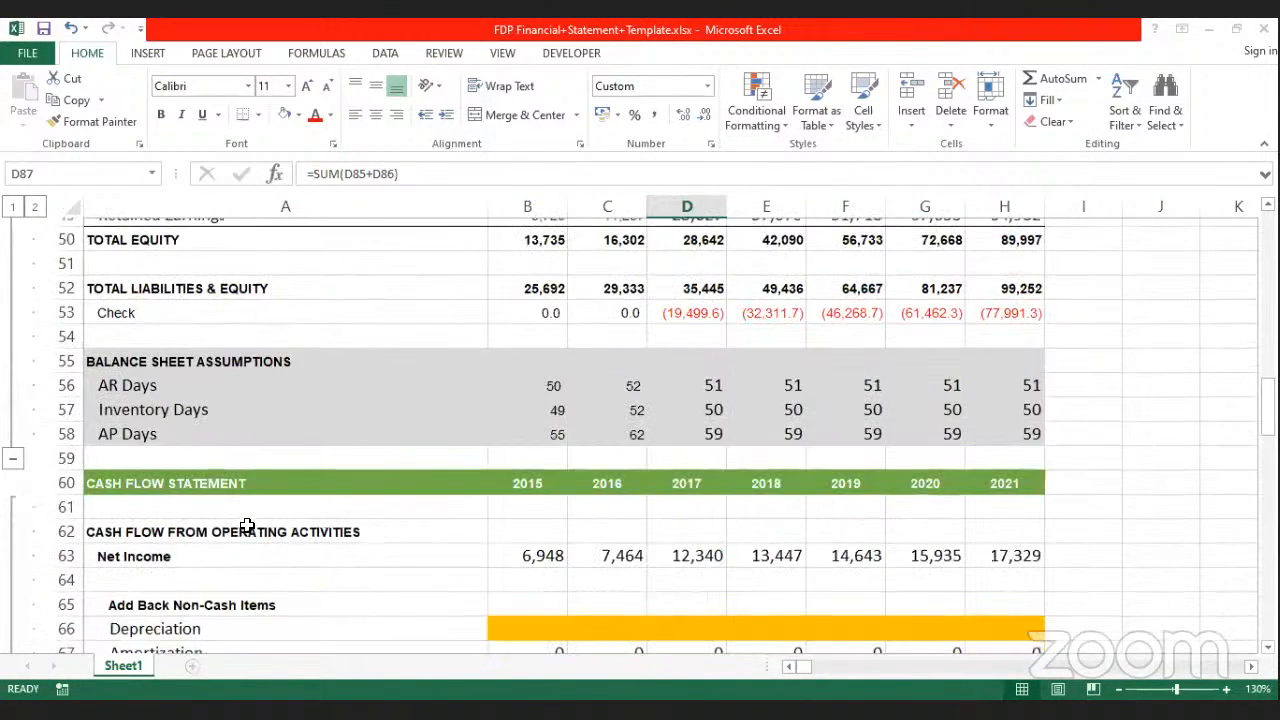
pyautogui.scroll(-5, 247, 524)
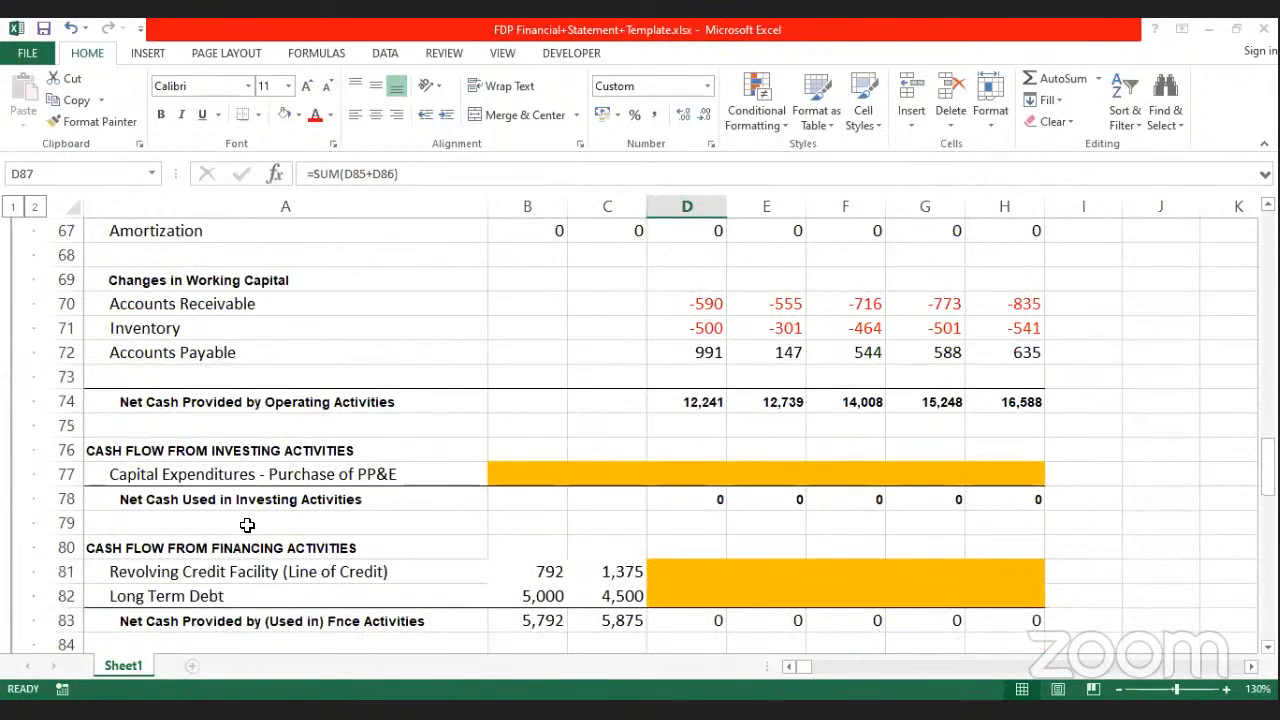
# Step: Link the debt schedule's 2017 Cash Balance @ Beg of Year in D95 to the Beginning Cash Balance with =D86
pyautogui.scroll(-2, 229, 533)
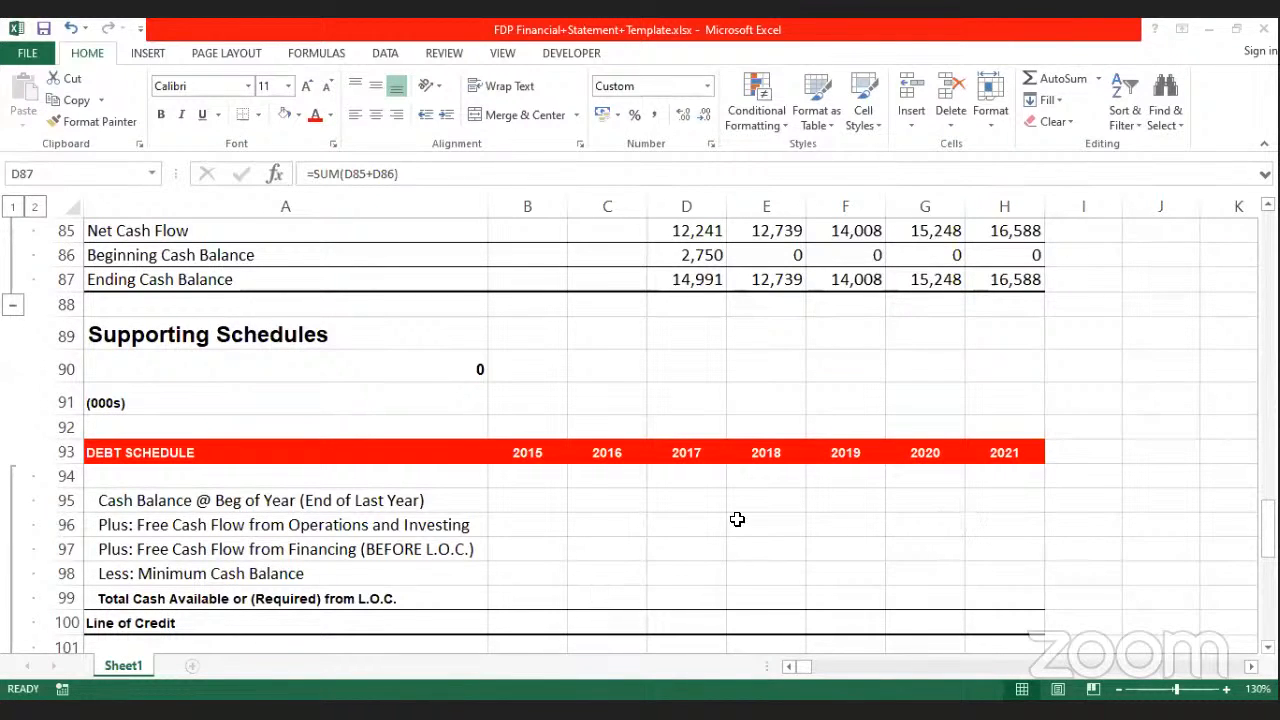
pyautogui.scroll(-1, 737, 519)
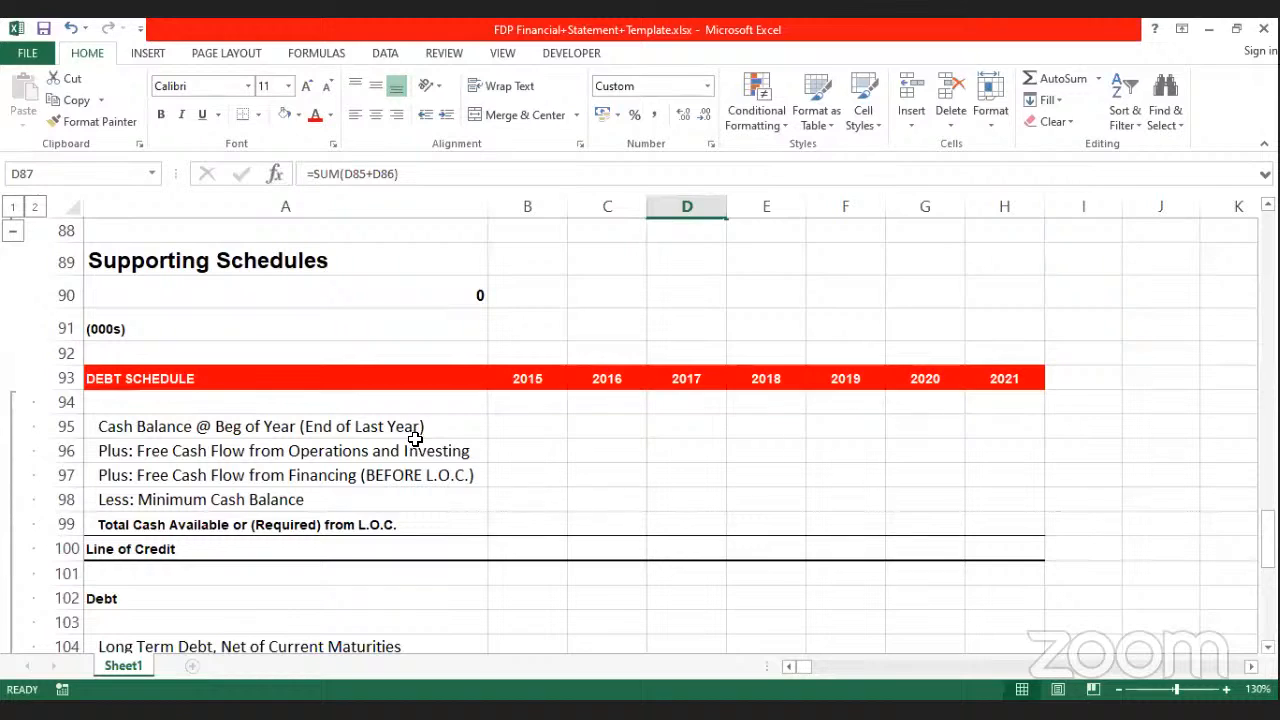
pyautogui.click(677, 425)
pyautogui.write('=')
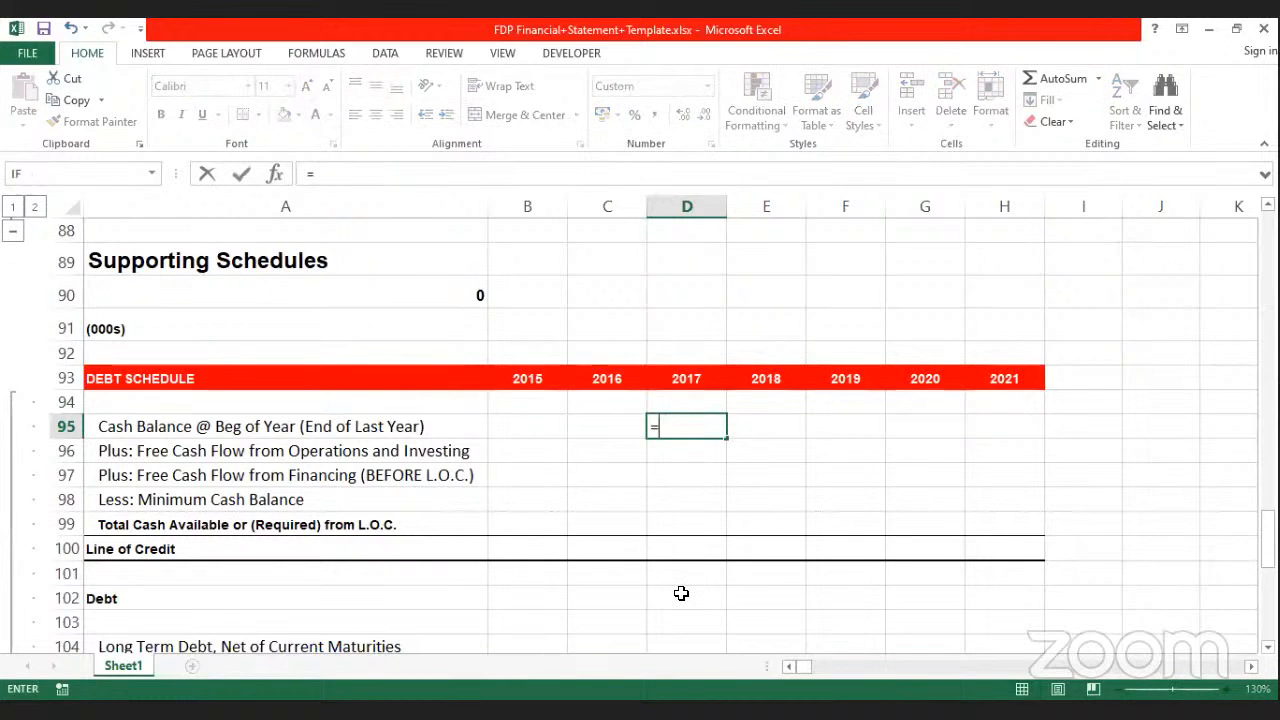
pyautogui.scroll(1, 749, 433)
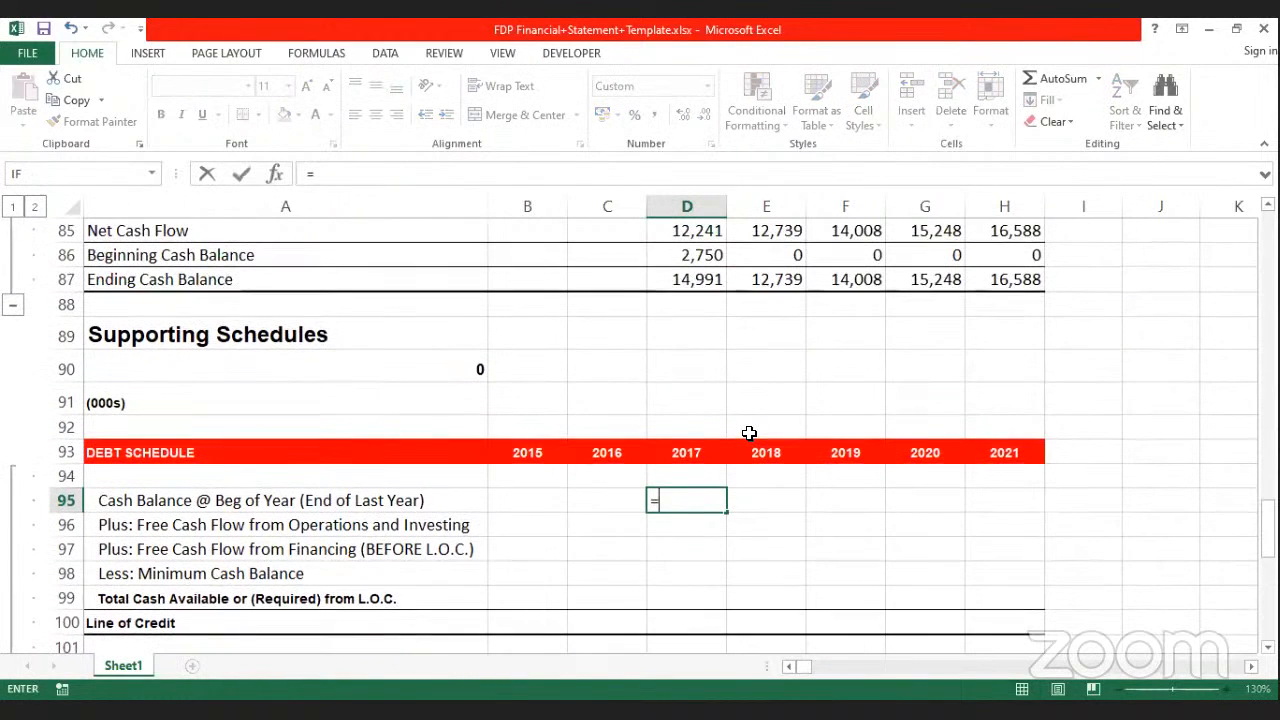
pyautogui.scroll(1, 749, 433)
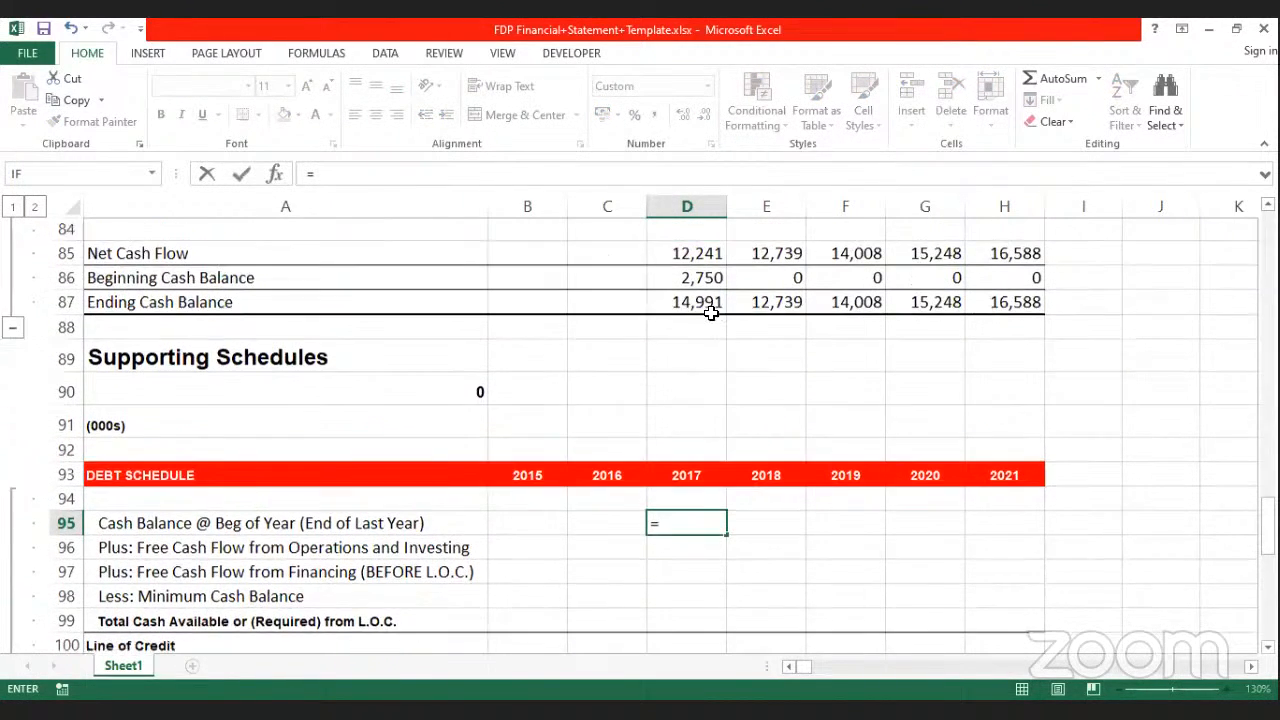
pyautogui.click(694, 330)
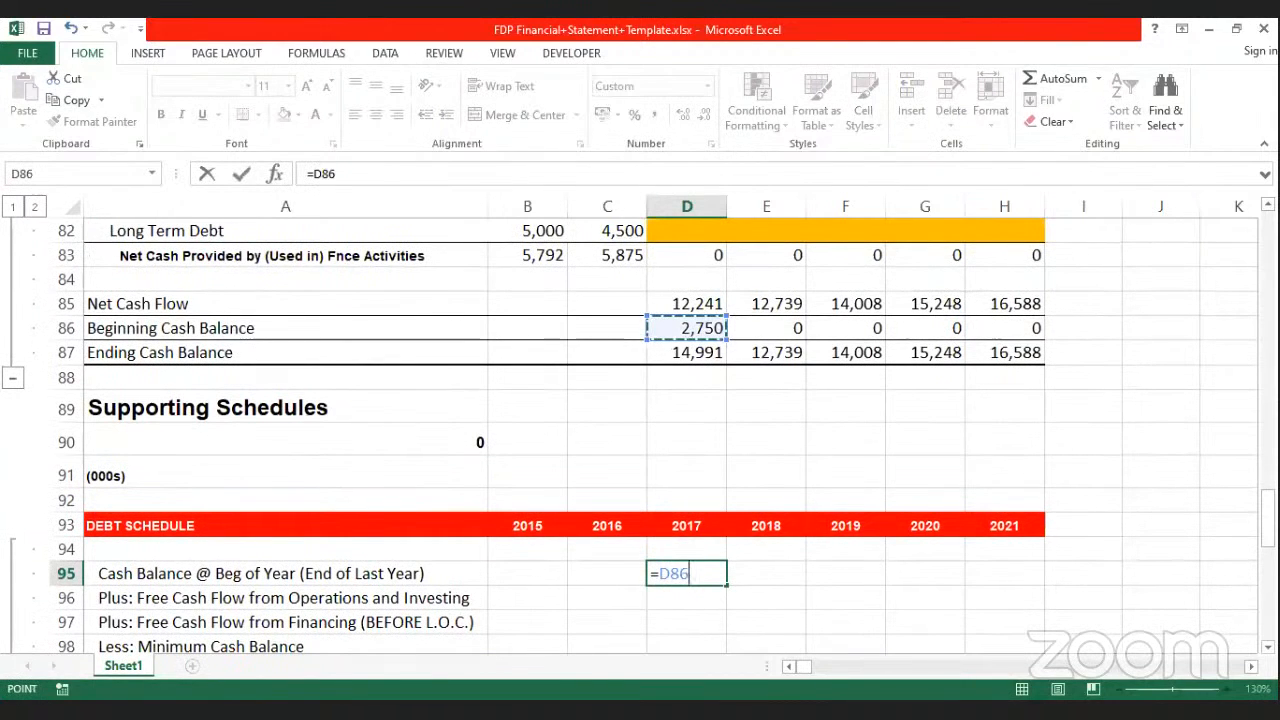
pyautogui.press('Return')
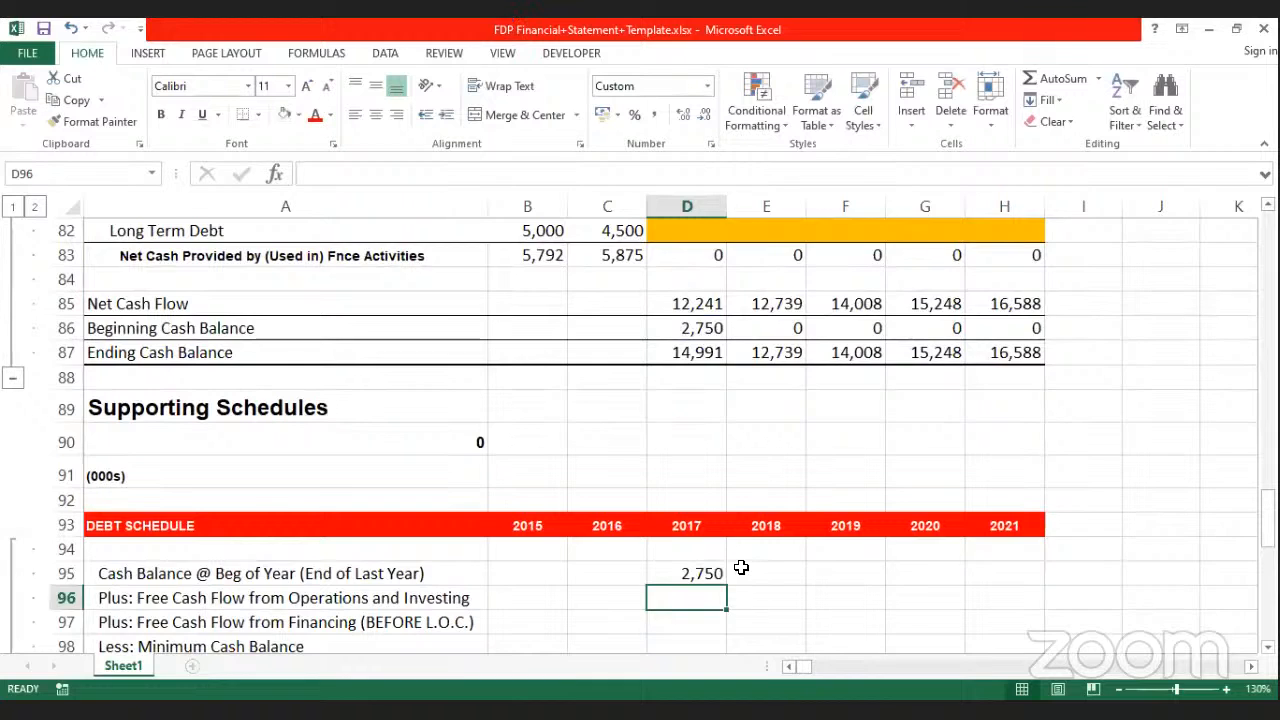
# Step: Fill the Cash Balance @ Beg of Year formula in D95 across to H95 and check its source formula in D86
pyautogui.scroll(-1, 730, 540)
pyautogui.click(700, 500)
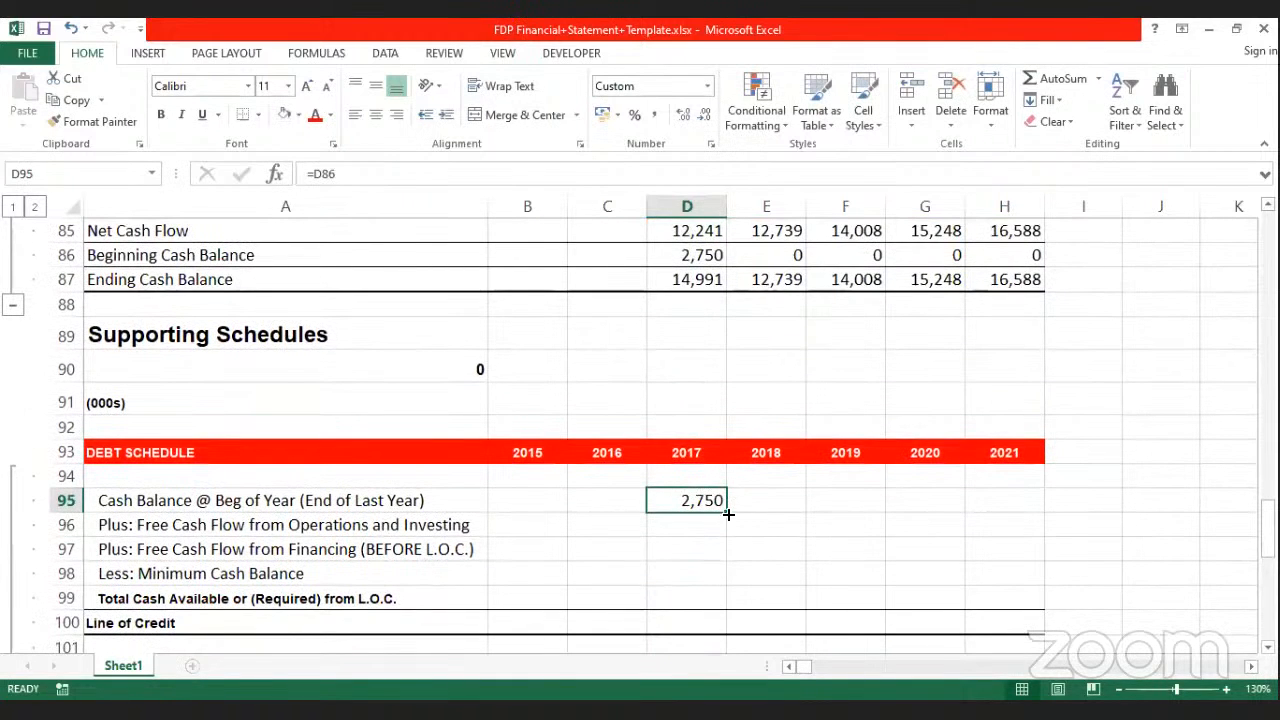
pyautogui.moveTo(727, 512); pyautogui.dragTo(1022, 523)
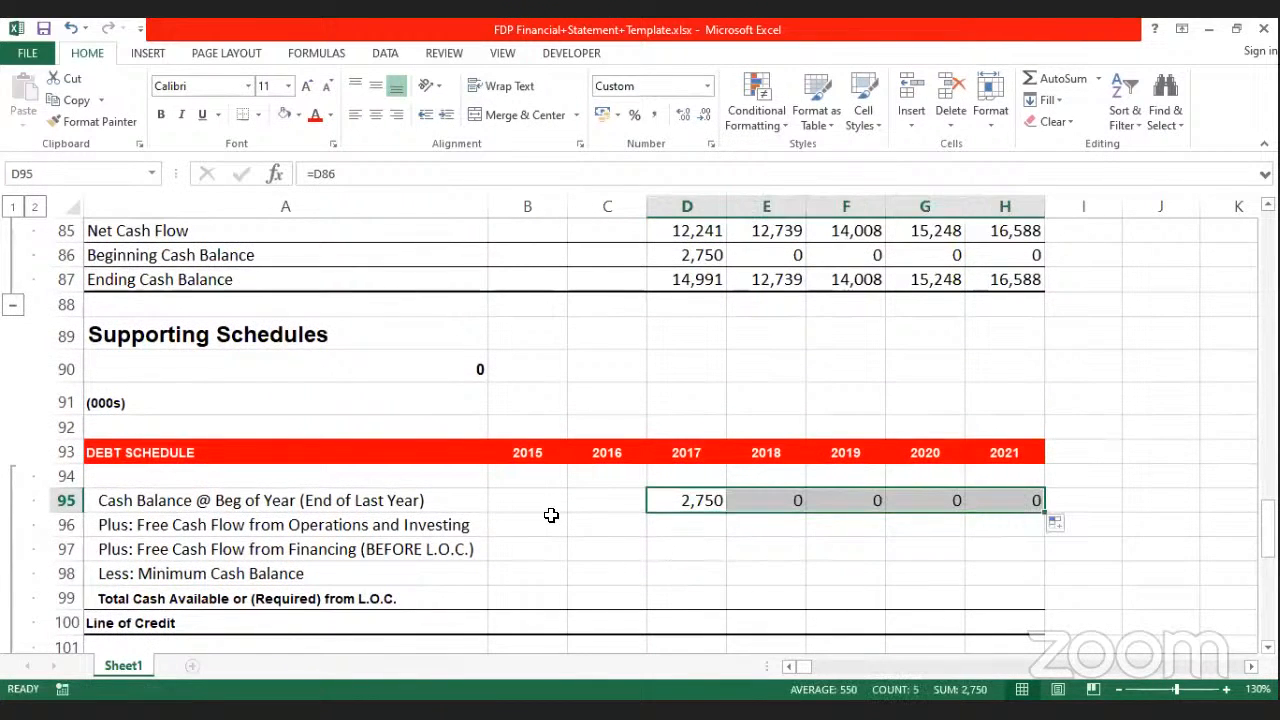
pyautogui.scroll(1, 625, 555)
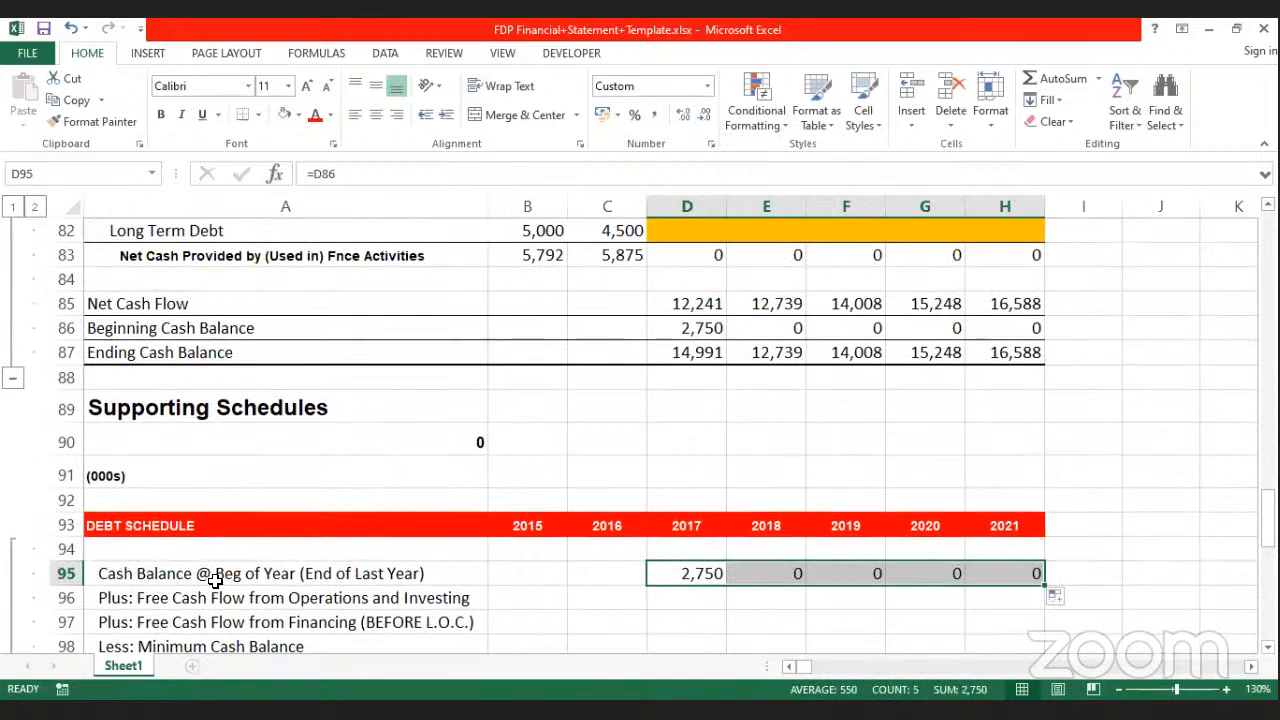
pyautogui.scroll(1, 579, 371)
pyautogui.click(700, 402)
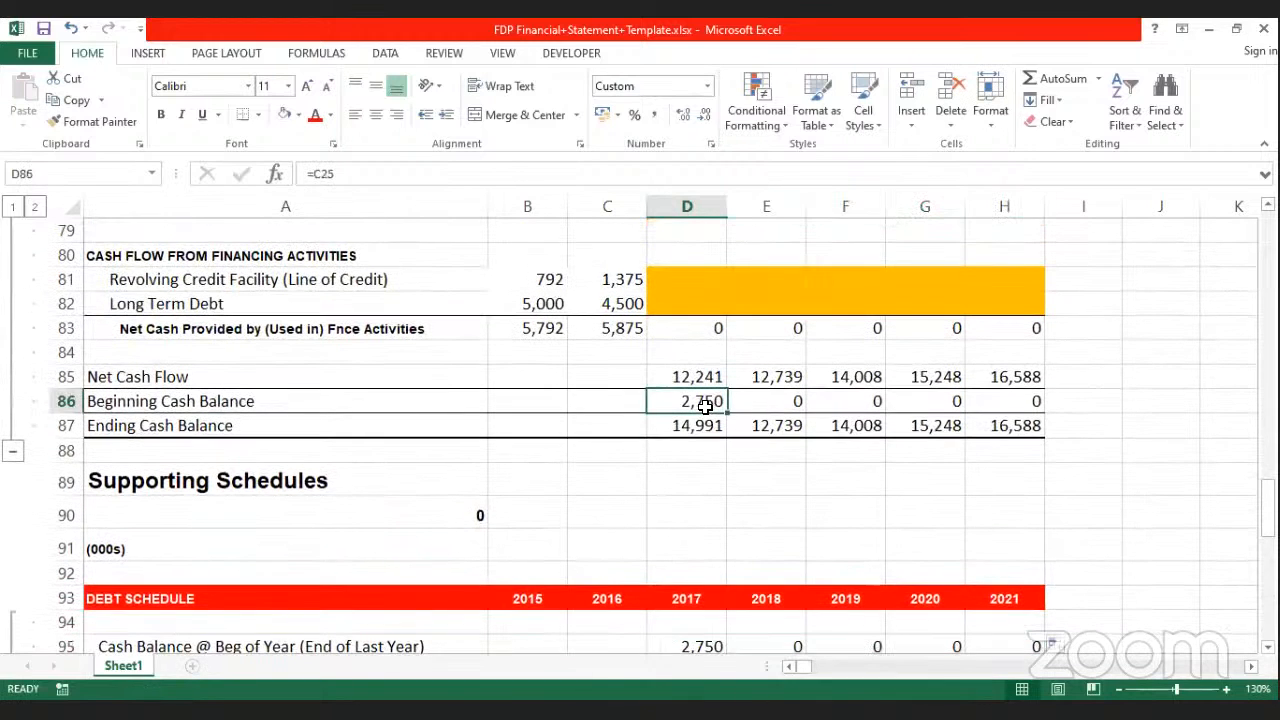
pyautogui.scroll(-2, 703, 459)
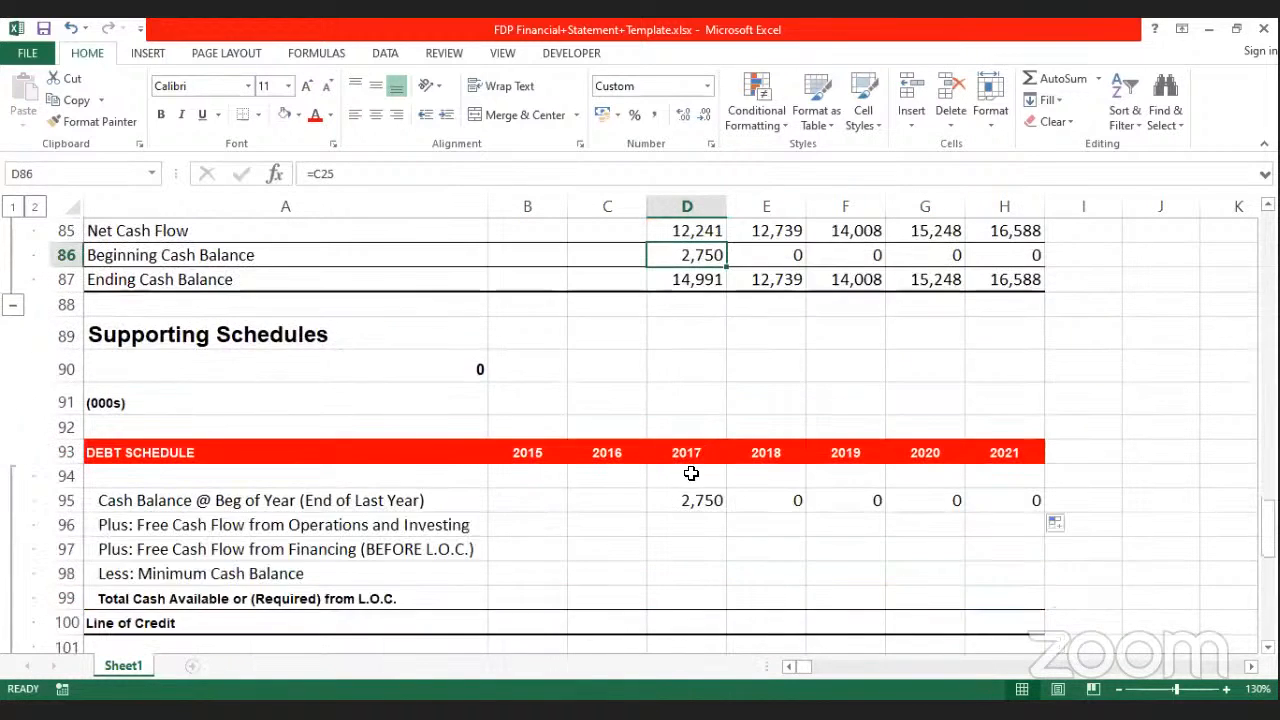
pyautogui.click(691, 500)
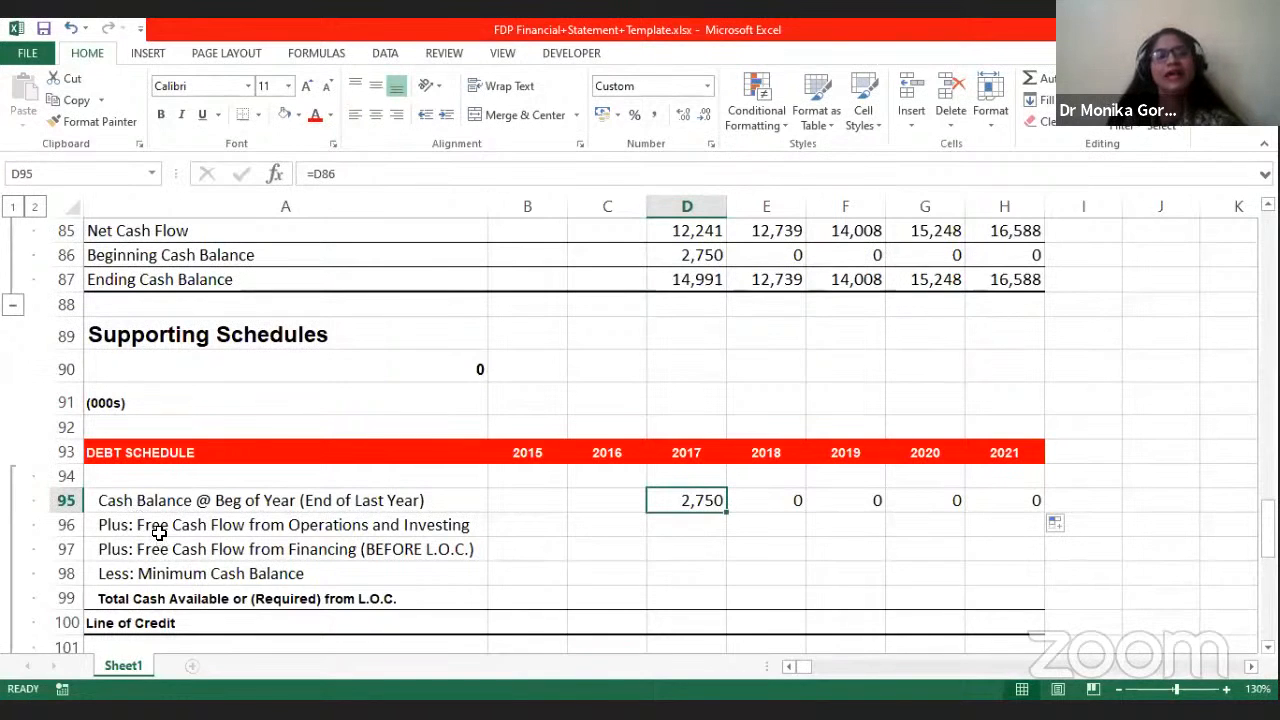
# Step: Calculate 2017 Free Cash Flow from Operations and Investing in D96 with =D74+D78 and fill it across to H96
pyautogui.click(159, 533)
pyautogui.click(657, 531)
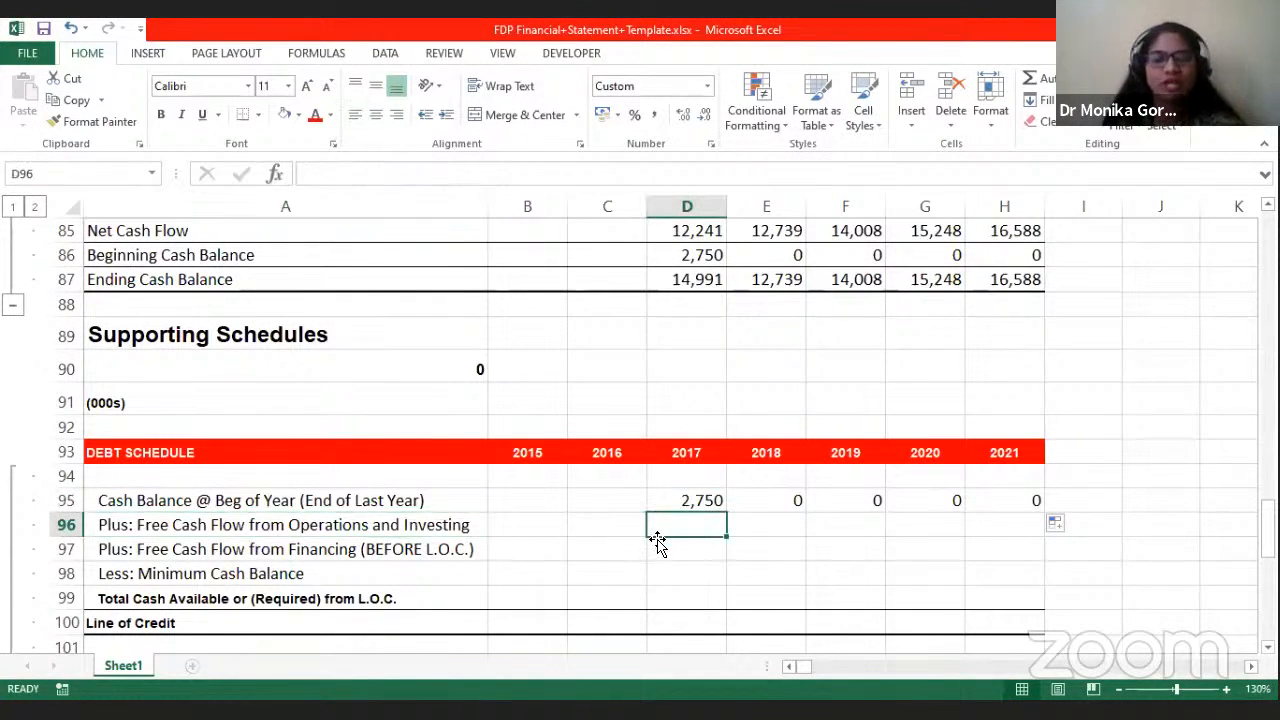
pyautogui.write('=')
pyautogui.scroll(5, 728, 430)
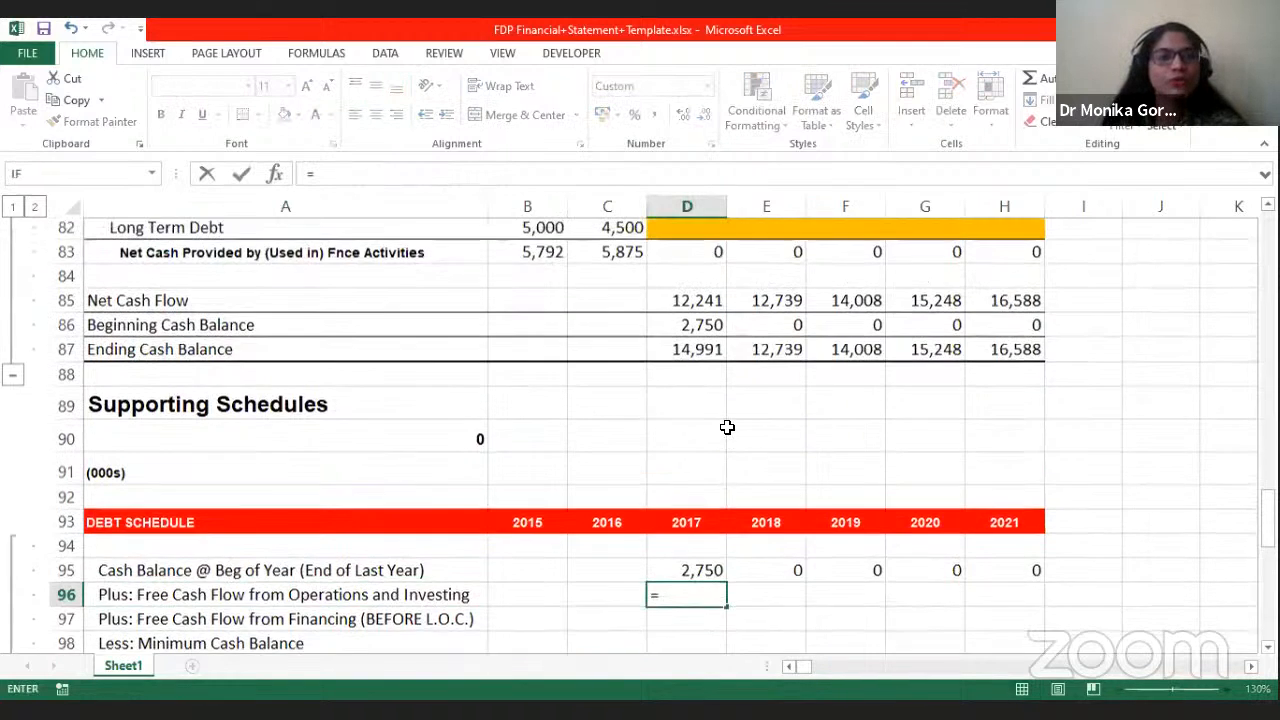
pyautogui.scroll(2, 729, 437)
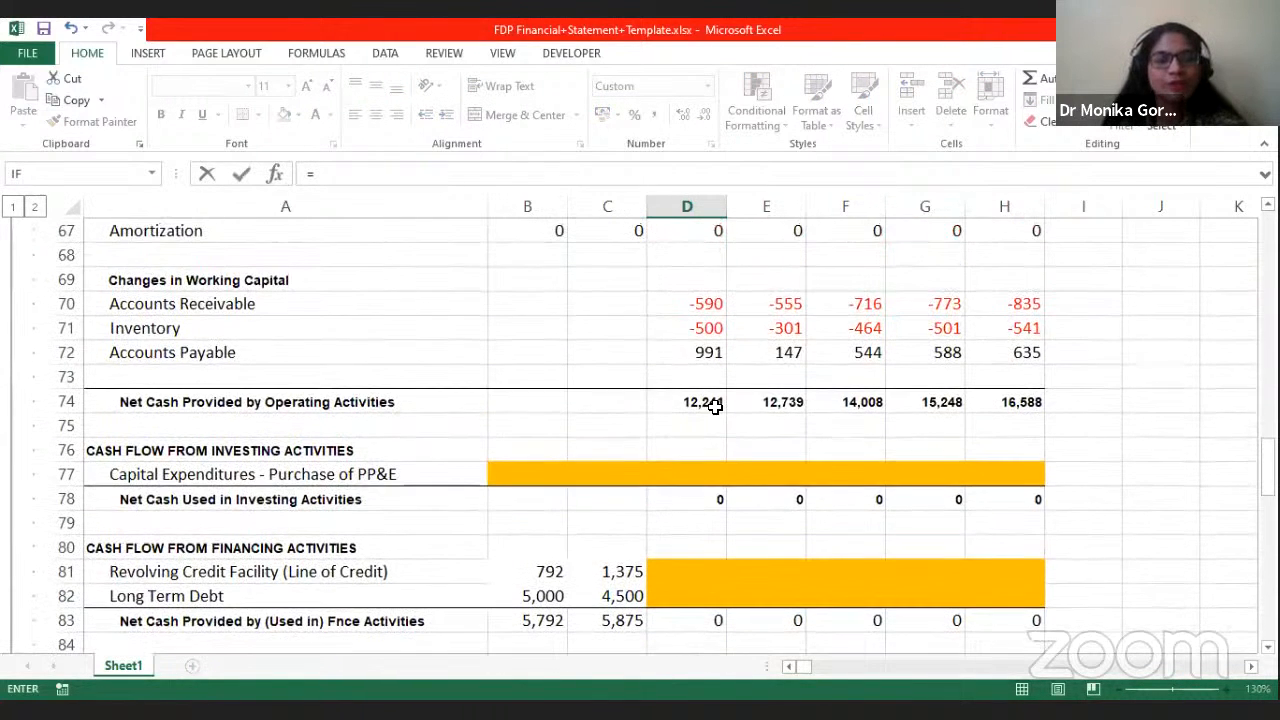
pyautogui.click(684, 402)
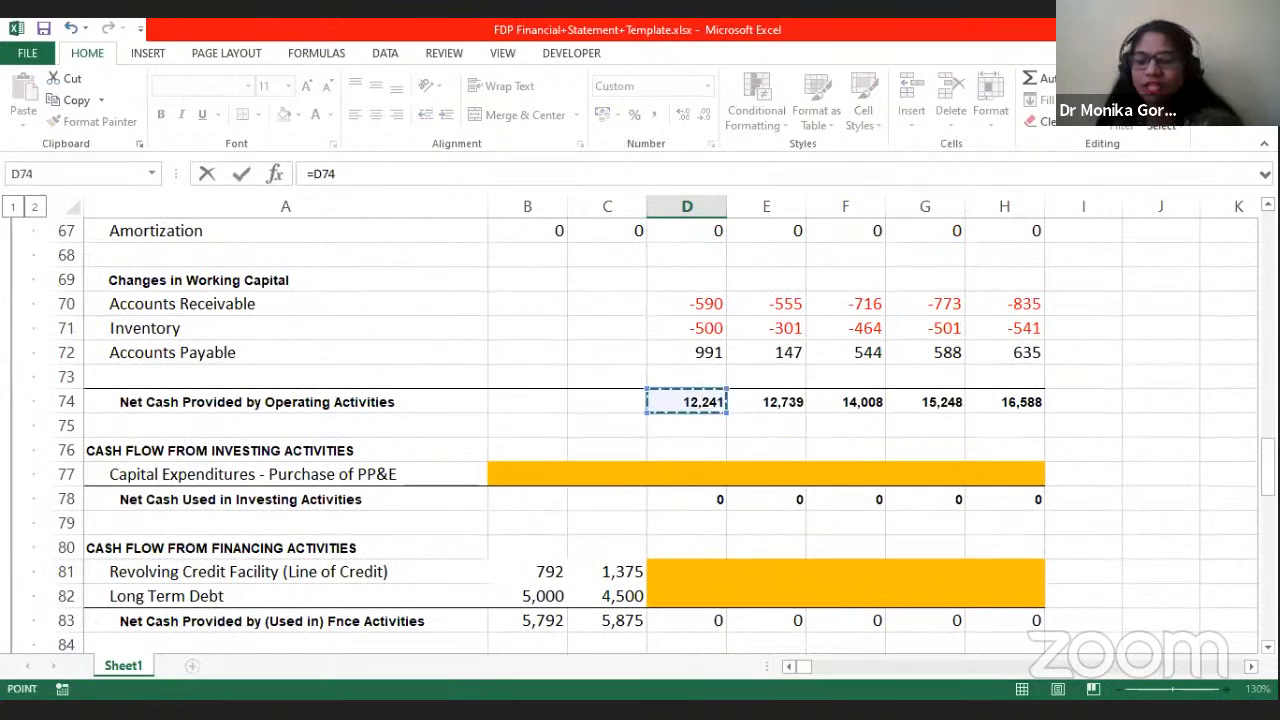
pyautogui.write('+')
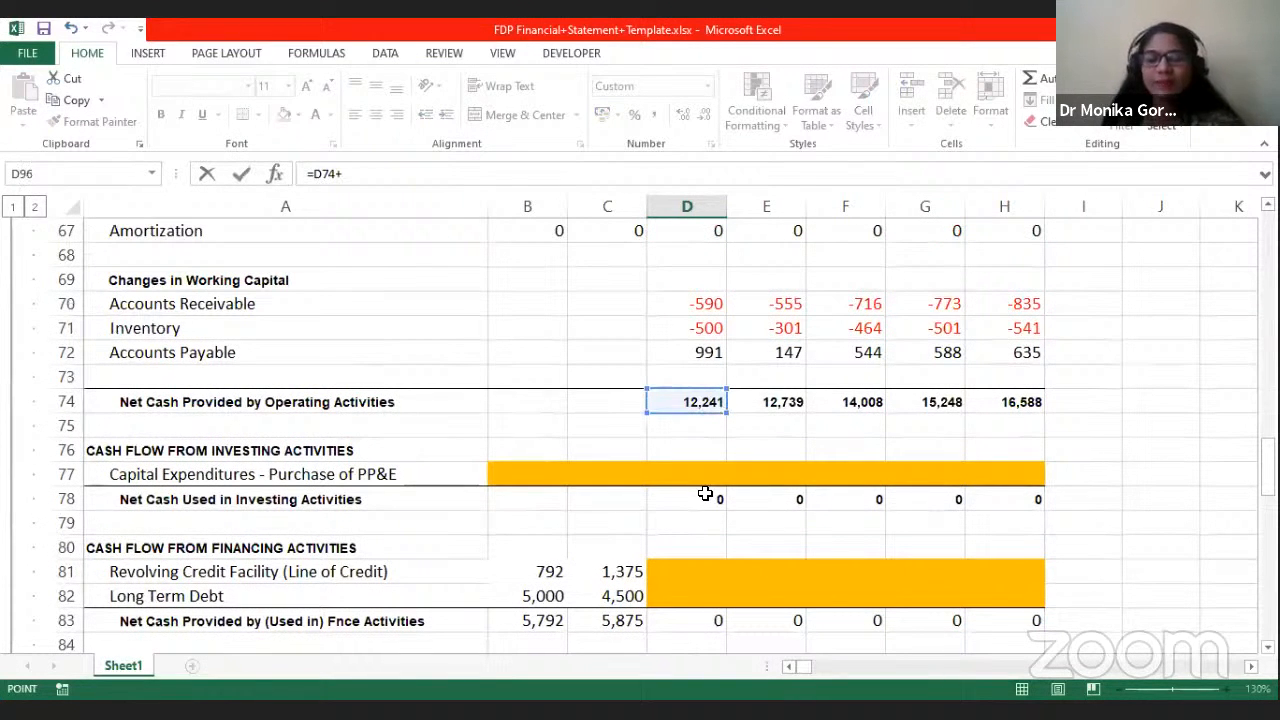
pyautogui.click(705, 494)
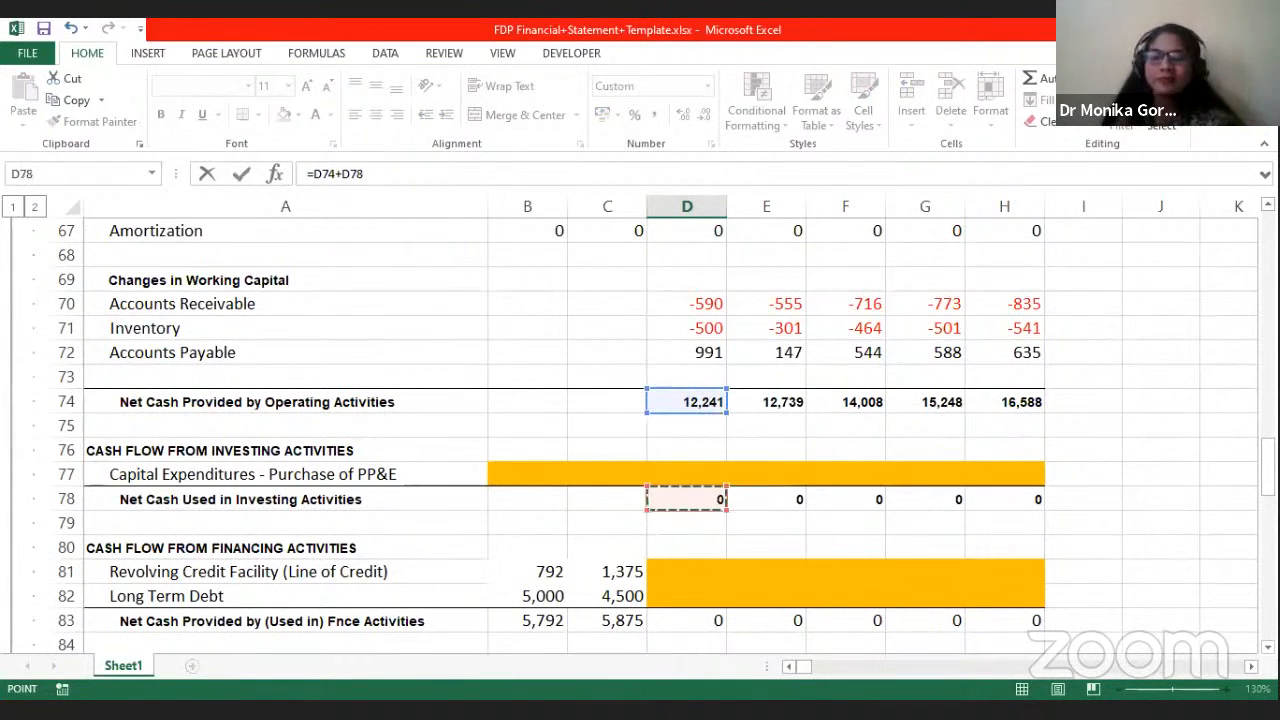
pyautogui.press('Return')
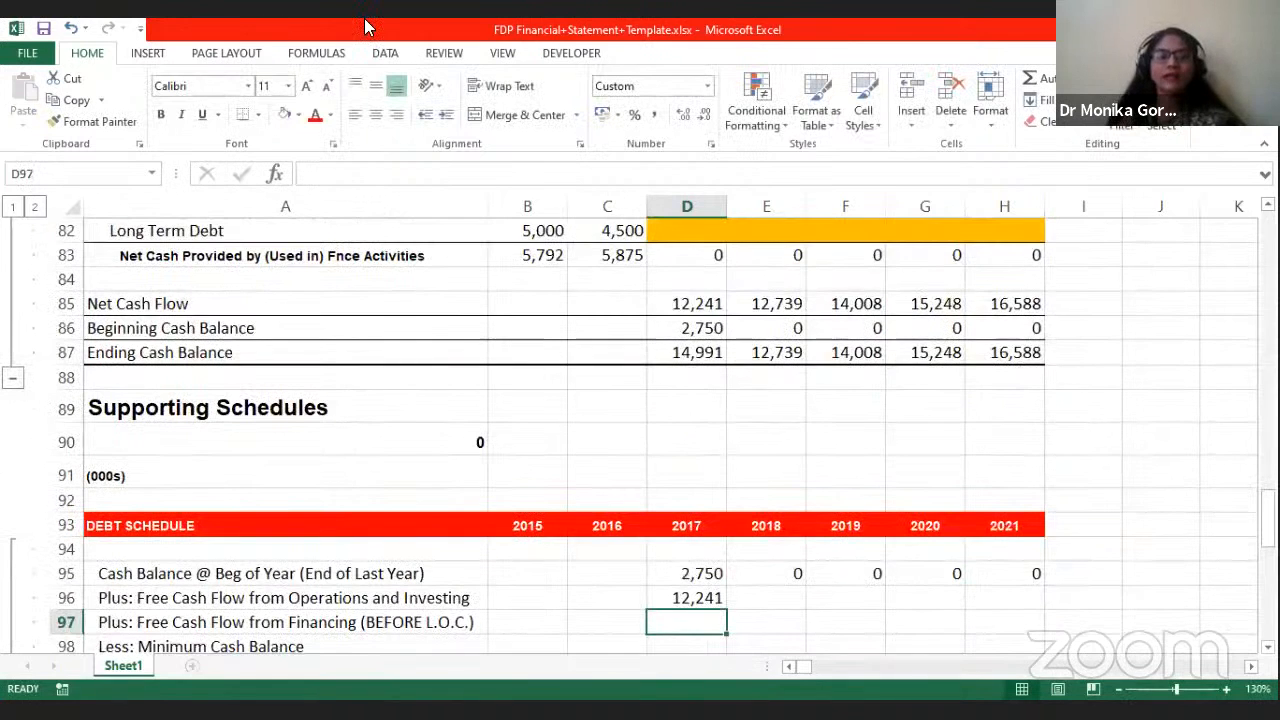
pyautogui.click(663, 590)
pyautogui.moveTo(726, 607); pyautogui.dragTo(989, 620)
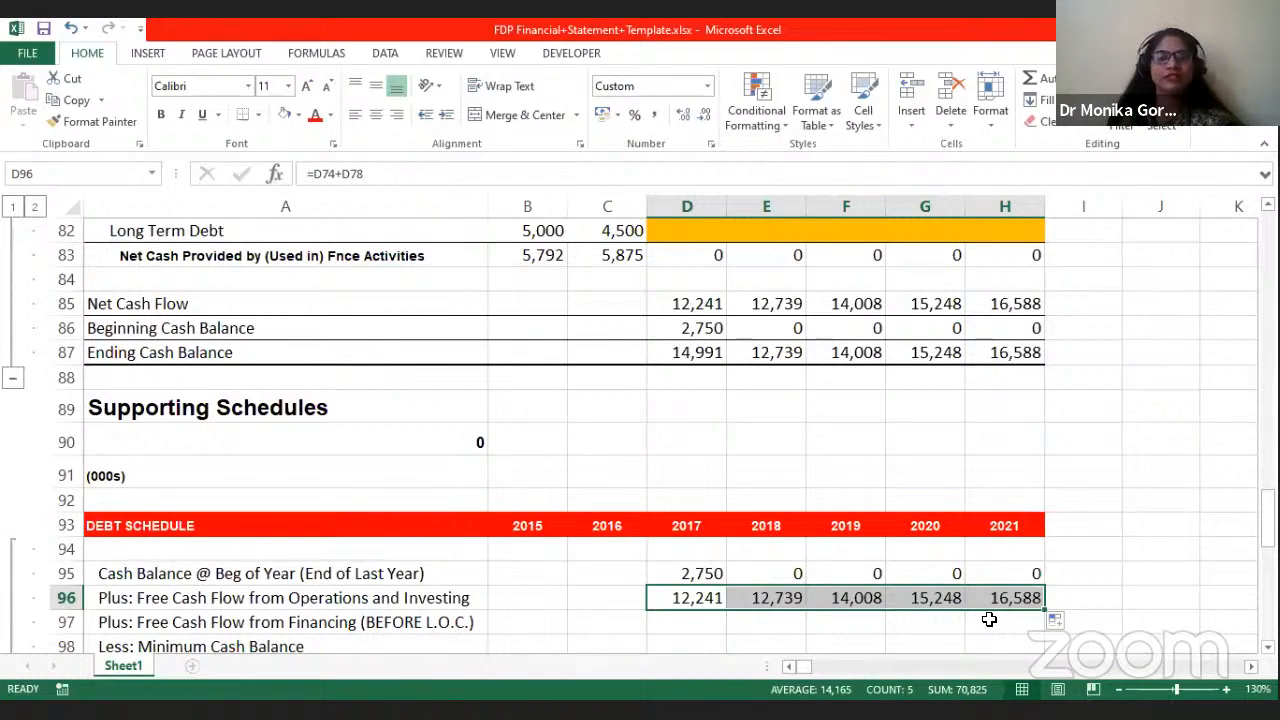
# Step: Examine the cash flow statement's Beginning Cash Balance, capital expenditures and financing rows for 2017
pyautogui.scroll(-1, 684, 568)
pyautogui.click(682, 559)
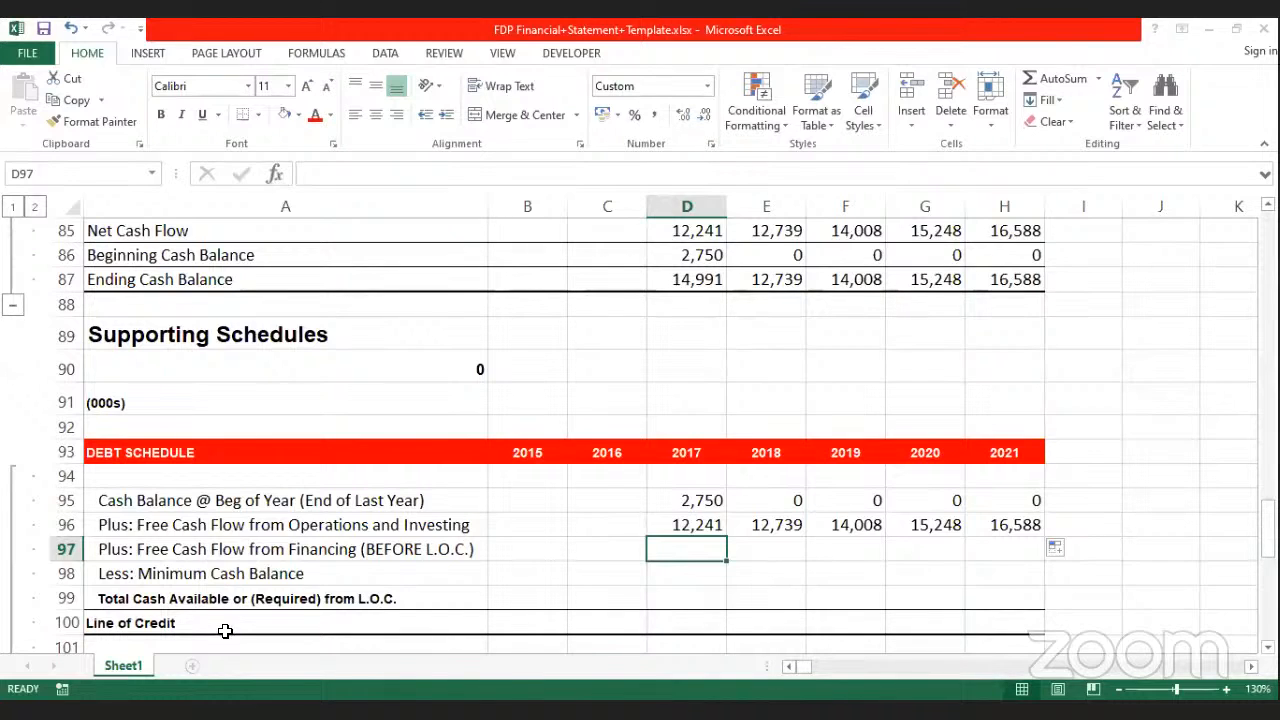
pyautogui.click(709, 254)
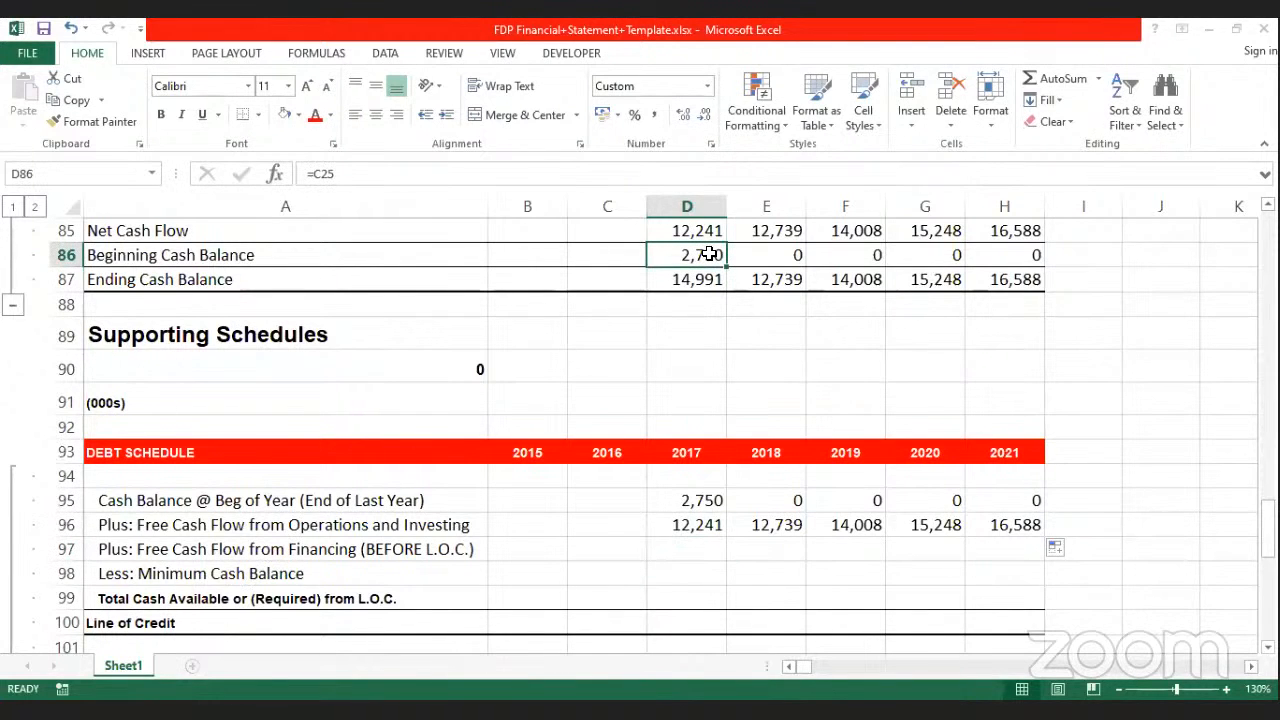
pyautogui.scroll(2, 696, 340)
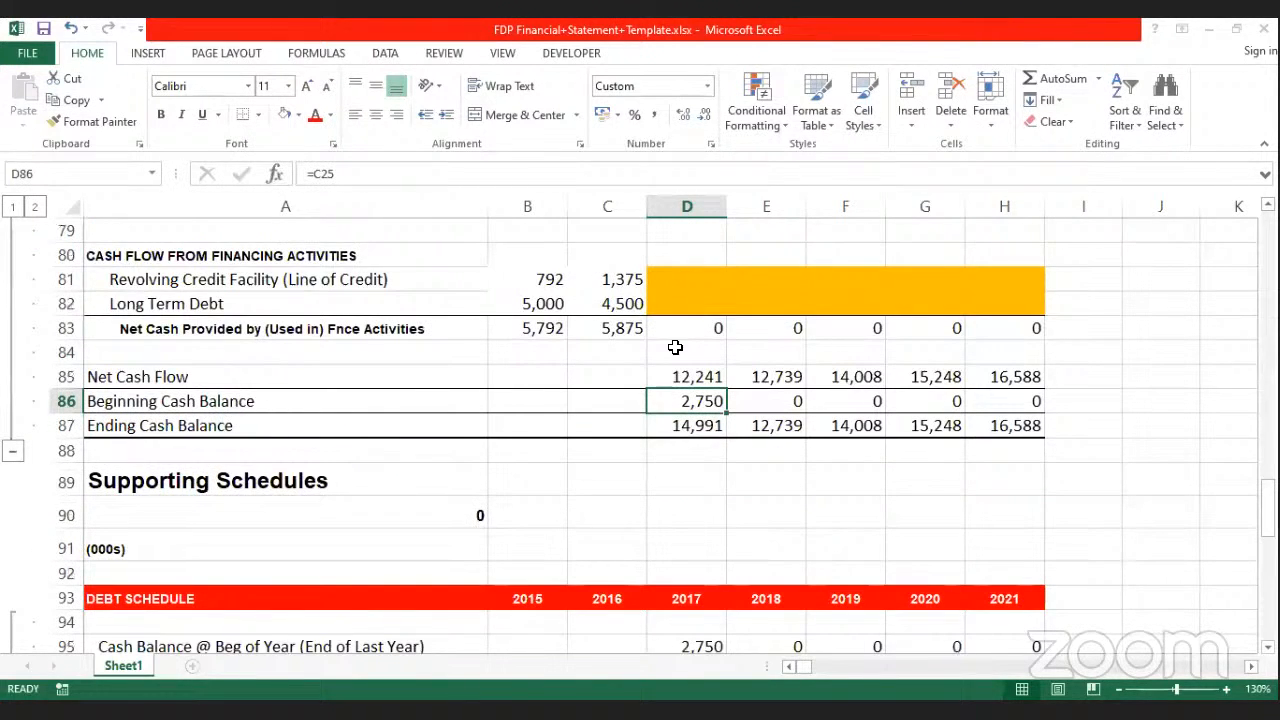
pyautogui.scroll(2, 676, 347)
pyautogui.click(688, 323)
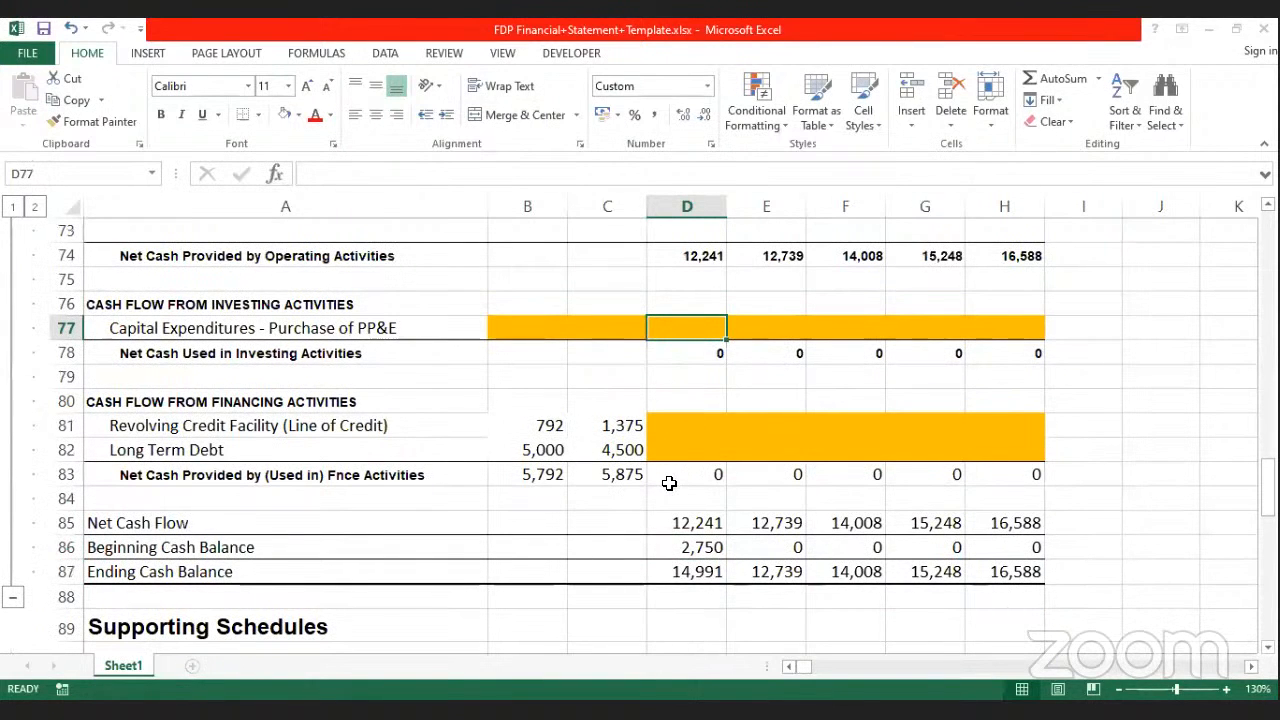
pyautogui.scroll(-5, 669, 483)
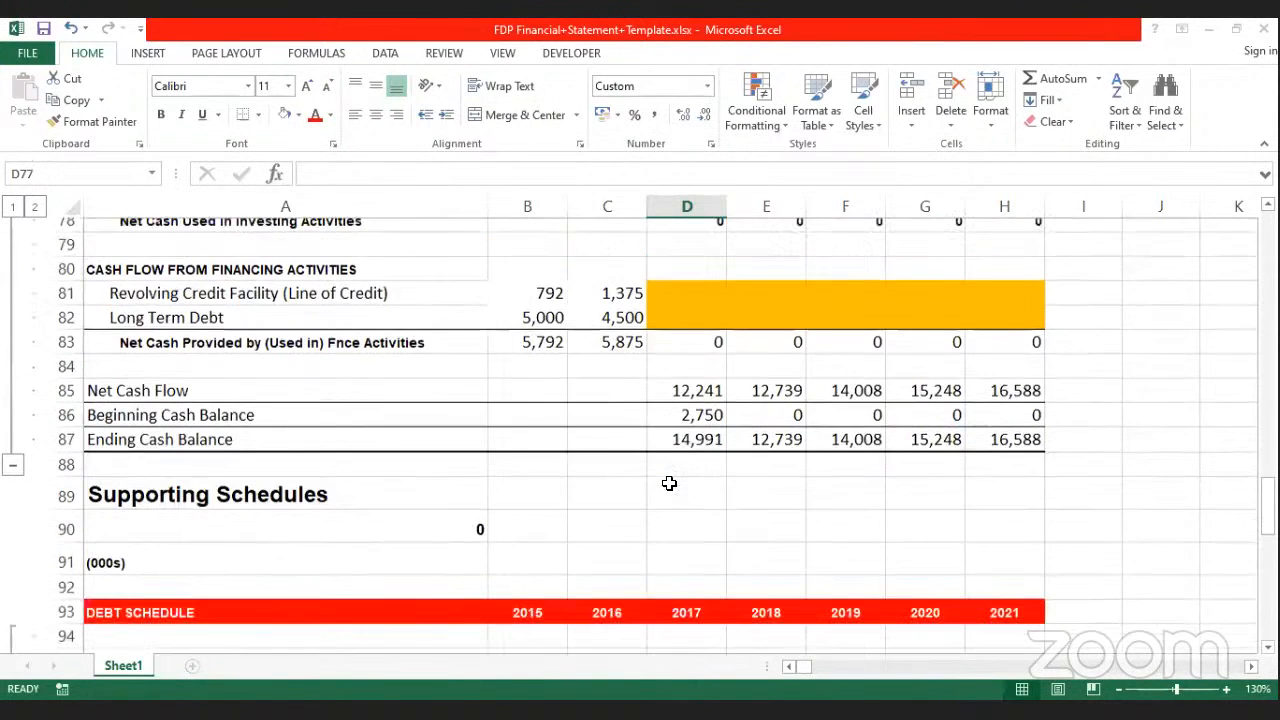
# Step: Link 2017 Free Cash Flow from Financing in D97 to the cash flow statement's Long Term Debt with =D82 and fill it across to H97
pyautogui.click(686, 477)
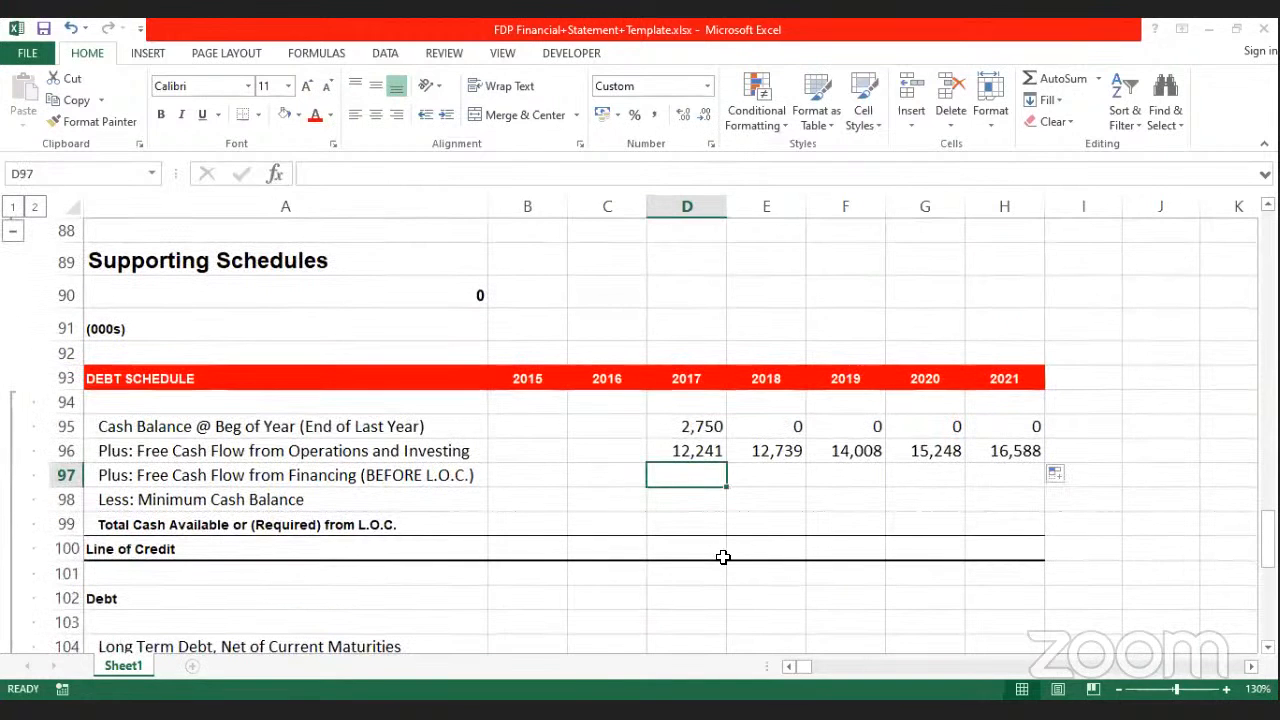
pyautogui.write('=')
pyautogui.scroll(1, 737, 434)
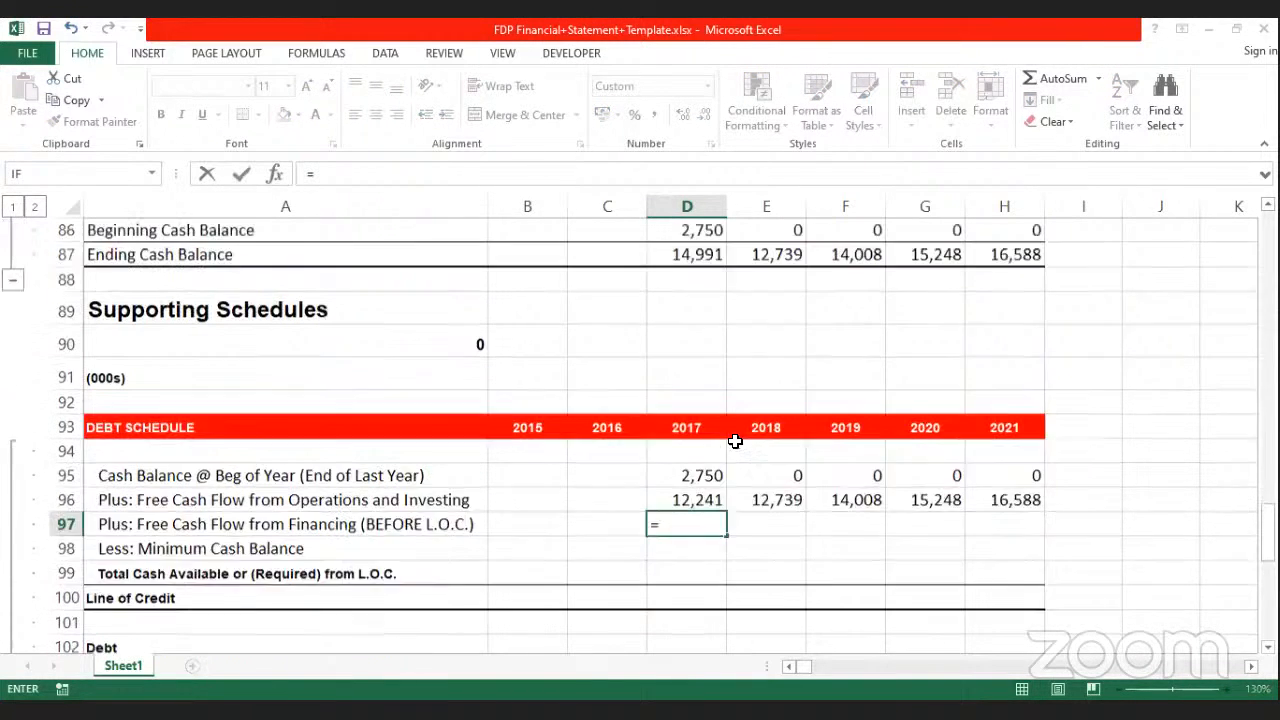
pyautogui.scroll(2, 735, 441)
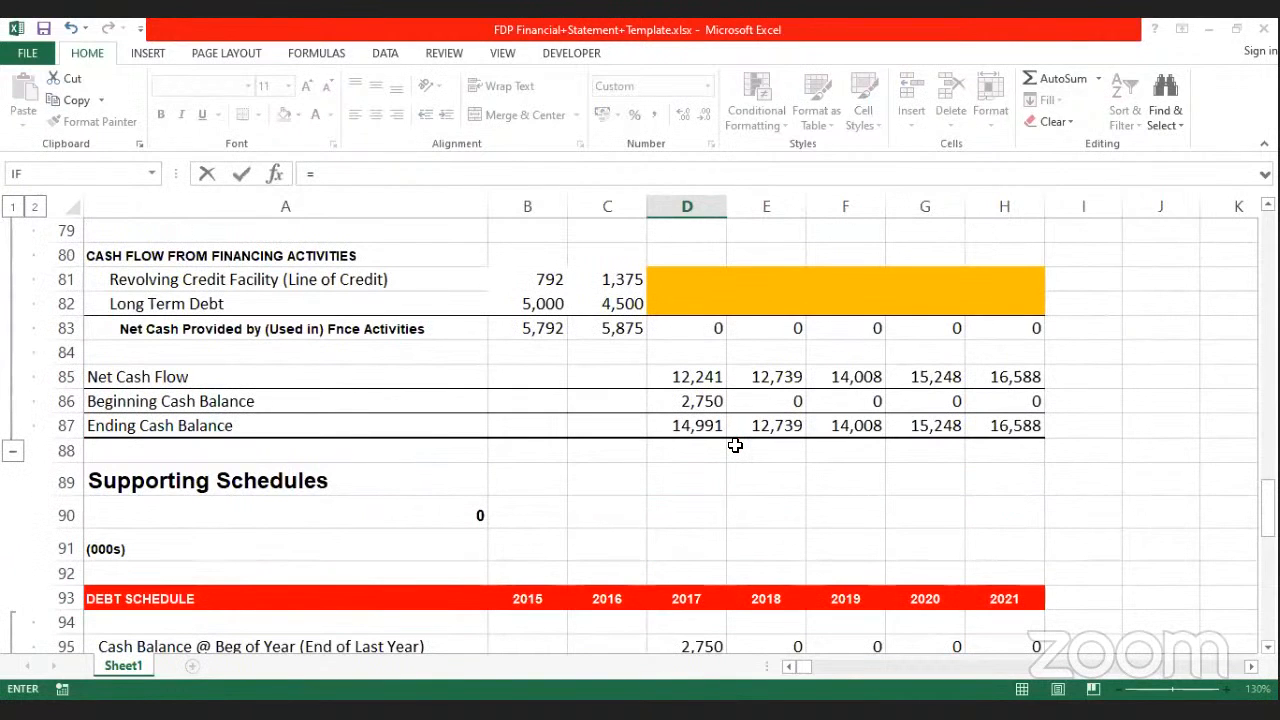
pyautogui.scroll(-3, 735, 445)
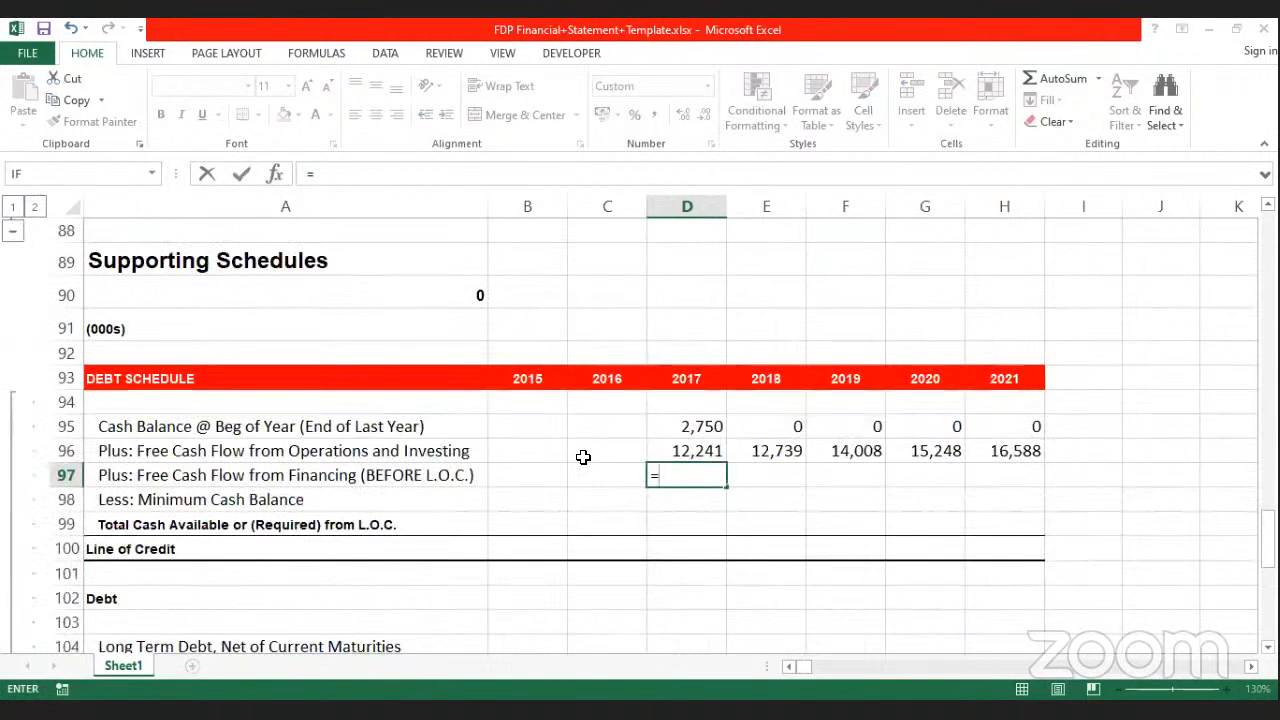
pyautogui.scroll(1, 583, 457)
pyautogui.scroll(3, 583, 457)
pyautogui.scroll(2, 583, 457)
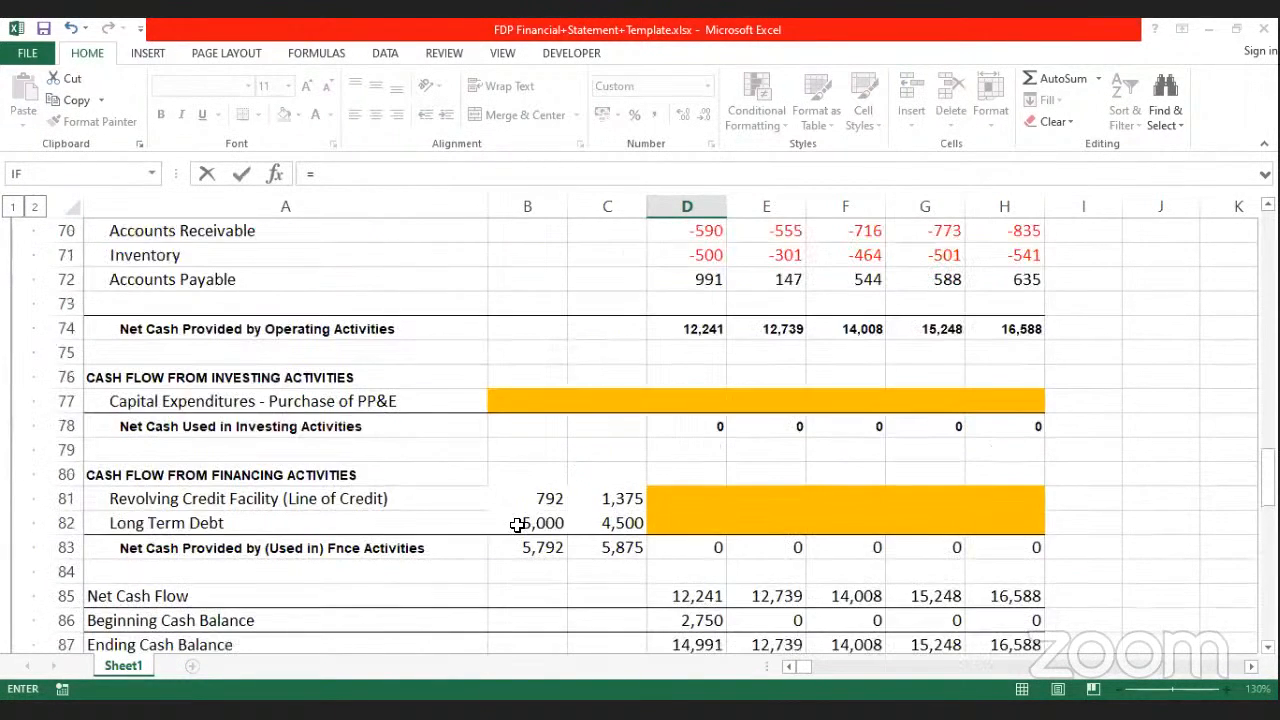
pyautogui.click(695, 525)
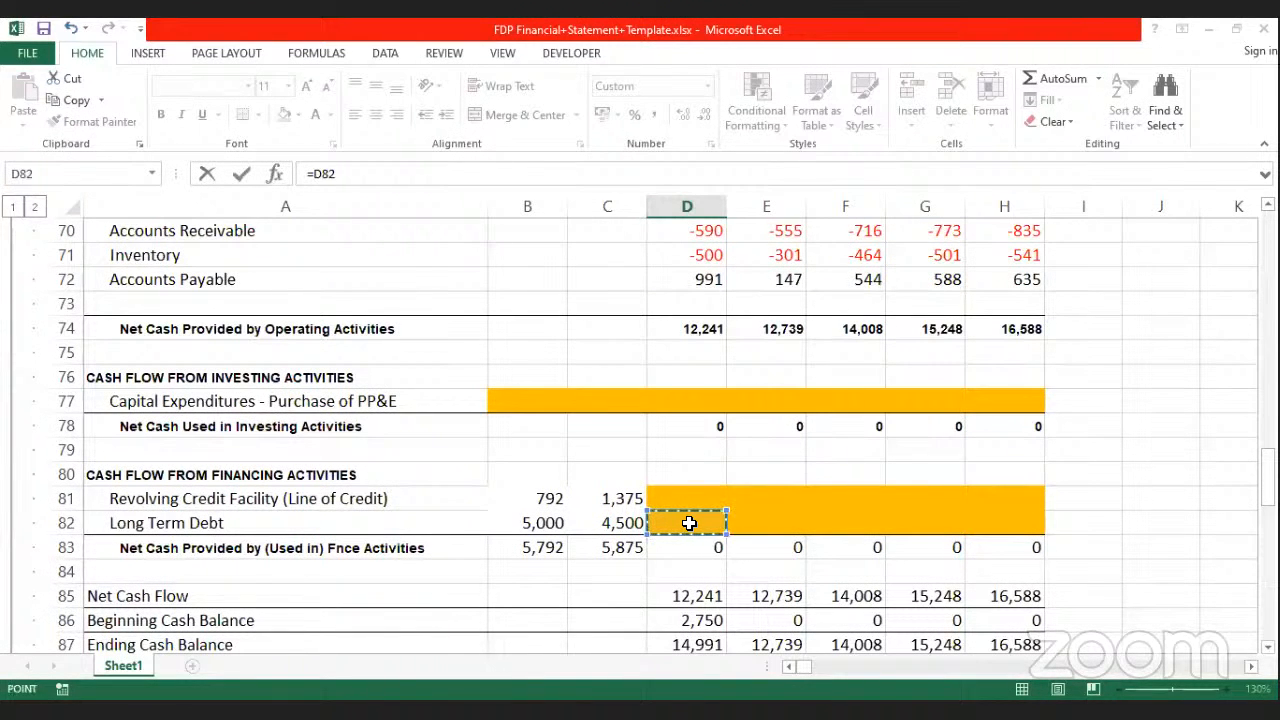
pyautogui.press('Return')
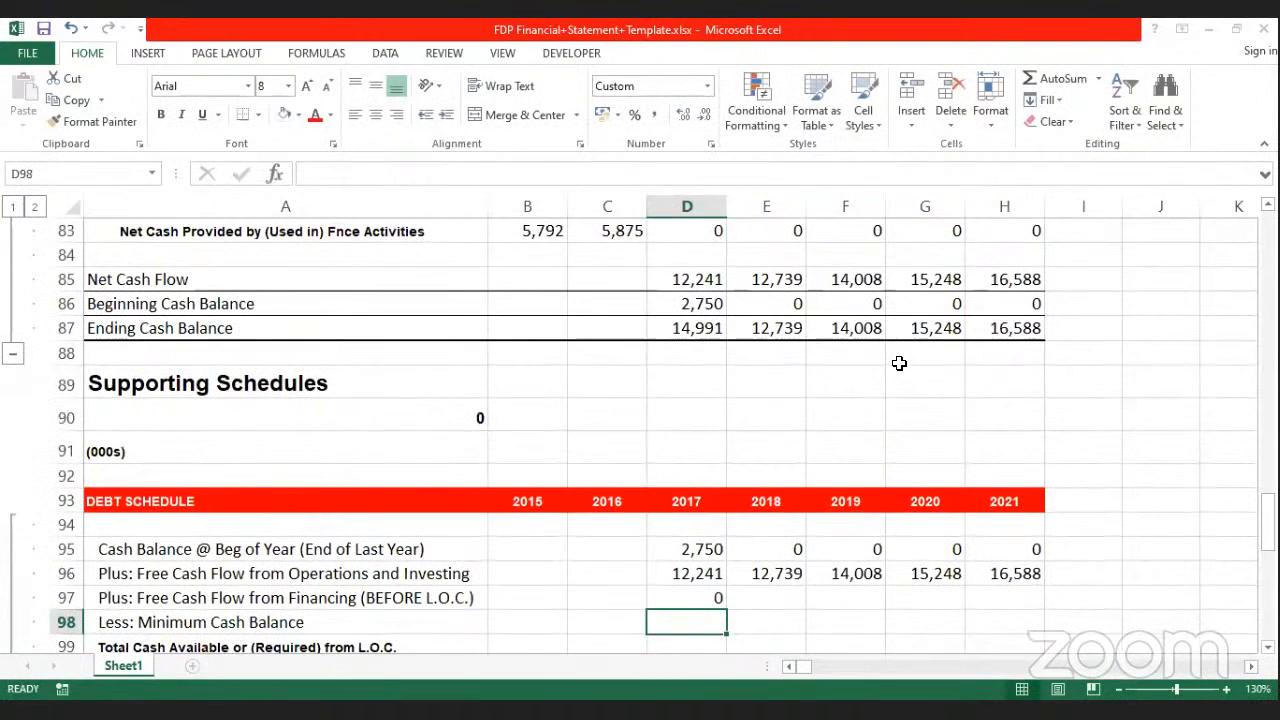
pyautogui.click(701, 596)
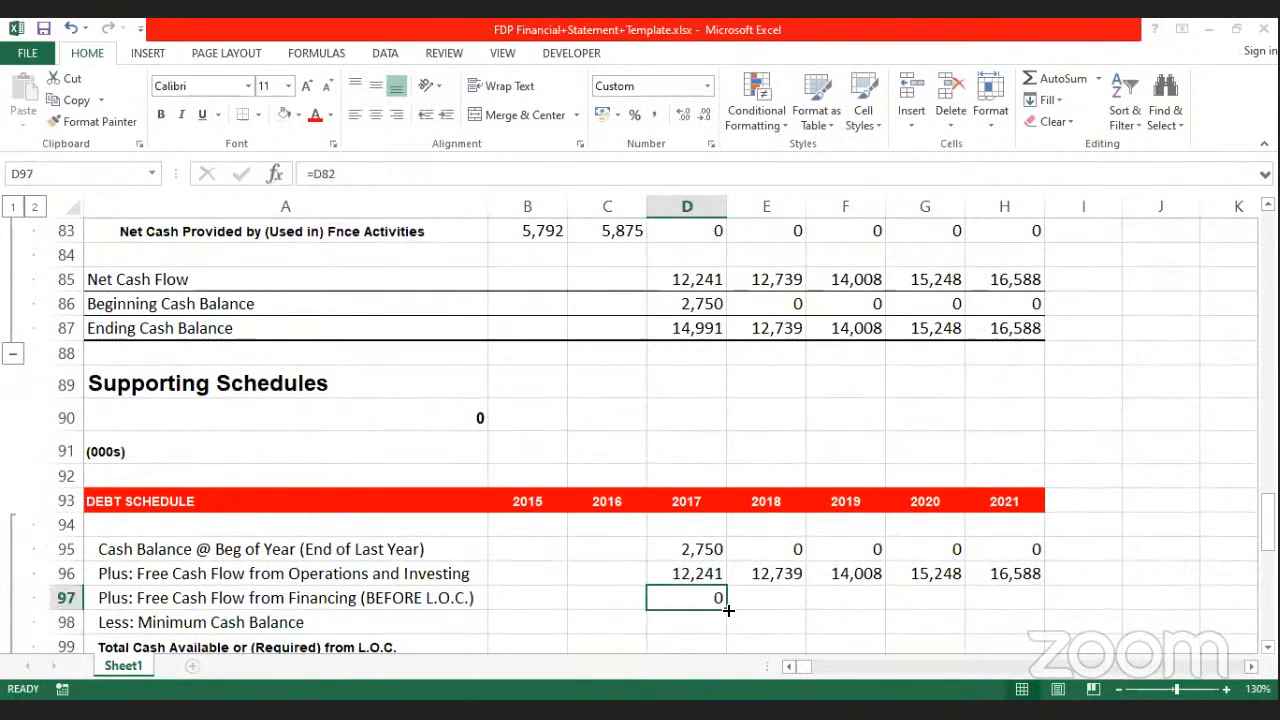
pyautogui.moveTo(727, 609); pyautogui.dragTo(1030, 603)
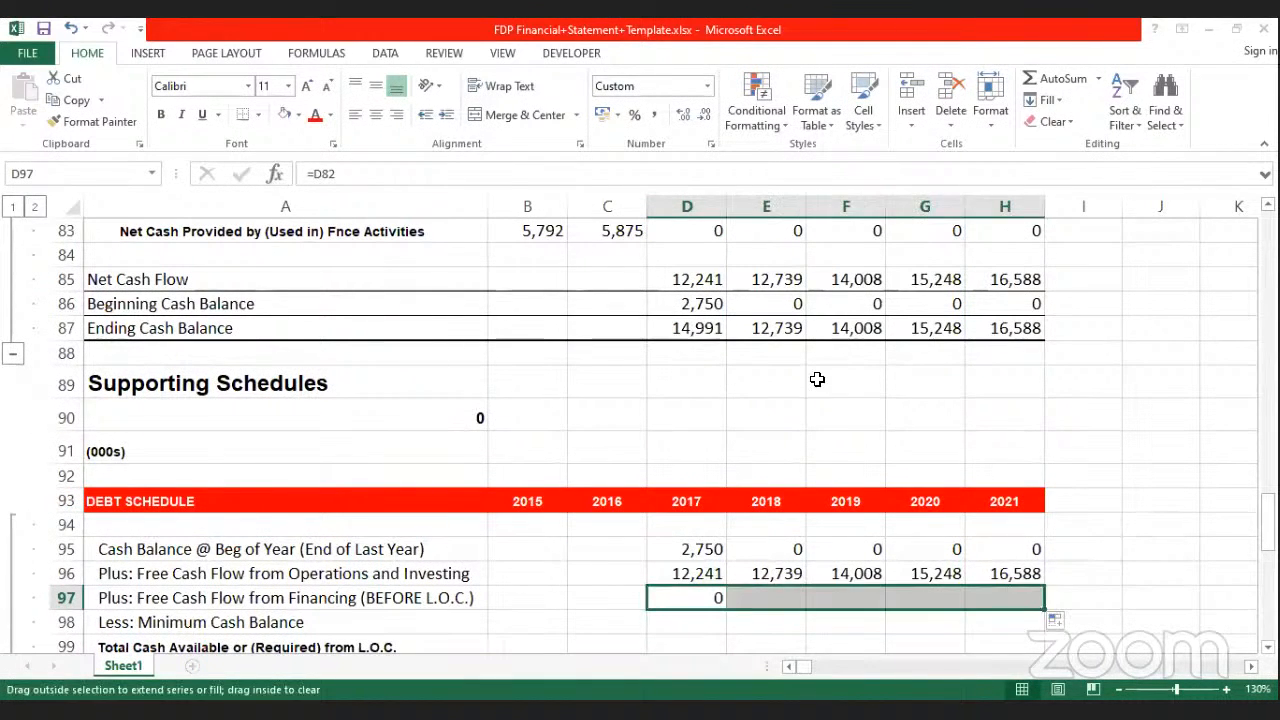
# Step: Enter a Minimum Cash Balance of 3000 for 2017 in D98 and fill it across to H98
pyautogui.scroll(-2, 773, 598)
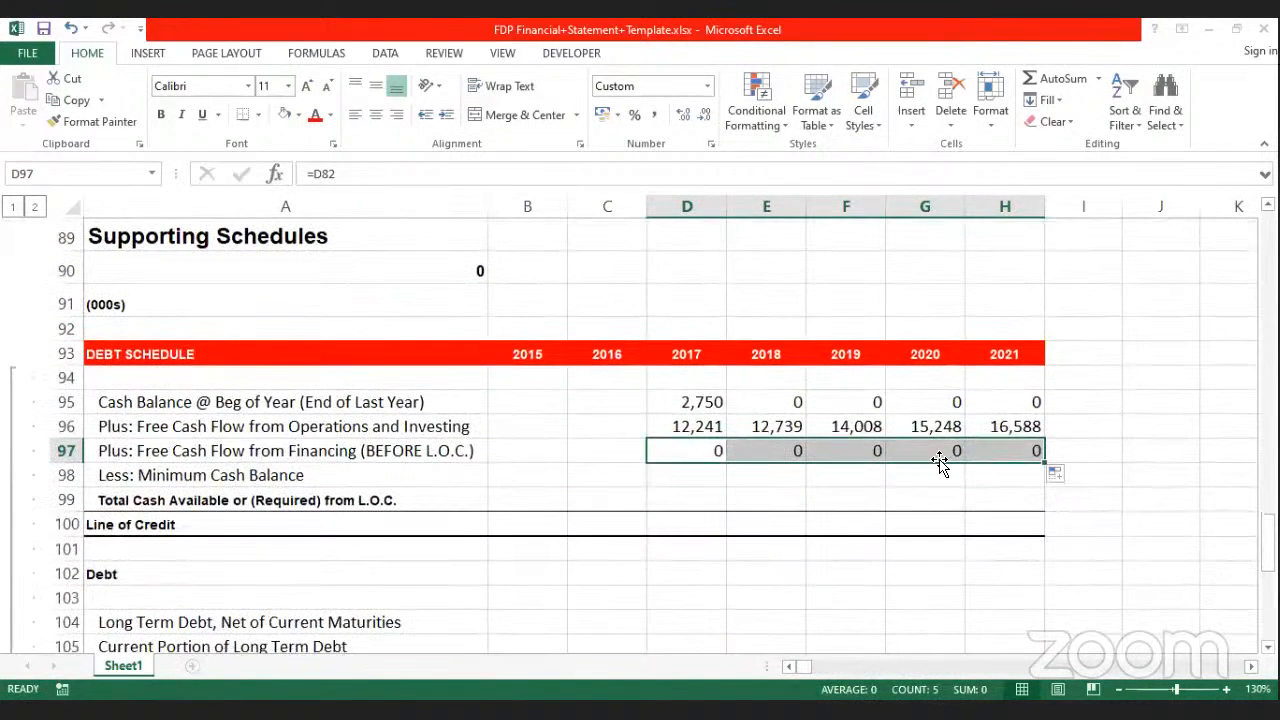
pyautogui.click(695, 471)
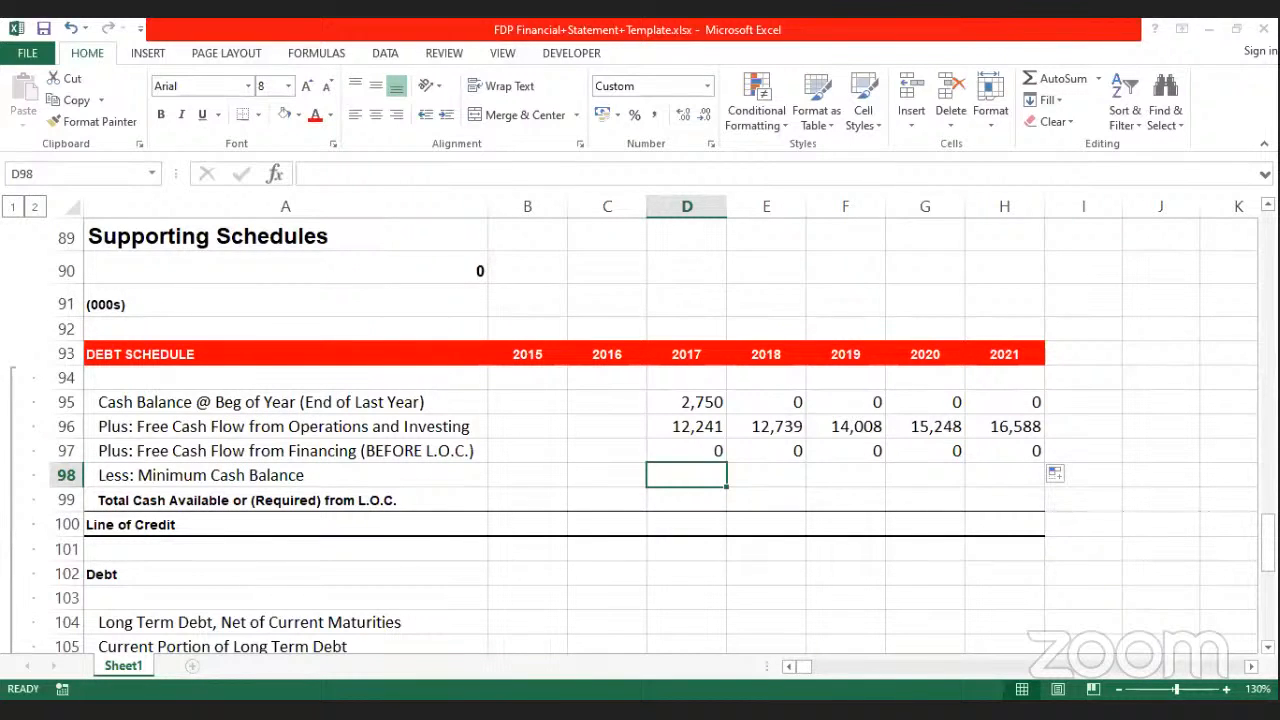
pyautogui.write('3000')
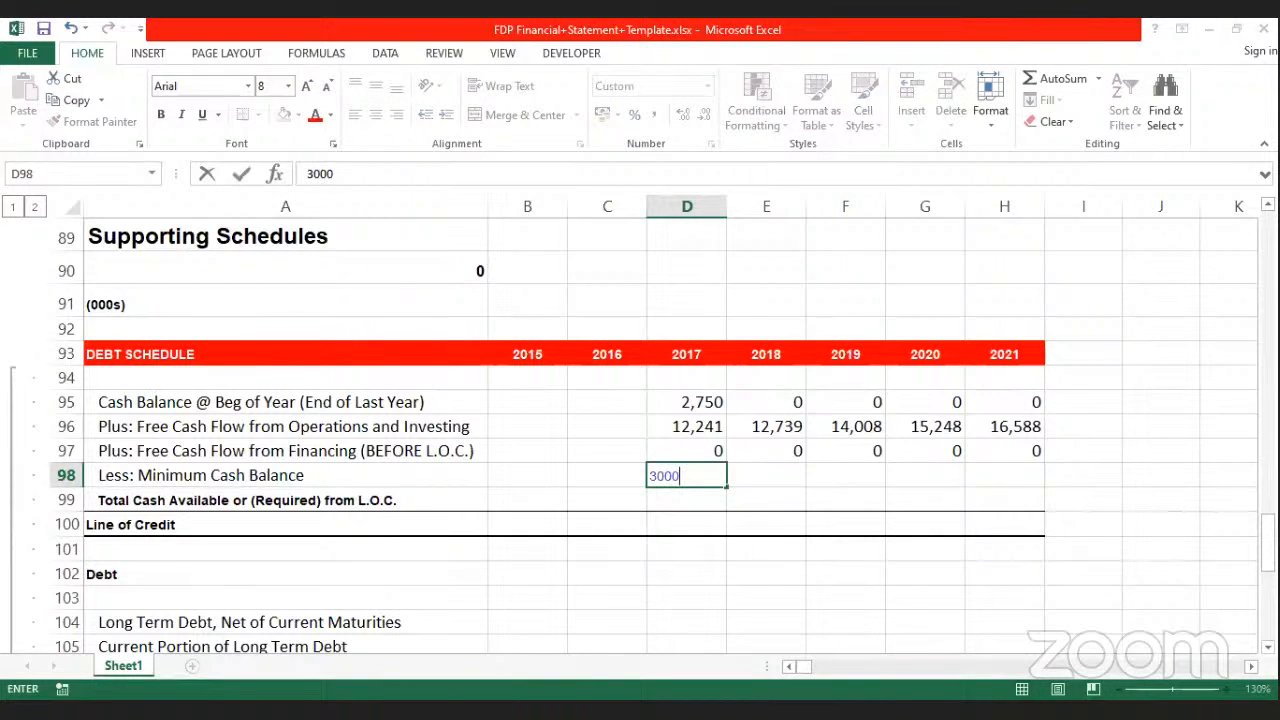
pyautogui.click(1189, 494)
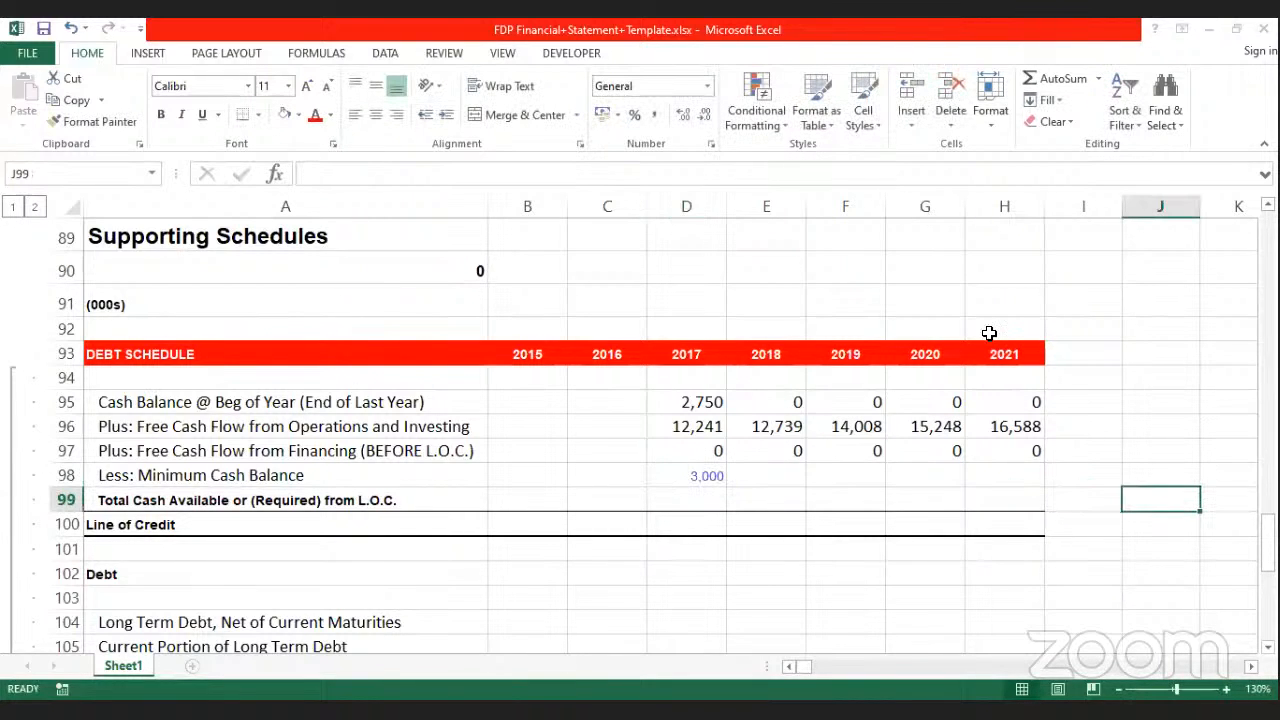
pyautogui.click(720, 477)
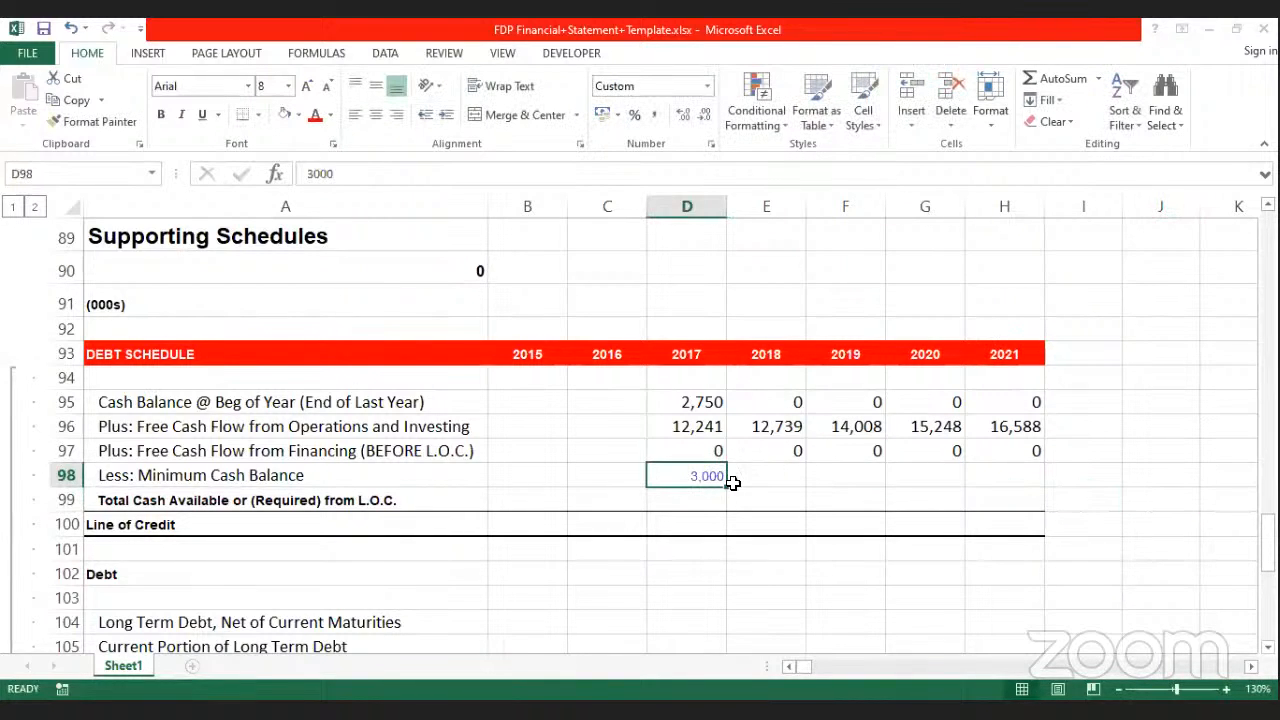
pyautogui.hotkey('shift', 'Right')
pyautogui.hotkey('shift', 'Right')
pyautogui.hotkey('shift', 'Right')
pyautogui.hotkey('shift', 'Right')
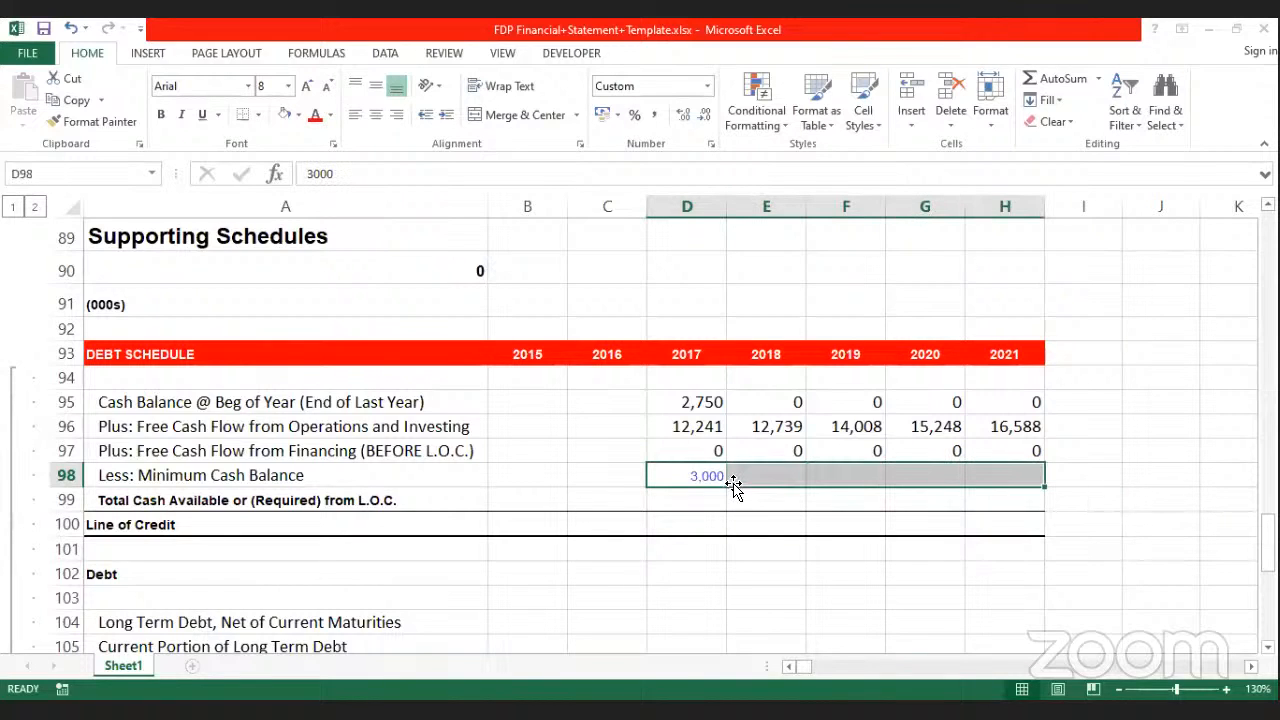
pyautogui.hotkey('ctrl', 'r')
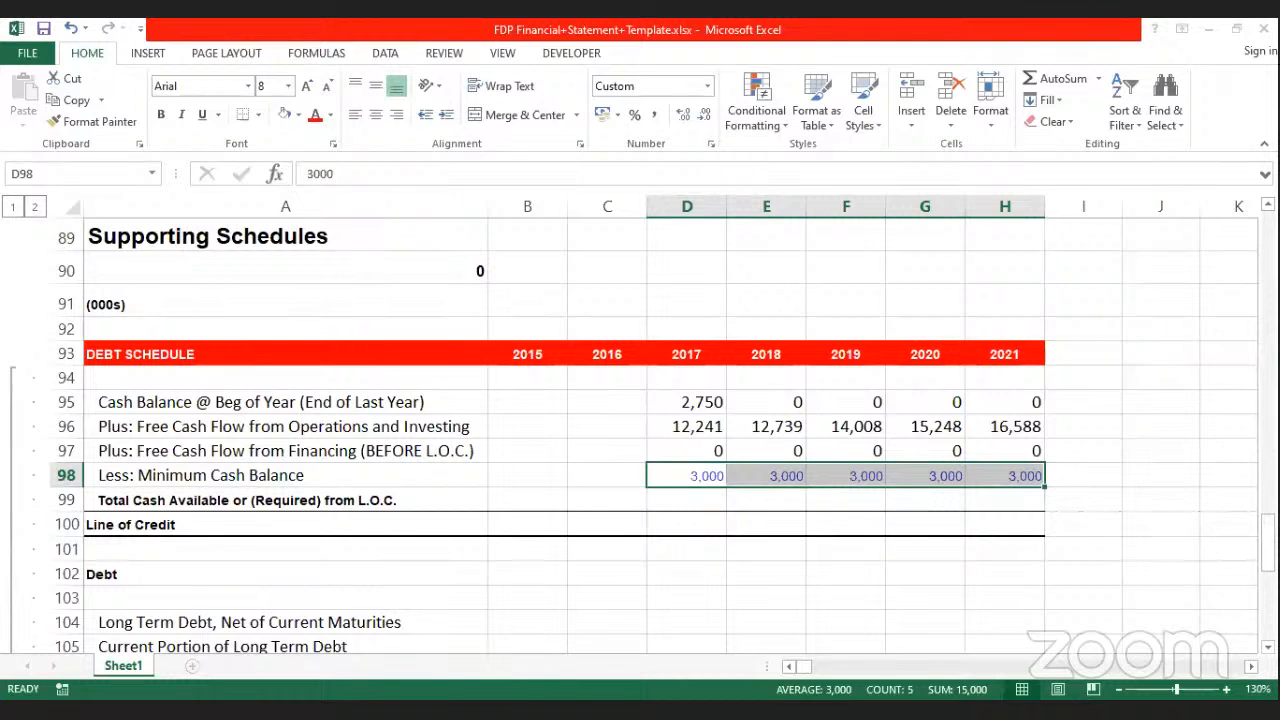
# Step: Calculate 2017 Total Cash Available or (Required) from L.O.C. in D99 with =D95+D96+D97-D98 and fill it across to H99
pyautogui.scroll(-1, 880, 480)
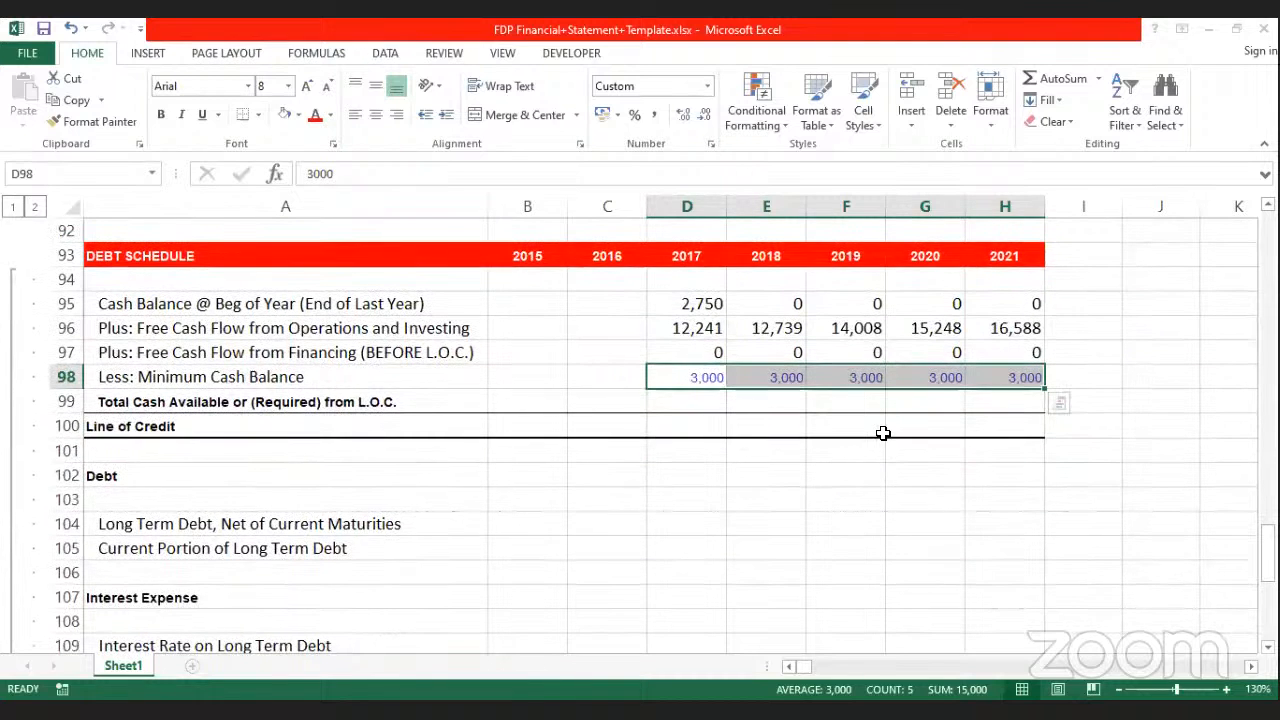
pyautogui.scroll(1, 883, 433)
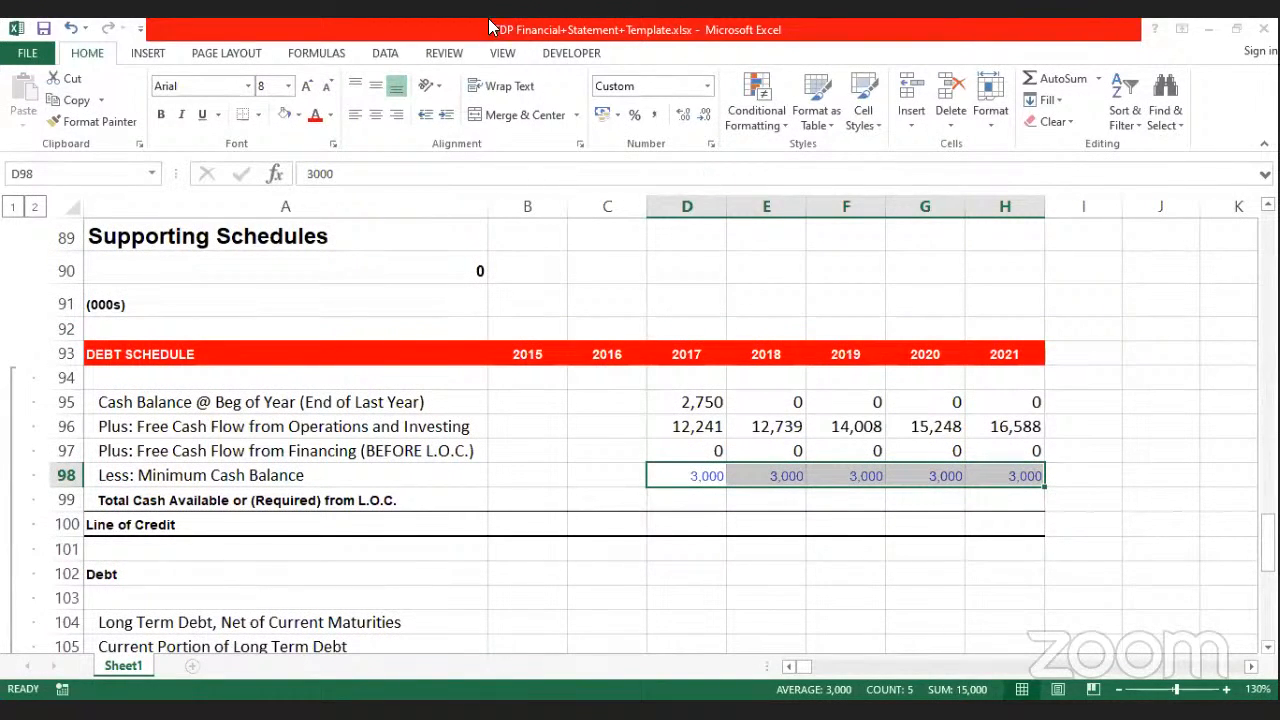
pyautogui.click(699, 505)
pyautogui.write('=')
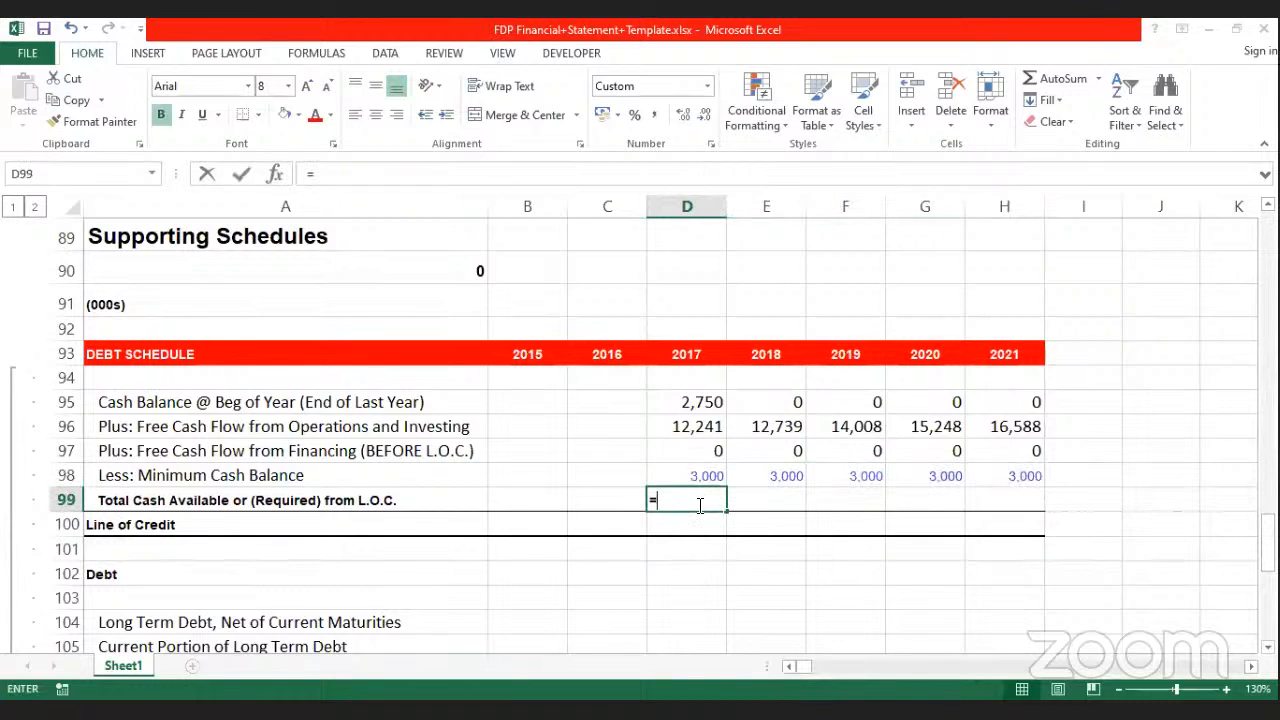
pyautogui.click(673, 402)
pyautogui.write('+')
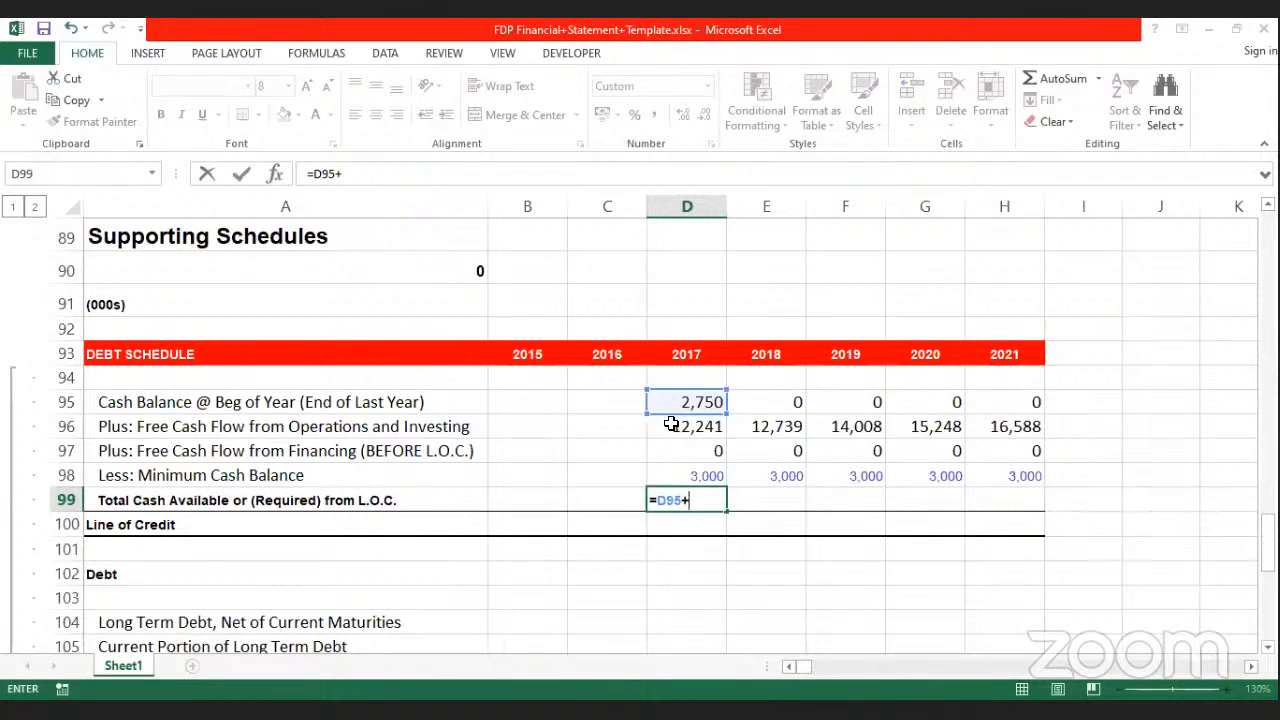
pyautogui.click(672, 428)
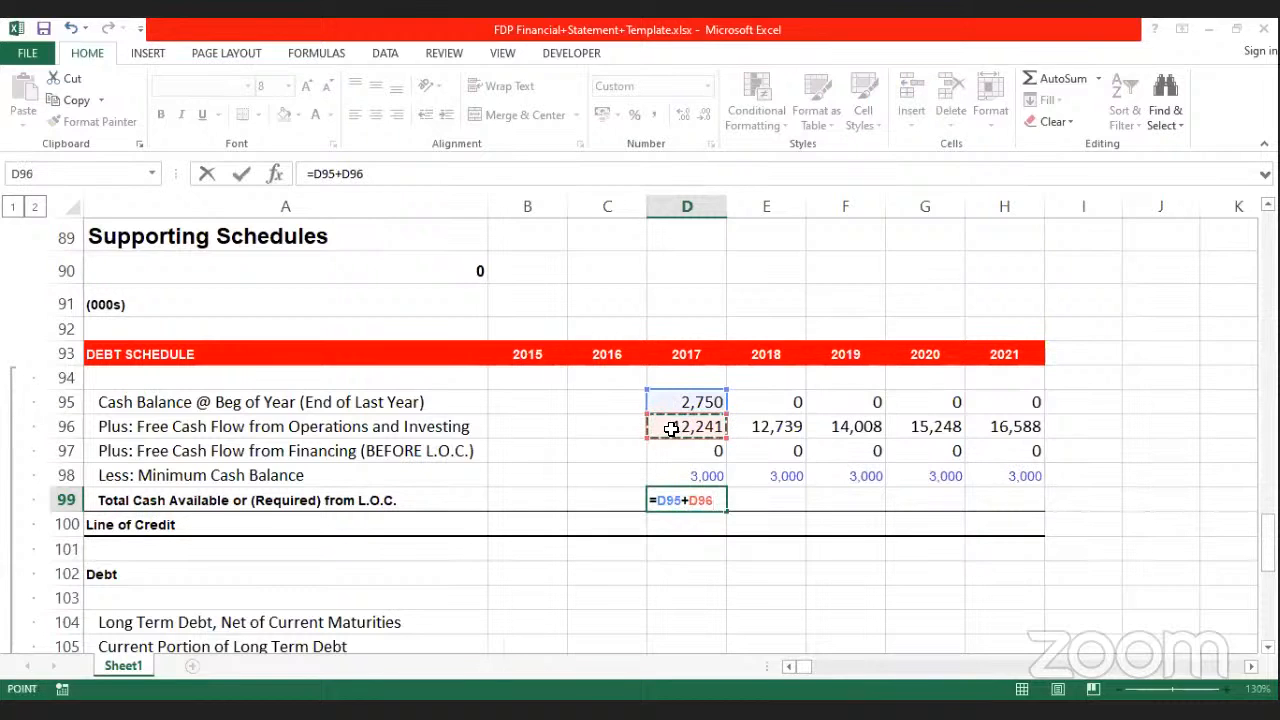
pyautogui.click(672, 451)
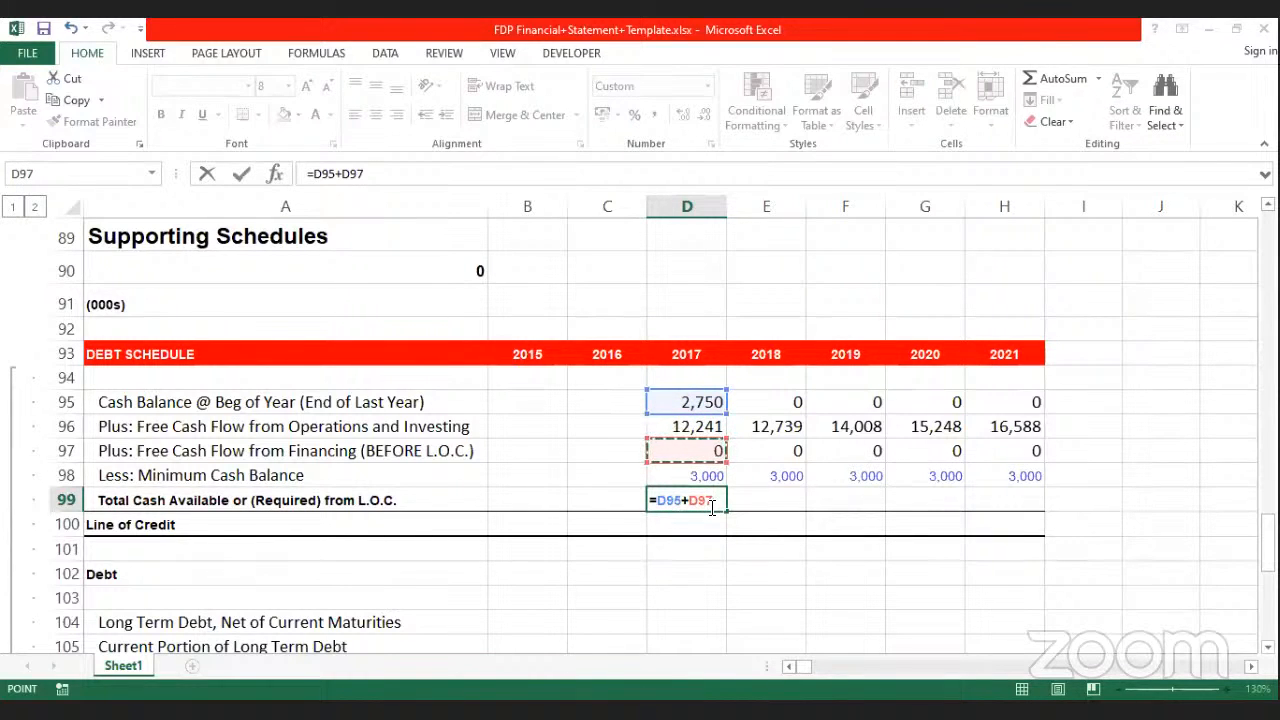
pyautogui.press('BackSpace')
pyautogui.press('BackSpace')
pyautogui.press('BackSpace')
pyautogui.click(705, 424)
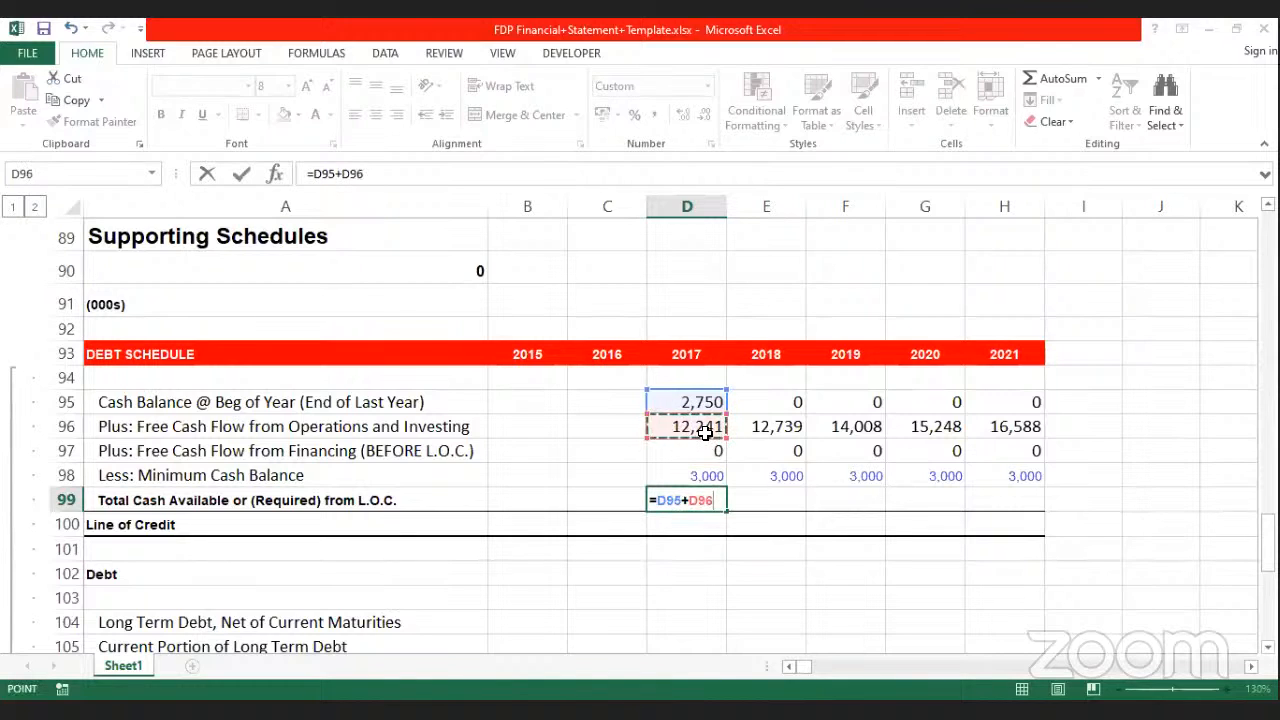
pyautogui.write('+')
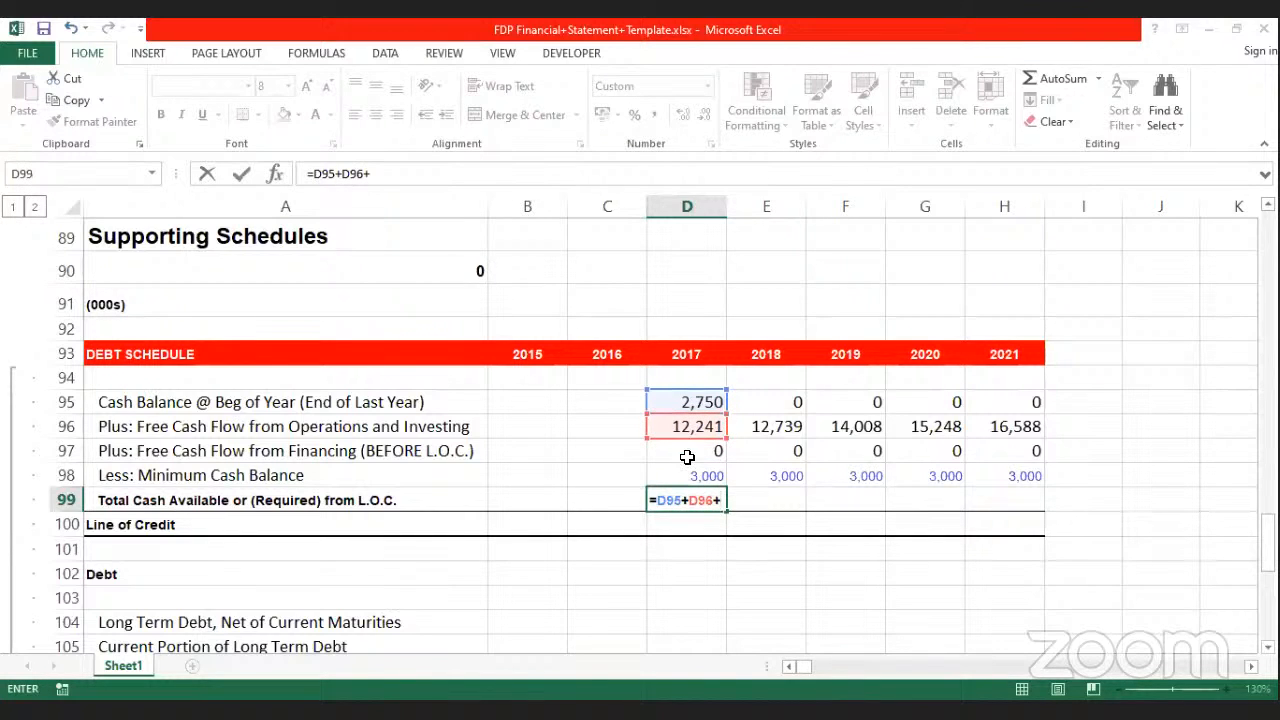
pyautogui.click(686, 451)
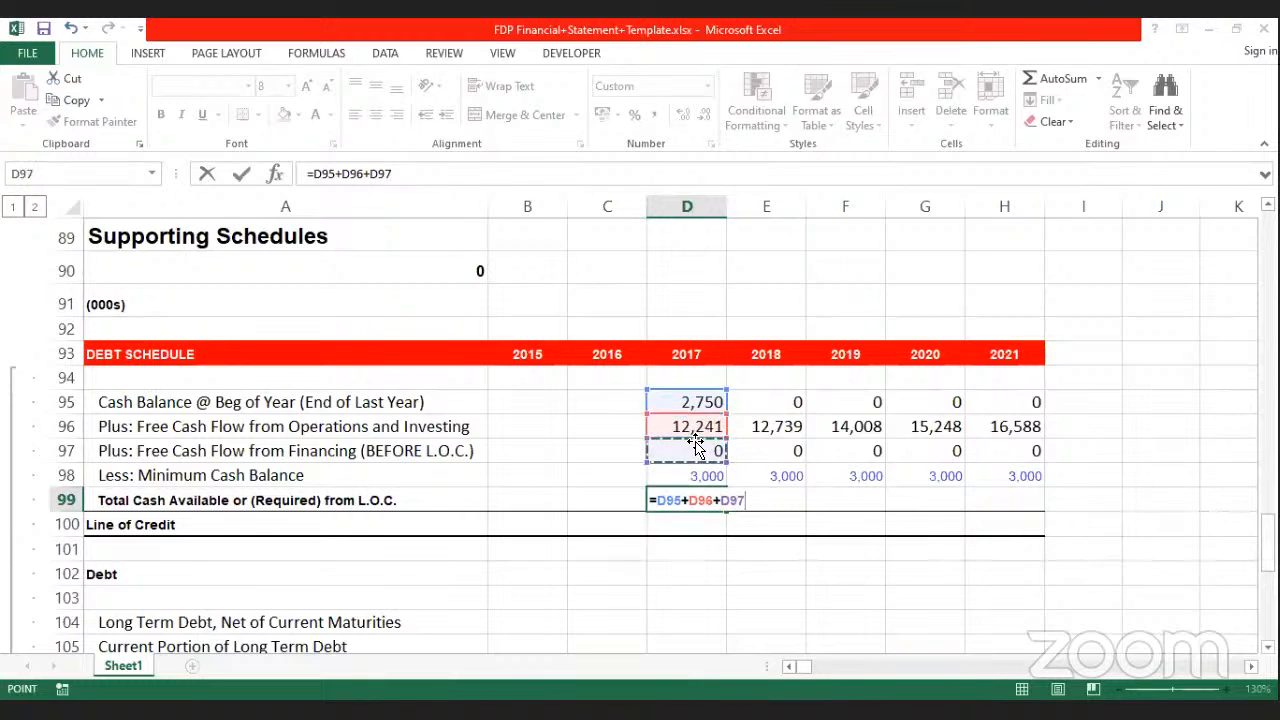
pyautogui.write('-')
pyautogui.click(690, 474)
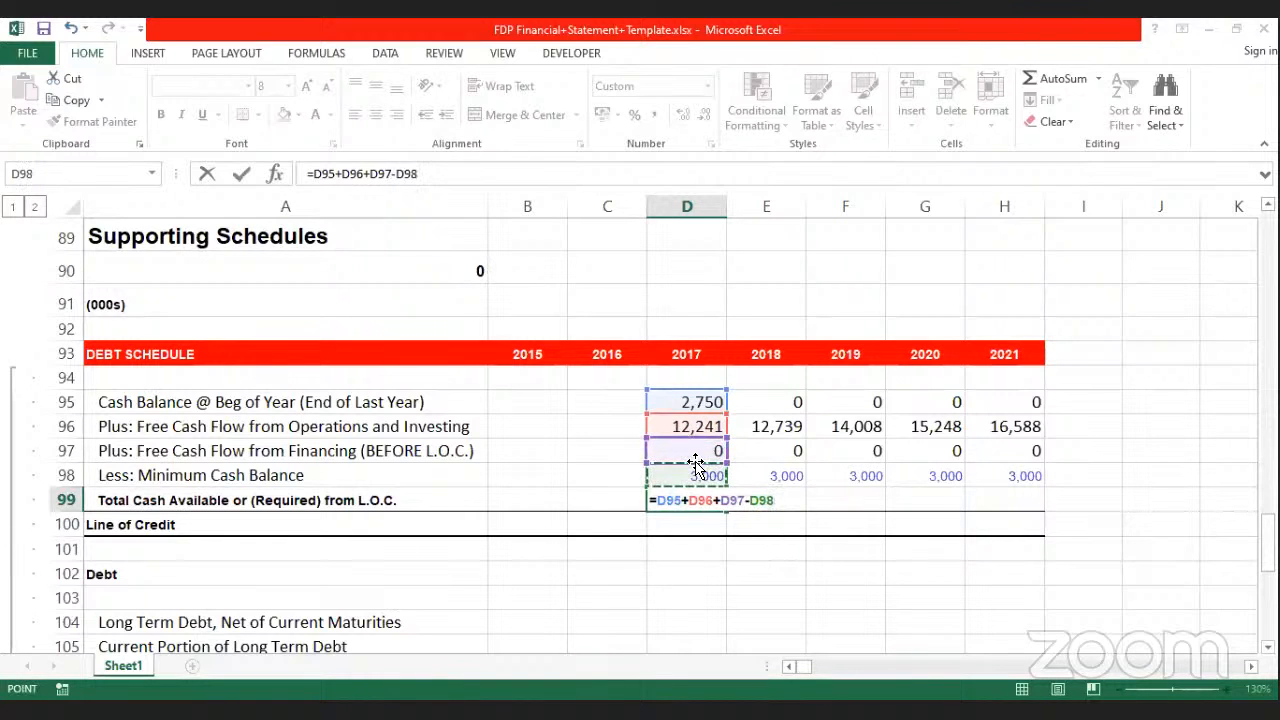
pyautogui.press('Return')
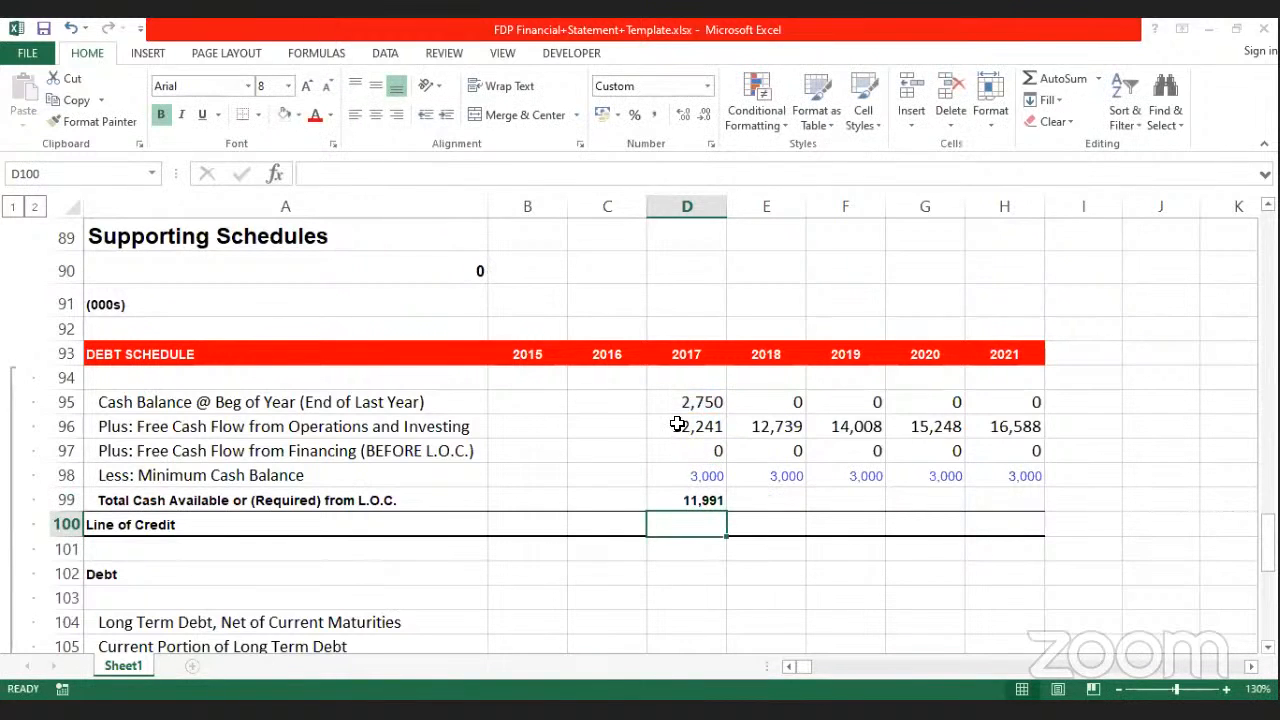
pyautogui.click(698, 503)
pyautogui.moveTo(726, 510); pyautogui.dragTo(1040, 505)
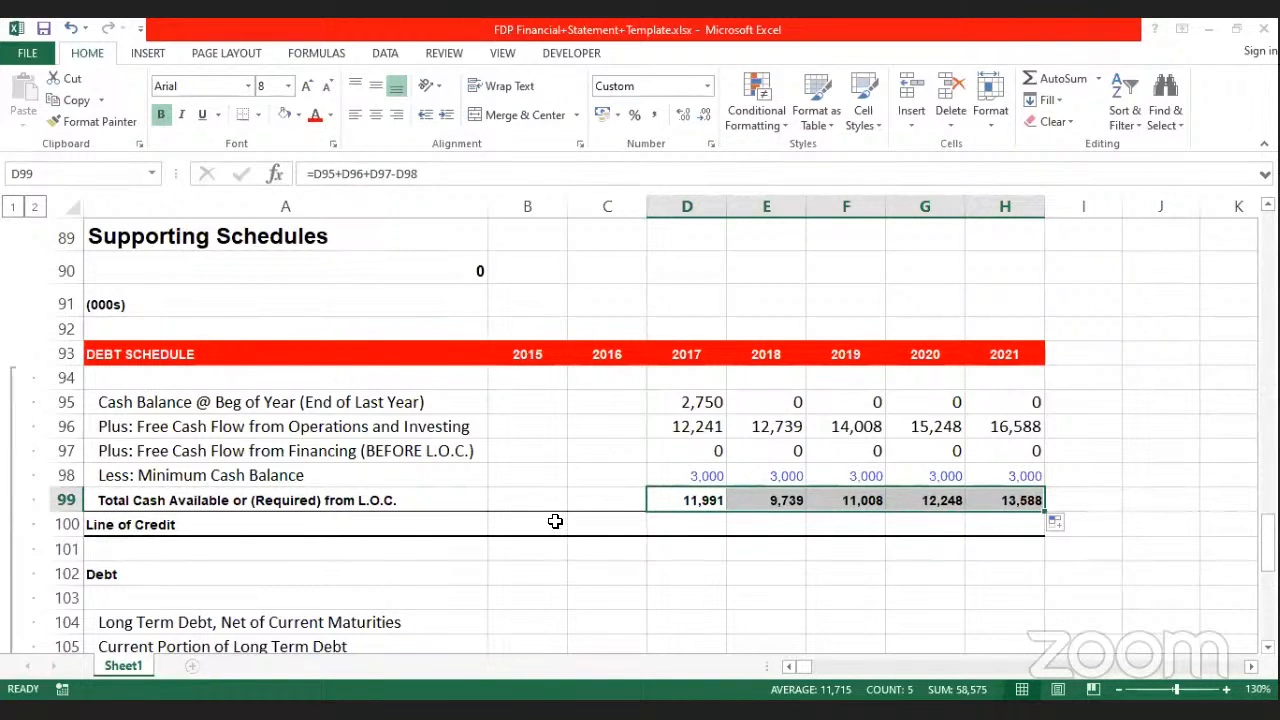
# Step: Link the 2015 Line of Credit in B100 to the balance sheet's Line of Credit with =B38
pyautogui.click(549, 521)
pyautogui.write('=')
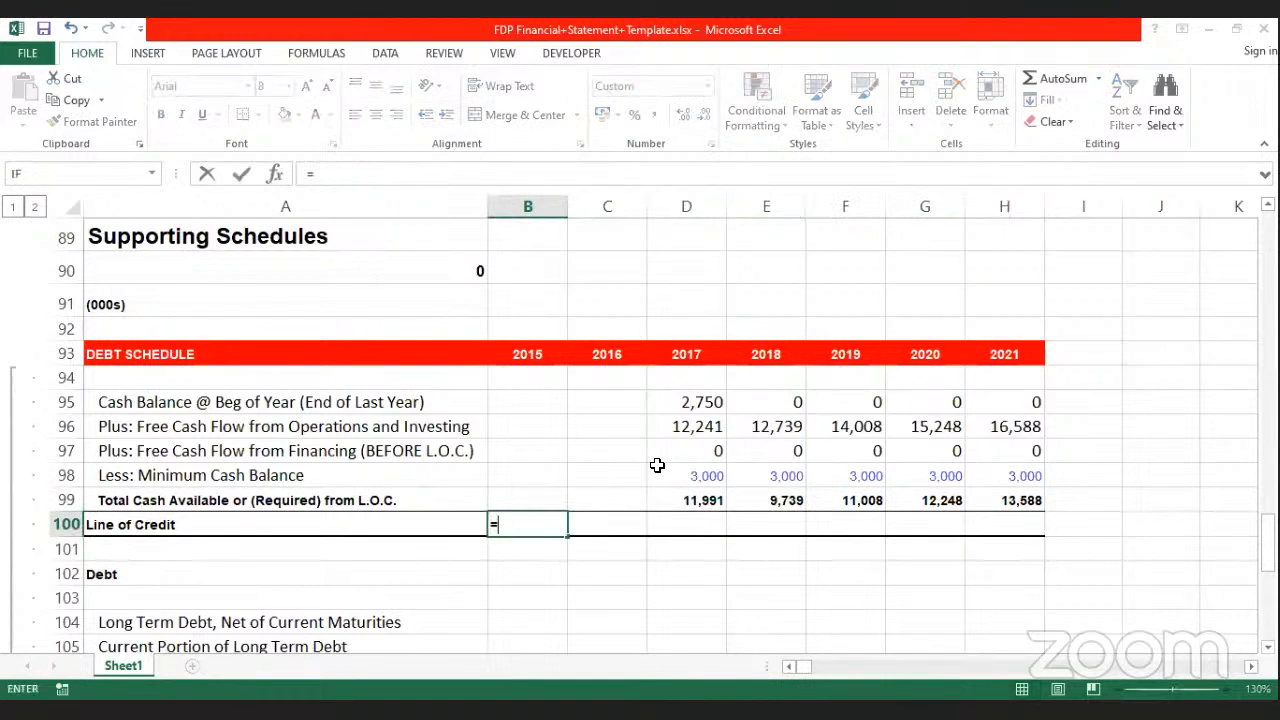
pyautogui.scroll(3, 657, 465)
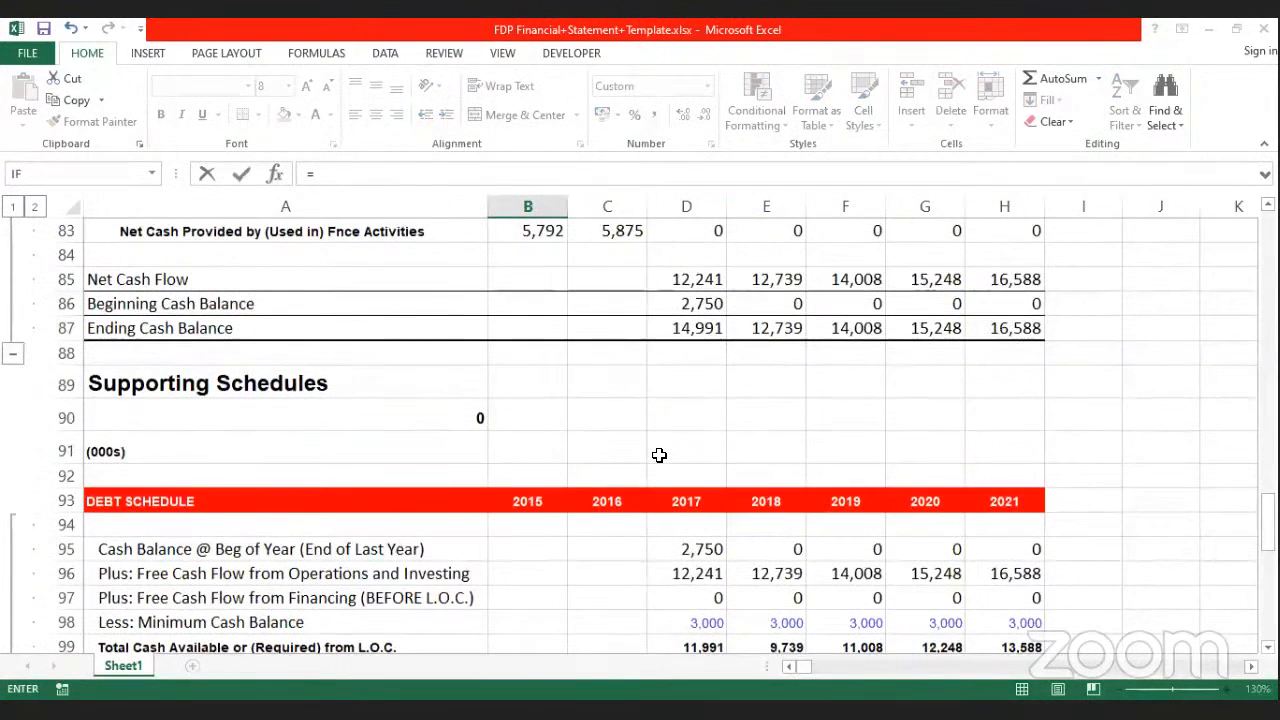
pyautogui.scroll(6, 659, 455)
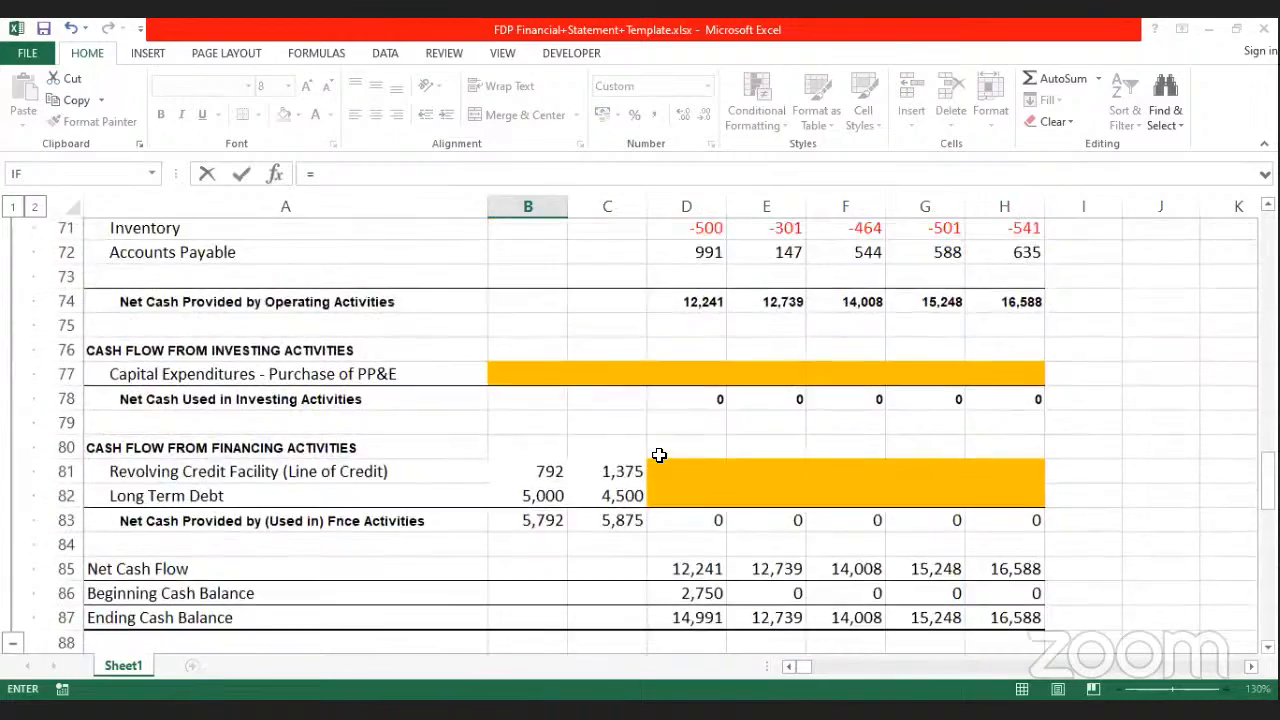
pyautogui.scroll(8, 659, 455)
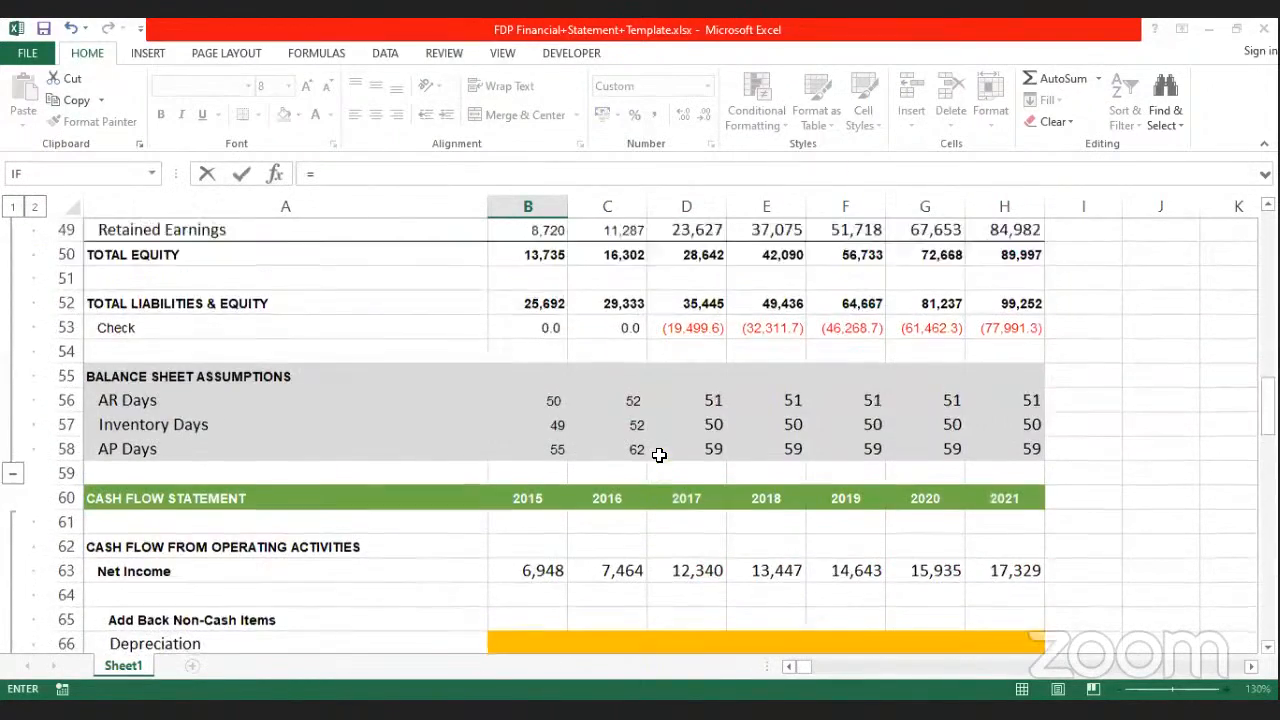
pyautogui.scroll(5, 659, 455)
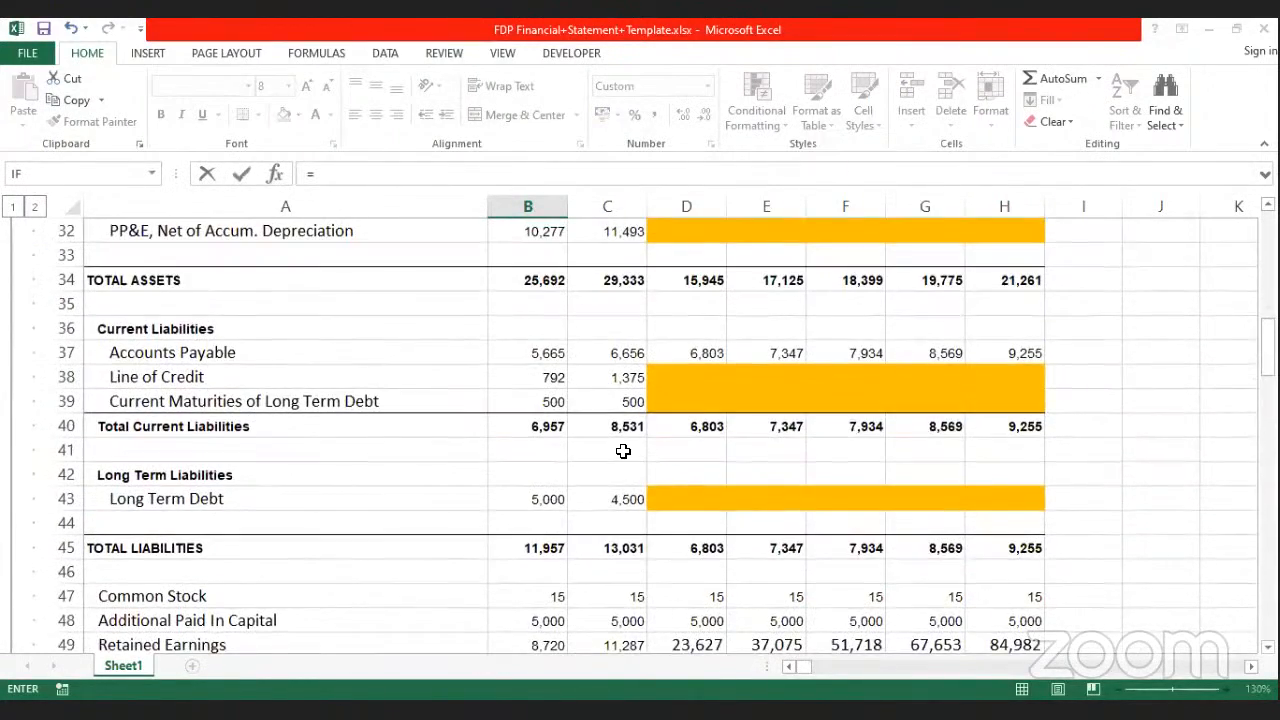
pyautogui.click(553, 522)
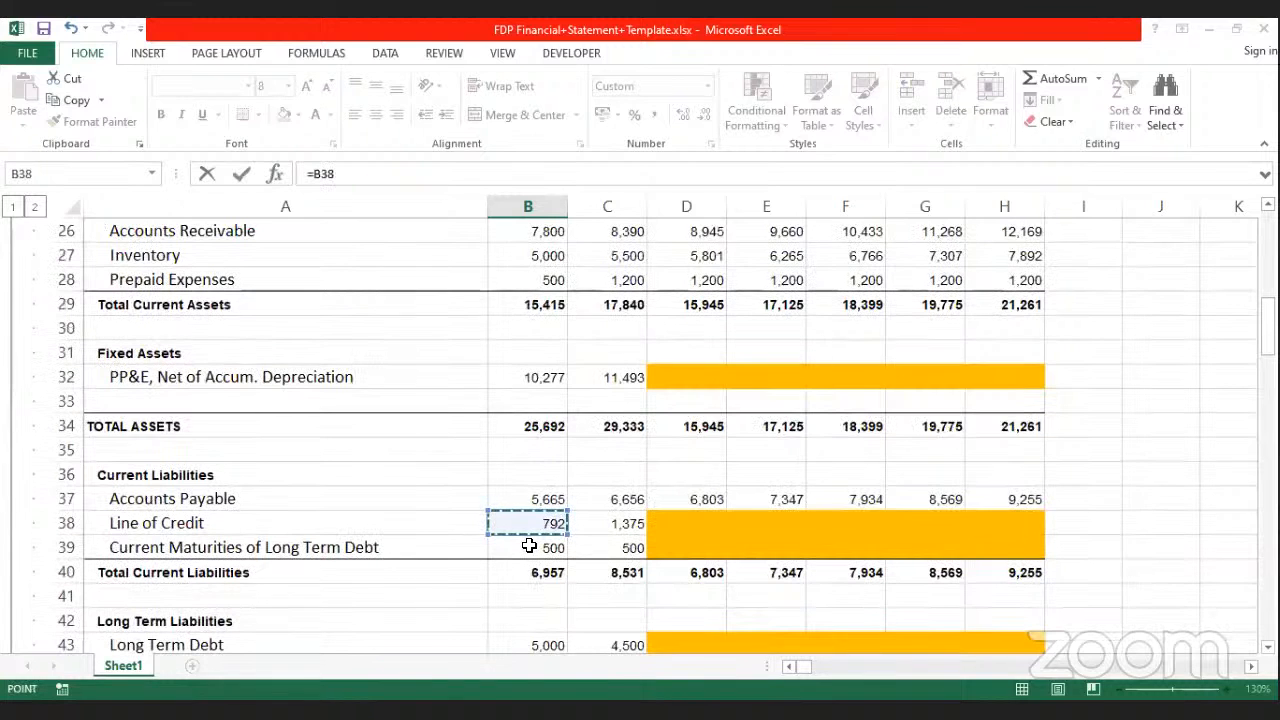
pyautogui.press('Return')
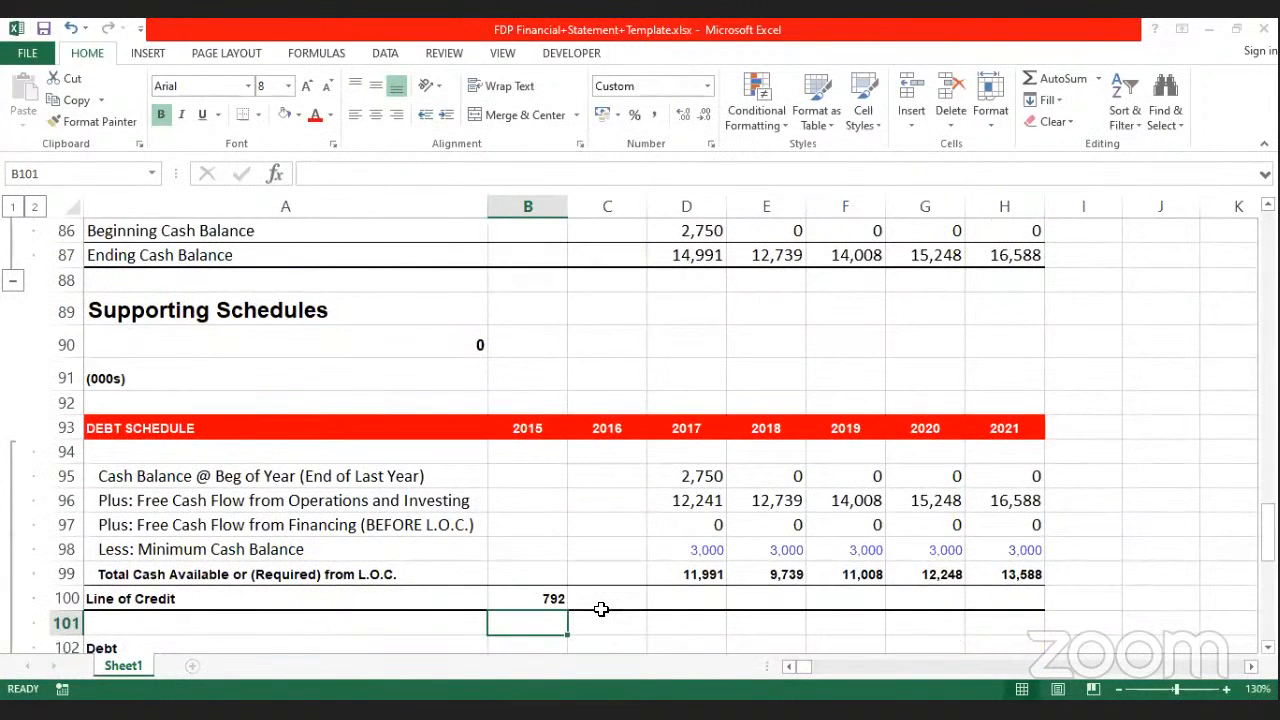
# Step: Link the 2016 Line of Credit in C100 to the balance sheet's Line of Credit with =C38
pyautogui.click(601, 592)
pyautogui.write('=')
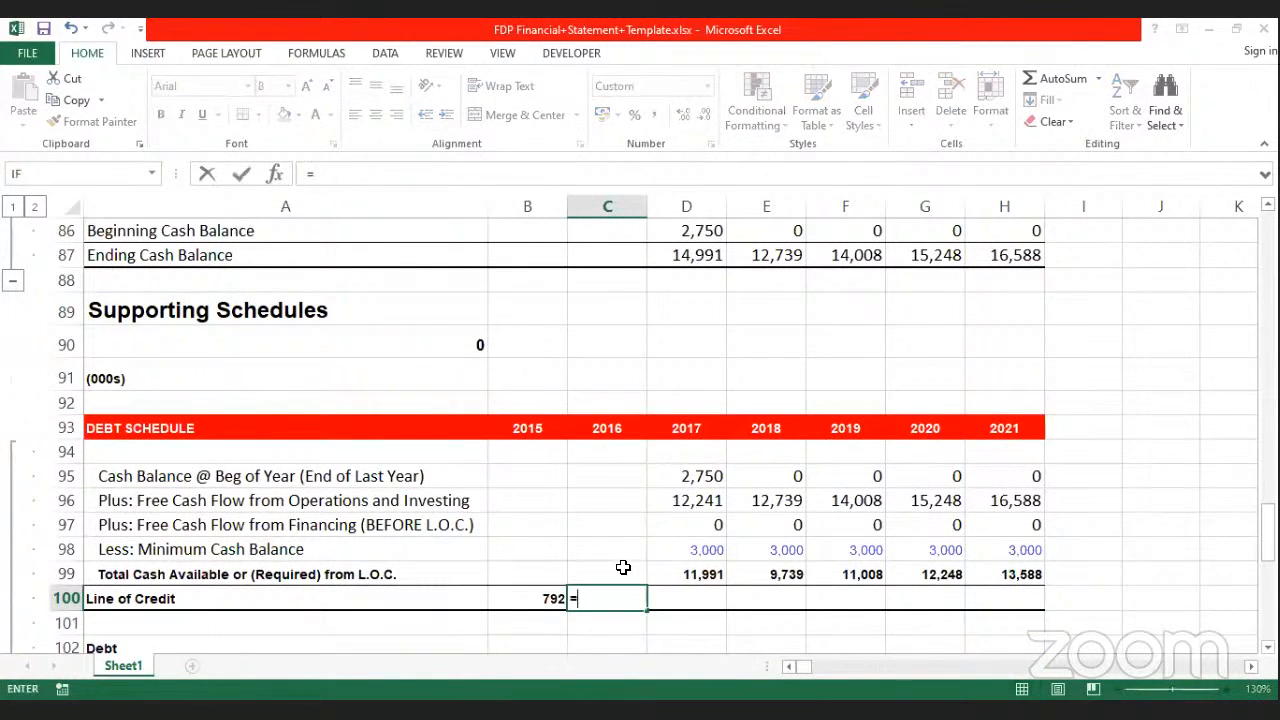
pyautogui.scroll(13, 625, 563)
pyautogui.scroll(7, 625, 563)
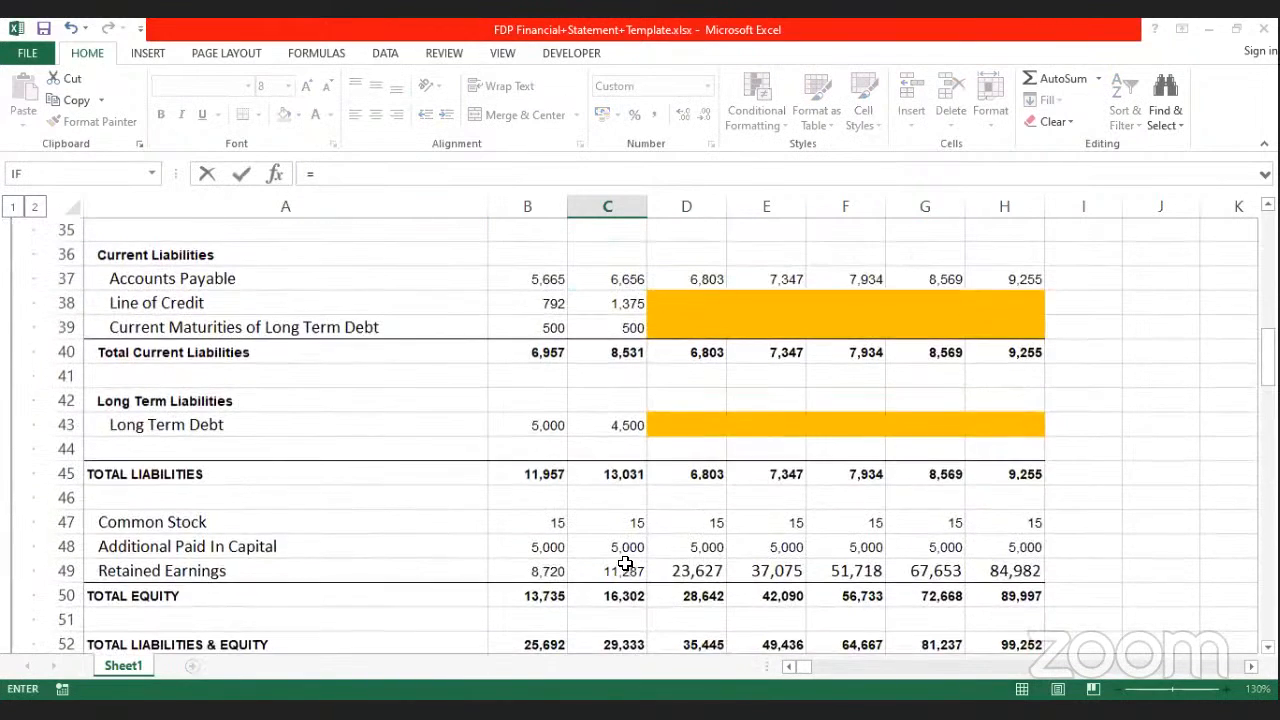
pyautogui.click(620, 520)
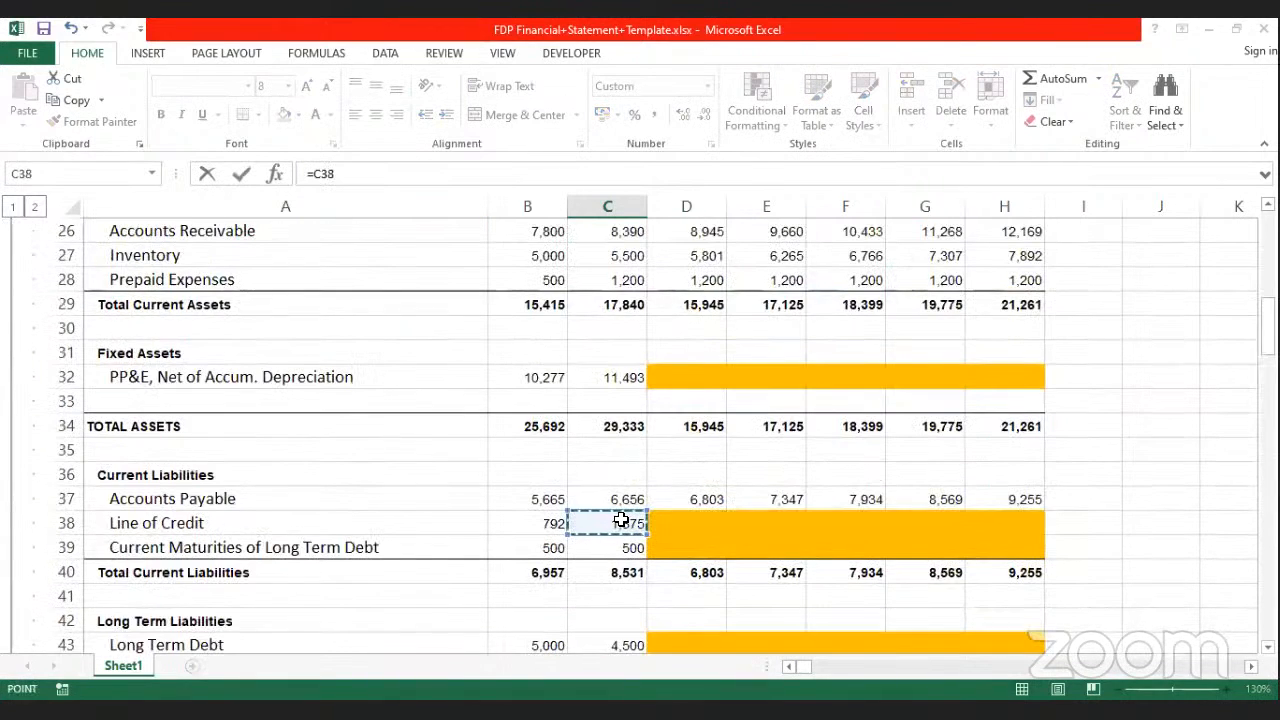
pyautogui.press('Return')
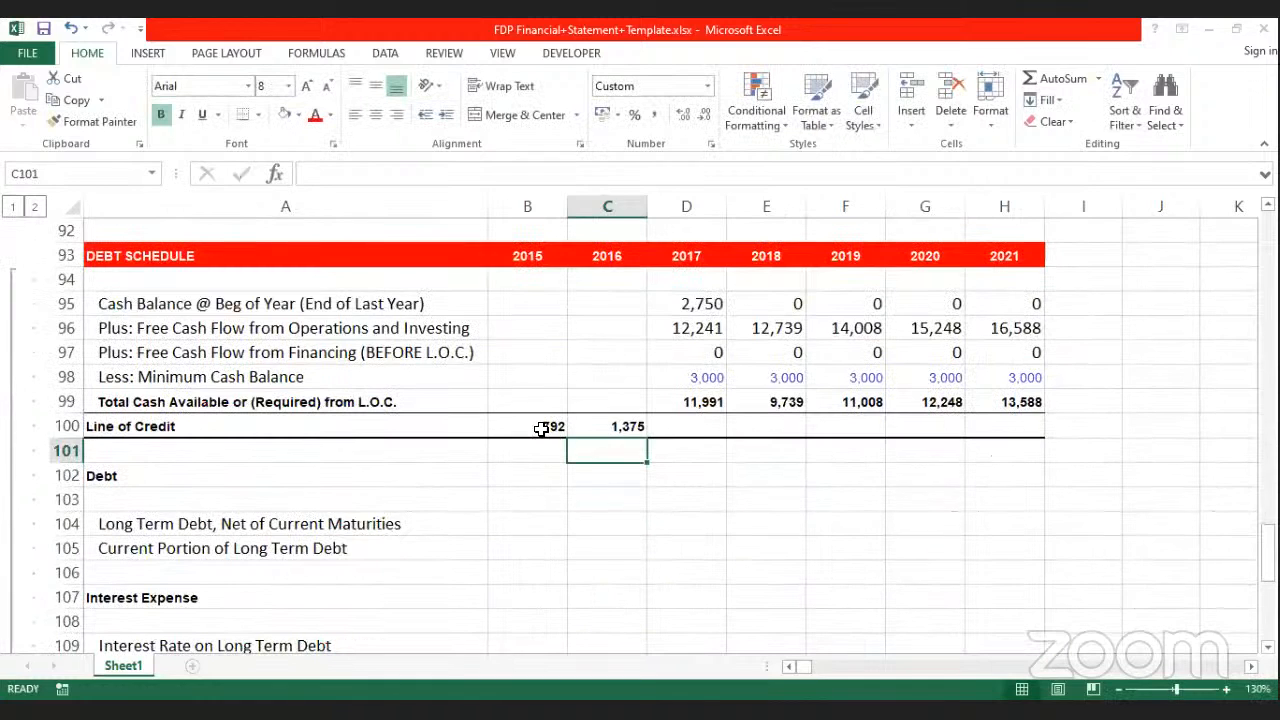
# Step: Calculate the 2017 Line of Credit in D100 with =MAX(0,C100-D99), using the prior-year balance and total cash available
pyautogui.moveTo(550, 426); pyautogui.dragTo(615, 426)
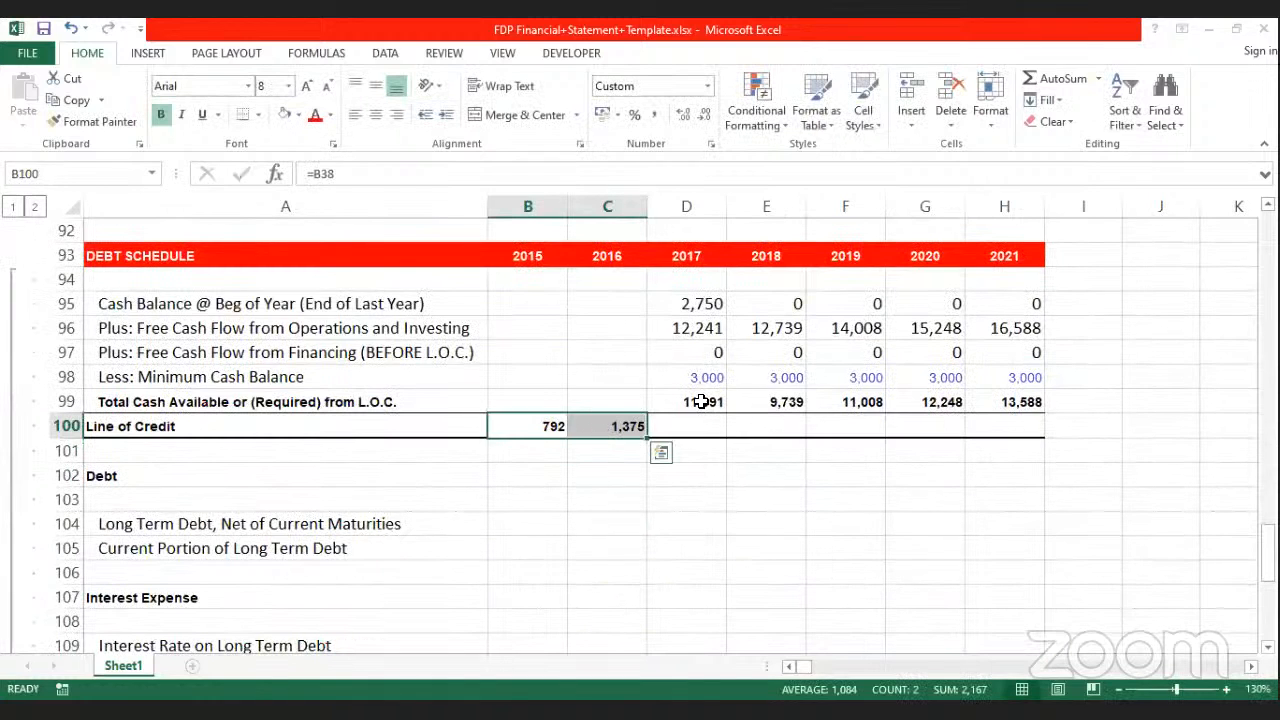
pyautogui.moveTo(700, 401); pyautogui.dragTo(1018, 408)
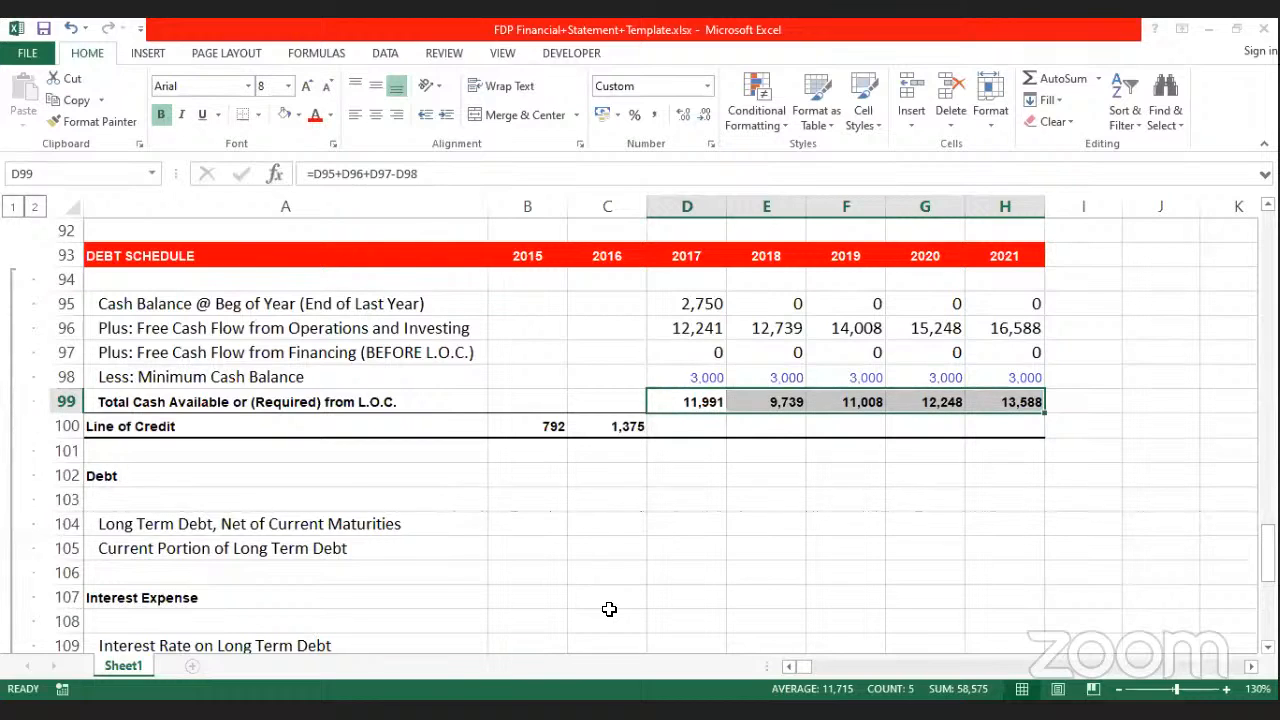
pyautogui.click(700, 426)
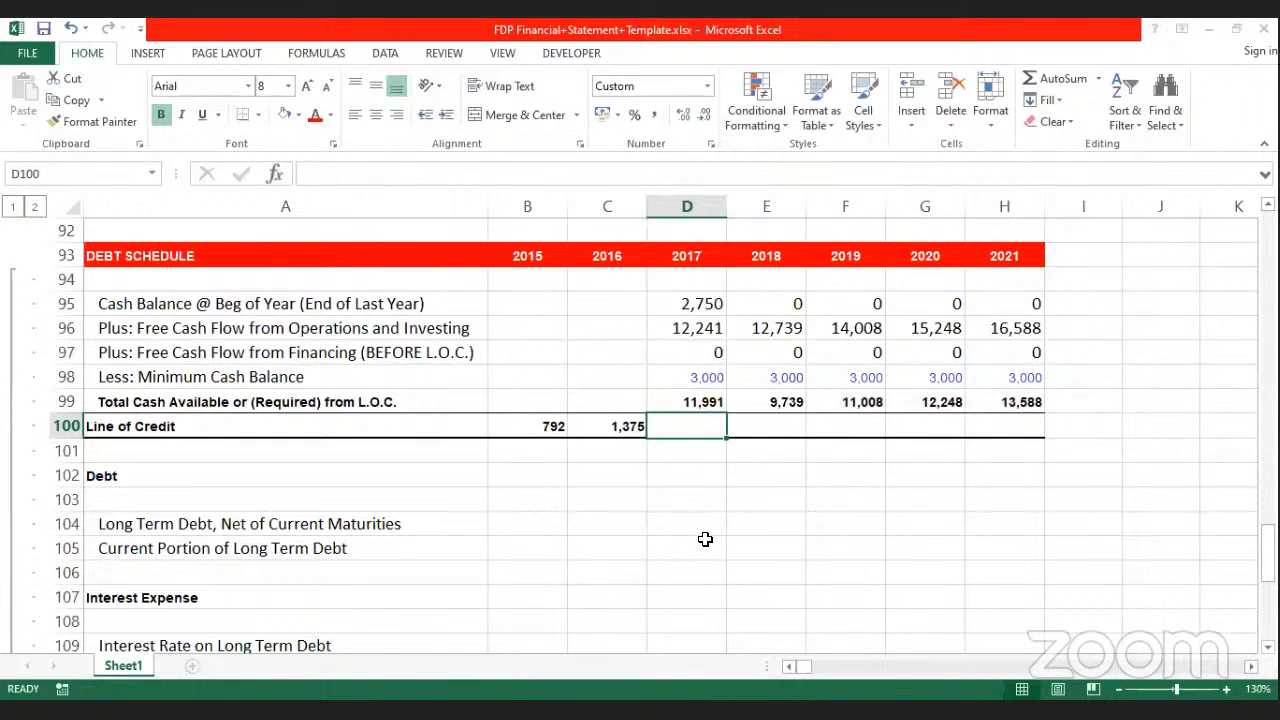
pyautogui.write('=m')
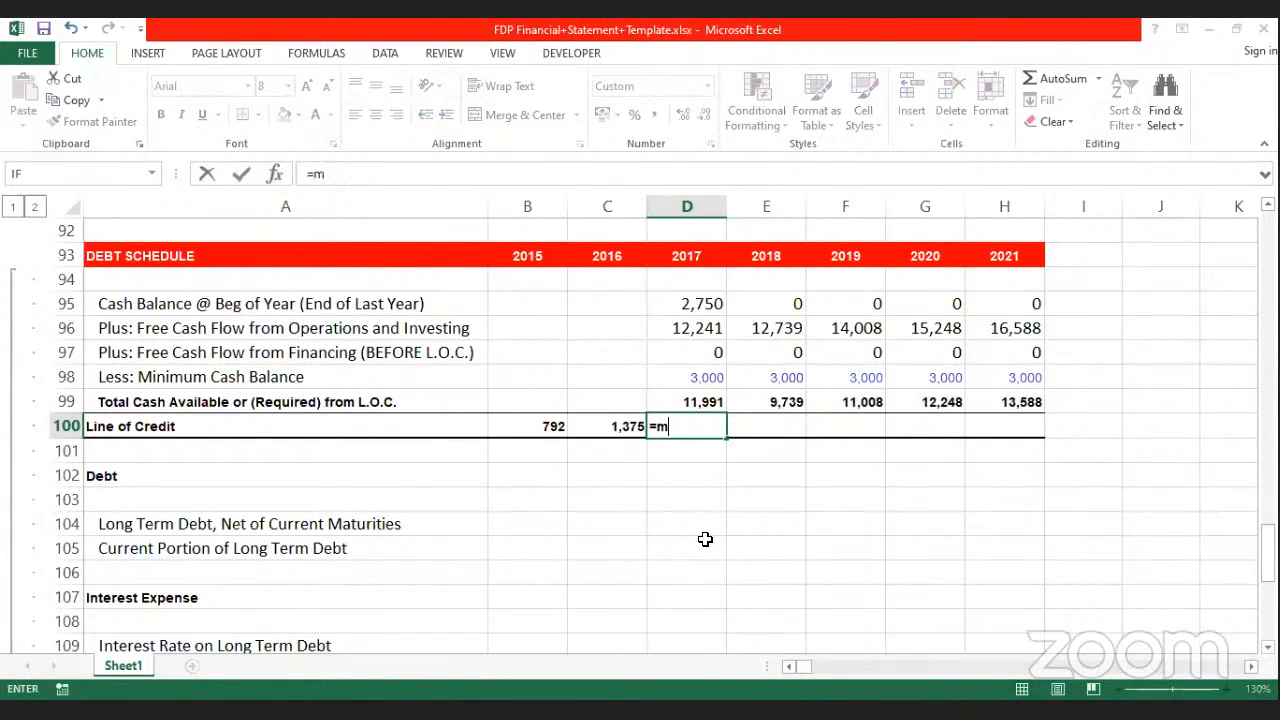
pyautogui.write('ax')
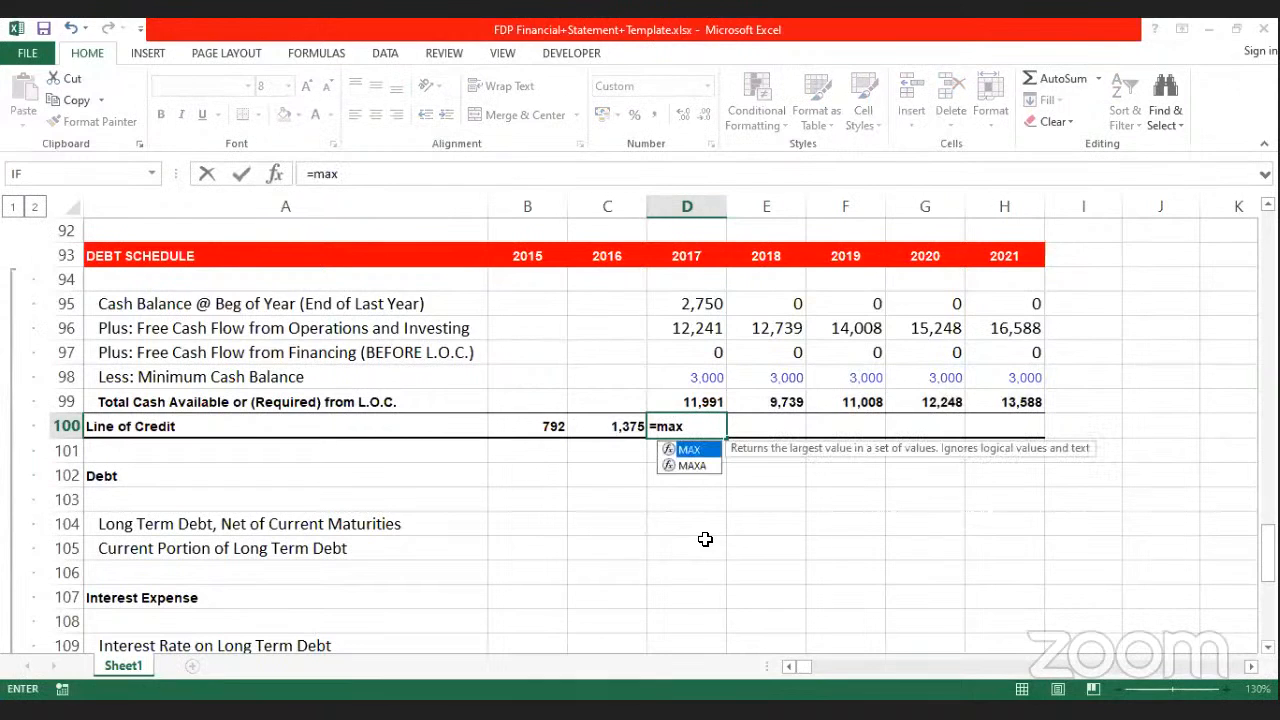
pyautogui.write('(')
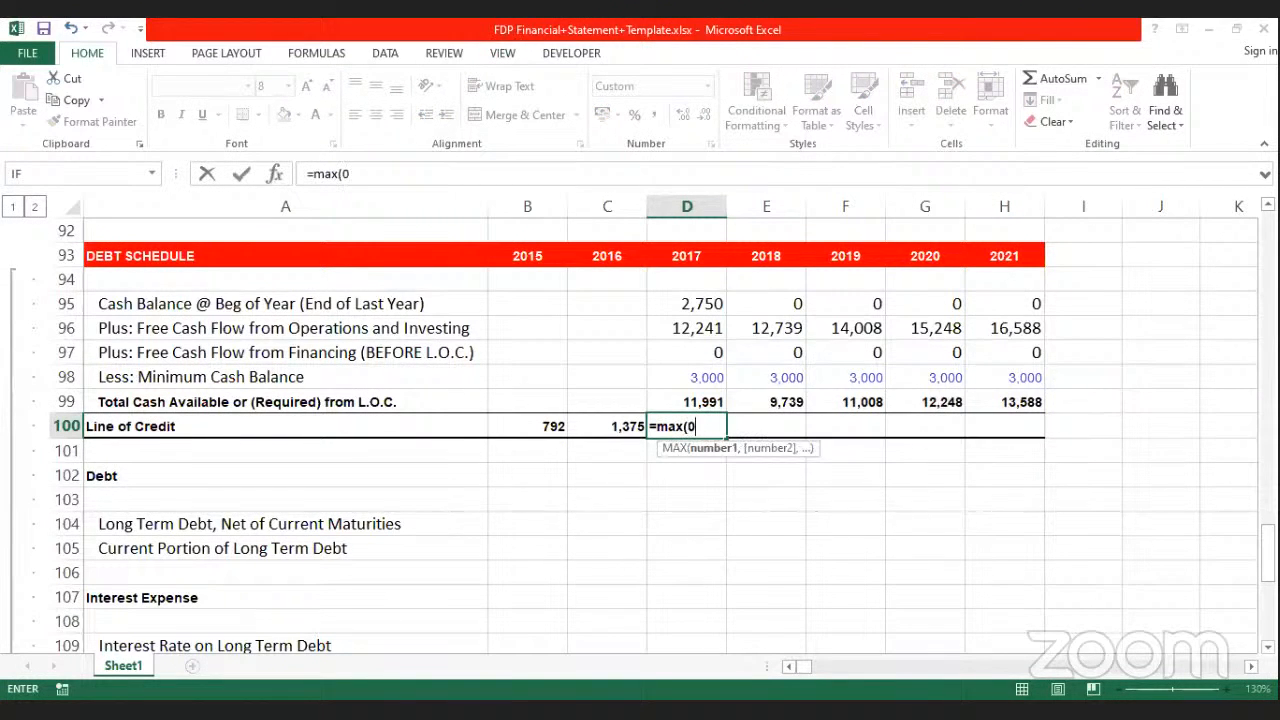
pyautogui.write('0,')
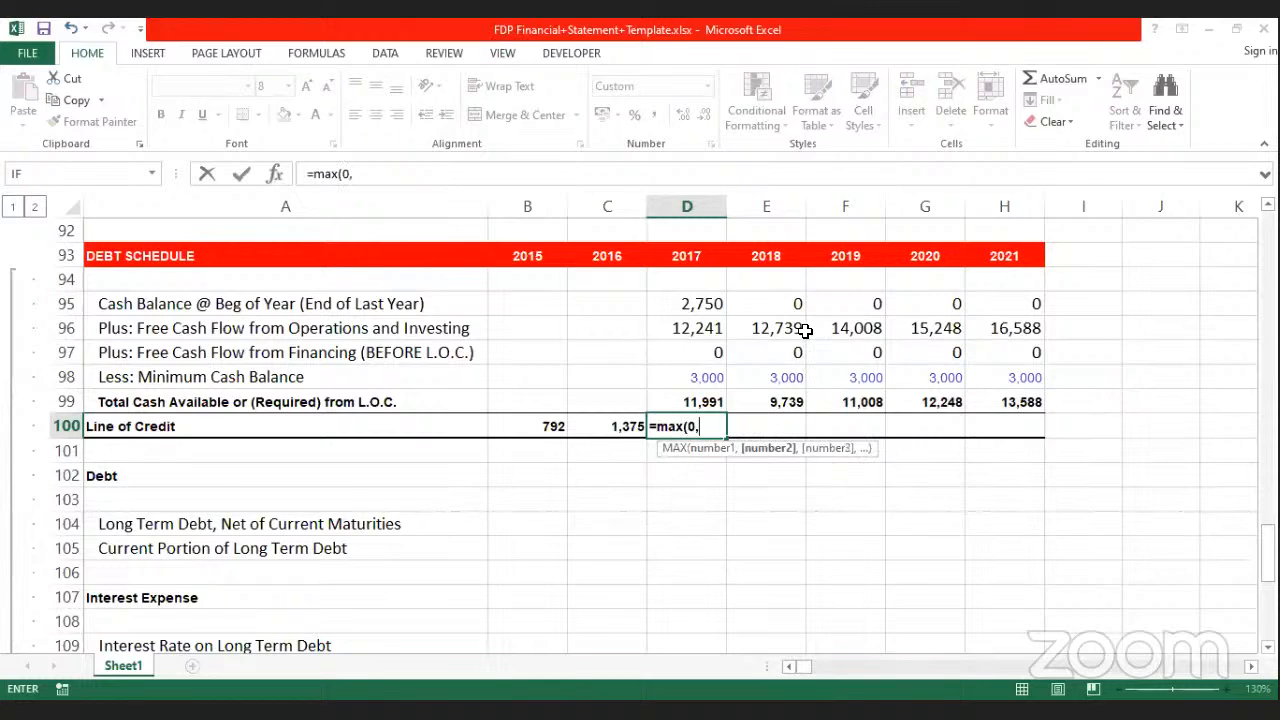
pyautogui.click(624, 424)
pyautogui.write('-')
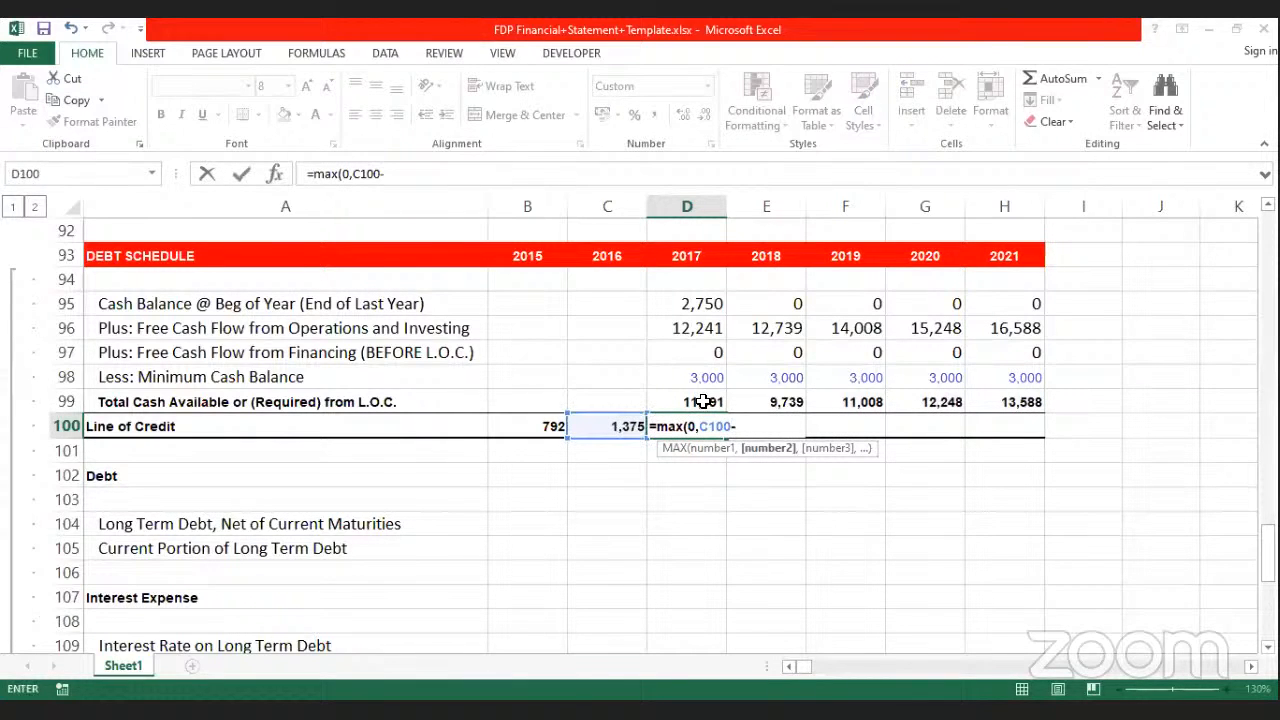
pyautogui.click(703, 401)
pyautogui.write(')')
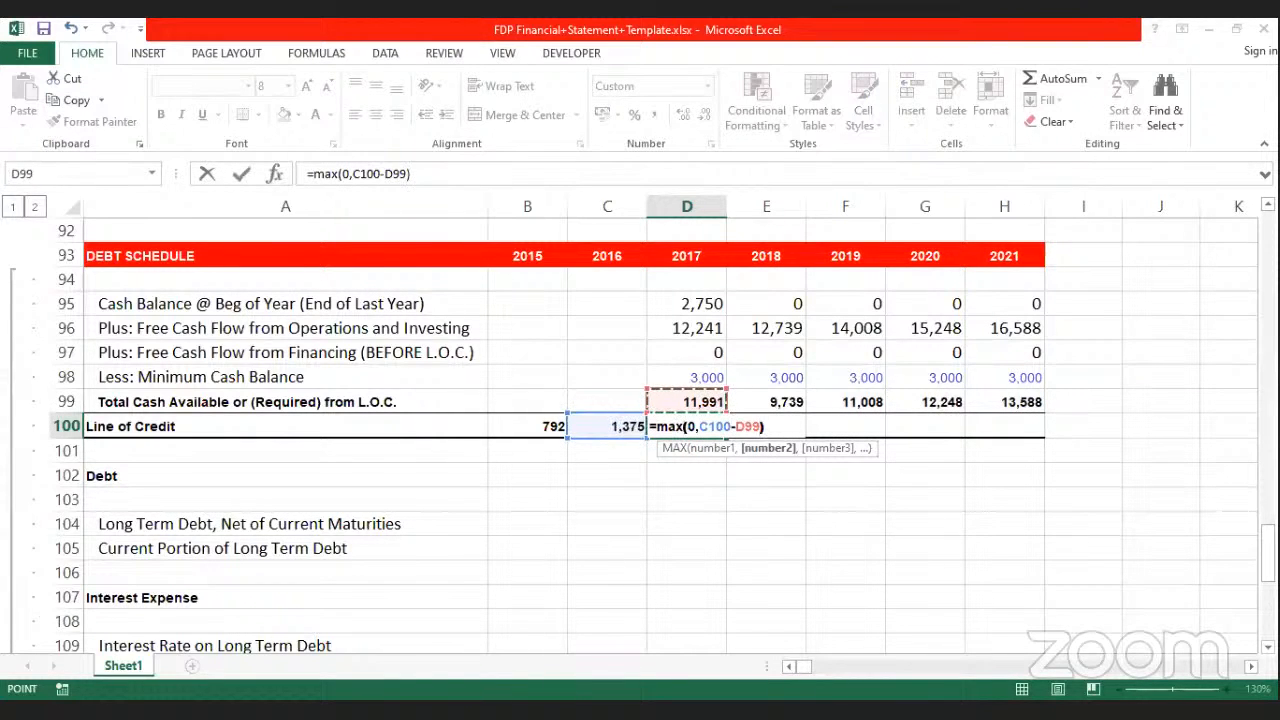
pyautogui.press('Return')
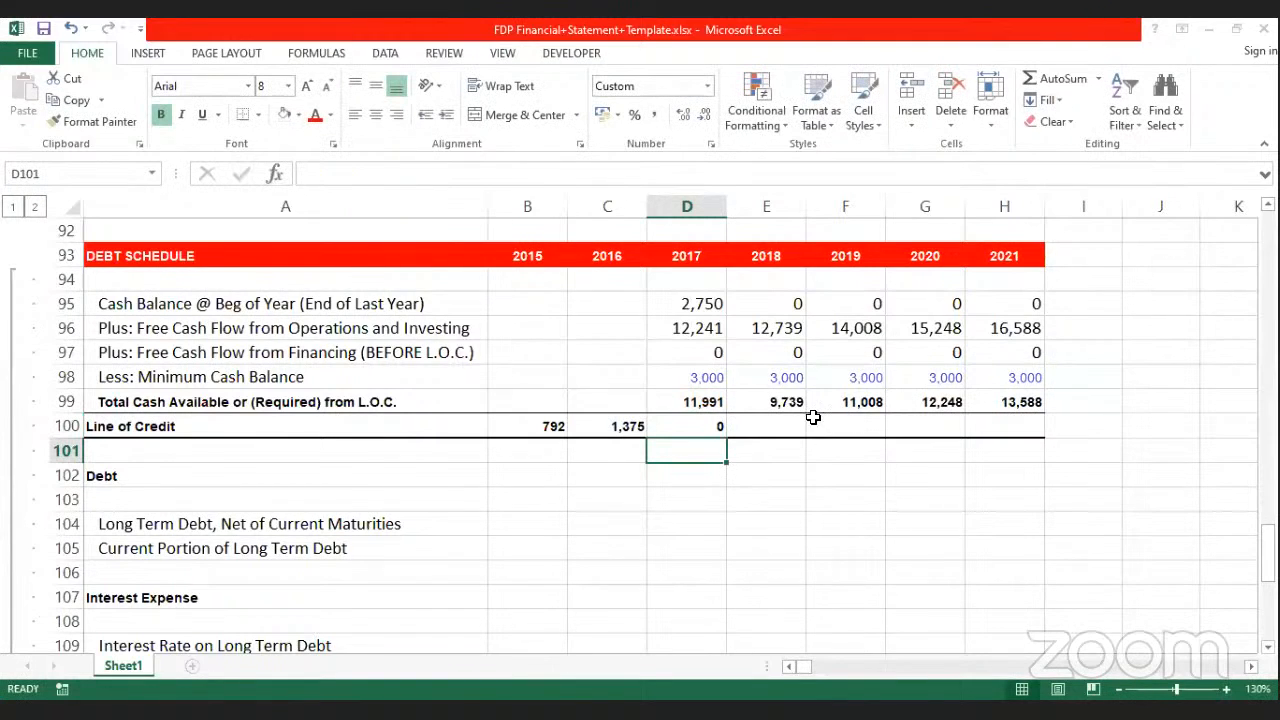
pyautogui.click(717, 426)
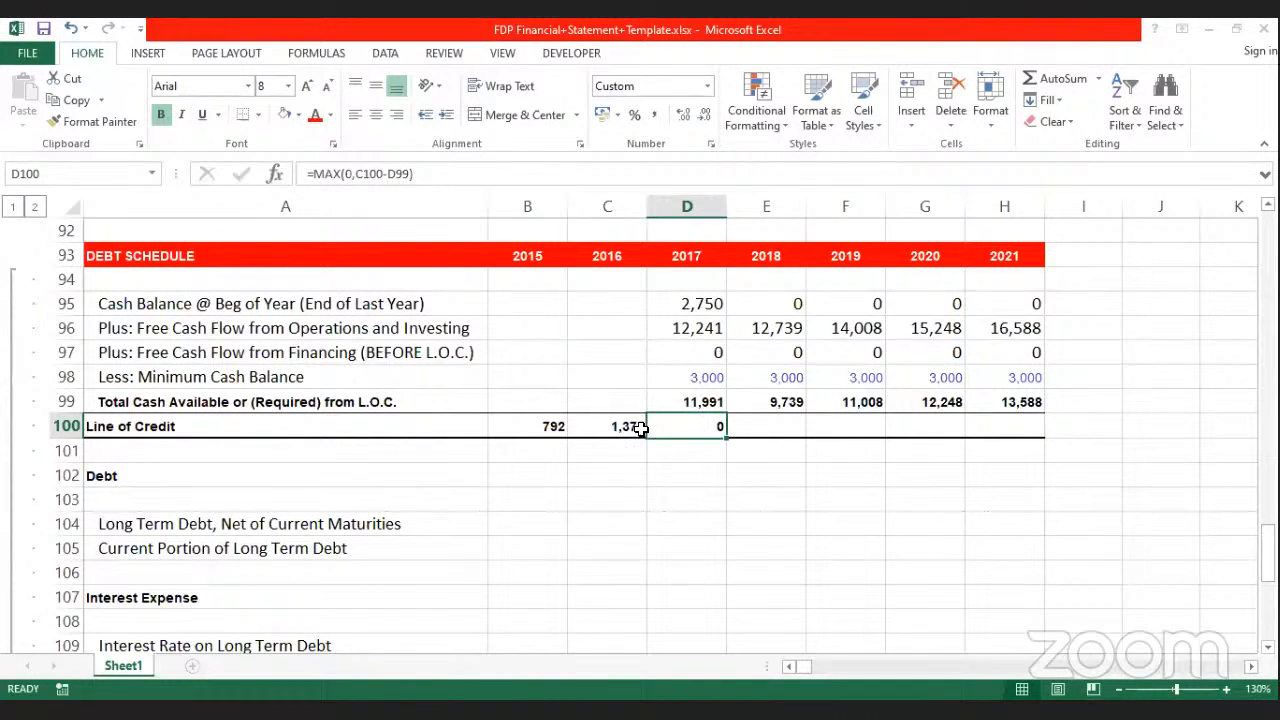
pyautogui.click(635, 427)
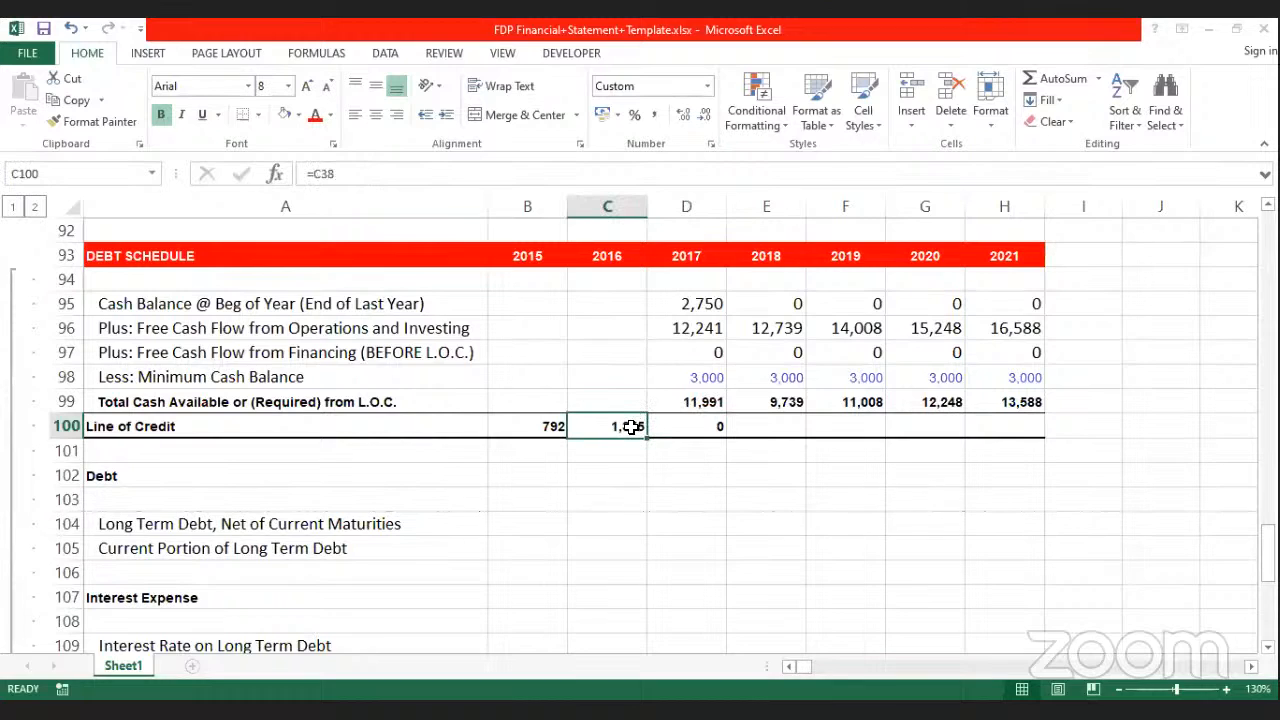
# Step: Fill the 2017 Line of Credit formula from D100 across to H100 and check the copied 2018 formula in E100
pyautogui.click(709, 403)
pyautogui.click(713, 426)
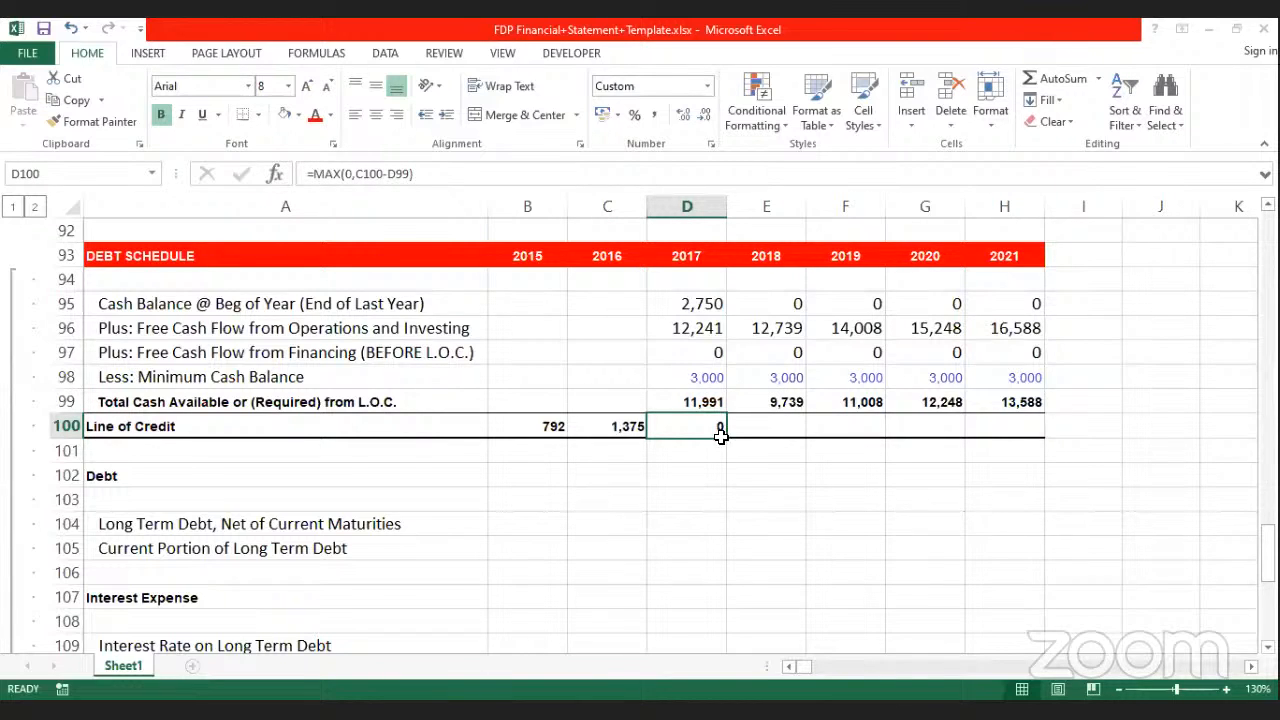
pyautogui.click(758, 470)
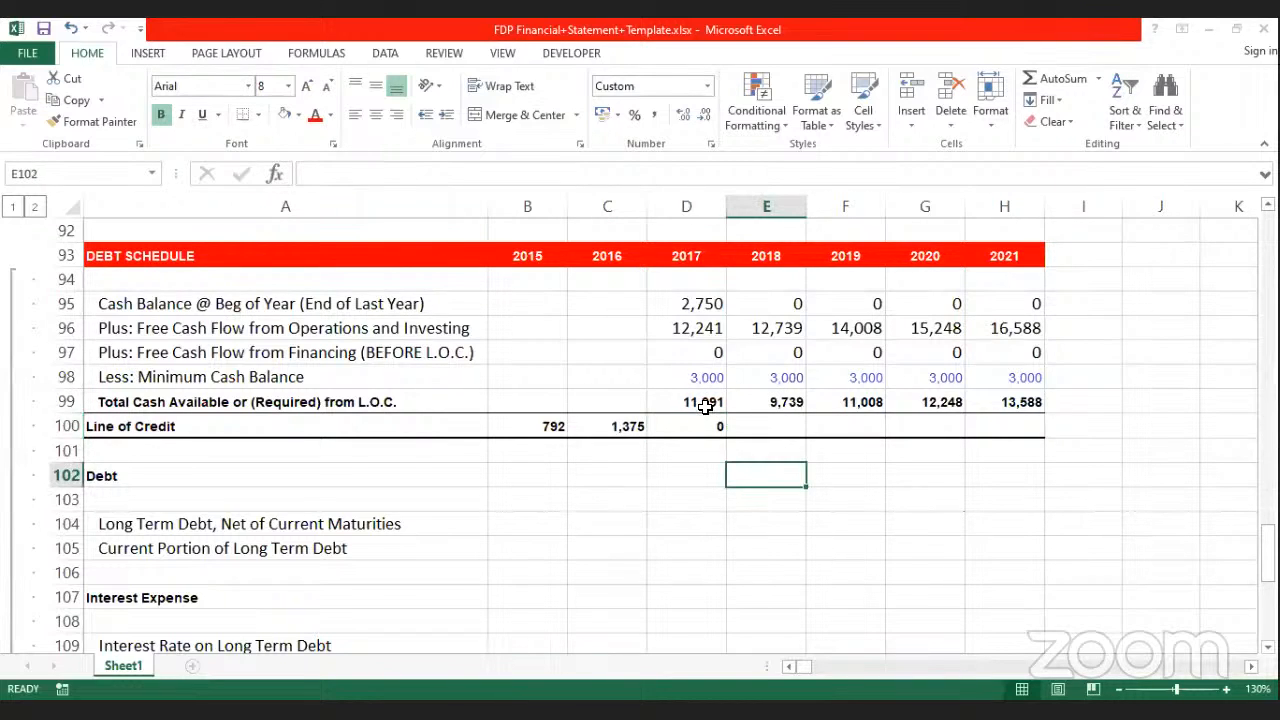
pyautogui.click(705, 406)
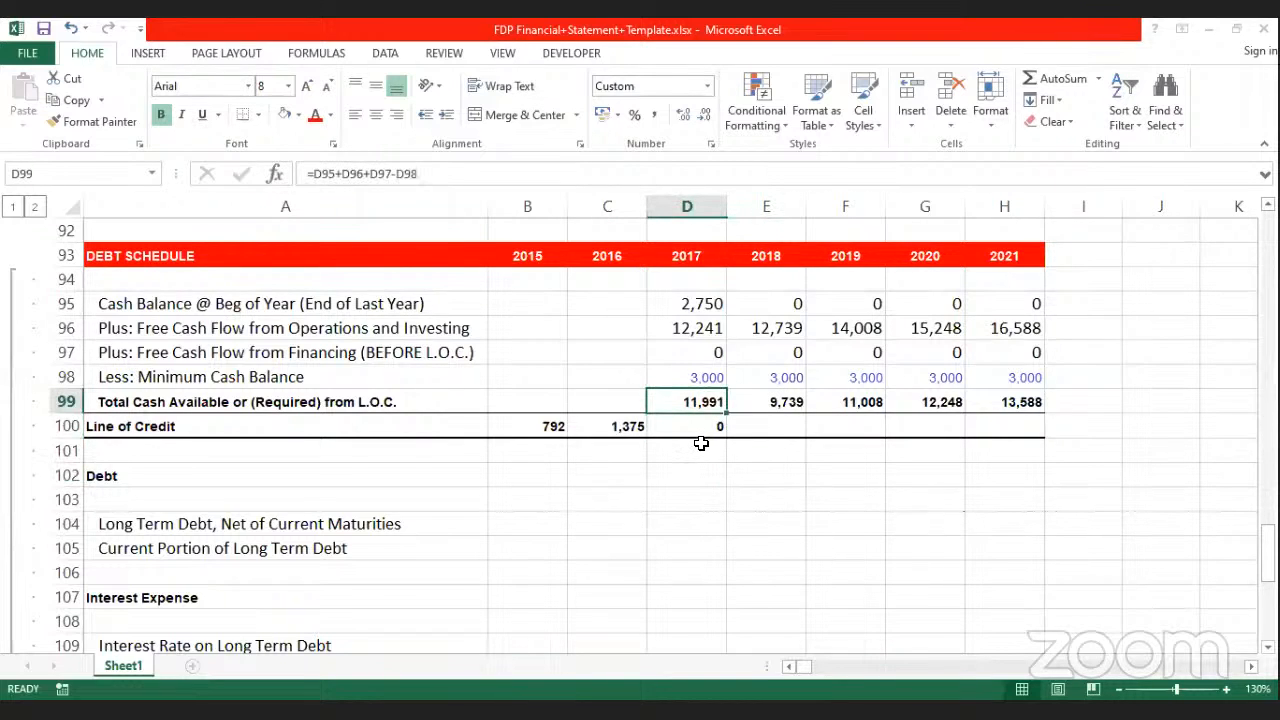
pyautogui.click(628, 427)
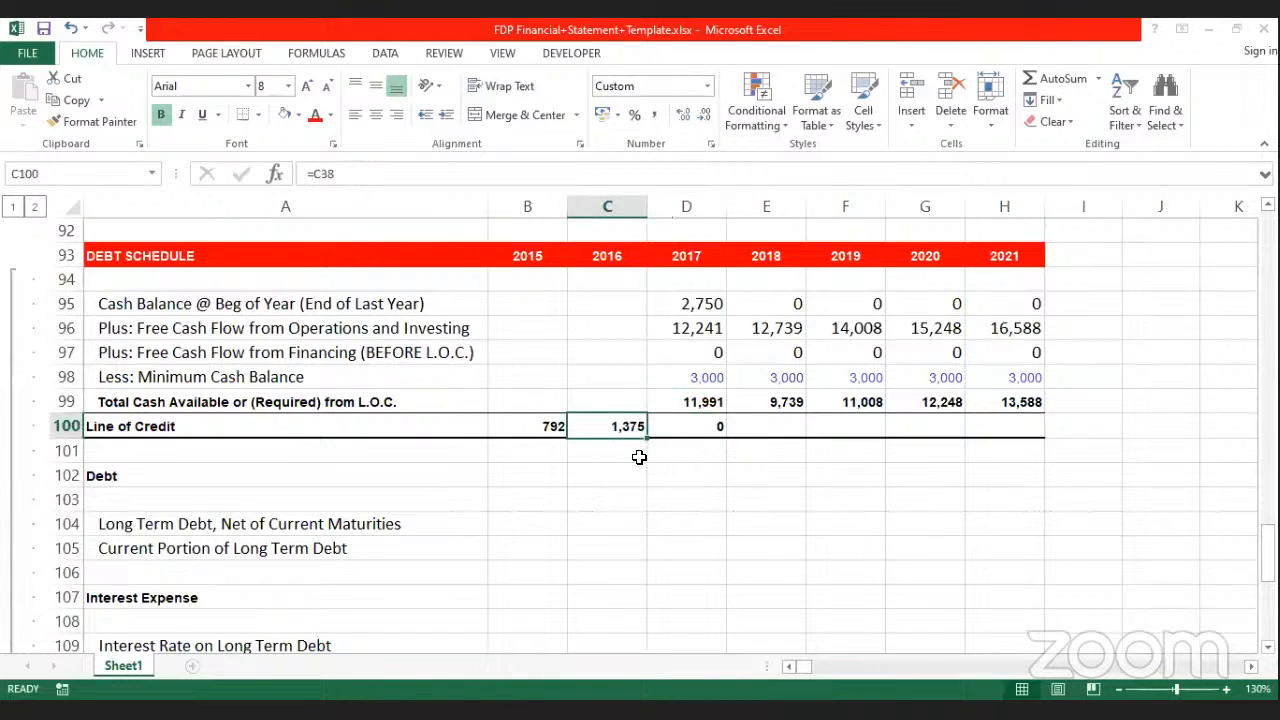
pyautogui.click(703, 422)
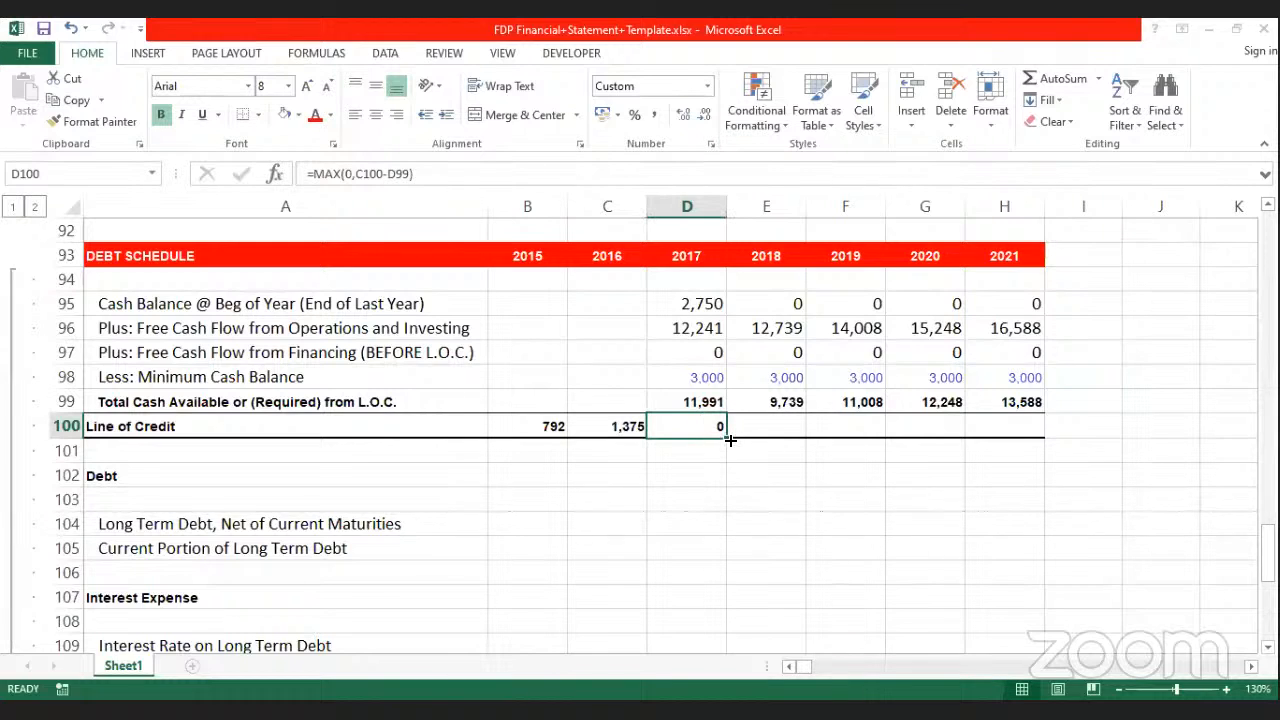
pyautogui.moveTo(727, 439); pyautogui.dragTo(1049, 430)
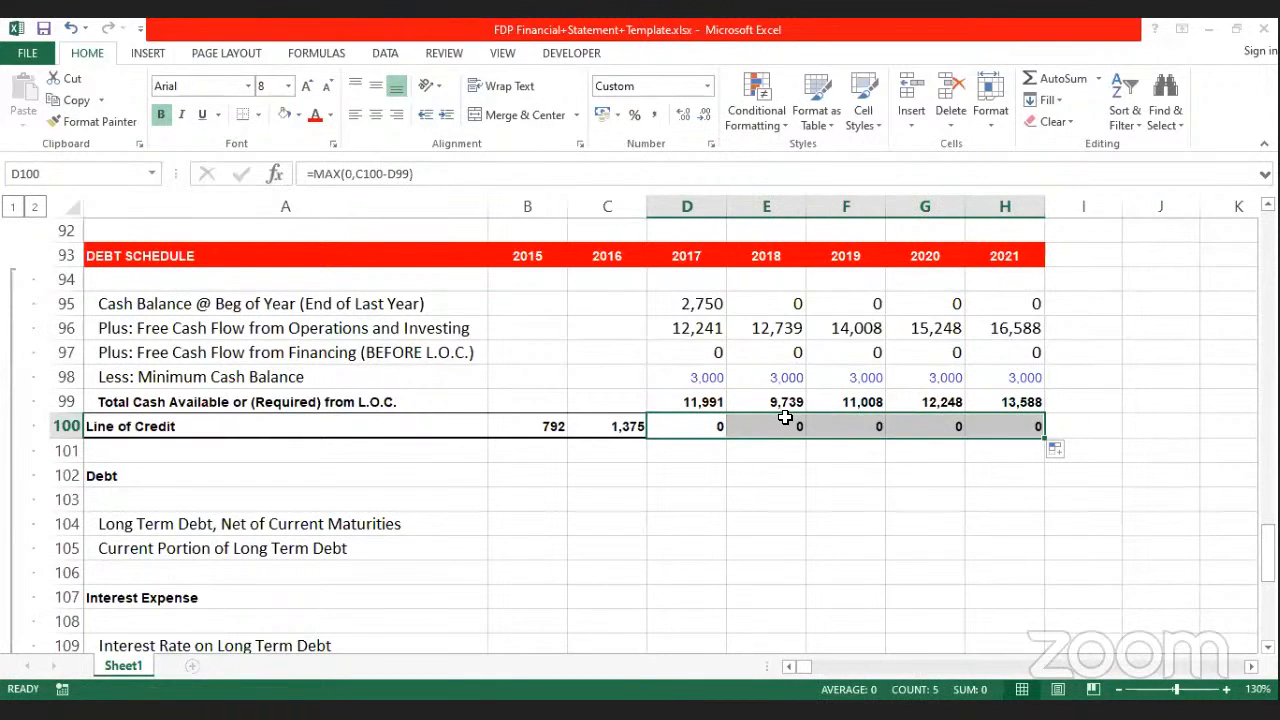
pyautogui.click(786, 418)
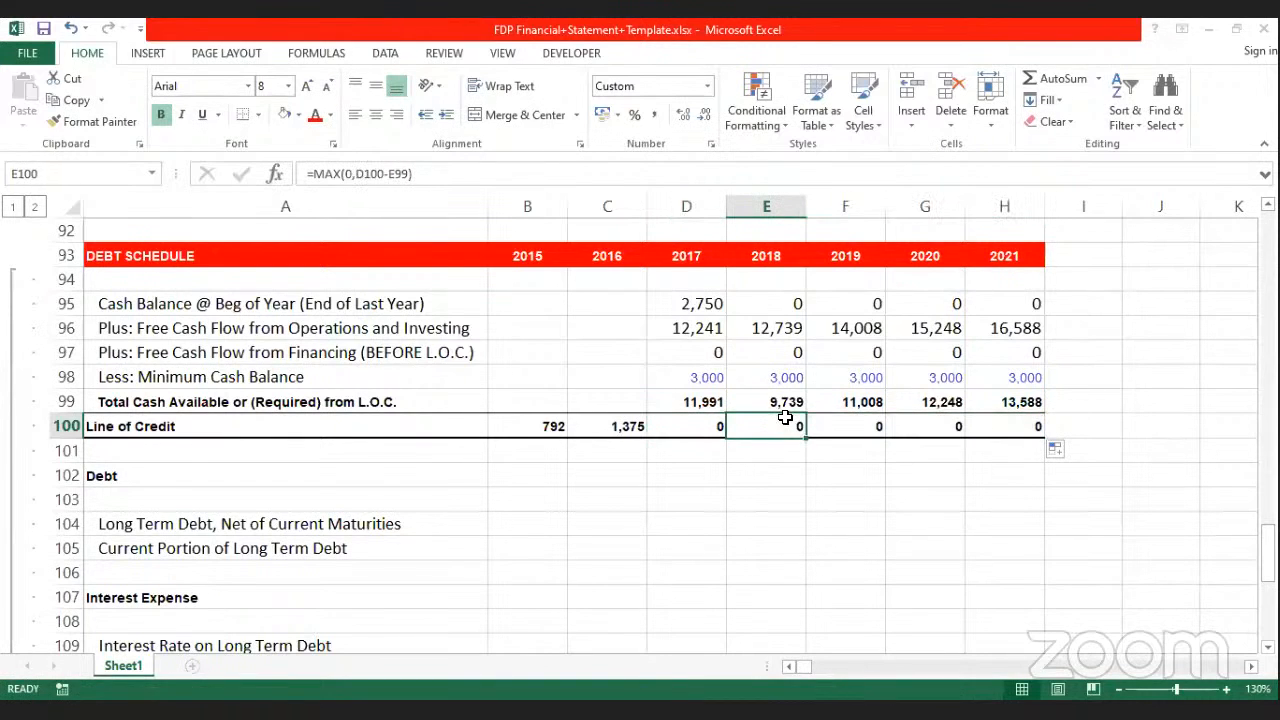
pyautogui.click(703, 427)
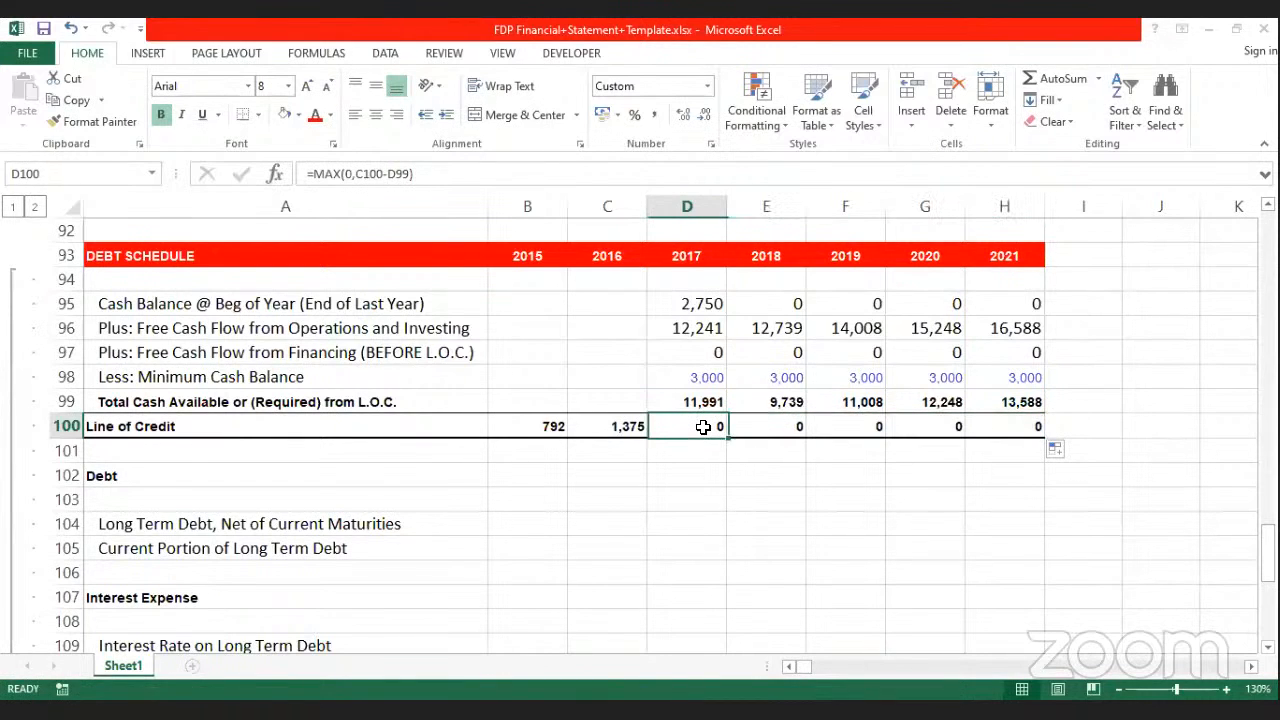
pyautogui.click(790, 401)
pyautogui.click(709, 428)
pyautogui.click(792, 402)
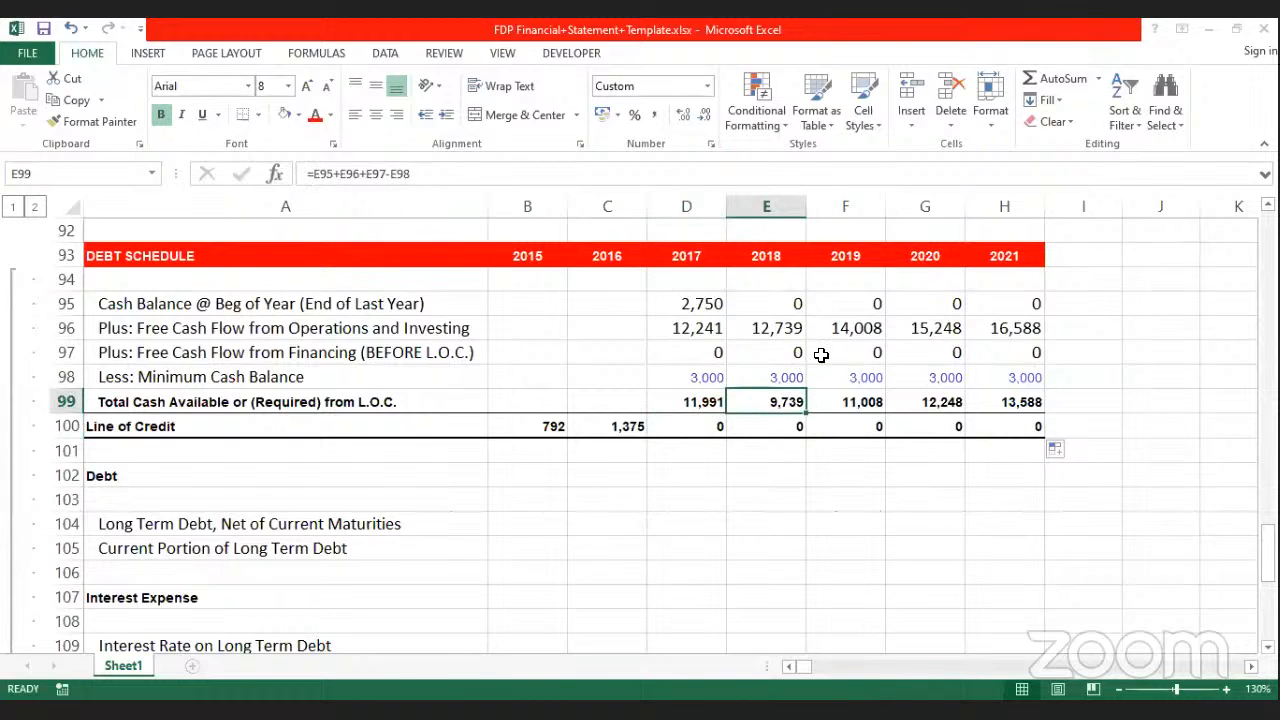
# Step: Highlight the two inputs of the 2017 Line of Credit formula, C100 and D99, with a blue-grey fill colour
pyautogui.click(598, 426)
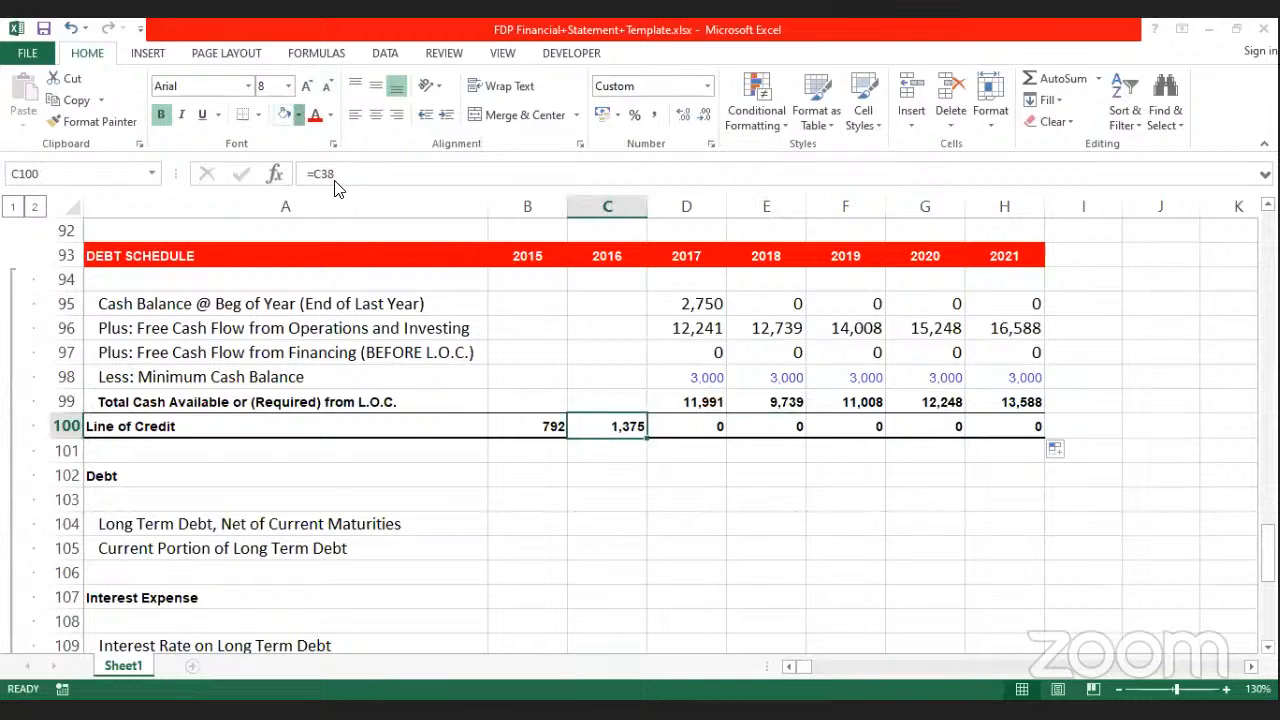
pyautogui.click(298, 115)
pyautogui.click(686, 402)
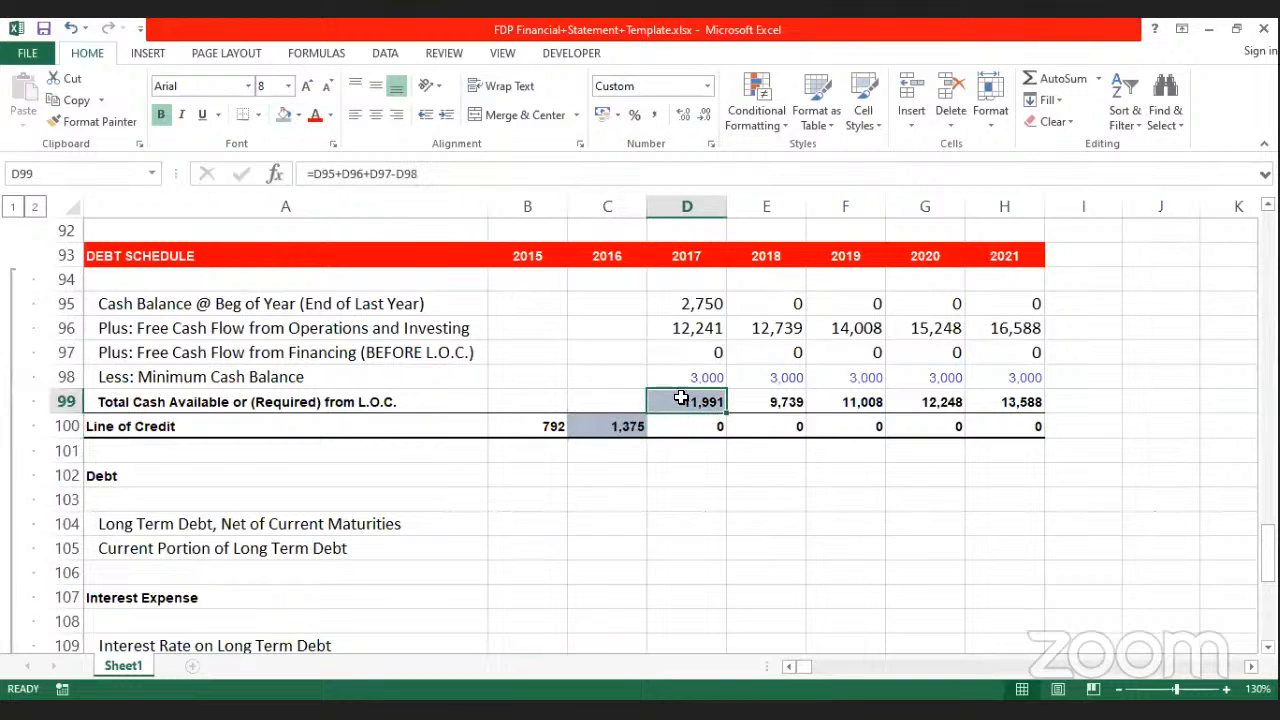
pyautogui.click(619, 428)
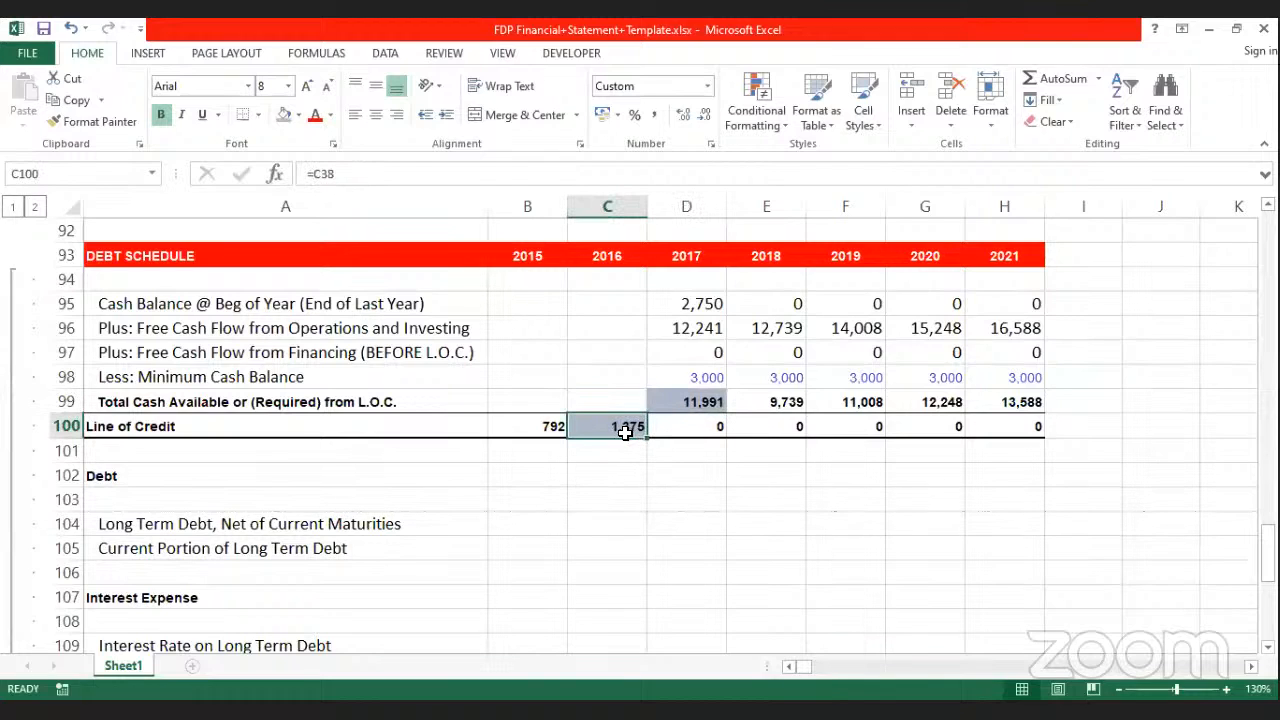
pyautogui.click(697, 427)
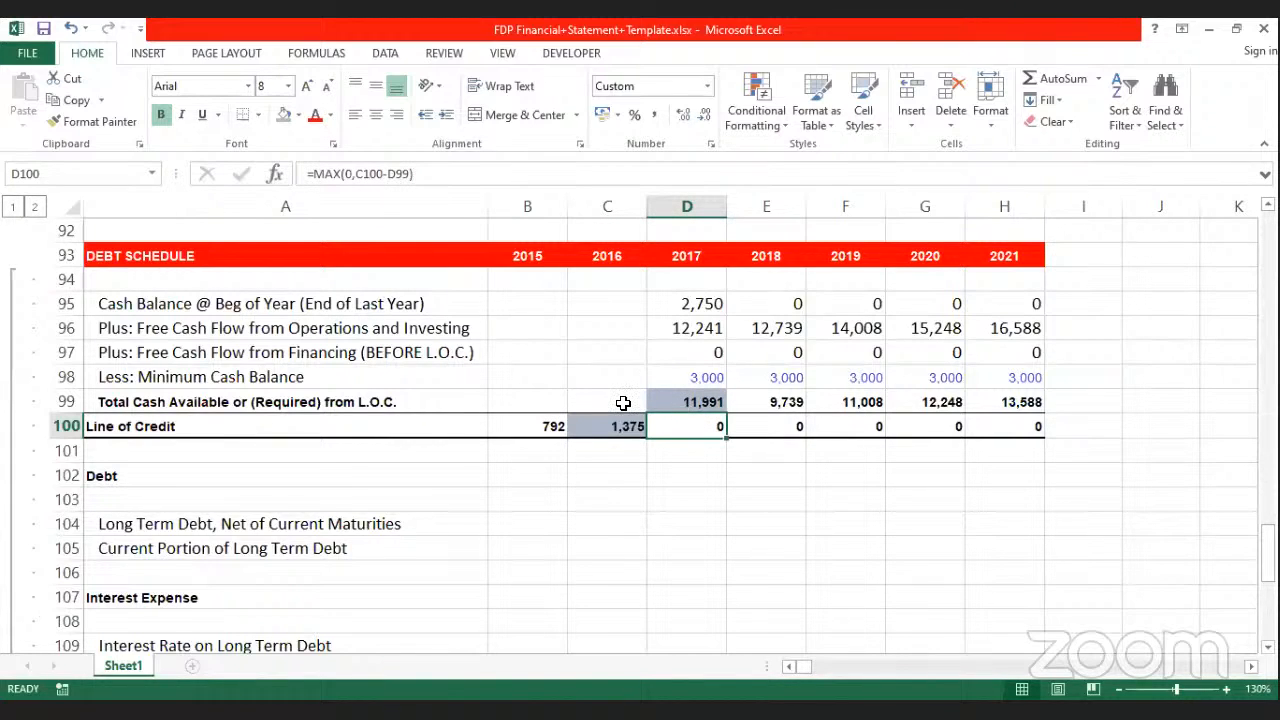
pyautogui.click(699, 505)
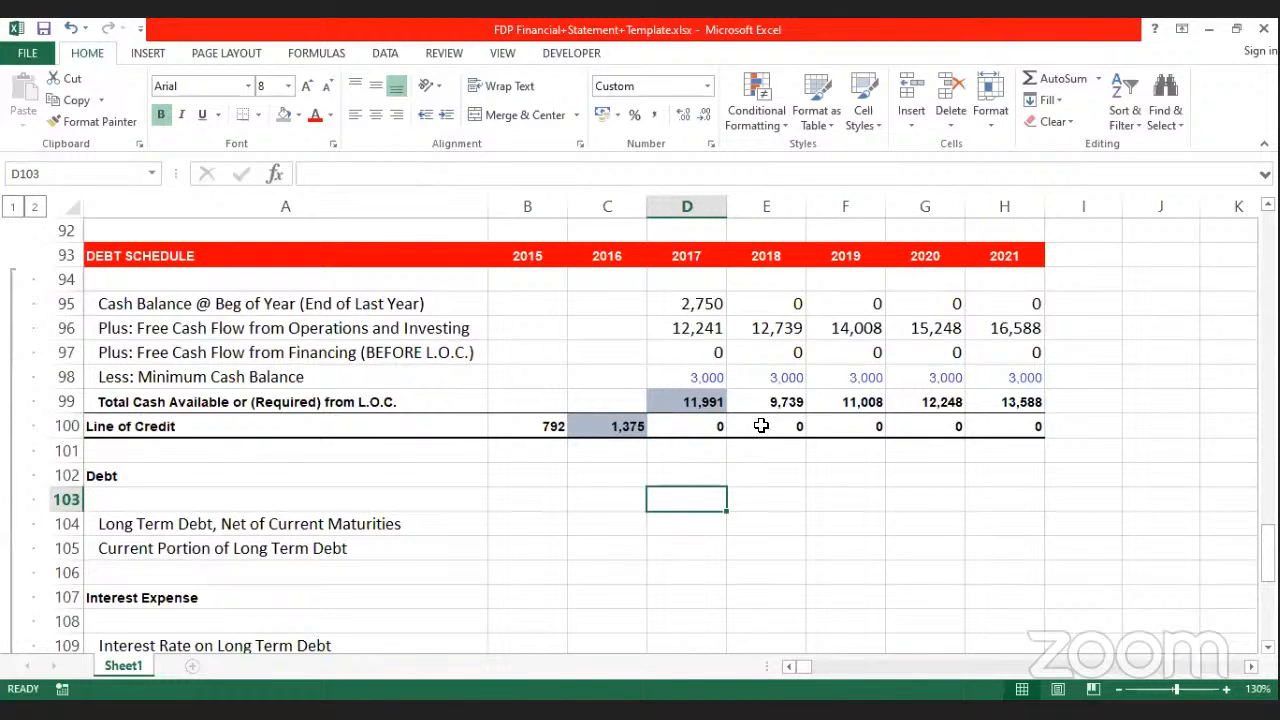
# Step: Remove the highlight from C100 and D99 by setting their fill to No Fill
pyautogui.click(664, 408)
pyautogui.click(615, 425)
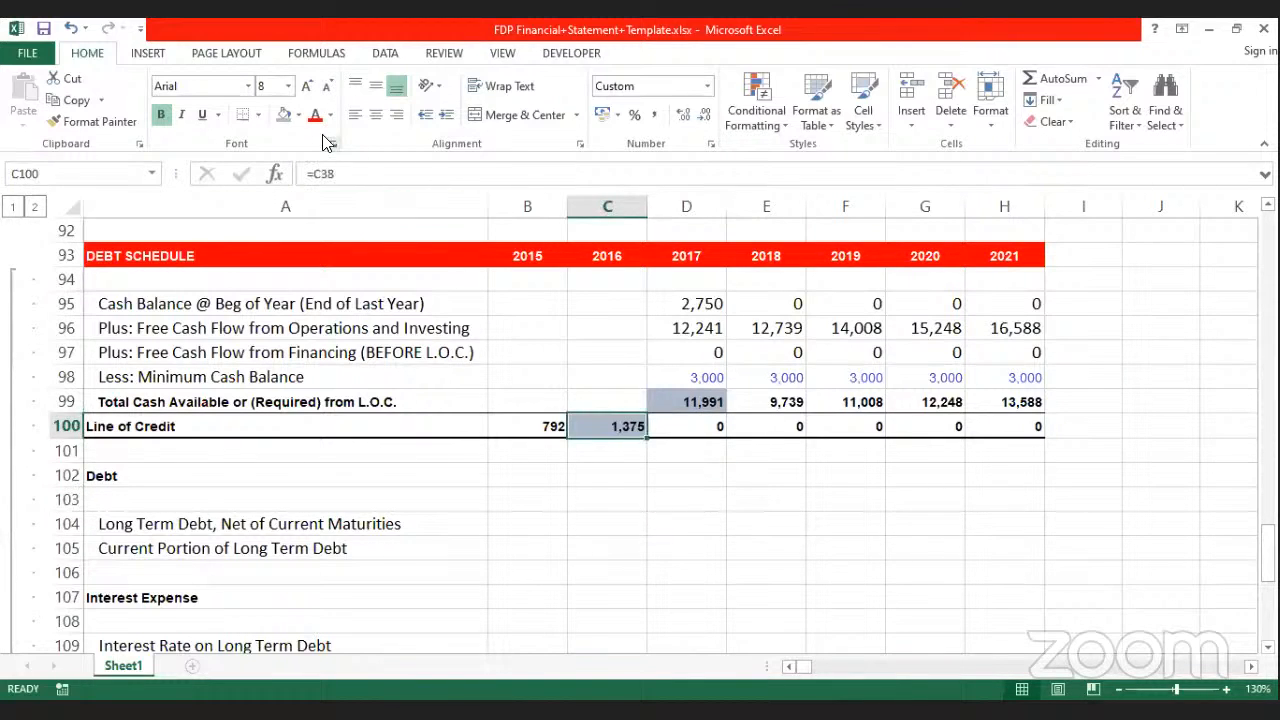
pyautogui.click(298, 115)
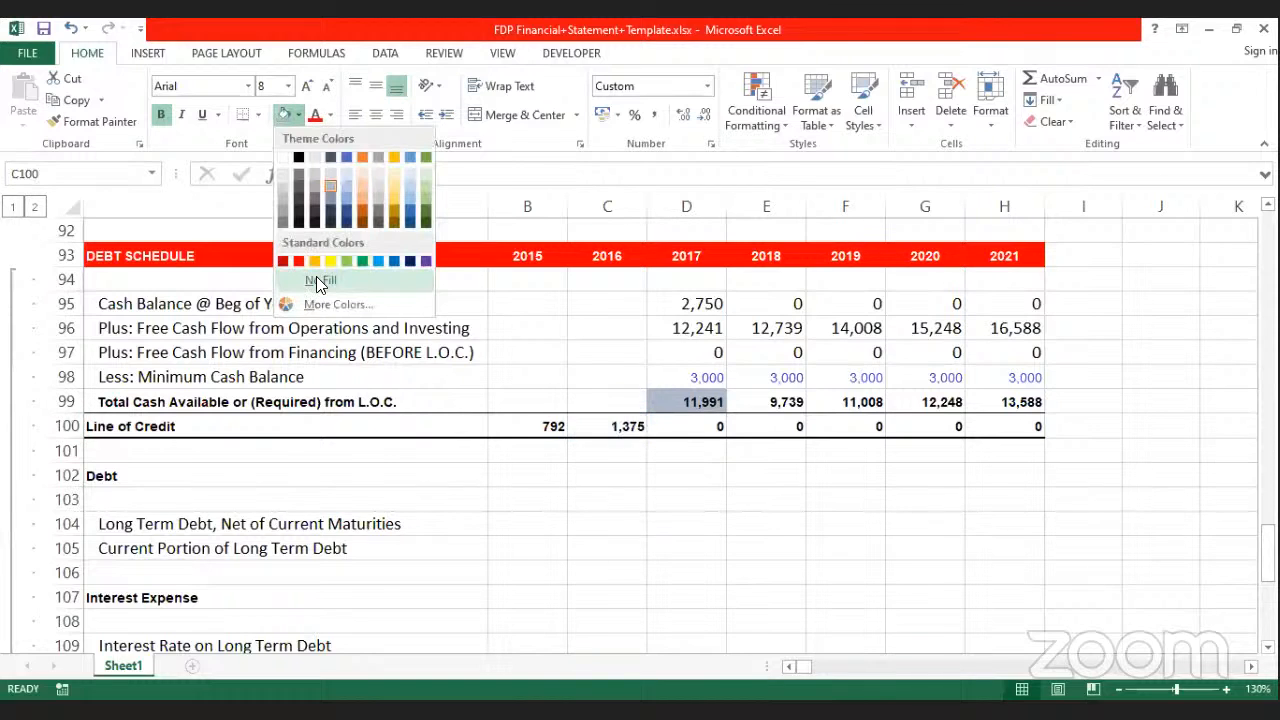
pyautogui.click(690, 401)
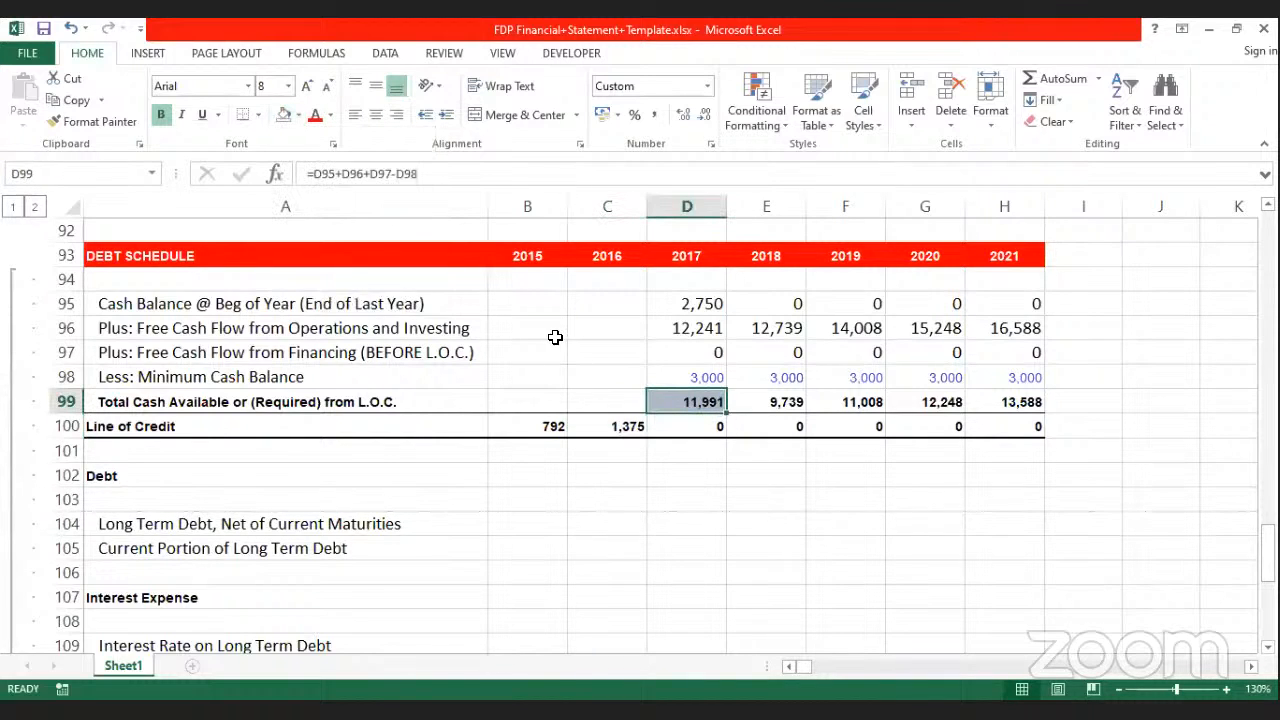
pyautogui.click(282, 115)
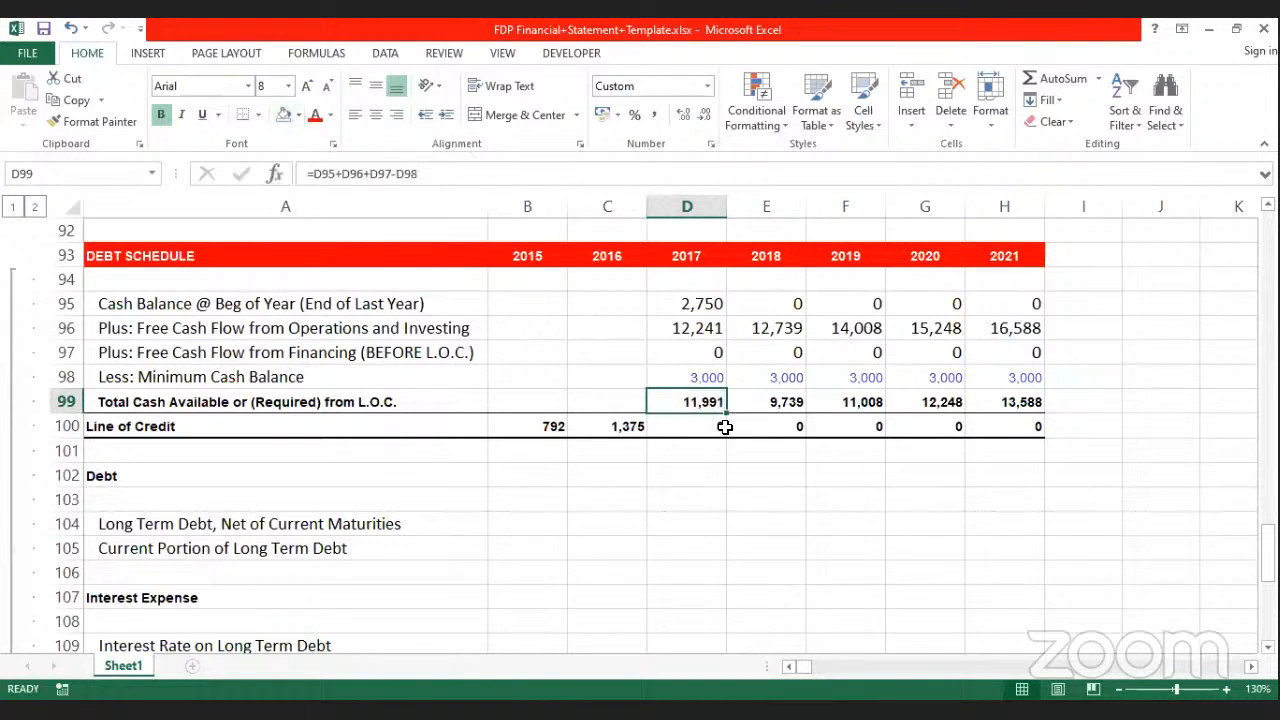
# Step: Review the 2017 cash rows in D95:D98 and the Debt, Interest Expense and PP&E sections below the Line of Credit row
pyautogui.hotkey('alt', 'Tab')
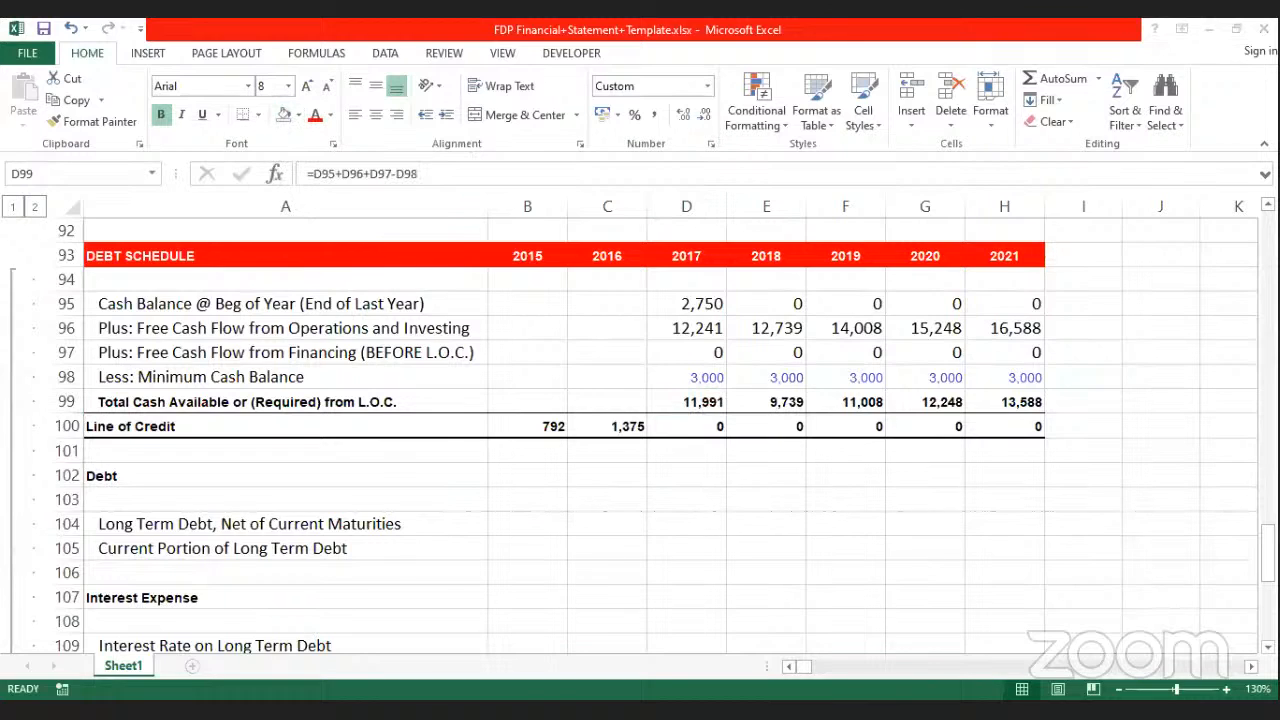
pyautogui.click(428, 162)
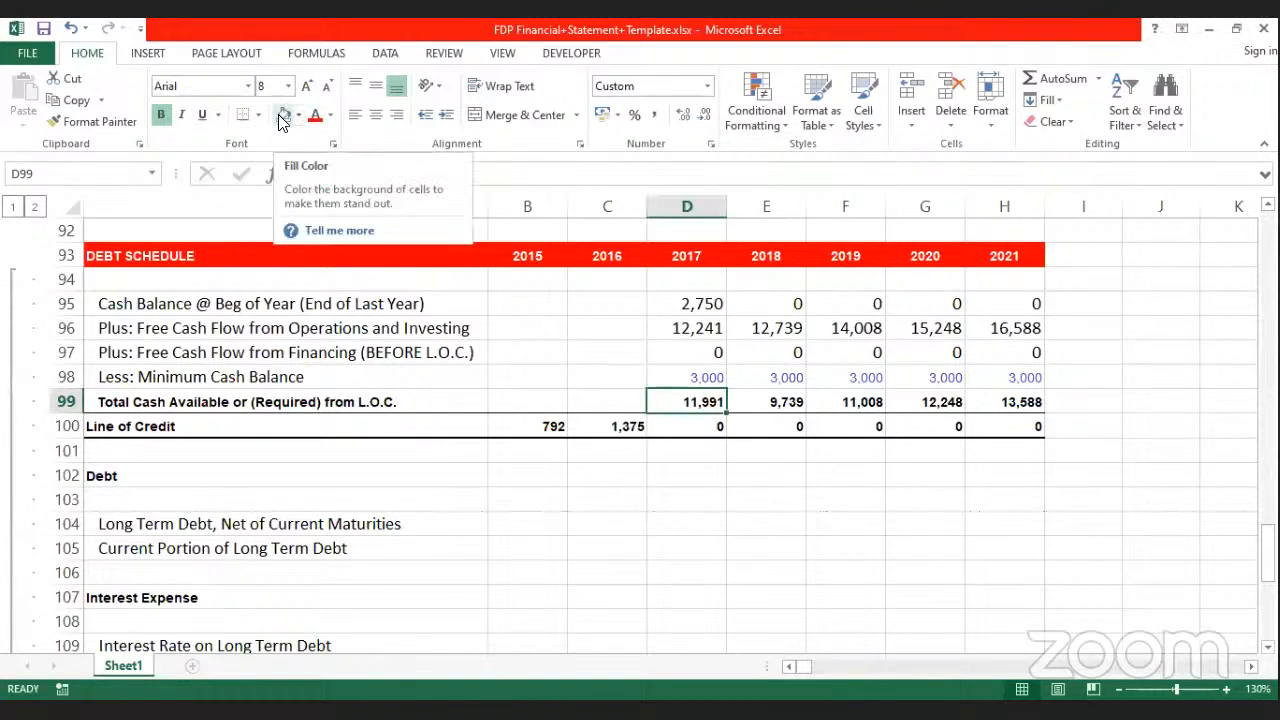
pyautogui.click(614, 425)
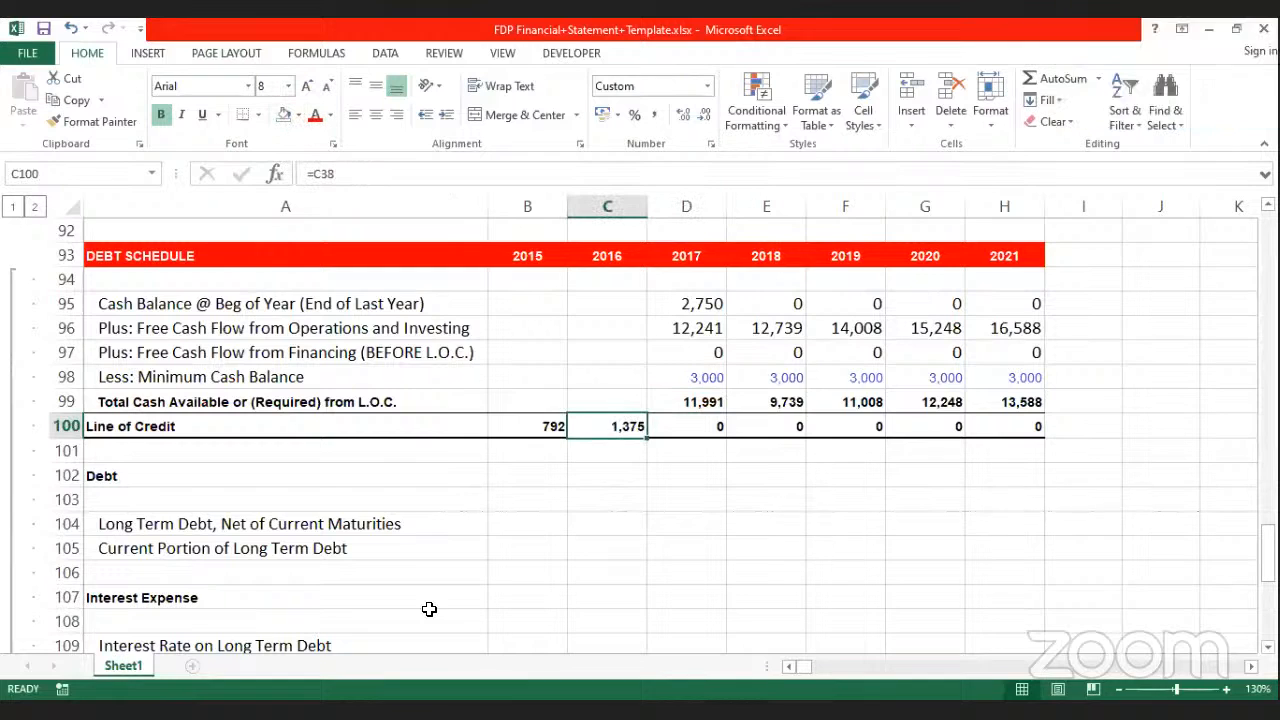
pyautogui.click(771, 496)
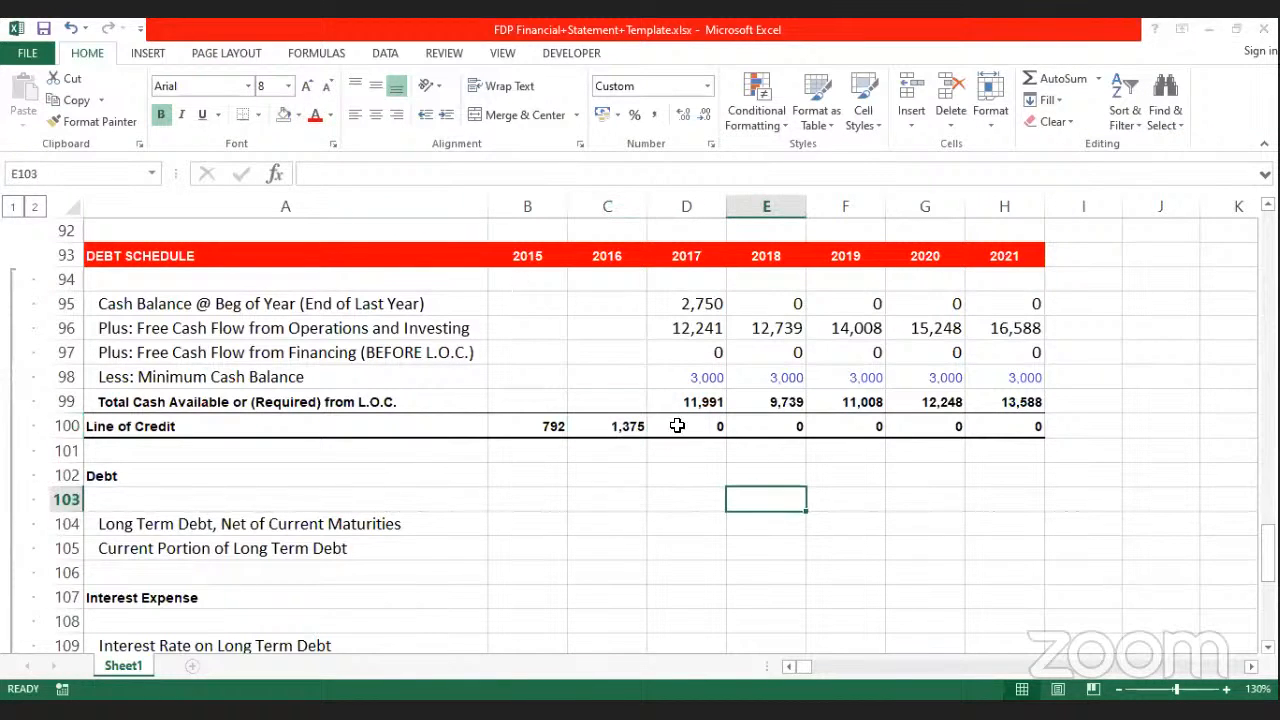
pyautogui.scroll(1, 708, 351)
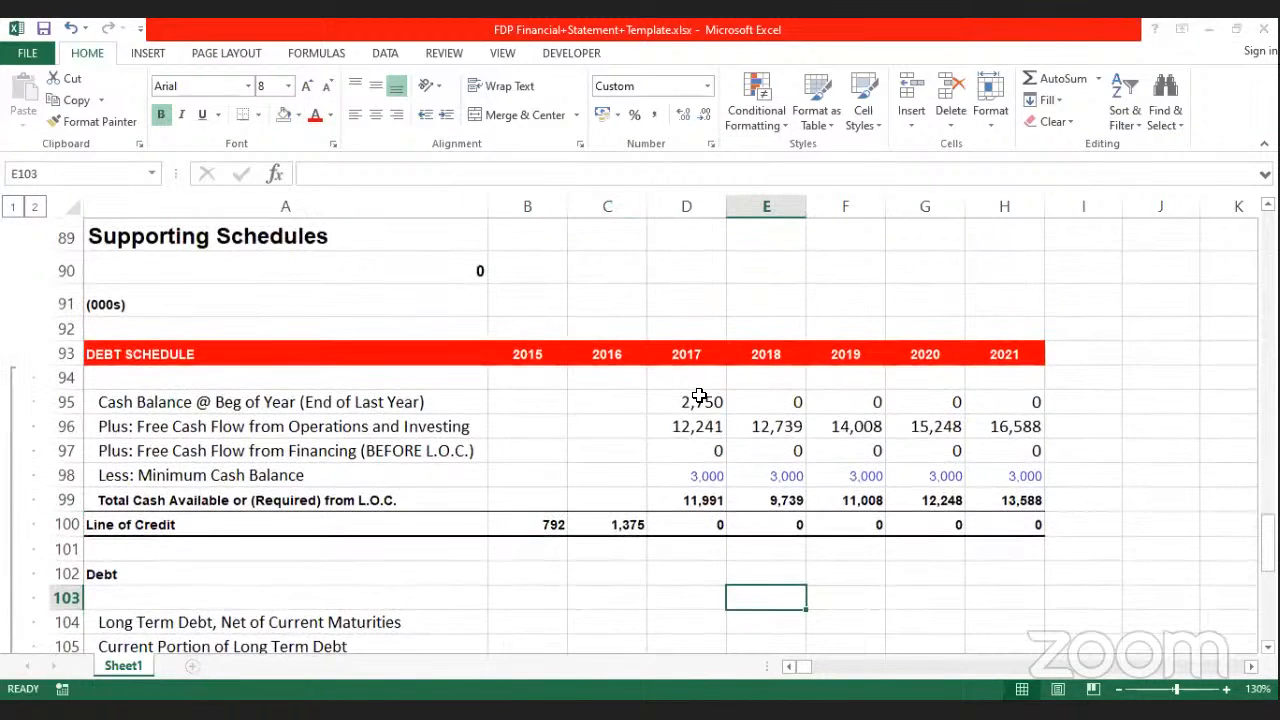
pyautogui.moveTo(700, 397); pyautogui.dragTo(697, 478)
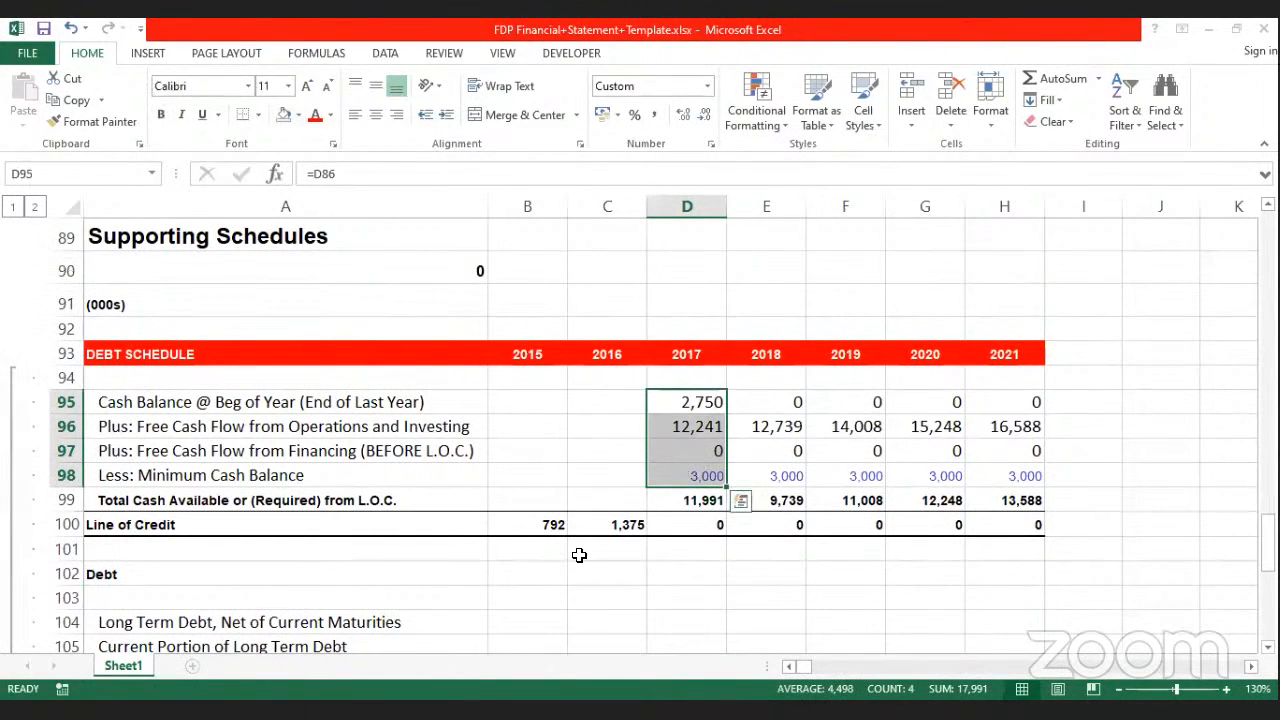
pyautogui.scroll(-1, 648, 530)
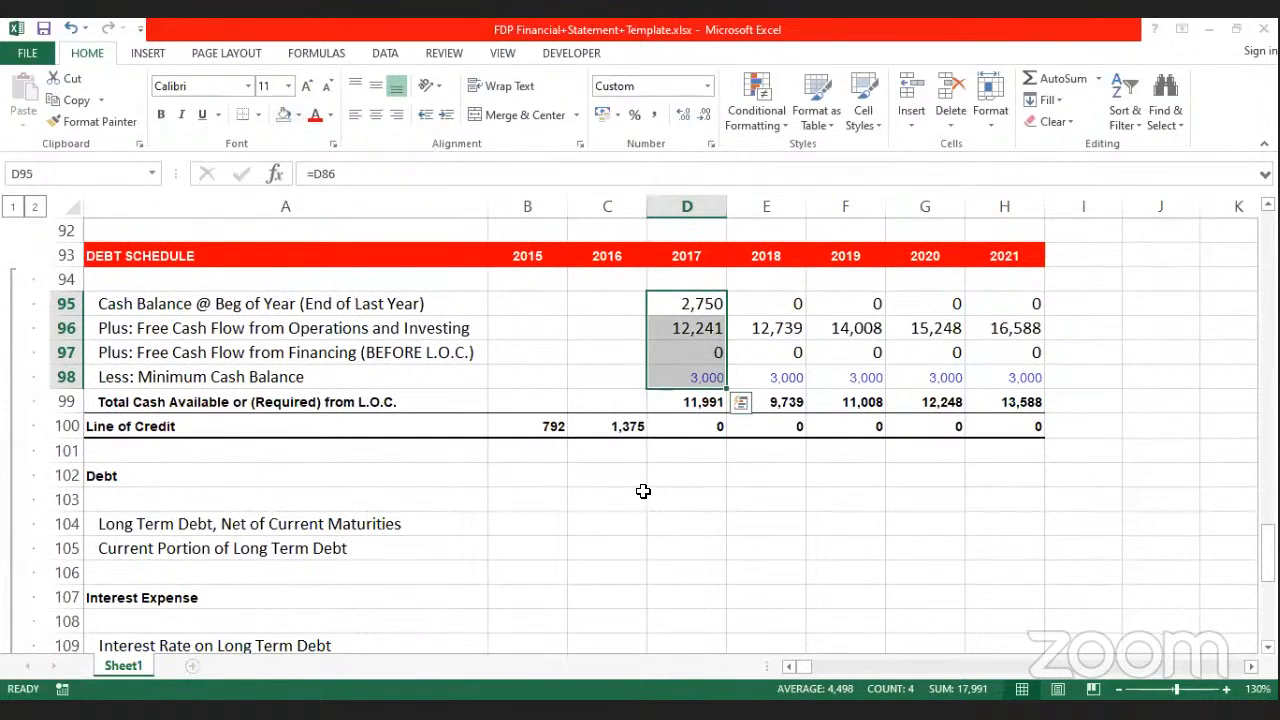
pyautogui.click(118, 472)
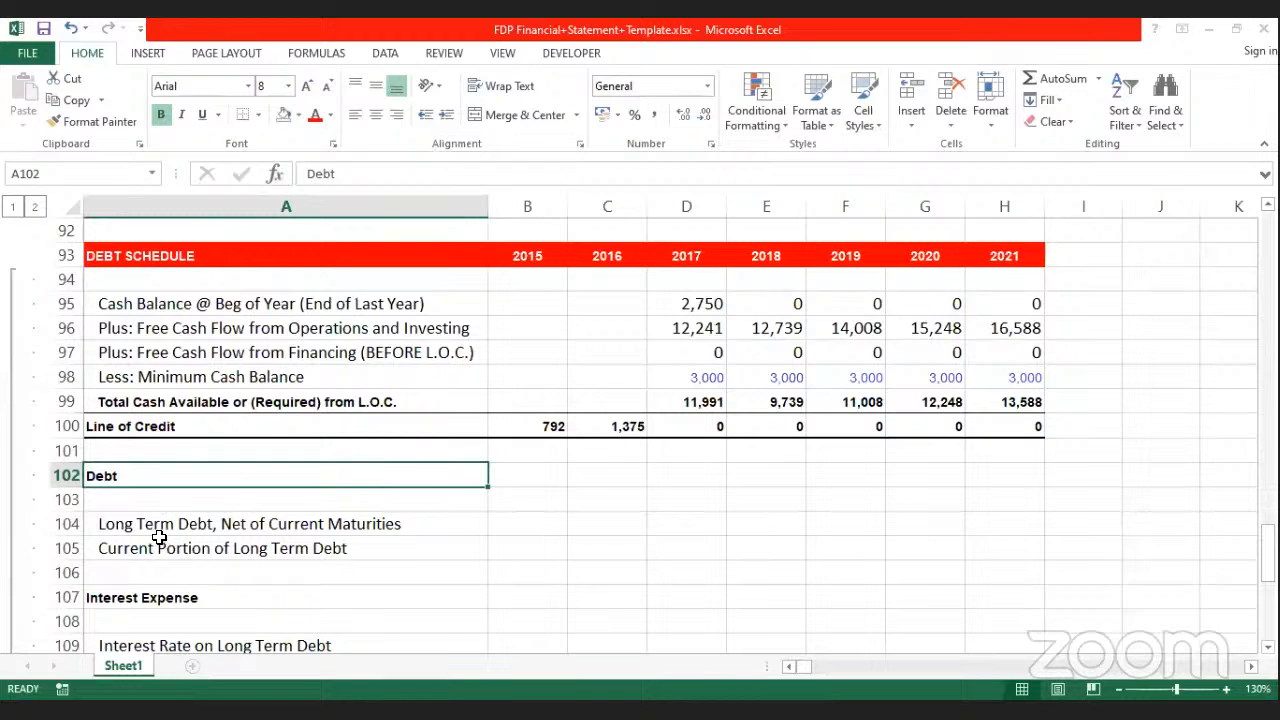
pyautogui.scroll(-1, 177, 500)
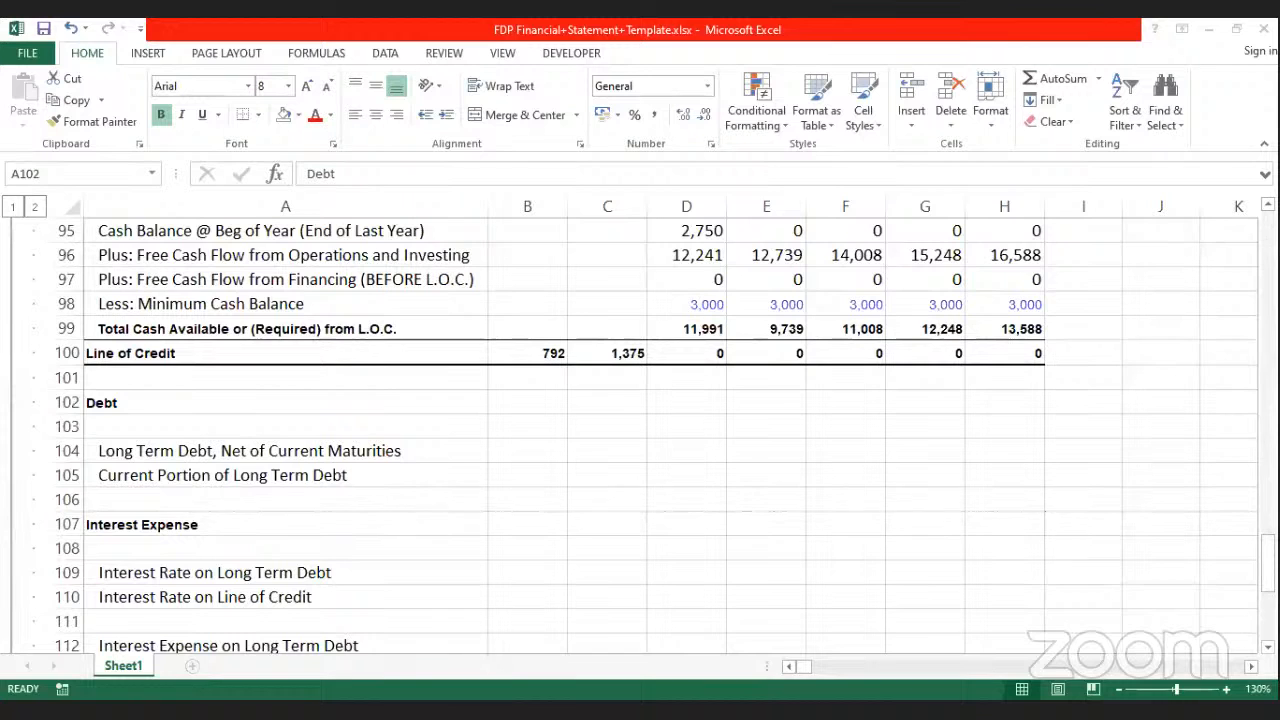
pyautogui.click(480, 427)
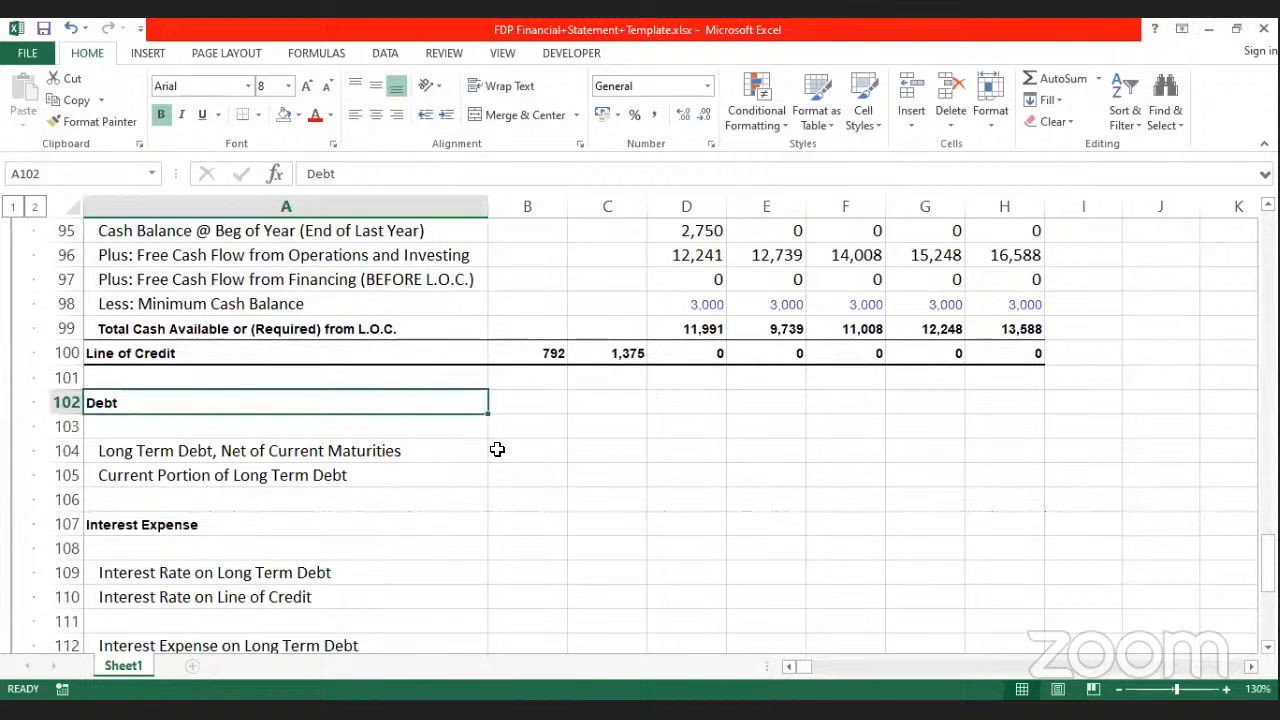
pyautogui.scroll(-1, 579, 479)
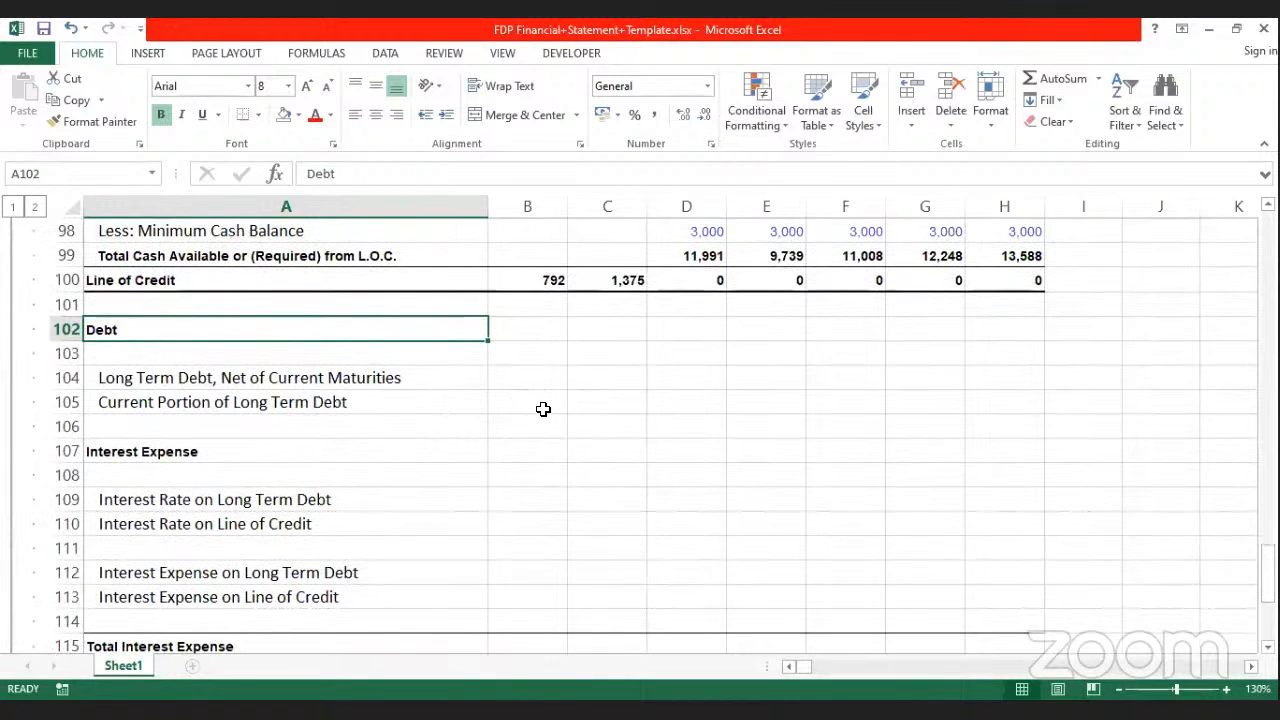
pyautogui.scroll(-2, 541, 409)
pyautogui.scroll(-2, 543, 409)
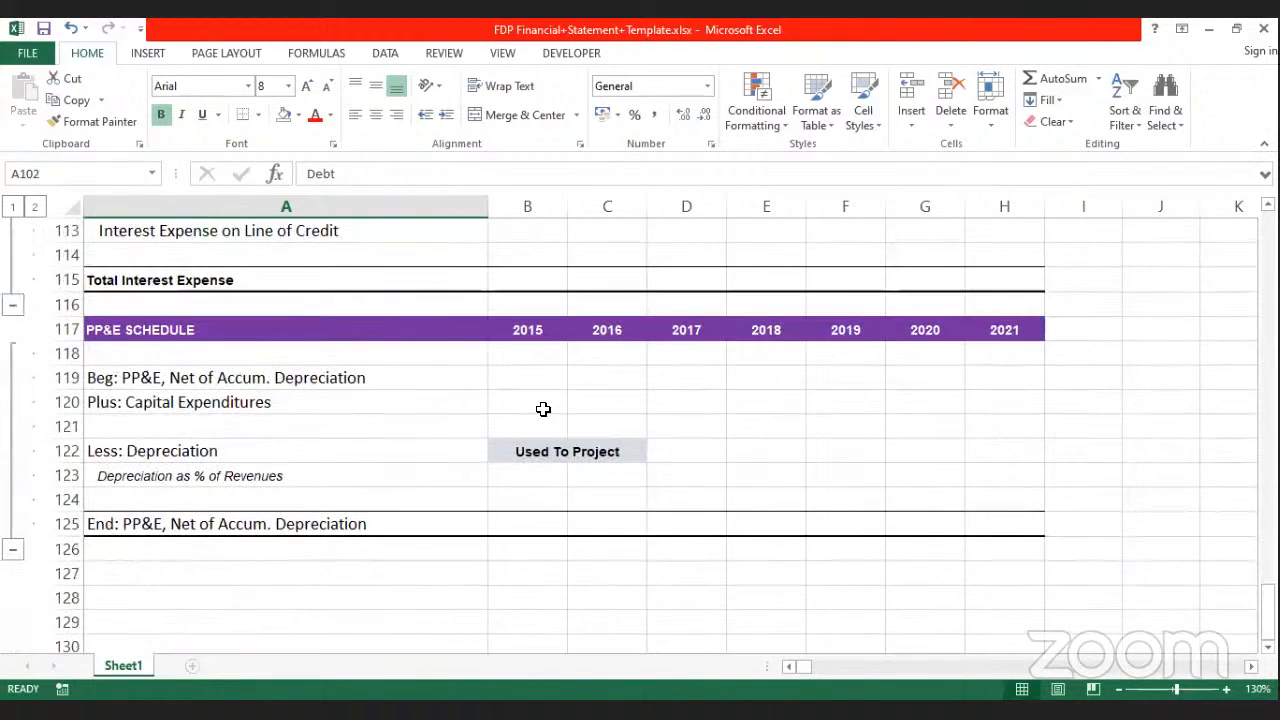
pyautogui.scroll(4, 541, 409)
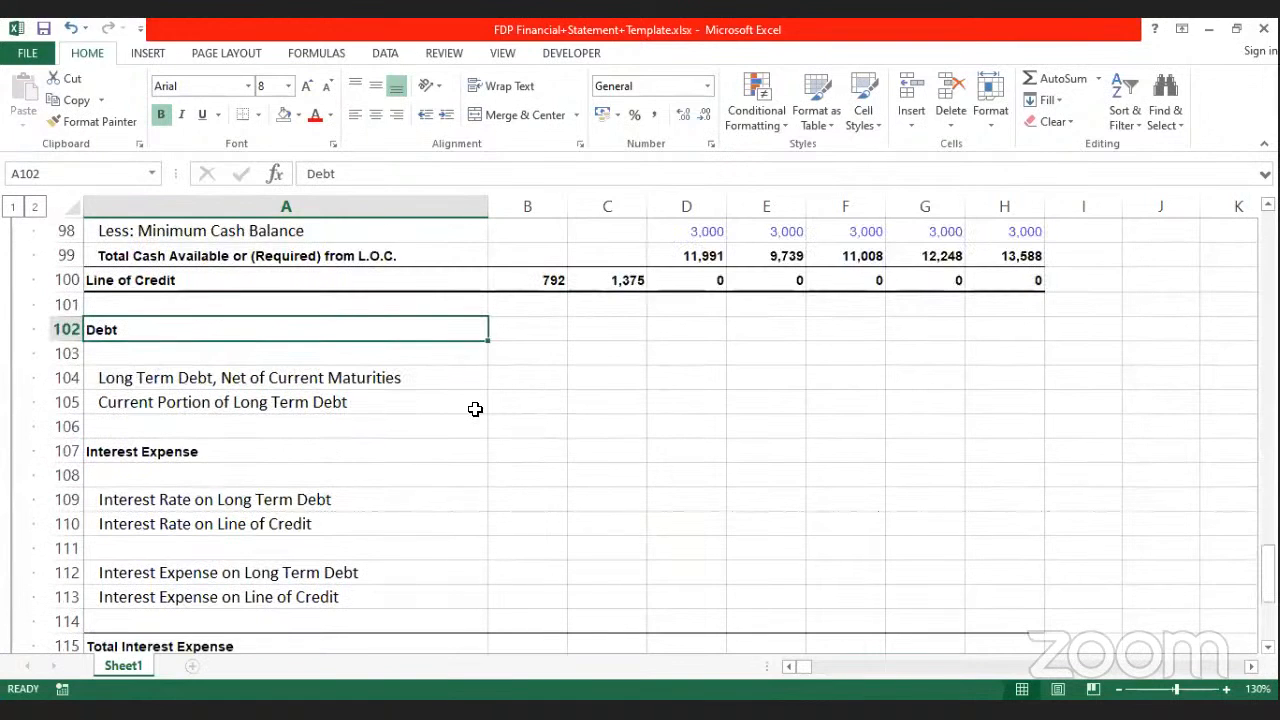
# Step: Link the 2015 Long Term Debt, Net of Current Maturities cell B104 to the balance sheet's Current Maturities of Long Term Debt in B39
pyautogui.click(527, 377)
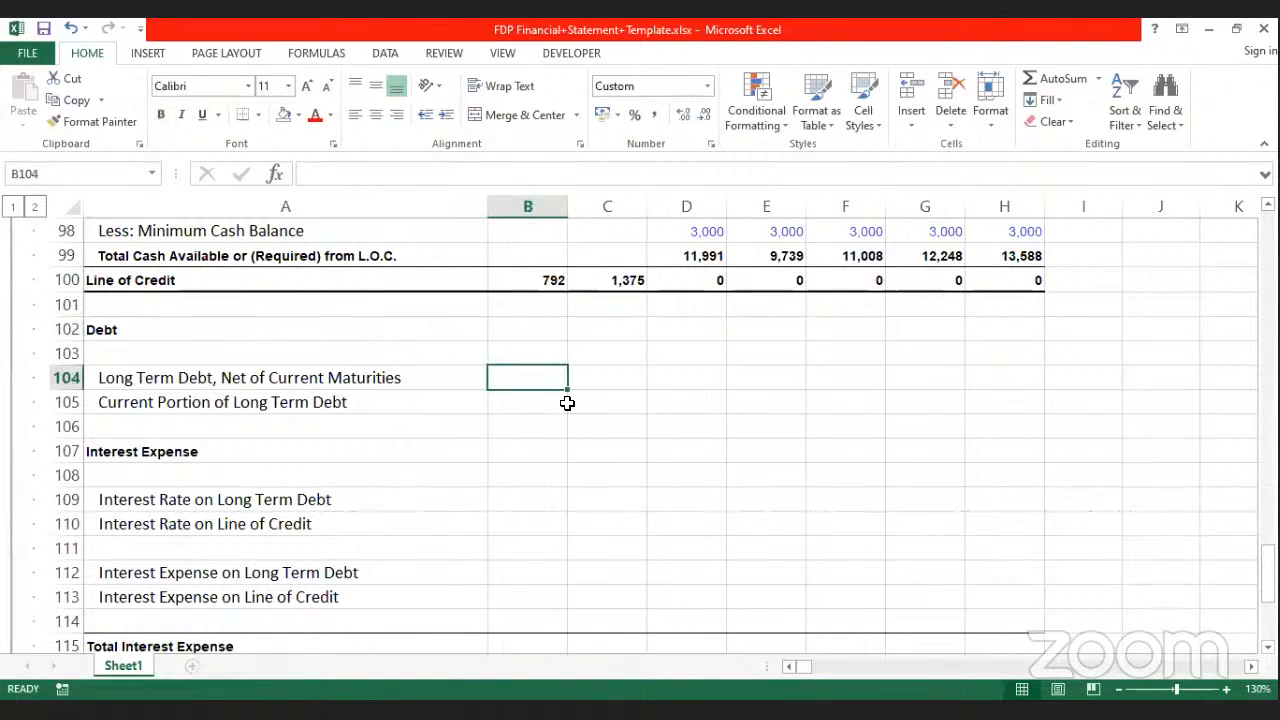
pyautogui.click(314, 403)
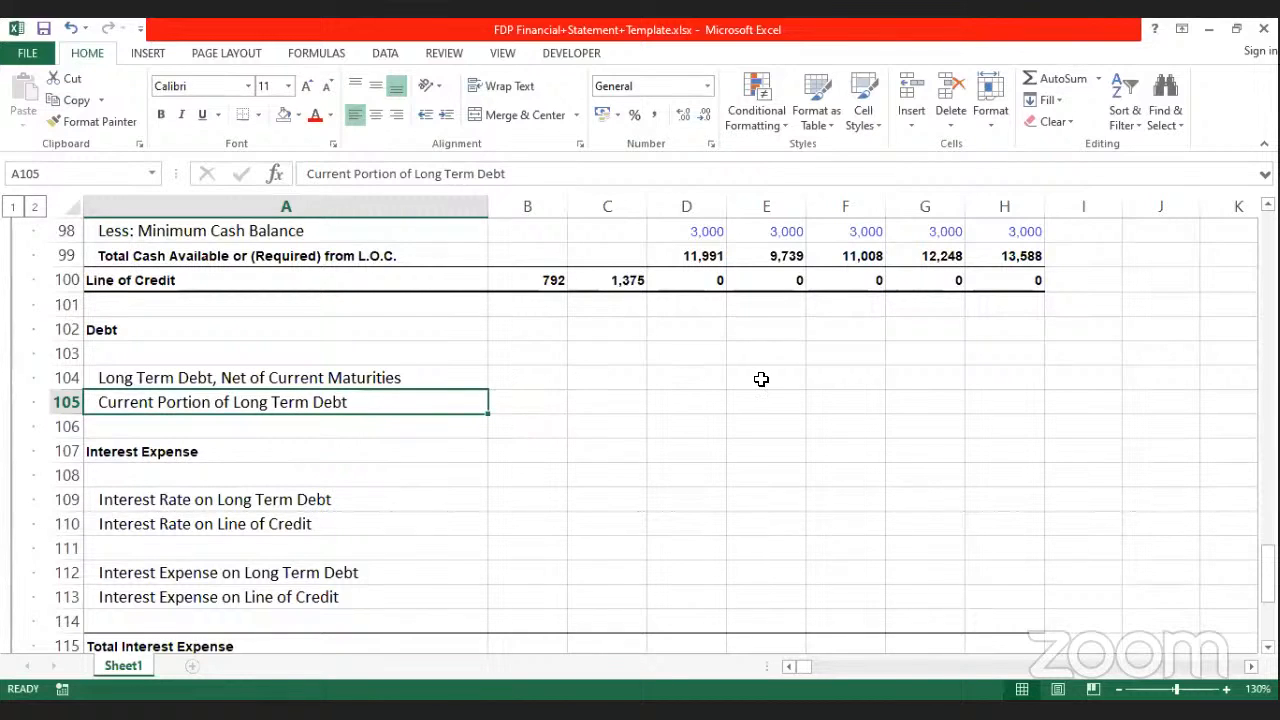
pyautogui.click(279, 383)
pyautogui.click(275, 404)
pyautogui.click(547, 385)
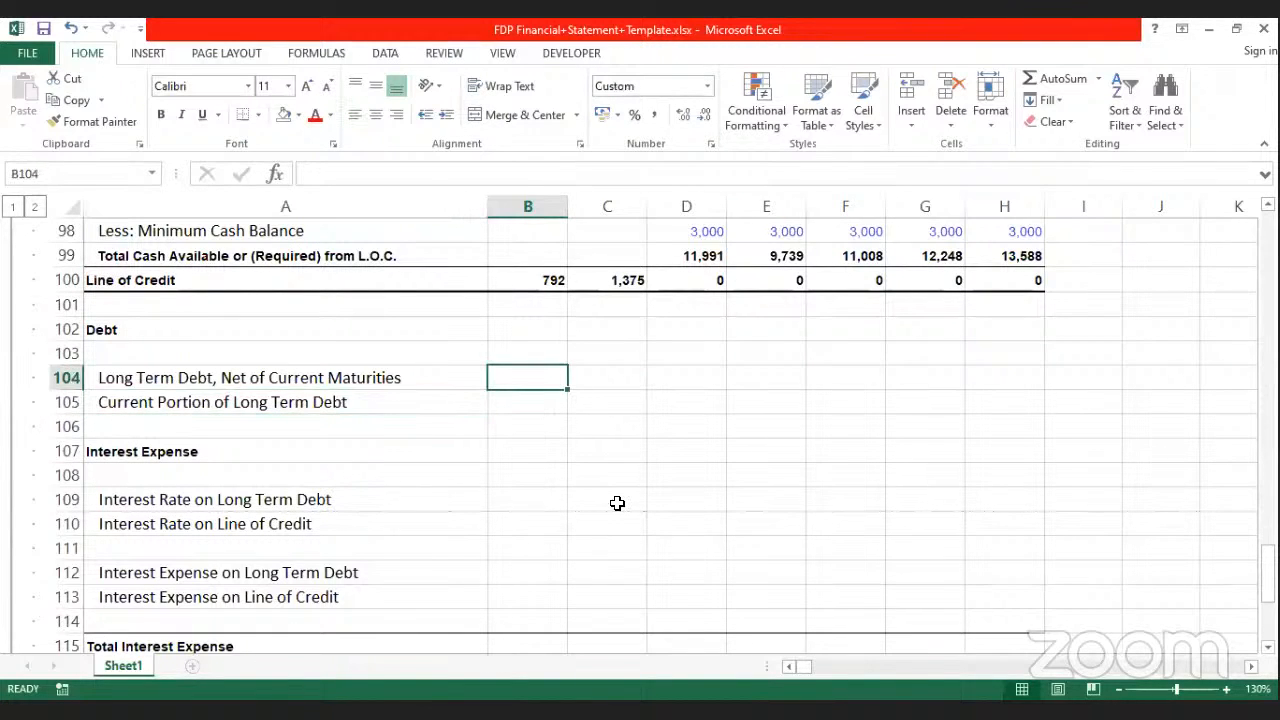
pyautogui.write('=')
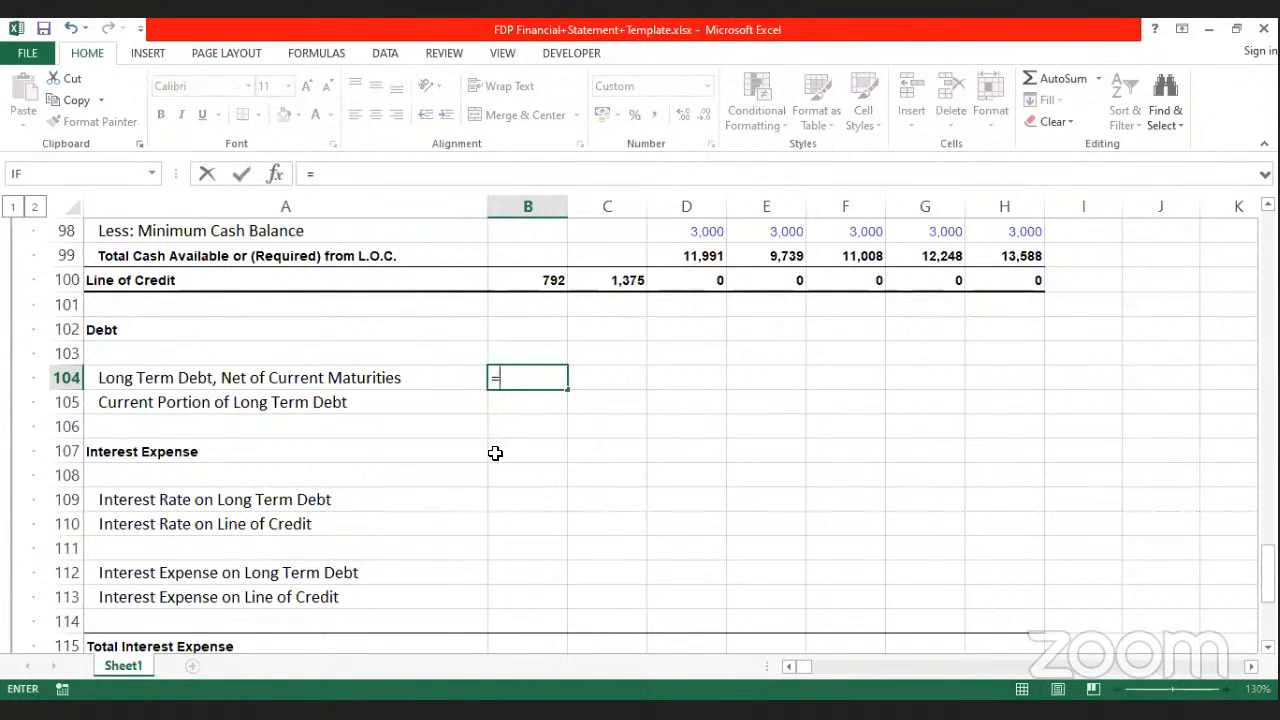
pyautogui.scroll(2, 567, 409)
pyautogui.scroll(5, 567, 409)
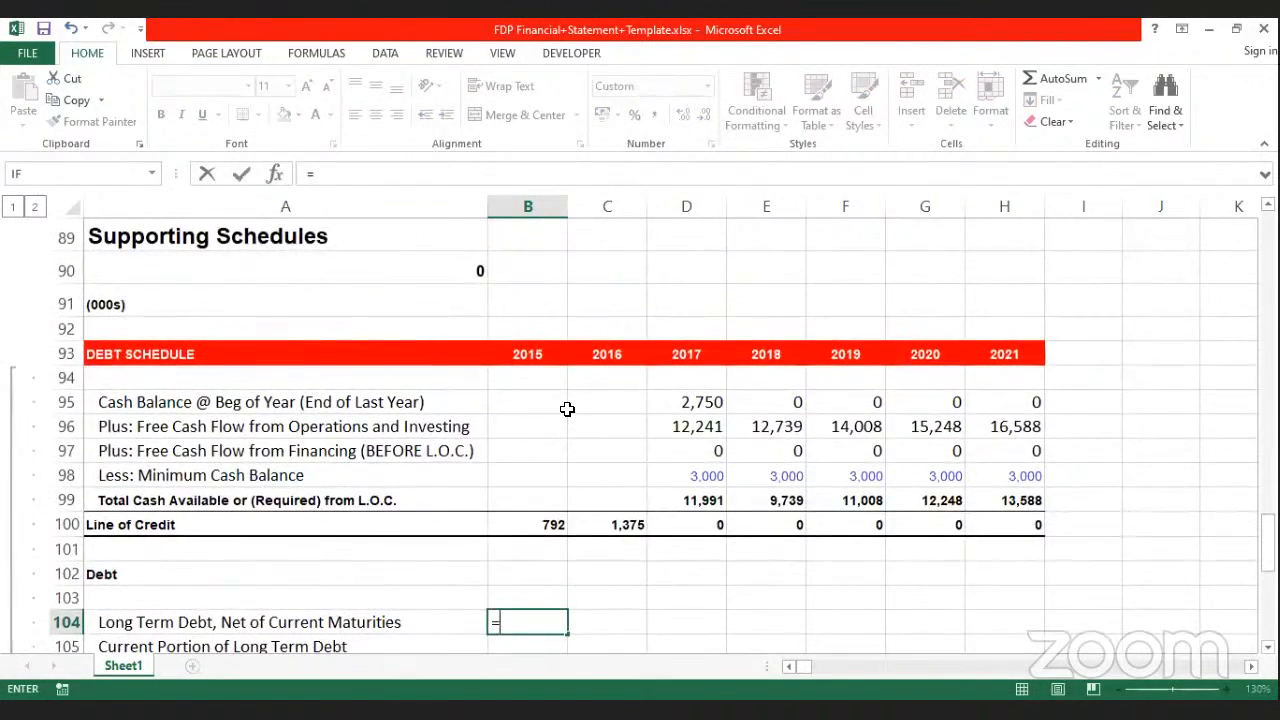
pyautogui.scroll(8, 567, 409)
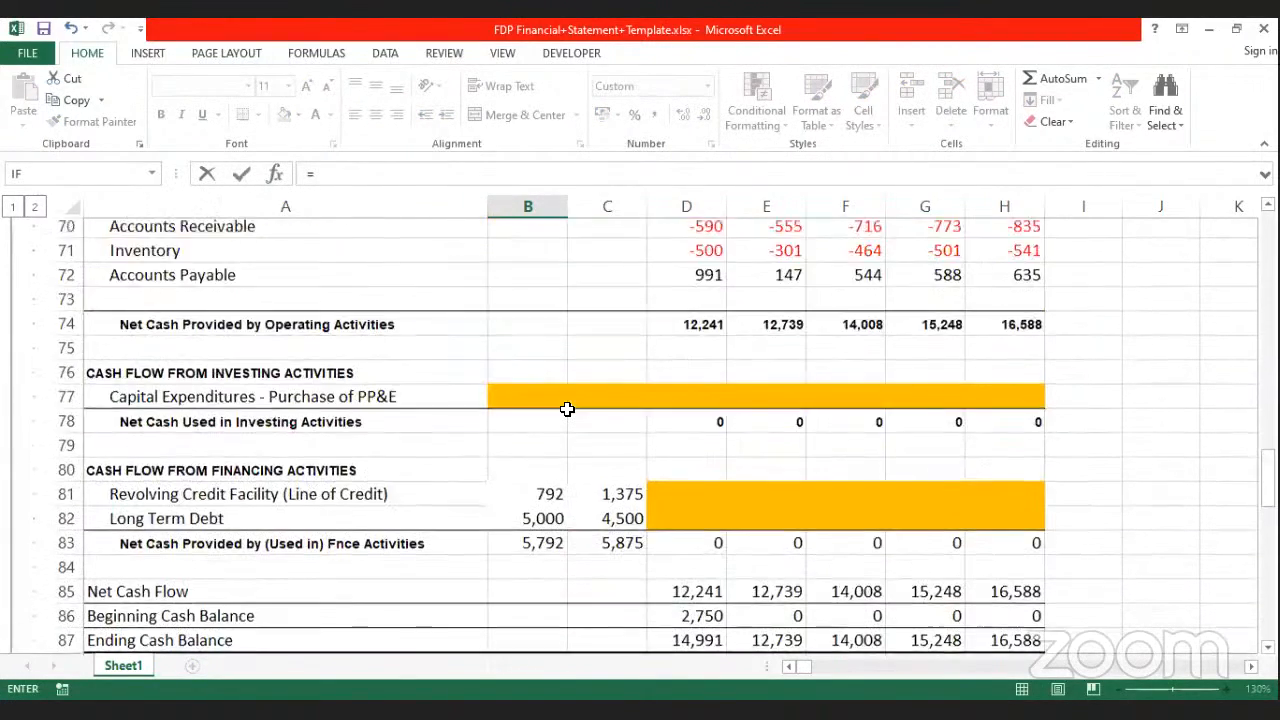
pyautogui.scroll(11, 567, 409)
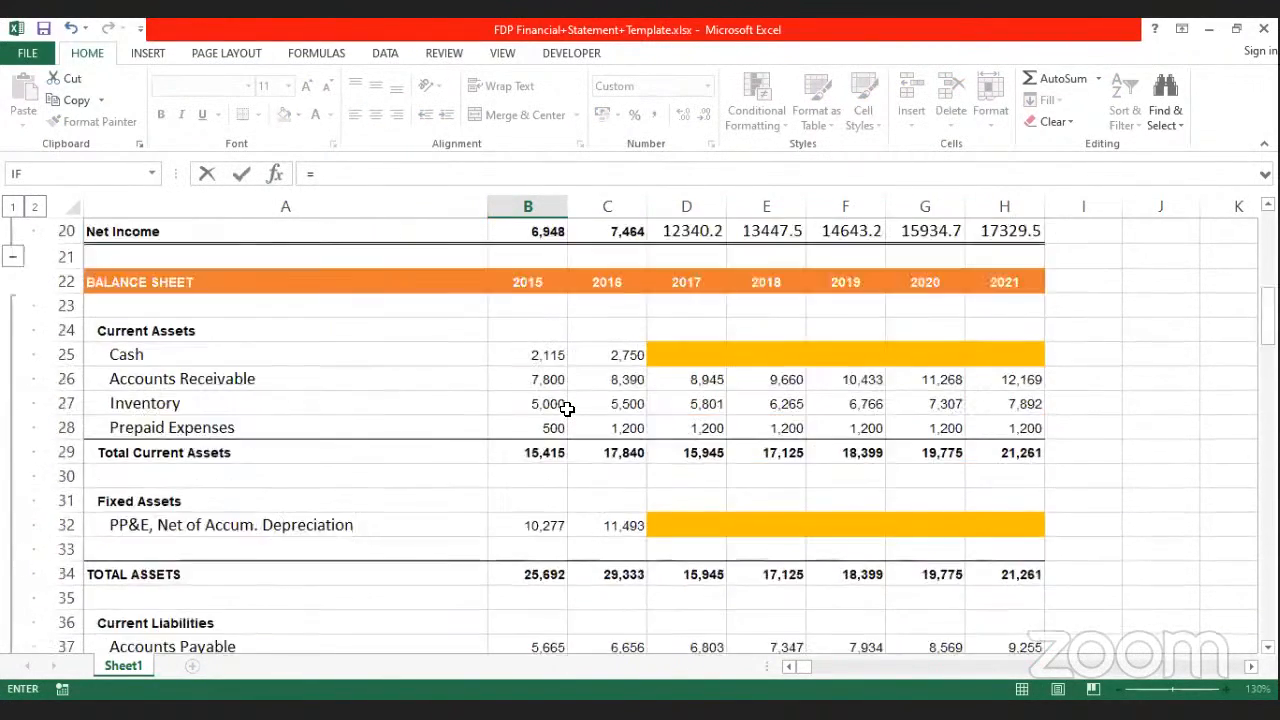
pyautogui.scroll(-2, 567, 409)
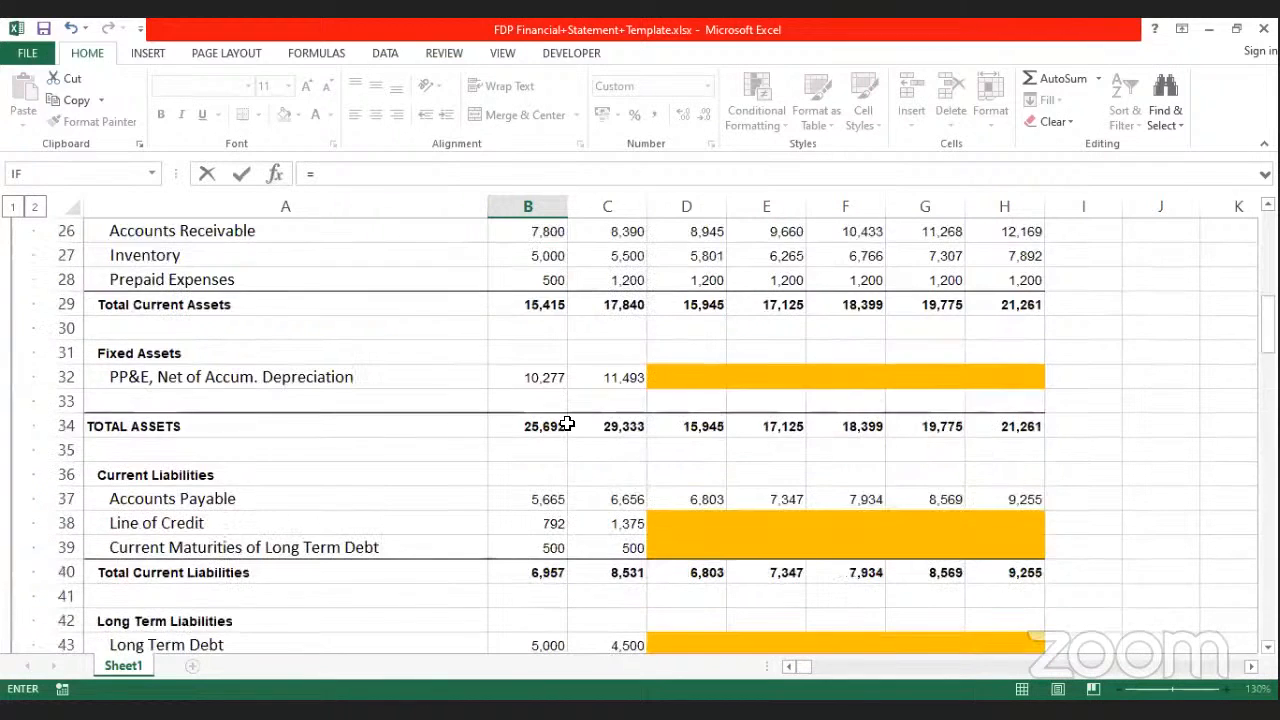
pyautogui.click(533, 541)
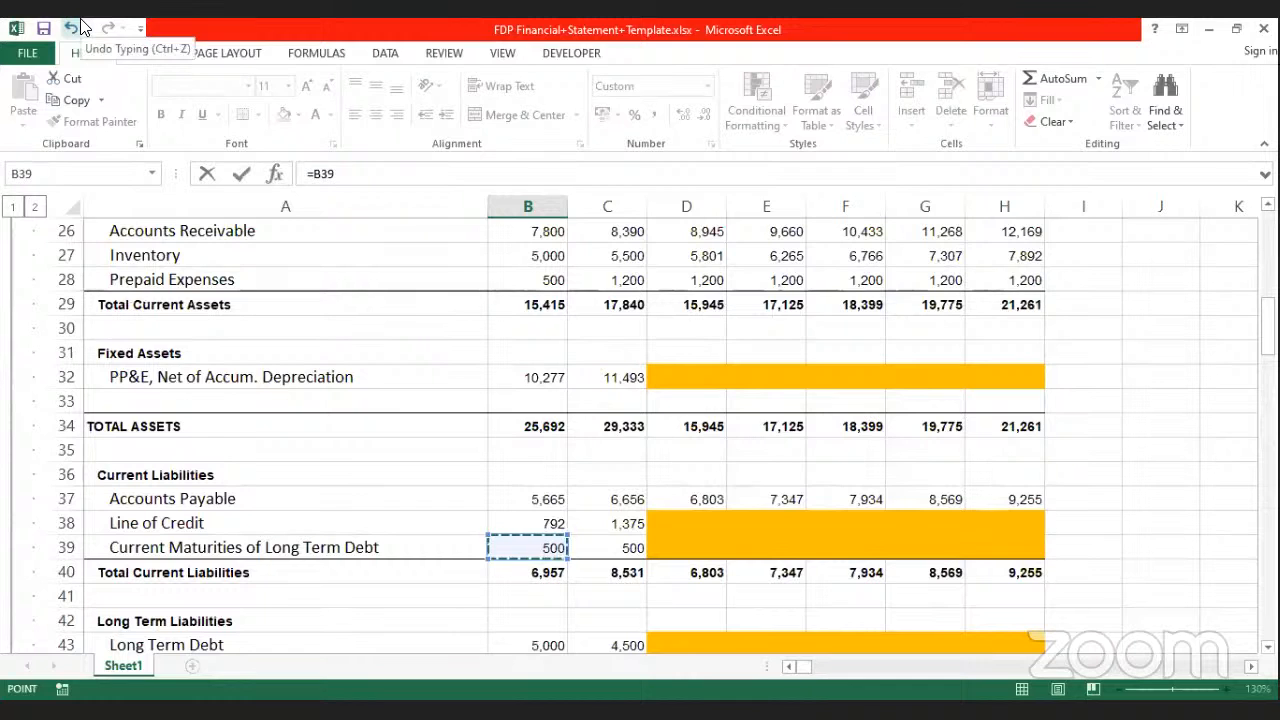
pyautogui.press('Return')
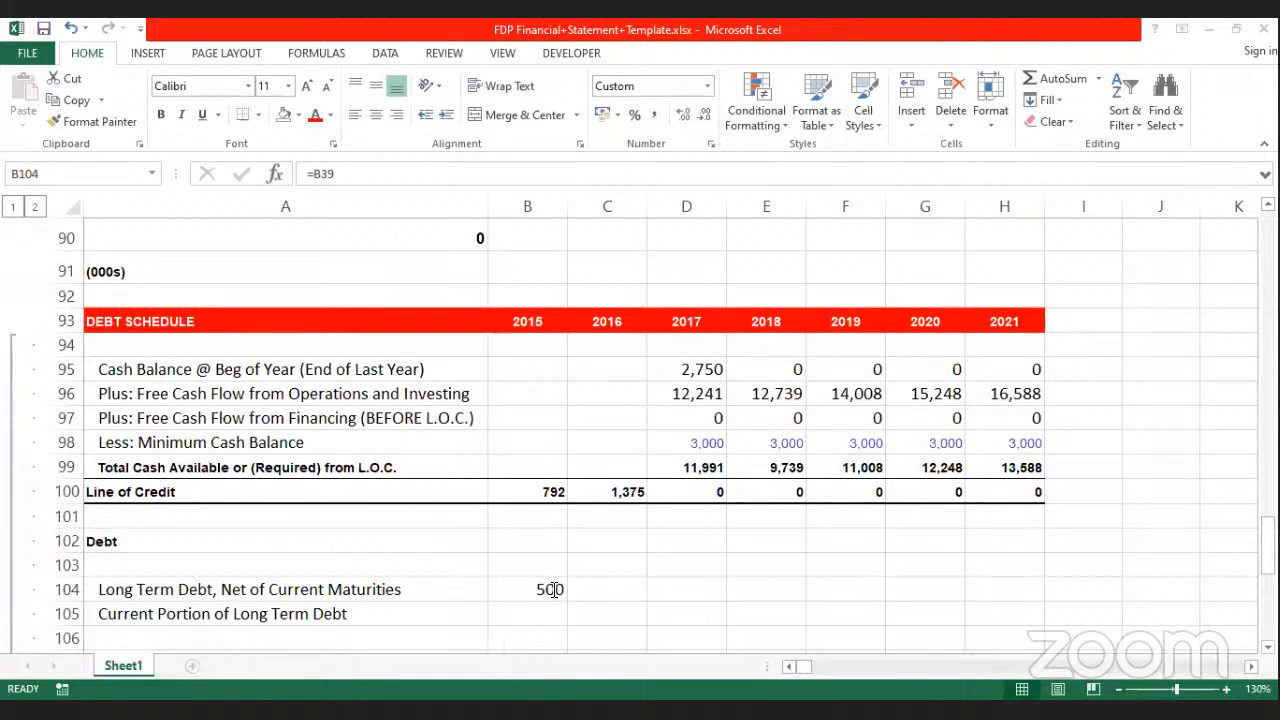
# Step: Clear the =B39 formula from the 2015 Long Term Debt, Net of Current Maturities cell B104
pyautogui.doubleClick(553, 589)
pyautogui.press('BackSpace')
pyautogui.press('BackSpace')
pyautogui.press('BackSpace')
pyautogui.press('BackSpace')
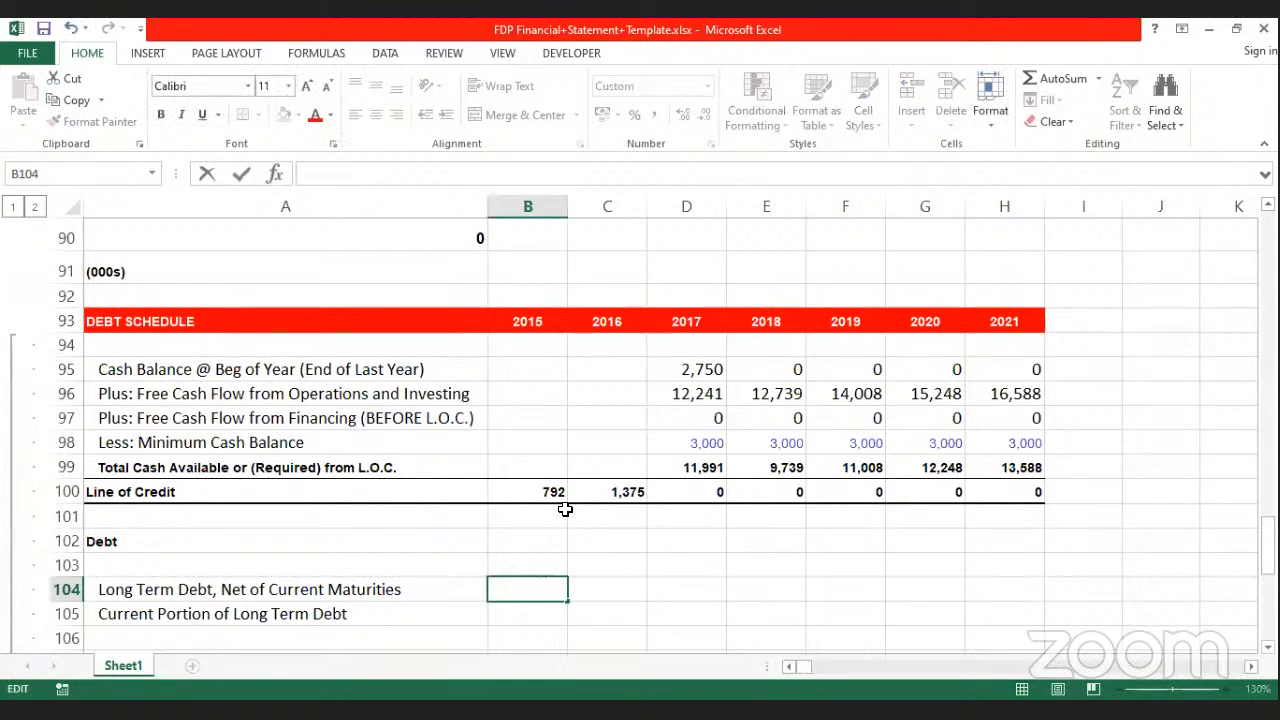
# Step: Compare the balance sheet's Current Maturities of Long Term Debt row 39 with its Long Term Debt row 43
pyautogui.scroll(5, 568, 482)
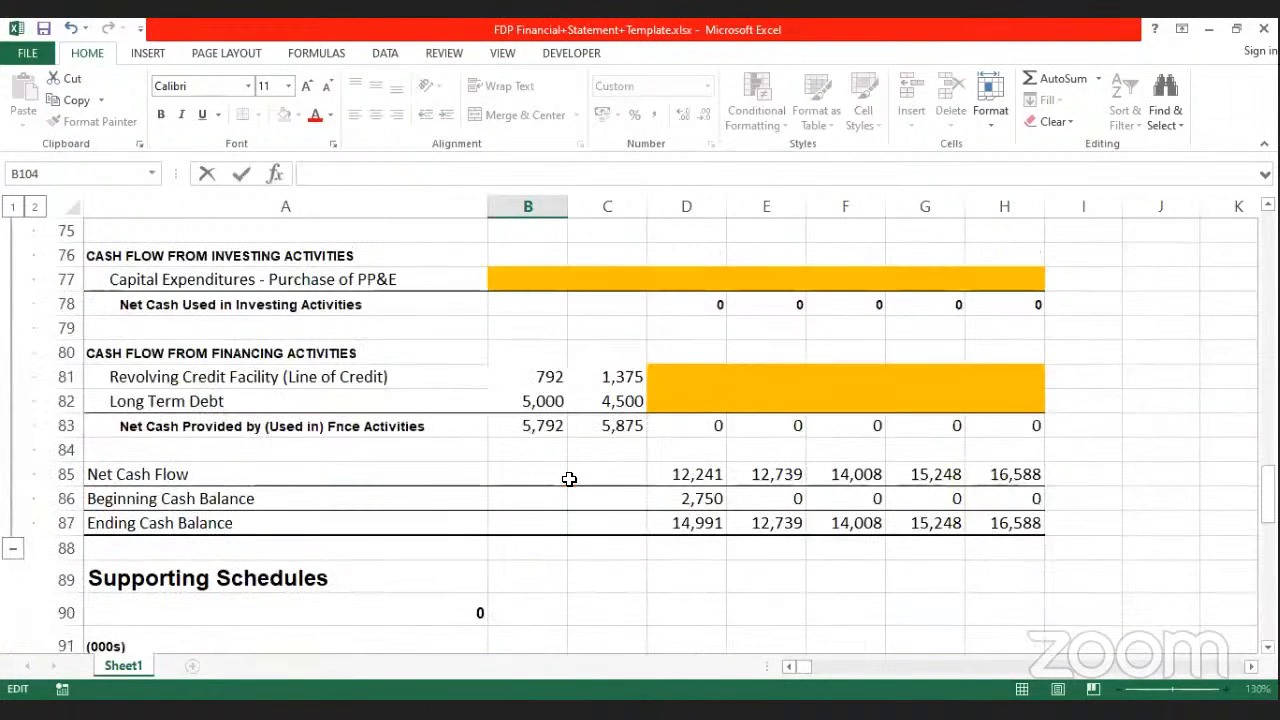
pyautogui.scroll(6, 561, 475)
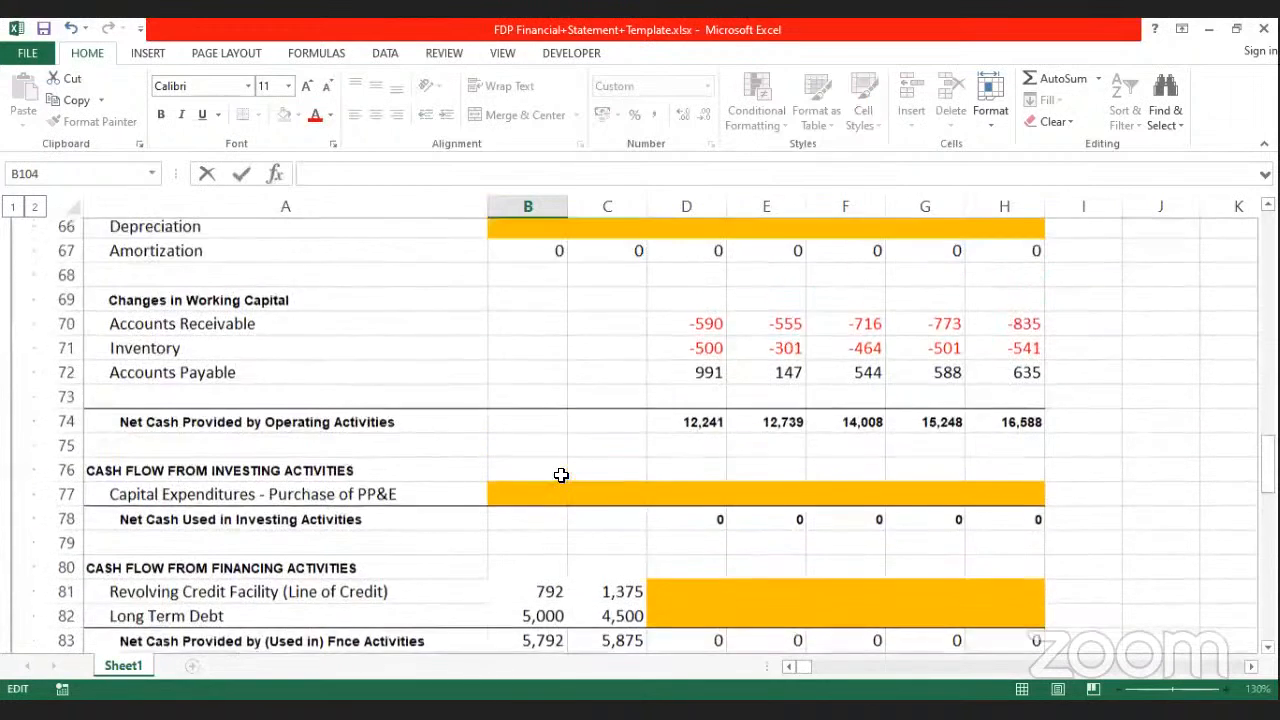
pyautogui.scroll(10, 357, 414)
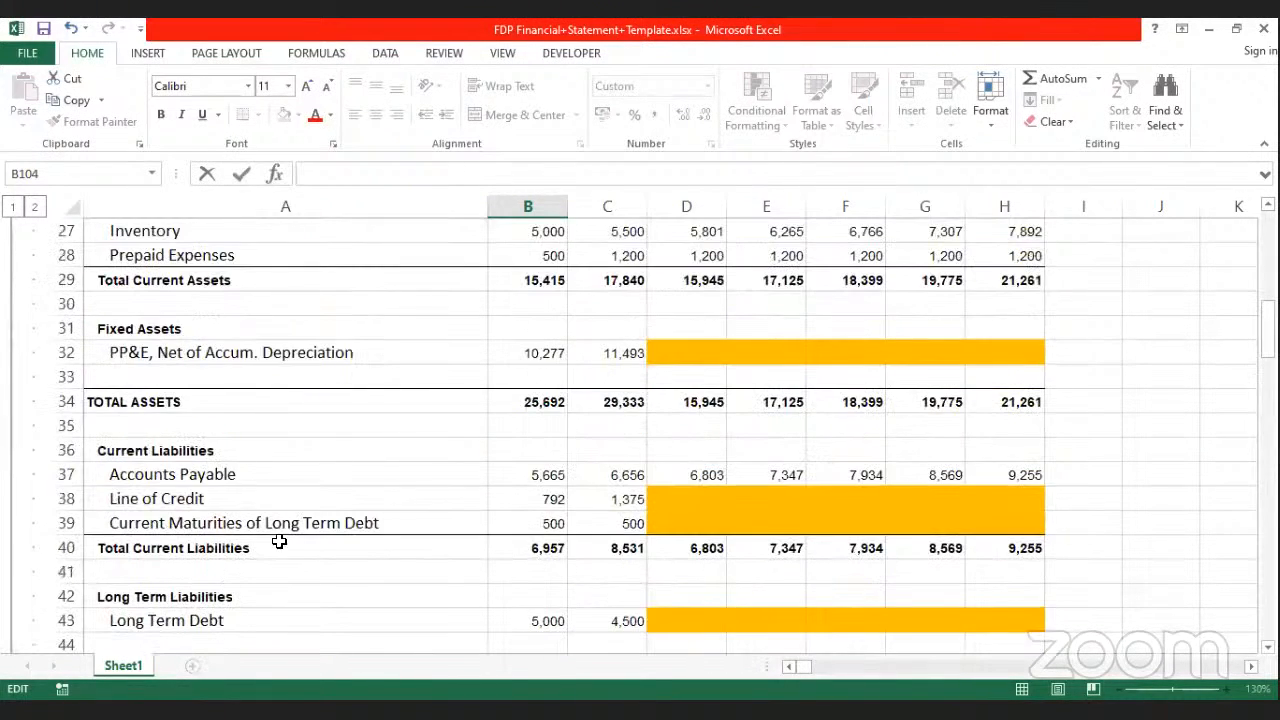
pyautogui.scroll(-7, 290, 560)
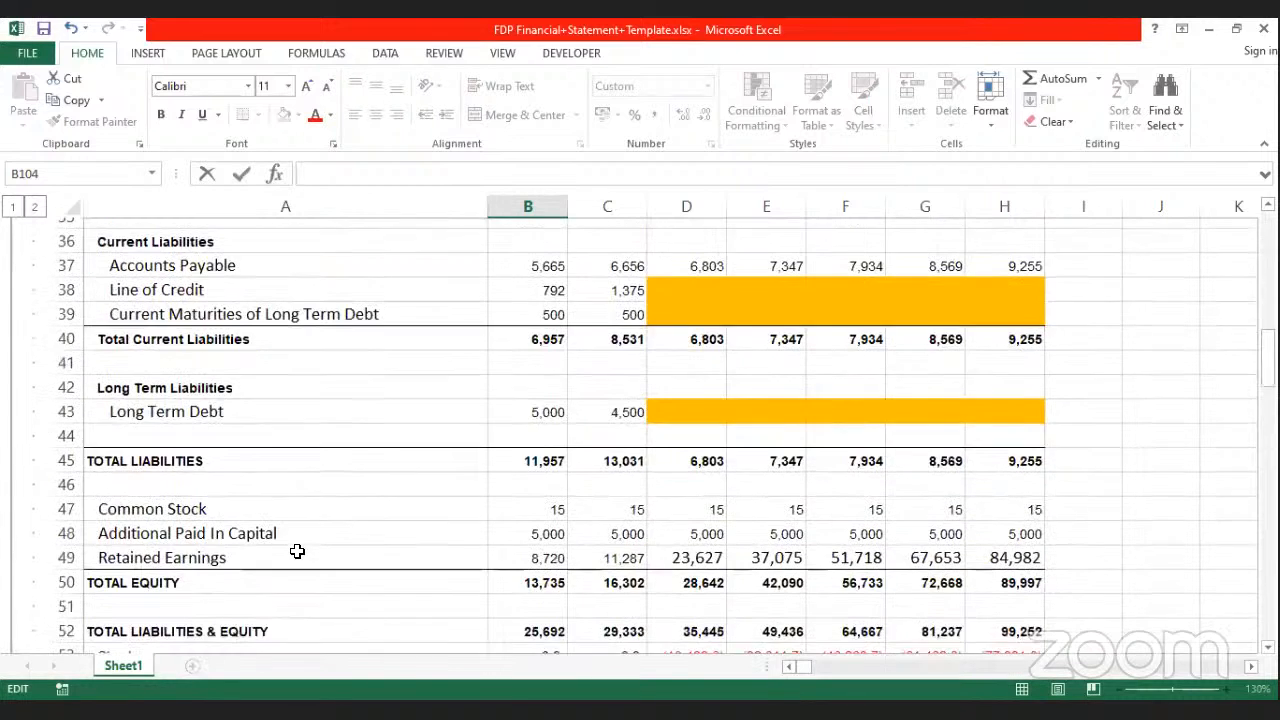
pyautogui.scroll(5, 305, 539)
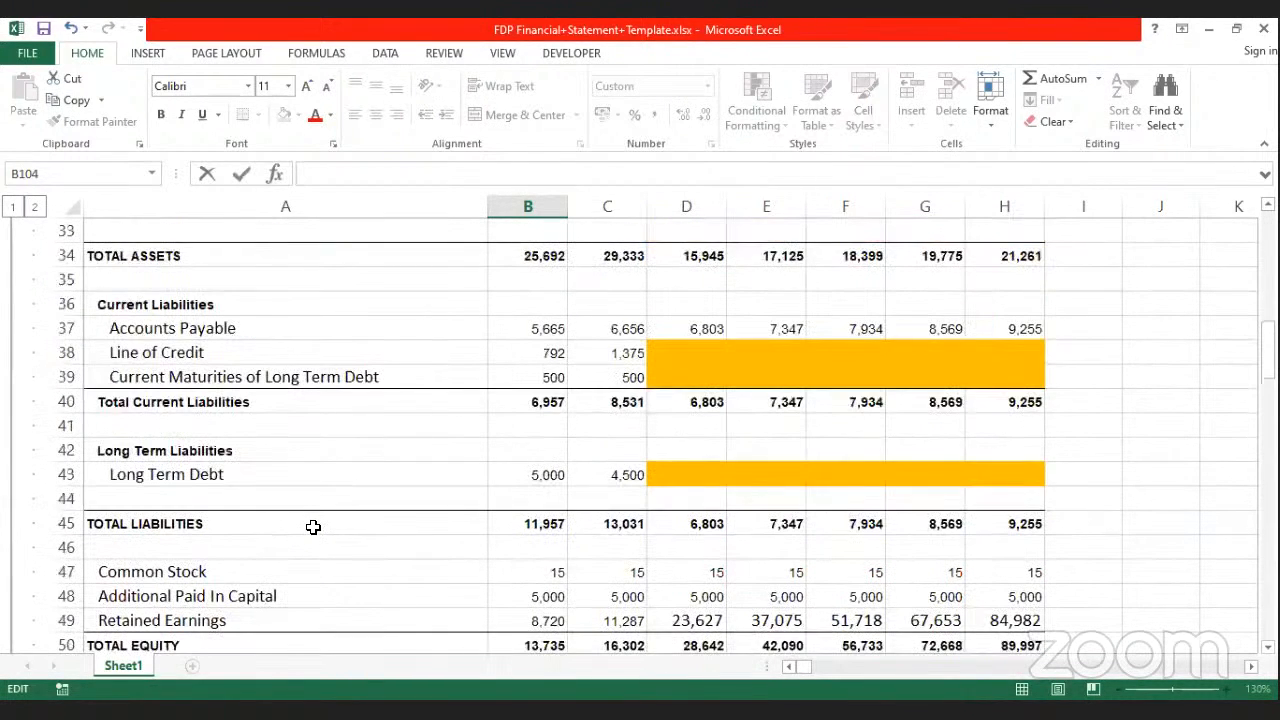
pyautogui.click(197, 481)
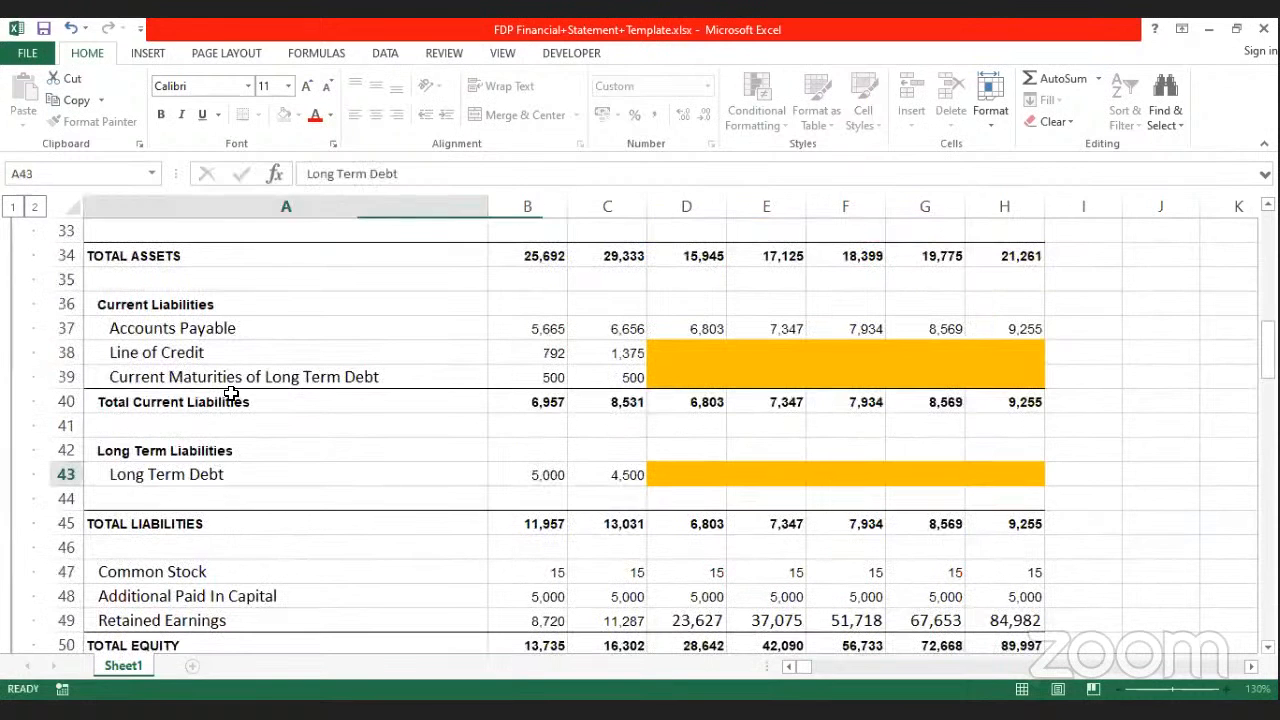
pyautogui.click(214, 376)
pyautogui.click(237, 470)
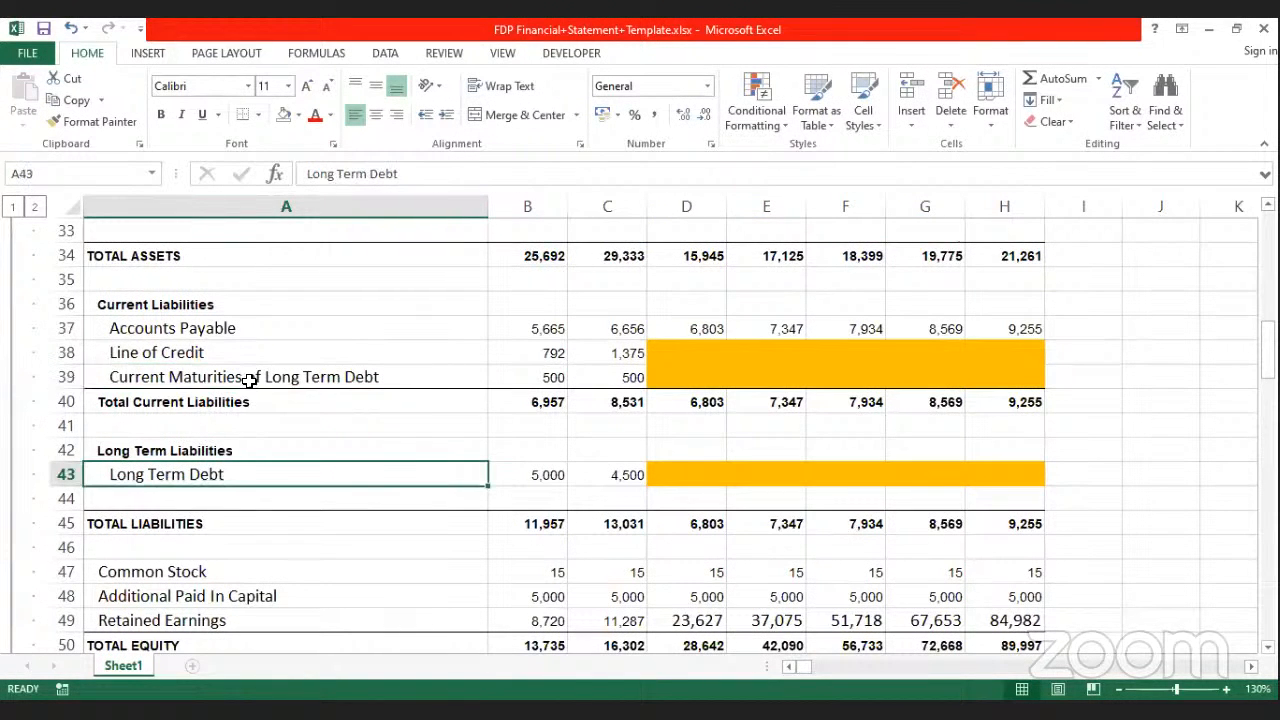
pyautogui.click(250, 381)
pyautogui.click(250, 468)
pyautogui.scroll(-12, 446, 489)
pyautogui.scroll(-8, 451, 469)
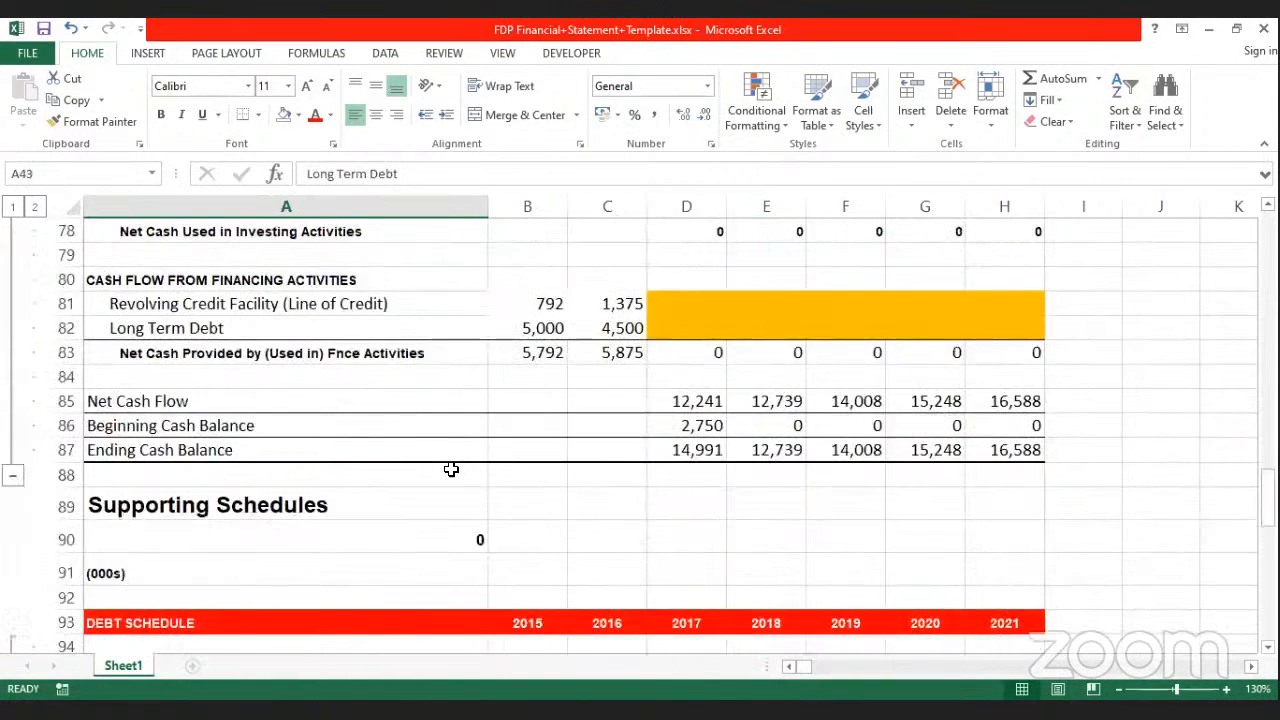
# Step: Link the 2015 Long Term Debt, Net of Current Maturities cell B104 to the balance sheet's Long Term Debt with =B43
pyautogui.click(543, 499)
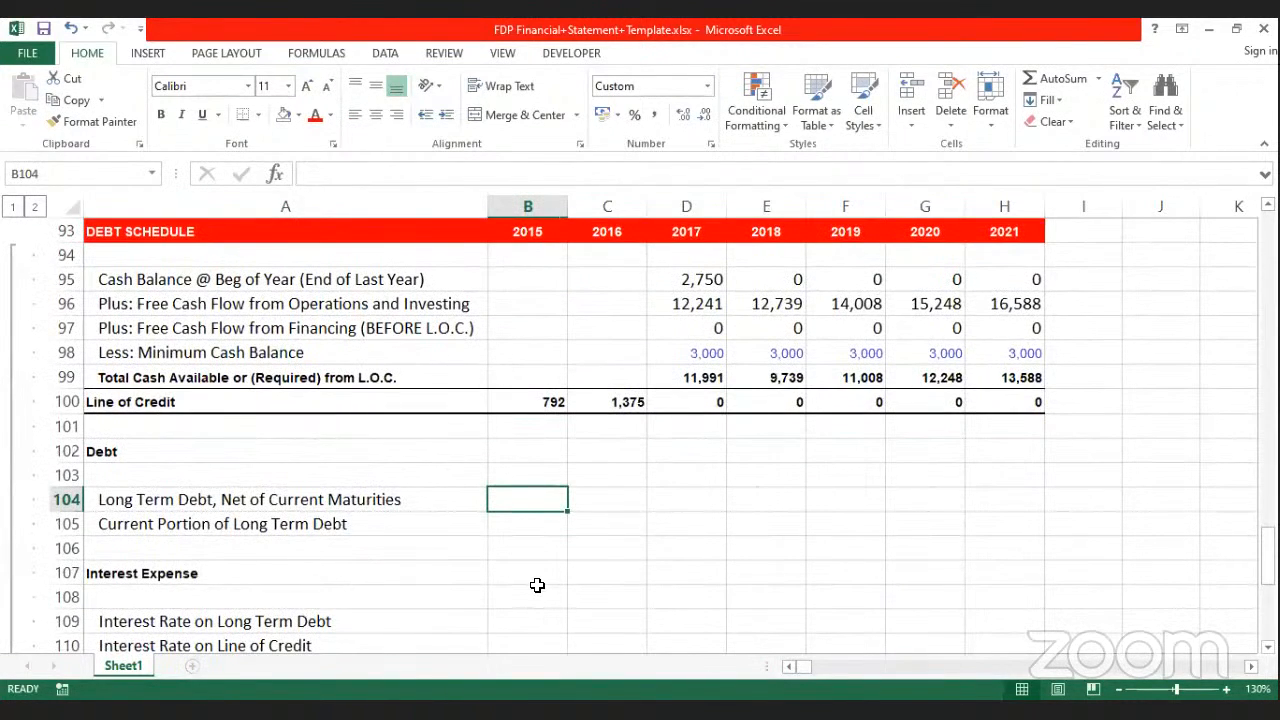
pyautogui.write('=')
pyautogui.scroll(5, 613, 399)
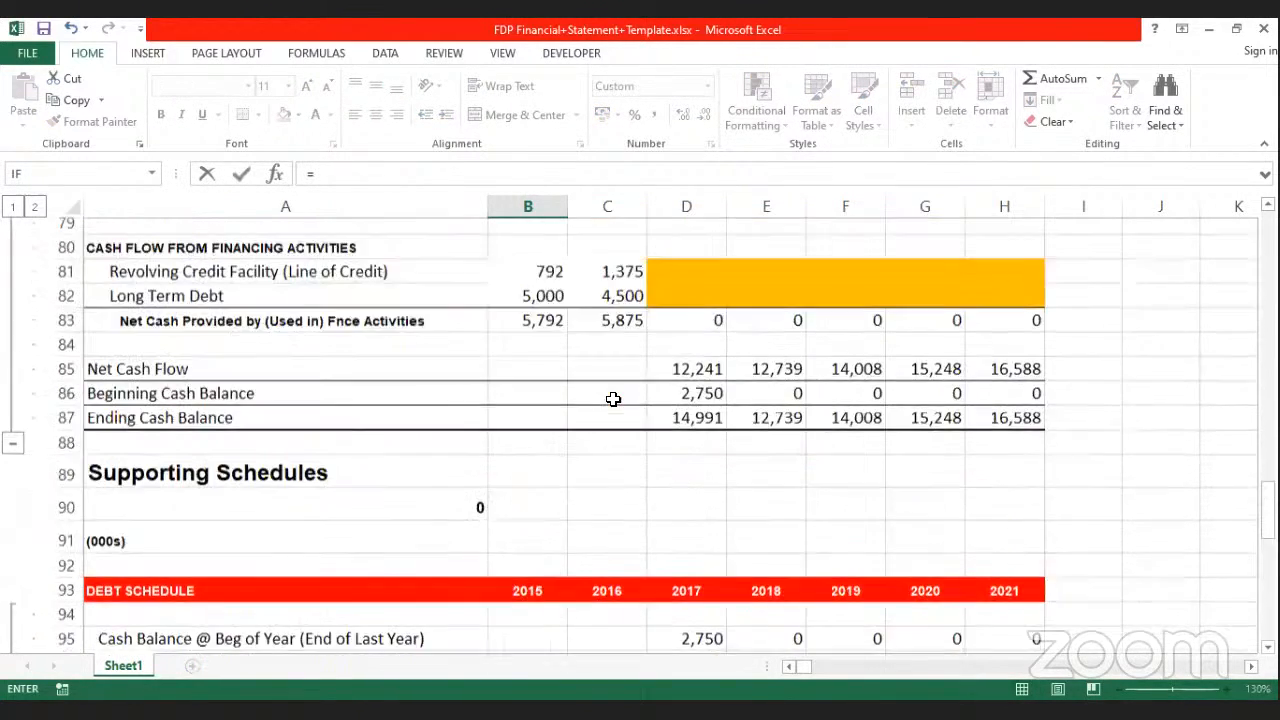
pyautogui.scroll(8, 586, 460)
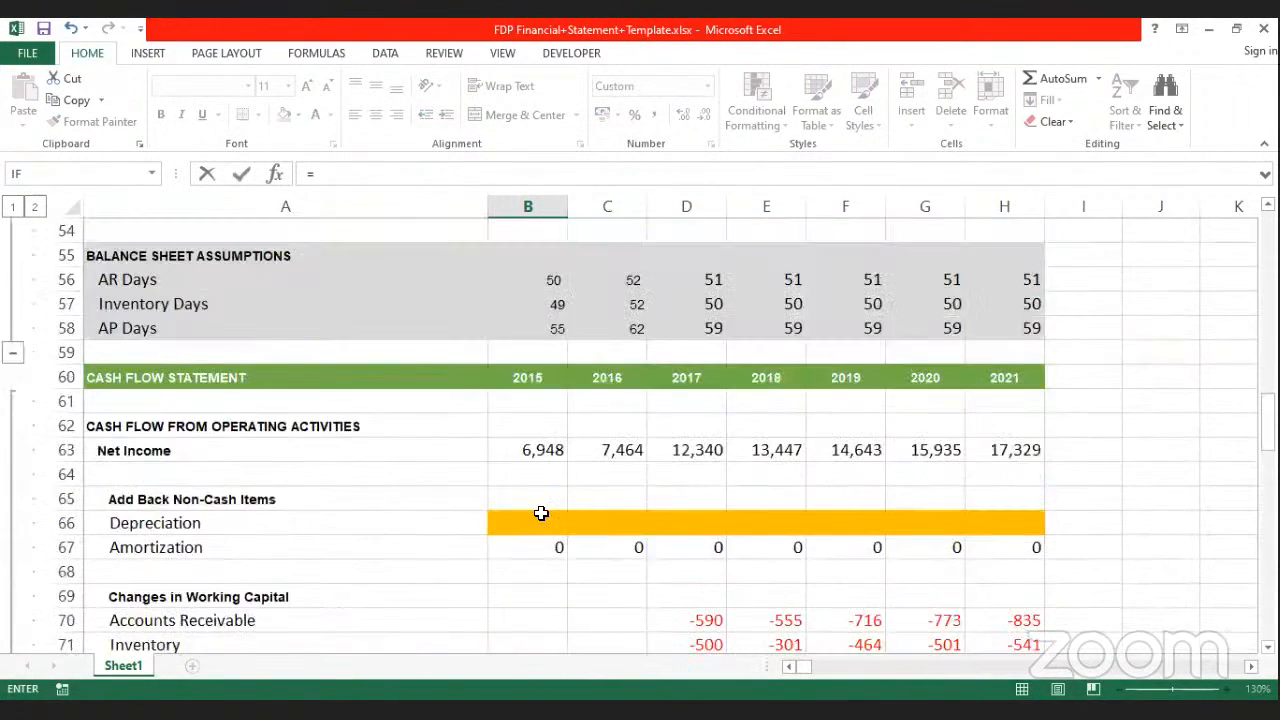
pyautogui.scroll(5, 535, 513)
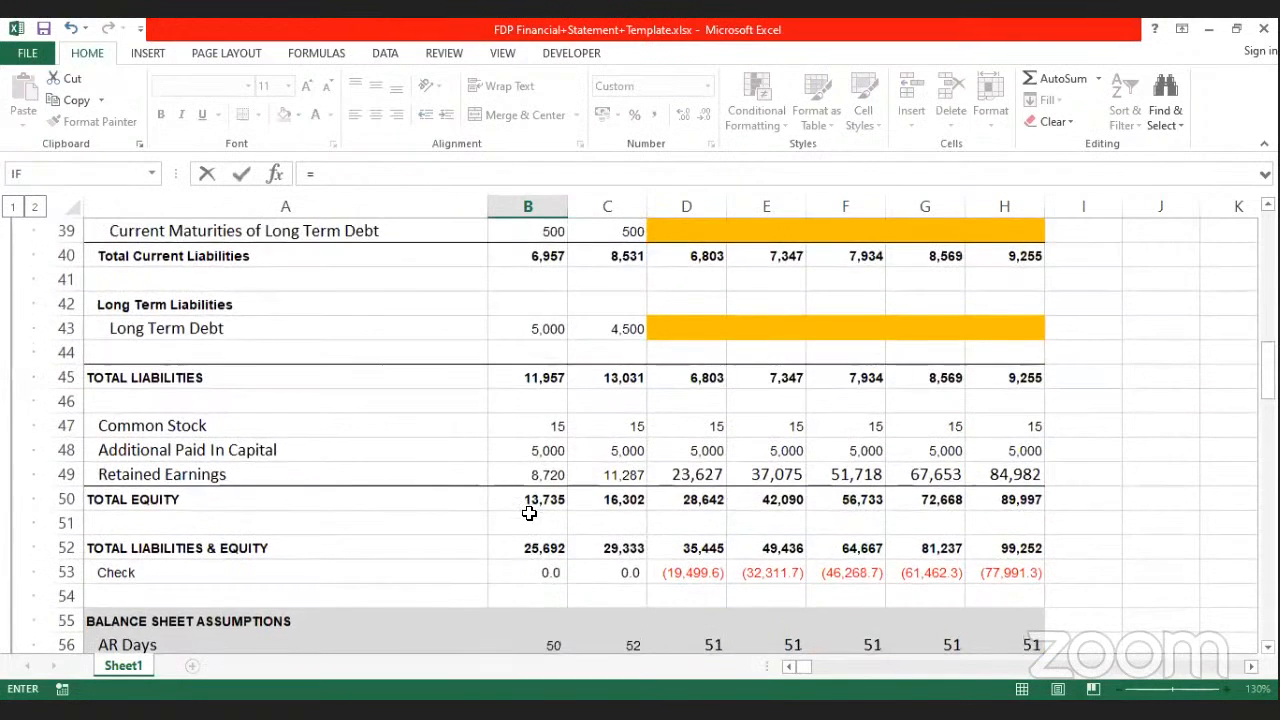
pyautogui.scroll(2, 529, 515)
pyautogui.click(525, 474)
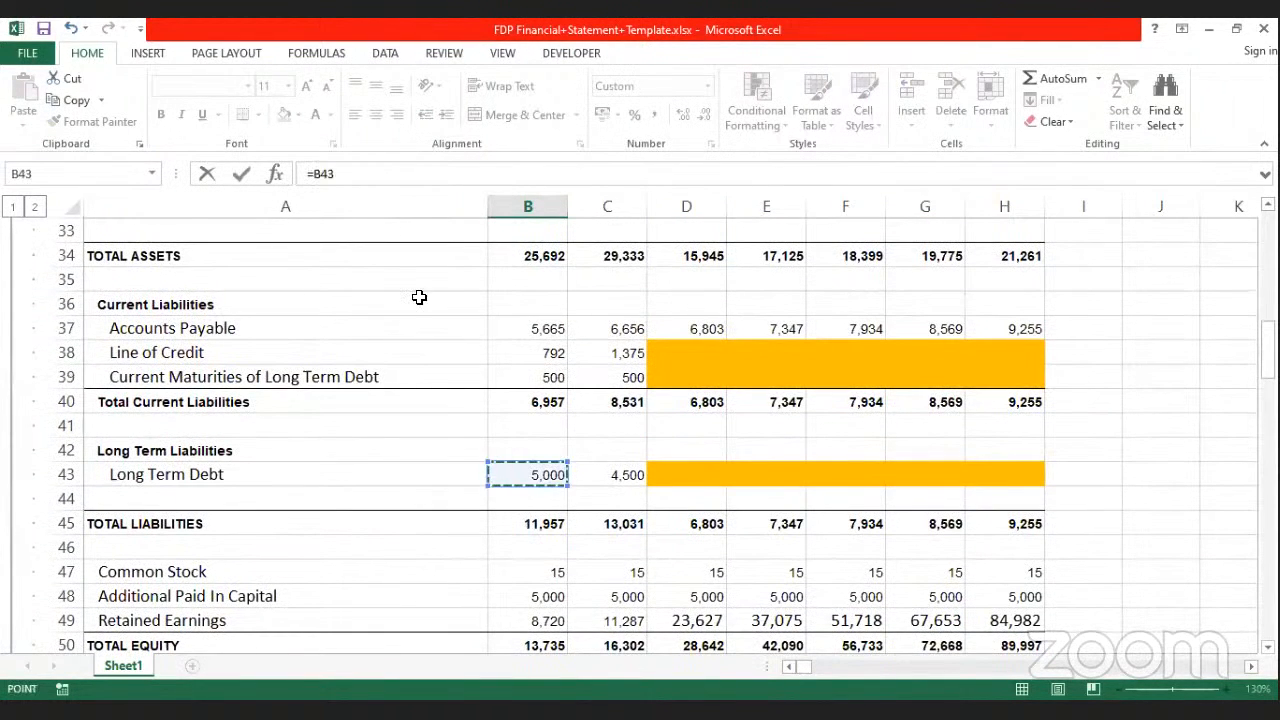
pyautogui.press('Return')
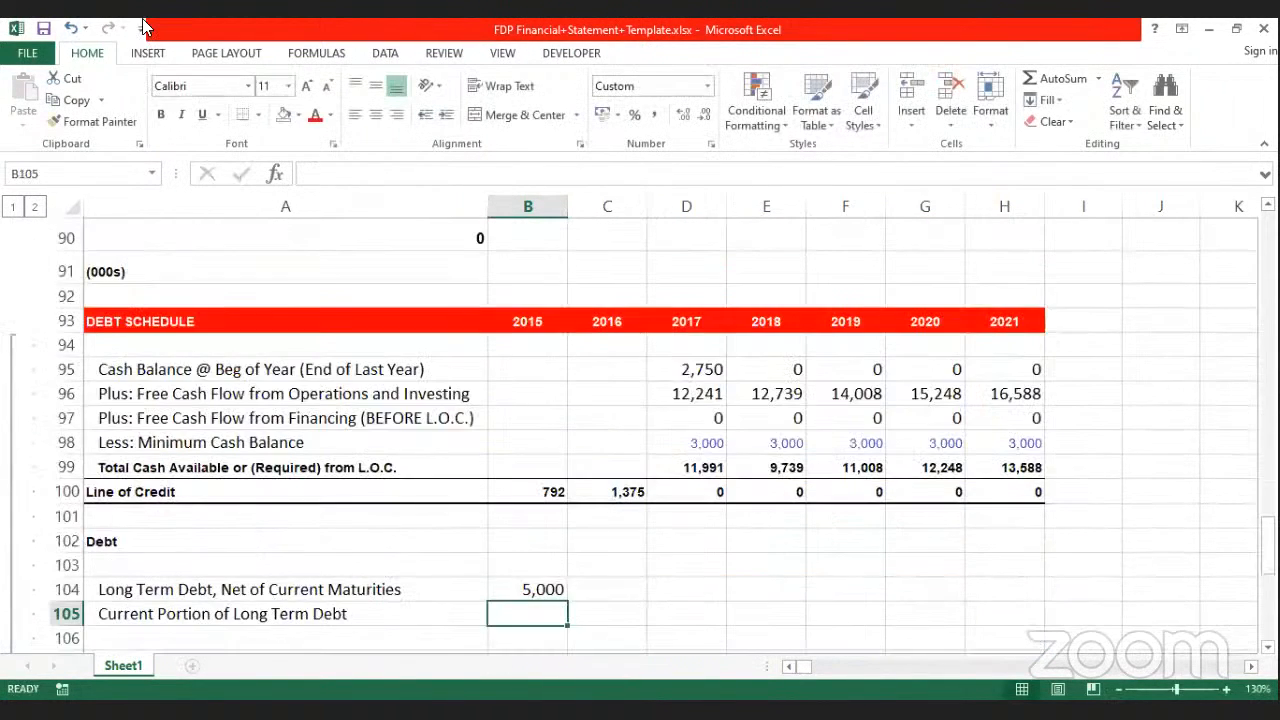
# Step: Link the 2015 Current Portion of Long Term Debt cell B105 to the balance sheet's Current Maturities of Long Term Debt with =B39
pyautogui.write('=')
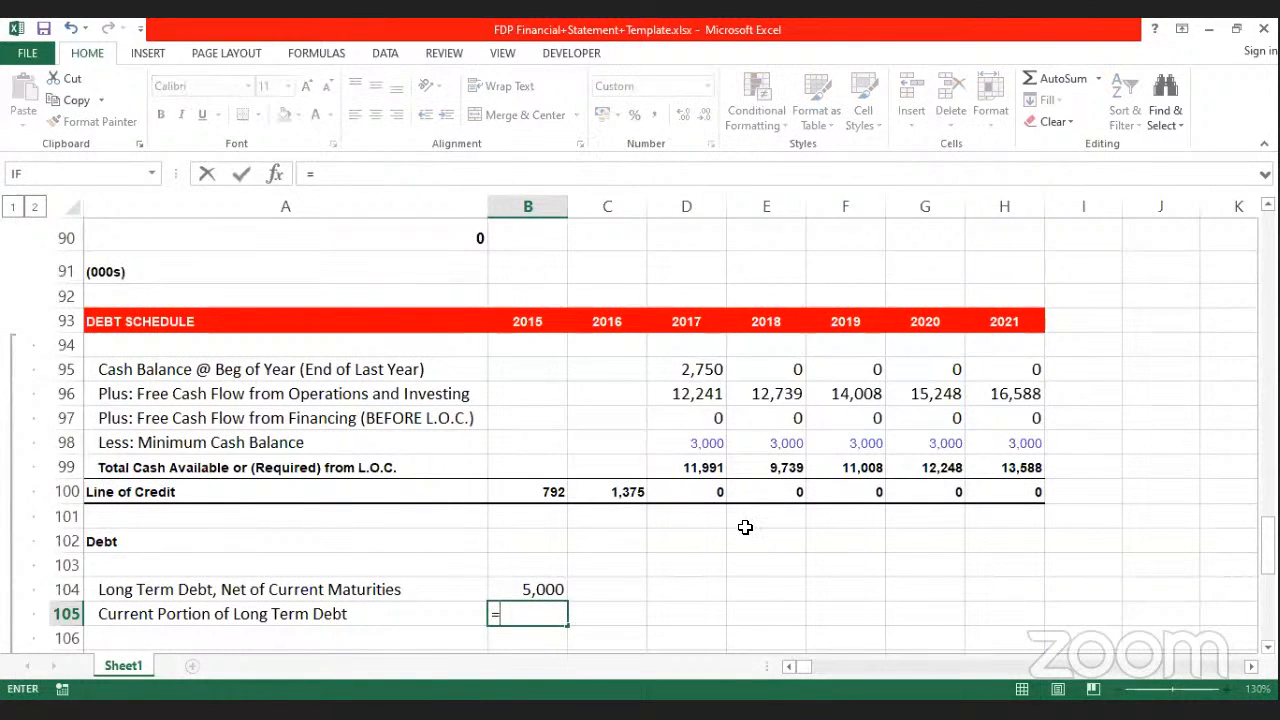
pyautogui.scroll(8, 477, 493)
pyautogui.scroll(3, 477, 493)
pyautogui.scroll(-2, 483, 487)
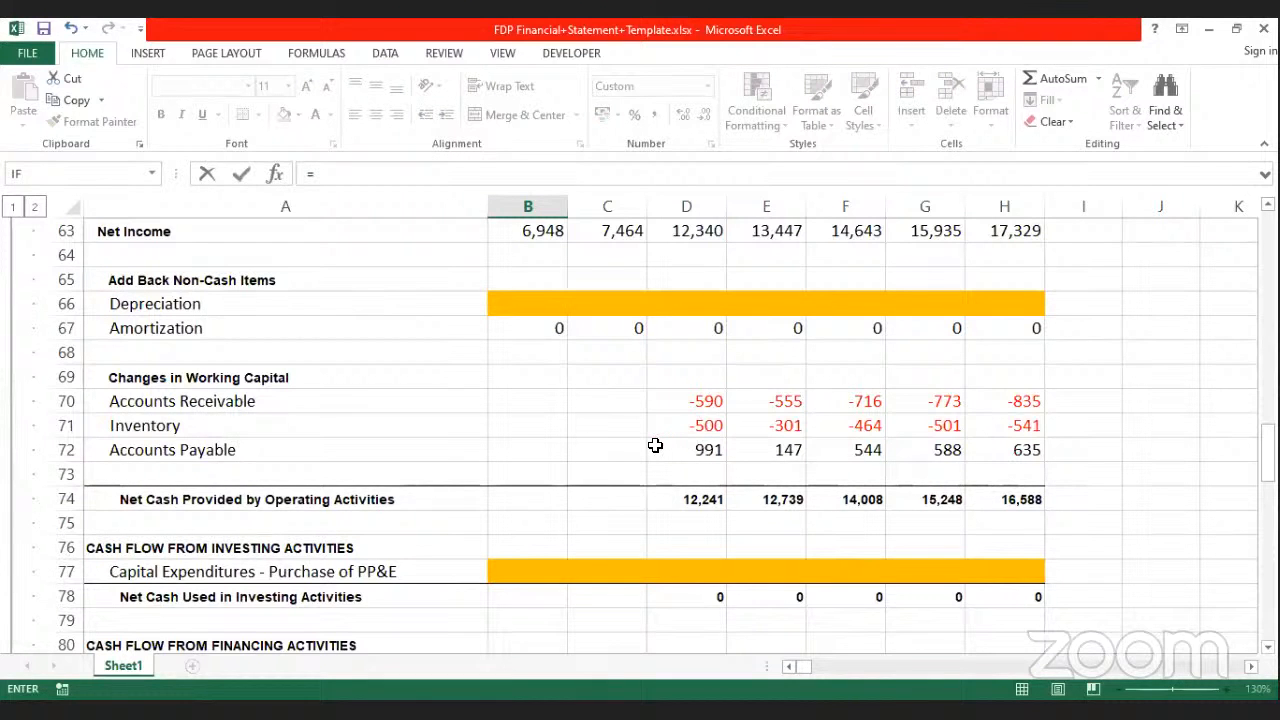
pyautogui.scroll(5, 651, 445)
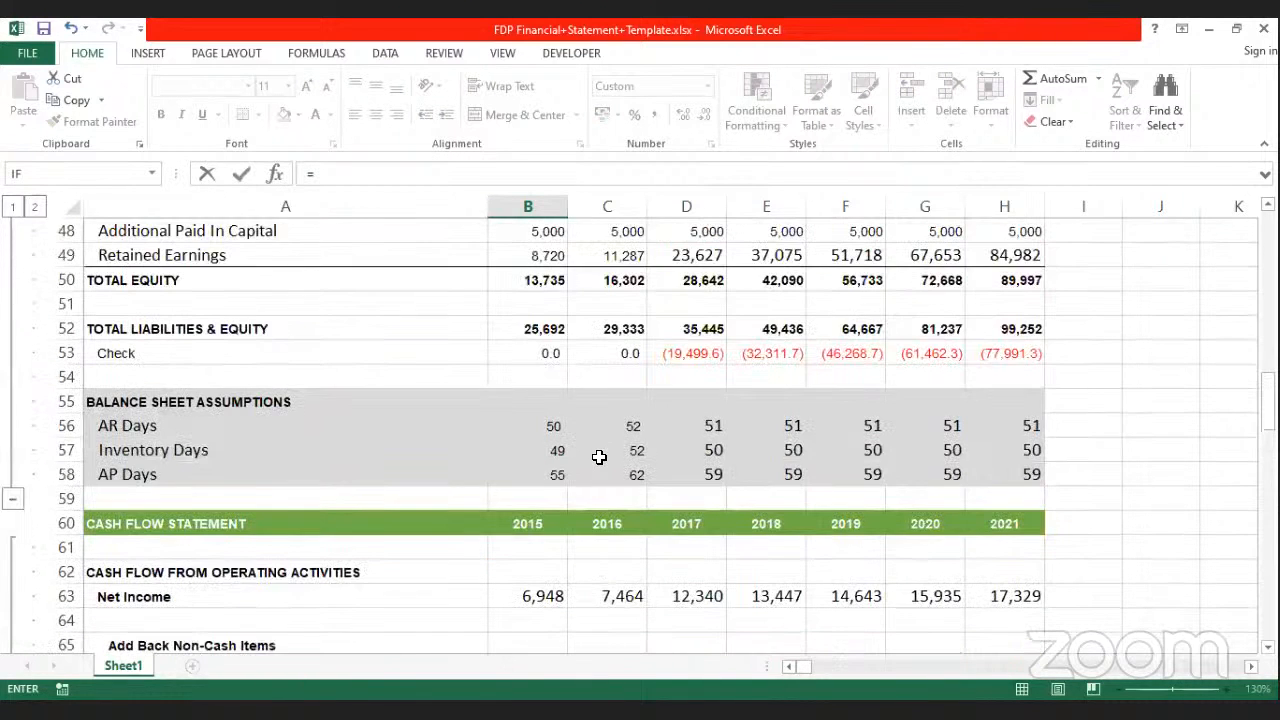
pyautogui.scroll(3, 597, 458)
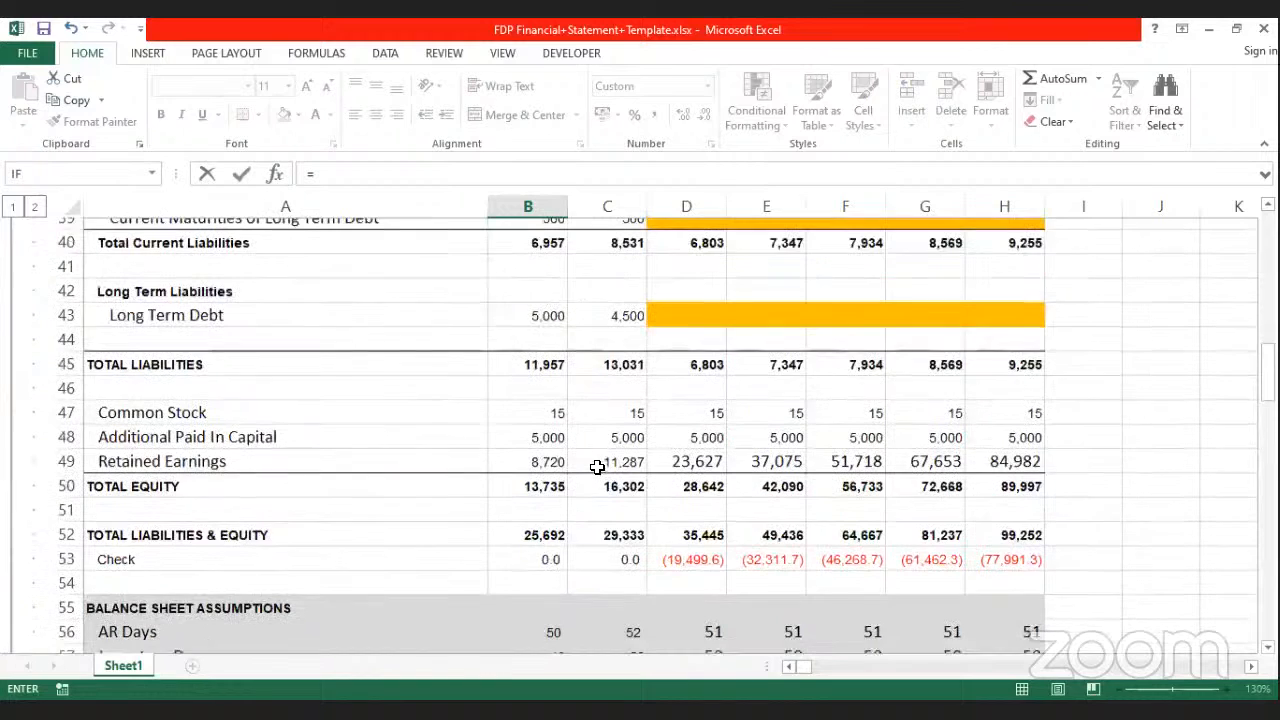
pyautogui.scroll(4, 587, 468)
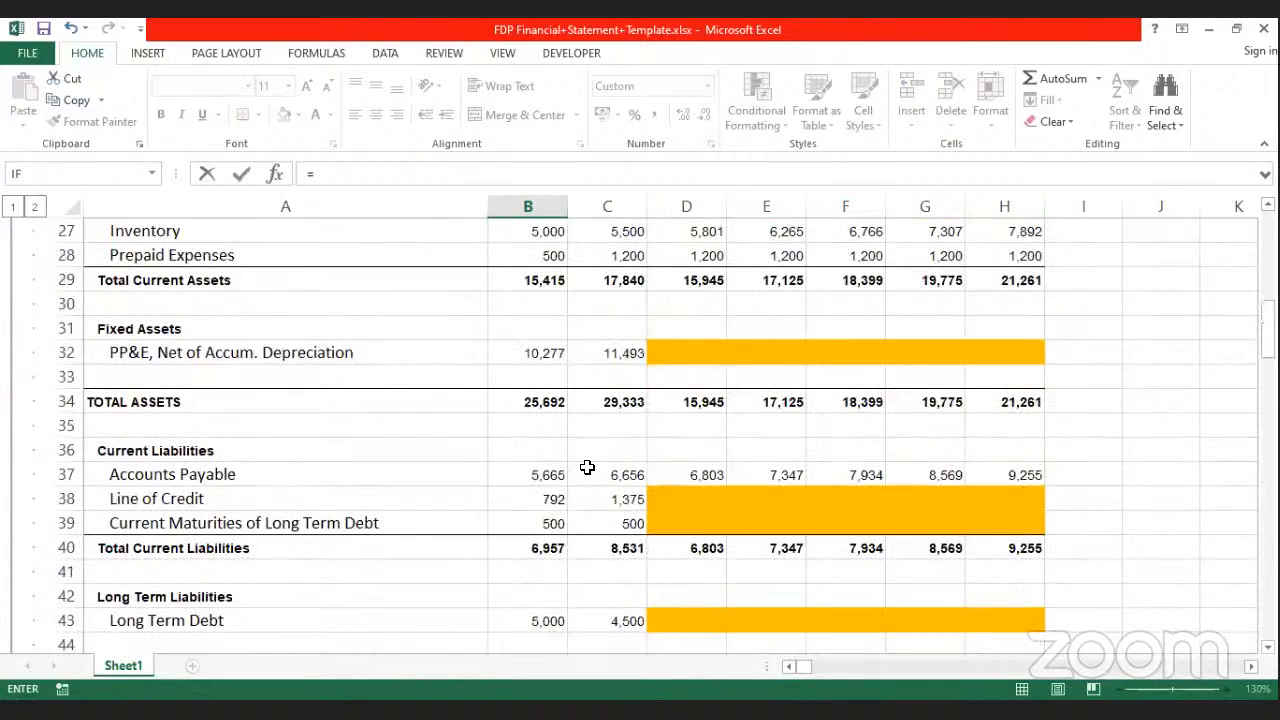
pyautogui.click(556, 528)
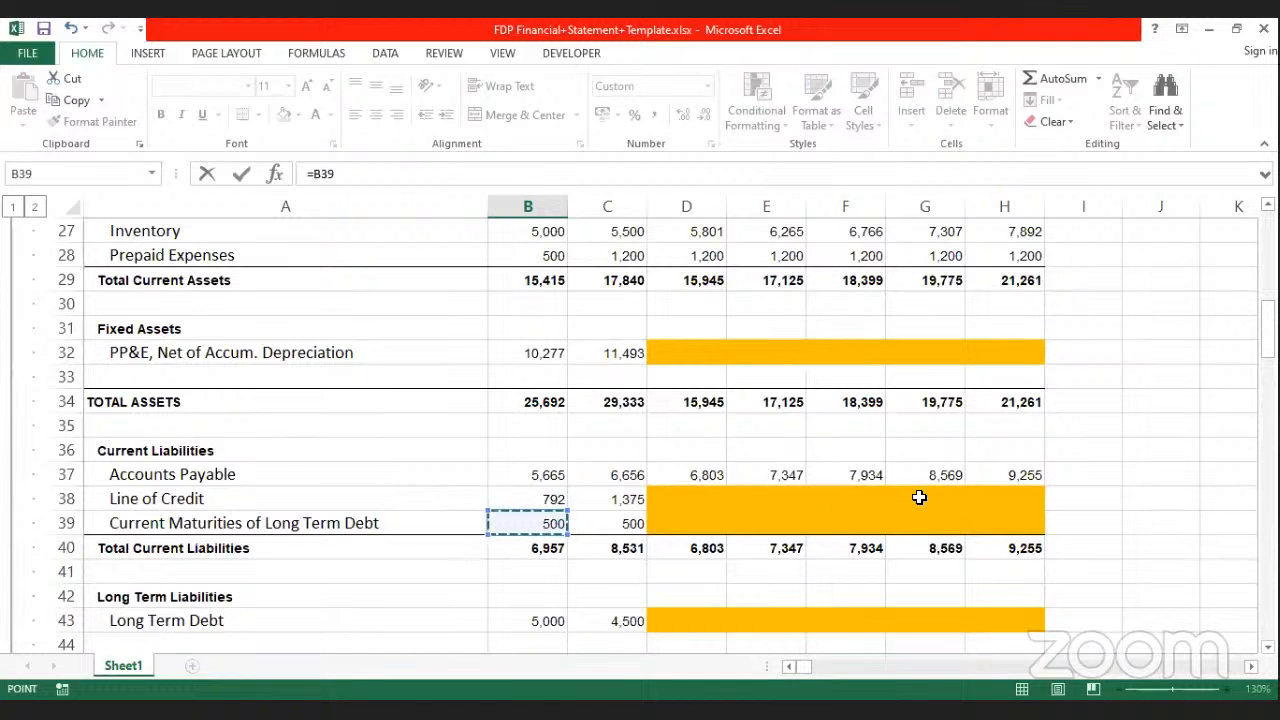
pyautogui.press('Return')
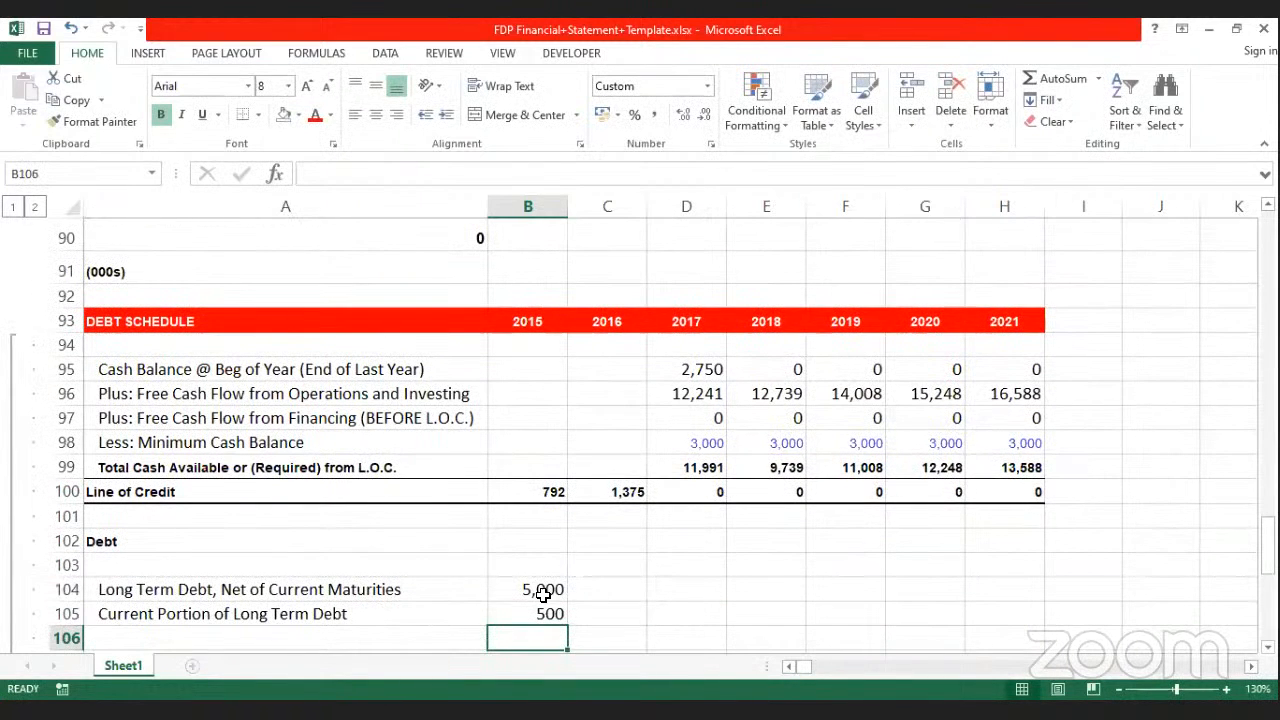
# Step: Fill the two 2015 debt formulas in B104:B105 across to the 2016 column, C104:C105
pyautogui.moveTo(540, 592); pyautogui.dragTo(607, 610)
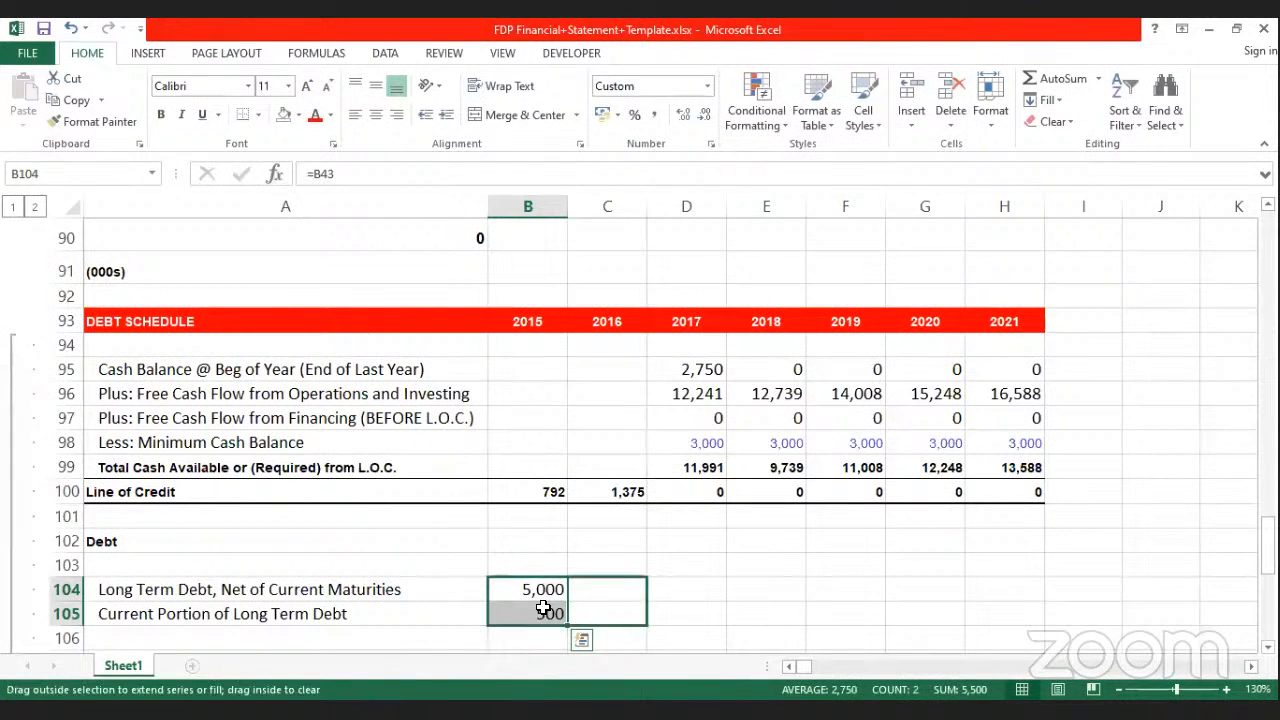
pyautogui.click(1141, 569)
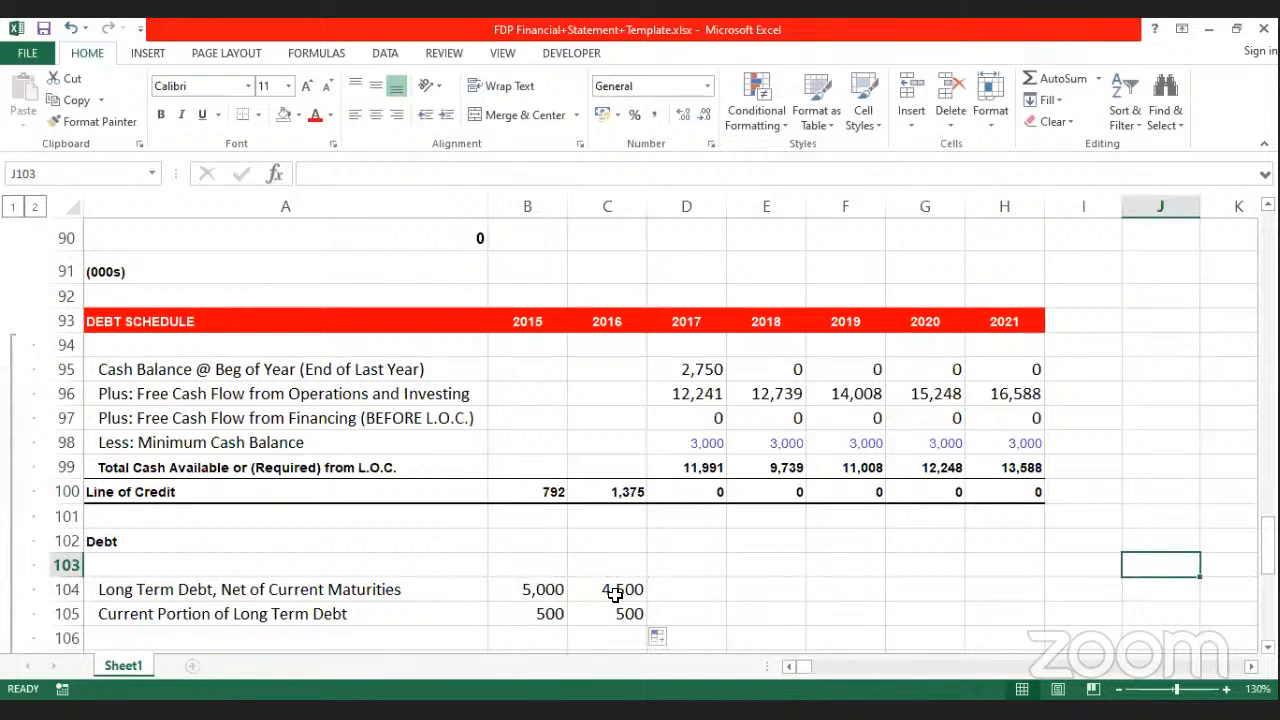
pyautogui.scroll(-2, 619, 600)
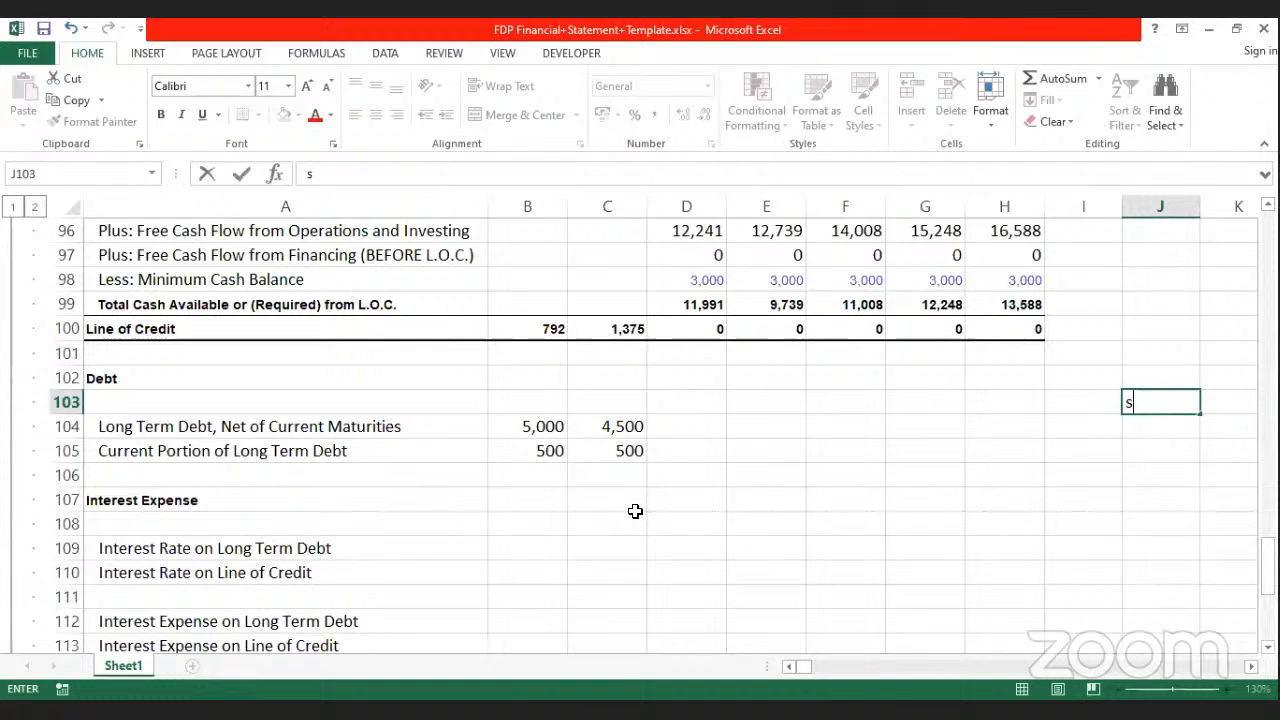
# Step: Link the Current Portion of Long Term Debt cell D105 to C105 with the absolute reference =$C$105
pyautogui.click(511, 421)
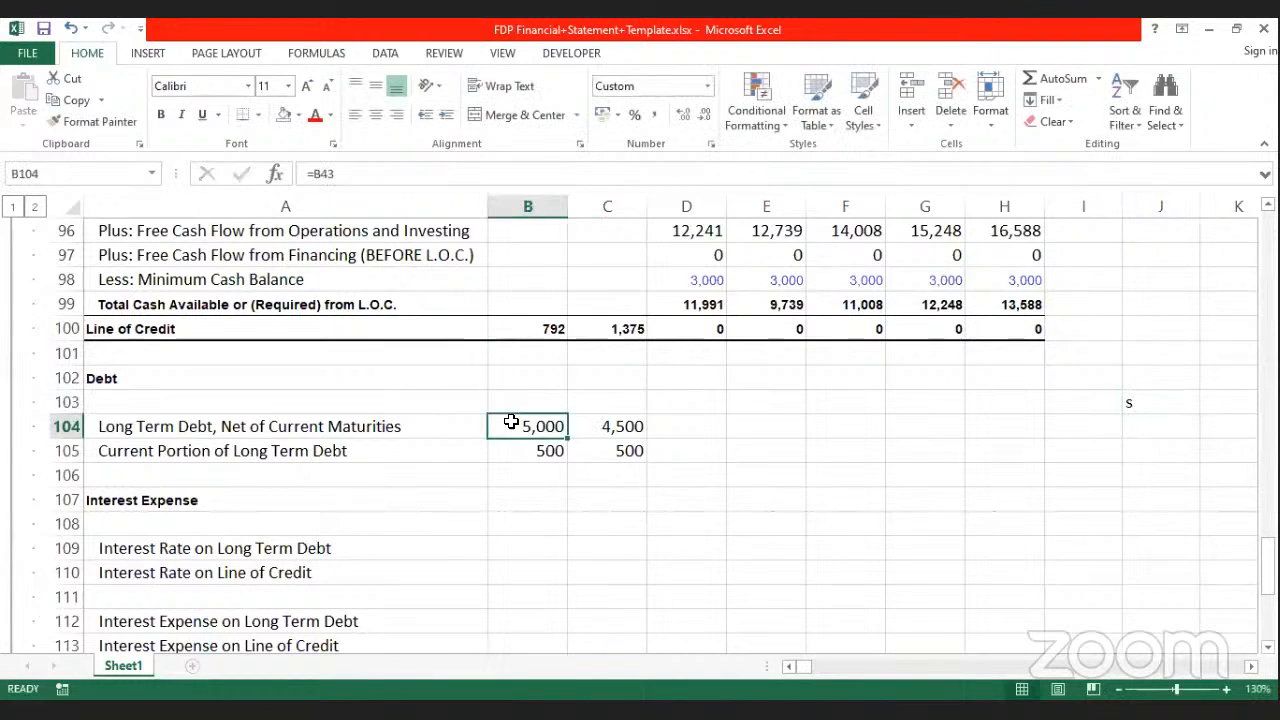
pyautogui.click(605, 430)
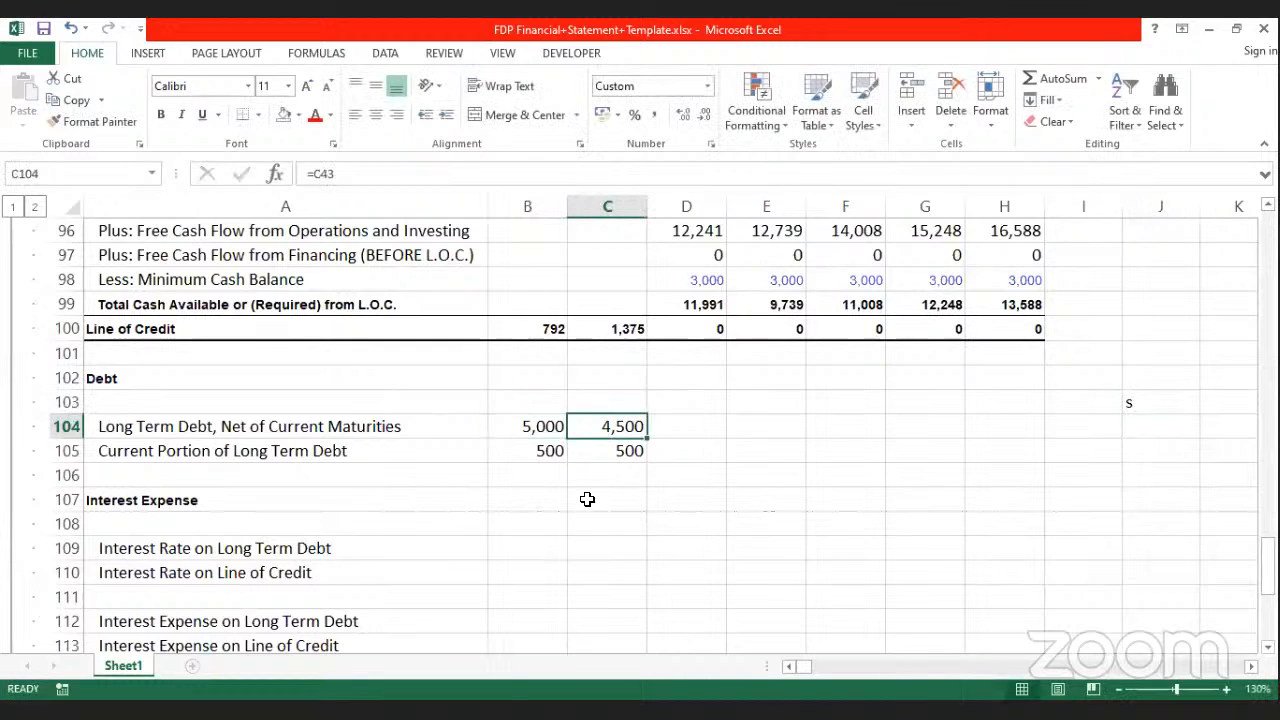
pyautogui.click(535, 453)
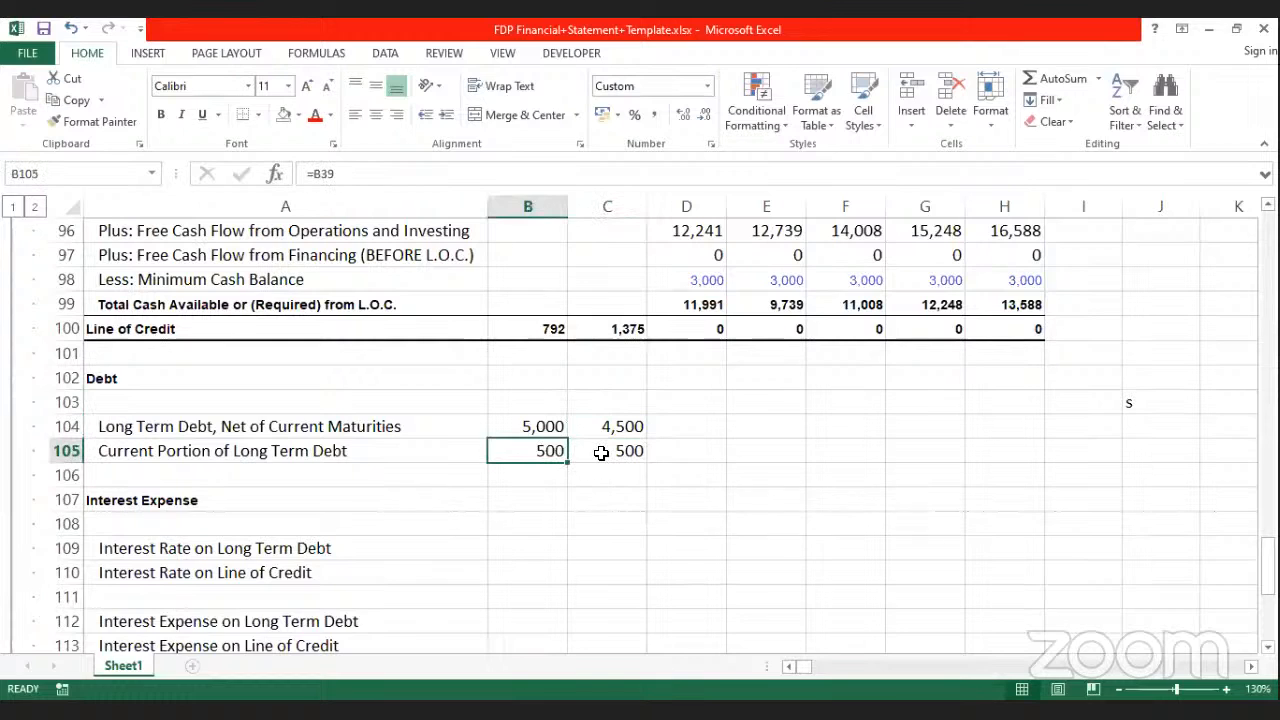
pyautogui.click(601, 453)
pyautogui.click(658, 452)
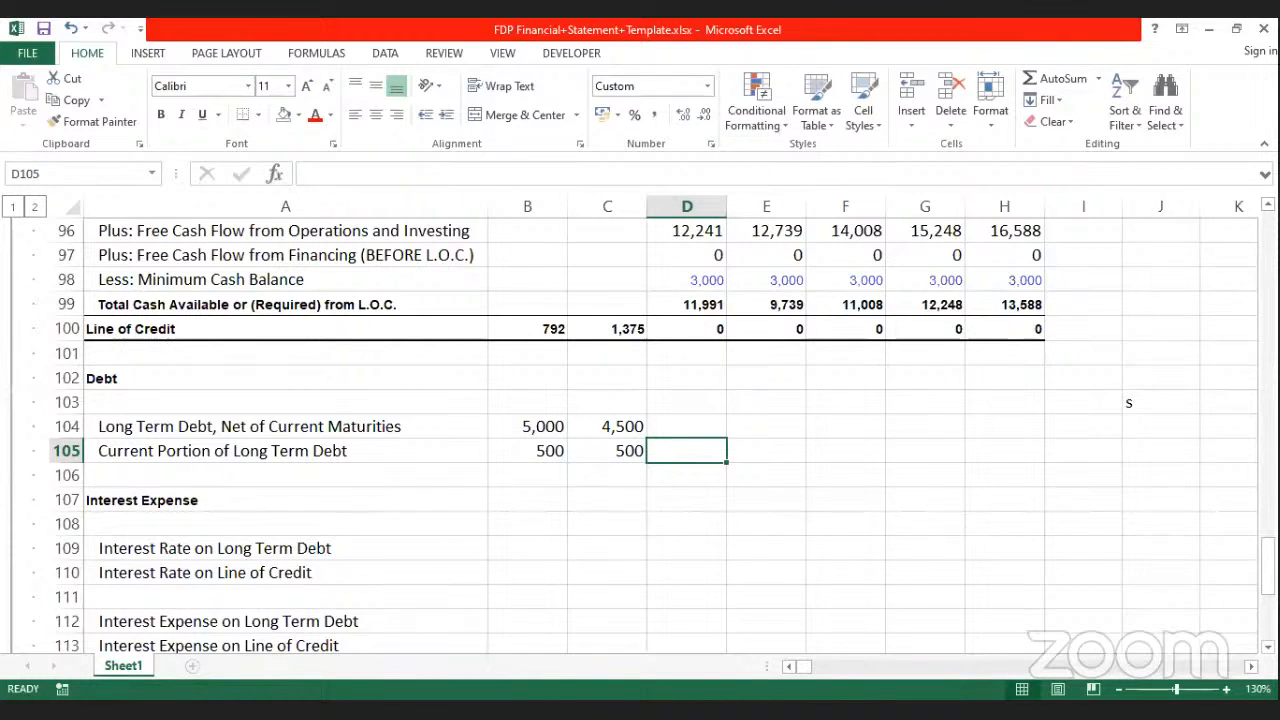
pyautogui.write('=')
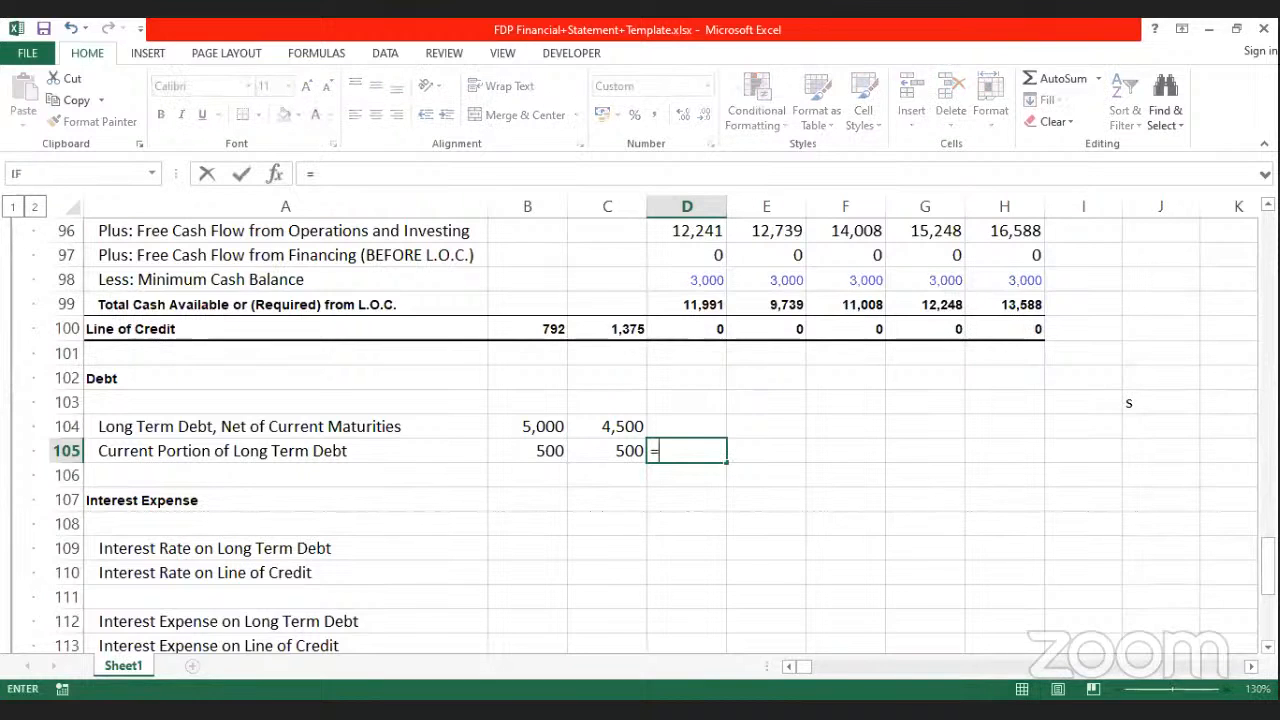
pyautogui.click(624, 446)
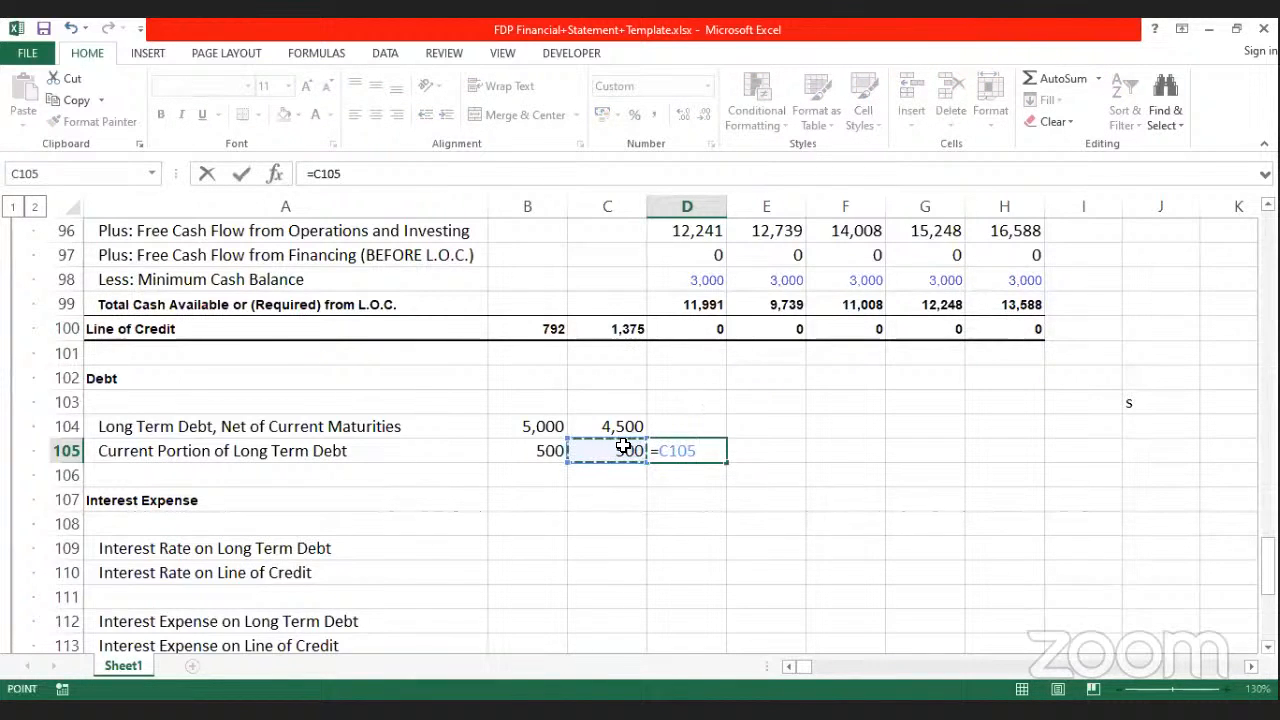
pyautogui.press('F4')
pyautogui.press('Return')
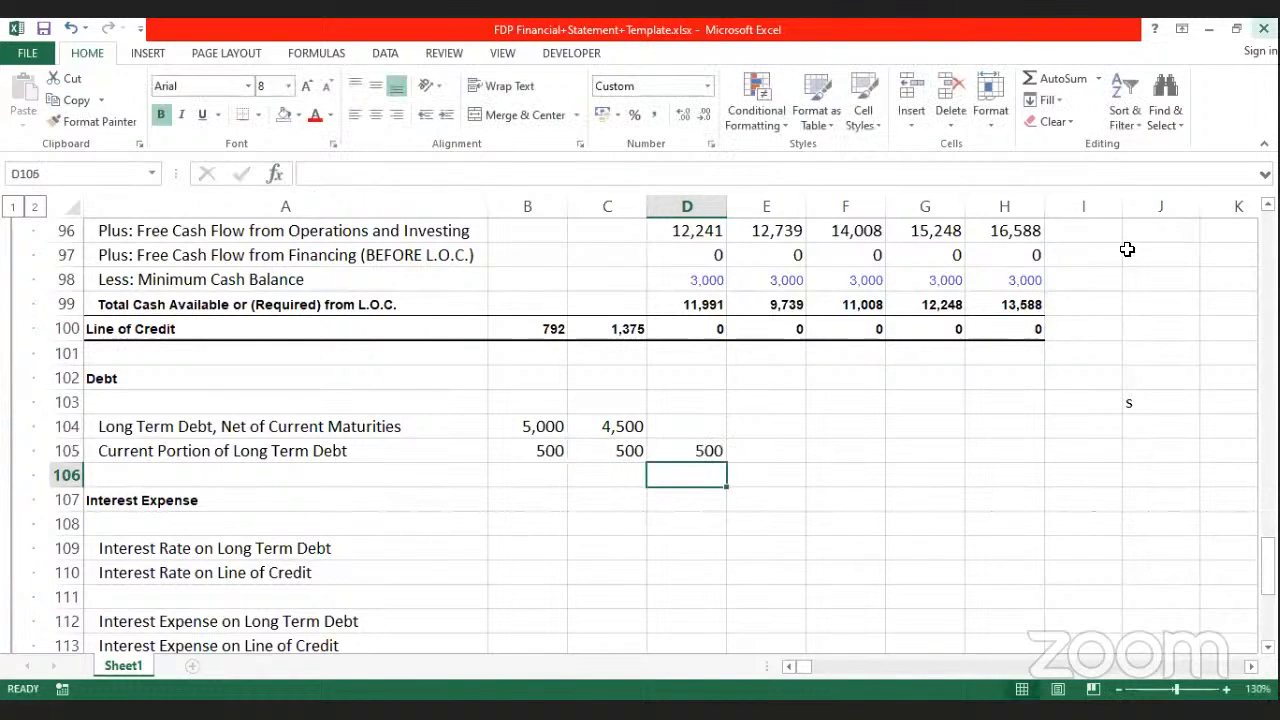
# Step: Fill the Current Portion of Long Term Debt formula from D105 across to H105
pyautogui.click(673, 445)
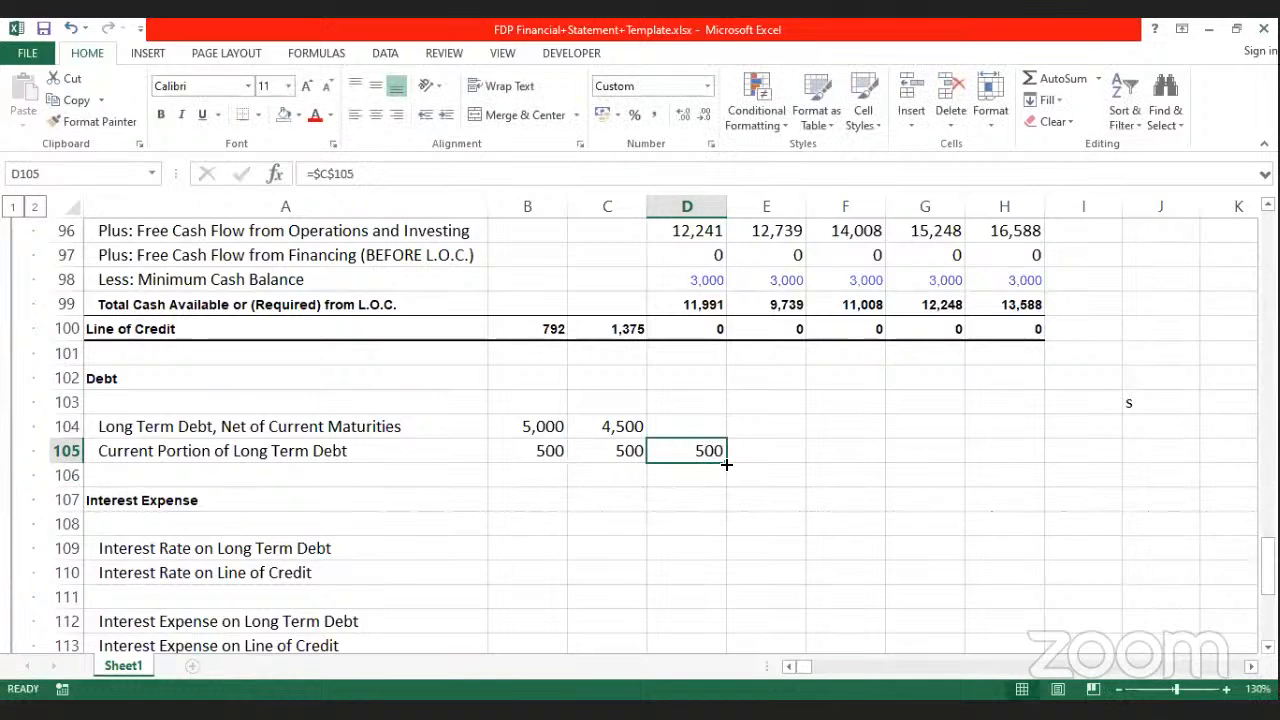
pyautogui.moveTo(795, 467); pyautogui.dragTo(881, 493)
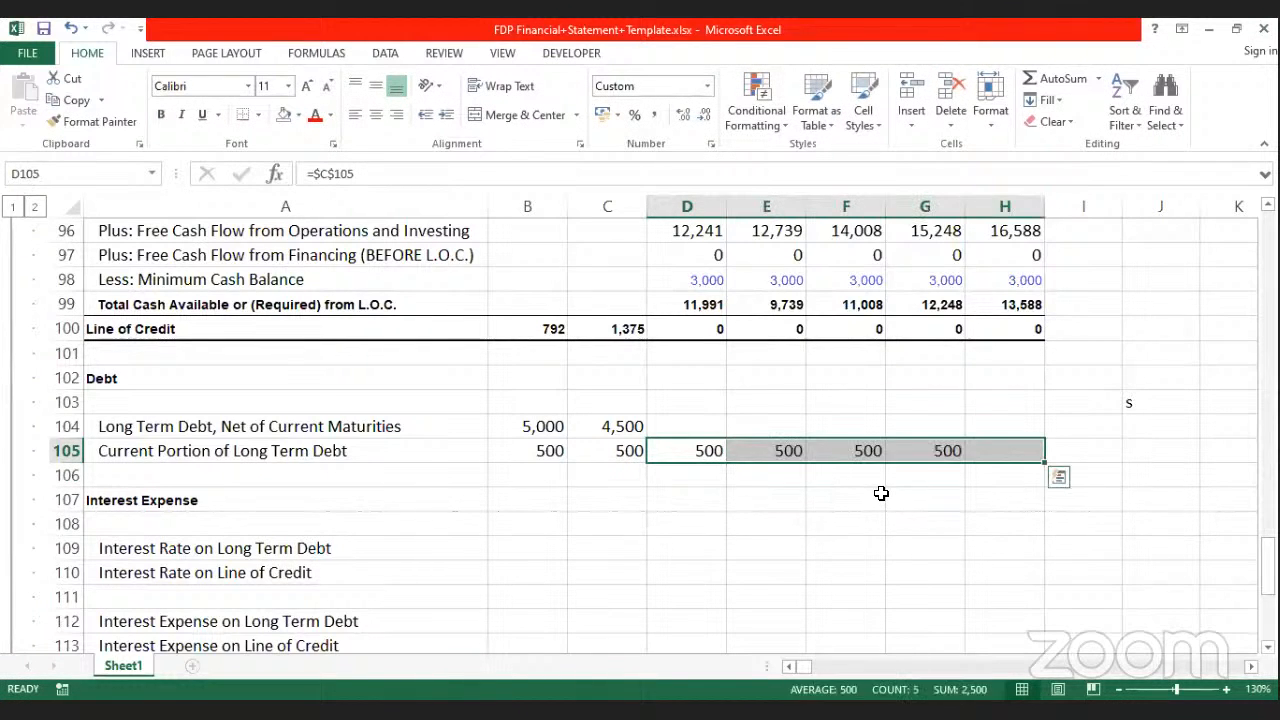
pyautogui.click(582, 522)
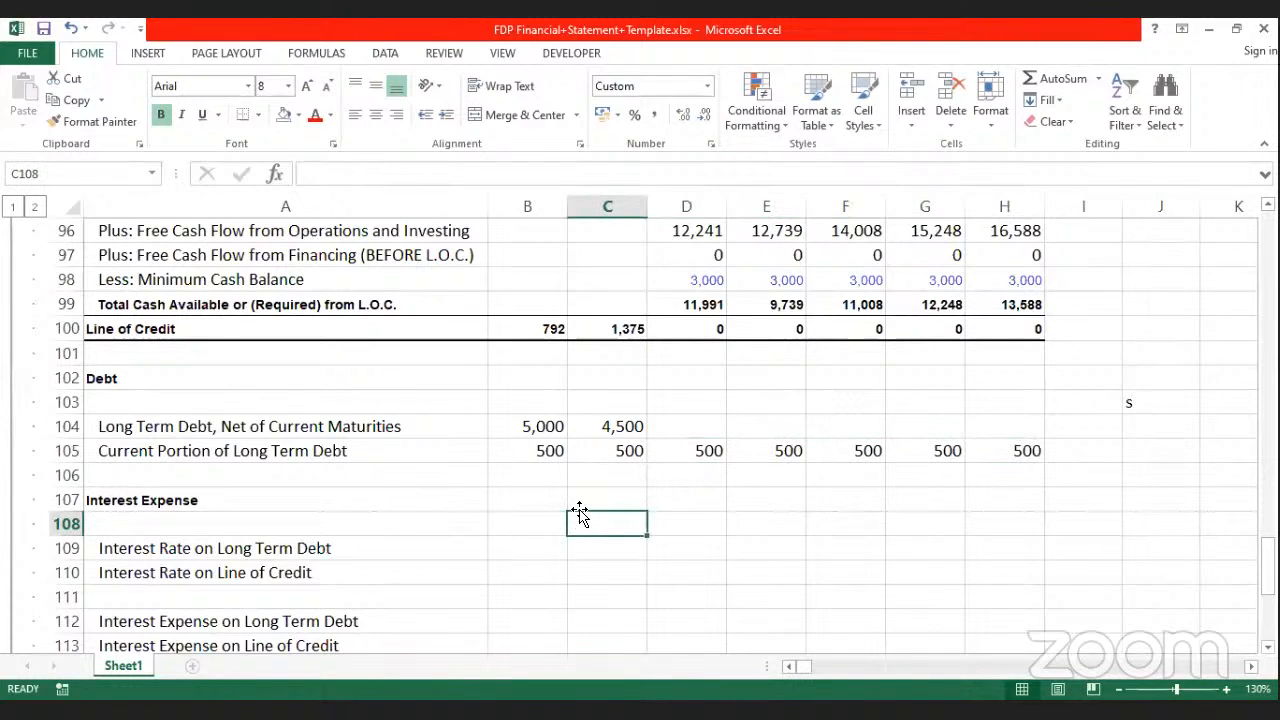
# Step: Enter 8% as the Interest Rate on Long Term Debt in D109 and fill it across to H109
pyautogui.scroll(-1, 580, 514)
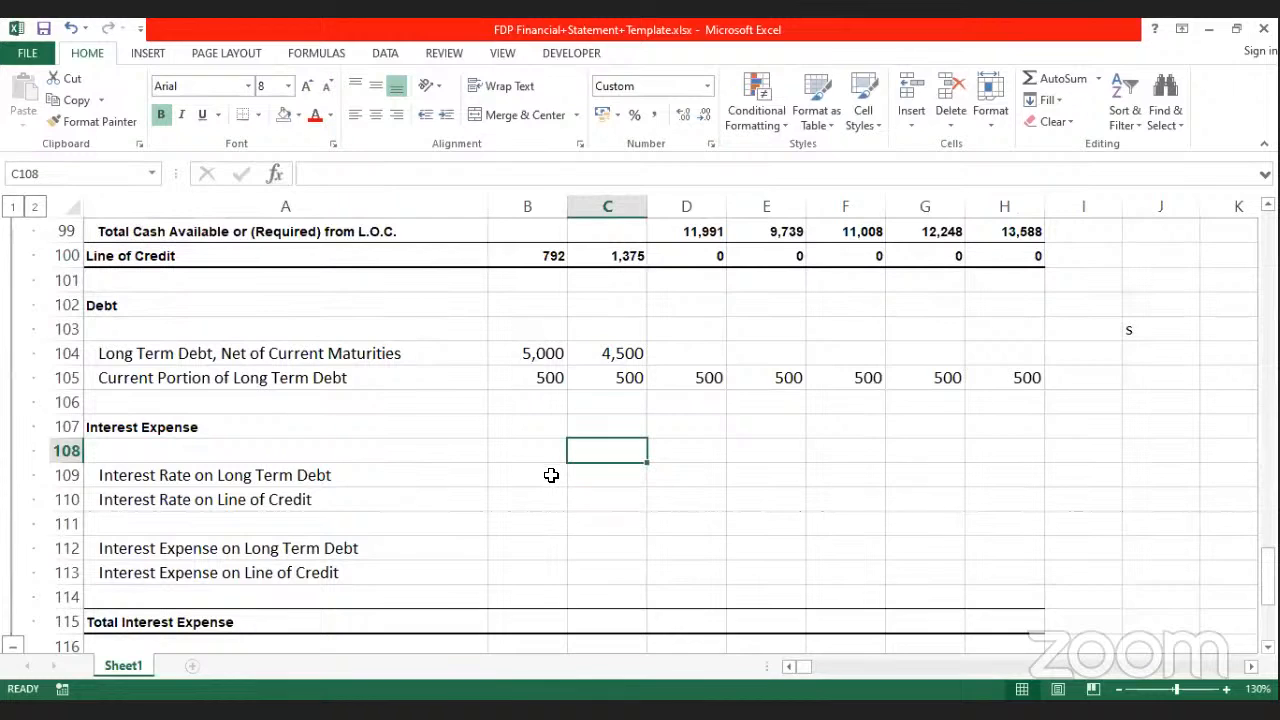
pyautogui.click(551, 475)
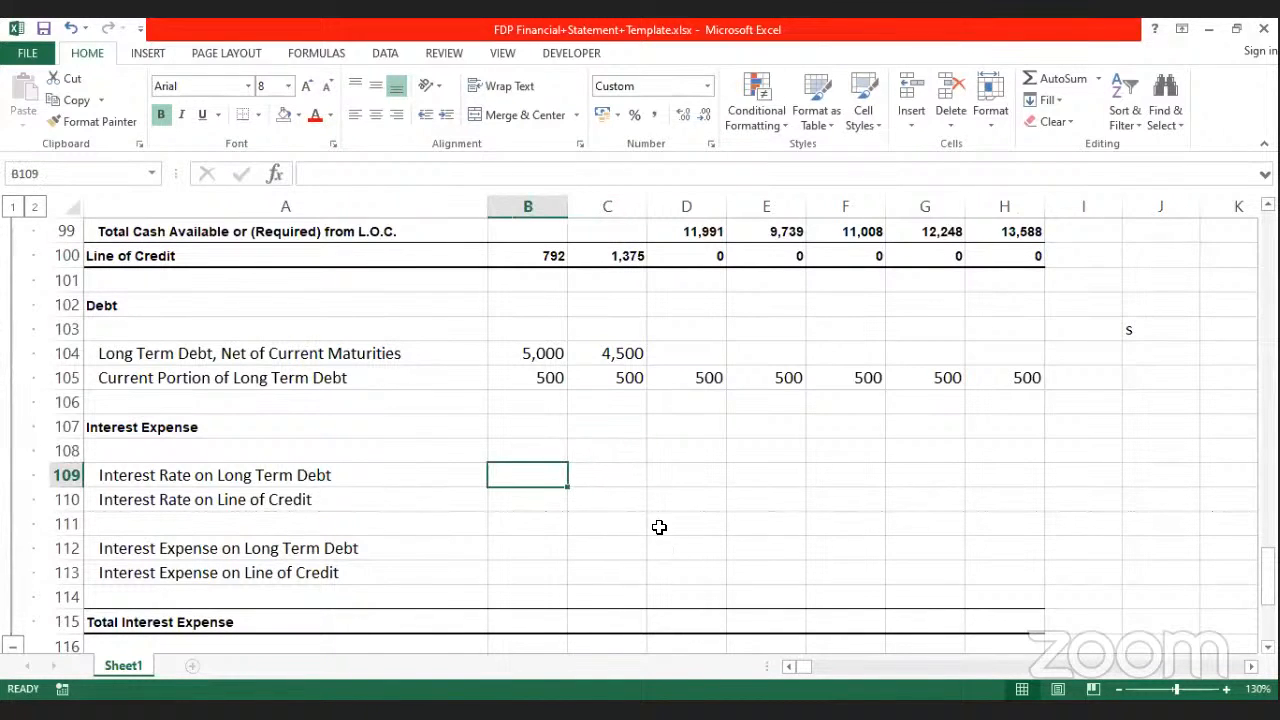
pyautogui.click(606, 477)
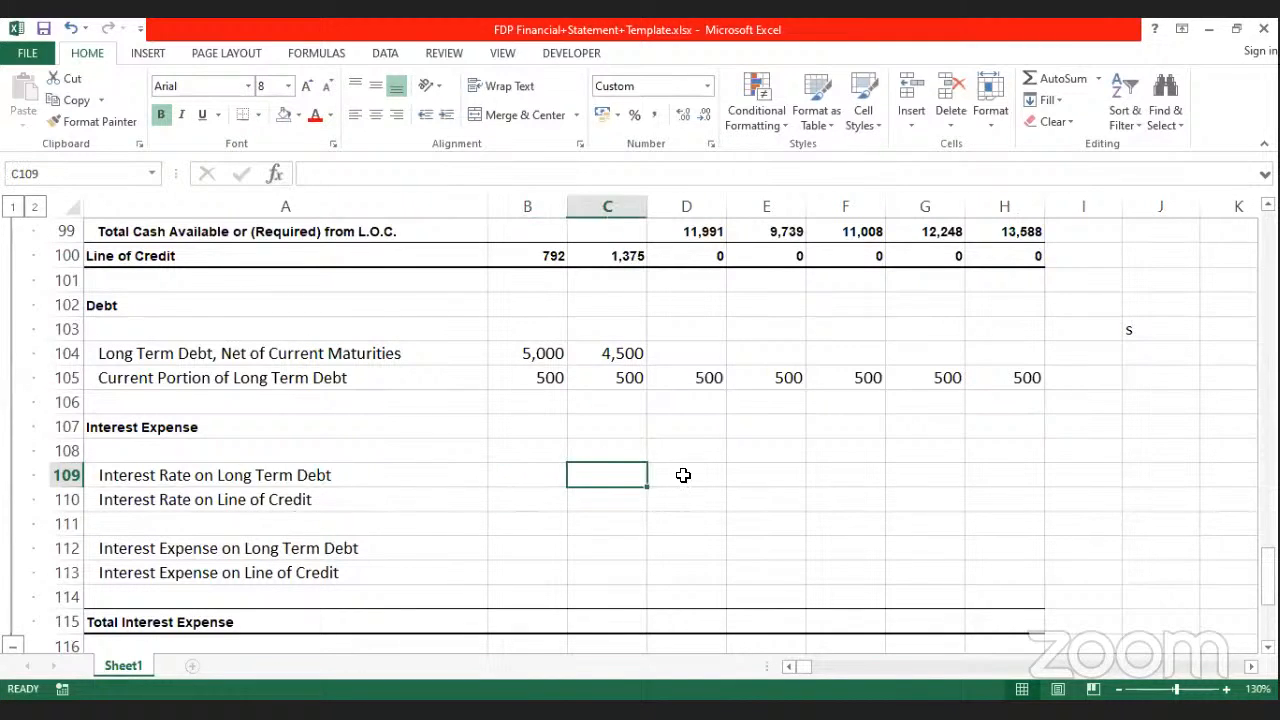
pyautogui.click(683, 477)
pyautogui.write('8%')
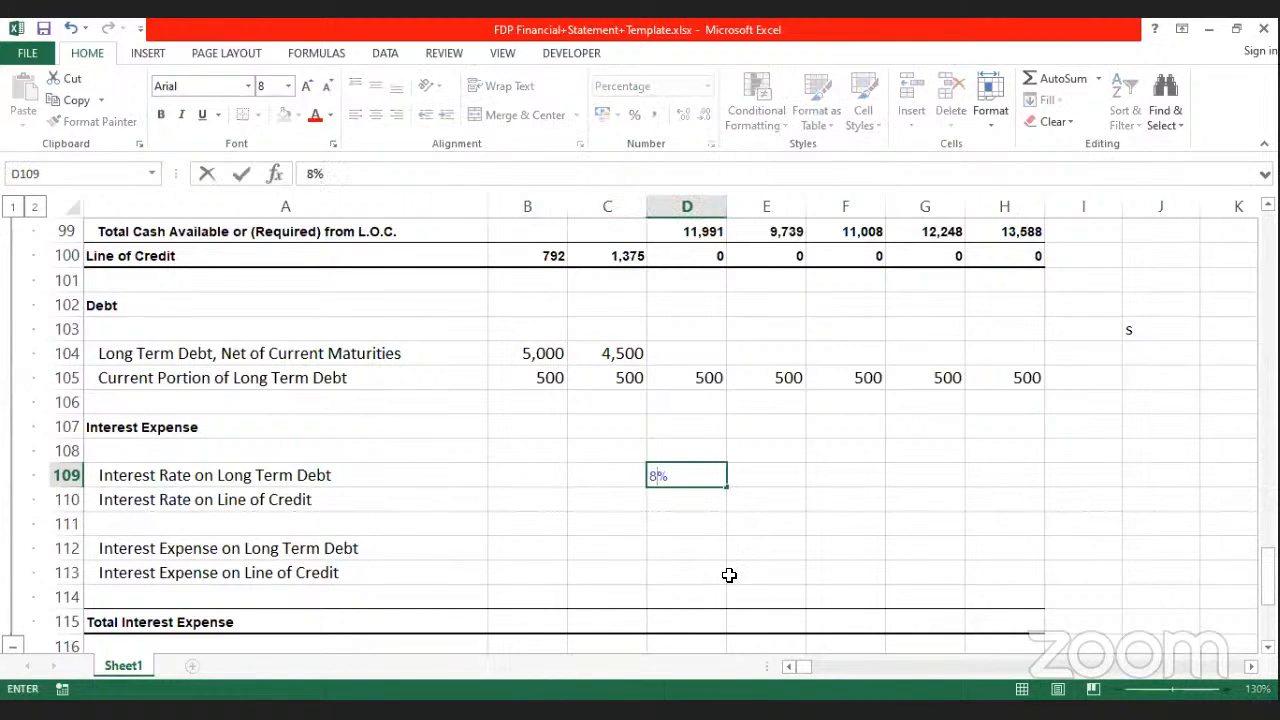
pyautogui.click(763, 479)
pyautogui.click(698, 490)
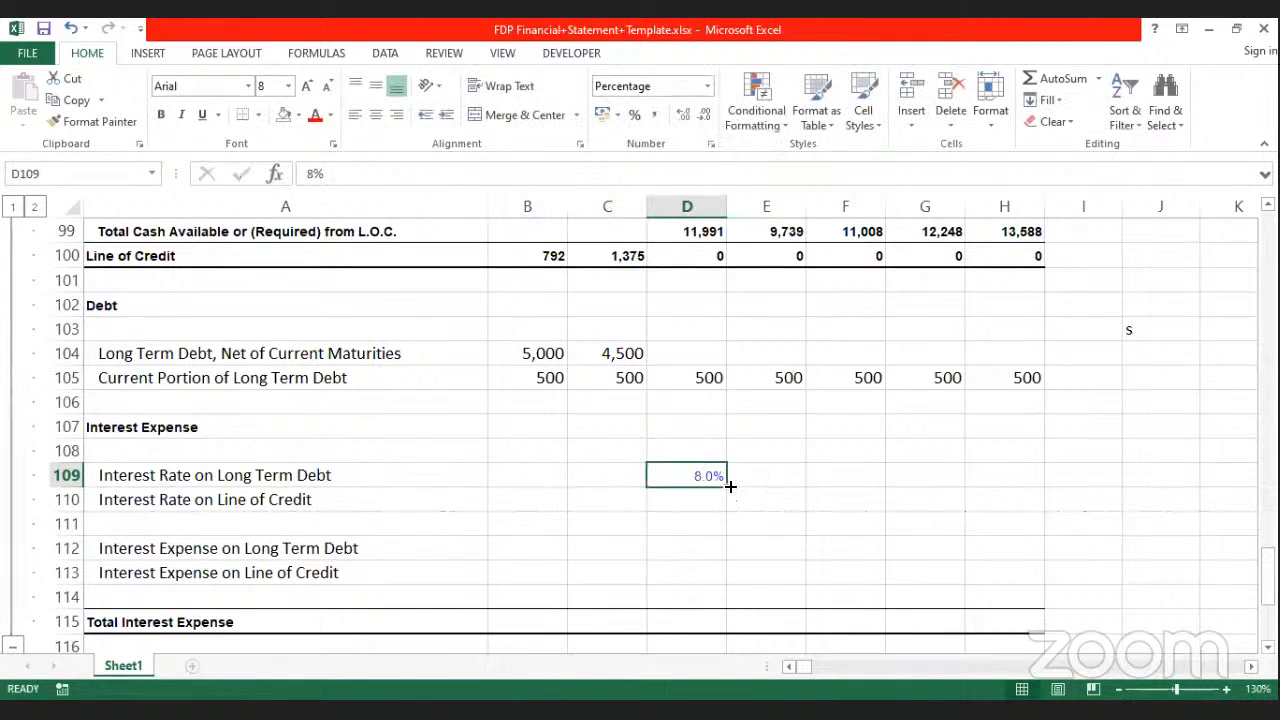
pyautogui.moveTo(728, 487); pyautogui.dragTo(1040, 480)
pyautogui.click(689, 497)
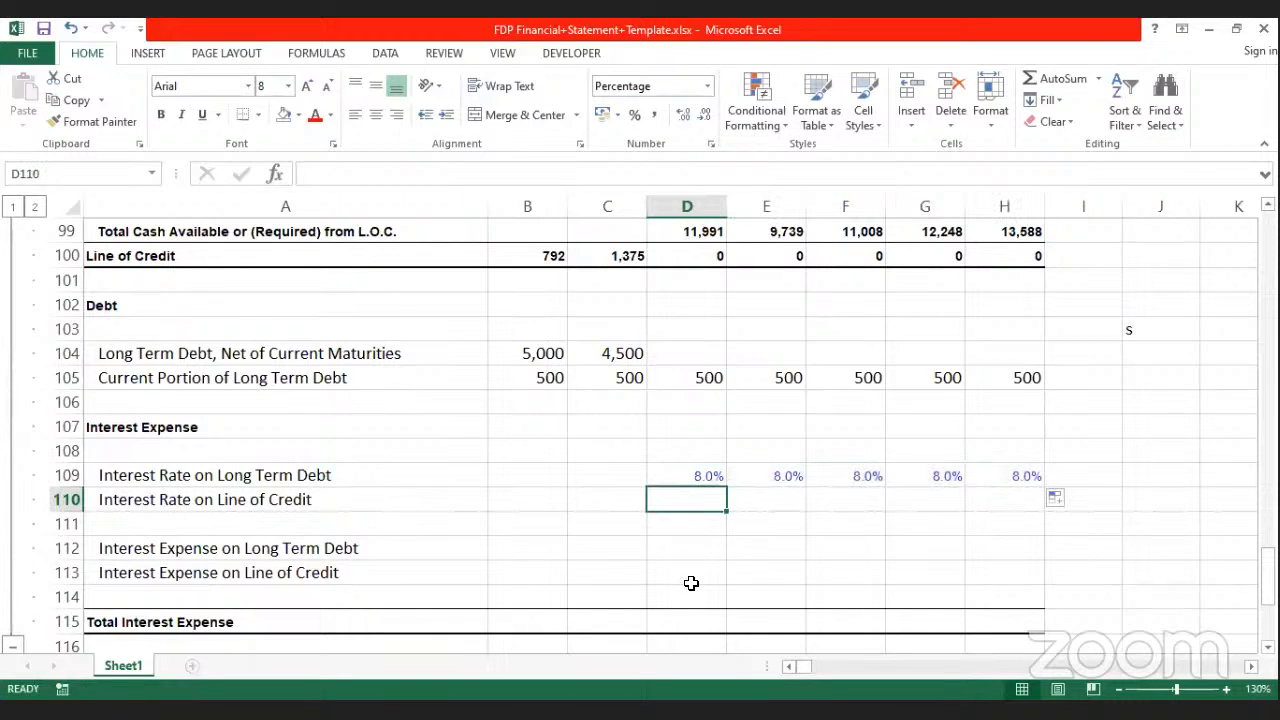
pyautogui.write('8%')
pyautogui.click(736, 564)
# Step: Set the Interest Rate on Line of Credit in D110 to 5% and fill it across to H110
pyautogui.click(694, 505)
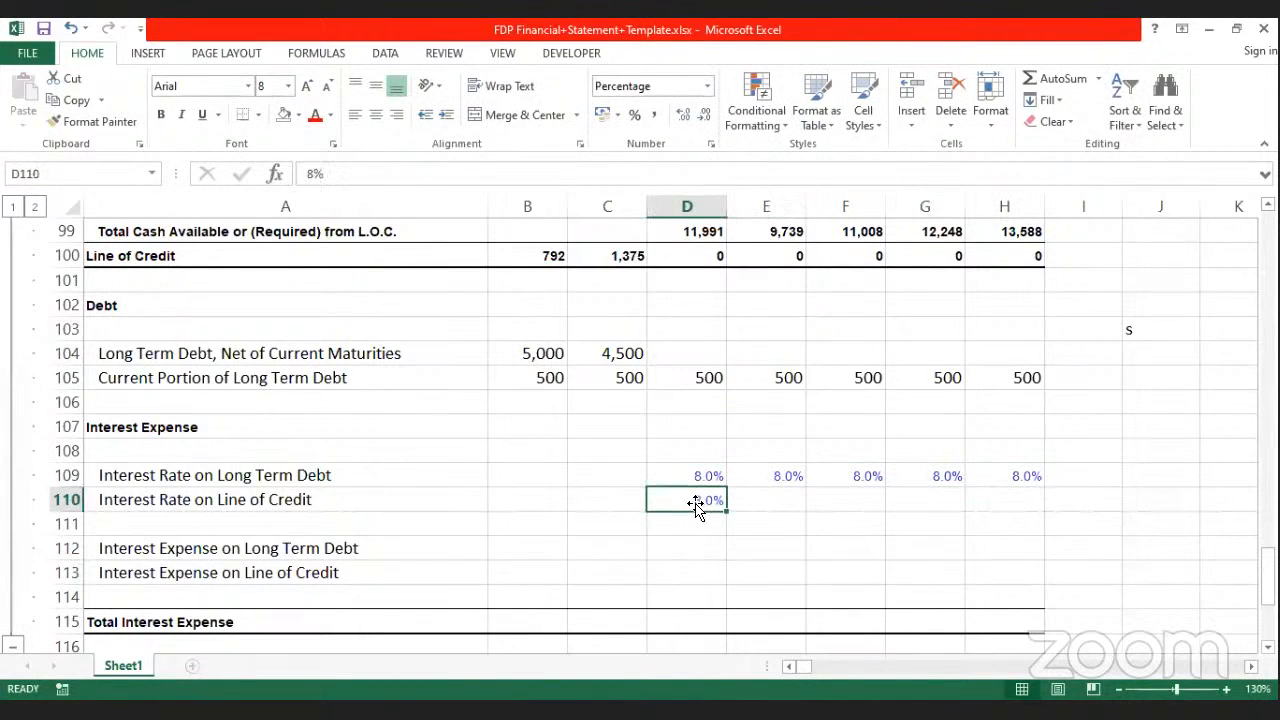
pyautogui.write('5%')
pyautogui.click(750, 550)
pyautogui.click(722, 506)
pyautogui.moveTo(729, 510); pyautogui.dragTo(1040, 505)
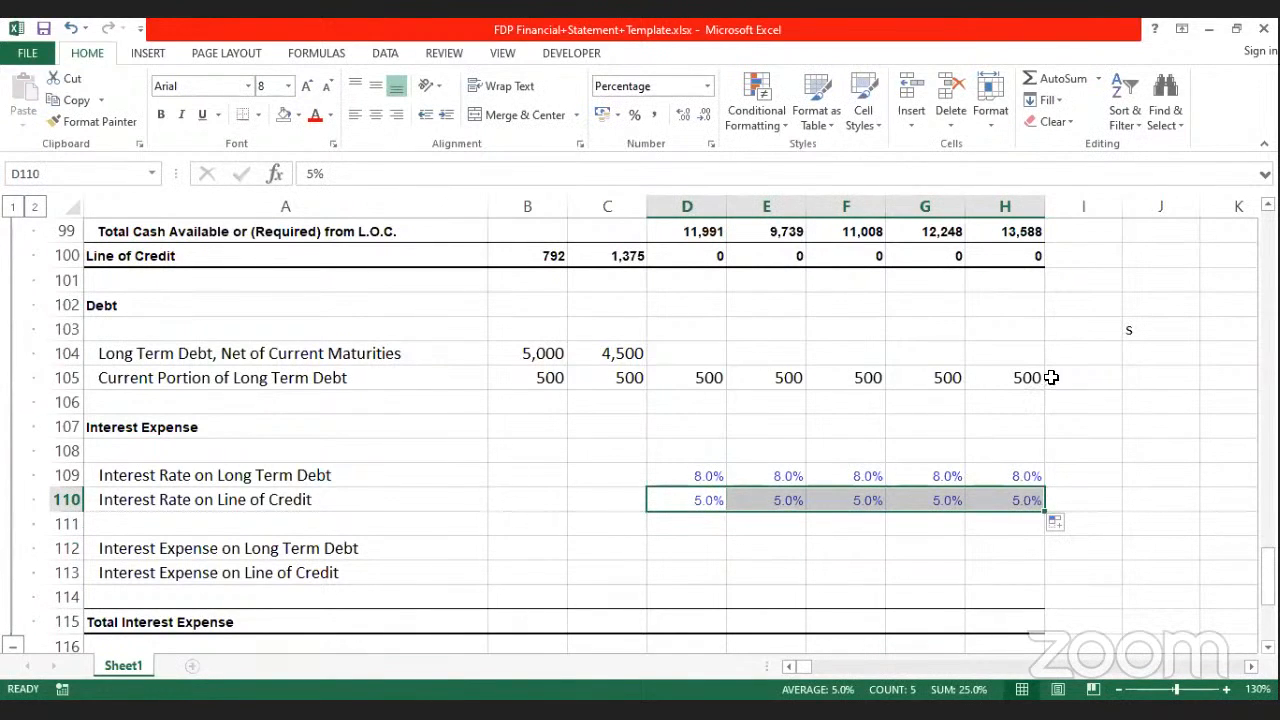
# Step: Calculate Long Term Debt, Net of Current Maturities in D104 as the prior balance less the current portion, =C104-D105
pyautogui.click(299, 476)
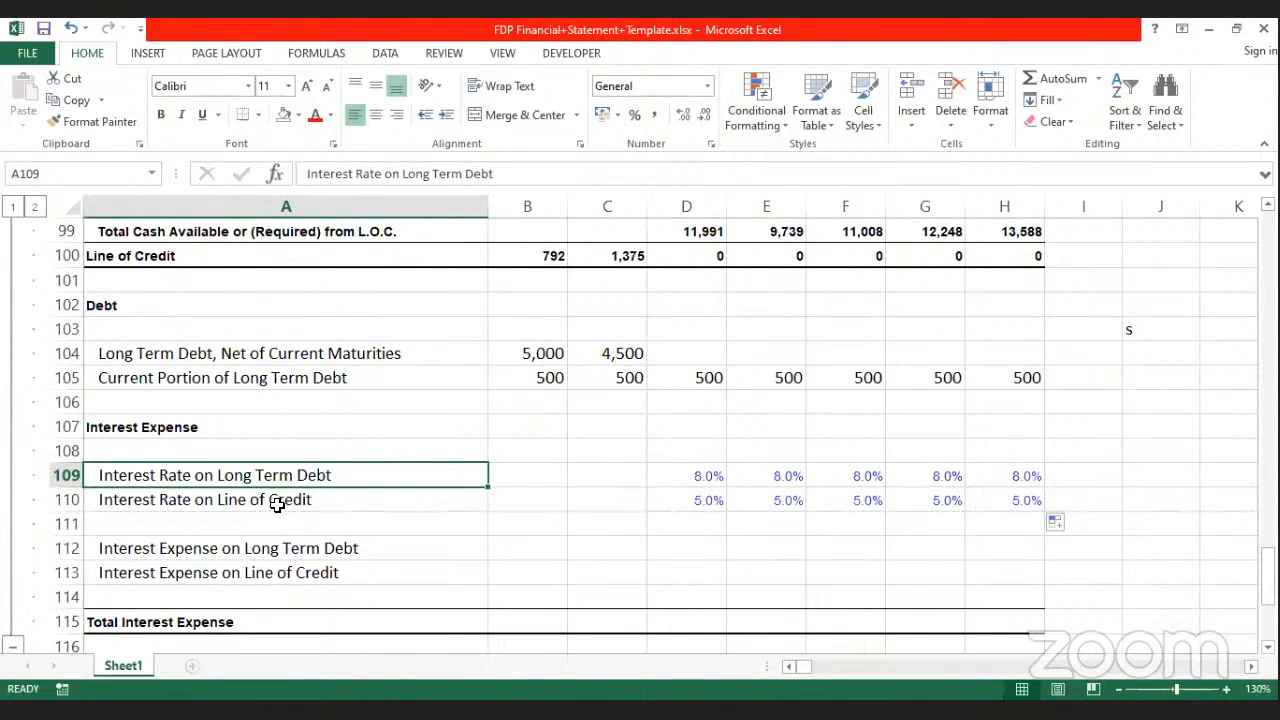
pyautogui.click(277, 503)
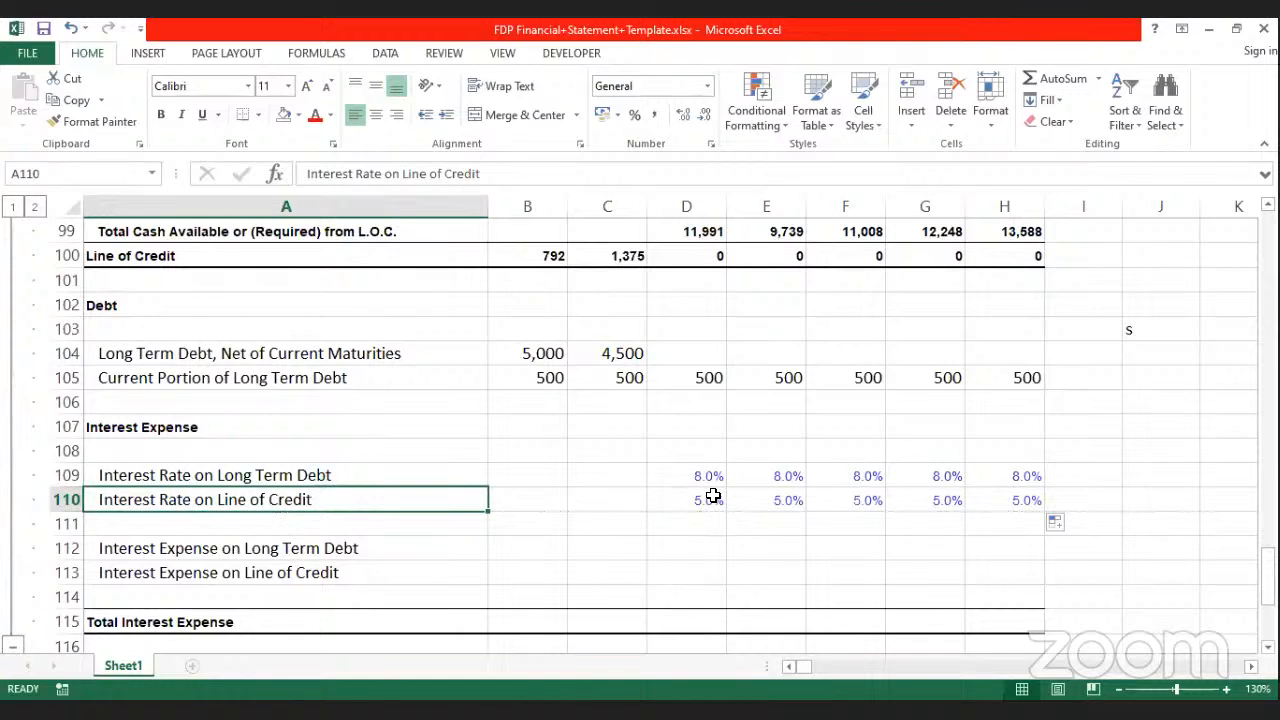
pyautogui.moveTo(694, 354); pyautogui.dragTo(687, 381)
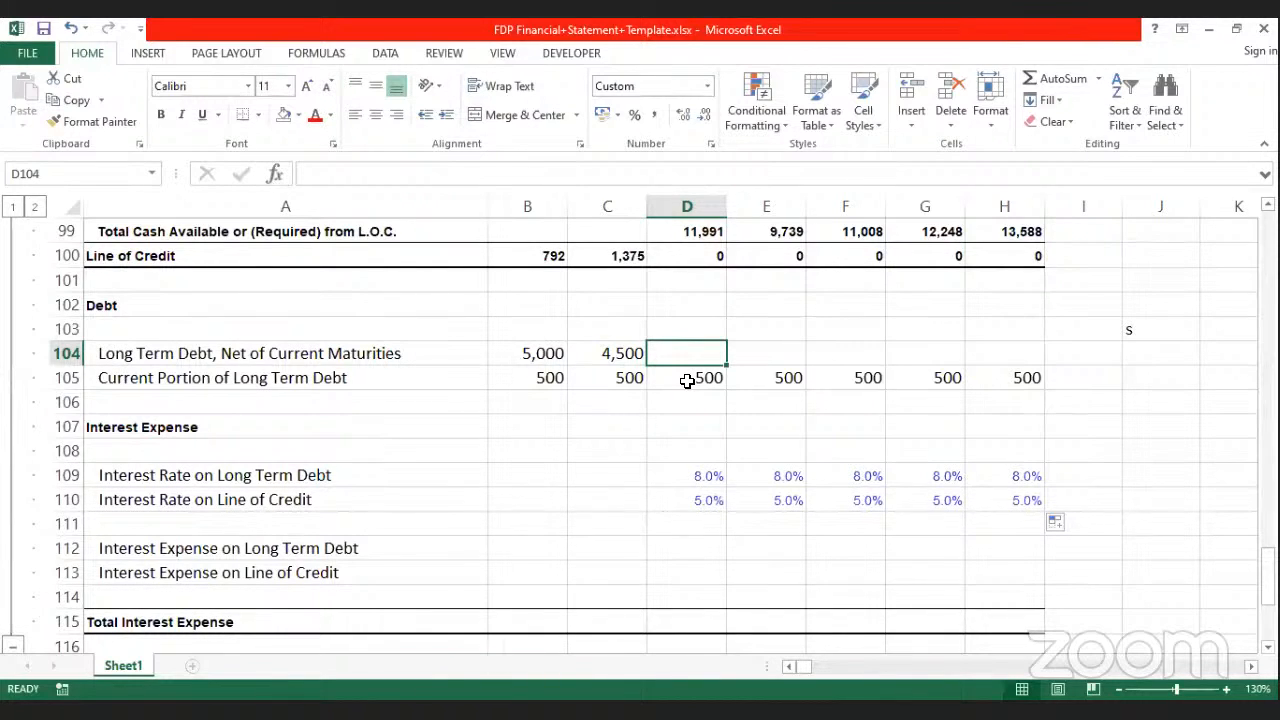
pyautogui.write('=')
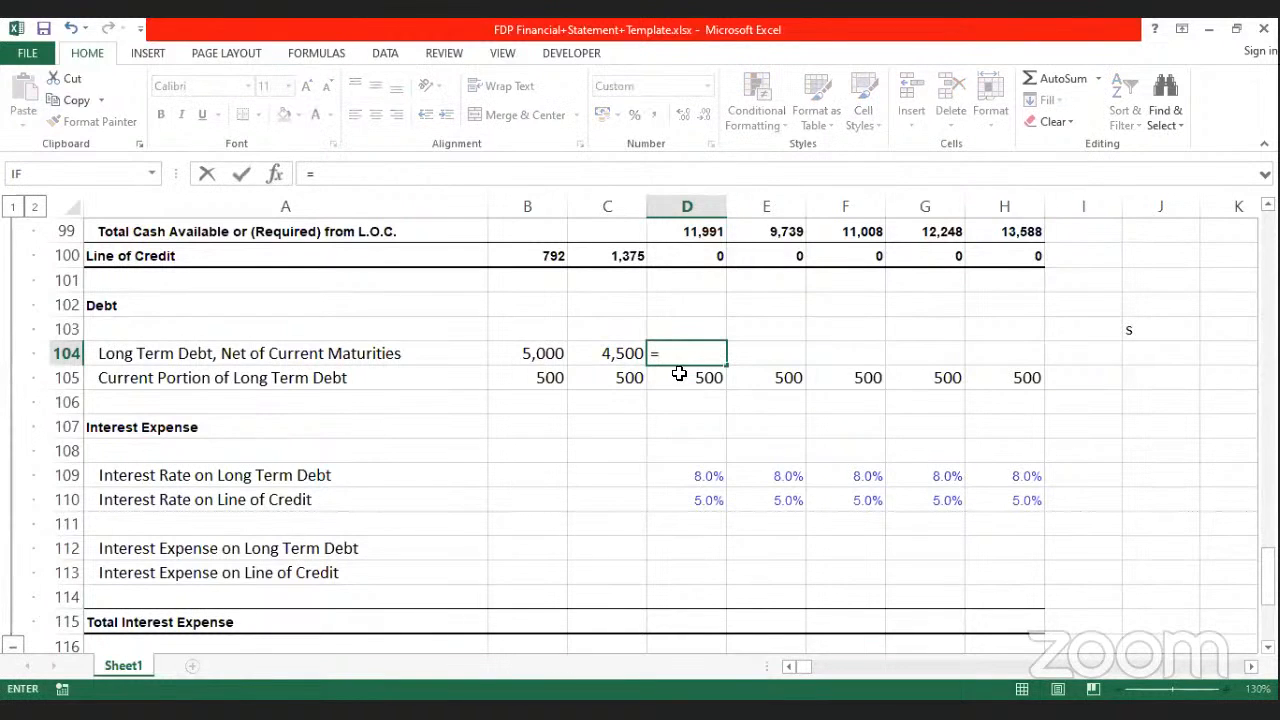
pyautogui.click(608, 345)
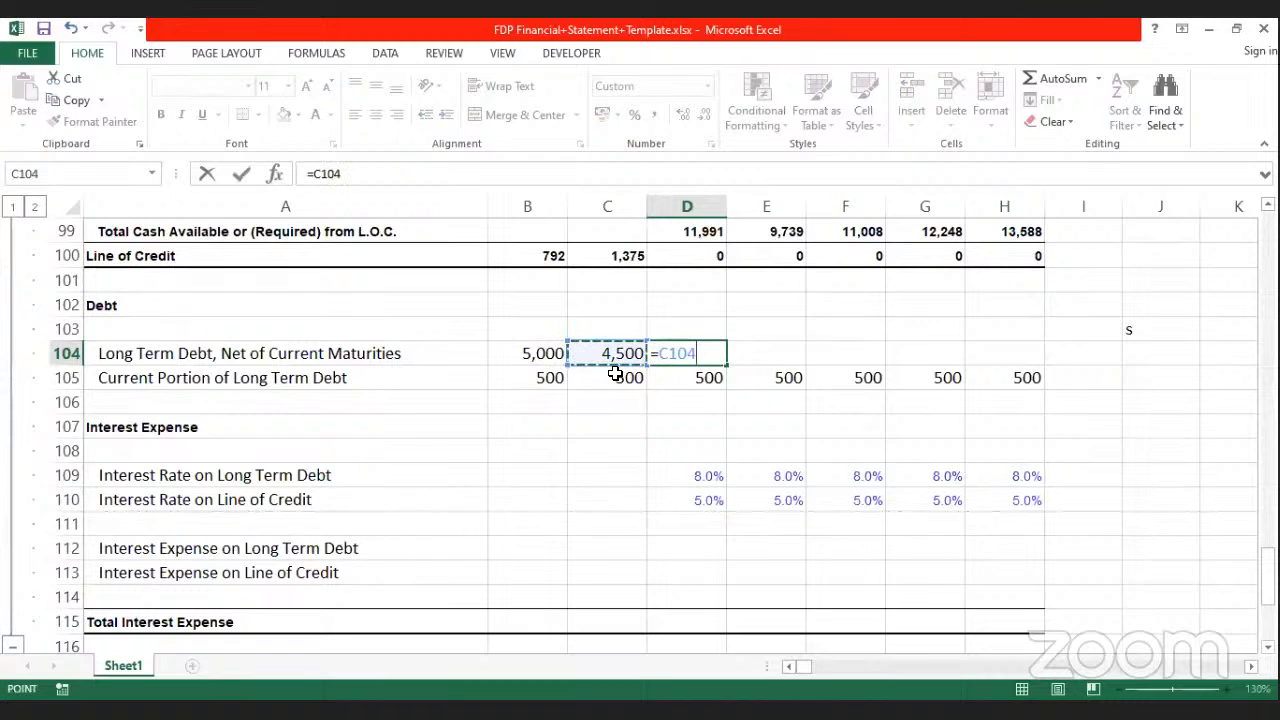
pyautogui.write('-')
pyautogui.click(690, 378)
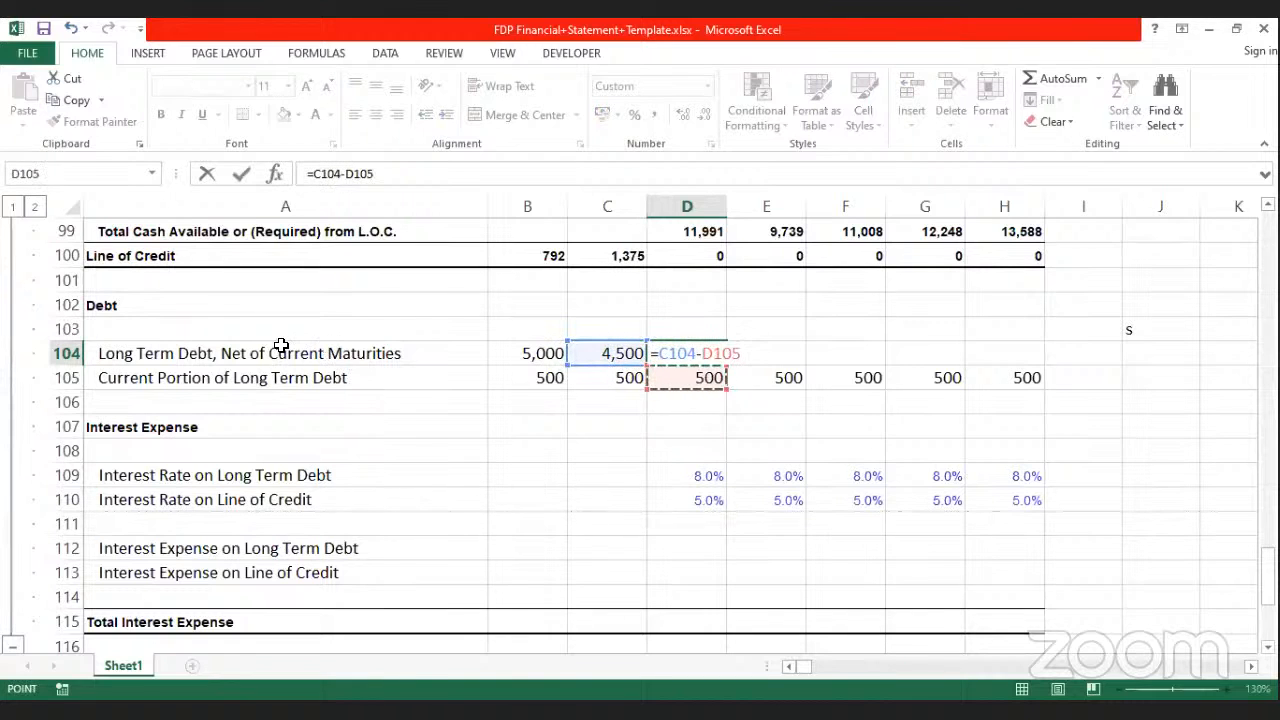
pyautogui.press('Return')
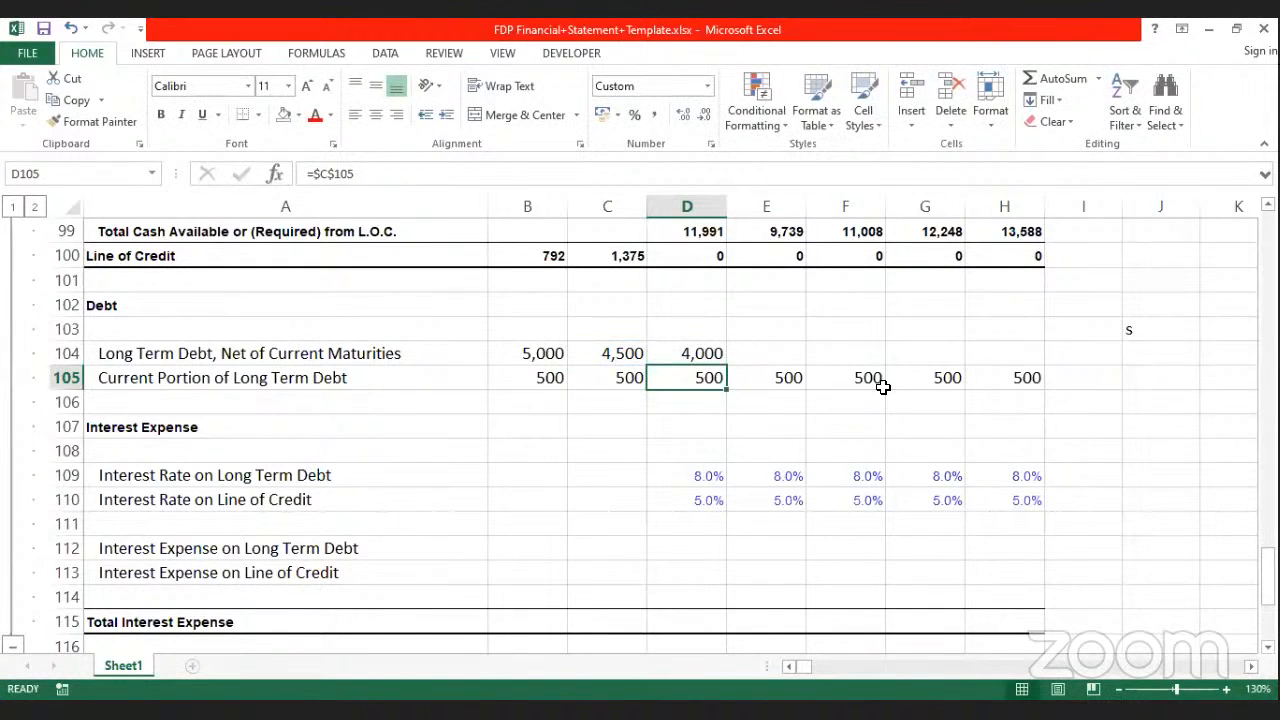
# Step: Fill the Long Term Debt, Net of Current Maturities formula from D104 across to H104 and check the copied formulas
pyautogui.click(680, 348)
pyautogui.click(620, 356)
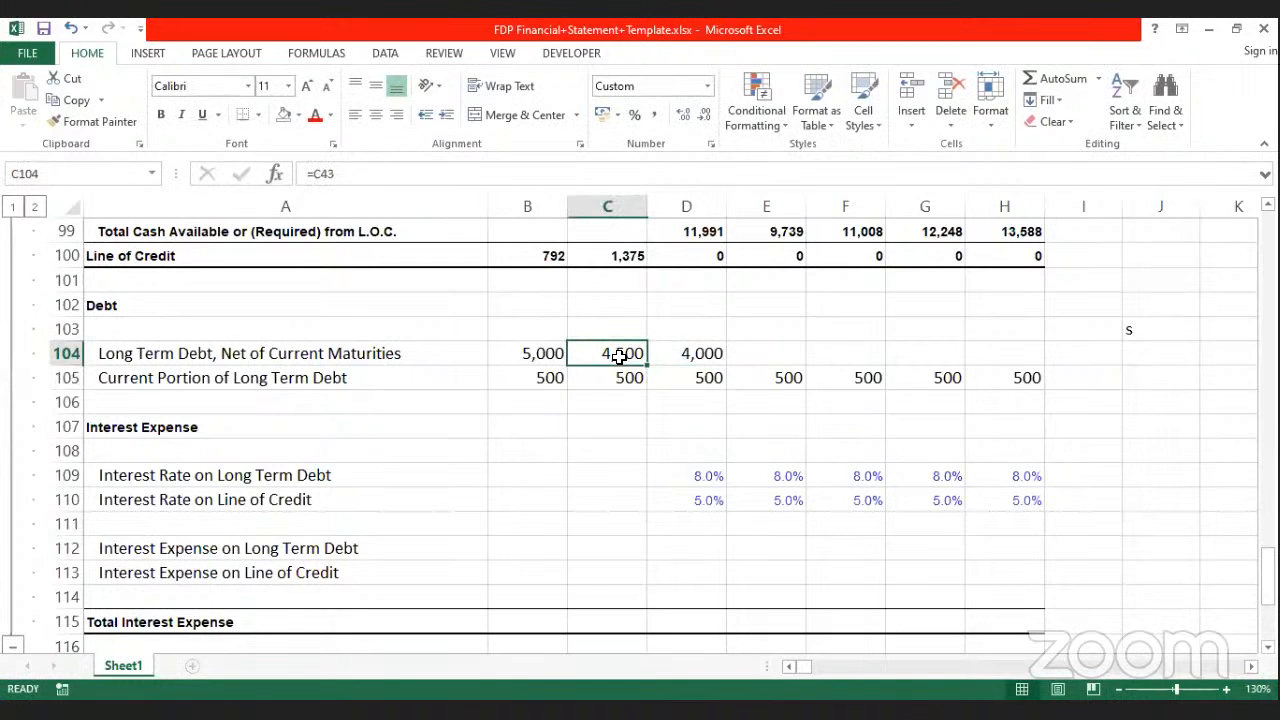
pyautogui.click(700, 378)
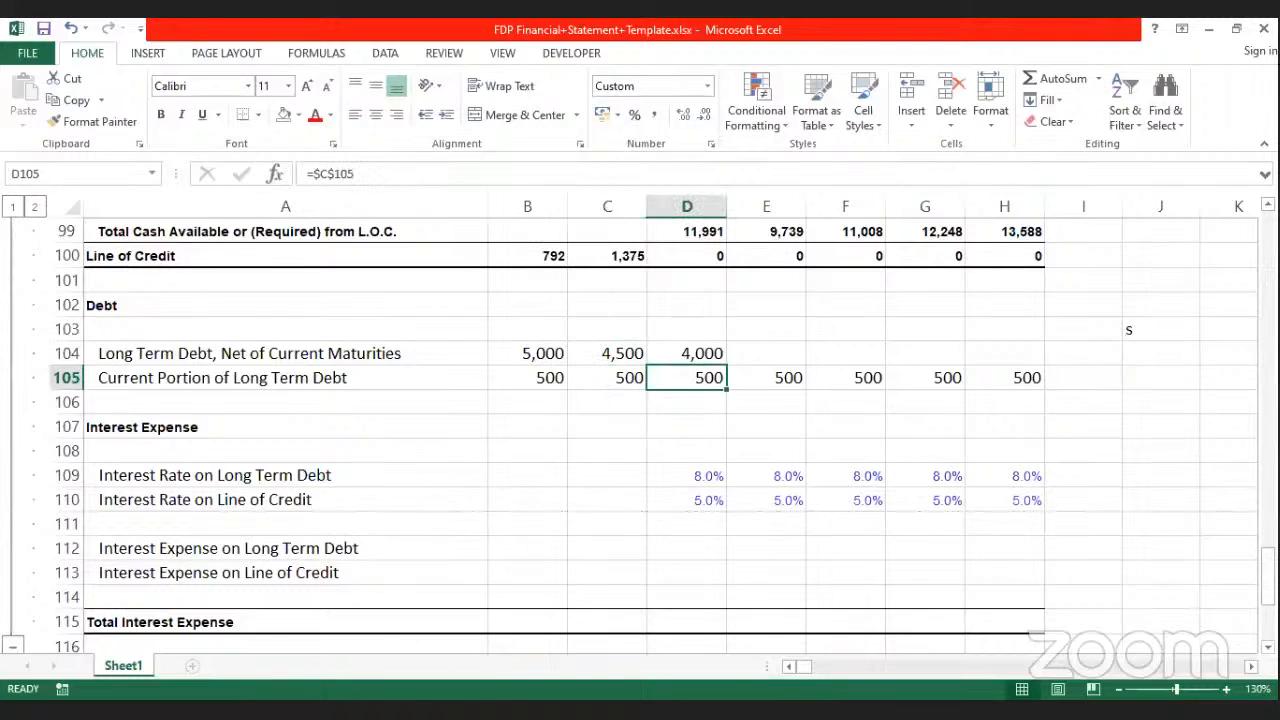
pyautogui.press('Up')
pyautogui.press('Left')
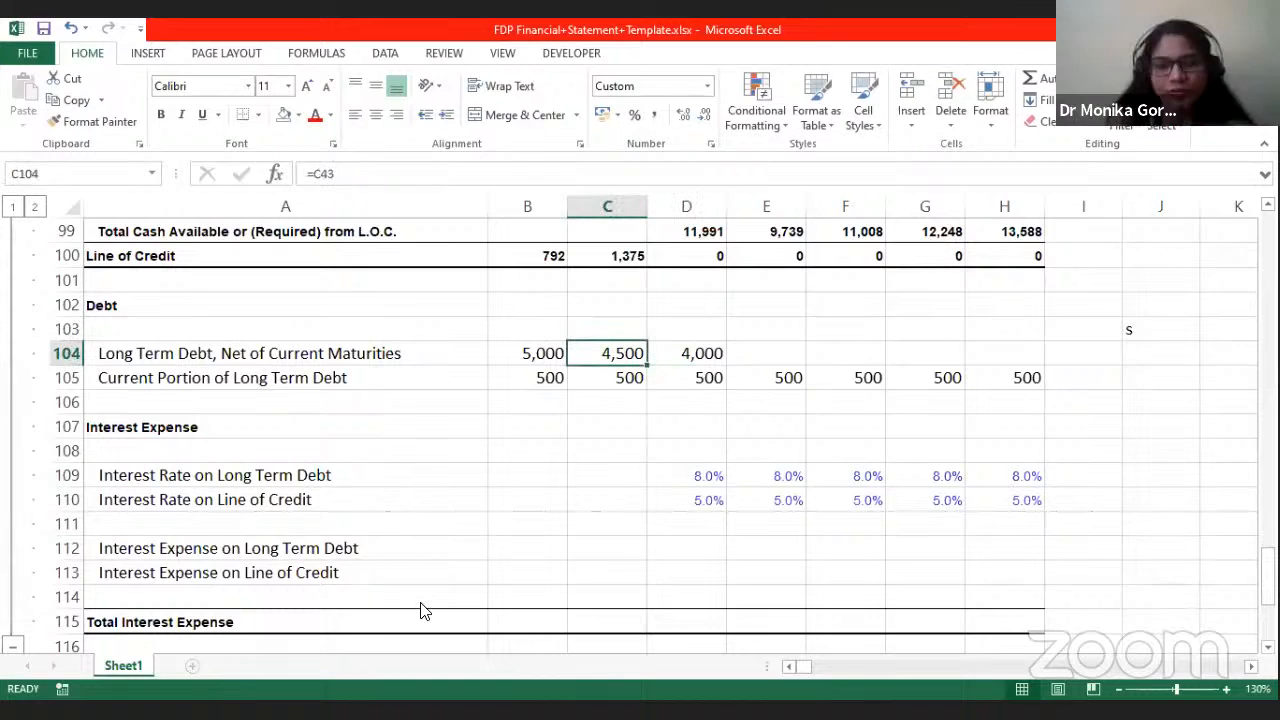
pyautogui.click(703, 379)
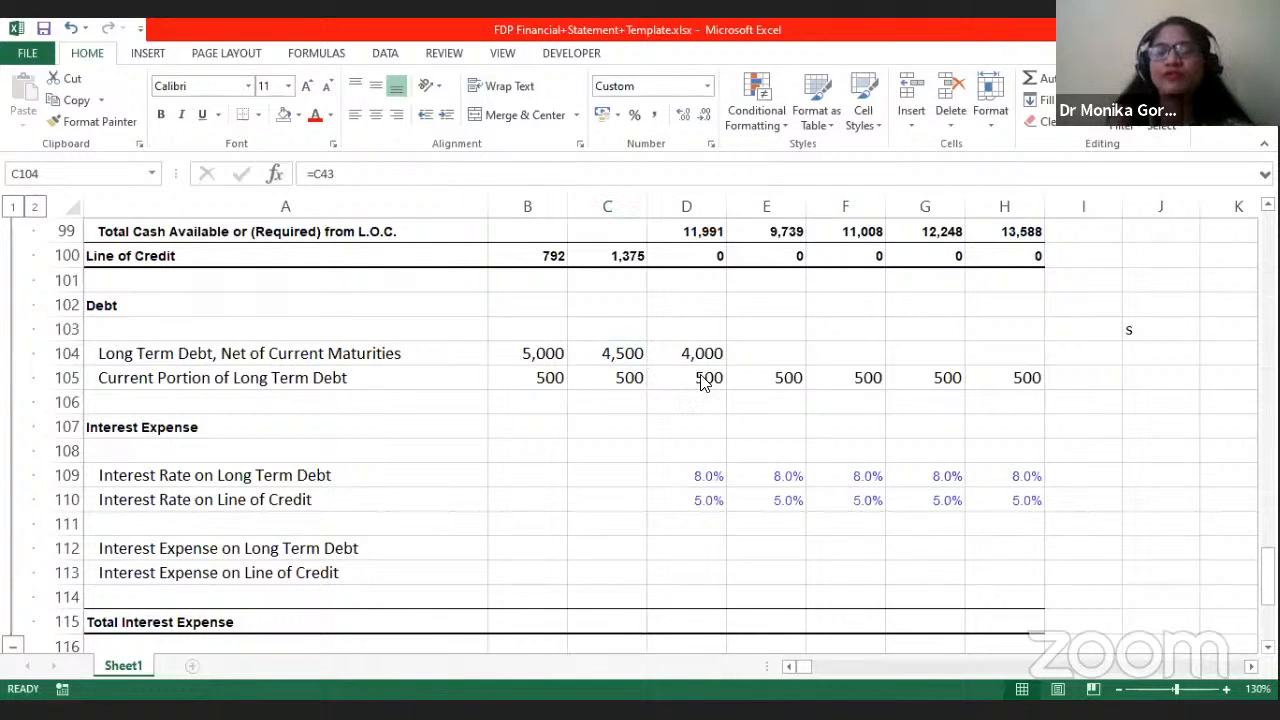
pyautogui.click(692, 354)
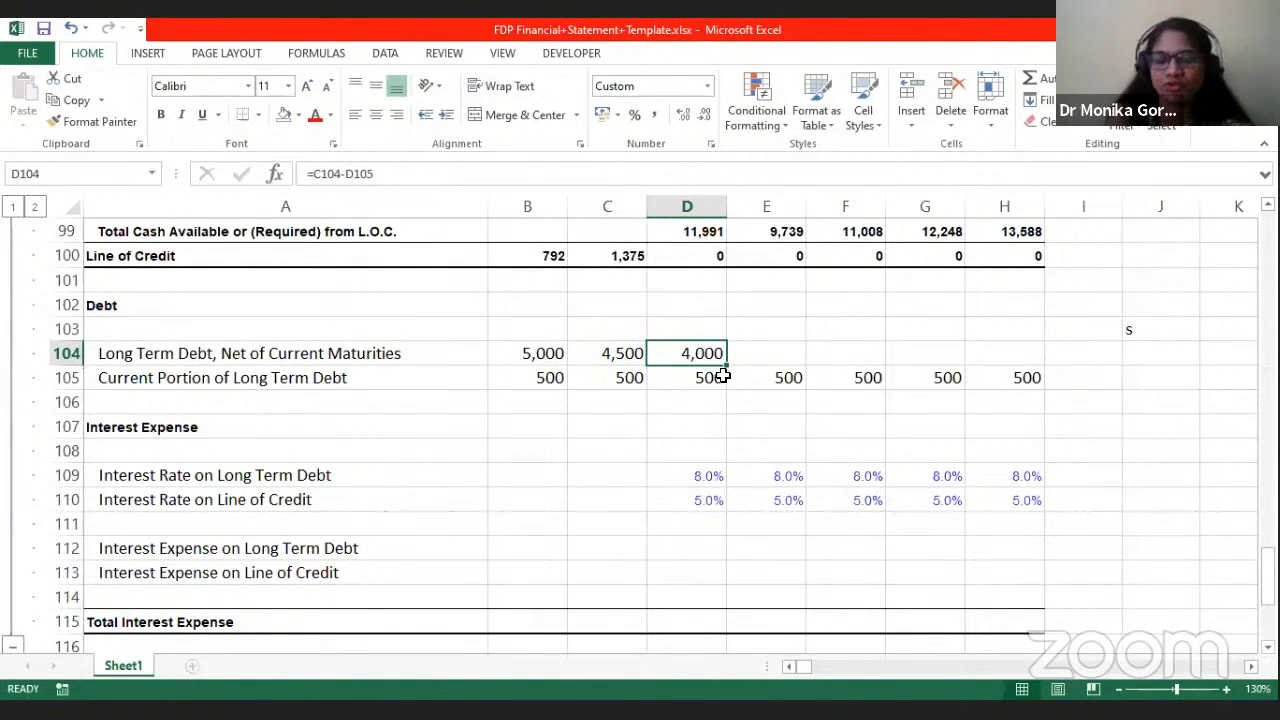
pyautogui.moveTo(729, 366); pyautogui.dragTo(1022, 388)
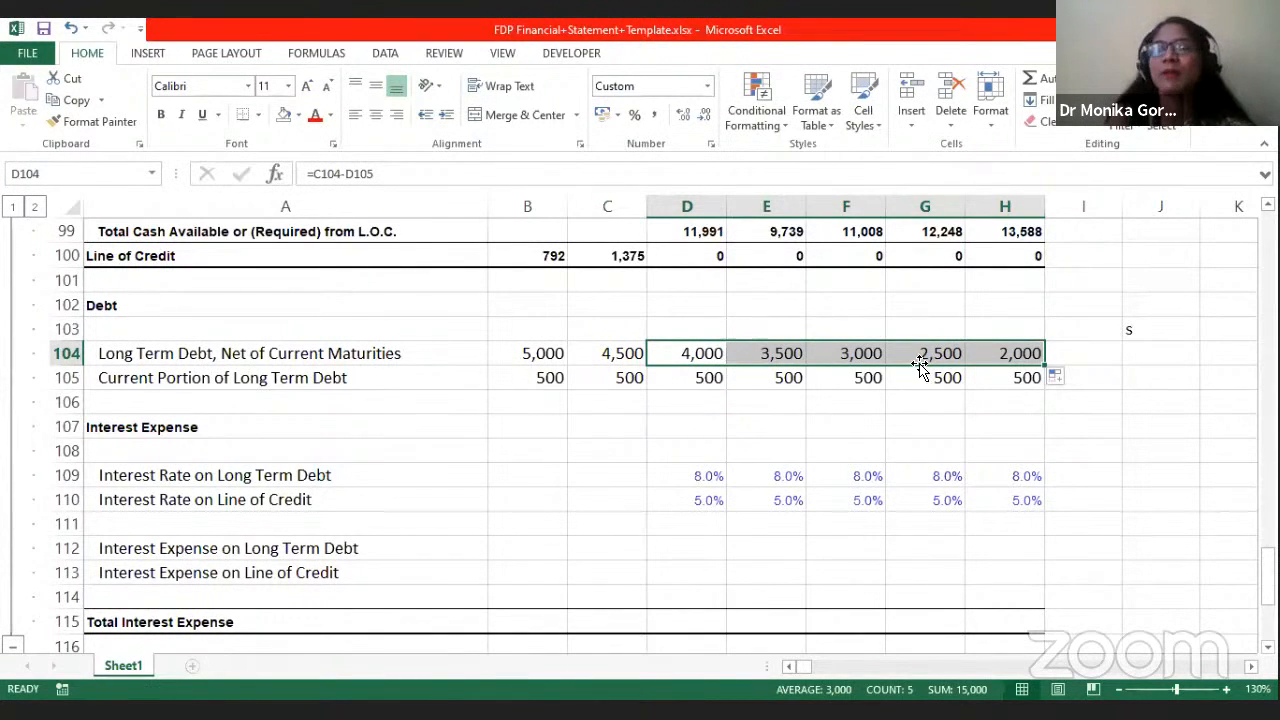
pyautogui.click(786, 378)
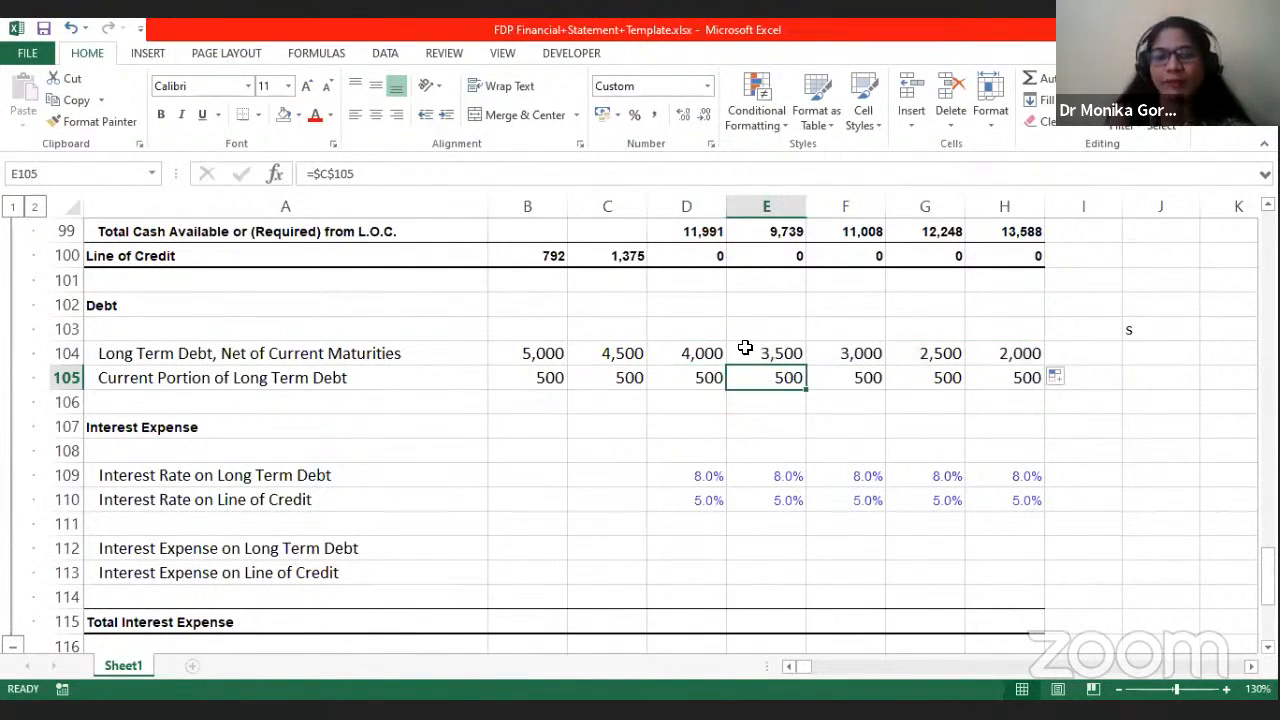
pyautogui.click(789, 351)
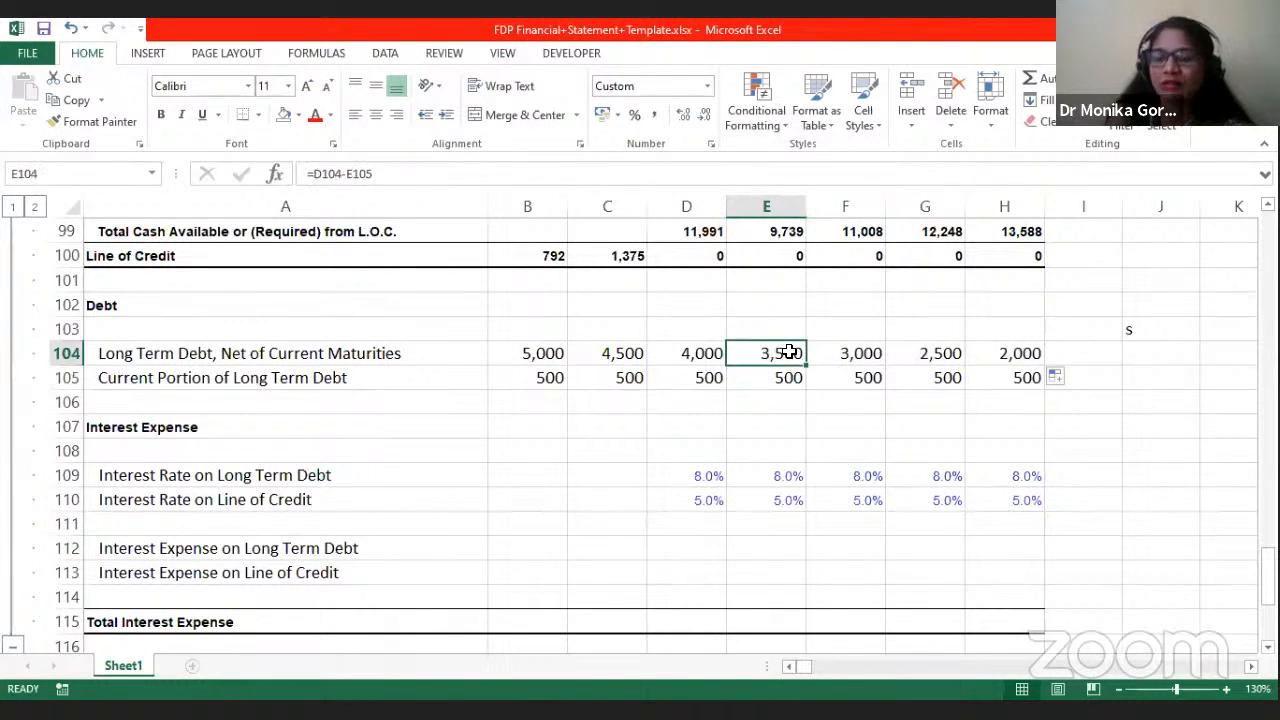
pyautogui.click(780, 379)
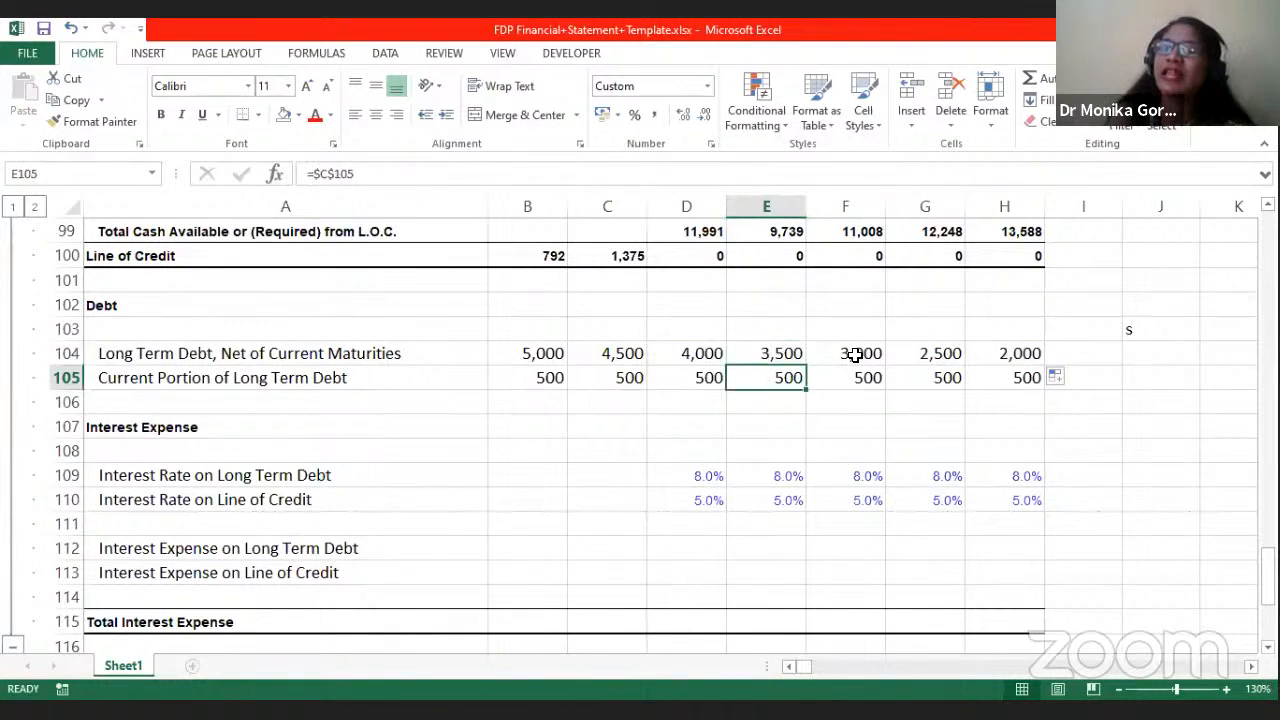
pyautogui.click(855, 354)
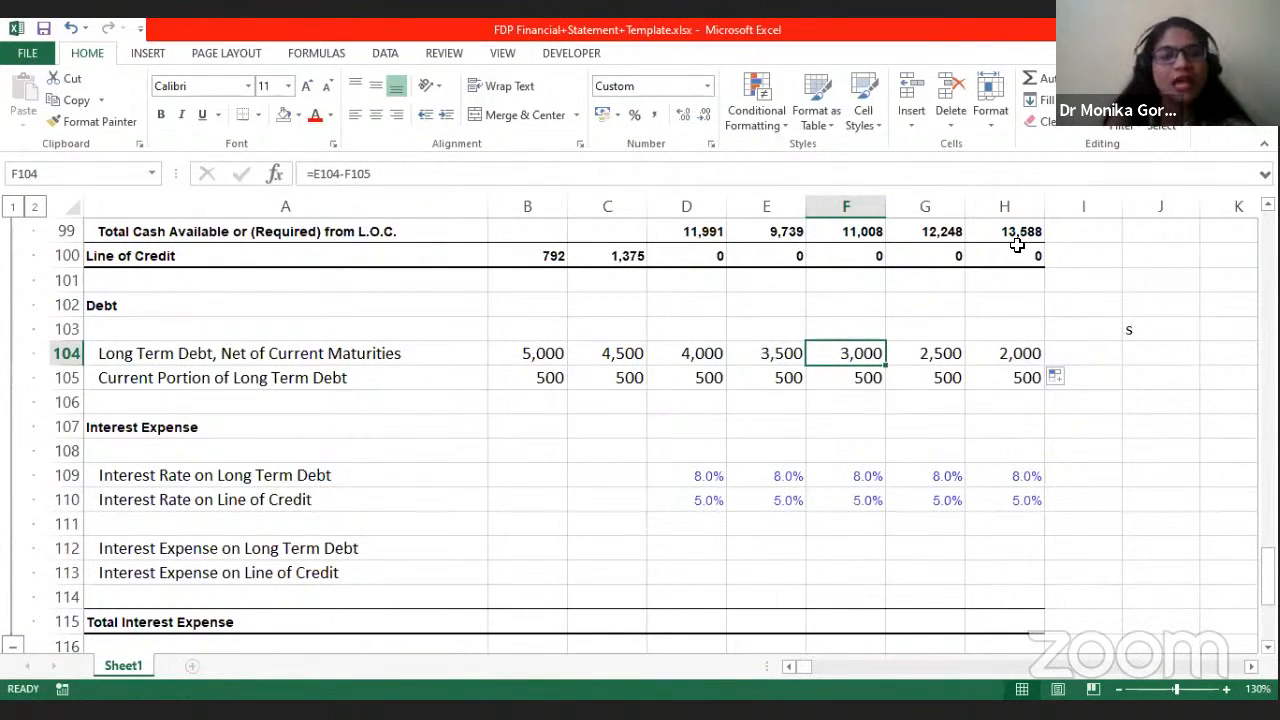
# Step: Review the long-term debt balances and current portions in rows 104 and 105 alongside the interest rates in rows 109 and 110
pyautogui.moveTo(527, 353); pyautogui.dragTo(1025, 380)
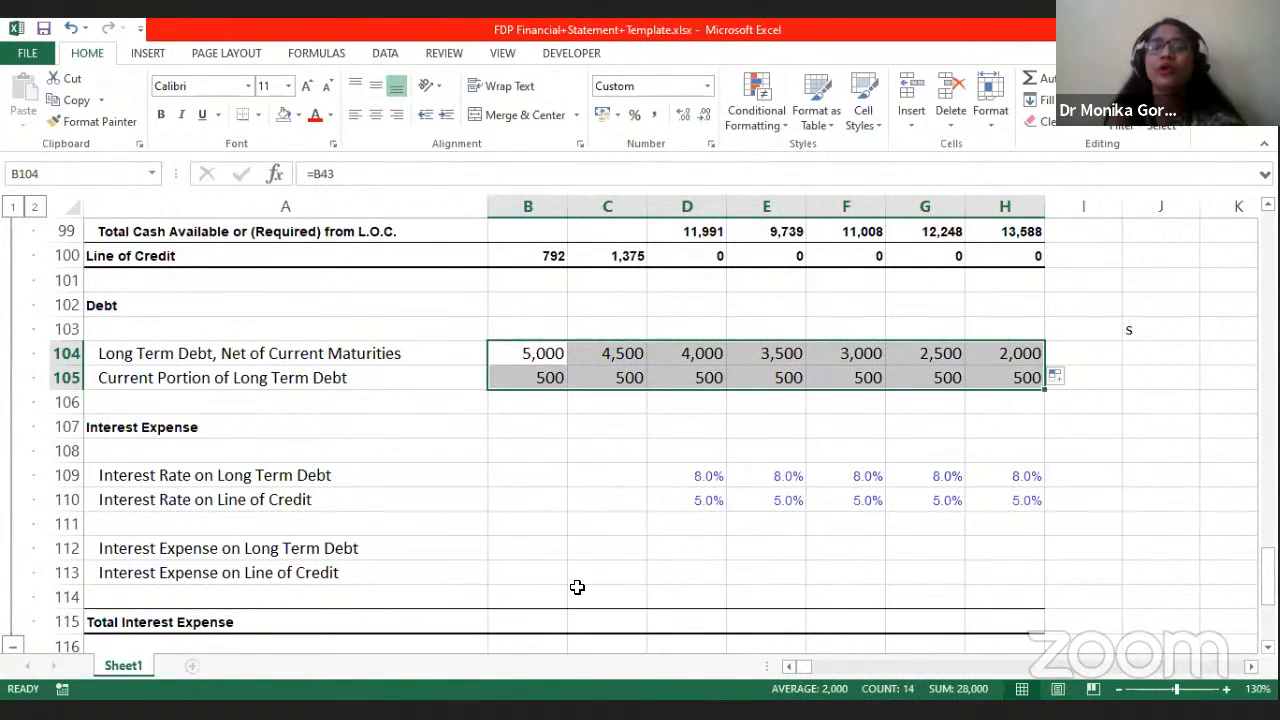
pyautogui.scroll(-1, 523, 631)
pyautogui.scroll(2, 523, 631)
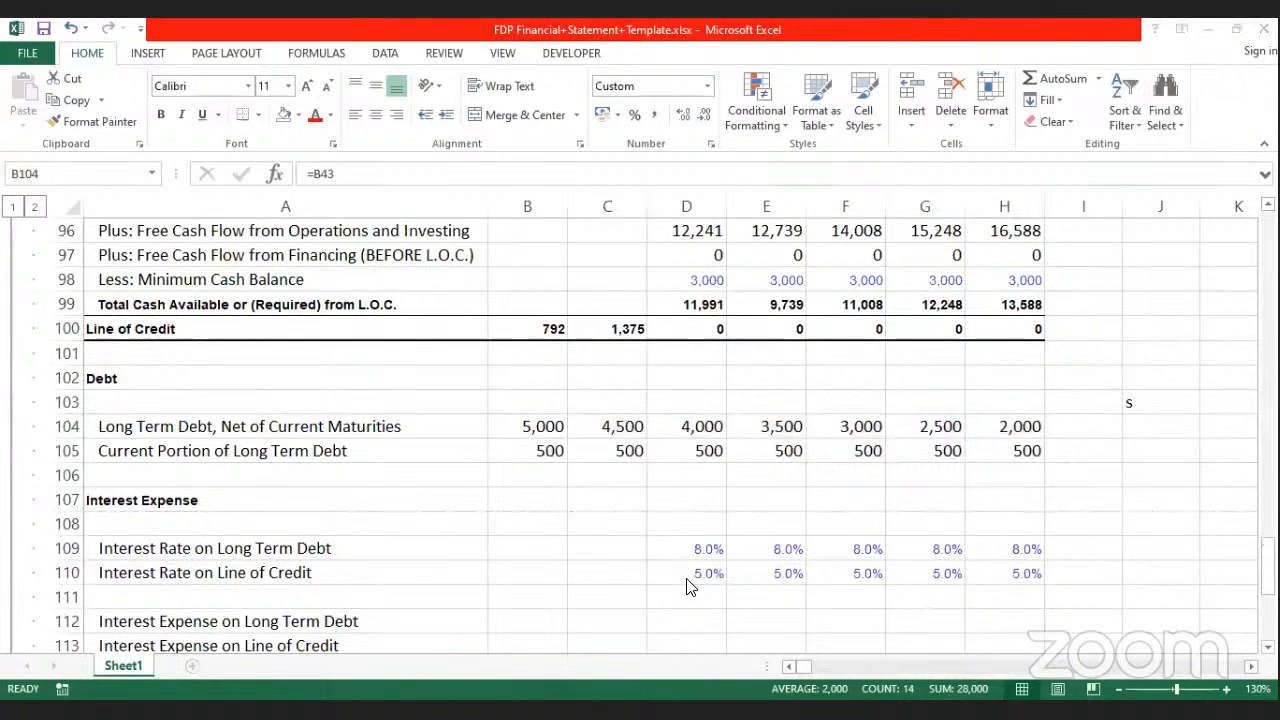
pyautogui.moveTo(693, 543); pyautogui.dragTo(700, 570)
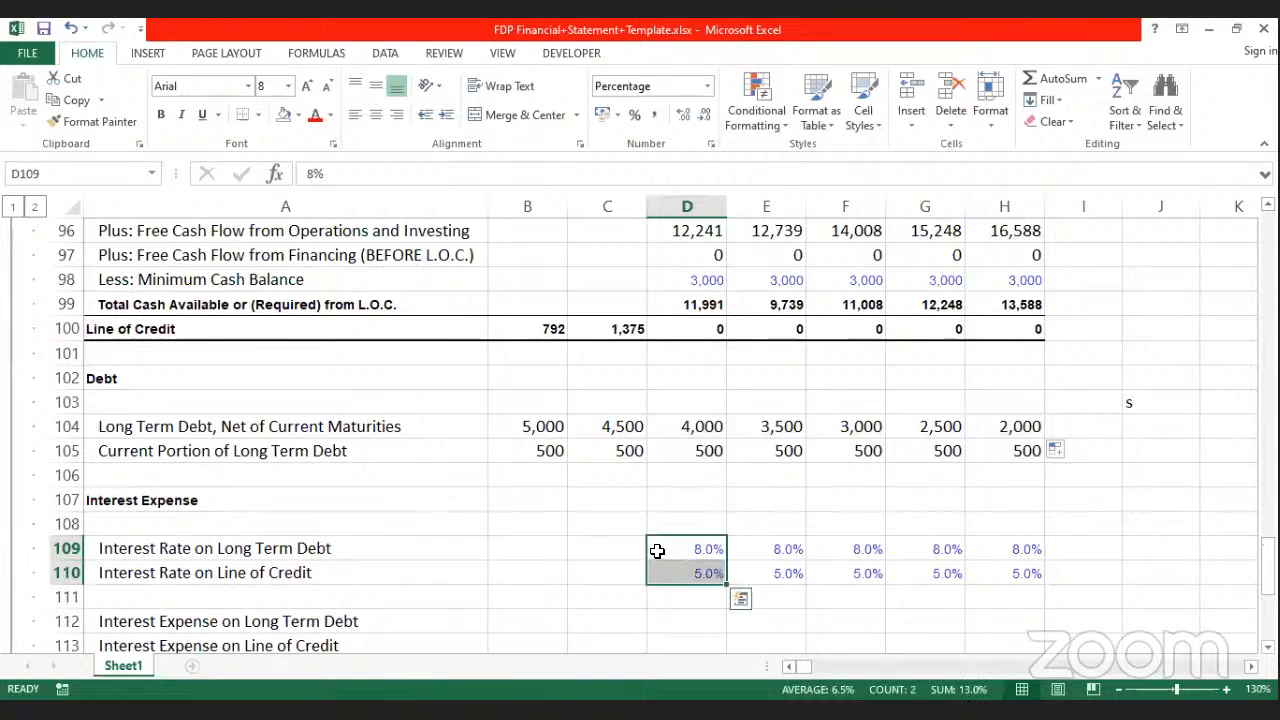
pyautogui.scroll(-1, 659, 551)
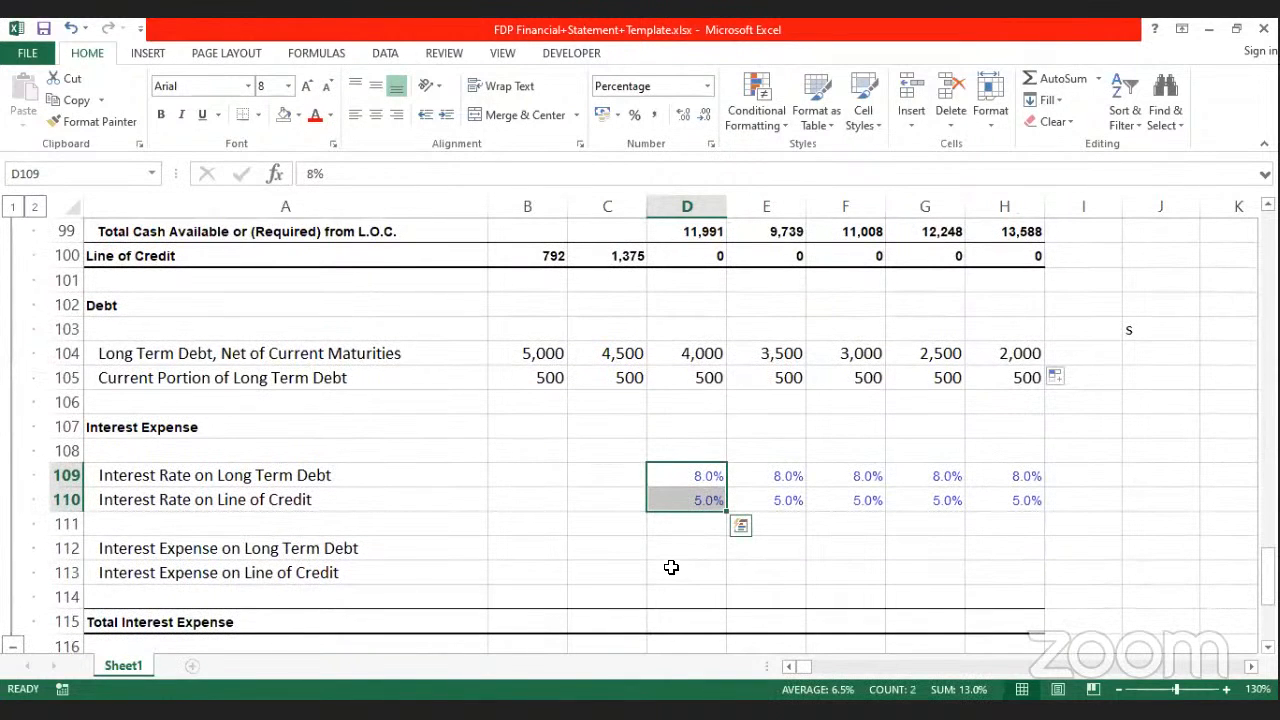
pyautogui.click(673, 549)
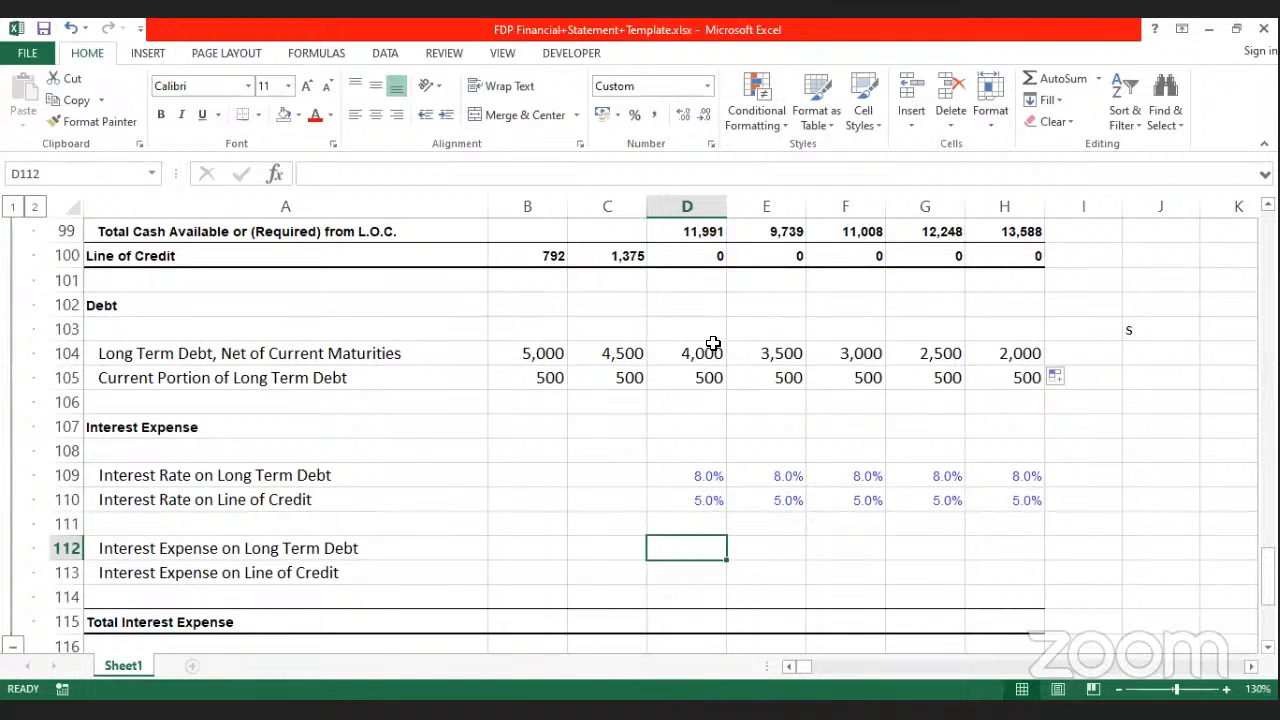
pyautogui.moveTo(707, 352); pyautogui.dragTo(702, 368)
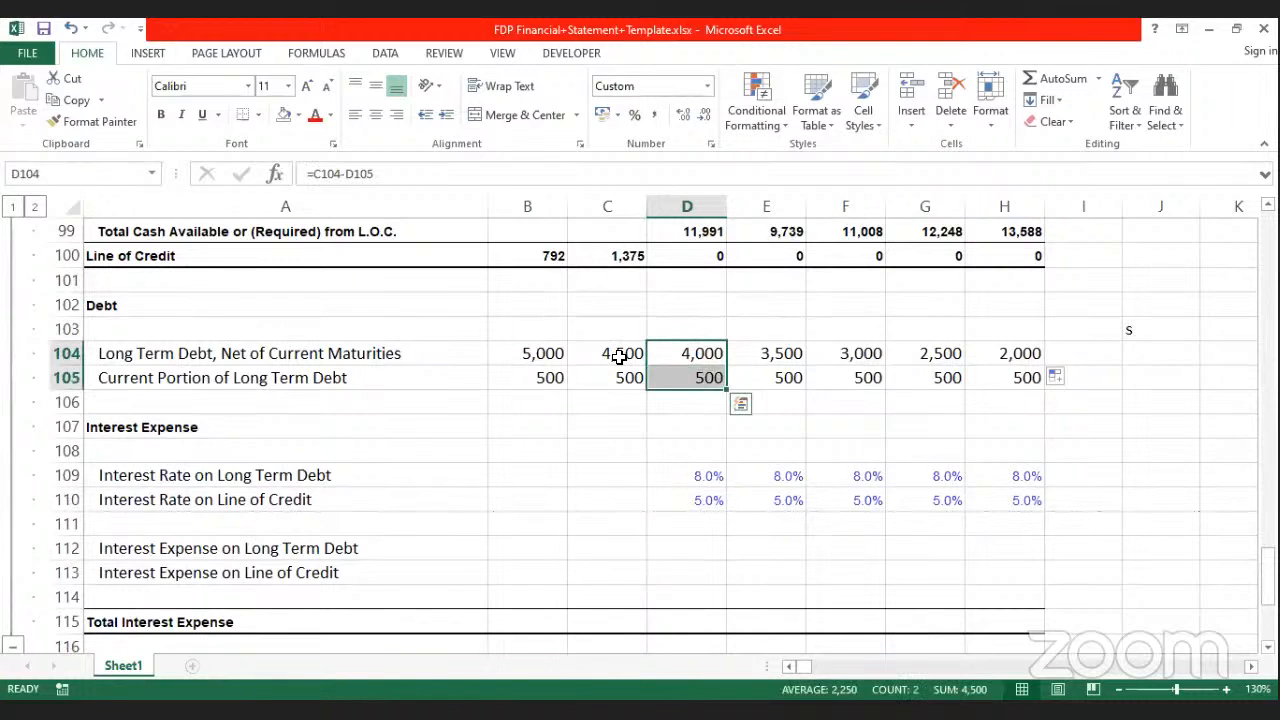
pyautogui.moveTo(612, 356); pyautogui.dragTo(614, 368)
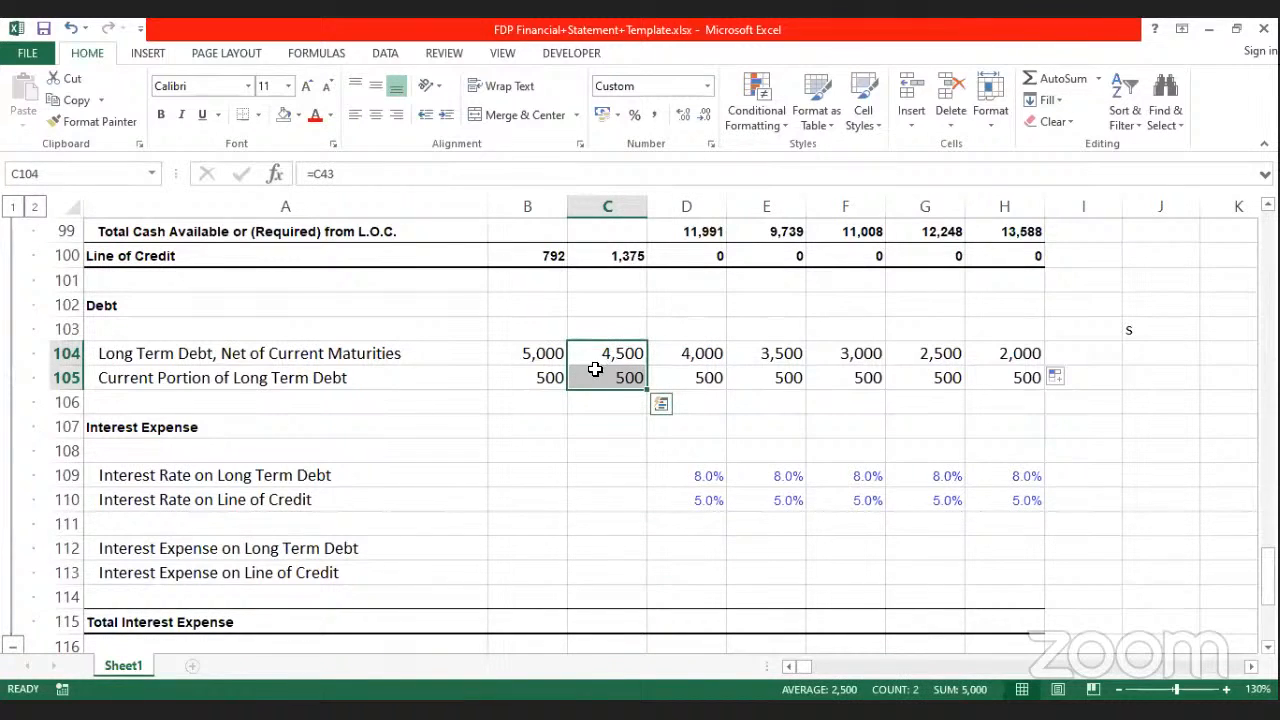
pyautogui.click(714, 353)
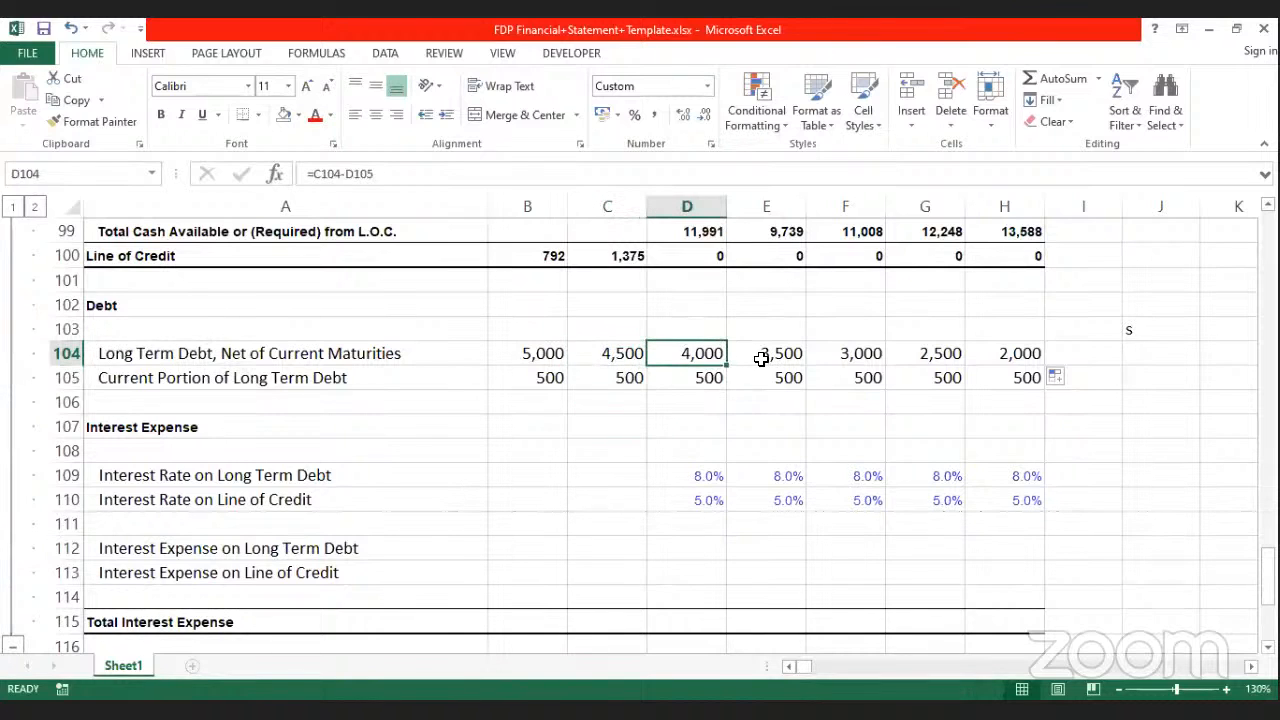
pyautogui.click(709, 377)
pyautogui.click(773, 358)
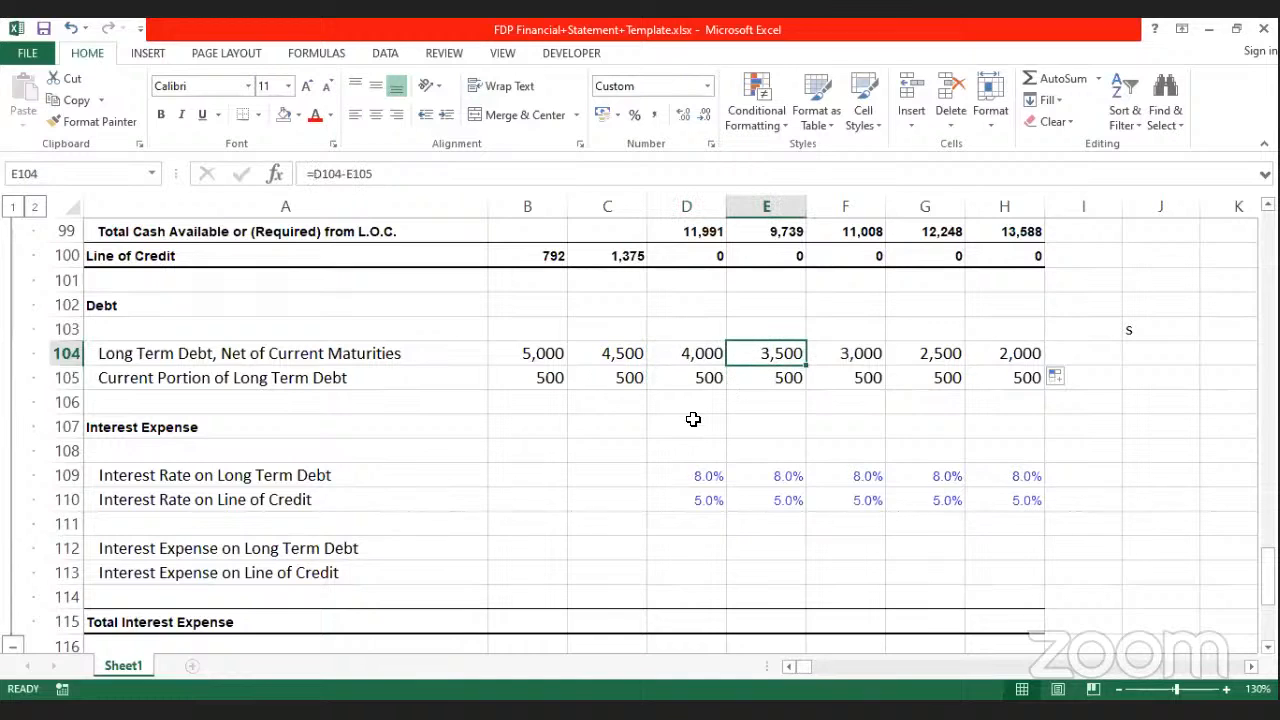
pyautogui.click(683, 480)
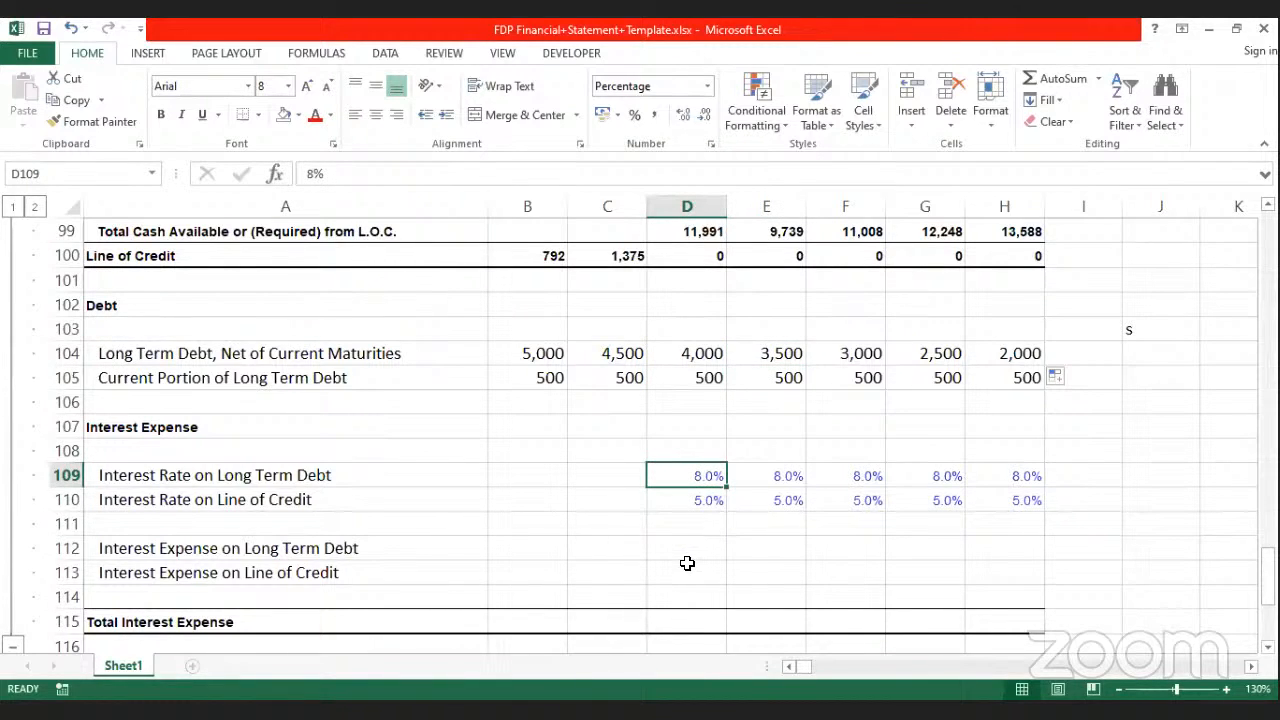
# Step: Calculate Interest Expense on Long Term Debt in D112 as average total debt times the rate, =AVERAGE(SUM(C104:C105),SUM(D104:D105))*D109
pyautogui.click(687, 552)
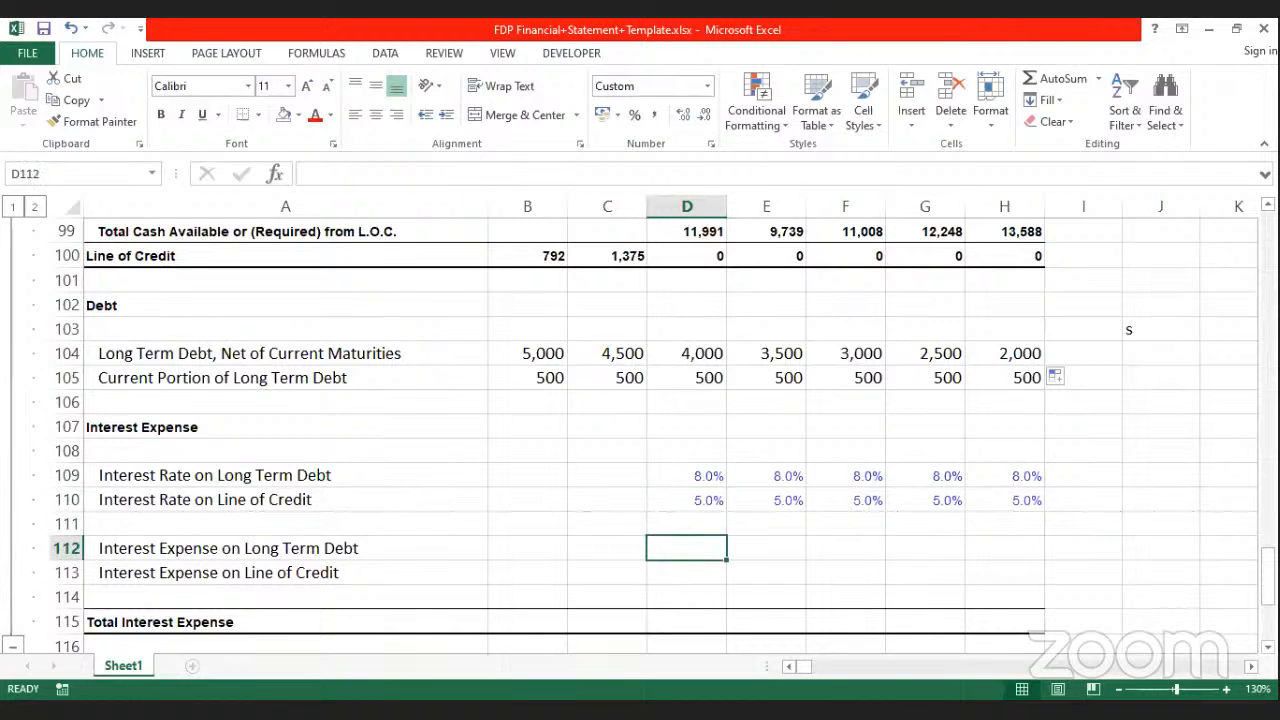
pyautogui.write('=')
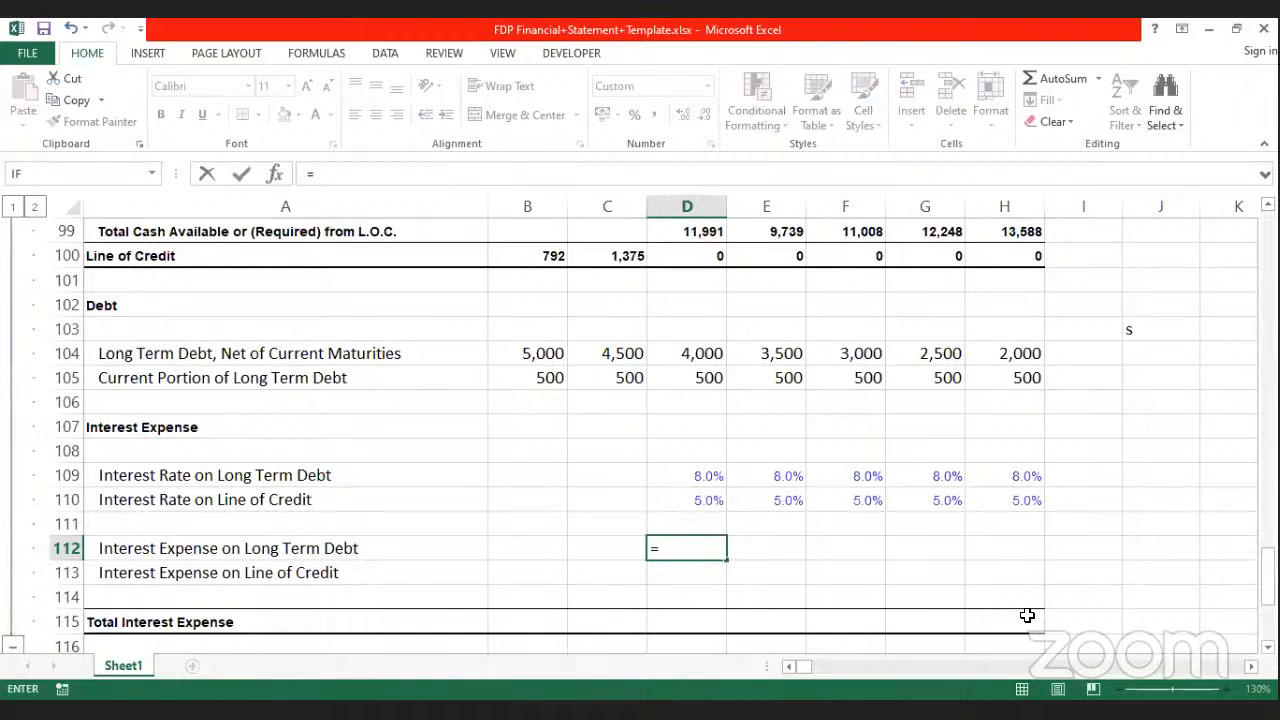
pyautogui.write('aver')
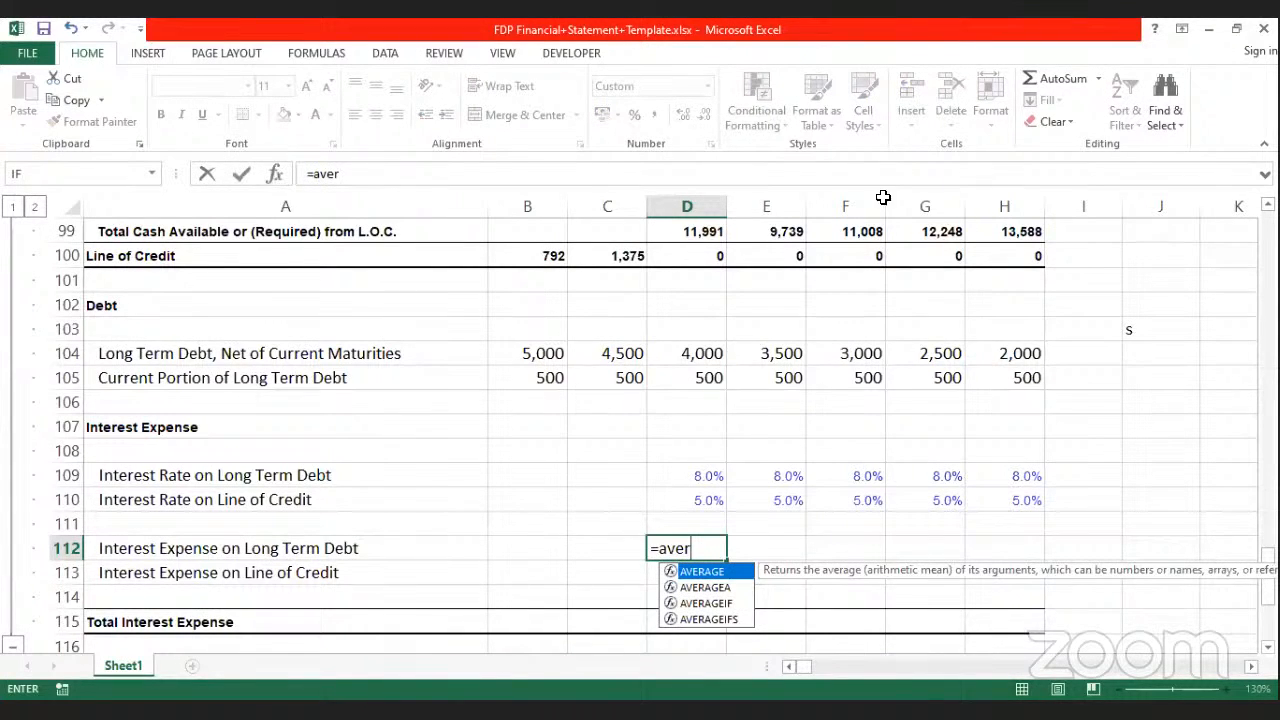
pyautogui.press('Tab')
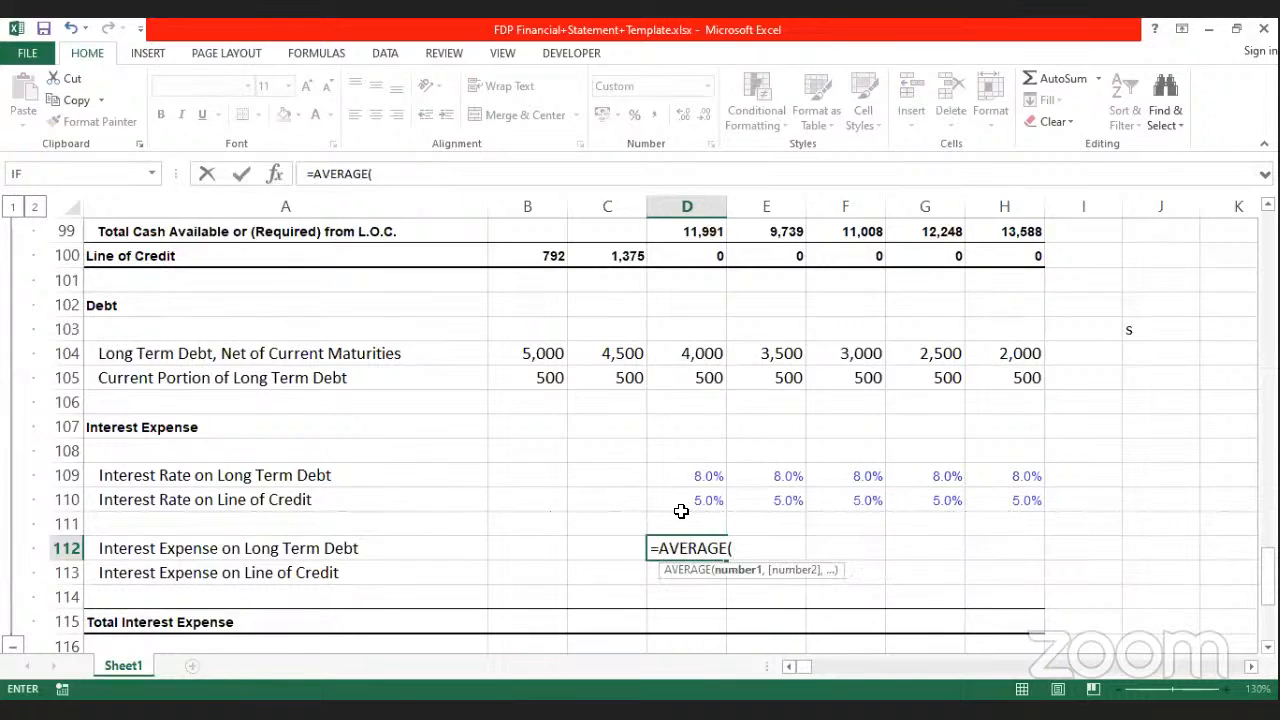
pyautogui.write('sum(')
pyautogui.click(628, 358)
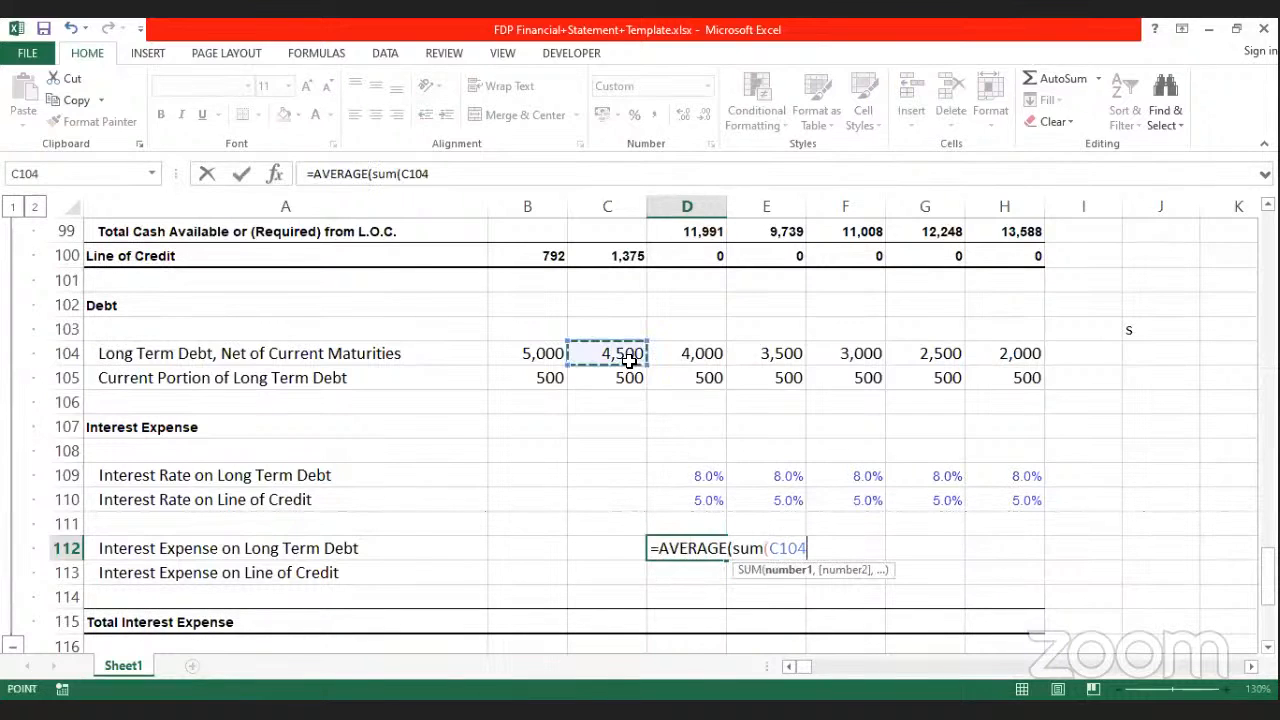
pyautogui.moveTo(628, 358); pyautogui.dragTo(628, 380)
pyautogui.write(')')
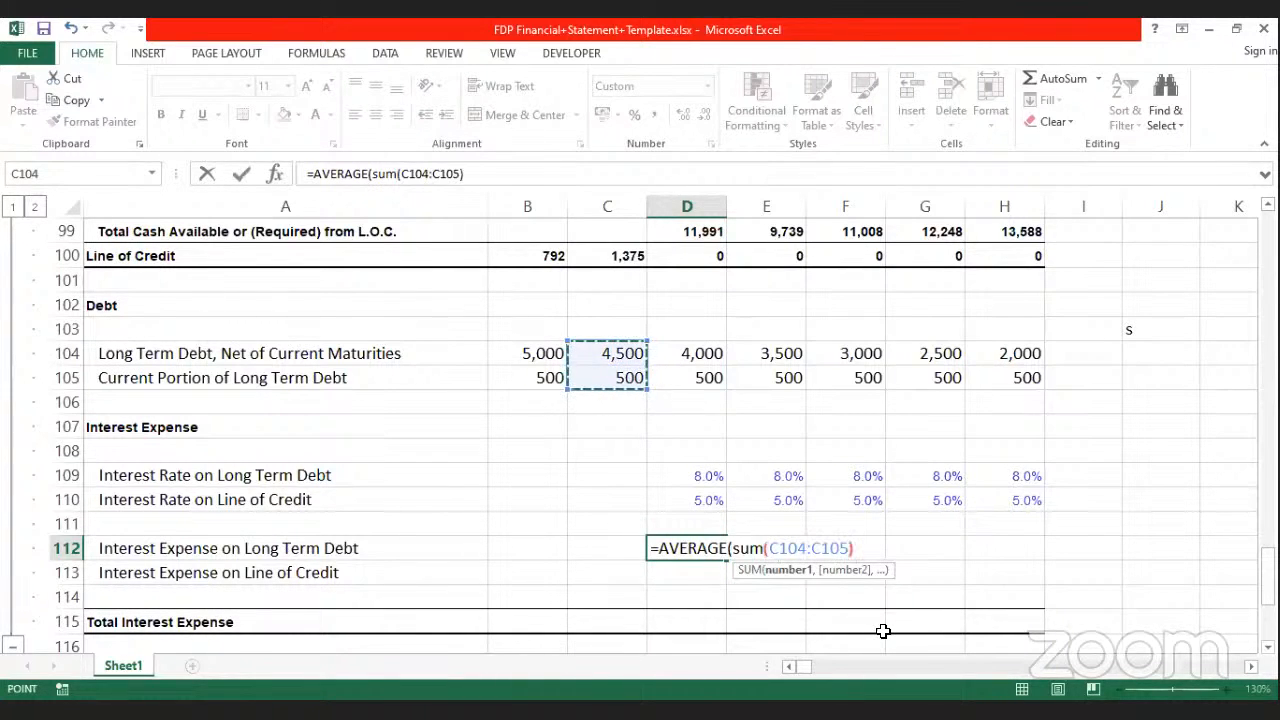
pyautogui.write(',')
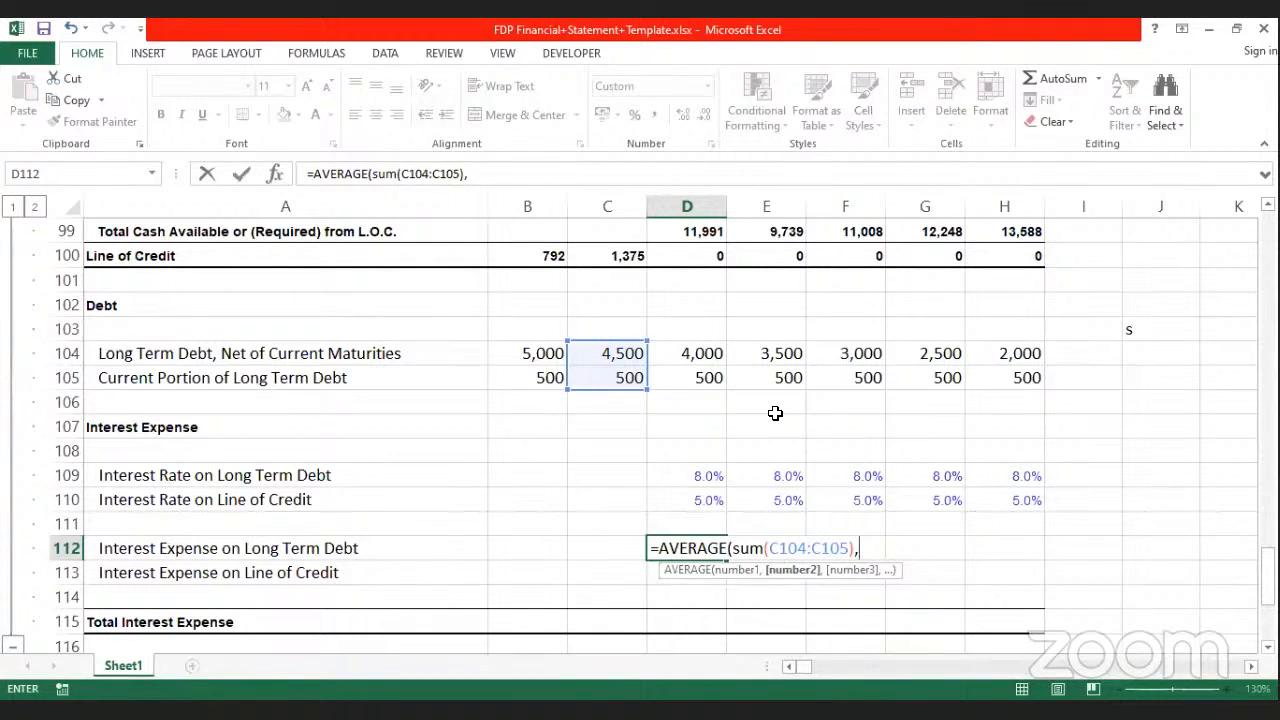
pyautogui.write('sum(')
pyautogui.click(700, 360)
pyautogui.moveTo(700, 360); pyautogui.dragTo(700, 380)
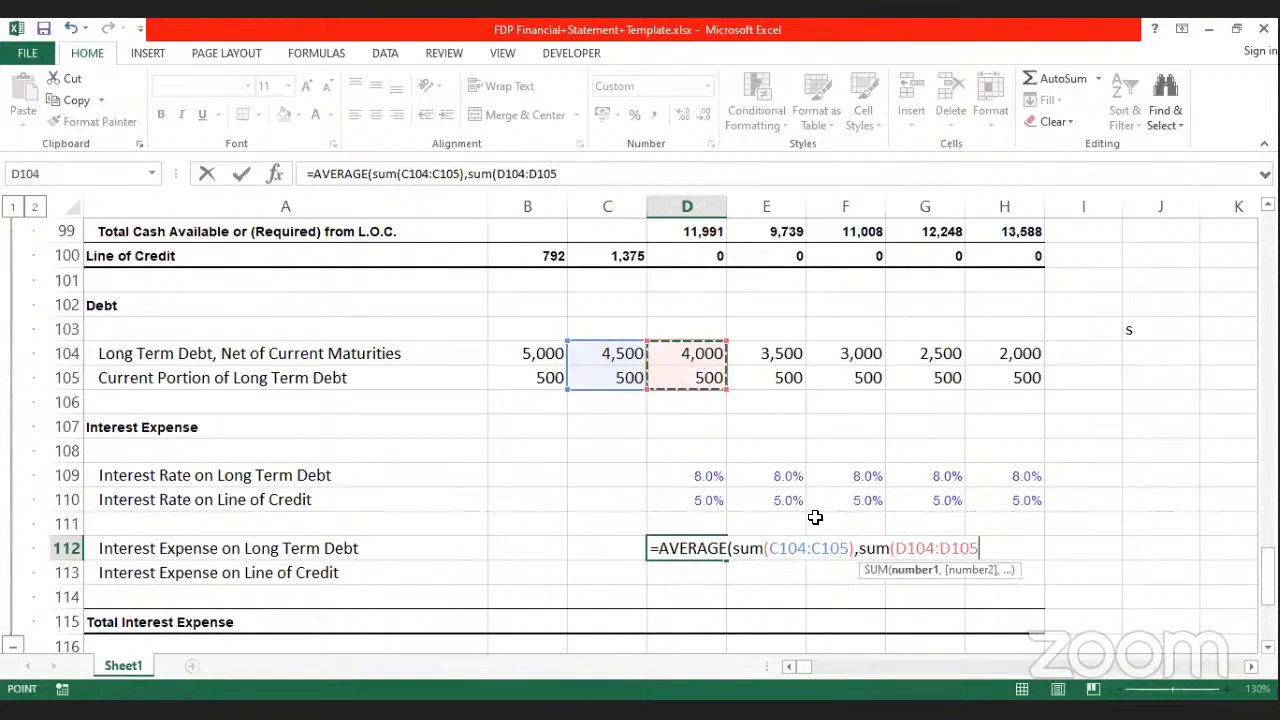
pyautogui.write('))*')
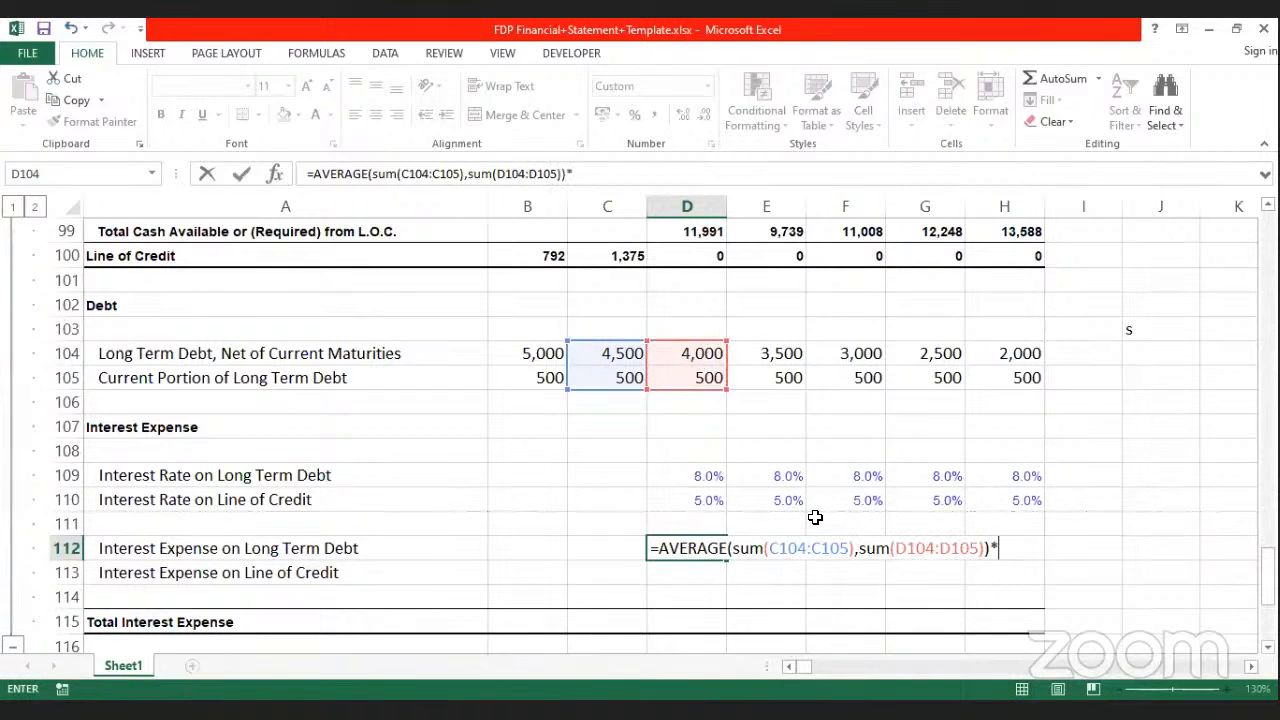
pyautogui.click(708, 475)
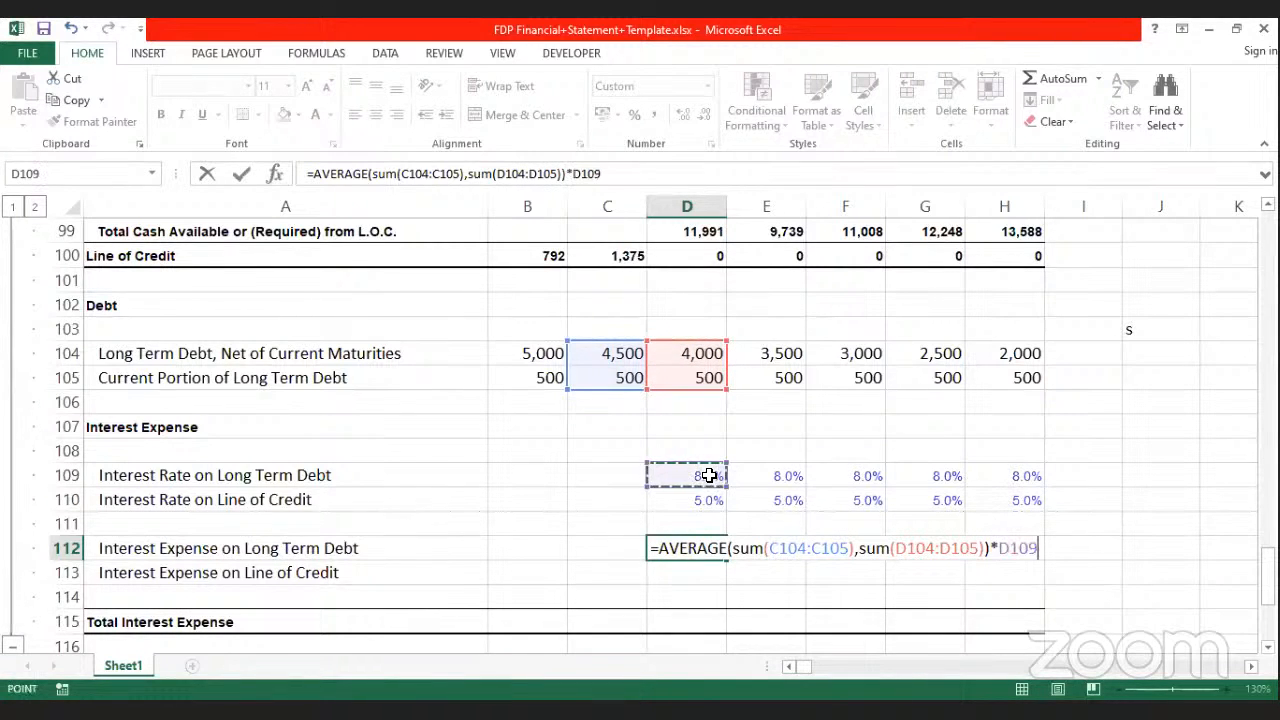
pyautogui.press('Return')
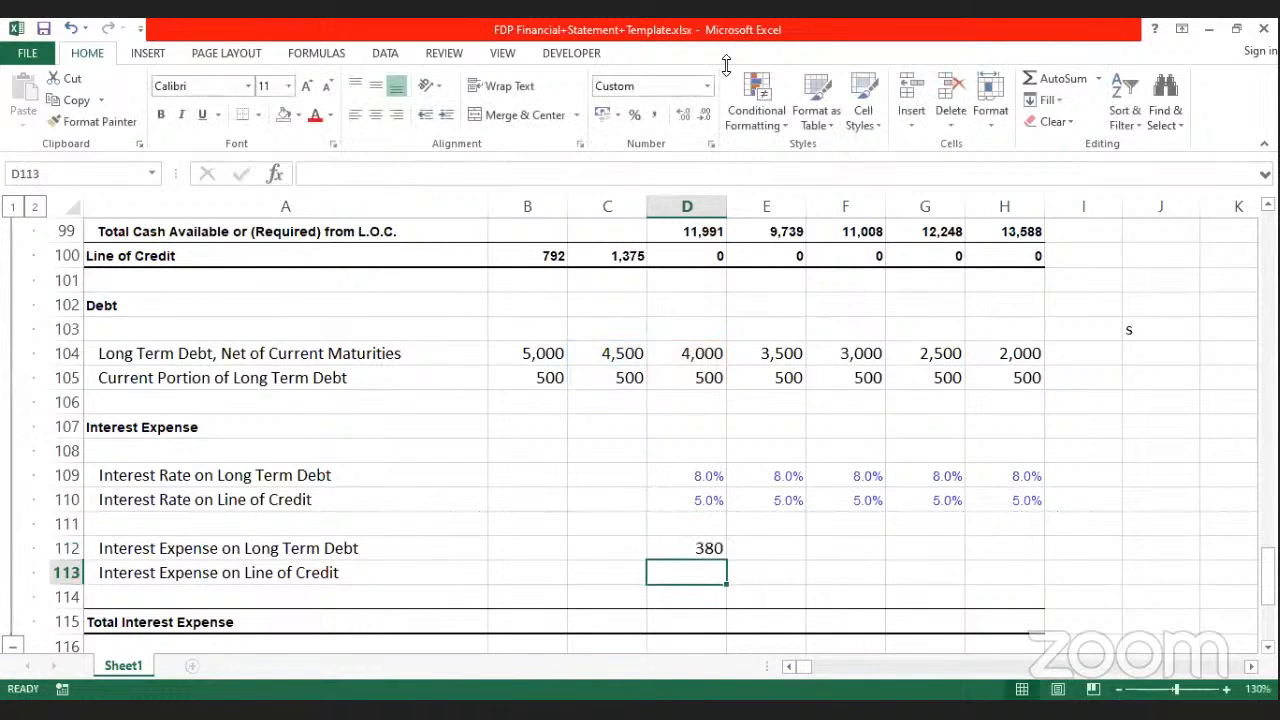
# Step: Check the debt and rate cells behind the Interest Expense on Long Term Debt formula in D112 and fill it across to H112
pyautogui.click(660, 554)
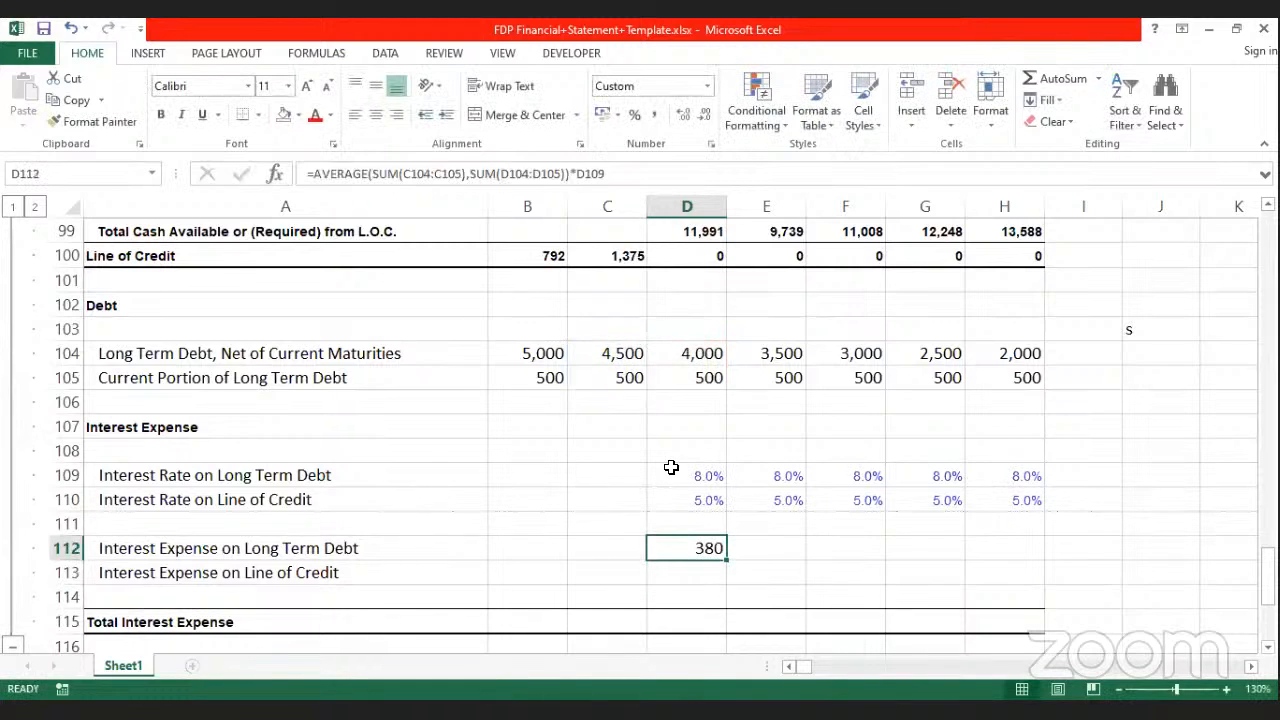
pyautogui.keyDown('shift'); pyautogui.click(620, 374); pyautogui.keyUp('shift')
pyautogui.moveTo(614, 352); pyautogui.dragTo(620, 374)
pyautogui.keyDown('shift'); pyautogui.click(697, 380); pyautogui.keyUp('shift')
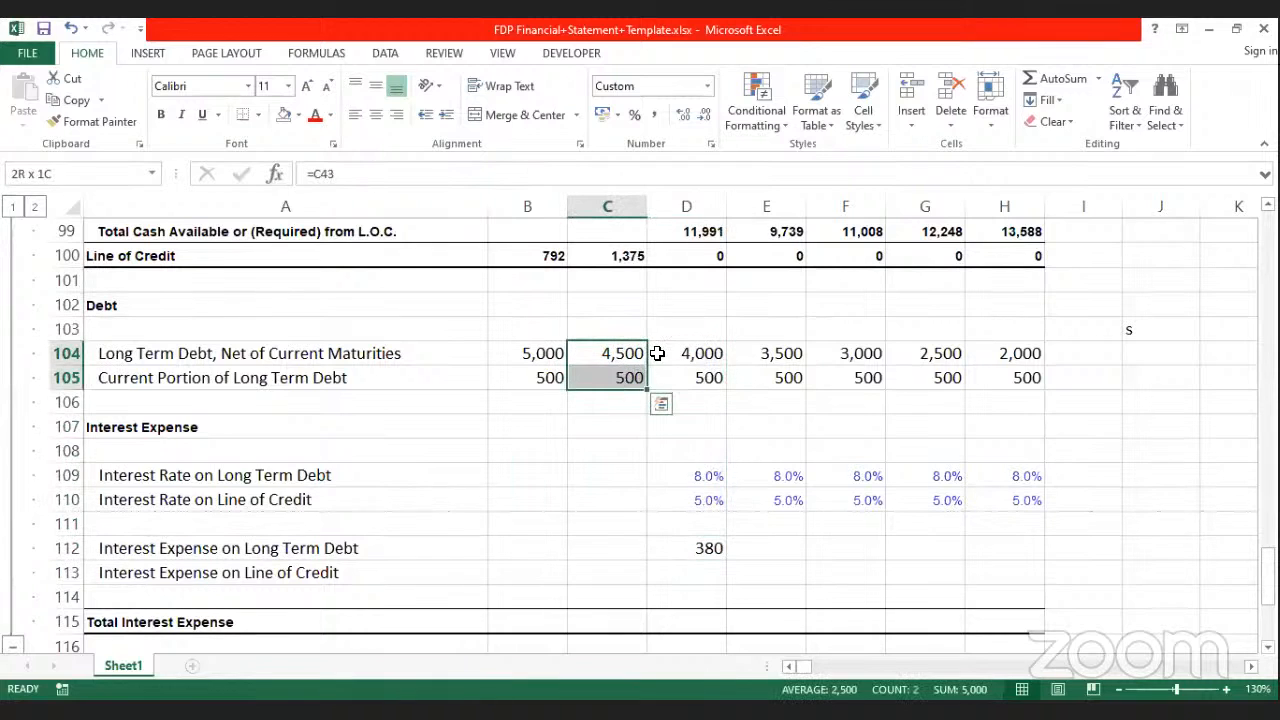
pyautogui.keyDown('shift'); pyautogui.click(673, 379); pyautogui.keyUp('shift')
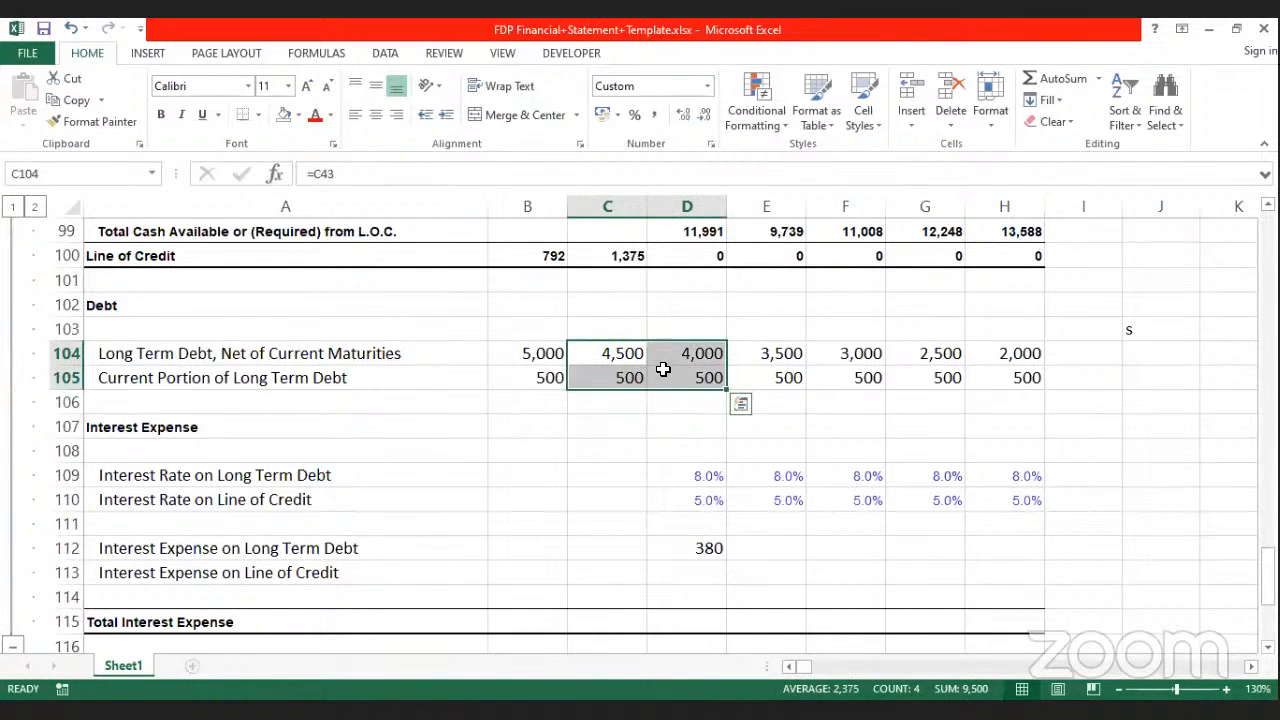
pyautogui.click(711, 477)
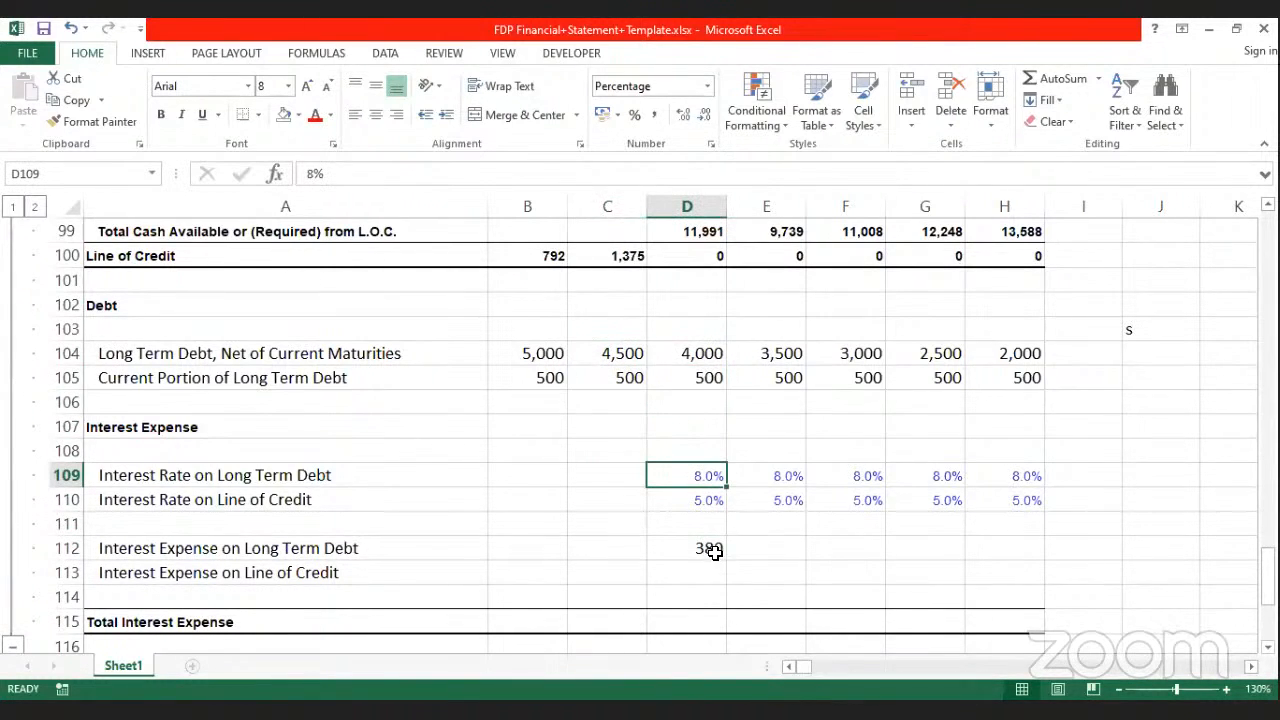
pyautogui.click(711, 551)
pyautogui.moveTo(725, 563); pyautogui.dragTo(1011, 562)
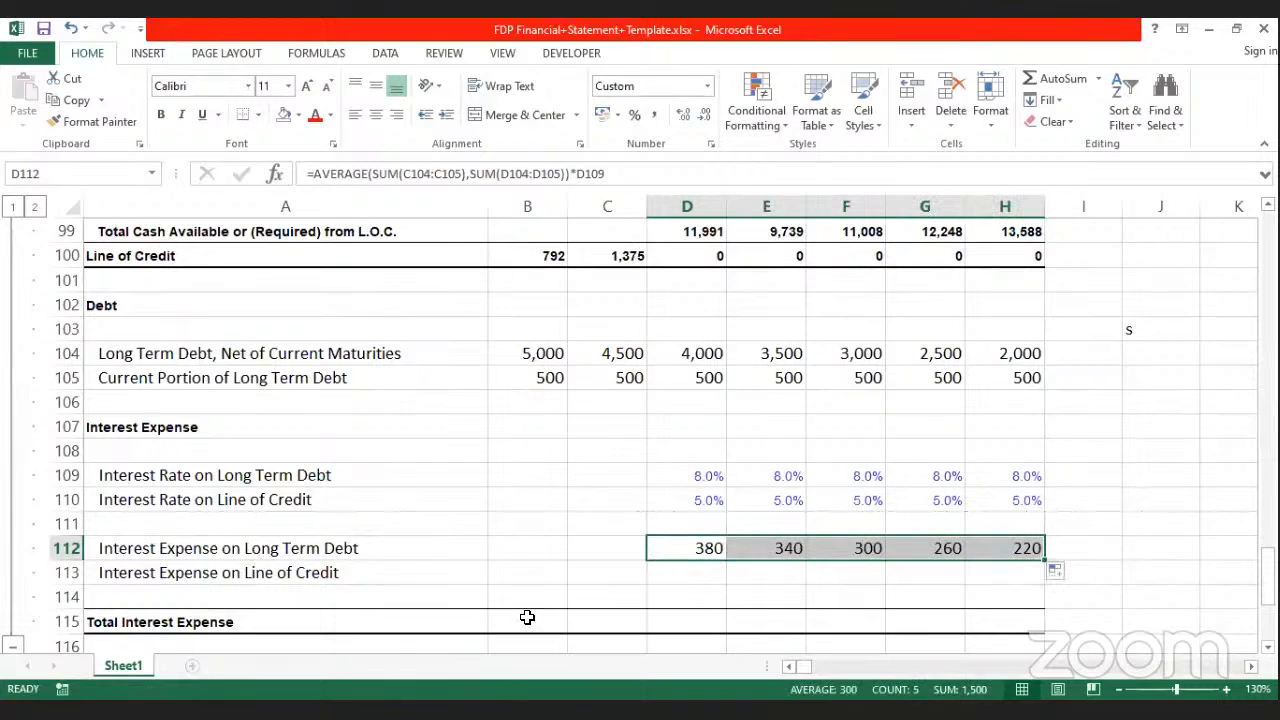
# Step: Begin the Interest Expense on Line of Credit formula in D113 with an AVERAGE function over C104:C105
pyautogui.click(687, 572)
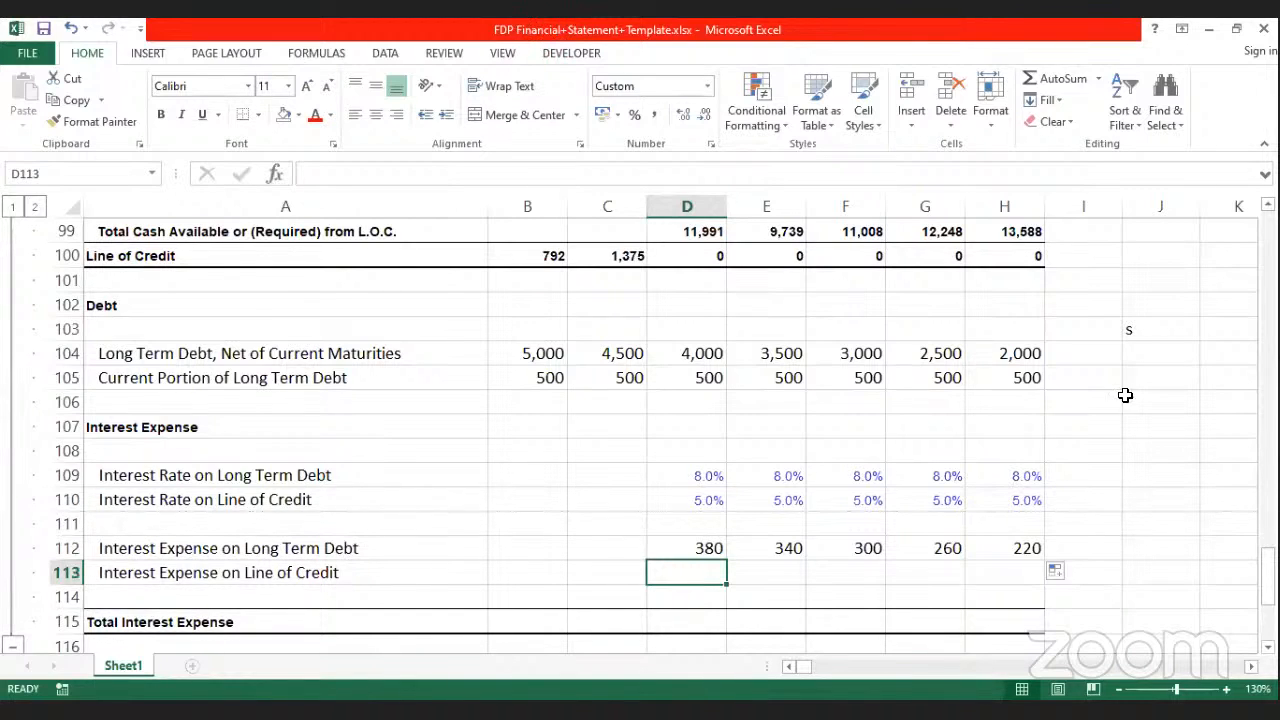
pyautogui.write('=')
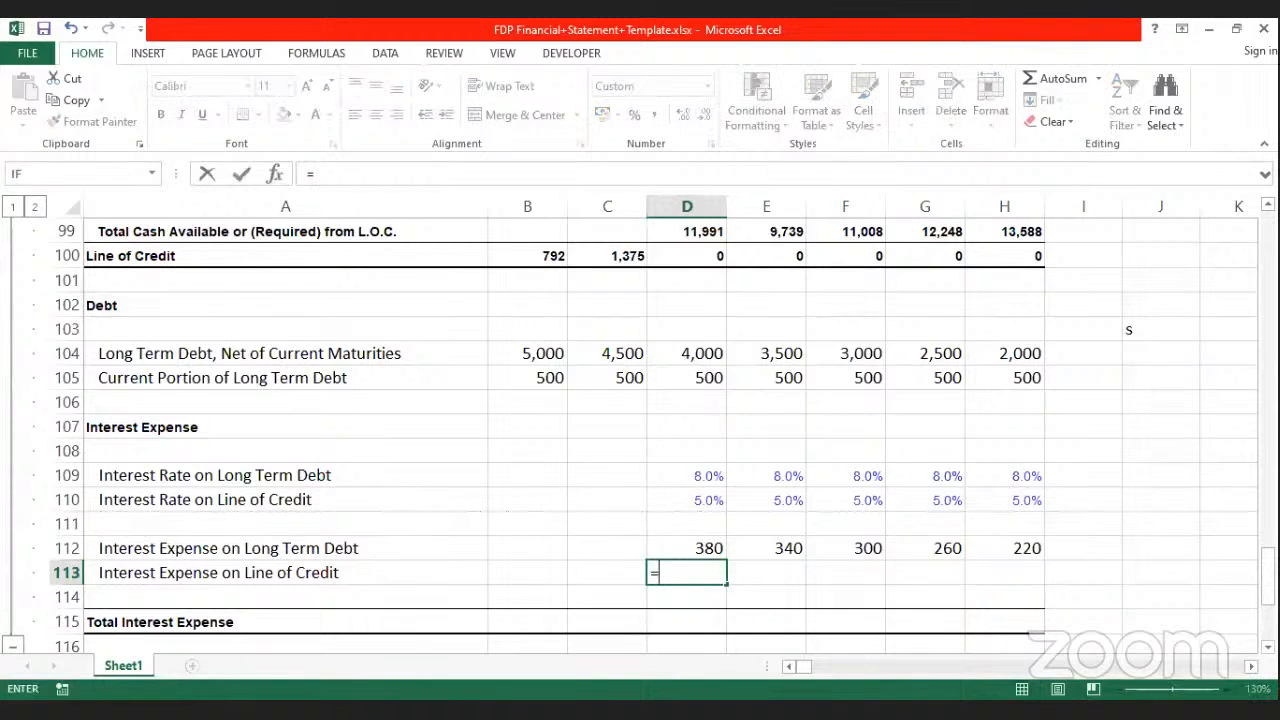
pyautogui.write('aver')
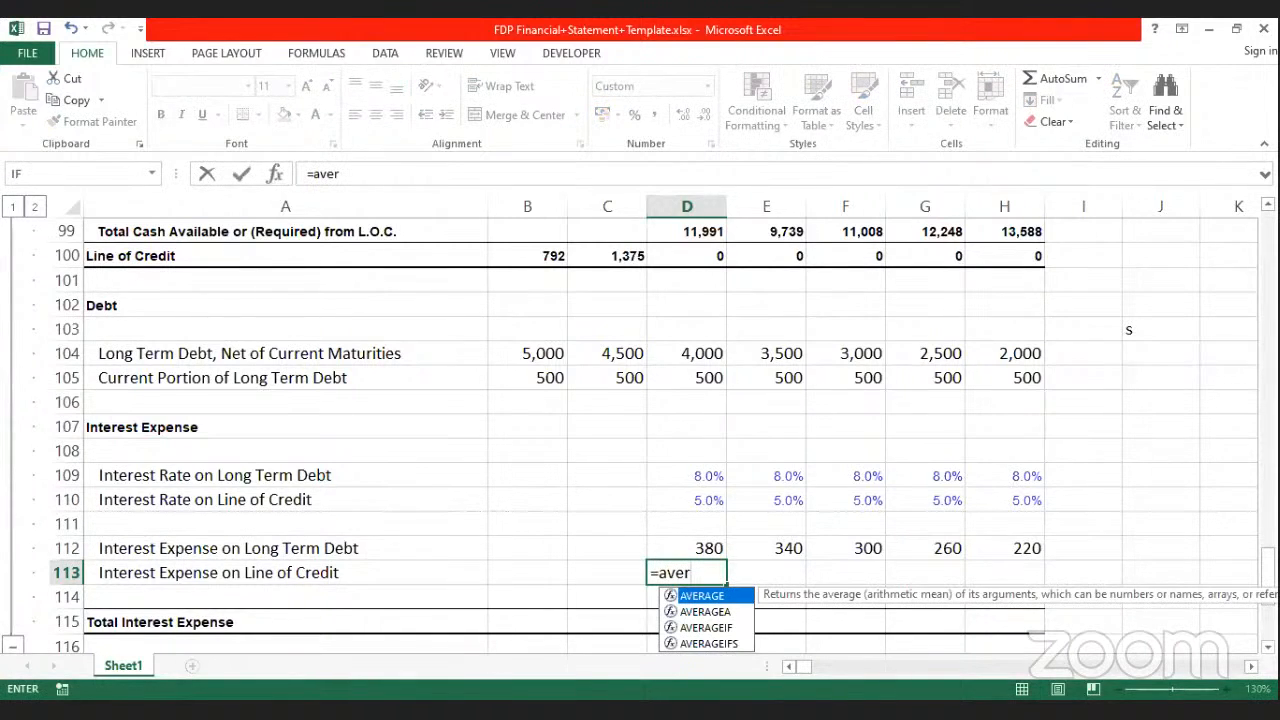
pyautogui.doubleClick(707, 597)
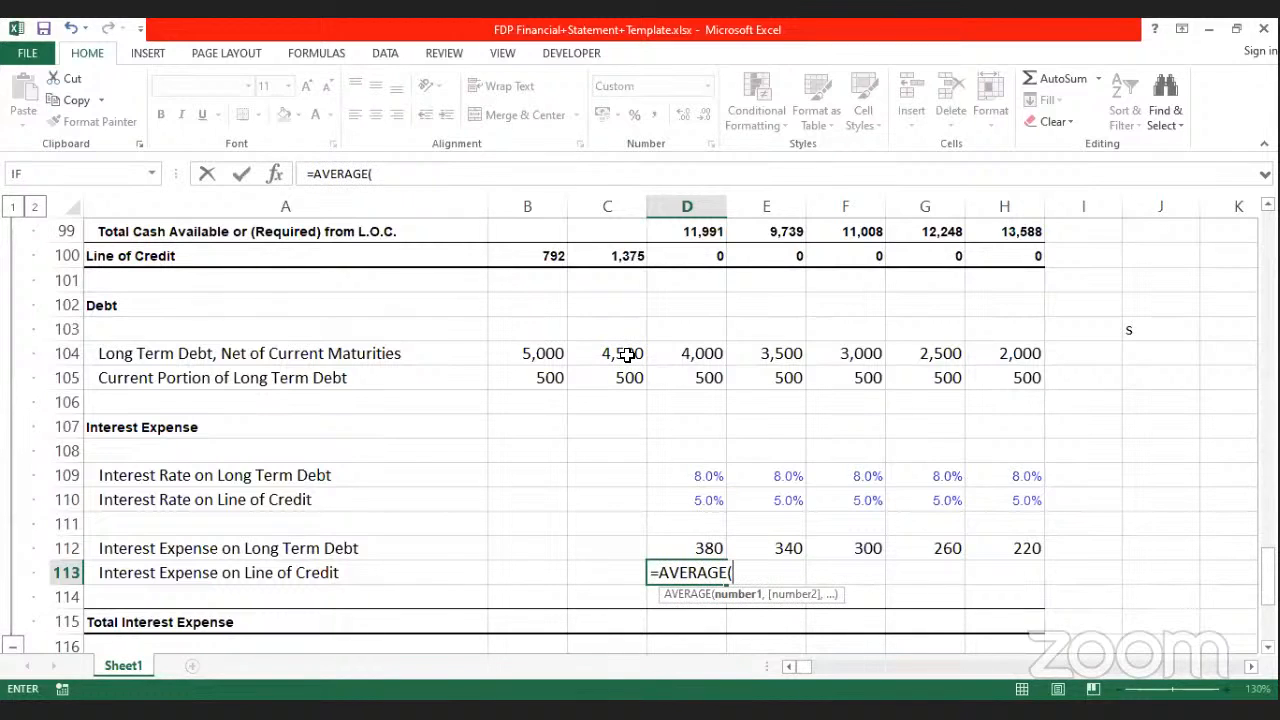
pyautogui.click(619, 357)
pyautogui.moveTo(619, 357); pyautogui.dragTo(622, 378)
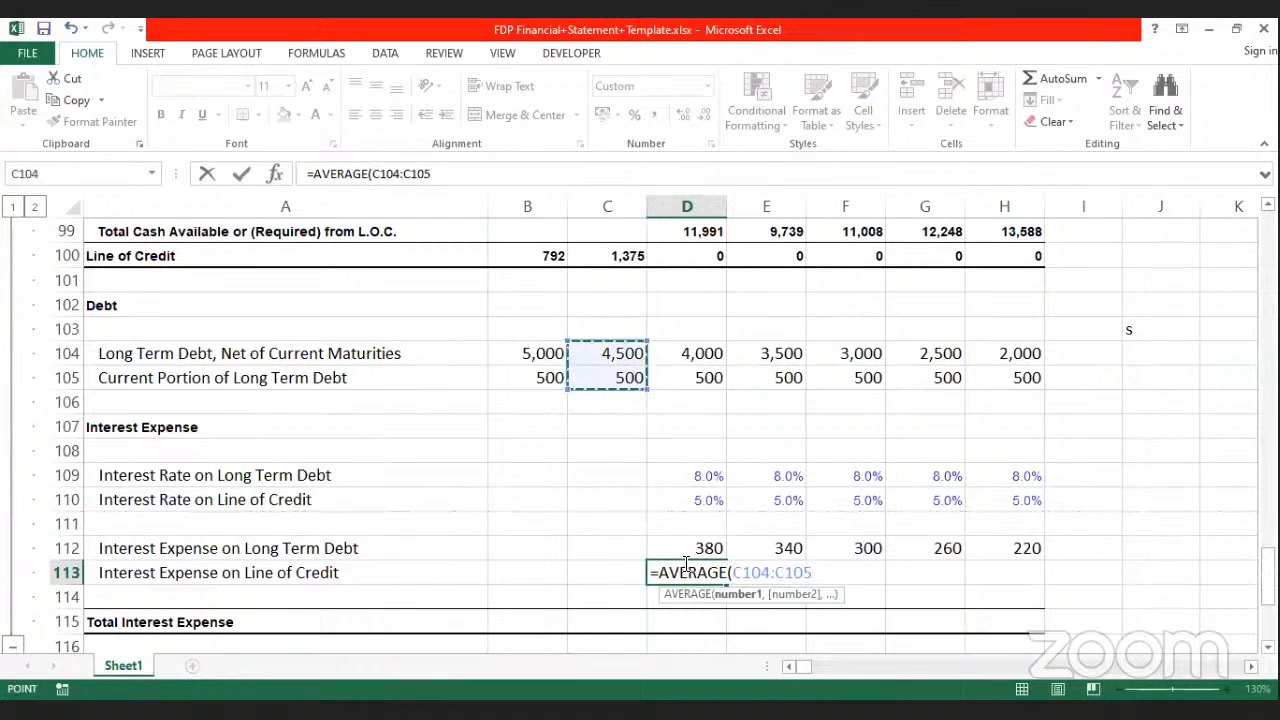
pyautogui.write('),')
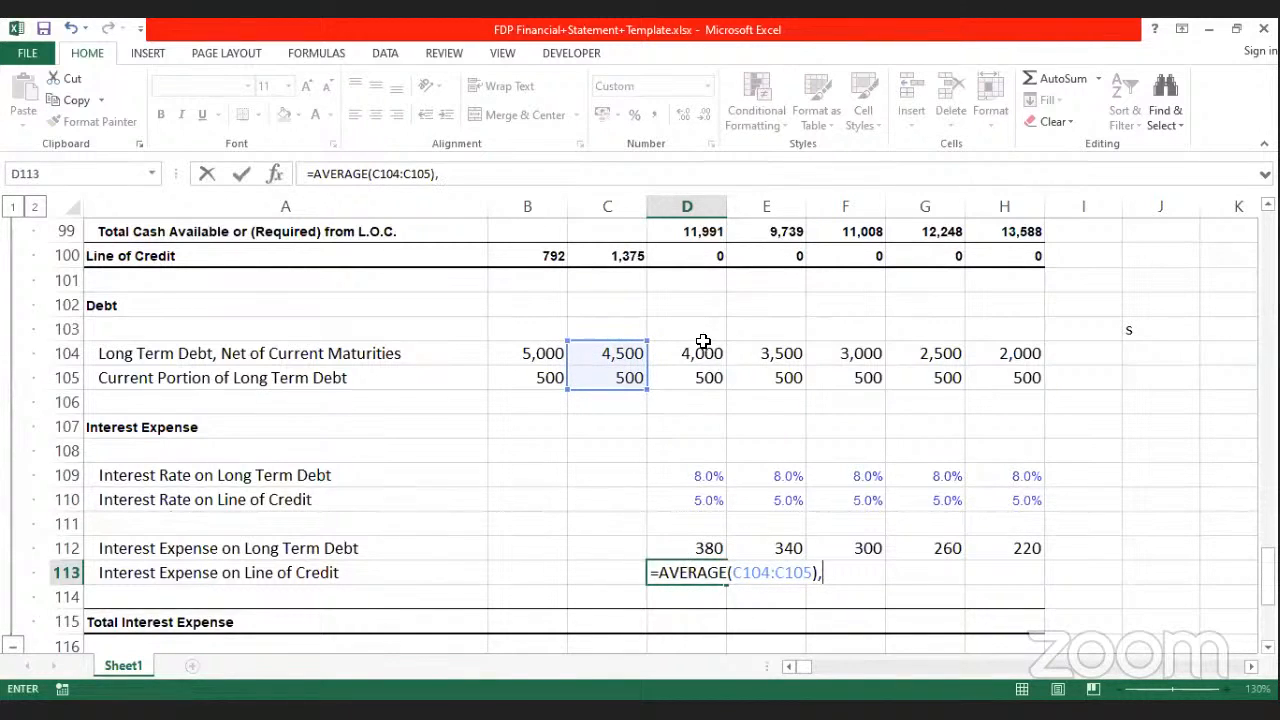
pyautogui.click(733, 575)
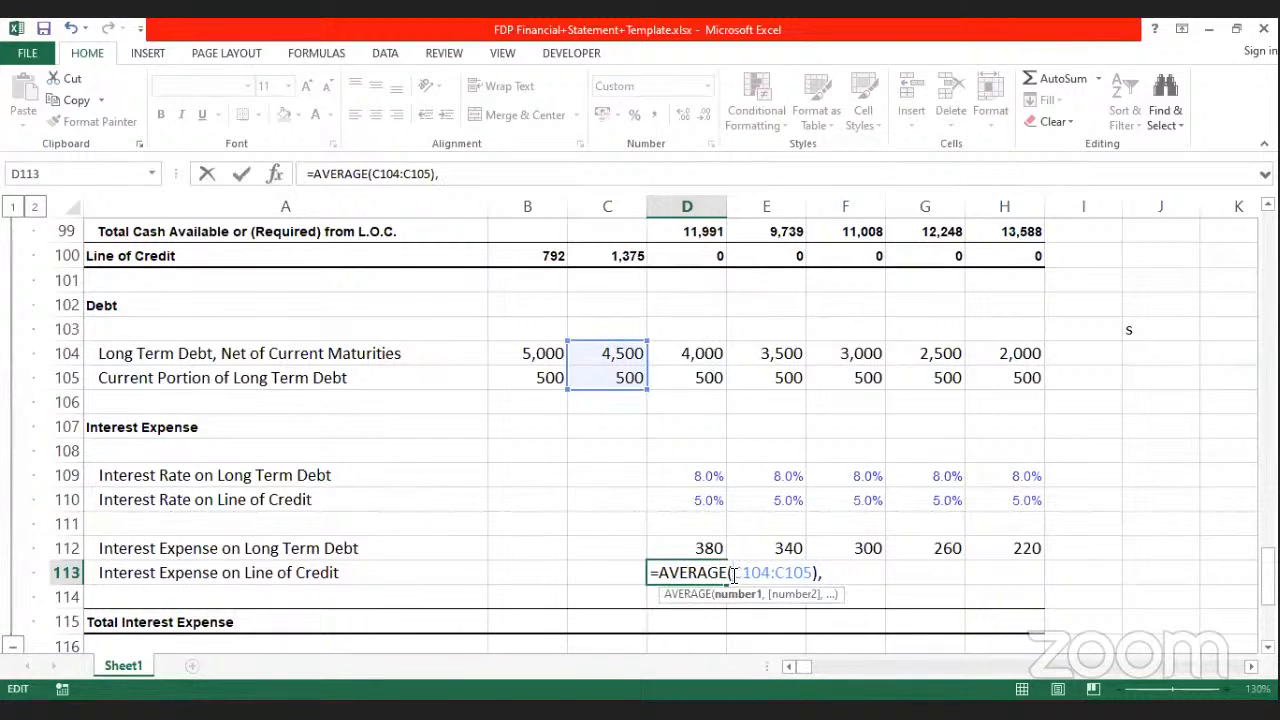
pyautogui.write('sum')
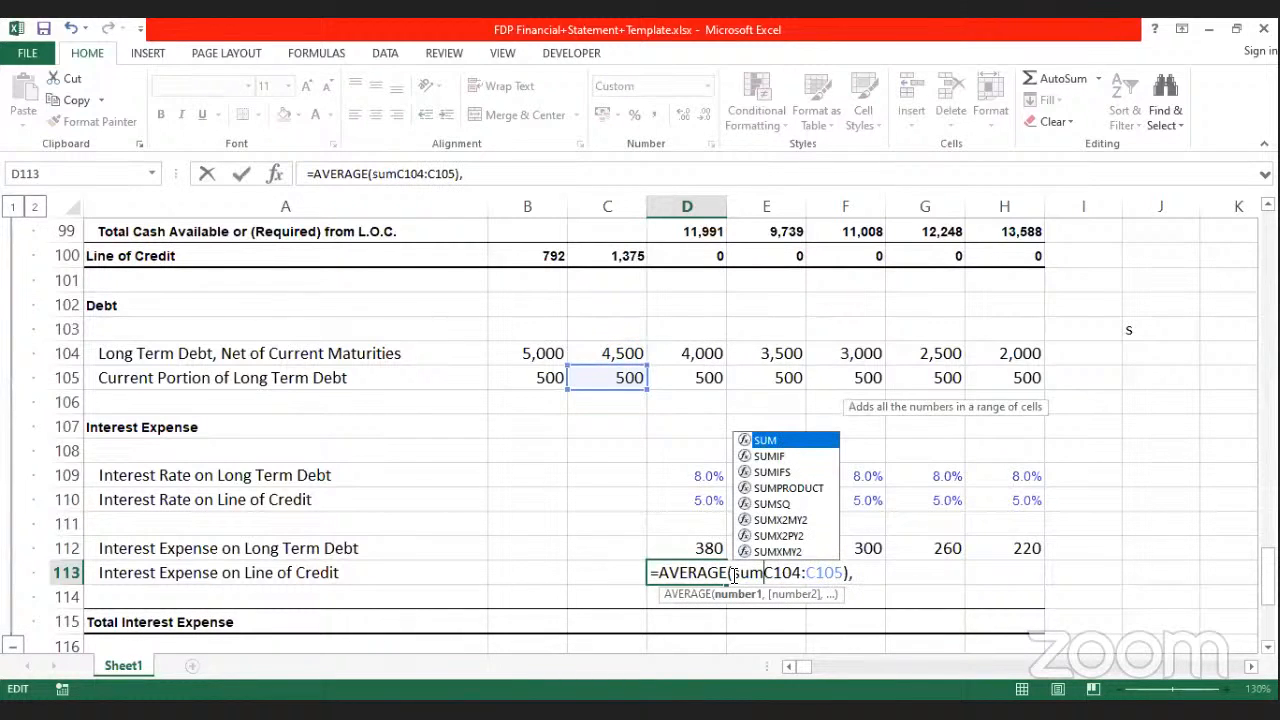
pyautogui.press('BackSpace')
pyautogui.press('BackSpace')
pyautogui.press('BackSpace')
pyautogui.press('BackSpace')
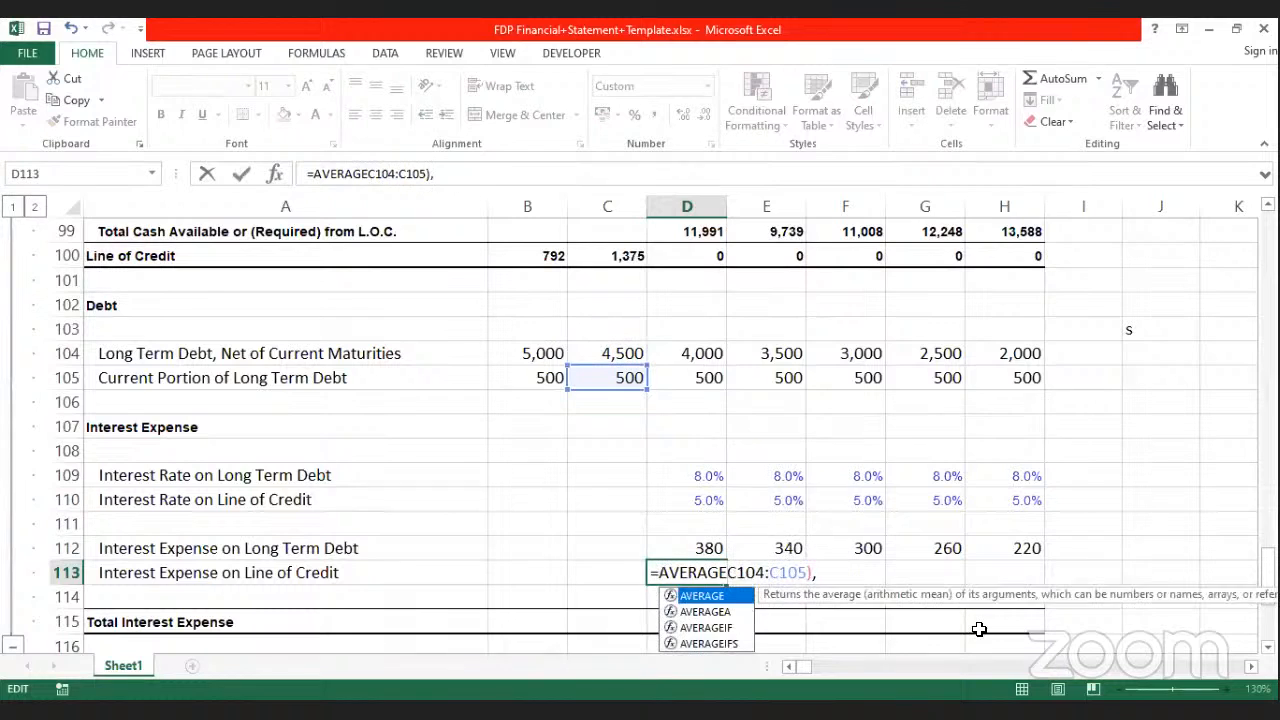
pyautogui.write('(')
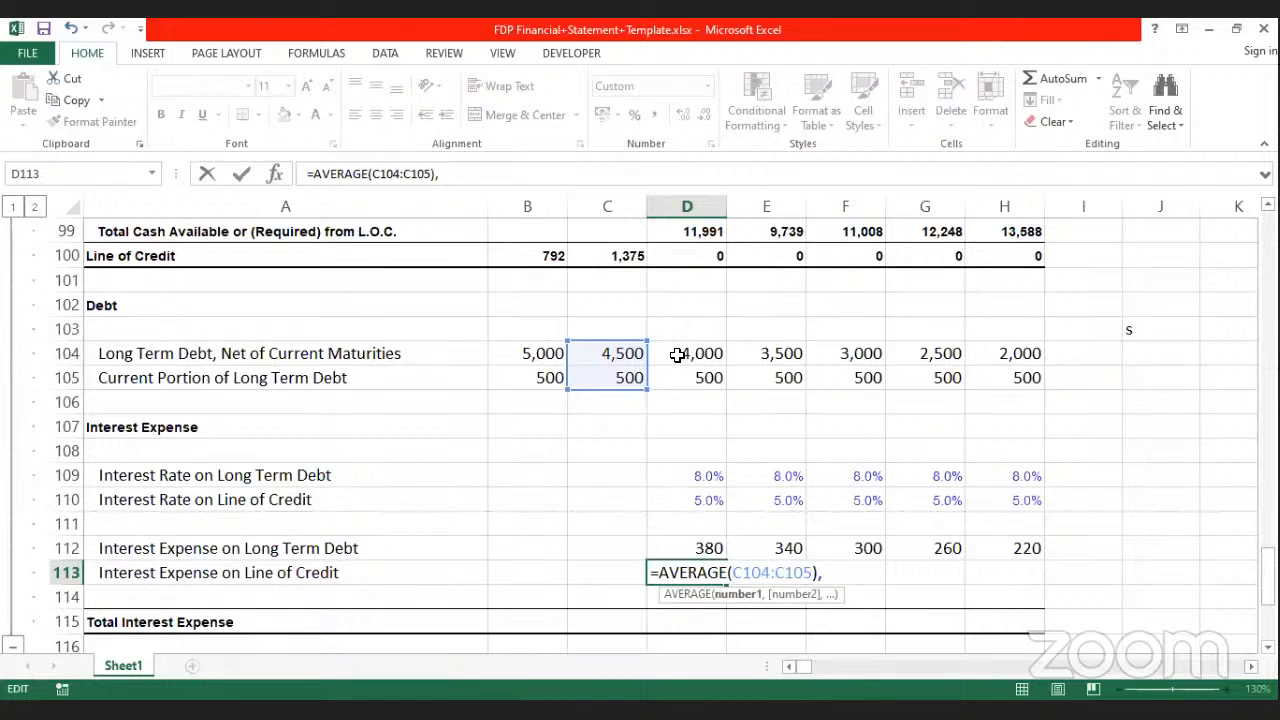
pyautogui.moveTo(677, 355); pyautogui.dragTo(686, 378)
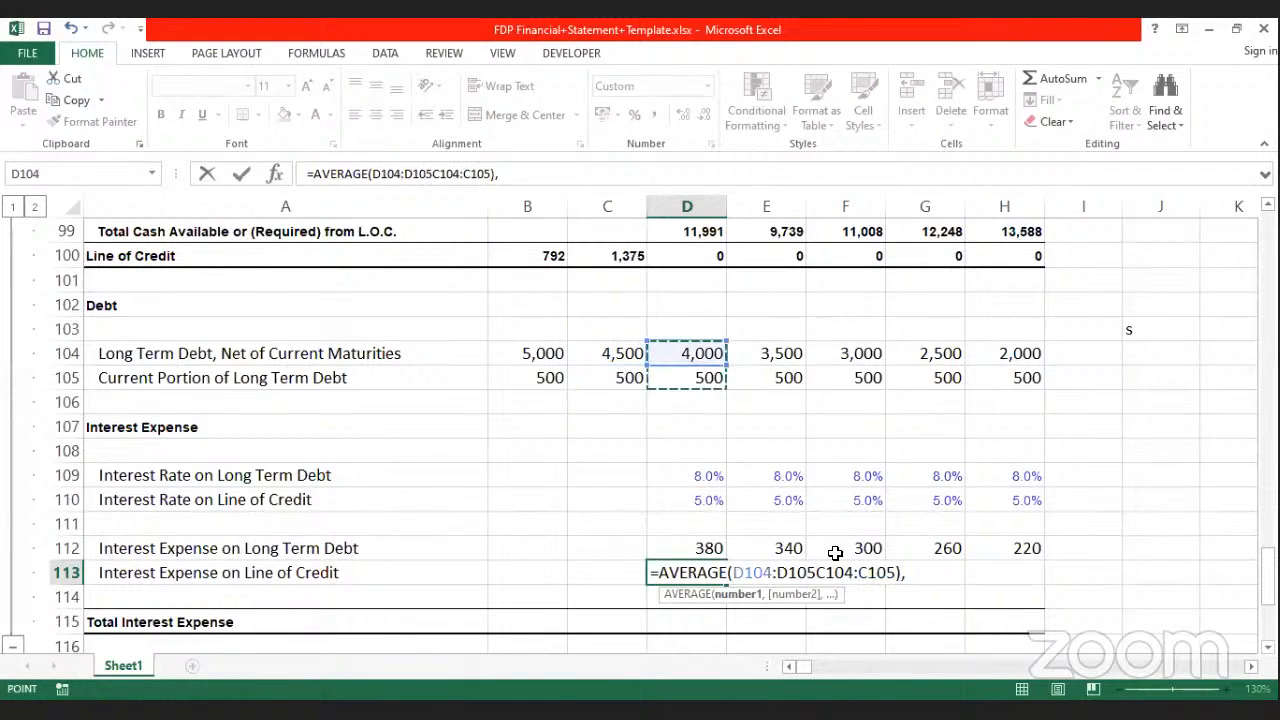
pyautogui.moveTo(906, 574); pyautogui.dragTo(748, 580)
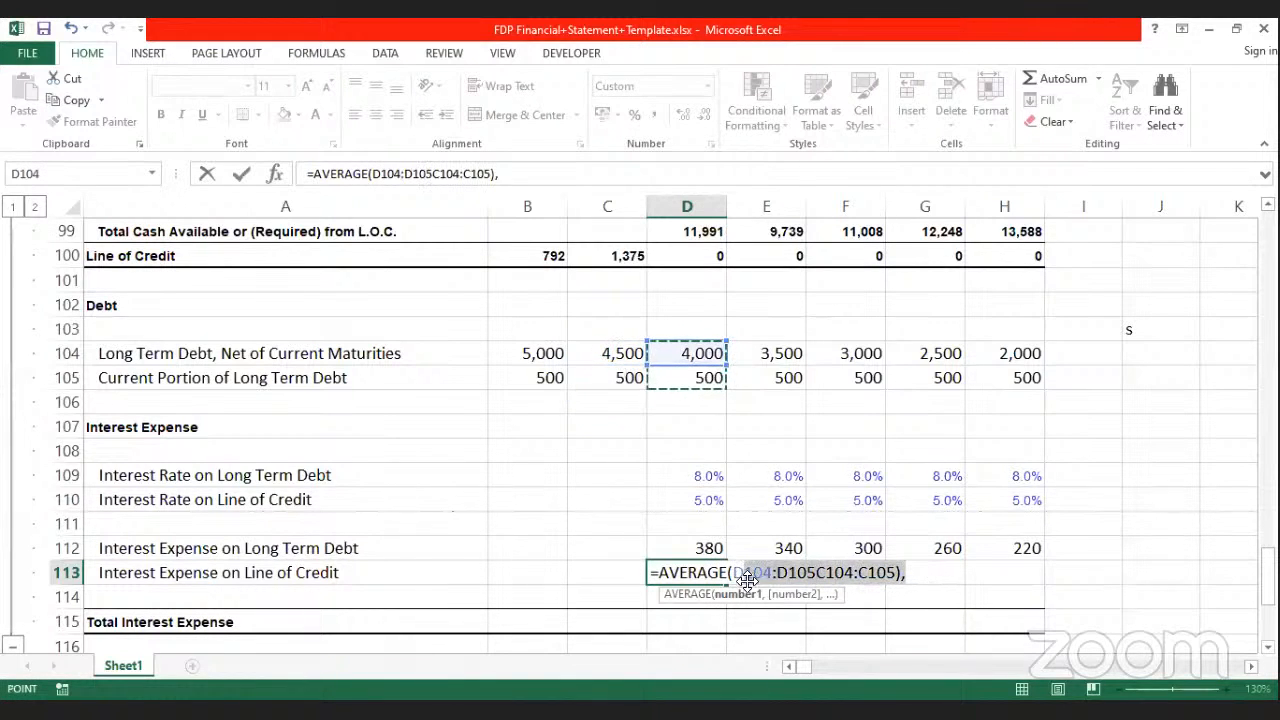
pyautogui.press('BackSpace')
pyautogui.press('BackSpace')
pyautogui.press('BackSpace')
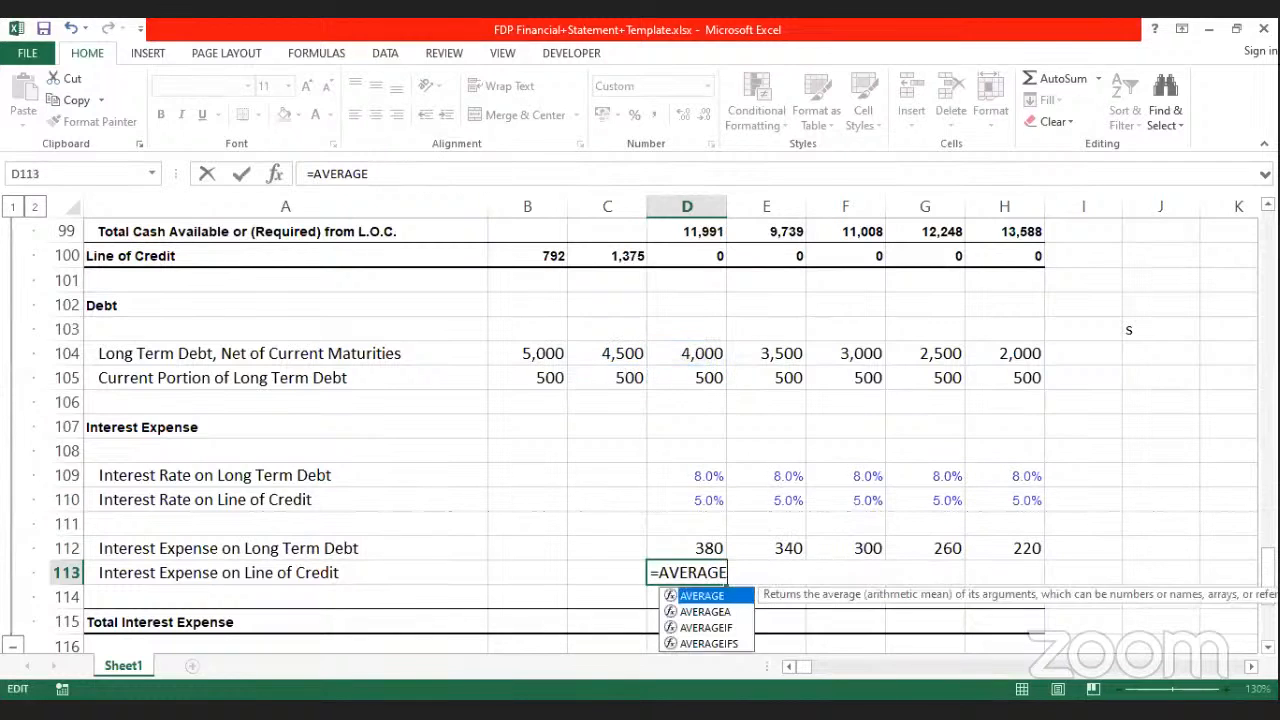
# Step: Enter =AVERAGE(C104:C105) in D113 as the 2017 interest expense on the line of credit
pyautogui.write('(')
pyautogui.click(634, 354)
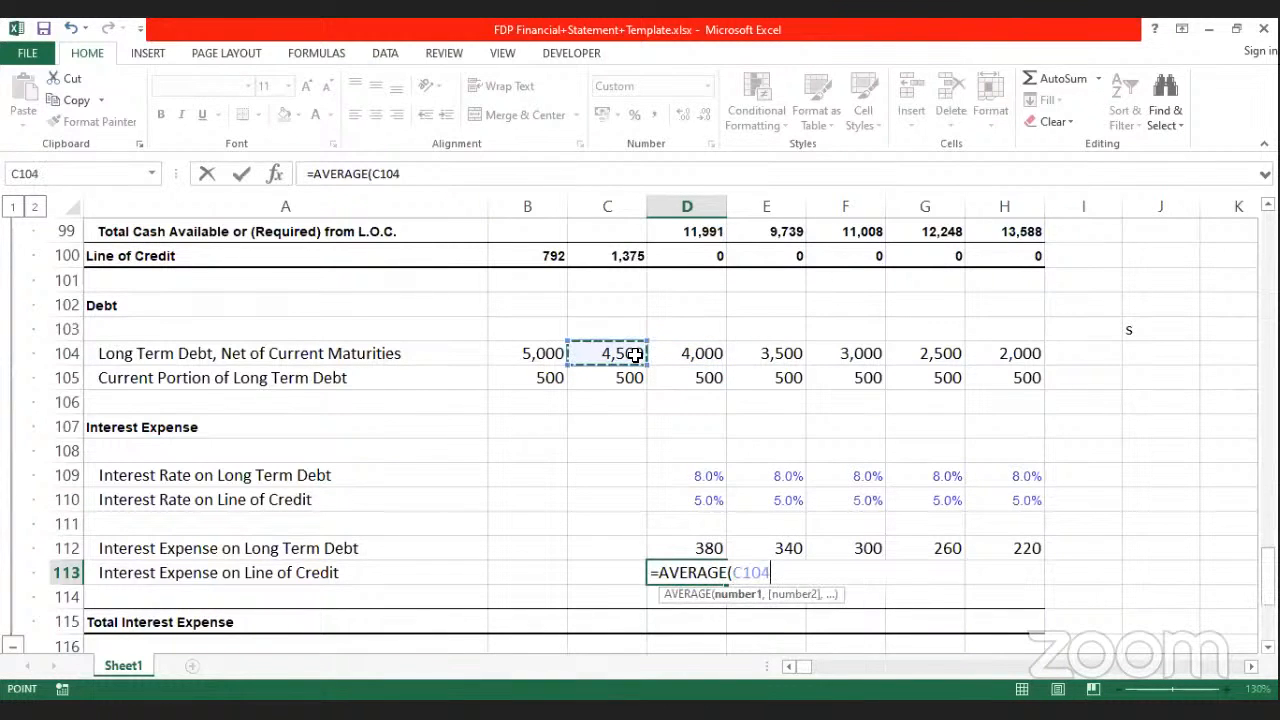
pyautogui.moveTo(634, 354); pyautogui.dragTo(634, 378)
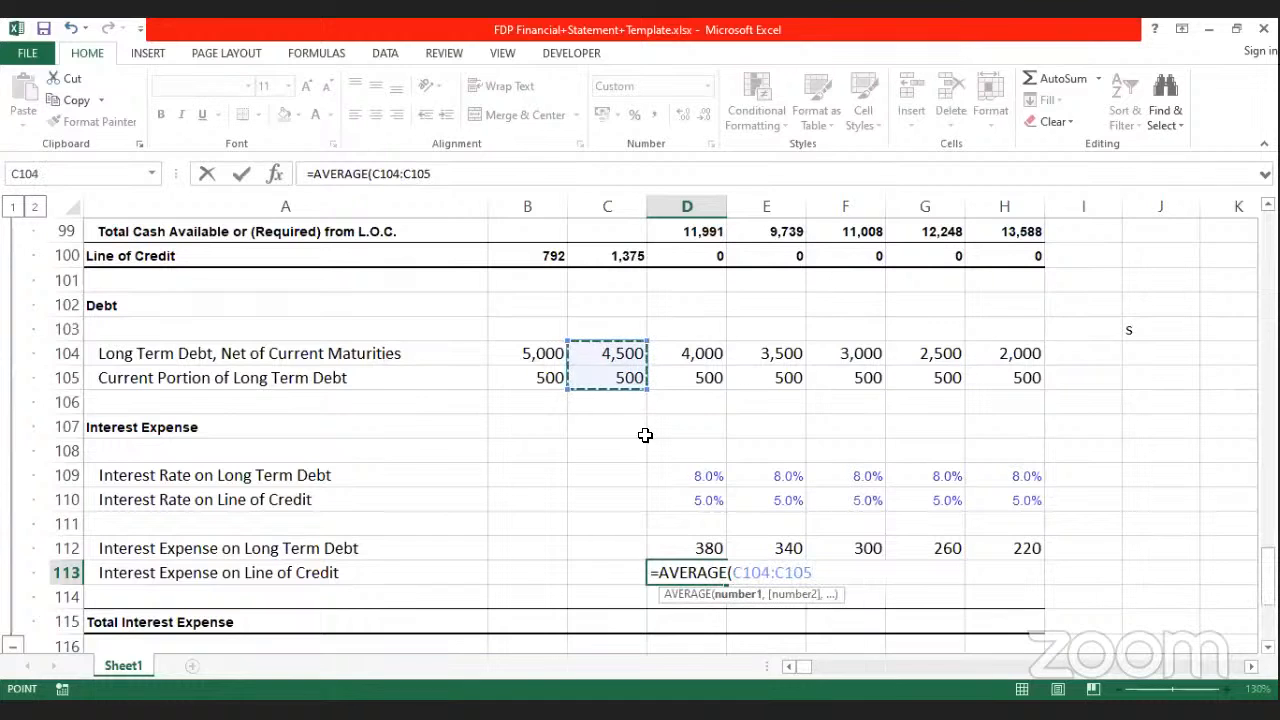
pyautogui.write(')')
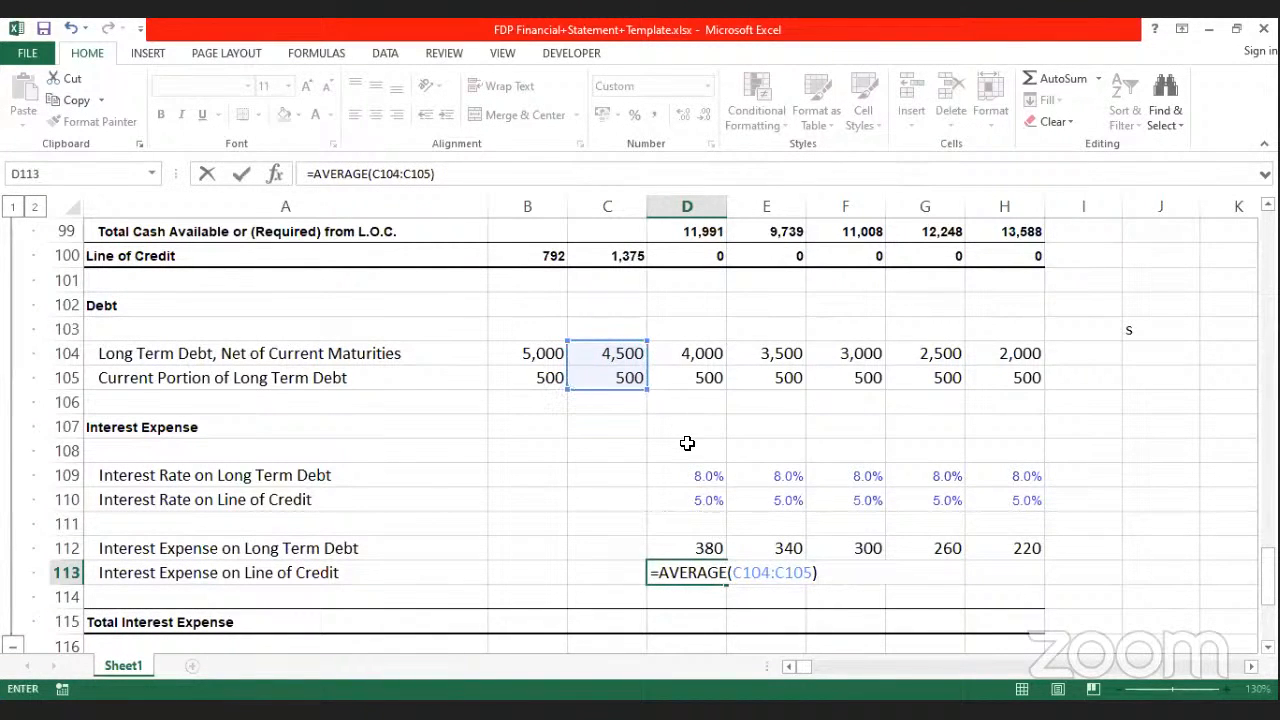
pyautogui.click(633, 373)
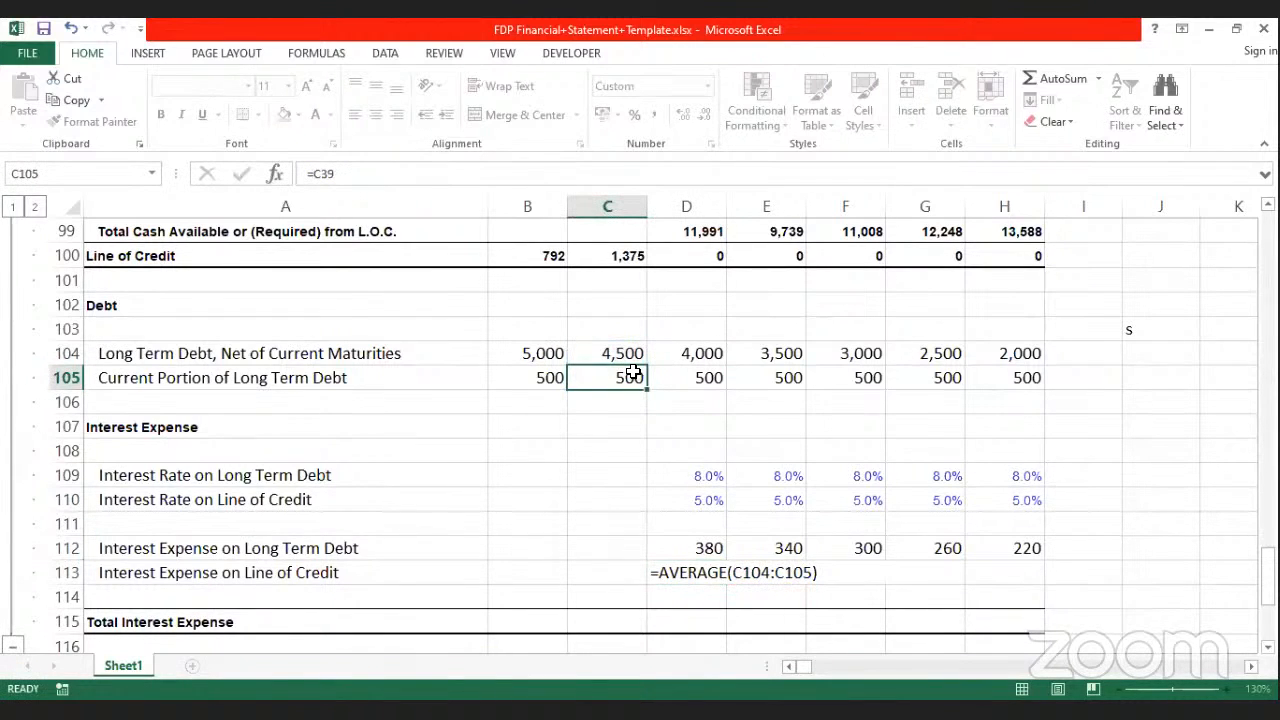
pyautogui.click(717, 569)
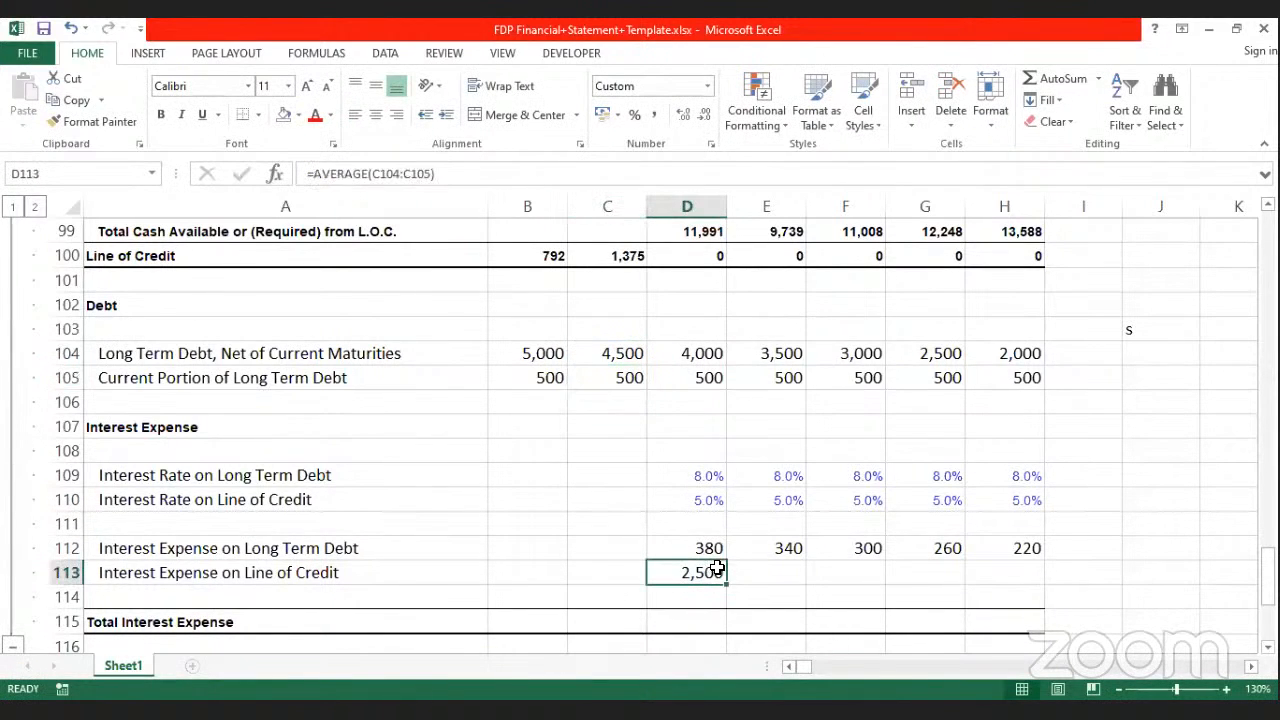
# Step: Clear the long-term debt average formula from D113
pyautogui.press('Delete')
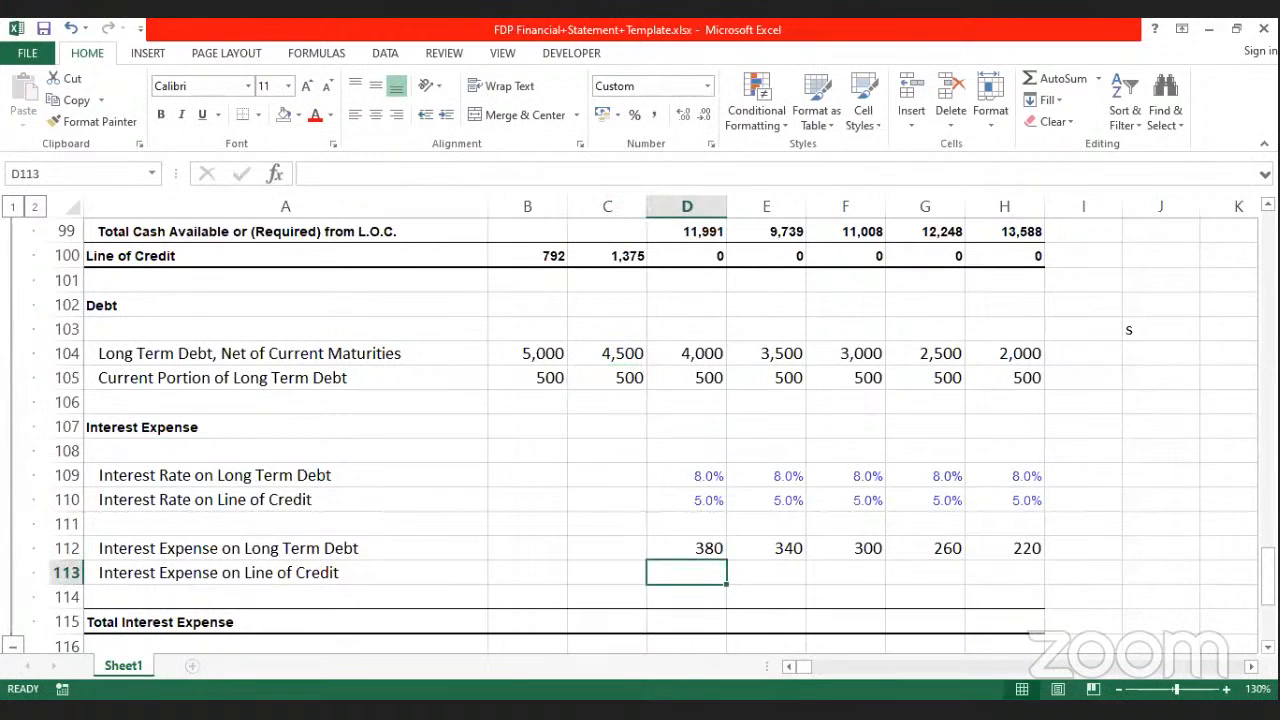
pyautogui.write('=ave')
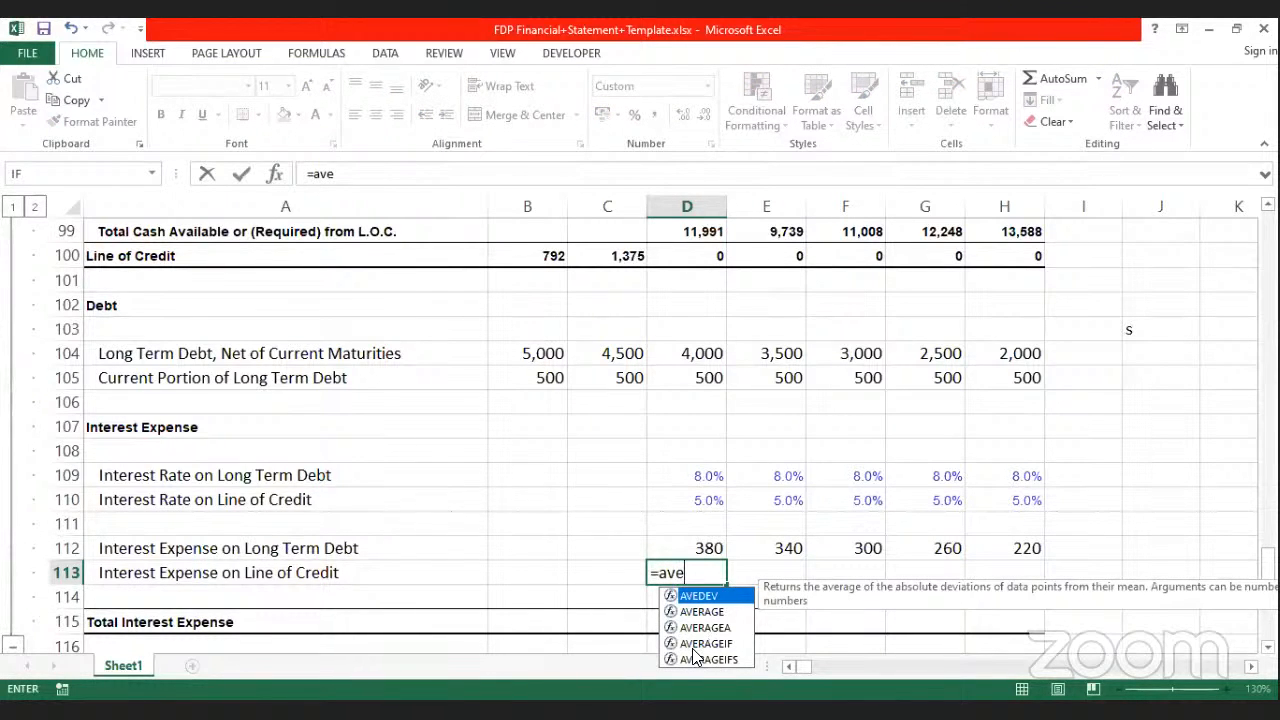
pyautogui.press('Escape')
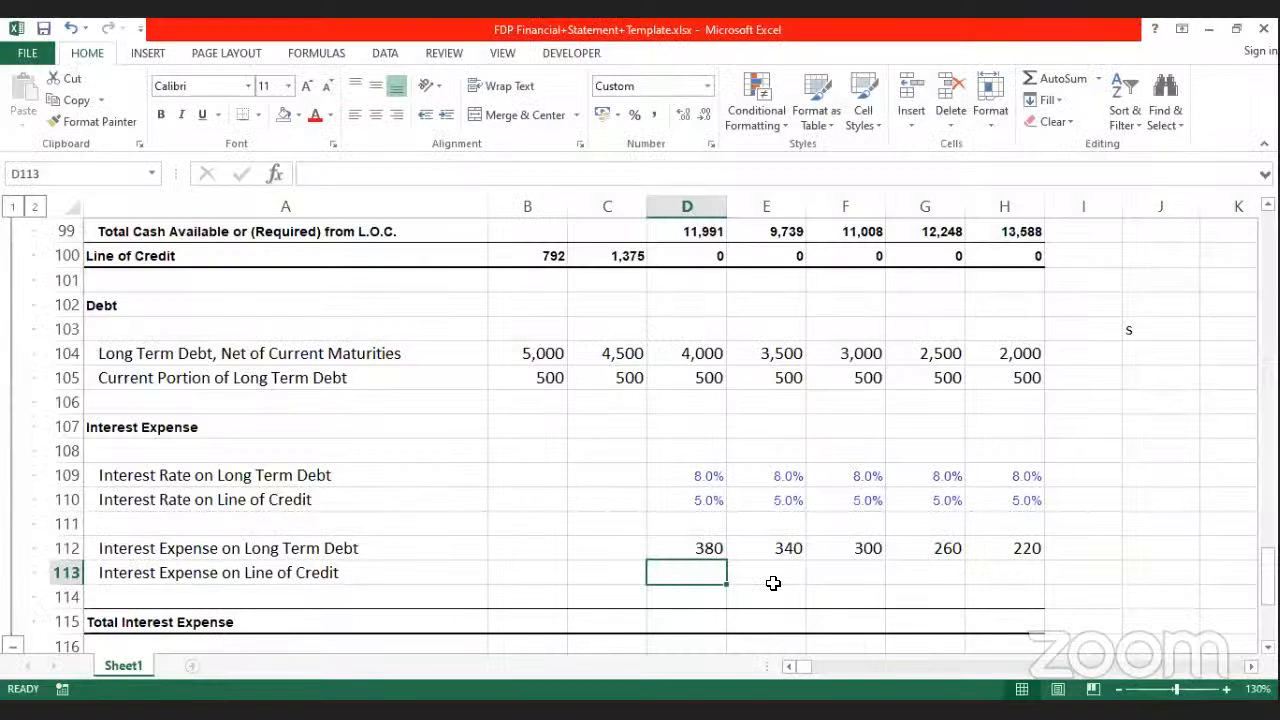
# Step: Enter =AVERAGE(B100:C100) in D113 to average the 2015 and 2016 line of credit balances
pyautogui.write('=')
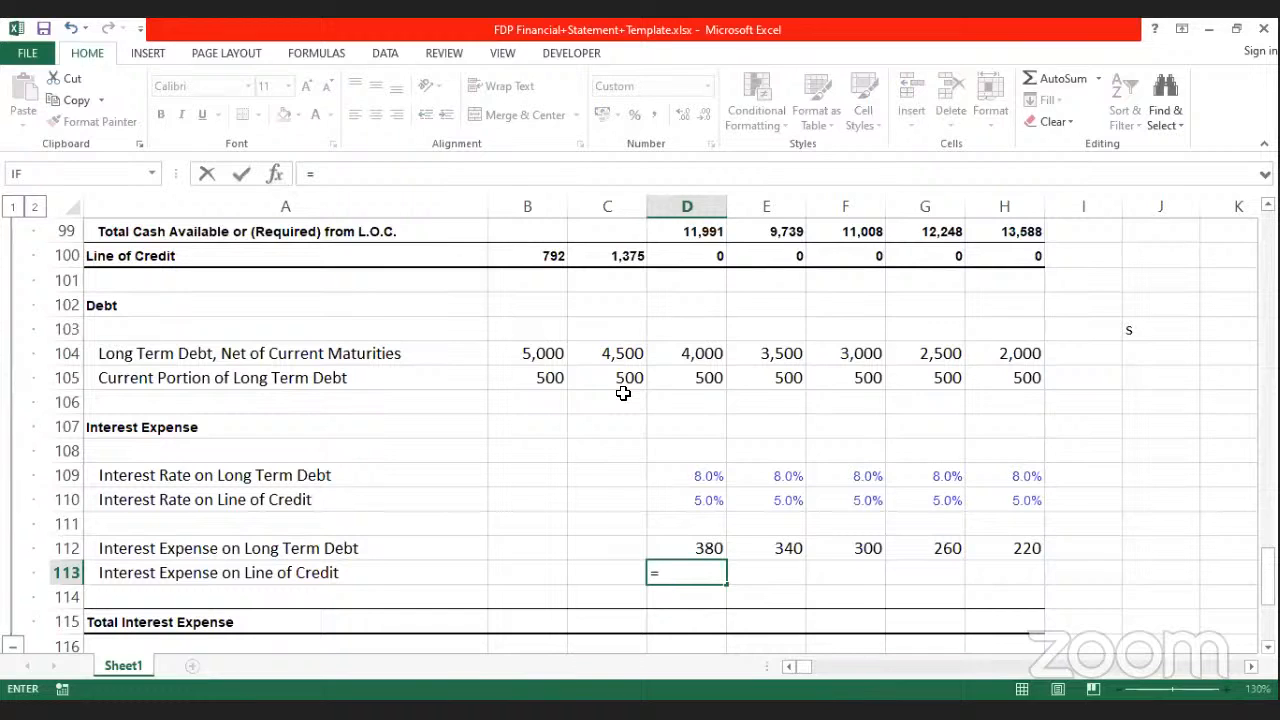
pyautogui.write('avera')
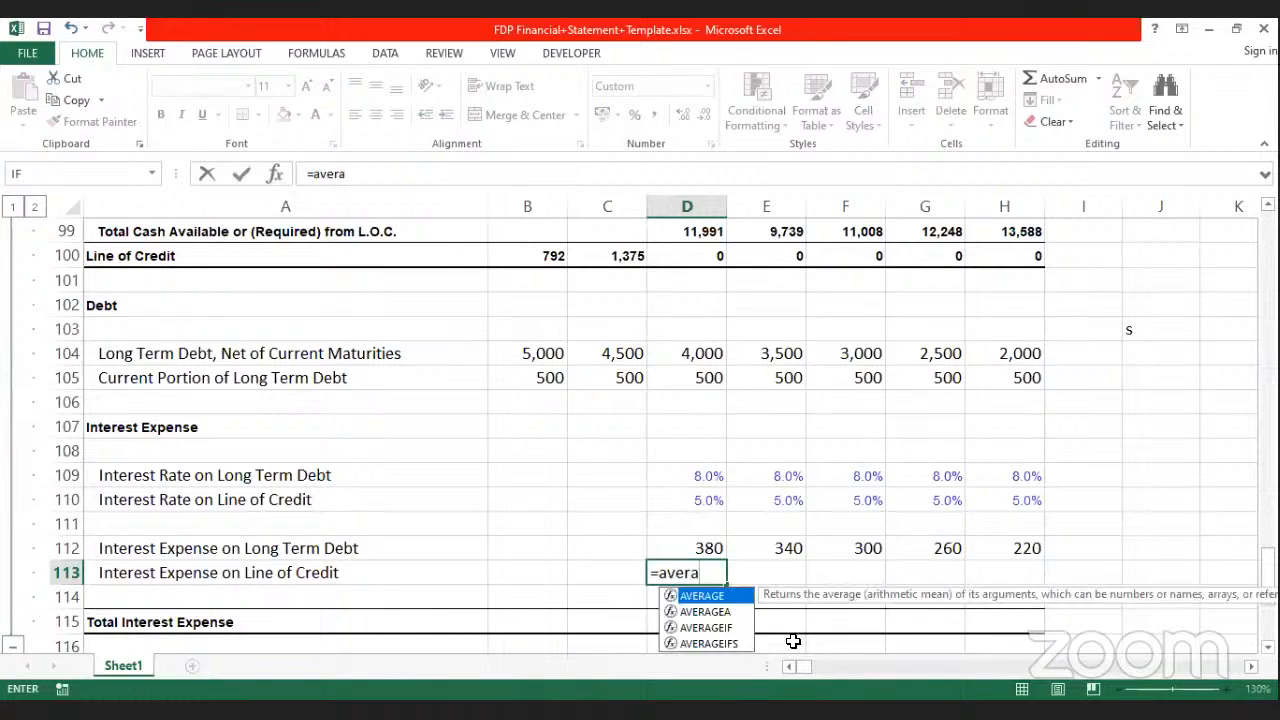
pyautogui.doubleClick(699, 597)
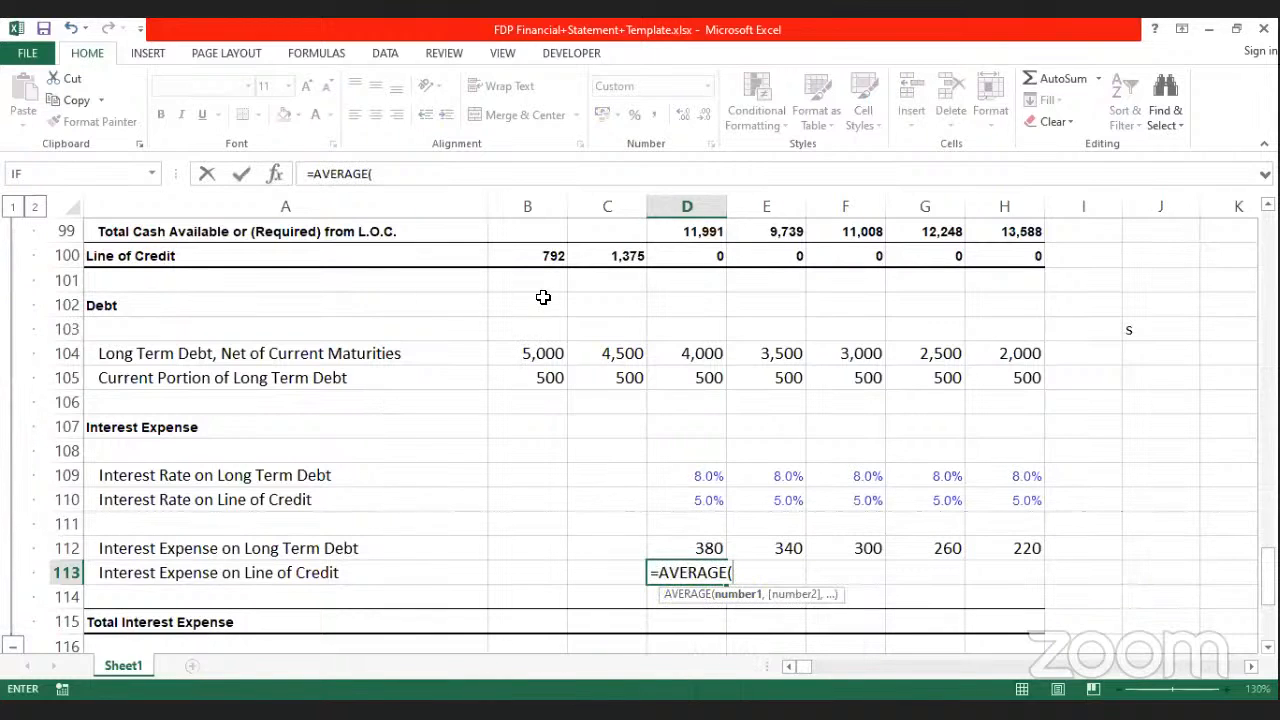
pyautogui.moveTo(527, 256); pyautogui.dragTo(607, 256)
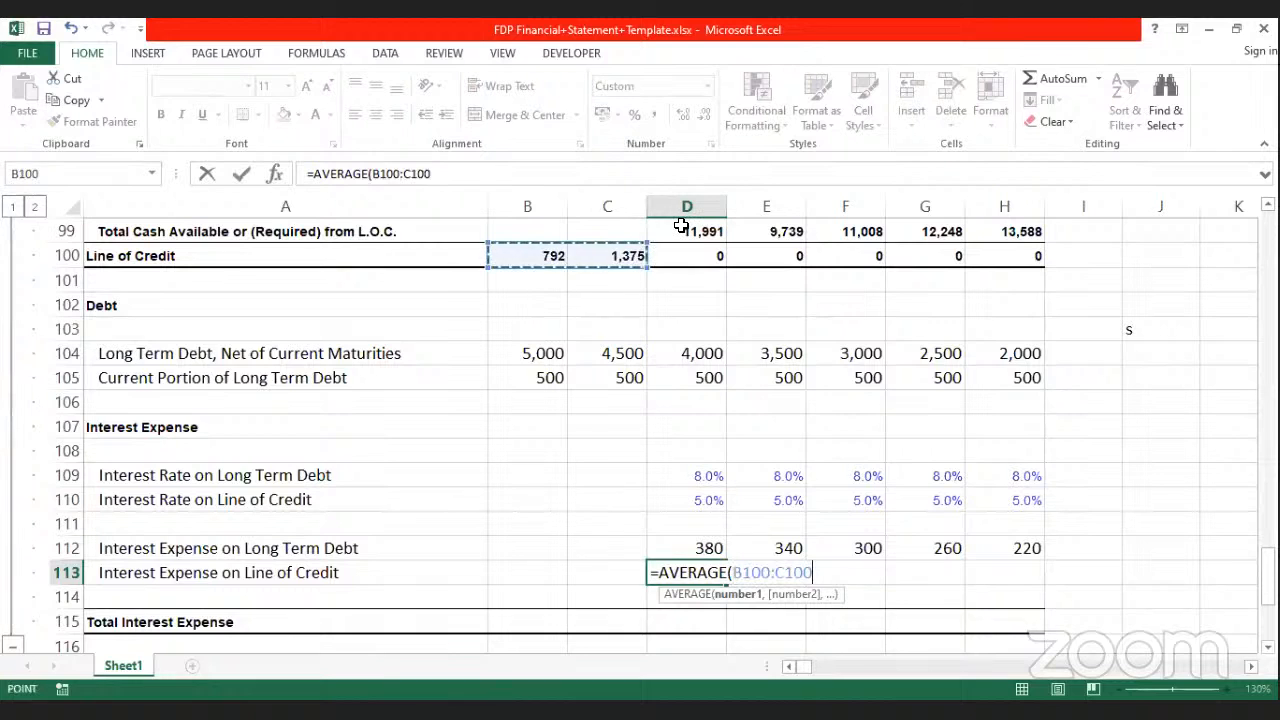
pyautogui.press('Return')
# Step: Multiply the line of credit average in D113 by the 2017 interest rate in D110
pyautogui.click(683, 514)
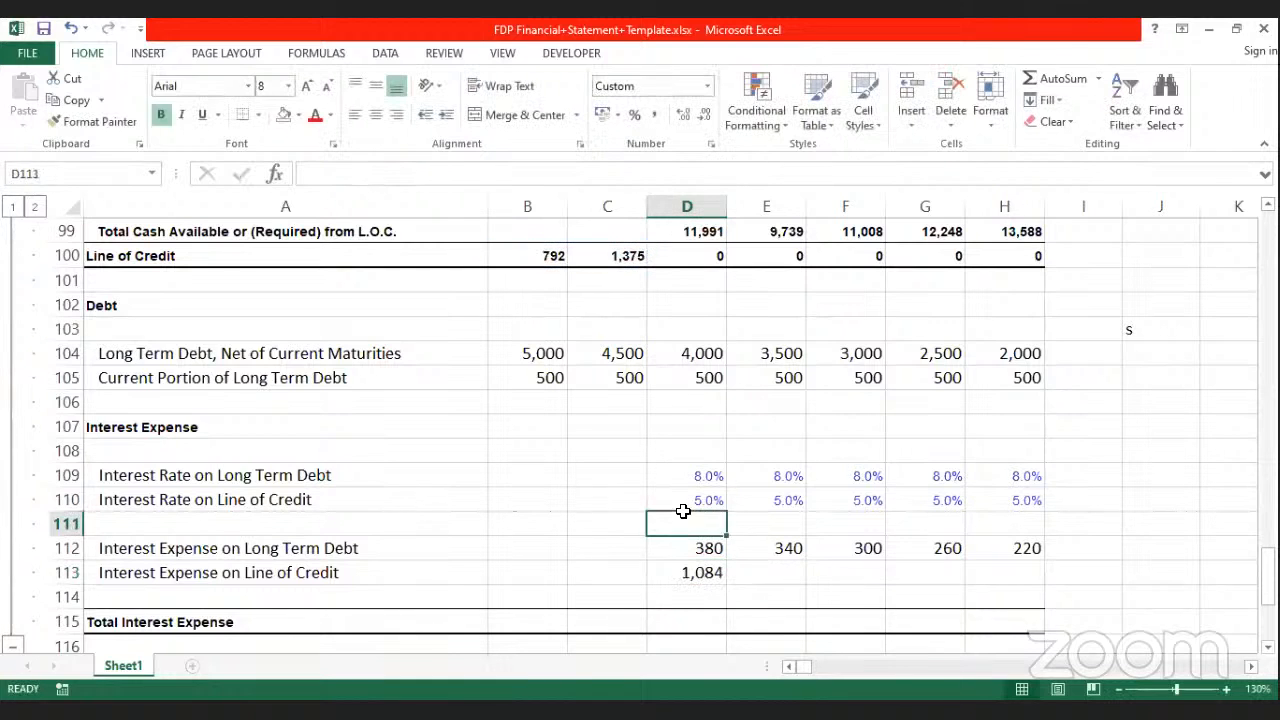
pyautogui.click(676, 498)
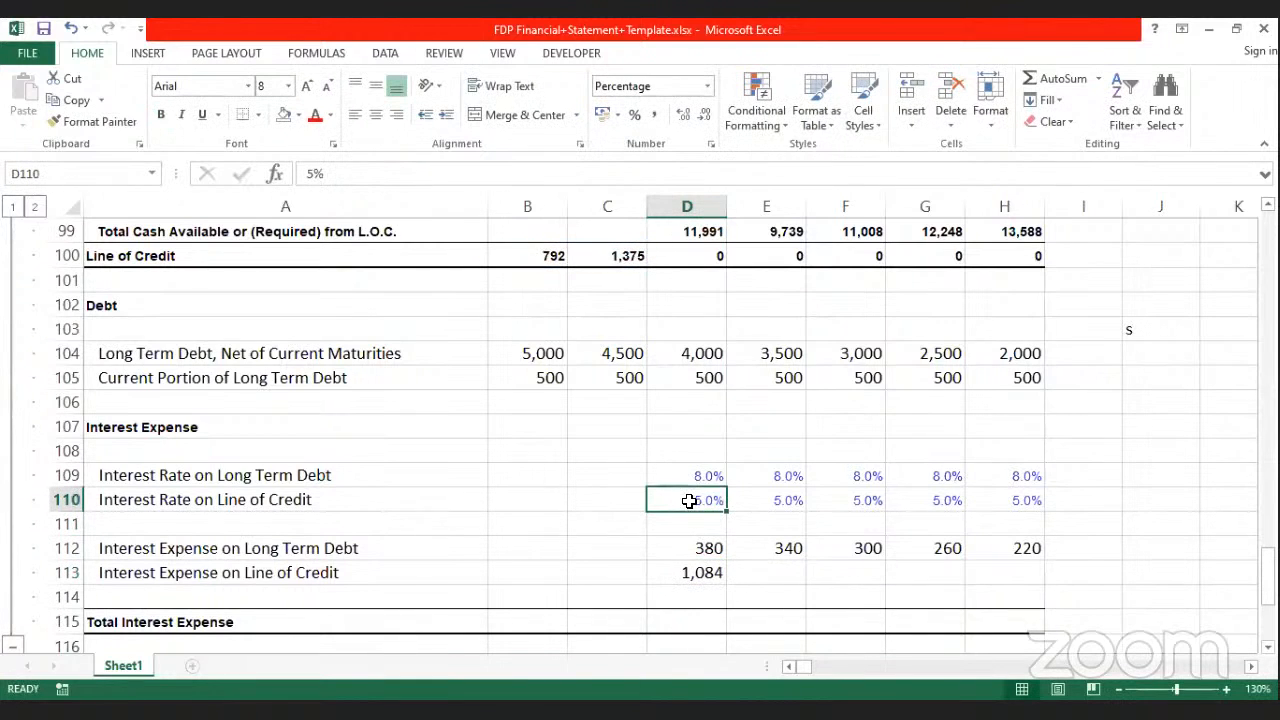
pyautogui.click(693, 577)
pyautogui.click(462, 174)
pyautogui.write('*')
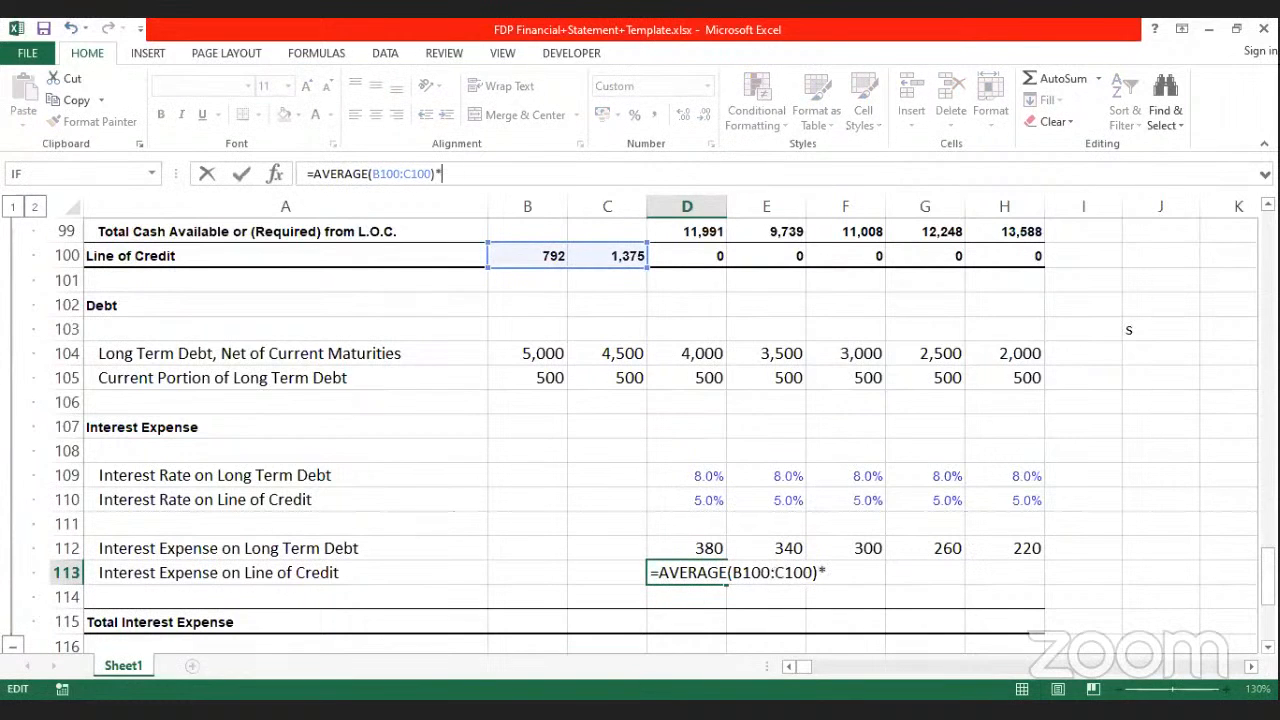
pyautogui.click(697, 502)
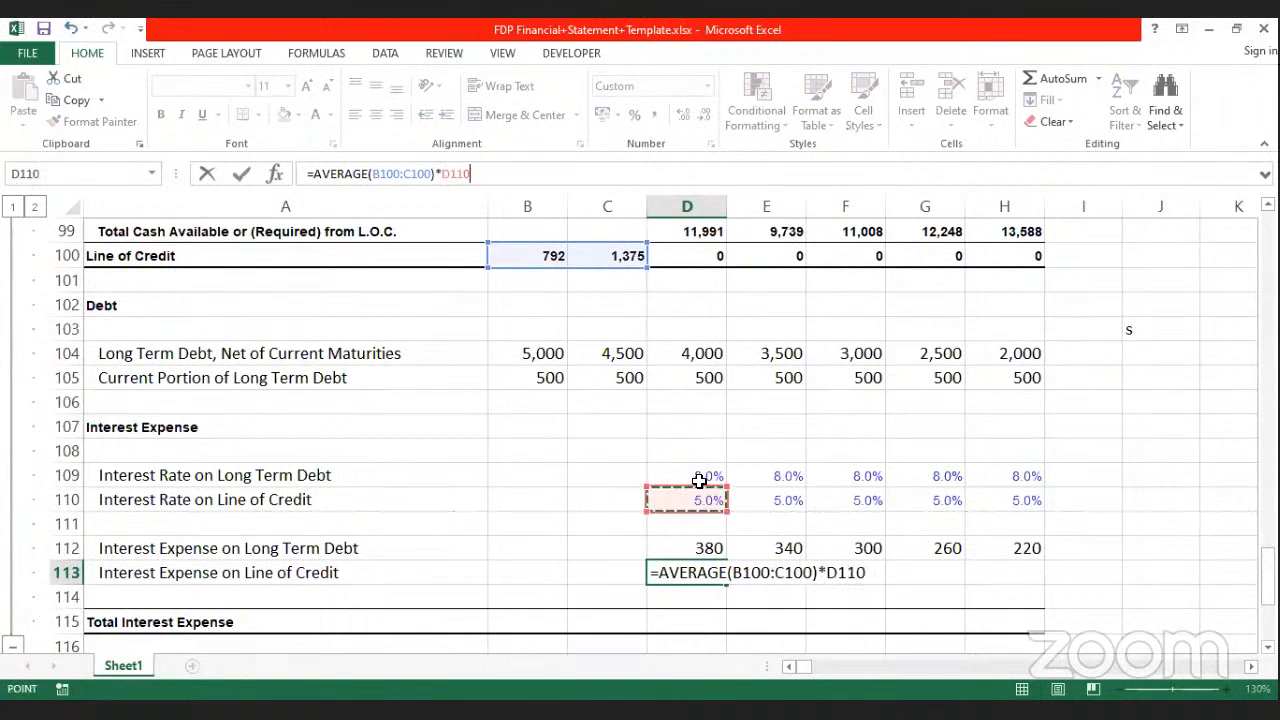
pyautogui.press('Return')
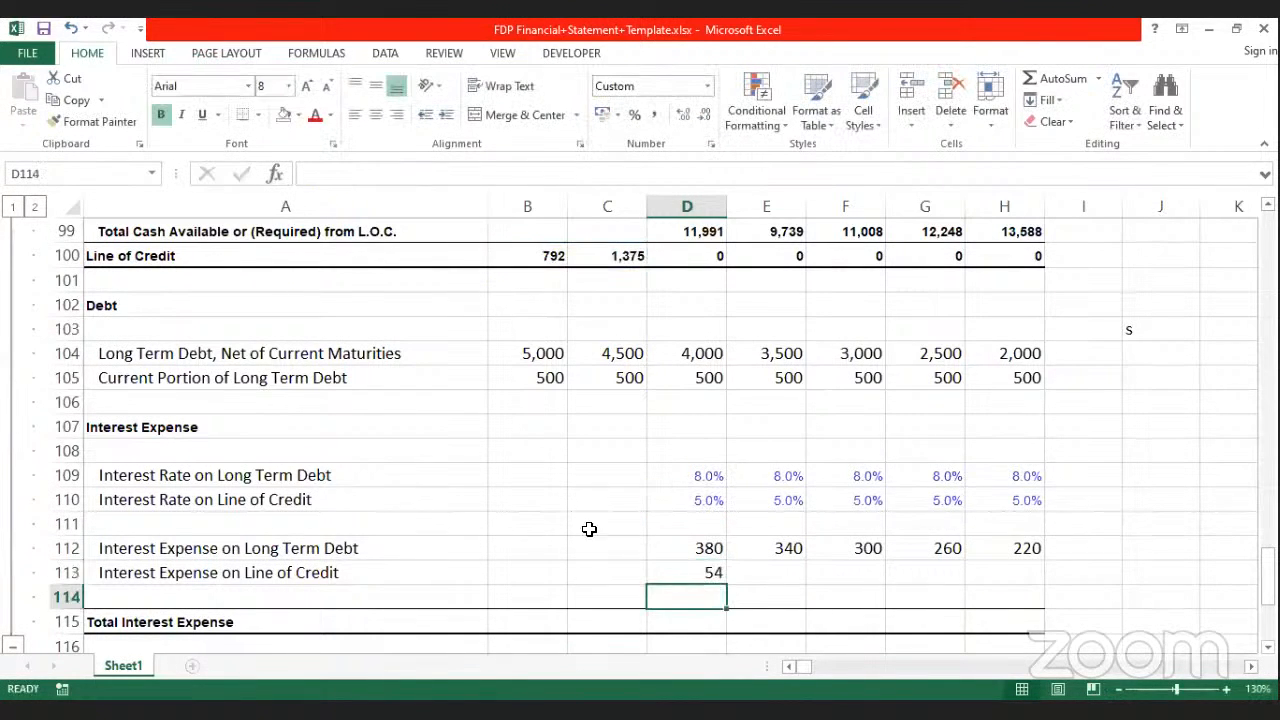
# Step: Fill the line of credit interest expense formula from D113 across to H113
pyautogui.click(705, 570)
pyautogui.moveTo(724, 585); pyautogui.dragTo(1030, 588)
pyautogui.click(1083, 523)
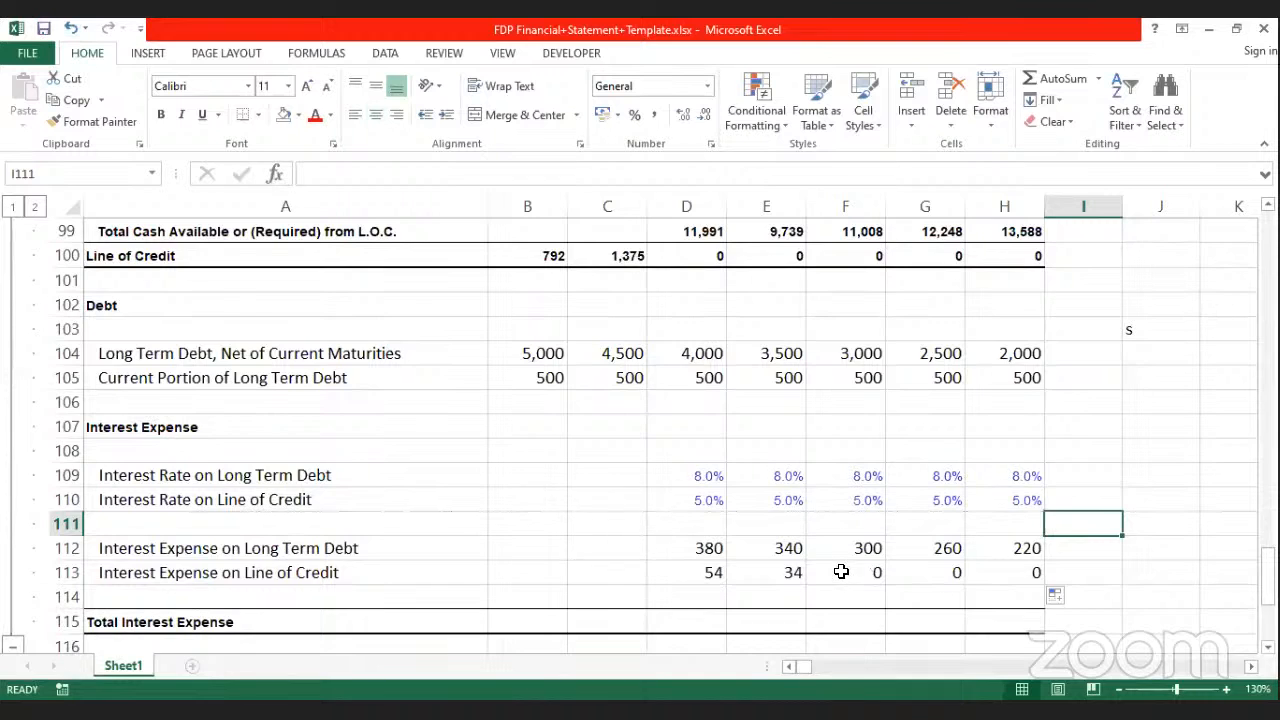
# Step: Enter =D112+D113 in D115 to calculate the 2017 Total Interest Expense
pyautogui.scroll(-1, 800, 540)
pyautogui.scroll(2, 846, 531)
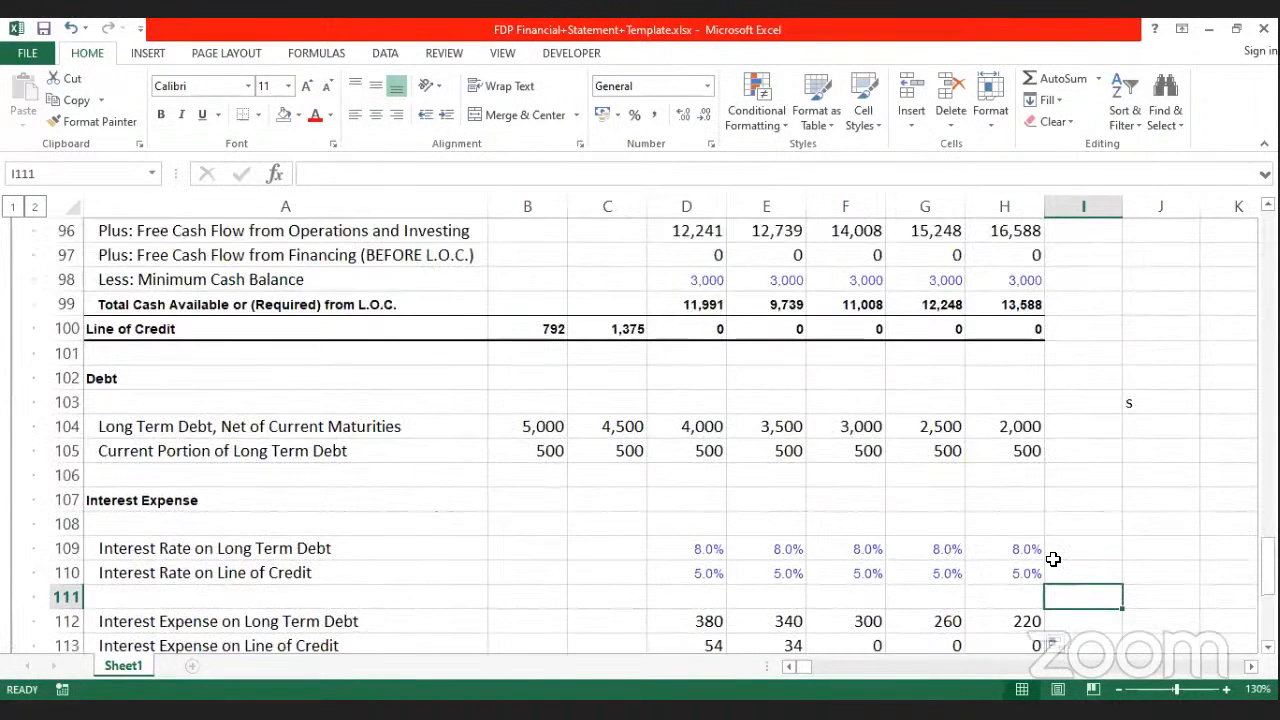
pyautogui.scroll(-2, 726, 551)
pyautogui.click(715, 541)
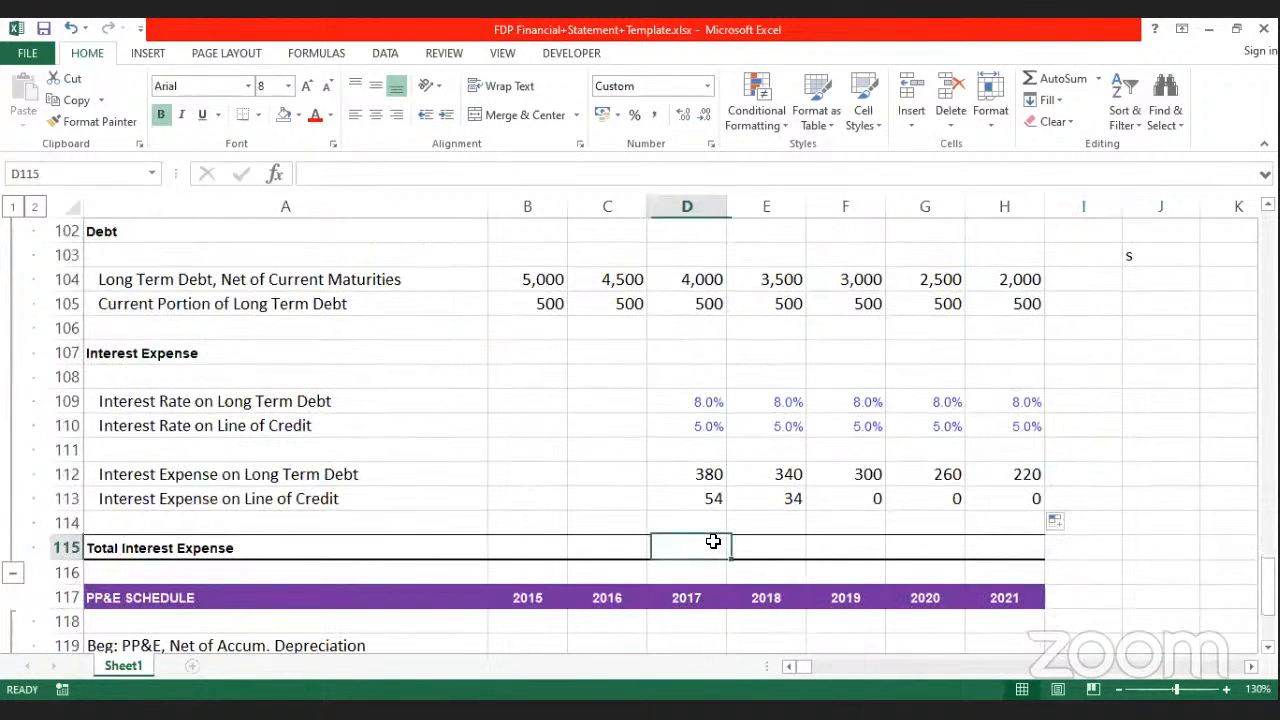
pyautogui.write('=')
pyautogui.click(685, 475)
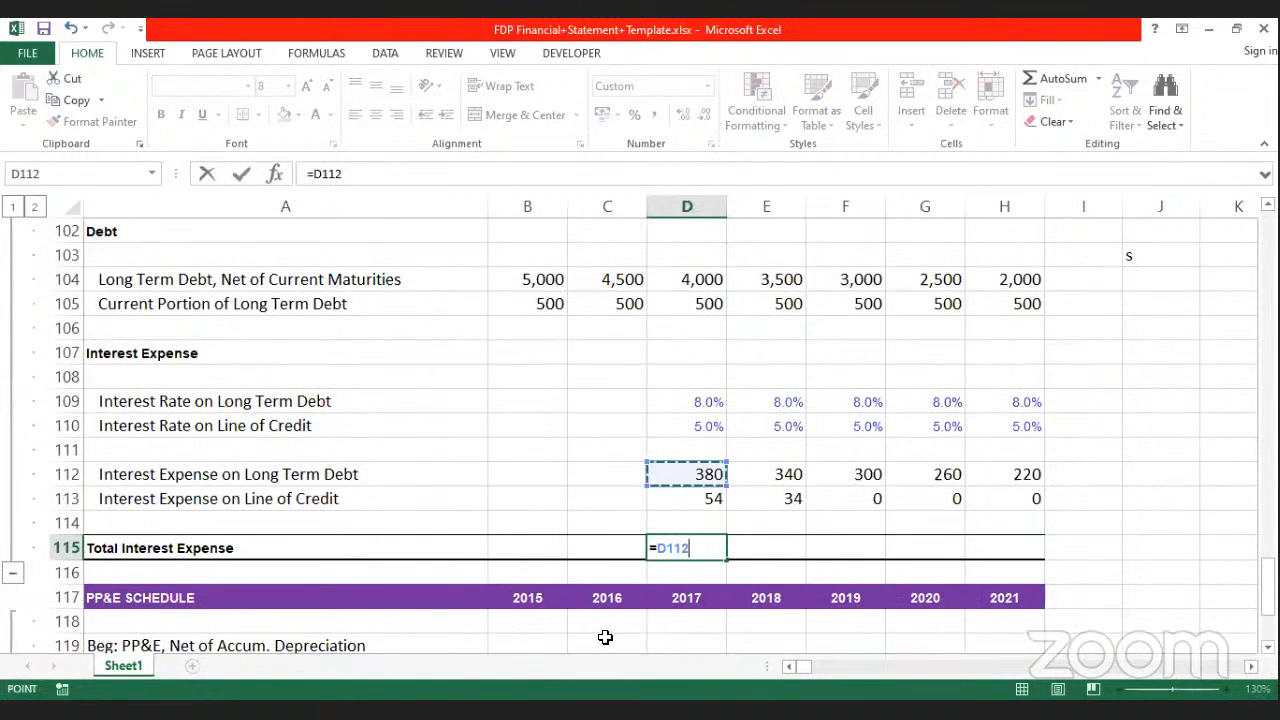
pyautogui.write('+')
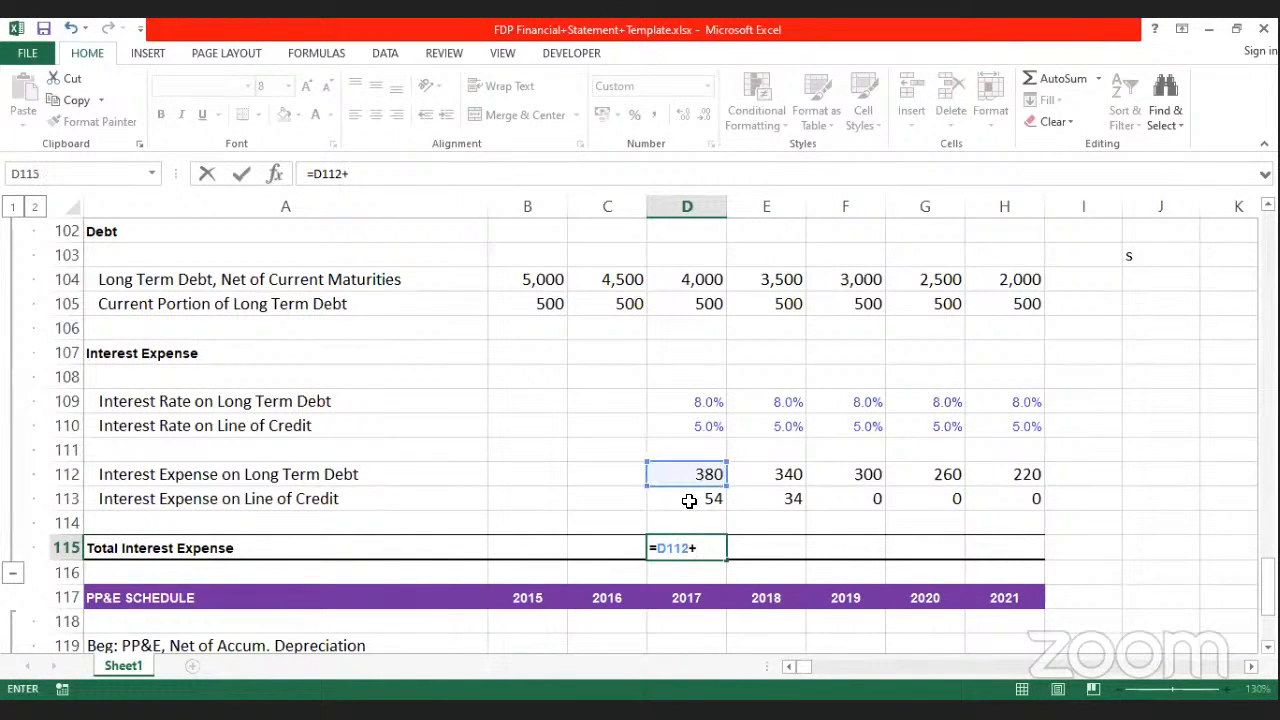
pyautogui.click(688, 498)
pyautogui.press('Return')
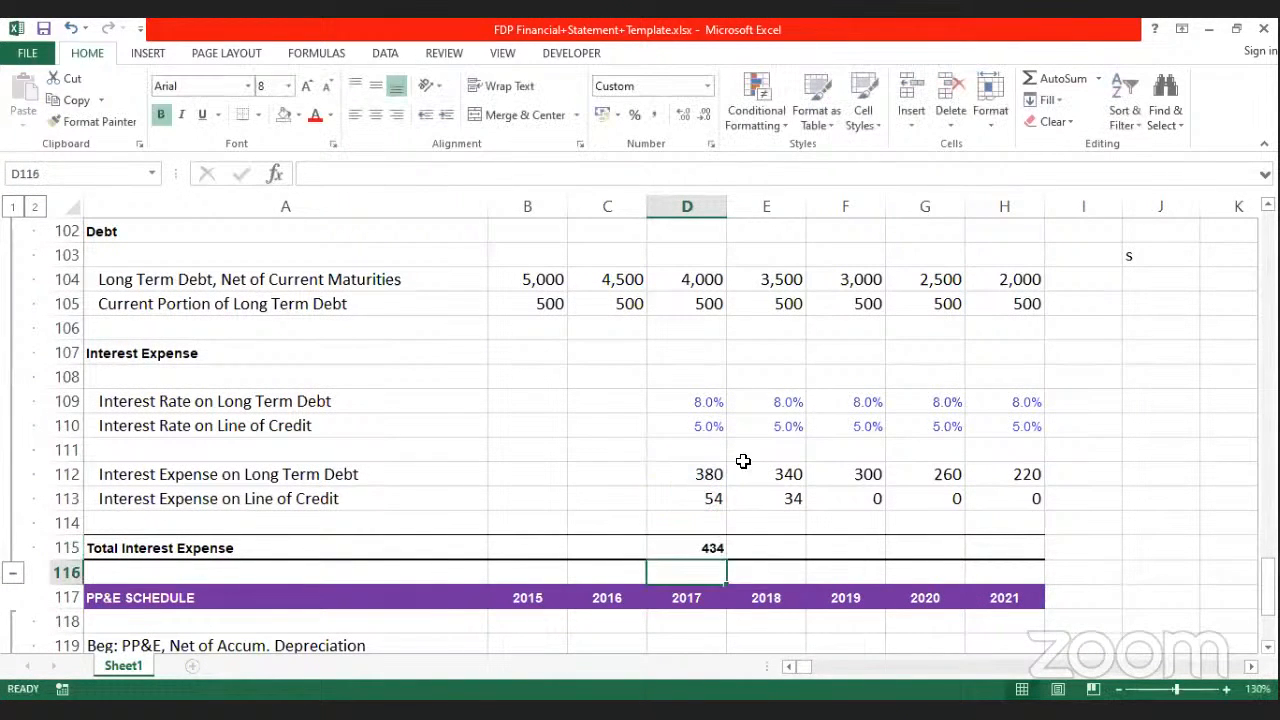
# Step: Fill the Total Interest Expense formula from D115 across to H115
pyautogui.click(705, 545)
pyautogui.moveTo(727, 557); pyautogui.dragTo(1044, 558)
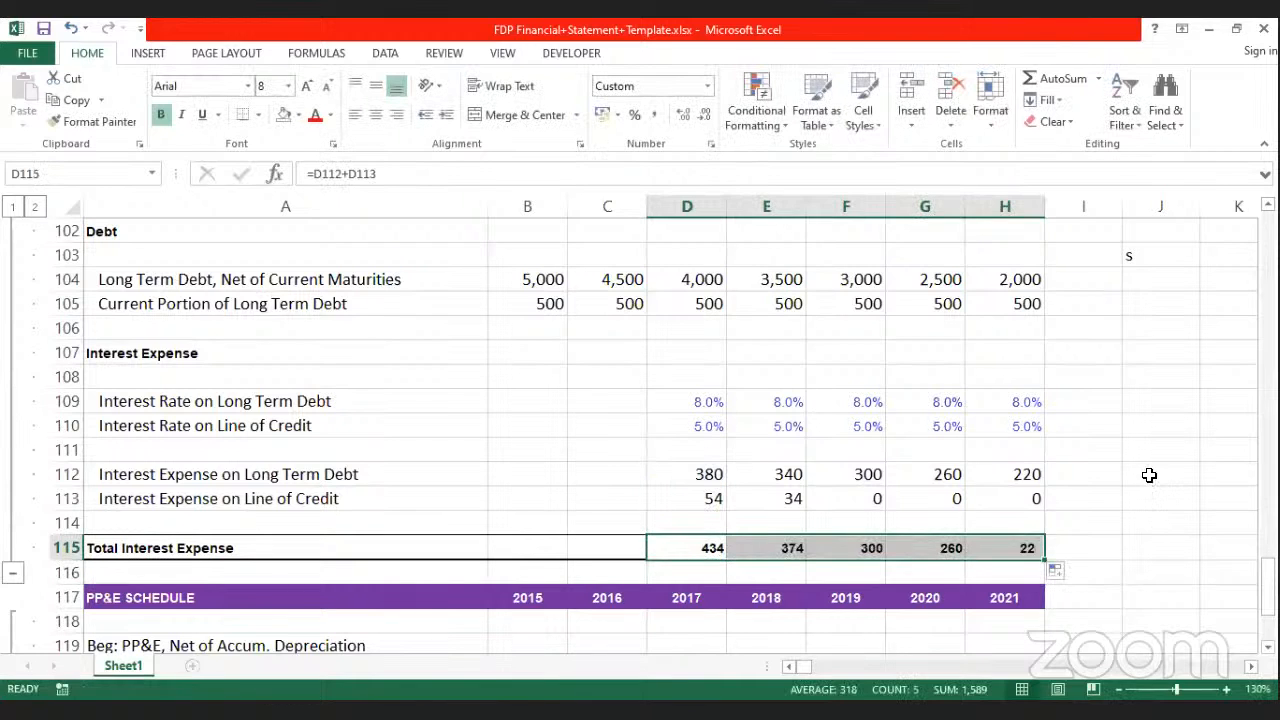
pyautogui.scroll(-1, 1137, 500)
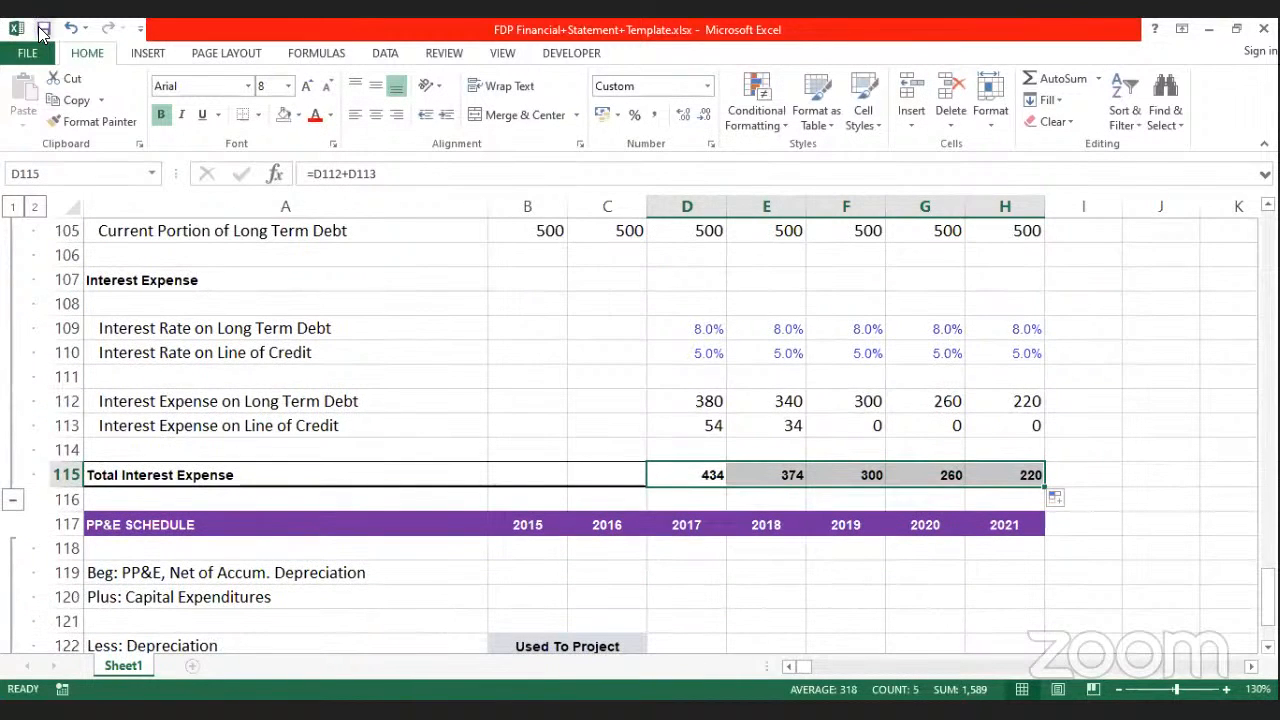
pyautogui.scroll(-2, 660, 460)
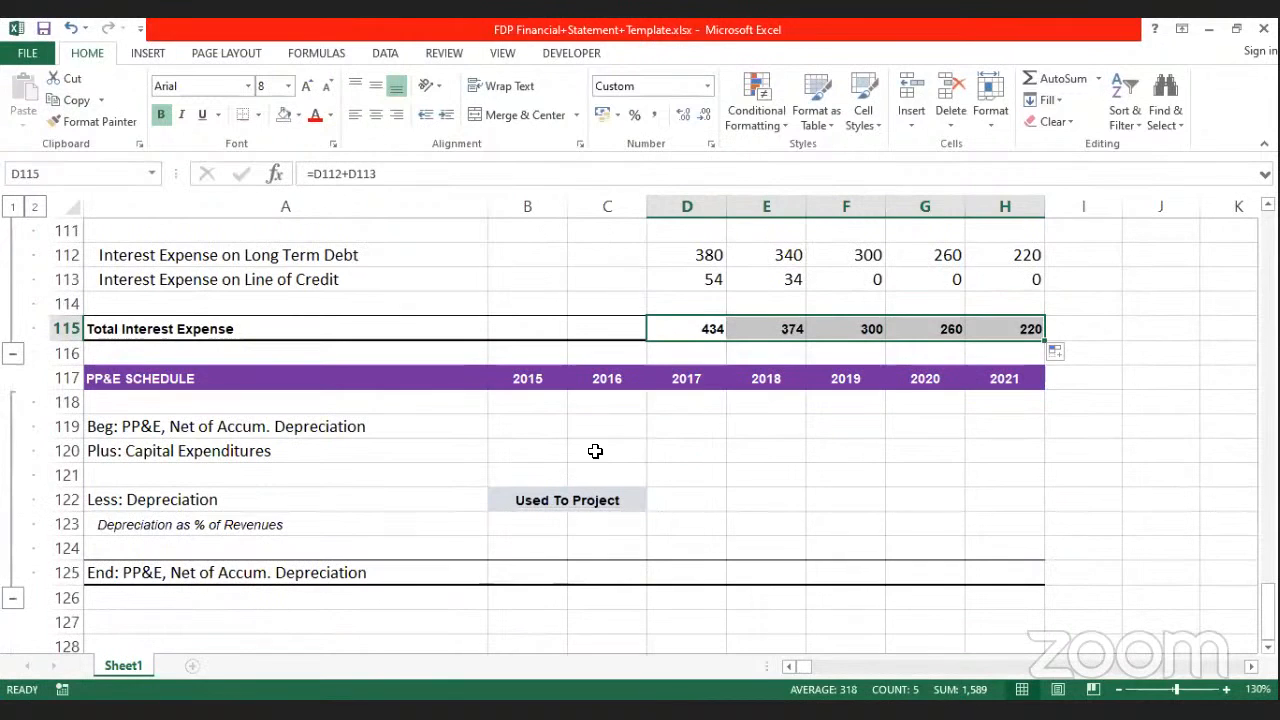
pyautogui.scroll(2, 590, 445)
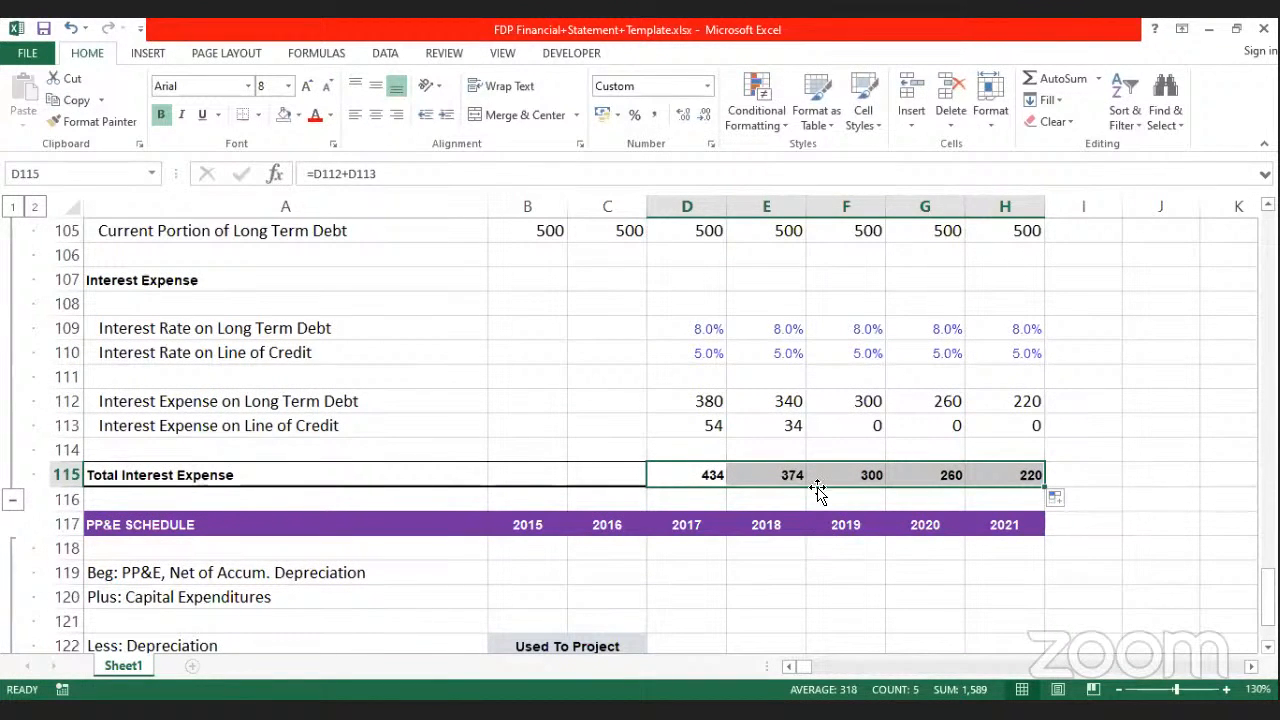
pyautogui.click(705, 467)
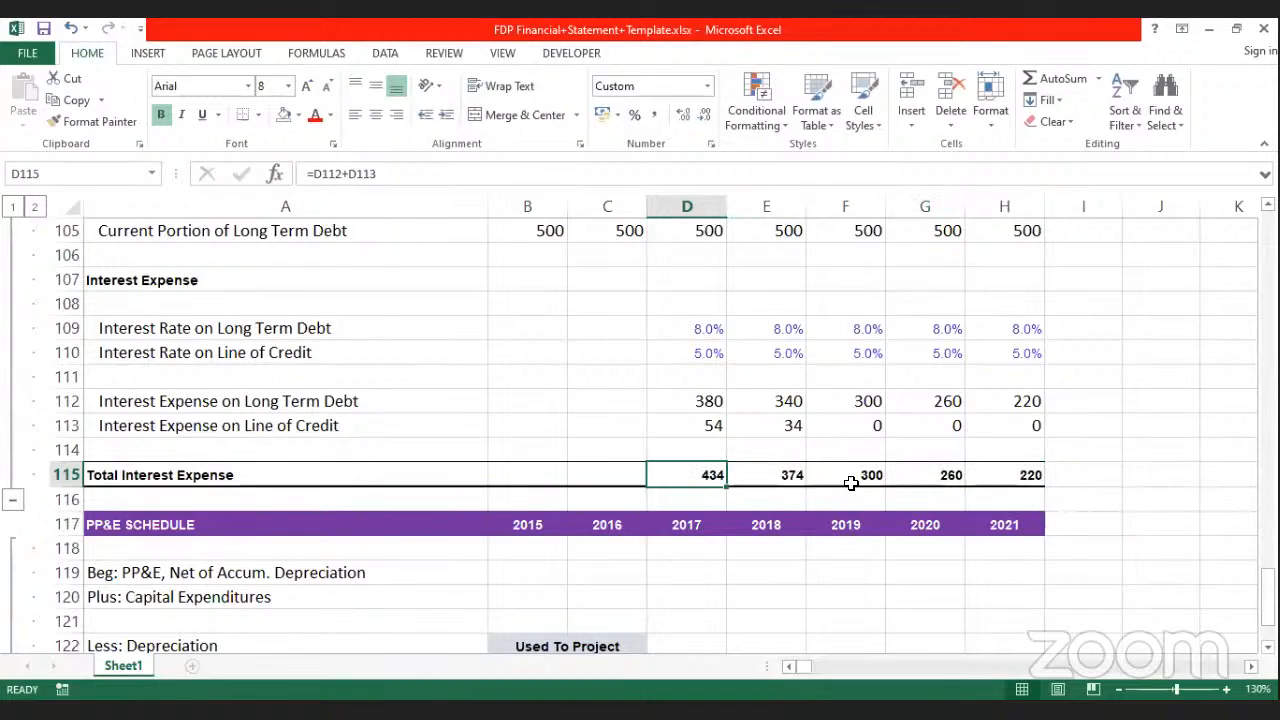
pyautogui.scroll(20, 850, 483)
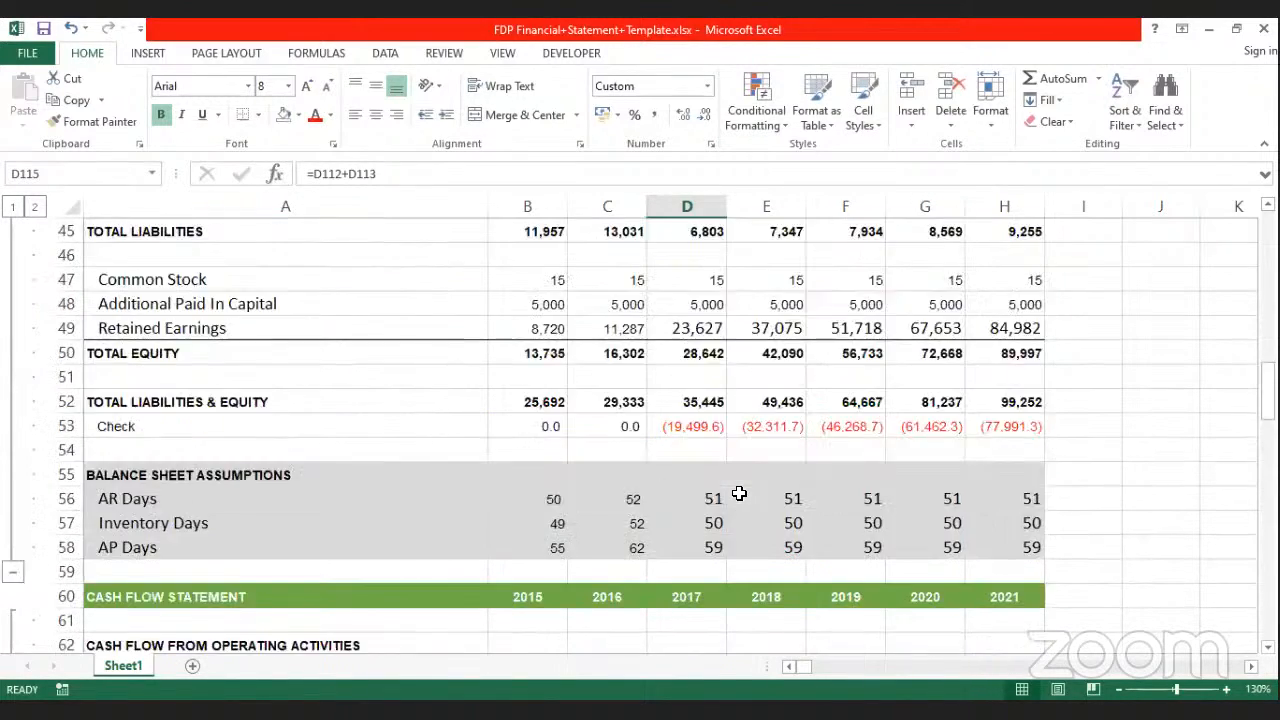
# Step: Examine the highlighted empty rows in the financial statements and the supporting schedules, including the income statement's Interest Expense row
pyautogui.scroll(14, 360, 505)
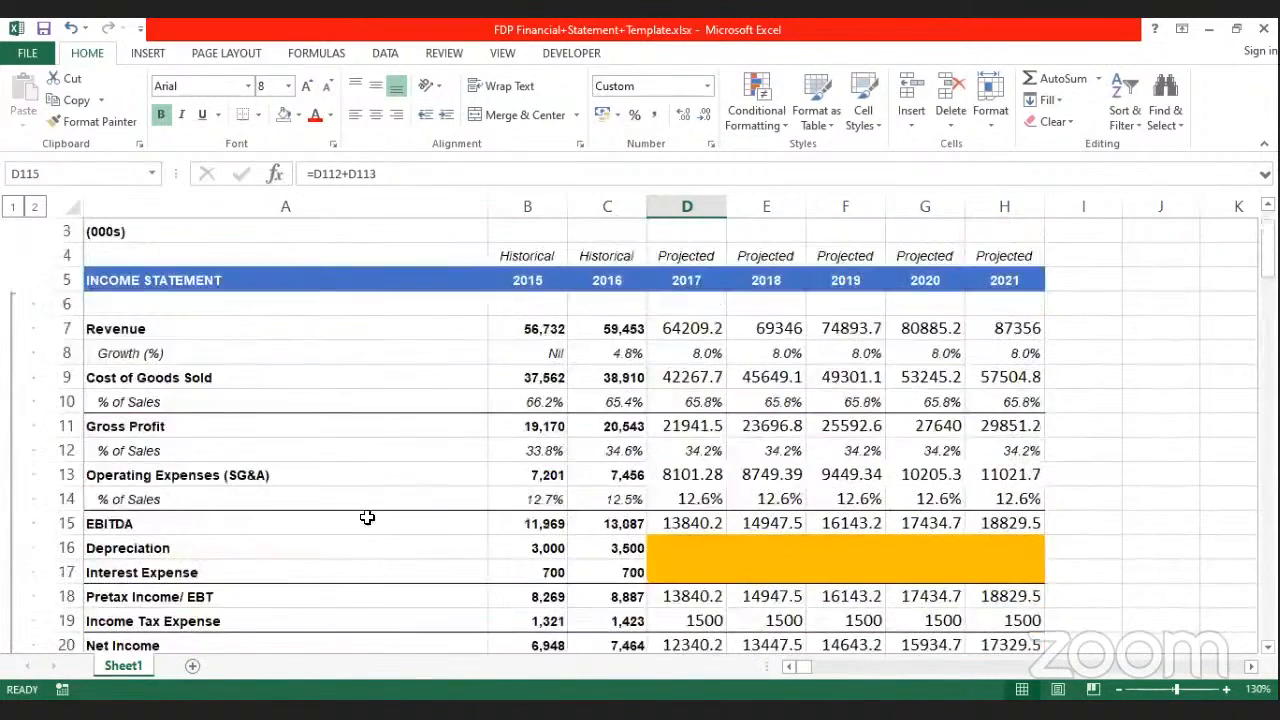
pyautogui.scroll(1, 689, 597)
pyautogui.scroll(-1, 703, 608)
pyautogui.click(672, 552)
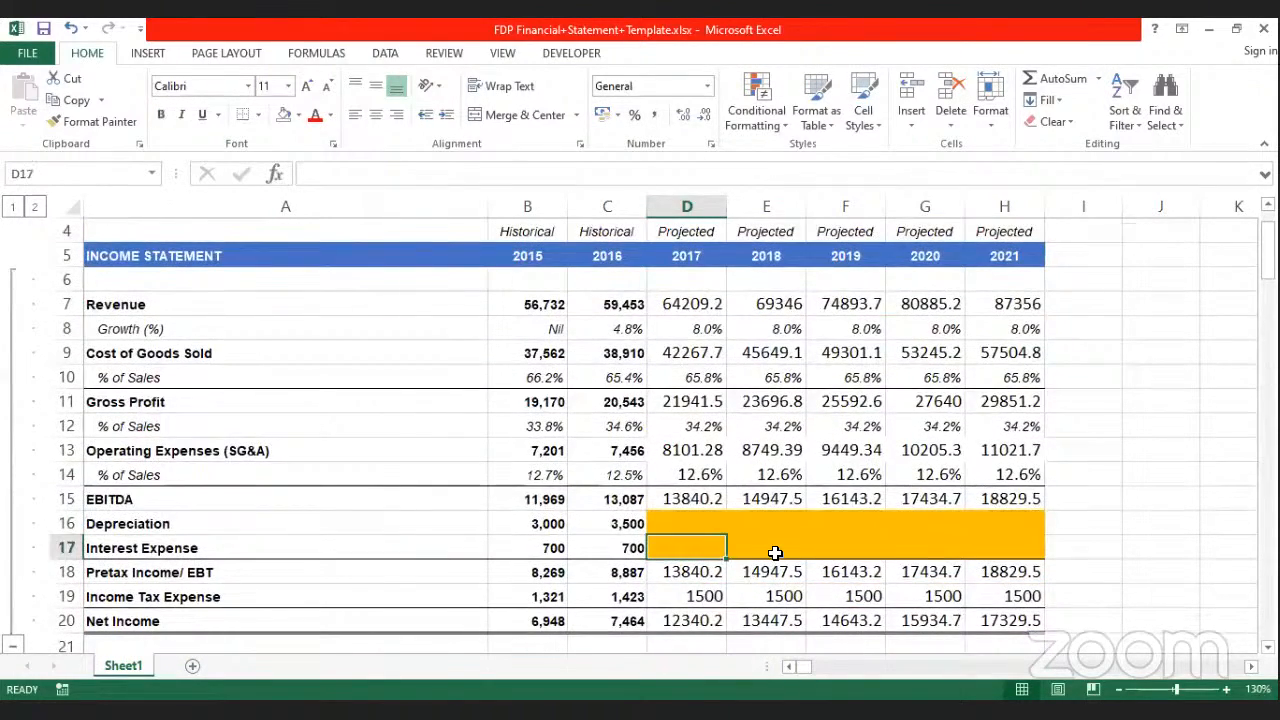
pyautogui.click(775, 553)
pyautogui.click(908, 572)
pyautogui.scroll(-4, 673, 581)
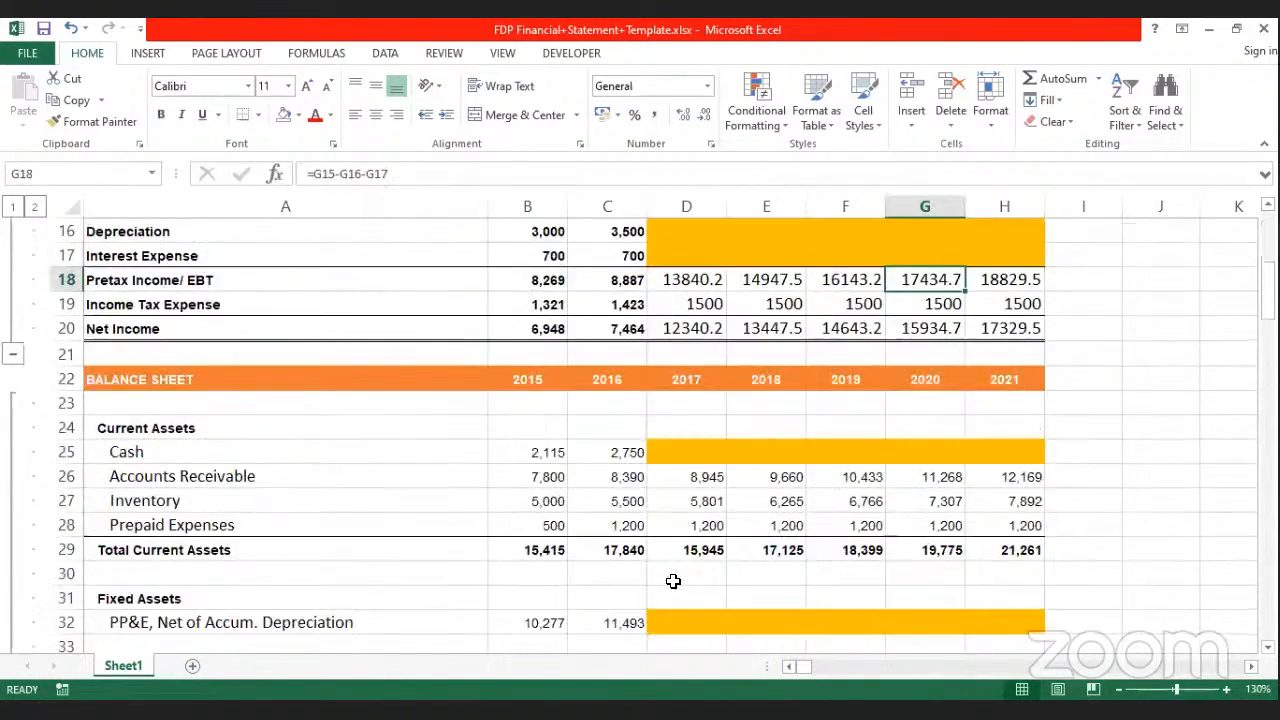
pyautogui.scroll(-20, 673, 581)
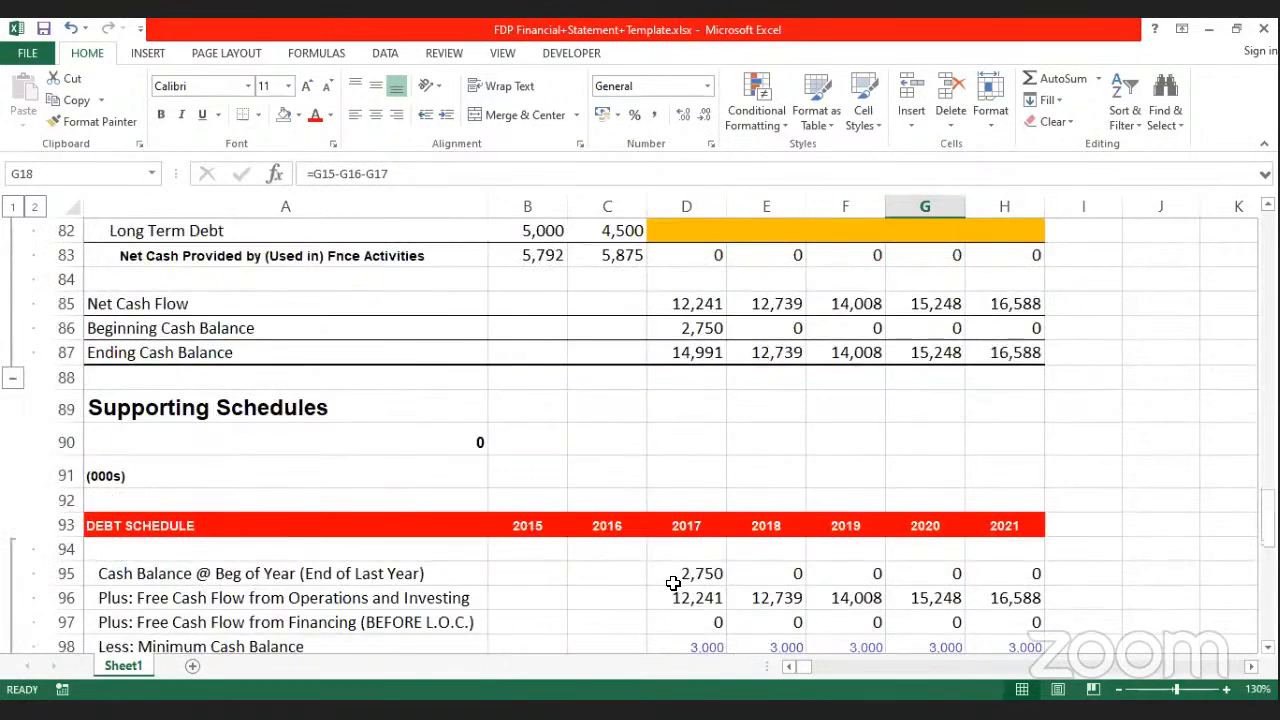
pyautogui.scroll(-9, 673, 583)
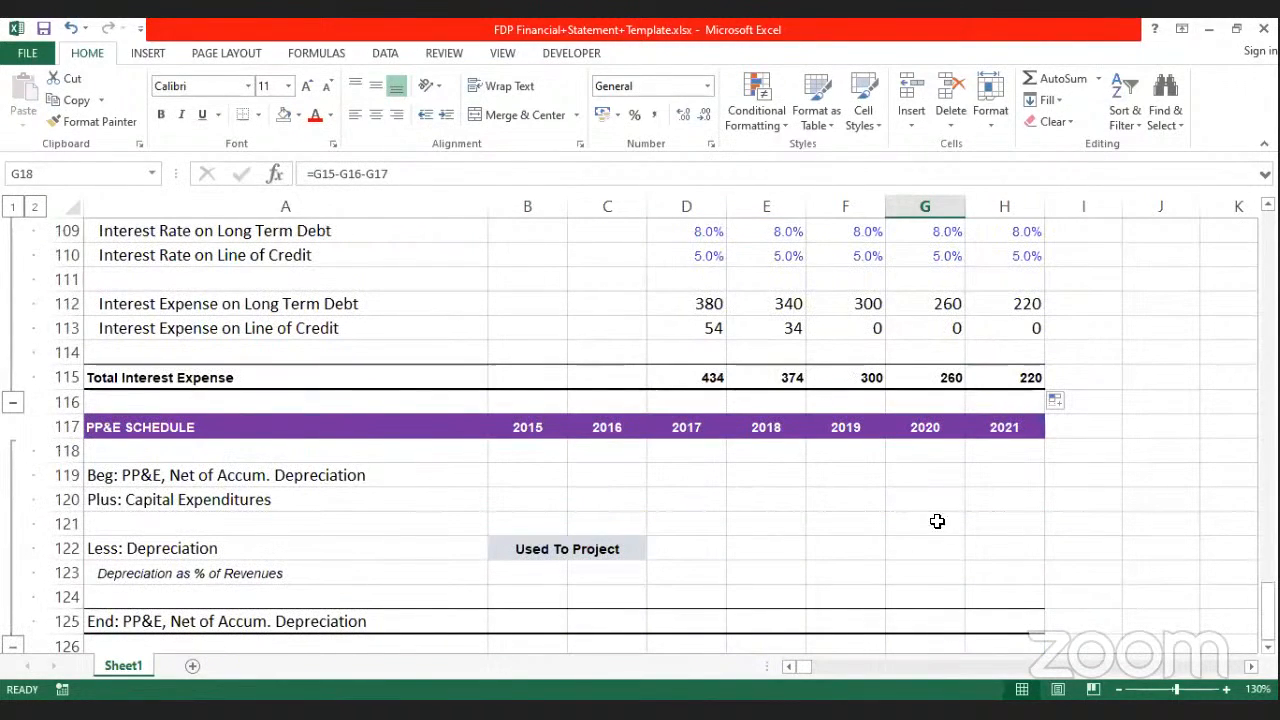
pyautogui.scroll(12, 800, 480)
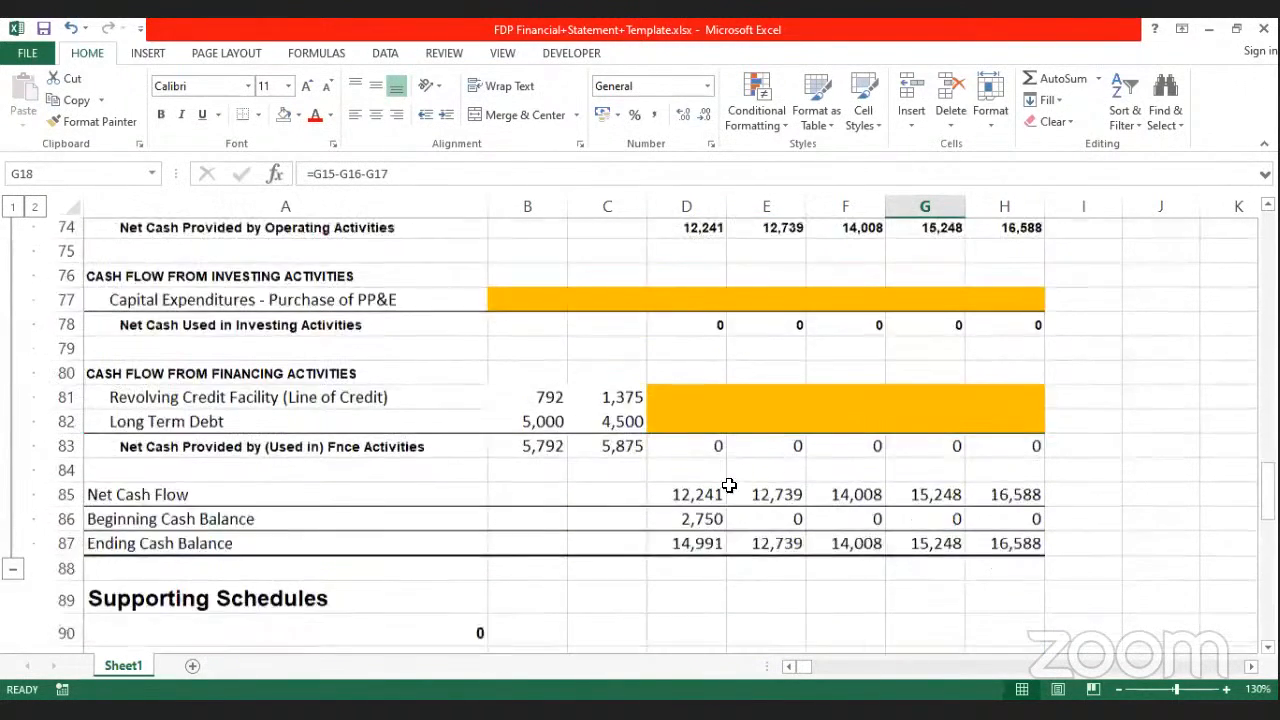
pyautogui.scroll(-10, 729, 485)
pyautogui.scroll(10, 713, 485)
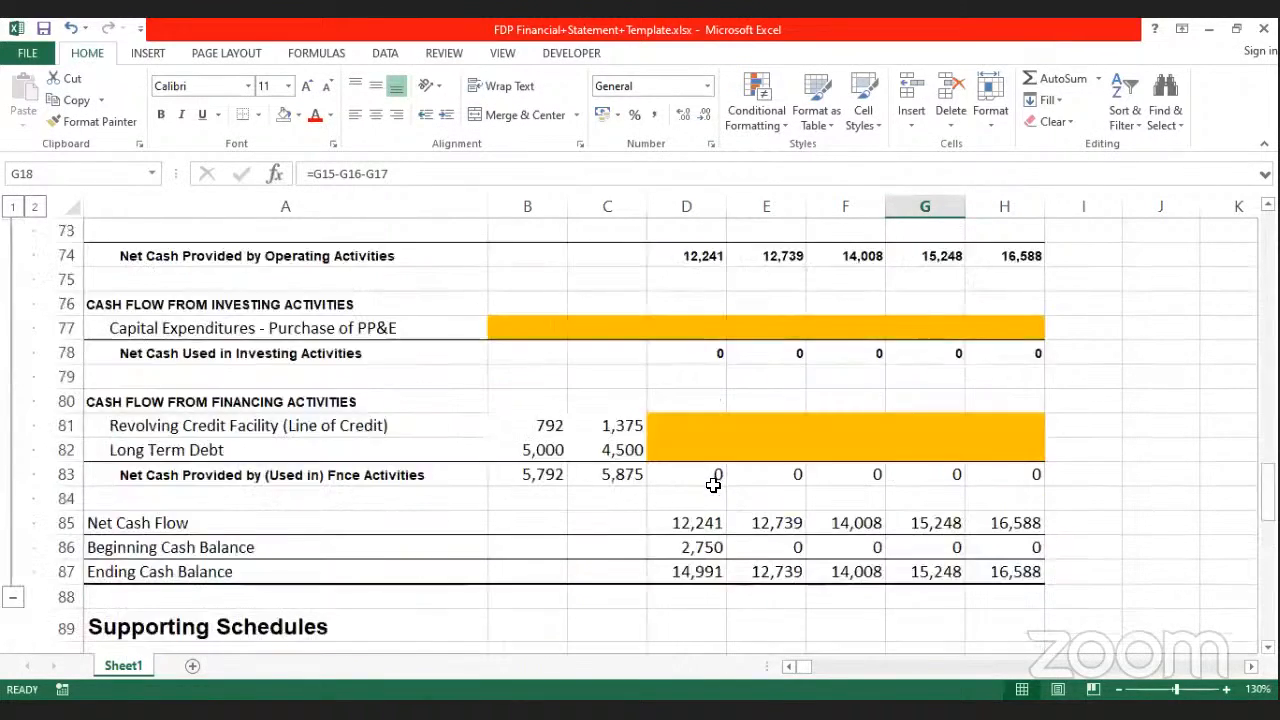
pyautogui.scroll(13, 713, 485)
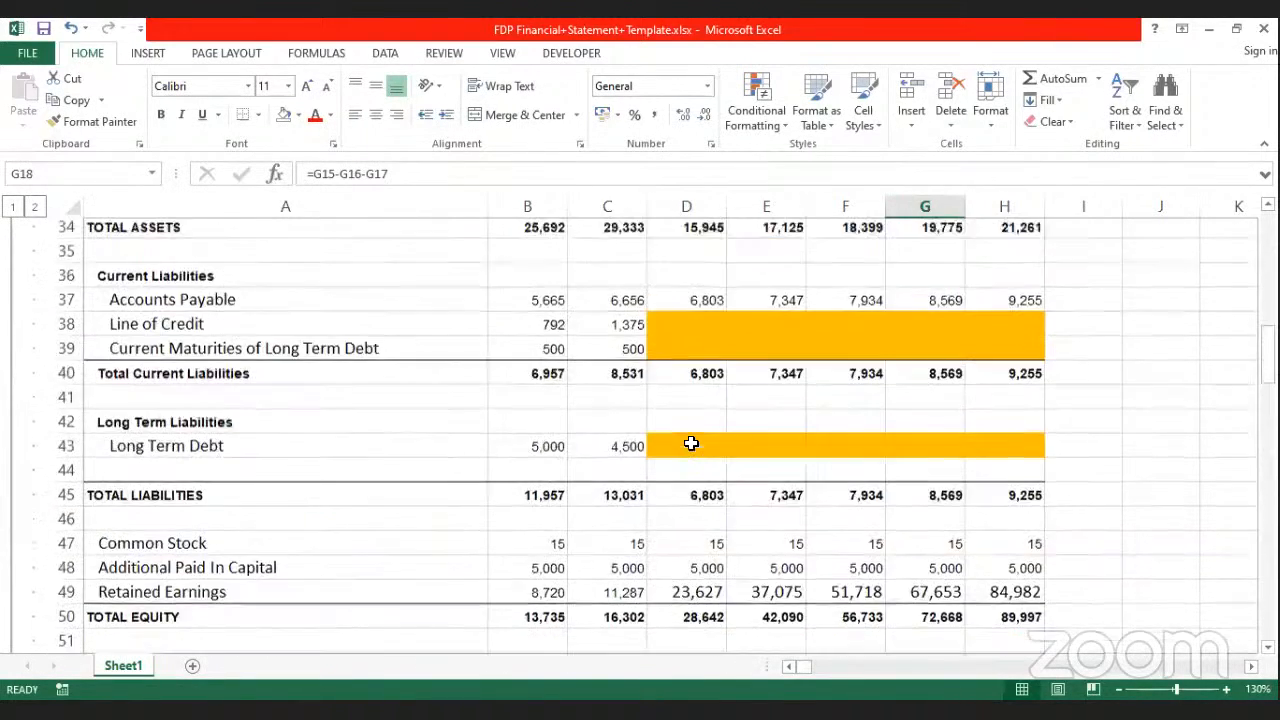
# Step: Link the 2017 Interest Expense in D17 to the debt schedule's Total Interest Expense with =D115
pyautogui.scroll(7, 691, 443)
pyautogui.click(675, 333)
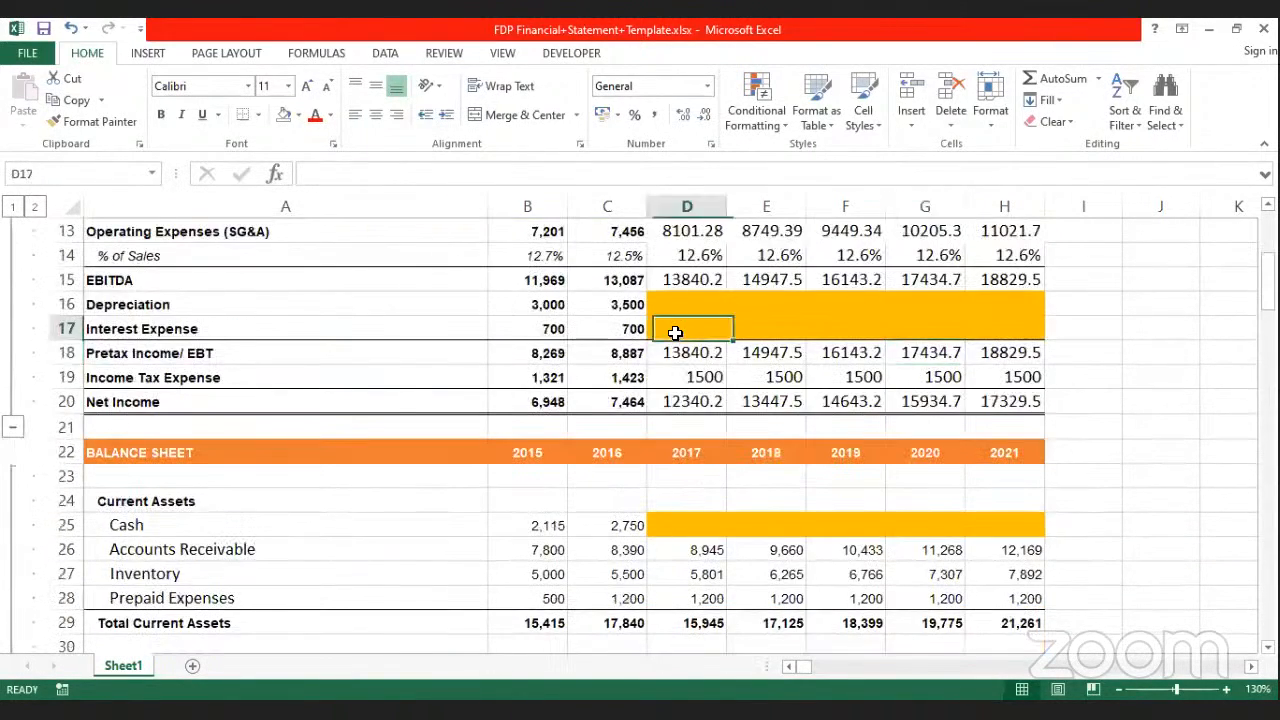
pyautogui.write('=')
pyautogui.scroll(-7, 809, 500)
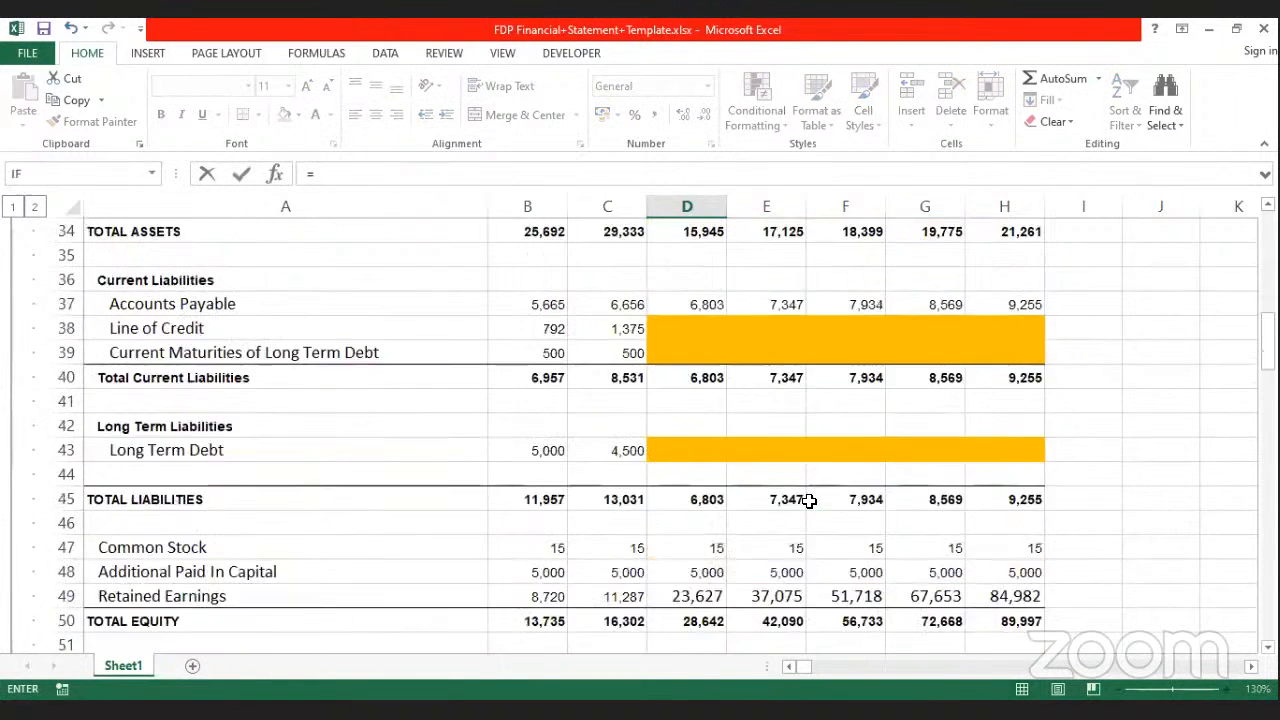
pyautogui.scroll(-5, 809, 500)
pyautogui.scroll(-20, 734, 586)
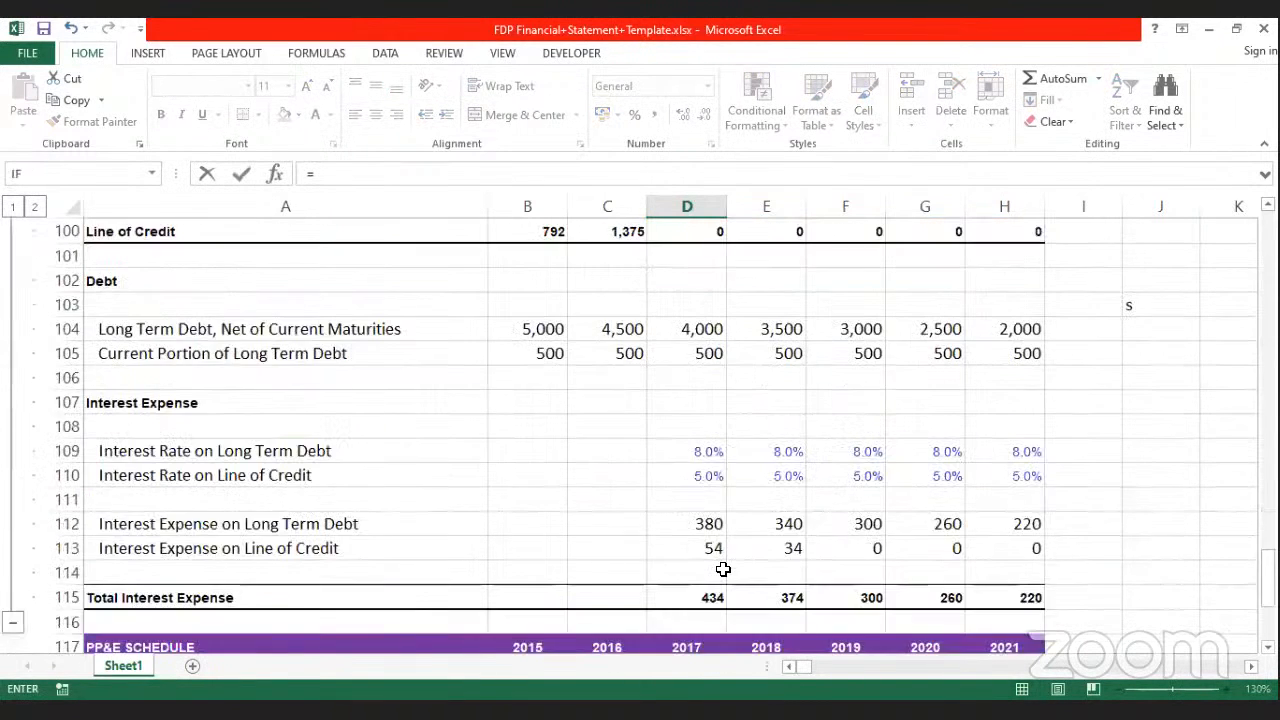
pyautogui.scroll(2, 709, 410)
pyautogui.click(702, 376)
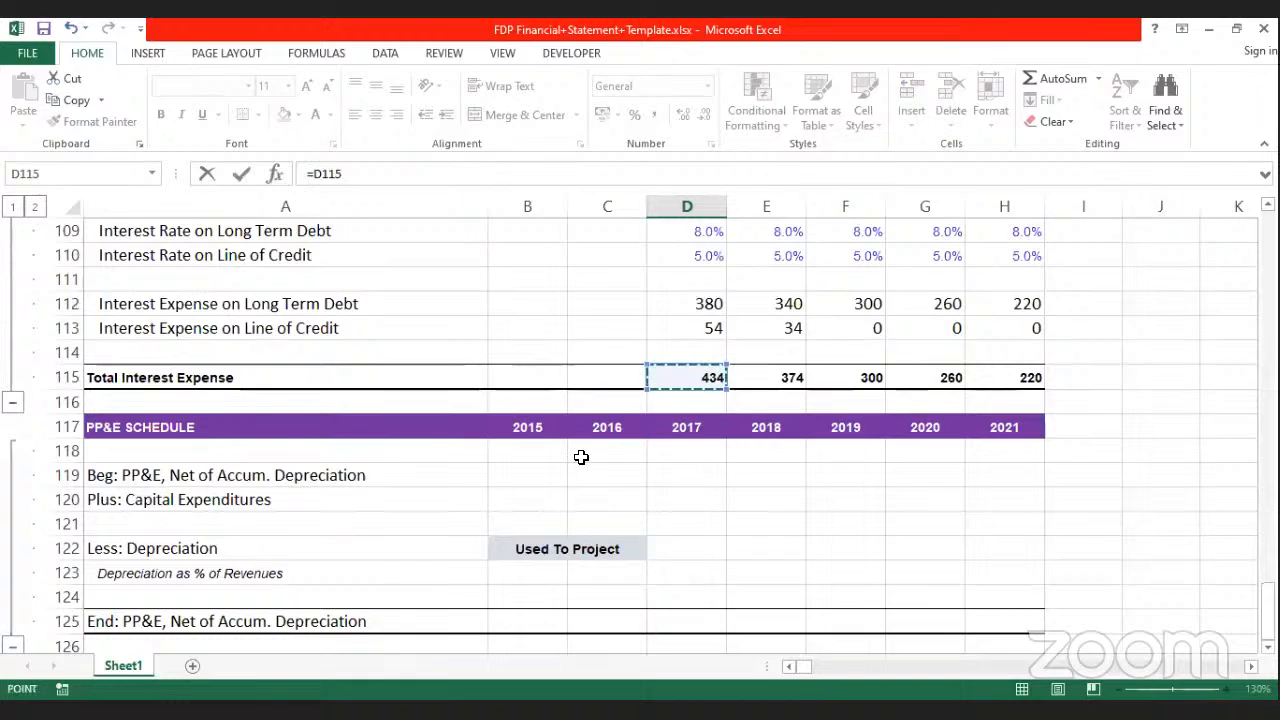
pyautogui.press('Return')
# Step: Fill the income statement's Interest Expense formula from D17 across to H17
pyautogui.scroll(6, 820, 397)
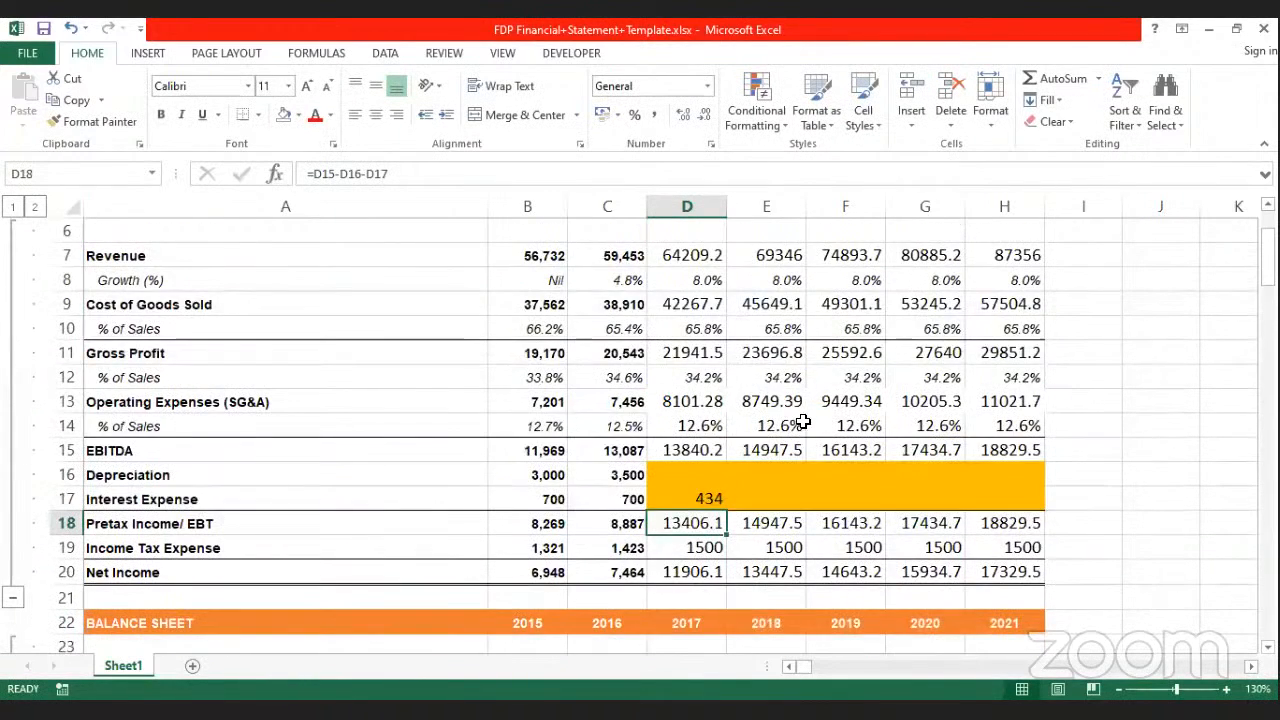
pyautogui.click(1066, 606)
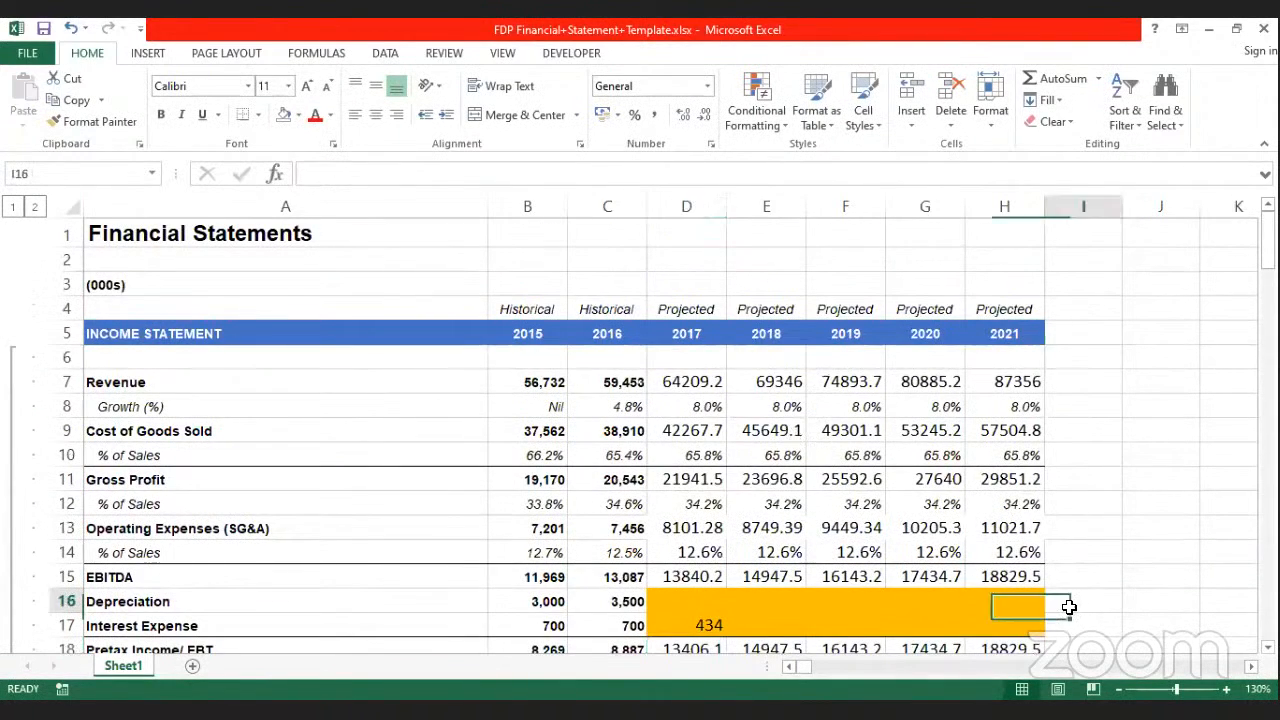
pyautogui.click(685, 625)
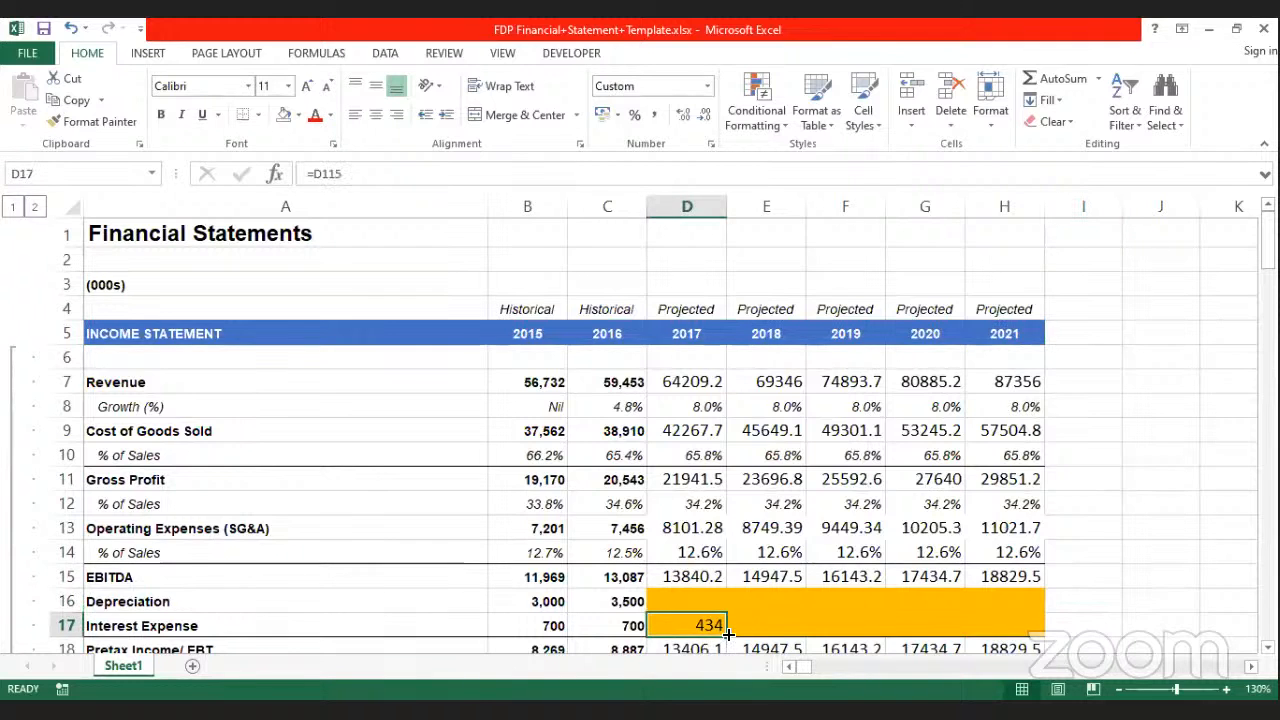
pyautogui.moveTo(728, 633); pyautogui.dragTo(1075, 612)
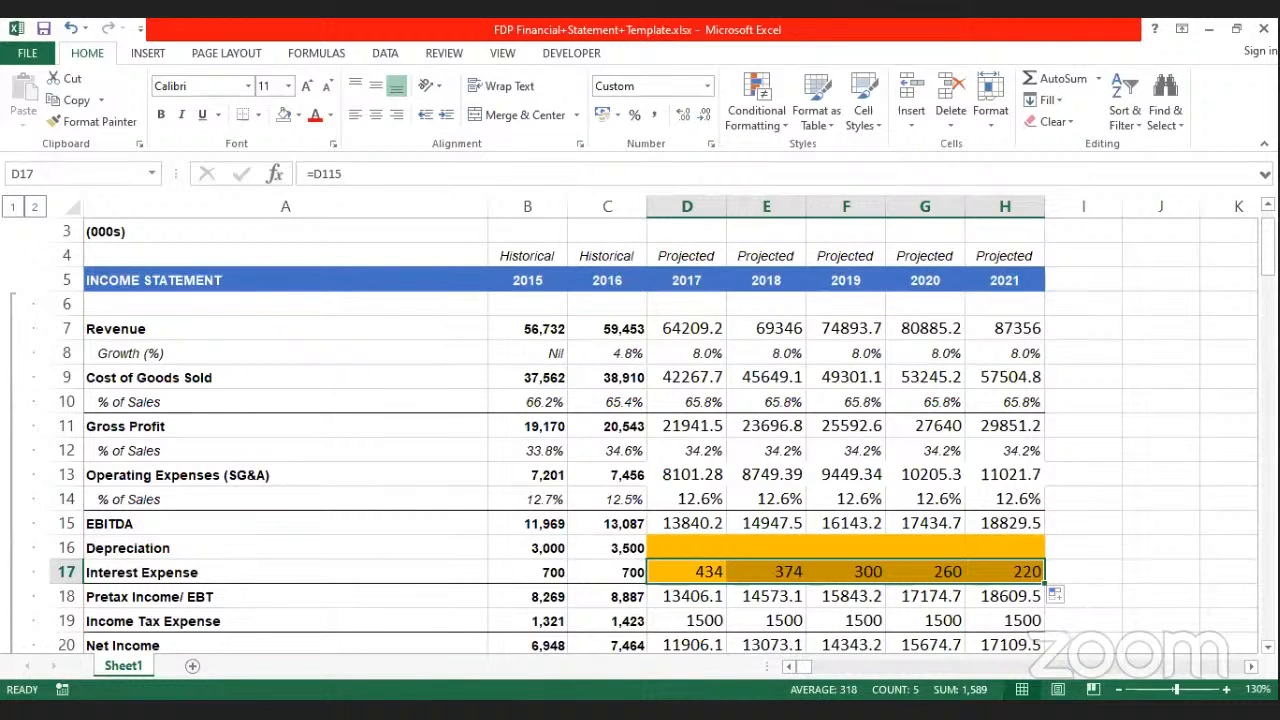
# Step: Remove the orange fill from the projected Interest Expense cells D17:H17
pyautogui.hotkey('alt', 'Tab')
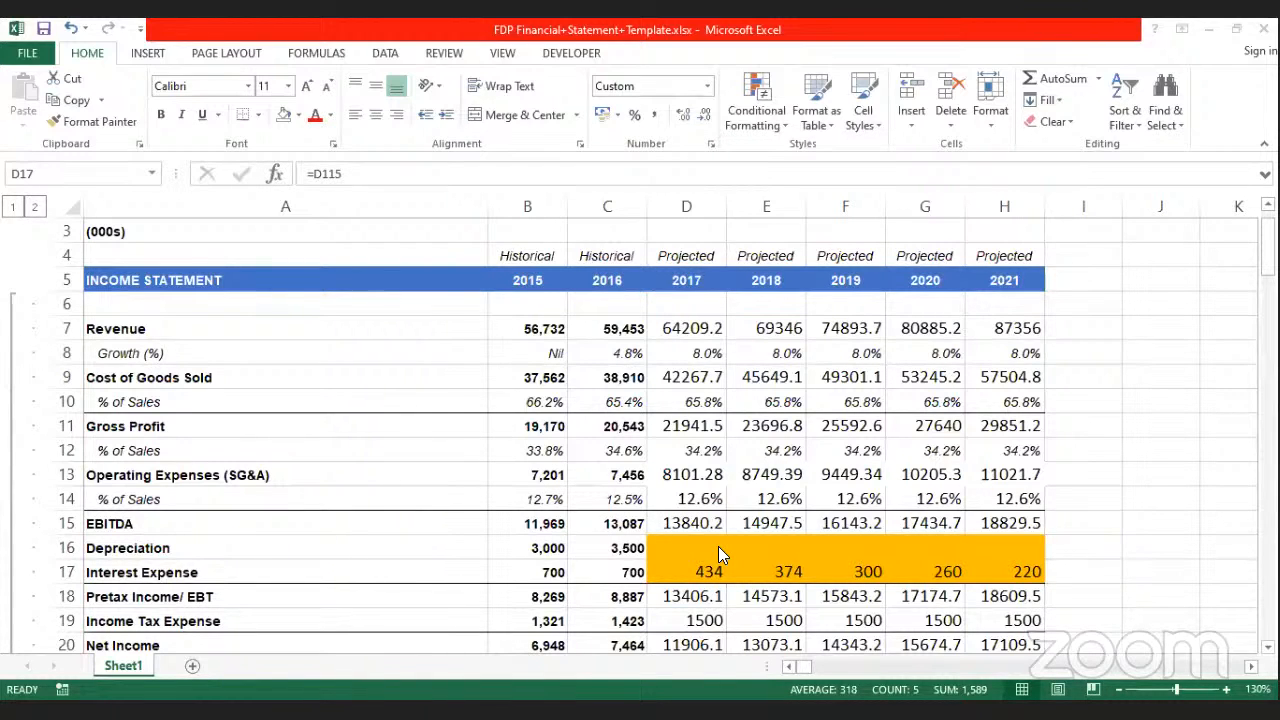
pyautogui.moveTo(718, 566); pyautogui.dragTo(1000, 569)
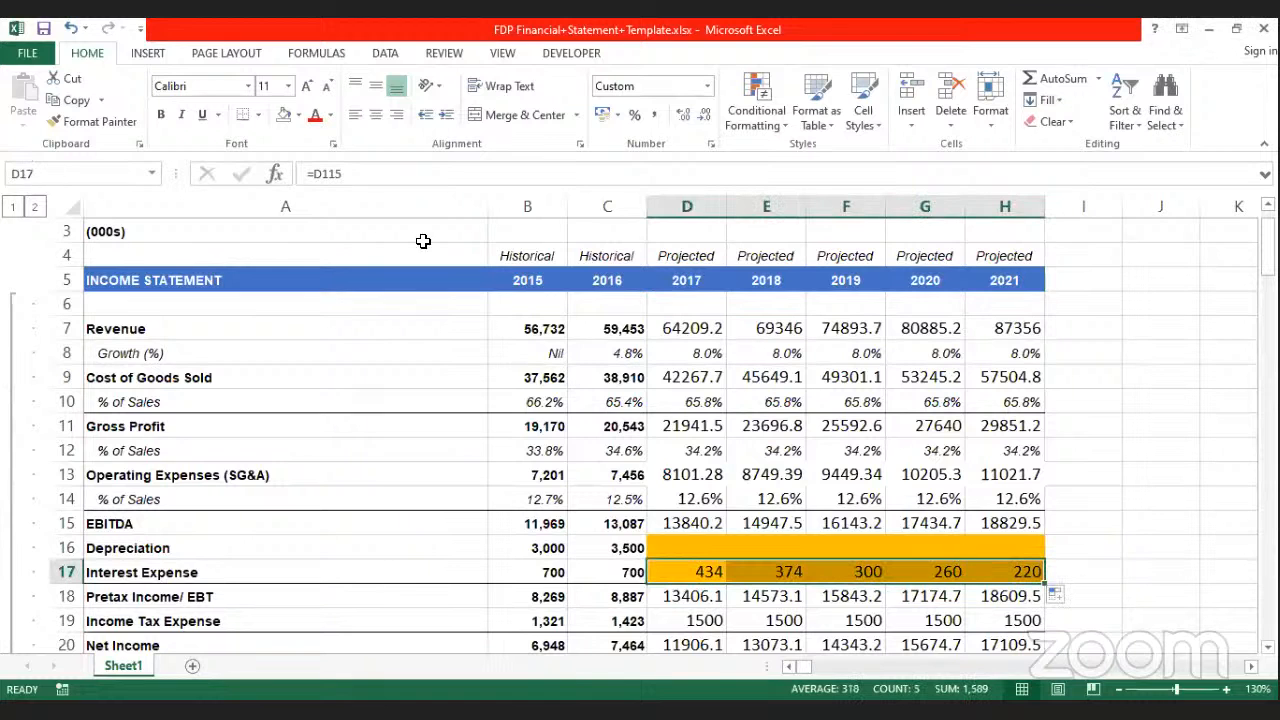
pyautogui.click(284, 114)
# Step: Review the remaining highlighted rows in the balance sheet and cash flow statement, and the empty PP&E schedule rows
pyautogui.scroll(-1, 1100, 543)
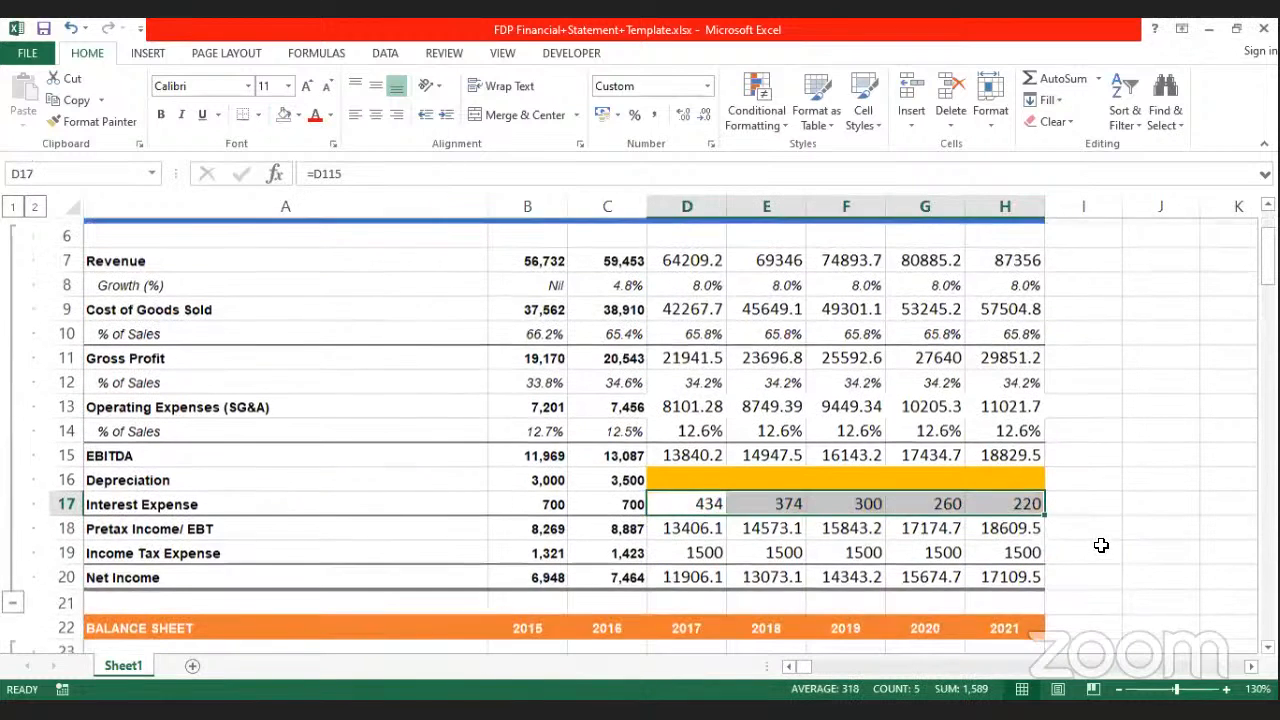
pyautogui.scroll(-2, 1072, 532)
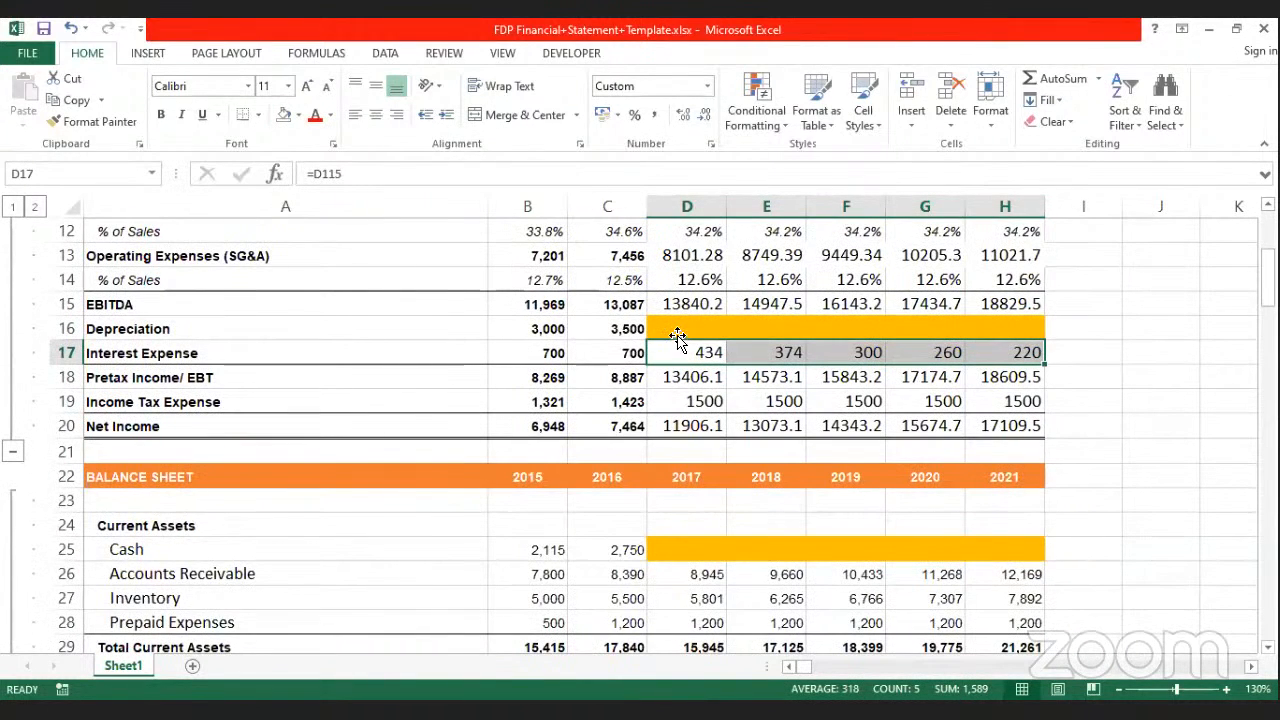
pyautogui.scroll(-3, 1097, 443)
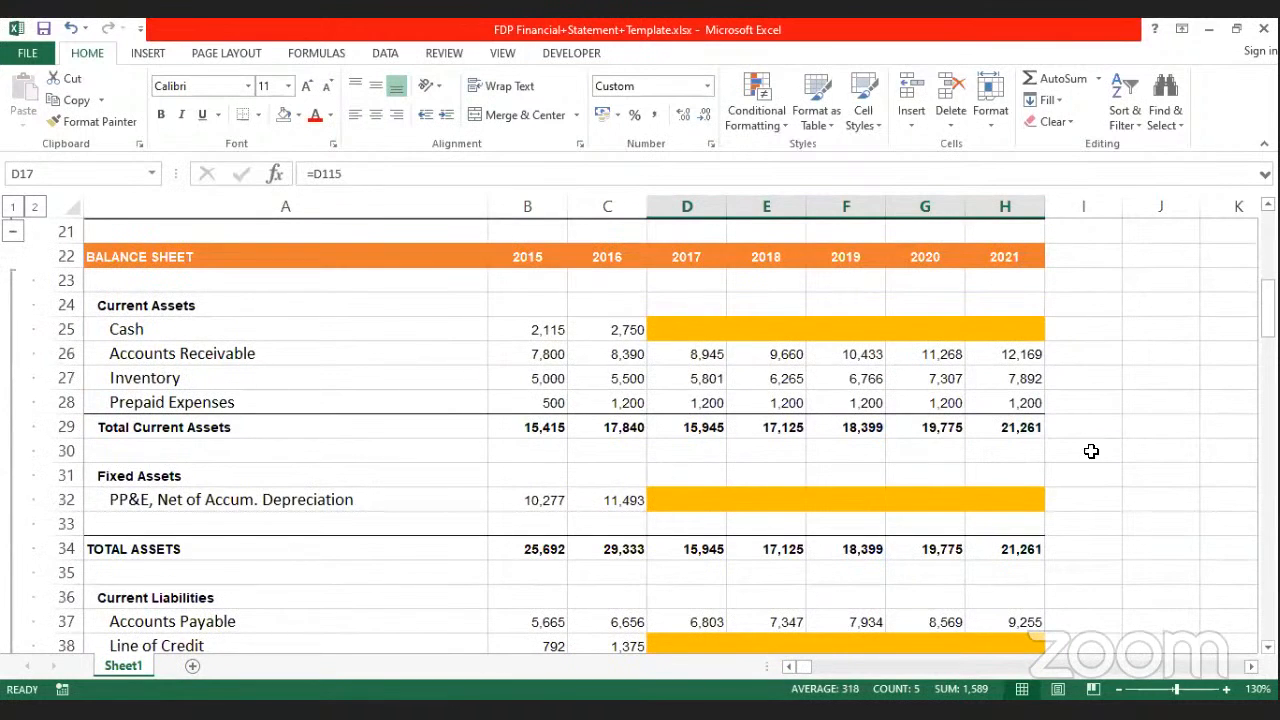
pyautogui.scroll(-10, 1011, 473)
pyautogui.scroll(-3, 1011, 473)
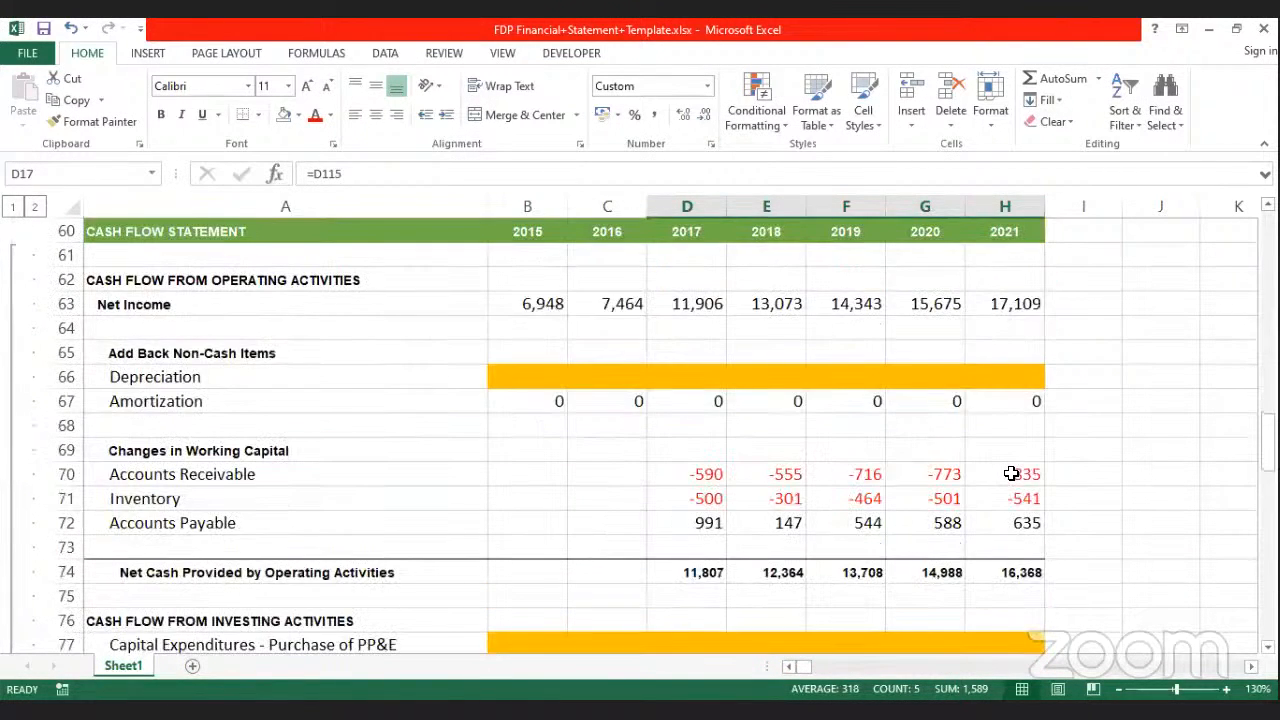
pyautogui.scroll(-5, 1011, 473)
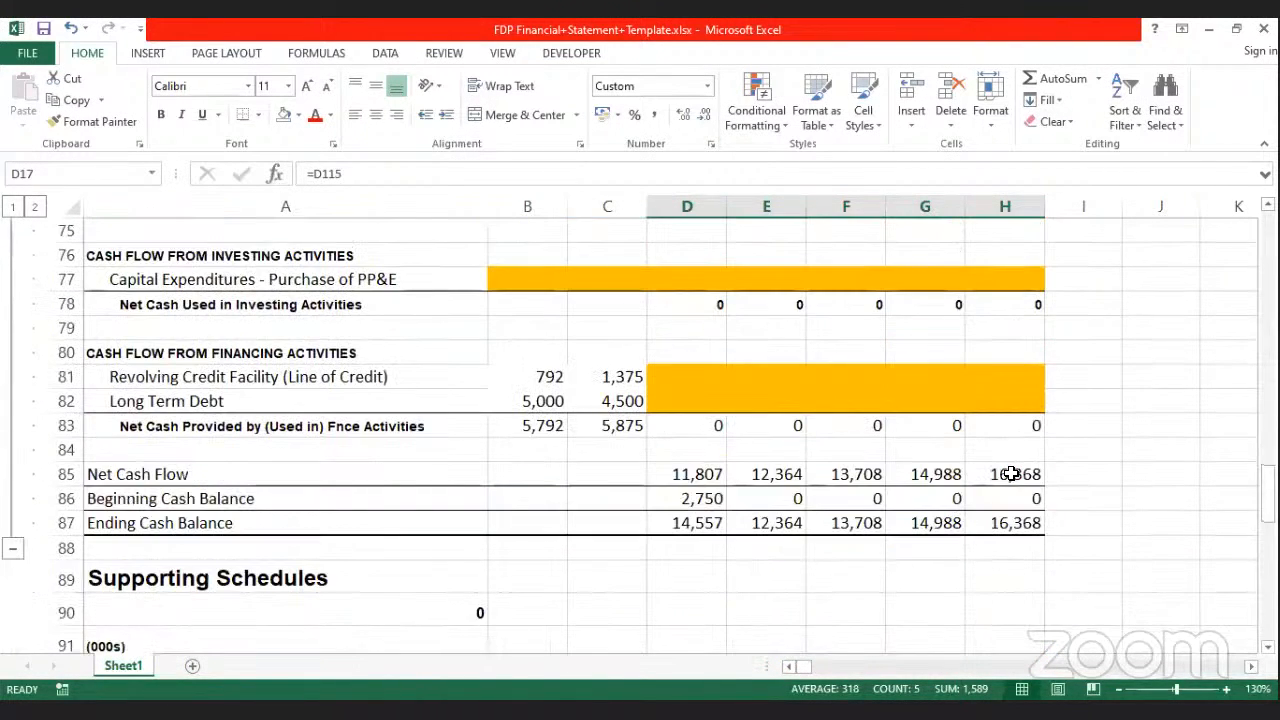
pyautogui.scroll(2, 1011, 473)
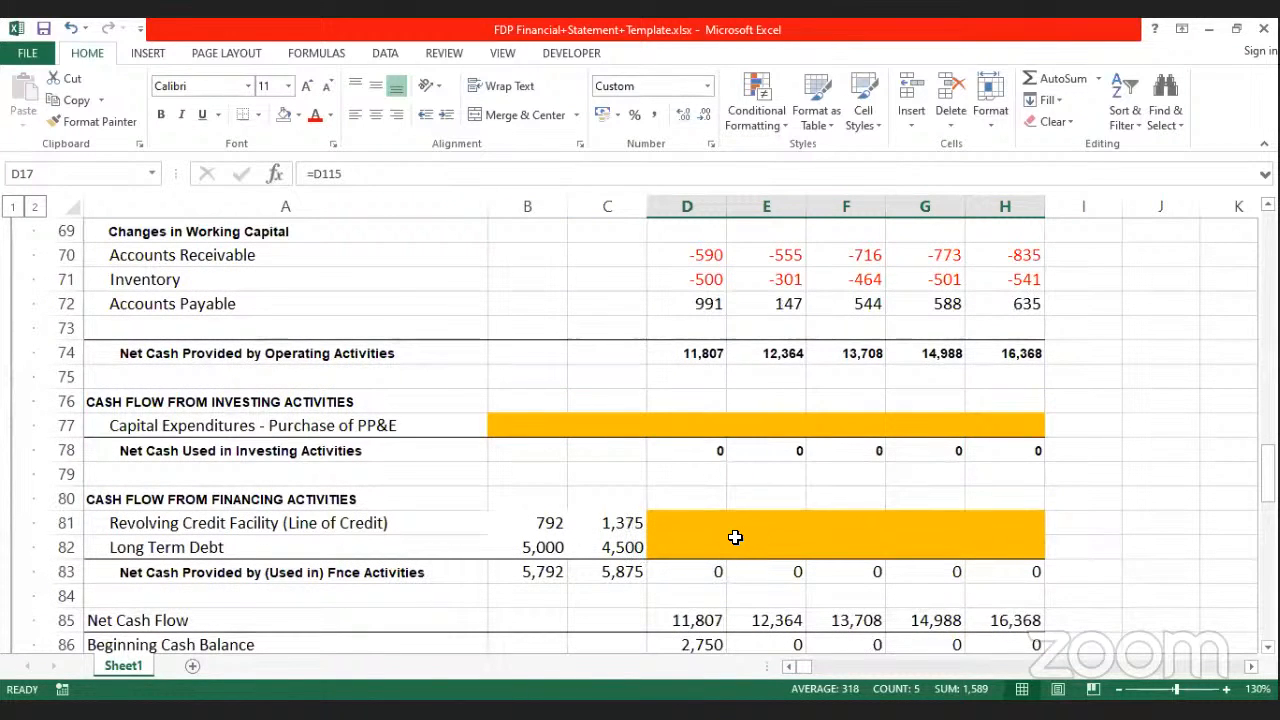
pyautogui.scroll(-1, 735, 538)
pyautogui.scroll(-9, 753, 513)
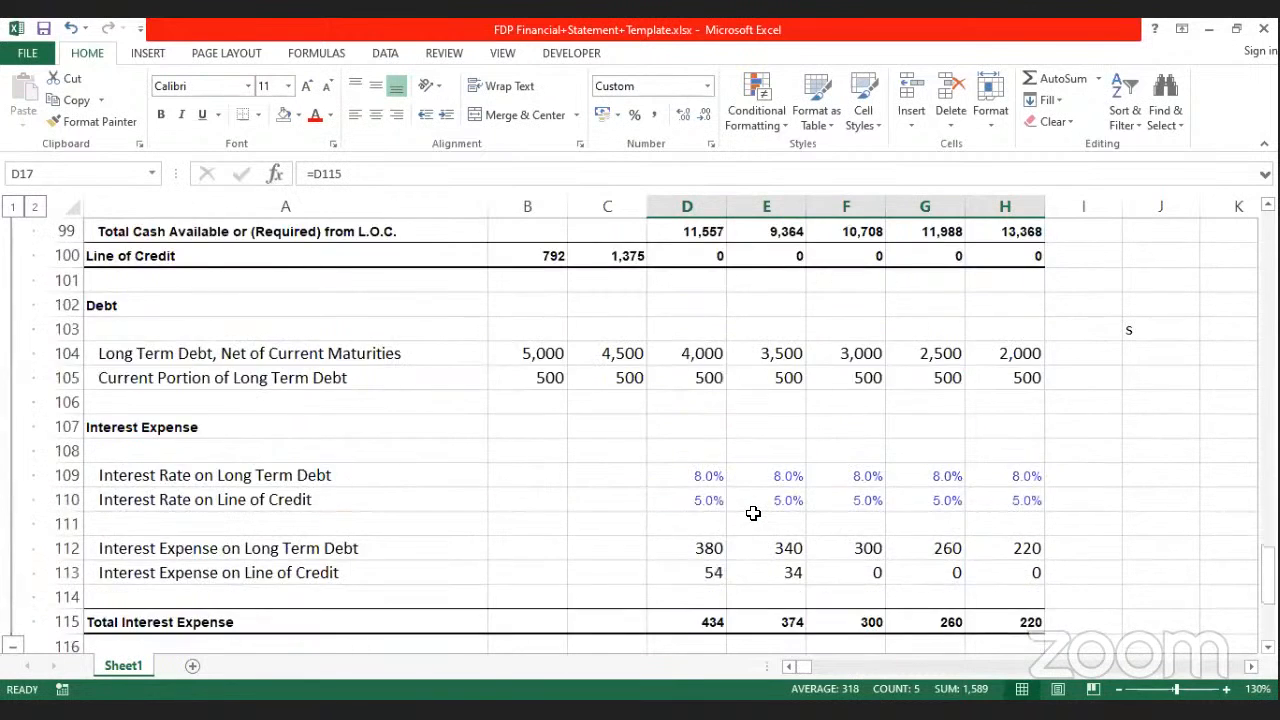
pyautogui.scroll(-6, 753, 513)
pyautogui.scroll(2, 711, 503)
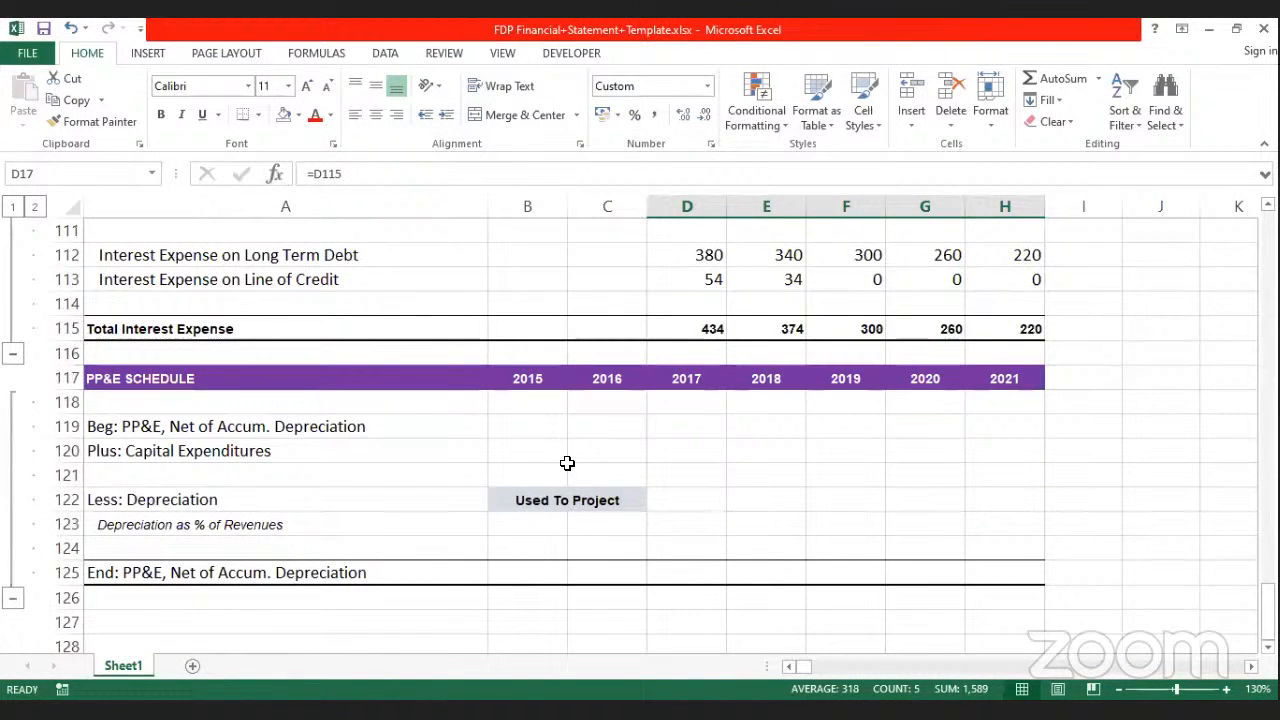
pyautogui.click(503, 424)
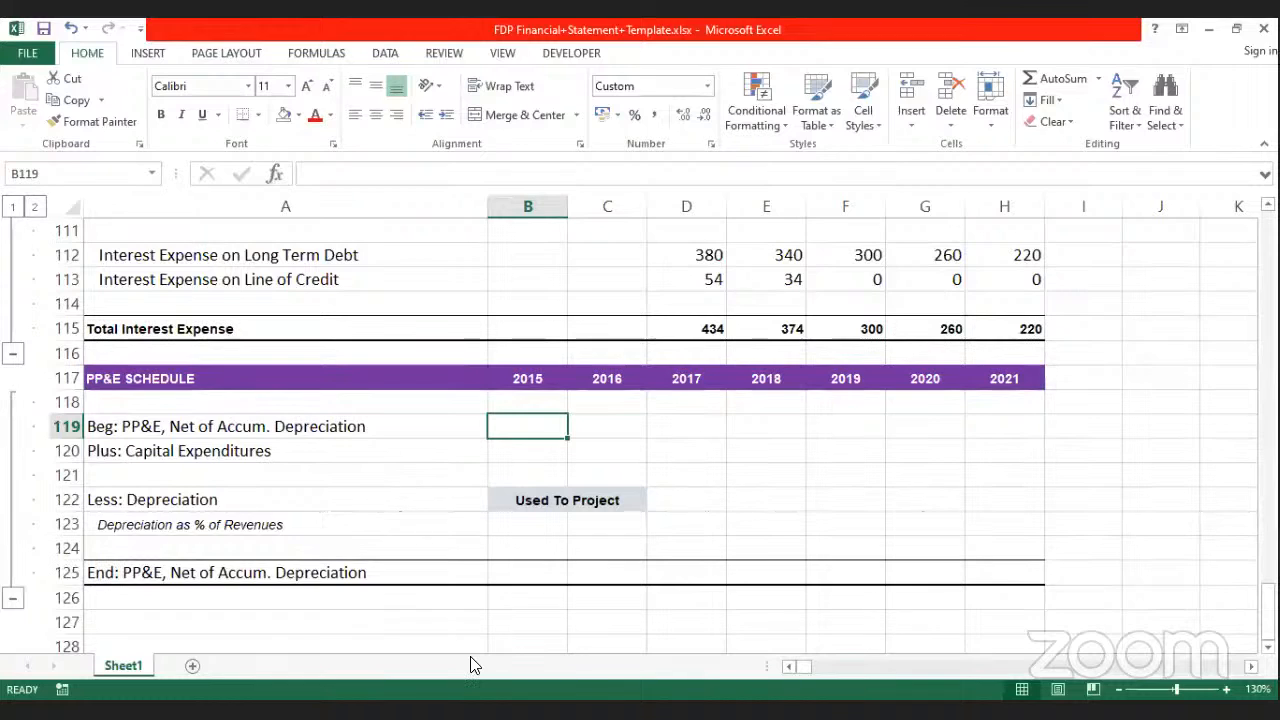
pyautogui.click(549, 523)
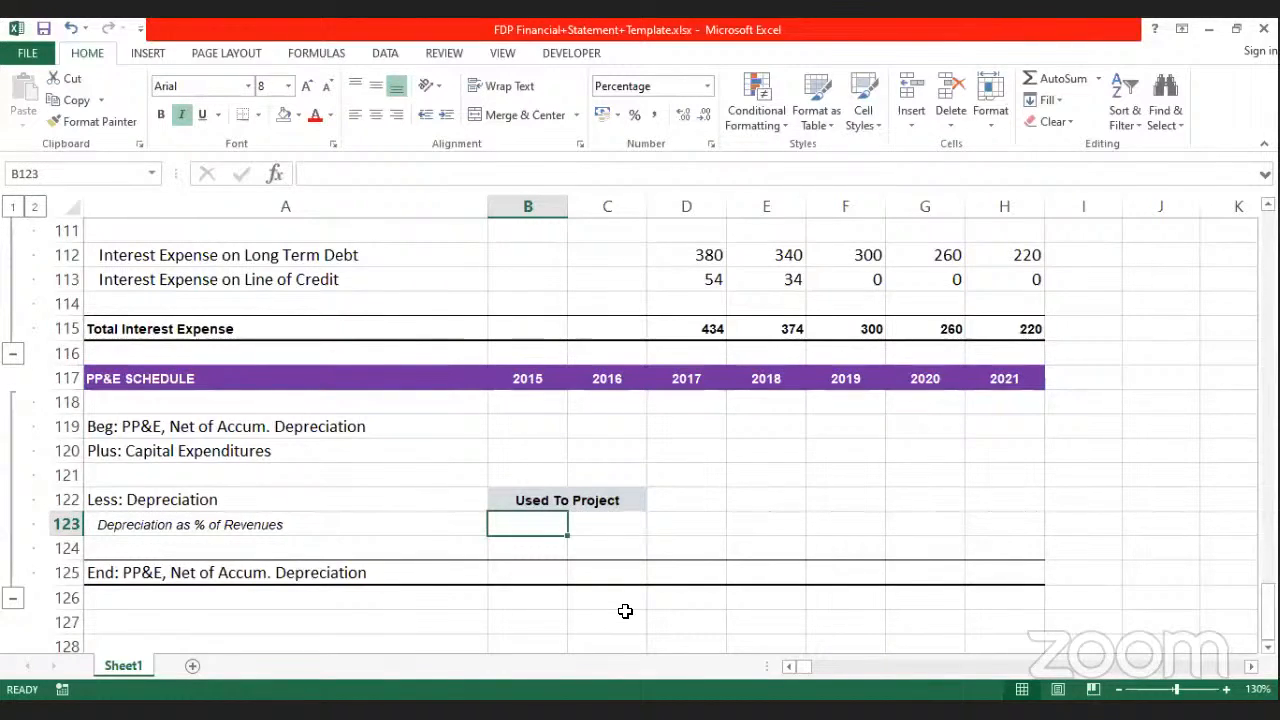
# Step: Examine the 2015 and 2016 Depreciation figures in the income statement before returning to the PP&E schedule
pyautogui.scroll(20, 566, 240)
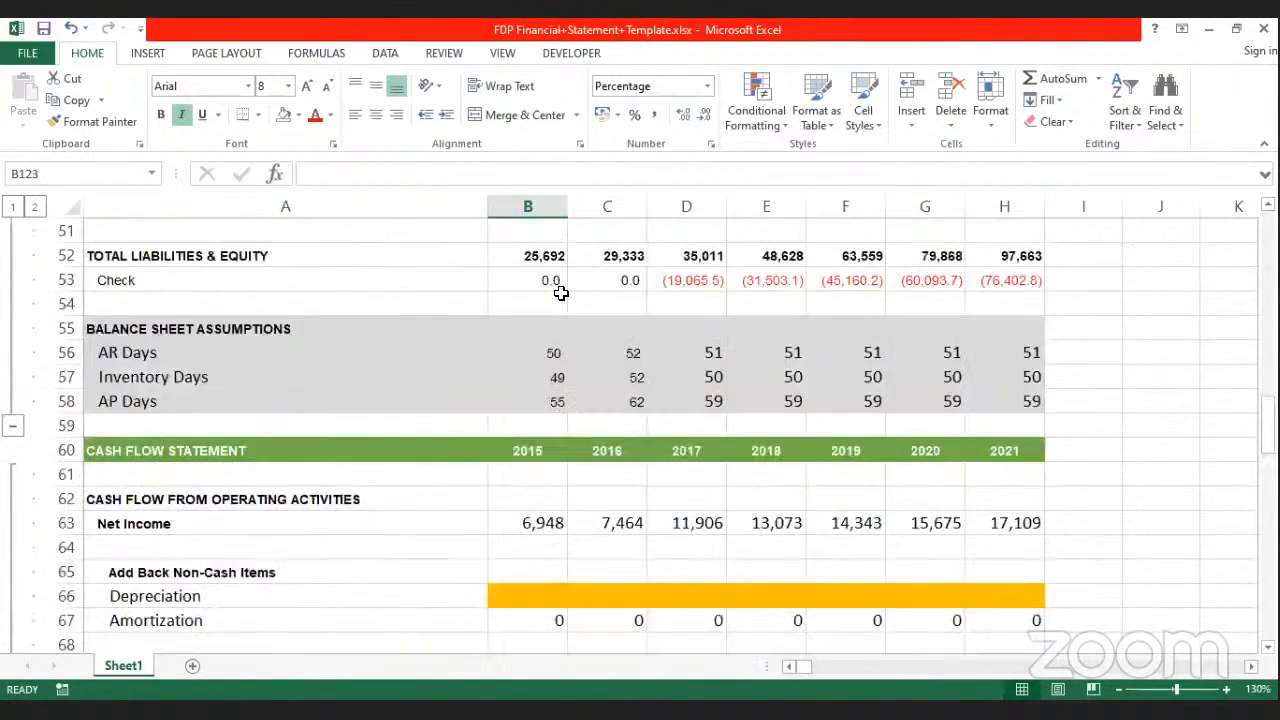
pyautogui.scroll(13, 561, 293)
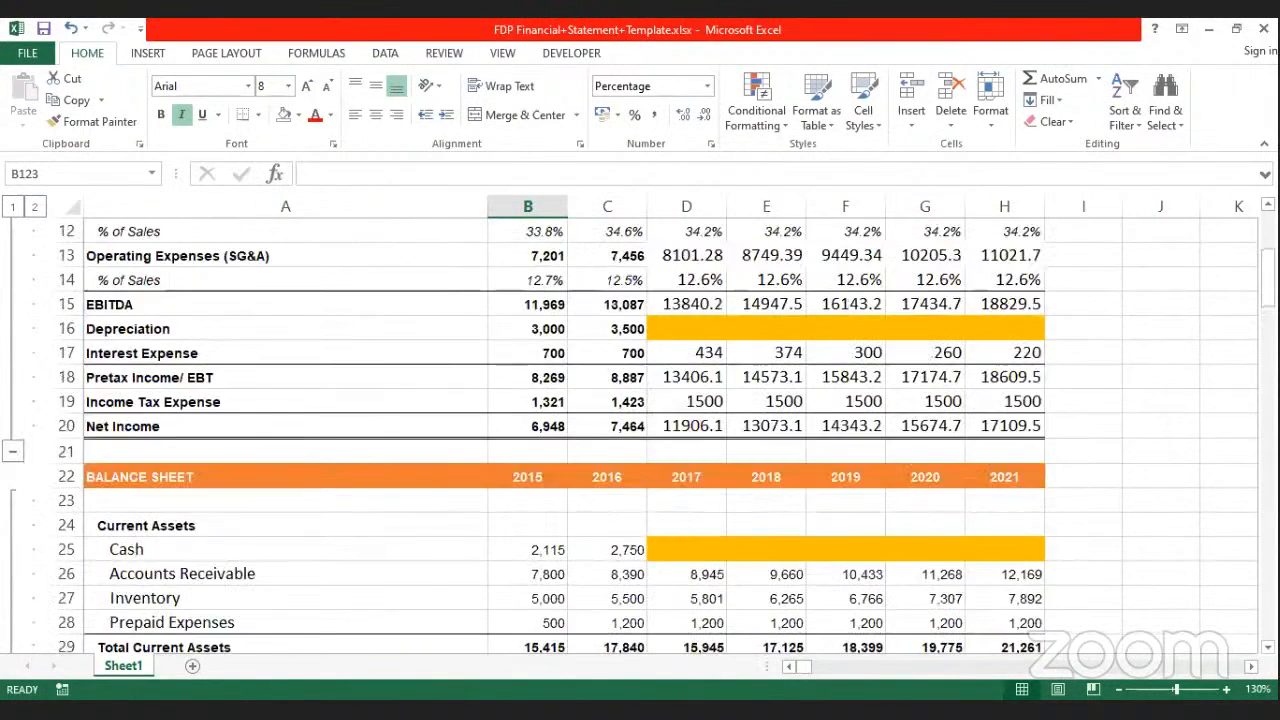
pyautogui.scroll(-5, 505, 546)
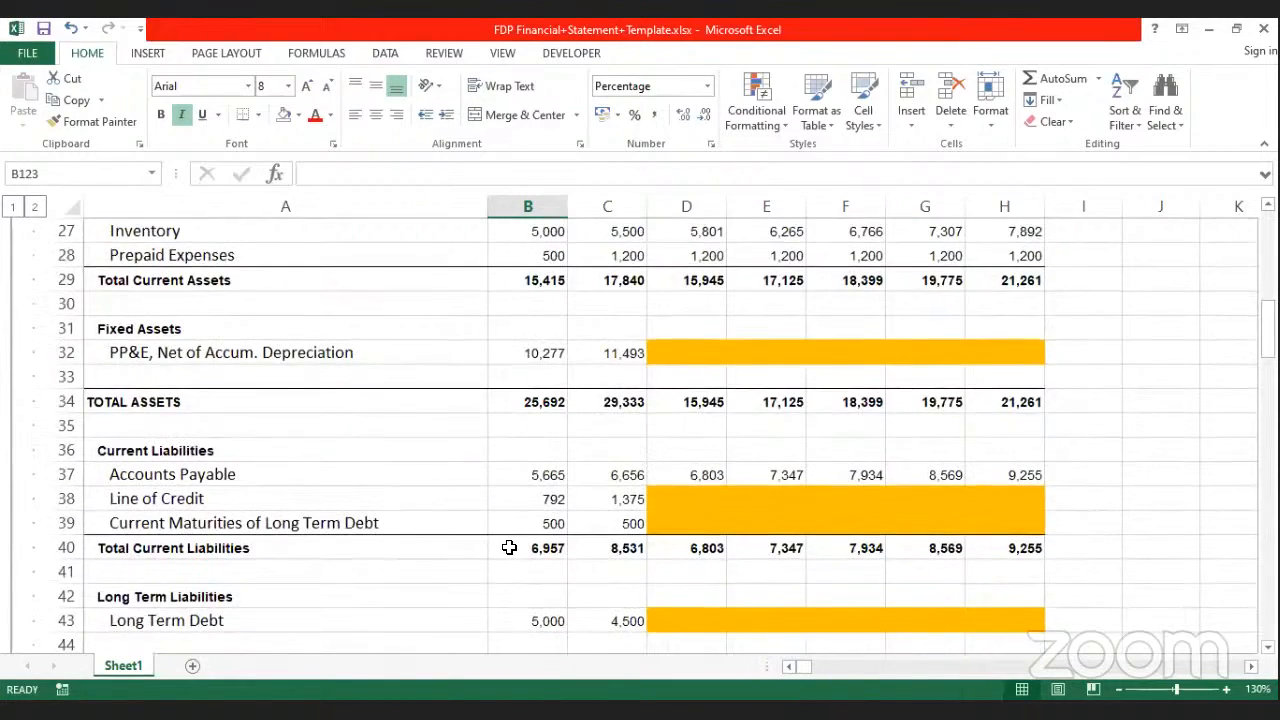
pyautogui.scroll(7, 505, 546)
pyautogui.scroll(2, 543, 523)
pyautogui.scroll(-1, 543, 525)
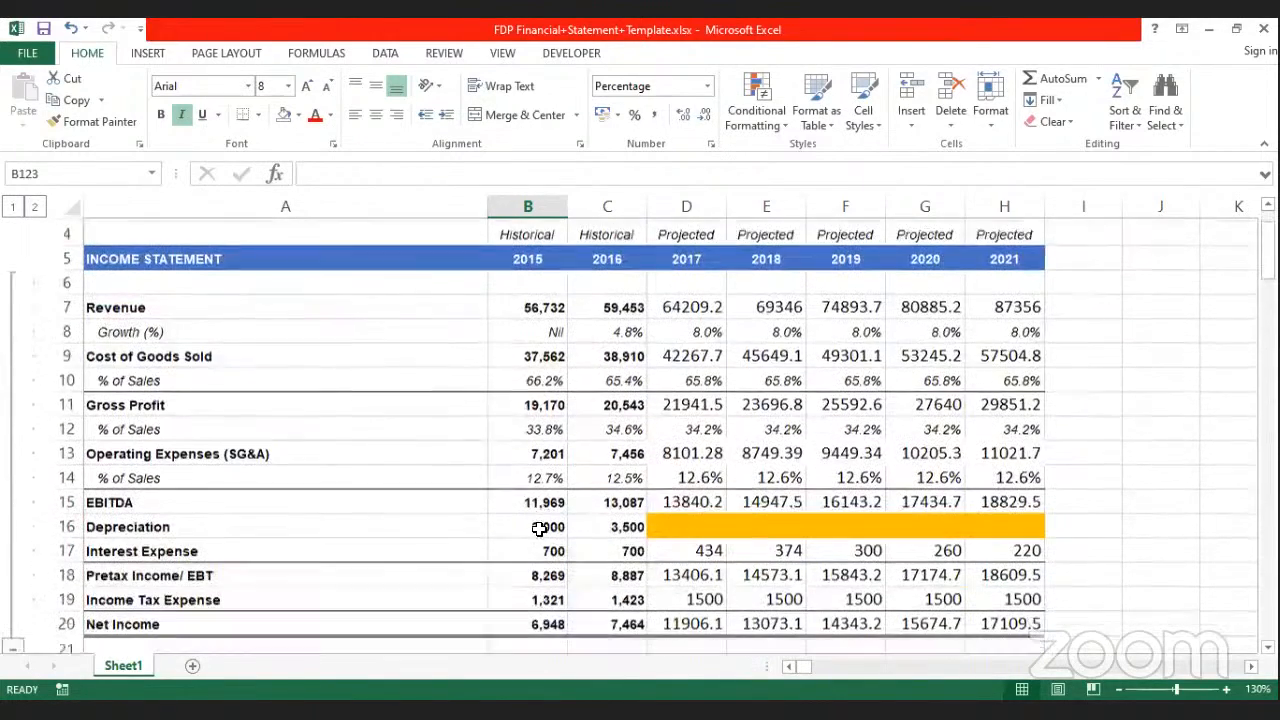
pyautogui.click(543, 523)
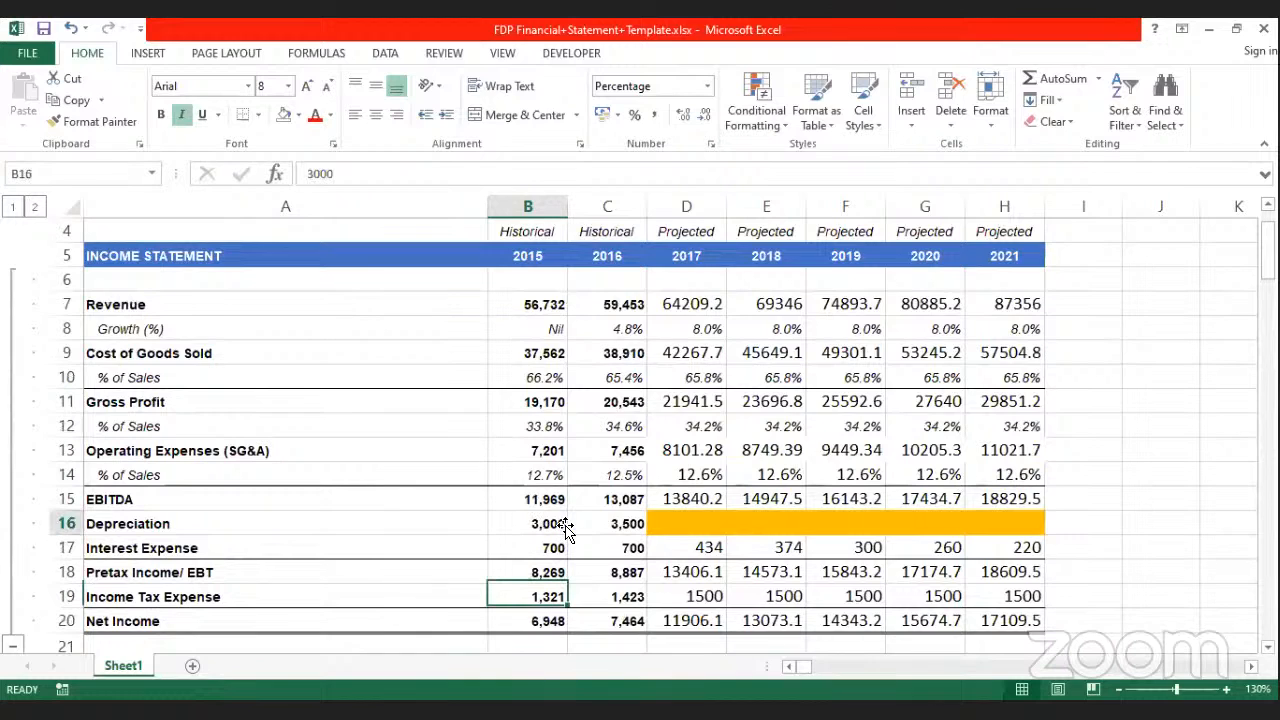
pyautogui.click(590, 528)
pyautogui.scroll(-9, 590, 531)
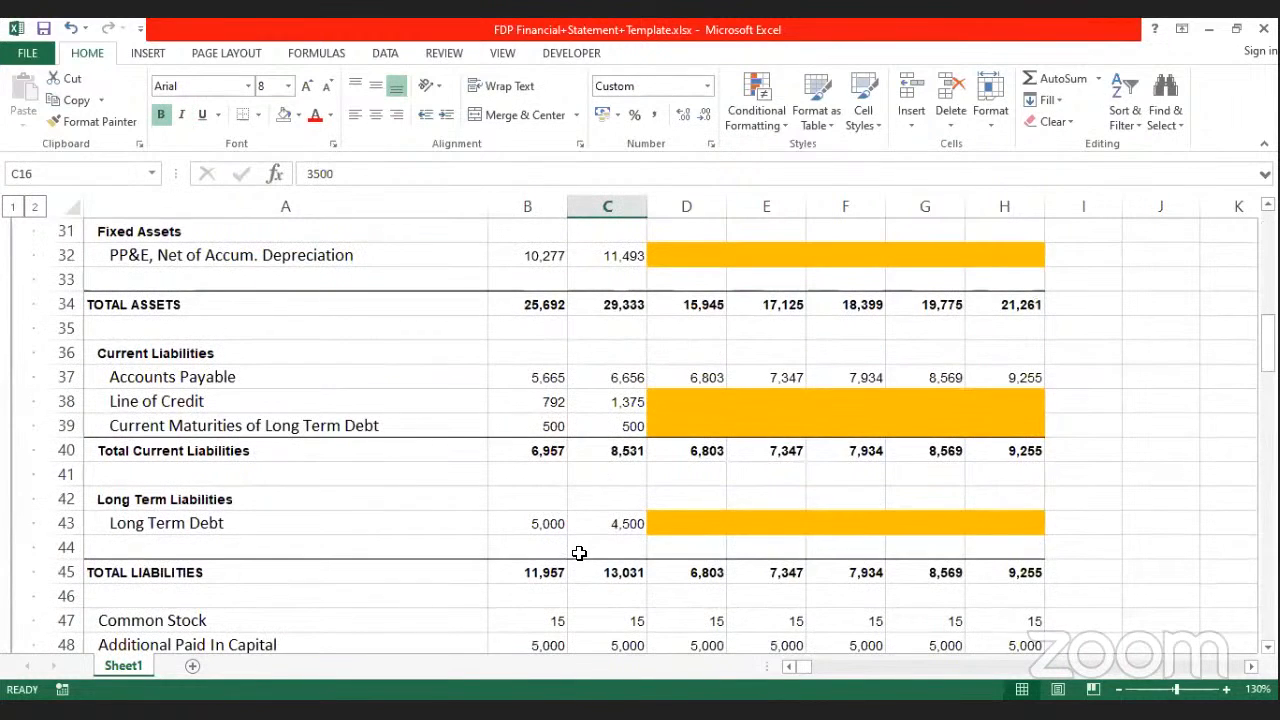
pyautogui.scroll(-7, 580, 551)
pyautogui.scroll(-14, 577, 564)
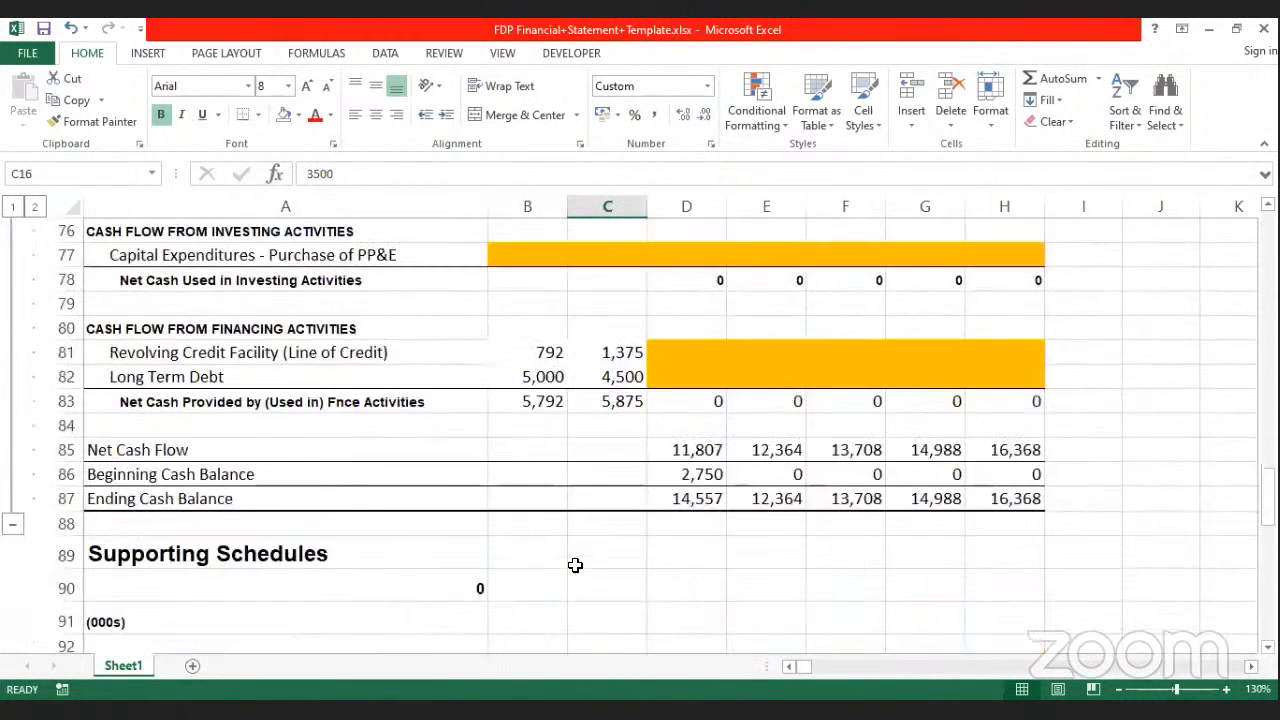
pyautogui.scroll(-6, 575, 565)
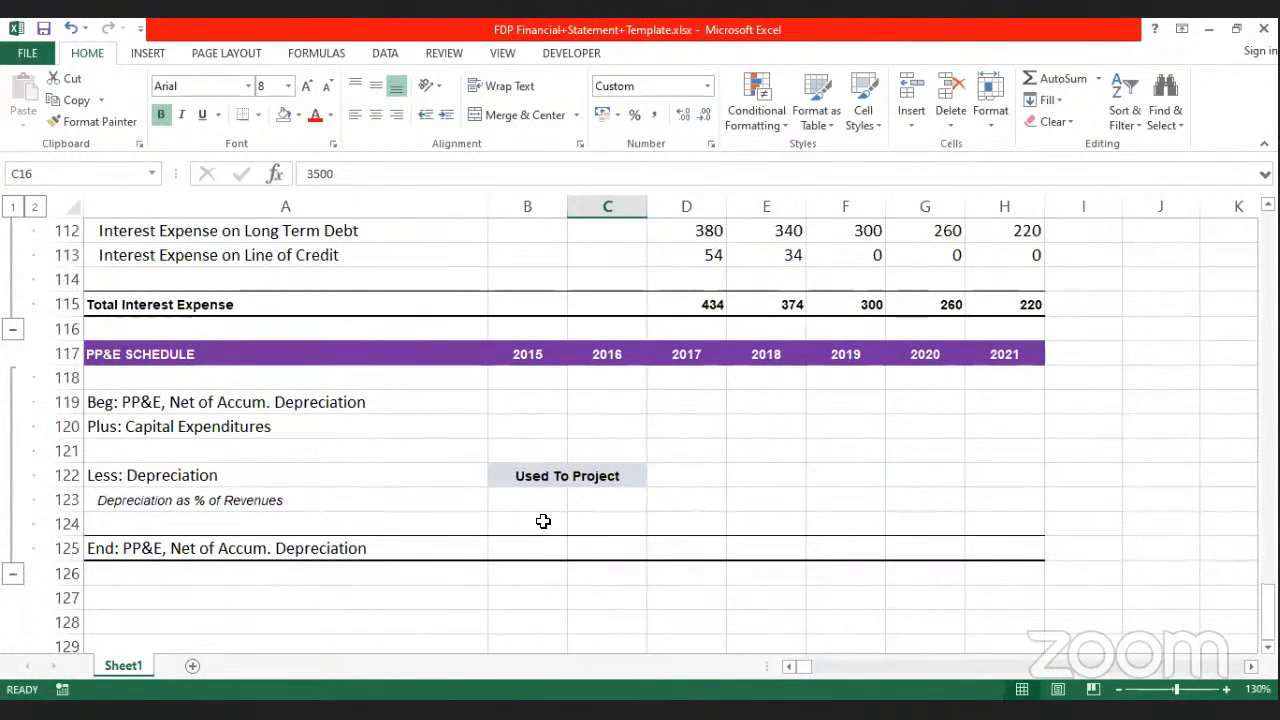
pyautogui.click(515, 501)
pyautogui.write('=')
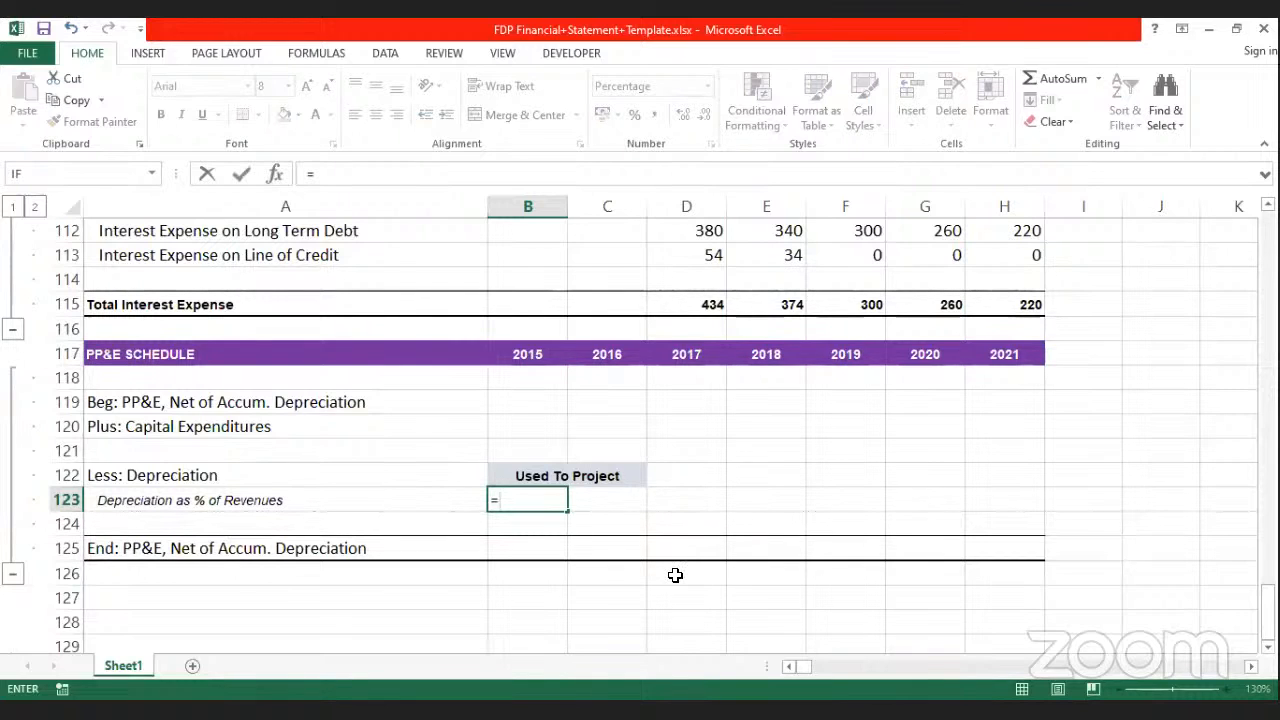
pyautogui.press('BackSpace')
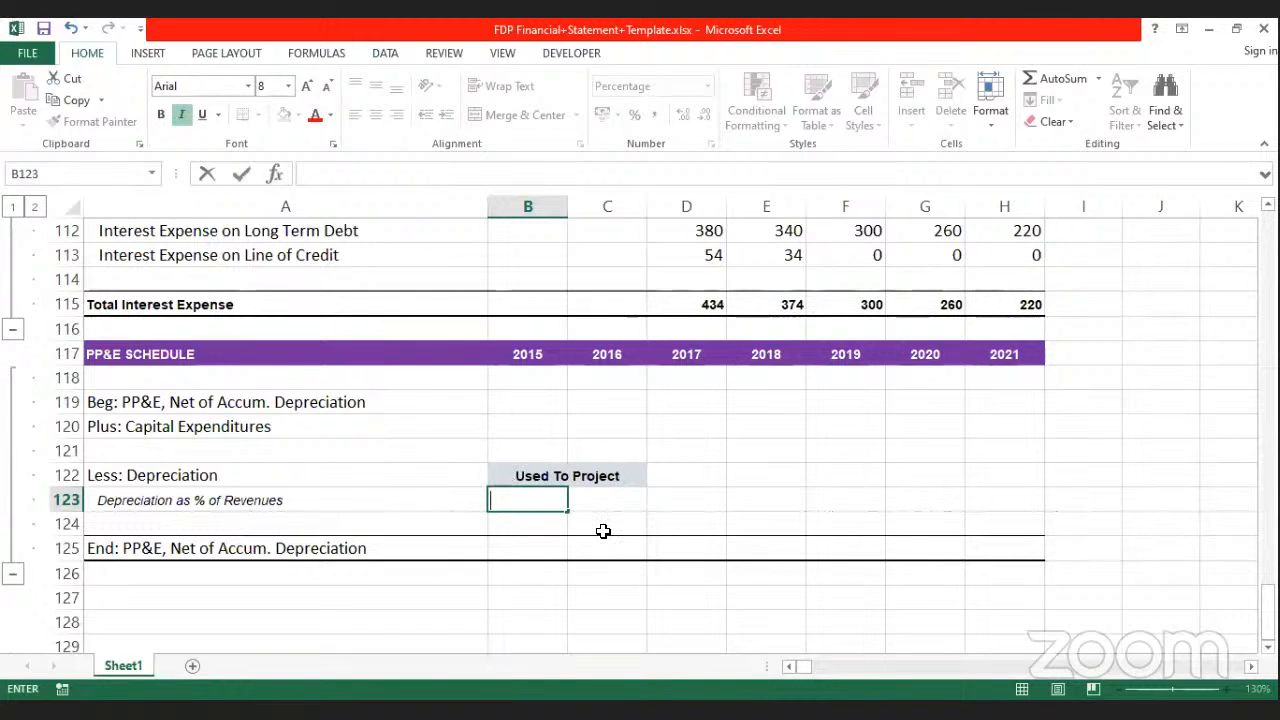
pyautogui.scroll(7, 603, 520)
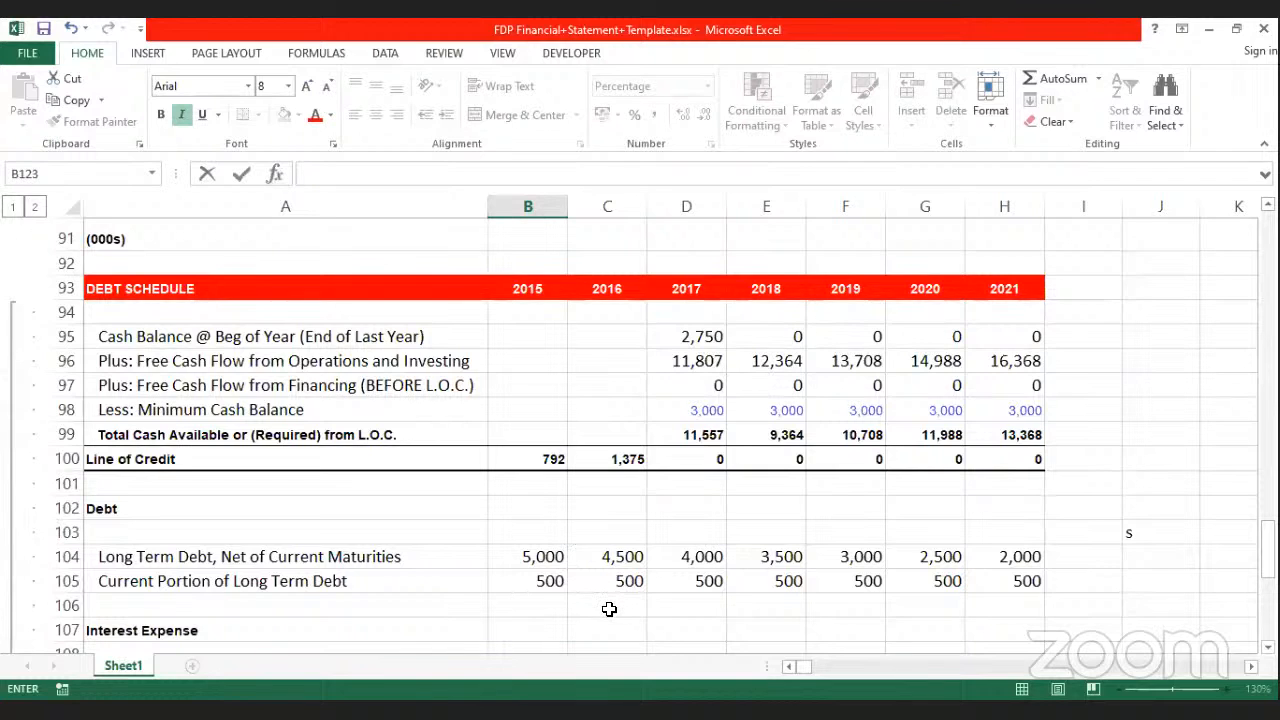
pyautogui.scroll(-2, 605, 605)
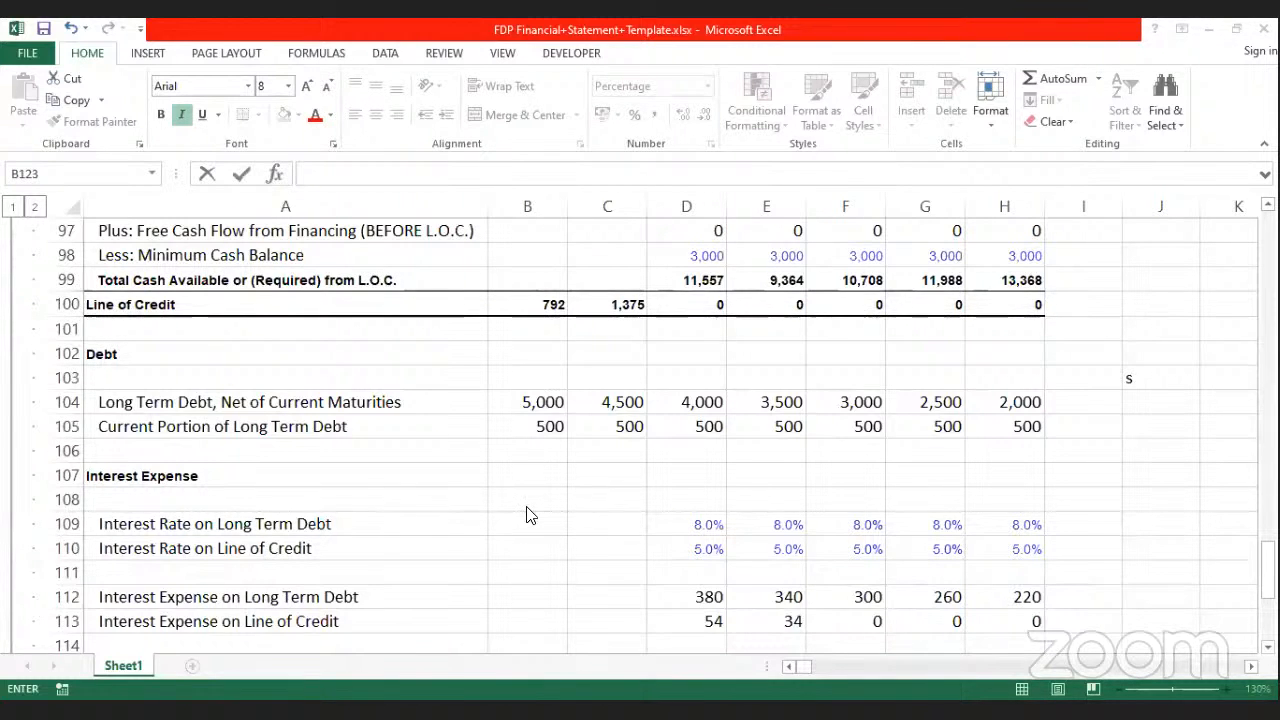
pyautogui.scroll(-3, 529, 525)
pyautogui.scroll(-1, 529, 525)
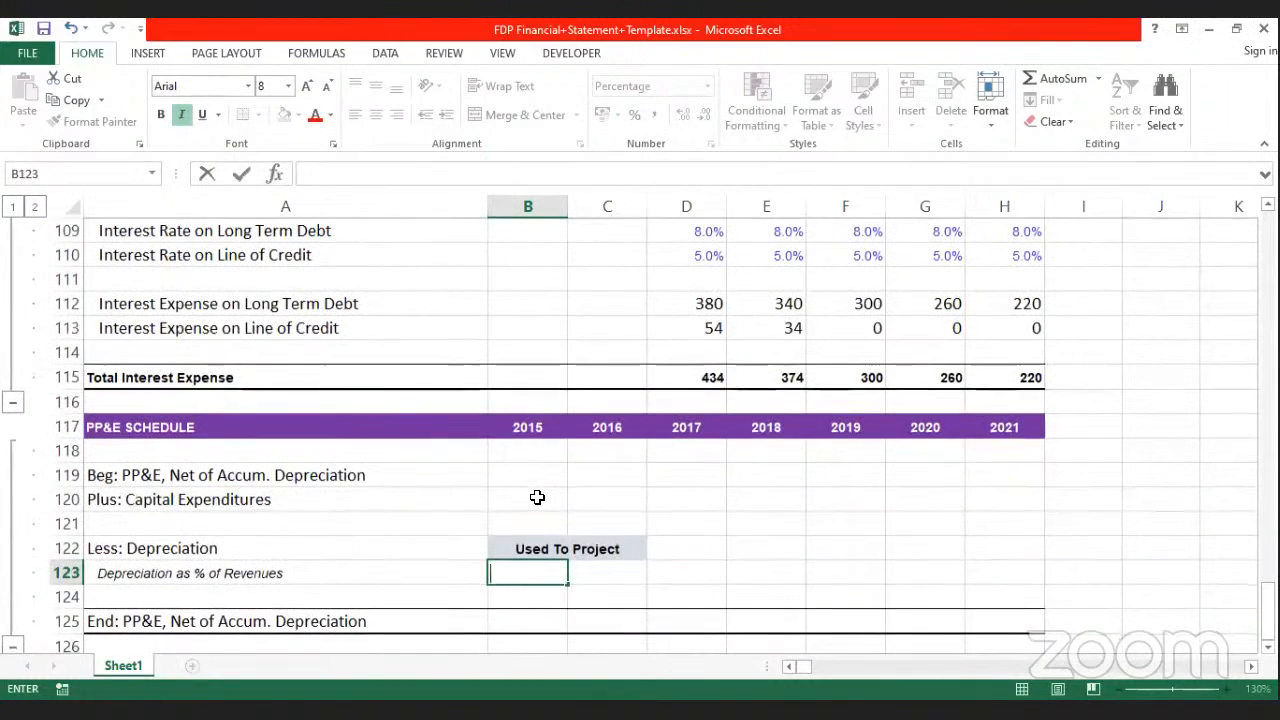
pyautogui.click(523, 476)
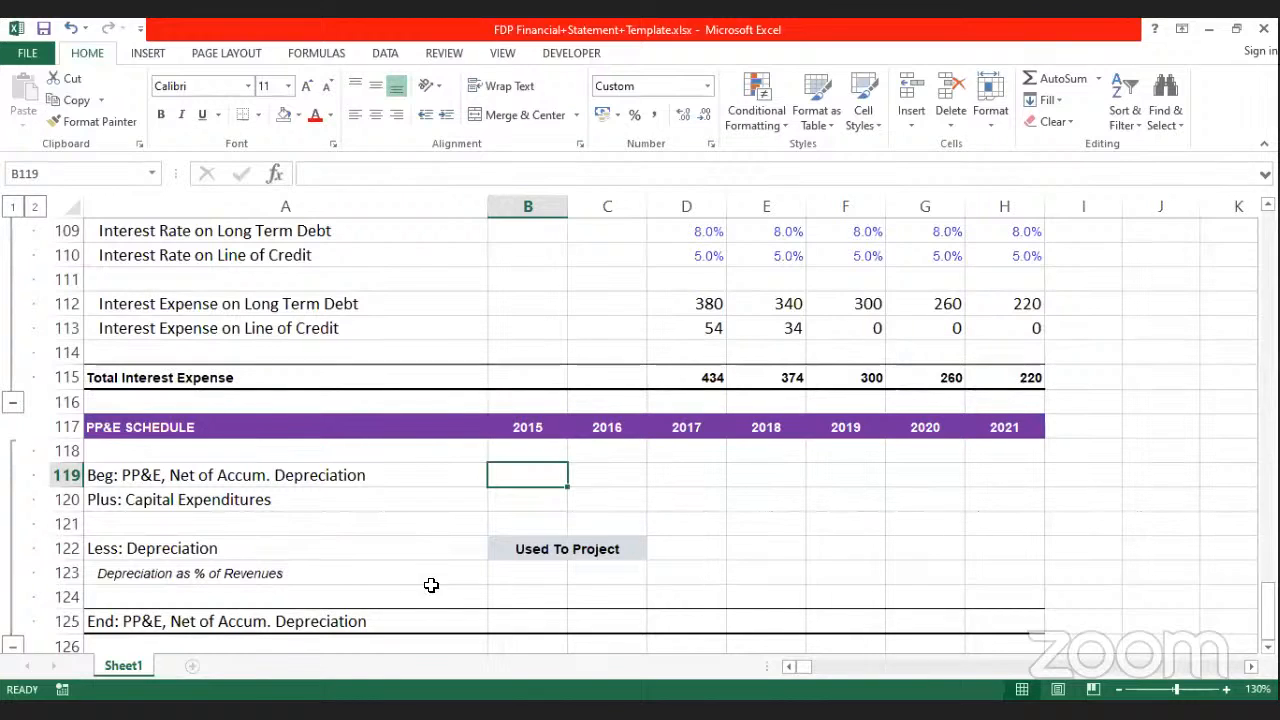
# Step: Calculate the 2015 Depreciation as % of Revenues in B123 from the income statement with =B16/B7
pyautogui.click(517, 573)
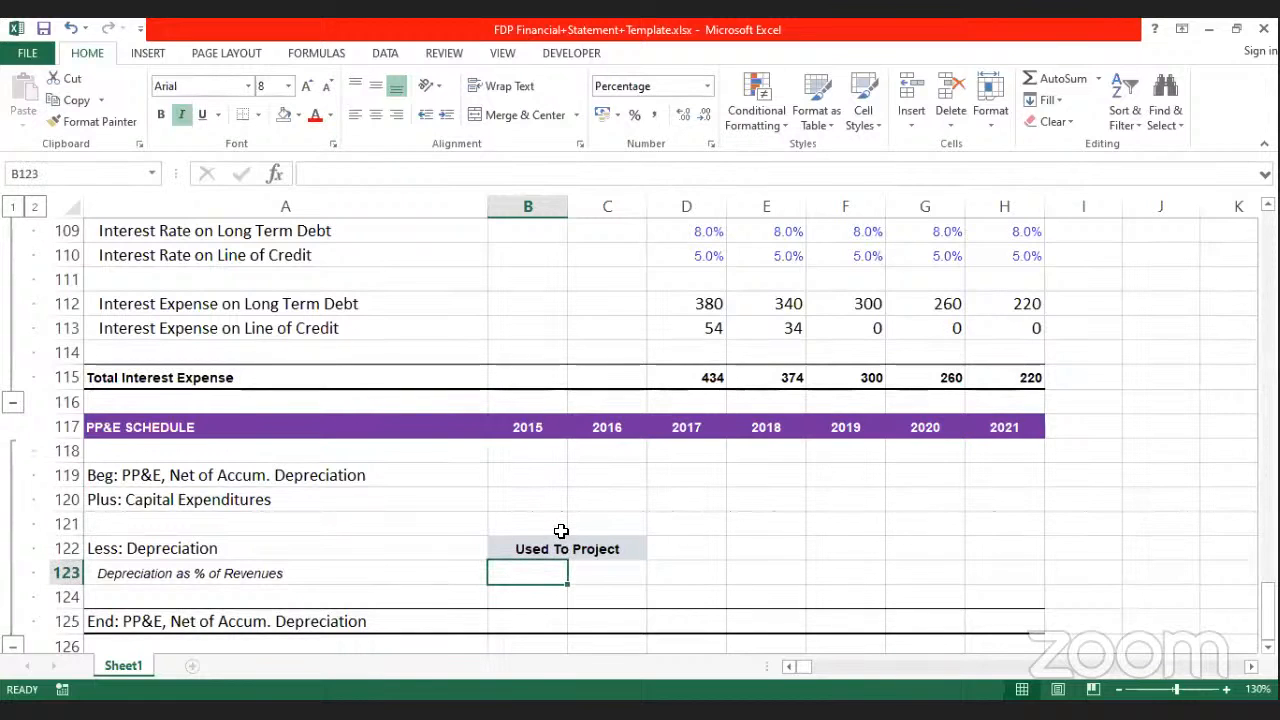
pyautogui.write('=')
pyautogui.scroll(9, 563, 525)
pyautogui.scroll(16, 563, 525)
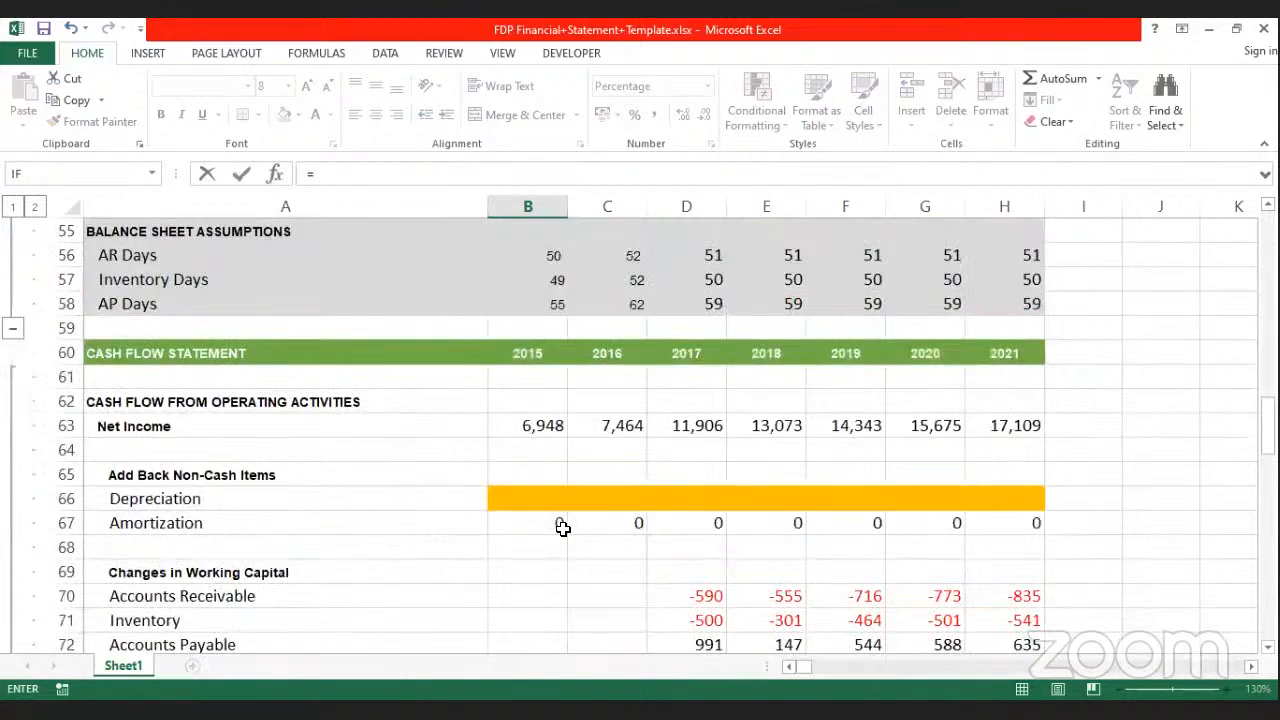
pyautogui.scroll(11, 559, 544)
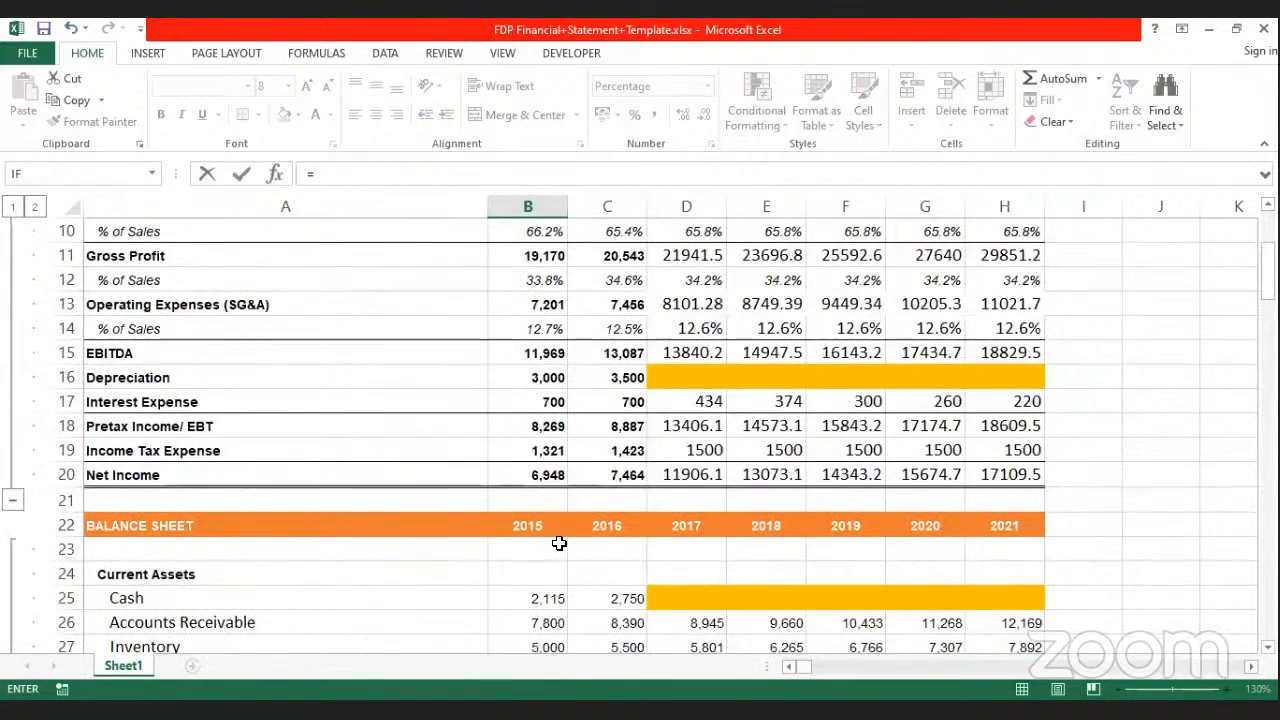
pyautogui.scroll(-2, 497, 519)
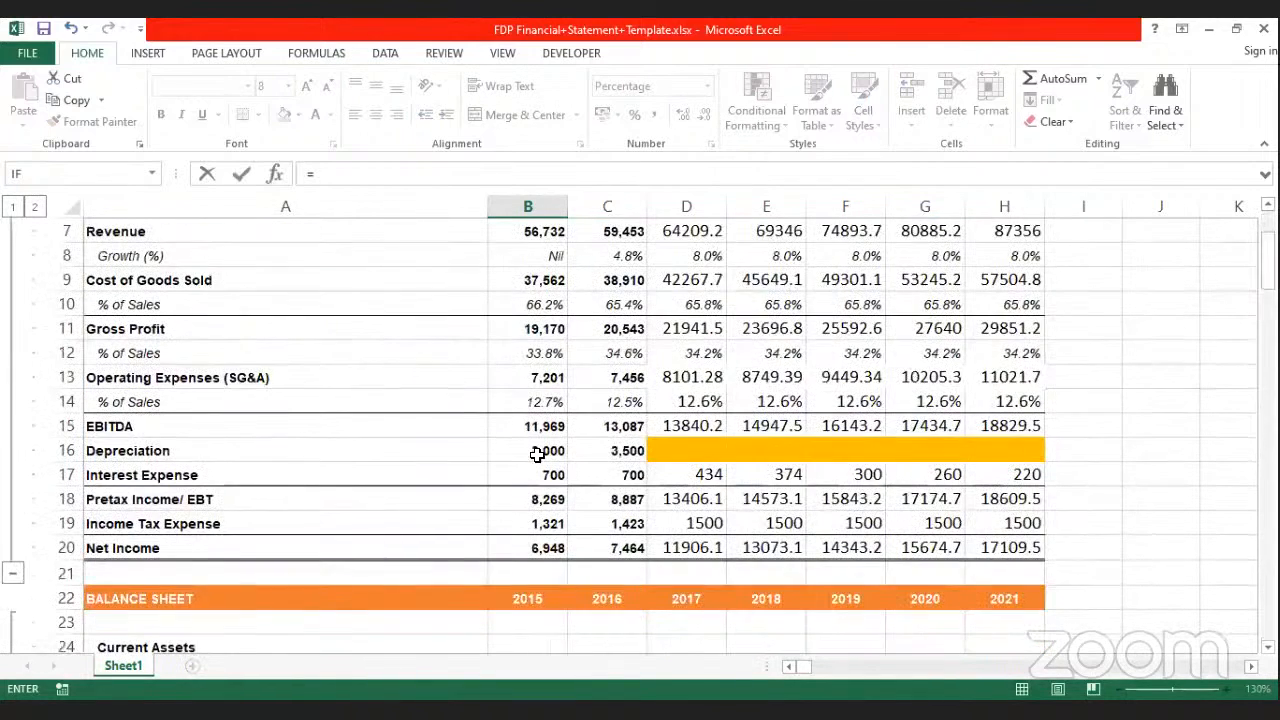
pyautogui.click(536, 452)
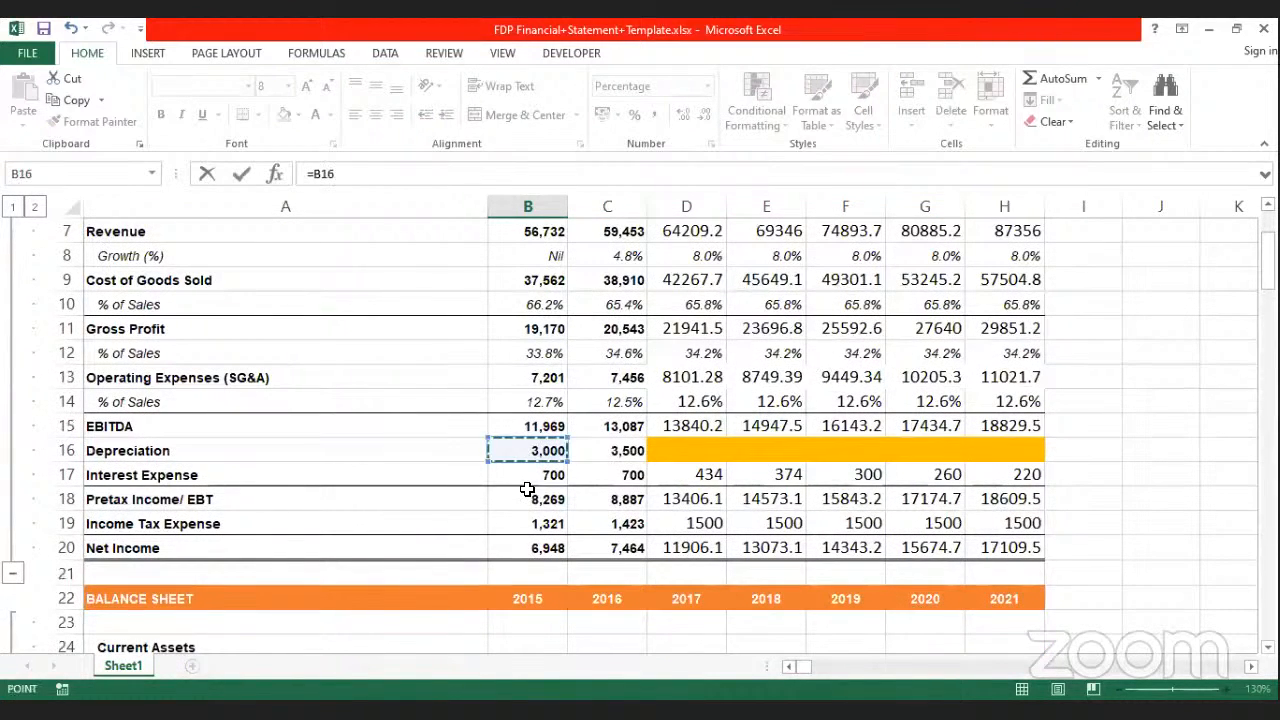
pyautogui.scroll(1, 530, 385)
pyautogui.write('/')
pyautogui.click(528, 294)
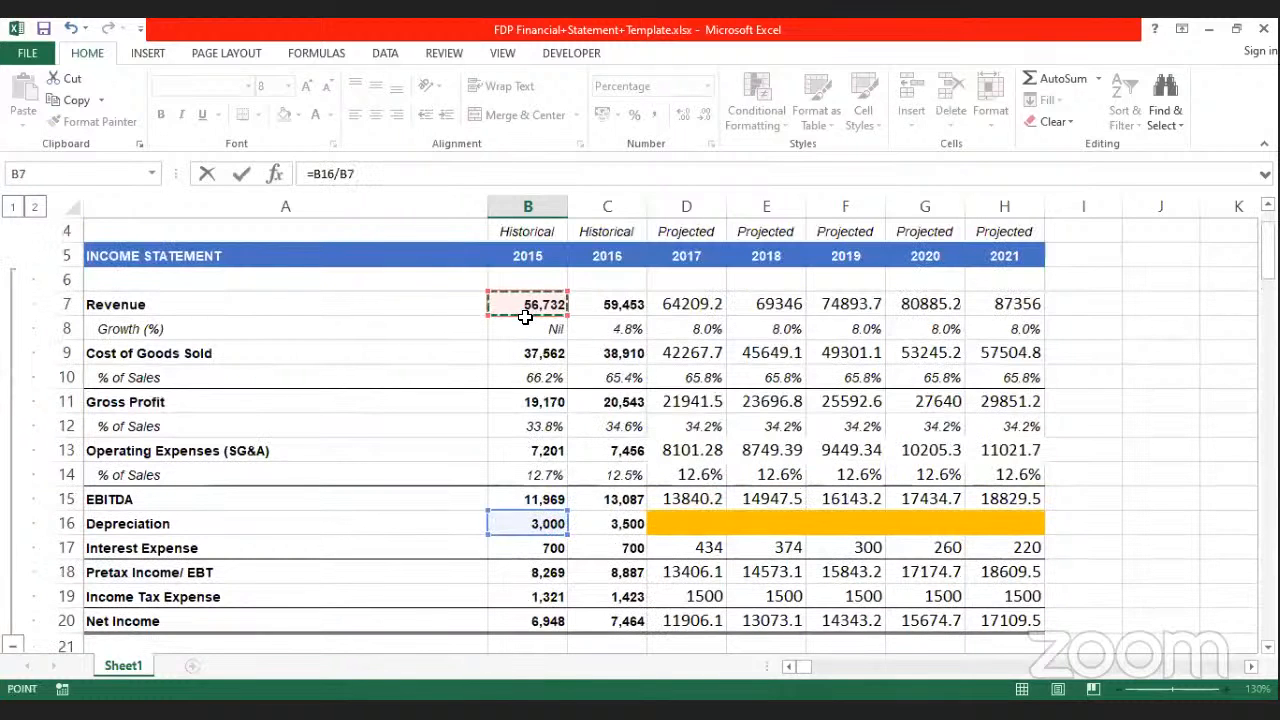
pyautogui.press('Return')
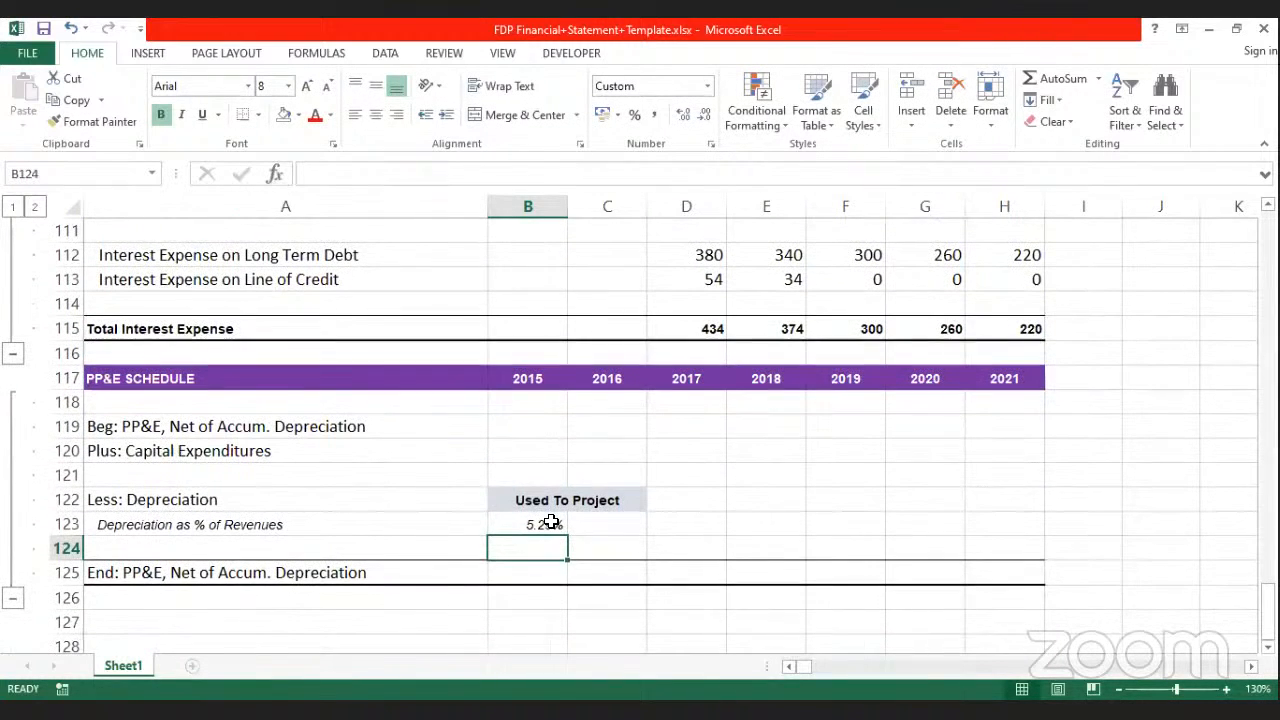
# Step: Fill the Depreciation as % of Revenues formula from B123 across to C123 for 2016
pyautogui.click(551, 522)
pyautogui.moveTo(568, 535); pyautogui.dragTo(622, 540)
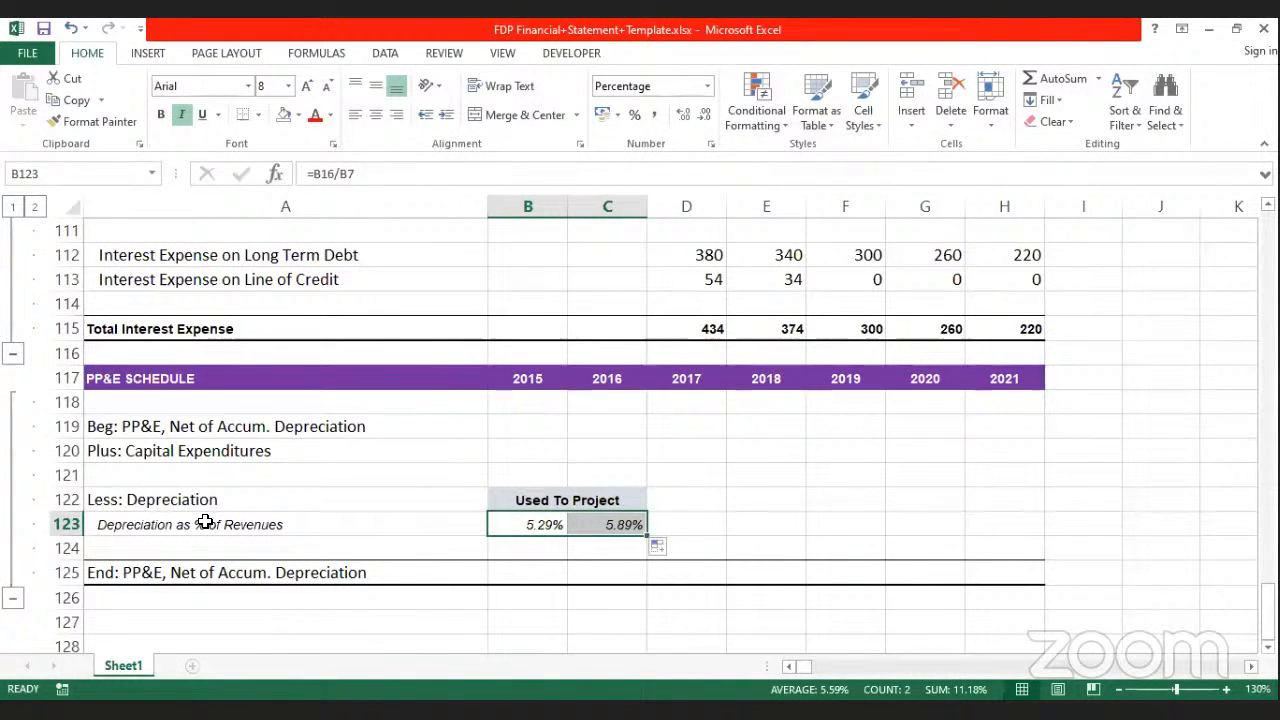
pyautogui.click(689, 529)
pyautogui.click(531, 528)
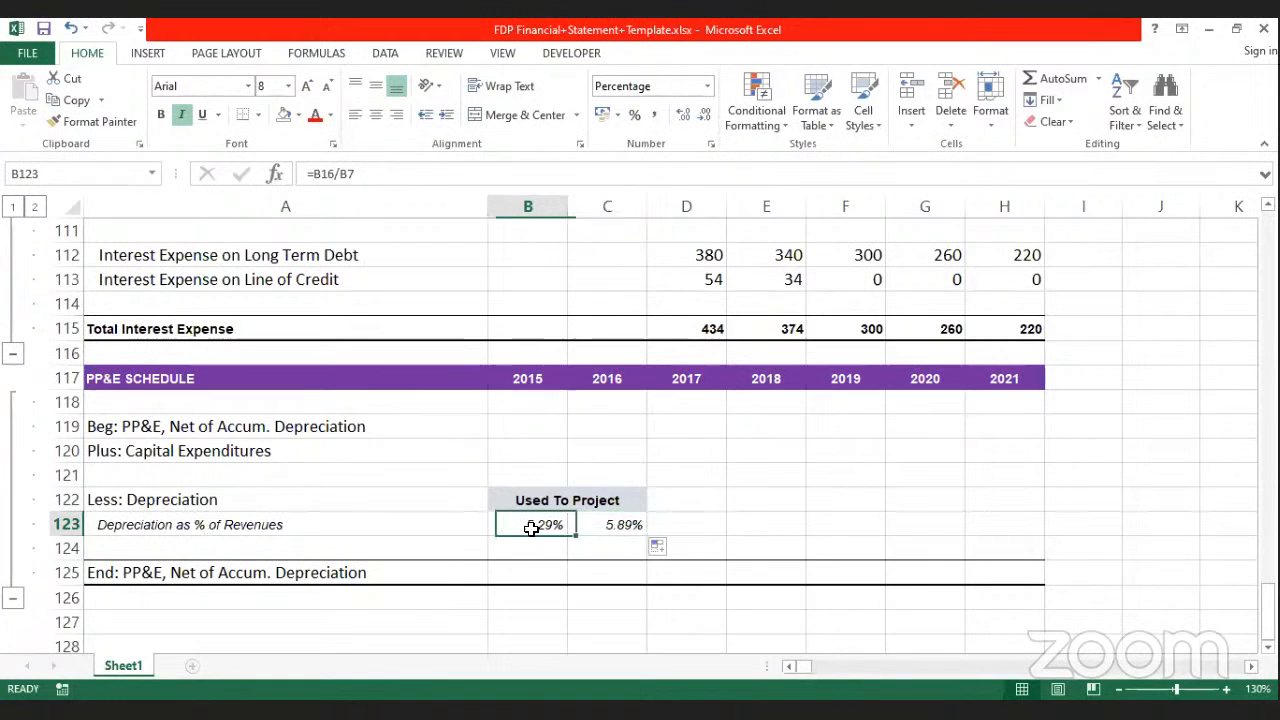
pyautogui.moveTo(531, 528); pyautogui.dragTo(608, 523)
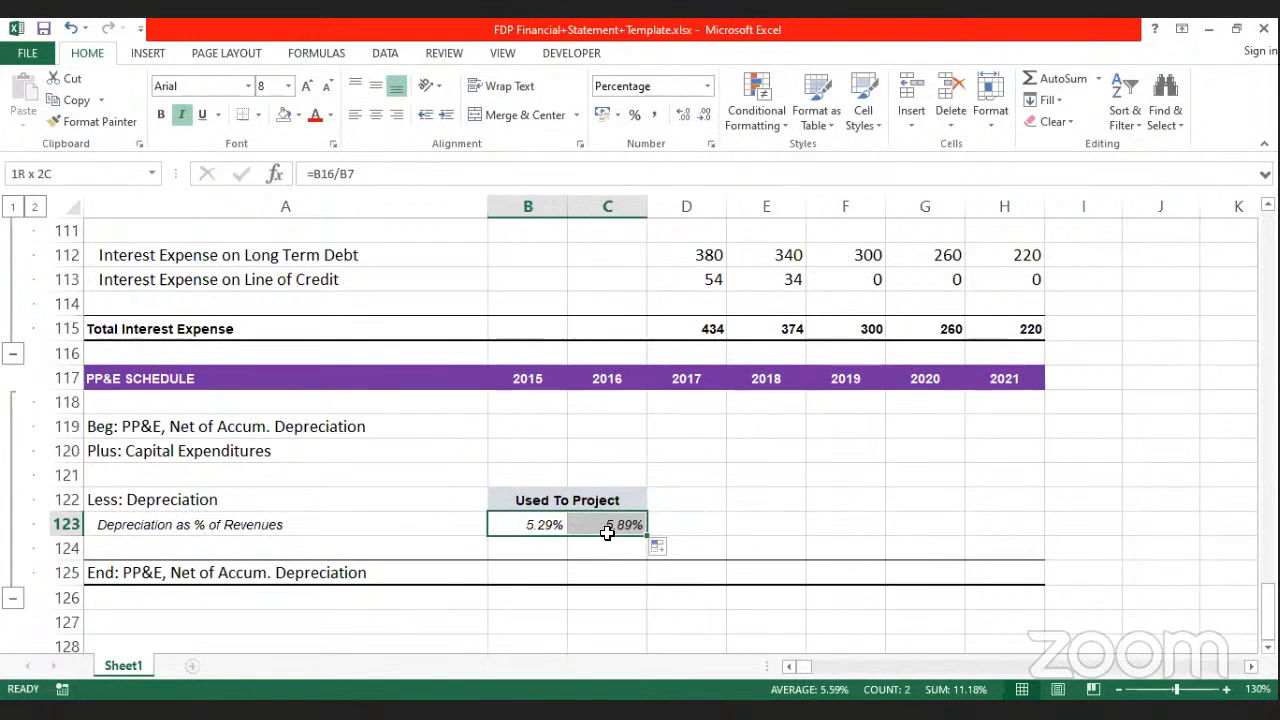
# Step: Project Depreciation as % of Revenues in D123 with =AVERAGE($B$123:$C$123) and fill it across to H123
pyautogui.click(679, 524)
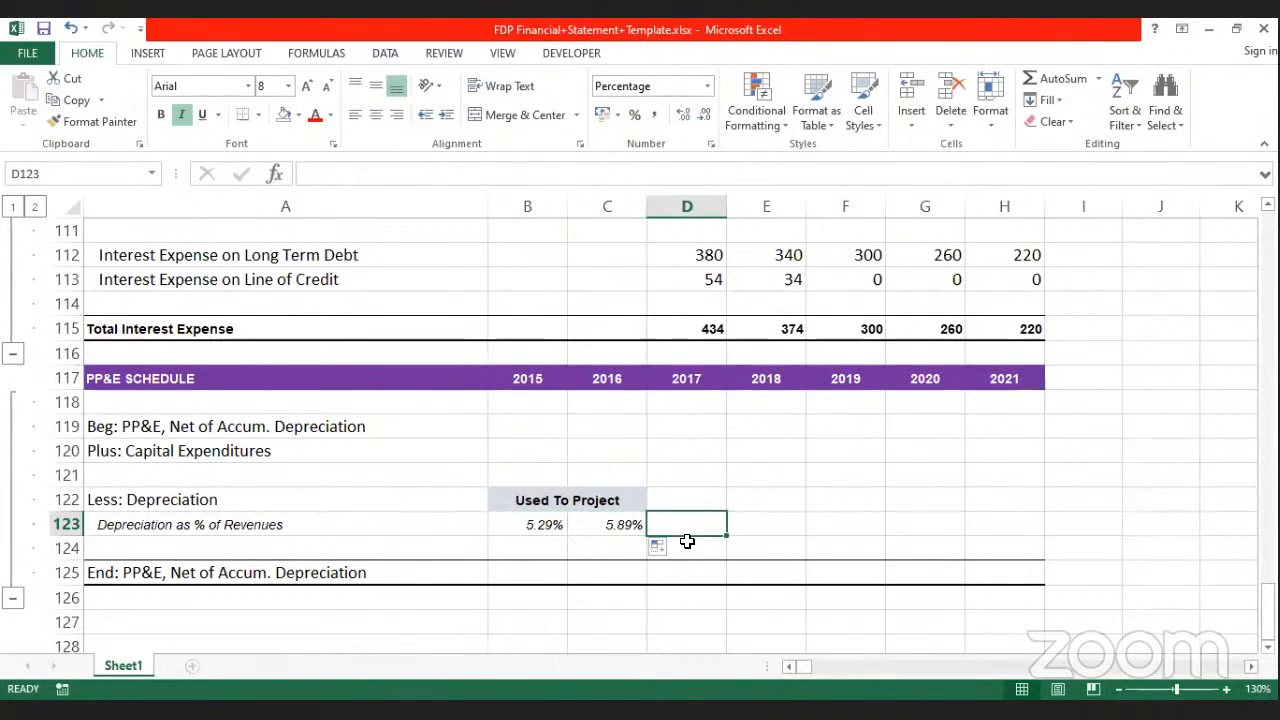
pyautogui.write('=aver')
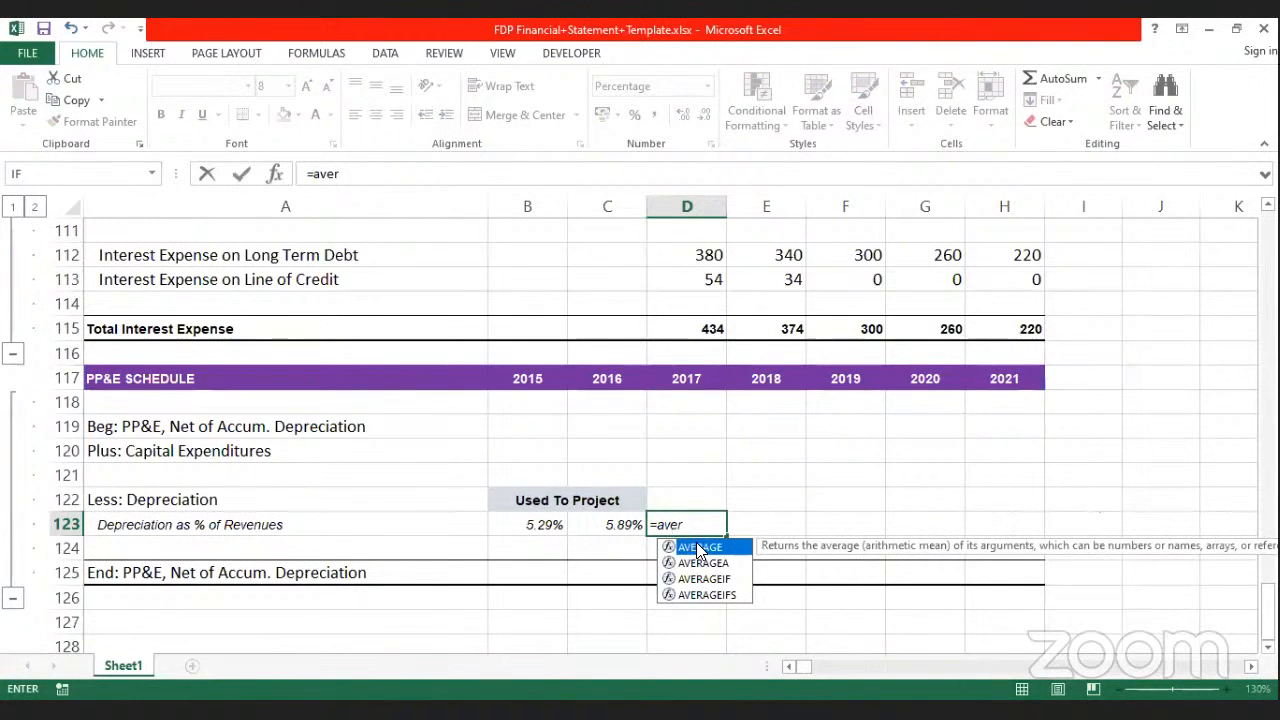
pyautogui.press('Tab')
pyautogui.moveTo(532, 524); pyautogui.dragTo(643, 549)
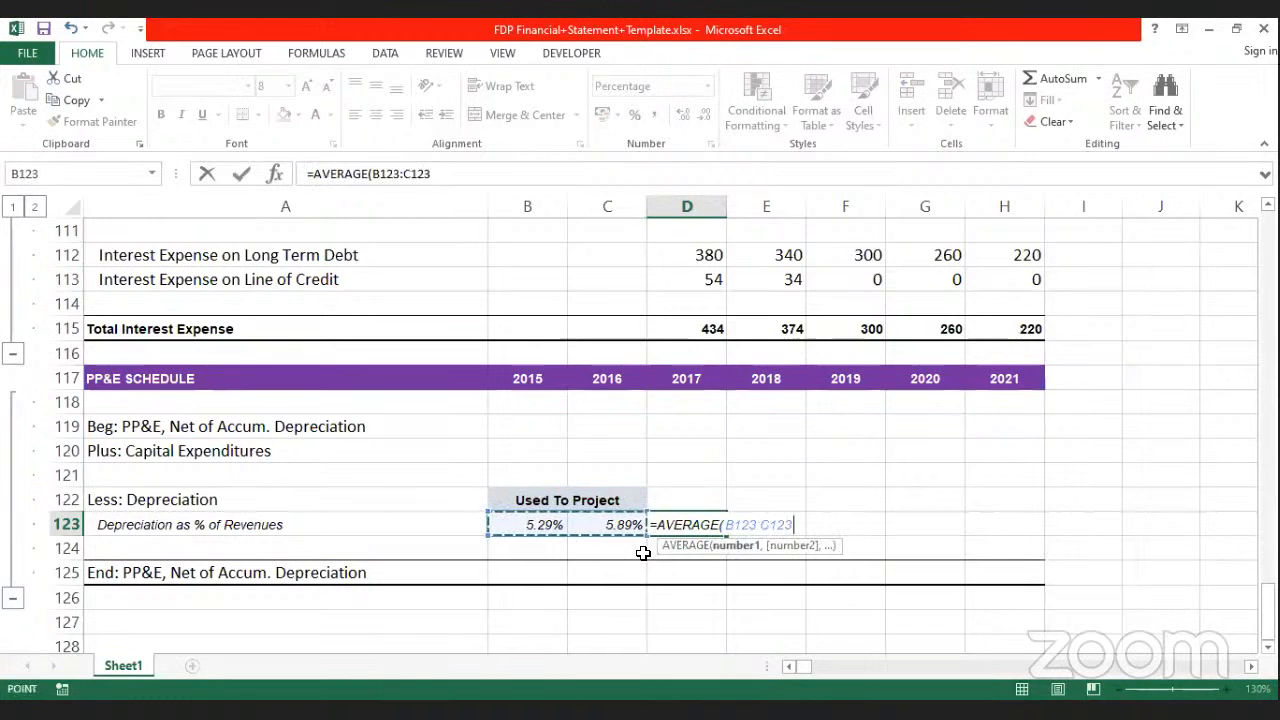
pyautogui.press('F4')
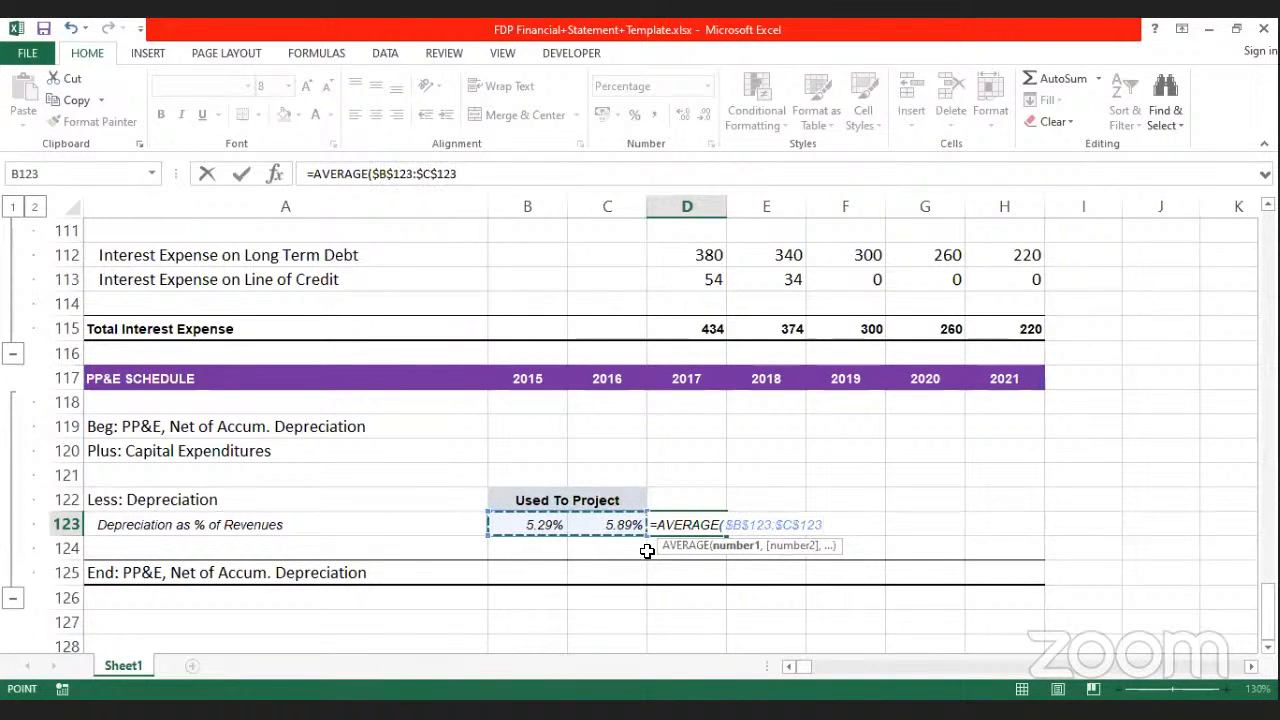
pyautogui.write(')')
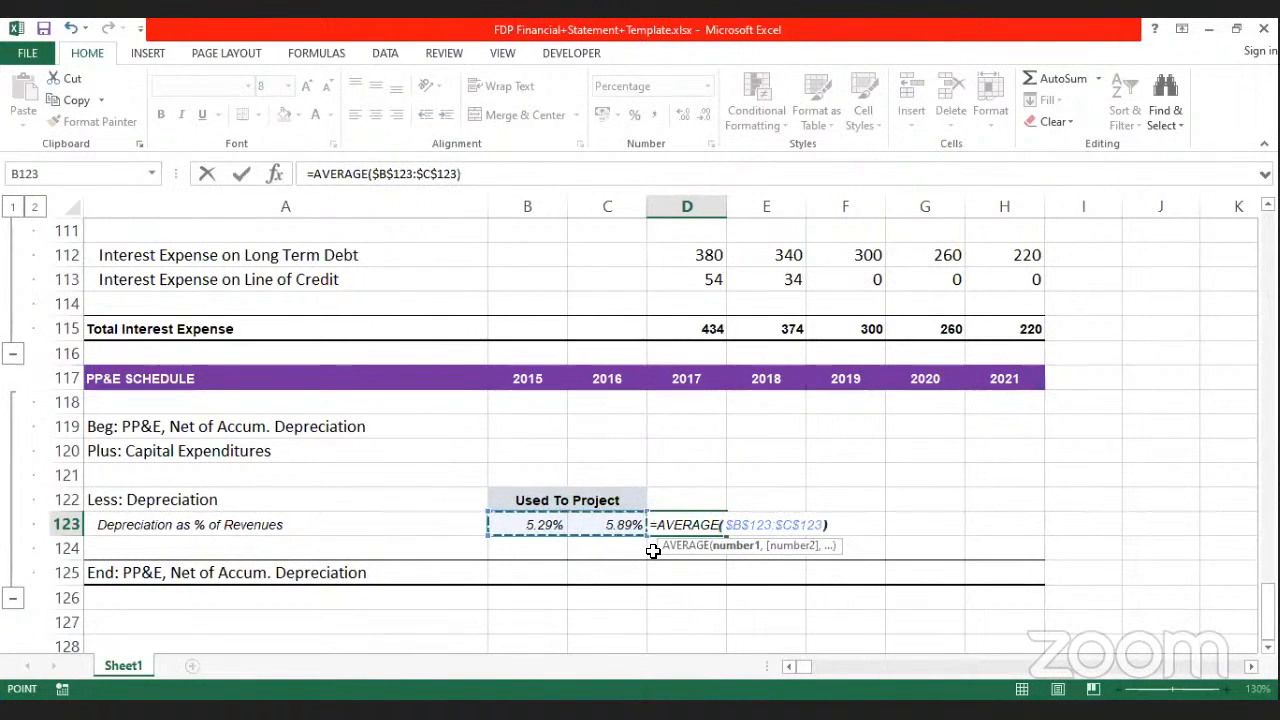
pyautogui.press('Return')
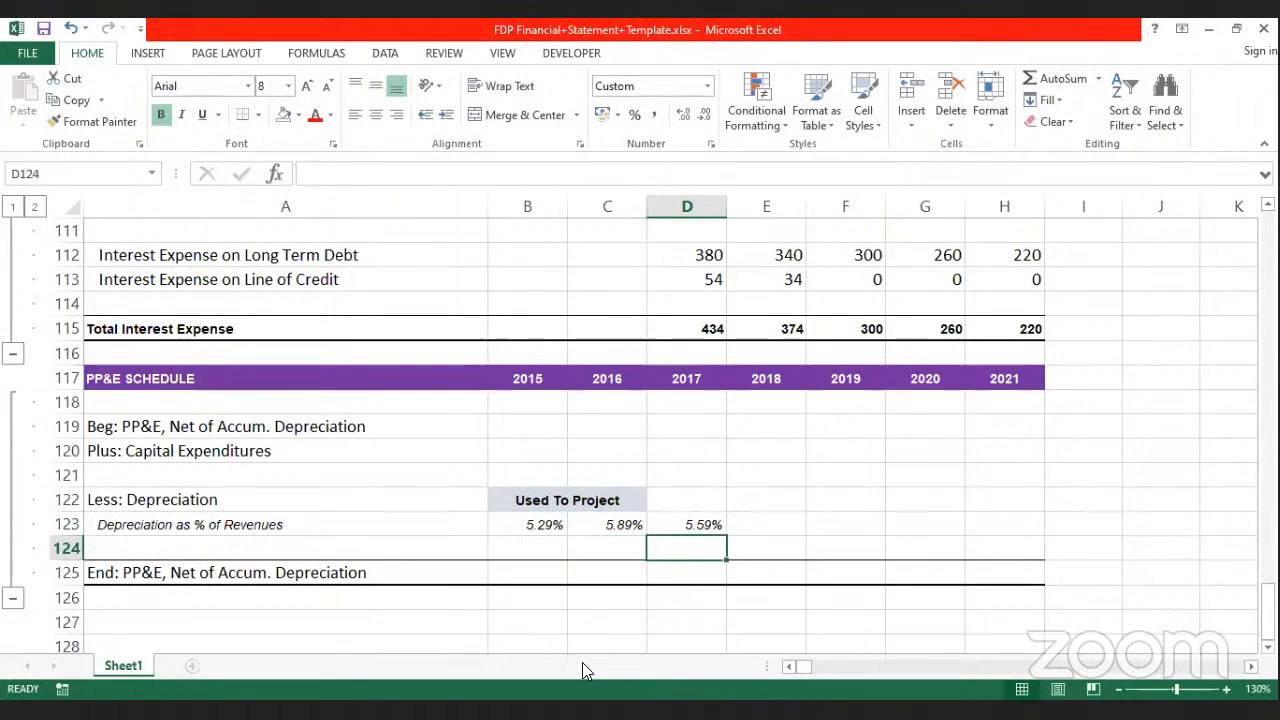
pyautogui.moveTo(730, 538); pyautogui.dragTo(1040, 528)
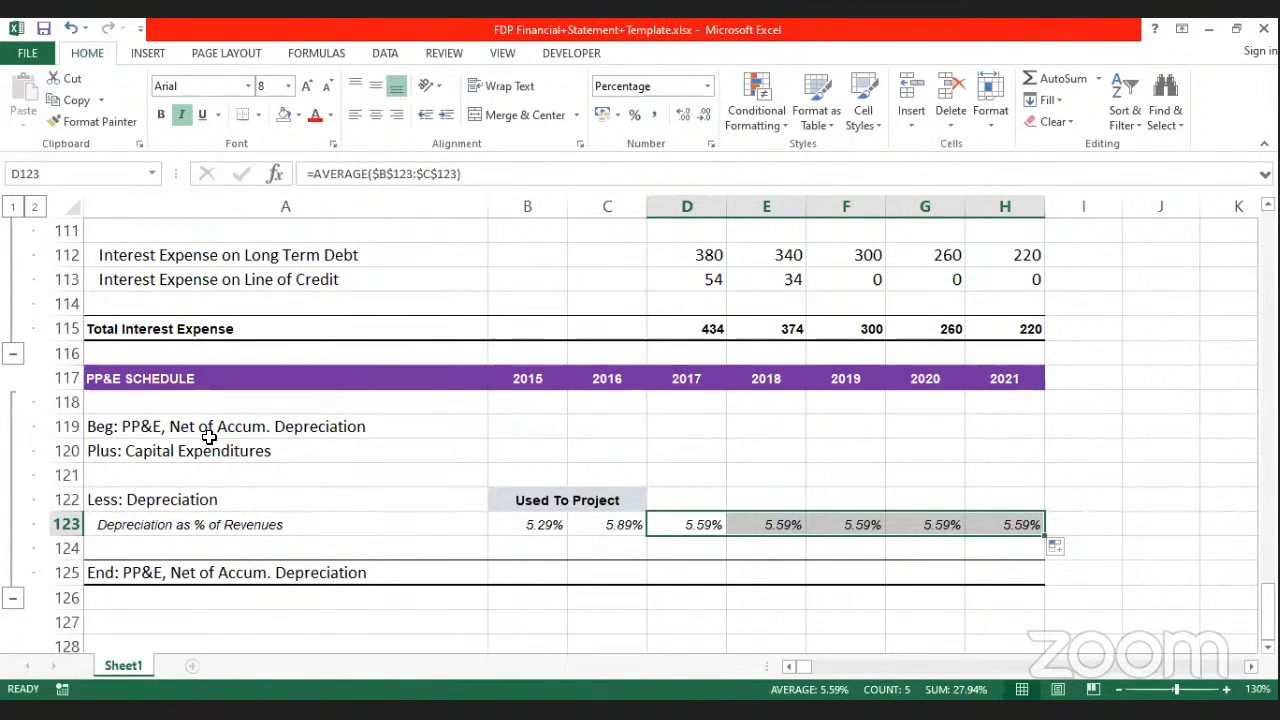
# Step: Examine the 2017 Depreciation as % of Revenues in D123 and the 2017 Revenue in D7 as inputs for projected depreciation
pyautogui.click(176, 497)
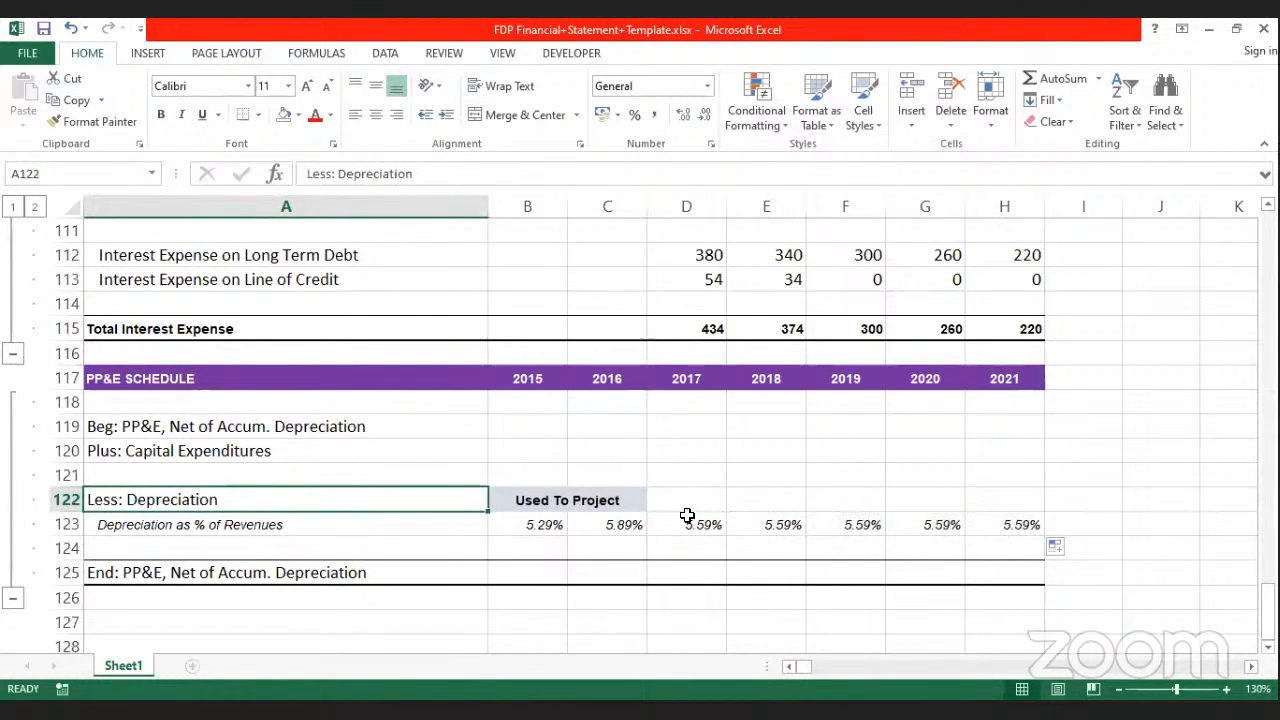
pyautogui.click(720, 524)
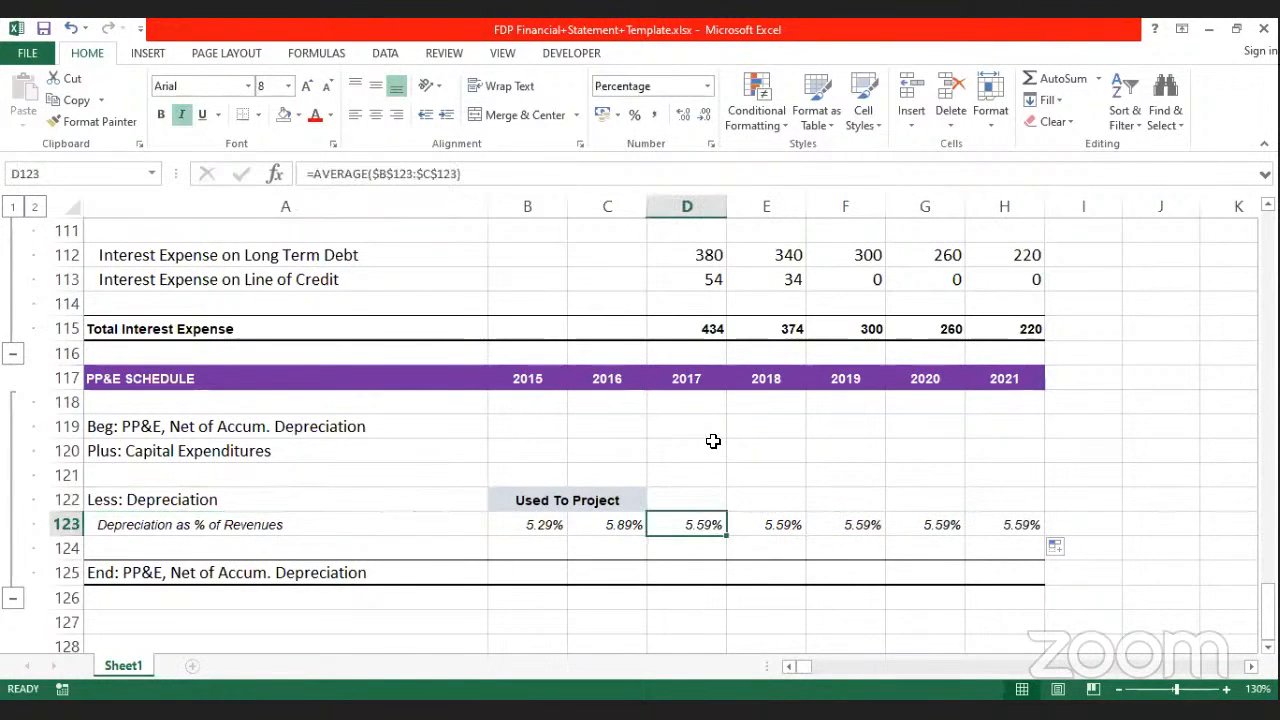
pyautogui.scroll(18, 714, 435)
pyautogui.scroll(15, 713, 427)
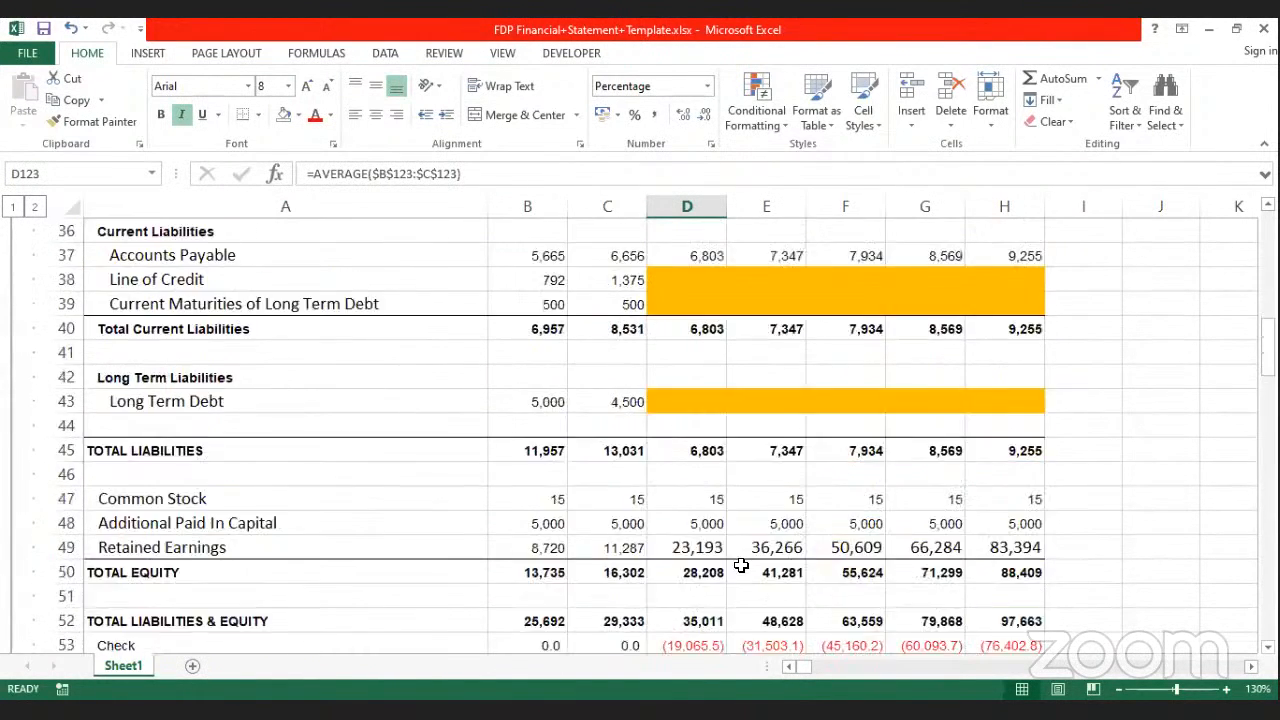
pyautogui.scroll(4, 745, 555)
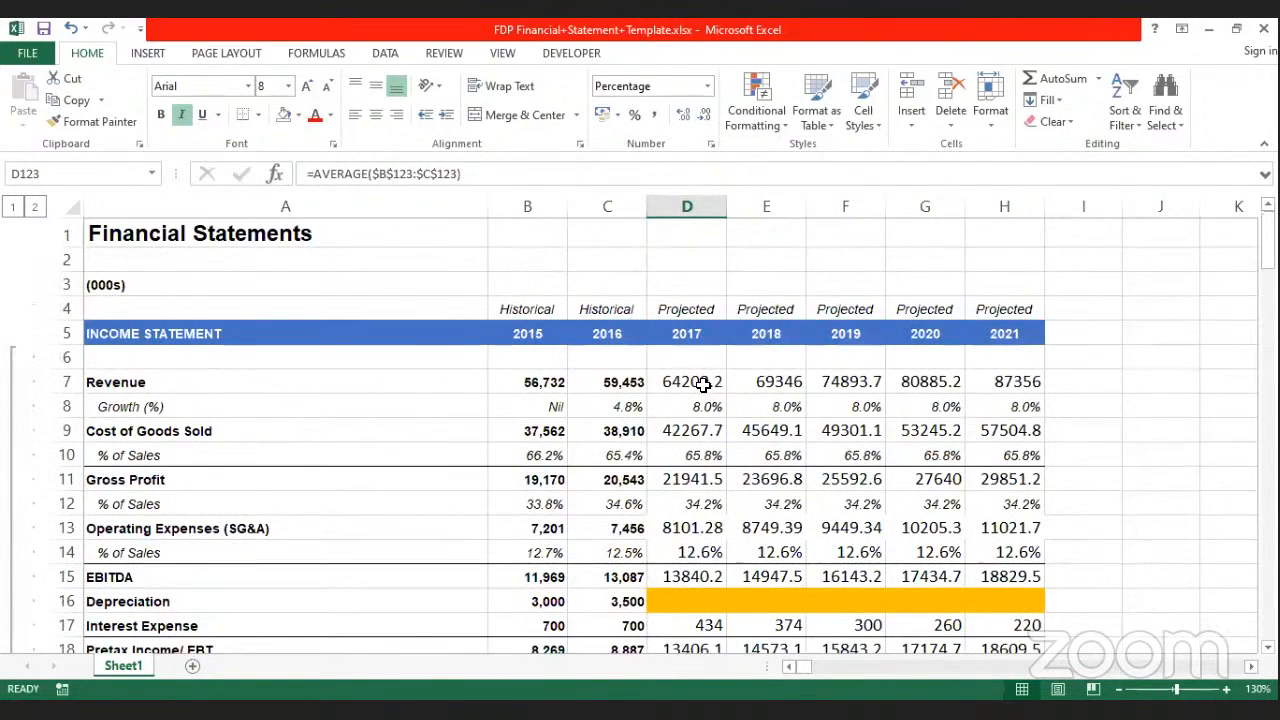
pyautogui.click(690, 382)
pyautogui.scroll(-20, 767, 535)
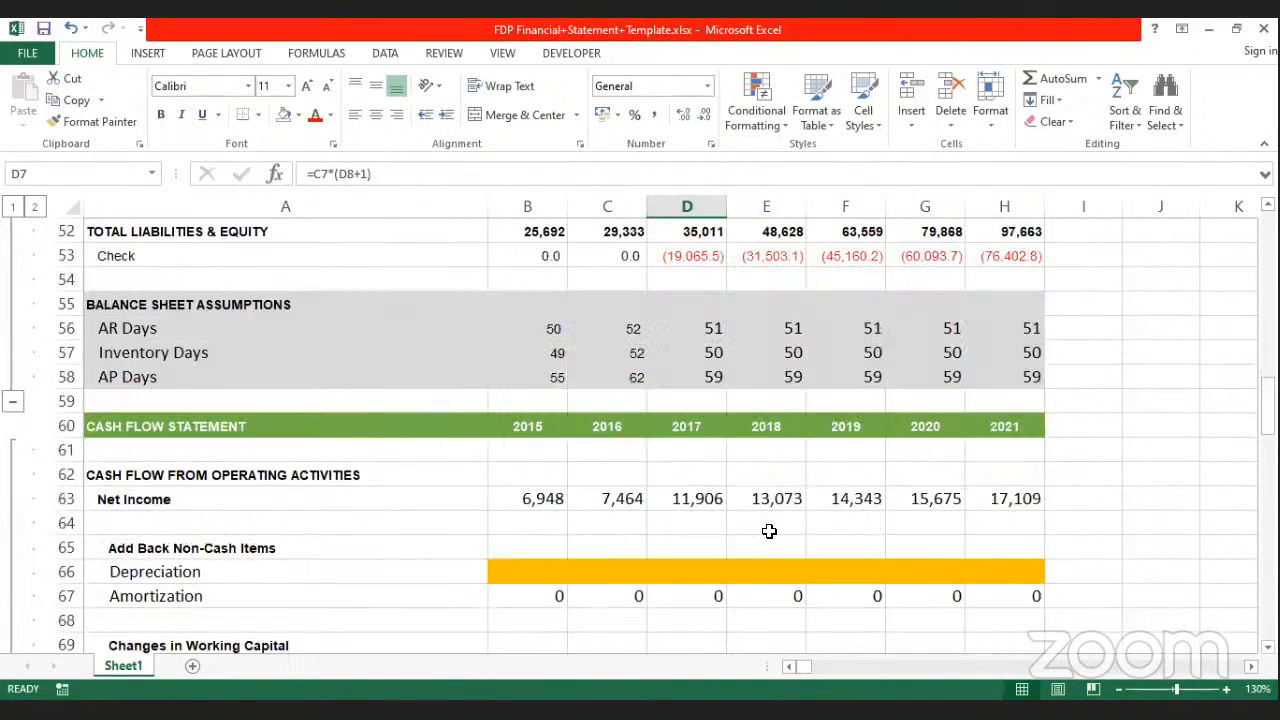
pyautogui.scroll(-8, 767, 527)
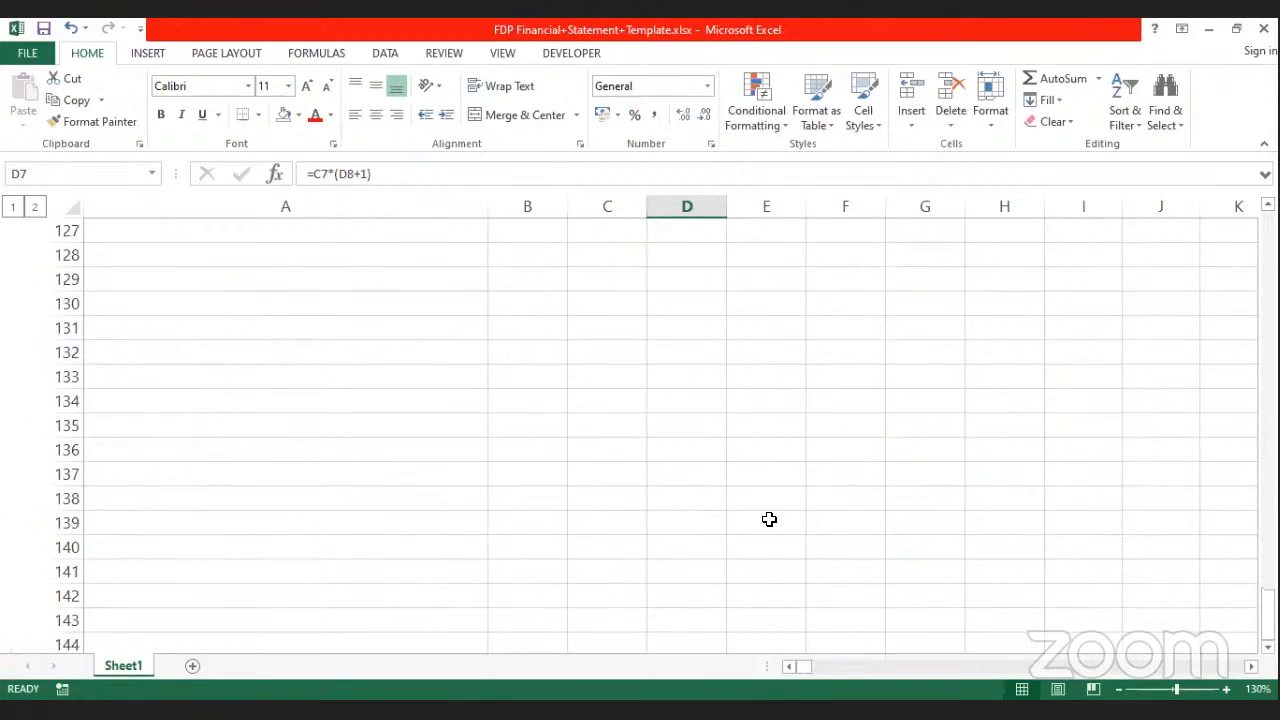
pyautogui.scroll(4, 768, 520)
pyautogui.click(699, 432)
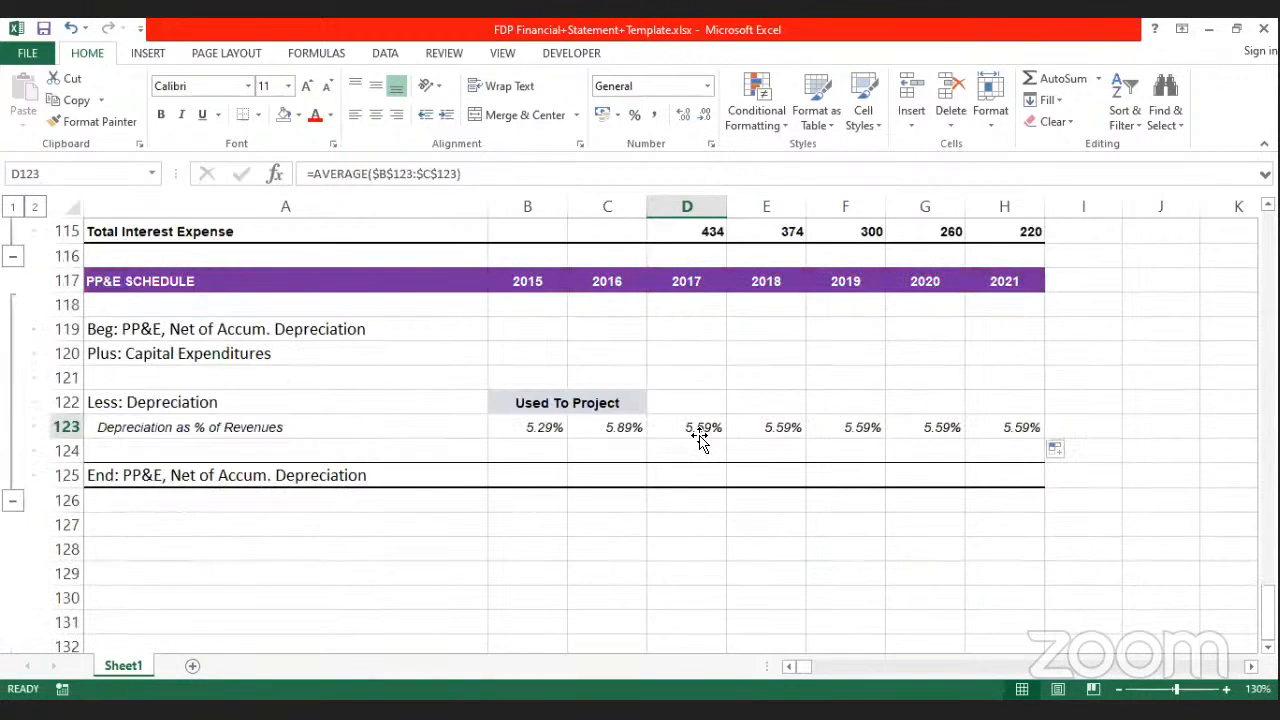
# Step: Calculate the 2017 Depreciation in D122 of the PP&E schedule with =D7*D123 and fill it across to H122
pyautogui.click(677, 403)
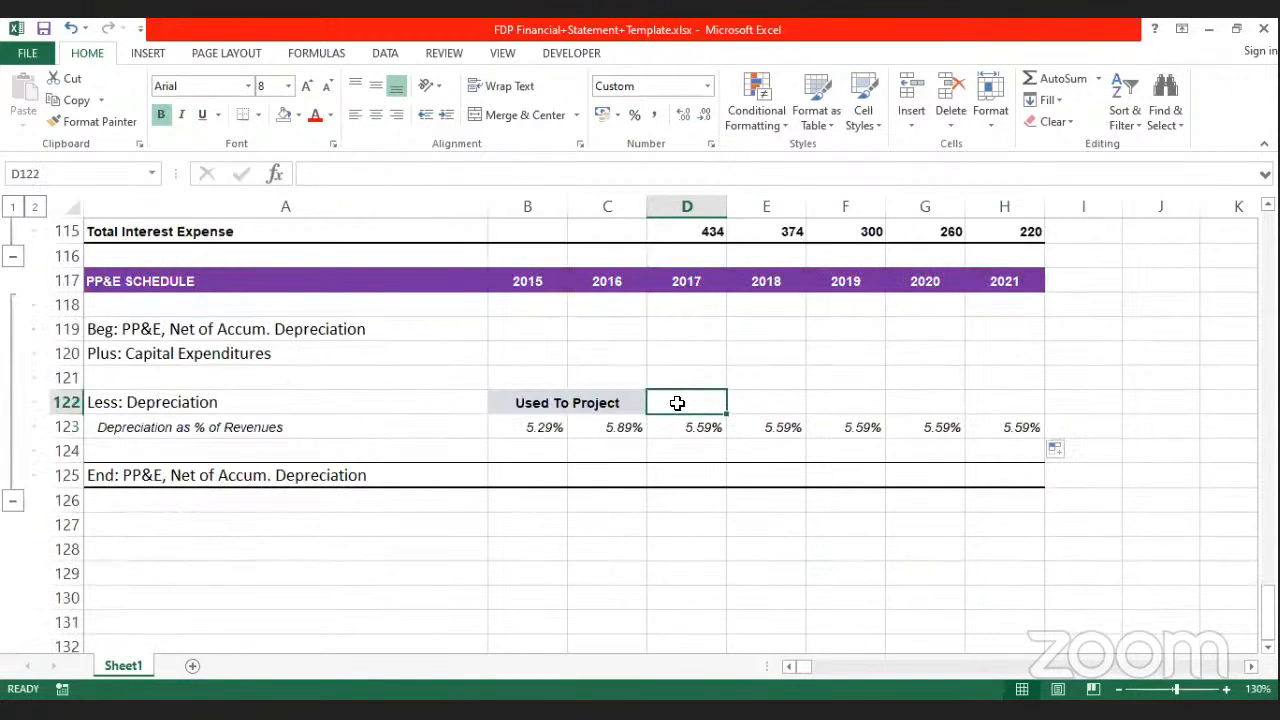
pyautogui.write('=')
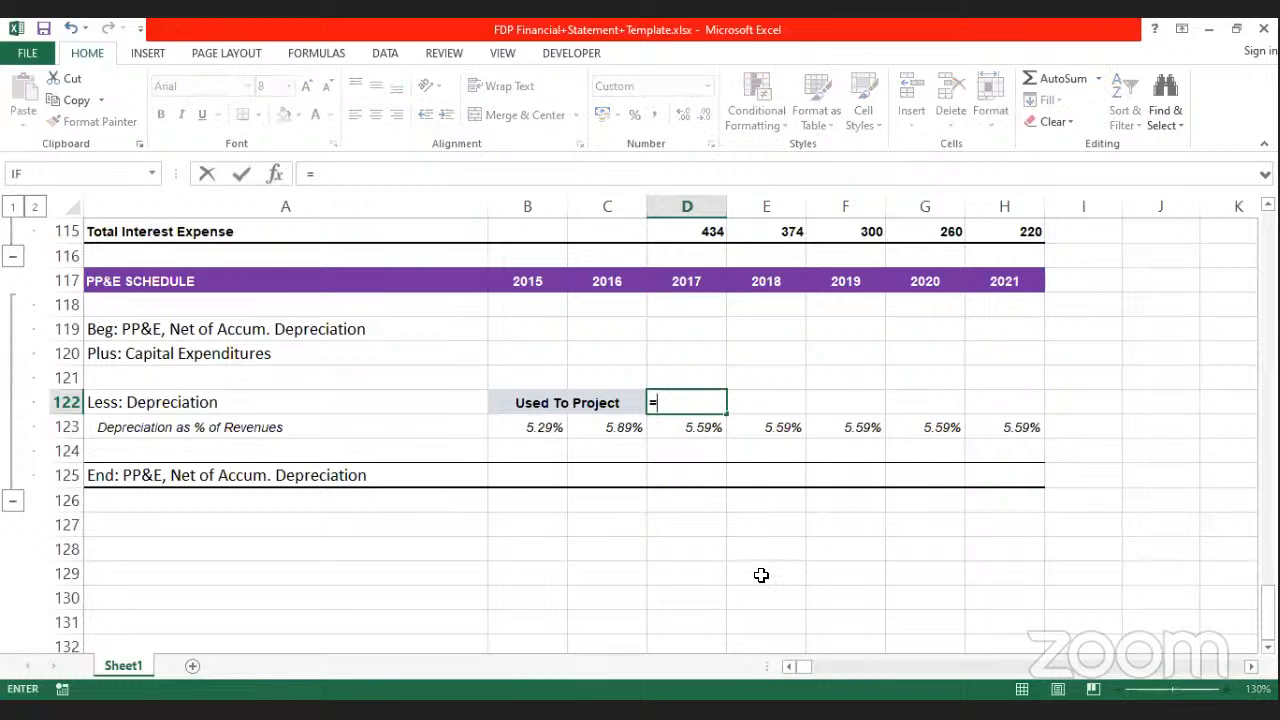
pyautogui.scroll(13, 761, 571)
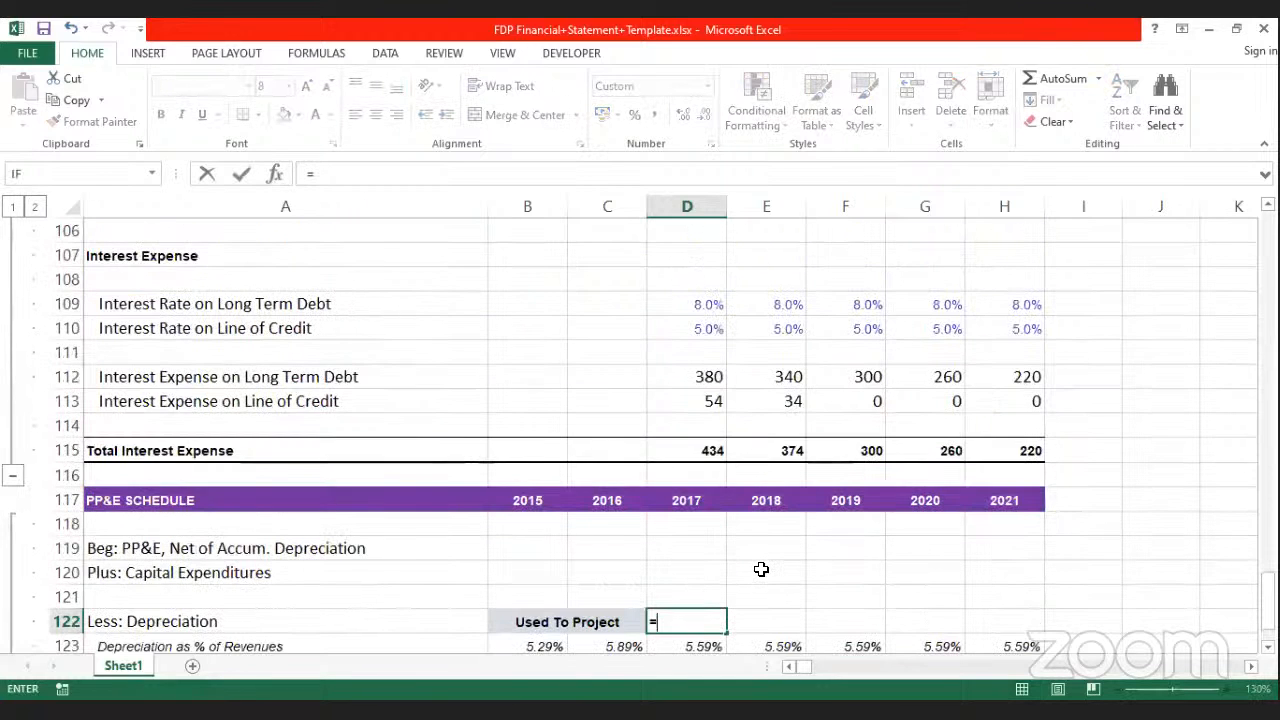
pyautogui.scroll(20, 761, 569)
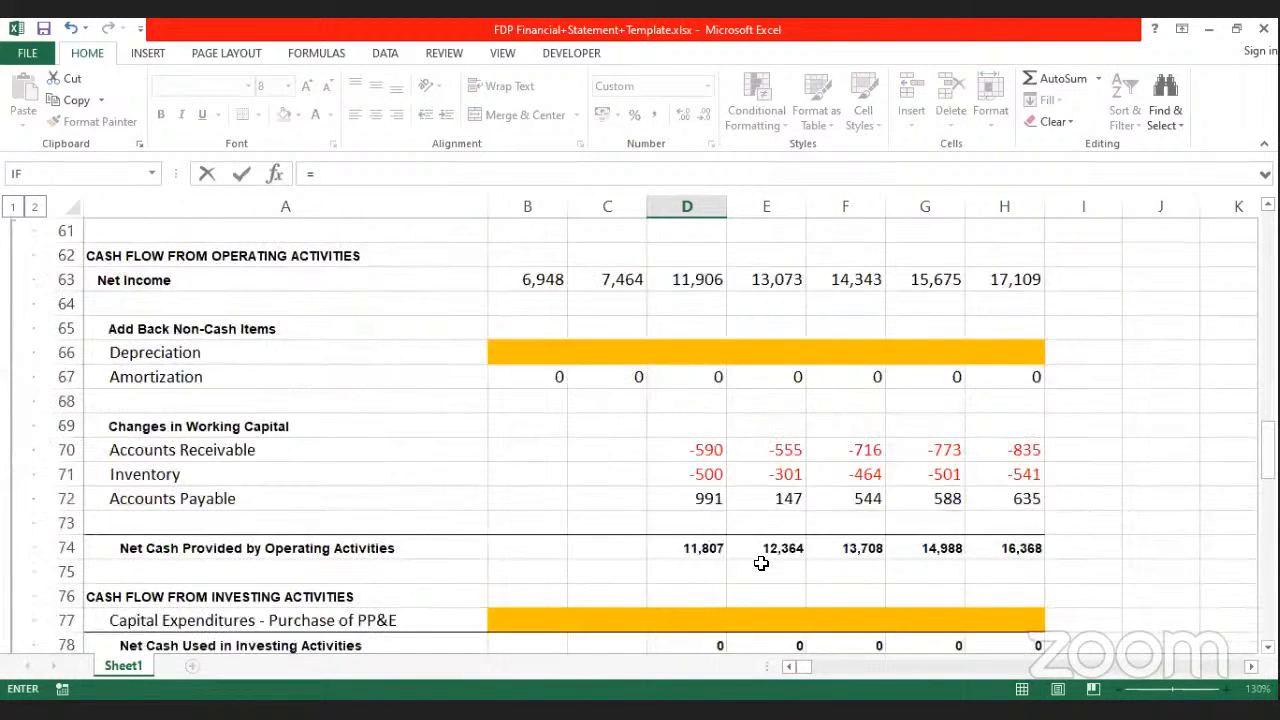
pyautogui.scroll(1, 707, 394)
pyautogui.click(705, 384)
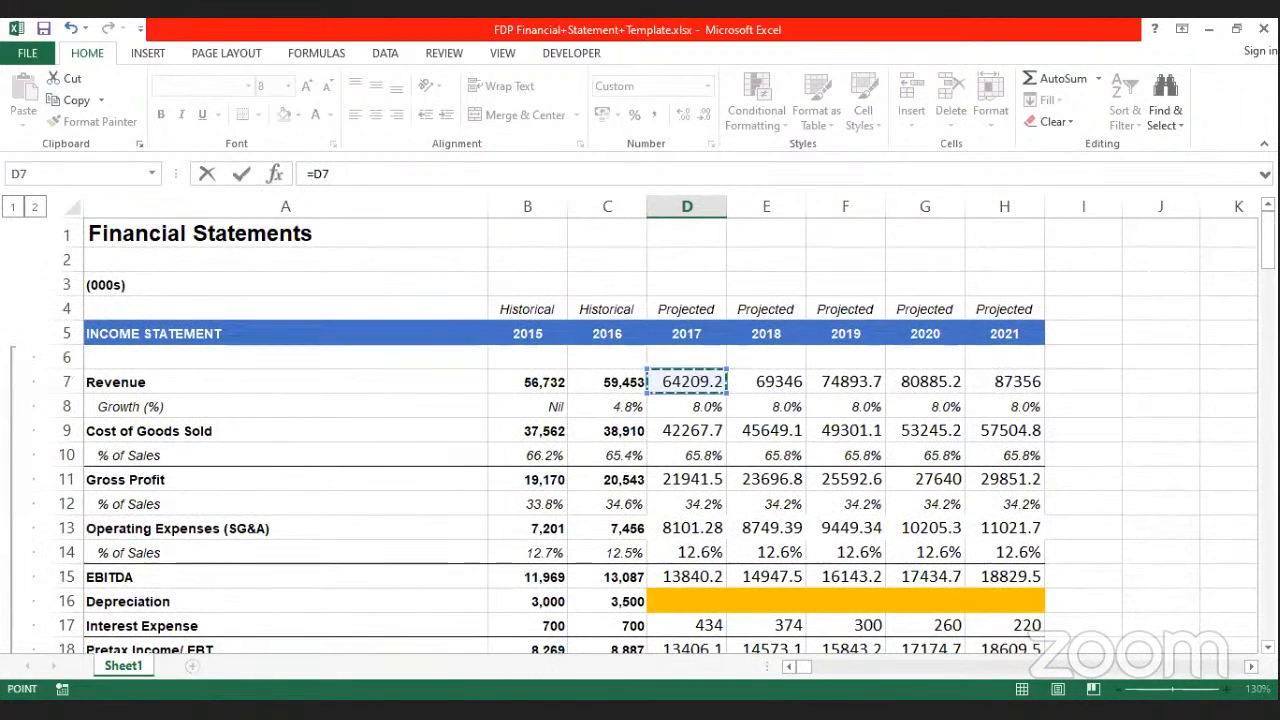
pyautogui.write('*')
pyautogui.scroll(-20, 697, 598)
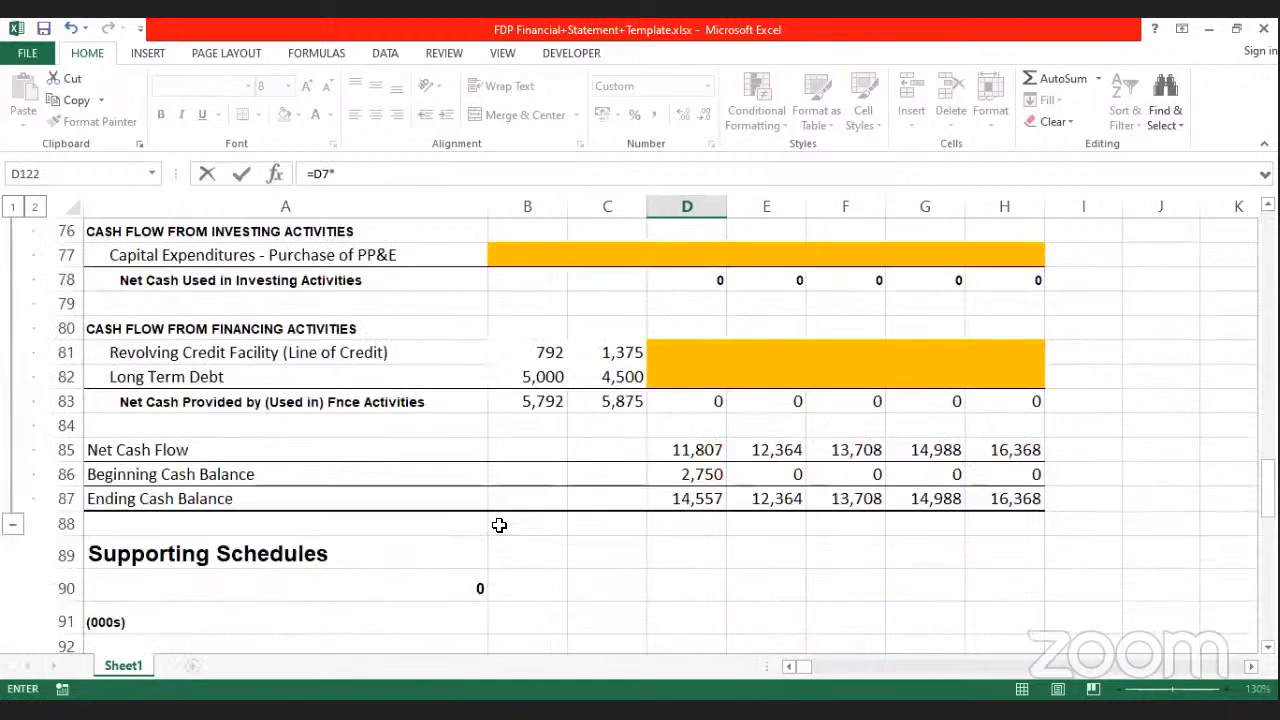
pyautogui.scroll(-14, 660, 551)
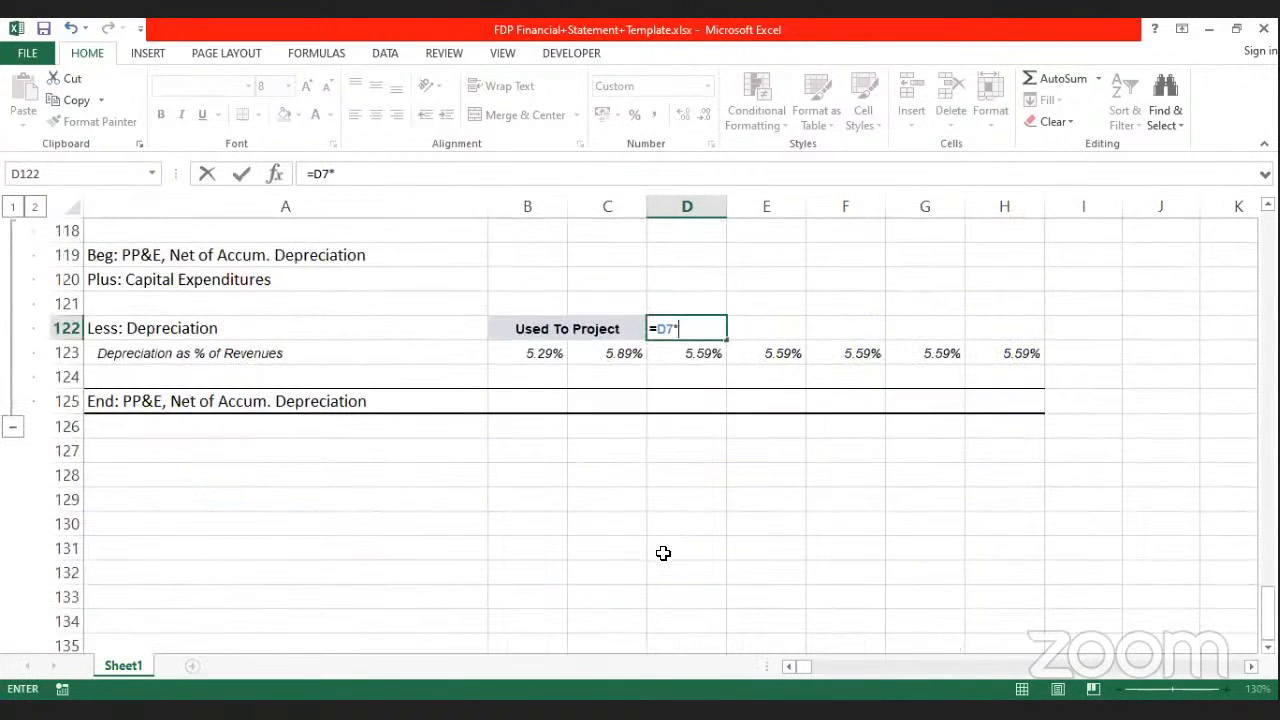
pyautogui.click(703, 355)
pyautogui.press('Return')
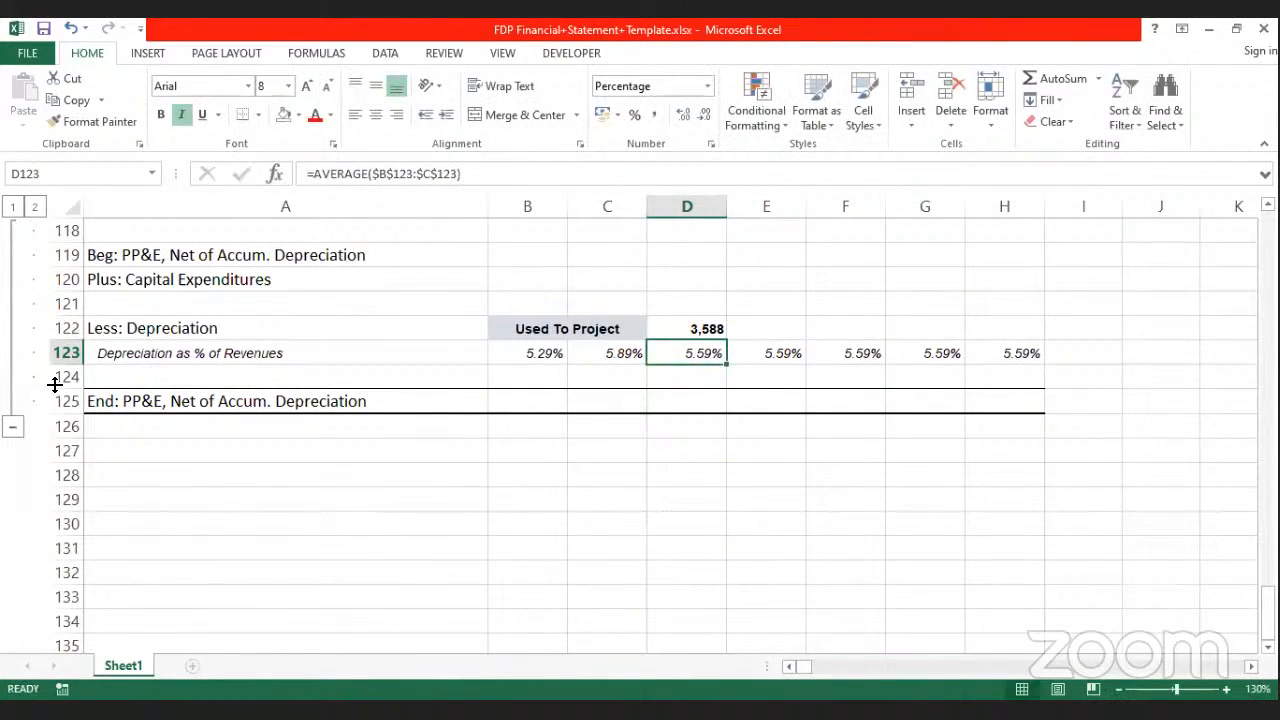
pyautogui.click(717, 329)
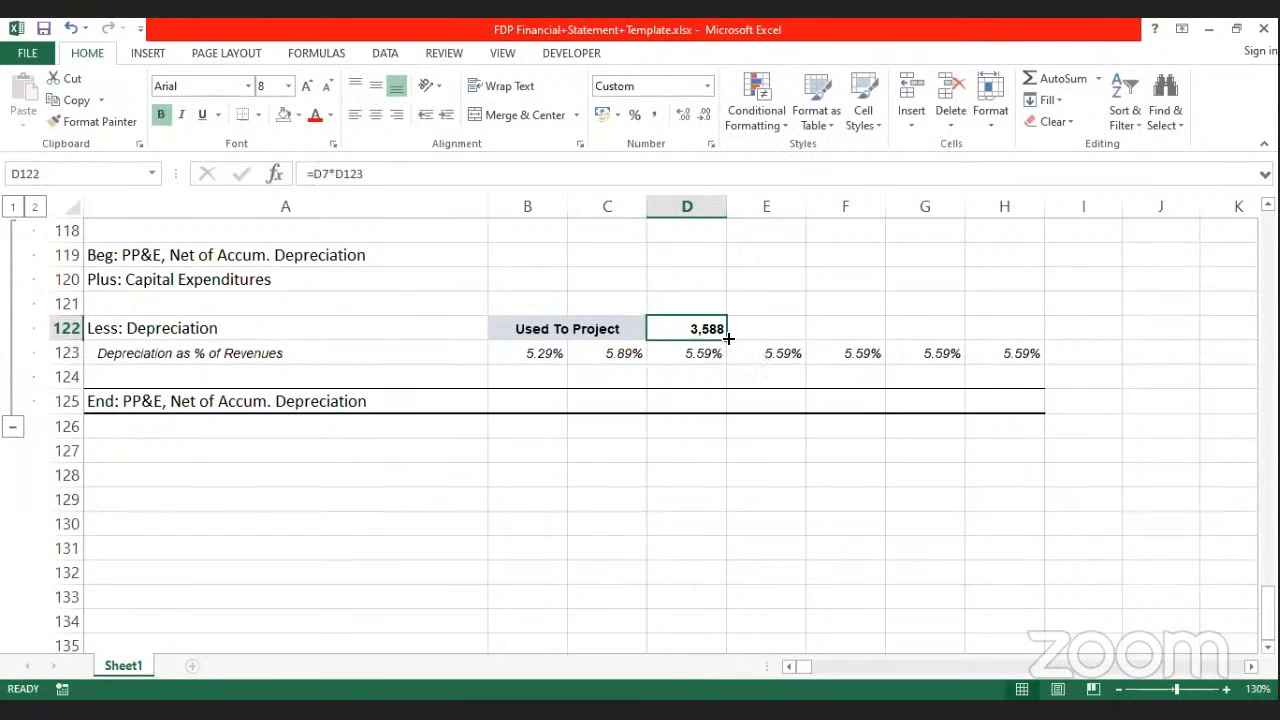
pyautogui.moveTo(726, 340); pyautogui.dragTo(1022, 335)
# Step: Review the historical Depreciation as % of Revenues in B123:C123 against the 2015 Revenue in the income statement
pyautogui.moveTo(543, 352); pyautogui.dragTo(597, 352)
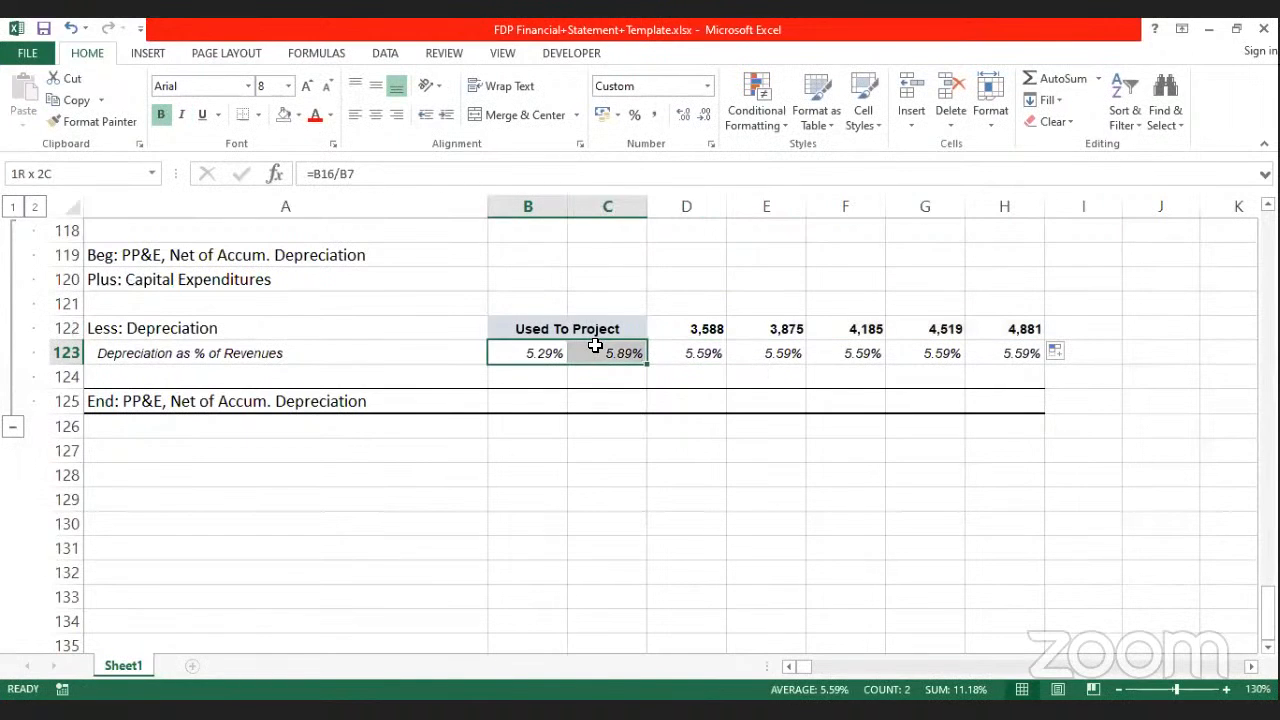
pyautogui.click(546, 358)
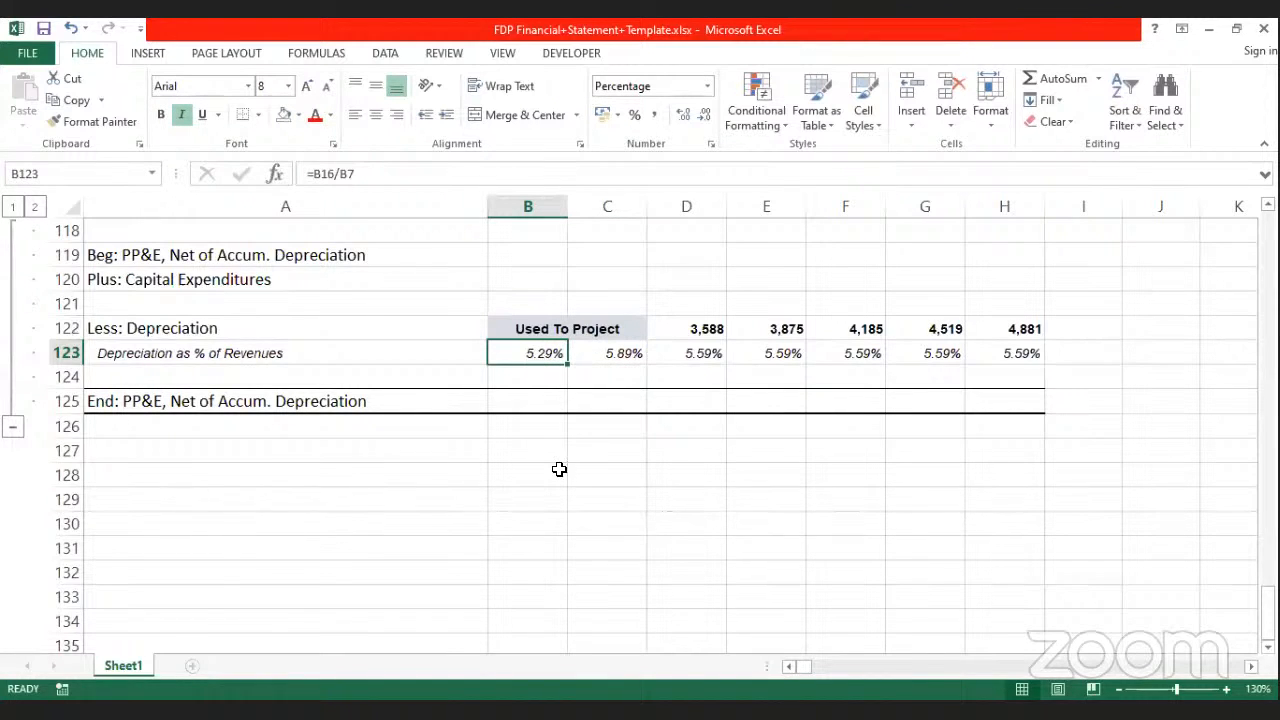
pyautogui.scroll(19, 559, 457)
pyautogui.scroll(20, 559, 457)
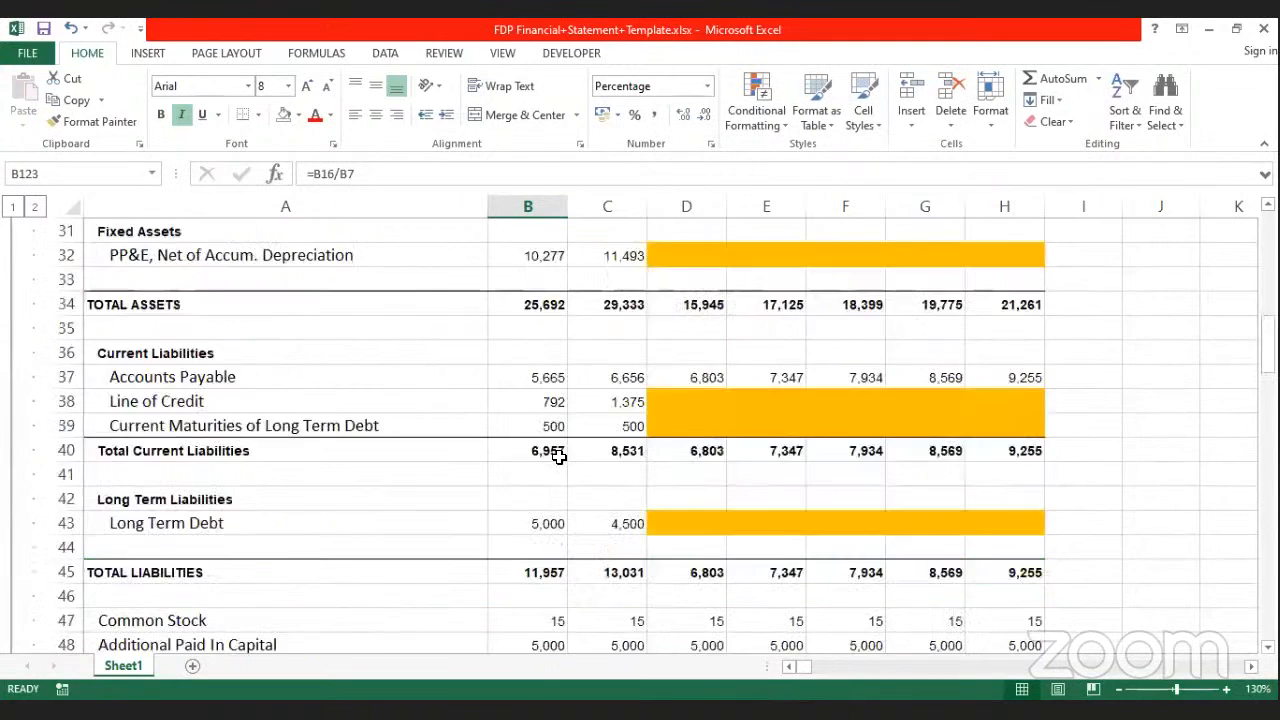
pyautogui.click(545, 388)
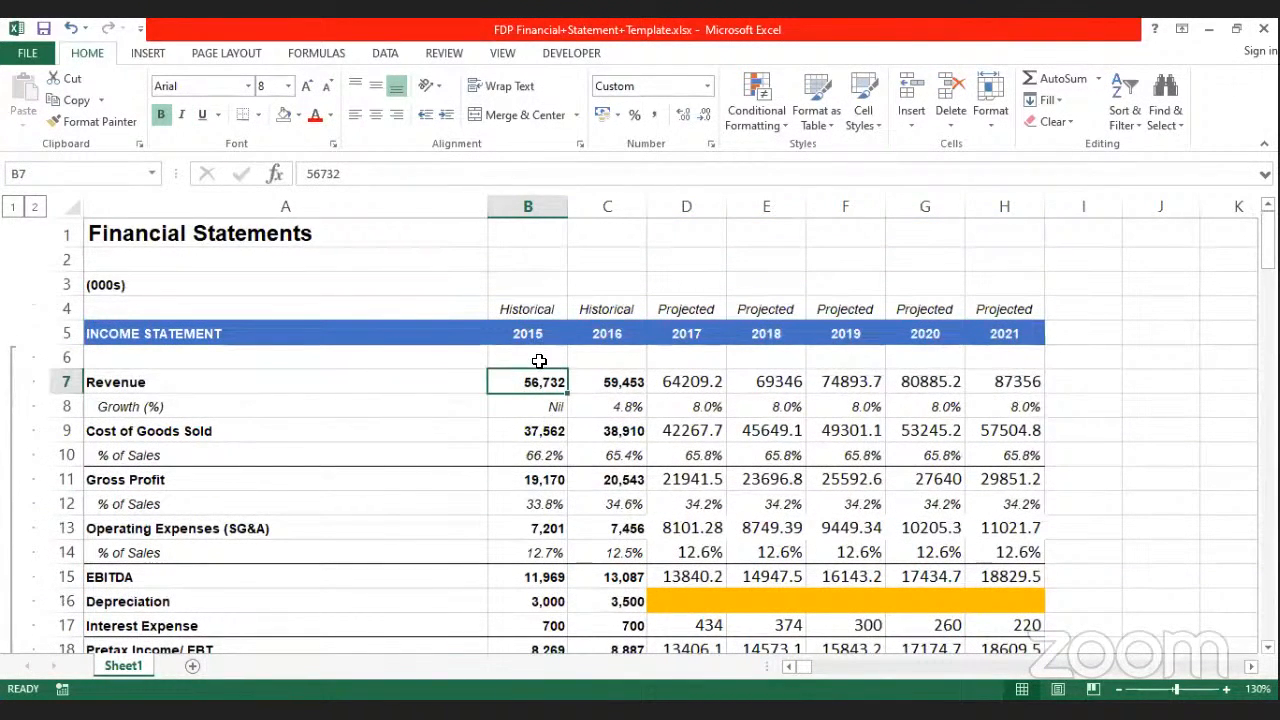
pyautogui.scroll(-4, 538, 570)
pyautogui.scroll(-20, 538, 570)
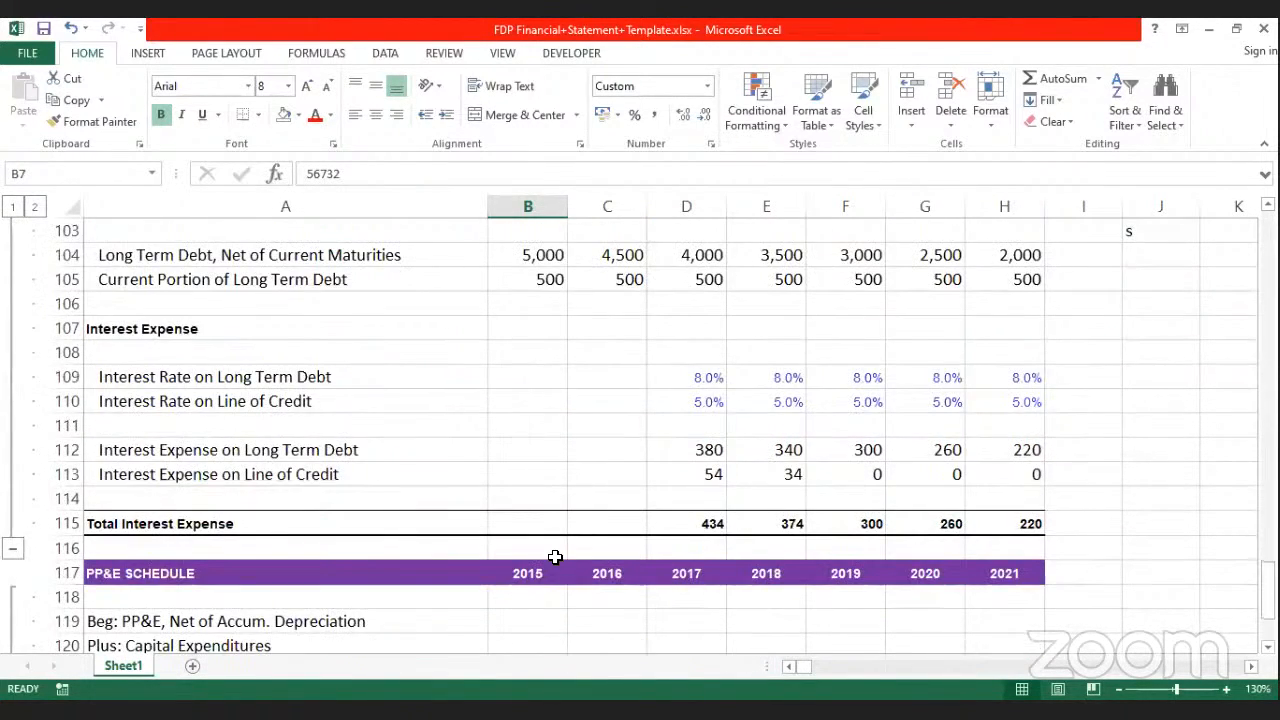
pyautogui.scroll(-5, 554, 557)
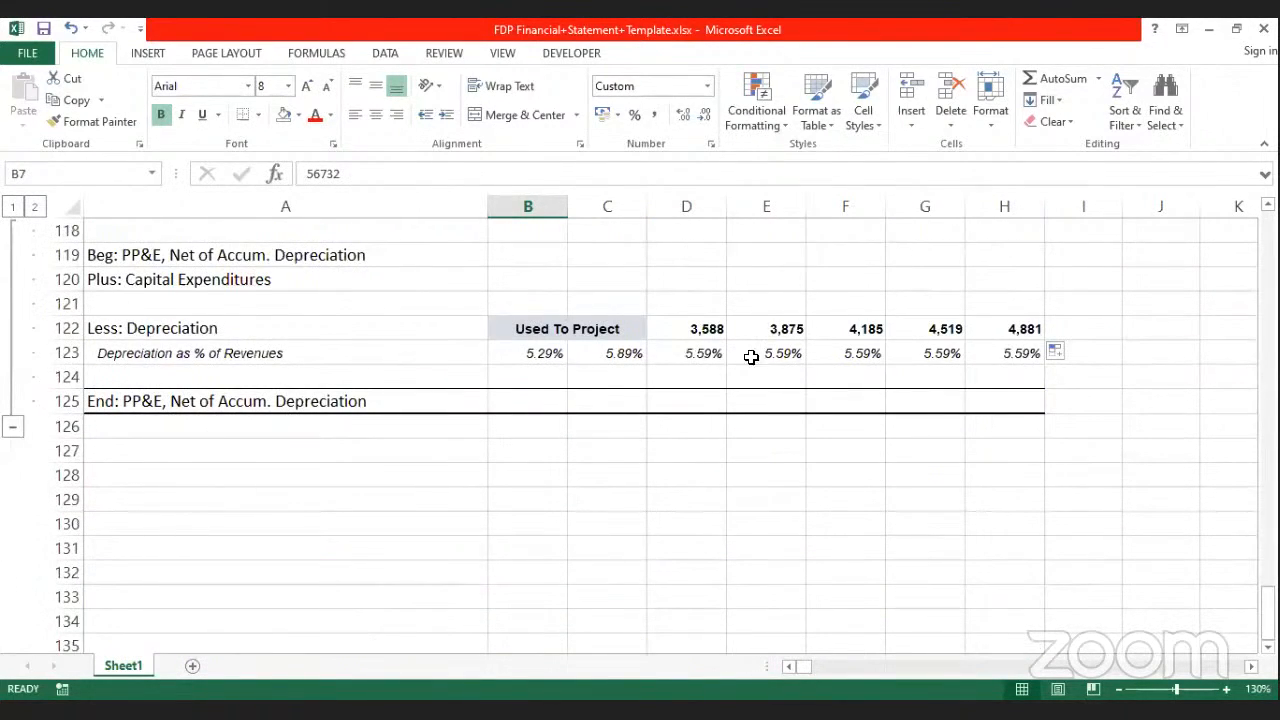
pyautogui.click(545, 353)
pyautogui.moveTo(577, 352); pyautogui.dragTo(630, 355)
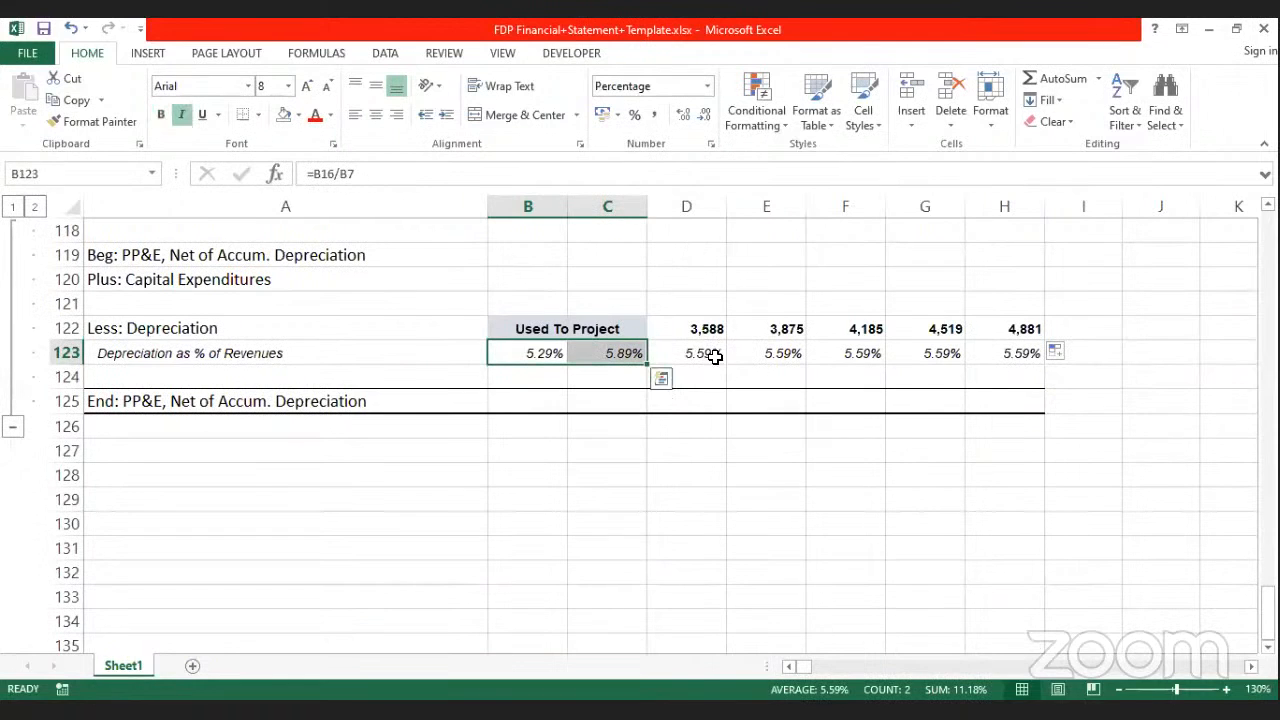
# Step: Check the average percentage in D123 and the 2017 Revenue in D7 behind the projected depreciation, returning to the PP&E schedule
pyautogui.click(691, 350)
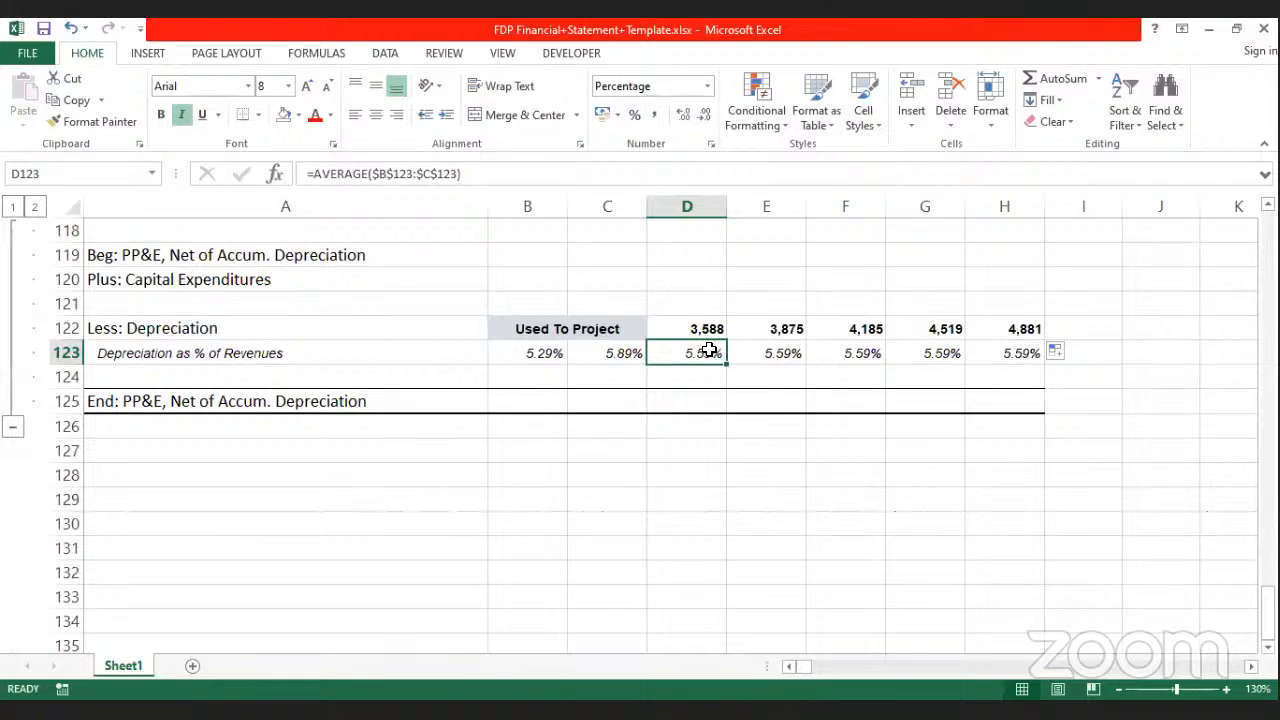
pyautogui.scroll(10, 700, 325)
pyautogui.scroll(20, 703, 323)
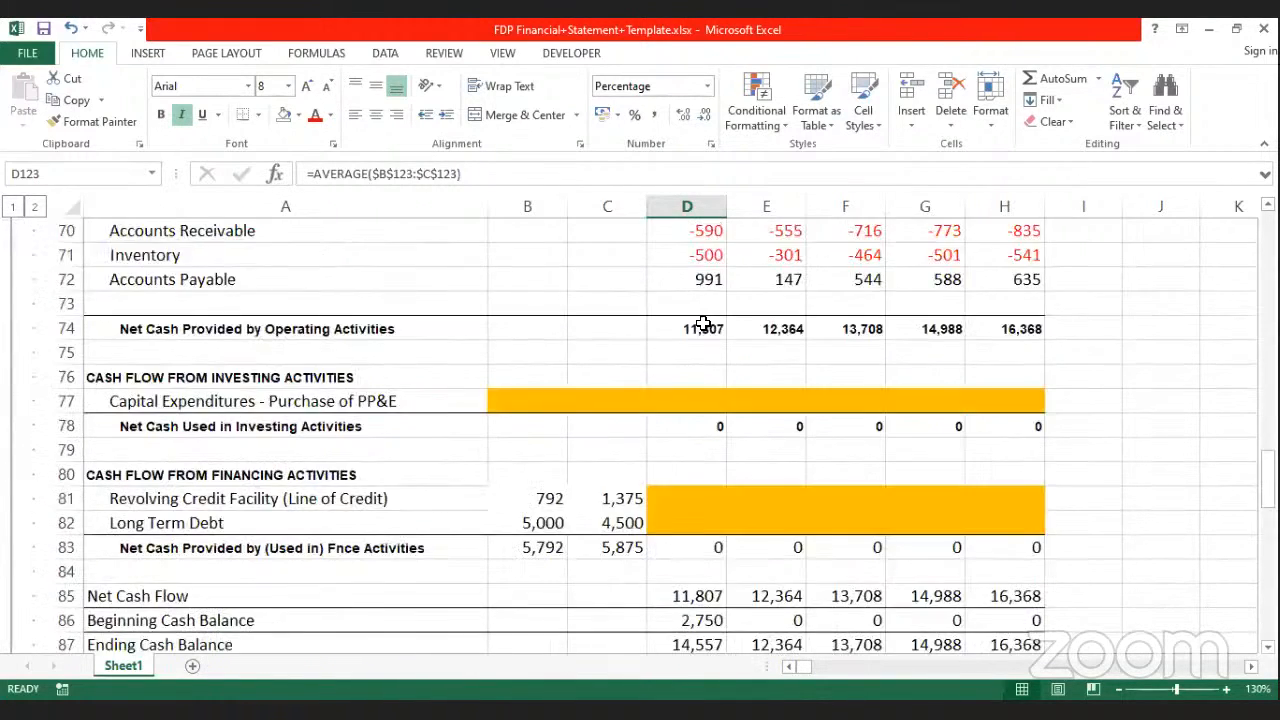
pyautogui.scroll(3, 705, 328)
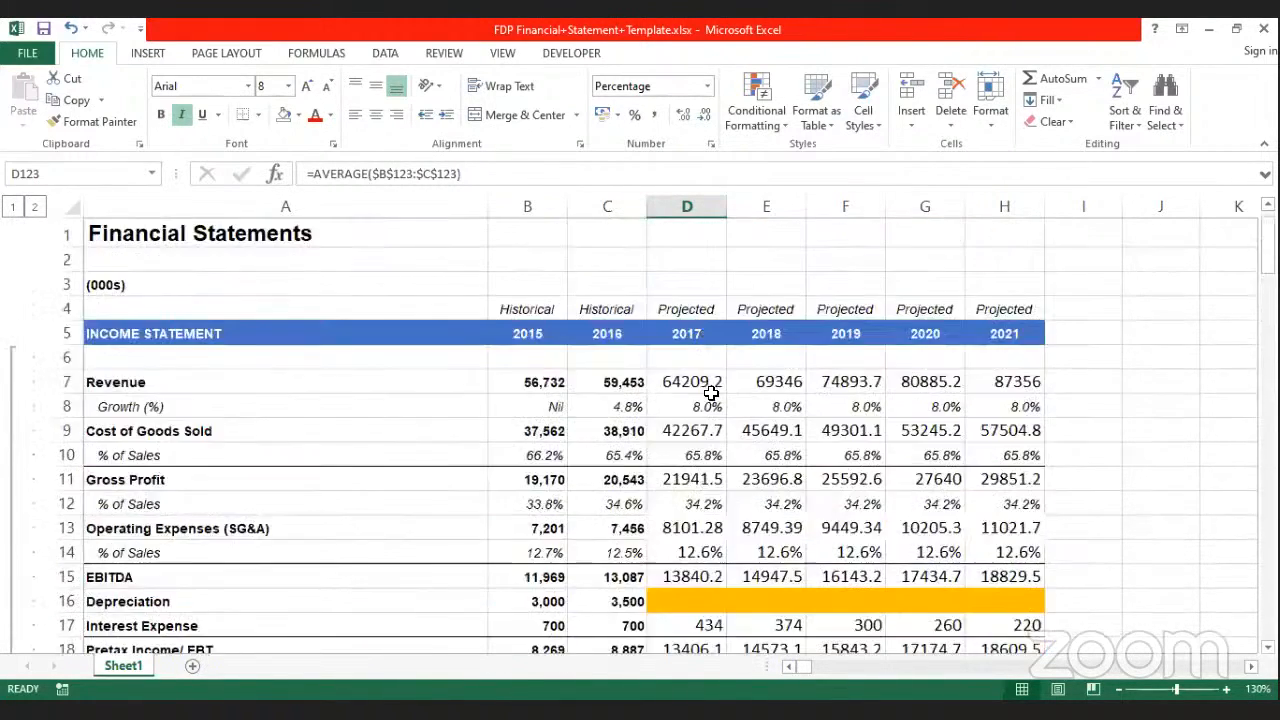
pyautogui.click(708, 384)
pyautogui.scroll(-20, 862, 434)
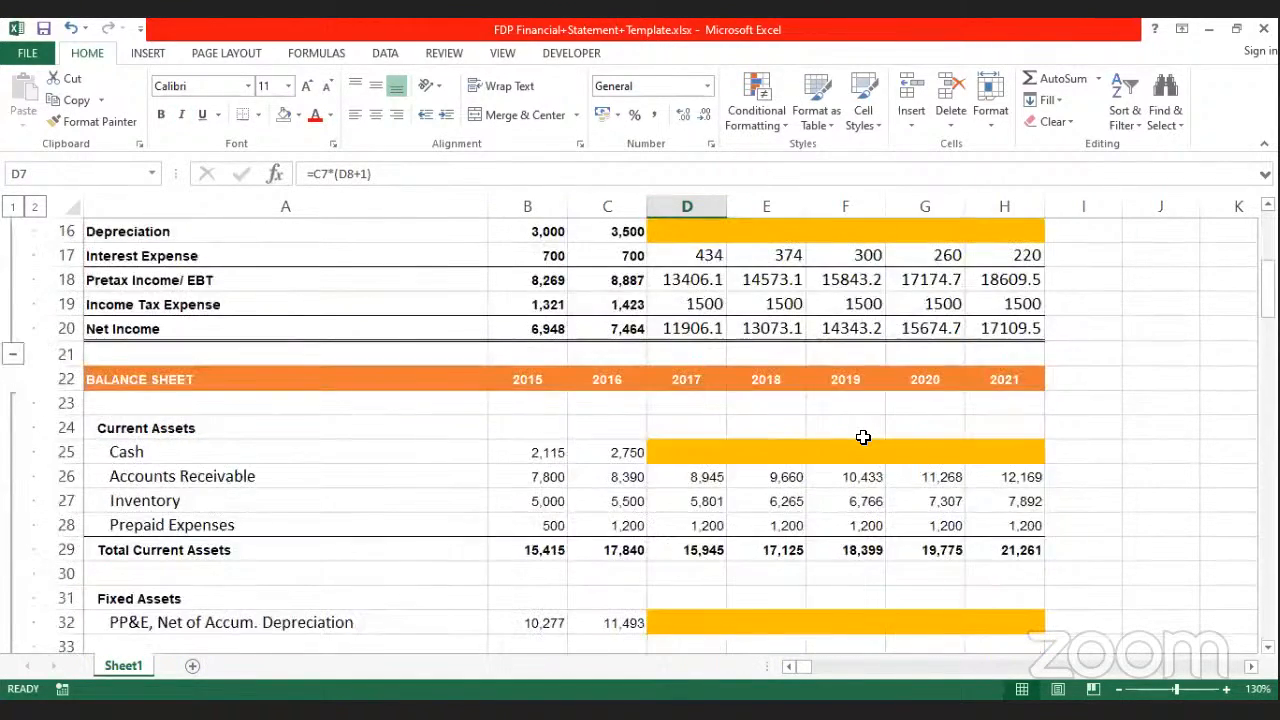
pyautogui.scroll(-13, 860, 441)
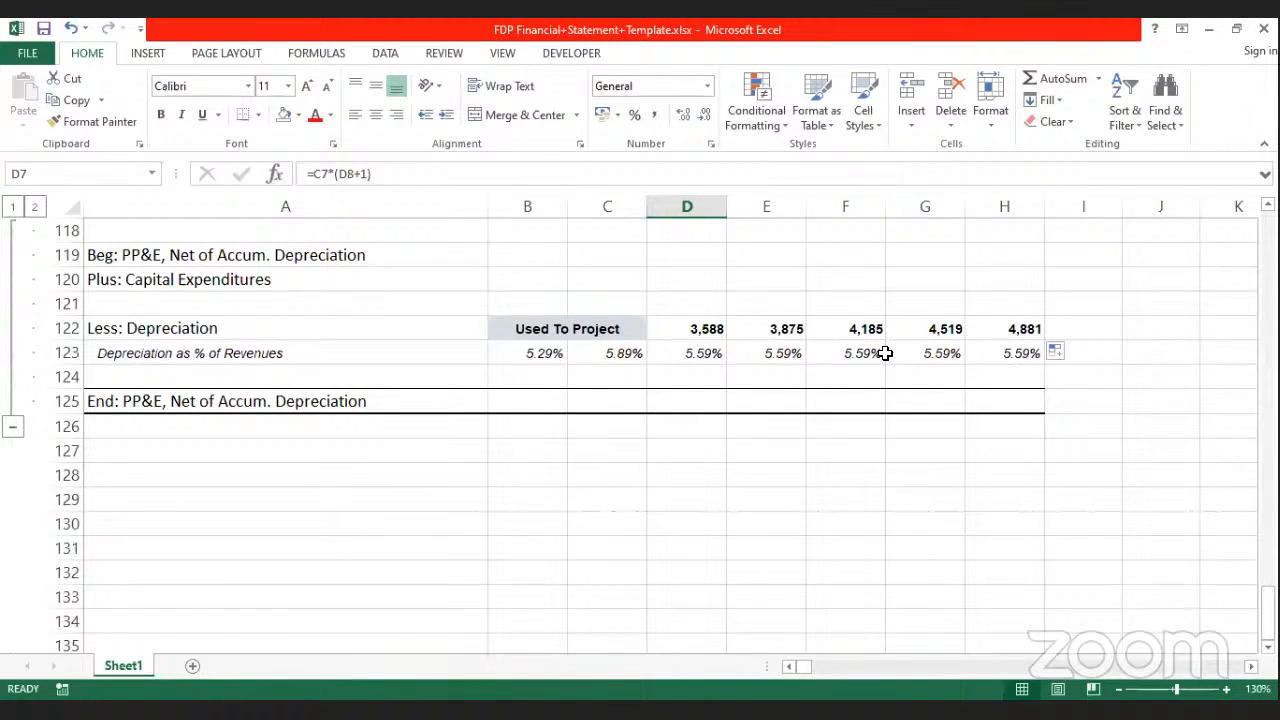
pyautogui.scroll(1, 489, 285)
pyautogui.scroll(2, 531, 326)
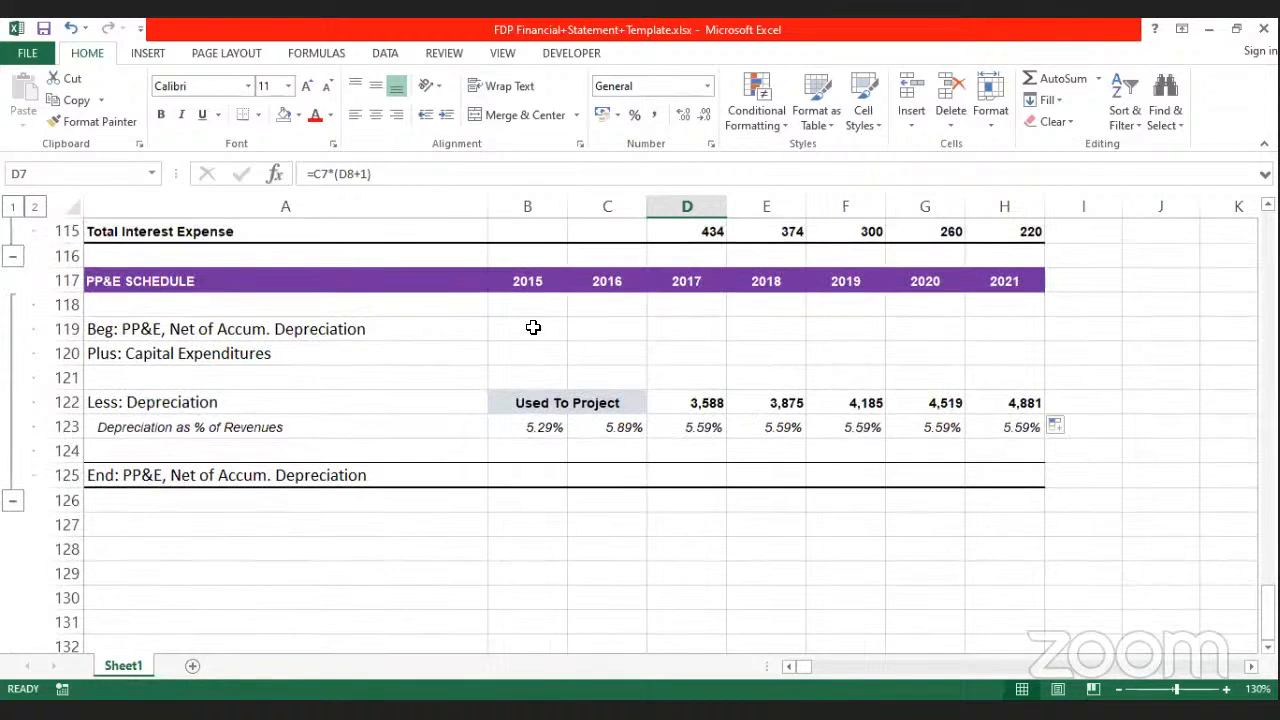
pyautogui.scroll(-3, 531, 326)
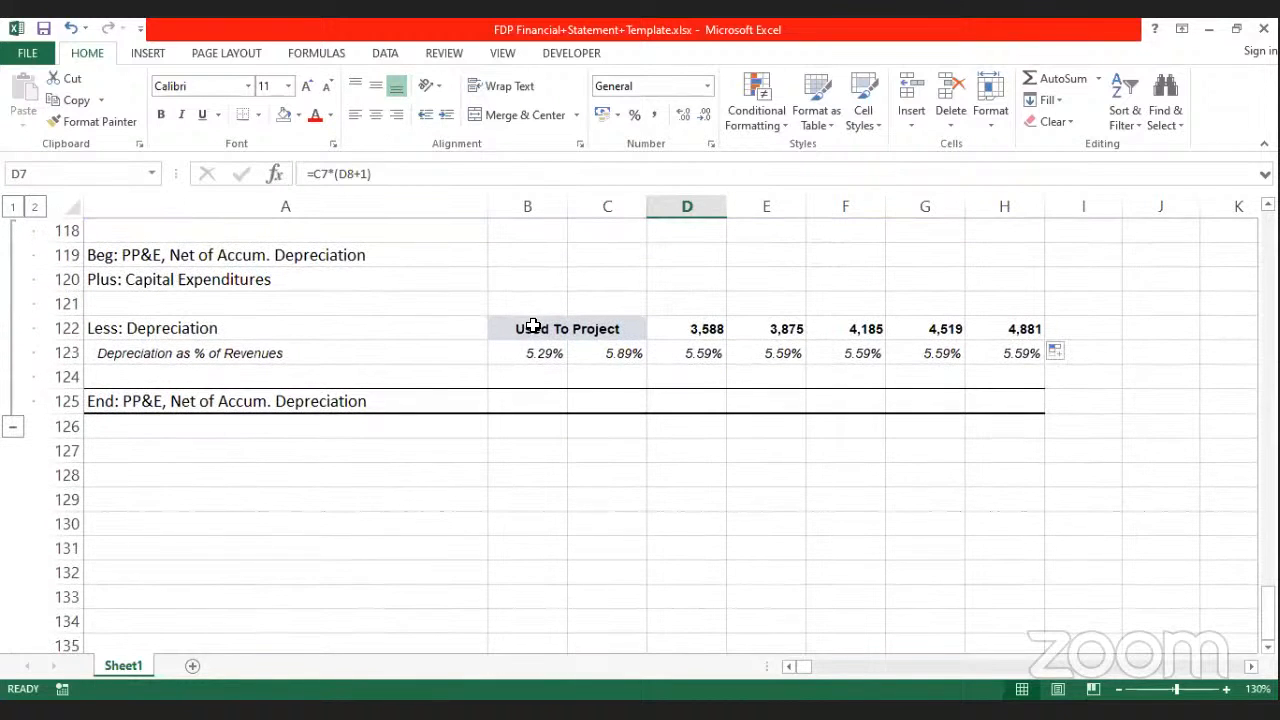
# Step: Link the 2015 beginning PP&E in B119 to the balance sheet's PP&E, Net of Accum. Depreciation with =B32
pyautogui.click(525, 250)
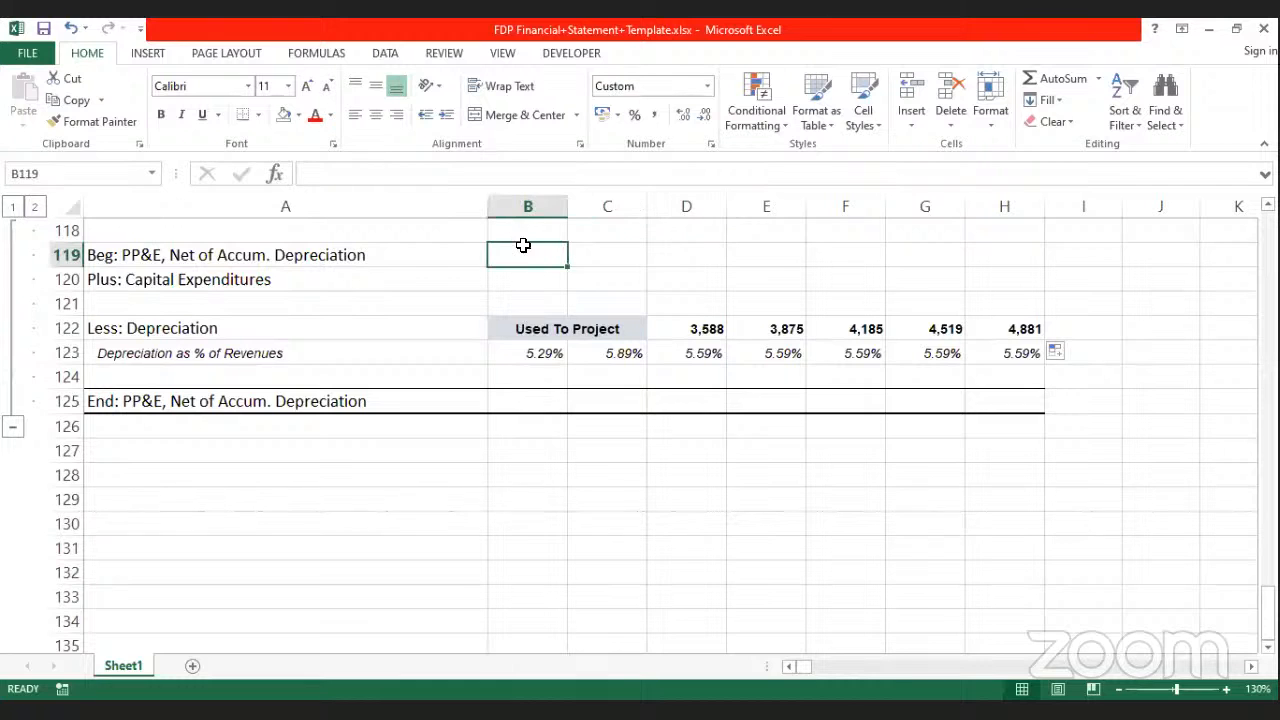
pyautogui.write('=')
pyautogui.scroll(14, 625, 330)
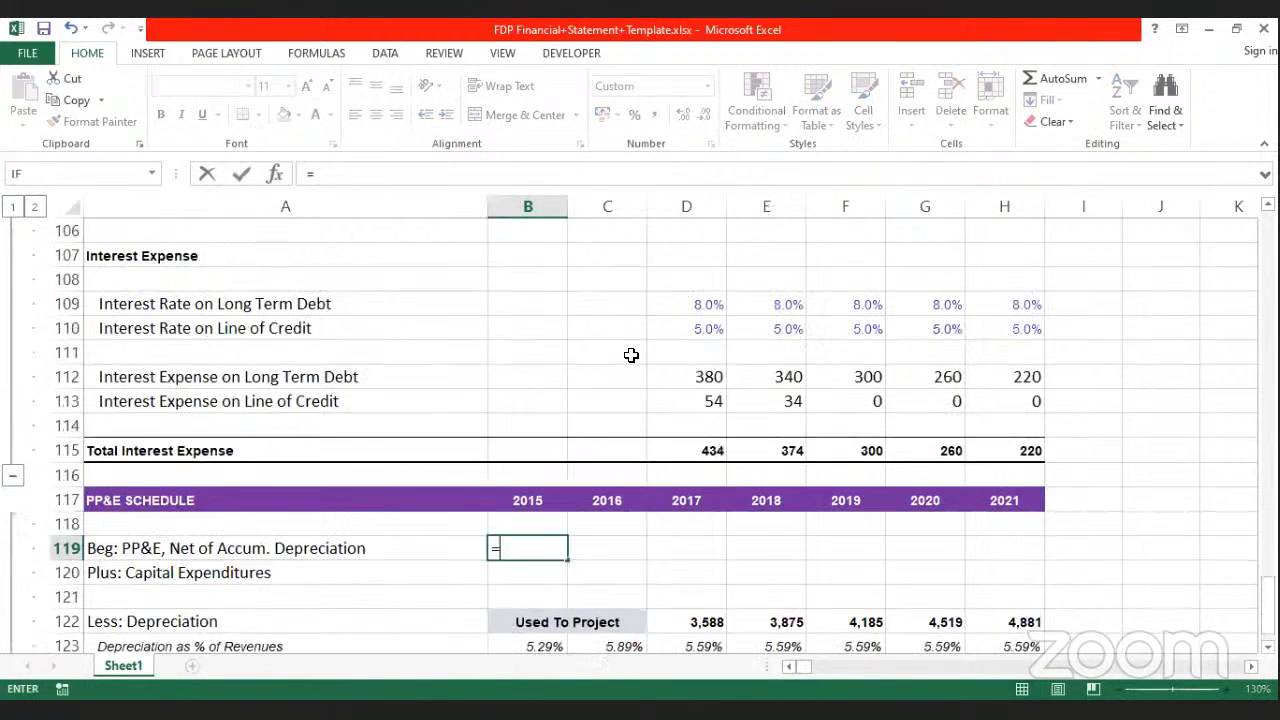
pyautogui.scroll(10, 620, 430)
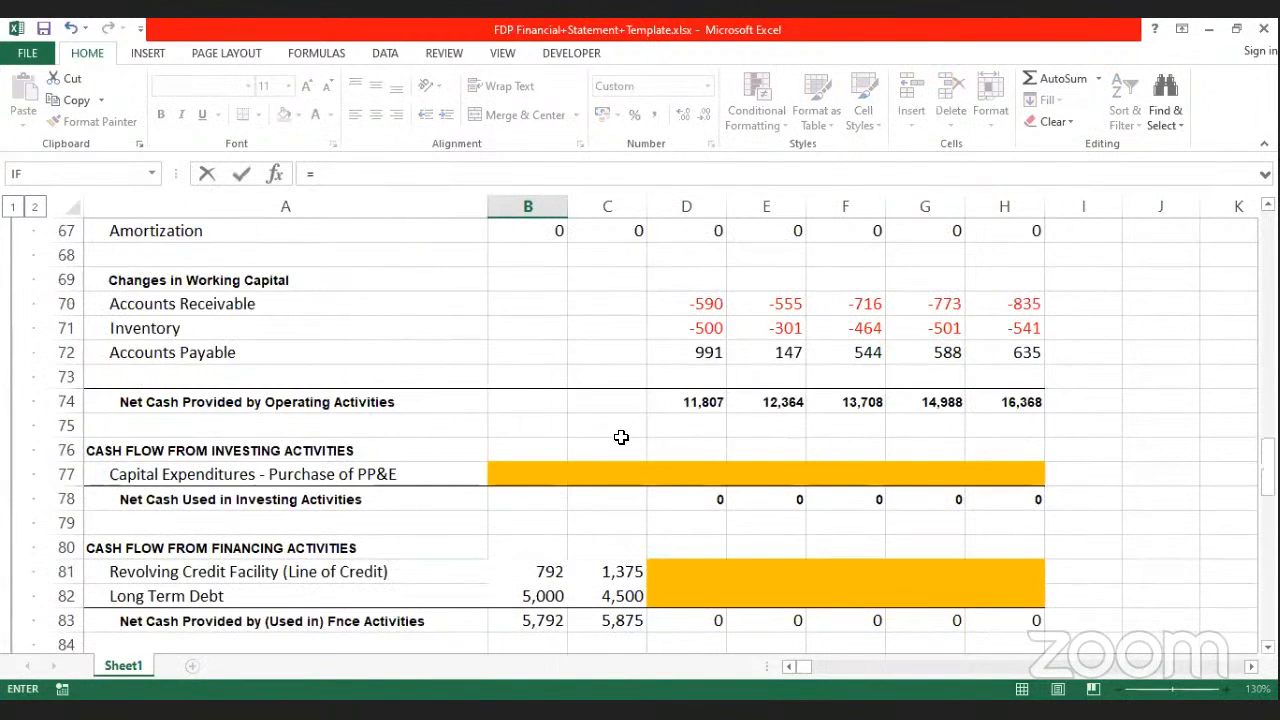
pyautogui.scroll(7, 620, 438)
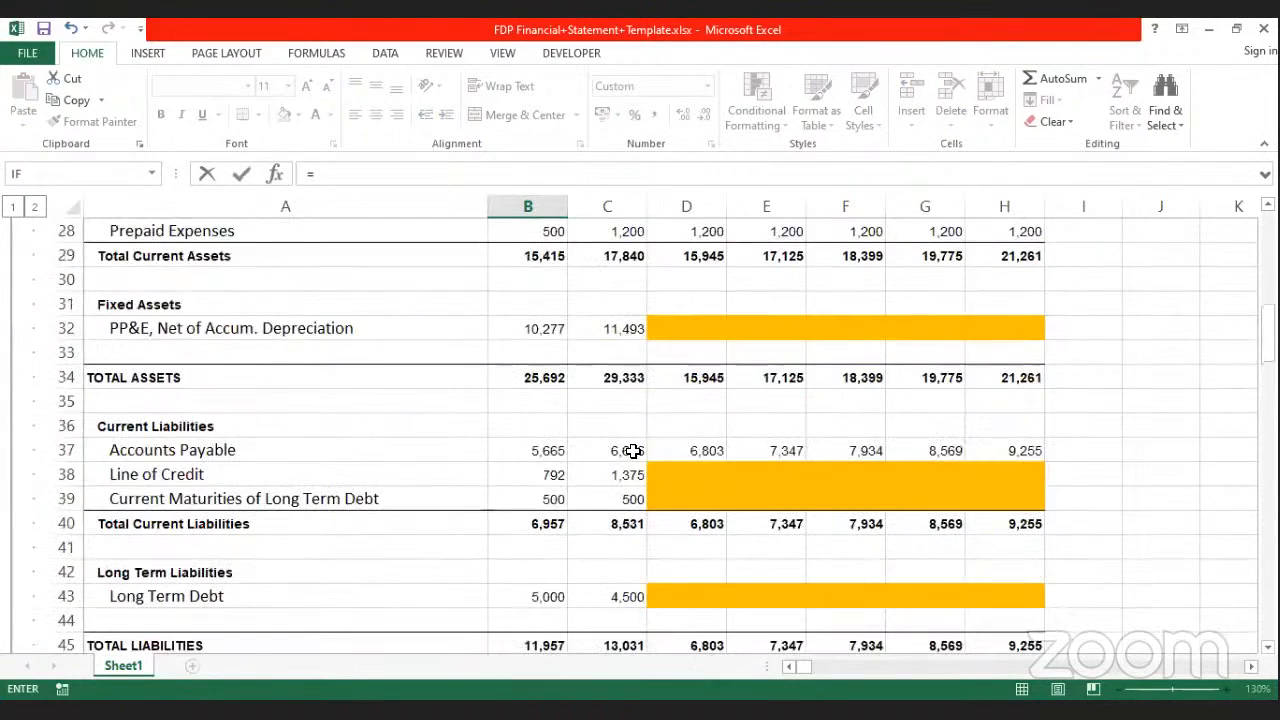
pyautogui.click(548, 402)
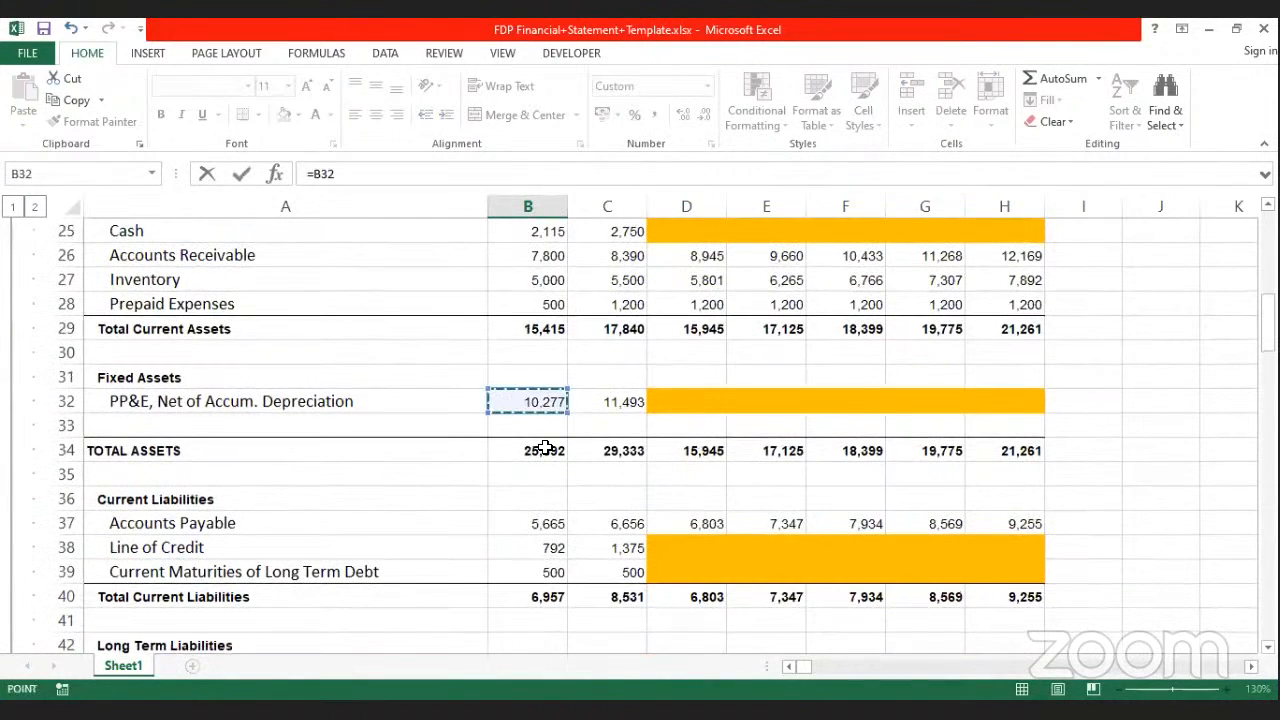
pyautogui.press('Return')
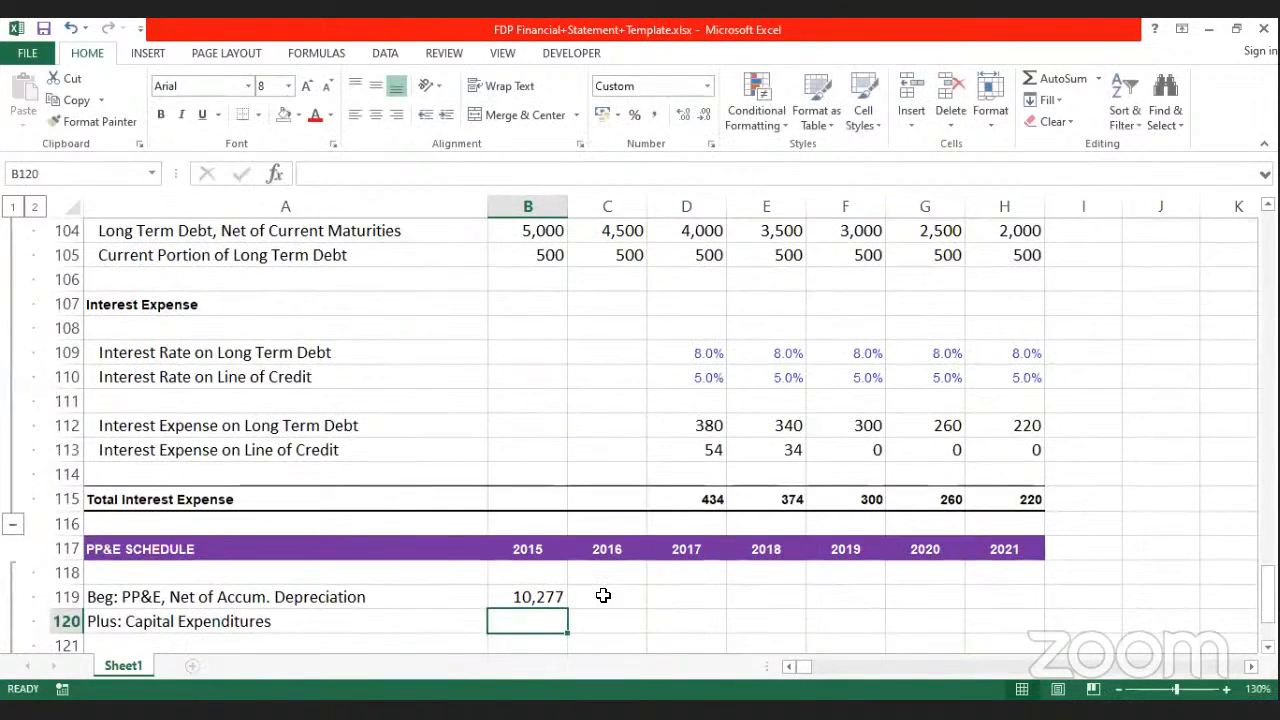
# Step: Link the 2016 beginning PP&E in C119 to the balance sheet with =C32
pyautogui.click(606, 597)
pyautogui.write('=')
pyautogui.scroll(20, 606, 514)
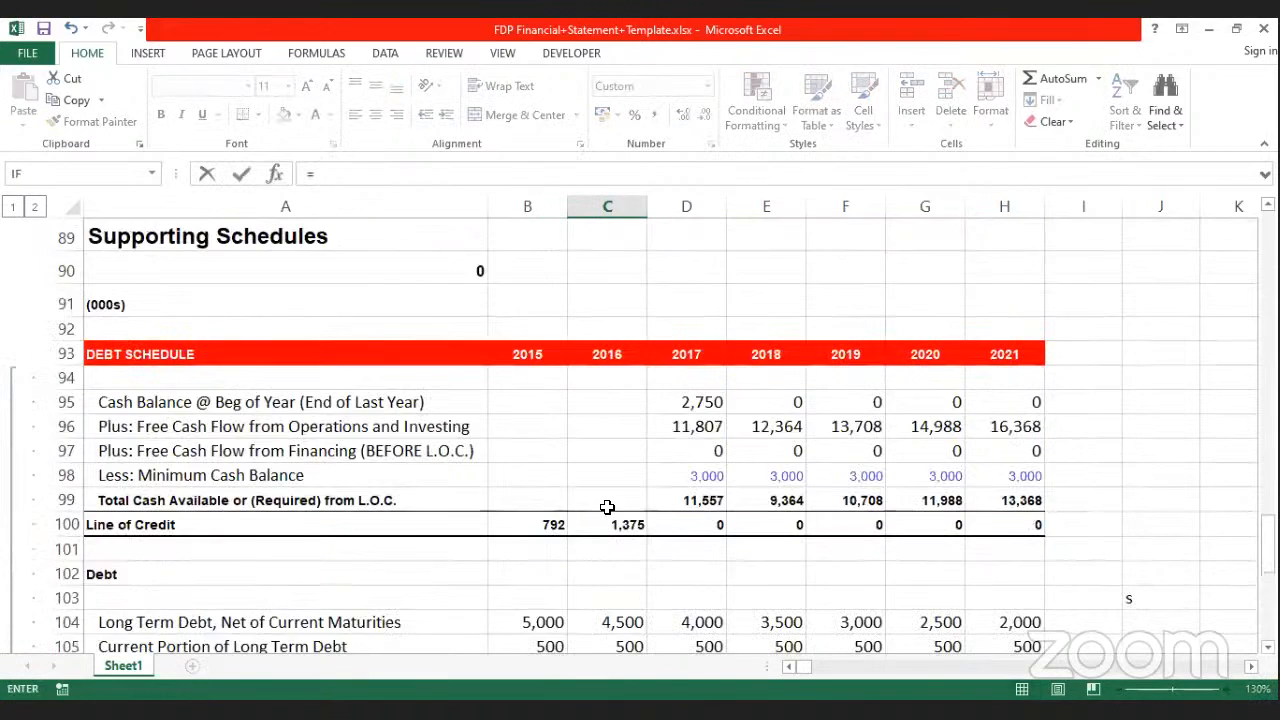
pyautogui.scroll(7, 607, 507)
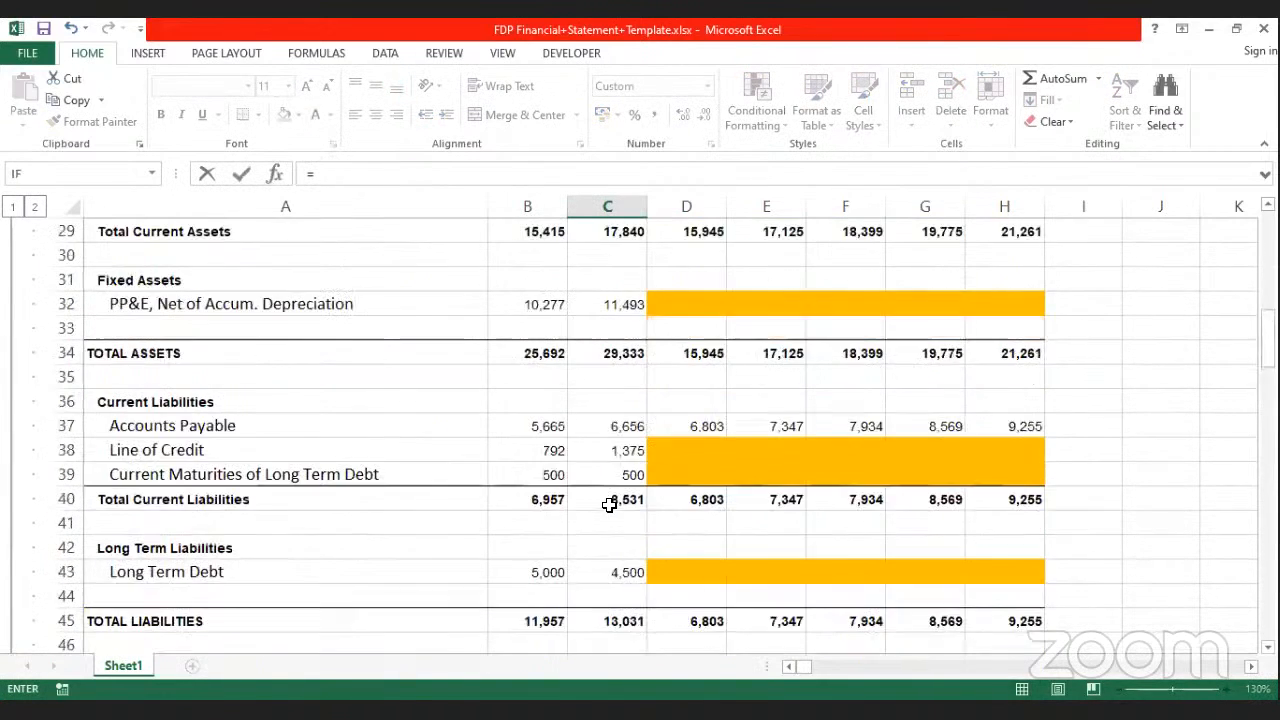
pyautogui.scroll(3, 575, 493)
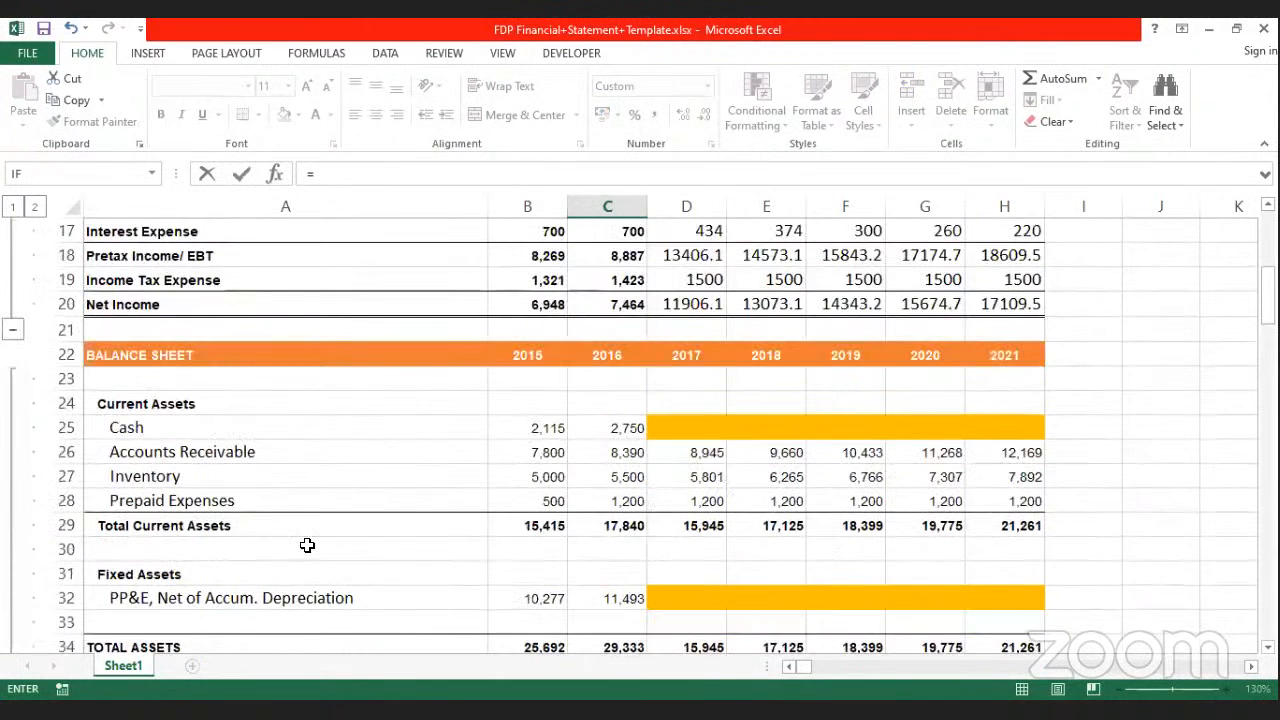
pyautogui.click(607, 598)
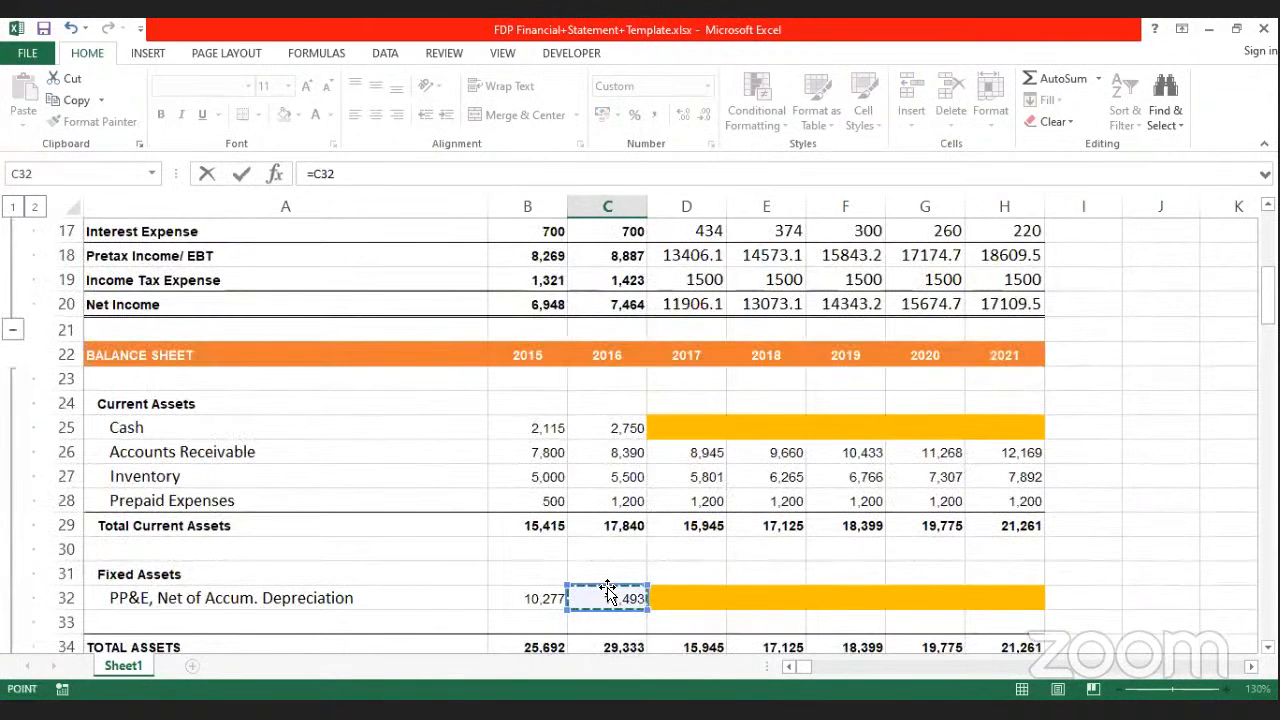
pyautogui.press('Return')
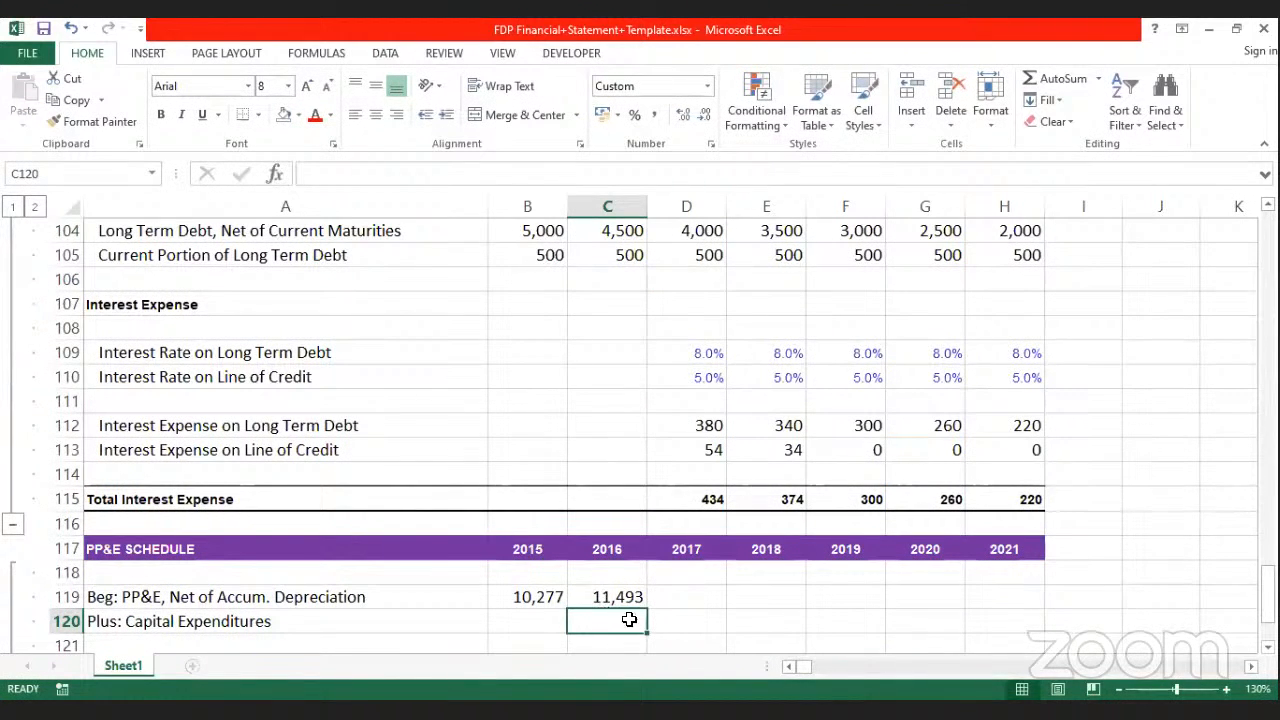
# Step: Fill the beginning PP&E formula from C119 across the projected years to H119
pyautogui.scroll(-1, 634, 582)
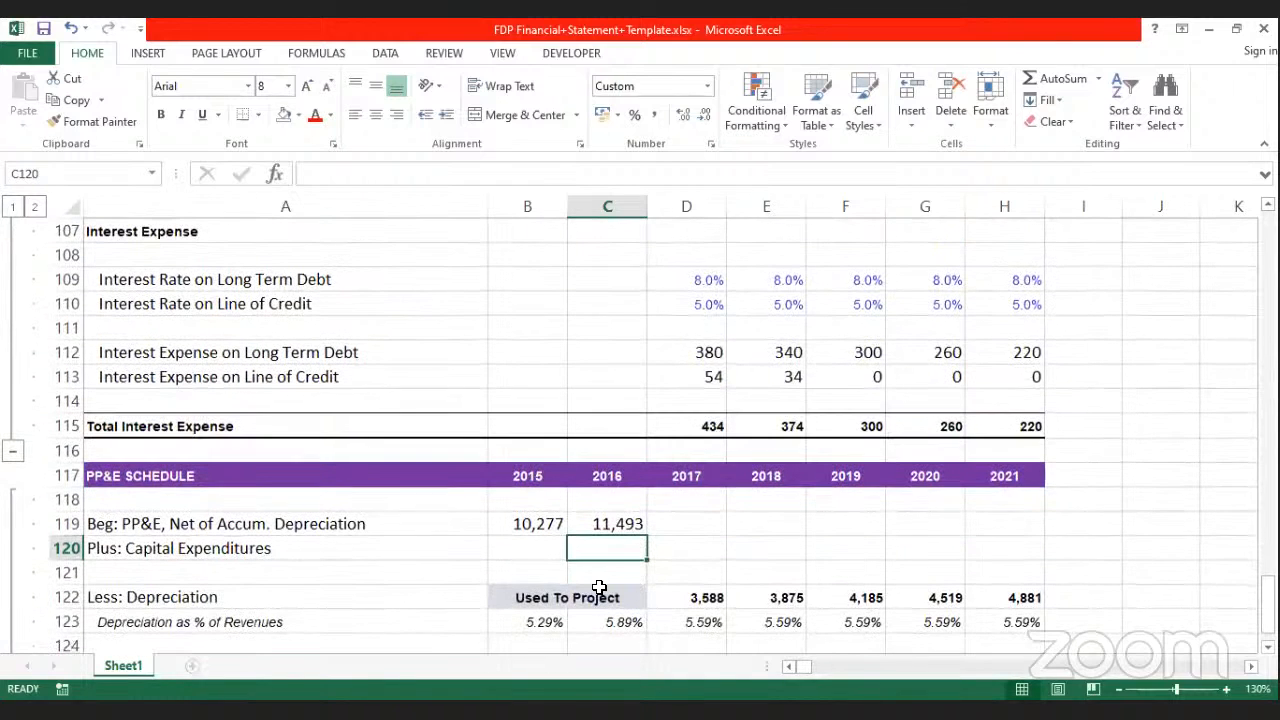
pyautogui.click(608, 524)
pyautogui.moveTo(647, 536); pyautogui.dragTo(1016, 540)
pyautogui.click(1130, 505)
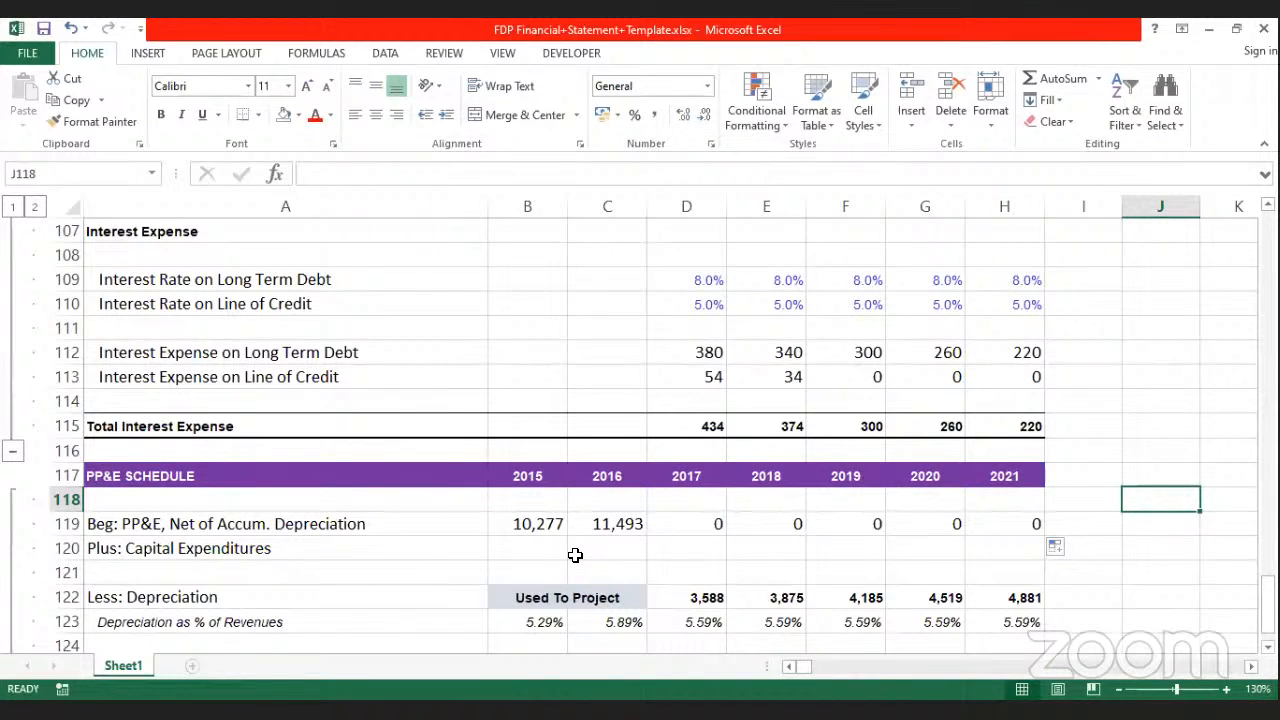
# Step: Enter 3800 as the 2017 Capital Expenditures in D120 and calculate 2018 in E120 with =D120+500
pyautogui.click(663, 547)
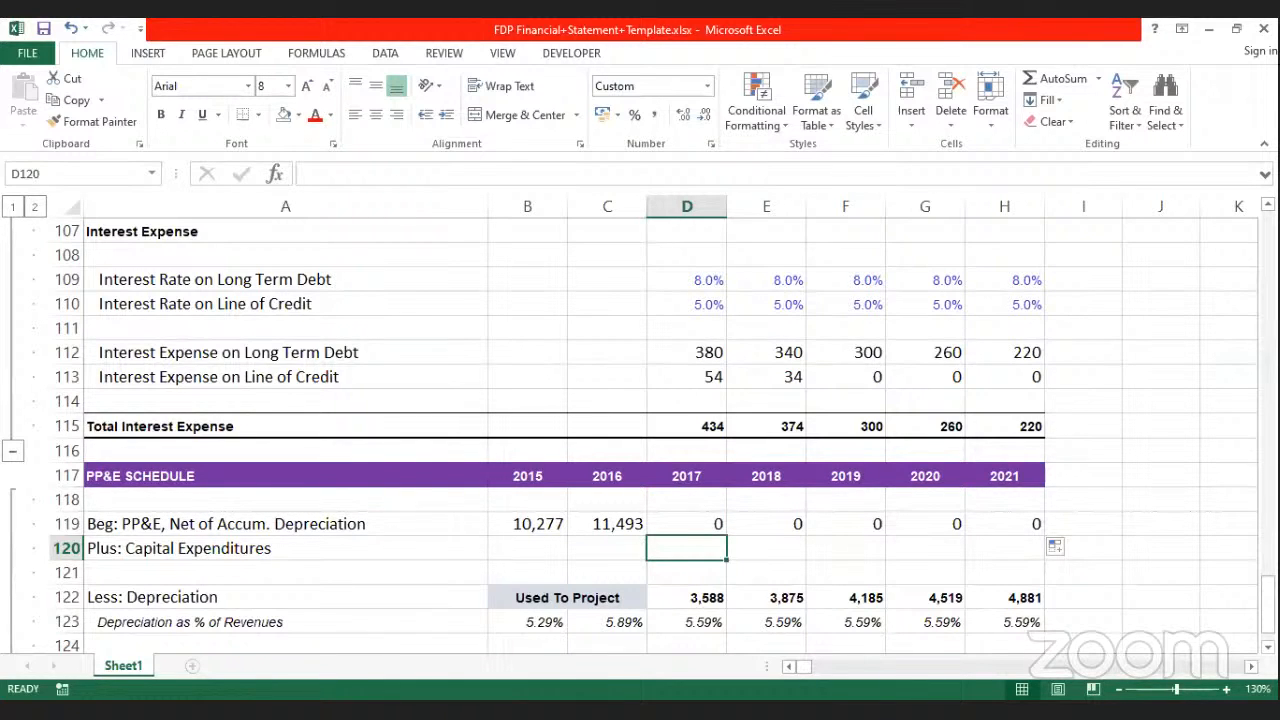
pyautogui.write('3800')
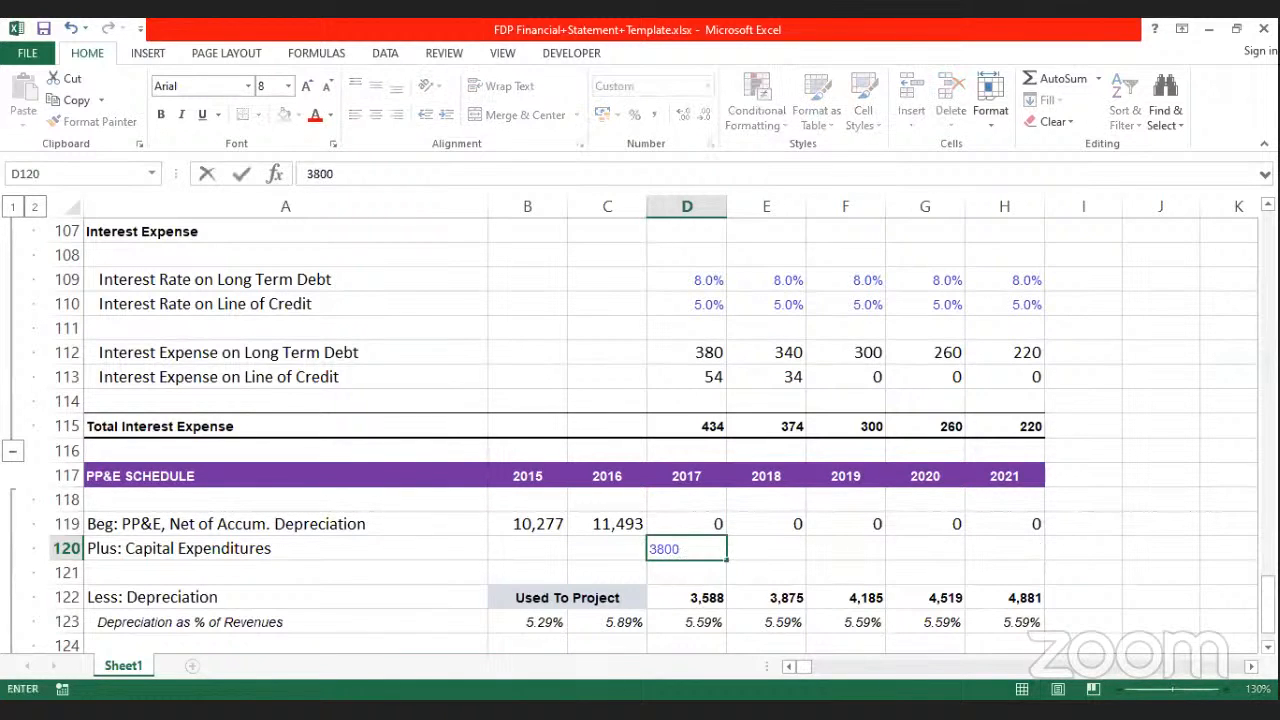
pyautogui.press('Tab')
pyautogui.write('=')
pyautogui.press('Left')
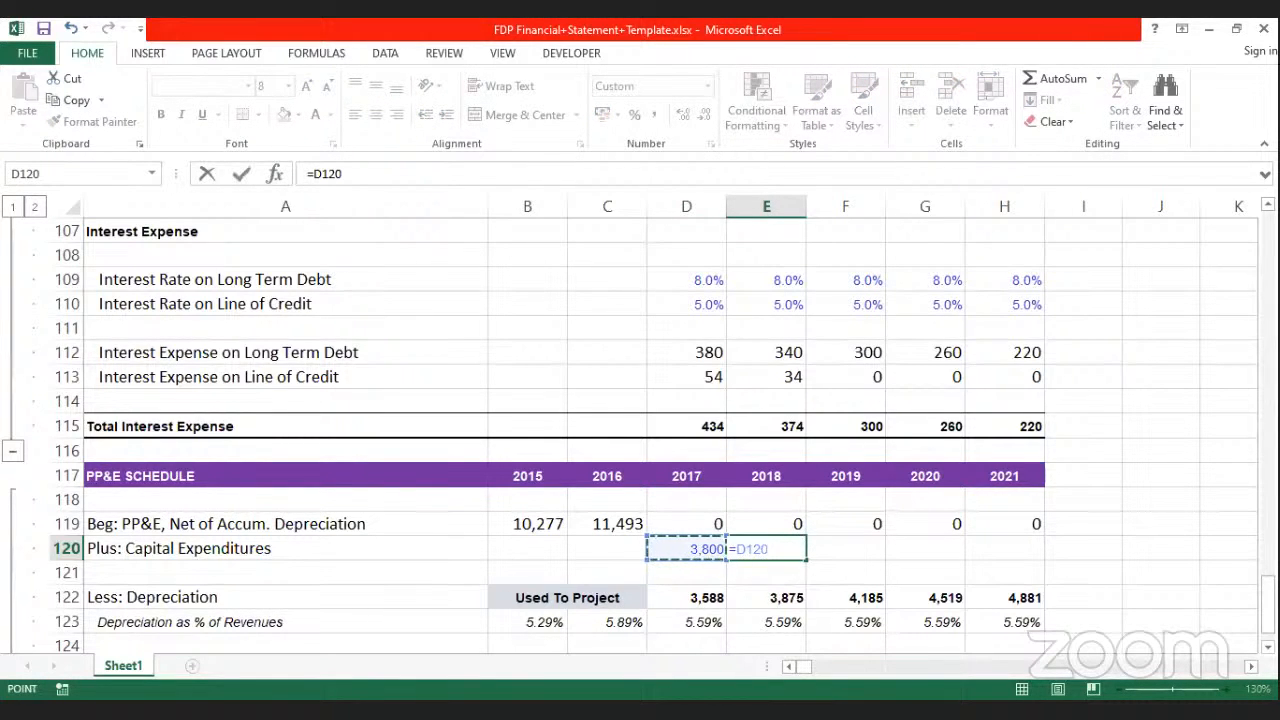
pyautogui.write('+500')
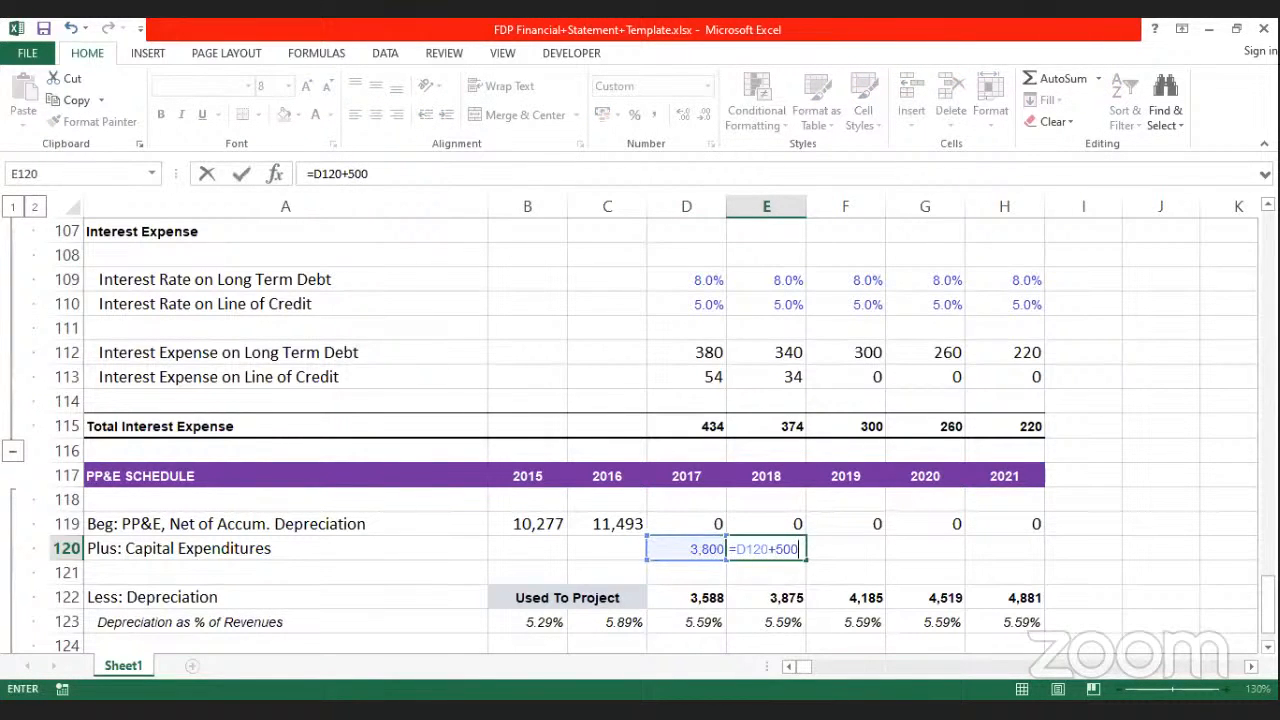
pyautogui.press('Return')
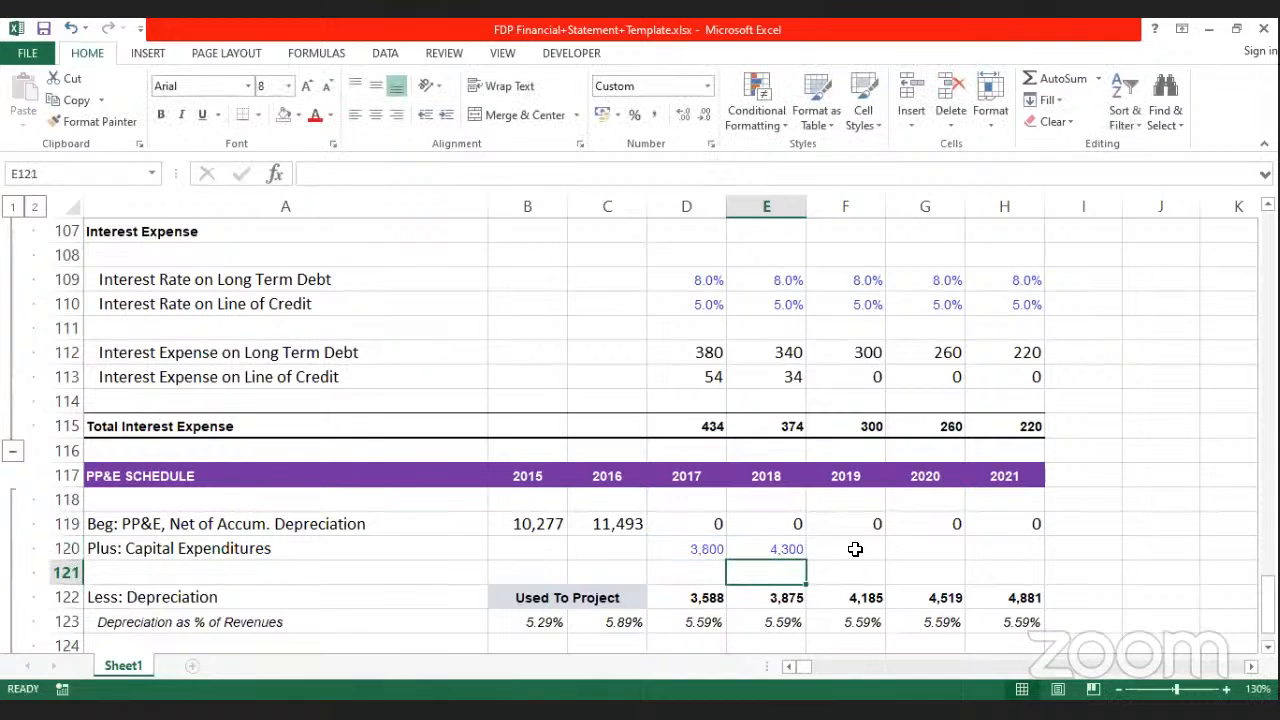
# Step: Fill the 2018 Capital Expenditures formula from E120 across to H120
pyautogui.click(819, 550)
pyautogui.click(778, 548)
pyautogui.moveTo(804, 558); pyautogui.dragTo(1135, 463)
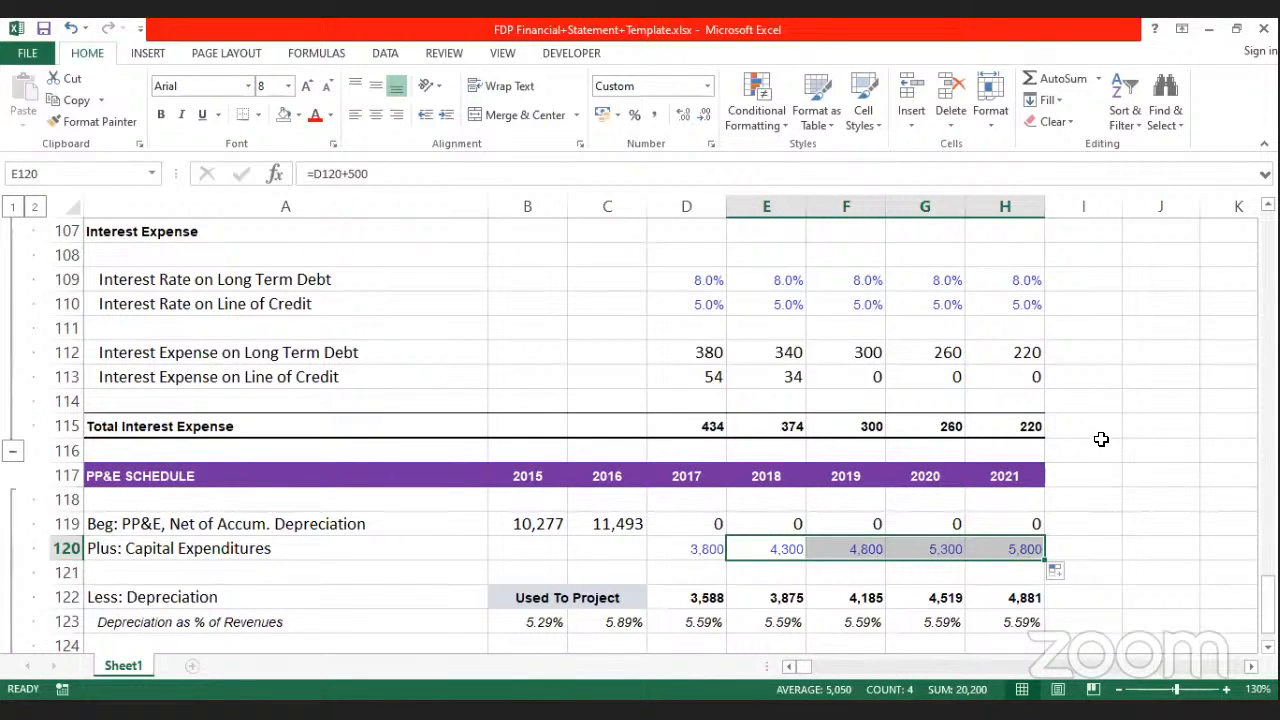
# Step: Calculate the 2017 ending PP&E, Net of Accum. Depreciation in D125 with =D119+D120-D122
pyautogui.scroll(-2, 918, 330)
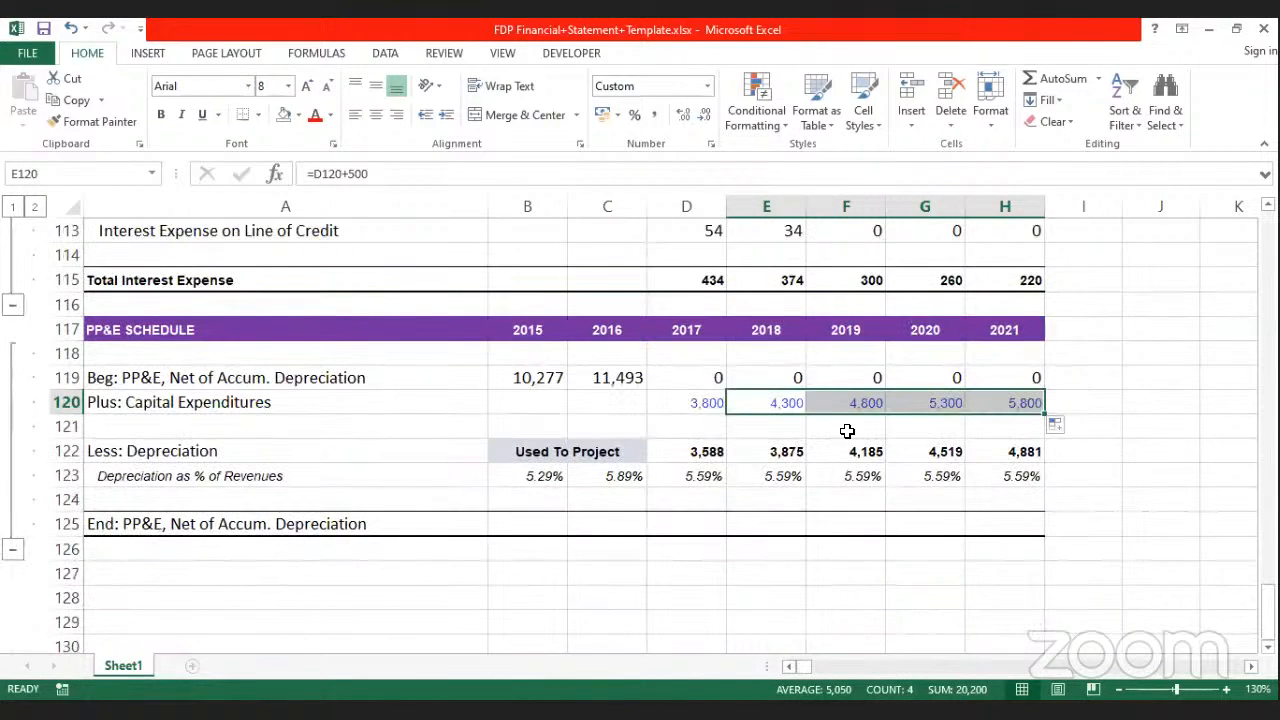
pyautogui.click(683, 527)
pyautogui.write('=')
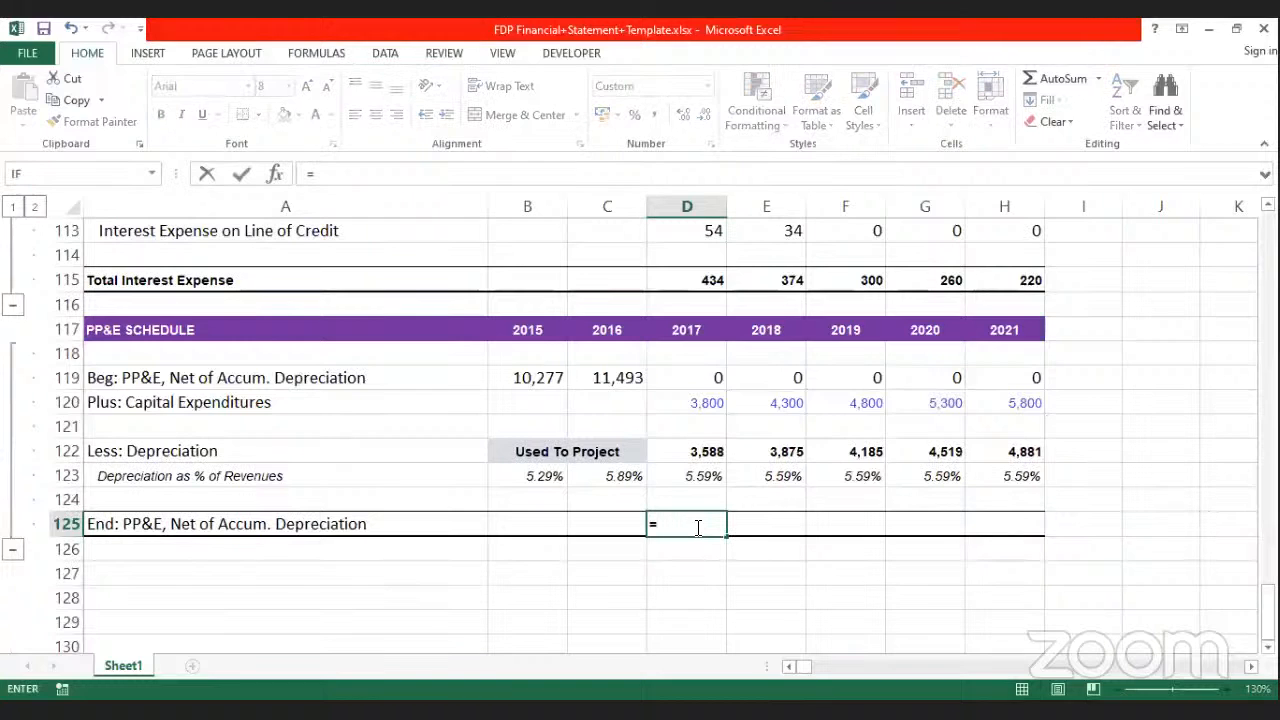
pyautogui.click(697, 375)
pyautogui.write('+')
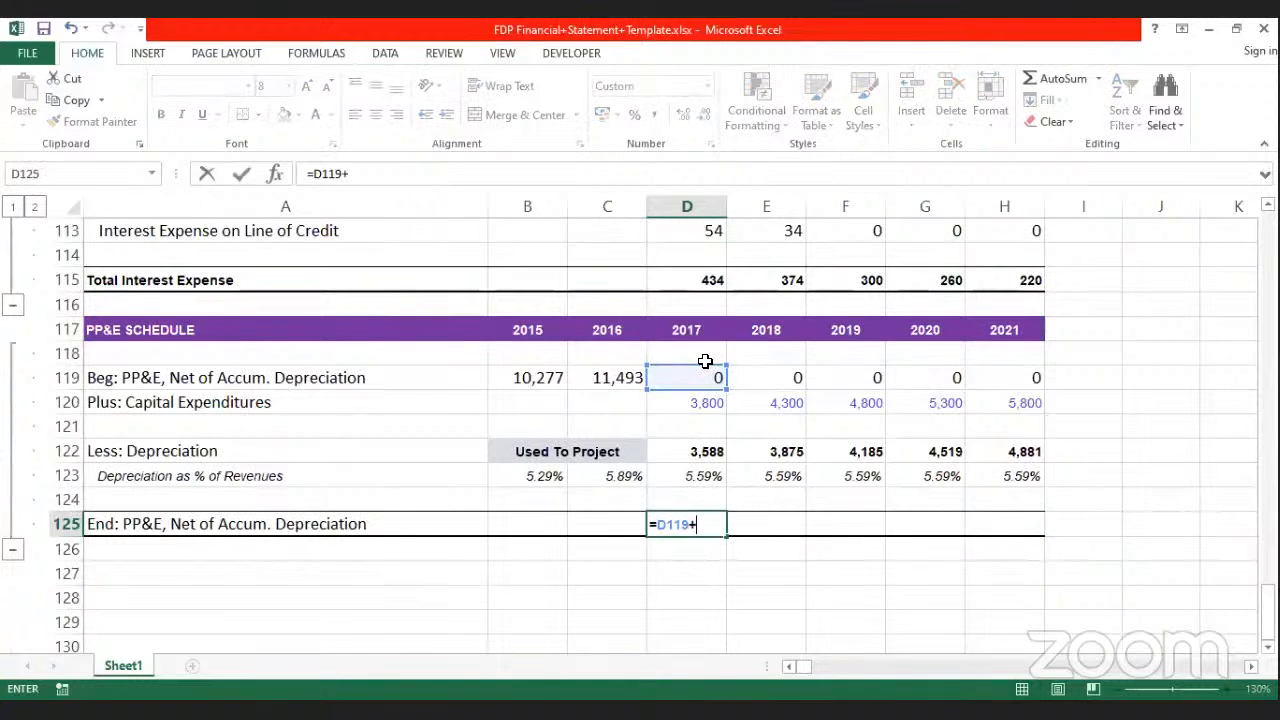
pyautogui.click(689, 398)
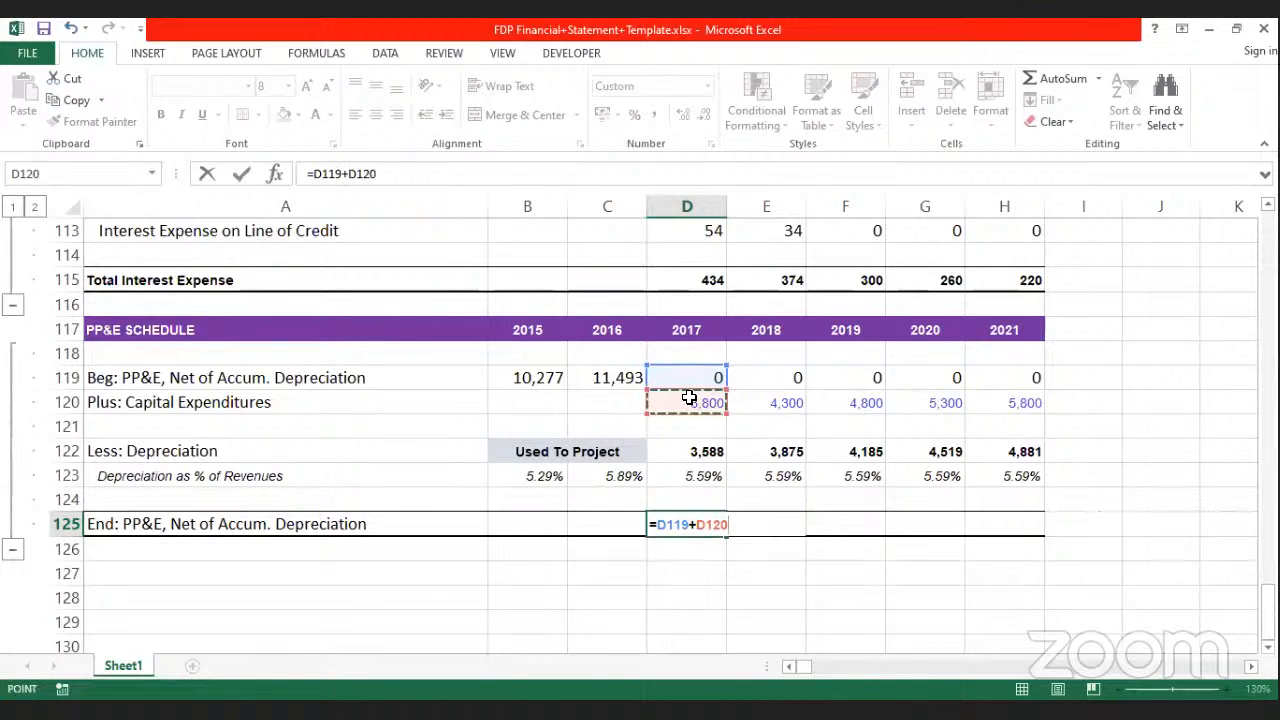
pyautogui.write('-')
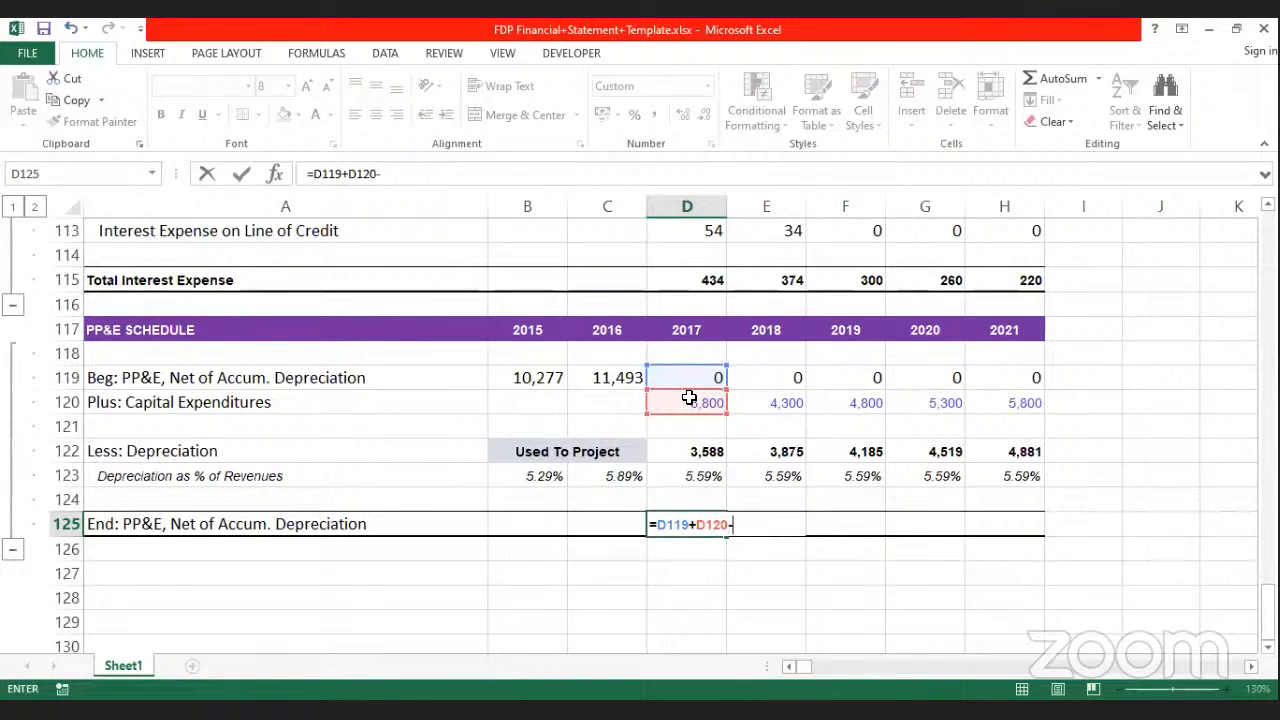
pyautogui.click(705, 452)
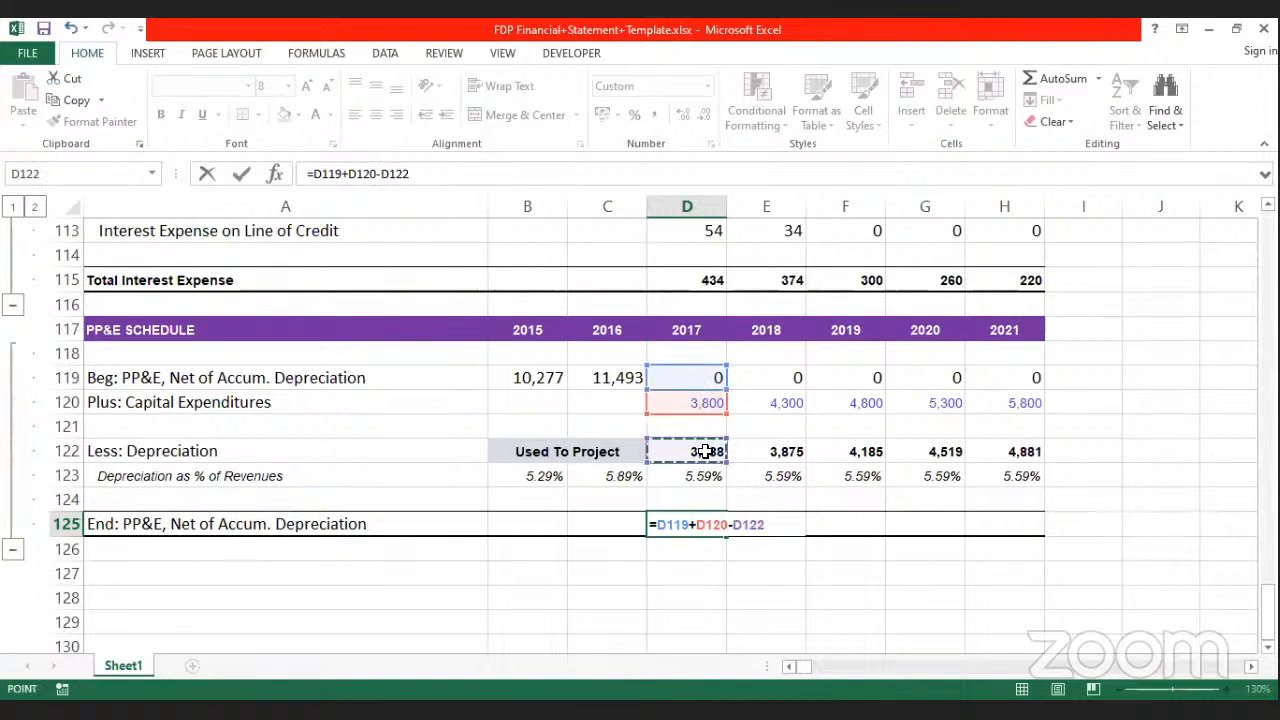
pyautogui.press('Return')
# Step: Fill the ending PP&E formula from D125 across the projected years to H125
pyautogui.click(697, 525)
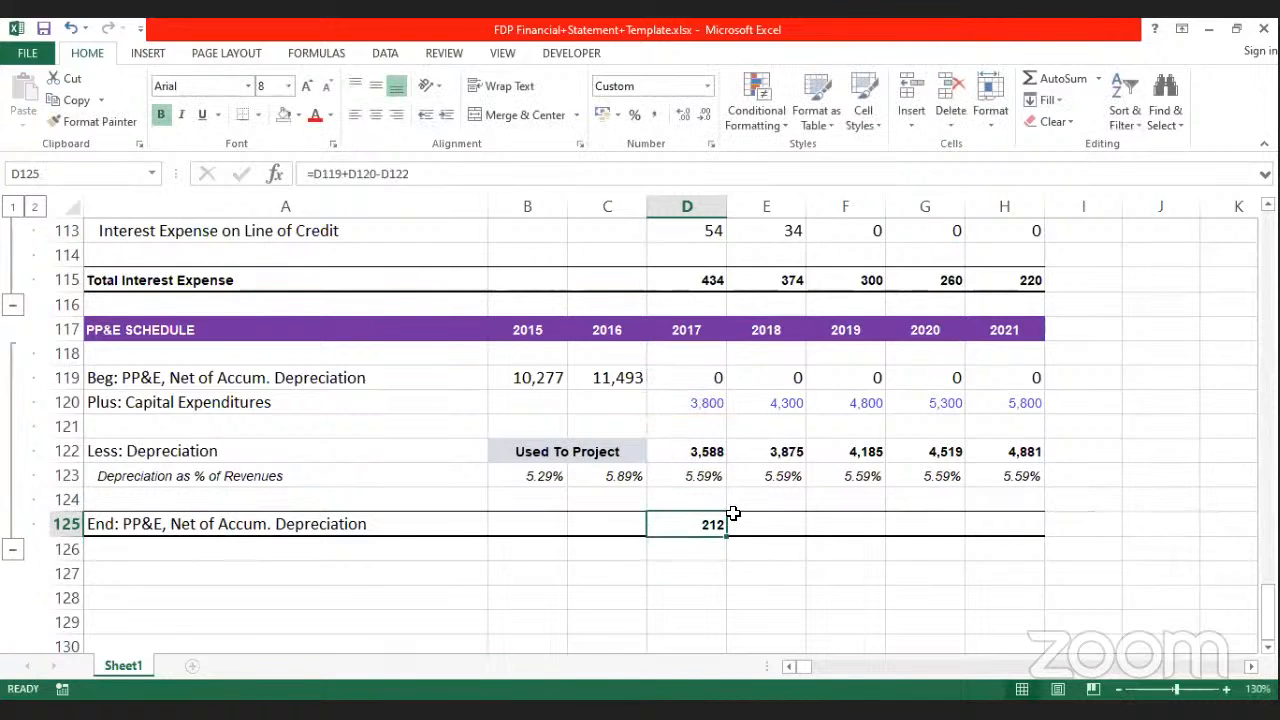
pyautogui.moveTo(727, 536); pyautogui.dragTo(928, 537)
pyautogui.moveTo(1016, 538); pyautogui.dragTo(1016, 541)
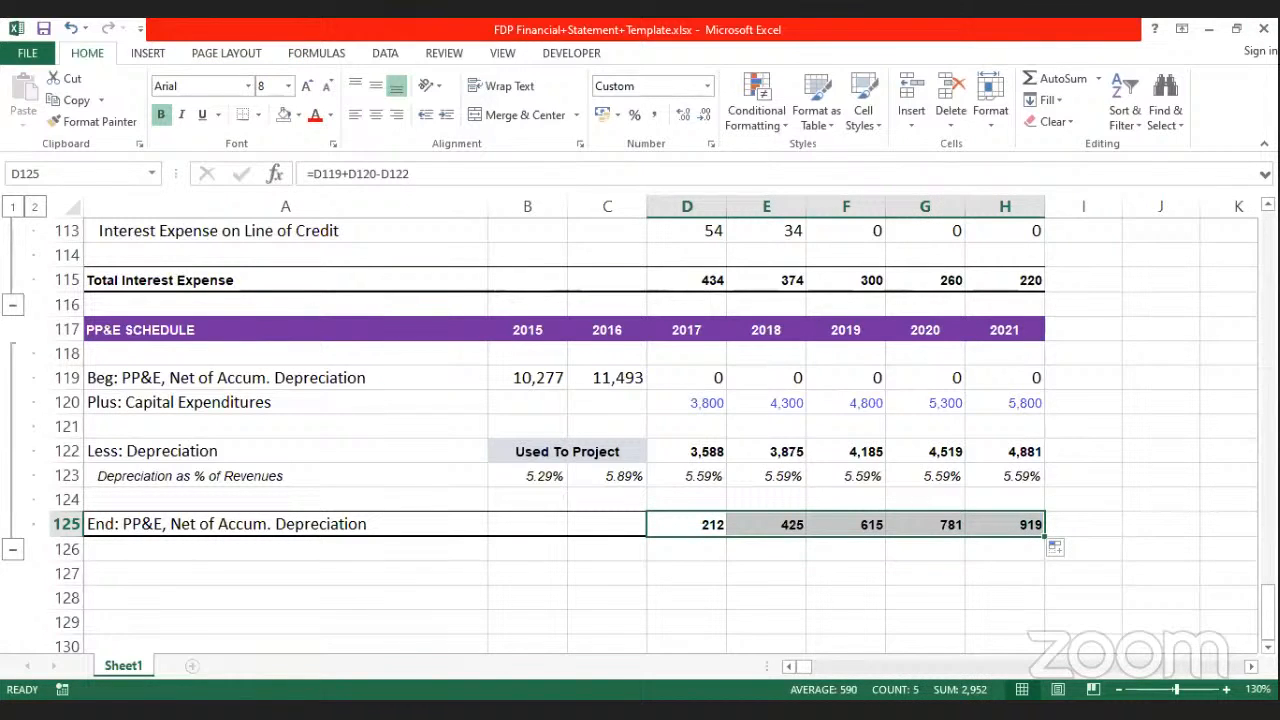
pyautogui.click(720, 570)
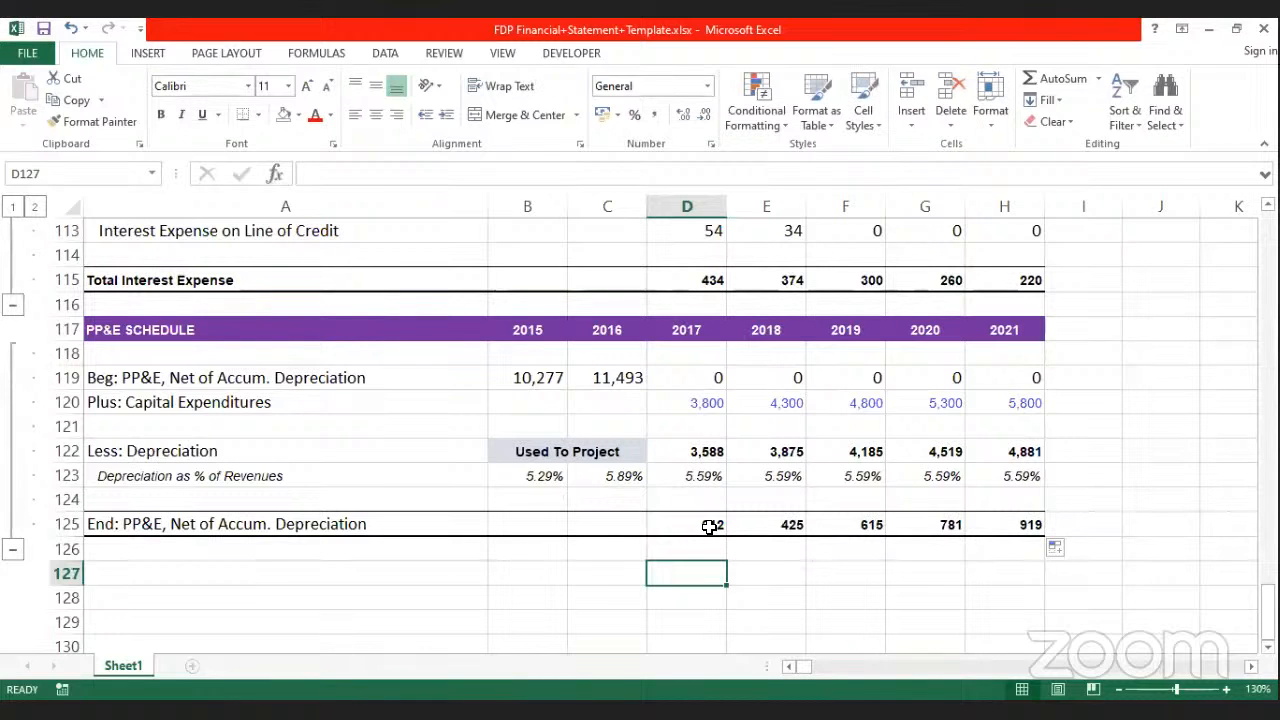
# Step: Try to link the 2017 PP&E, Net of Accum. Depreciation in balance sheet cell D32 to the ending PP&E with =D125, and clear the link
pyautogui.click(709, 527)
pyautogui.scroll(3, 699, 493)
pyautogui.scroll(-4, 699, 493)
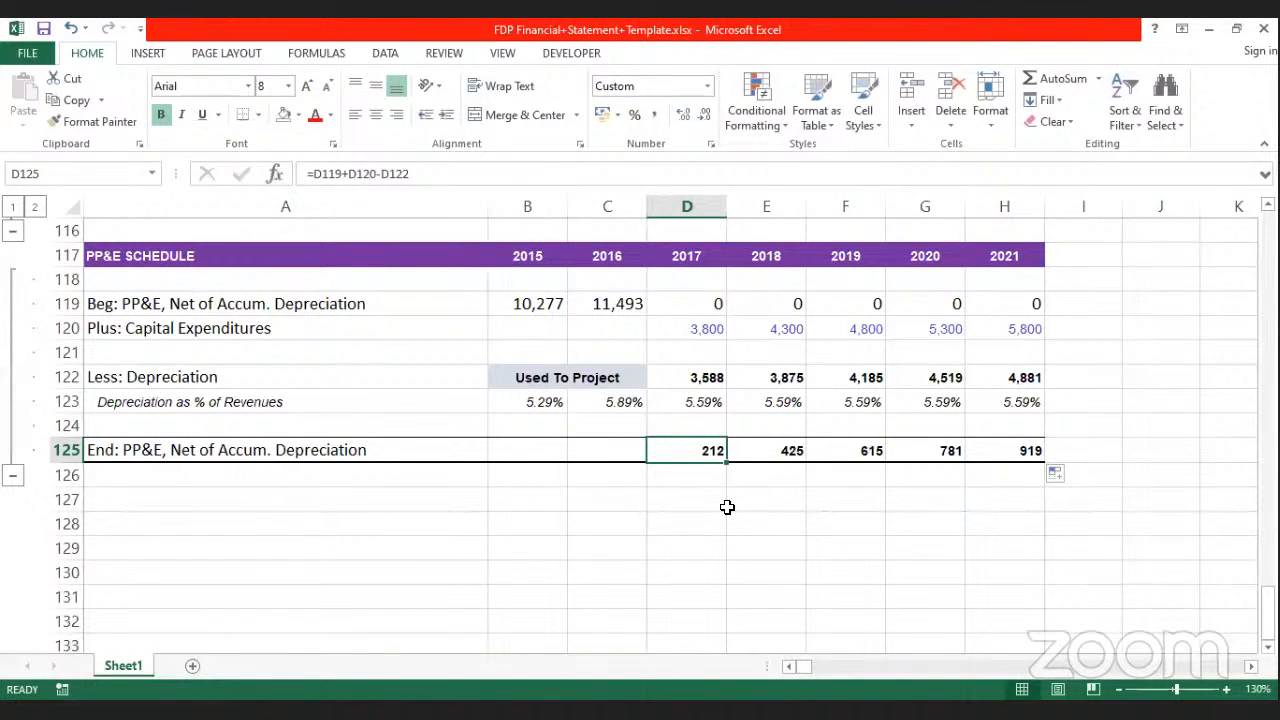
pyautogui.scroll(10, 727, 507)
pyautogui.scroll(-8, 727, 507)
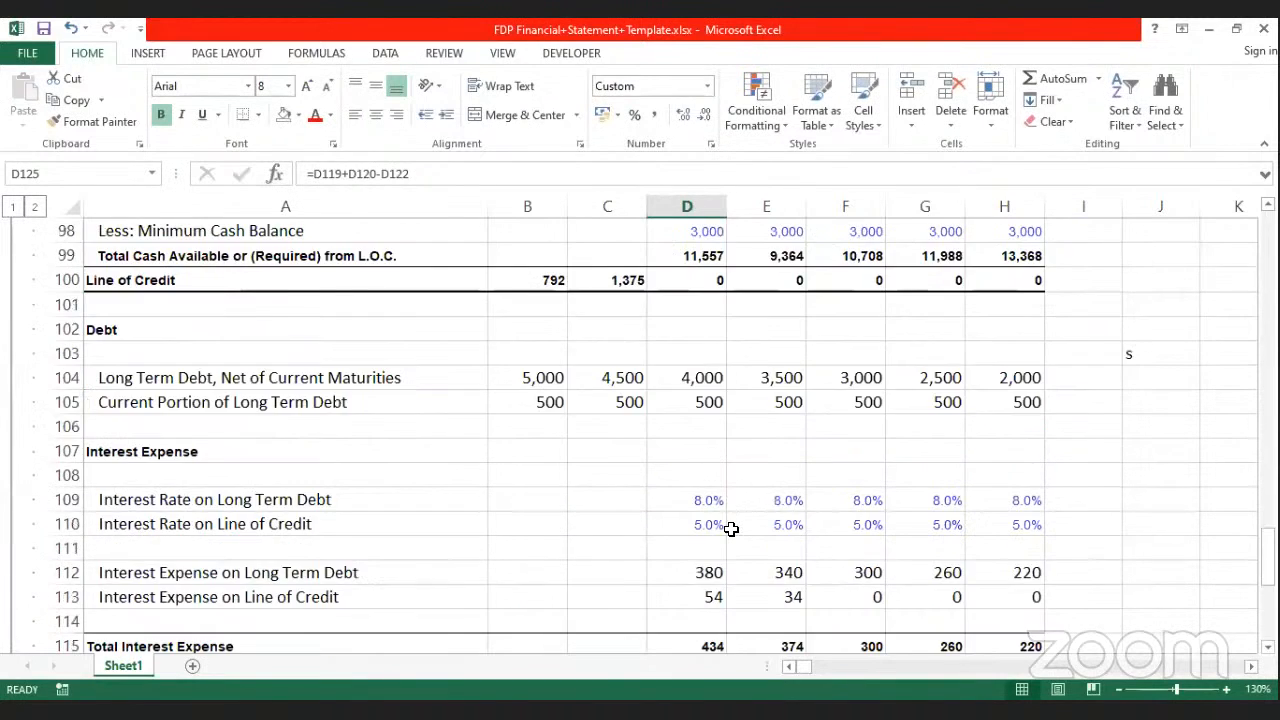
pyautogui.scroll(14, 731, 528)
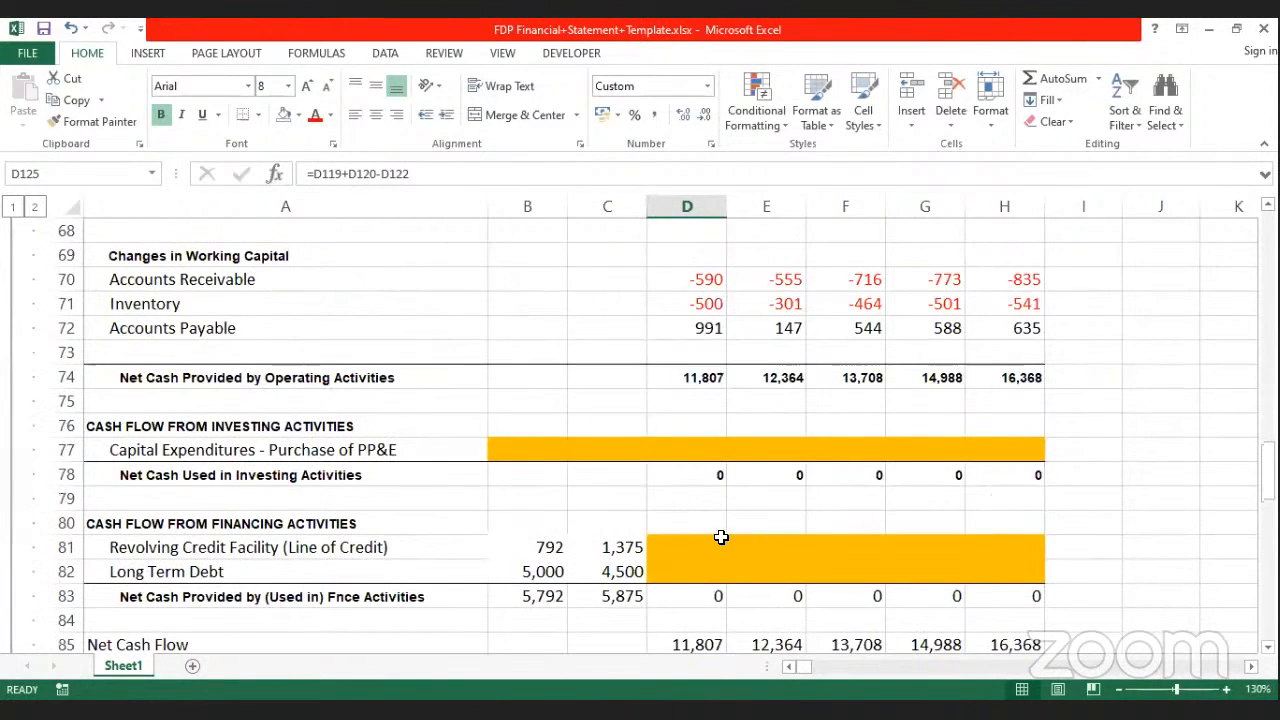
pyautogui.scroll(12, 615, 527)
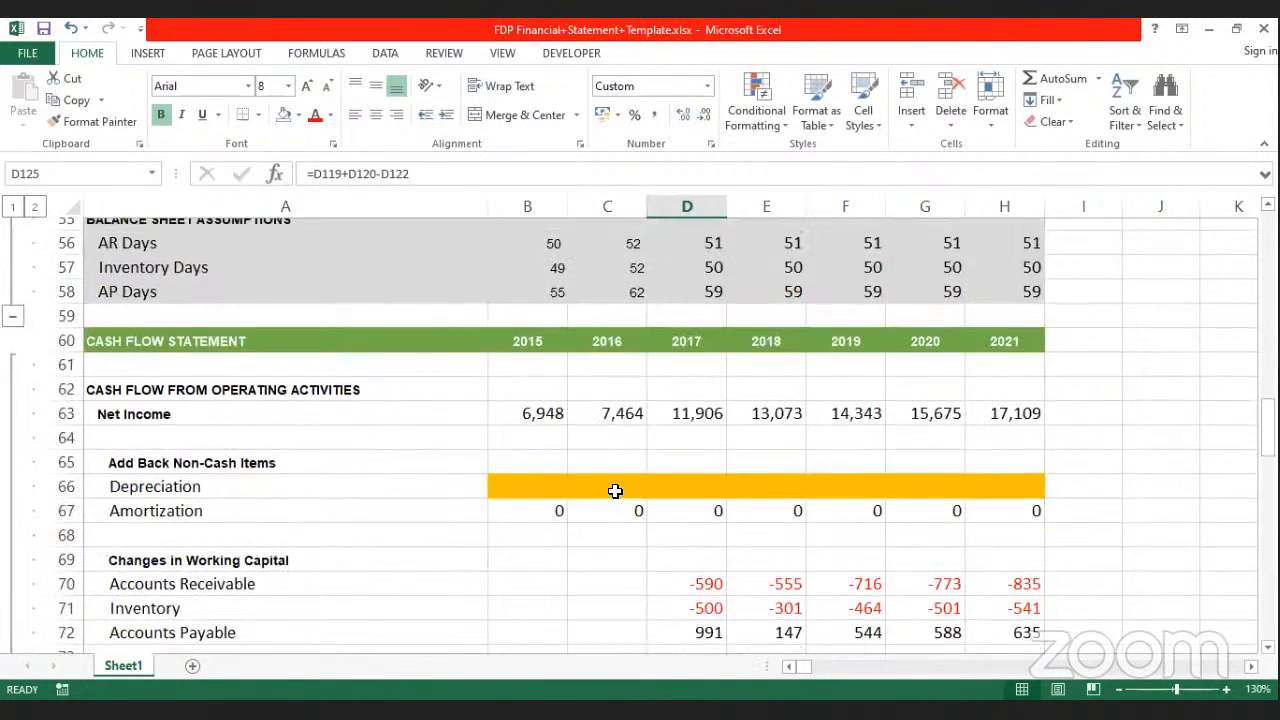
pyautogui.scroll(3, 619, 529)
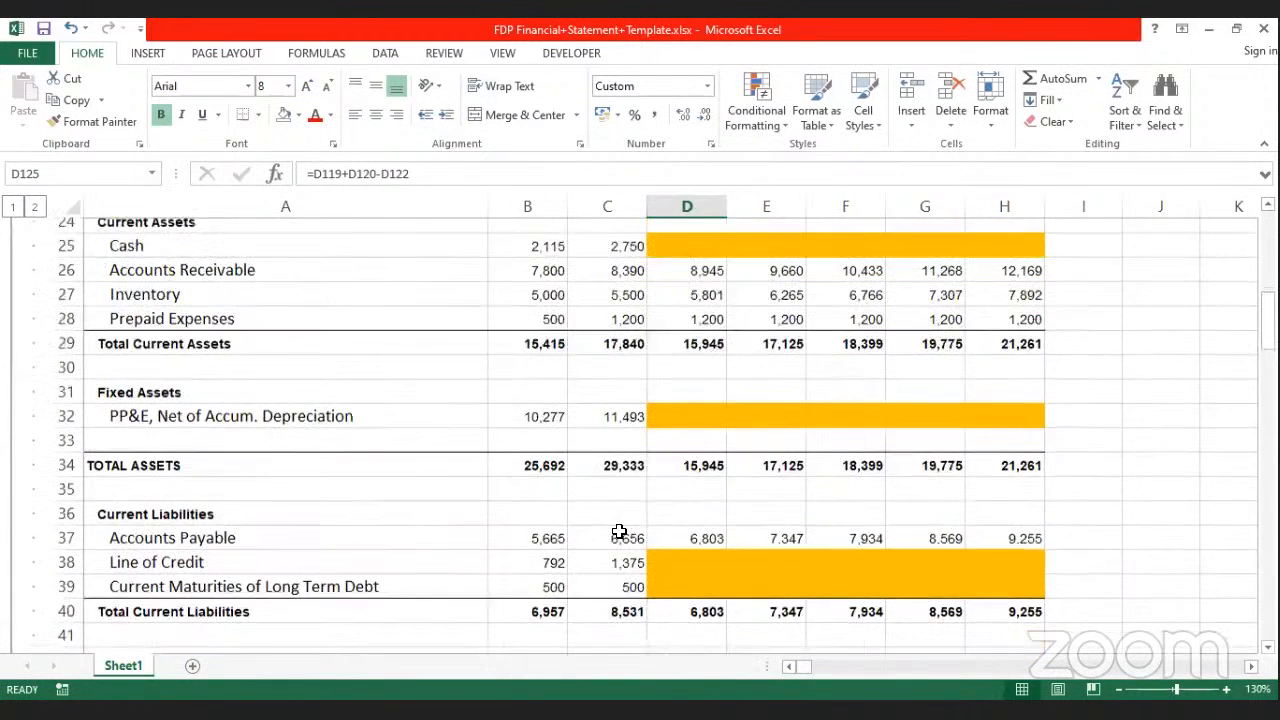
pyautogui.click(673, 451)
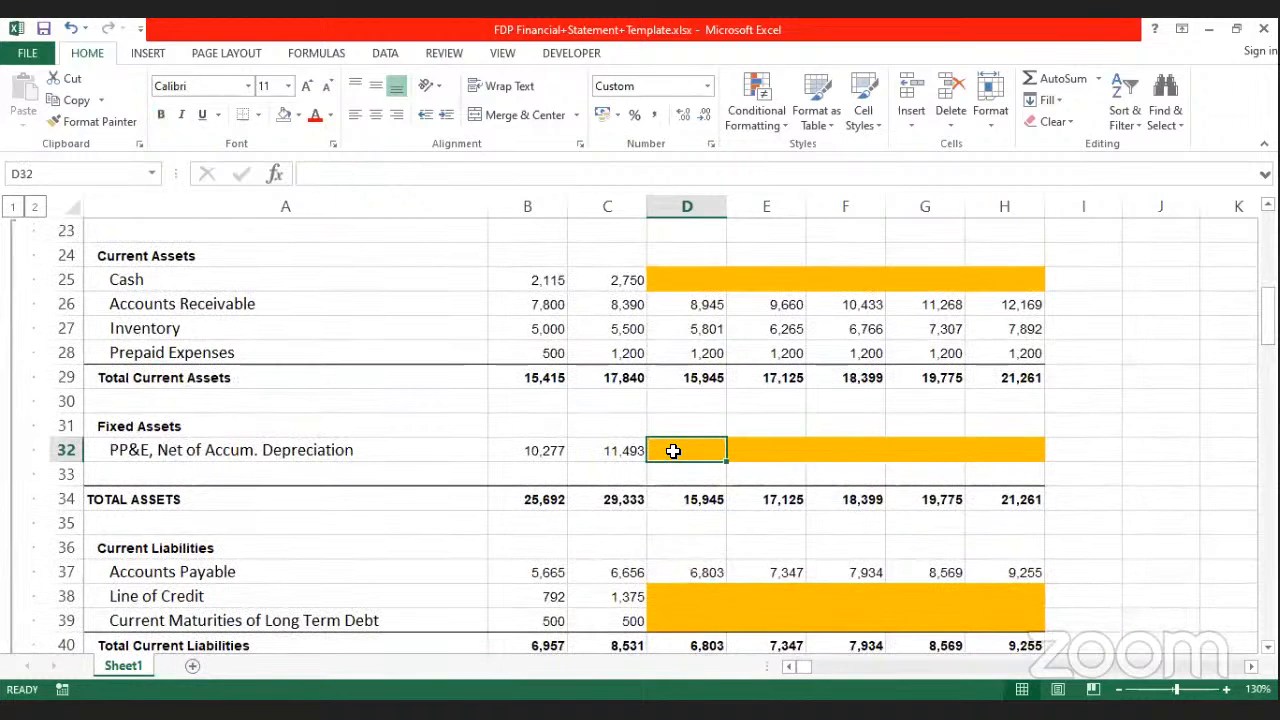
pyautogui.write('=')
pyautogui.scroll(-20, 751, 534)
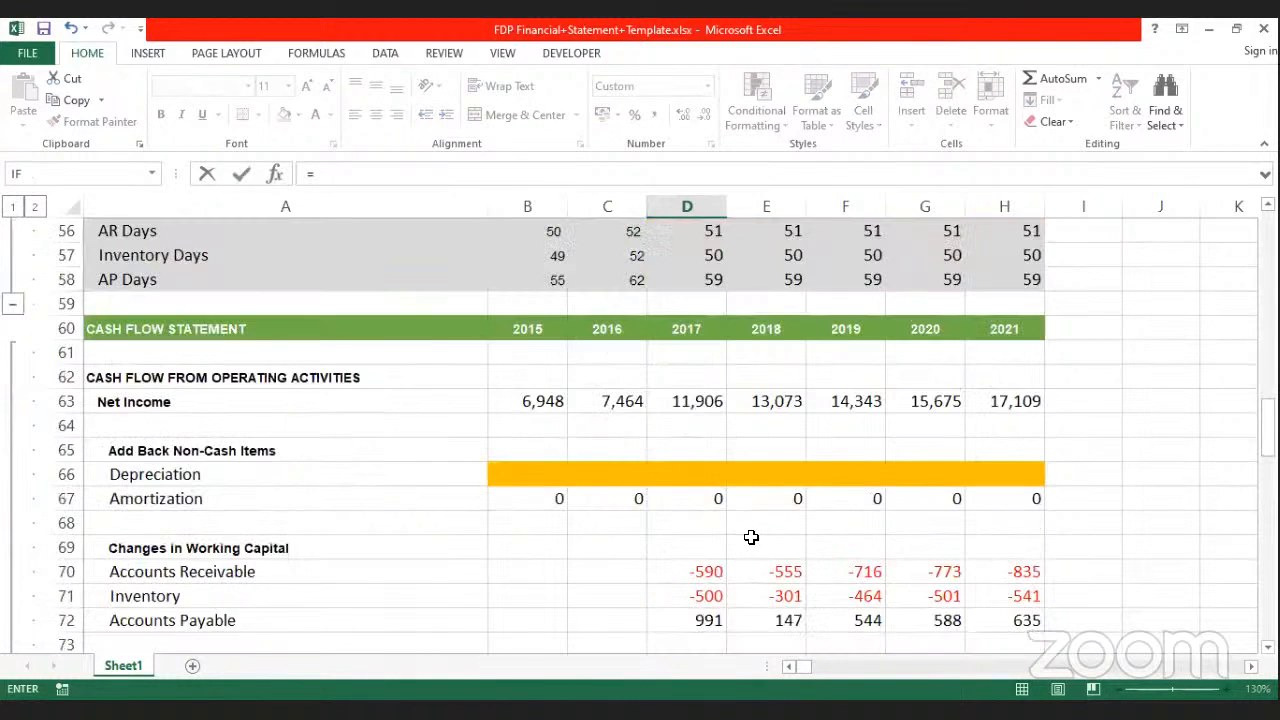
pyautogui.scroll(-10, 751, 537)
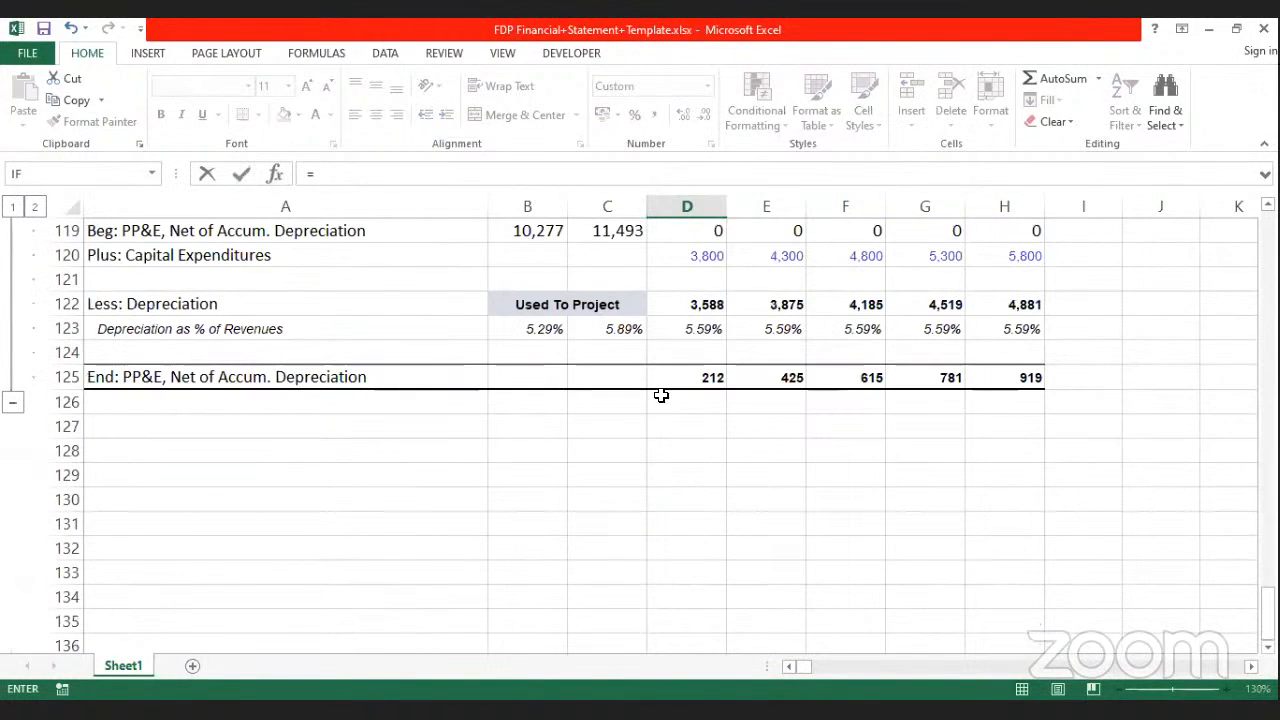
pyautogui.click(700, 376)
pyautogui.press('Return')
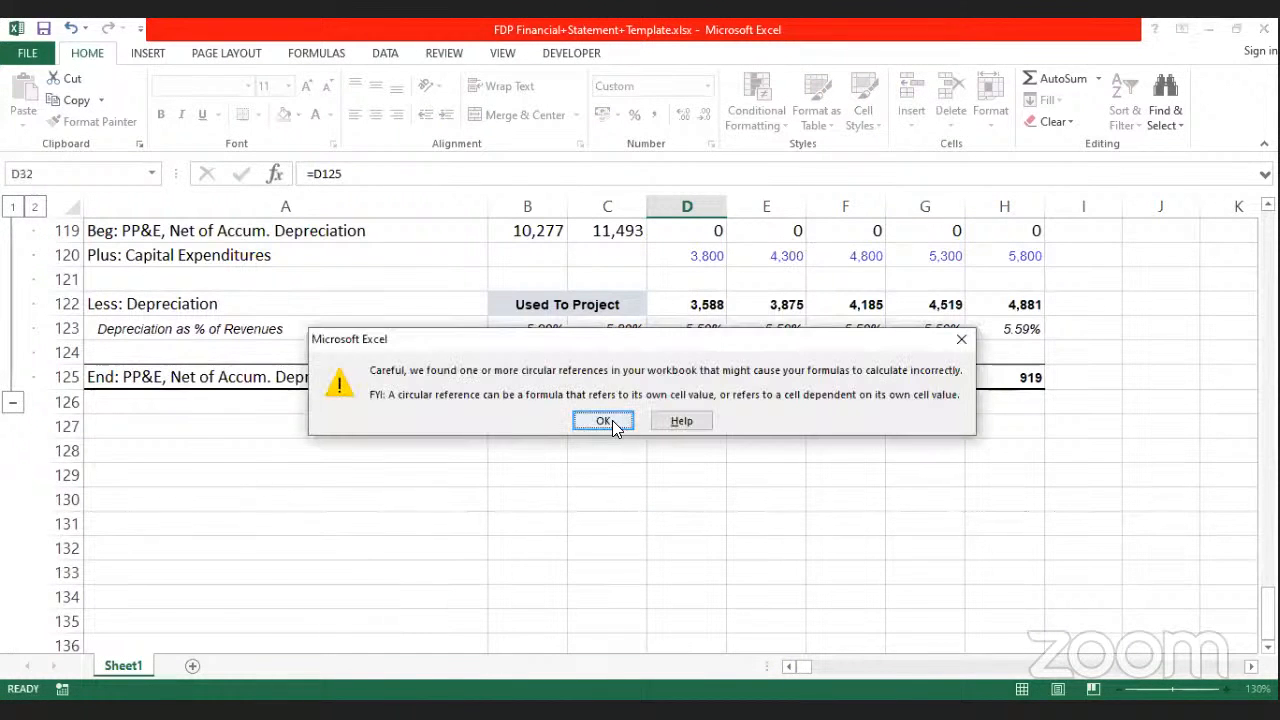
pyautogui.click(612, 420)
pyautogui.click(700, 358)
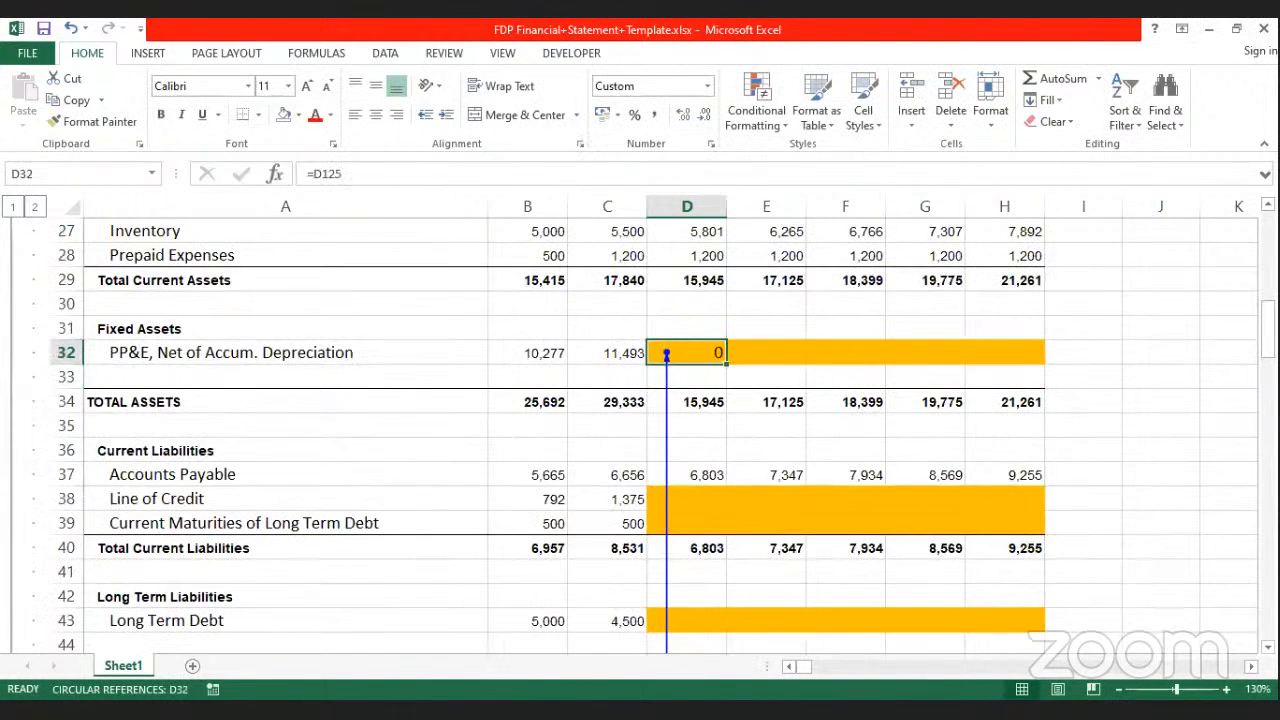
# Step: Examine the PP&E schedule against the cash flow statement and the fixed assets row of the balance sheet
pyautogui.scroll(-18, 817, 555)
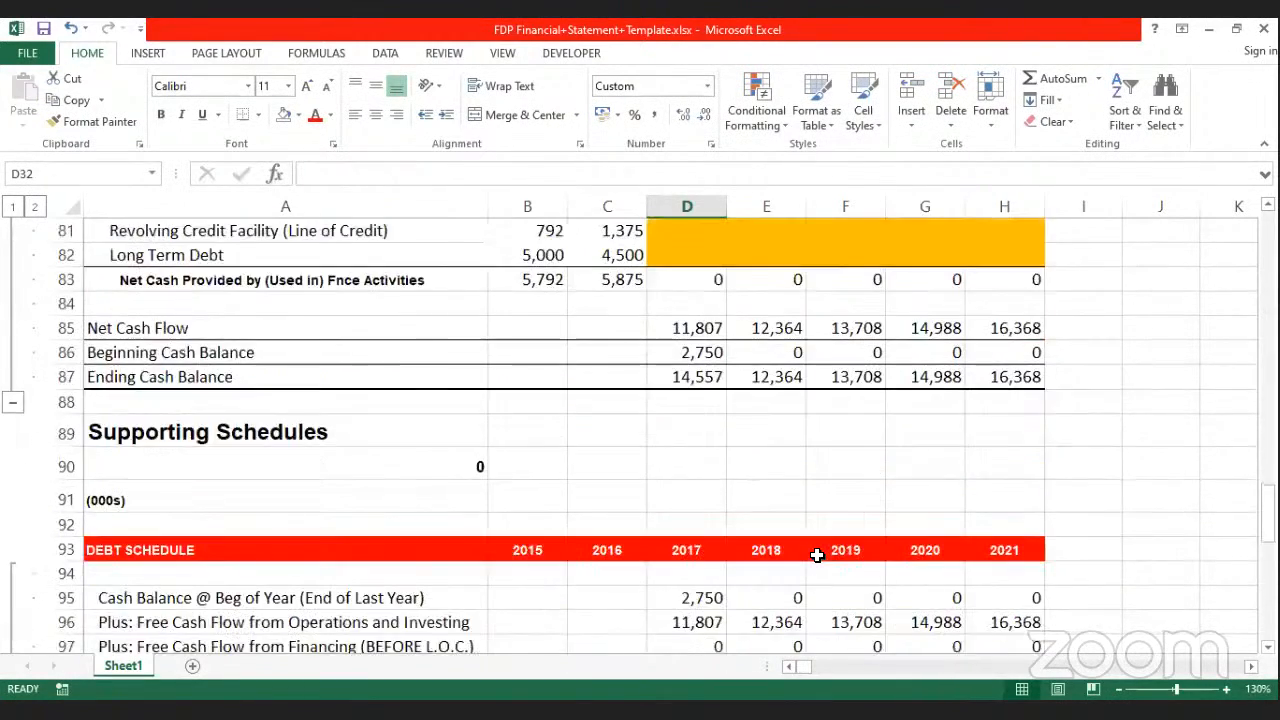
pyautogui.scroll(-13, 817, 555)
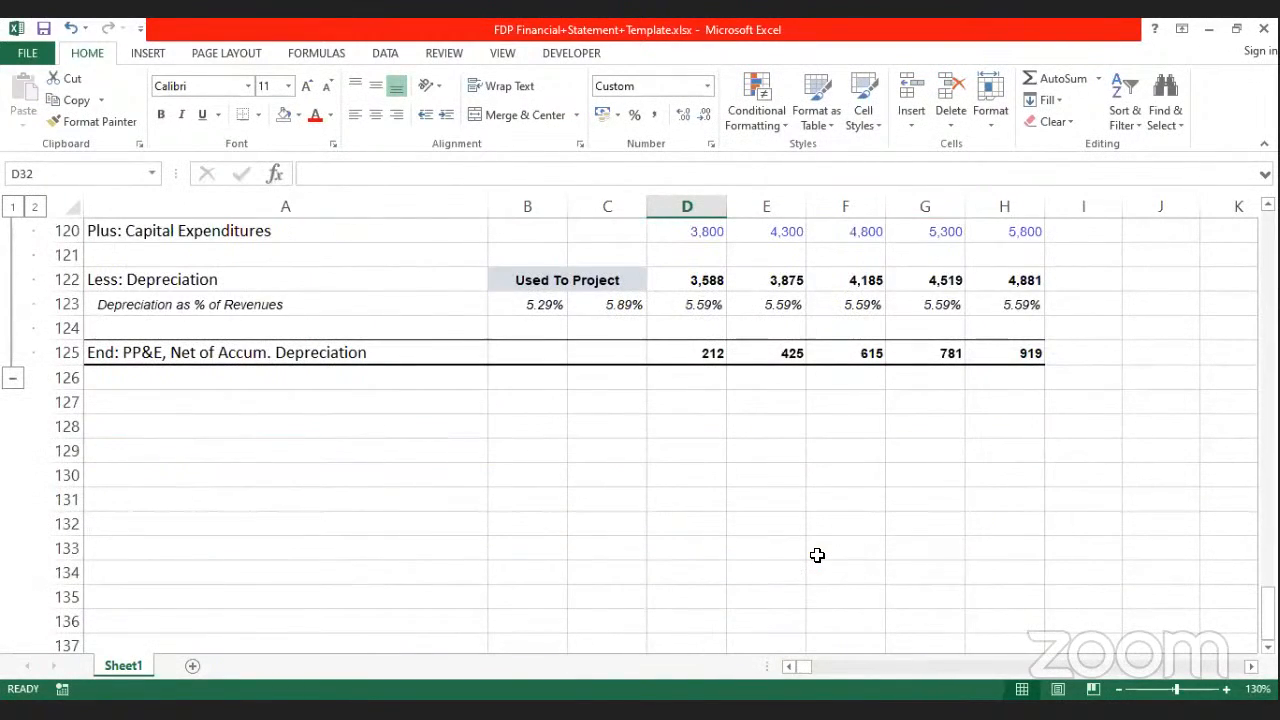
pyautogui.scroll(20, 817, 555)
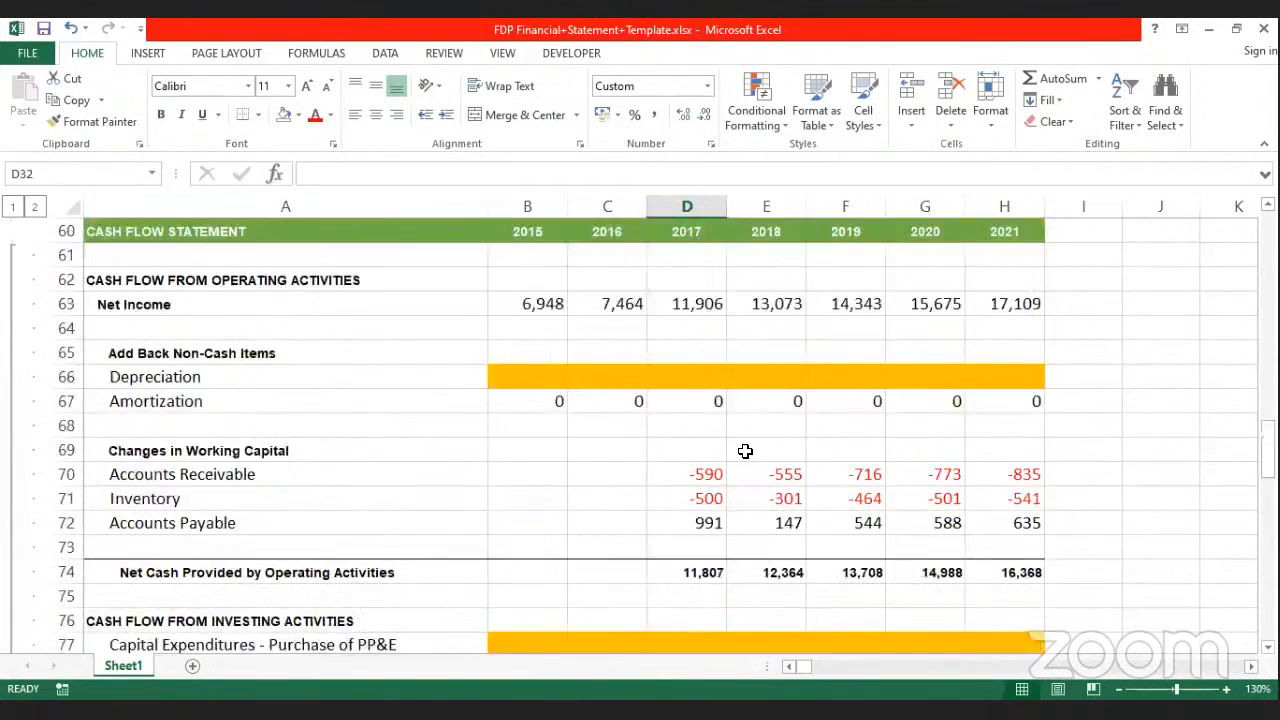
pyautogui.scroll(6, 709, 451)
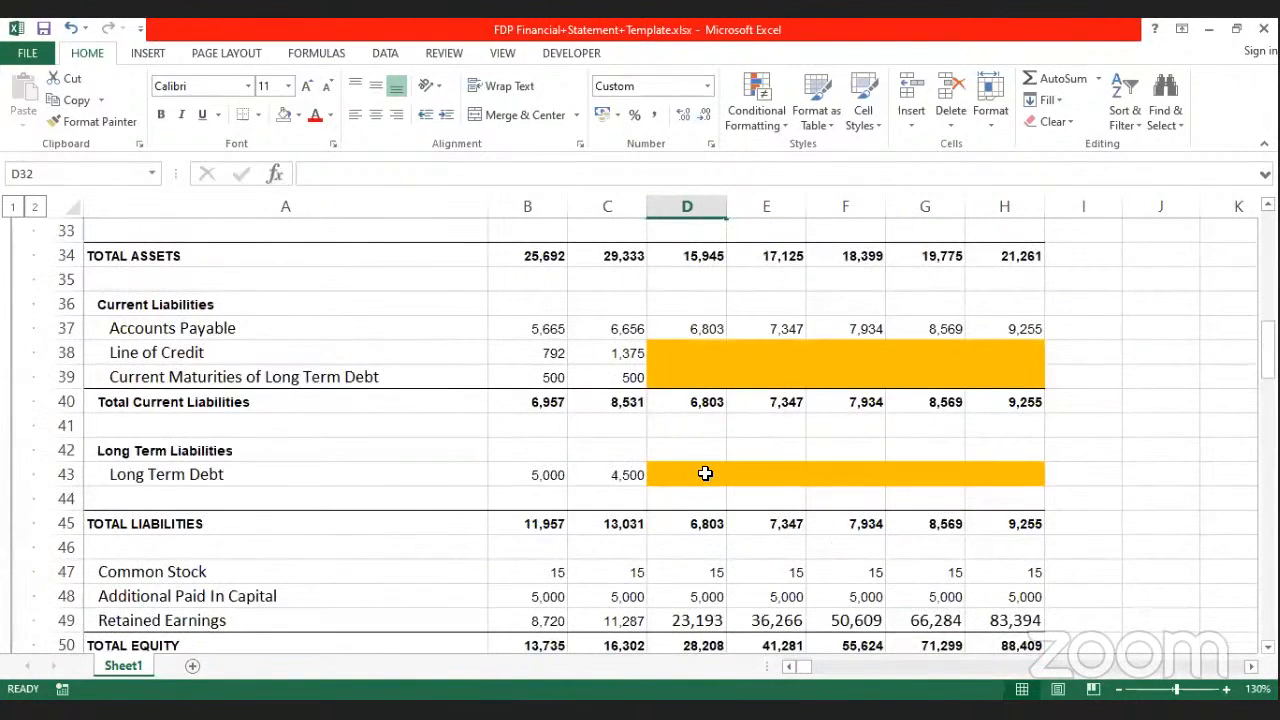
pyautogui.scroll(6, 705, 473)
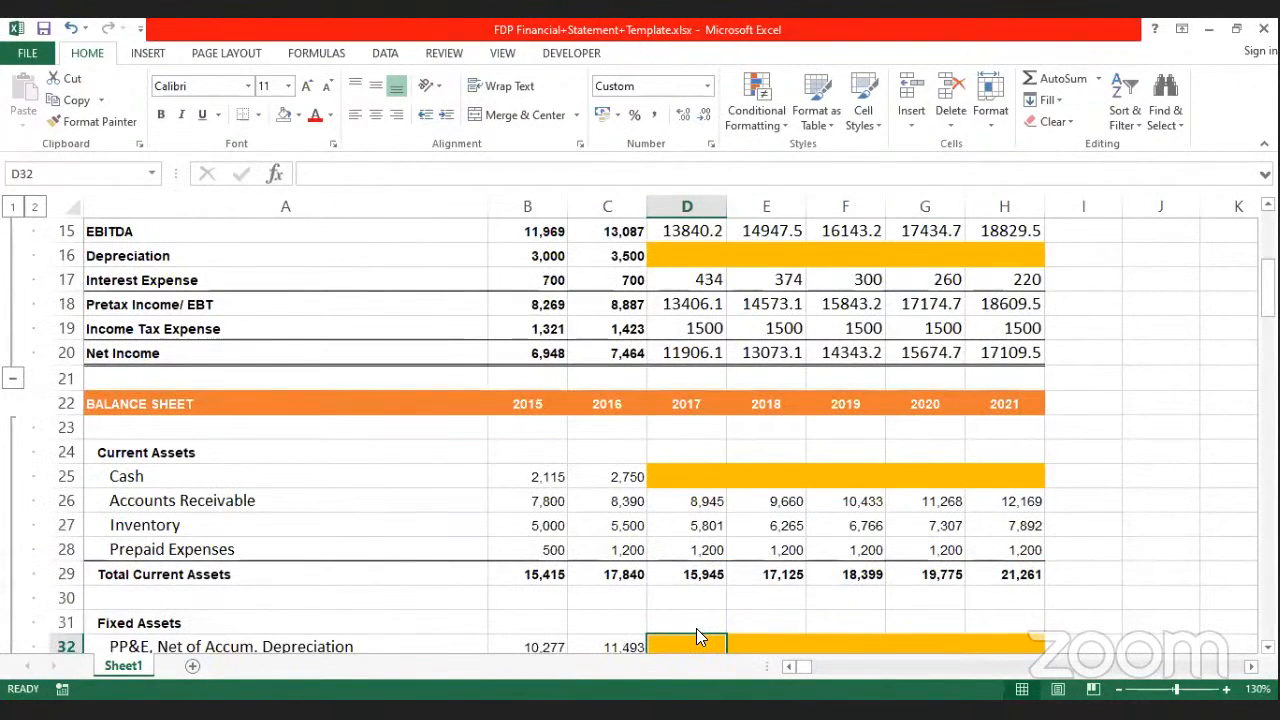
pyautogui.write('2')
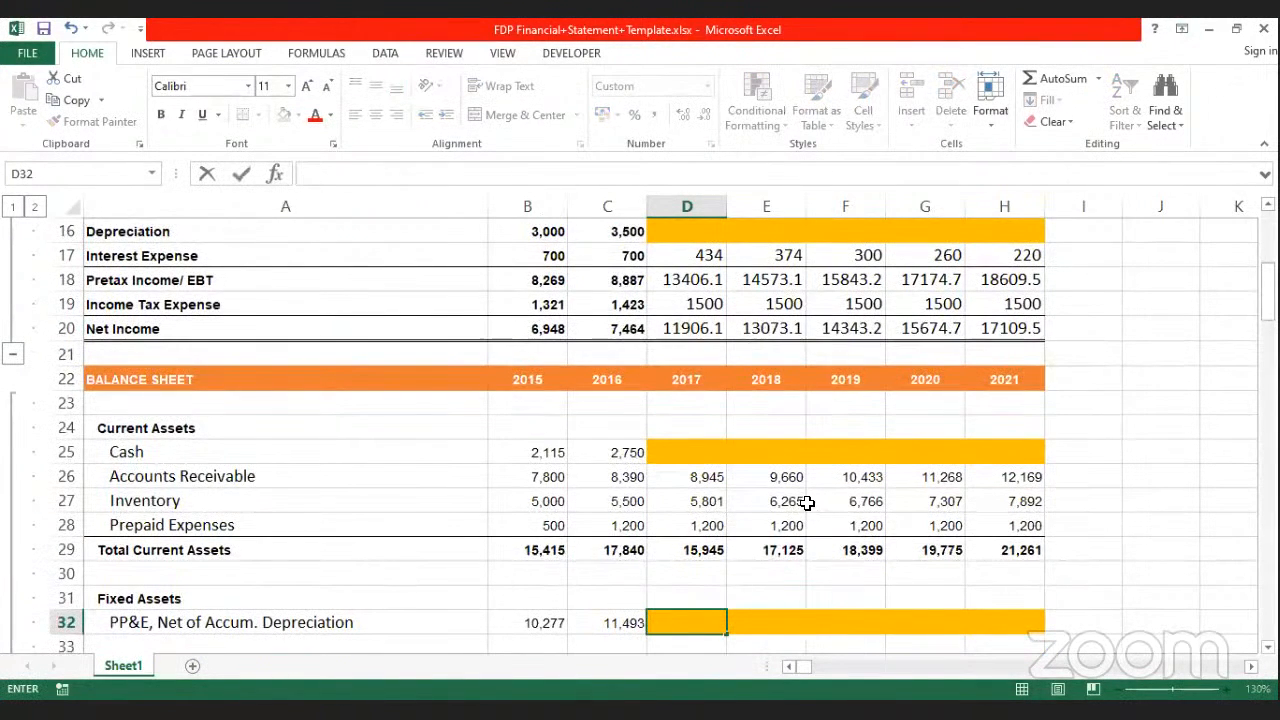
pyautogui.scroll(-8, 808, 503)
pyautogui.scroll(-20, 775, 527)
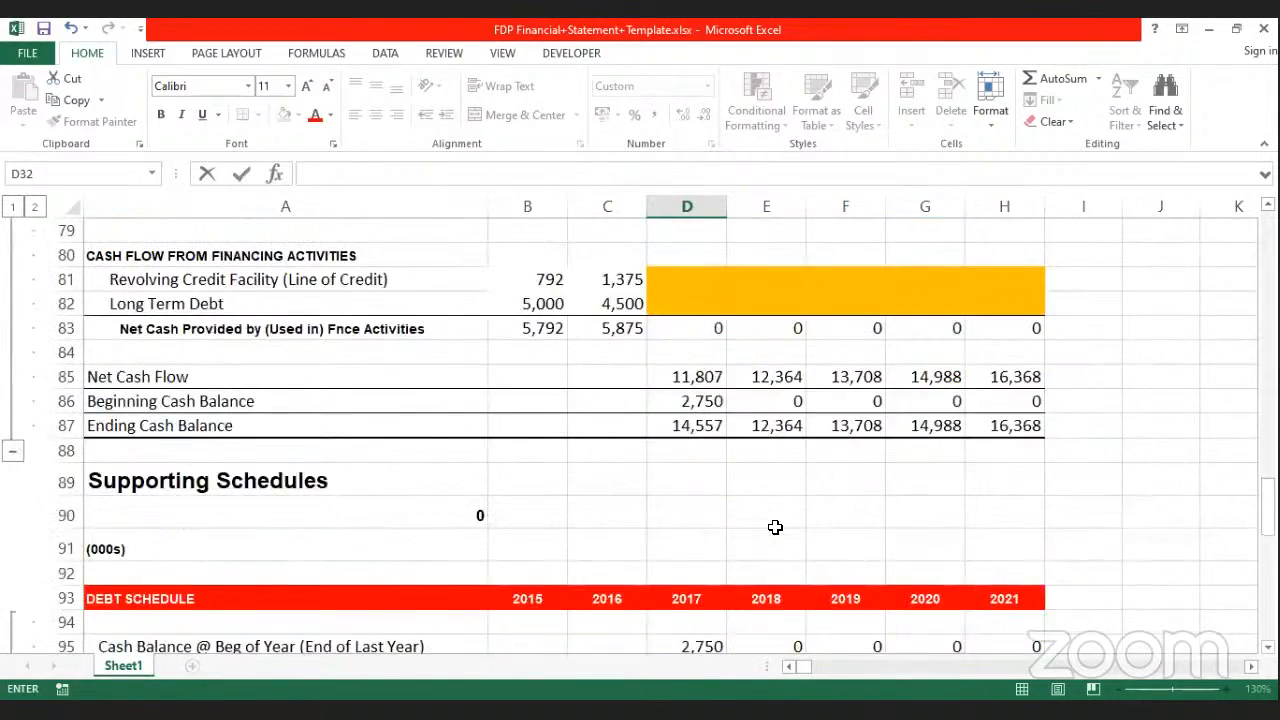
pyautogui.scroll(-6, 775, 527)
pyautogui.scroll(3, 749, 483)
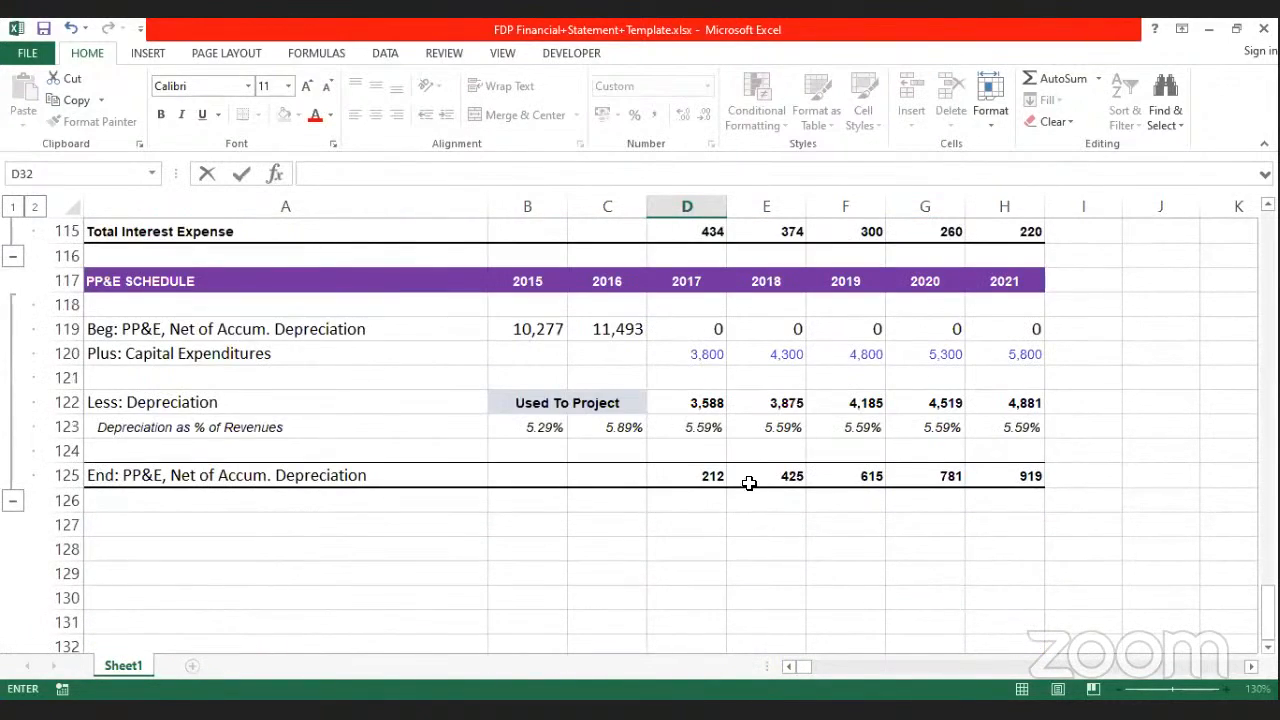
# Step: Copy the formatting of the 2017 depreciation cell D122 onto the ending PP&E cells D125:H125
pyautogui.click(700, 404)
pyautogui.click(88, 121)
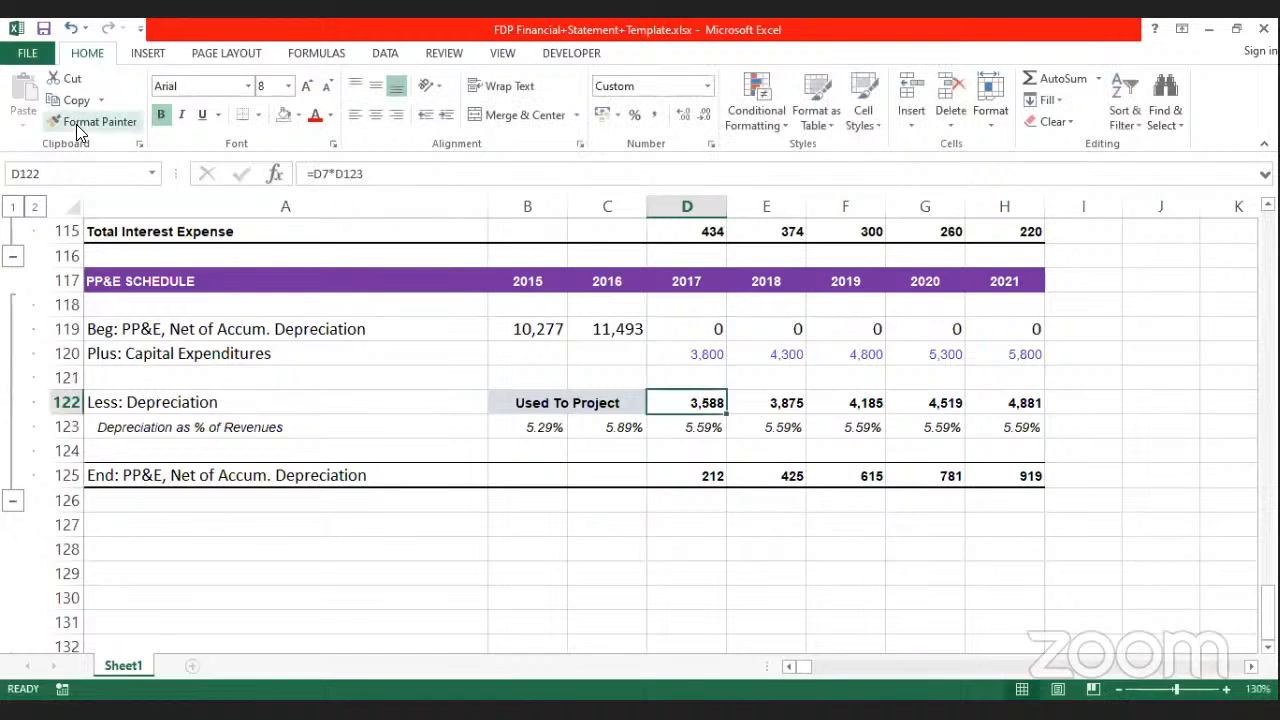
pyautogui.click(697, 469)
pyautogui.moveTo(697, 469)
pyautogui.mouseDown()
pyautogui.moveTo(1063, 480)
pyautogui.moveTo(1043, 476)
pyautogui.mouseUp()
pyautogui.click(1006, 568)
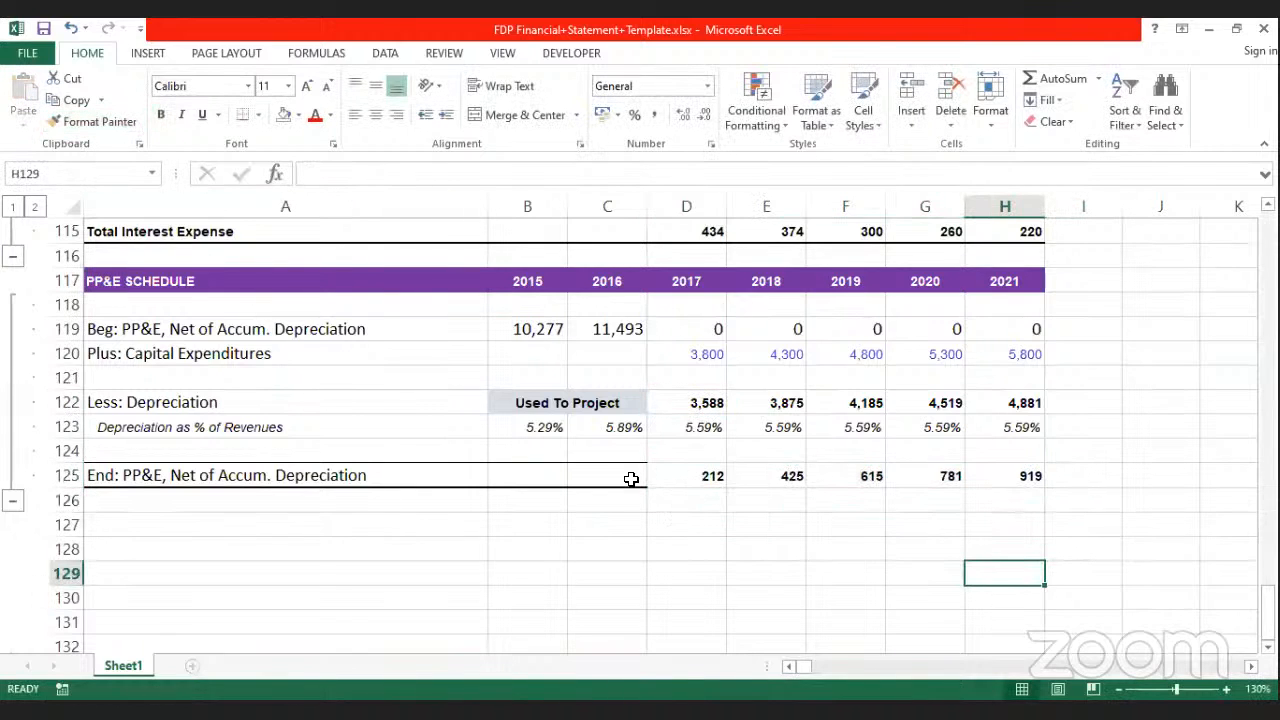
# Step: Apply the bordered formatting of C125 to the ending PP&E cells D125:H125
pyautogui.click(631, 479)
pyautogui.click(88, 121)
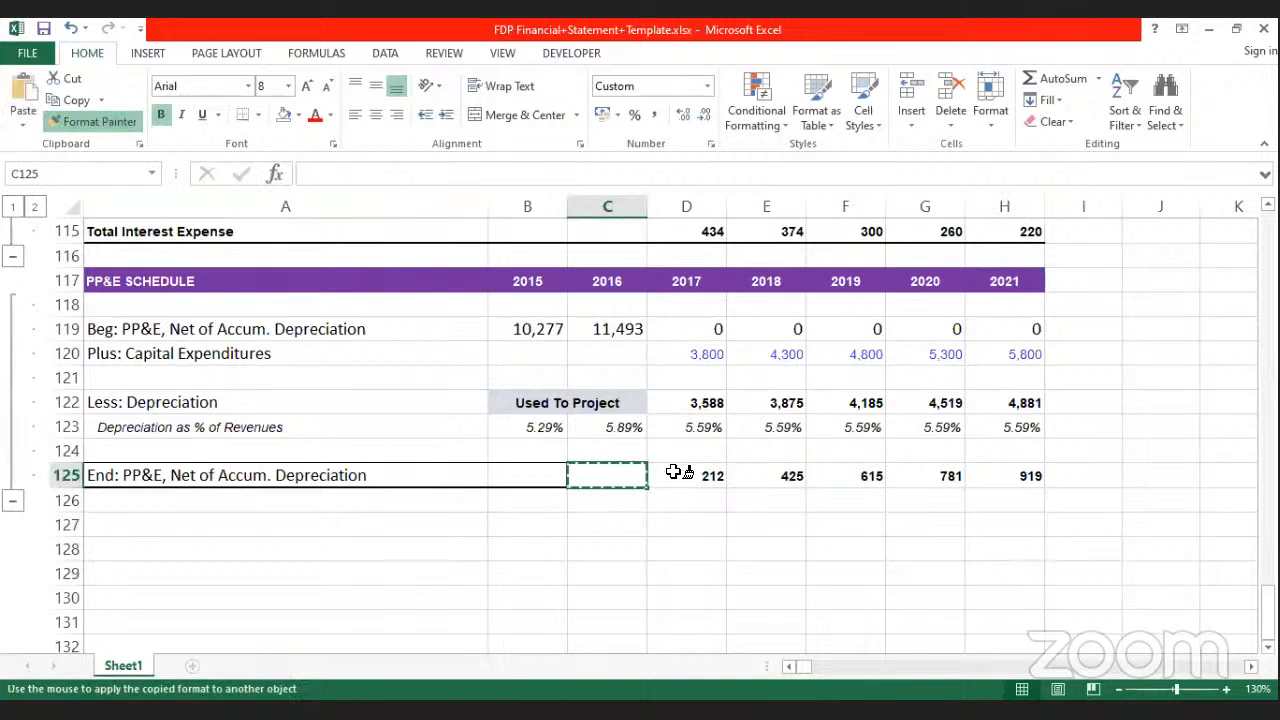
pyautogui.moveTo(676, 472)
pyautogui.mouseDown()
pyautogui.moveTo(957, 463)
pyautogui.moveTo(1010, 480)
pyautogui.mouseUp()
pyautogui.click(790, 596)
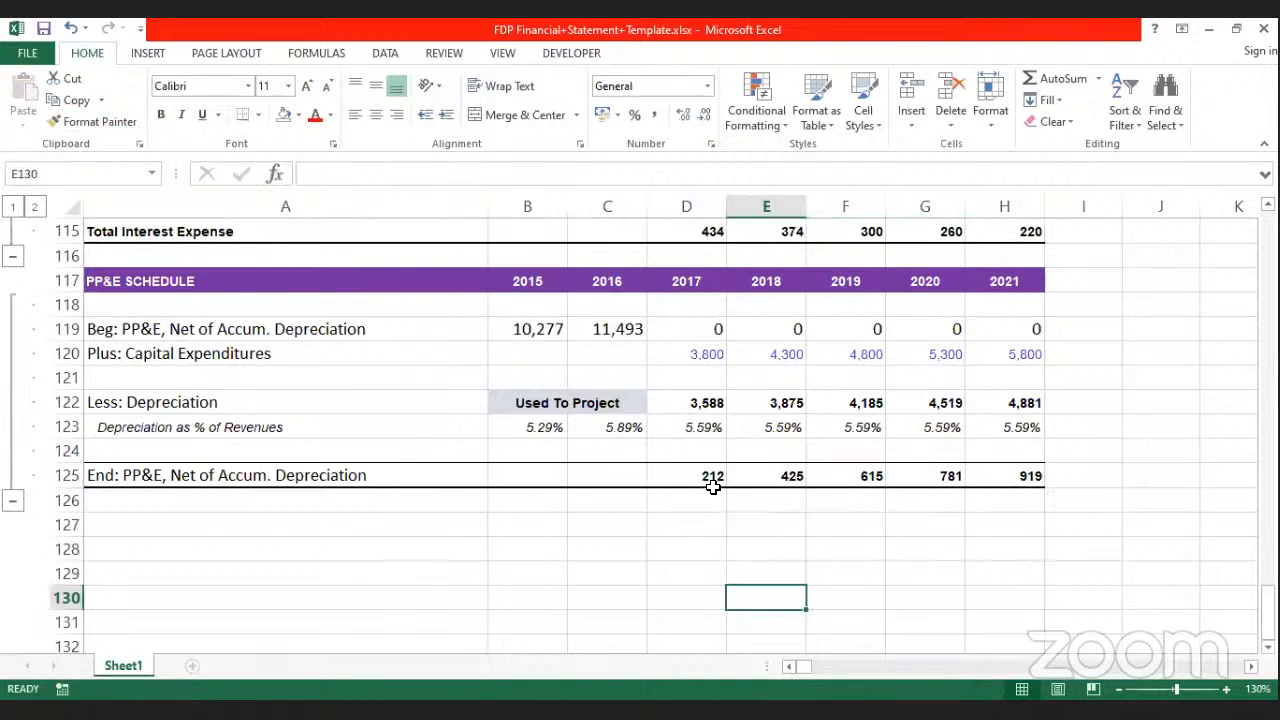
# Step: Retry linking the 2017 balance sheet PP&E in D32 to the schedule's ending balance with =D125, and delete the formula from D32
pyautogui.click(713, 477)
pyautogui.scroll(9, 757, 477)
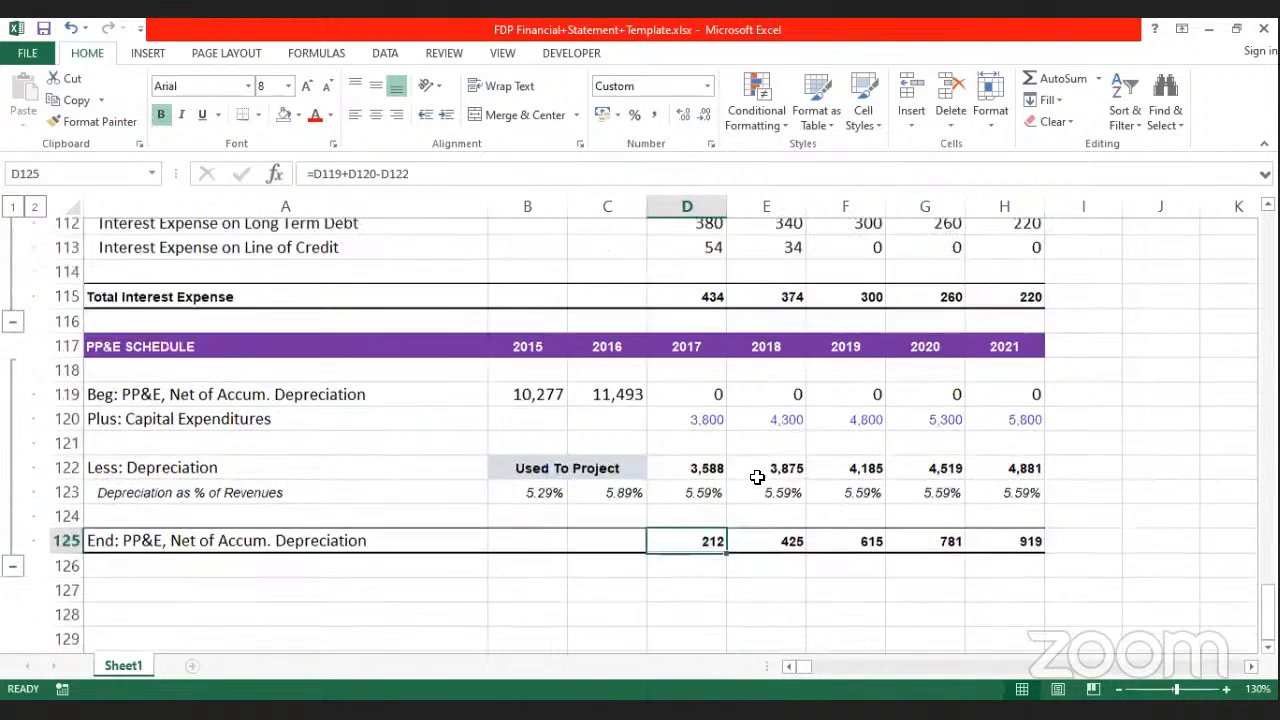
pyautogui.scroll(17, 759, 477)
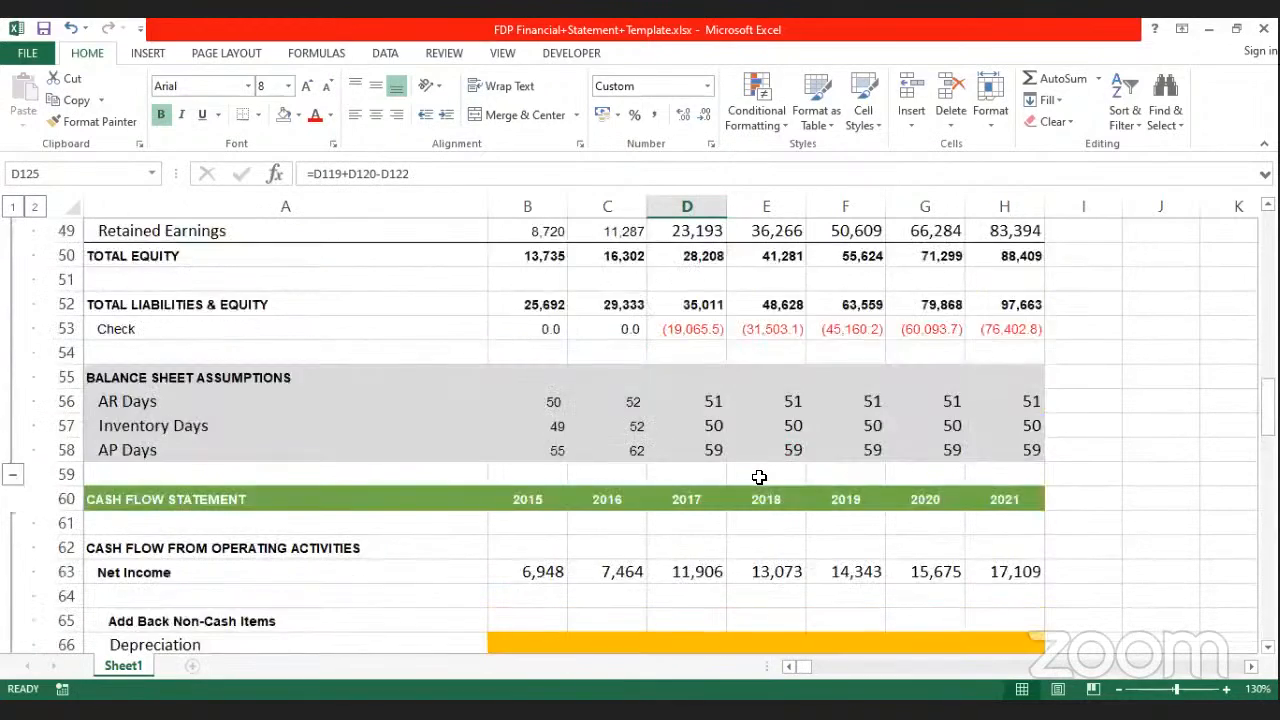
pyautogui.scroll(5, 677, 430)
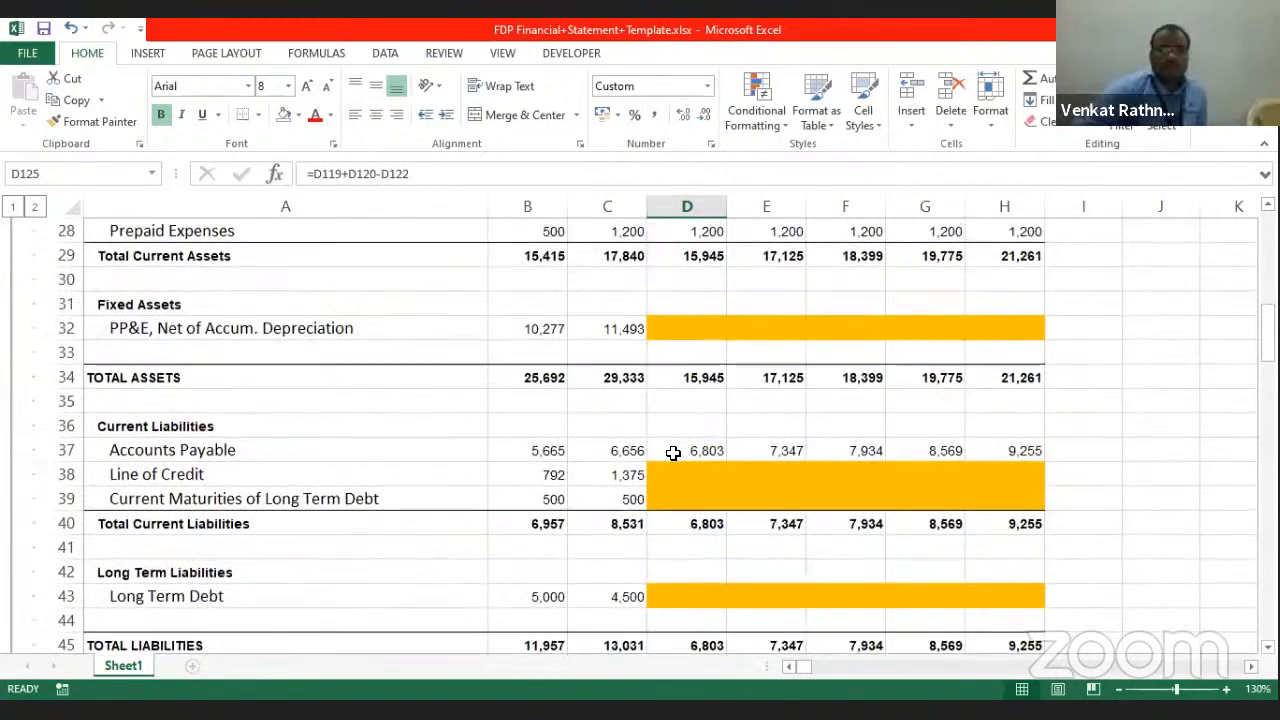
pyautogui.click(669, 472)
pyautogui.write('=')
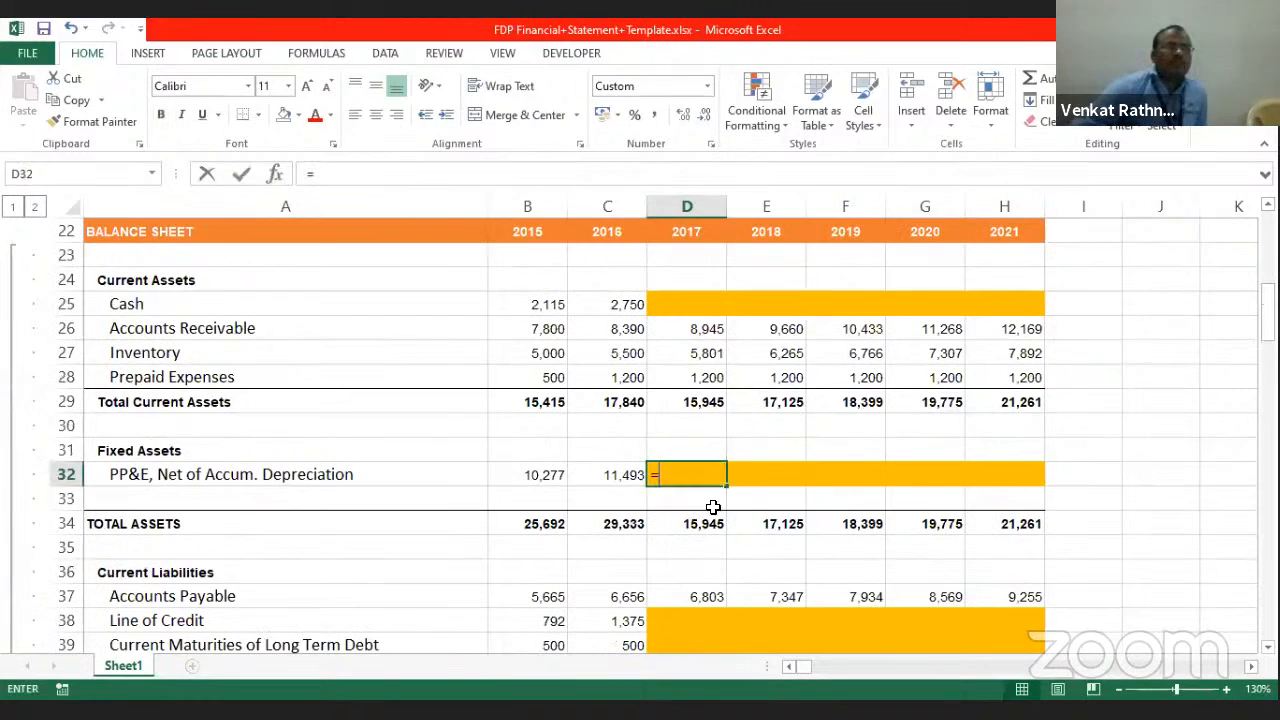
pyautogui.scroll(-15, 747, 500)
pyautogui.scroll(-20, 747, 500)
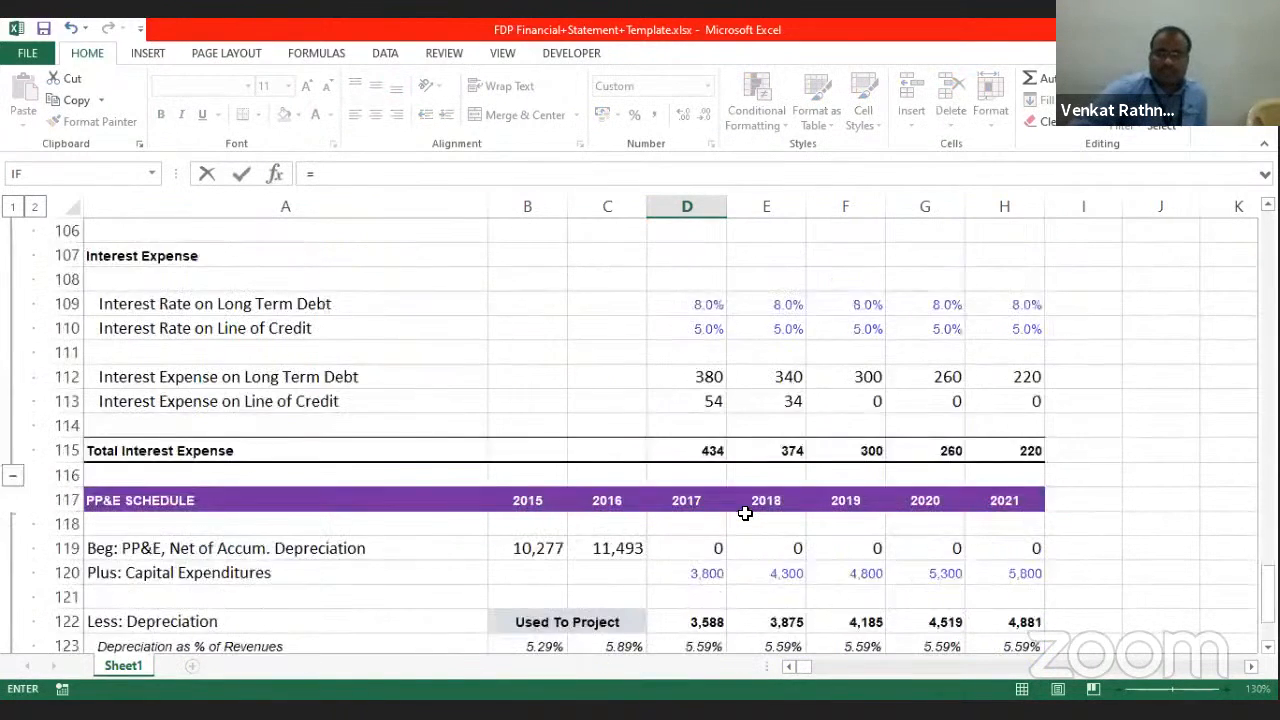
pyautogui.scroll(2, 746, 505)
pyautogui.click(705, 255)
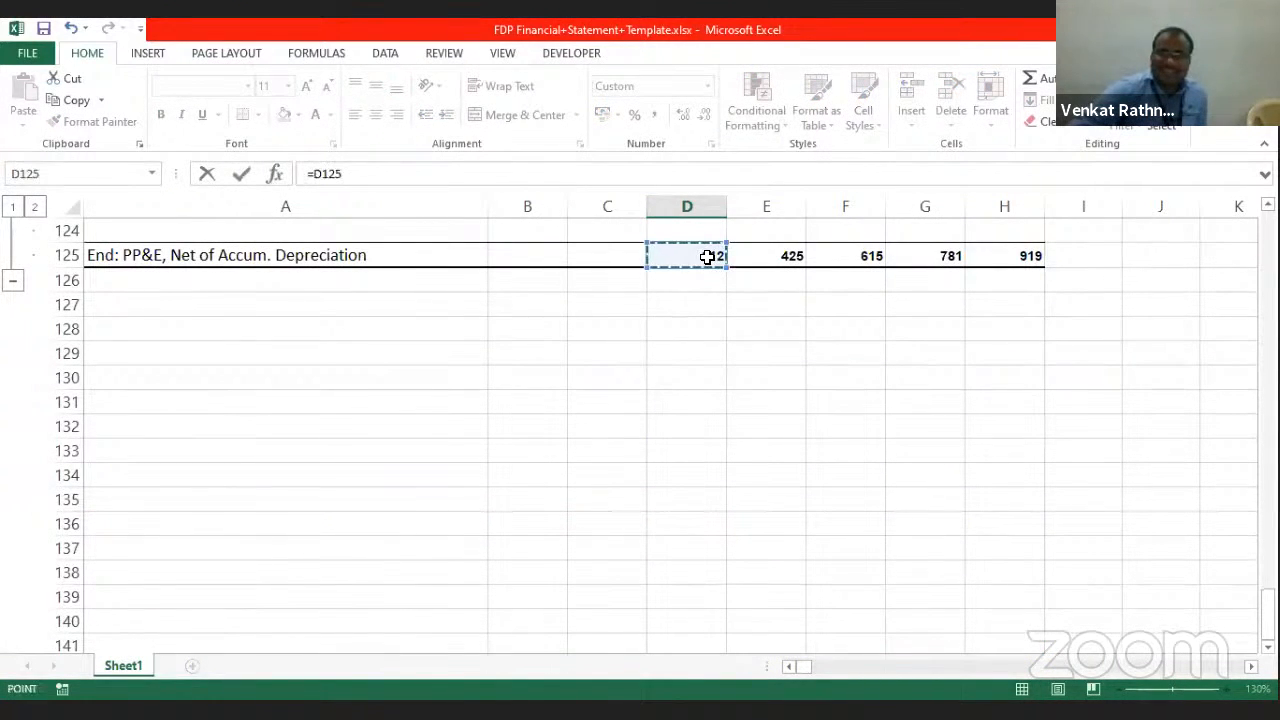
pyautogui.press('Return')
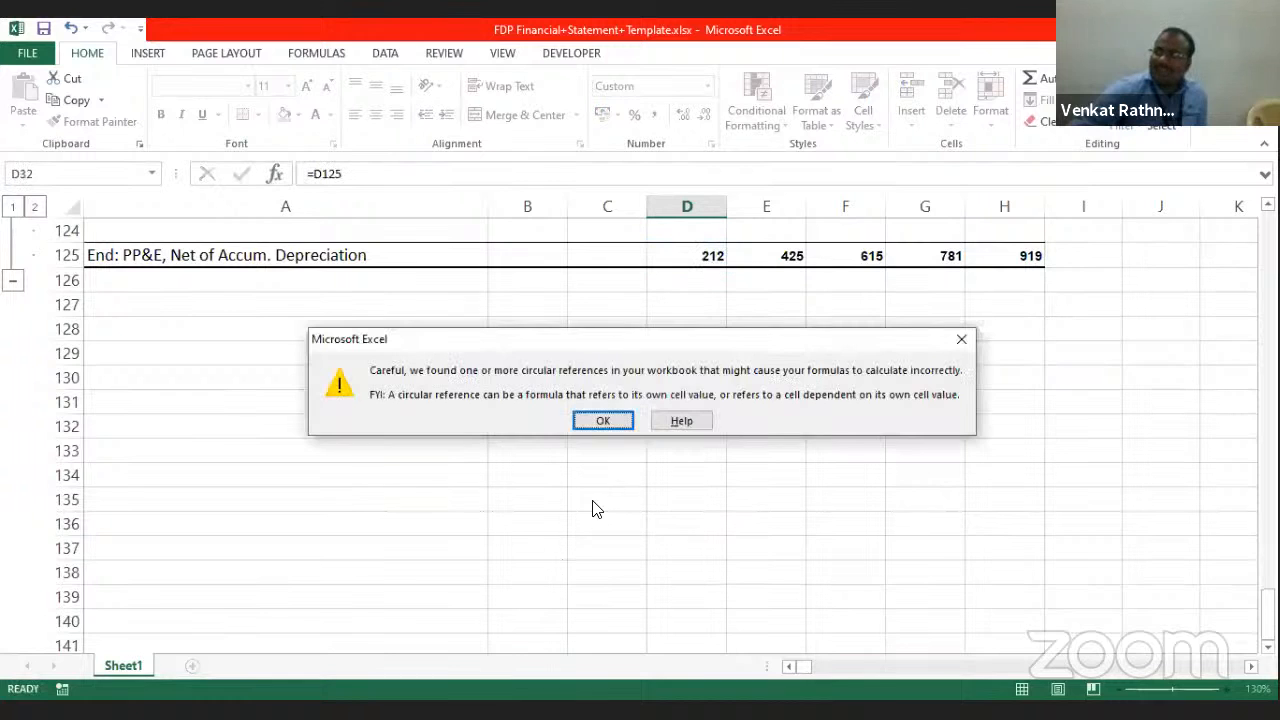
pyautogui.click(605, 419)
pyautogui.scroll(2, 670, 520)
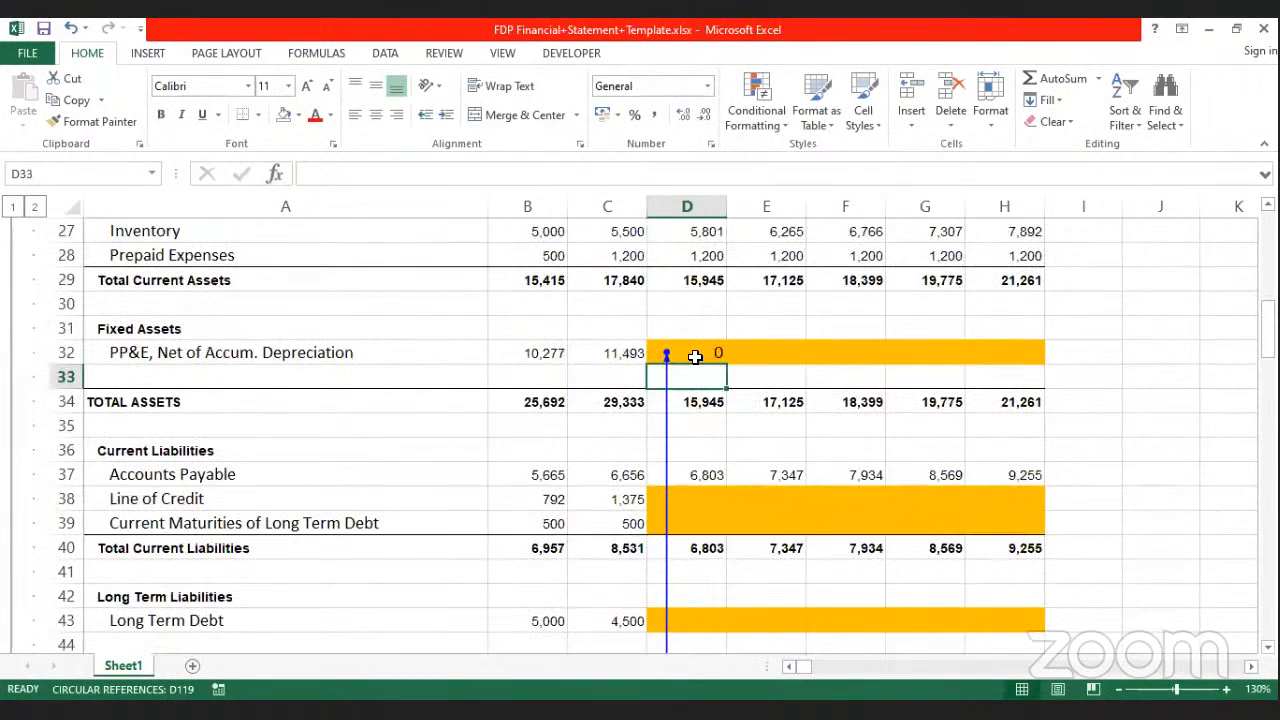
pyautogui.click(695, 356)
pyautogui.press('Delete')
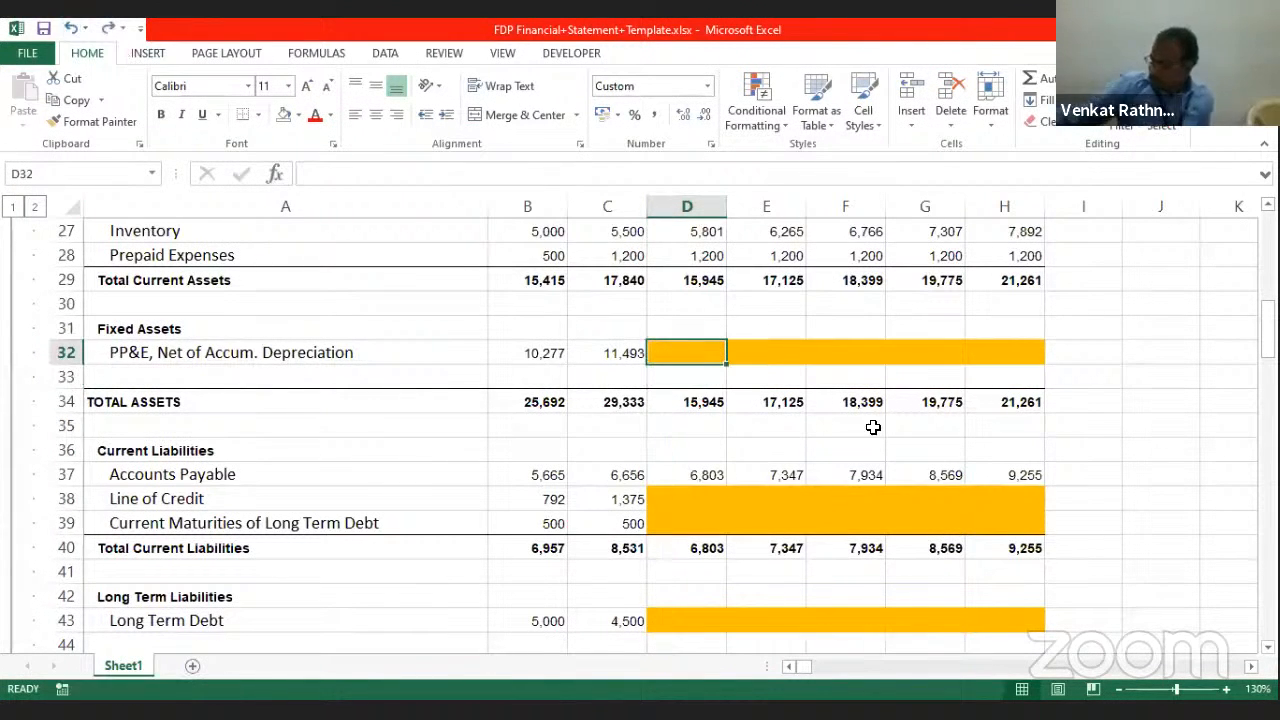
pyautogui.scroll(-3, 800, 560)
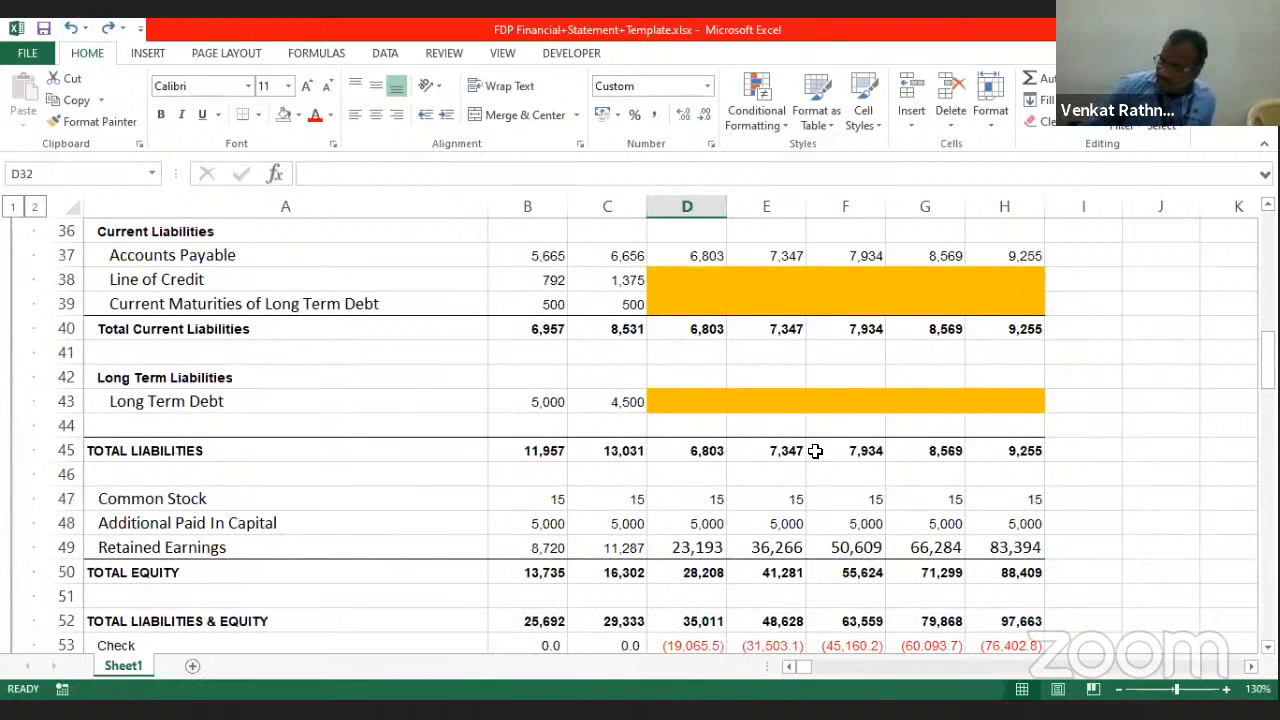
pyautogui.scroll(1, 800, 450)
pyautogui.scroll(1, 718, 408)
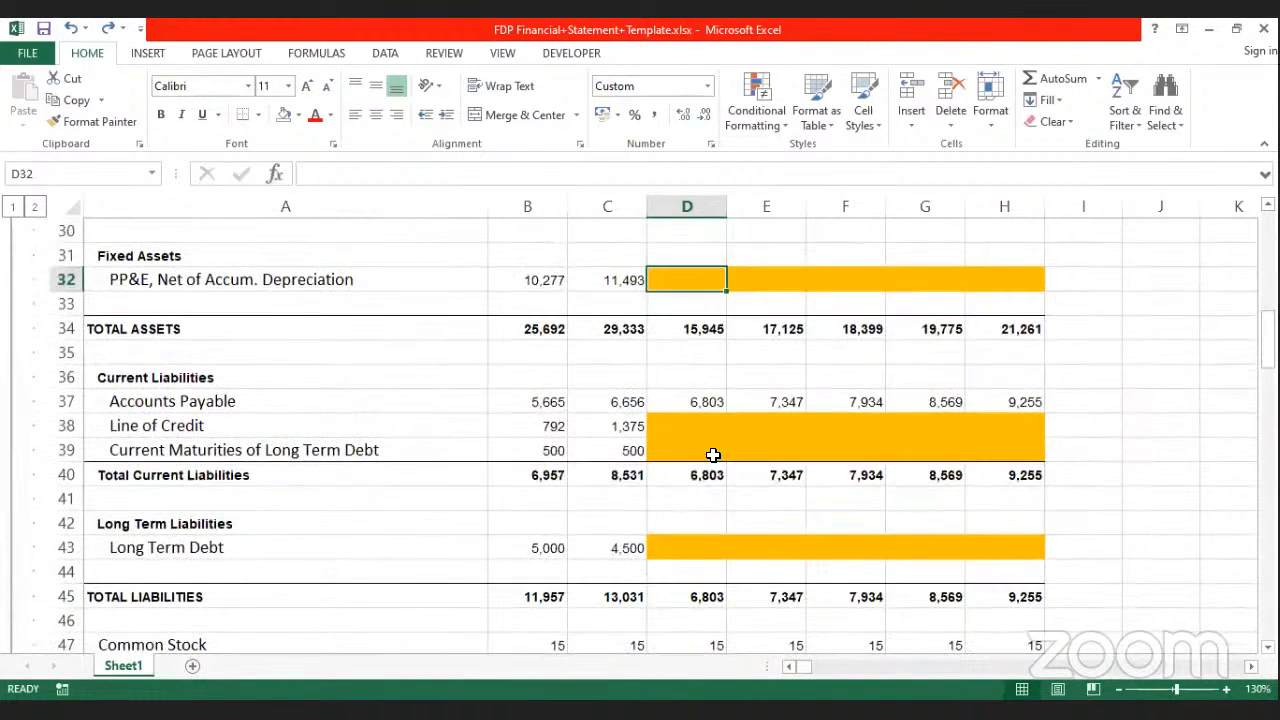
pyautogui.click(692, 426)
pyautogui.scroll(-16, 697, 540)
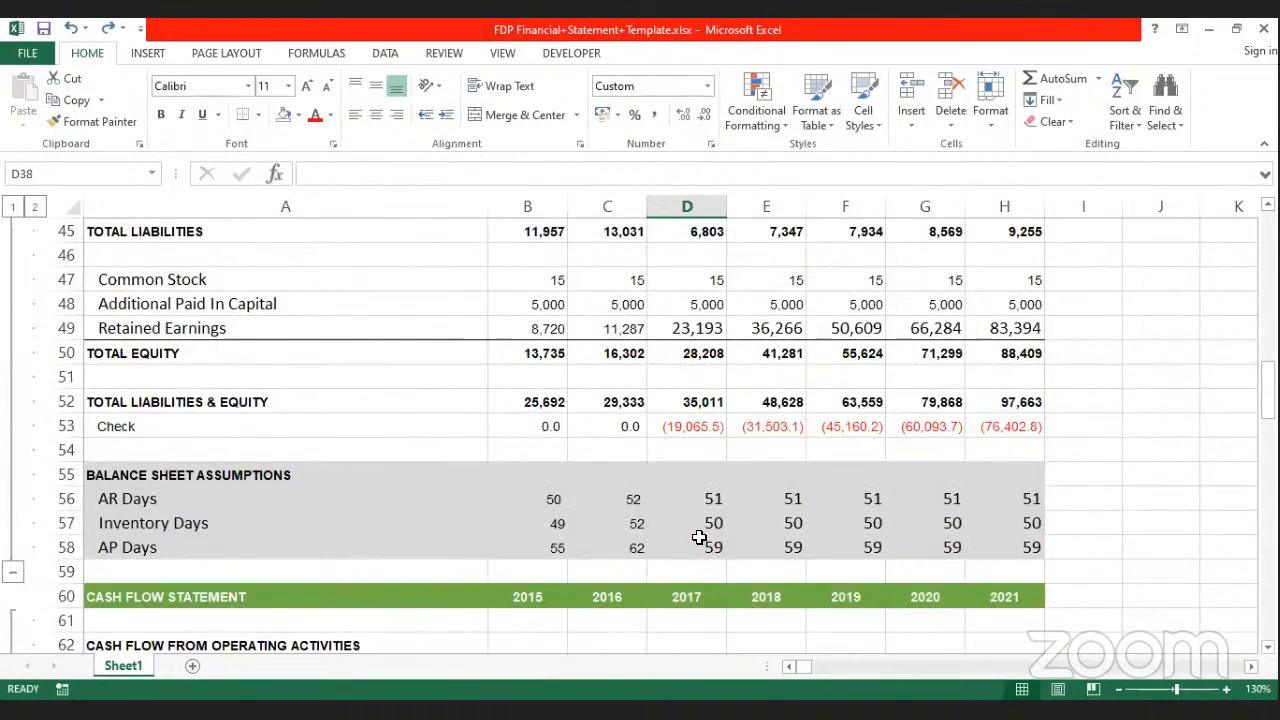
pyautogui.scroll(-12, 699, 539)
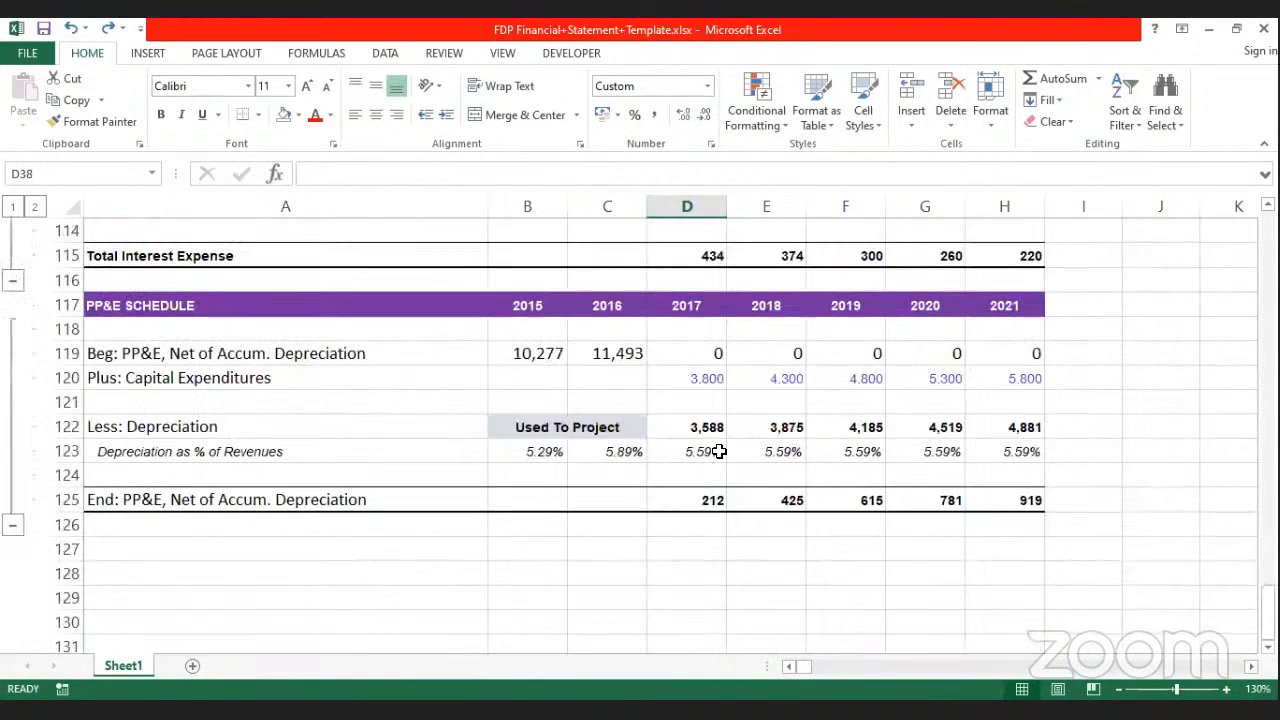
# Step: Examine the income statement's blank projected depreciation row against the depreciation row of the PP&E schedule
pyautogui.scroll(3, 713, 609)
pyautogui.scroll(-2, 713, 600)
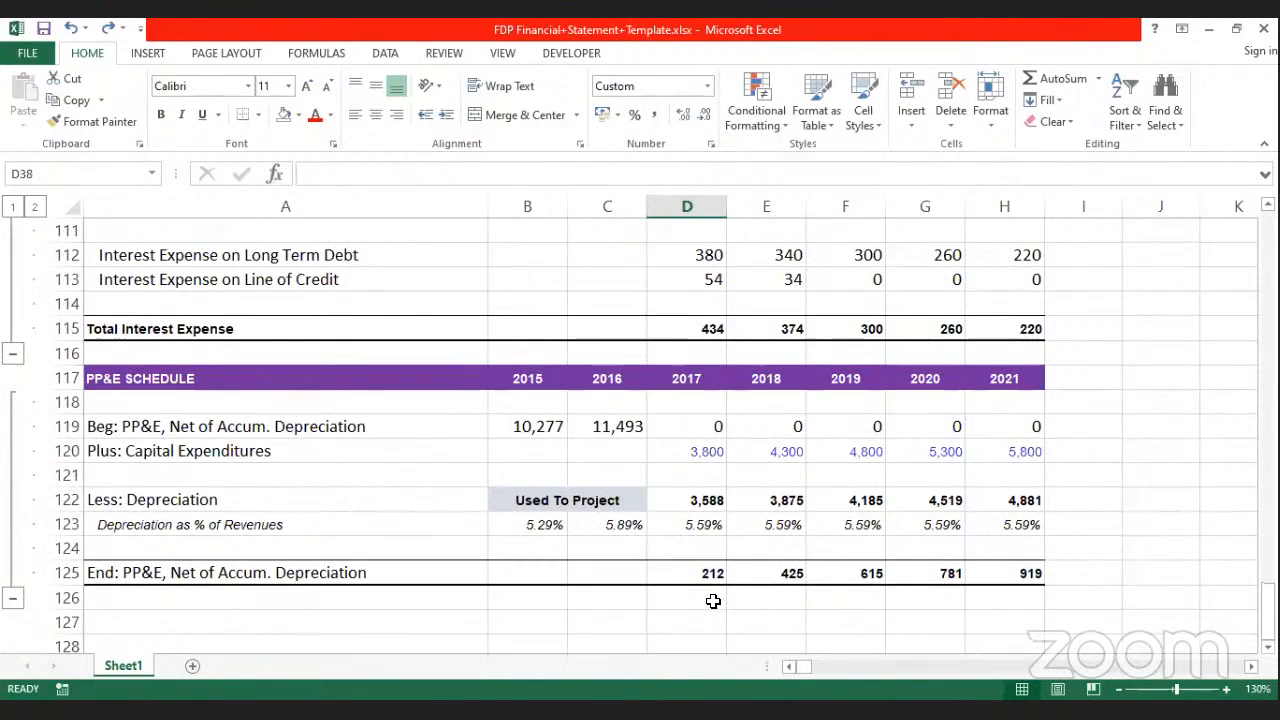
pyautogui.scroll(5, 716, 590)
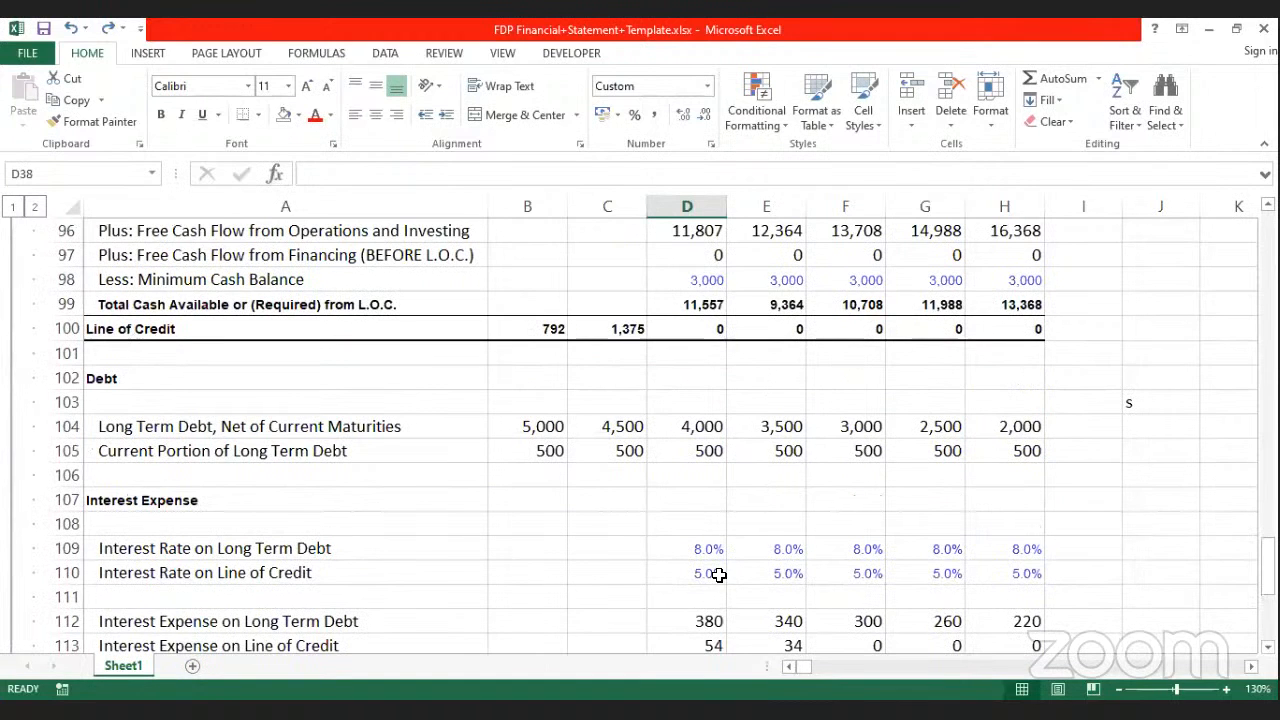
pyautogui.scroll(20, 733, 403)
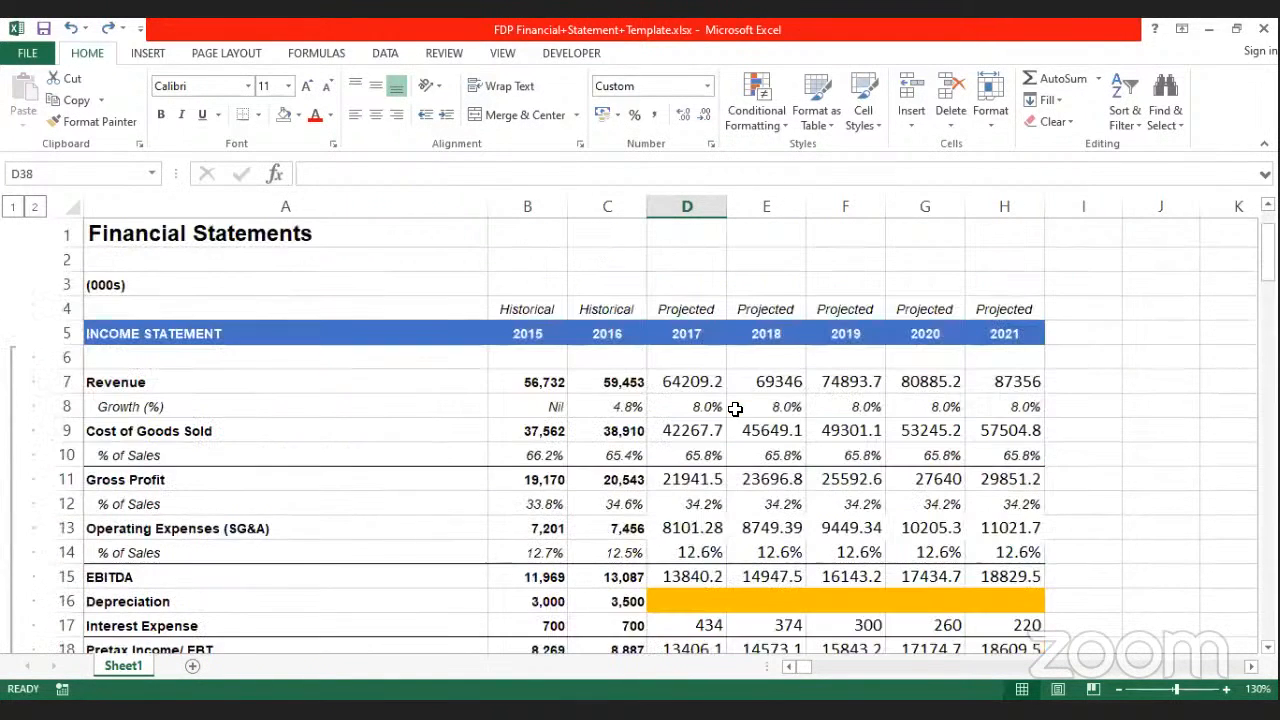
pyautogui.scroll(-1, 871, 519)
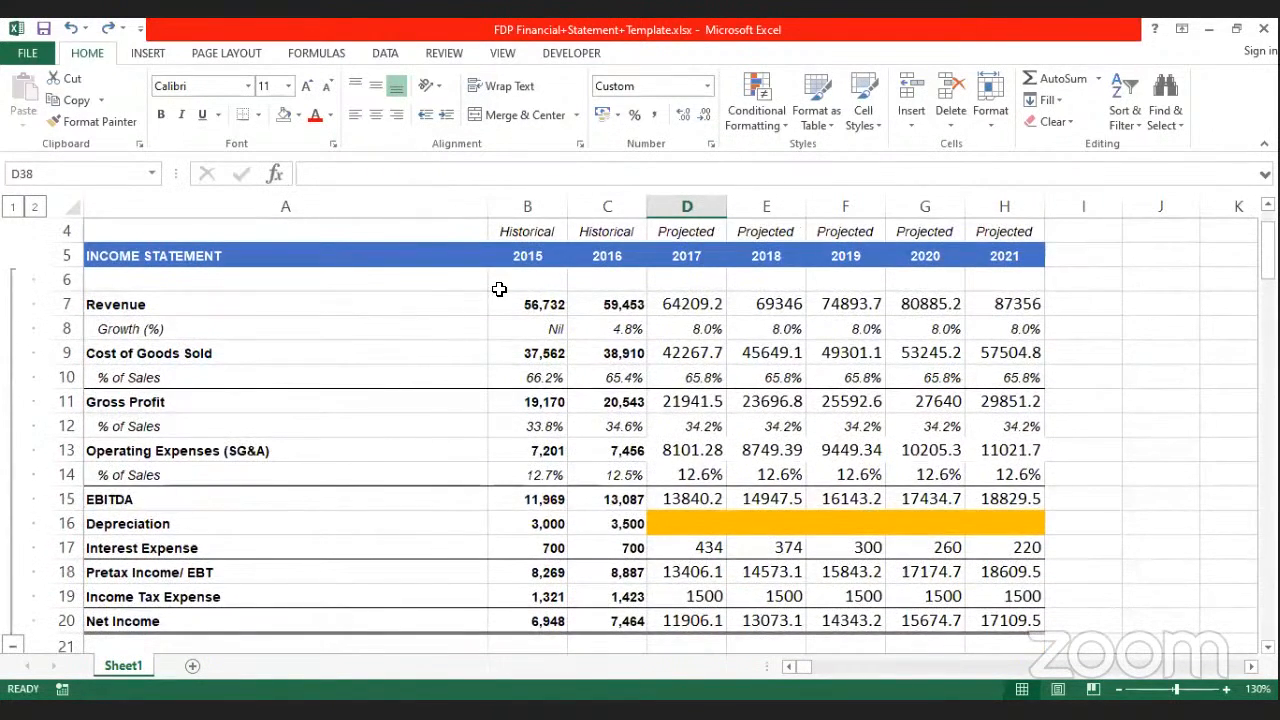
pyautogui.click(705, 522)
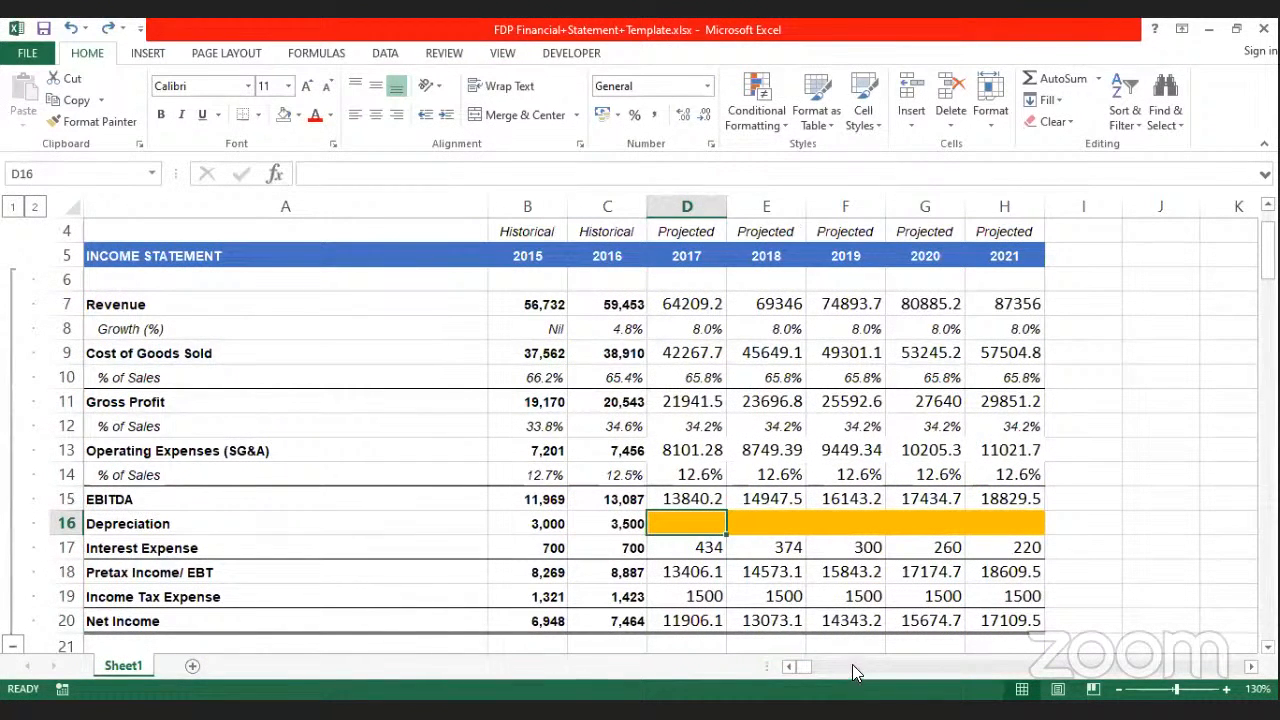
pyautogui.scroll(-19, 853, 665)
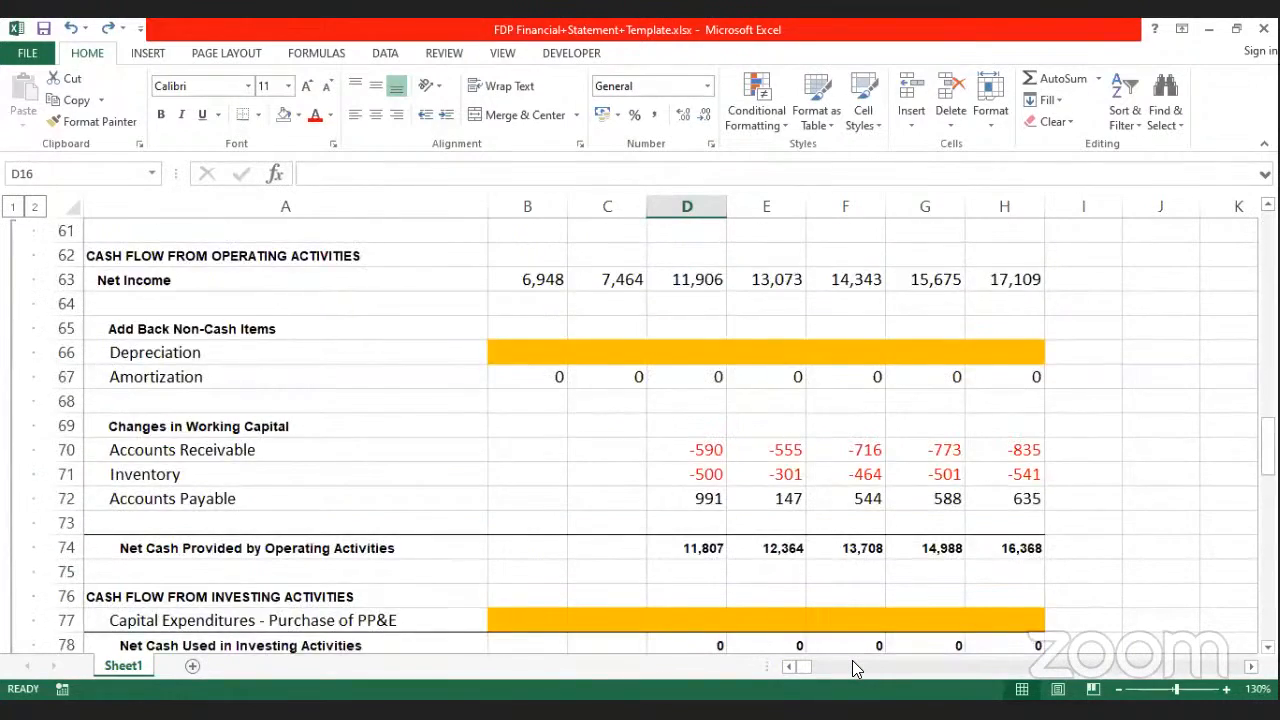
pyautogui.scroll(-17, 853, 667)
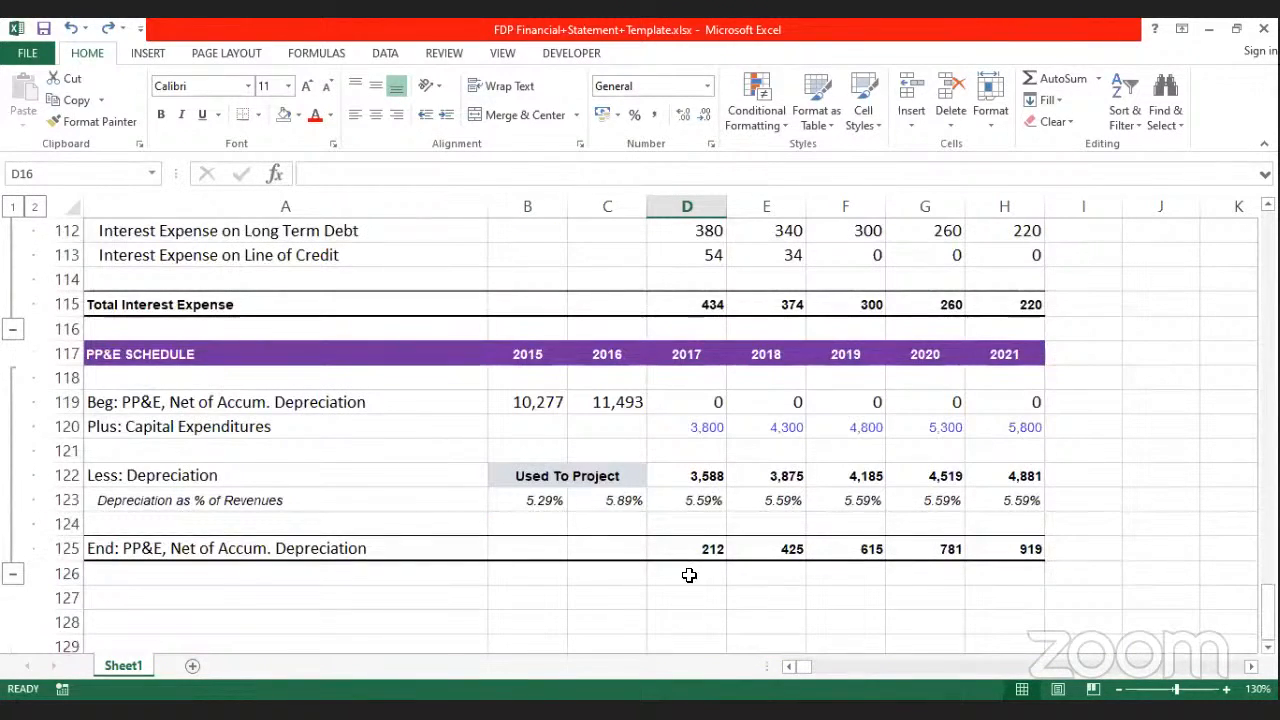
pyautogui.click(708, 477)
pyautogui.scroll(20, 935, 589)
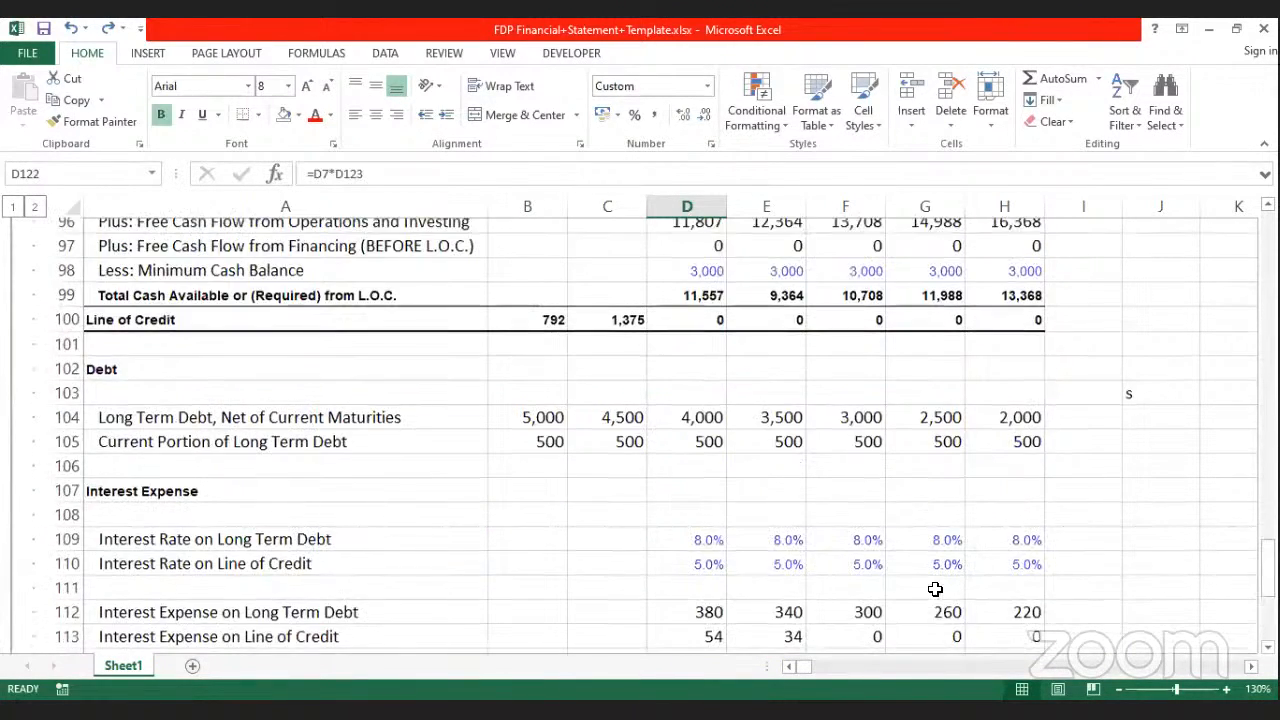
pyautogui.scroll(3, 937, 589)
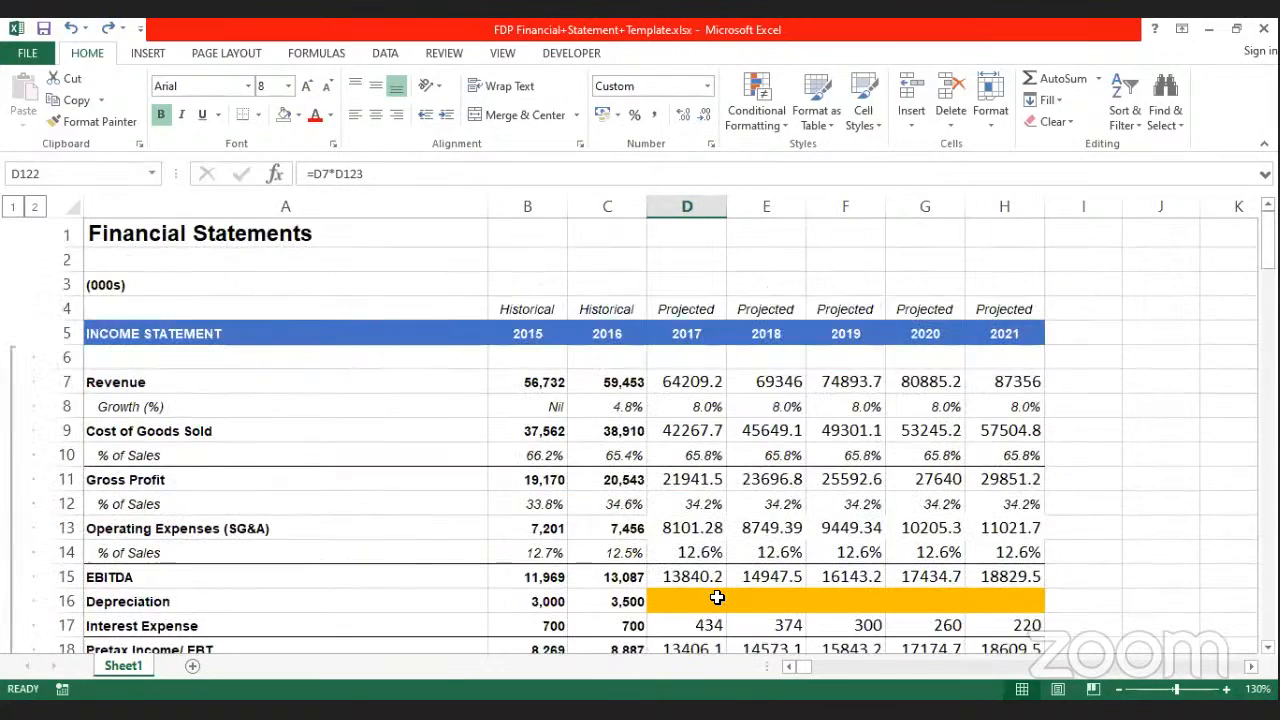
# Step: Link the 2017 income statement depreciation in D16 to the PP&E schedule with =D122
pyautogui.click(718, 604)
pyautogui.write('=')
pyautogui.scroll(-20, 780, 608)
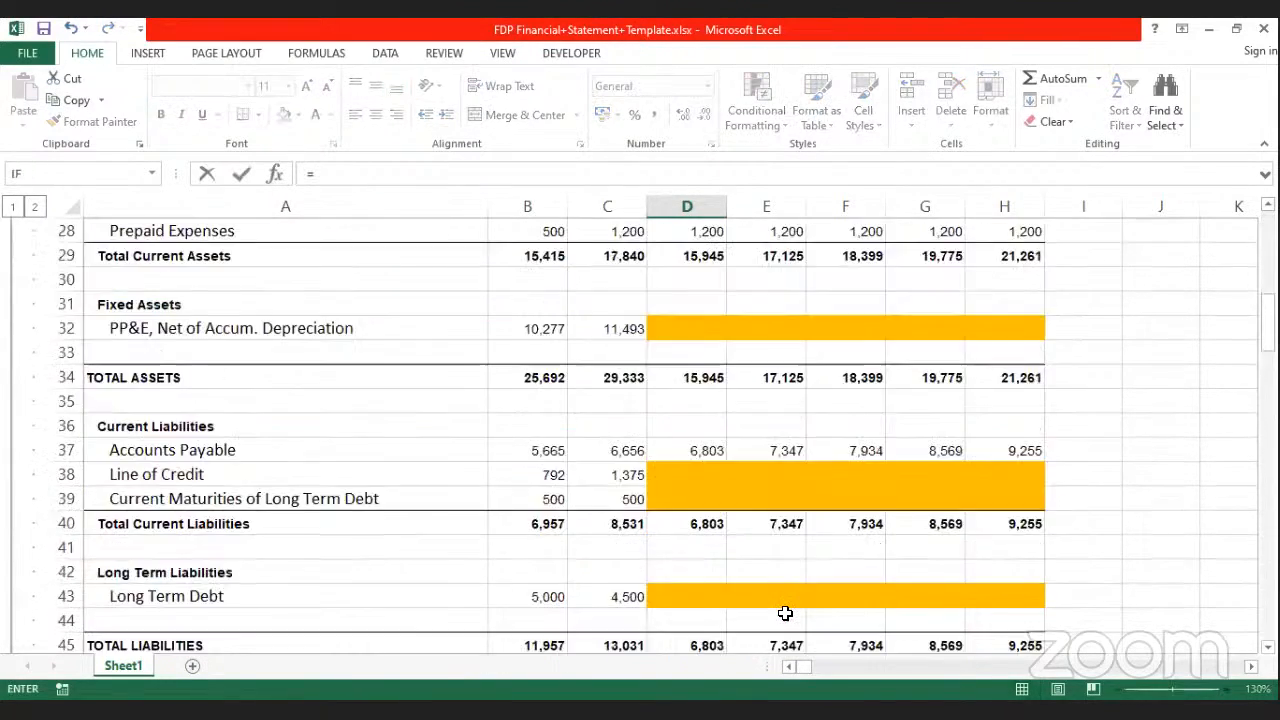
pyautogui.scroll(-14, 785, 613)
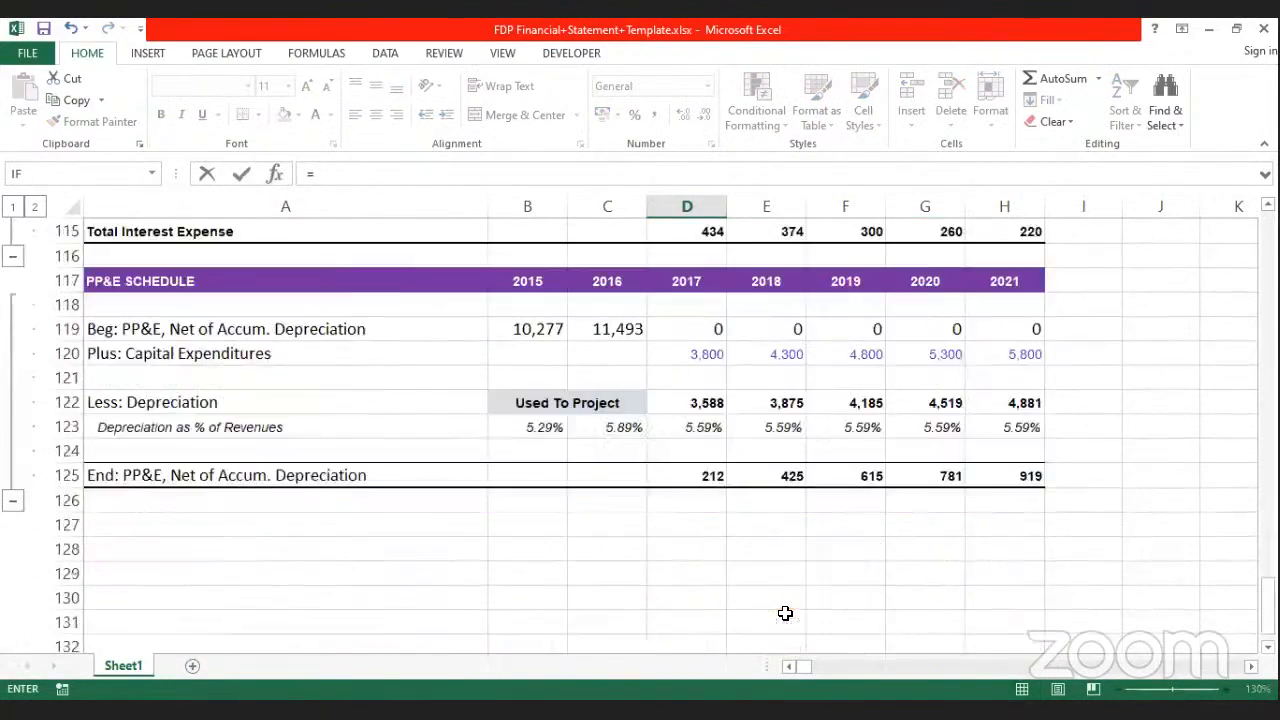
pyautogui.scroll(3, 765, 571)
pyautogui.click(705, 477)
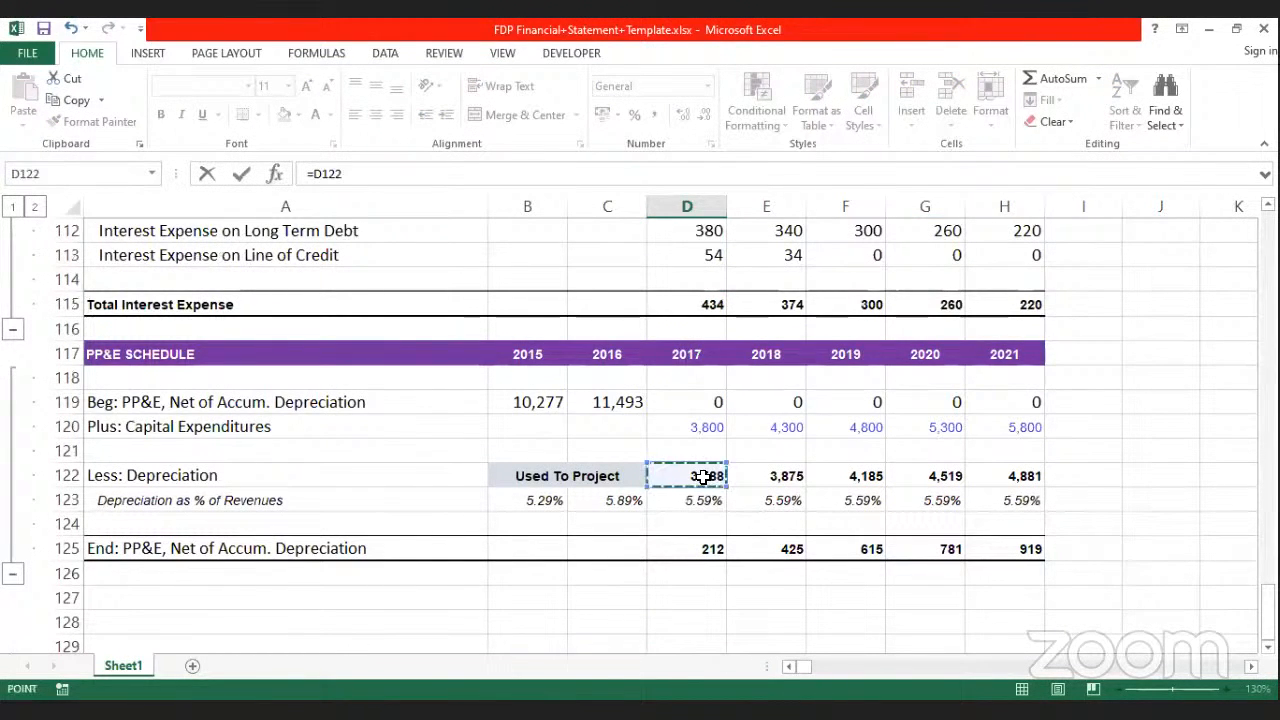
pyautogui.press('Return')
# Step: Extend the D16 depreciation link across E16:H16 and remove the orange fill from D16:H16
pyautogui.scroll(2, 695, 397)
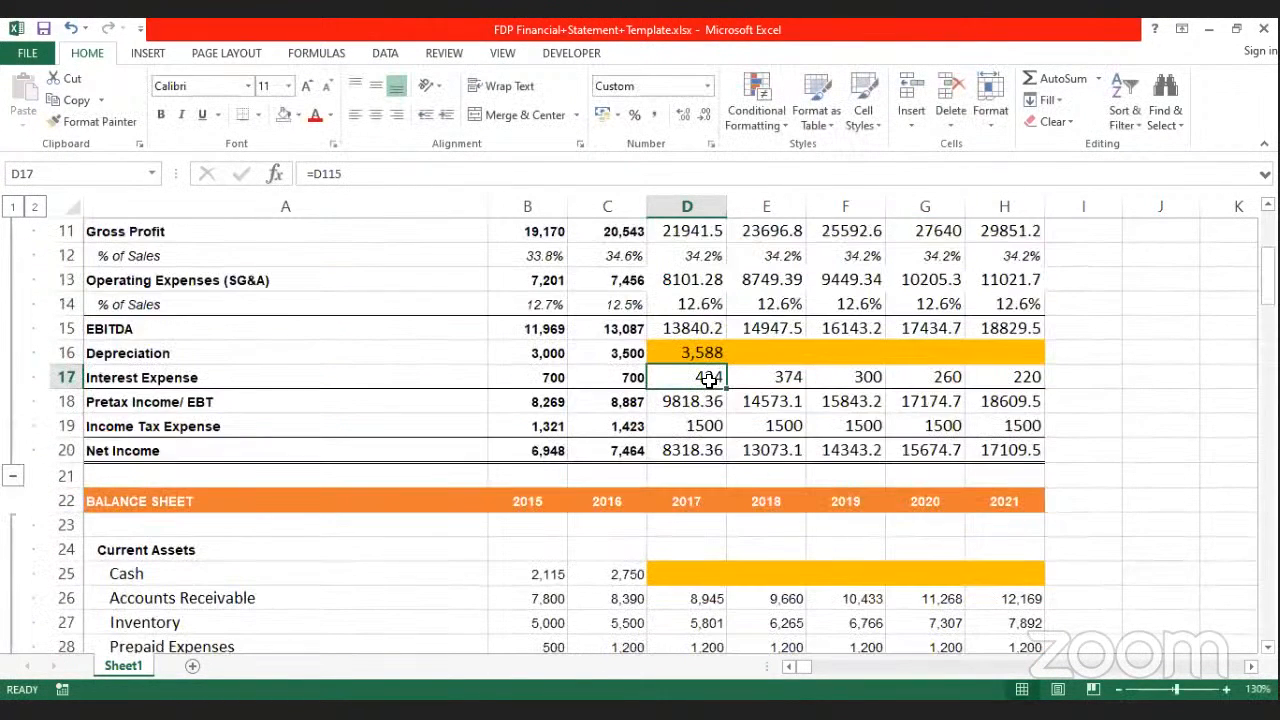
pyautogui.click(706, 353)
pyautogui.moveTo(727, 364); pyautogui.dragTo(1044, 377)
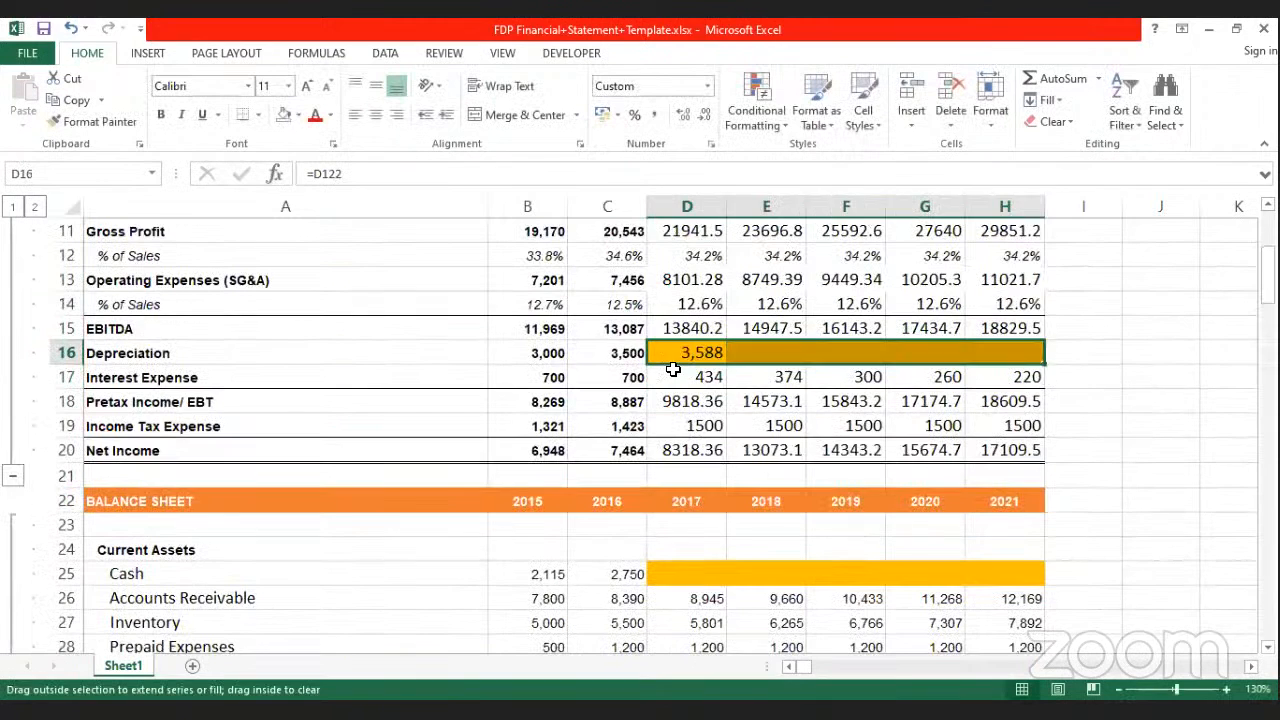
pyautogui.click(285, 117)
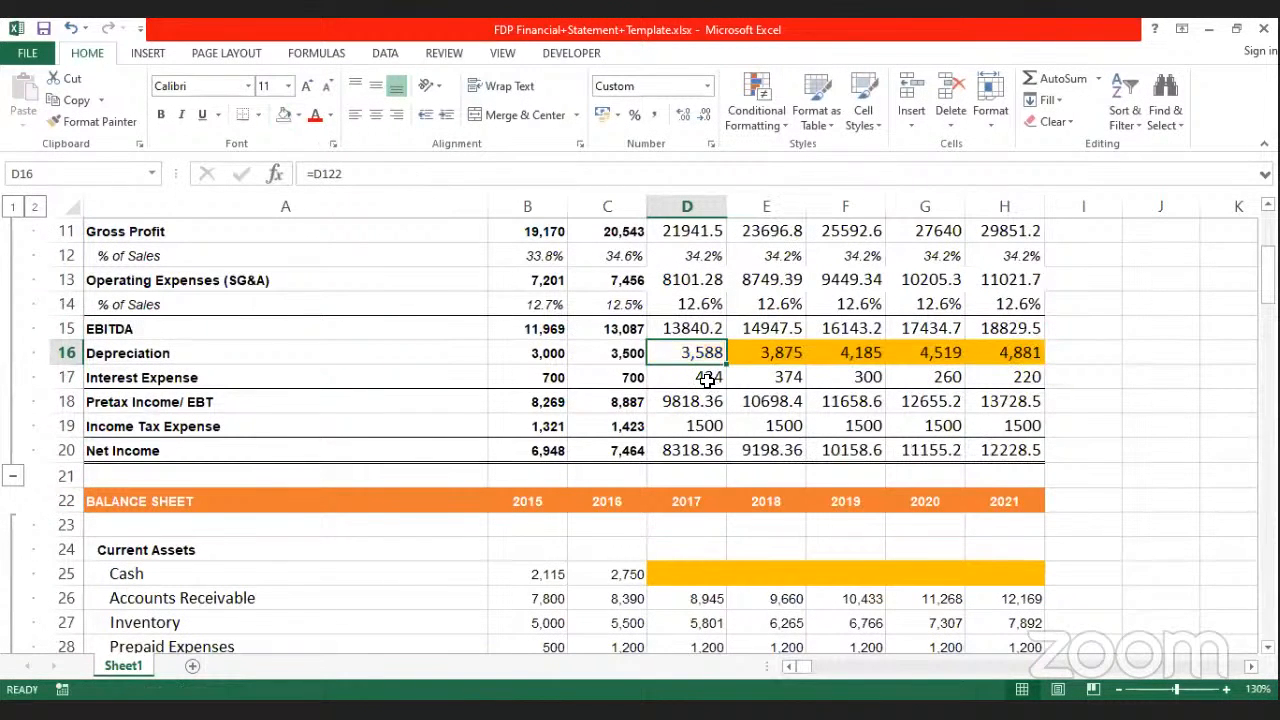
pyautogui.moveTo(724, 365); pyautogui.dragTo(1012, 375)
pyautogui.click(1103, 443)
pyautogui.scroll(3, 1020, 457)
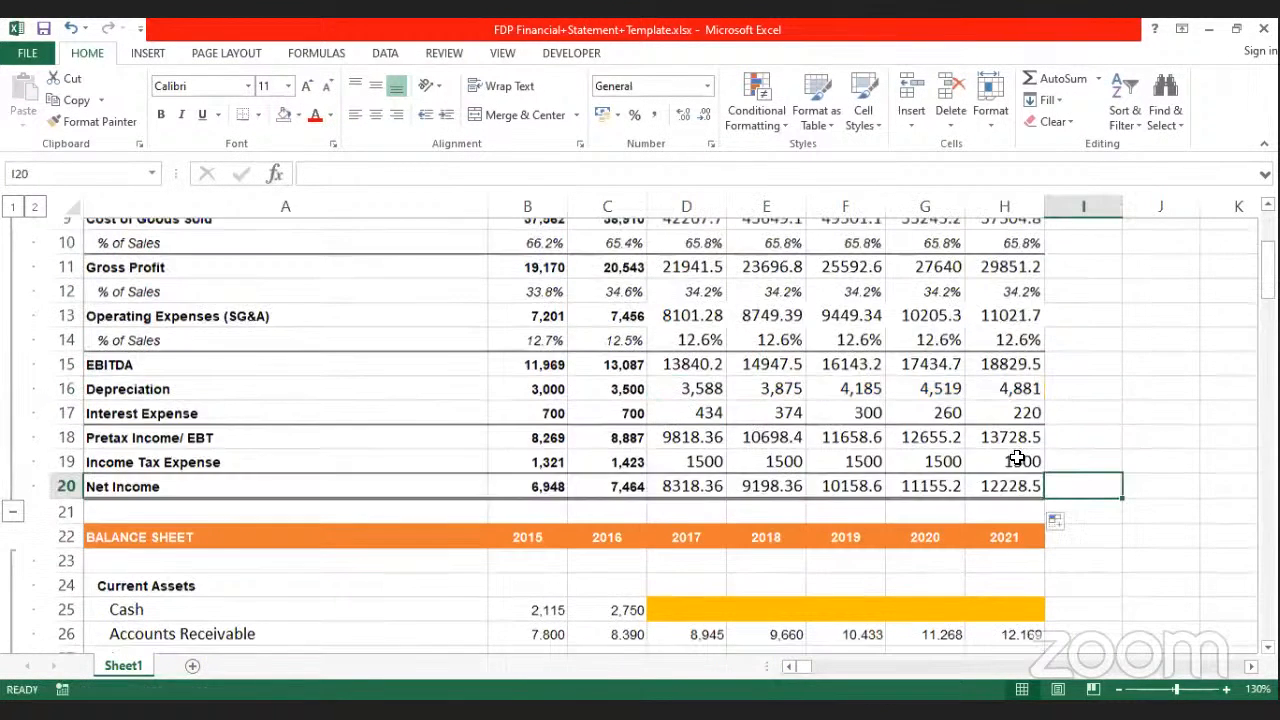
# Step: Examine the blank balance sheet cash row against the ending cash balance and blank rows of the cash flow statement
pyautogui.scroll(-5, 883, 547)
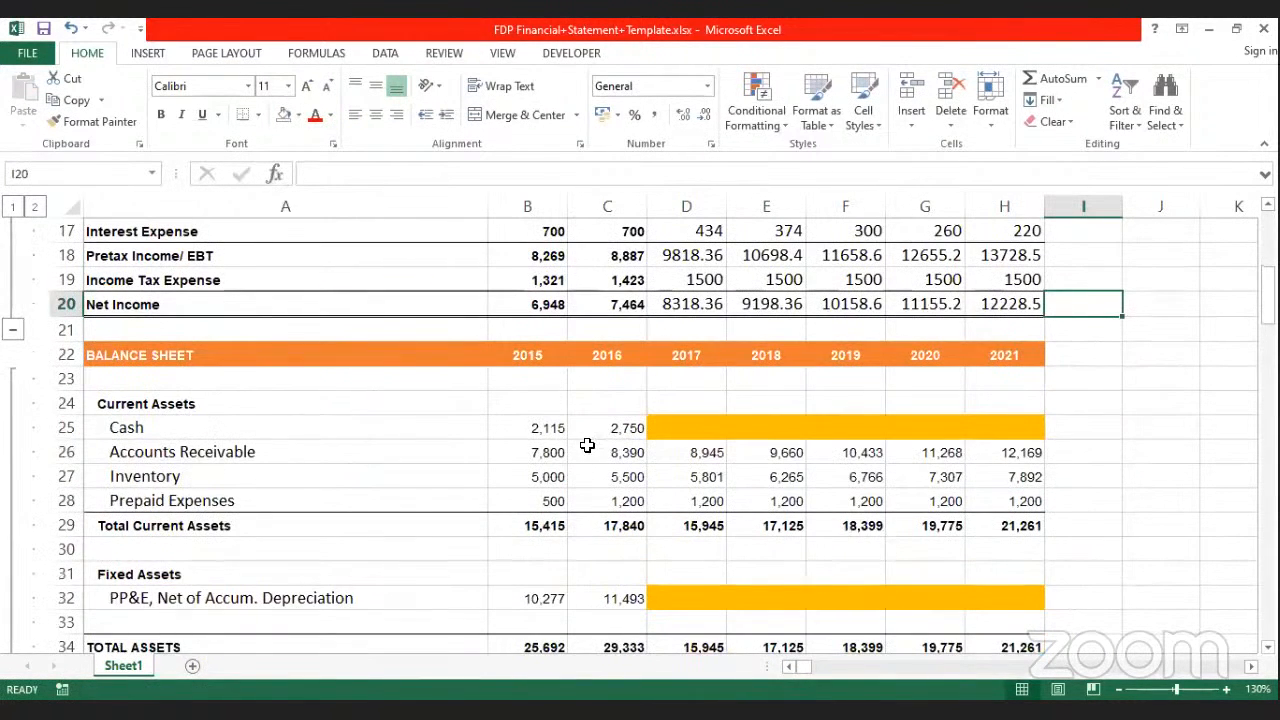
pyautogui.click(689, 435)
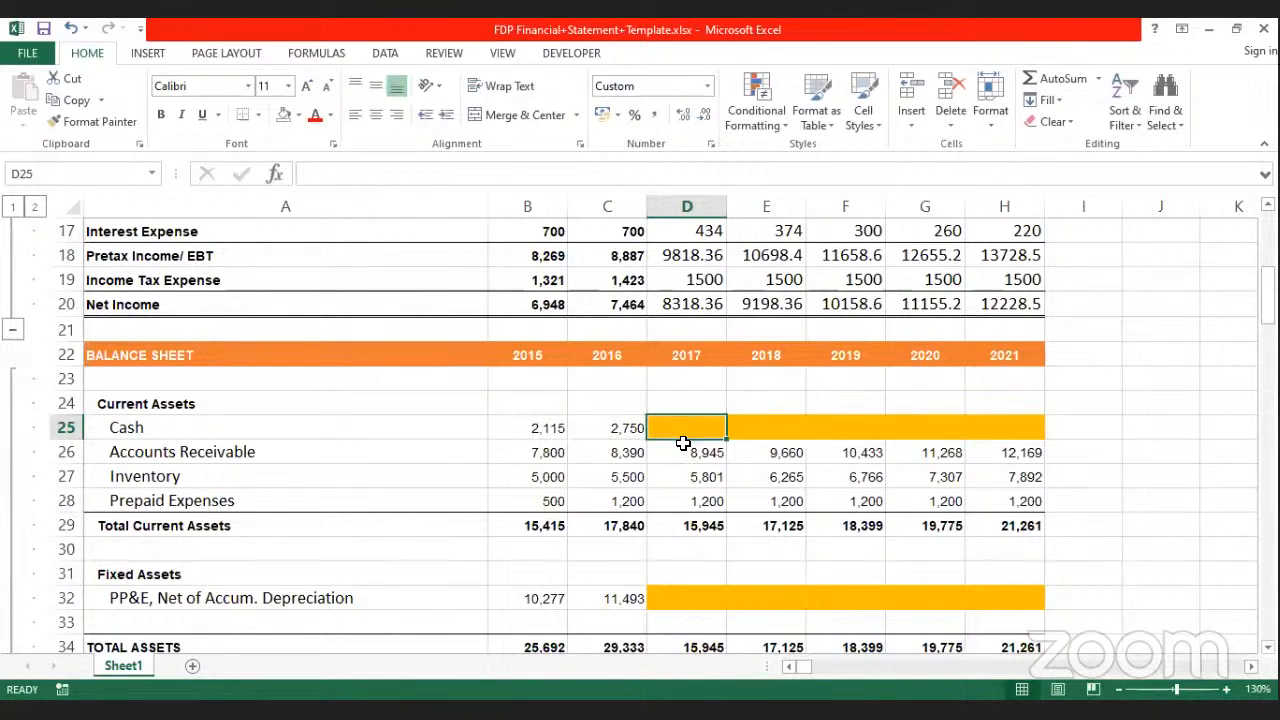
pyautogui.scroll(-14, 683, 445)
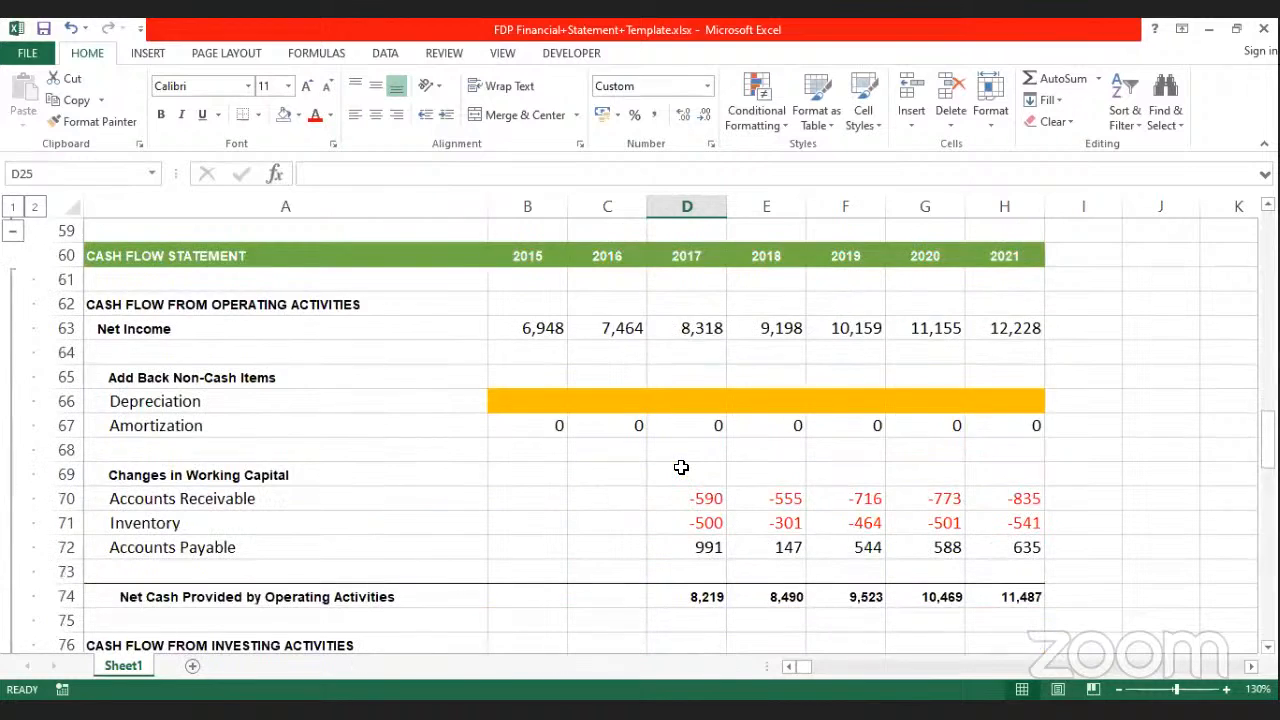
pyautogui.scroll(-4, 681, 467)
pyautogui.scroll(-4, 681, 475)
pyautogui.scroll(2, 705, 476)
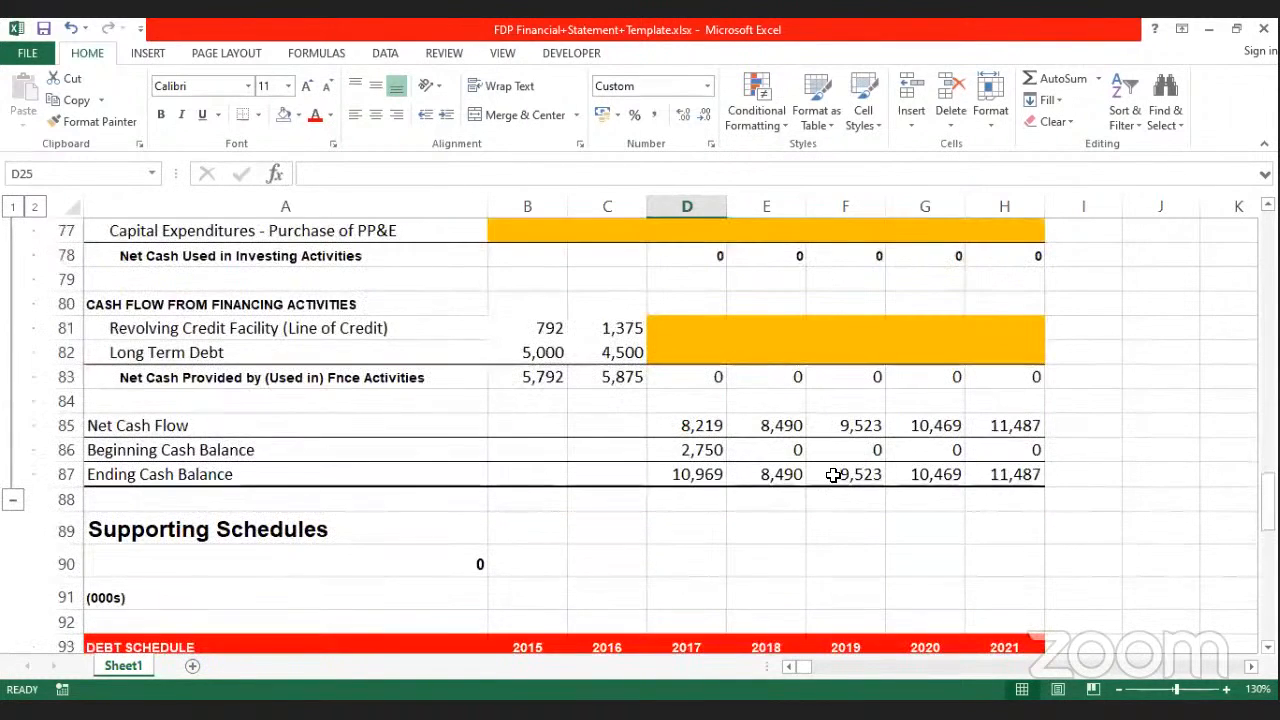
pyautogui.scroll(15, 732, 510)
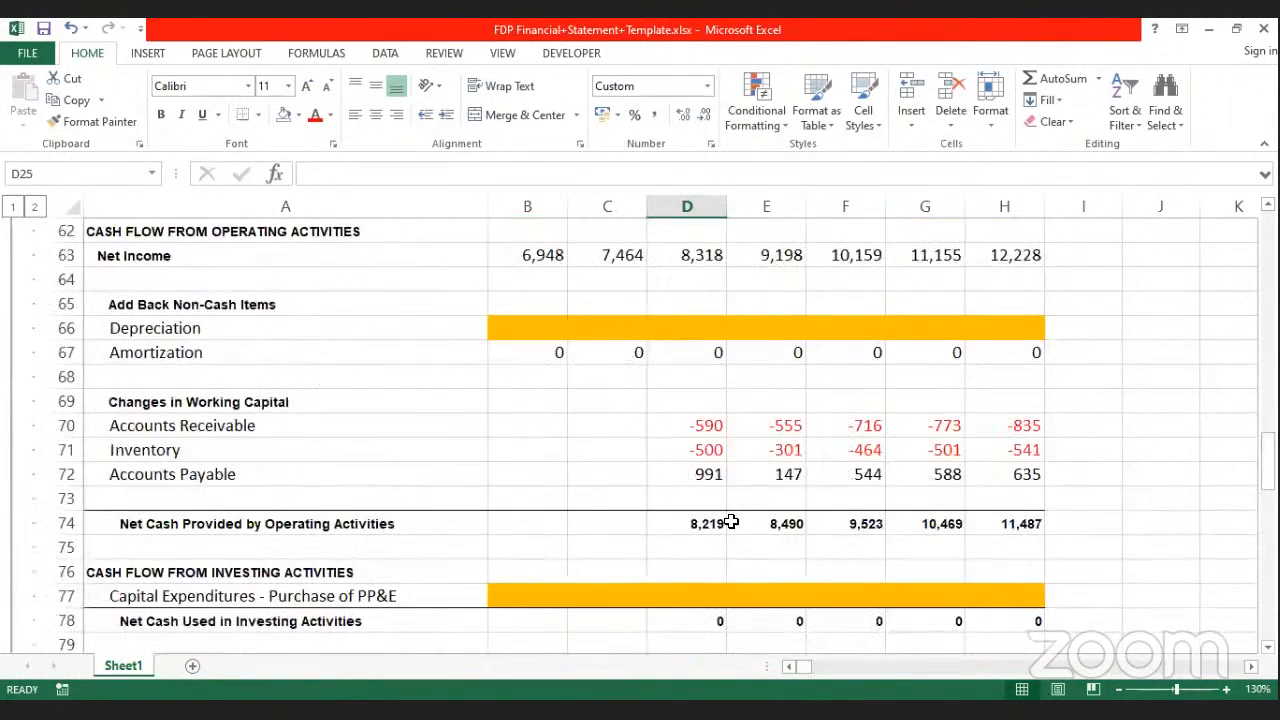
pyautogui.scroll(1, 731, 515)
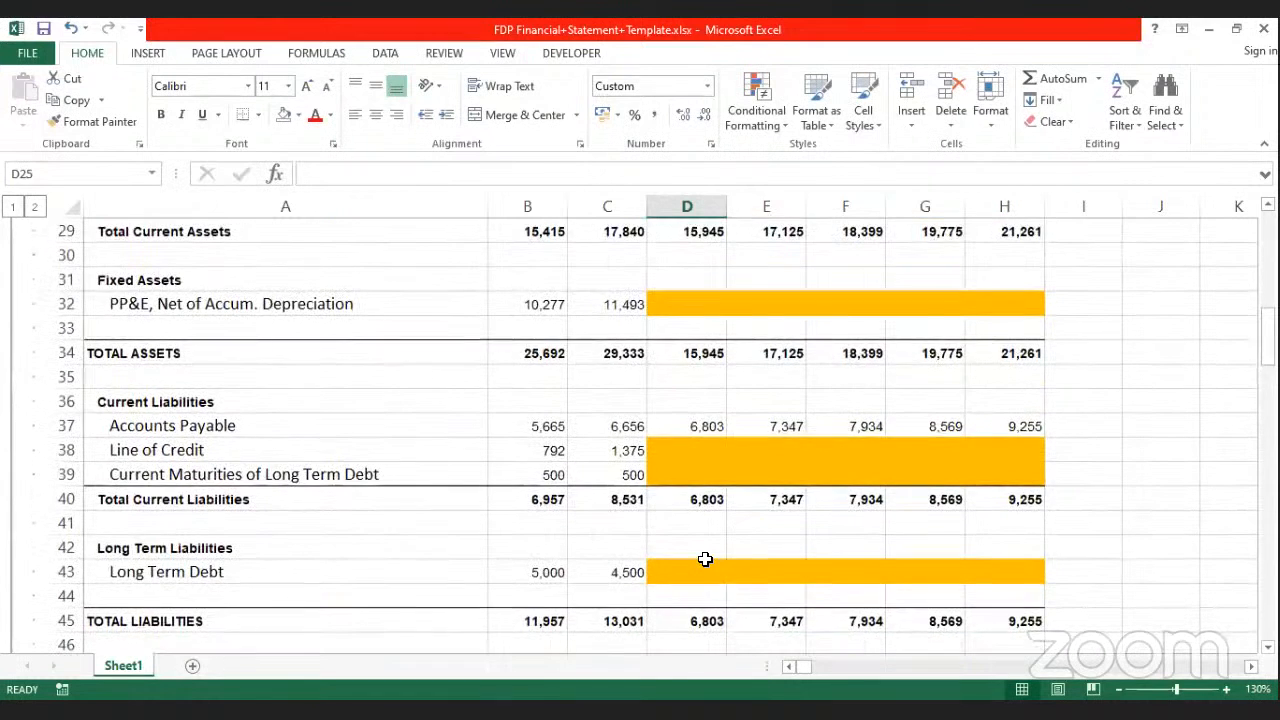
pyautogui.scroll(2, 690, 520)
pyautogui.scroll(-1, 380, 550)
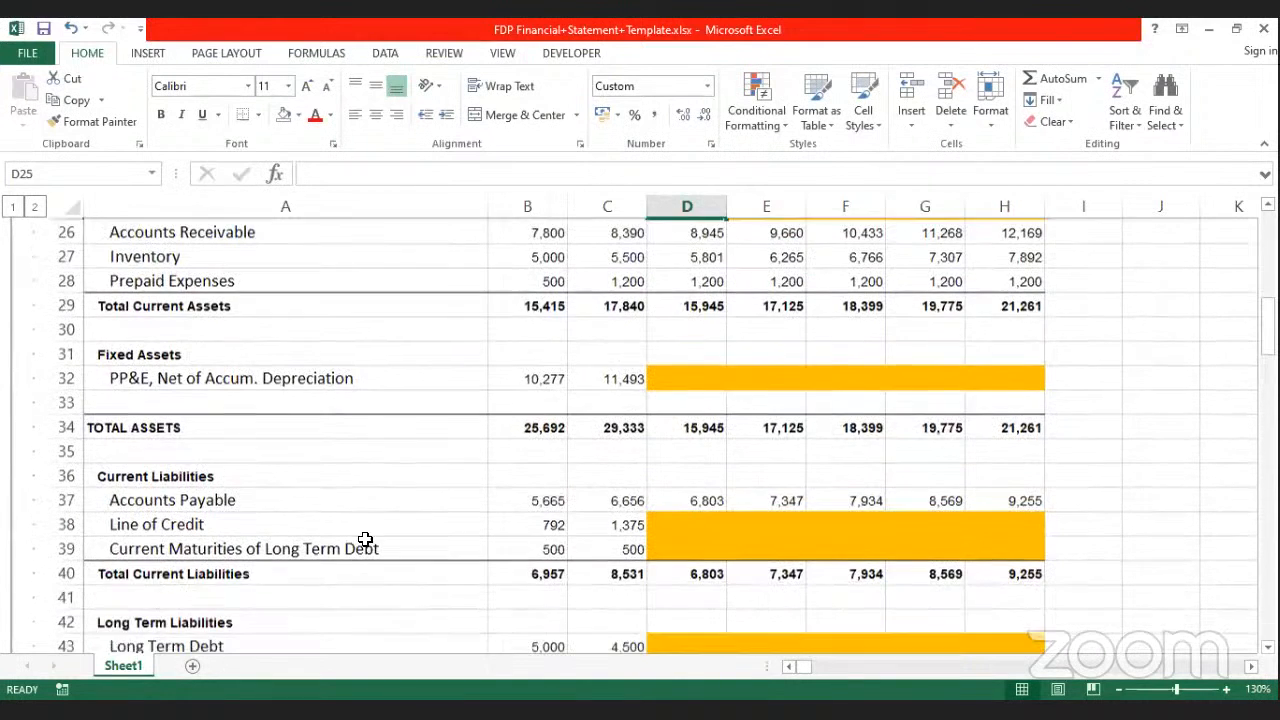
# Step: Link the 2017 balance sheet line of credit in D38 to the debt schedule with =D100
pyautogui.click(697, 529)
pyautogui.click(690, 555)
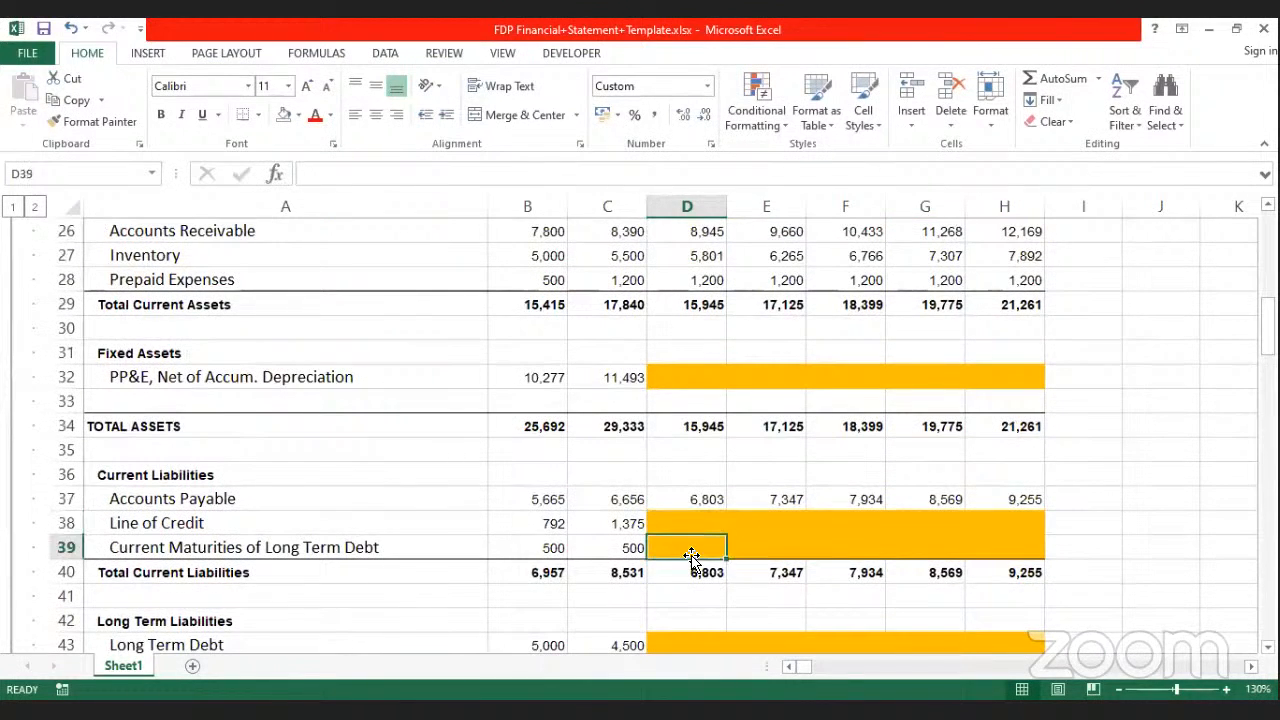
pyautogui.click(691, 517)
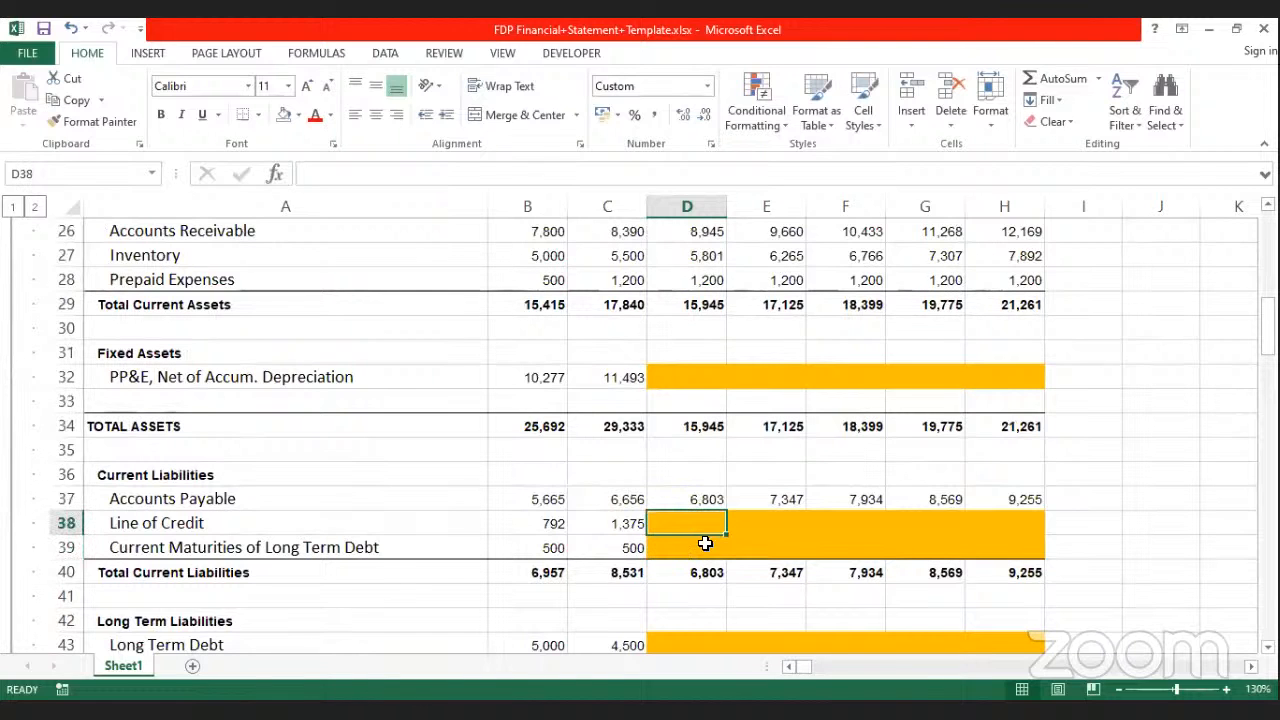
pyautogui.write('=')
pyautogui.scroll(-2, 826, 629)
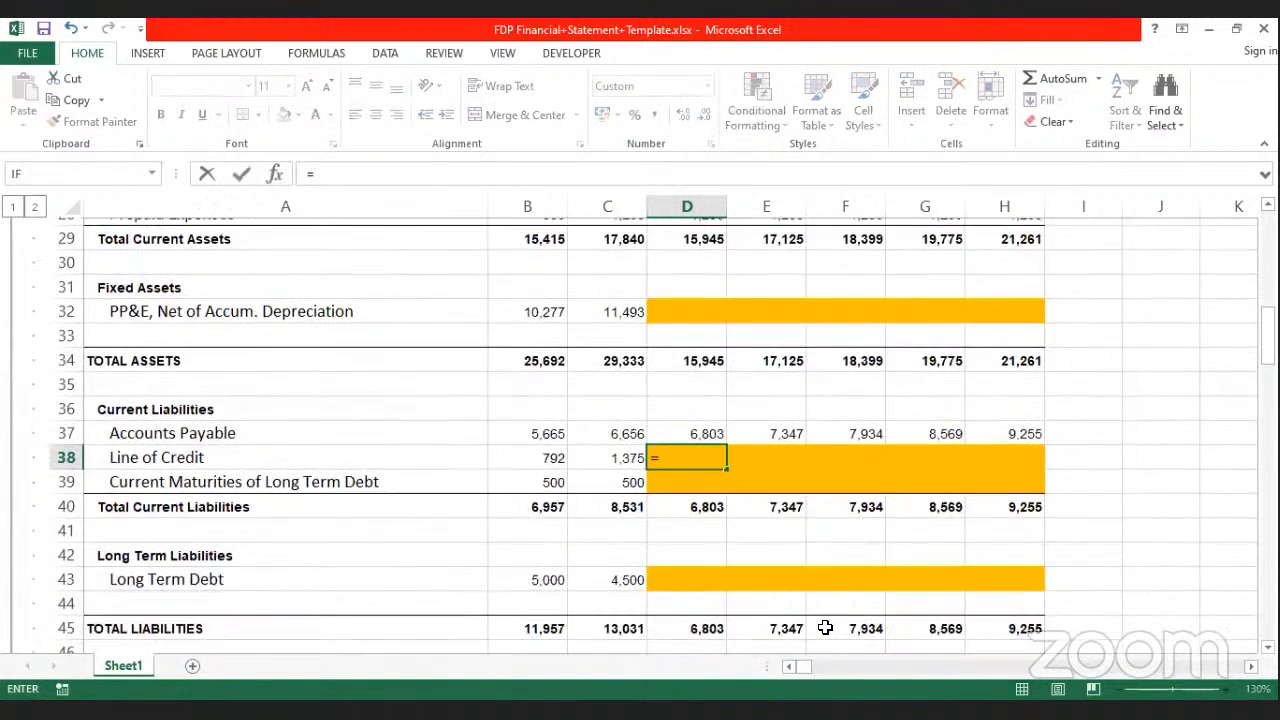
pyautogui.scroll(-9, 825, 627)
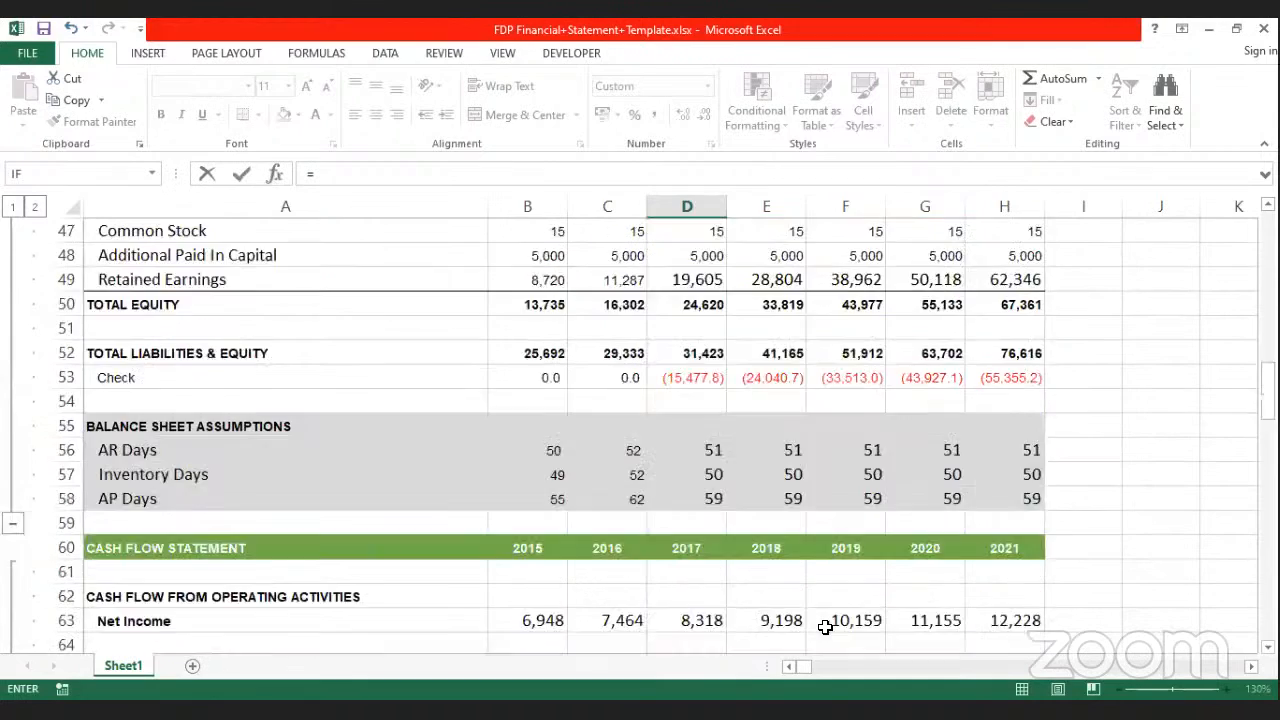
pyautogui.scroll(-7, 823, 629)
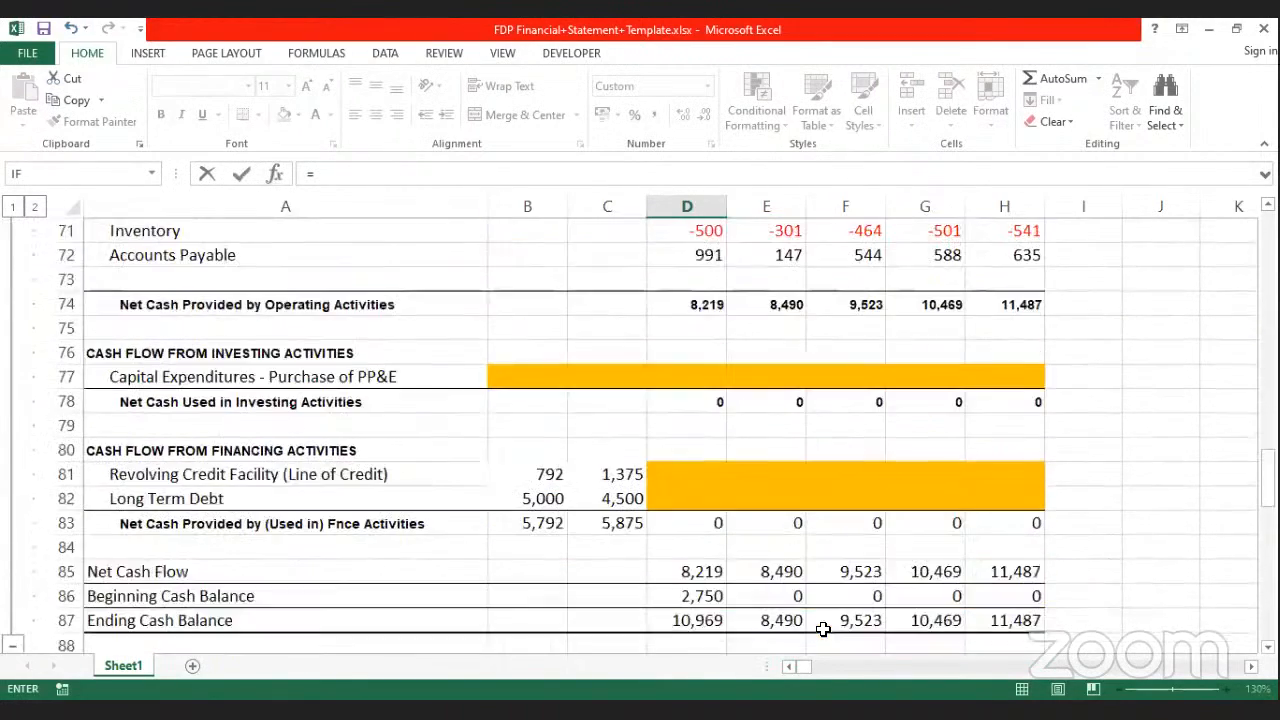
pyautogui.scroll(-3, 823, 629)
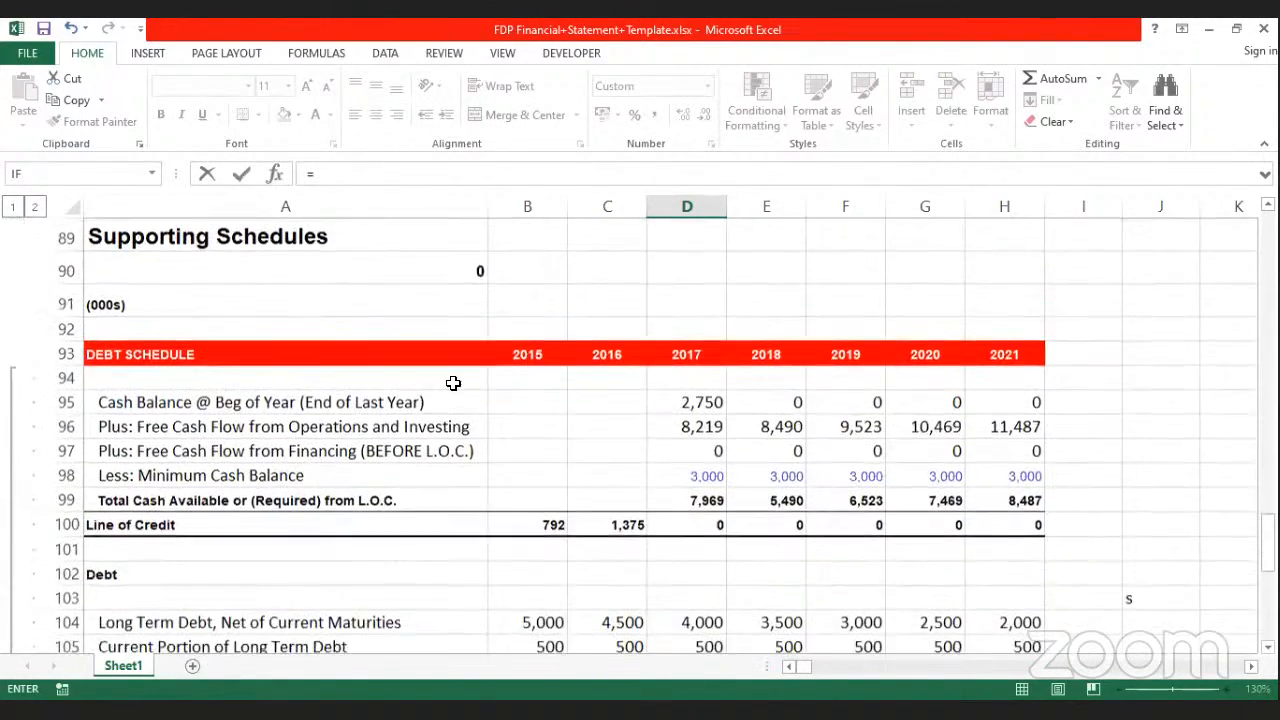
pyautogui.click(671, 527)
pyautogui.press('Return')
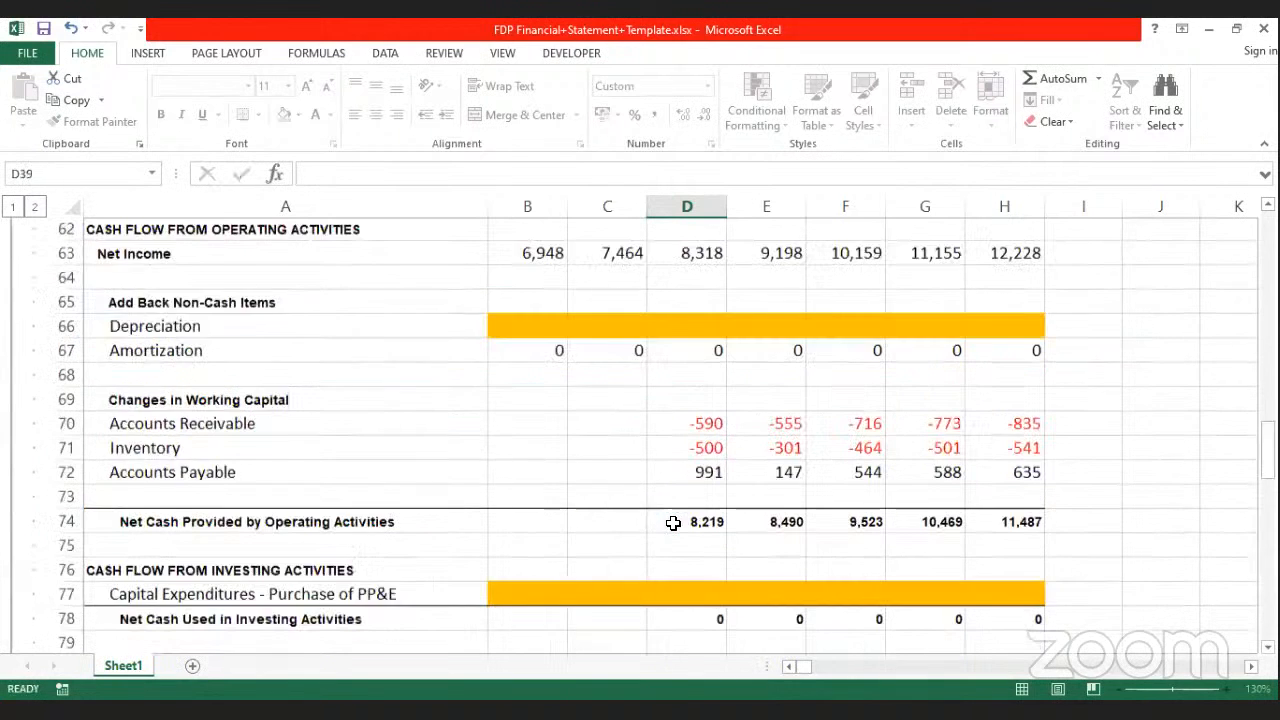
# Step: Extend the D38 line of credit link across E38:H38 and remove the orange fill from D38:H38
pyautogui.scroll(2, 735, 379)
pyautogui.click(720, 350)
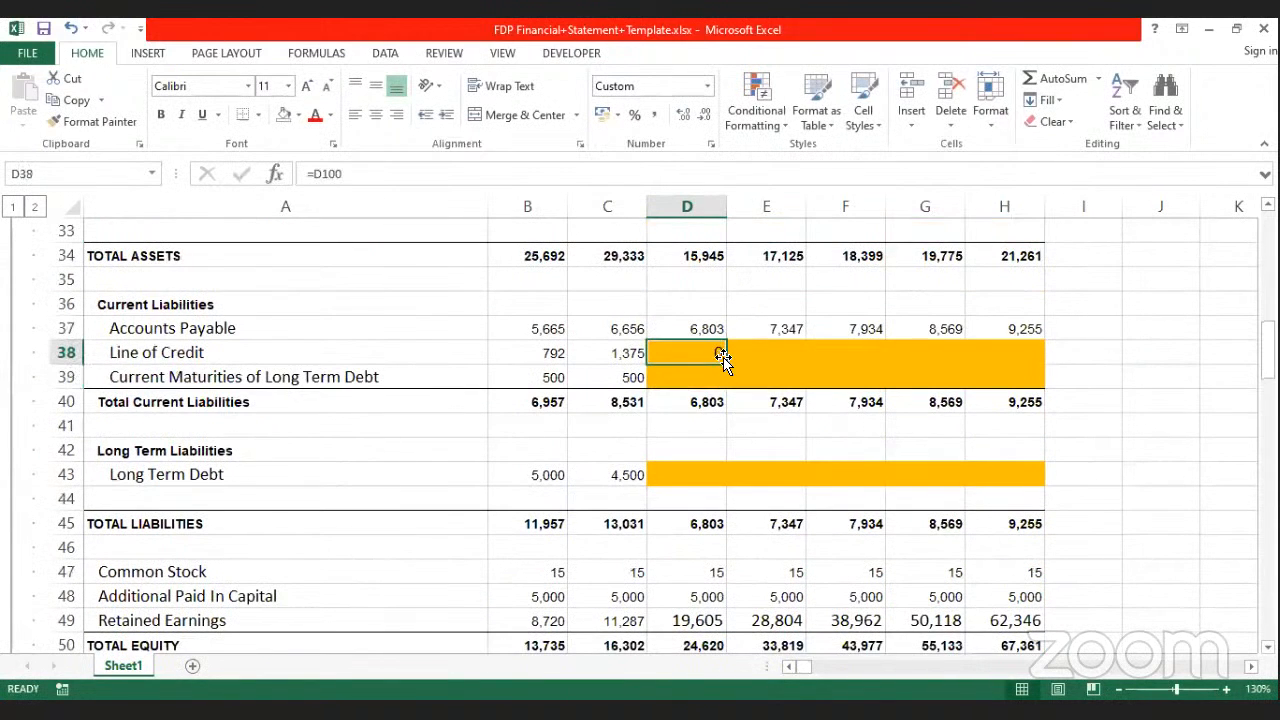
pyautogui.moveTo(726, 363); pyautogui.dragTo(1040, 372)
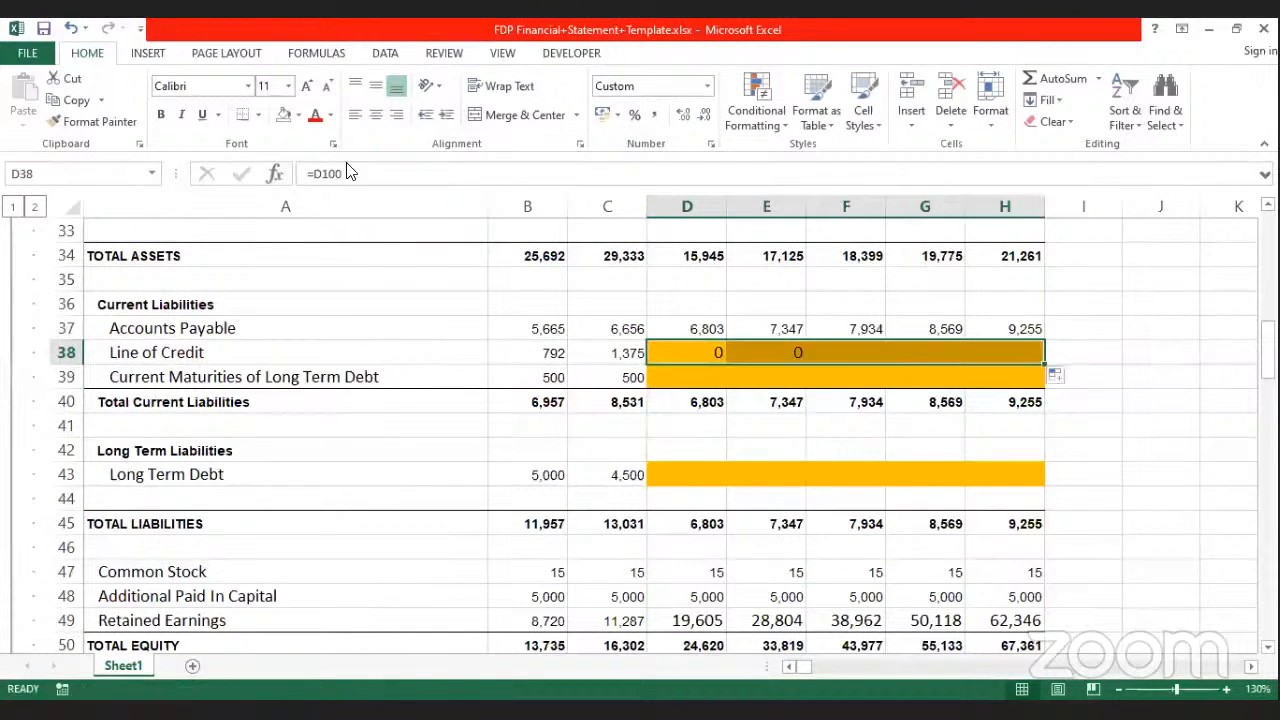
# Step: Link the 2017 current maturities of long term debt in D39 to the debt schedule's current portion with =D105
pyautogui.click(660, 374)
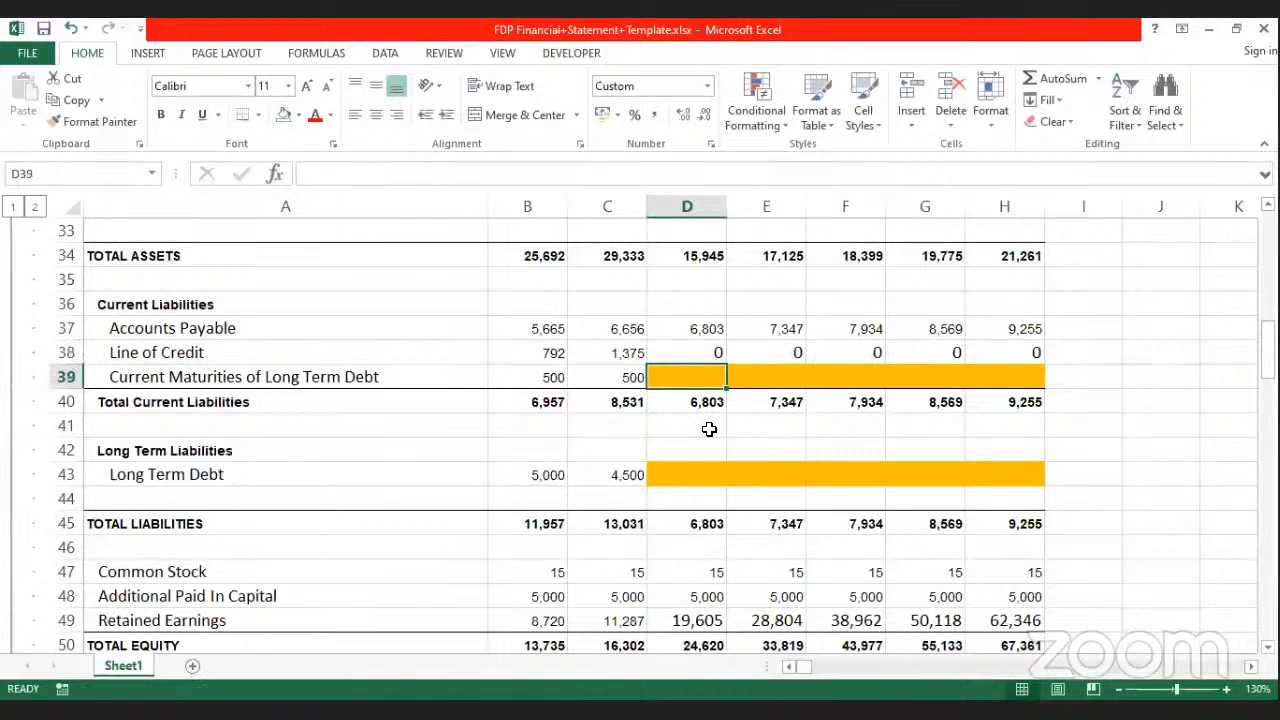
pyautogui.scroll(1, 712, 425)
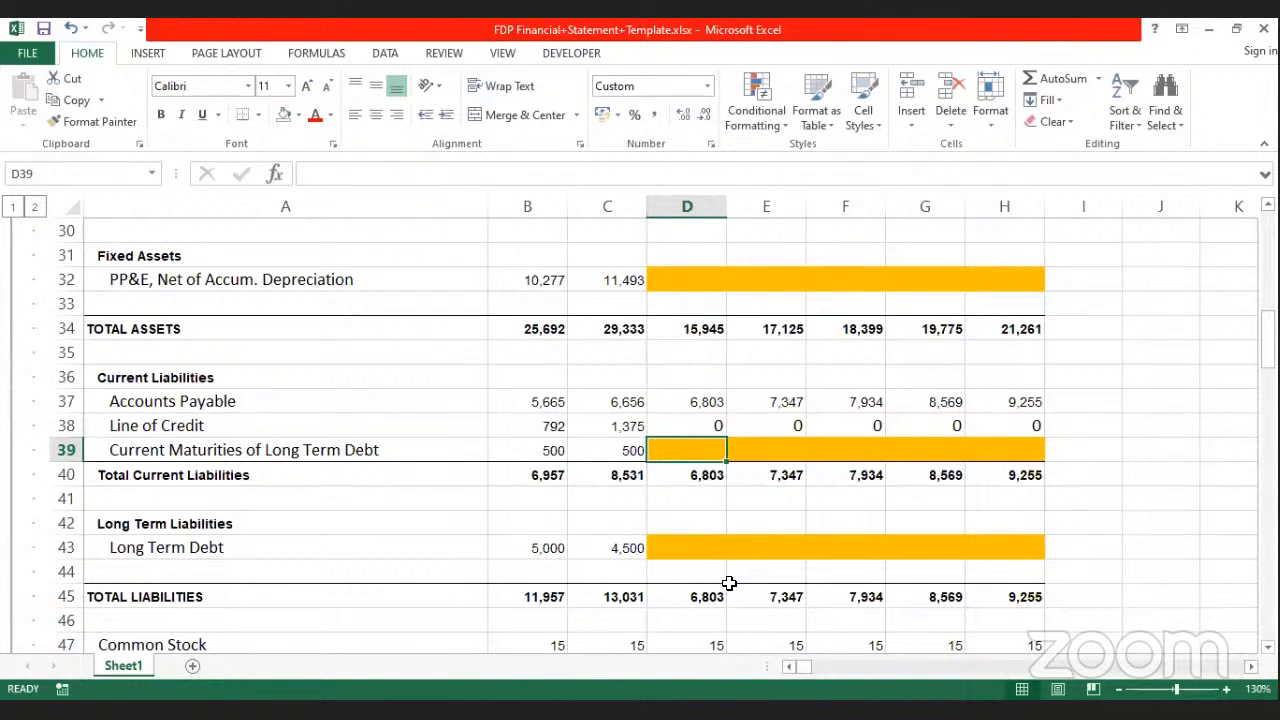
pyautogui.scroll(-3, 729, 583)
pyautogui.scroll(2, 729, 583)
pyautogui.write('=')
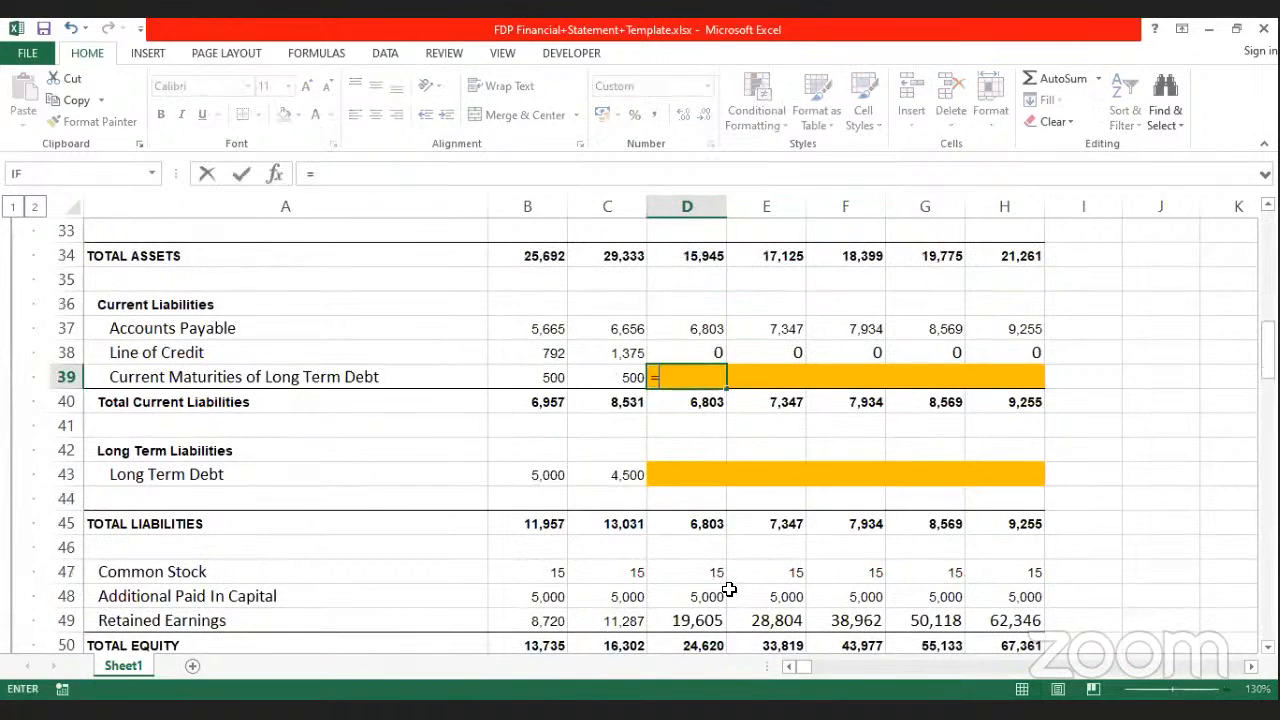
pyautogui.scroll(-4, 729, 588)
pyautogui.scroll(-16, 729, 588)
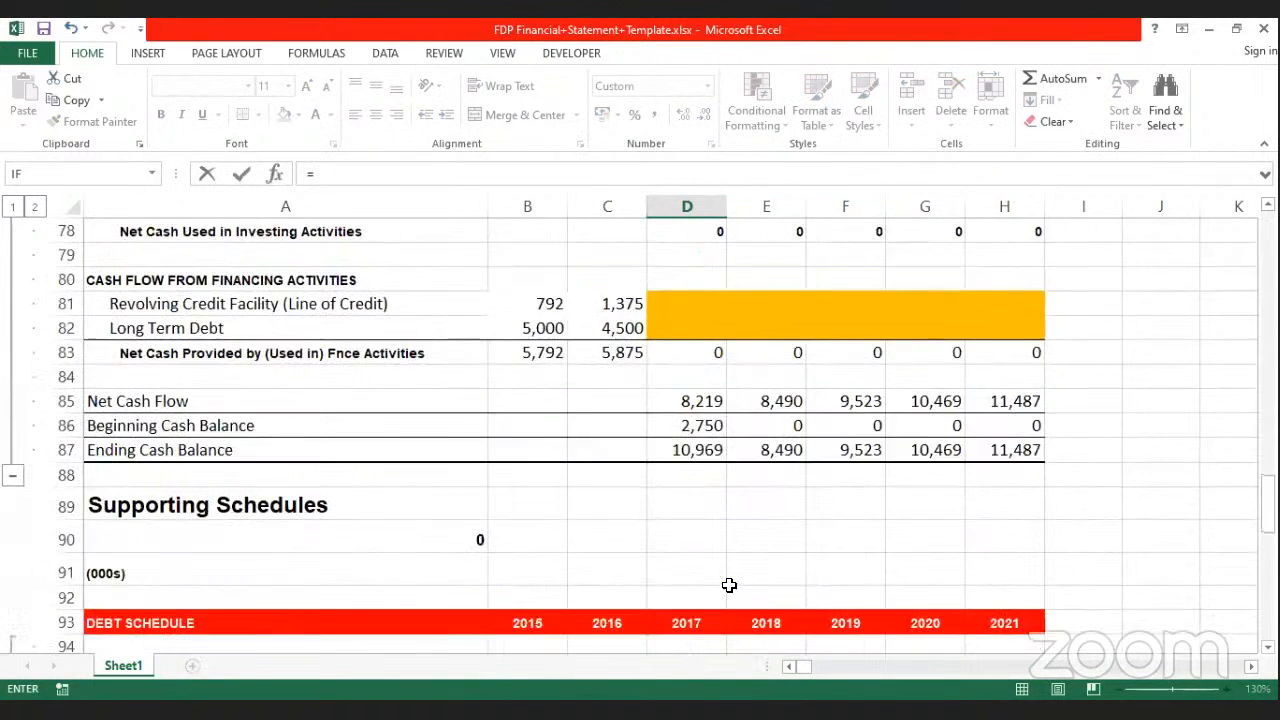
pyautogui.scroll(-3, 729, 585)
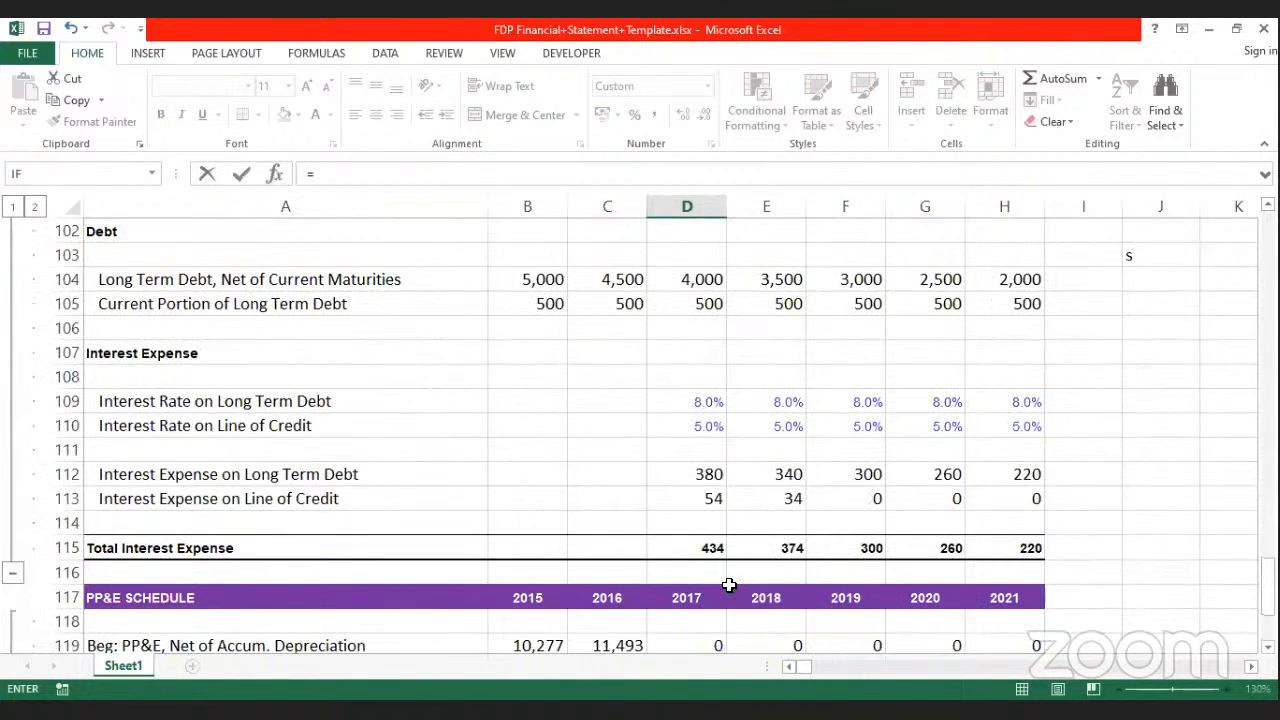
pyautogui.scroll(1, 725, 563)
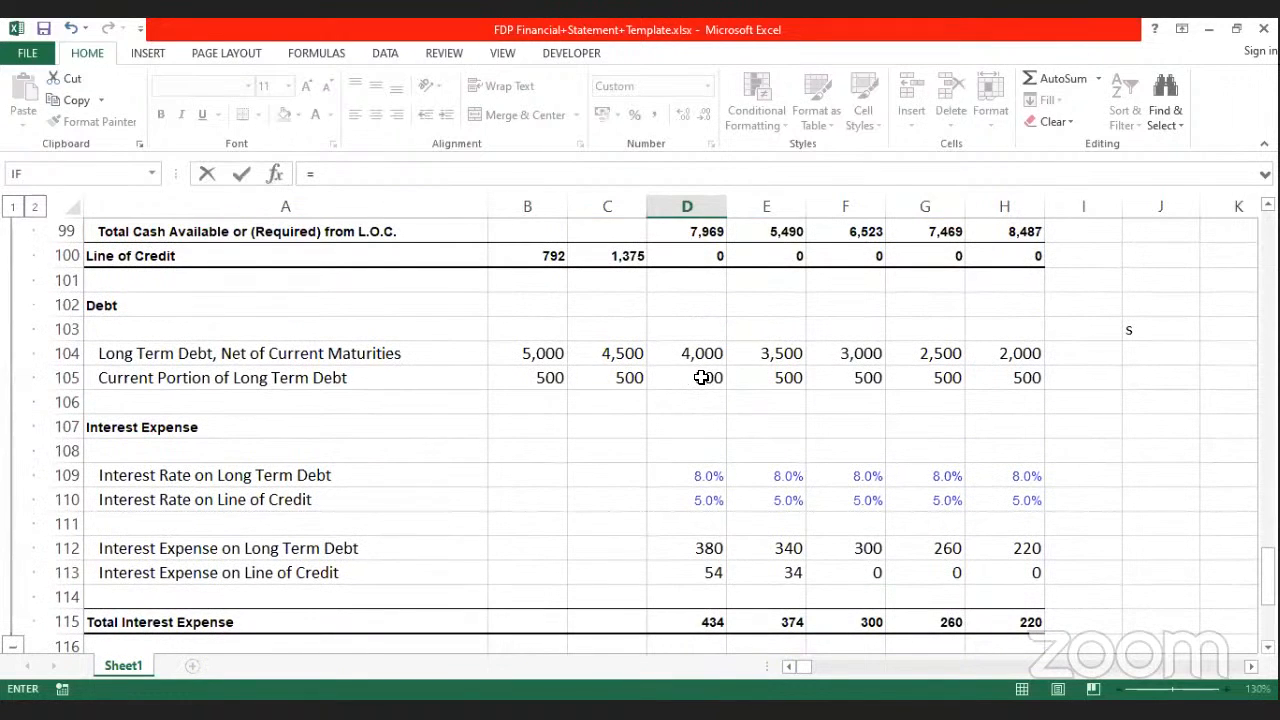
pyautogui.click(702, 377)
pyautogui.press('Return')
# Step: Extend the D39 current maturities link across E39:H39 and remove the orange fill from D39:H39
pyautogui.scroll(3, 745, 380)
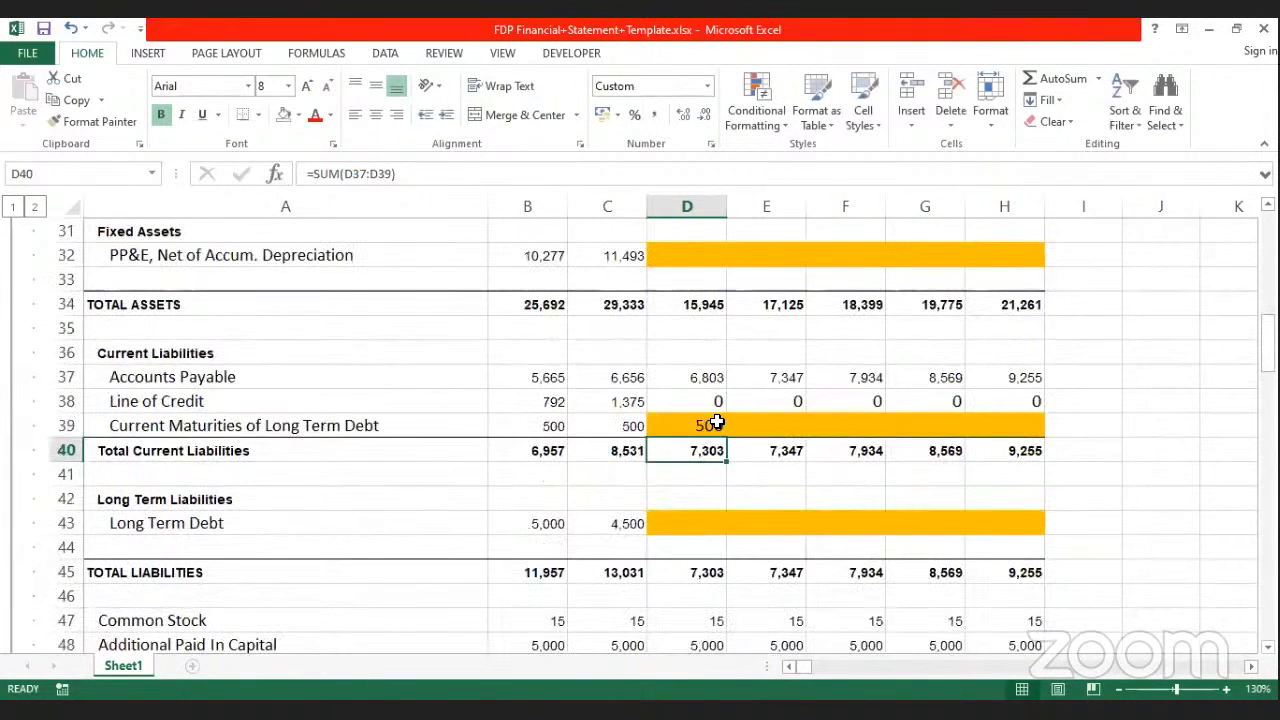
pyautogui.click(722, 428)
pyautogui.moveTo(727, 436); pyautogui.dragTo(1038, 432)
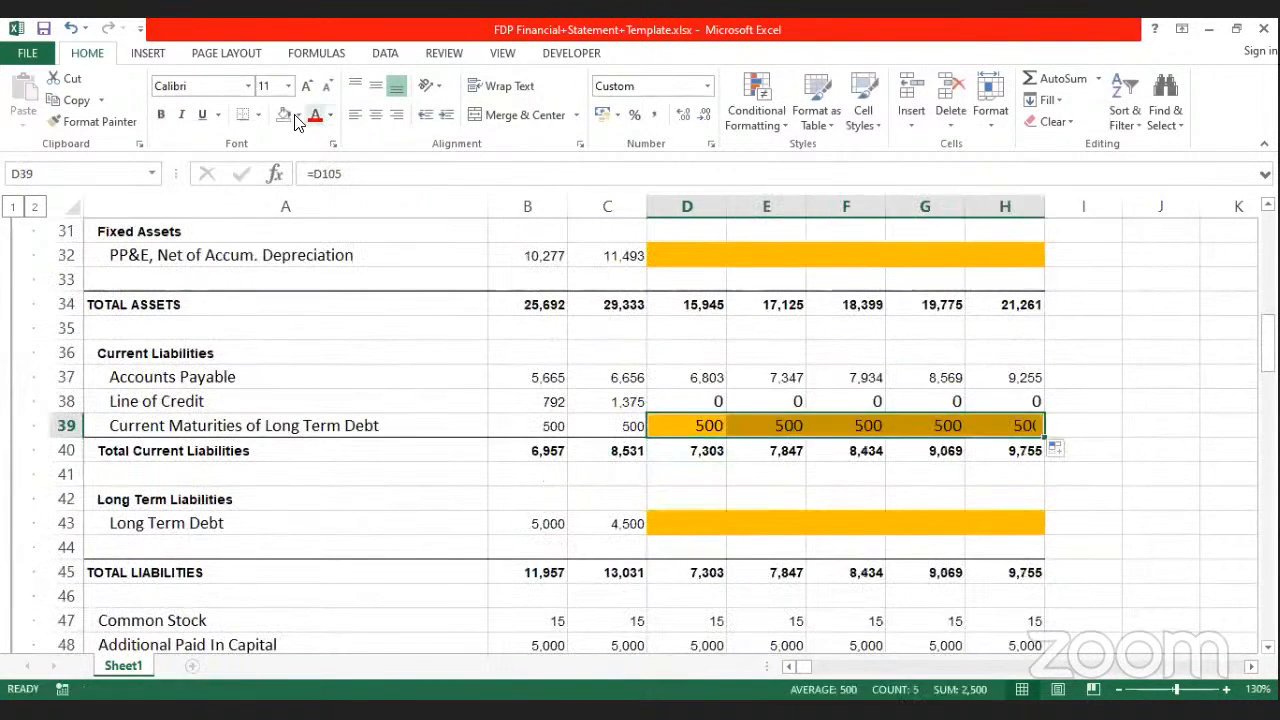
pyautogui.click(1105, 430)
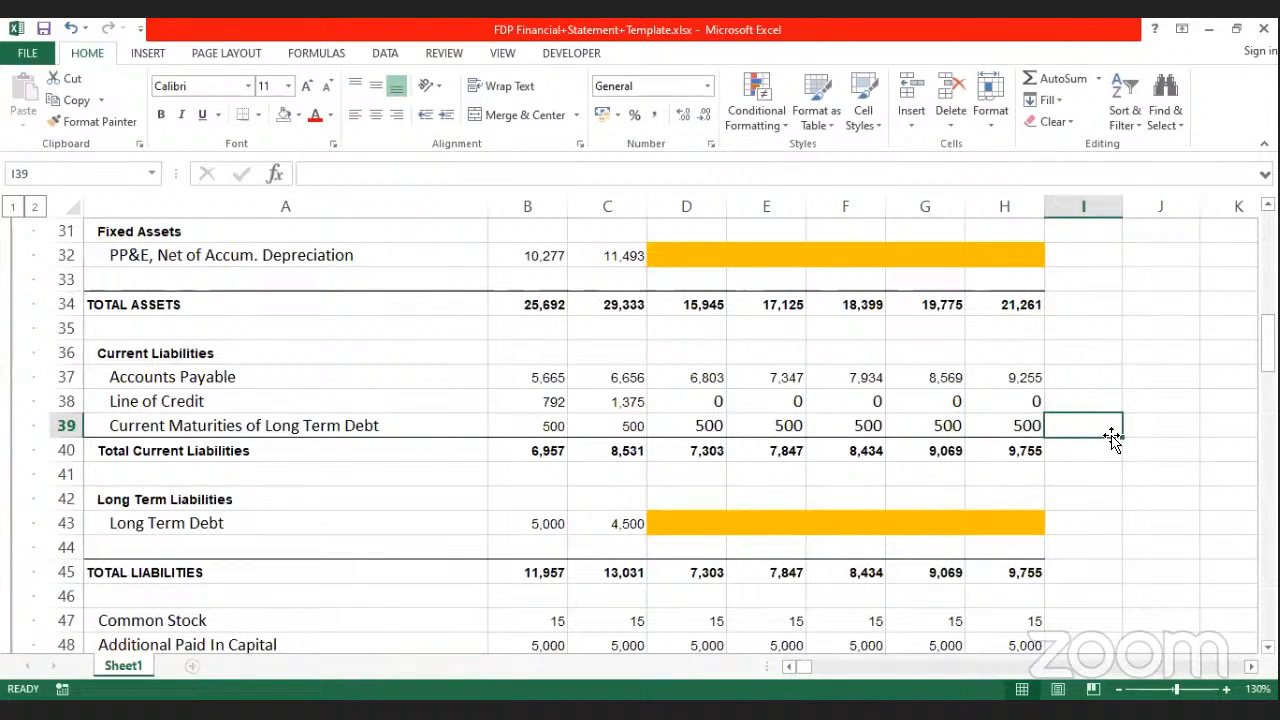
# Step: Link the 2017 balance sheet long term debt in D43 to the debt schedule with =D104
pyautogui.click(688, 527)
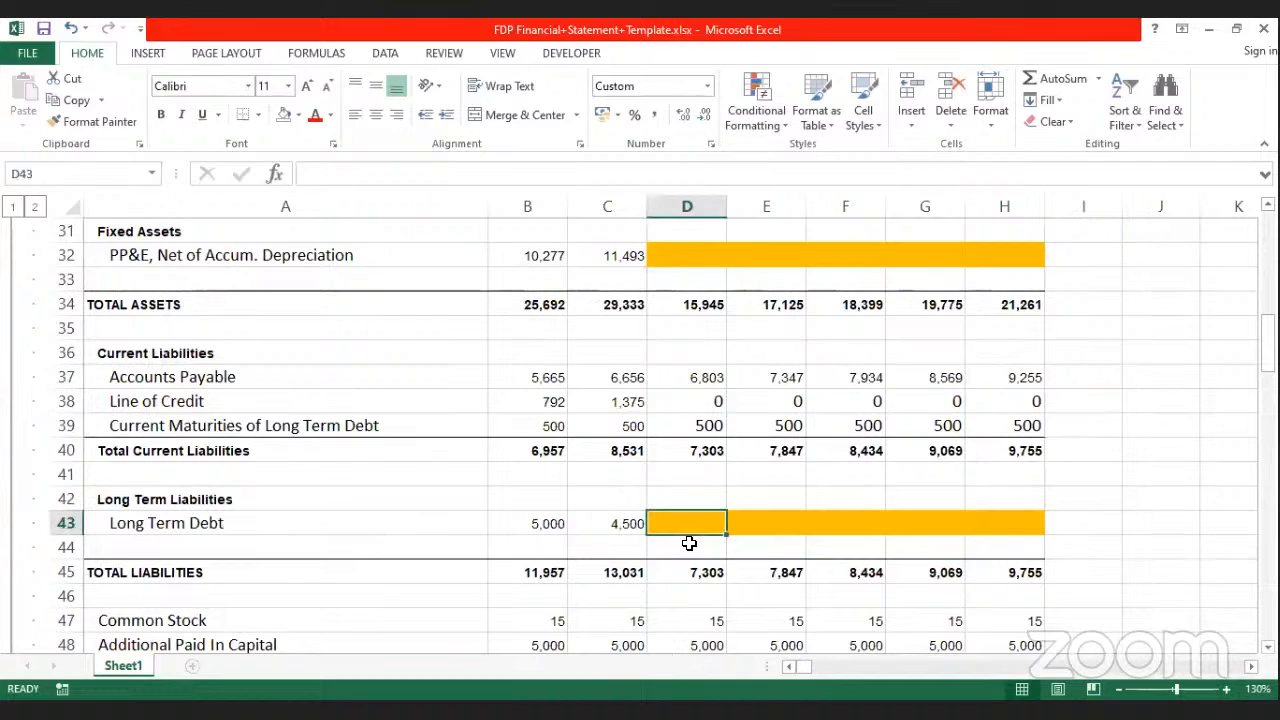
pyautogui.write('=')
pyautogui.scroll(-5, 793, 559)
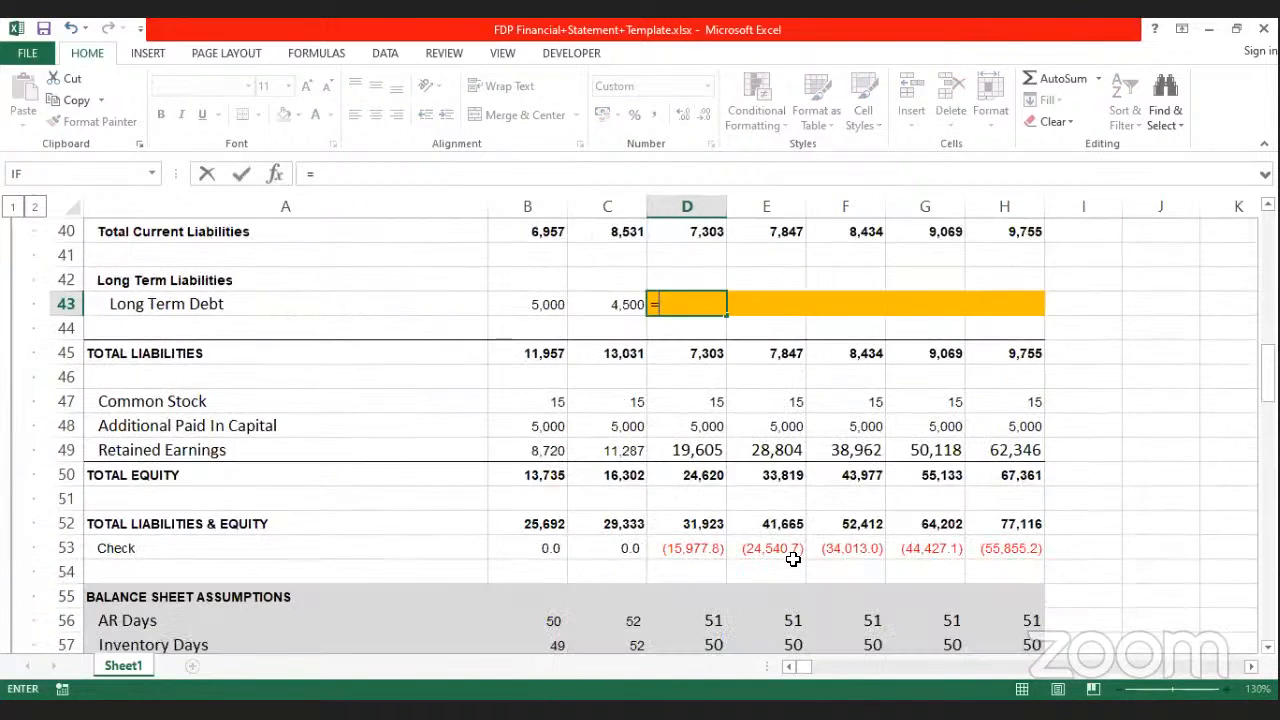
pyautogui.scroll(-10, 793, 551)
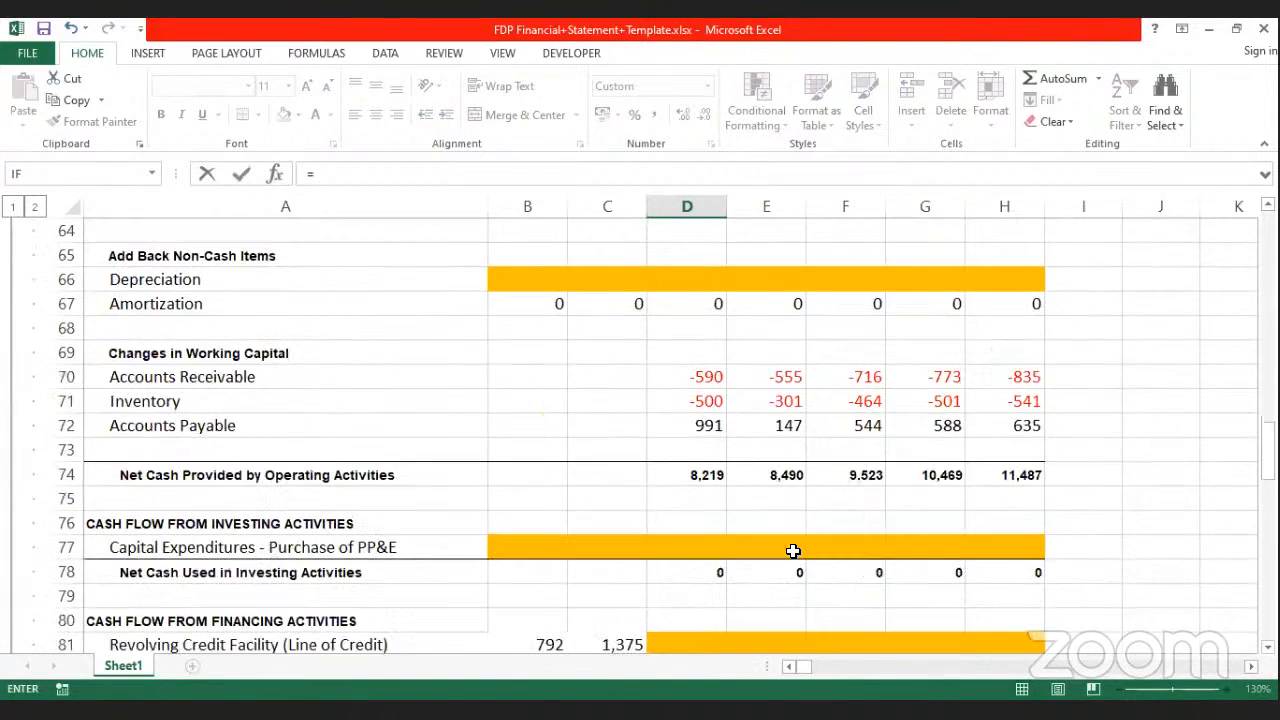
pyautogui.scroll(-6, 793, 551)
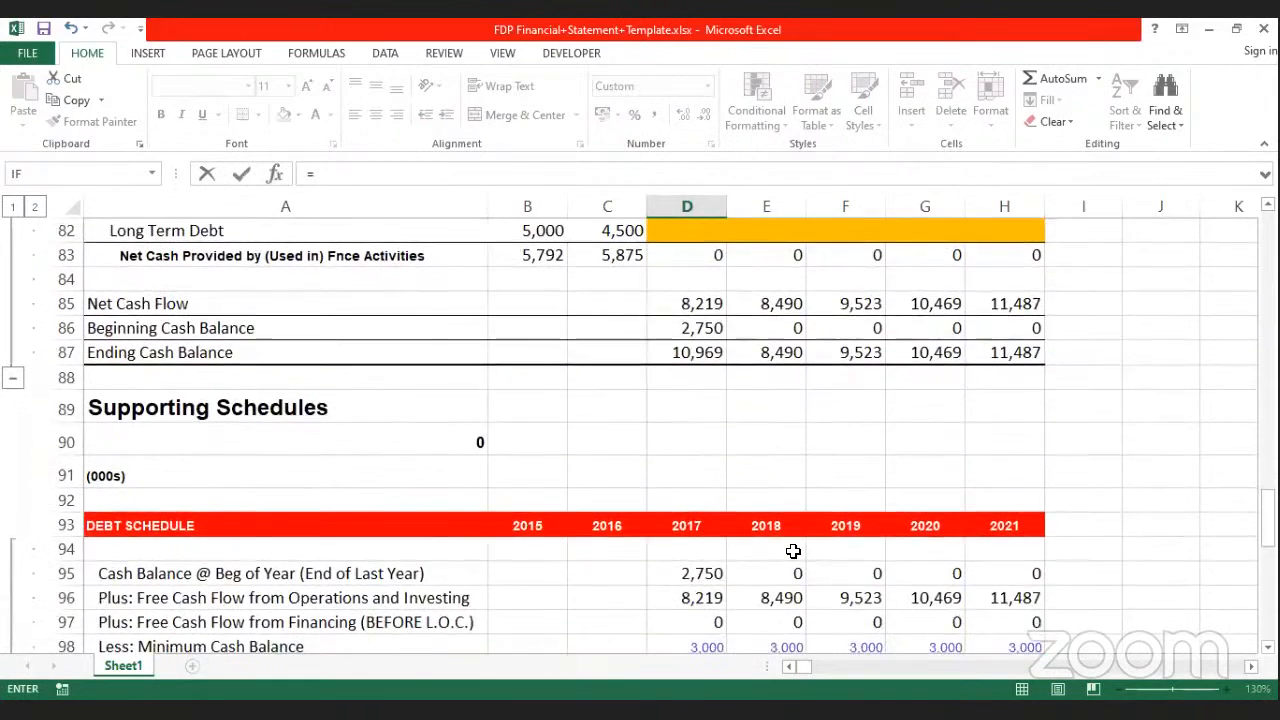
pyautogui.click(711, 477)
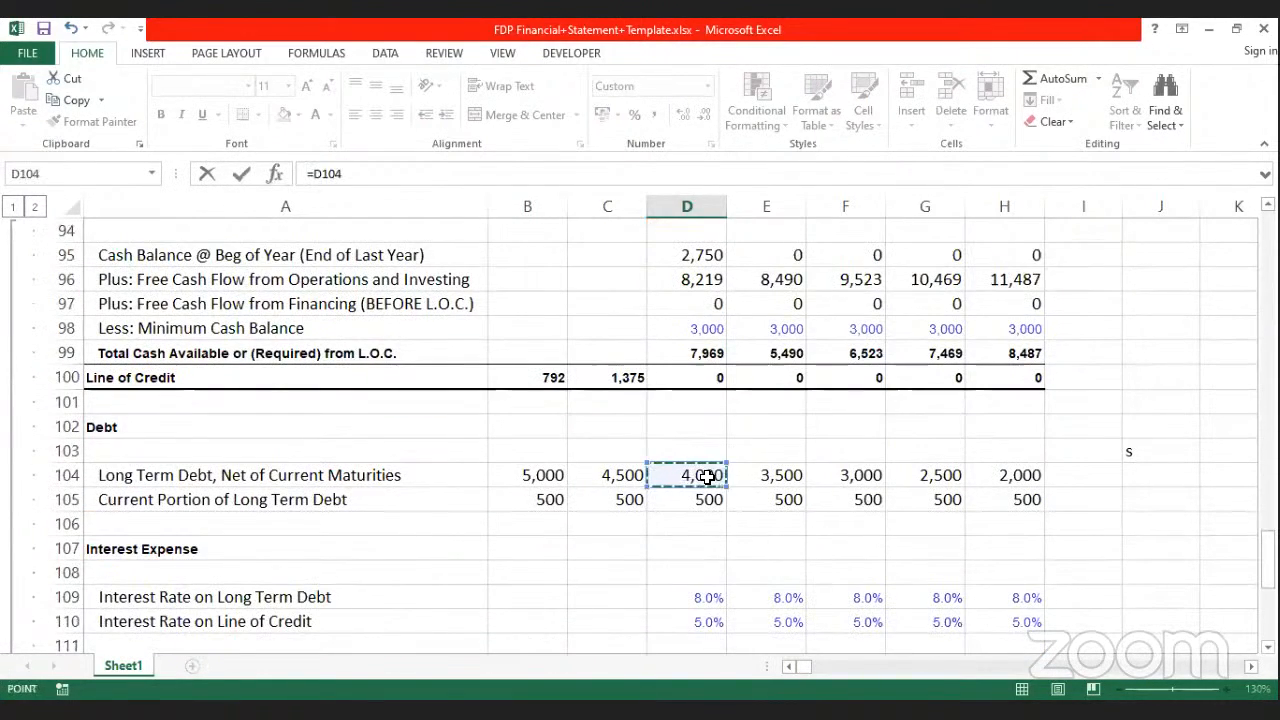
pyautogui.press('Return')
# Step: Extend the D43 long term debt link across E43:H43 and remove the orange fill from D43:H43
pyautogui.scroll(3, 720, 460)
pyautogui.click(712, 425)
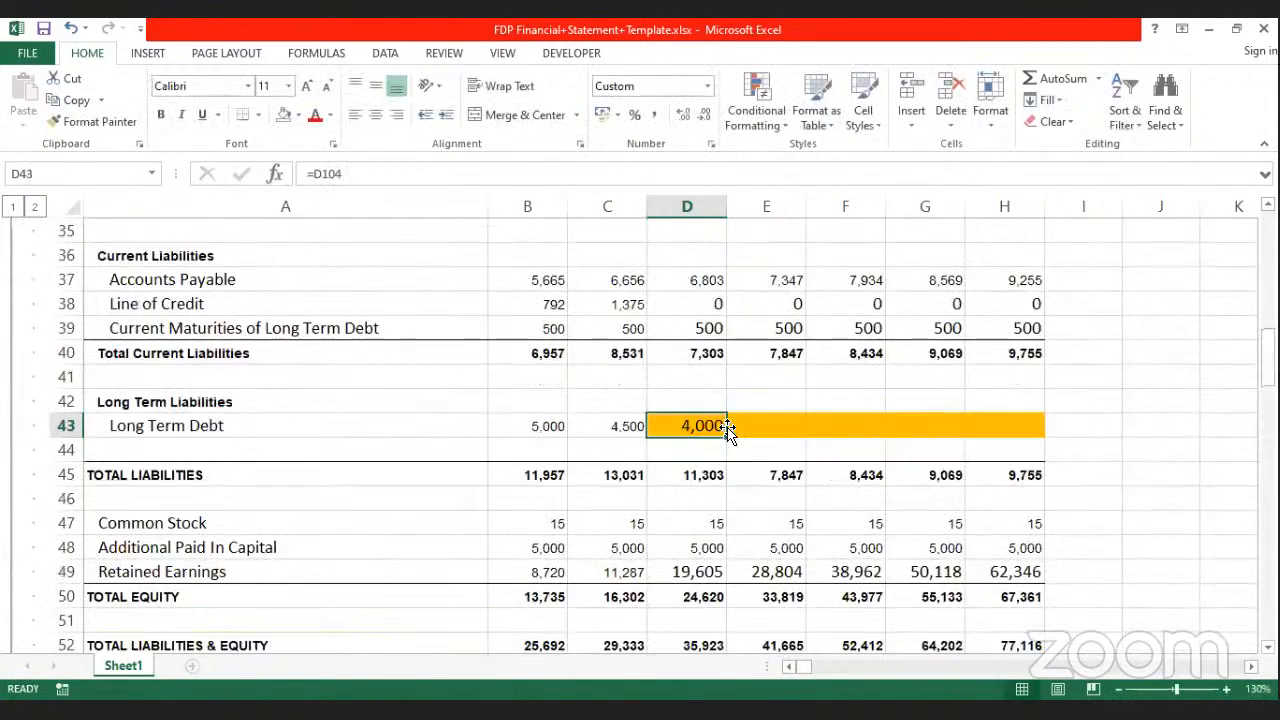
pyautogui.moveTo(727, 436); pyautogui.dragTo(1018, 430)
pyautogui.click(1077, 424)
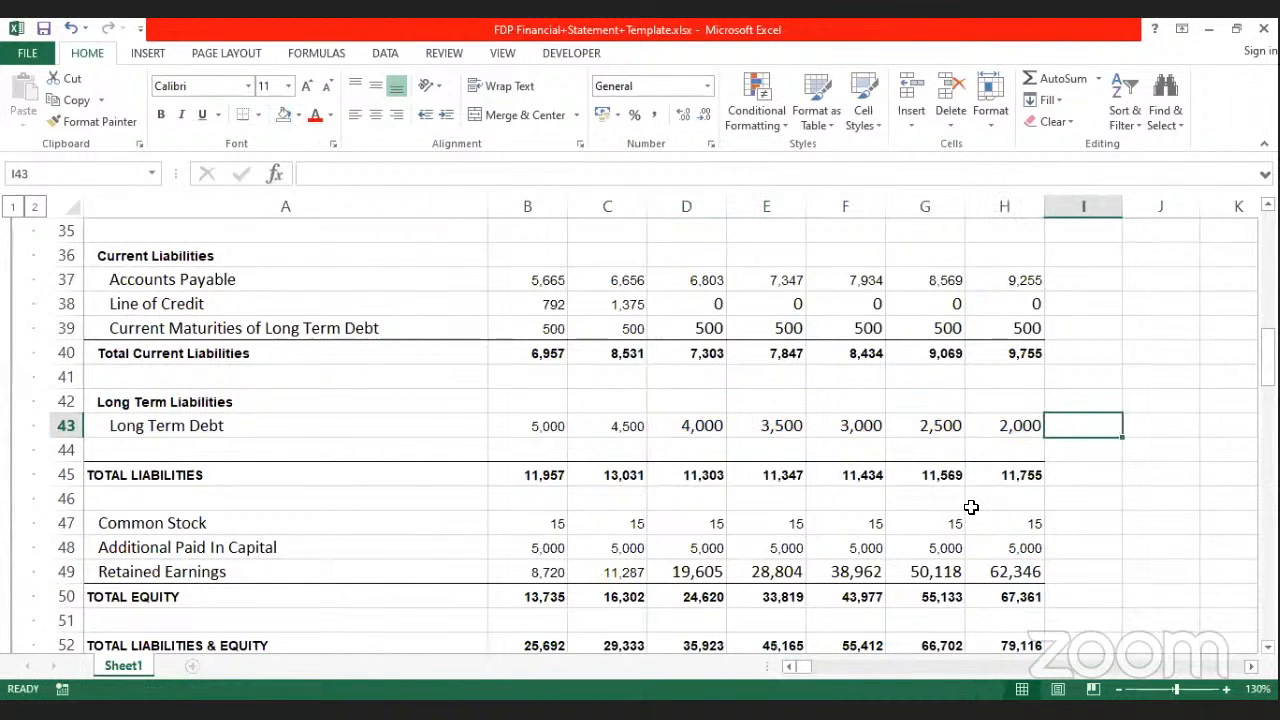
# Step: Link the 2017 cash flow statement depreciation in D66 to the PP&E schedule with =D122
pyautogui.scroll(-1, 909, 487)
pyautogui.scroll(-1, 909, 487)
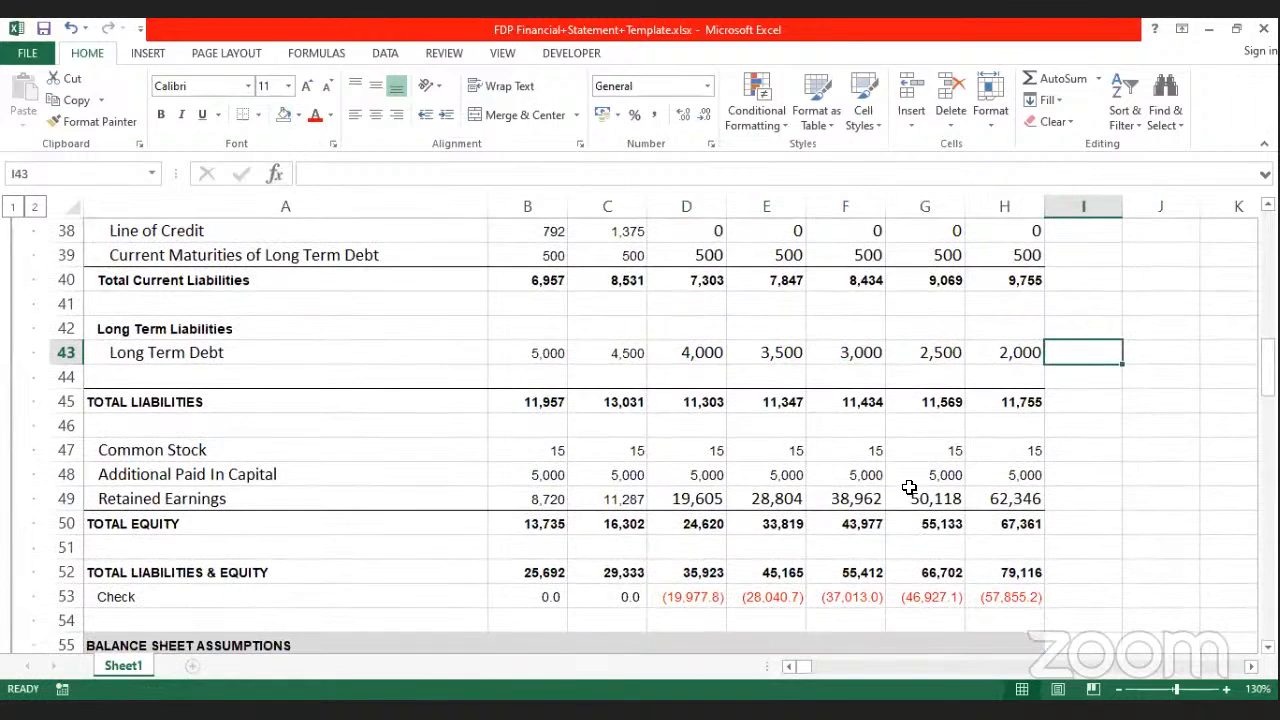
pyautogui.scroll(-4, 909, 500)
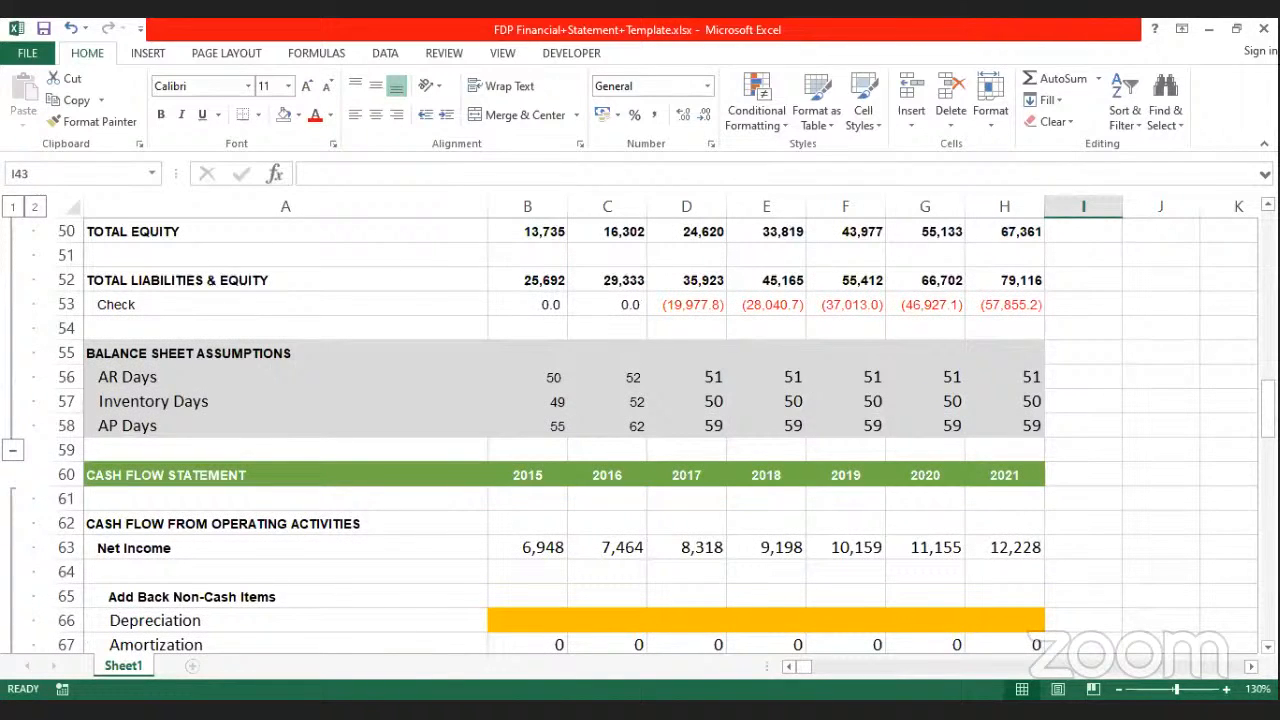
pyautogui.scroll(-2, 509, 457)
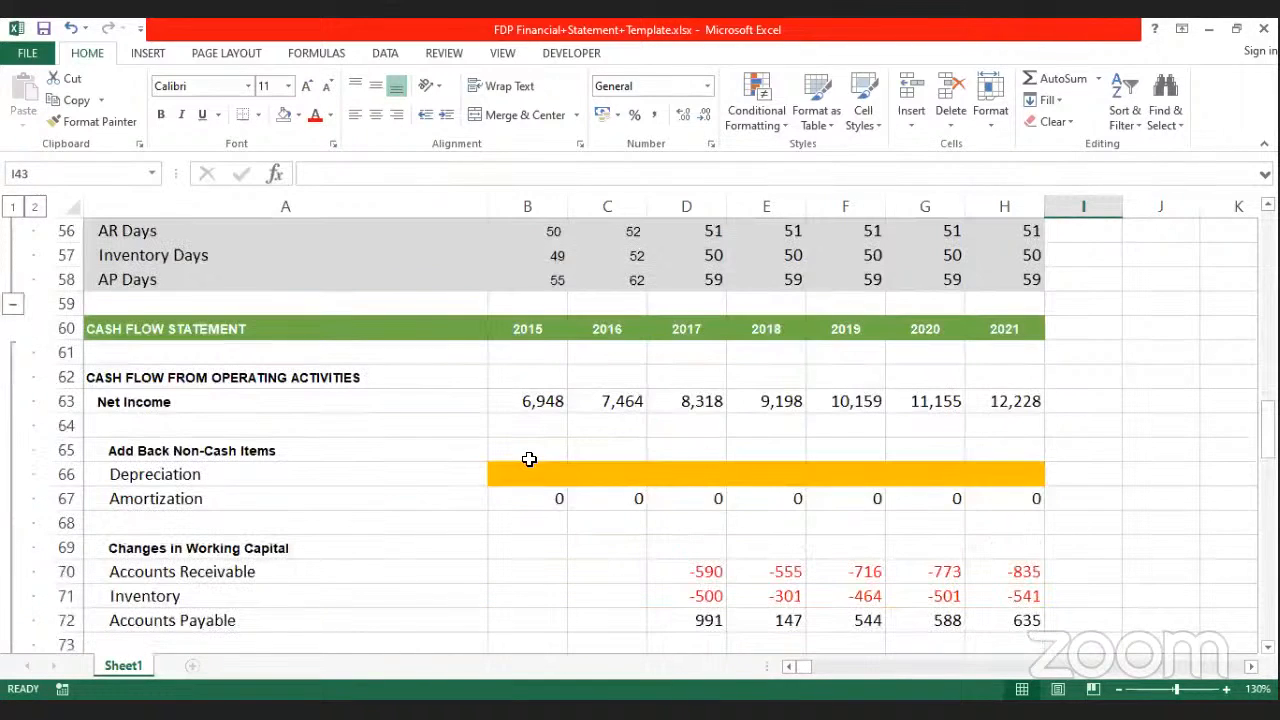
pyautogui.click(655, 475)
pyautogui.write('=')
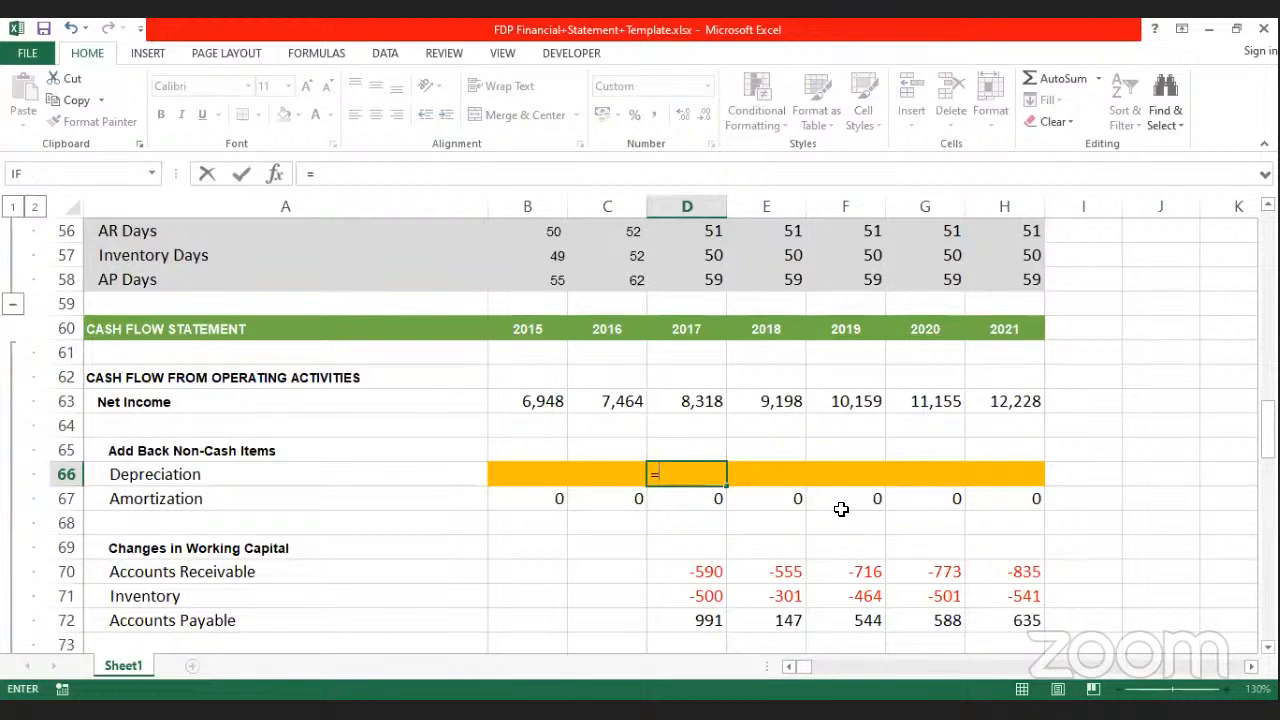
pyautogui.scroll(-14, 841, 509)
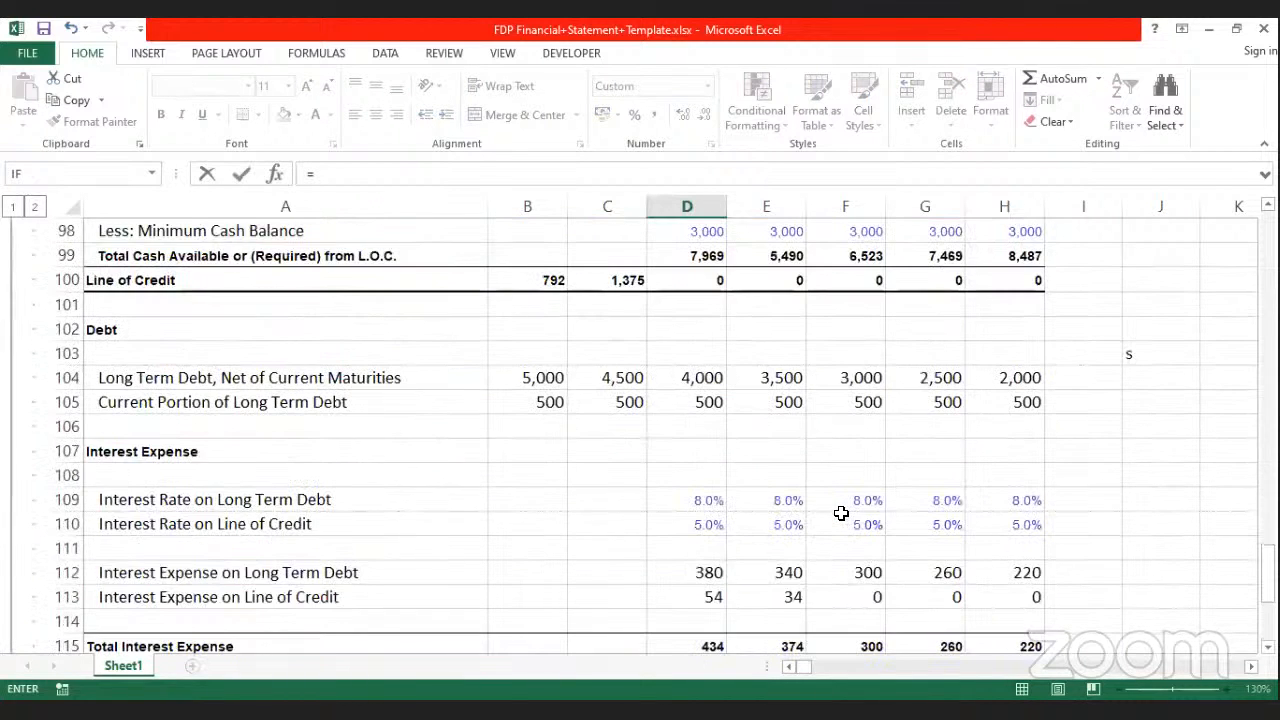
pyautogui.scroll(-4, 841, 513)
pyautogui.click(700, 524)
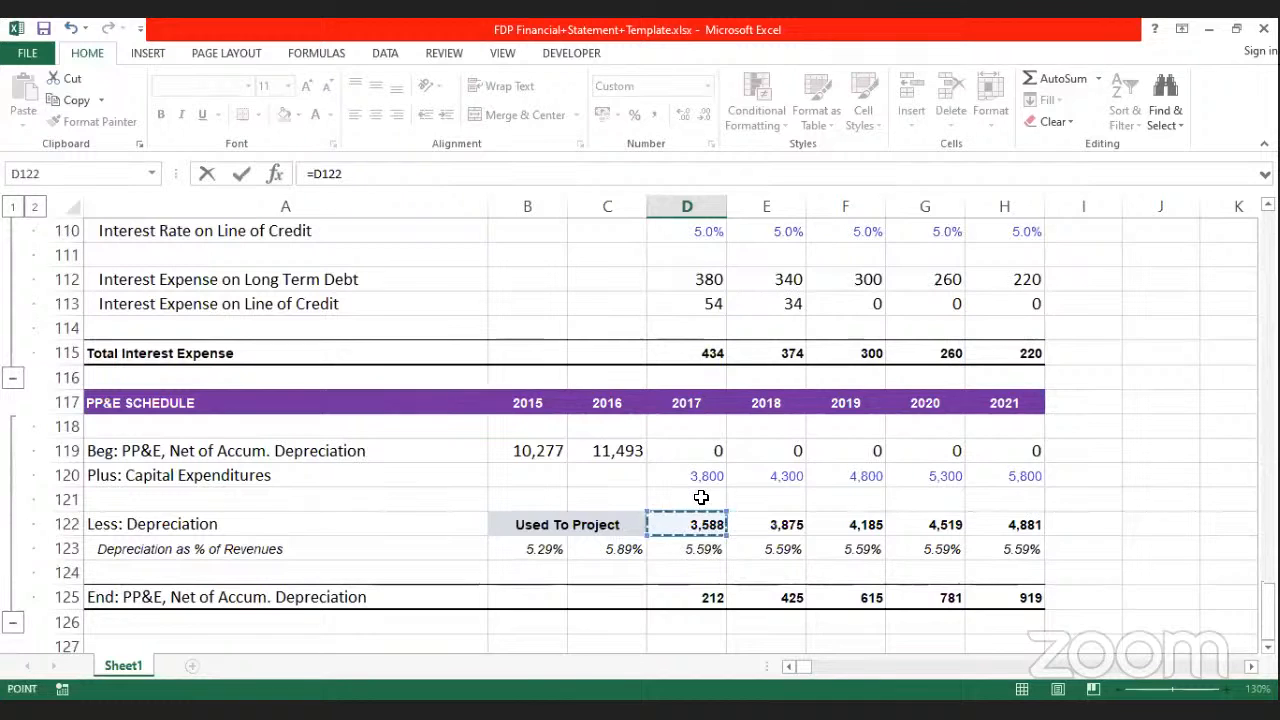
pyautogui.press('Return')
# Step: Extend the D66 depreciation link across E66:H66 and remove the orange fill from D66:H66
pyautogui.scroll(2, 706, 512)
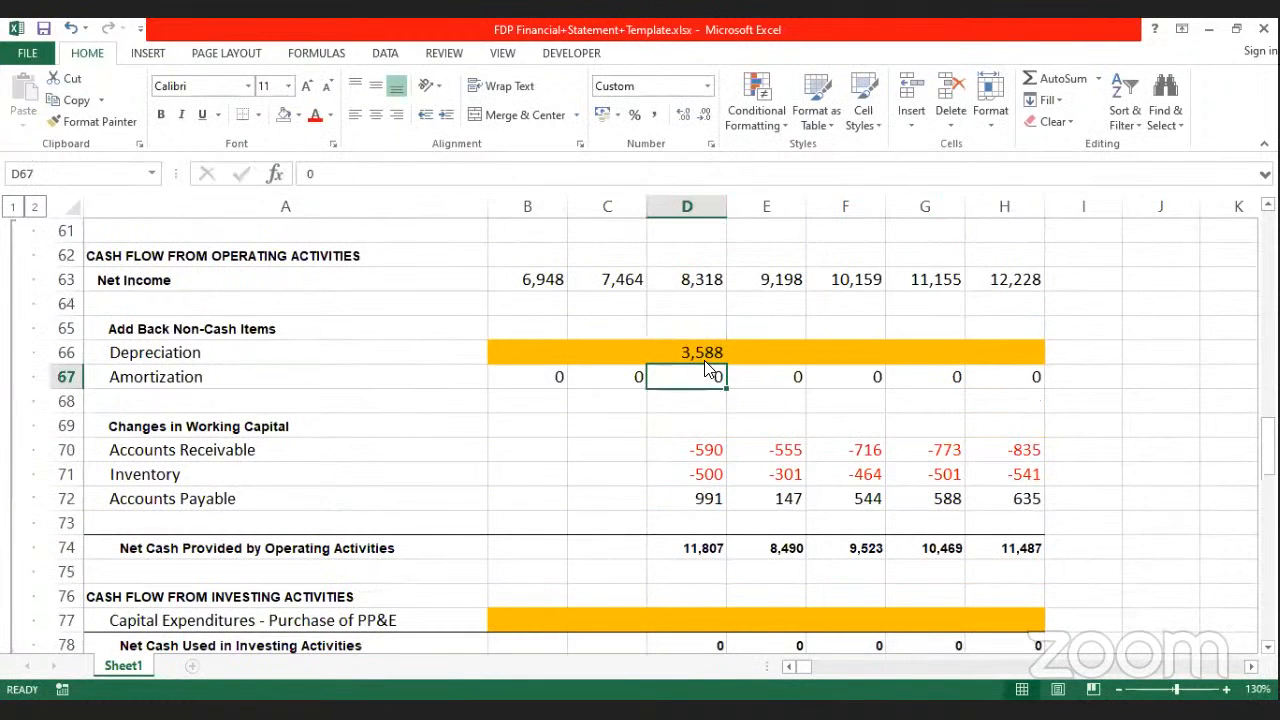
pyautogui.click(716, 352)
pyautogui.moveTo(726, 368); pyautogui.dragTo(1011, 362)
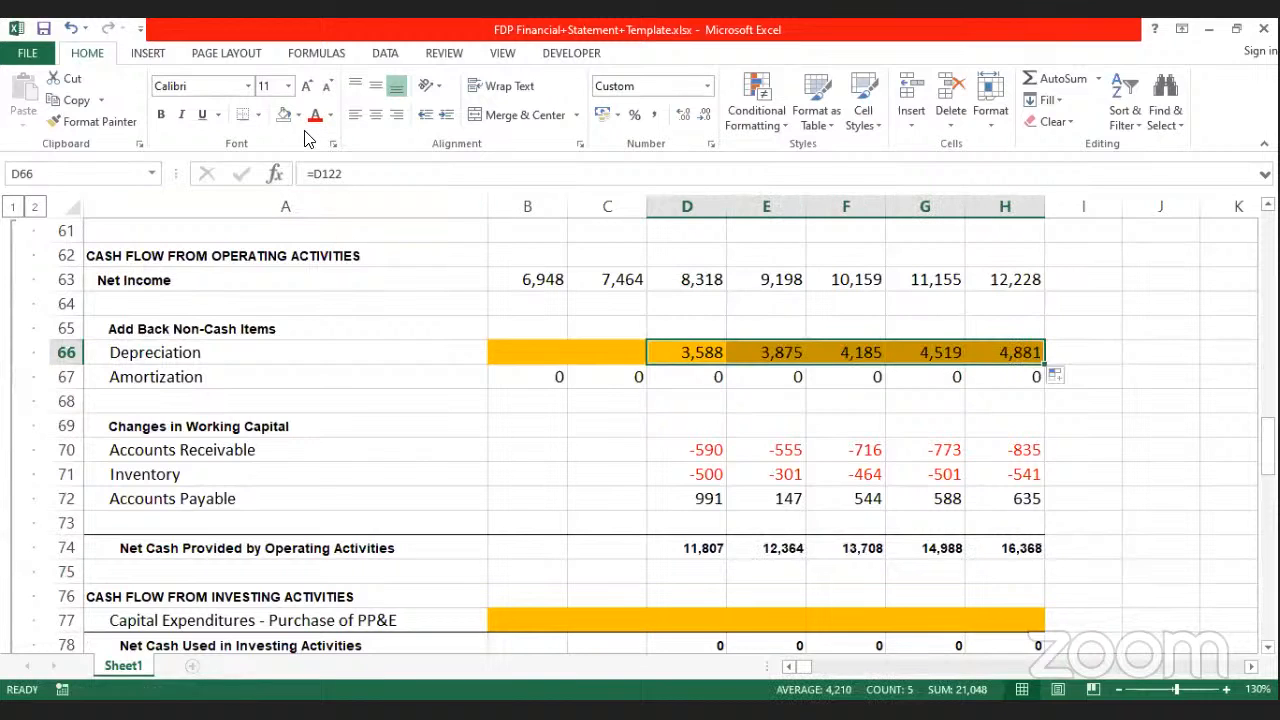
pyautogui.click(284, 114)
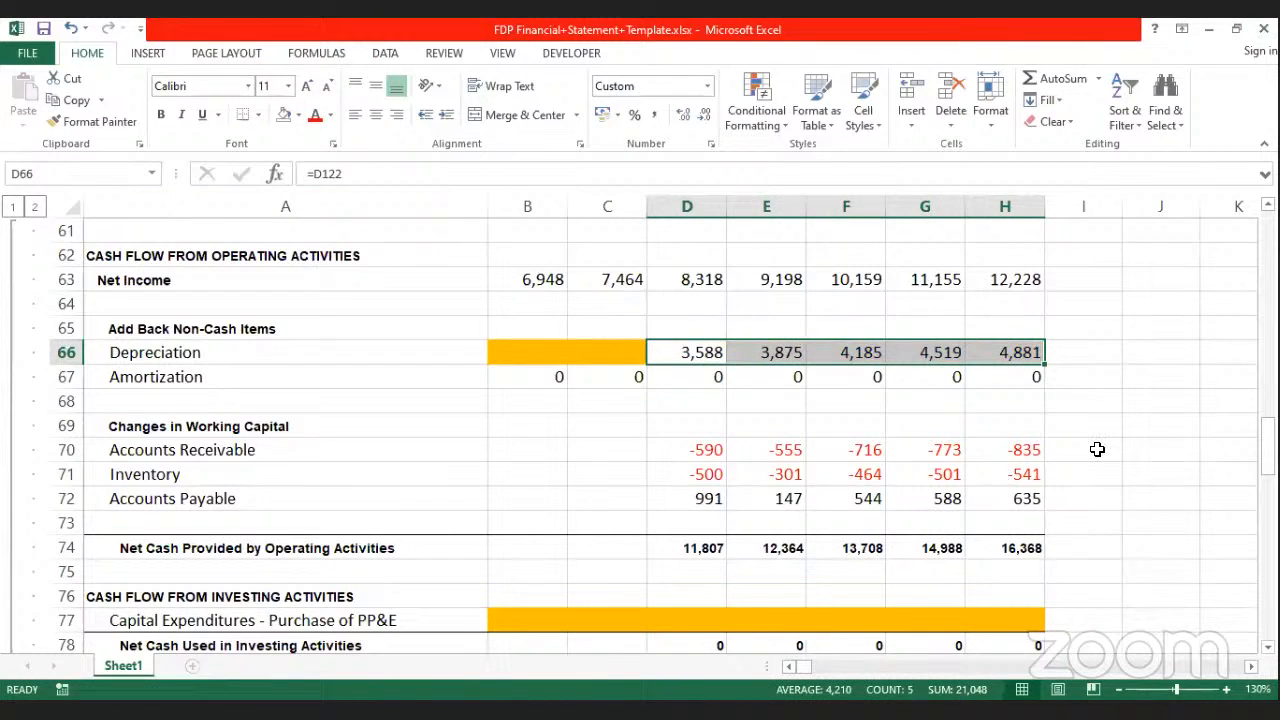
pyautogui.click(1097, 449)
# Step: Remove the orange fill from the blank 2015 and 2016 depreciation cells B66:C66
pyautogui.click(662, 348)
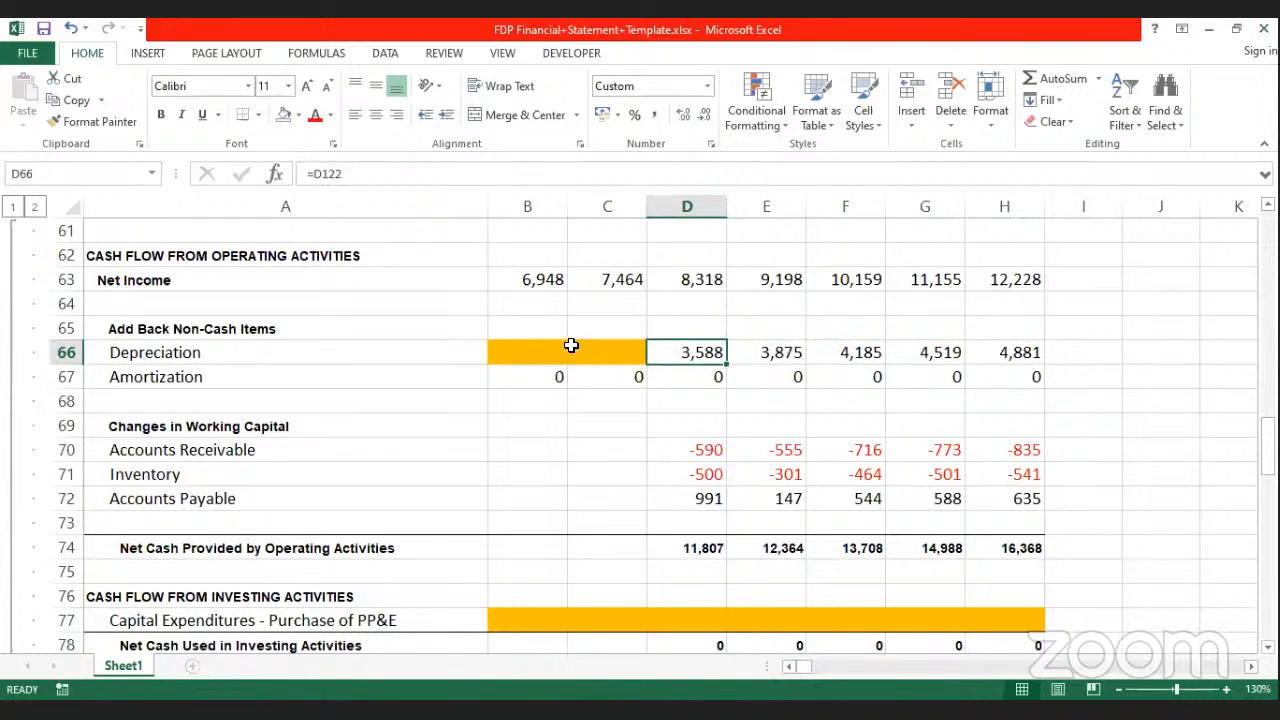
pyautogui.moveTo(571, 345); pyautogui.dragTo(520, 350)
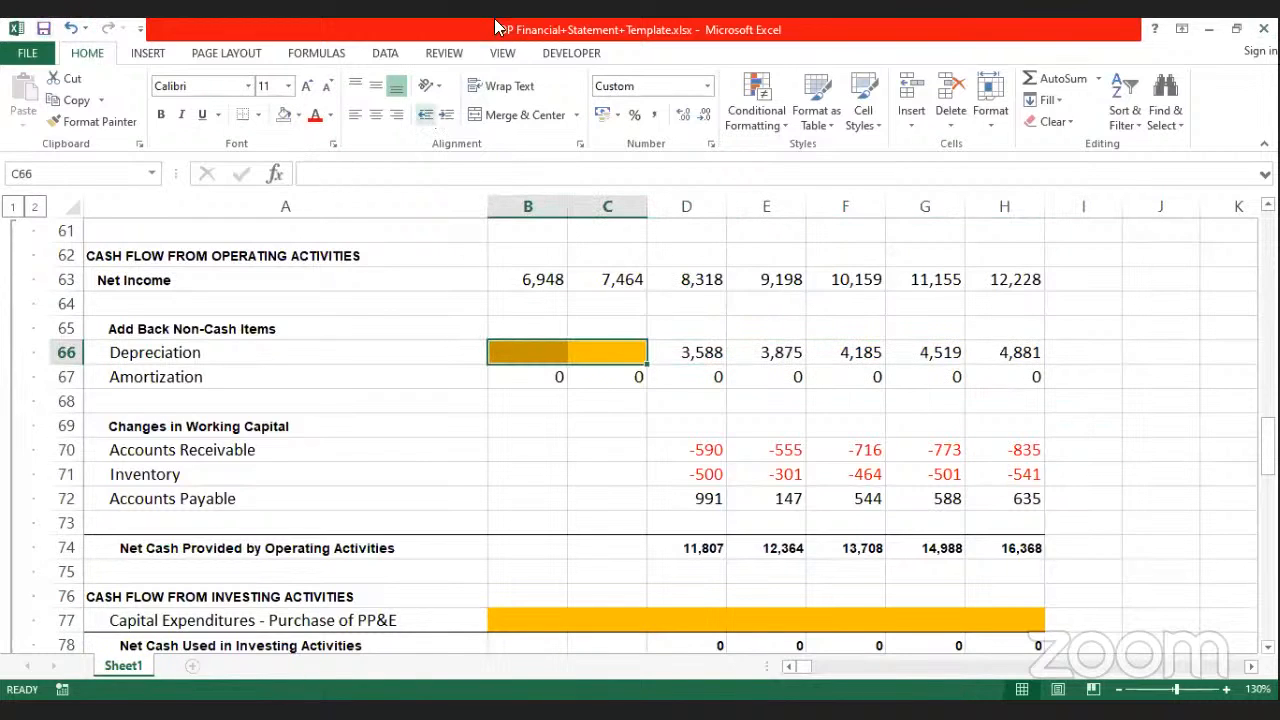
pyautogui.click(668, 350)
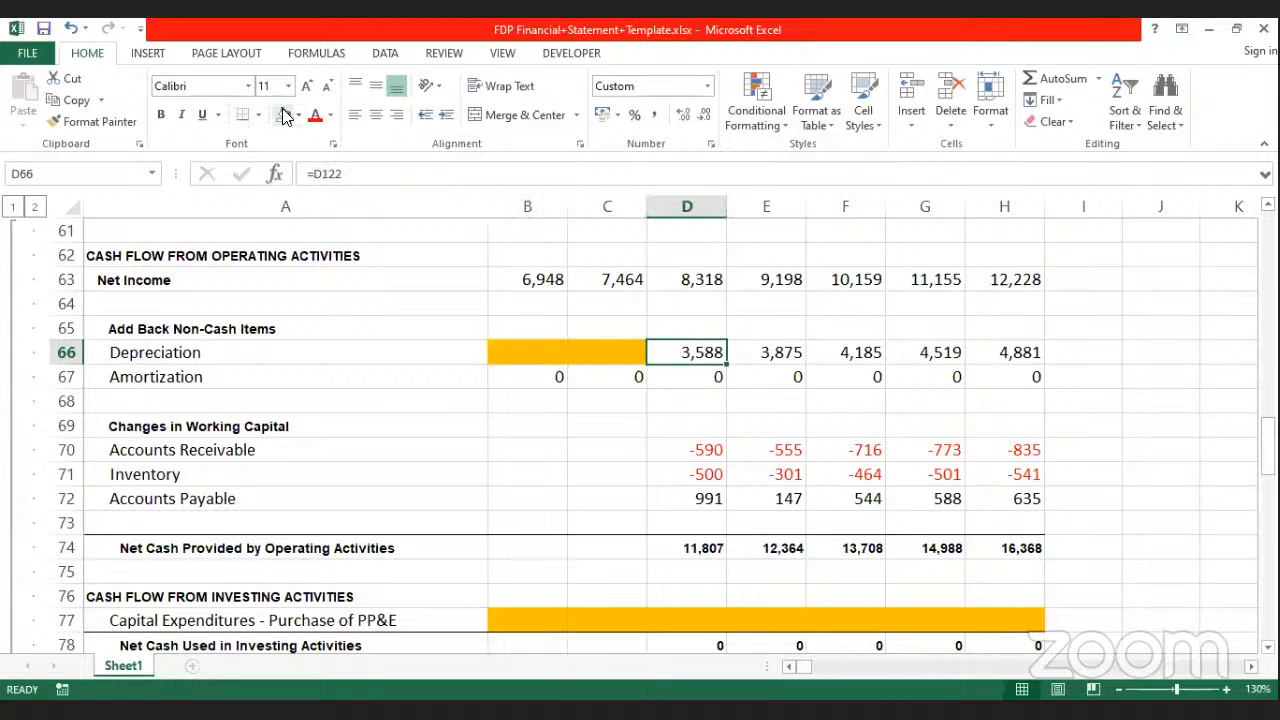
pyautogui.moveTo(524, 348); pyautogui.dragTo(610, 356)
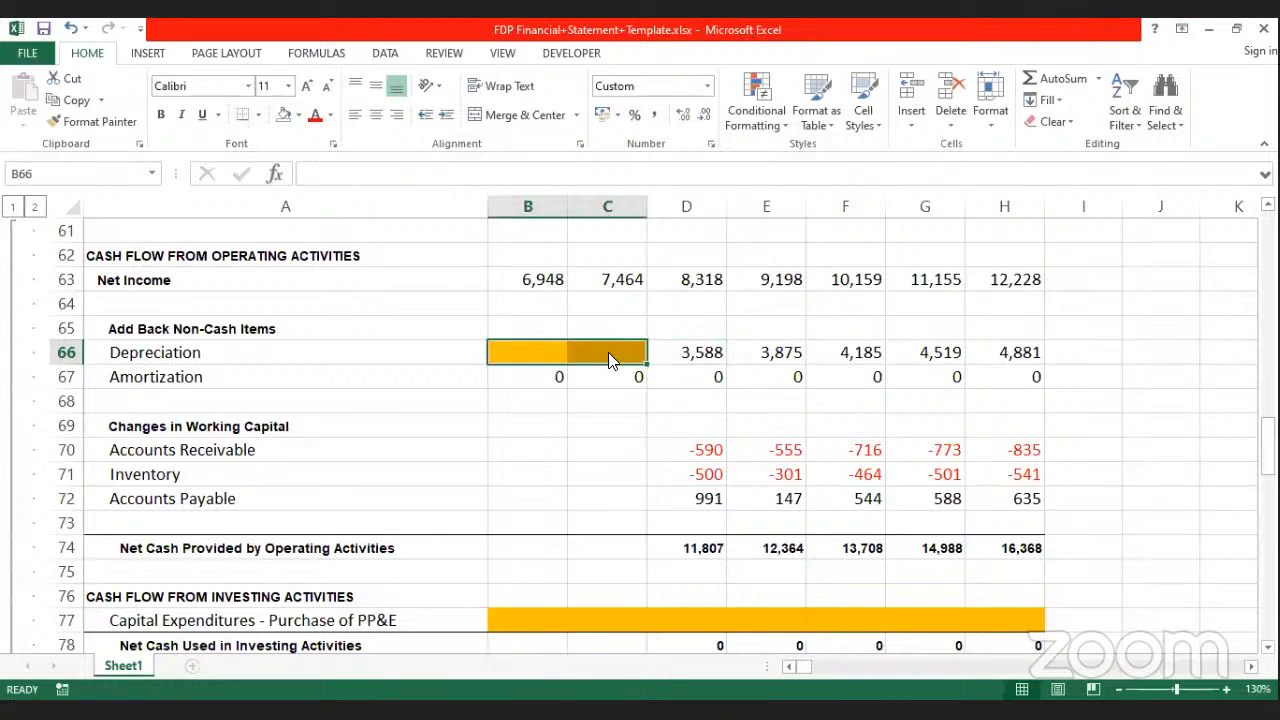
pyautogui.click(284, 114)
pyautogui.click(1160, 425)
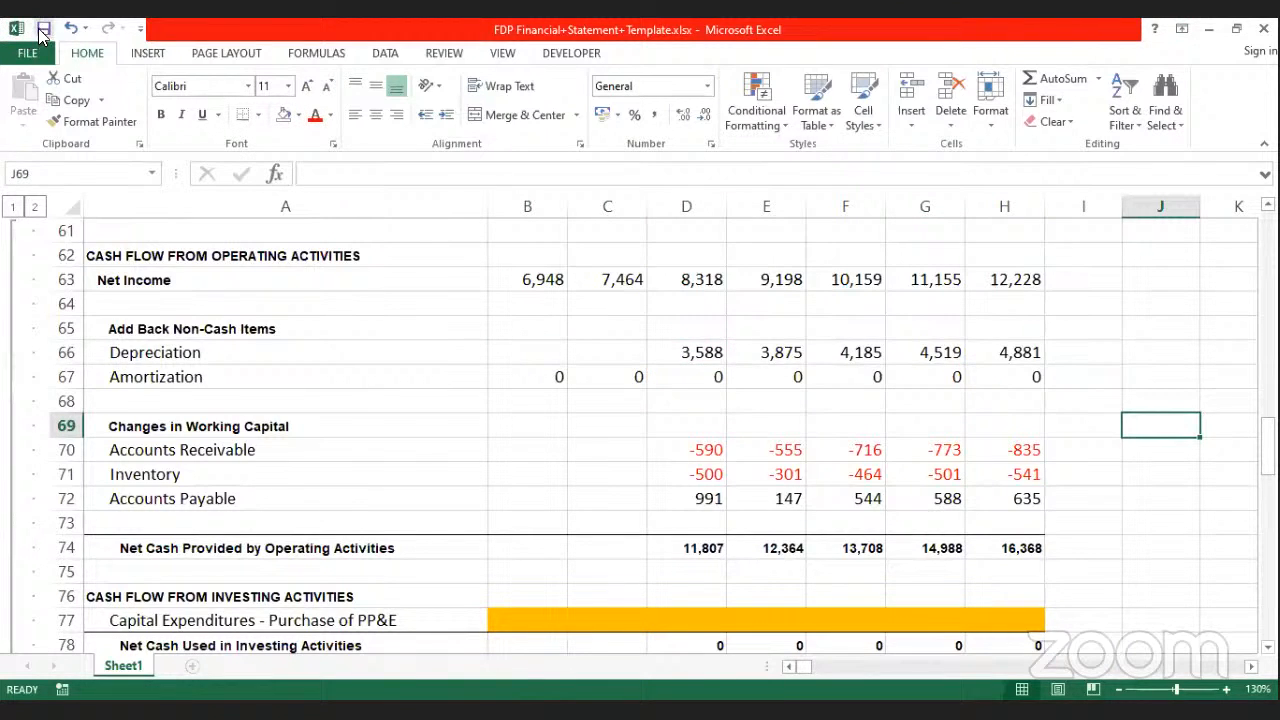
# Step: Link the 2017 revolving credit facility in D81 of the cash flow statement to the debt schedule's line of credit with =D100
pyautogui.scroll(-2, 697, 547)
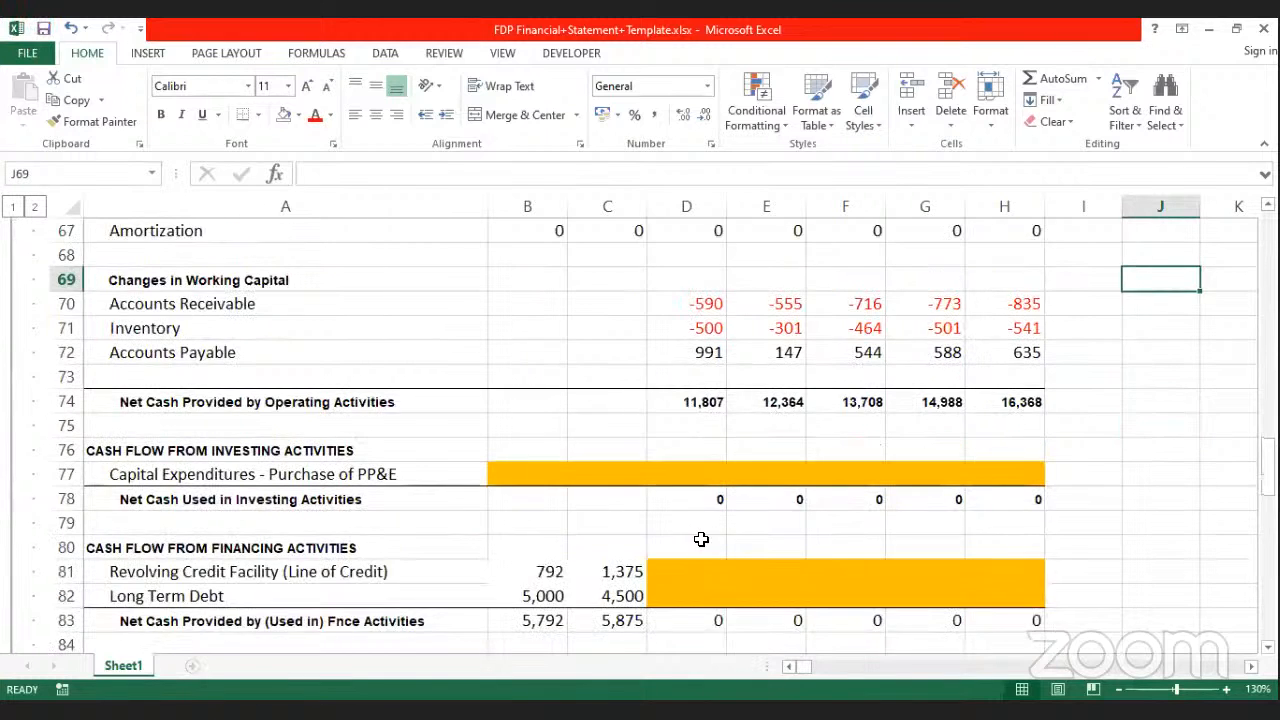
pyautogui.scroll(-2, 697, 547)
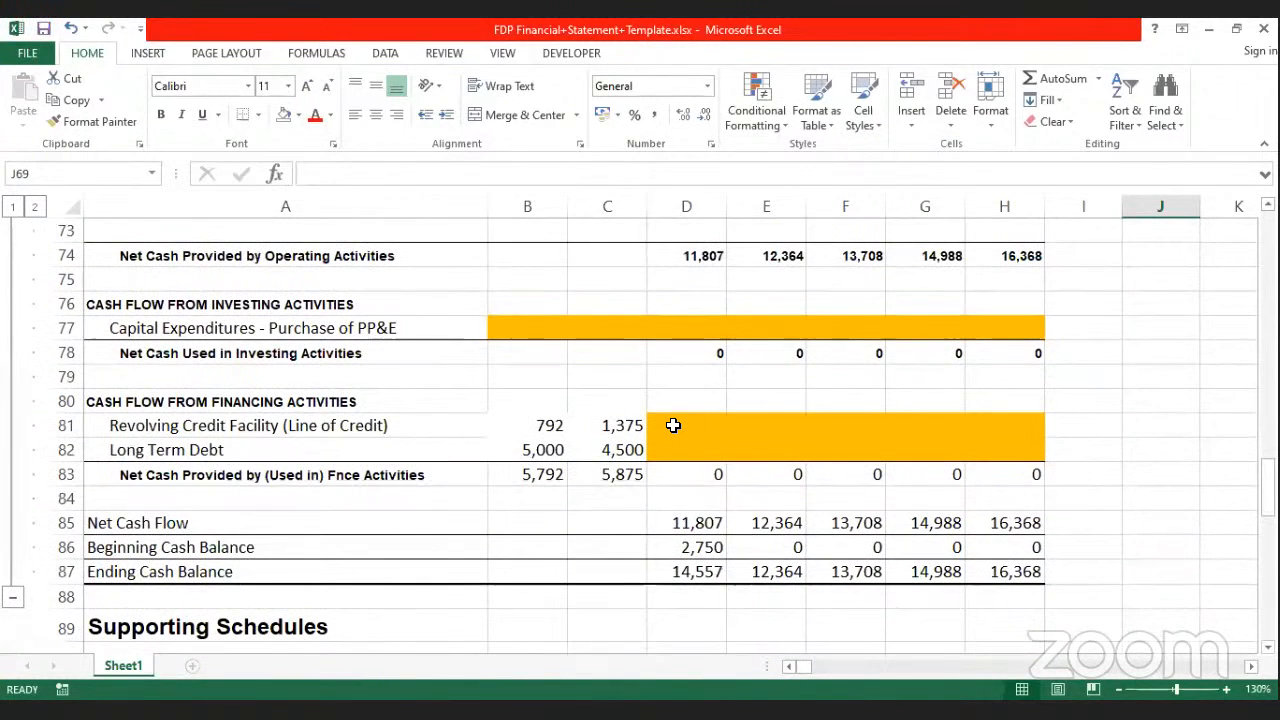
pyautogui.click(673, 428)
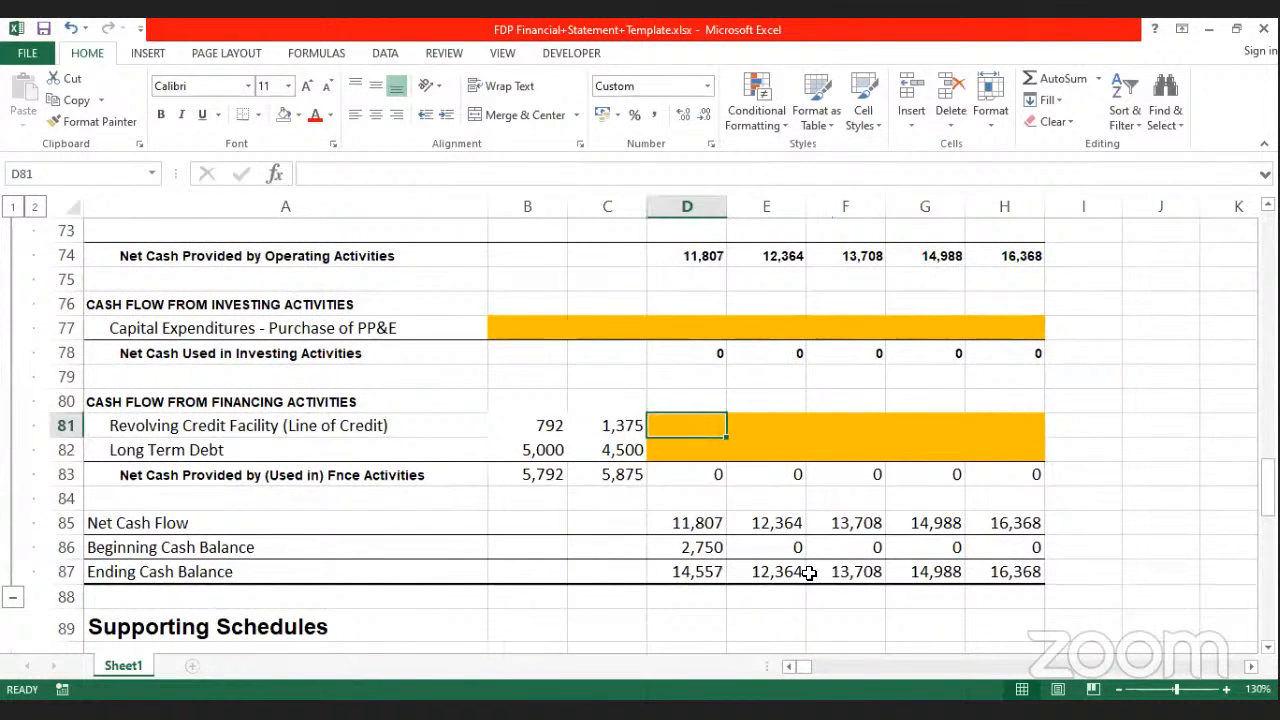
pyautogui.scroll(1, 808, 565)
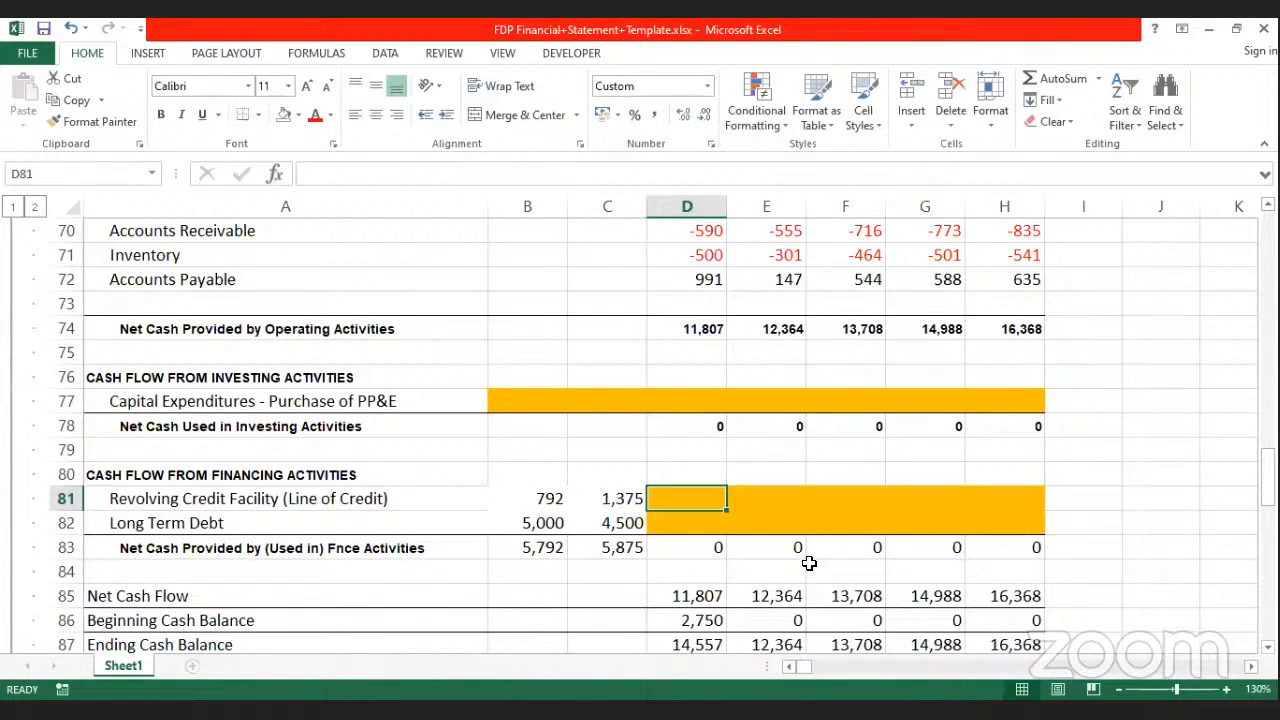
pyautogui.write('=')
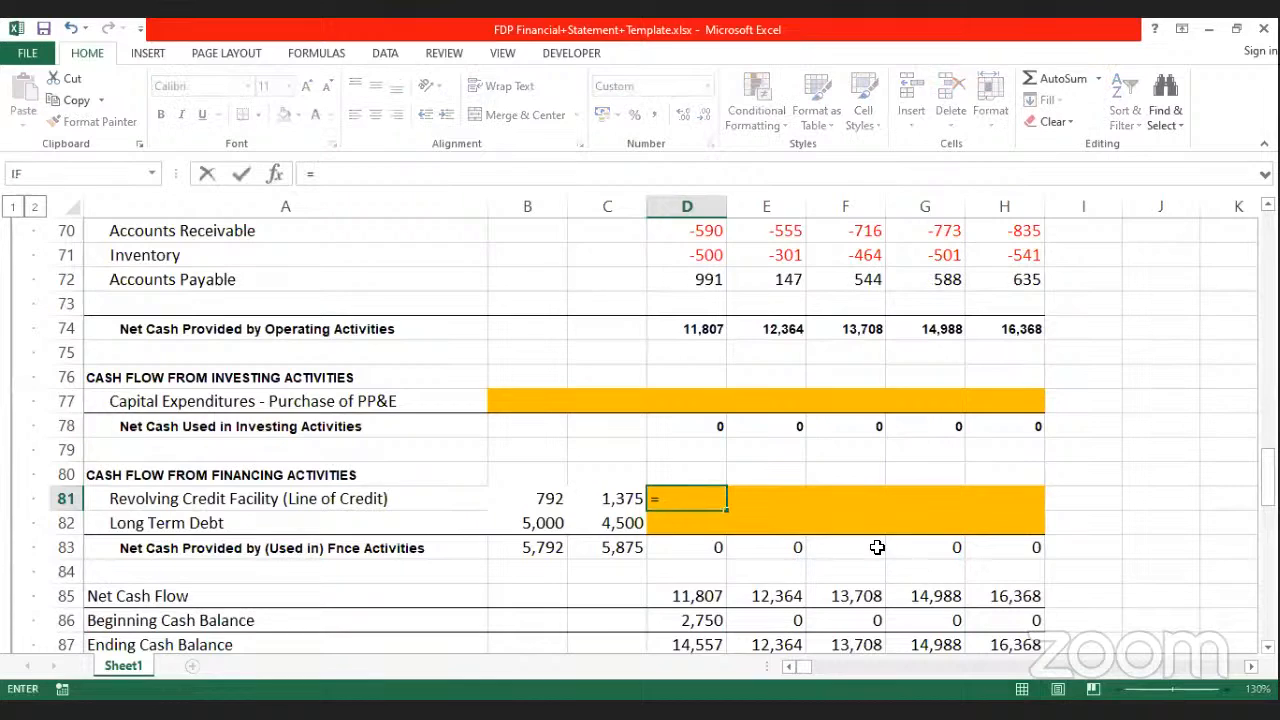
pyautogui.scroll(-4, 875, 547)
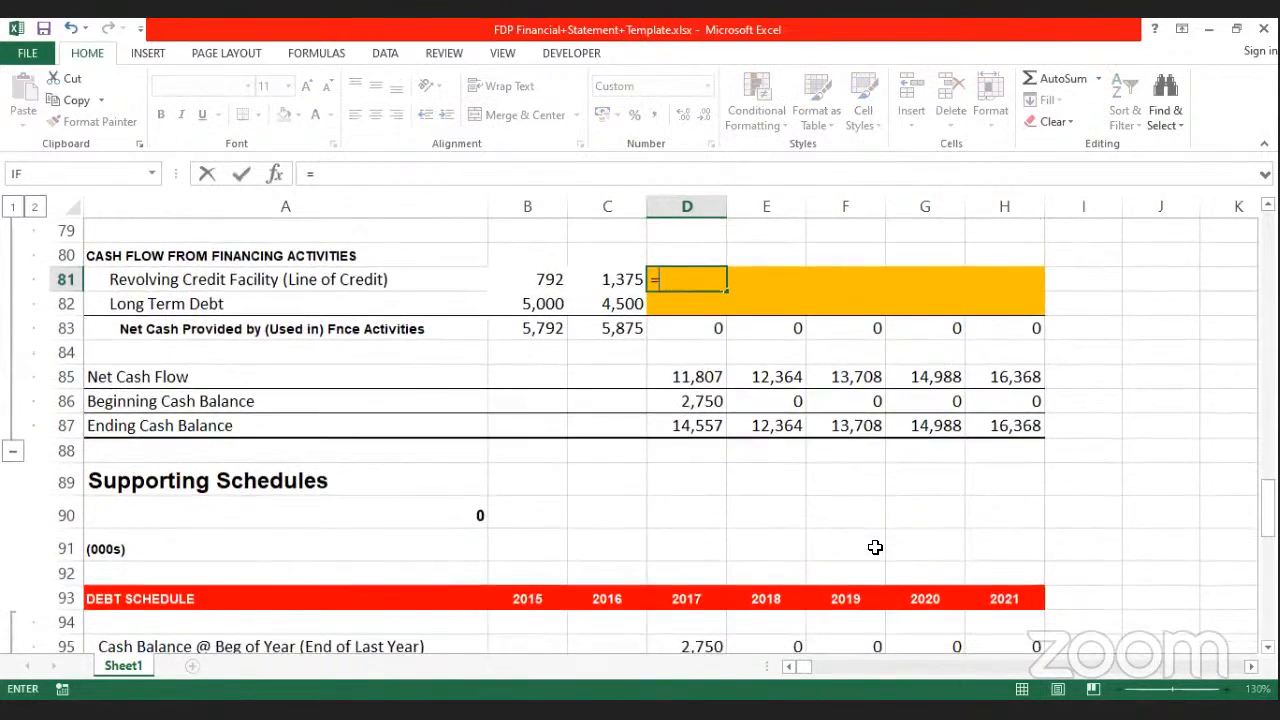
pyautogui.scroll(-5, 875, 547)
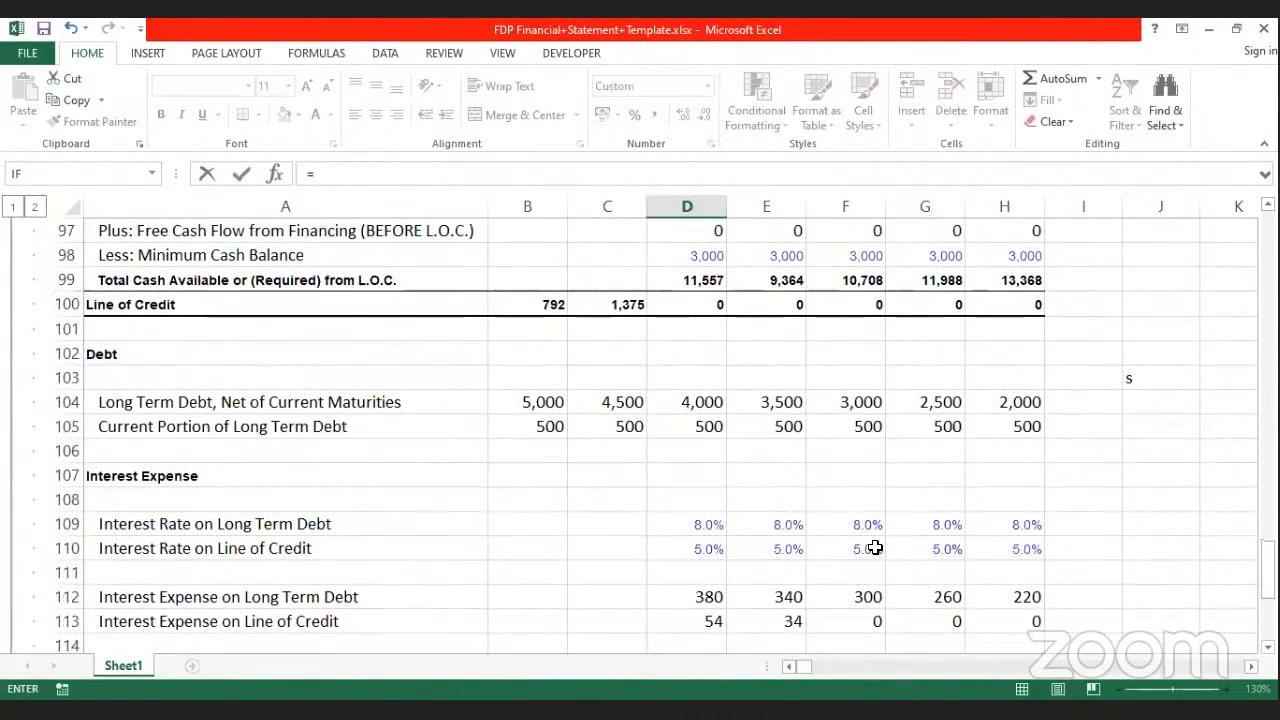
pyautogui.scroll(1, 870, 543)
pyautogui.click(707, 376)
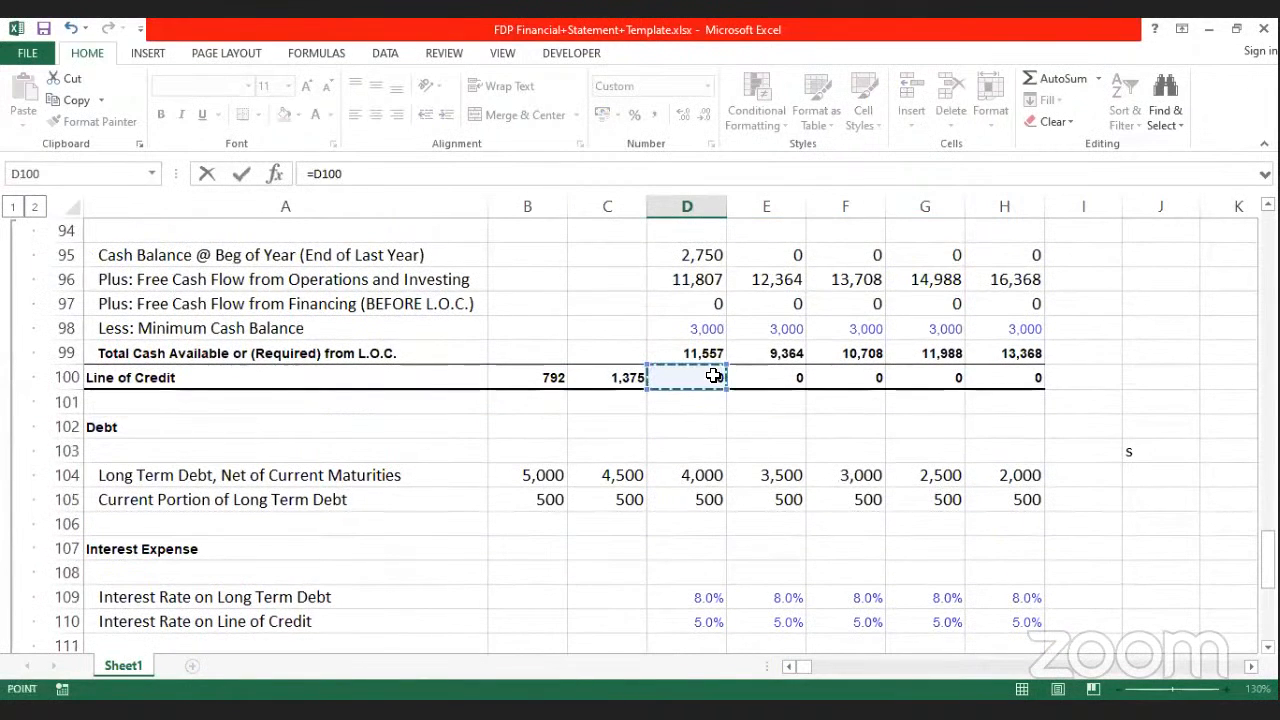
pyautogui.write('+')
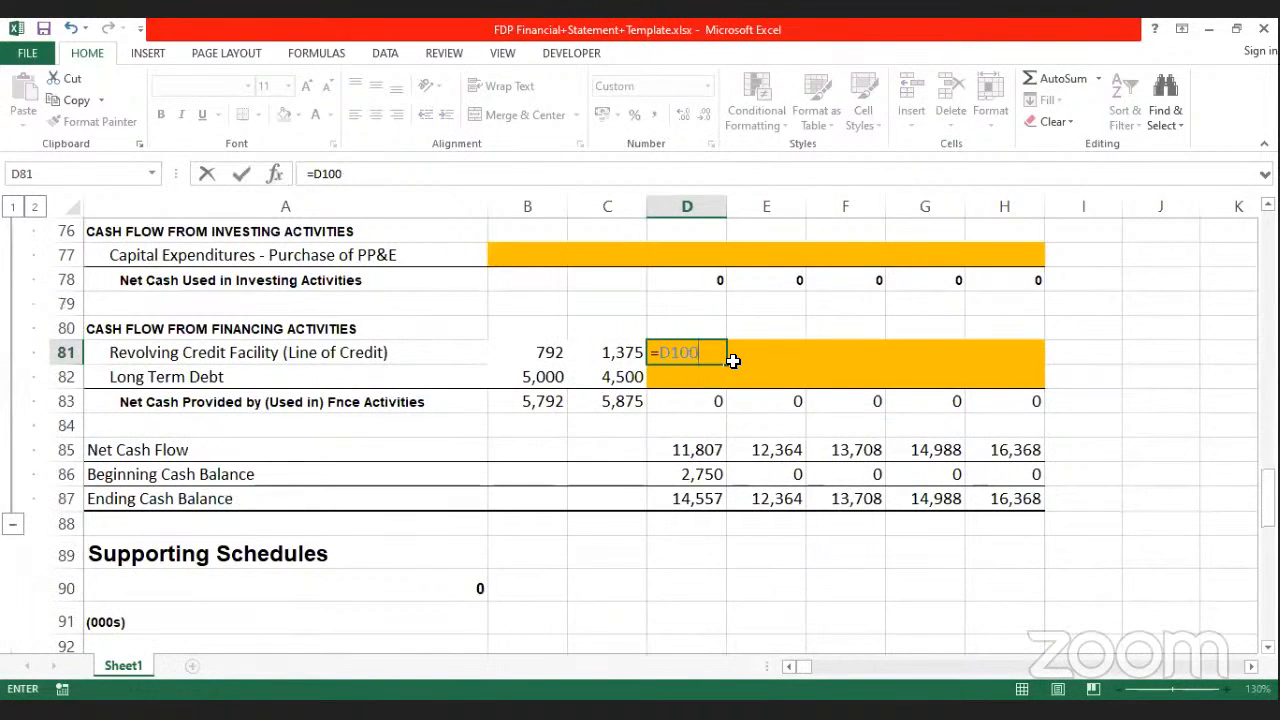
pyautogui.hotkey('ctrl', 'Return')
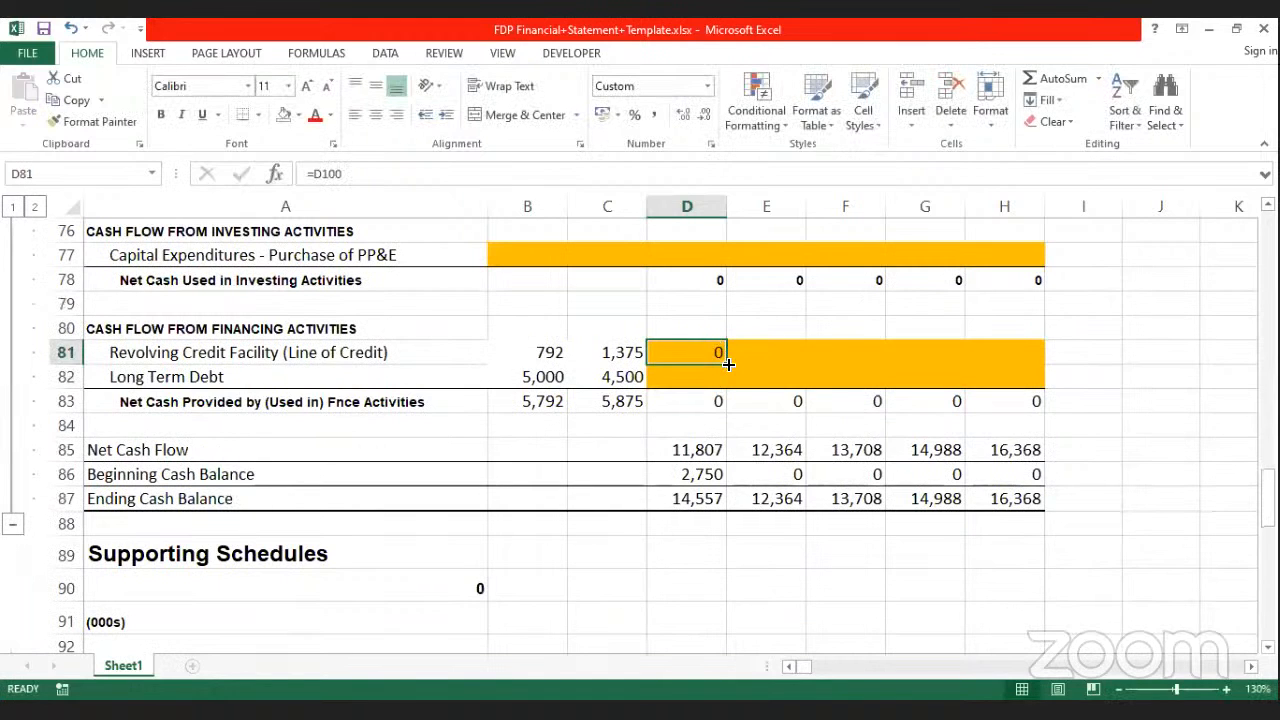
# Step: Extend the D81 line of credit link across E81:H81 and remove the orange fill from D81:H81
pyautogui.moveTo(731, 363); pyautogui.dragTo(1029, 357)
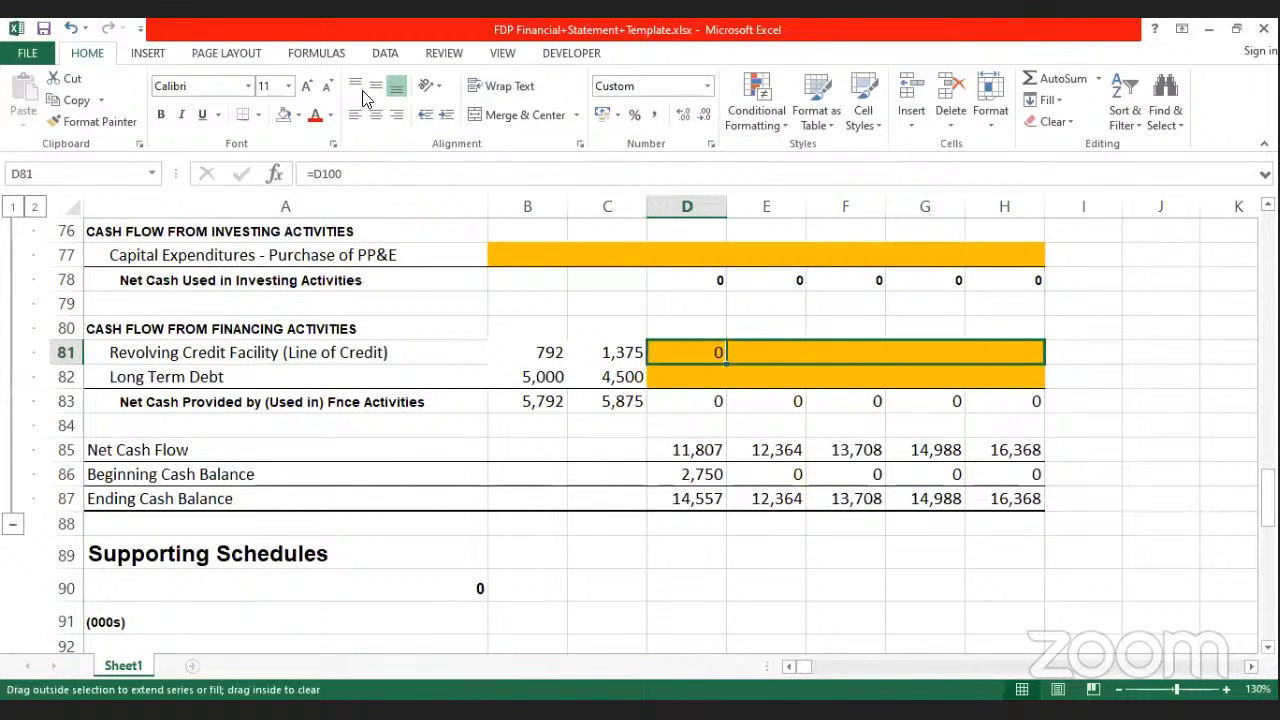
pyautogui.click(285, 116)
# Step: Link the 2017 cash flow statement long term debt in D82 to the debt schedule with =D104
pyautogui.click(689, 379)
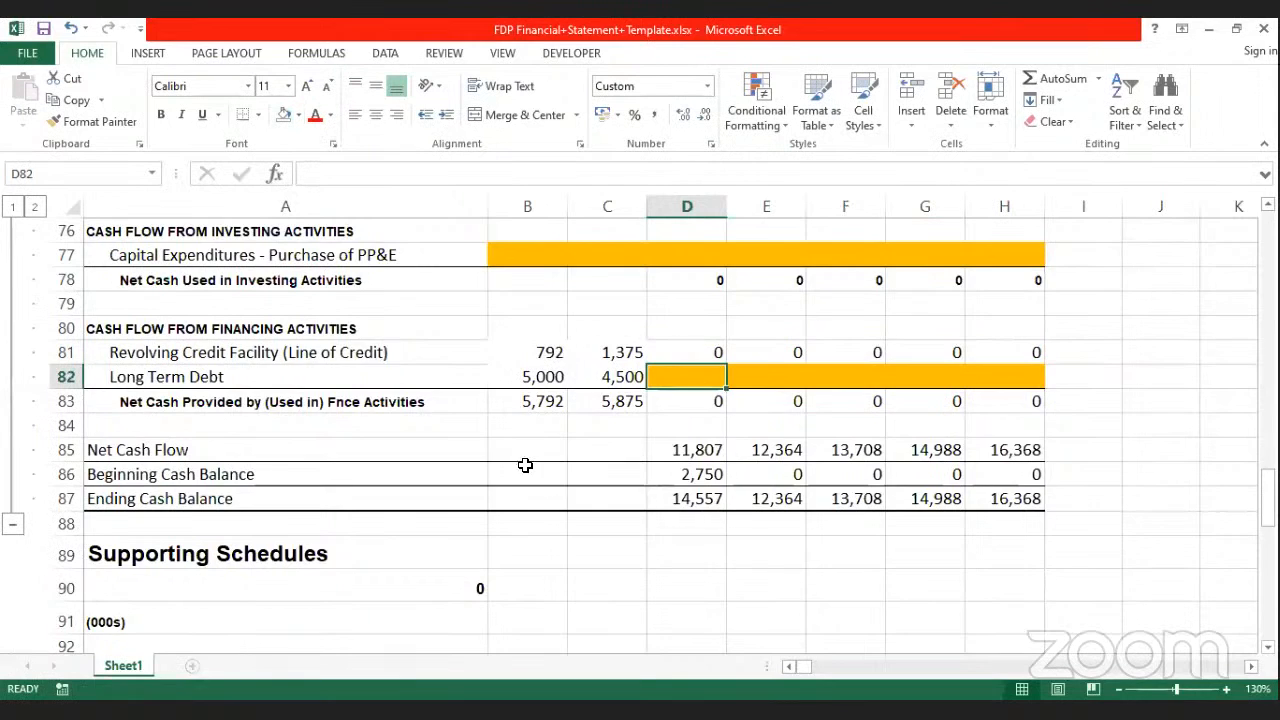
pyautogui.scroll(1, 526, 465)
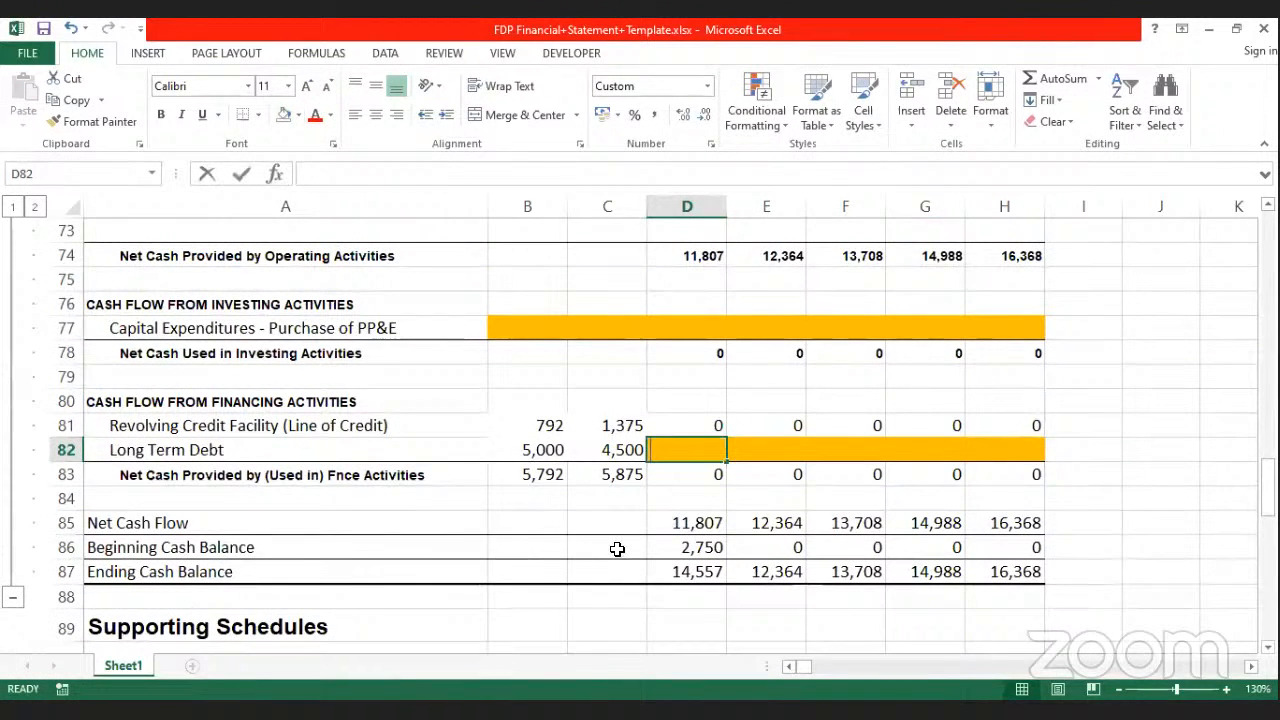
pyautogui.write('=')
pyautogui.scroll(-3, 620, 548)
pyautogui.scroll(-5, 631, 547)
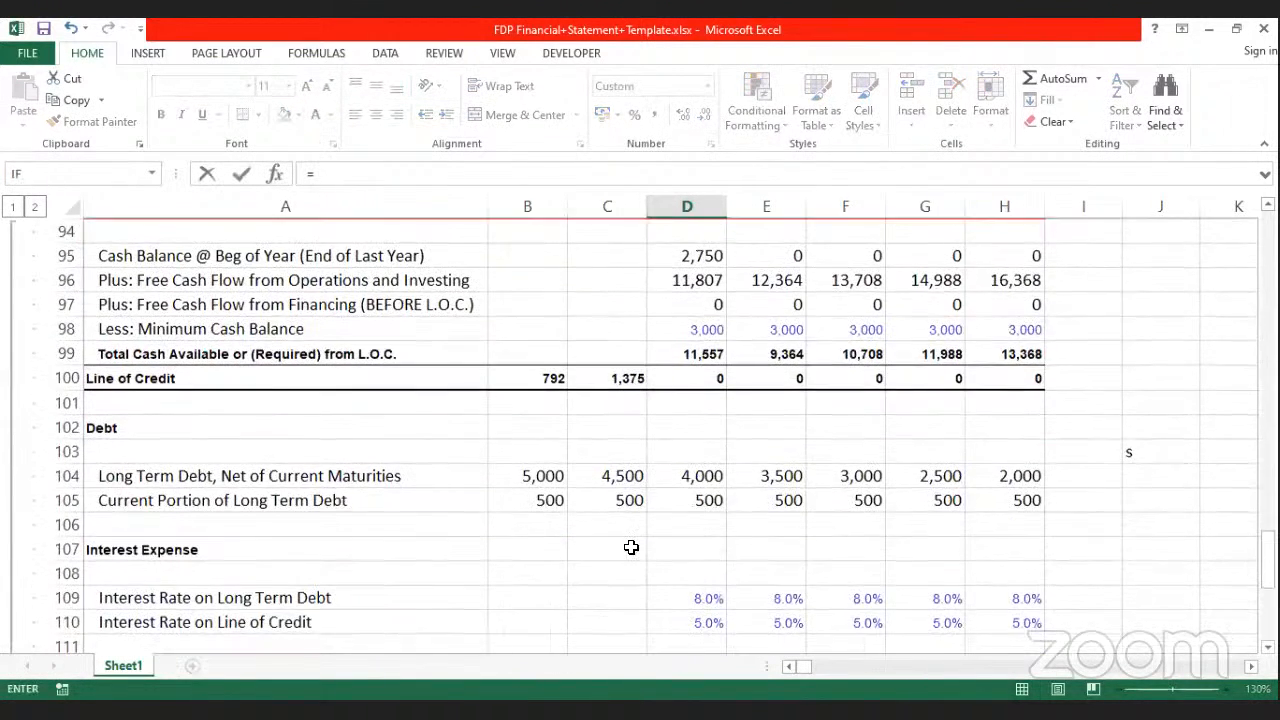
pyautogui.scroll(-1, 631, 545)
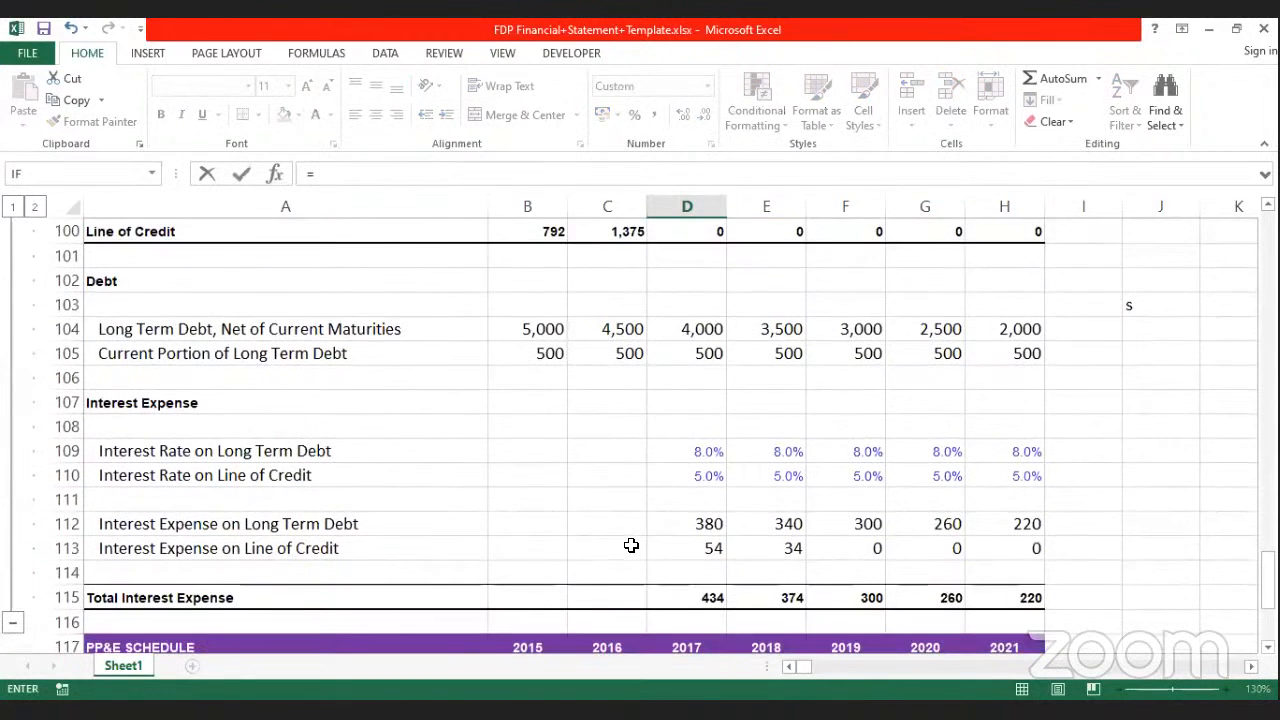
pyautogui.click(683, 324)
pyautogui.press('Return')
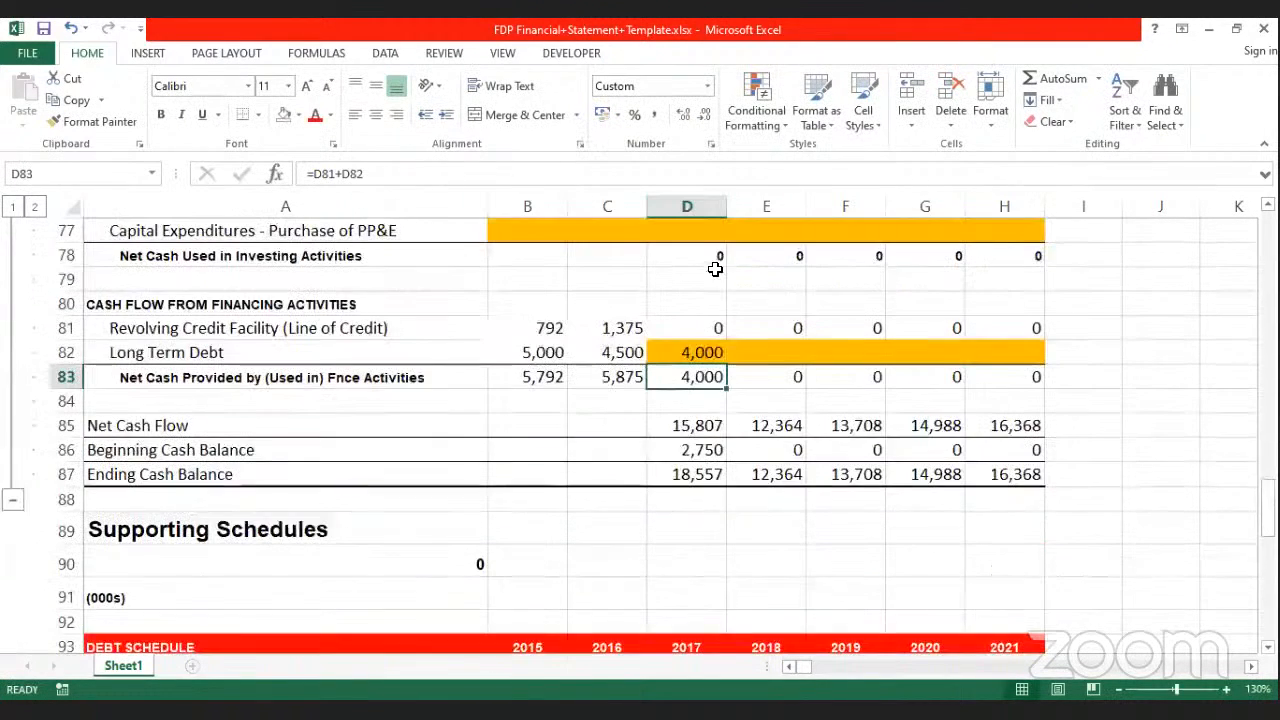
# Step: Extend the D82 long term debt link across E82:H82 and remove the orange fill from D82:H82
pyautogui.click(712, 356)
pyautogui.moveTo(720, 363); pyautogui.dragTo(525, 235)
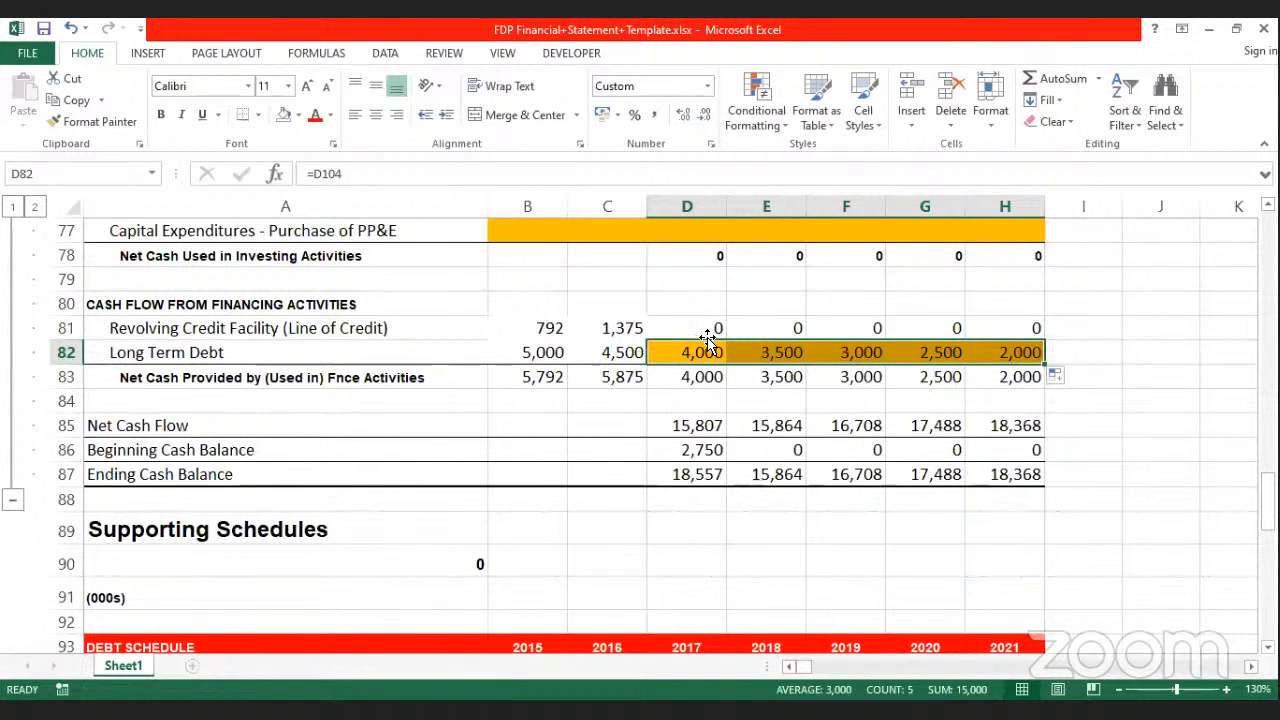
pyautogui.click(284, 115)
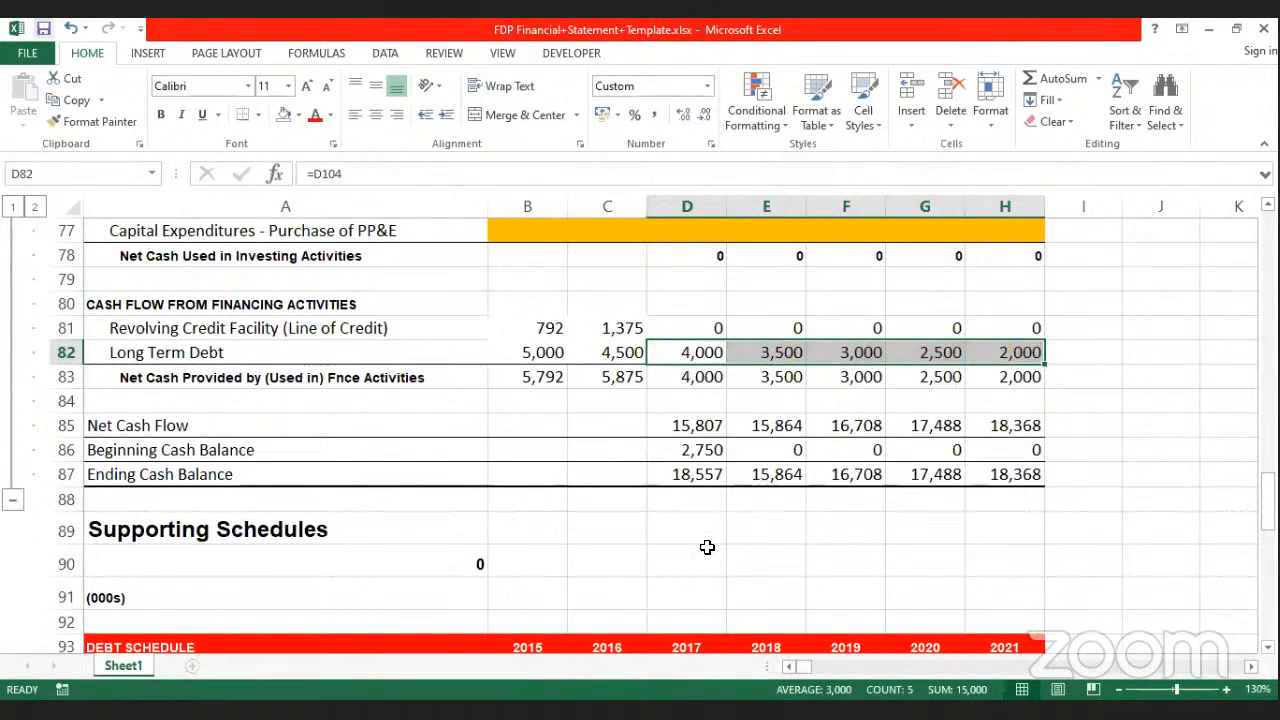
# Step: Review the cash flow statement, debt schedule and PP&E schedule with the new debt links in place
pyautogui.scroll(-3, 663, 431)
pyautogui.scroll(2, 689, 451)
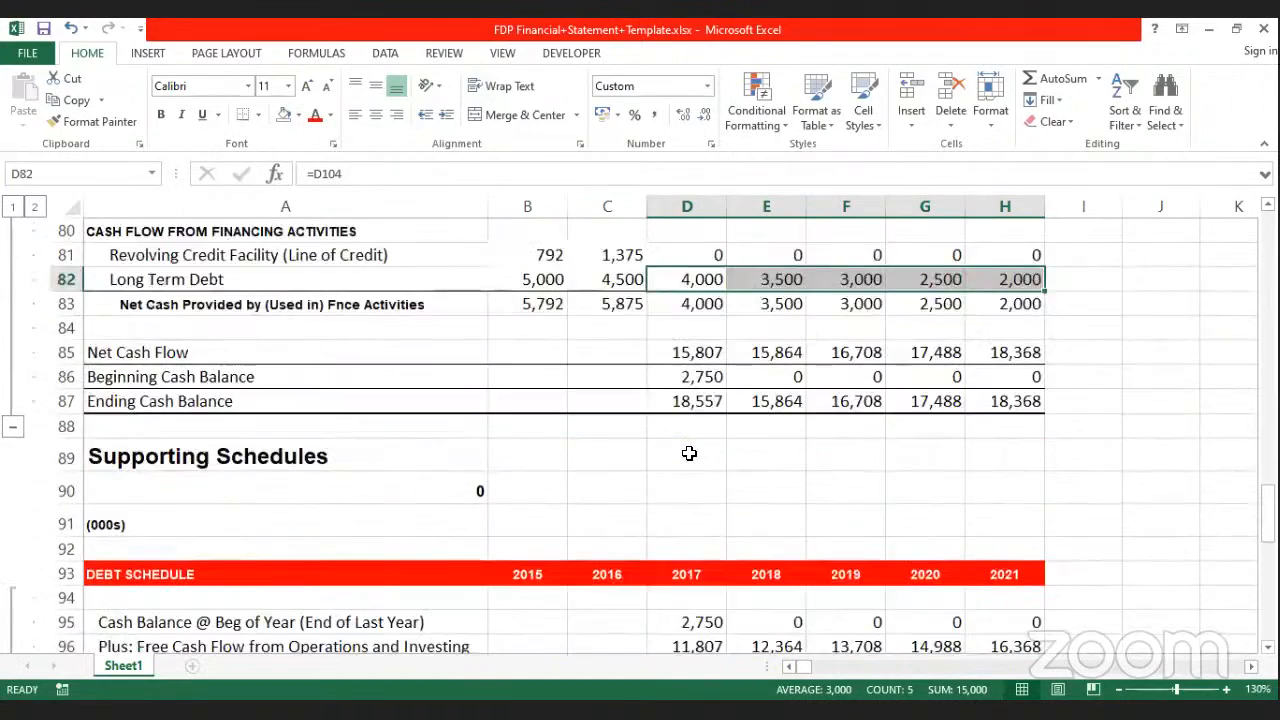
pyautogui.scroll(-3, 689, 451)
pyautogui.scroll(13, 689, 451)
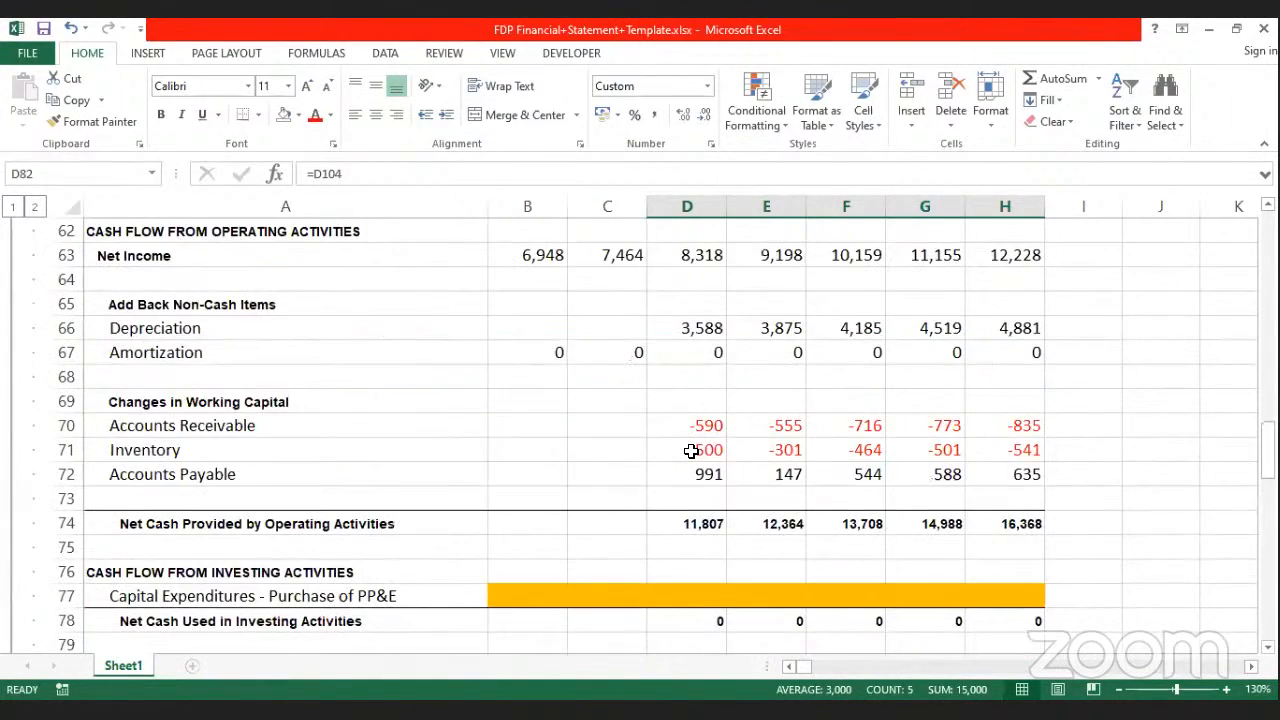
pyautogui.scroll(-6, 691, 451)
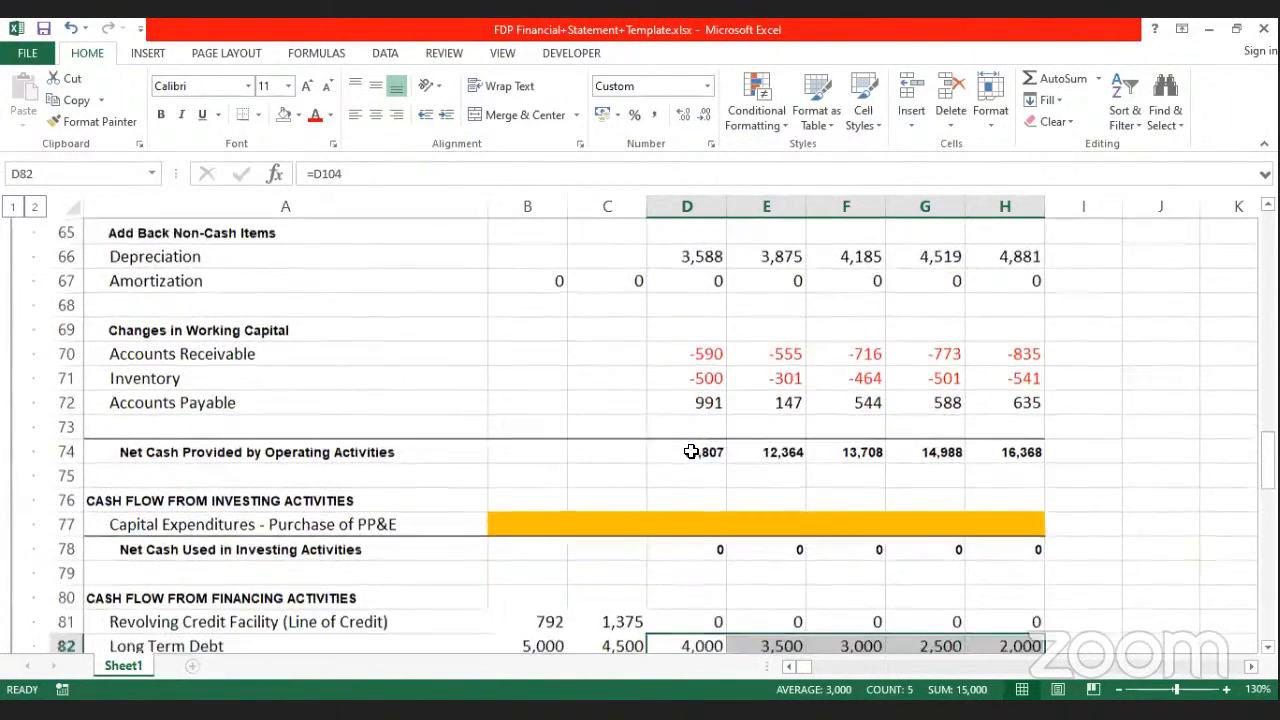
pyautogui.scroll(-11, 679, 457)
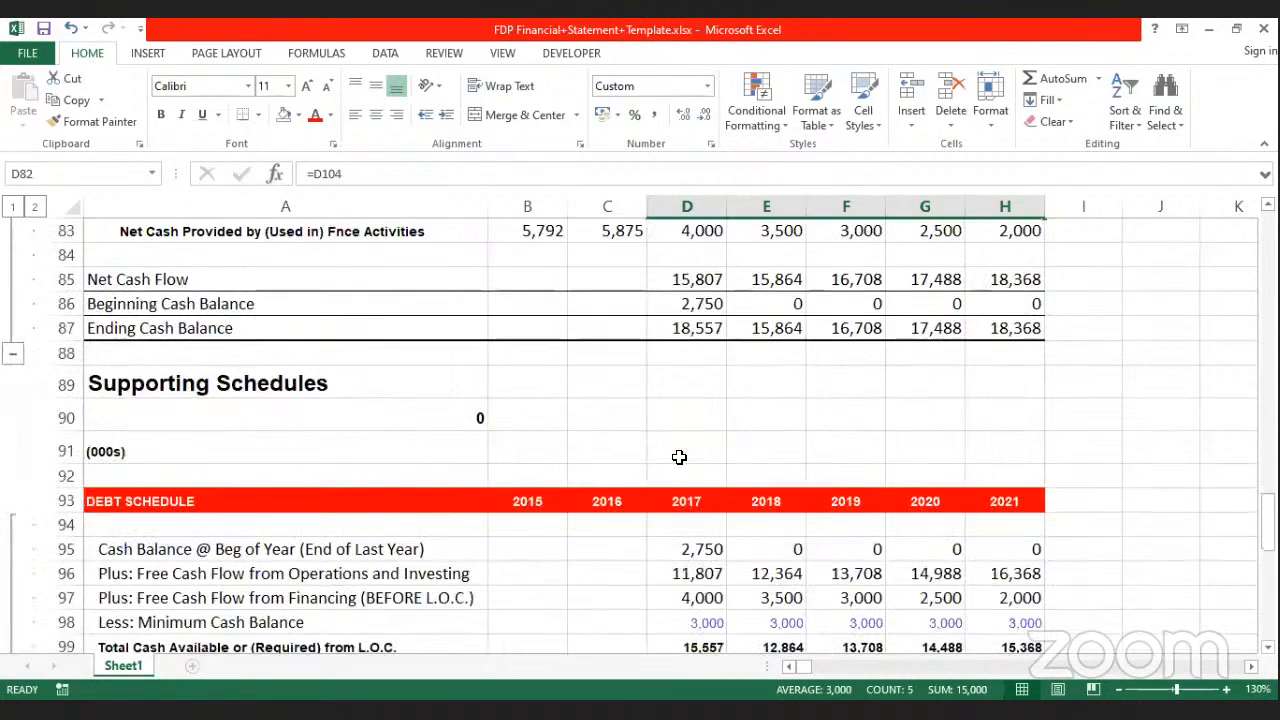
pyautogui.scroll(-6, 733, 485)
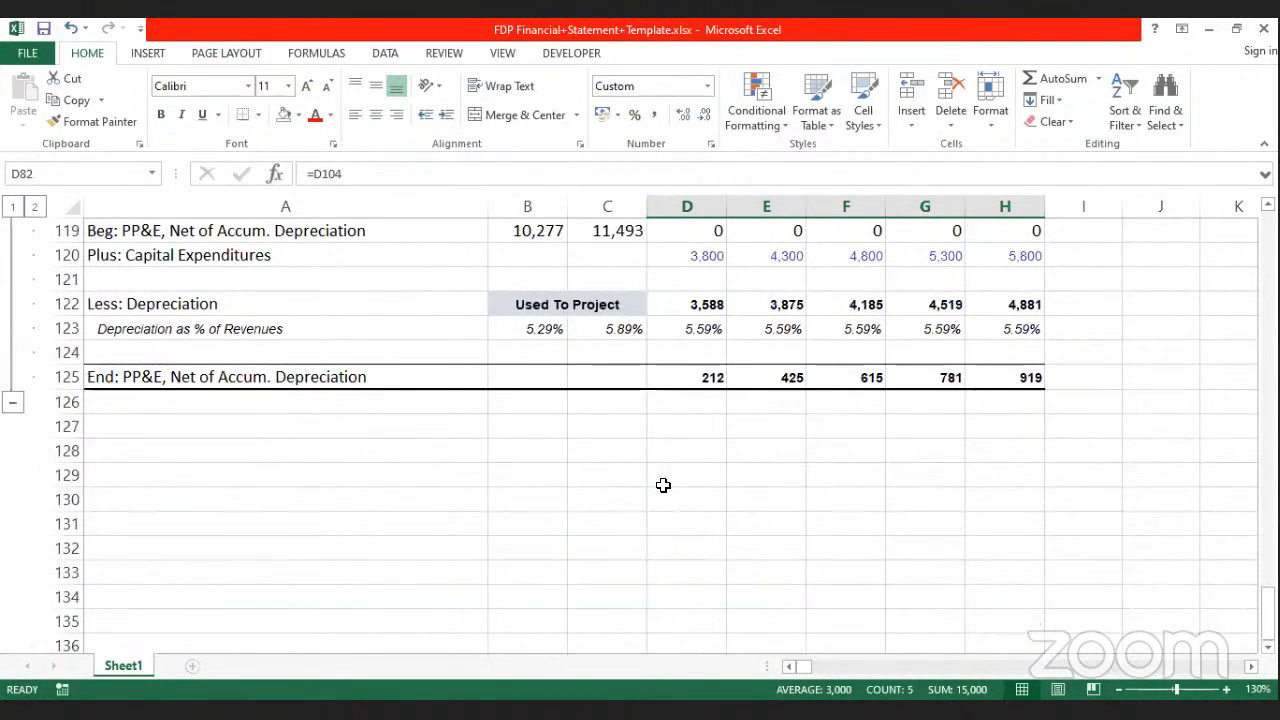
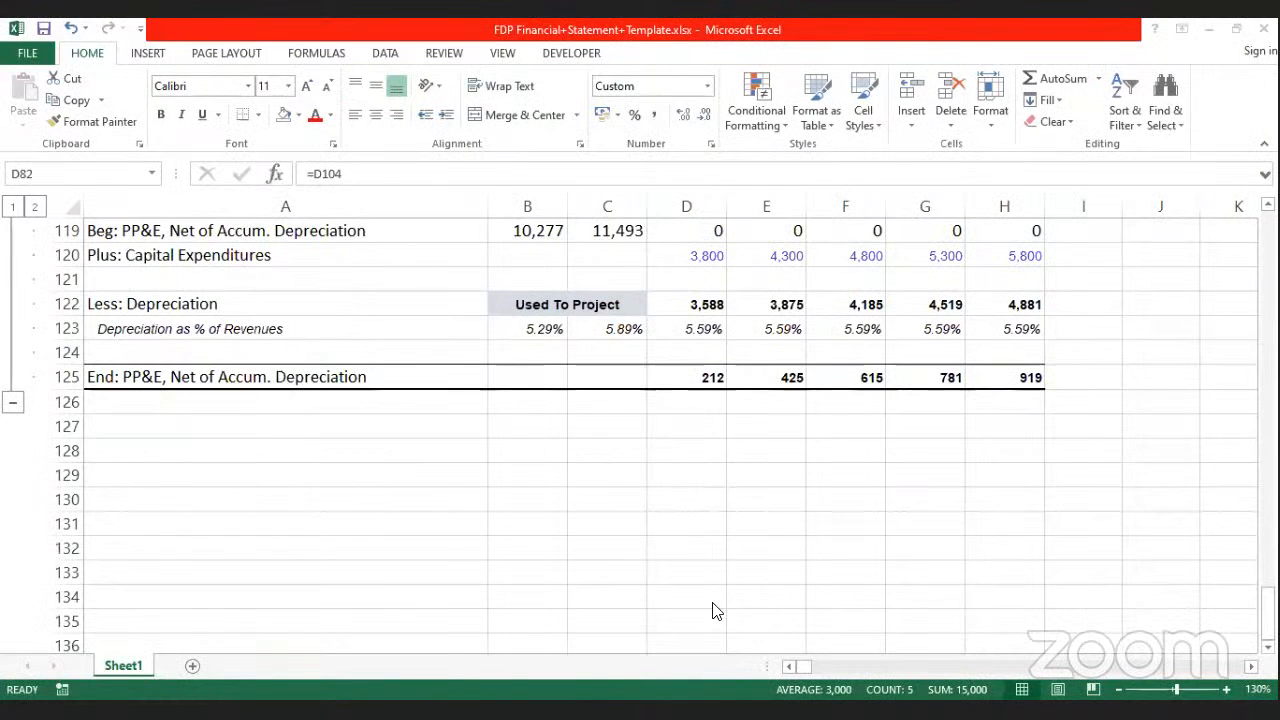
# Step: Look through the income statement, balance sheet, cash flow statement and debt schedule for highlighted rows still left blank
pyautogui.scroll(18, 729, 477)
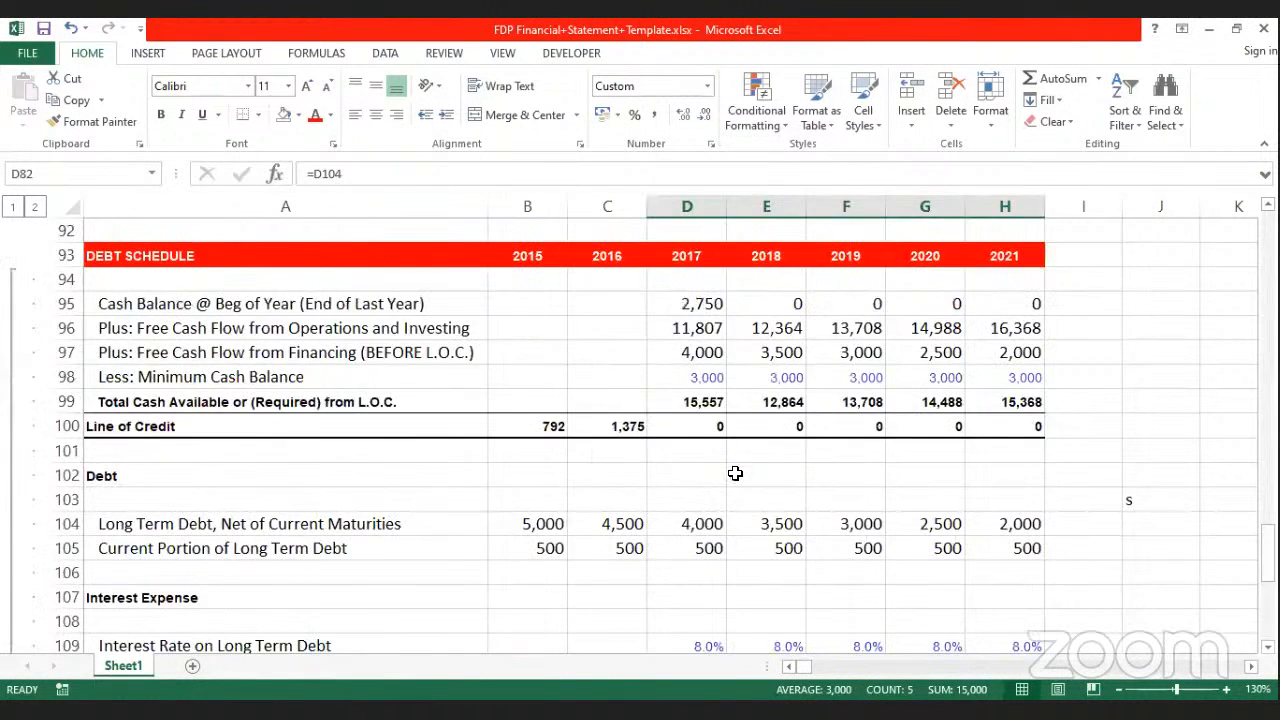
pyautogui.scroll(-3, 747, 473)
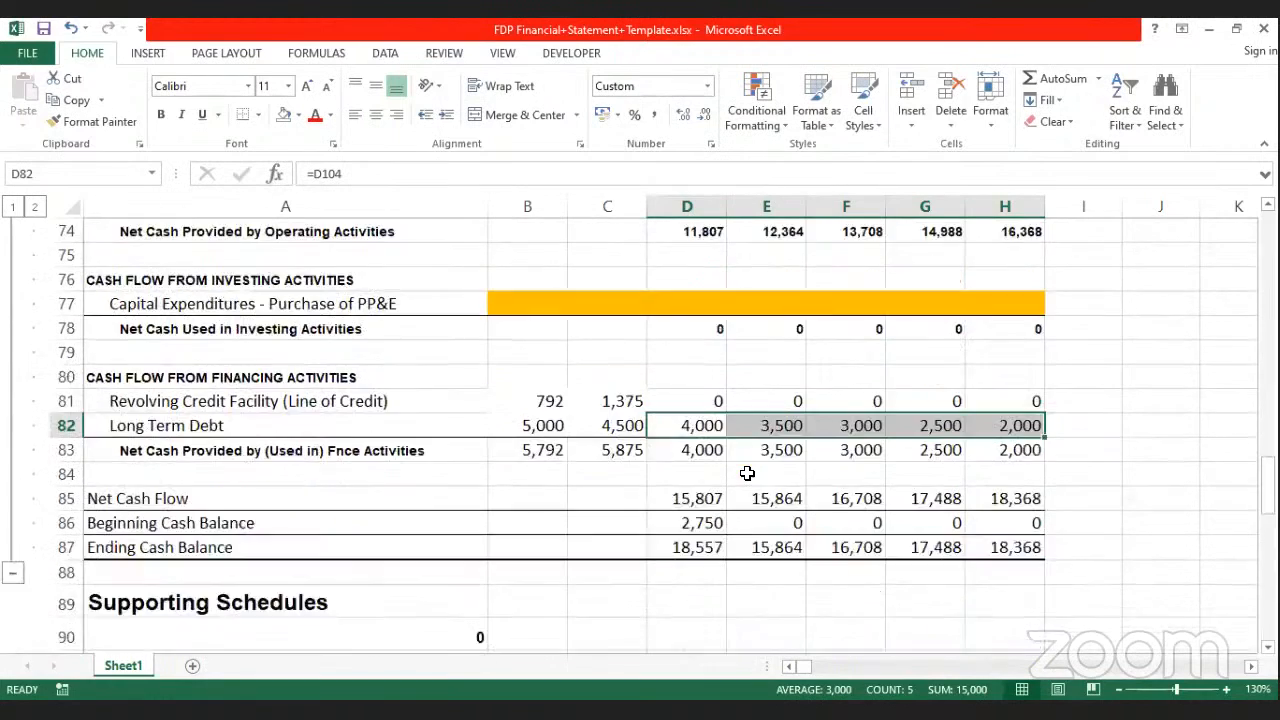
pyautogui.scroll(10, 747, 473)
pyautogui.scroll(5, 747, 473)
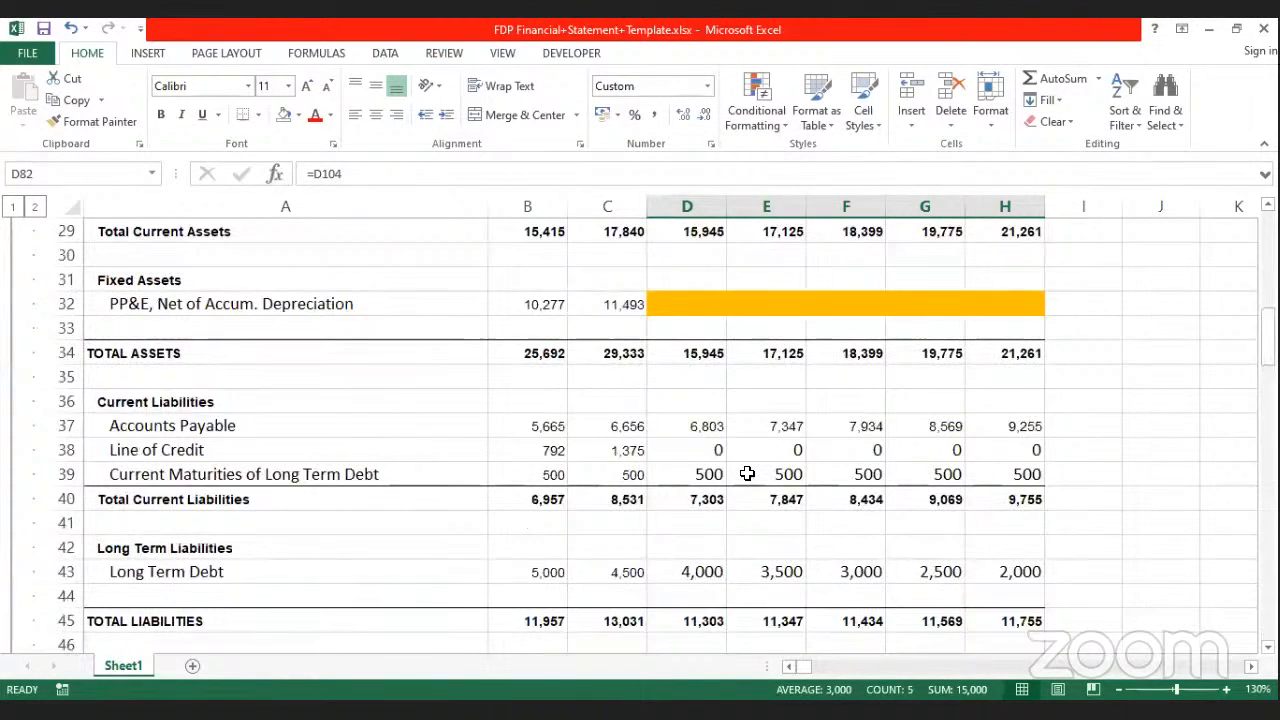
pyautogui.scroll(5, 700, 450)
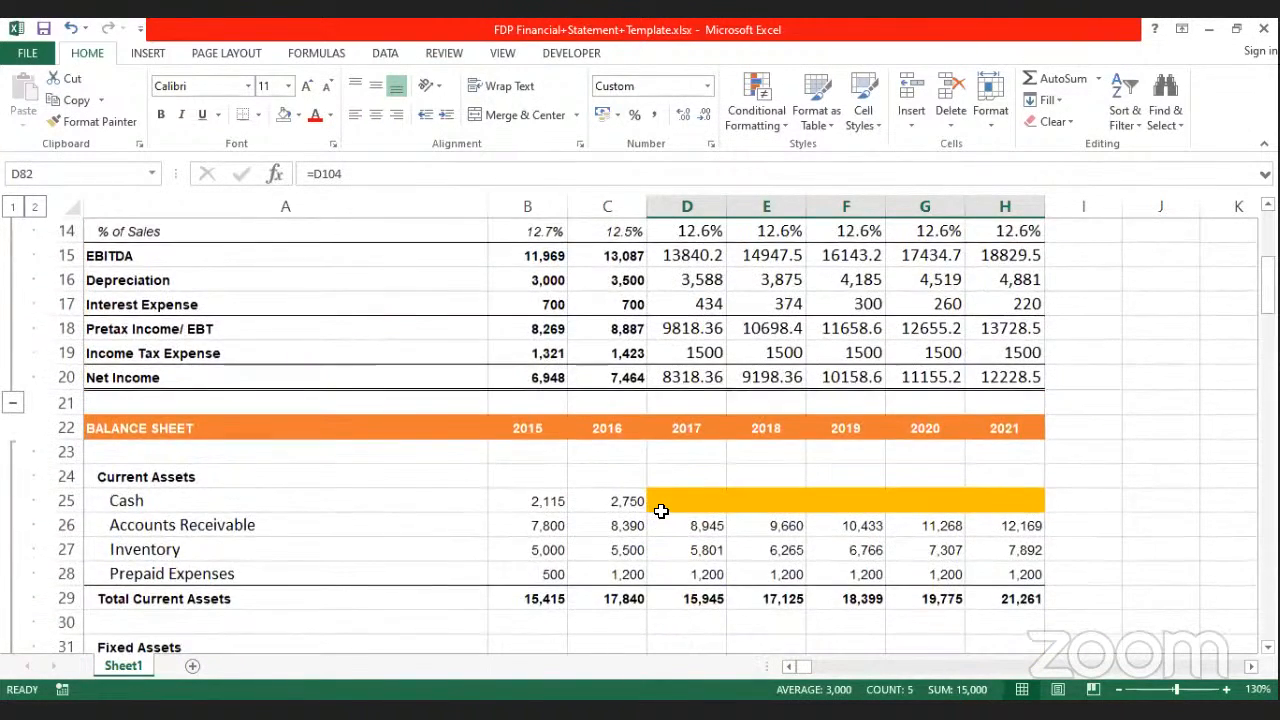
pyautogui.scroll(-4, 663, 508)
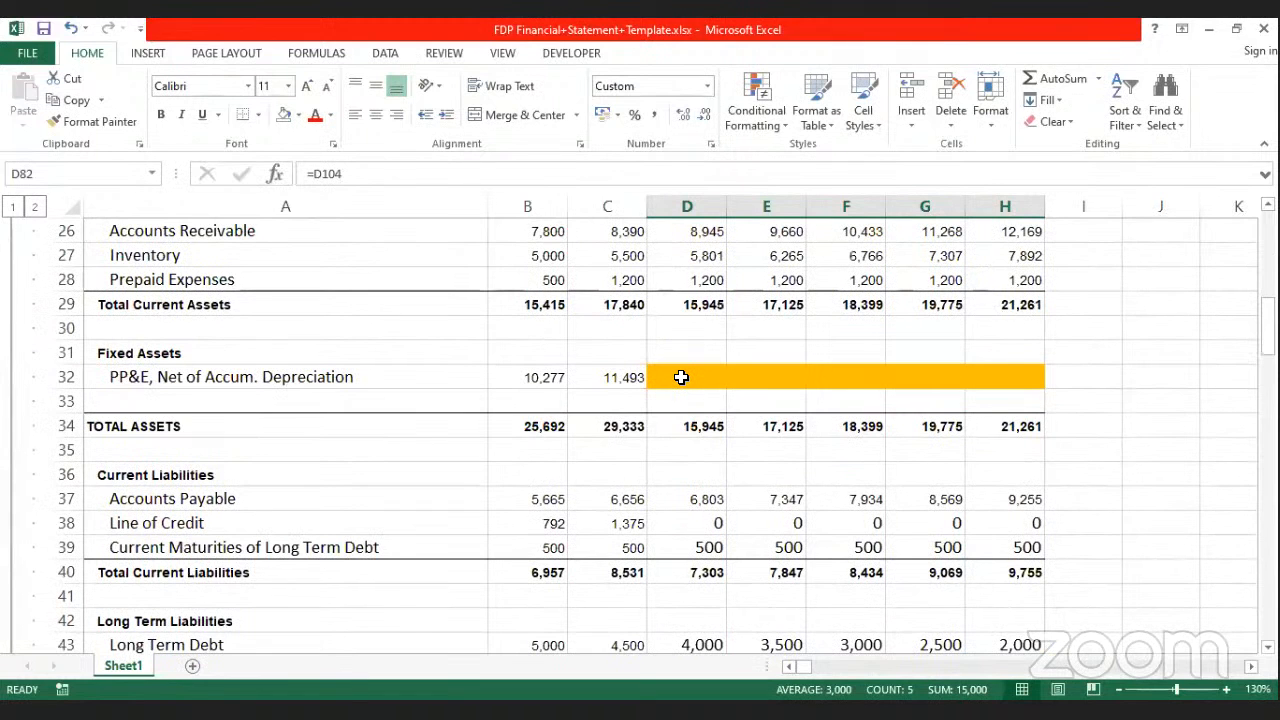
pyautogui.scroll(-17, 683, 378)
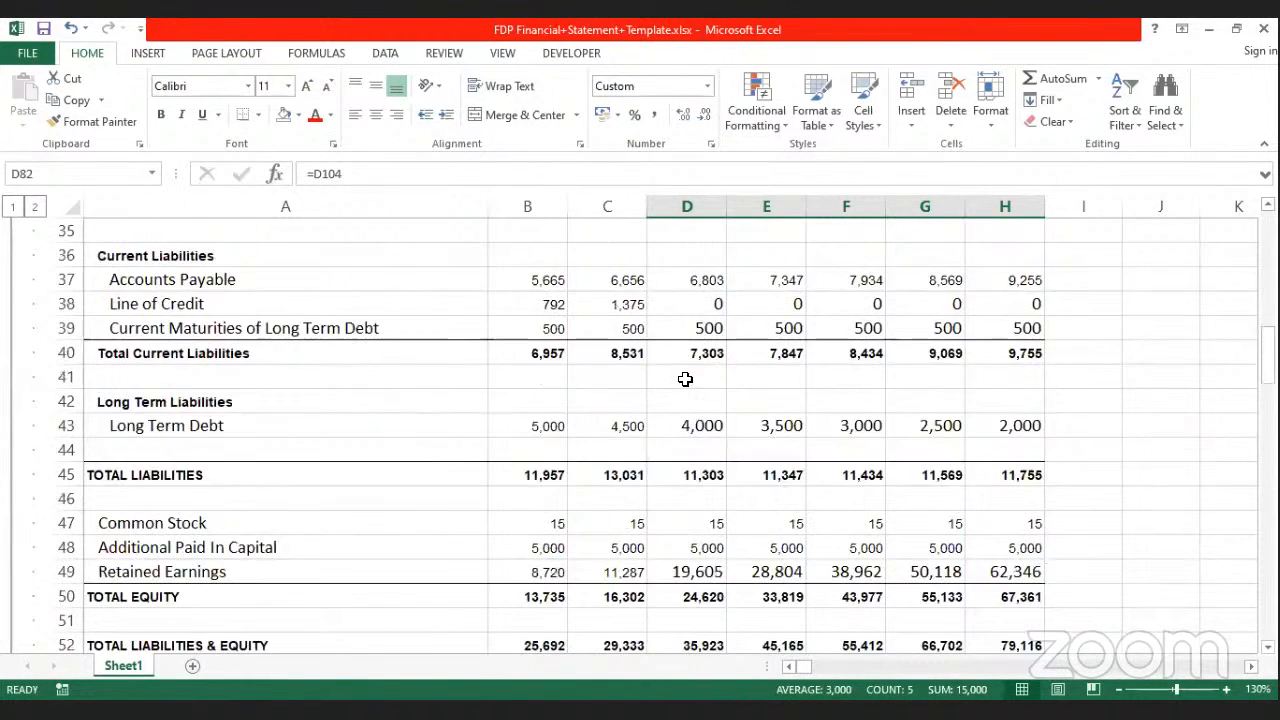
pyautogui.scroll(3, 600, 470)
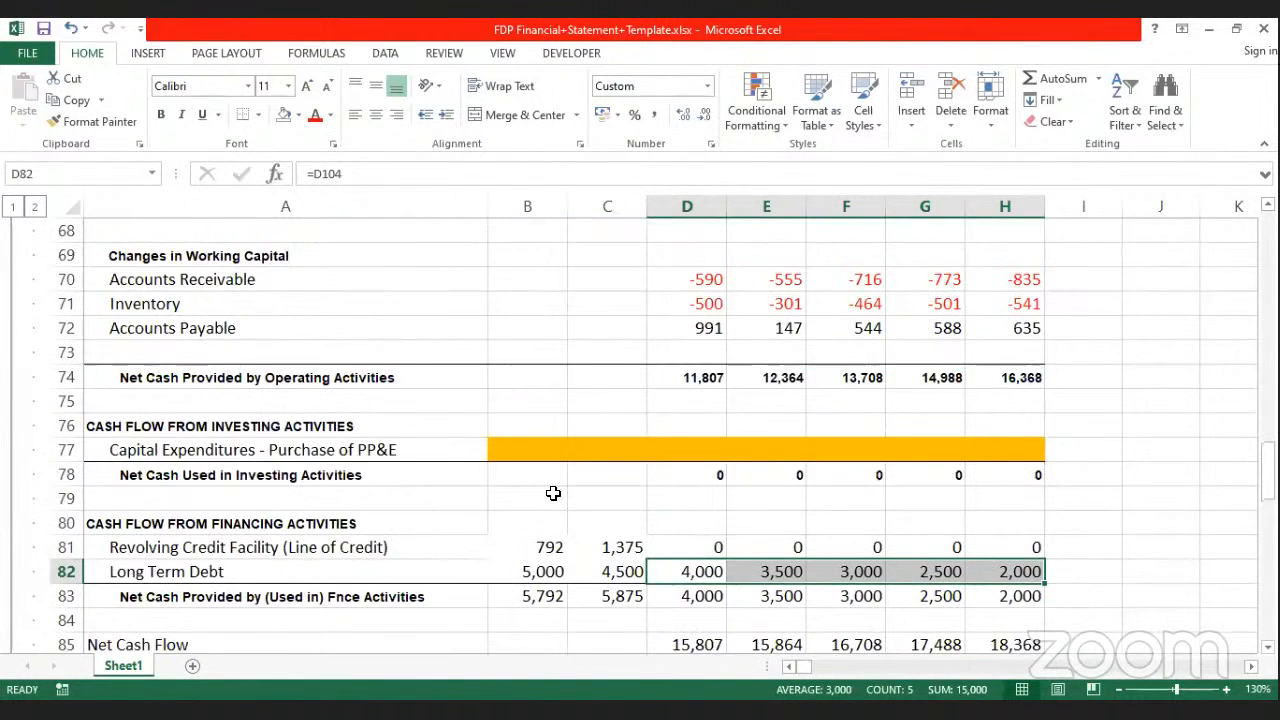
pyautogui.click(600, 450)
pyautogui.scroll(-5, 740, 478)
pyautogui.scroll(-9, 761, 484)
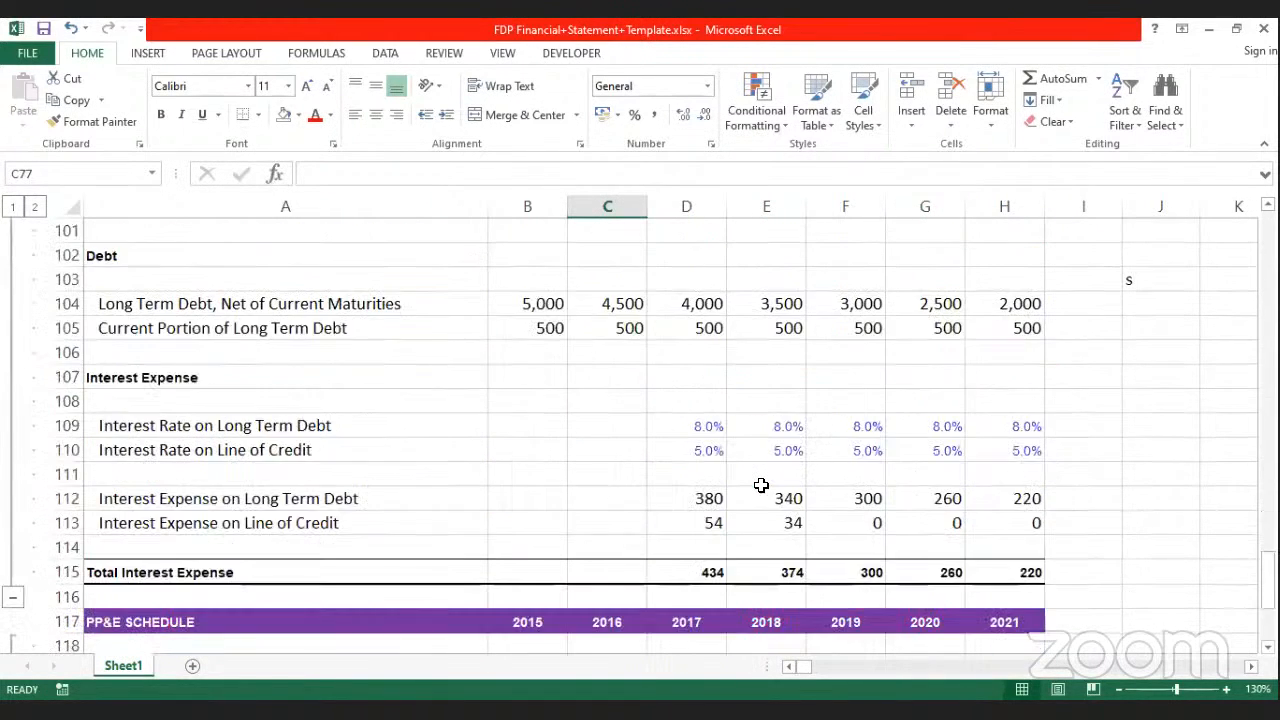
pyautogui.scroll(5, 761, 484)
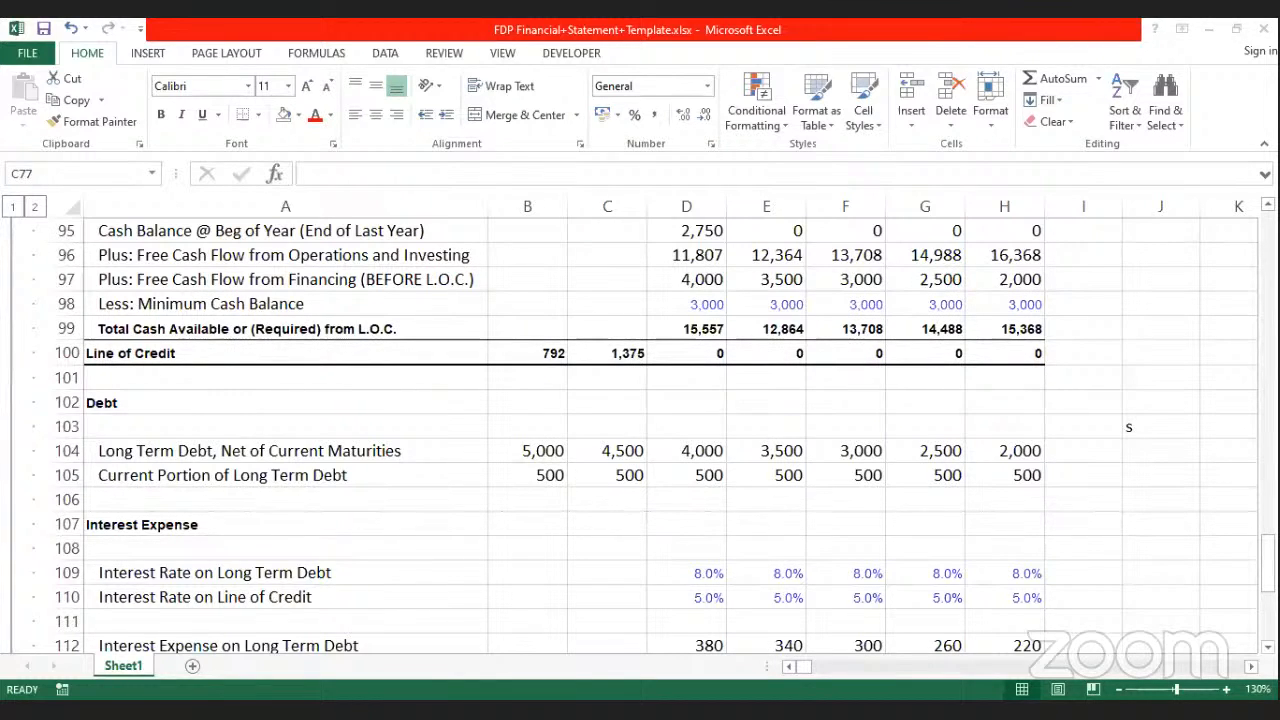
# Step: Switch to the Complete Students Financial Statement.xlsx workbook and inspect the formula of the 2017 Cash cell D25
pyautogui.hotkey('alt', 'Tab')
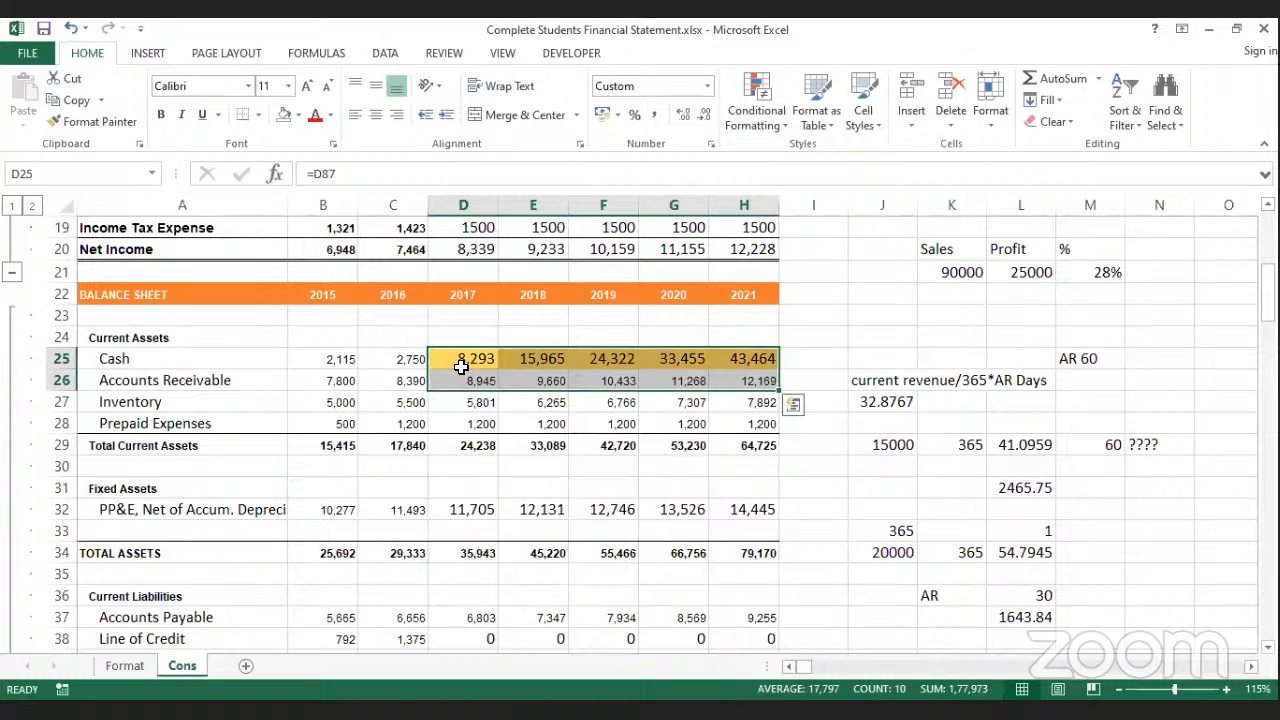
pyautogui.click(462, 364)
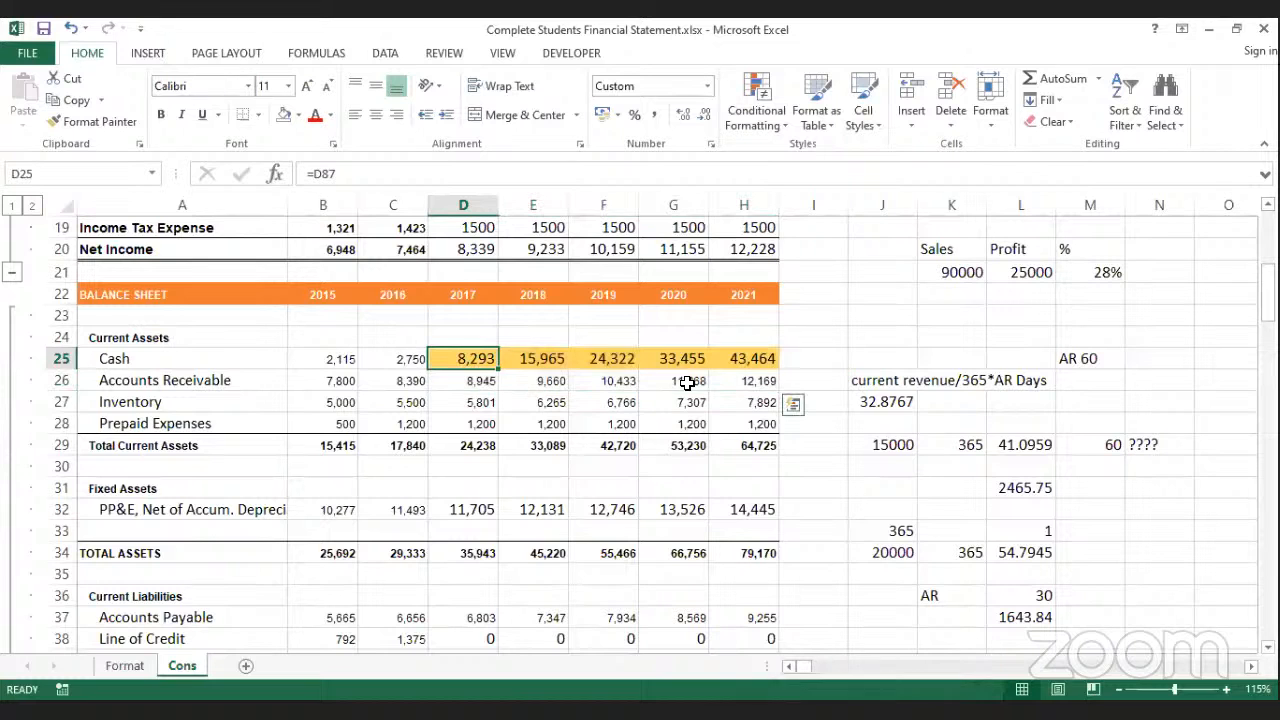
# Step: Check the rest of the completed workbook, return to FDP Financial+Statement+Template.xlsx, and review its ending cash, debt schedule and PP&E schedule
pyautogui.scroll(-2, 786, 315)
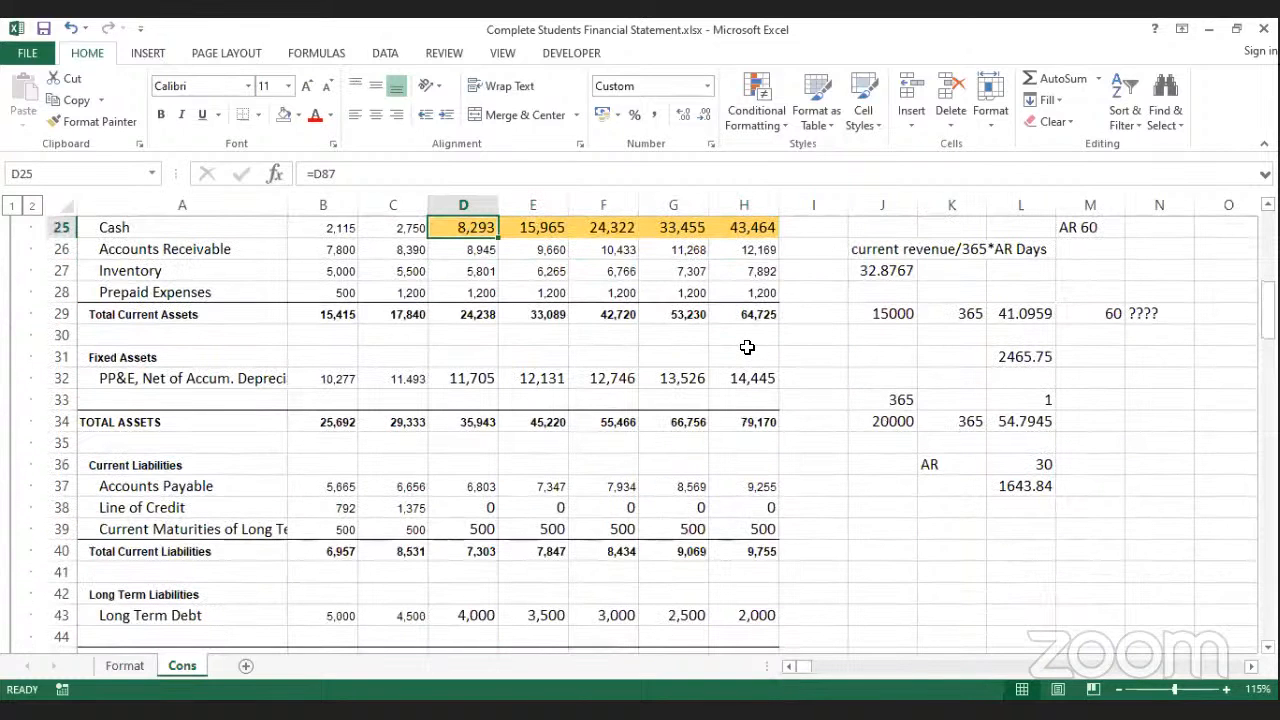
pyautogui.scroll(-17, 747, 347)
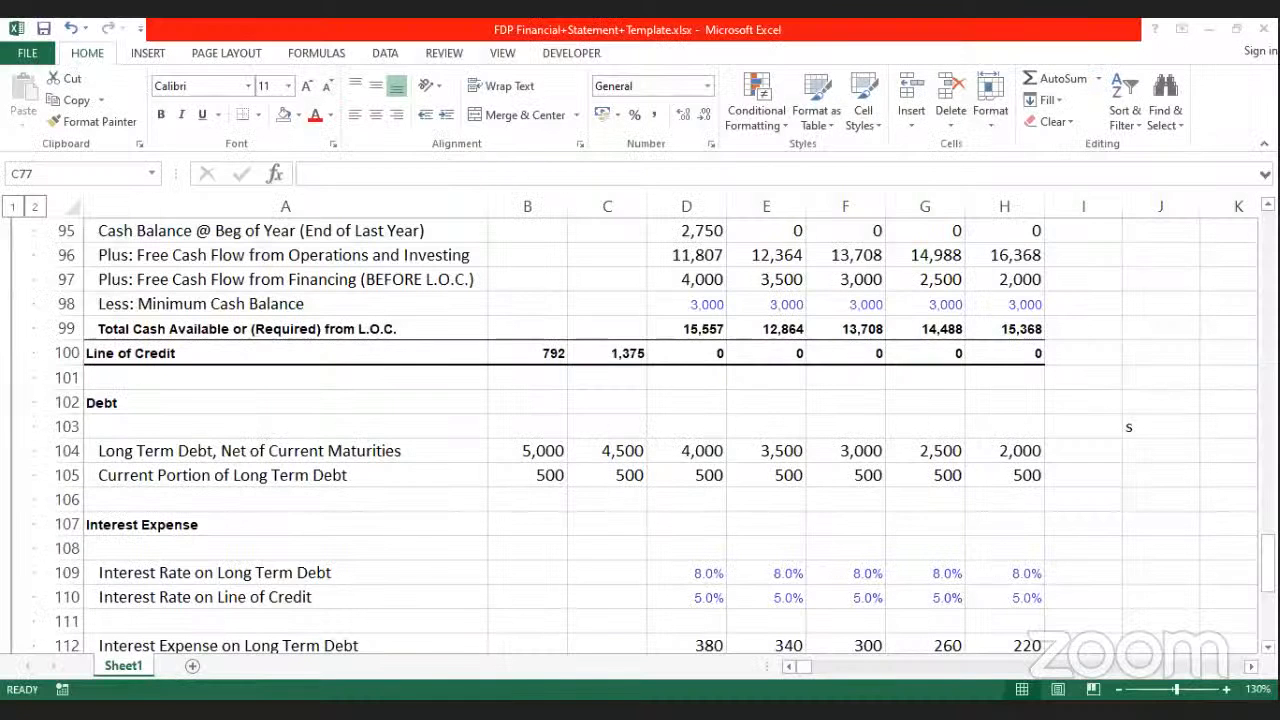
pyautogui.scroll(-11, 763, 451)
pyautogui.scroll(5, 763, 457)
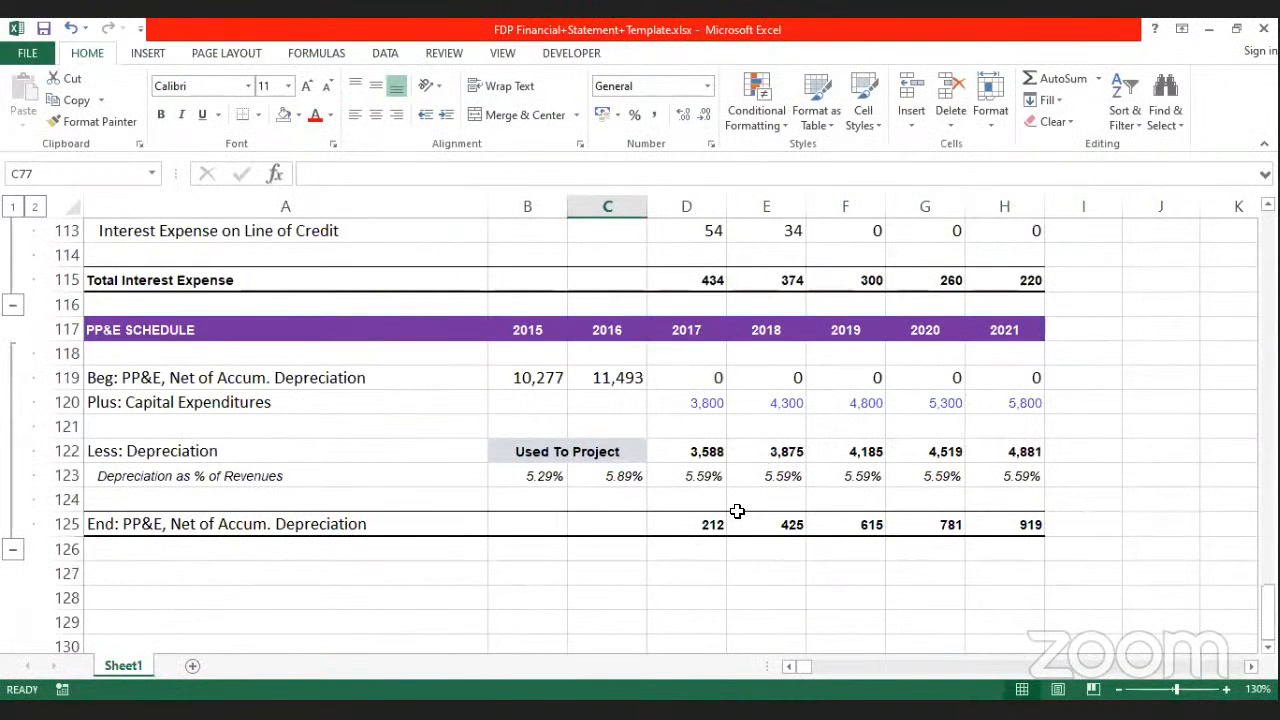
pyautogui.scroll(5, 777, 479)
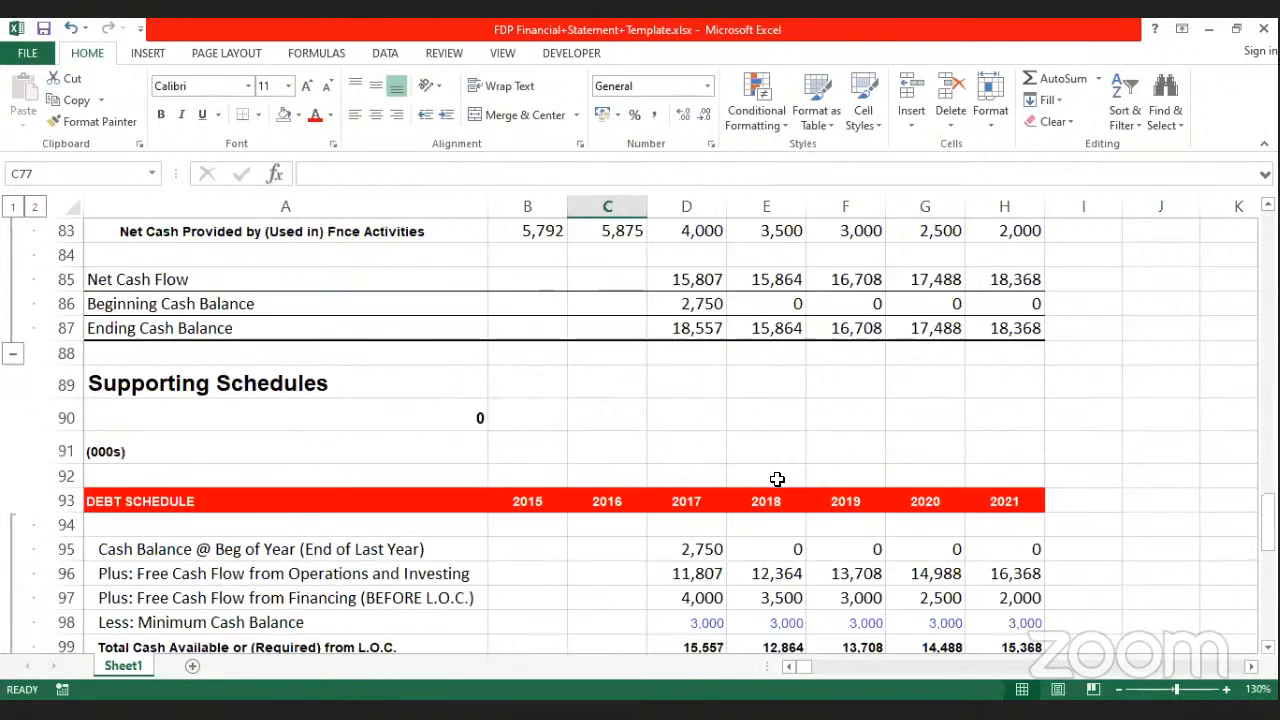
pyautogui.scroll(-5, 777, 479)
pyautogui.scroll(-5, 777, 479)
pyautogui.scroll(10, 777, 479)
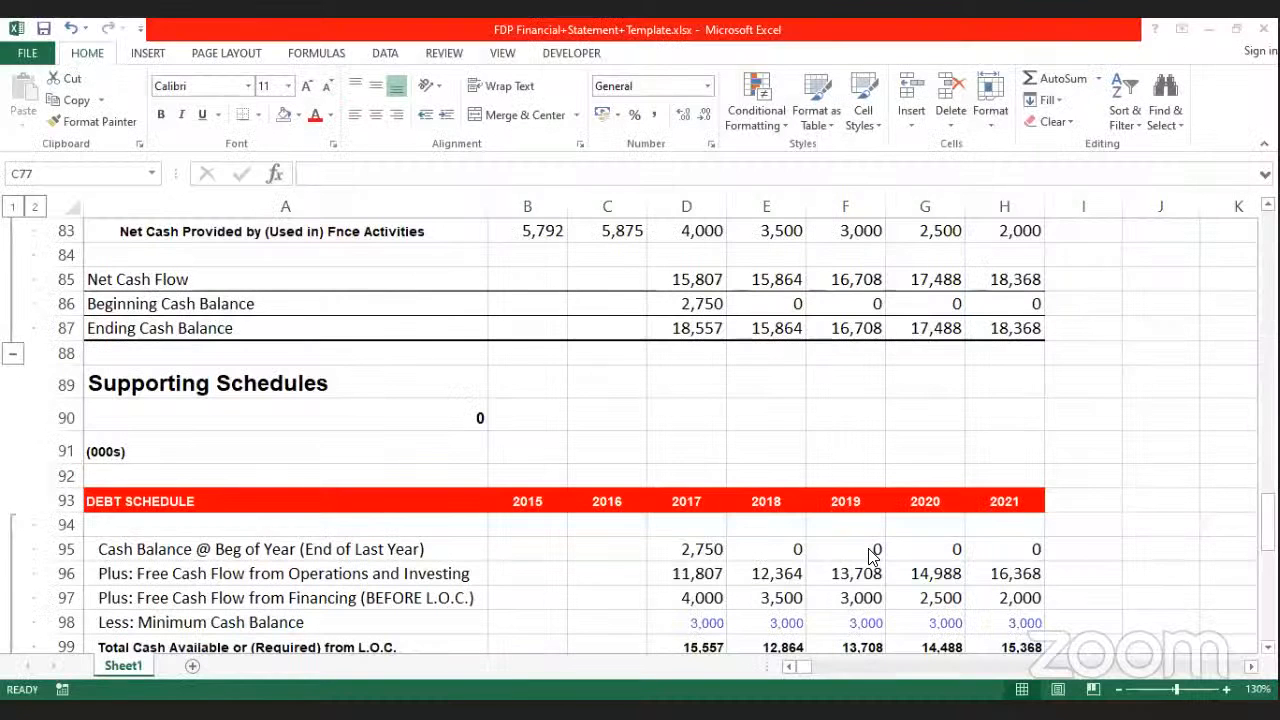
pyautogui.scroll(-4, 872, 482)
pyautogui.scroll(-5, 872, 482)
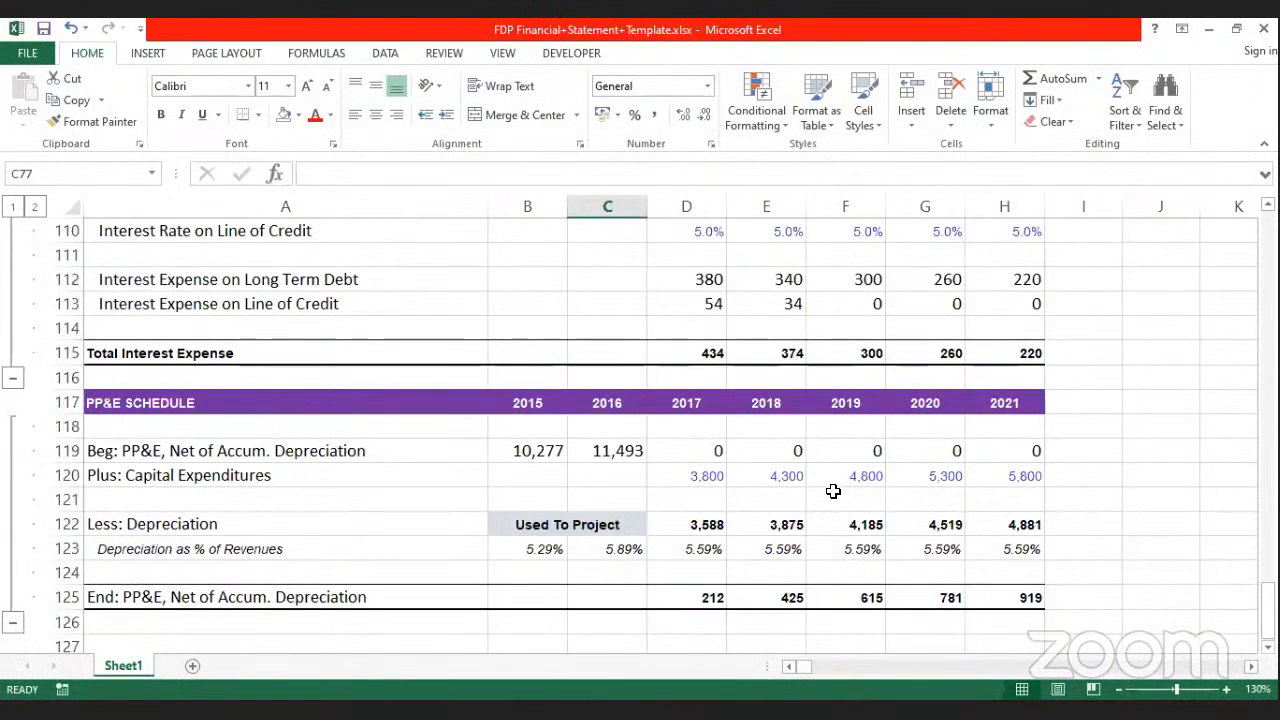
pyautogui.click(708, 450)
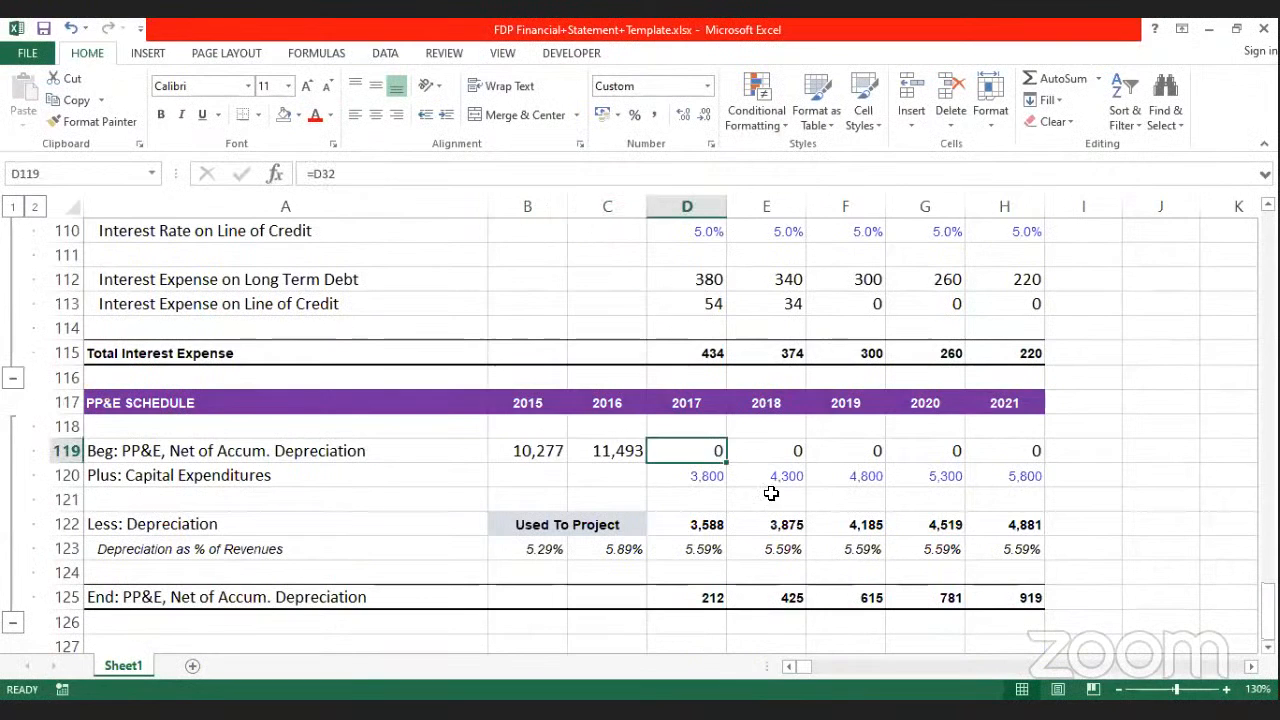
pyautogui.click(621, 451)
pyautogui.click(659, 449)
pyautogui.click(642, 450)
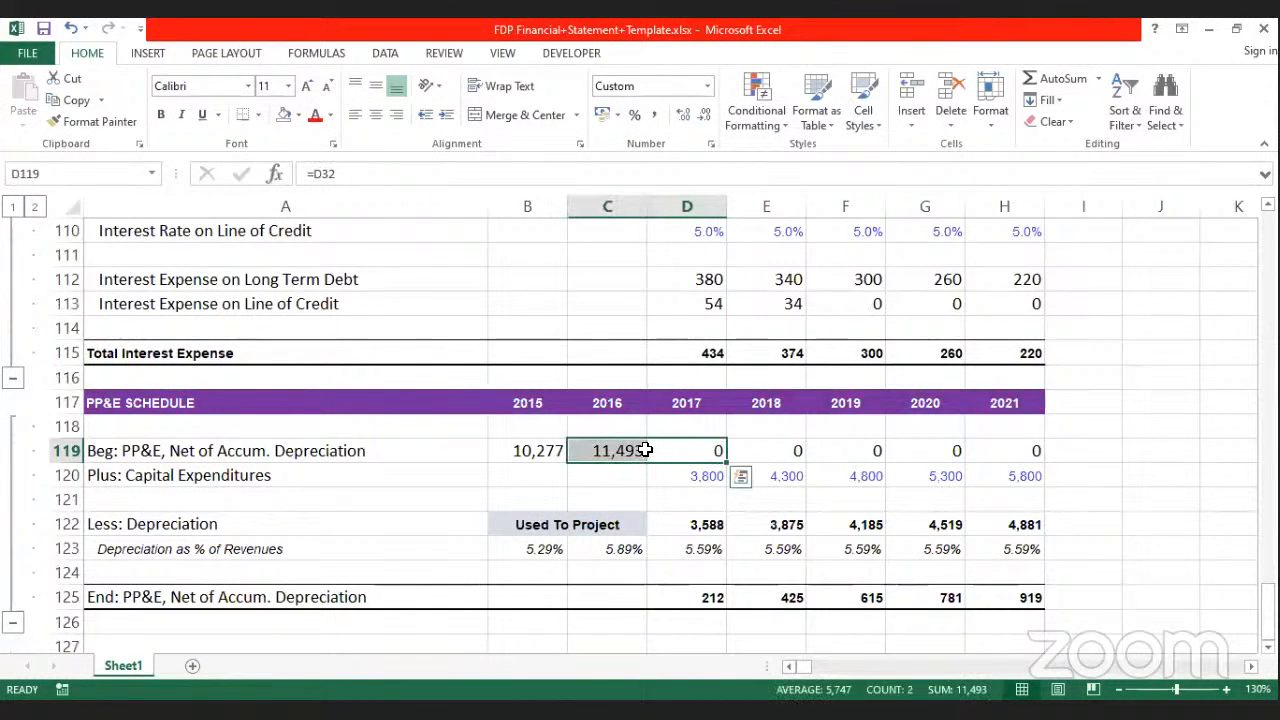
pyautogui.click(690, 451)
pyautogui.write('=')
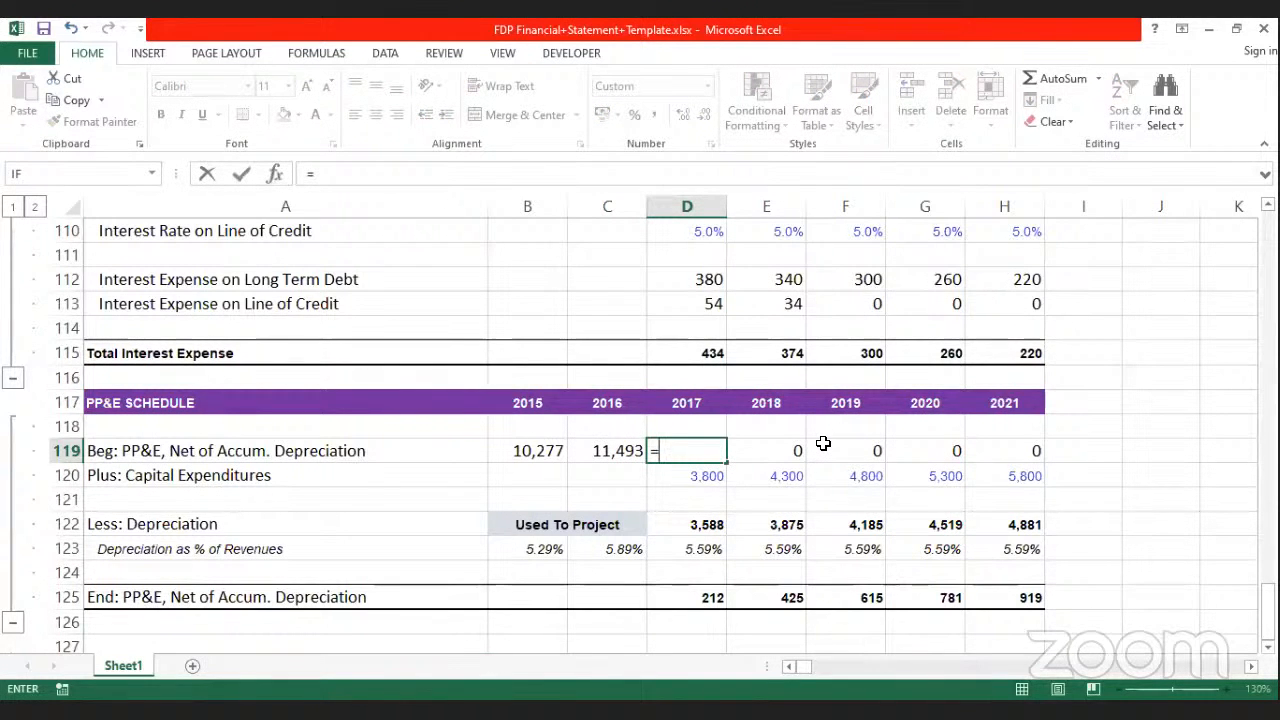
pyautogui.scroll(1, 823, 443)
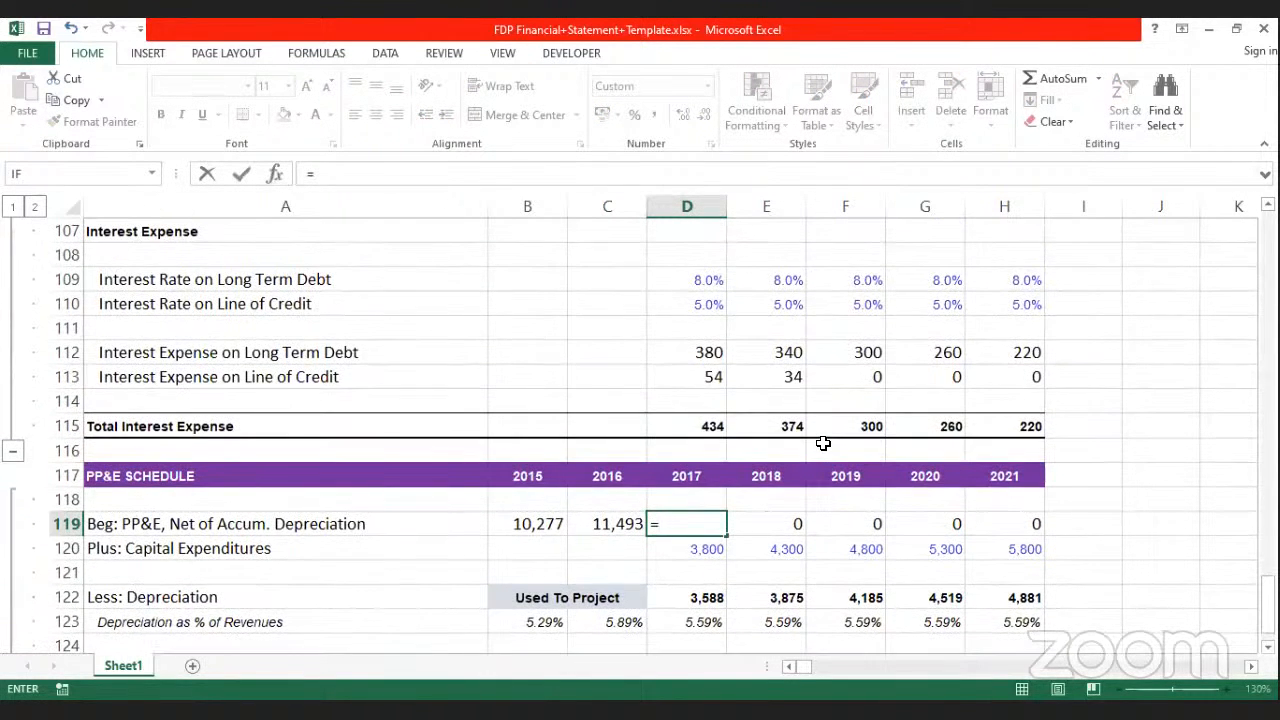
pyautogui.press('Escape')
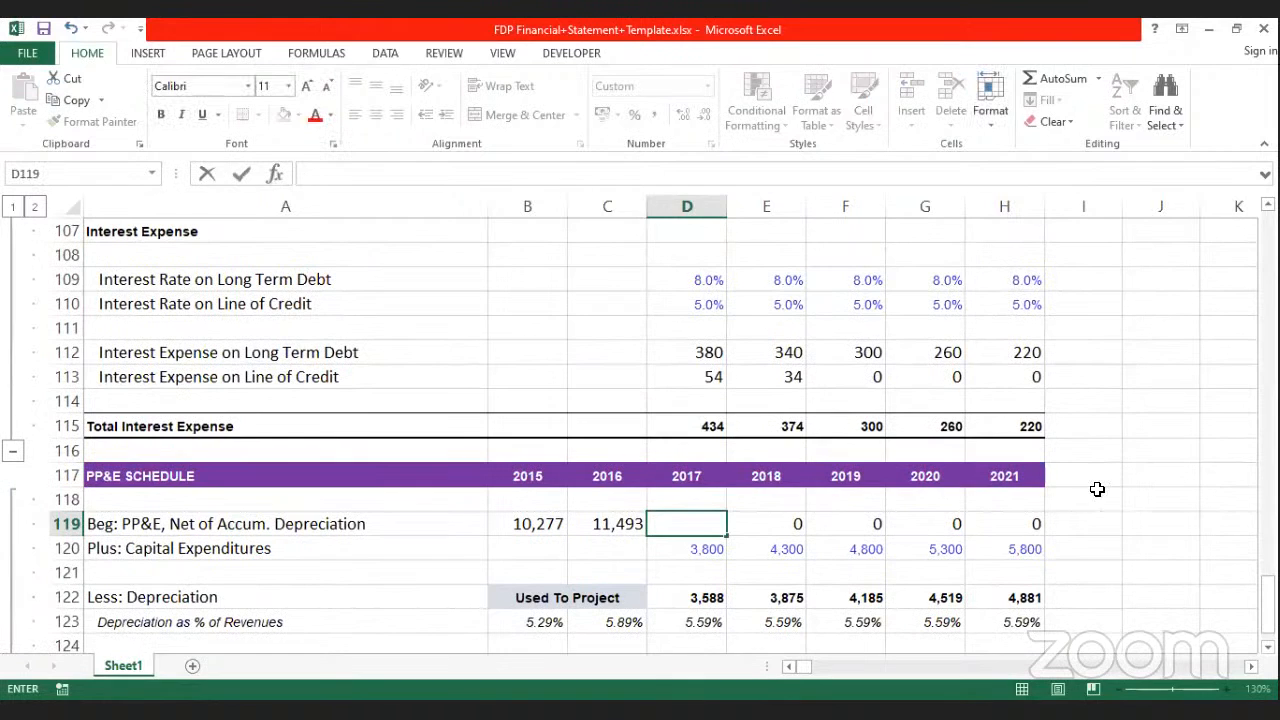
pyautogui.click(1095, 492)
# Step: Move the beginning PP&E link from C119 to D119, replacing the existing formula, and clear the 2015 value in B119
pyautogui.click(605, 524)
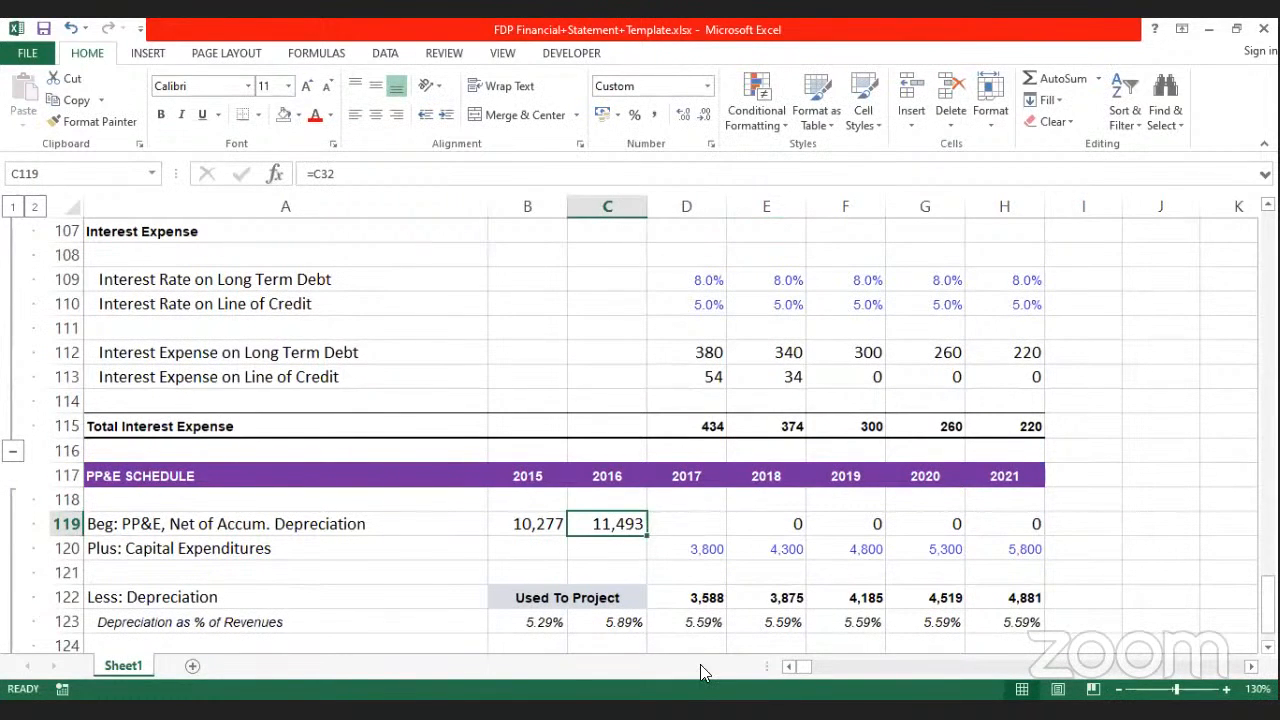
pyautogui.moveTo(648, 536); pyautogui.dragTo(809, 645)
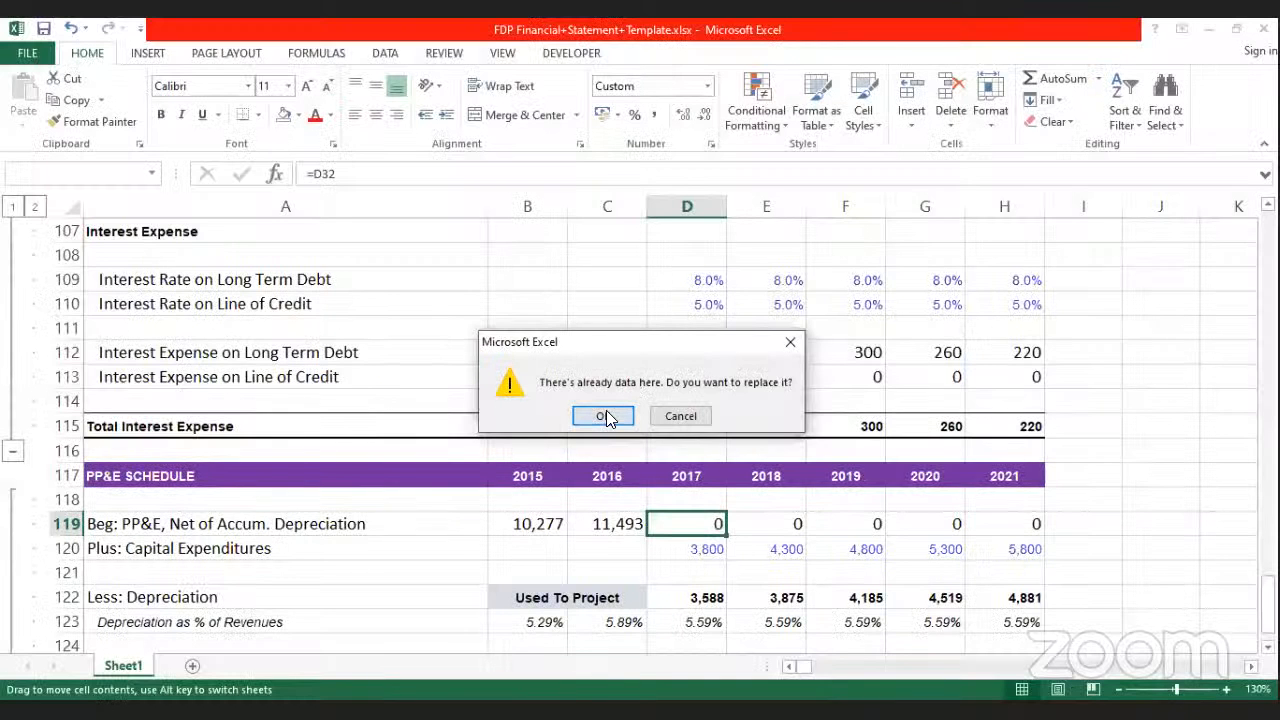
pyautogui.click(603, 416)
pyautogui.click(557, 524)
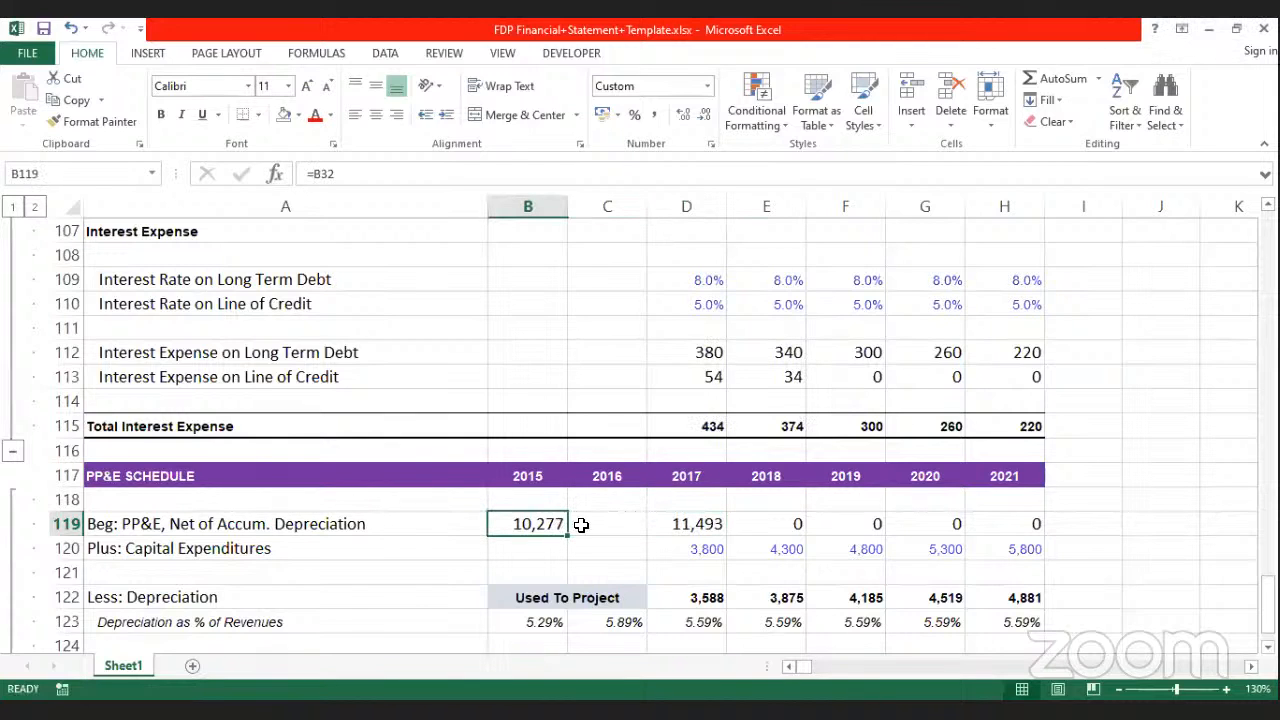
pyautogui.press('Delete')
# Step: Extend the D119 beginning PP&E link across E119:H119
pyautogui.click(718, 526)
pyautogui.moveTo(725, 535); pyautogui.dragTo(1043, 530)
pyautogui.click(1160, 475)
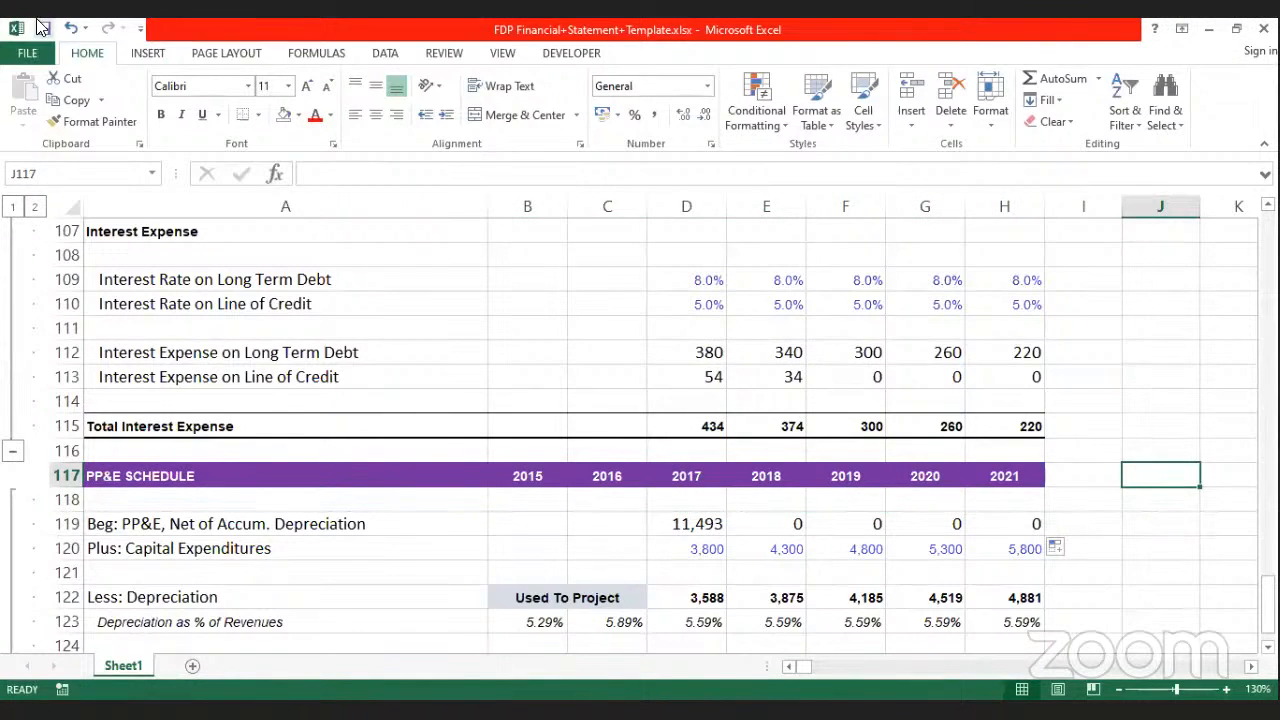
pyautogui.scroll(-4, 673, 513)
pyautogui.scroll(2, 673, 513)
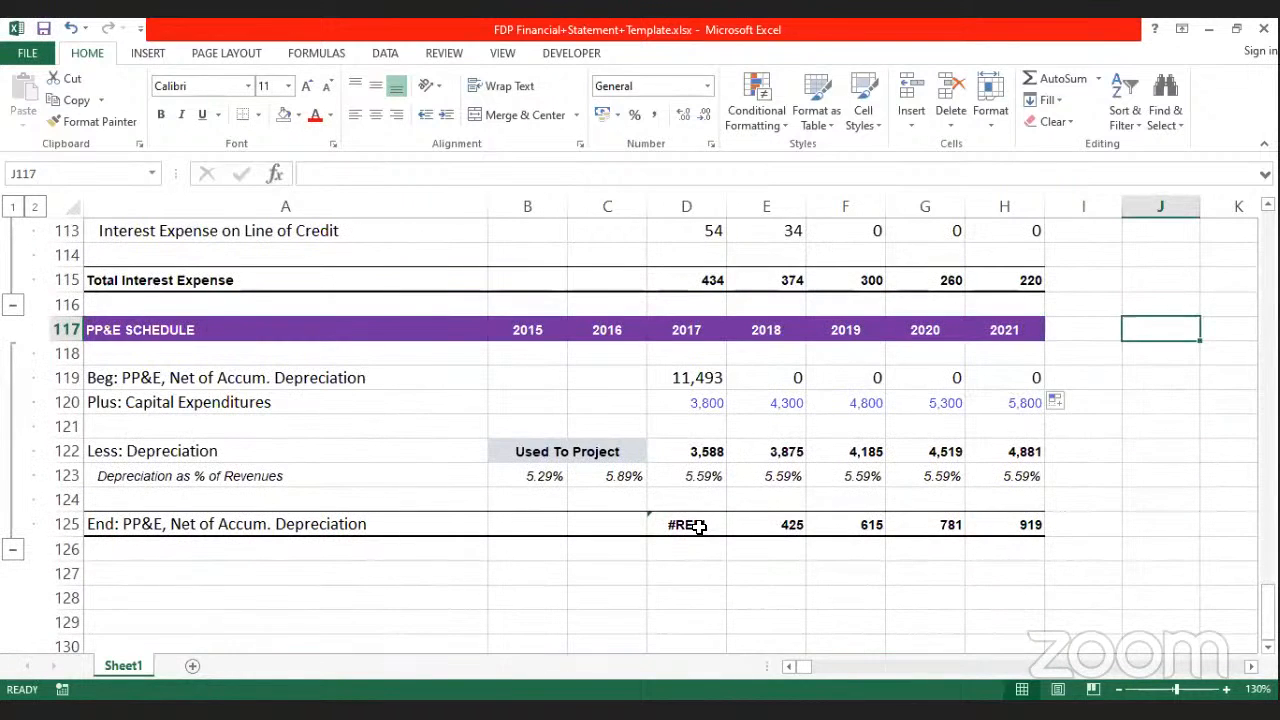
pyautogui.doubleClick(686, 524)
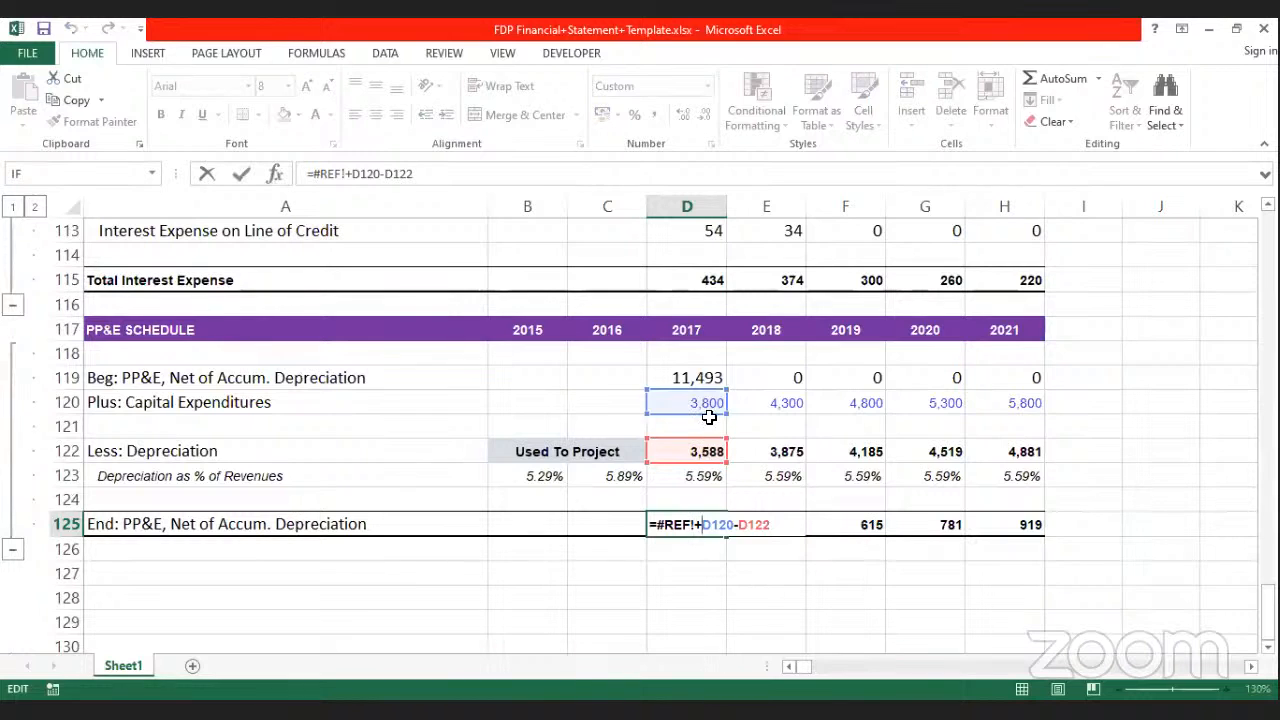
pyautogui.click(704, 377)
pyautogui.click(714, 570)
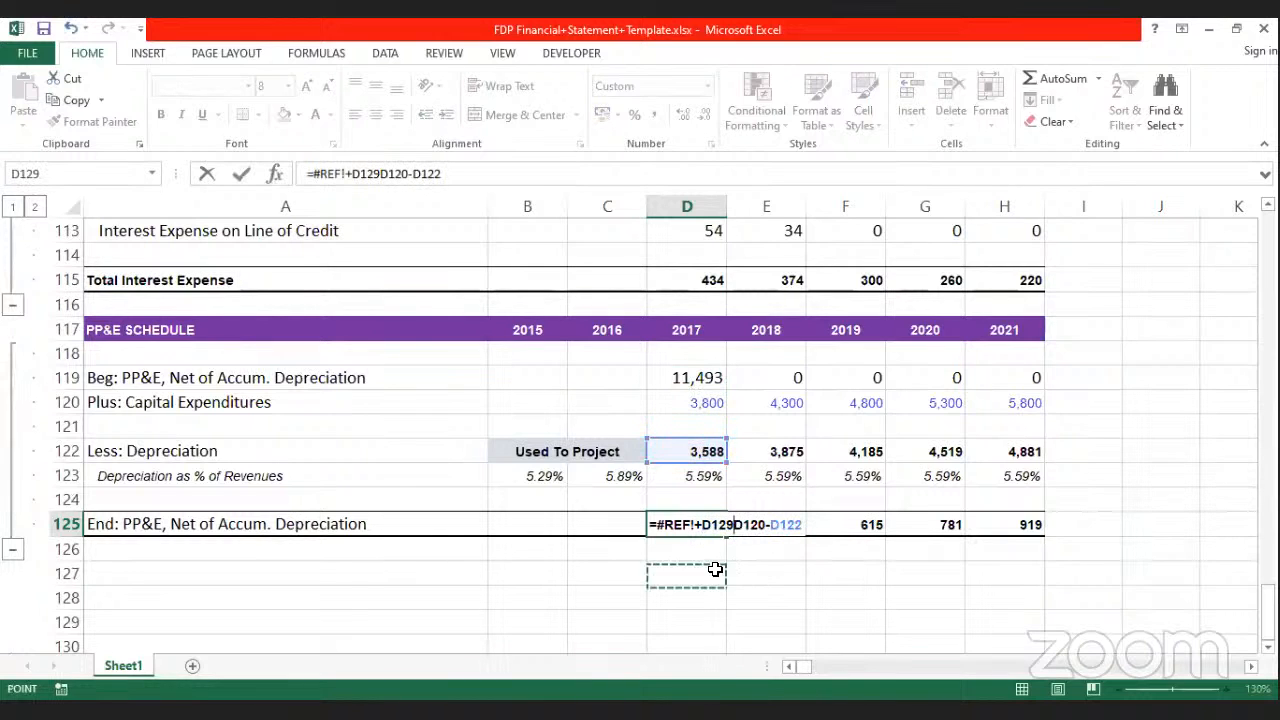
pyautogui.click(706, 621)
pyautogui.press('Escape')
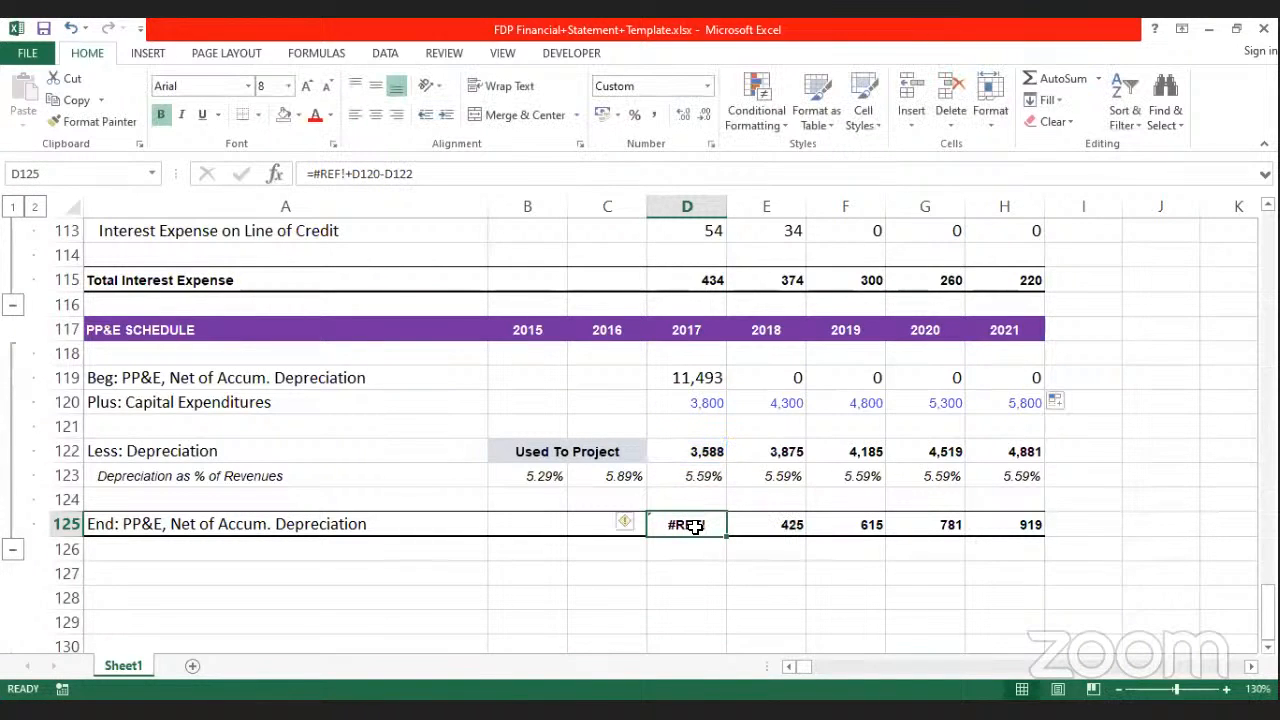
# Step: Replace the broken 2017 ending PP&E formula in D125 with =D119+D120+D122
pyautogui.press('Delete')
pyautogui.write('=')
pyautogui.click(690, 396)
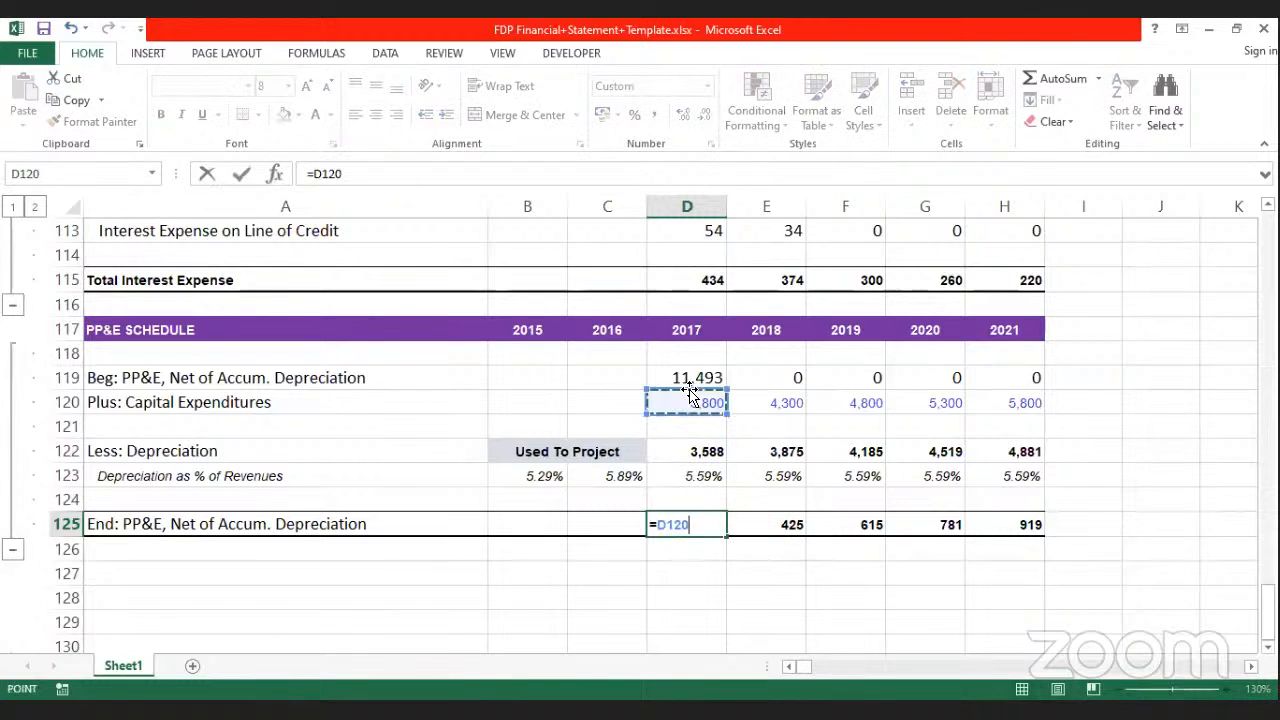
pyautogui.click(672, 375)
pyautogui.write('+')
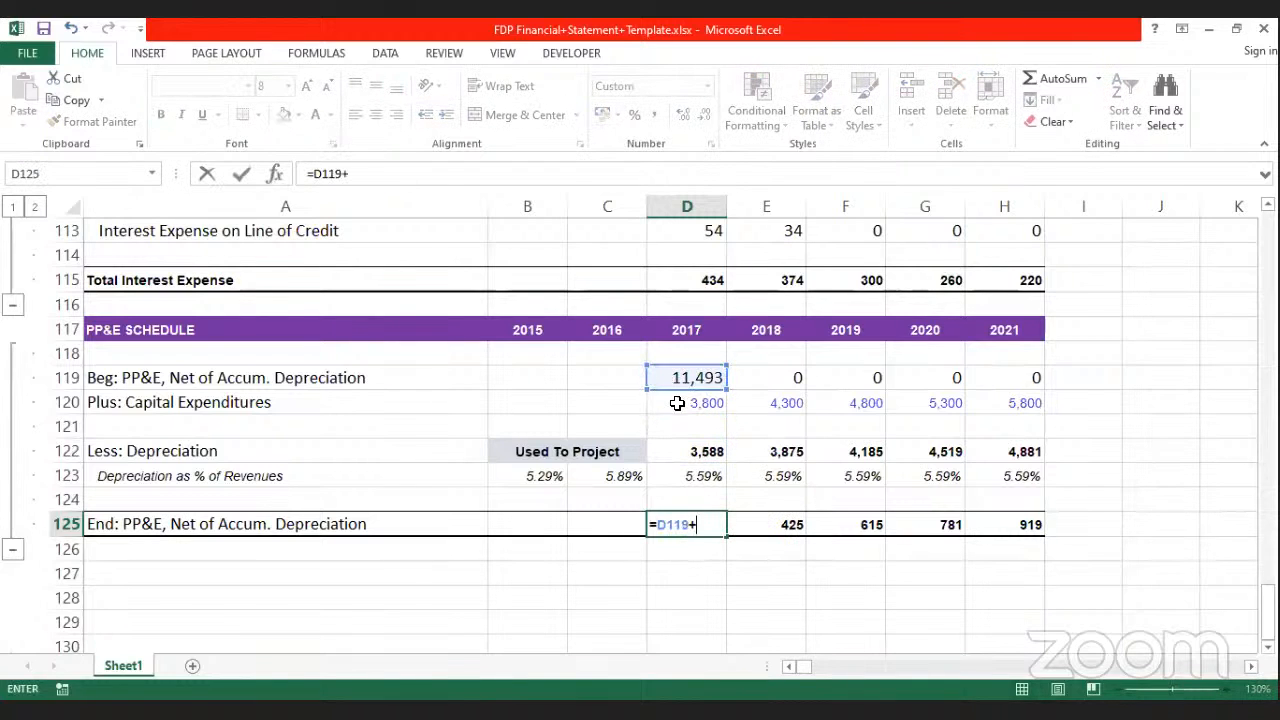
pyautogui.click(674, 401)
pyautogui.write('+')
pyautogui.click(691, 451)
pyautogui.press('Return')
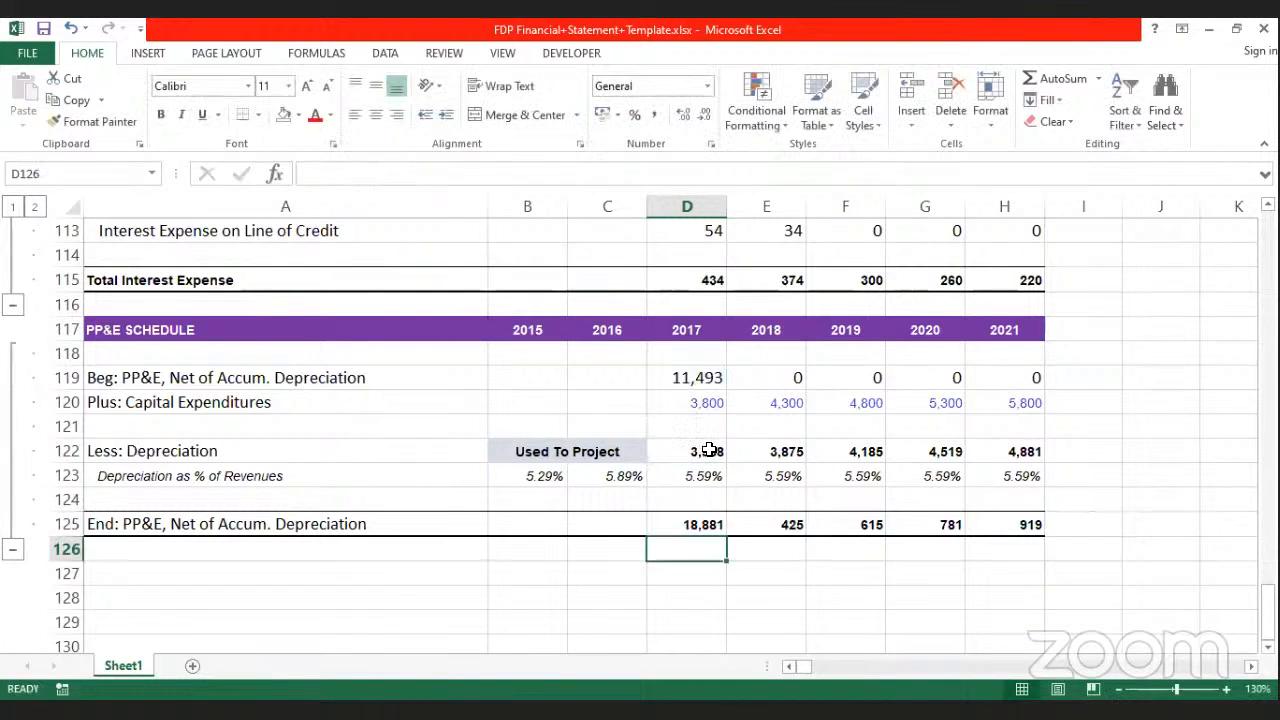
# Step: Correct the D125 formula to subtract depreciation, so it reads =D119+D120-D122
pyautogui.doubleClick(701, 522)
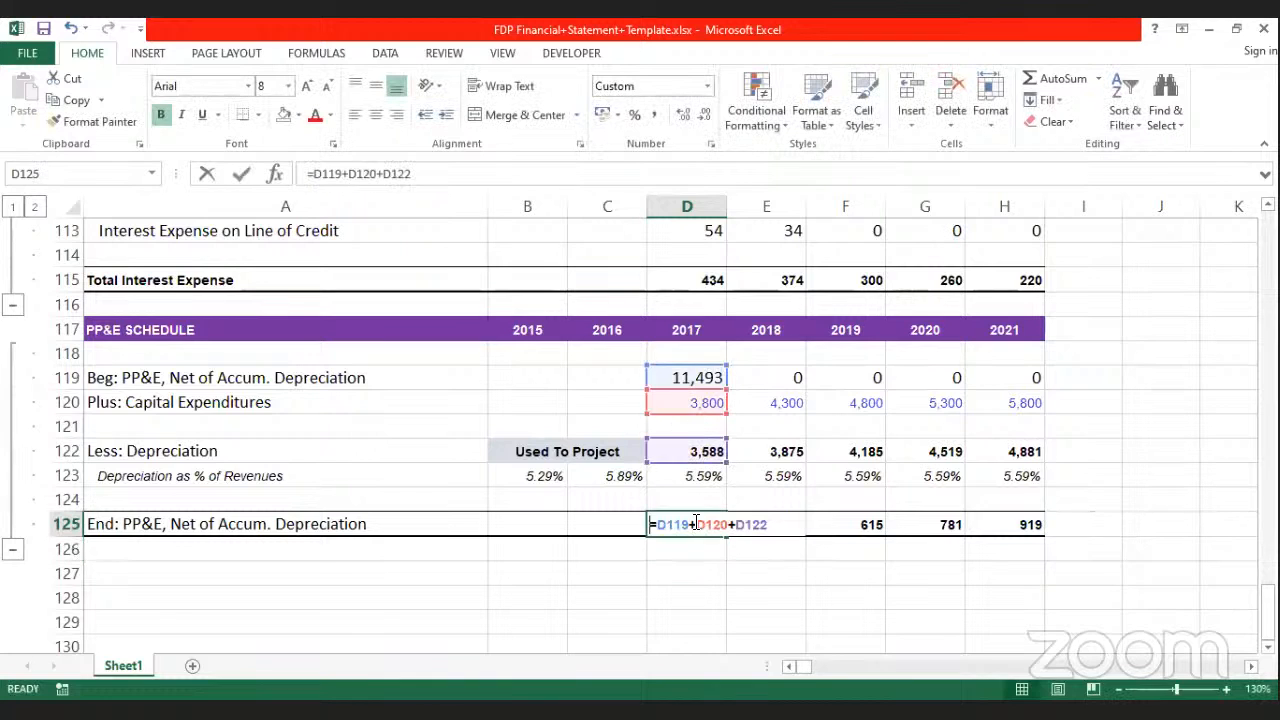
pyautogui.click(385, 174)
pyautogui.press('BackSpace')
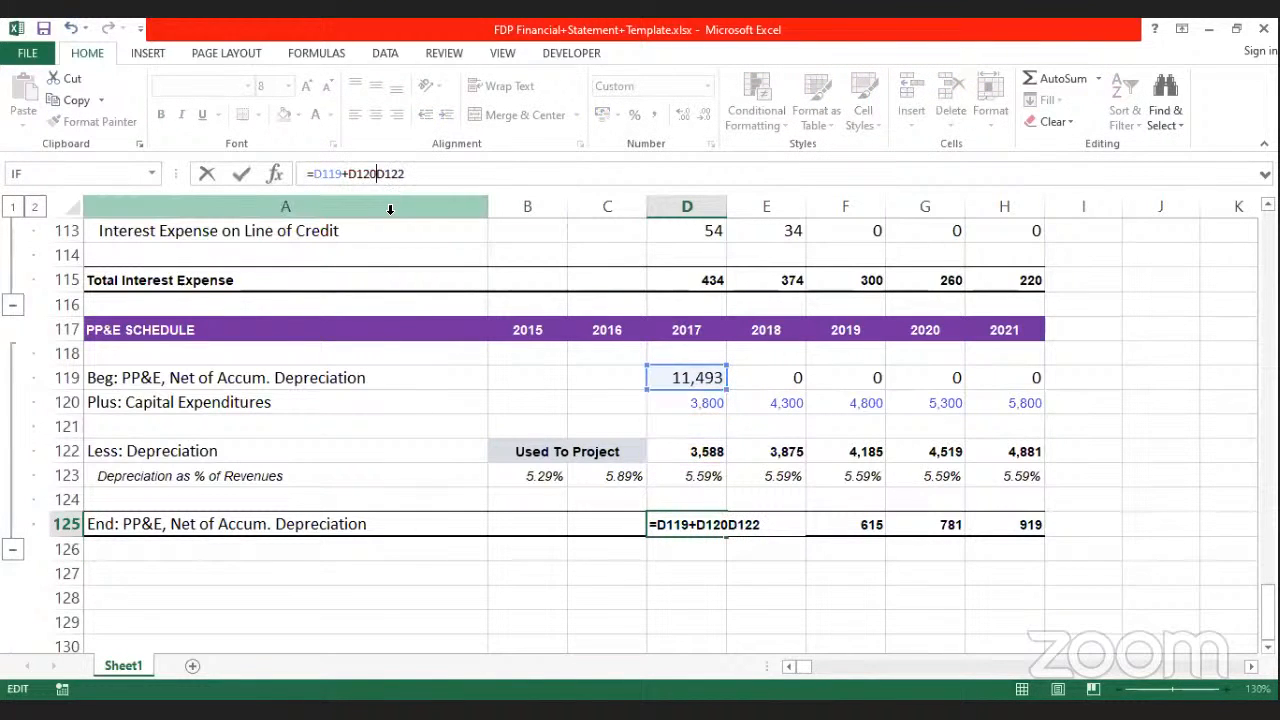
pyautogui.write('-')
pyautogui.press('Return')
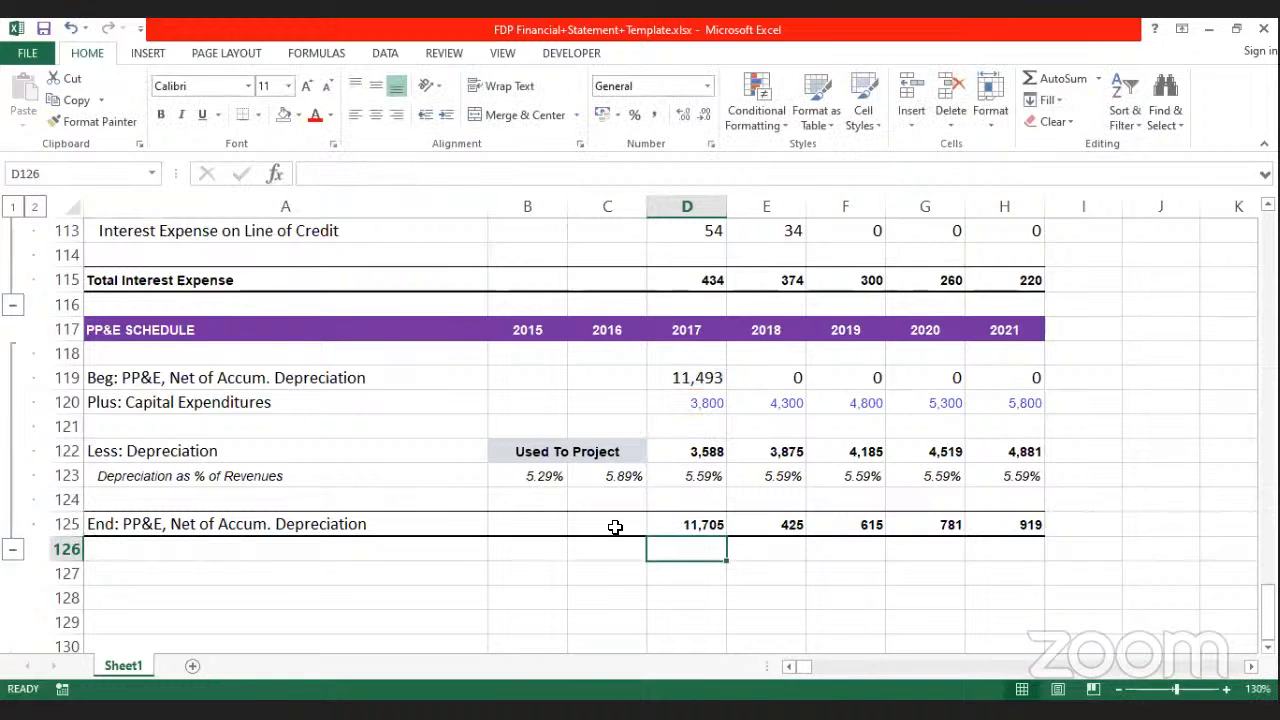
# Step: Extend the D125 ending PP&E formula across E125:H125 and save the workbook
pyautogui.click(708, 525)
pyautogui.moveTo(724, 534); pyautogui.dragTo(1044, 532)
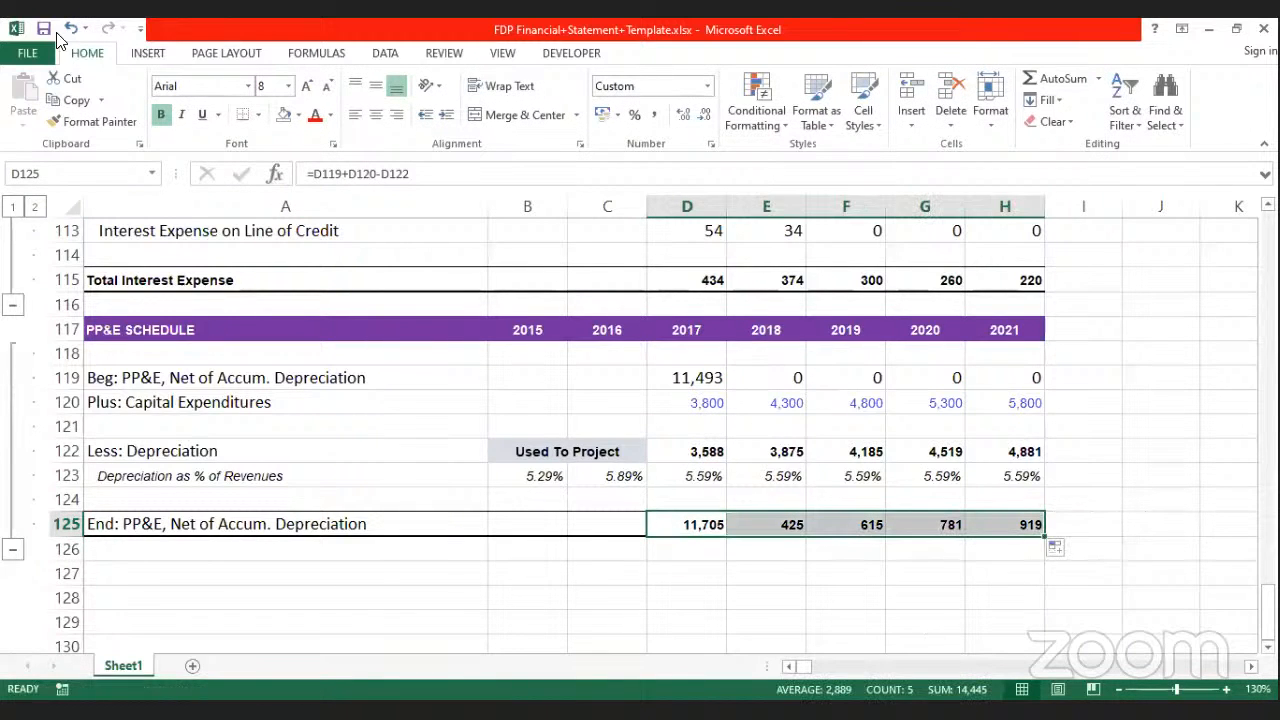
pyautogui.click(44, 28)
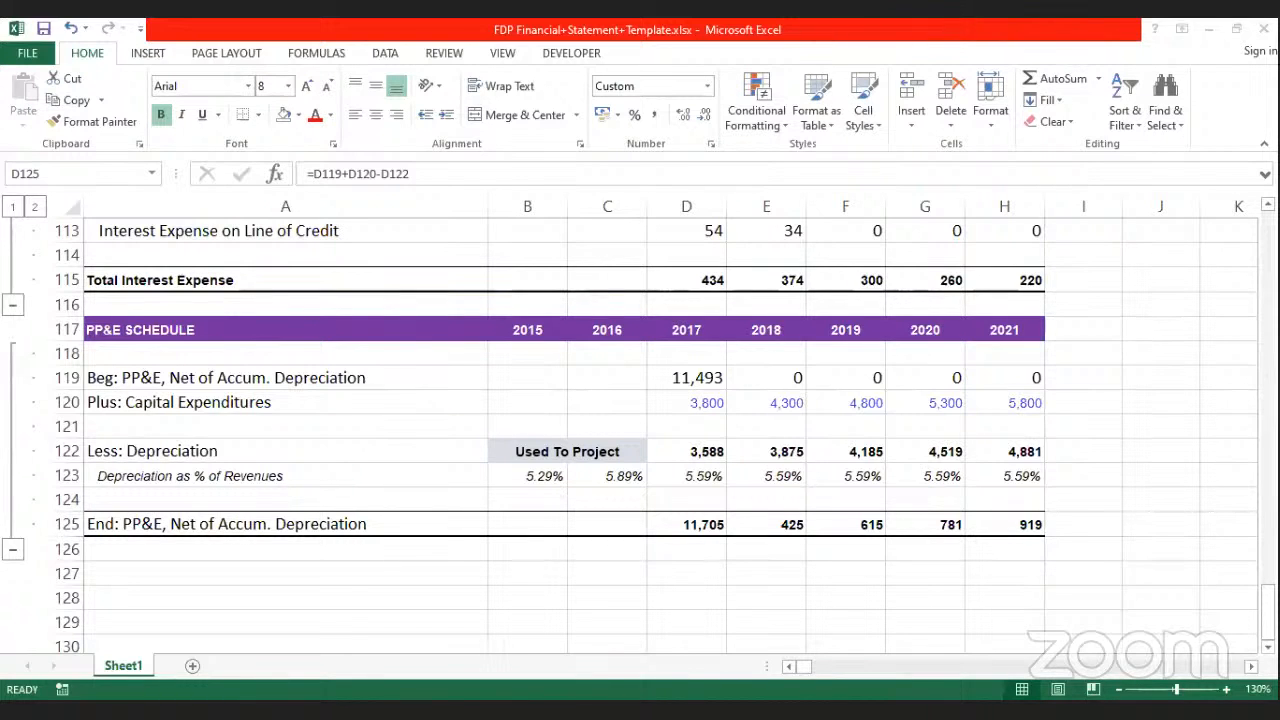
# Step: Link the 2017 balance sheet PP&E cell D32 to the ending PP&E in D125 of the PP&E schedule
pyautogui.scroll(2, 1063, 546)
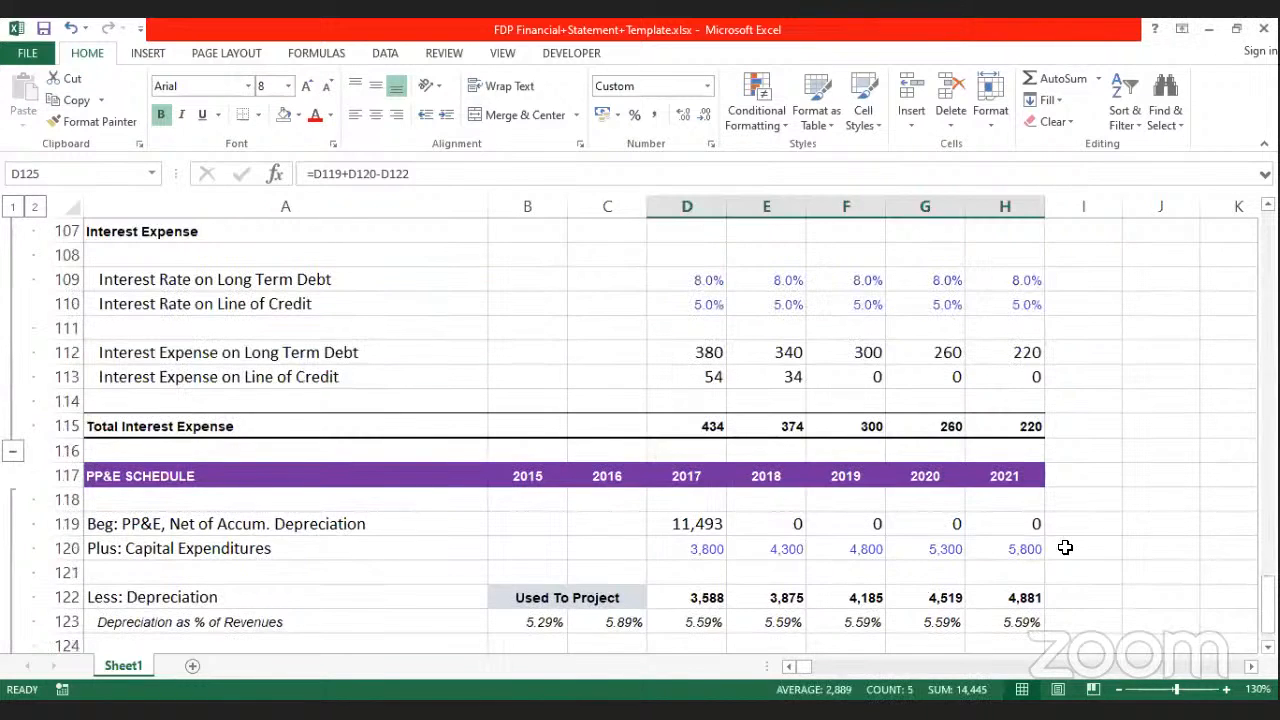
pyautogui.click(1063, 547)
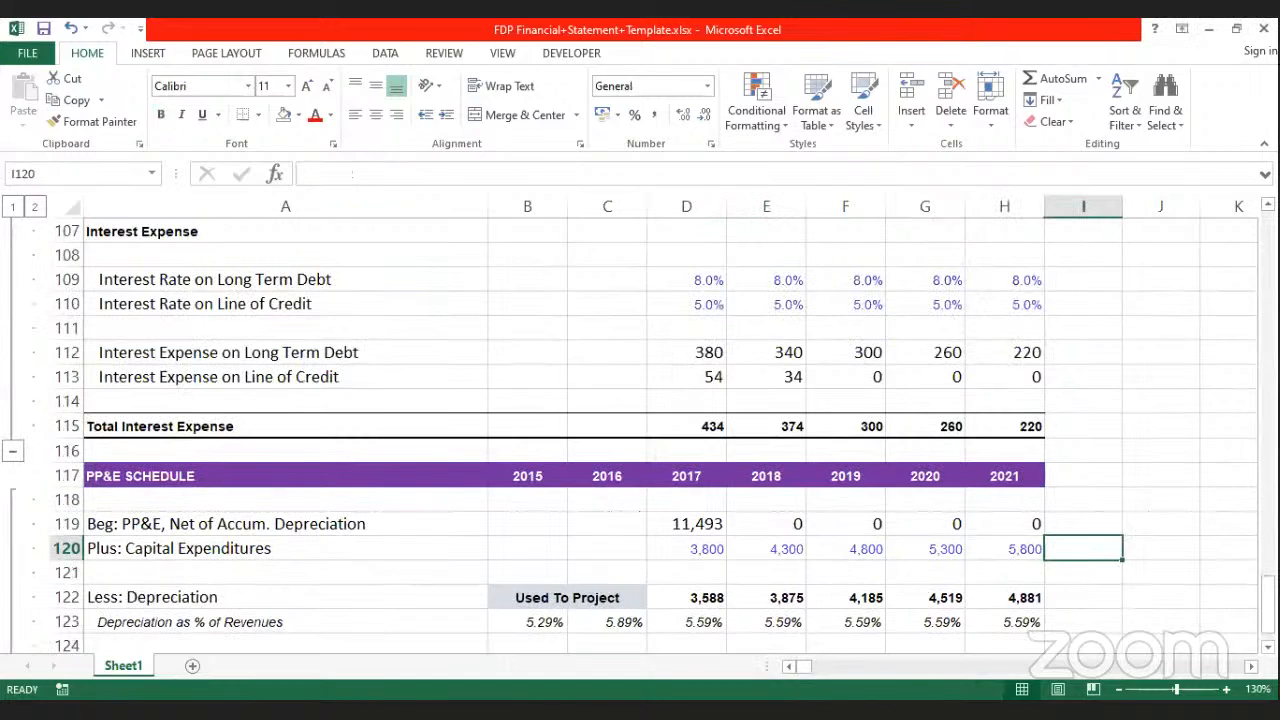
pyautogui.scroll(8, 820, 555)
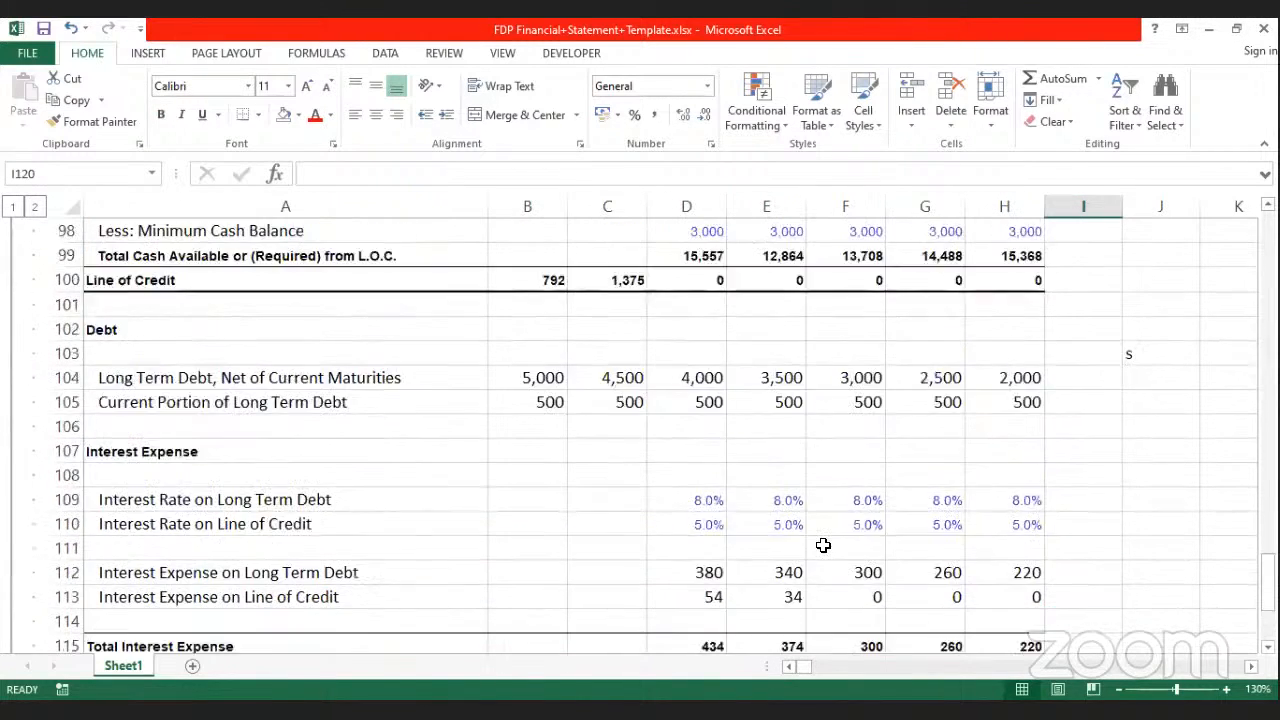
pyautogui.scroll(9, 822, 540)
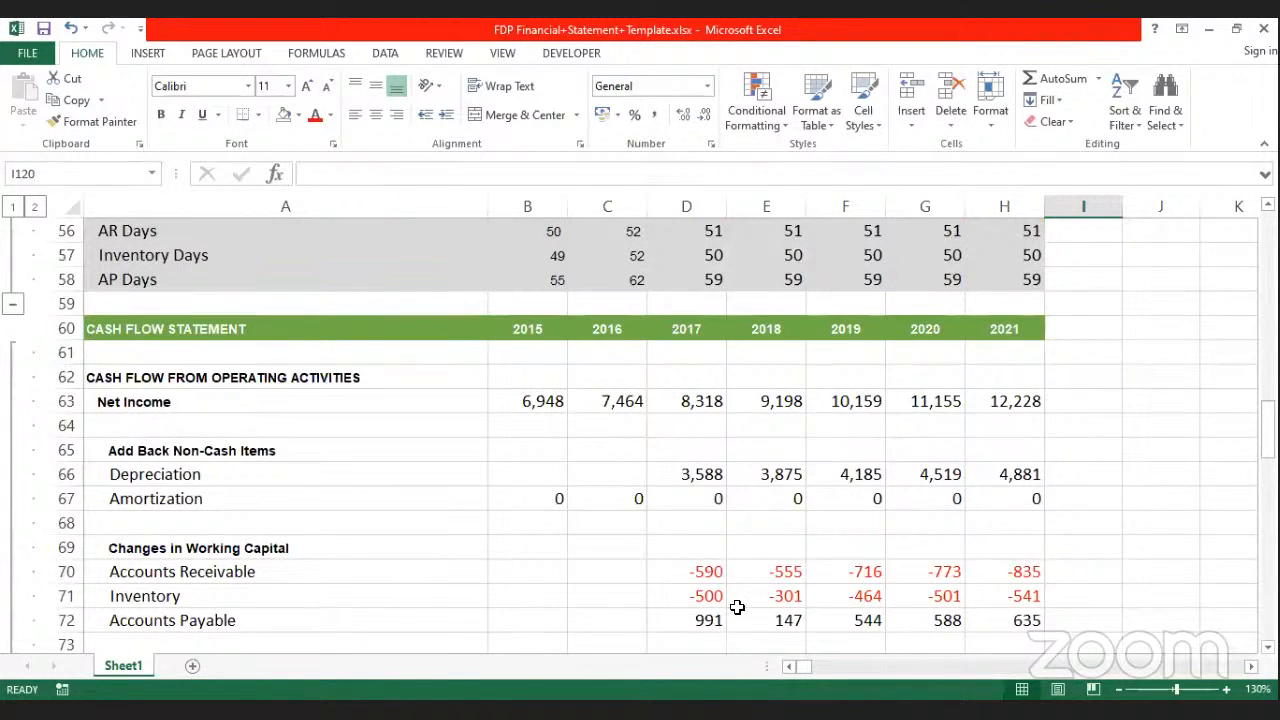
pyautogui.scroll(9, 781, 505)
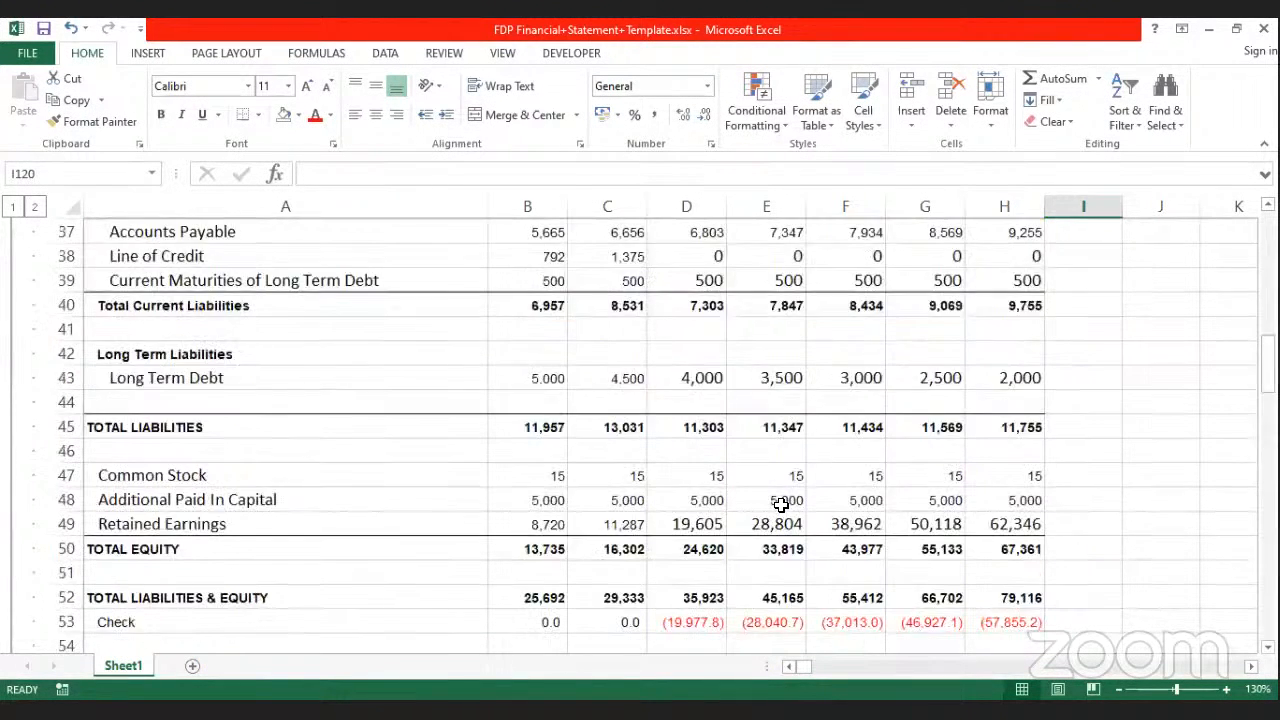
pyautogui.click(686, 304)
pyautogui.write('=')
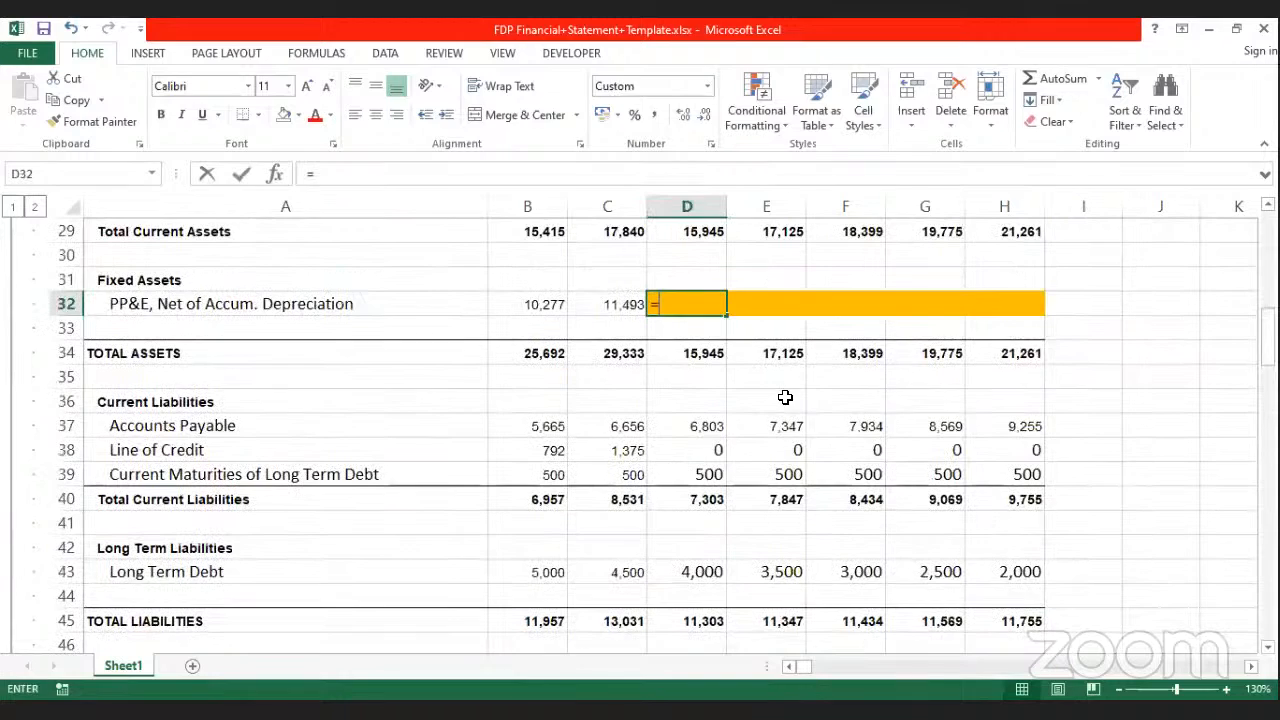
pyautogui.scroll(-12, 783, 440)
pyautogui.scroll(-17, 770, 495)
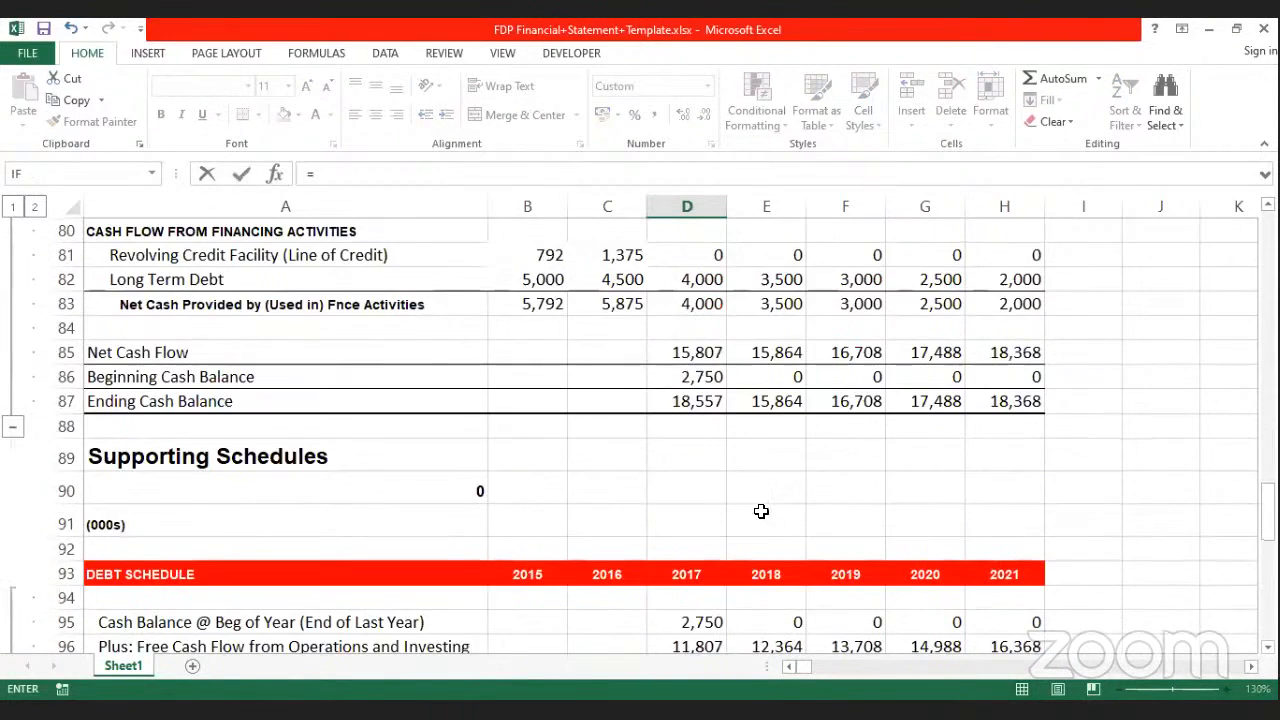
pyautogui.scroll(-1, 755, 499)
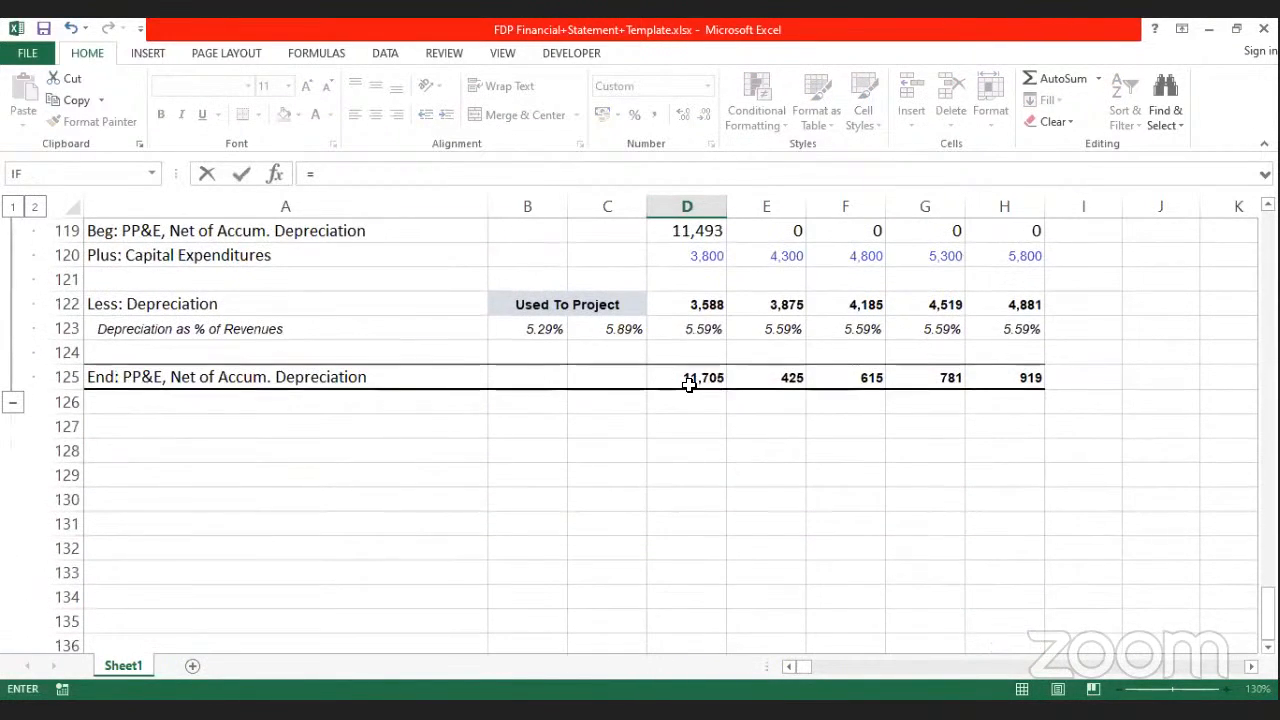
pyautogui.click(686, 380)
pyautogui.press('Return')
# Step: Extend the D32 PP&E link across E32:H32 and remove the orange fill from D32:H32
pyautogui.scroll(3, 700, 385)
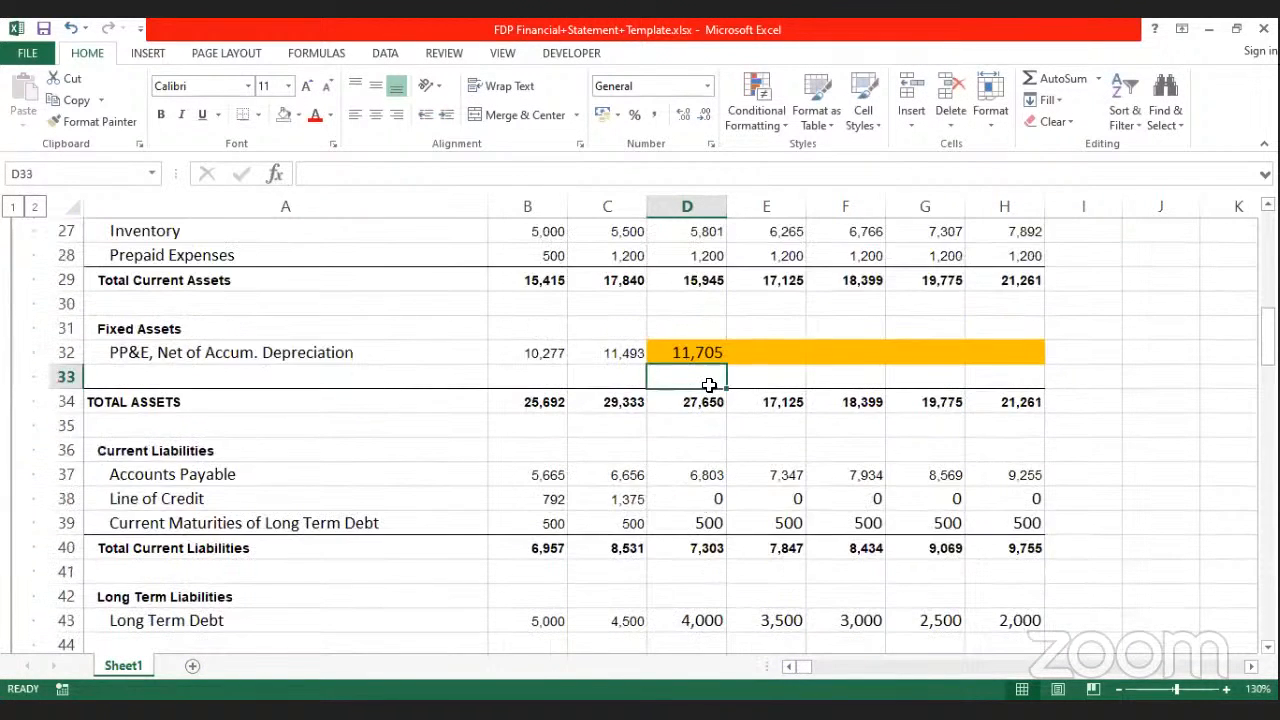
pyautogui.click(705, 427)
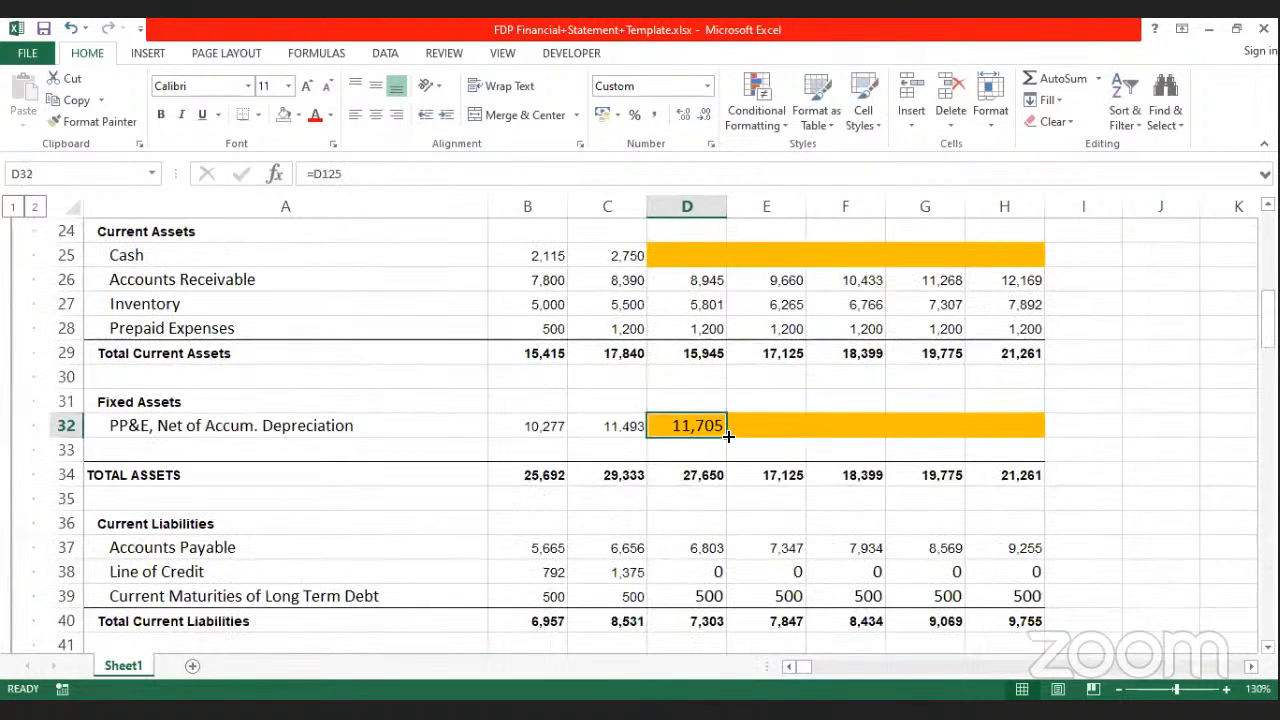
pyautogui.moveTo(728, 436); pyautogui.dragTo(1046, 434)
pyautogui.click(1125, 501)
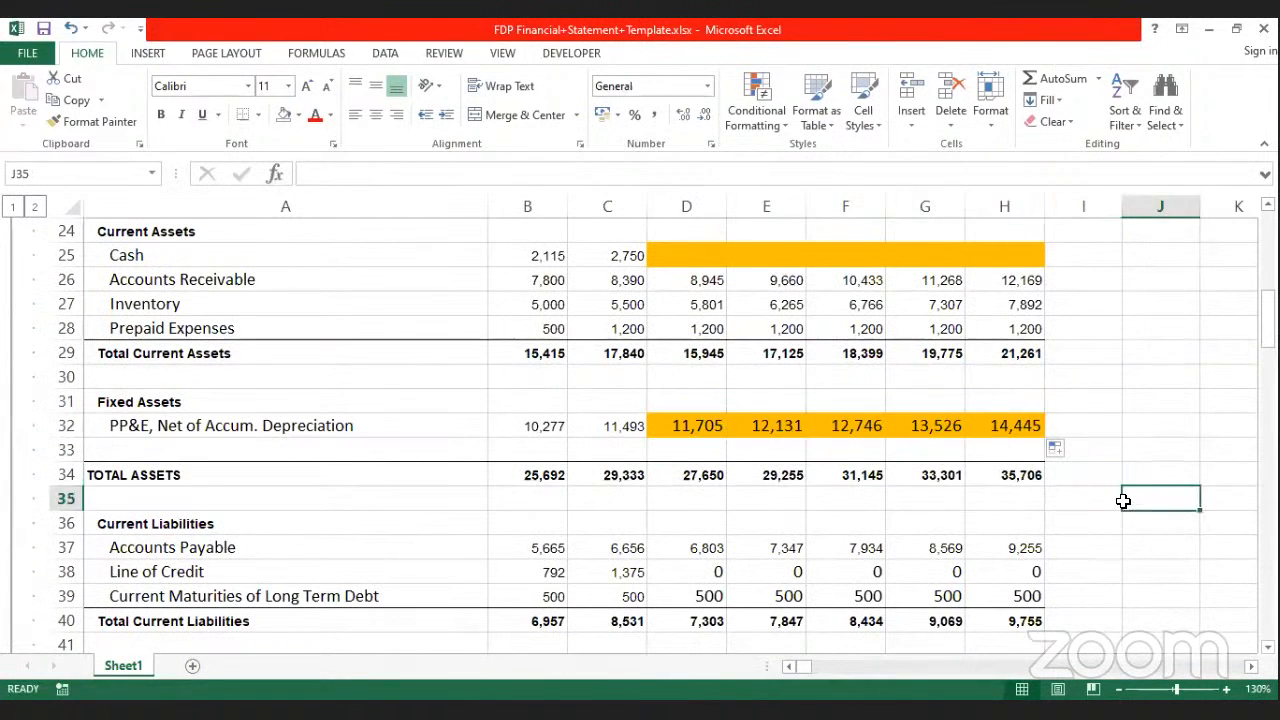
pyautogui.click(704, 434)
pyautogui.moveTo(833, 424); pyautogui.dragTo(1036, 430)
pyautogui.click(282, 115)
pyautogui.click(1075, 411)
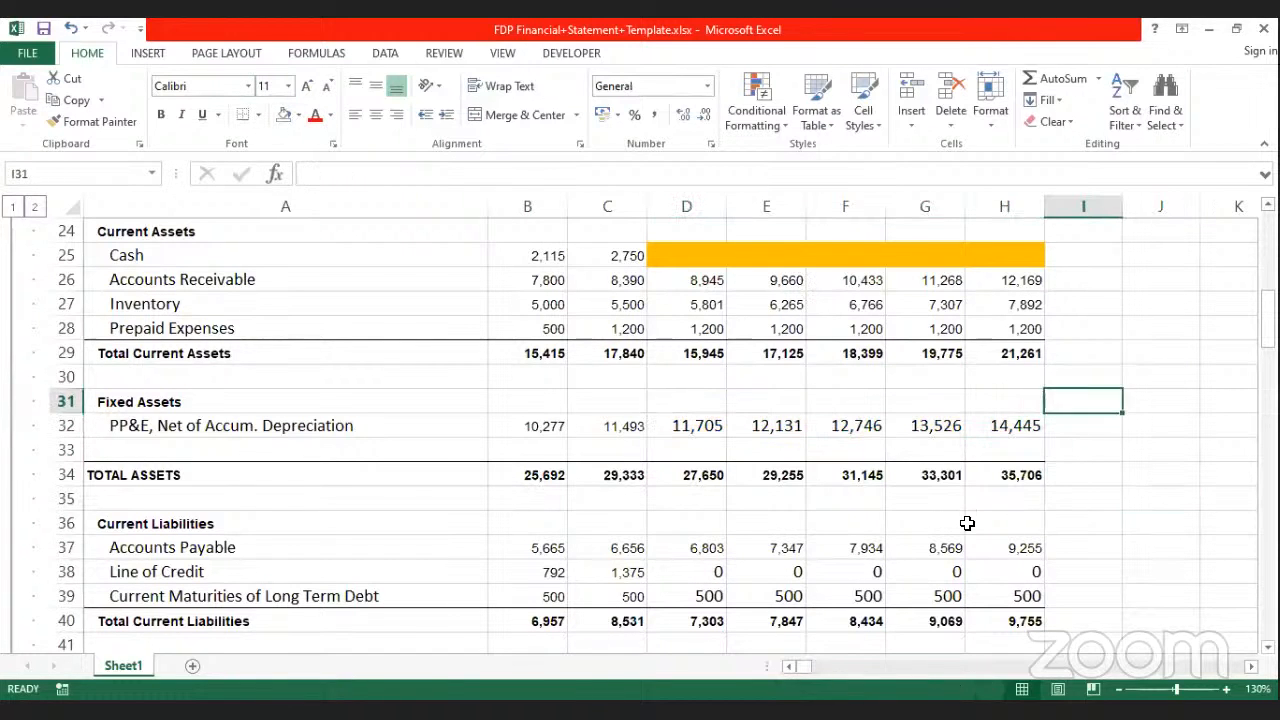
# Step: Link the 2017 Capital Expenditures cell D77 in the cash flow statement to D125 of the PP&E schedule
pyautogui.scroll(-14, 968, 523)
pyautogui.scroll(-4, 921, 501)
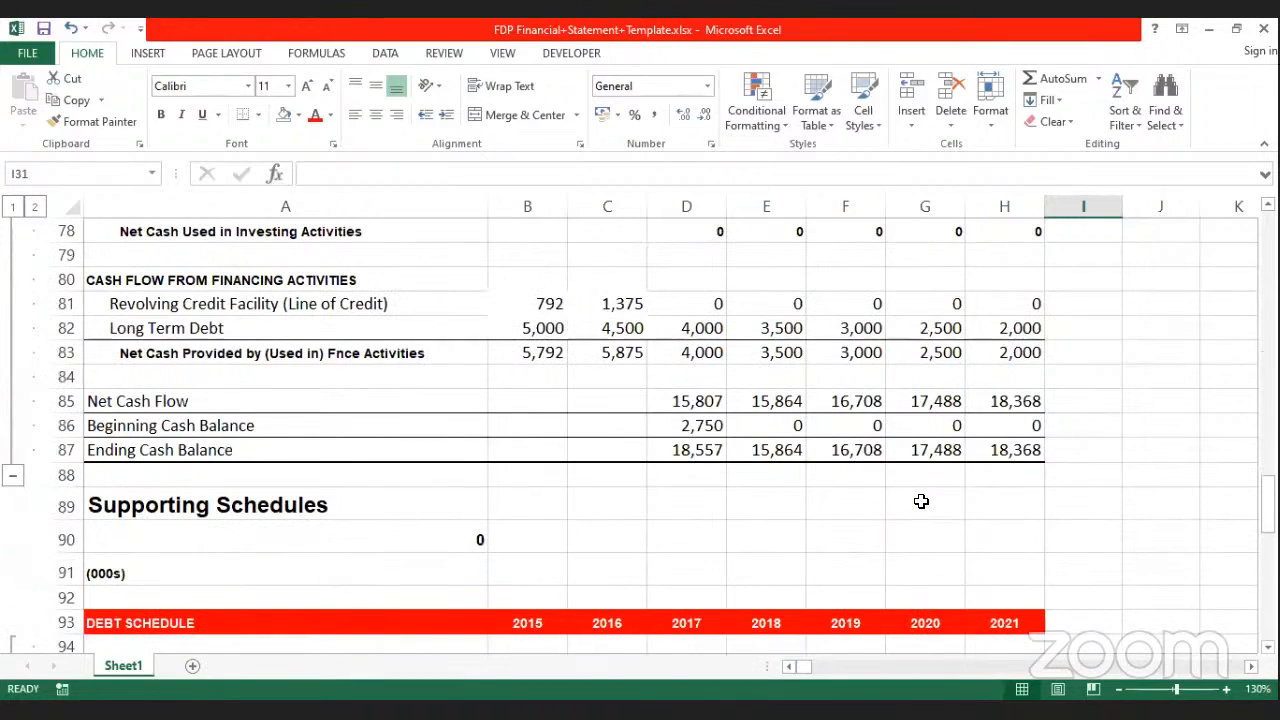
pyautogui.scroll(-8, 921, 495)
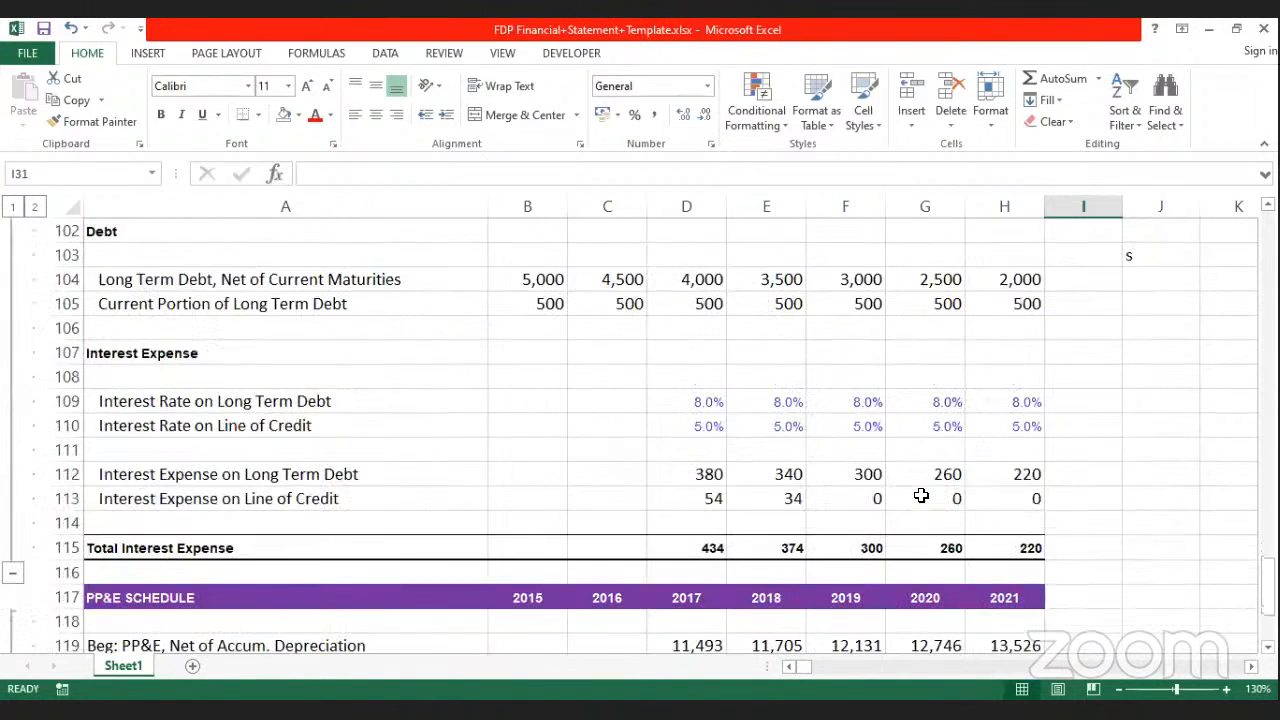
pyautogui.scroll(-5, 921, 493)
pyautogui.scroll(20, 921, 493)
pyautogui.scroll(2, 923, 491)
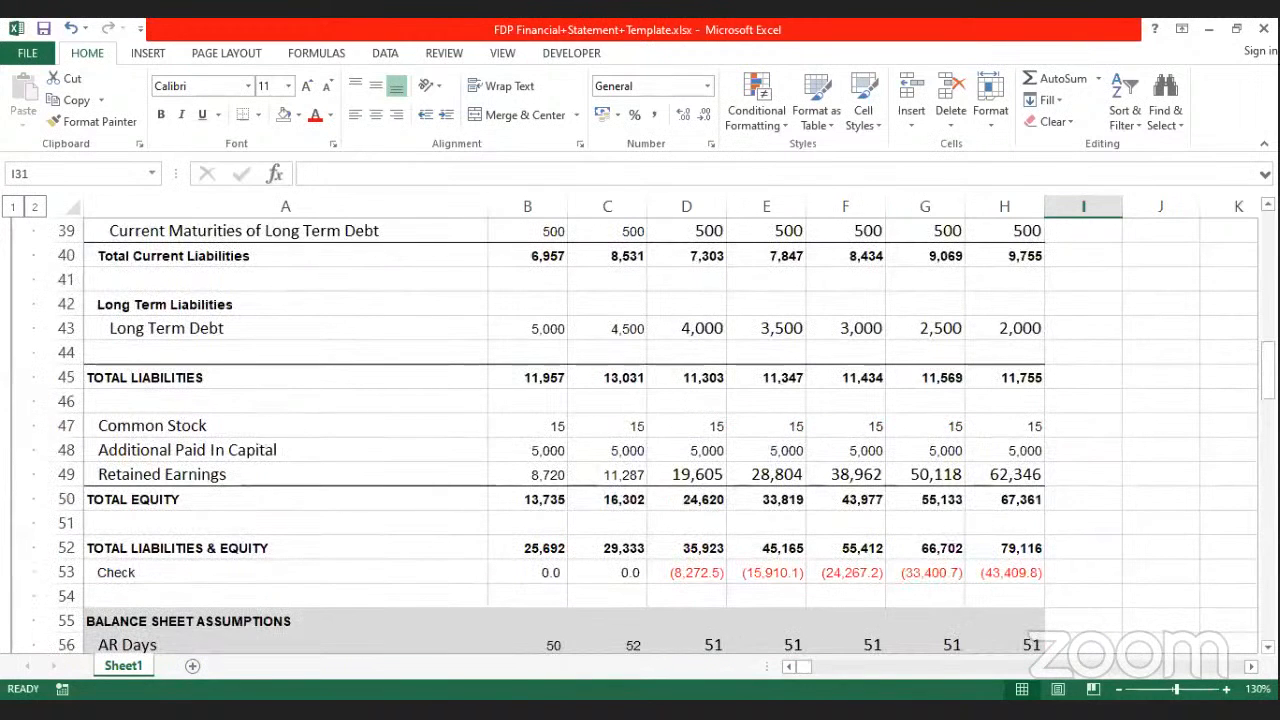
pyautogui.scroll(-8, 680, 568)
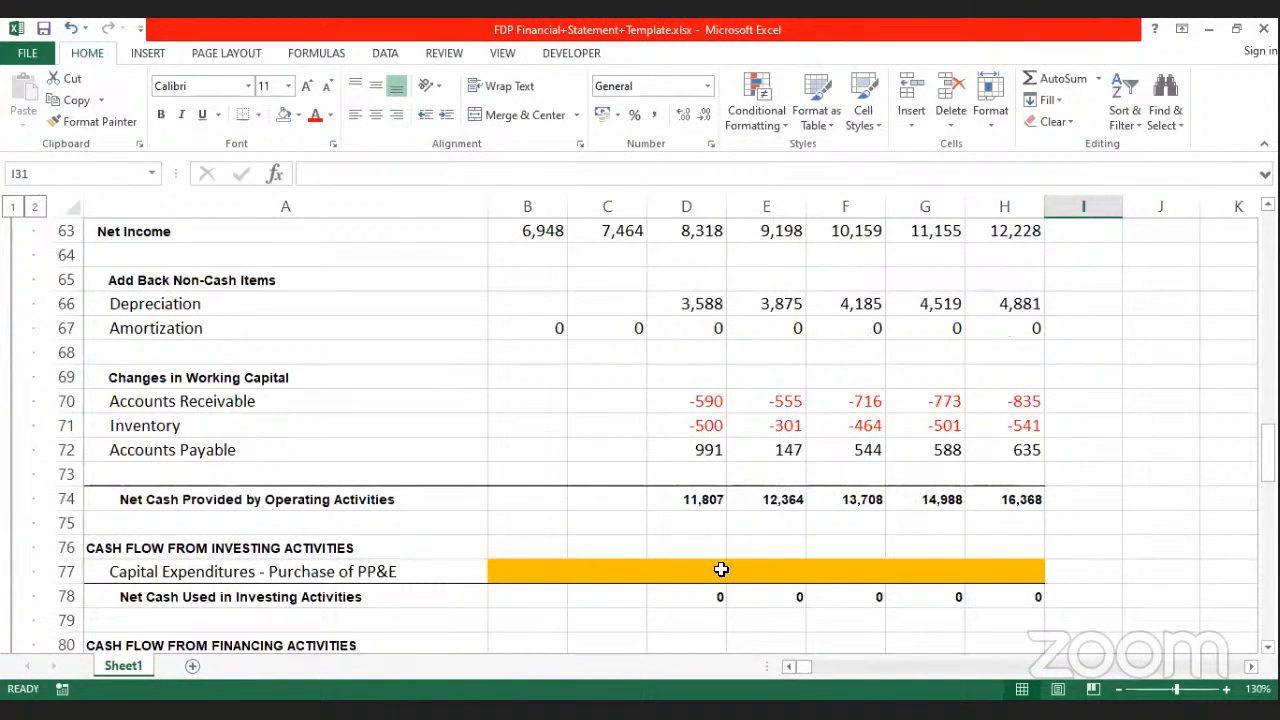
pyautogui.scroll(-1, 719, 540)
pyautogui.click(695, 501)
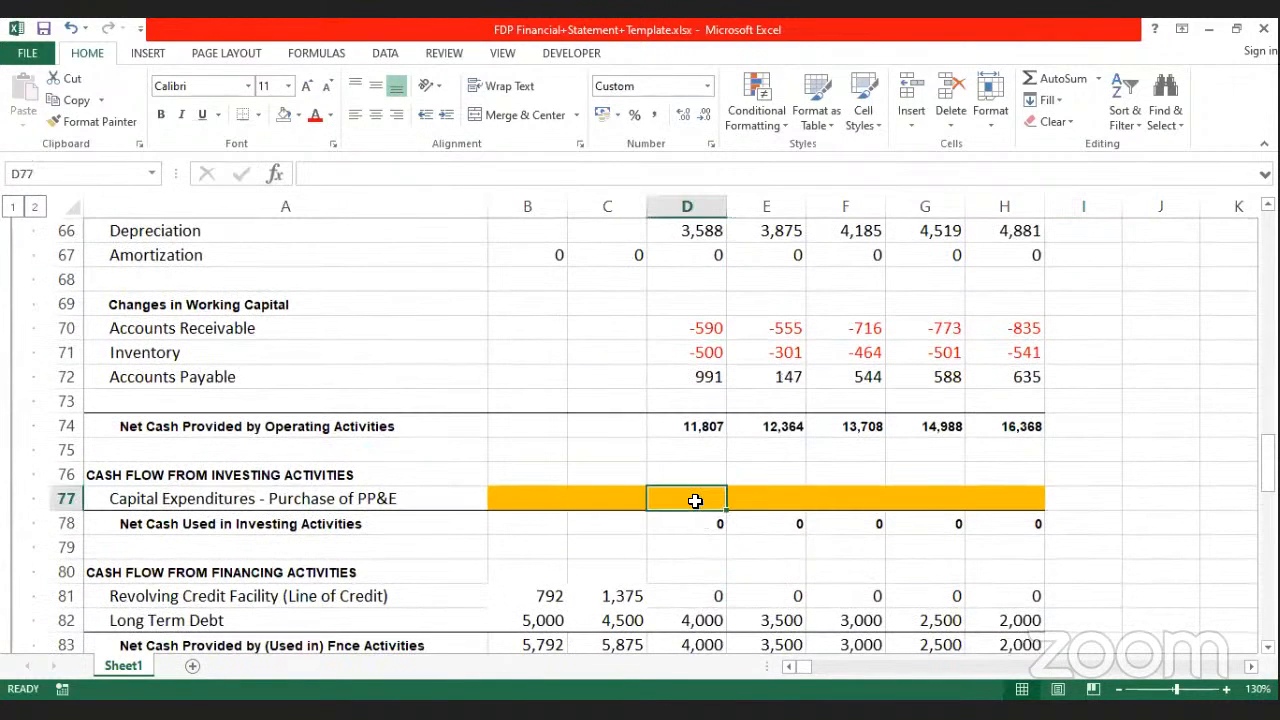
pyautogui.write('=')
pyautogui.scroll(-9, 760, 505)
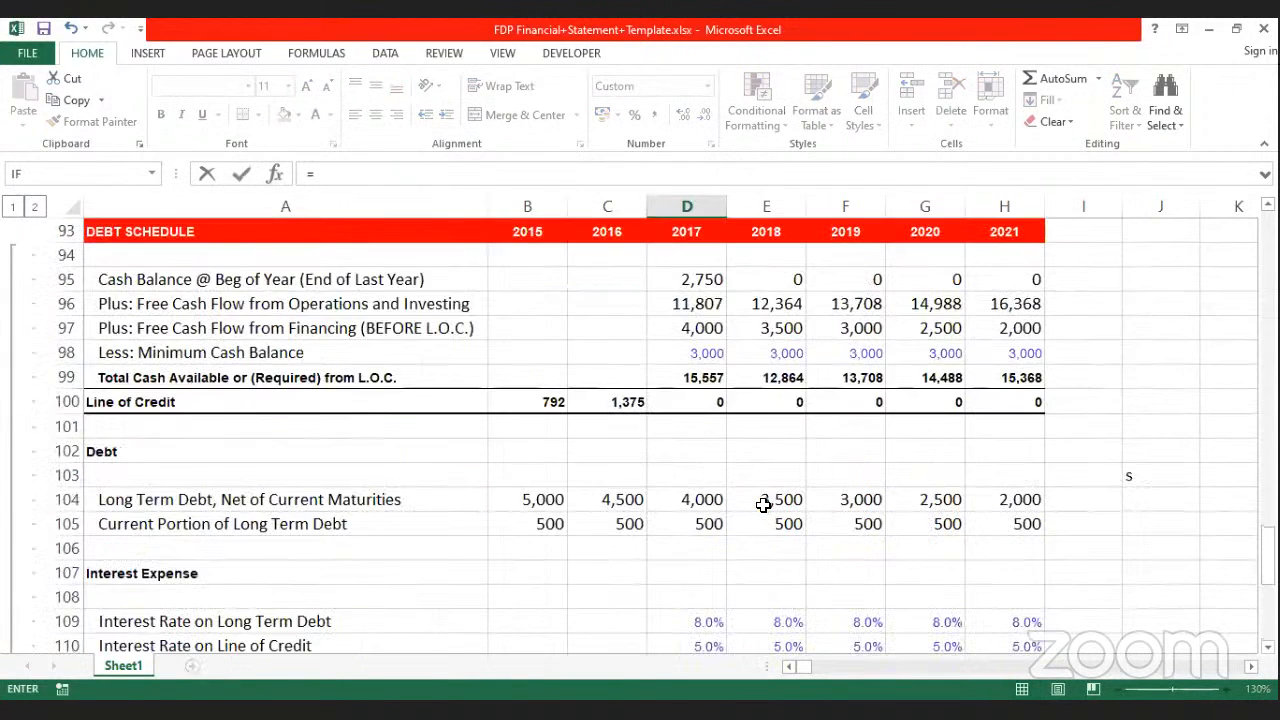
pyautogui.scroll(-9, 758, 505)
pyautogui.click(689, 352)
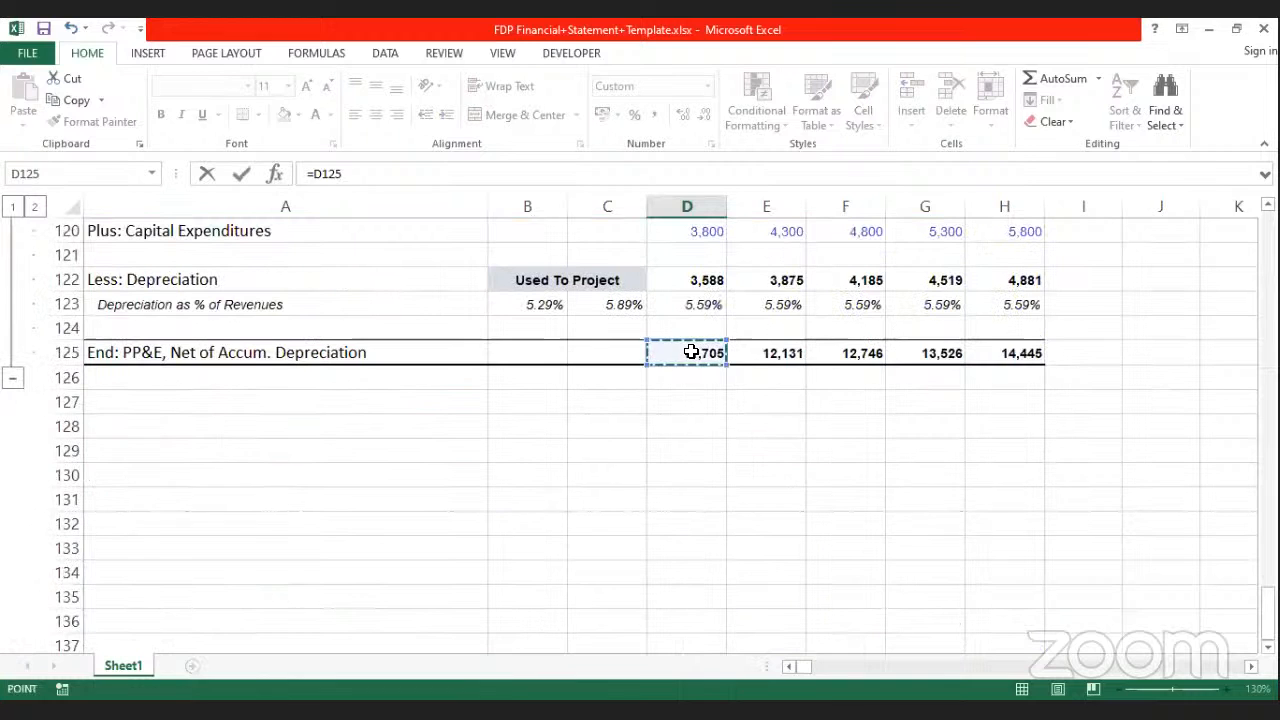
pyautogui.press('Return')
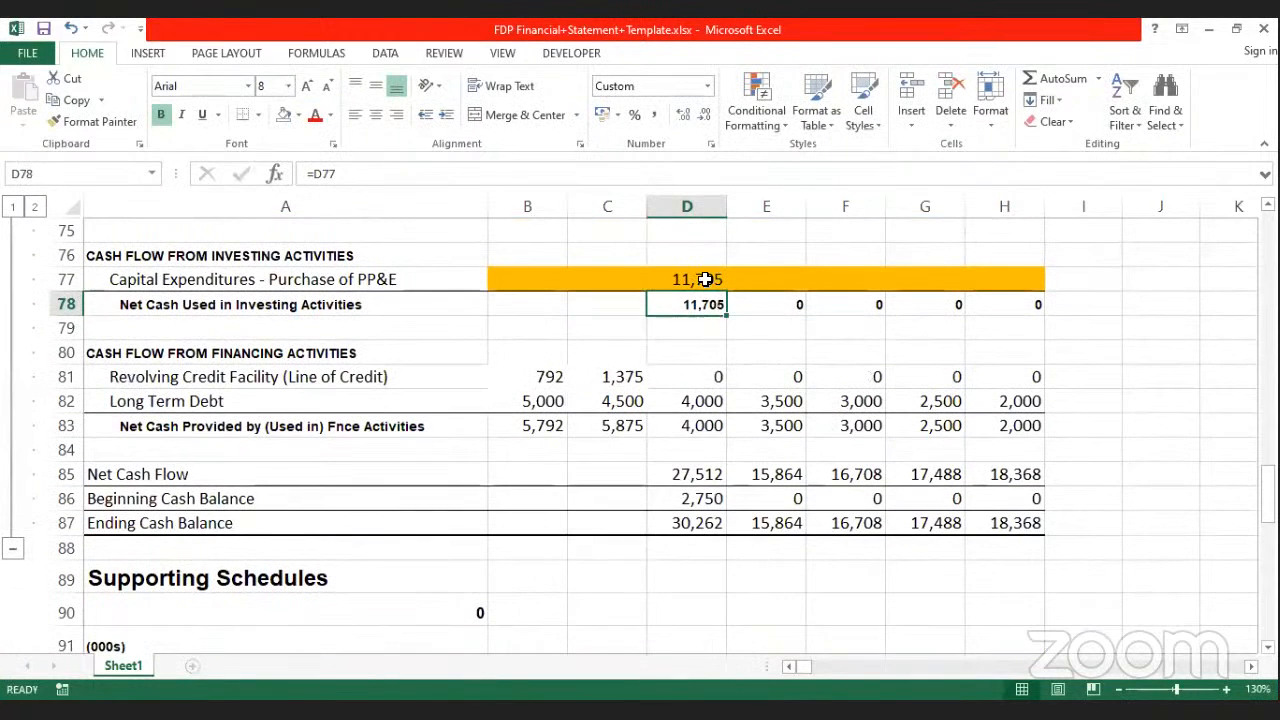
# Step: Extend the D77 capital expenditures link across E77:H77 and remove the orange fill from B77:H77
pyautogui.click(724, 283)
pyautogui.moveTo(726, 289); pyautogui.dragTo(1040, 288)
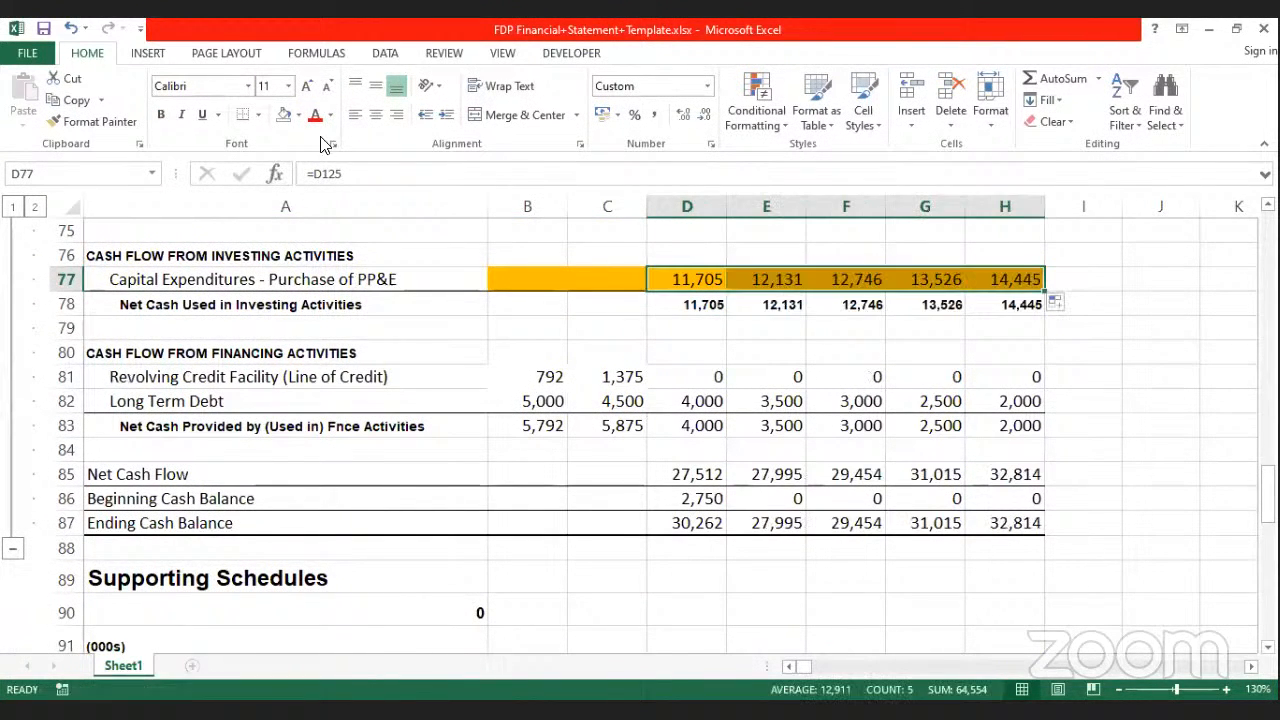
pyautogui.click(283, 117)
pyautogui.moveTo(546, 280); pyautogui.dragTo(586, 276)
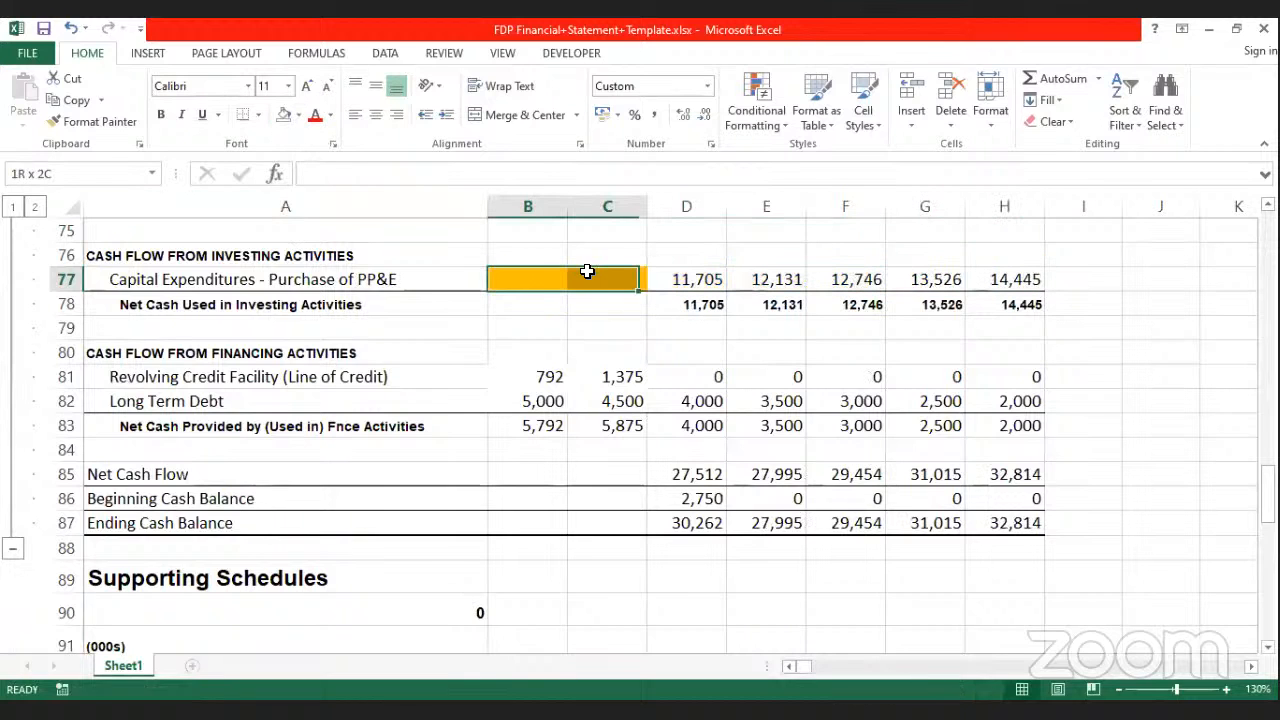
pyautogui.click(283, 115)
pyautogui.click(1170, 378)
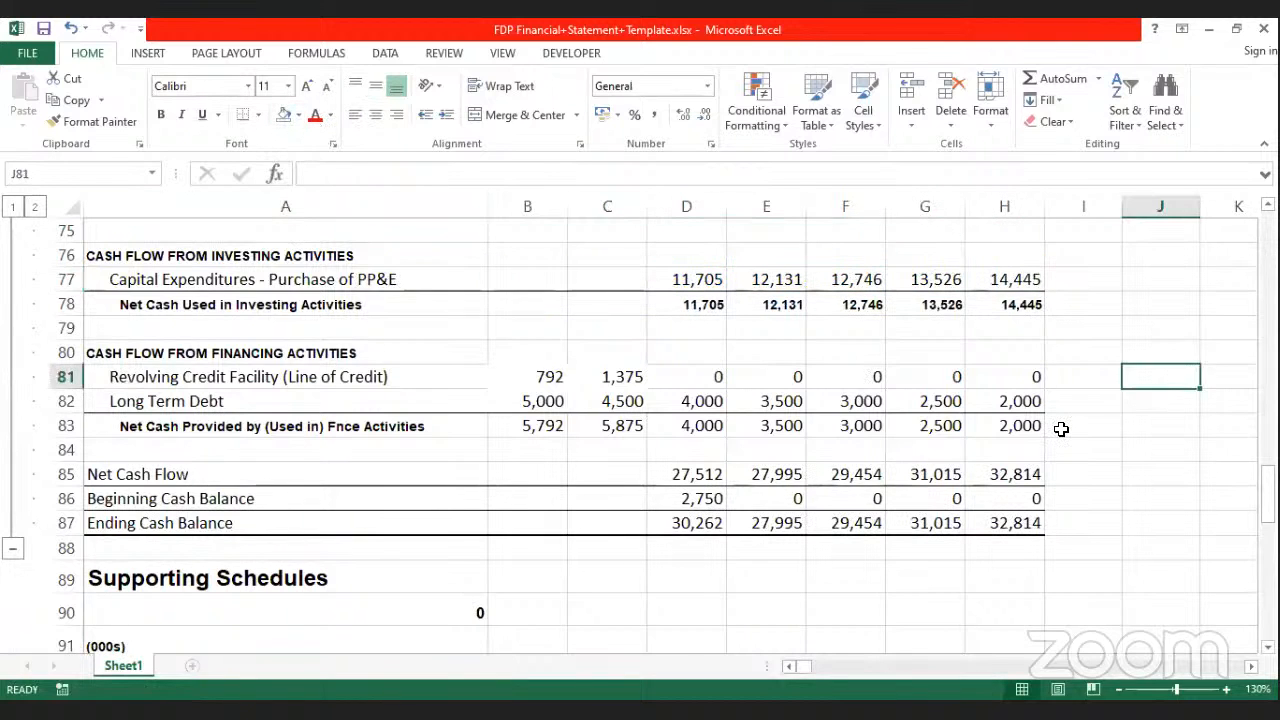
# Step: Review the income statement, balance sheet and cash flow statement for projected rows that are still unlinked
pyautogui.scroll(10, 1061, 427)
pyautogui.scroll(9, 1061, 427)
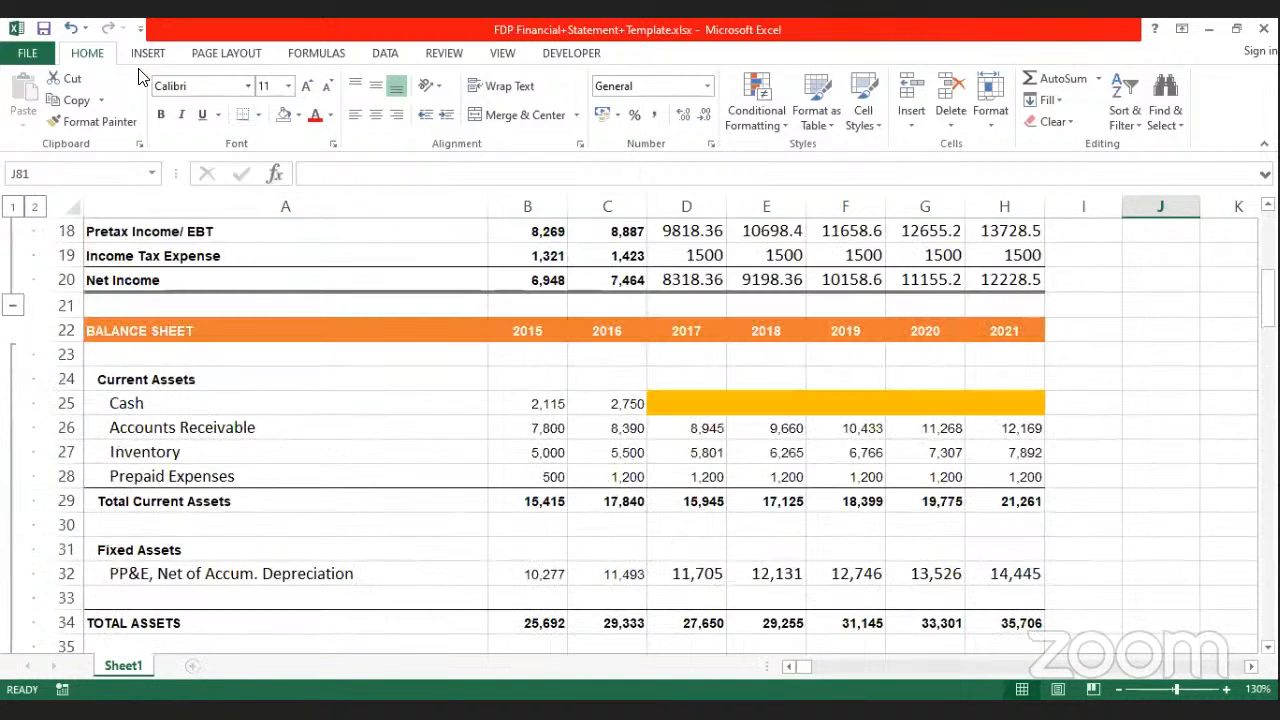
pyautogui.scroll(2, 1045, 449)
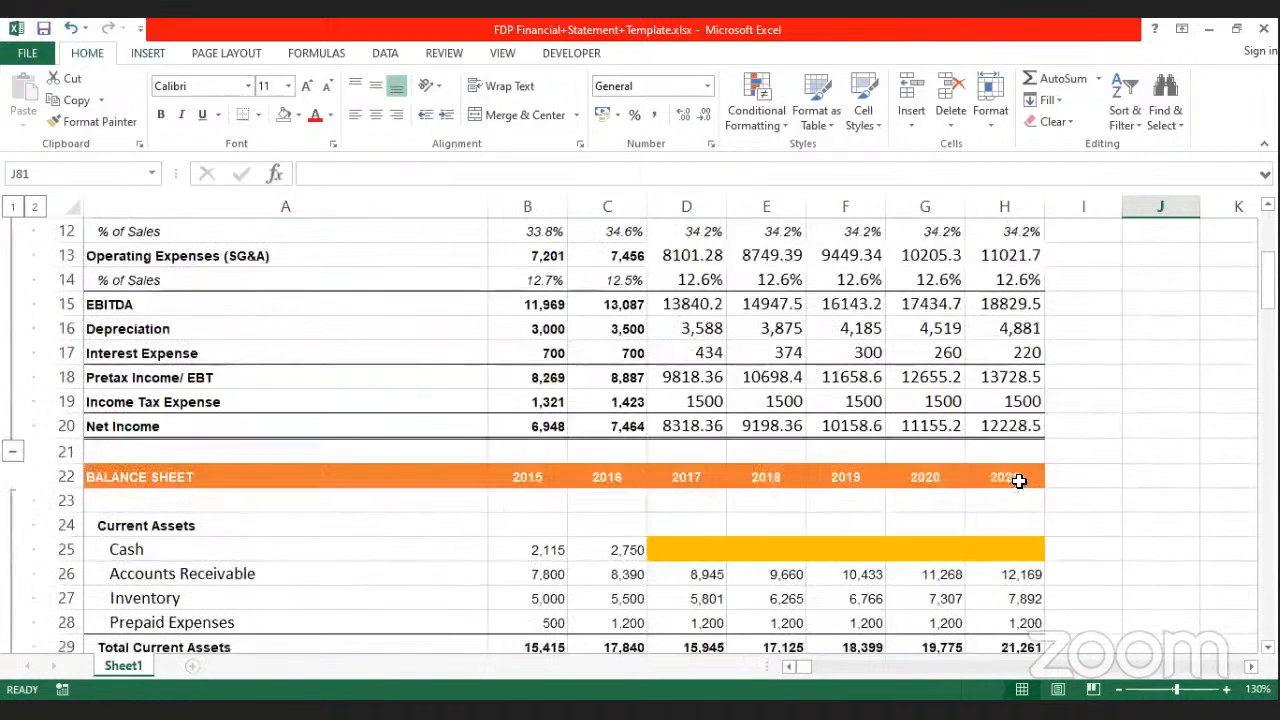
pyautogui.scroll(-2, 931, 527)
pyautogui.scroll(-9, 983, 554)
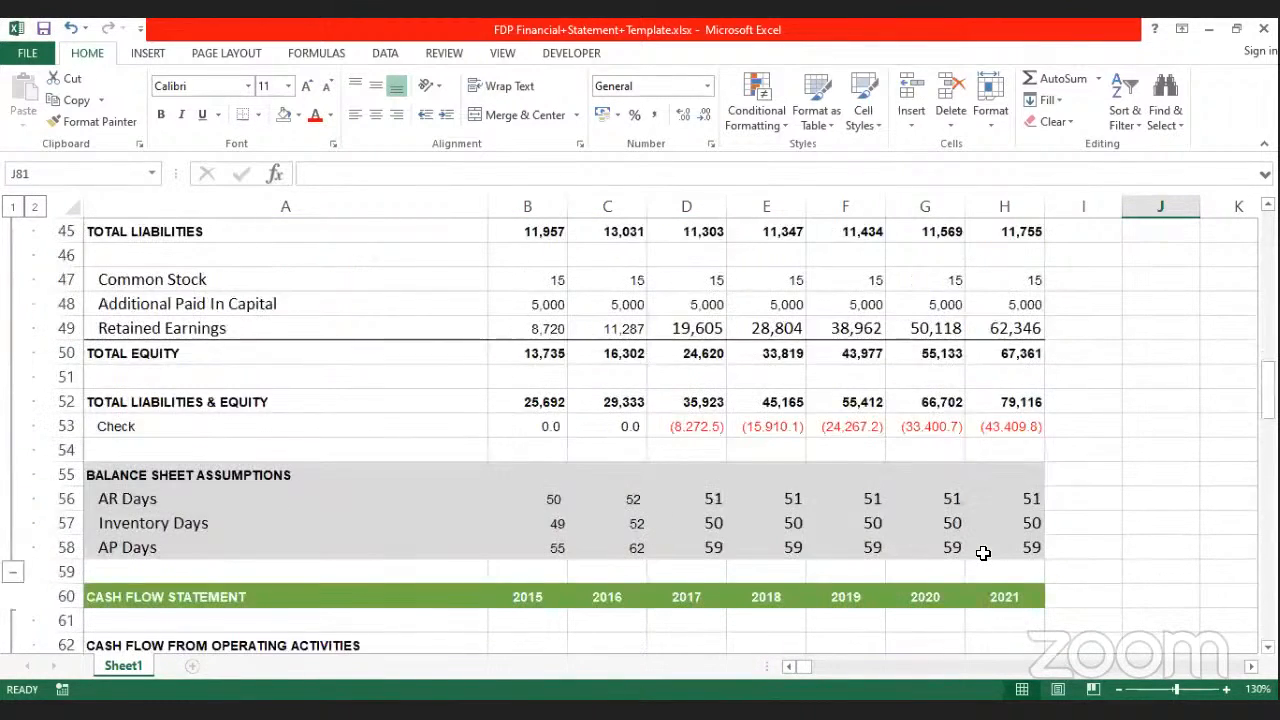
pyautogui.scroll(-3, 993, 545)
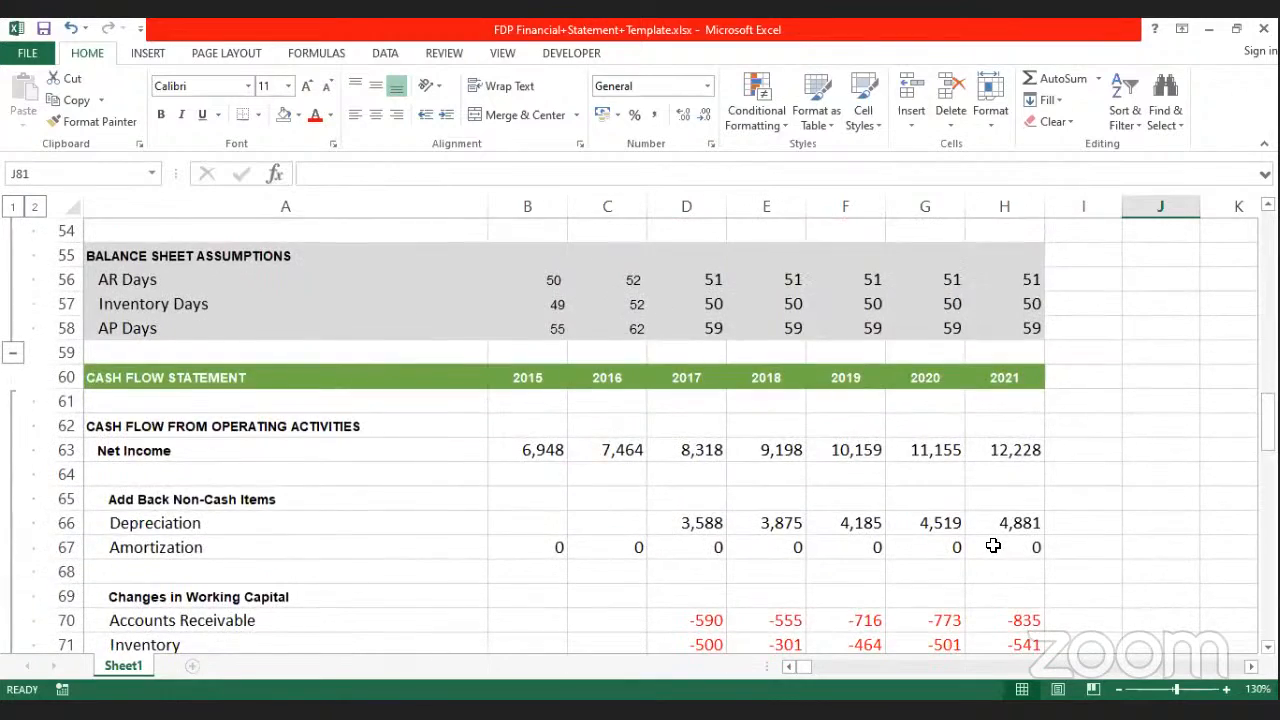
pyautogui.scroll(-3, 993, 545)
pyautogui.scroll(-1, 993, 545)
pyautogui.scroll(-2, 995, 543)
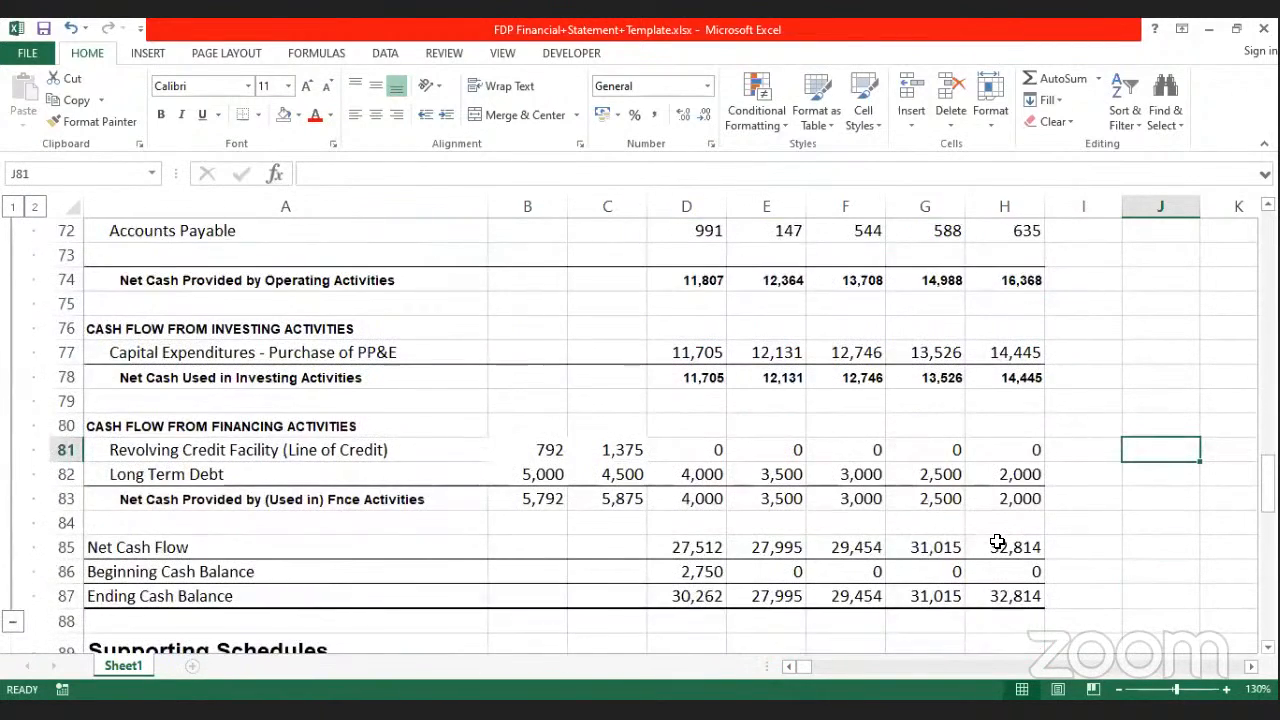
pyautogui.scroll(-1, 999, 540)
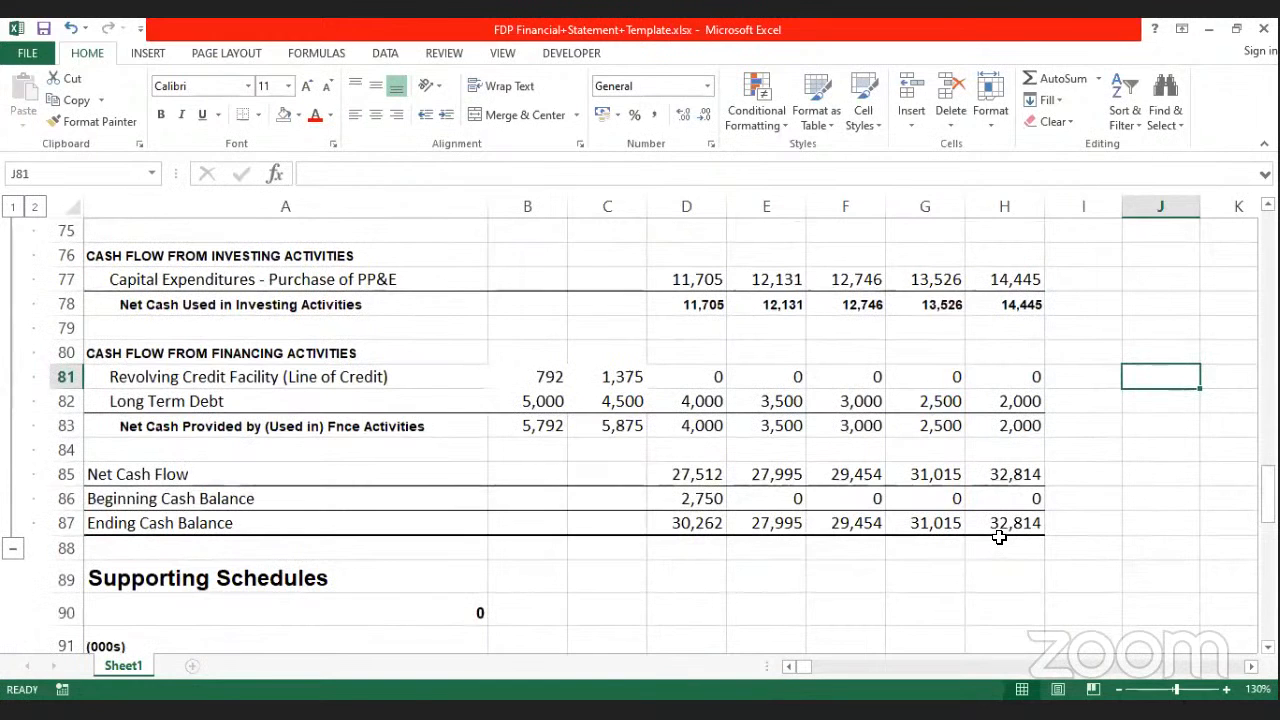
pyautogui.scroll(15, 1209, 497)
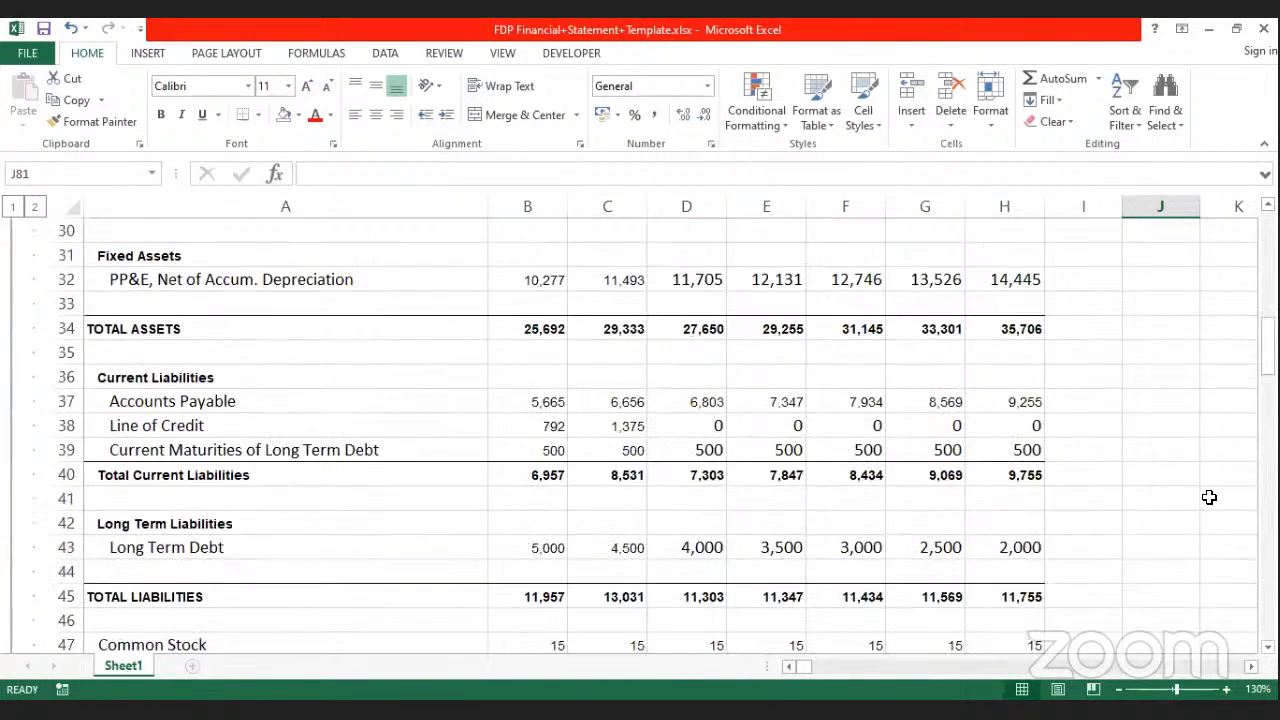
pyautogui.scroll(10, 1209, 497)
pyautogui.scroll(-4, 1209, 496)
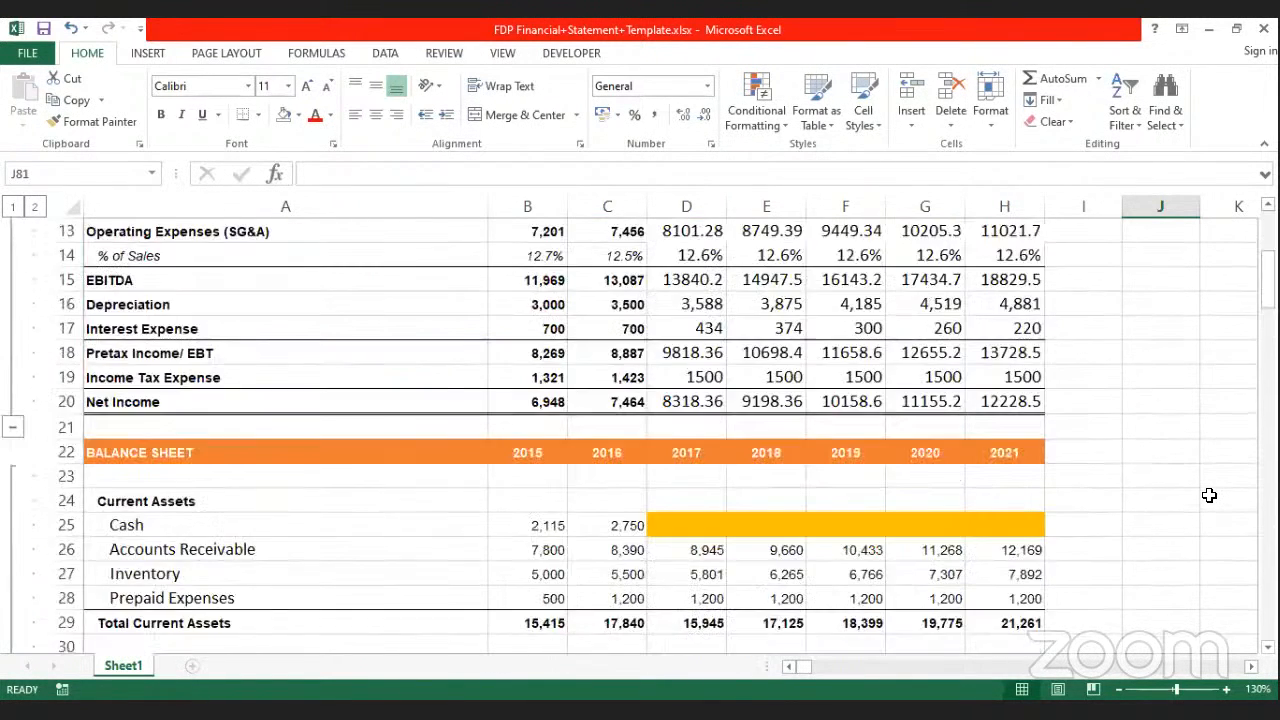
pyautogui.scroll(-1, 1209, 496)
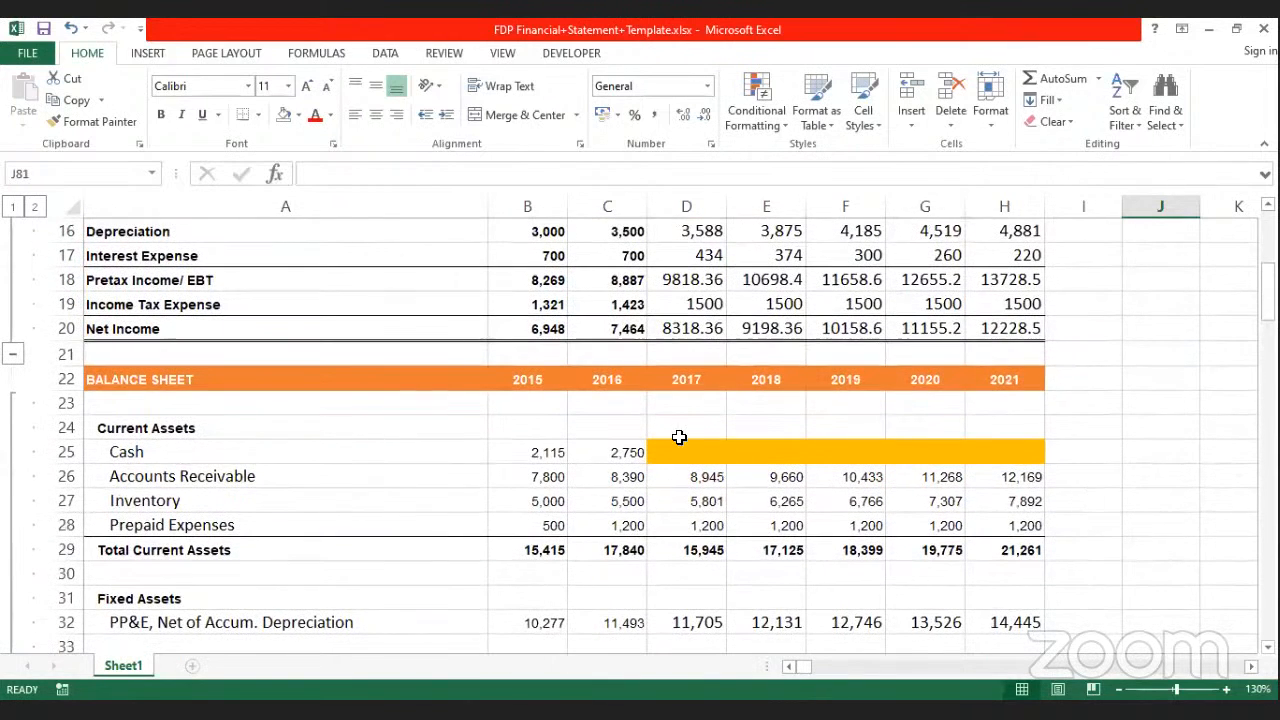
# Step: Fill the 2016 Cash cell C25 across D25:H25 to replace the orange formatting, and clear the copied values
pyautogui.click(633, 458)
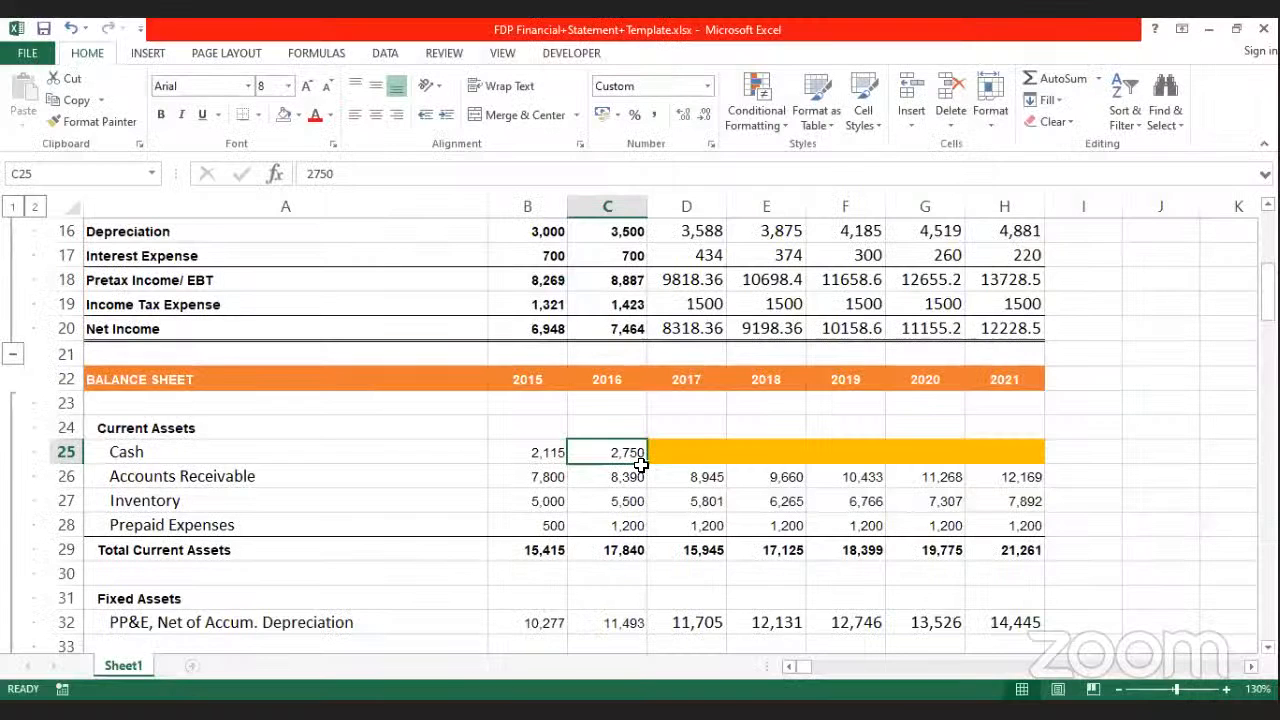
pyautogui.moveTo(641, 464); pyautogui.dragTo(1040, 455)
pyautogui.click(1084, 550)
pyautogui.moveTo(712, 452); pyautogui.dragTo(1000, 456)
pyautogui.press('Delete')
# Step: Link the 2017 Cash cell D25 in the balance sheet to the Ending Cash Balance D87 of the cash flow statement
pyautogui.click(697, 453)
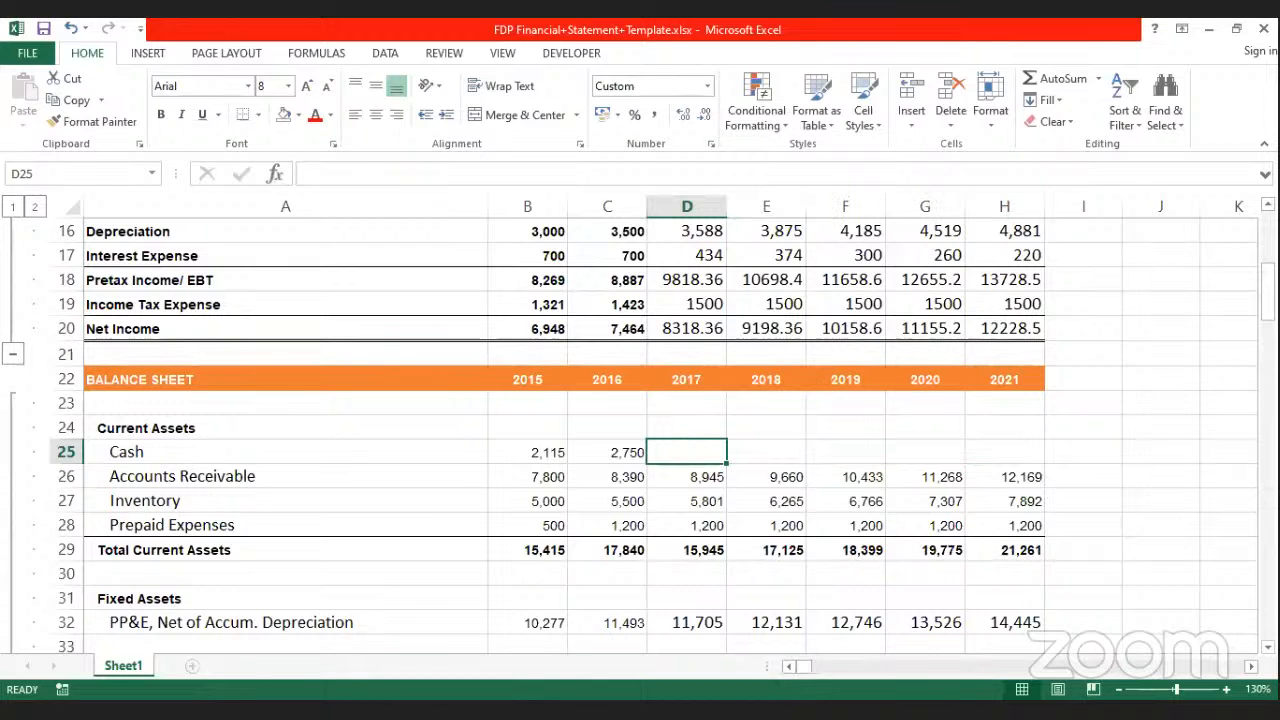
pyautogui.write('=')
pyautogui.scroll(-1, 710, 468)
pyautogui.scroll(-19, 710, 468)
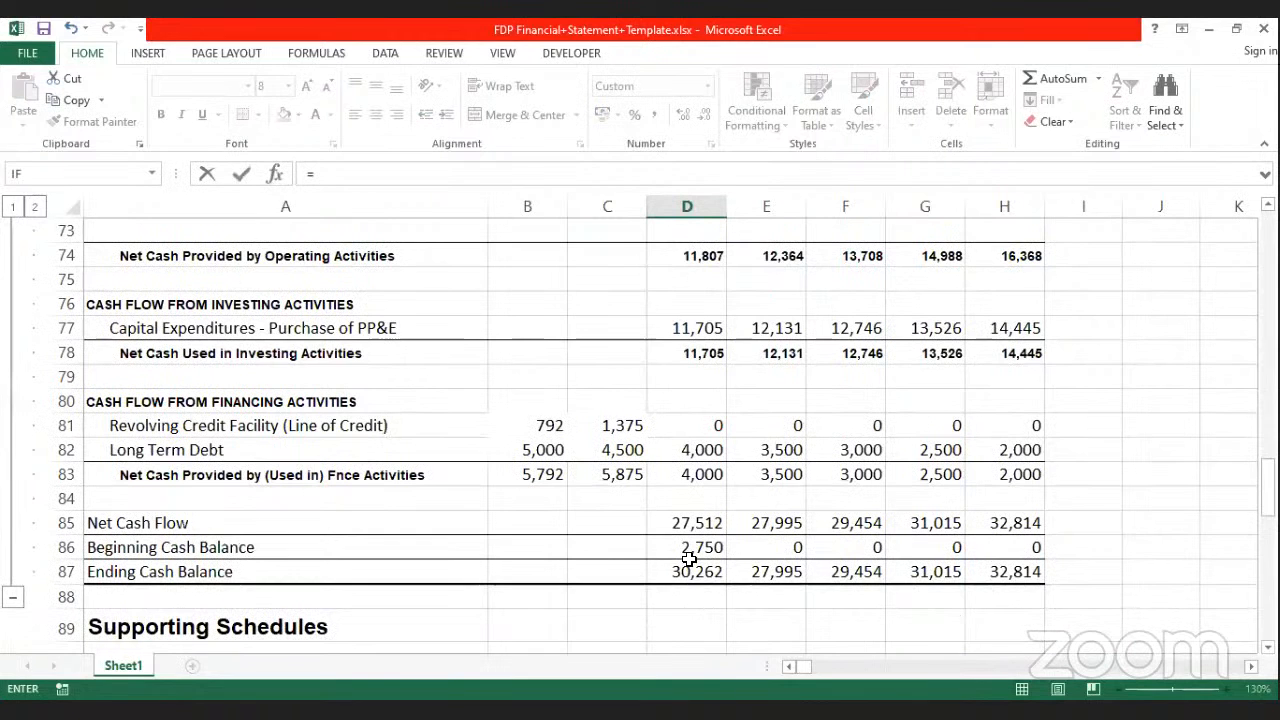
pyautogui.click(693, 575)
pyautogui.press('Return')
# Step: Extend the D25 cash link across E25:H25 for the projected years 2018 to 2021
pyautogui.scroll(4, 745, 571)
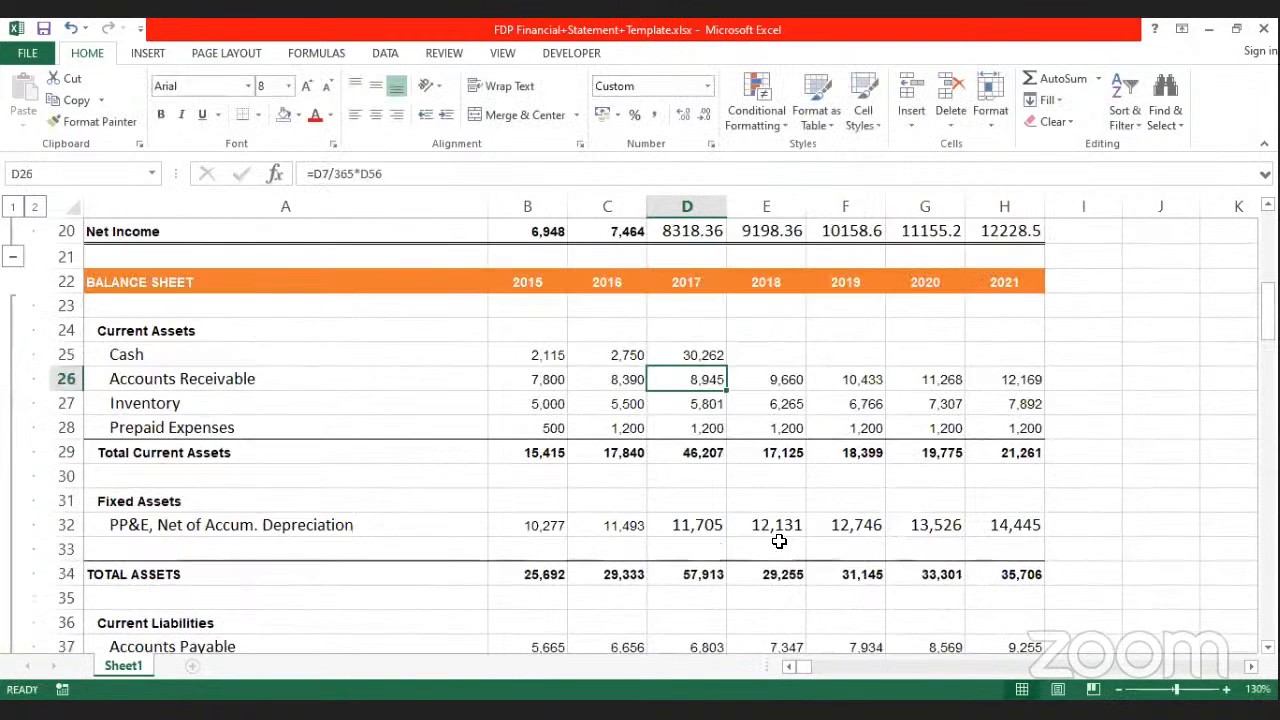
pyautogui.click(720, 430)
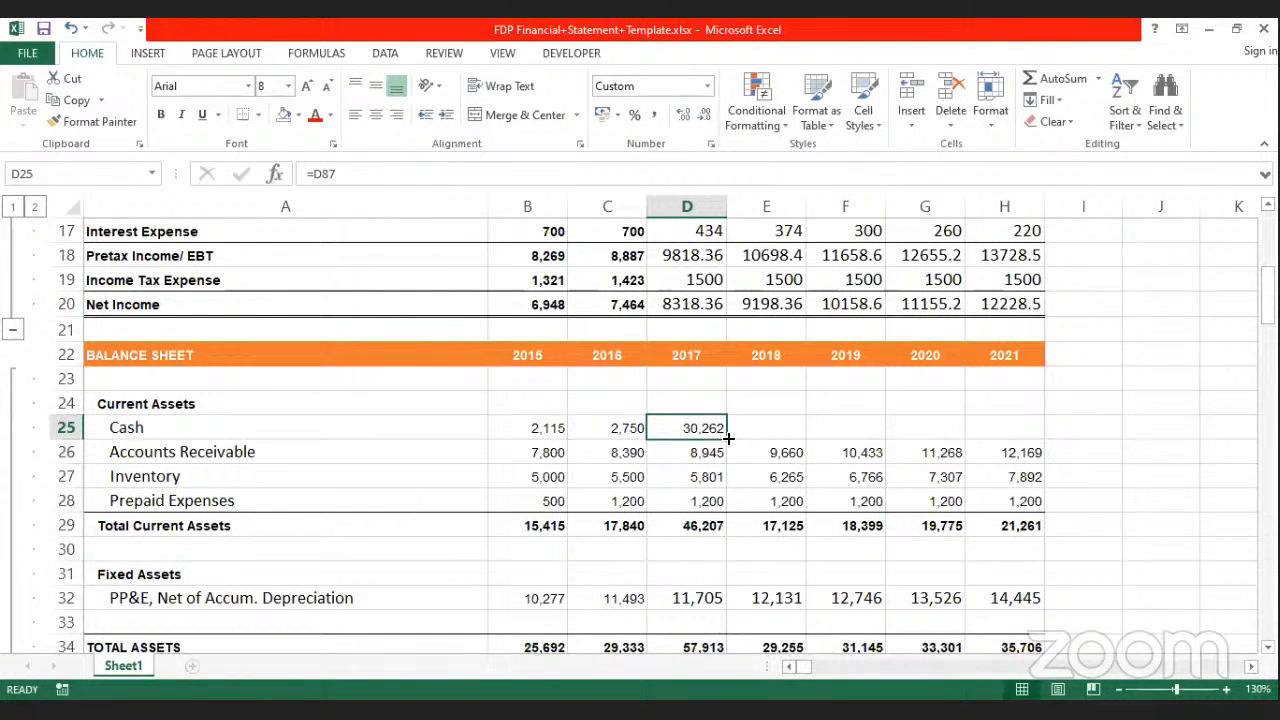
pyautogui.moveTo(727, 437); pyautogui.dragTo(1095, 440)
pyautogui.click(1095, 442)
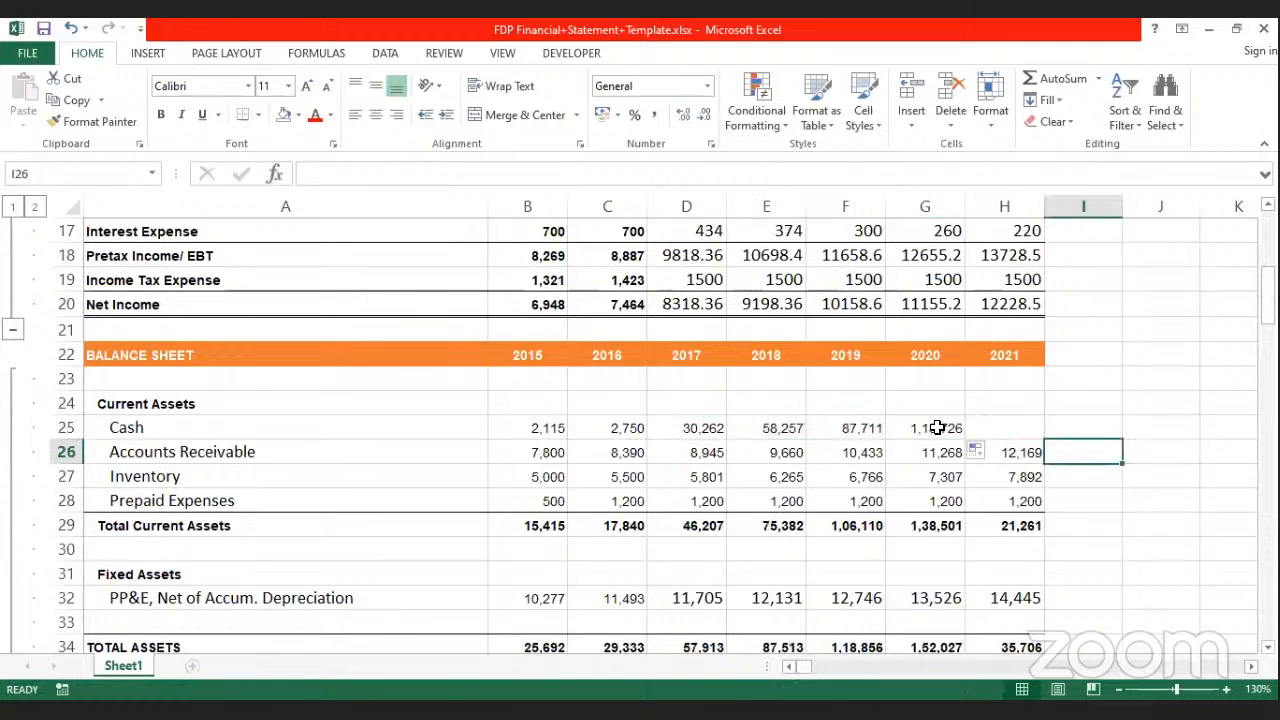
pyautogui.click(937, 427)
pyautogui.moveTo(687, 429); pyautogui.dragTo(1050, 440)
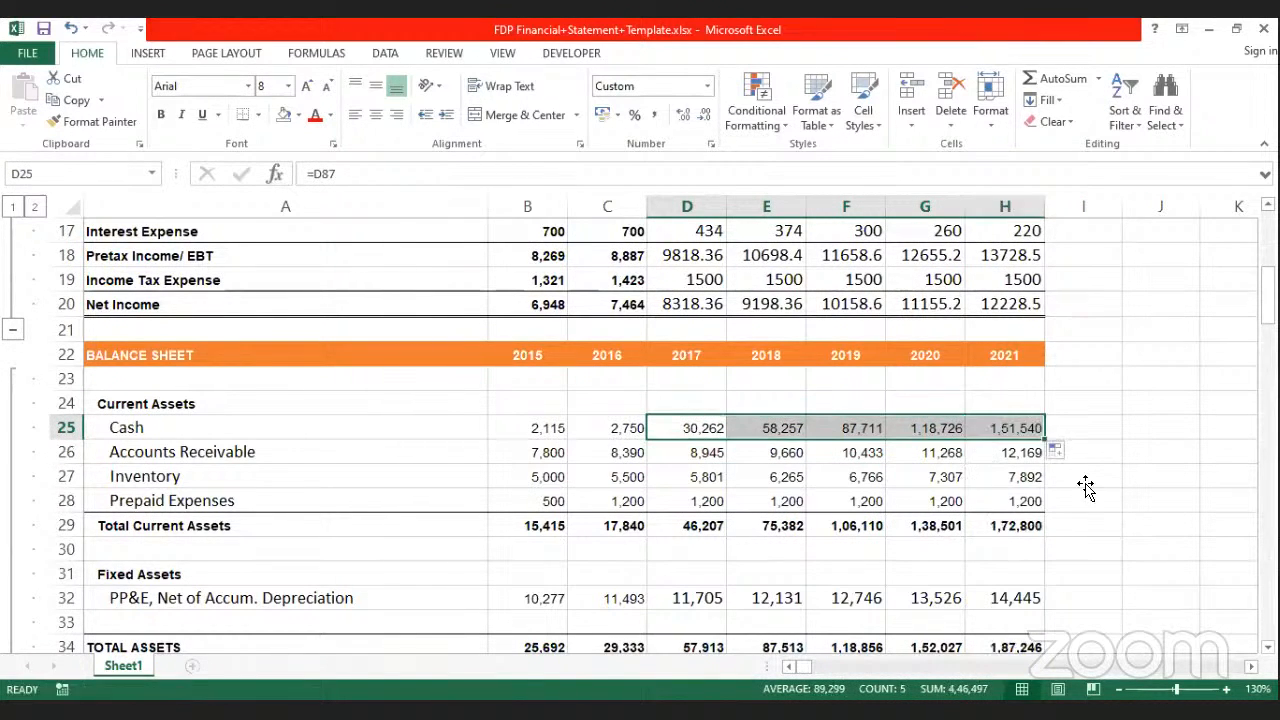
pyautogui.click(1083, 477)
# Step: Review the linked balance sheet, cash flow statement and supporting schedules down to the PP&E schedule
pyautogui.scroll(3, 1083, 477)
pyautogui.scroll(-4, 703, 449)
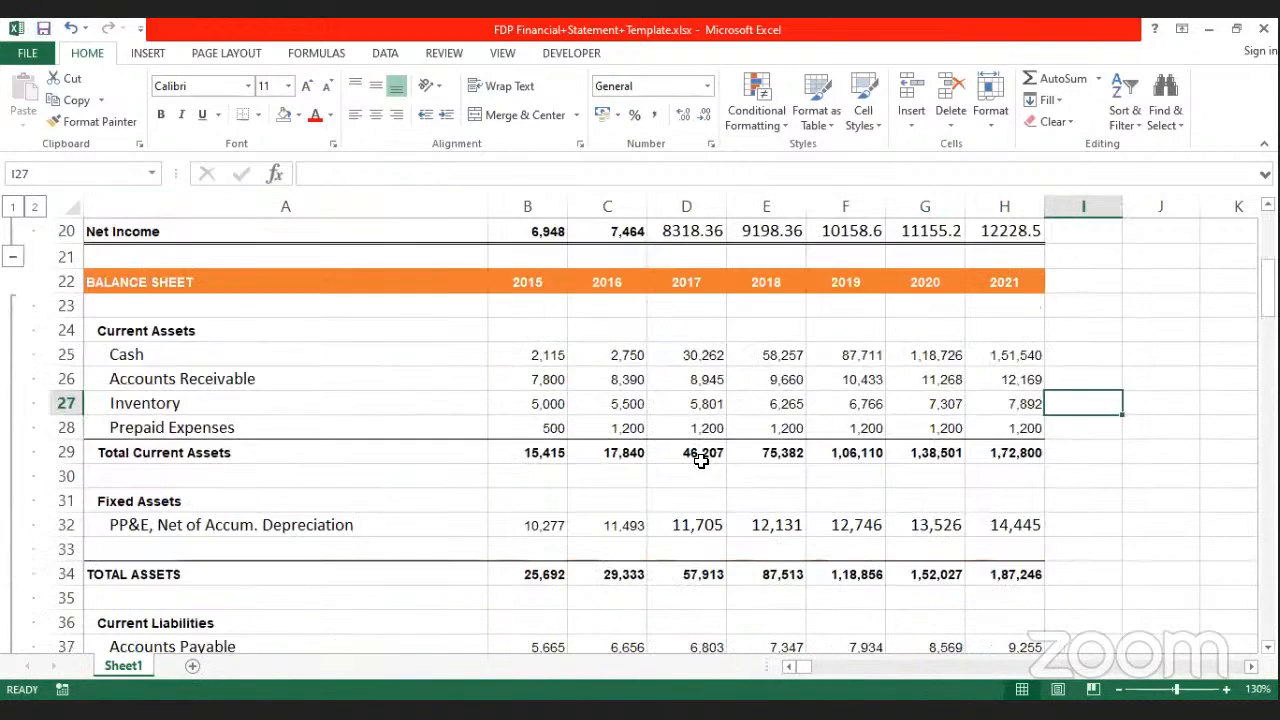
pyautogui.scroll(-15, 703, 449)
pyautogui.scroll(-11, 699, 461)
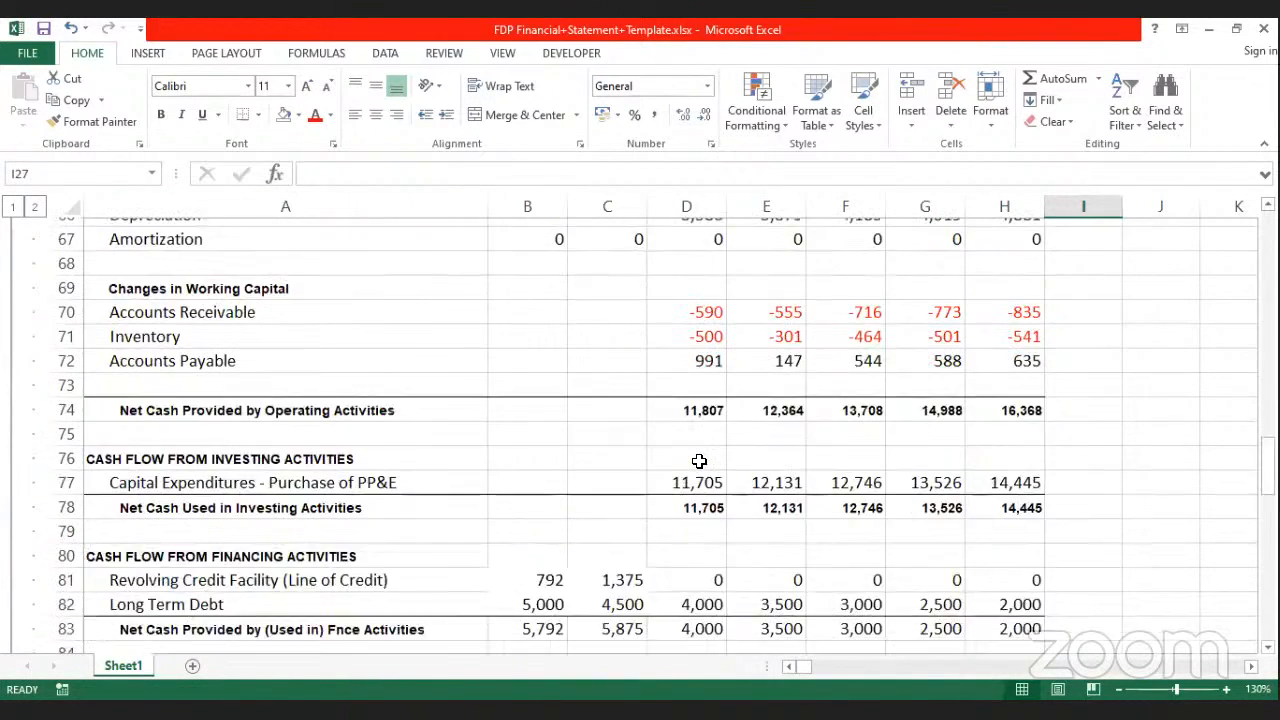
pyautogui.scroll(-5, 699, 461)
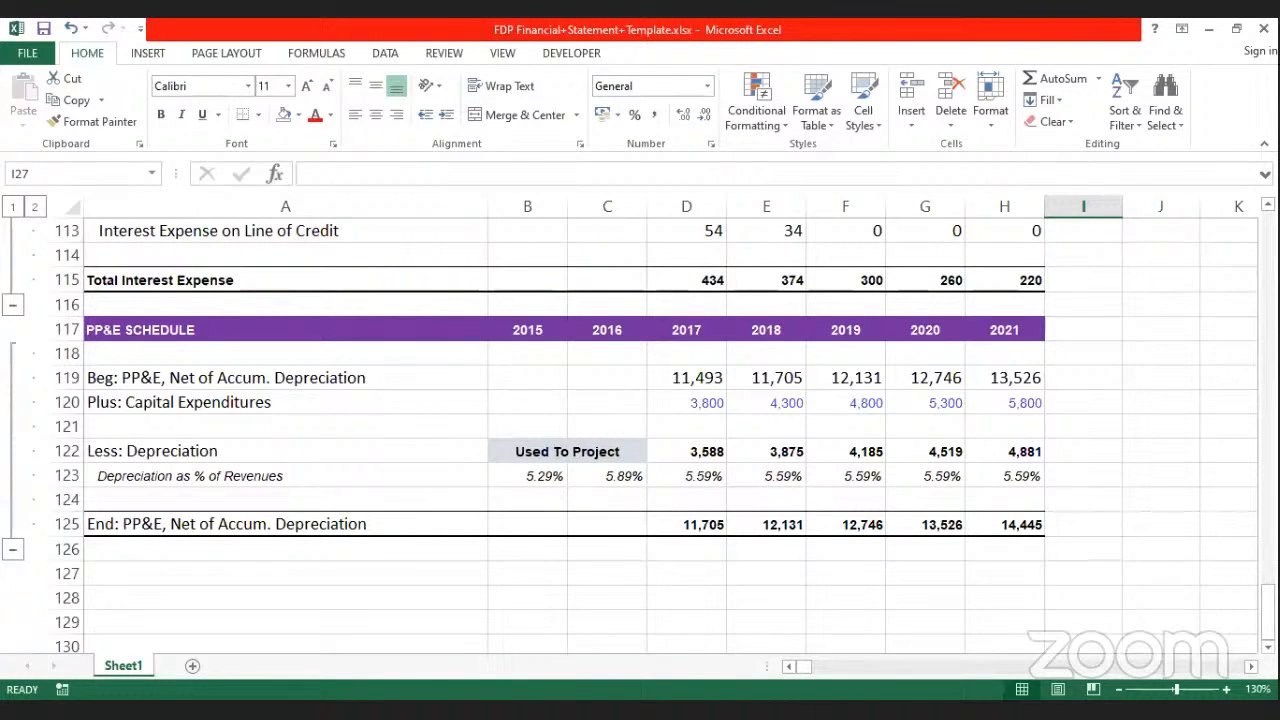
pyautogui.hotkey('alt', 'Tab')
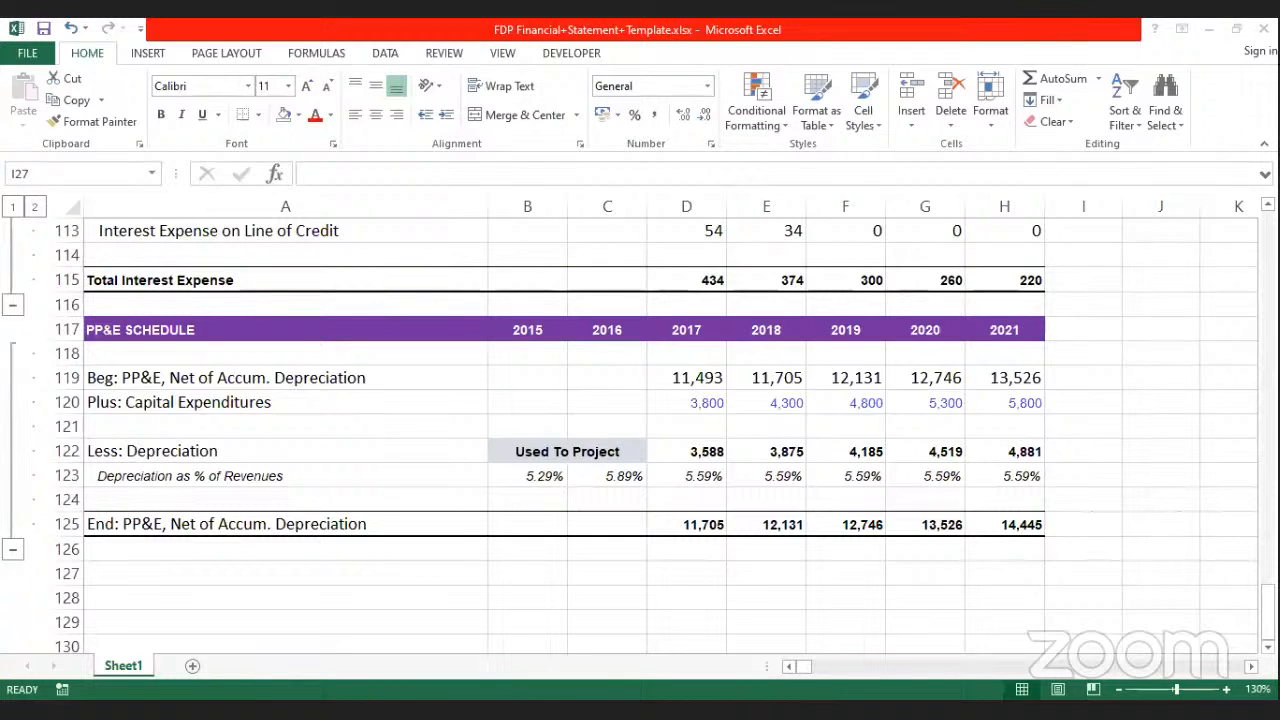
pyautogui.scroll(3, 605, 579)
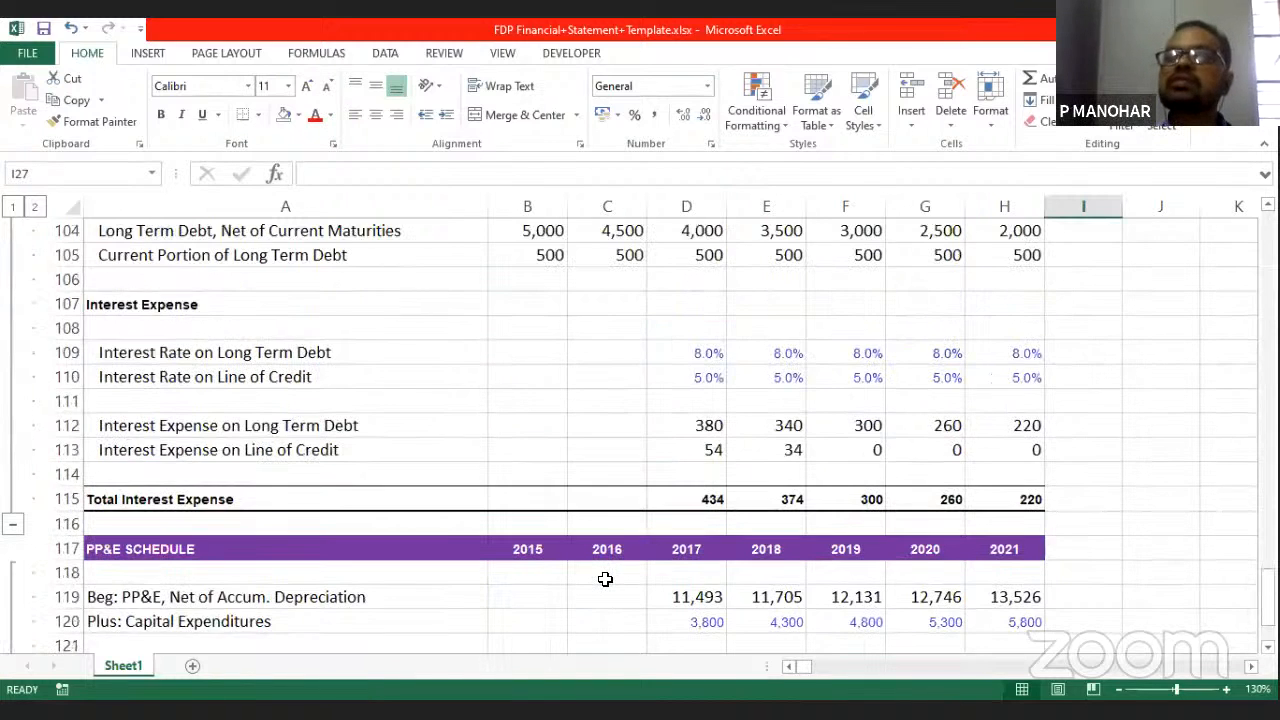
pyautogui.scroll(3, 605, 579)
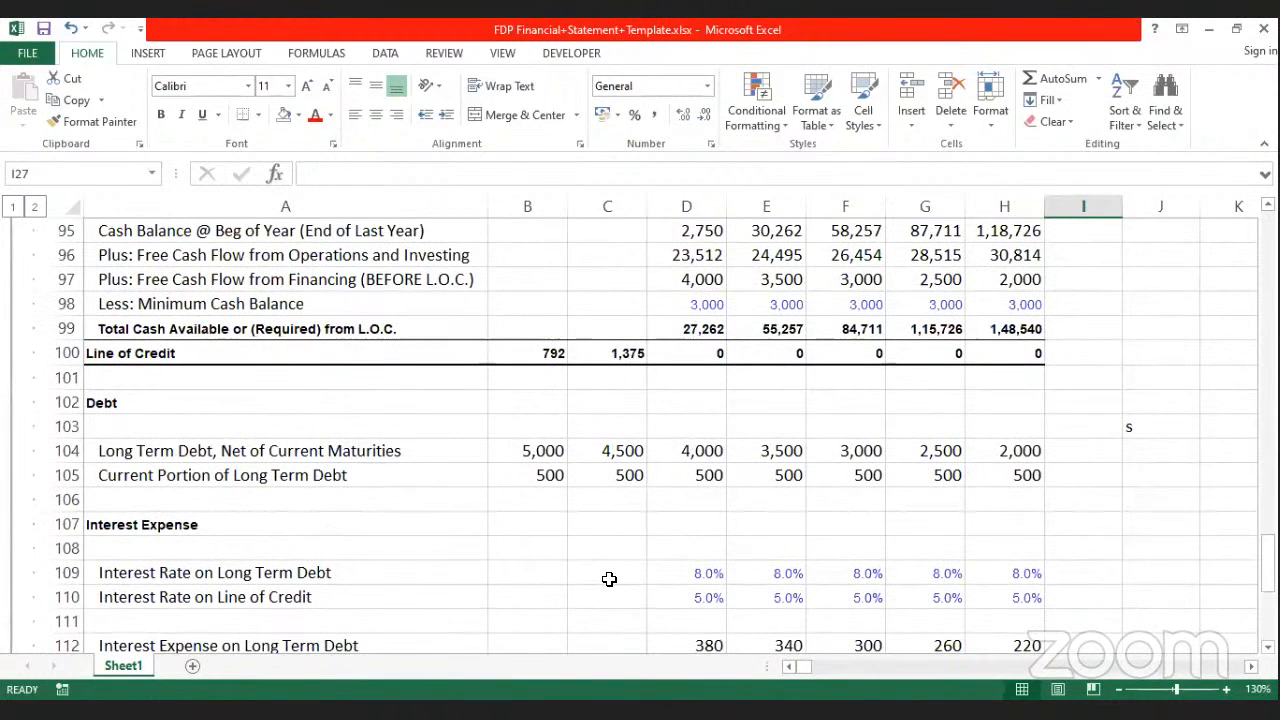
pyautogui.scroll(-2, 609, 579)
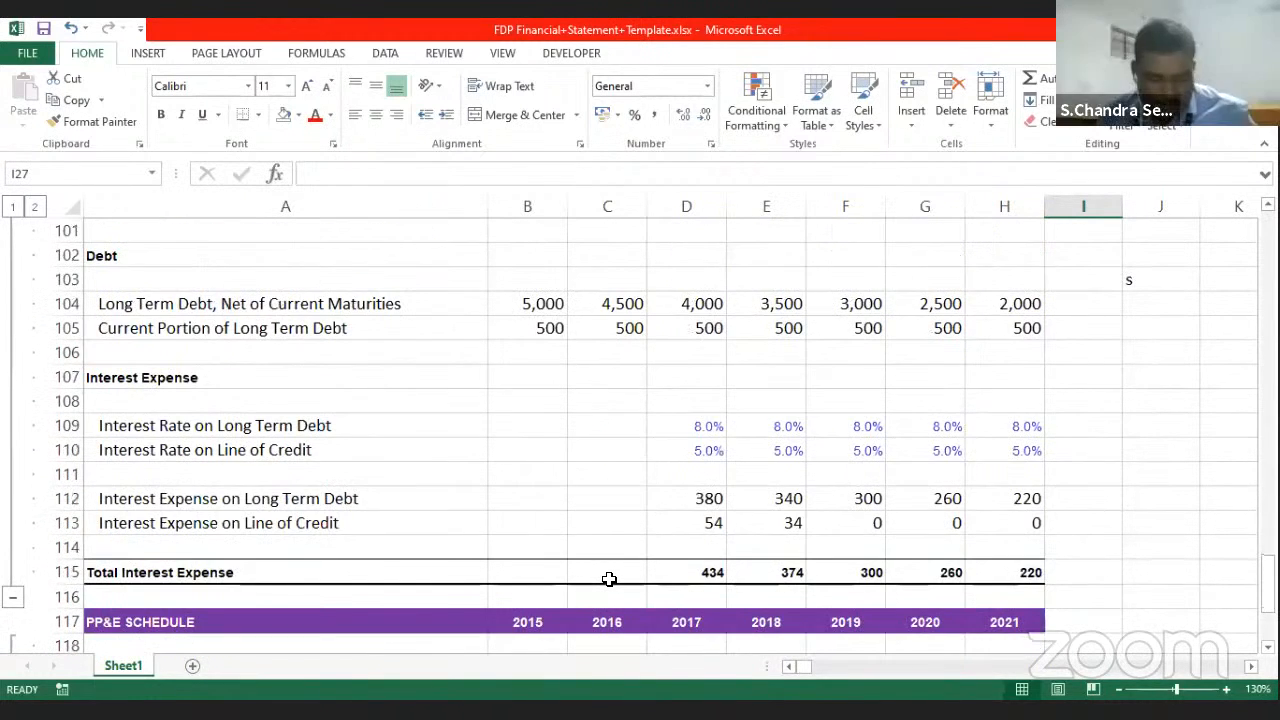
pyautogui.scroll(-3, 609, 579)
pyautogui.scroll(2, 610, 579)
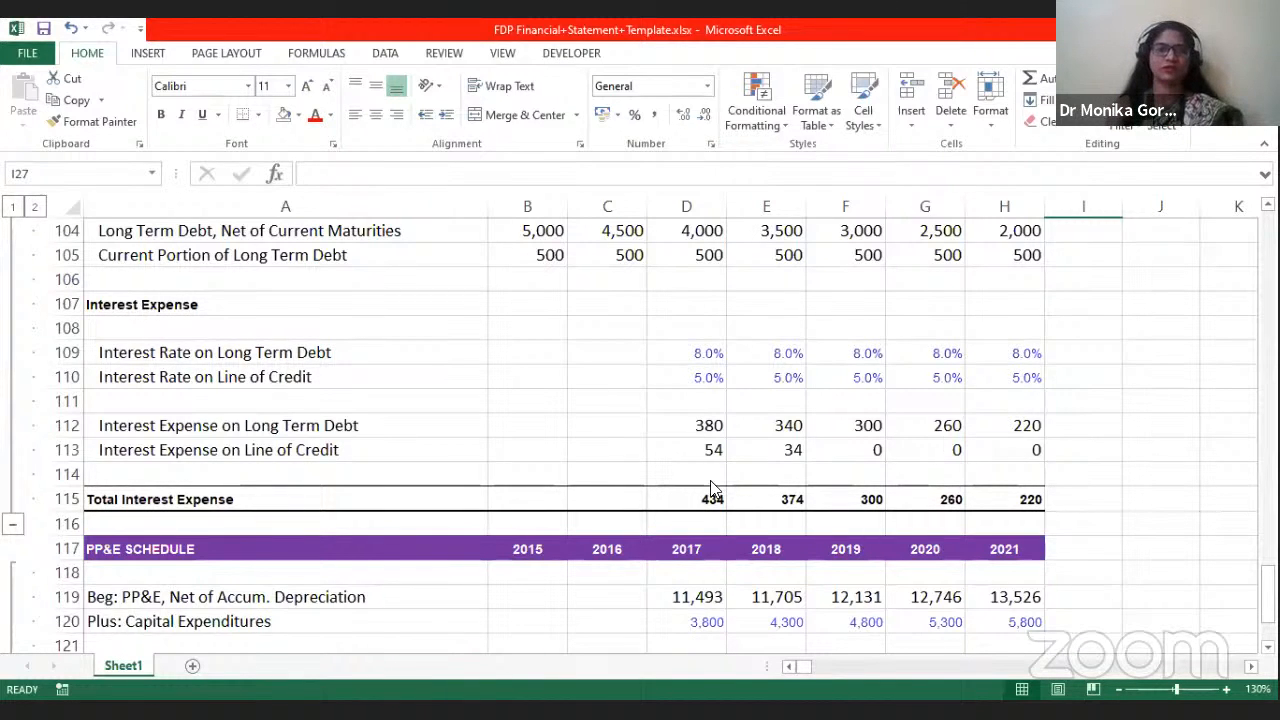
pyautogui.scroll(-4, 814, 451)
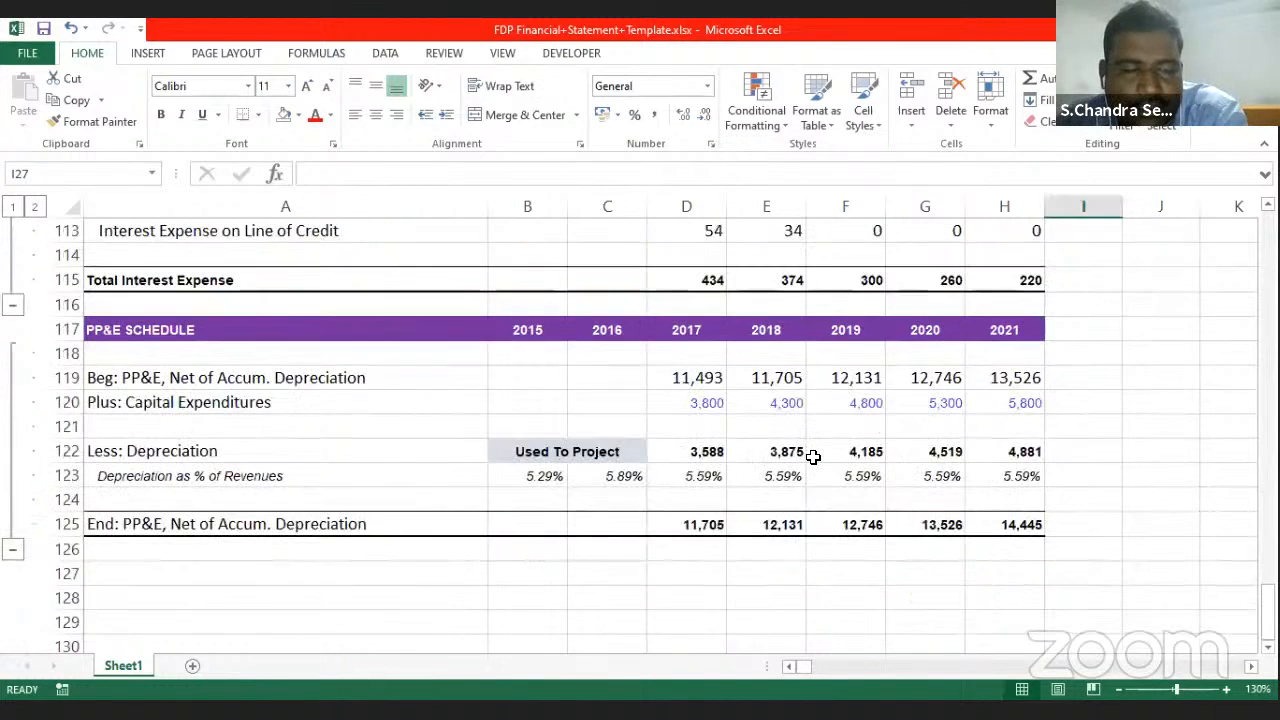
pyautogui.scroll(3, 813, 457)
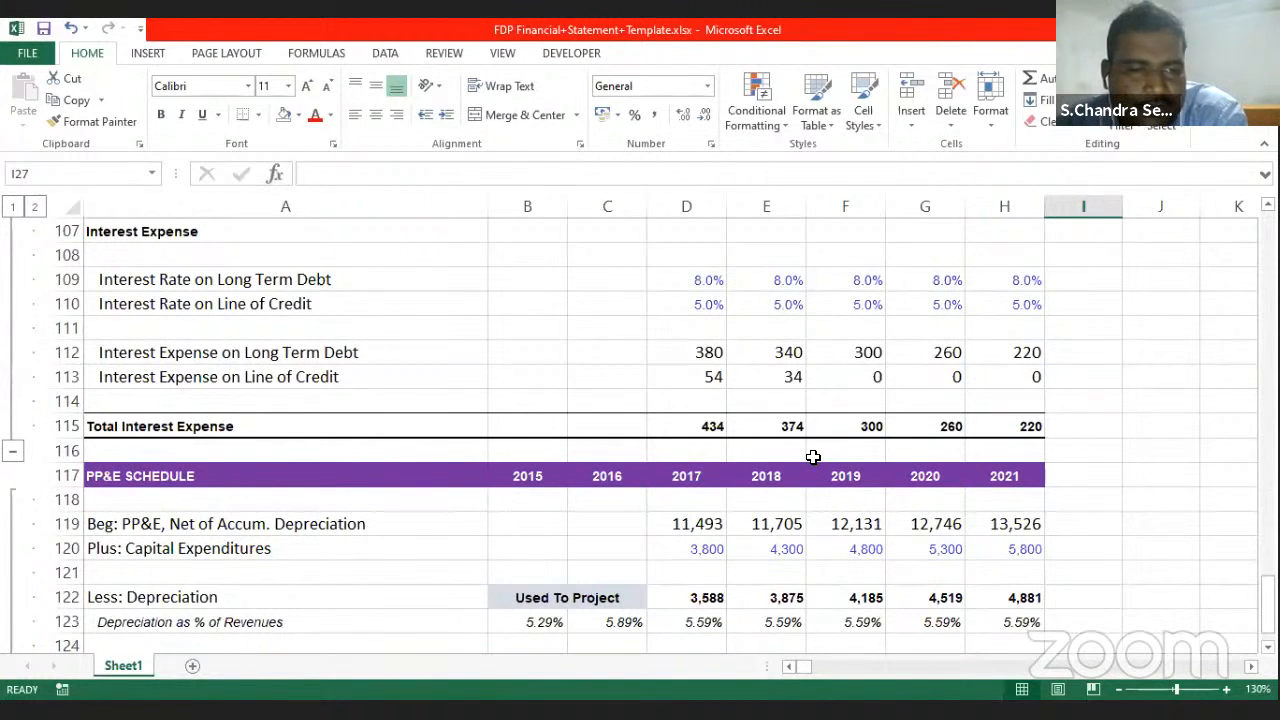
pyautogui.scroll(-1, 813, 457)
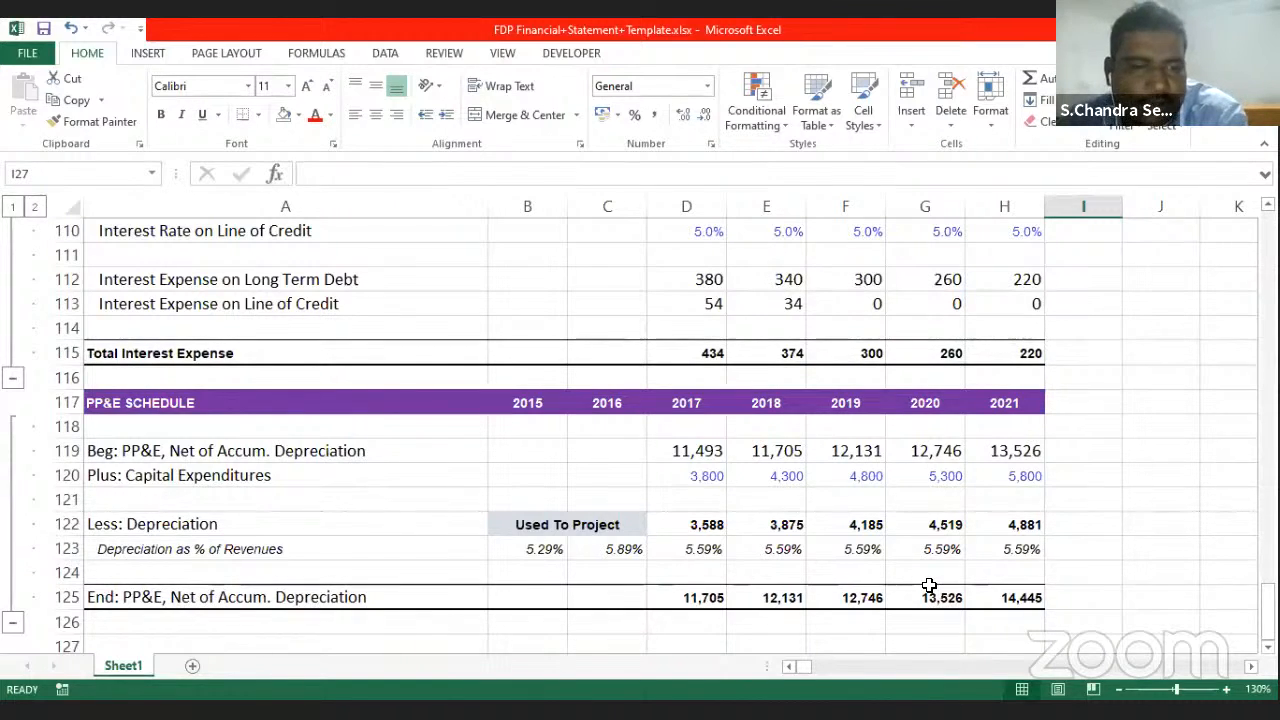
pyautogui.scroll(-1, 929, 585)
pyautogui.scroll(1, 929, 585)
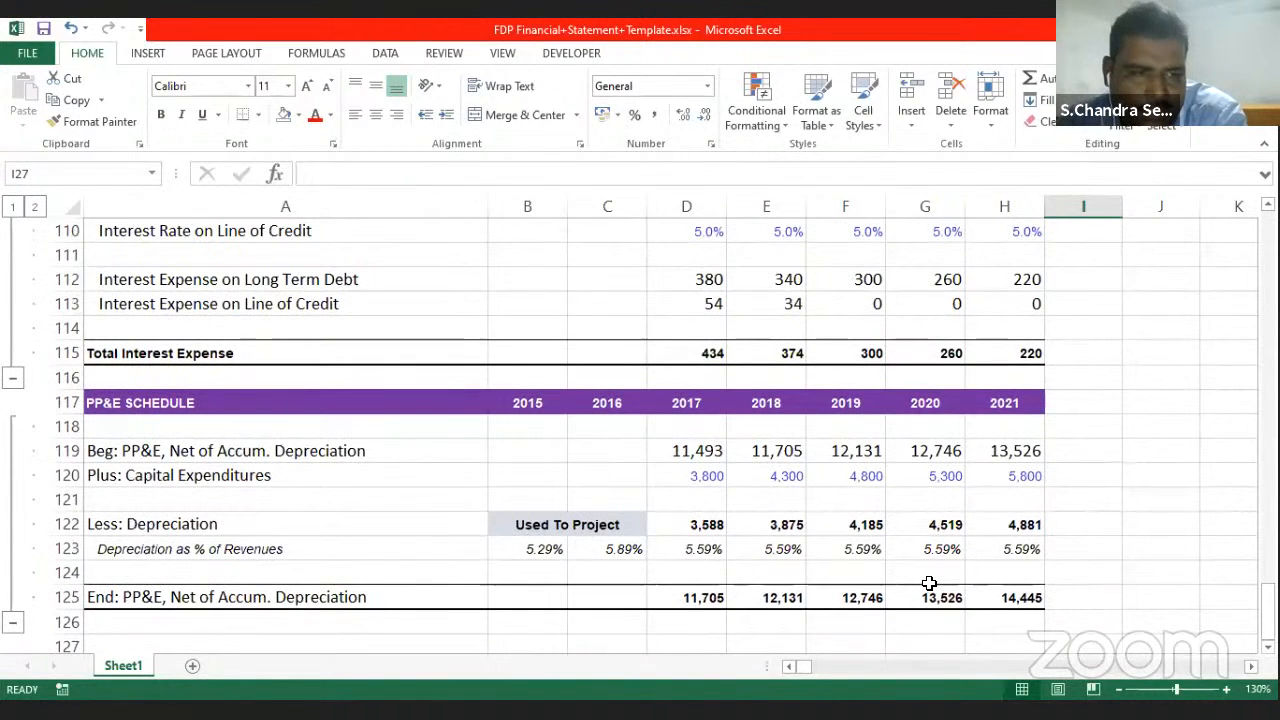